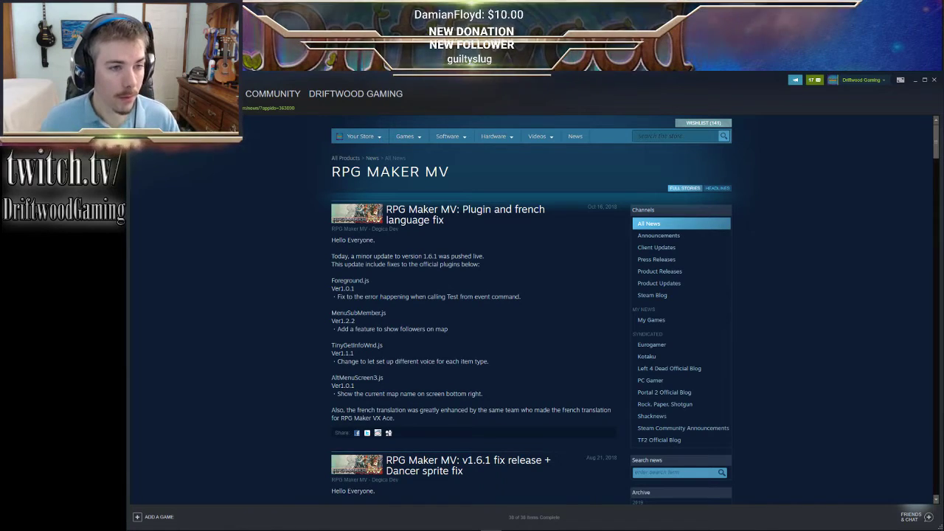
- Drag the Gjallarhorn Kickstarter page from Chrome over the Steam RPG Maker MV news
drag(943, 96, 331, 70)
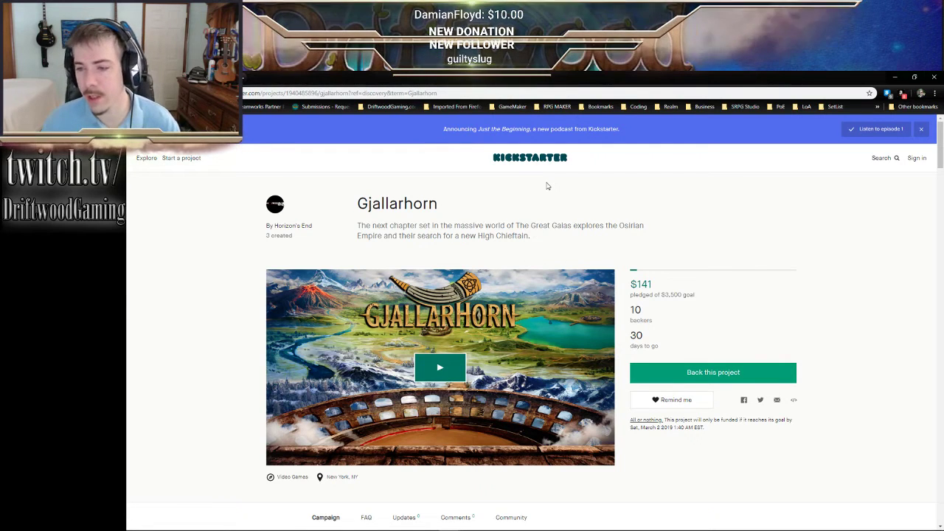
click(321, 93)
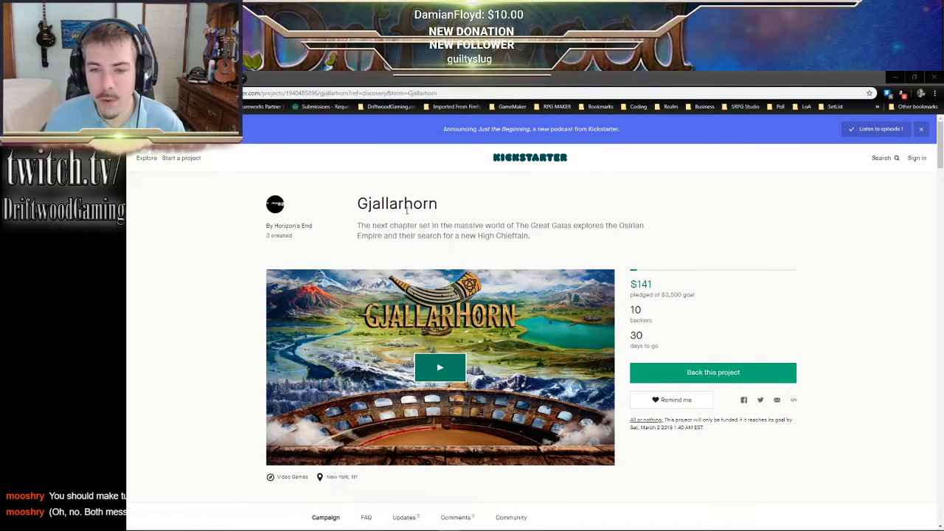
- Play the Gjallarhorn trailer and skip ahead past the Thief card to the Skald class
click(439, 367)
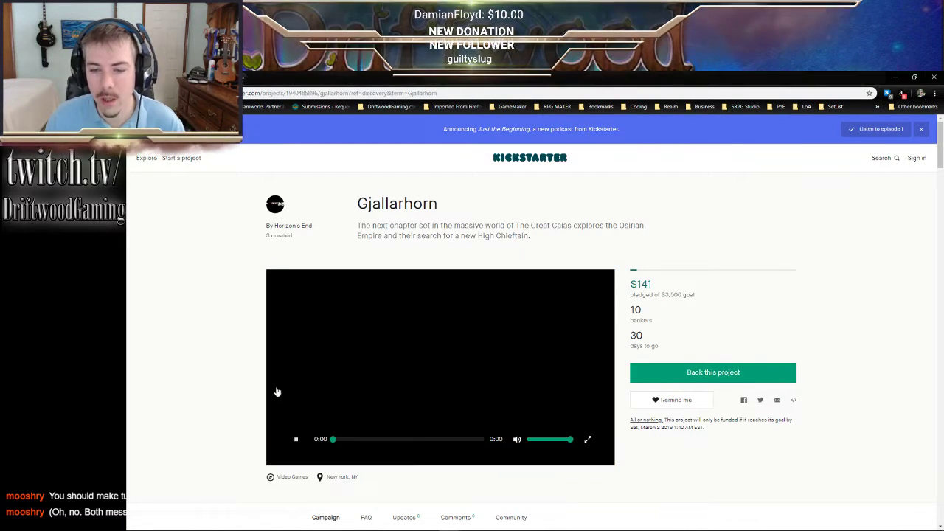
click(357, 439)
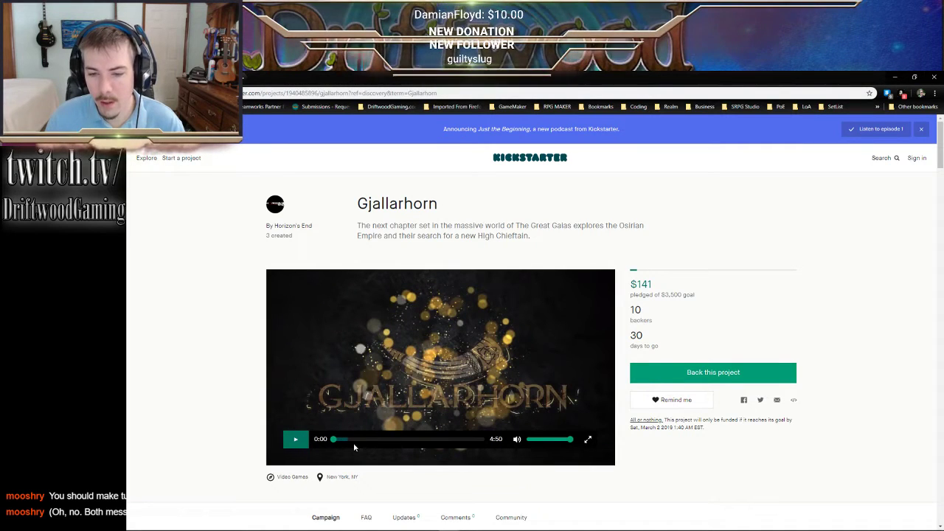
click(434, 439)
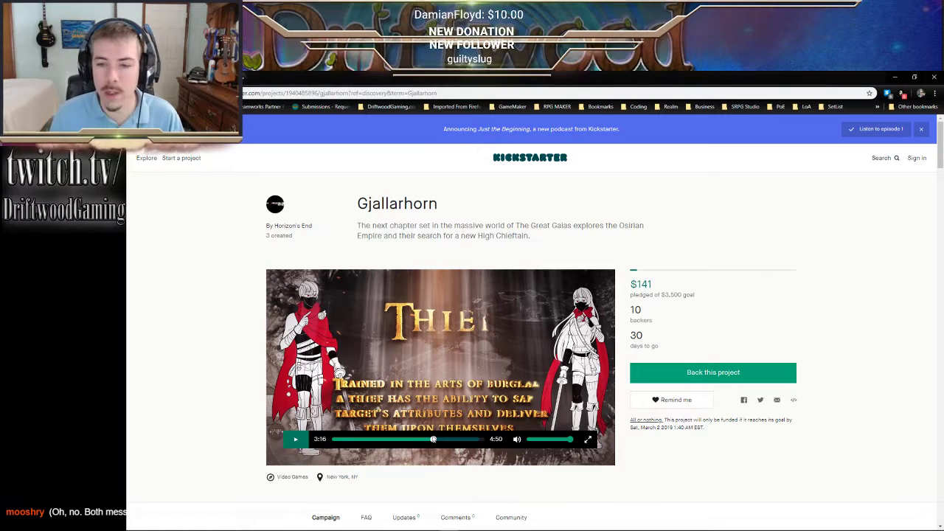
drag(432, 439, 452, 442)
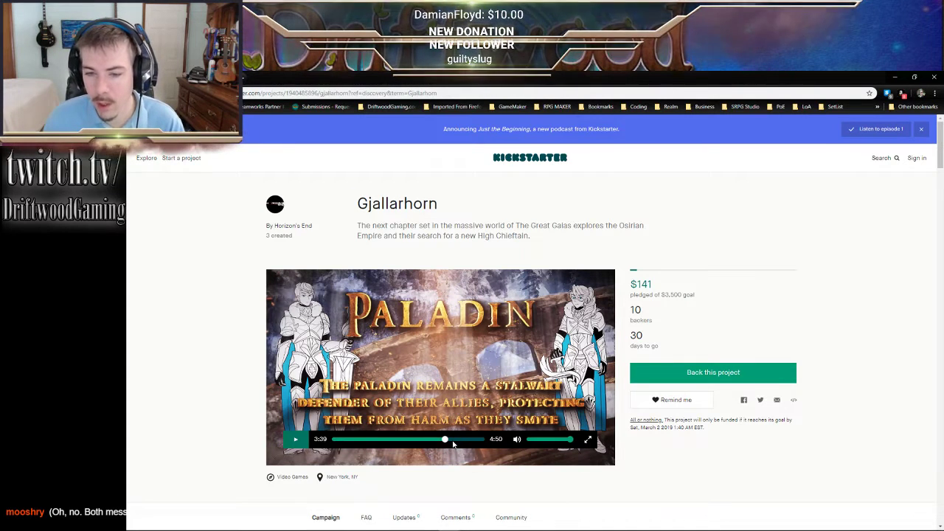
click(452, 441)
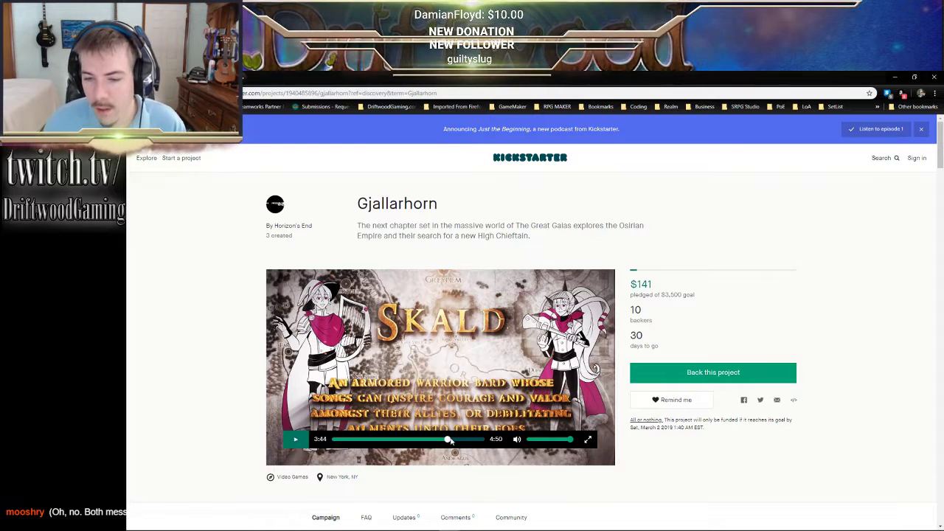
key(Right)
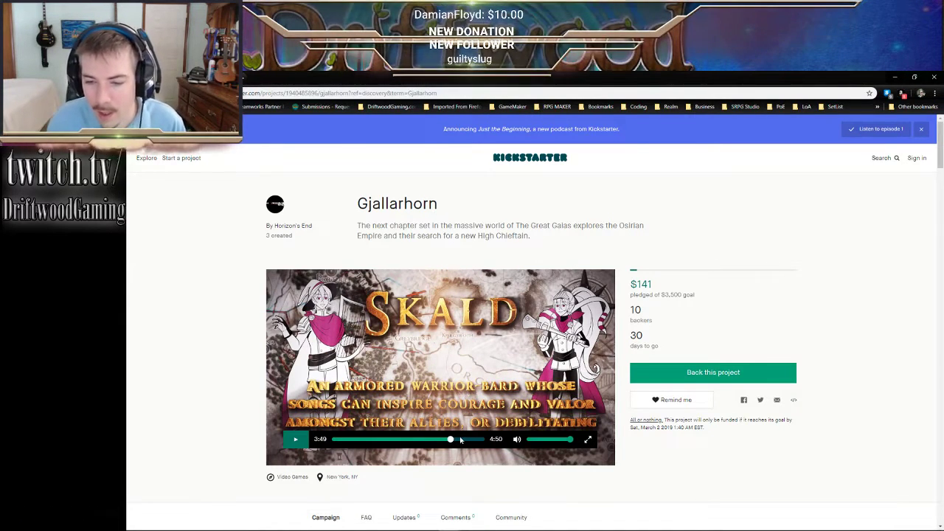
- Skim the Sage and Ranger cards and the closing title, then return to Steam's news
click(457, 440)
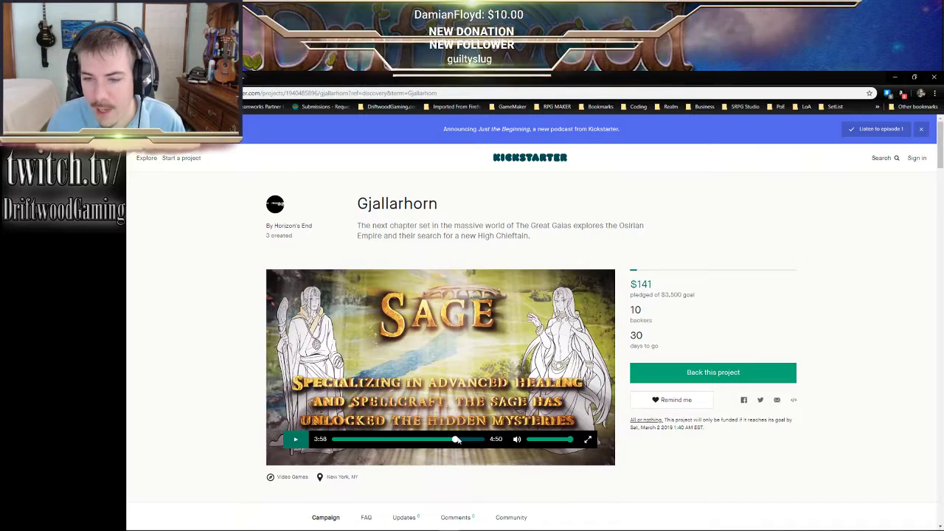
click(460, 440)
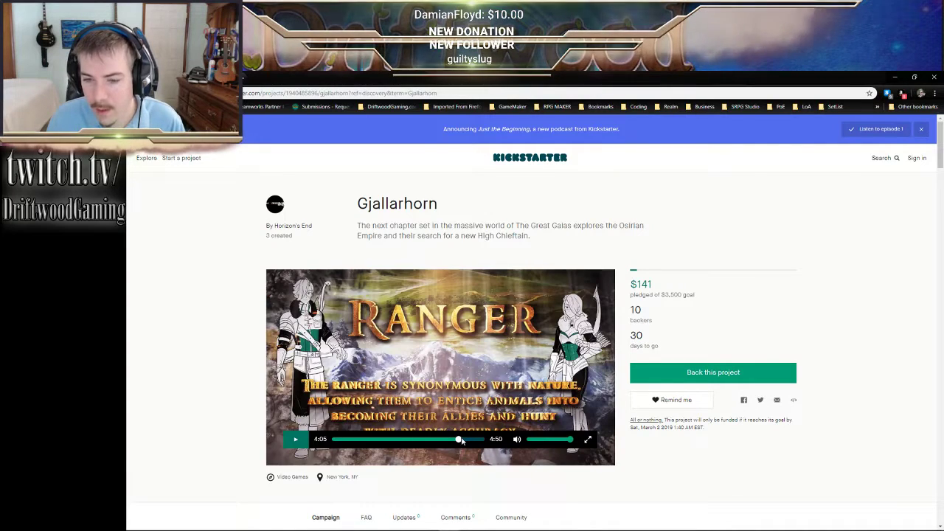
click(463, 440)
click(471, 440)
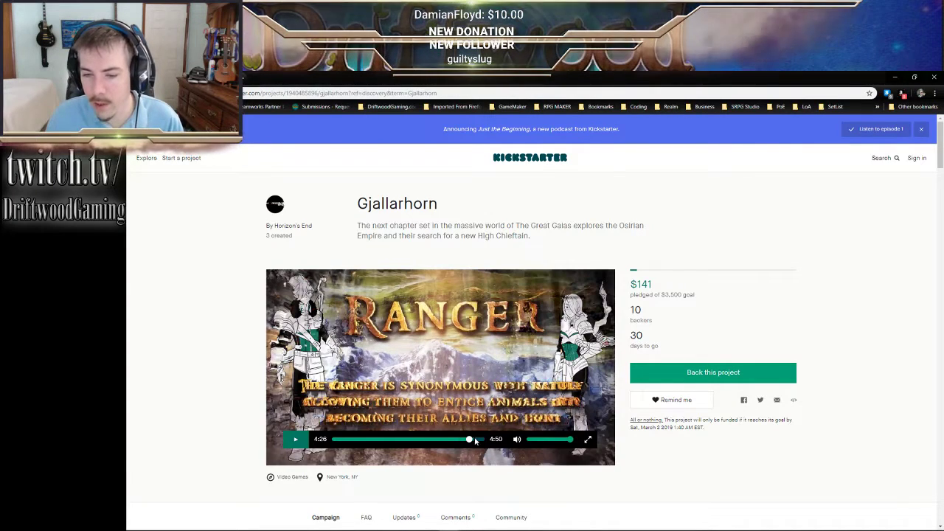
click(480, 440)
click(467, 440)
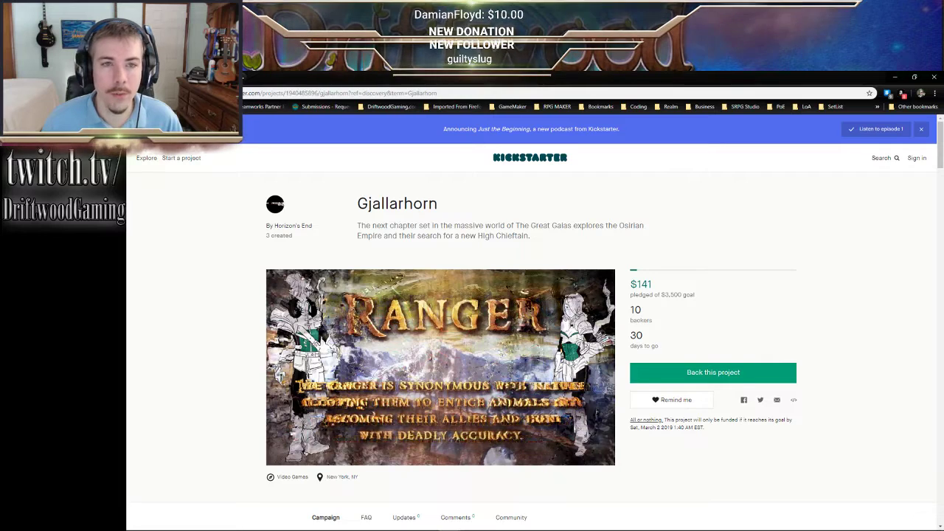
key(alt+Tab)
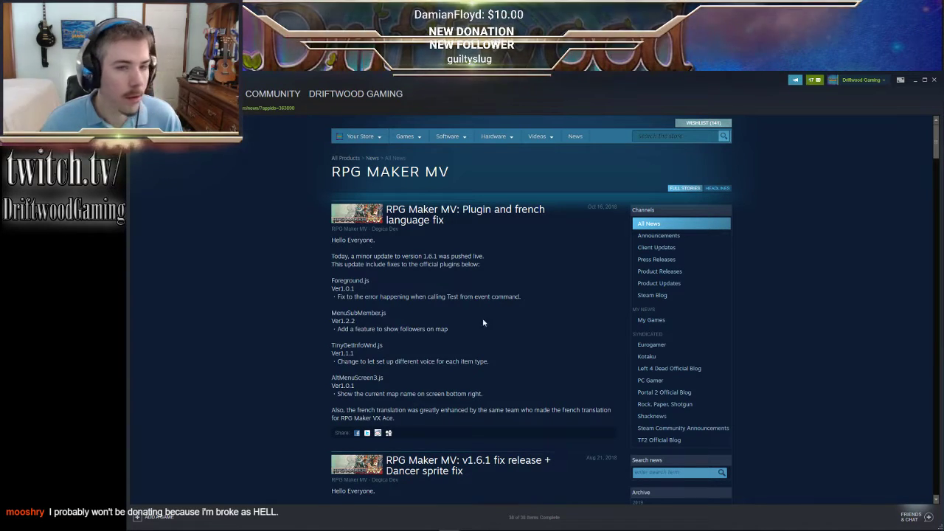
- Switch from Steam to the RPG Maker MV editor showing the Natural Explorers OpeningScene map
mouse_move(506, 520)
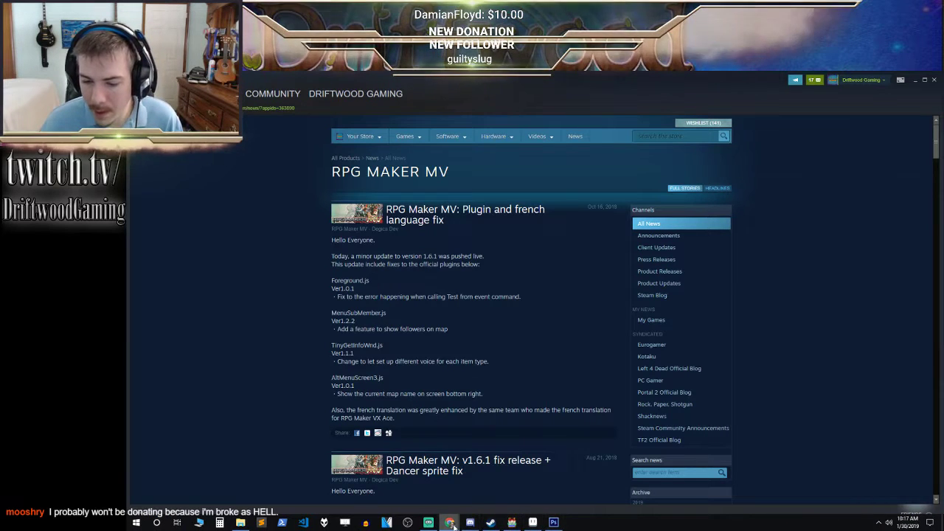
mouse_move(450, 522)
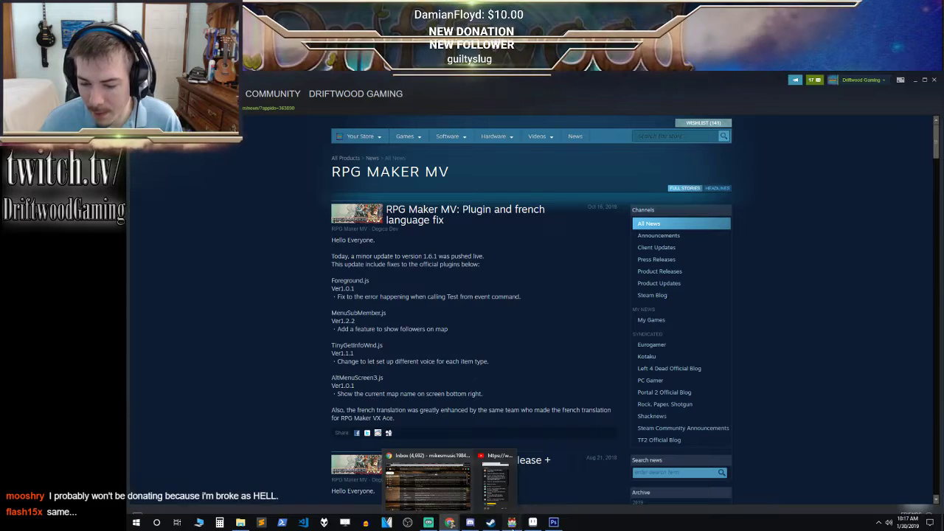
click(511, 523)
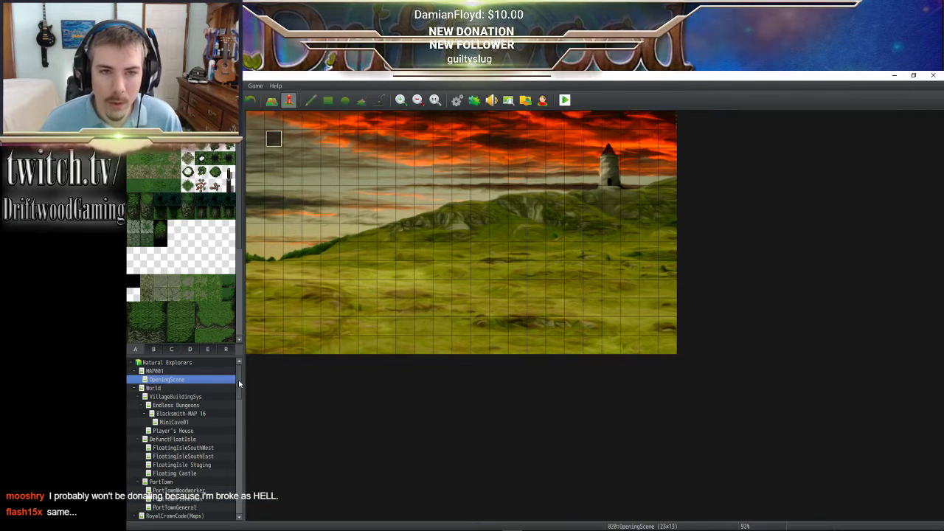
mouse_move(239, 382)
mouse_down()
mouse_move(241, 392)
mouse_move(239, 381)
mouse_up()
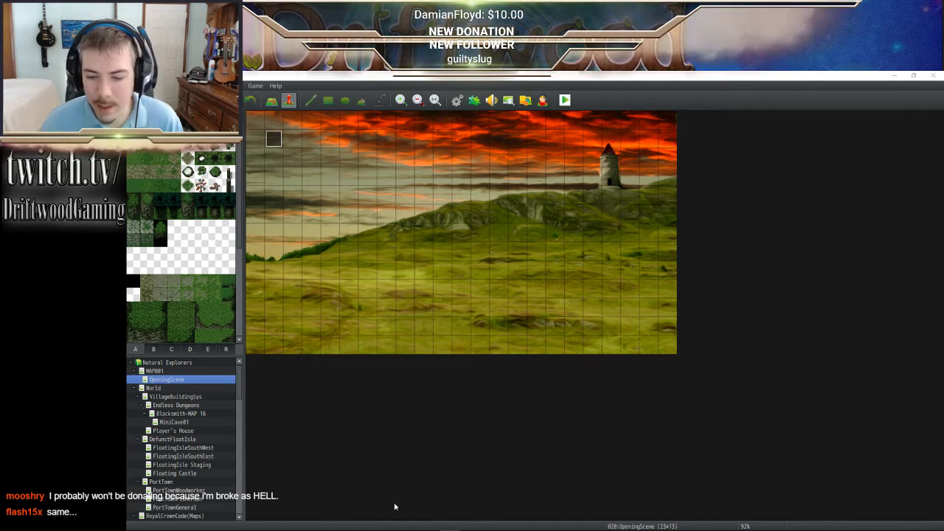
mouse_move(455, 523)
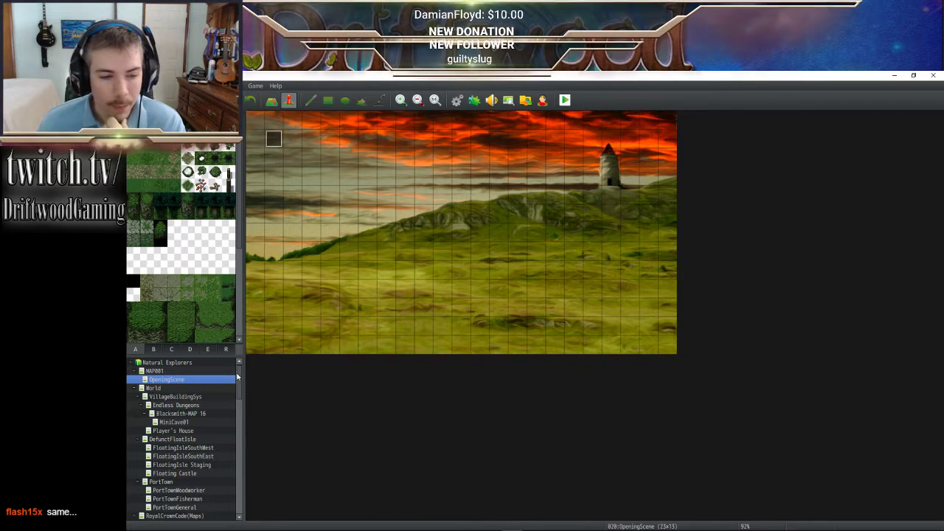
- Open the Underground map, then the Black Key Cave map from the map tree
scroll(241, 404, down, 4)
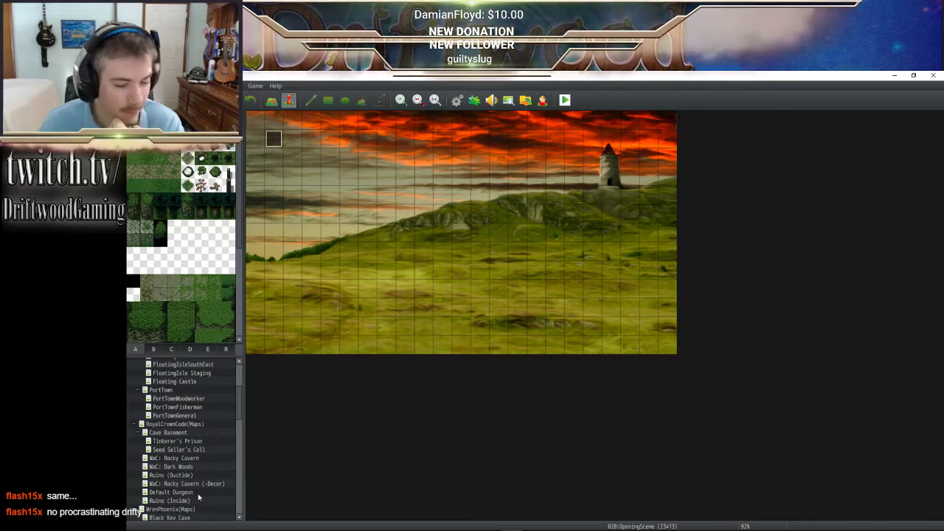
scroll(200, 475, down, 4)
scroll(202, 472, down, 12)
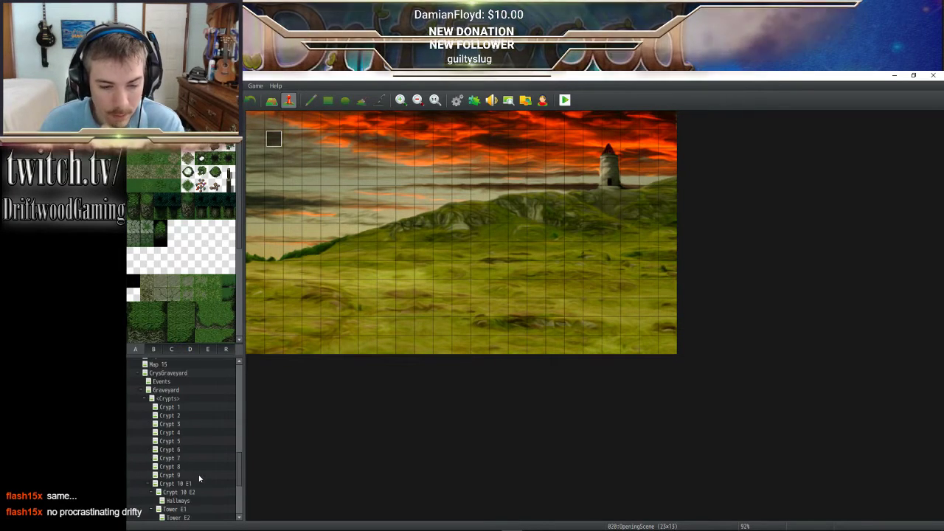
click(191, 450)
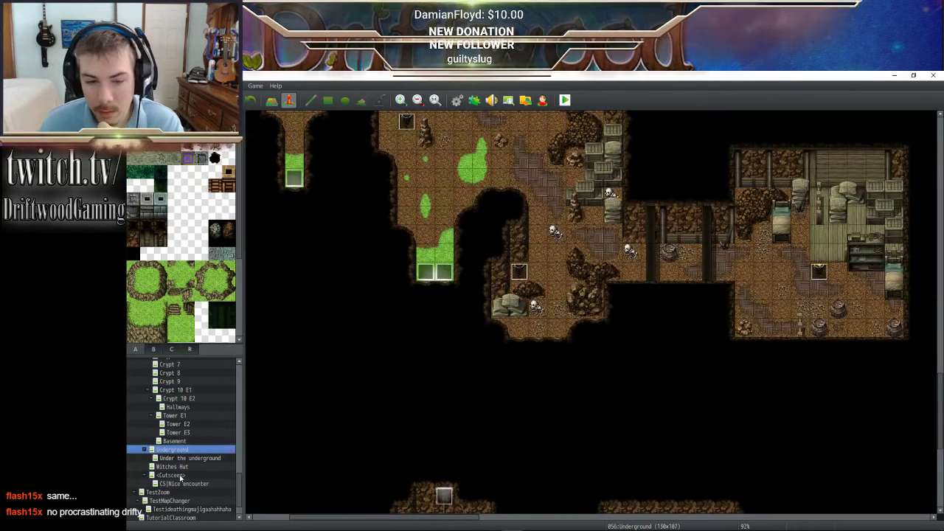
scroll(186, 447, up, 6)
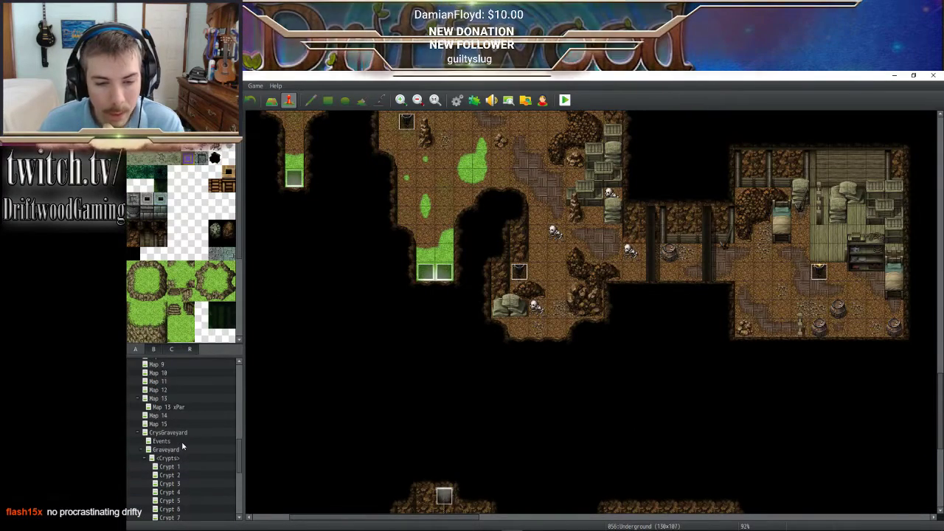
scroll(178, 445, up, 5)
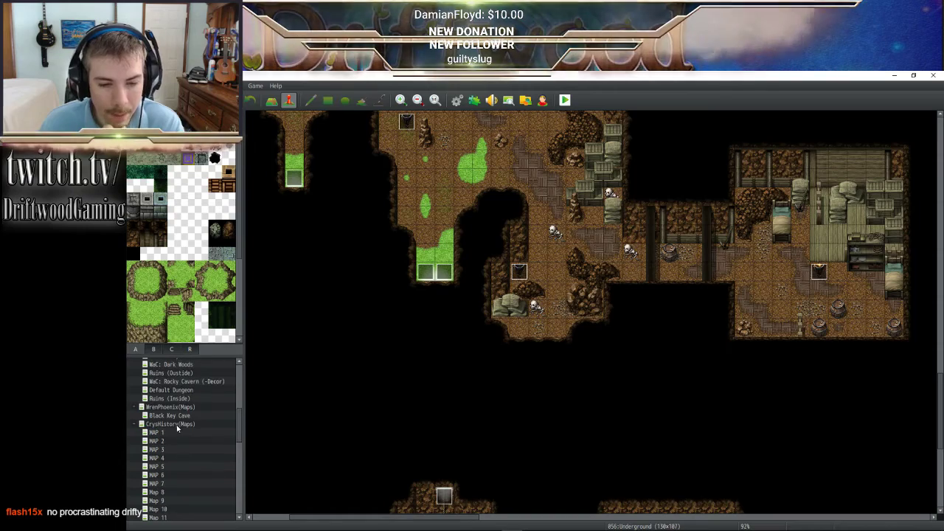
scroll(177, 425, up, 1)
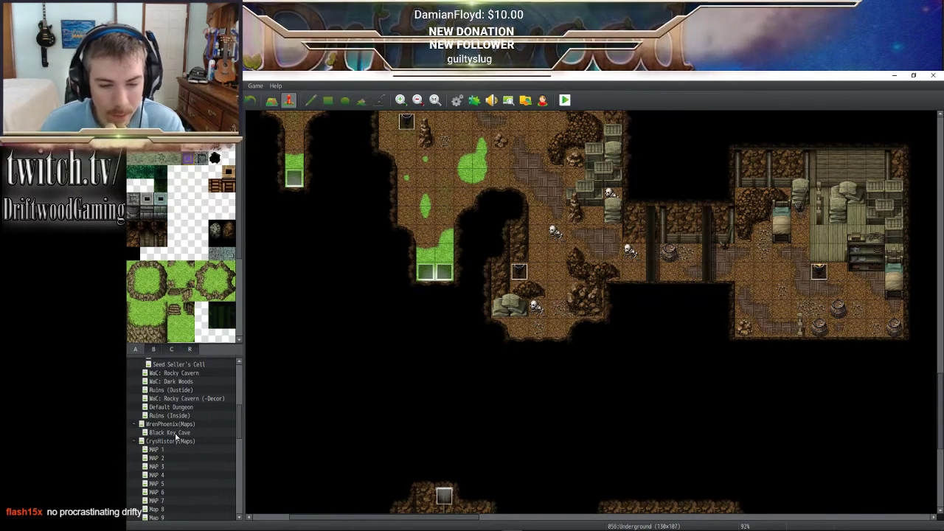
click(176, 433)
- Open the Seed Seller's Cell map and zoom out to see the whole 38x28 cave
scroll(181, 437, up, 4)
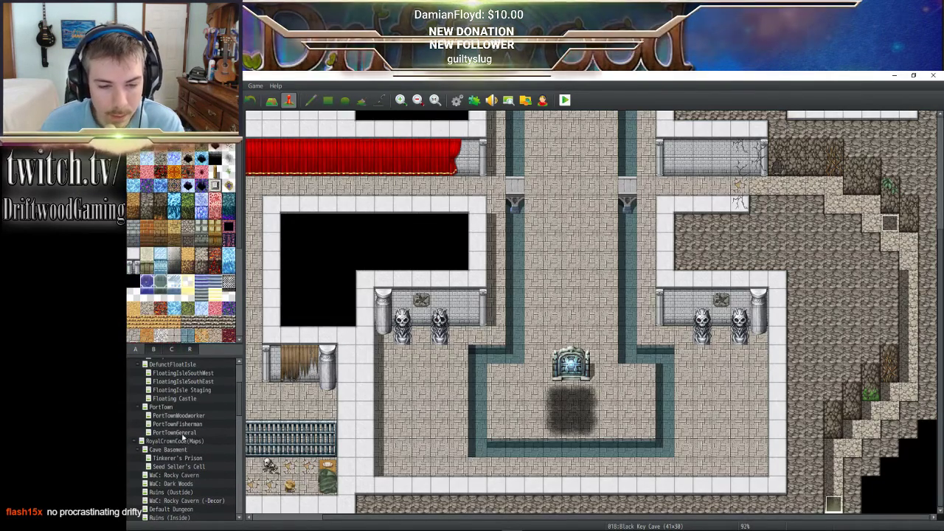
click(179, 466)
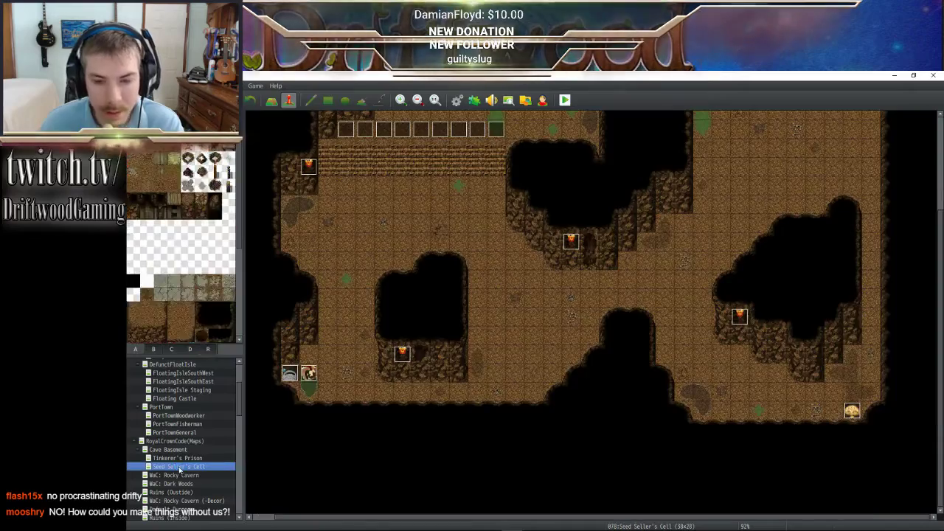
scroll(342, 418, up, 2)
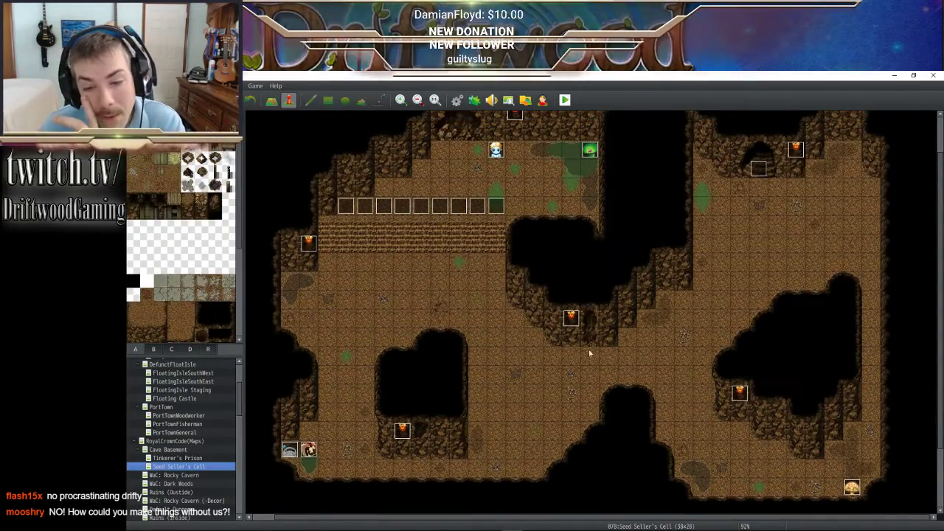
scroll(678, 358, down, 1)
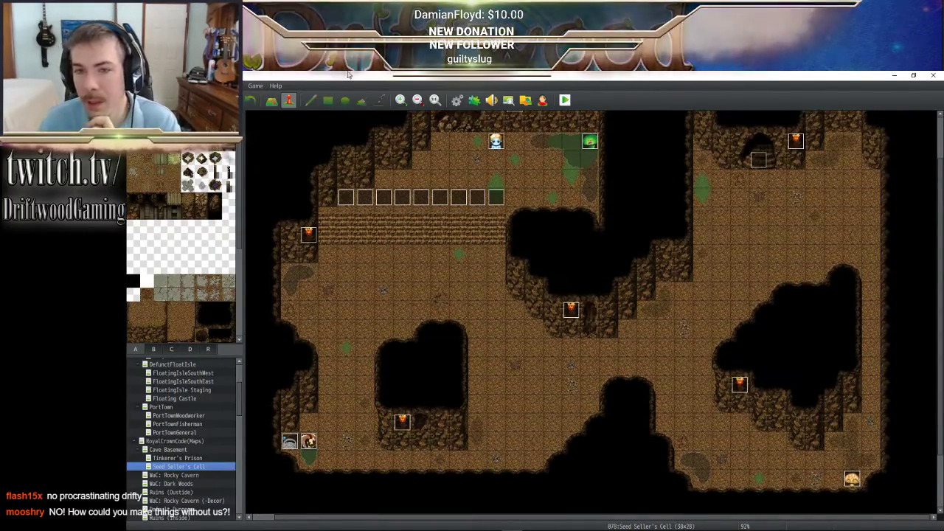
click(417, 101)
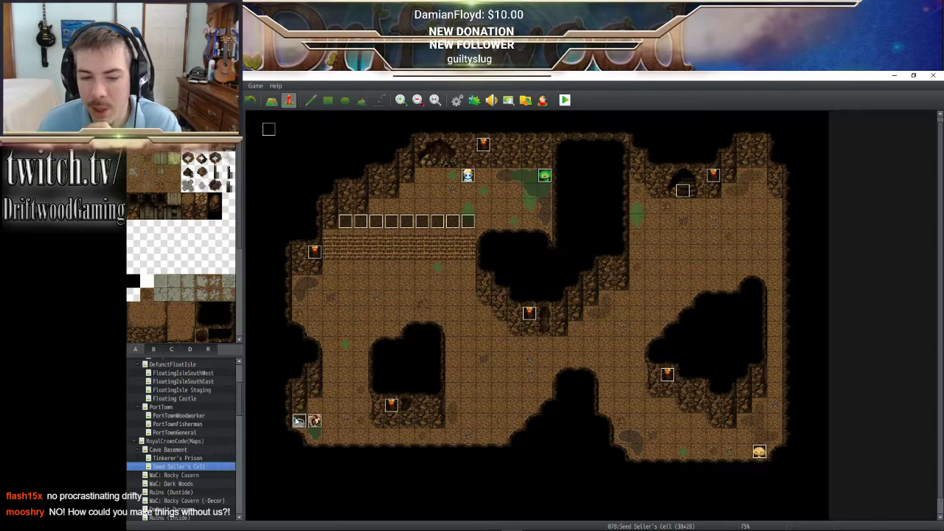
- Check the lever event's second page on Seed Seller's Cell, then load the 43x50 WaC: Rocky Cavern map
double_click(299, 420)
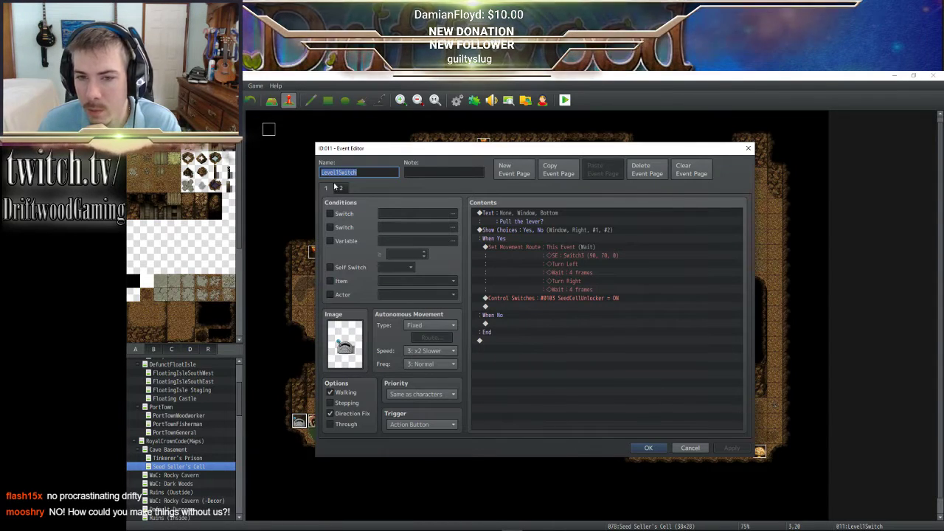
click(340, 188)
click(645, 448)
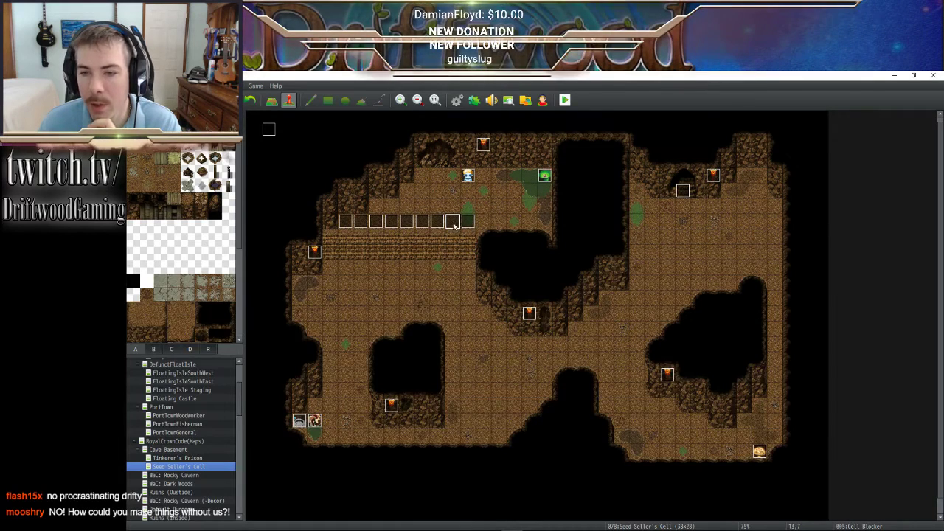
click(421, 222)
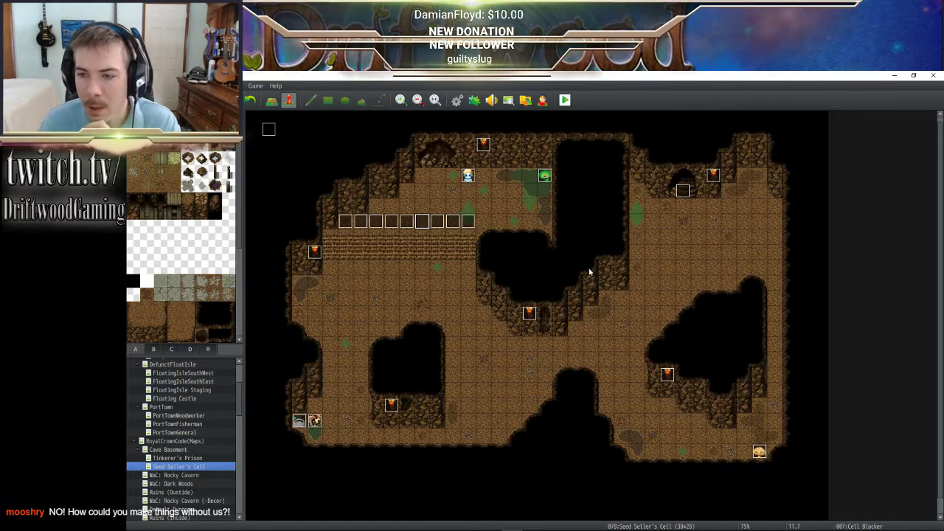
click(185, 476)
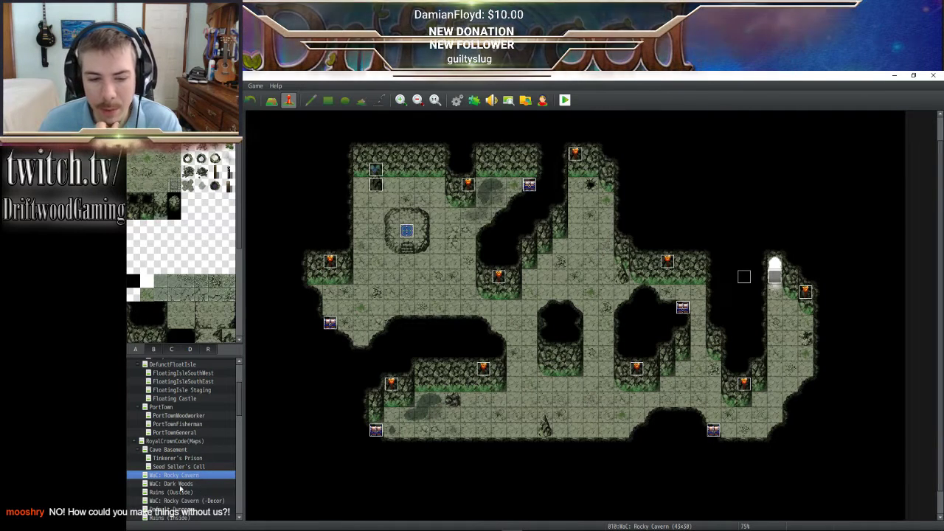
- Go to the top of the map tree and open OpeningScene, then the World overworld map
scroll(170, 472, up, 3)
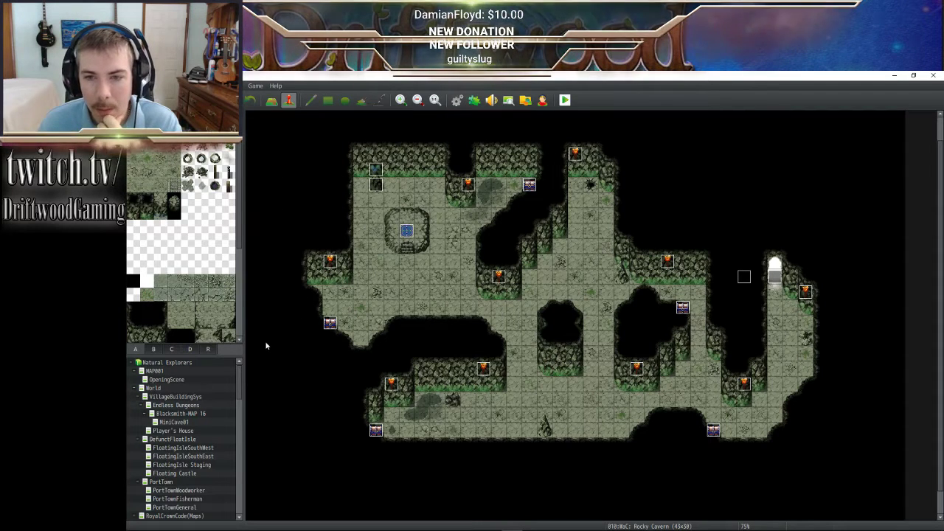
scroll(242, 372, down, 3)
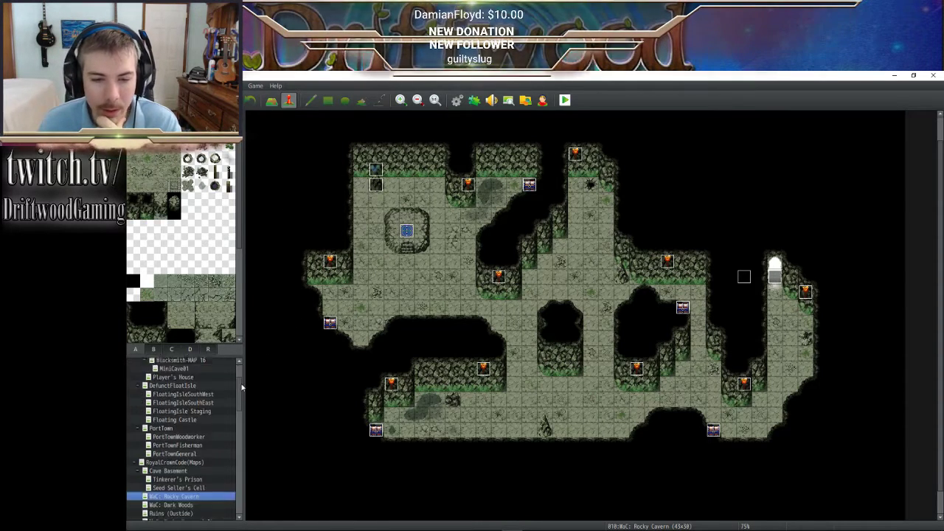
scroll(242, 372, up, 3)
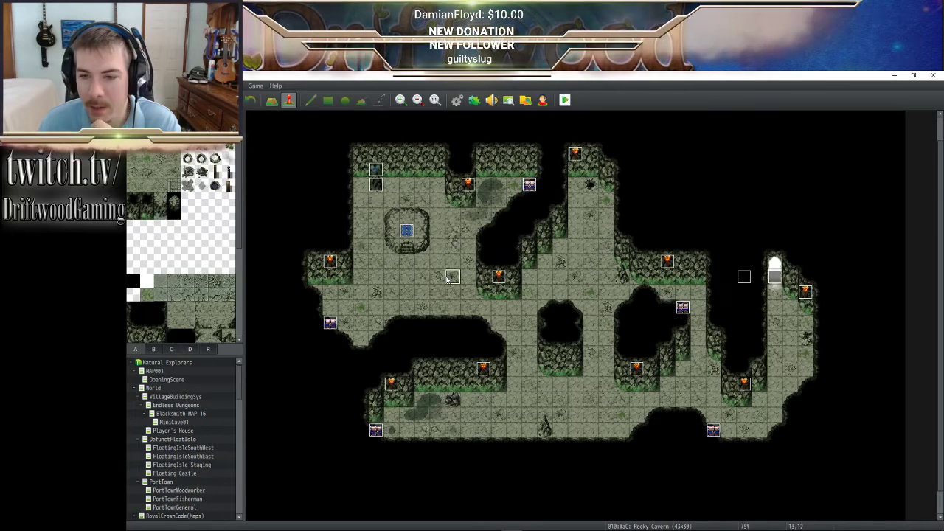
click(169, 379)
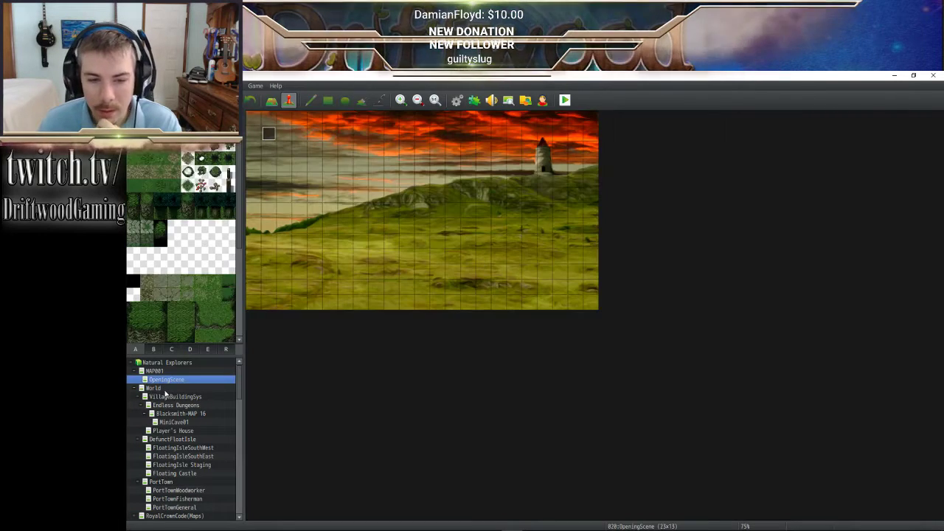
click(164, 388)
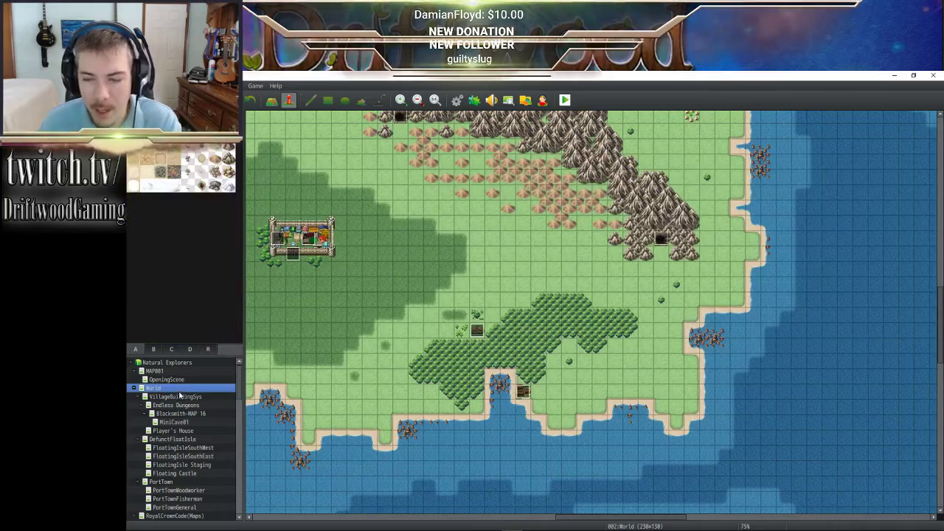
right_click(177, 399)
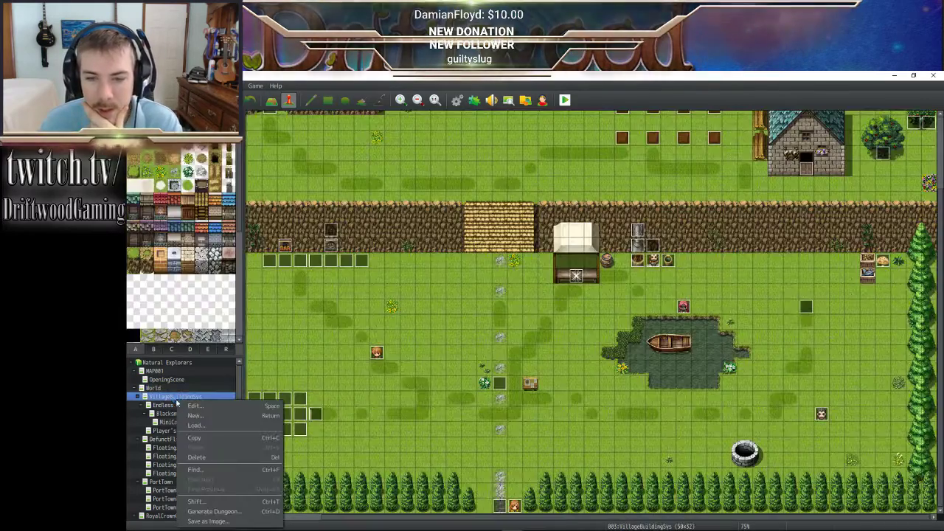
click(363, 410)
scroll(414, 420, up, 2)
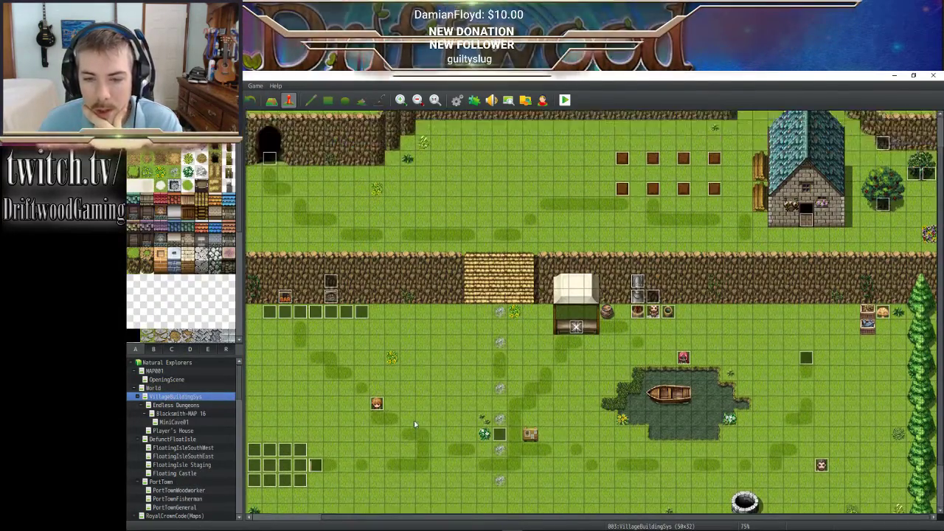
scroll(413, 420, down, 2)
drag(526, 515, 467, 515)
double_click(284, 306)
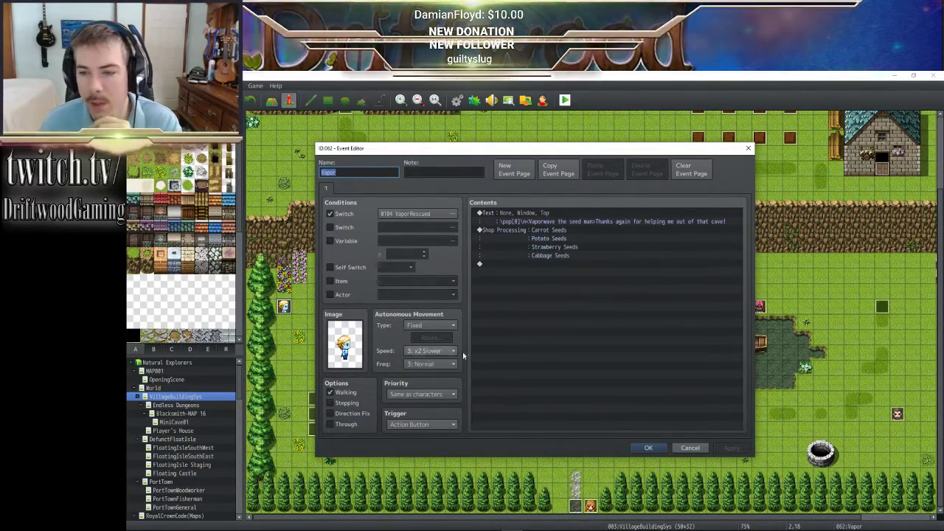
click(647, 449)
scroll(666, 305, up, 2)
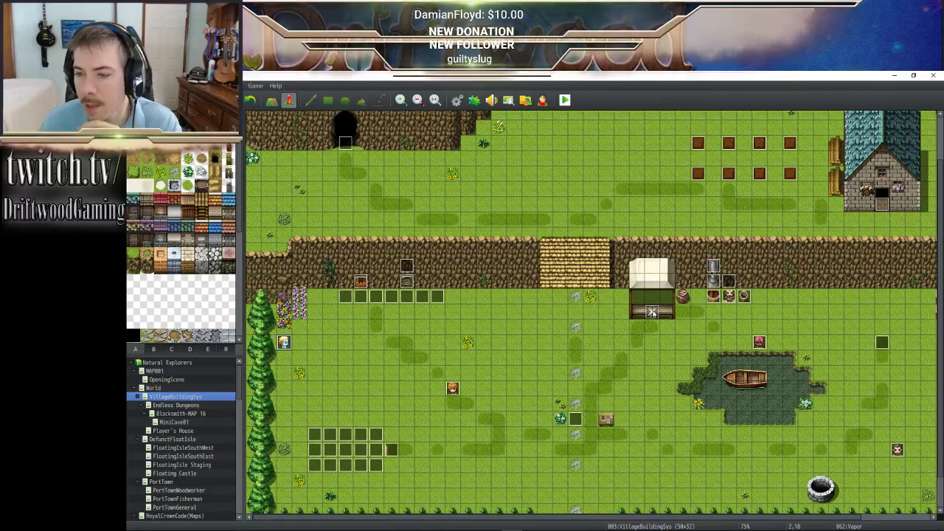
click(457, 100)
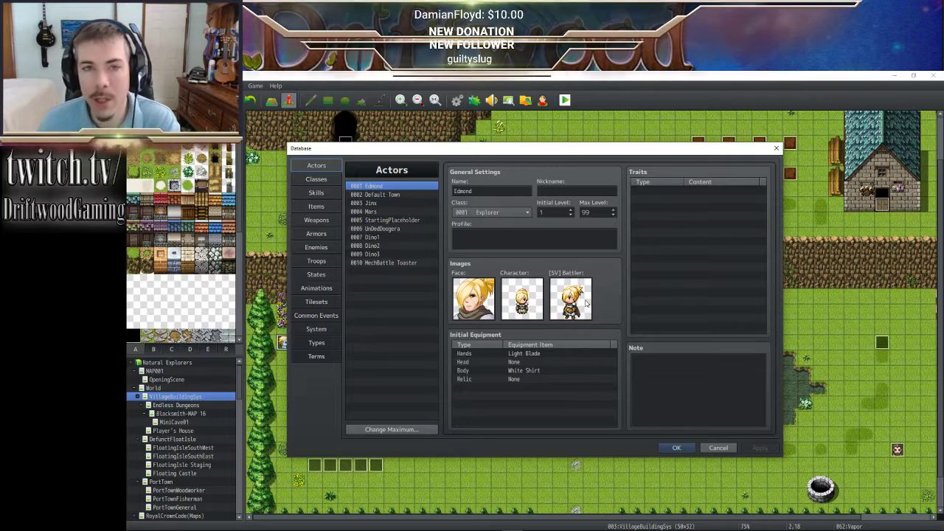
click(316, 315)
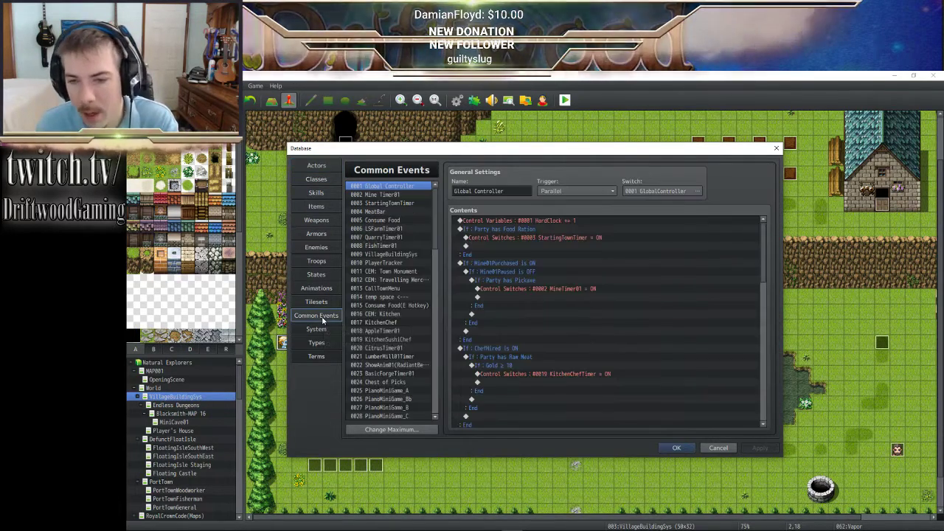
click(676, 447)
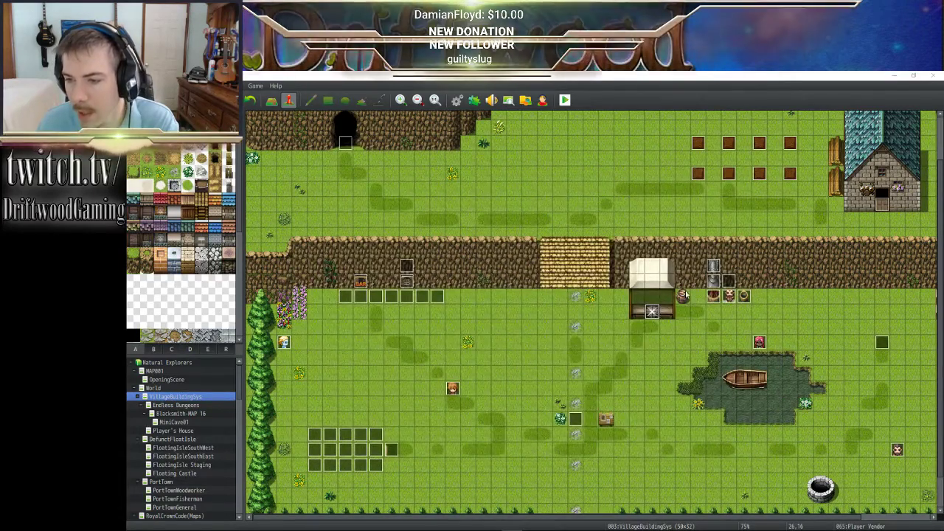
- Open the Player Vendor event and edit its 14400 sold-time constant
double_click(684, 295)
scroll(681, 396, down, 15)
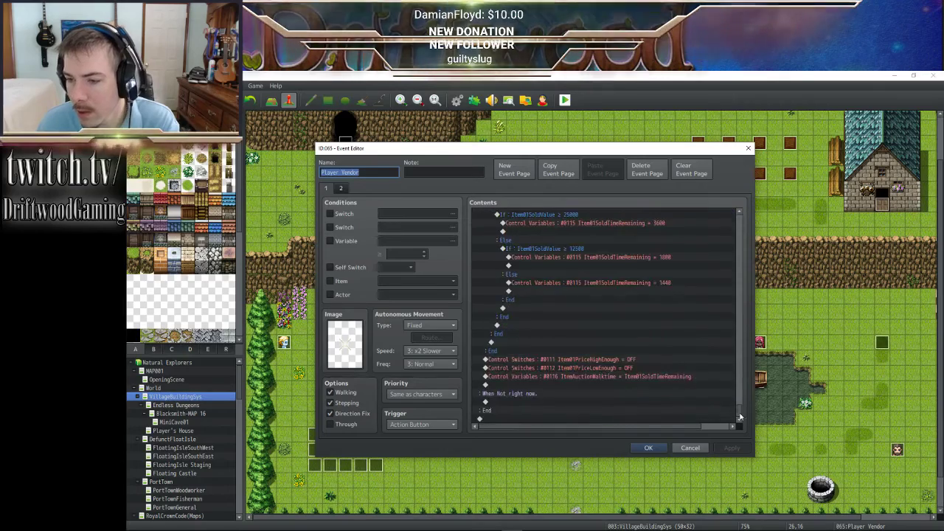
click(569, 284)
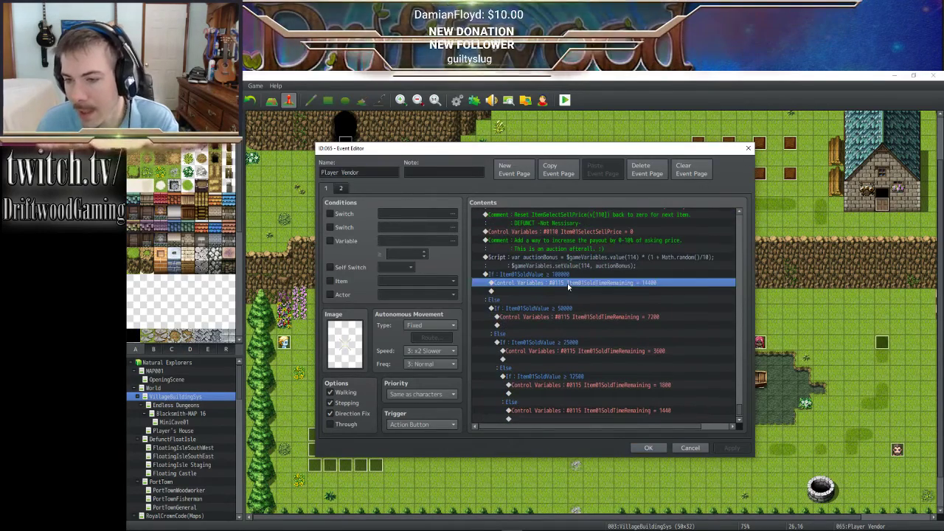
right_click(569, 285)
click(589, 290)
double_click(582, 323)
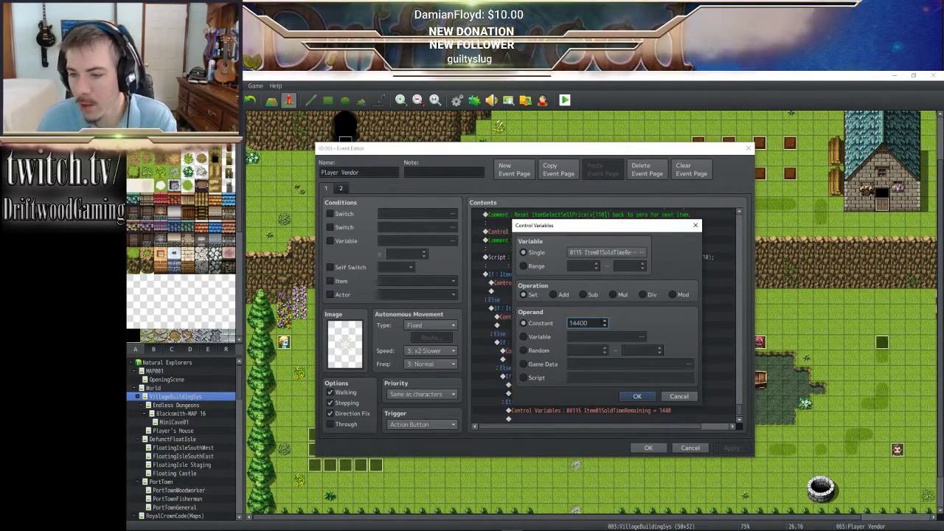
key(Return)
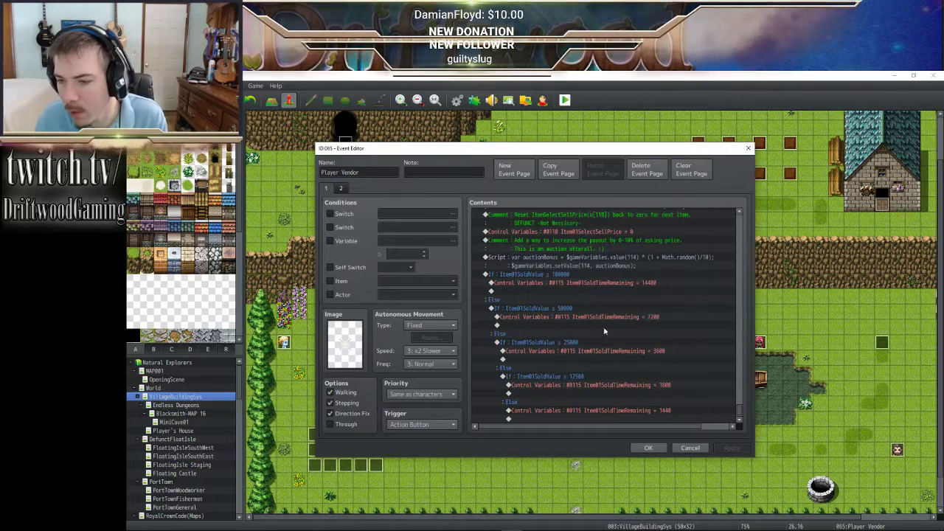
- Change the 7200 and 3600 sold-time constants to 72000 and 36000
click(598, 317)
right_click(598, 317)
click(615, 324)
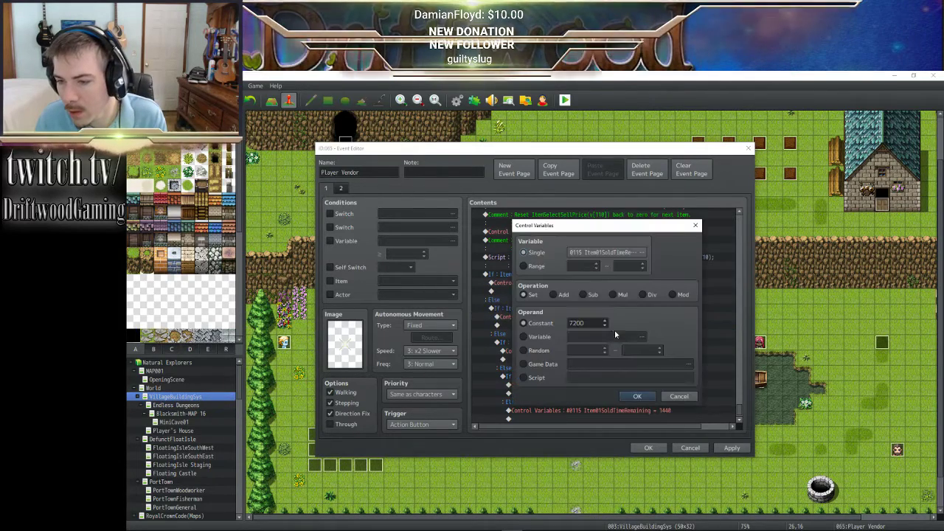
double_click(583, 323)
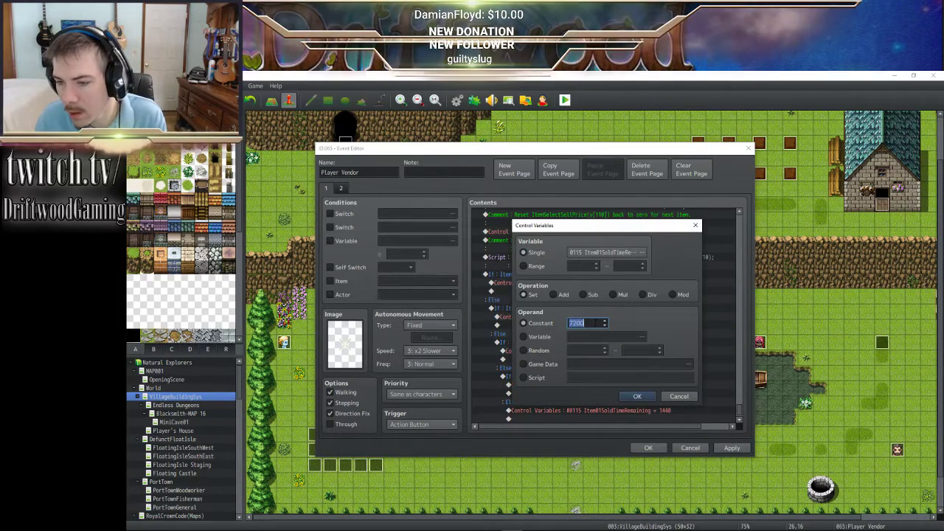
click(637, 396)
click(624, 355)
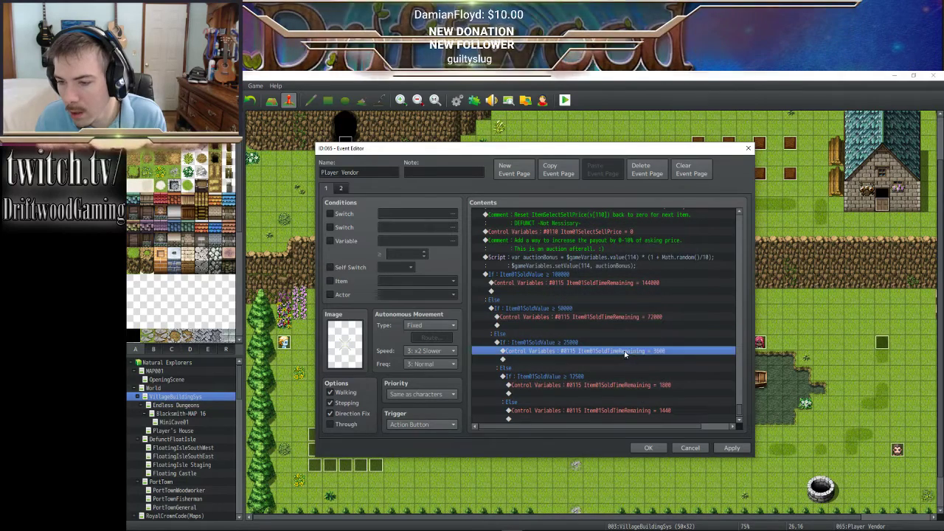
right_click(624, 355)
click(635, 361)
double_click(582, 323)
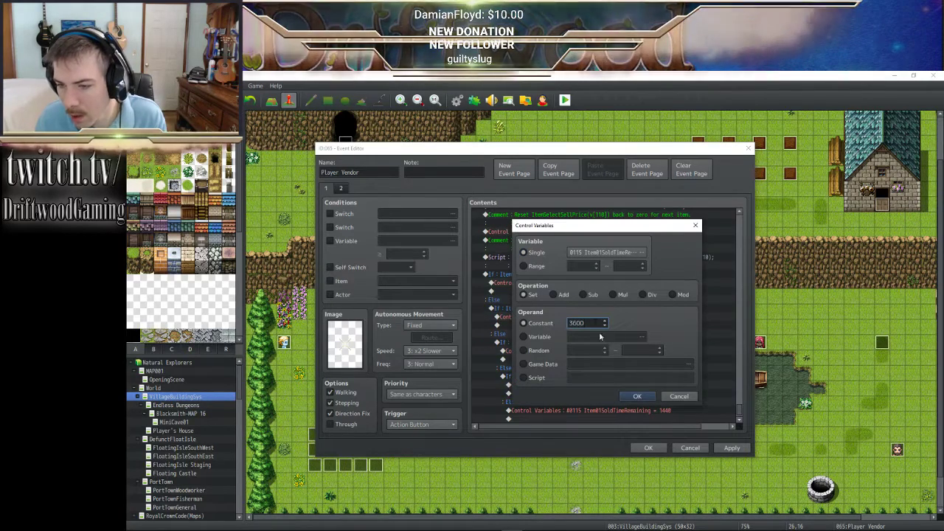
click(637, 395)
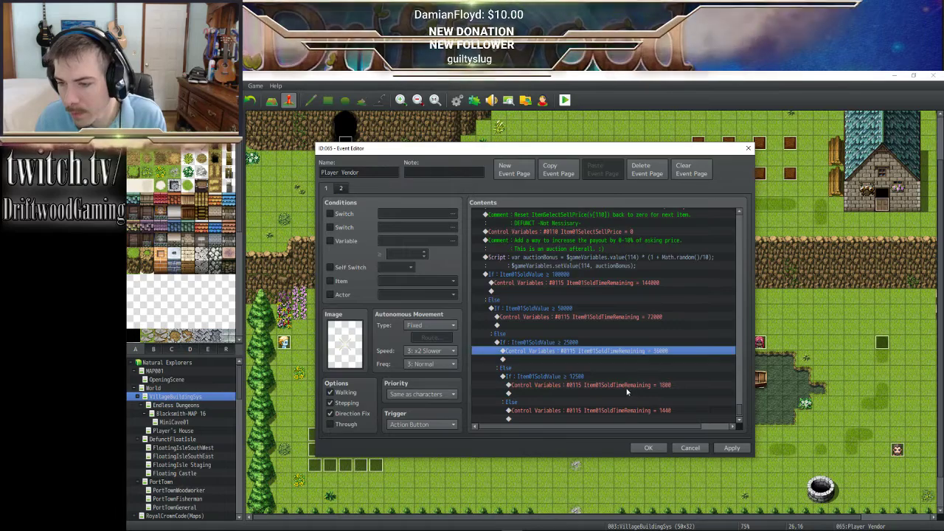
- Change the 1800 and 1440 sold-time constants to 18000 and 14400 and apply
click(625, 385)
right_click(626, 385)
click(634, 402)
double_click(583, 323)
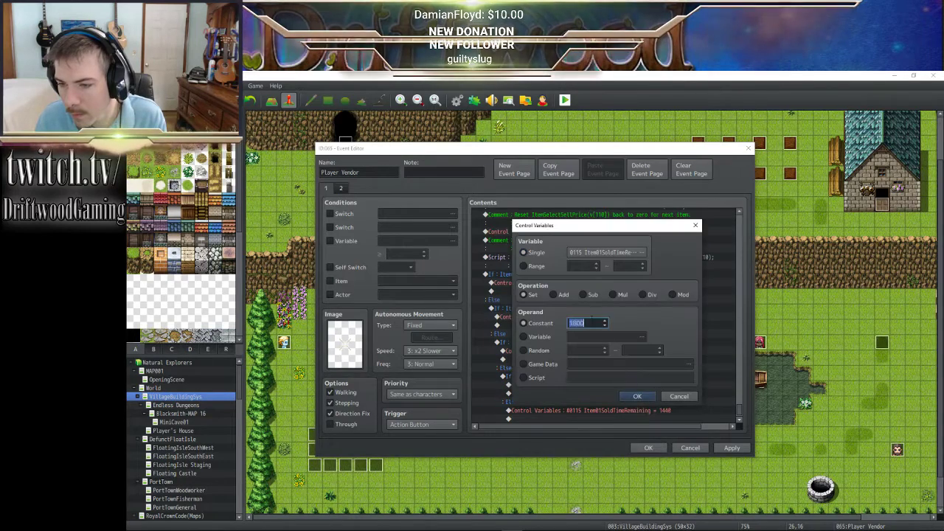
click(638, 397)
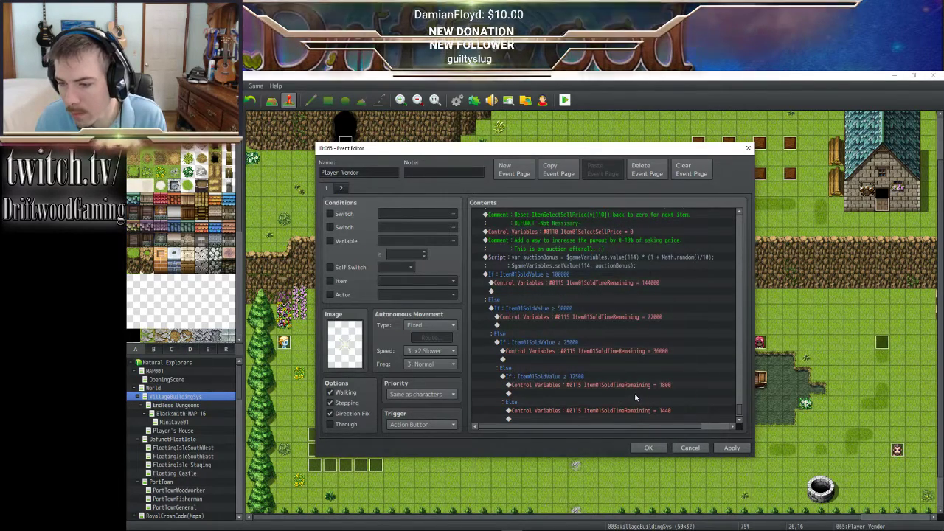
scroll(632, 390, down, 1)
click(628, 385)
right_click(629, 385)
click(636, 402)
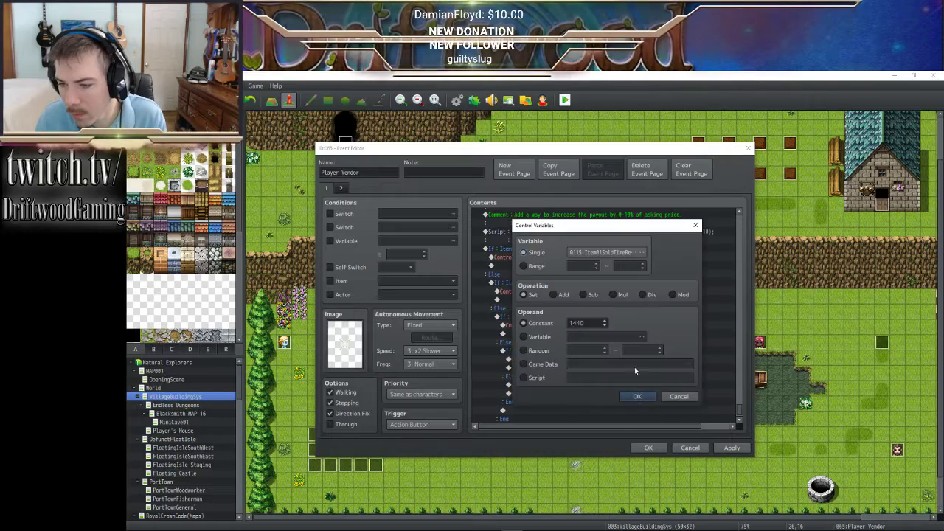
double_click(582, 323)
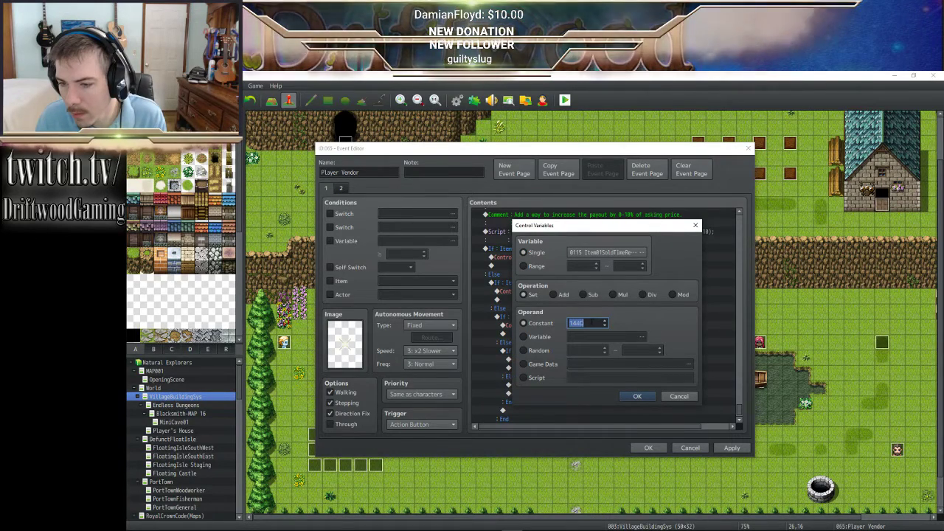
click(636, 396)
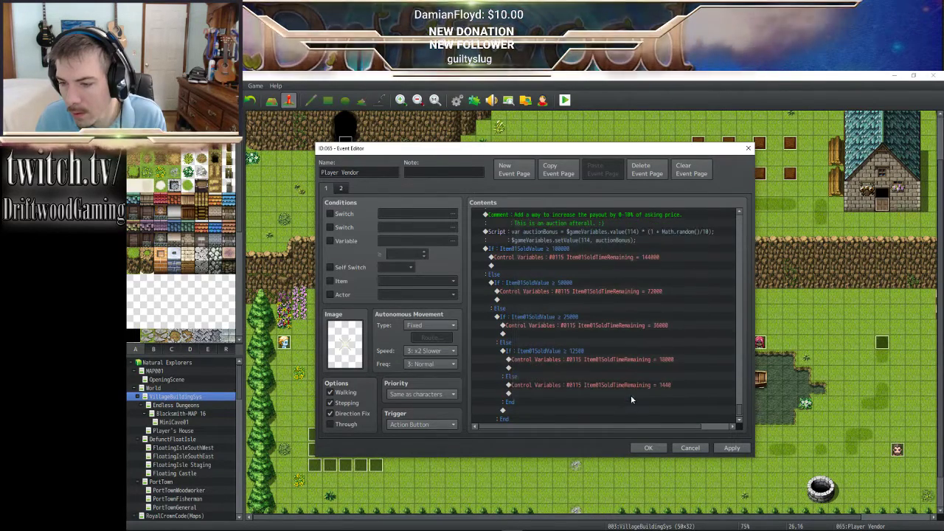
click(731, 446)
- Review the updated Player Vendor event contents and close the editor with OK
scroll(620, 381, down, 1)
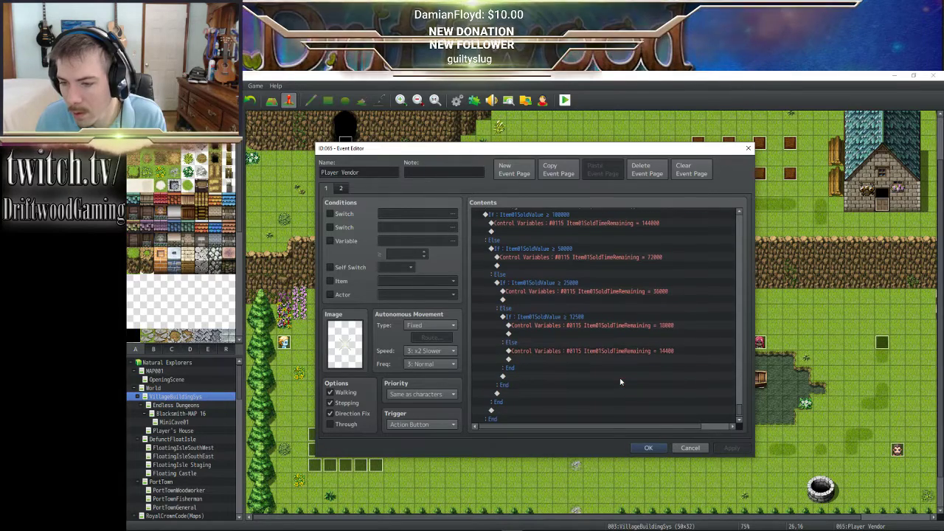
scroll(620, 382, down, 1)
scroll(620, 382, up, 2)
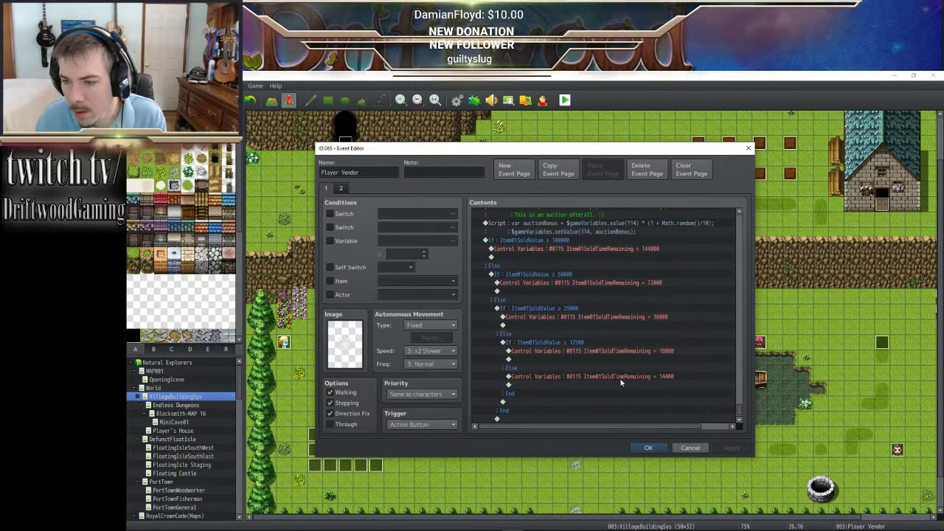
scroll(620, 381, up, 1)
scroll(620, 382, down, 2)
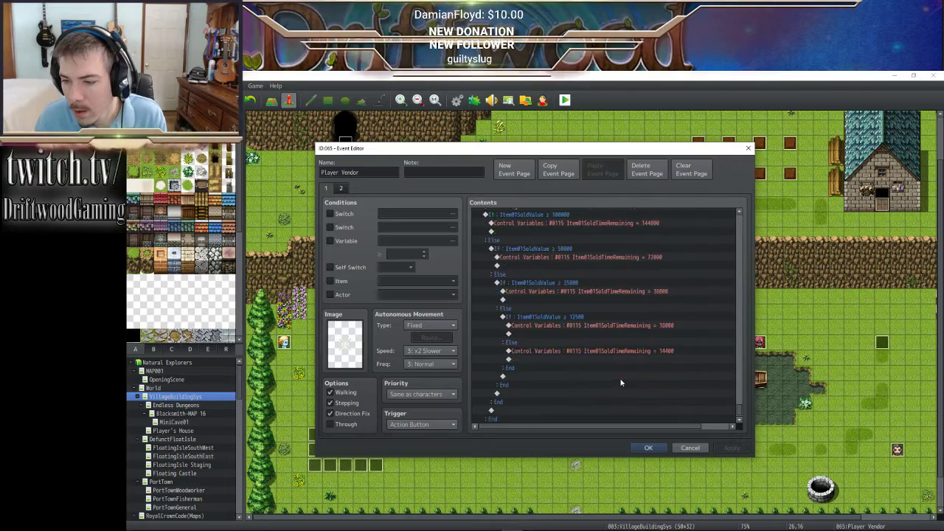
scroll(620, 378, up, 3)
scroll(620, 378, down, 2)
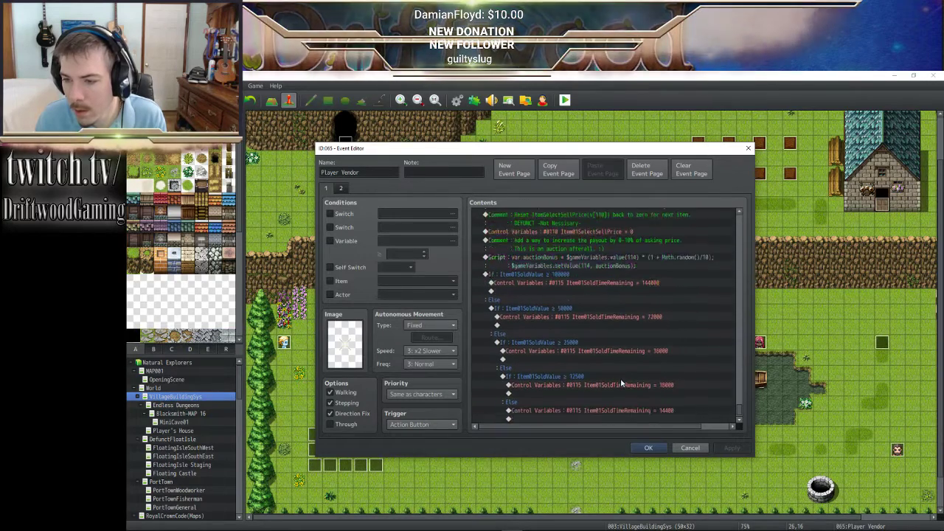
click(647, 448)
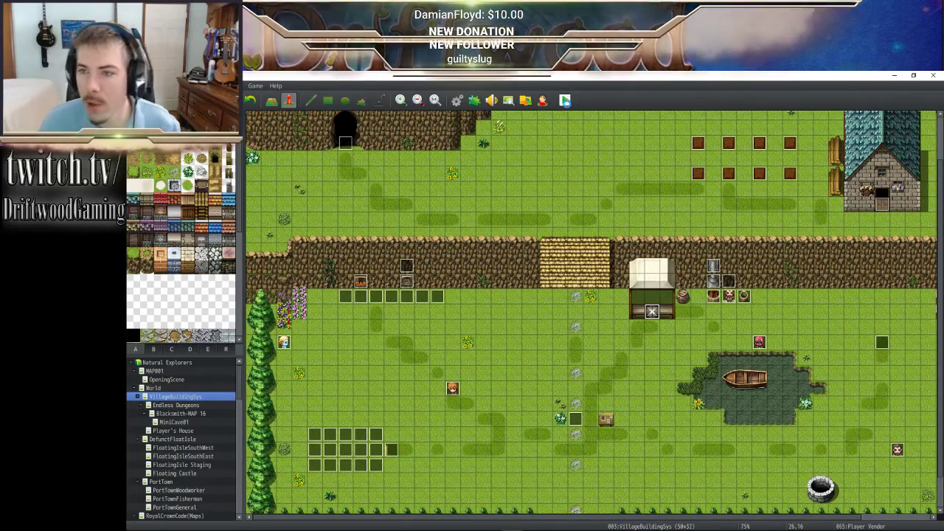
- Start a playtest to bring up the Natural Explorers title screen
click(564, 100)
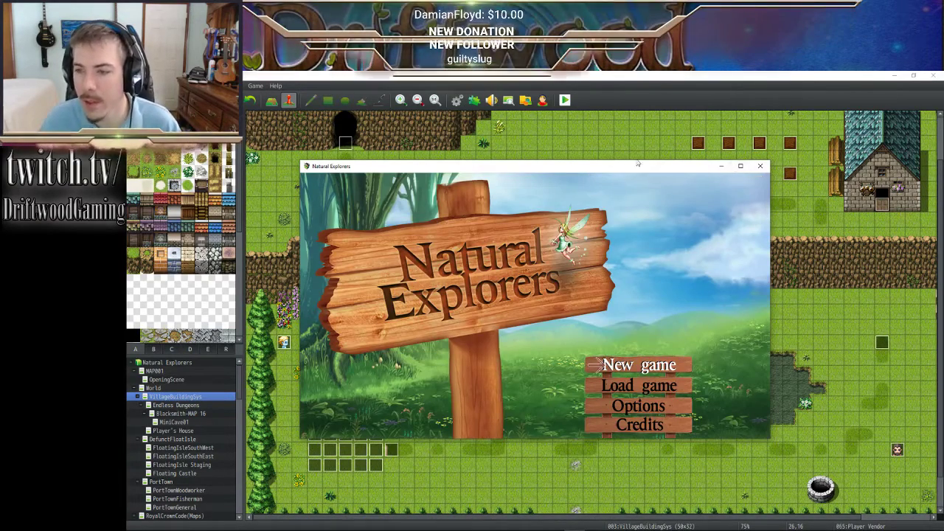
- Maximize the game, start a New game as Mechanised Battle Toaster, and name the hero Marz
click(740, 165)
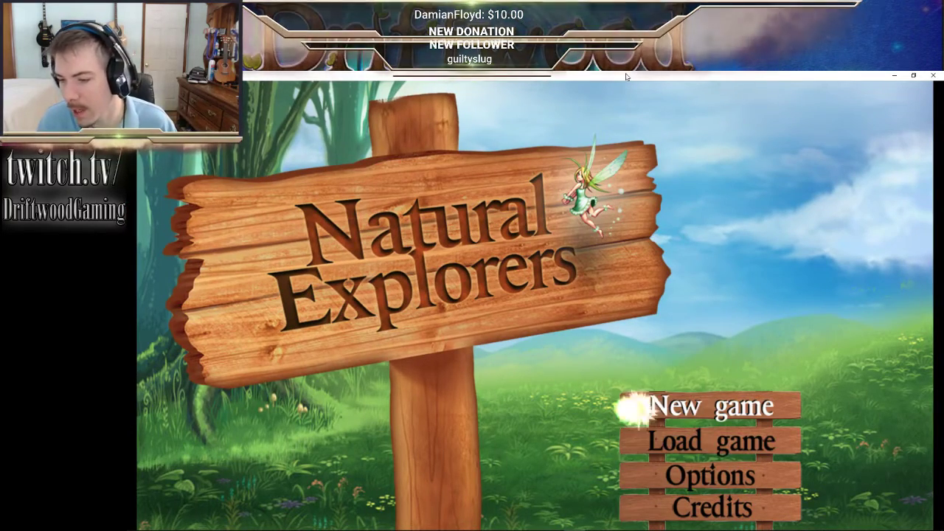
key(Return)
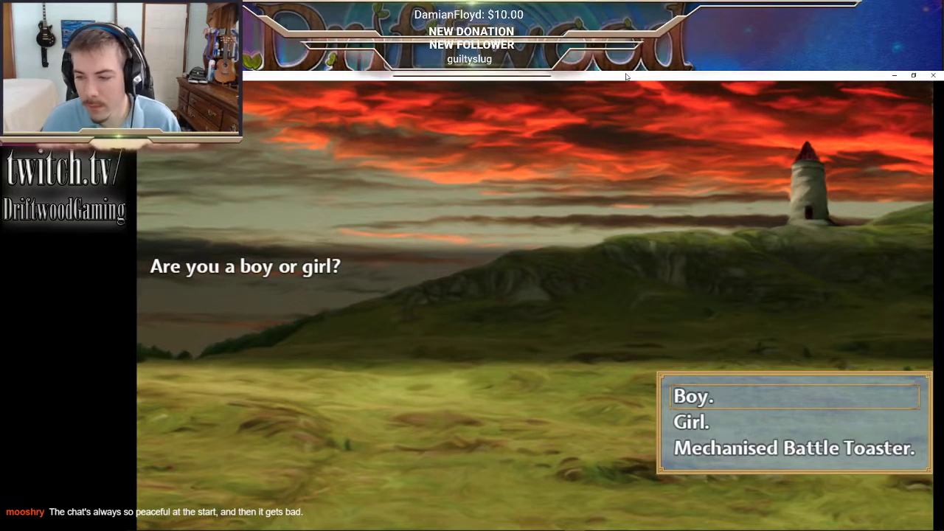
key(Up)
key(Return)
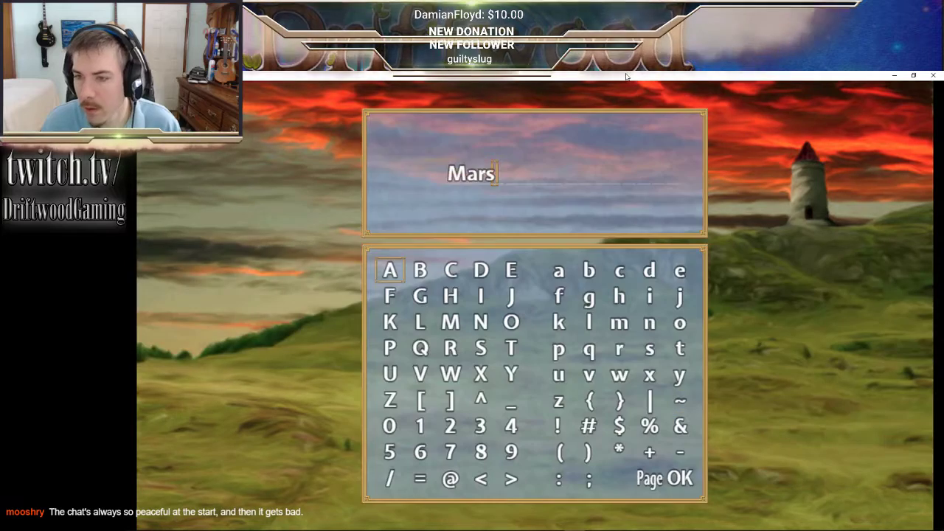
key(Escape)
text(z)
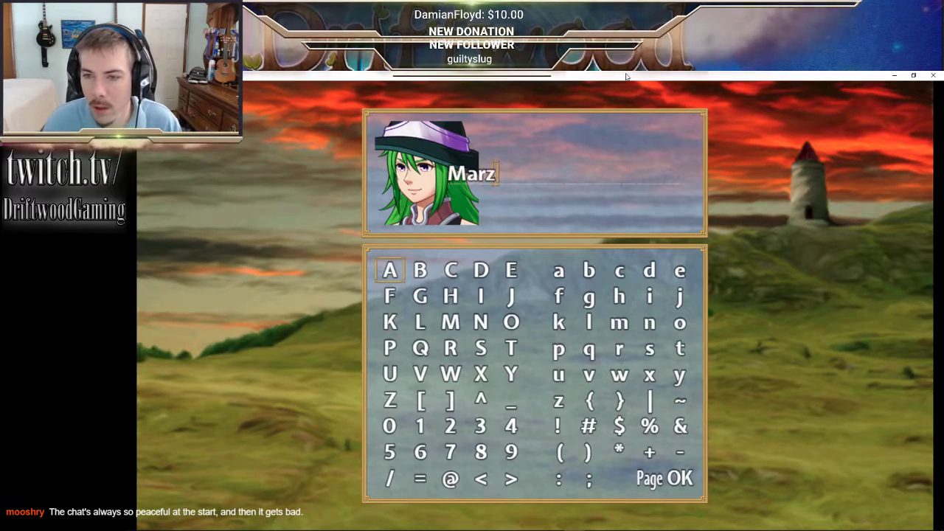
key(Return)
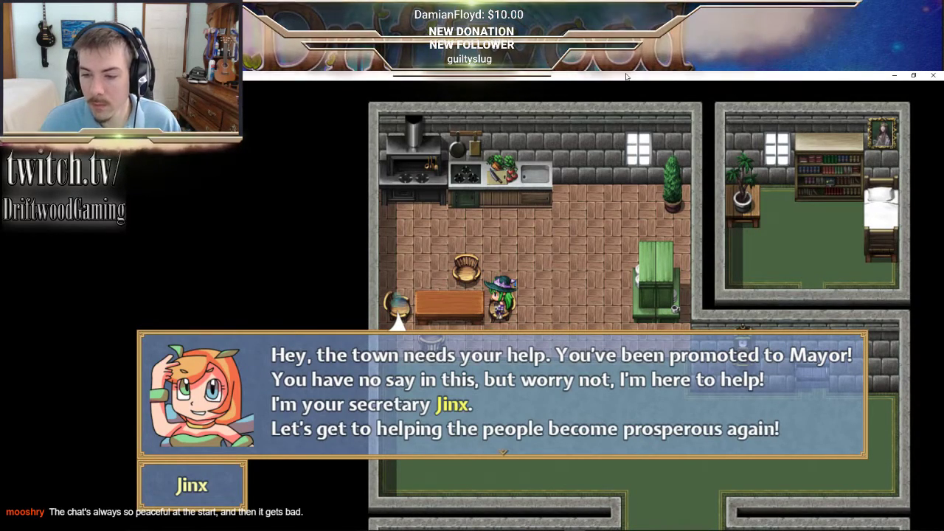
- Dismiss Jinx's introduction and walk the hero around the kitchen
key(Return)
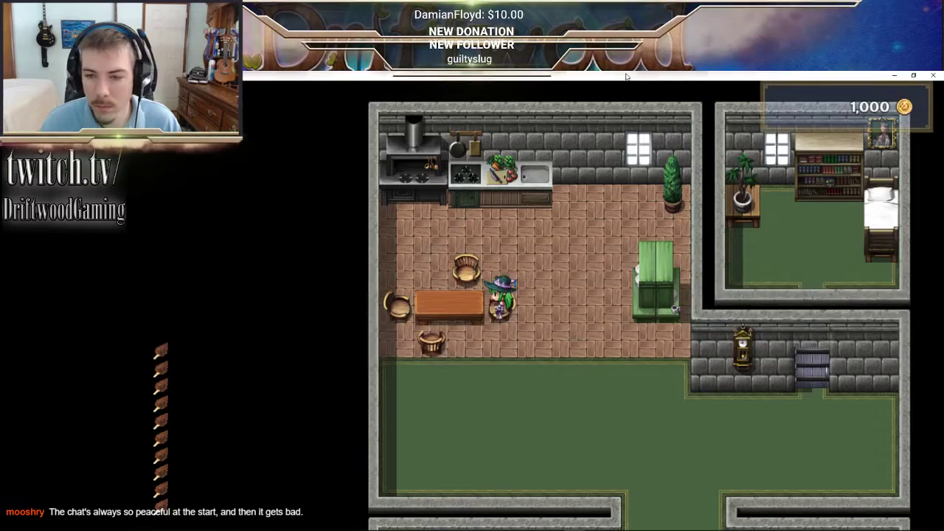
key(Down)
key(Right)
key(Up)
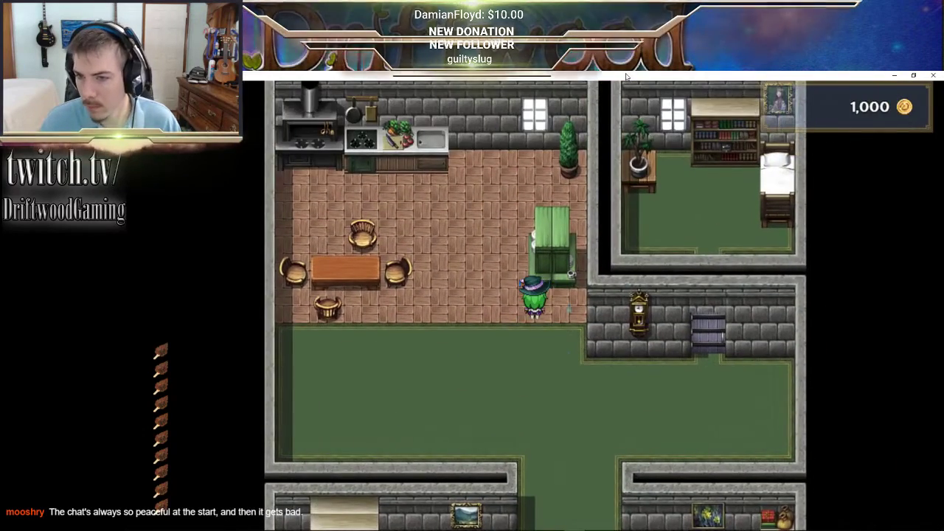
key(Left)
- Open the Item list from the main menu and view Pickaxe, Fresh Apple, Ripe Orange and Wren Feather
key(Escape)
key(Return)
key(Down)
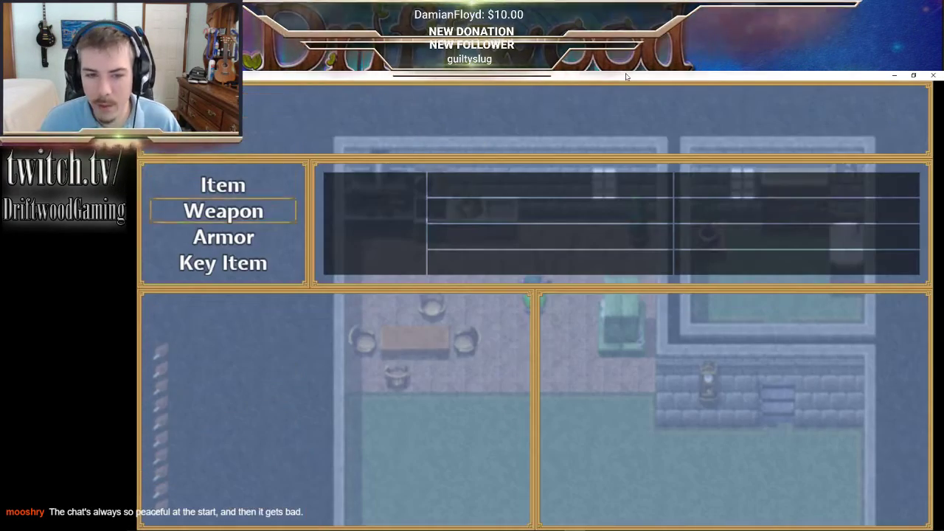
key(Up)
key(Return)
key(Down)
key(Down)
key(Down)
key(Up)
key(Up)
key(Up)
key(Down)
key(Down)
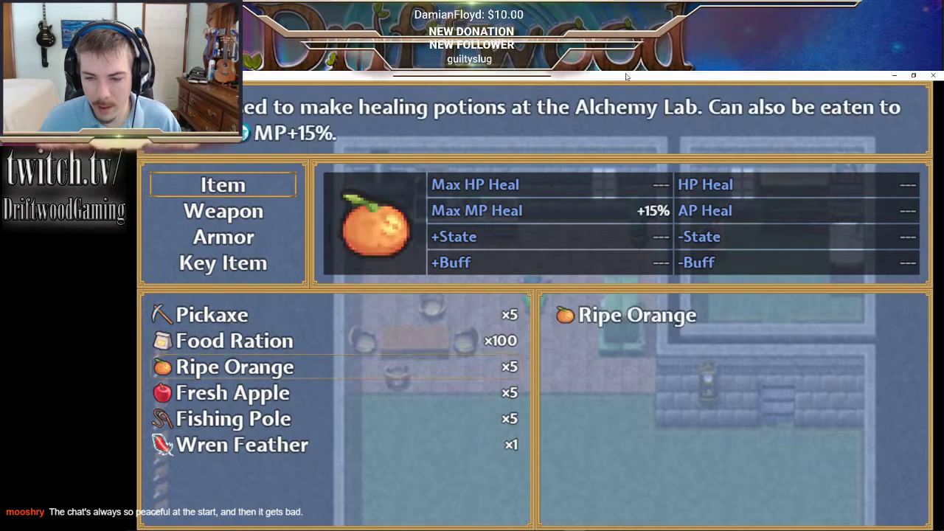
key(Down)
key(Down)
key(Down)
key(Down)
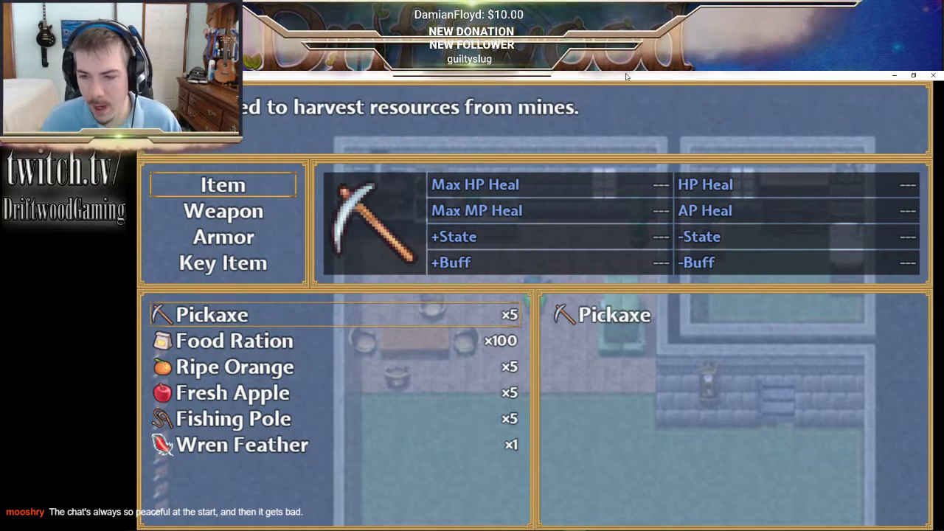
- Compare the Food Ration, Fishing Pole, Fresh Apple and Pickaxe item descriptions
key(Down)
key(Down)
key(Down)
key(Down)
key(Down)
key(Down)
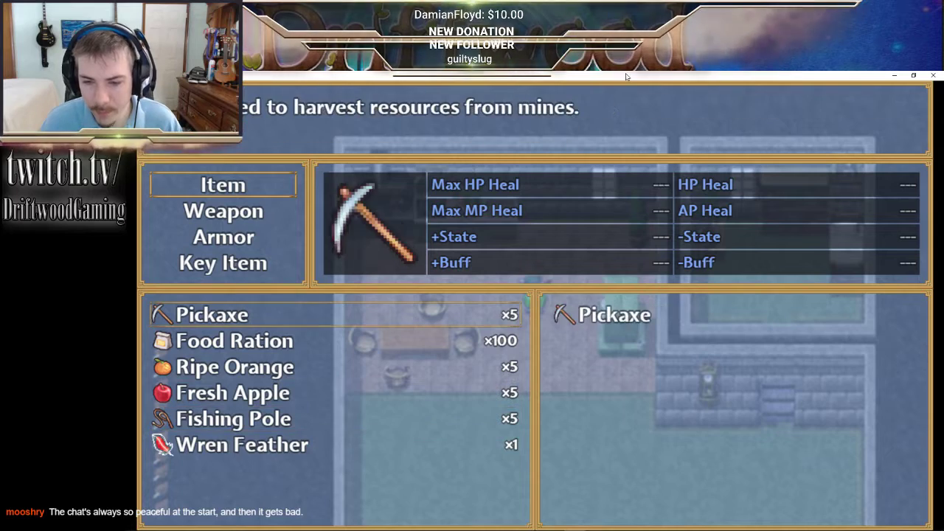
key(Up)
key(Up)
key(Up)
key(Up)
key(Up)
key(Down)
key(Down)
key(Down)
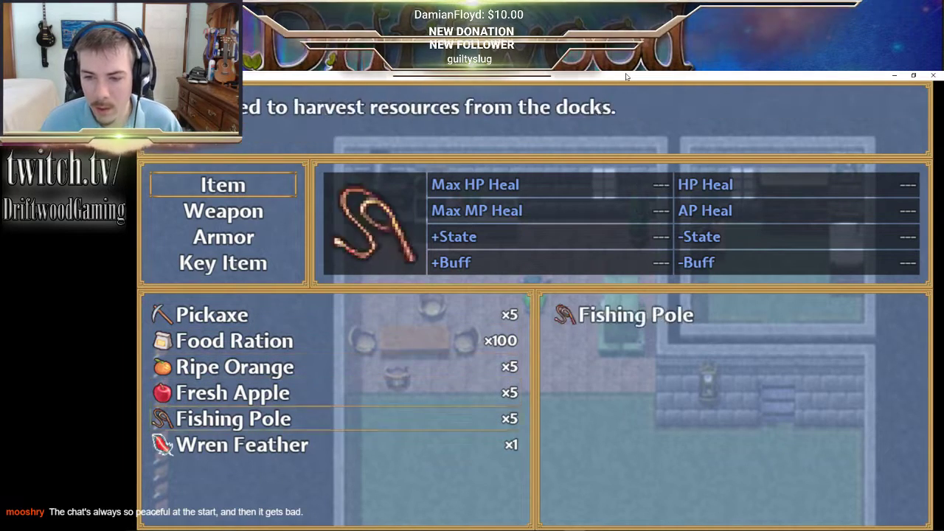
key(Down)
key(Down)
key(Down)
key(Down)
key(Down)
key(Down)
key(Down)
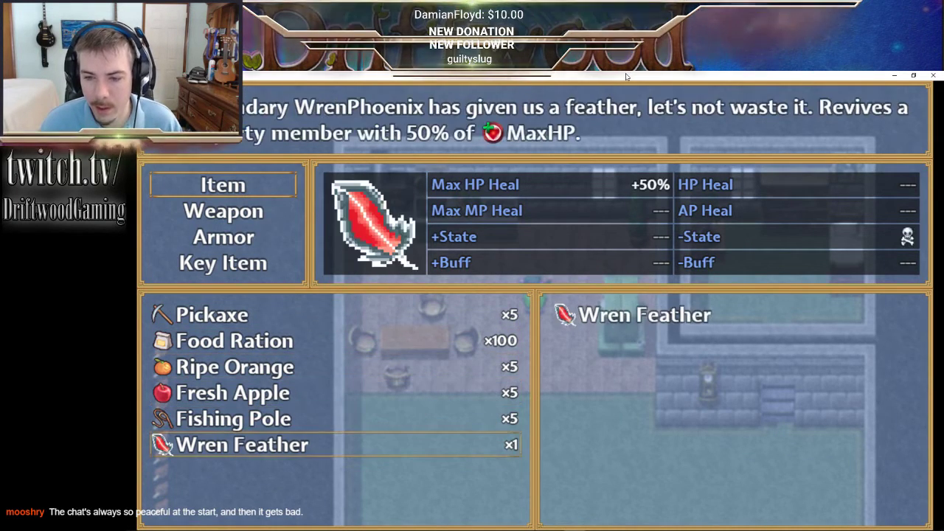
key(Down)
key(Down)
key(Down)
key(Down)
key(Down)
key(Down)
key(Down)
key(Down)
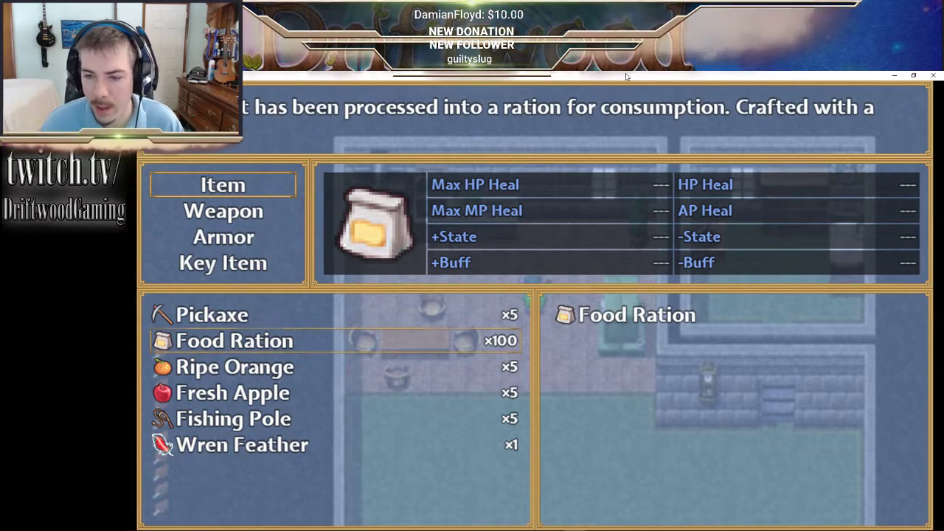
key(Down)
key(Down)
key(Down)
key(Down)
key(Down)
key(Down)
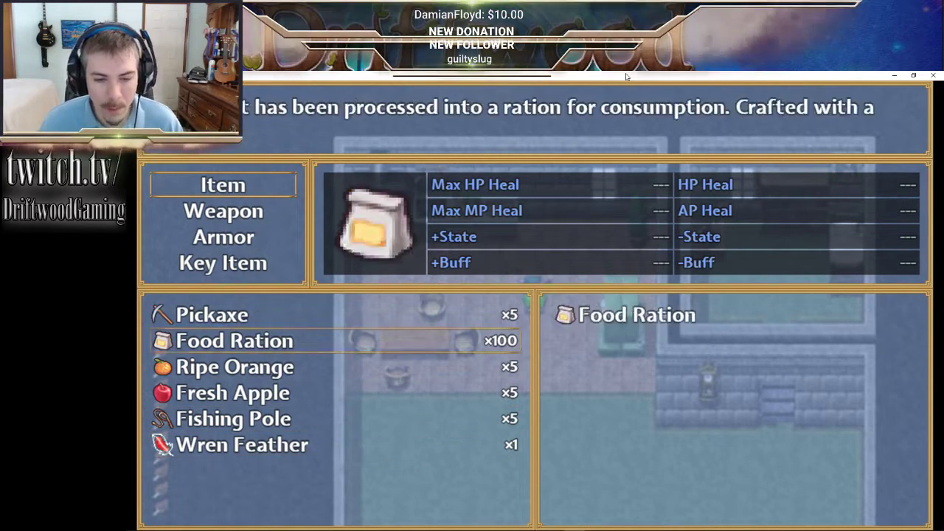
key(Down)
key(Down)
key(Down)
key(Down)
key(Down)
key(Down)
key(Down)
key(Down)
key(Down)
key(Down)
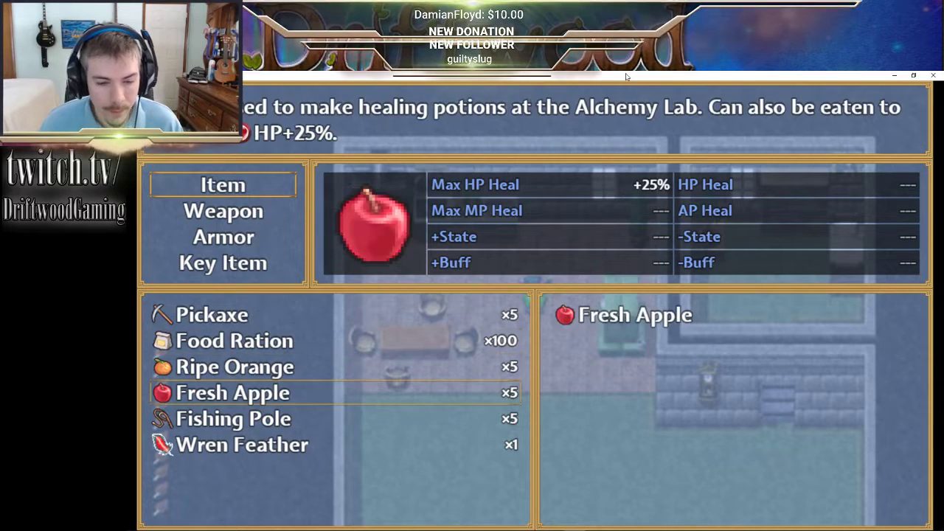
key(Up)
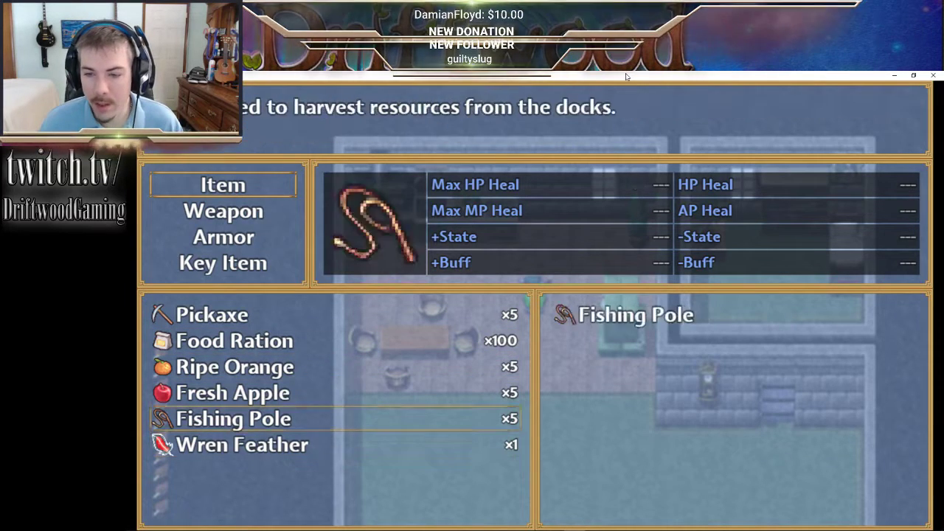
key(Down)
key(Down)
key(Down)
key(Down)
key(Down)
key(Up)
key(Up)
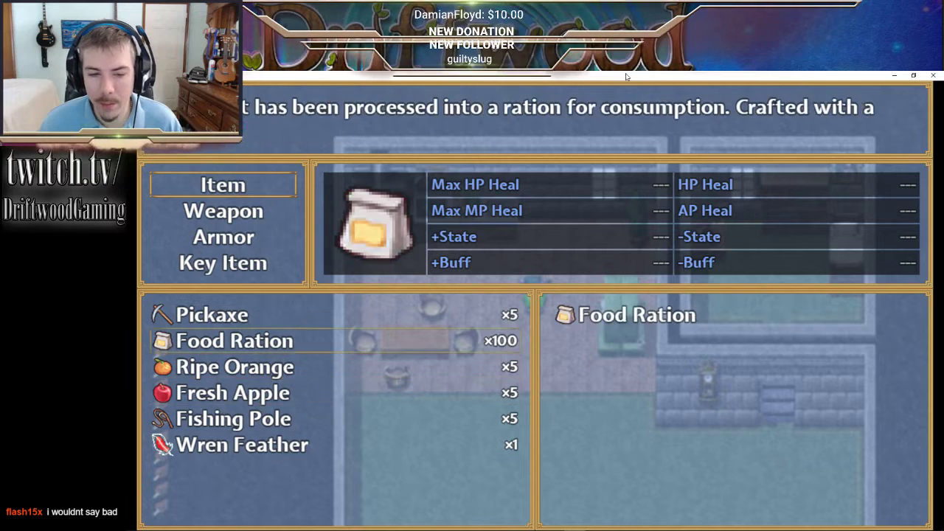
key(Down)
key(Down)
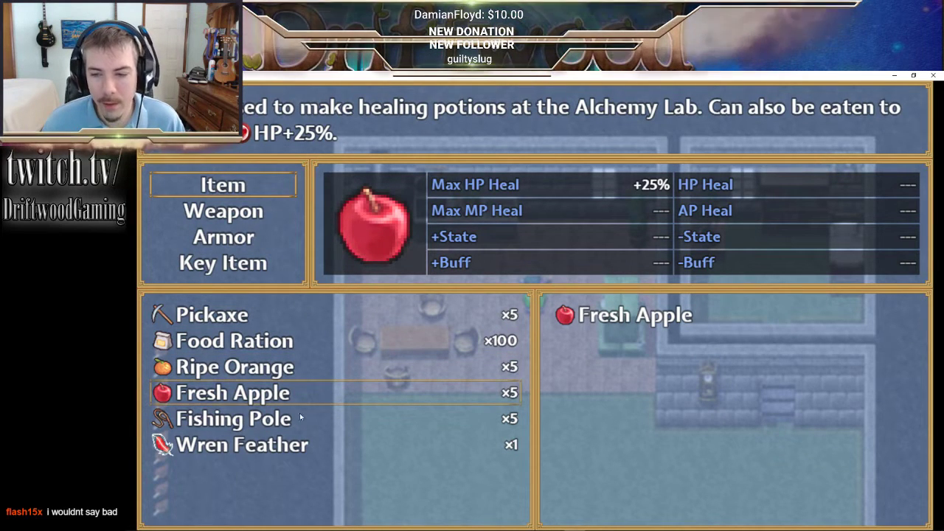
click(494, 317)
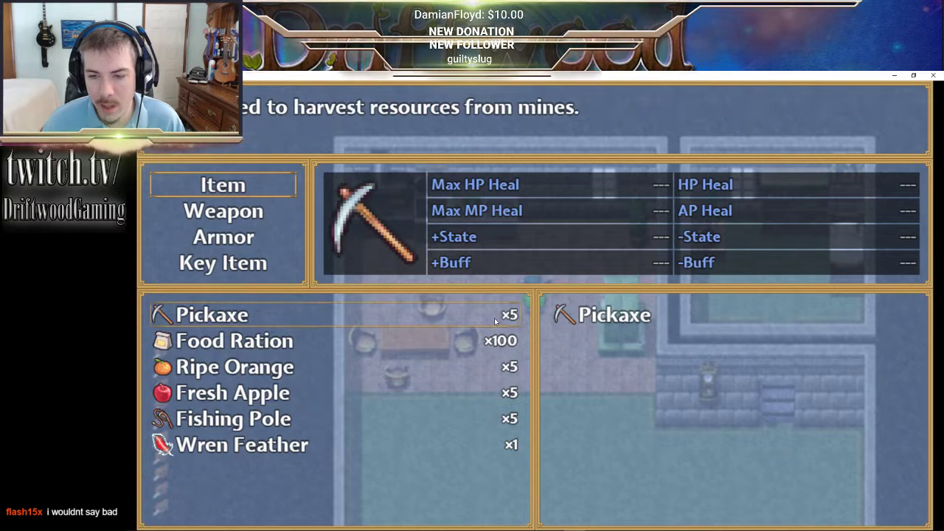
key(Down)
key(Down)
key(Down)
key(Down)
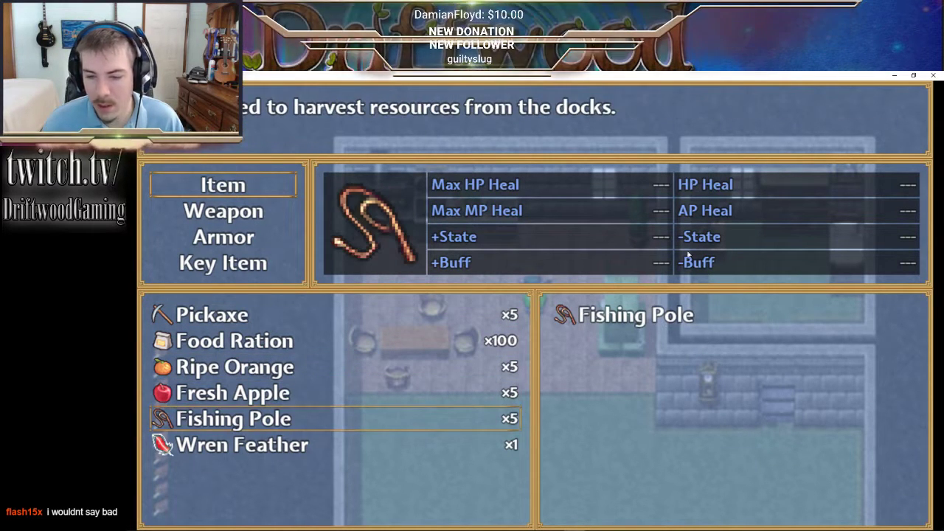
- Close the playtest window, then open and close the project Database
click(933, 75)
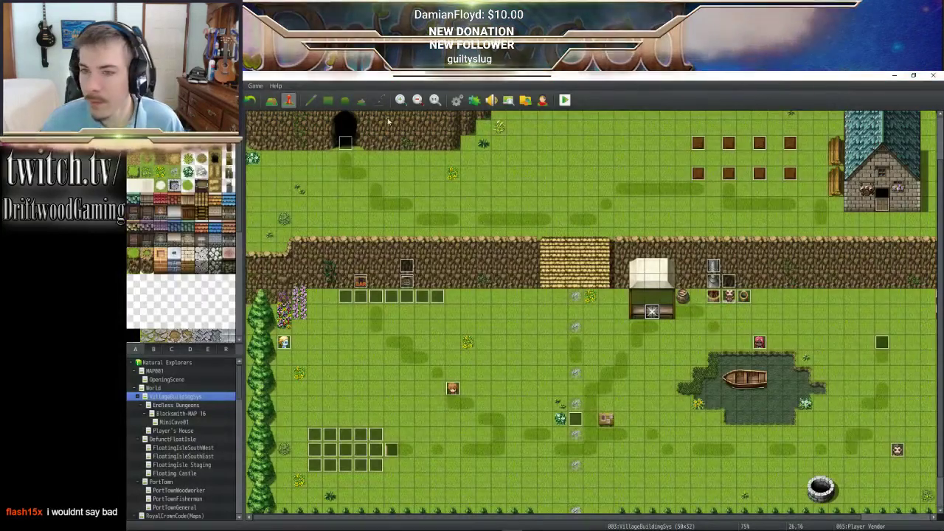
key(F9)
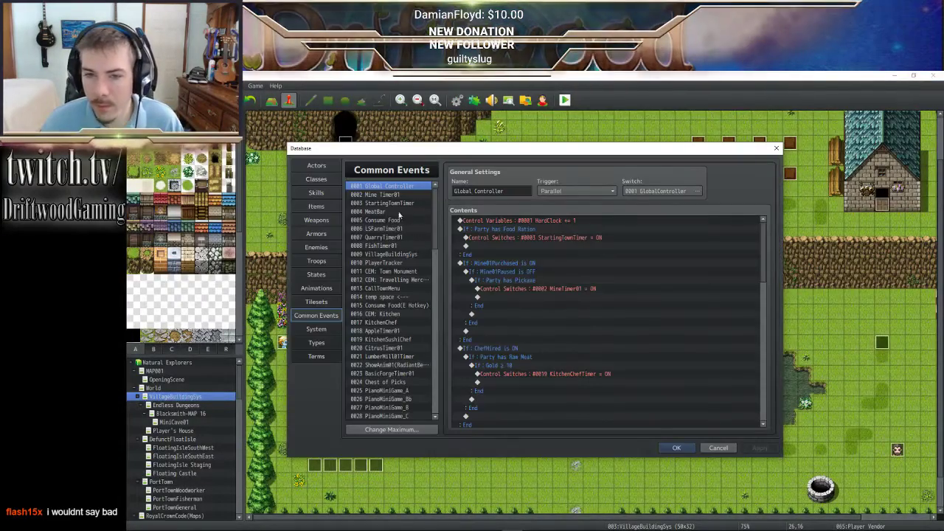
click(673, 447)
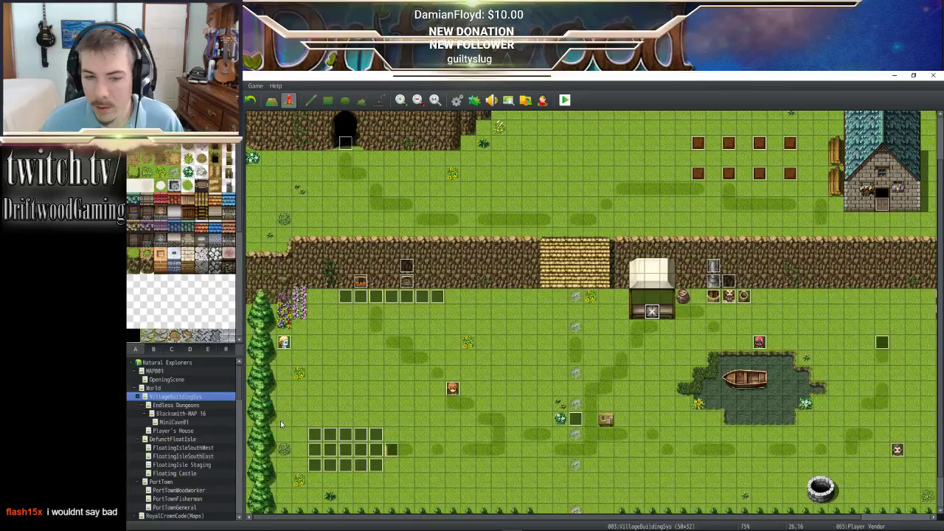
- In Player's House's Initializer, raise Pickaxe, Fishing Pole, Fresh Apple and Ripe Orange to 10 each
click(177, 431)
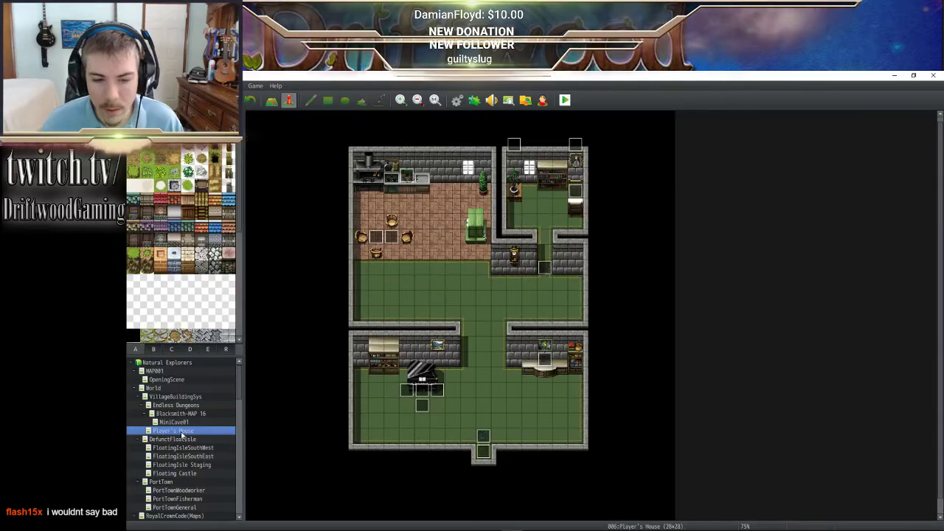
double_click(517, 147)
right_click(542, 233)
click(554, 251)
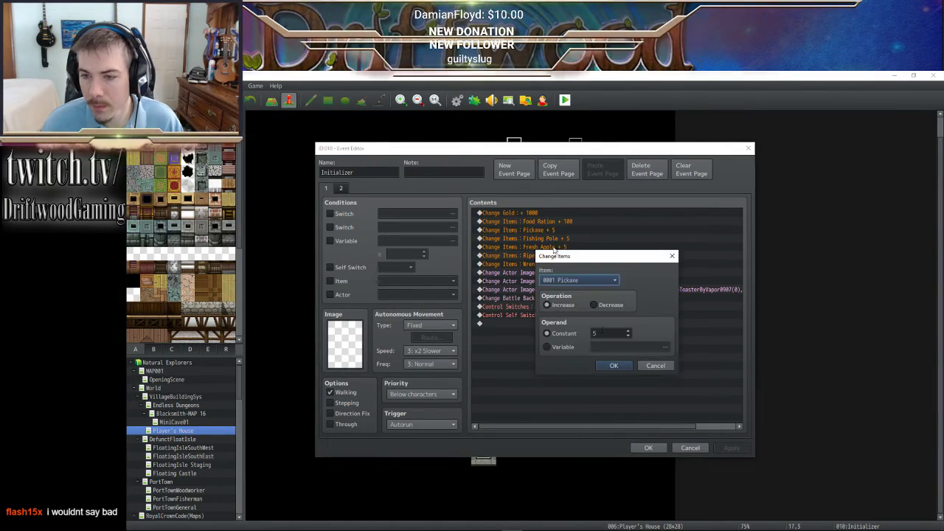
click(613, 365)
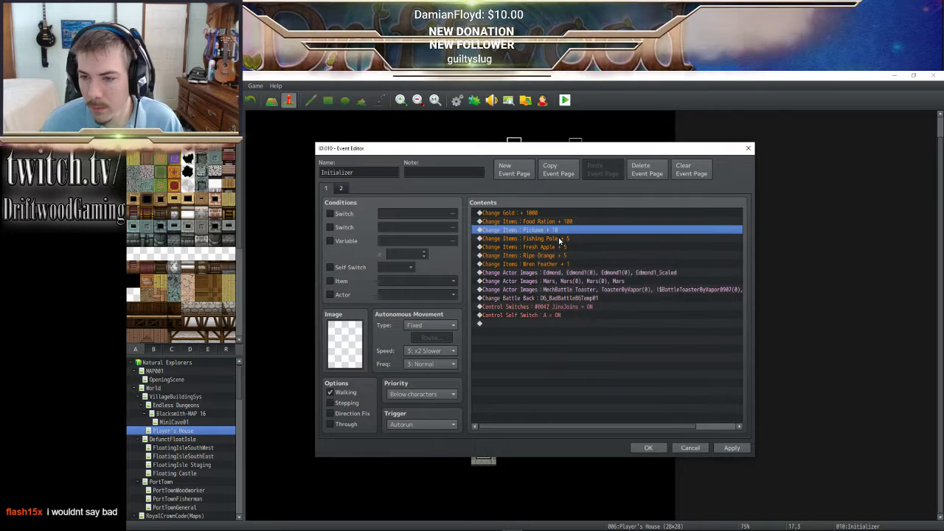
double_click(559, 239)
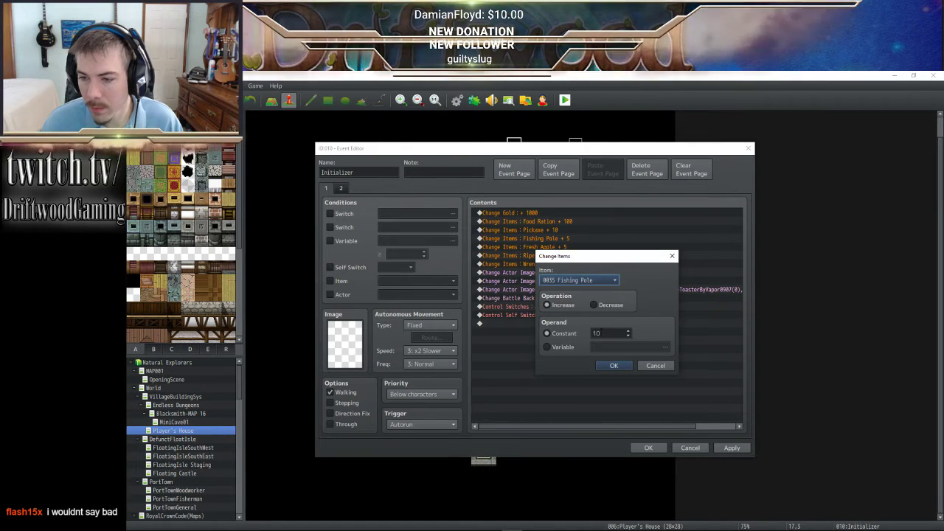
click(613, 365)
double_click(560, 247)
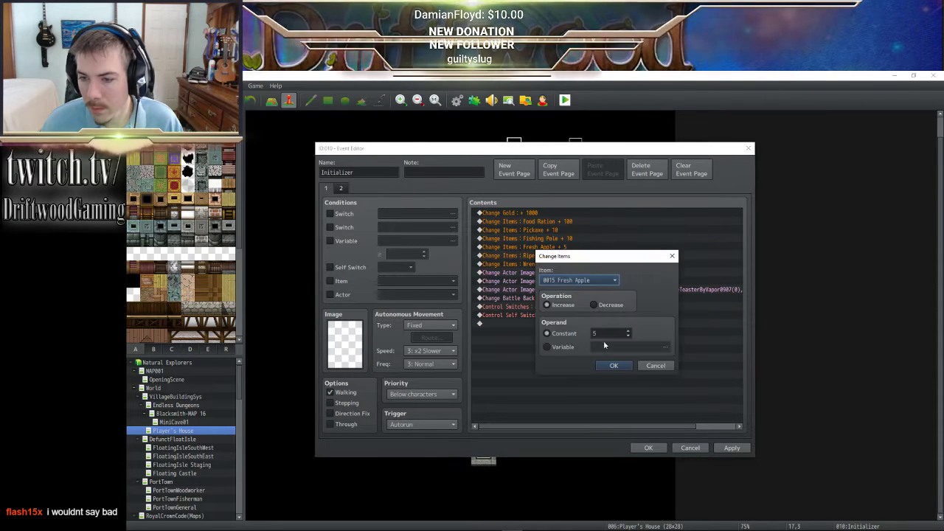
click(613, 366)
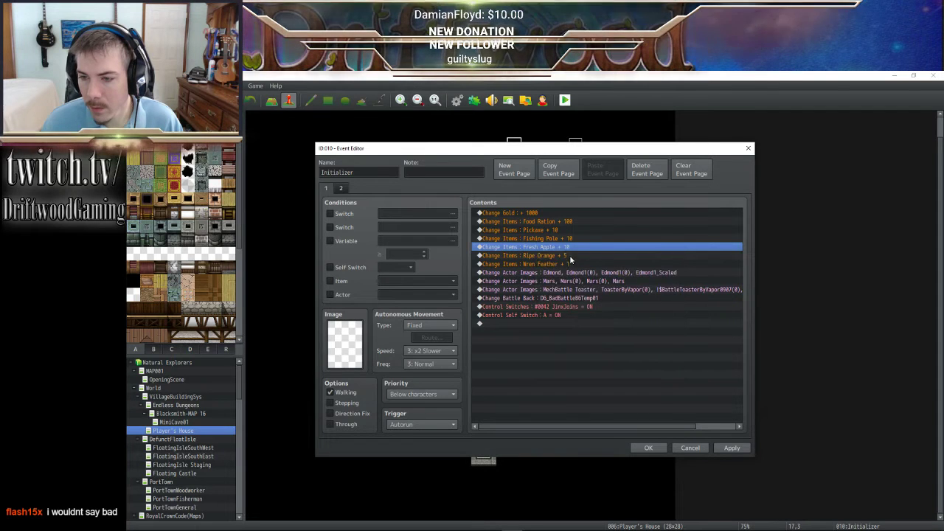
double_click(560, 255)
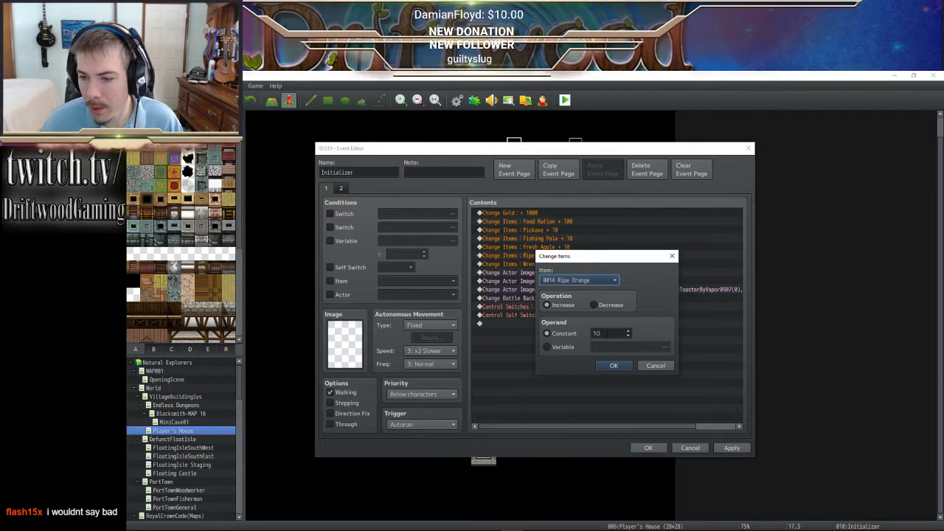
click(612, 364)
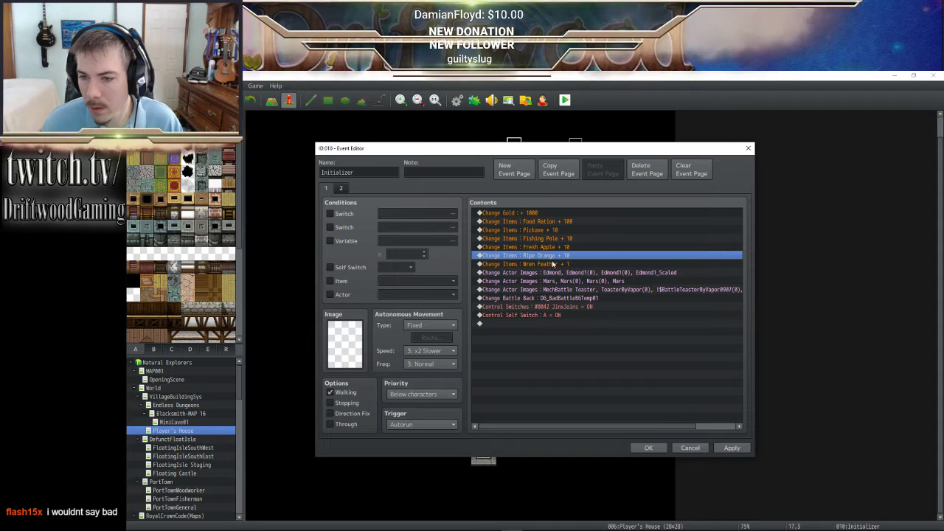
- Duplicate the Ripe Orange line and change the copy to Lumber Saw + 10
key(ctrl+c)
key(ctrl+v)
double_click(560, 264)
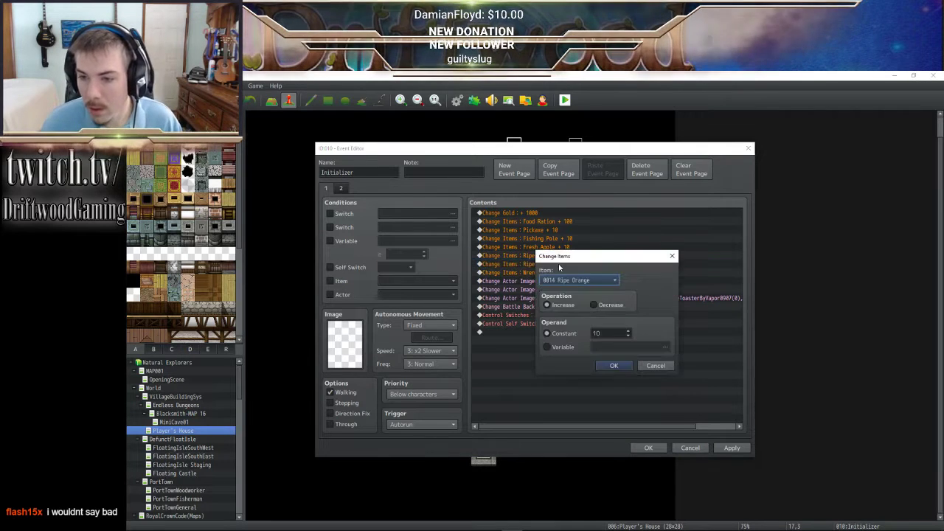
click(582, 280)
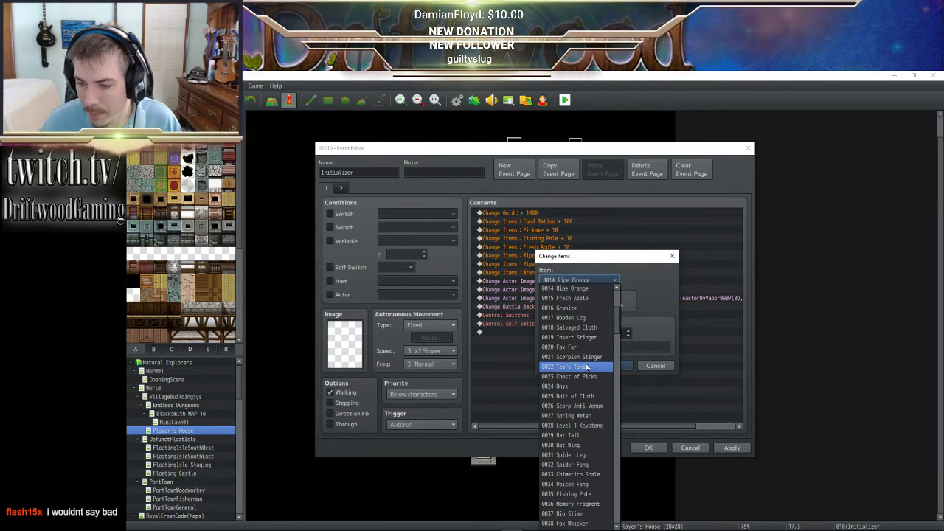
scroll(586, 370, down, 5)
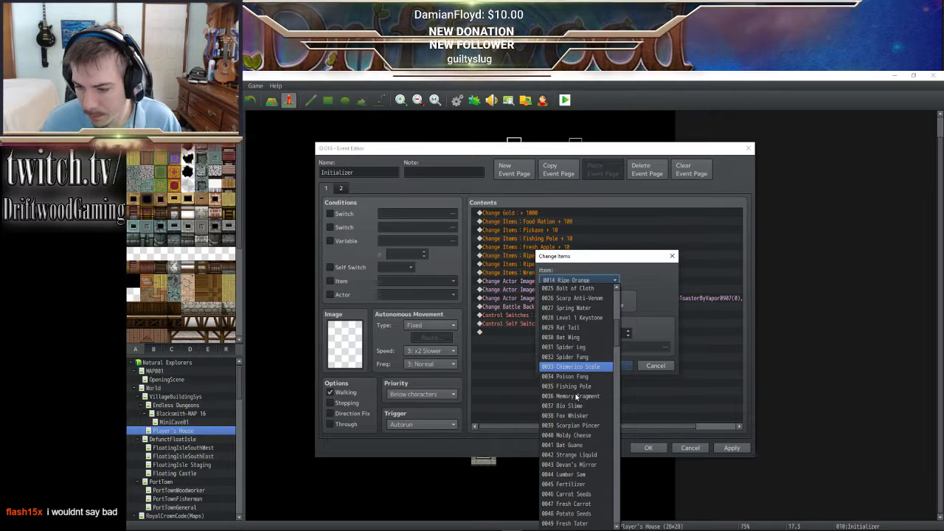
scroll(577, 398, down, 5)
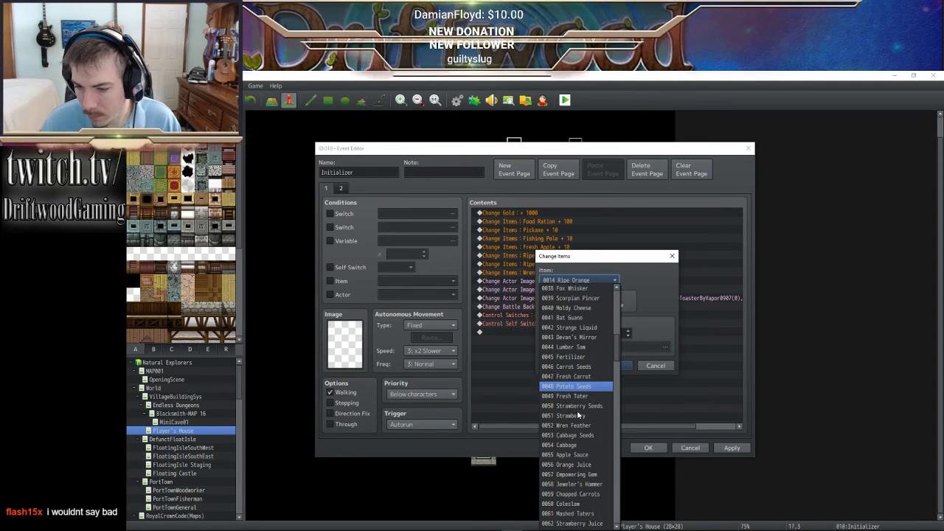
scroll(579, 406, down, 4)
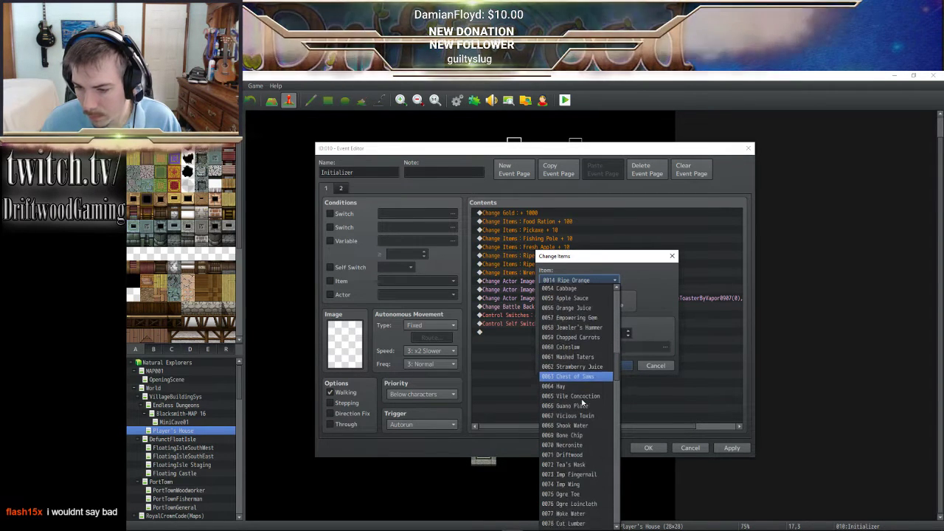
scroll(582, 402, up, 3)
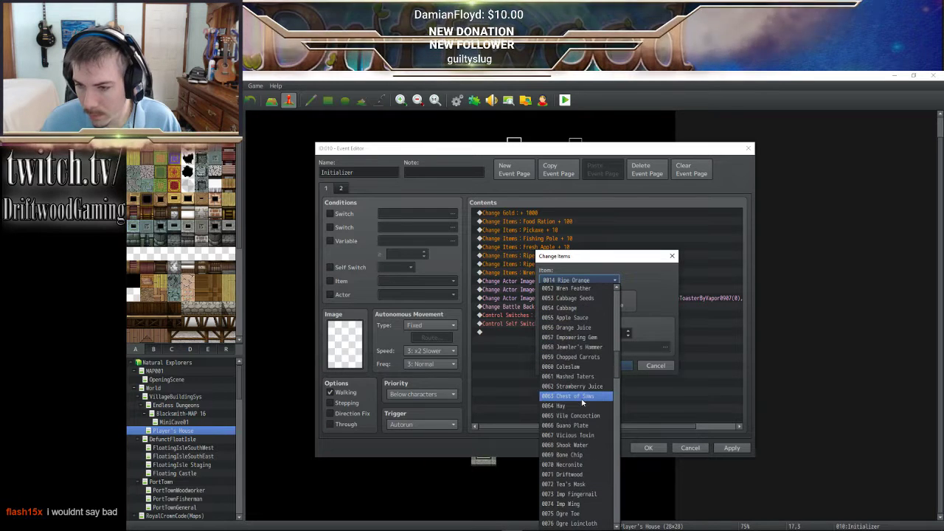
scroll(584, 383, up, 3)
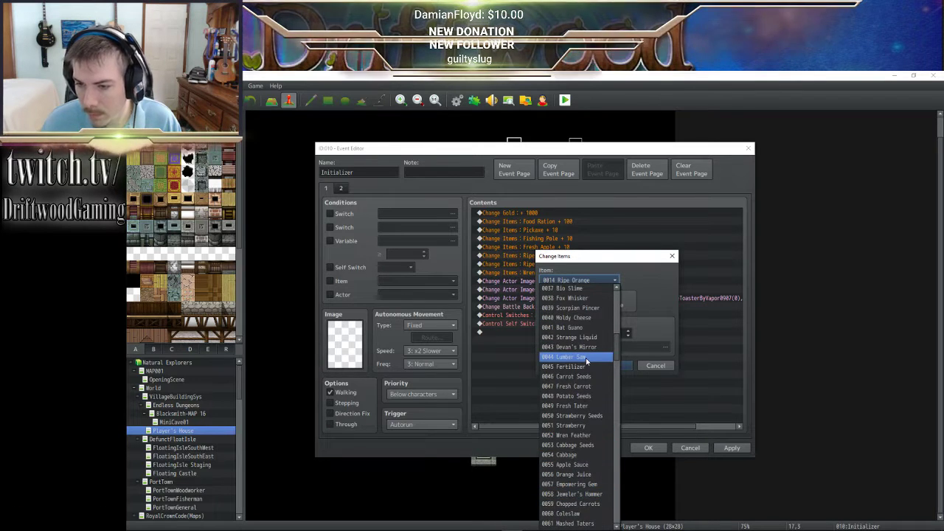
click(587, 358)
click(613, 366)
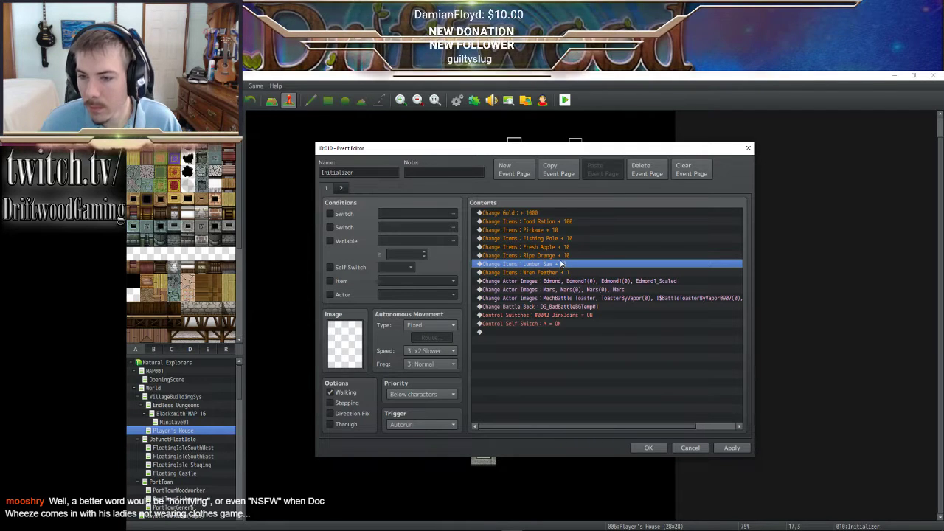
- Move the Lumber Saw line above Fresh Apple, then apply and close the event
click(561, 256)
click(565, 248)
click(567, 239)
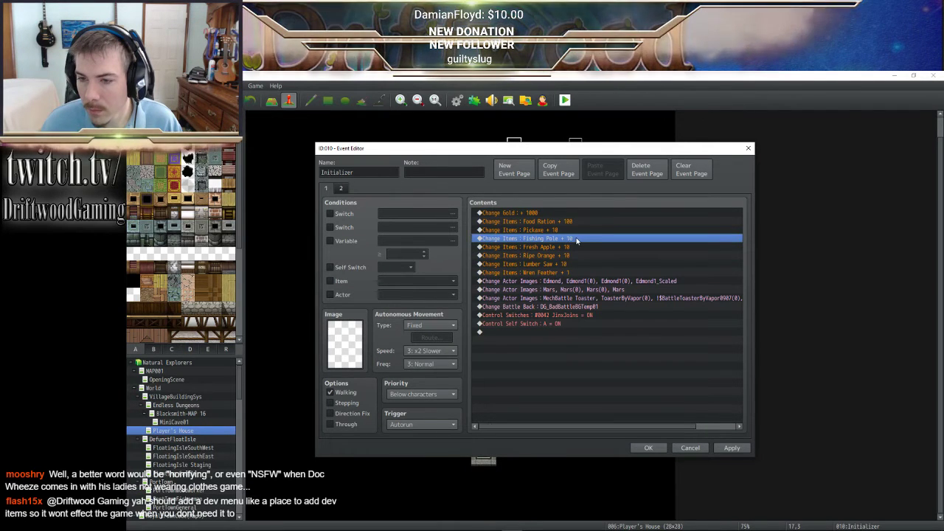
click(554, 264)
key(Delete)
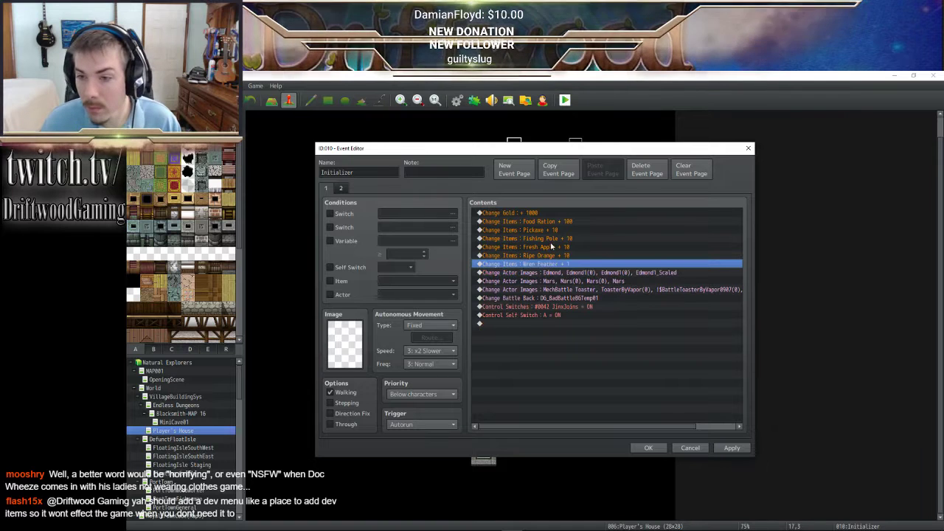
click(558, 249)
key(ctrl+v)
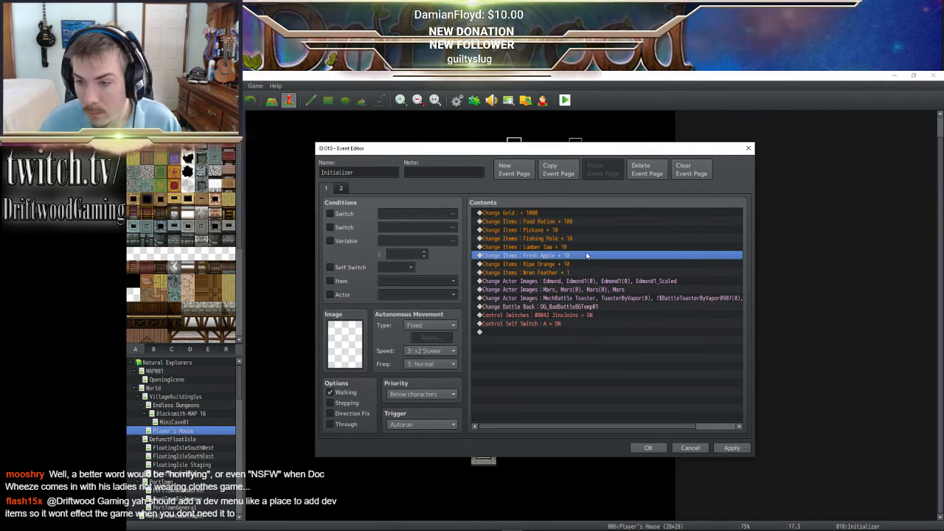
click(574, 265)
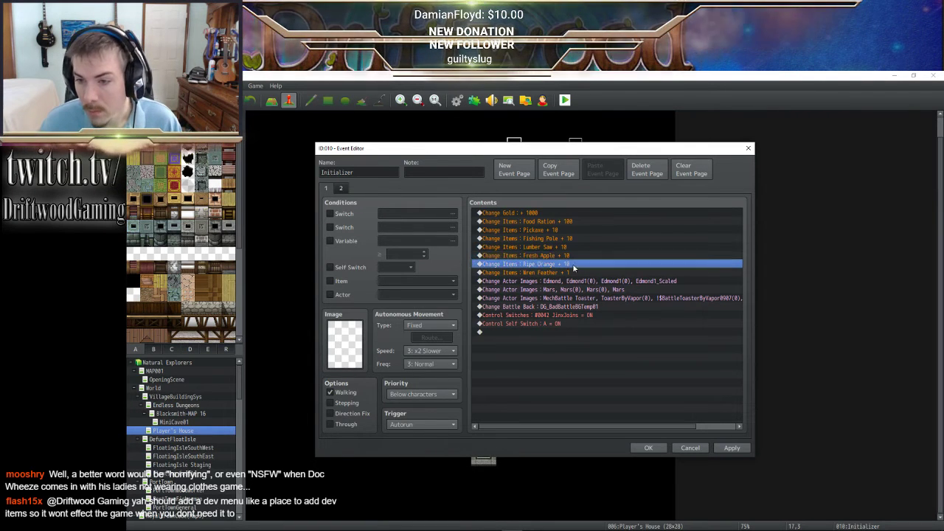
click(731, 448)
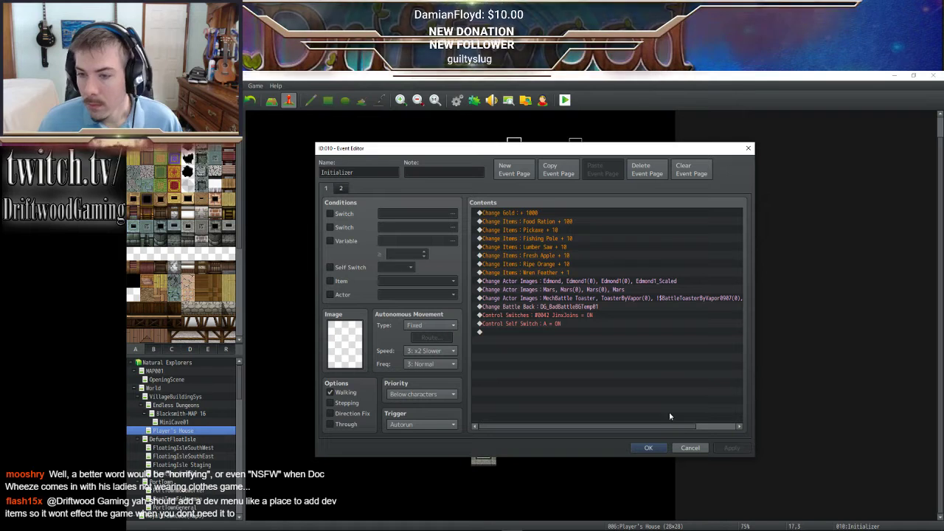
click(647, 447)
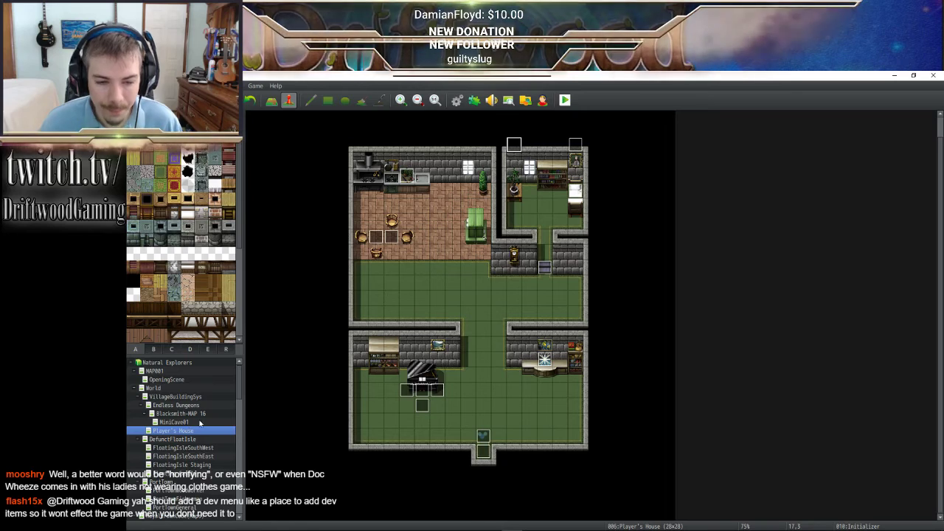
- Delete the Level 1 Keystone item change from Dungeon Initializer and drag Battle Test to tile 8,7
click(189, 422)
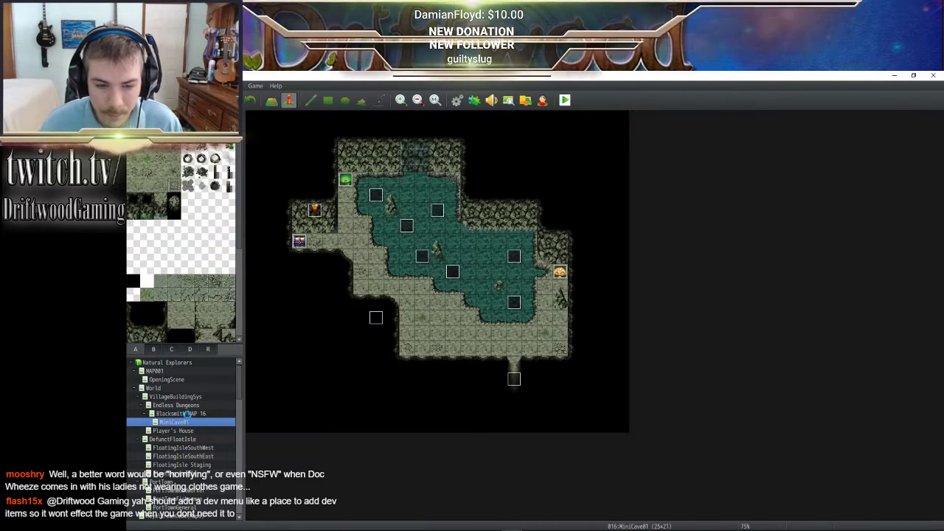
click(189, 415)
click(189, 405)
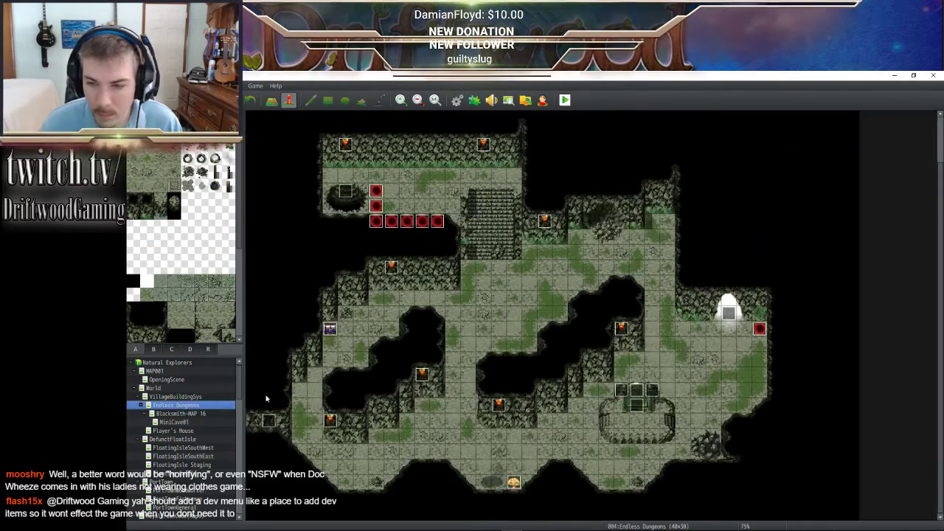
double_click(268, 421)
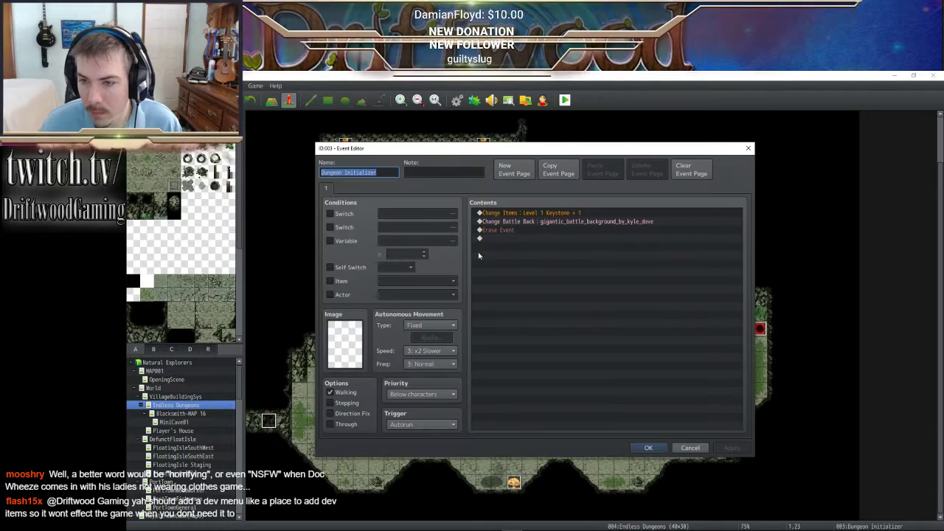
click(542, 213)
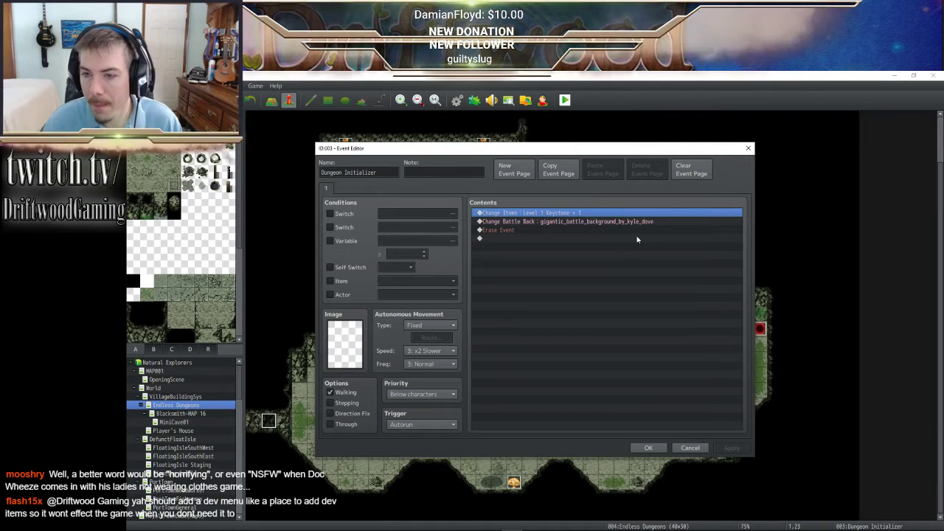
key(Delete)
click(651, 447)
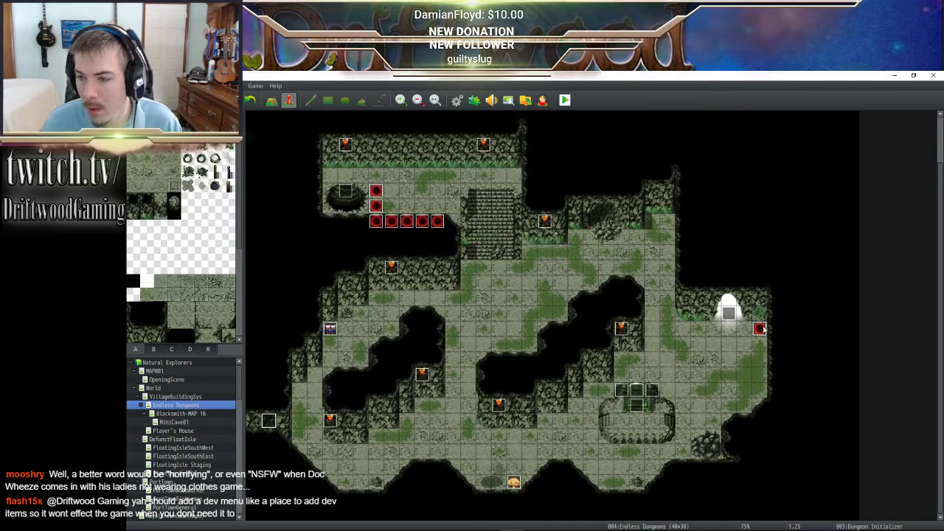
click(761, 329)
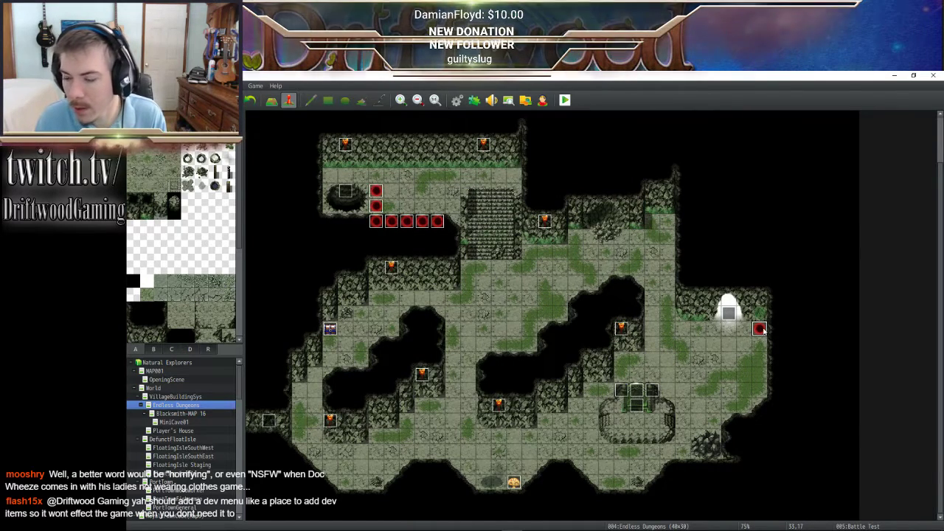
drag(761, 329, 378, 177)
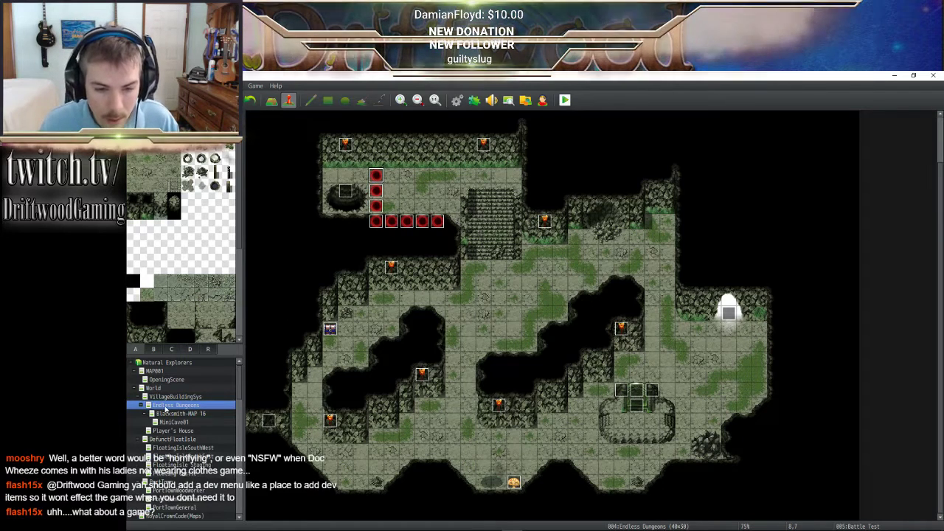
- Name the map 'Test Battles' in Map Properties and confirm
right_click(186, 408)
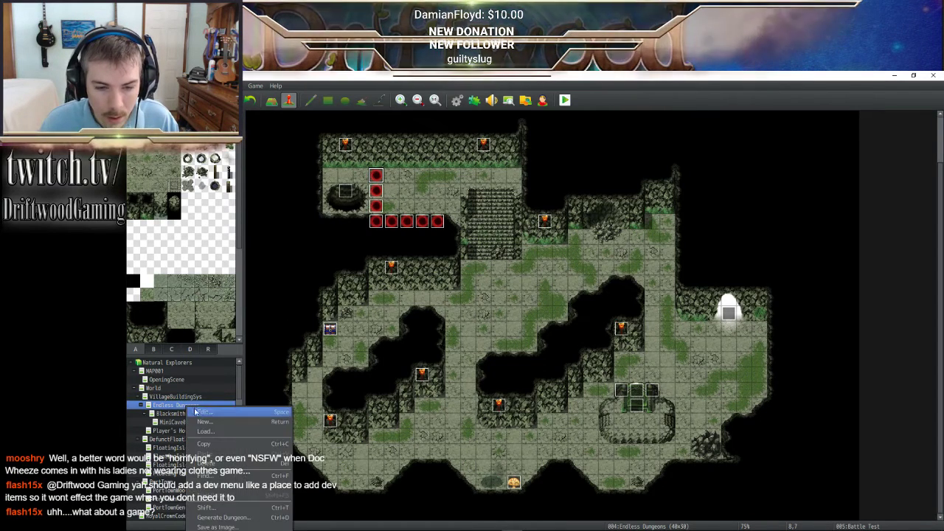
click(199, 415)
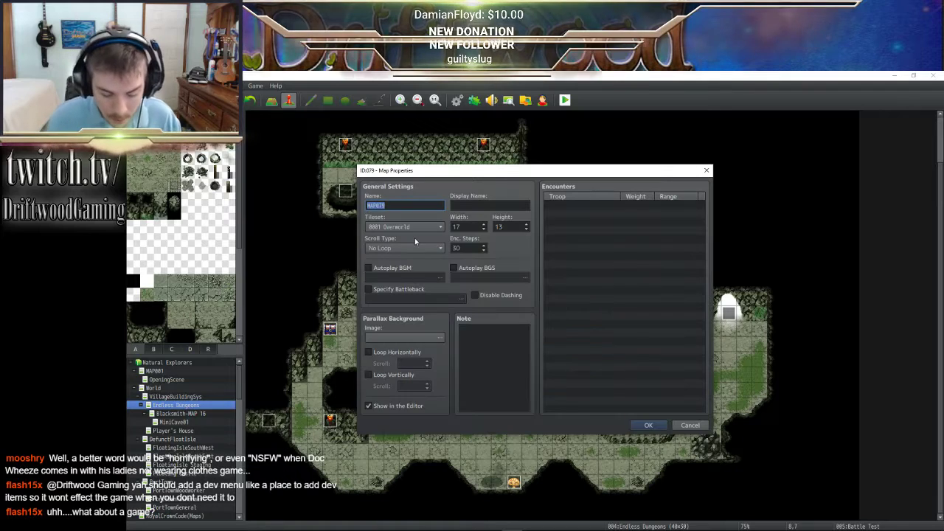
text(Test Battles)
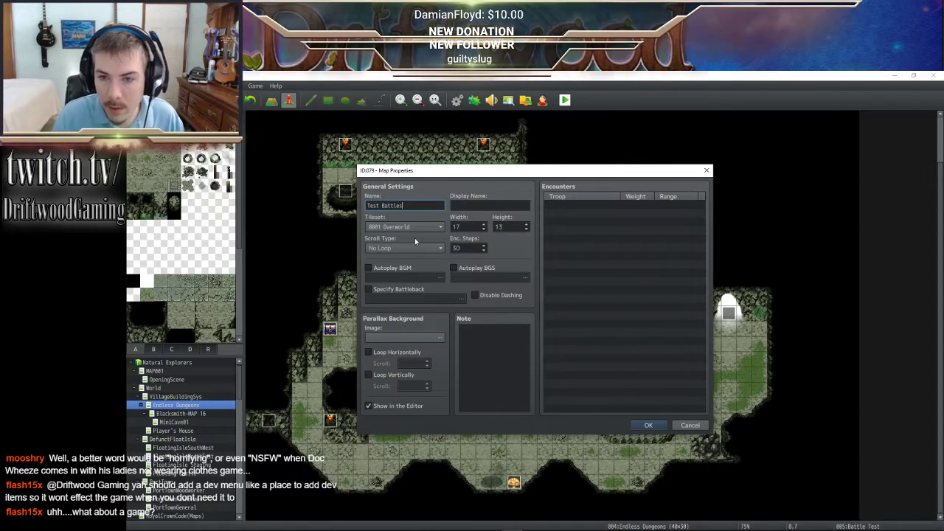
key(Return)
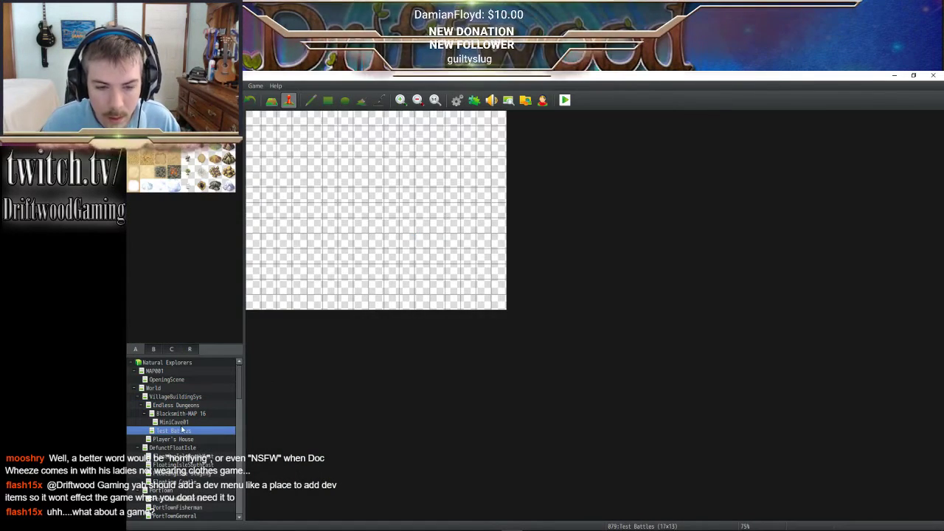
- Copy the topmost Battle Test event from Endless Dungeons into Test Battles' top-right area
click(185, 414)
click(185, 423)
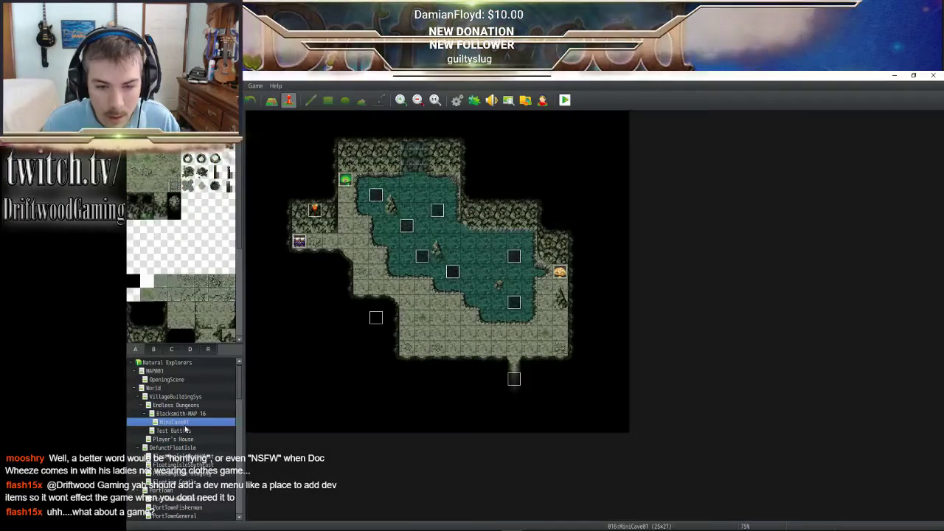
click(187, 431)
click(191, 406)
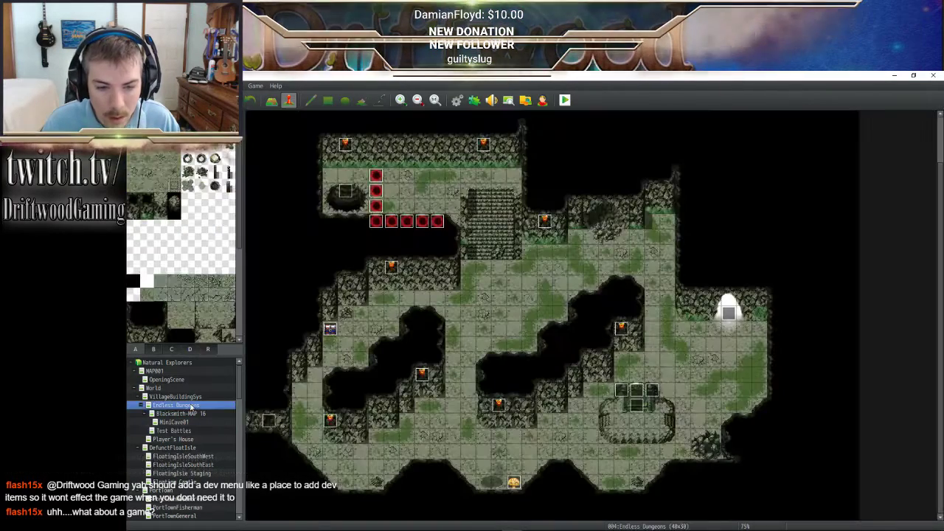
click(377, 174)
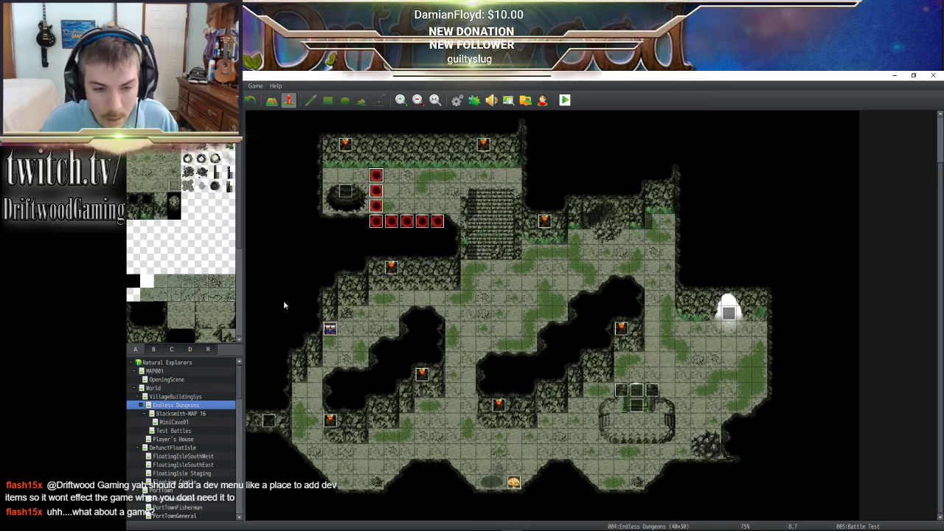
click(185, 431)
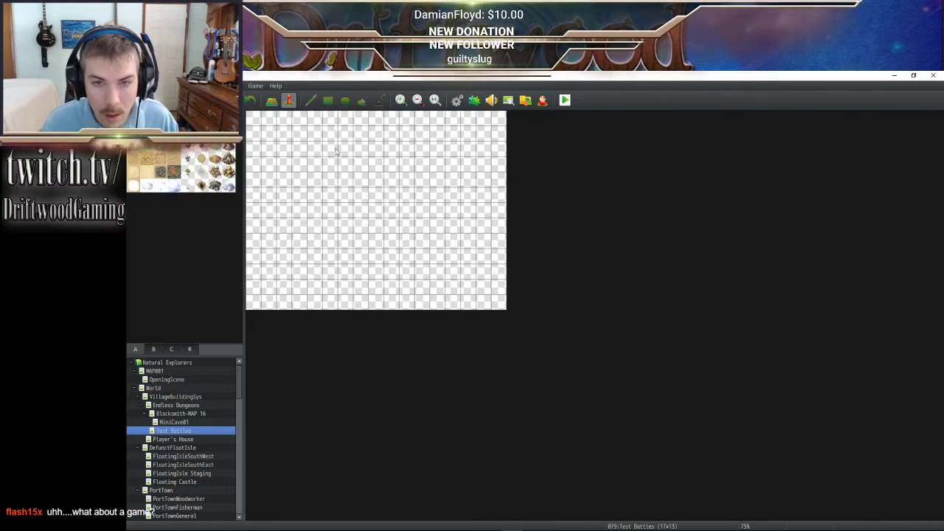
click(483, 134)
key(ctrl+v)
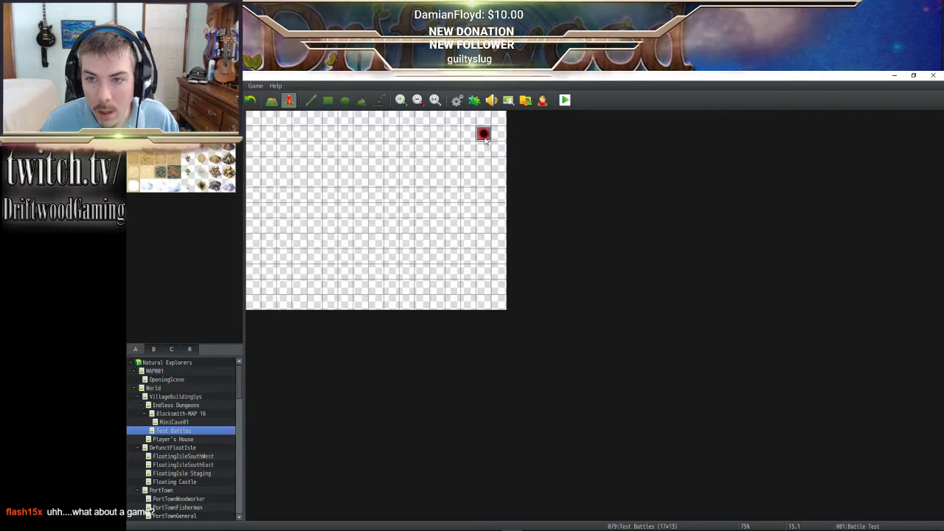
- Cut the next two Battle Test events from Endless Dungeons and place them beside the first
click(189, 406)
click(376, 193)
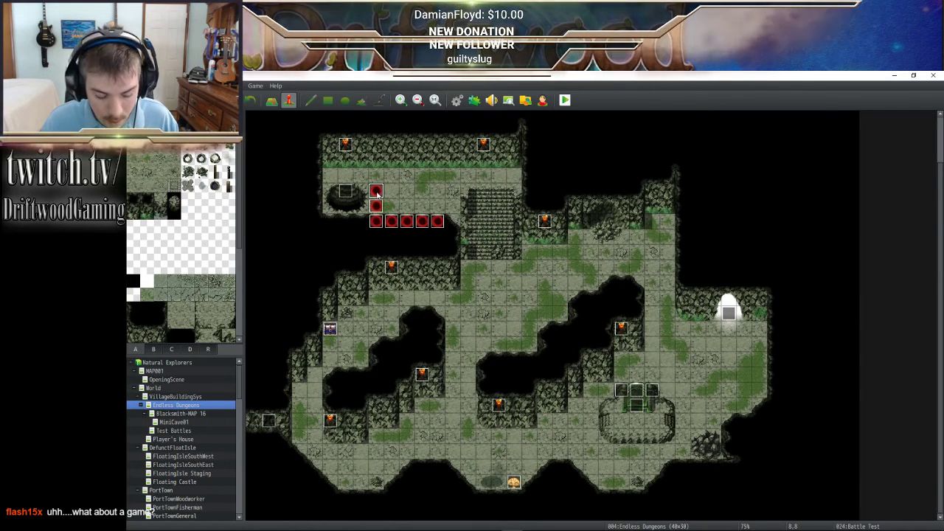
key(Delete)
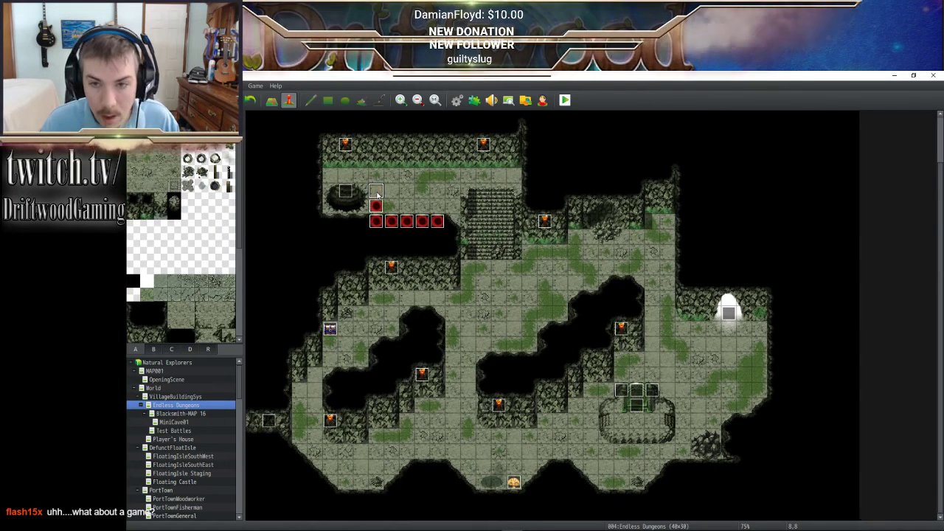
click(187, 432)
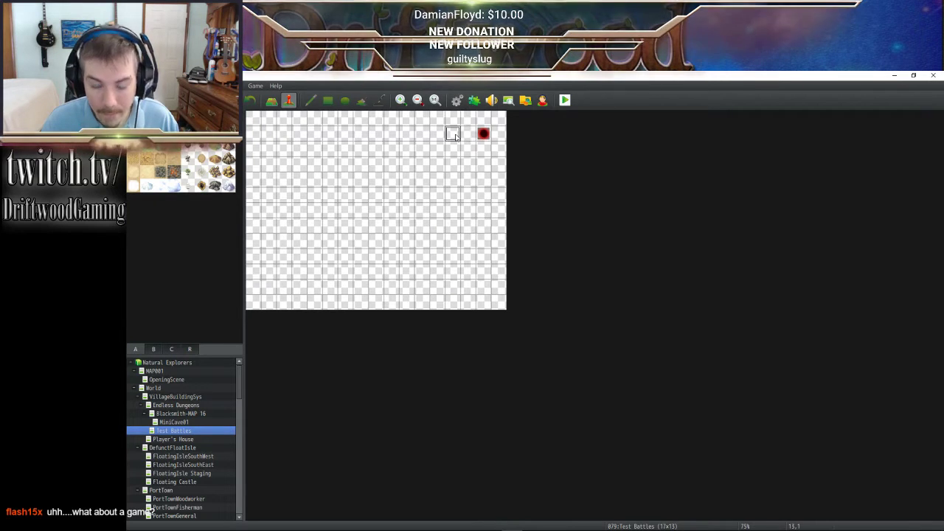
key(ctrl+v)
click(177, 404)
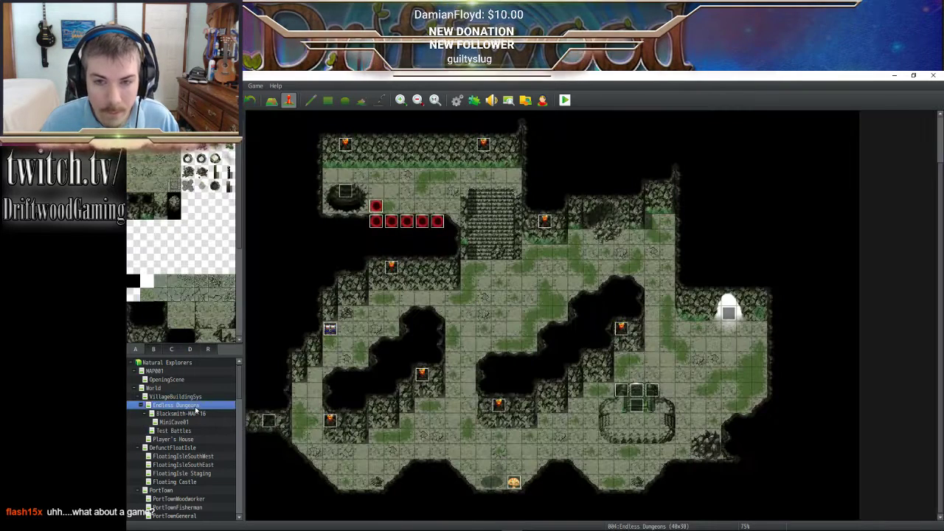
click(376, 208)
key(Delete)
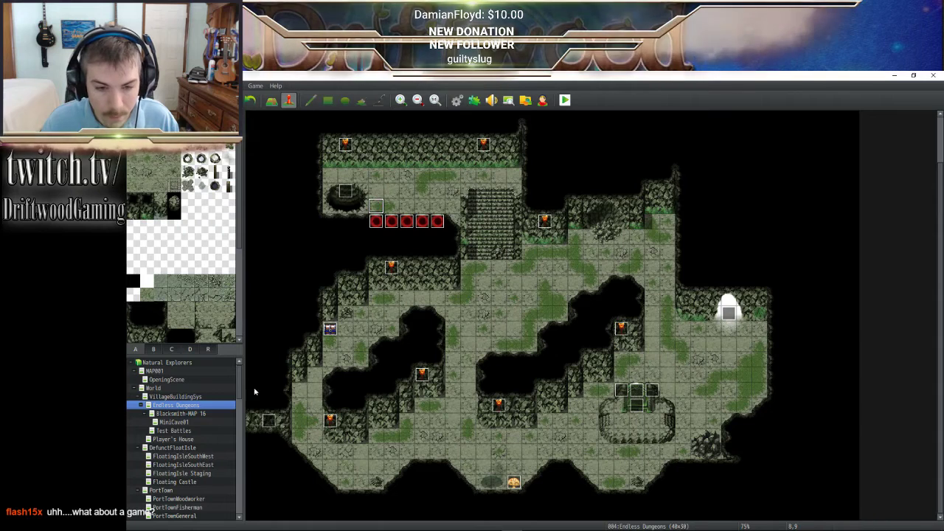
click(177, 432)
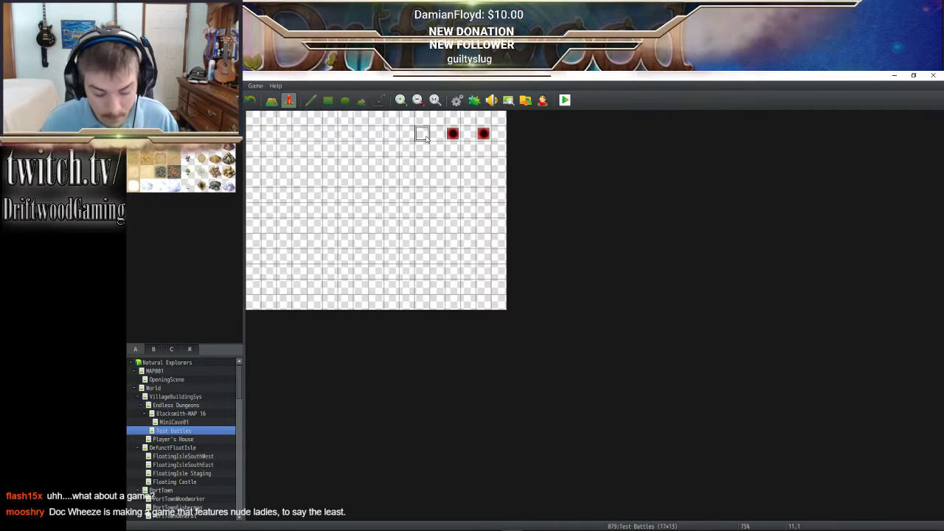
click(422, 134)
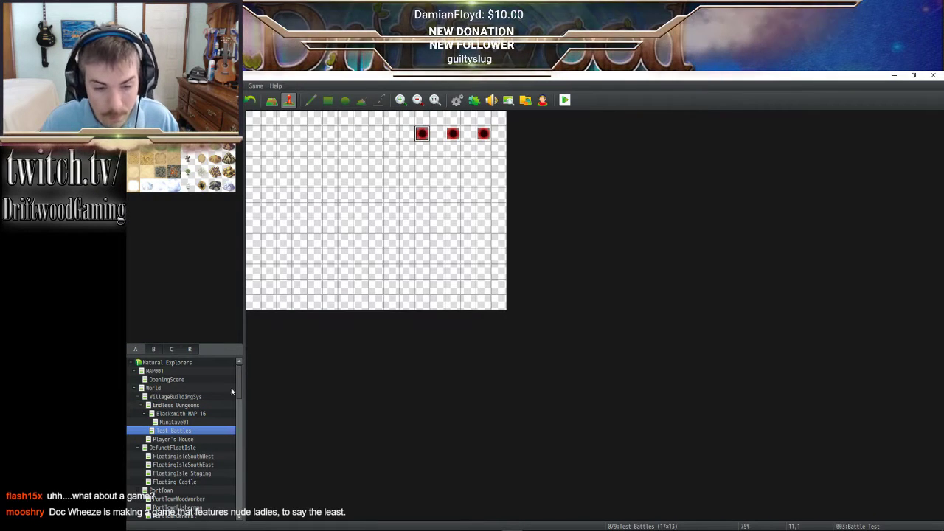
- Paste the fourth Battle Test event and move the fifth into Test Battles' top row
click(181, 405)
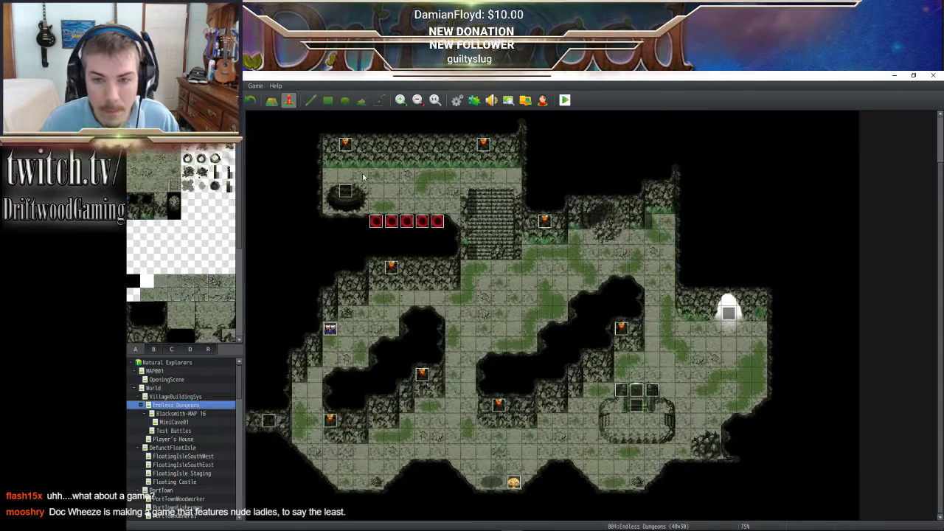
click(188, 421)
click(189, 431)
click(390, 135)
key(ctrl+v)
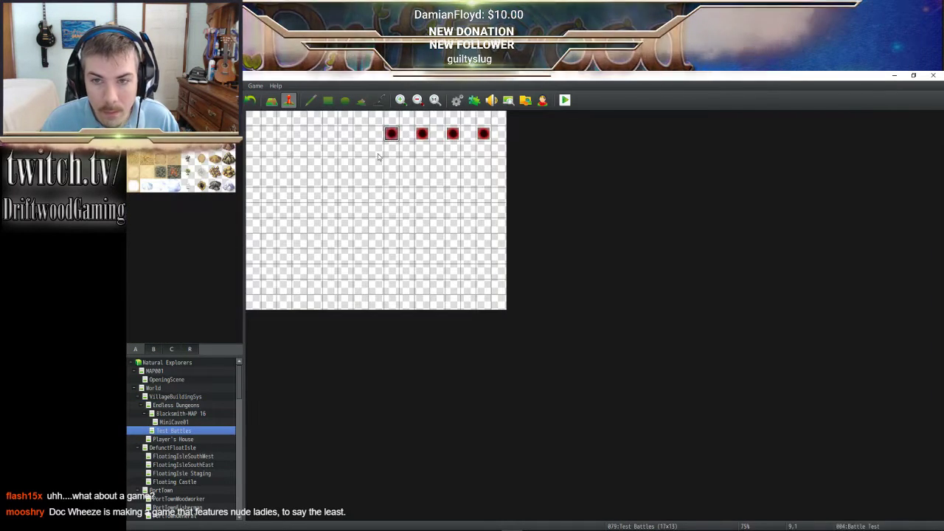
click(187, 407)
click(391, 222)
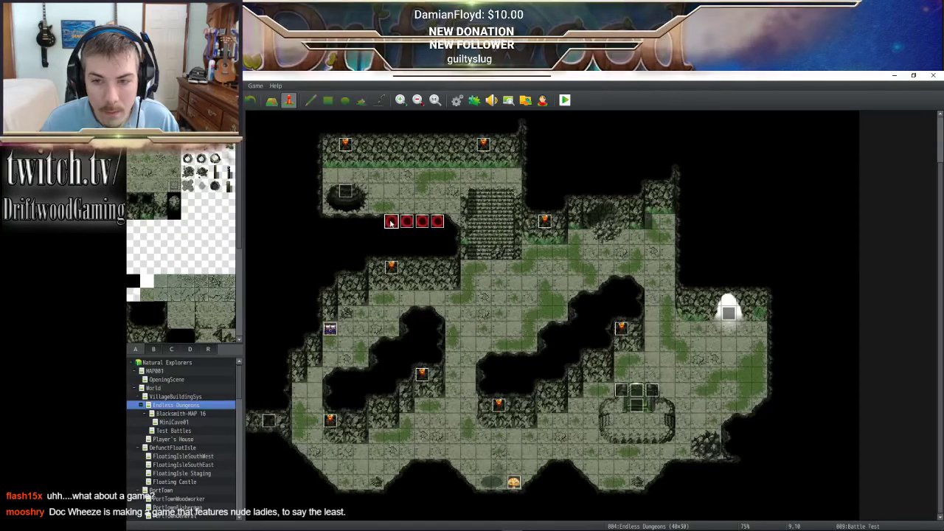
key(Delete)
click(181, 431)
click(361, 133)
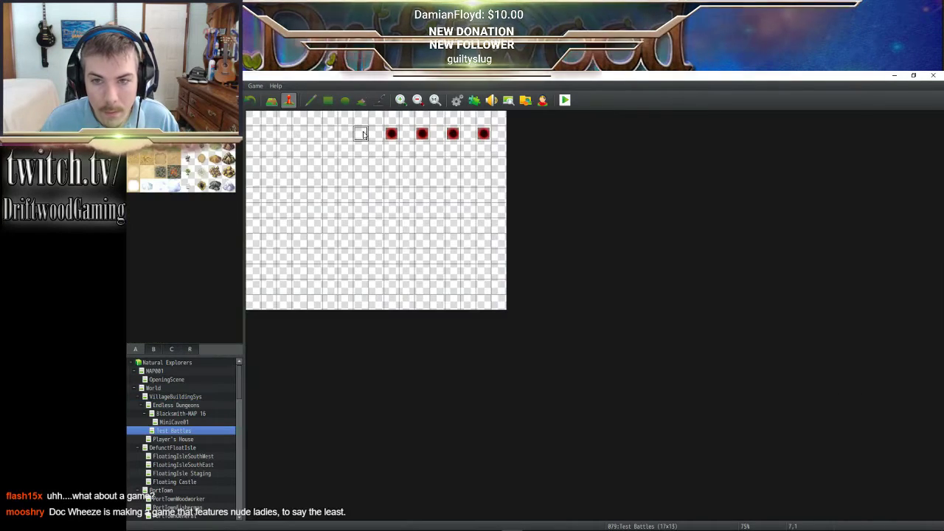
key(ctrl+v)
- Move the sixth Battle Test event into the top row, then compare both maps
click(190, 405)
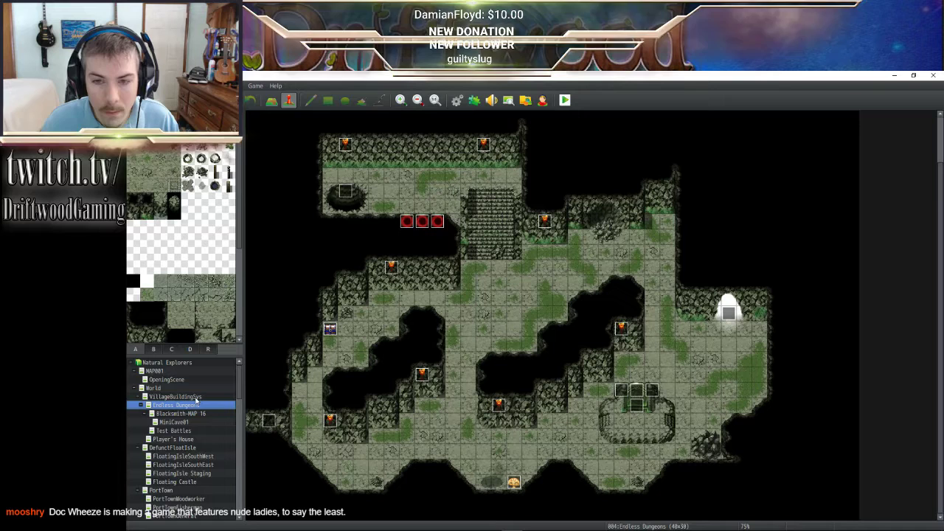
click(407, 221)
key(Delete)
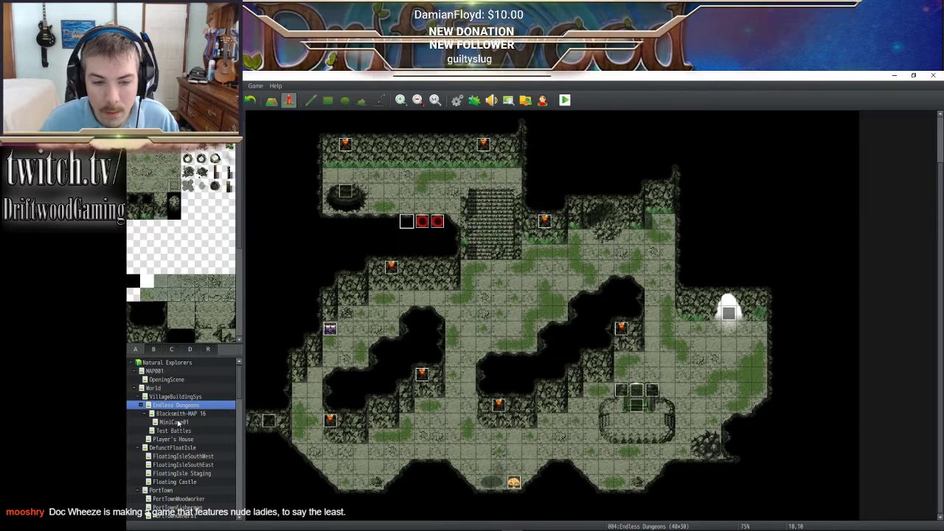
click(178, 431)
click(330, 132)
key(ctrl+v)
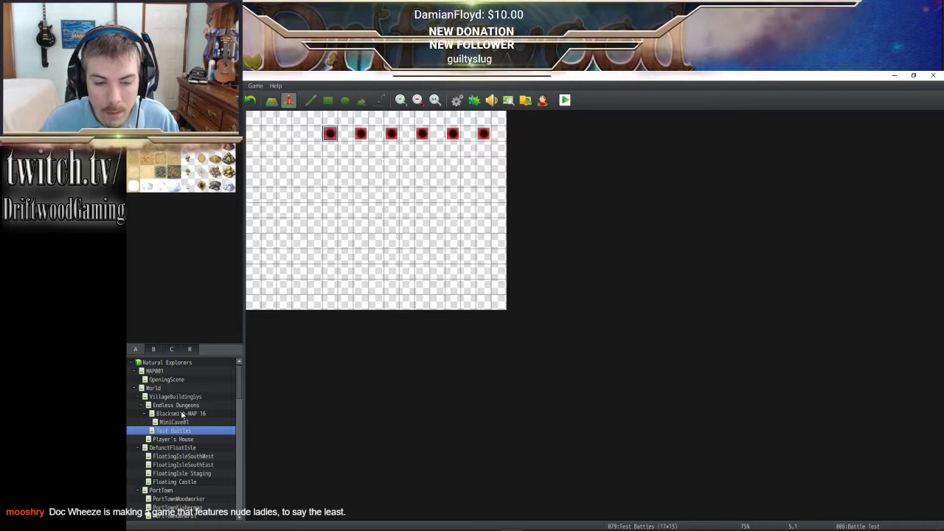
click(184, 414)
click(169, 422)
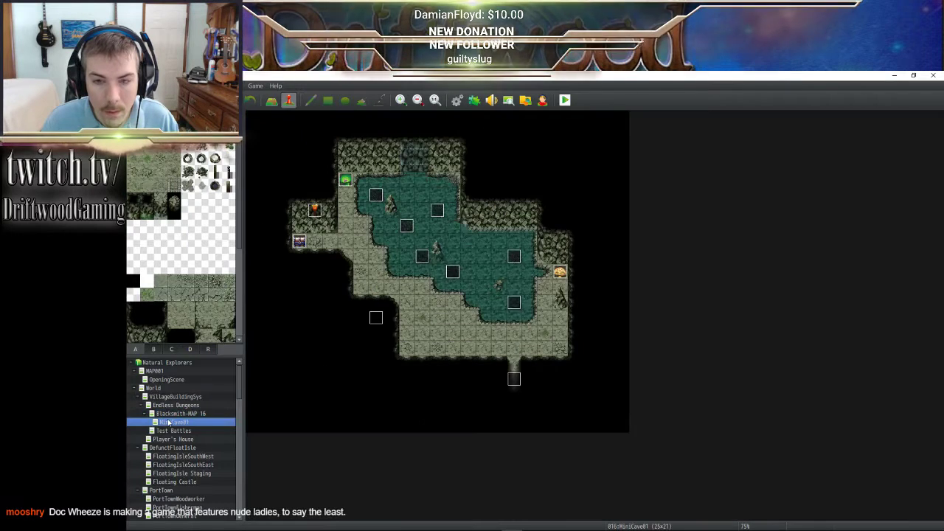
click(177, 405)
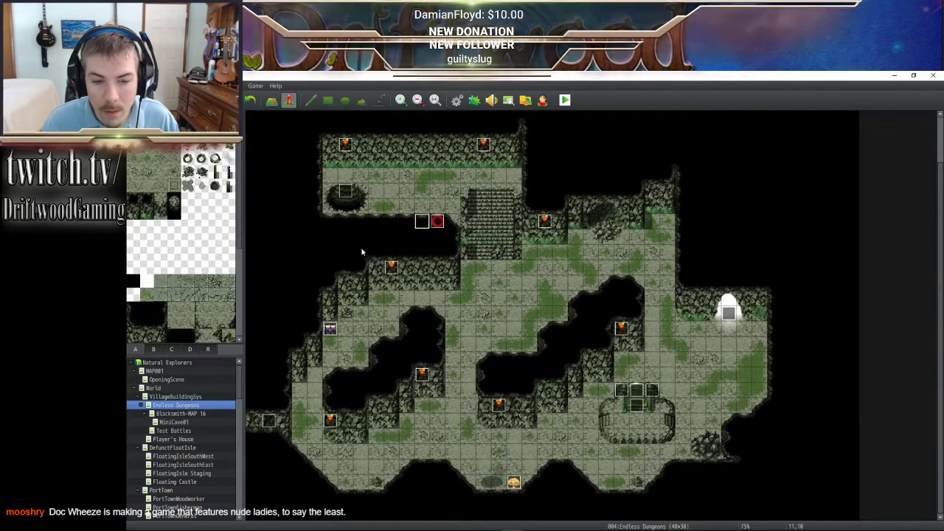
click(180, 431)
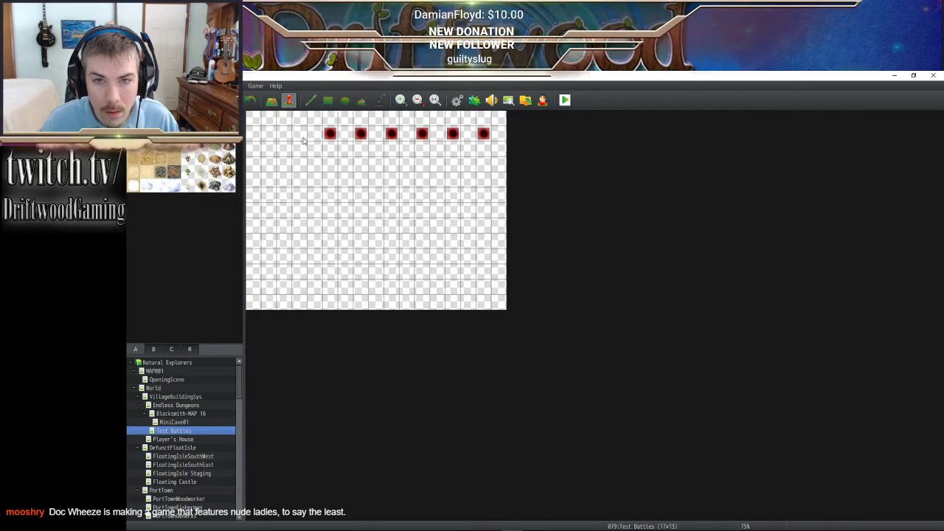
click(189, 407)
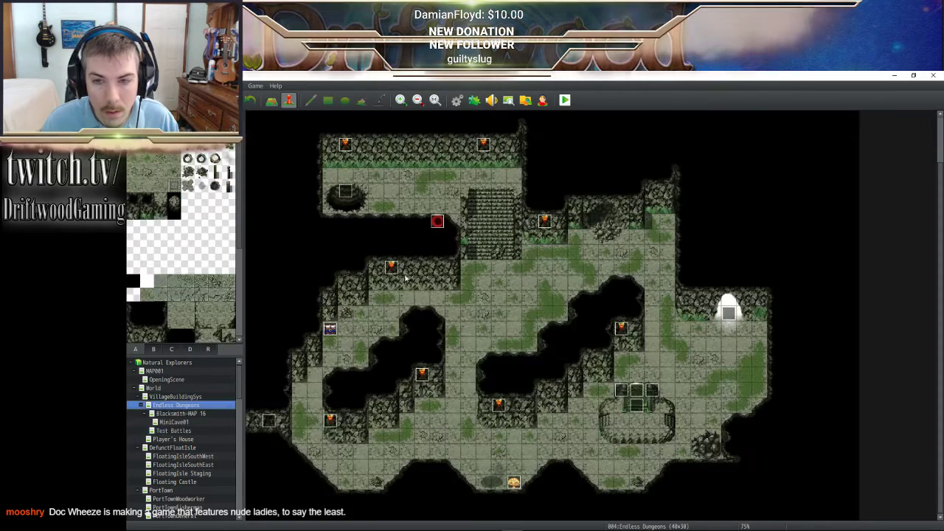
click(184, 432)
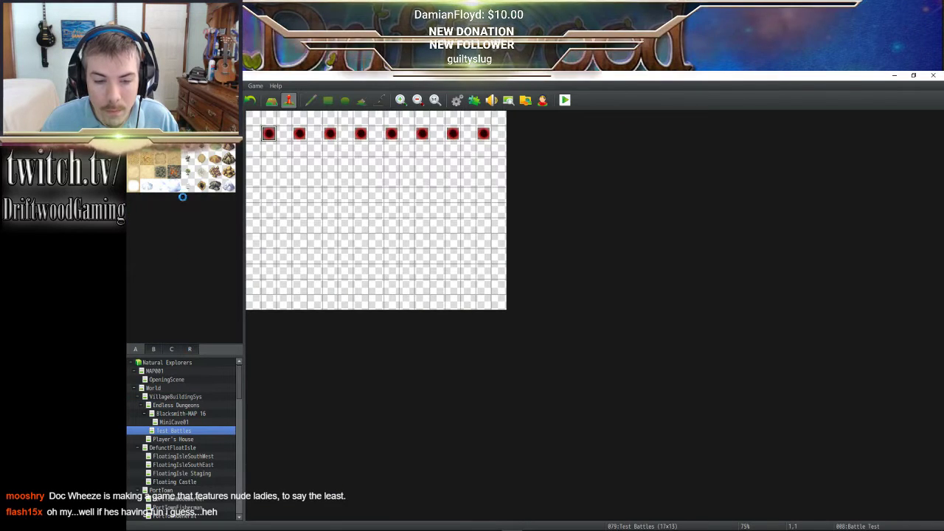
- Select the Start Menu map in the map tree and start a playtest
click(175, 379)
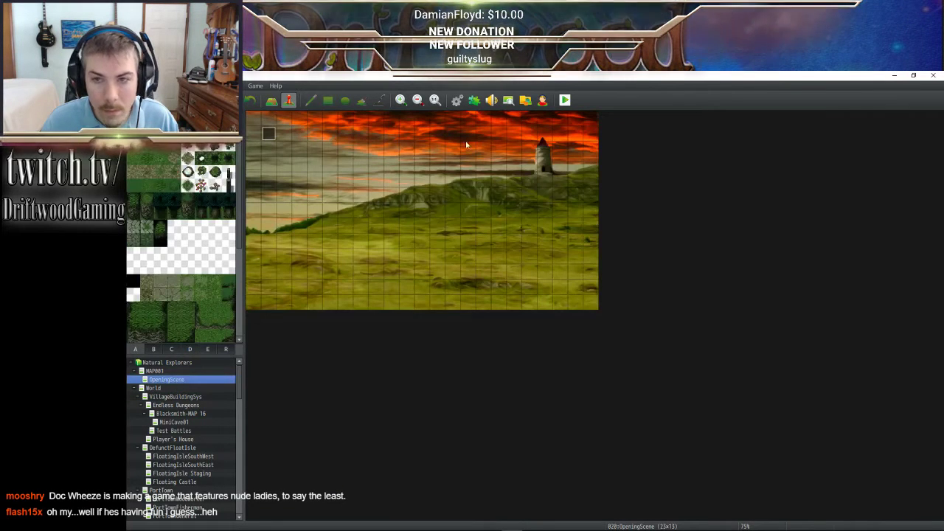
click(194, 388)
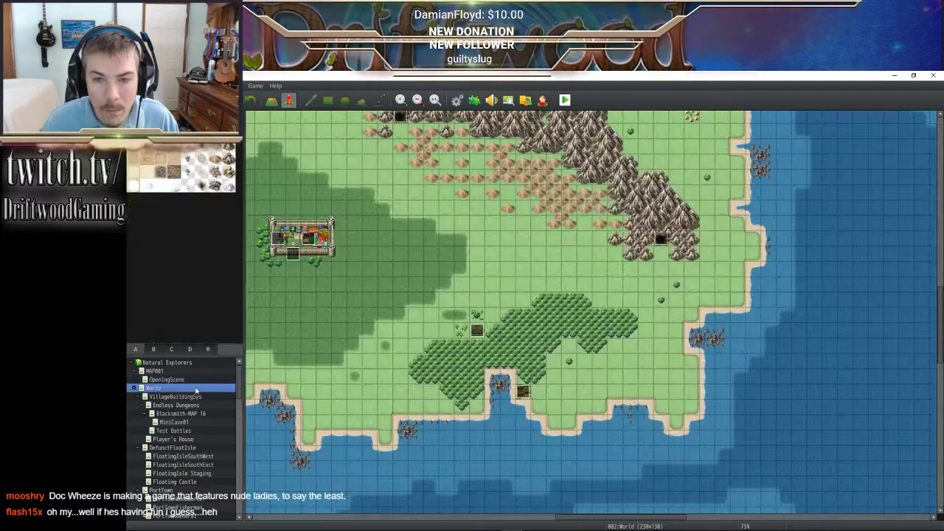
scroll(230, 457, down, 10)
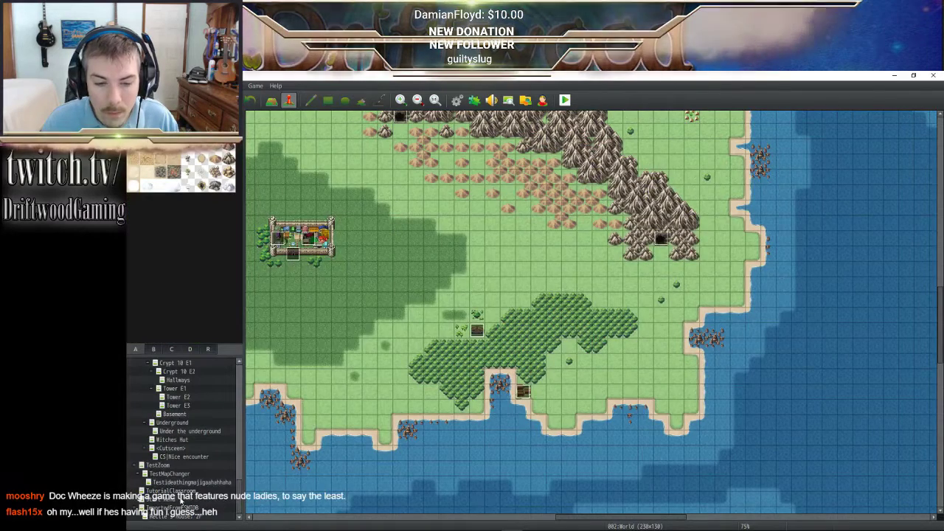
click(181, 500)
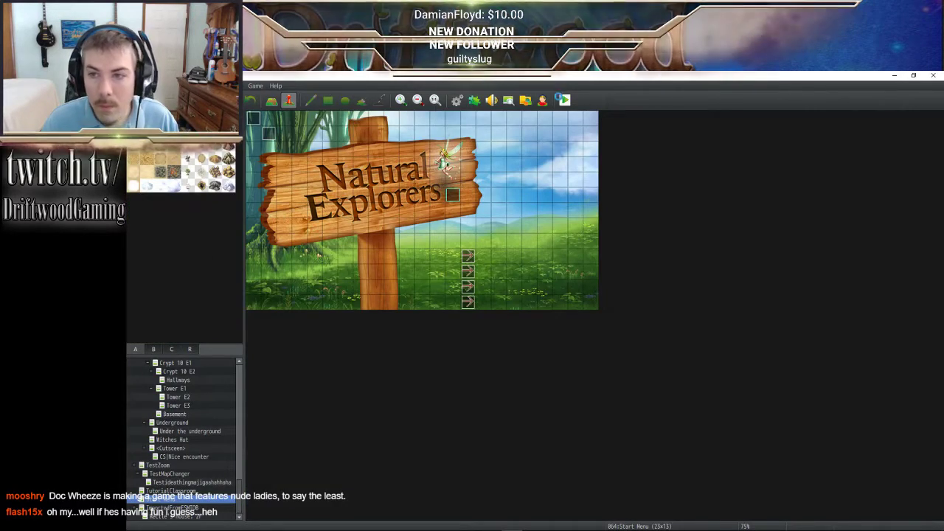
click(565, 101)
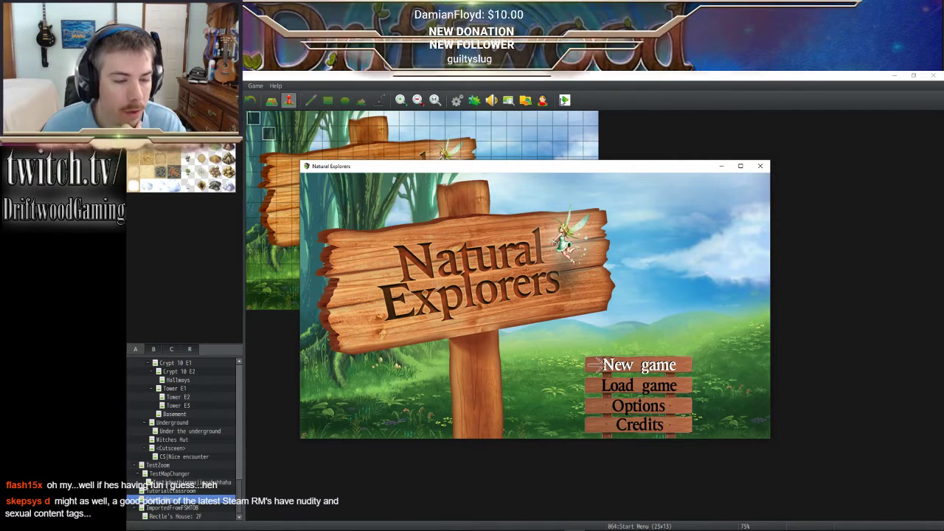
- Maximize the playtest window and choose New game from the title menu
click(741, 166)
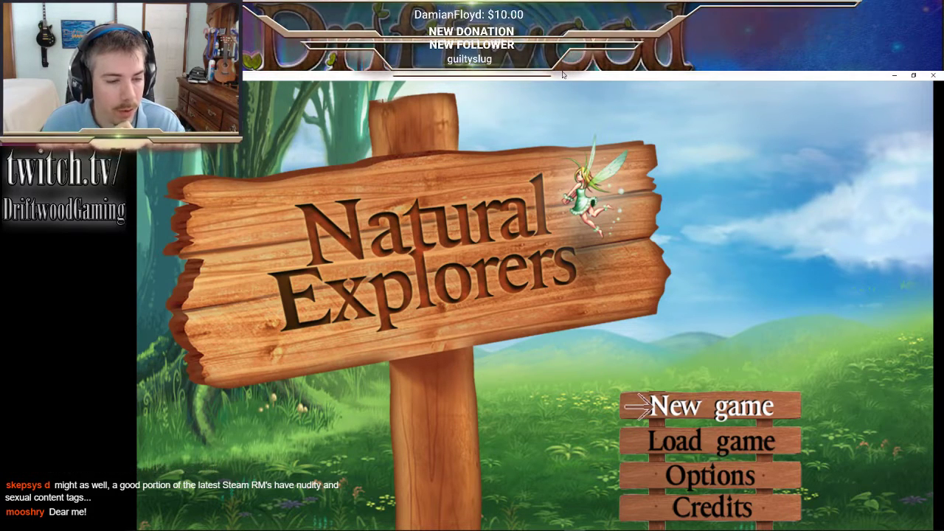
key(Down)
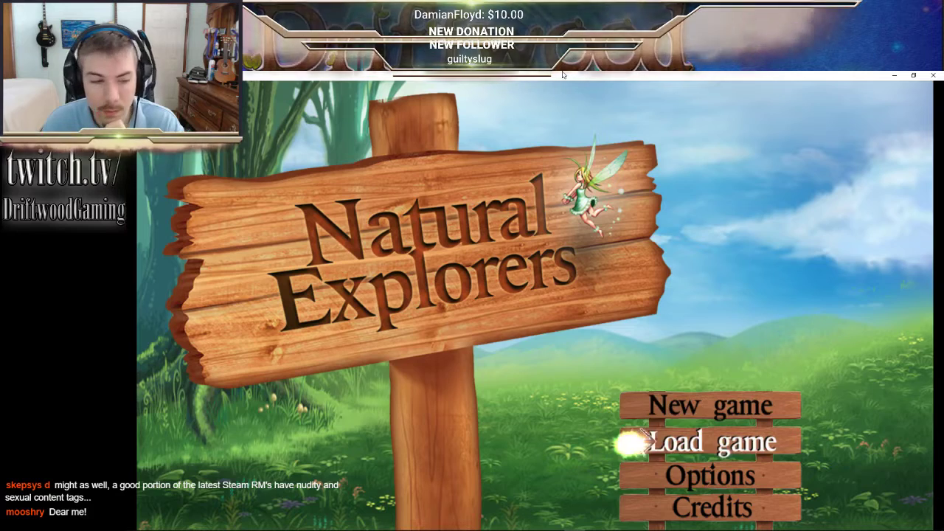
key(Up)
key(Up)
key(Down)
key(Down)
key(Down)
key(Down)
key(Down)
key(Down)
key(Down)
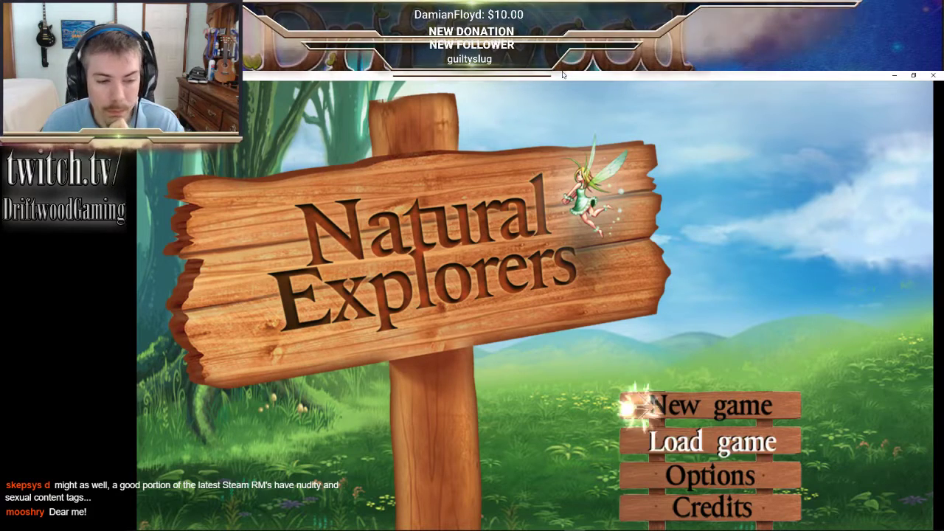
key(Up)
key(Up)
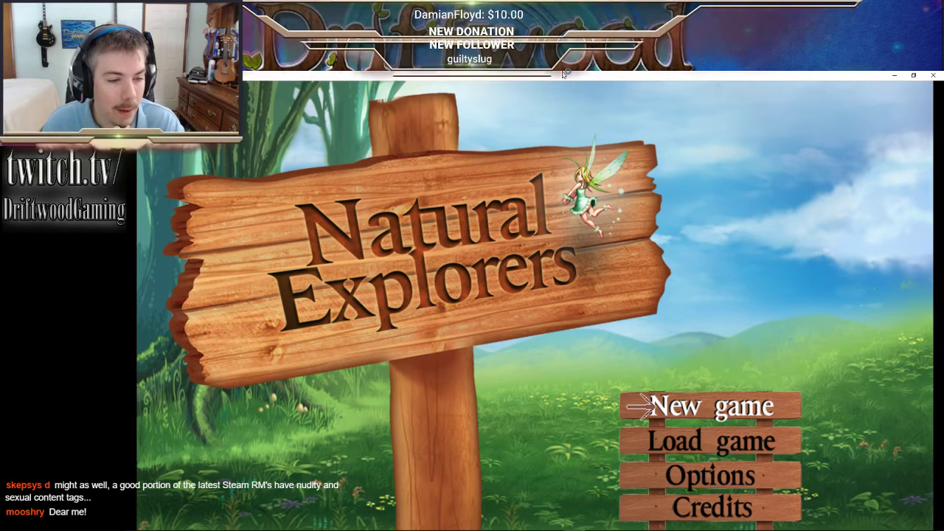
key(Down)
key(Down)
key(Down)
key(Down)
key(Down)
key(Down)
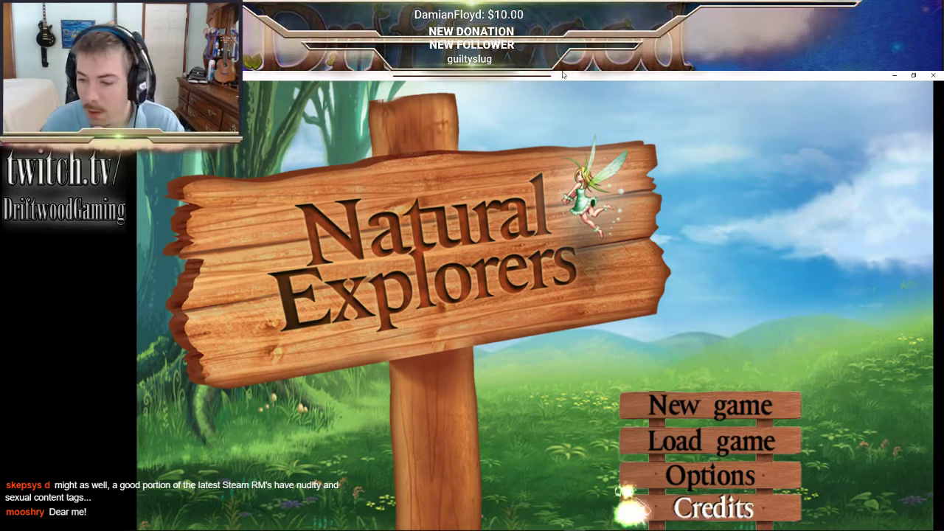
key(Up)
key(Up)
key(Up)
key(Down)
key(Down)
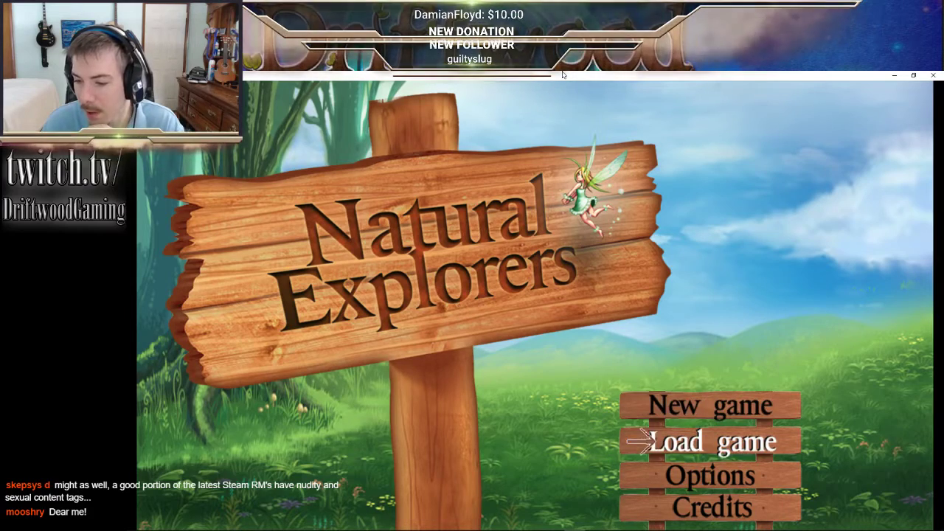
key(Up)
key(Return)
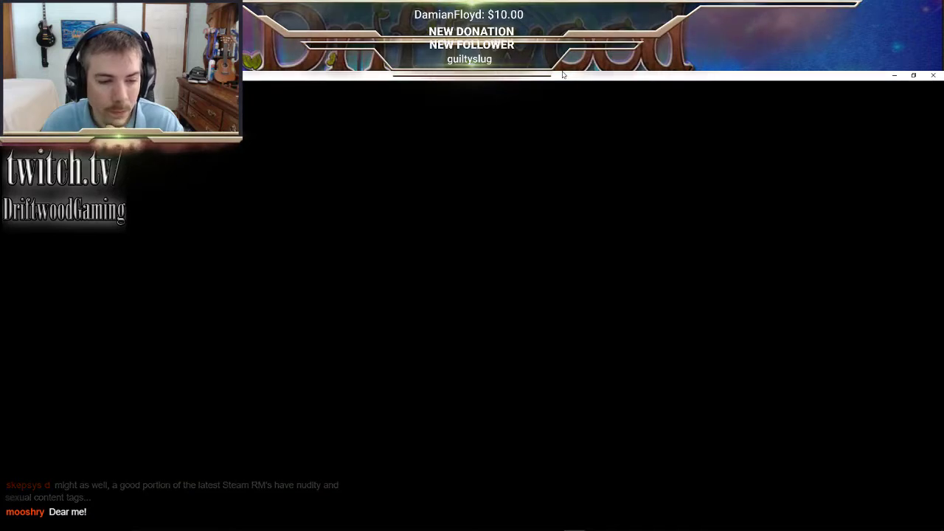
- Advance to name entry, delete the last letter of the hero's name, and confirm it
key(Return)
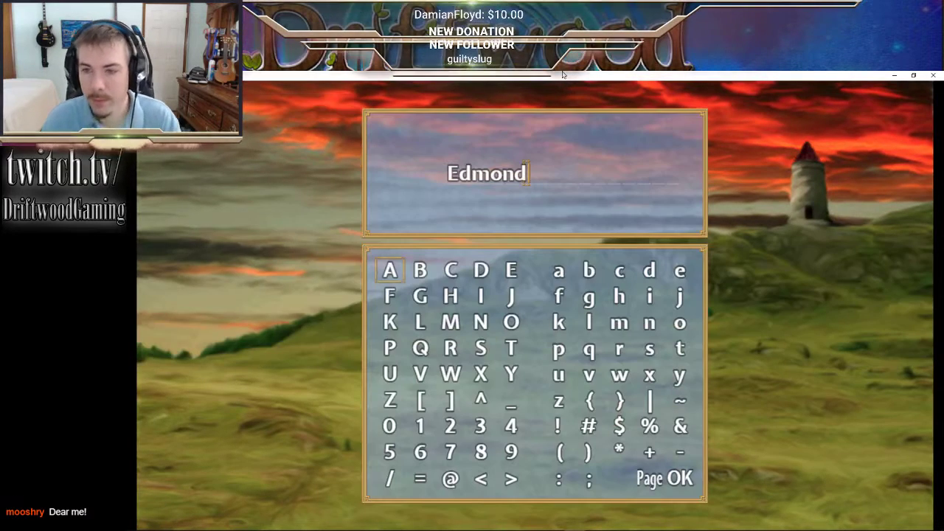
key(BackSpace)
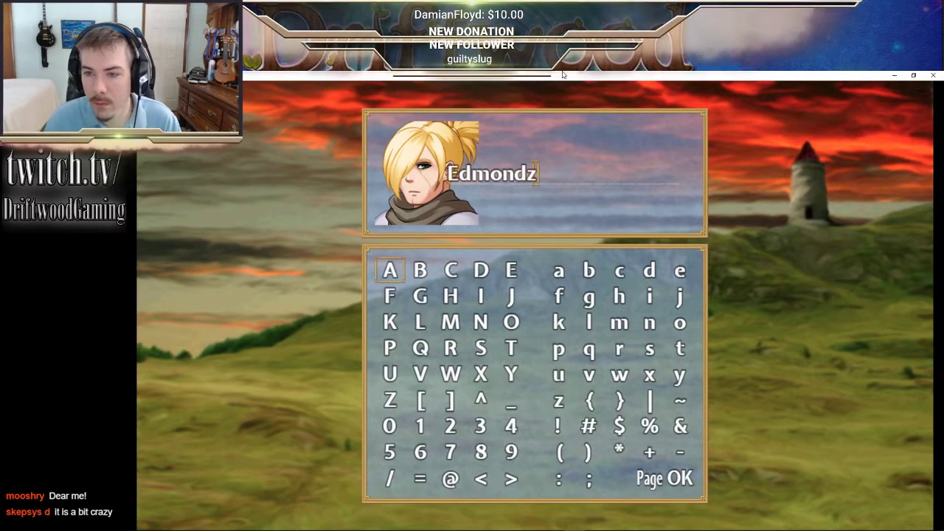
key(Return)
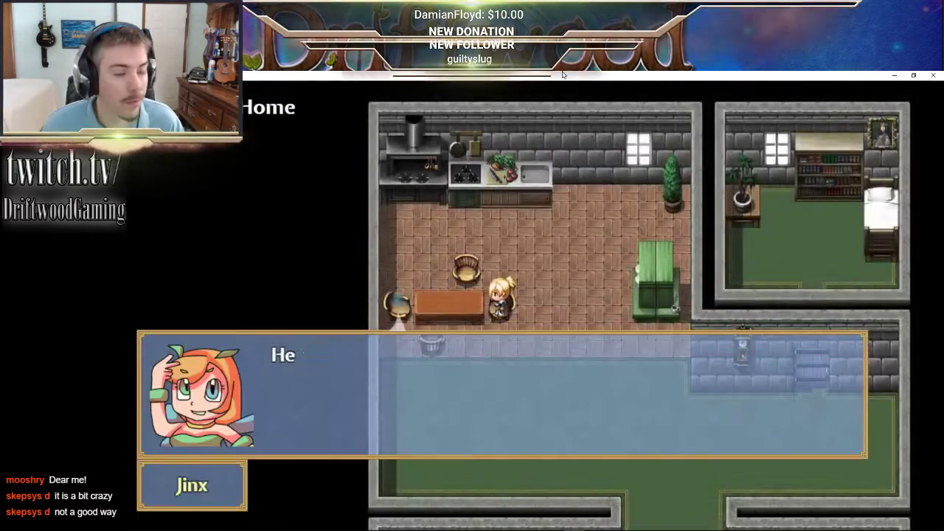
- Advance Jinx's opening dialogue, cross the house and close the tutorial
key(Return)
key(Return)
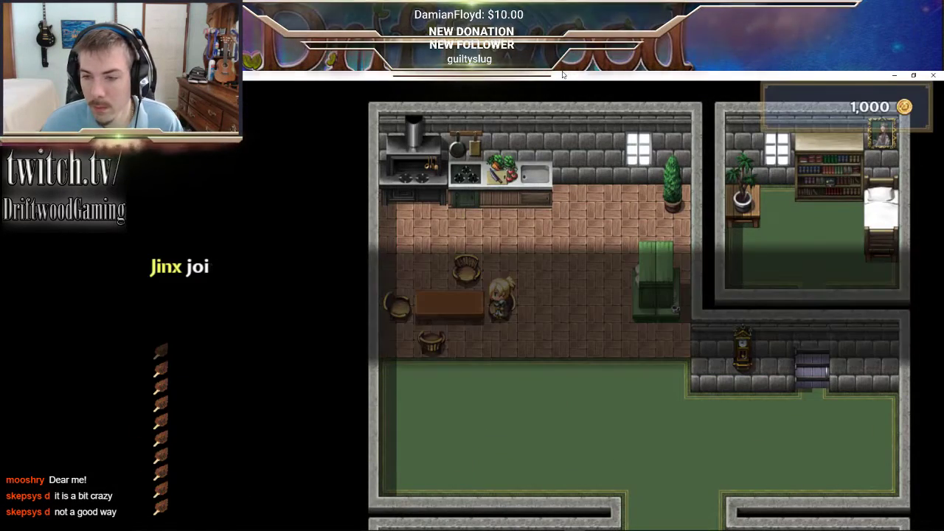
key(Down)
key(Right)
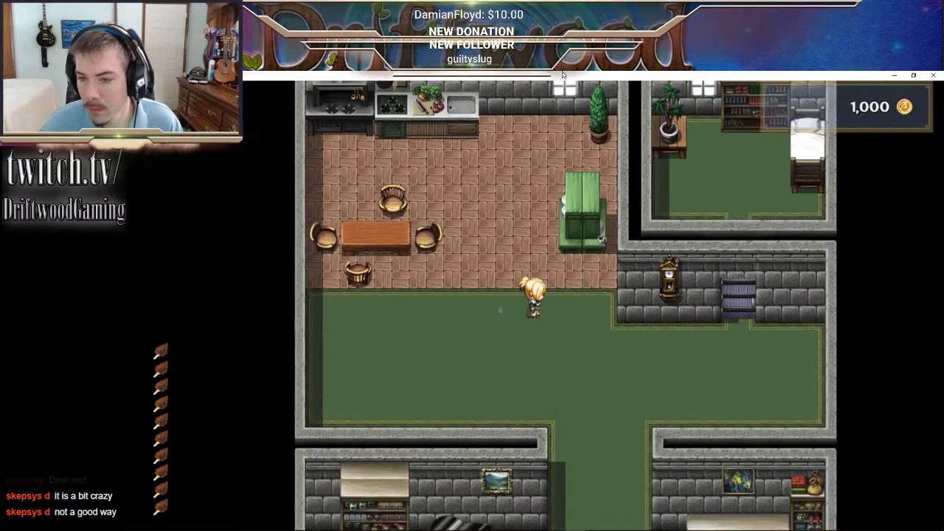
key(Down)
key(Down)
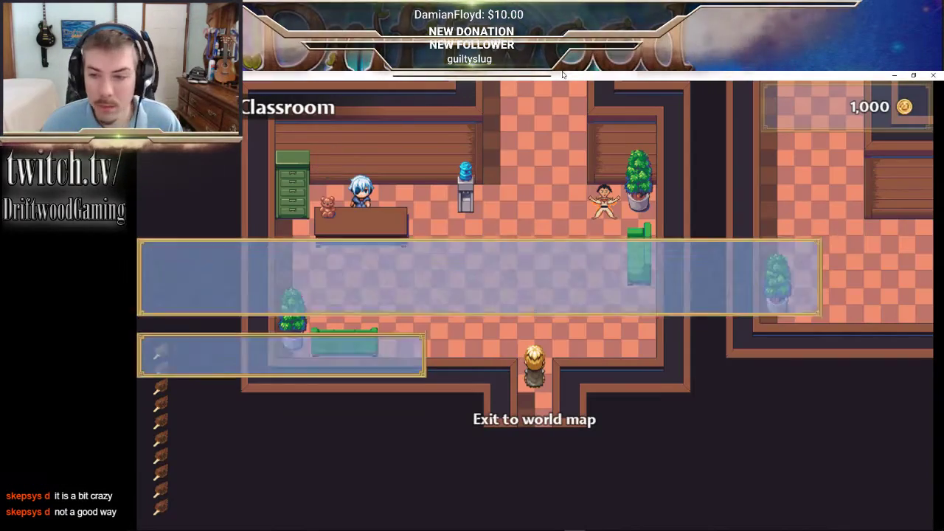
key(Return)
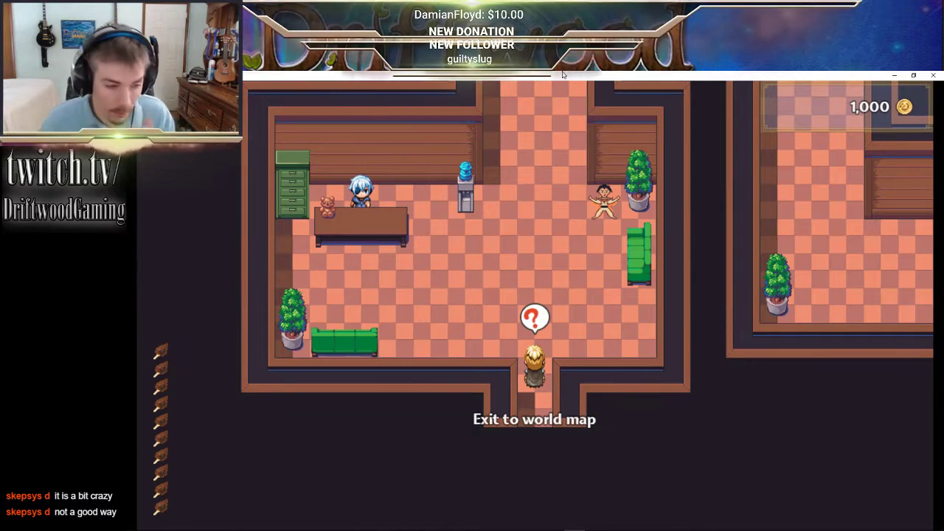
- Walk up beside the desk, talk to Teddy and dismiss his choice
key(Left)
key(Up)
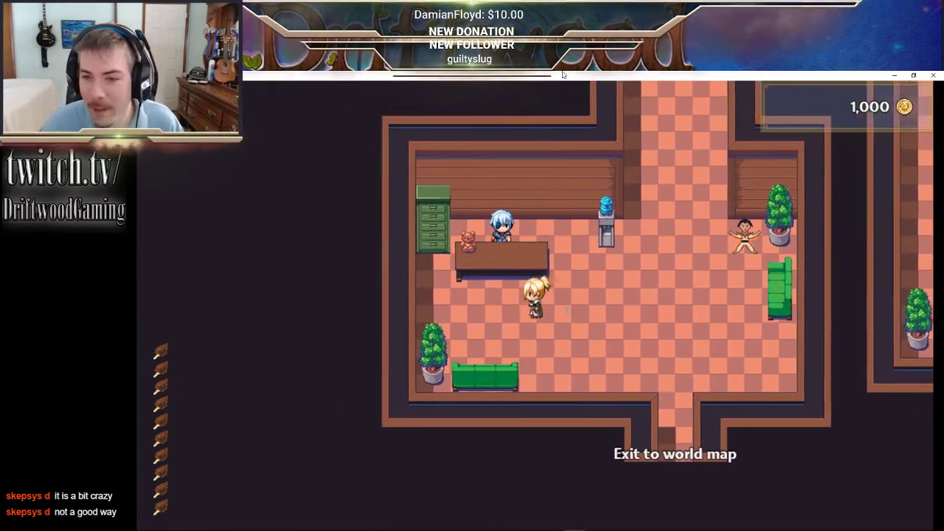
key(Up)
key(Return)
key(Escape)
- Walk up the corridor past the vending machines and pour Spring Water at the watercooler
key(Right)
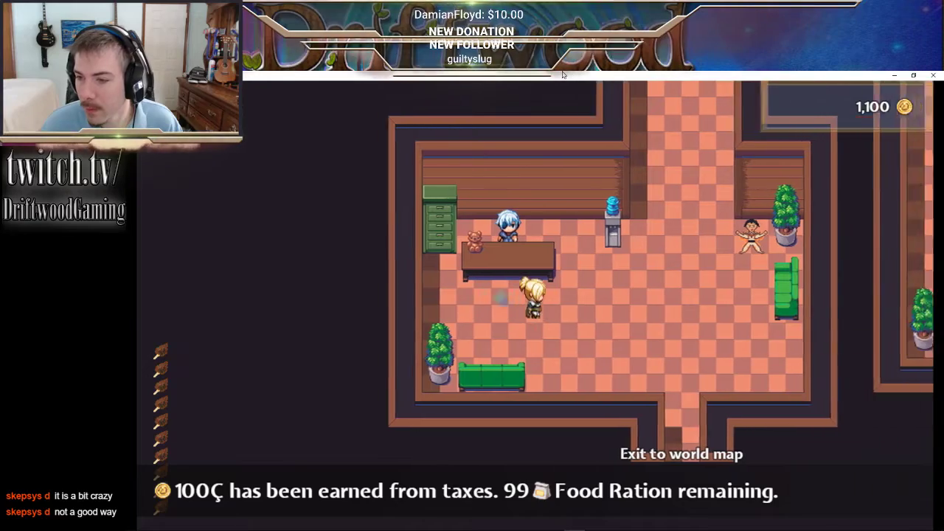
key(Up)
key(Left)
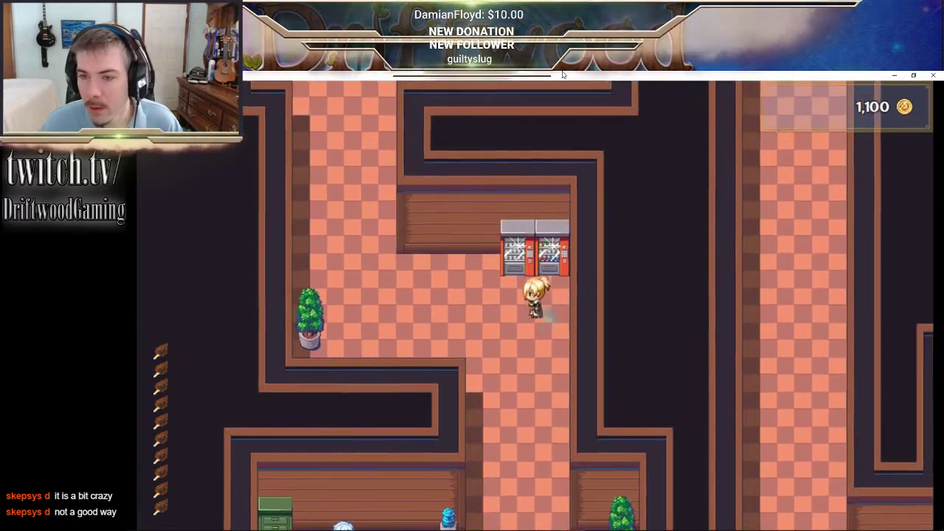
key(Down)
key(Right)
key(Down)
key(Down)
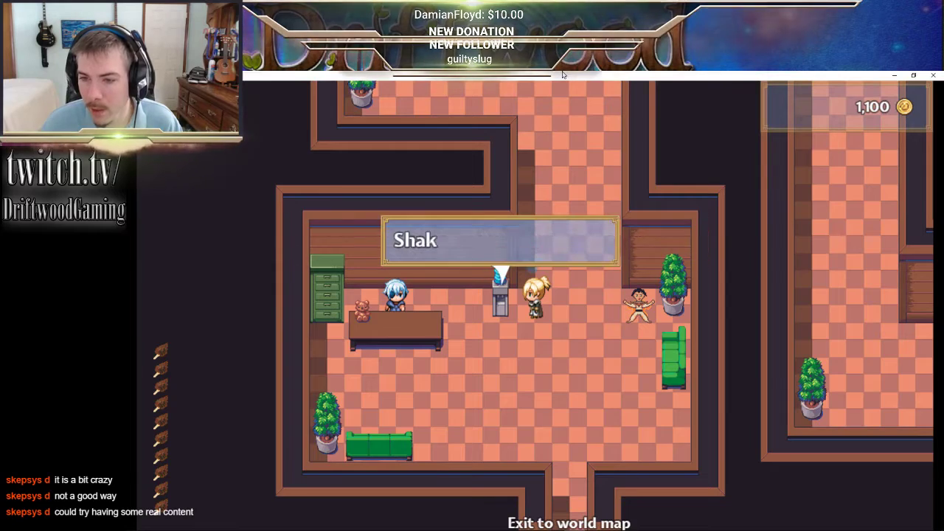
key(Return)
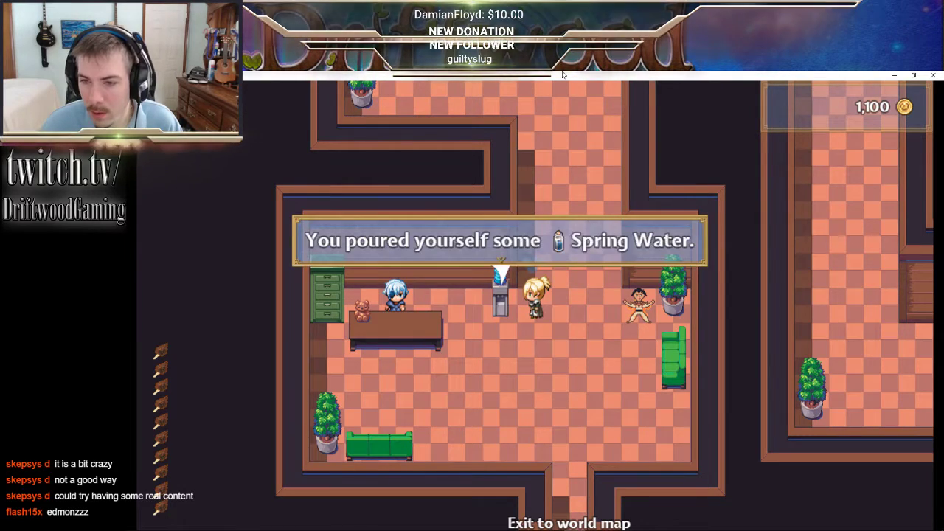
key(Return)
- Walk out through the bookshelf room and lockers, down the corridor into the classroom area
key(Up)
key(Left)
key(Up)
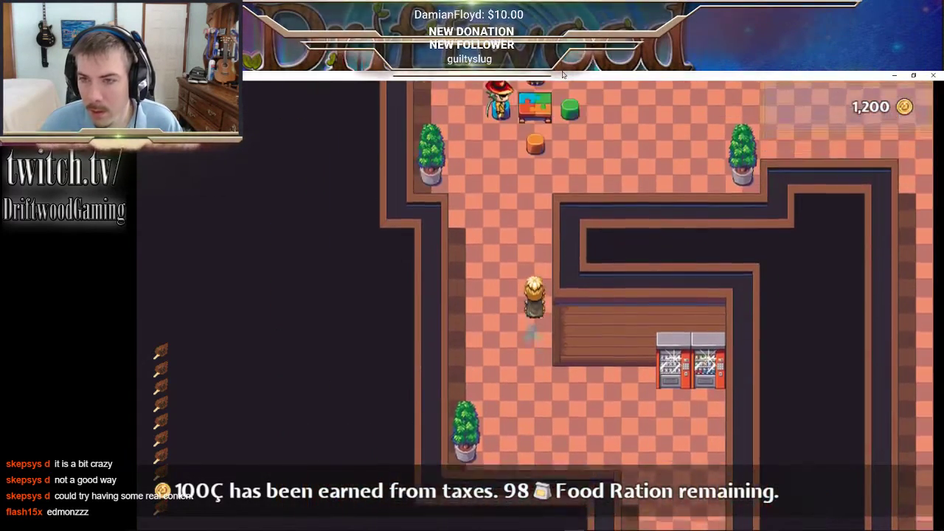
key(Up)
key(Right)
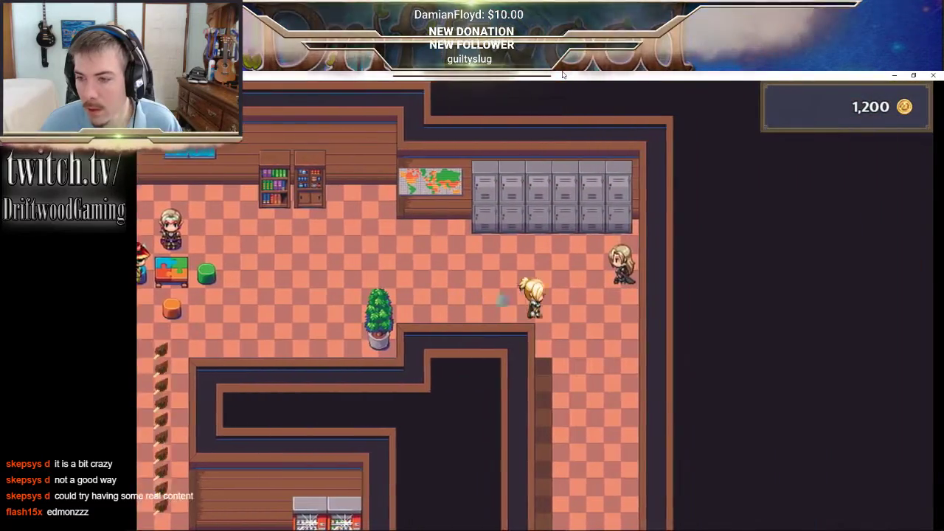
key(Down)
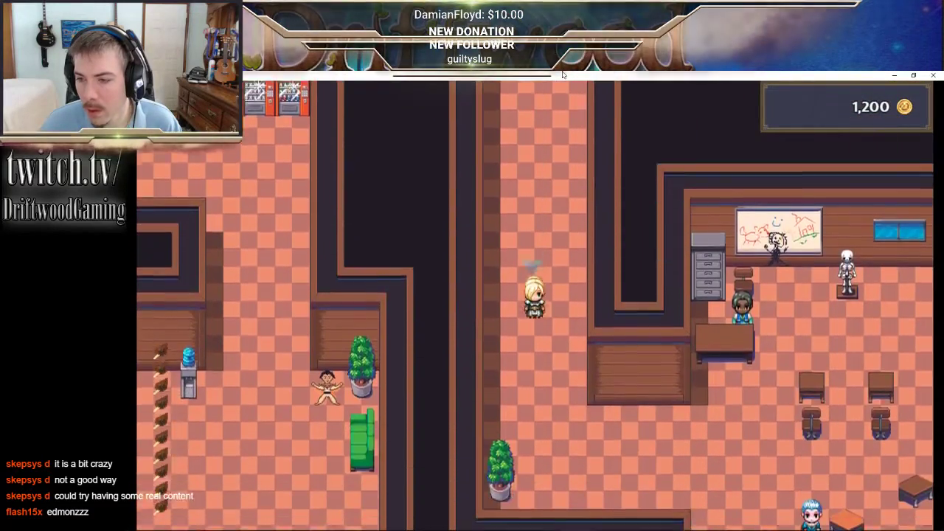
key(Right)
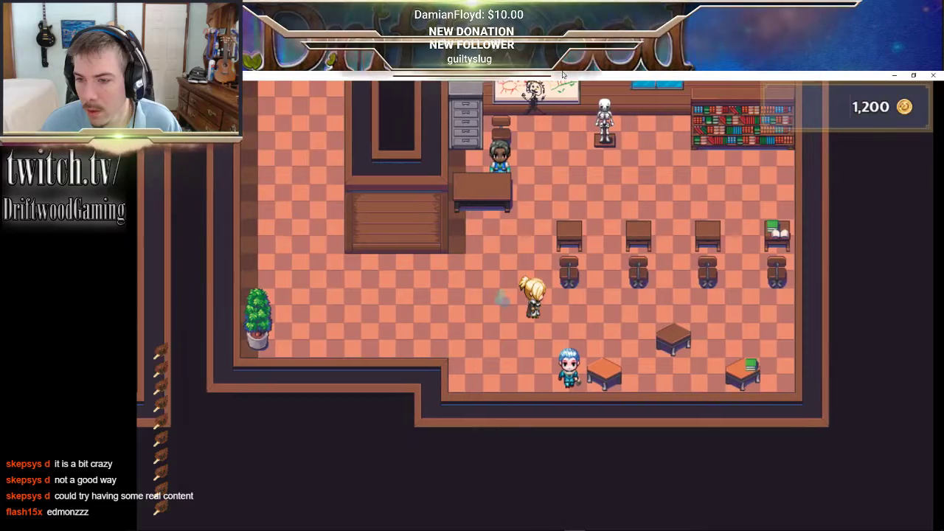
- Talk to the teacher at the desk and go through the special attack tutorial
key(Left)
key(Right)
key(Down)
key(Up)
key(Left)
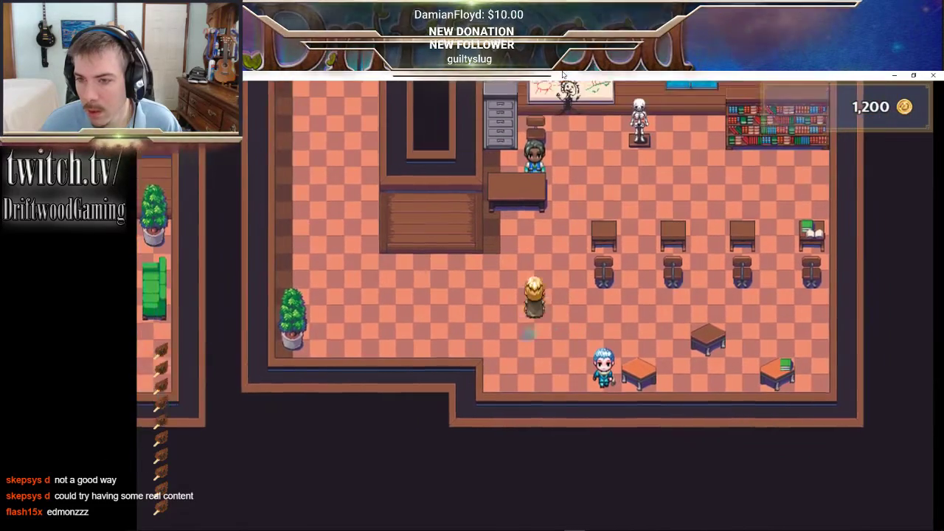
key(Up)
key(Return)
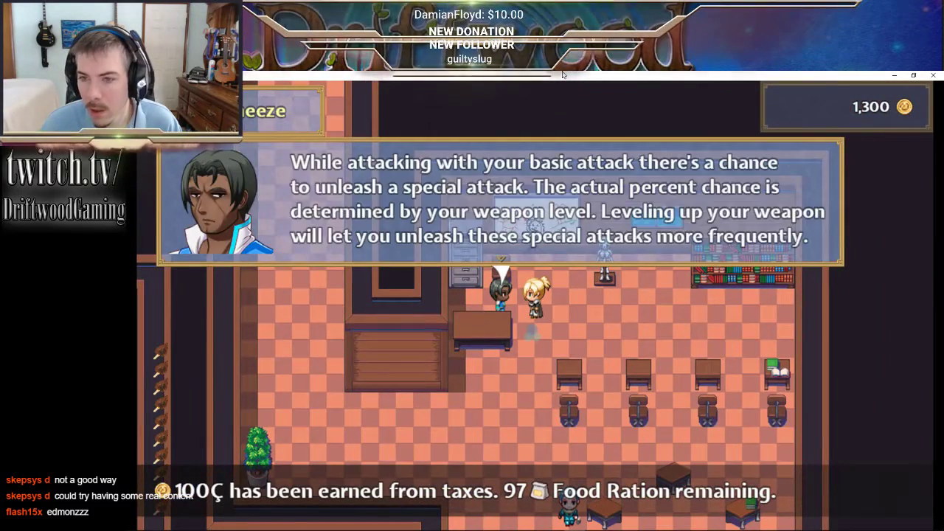
key(Return)
key(Return)
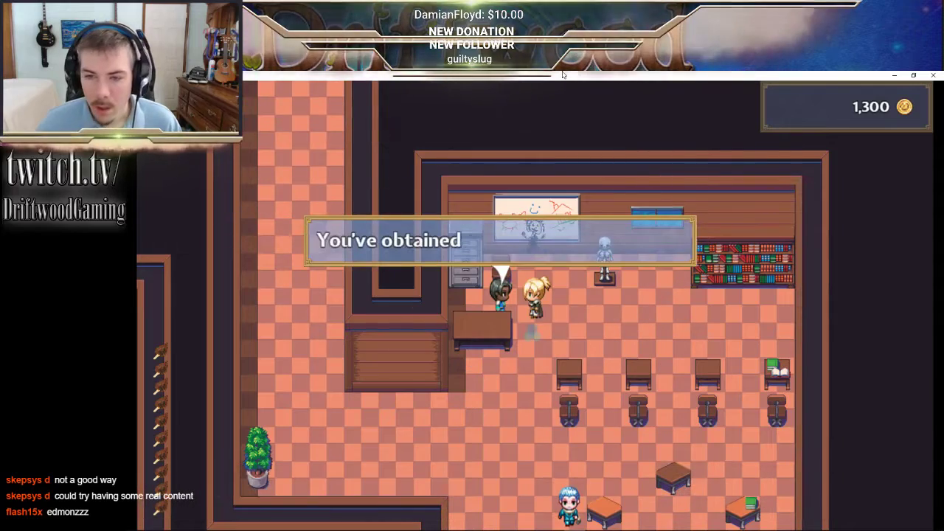
key(Return)
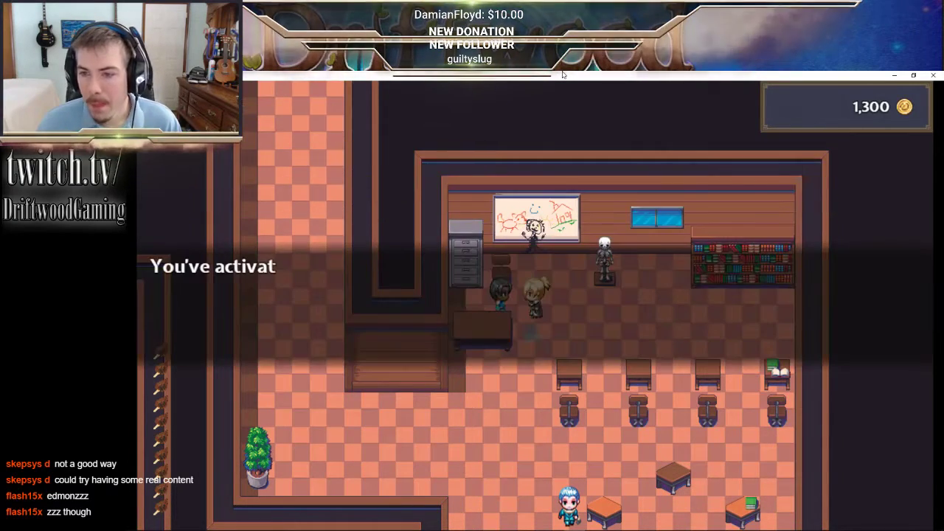
key(Return)
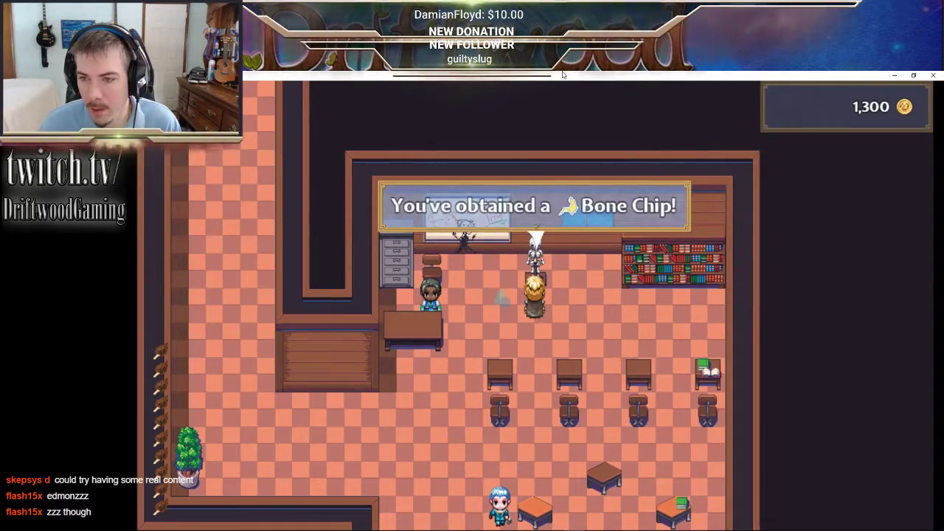
- Close the Bone Chip message, walk to the corridor entrance and shrink the game window
key(Down)
key(Left)
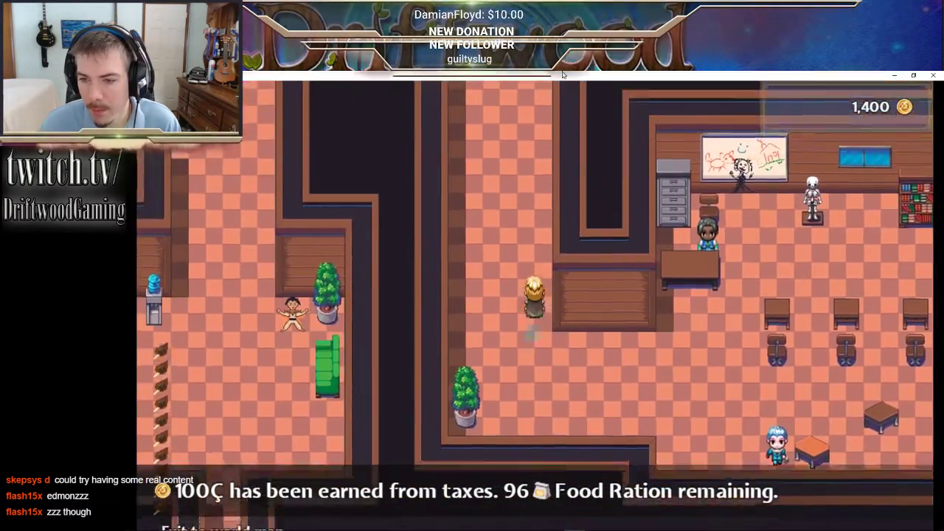
key(Up)
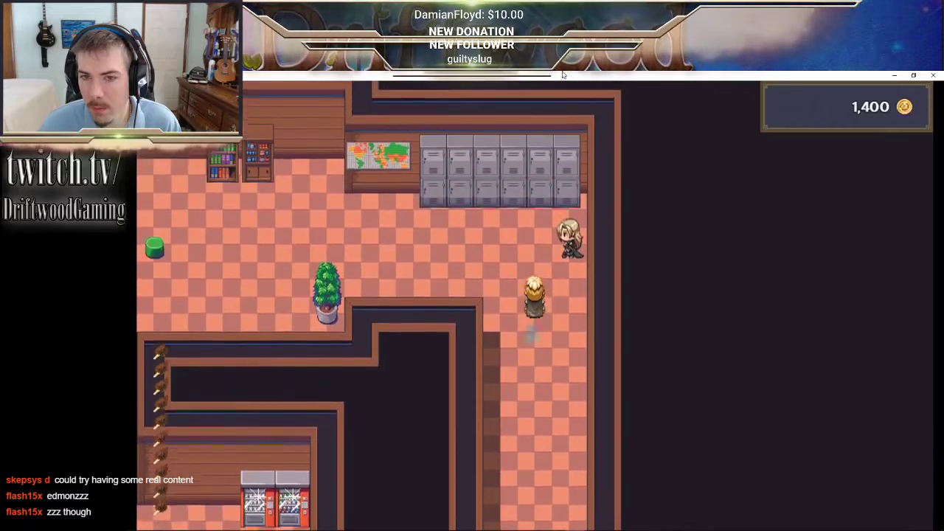
key(Left)
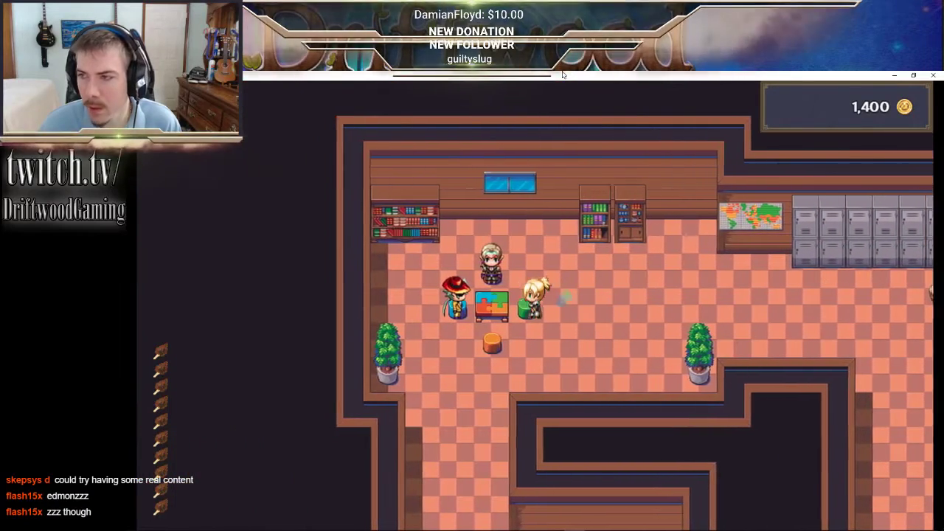
key(Down)
key(Left)
double_click(562, 74)
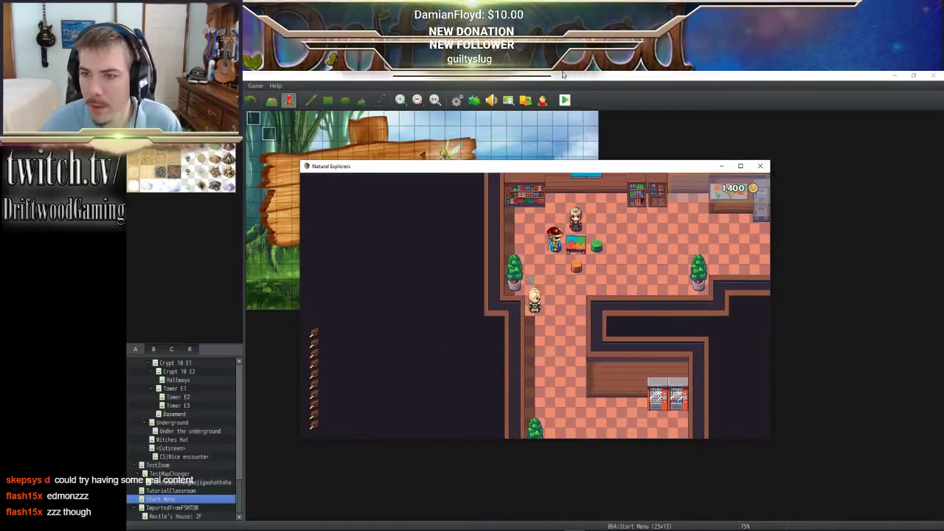
- Check the party menu, then walk through the room's exit onto the World map
key(Down)
key(Escape)
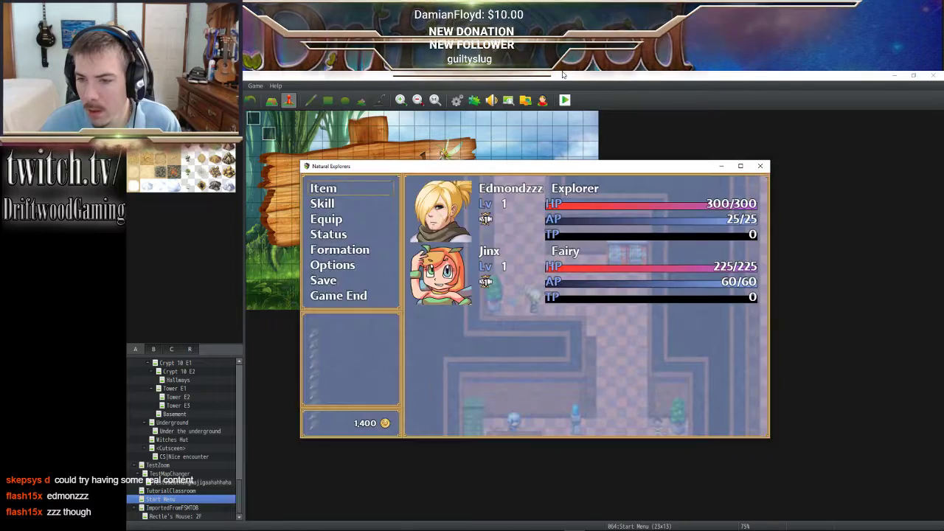
key(Escape)
key(Right)
key(Down)
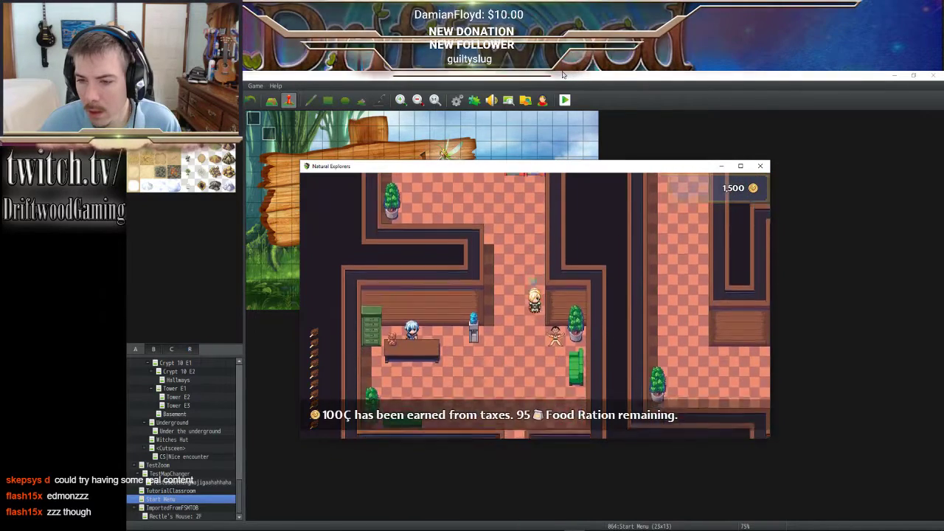
key(Left)
key(Down)
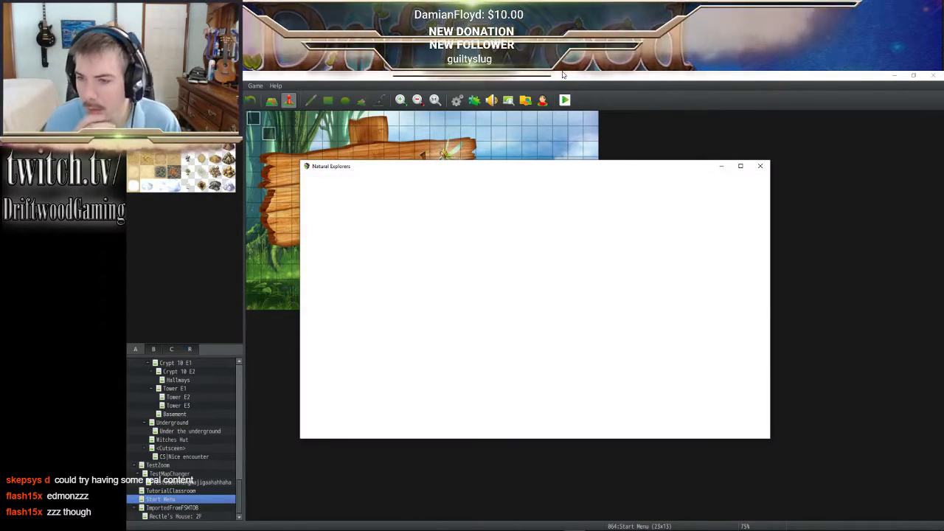
- Maximize the game and walk south past the Livestock Farm, below Default Town toward the Lumber Mill
click(740, 166)
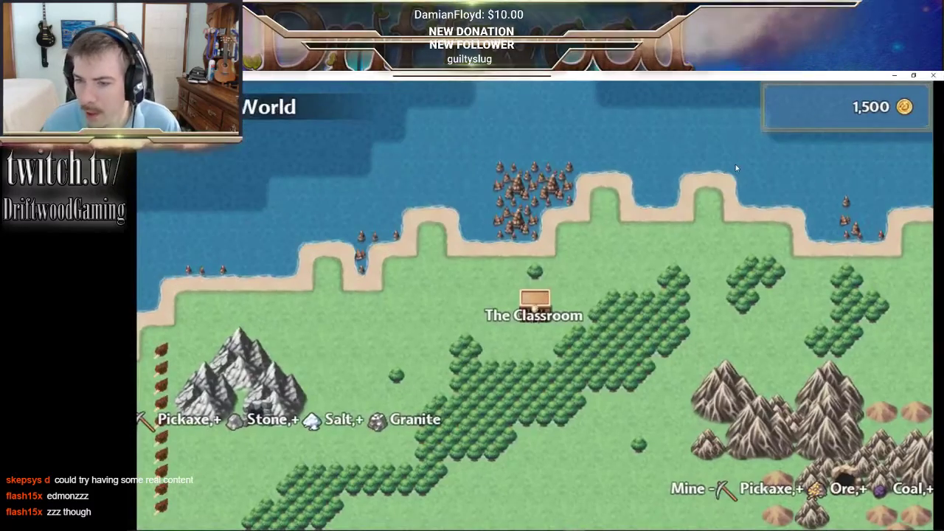
key(Down)
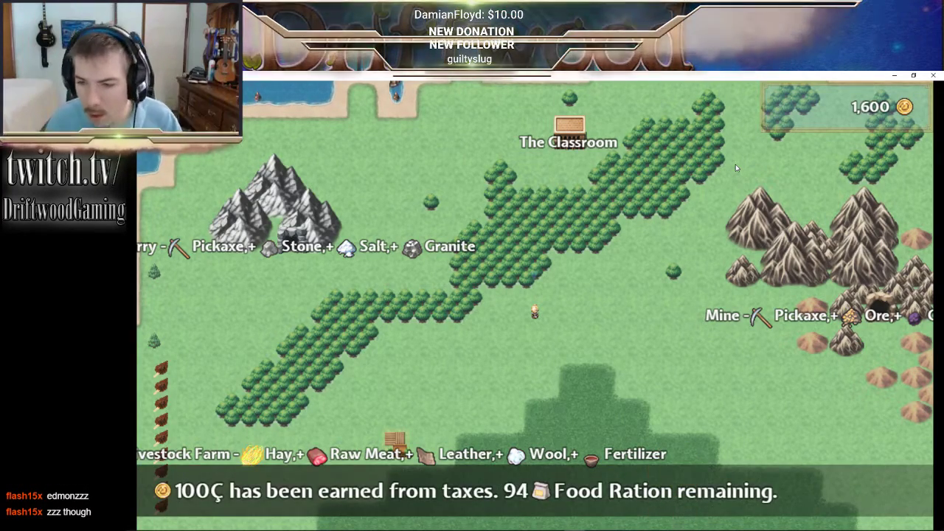
key(Down)
key(Left)
key(Down)
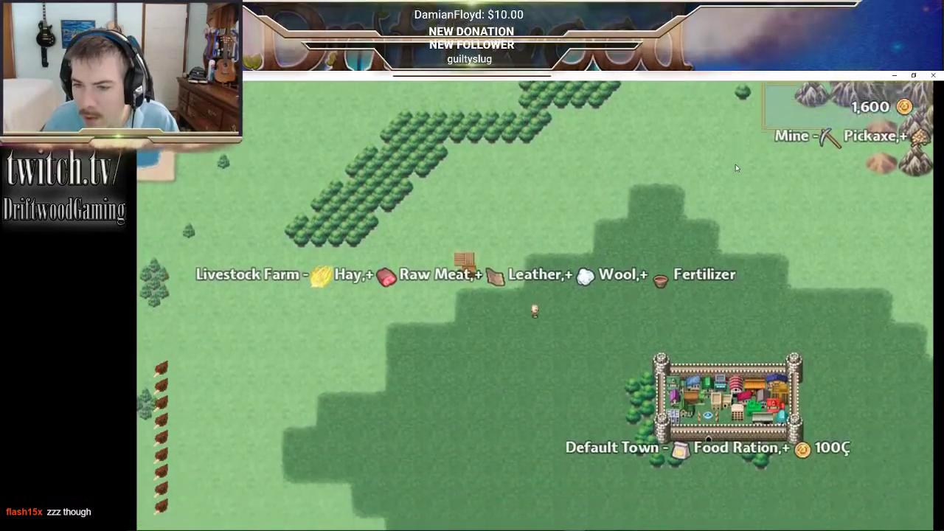
key(Down)
key(Right)
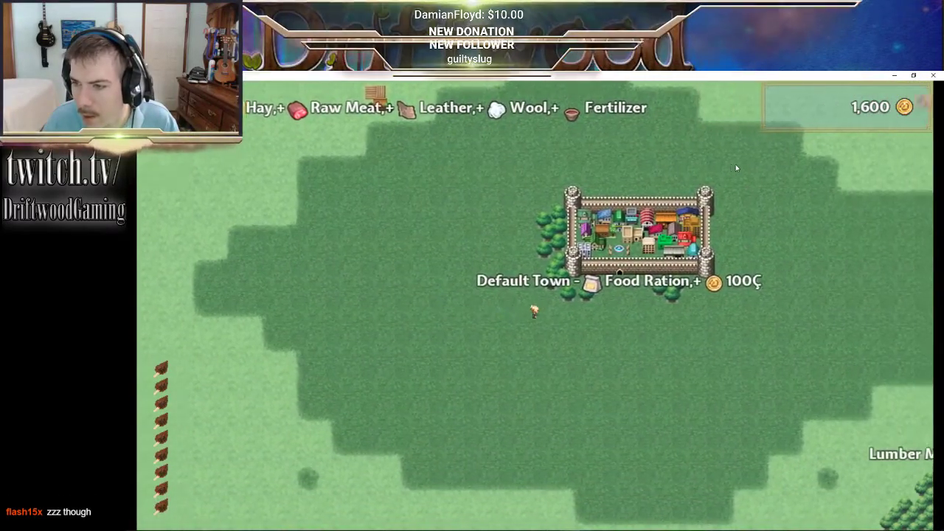
key(Right)
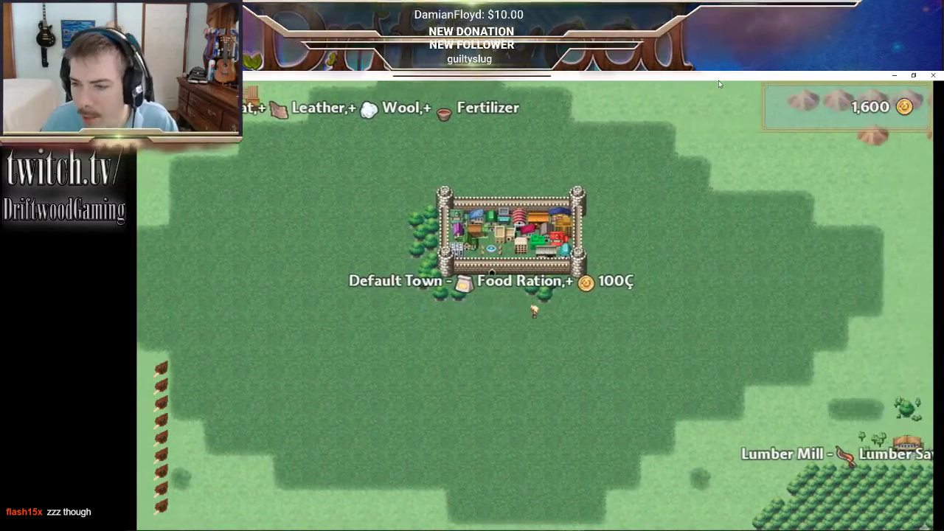
- Loop north toward the Mine and back west, then enter Default Town from below
key(Right)
key(Up)
key(Left)
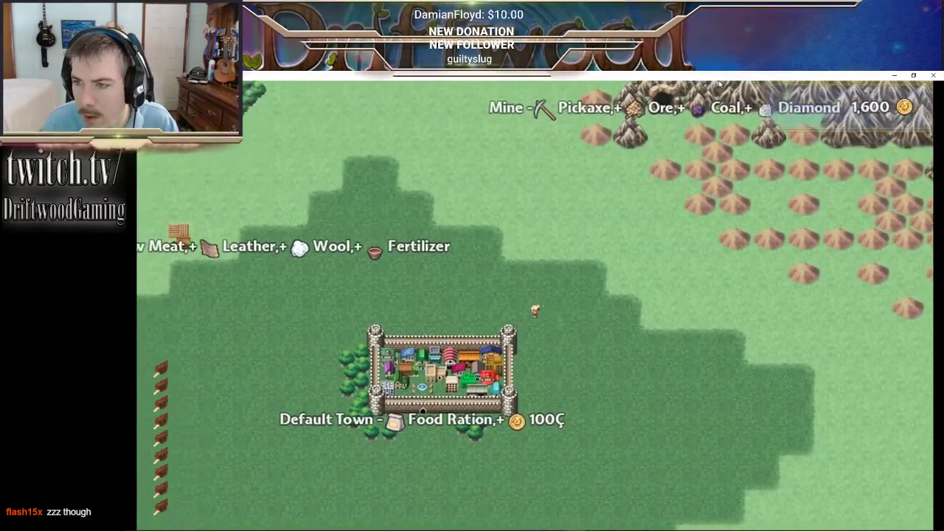
key(Left)
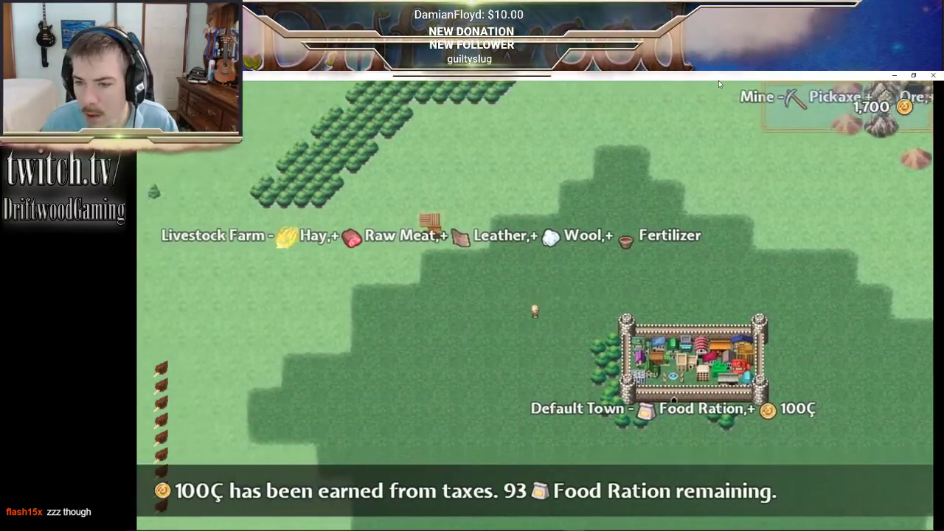
key(Down)
key(Right)
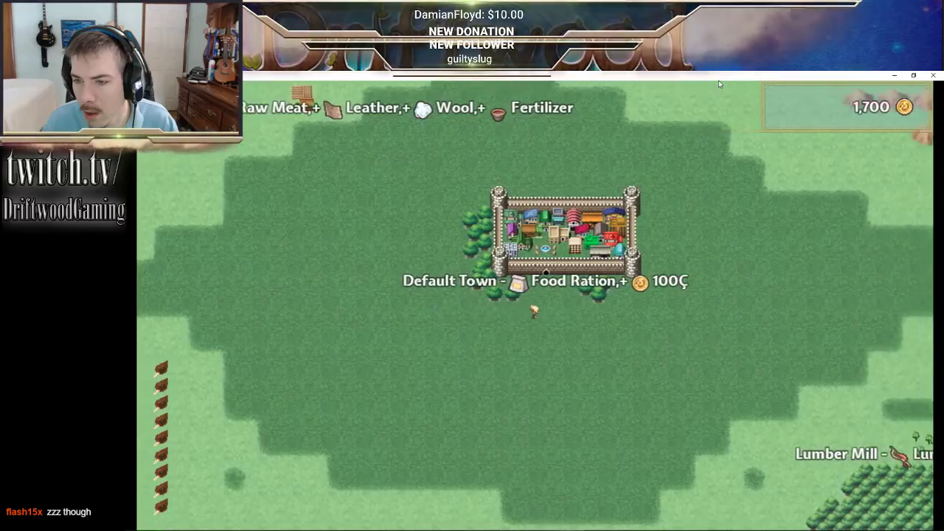
key(Up)
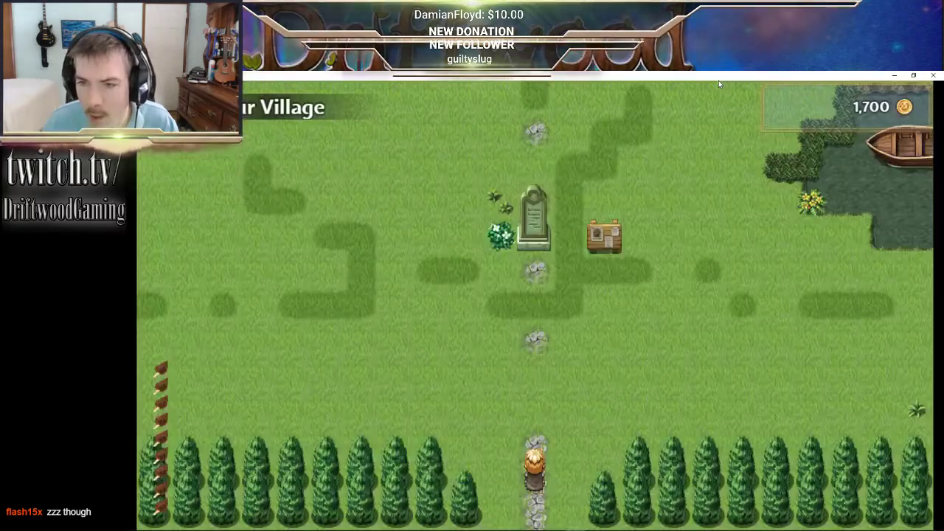
- Walk around the village past the BAR sign, the tent, the pond and the gravestone
key(Up)
key(Left)
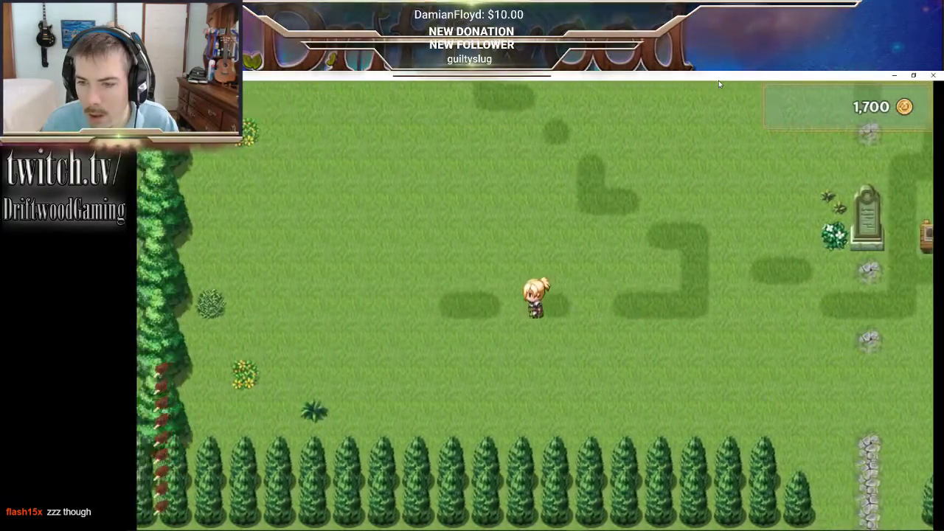
key(Up)
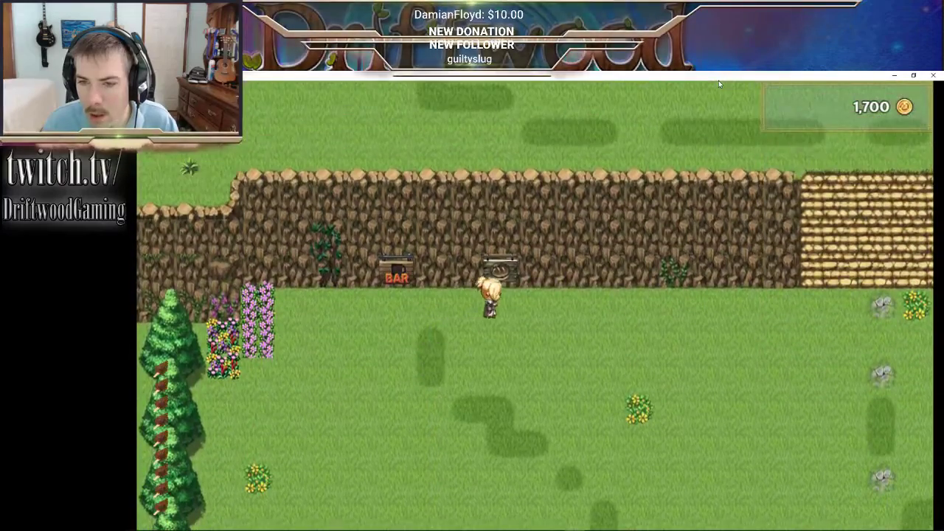
key(Right)
key(Down)
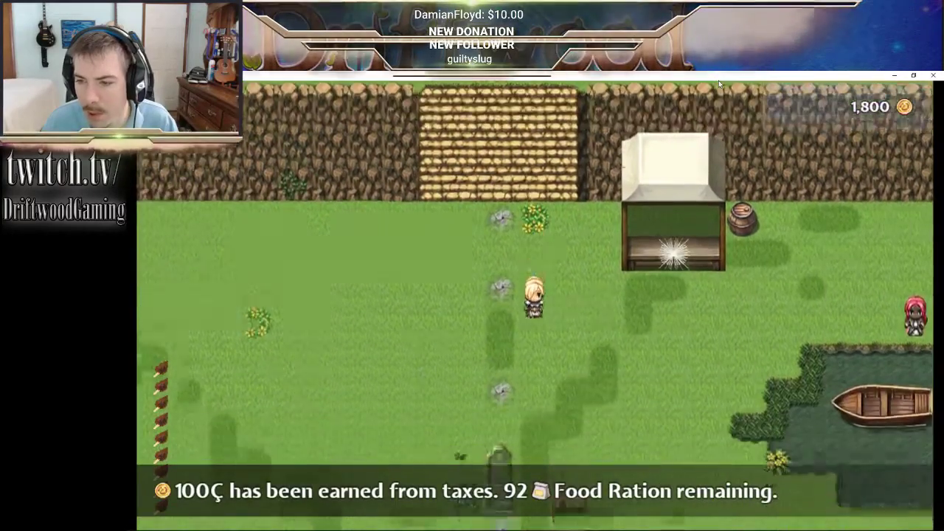
key(Right)
key(Up)
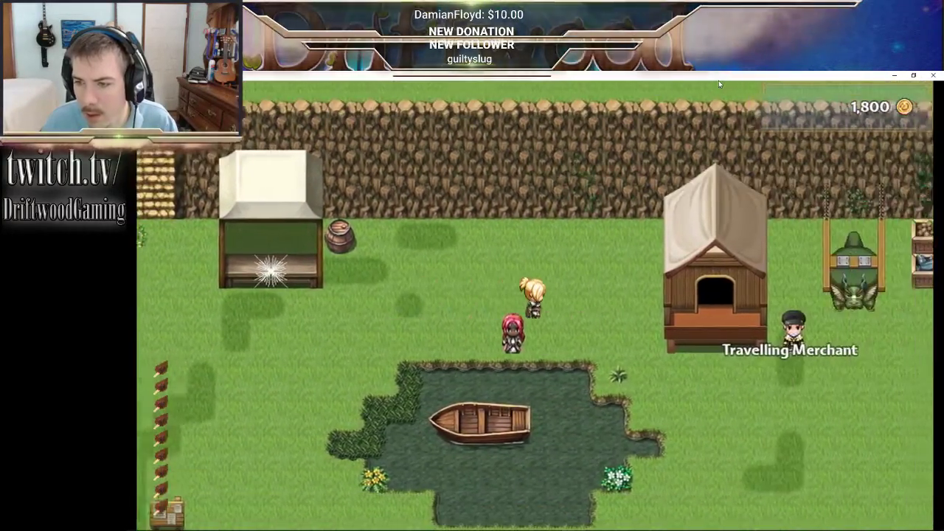
key(Down)
key(Right)
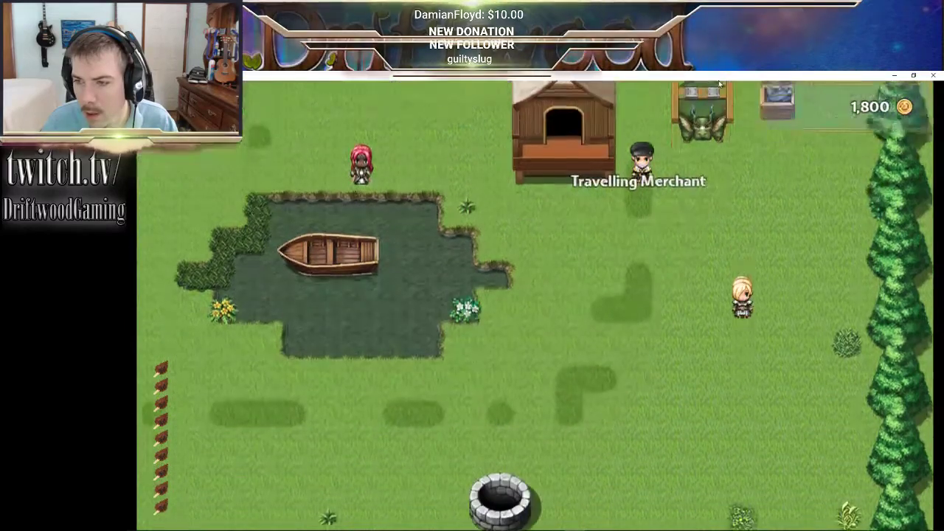
key(Down)
key(Left)
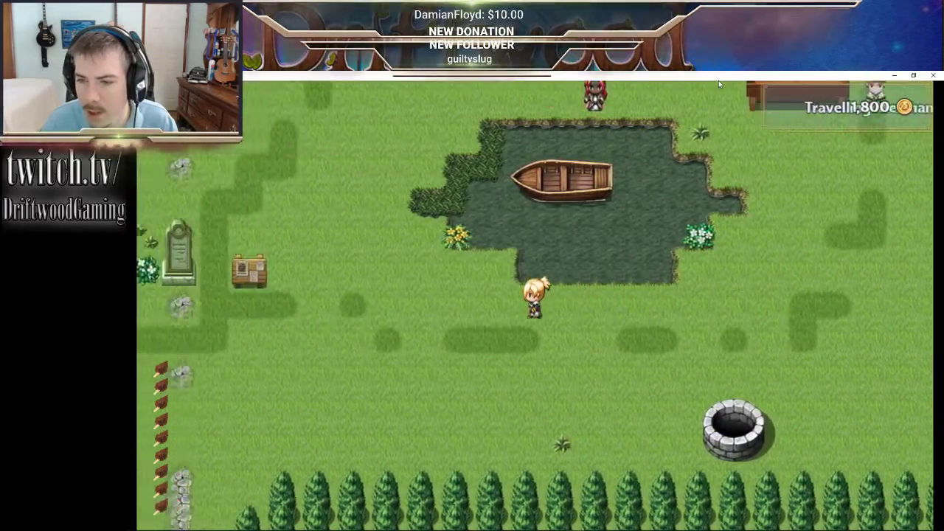
key(Left)
- Walk along the cliff to the crates and harvest the Funshroom there
key(Up)
key(Right)
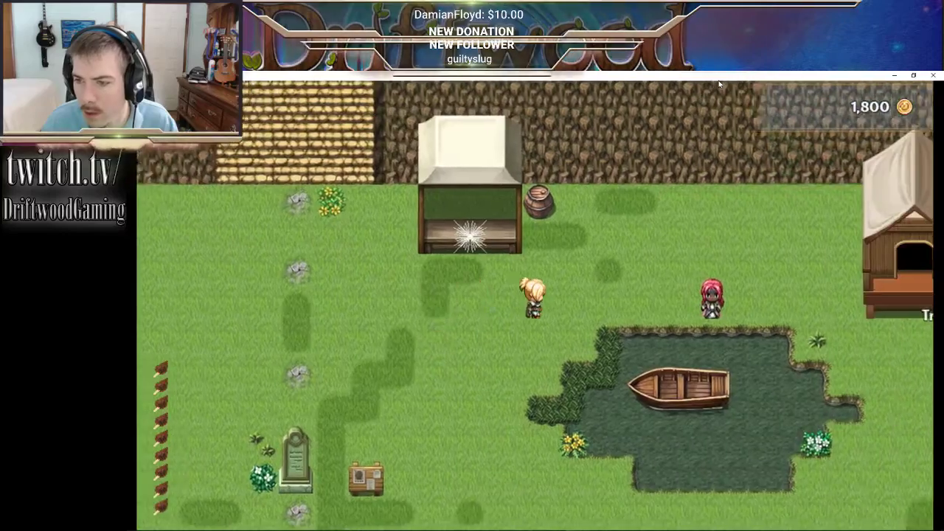
key(Right)
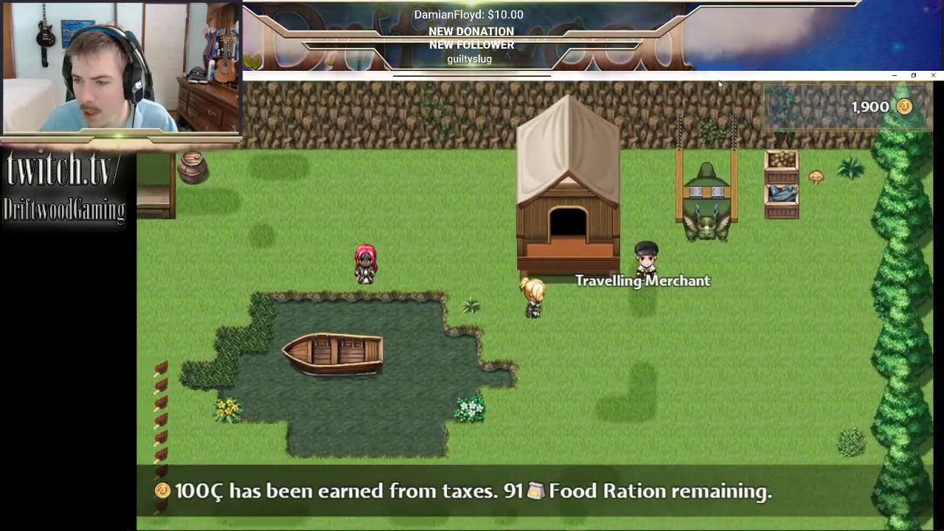
key(Right)
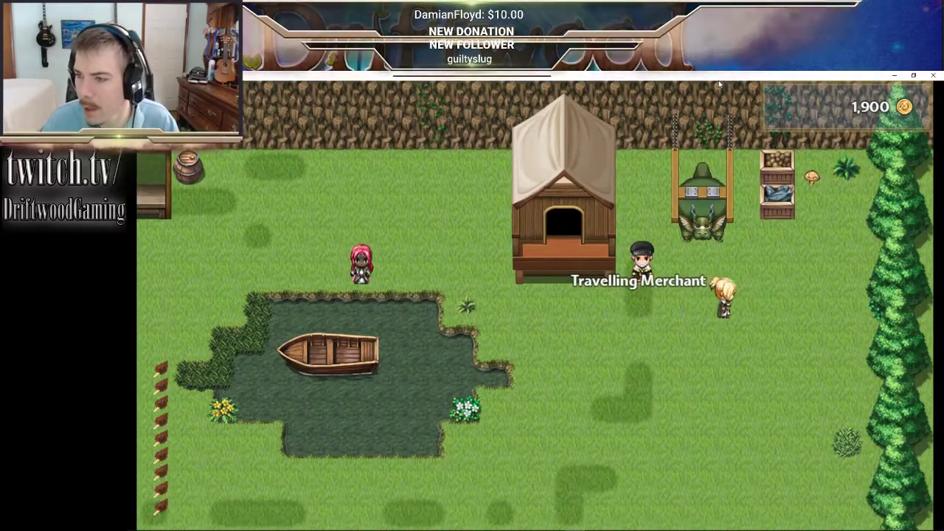
key(Right)
key(Up)
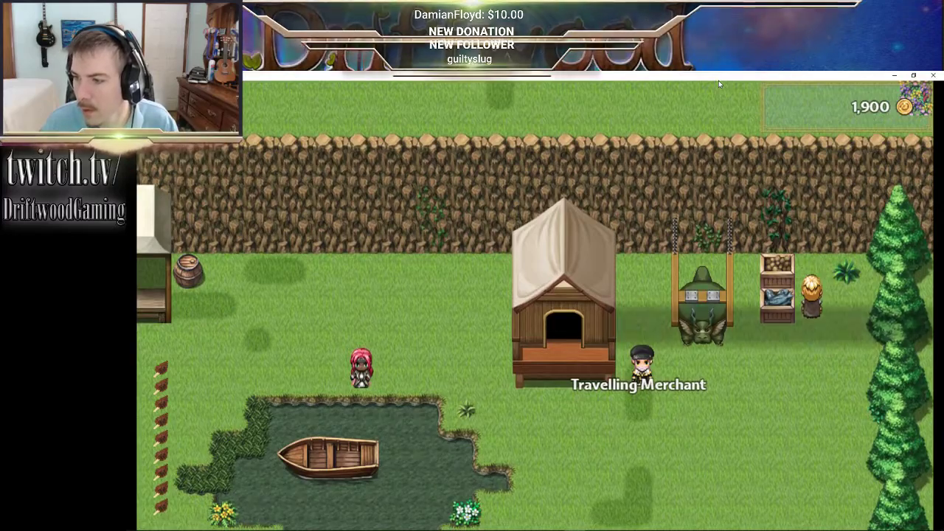
key(space)
- Walk back to stand below the Travelling Merchant and talk to him
key(Down)
key(Left)
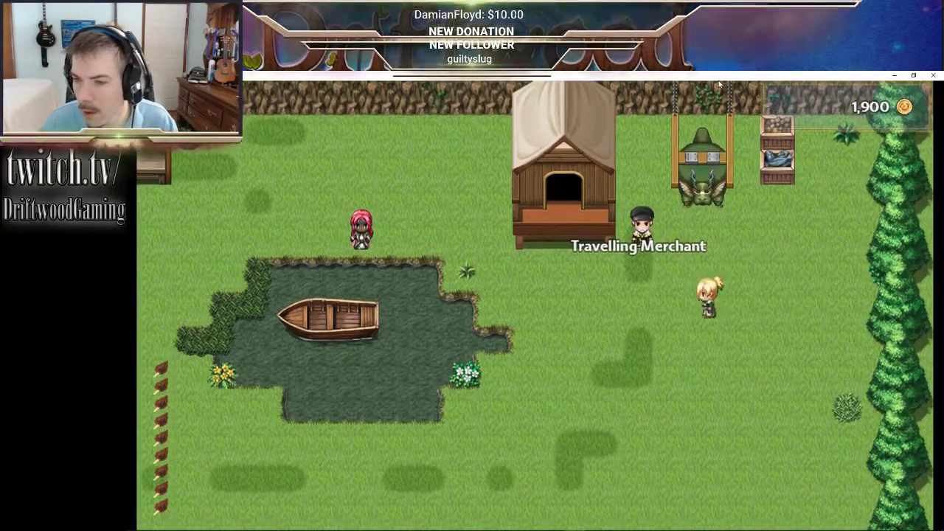
key(Left)
key(Up)
key(space)
- Open the merchant's Buy list and browse Spring Water, Stone and Wooden Log
key(space)
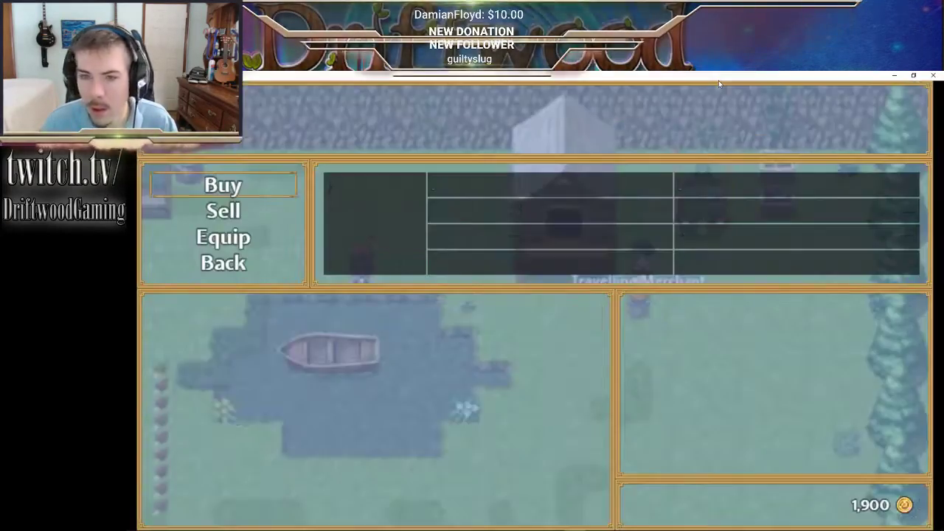
key(space)
key(Down)
key(Down)
key(Down)
key(Up)
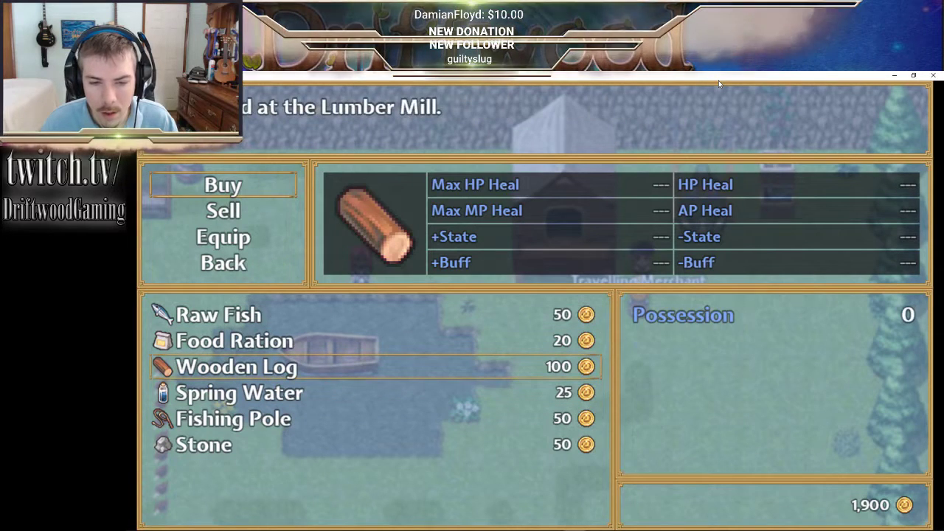
key(Down)
key(Down)
key(Down)
key(Up)
key(Up)
key(Up)
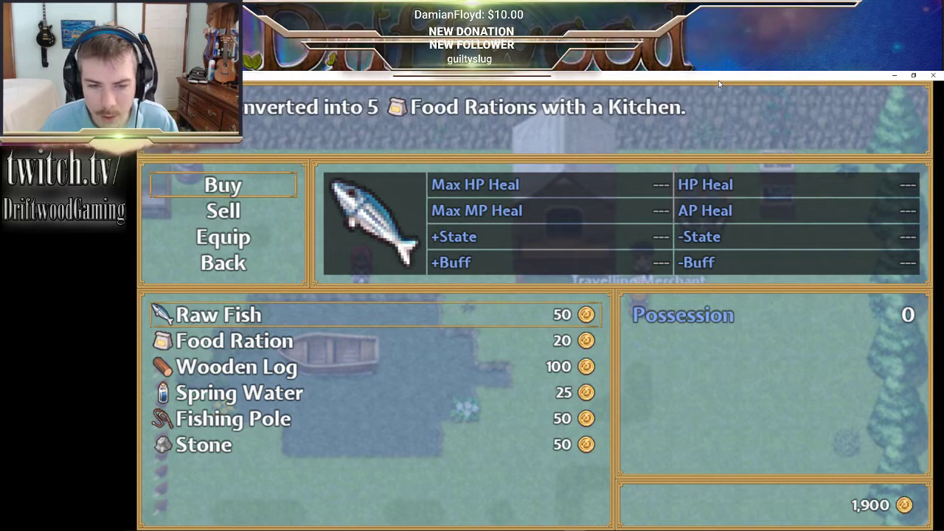
key(Down)
key(Down)
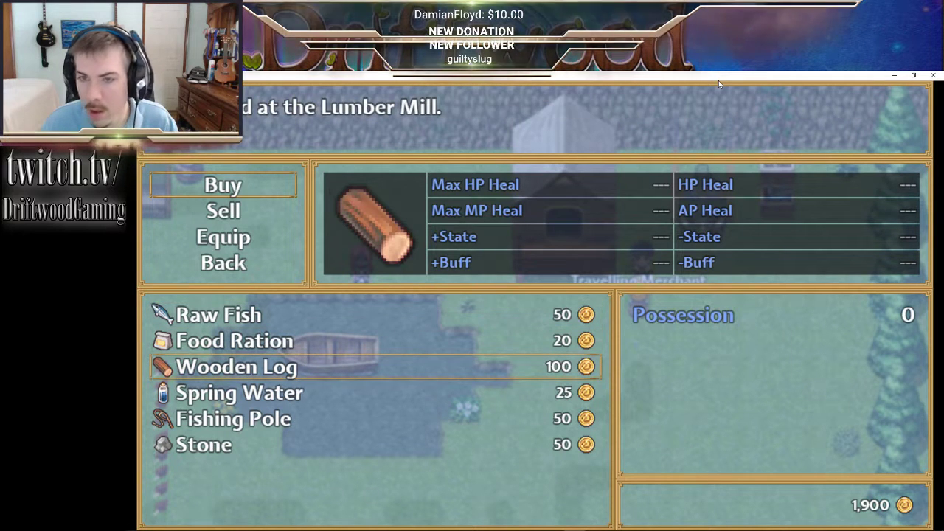
- Raise the Wooden Log quantity to maximum, cancel the purchase and exit the shop
key(Return)
key(Up)
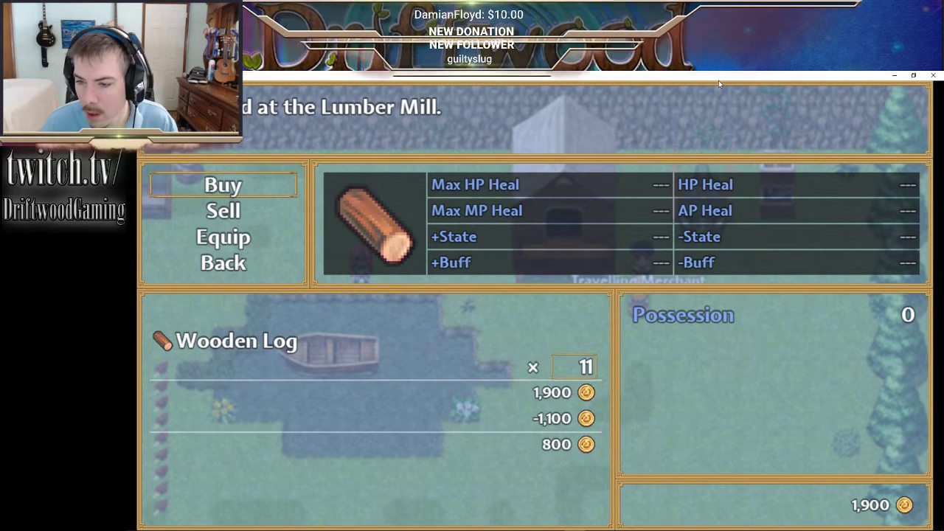
key(Up)
key(Escape)
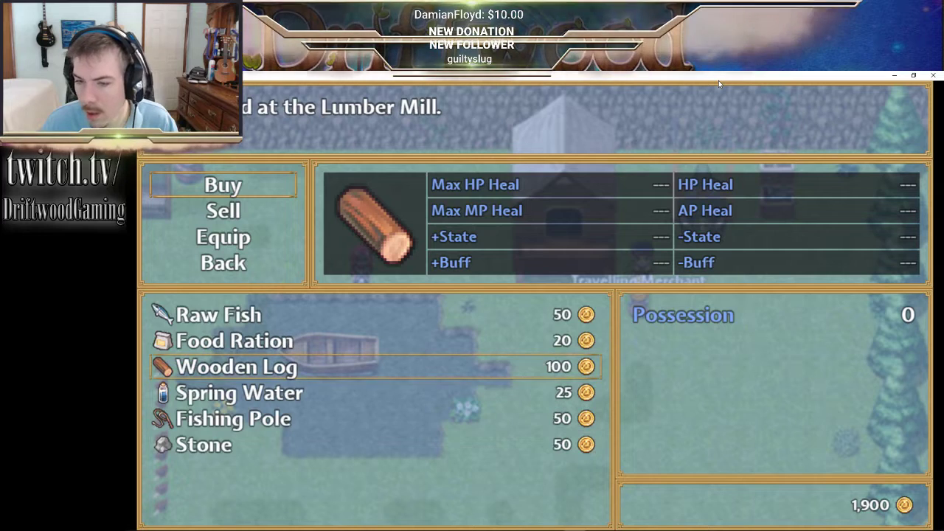
key(Up)
key(Down)
key(Down)
key(Down)
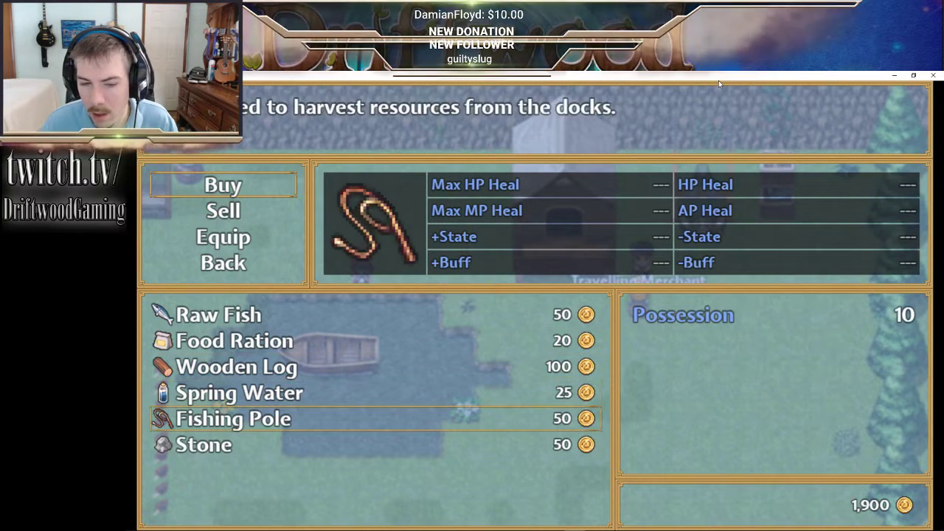
key(Escape)
key(Escape)
- Close the merchant's shop and walk up to the market stall
key(Left)
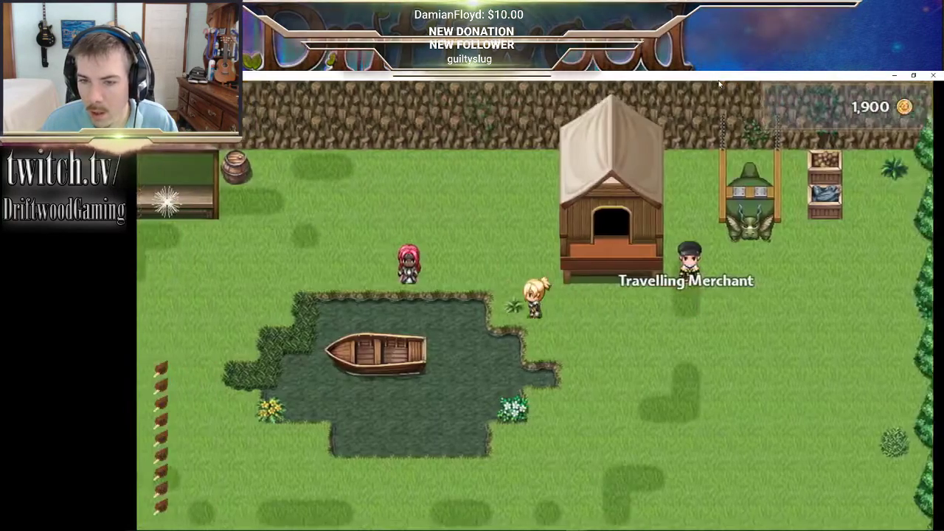
key(Up)
key(Left)
key(Left)
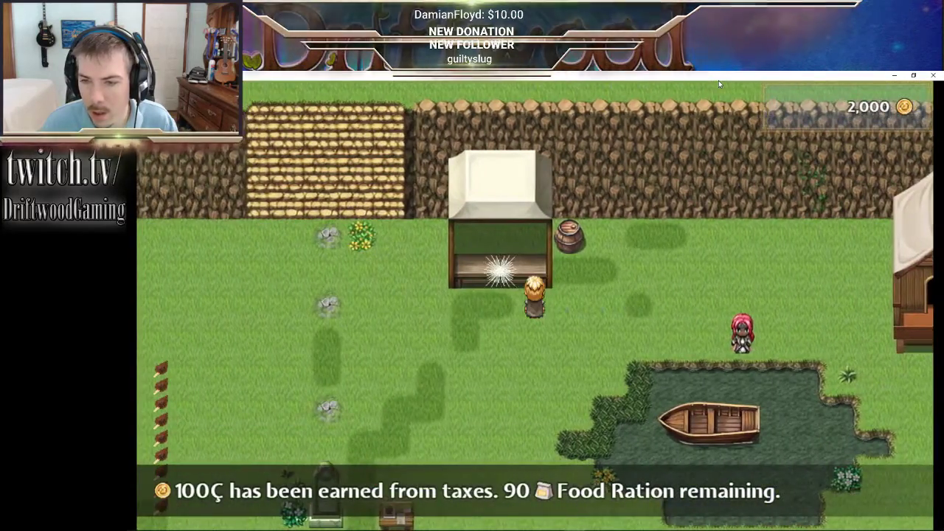
key(Up)
- List one Empowering Gem at 10000 each, then step away from the stall
key(Return)
key(Return)
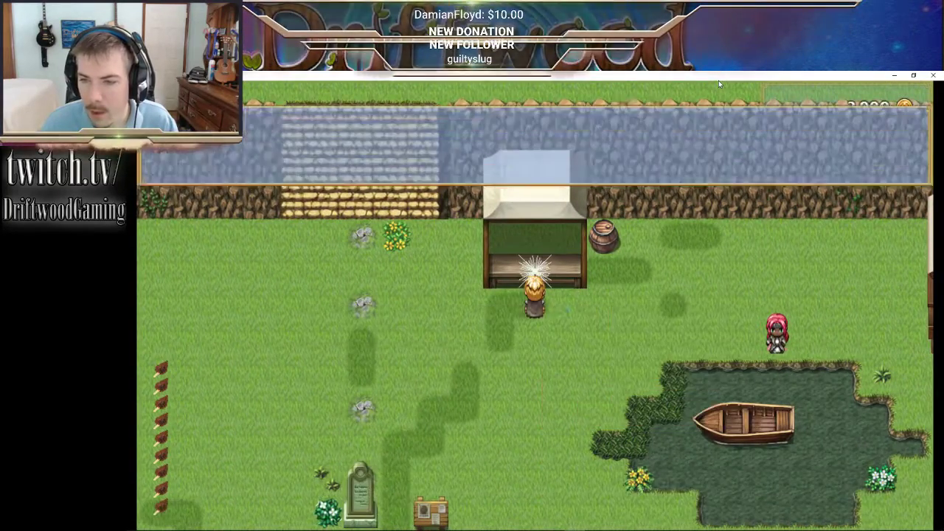
key(Down)
key(Down)
key(Down)
key(Down)
key(Down)
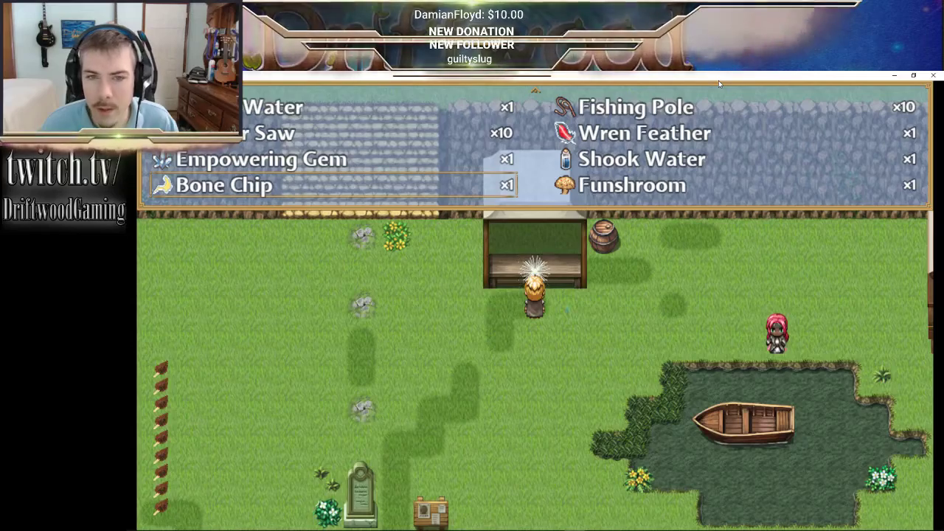
key(Return)
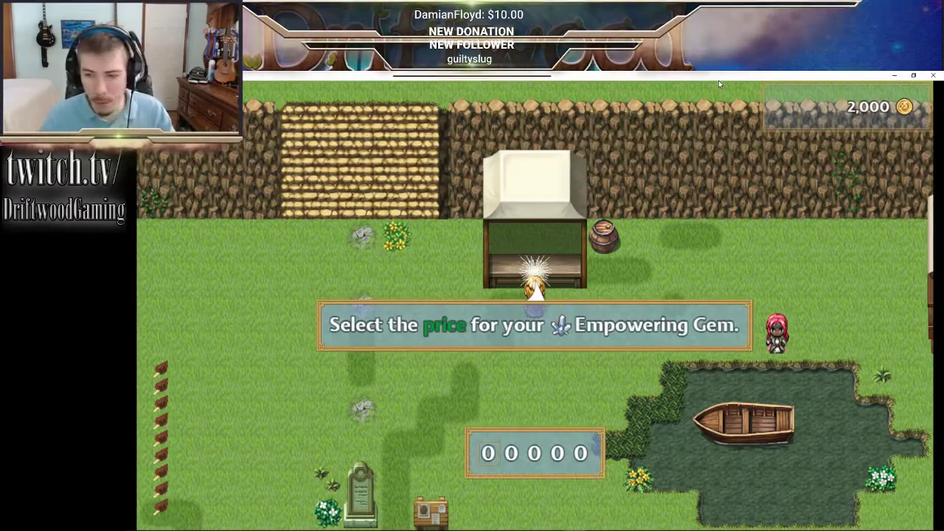
key(Up)
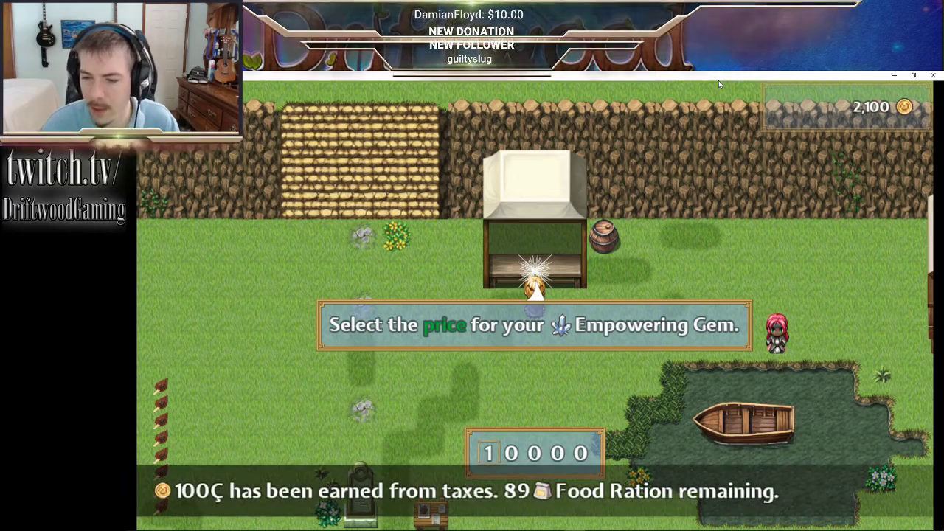
key(Return)
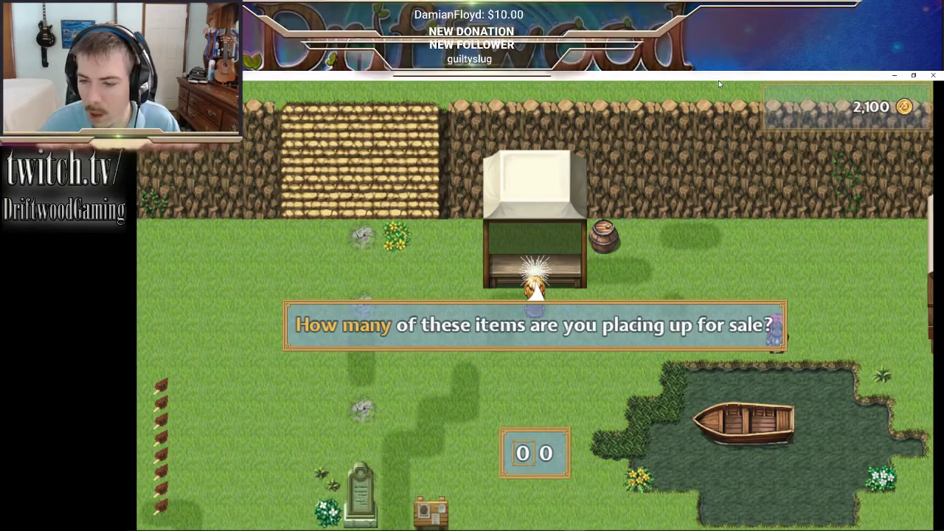
key(Return)
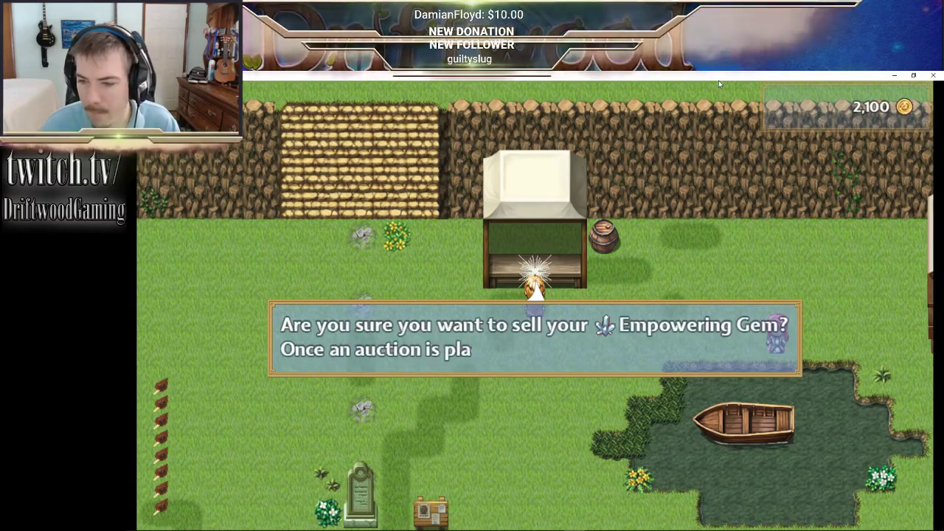
key(Return)
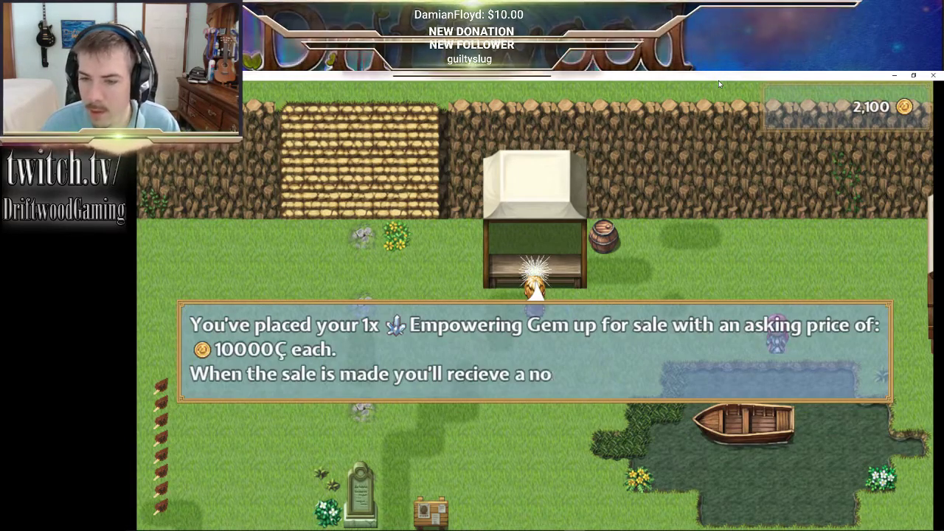
key(Return)
key(Down)
key(Left)
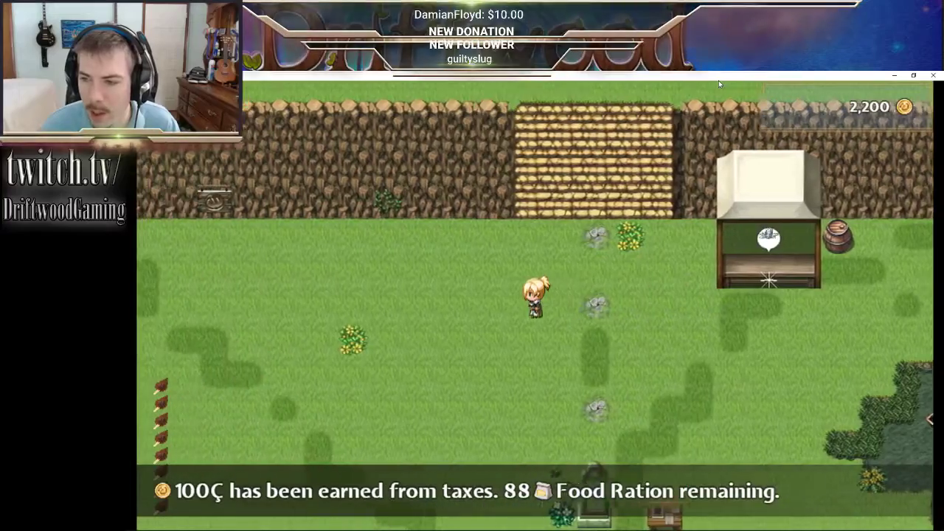
- Climb to the upper field, inspect the empty soil plot and choose Not right now
key(Down)
key(Left)
key(Right)
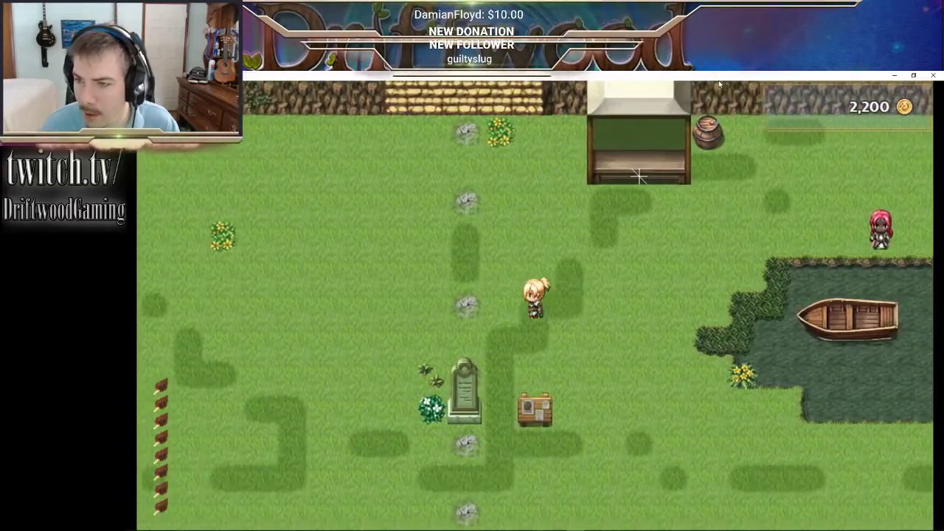
key(Left)
key(Up)
key(Right)
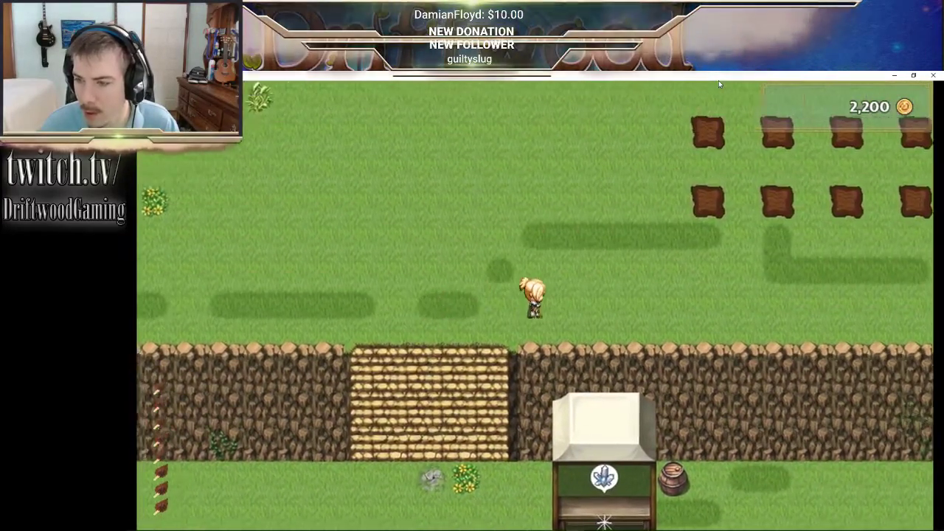
key(Up)
key(Return)
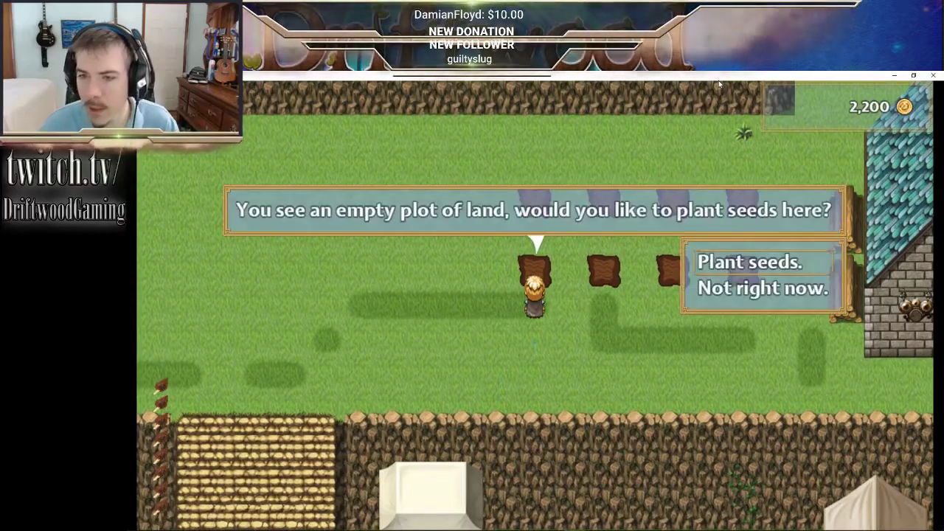
key(Return)
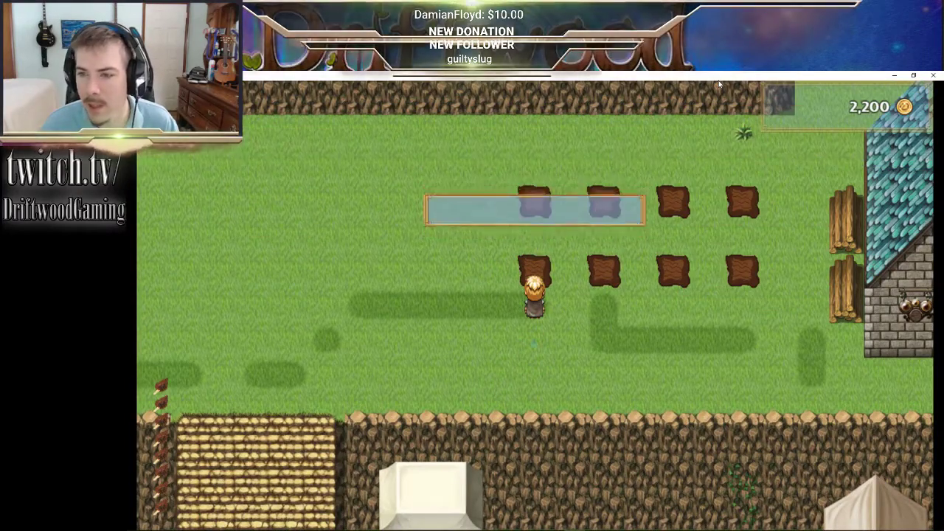
key(Right)
- Walk back across the field to the cave and enter the Dungeon map
key(Down)
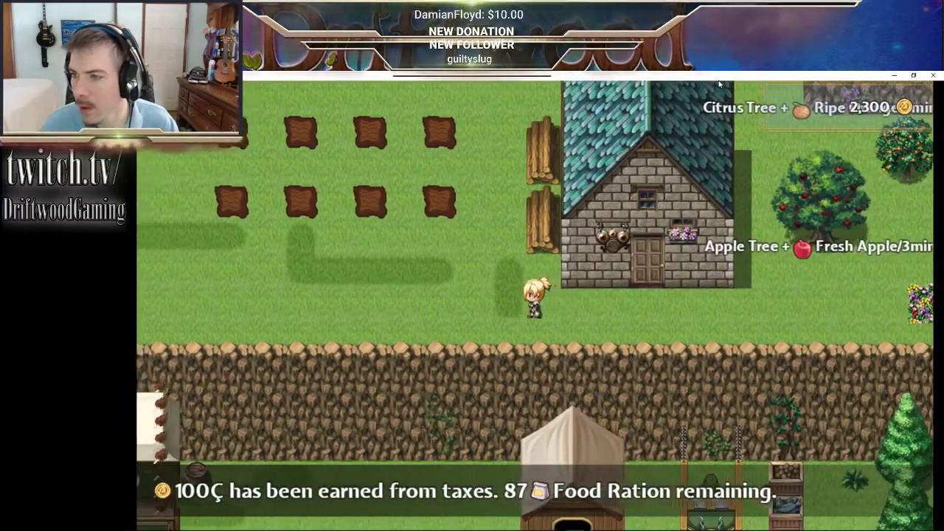
key(Left)
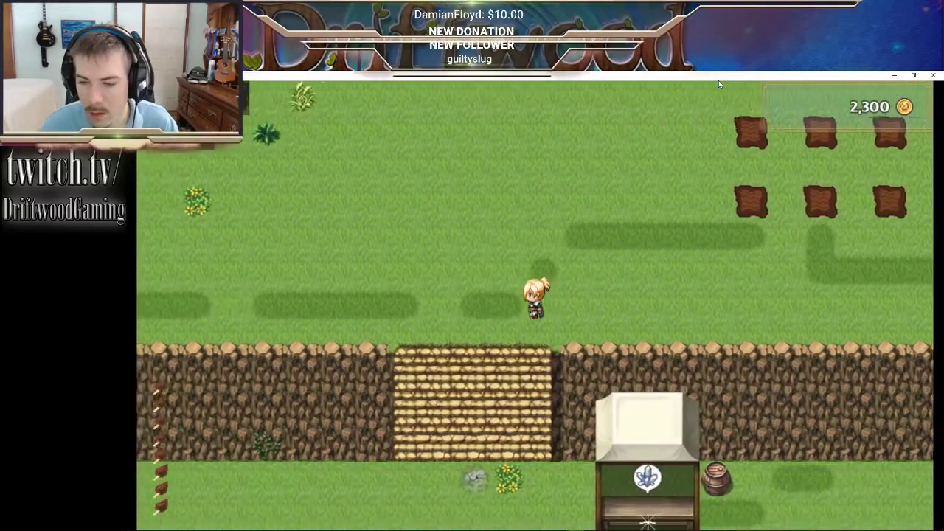
key(Left)
key(Up)
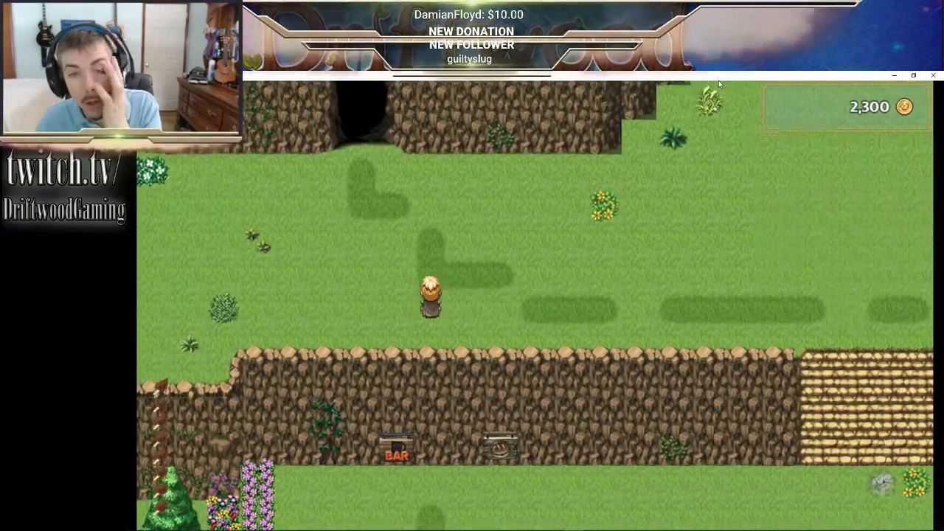
key(Up)
key(Left)
key(Up)
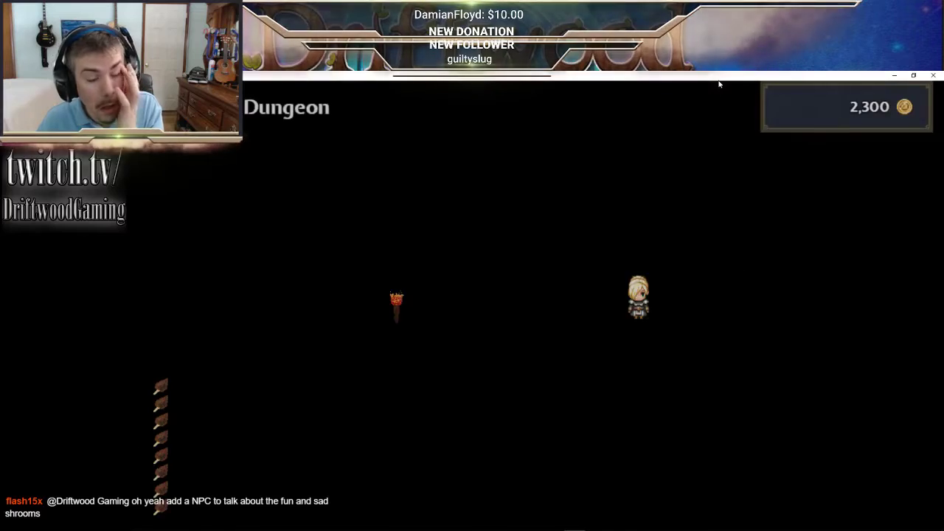
key(Left)
key(Down)
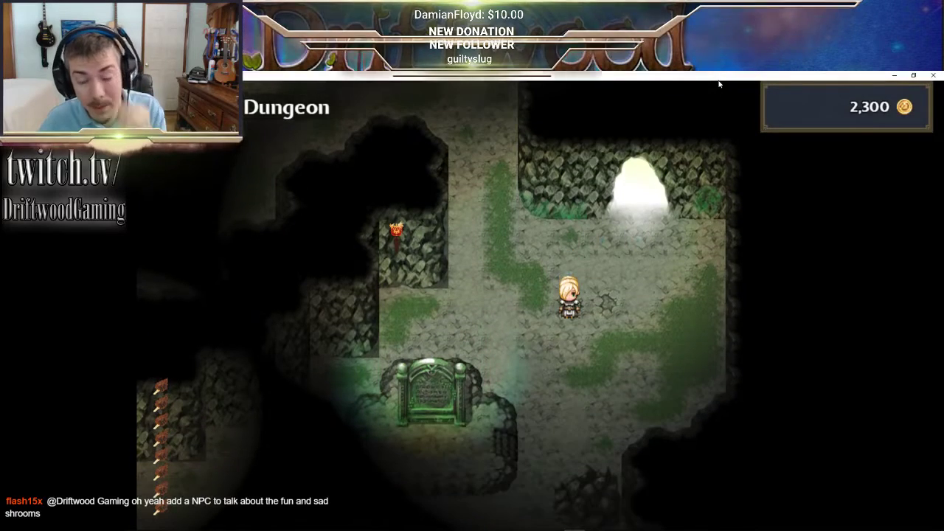
- Close the playtest and open the Cave Basement map in the editor
click(895, 76)
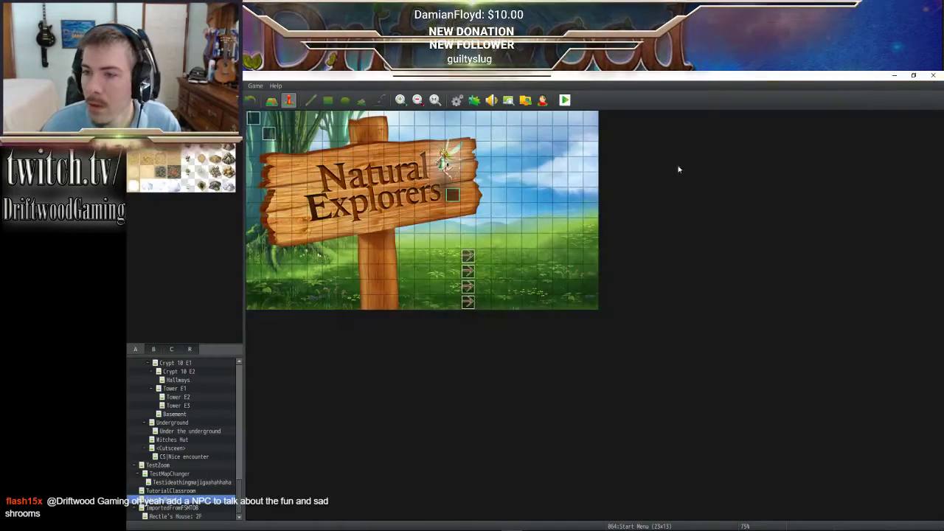
drag(233, 502, 241, 411)
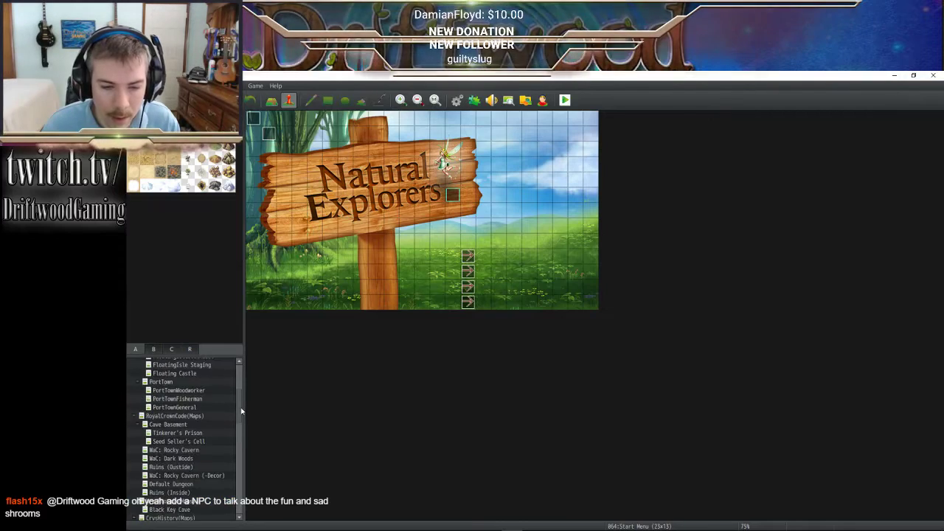
scroll(219, 416, up, 2)
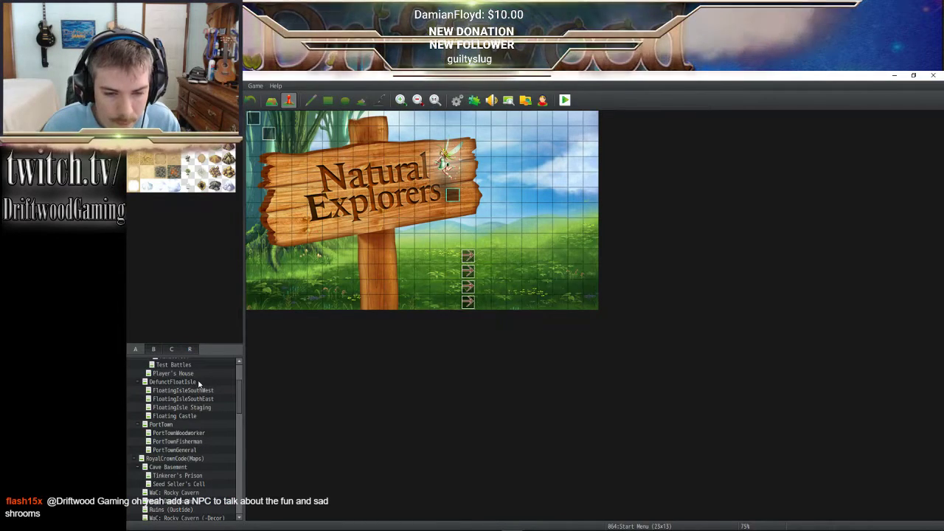
click(174, 382)
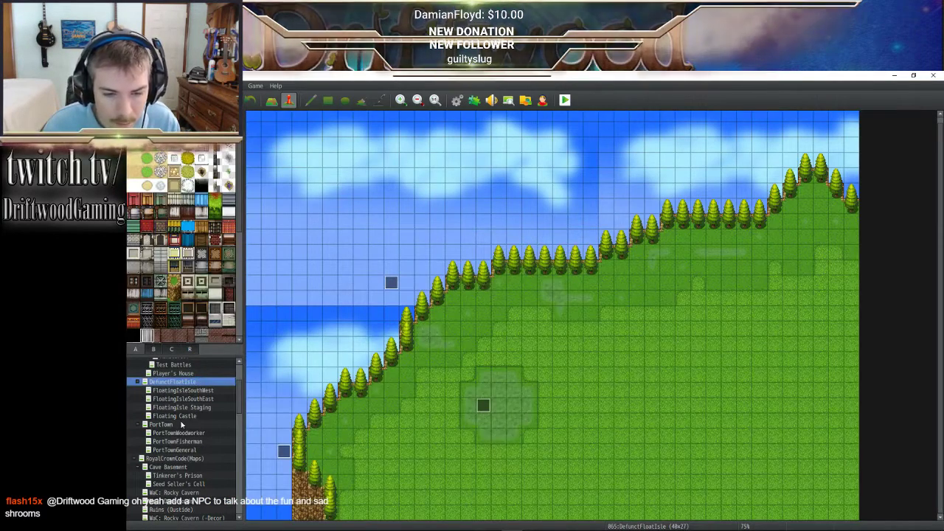
click(169, 467)
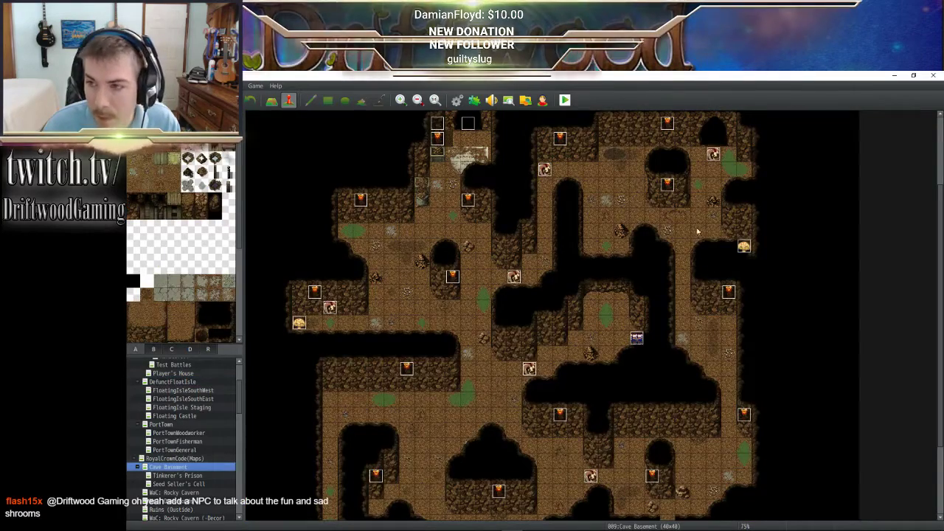
scroll(681, 412, down, 2)
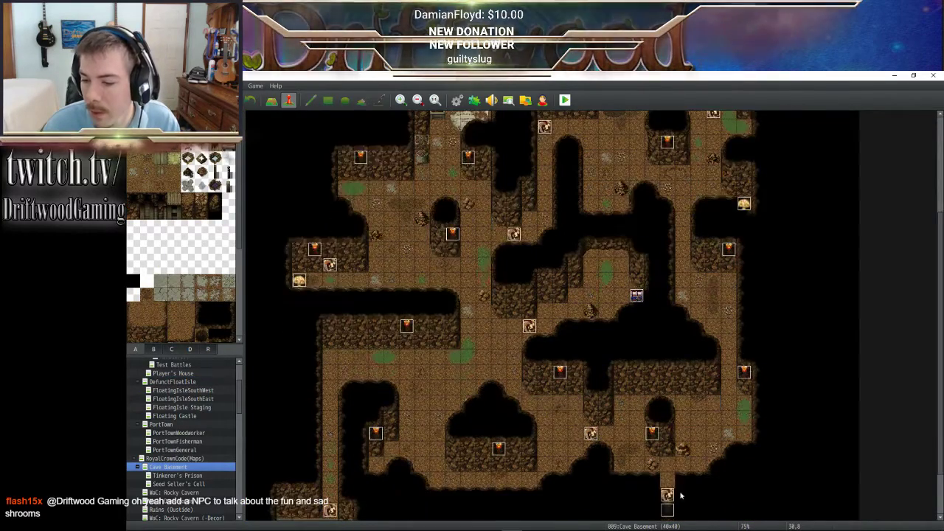
scroll(673, 459, up, 5)
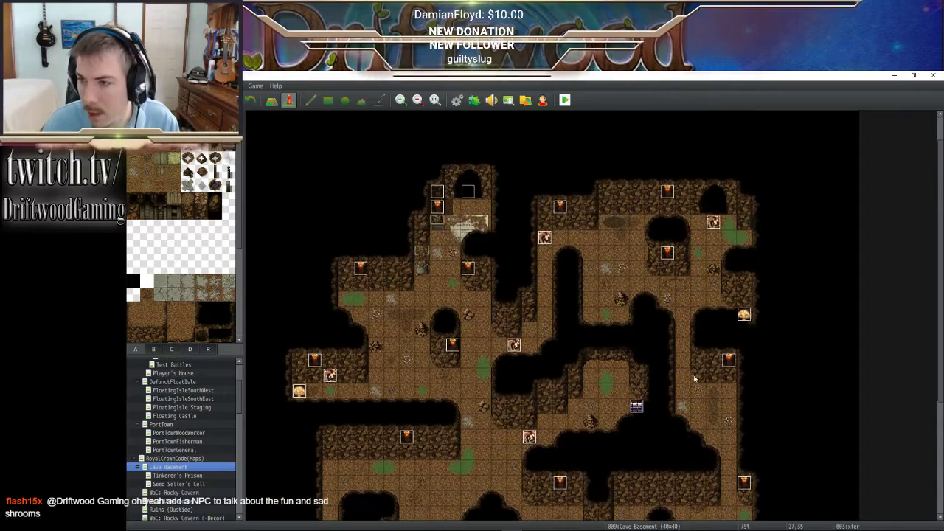
- Change the xfer event's Transfer Player destination to Seed Seller's Cell (28,6) and save the event
double_click(712, 215)
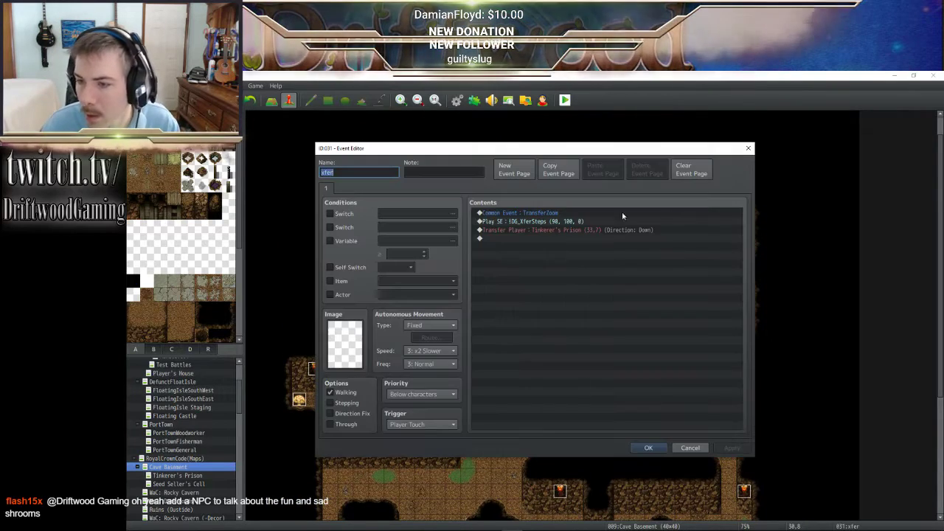
right_click(543, 232)
click(568, 241)
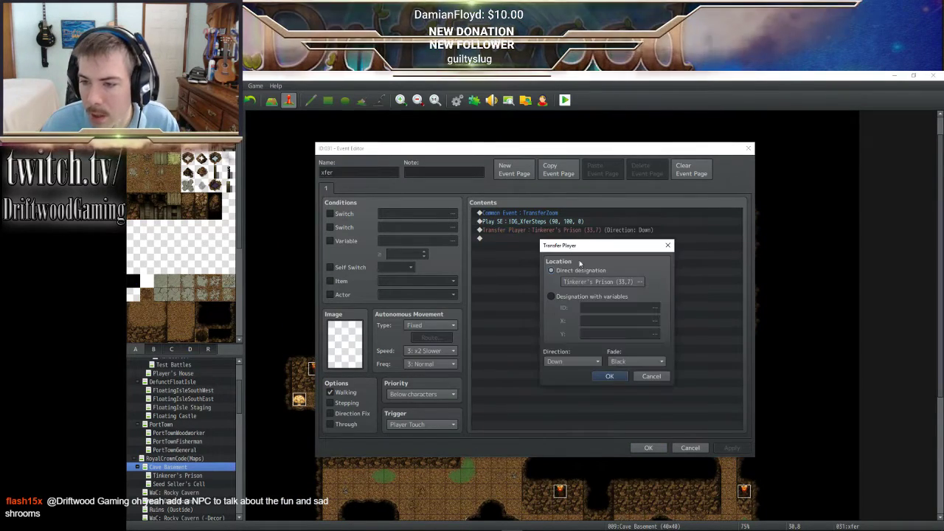
click(640, 282)
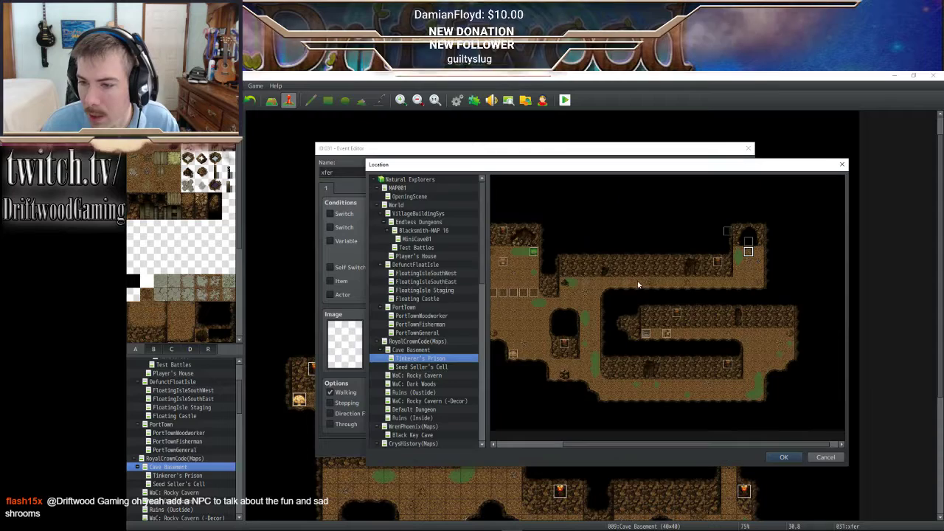
click(426, 368)
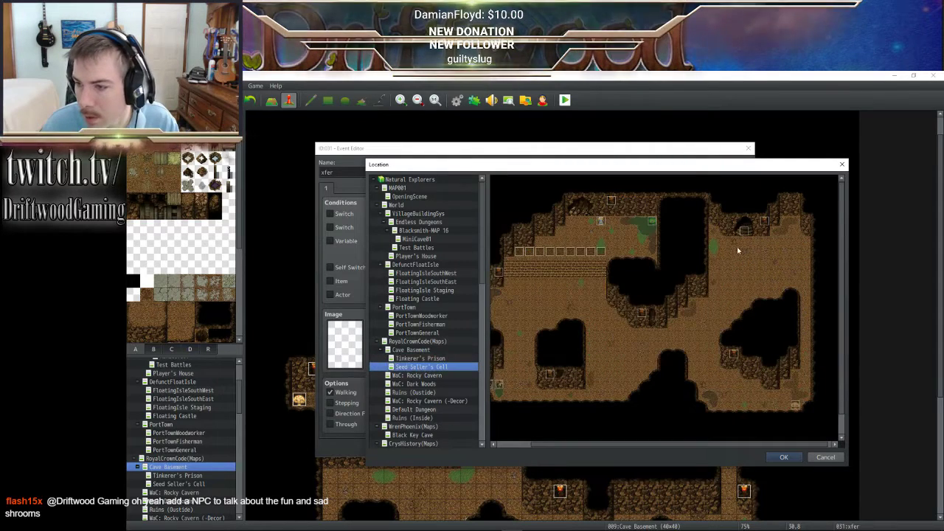
click(783, 456)
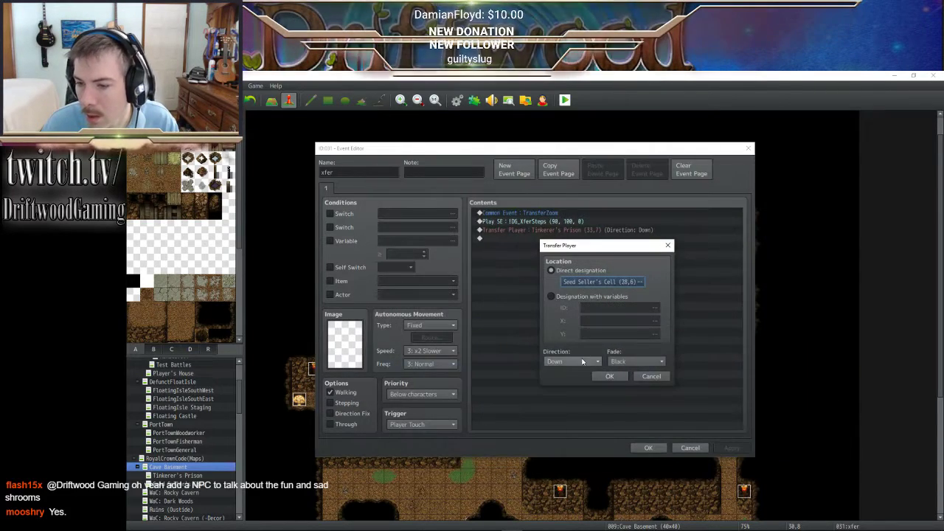
click(608, 377)
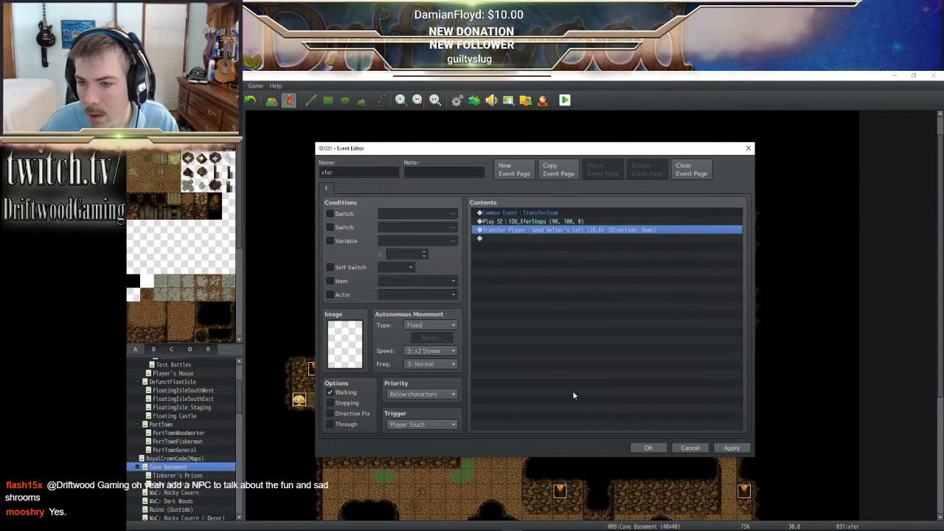
click(646, 449)
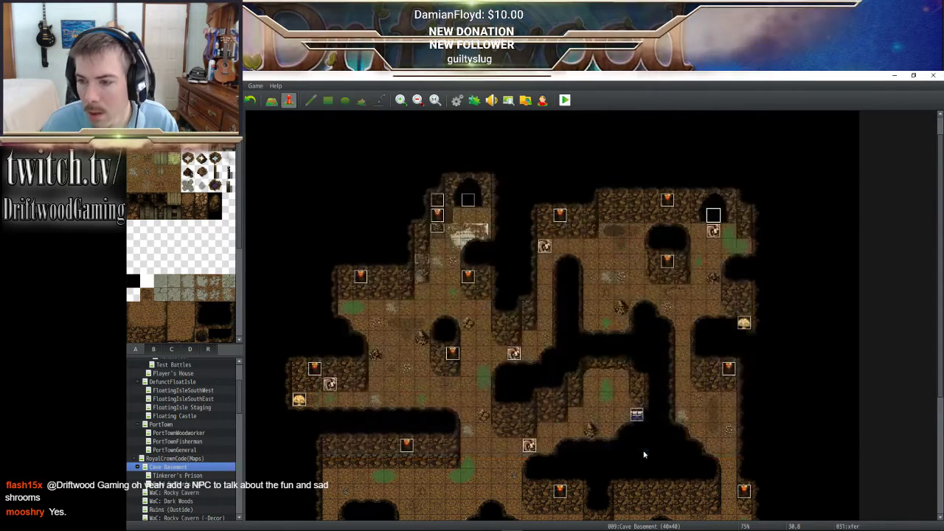
- Open the Seed Seller's Cell map and inspect its xfer event without changing it
click(177, 485)
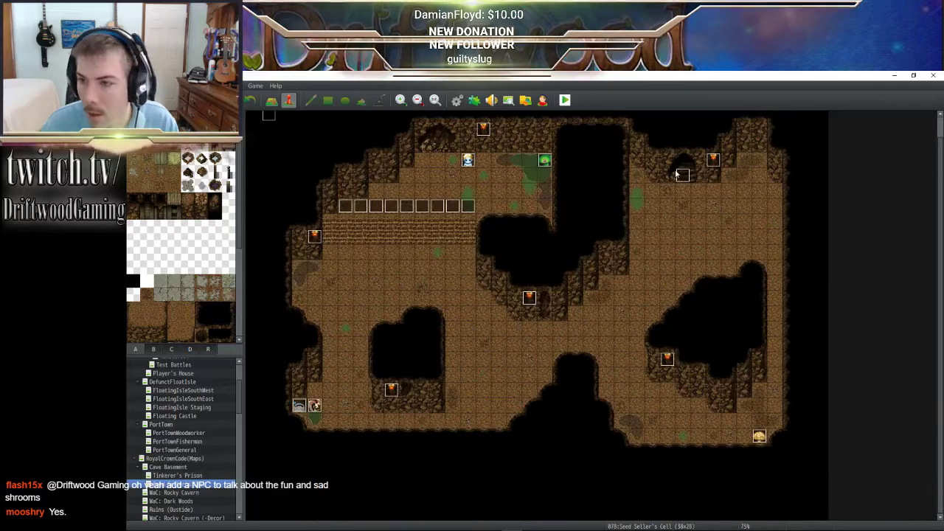
double_click(682, 177)
right_click(543, 231)
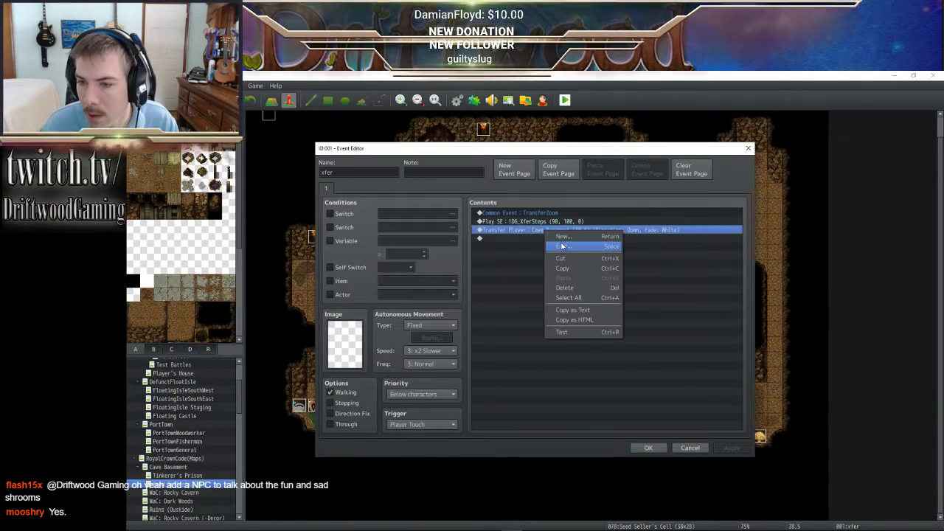
click(516, 276)
click(649, 449)
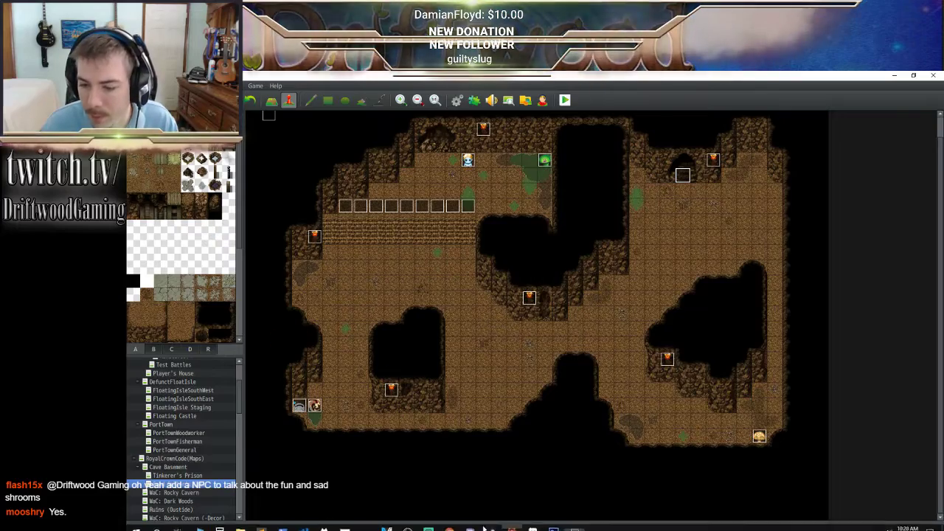
- Return to the playtest and walk onto the cave pit to drop into the Basement
click(573, 522)
key(Left)
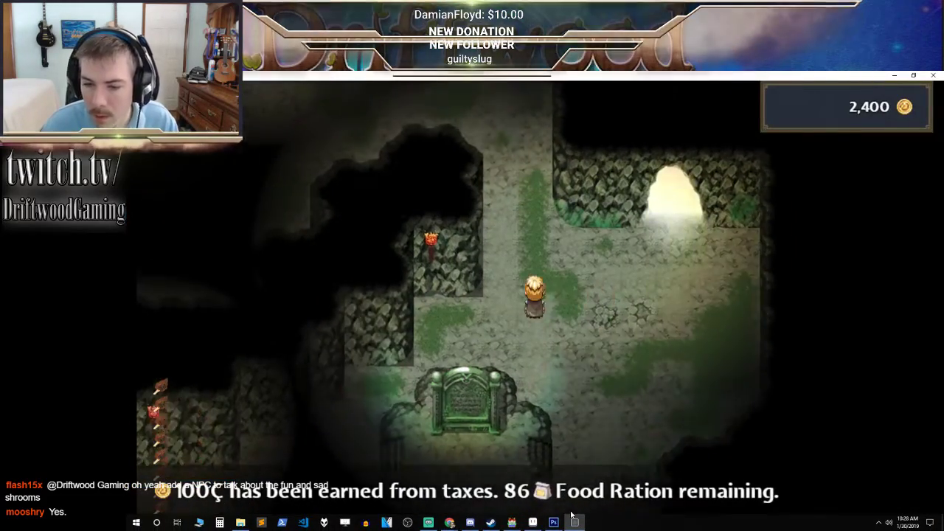
key(Up)
key(Left)
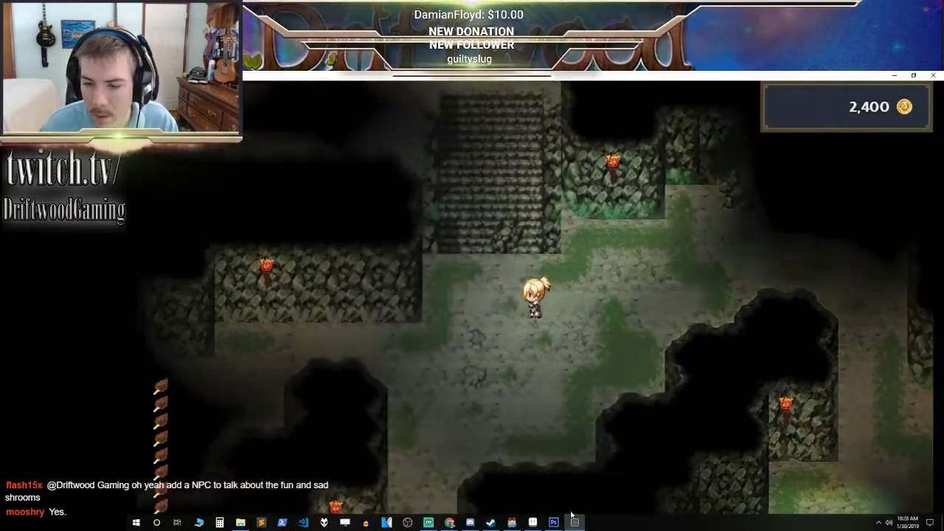
key(Up)
key(Left)
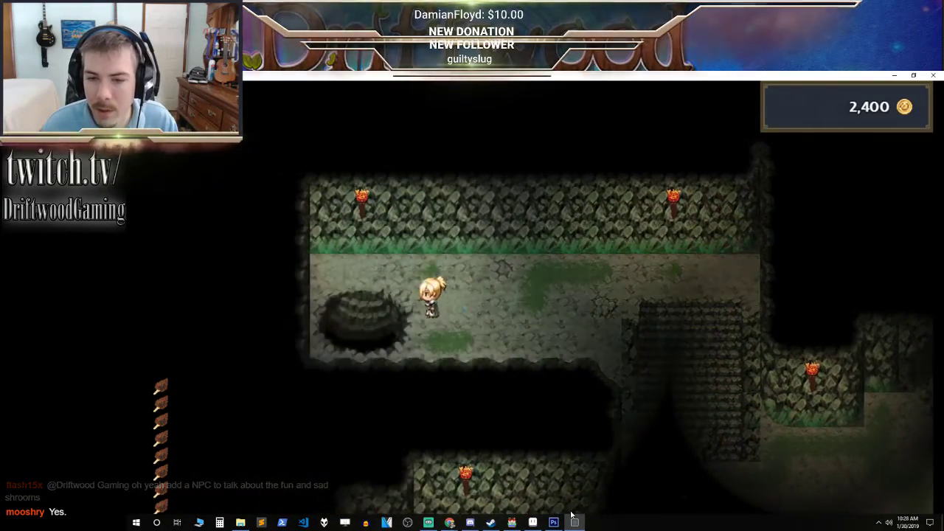
key(Up)
key(Left)
key(Down)
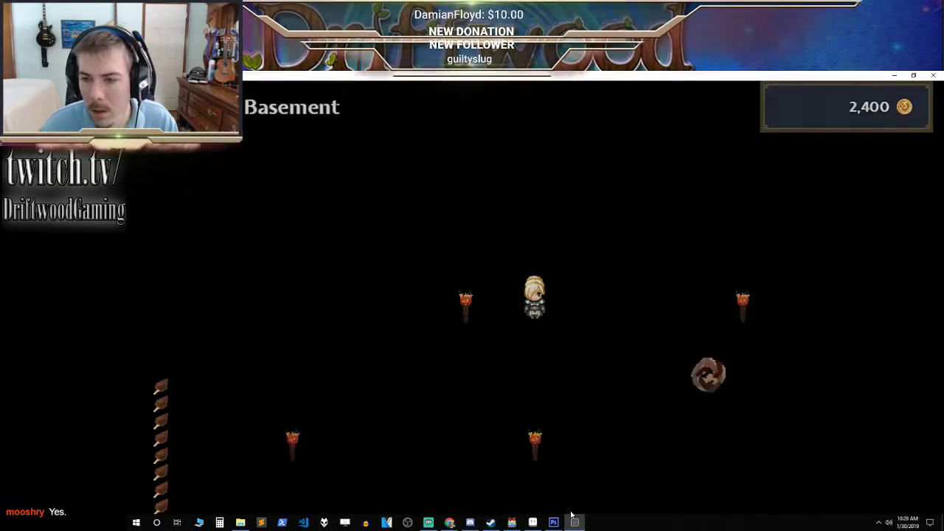
- Explore the Basement corridors around the pillar and pick up the keystone in the hidden alcove
key(Right)
key(Down)
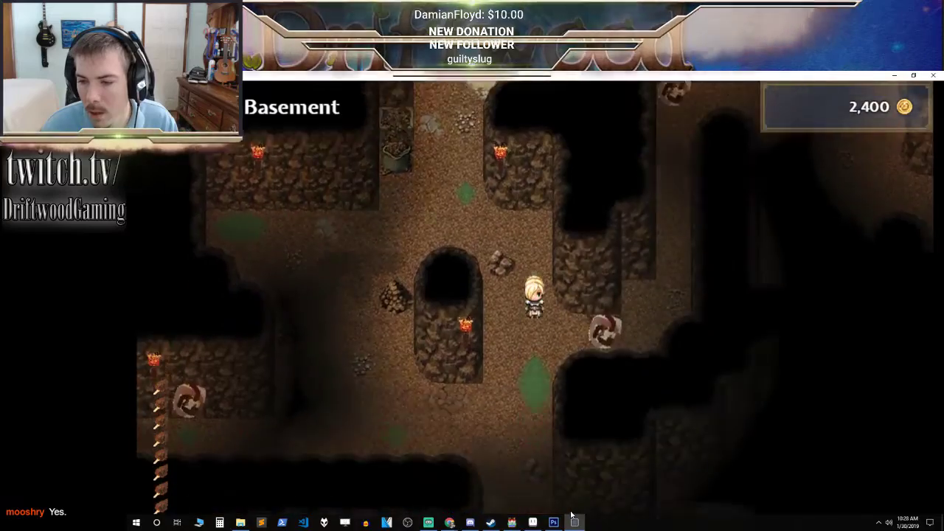
key(Right)
key(Up)
key(Right)
key(Up)
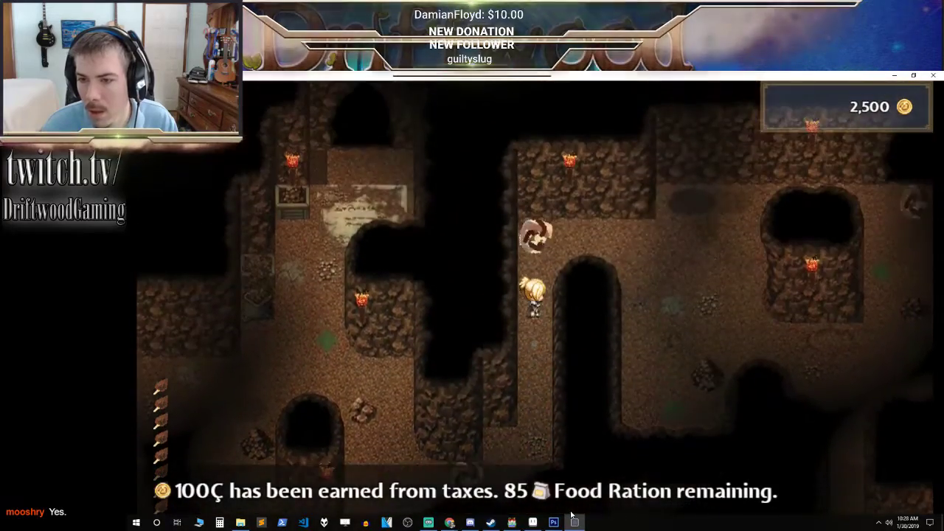
key(Up)
key(Right)
key(Down)
key(Right)
key(Down)
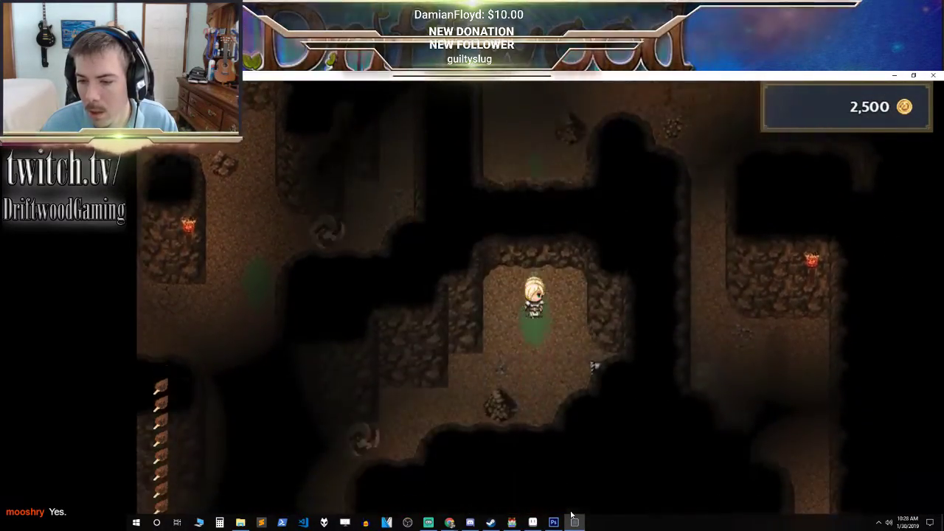
key(Right)
key(Return)
key(Return)
- Dismiss the keystone message and walk back past the rock pile, heading right
key(Up)
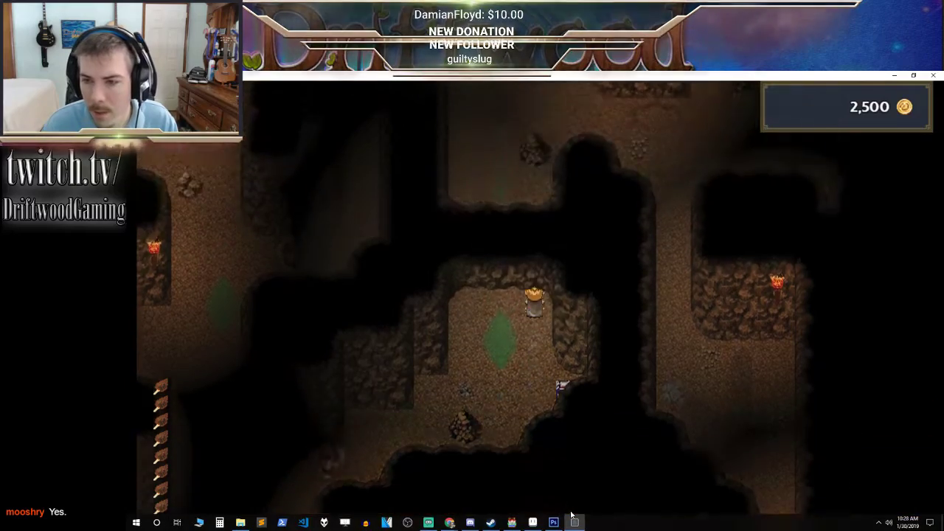
key(Left)
key(Up)
key(Right)
key(Up)
key(Right)
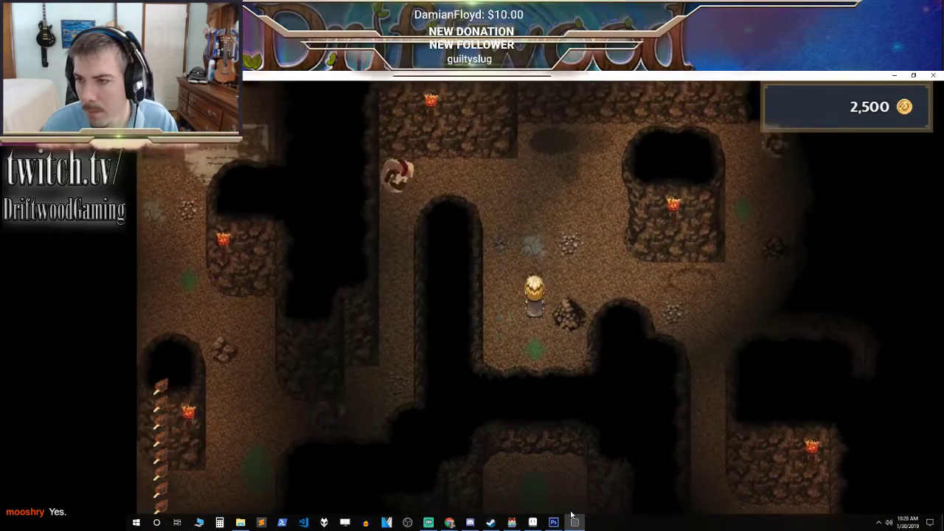
- Walk into a Haunting Memory encounter and have Edmondzzz use the Enradiate ability
key(Up)
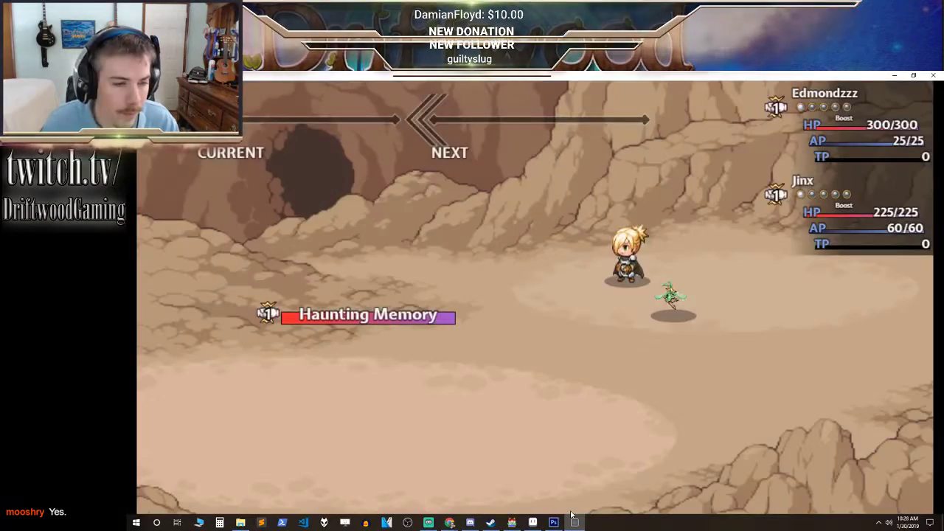
key(Down)
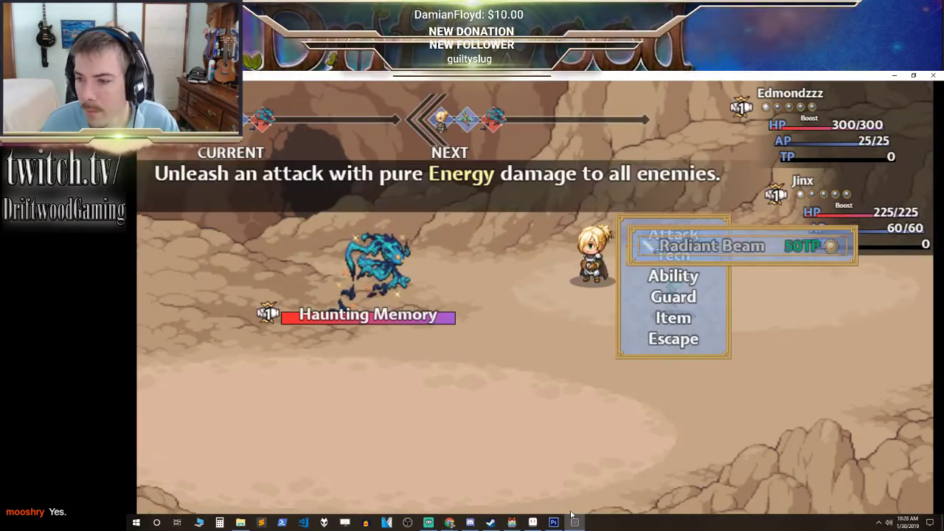
key(Down)
key(Down)
key(Return)
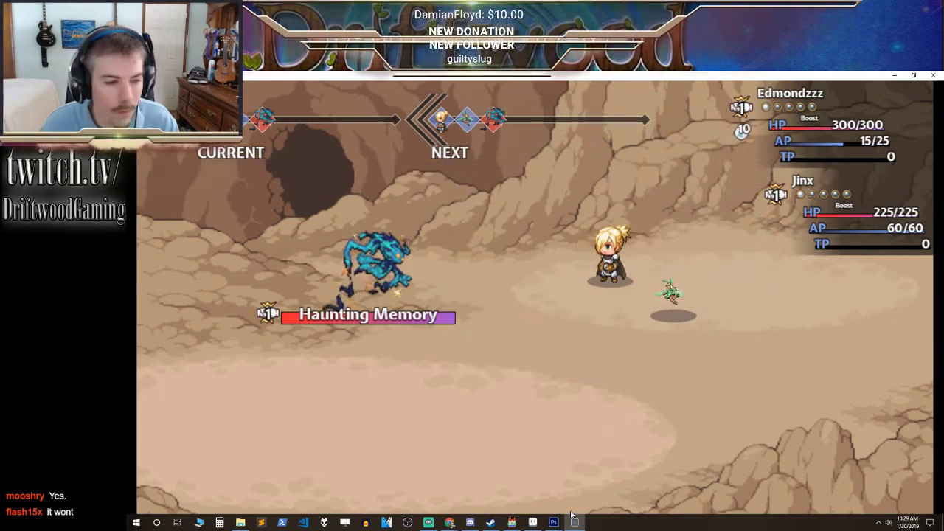
- Have Jinx cast Fortify to raise the party's max HP
key(Down)
key(Return)
key(Escape)
key(Down)
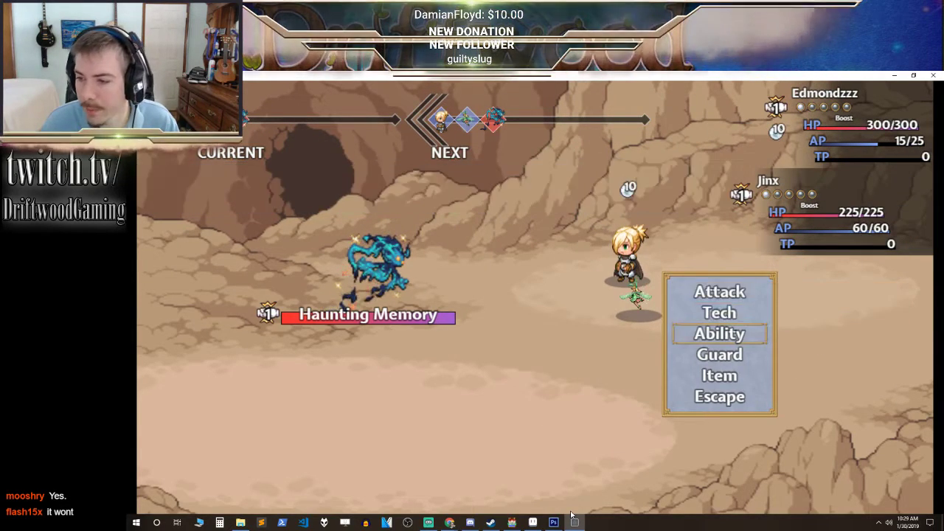
key(Return)
key(Down)
key(Return)
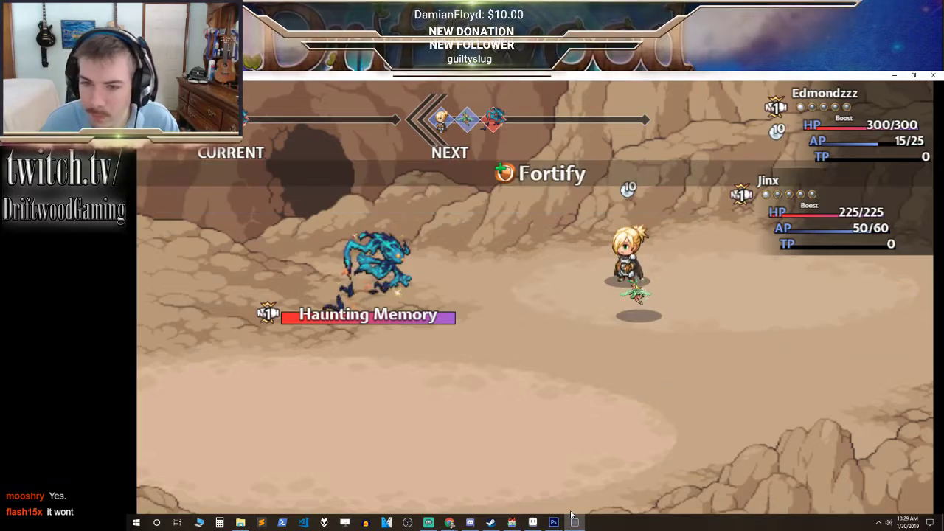
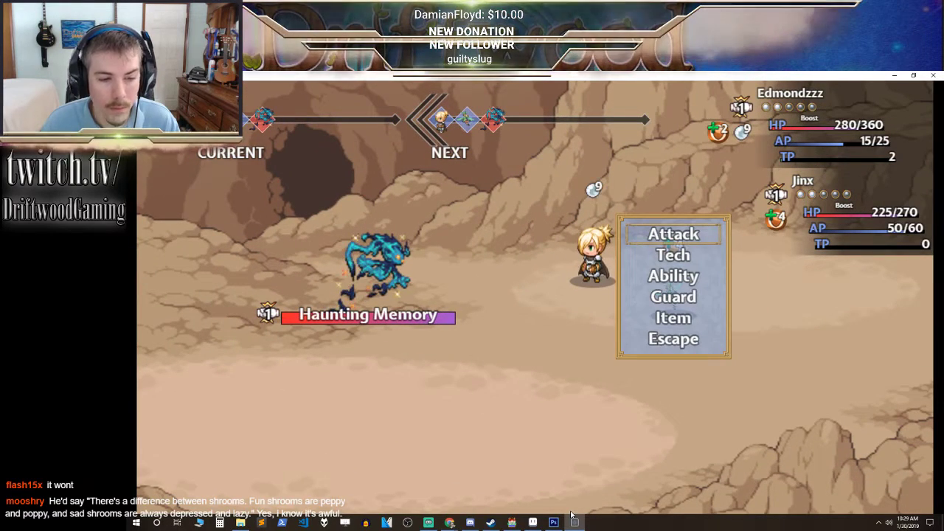
- Have the first hero make a plain attack on the Haunting Memory
key(Return)
key(Escape)
key(Up)
key(Return)
key(Return)
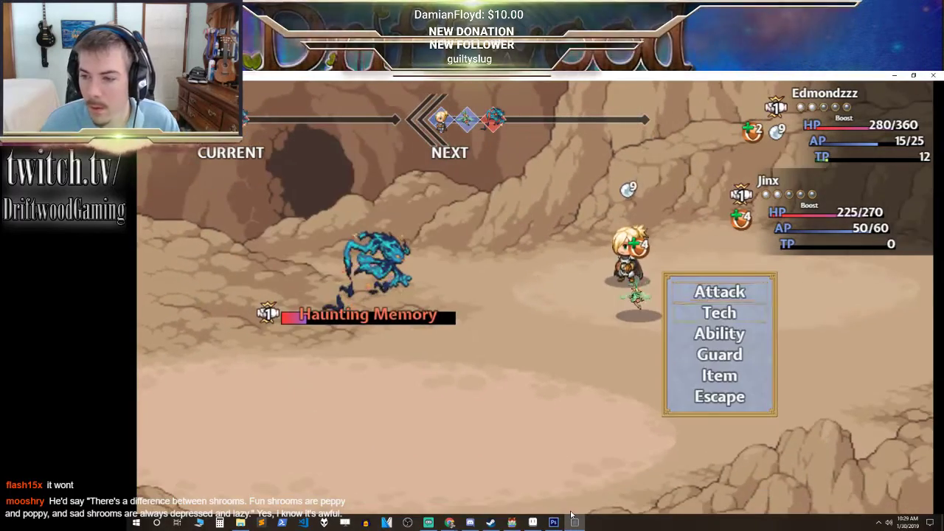
- Have the second hero attack as well, then close the victory results showing Salvaged Cloth
key(Down)
key(Return)
key(Escape)
key(Up)
key(Return)
key(Return)
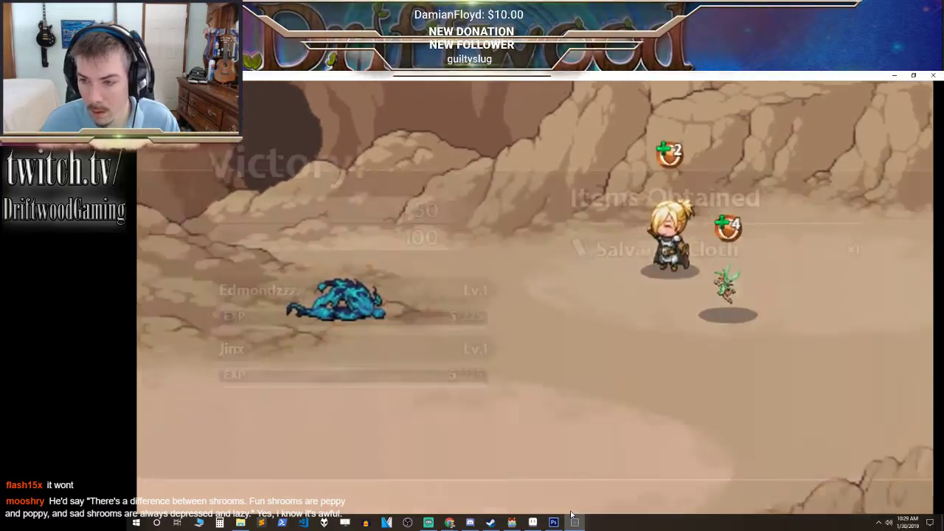
key(z)
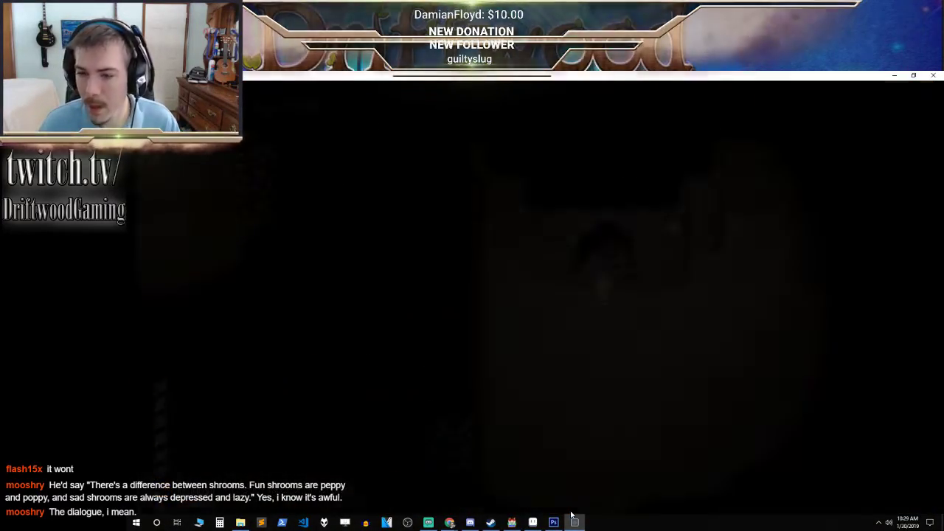
- Walk down and right to the mushroom and harvest a Funshroom
key(Down)
key(Right)
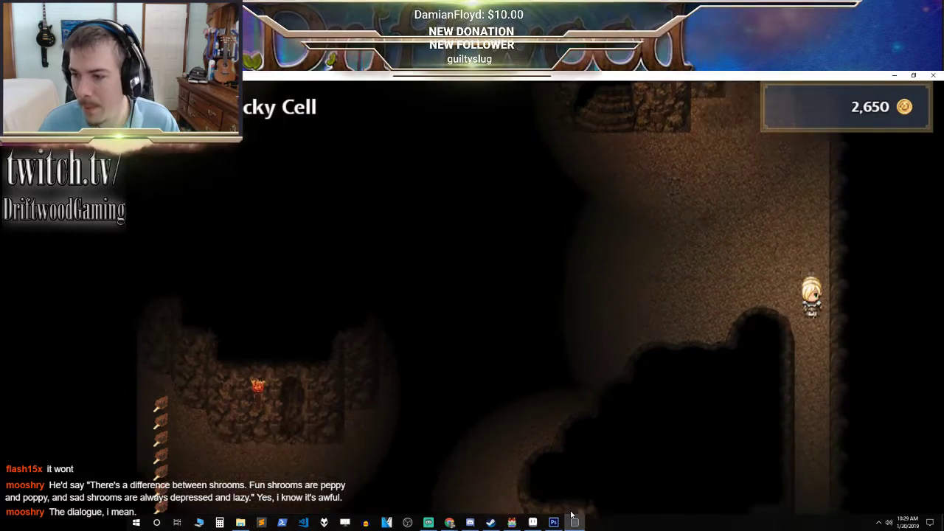
key(Down)
key(Down)
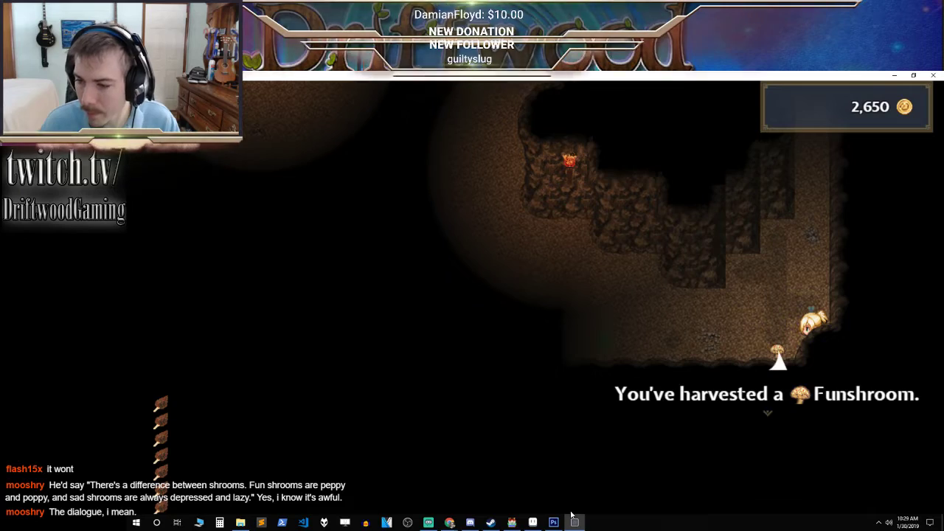
key(Return)
- Keep exploring left through the cave as taxes raise gold to 2,750
key(Left)
key(Up)
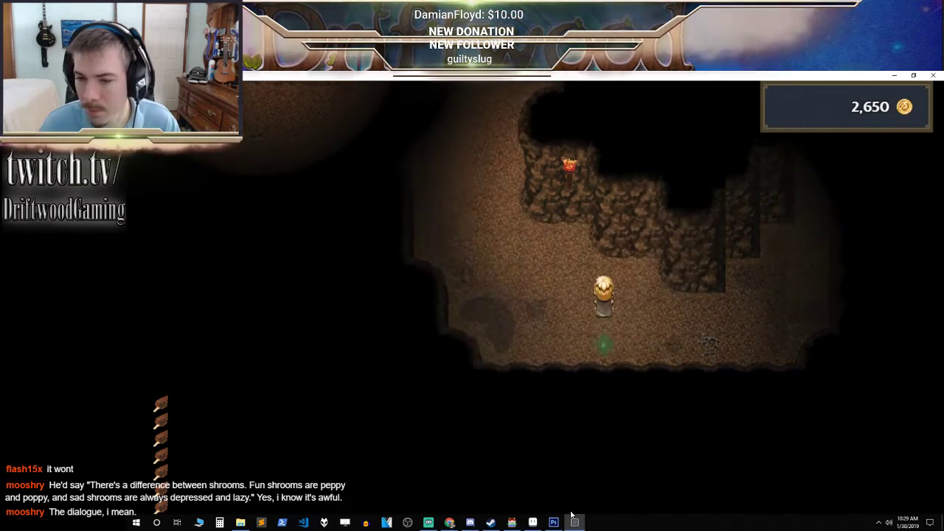
key(Up)
key(Left)
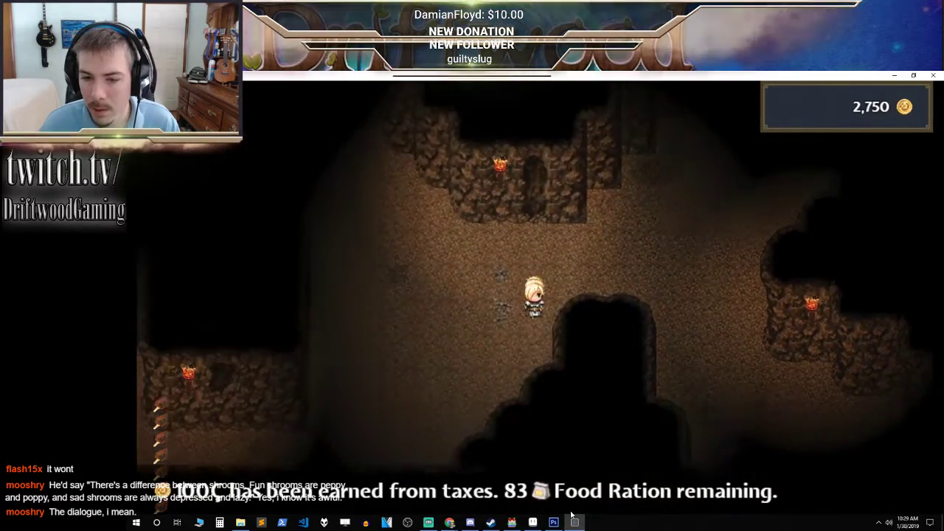
key(Down)
key(Down)
key(Left)
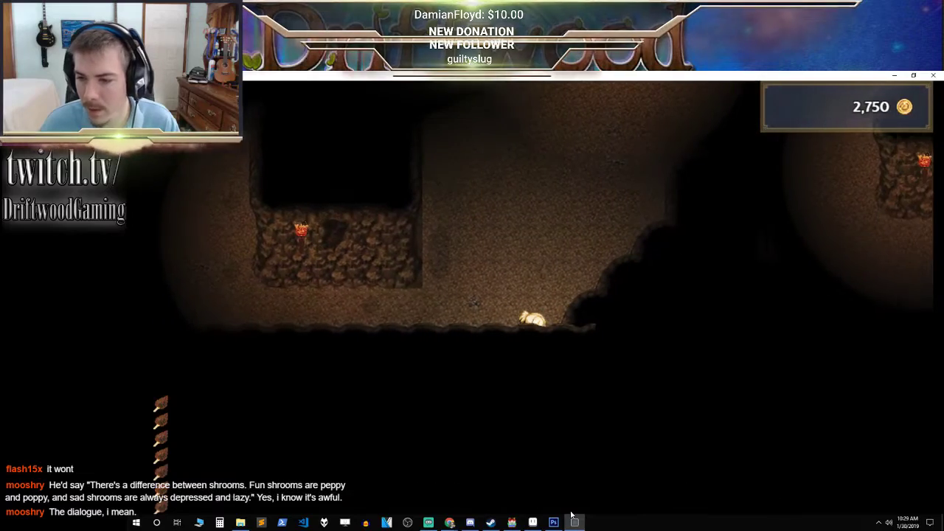
- Minimize the playtest and set the cave map's zoom to 100% in the editor
click(900, 74)
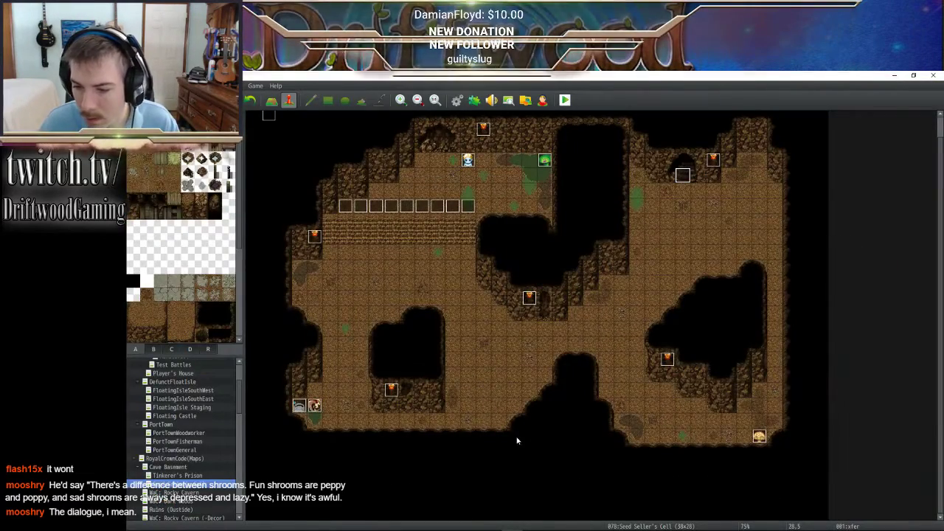
mouse_move(513, 525)
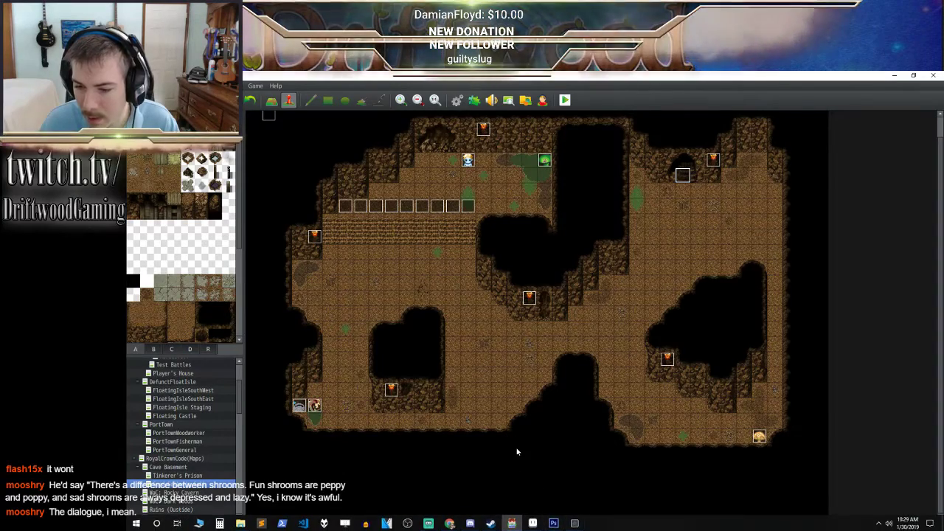
click(401, 99)
scroll(547, 365, down, 2)
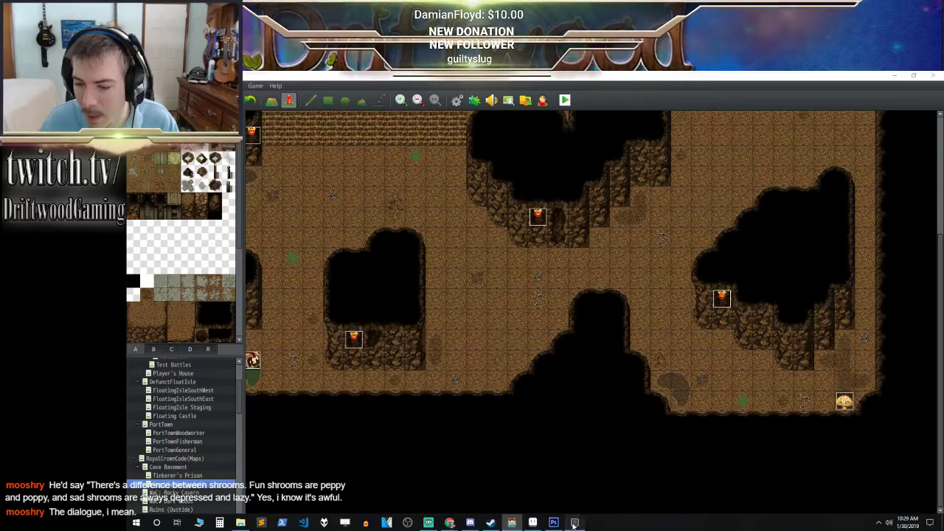
click(574, 522)
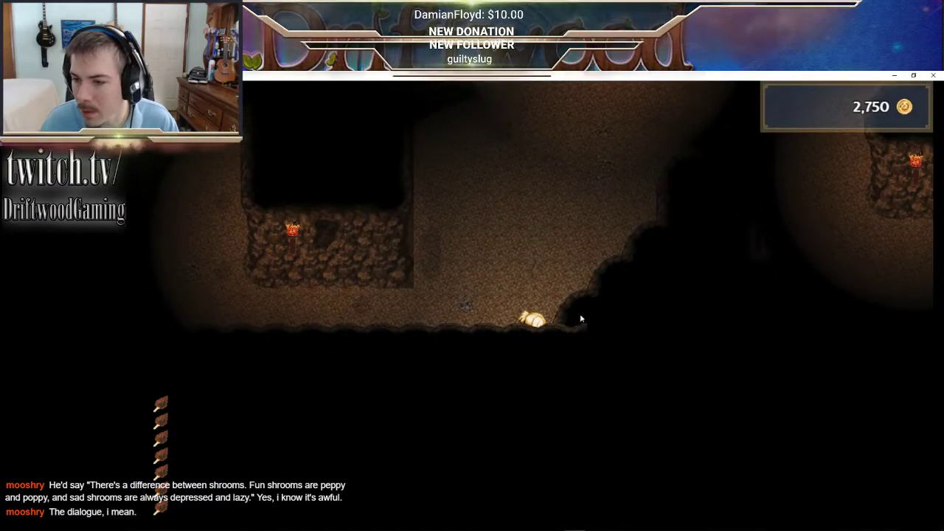
- Switch the editor from Event mode to Map mode and scroll the tileset
click(895, 75)
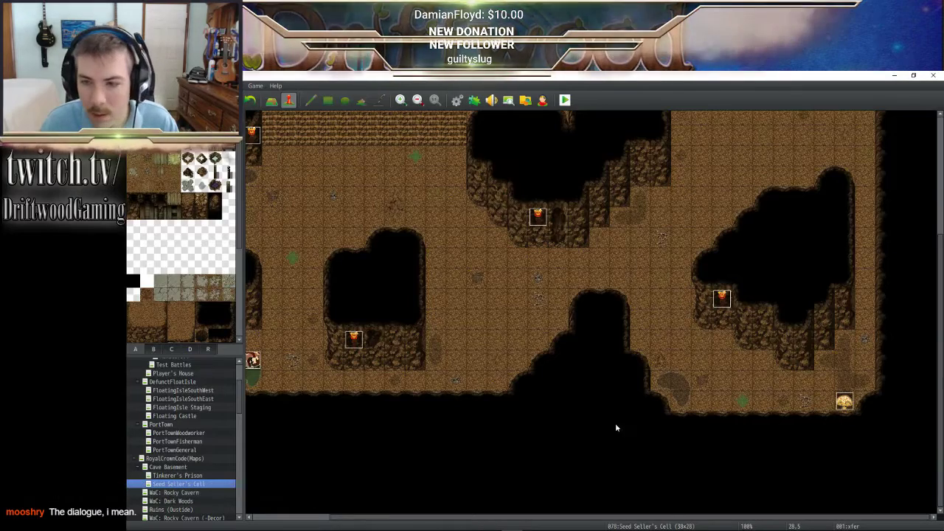
click(271, 100)
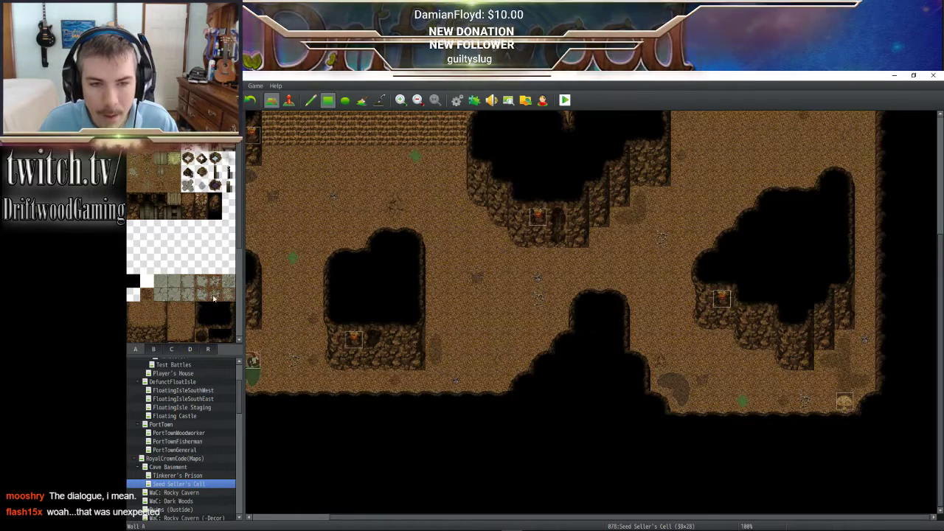
scroll(213, 297, down, 3)
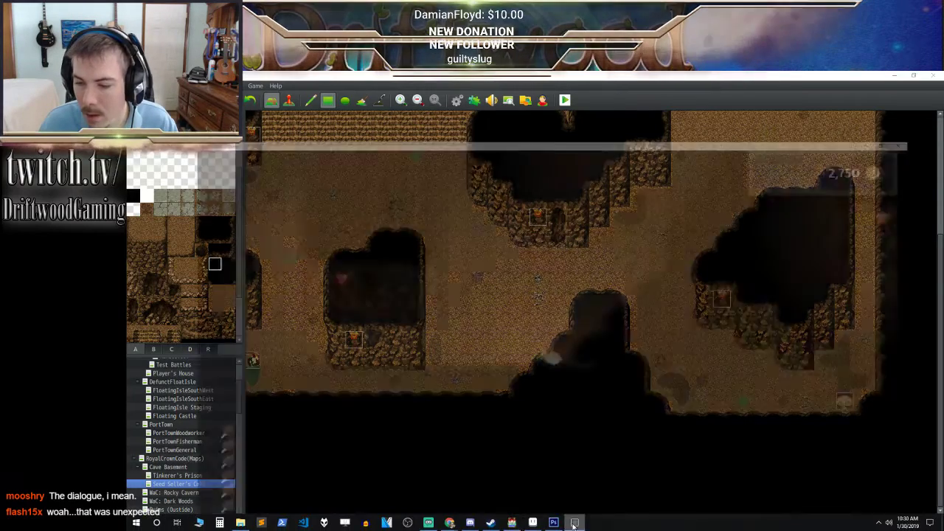
- Walk through the cave corridors to the lever and pull it
key(Left)
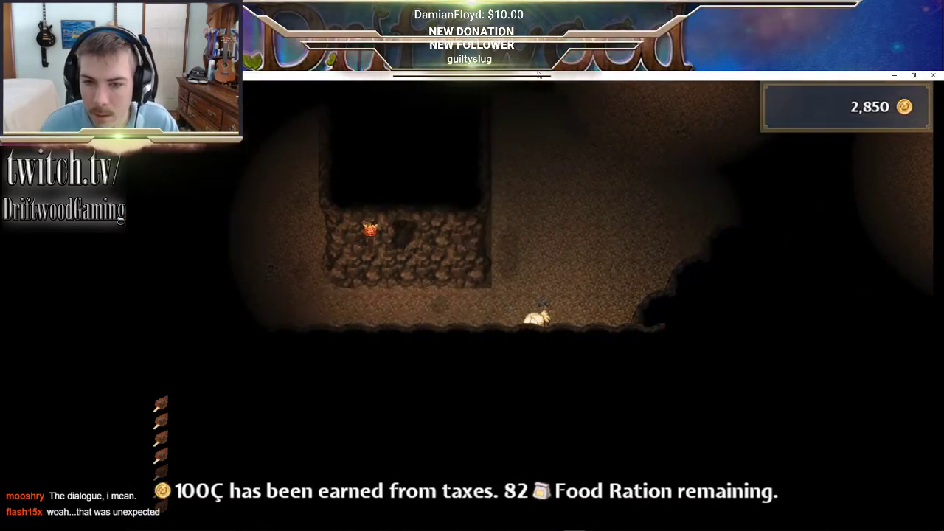
key(Right)
key(Left)
key(Up)
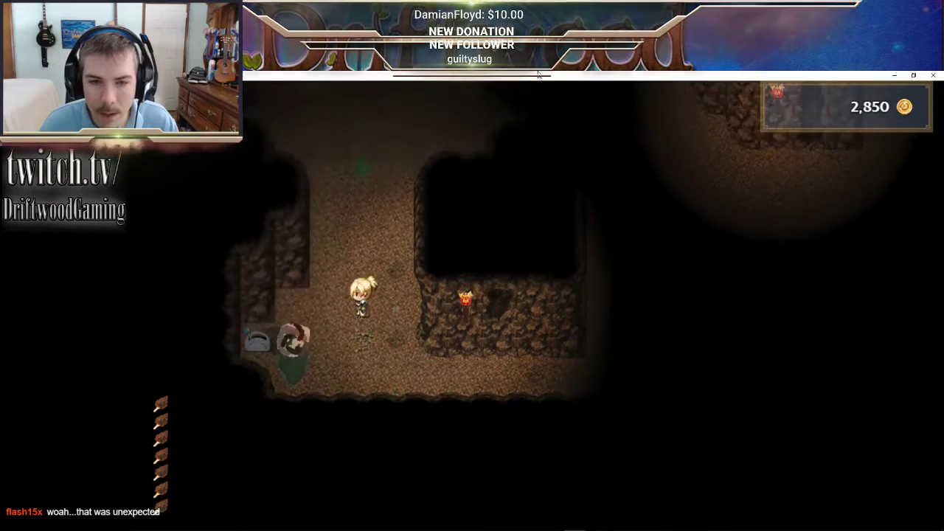
key(Right)
key(Left)
key(Up)
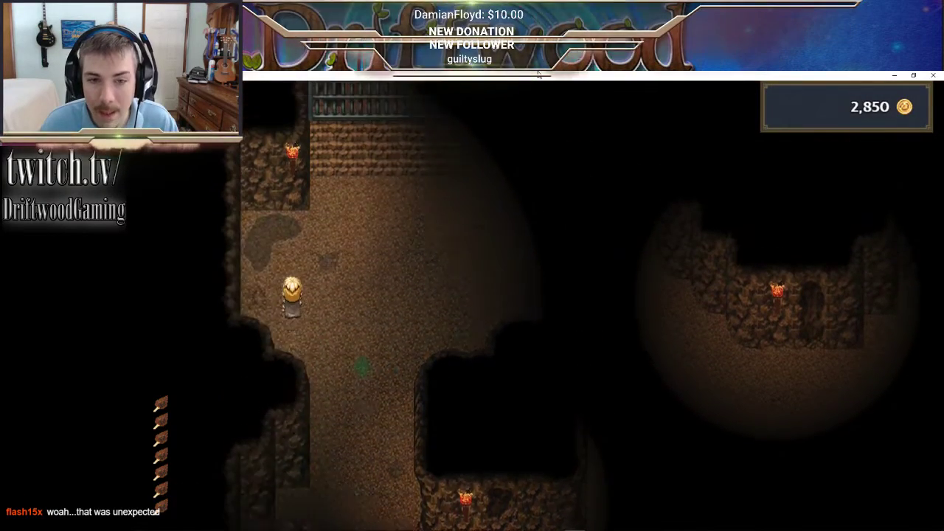
key(Right)
key(Down)
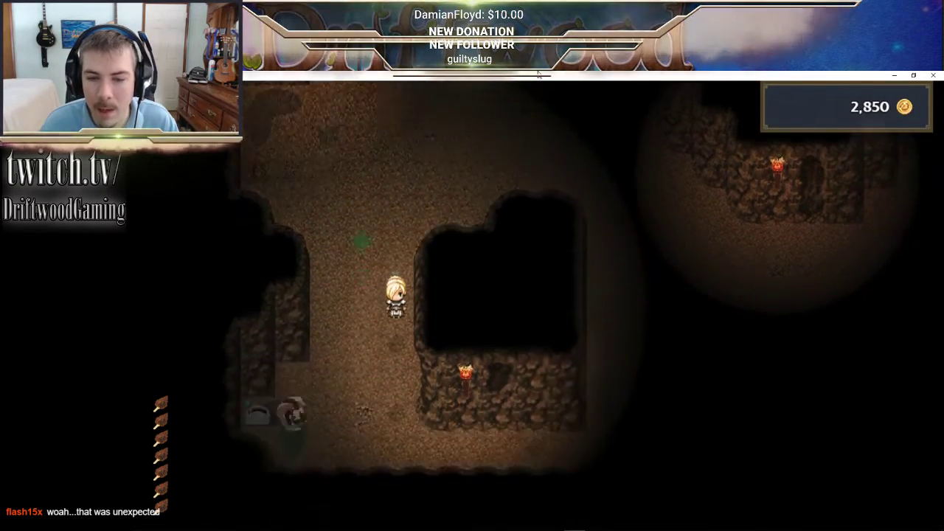
key(Left)
key(Down)
key(Left)
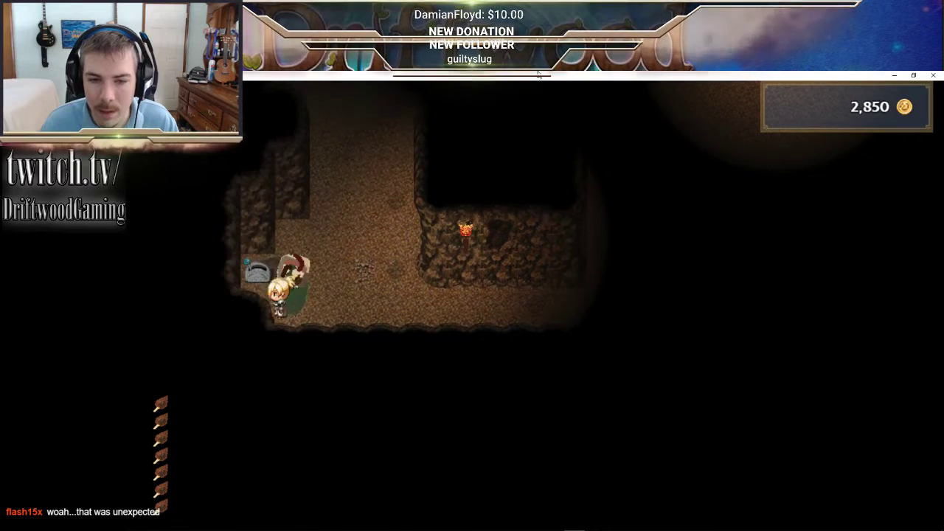
key(Left)
key(Return)
key(Return)
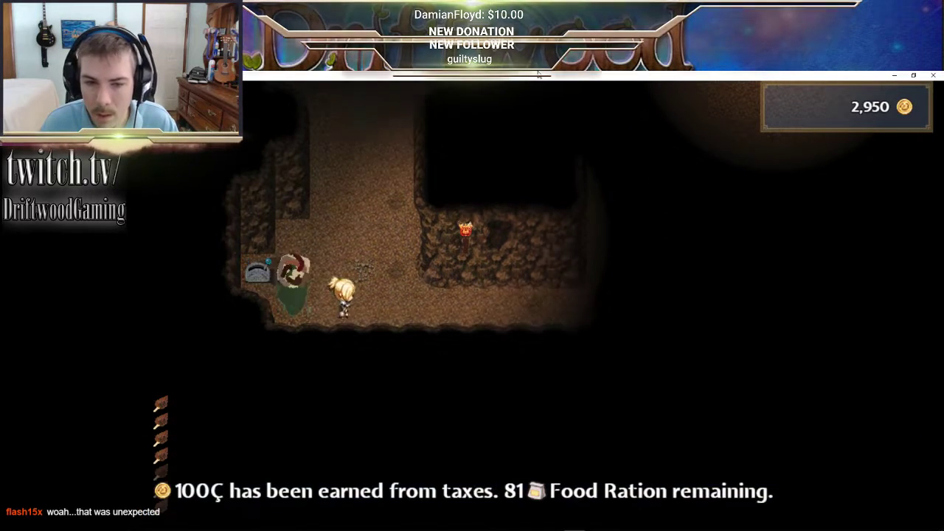
- Cross the stair ledge and walk down and along the lower cave ledge
key(Up)
key(Right)
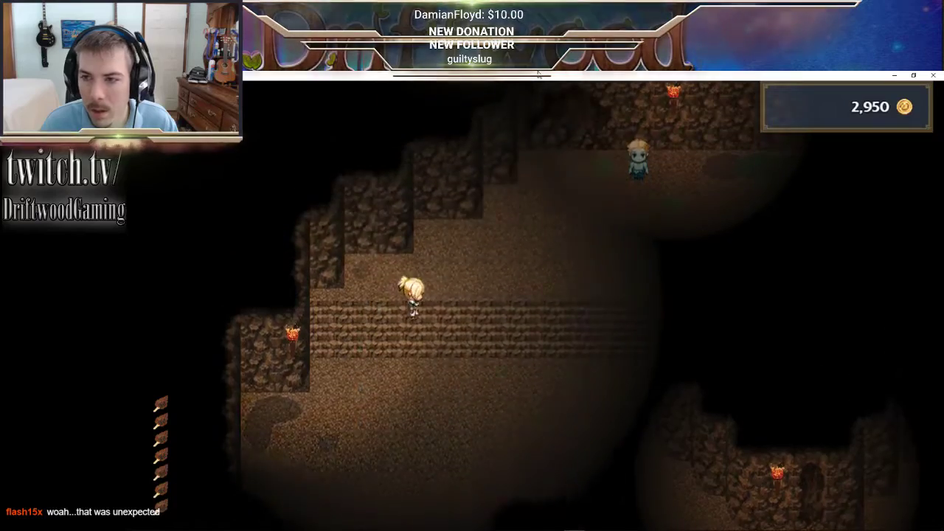
key(Right)
key(Left)
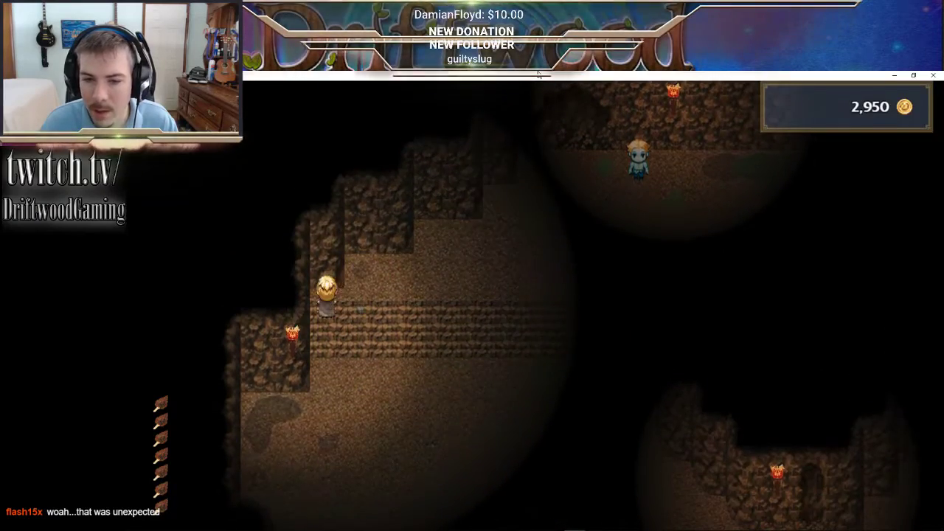
key(Right)
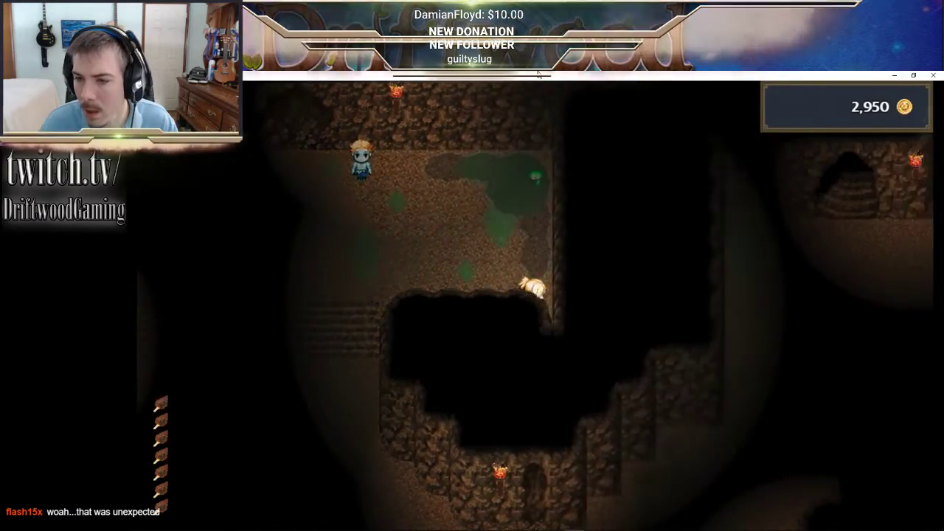
key(Down)
key(Left)
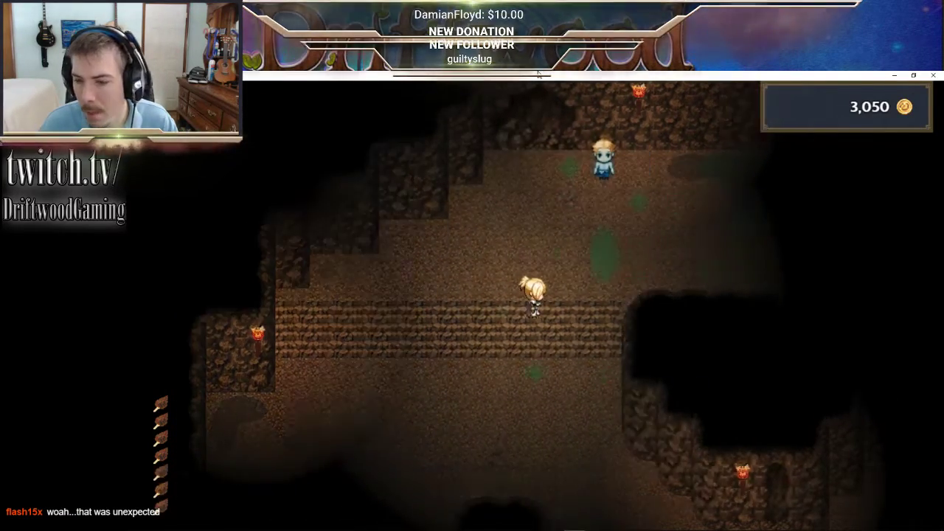
key(Left)
key(Right)
key(Up)
key(Down)
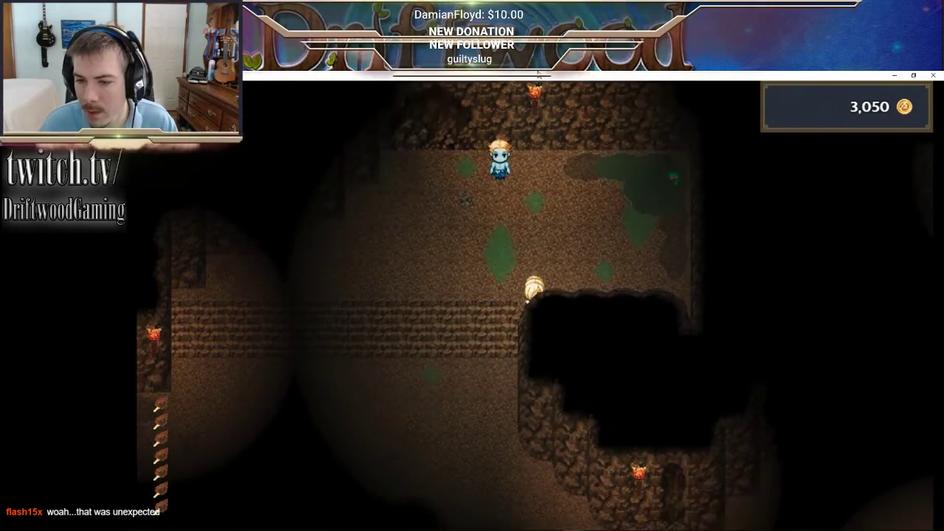
key(Left)
key(Left)
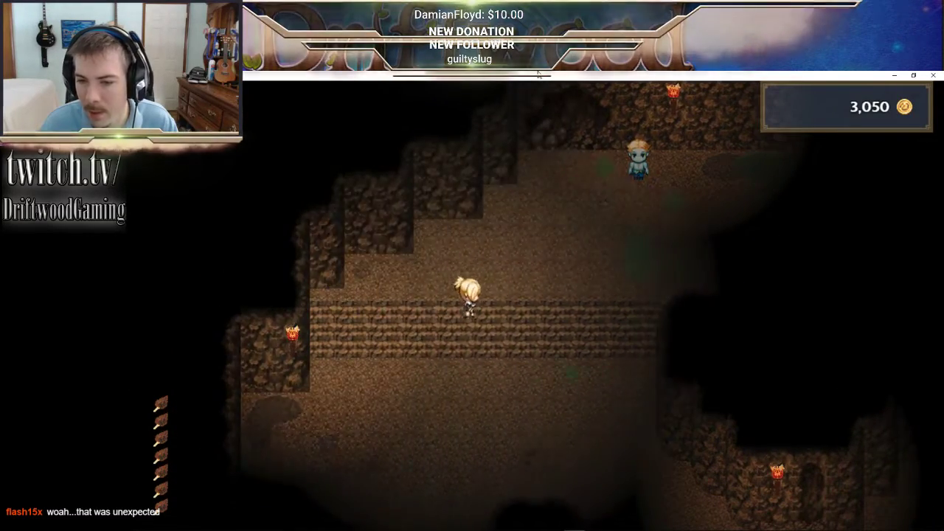
key(Right)
key(Left)
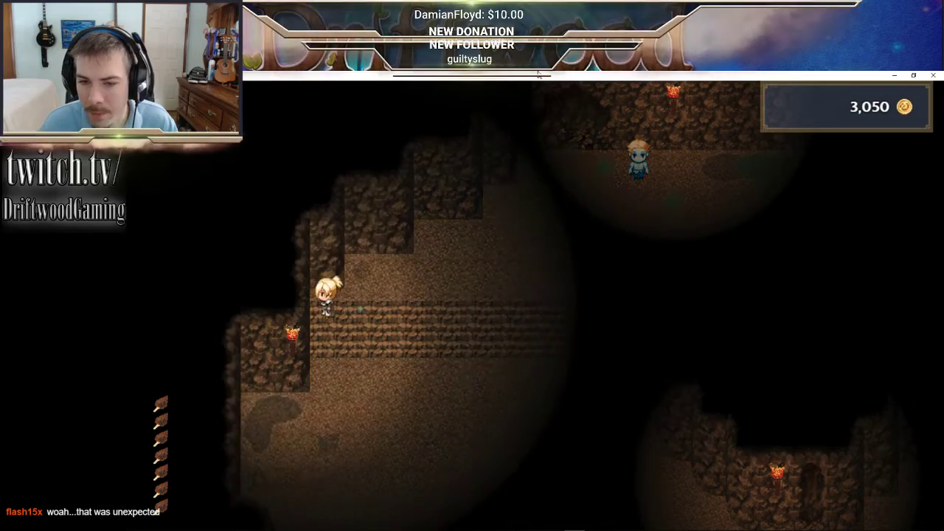
key(Down)
key(Up)
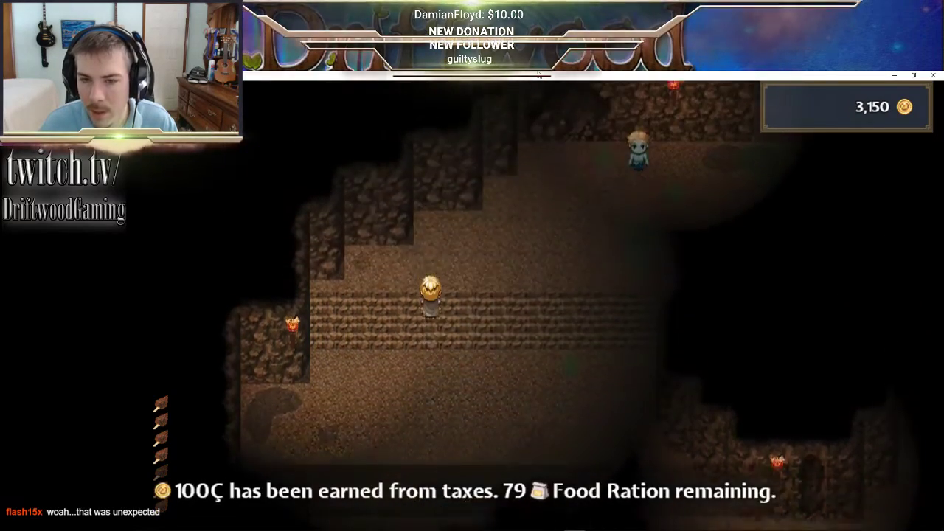
key(Left)
- Head up to the upper cave, dismiss a harvest message, and talk to the blue seed salesman
key(Right)
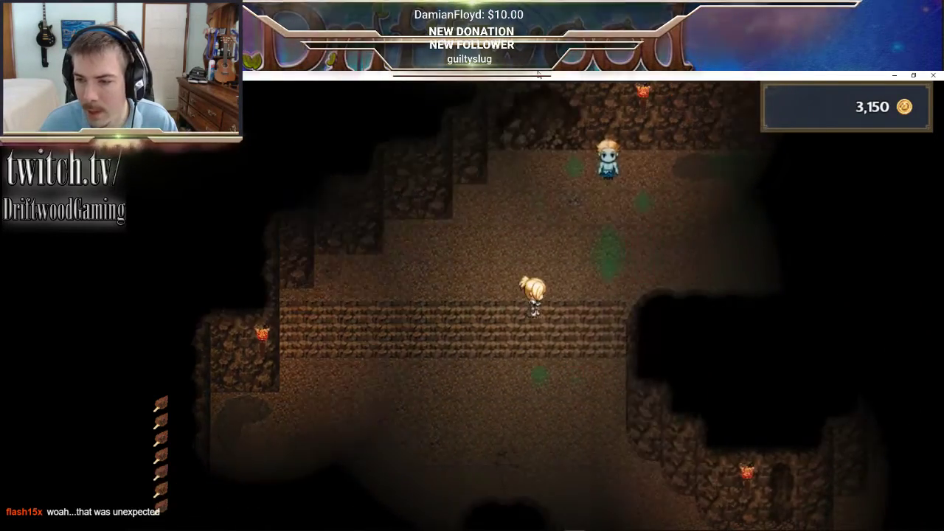
key(Up)
key(Left)
key(Up)
key(Right)
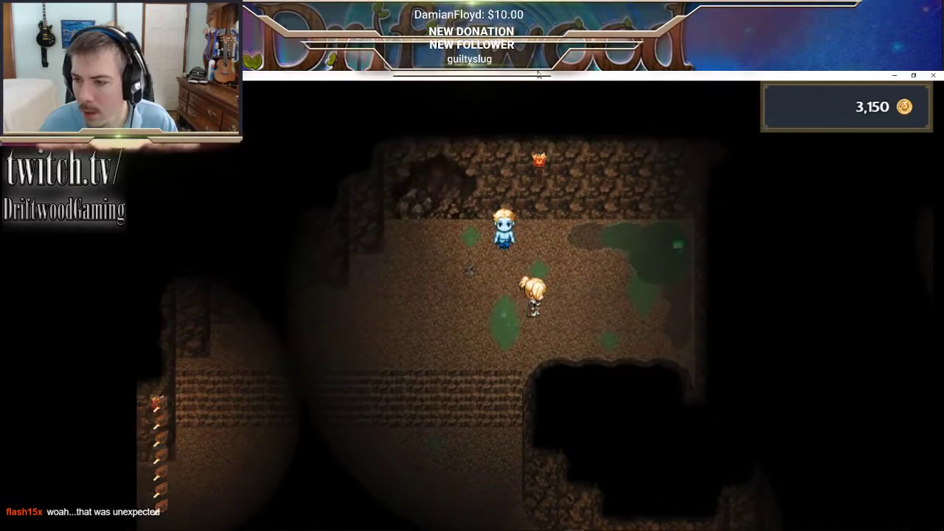
key(Right)
key(Up)
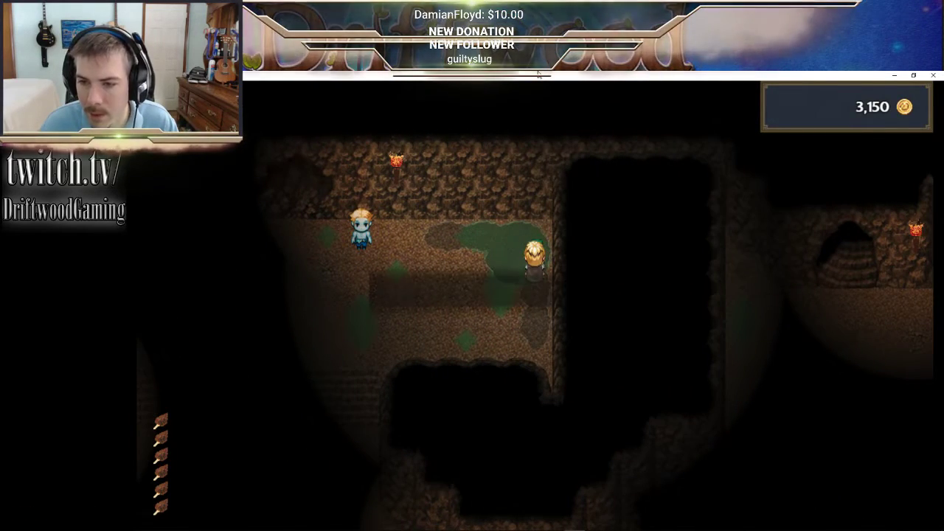
key(Return)
key(Left)
key(Up)
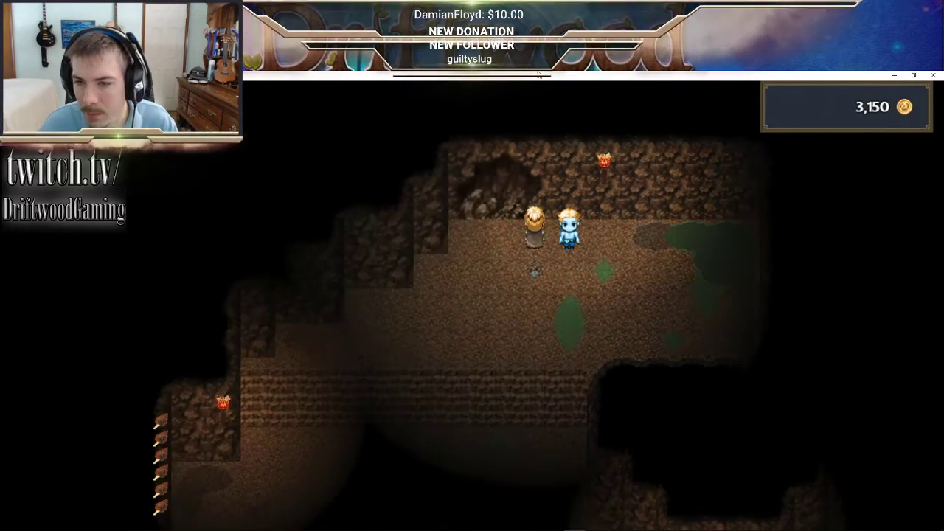
key(Right)
key(Return)
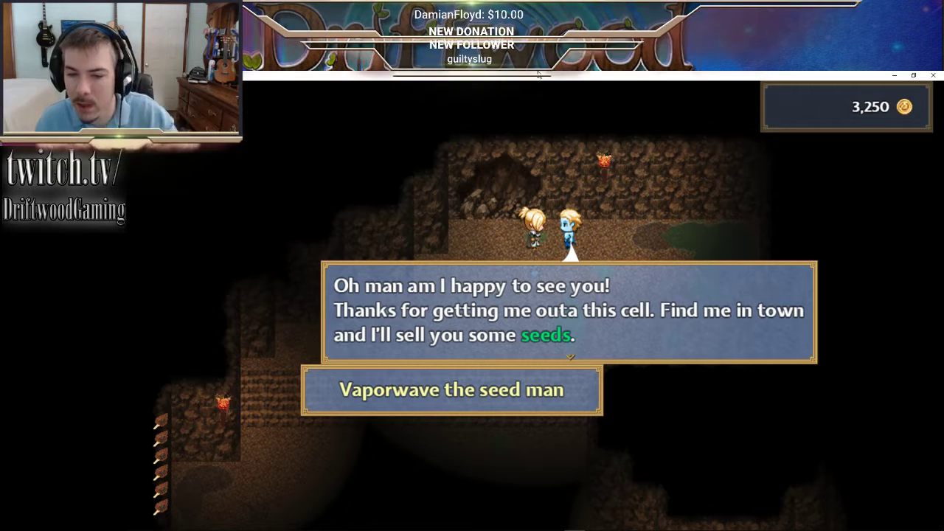
- Finish the seed salesman's rescue dialogue and walk right to the cave's right edge
key(Return)
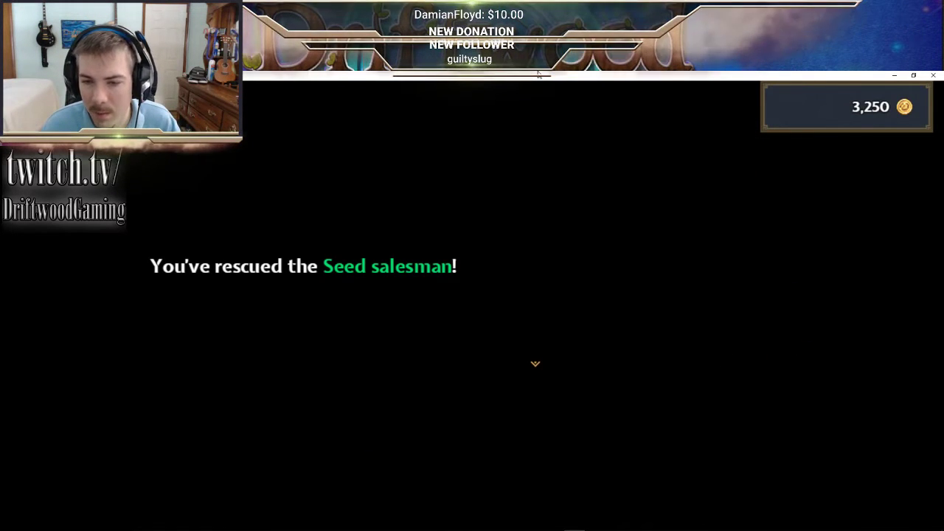
key(Return)
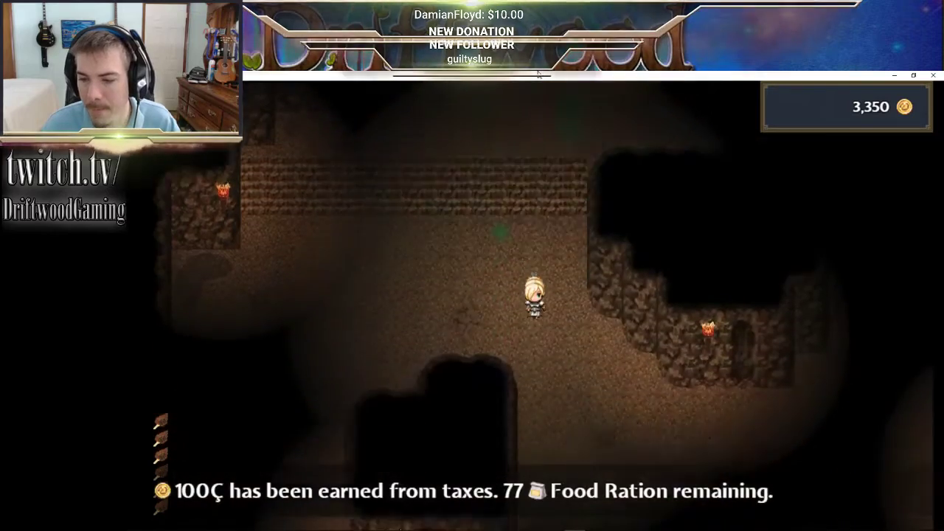
key(Down)
key(Right)
key(Down)
key(Right)
key(Up)
key(Right)
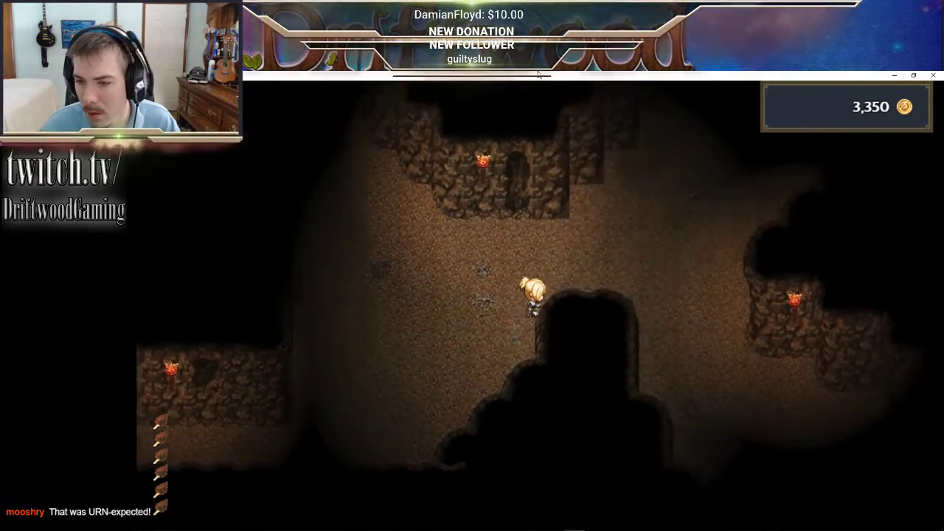
key(Right)
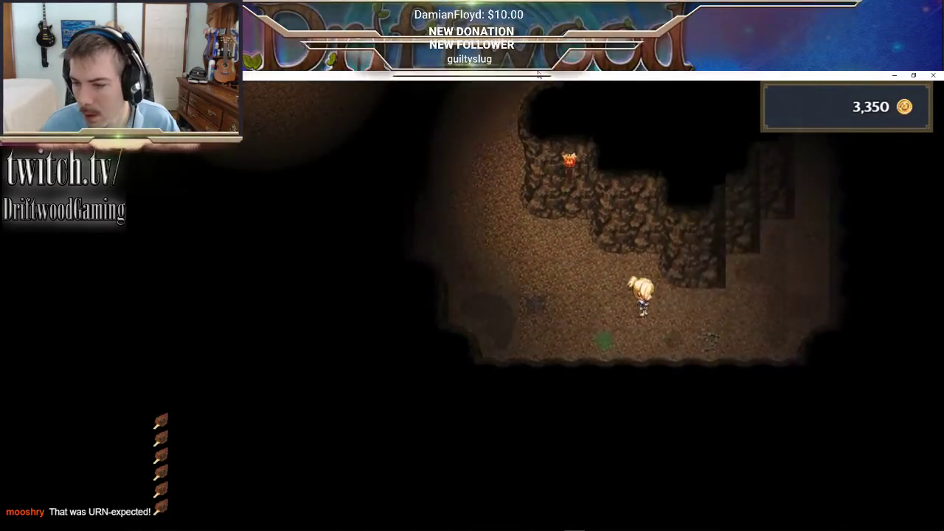
key(Right)
key(Up)
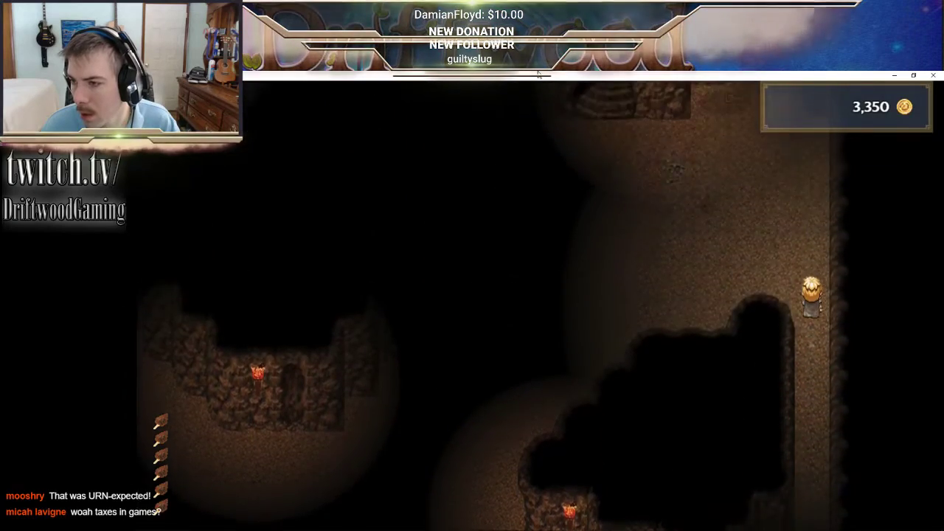
- Walk up past the alcove and take the stairs down to the Basement
key(Left)
key(Up)
key(Right)
key(Up)
key(Down)
key(Left)
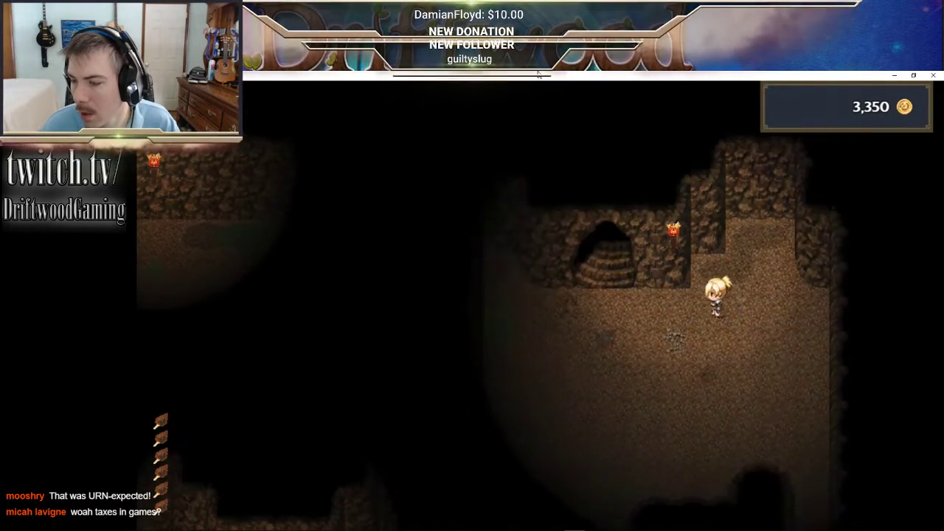
key(Left)
key(Up)
key(Right)
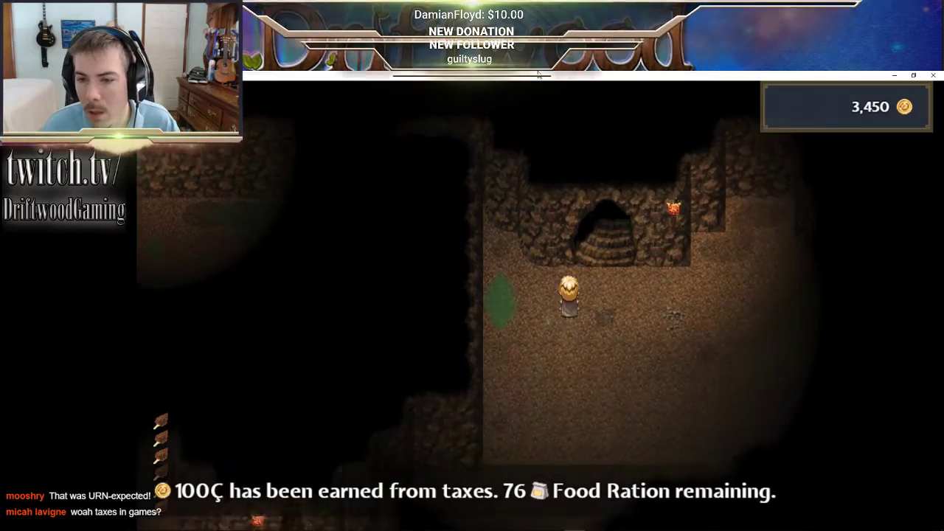
key(Up)
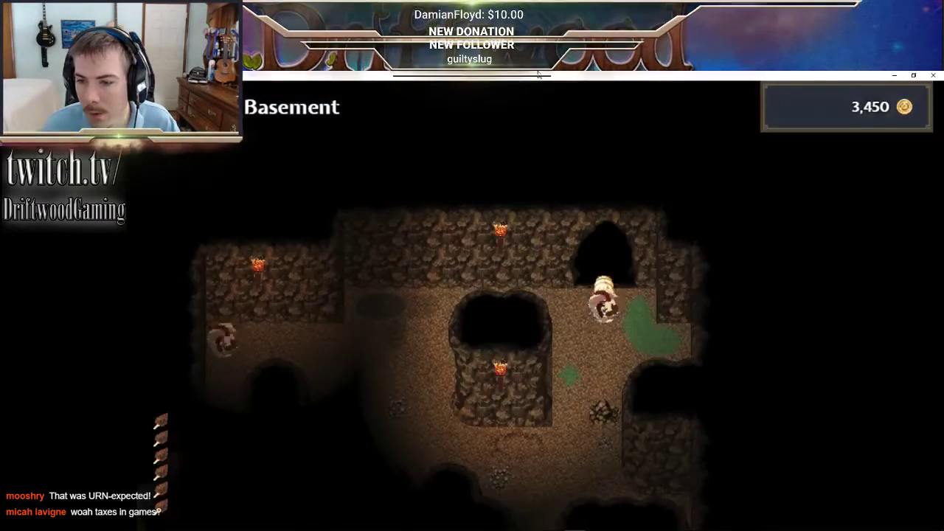
- Walk down the Basement corridors around the rocks into the exit passage, triggering an encounter
key(Down)
key(Left)
key(Left)
key(Down)
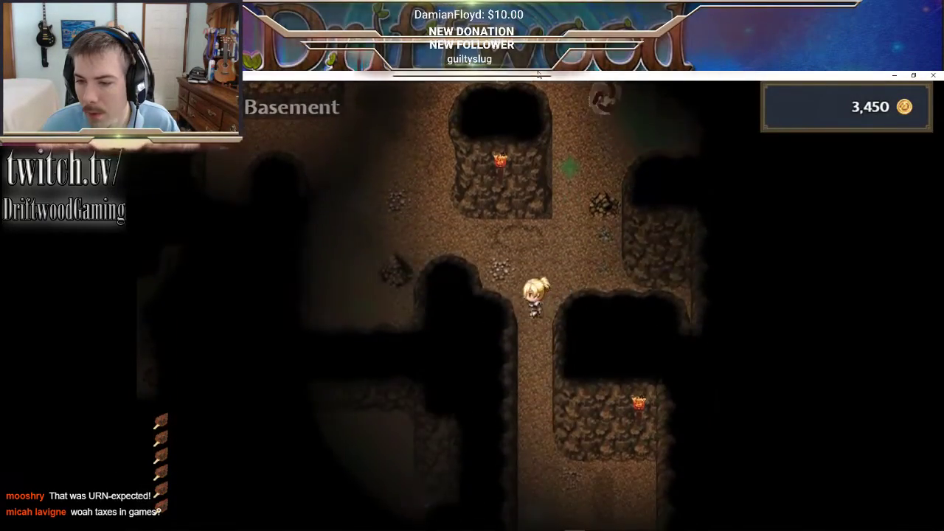
key(Right)
key(Down)
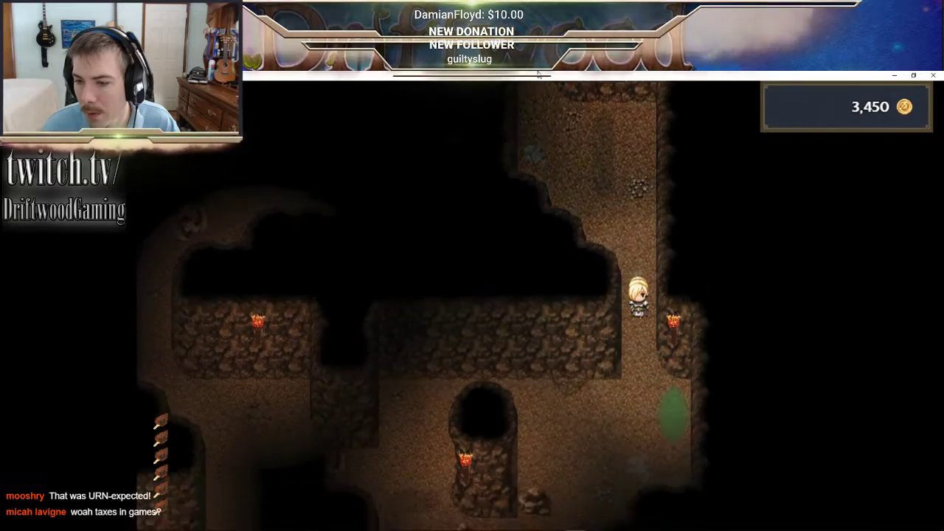
key(Left)
key(Right)
key(Down)
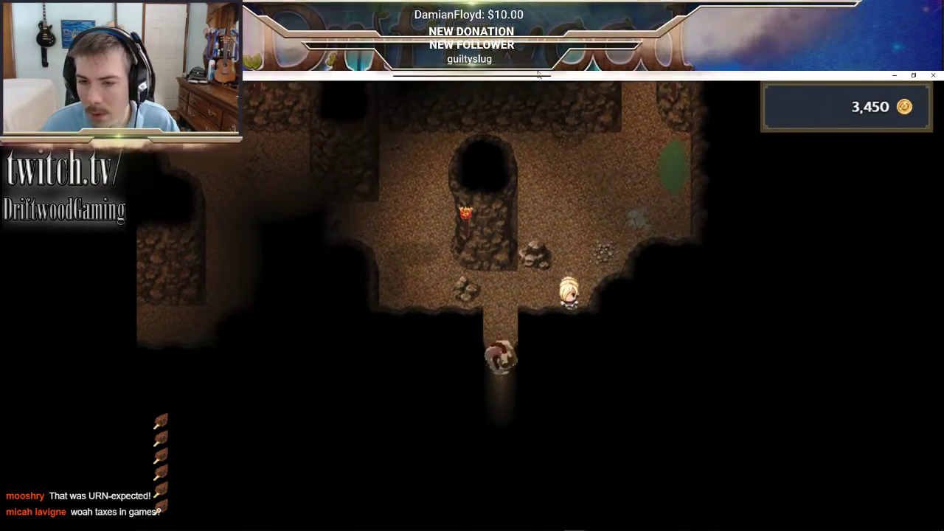
key(Left)
key(Right)
key(Down)
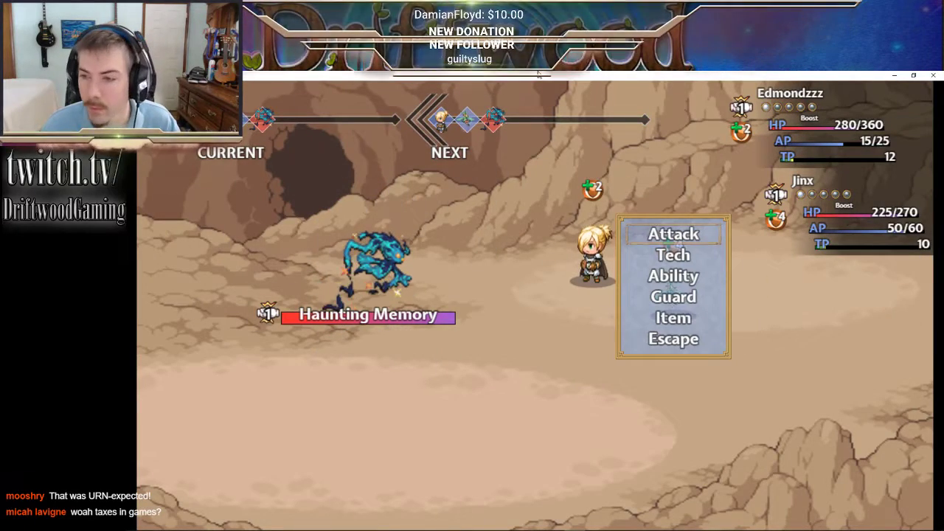
- Attack the Haunting Memory with the first hero and cast Blessings on all allies with the second
key(Return)
key(Escape)
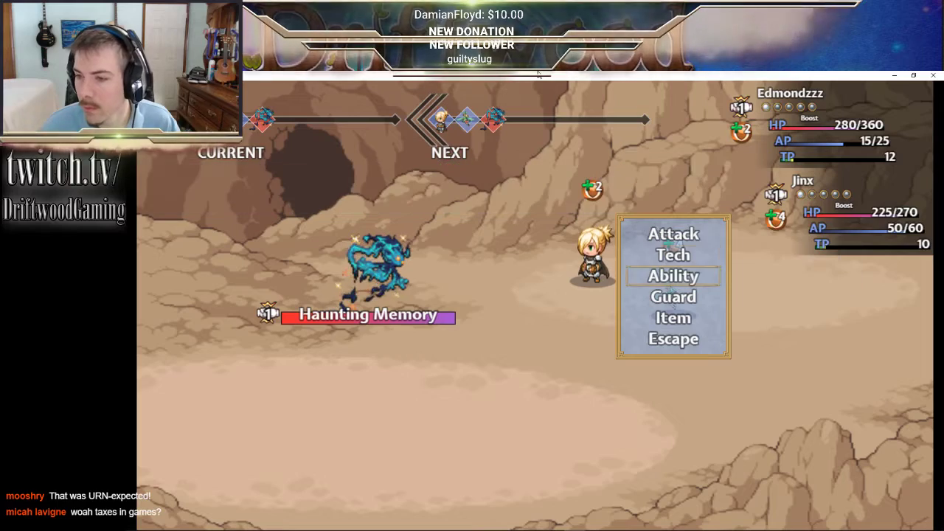
key(Return)
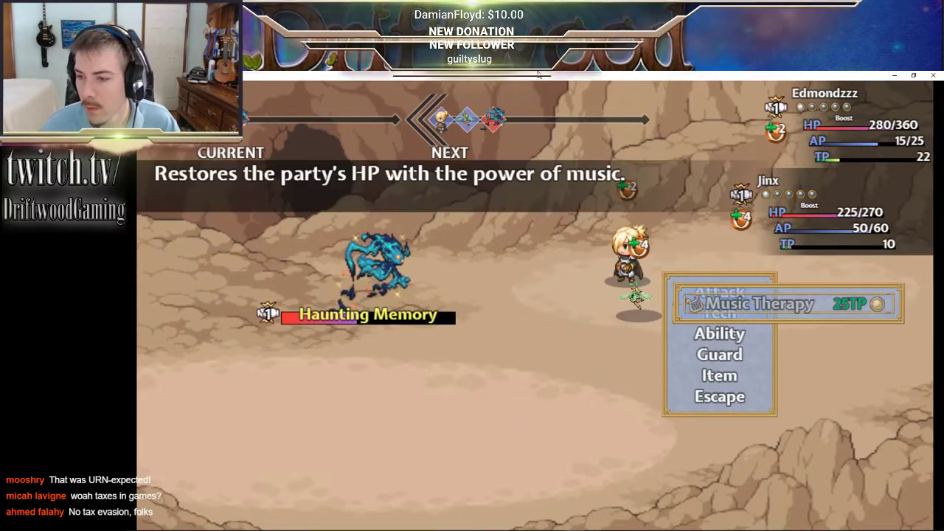
key(Down)
key(Return)
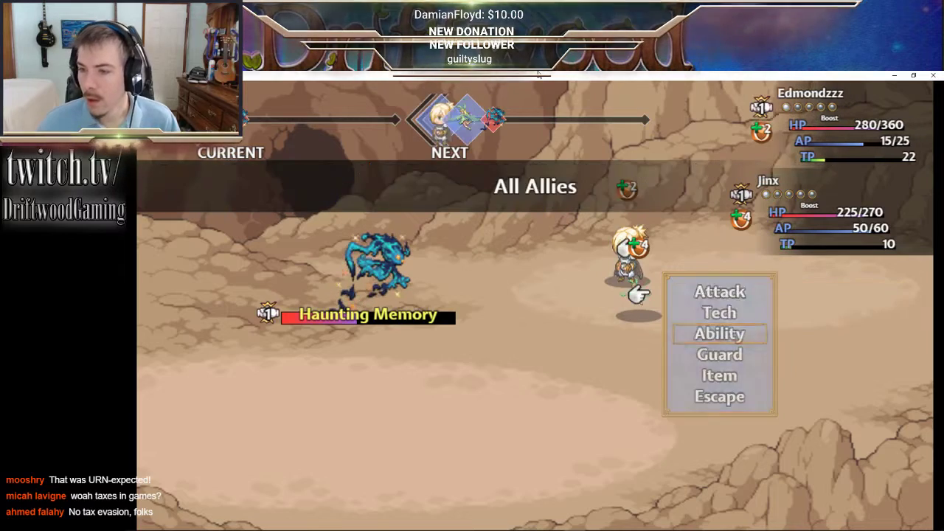
key(Return)
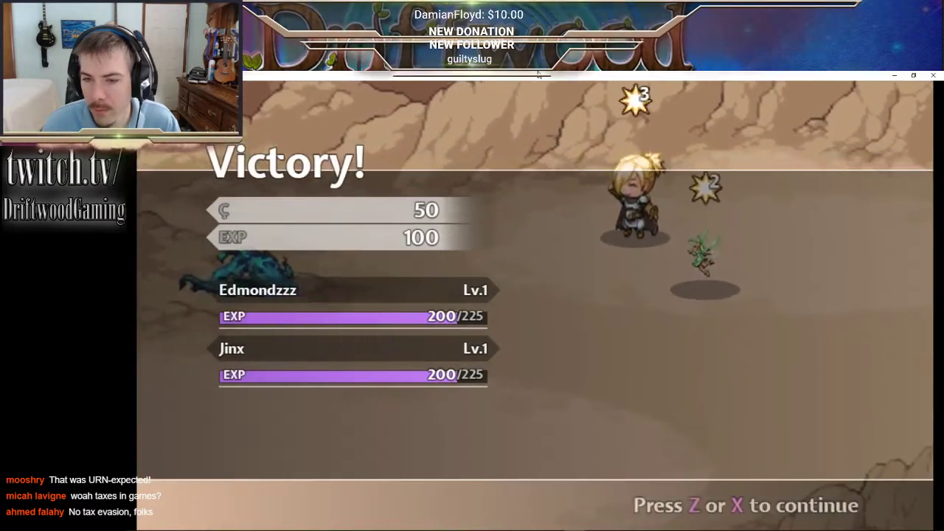
- Close the victory results and walk down into the Prison Cell's side passages
key(z)
key(Down)
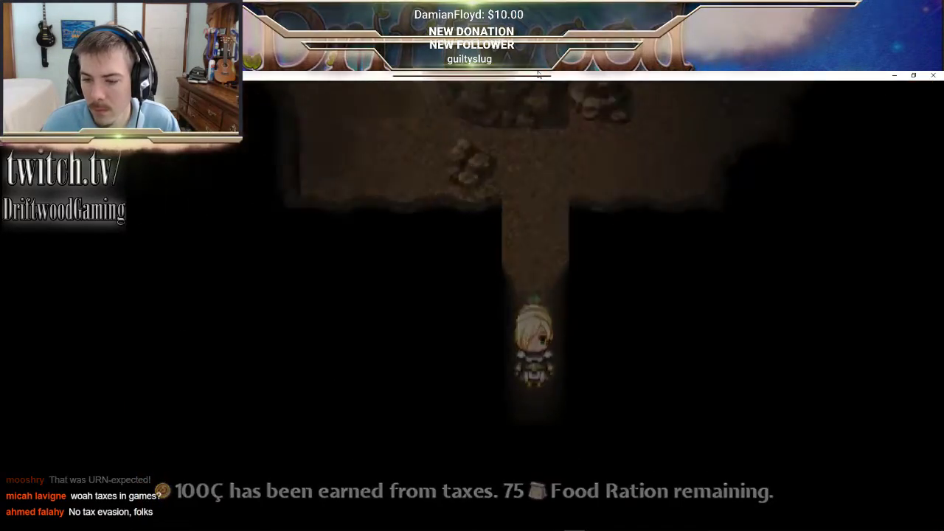
key(Down)
key(Left)
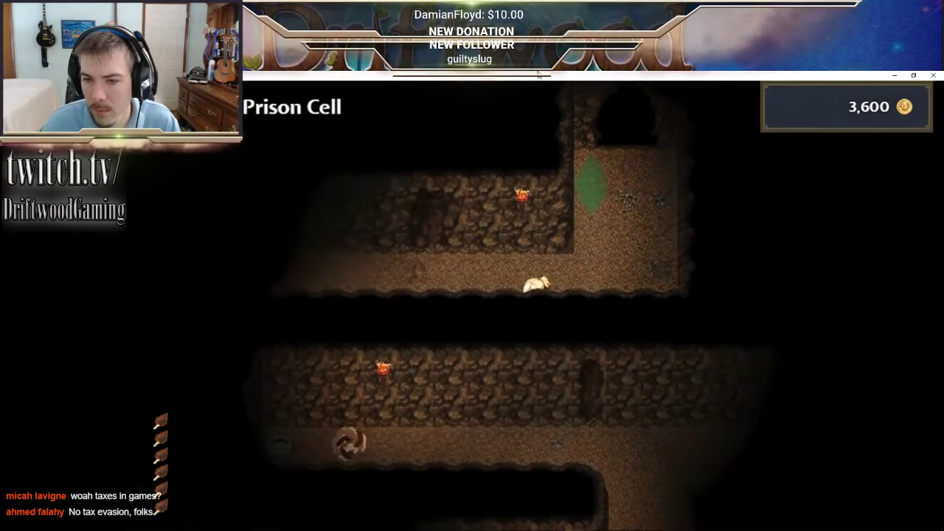
key(Down)
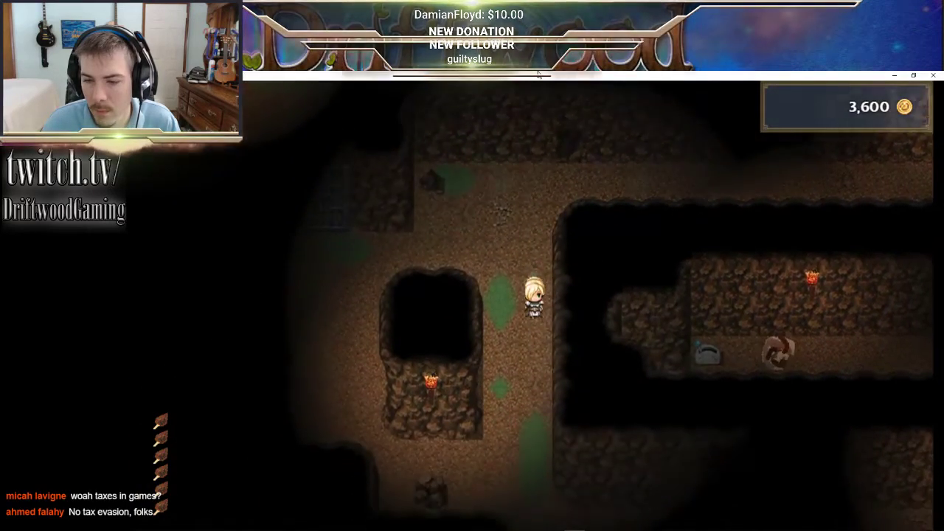
key(Up)
key(Left)
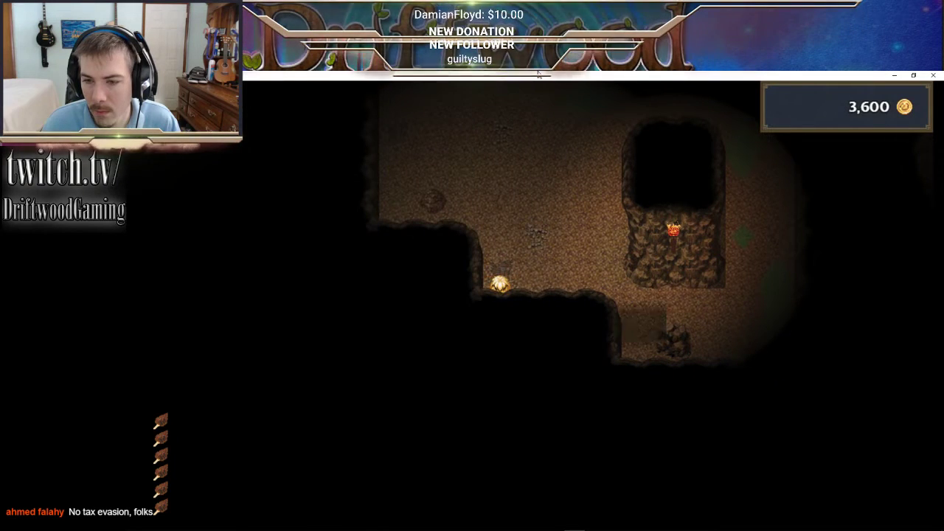
- Walk past the barred gate along the upper corridor to the lever and pull it
key(Up)
key(Right)
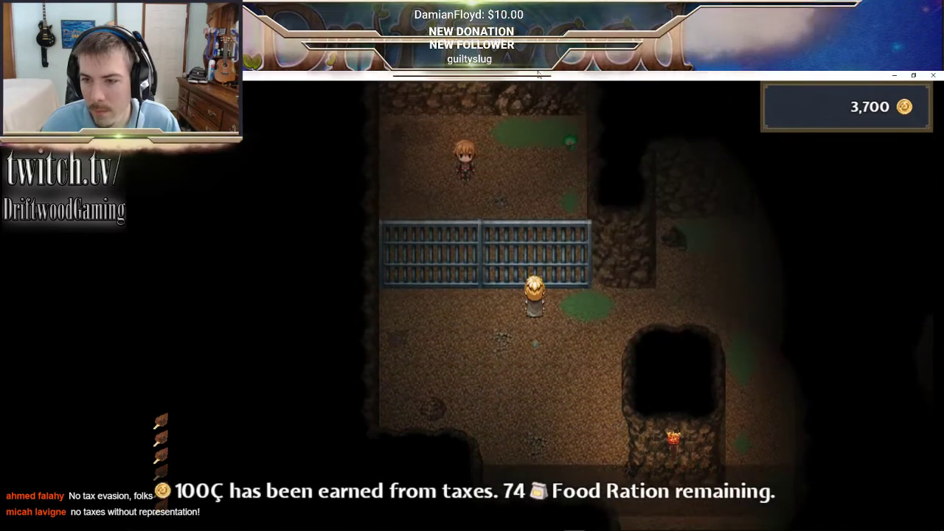
key(Right)
key(Down)
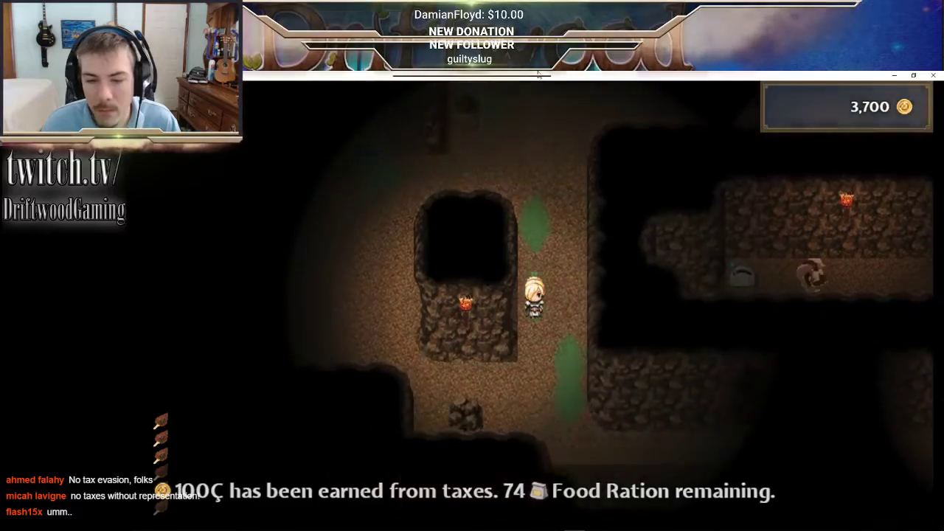
key(Right)
key(Right)
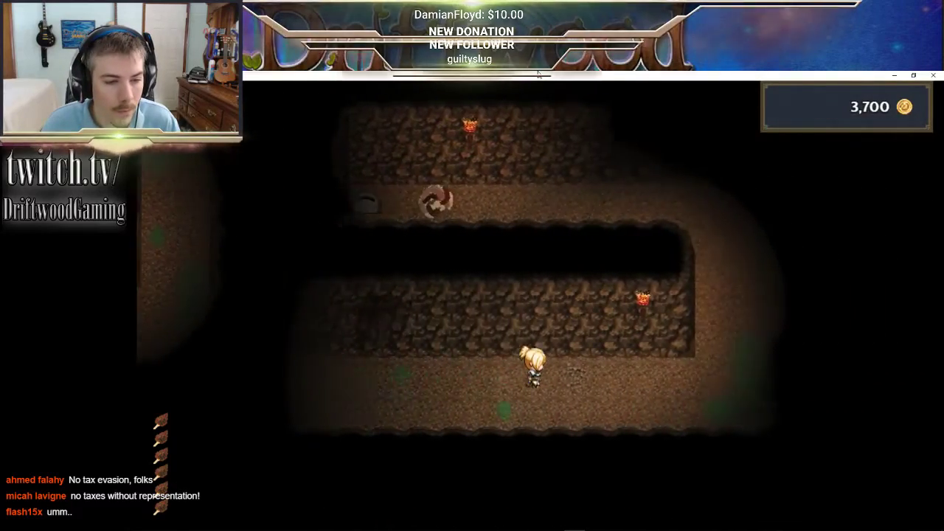
key(Up)
key(Left)
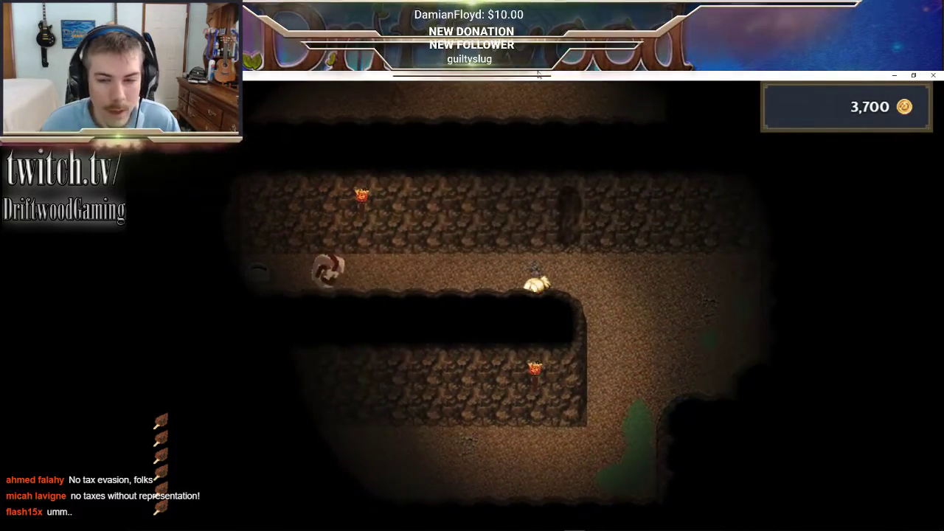
key(Left)
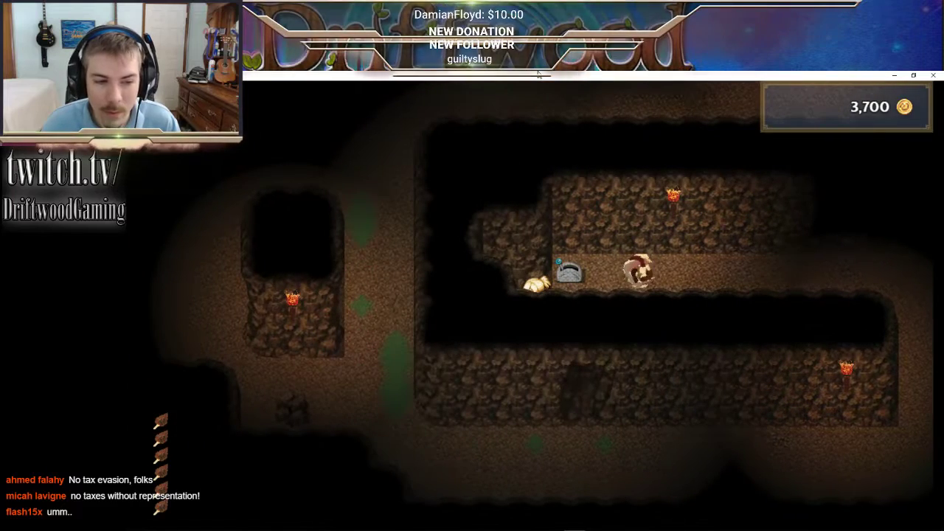
key(Right)
key(Return)
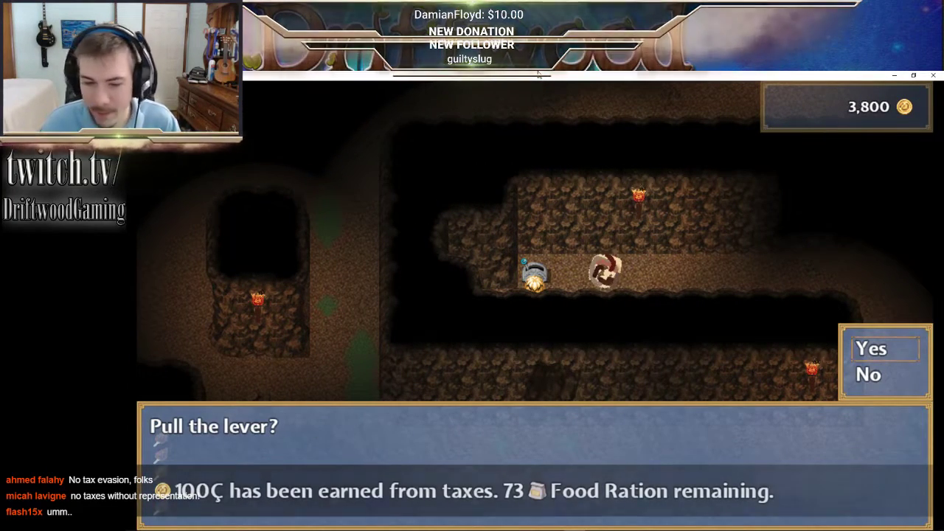
key(Return)
- Follow the lower corridor and head up toward the barred cell as gold reaches 14,114
key(Right)
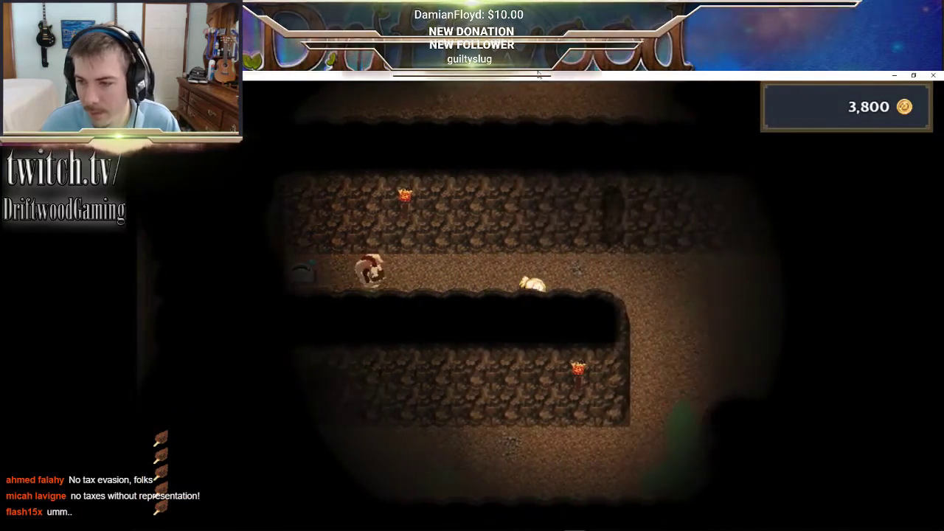
key(Down)
key(Left)
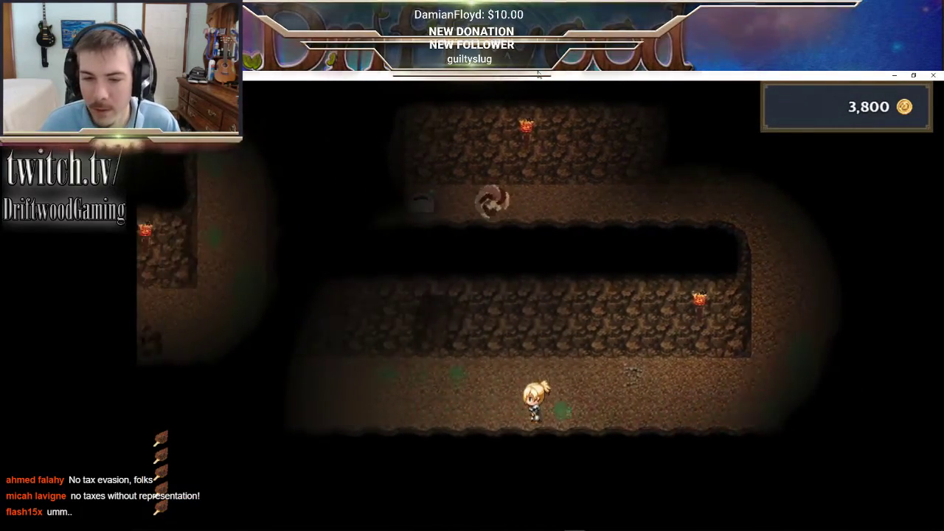
key(Up)
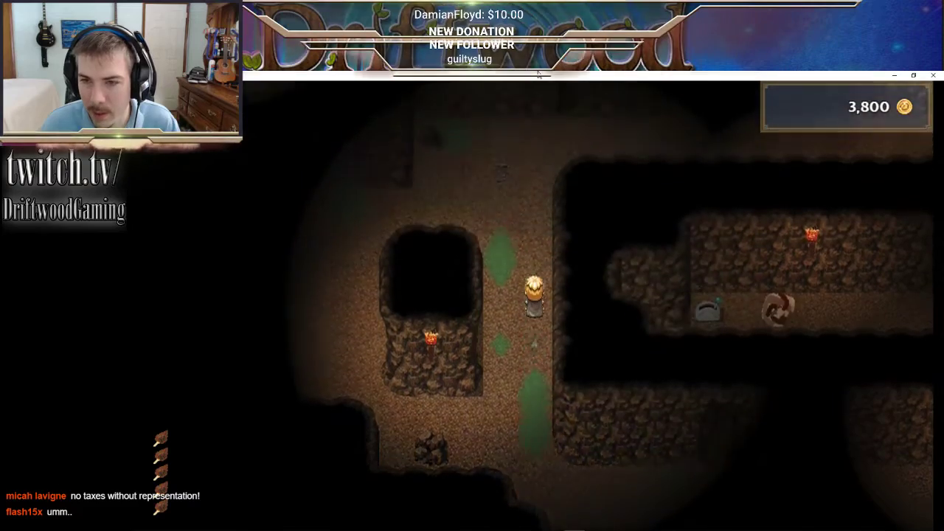
key(Left)
- Walk up to the barred cell and harvest a Sadshroom
key(Up)
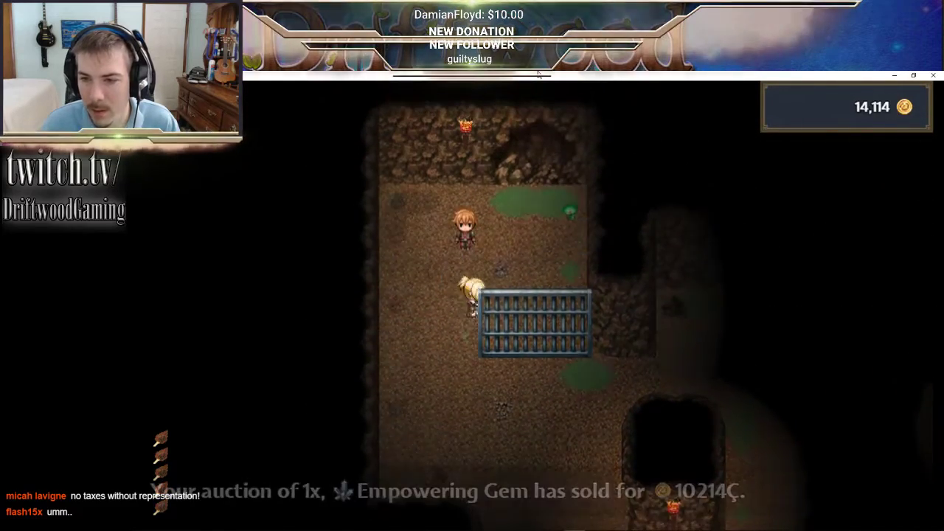
key(Right)
key(Up)
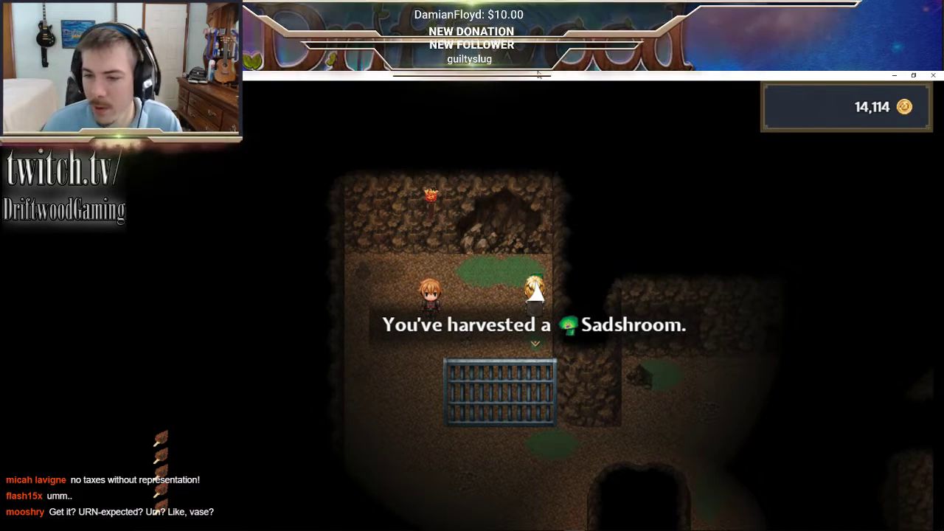
key(Return)
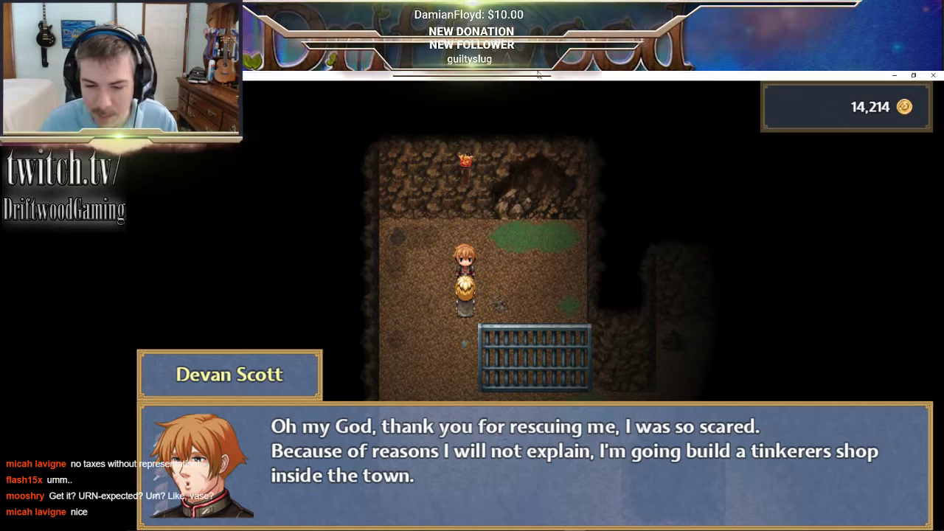
- Free the captive tinkerer, who promises a town shop, then walk on through the cave
key(Return)
key(Return)
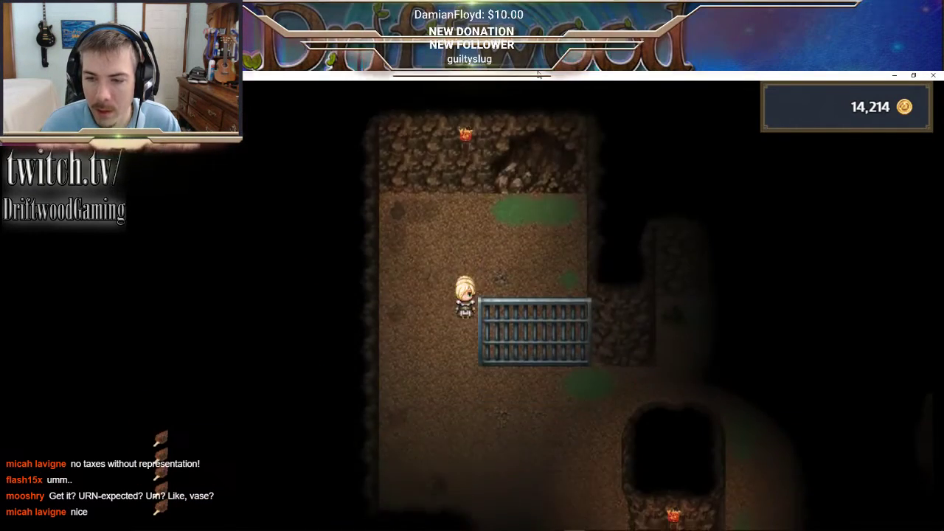
key(Down)
key(Right)
key(Up)
- Walk through the cave doorway and up through the Basement to the Dungeon floor
key(Right)
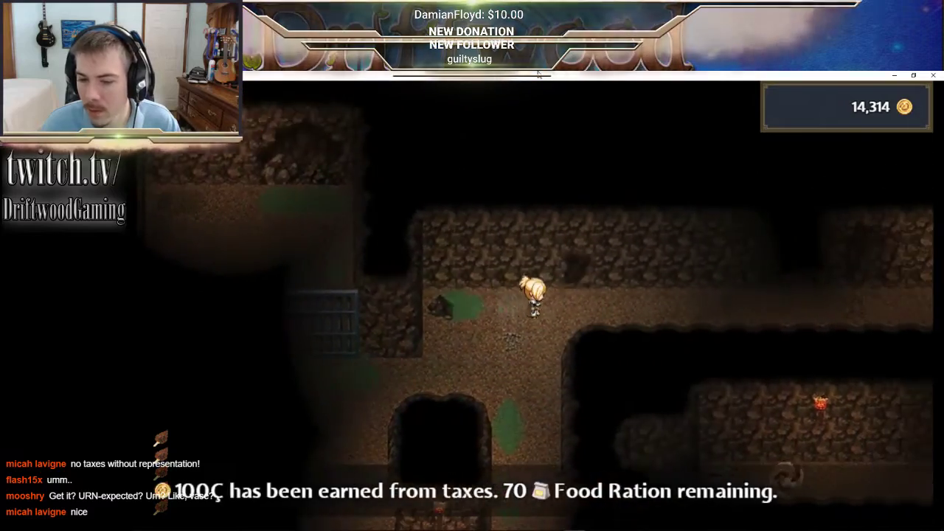
key(Right)
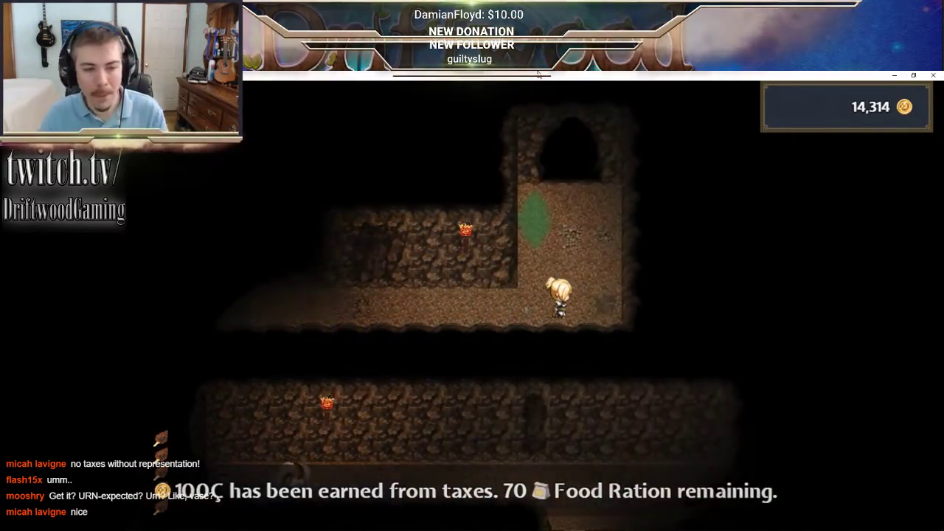
key(Up)
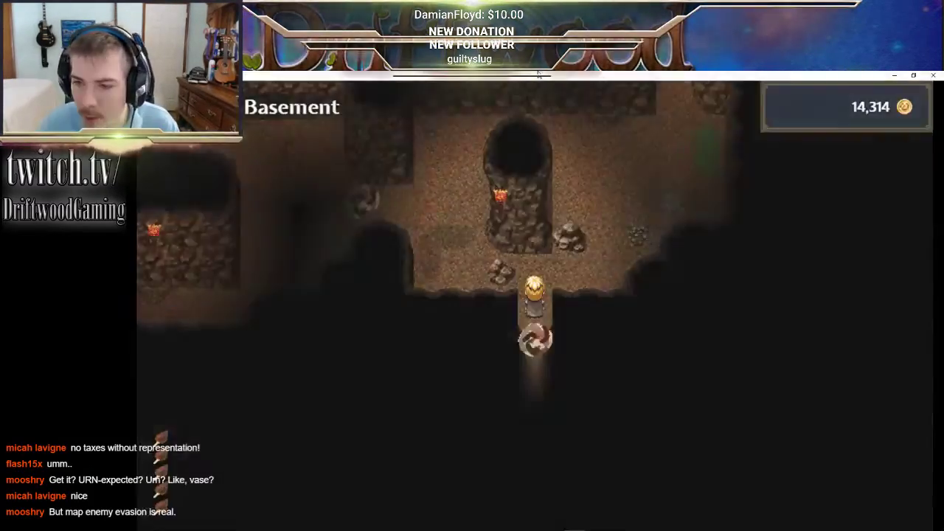
key(Up)
key(Left)
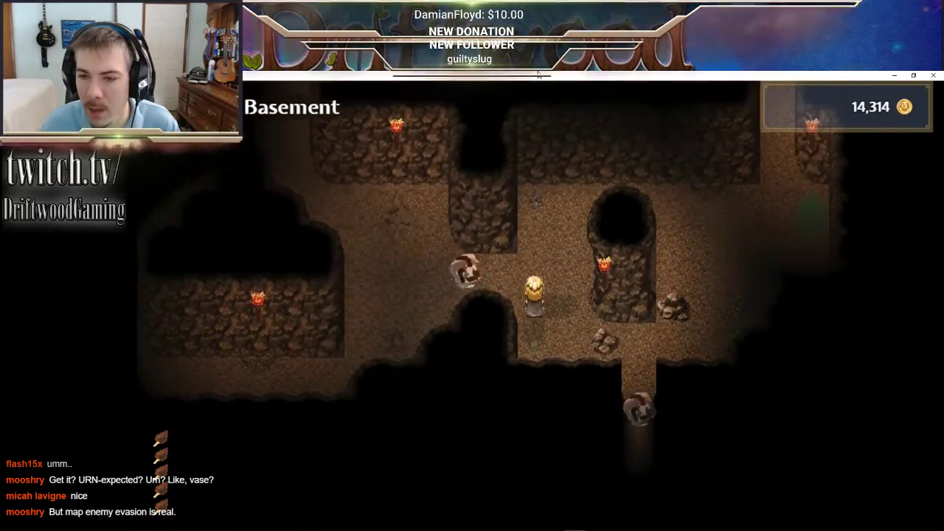
key(Up)
key(Up)
key(Left)
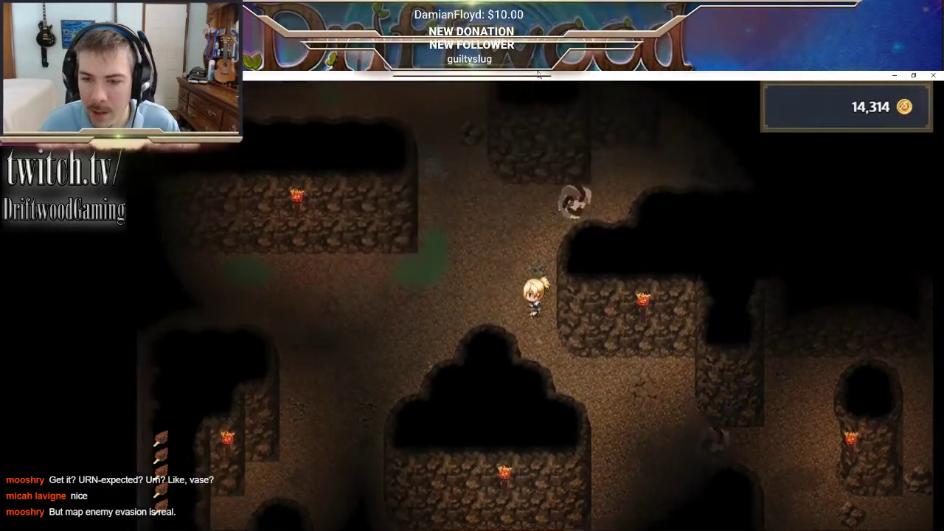
key(Up)
key(Left)
key(Up)
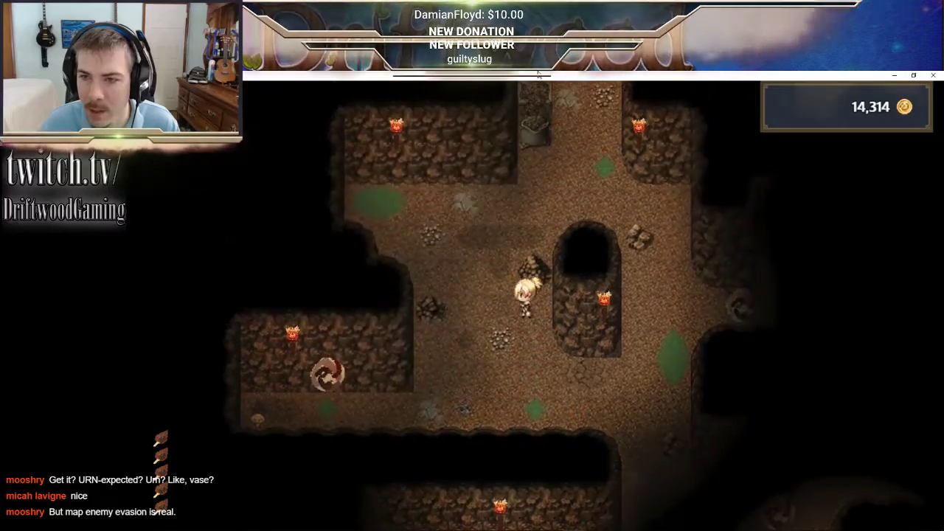
key(Up)
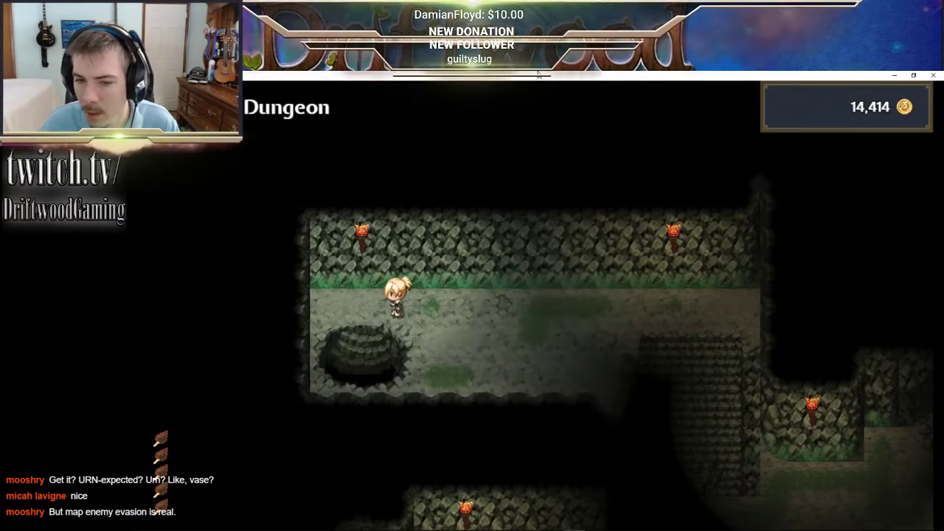
- Drop through the hole back into the Basement and harvest the Funsh mushroom
key(Down)
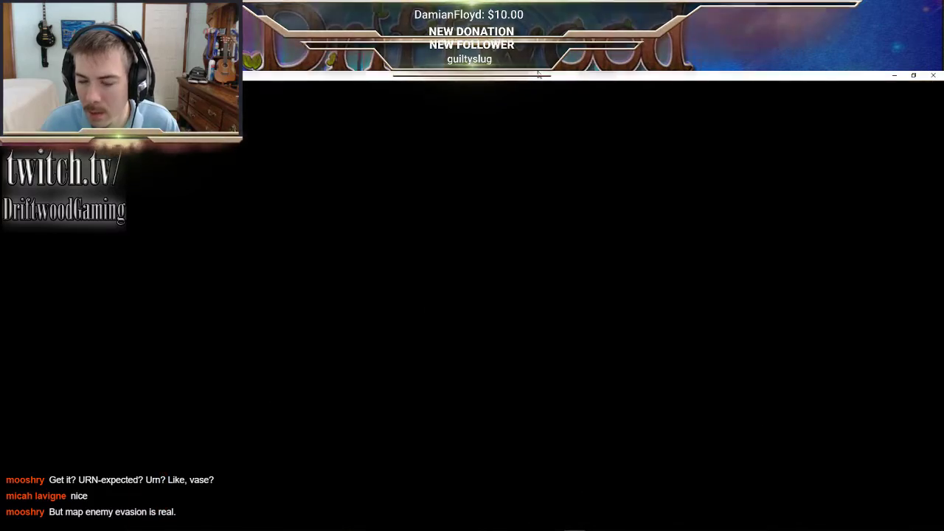
key(Down)
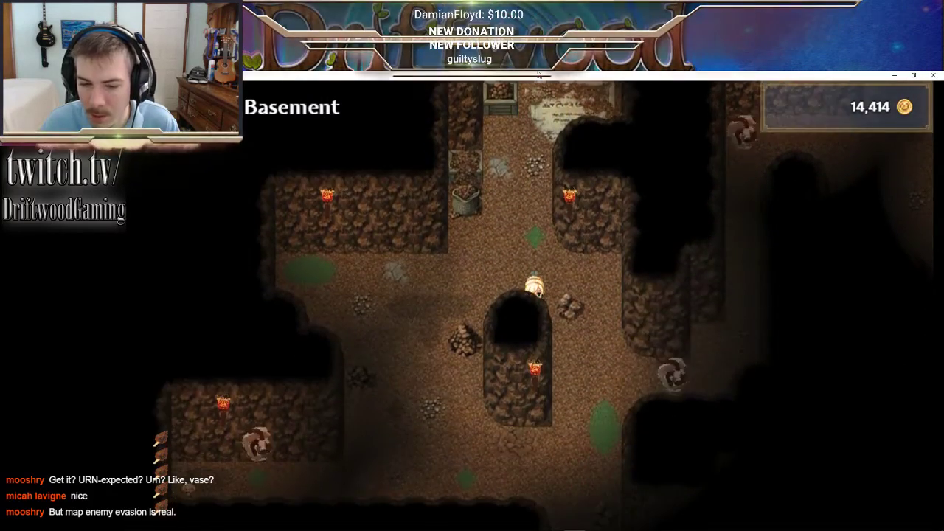
key(Left)
key(Down)
key(Left)
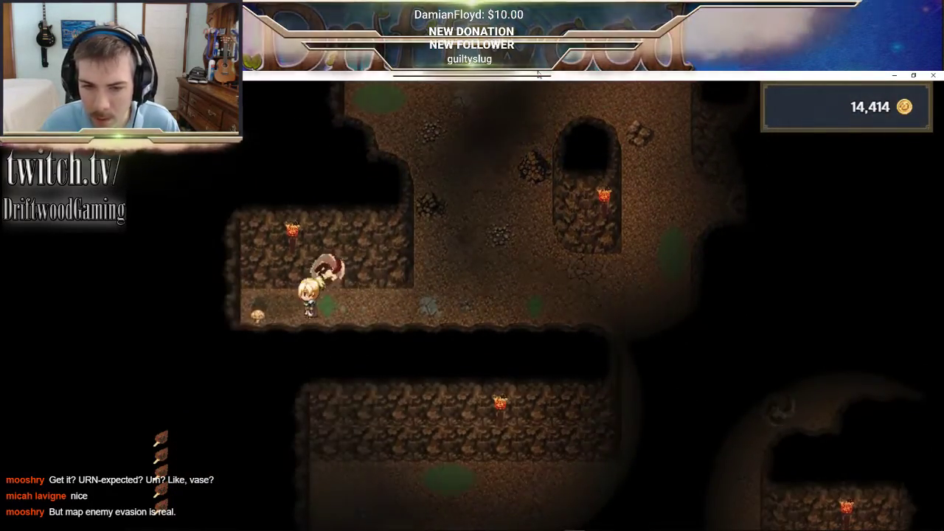
key(Return)
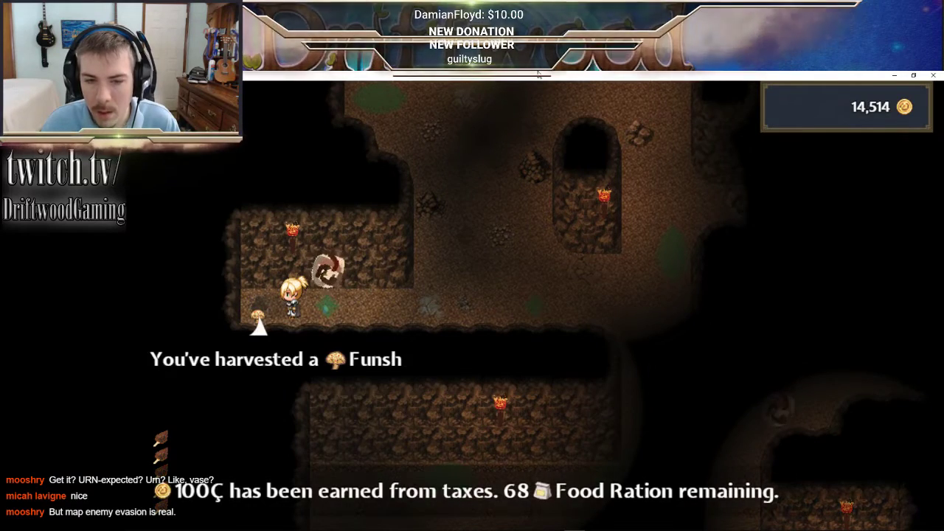
key(Right)
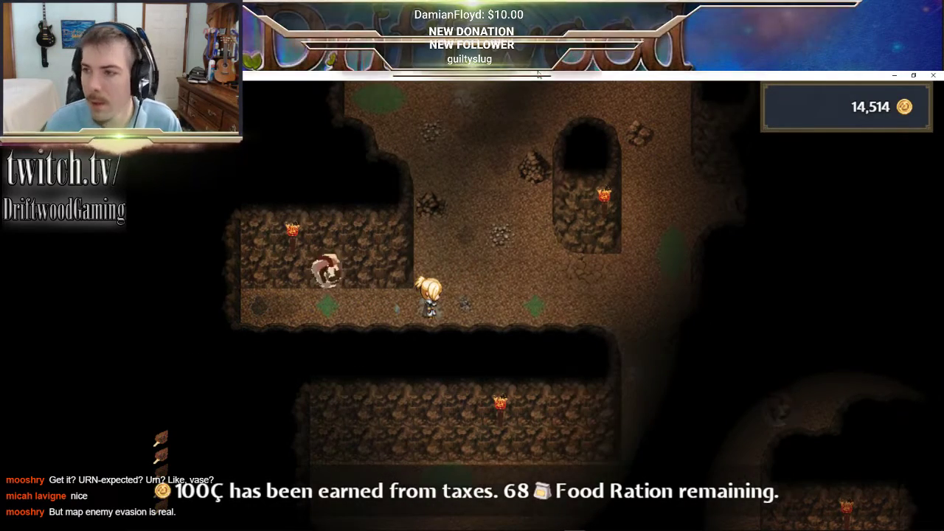
click(895, 75)
scroll(353, 347, up, 3)
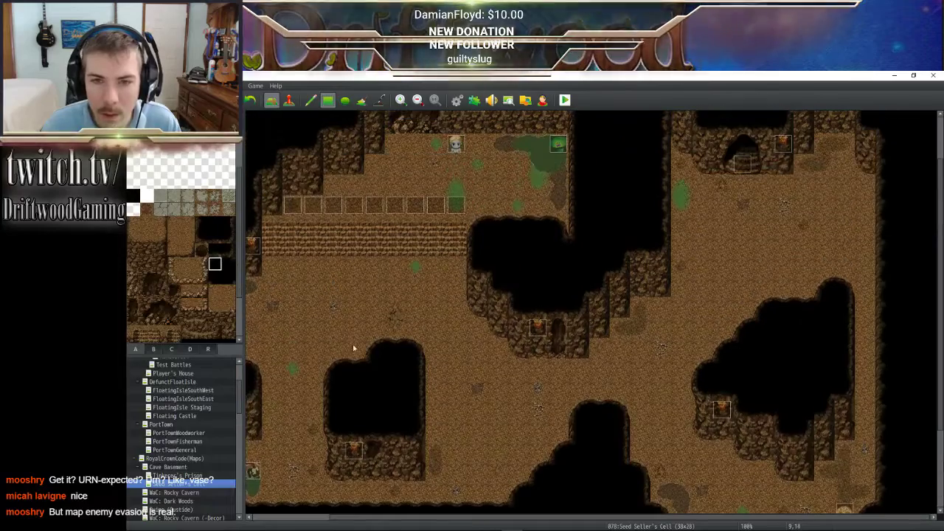
click(179, 467)
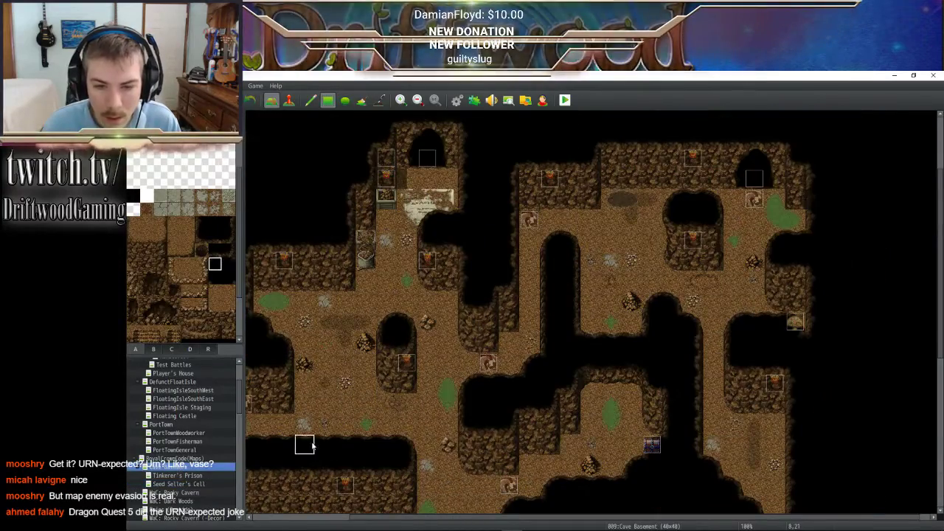
scroll(324, 416, left, 3)
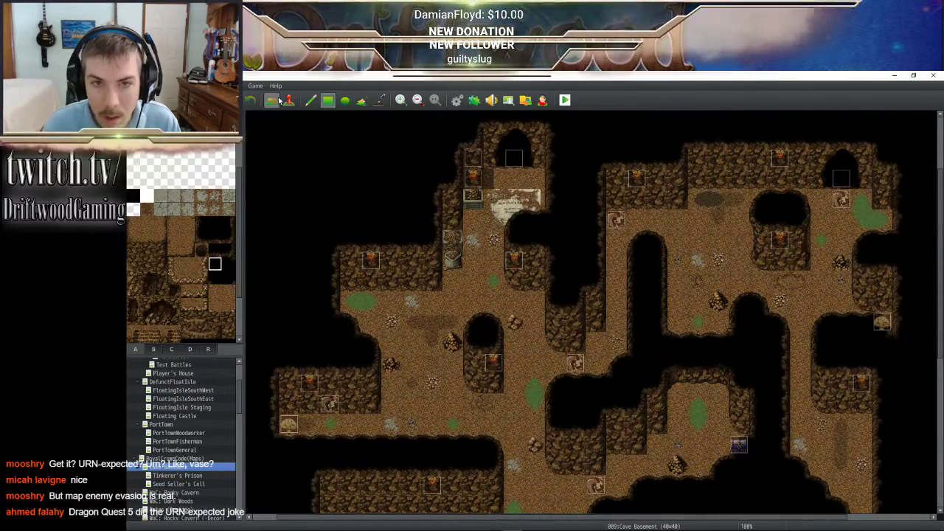
scroll(462, 398, down, 10)
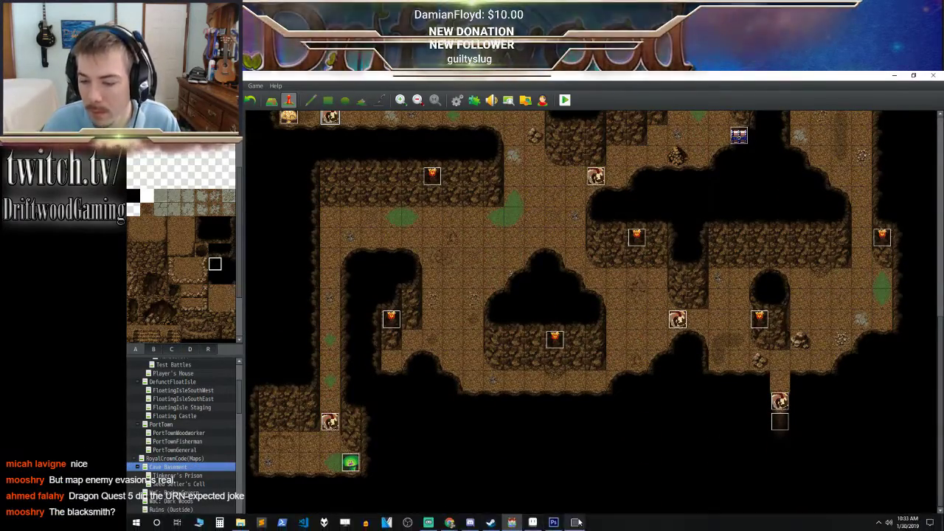
click(576, 522)
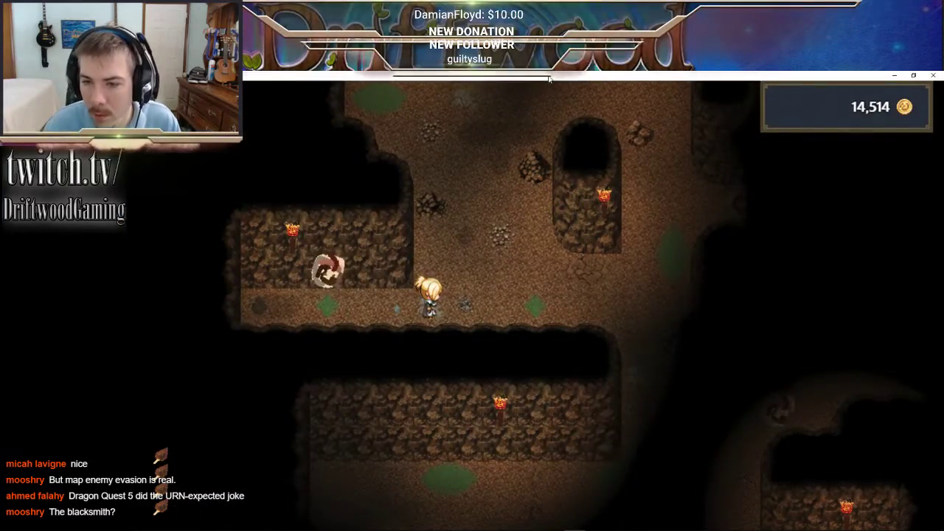
- Walk through the cave to the dark pillar to meet the Haunting Memory
key(Right)
key(Down)
key(Left)
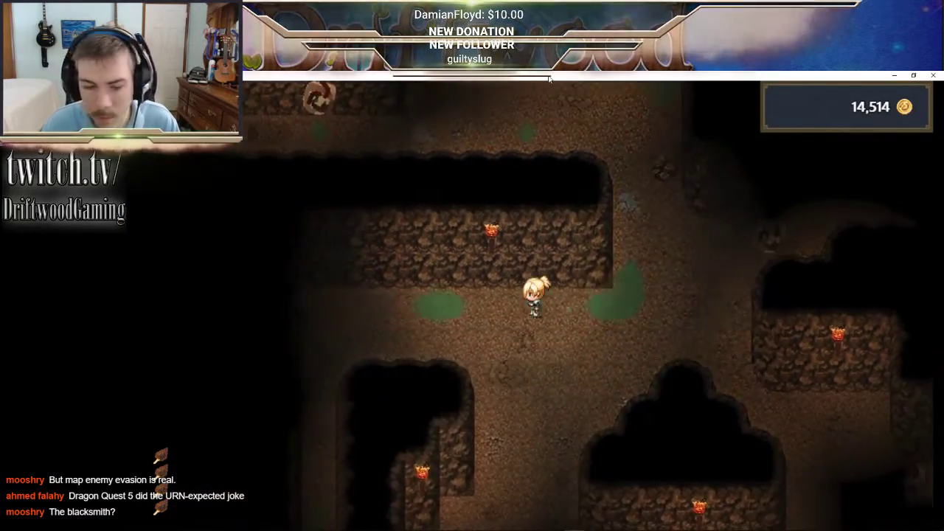
key(Down)
key(Down)
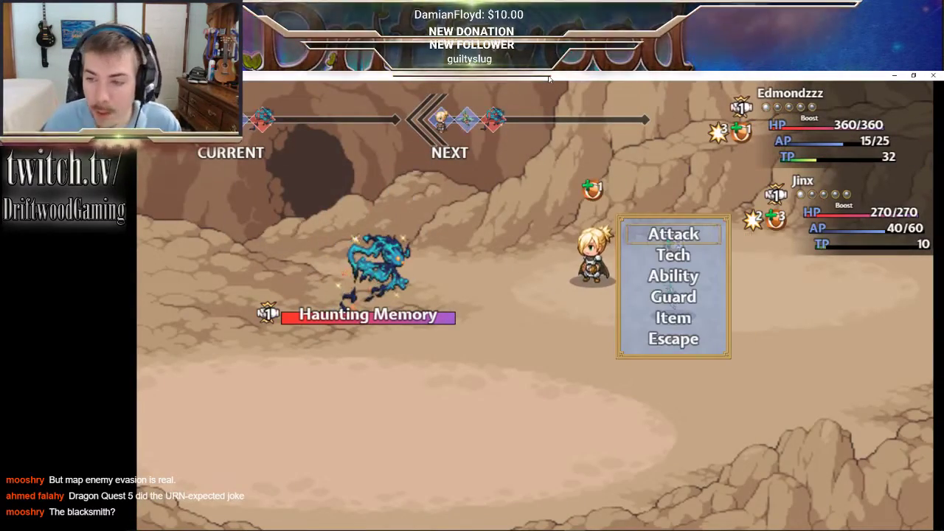
- Have both party members attack the Haunting Memory until victory, then close the results
key(Down)
key(Return)
key(Escape)
key(Up)
key(Return)
key(Return)
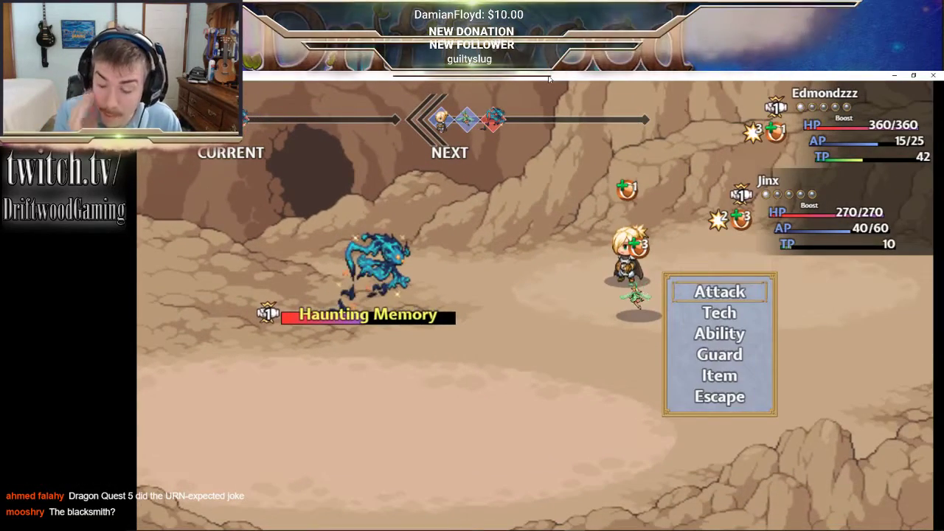
key(Down)
key(Return)
key(Escape)
key(Up)
key(Return)
key(Return)
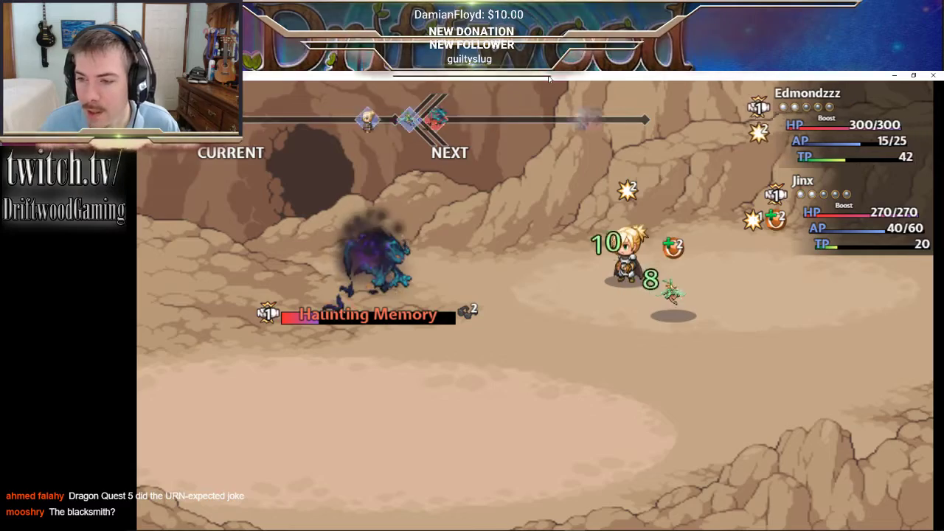
key(Return)
key(Return)
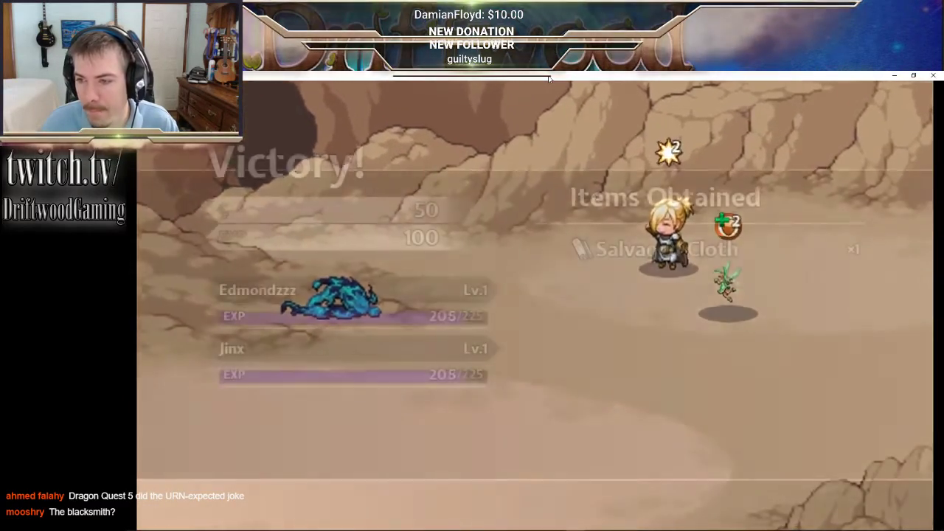
key(Return)
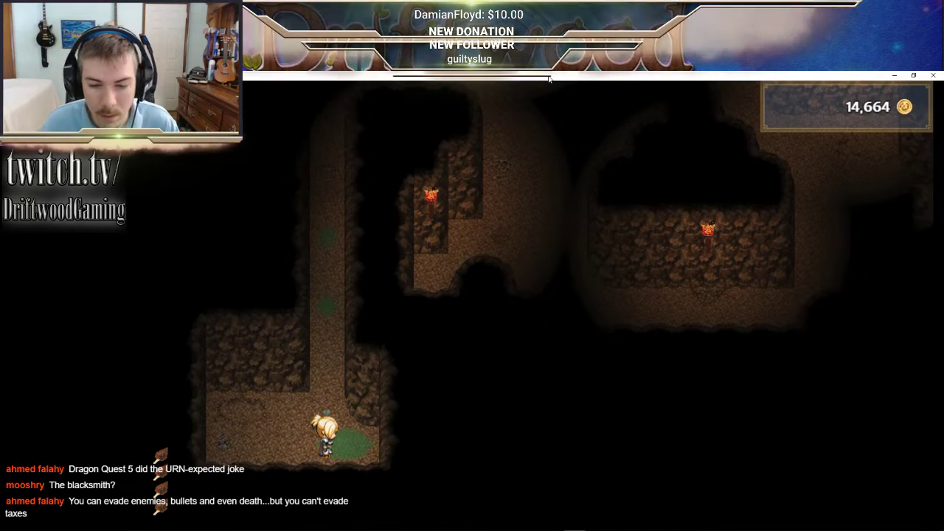
- Walk up through the cave chambers and through the doorway into the Dungeon
key(Up)
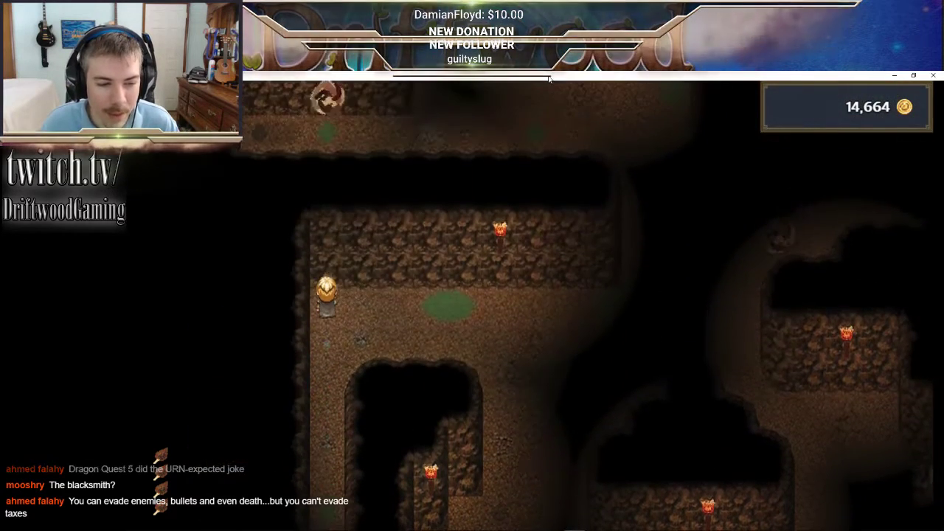
key(Right)
key(Right)
key(Up)
key(Right)
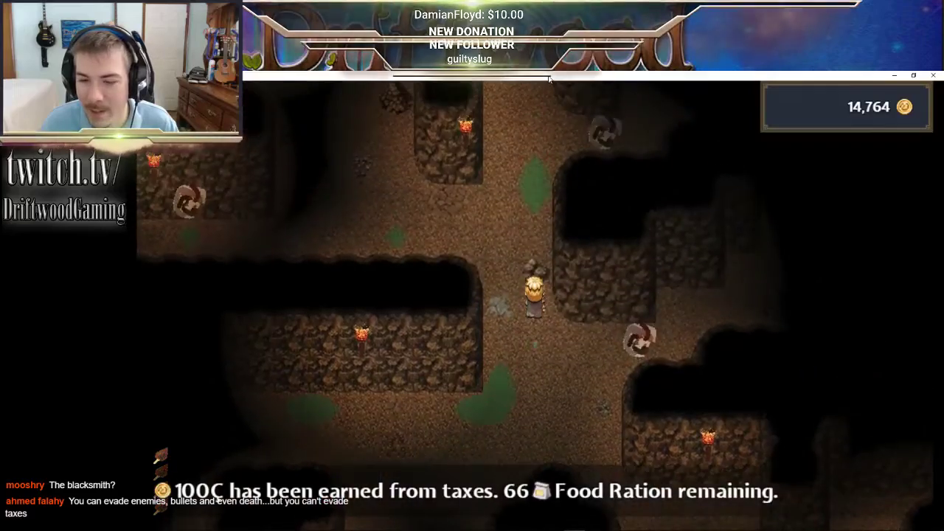
key(Left)
key(Right)
key(Up)
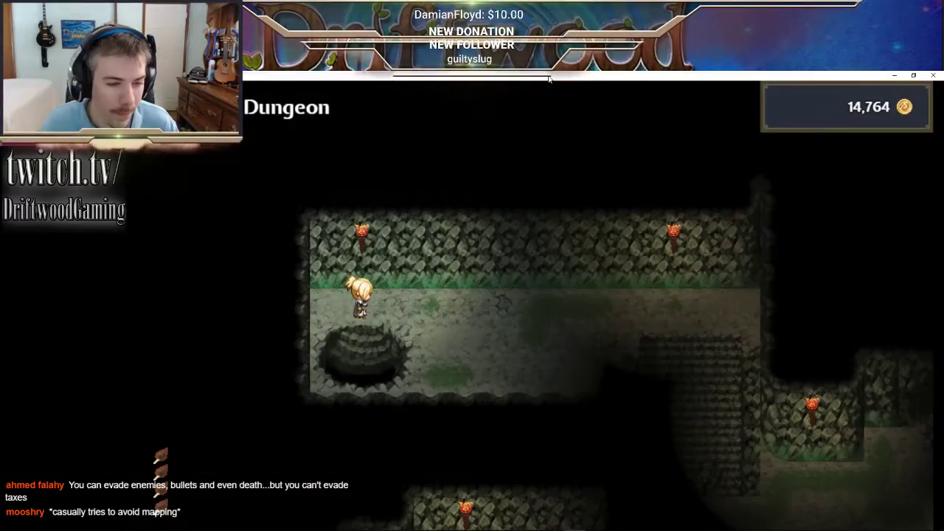
- Go down the stone staircase and open the treasure chest for the Chest of Picks
key(Right)
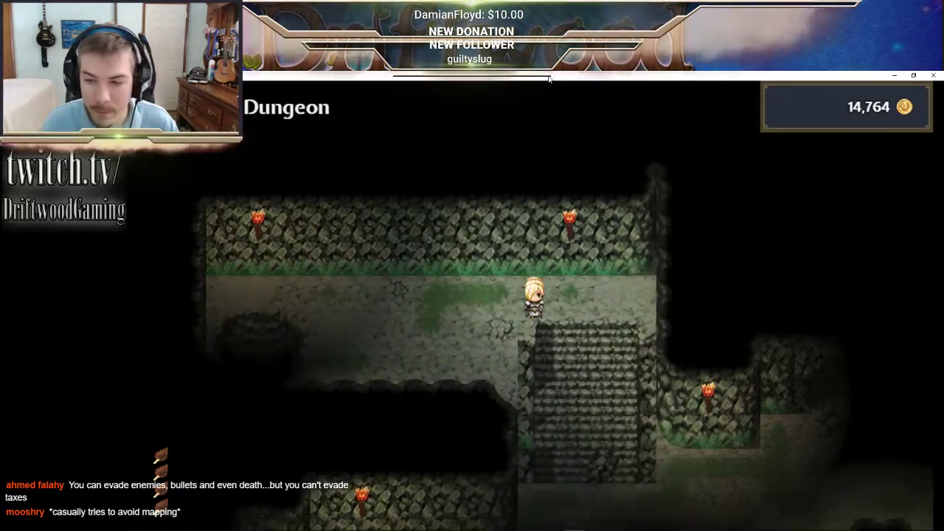
key(Down)
key(Down)
key(Left)
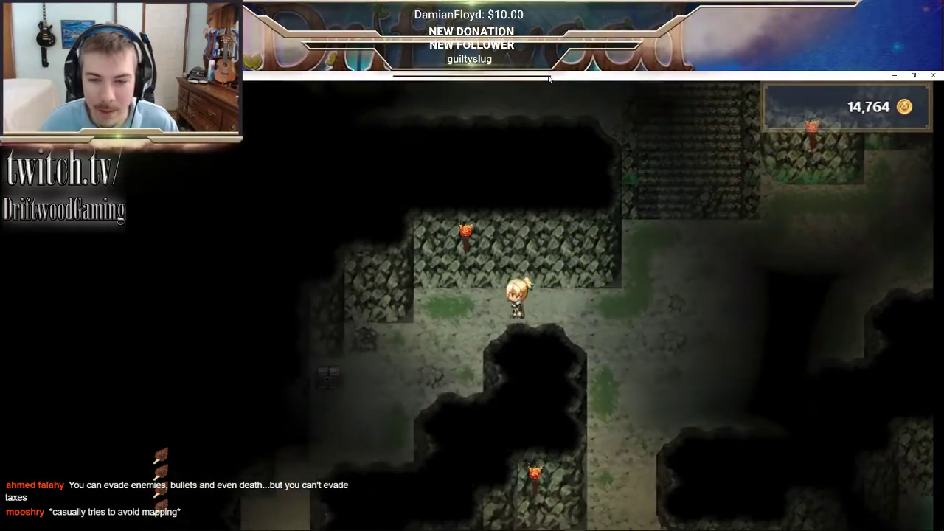
key(Return)
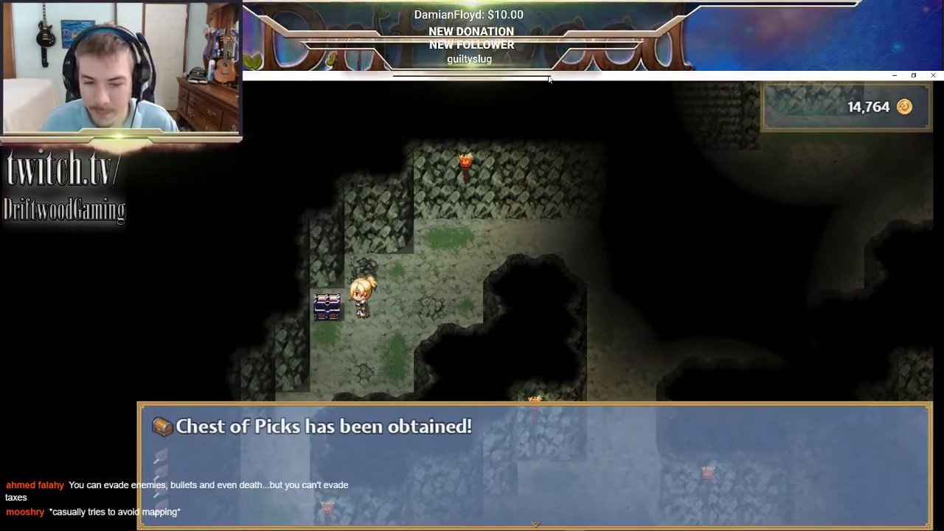
- Use the Chest of Picks from the Item menu to receive its pickaxes
key(Return)
key(Escape)
key(Return)
key(Return)
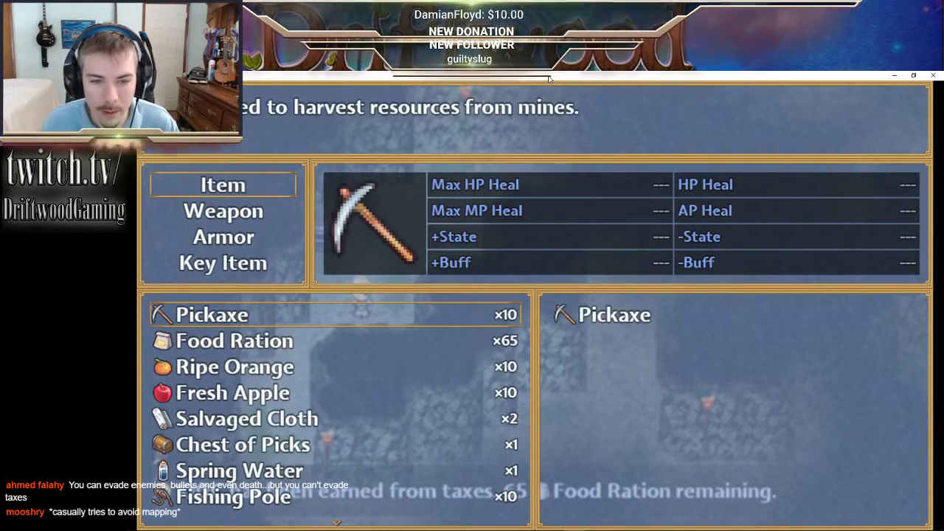
key(Down)
key(Down)
key(Down)
key(Down)
key(Down)
key(Down)
key(Down)
key(Down)
key(Down)
key(Down)
key(Down)
key(Down)
key(Down)
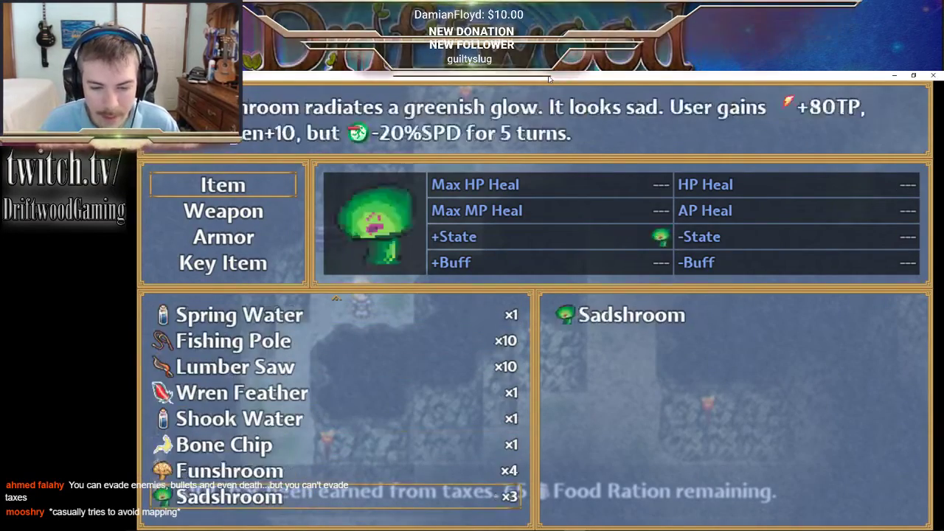
key(Down)
key(Down)
key(Up)
key(Up)
key(Up)
key(Up)
key(Up)
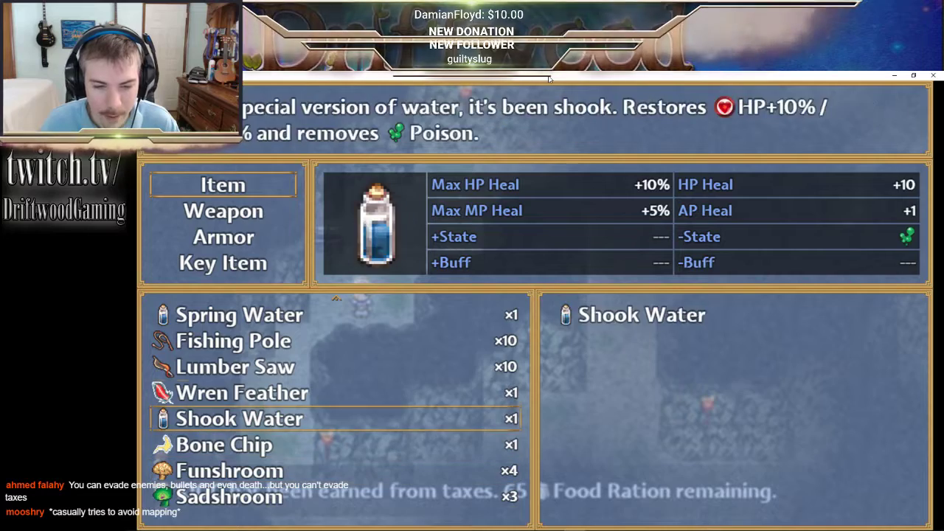
key(Up)
key(Up)
key(Up)
key(Up)
key(Up)
key(Up)
key(Up)
key(Down)
key(Down)
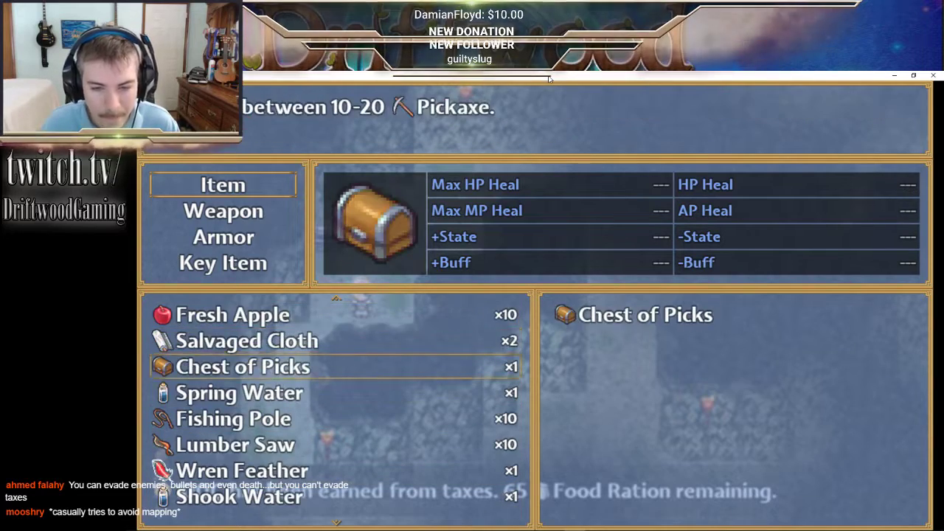
key(Return)
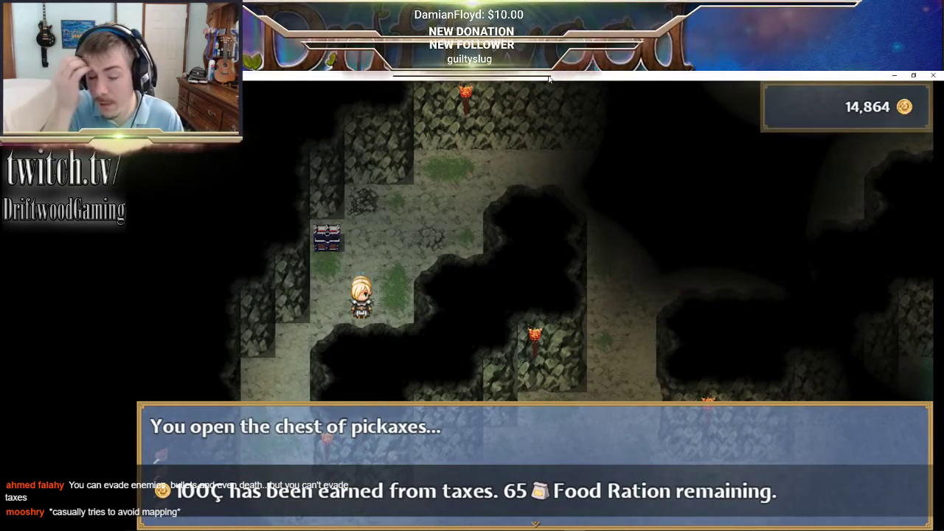
key(Return)
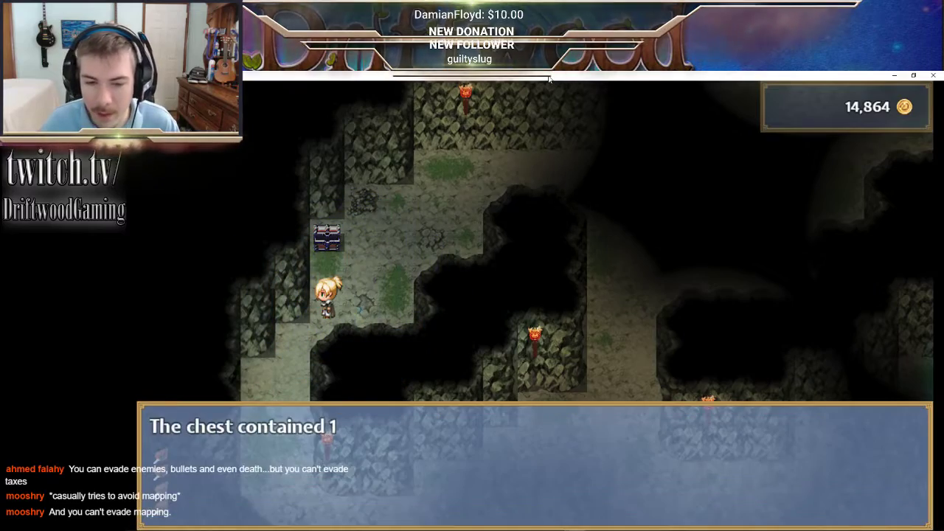
key(Return)
- Walk the hero back through the cave to beside the glowing door
key(Down)
key(Left)
key(Down)
key(Left)
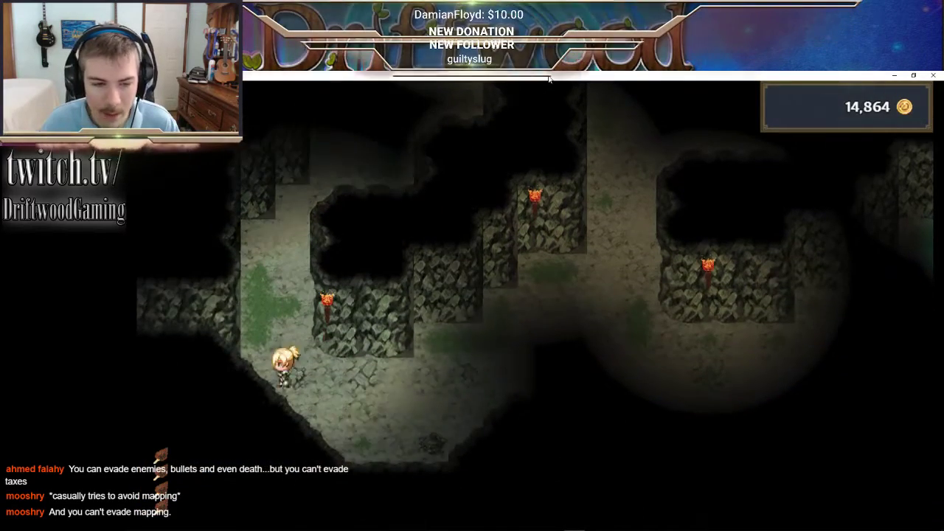
key(Right)
key(Right)
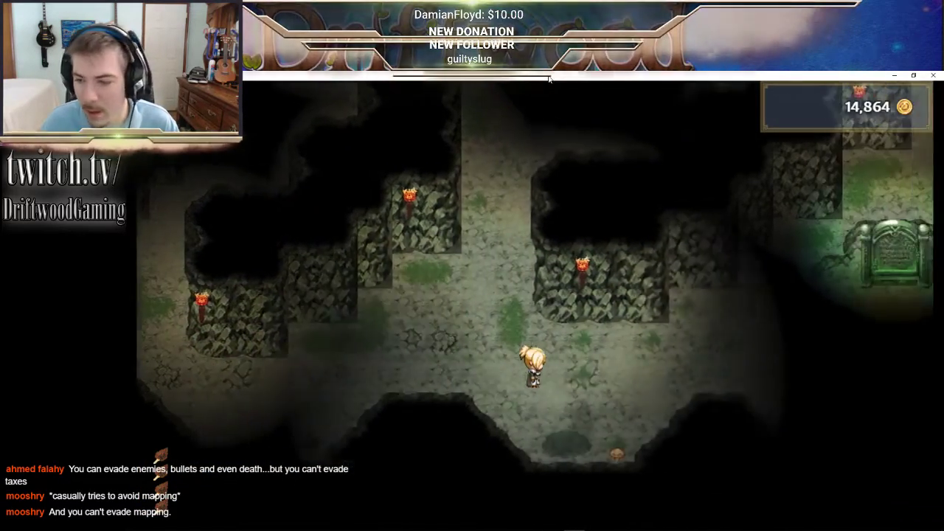
key(Down)
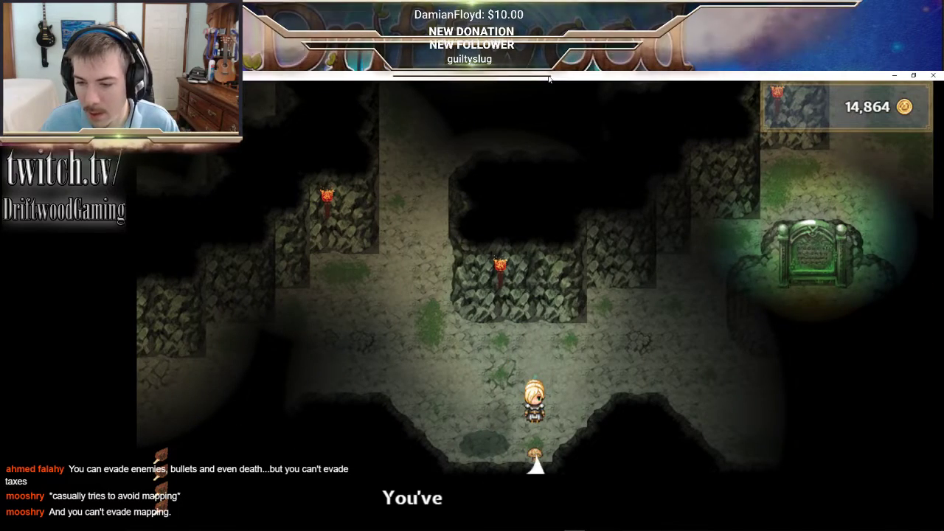
key(Right)
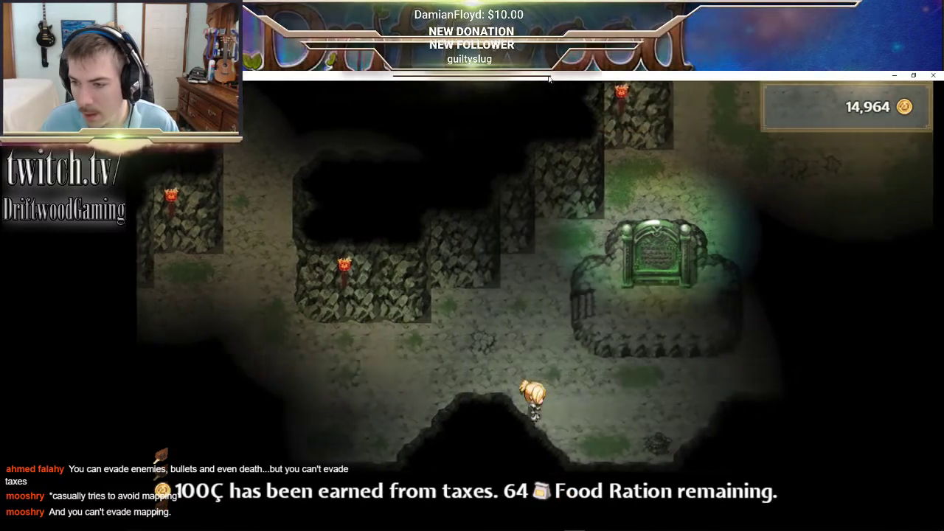
key(Up)
key(Up)
- Check the inventory, then leave the cave through the glowing exit
key(Escape)
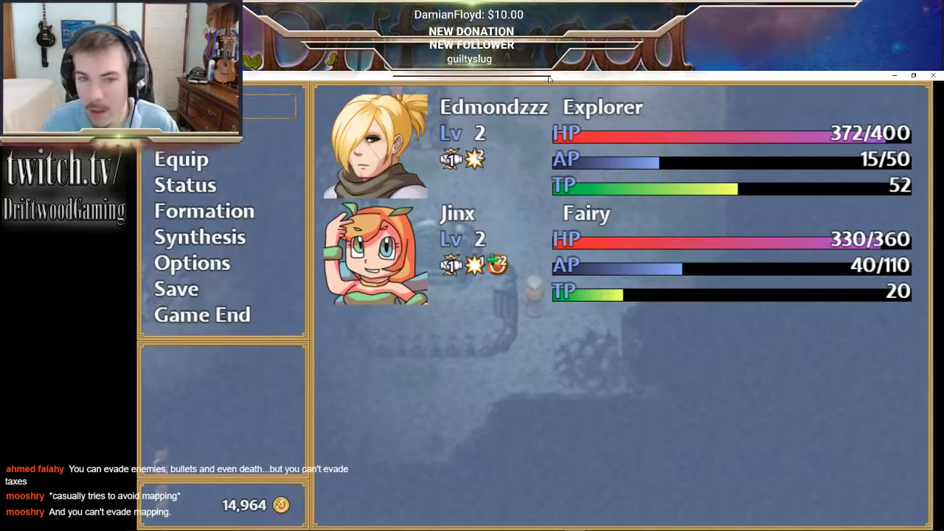
key(Return)
key(Escape)
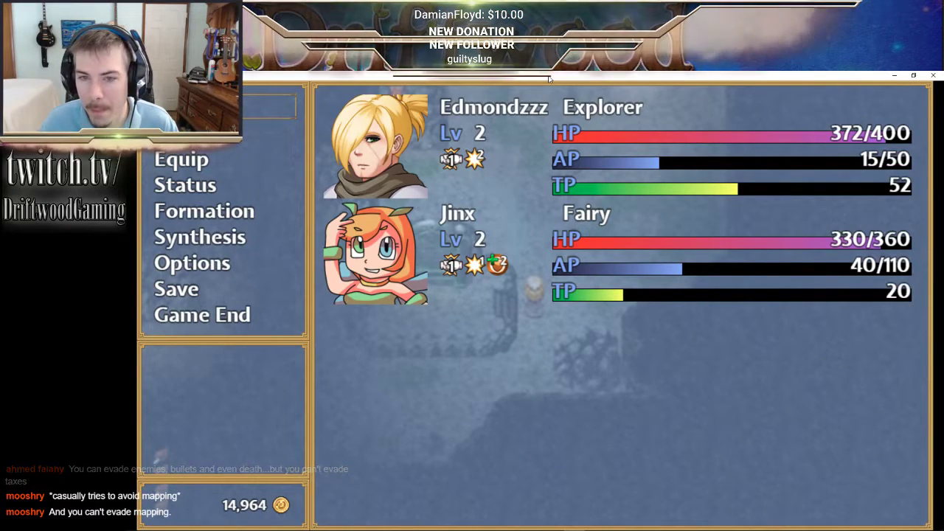
key(Escape)
key(Right)
key(Up)
key(Left)
key(Up)
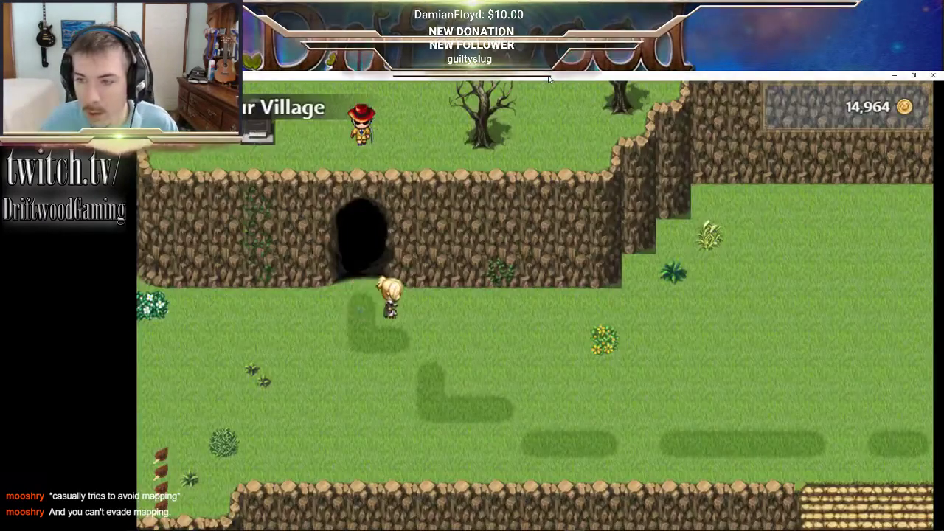
- Walk along the cliff top and down the stairs to the seed man
key(Down)
key(Right)
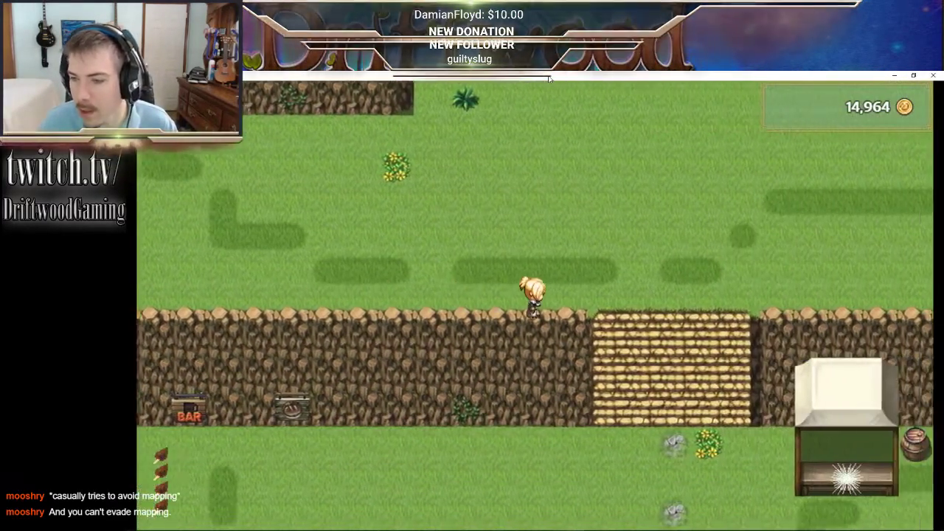
key(Right)
key(Down)
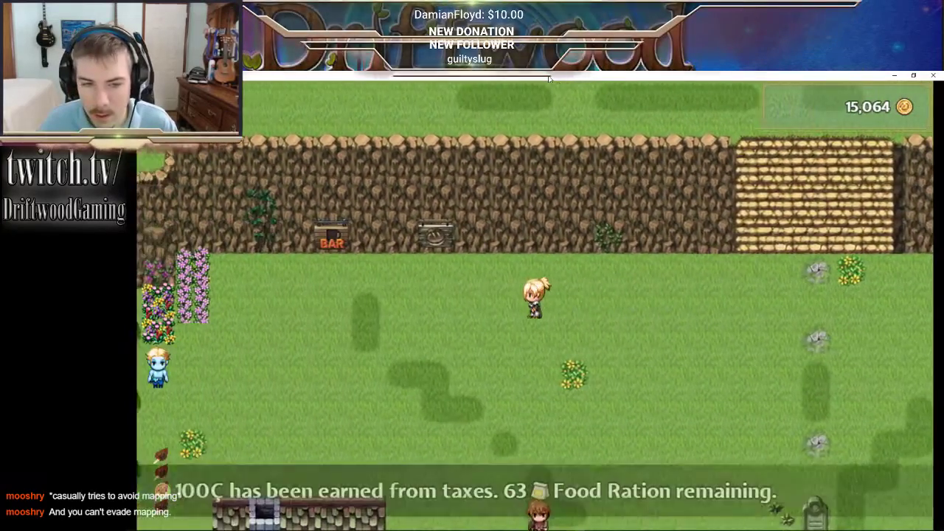
key(Left)
key(Down)
- Buy 10 each of Carrot, Potato, Strawberry and Cabbage Seeds from the seed man
key(Return)
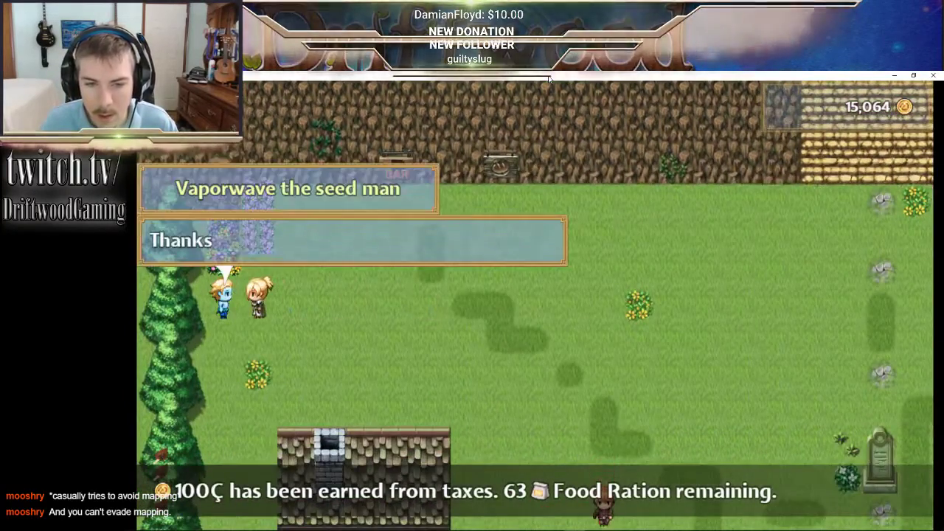
key(Return)
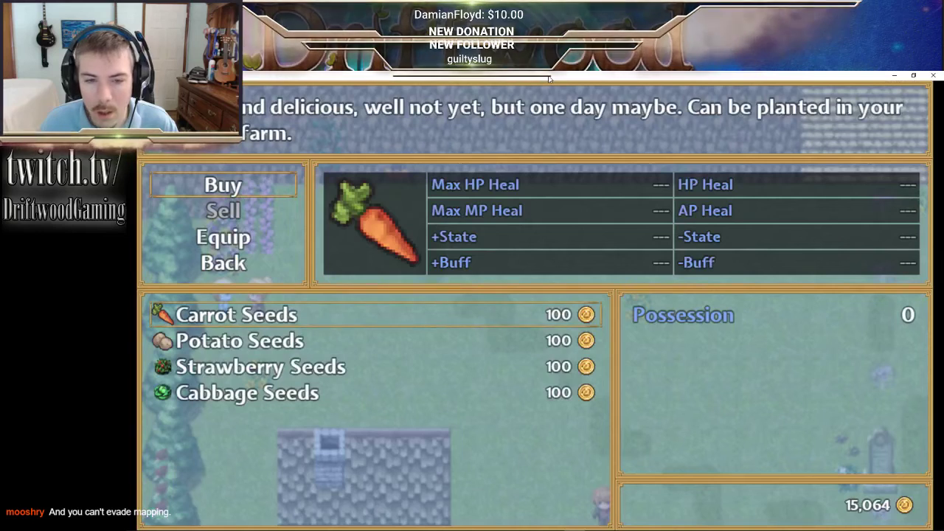
key(Return)
key(Left)
key(Return)
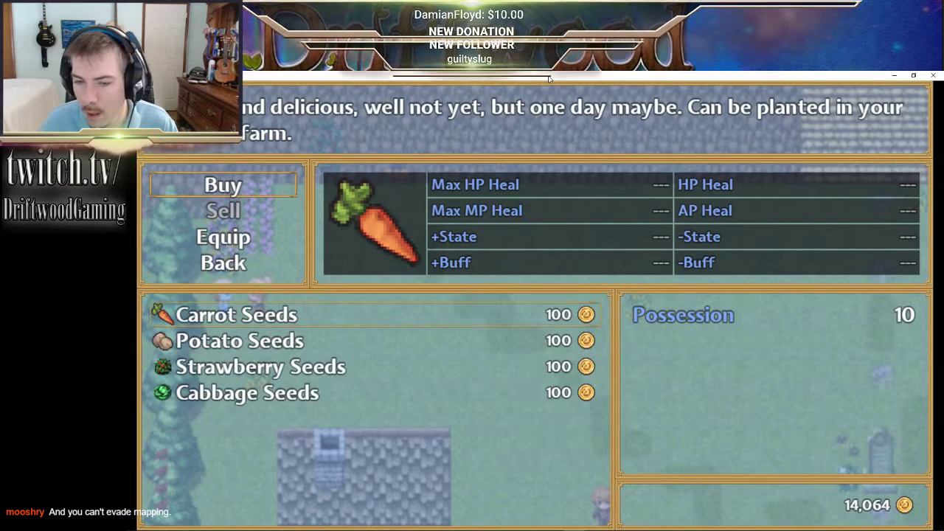
key(Down)
key(Return)
key(Return)
key(Down)
key(Return)
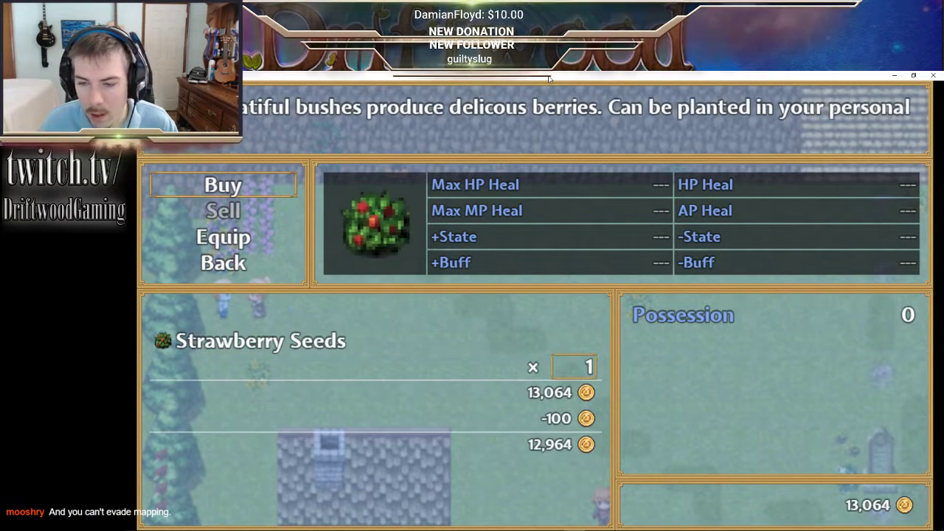
key(Return)
key(Down)
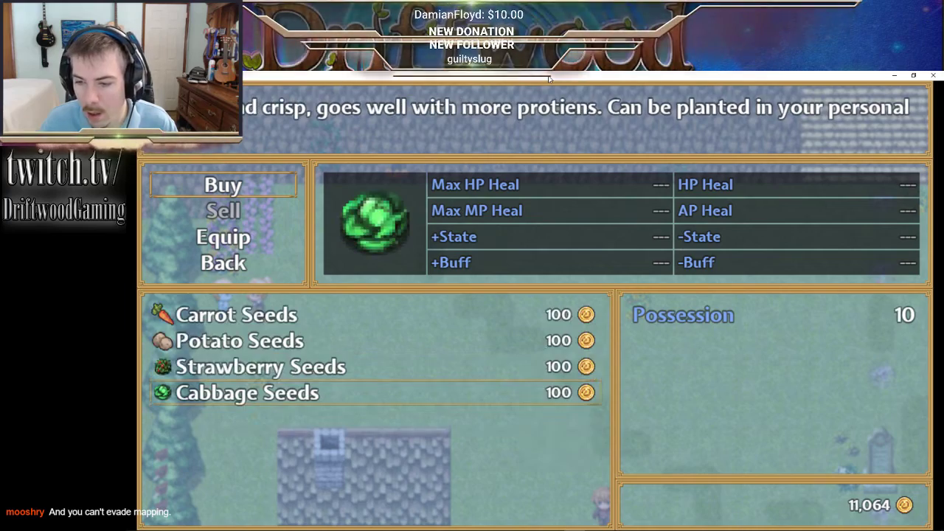
key(Escape)
key(Escape)
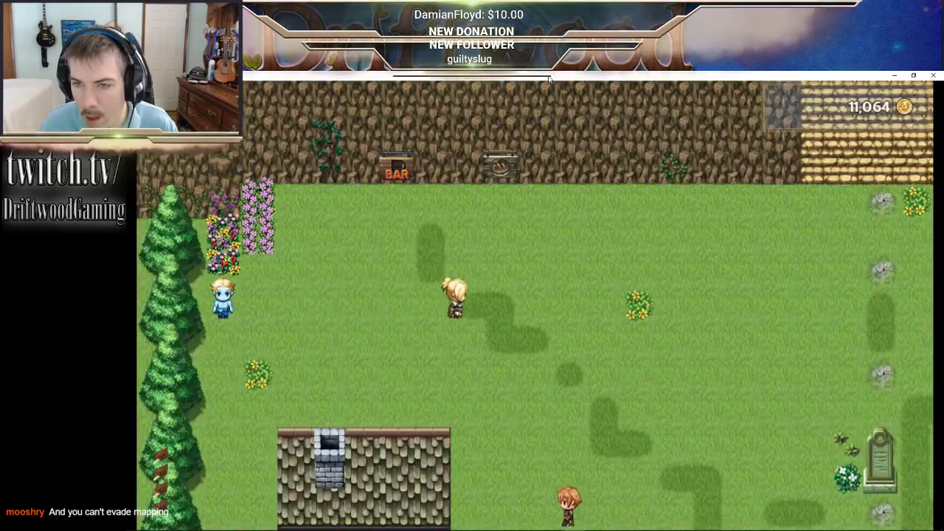
- Walk to the Travelling Merchant and buy 20 Wooden Logs for 2,000 coins
key(Right)
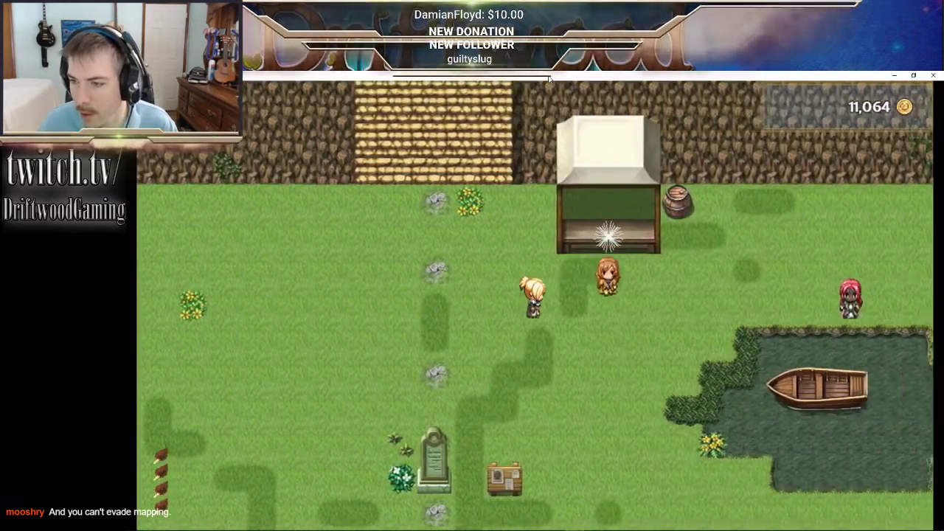
key(Right)
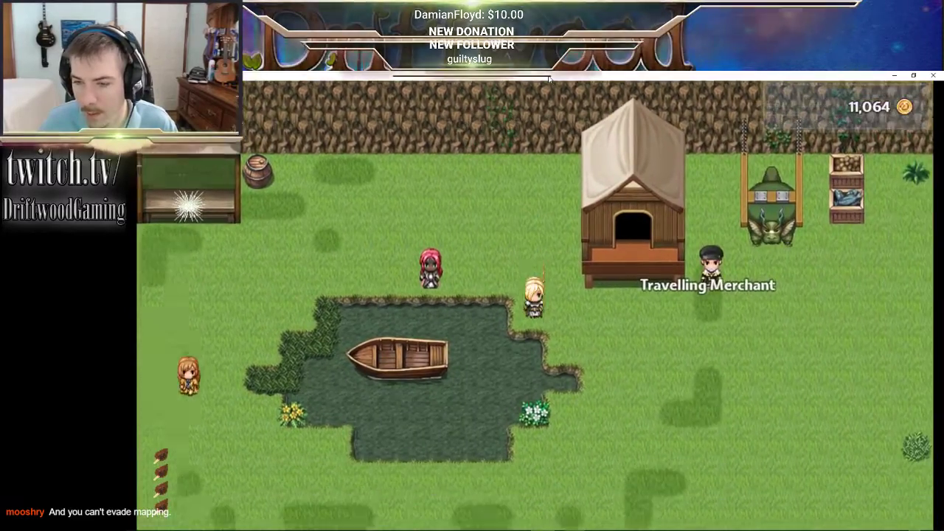
key(Right)
key(Up)
key(Return)
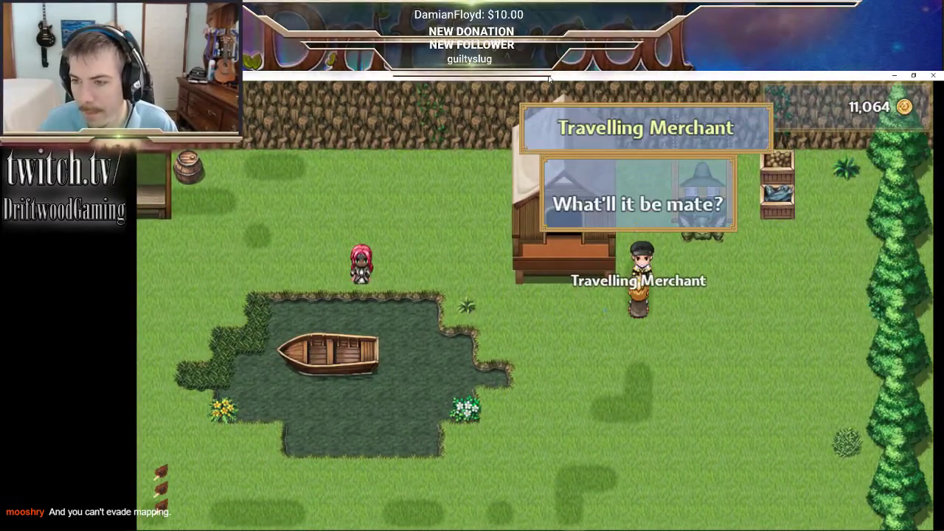
key(Return)
key(Return)
key(Down)
key(Down)
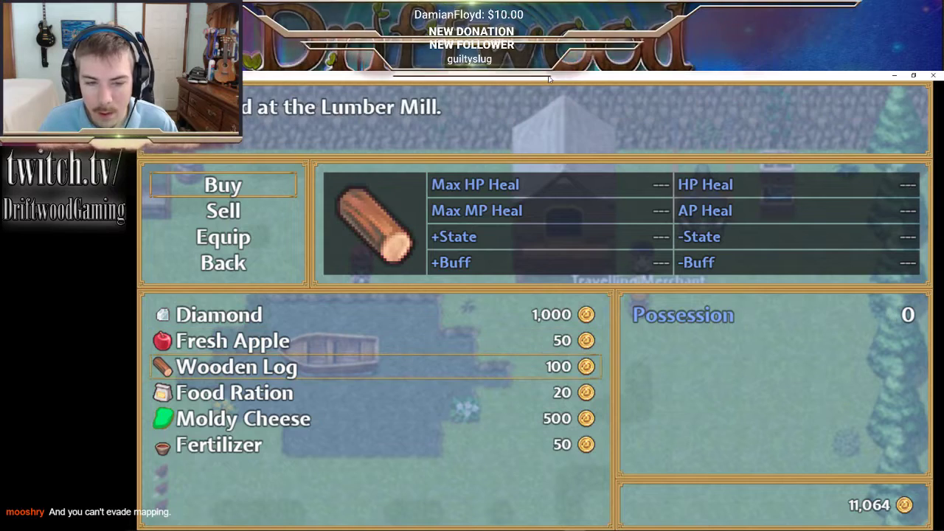
key(Return)
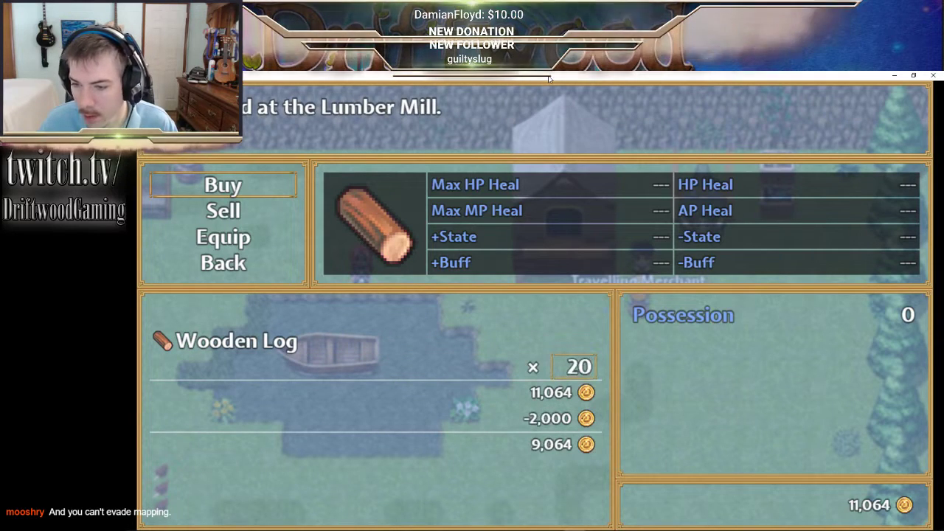
key(Return)
- Browse the shop items, cancel the Fertilizer purchase, and leave the shop
key(Down)
key(Down)
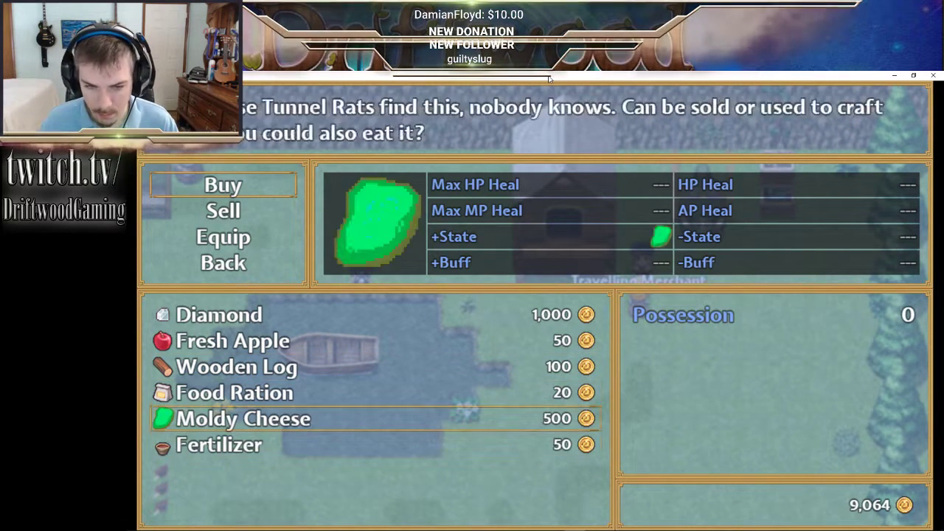
key(Up)
key(Up)
key(Up)
key(Down)
key(Down)
key(Down)
key(Down)
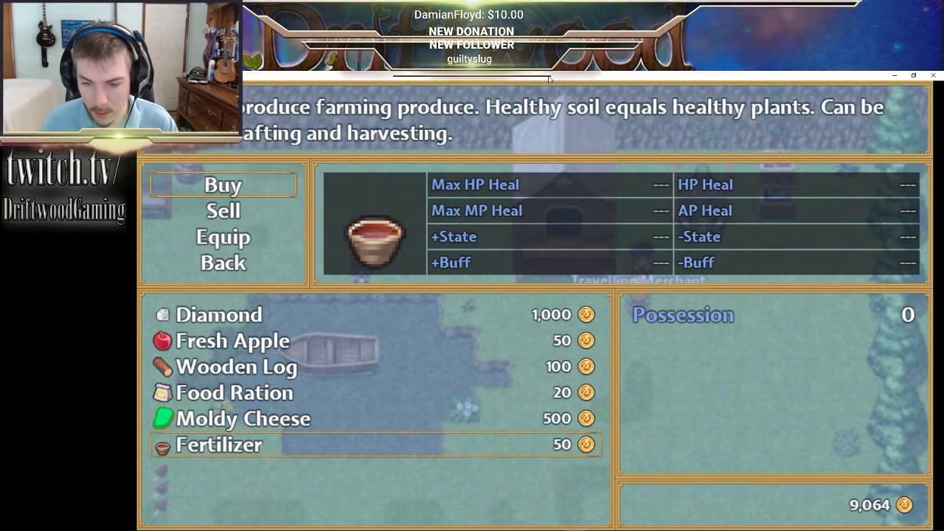
key(Return)
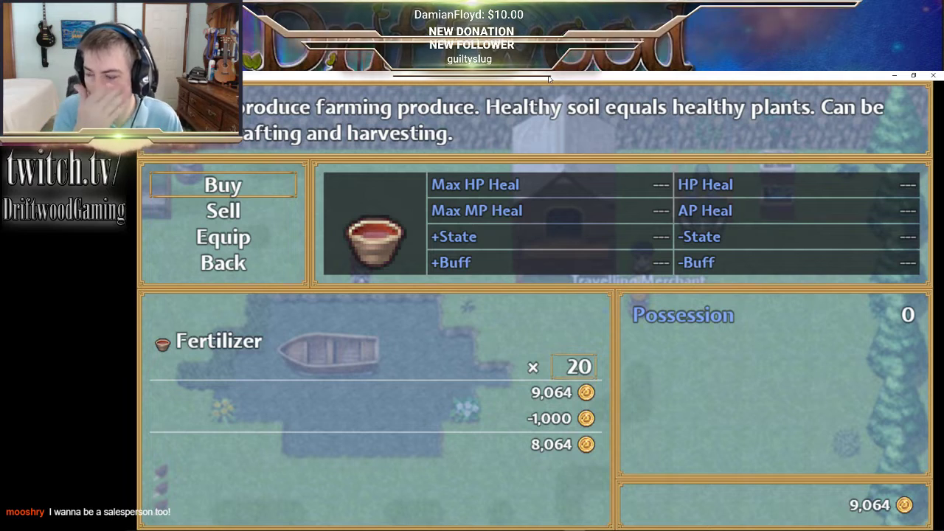
key(Escape)
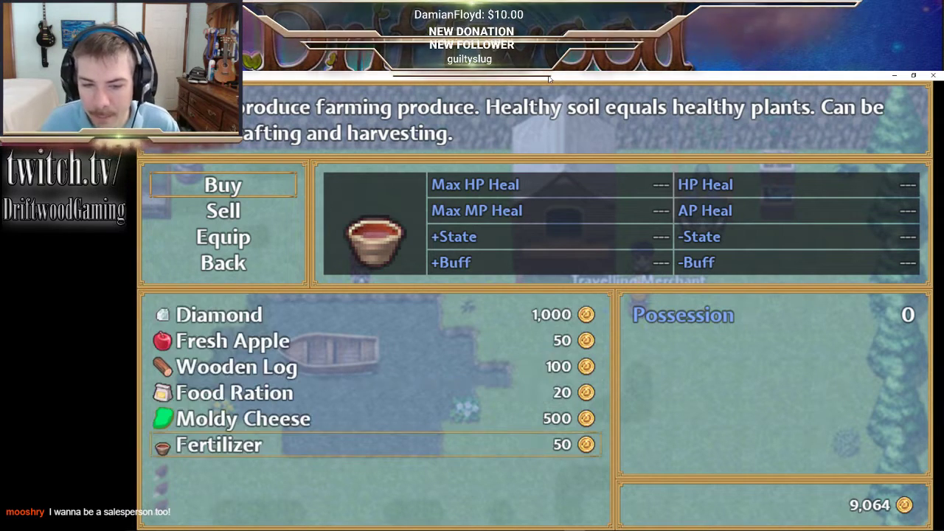
key(Up)
key(Down)
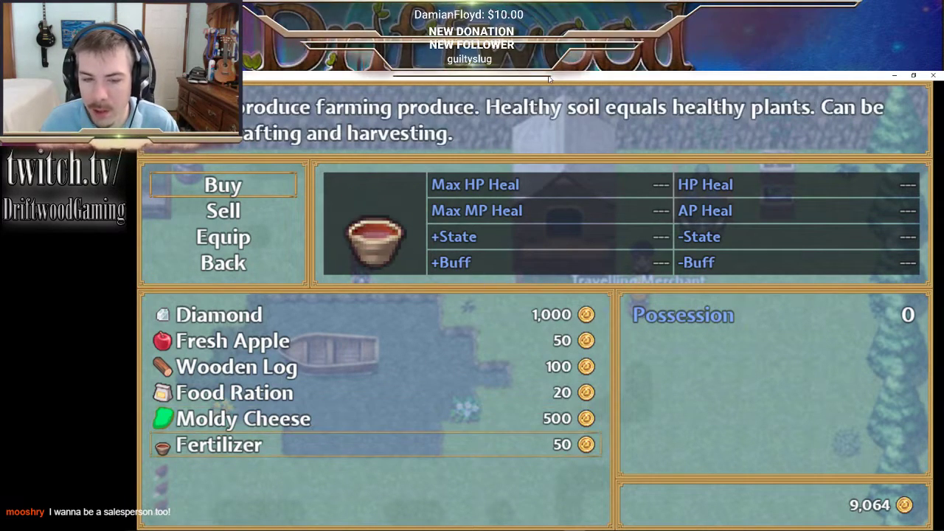
key(Escape)
key(Escape)
key(Up)
key(Left)
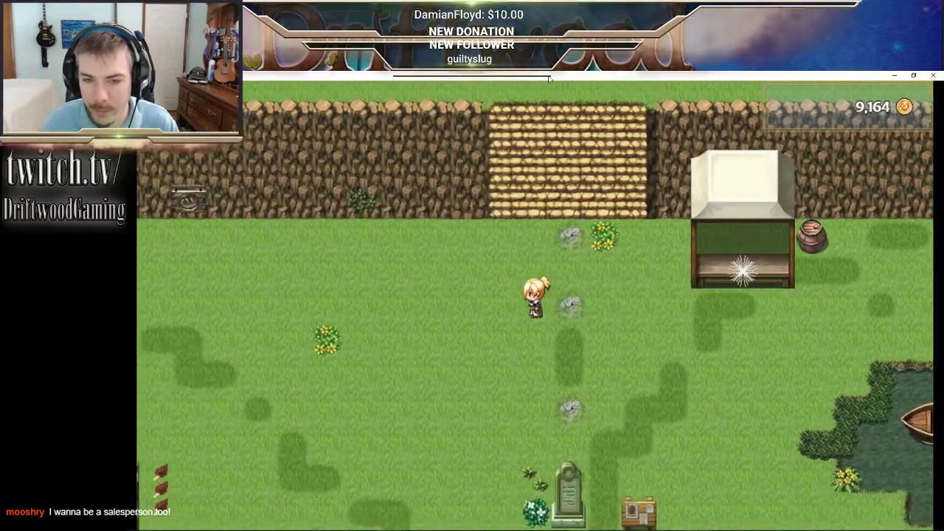
- Hire the chef at the kitchen sign by the BAR, paying 20 Wooden Logs and 1,000Ç
key(Up)
key(Down)
key(Left)
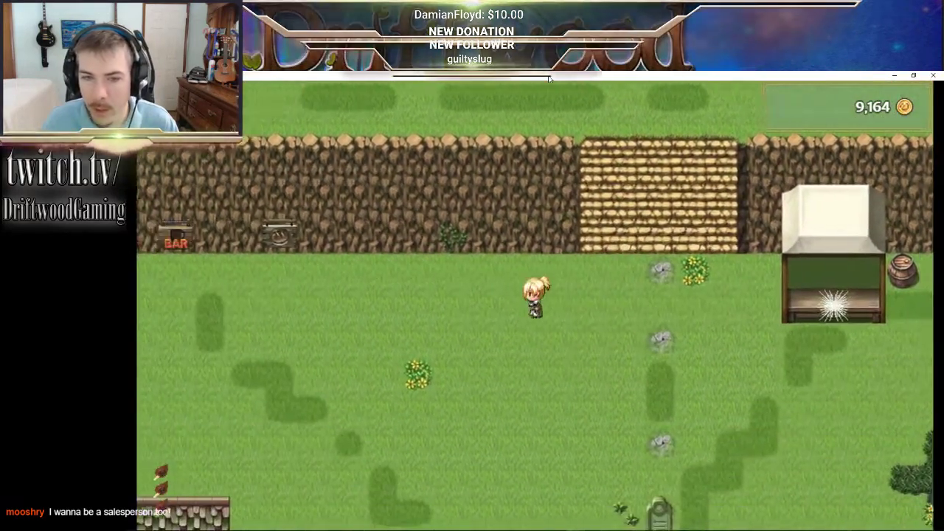
key(Up)
key(Return)
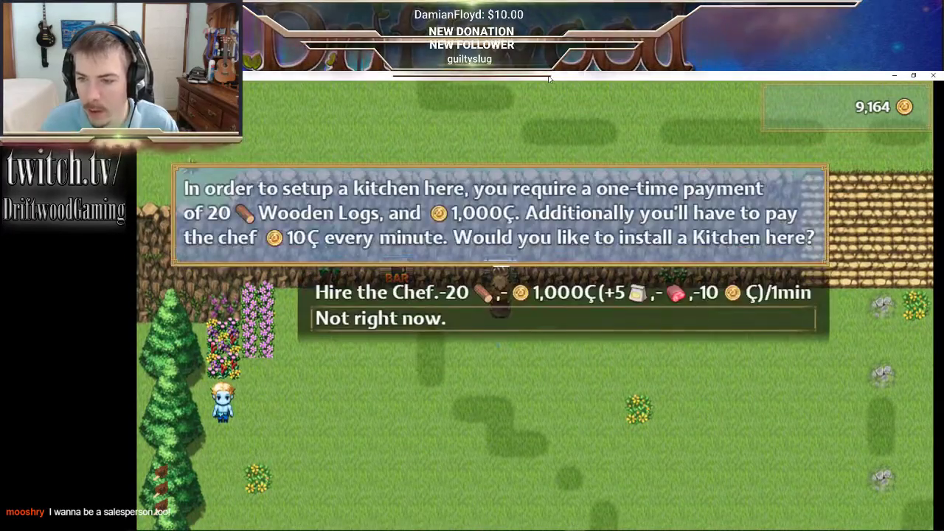
key(Return)
key(Down)
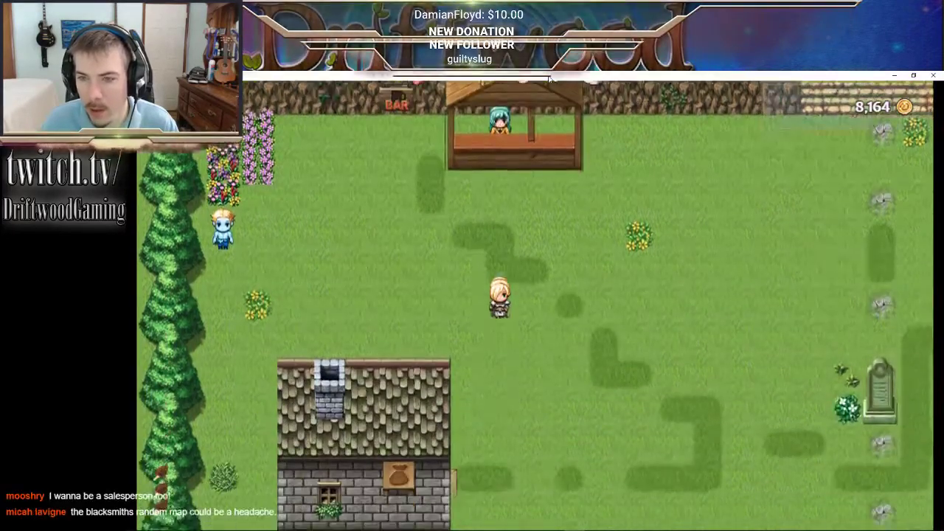
key(Right)
key(Right)
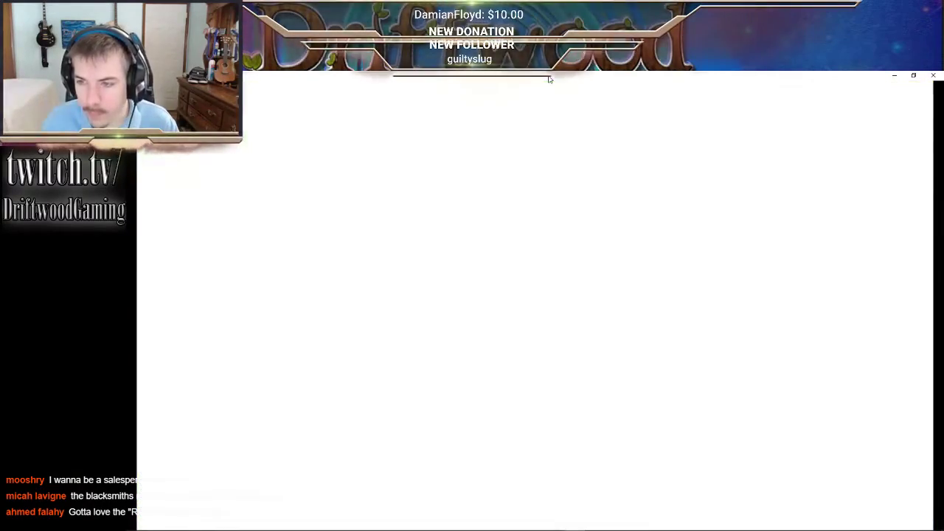
- Walk north on the world map to view the Livestock Farm's offer, then head west
key(Left)
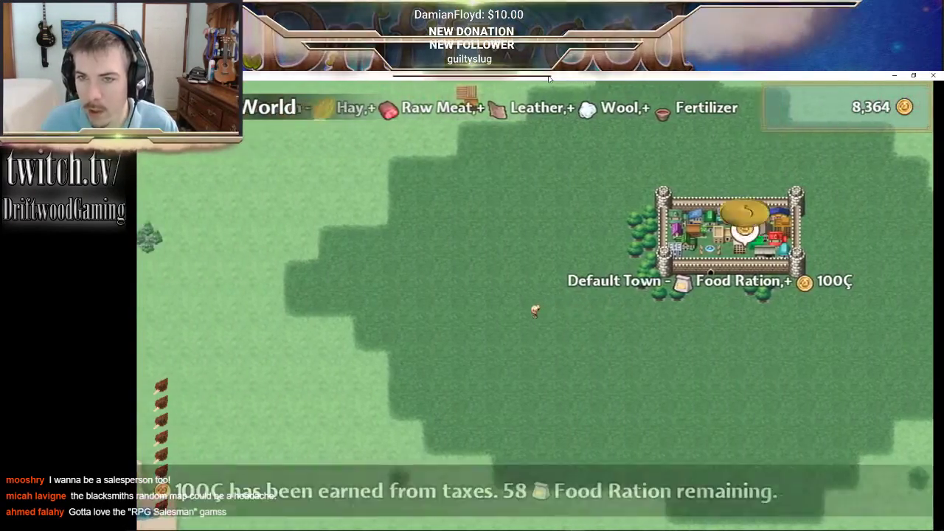
key(Up)
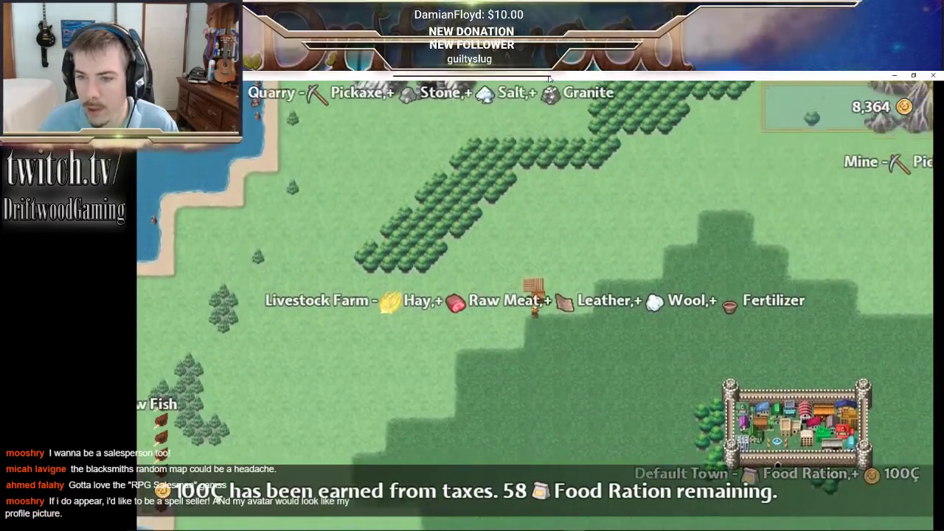
key(Up)
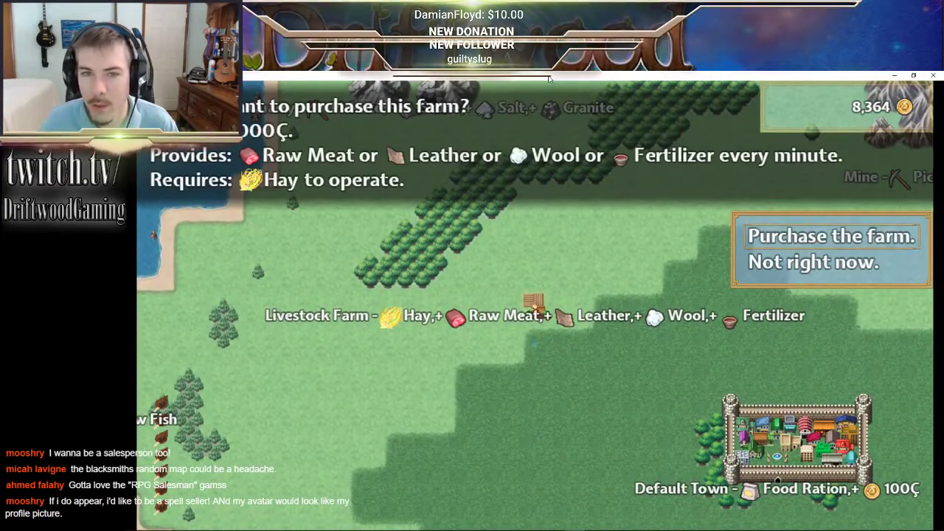
key(Left)
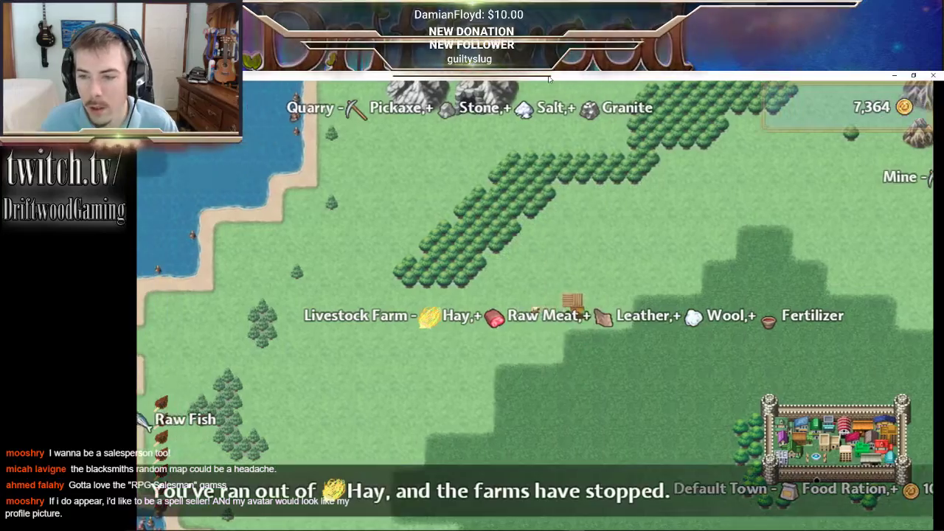
key(Down)
key(Down)
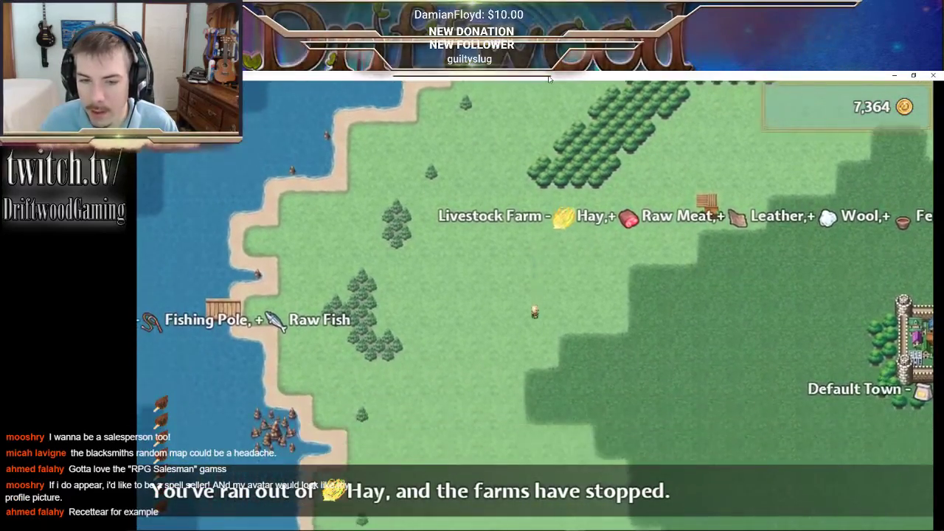
key(Left)
key(Left)
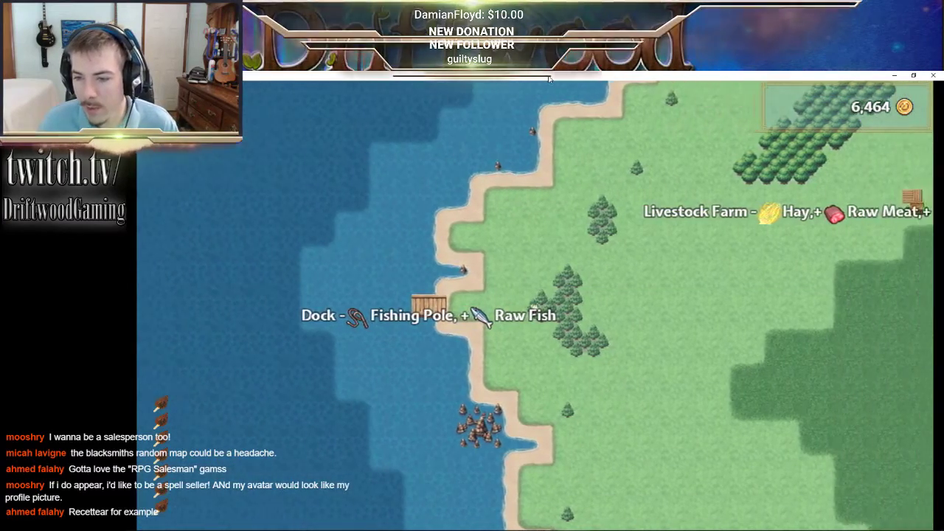
- Walk east along the coast onto the Lumber Mill site, adding it to the map
key(Down)
key(Right)
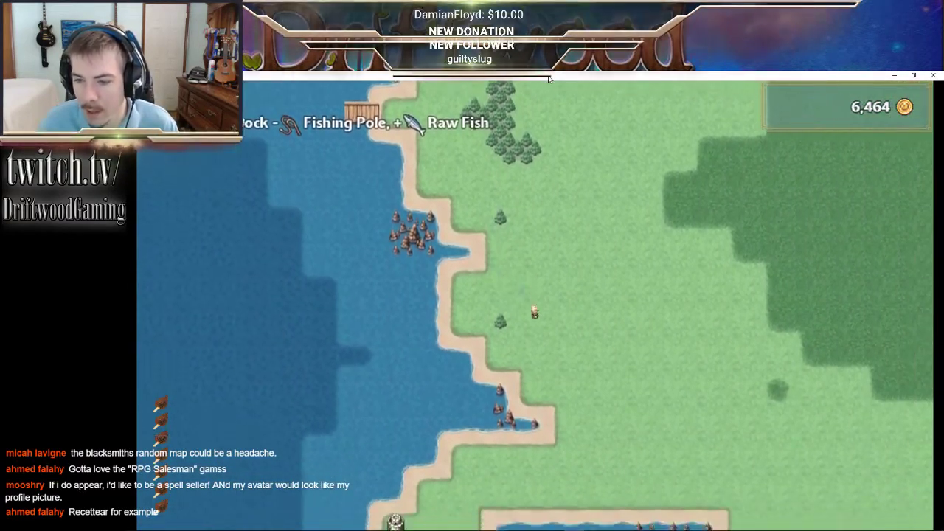
key(Right)
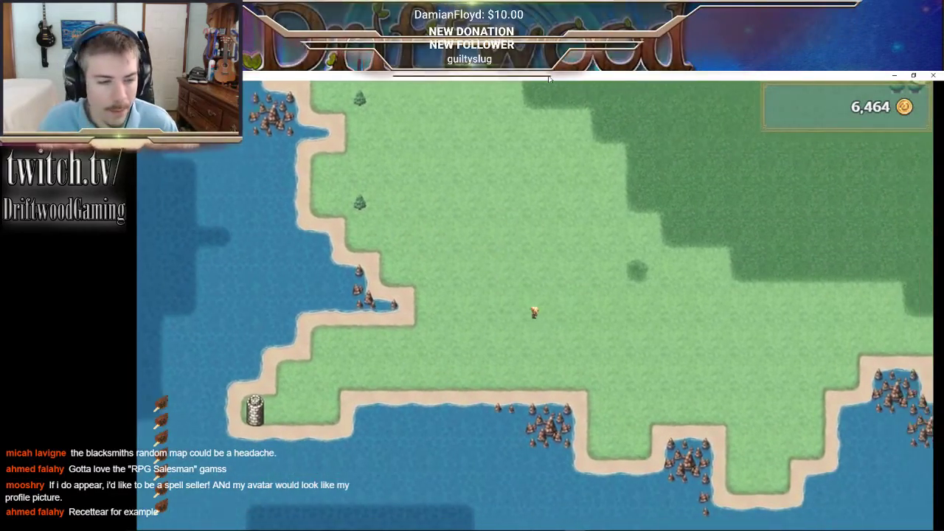
key(Right)
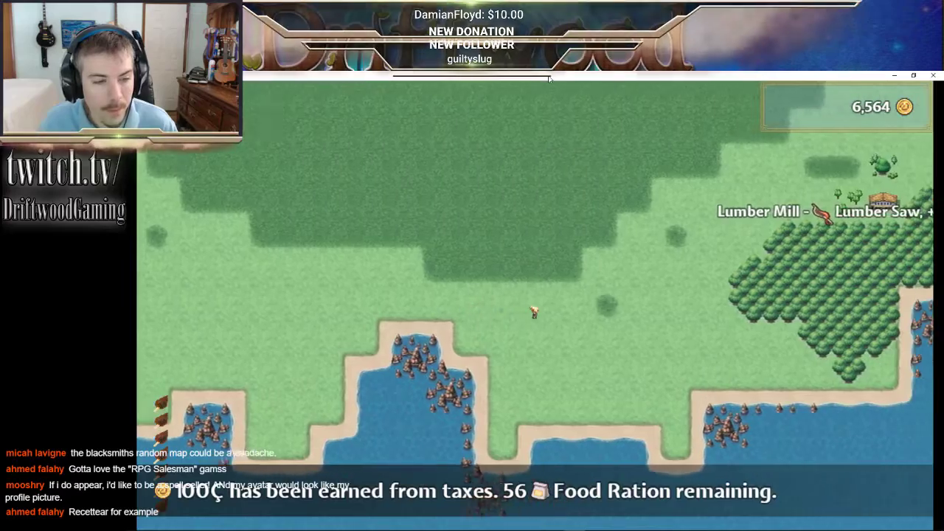
key(Right)
key(Up)
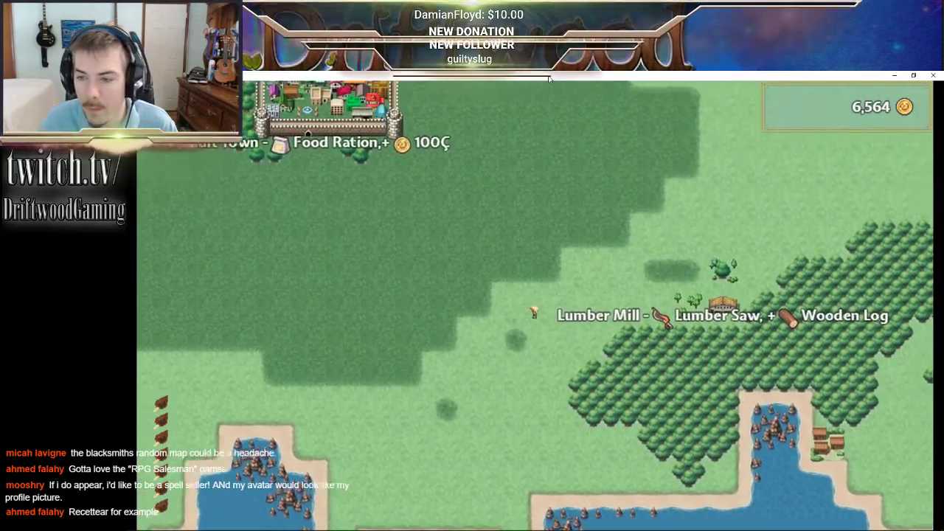
key(Right)
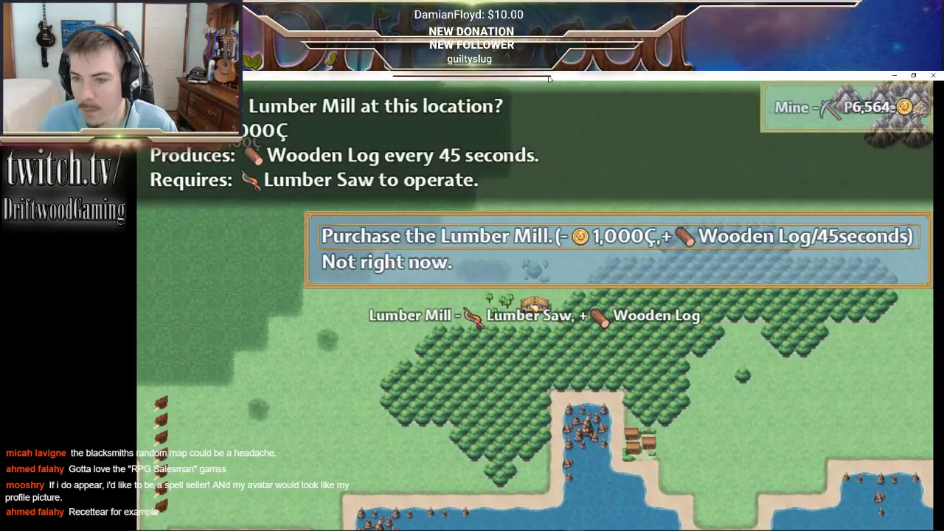
key(Right)
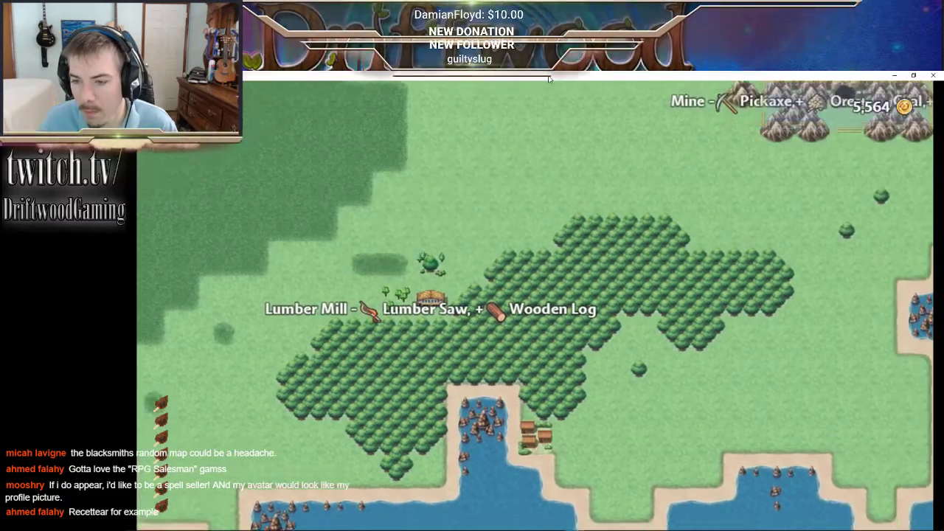
- Walk north to the Mine and confirm building it, then walk into the small village
key(Down)
key(Right)
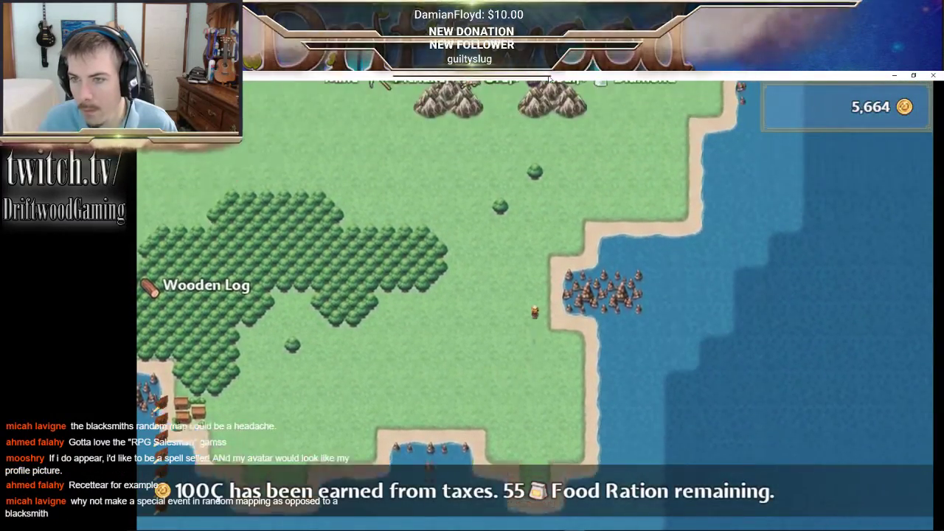
key(Up)
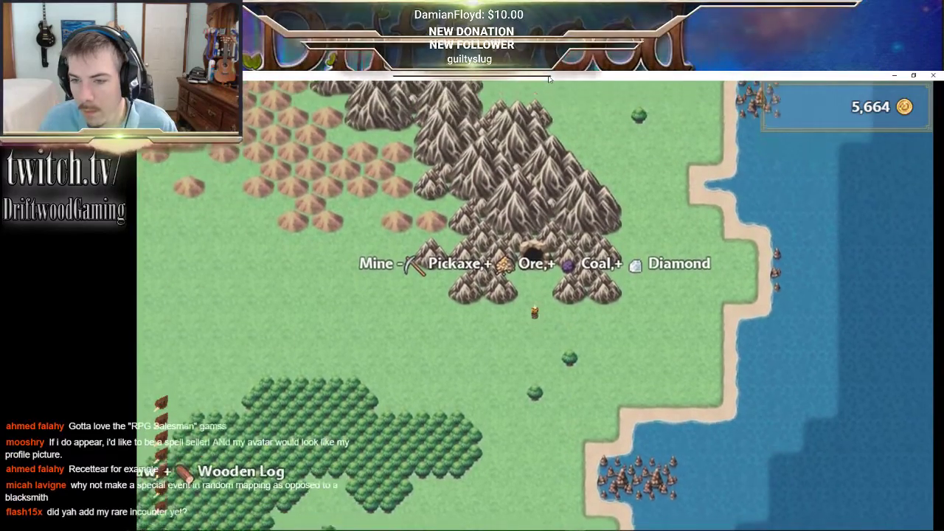
key(Return)
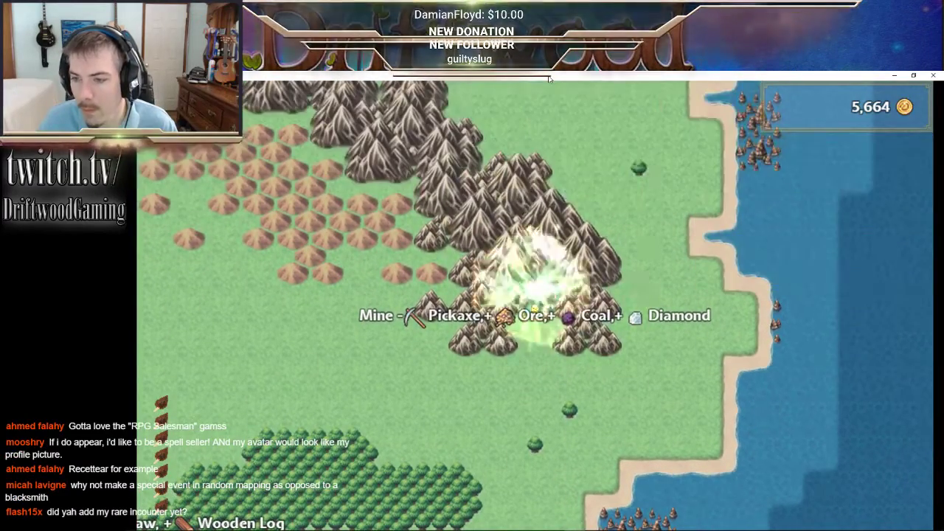
key(Down)
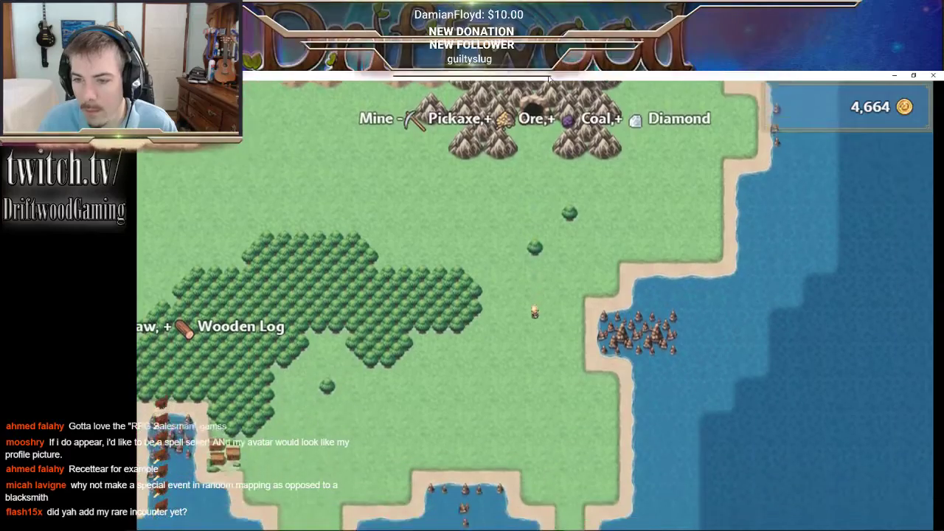
key(Left)
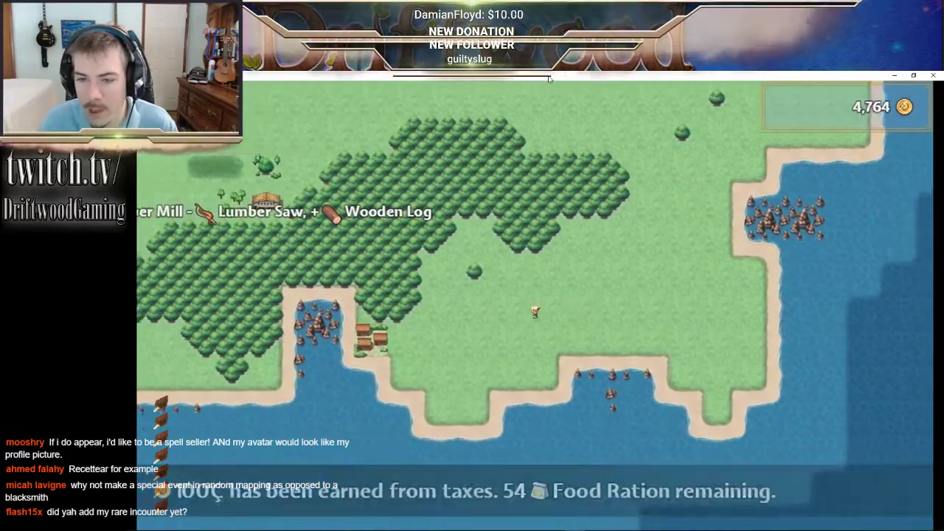
key(Left)
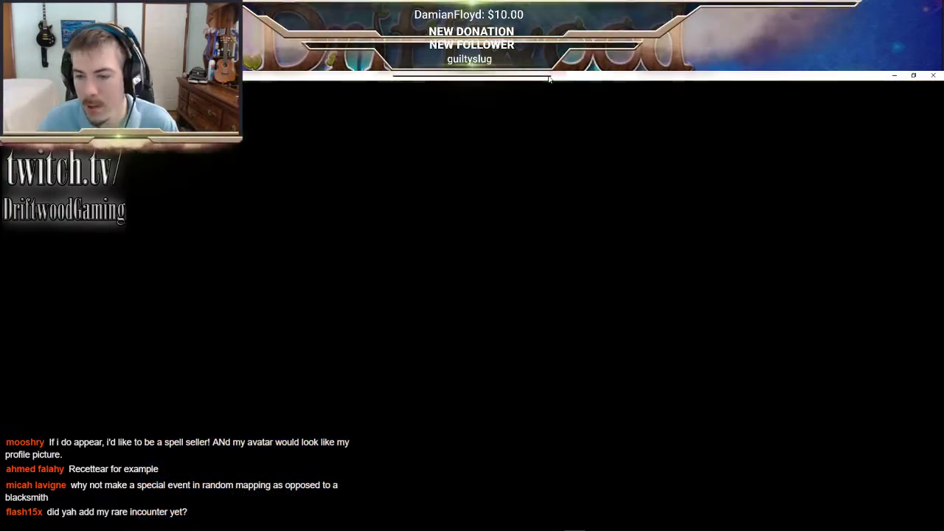
- Walk into the PortTown General Store and talk to the shopkeeper to open the shop menu
key(Left)
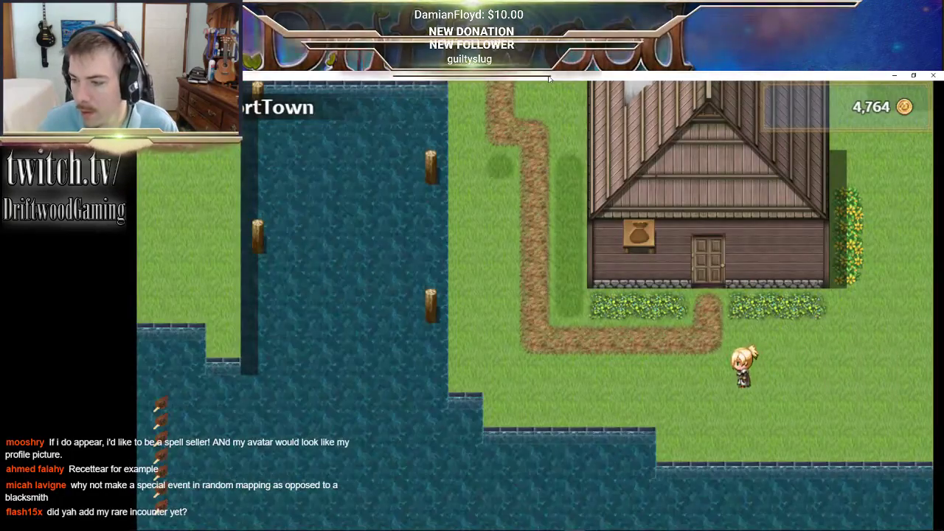
key(Right)
key(Left)
key(Right)
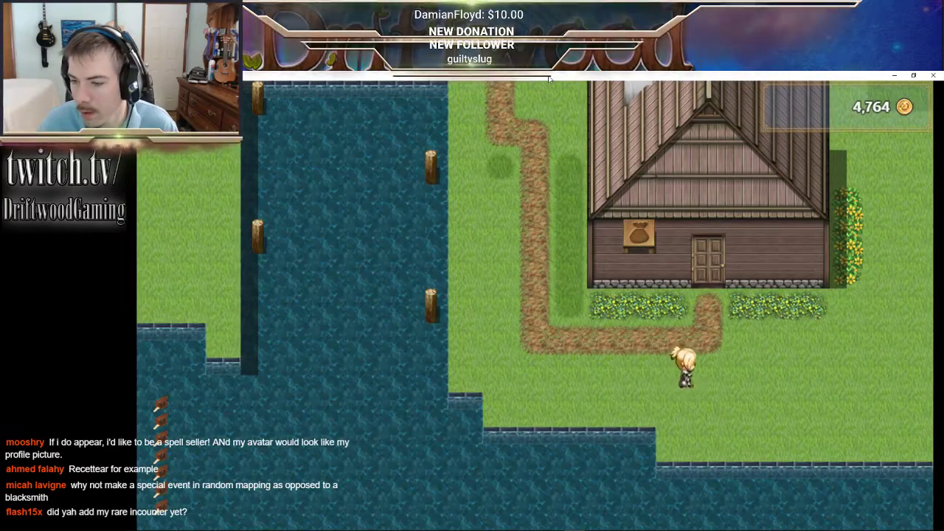
key(Left)
key(Left)
key(Right)
key(Up)
key(Right)
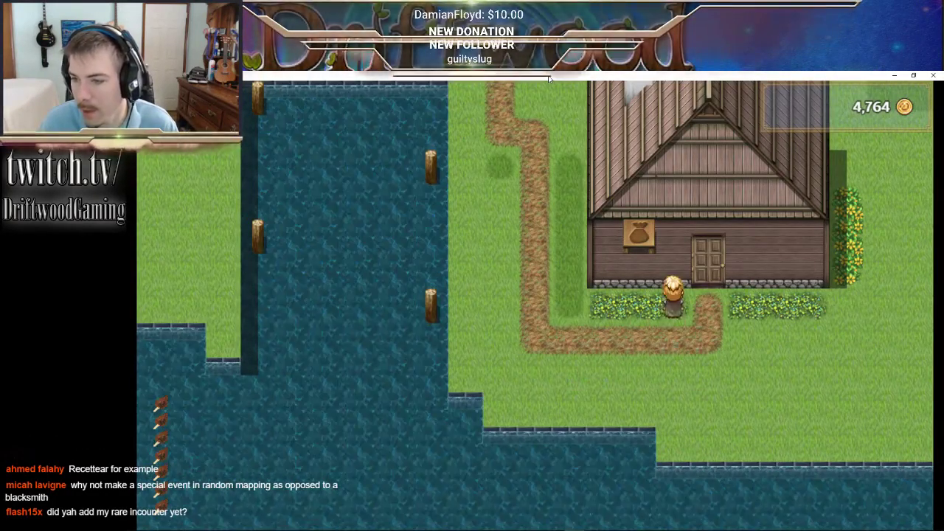
key(Up)
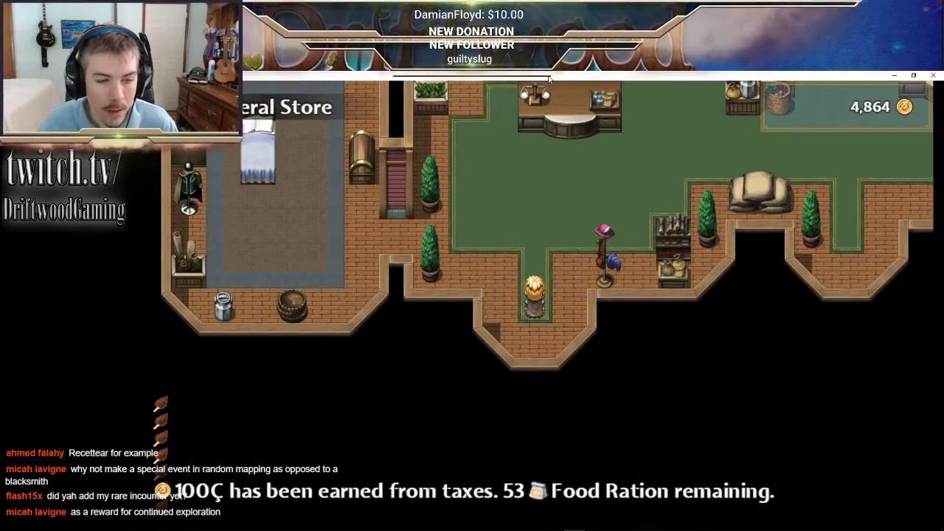
key(Up)
key(Up)
key(Up)
key(Up)
key(Up)
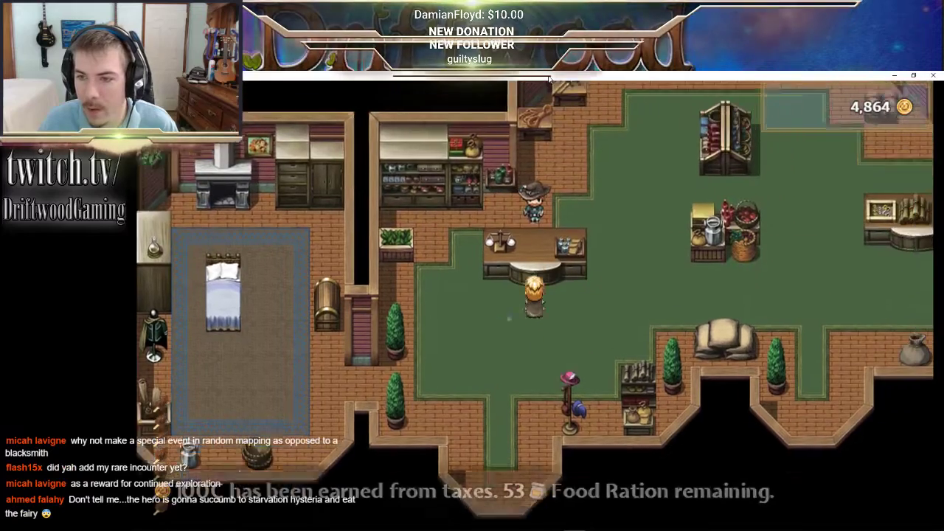
key(Return)
key(Return)
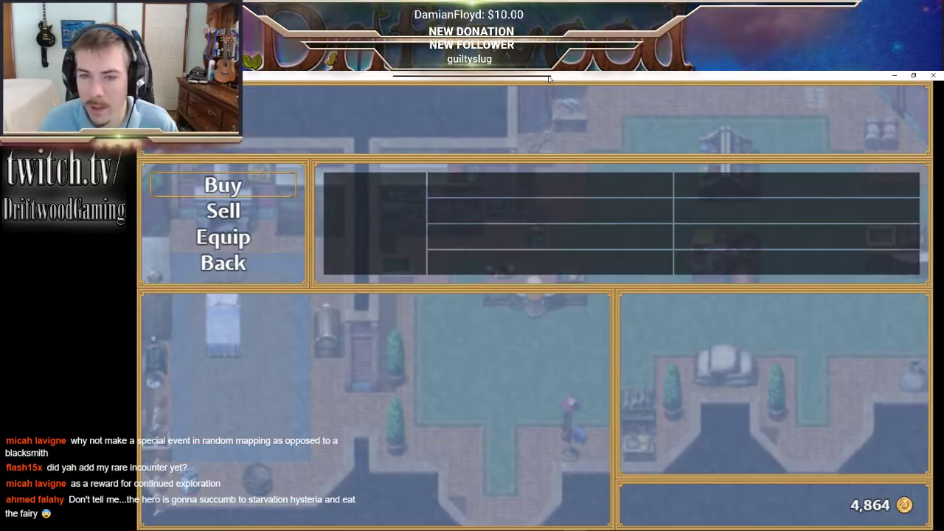
key(Return)
- Buy 20 Hay from the shop's Buy list
key(Down)
key(Down)
key(Down)
key(Down)
key(Down)
key(Down)
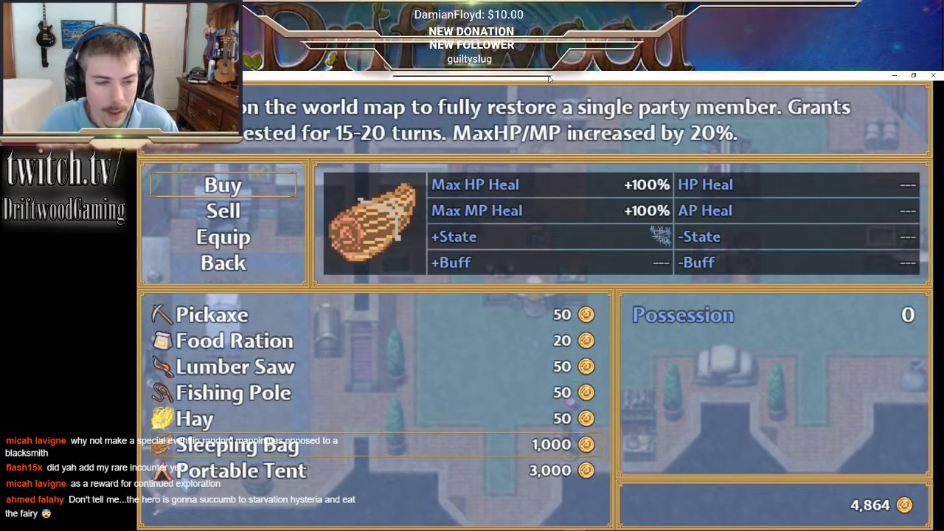
key(Up)
key(Up)
key(Return)
key(Up)
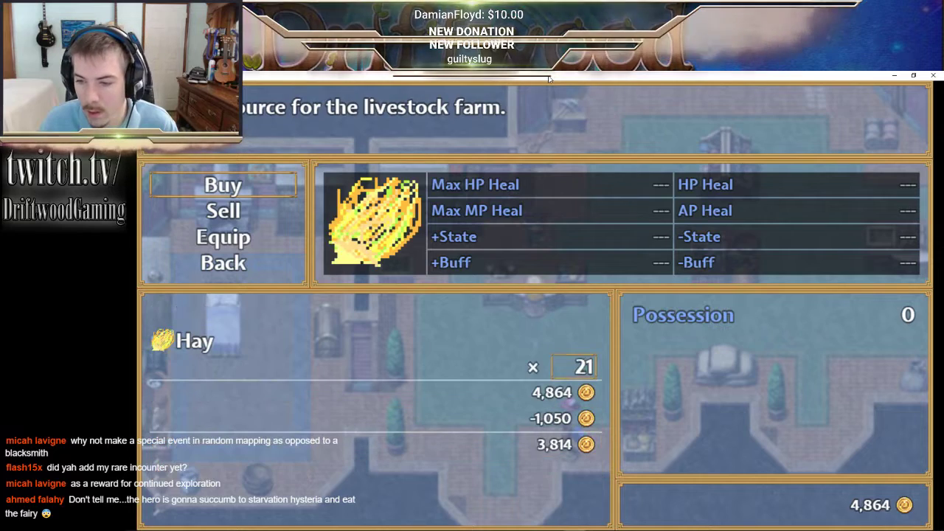
key(Left)
key(Return)
key(Down)
- Compare tool stock and buy 10 Fishing Poles
key(Up)
key(Up)
key(Up)
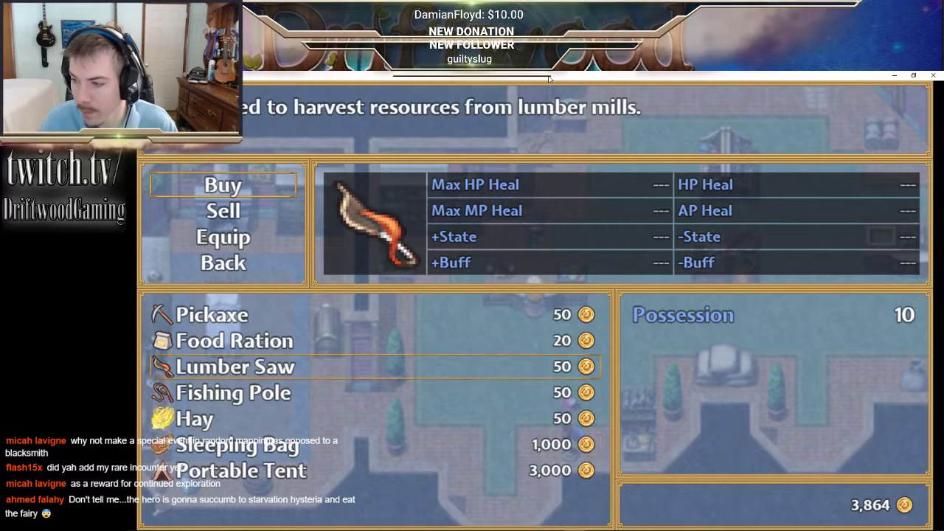
key(Up)
key(Up)
key(Down)
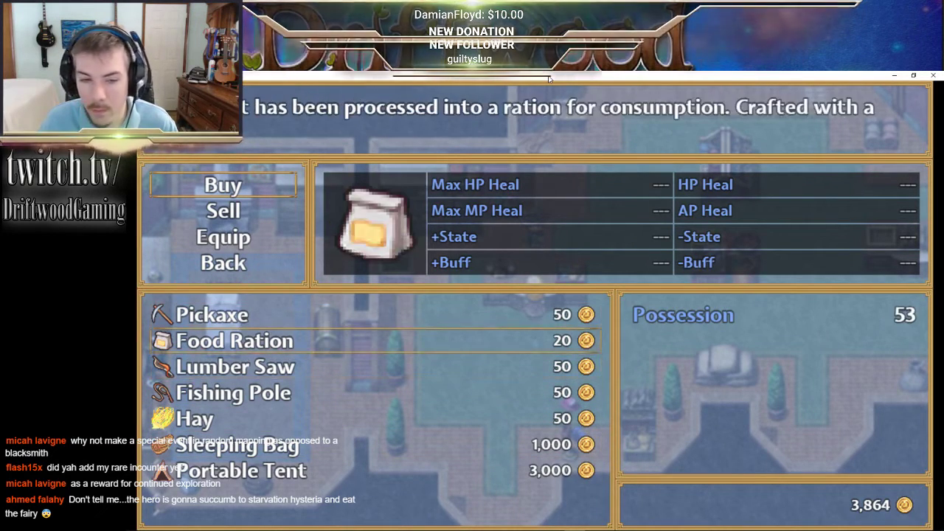
key(Down)
key(Down)
key(Return)
key(Up)
key(Left)
key(Return)
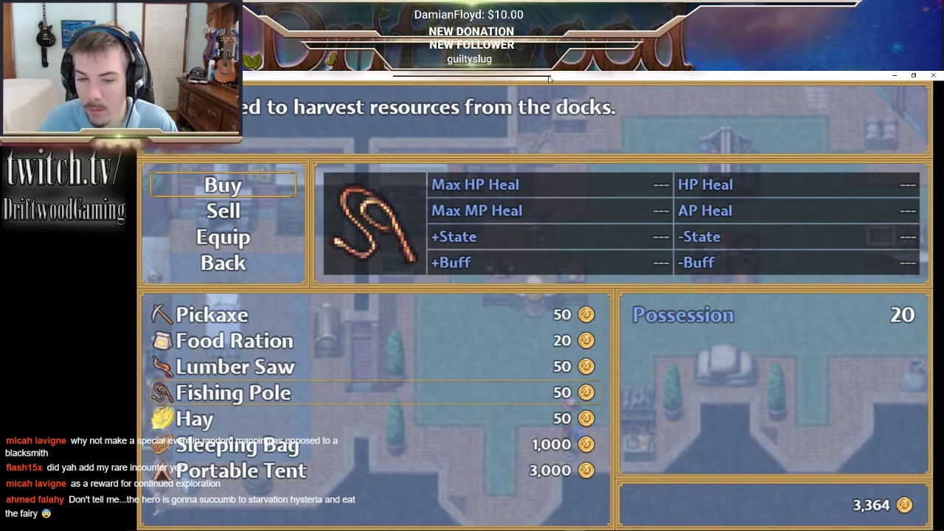
- Buy 10 Lumber Saws
key(Up)
key(Return)
key(Up)
key(Return)
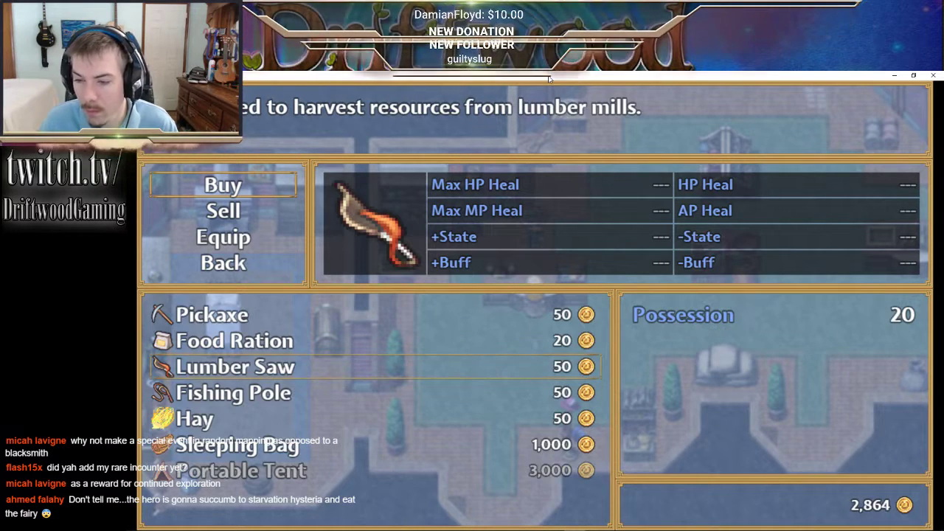
key(Up)
key(Down)
key(Down)
key(Down)
key(Down)
key(Down)
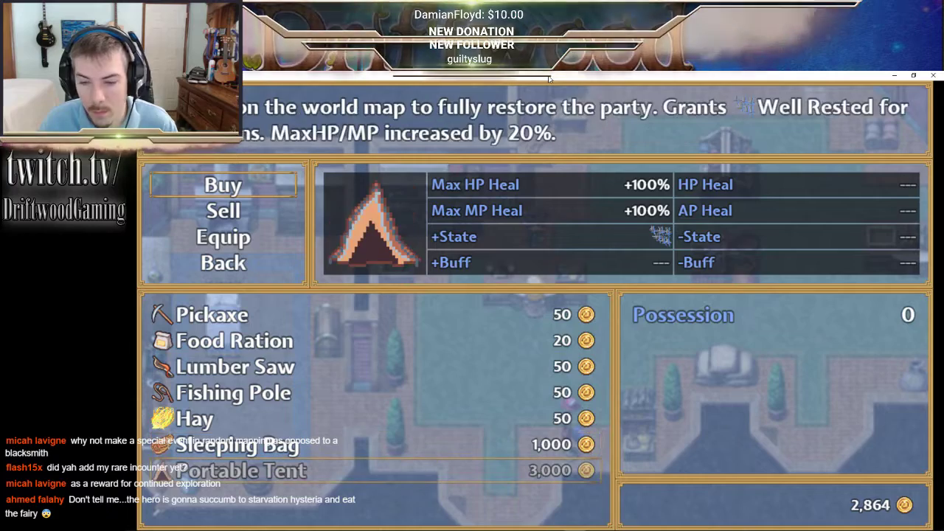
- Buy one Sleeping Bag, leaving 1,864 gold, and walk out of the shop
key(Up)
key(Return)
key(Return)
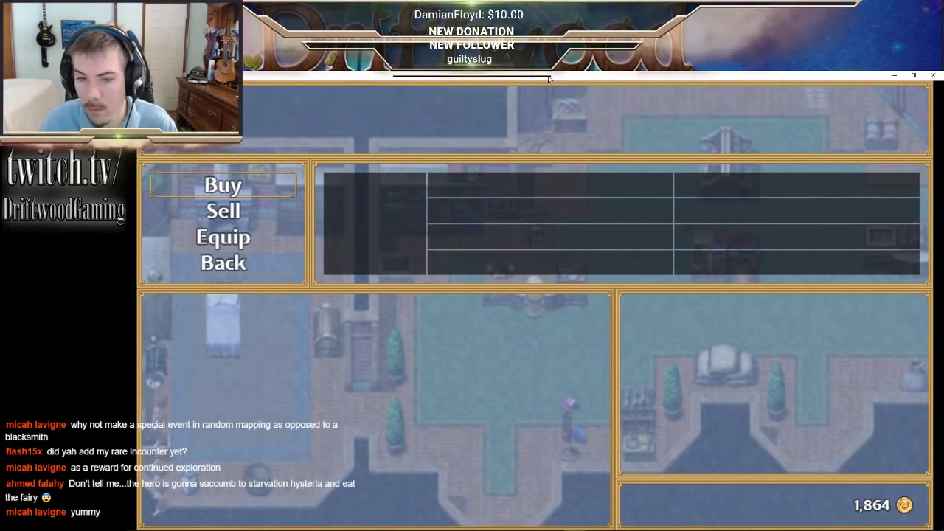
key(Escape)
key(Down)
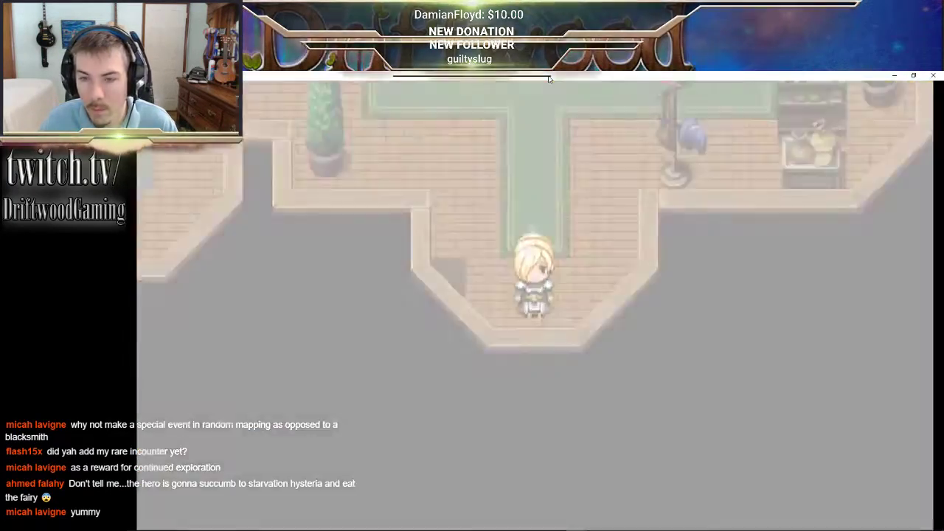
- Walk past the restaurant and bar, up the stone stairs, and across the field to the farm plots
key(Left)
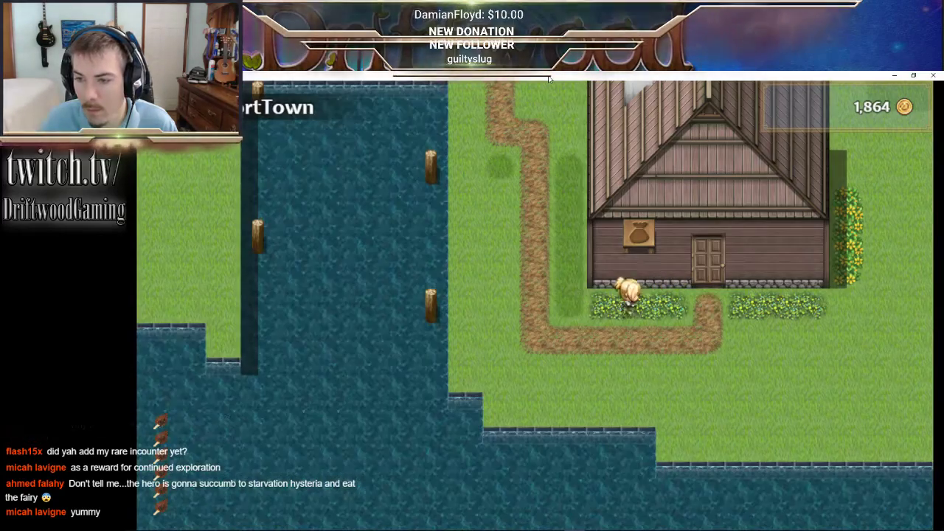
key(Up)
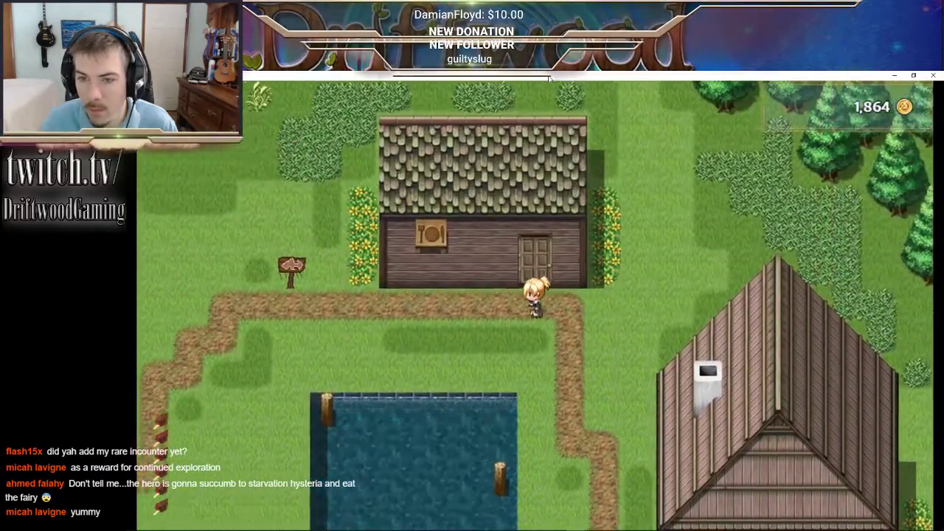
key(Up)
key(Right)
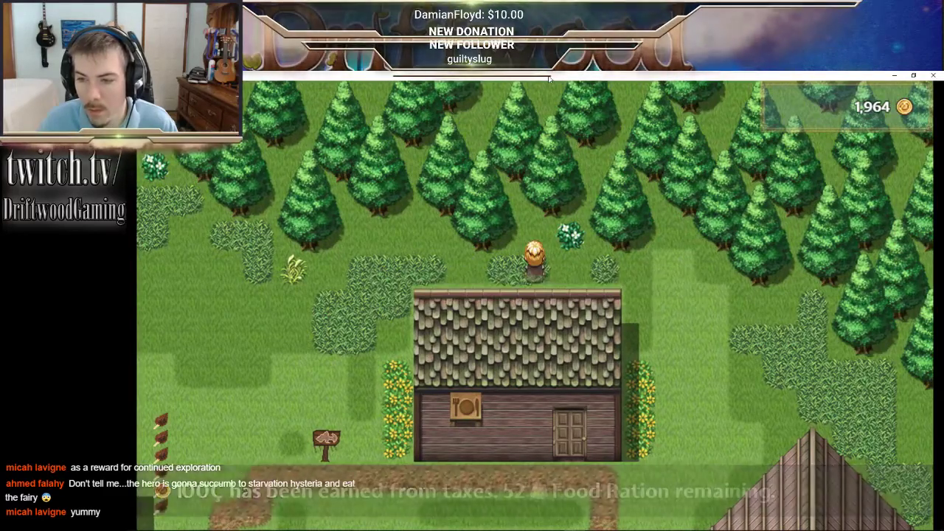
key(Left)
key(Left)
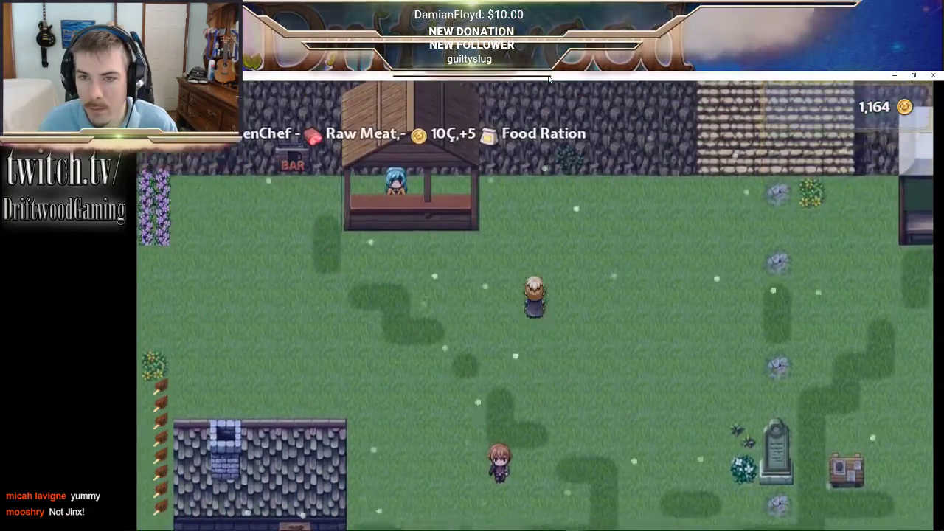
key(Left)
key(Up)
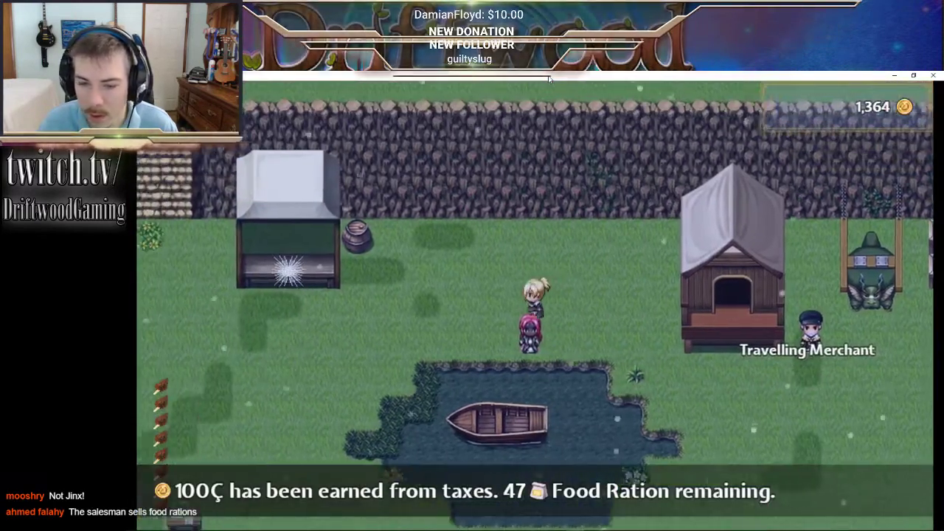
key(Left)
key(Up)
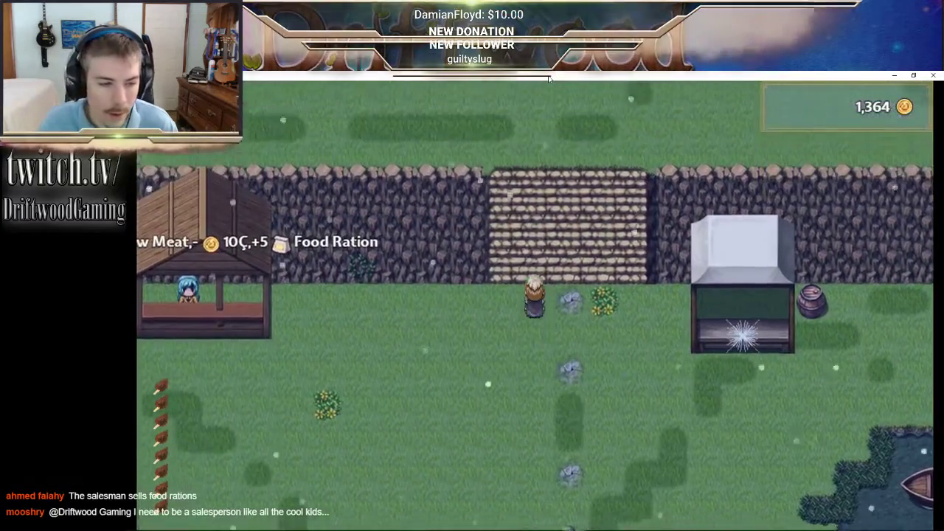
key(Up)
- Check the first farm plot, then plant seeds in the neighbouring plot
key(Right)
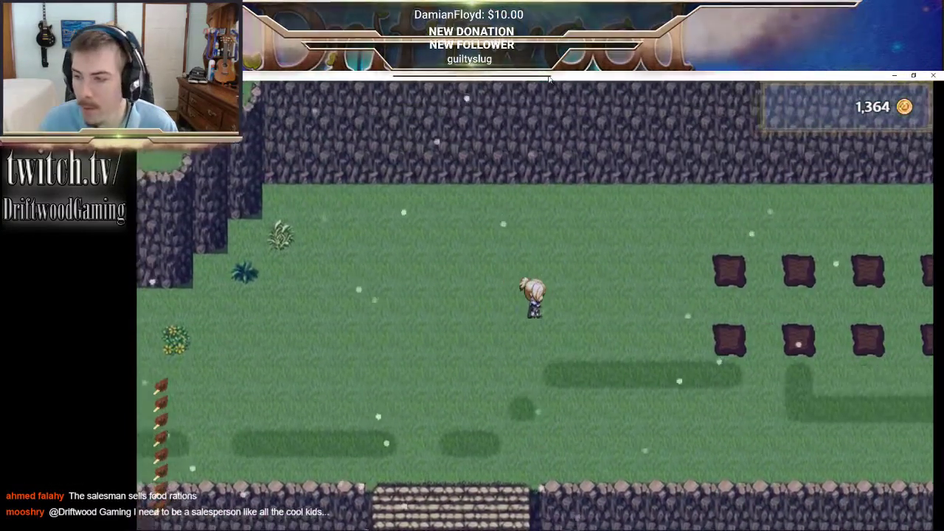
key(Right)
key(Up)
key(Return)
key(Escape)
key(Down)
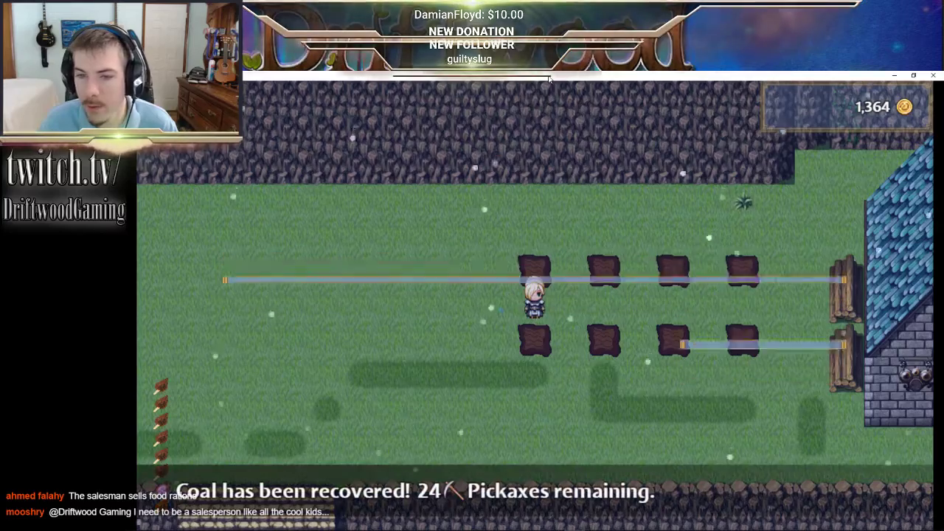
key(Right)
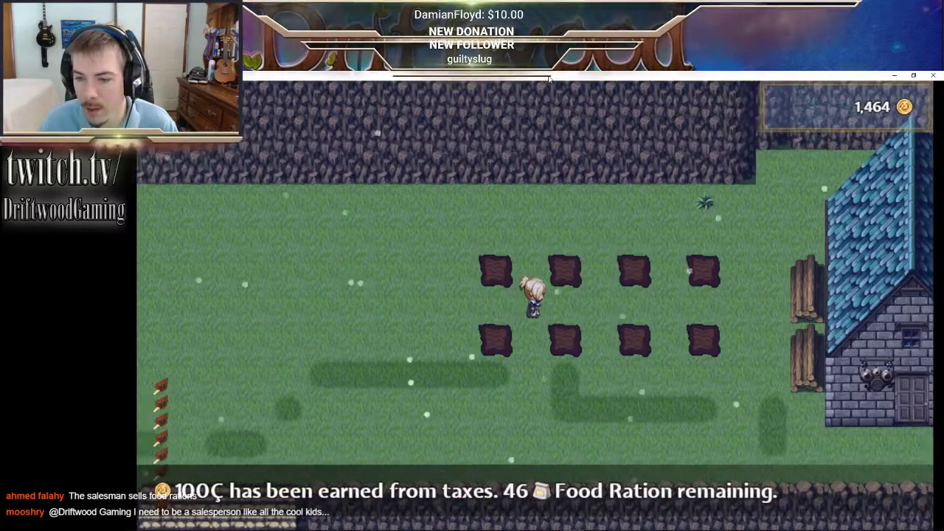
key(Down)
key(Return)
key(Return)
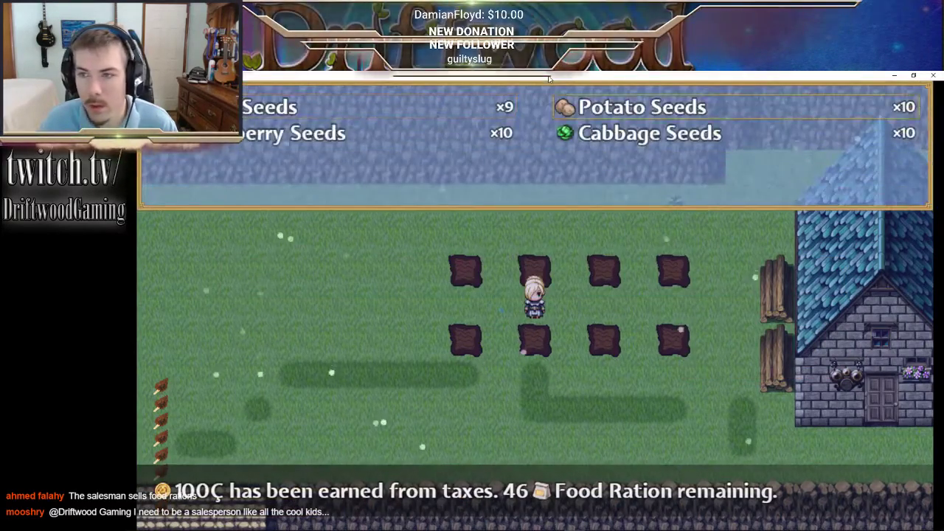
key(Escape)
key(Right)
key(Down)
key(Return)
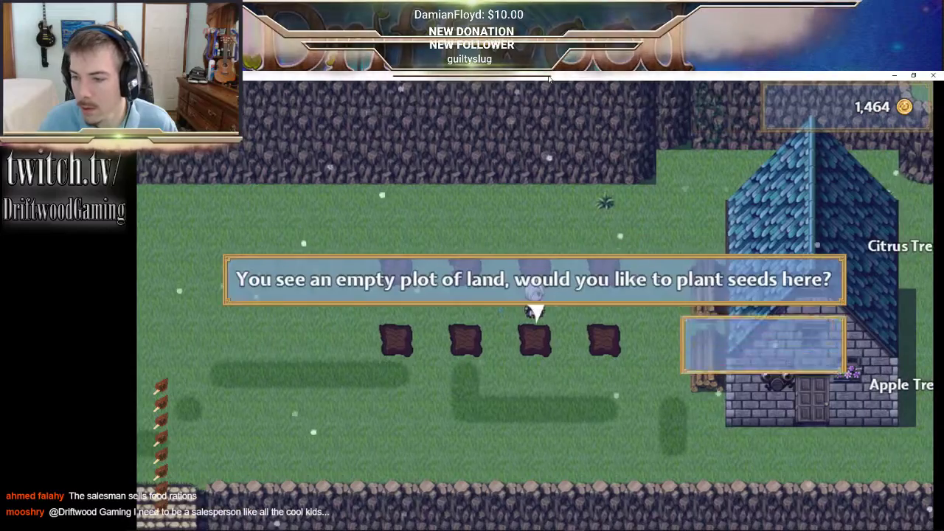
- Plant Potato Seeds in the remaining empty plots along the row
key(Return)
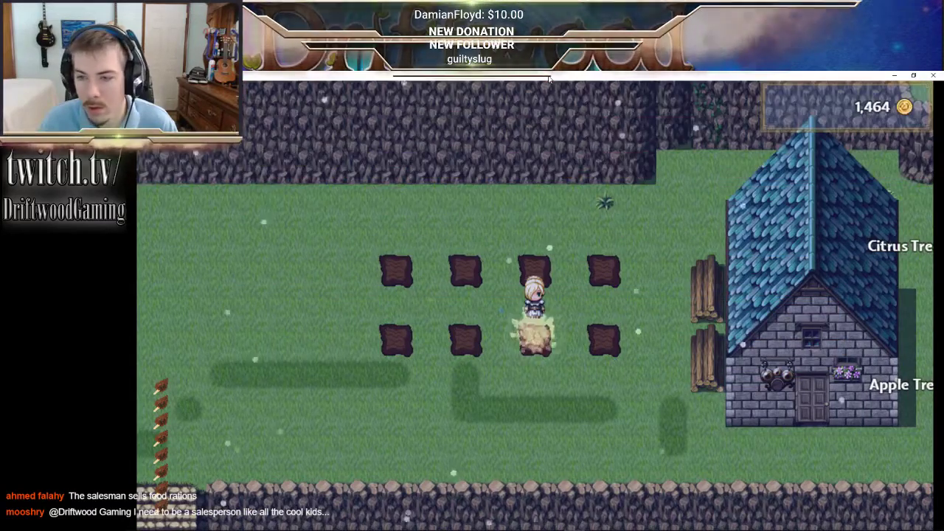
key(Right)
key(Down)
key(Left)
key(Return)
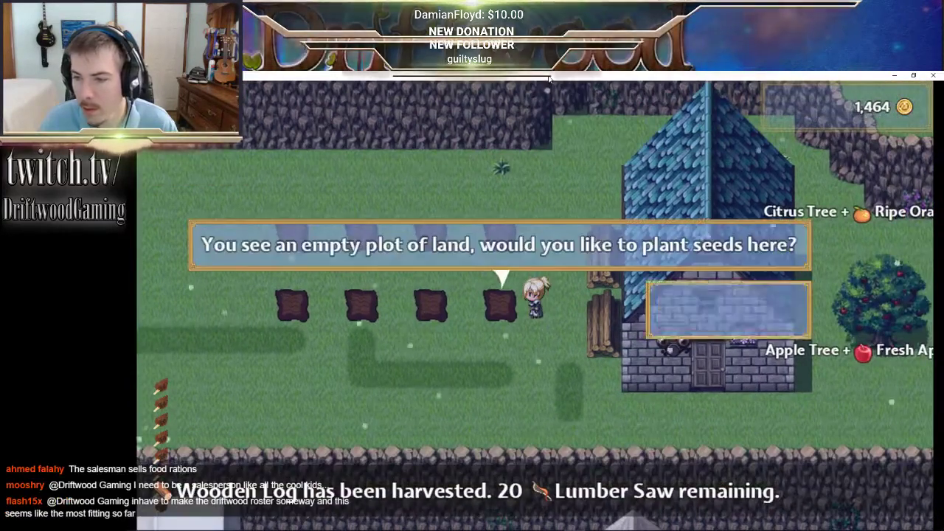
key(Return)
key(Return)
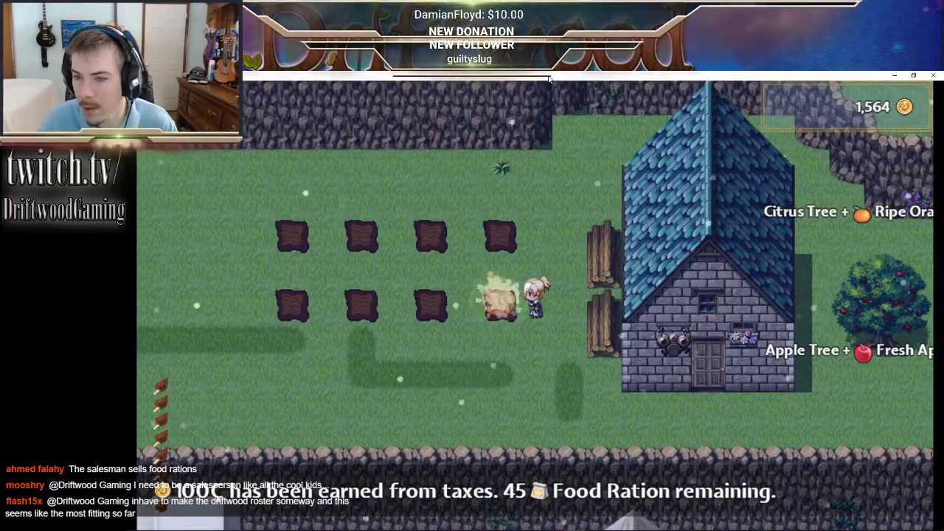
key(Up)
key(Return)
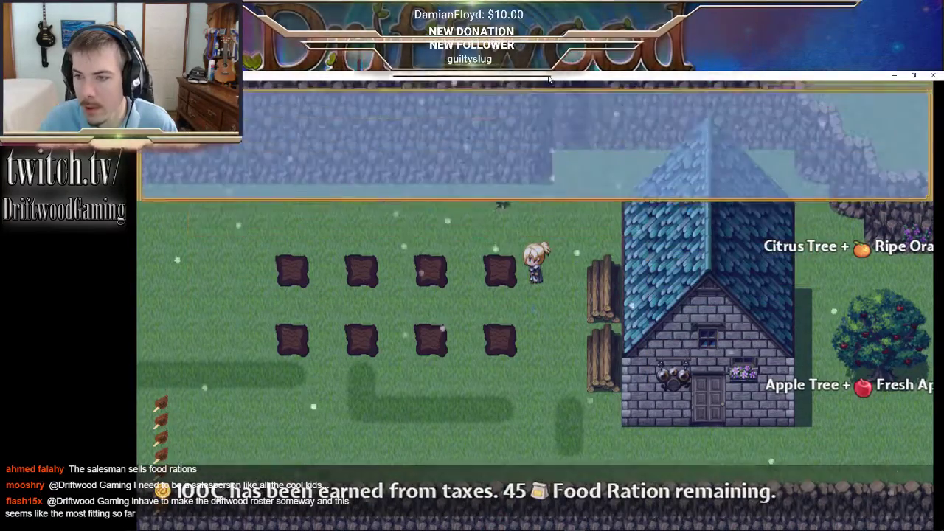
key(Return)
key(Up)
key(Left)
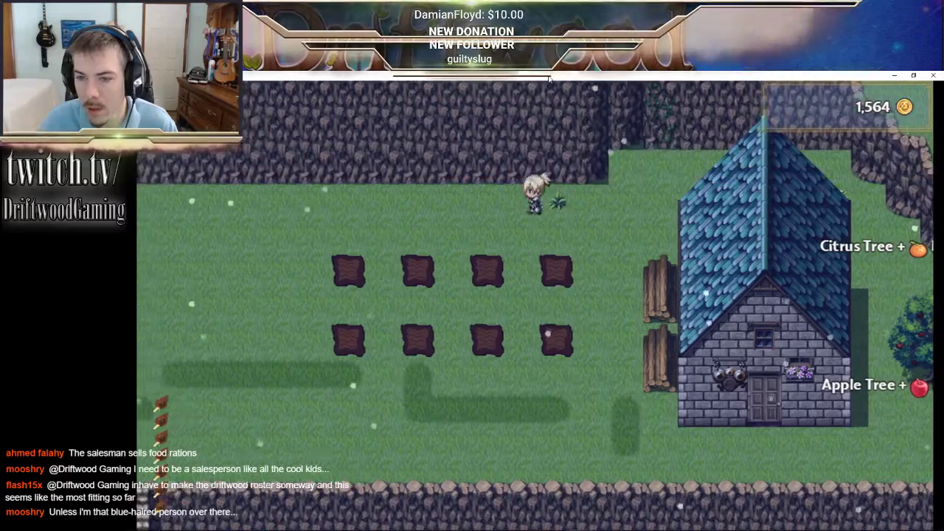
key(Down)
key(Return)
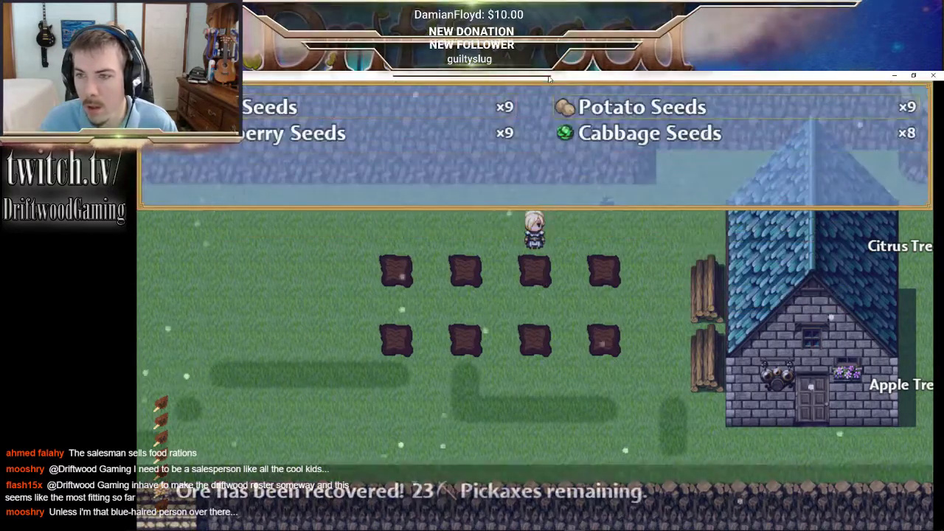
key(Left)
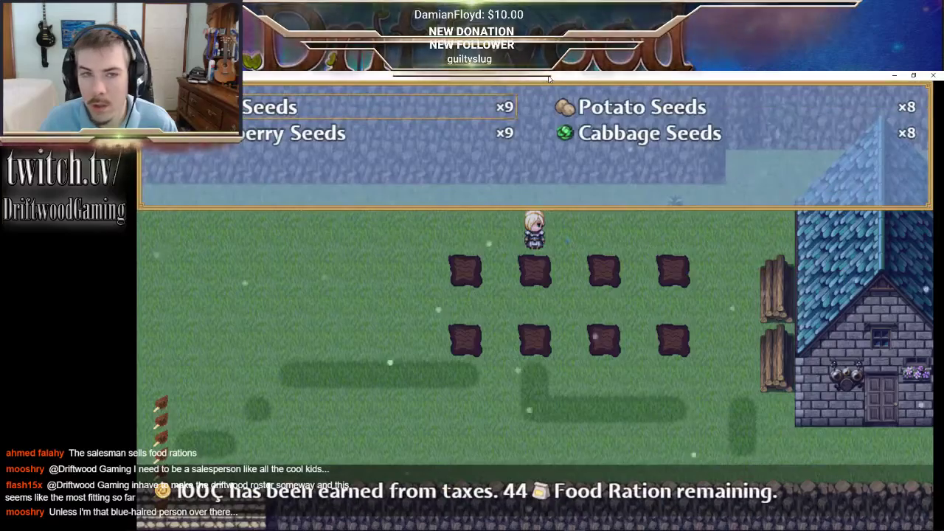
key(Left)
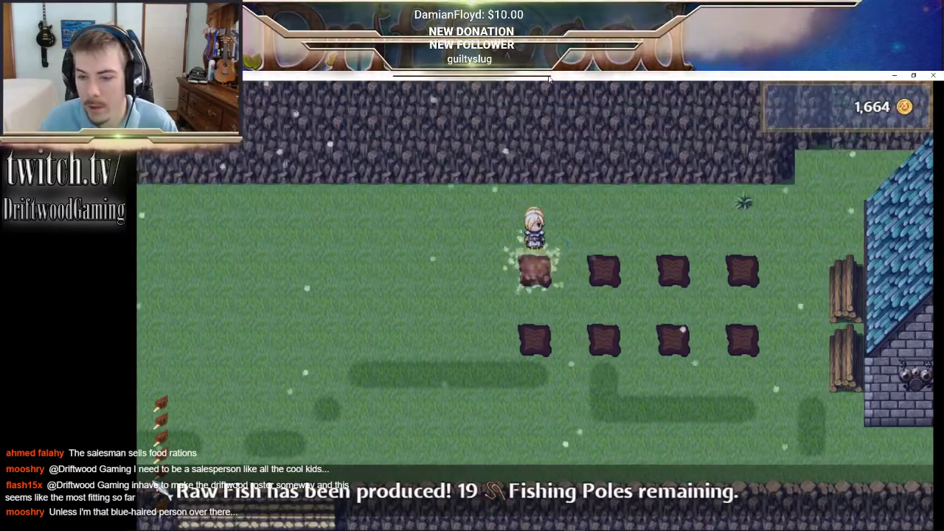
- Leave the farm and go down the stairs toward the market
key(Left)
key(Down)
key(Down)
key(Right)
key(Right)
key(Right)
key(Right)
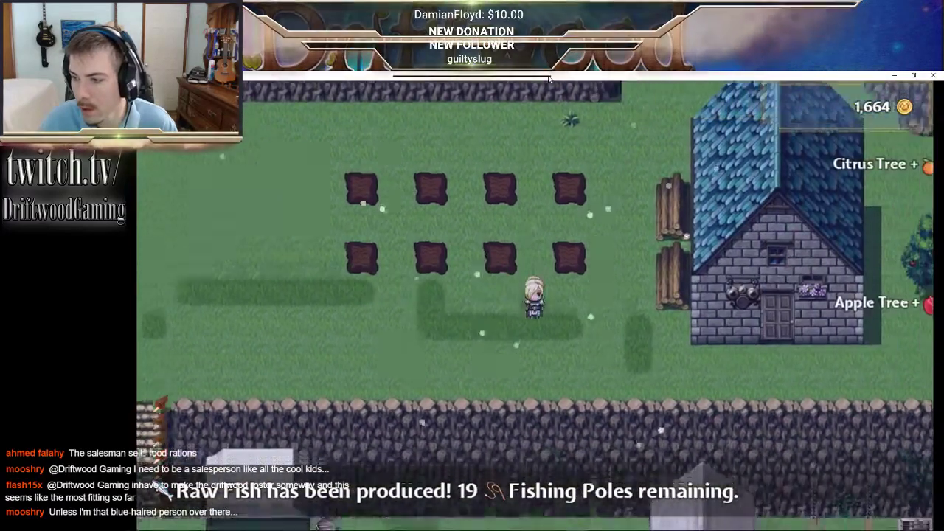
key(Right)
key(Left)
key(Left)
key(Left)
key(Left)
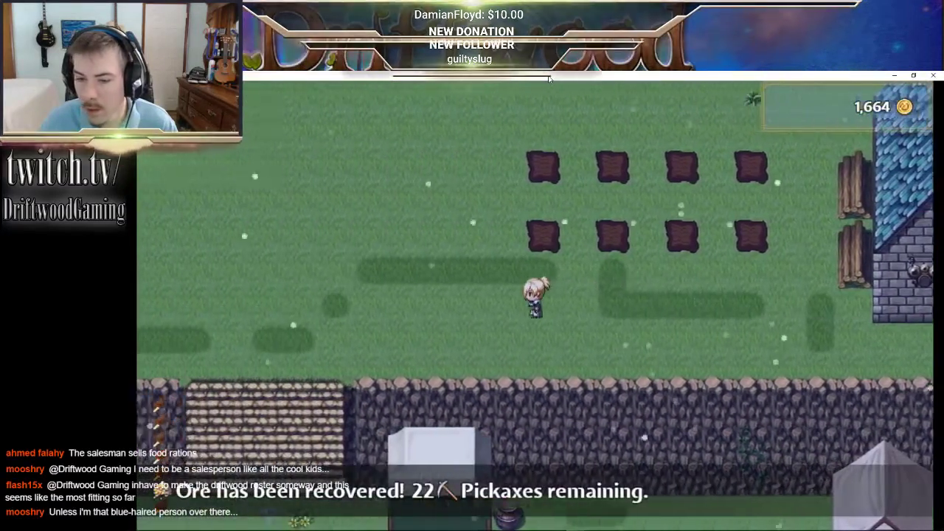
key(Left)
key(Left)
key(Left)
key(Left)
key(Left)
key(Left)
key(Left)
key(Down)
key(Down)
key(Down)
key(Down)
key(Down)
key(Down)
key(Down)
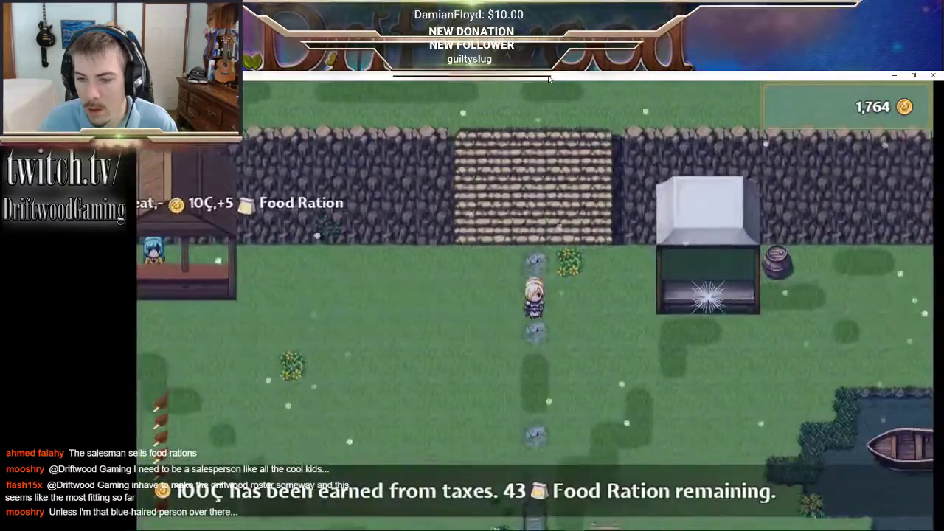
key(Down)
key(Down)
- Ask the auction stall to sell items, listing Ore ×4, Raw Fish ×2 and 43 Food Rations
key(Right)
key(Right)
key(Right)
key(Right)
key(Right)
key(Right)
key(Right)
key(Right)
key(Up)
key(Right)
key(Left)
key(Left)
key(Left)
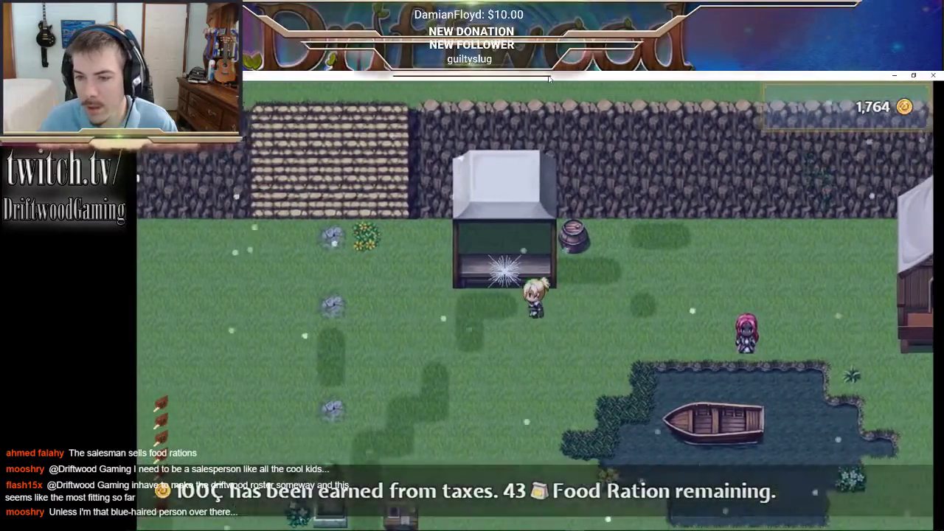
key(Up)
key(Return)
key(Return)
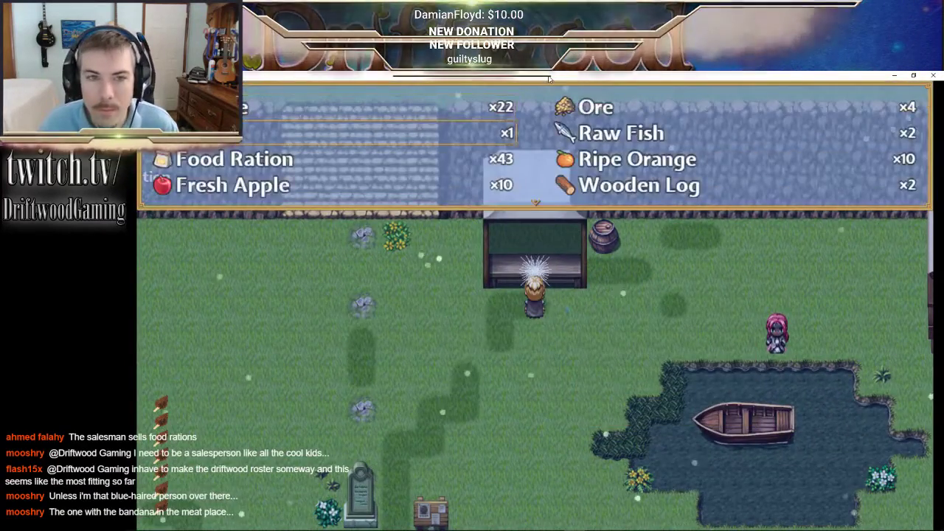
- Scroll the inventory and choose the Sleeping Bag, bringing up its price prompt
key(Down)
key(Down)
key(Down)
key(Down)
key(Down)
key(Down)
key(Down)
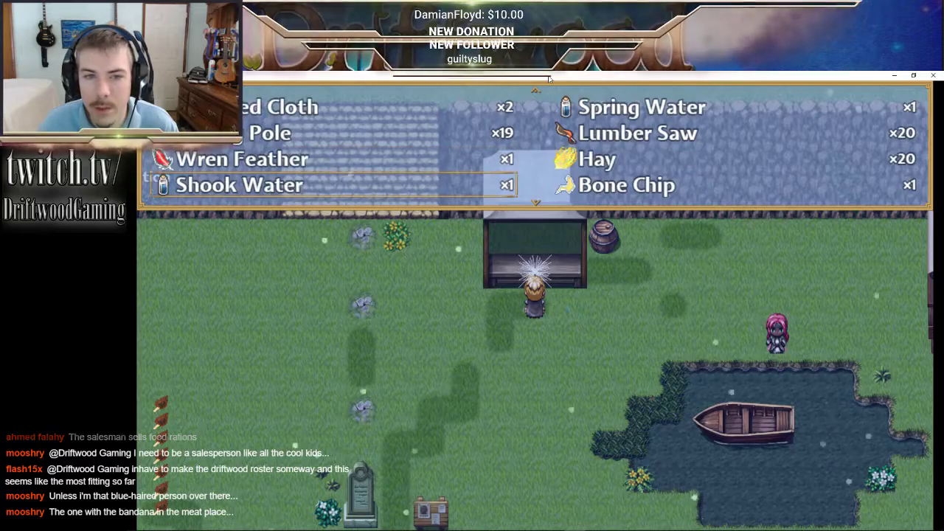
key(Down)
key(Down)
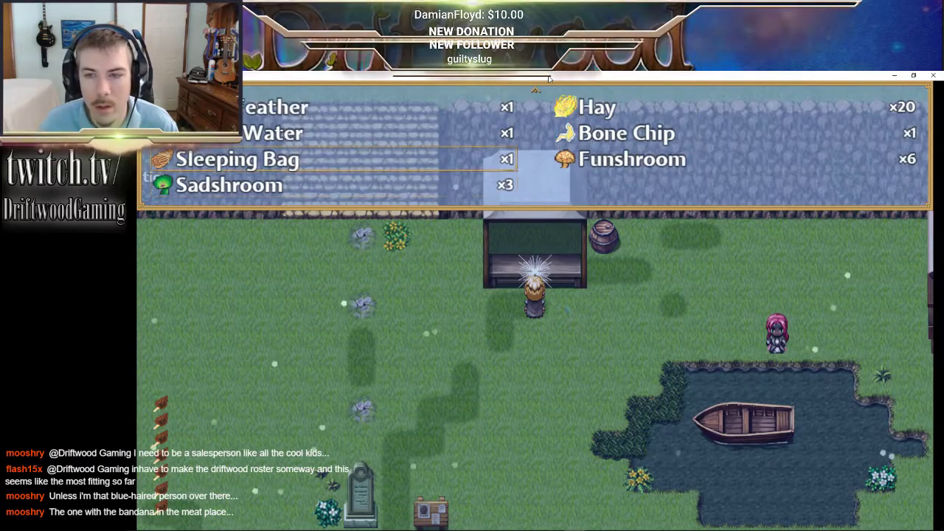
key(Up)
key(Up)
key(Up)
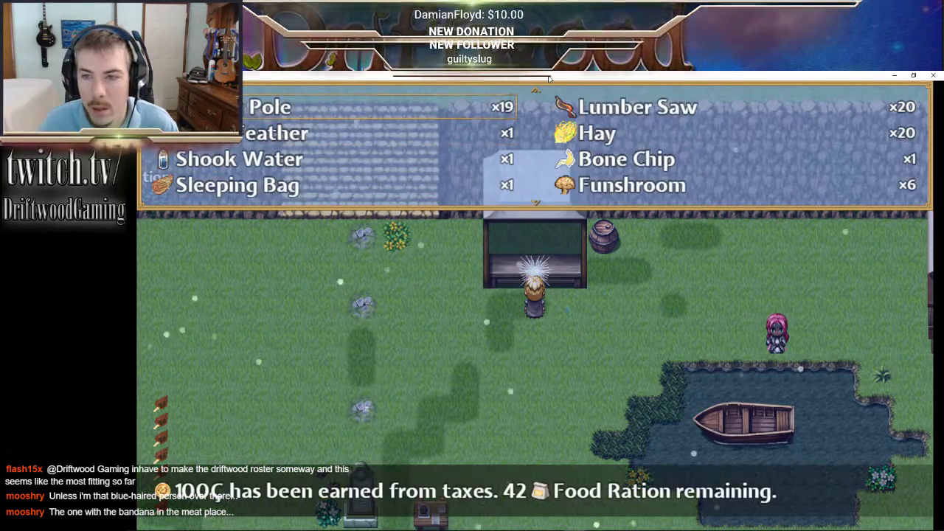
key(Down)
key(Down)
key(Down)
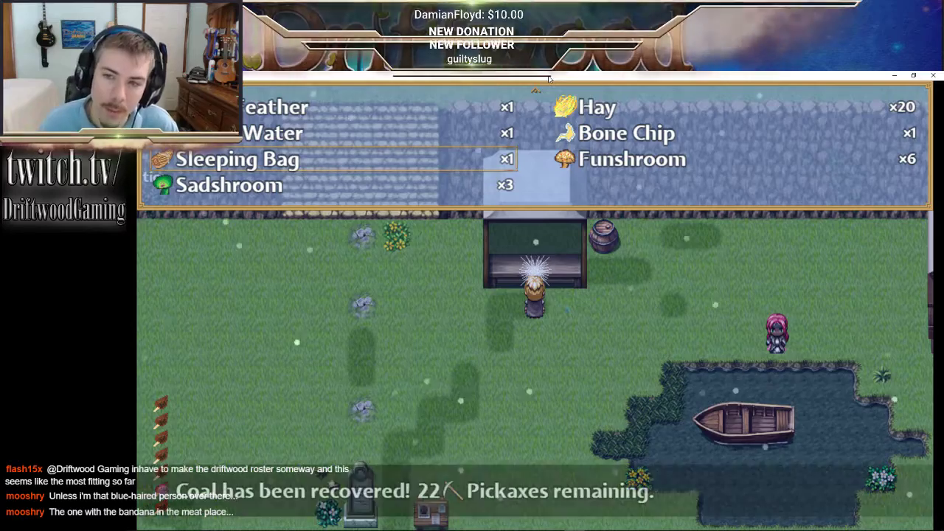
key(Return)
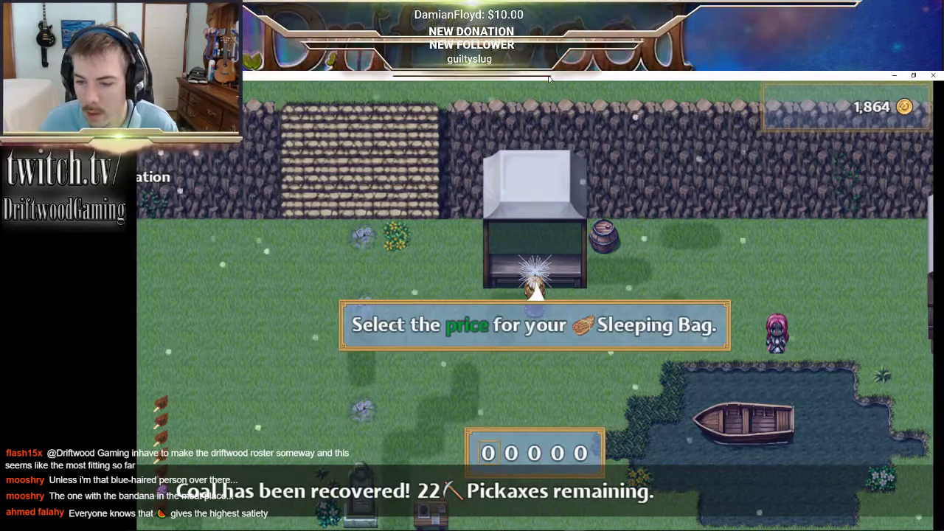
- List the Sleeping Bag at auction for 2000 and confirm the sale
key(Right)
key(Up)
key(Up)
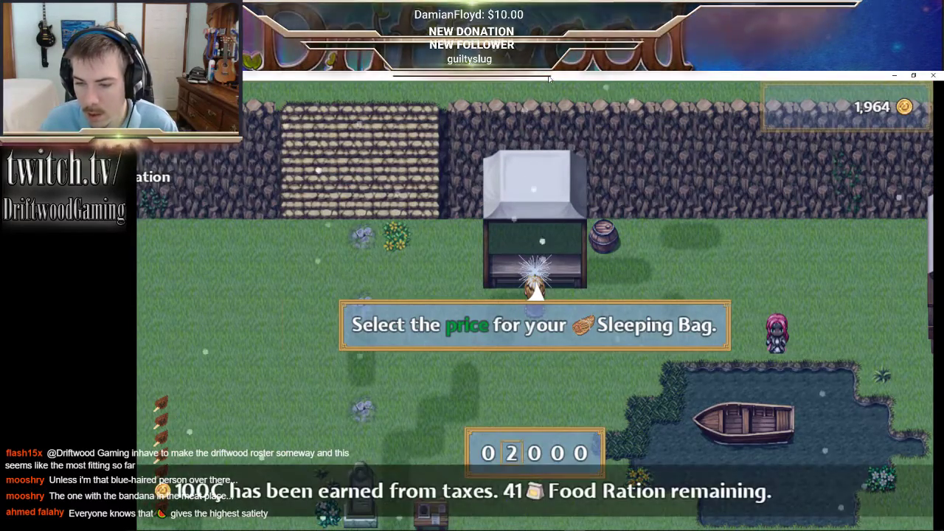
key(Return)
key(Return)
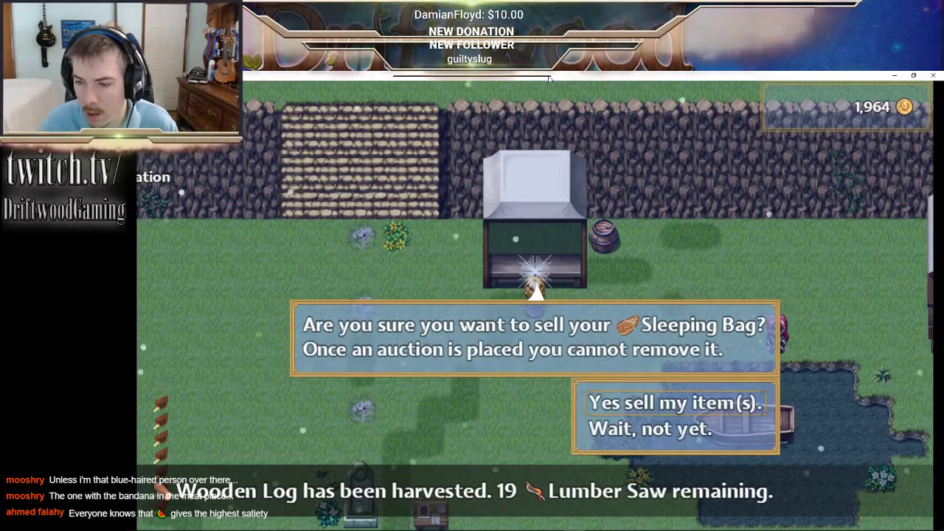
key(Return)
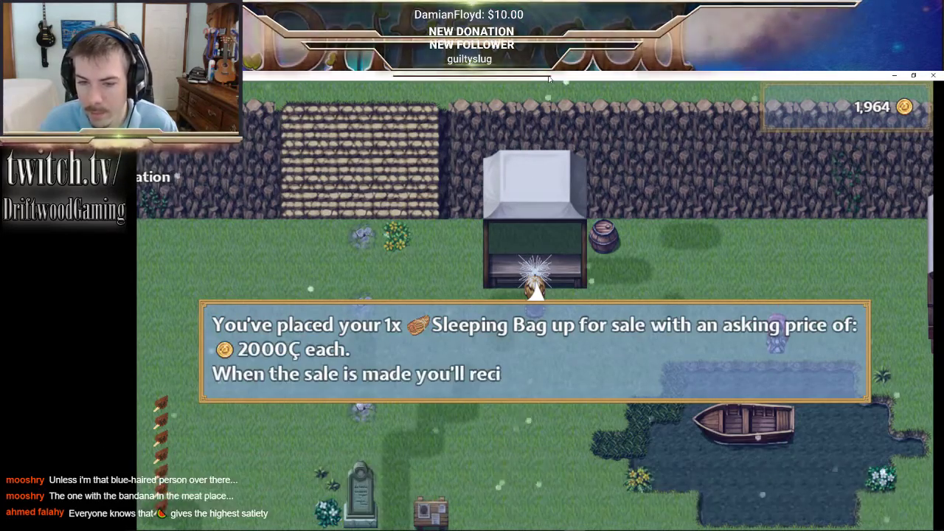
key(Return)
- Climb the stone stairs and enter the cave in the cliff
key(Left)
key(Up)
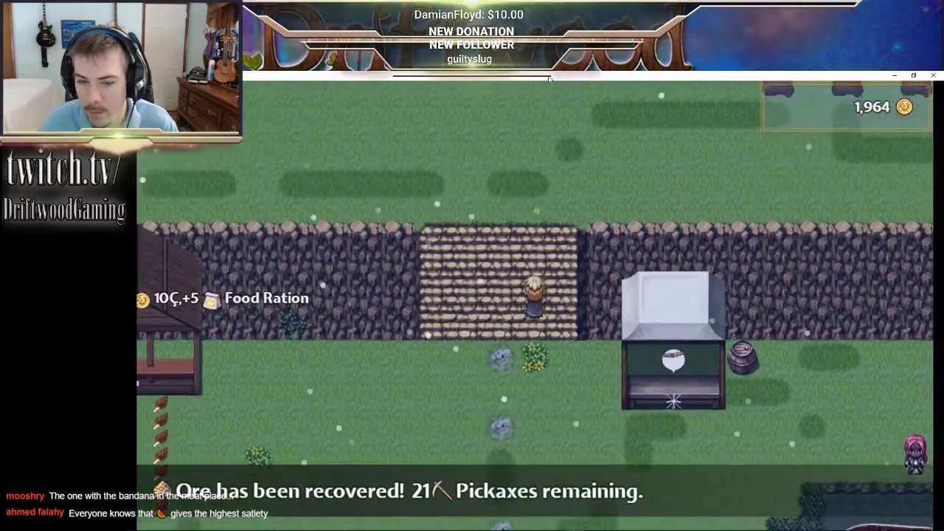
key(Up)
key(Left)
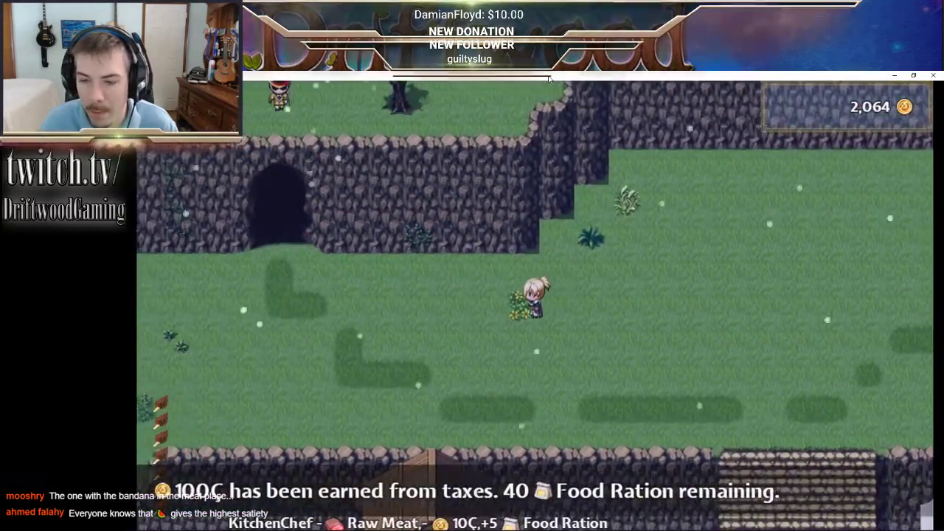
key(Up)
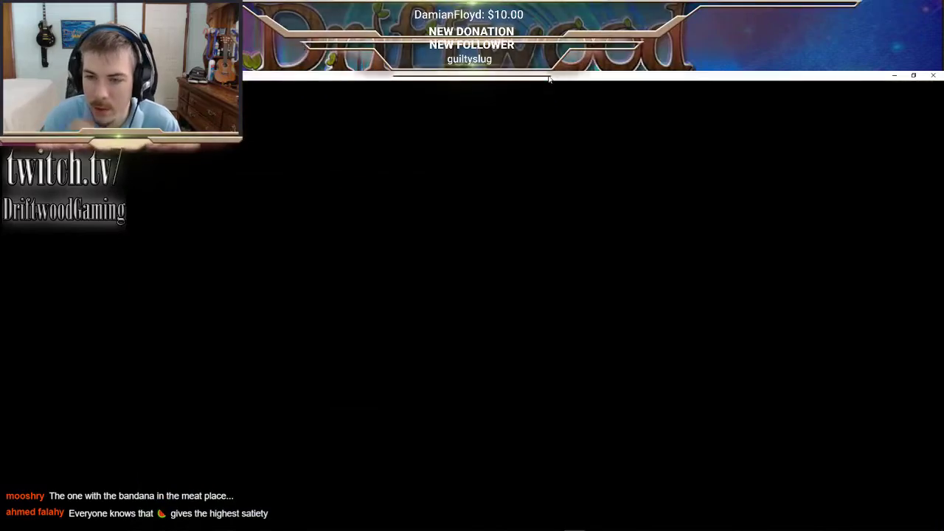
- Inspect the ancient stone tablet and use the Keystone on it
key(Left)
key(Down)
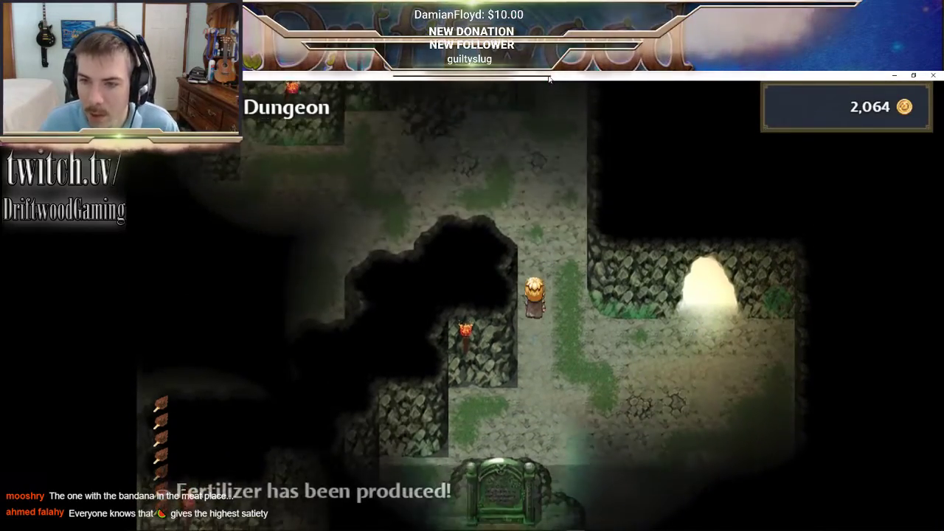
key(Down)
key(Left)
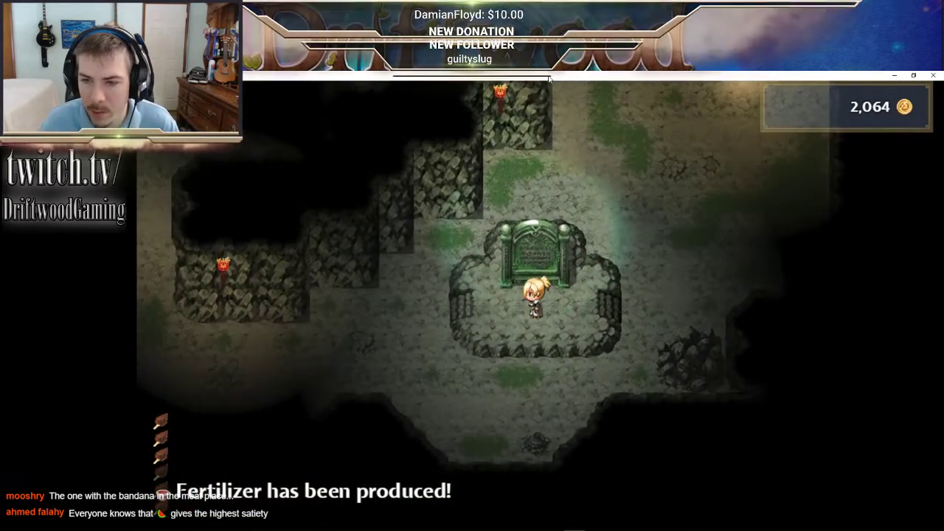
key(Return)
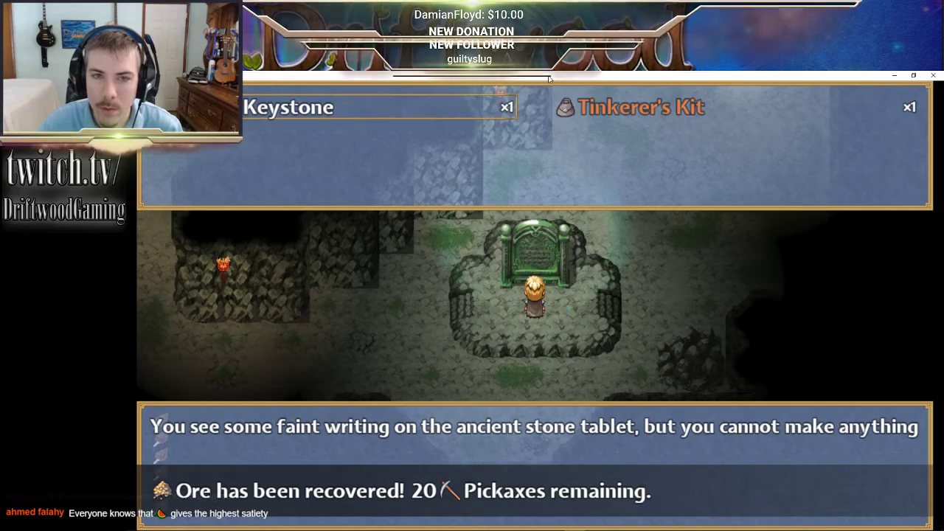
key(Return)
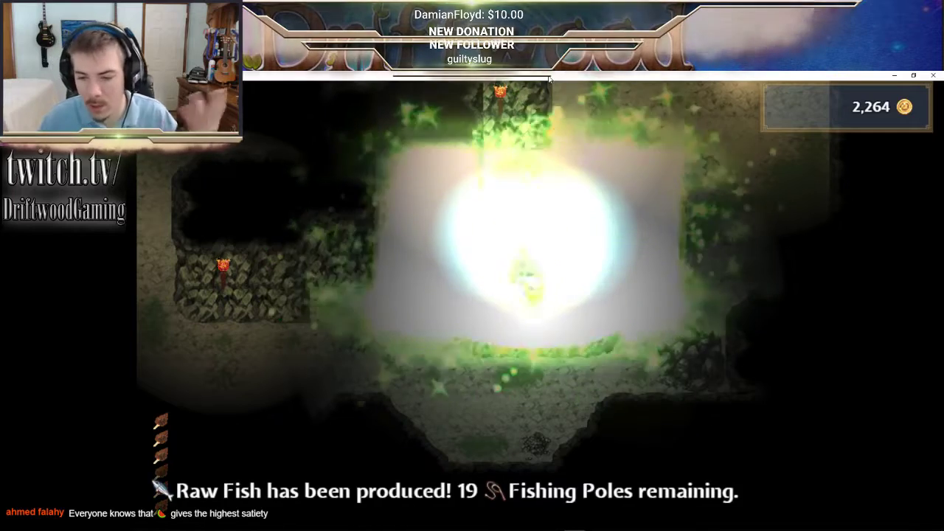
- Accept the chest guardians' challenge and defeat the first Haunting Memory
key(Up)
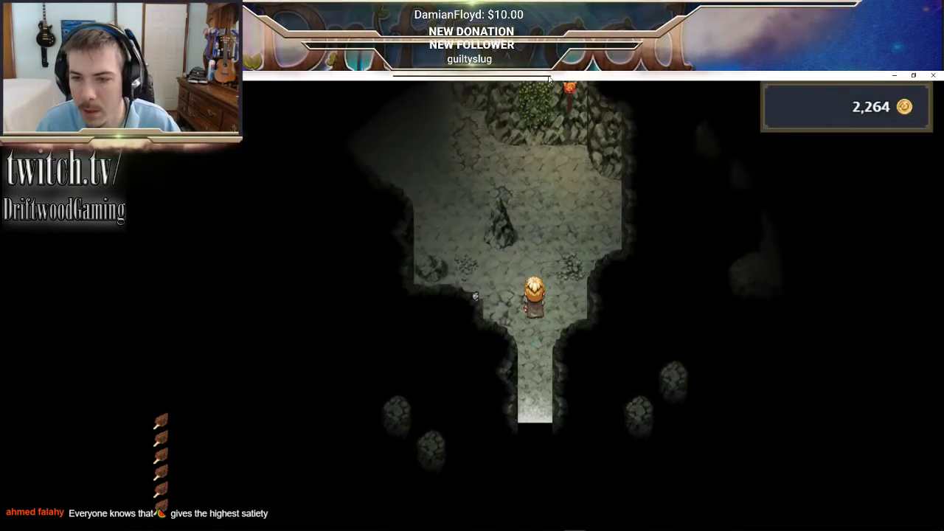
key(Left)
key(Return)
key(Return)
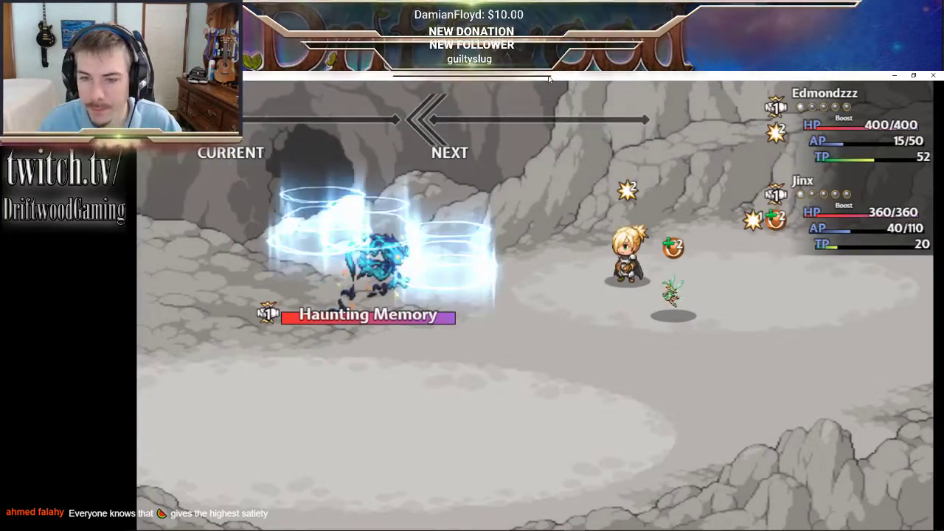
key(Return)
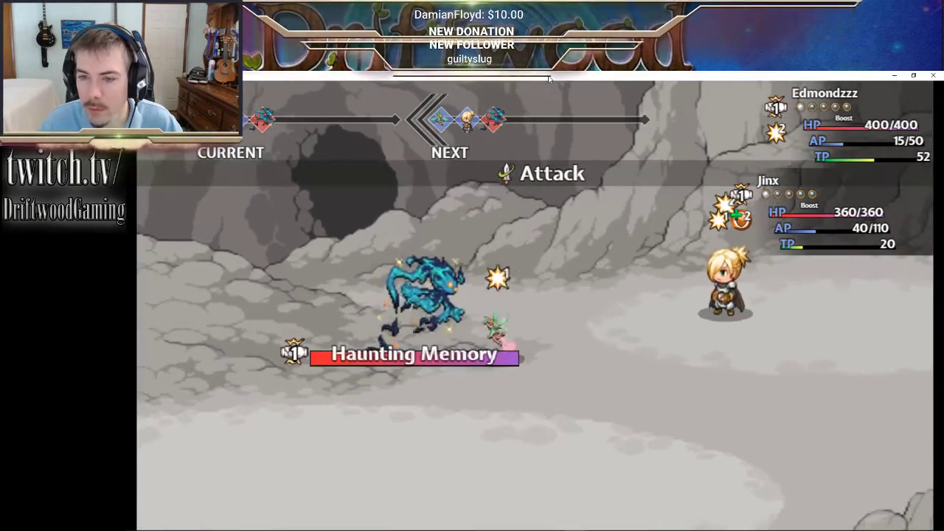
key(Return)
key(Return)
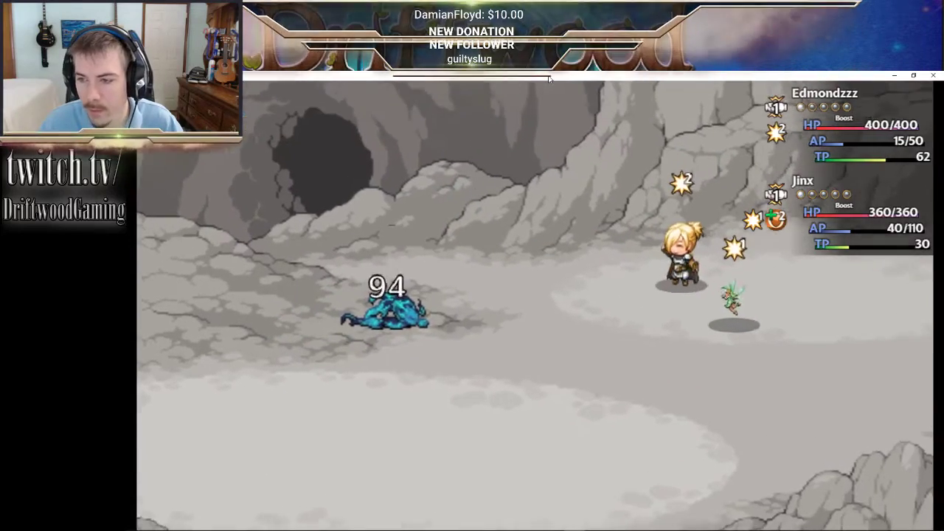
key(Return)
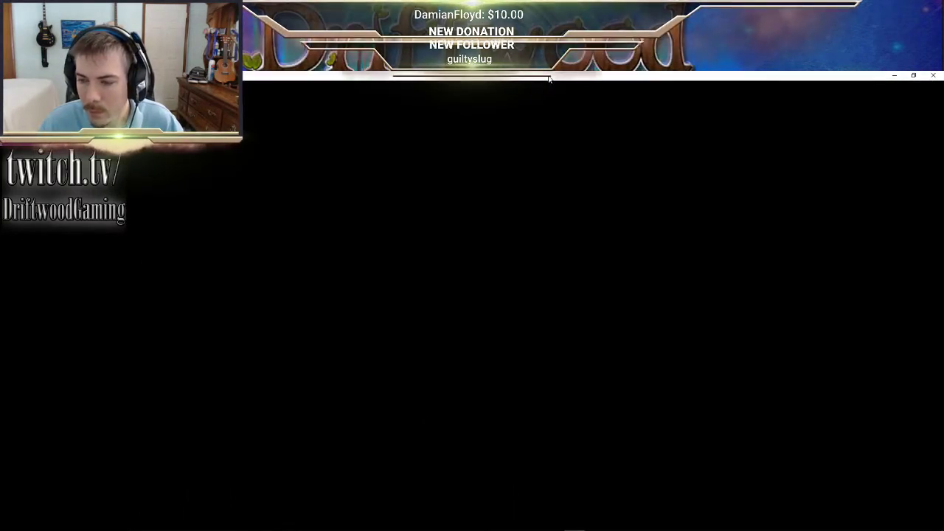
- Walk up the torch-lit corridor to the next guarded chest and accept the fight
key(Up)
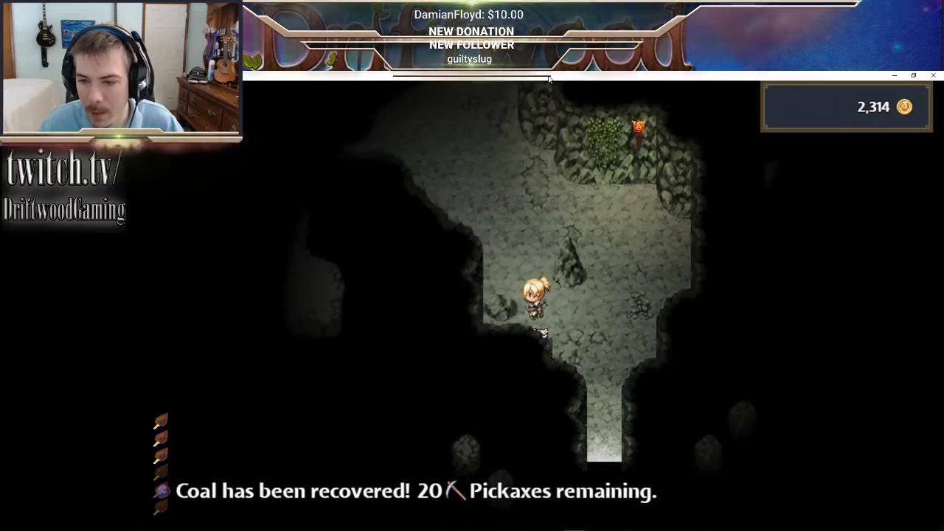
key(Left)
key(Up)
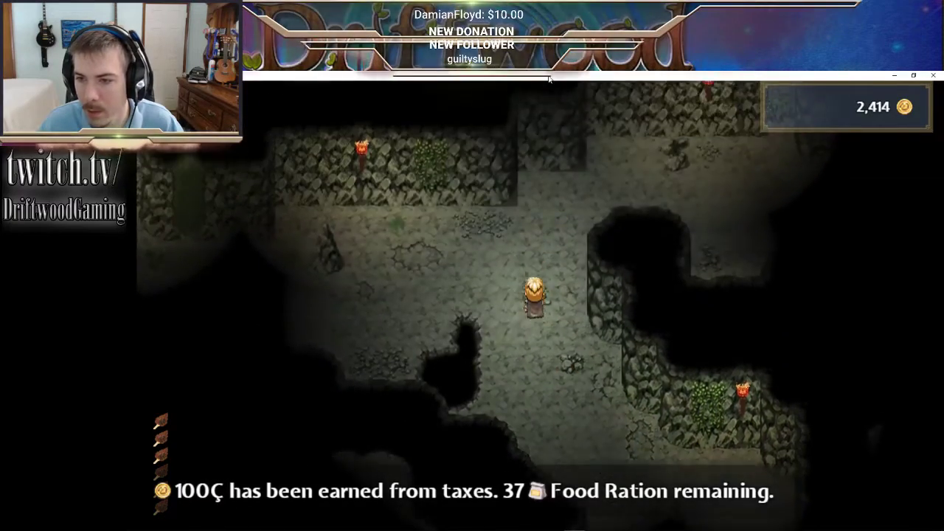
key(Right)
key(Return)
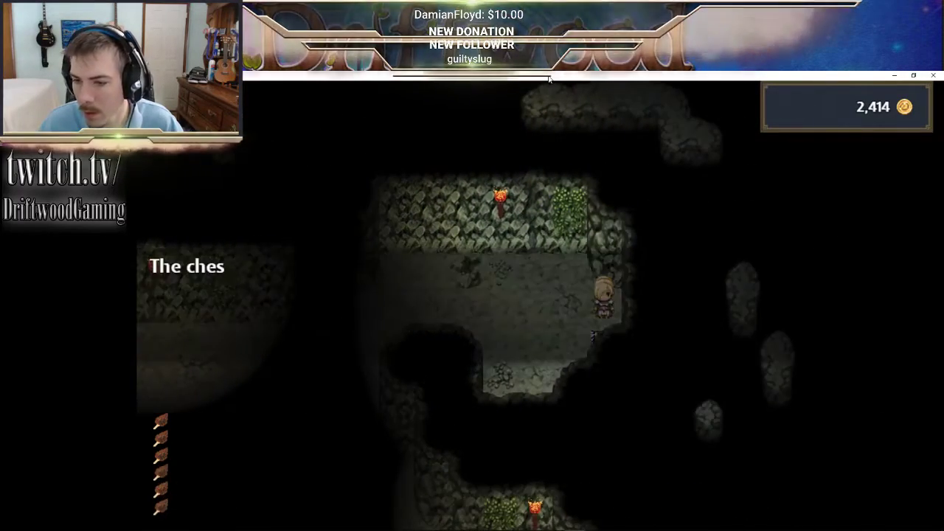
key(Return)
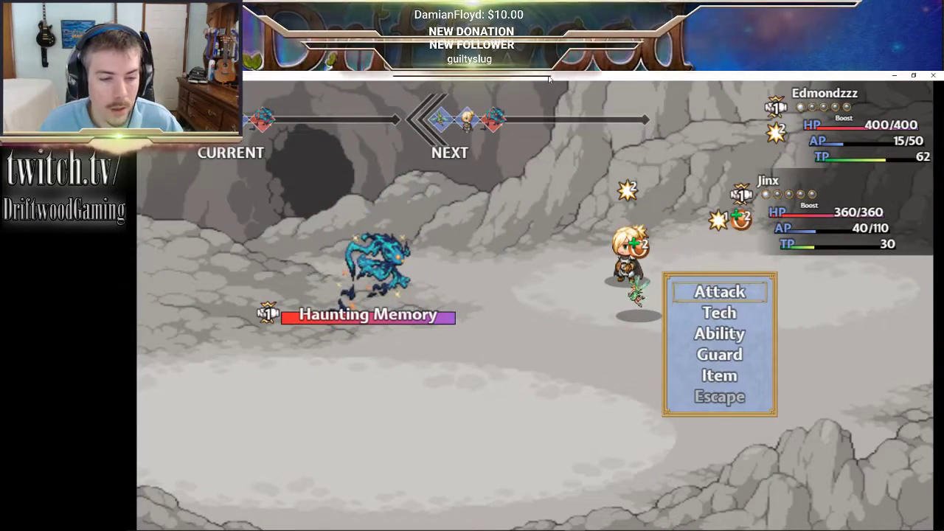
- Defeat the Haunting Memory with normal attacks, earning 50Ç and 100 EXP
key(Return)
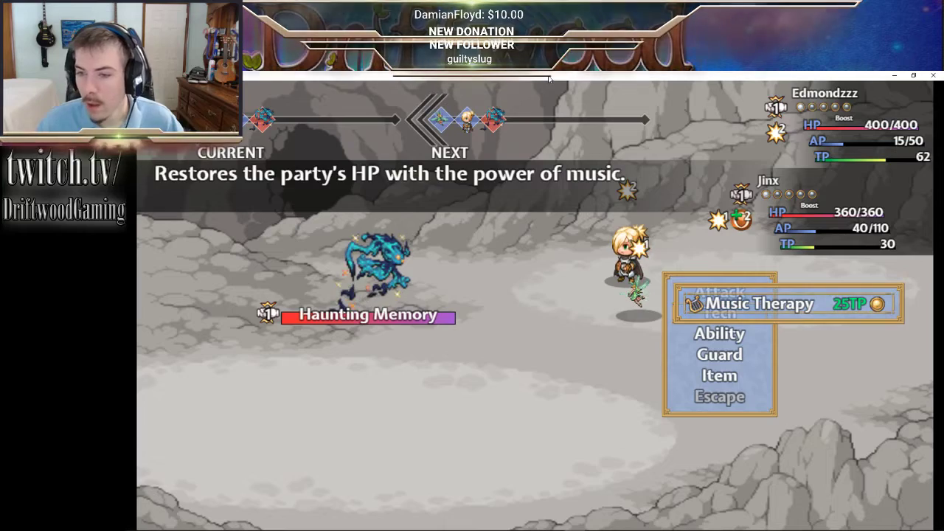
key(Escape)
key(Up)
key(Return)
key(Return)
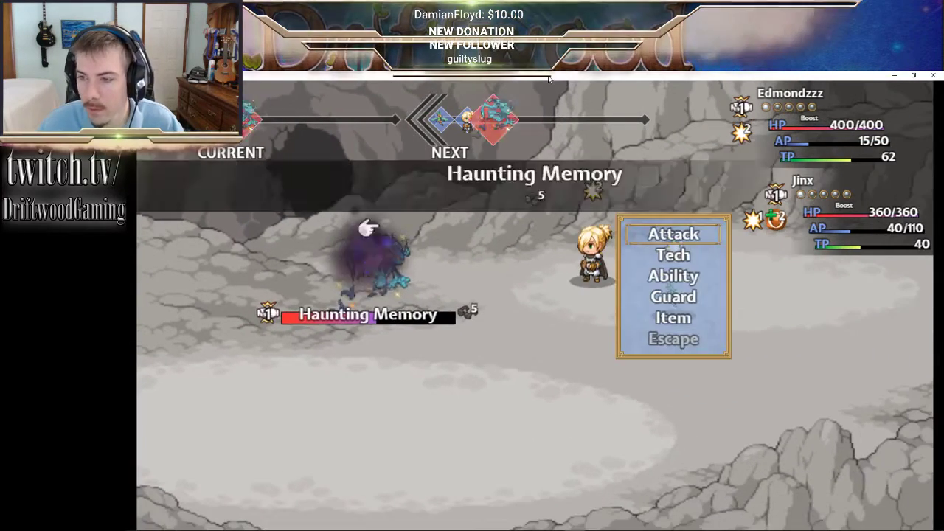
key(Return)
key(Return)
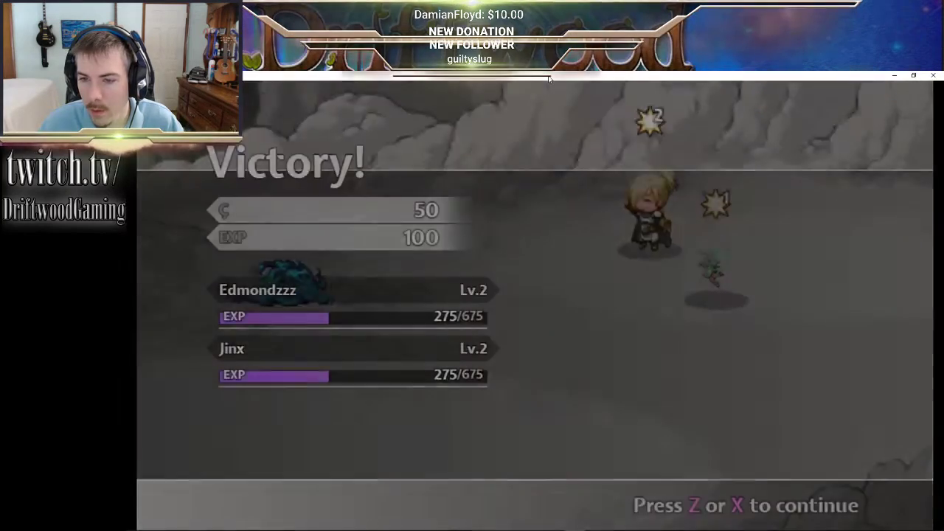
key(Return)
- Walk through the cave to the tree and harvest a Wooden Log
key(Left)
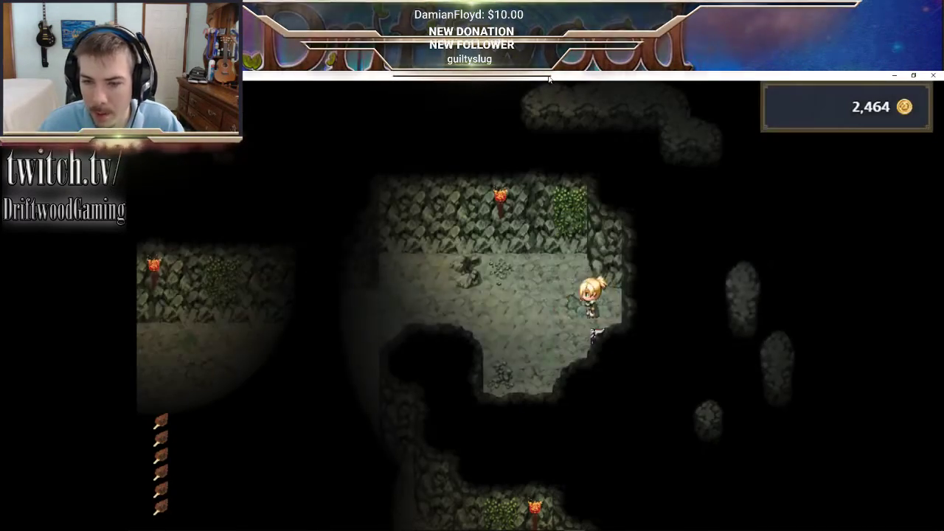
key(Down)
key(Left)
key(Down)
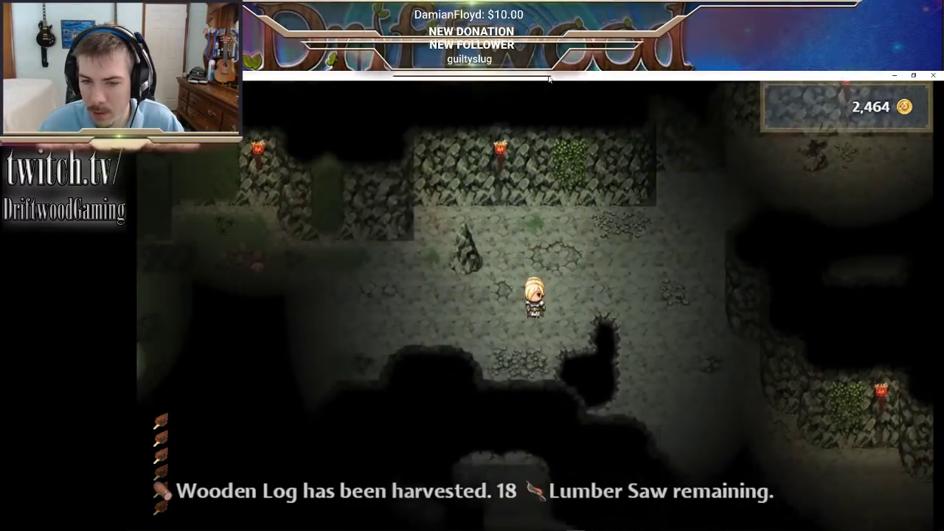
key(Left)
key(Up)
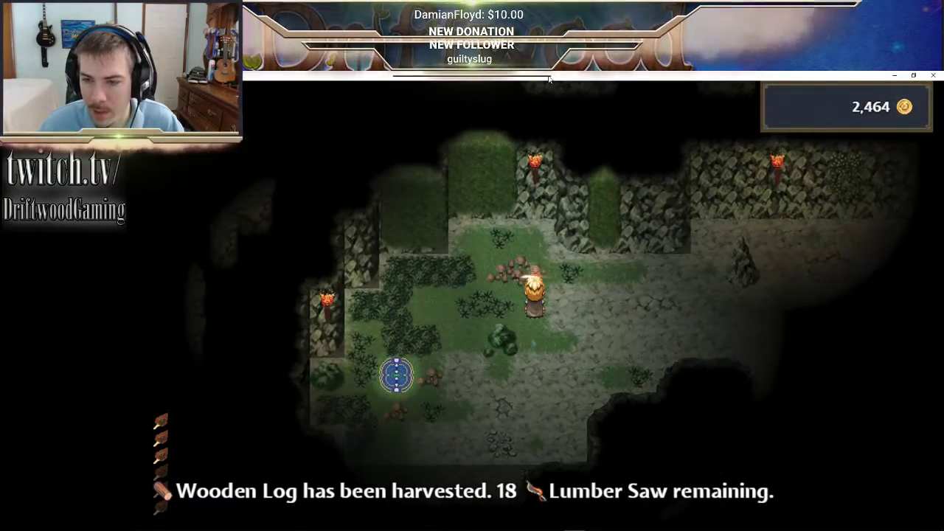
key(Return)
- Open the guarded chest and defeat the Haunting Memory to win Salvaged Cloth
key(Down)
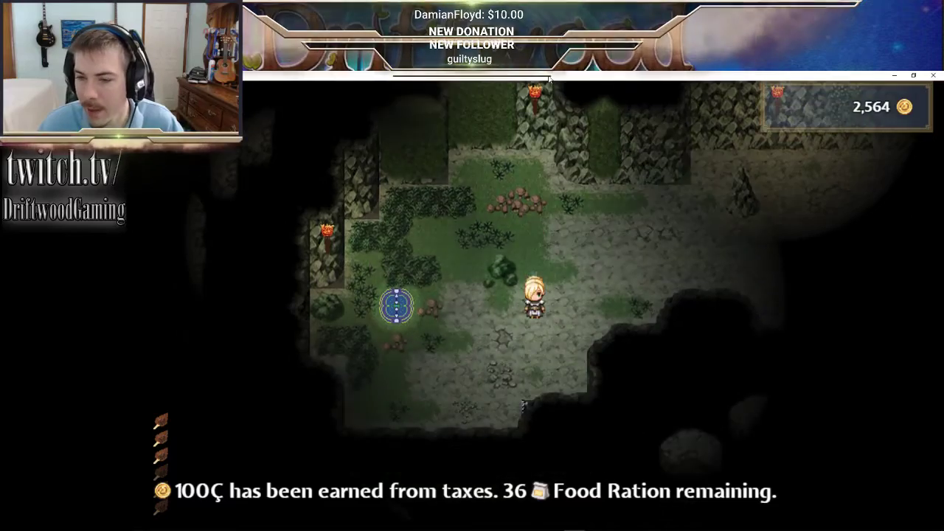
key(Left)
key(Down)
key(Right)
key(Return)
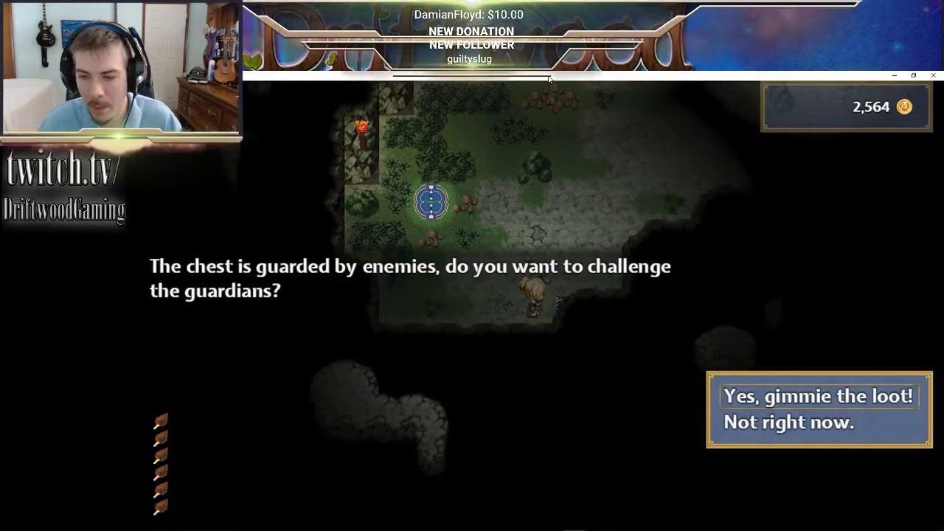
key(Return)
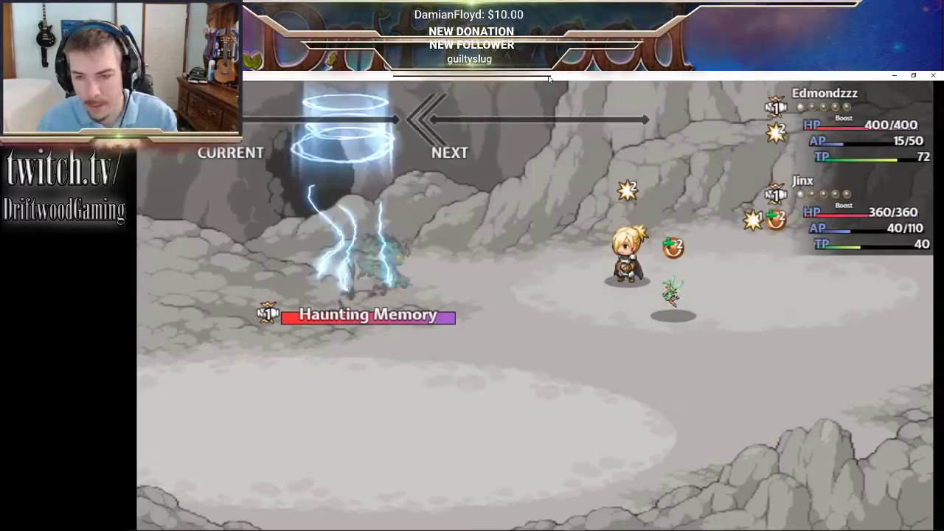
key(Return)
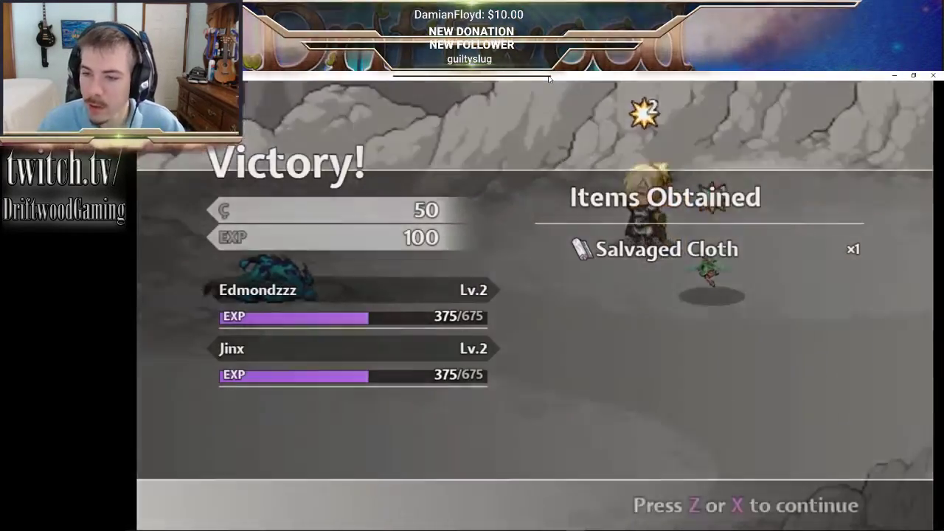
key(Return)
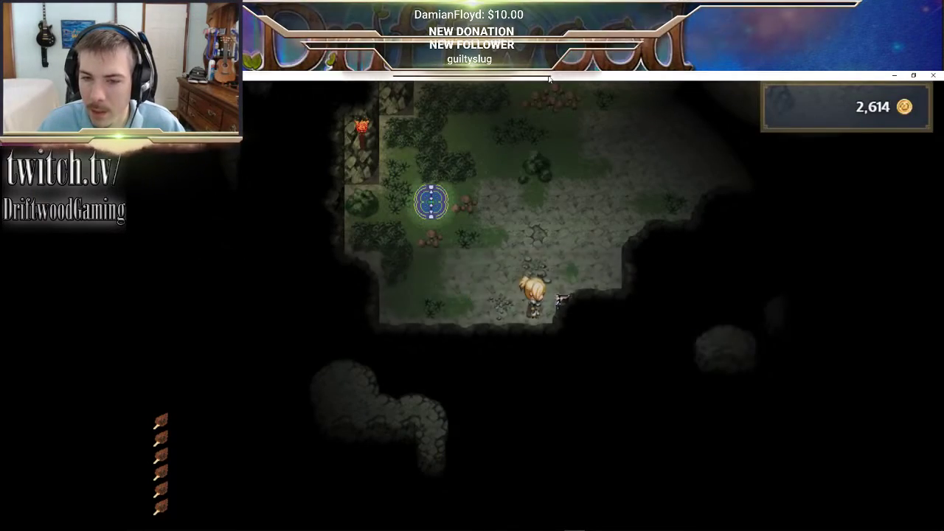
- Step onto the blue teleport circle and proceed to dungeon level 2
key(Left)
key(Left)
key(Left)
key(Up)
key(Up)
key(Up)
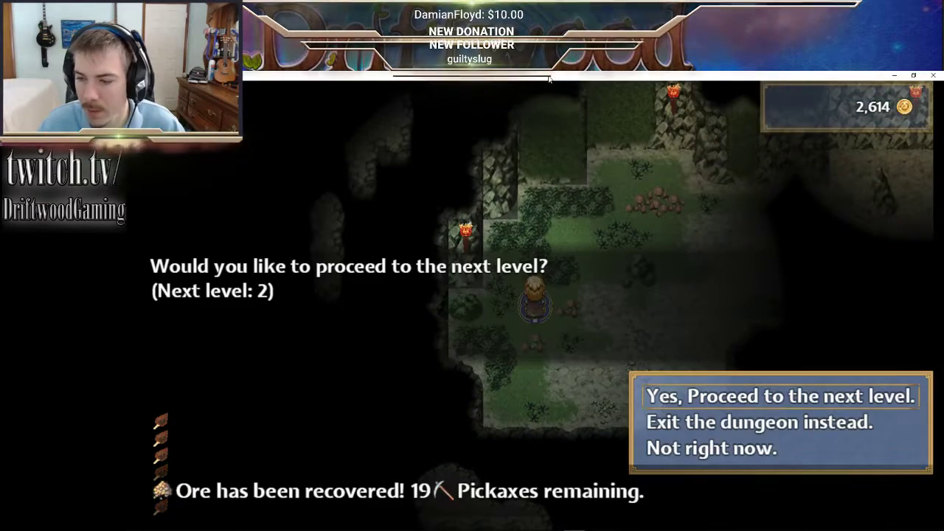
key(Return)
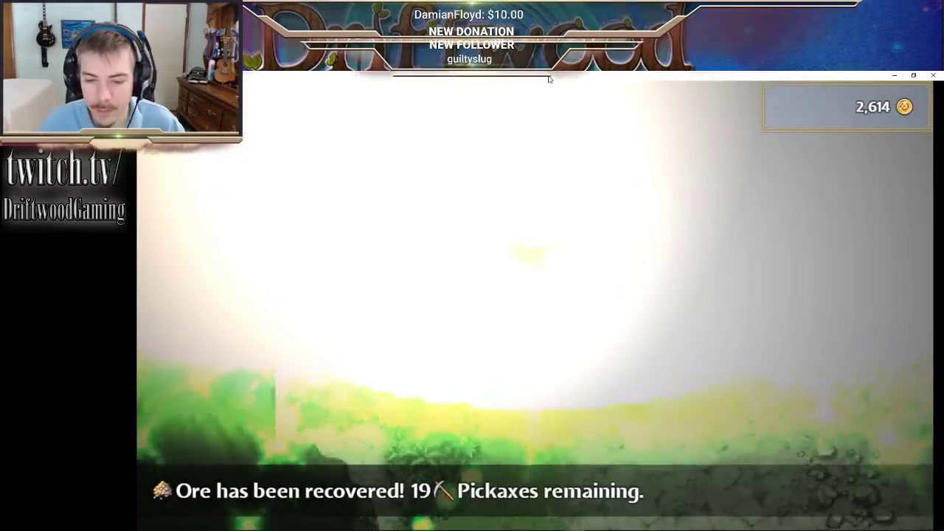
- Walk up the level 2 corridor to the next chest and accept its guardian fight
key(Up)
key(Up)
key(Up)
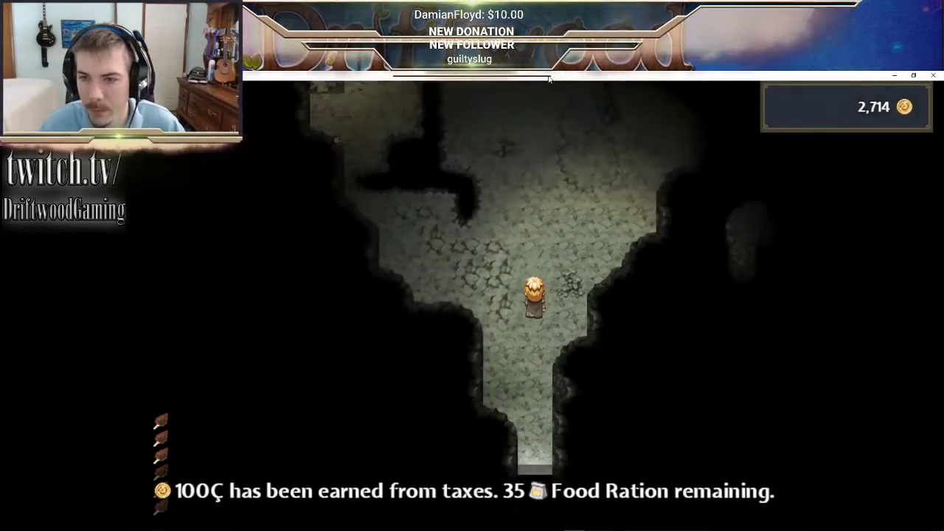
key(Up)
key(Up)
key(Up)
key(Up)
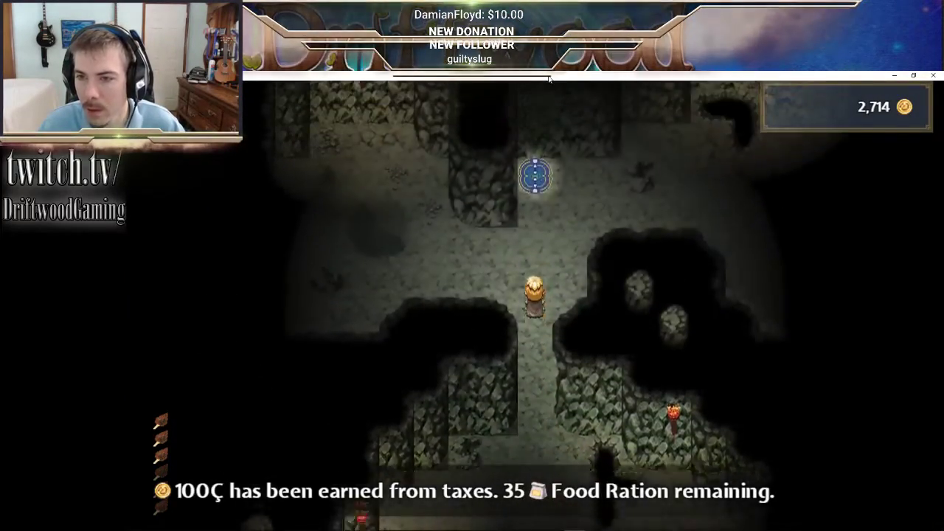
key(Right)
key(Right)
key(Down)
key(Down)
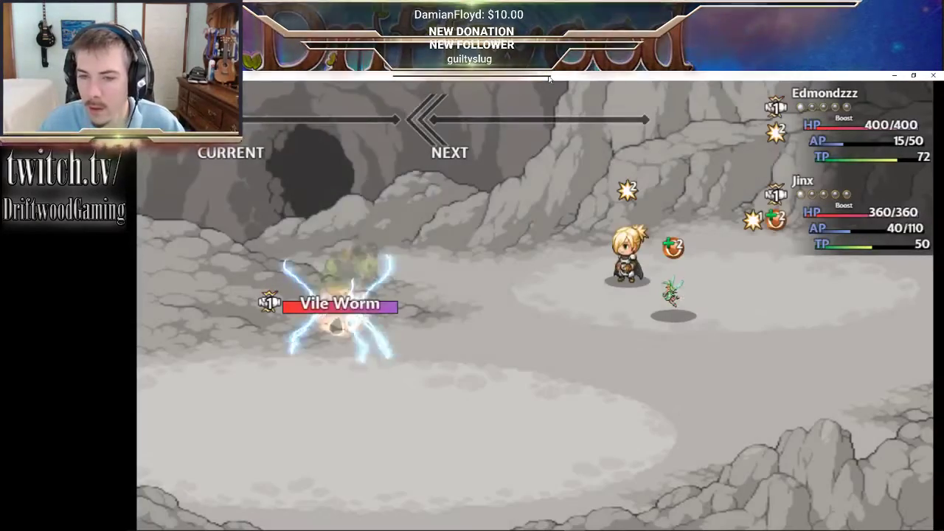
- Look over the Music Therapy tech, then make a normal attack on the Vile Worm
key(Down)
key(Return)
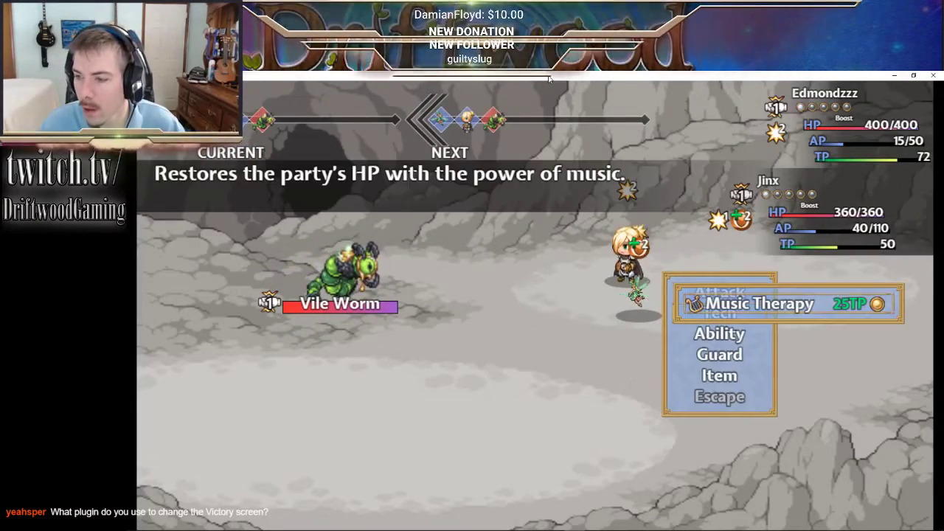
key(Escape)
key(Up)
key(Return)
key(Return)
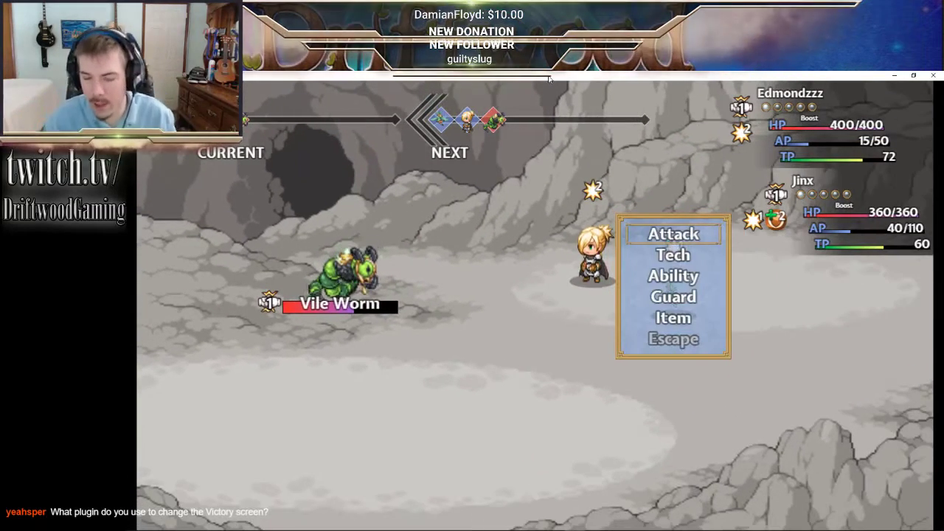
- Check the Radiant Beam tech and attack the Vile Worm again, leaving it nearly defeated
key(Down)
key(Return)
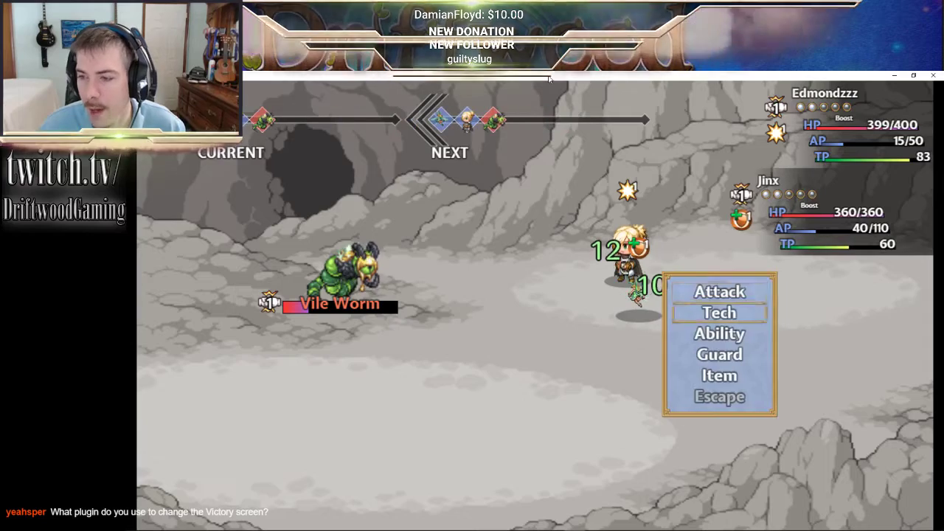
key(Return)
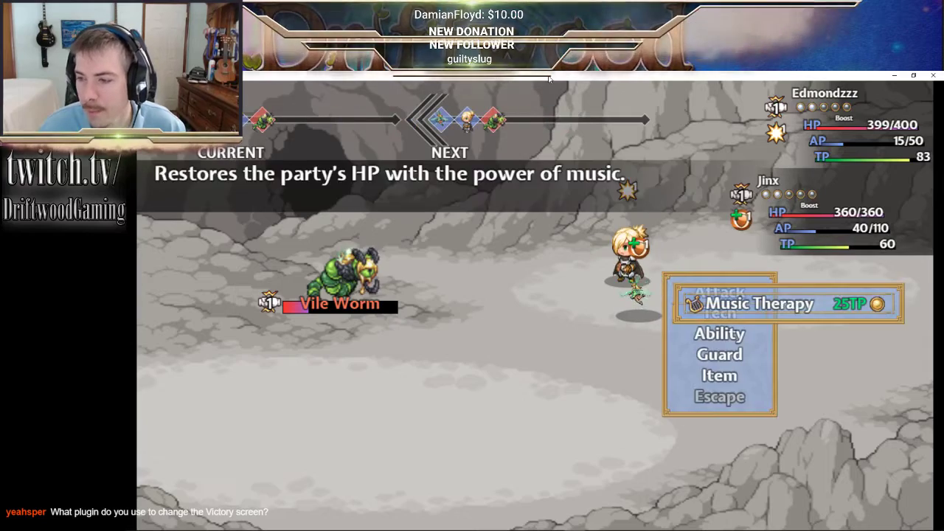
key(Escape)
key(Up)
key(Return)
key(Return)
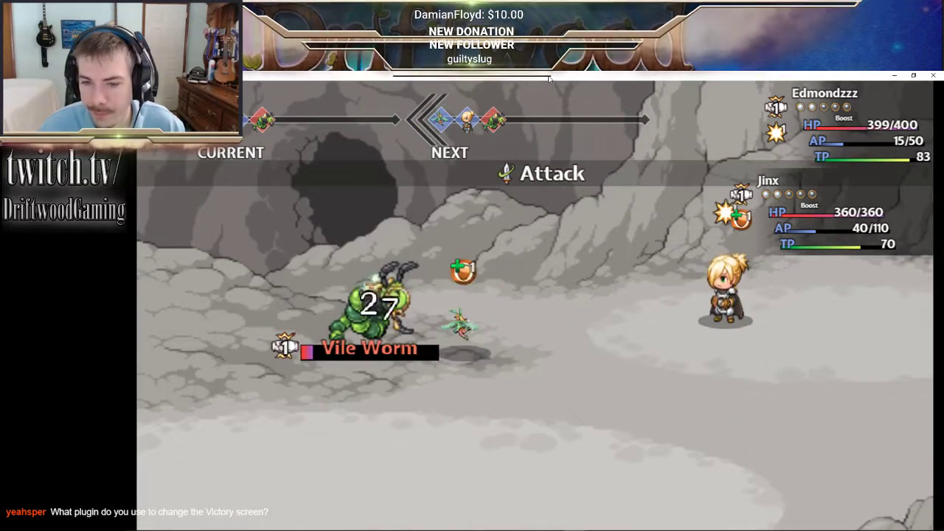
key(Return)
key(Return)
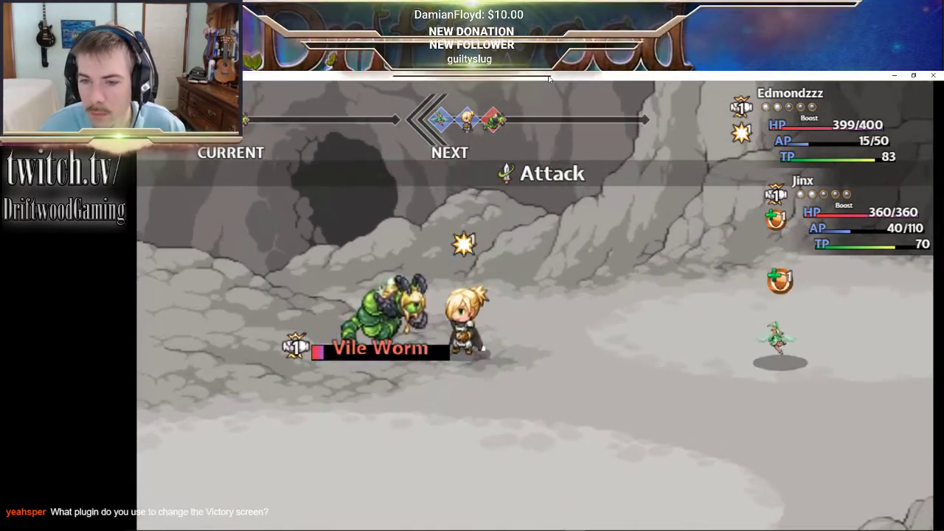
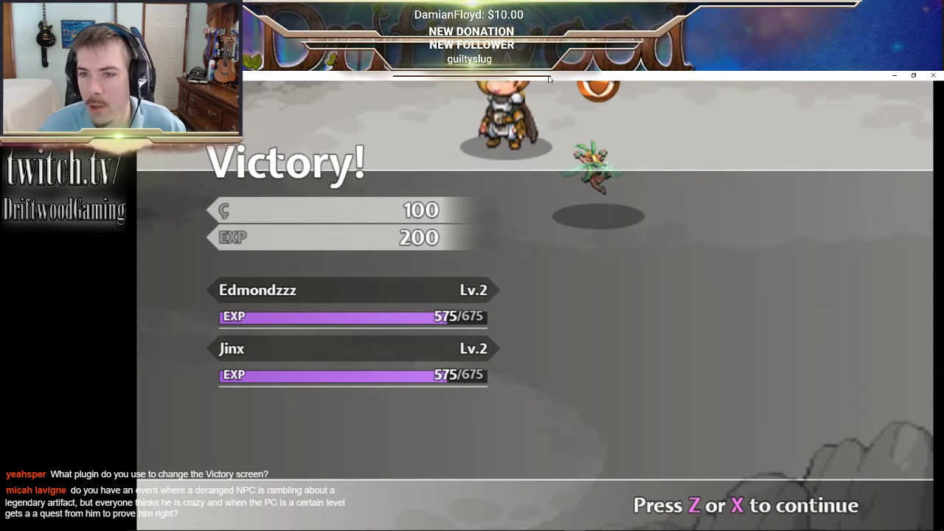
- Close the victory and item messages and walk the hero down through the cave
key(z)
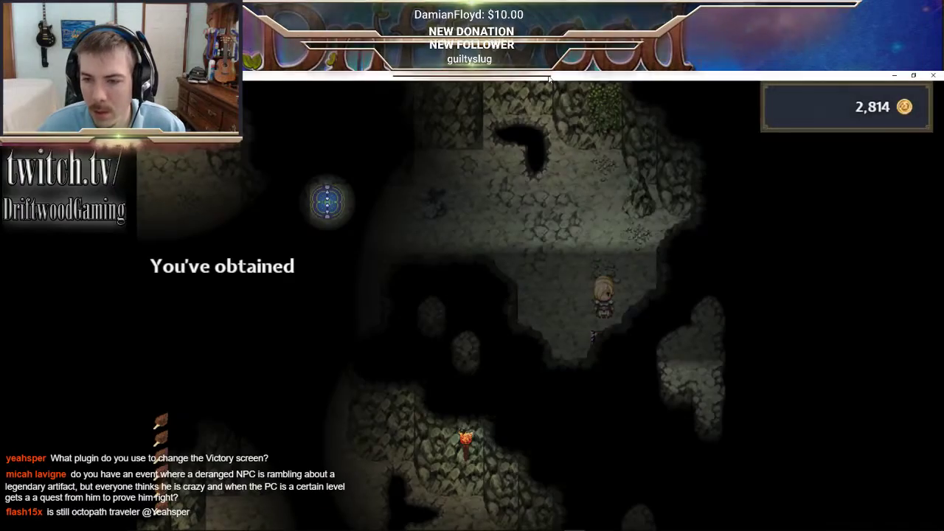
key(z)
key(Left)
key(Up)
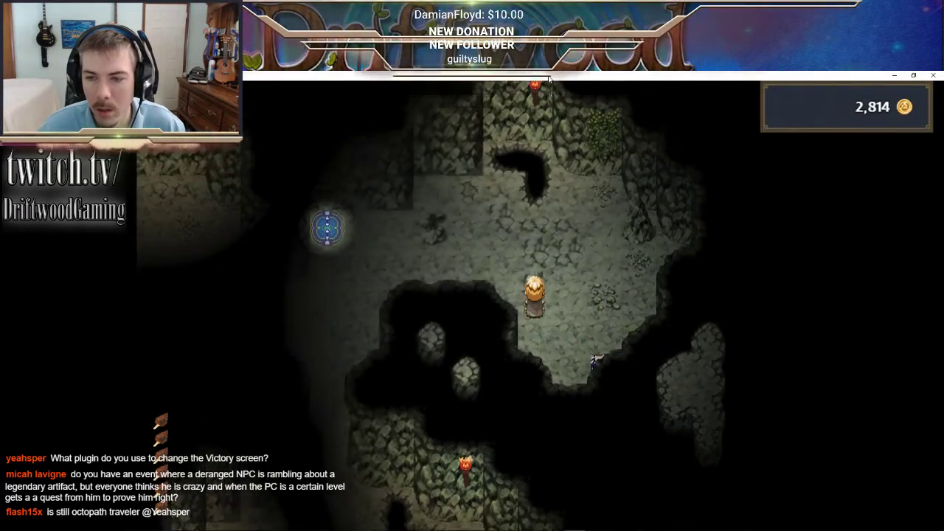
key(Down)
key(Left)
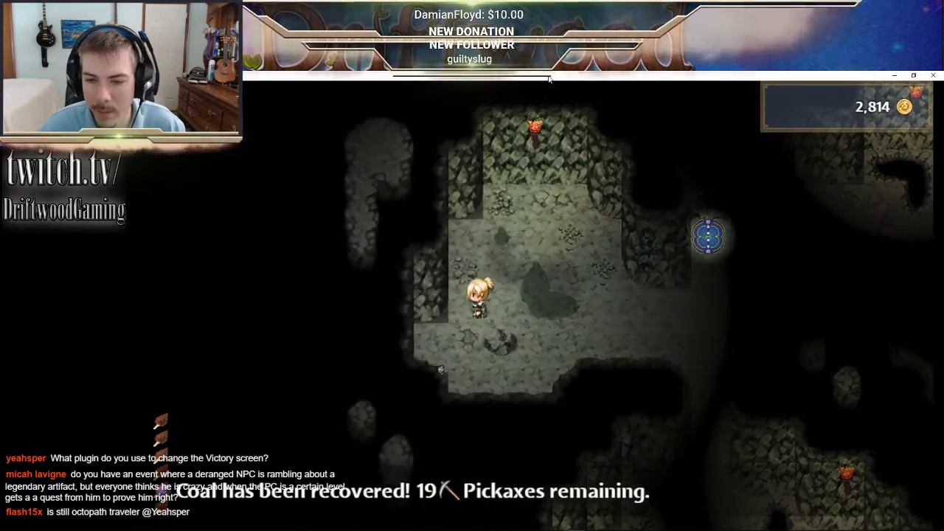
key(Down)
- Walk up to the guarded chest and accept the guardians' fight
key(z)
key(Up)
key(z)
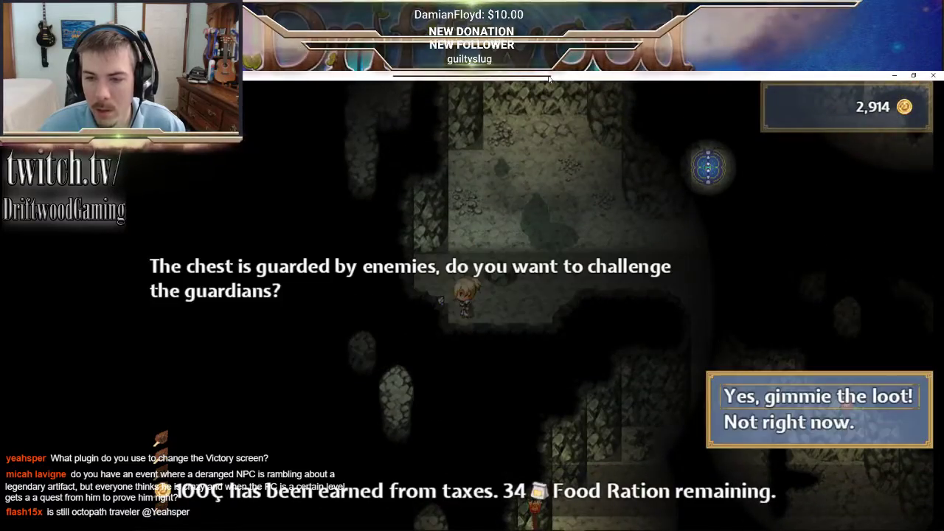
key(z)
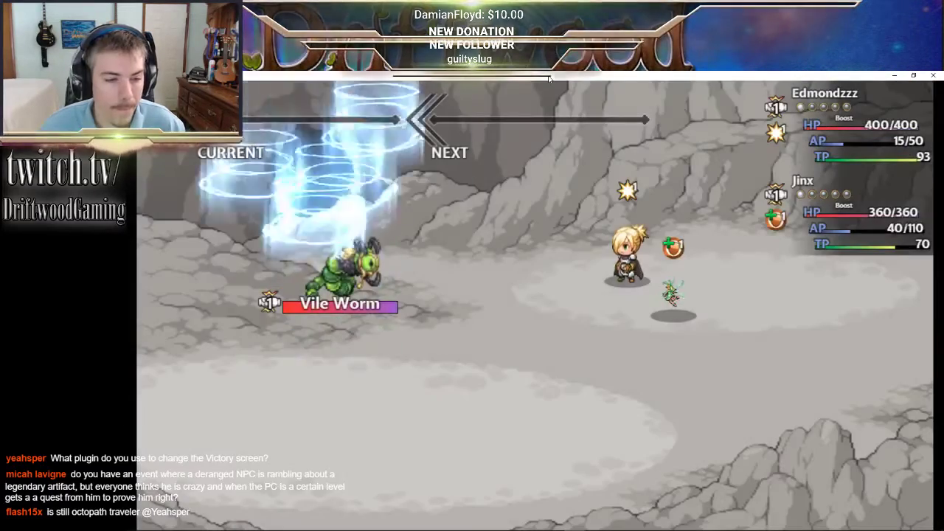
- Have the hero and fairy make normal attacks on the Vile Worm, then close the Lv.3 victory screen
key(z)
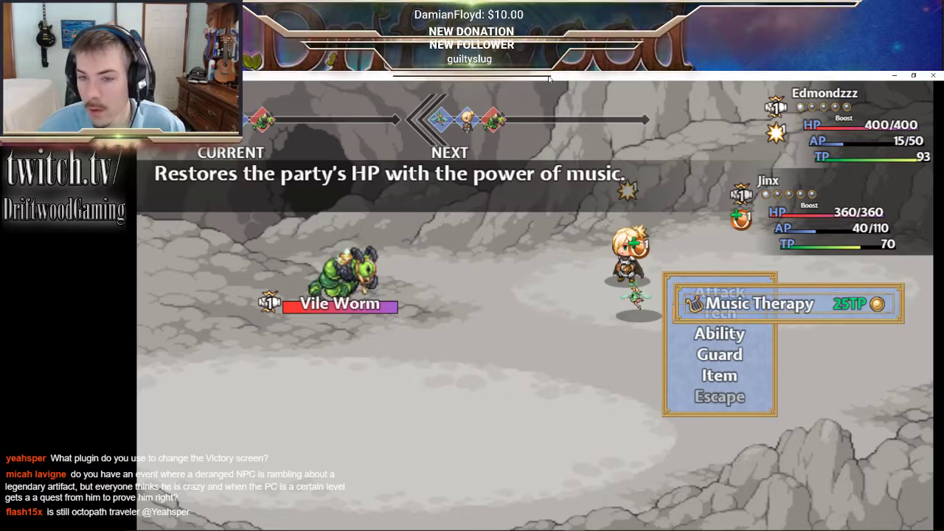
key(x)
key(Up)
key(z)
key(z)
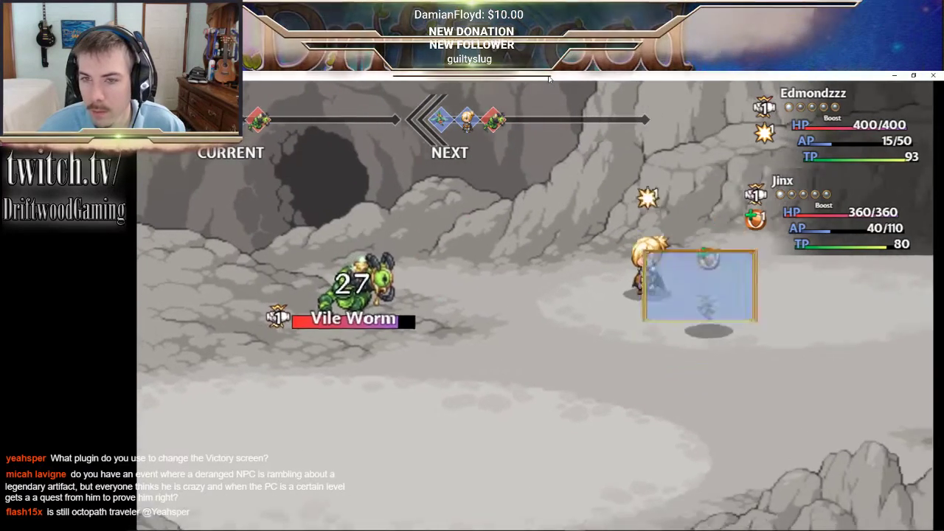
key(z)
key(z)
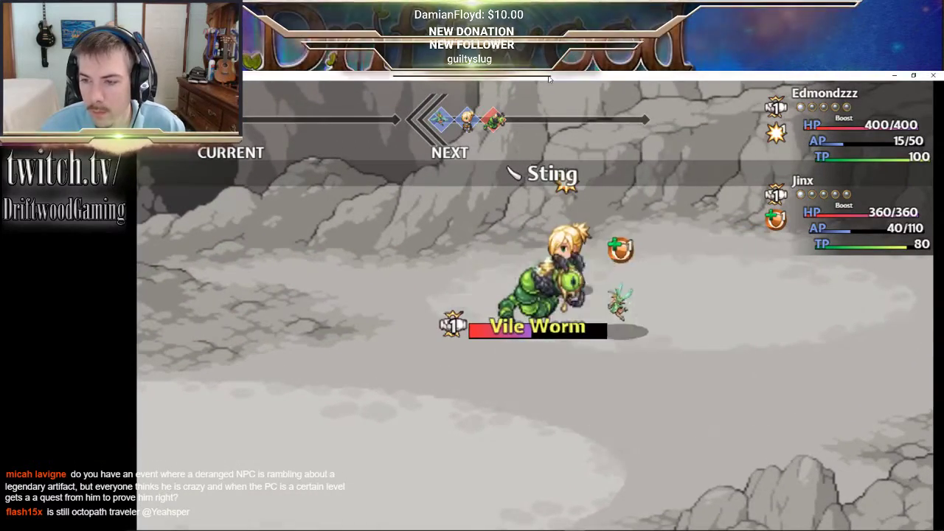
key(z)
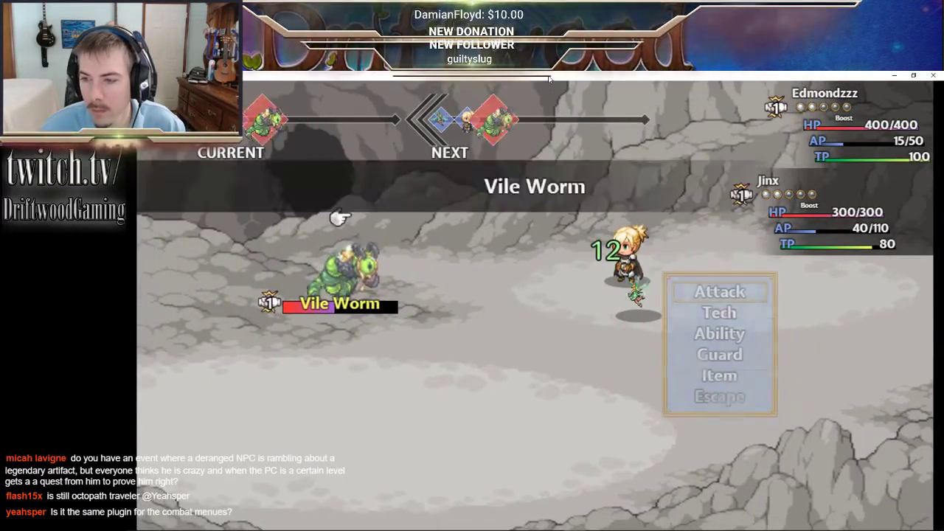
key(z)
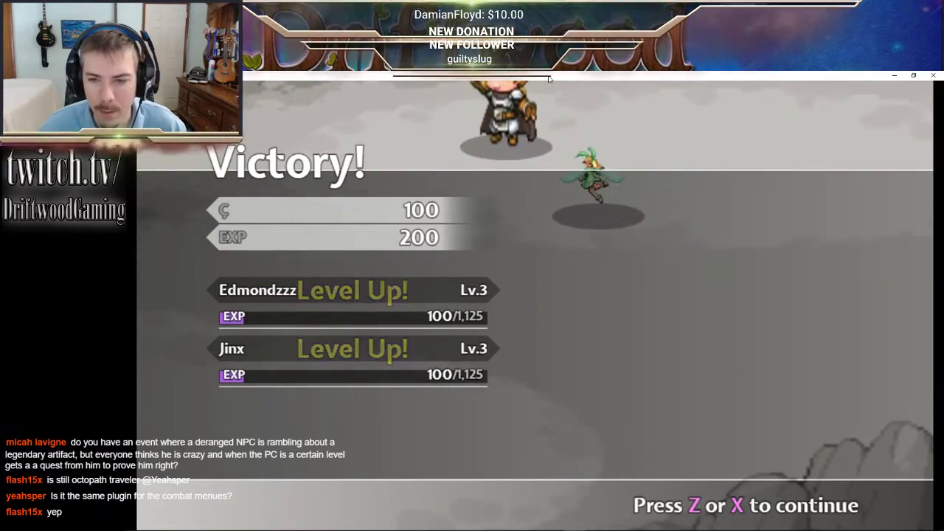
key(z)
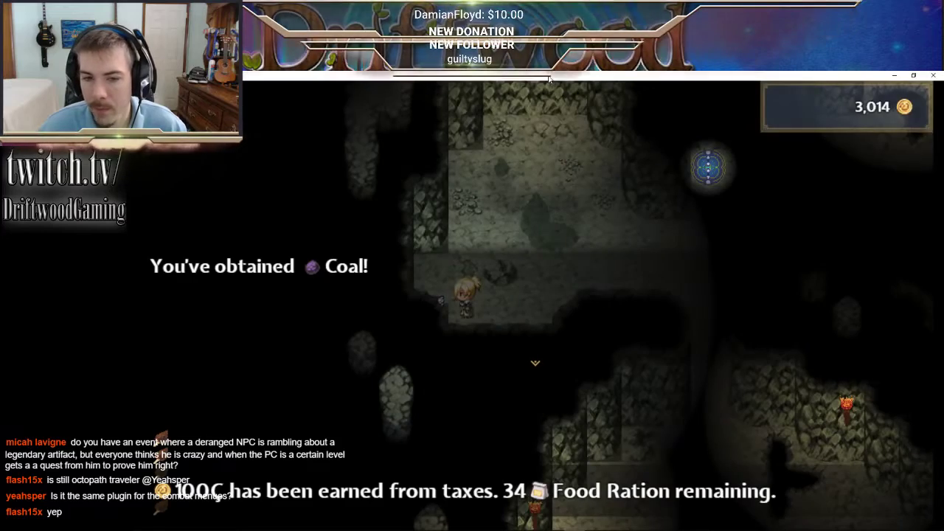
- Walk right and up onto the glowing circle and confirm descending to dungeon level 3
key(Right)
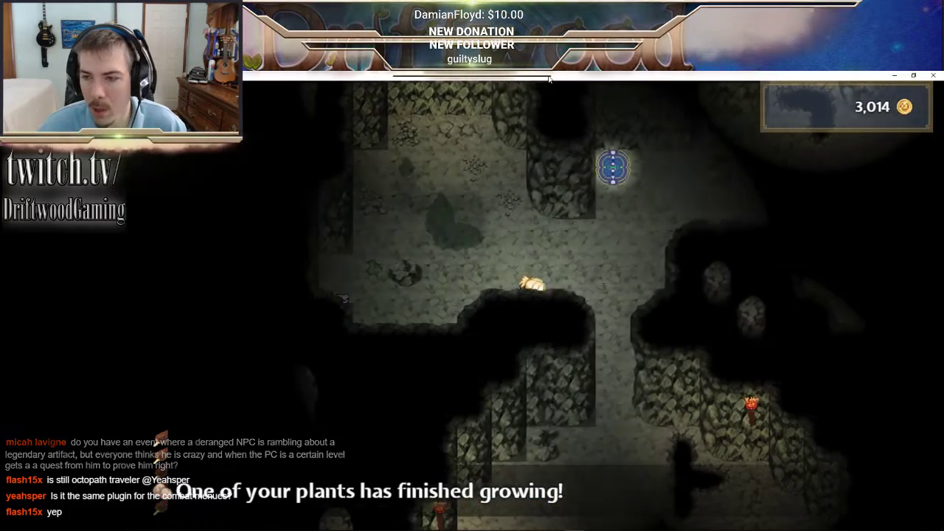
key(Up)
key(Up)
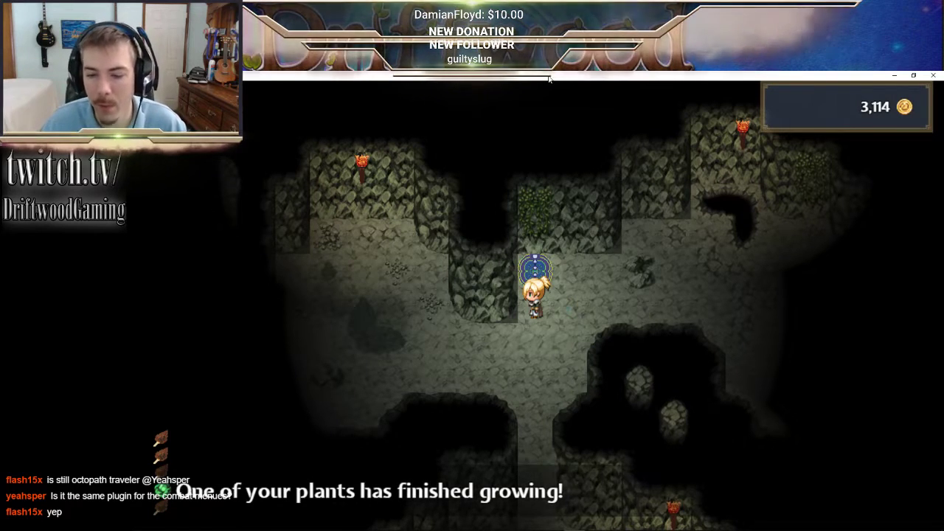
key(Up)
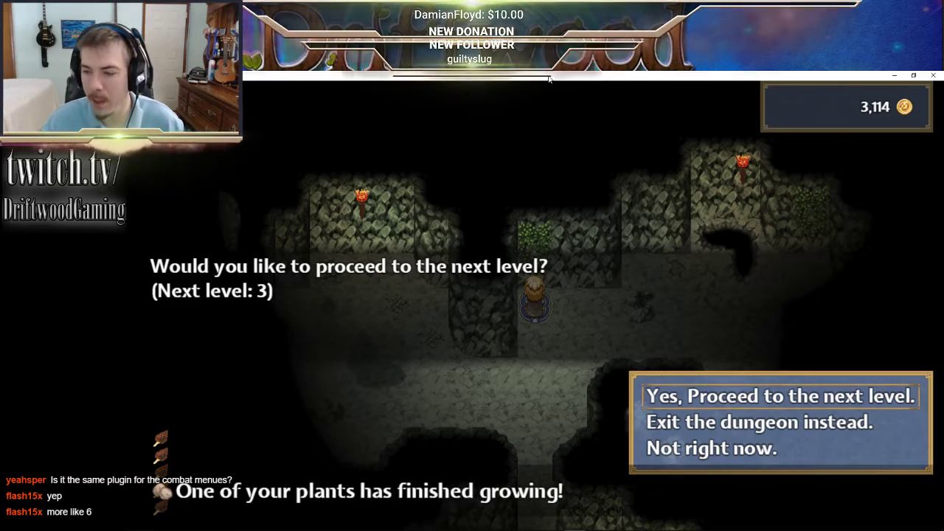
key(Return)
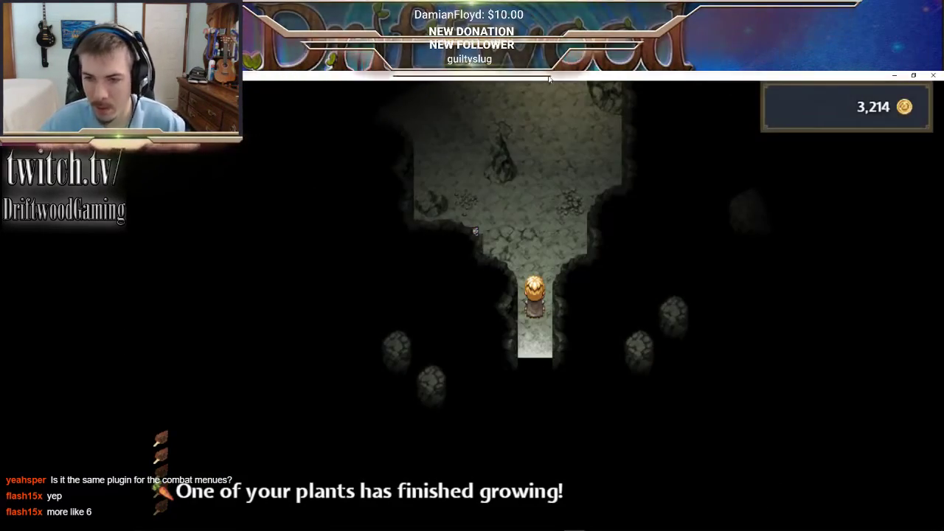
- Walk to the guarded chest and accept the Cave Fox battle
key(Up)
key(Left)
key(Return)
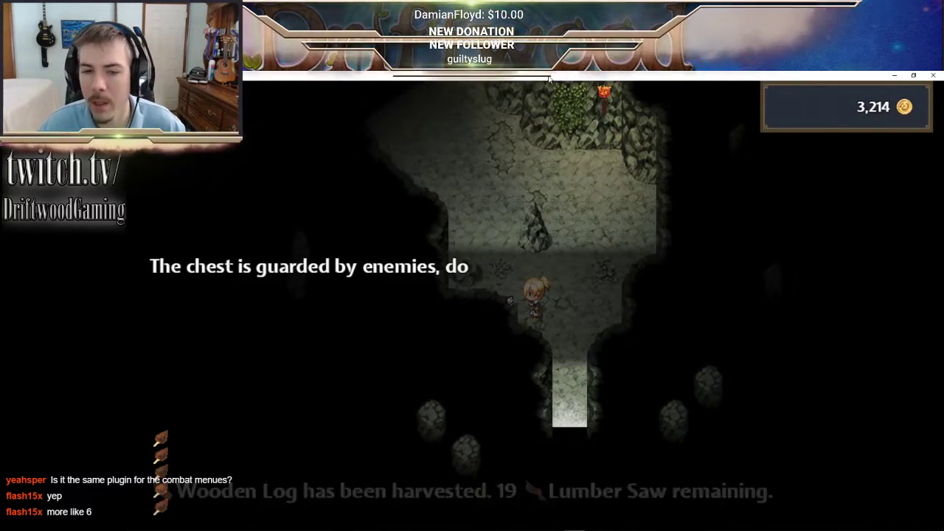
key(Return)
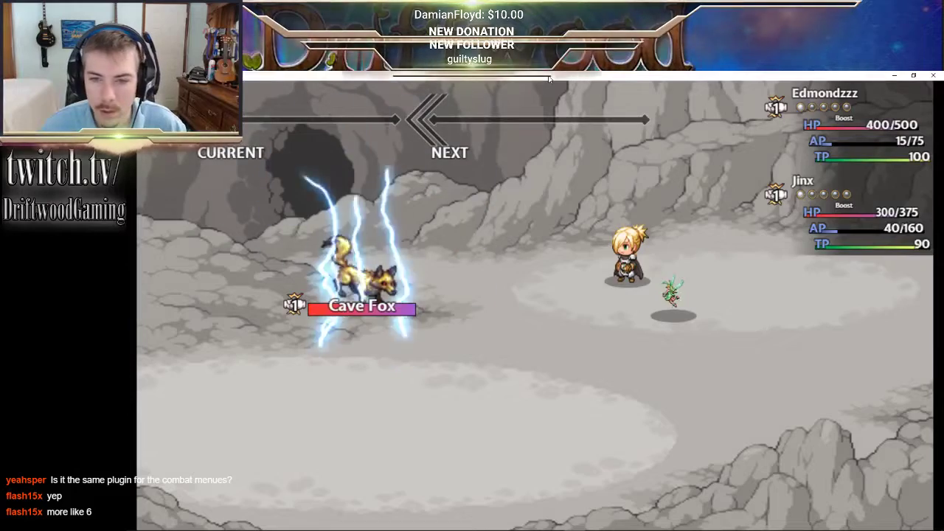
- Have the fairy cast Music Therapy and the hero use Scavenge on himself
key(Return)
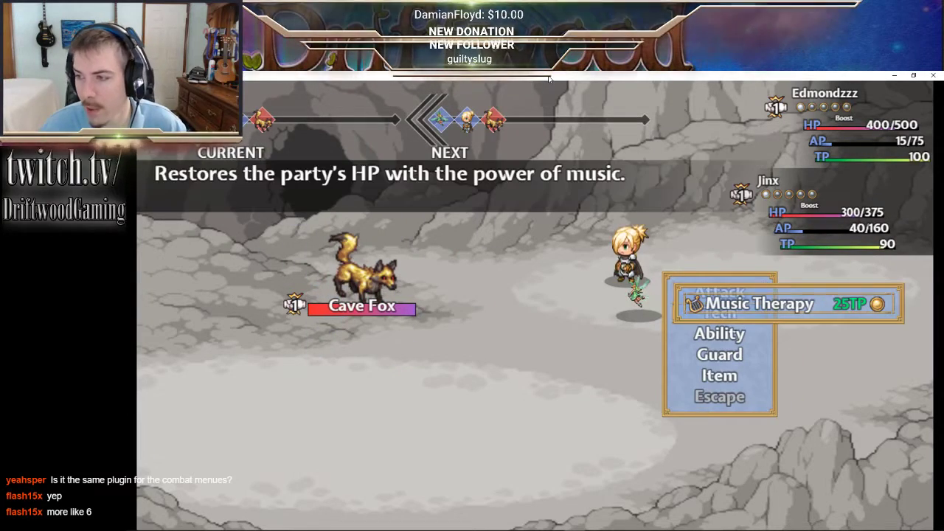
key(Return)
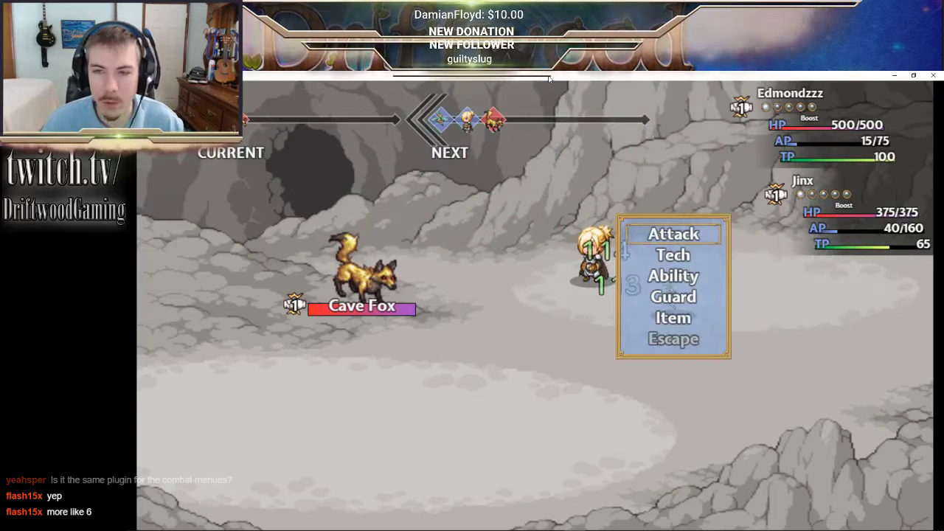
key(Down)
key(Return)
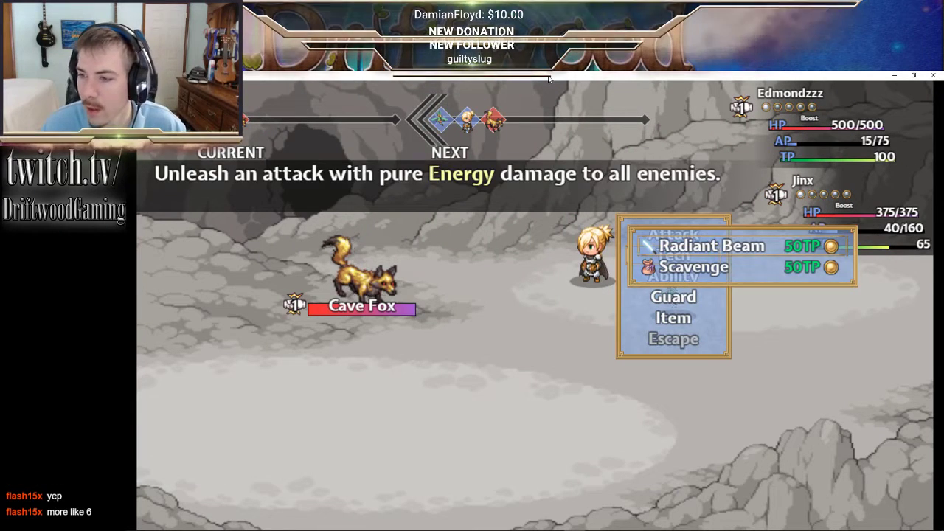
key(Return)
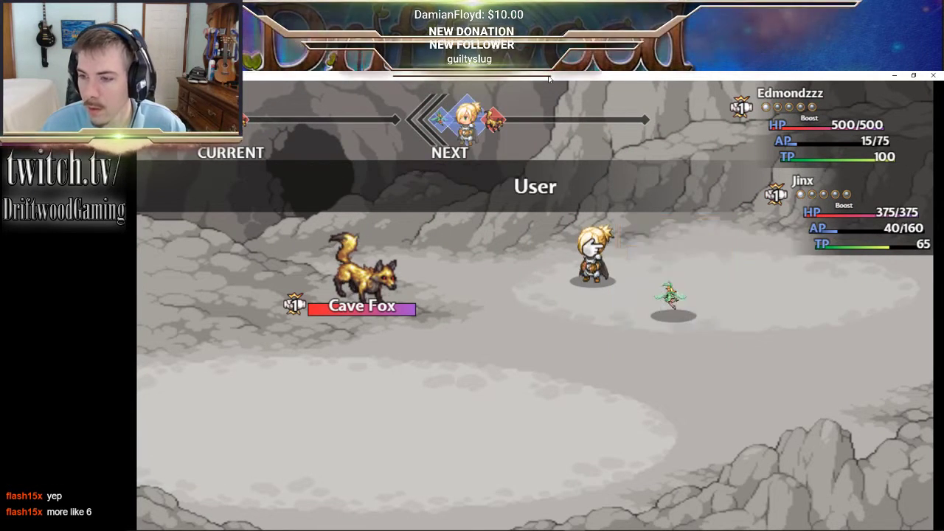
key(Return)
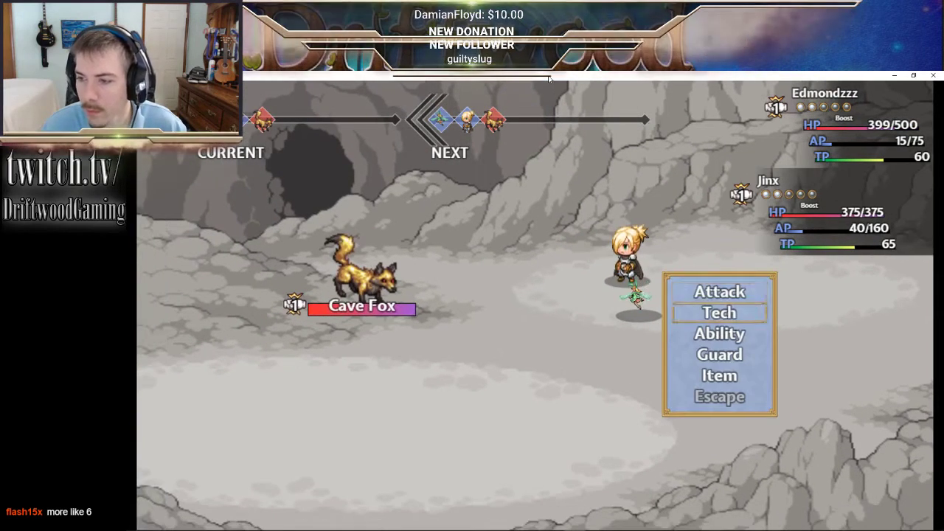
- Have both the fairy and the hero make normal attacks on the Cave Fox
key(Return)
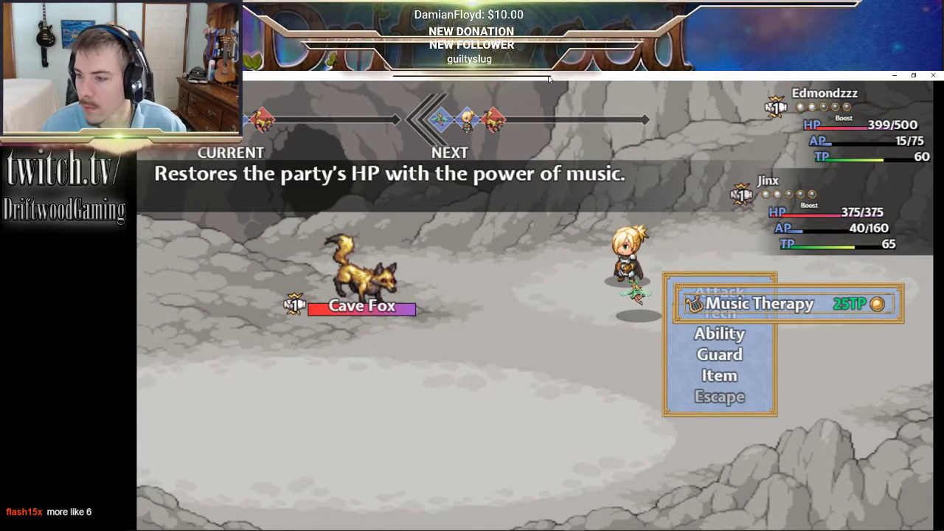
key(Escape)
key(Up)
key(Return)
key(Return)
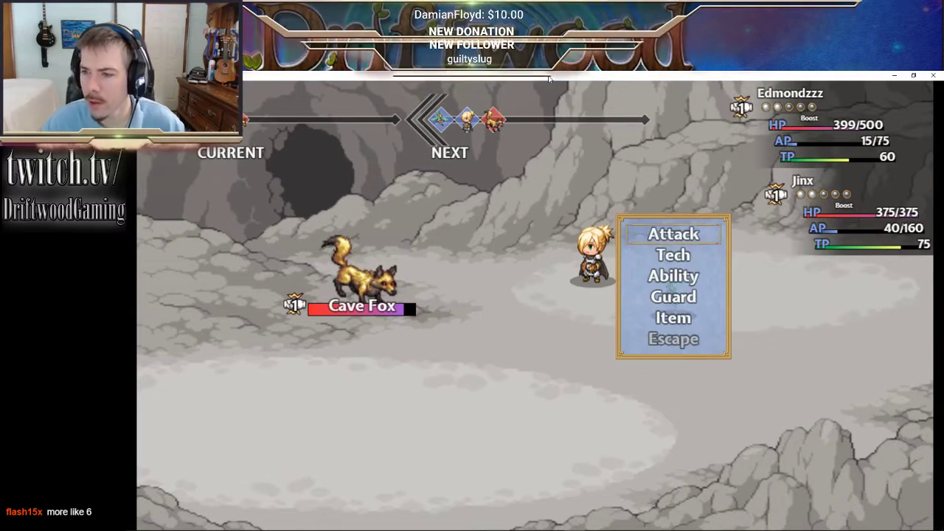
key(Down)
key(Return)
key(Down)
key(Return)
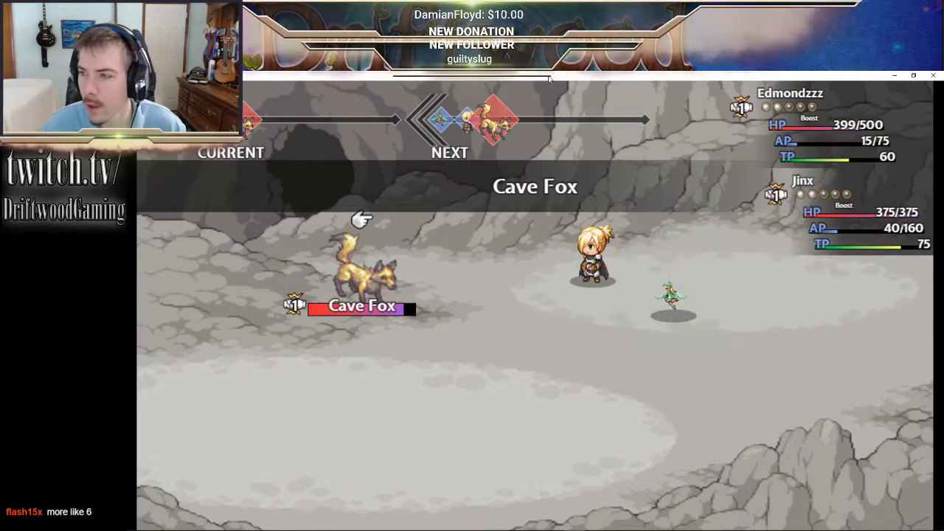
key(Escape)
key(Escape)
key(Up)
key(Return)
key(Return)
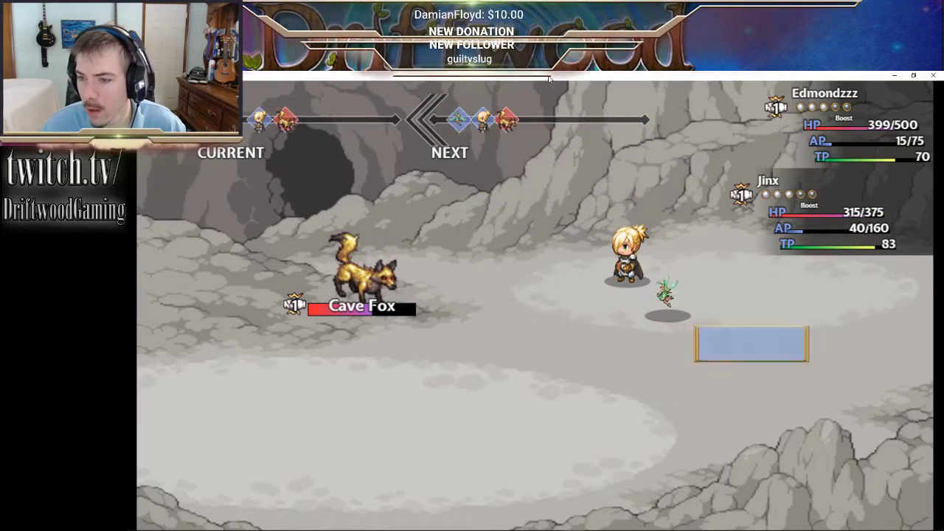
- Cast Music Therapy on all allies, attack until the Cave Fox falls, and dismiss the victory screen
key(Return)
key(Return)
key(Return)
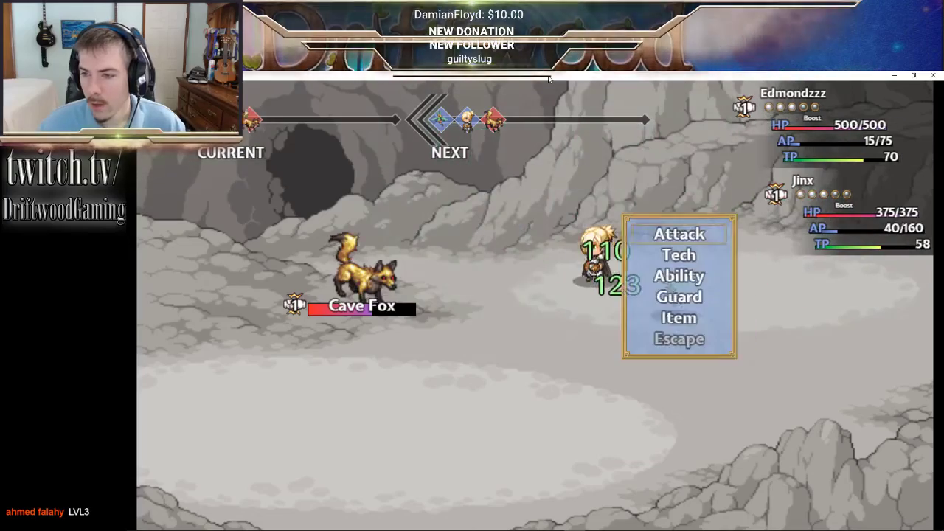
key(Return)
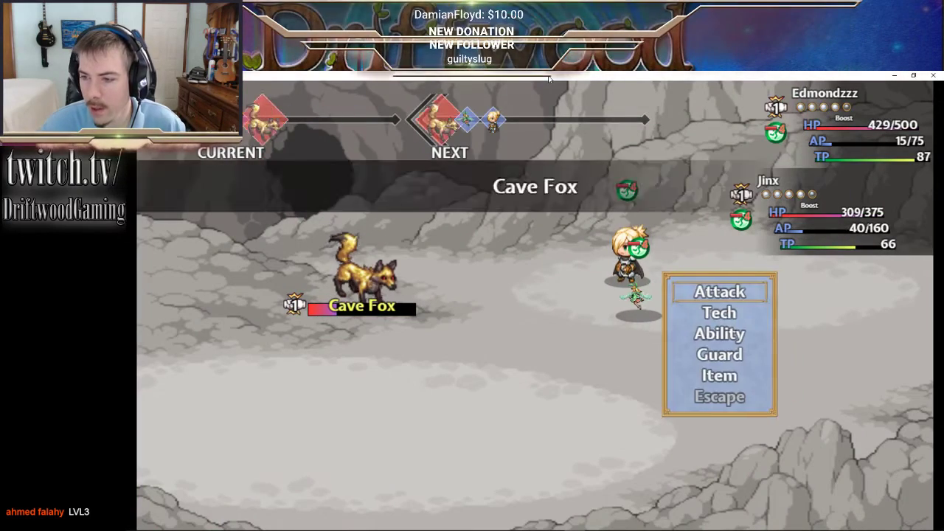
key(Return)
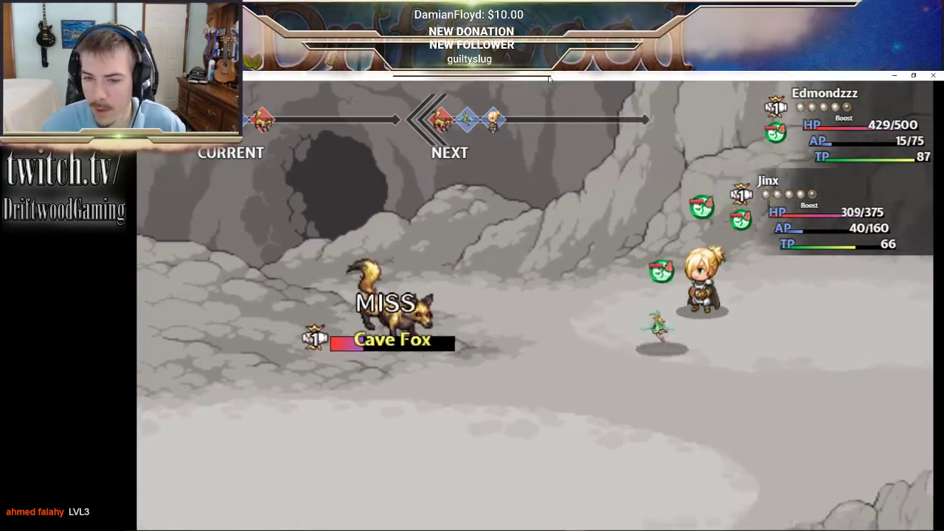
key(Return)
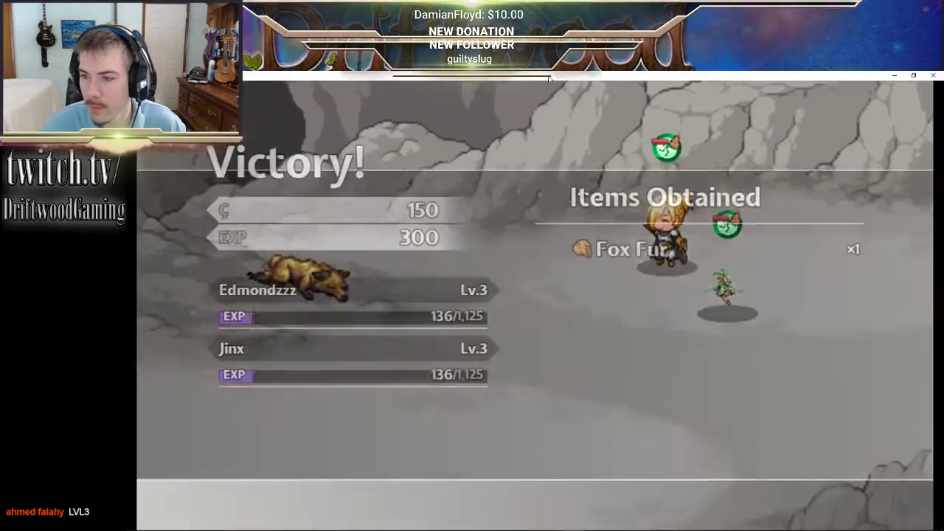
key(Return)
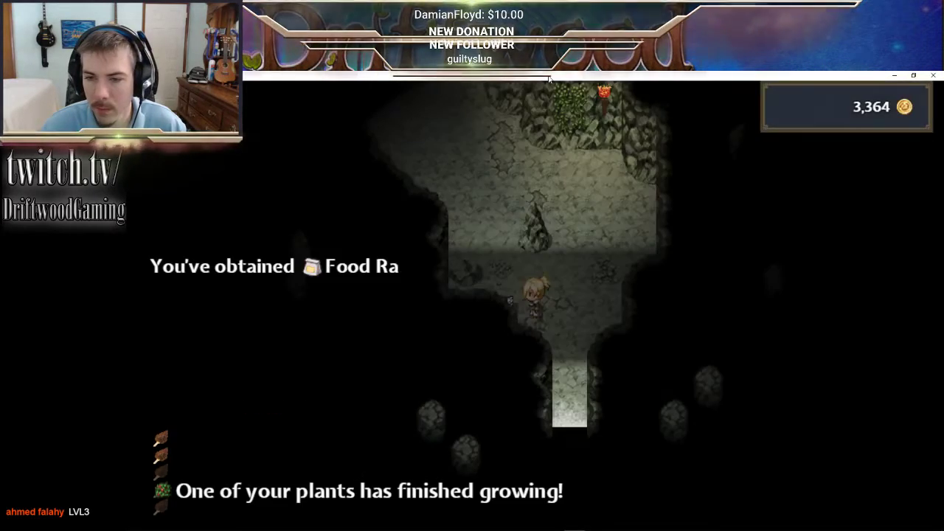
key(Escape)
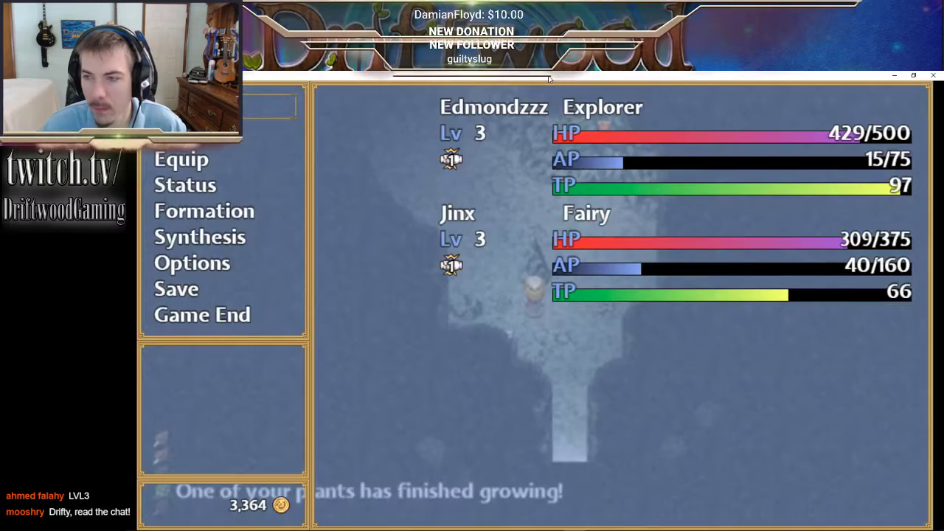
key(Return)
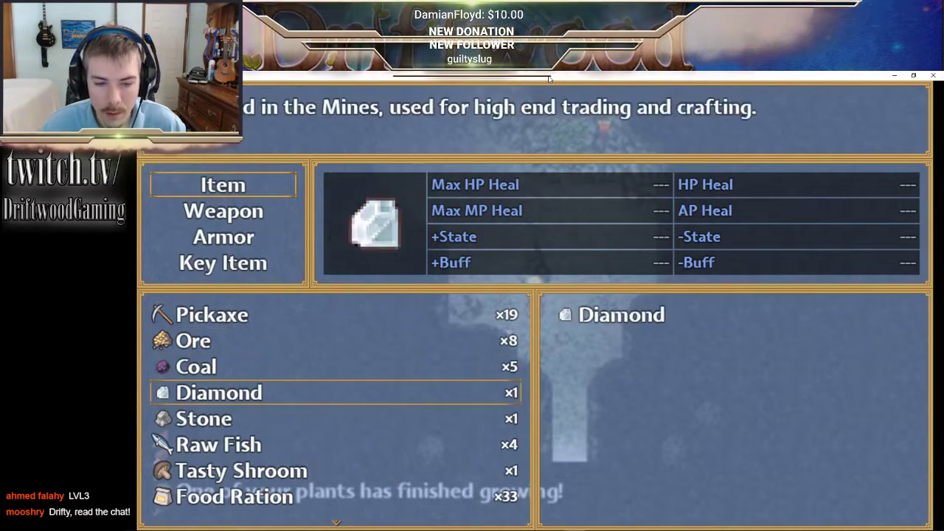
key(Down)
key(Down)
key(Down)
key(Down)
key(Down)
key(Down)
key(Down)
key(Down)
key(Down)
key(Down)
key(Down)
key(Down)
key(Down)
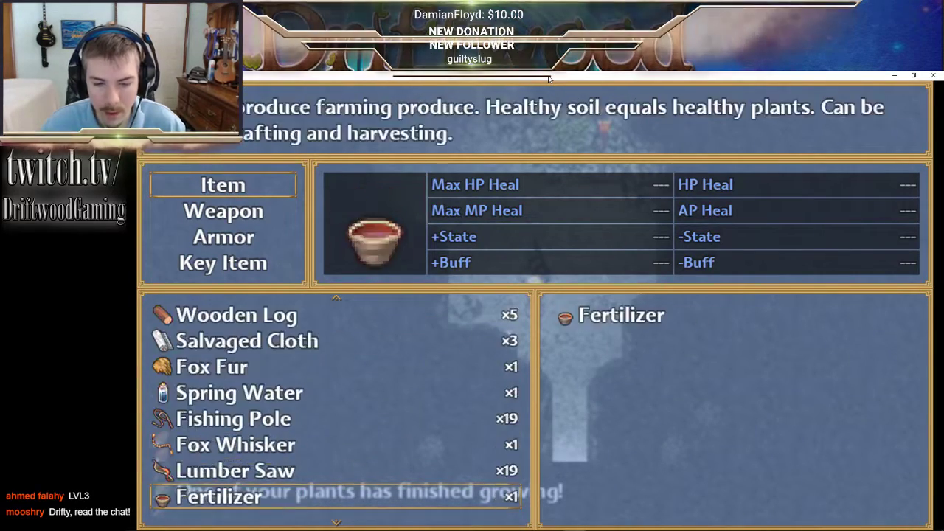
key(Down)
key(Down)
key(Down)
key(Down)
key(Down)
key(Down)
key(Up)
key(Up)
key(Up)
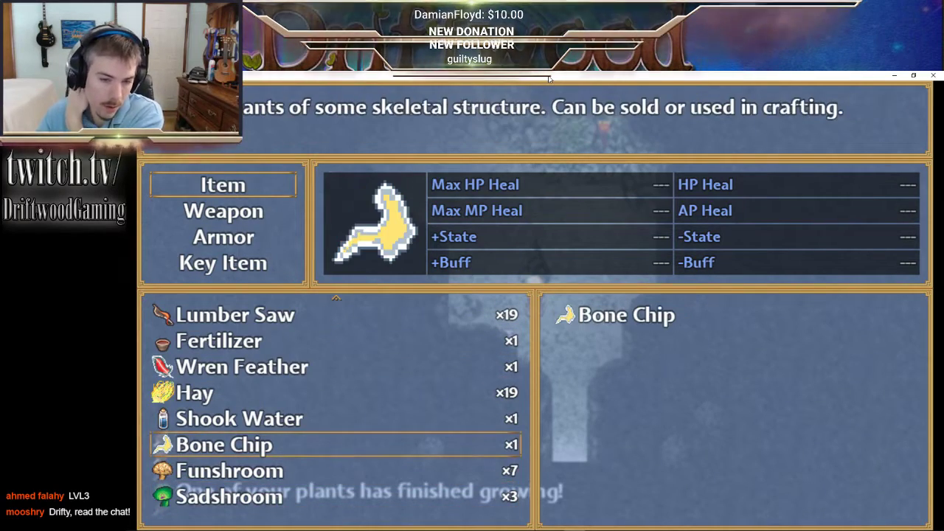
key(Up)
key(Up)
key(Up)
key(Up)
key(Up)
key(Up)
key(Up)
key(Up)
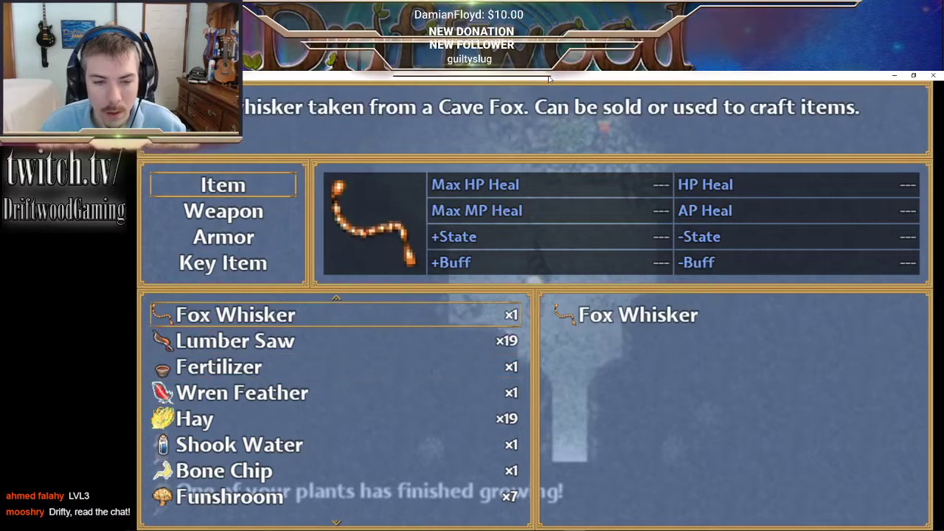
key(Up)
key(Up)
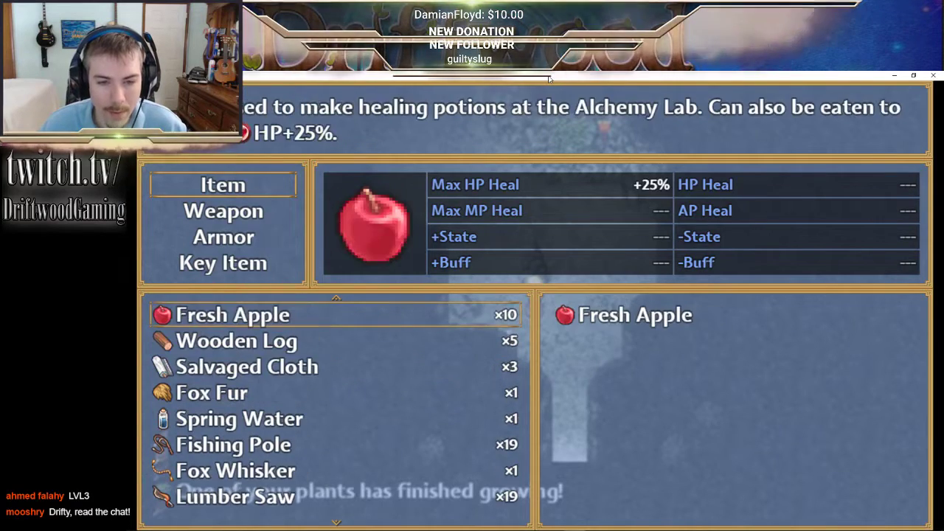
key(Up)
key(Up)
key(Up)
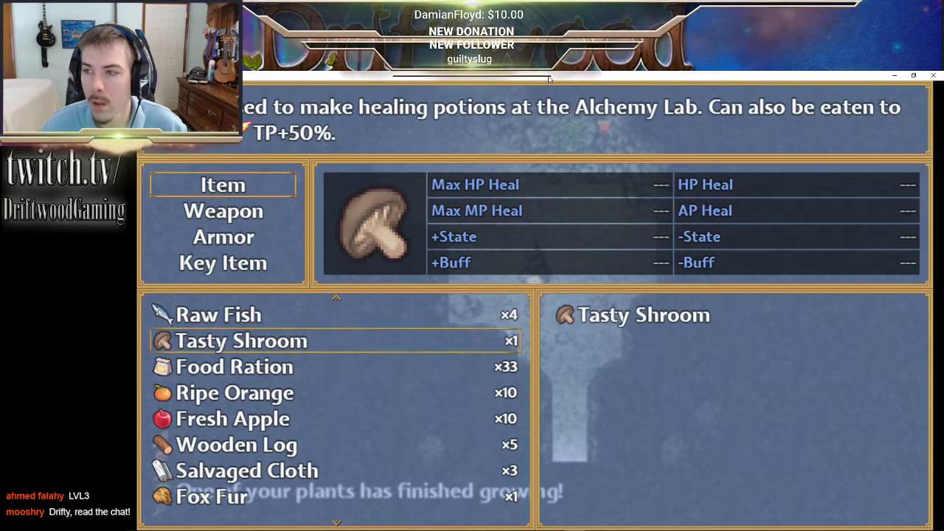
key(Escape)
key(Escape)
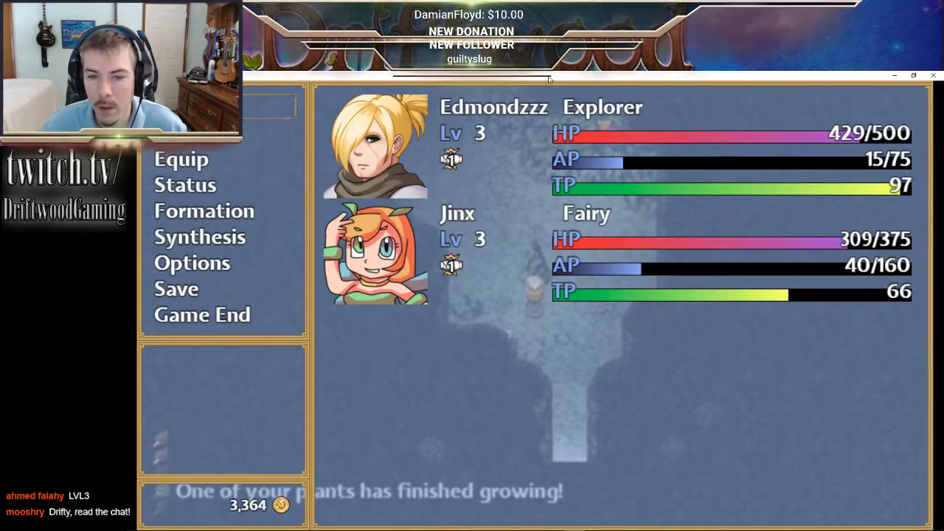
key(Escape)
key(Return)
key(Escape)
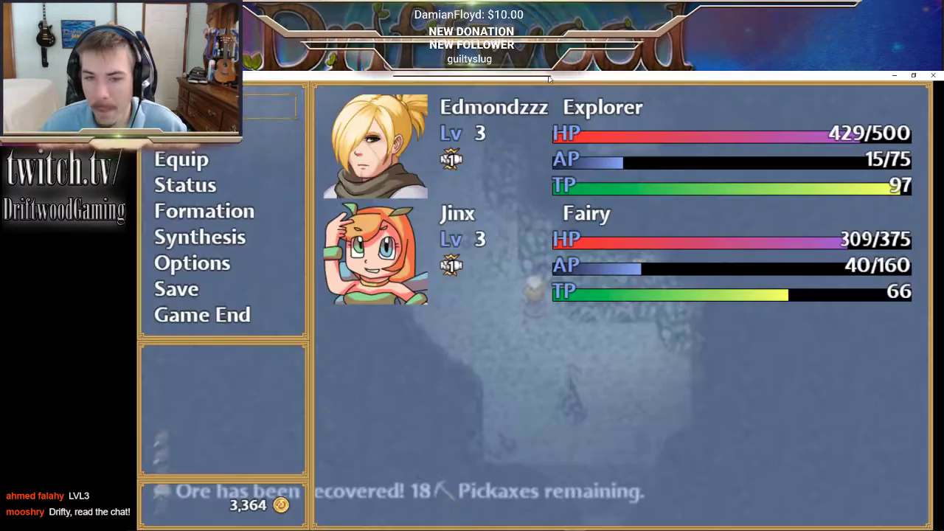
key(Return)
key(Escape)
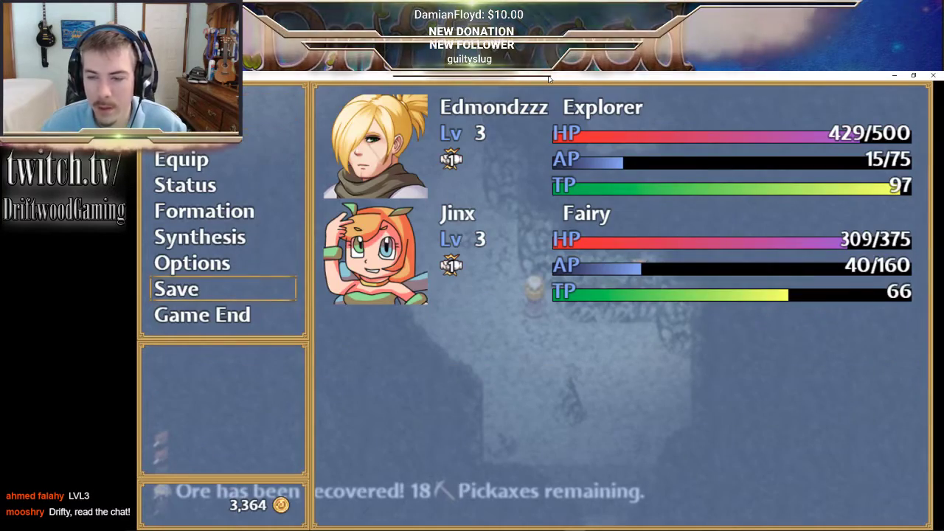
key(Escape)
key(Up)
- Walk right to the guarded chest and accept the guardians' challenge
key(Right)
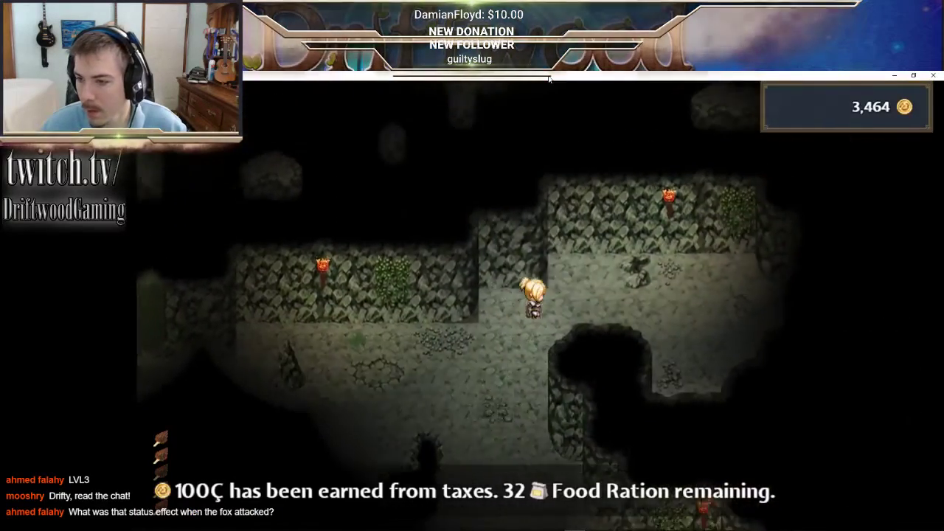
key(Right)
key(Return)
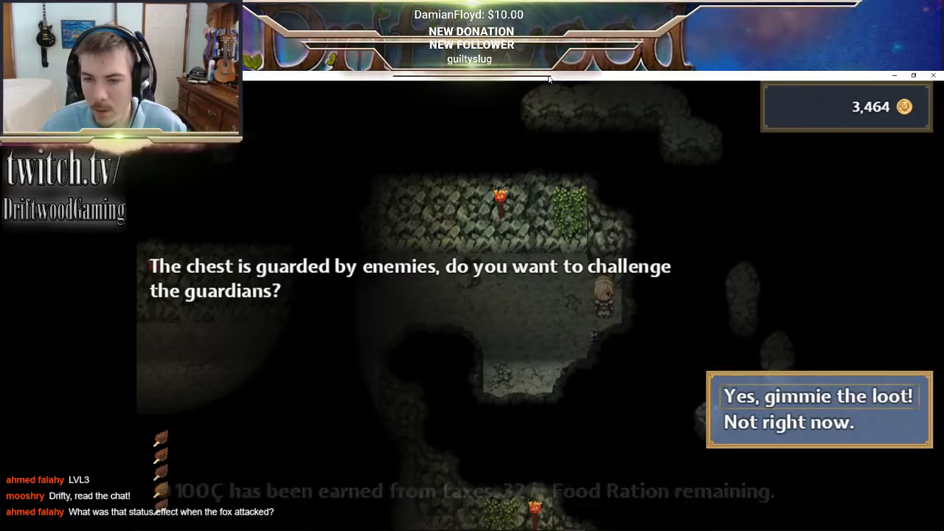
key(Return)
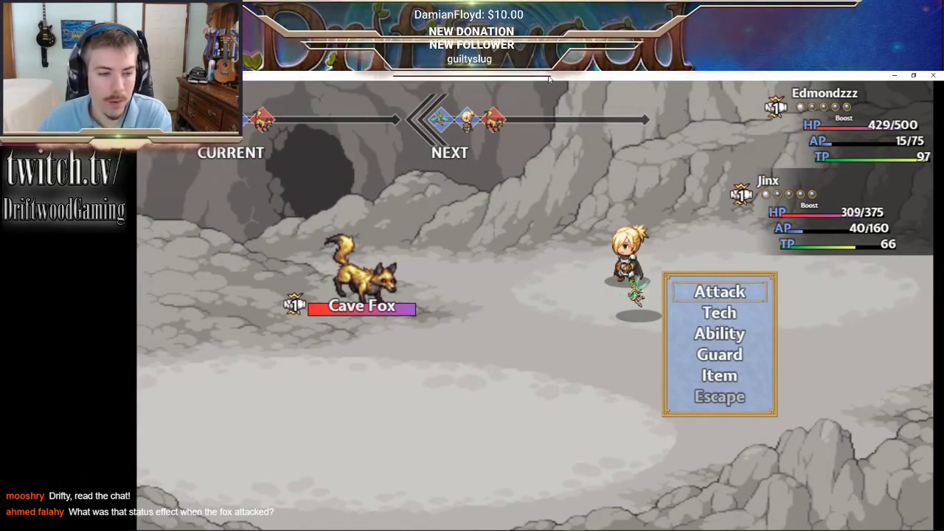
- Cast Music Therapy on all allies
key(Return)
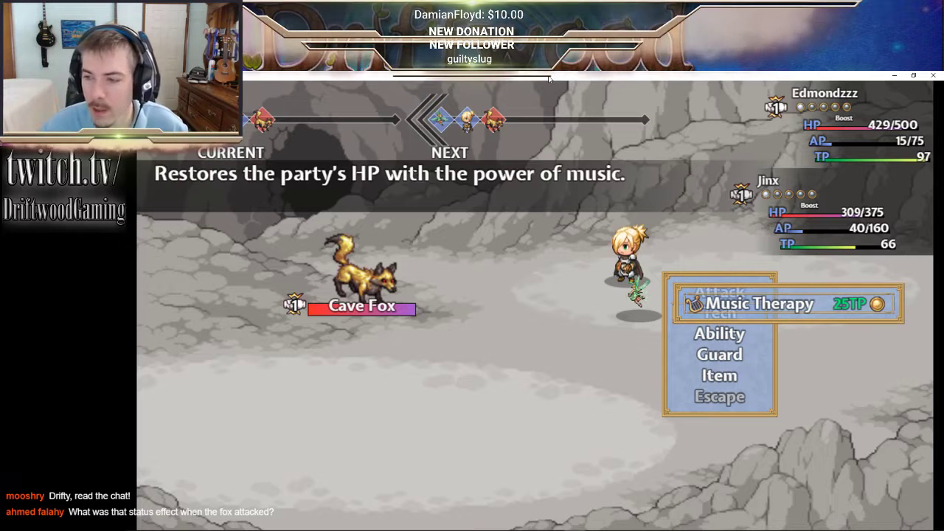
key(Return)
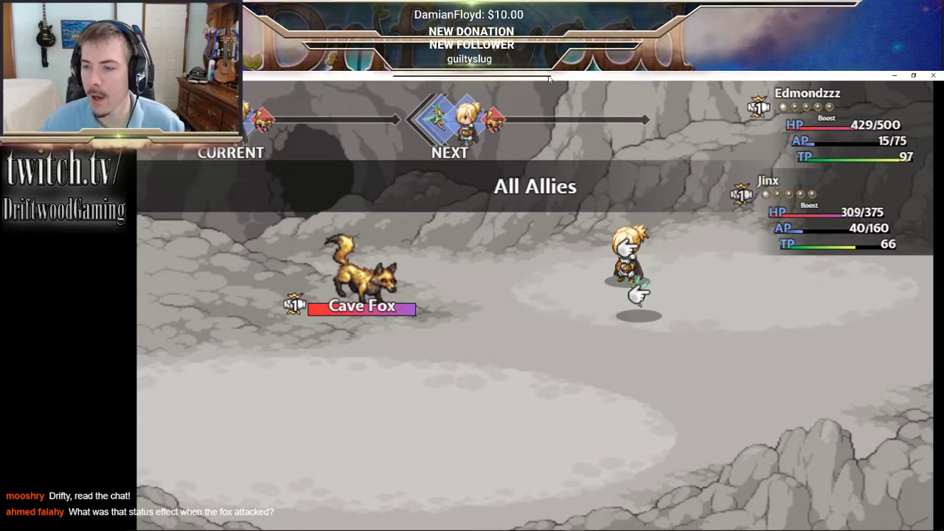
key(Escape)
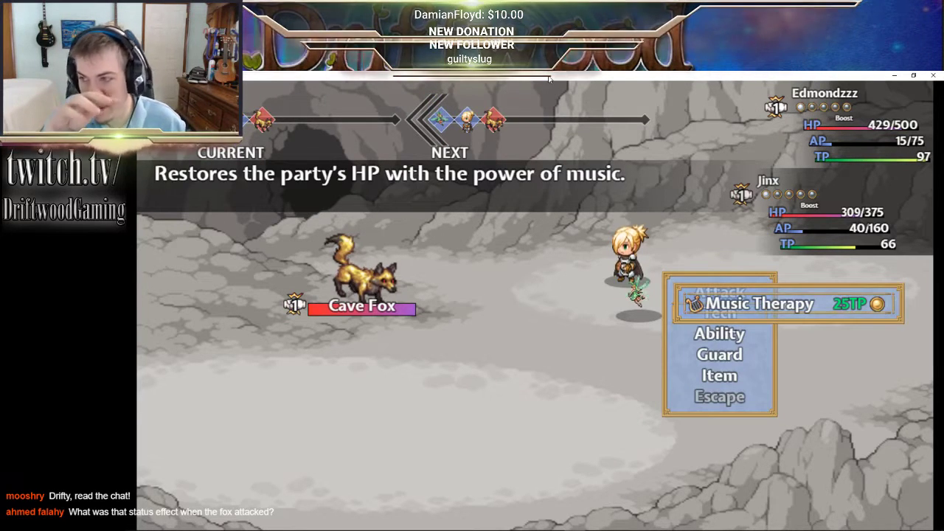
key(Return)
key(Return)
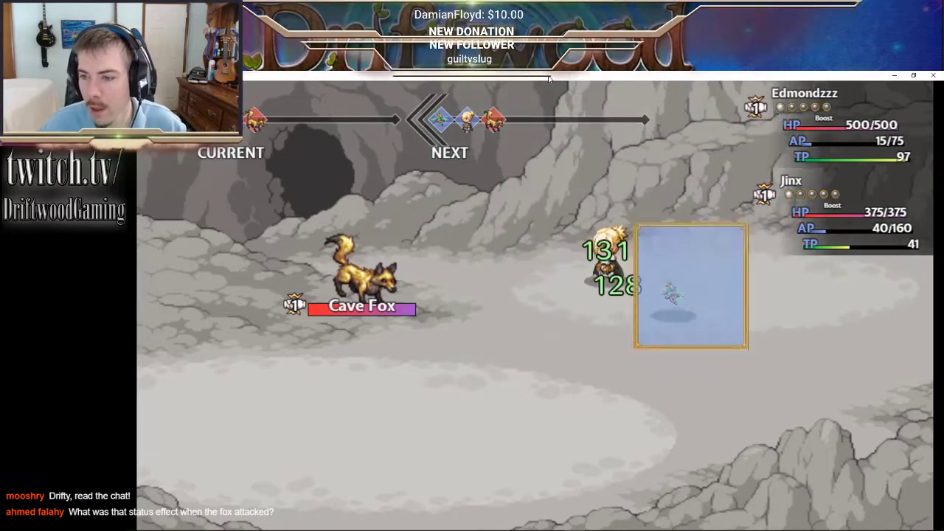
- Use Radiant Beam against all enemies, then choose Jinx's action for the turn
key(Down)
key(Return)
key(Return)
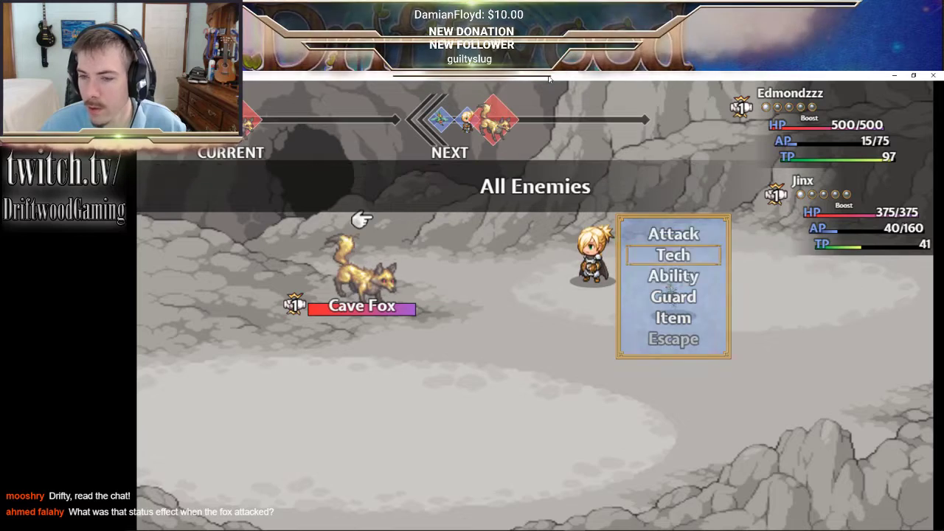
key(Escape)
key(Return)
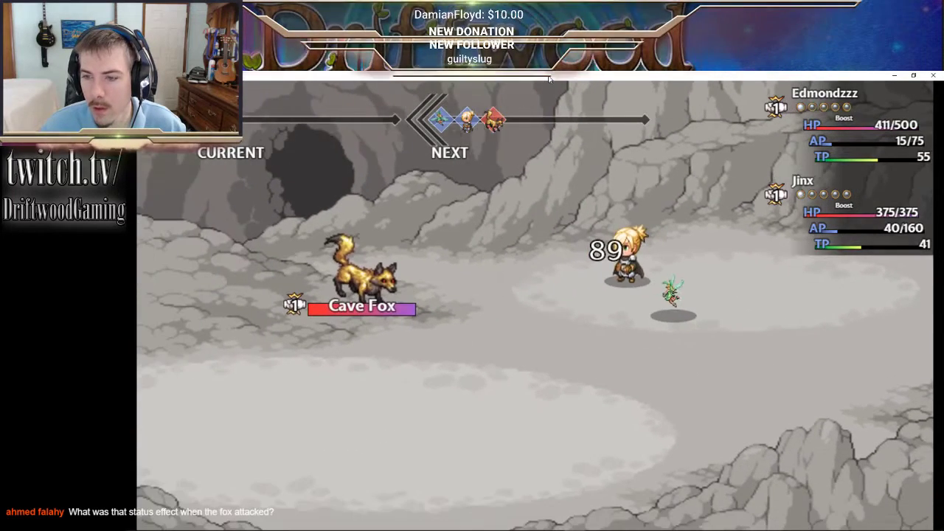
key(Return)
key(Return)
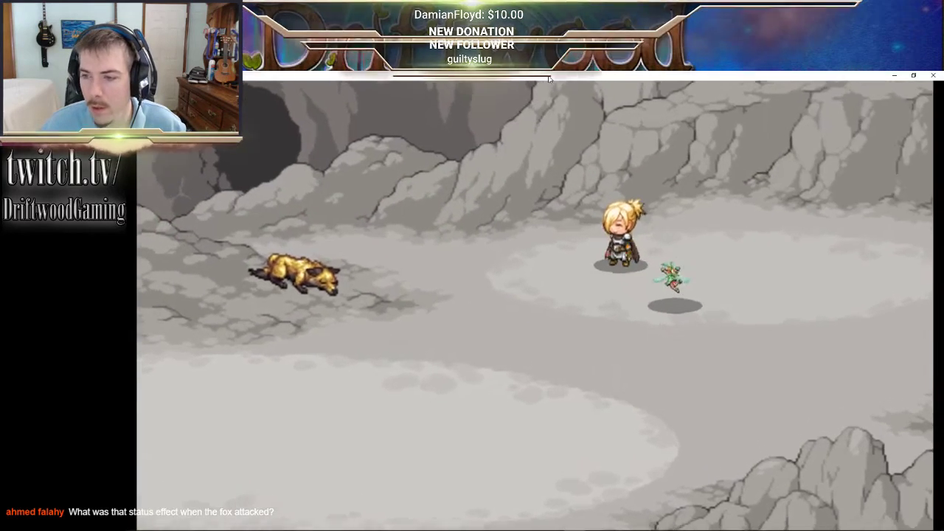
- Dismiss the battle results, walk down-left through the cave, and accept the guardians' challenge again
key(z)
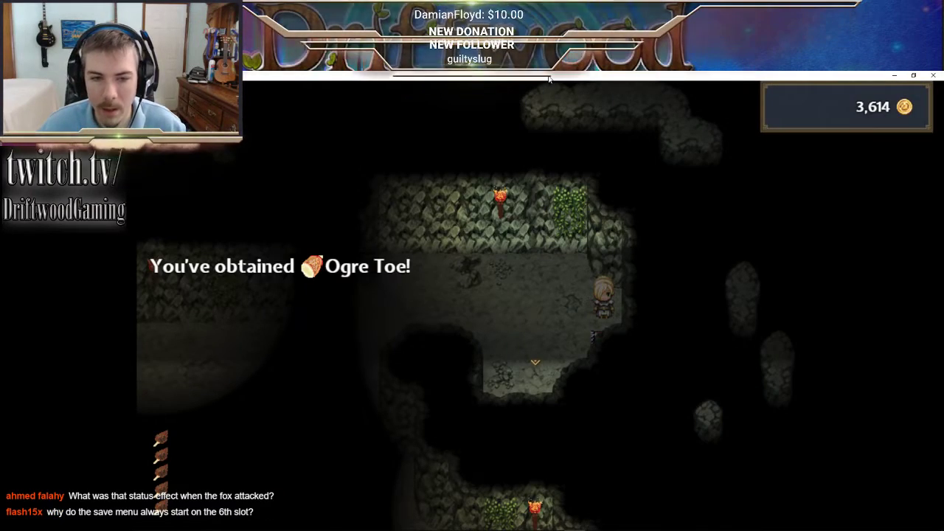
key(Right)
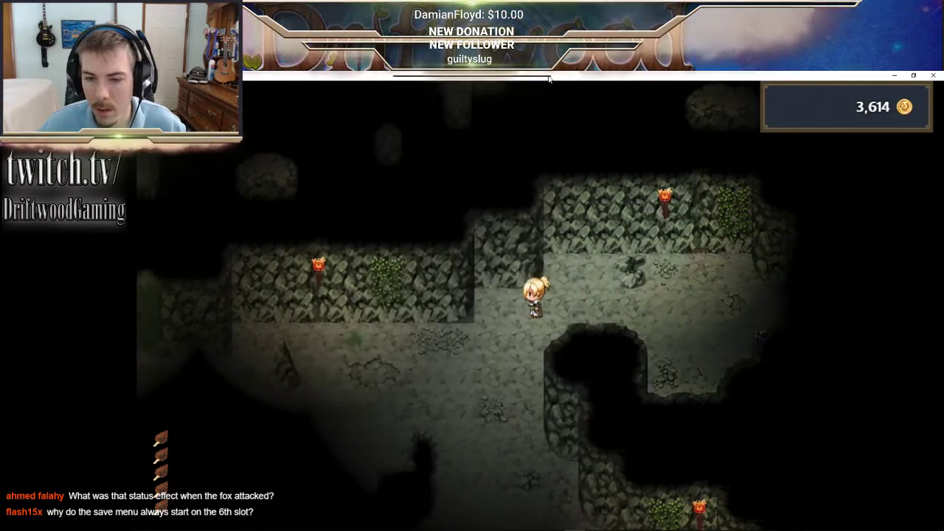
key(Left)
key(Down)
key(Left)
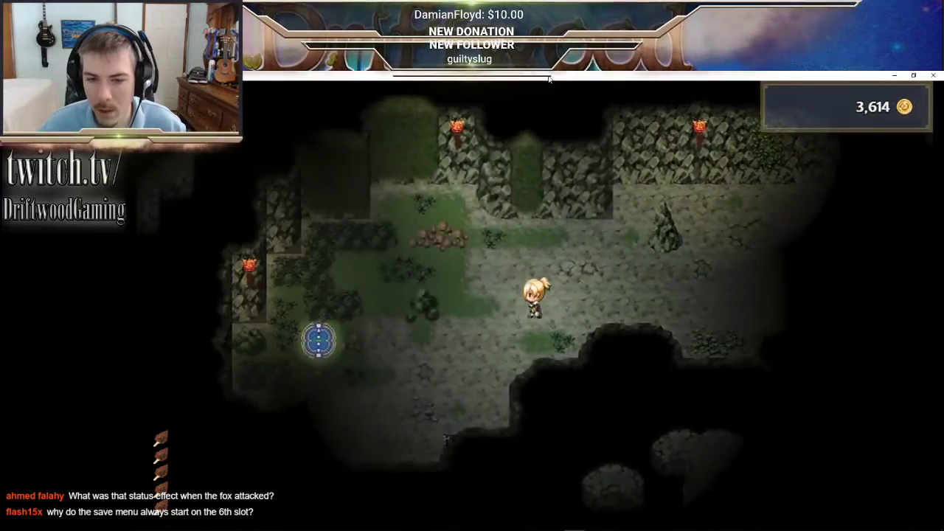
key(Down)
key(Left)
key(Down)
key(Return)
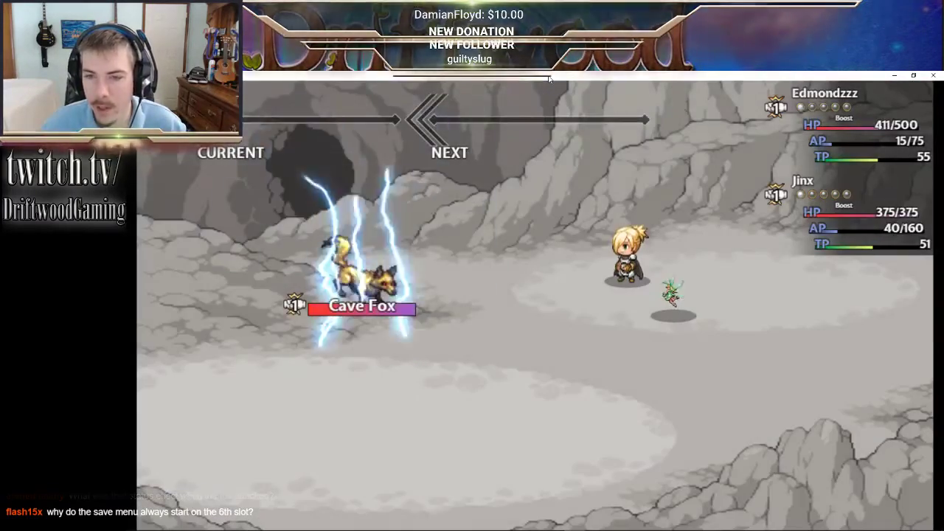
- Have both the hero and Jinx make plain attacks on the Cave Fox
key(Down)
key(Return)
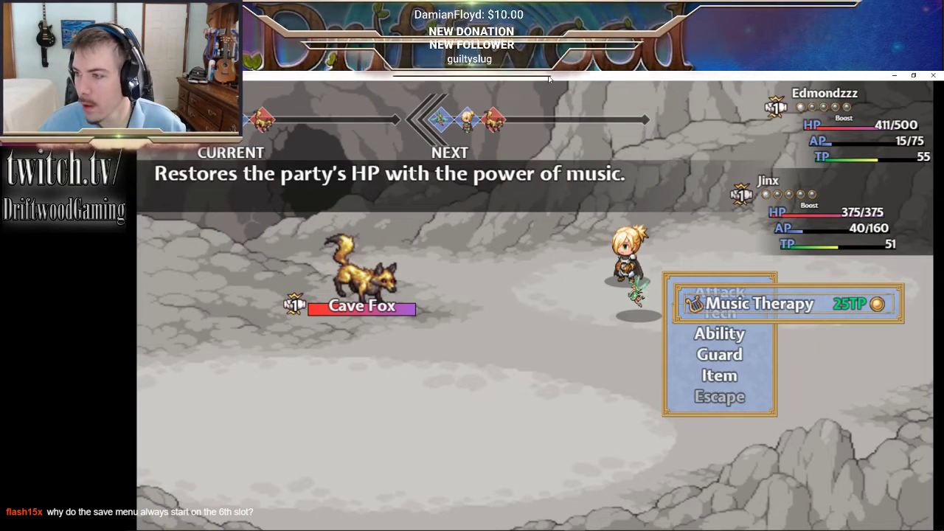
key(Escape)
key(Up)
key(Return)
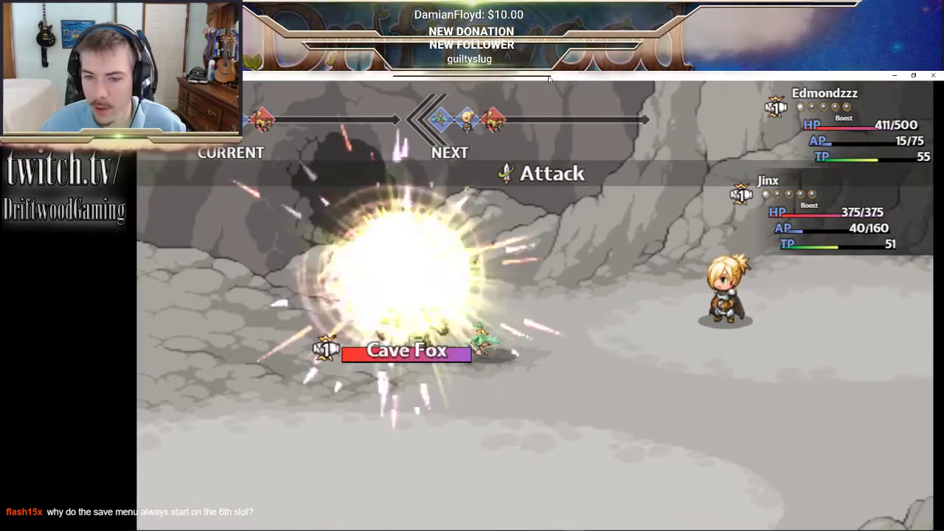
key(Down)
key(Down)
key(Return)
key(Down)
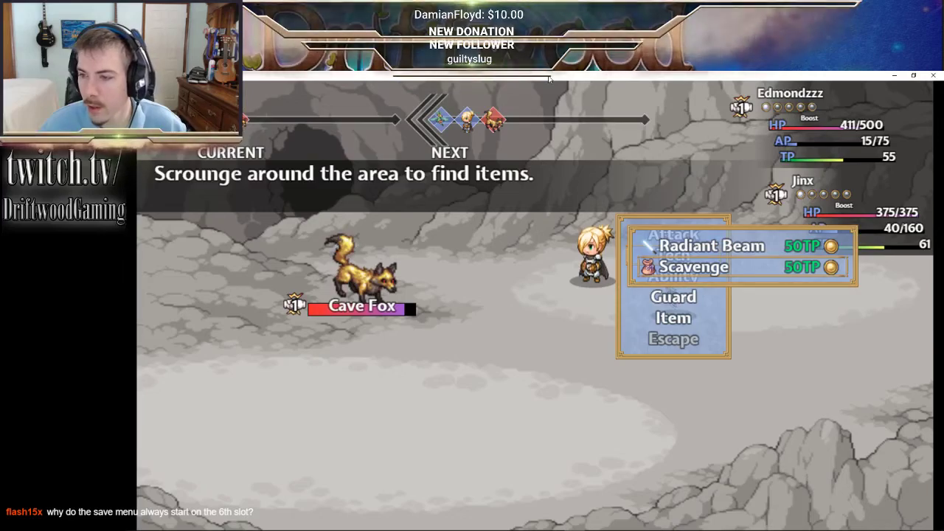
key(Escape)
key(Up)
key(Up)
key(Return)
key(Return)
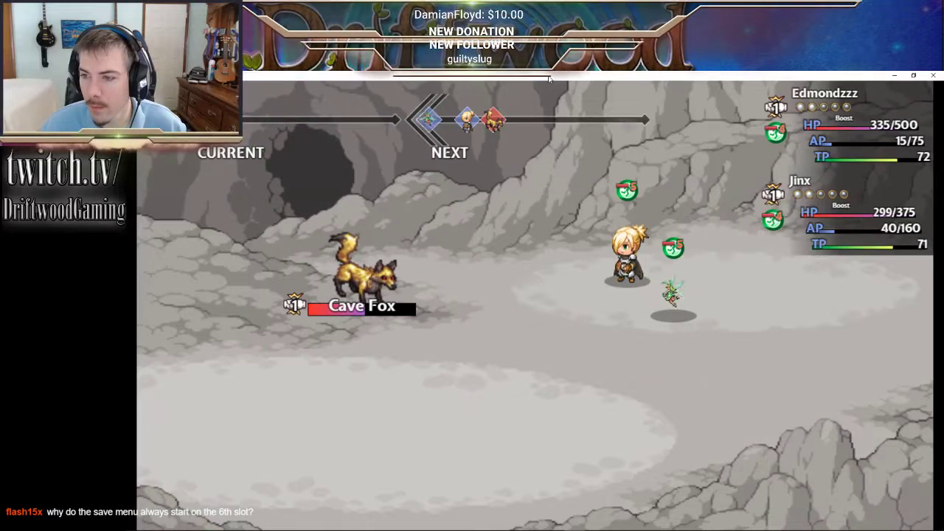
- Cast Music Therapy to heal the party, then have the hero strike the Cave Fox
key(Return)
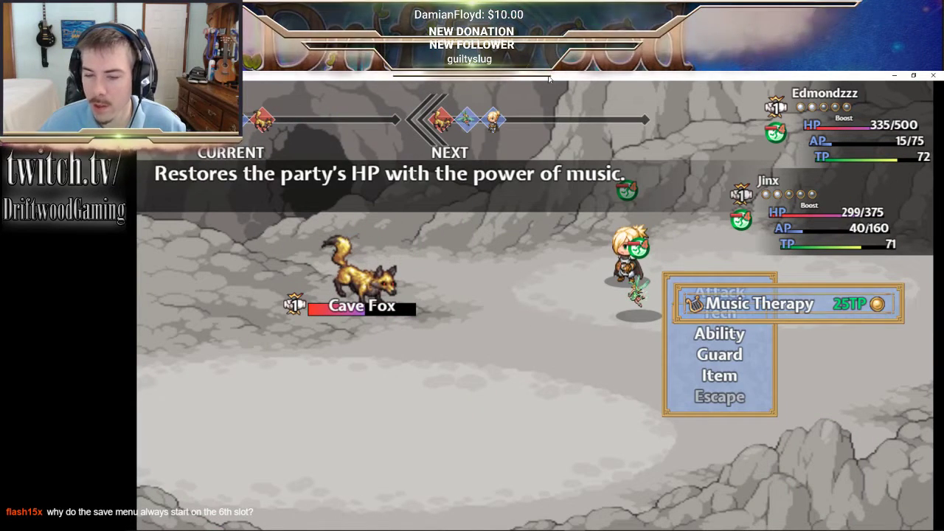
key(Escape)
key(Return)
key(Return)
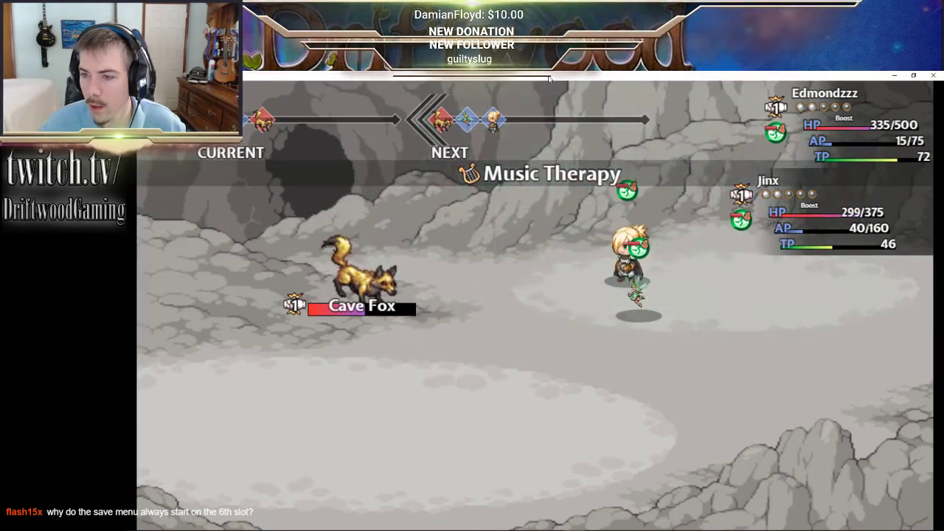
key(Return)
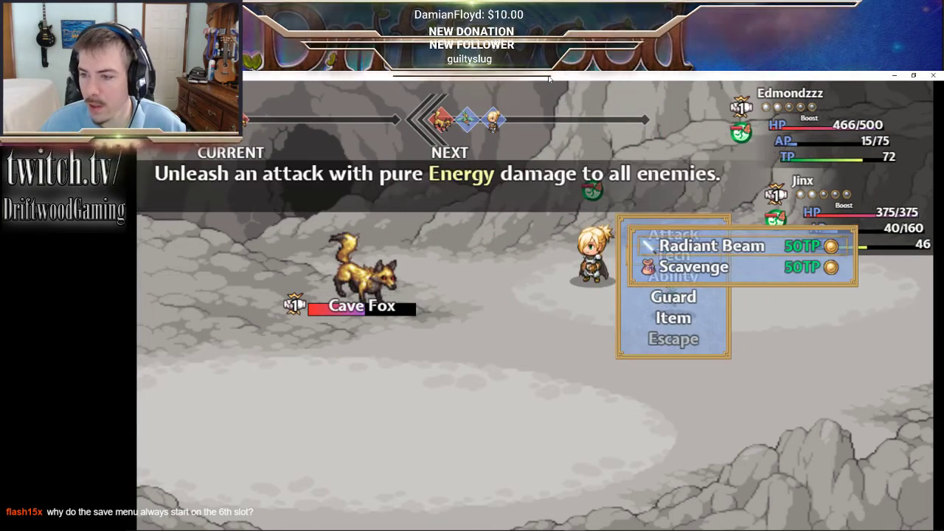
key(Escape)
key(Up)
key(Return)
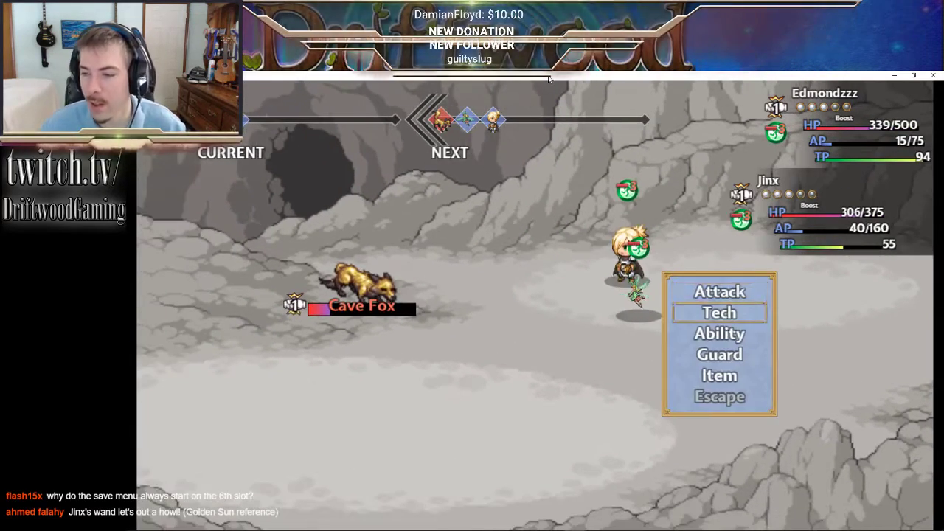
- Cast Music Therapy on all allies again, attack until the Cave Fox falls, and continue past victory
key(Return)
key(Return)
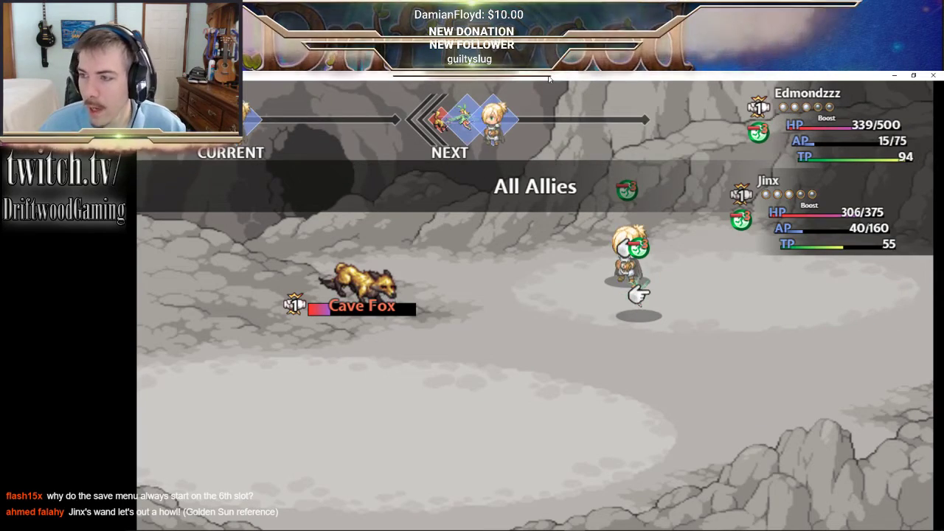
key(Return)
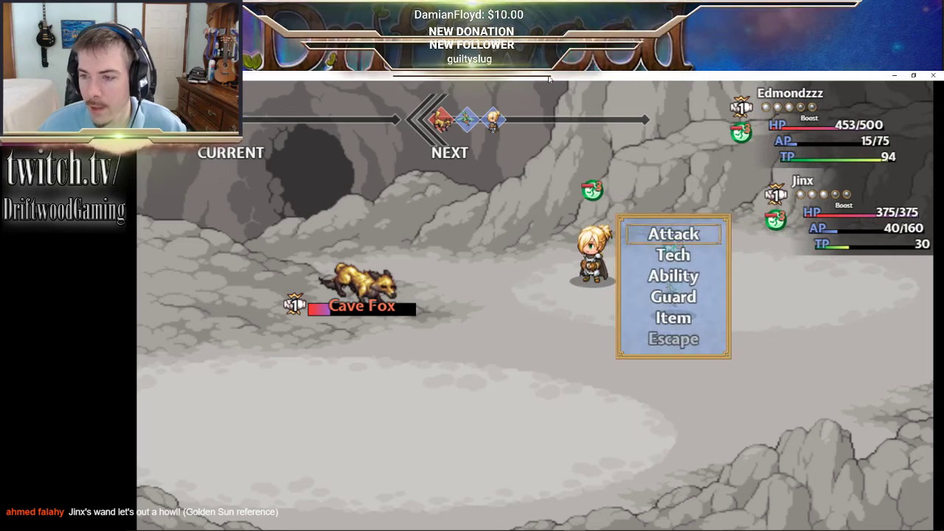
key(Down)
key(Return)
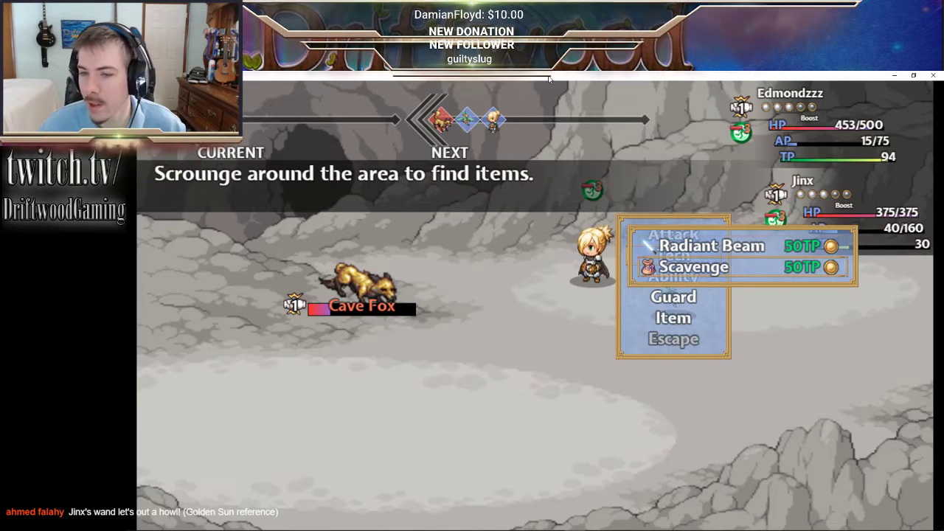
key(Escape)
key(Up)
key(Return)
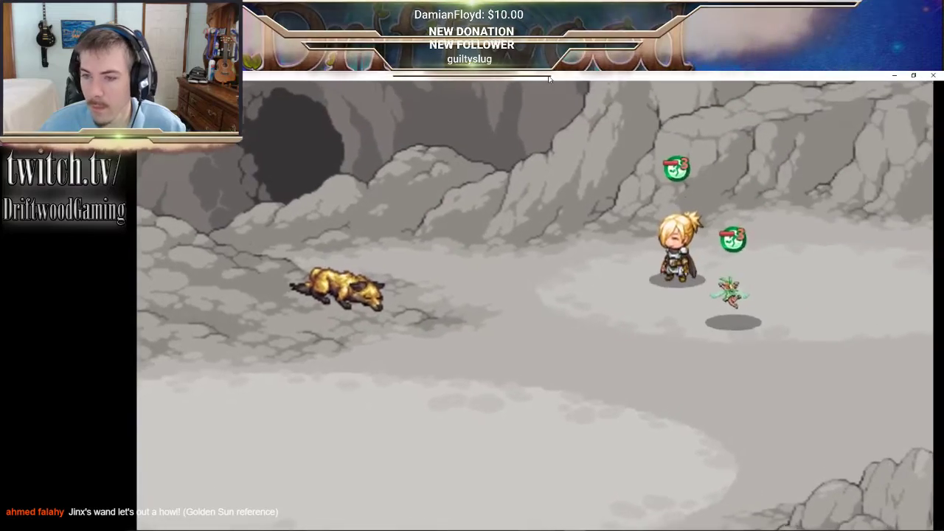
key(Return)
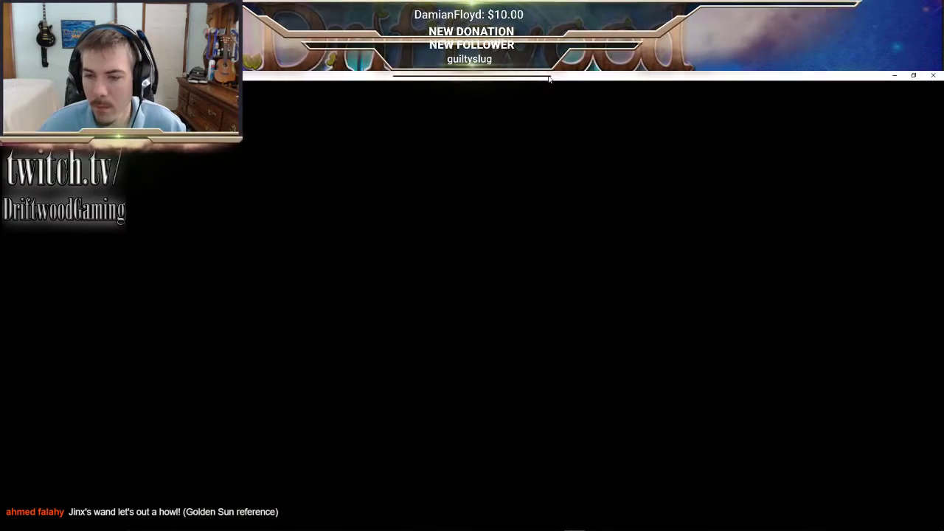
- Dismiss the loot message, step onto the teleport circle, and proceed to the next cave area
key(Return)
key(Up)
key(Up)
key(Left)
key(Left)
key(Left)
key(Left)
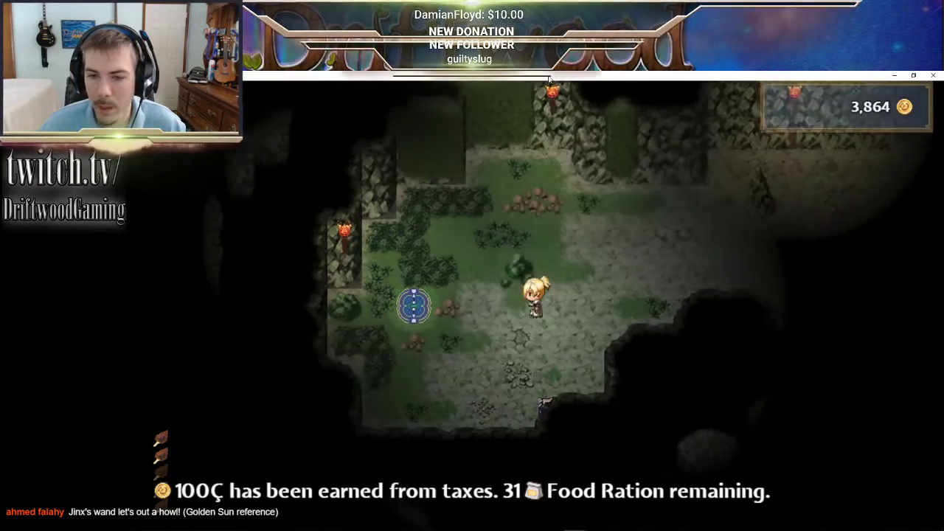
key(Return)
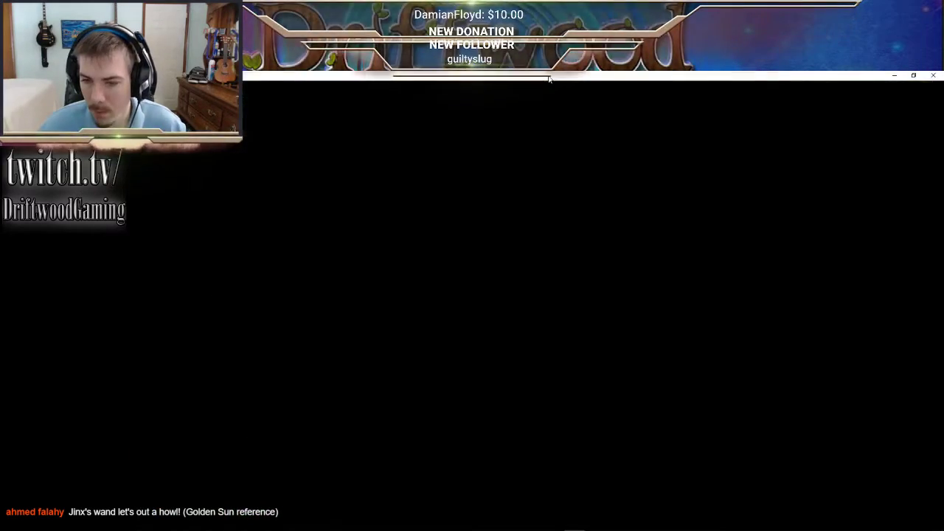
- Check the chest, accept the Vorpian guardian's fight, and cast Music Therapy on all allies
key(Left)
key(Return)
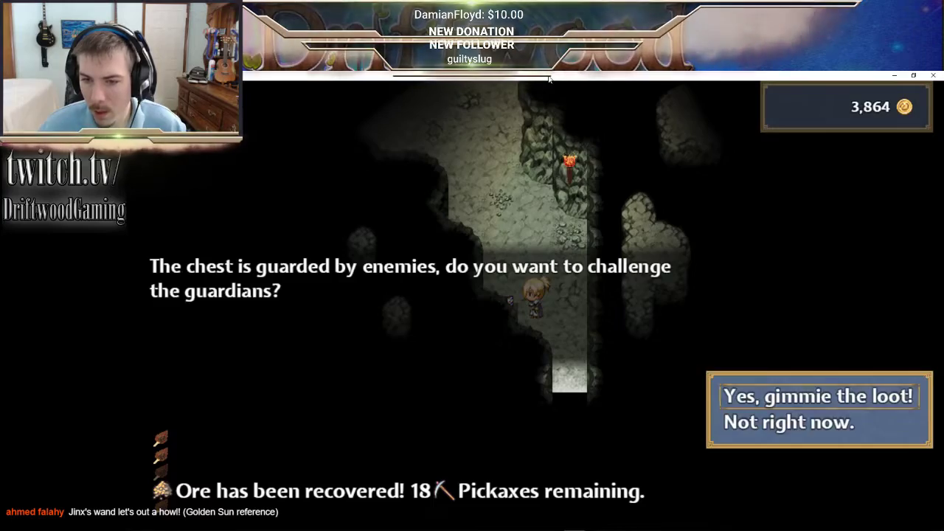
key(Return)
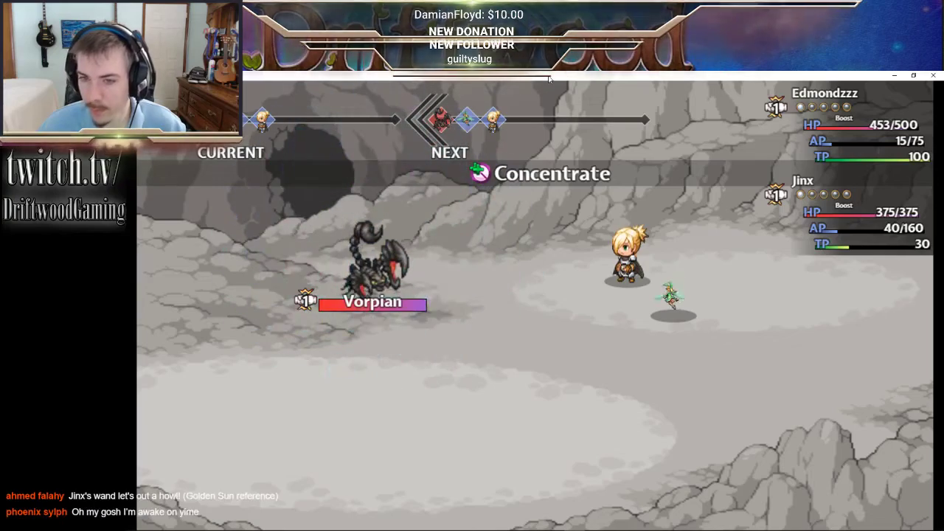
key(Return)
key(Return)
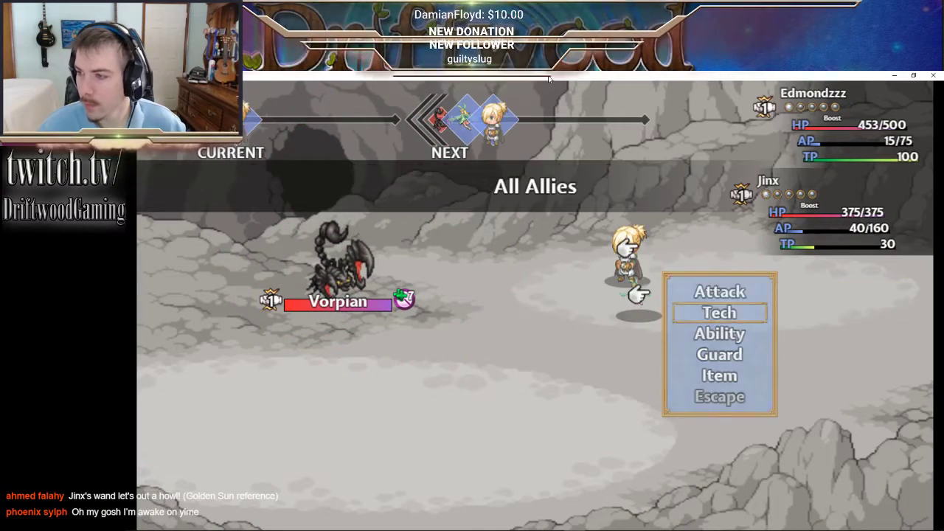
key(Return)
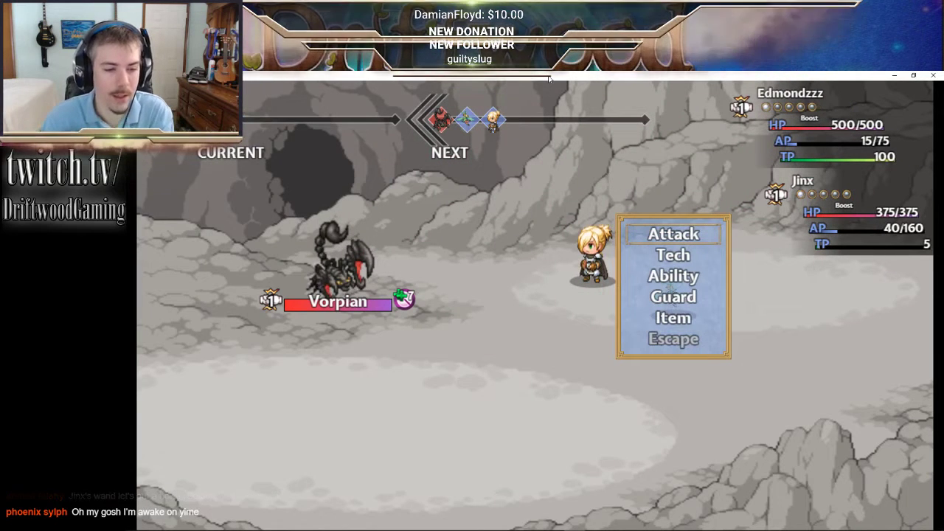
key(Return)
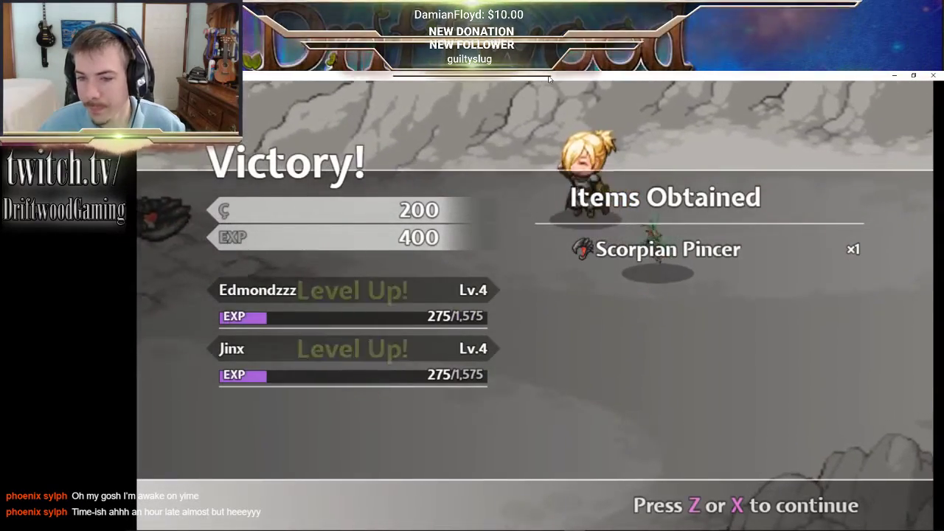
- Continue past the victory results and walk north around the cave rocks to the next chest
key(z)
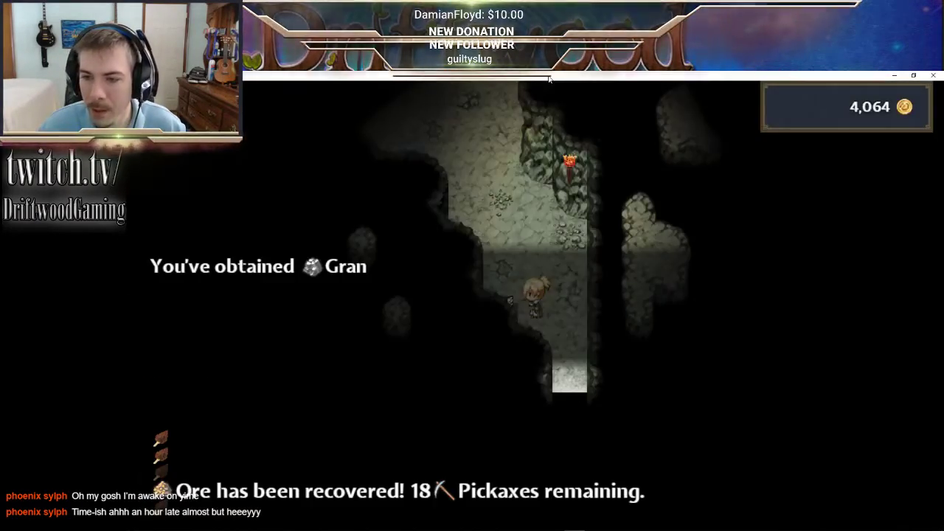
key(Up)
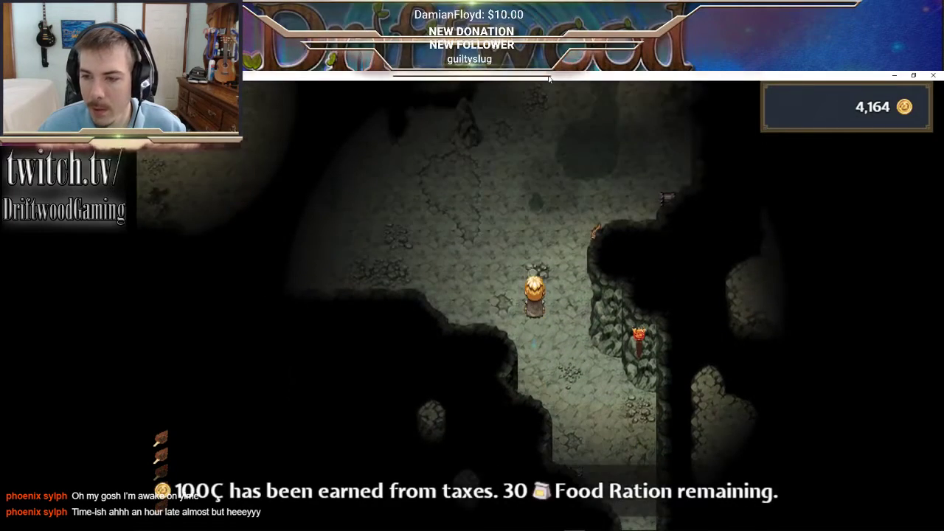
key(Up)
key(Up)
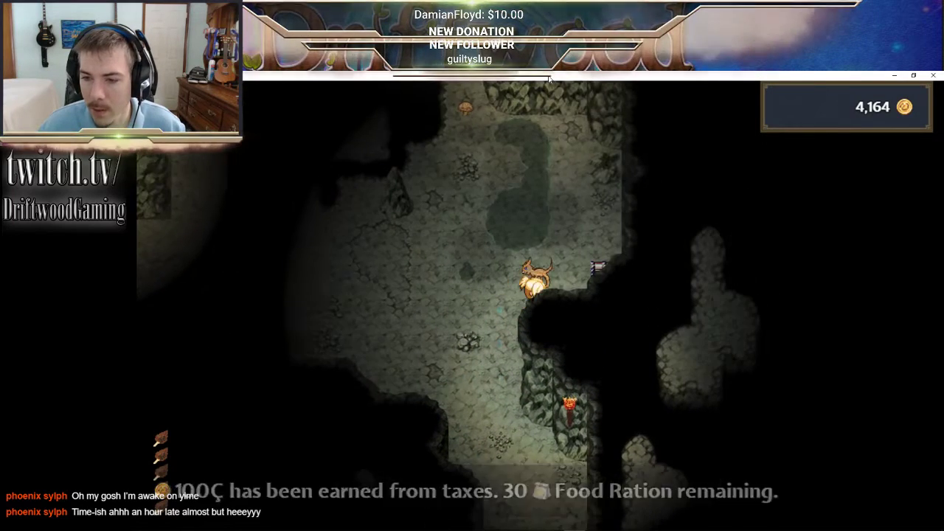
key(Up)
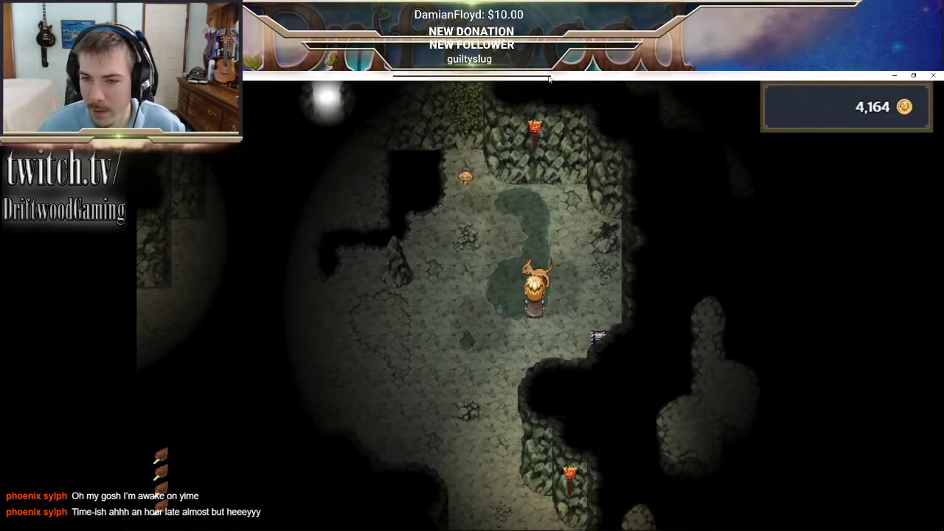
key(Left)
key(Up)
key(Right)
key(Up)
key(Left)
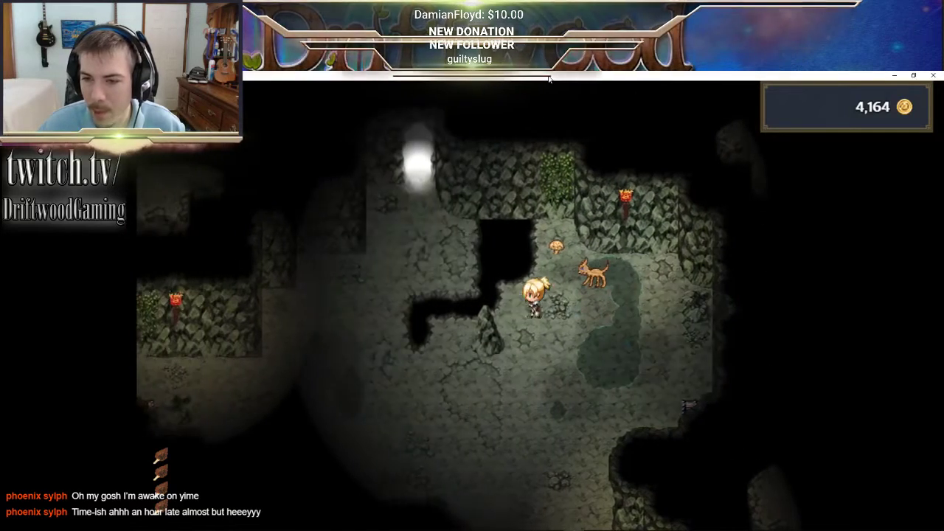
key(Right)
key(Up)
key(Right)
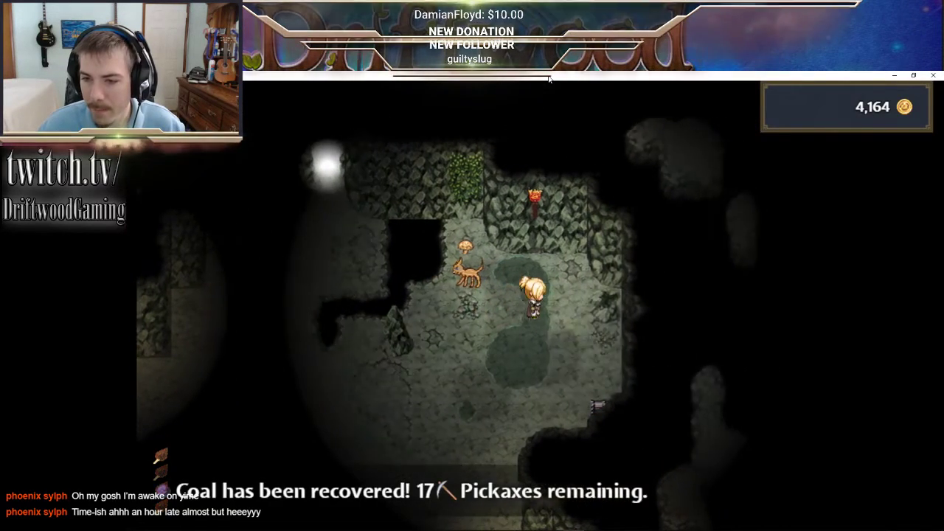
key(Left)
key(Up)
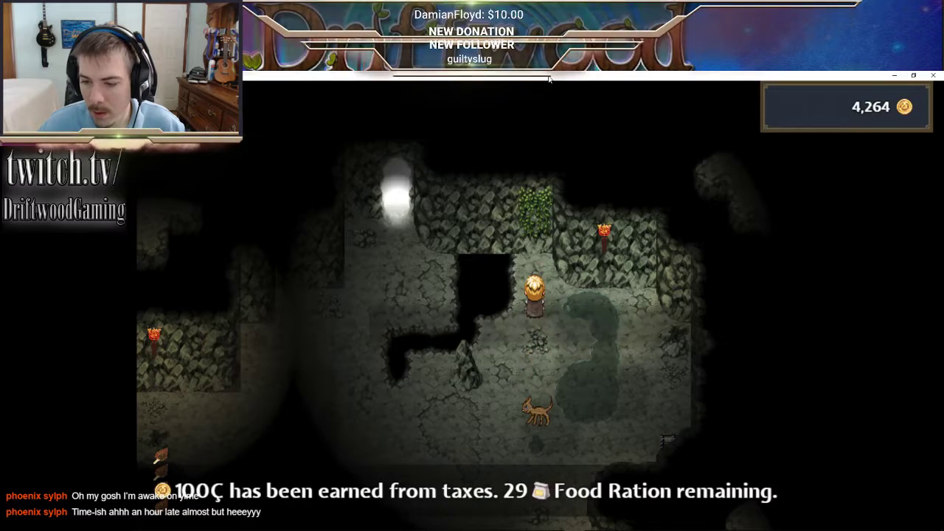
key(Right)
key(Down)
key(Right)
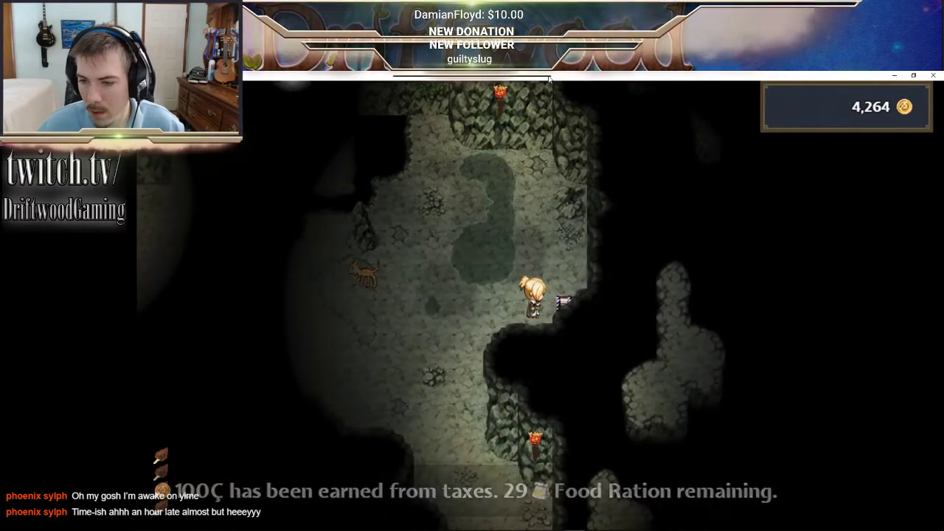
- Check the chest, start the Vorpian fight, and cast Twinklebop to heal Edmondzzz
key(Return)
key(Return)
key(Return)
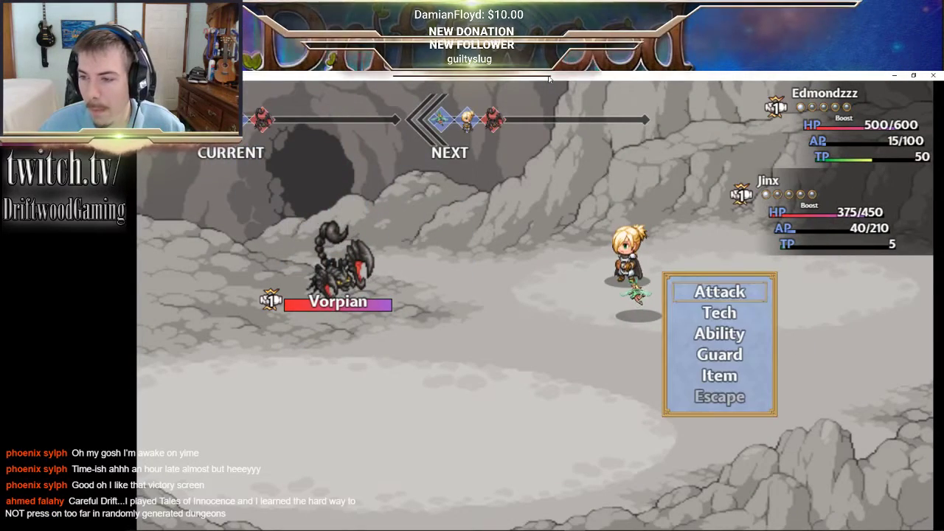
key(Down)
key(Return)
key(Escape)
key(Up)
key(Return)
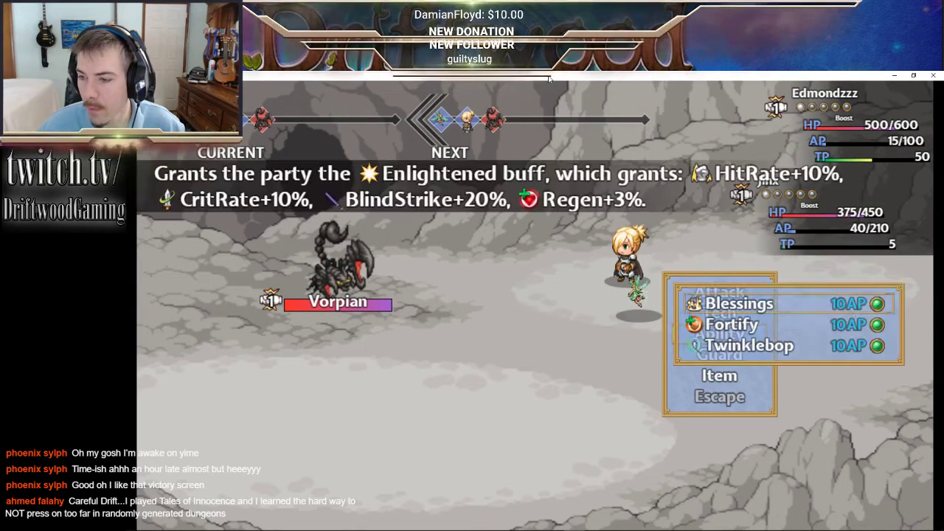
key(Up)
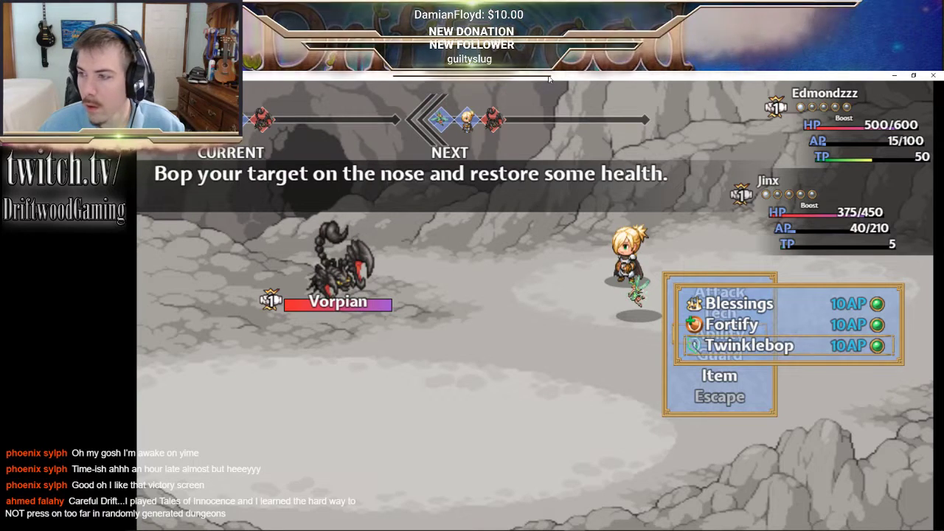
key(Return)
key(Return)
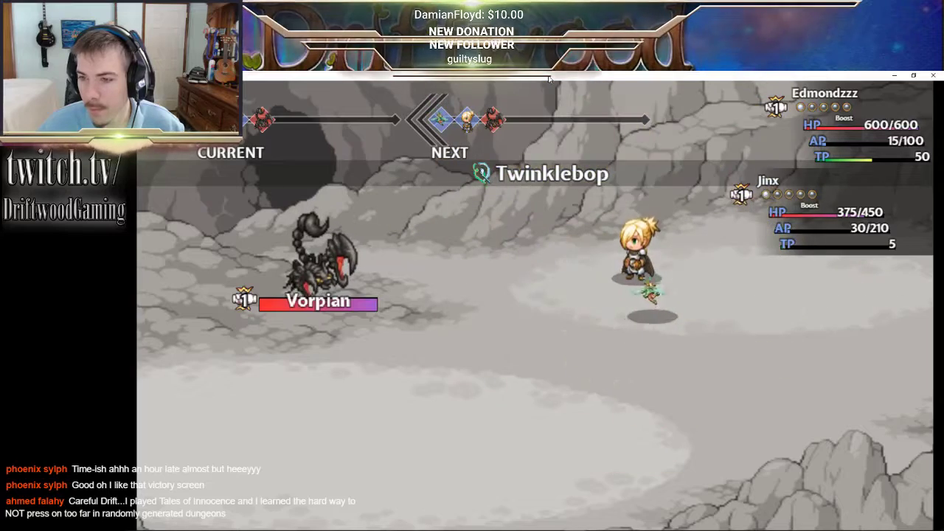
- Cast Radiant Beam at the Vorpian with the next fighter
key(Down)
key(Return)
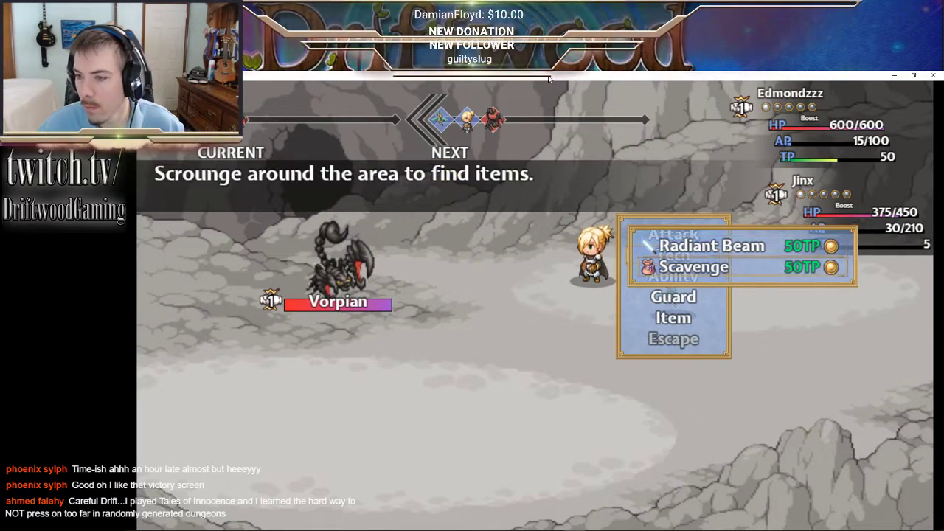
key(Return)
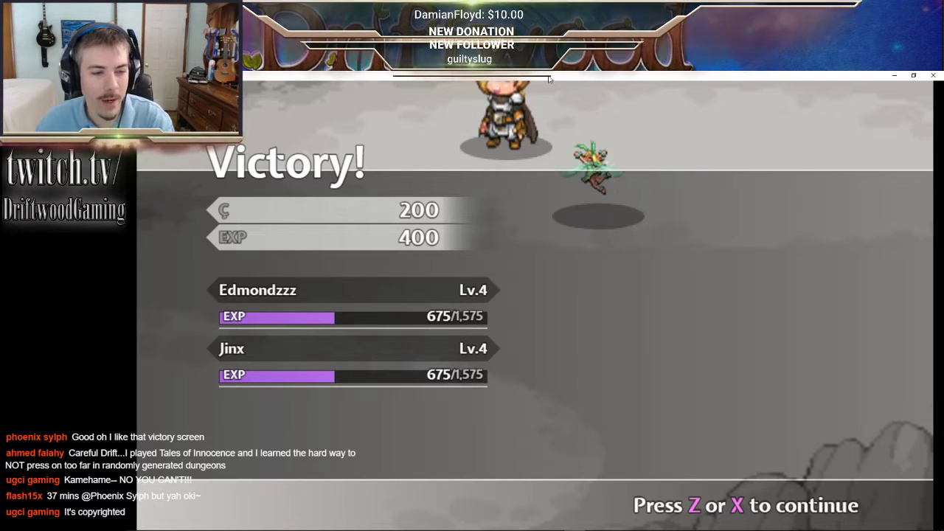
- Dismiss the victory and Leather messages, walk to the next chest, and accept its guardians' fight
key(z)
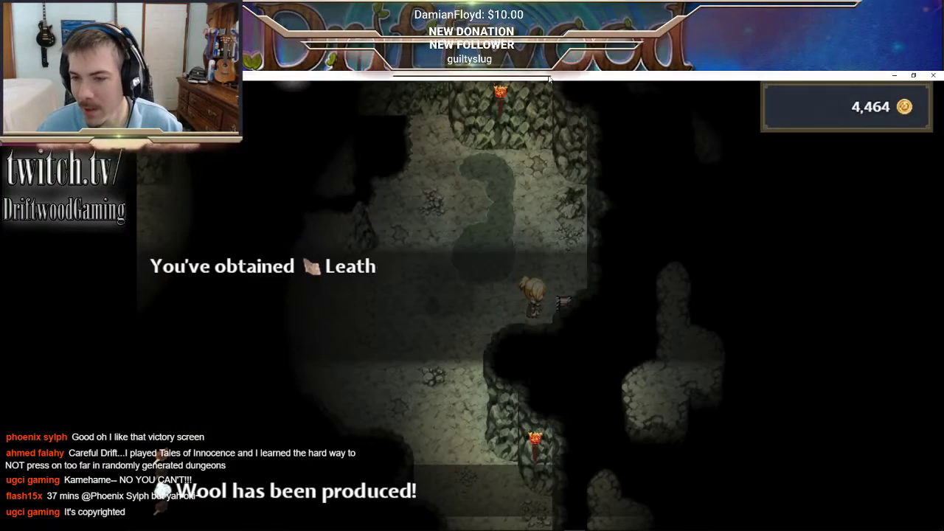
key(z)
key(Left)
key(Left)
key(Left)
key(Left)
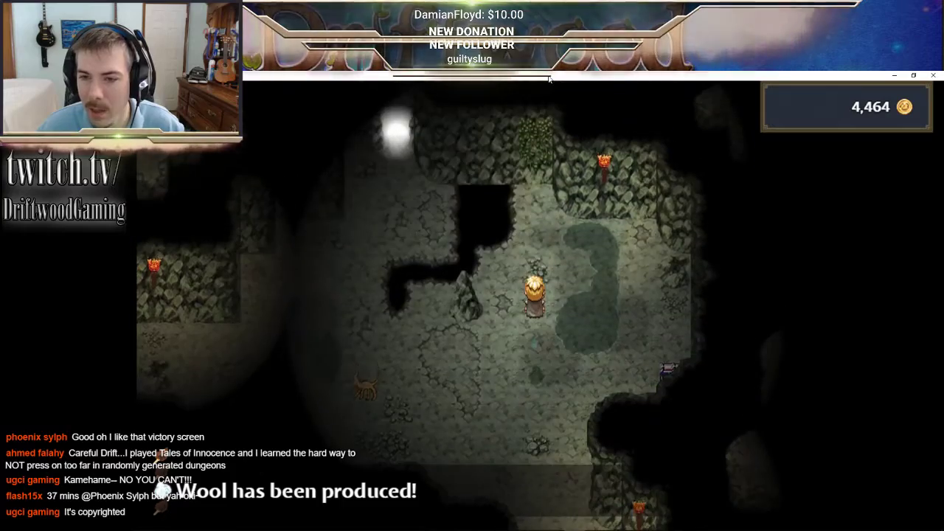
key(Left)
key(Left)
key(Left)
key(Left)
key(Up)
key(Up)
key(Up)
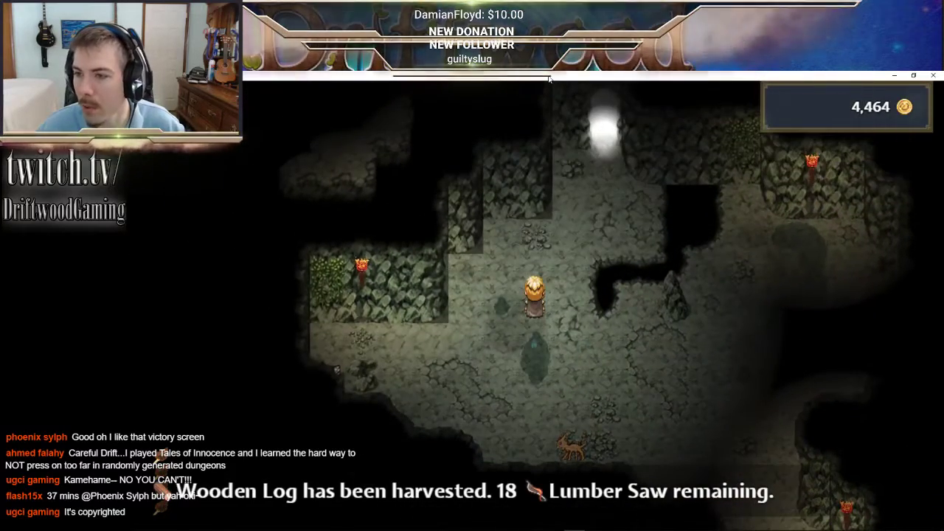
key(Left)
key(Left)
key(Down)
key(Down)
key(Down)
key(Left)
key(Left)
key(Left)
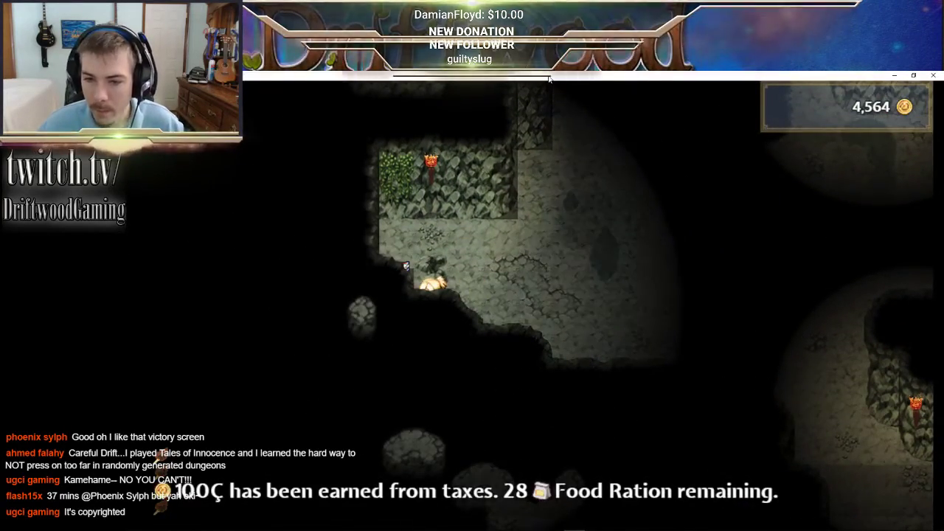
key(Up)
key(Up)
key(Left)
key(z)
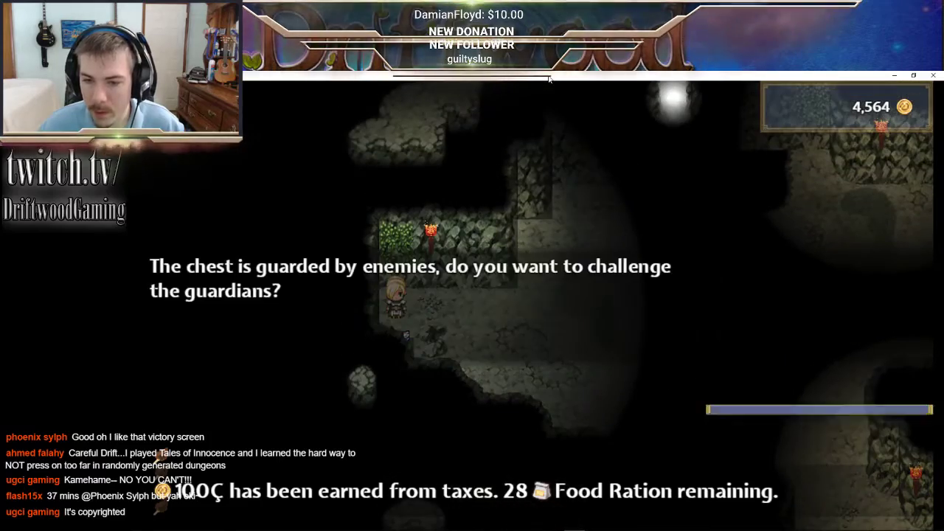
key(z)
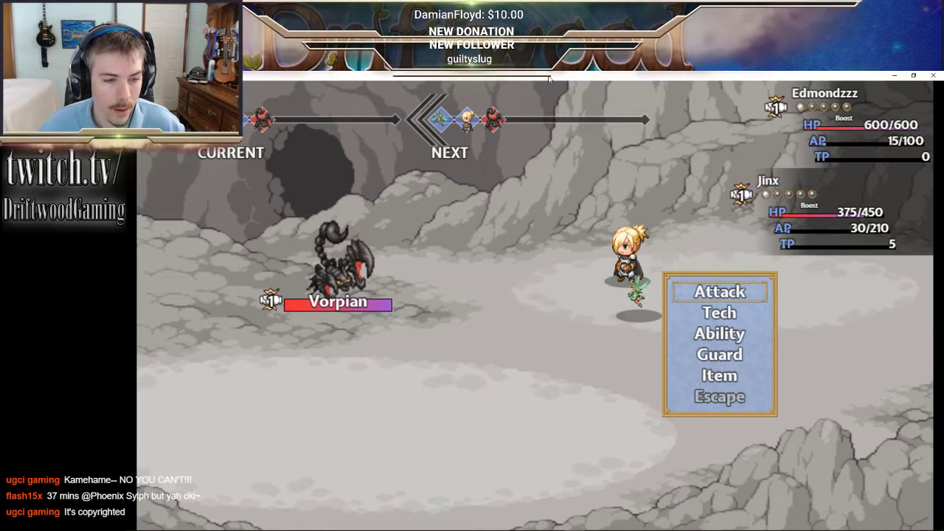
- Cast Fortify on all allies from the first character's Ability list
key(z)
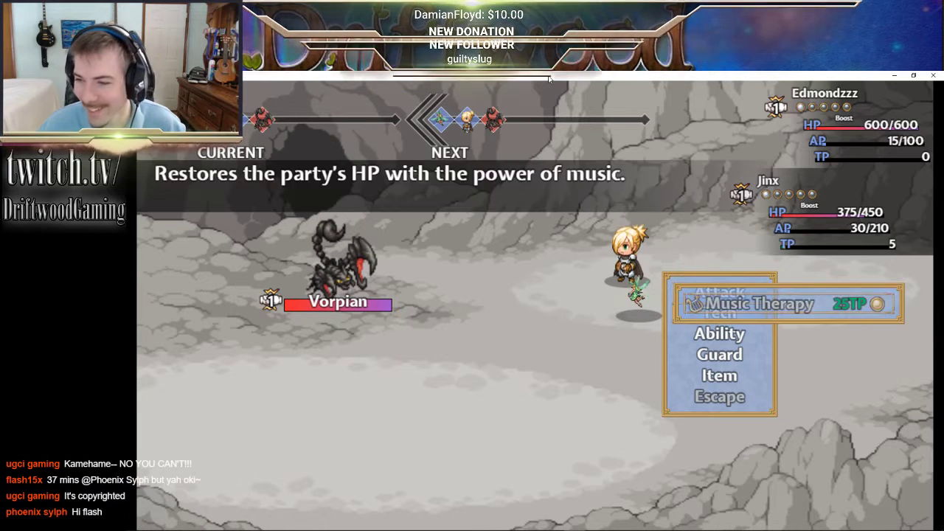
key(x)
key(Down)
key(z)
key(Down)
key(Down)
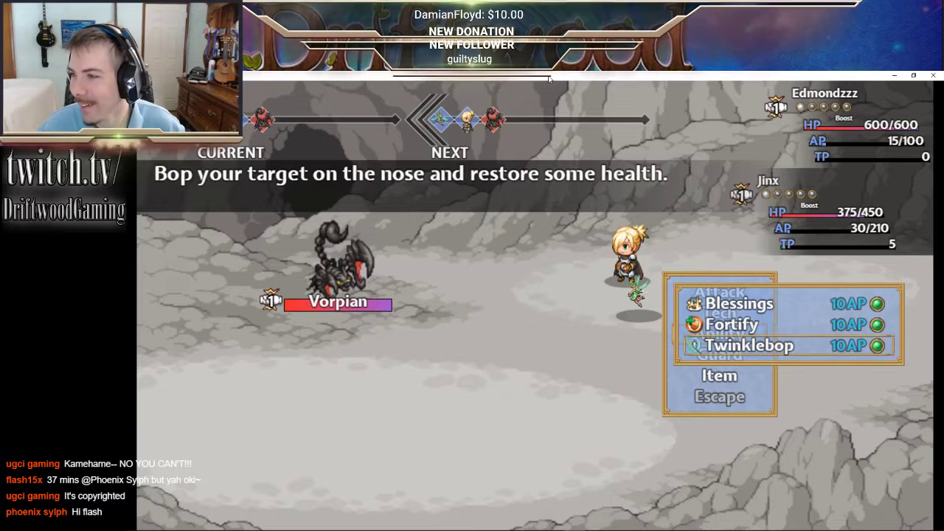
key(Up)
key(Down)
key(z)
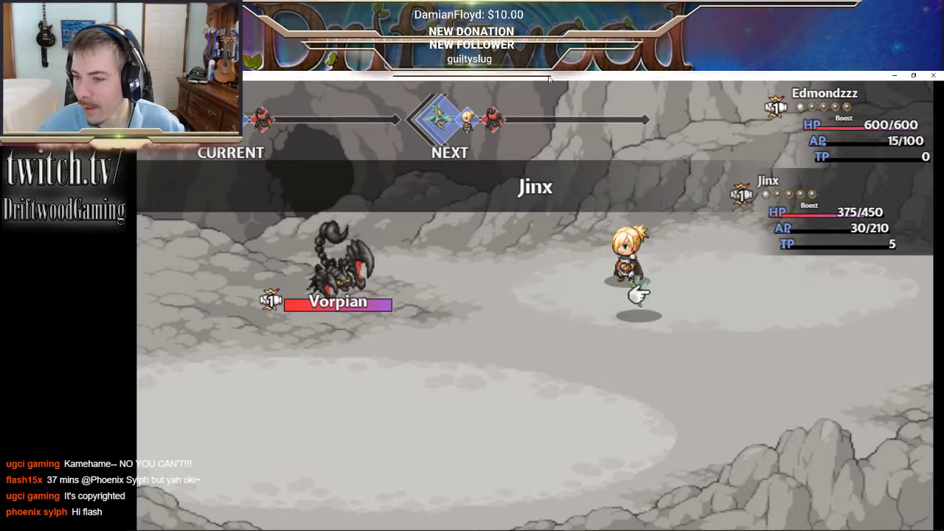
key(x)
key(Up)
key(z)
key(z)
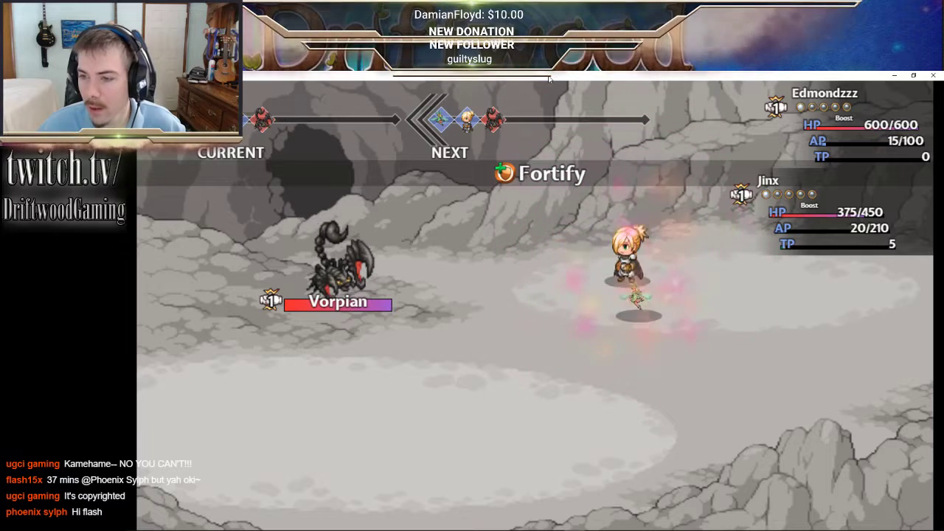
- Have Edmondzzz cast Enradiate on himself
key(Down)
key(z)
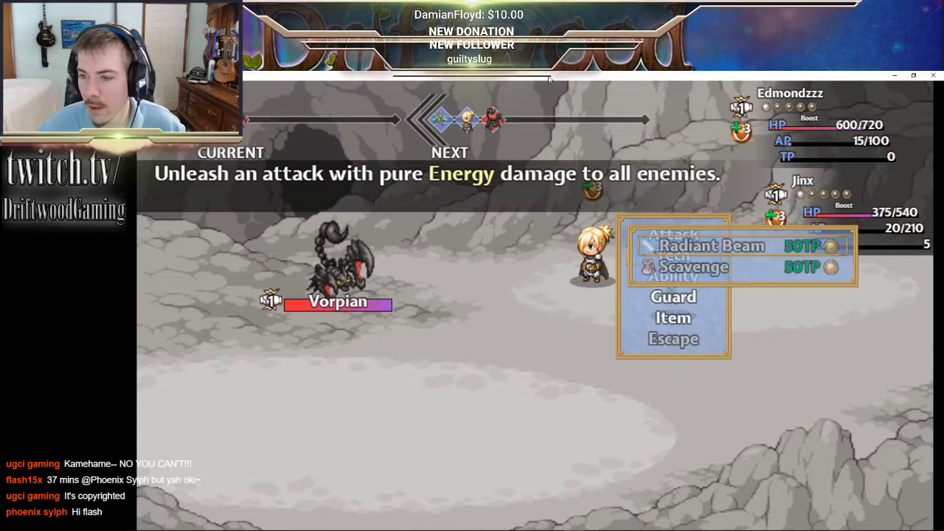
key(x)
key(Down)
key(z)
key(Down)
key(z)
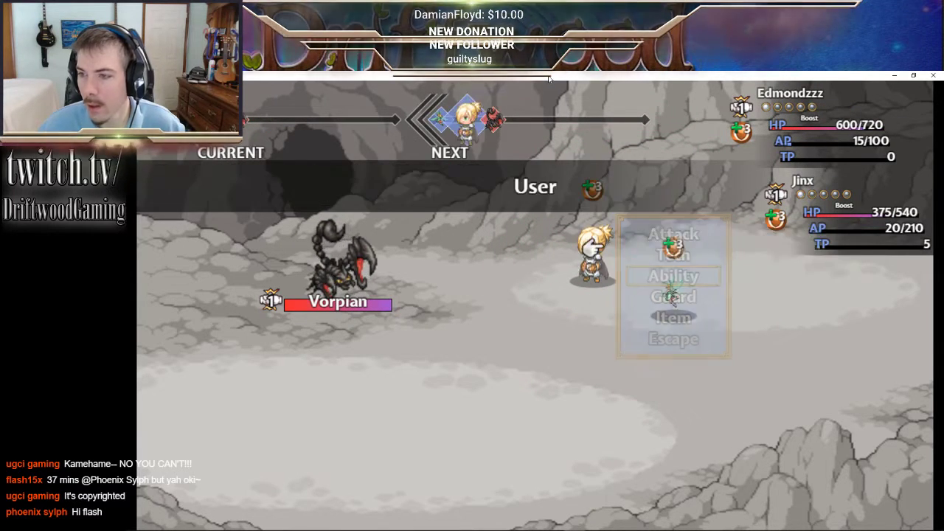
key(z)
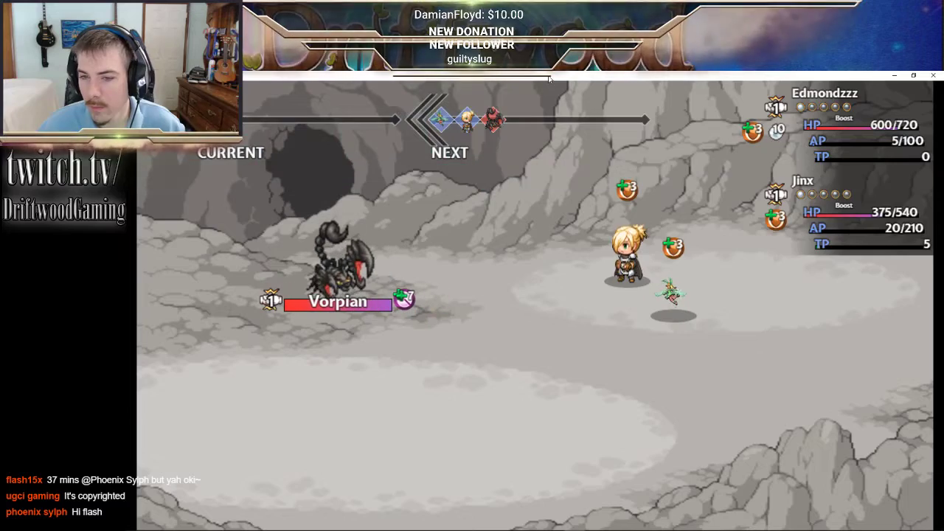
- Have Jinx attack the Vorpian, then cast Music Therapy to heal all allies
key(Return)
key(Return)
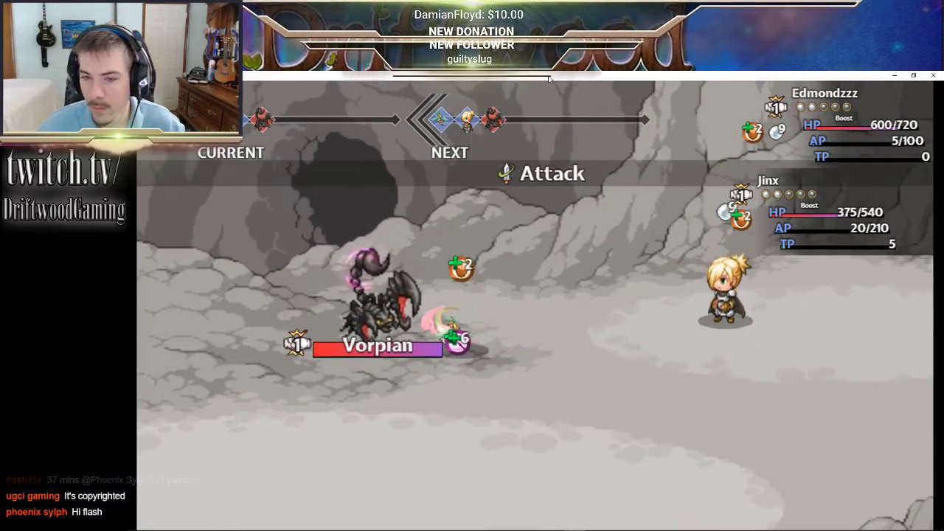
key(Return)
key(Return)
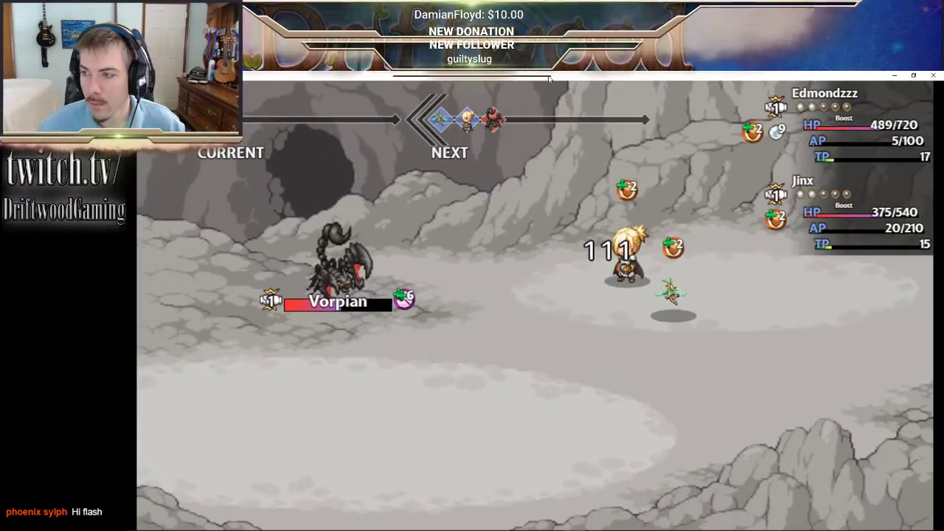
key(Return)
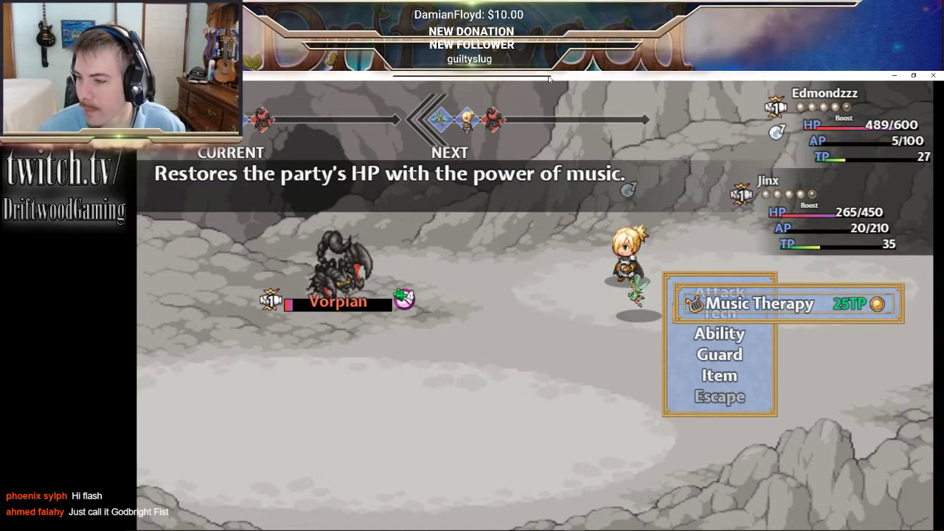
key(Return)
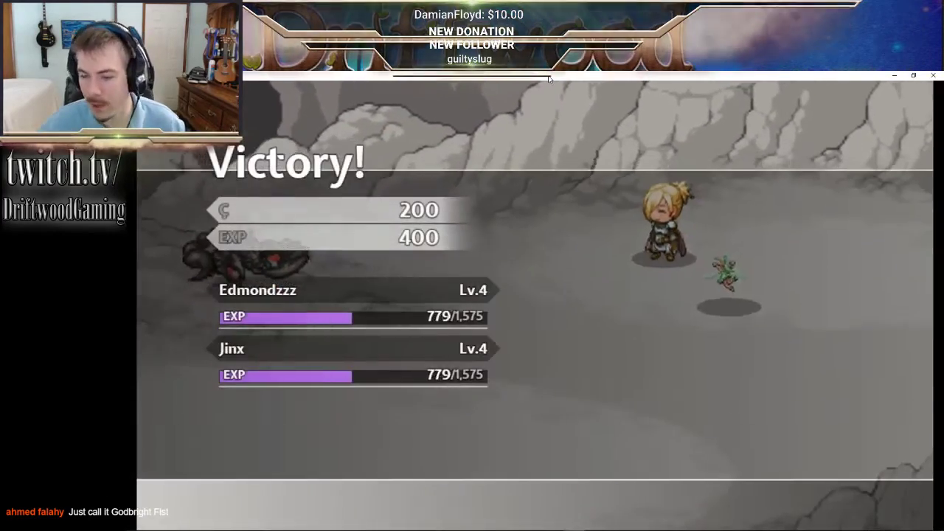
- Dismiss the victory results and Fishing Pole reward, and bring up the Item screen
key(z)
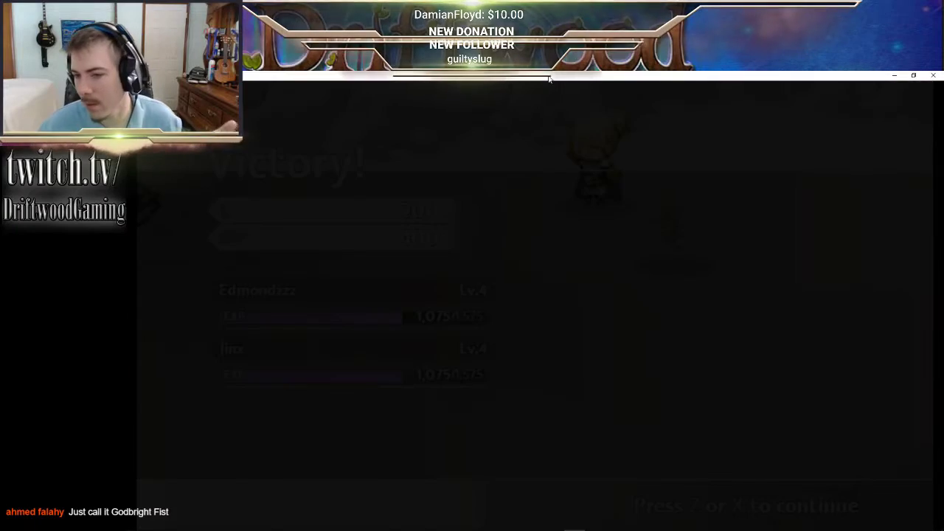
key(z)
key(Right)
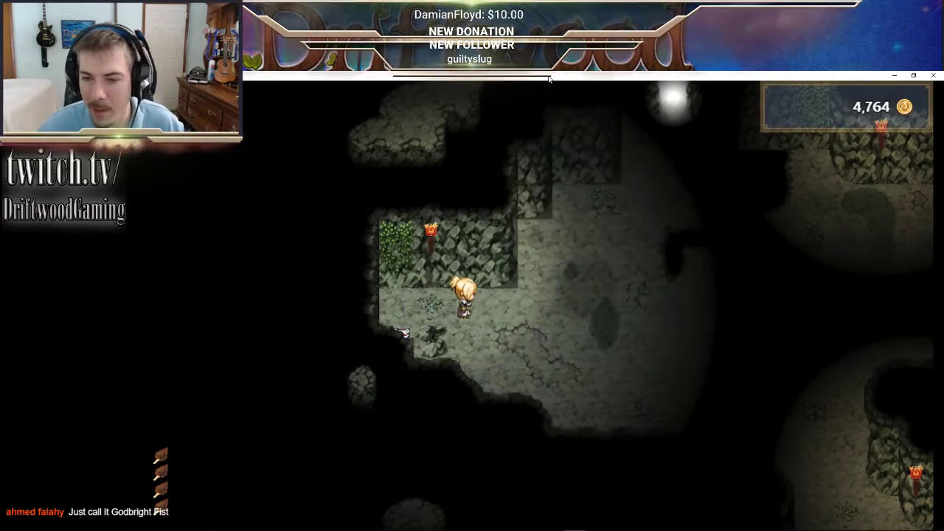
key(x)
key(z)
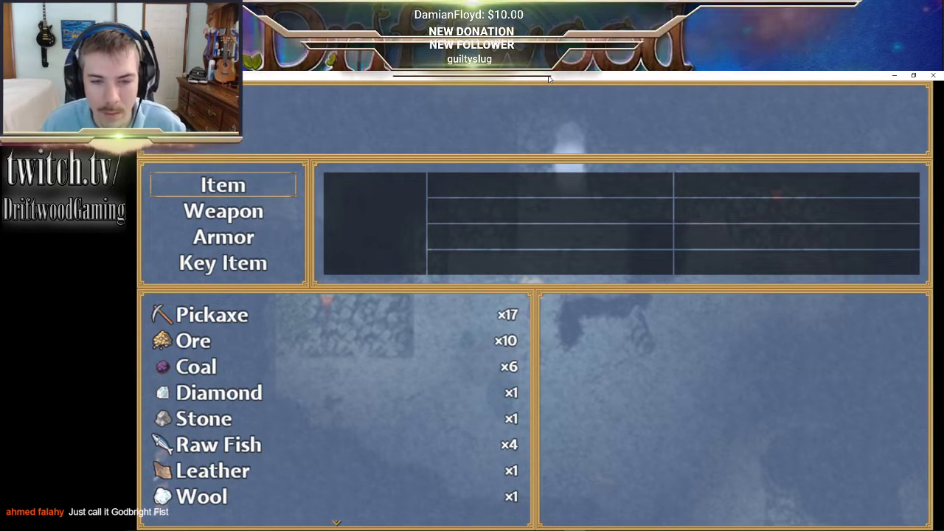
- Browse items from Ogre Toe, Bone Chip and Sadshroom up through Shook Water, Fox Whisker and Fresh Apple
key(z)
key(Up)
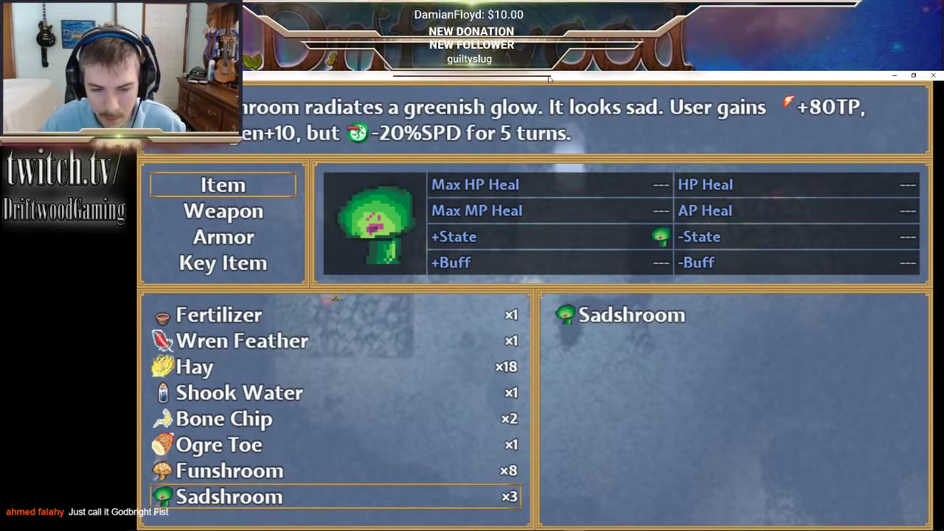
key(Up)
key(Up)
key(Up)
key(Down)
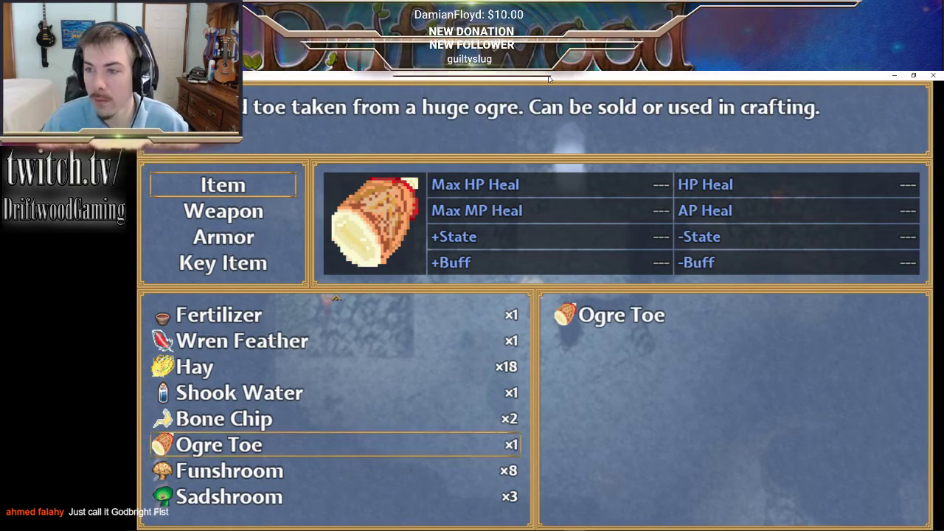
key(Up)
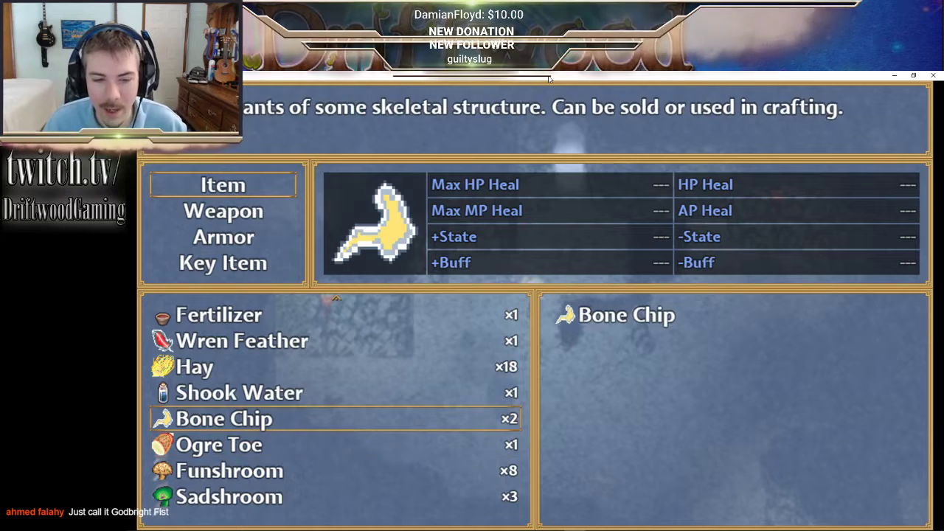
key(Down)
key(Down)
key(Down)
key(Up)
key(Up)
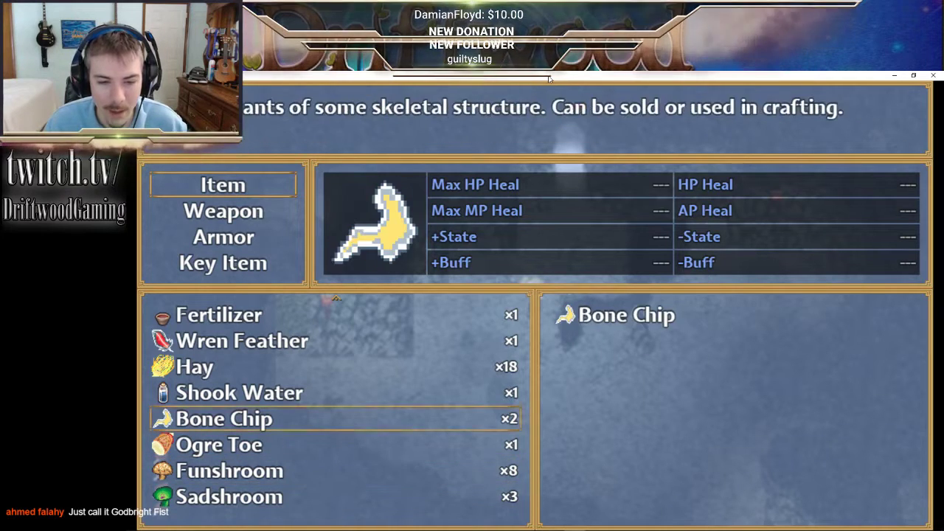
key(Up)
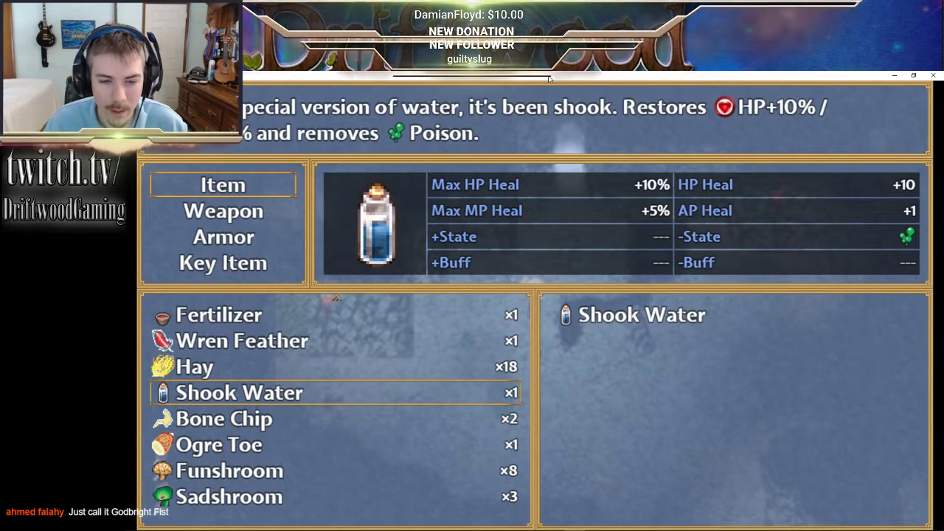
key(Up)
key(Up)
key(Up)
key(Up)
key(Up)
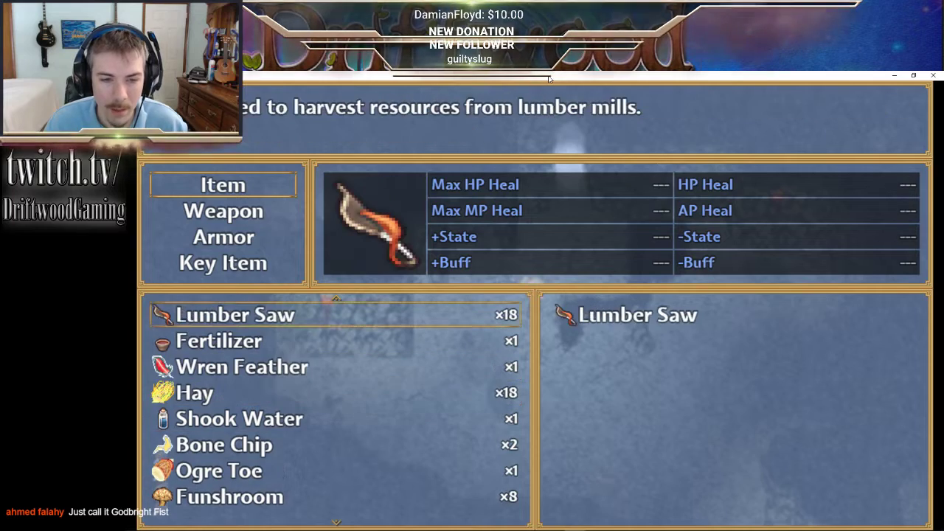
key(Up)
key(Up)
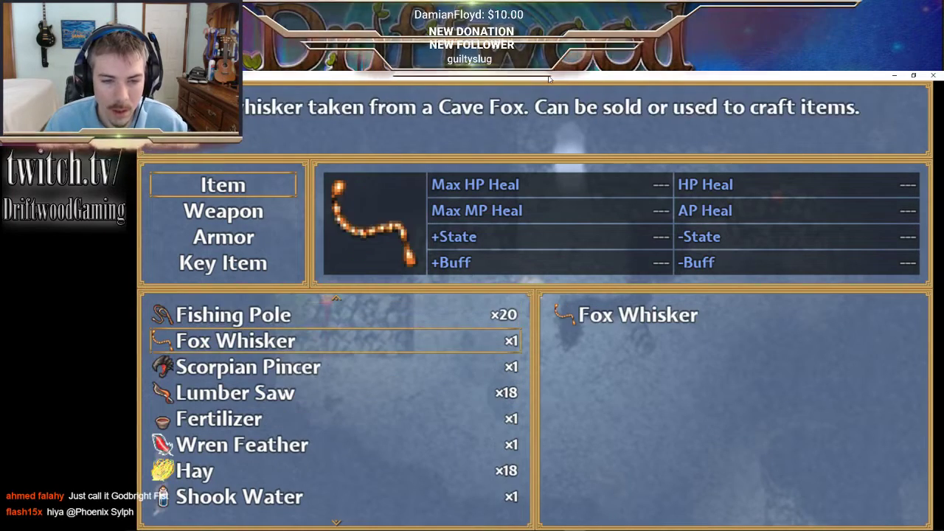
key(Up)
key(Up)
key(Up)
key(Up)
key(Up)
key(Up)
key(Up)
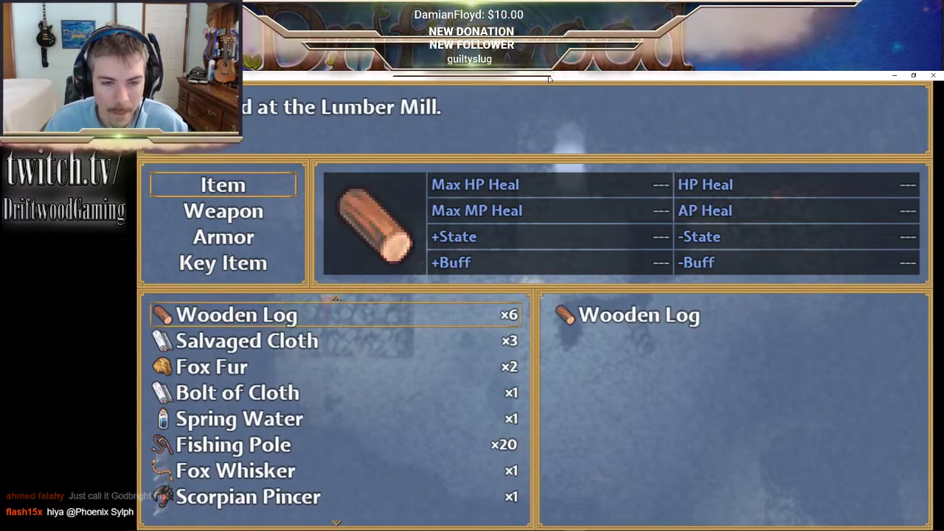
- Check Leather, Funshroom, Scorpian Pincer versus Fox Whisker icons, and Bolt of Cloth, then leave the list
key(Up)
key(Up)
key(Up)
key(Up)
key(Up)
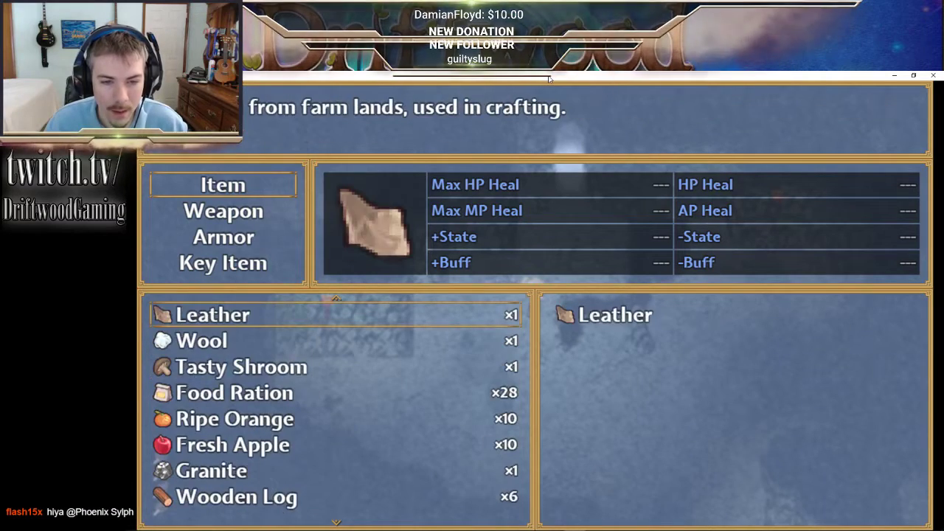
key(Up)
key(Up)
key(Up)
key(Up)
key(Up)
key(Up)
key(Up)
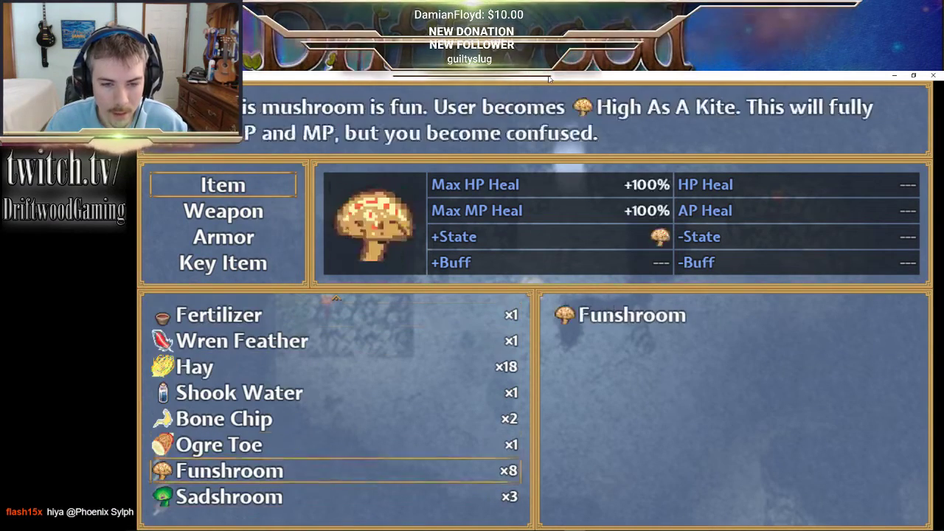
key(Down)
key(Up)
key(Up)
key(Up)
key(Up)
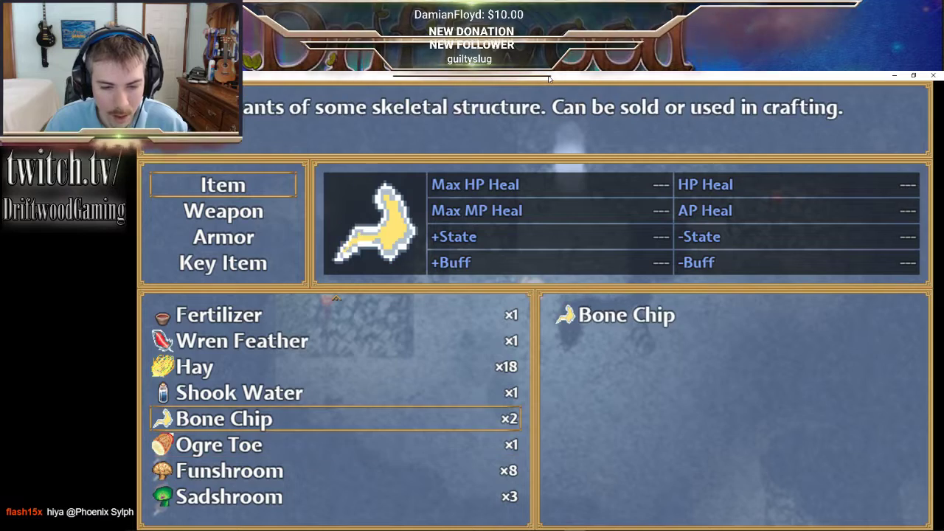
key(Up)
key(Up)
key(Up)
key(Up)
key(Up)
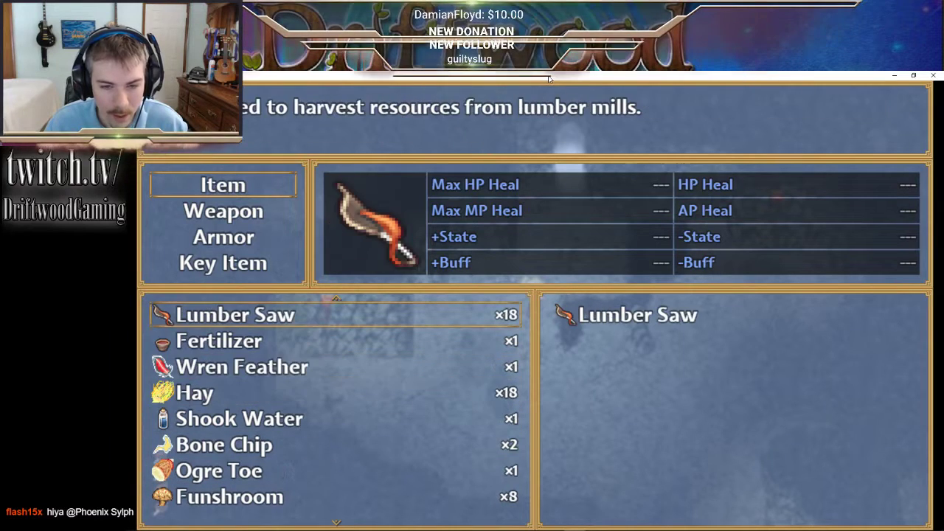
key(Up)
key(Up)
key(Down)
key(Down)
key(Up)
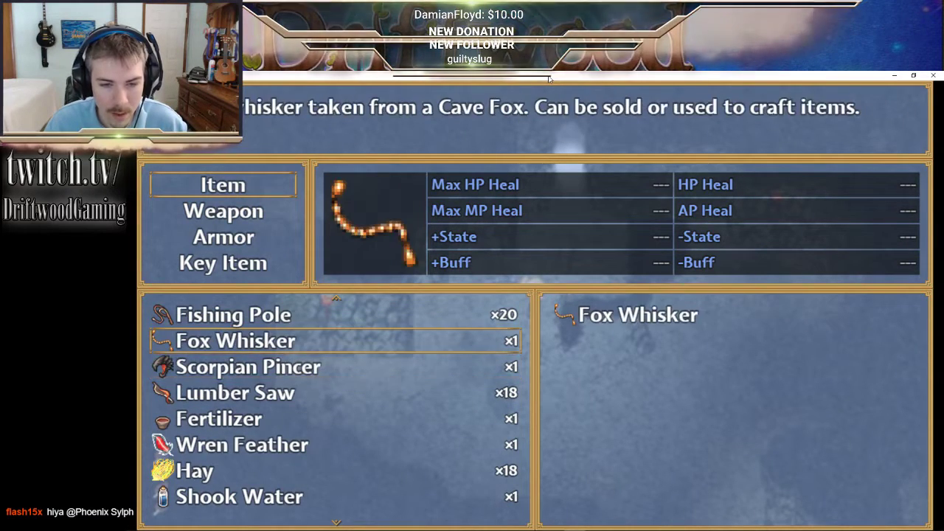
key(Down)
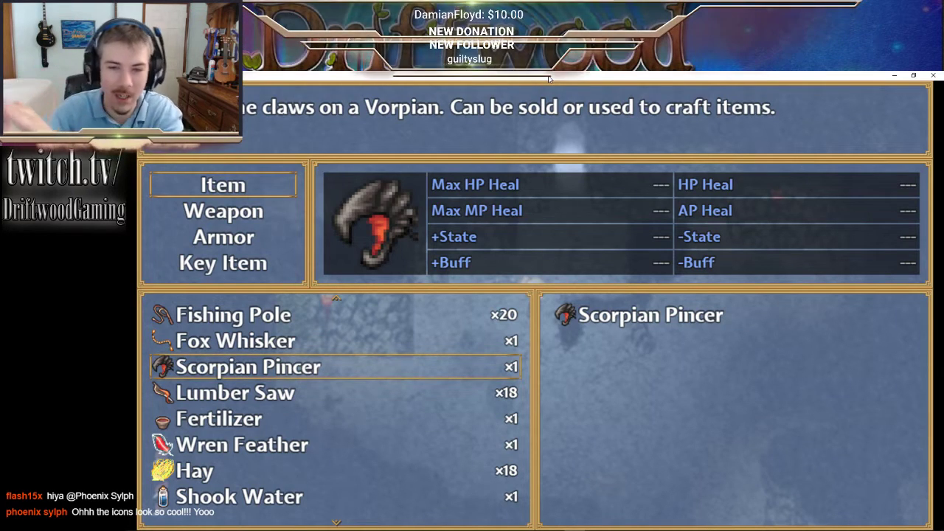
key(Up)
key(Up)
key(Up)
key(Up)
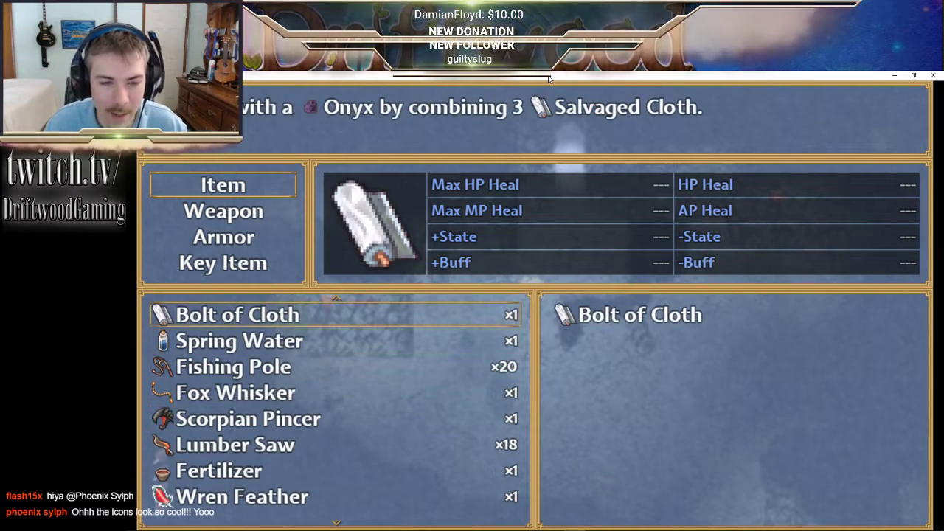
key(Down)
key(Down)
key(Escape)
- Glance at the Weapon category and save files, then close the menu to the cave map
key(Down)
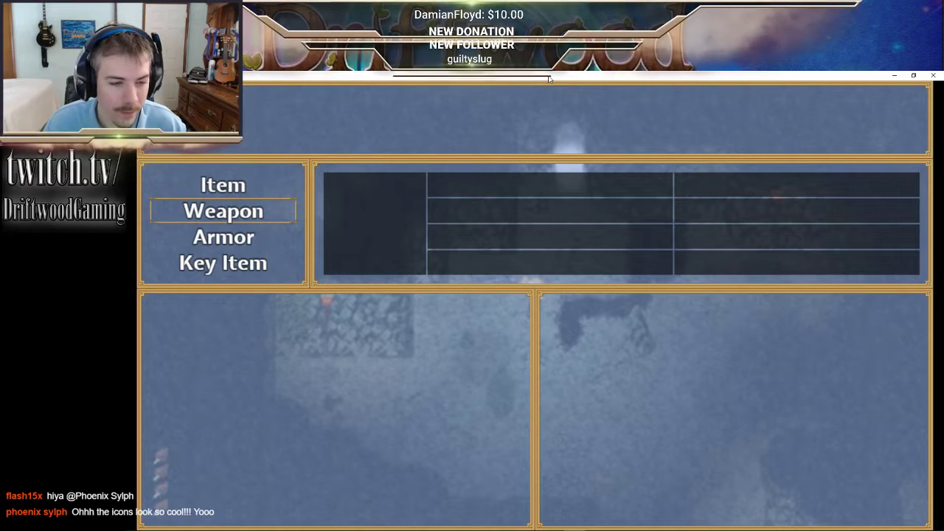
key(Escape)
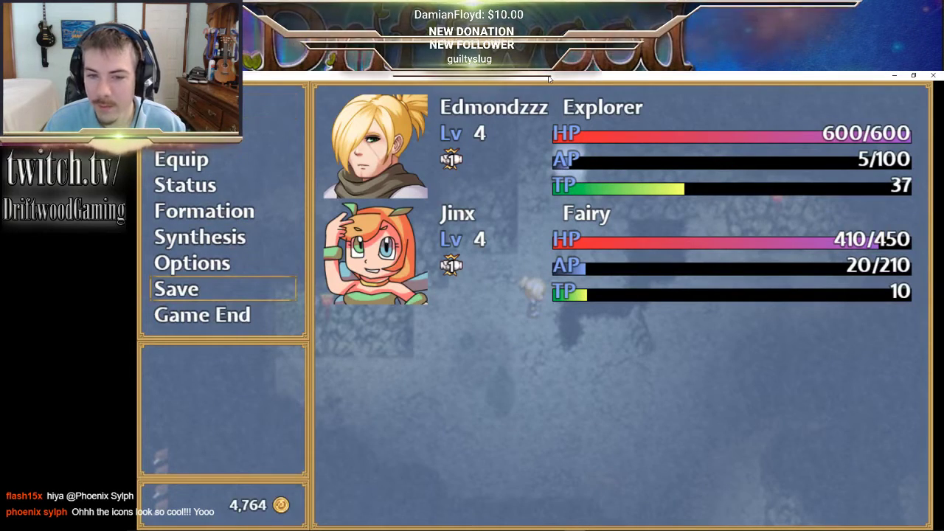
key(Return)
key(Escape)
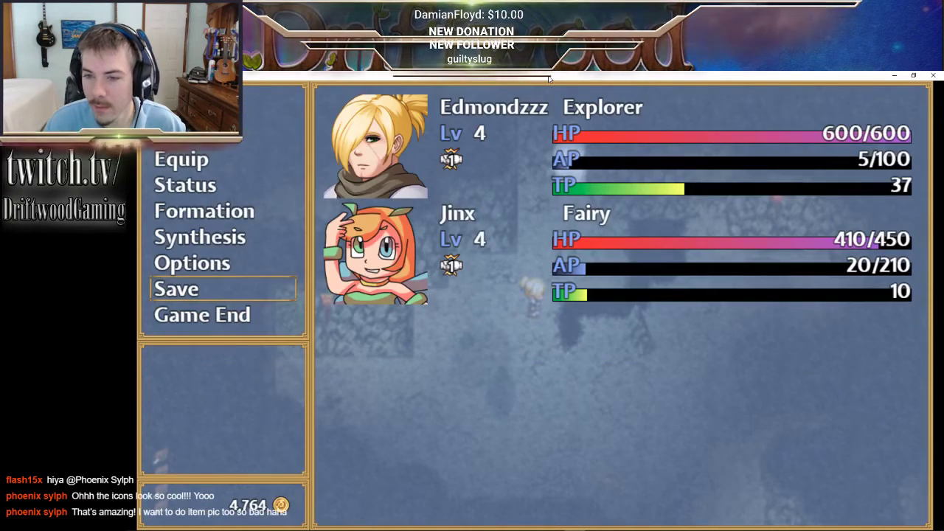
key(Escape)
key(Up)
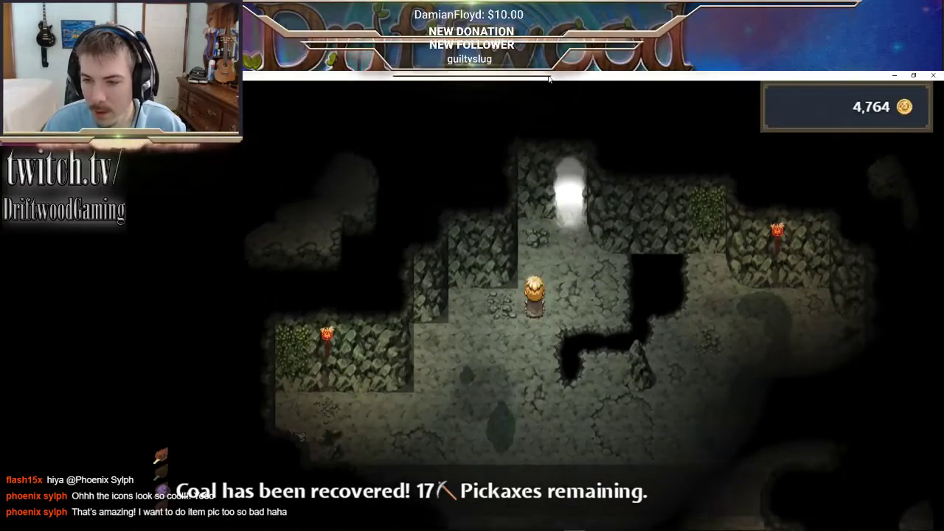
- Walk down the cave and around the wandering creature
key(Down)
key(Right)
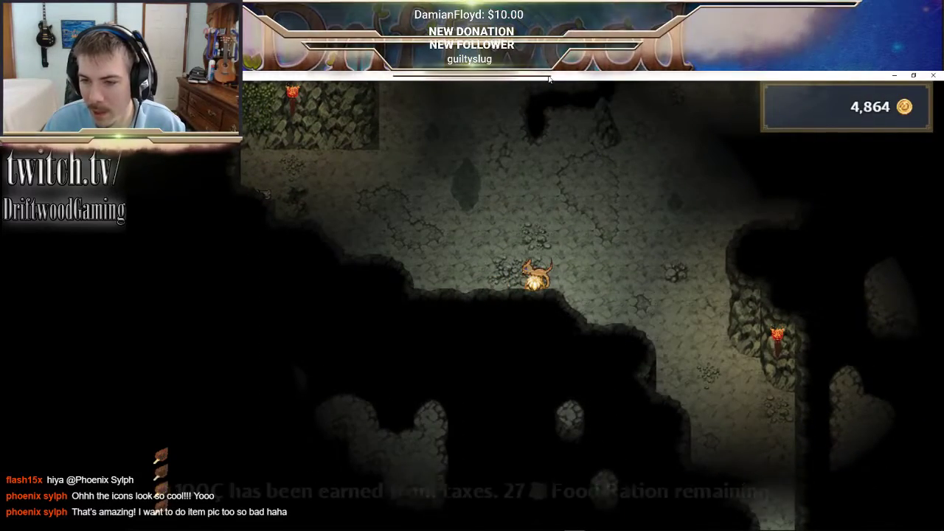
key(Left)
key(Up)
key(Right)
key(Right)
key(Down)
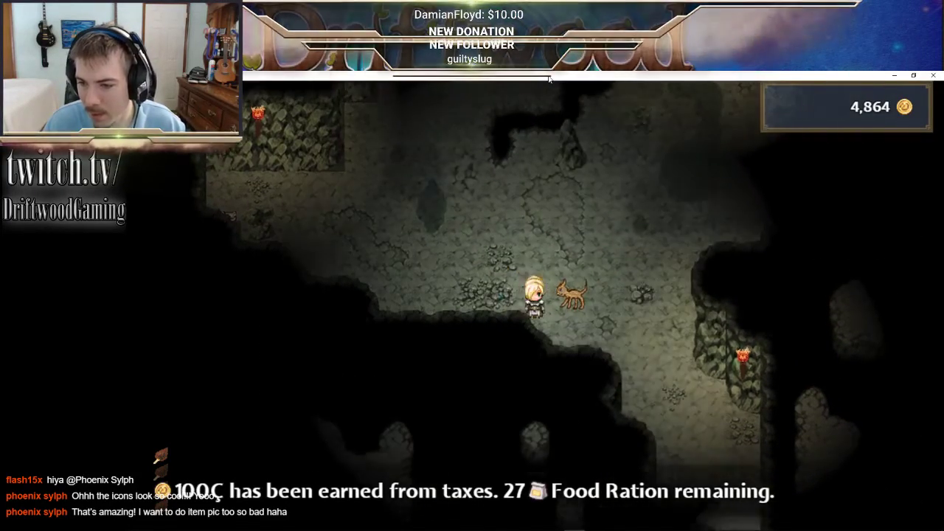
key(Right)
key(Left)
key(Up)
key(Right)
key(Down)
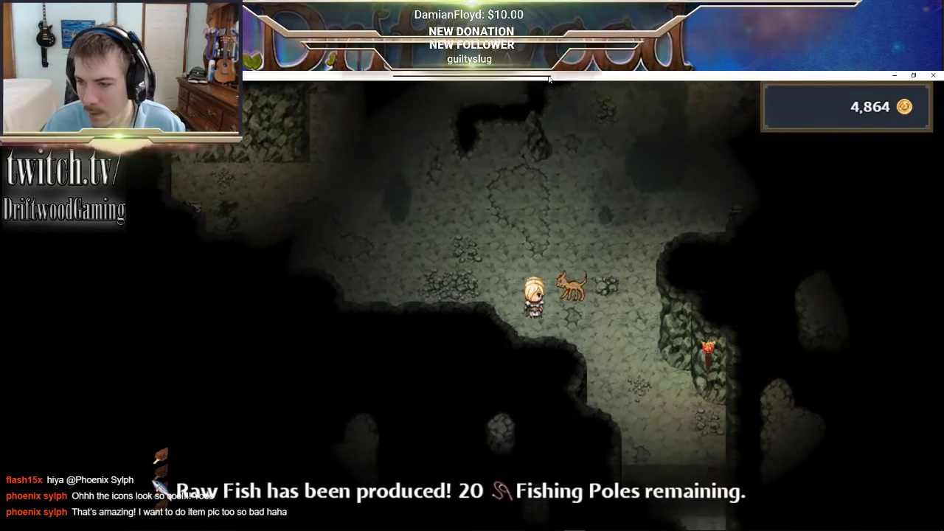
key(Right)
key(Up)
key(Left)
key(Up)
- Walk into the glowing exit and confirm proceeding to the next level
key(Right)
key(Up)
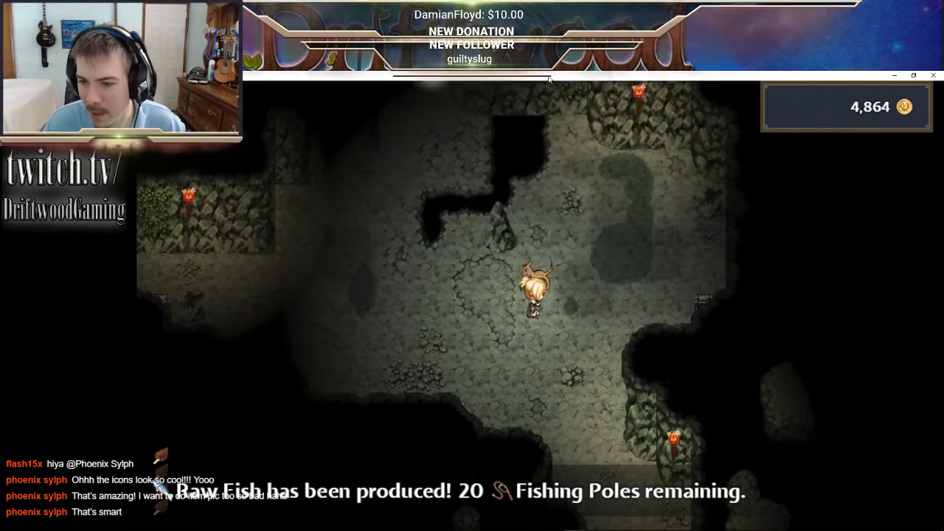
key(Left)
key(Up)
key(Right)
key(Up)
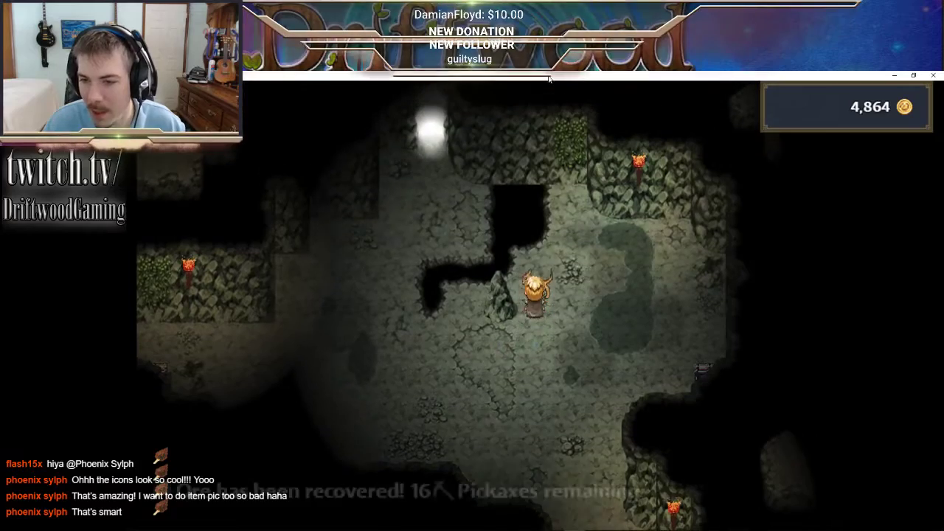
key(Down)
key(Left)
key(Up)
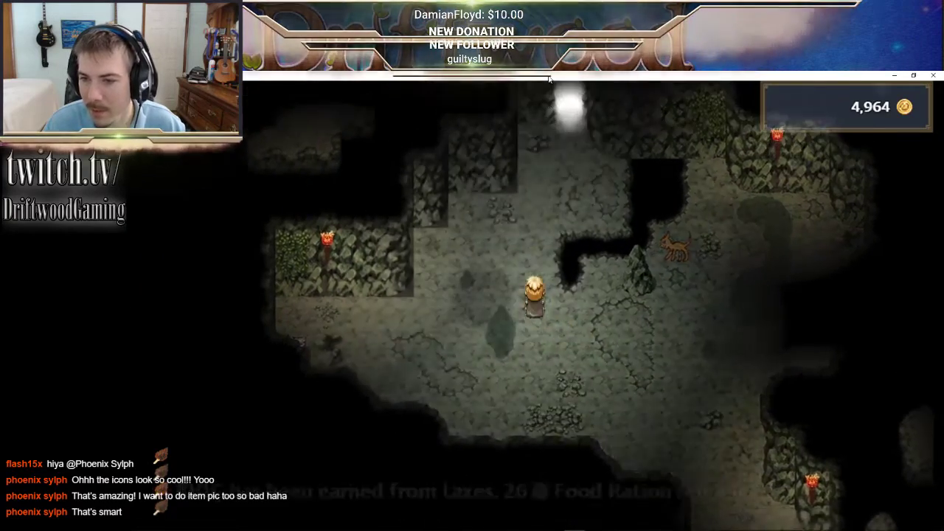
key(Right)
key(Up)
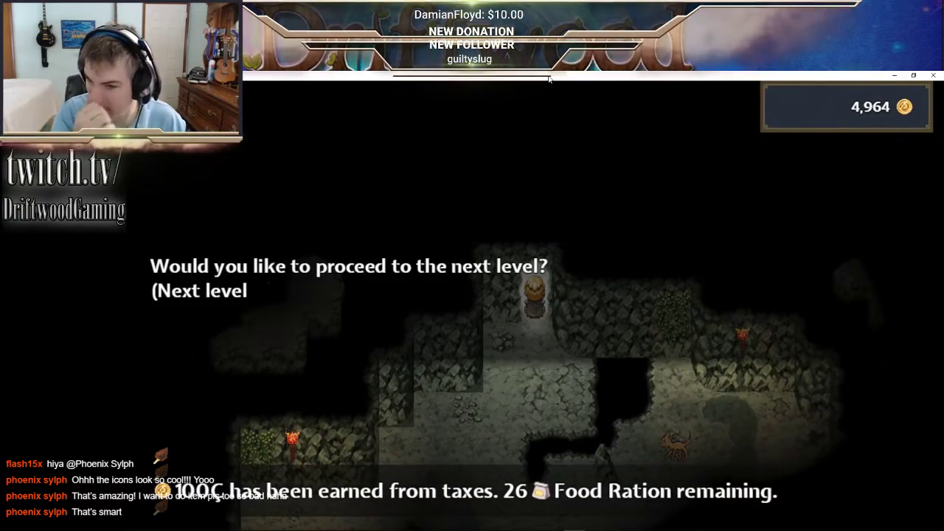
key(Return)
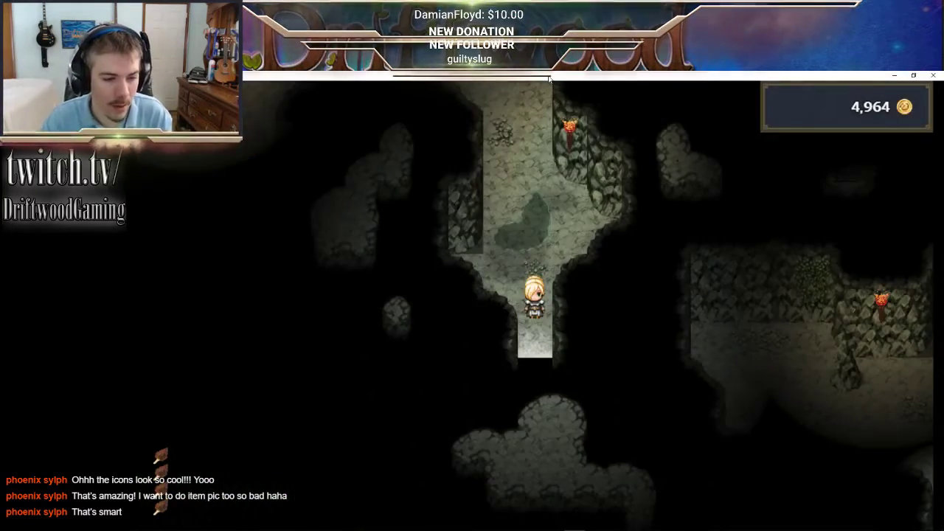
- Run up the corridor and across the cave to the chest, accepting the Tunnel Rat battle
key(Up)
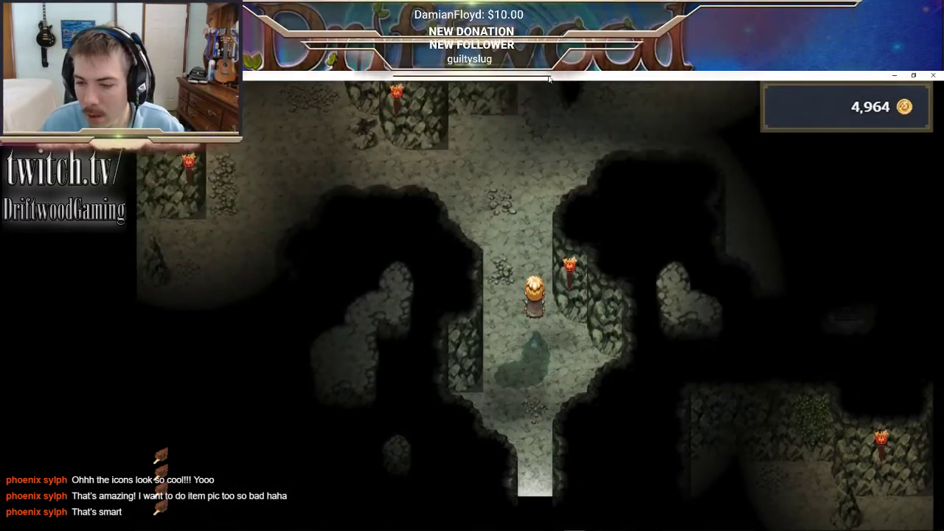
key(Left)
key(Right)
key(Left)
key(Down)
key(Left)
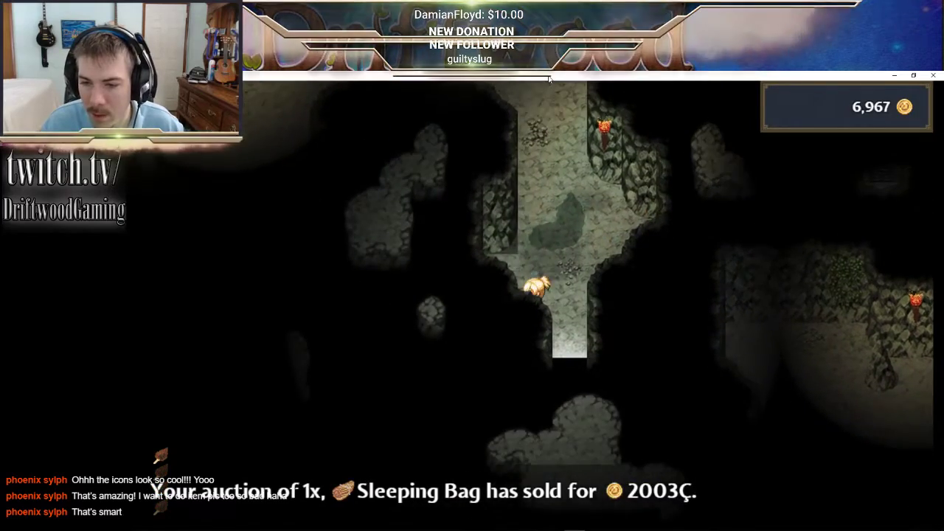
key(Up)
key(Left)
key(Right)
key(Up)
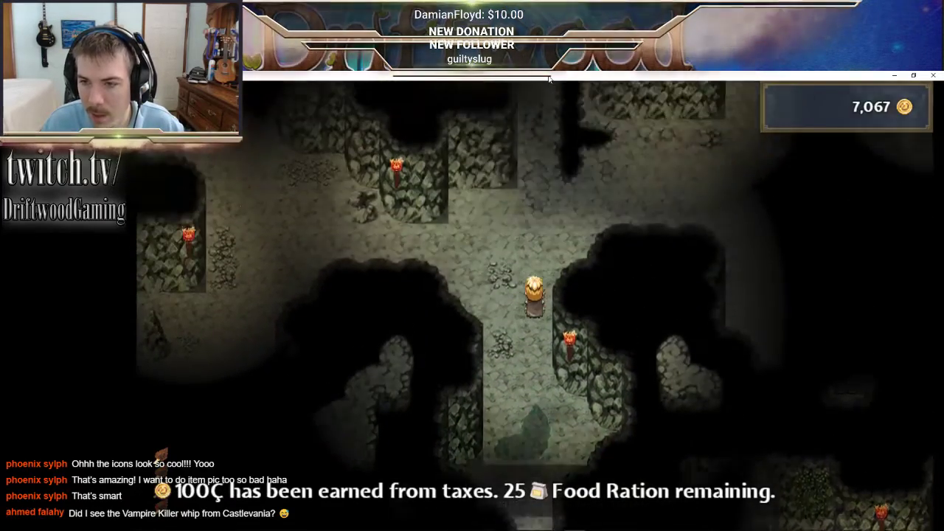
key(Left)
key(Up)
key(Right)
key(Down)
key(Right)
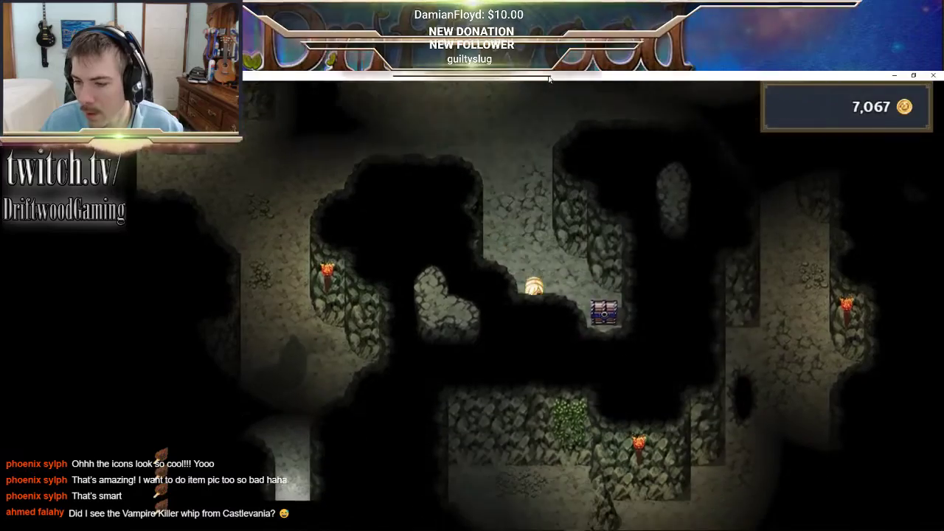
key(Return)
key(Return)
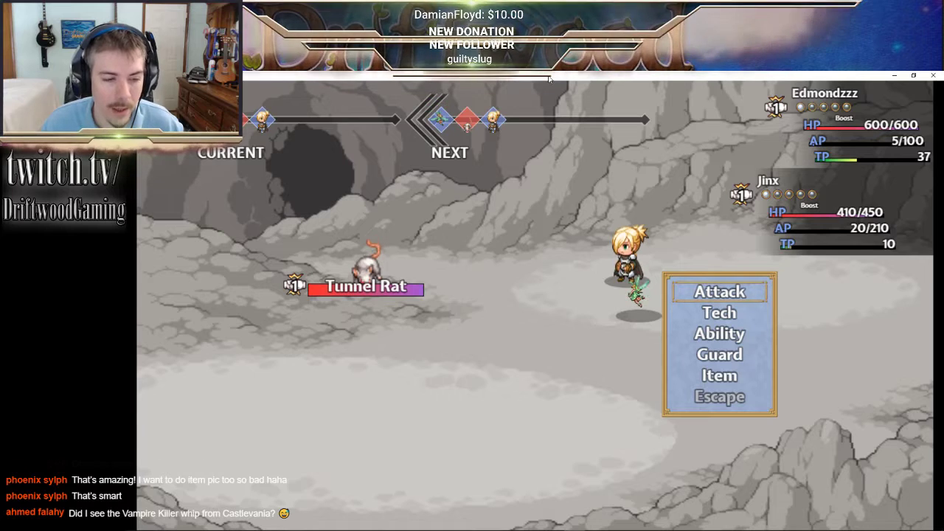
- Cast Fortify on the party after reading the Fortify and Blessings descriptions
key(Down)
key(Return)
key(Escape)
key(Down)
key(Return)
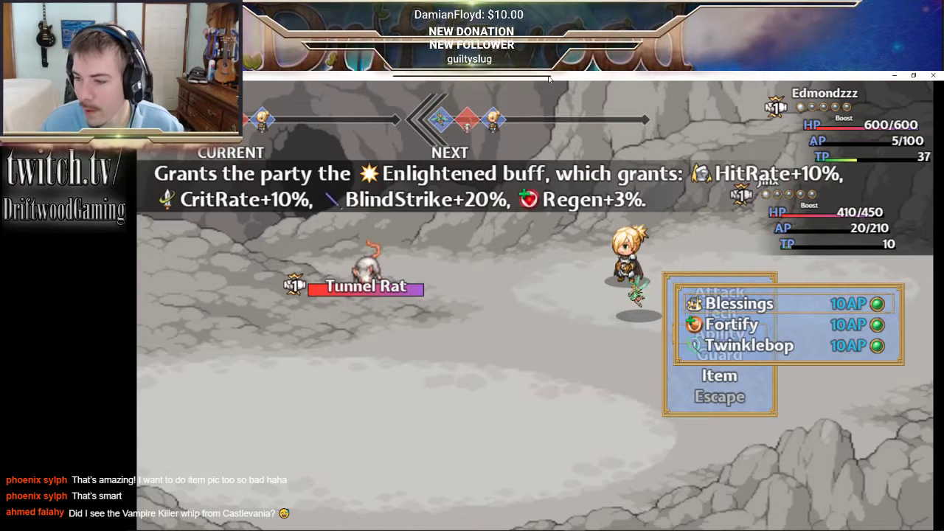
key(Down)
key(Down)
key(Up)
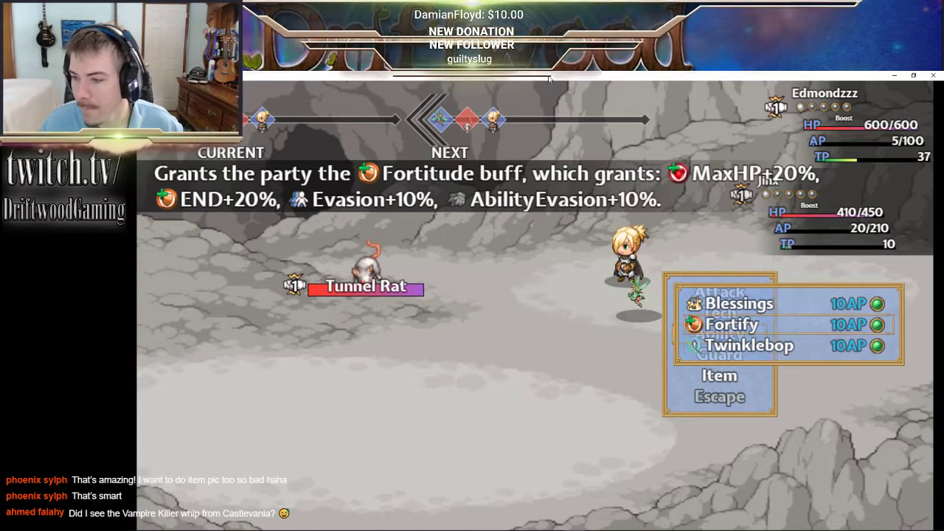
key(Up)
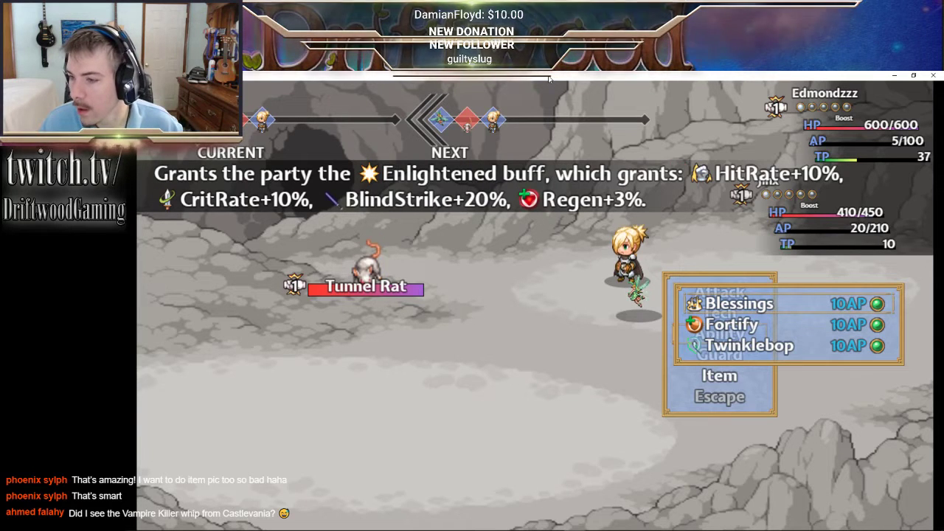
key(Down)
key(Return)
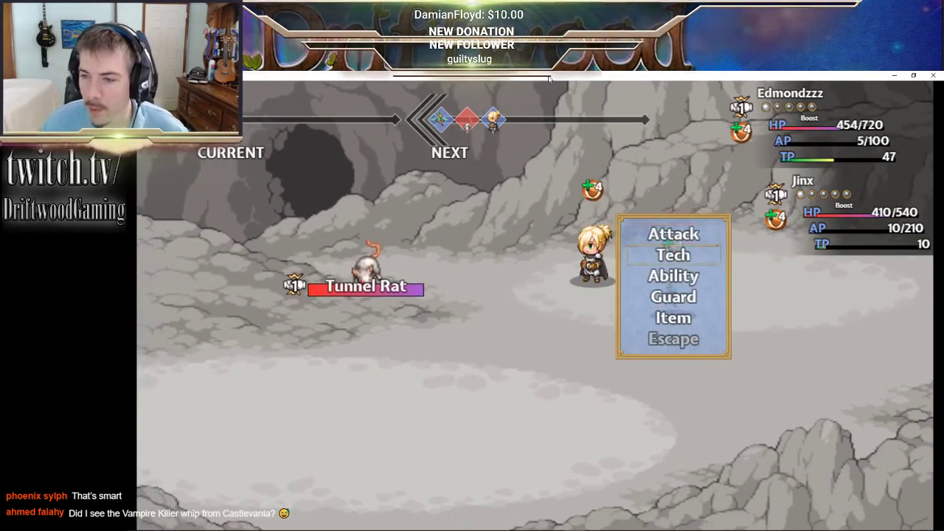
- Have the next character attack the Tunnel Rat
key(Down)
key(Return)
key(Escape)
key(Up)
key(Return)
key(Return)
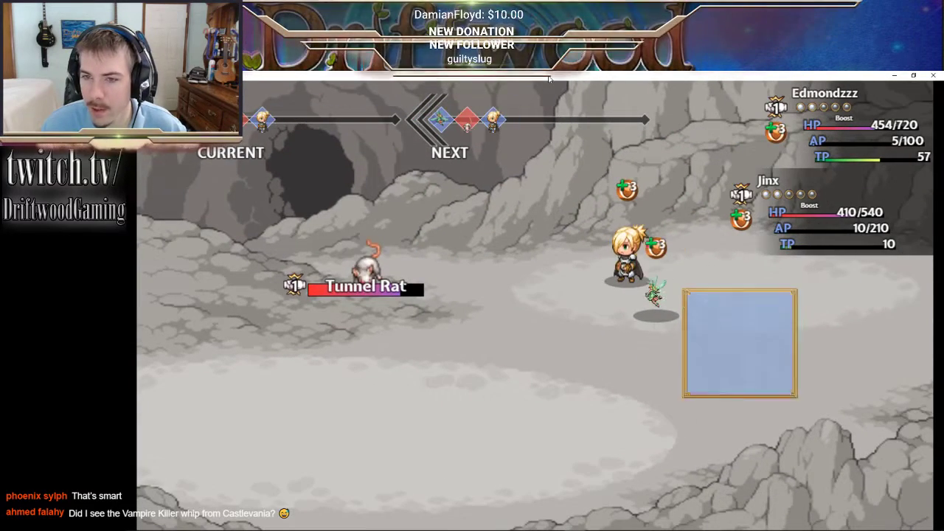
- Cast Blessings on all allies
key(Return)
key(Escape)
key(Down)
key(Return)
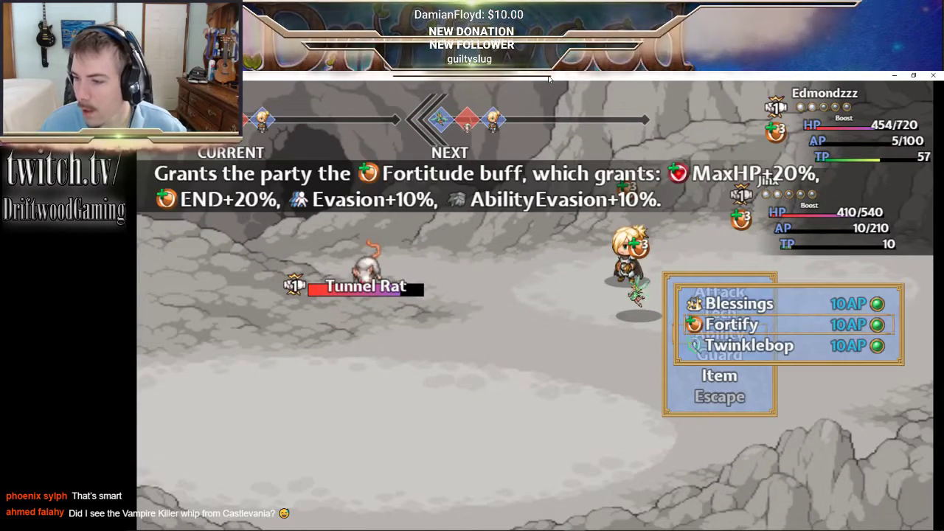
key(Up)
key(Return)
key(Return)
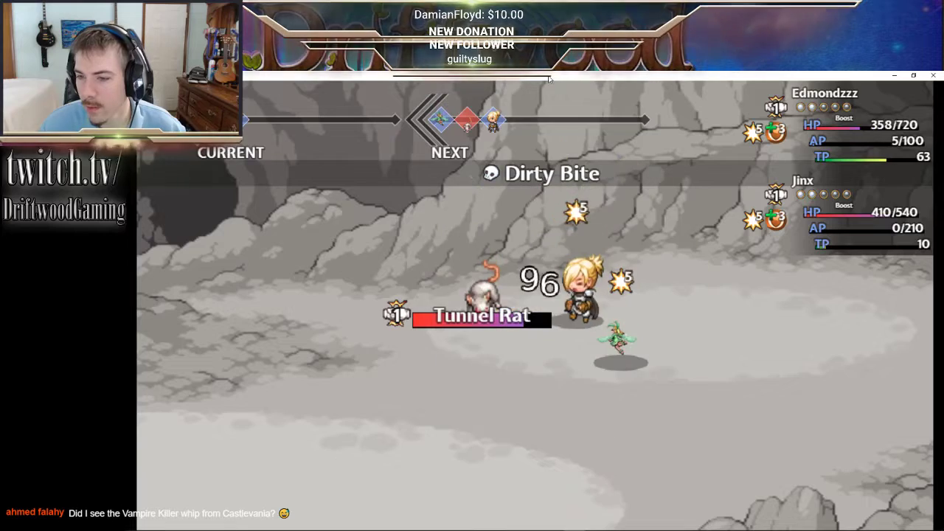
- Unleash the Radiant Beam Tech skill on the enemies
key(Down)
key(Return)
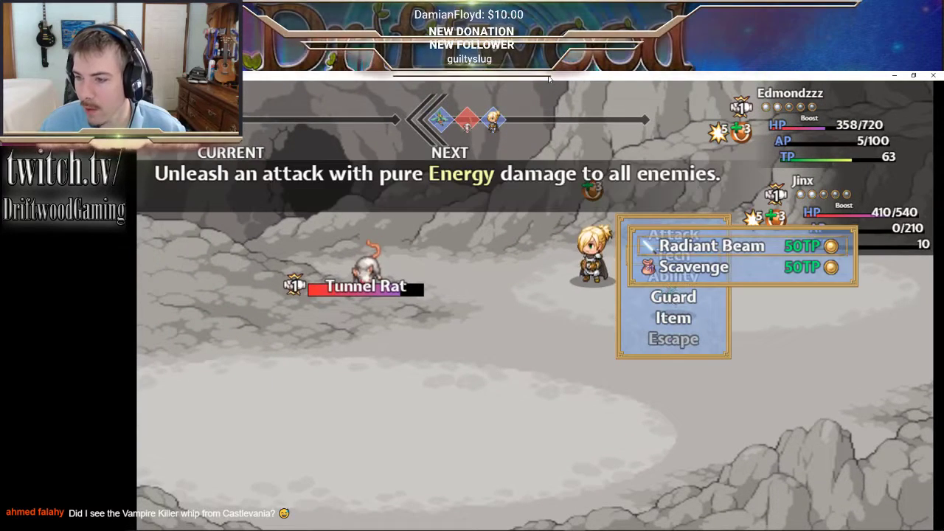
key(Down)
key(Up)
key(Down)
key(Up)
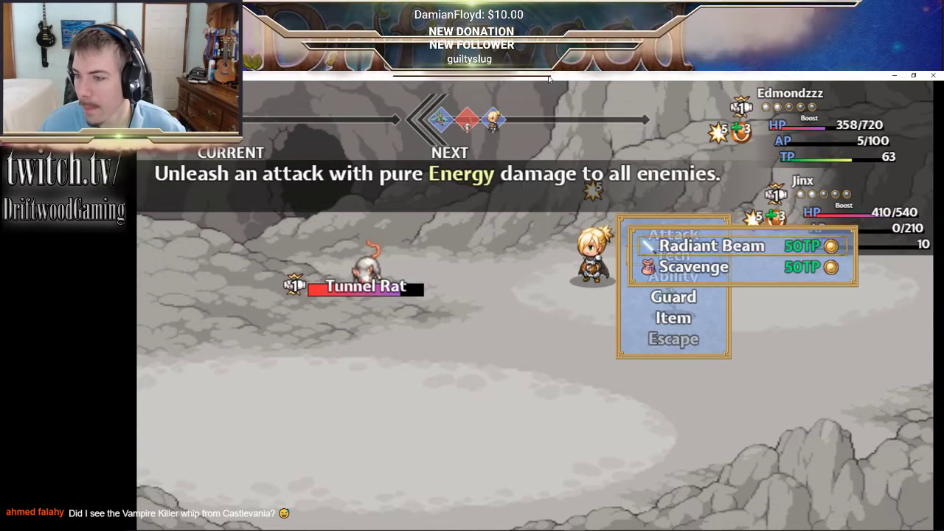
key(Return)
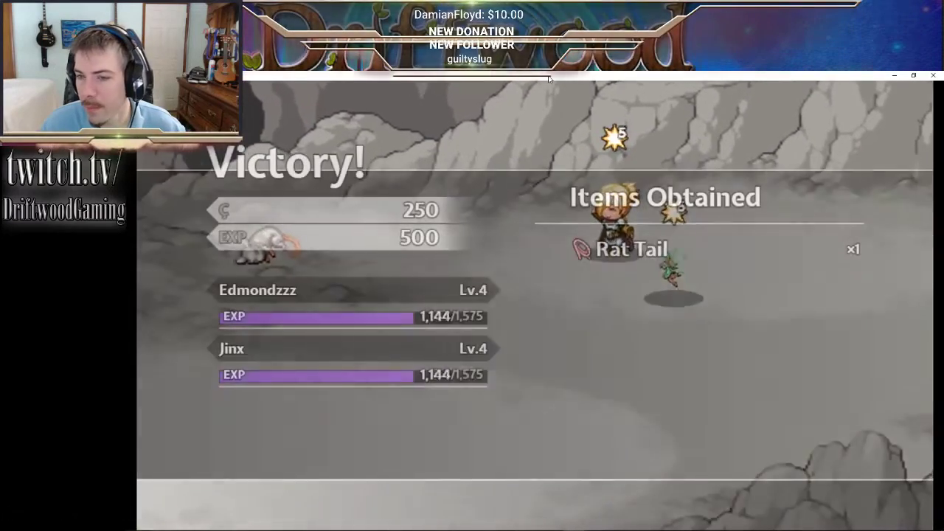
- Dismiss the victory results, walk through the cave to the next guarded chest and accept the Tunnel Rat fight
key(z)
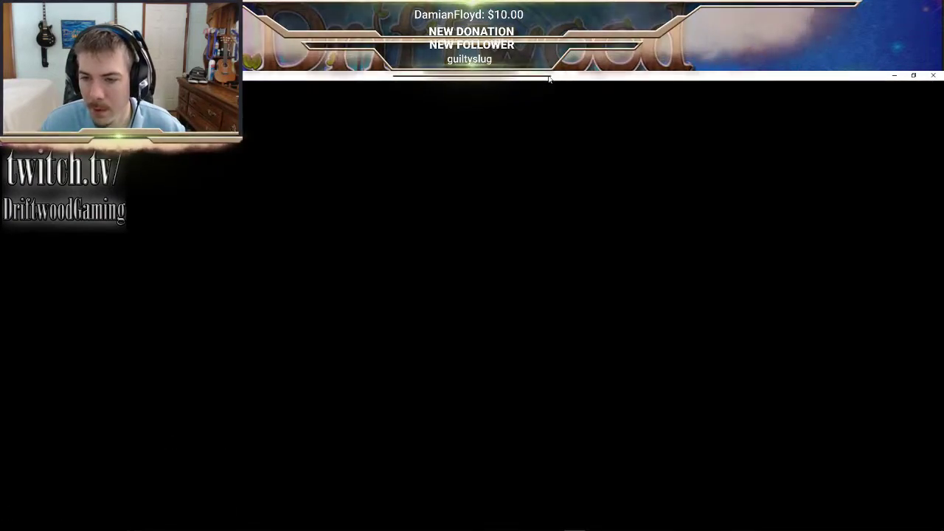
key(z)
key(Up)
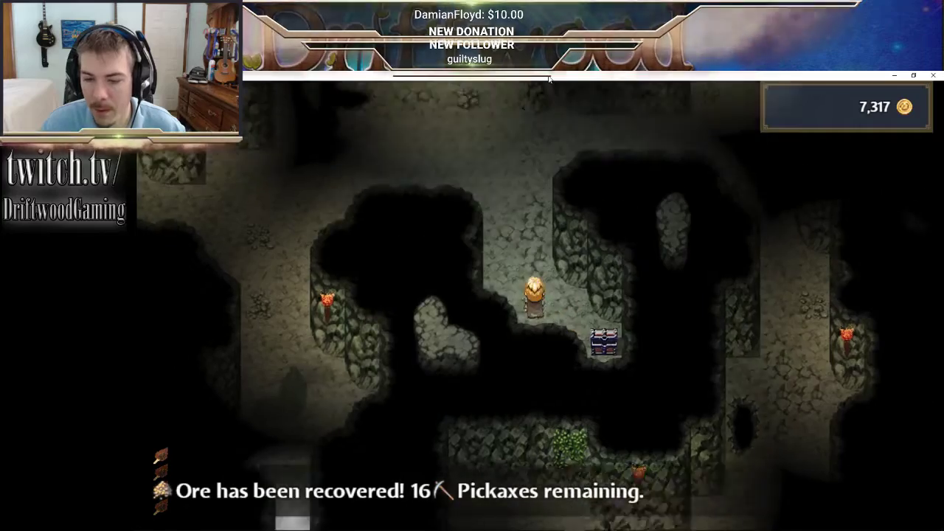
key(Right)
key(Down)
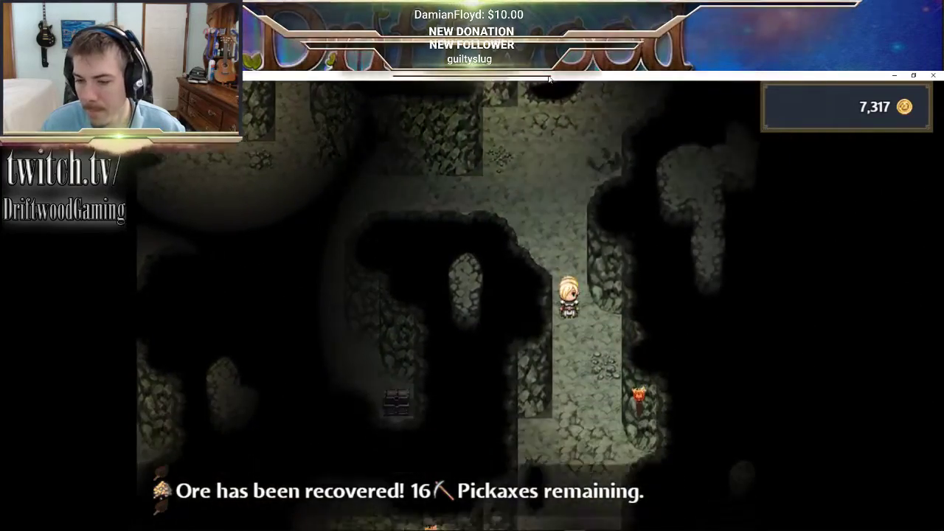
key(Down)
key(Left)
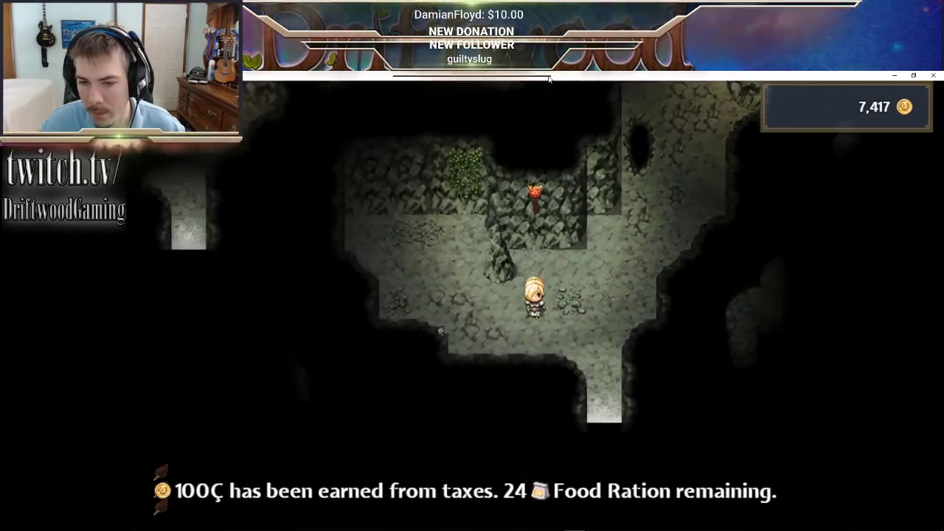
key(z)
key(z)
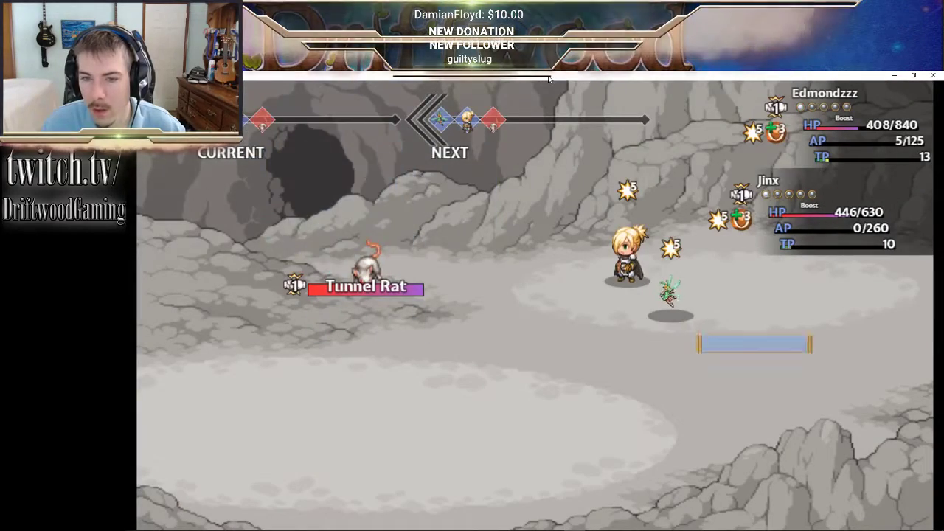
- Look over the hero's ability list, return to the battle commands and finish off the Tunnel Rat
key(x)
key(Down)
key(z)
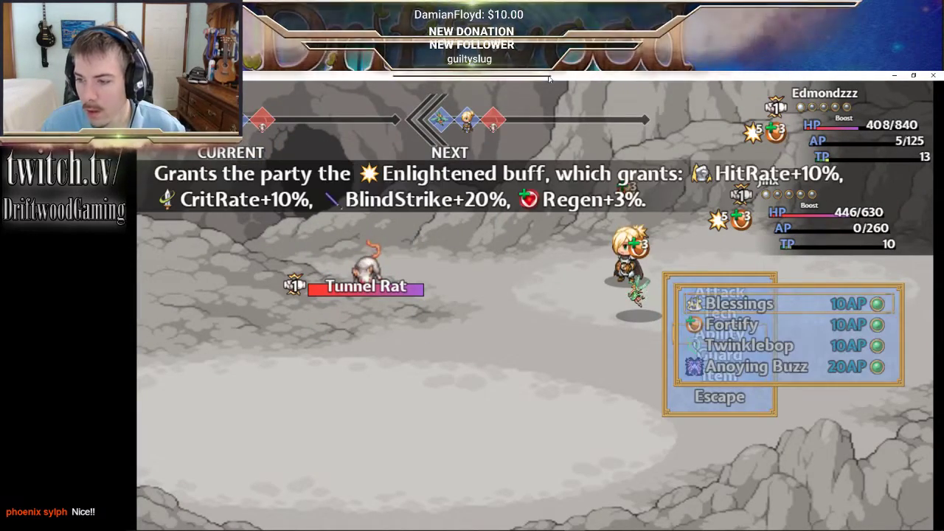
key(z)
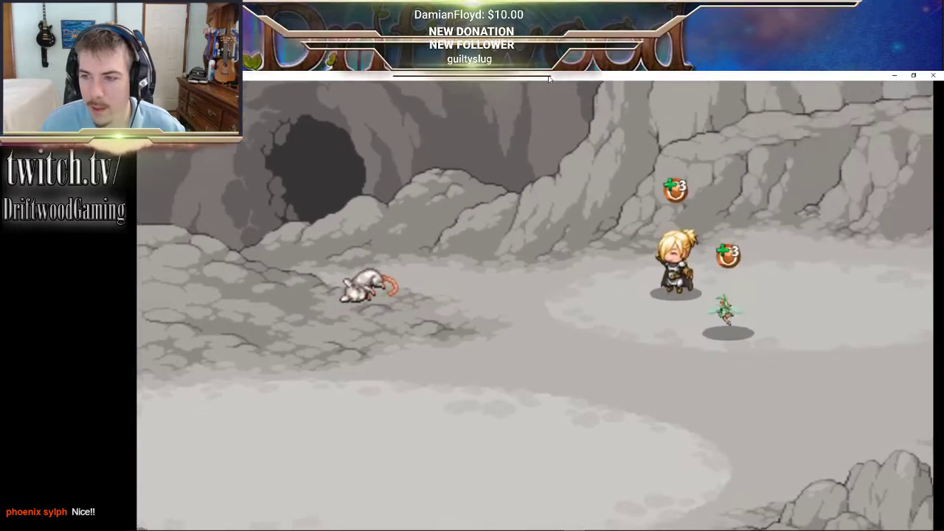
- Dismiss the victory screen, walk left, up and right to the chest, and accept its guardians' challenge
key(z)
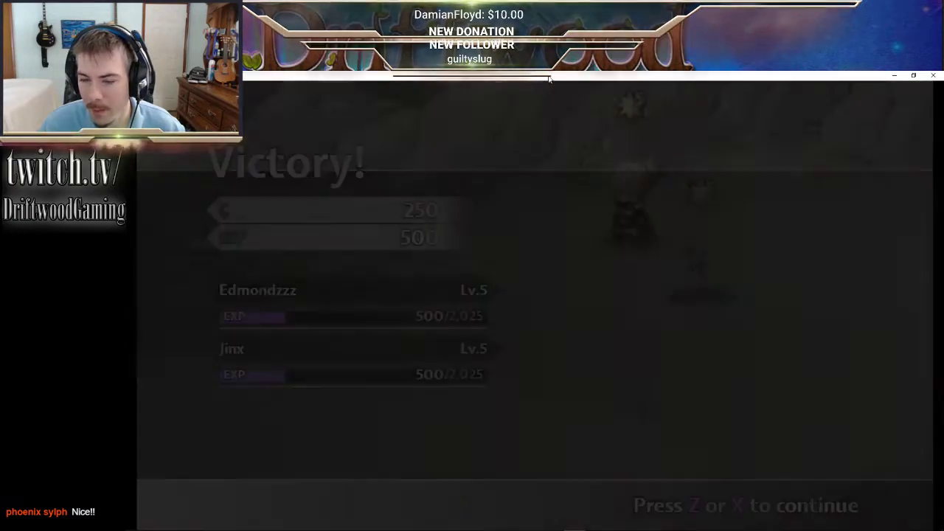
key(z)
key(Left)
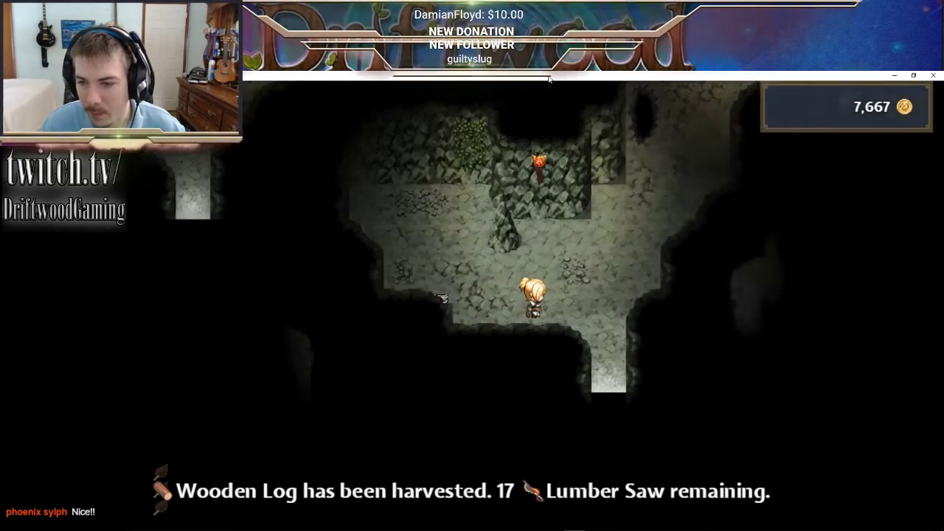
key(Up)
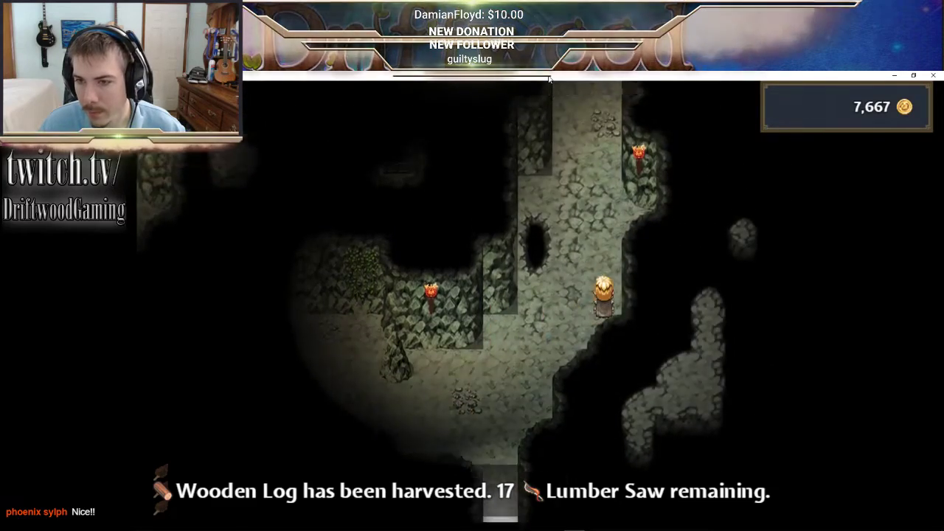
key(Up)
key(Right)
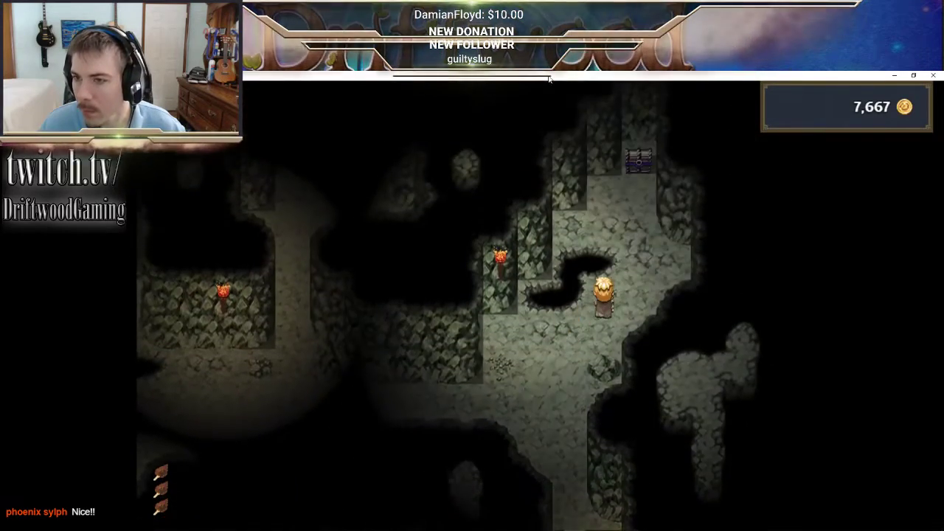
key(z)
key(Up)
key(z)
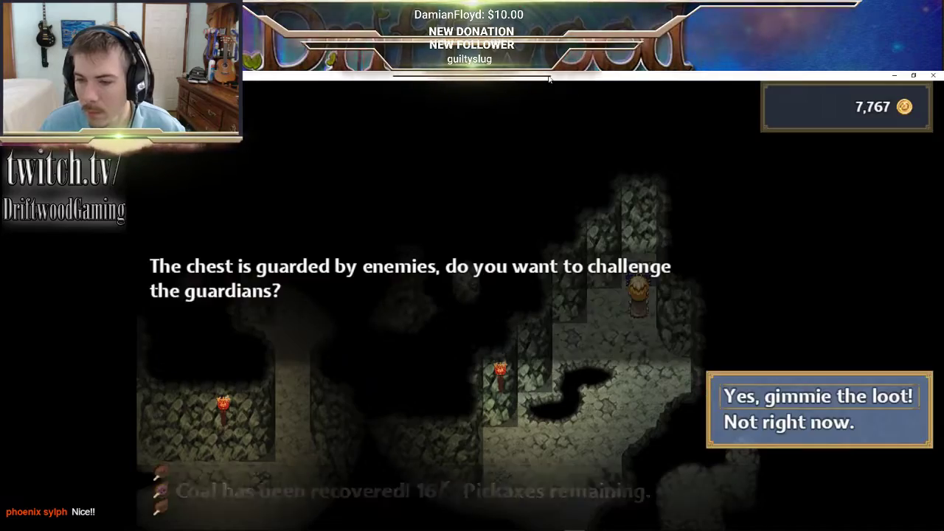
key(z)
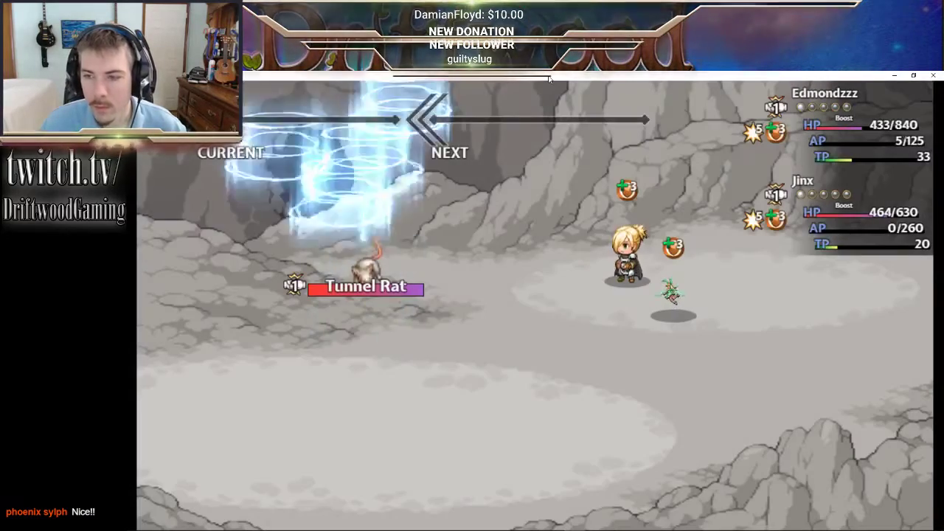
- Back out of the skill lists and hit the Tunnel Rat with a basic attack
key(x)
key(Up)
key(z)
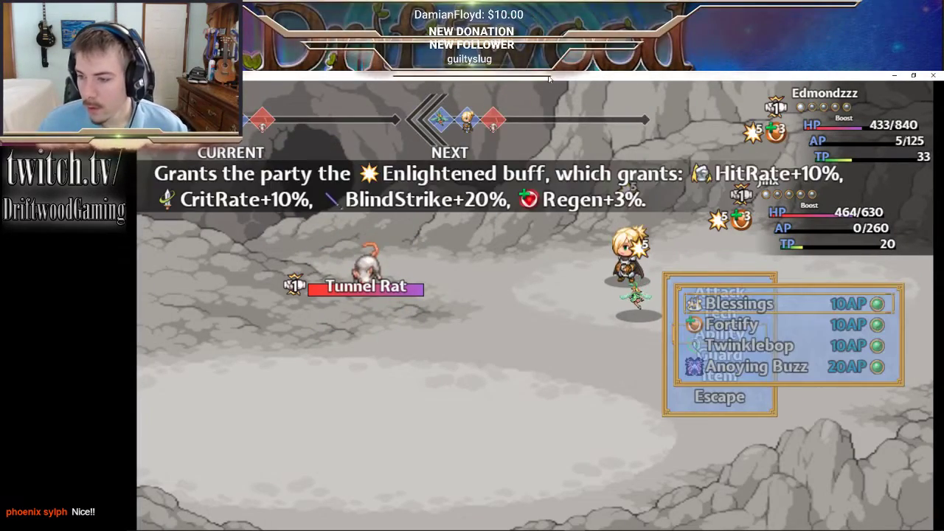
key(x)
key(Up)
key(z)
key(z)
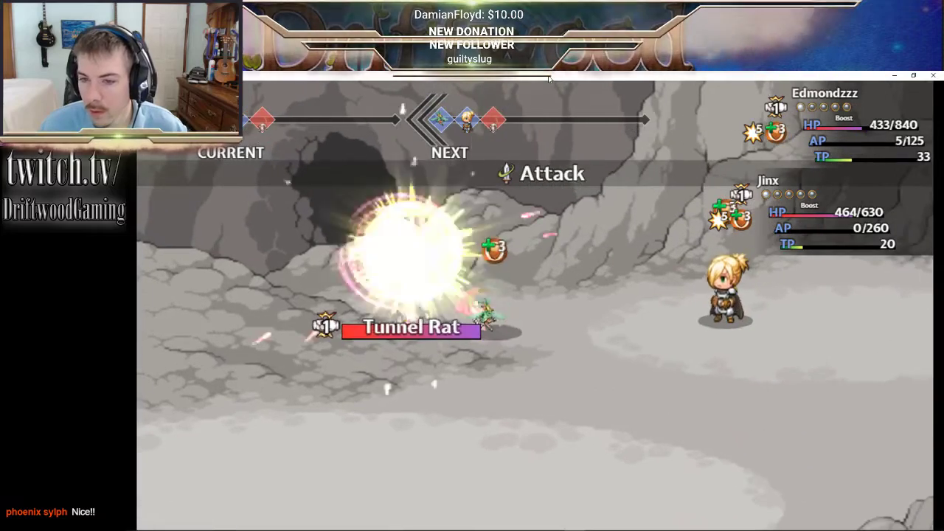
- Heal the party with Edmondzzz's Music Therapy tech skill
key(Down)
key(z)
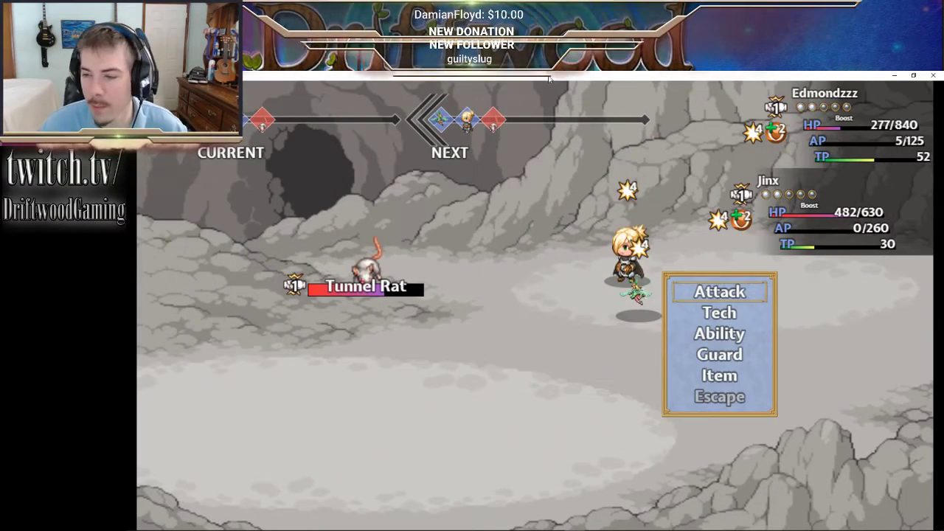
key(Down)
key(Return)
key(Return)
key(Return)
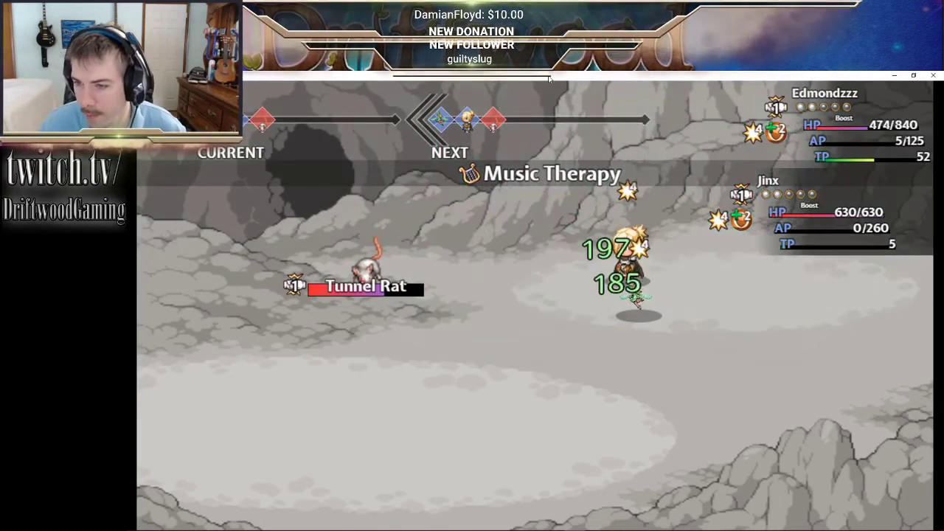
- Have Jinx skip the tech skills and attack the Tunnel Rat
key(Down)
key(Return)
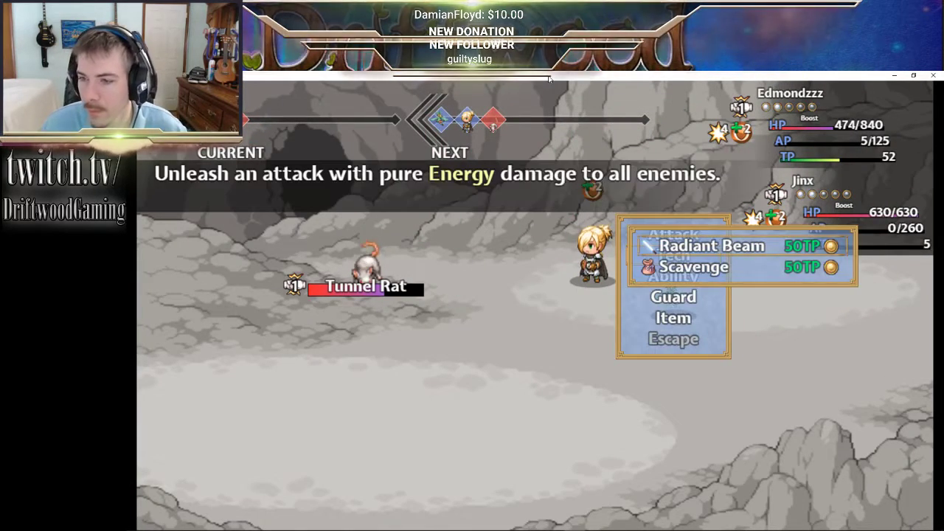
key(Escape)
key(Up)
key(Return)
key(Return)
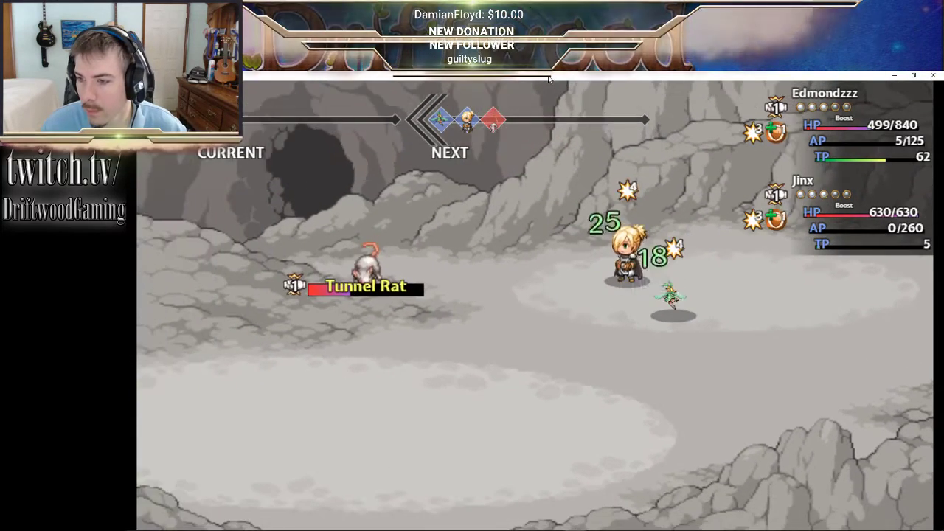
- Check the tech and Blessings ability skills, attack the rat again, then glance at Jinx's tech skills
key(Down)
key(Return)
key(Escape)
key(Down)
key(Return)
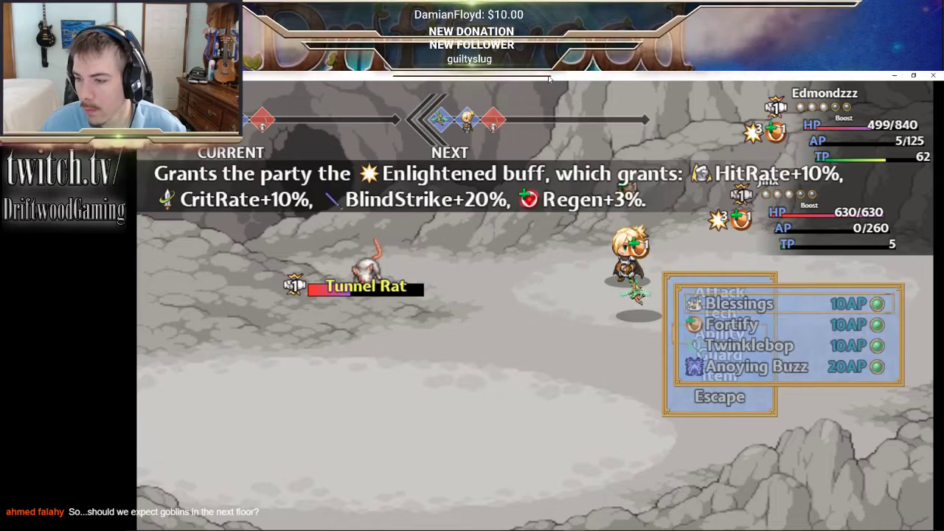
key(Escape)
key(Up)
key(Up)
key(Return)
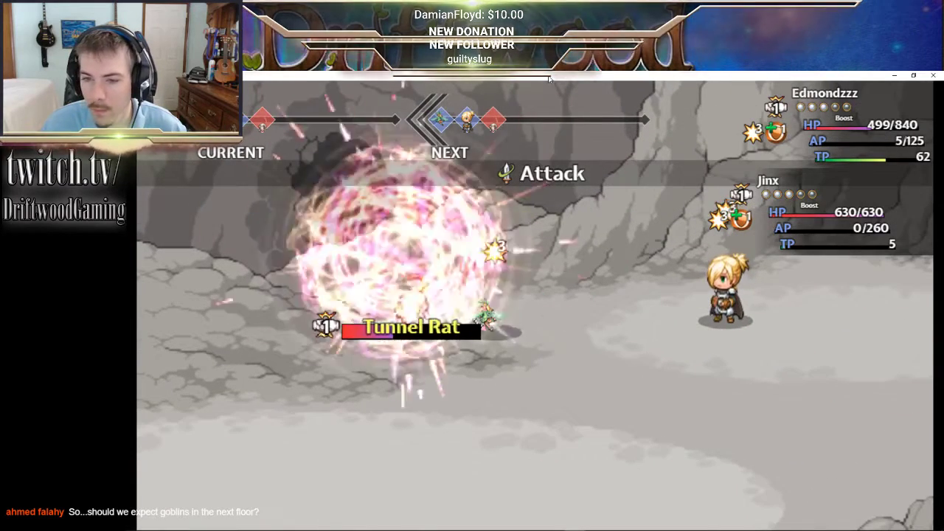
key(Down)
key(Return)
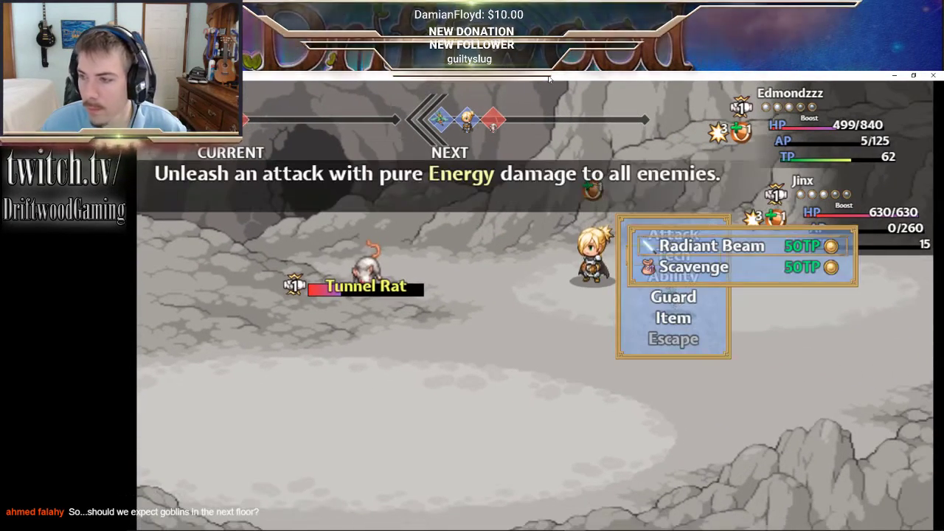
key(Escape)
- Open the battle item list and read descriptions like Ripe Orange, Wren Feather, Sadshroom and Funshroom
key(Down)
key(Down)
key(Down)
key(Return)
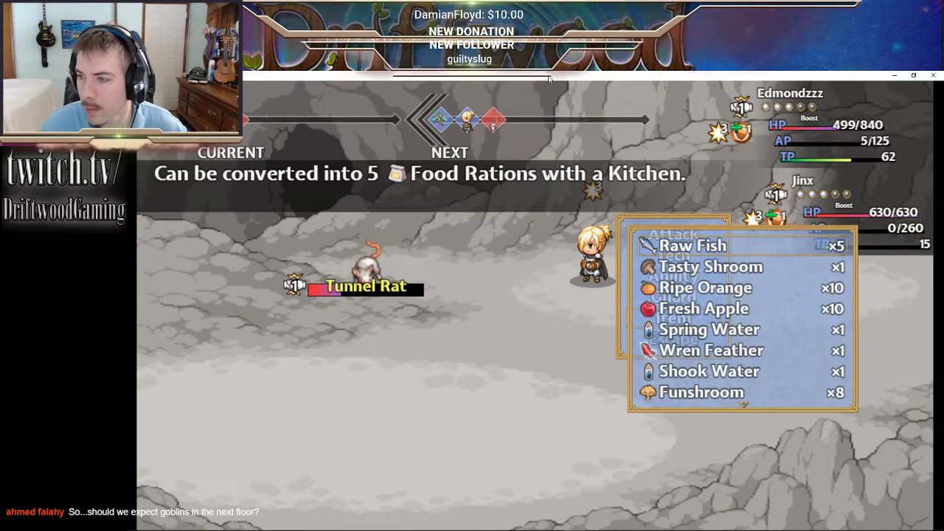
key(Down)
key(Down)
key(Down)
key(Down)
key(Down)
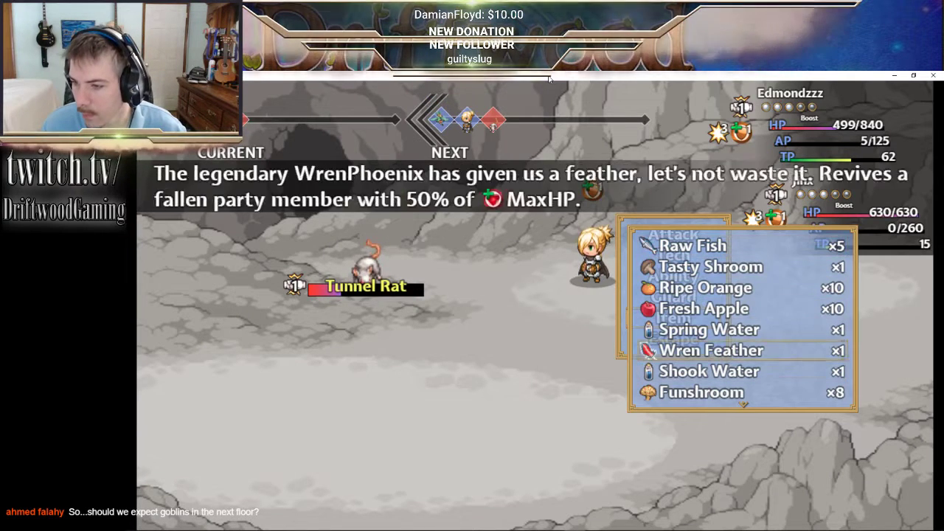
key(Up)
key(Up)
key(Up)
key(Up)
key(Up)
key(Down)
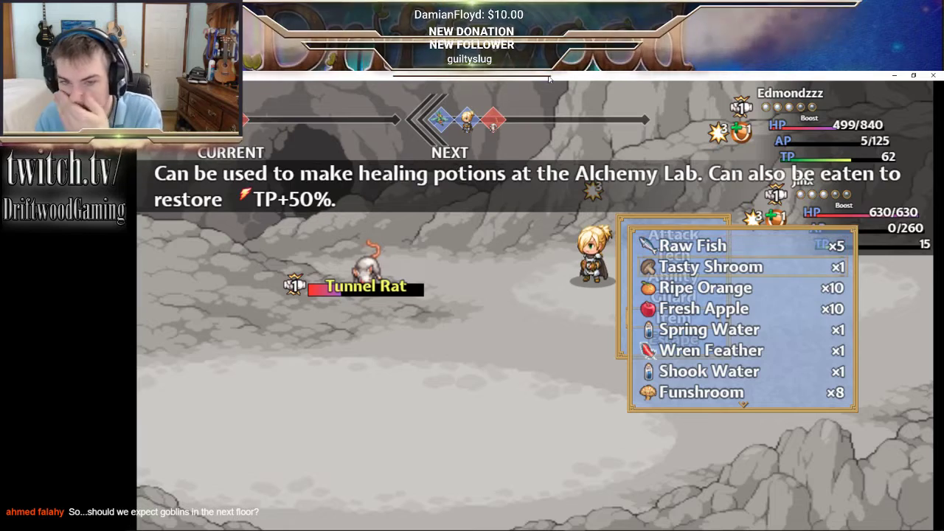
key(Down)
key(Down)
key(Down)
key(Down)
key(Down)
key(Down)
key(Down)
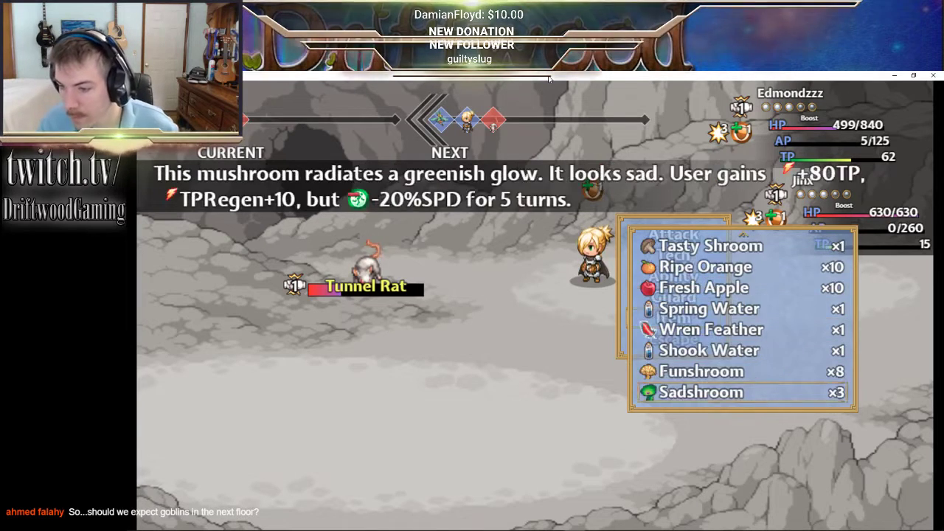
key(Up)
- Pick Fresh Apple from the item list and feed it to Edmondzzz
key(Down)
key(Up)
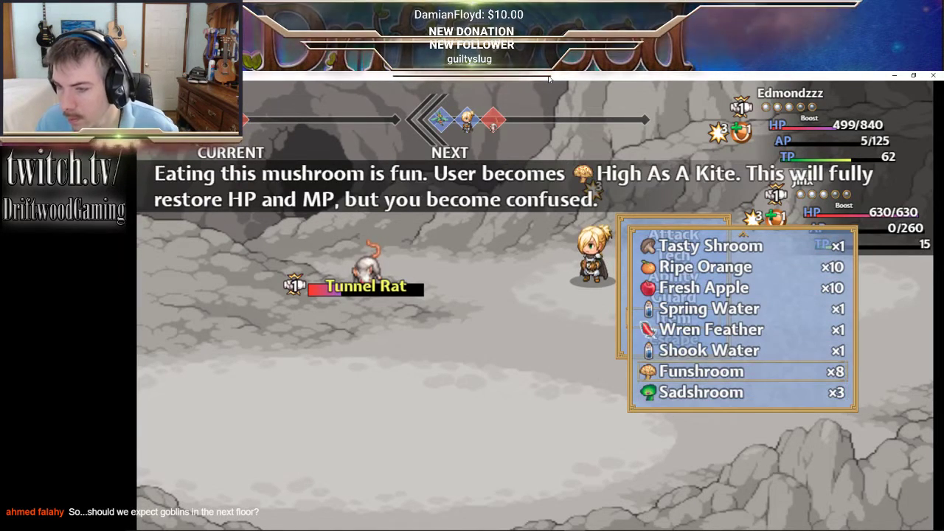
key(Up)
key(Down)
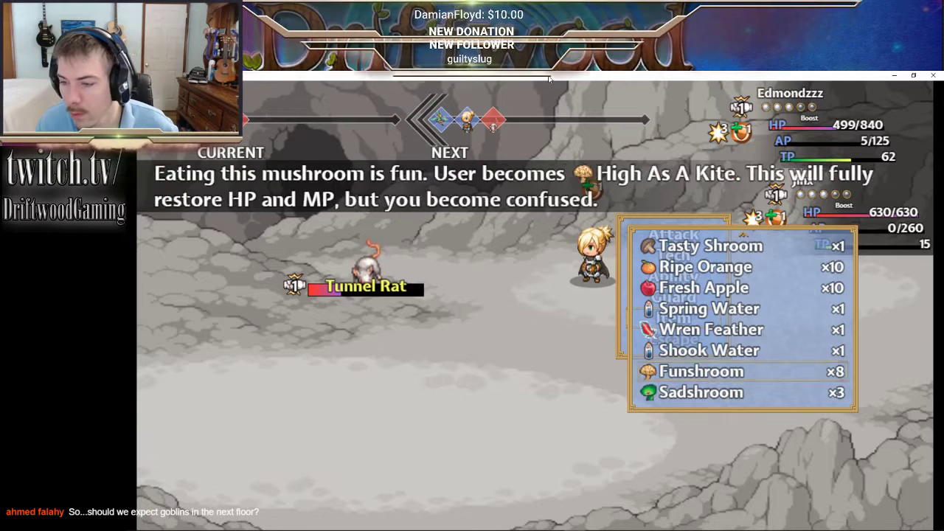
key(Down)
key(Up)
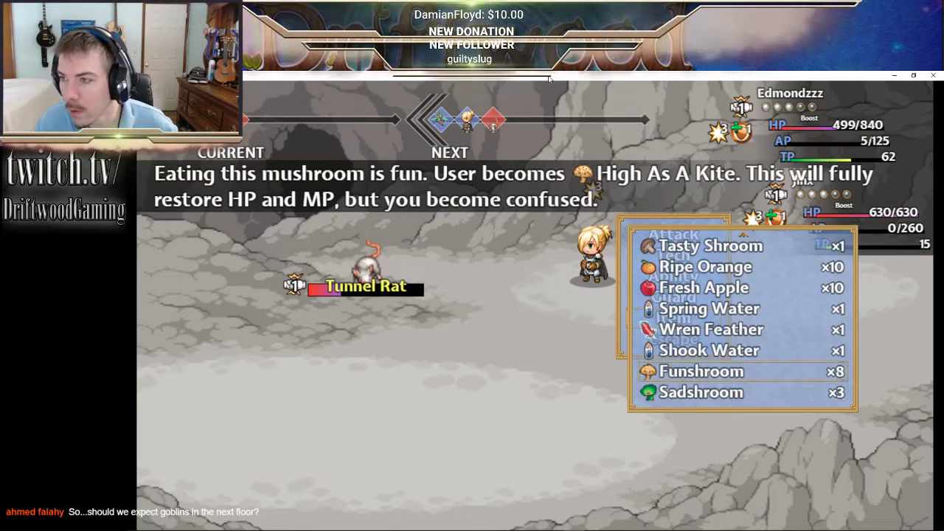
key(Up)
key(Up)
key(Up)
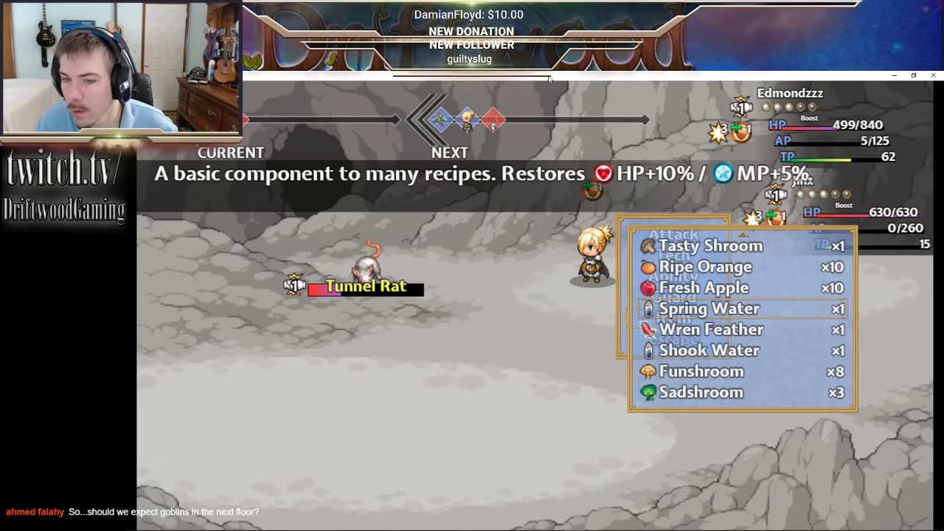
key(Up)
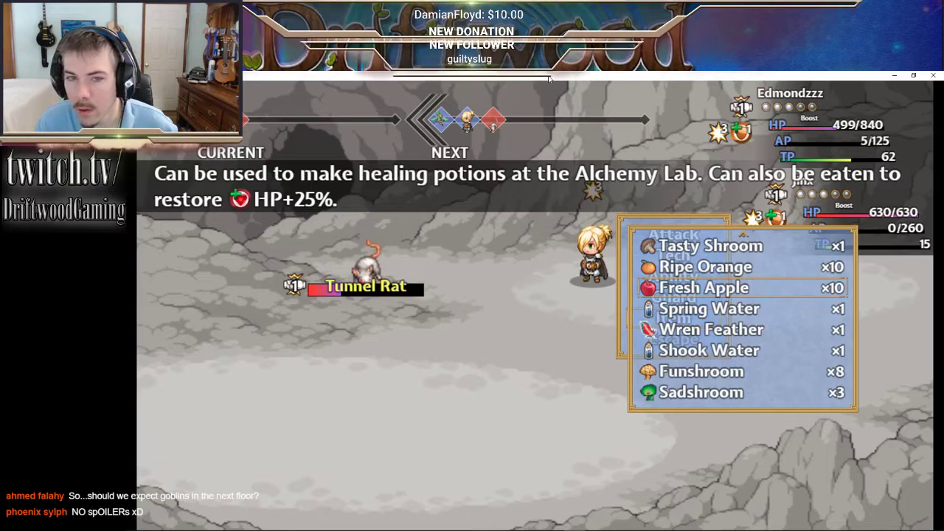
key(Escape)
key(Return)
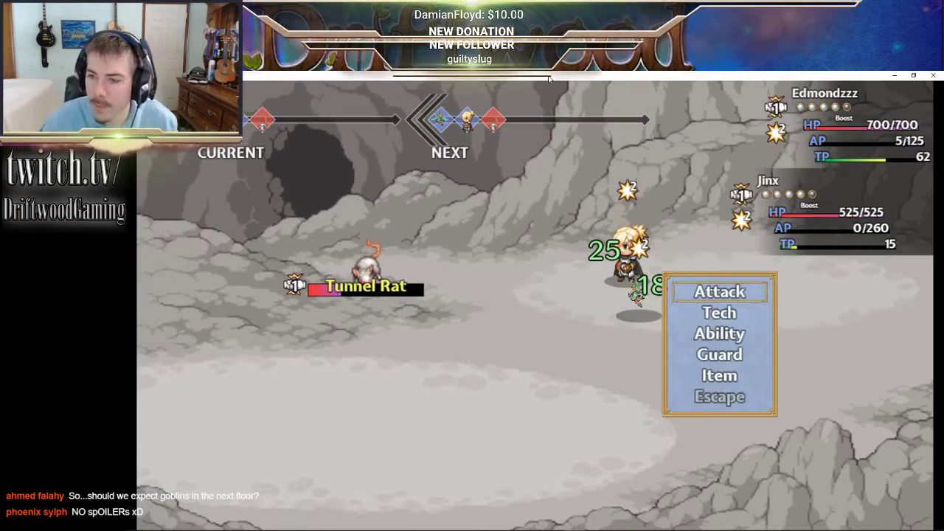
- End the playtest and open the Database on the Animations list
click(895, 76)
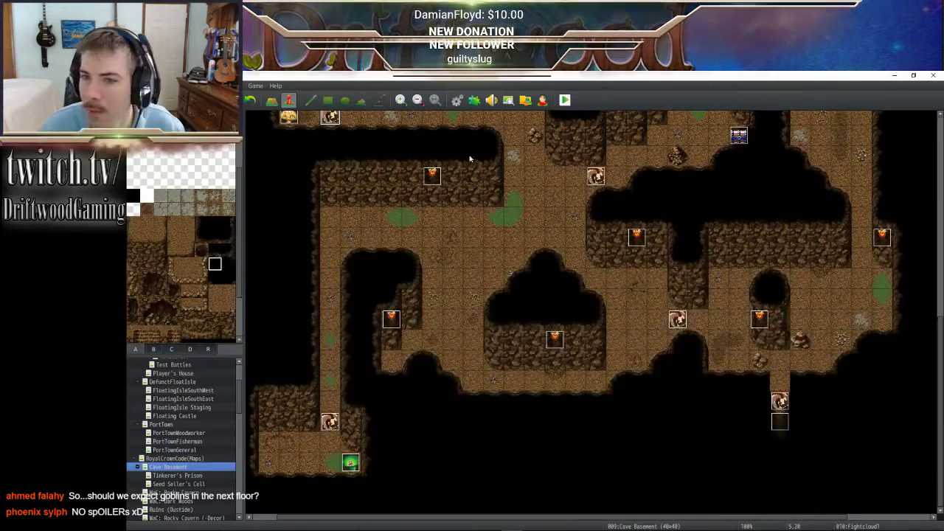
key(F9)
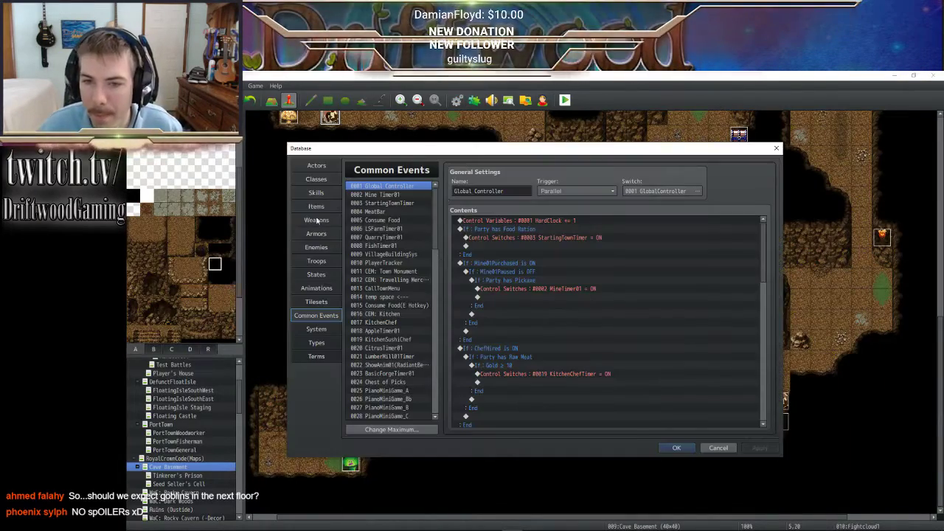
click(316, 287)
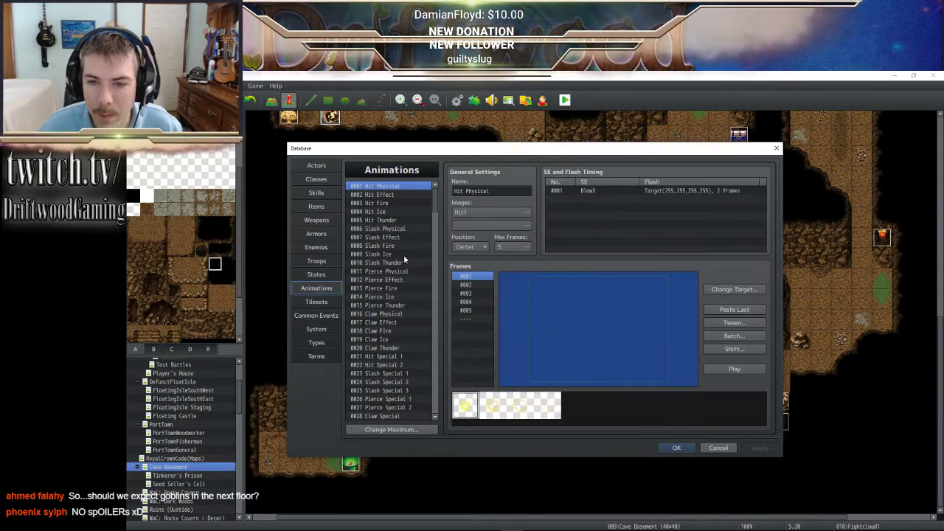
- Inspect the Shoot All, Darkness All 1 and Wind One 1 animations, then bring up Change Maximum
drag(434, 202, 434, 362)
click(398, 293)
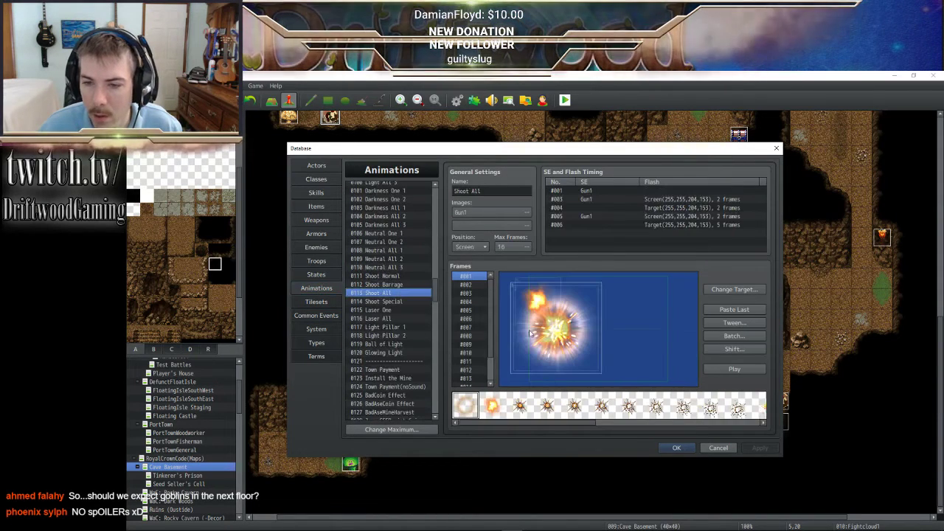
click(376, 208)
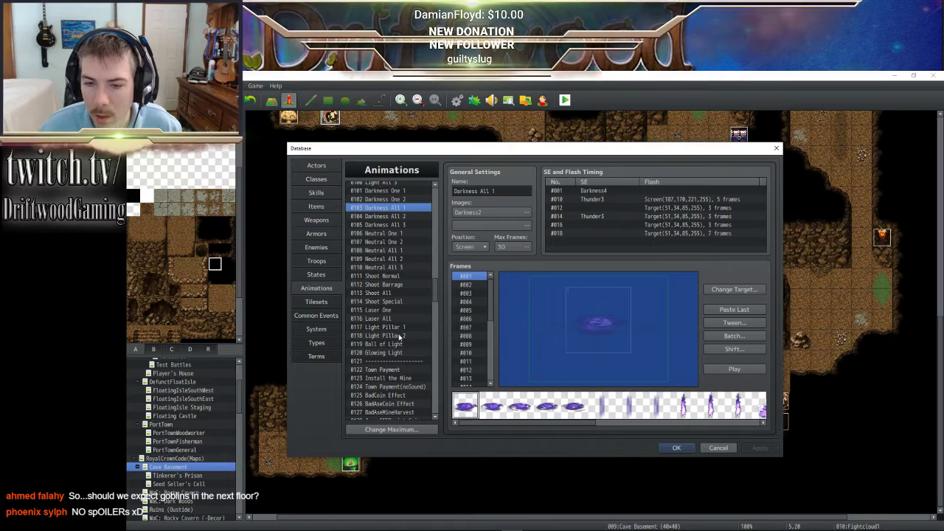
scroll(397, 221, up, 4)
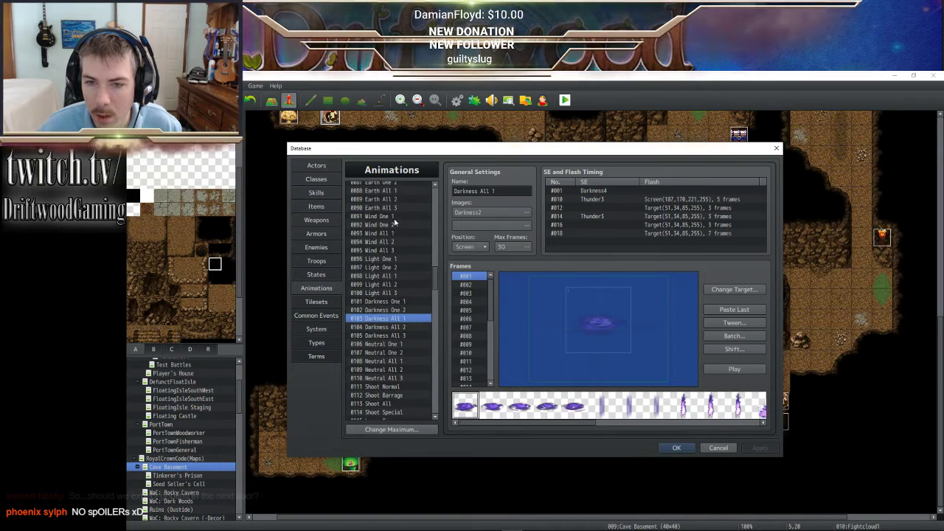
click(395, 217)
scroll(412, 235, up, 2)
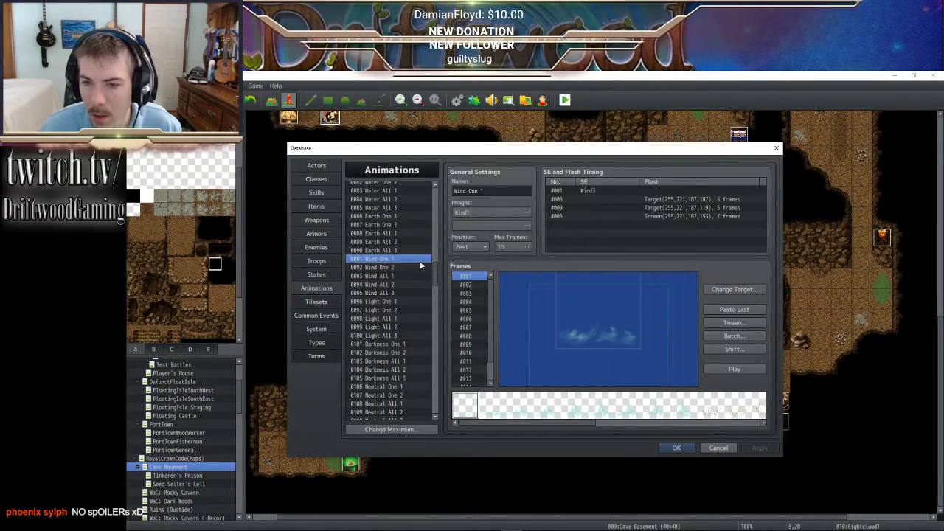
drag(436, 273, 434, 420)
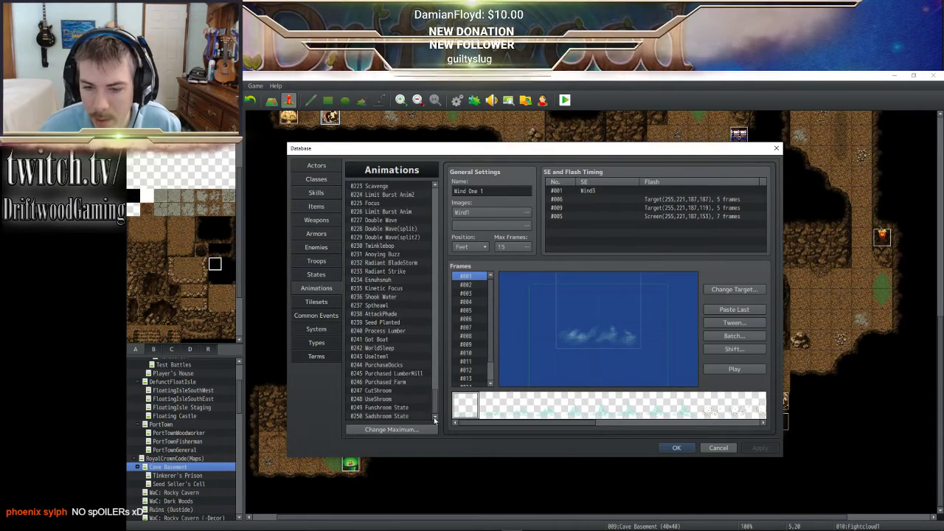
click(397, 429)
- Raise the animation maximum to add new empty slots and scroll to them
text(300)
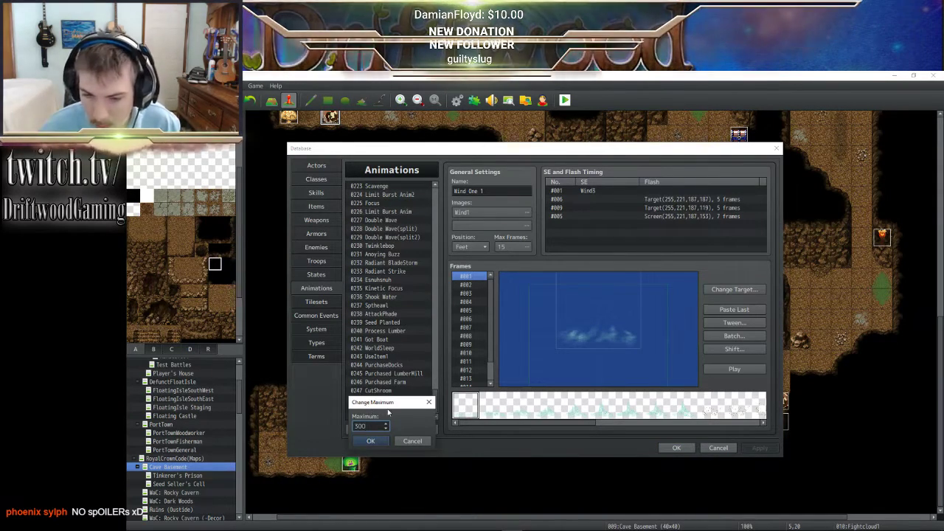
click(370, 440)
click(436, 278)
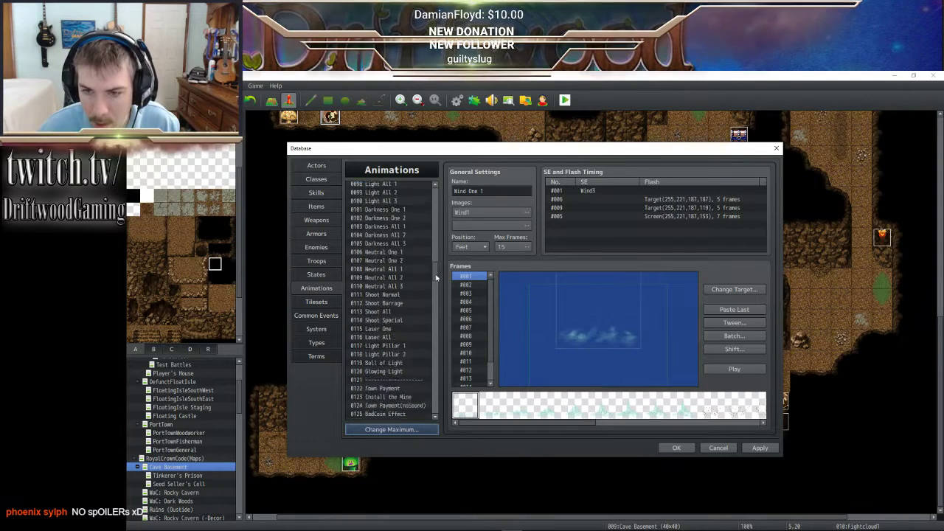
drag(436, 278, 436, 403)
- Paste Wind One 1 into slot #0251, rename it UseFoodAnim01, and open the image picker
click(387, 235)
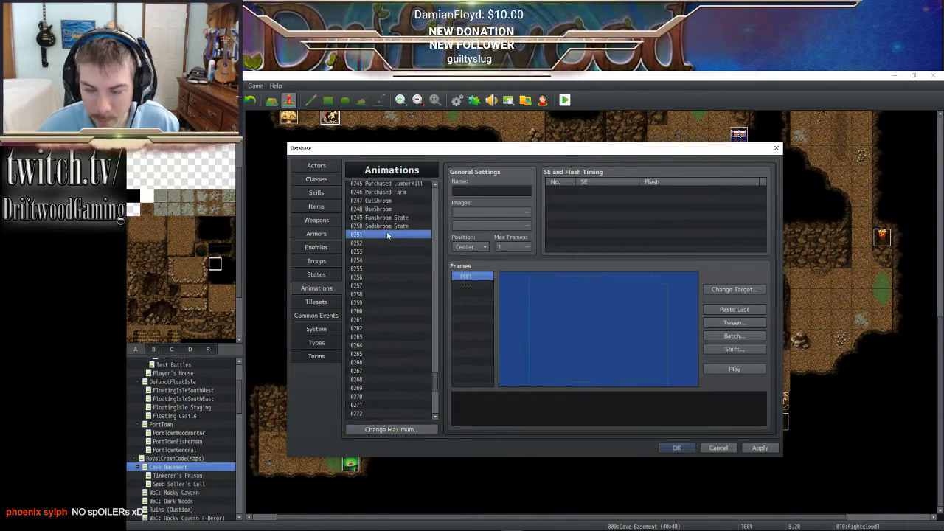
key(ctrl+v)
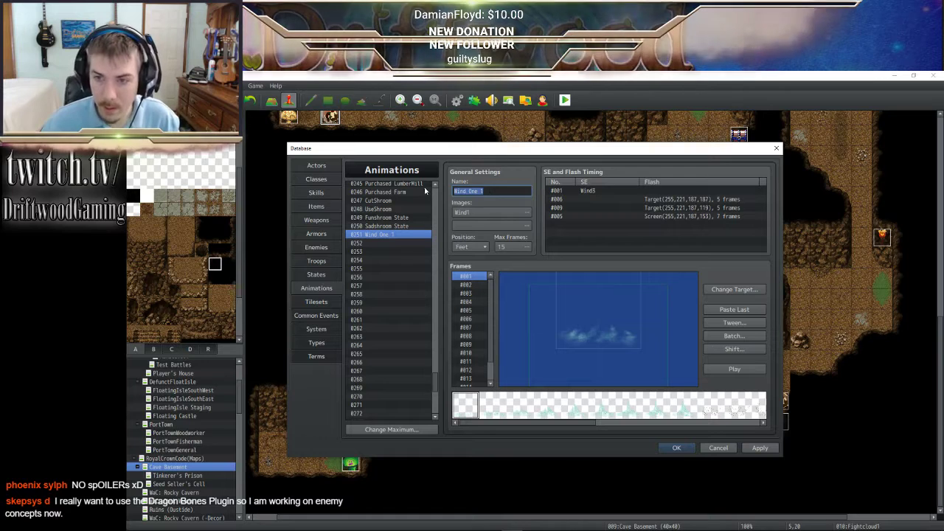
text(App)
key(BackSpace)
key(BackSpace)
key(BackSpace)
key(BackSpace)
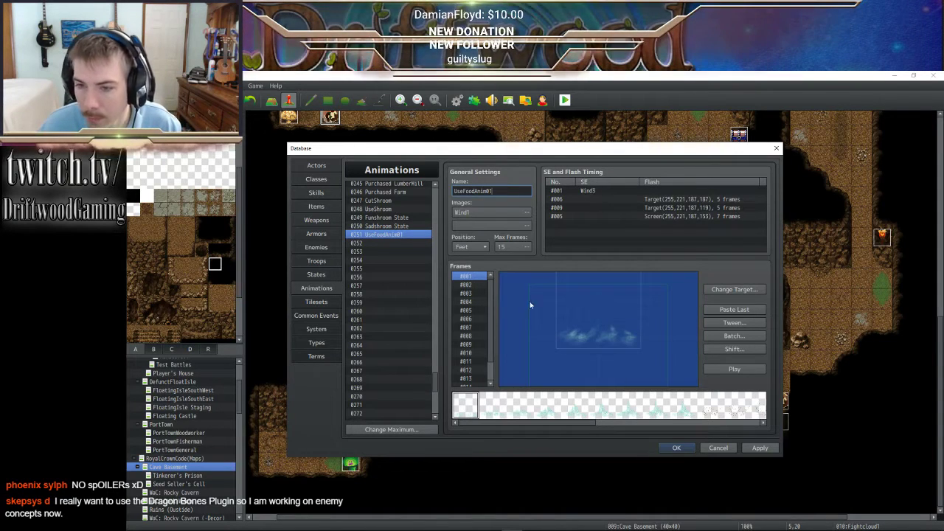
click(508, 212)
drag(466, 340, 461, 230)
- After previewing Hit, Maintenance and Explosion sheets, set the image to 30FPS_AC2Q006_Hit and play it
click(427, 269)
click(430, 303)
click(435, 286)
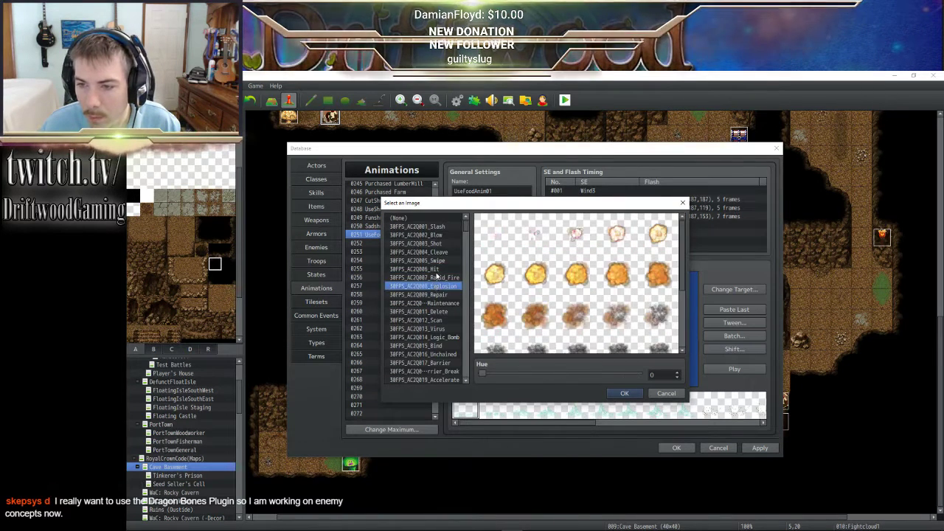
click(436, 270)
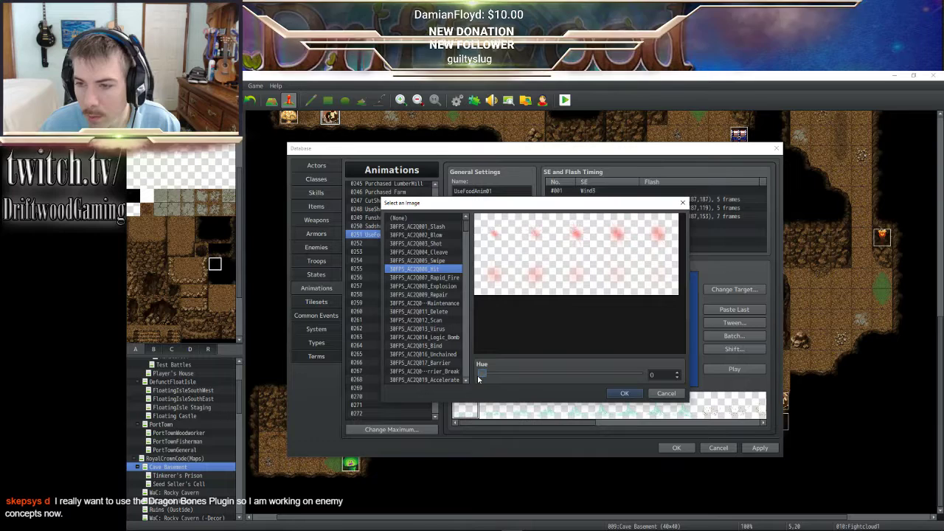
click(624, 392)
click(745, 369)
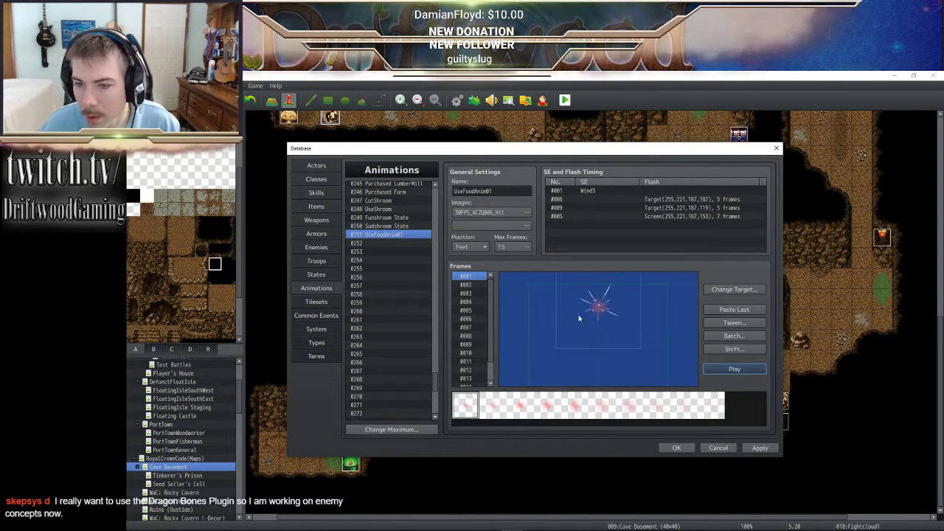
- Shift all frames down with Offset Y 100, then Y 50, previewing the result each time
click(734, 350)
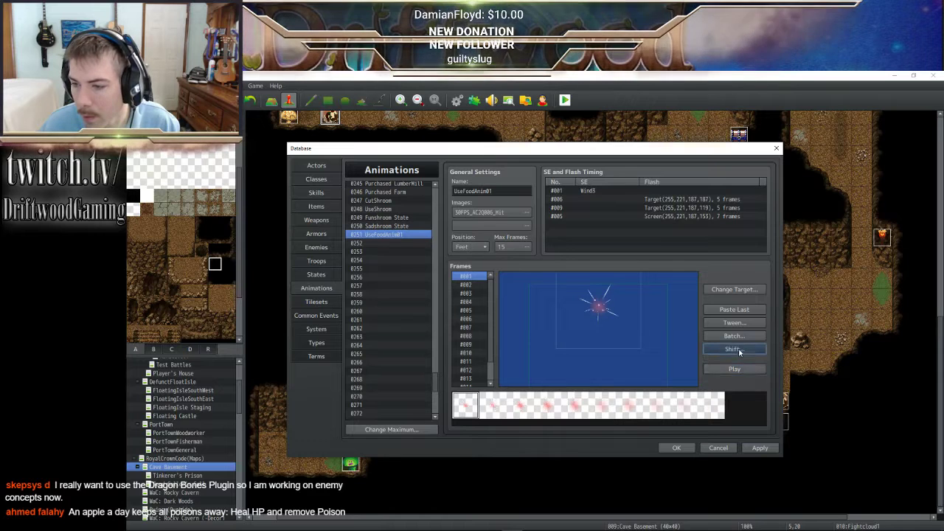
double_click(754, 378)
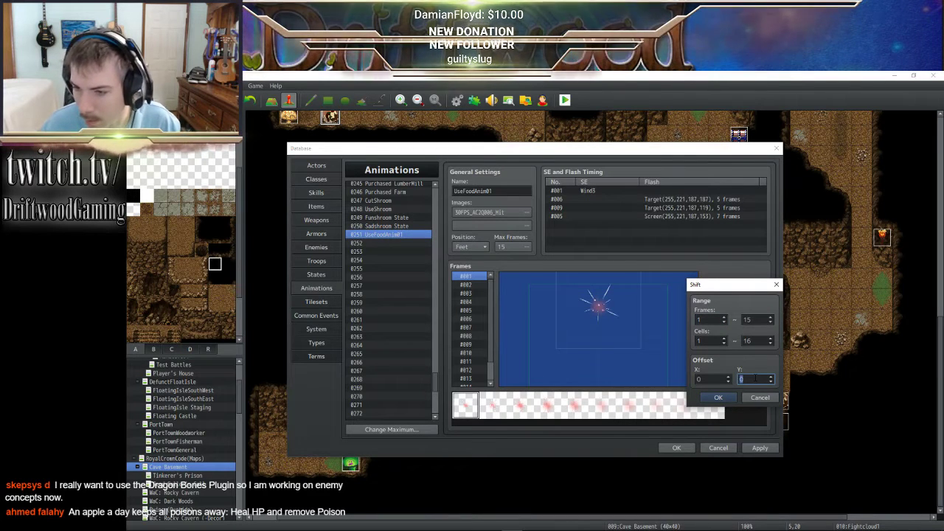
text(100)
click(727, 397)
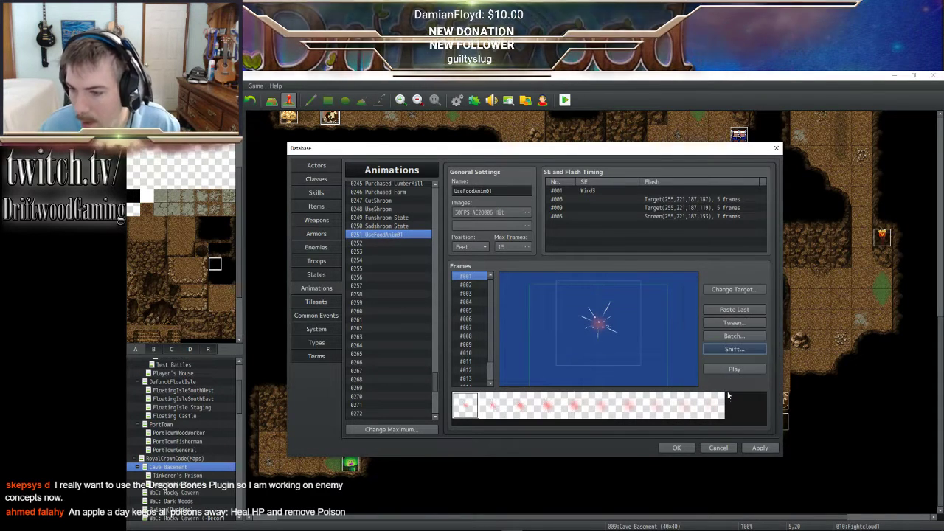
click(736, 368)
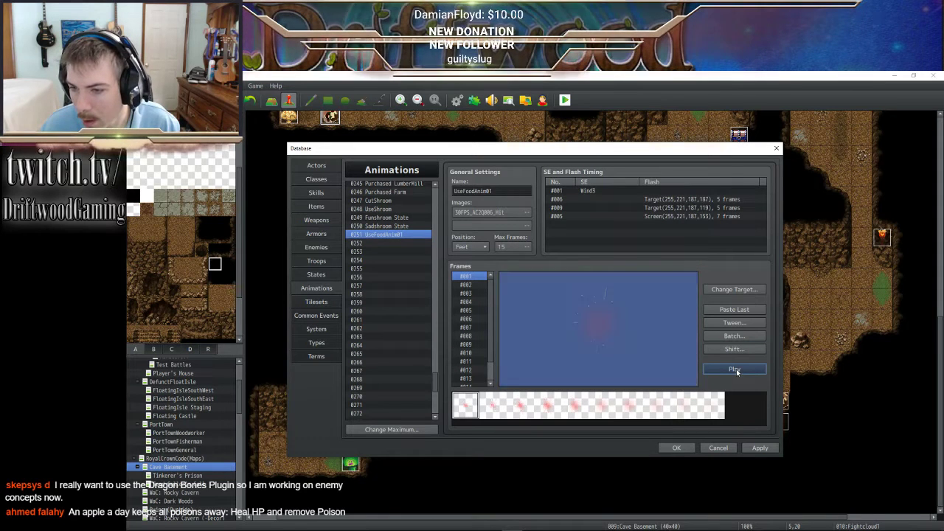
click(733, 349)
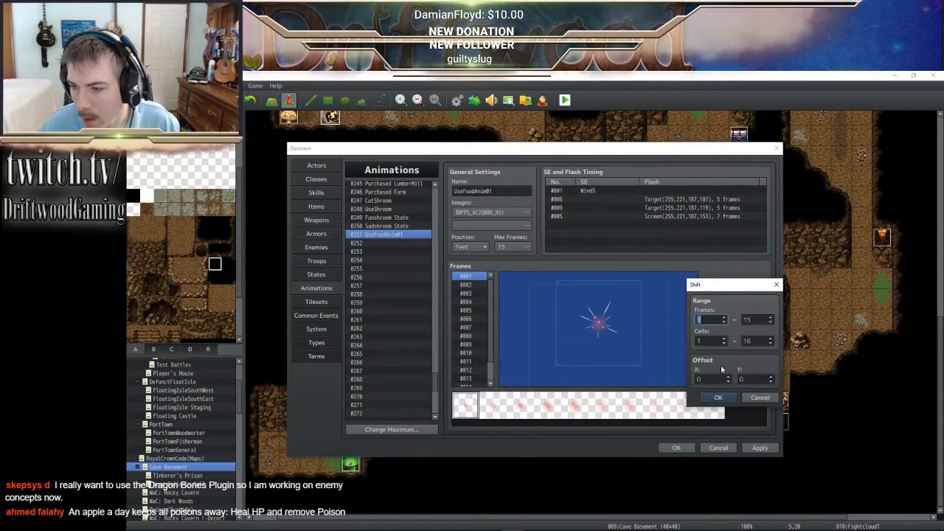
double_click(744, 379)
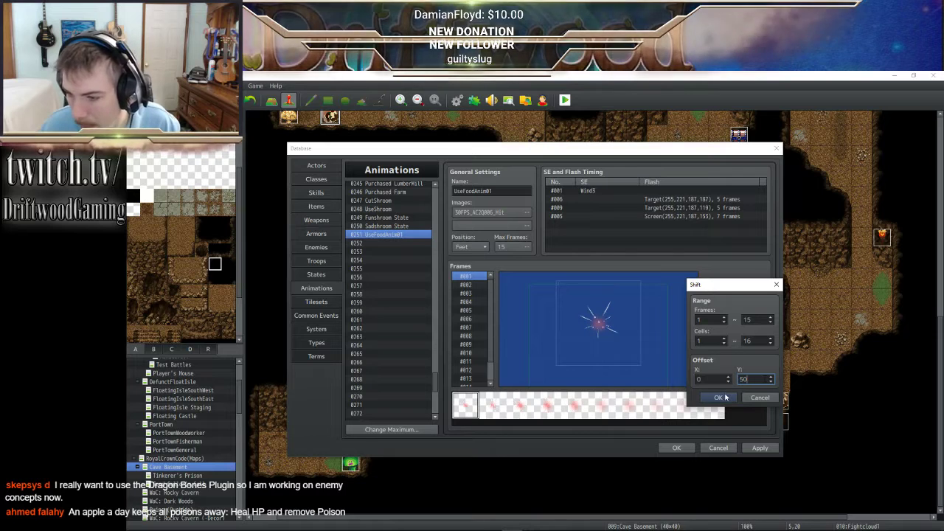
click(718, 397)
click(736, 368)
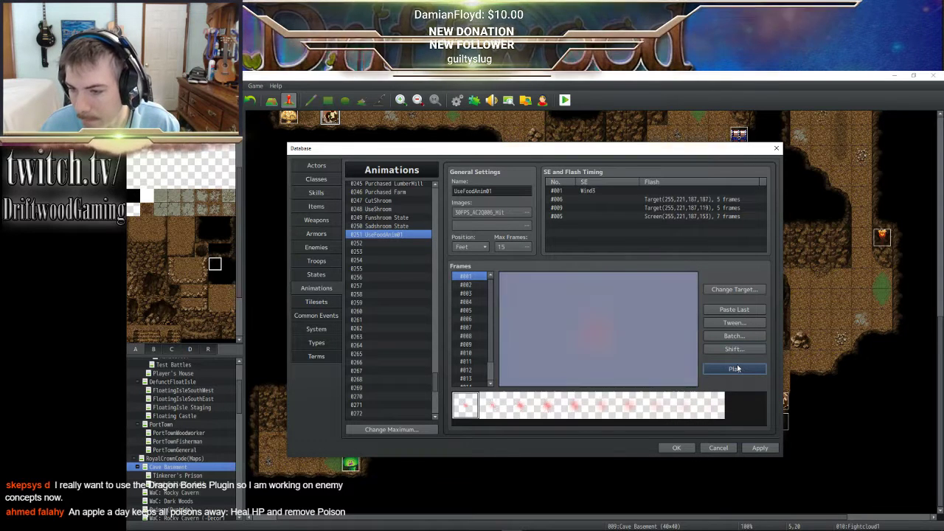
- Replace the frame 1 Wind3 sound with the !DG_ humming sound effect
double_click(603, 191)
click(686, 176)
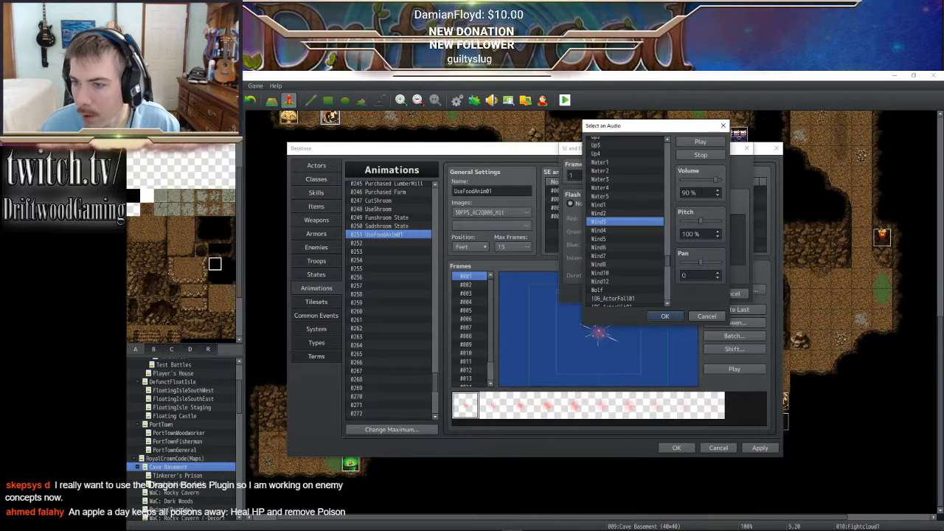
drag(666, 273, 669, 299)
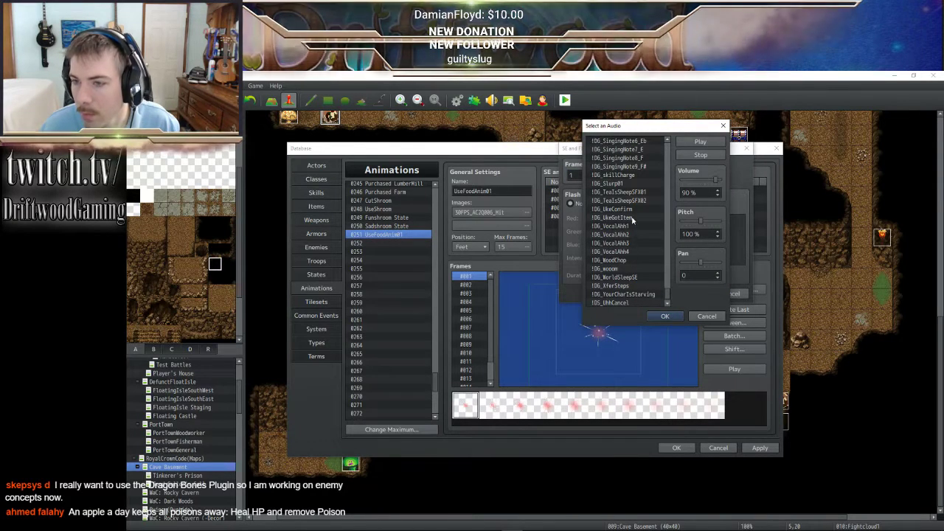
scroll(632, 219, up, 15)
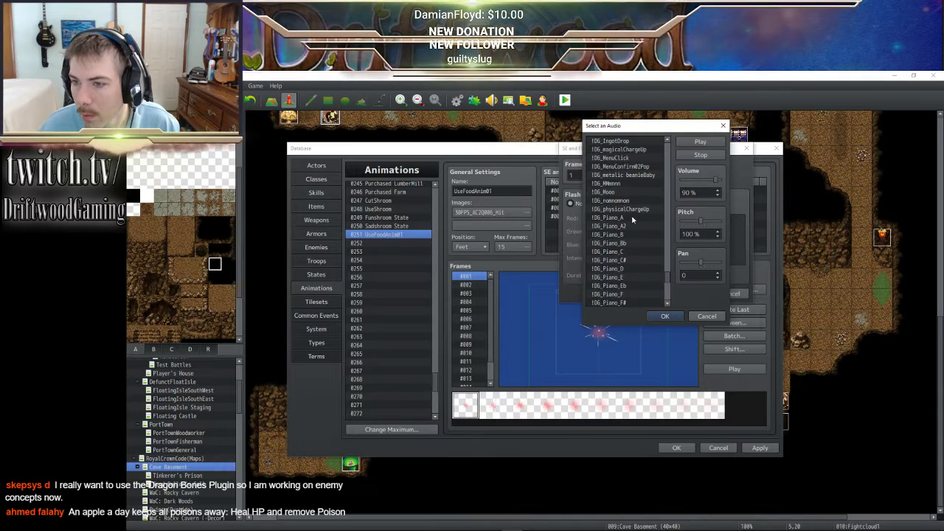
click(620, 183)
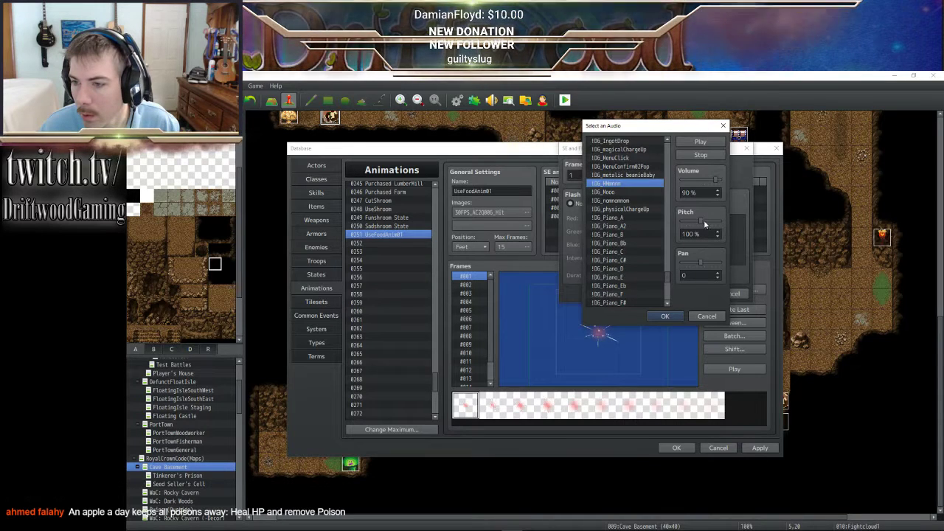
click(664, 316)
click(682, 293)
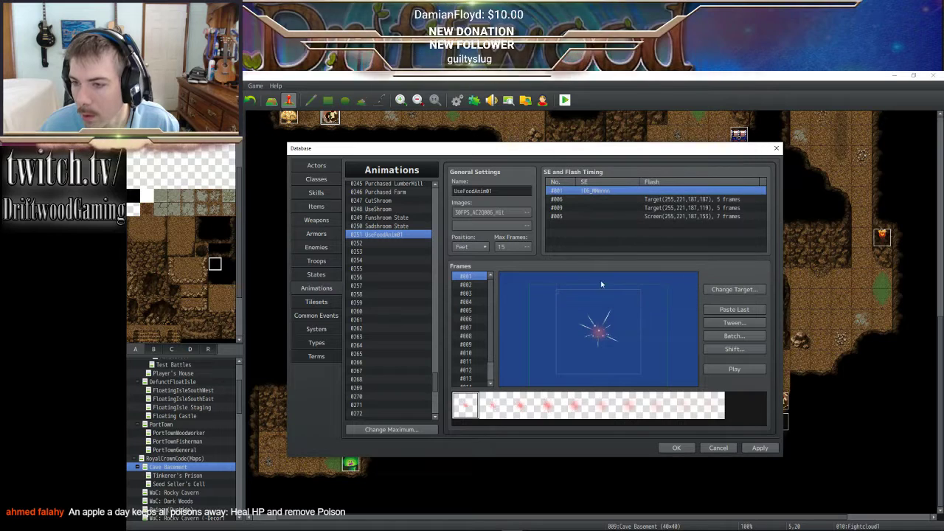
- Delete the frame 5 screen flash entry and play the animation to check it
click(619, 199)
click(608, 216)
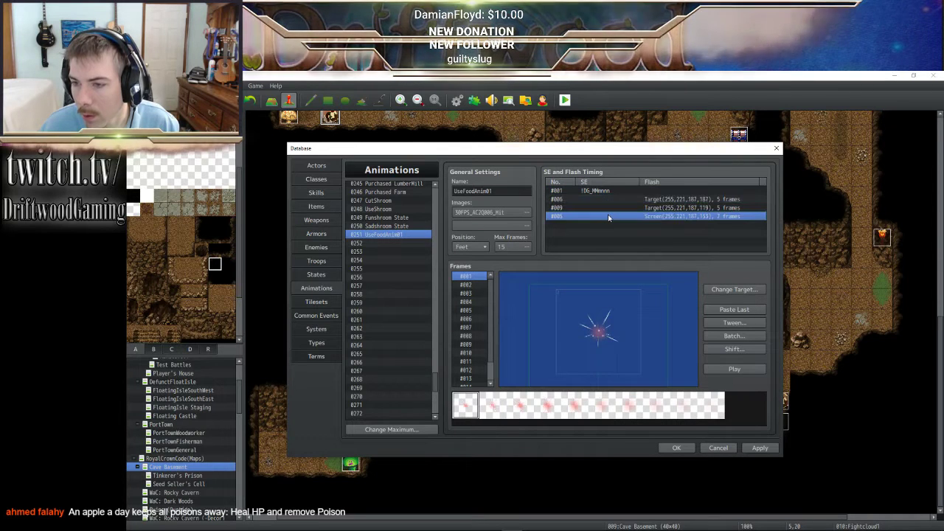
key(Delete)
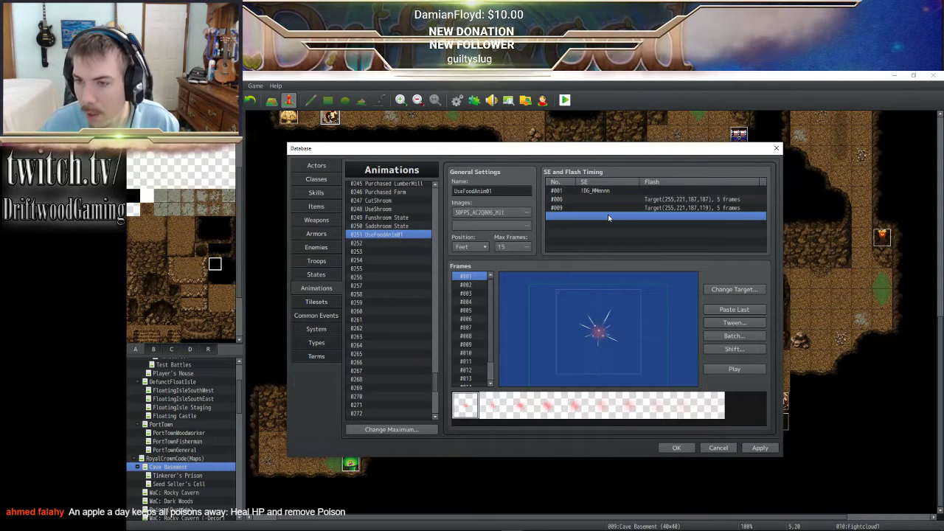
click(721, 369)
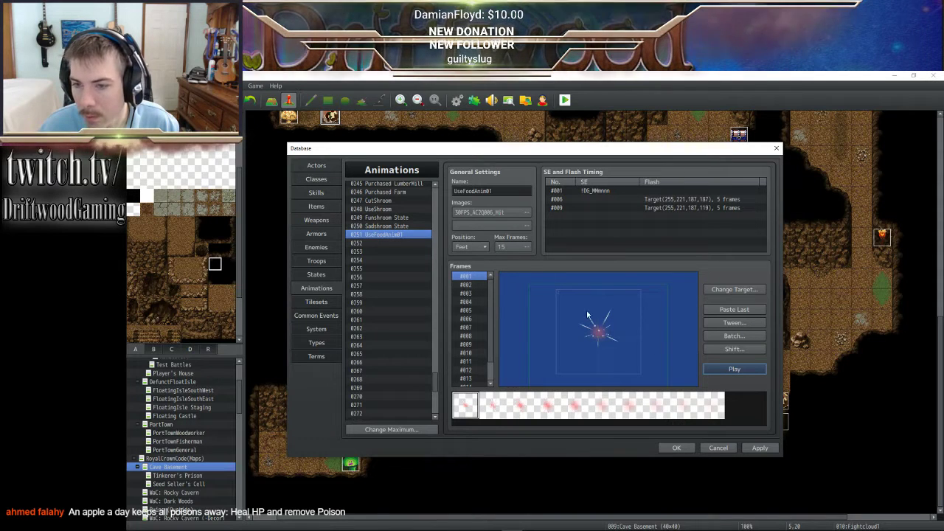
- Audition sounds like !DG_WorldSleepSE, !DG_Piano_E and !DG_ humming for the frame 9 entry
right_click(590, 209)
click(606, 211)
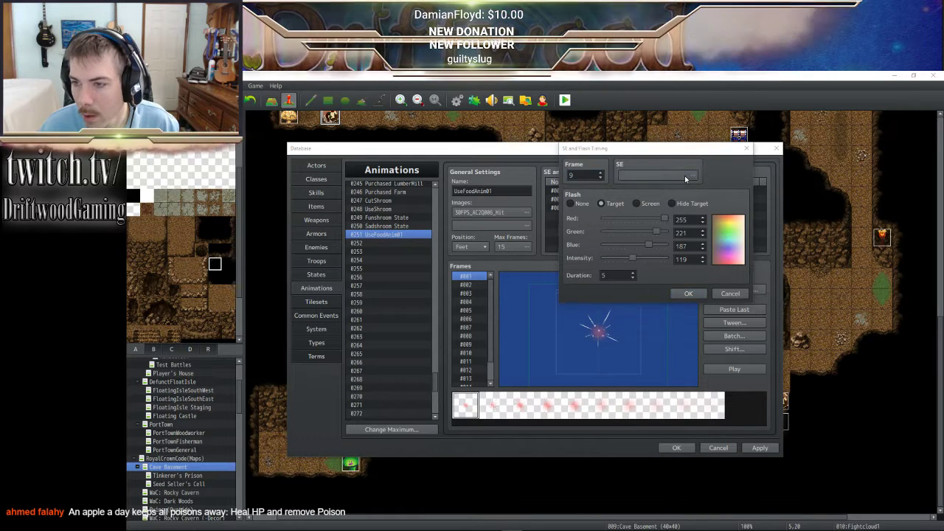
click(685, 177)
drag(670, 157, 669, 303)
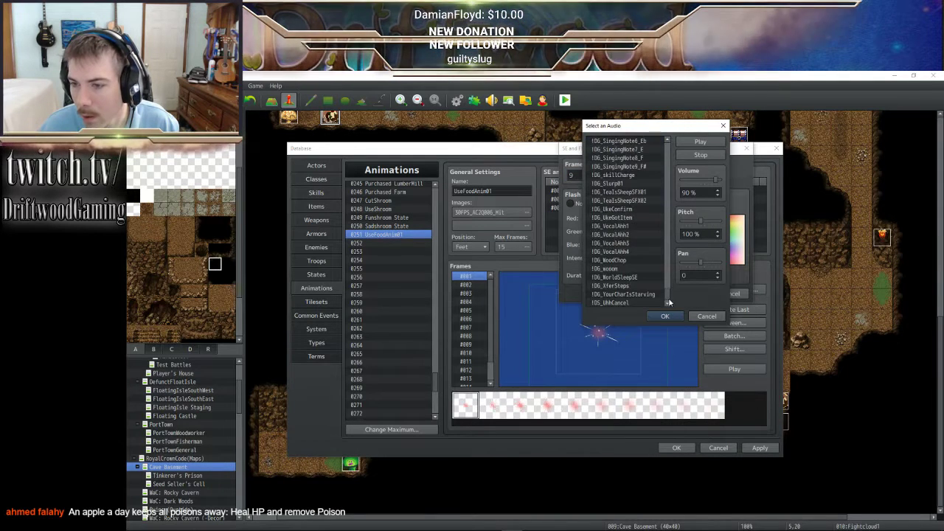
click(628, 277)
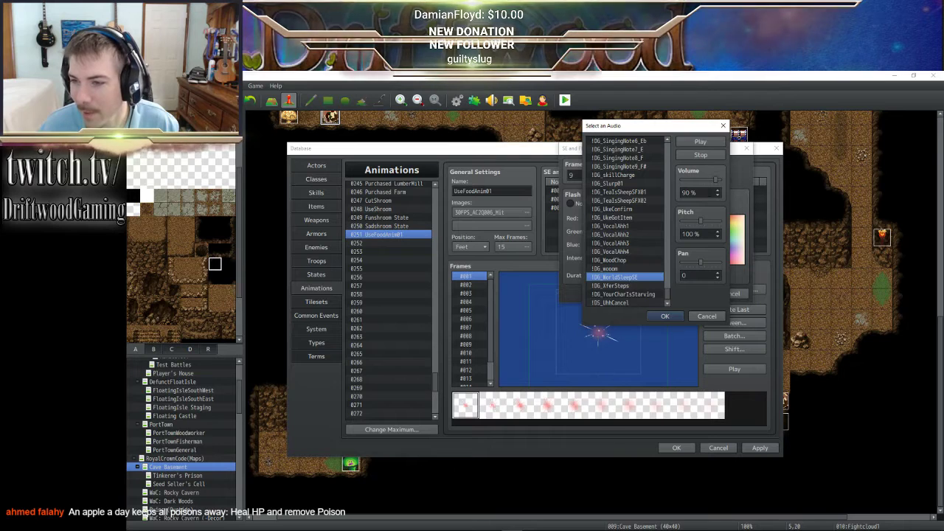
scroll(636, 251, up, 6)
click(641, 226)
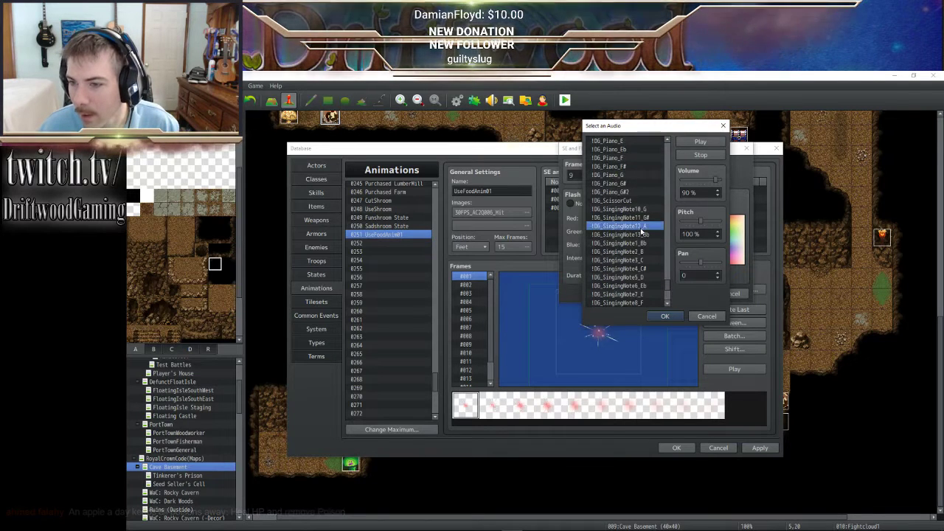
scroll(623, 173, up, 2)
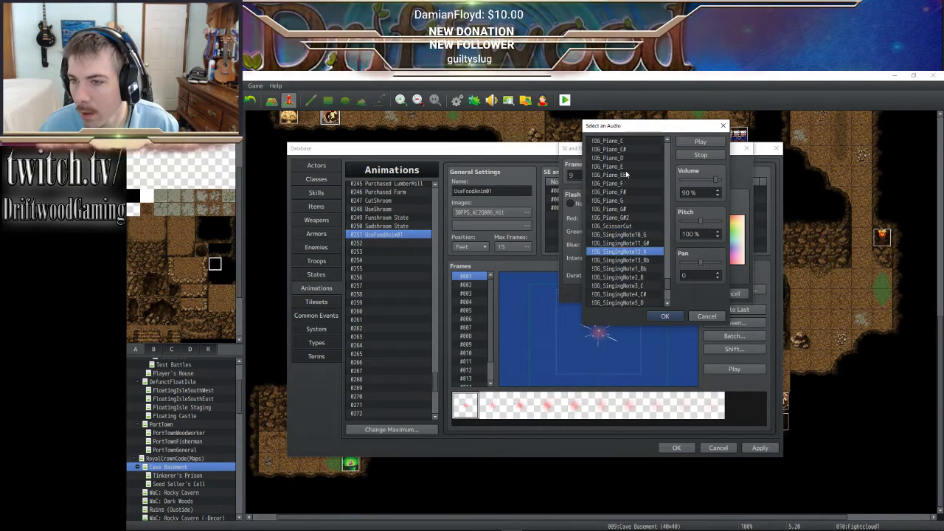
click(628, 200)
scroll(630, 200, up, 4)
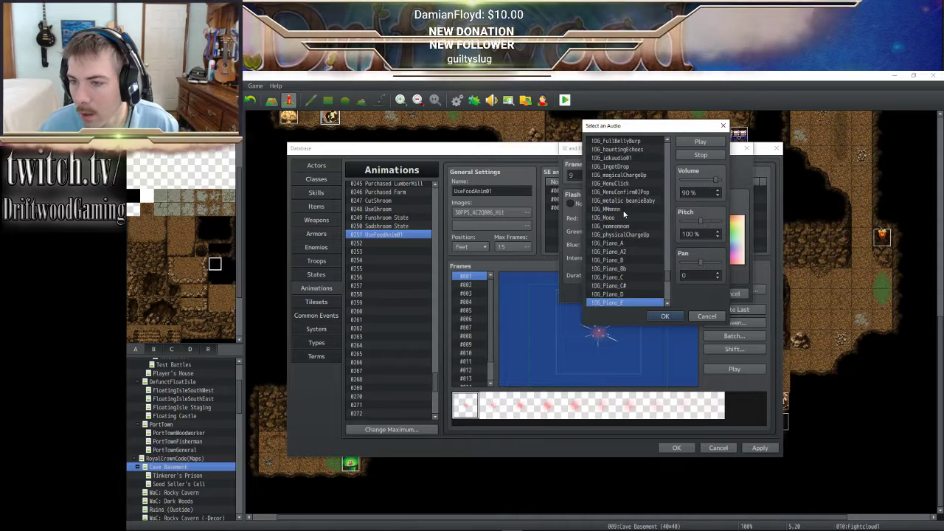
click(629, 208)
- Compare Up2, Up1 and Up3, set Up1 as the frame 9 sound, and preview
scroll(628, 221, up, 4)
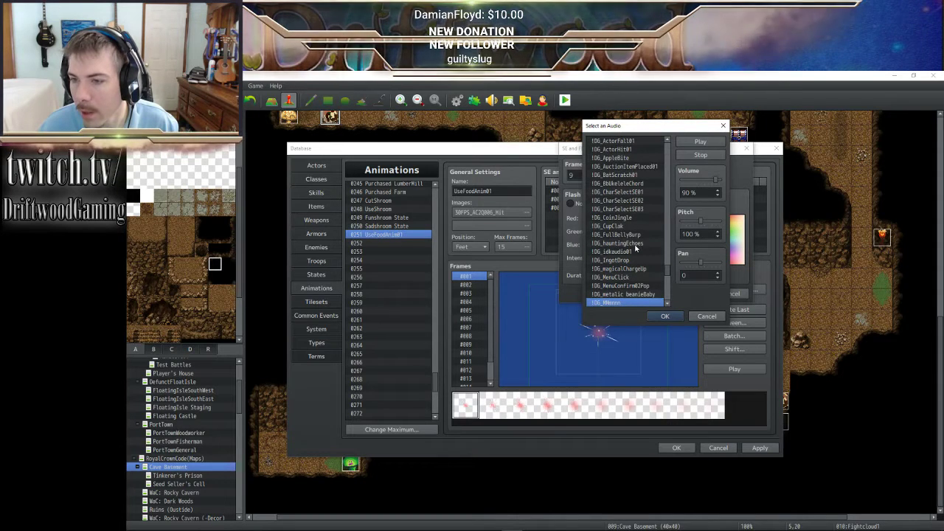
scroll(635, 248, up, 3)
scroll(644, 206, up, 6)
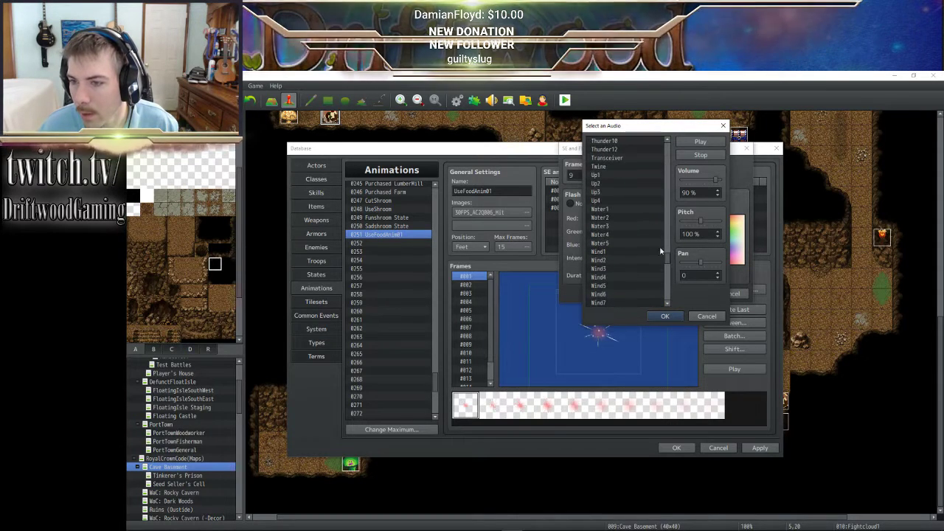
click(609, 183)
click(612, 176)
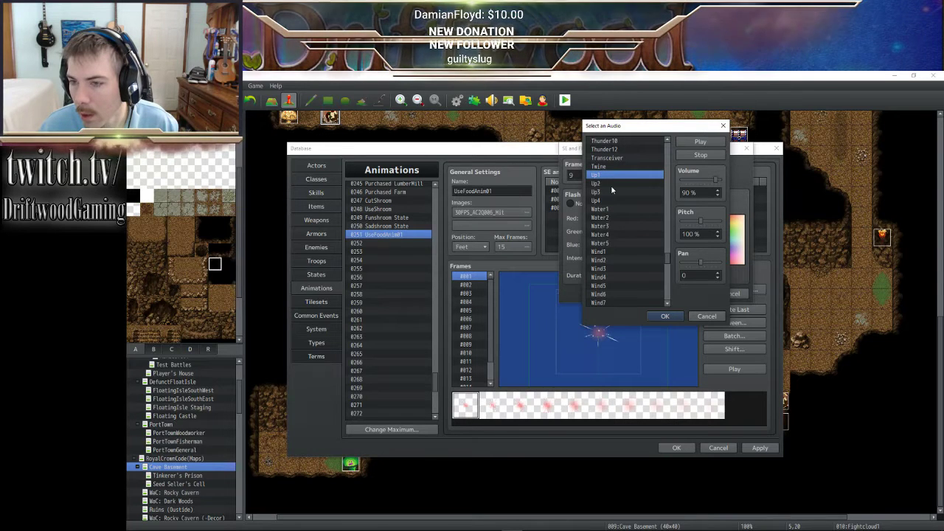
click(612, 192)
click(611, 178)
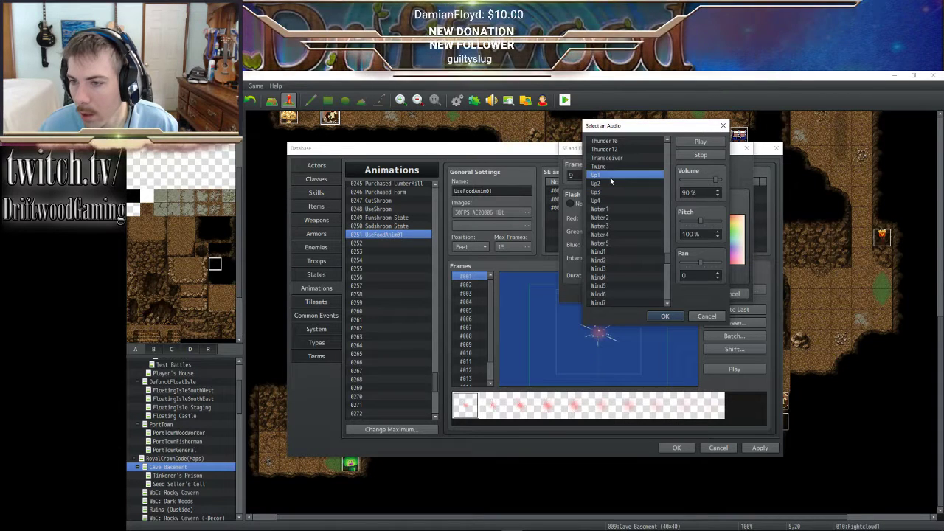
click(664, 315)
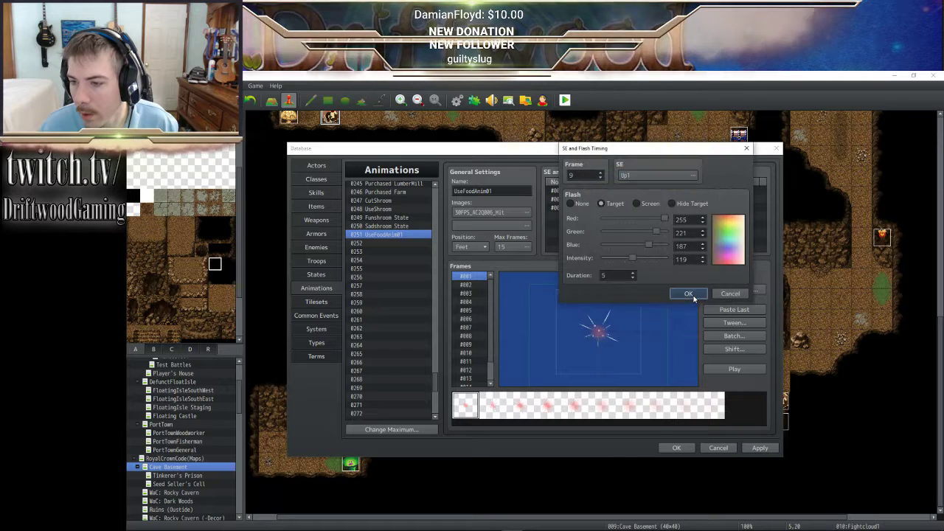
click(680, 294)
click(716, 371)
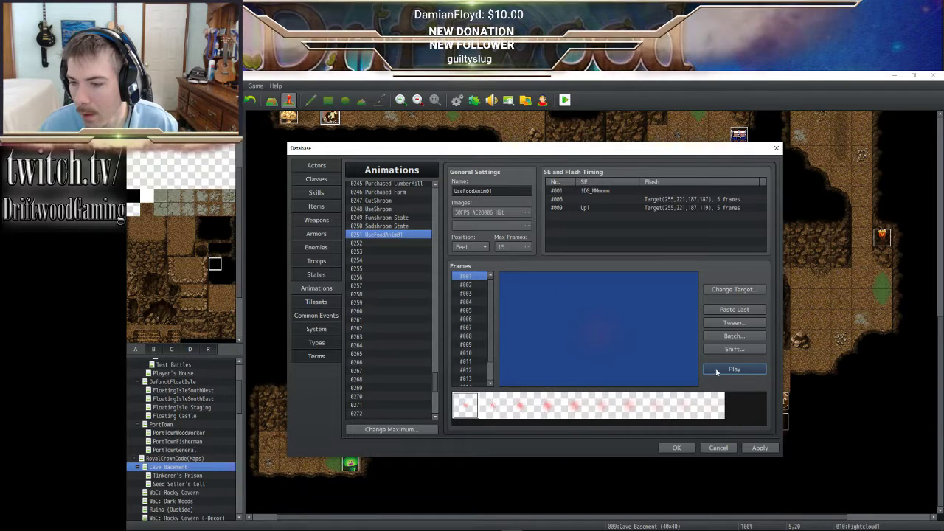
click(720, 369)
- Move the Up1 timing entry to frame 7 and preview the animation again
right_click(588, 209)
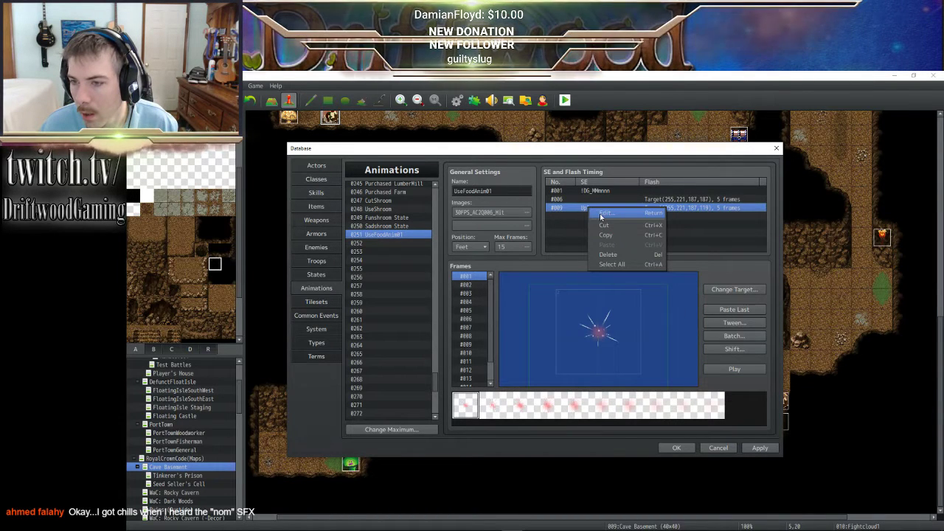
right_click(583, 206)
right_click(586, 207)
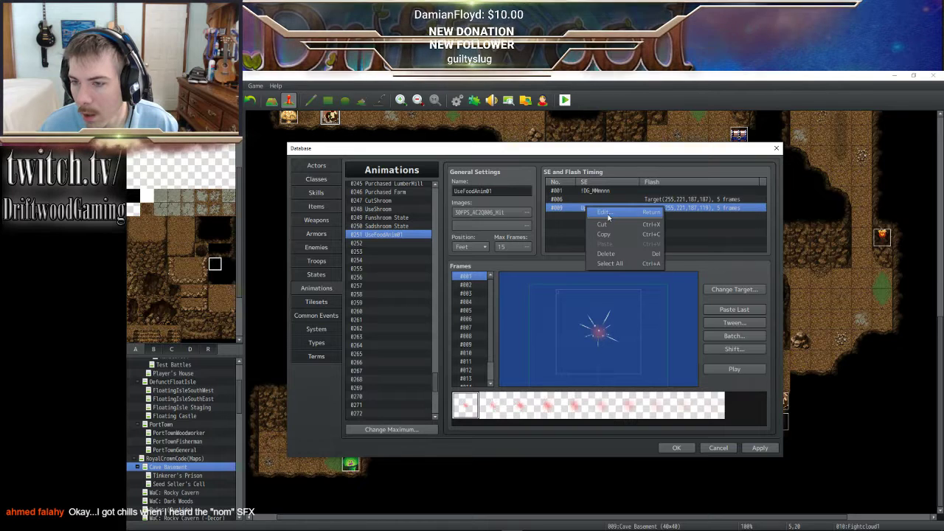
click(606, 212)
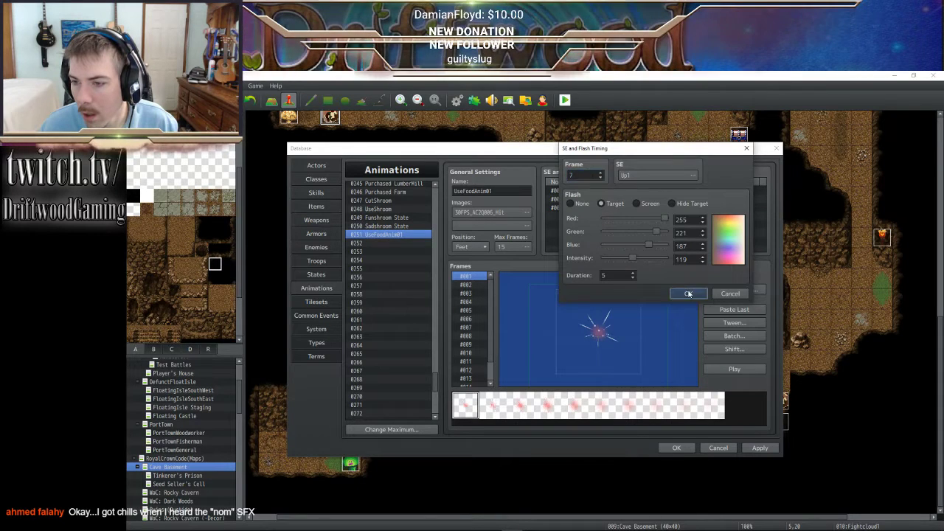
key(Return)
click(732, 370)
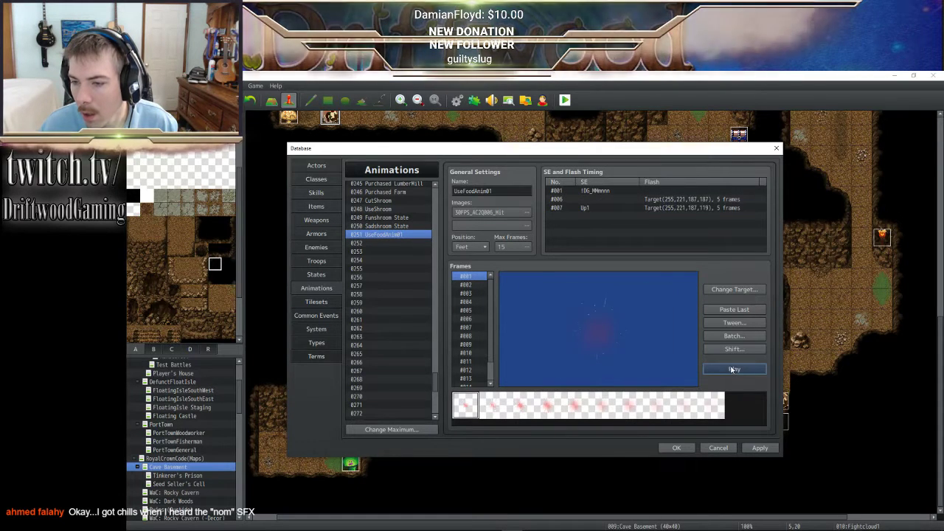
click(575, 200)
- Audition Absorb2, Earth3, Fire1, Flash2 and Flash3 for the frame 6 entry
right_click(577, 200)
click(605, 205)
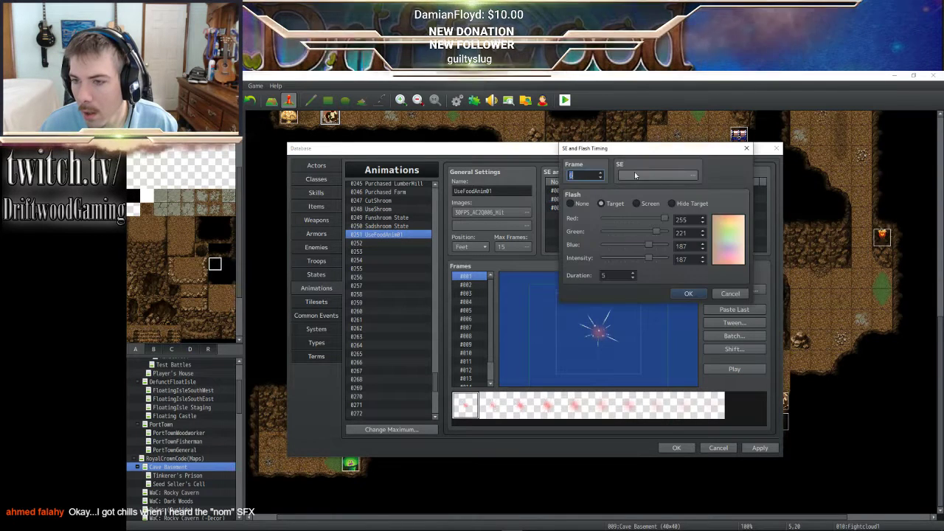
click(671, 179)
key(Down)
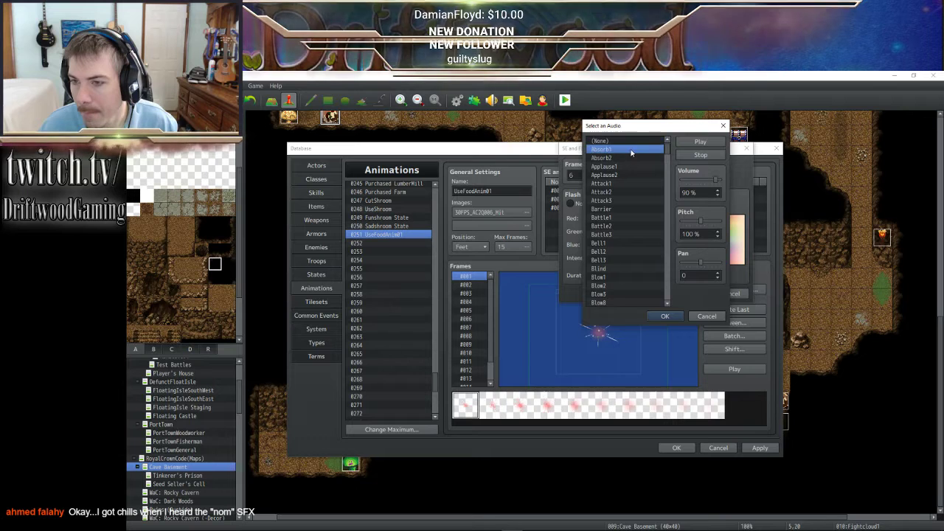
click(618, 159)
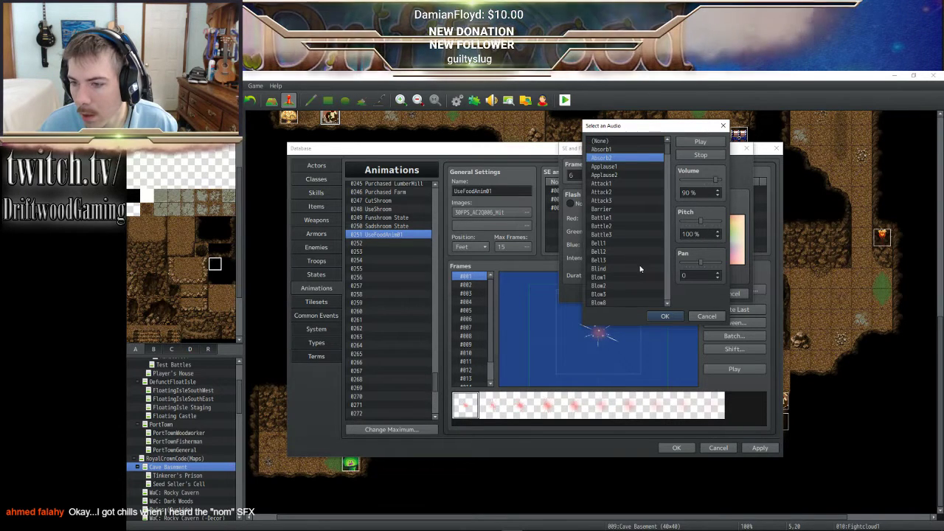
scroll(638, 266, down, 7)
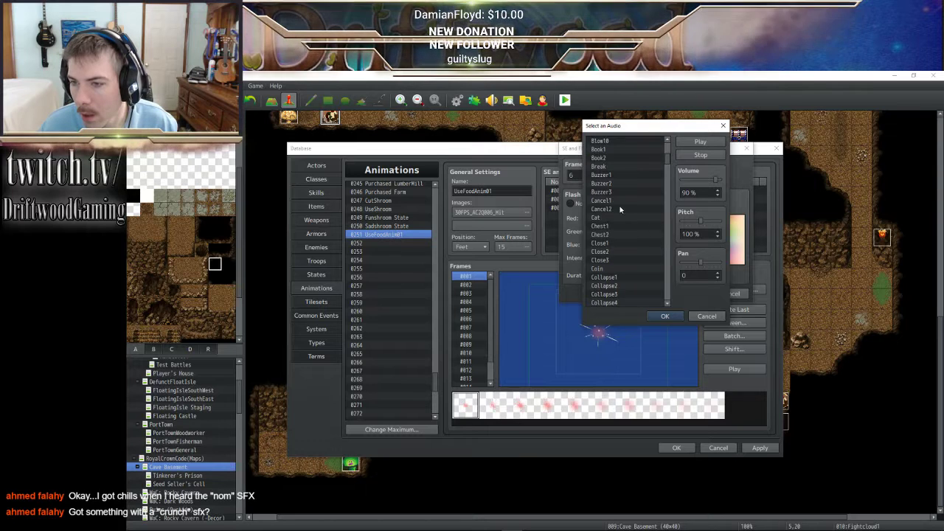
scroll(638, 250, down, 7)
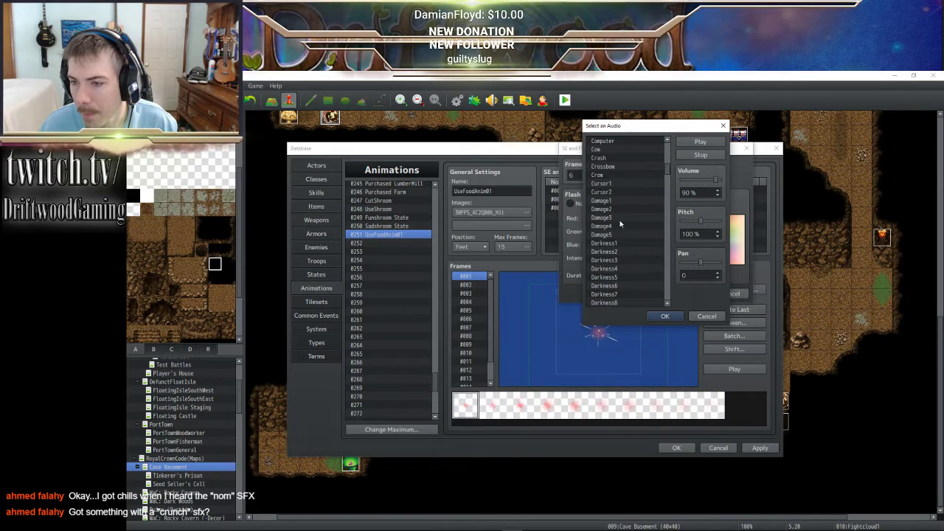
scroll(649, 271, down, 7)
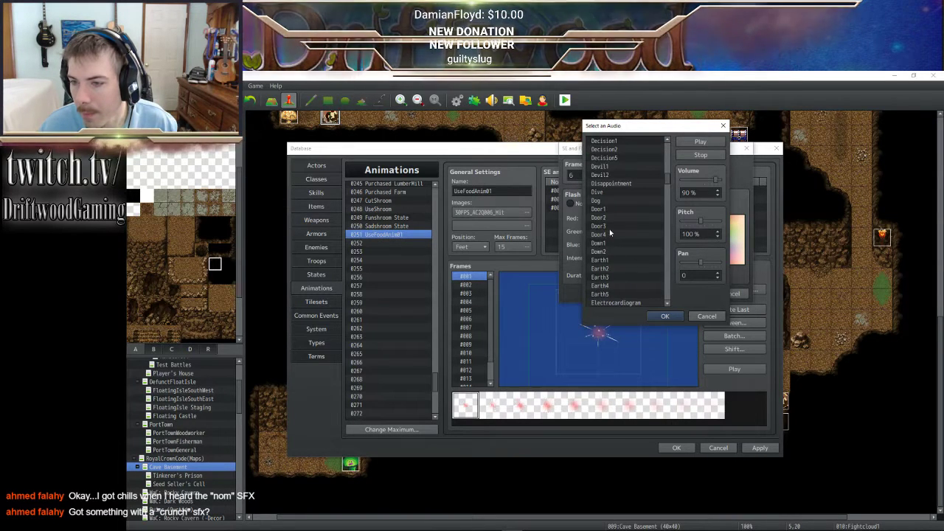
scroll(663, 251, down, 5)
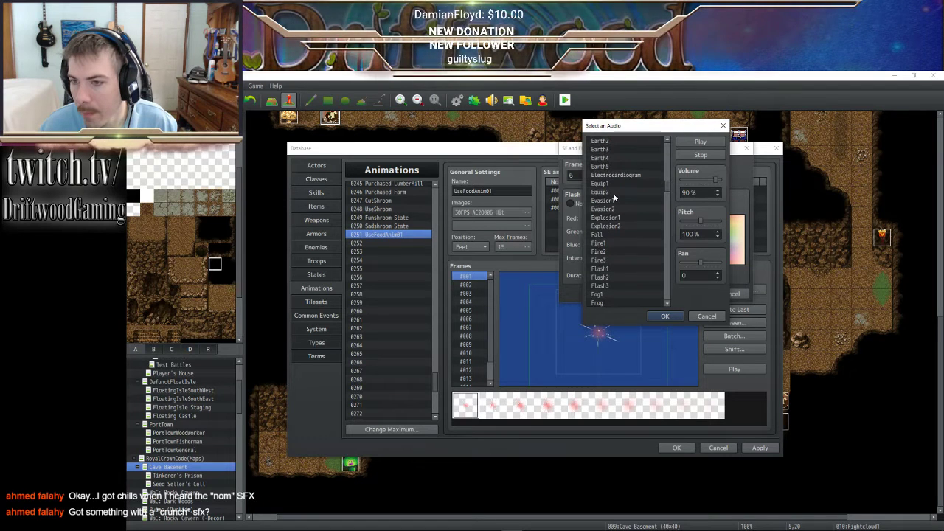
click(613, 149)
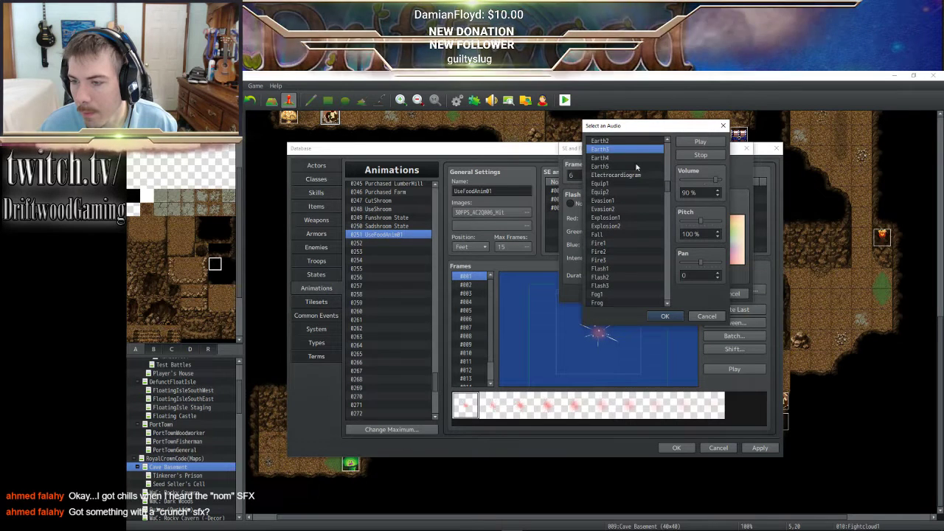
click(626, 243)
scroll(627, 266, down, 1)
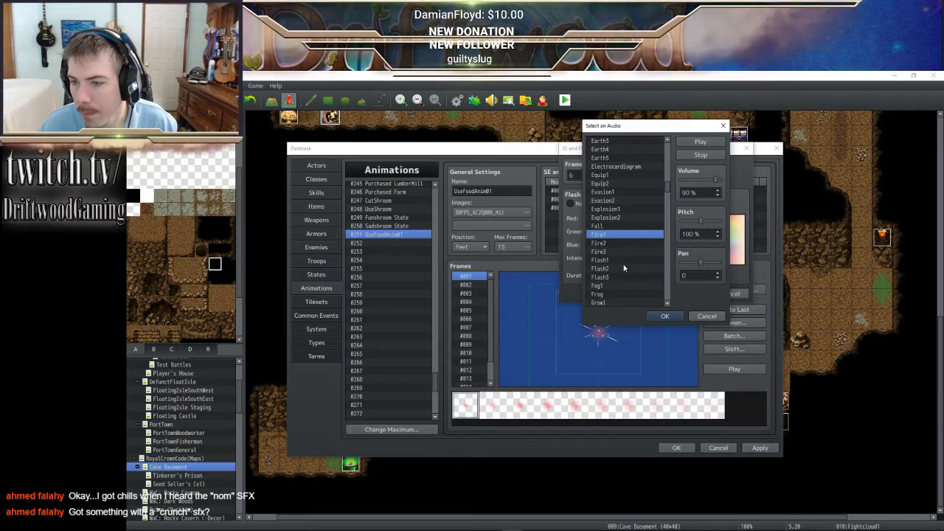
click(625, 269)
click(623, 277)
scroll(622, 283, down, 2)
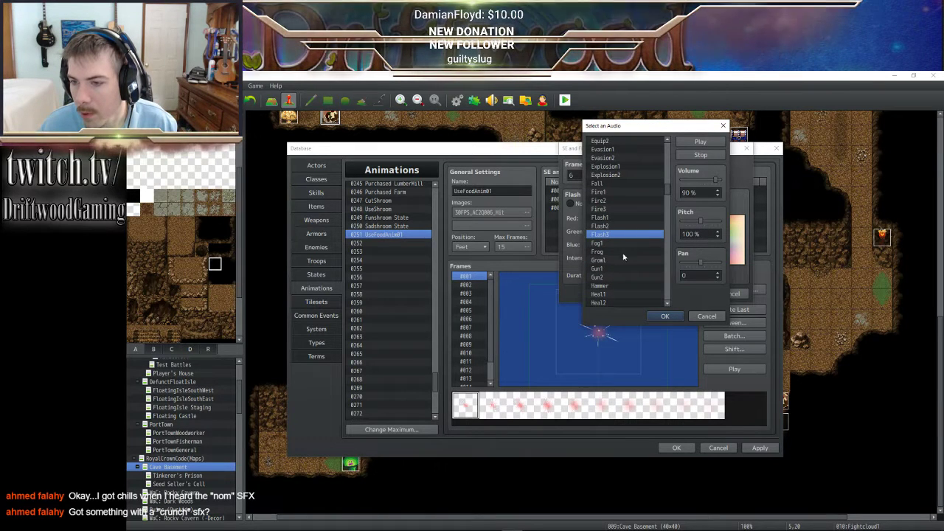
- Set the frame 6 sound to Heal1 at 110% pitch and preview the animation
drag(700, 222, 754, 227)
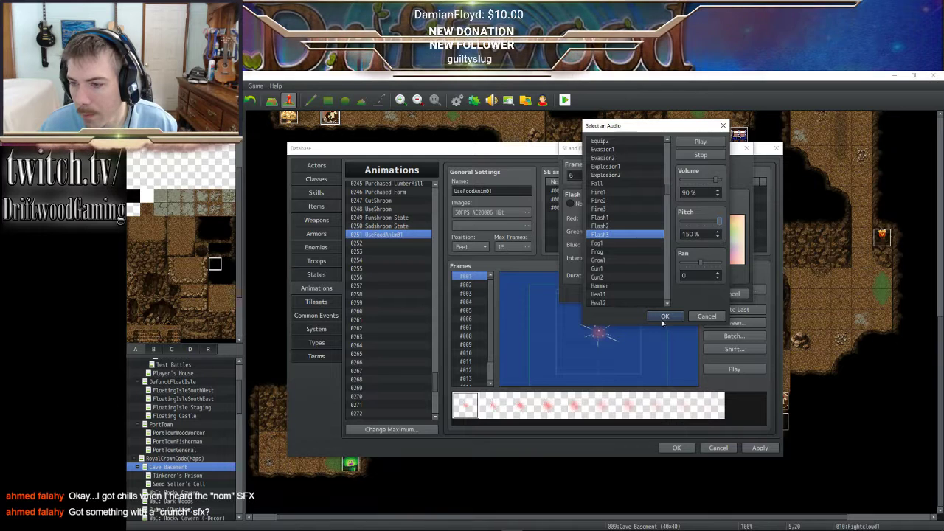
click(622, 295)
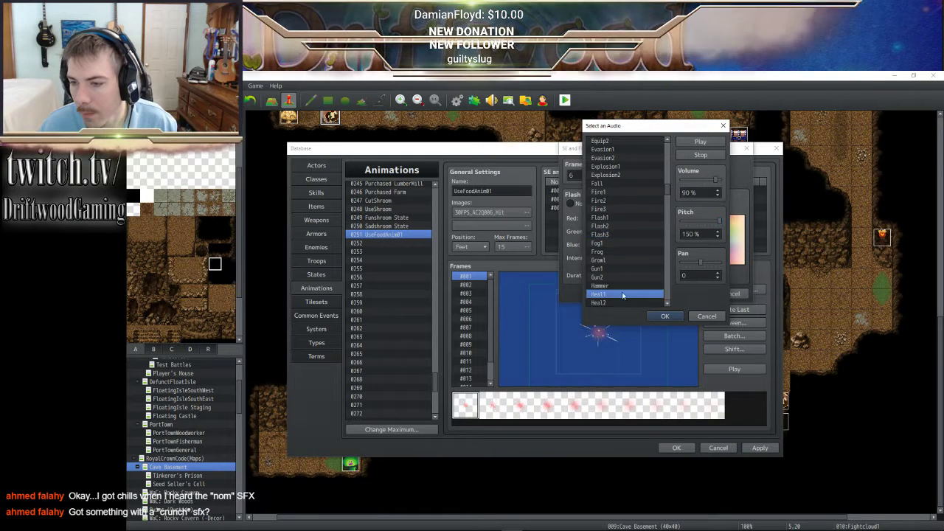
click(705, 222)
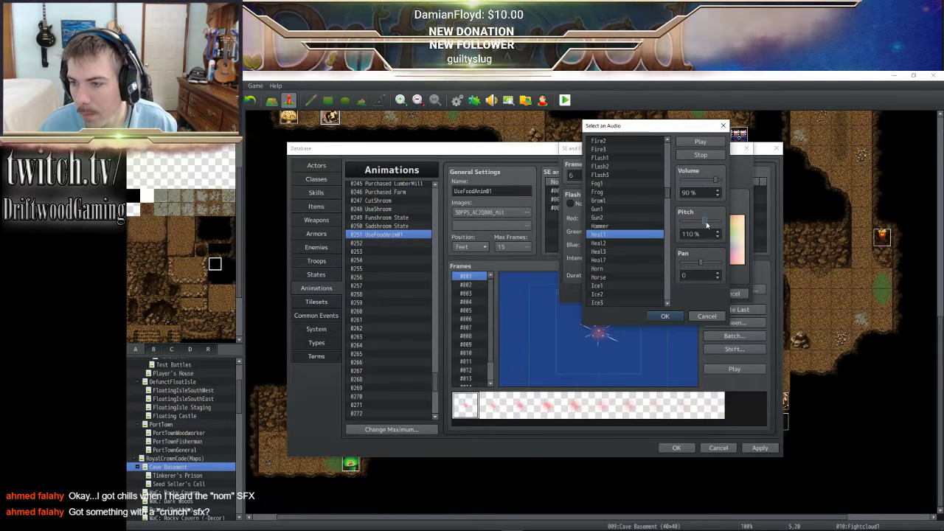
click(665, 314)
click(674, 294)
click(726, 370)
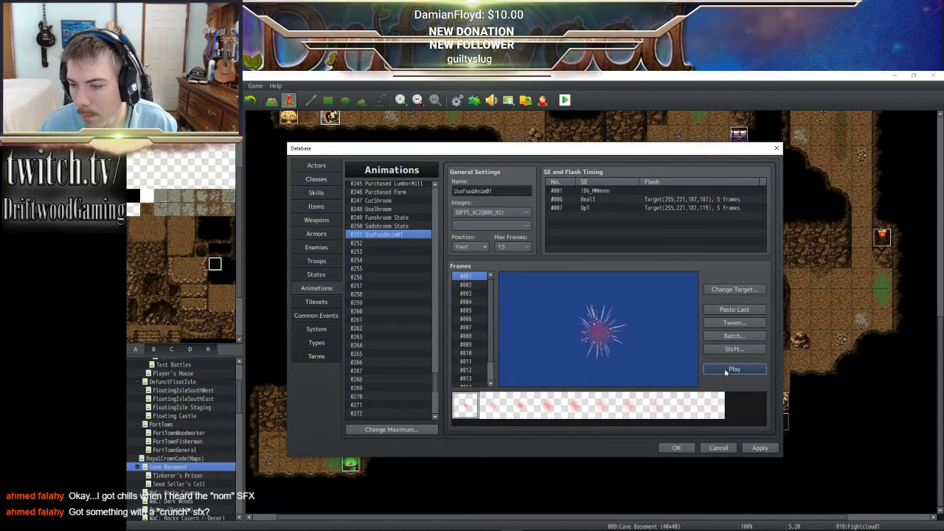
click(723, 369)
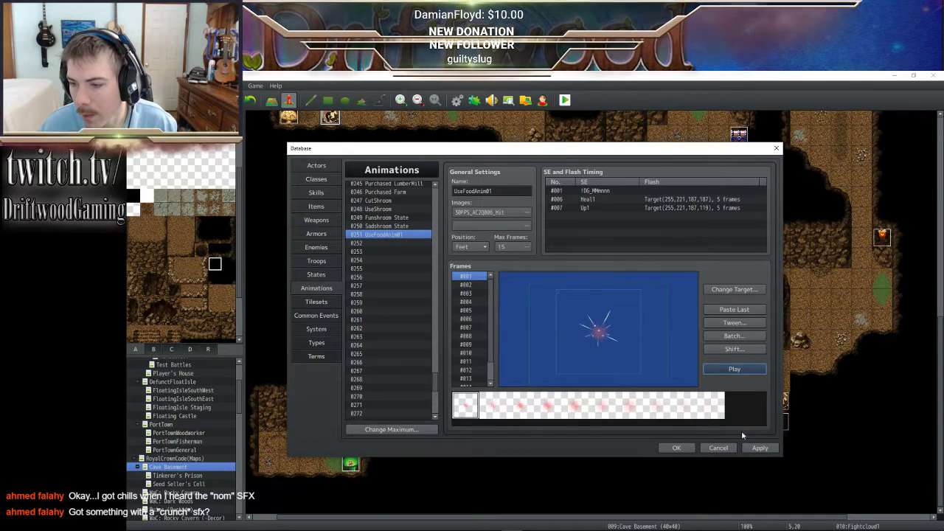
- Recheck the frame 6 Heal1 entry and apply the animation changes
right_click(575, 199)
click(587, 206)
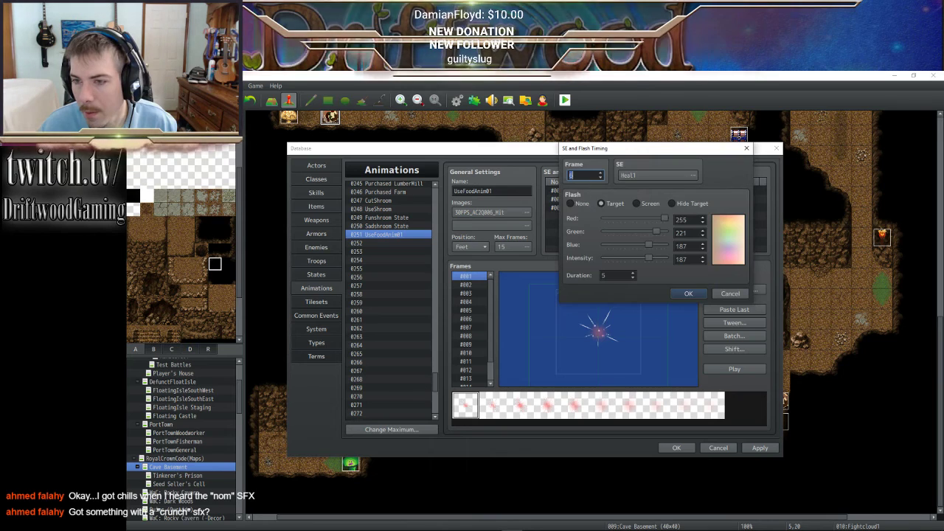
click(688, 292)
click(759, 447)
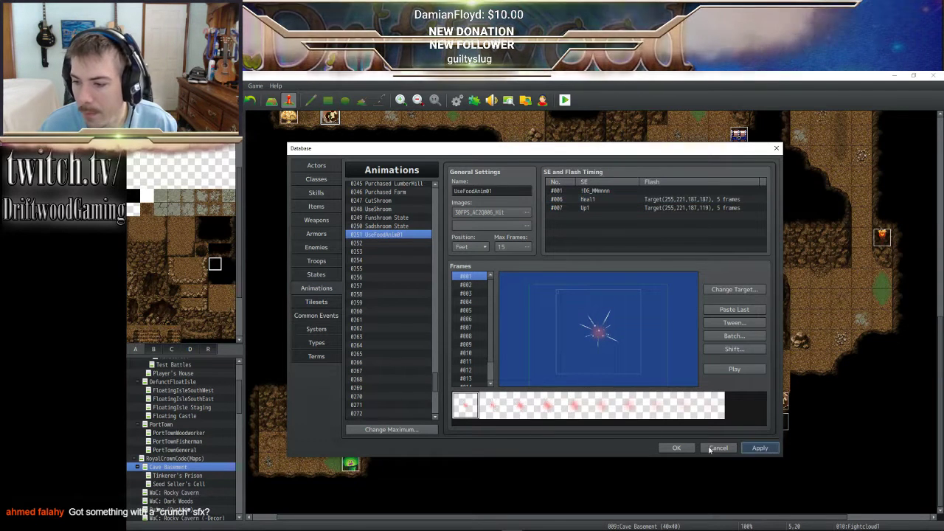
- Assign UseFoodAnim01 as Fresh Apple's animation in the Items database and apply
click(321, 208)
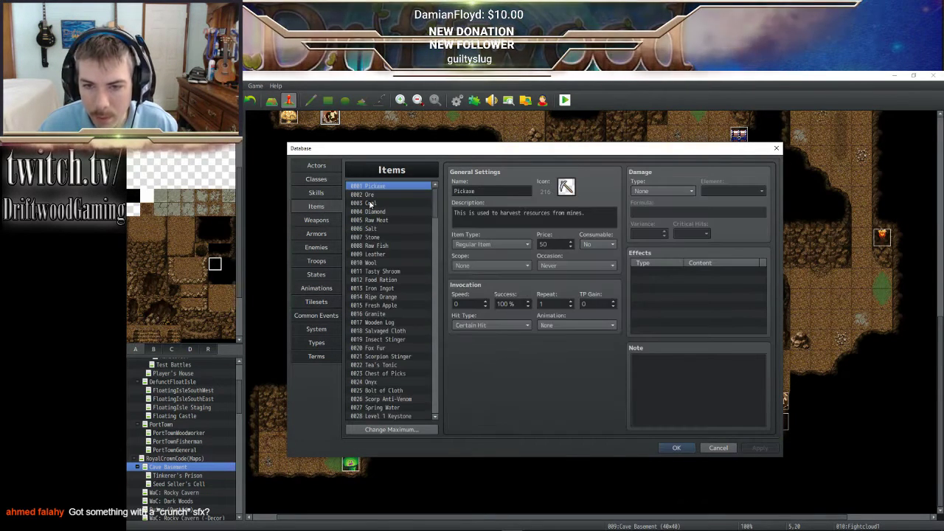
click(399, 305)
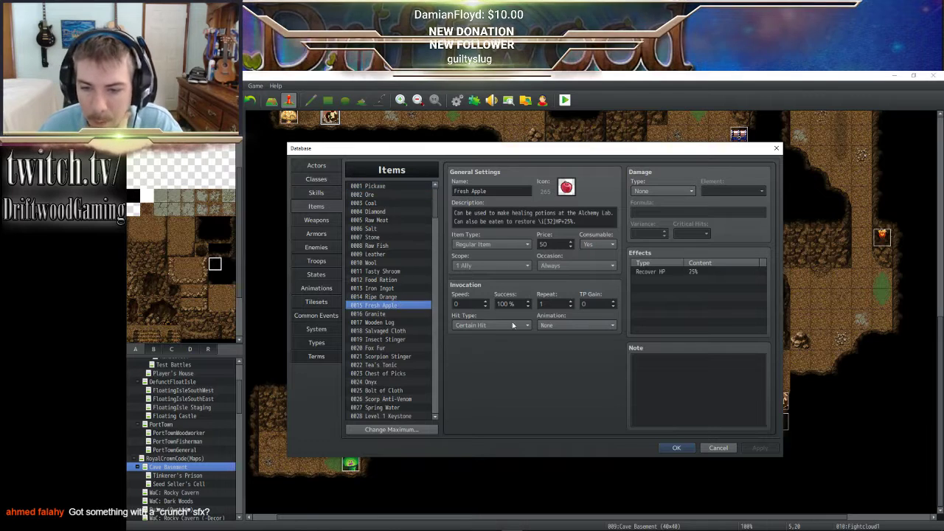
click(596, 328)
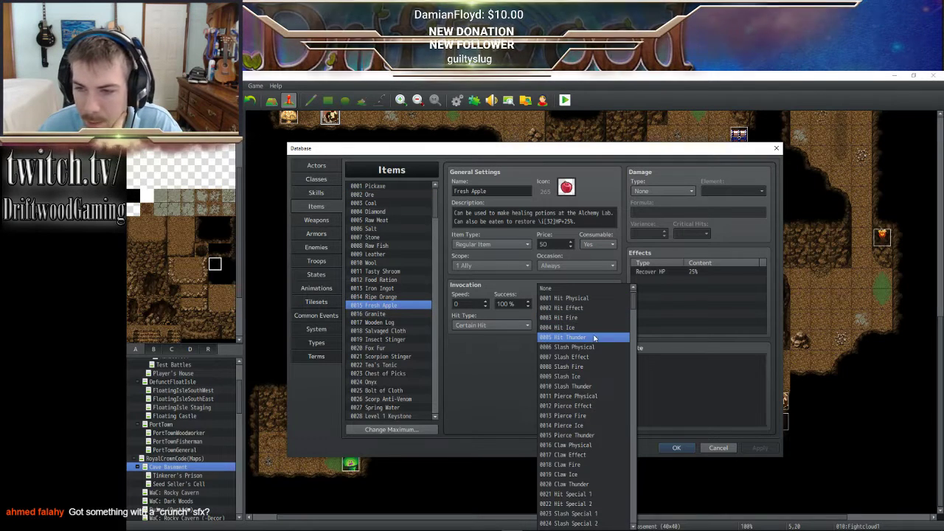
scroll(597, 350, down, 1)
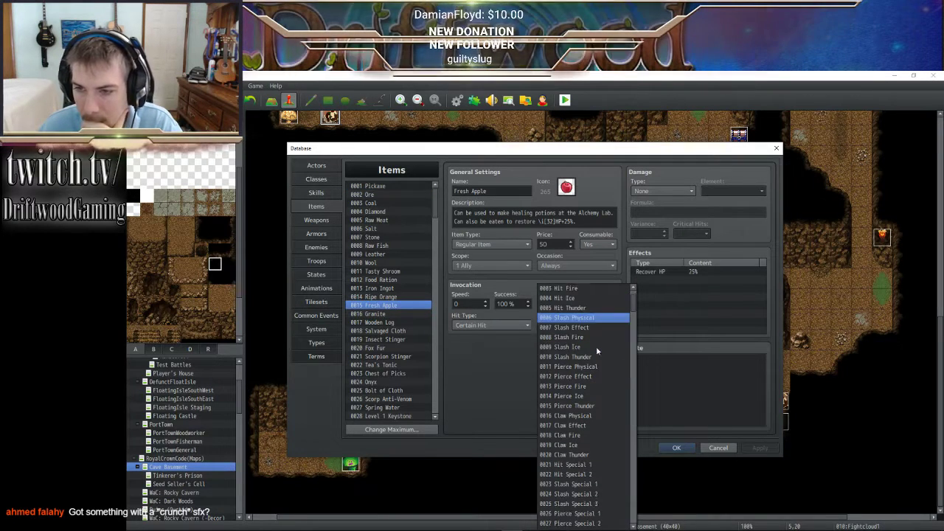
drag(633, 300, 631, 483)
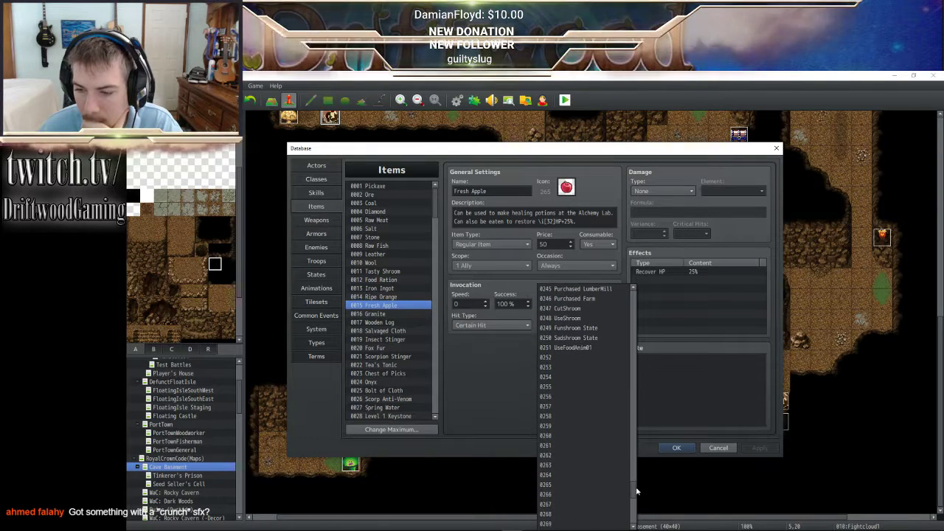
click(578, 358)
click(760, 448)
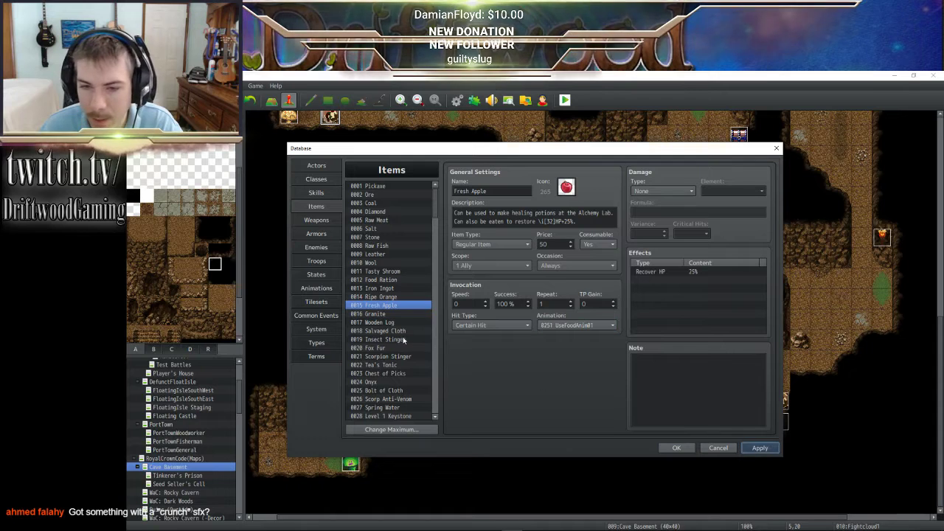
- Assign UseFoodAnim01 as Tea's Tonic's animation
click(383, 272)
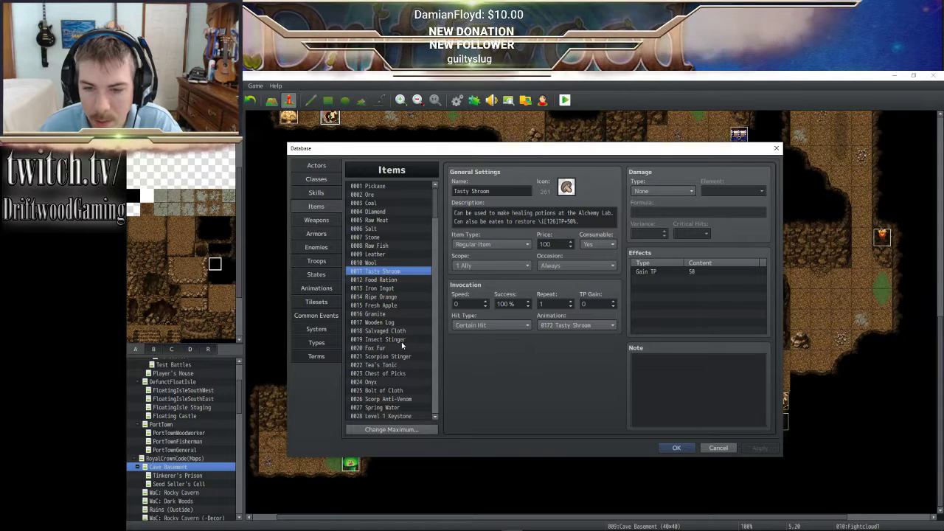
click(395, 366)
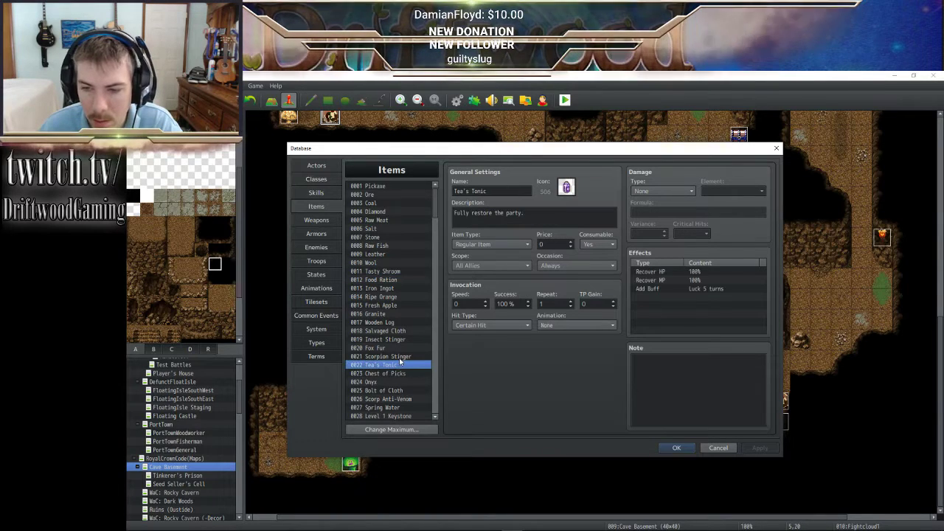
scroll(396, 366, down, 1)
click(571, 324)
drag(633, 305, 631, 487)
click(578, 395)
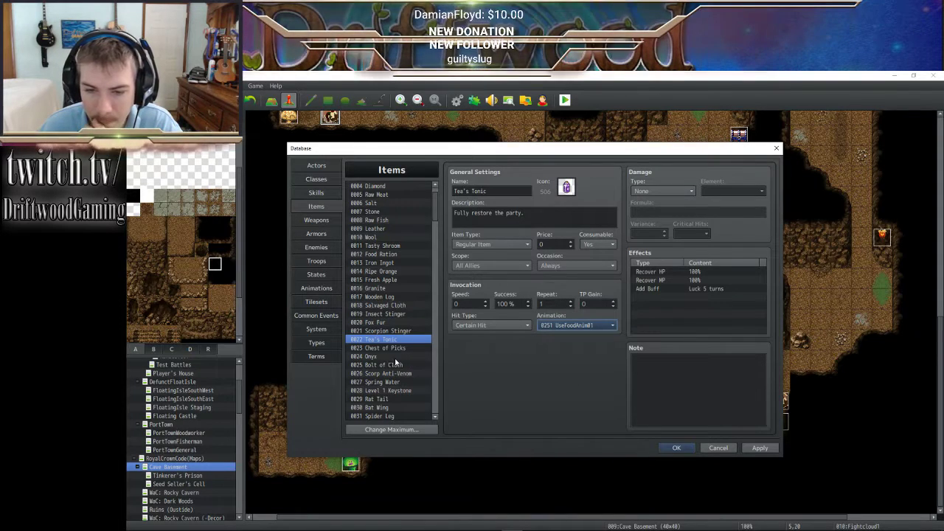
- Check Fresh Apple's settings and select Ripe Orange's animation list
scroll(398, 363, down, 1)
scroll(398, 365, down, 1)
scroll(403, 372, up, 3)
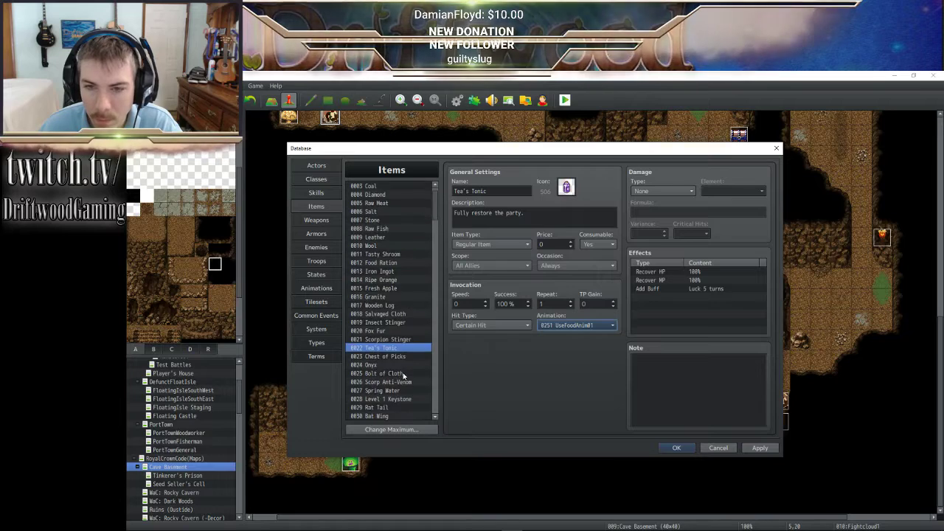
click(391, 306)
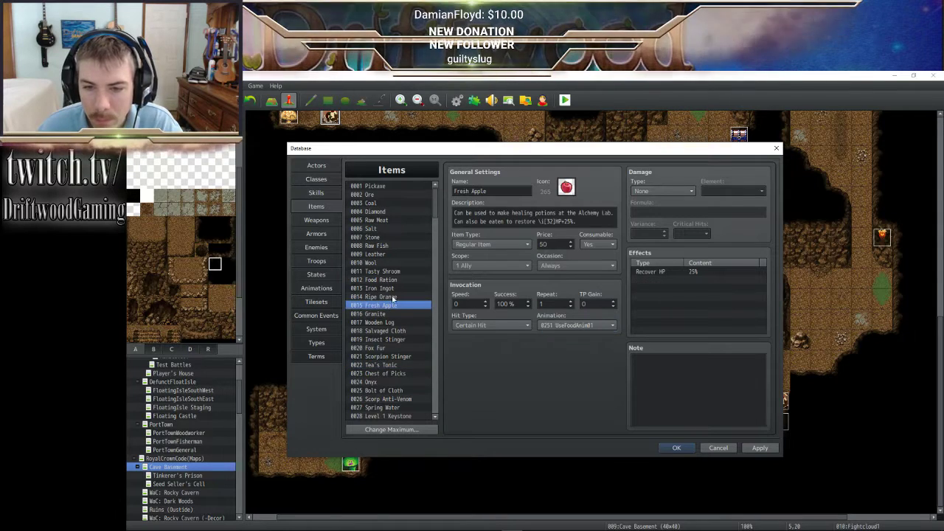
click(392, 297)
click(568, 328)
- Give Ripe Orange the UseFoodAnim01 animation and apply
drag(634, 307, 637, 492)
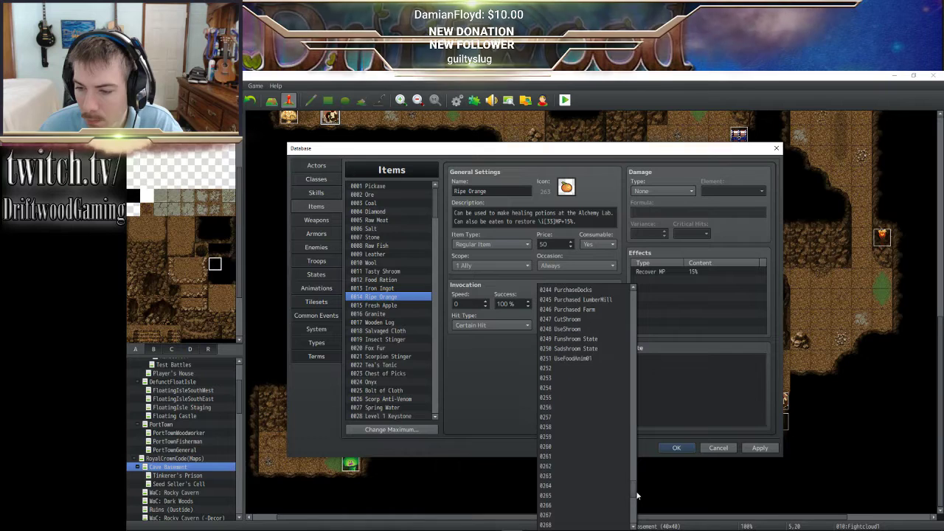
click(593, 359)
click(760, 448)
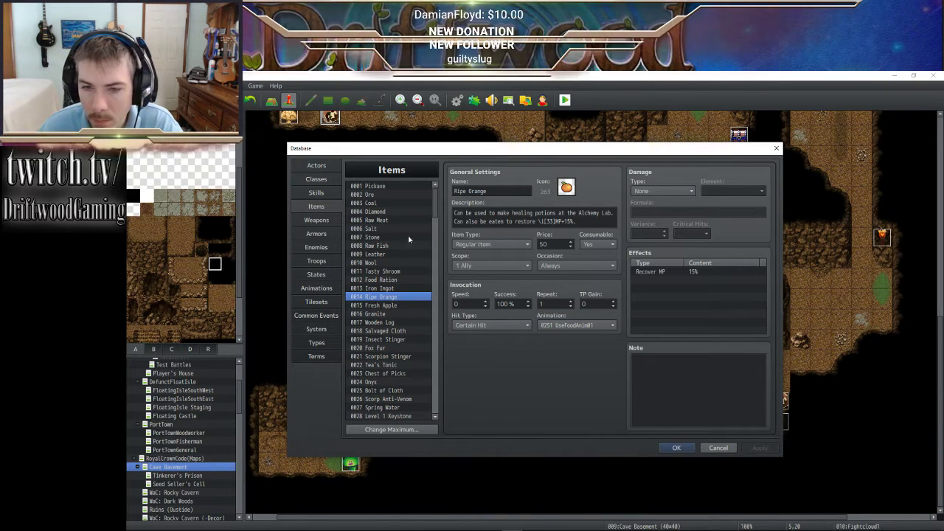
- Review Carrot Seeds, Fresh Carrot, Potato Seeds, Fresh Tater and other items, then close the database
scroll(411, 278, down, 6)
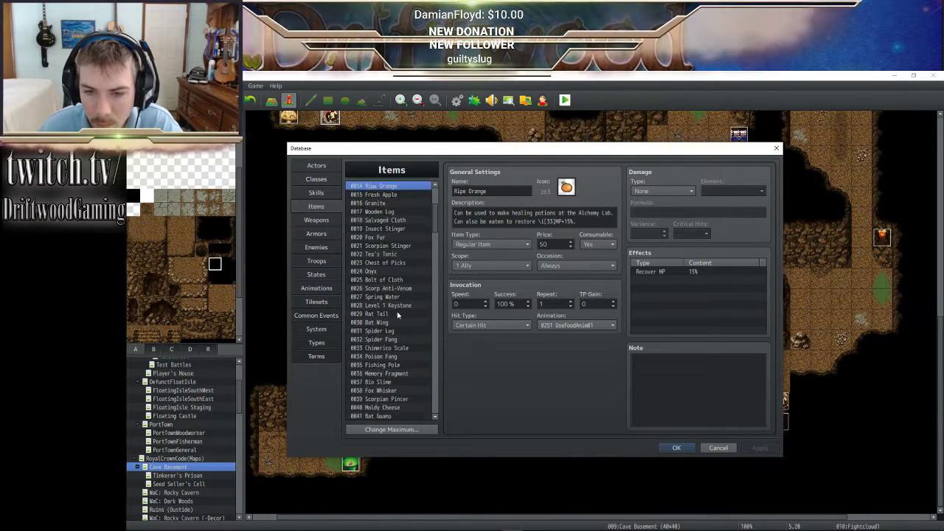
scroll(397, 315, down, 5)
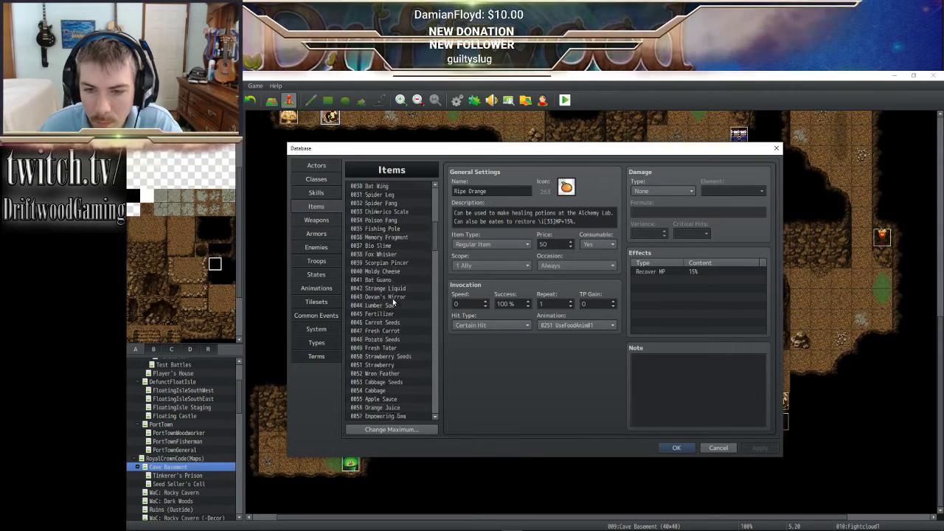
scroll(393, 298, down, 1)
click(399, 254)
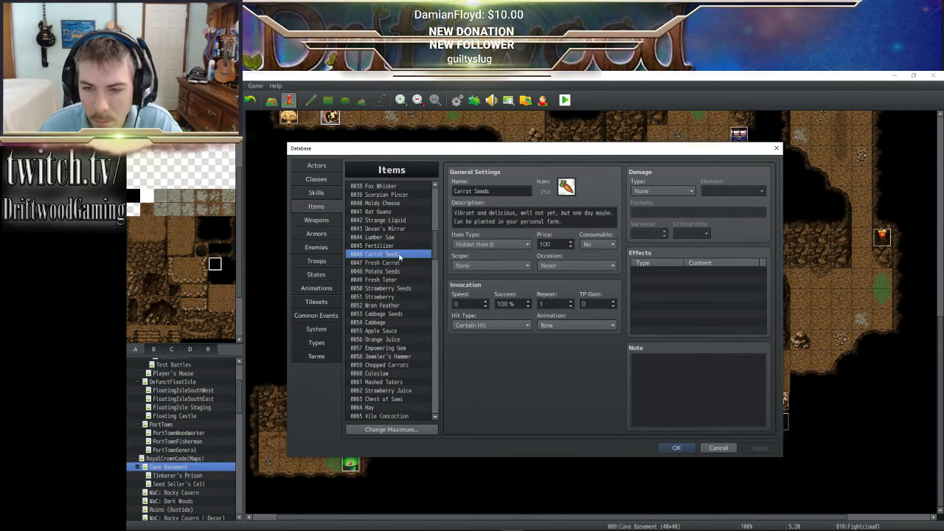
click(400, 263)
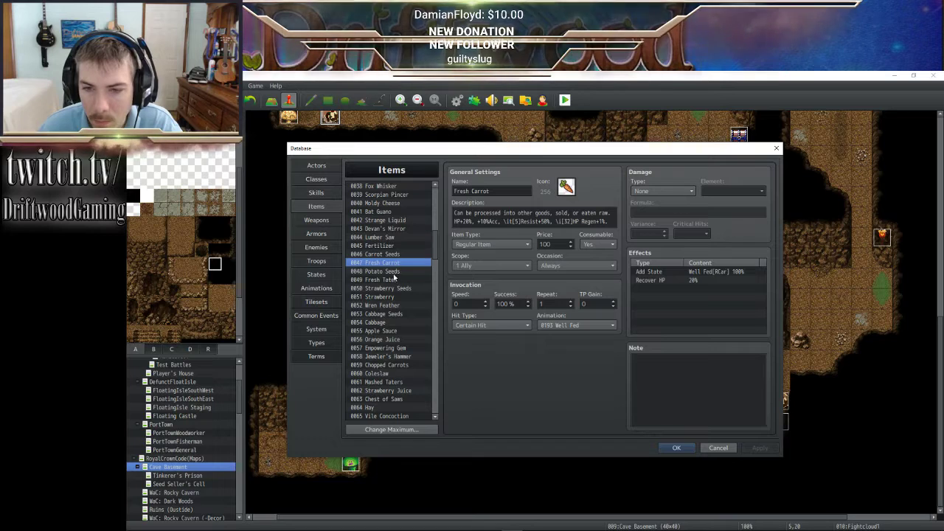
click(396, 272)
click(393, 280)
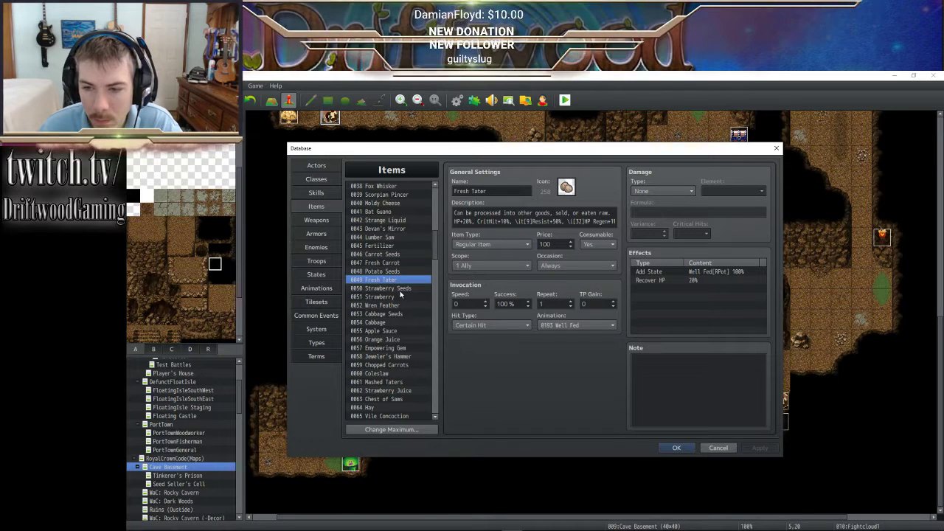
scroll(399, 304, down, 2)
click(400, 271)
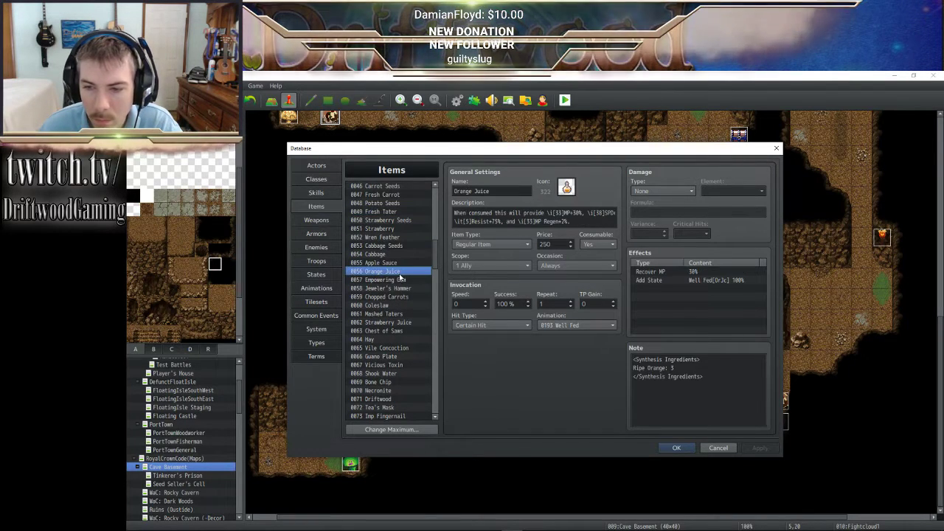
click(399, 288)
click(410, 298)
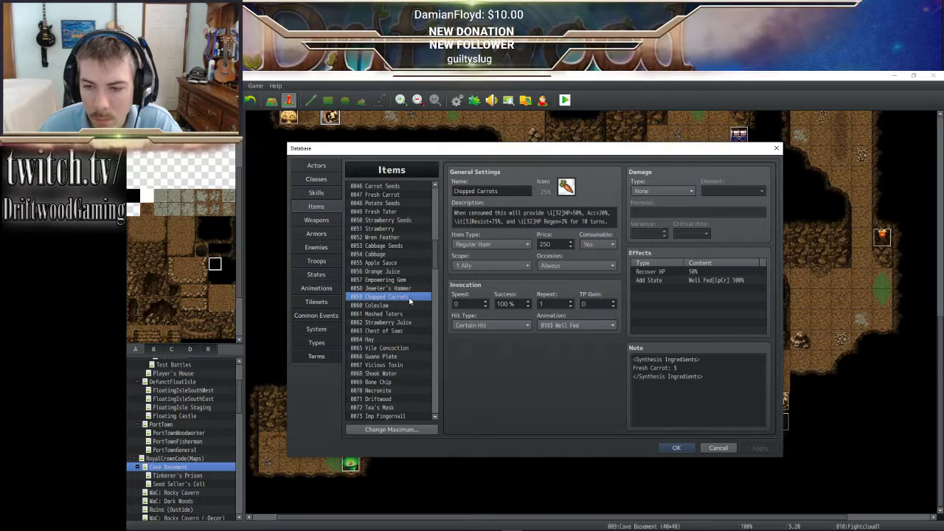
click(677, 447)
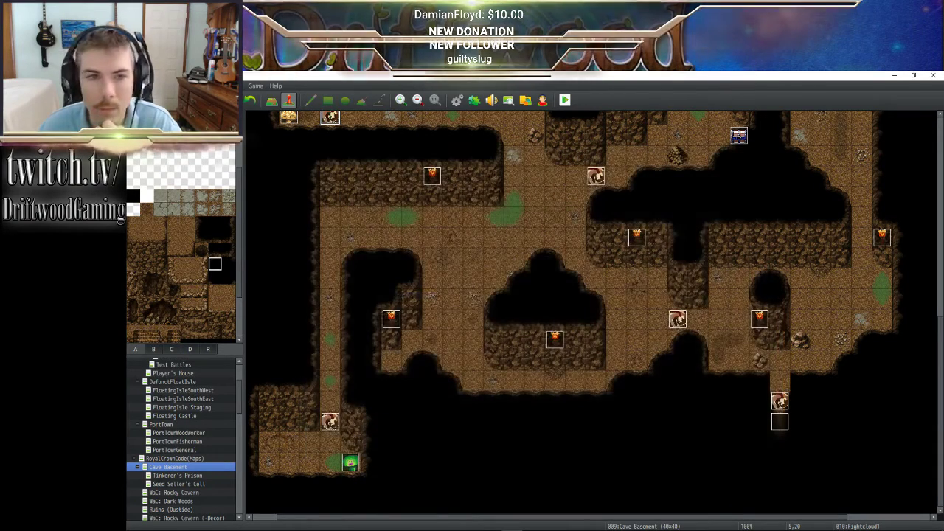
- Reopen the Database and view the Animations list showing UseFoodAnim01's timings
mouse_move(493, 527)
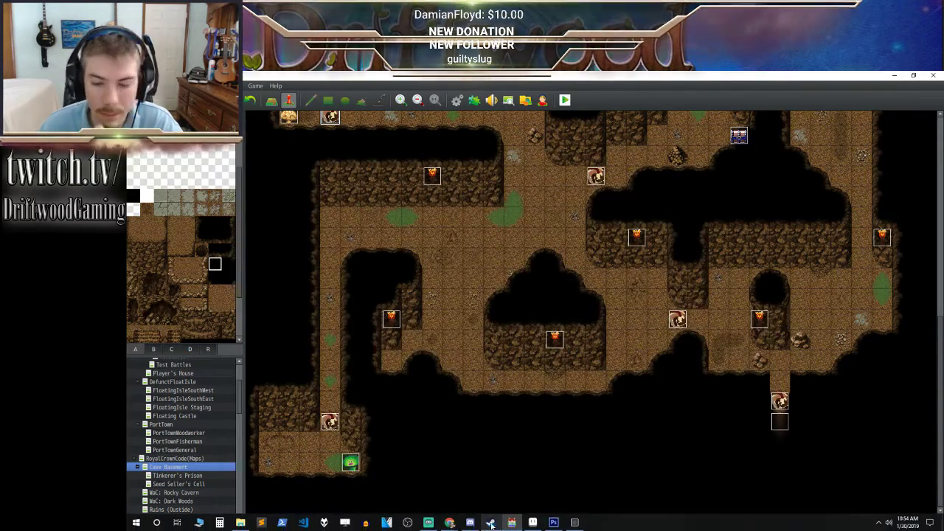
mouse_move(581, 525)
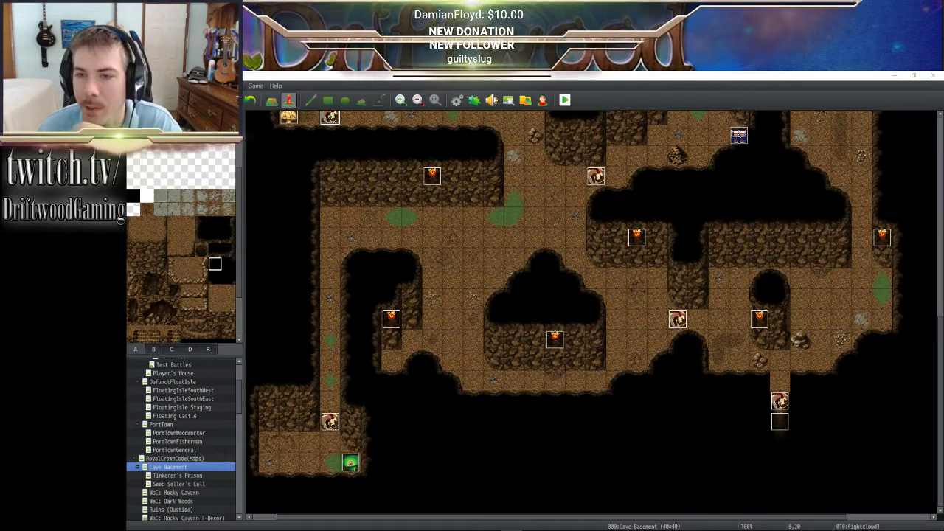
click(457, 99)
click(317, 288)
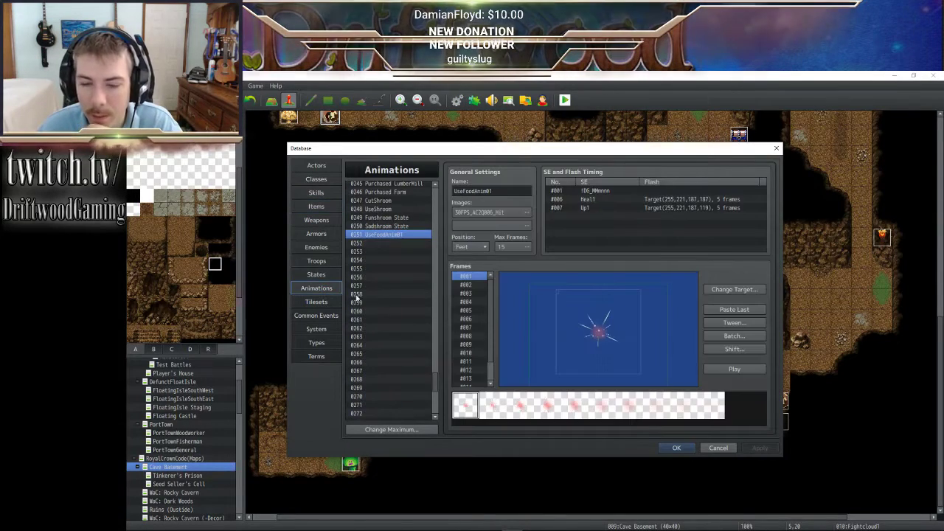
- Create a new sound timing entry at frame 2 and browse the sound effect list
right_click(590, 203)
click(561, 220)
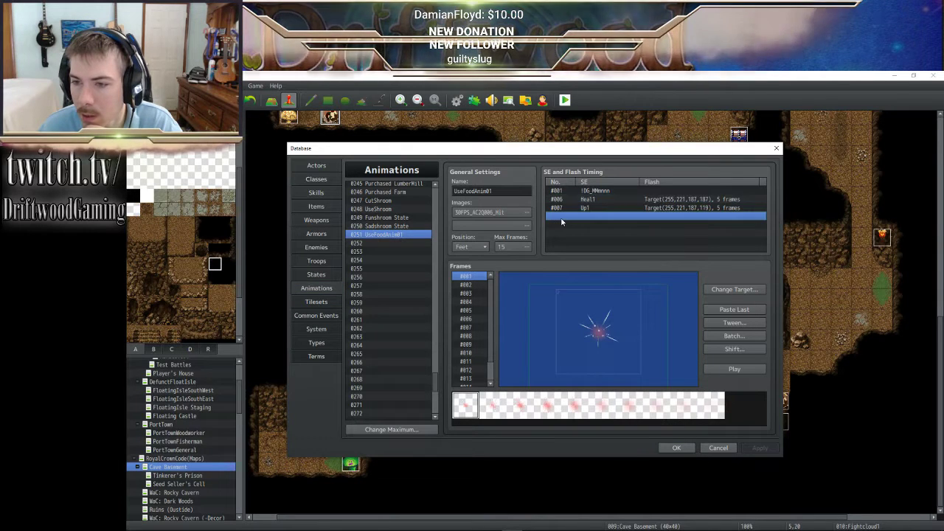
double_click(561, 220)
text(2)
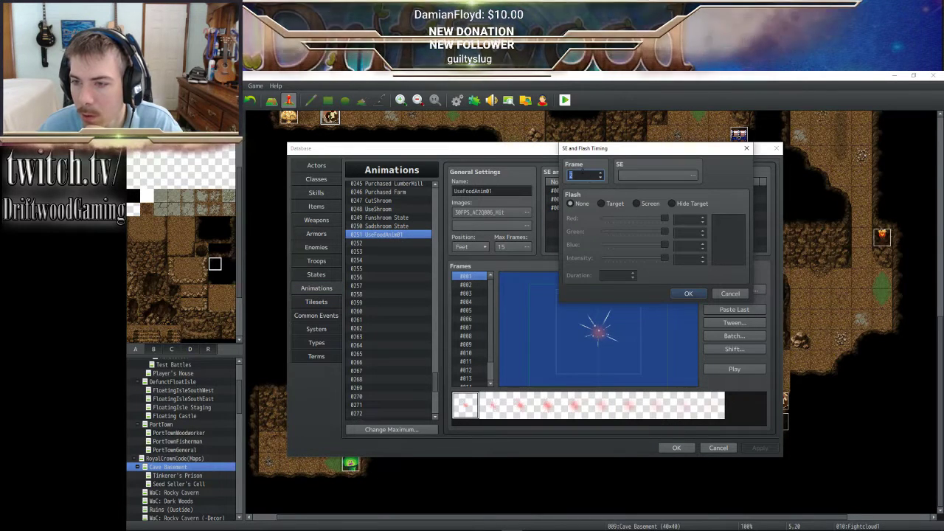
click(622, 177)
scroll(669, 285, down, 5)
scroll(669, 285, down, 10)
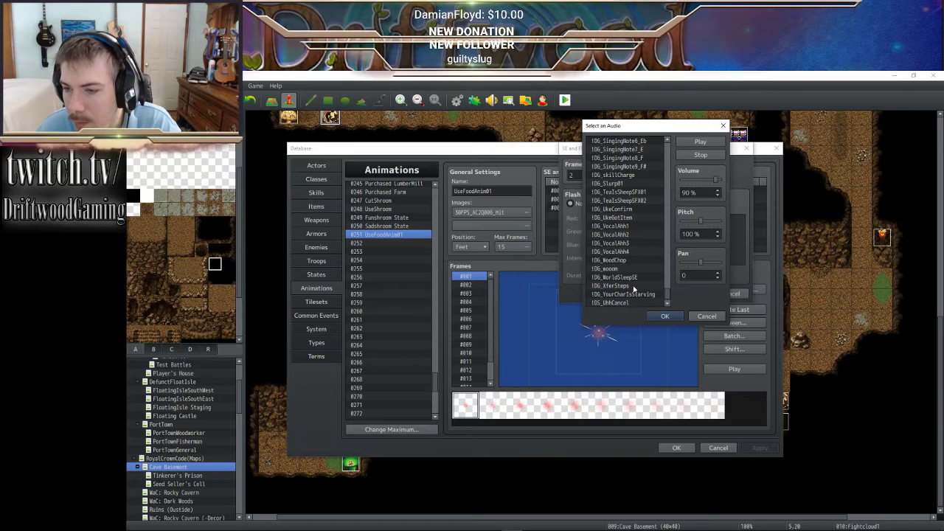
scroll(632, 293, up, 1)
scroll(633, 293, up, 5)
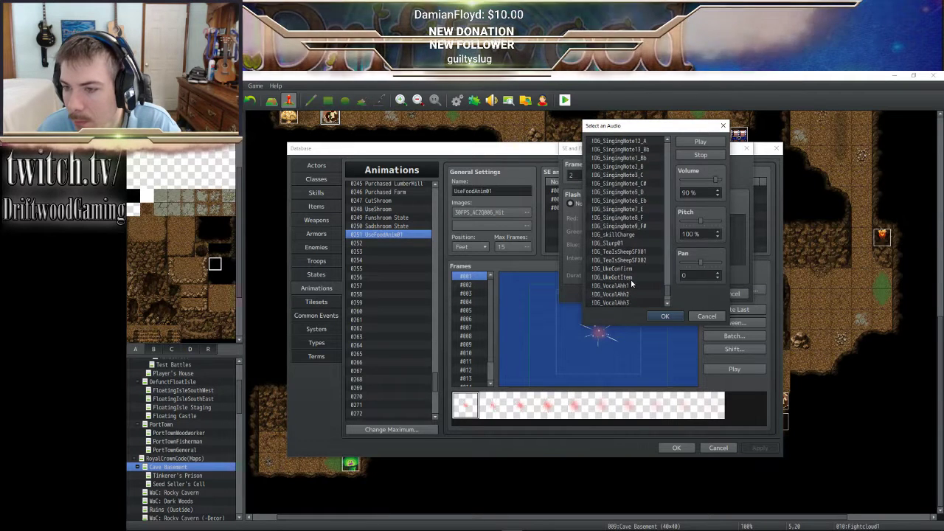
scroll(626, 265, up, 10)
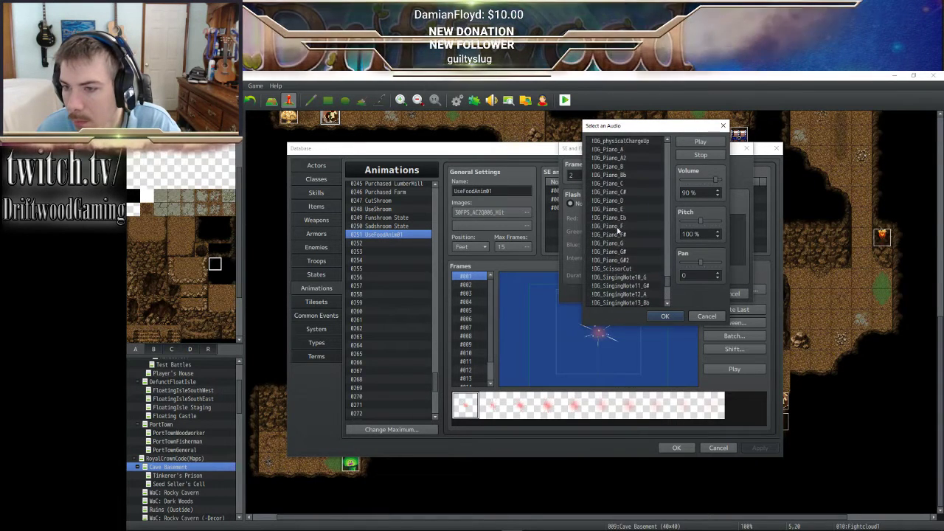
scroll(620, 233, up, 4)
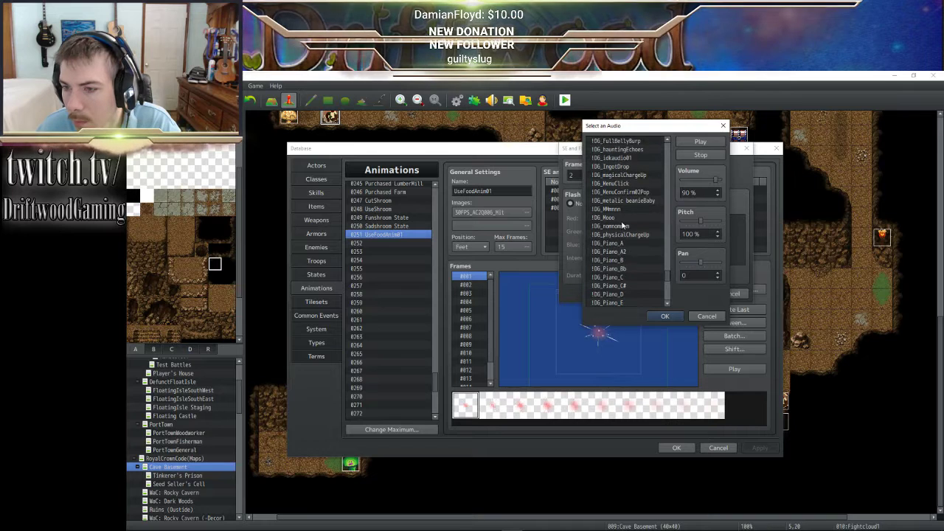
scroll(621, 231, up, 4)
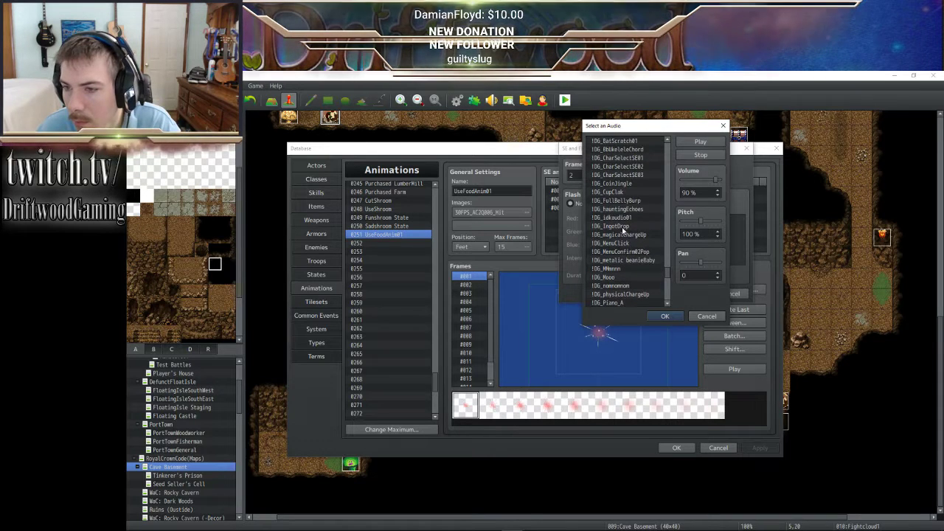
scroll(623, 231, up, 2)
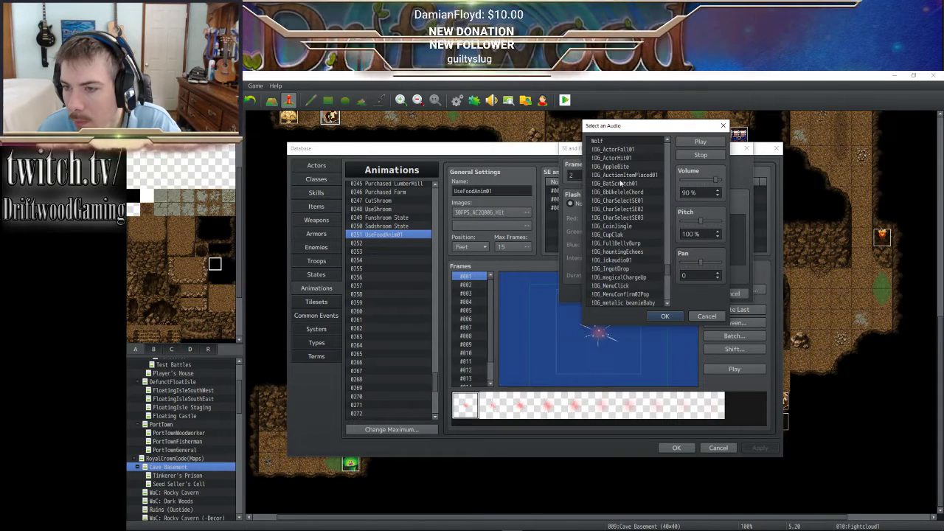
- Choose !DG_AppleBite at 130% pitch, preview, apply, and close the database
click(619, 166)
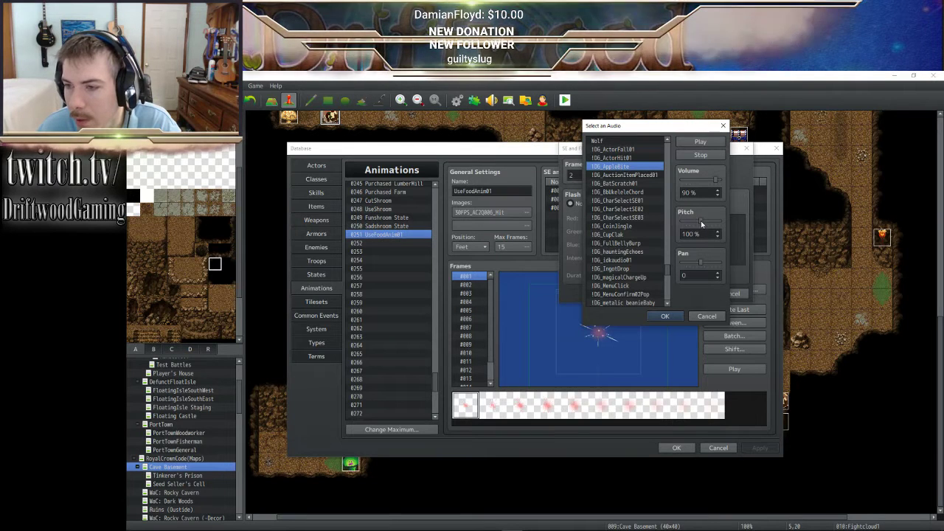
drag(700, 222, 712, 223)
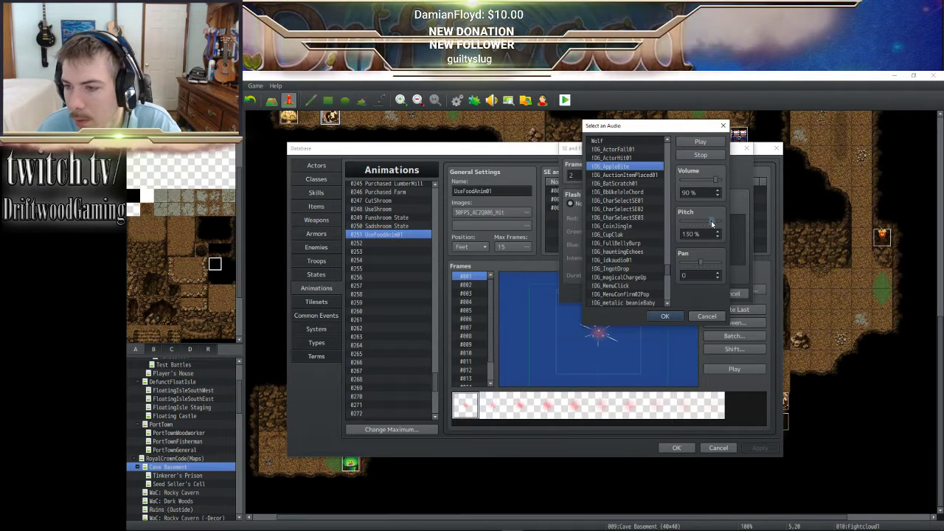
click(663, 317)
click(689, 295)
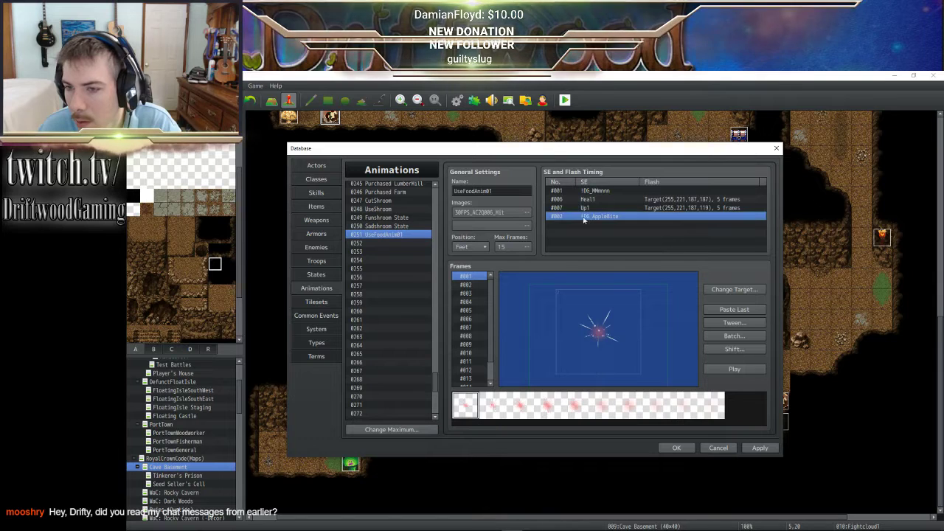
click(722, 370)
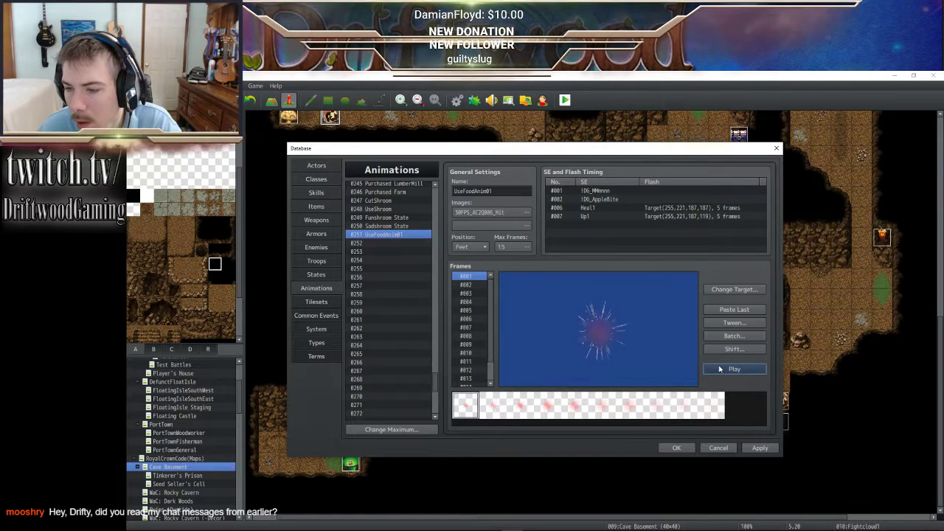
click(754, 449)
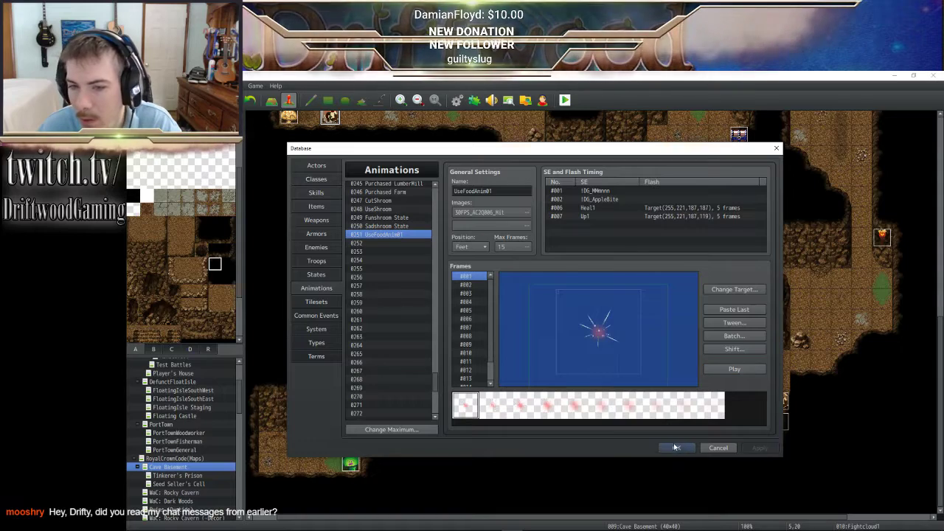
click(678, 447)
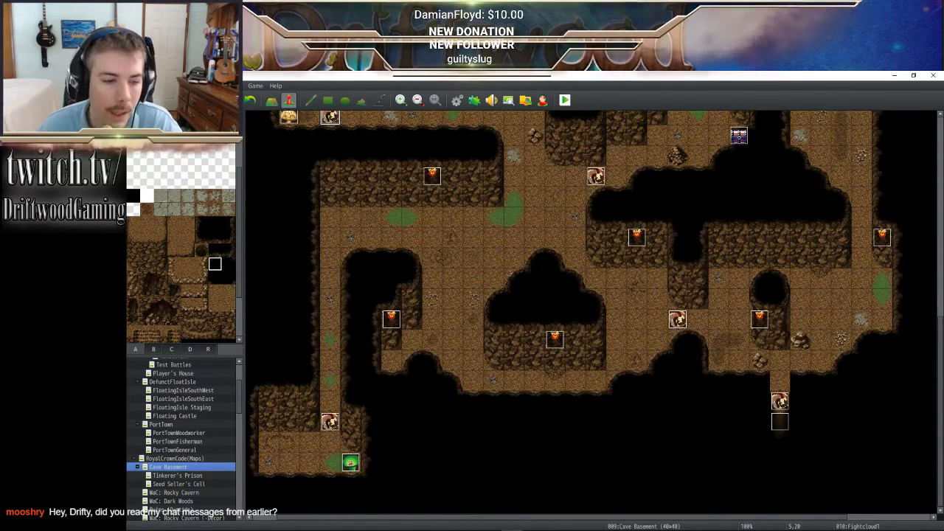
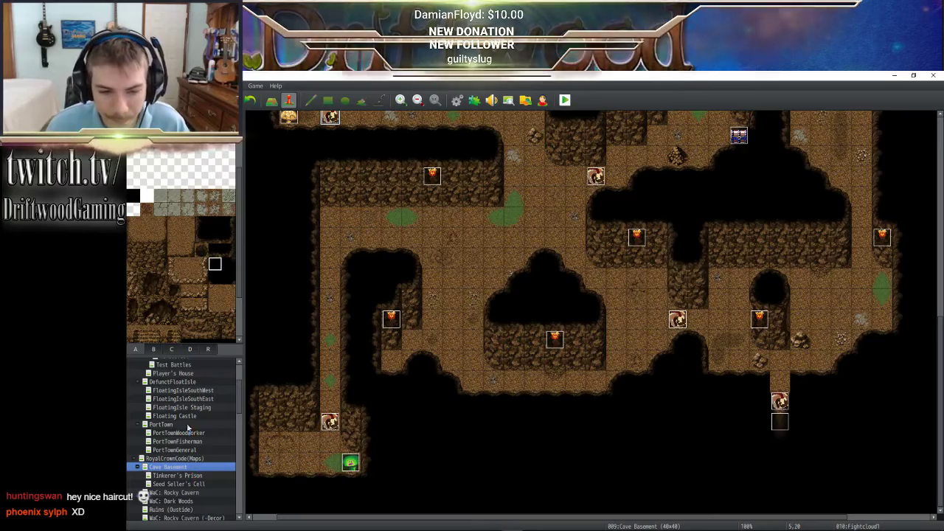
- Create a new event on the VillageBuildingSys map on the tile just below the cave
scroll(189, 427, up, 3)
click(190, 391)
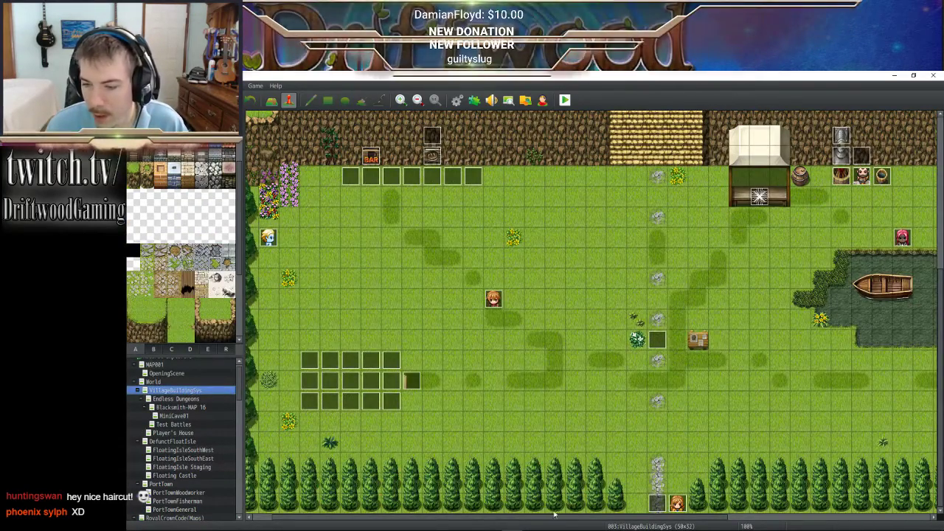
scroll(366, 305, up, 6)
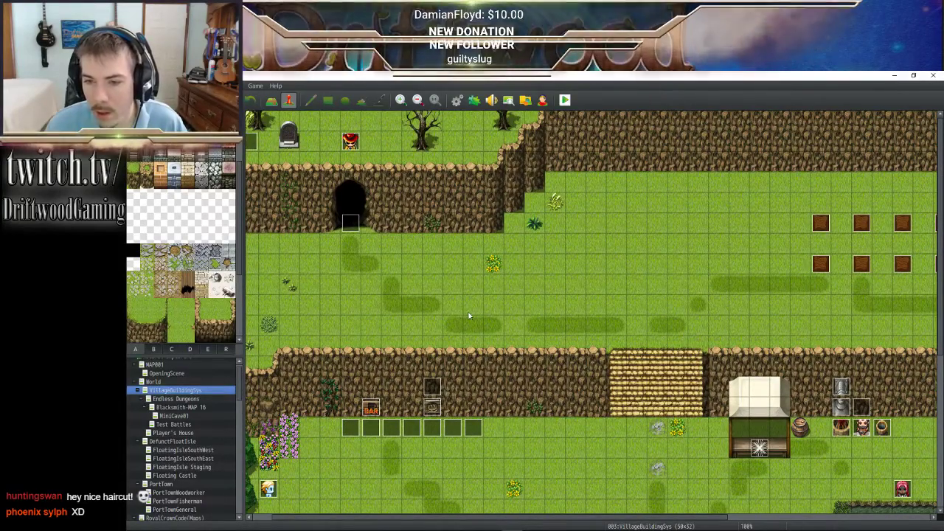
right_click(437, 328)
click(478, 347)
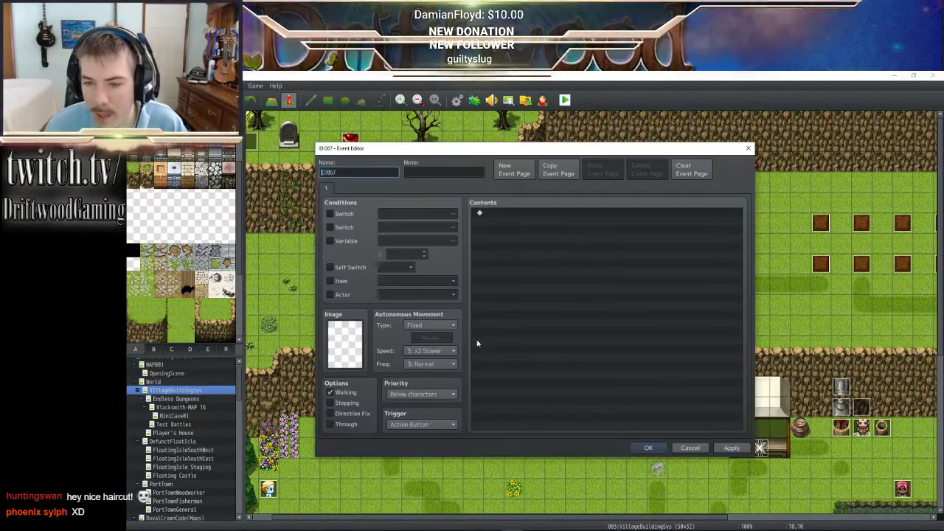
- Browse the event's character images, previewing the KmixDash[GD] [48x72] sprite sheet
click(356, 345)
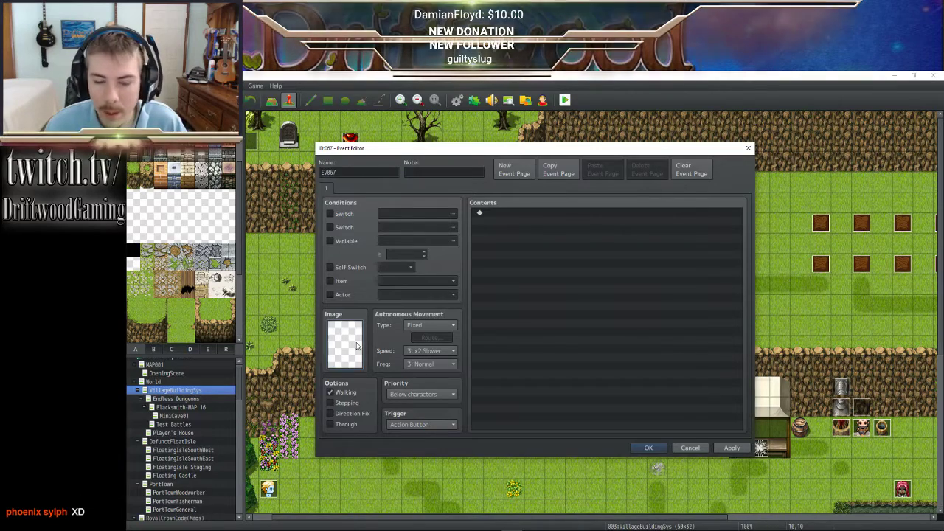
double_click(356, 345)
drag(468, 230, 467, 274)
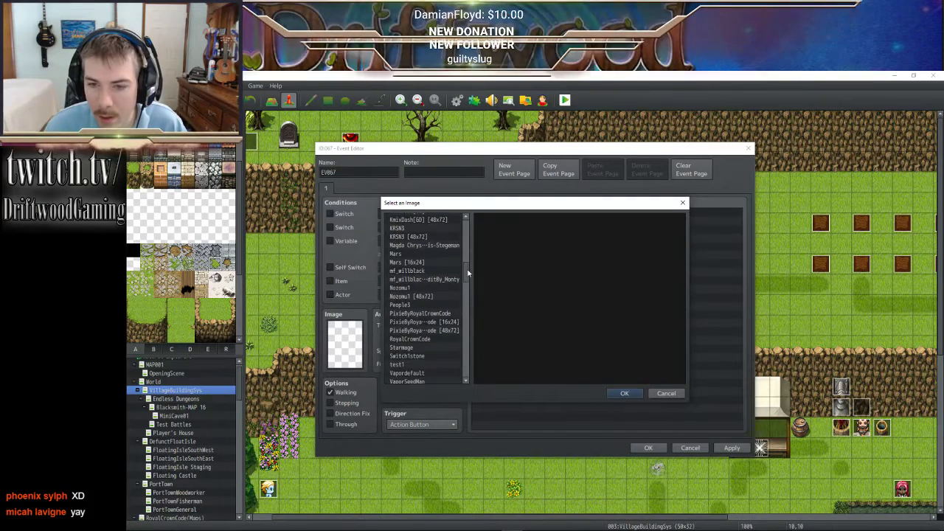
scroll(428, 280, up, 2)
click(427, 273)
scroll(428, 324, up, 1)
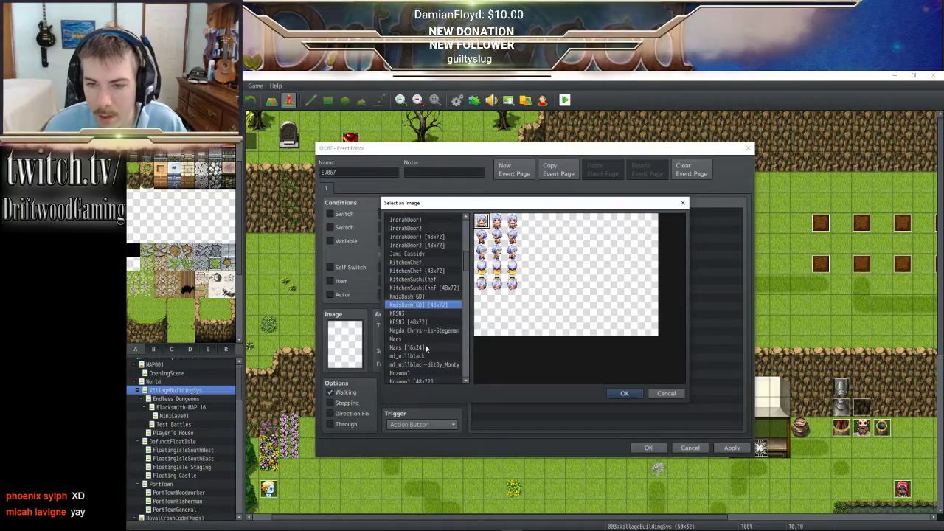
scroll(430, 325, down, 2)
- Leave the image unset and rename the event to Micah
click(663, 393)
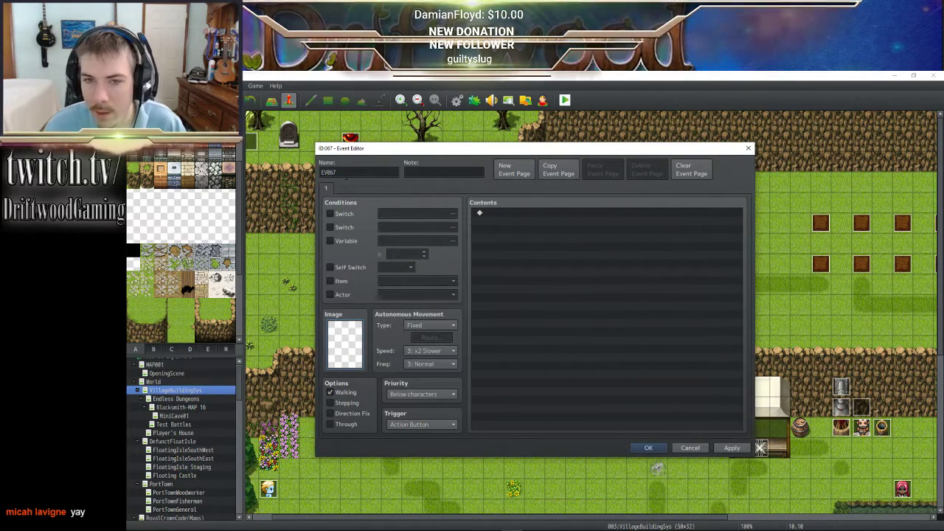
double_click(346, 172)
text(Mid)
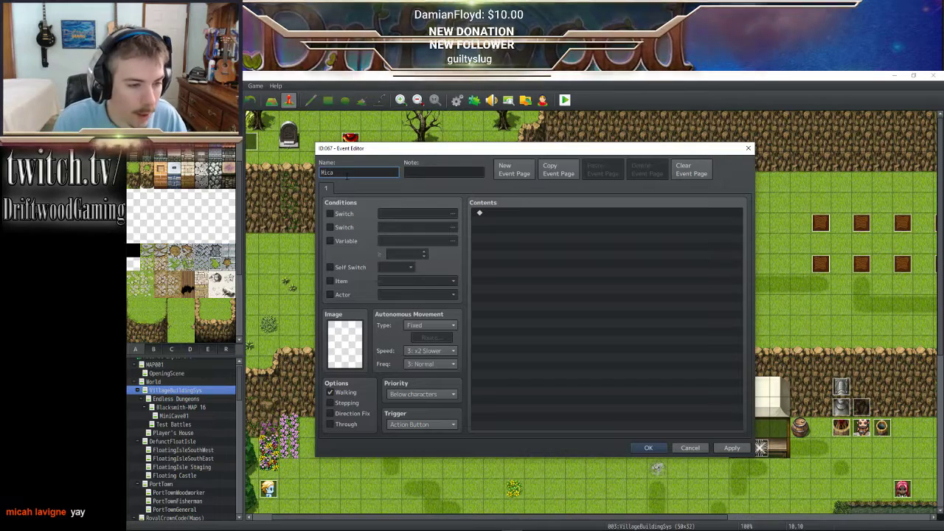
text(ah)
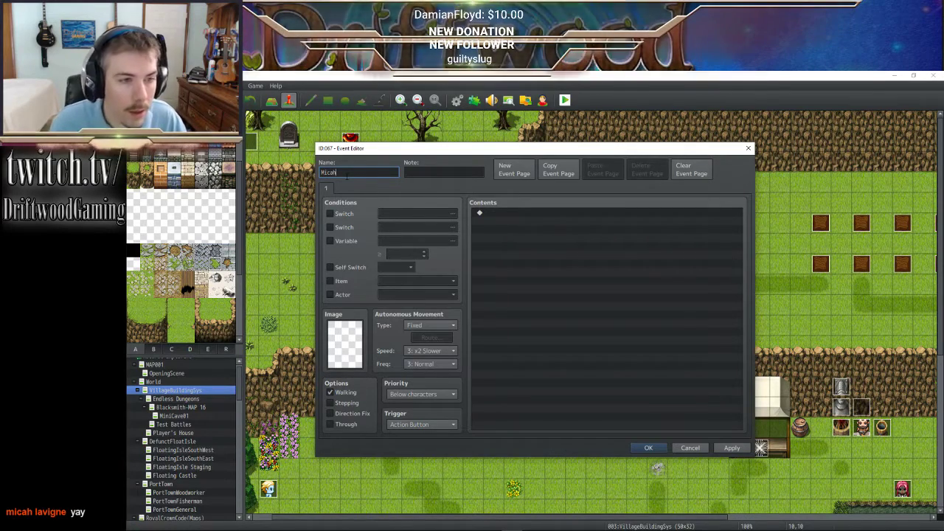
- Save the Micah event, then randomize a look three times in the Character Generator
click(648, 447)
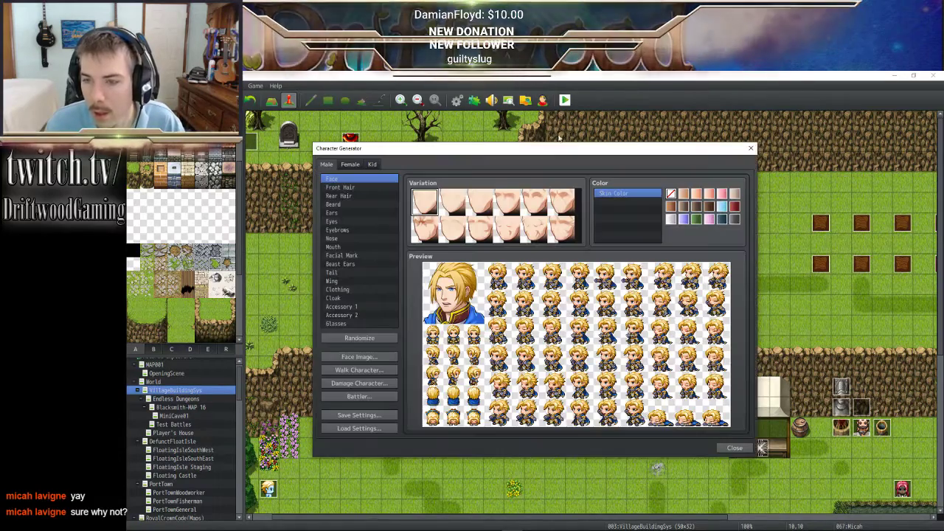
click(358, 338)
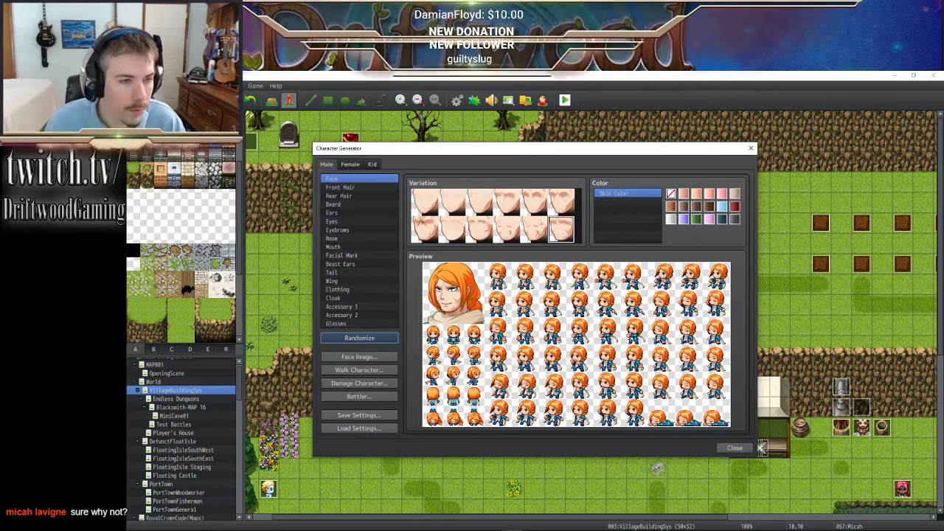
click(359, 338)
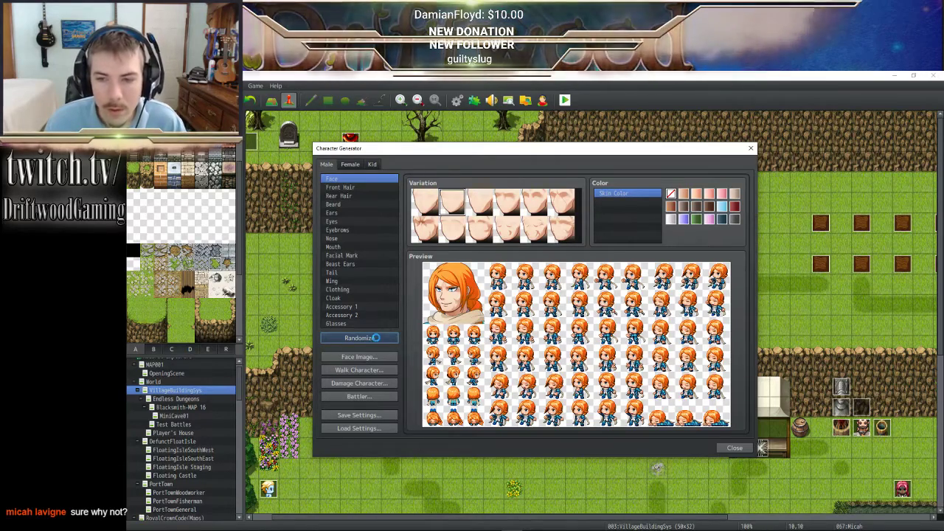
click(377, 339)
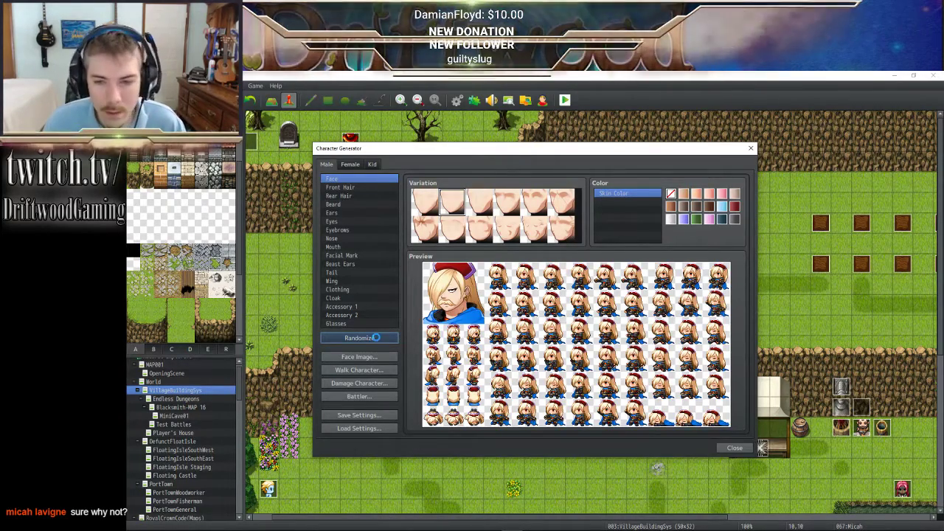
click(366, 338)
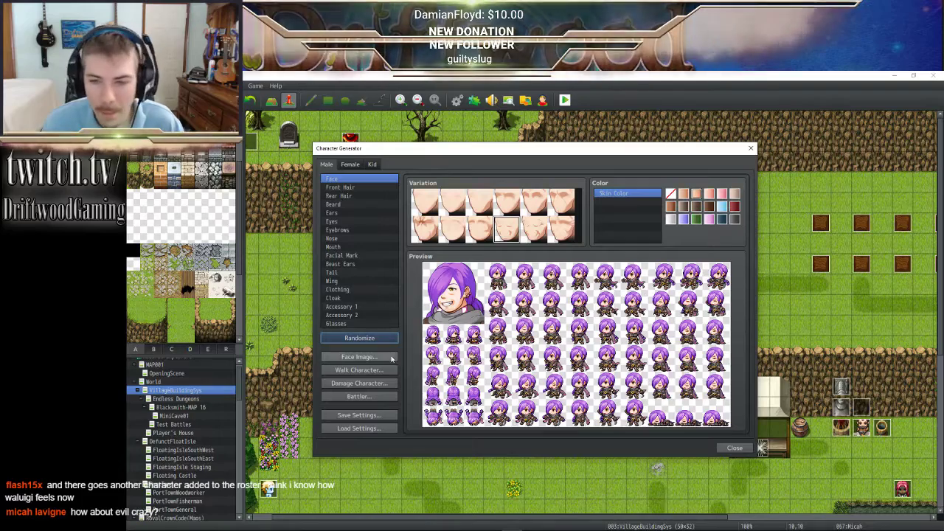
- Reroll the random look until an orange-auburn-haired character appears, then view the Eyes part
click(376, 337)
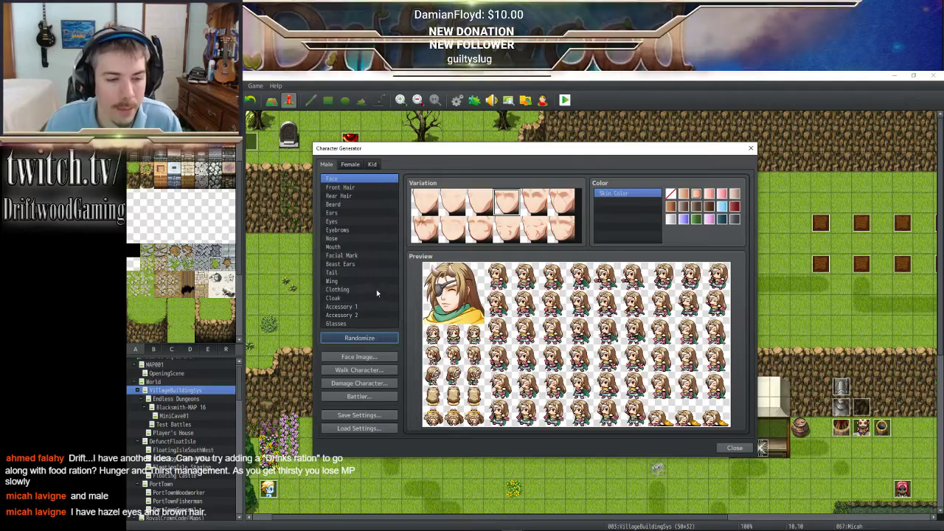
click(356, 339)
click(357, 338)
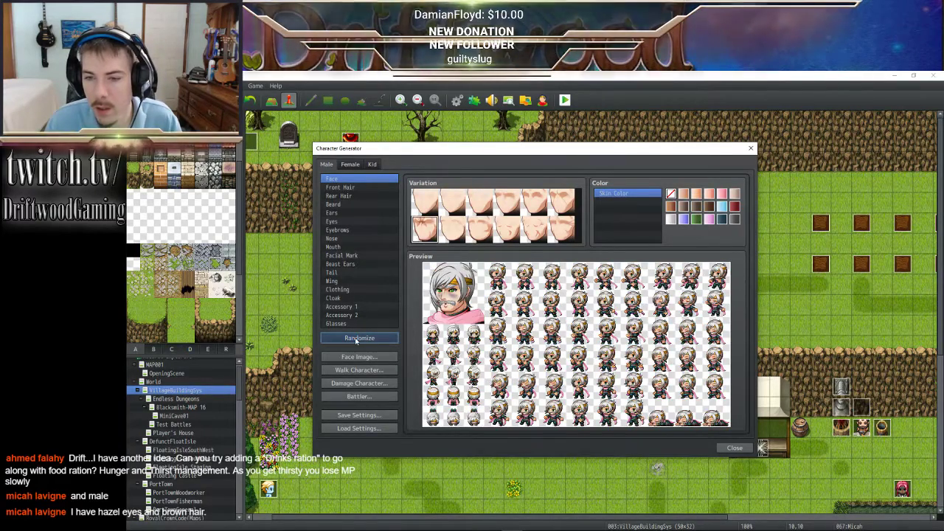
click(356, 339)
click(356, 338)
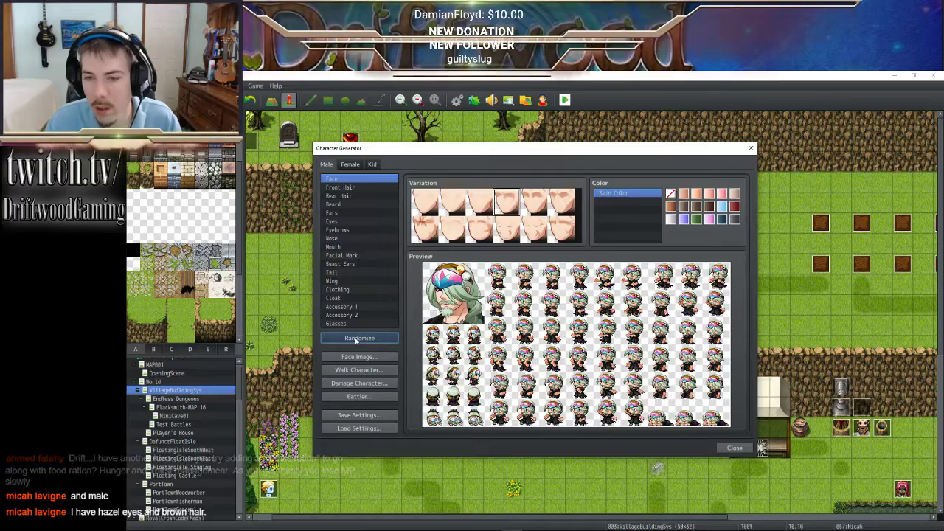
click(356, 338)
click(356, 339)
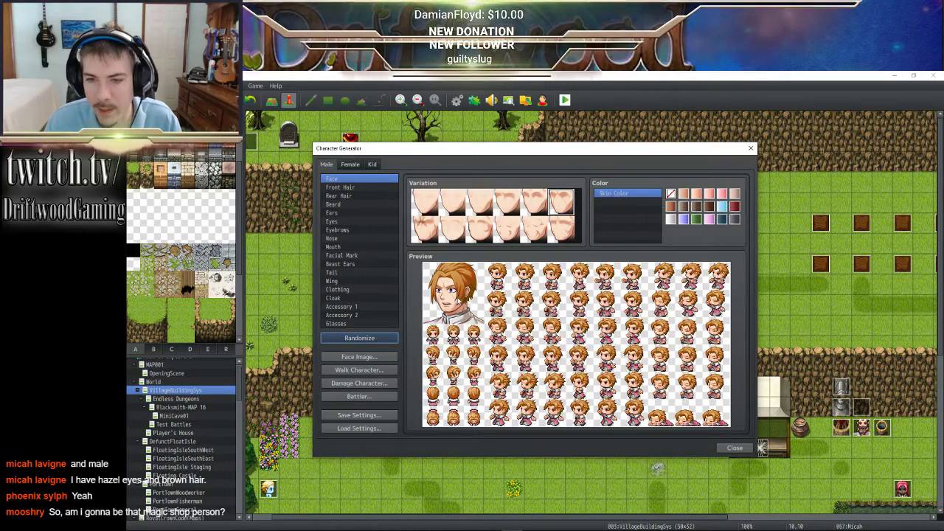
click(350, 221)
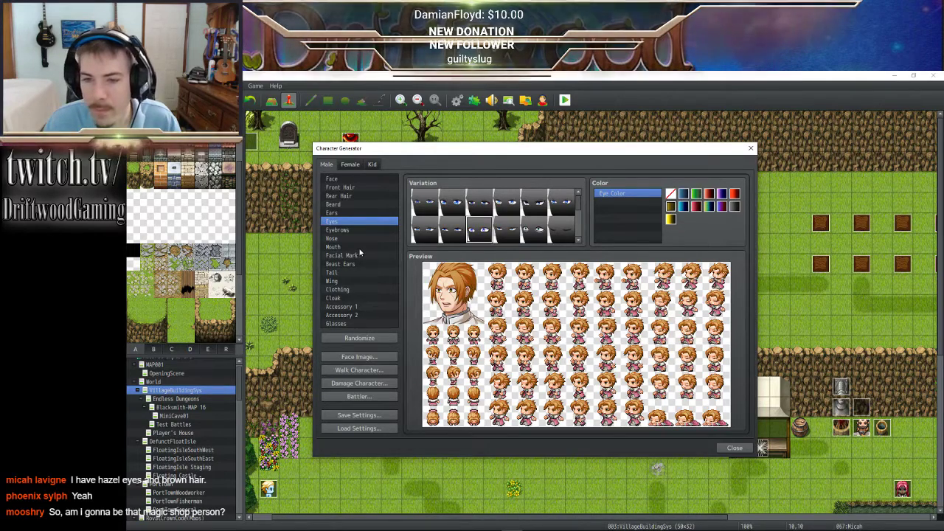
- Under Rear Hair, try various hair colour swatches, ending on silver
click(351, 230)
click(354, 196)
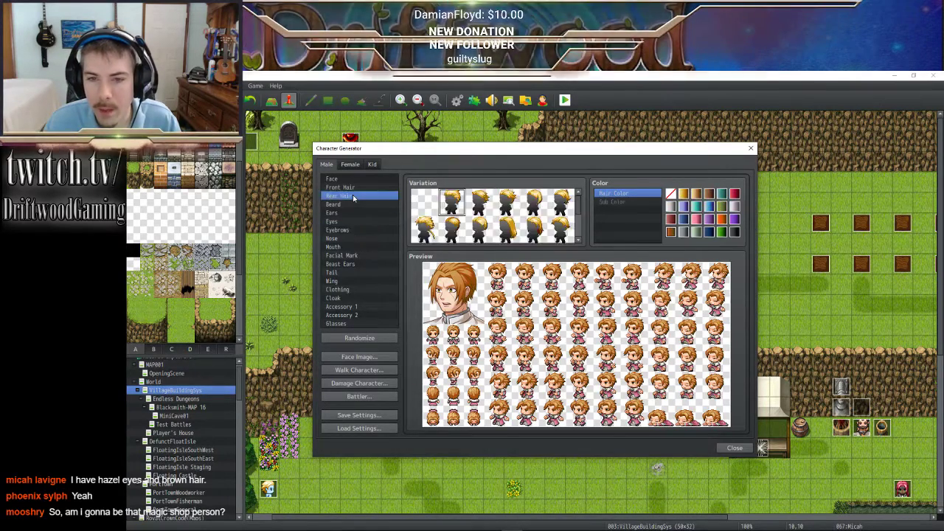
click(708, 195)
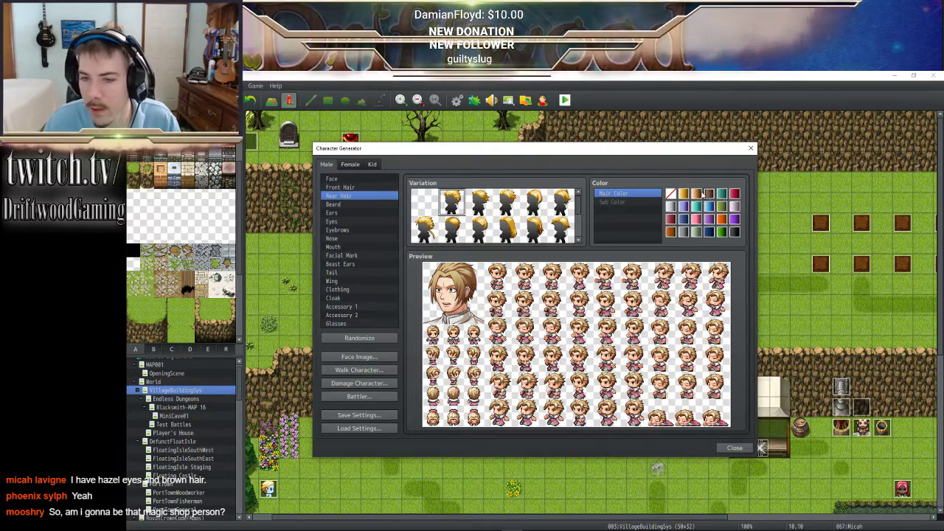
click(696, 194)
click(684, 195)
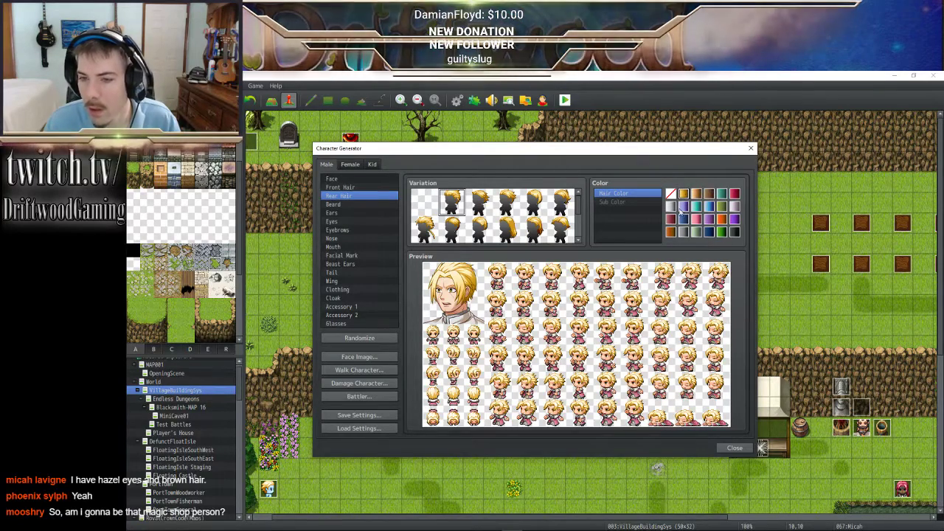
click(673, 233)
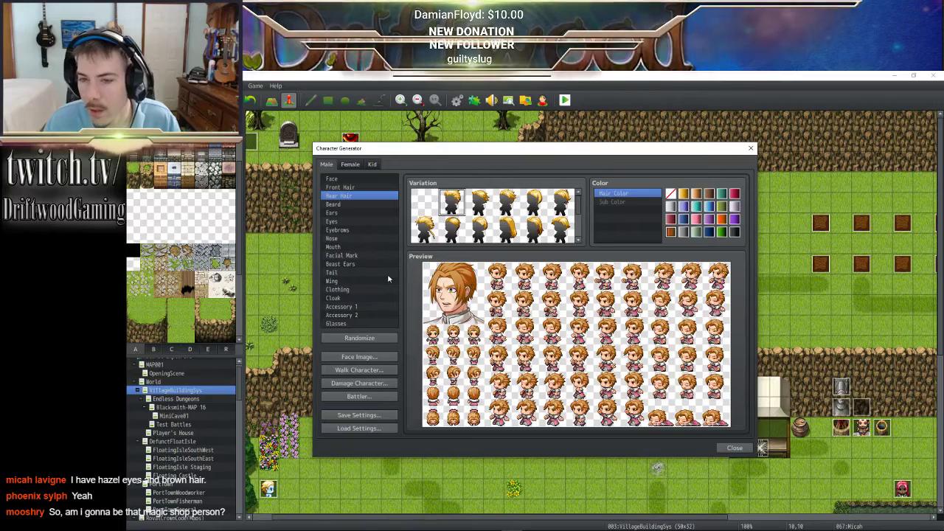
click(683, 233)
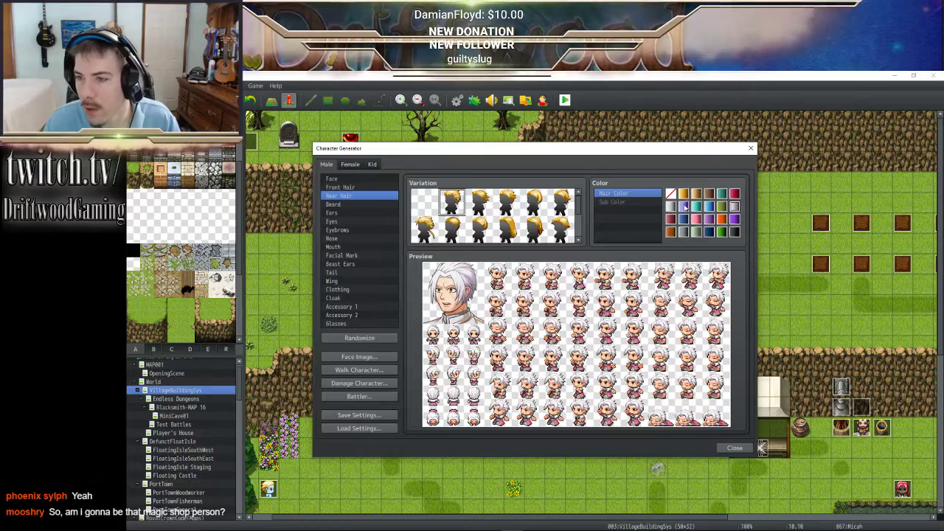
click(683, 207)
click(694, 194)
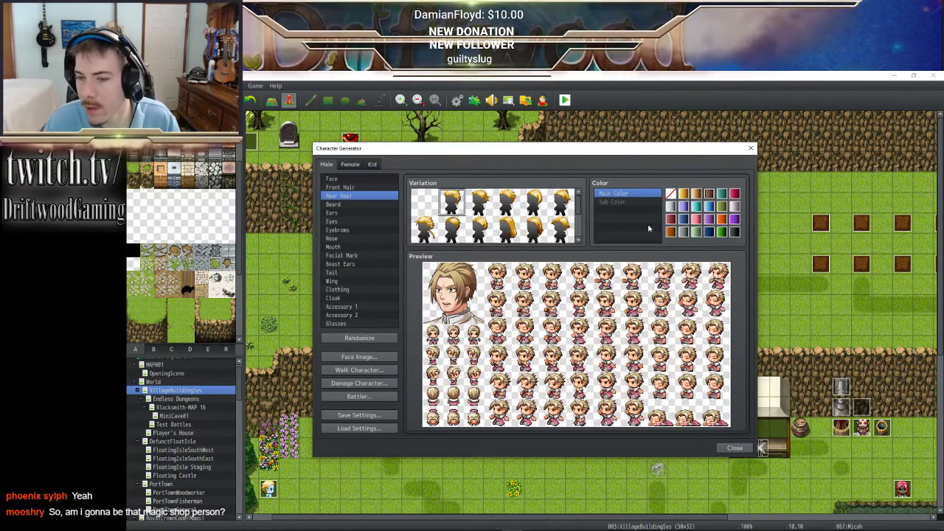
click(671, 232)
click(683, 232)
click(696, 232)
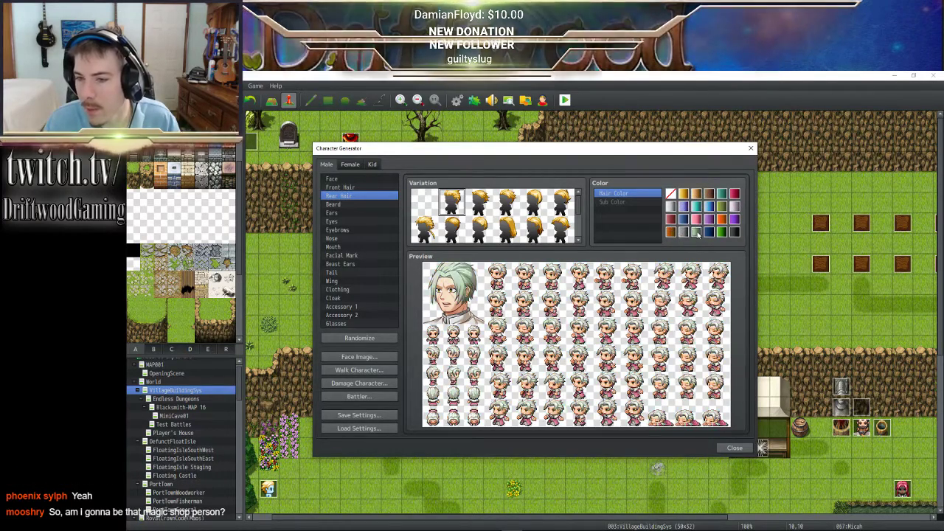
click(683, 233)
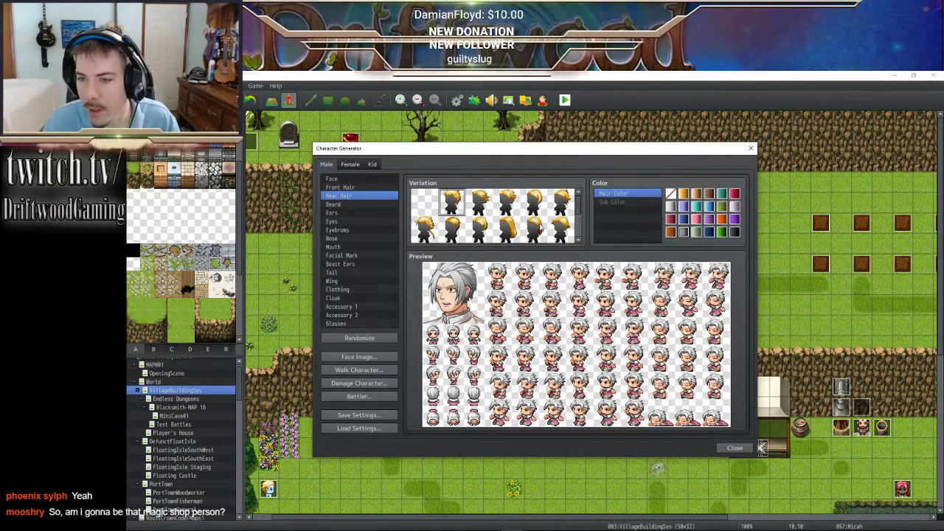
- Try the last rear hair styles and recolour the hair to light brown tones
click(533, 229)
click(561, 229)
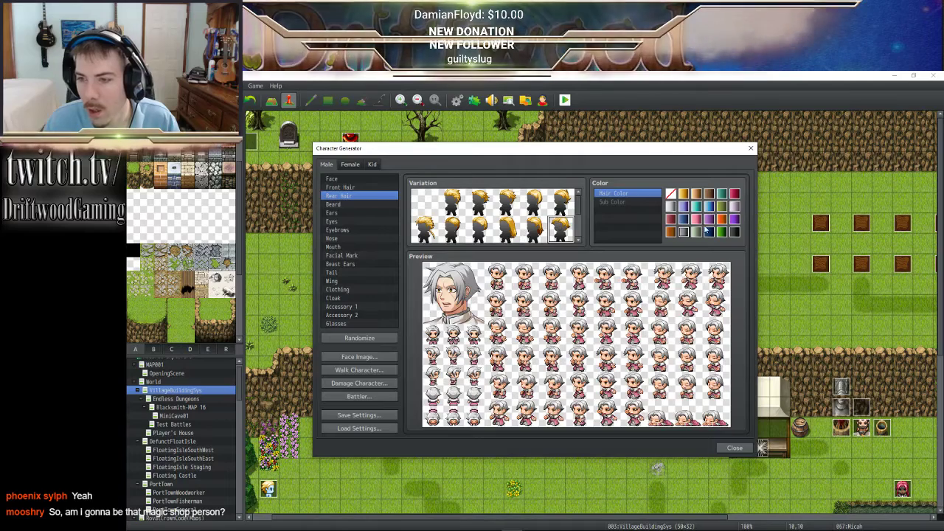
click(637, 202)
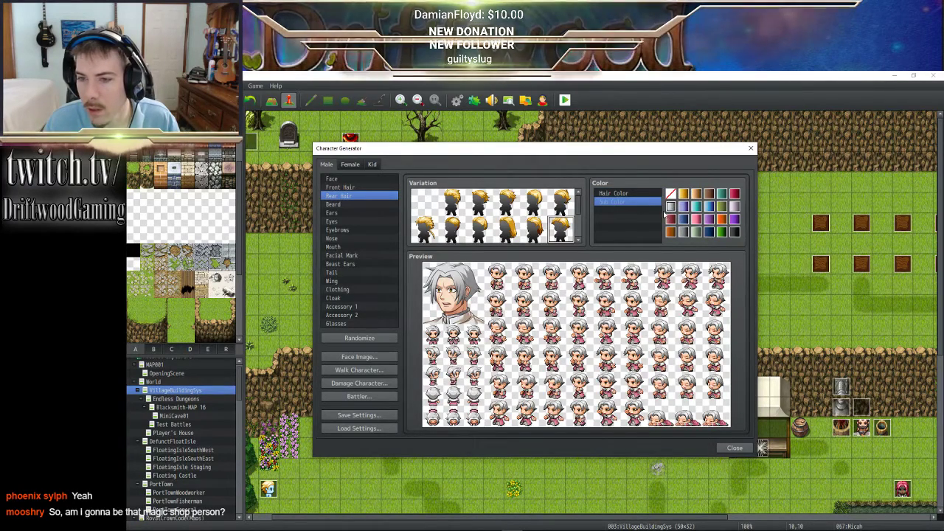
click(560, 201)
click(619, 194)
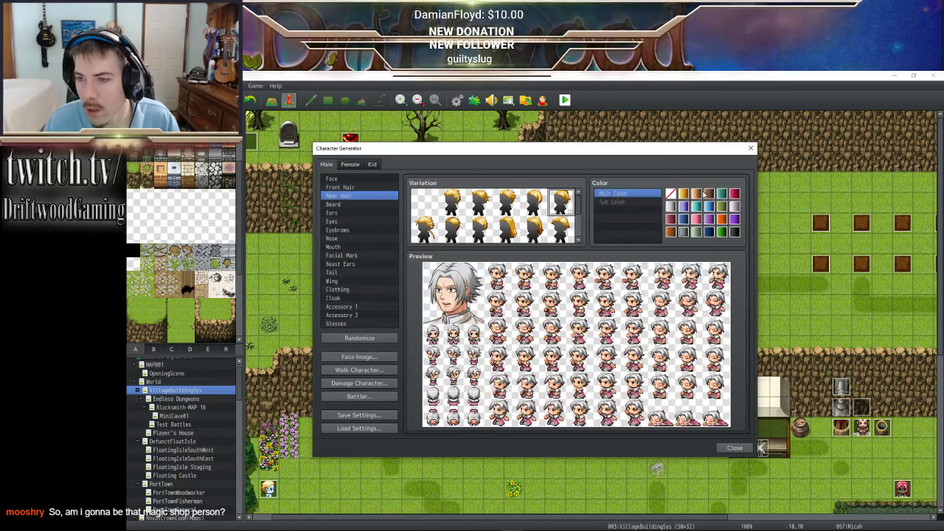
click(670, 231)
click(672, 232)
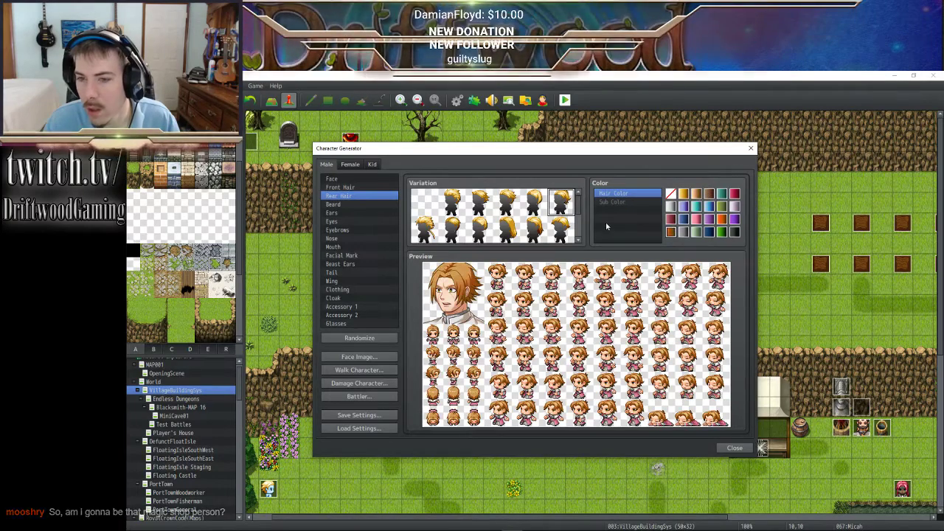
click(709, 193)
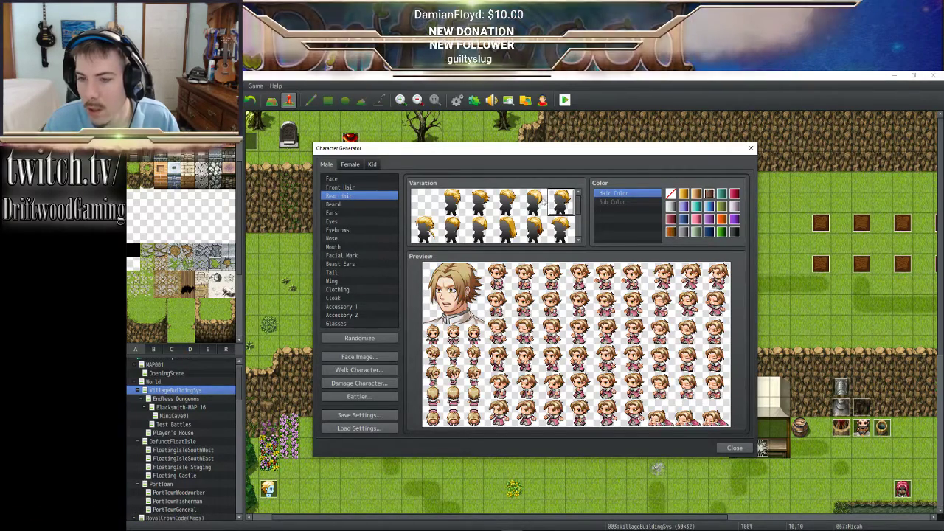
- Compare spiky rear hair styles and settle on the third style in the top row
click(486, 232)
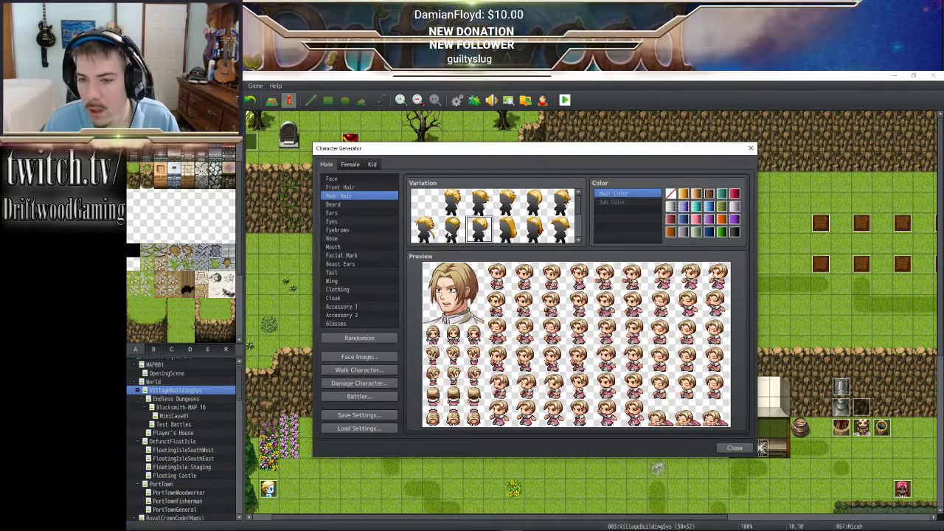
click(452, 232)
click(431, 234)
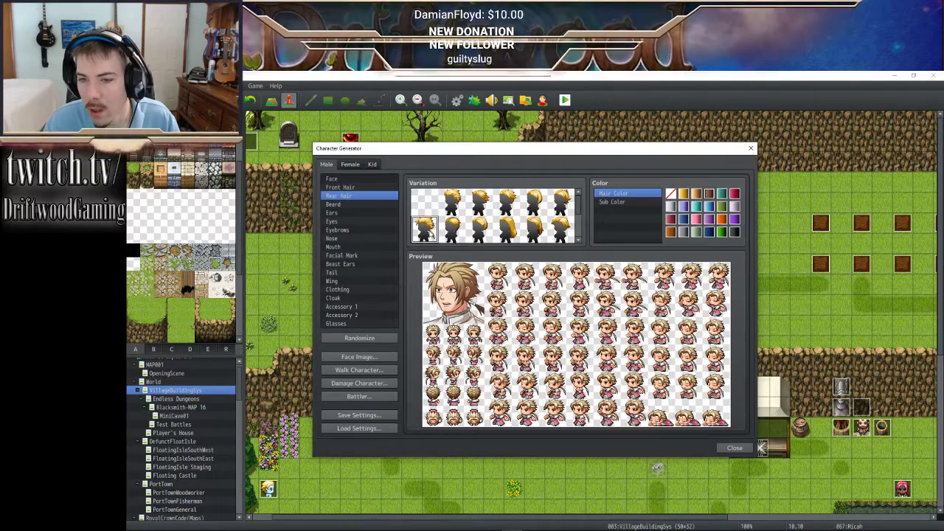
click(480, 203)
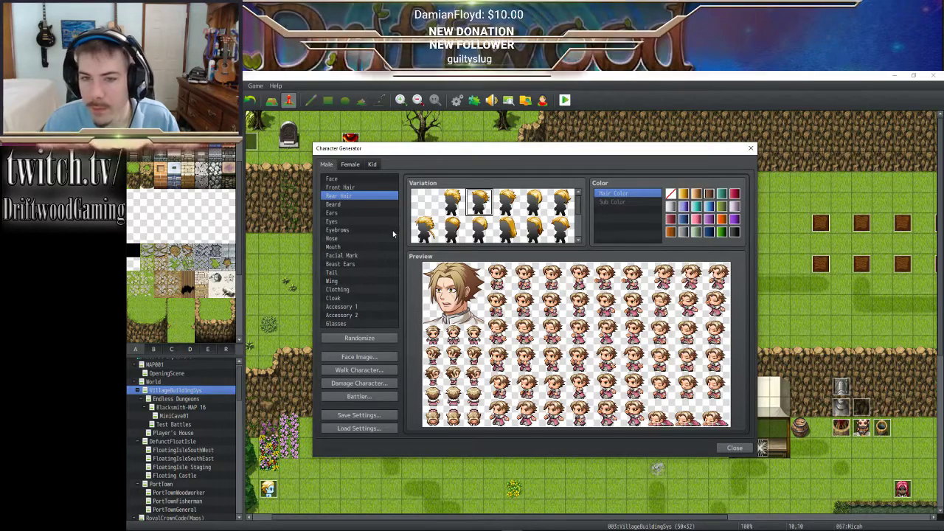
click(352, 188)
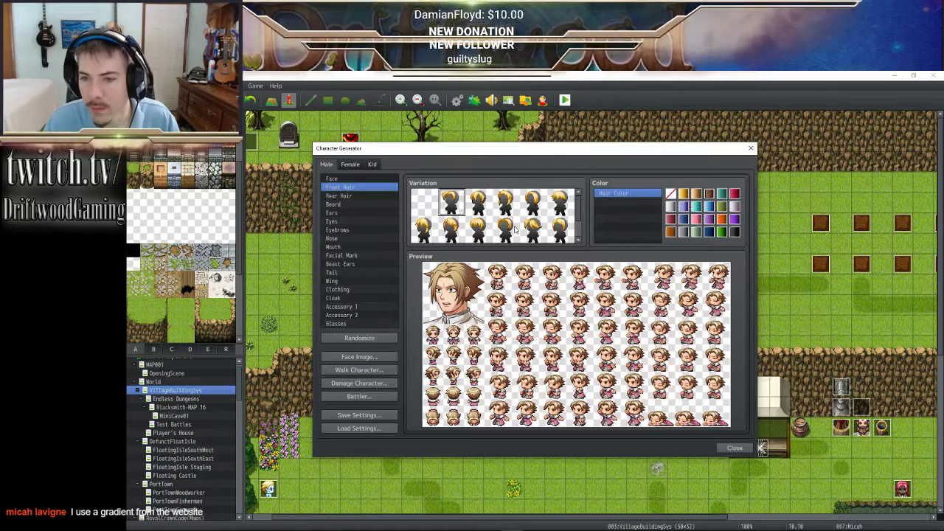
- Give the character the top-right Front Hair style
click(559, 228)
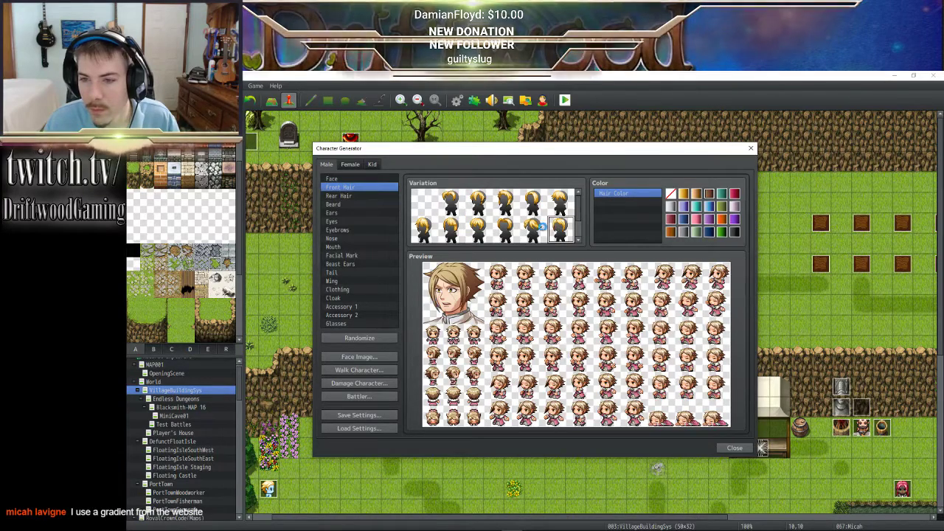
click(539, 228)
click(554, 201)
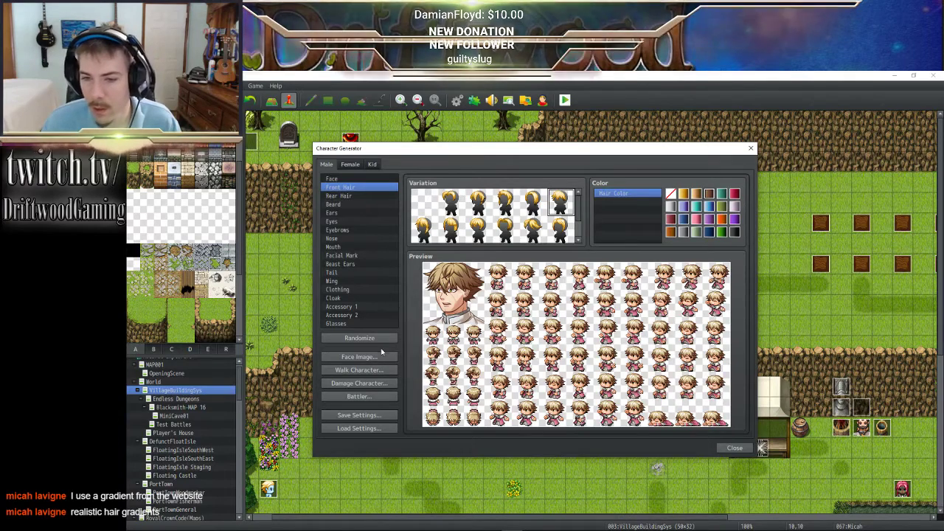
click(352, 264)
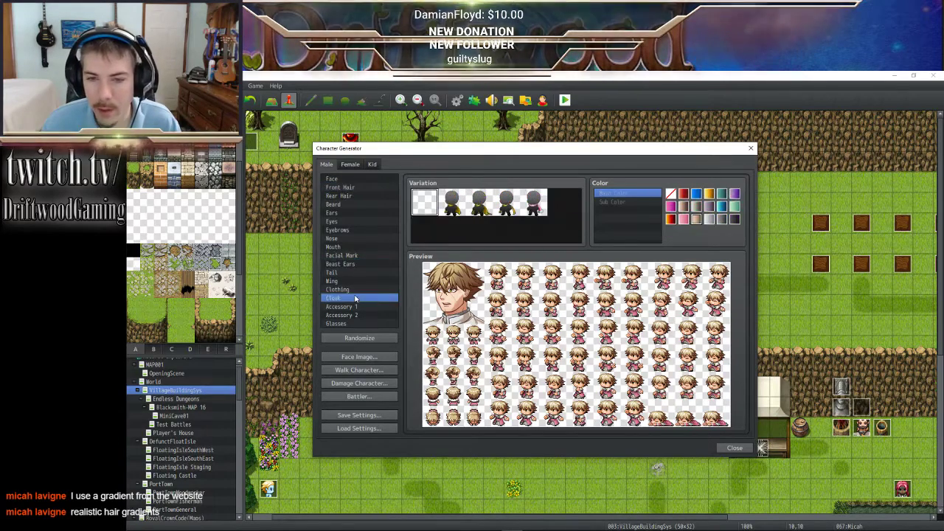
click(353, 290)
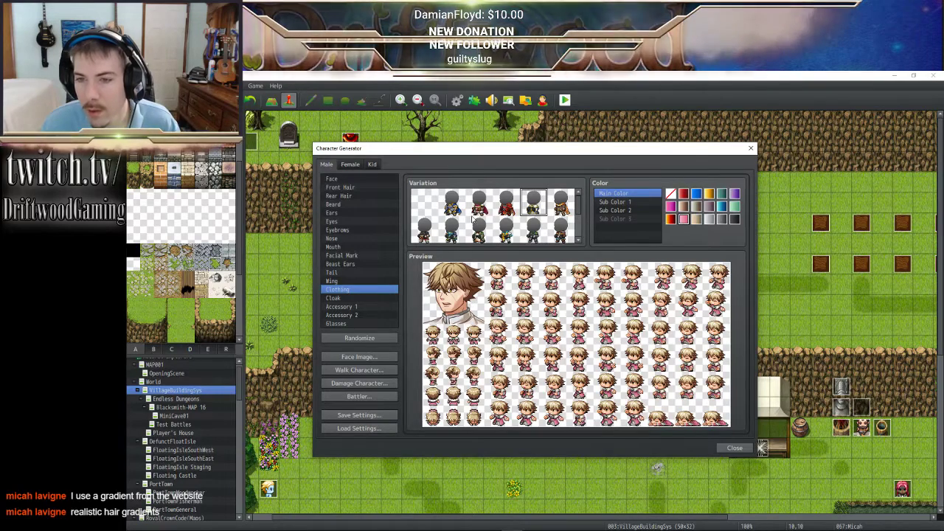
- Compare the row-two clothing outfits and settle on the fifth one
click(426, 231)
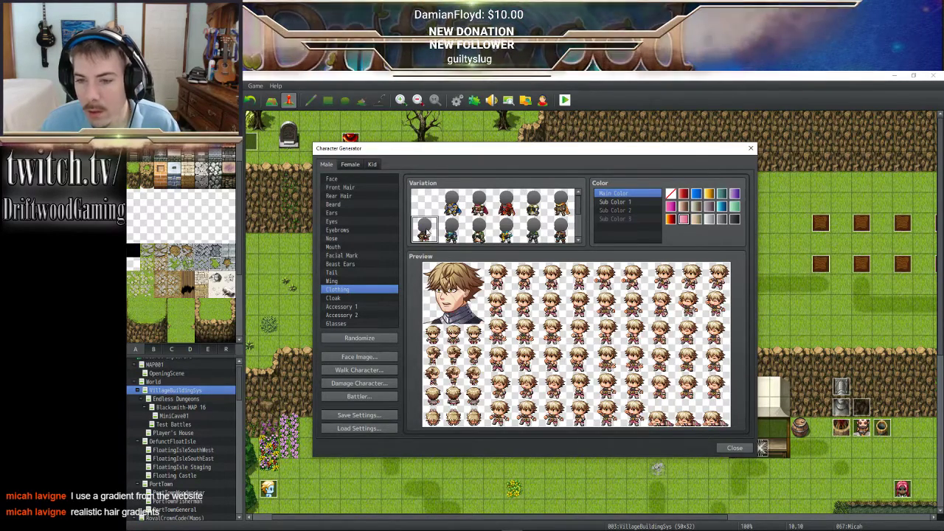
click(451, 231)
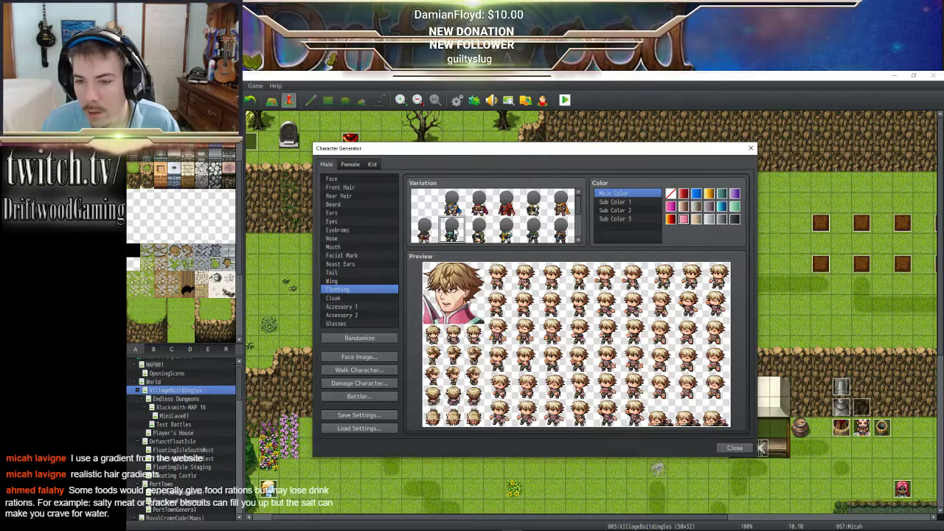
click(479, 231)
click(512, 231)
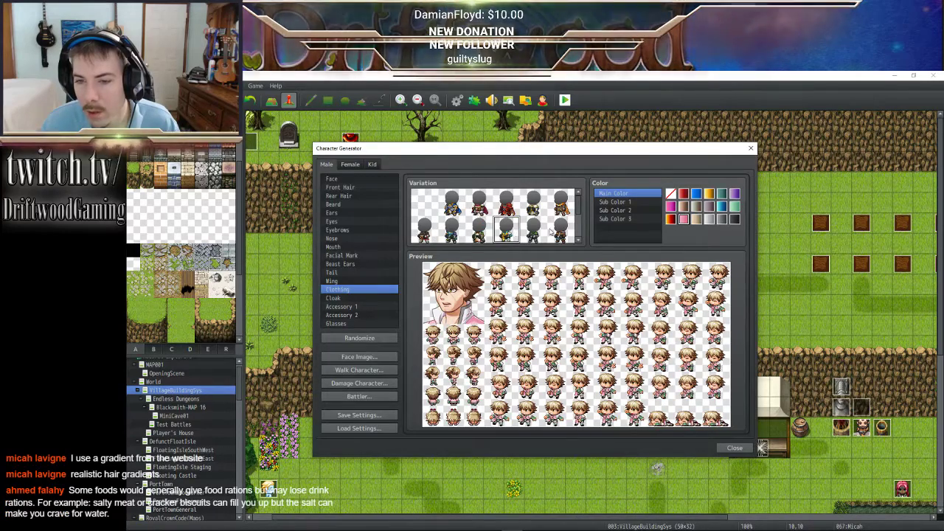
click(542, 232)
click(568, 231)
click(537, 231)
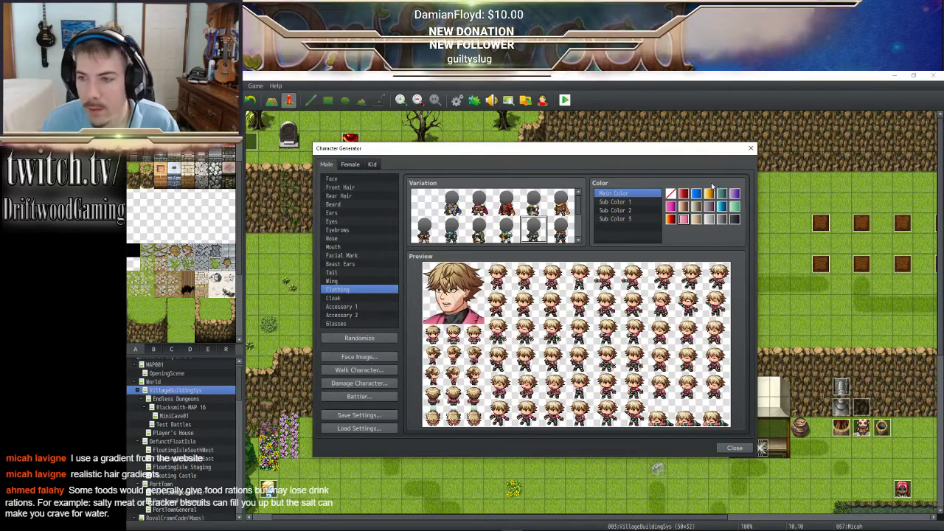
- Make the outfit's main colour dark and set Sub Colors 1–3 to dark and grey shades
click(692, 207)
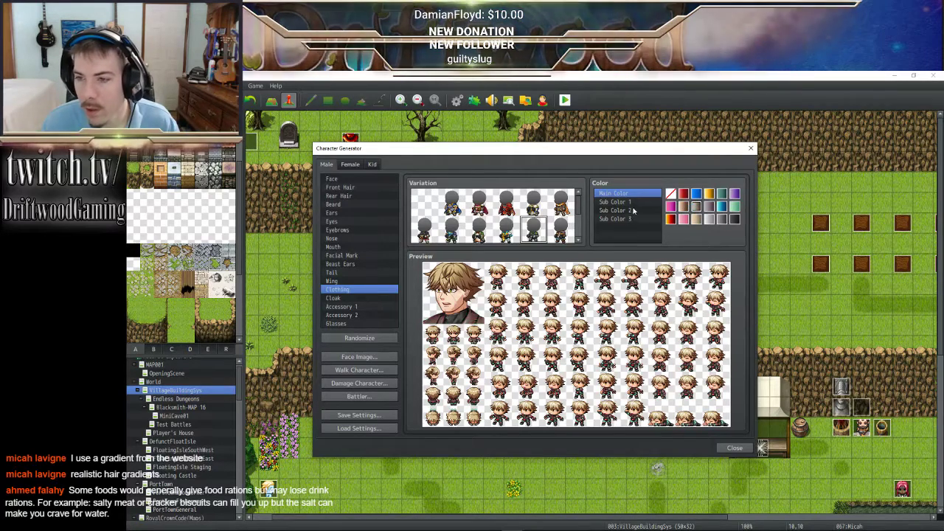
click(615, 201)
click(721, 207)
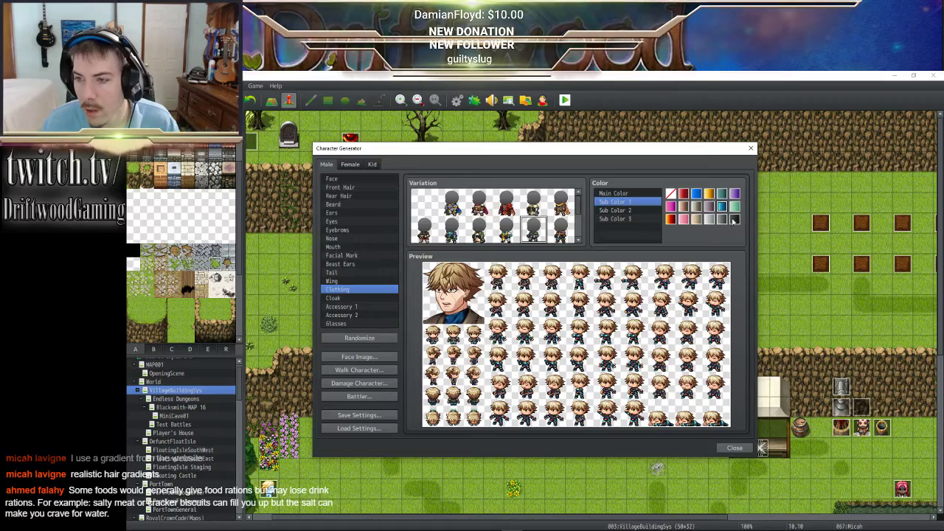
click(719, 219)
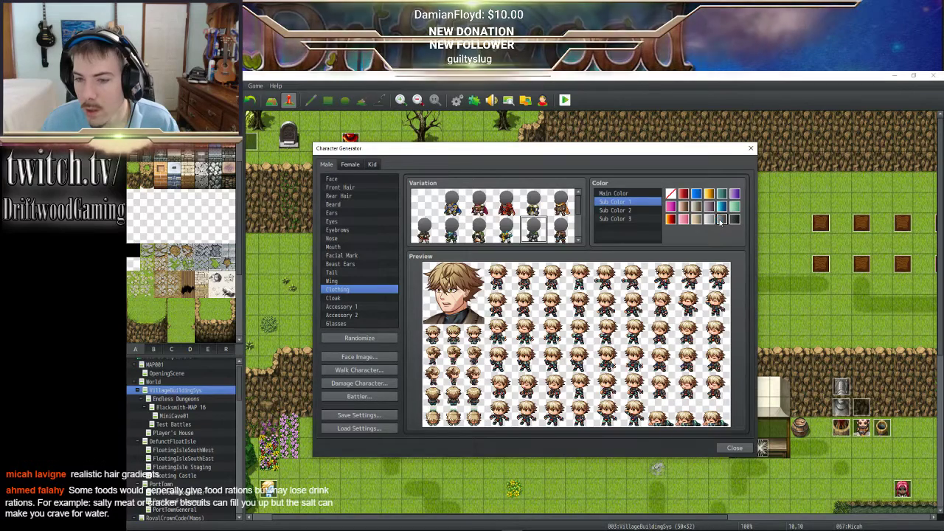
click(618, 210)
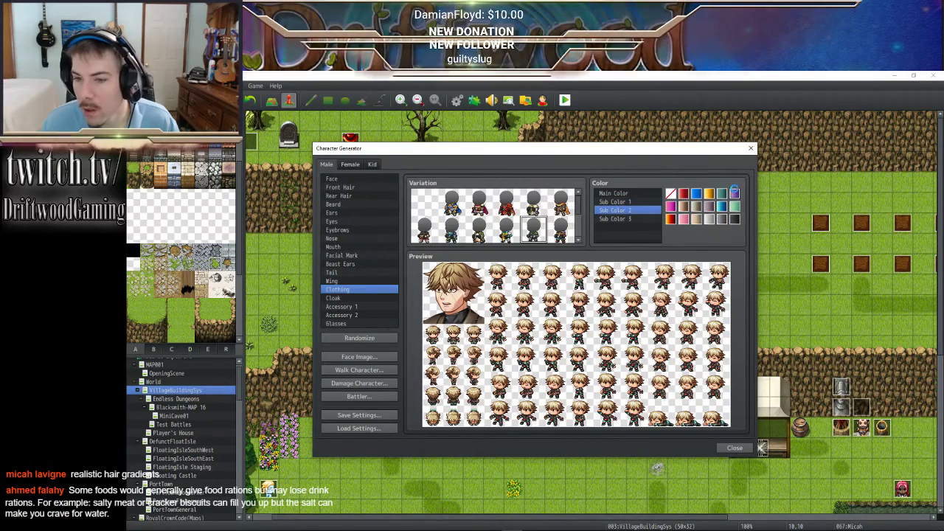
click(735, 193)
click(736, 220)
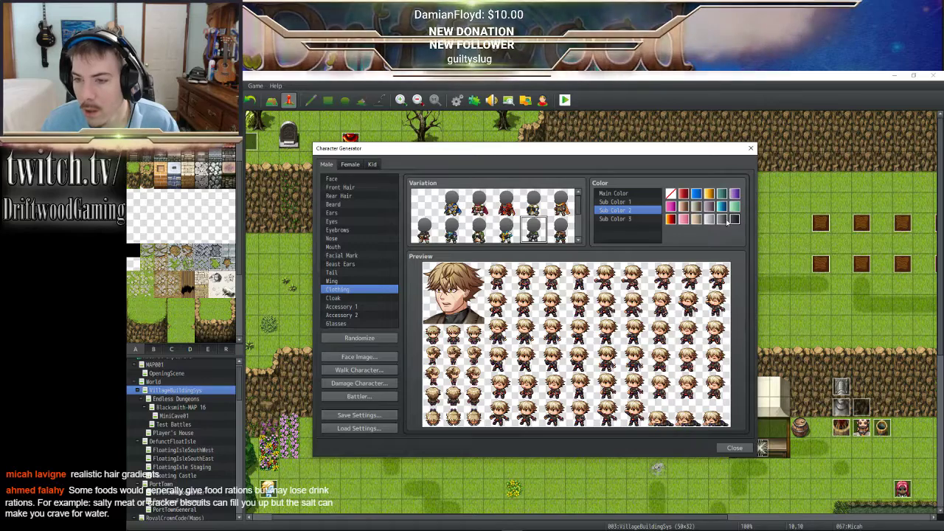
click(616, 219)
click(696, 219)
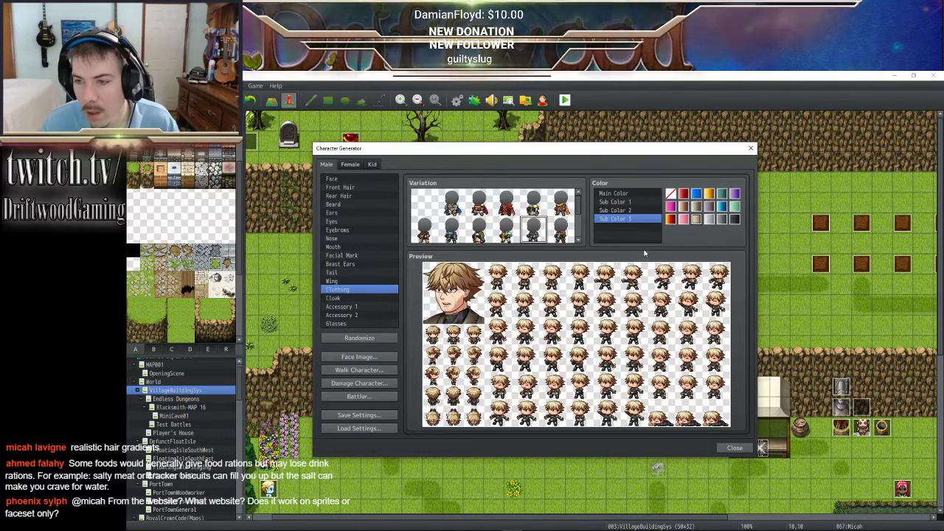
click(629, 209)
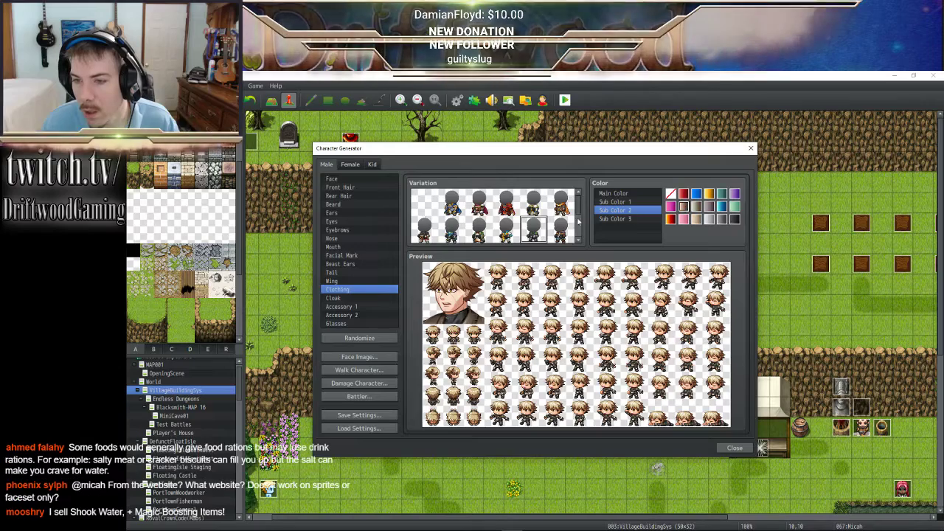
click(612, 202)
click(701, 210)
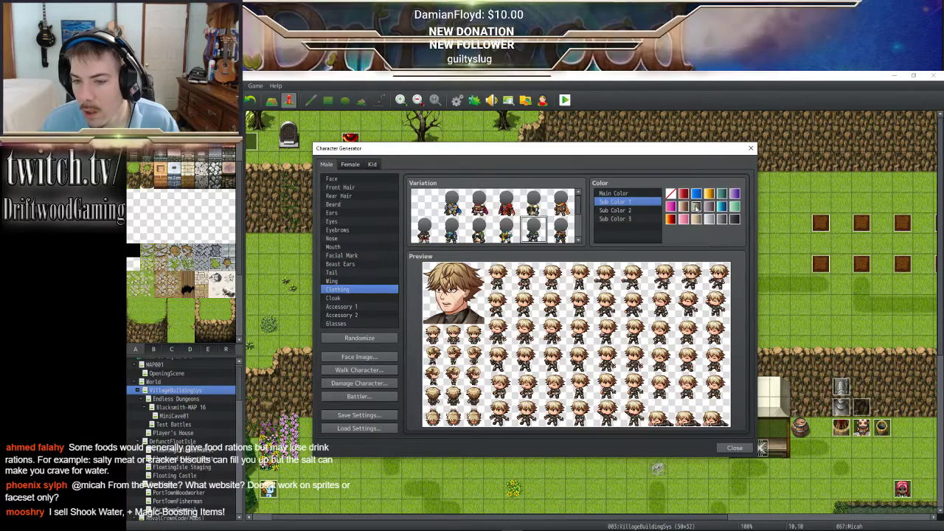
click(684, 207)
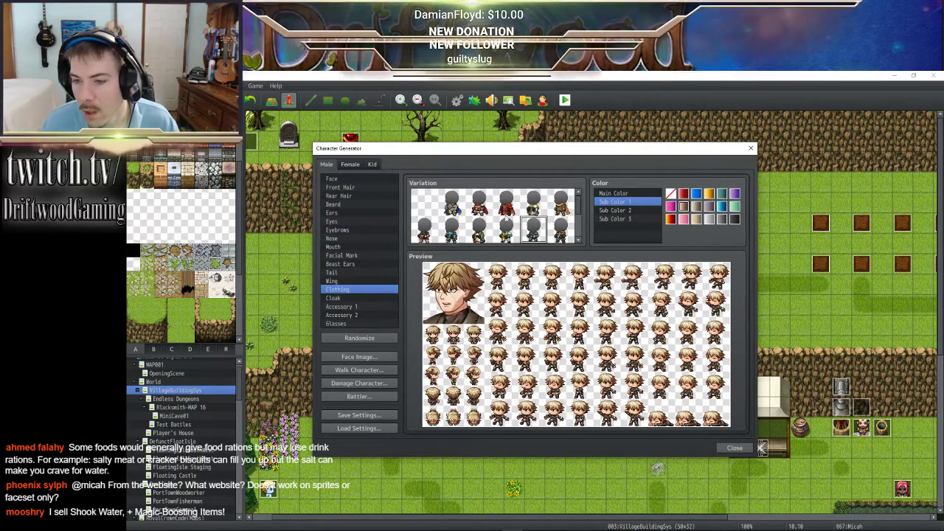
- Export the generated face portrait as Micah.png
click(376, 354)
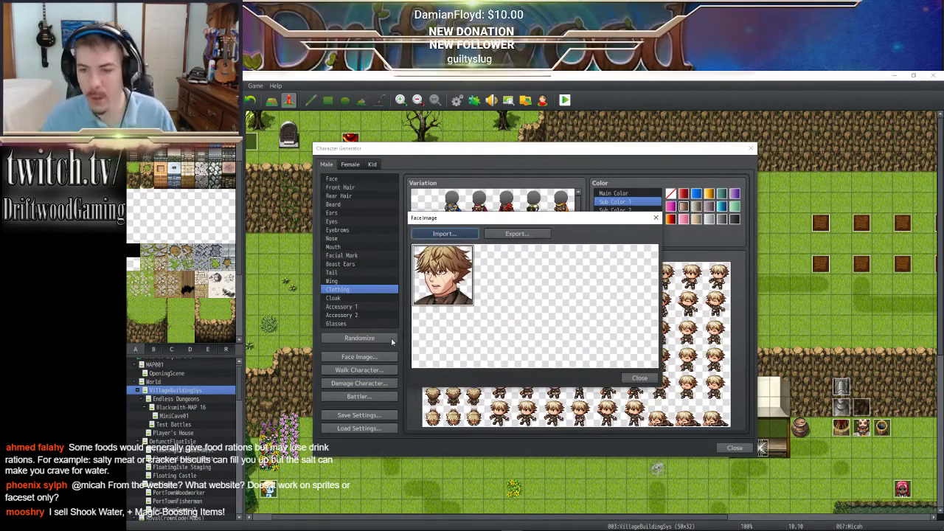
click(526, 235)
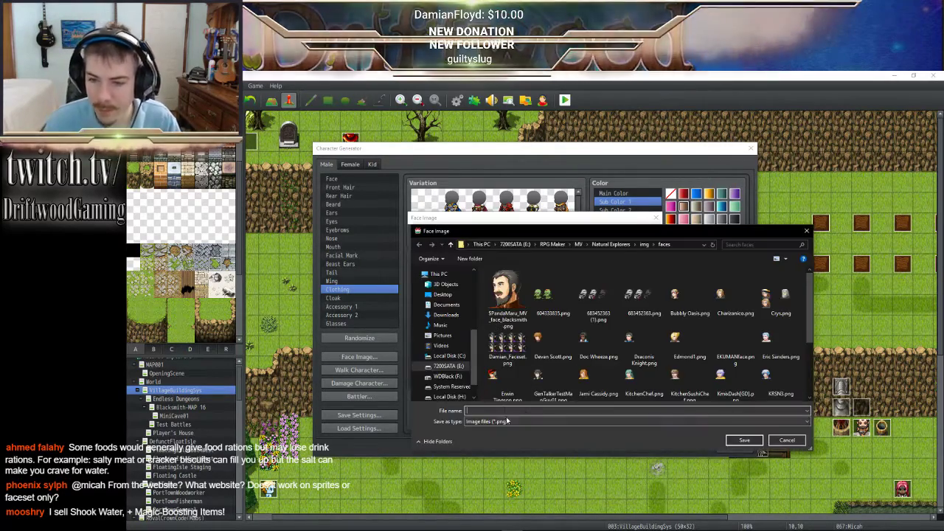
text(Micah)
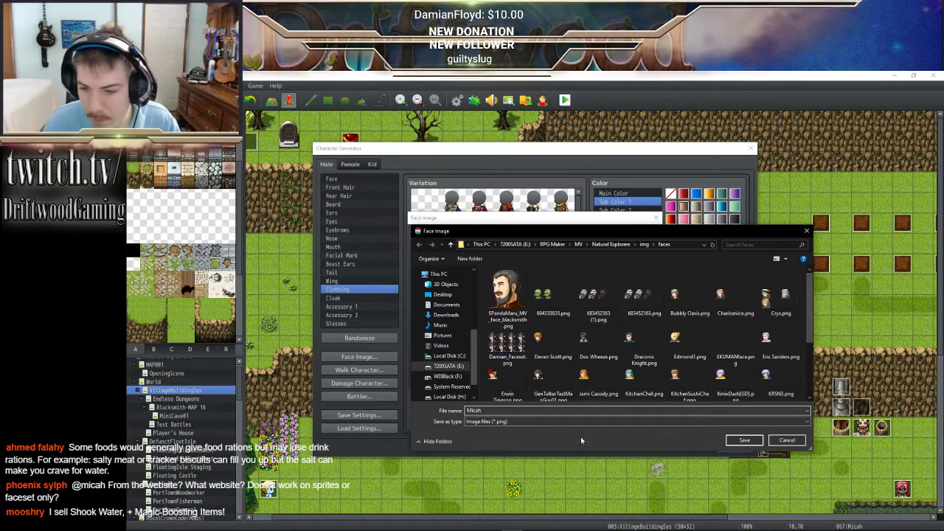
click(745, 441)
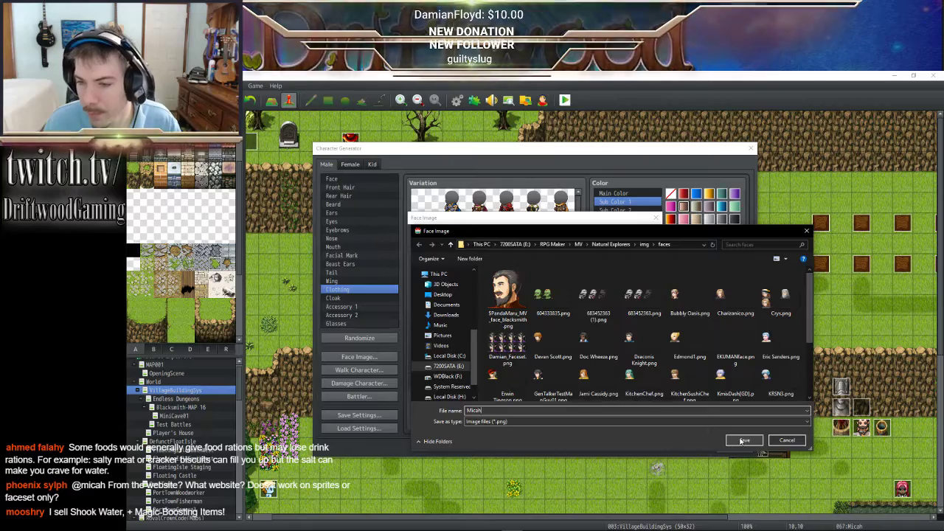
click(743, 441)
click(638, 379)
- Export the walking character sprite sheet to a file
click(363, 371)
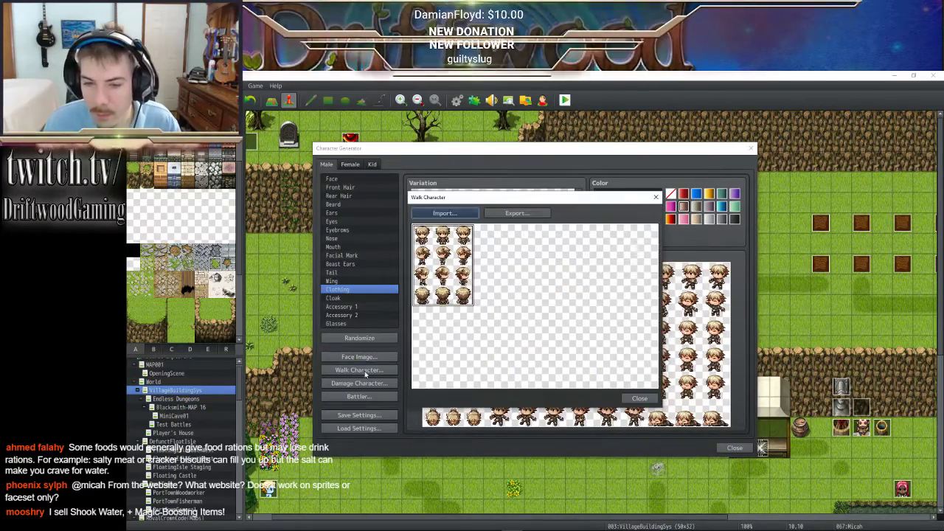
click(516, 213)
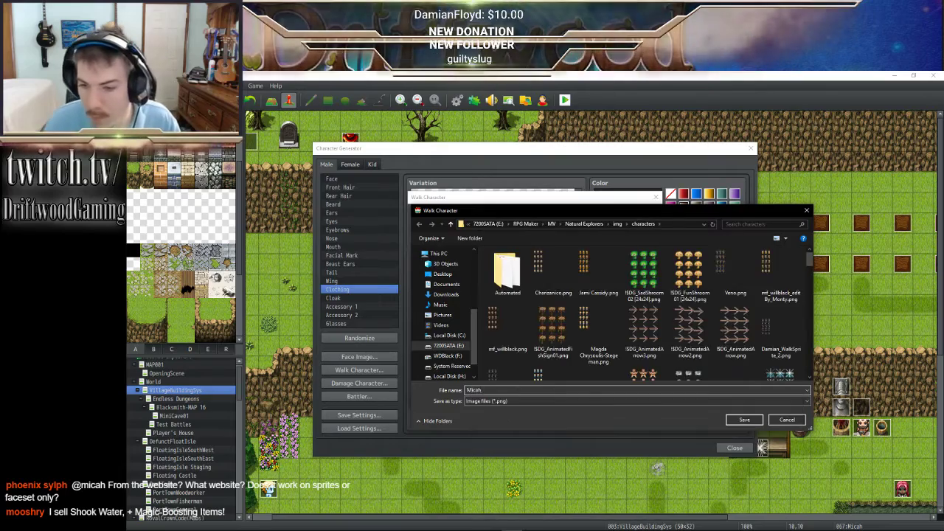
click(742, 420)
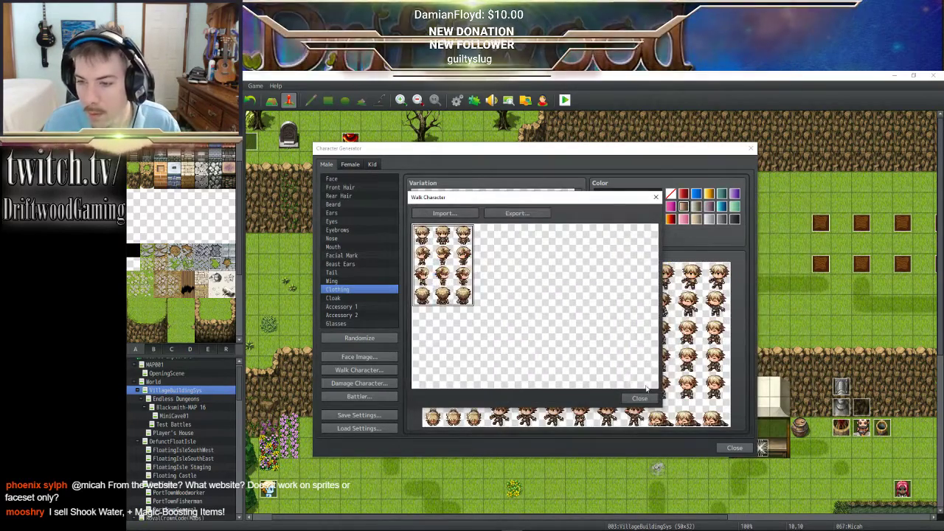
- Import Micah.png into the Damage Character sheet and export it, replacing the existing Micah.png
click(634, 396)
click(372, 383)
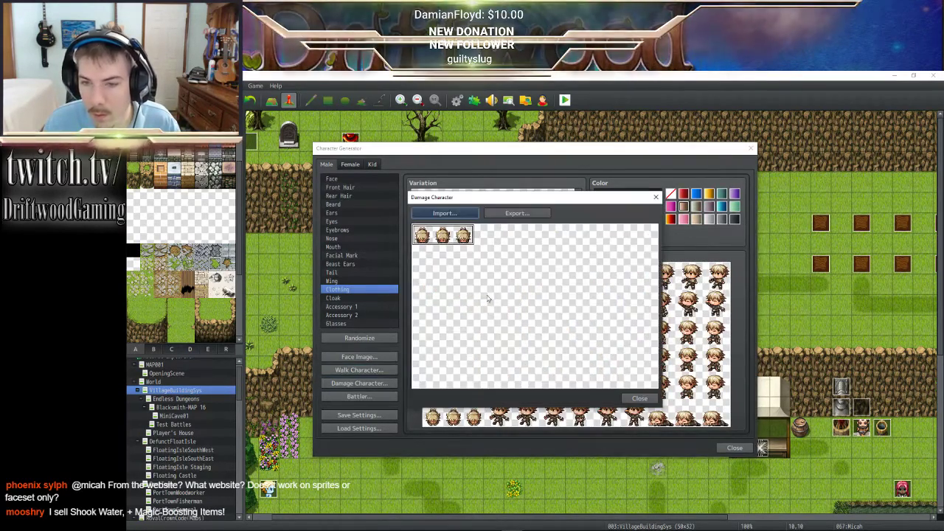
click(442, 214)
text(Mic)
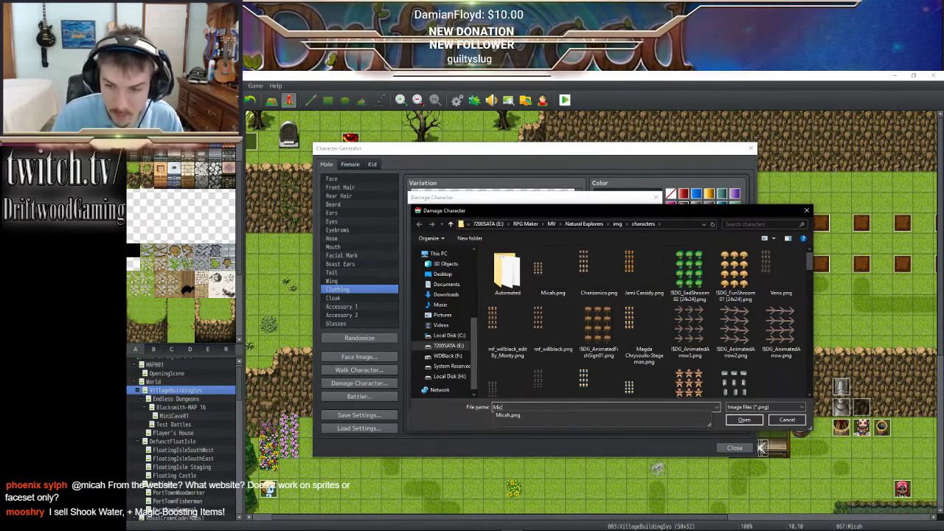
text(a)
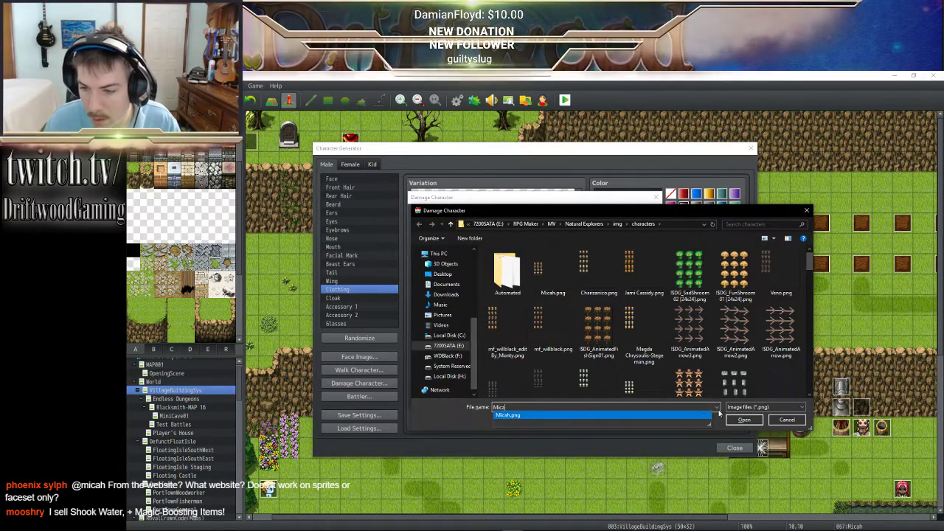
click(536, 418)
click(744, 420)
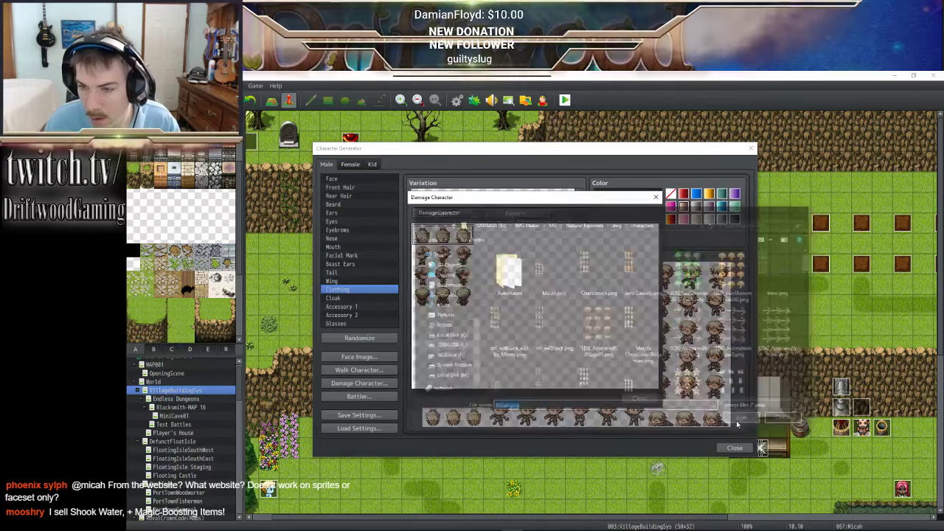
click(529, 214)
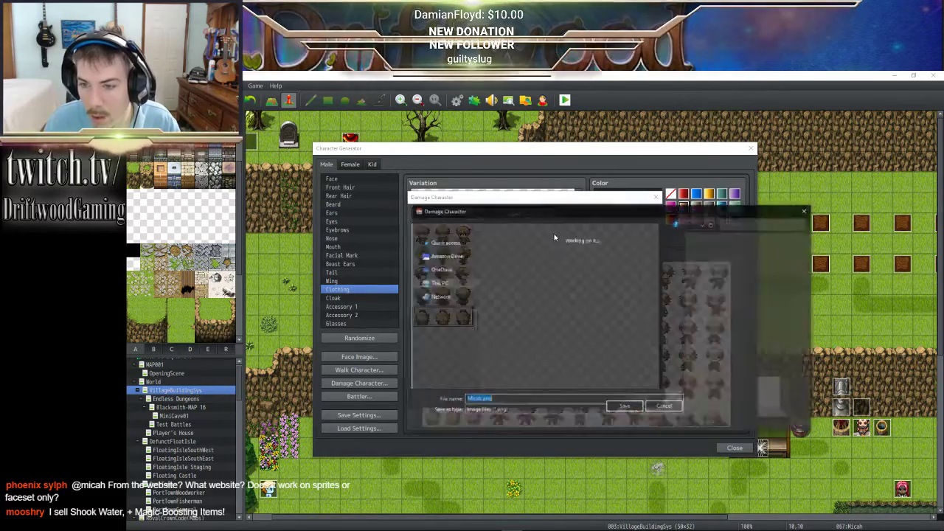
click(744, 420)
click(556, 308)
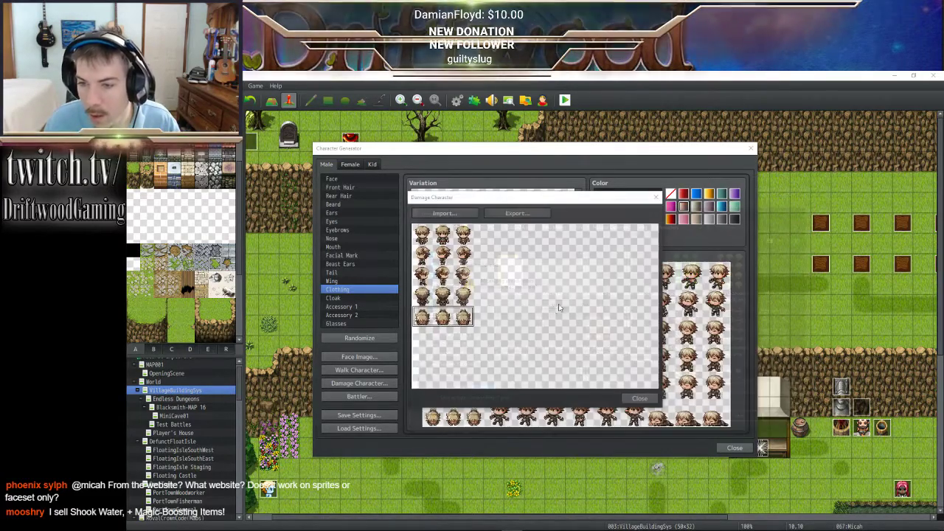
click(638, 398)
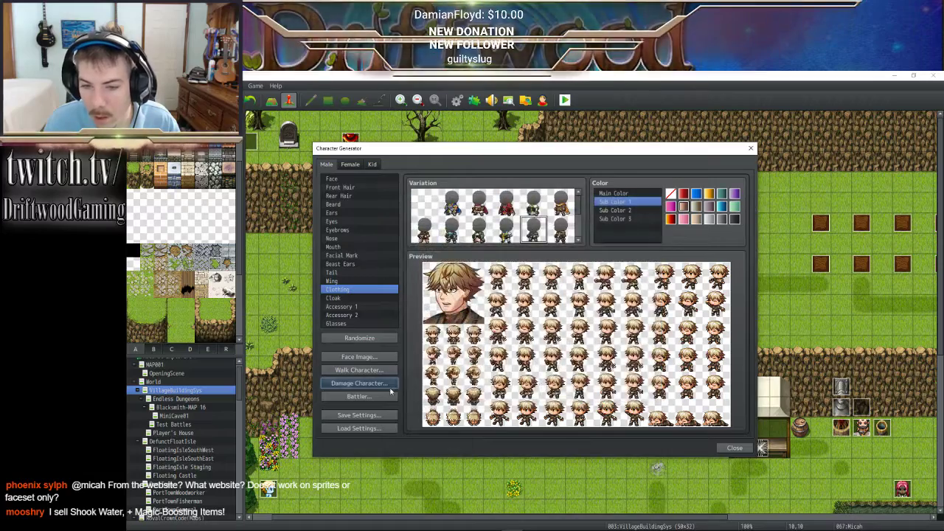
- Export the battler sprite sheet to sv_actors as Micah
click(368, 396)
click(517, 213)
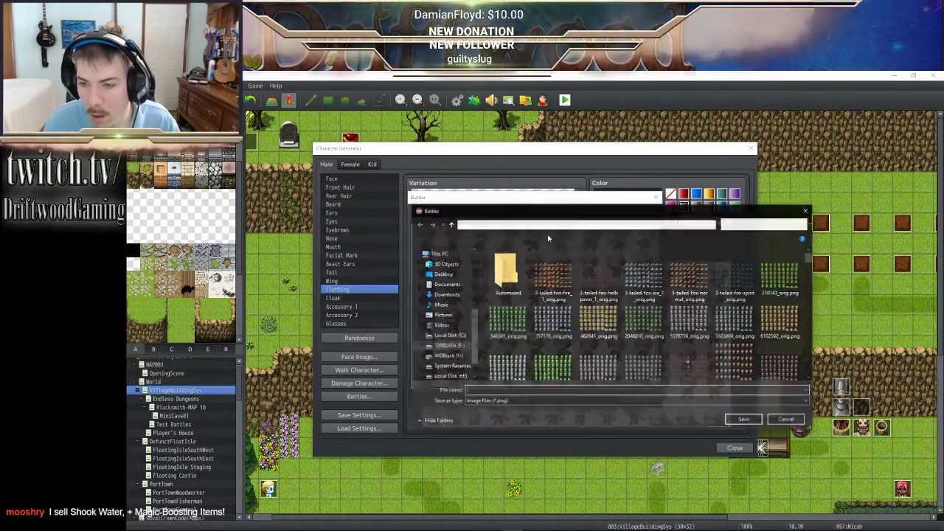
text(Micah)
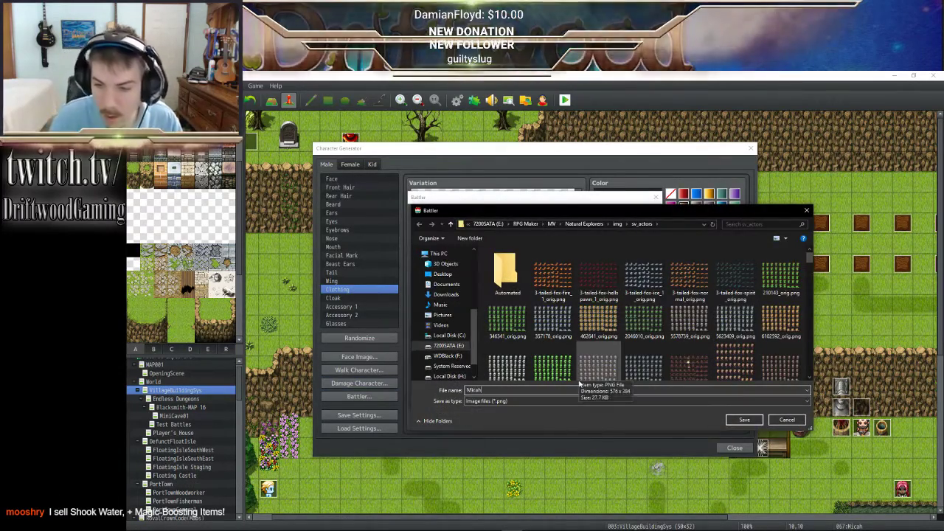
click(742, 420)
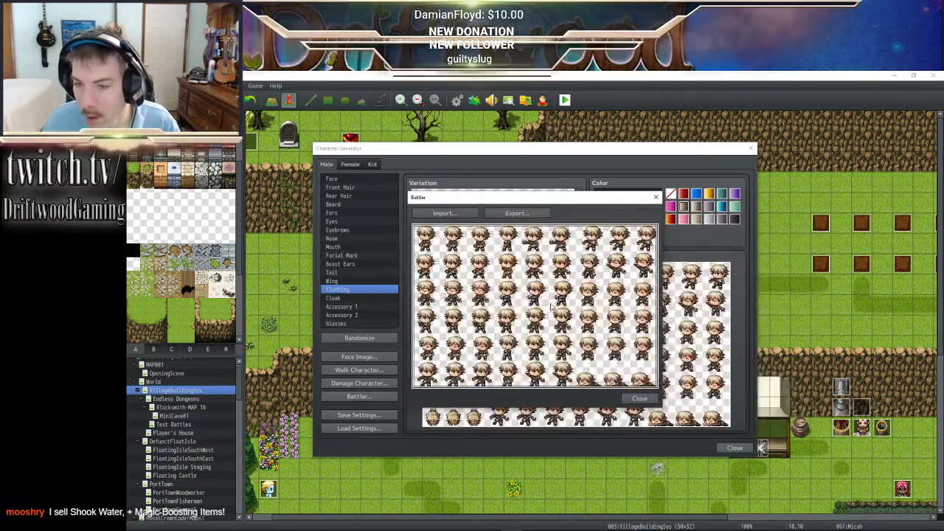
click(638, 397)
- Save the generator settings as Micah and close the Character Generator
click(369, 414)
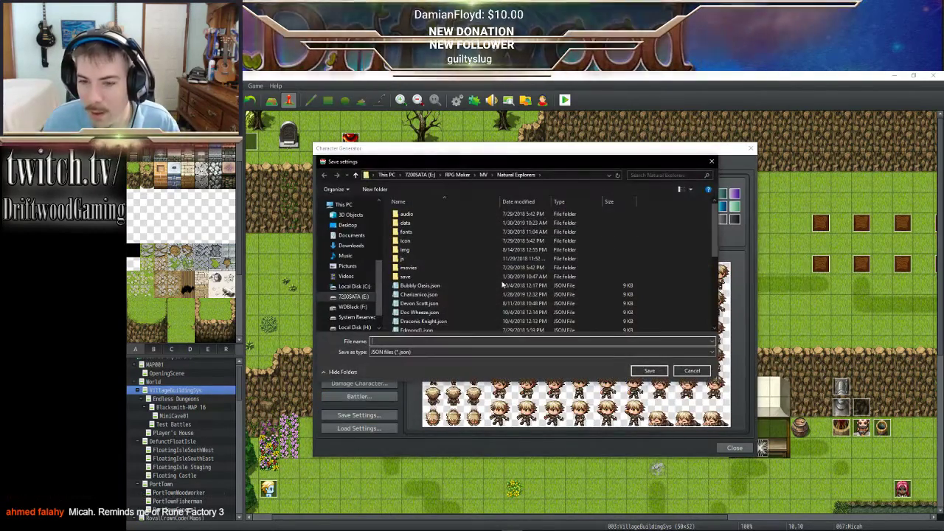
text(Micah)
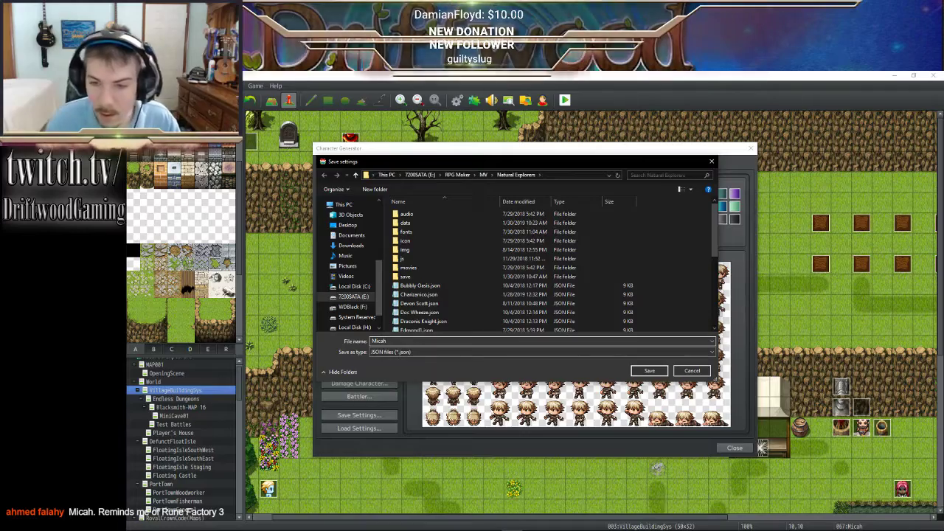
click(649, 370)
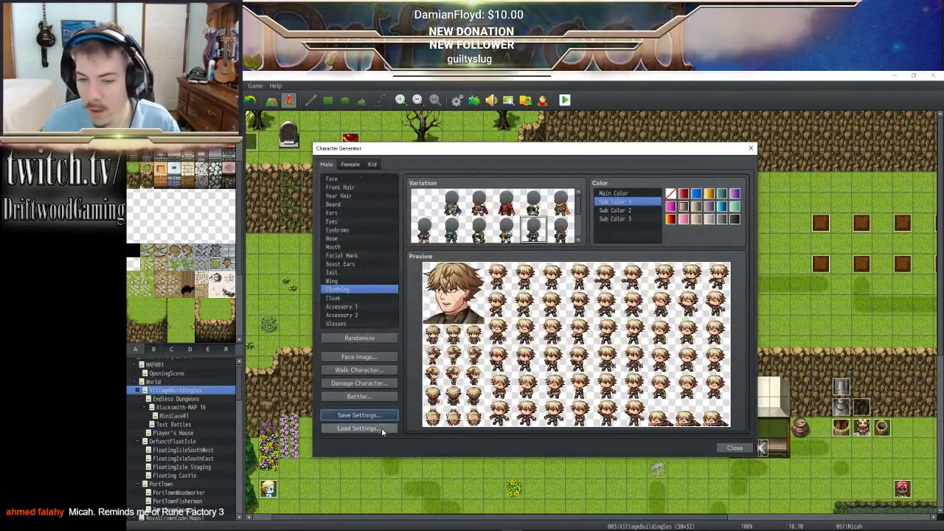
click(737, 448)
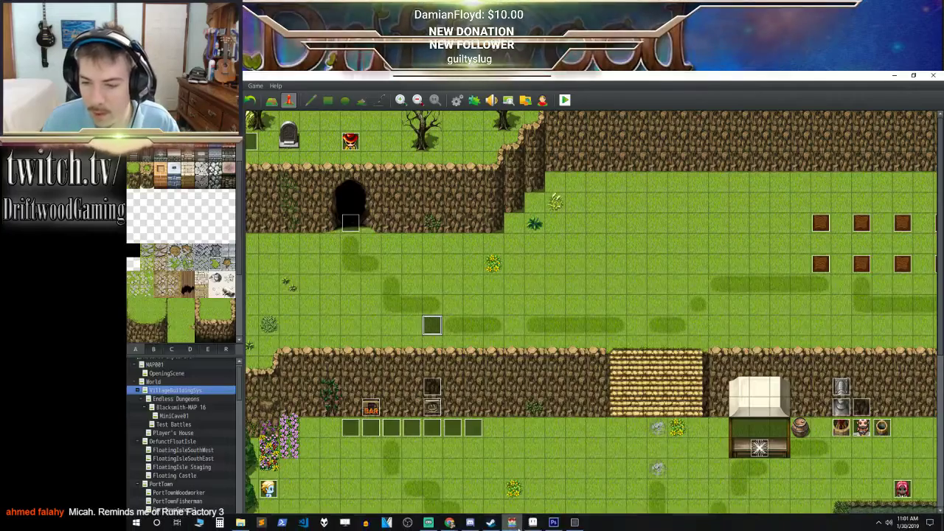
- In Photoshop, open Micah.png from E:\RPG Maker\MV\Natural Explorers\img\characters
click(514, 524)
key(alt+f)
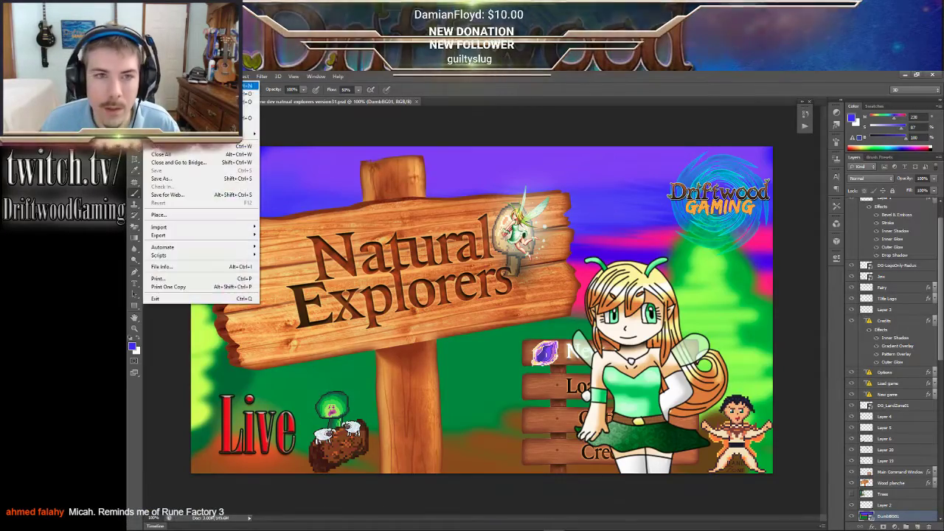
key(o)
click(565, 179)
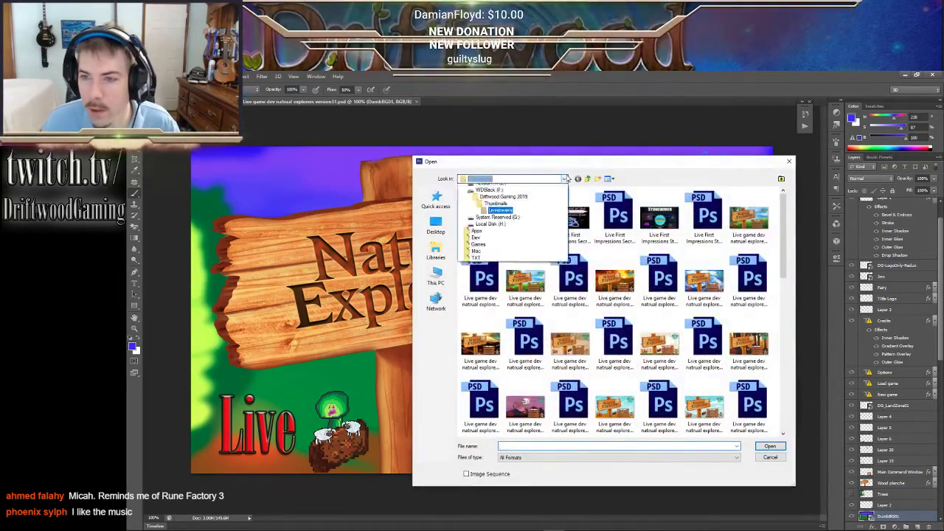
click(487, 301)
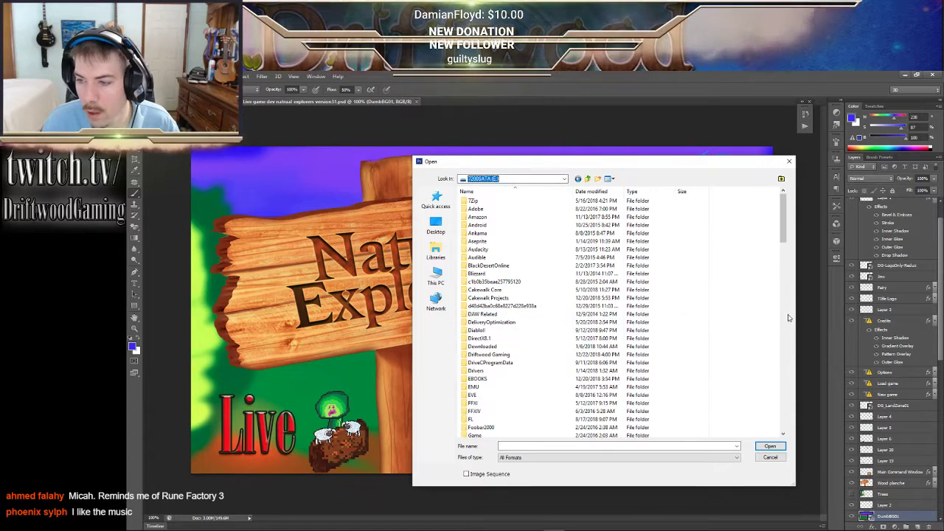
scroll(737, 317, down, 8)
double_click(527, 298)
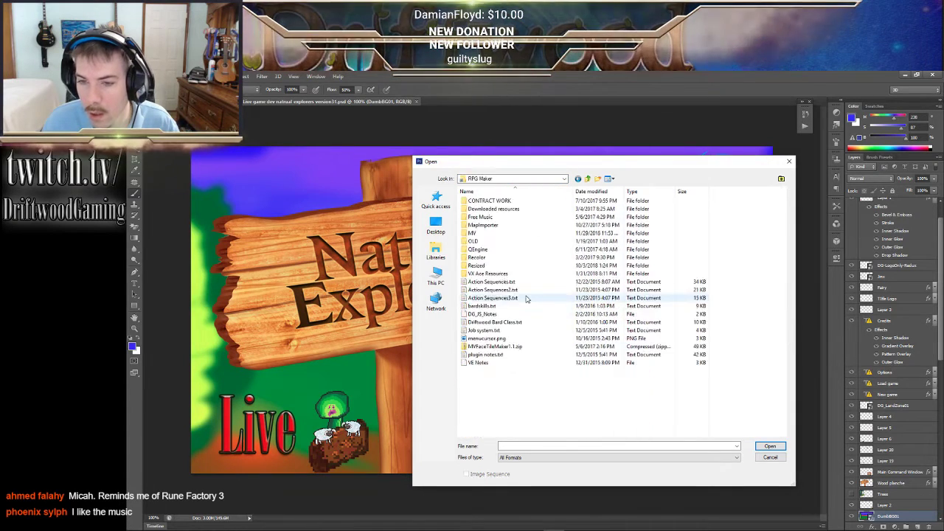
double_click(487, 233)
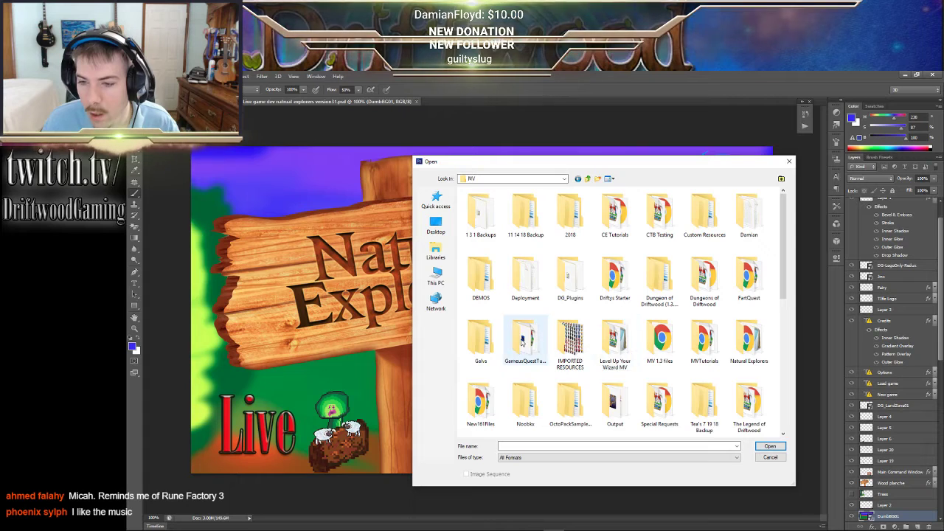
double_click(749, 341)
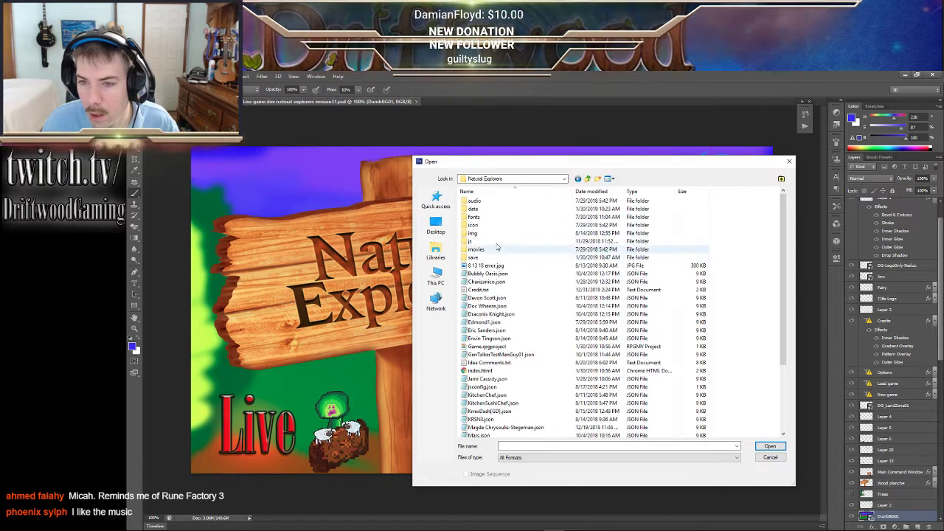
double_click(475, 233)
double_click(490, 225)
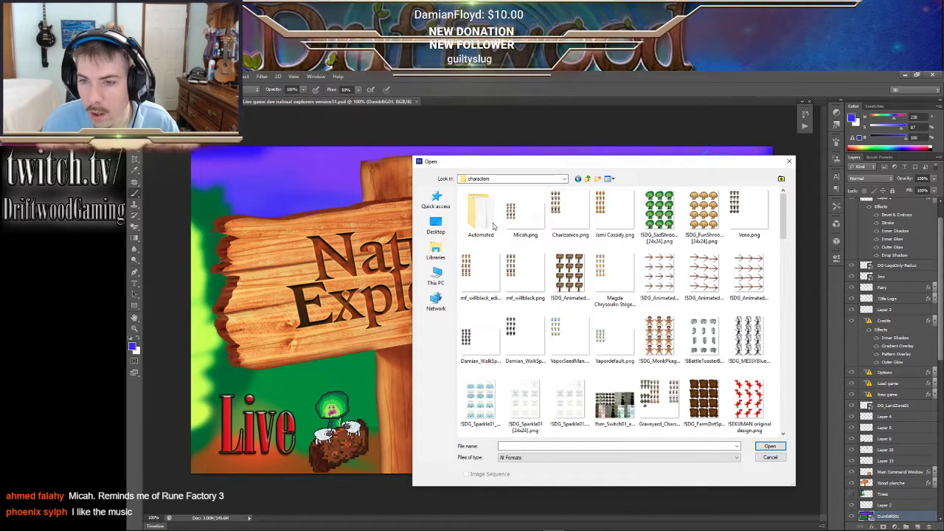
double_click(516, 214)
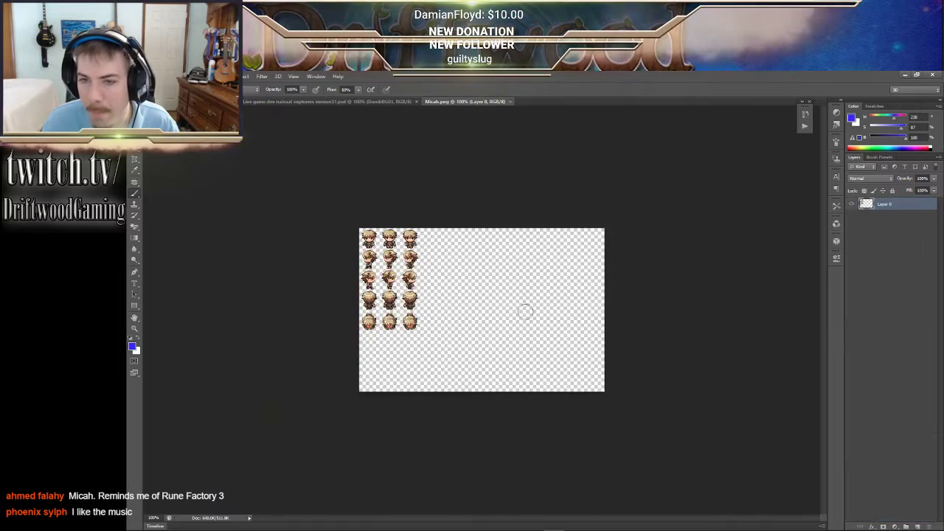
- Run the ResizeMVSprite 150% action on Micah.png
click(804, 125)
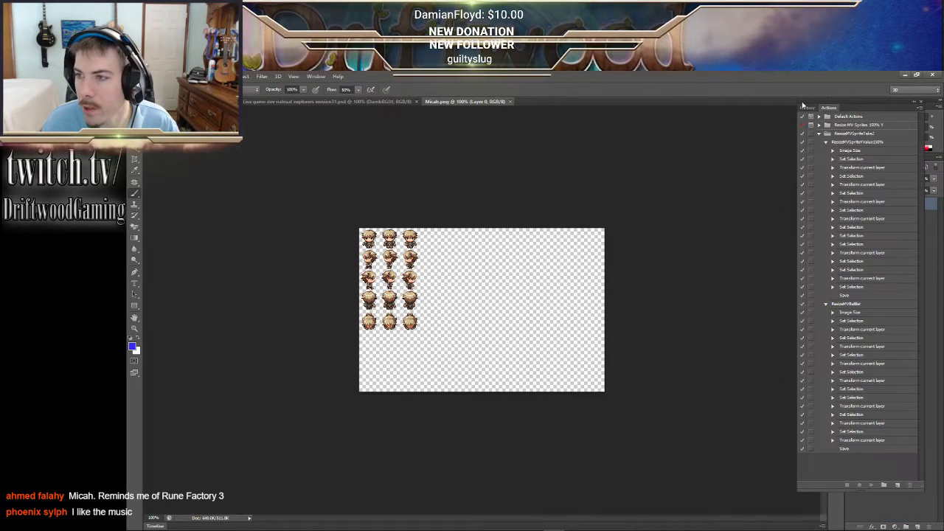
drag(804, 106, 751, 101)
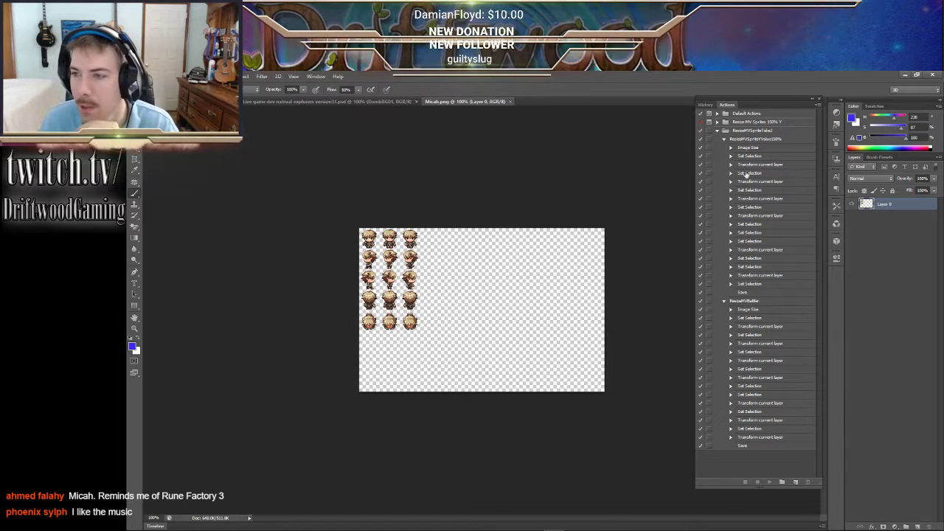
click(723, 140)
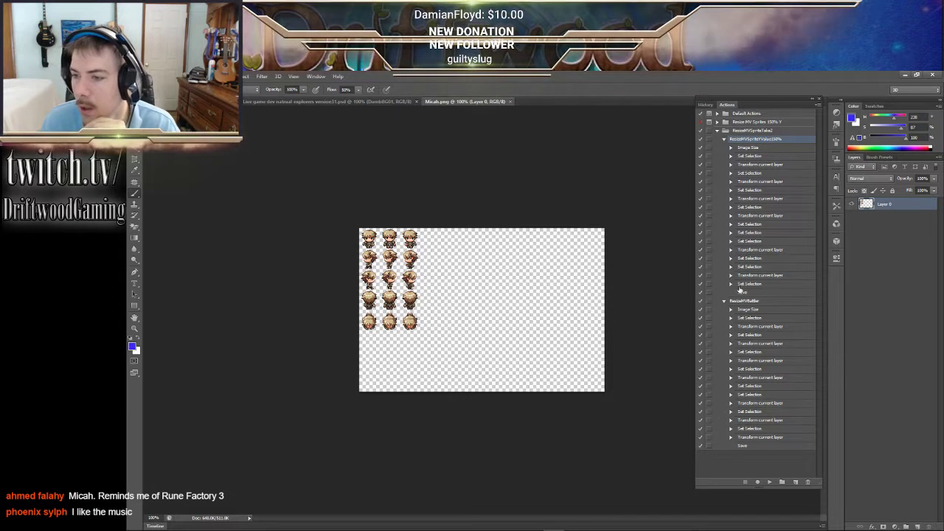
click(769, 481)
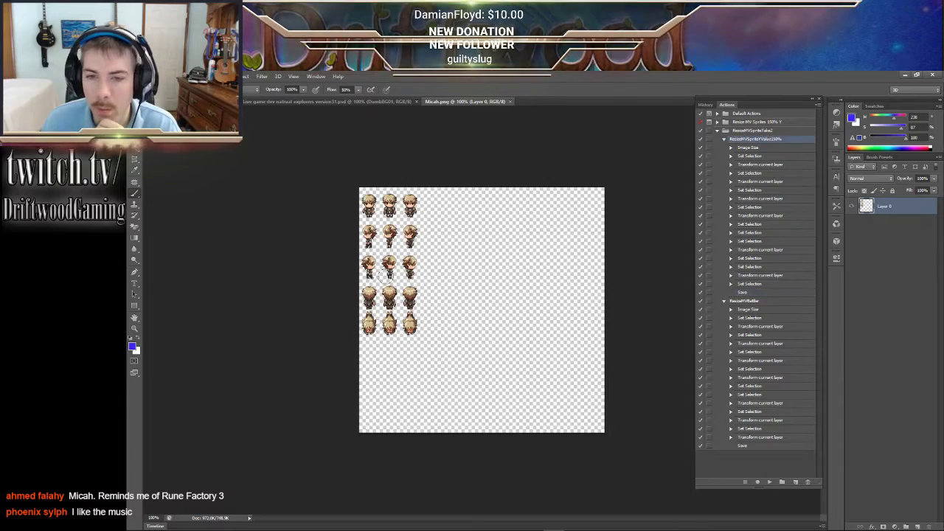
- Back in RPG Maker, give the Micah event the Micah character sprite
click(904, 74)
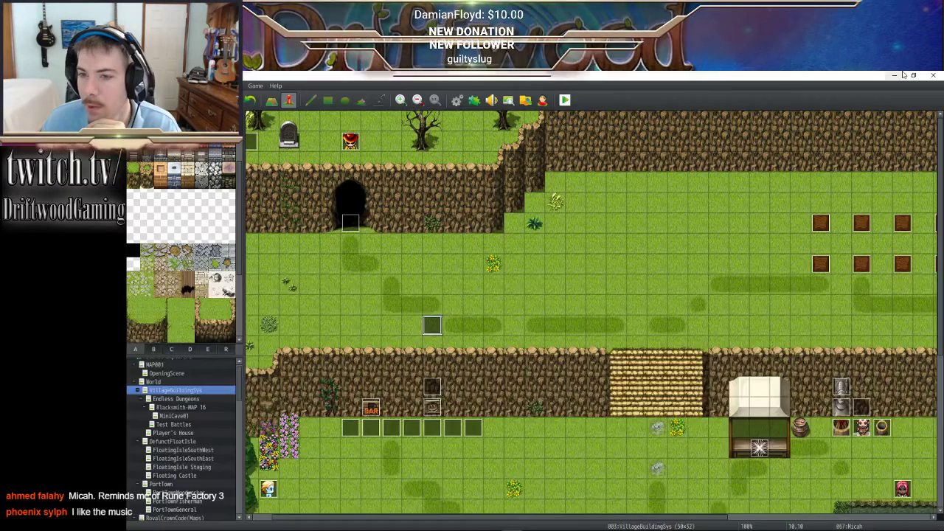
double_click(432, 324)
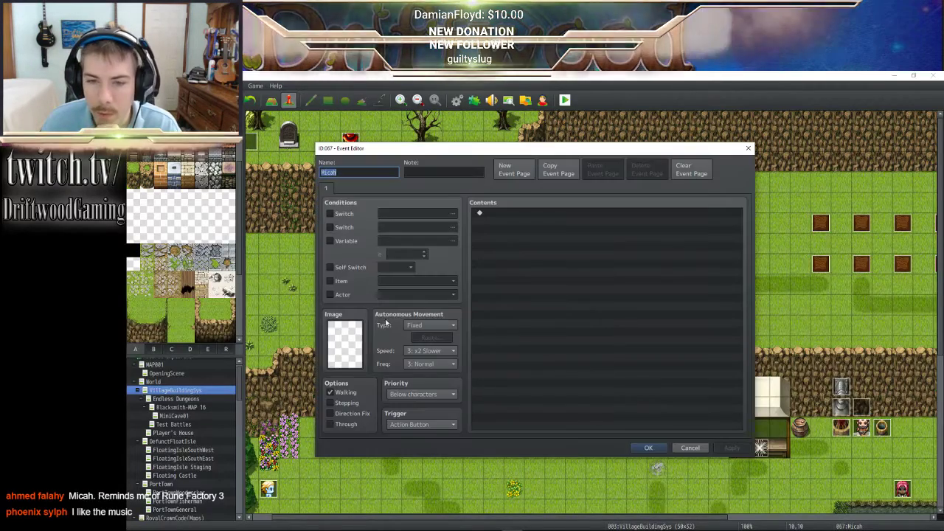
double_click(345, 344)
scroll(427, 324, down, 5)
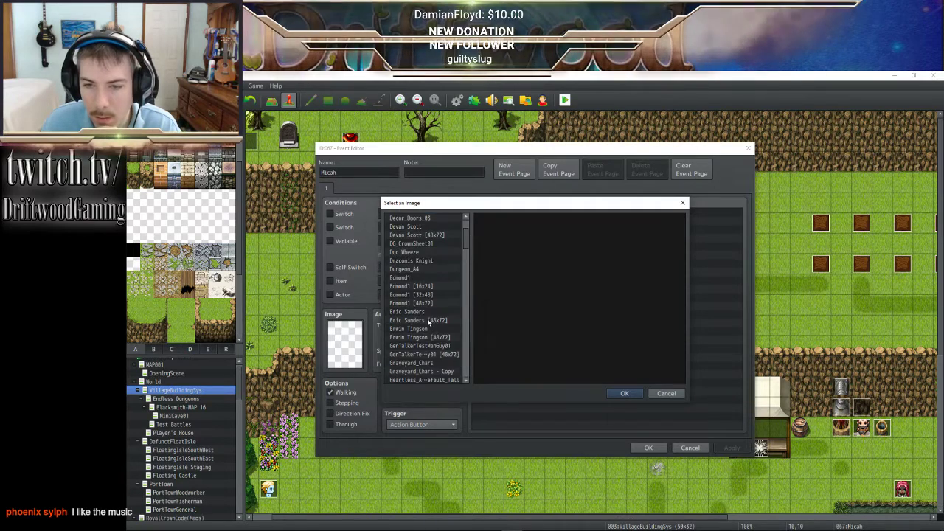
scroll(414, 328, down, 4)
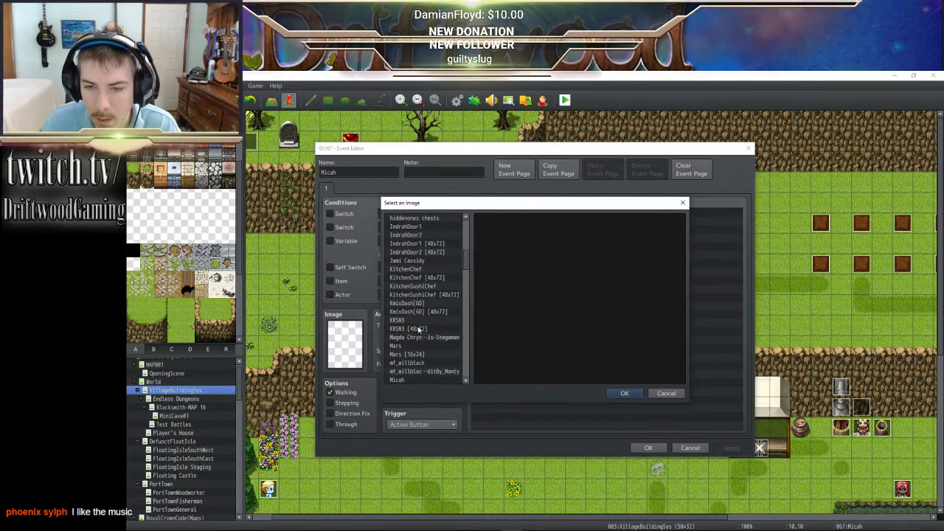
scroll(426, 290, down, 1)
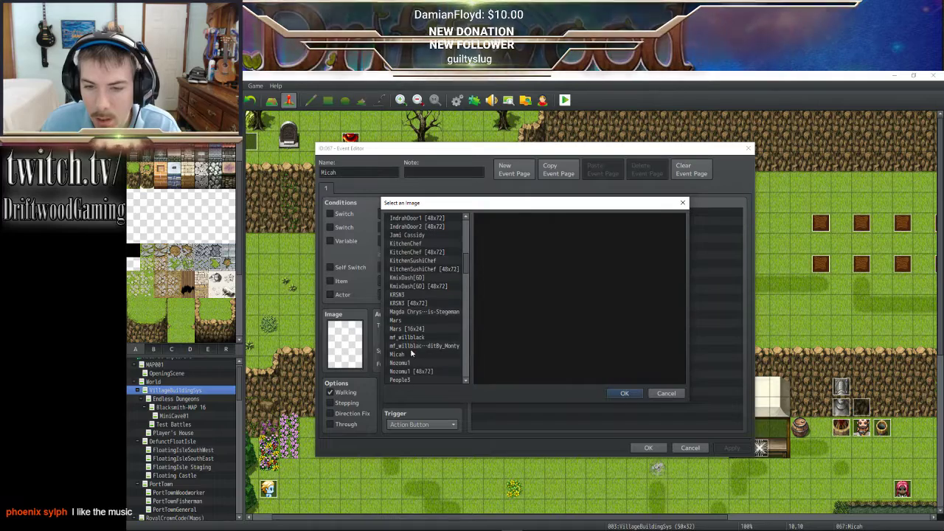
click(411, 354)
click(623, 393)
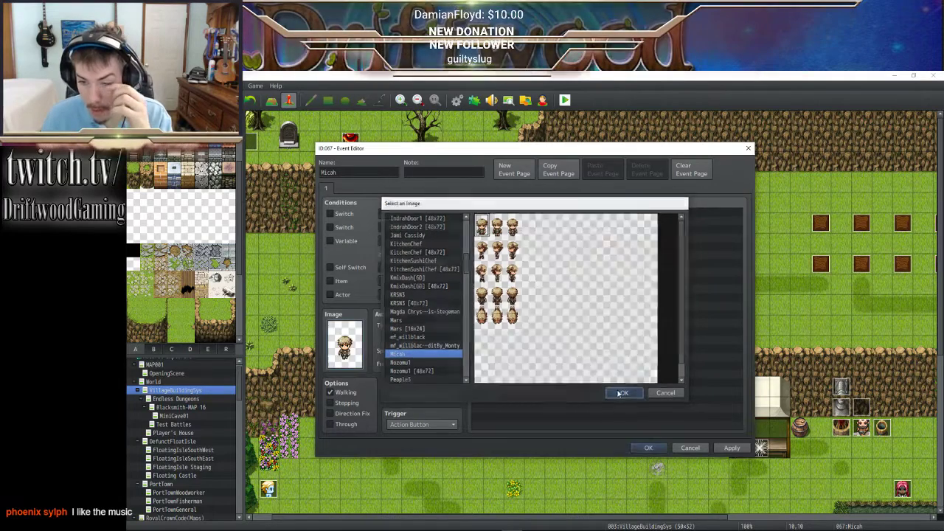
- Set Micah's autonomous movement to Random and insert a command on the first Contents line
click(430, 325)
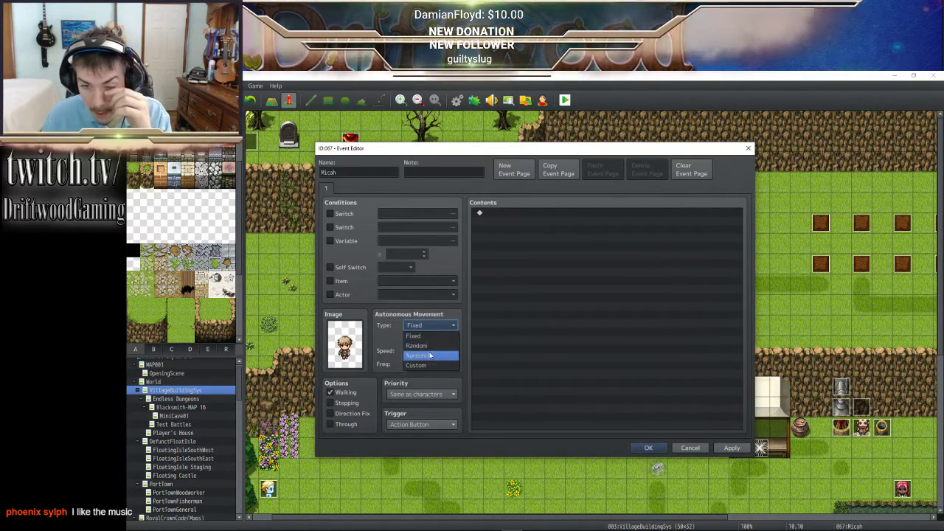
click(431, 348)
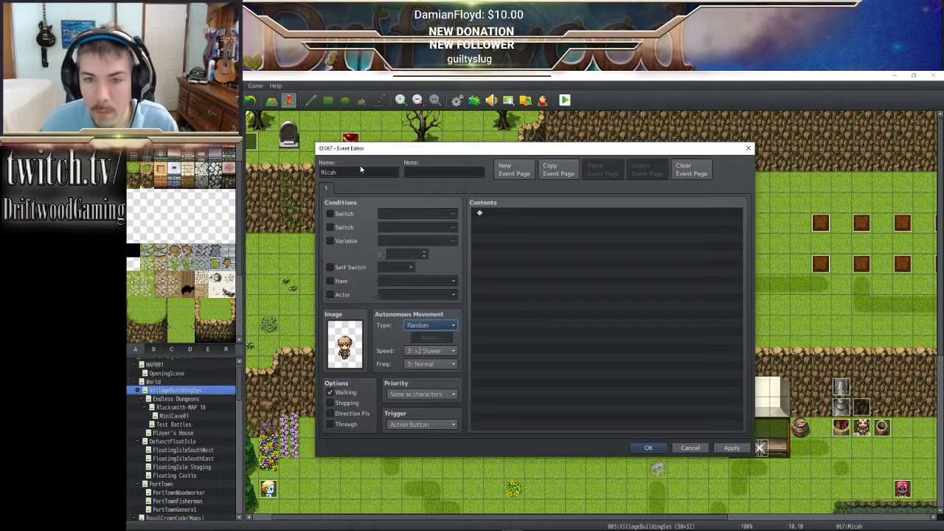
click(503, 241)
right_click(504, 241)
click(535, 240)
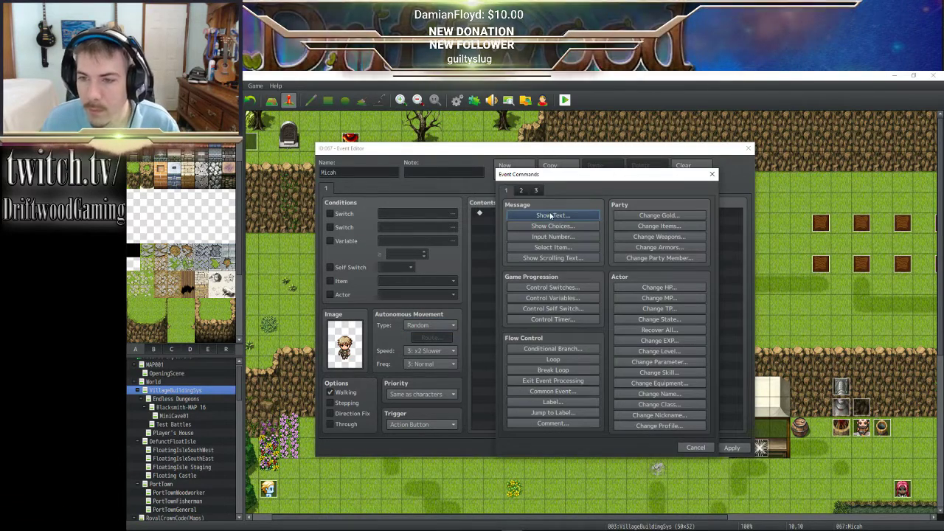
- Start a Micah message with his face portrait and the text \pop[7]\n<Micah the doomsayer
click(560, 215)
double_click(510, 301)
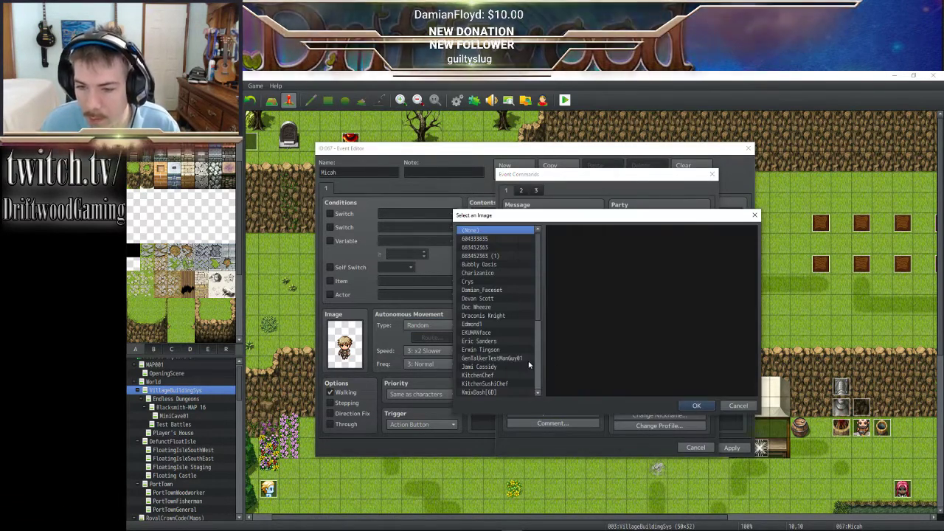
click(537, 362)
click(501, 307)
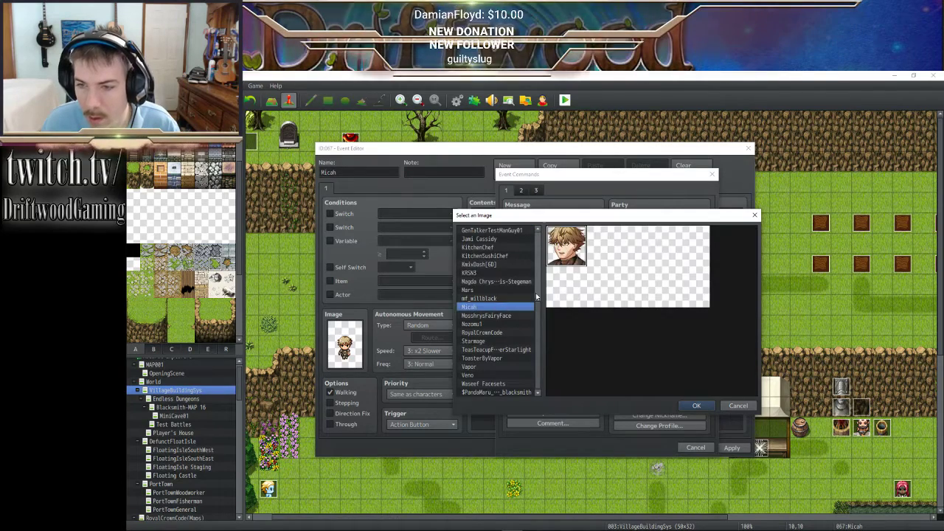
double_click(579, 255)
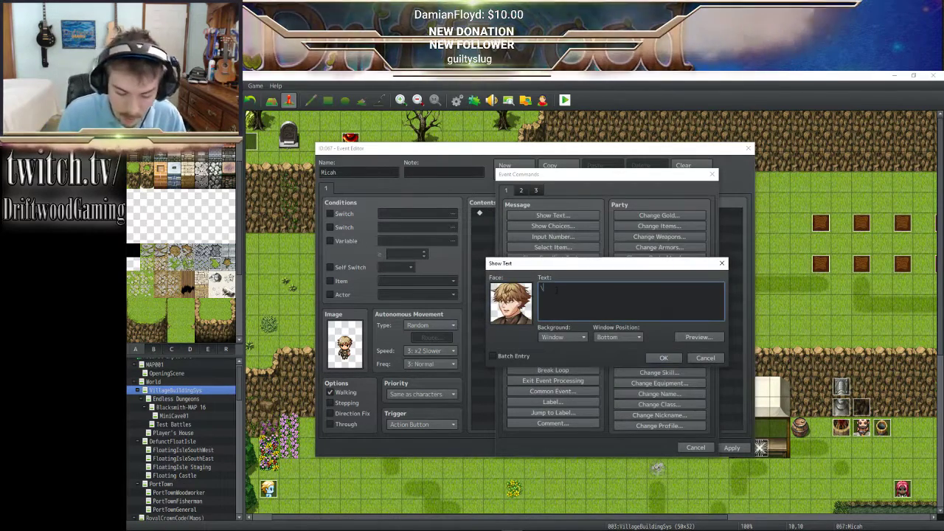
text(\)
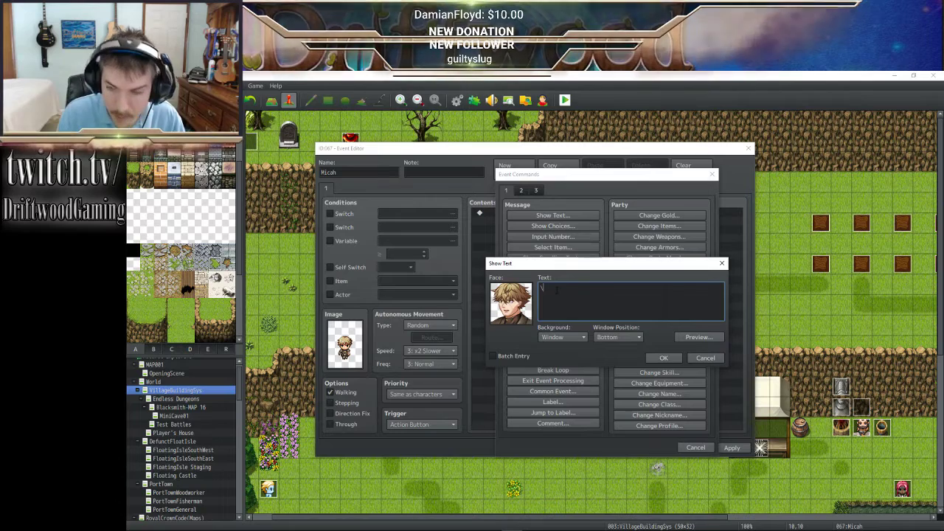
text(pop)
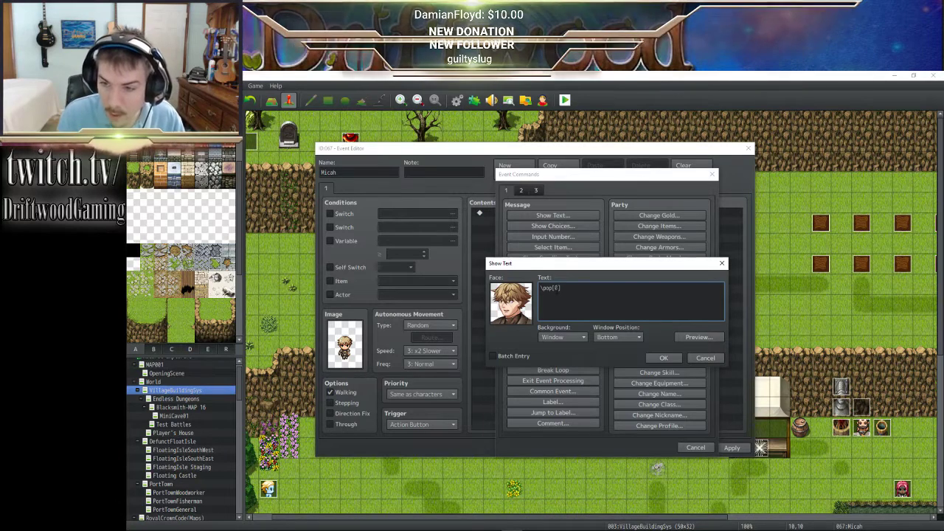
text([7]\)
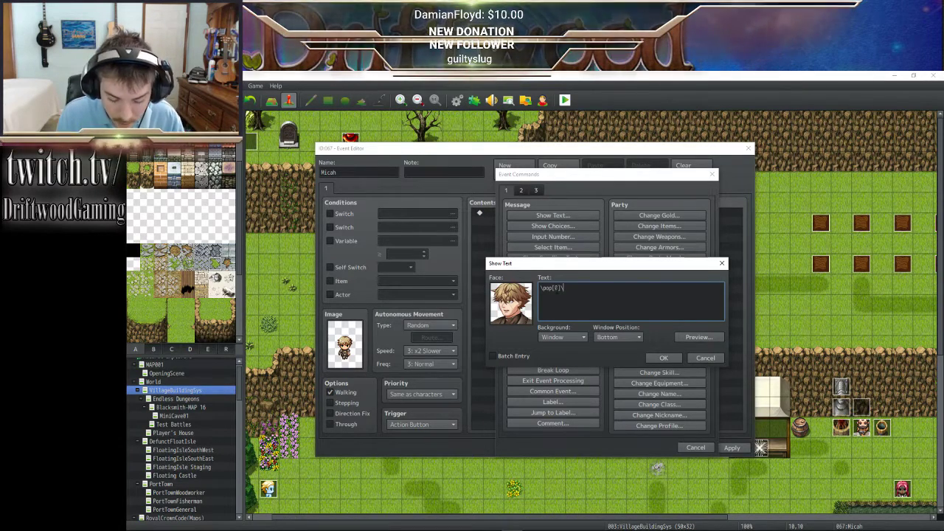
text(n<Mica)
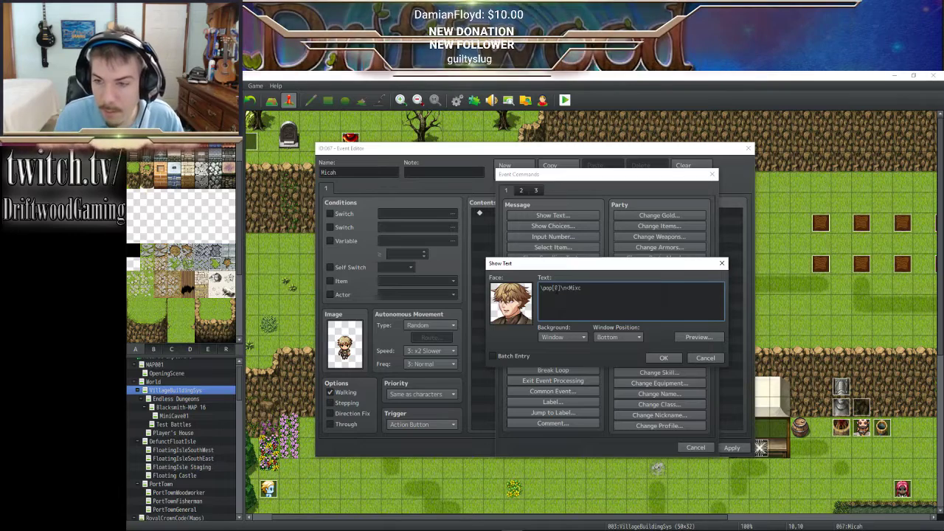
text(h the)
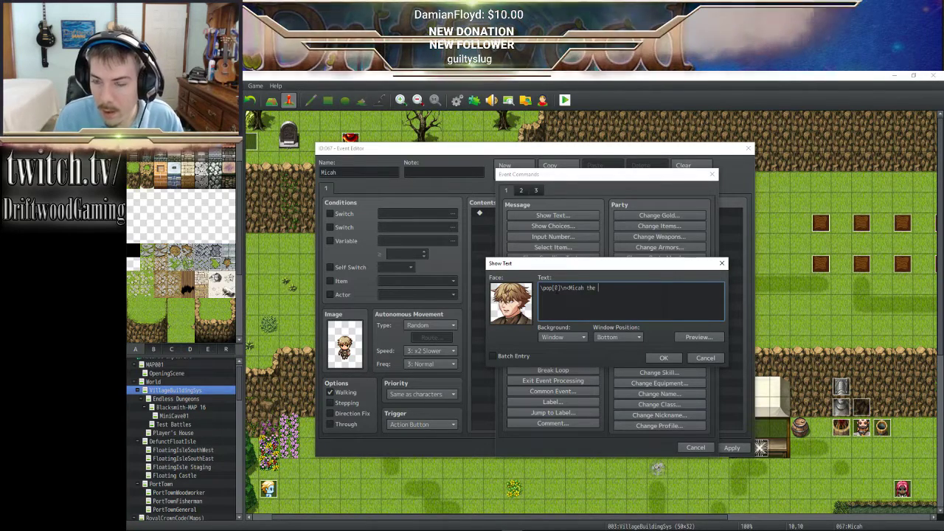
text( doom)
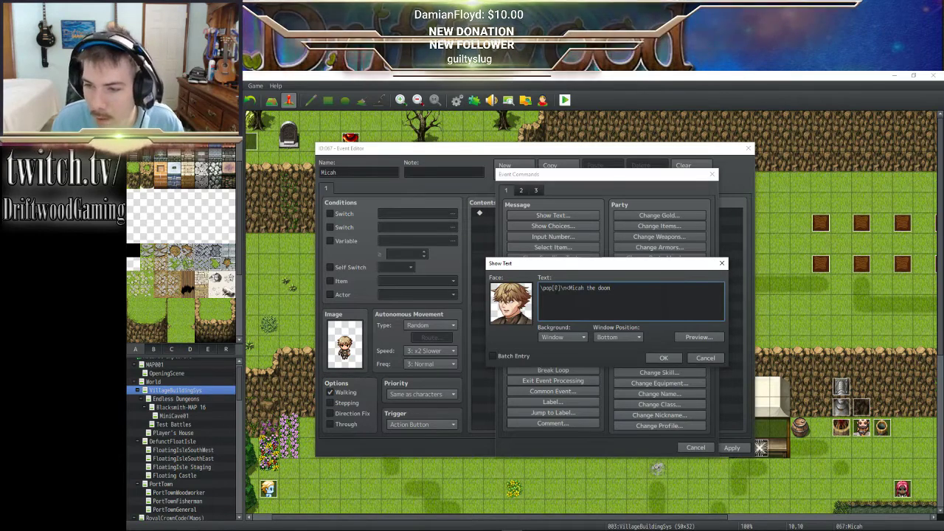
text(sayer>)
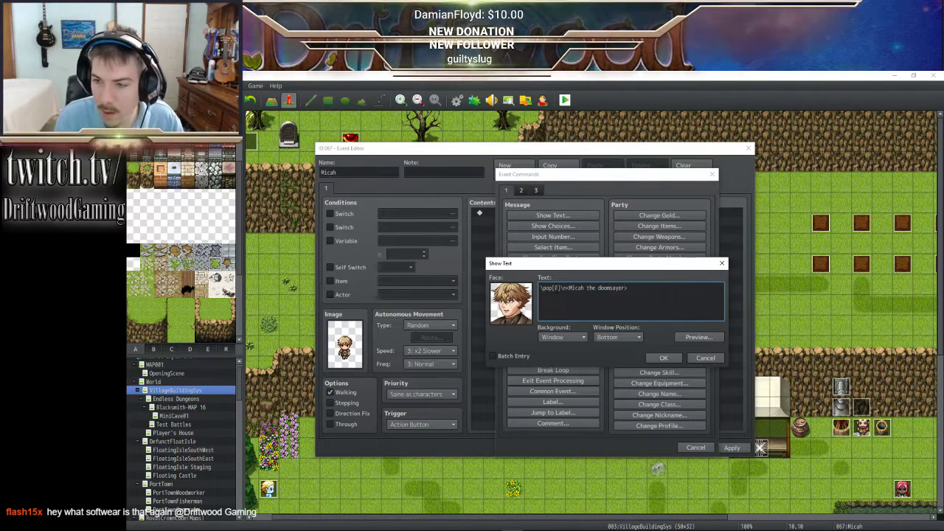
- Trim the name tag from 'Micah the doomsayer' down to <Micah>
key(BackSpace)
key(BackSpace)
key(BackSpace)
key(BackSpace)
key(BackSpace)
key(BackSpace)
key(BackSpace)
key(BackSpace)
key(BackSpace)
key(BackSpace)
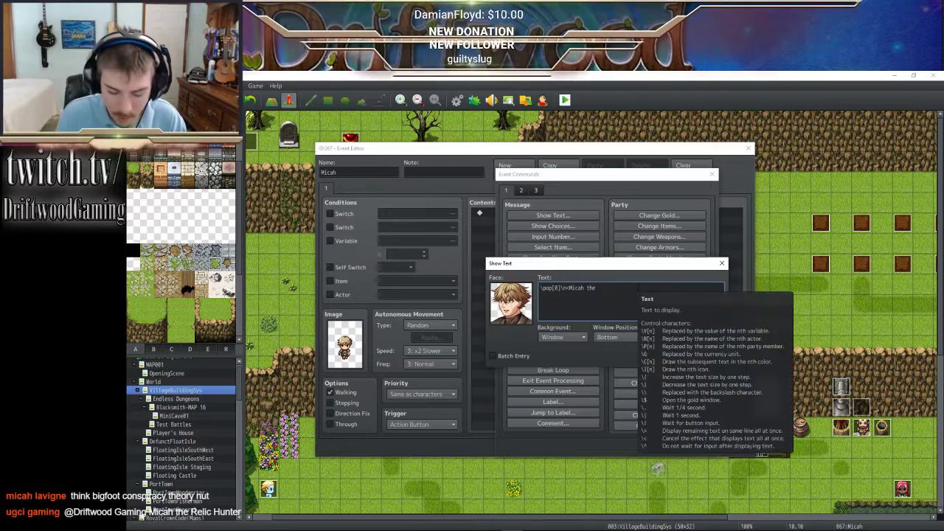
key(BackSpace)
key(BackSpace)
key(BackSpace)
key(BackSpace)
key(BackSpace)
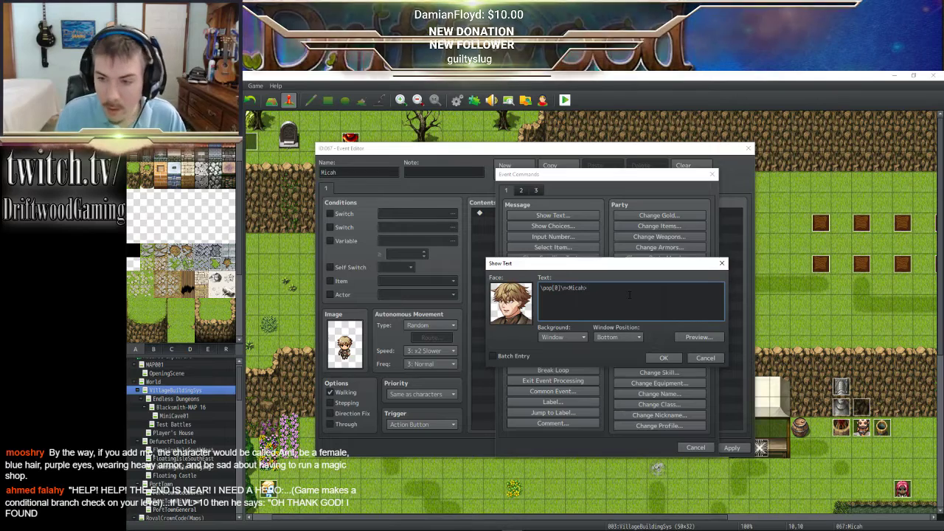
- Type Micah's line about attempts to help this town being futile until the lost relic is recovered
text(ou're att)
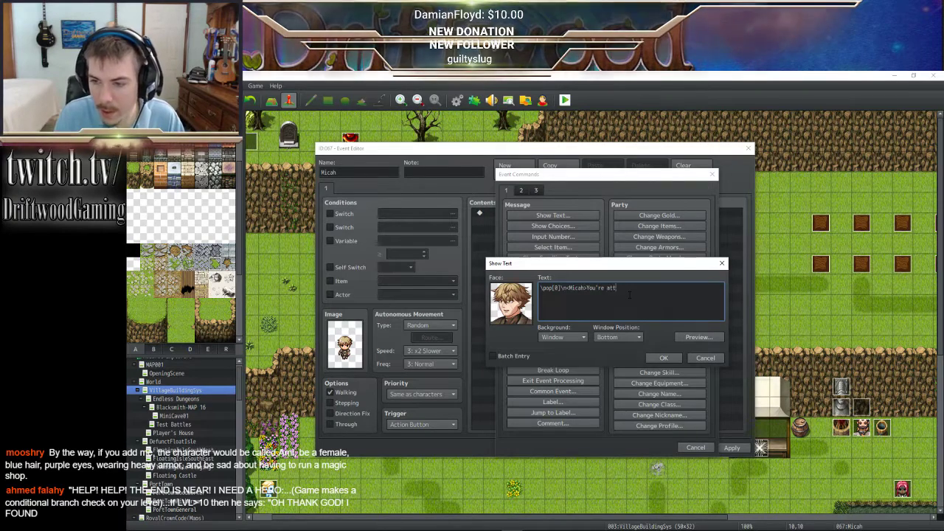
text(empts a)
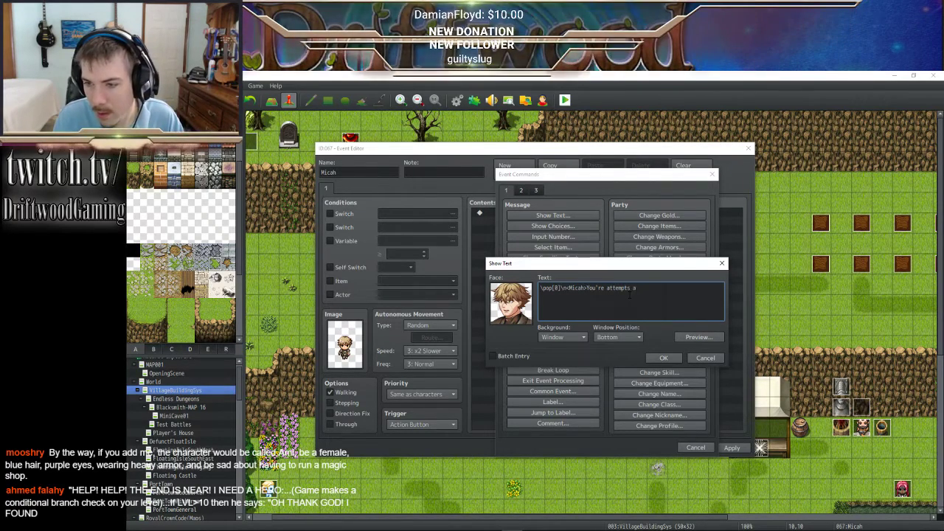
text(t helping thi)
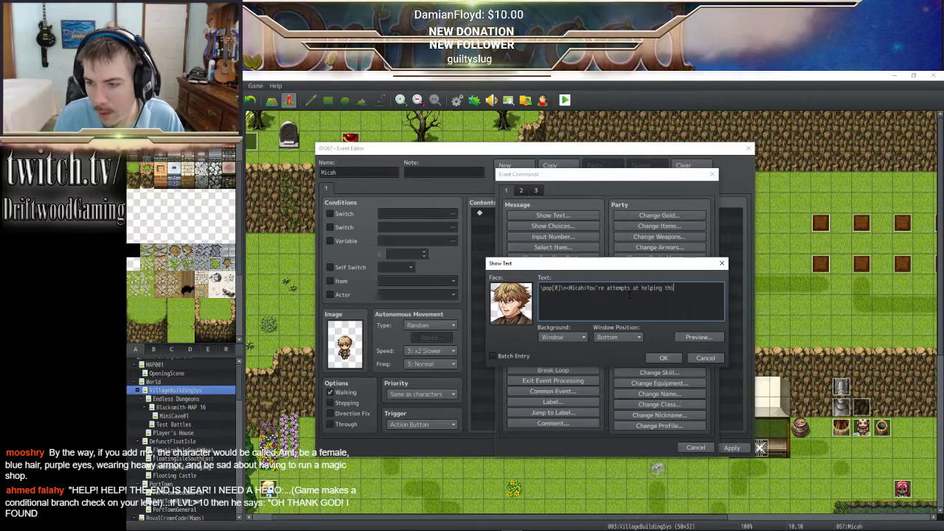
text(s town )
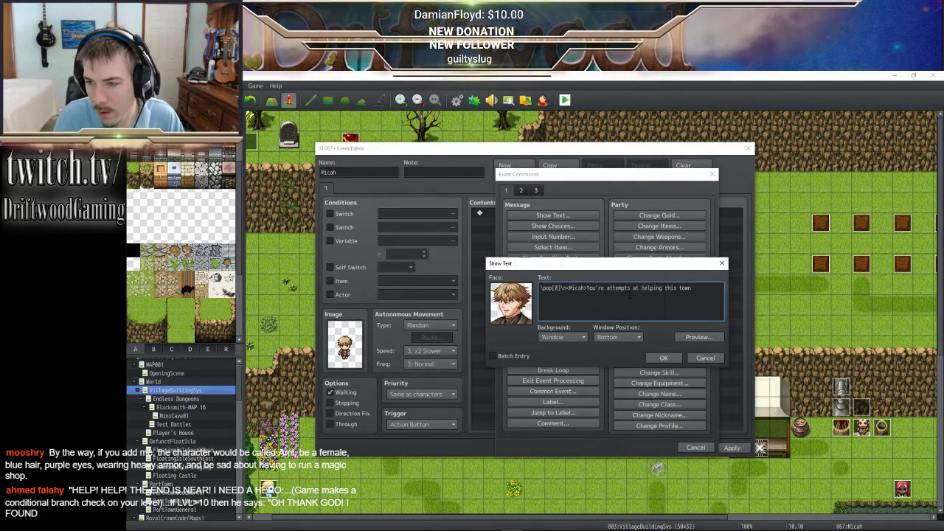
text(will be )
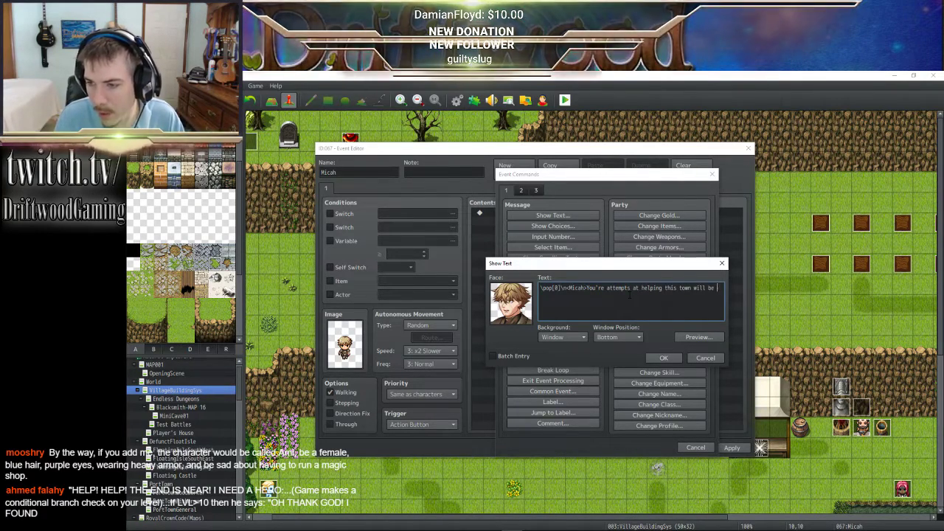
text(f)
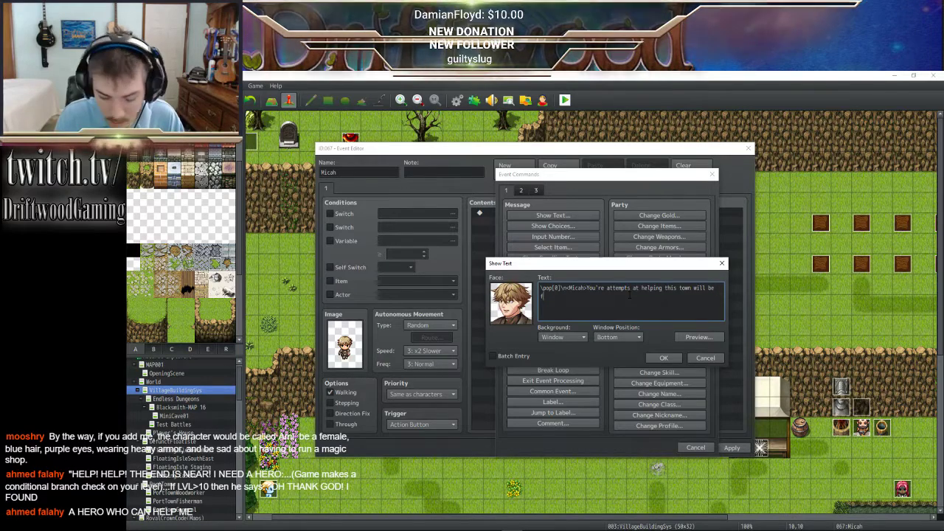
text(utile until you )
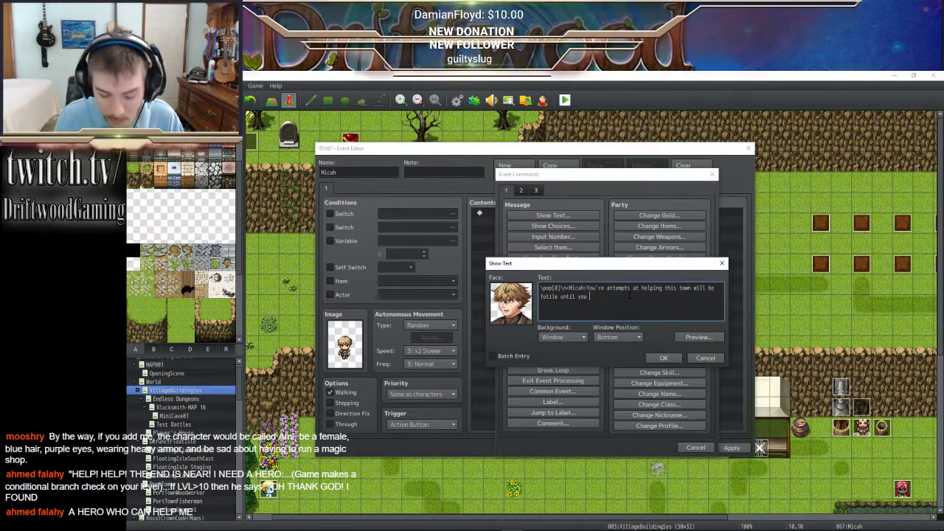
text(recover th)
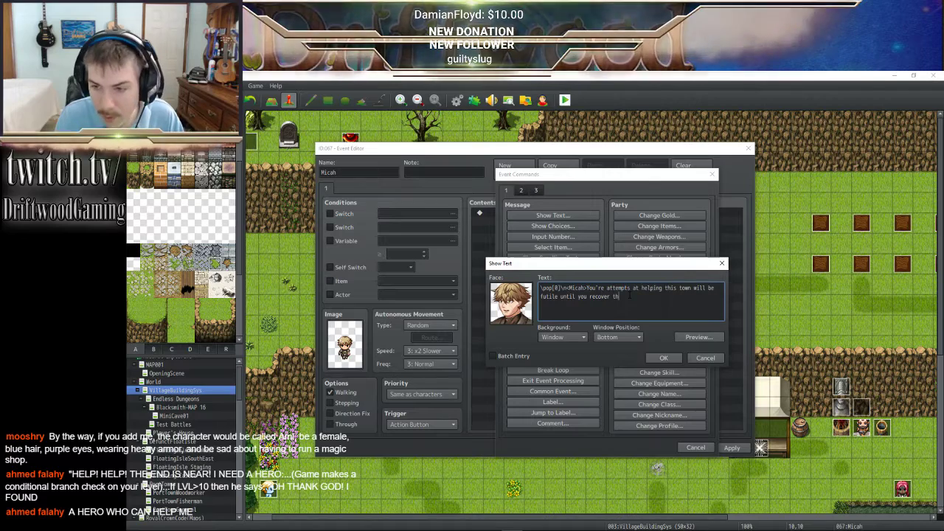
text(e lost relic of)
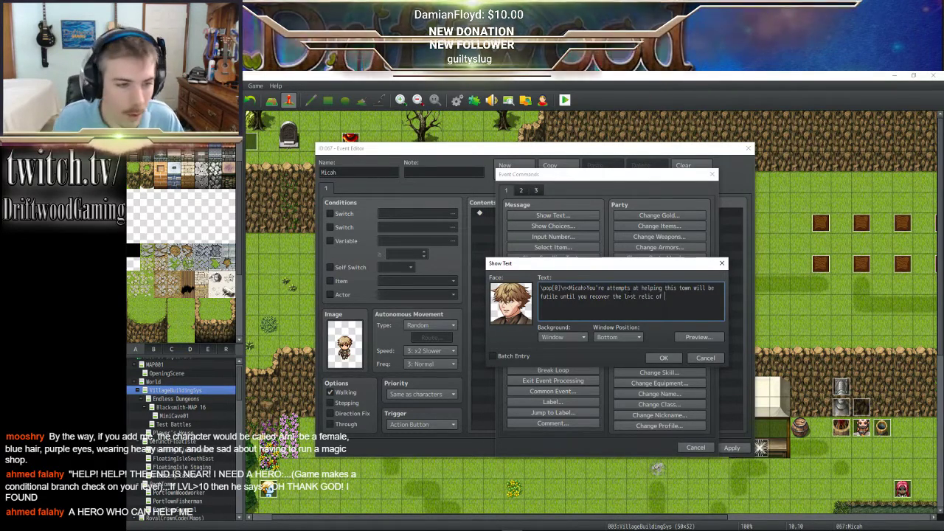
text( Lavign)
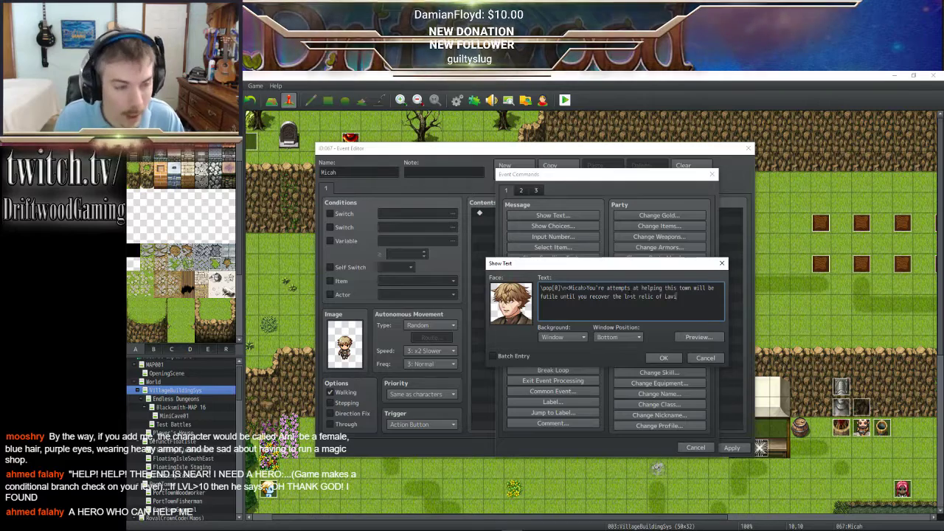
text(e!)
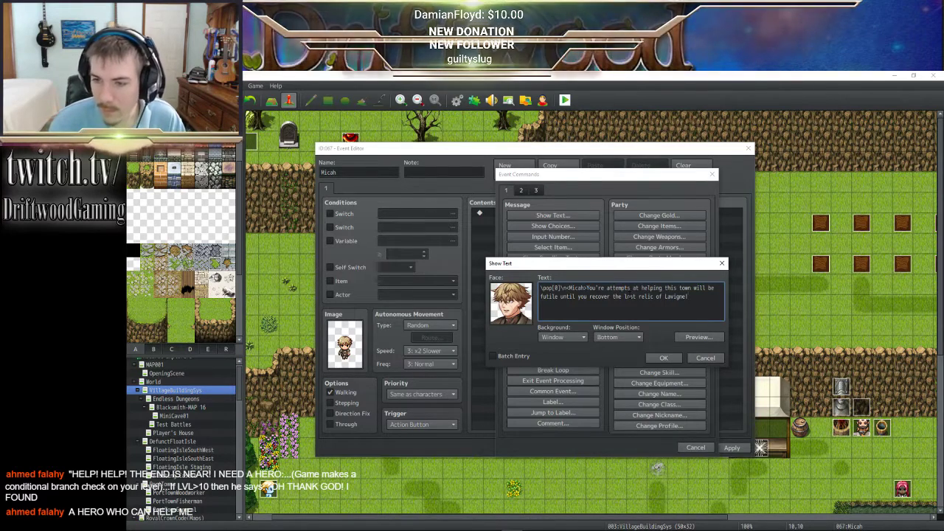
- Finish the warning with 'Search for it now or you'll never reach your full potential!' and confirm it
text(You wa)
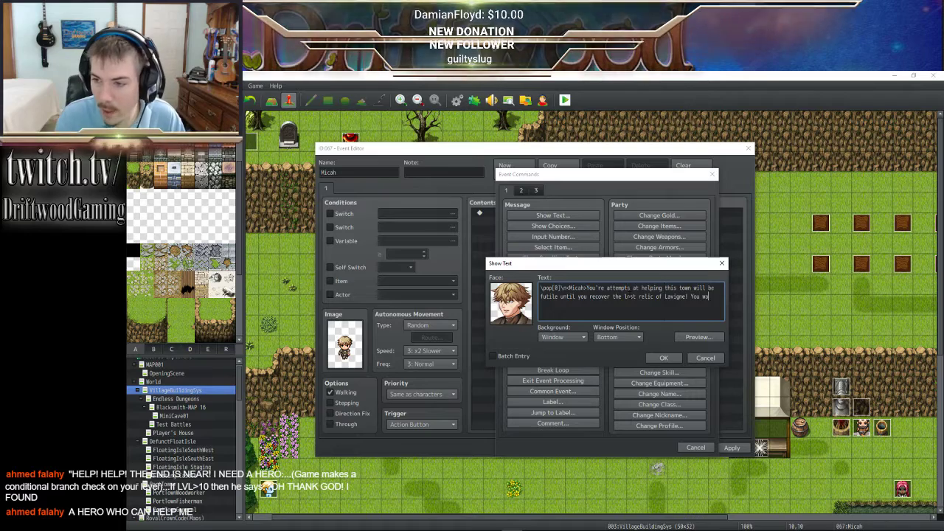
text(ste your time m)
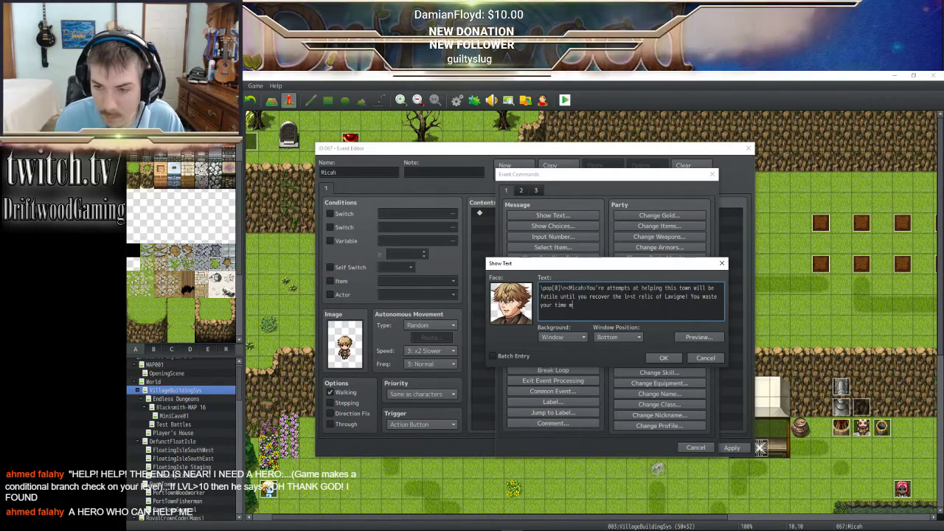
text(fo)
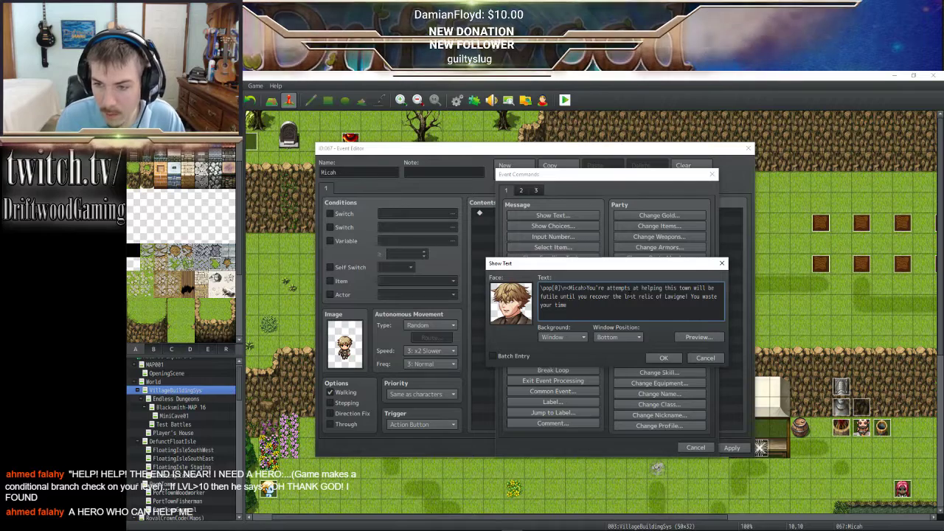
text(! )
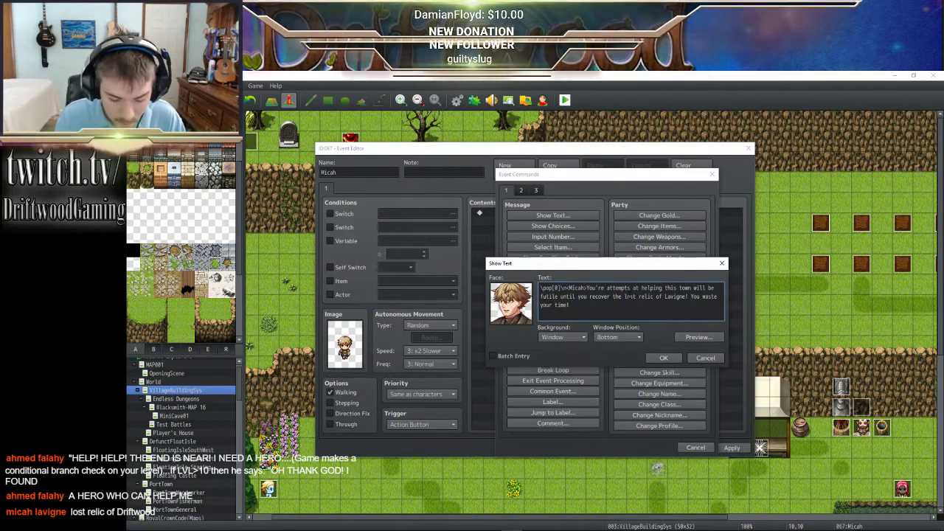
text(Search )
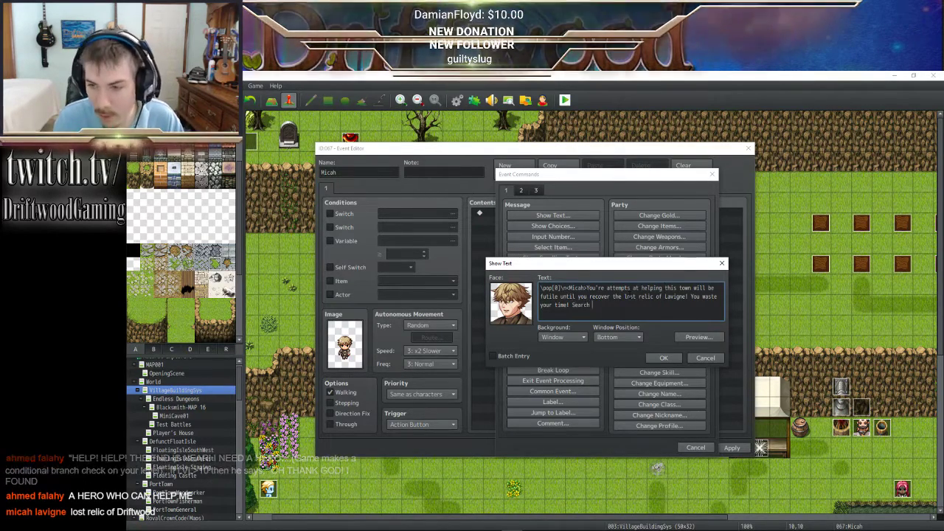
text(for it now )
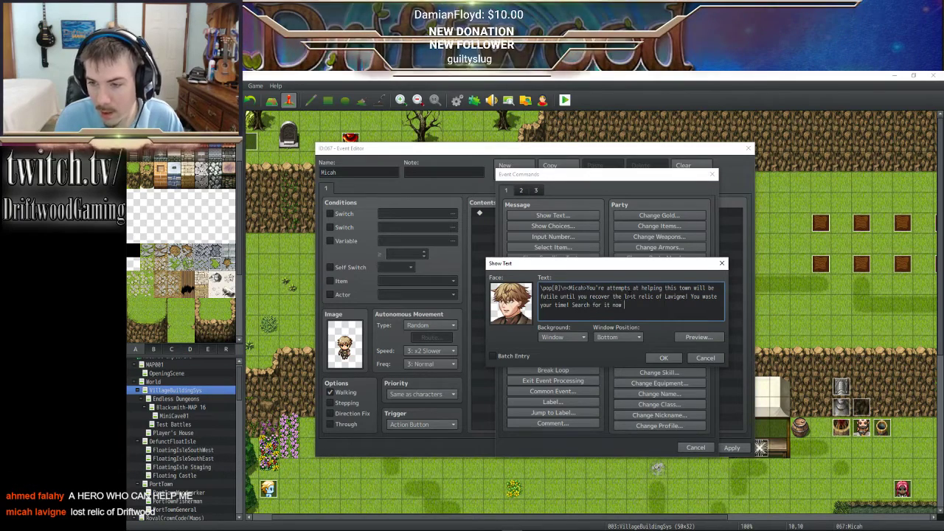
text(or )
text(you'll)
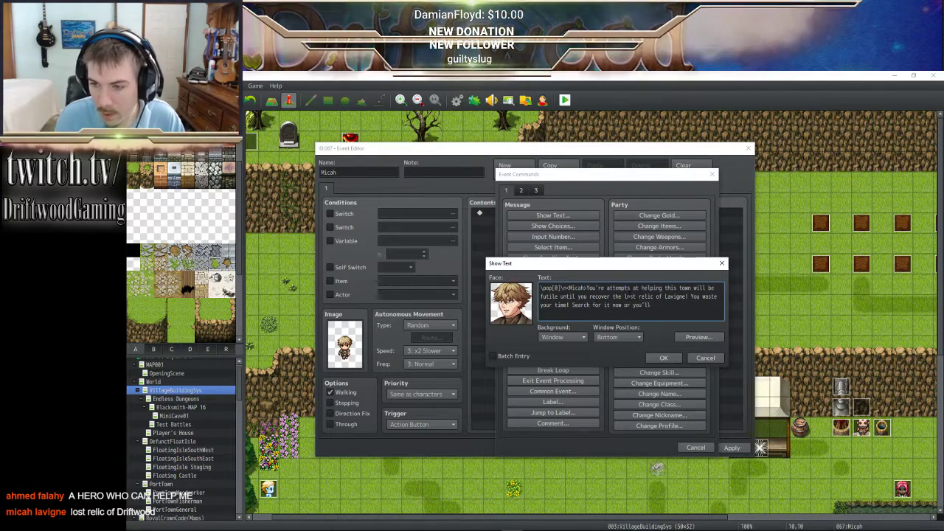
text( never be able to )
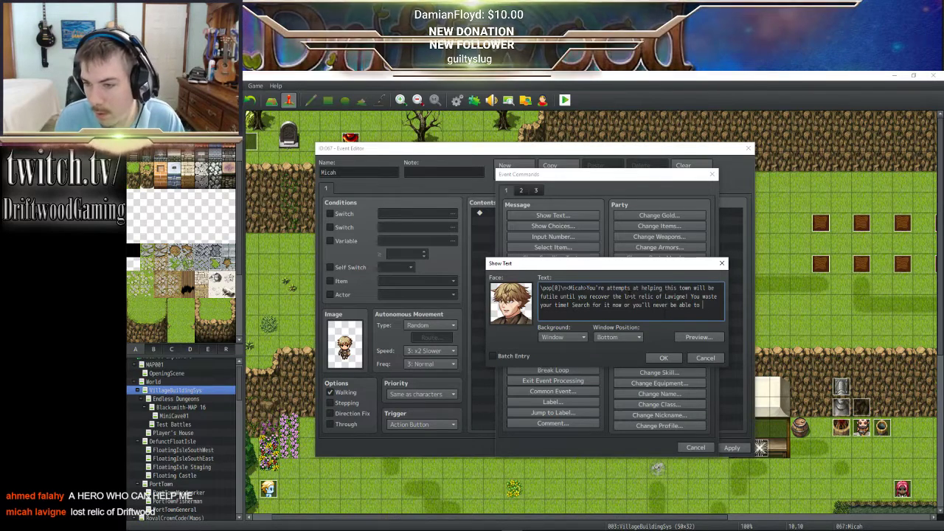
text(rea)
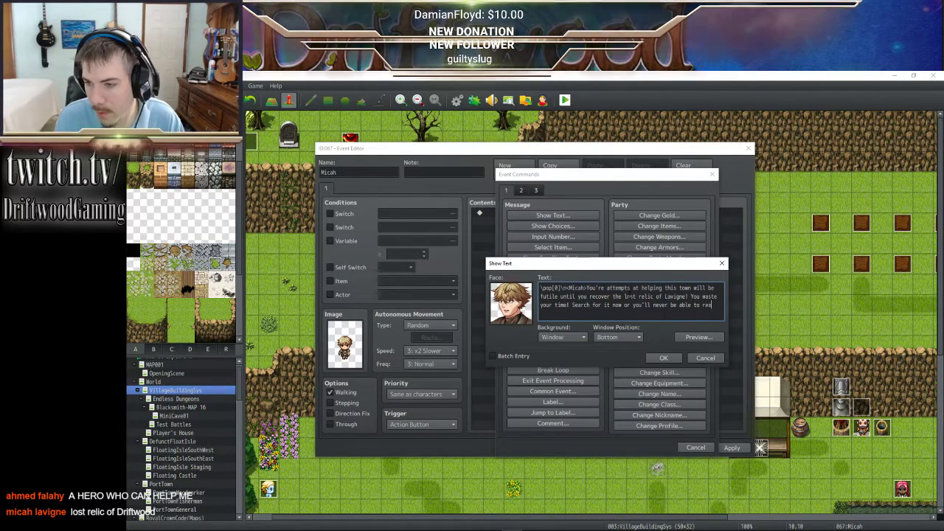
text(ch your full)
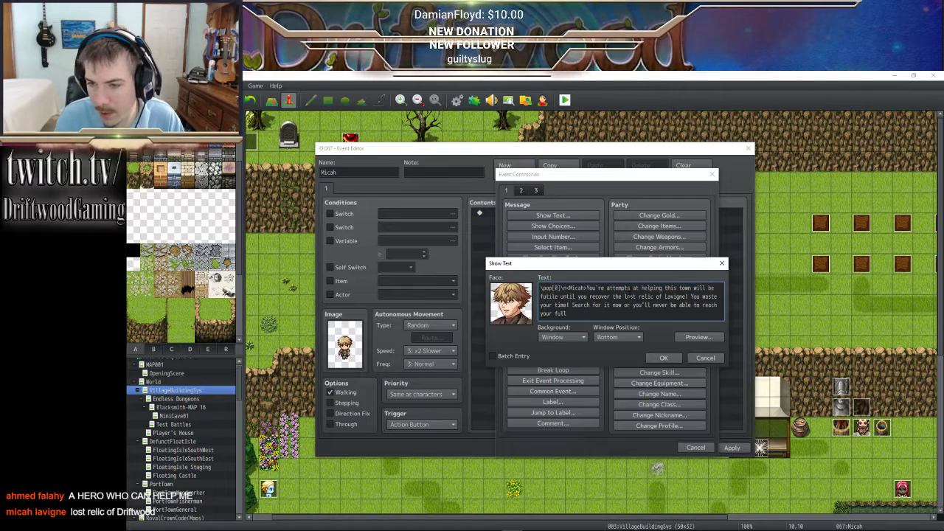
text( potential!)
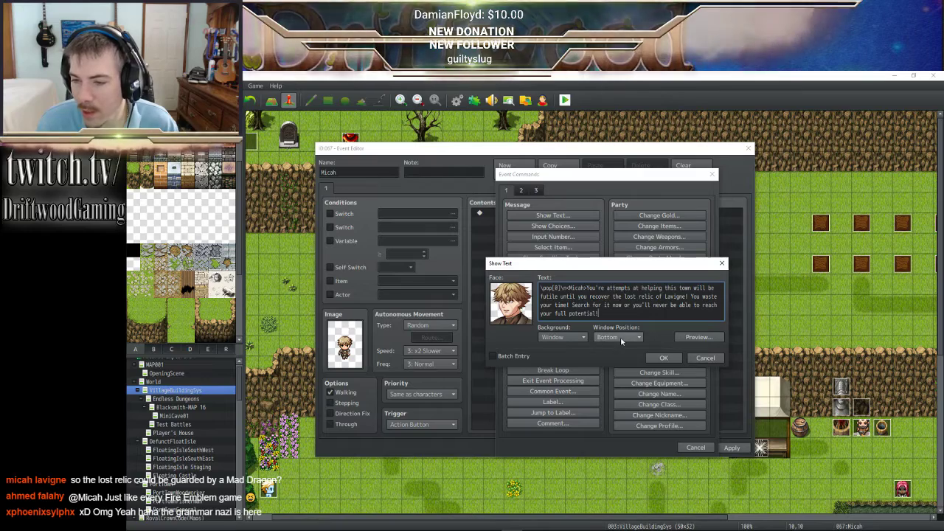
click(663, 358)
- Add another Show Text command to Micah's event using Micah's face portrait
right_click(545, 214)
click(568, 222)
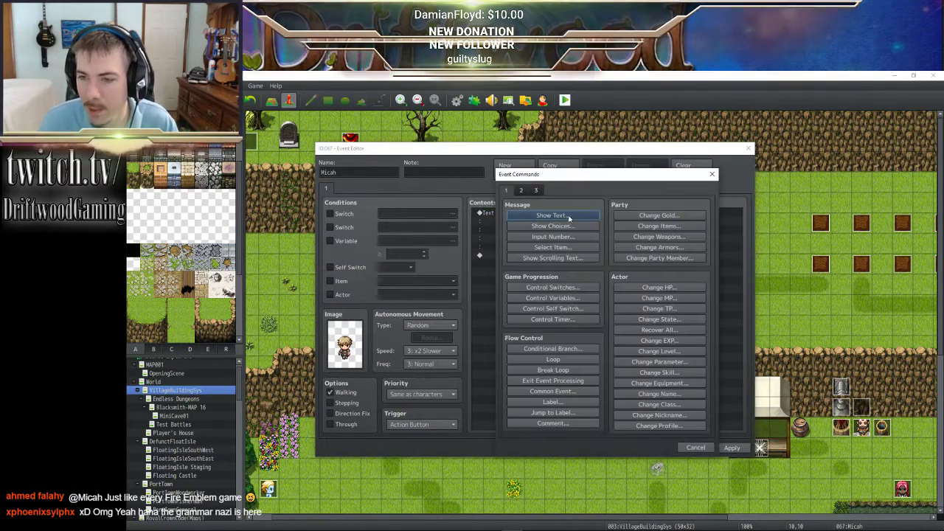
click(553, 215)
double_click(516, 295)
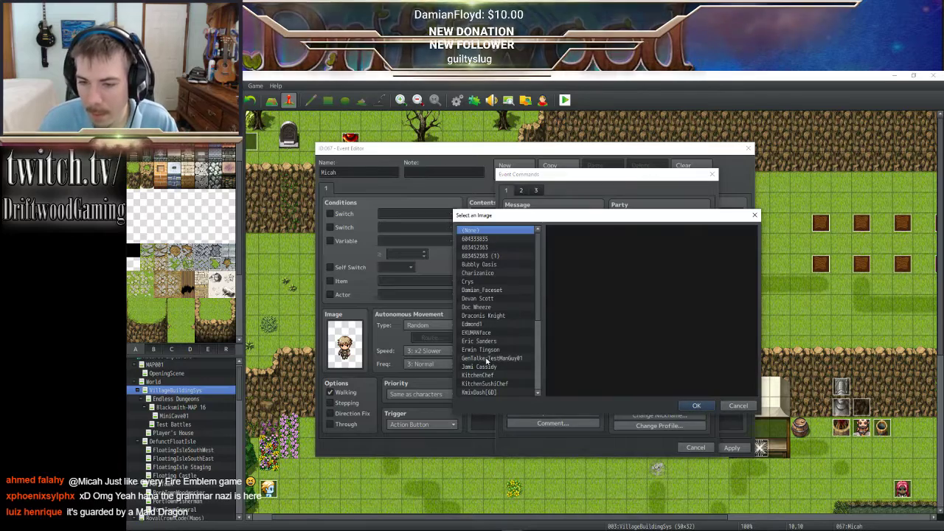
scroll(491, 357, down, 3)
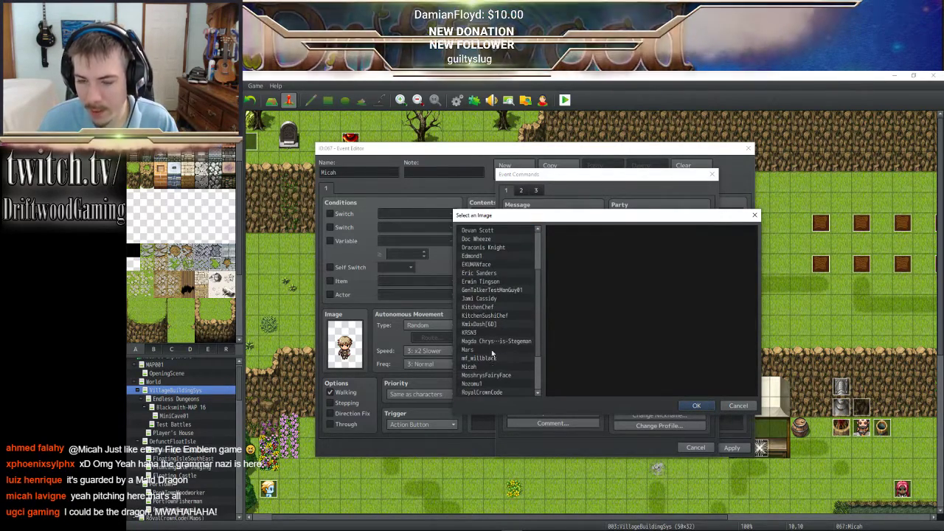
click(491, 366)
key(Return)
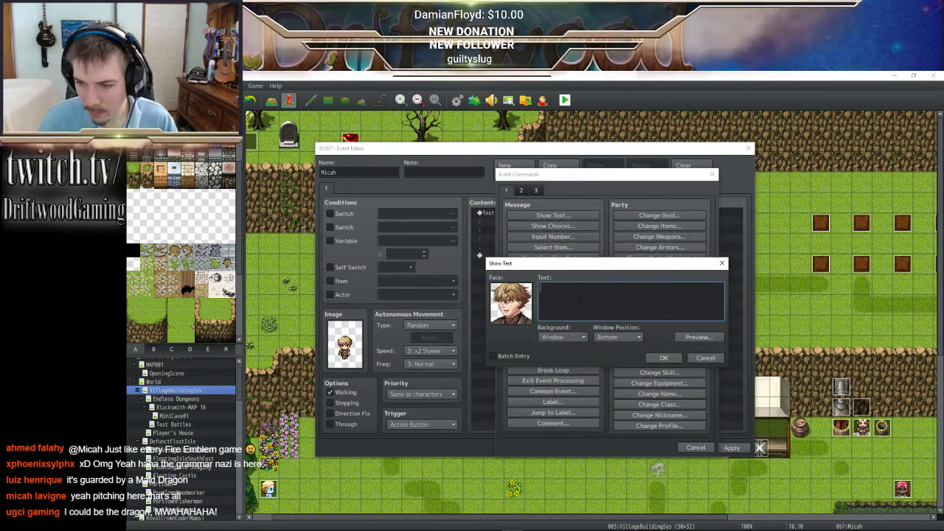
- Type \pop[0]\n<Micah>Help! I need an experienced adventurer to recover the lost relic of Lavigne
text(\pop[)
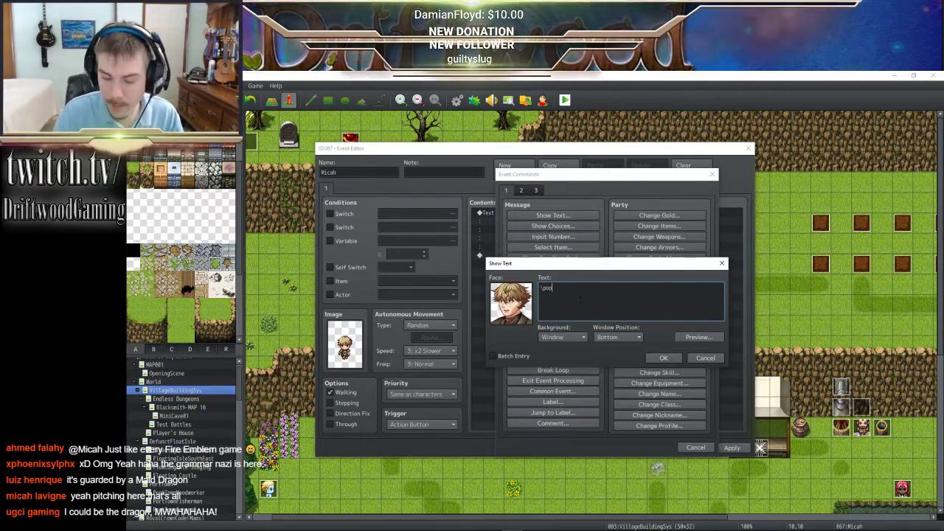
text(0]\)
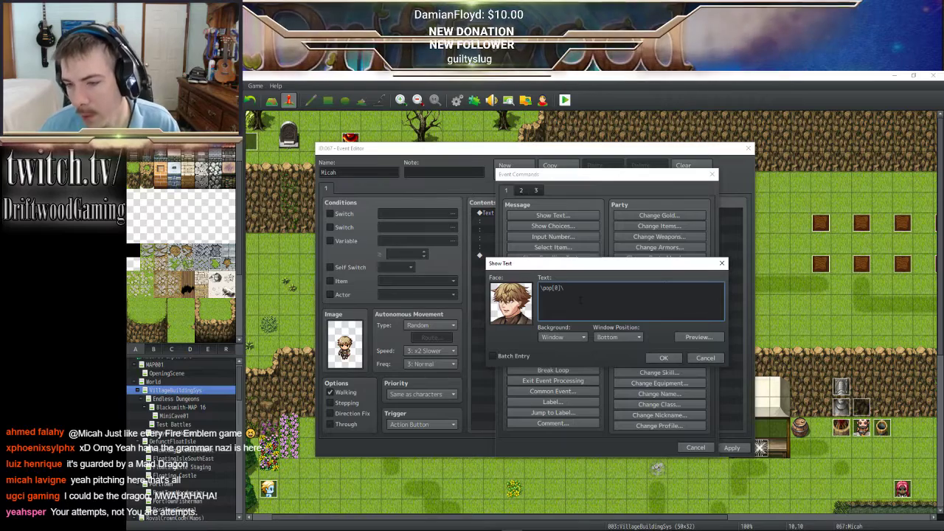
text(n<)
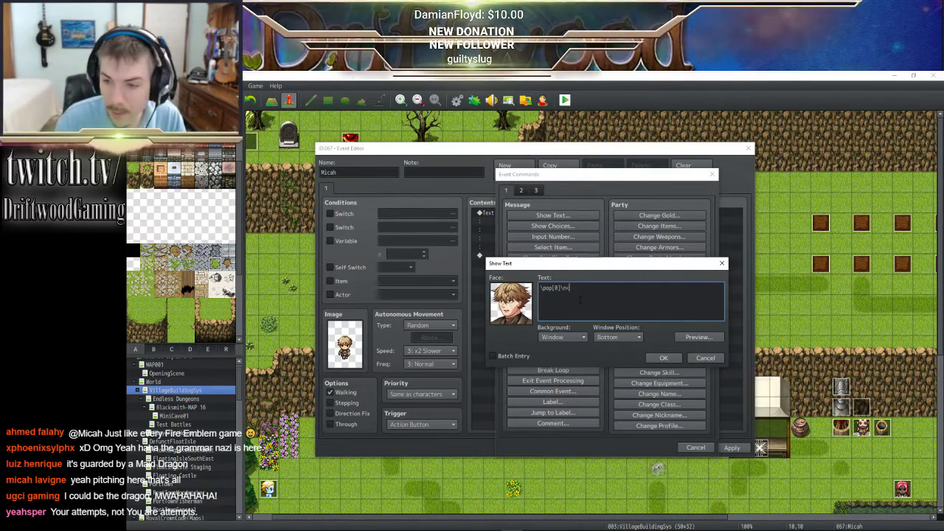
text(Micah)
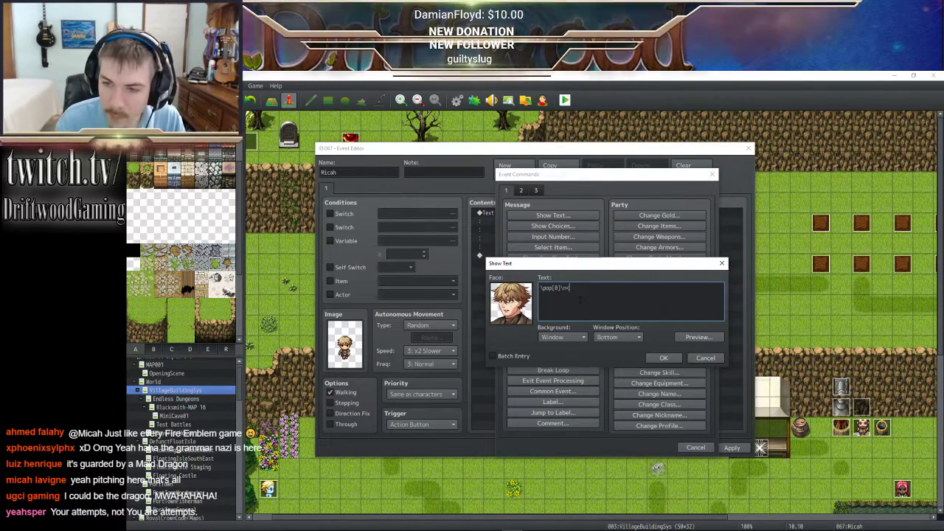
text(>)
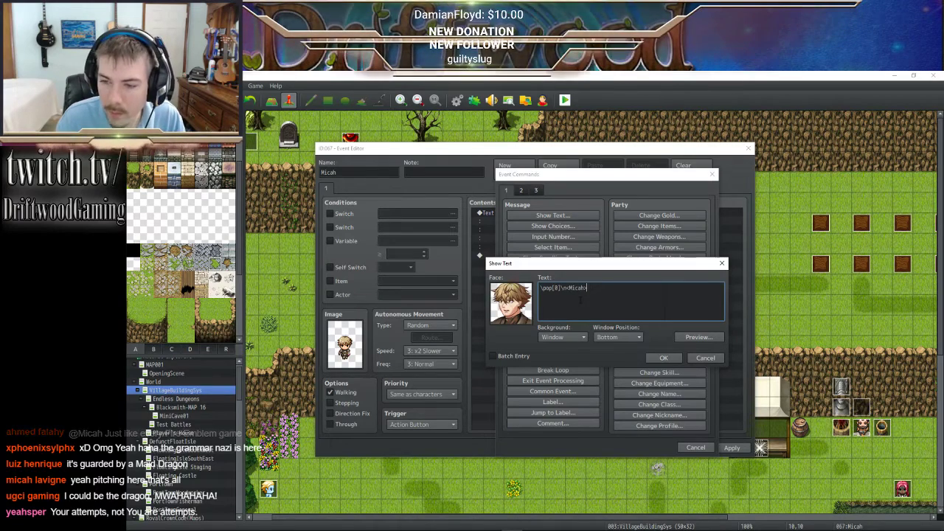
text(Help!)
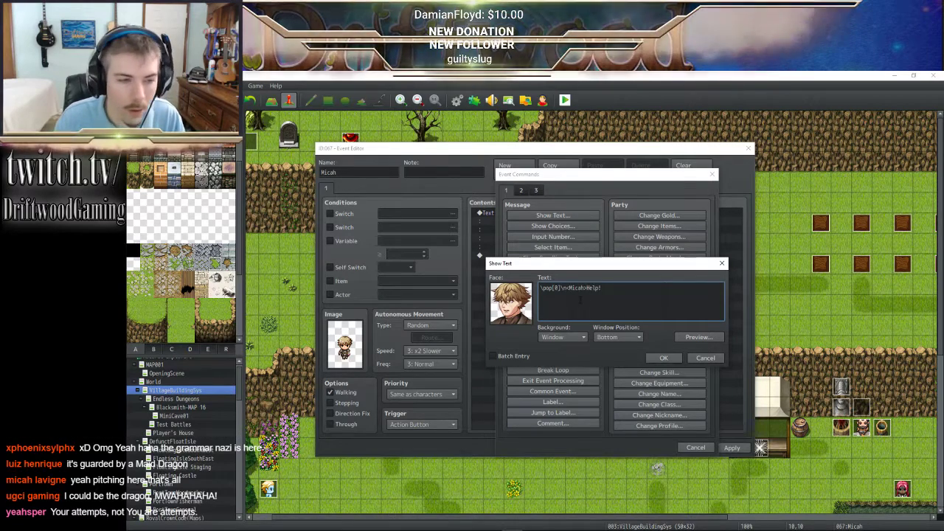
text( I need a)
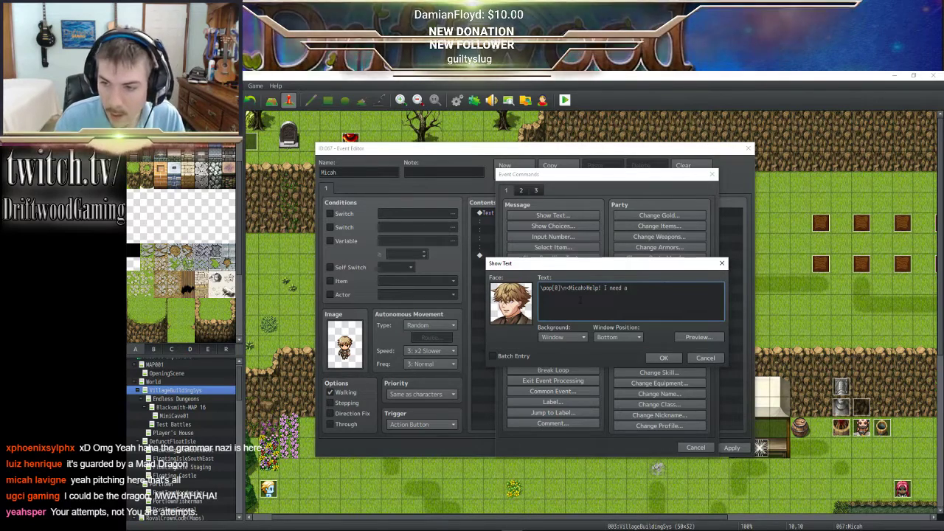
text(n experienced)
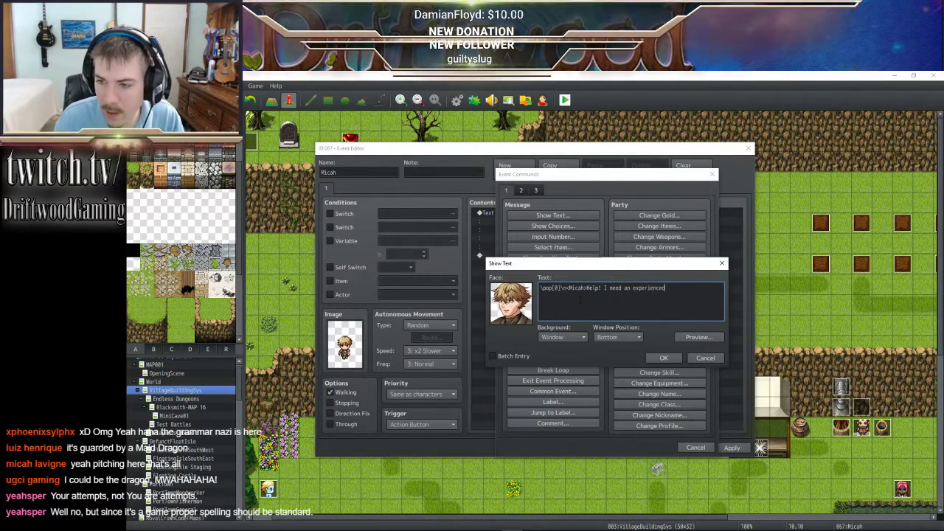
text( adven)
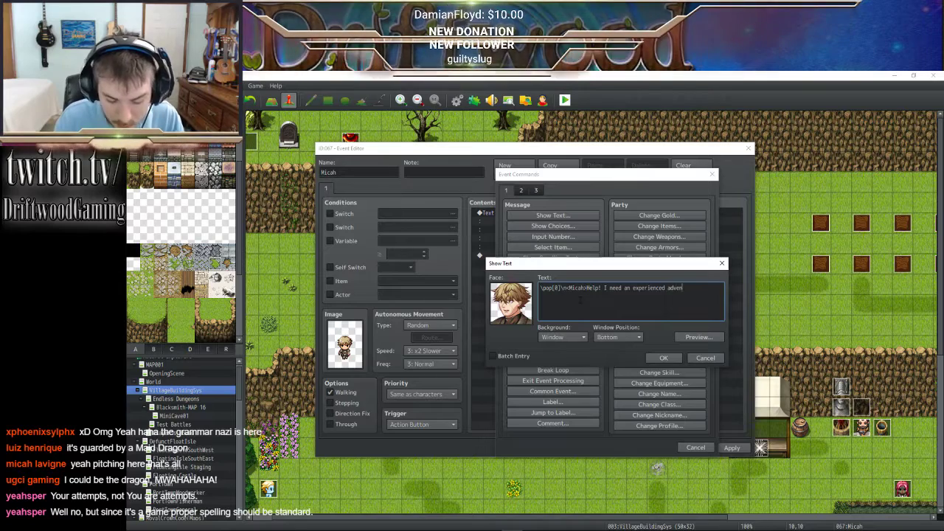
text(turer)
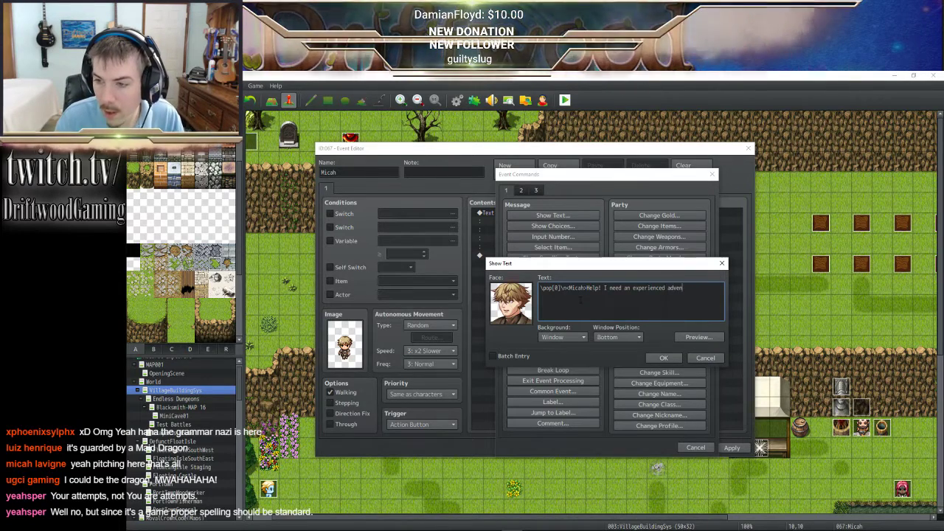
text( to )
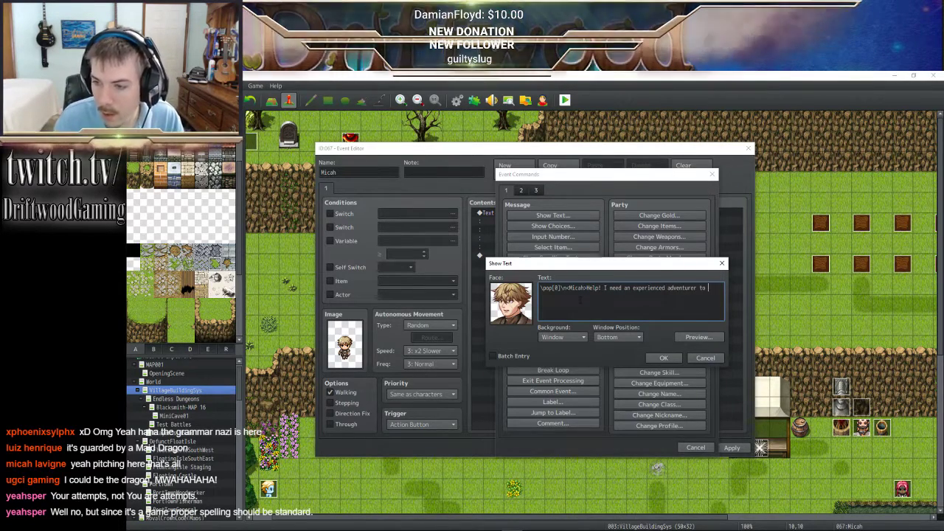
text(recover)
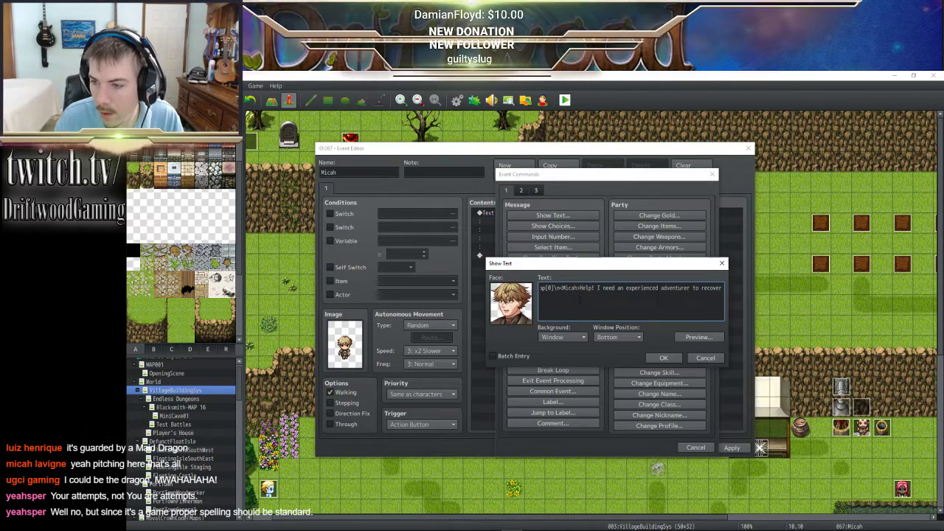
key(Return)
text(the l)
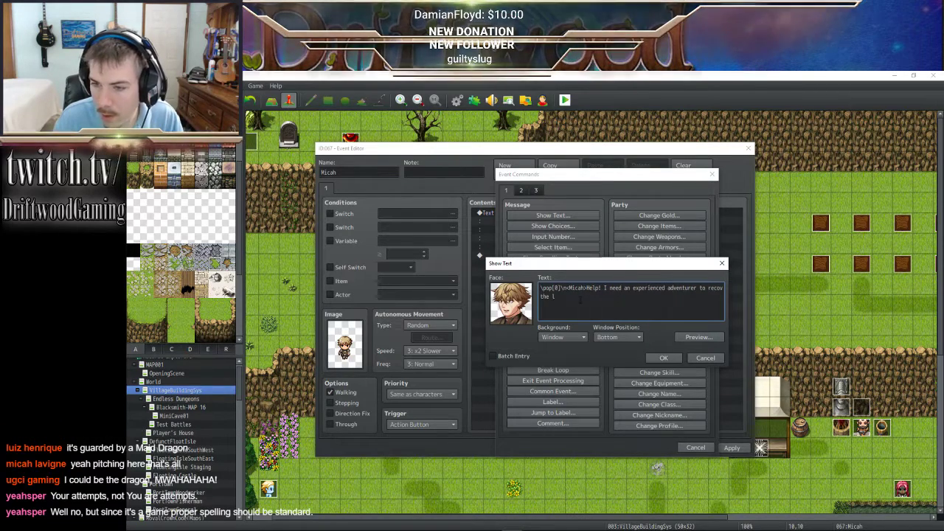
text(ost relic)
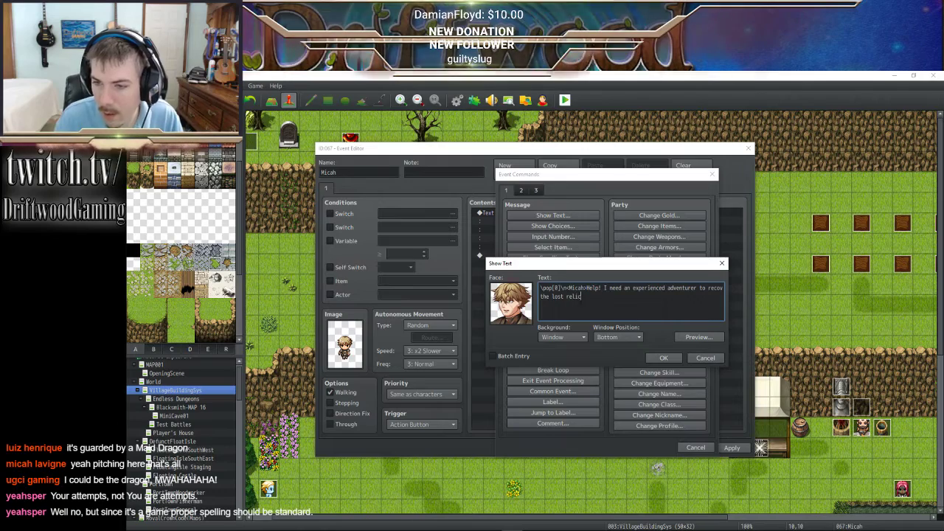
text( of Lavi)
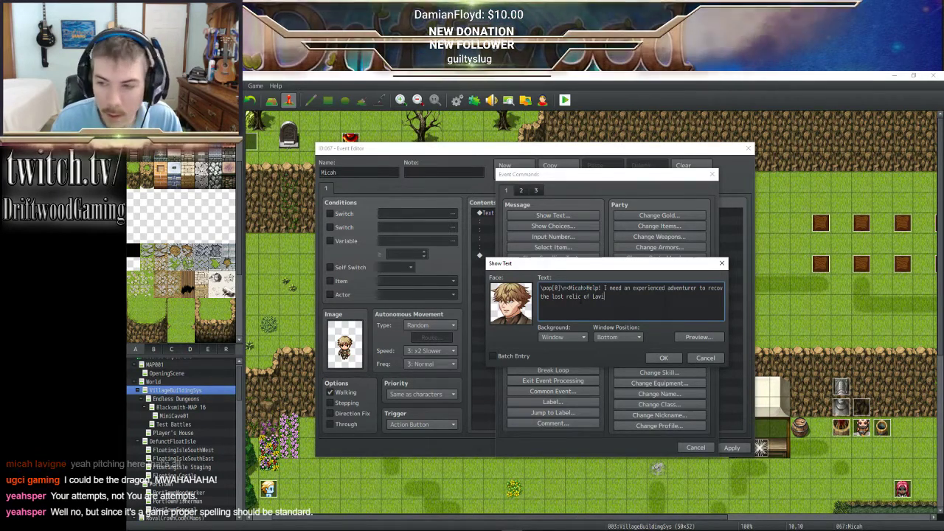
text(gne!)
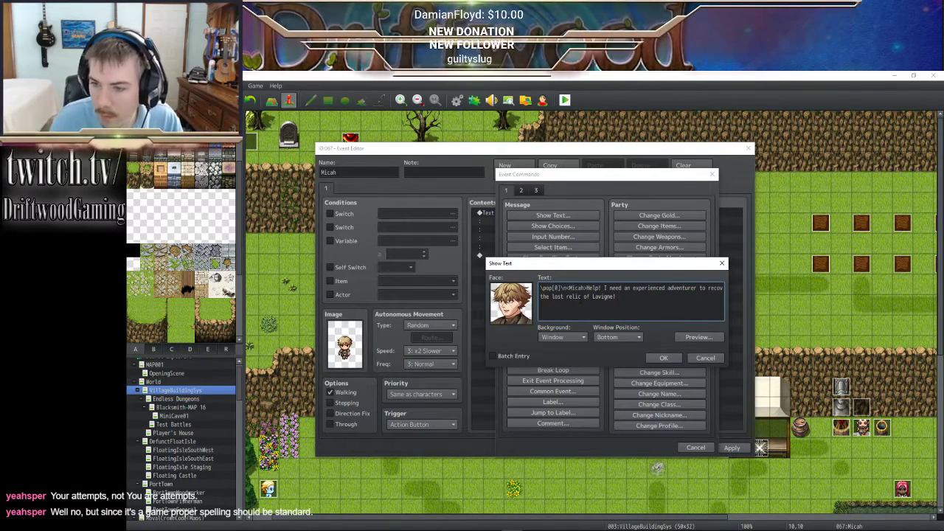
- Save the help-request message and reopen Micah's first message for editing
click(663, 357)
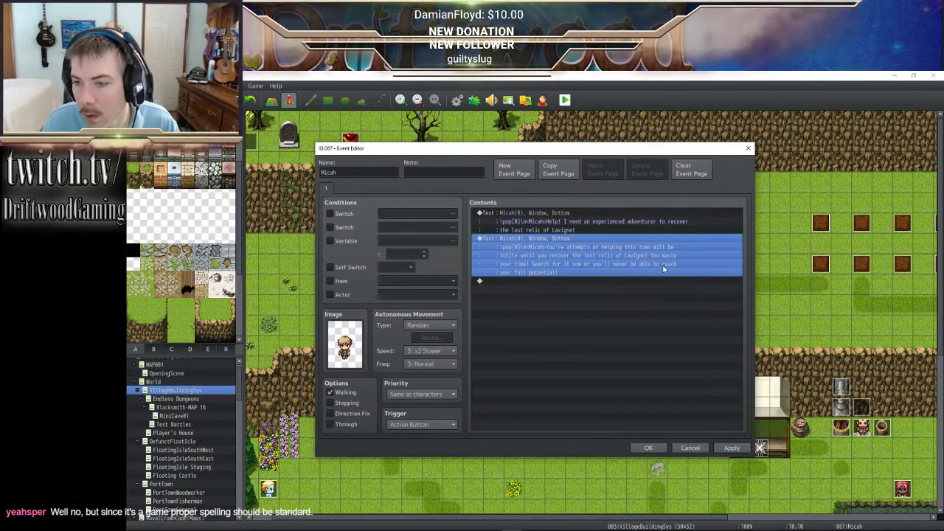
right_click(555, 215)
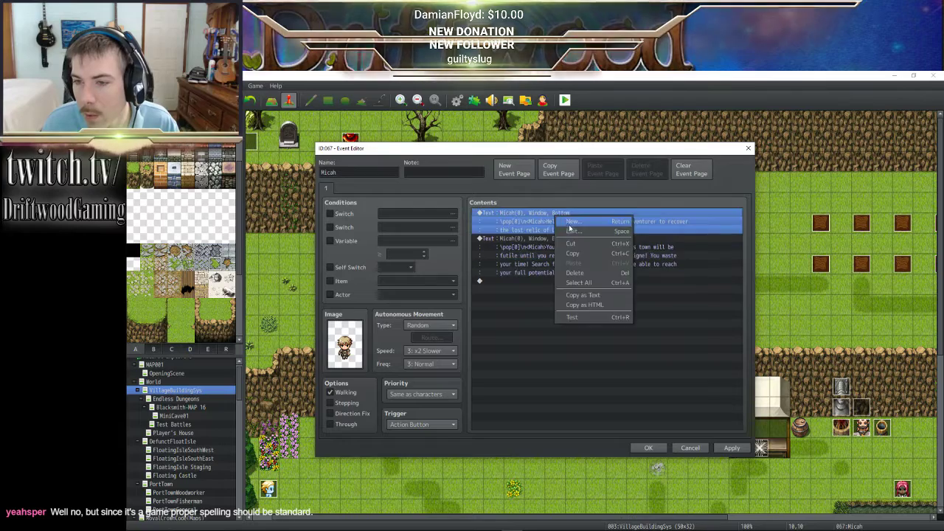
click(570, 226)
click(712, 175)
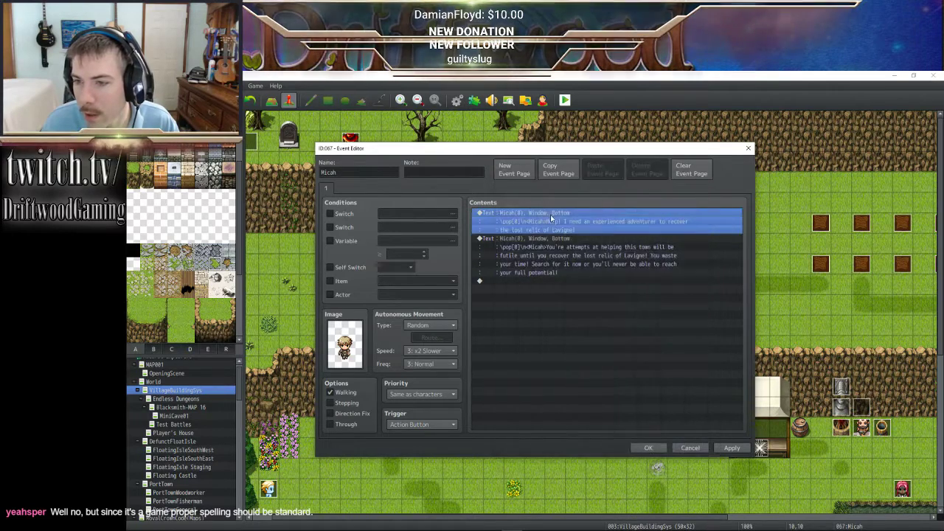
right_click(550, 214)
click(572, 233)
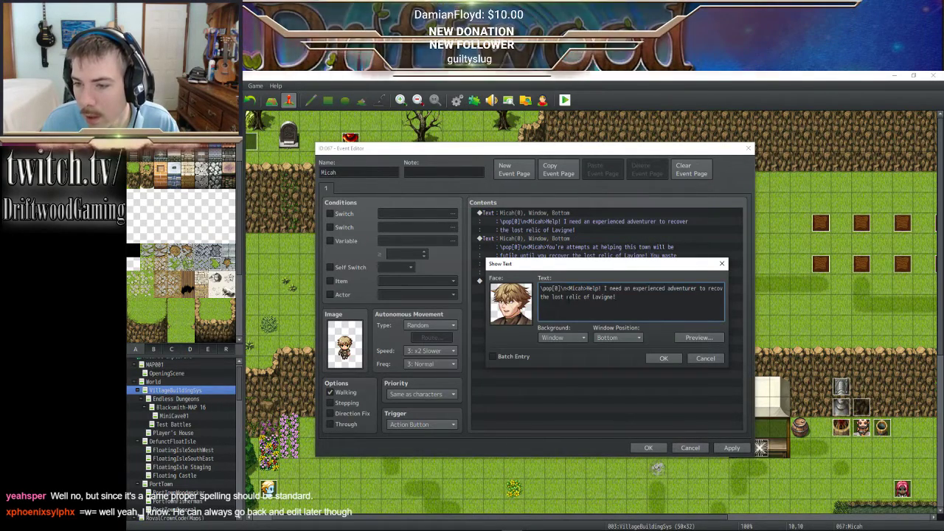
- Add a colour code to the relic phrase and preview colours 5 and 4
text(\)
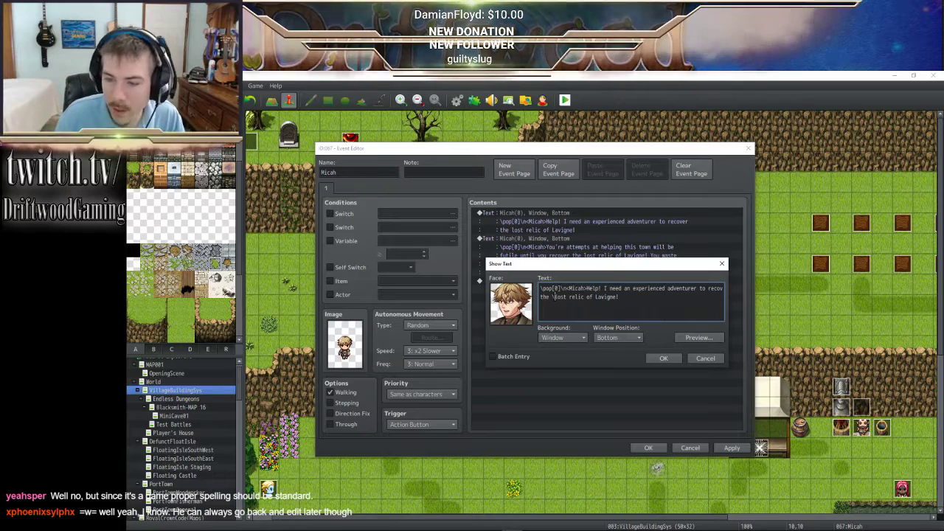
text(c[1])
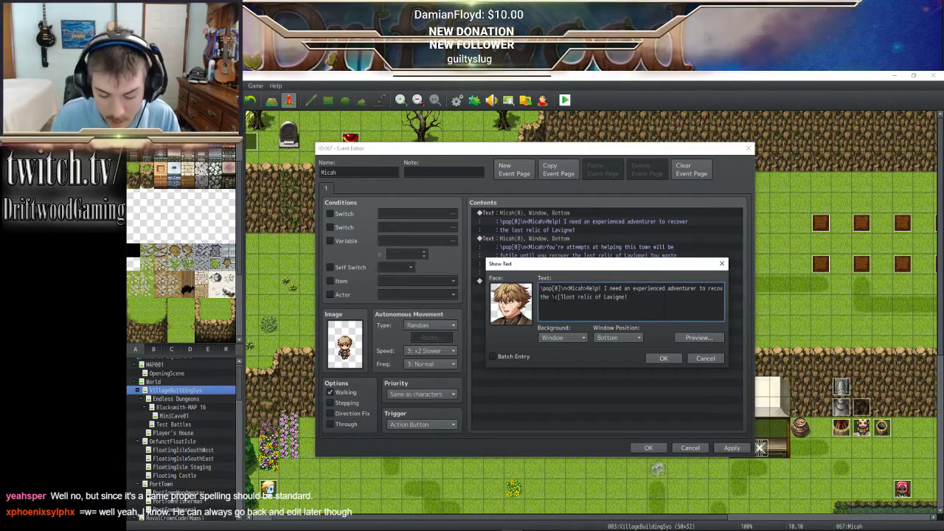
text(5)
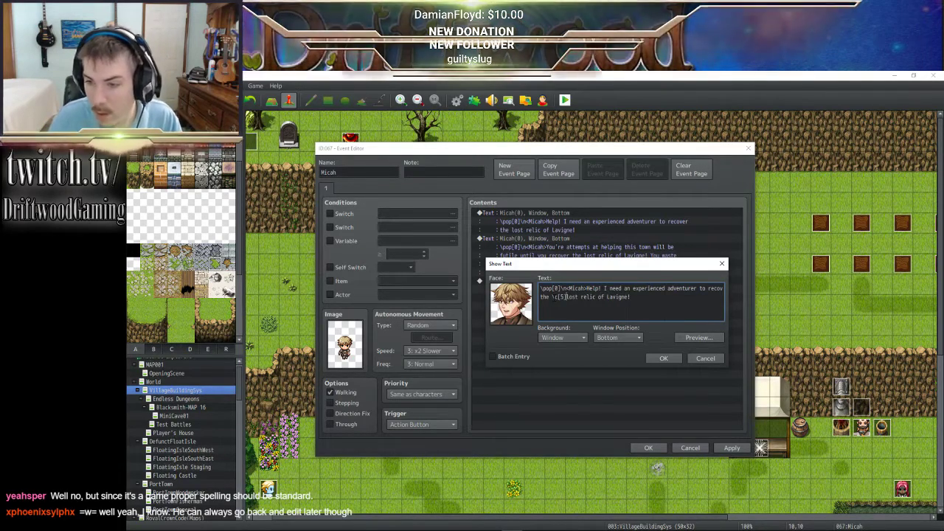
click(681, 338)
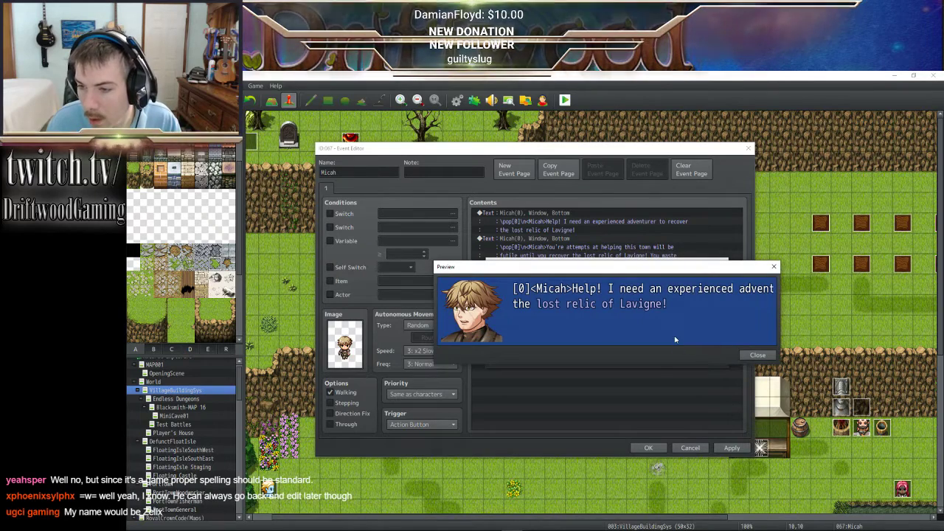
click(757, 355)
click(564, 297)
key(BackSpace)
text(4]lost relic of Lavigne\c!)
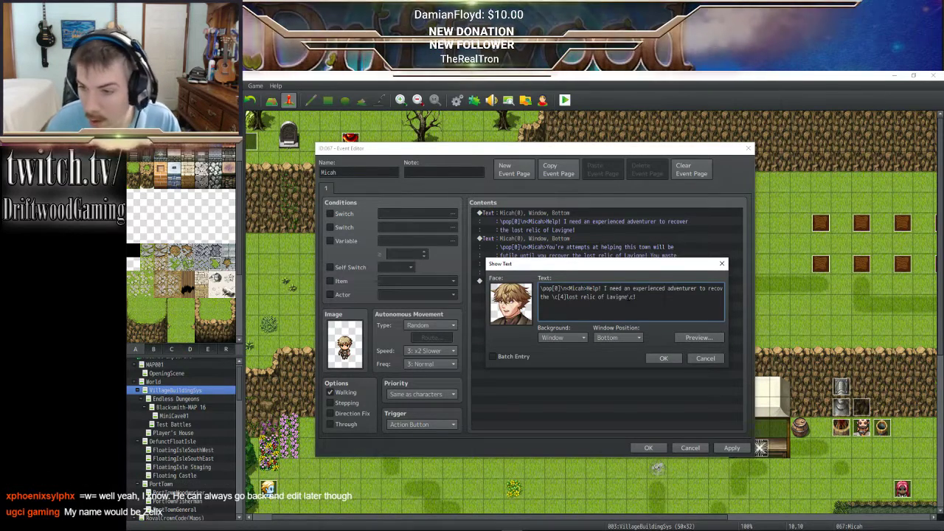
click(686, 337)
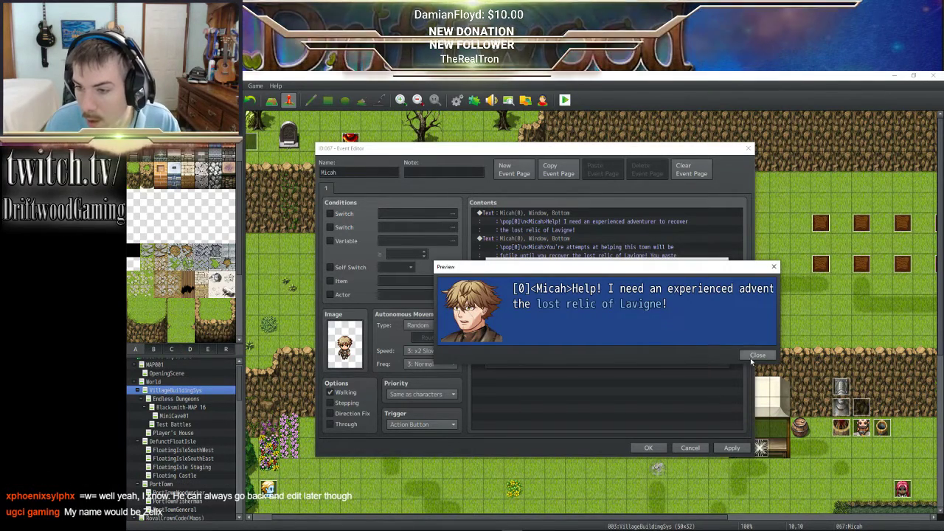
click(757, 355)
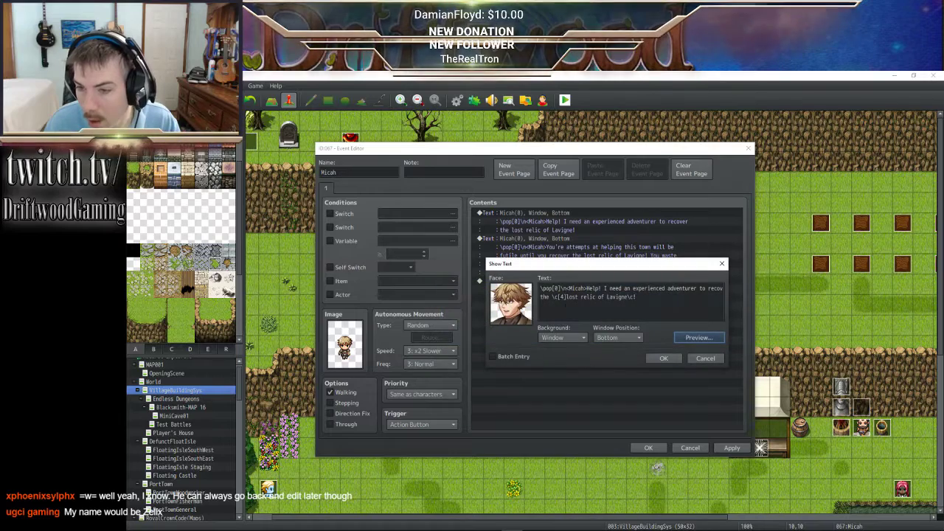
- Preview colour 3, then settle on colour 2 (red) for the phrase
click(558, 296)
key(Delete)
text(3)
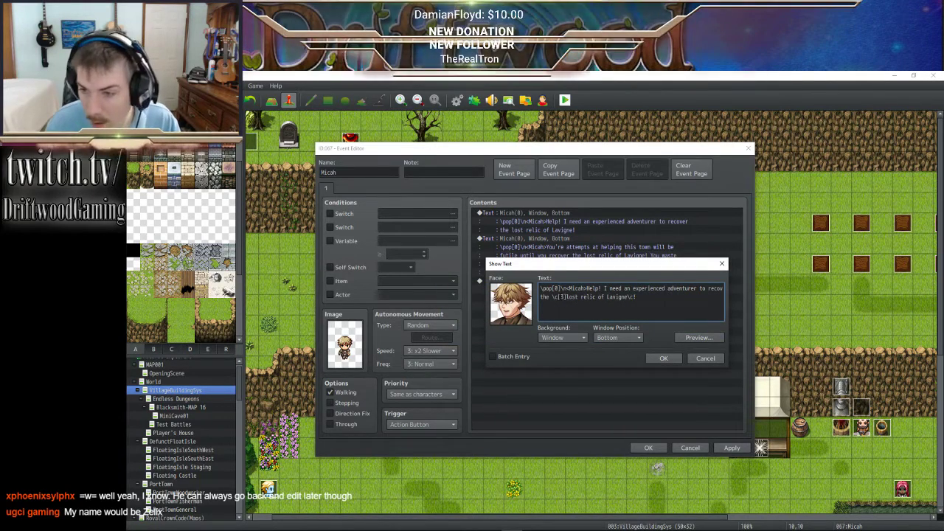
click(688, 337)
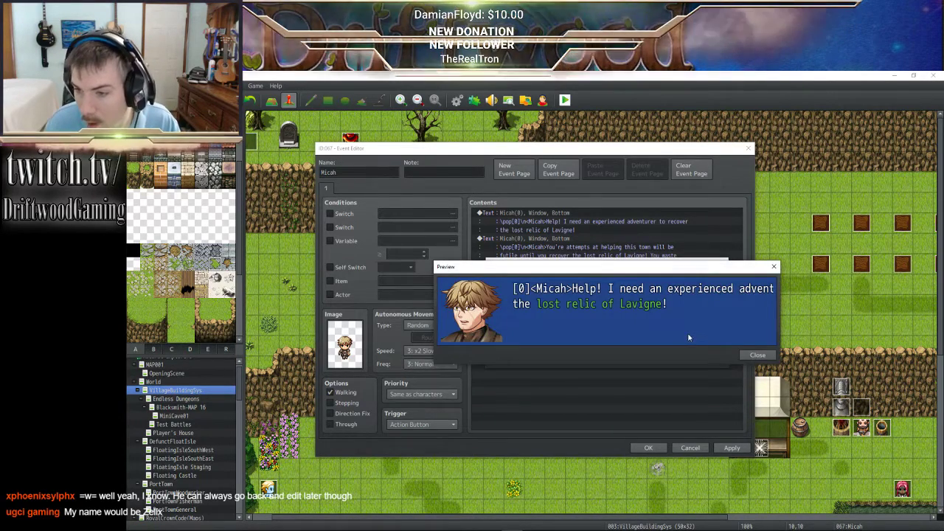
click(760, 355)
click(566, 296)
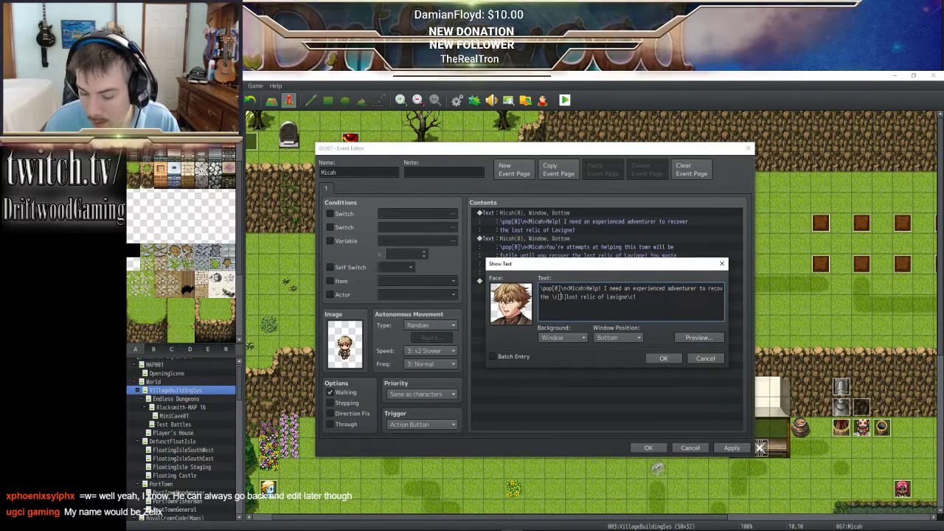
key(Delete)
text(2)
click(688, 337)
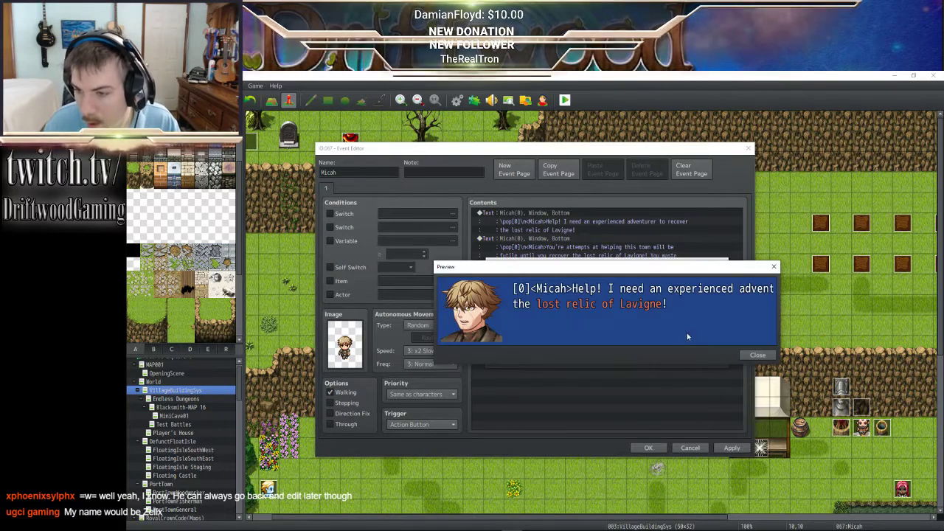
click(757, 355)
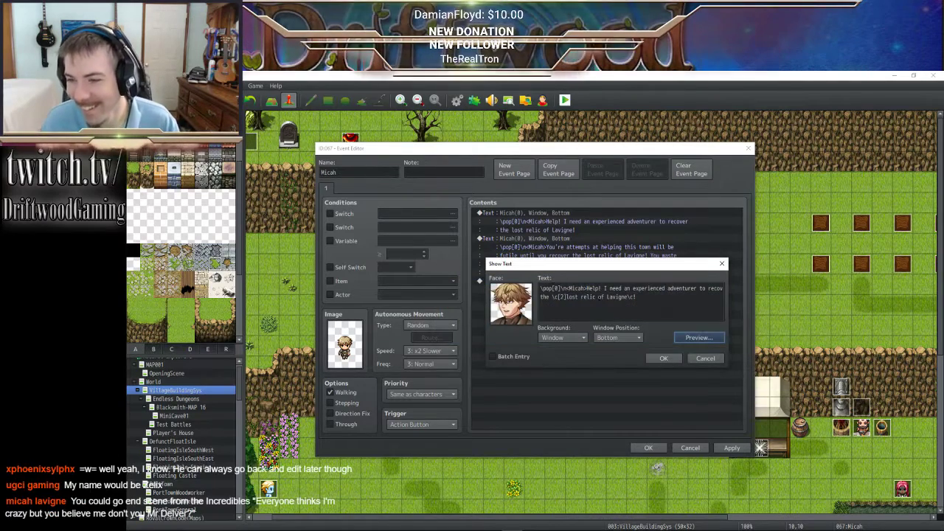
- Capitalise 'Relic' and remove the lowercase l of 'lost'
click(560, 297)
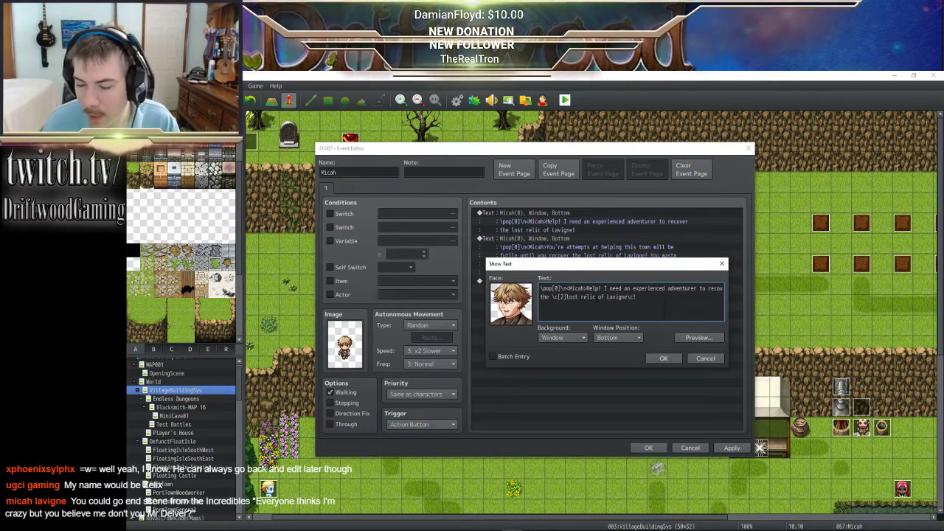
key(BackSpace)
text(R)
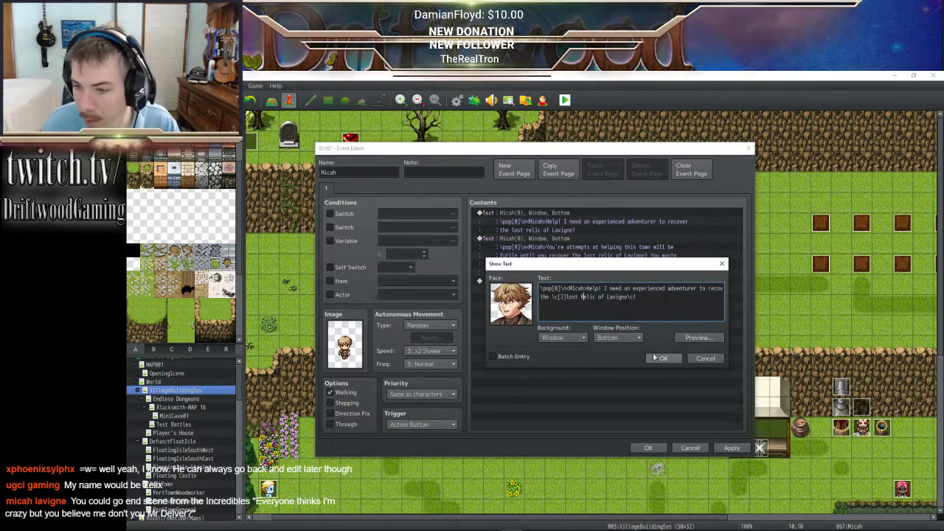
key(BackSpace)
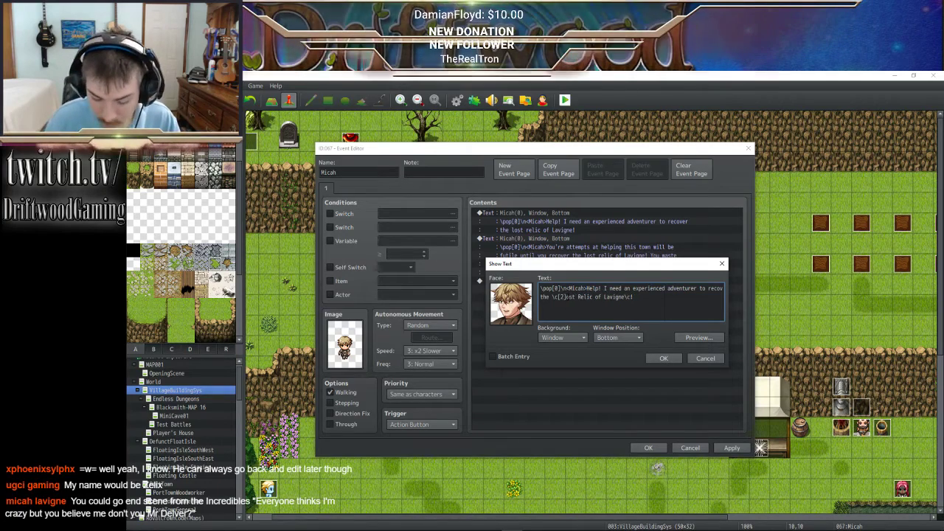
- Capitalise 'Lost', save the first message, and open Micah's second message for editing
text(Lo)
click(663, 358)
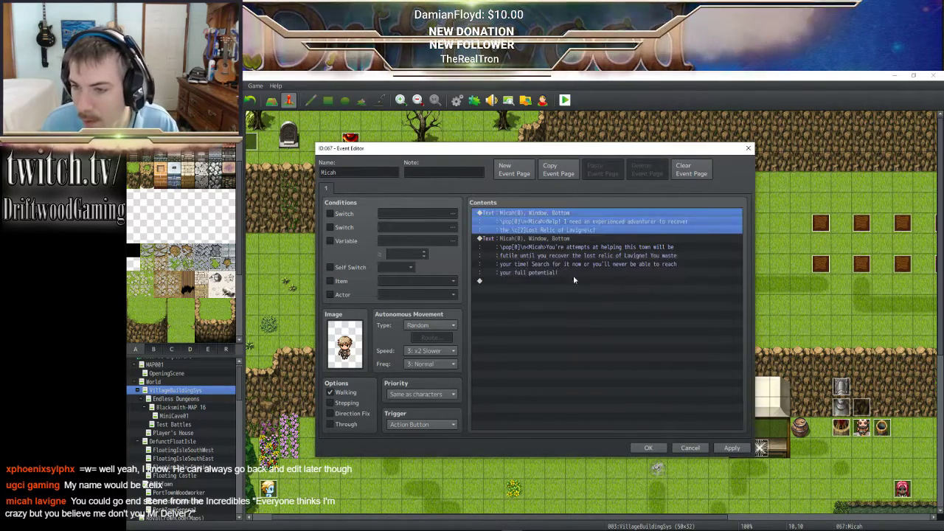
click(561, 243)
right_click(562, 239)
click(586, 255)
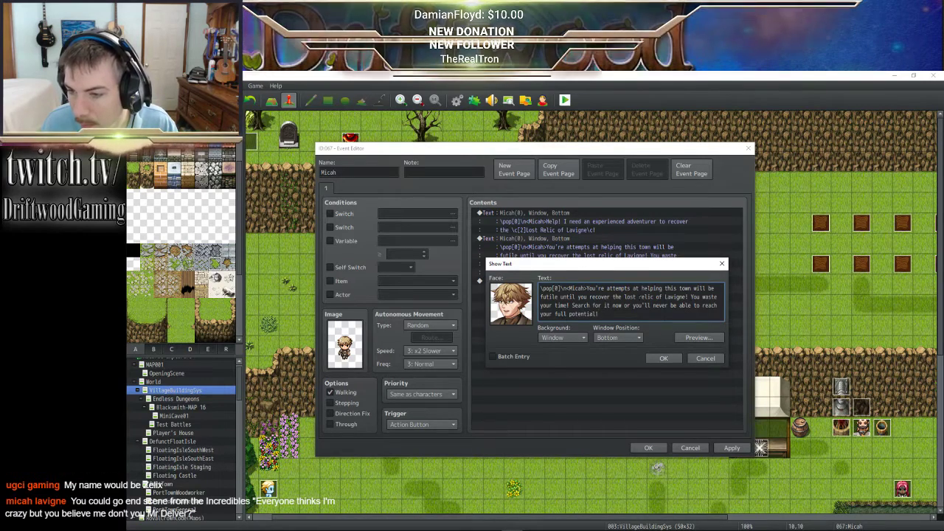
- Wrap 'Lost Relic of Lavigne' in \c[2]…\c with Relic capitalised, save, and apply the event
text(\c[2])
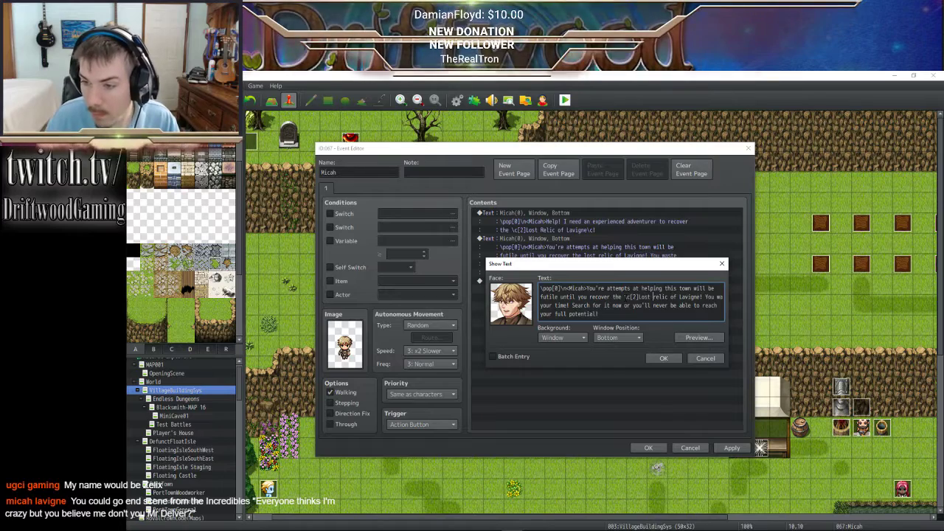
key(Delete)
text(R)
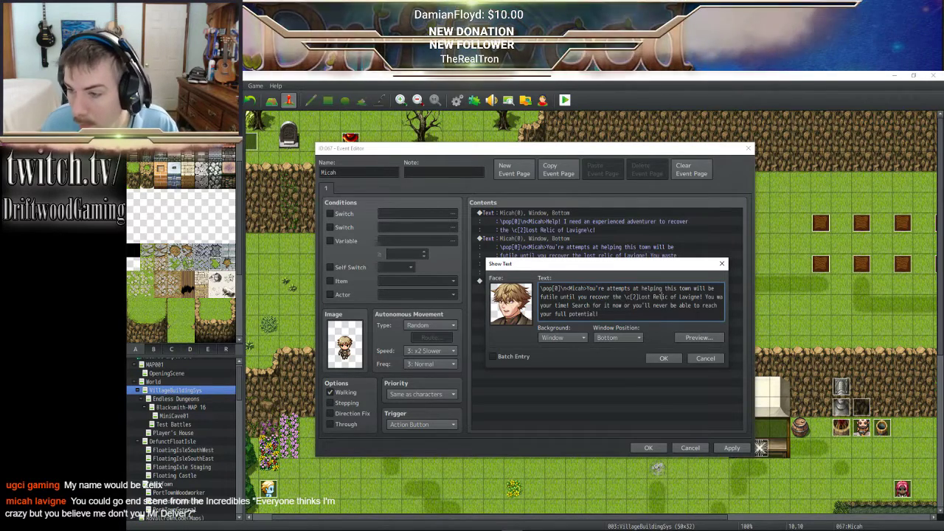
click(699, 297)
text(\c)
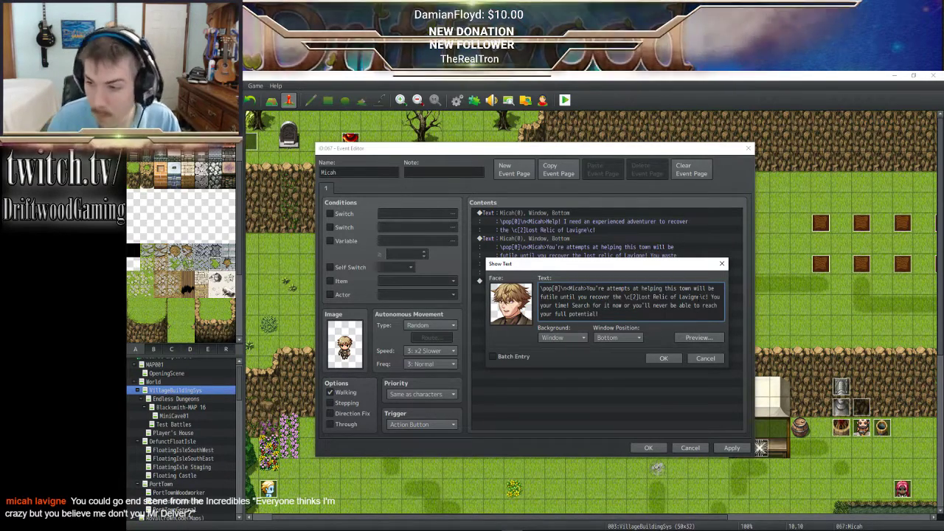
click(693, 338)
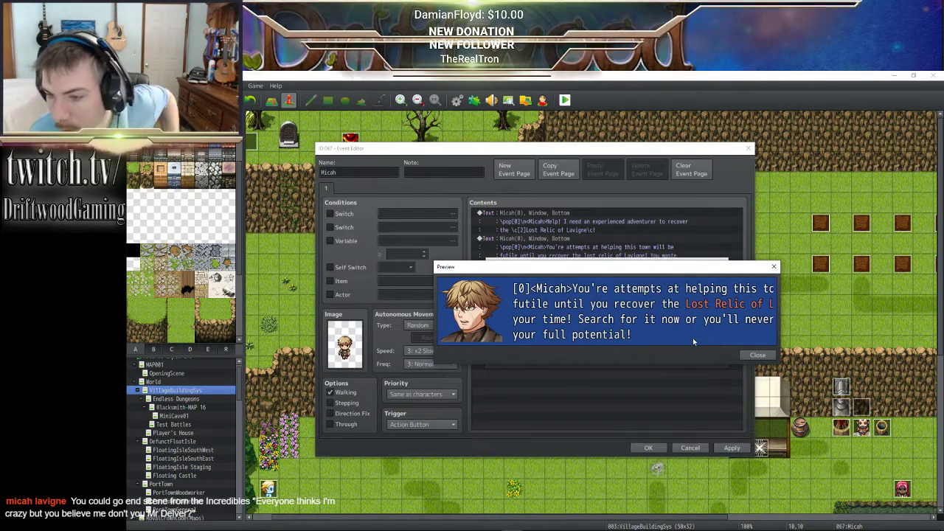
click(758, 355)
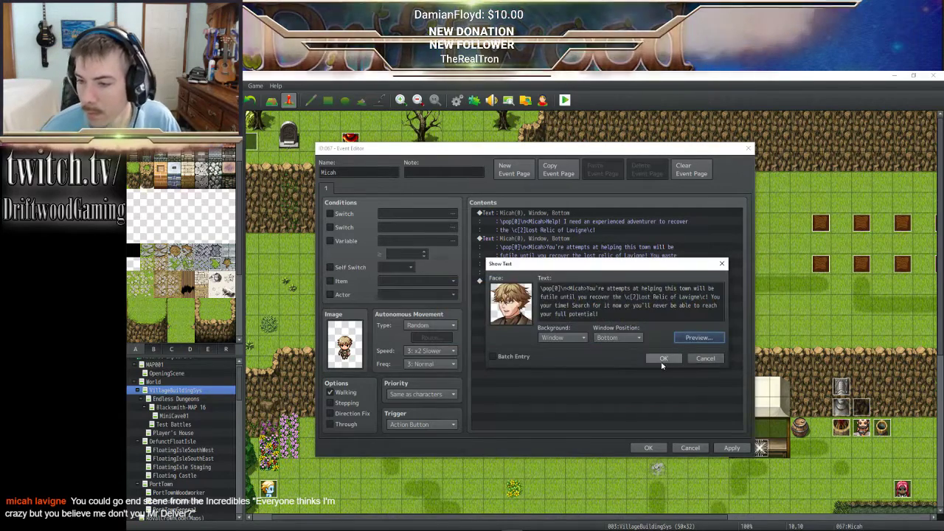
click(659, 358)
click(732, 447)
- Start a Conditional Branch at the end of Micah's command list with an actor condition
click(539, 284)
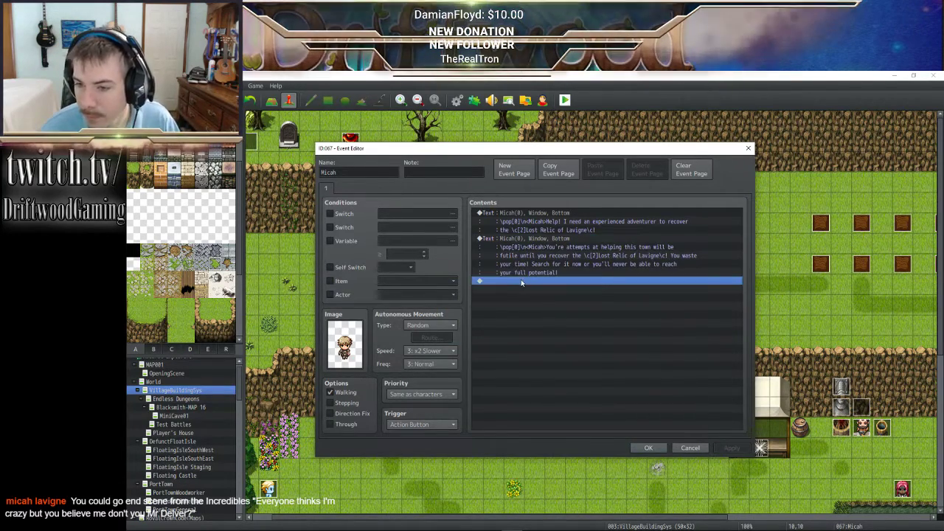
double_click(539, 287)
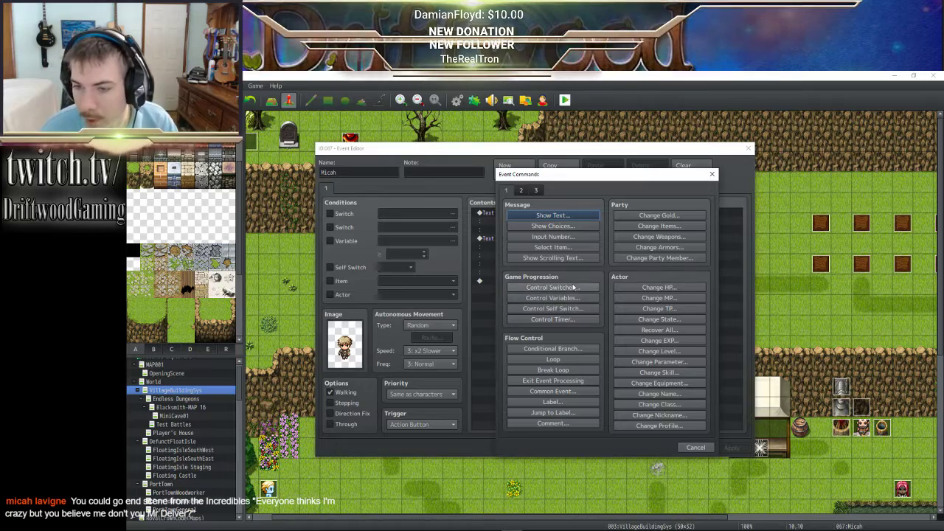
click(581, 349)
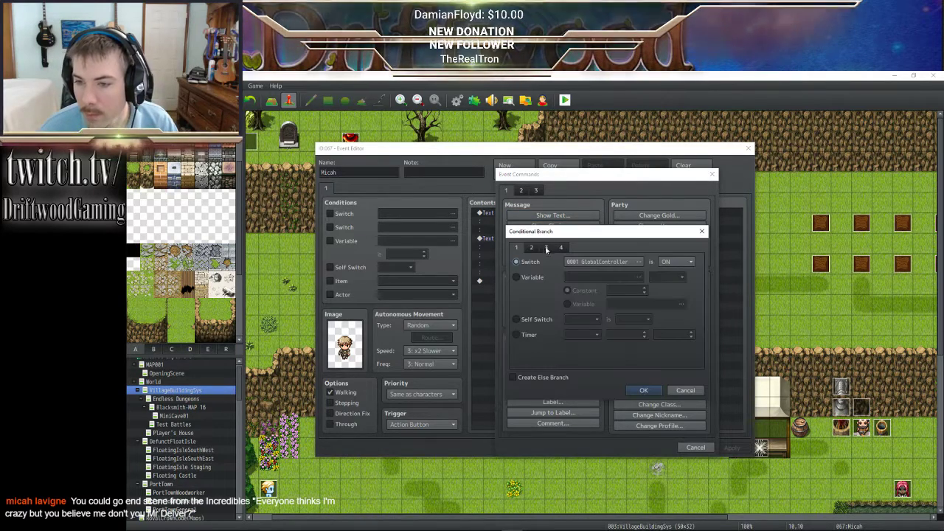
click(531, 249)
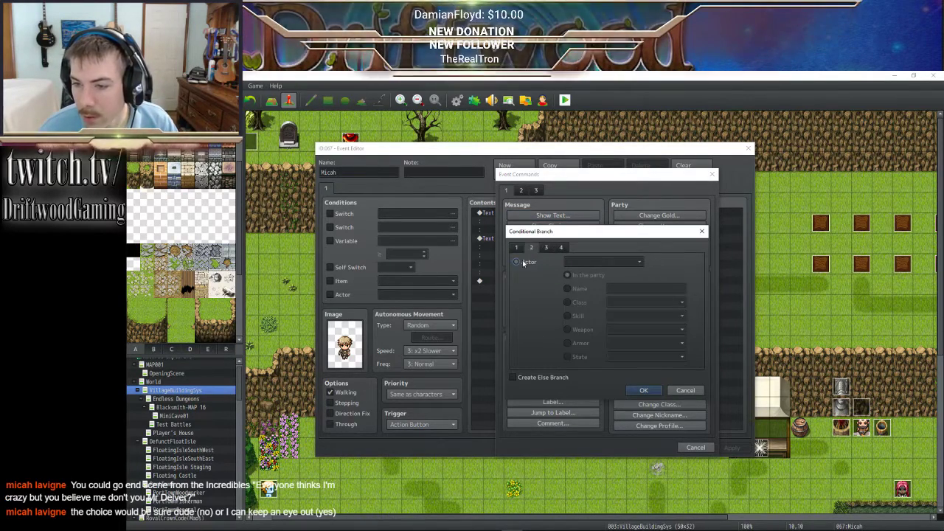
click(523, 263)
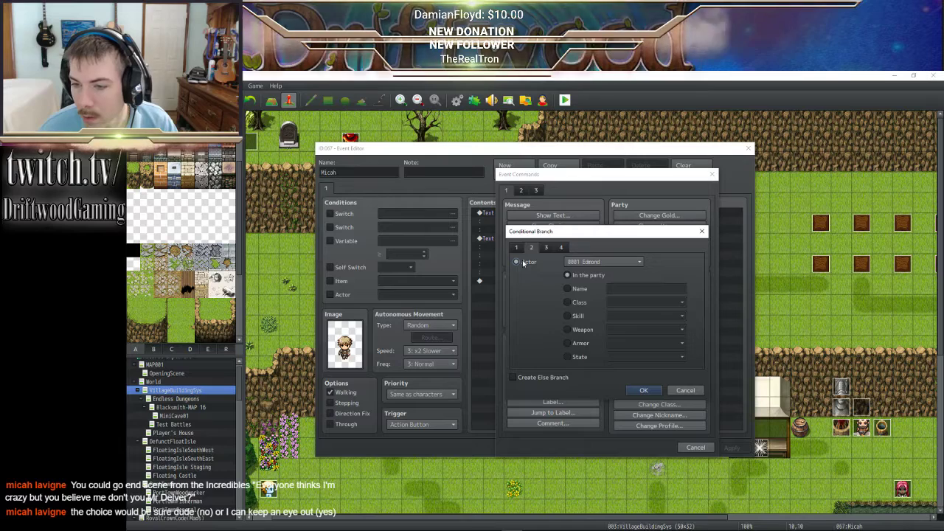
- Look through the Conditional Branch condition tabs, then cancel without adding it
click(559, 248)
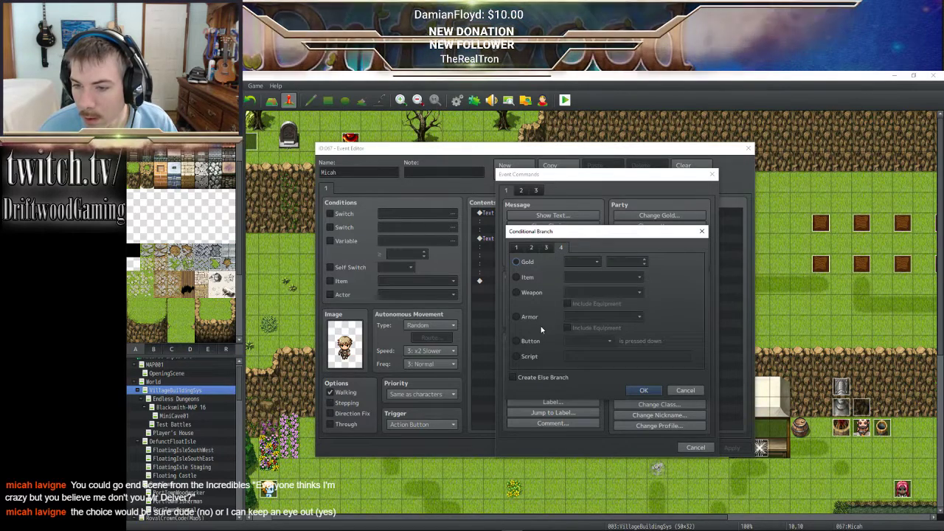
click(516, 248)
click(533, 247)
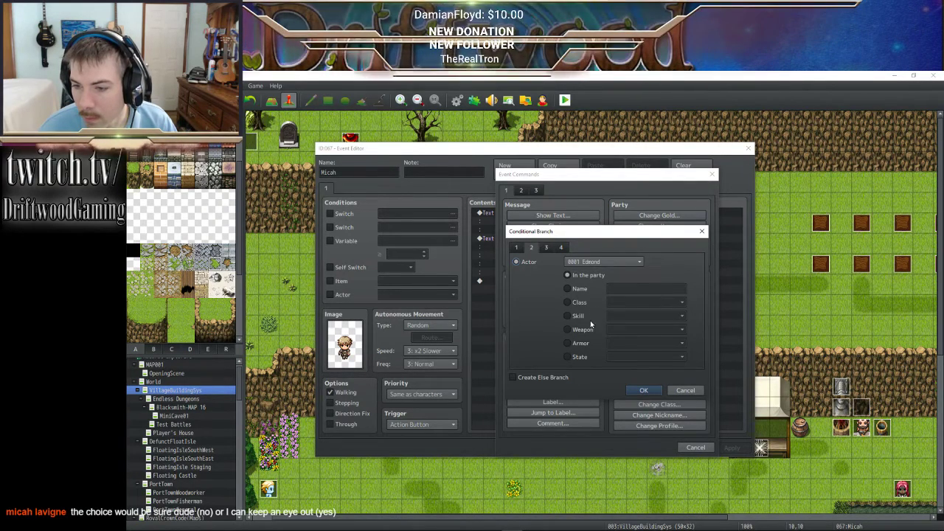
click(545, 249)
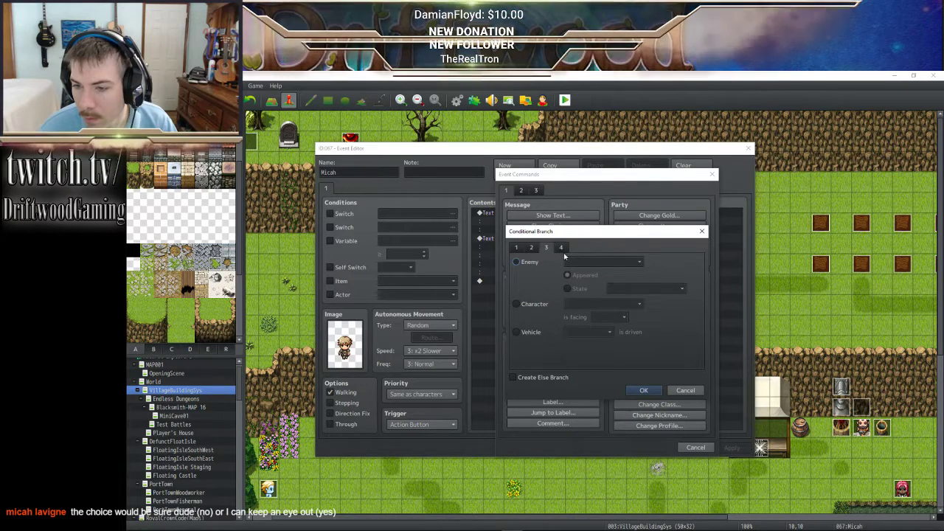
click(564, 249)
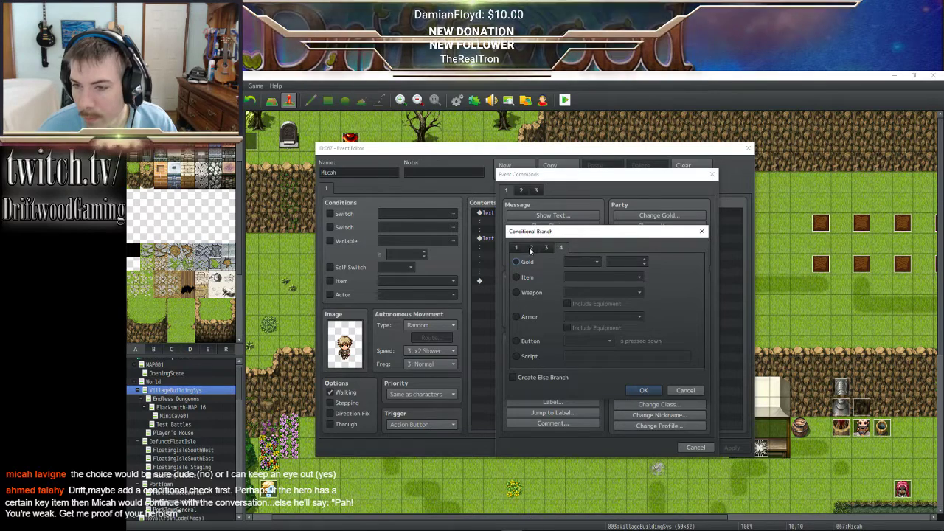
click(517, 249)
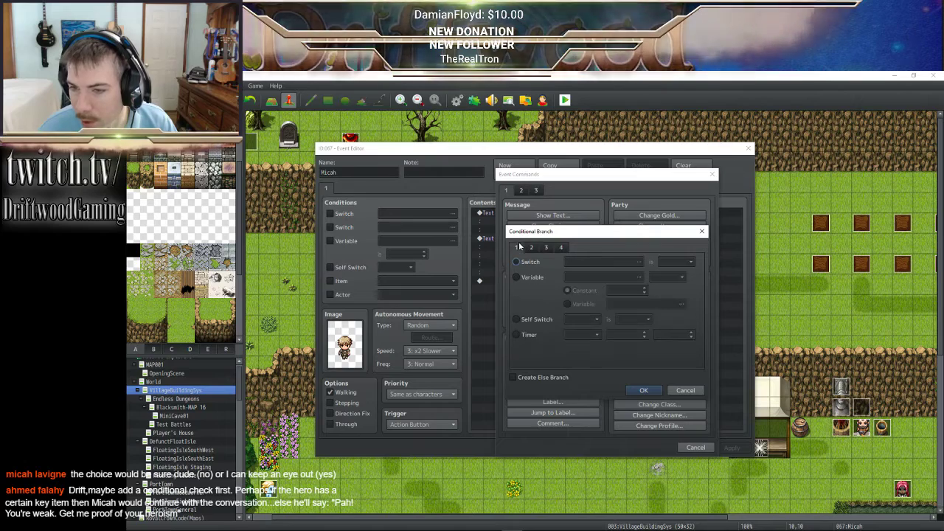
click(530, 248)
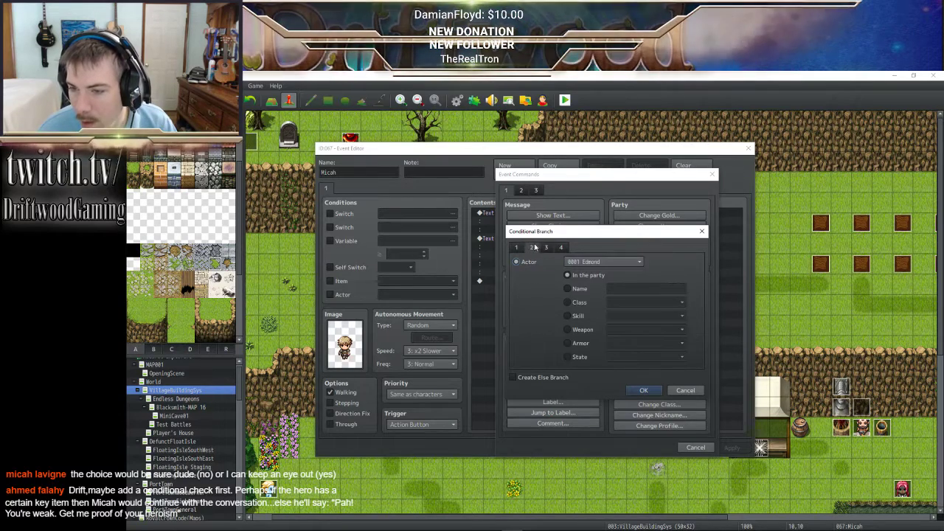
click(685, 390)
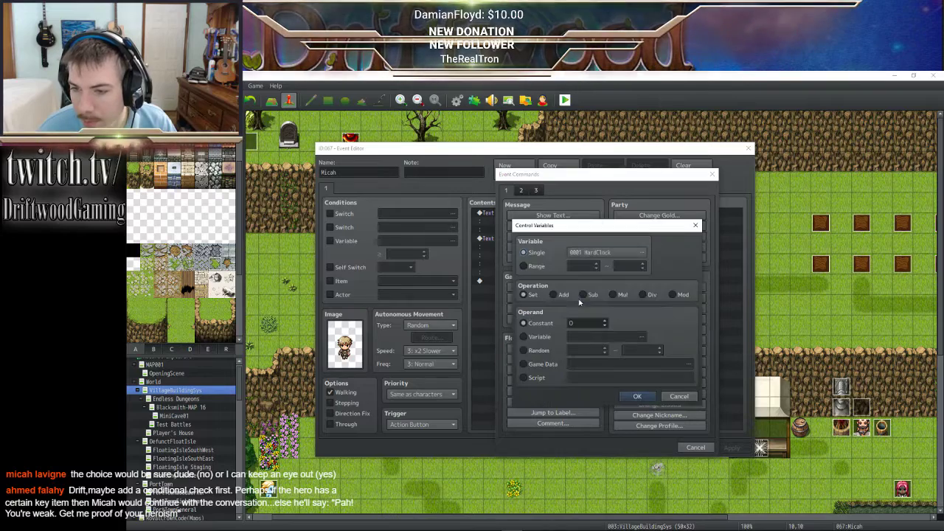
- In Control Variables, pick variable 0060 and name it PlayerLevel
click(580, 303)
click(590, 252)
click(542, 246)
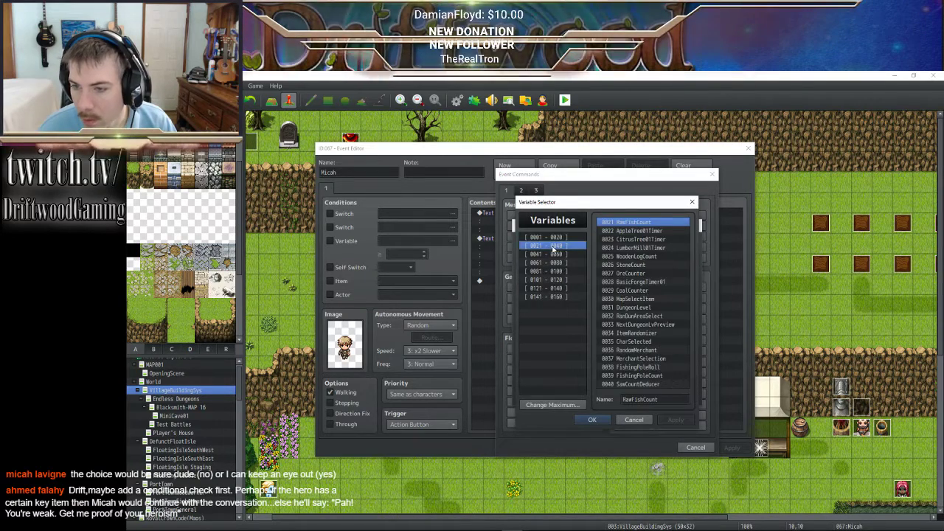
click(554, 255)
click(627, 383)
click(639, 400)
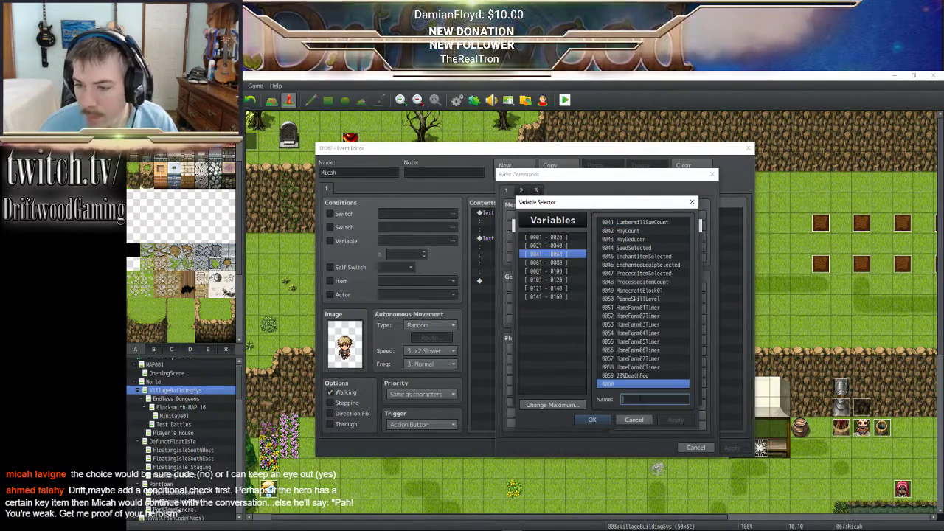
text(PlayerLevel)
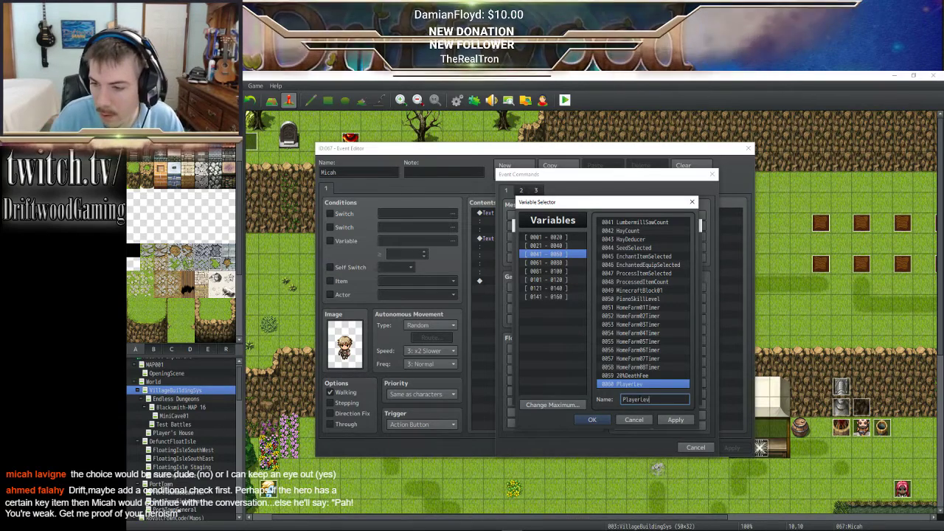
click(592, 420)
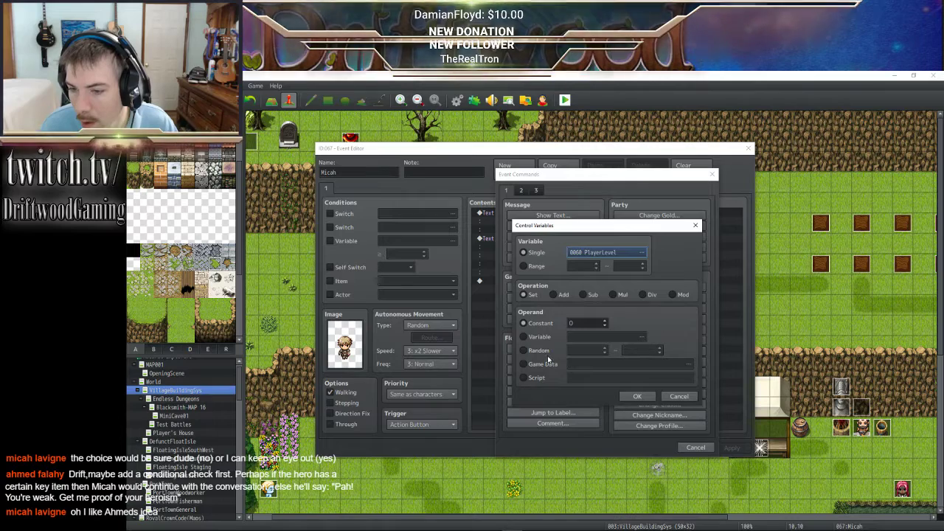
- Set the operand to Game Data Level of Edmond, add the command, and apply
click(542, 364)
click(627, 363)
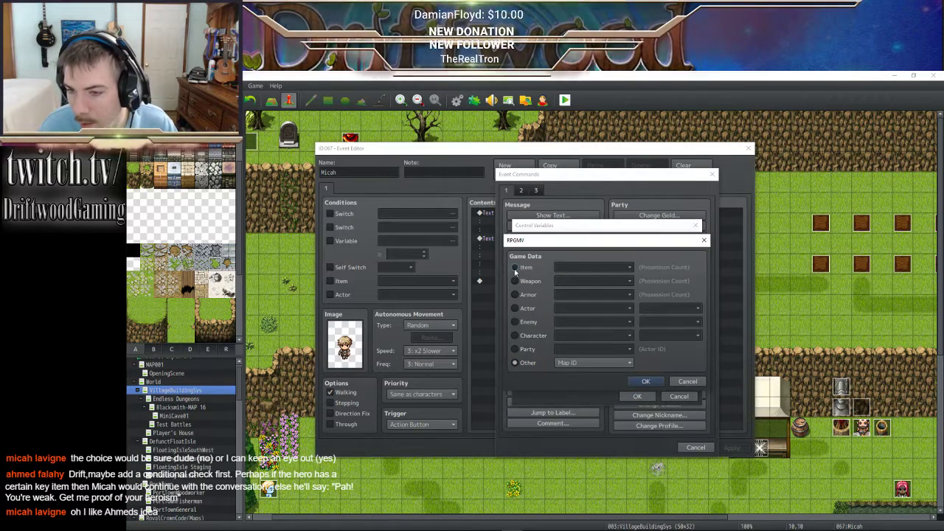
click(534, 349)
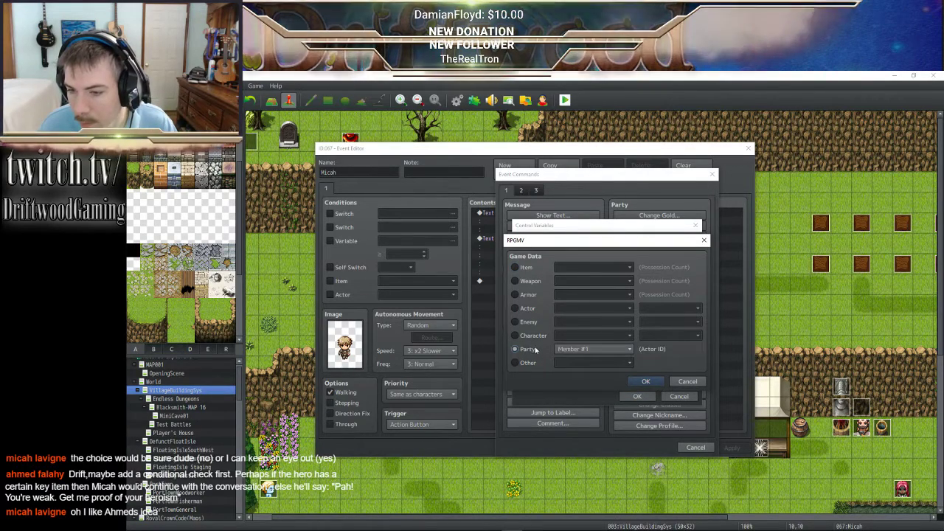
click(535, 336)
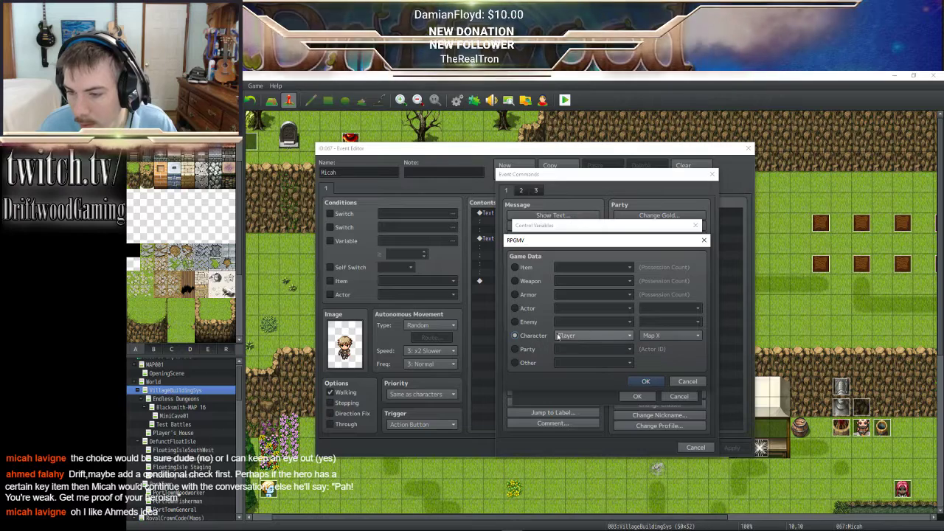
click(661, 337)
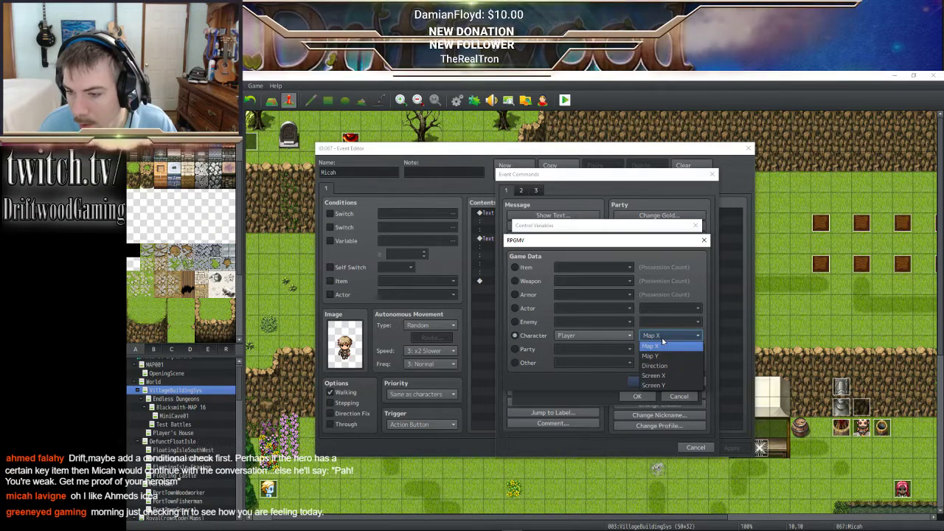
click(542, 311)
click(543, 310)
click(691, 309)
click(690, 308)
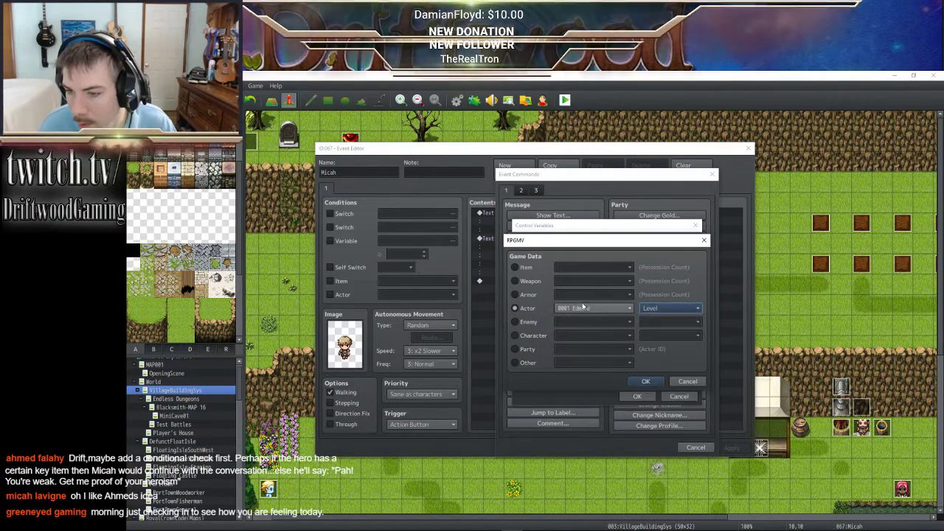
click(646, 382)
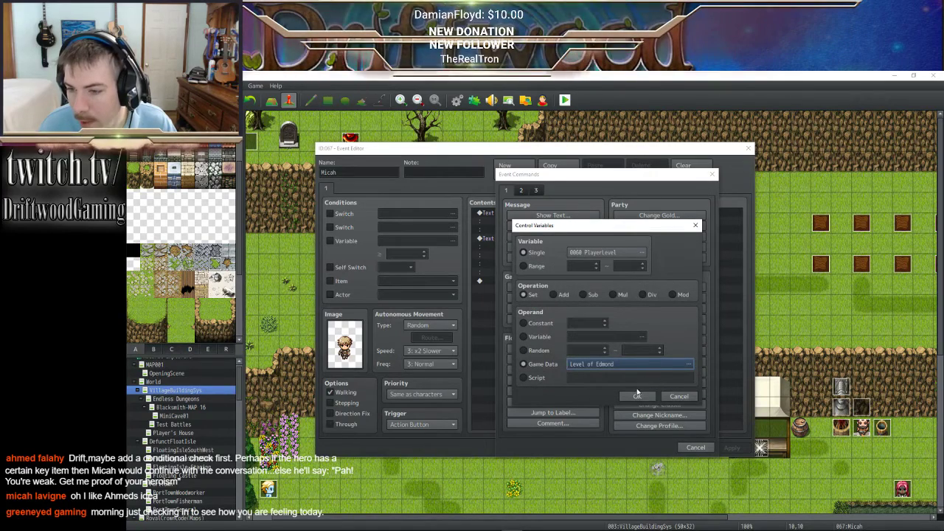
click(640, 396)
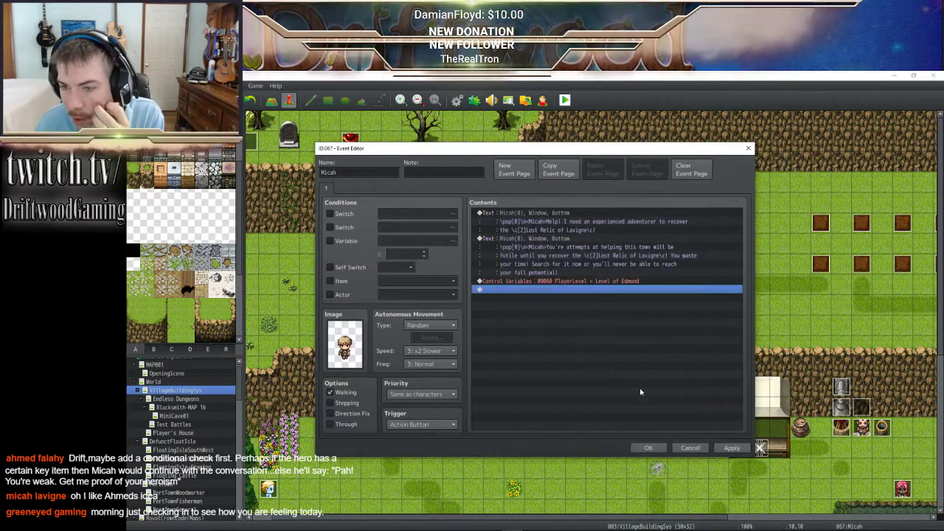
click(732, 448)
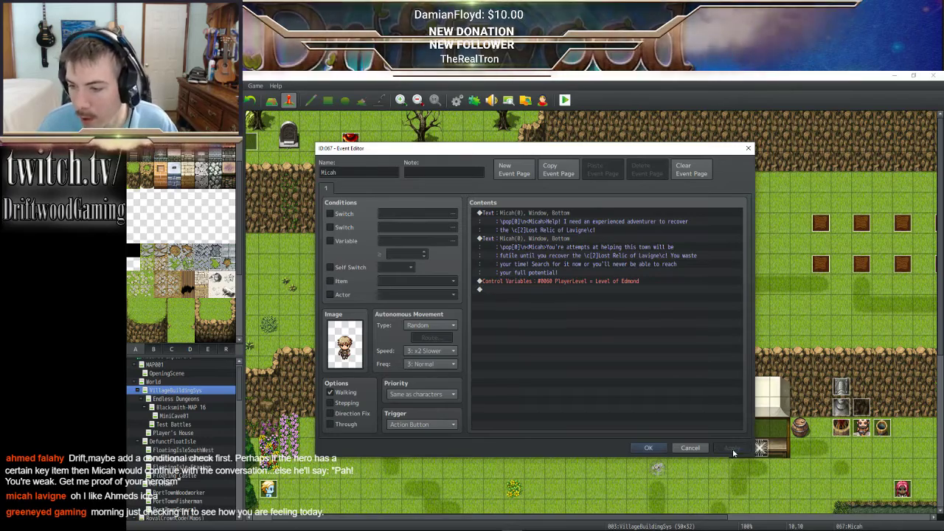
- Close Micah's event editor
right_click(538, 286)
key(Escape)
click(648, 447)
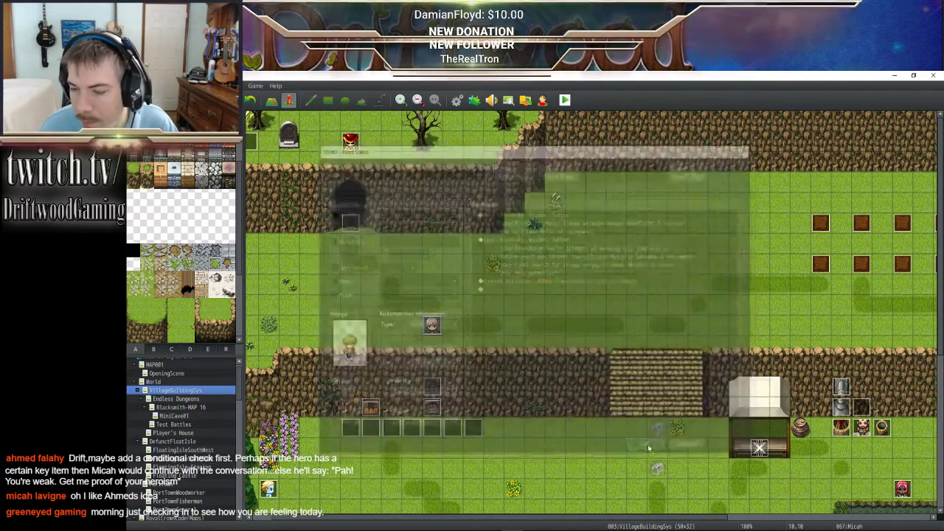
- Review the CharSelected branches in autorun event EV002, close it, and reopen Micah's event
double_click(256, 145)
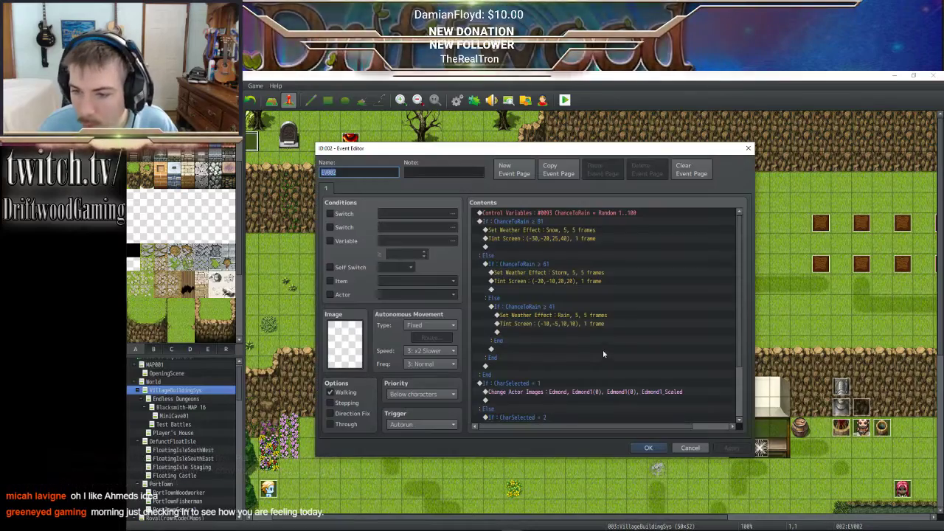
scroll(519, 356, down, 3)
click(523, 350)
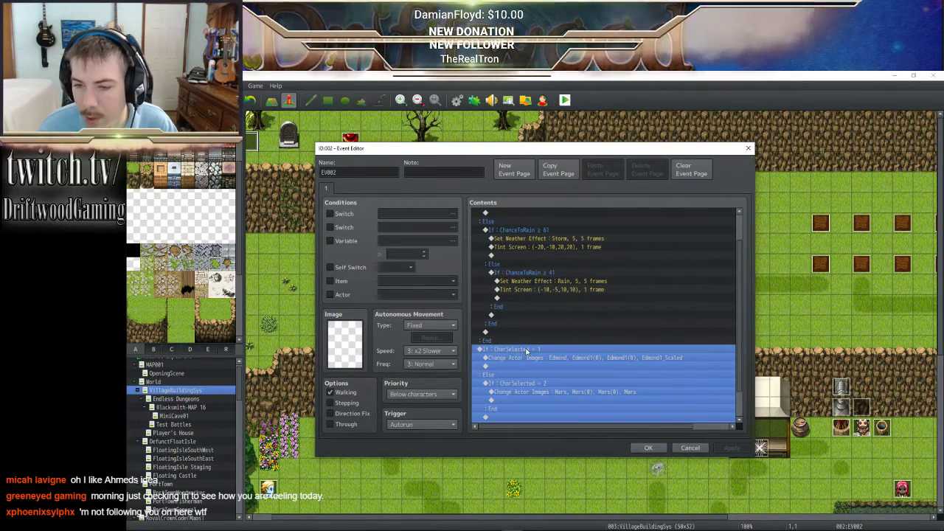
scroll(589, 340, down, 2)
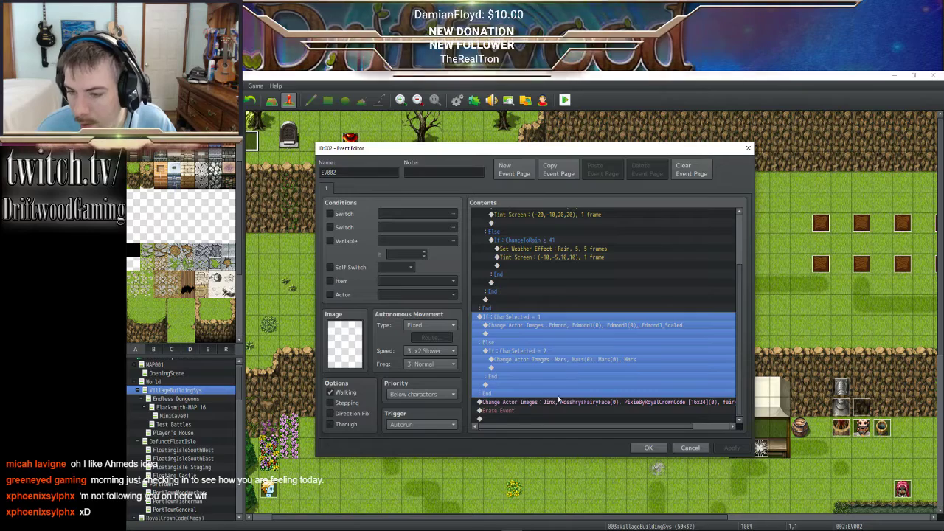
click(654, 401)
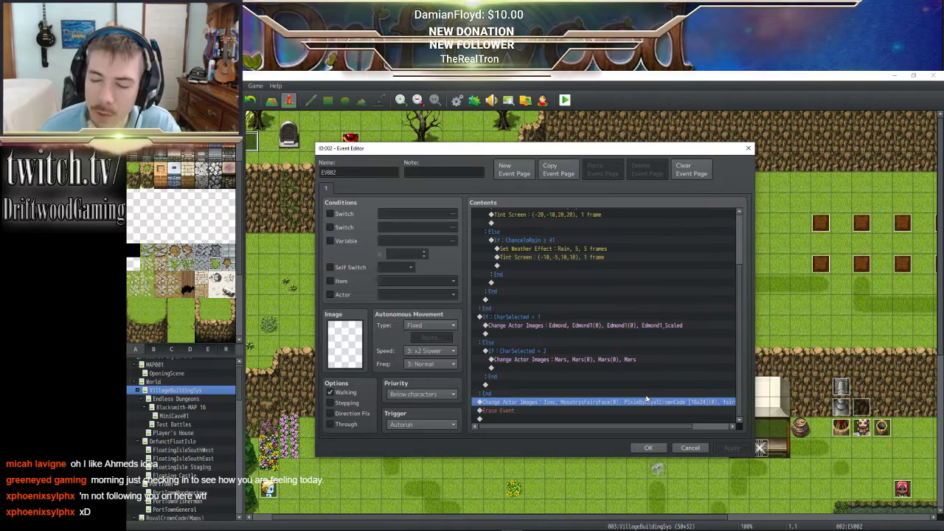
click(646, 447)
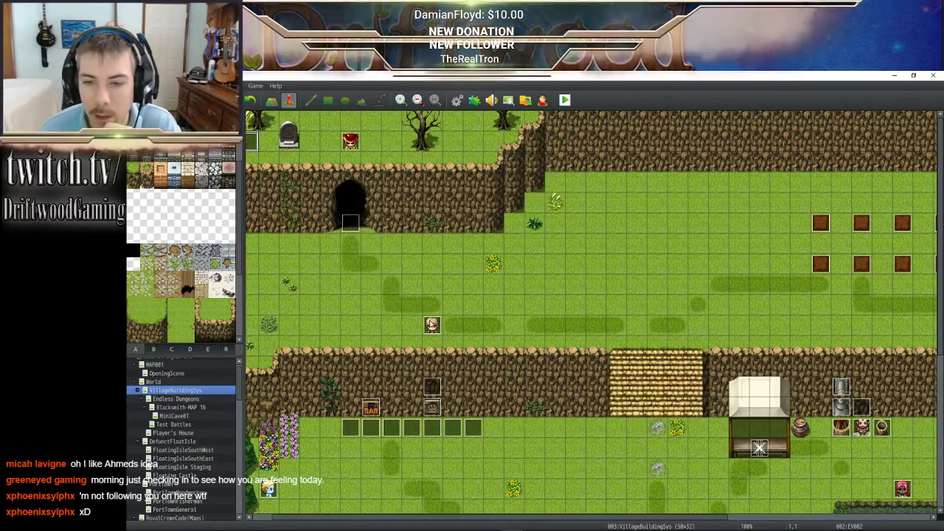
double_click(432, 324)
right_click(527, 280)
- Insert a Conditional Branch on variable CharSelected = 1 with an else branch
click(547, 289)
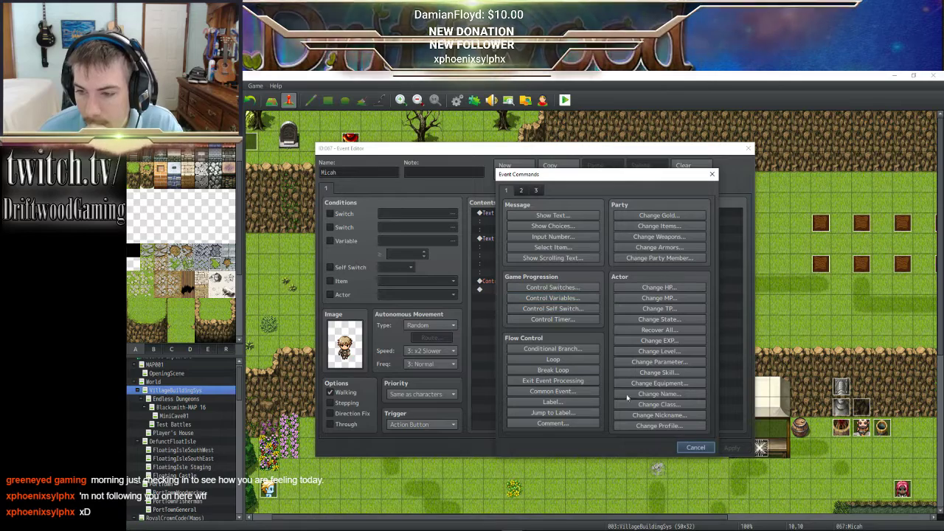
click(552, 348)
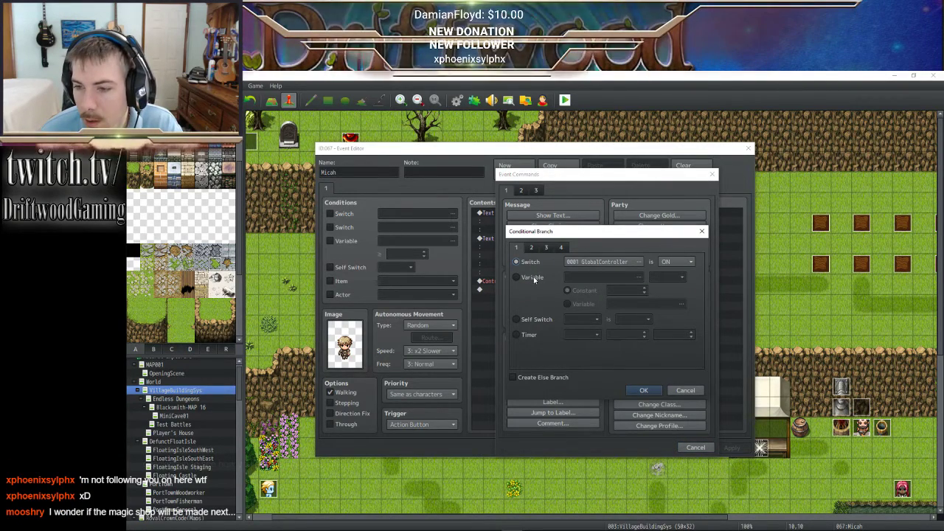
click(533, 278)
click(598, 276)
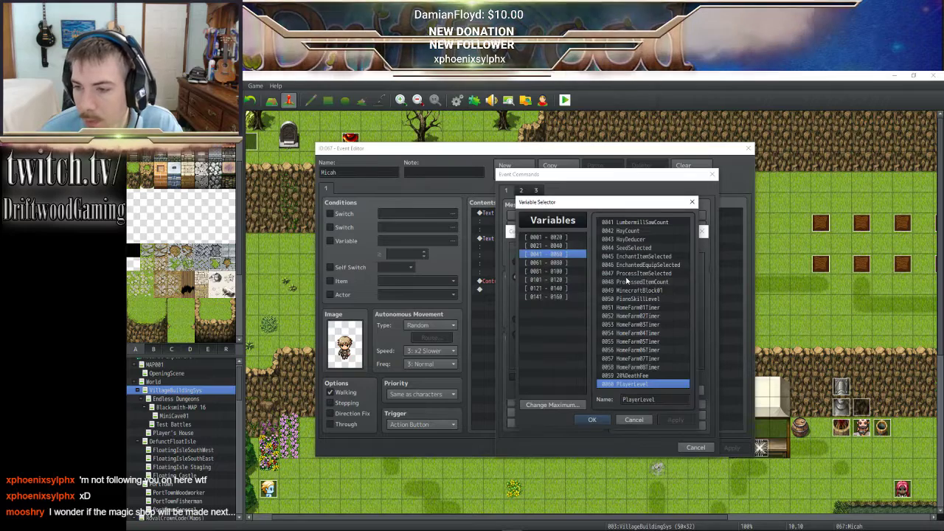
click(544, 237)
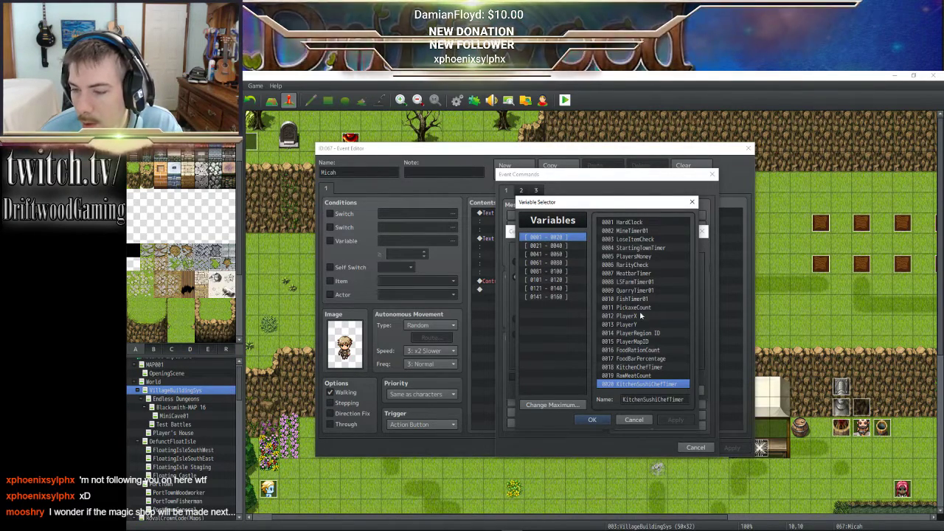
click(553, 247)
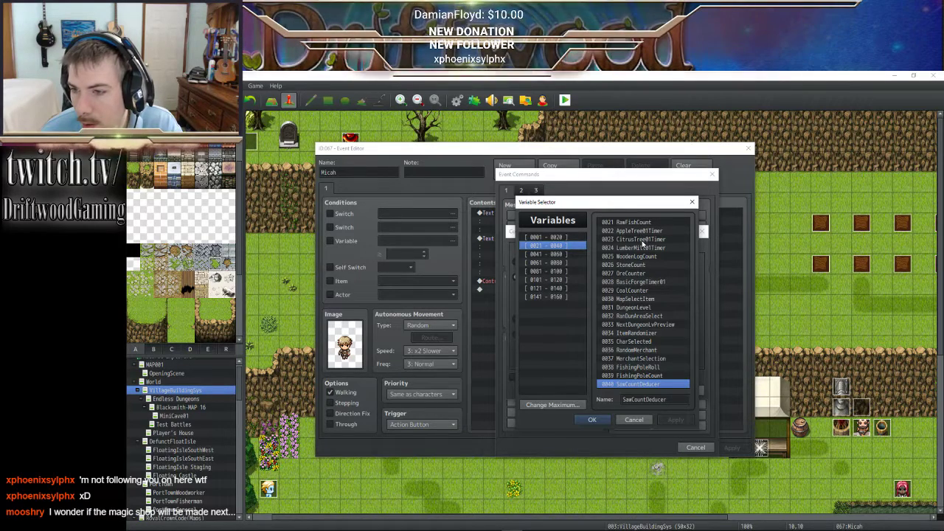
click(640, 342)
click(592, 418)
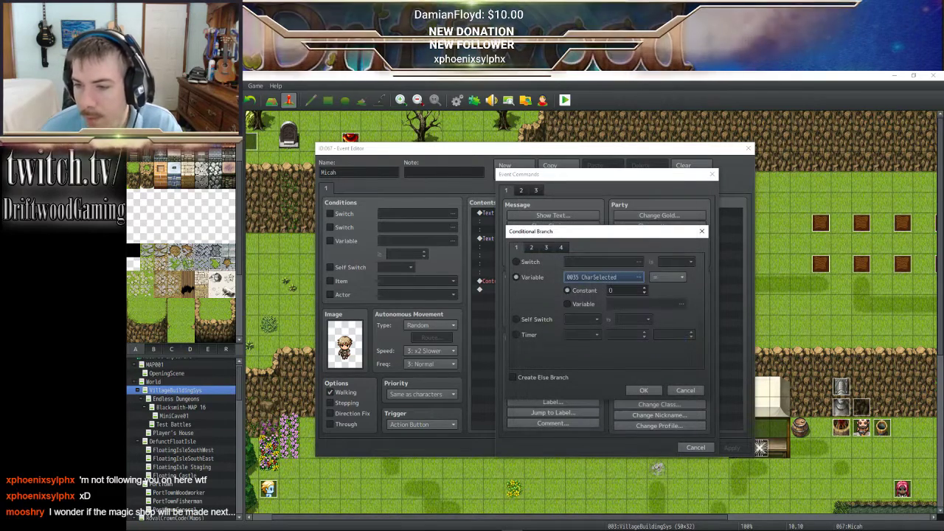
click(541, 377)
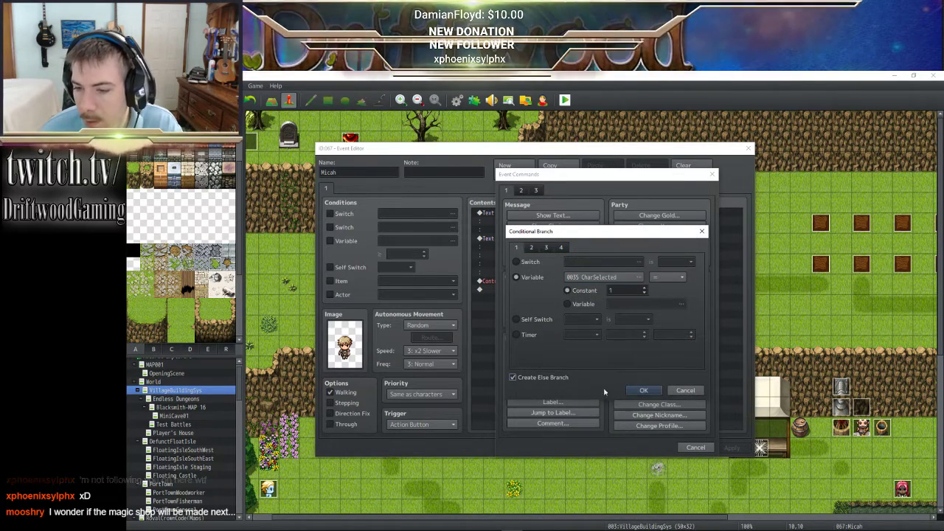
click(643, 390)
- Copy the branch, paste a nested copy and change its condition to CharSelected = 2
click(512, 283)
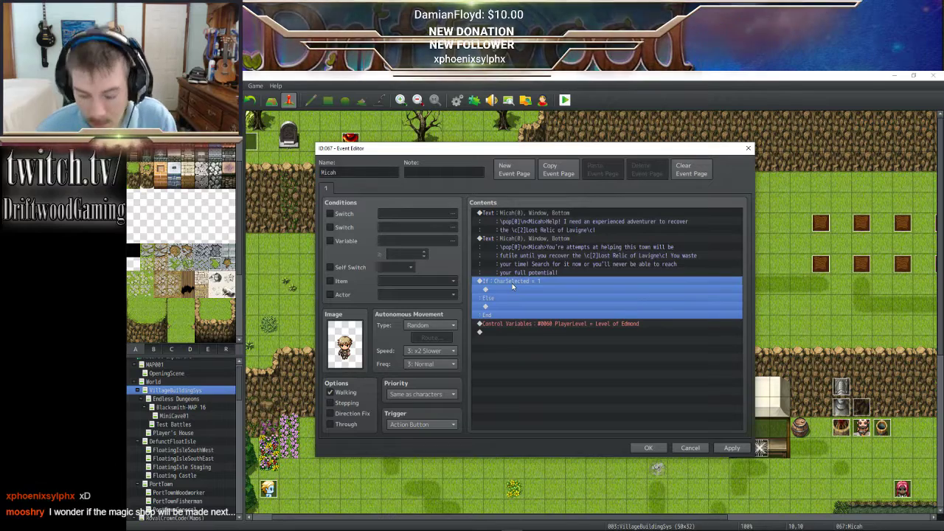
key(ctrl+c)
click(501, 291)
key(ctrl+v)
click(518, 291)
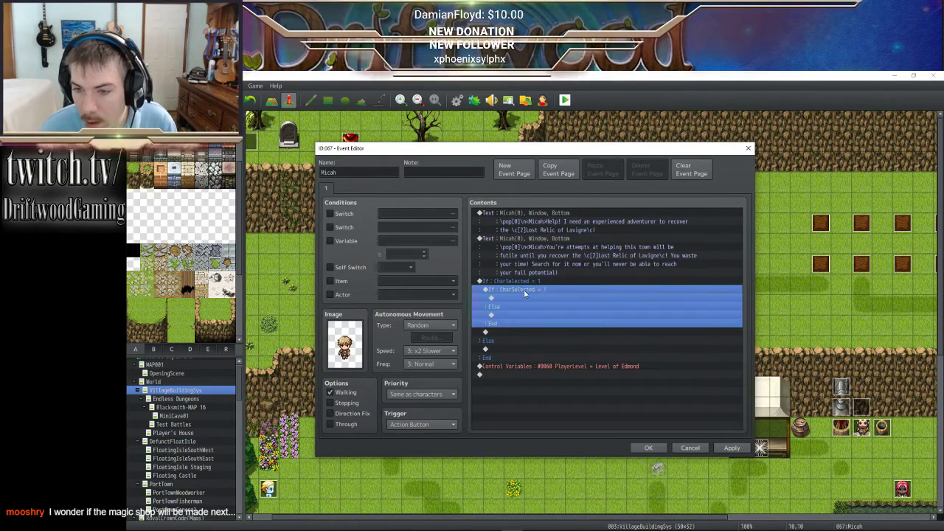
right_click(524, 290)
click(541, 306)
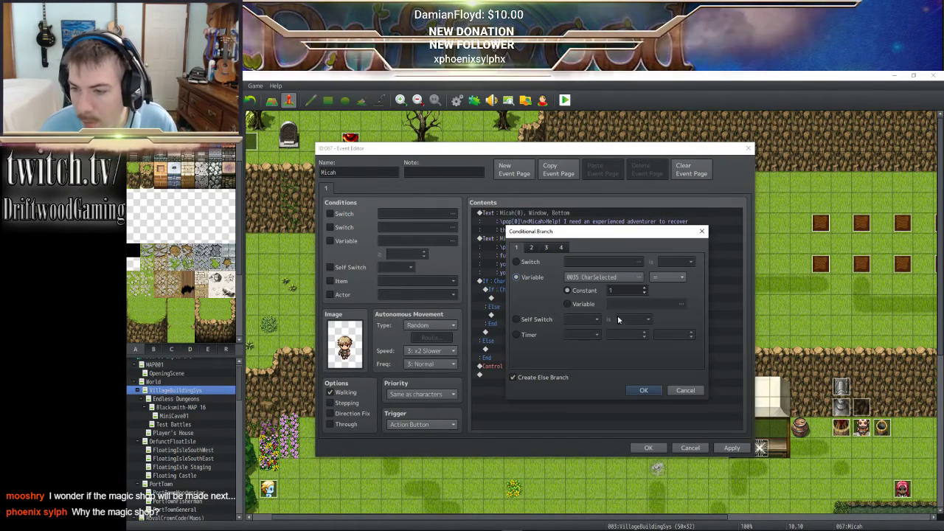
click(642, 390)
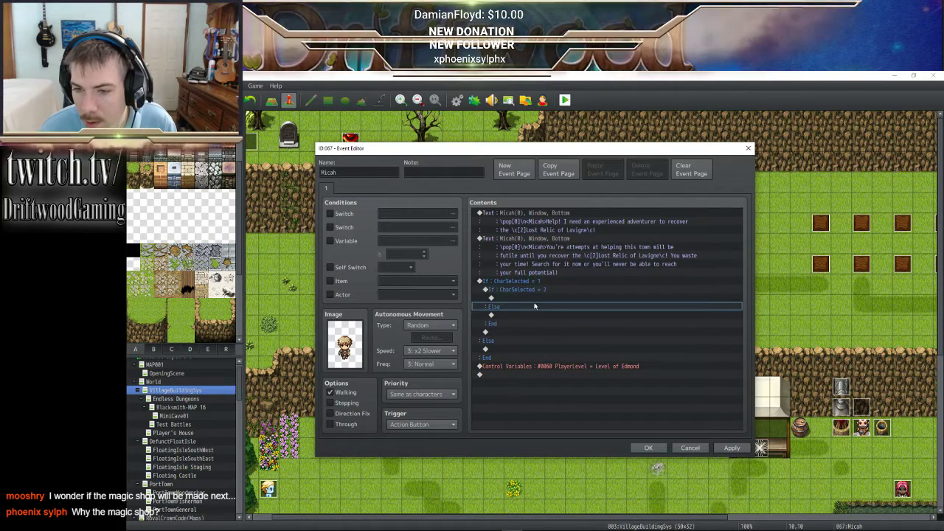
- Move the nested CharSelected = 2 branch from the first case to under the outer Else
click(533, 290)
click(533, 282)
click(533, 289)
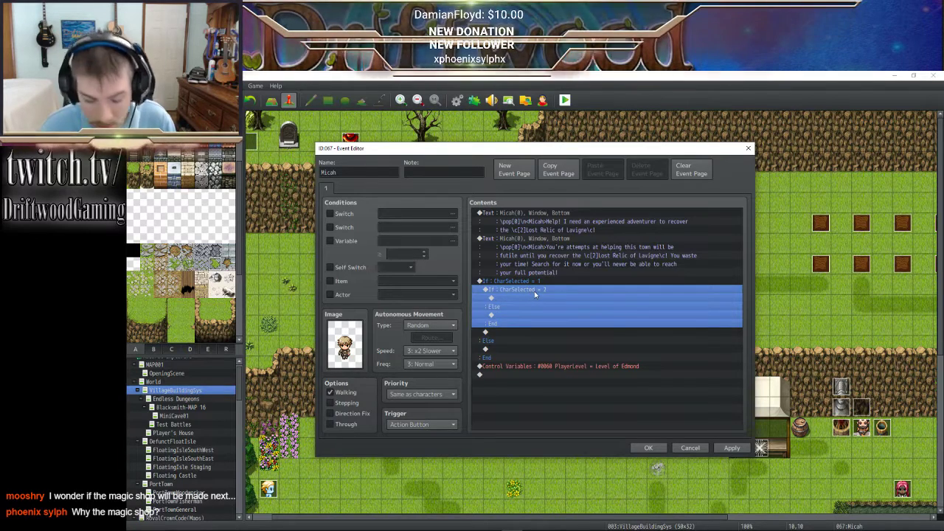
key(Delete)
click(512, 308)
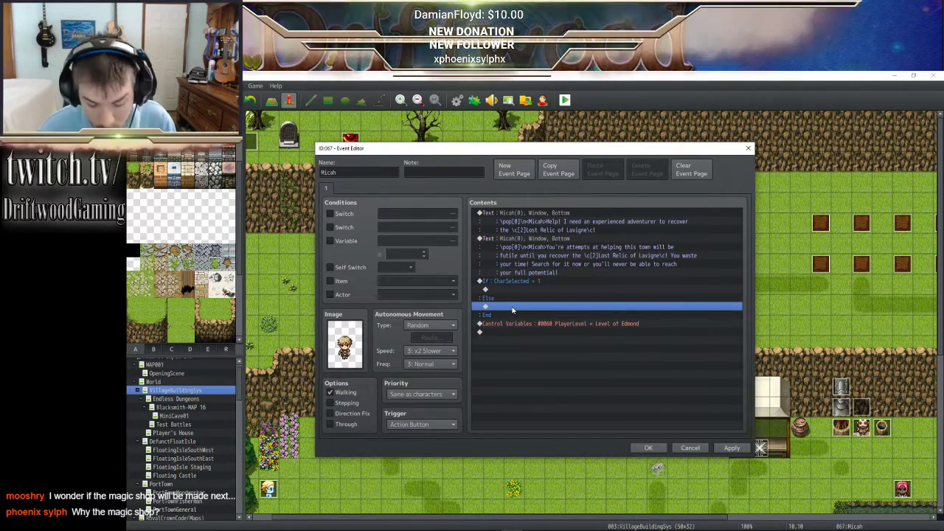
key(ctrl+v)
click(532, 284)
click(529, 291)
- Cut the PlayerLevel Control Variables line from the bottom of the event
click(529, 306)
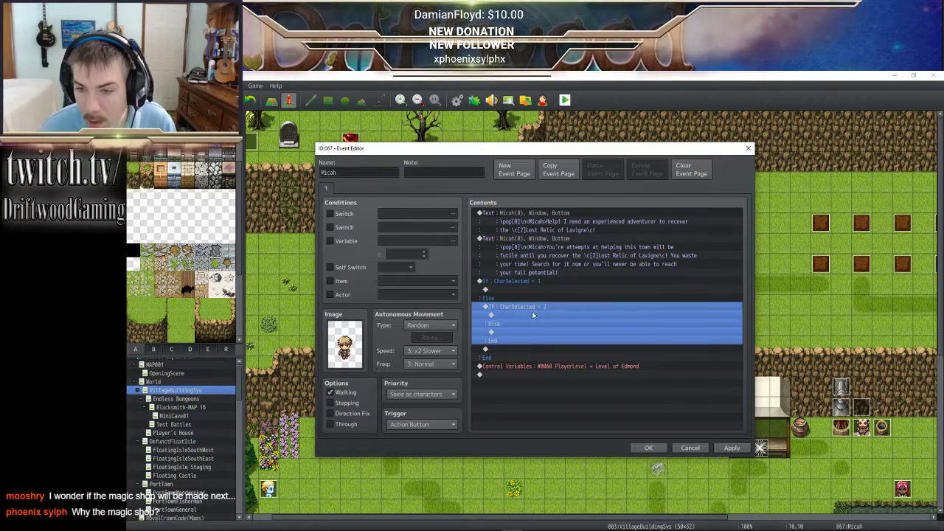
click(534, 315)
click(543, 332)
click(550, 366)
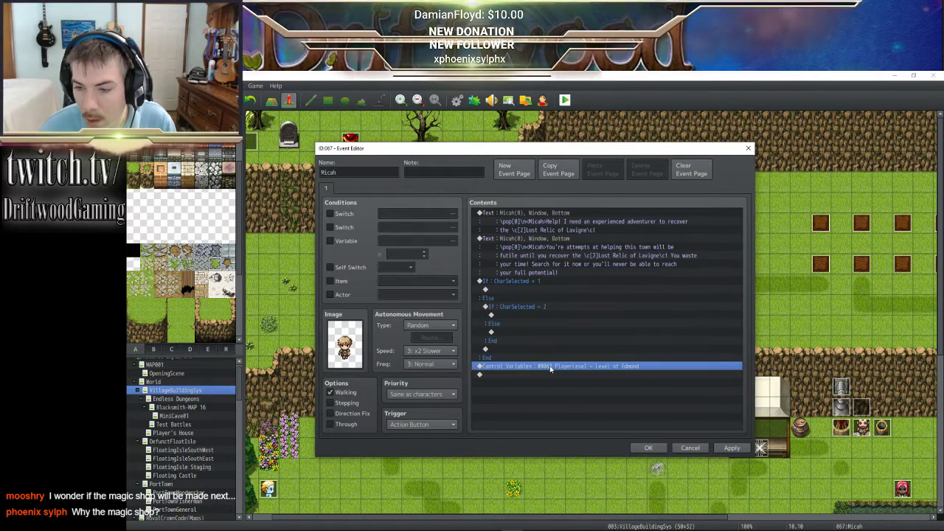
key(ctrl+x)
- Paste the PlayerLevel line under CharSelected = 1 and 2, changing the second to Level of Mars
click(508, 290)
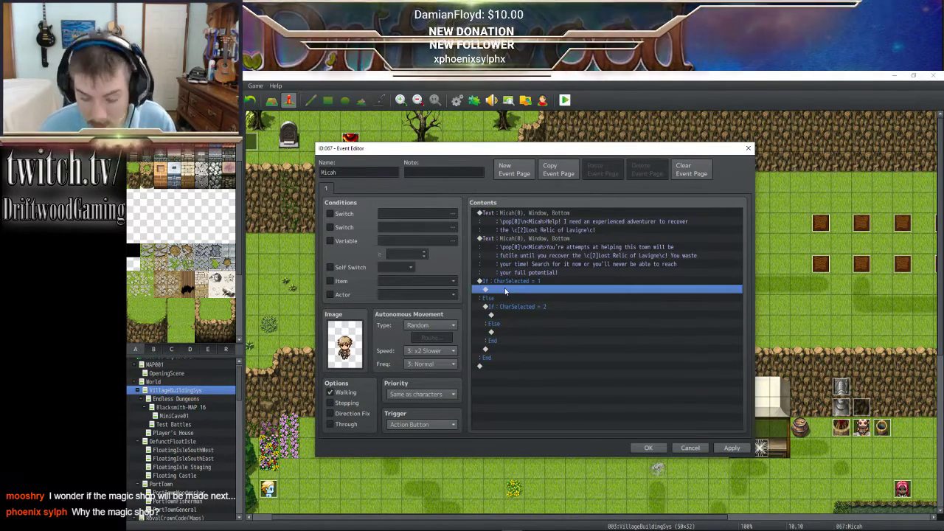
key(ctrl+v)
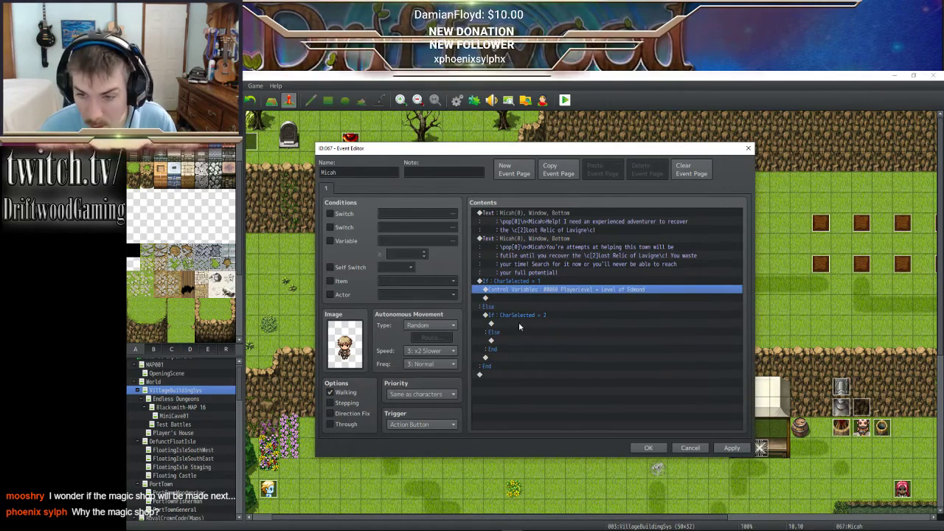
click(519, 323)
key(ctrl+v)
right_click(523, 325)
click(546, 333)
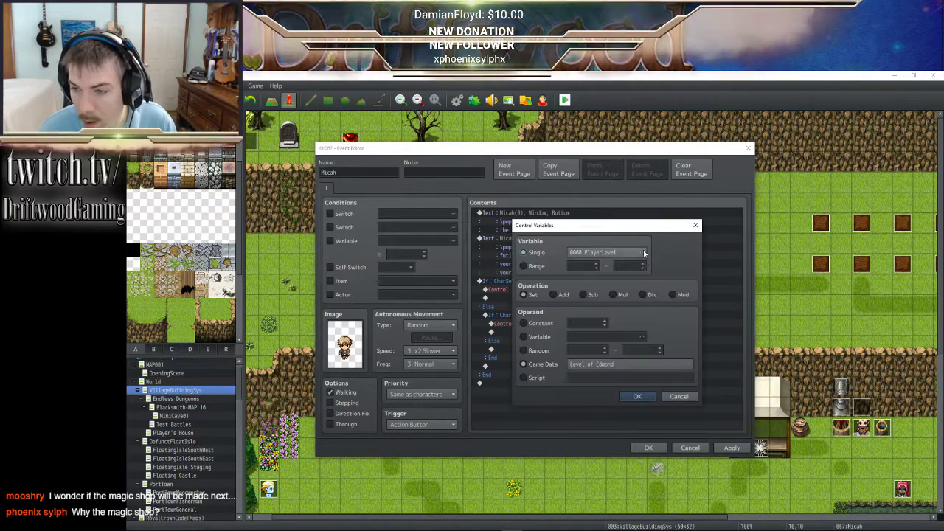
click(690, 367)
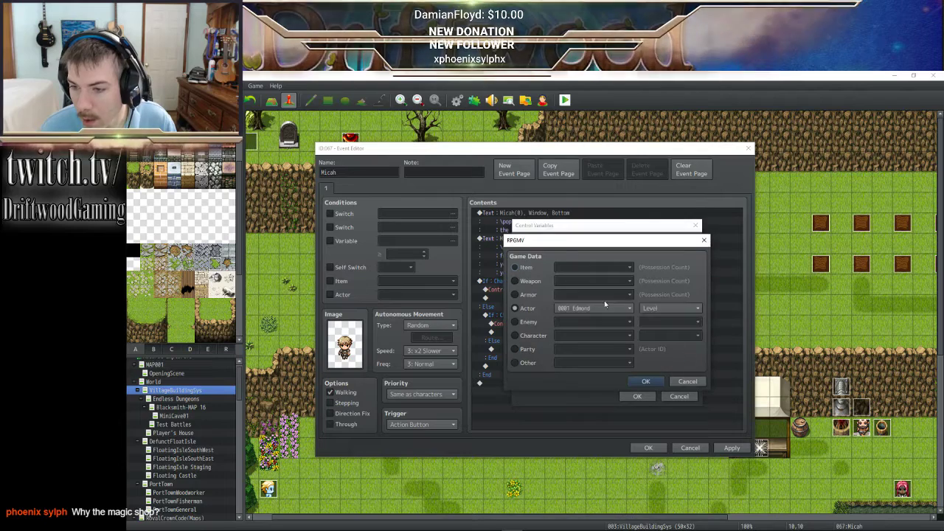
click(609, 308)
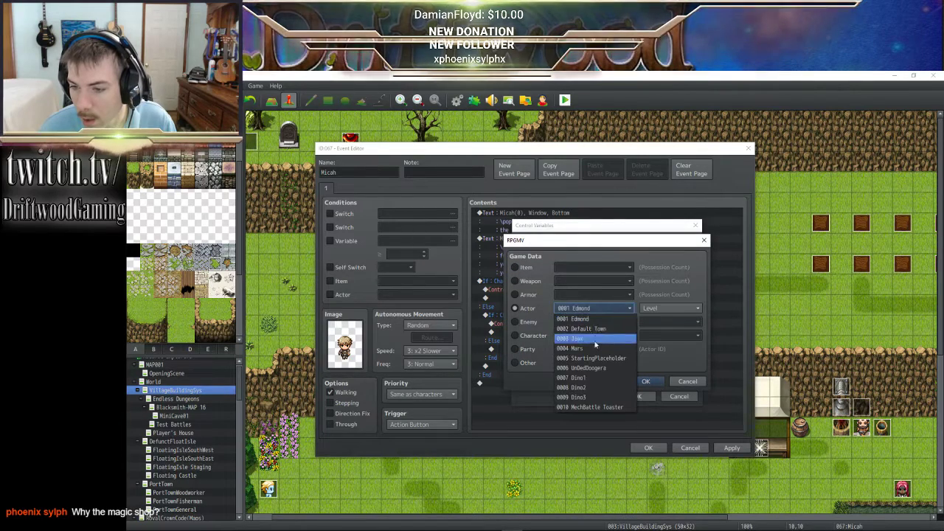
click(575, 348)
click(645, 381)
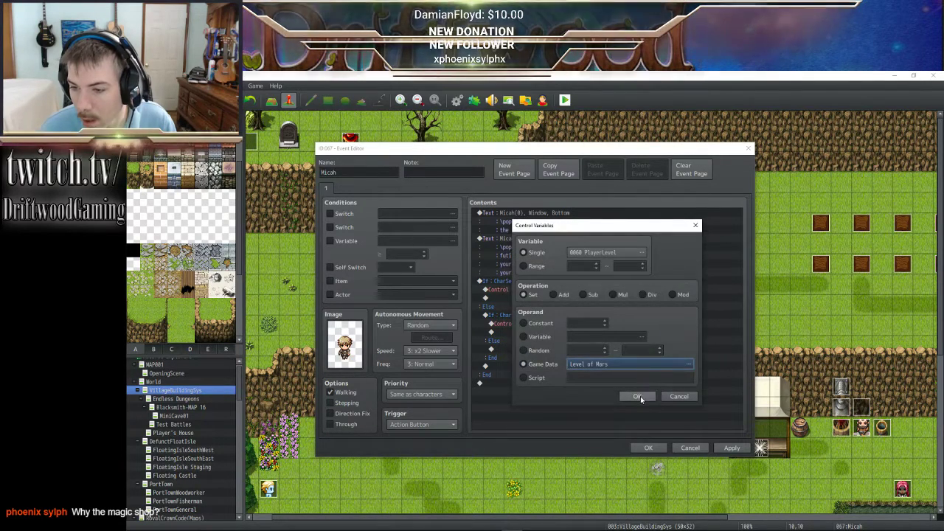
click(637, 397)
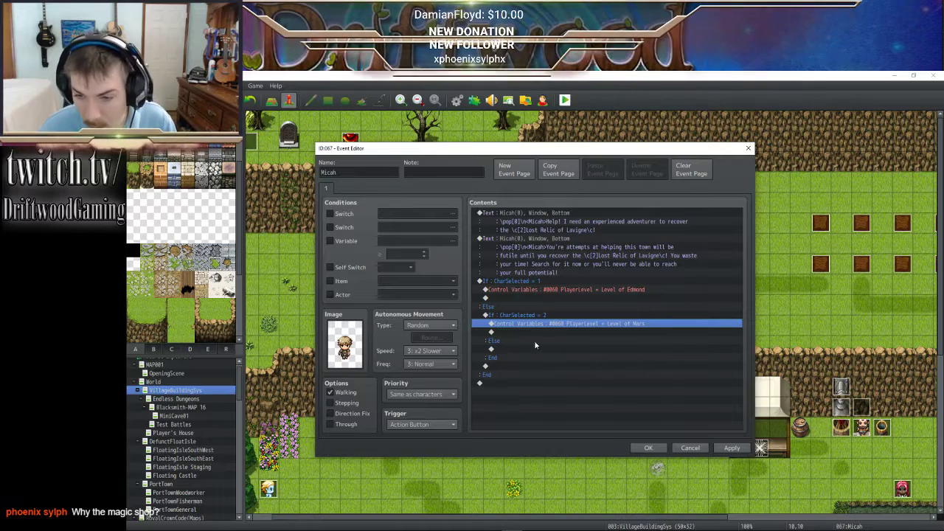
- Paste a PlayerLevel line under the inner else and set it to Level of MechBattle Toaster
click(537, 349)
key(ctrl+v)
right_click(553, 348)
click(579, 358)
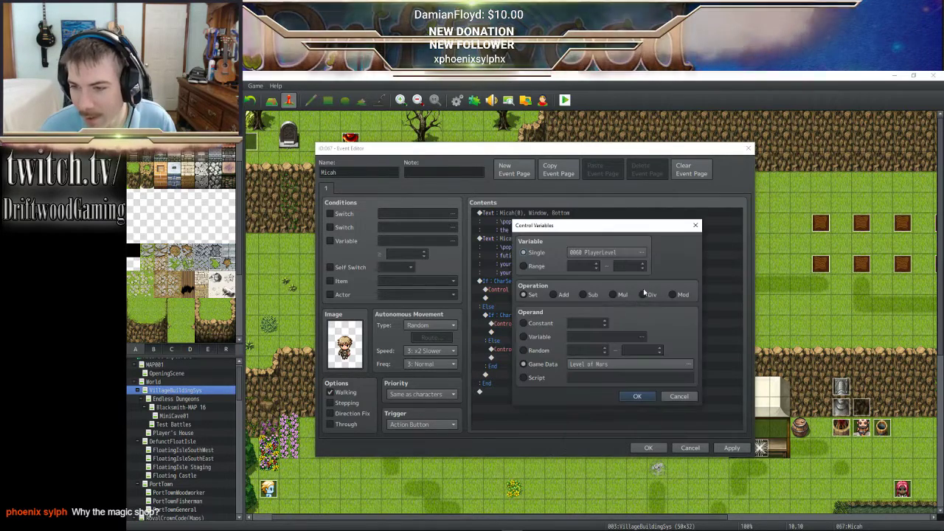
click(634, 251)
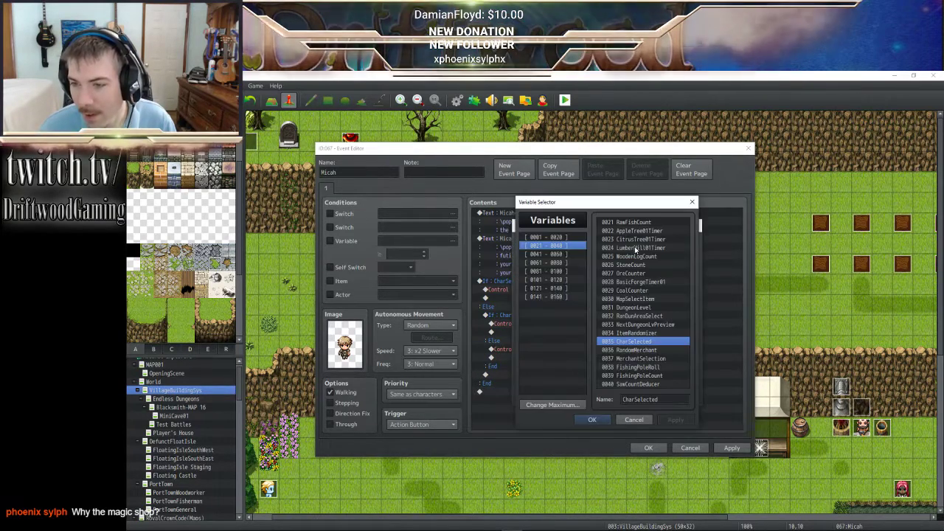
click(636, 419)
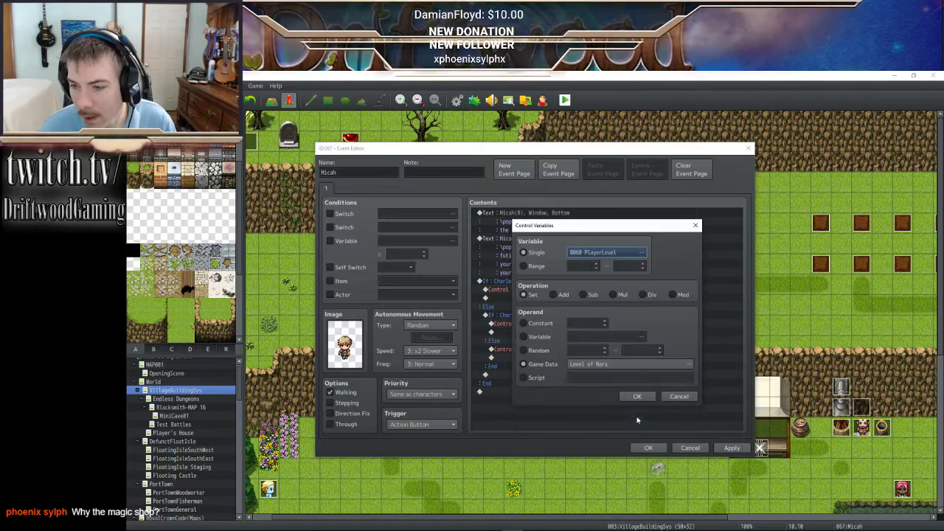
click(631, 360)
click(631, 307)
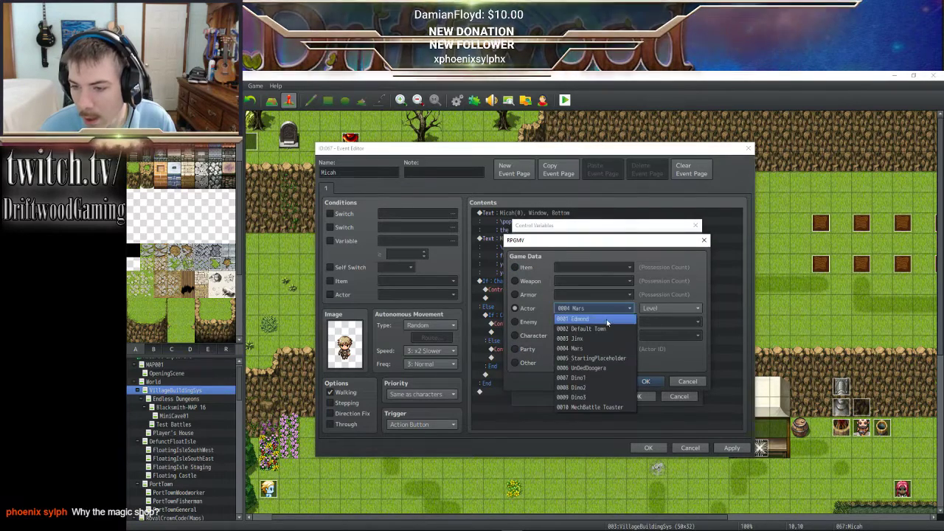
click(605, 407)
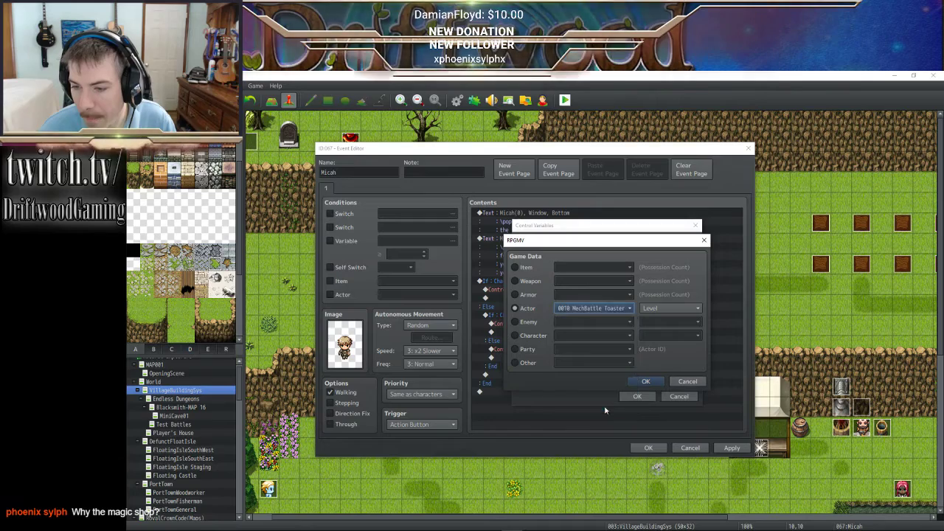
click(644, 381)
click(638, 397)
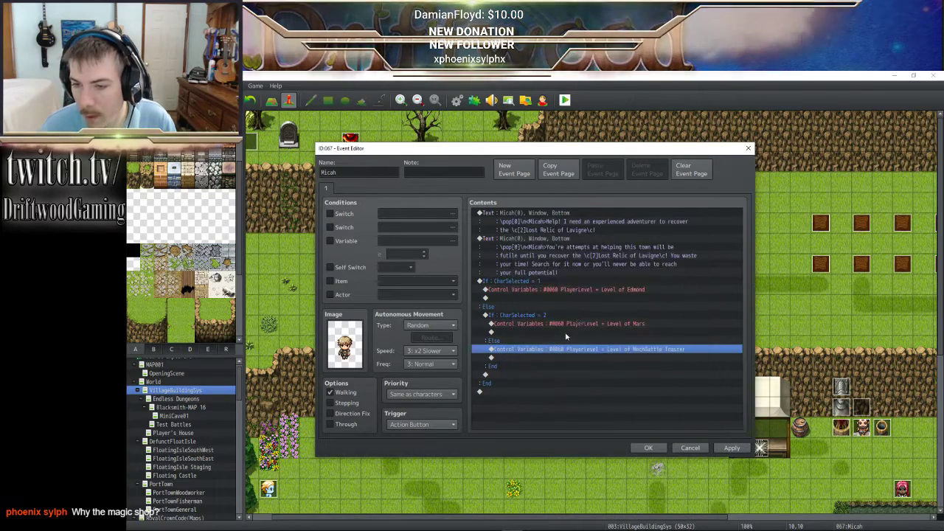
- Review the three PlayerLevel assignments: Level of Edmond, Level of Mars, Level of MechBattle Toaster
click(568, 283)
click(573, 298)
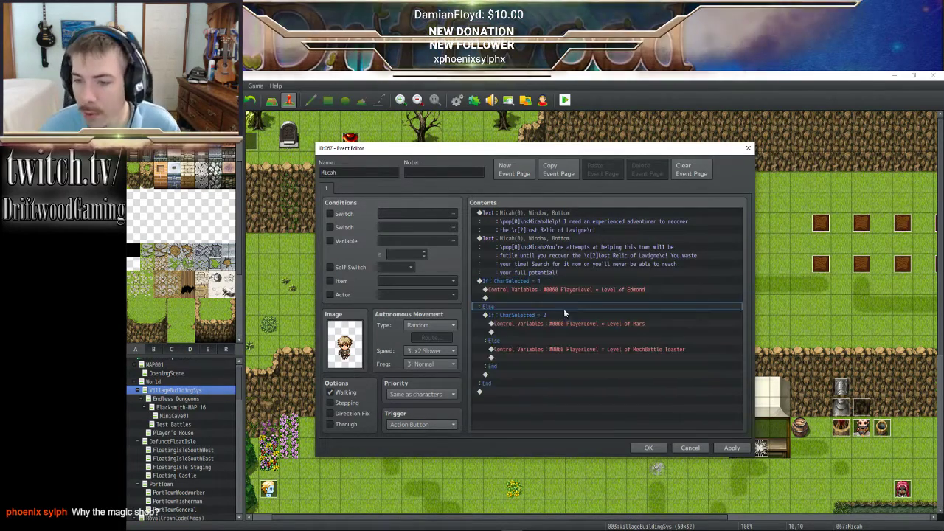
click(565, 307)
click(568, 298)
click(572, 324)
click(575, 290)
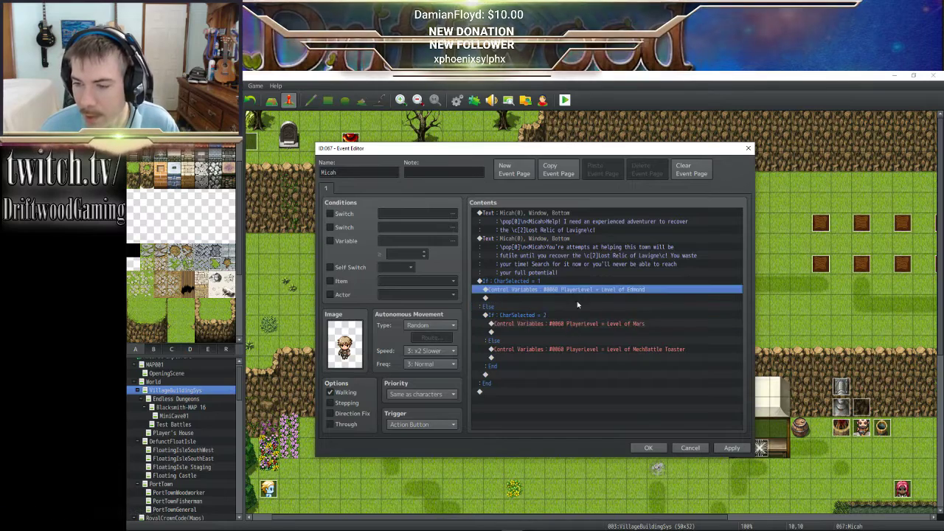
click(581, 324)
click(589, 350)
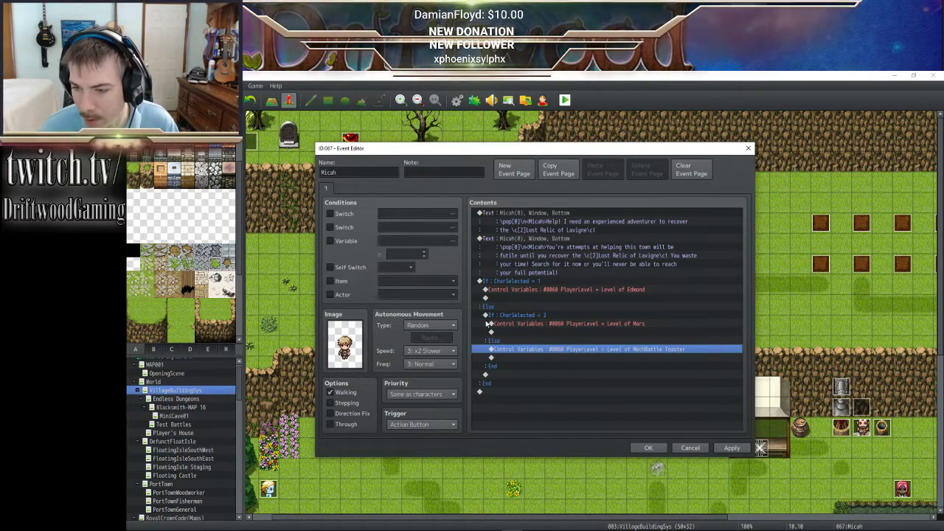
click(538, 317)
click(534, 351)
shift+click(536, 298)
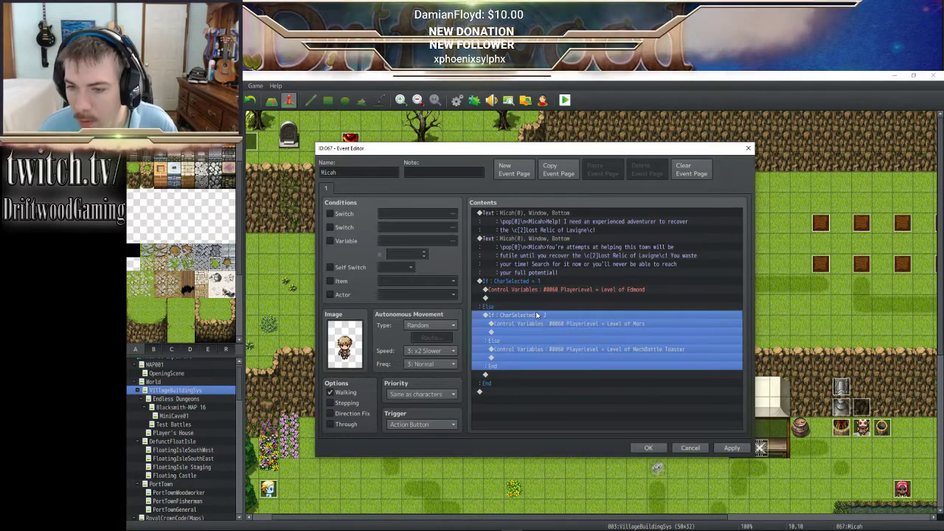
click(553, 333)
click(540, 299)
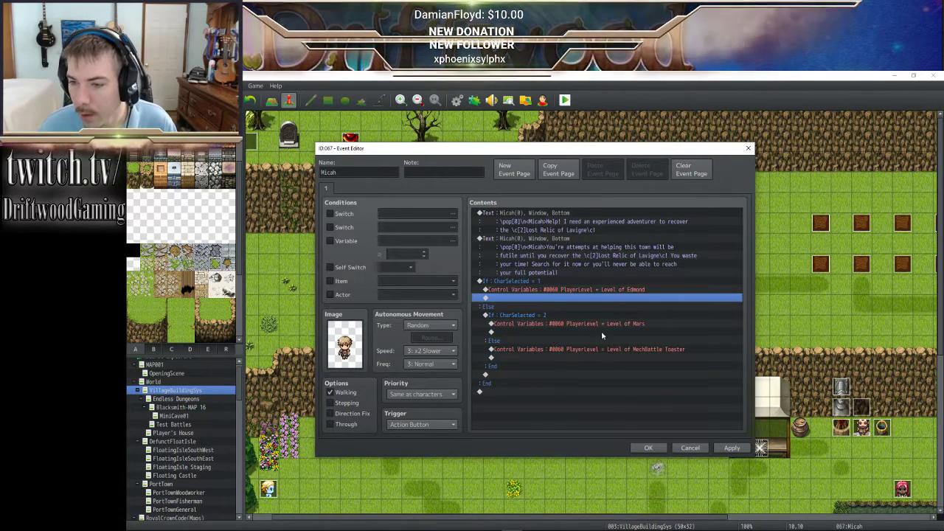
- Under the Edmond level line, start a Conditional Branch testing variable 0060 PlayerLevel
right_click(530, 295)
click(551, 303)
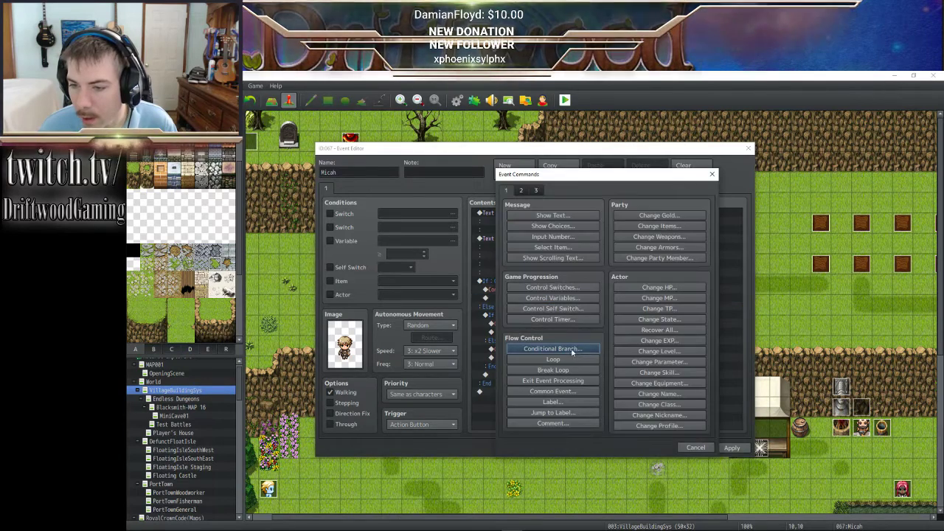
click(680, 447)
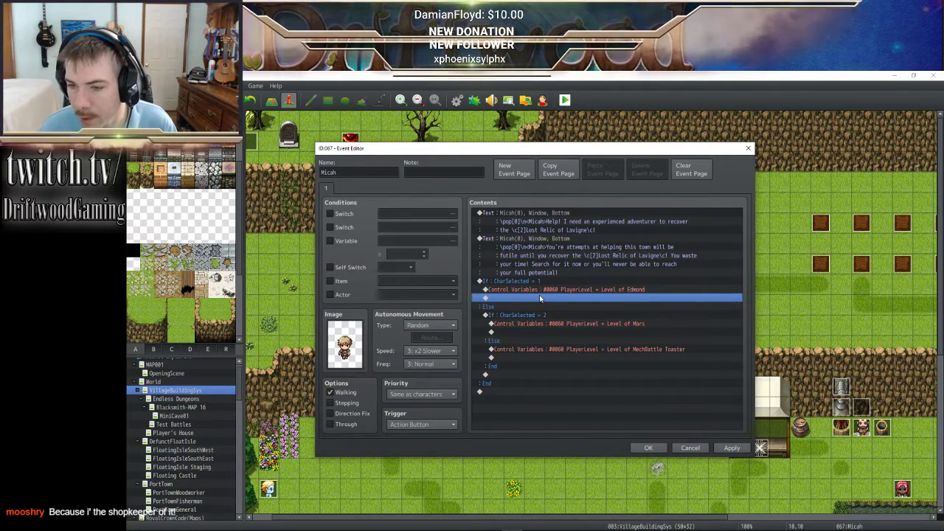
right_click(536, 297)
click(549, 302)
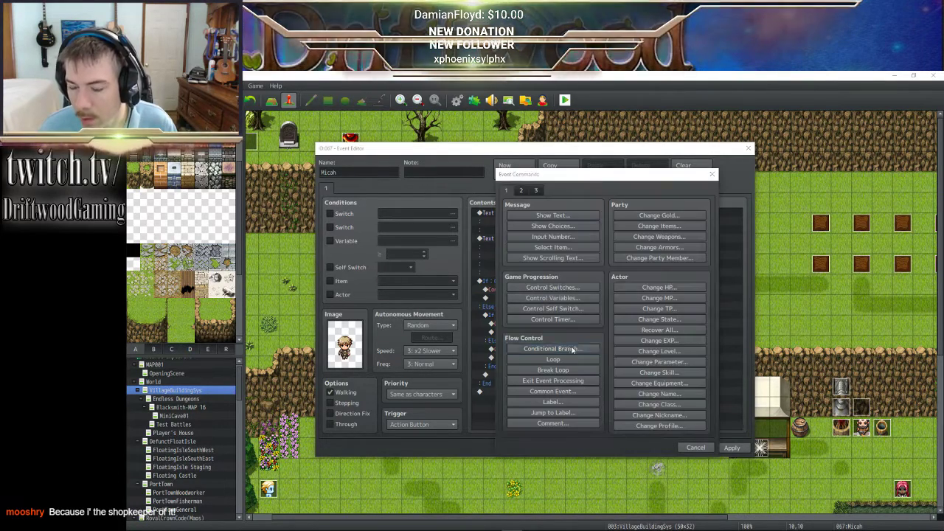
click(553, 350)
click(533, 277)
click(596, 280)
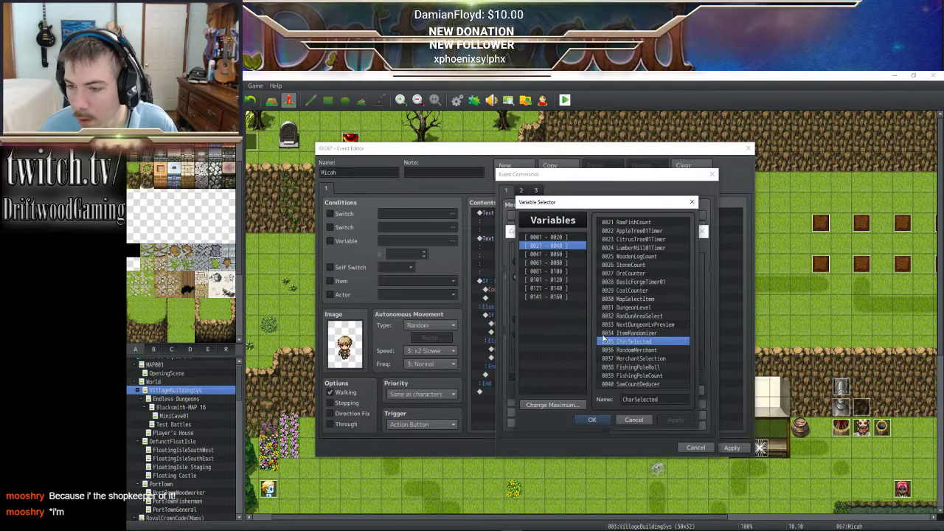
click(557, 255)
click(556, 263)
click(559, 247)
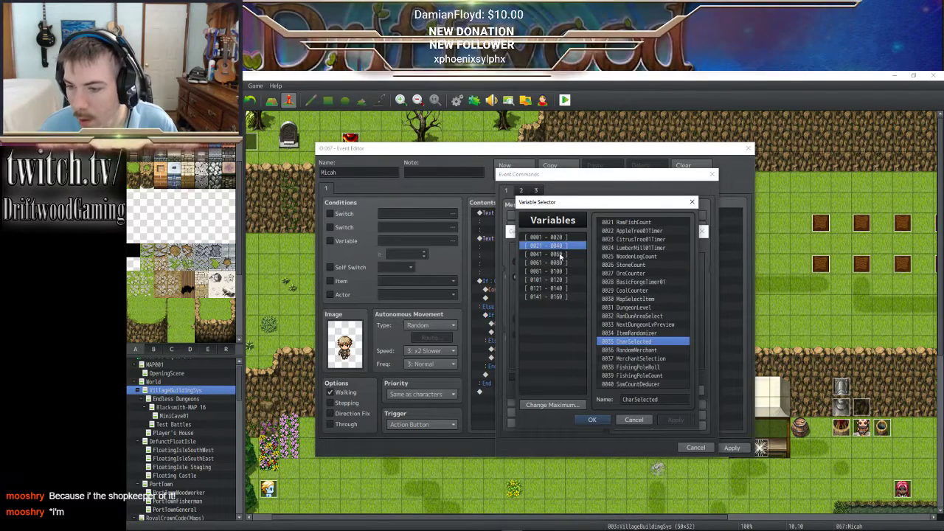
click(560, 255)
click(632, 384)
click(592, 419)
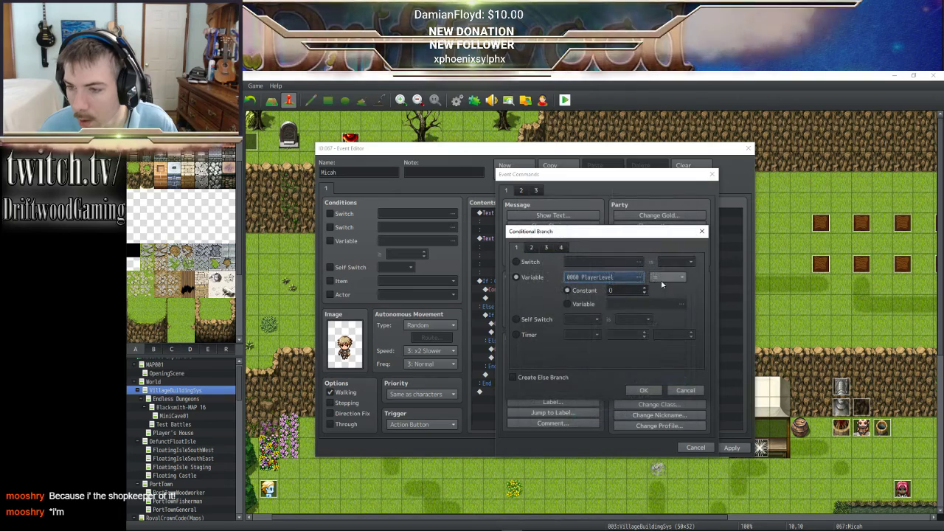
- Set the condition to greater than or equal to constant 10, with an else branch
click(667, 277)
click(666, 298)
double_click(624, 290)
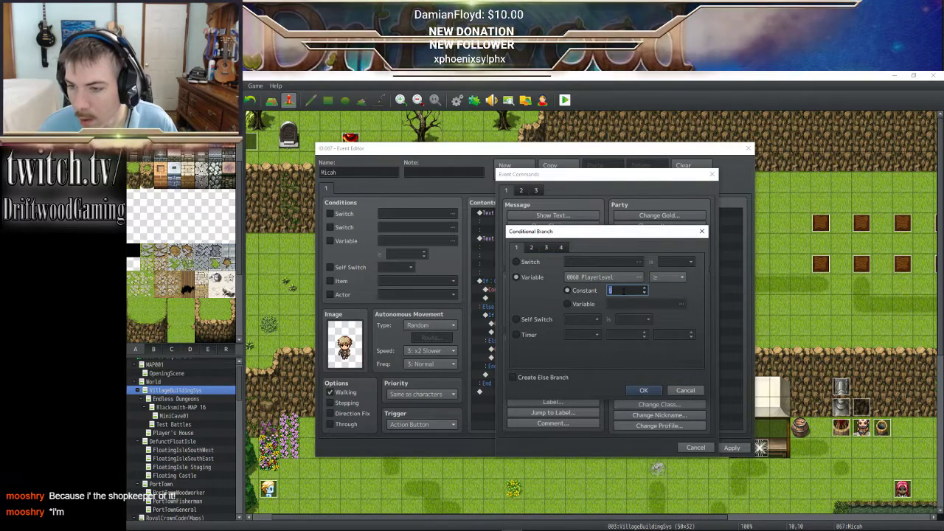
text(10)
click(547, 377)
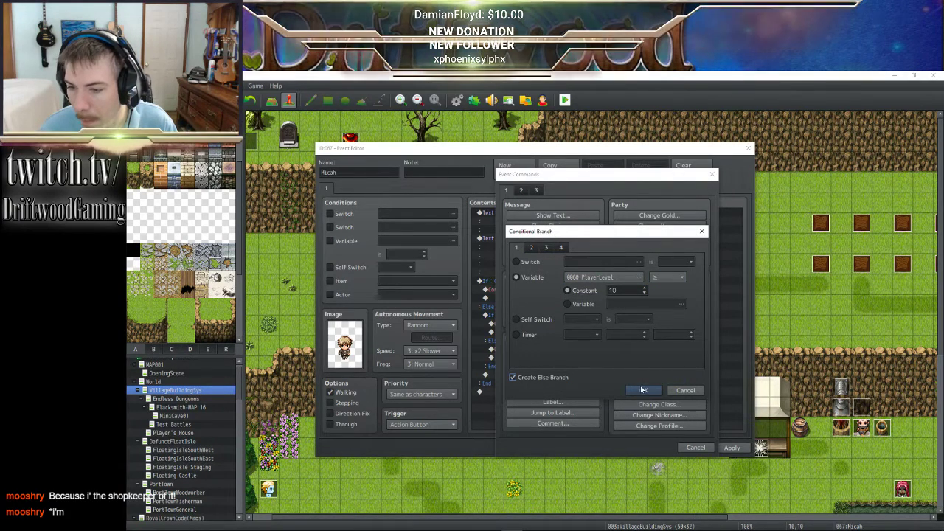
click(641, 390)
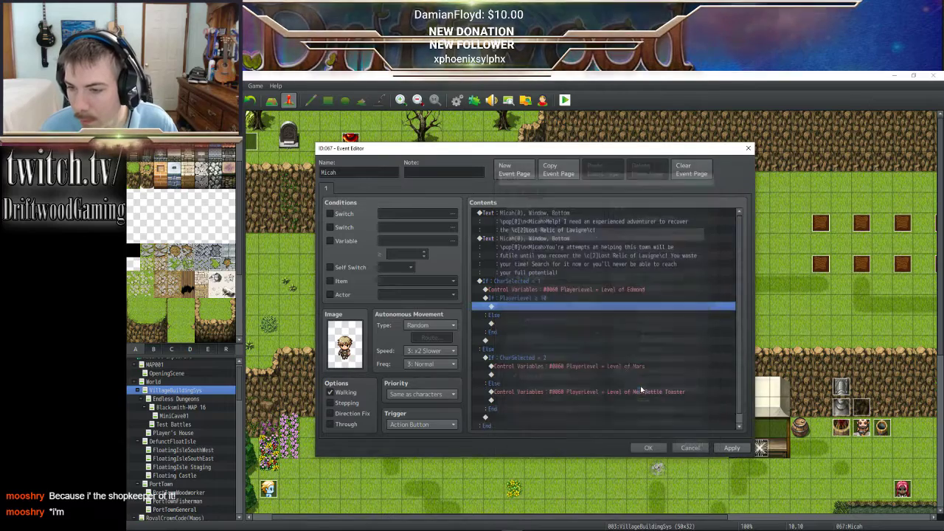
- Recheck the PlayerLevel ≥ 10 branch settings, then insert a command inside the new branch
right_click(520, 296)
click(538, 316)
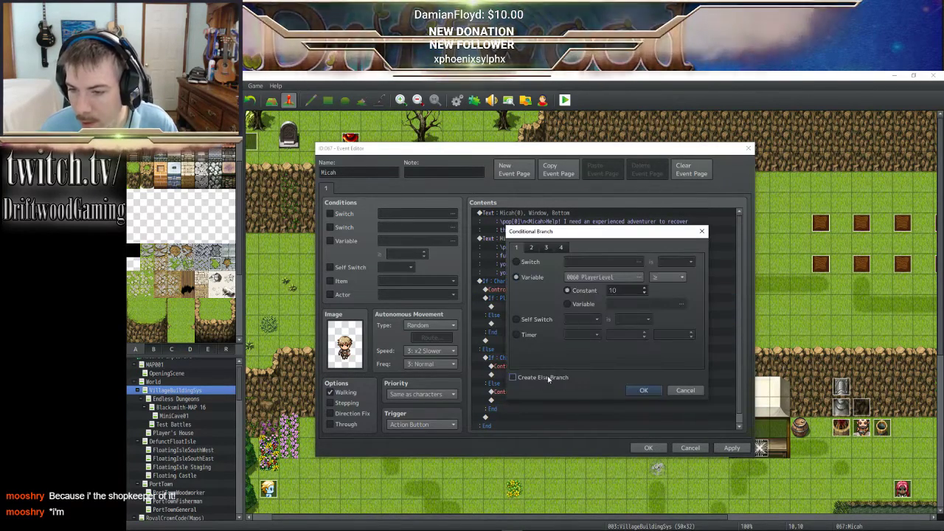
click(643, 390)
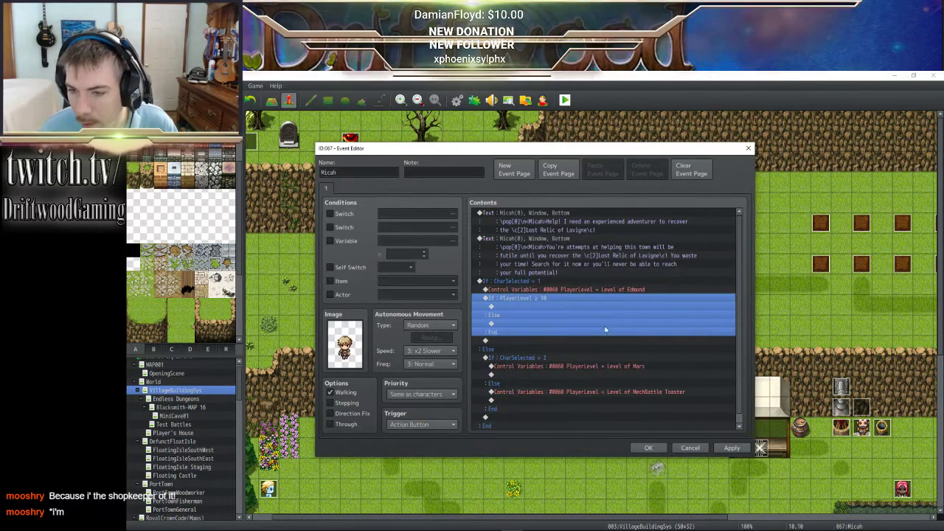
scroll(525, 310, down, 1)
double_click(514, 314)
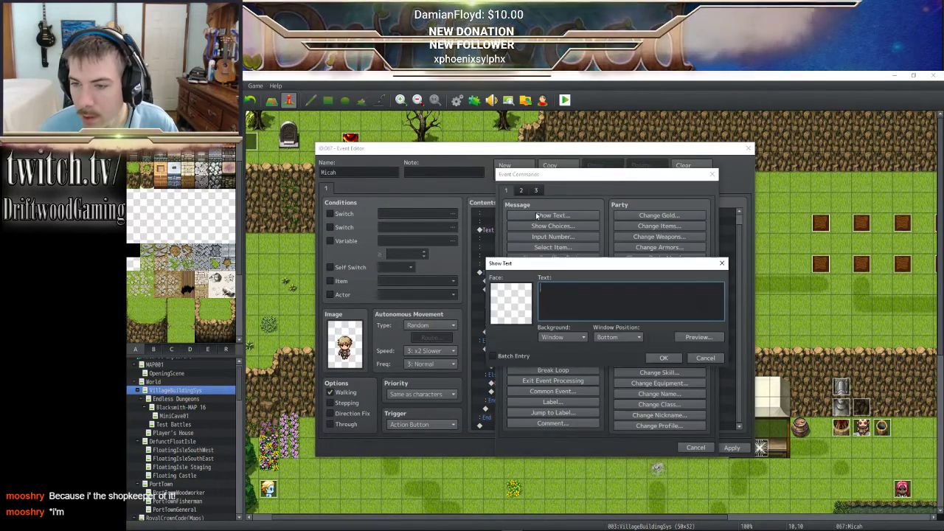
- Add a Show Text command using Micah's face picture
click(537, 215)
double_click(507, 312)
scroll(509, 359, down, 4)
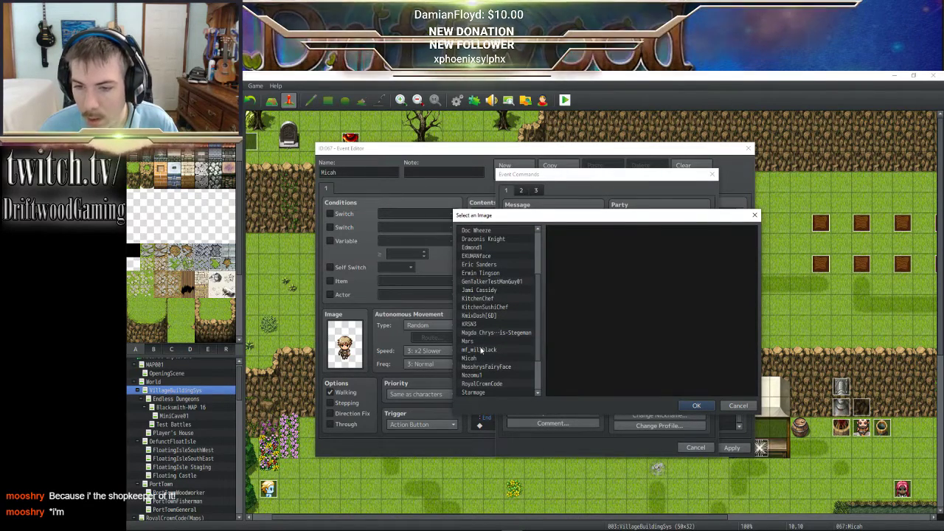
double_click(471, 358)
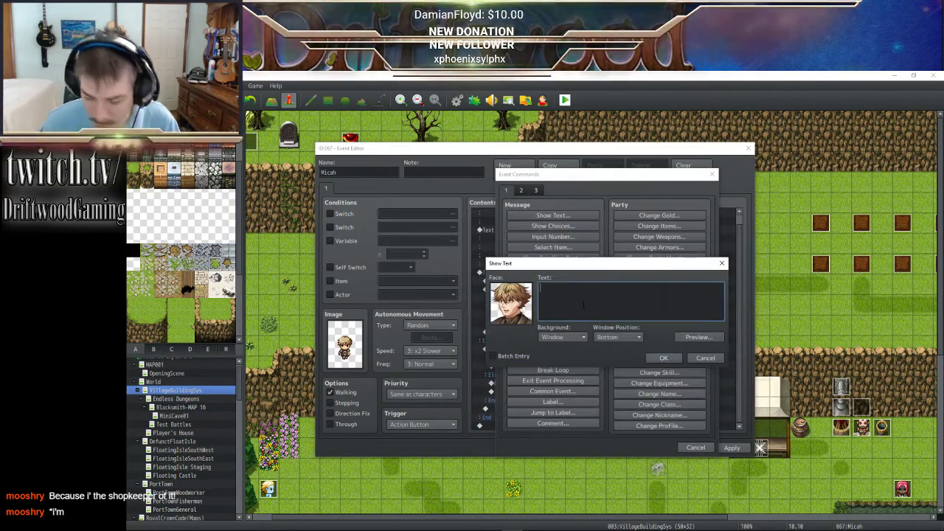
- Type Micah's name tag and 'You're not yet strong enough to embark on this quest. You must come back…'
text(pop[0)
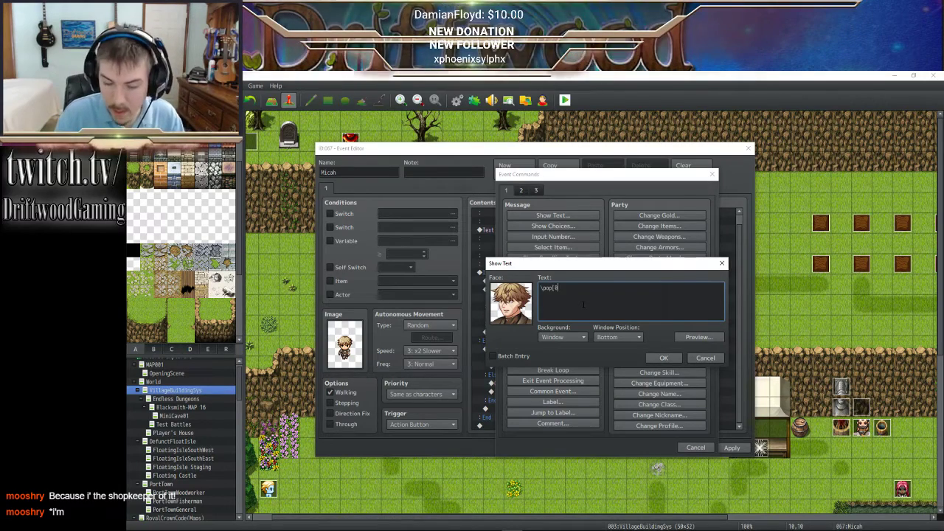
text(] <Mi)
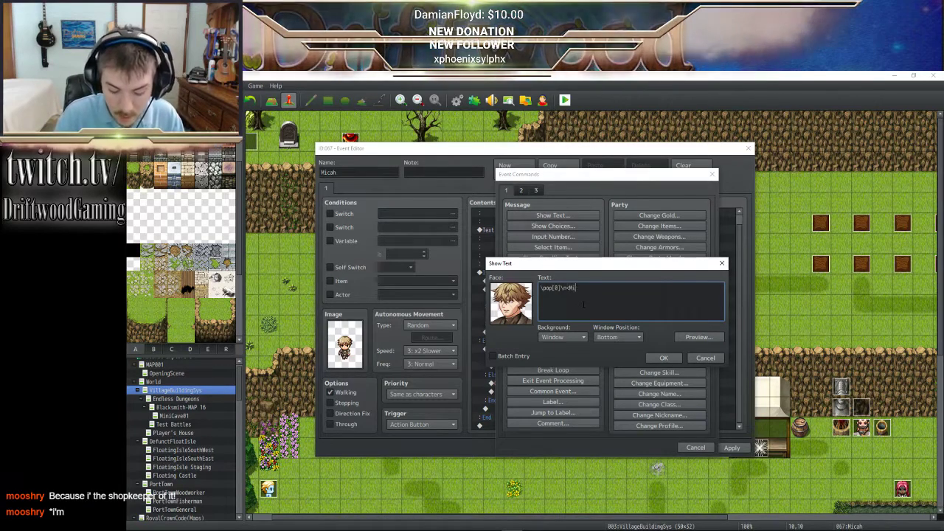
text(cah>Yo)
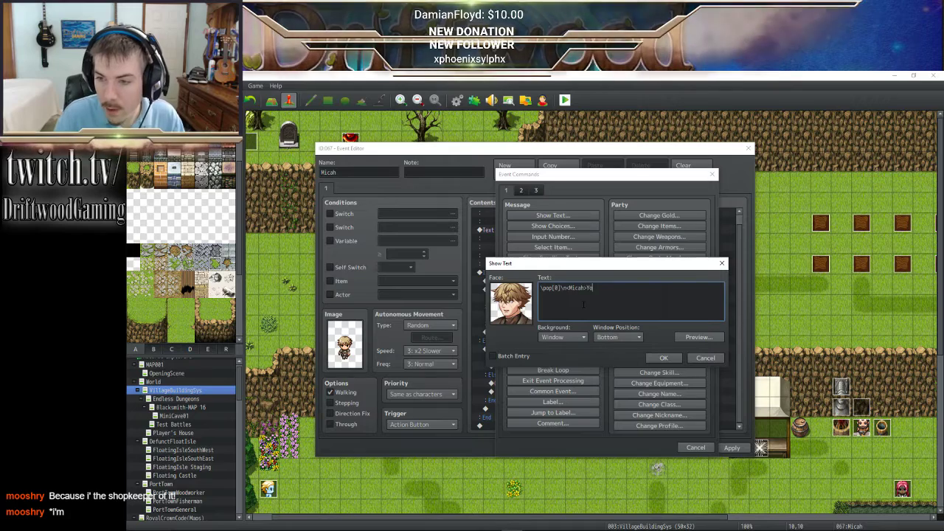
text(u're no where n)
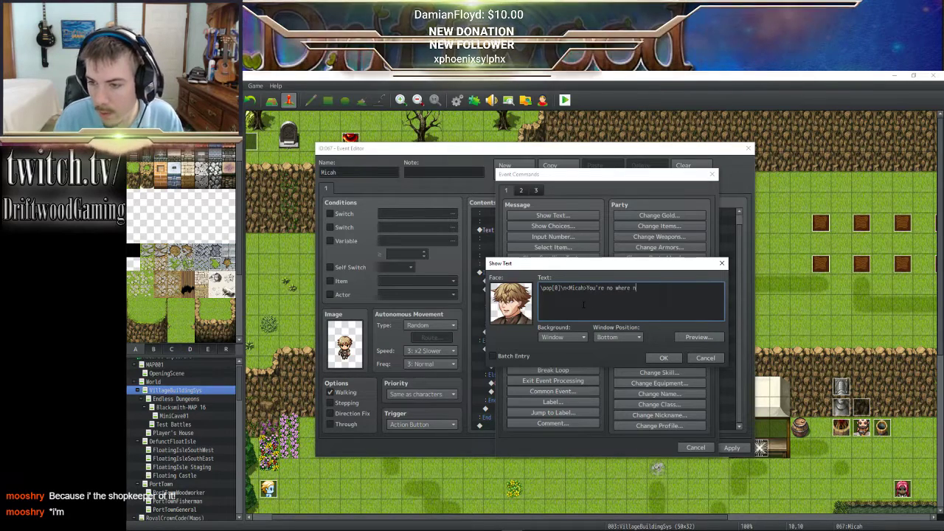
text(ear t)
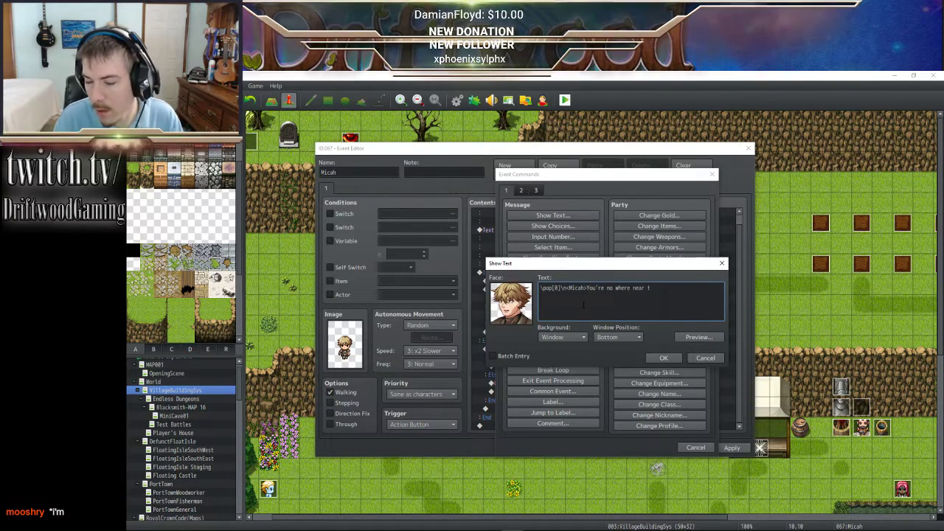
key(BackSpace)
key(BackSpace)
key(BackSpace)
key(BackSpace)
key(BackSpace)
key(BackSpace)
key(BackSpace)
key(BackSpace)
key(BackSpace)
key(BackSpace)
key(BackSpace)
key(BackSpace)
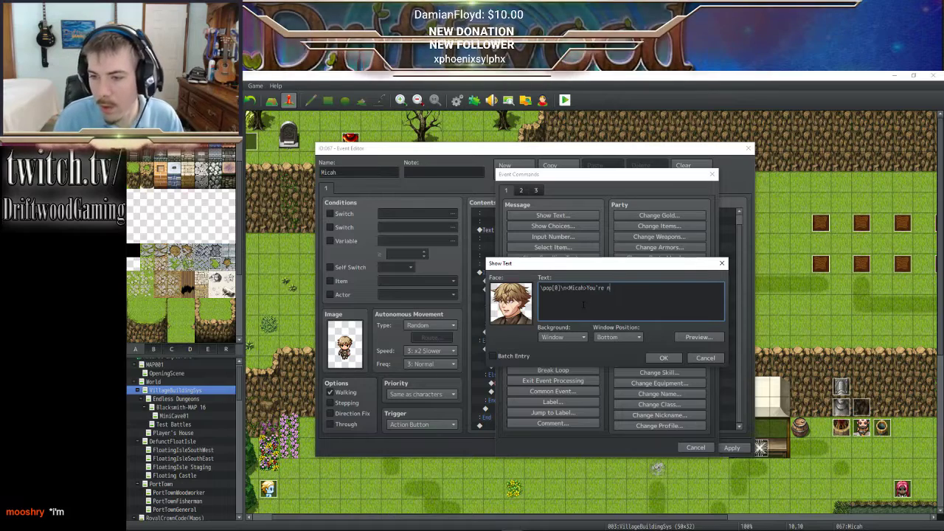
text(ot yet stron)
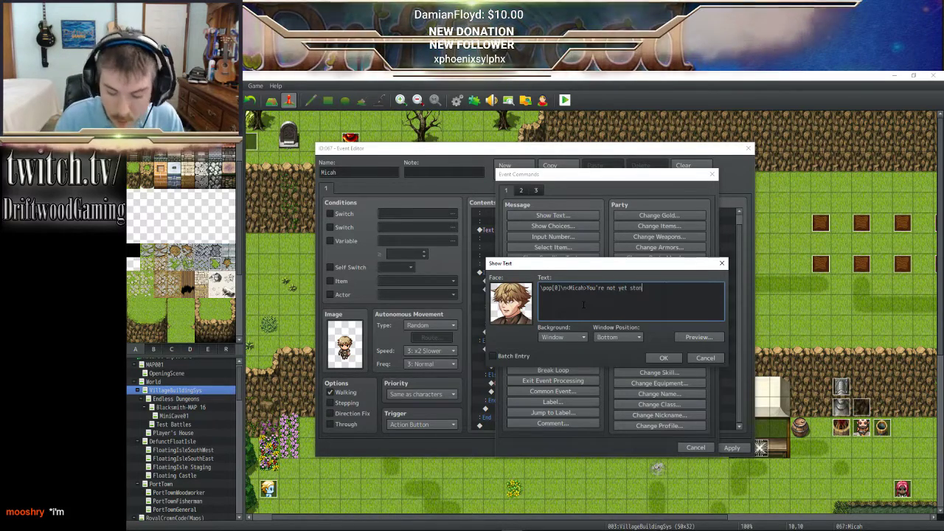
text(g enough )
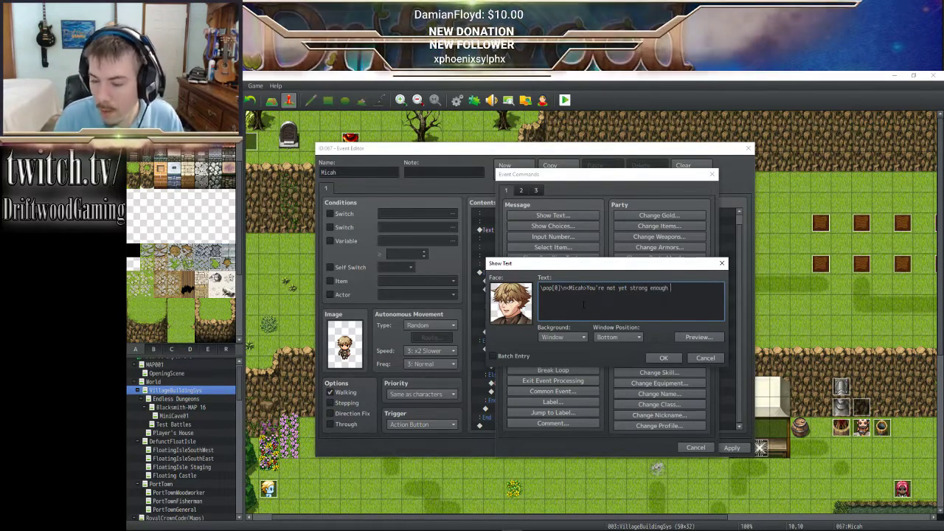
text(to embark o)
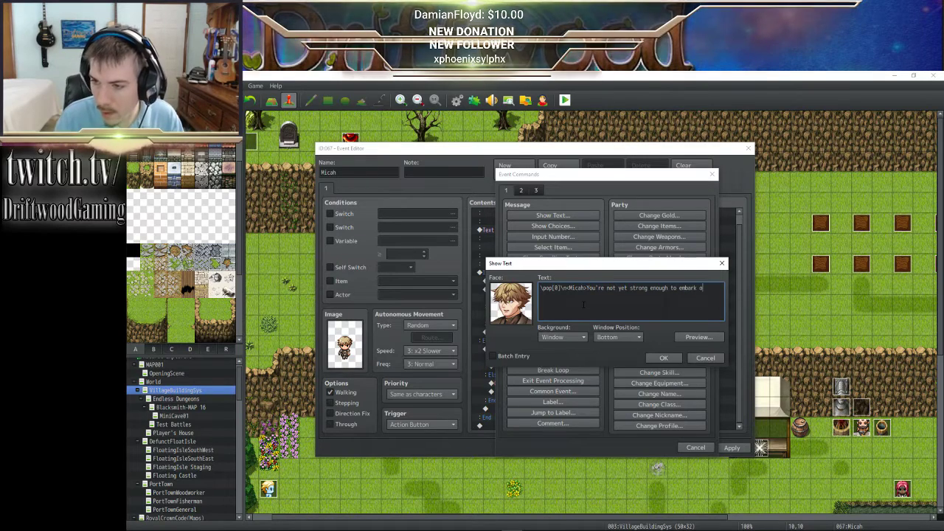
text(n this quest.)
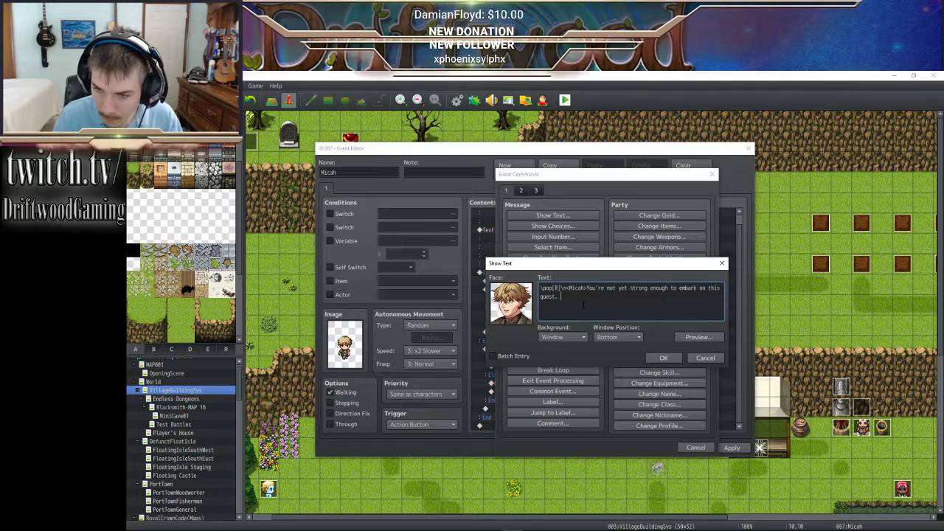
text( You must co)
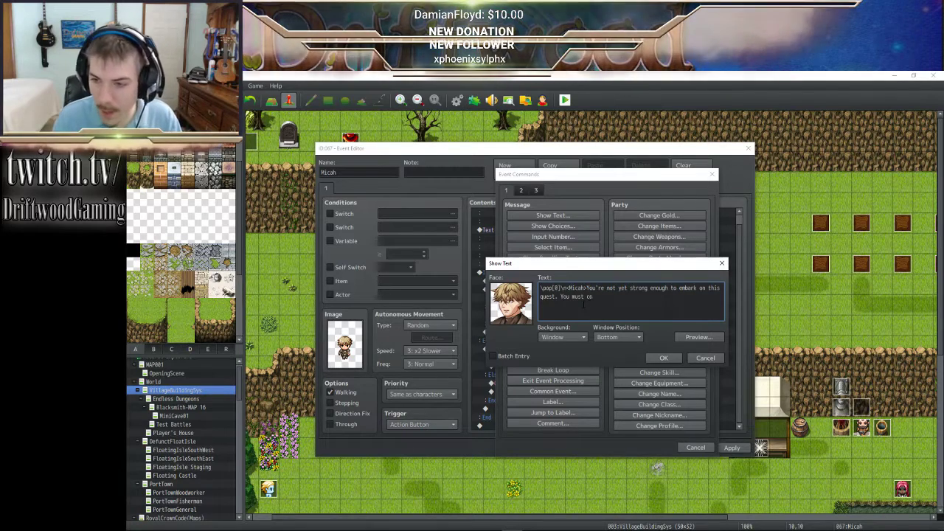
text(me back)
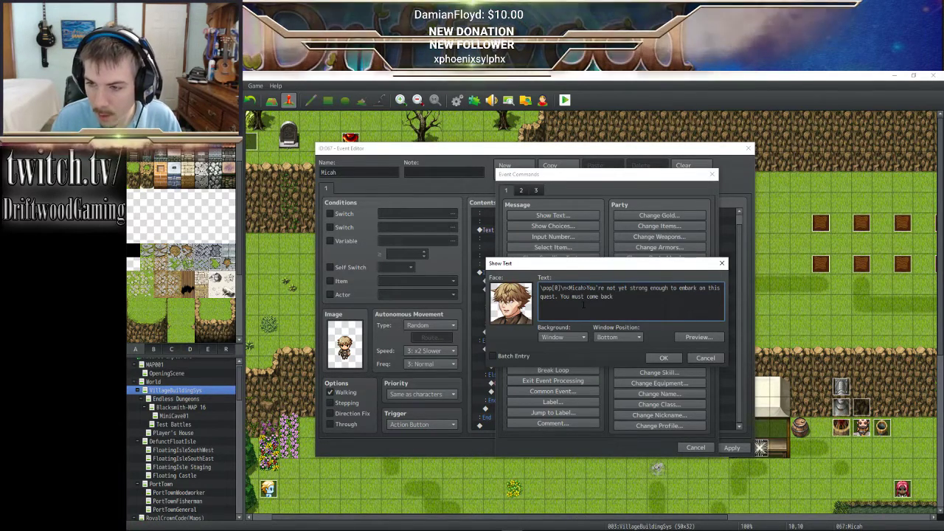
text( when you've grown )
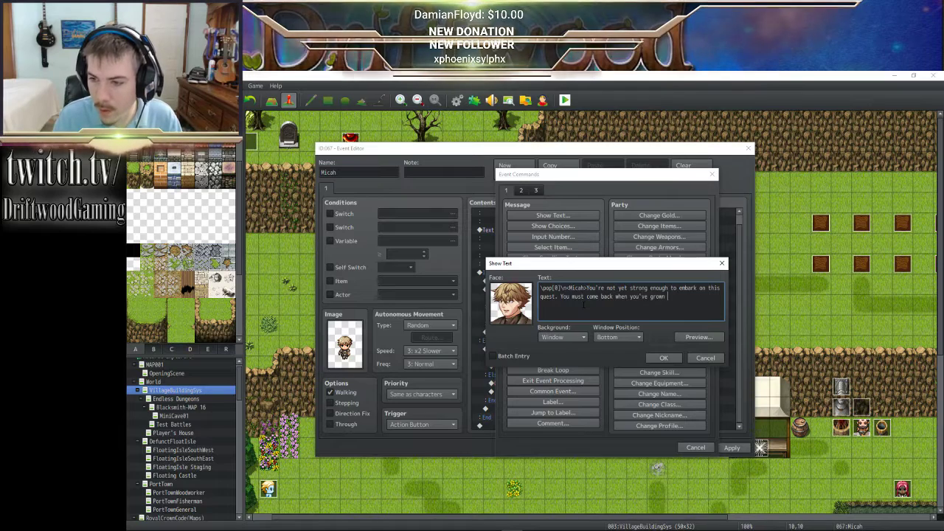
text(in strength)
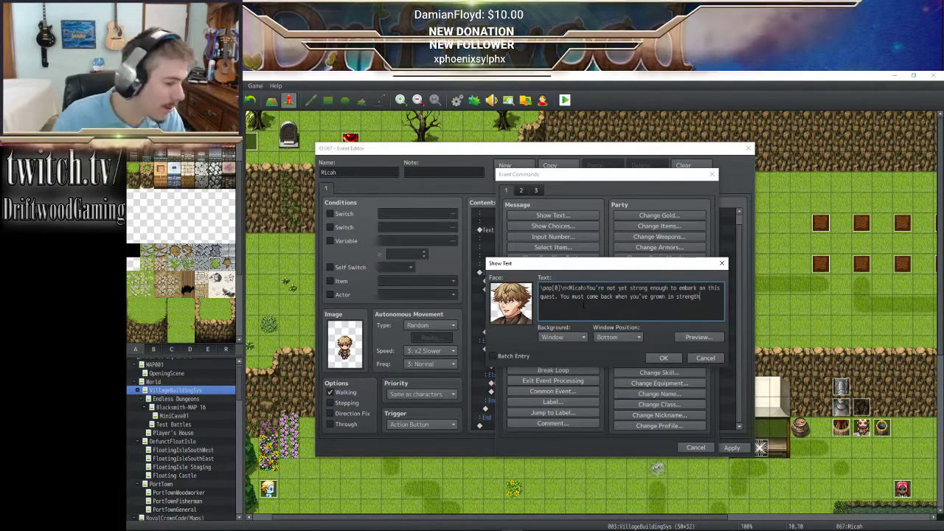
key(BackSpace)
key(BackSpace)
key(BackSpace)
key(BackSpace)
key(BackSpace)
key(BackSpace)
key(BackSpace)
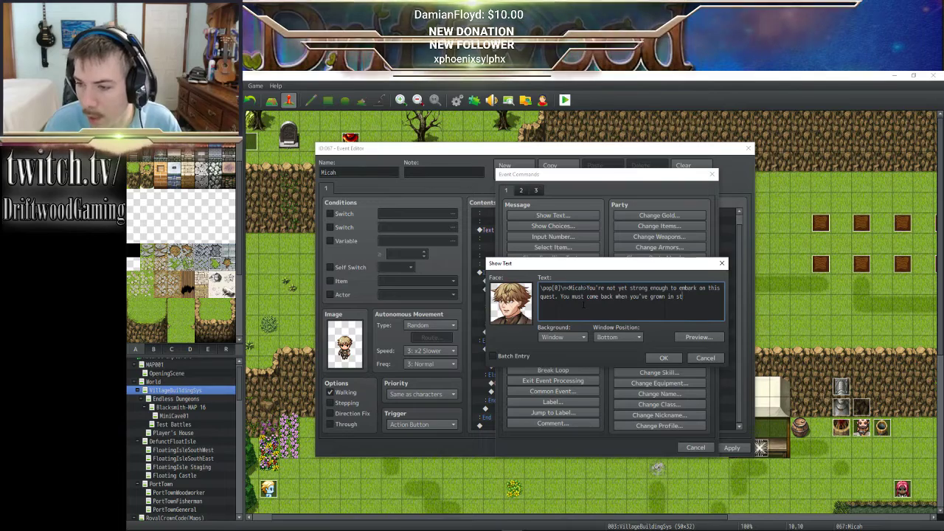
text(power)
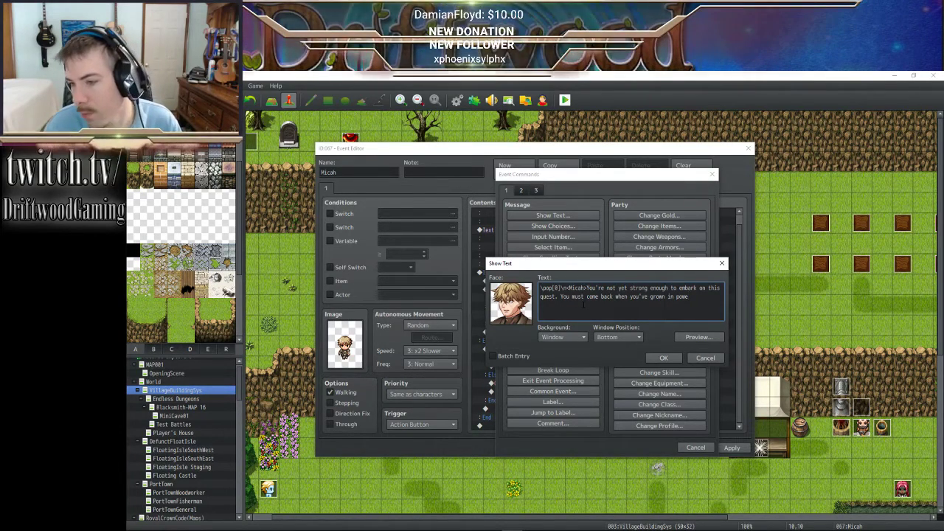
- Finish with 'when you're more powerful. Please retern it's imperitive.' and the '*Micah continues to mumble as you walk away*' line
key(BackSpace)
key(BackSpace)
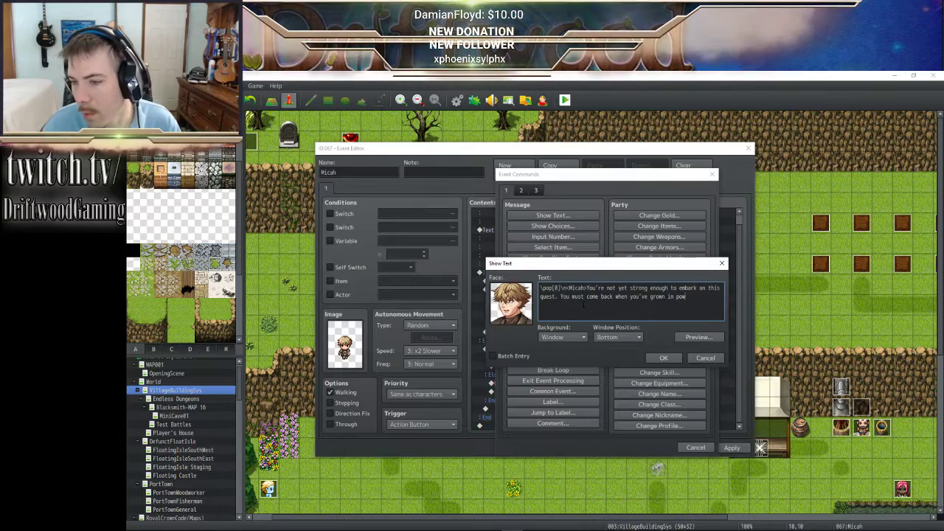
key(BackSpace)
key(BackSpace)
key(BackSpace)
key(BackSpace)
key(BackSpace)
key(BackSpace)
key(BackSpace)
key(BackSpace)
key(BackSpace)
key(BackSpace)
key(BackSpace)
key(BackSpace)
key(BackSpace)
key(BackSpace)
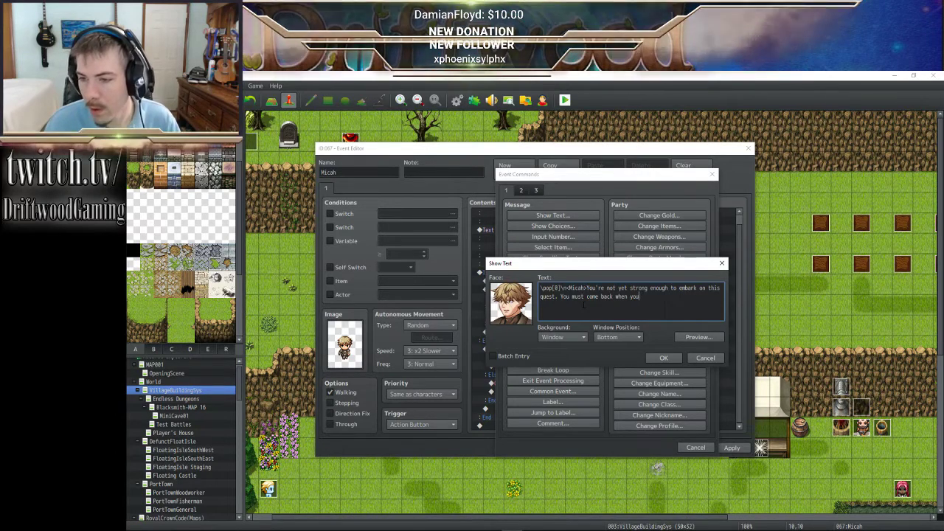
text('re mor)
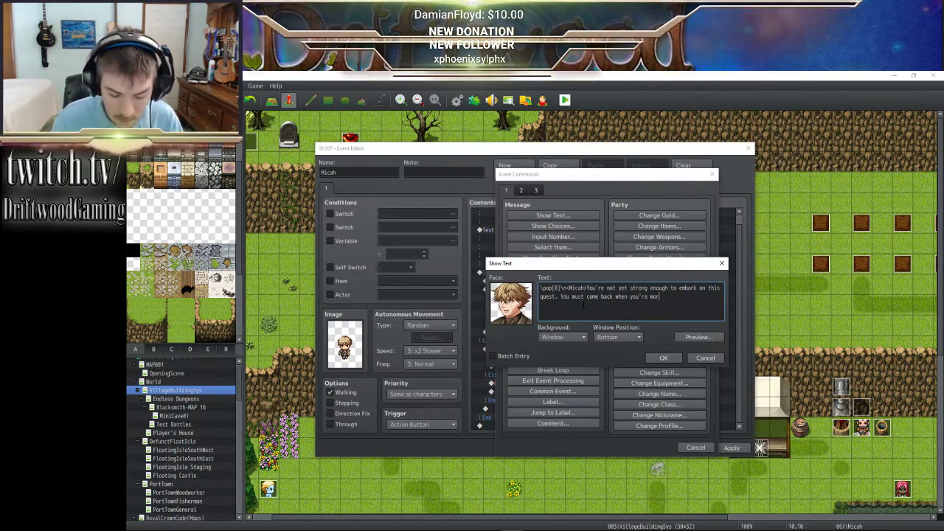
text(e powerful.)
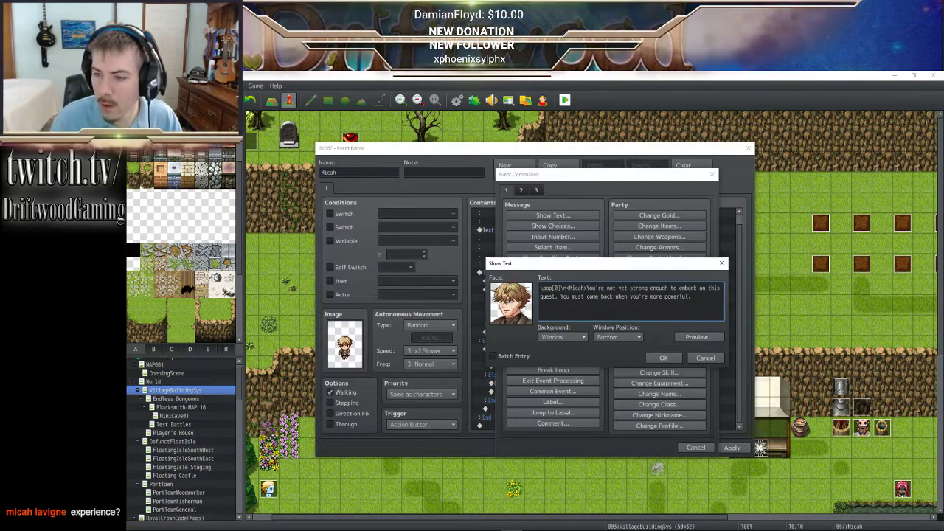
key(BackSpace)
text(Pleas)
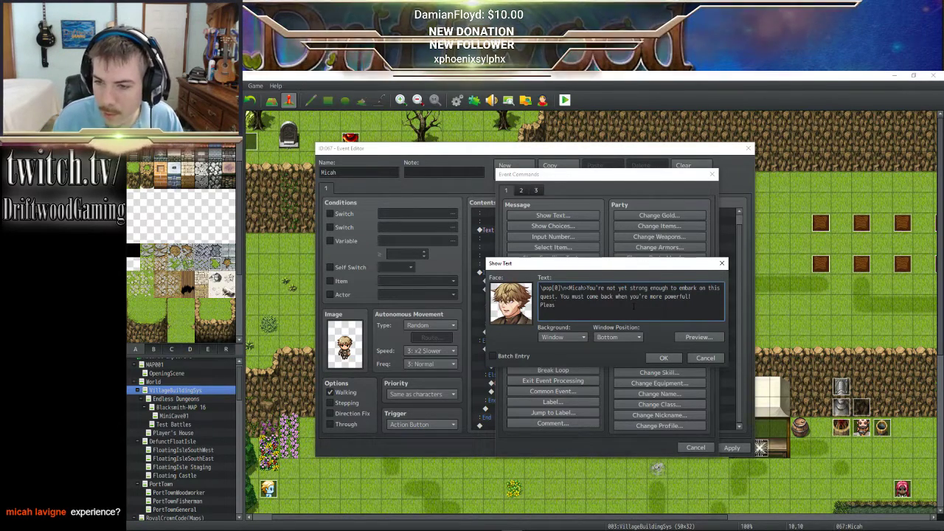
text(e retern it's im)
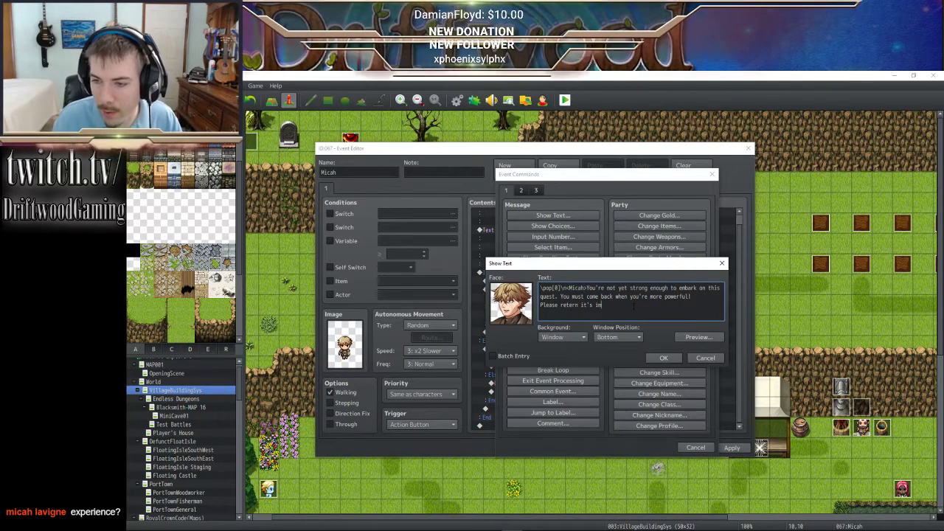
text(peritive. )
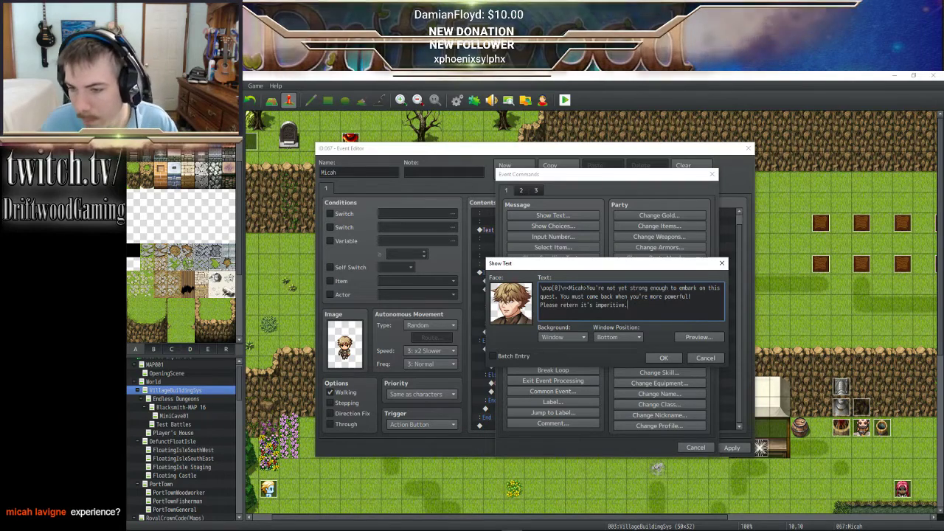
text(...)
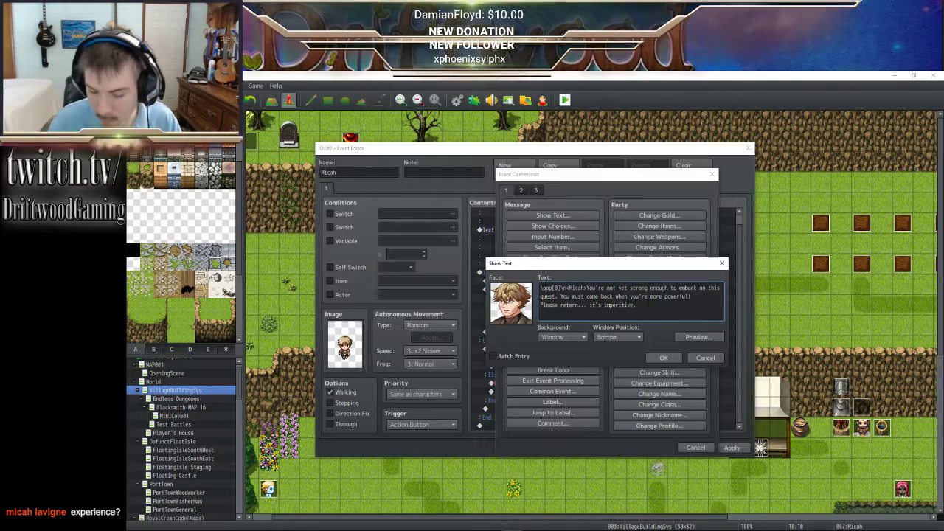
key(Return)
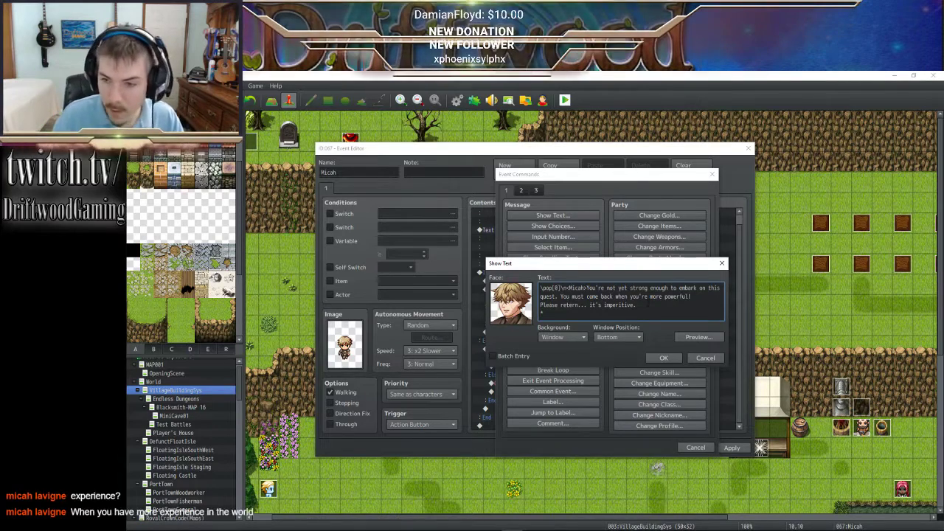
text(*Micah con)
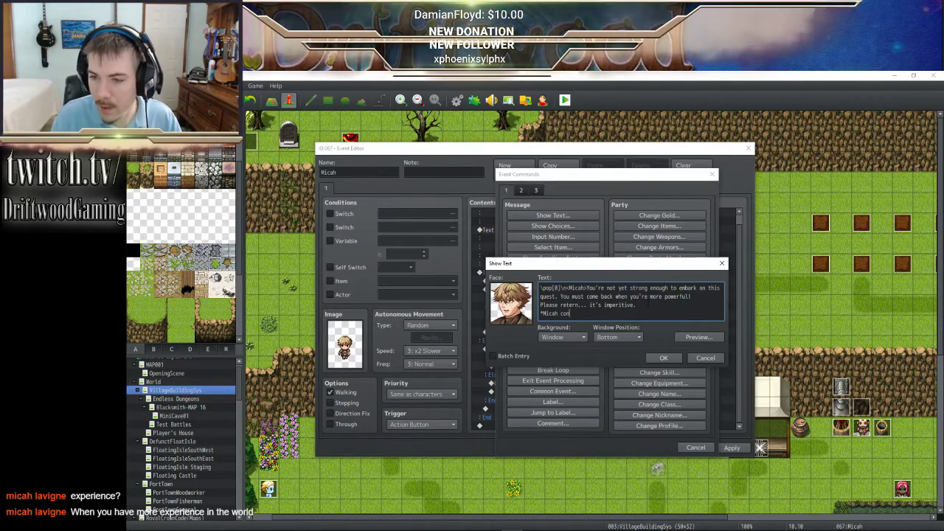
text(tinues to mumble)
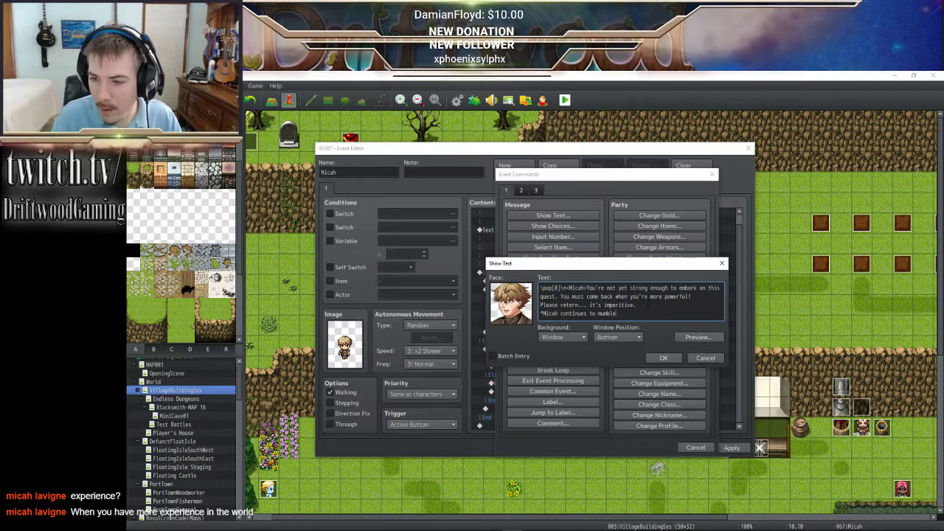
text( as you walk away*)
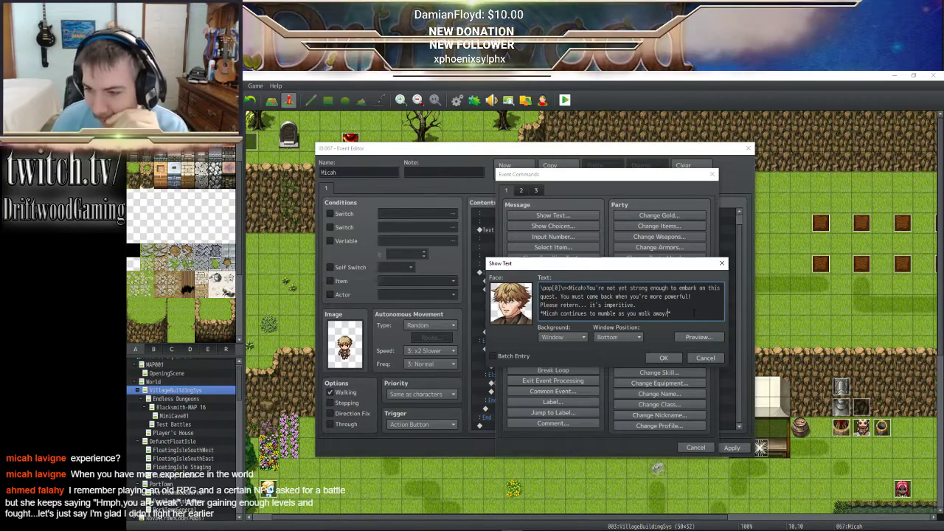
- Preview the message, then insert a \c[28] colour code before the mumble line
click(699, 337)
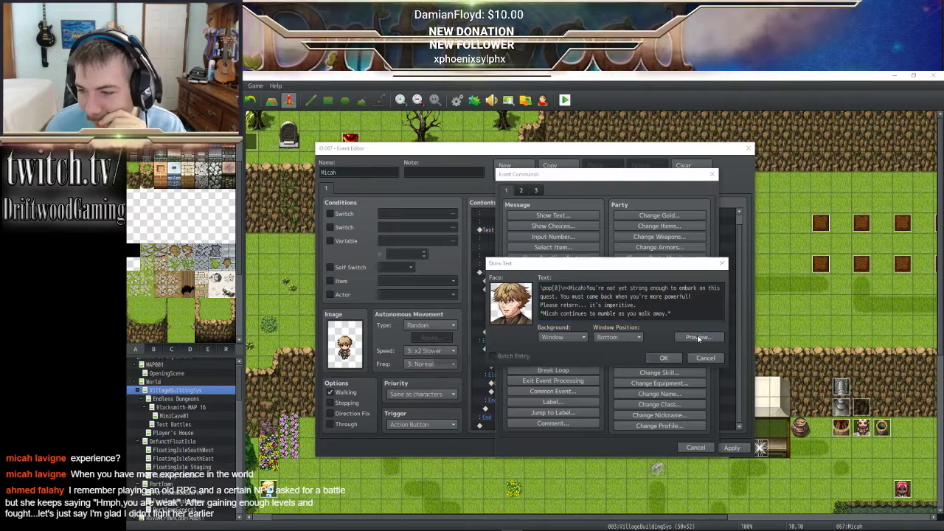
click(756, 354)
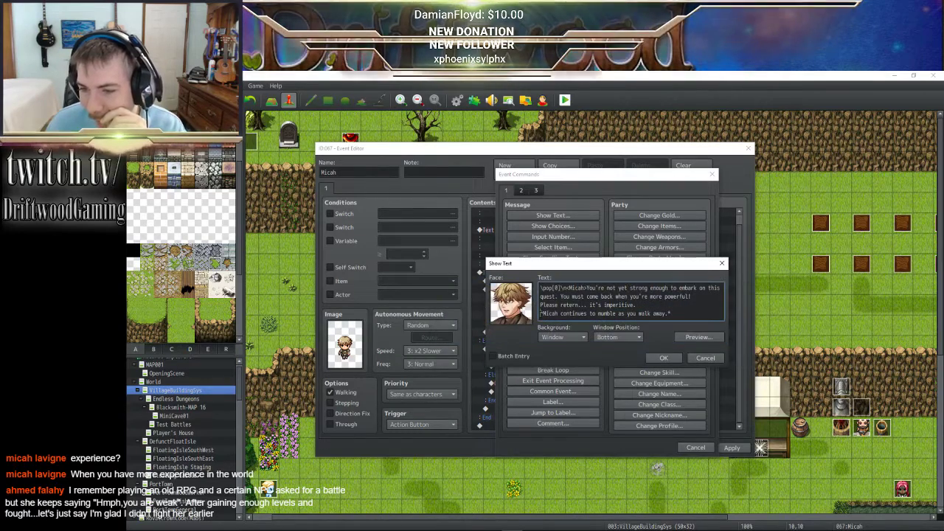
text(\c[28])
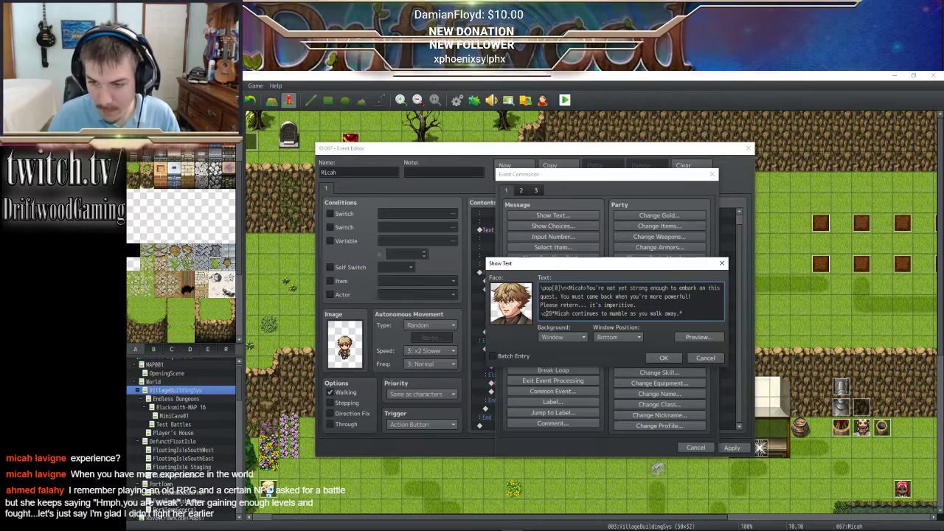
click(547, 313)
text([)
click(555, 313)
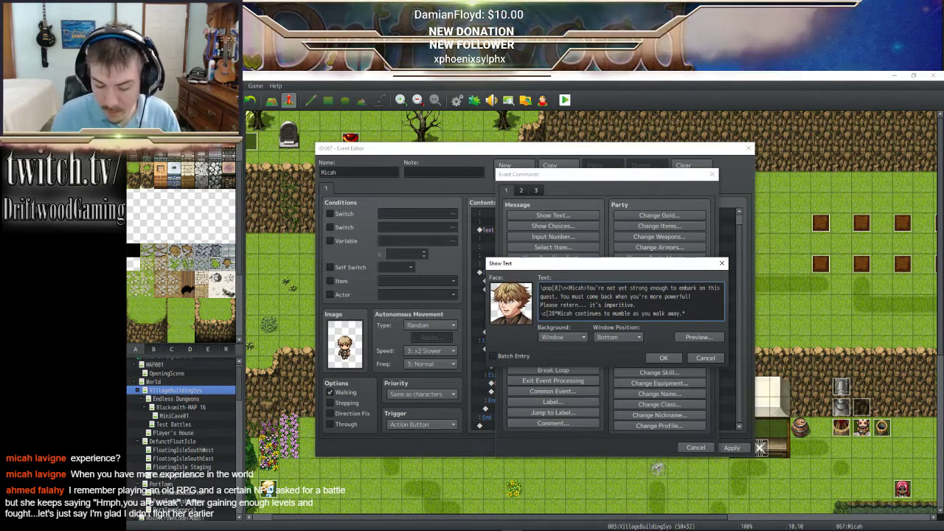
text(])
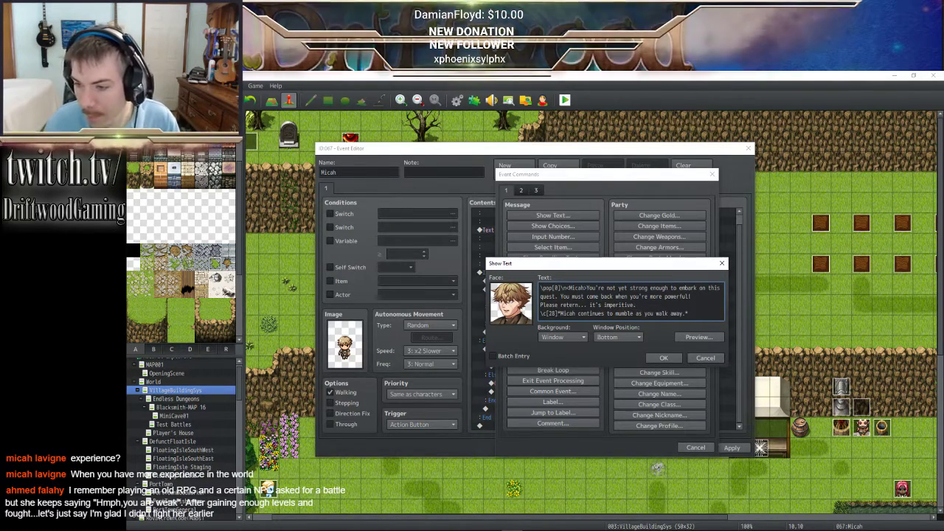
- Change the colour code to \c[26], preview it, and confirm the message
click(706, 337)
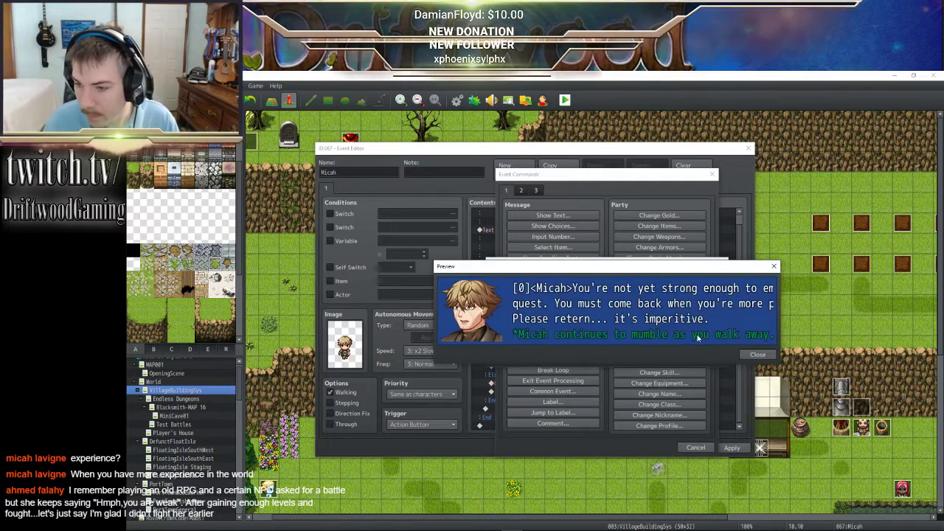
click(757, 354)
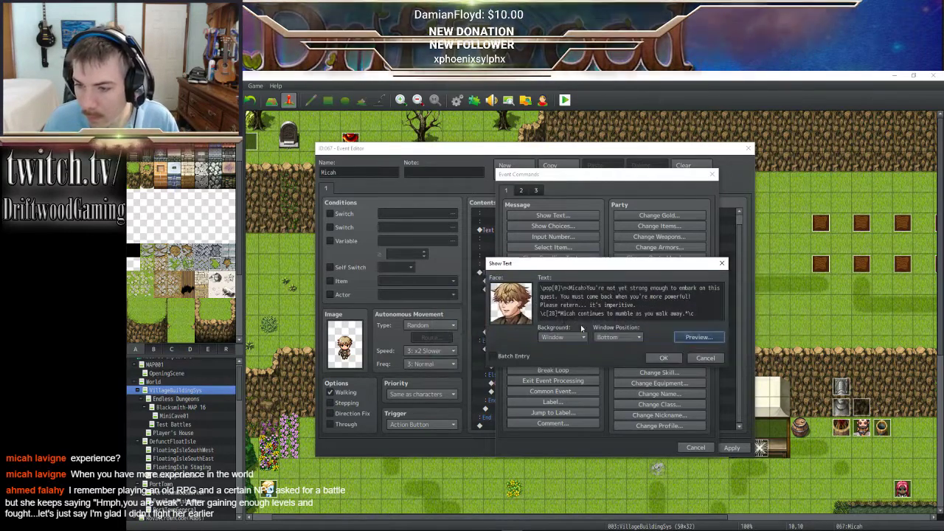
text(6)
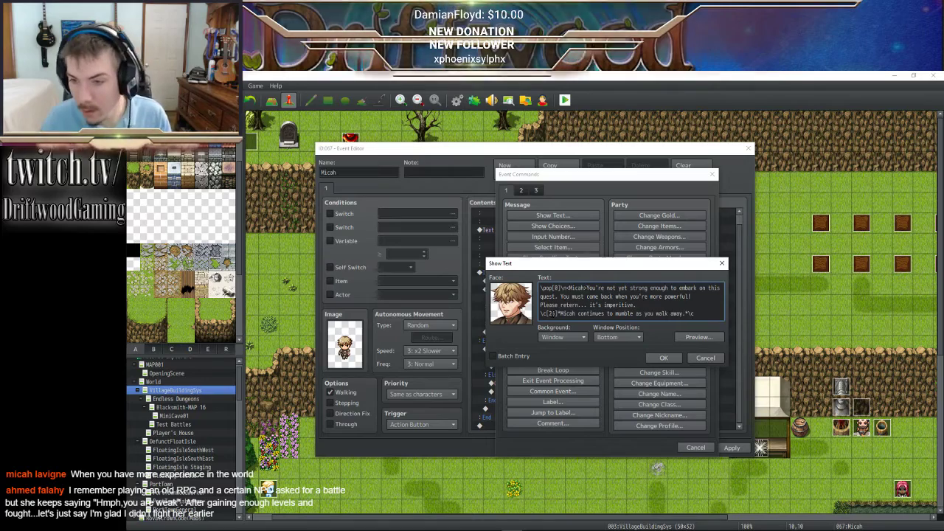
click(693, 337)
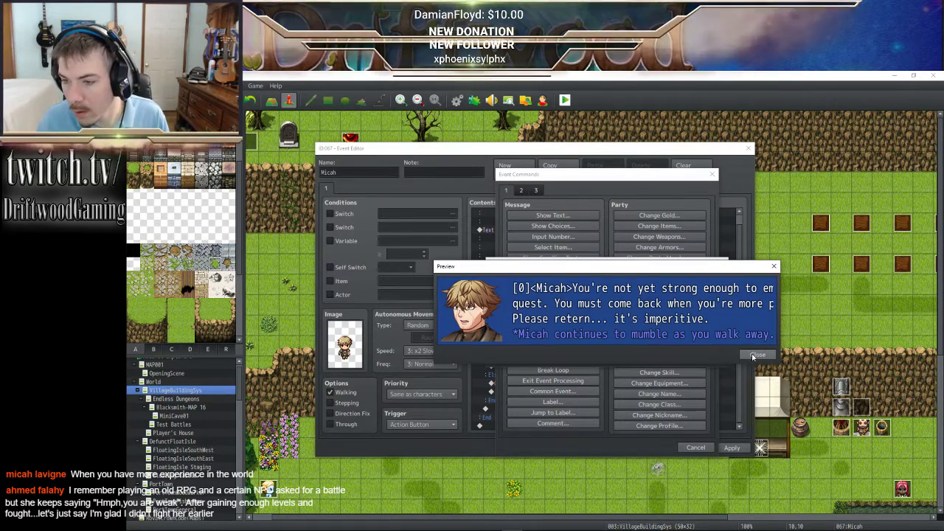
click(753, 357)
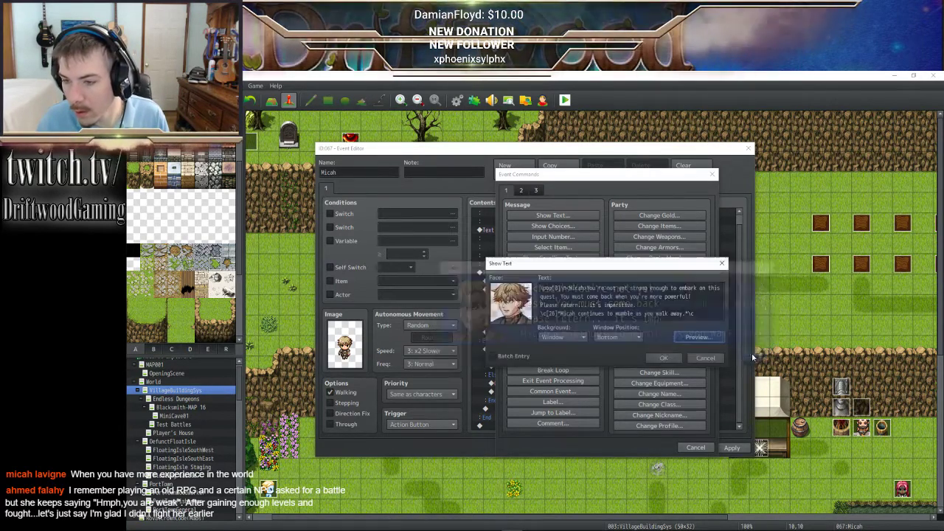
click(662, 358)
- Apply Micah's event changes, then reopen the 'not strong enough' message to review it and close it
click(731, 448)
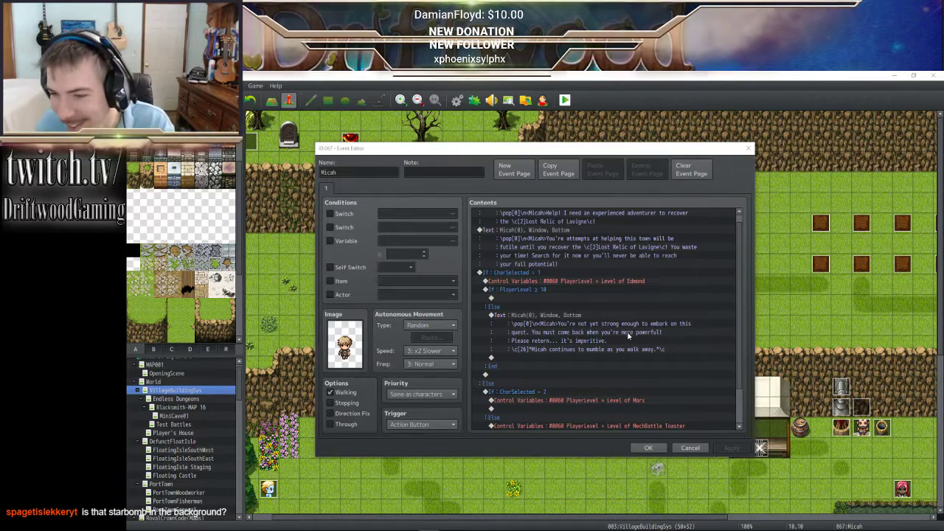
click(551, 314)
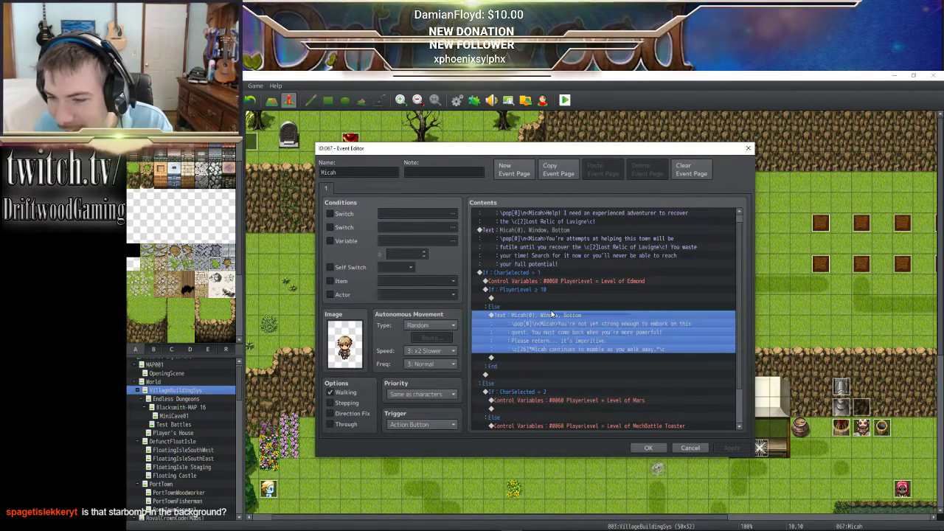
right_click(551, 313)
click(569, 326)
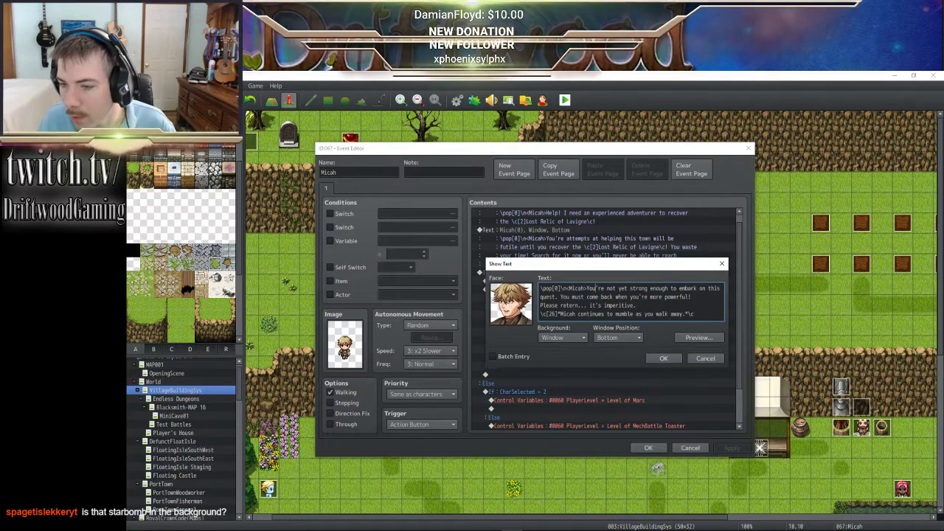
drag(651, 288, 745, 292)
click(684, 288)
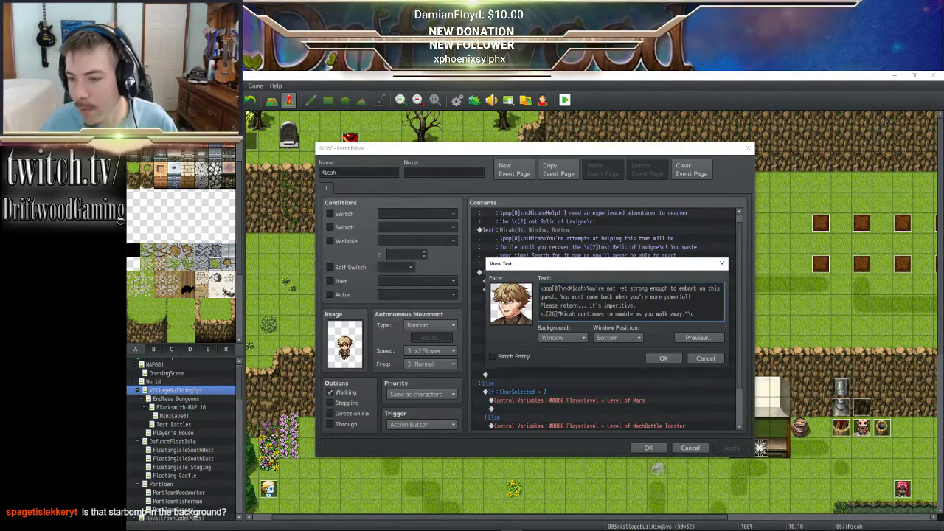
click(663, 358)
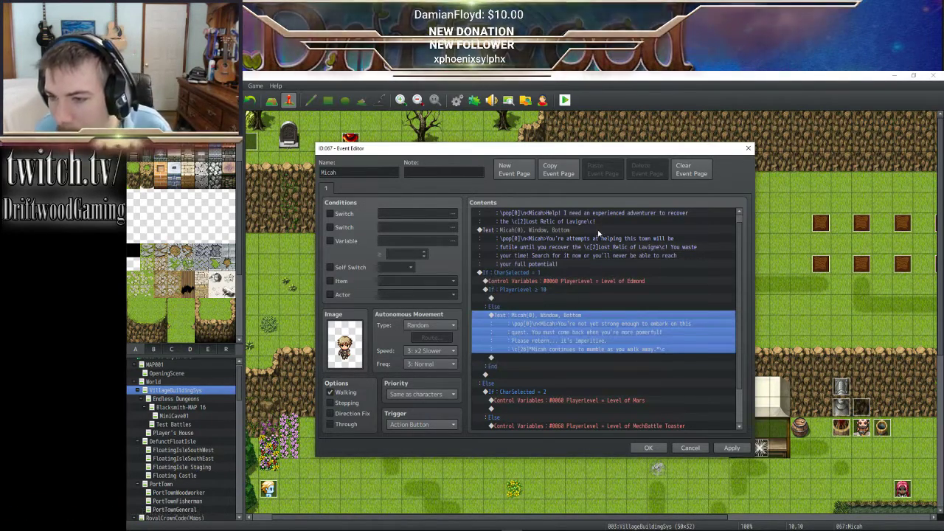
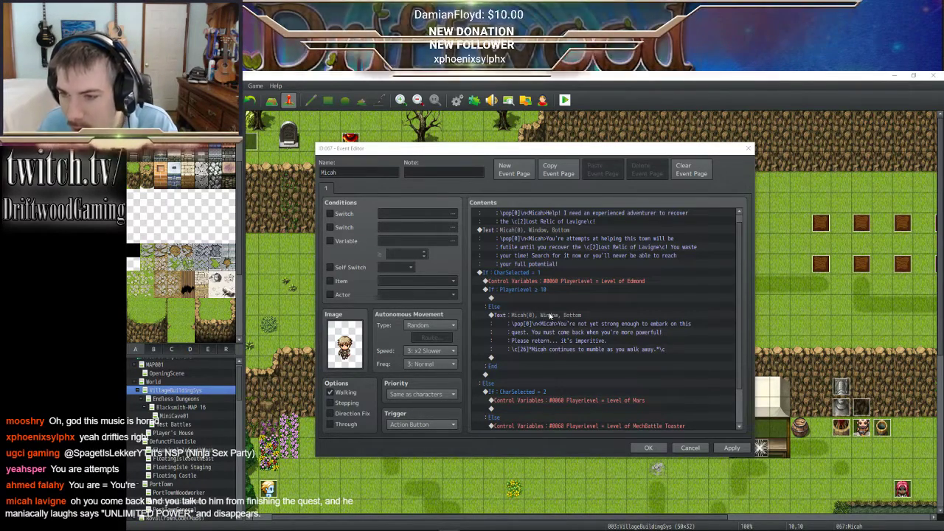
- Edit Micah's second Show Text message, changing "You're" to "Your" so it reads "Your attempts at helping this town"
scroll(549, 314, up, 1)
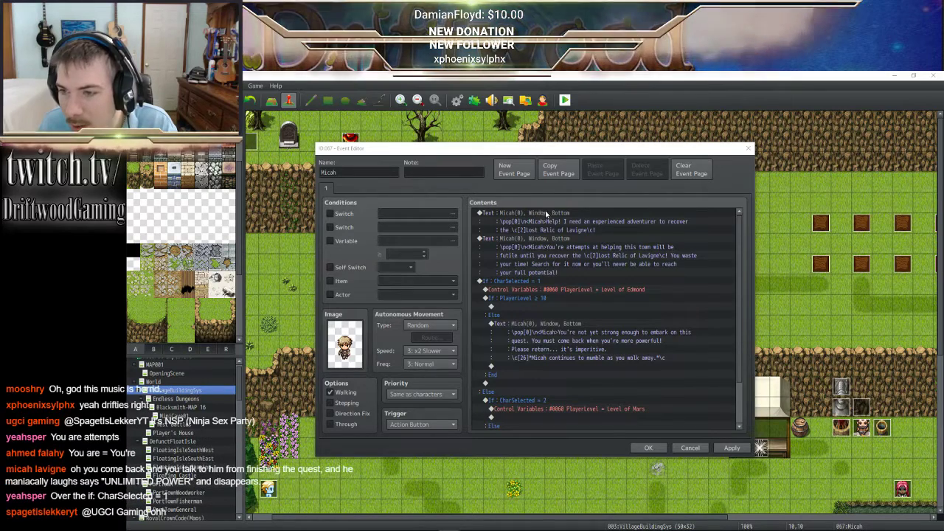
click(542, 241)
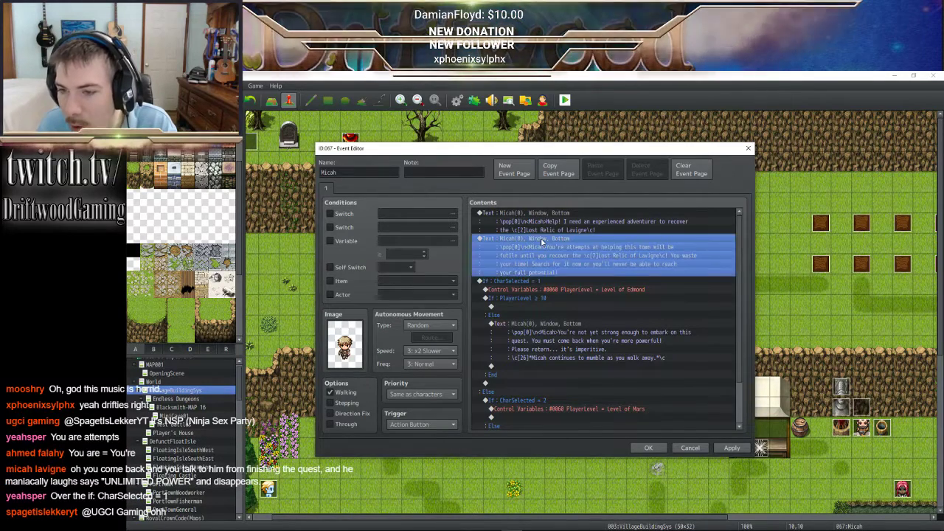
right_click(546, 242)
click(564, 248)
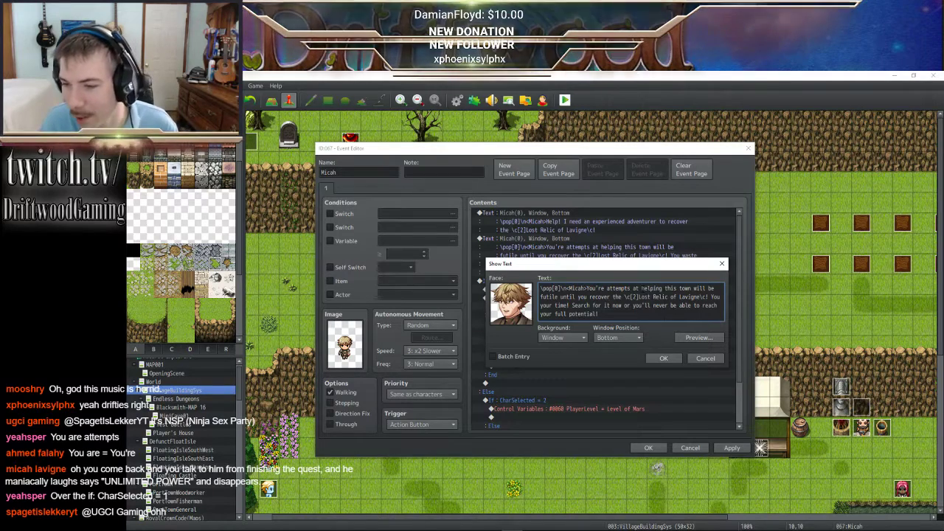
key(BackSpace)
key(BackSpace)
key(BackSpace)
text(r)
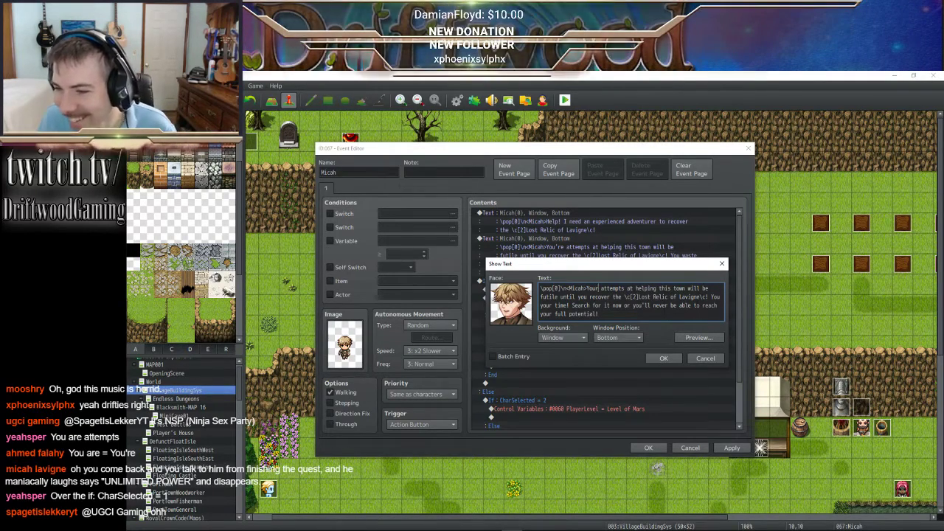
click(664, 359)
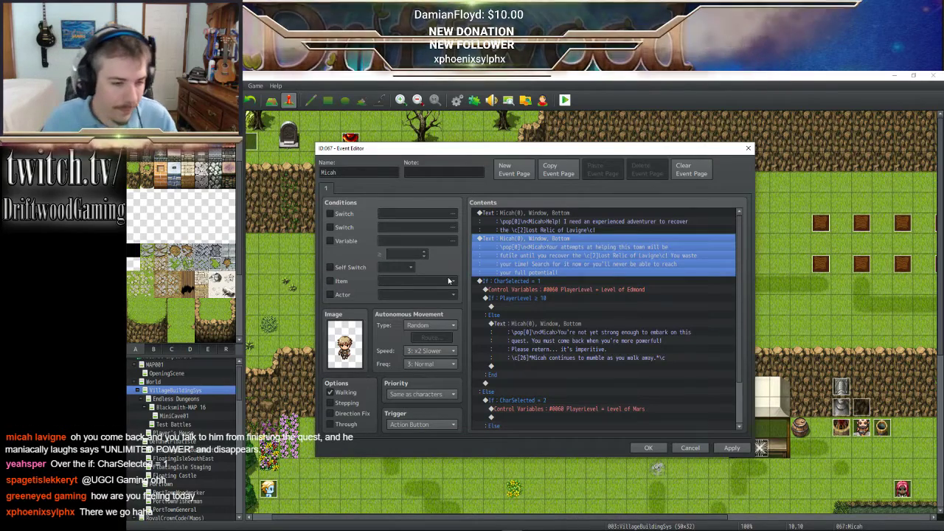
- Apply the dialogue fix, then inspect the PlayerLevel ≥ 10 branch and its 'not strong enough' Else message
click(730, 447)
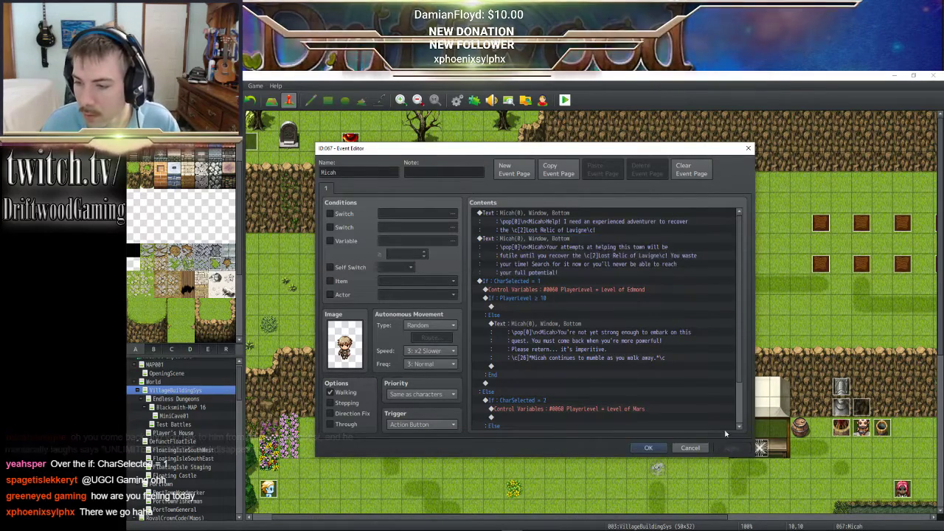
scroll(604, 294, down, 2)
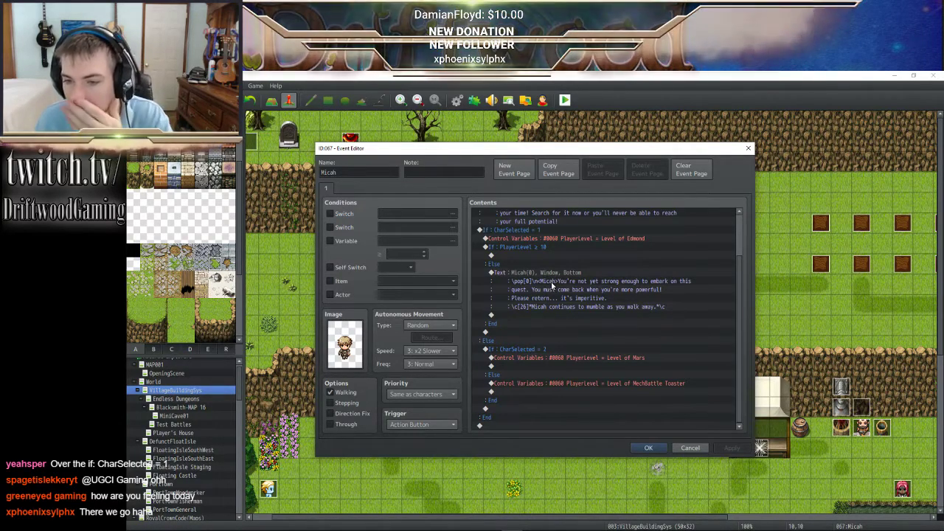
click(546, 255)
scroll(546, 259, up, 1)
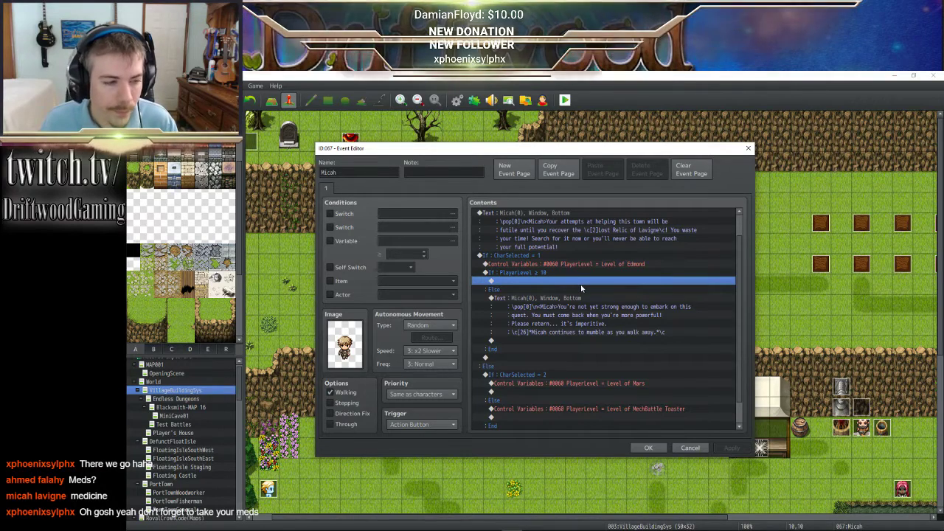
click(547, 297)
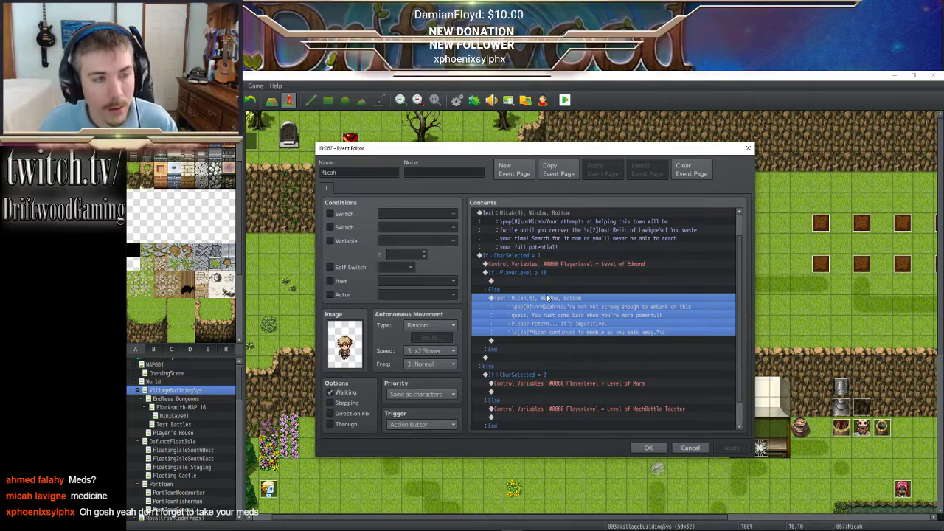
click(568, 346)
click(568, 297)
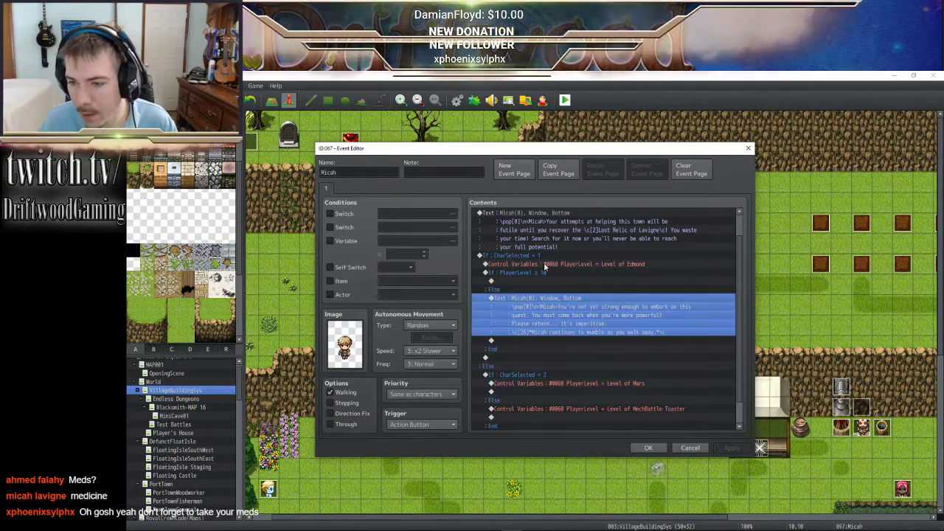
click(546, 271)
click(540, 298)
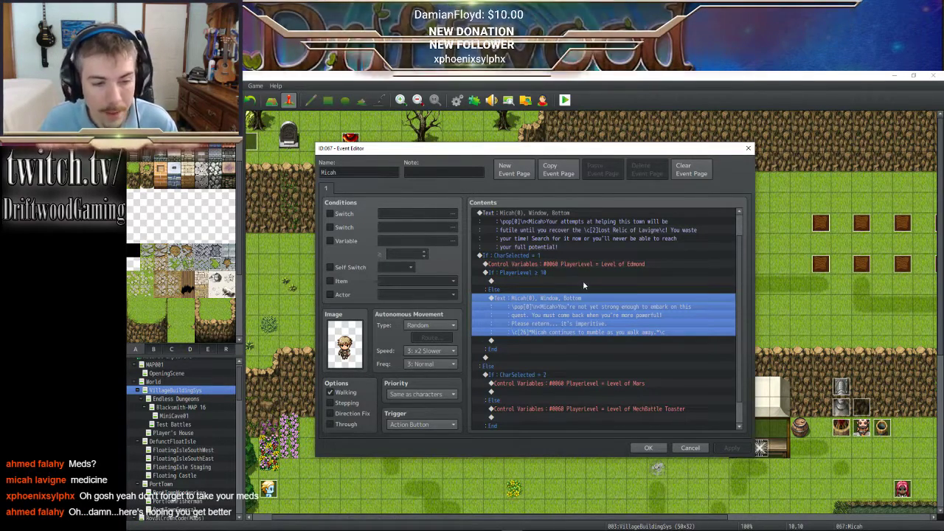
- Compare rows in the conditional, including the empty slot after the MechBattle Toaster line
scroll(536, 280, down, 2)
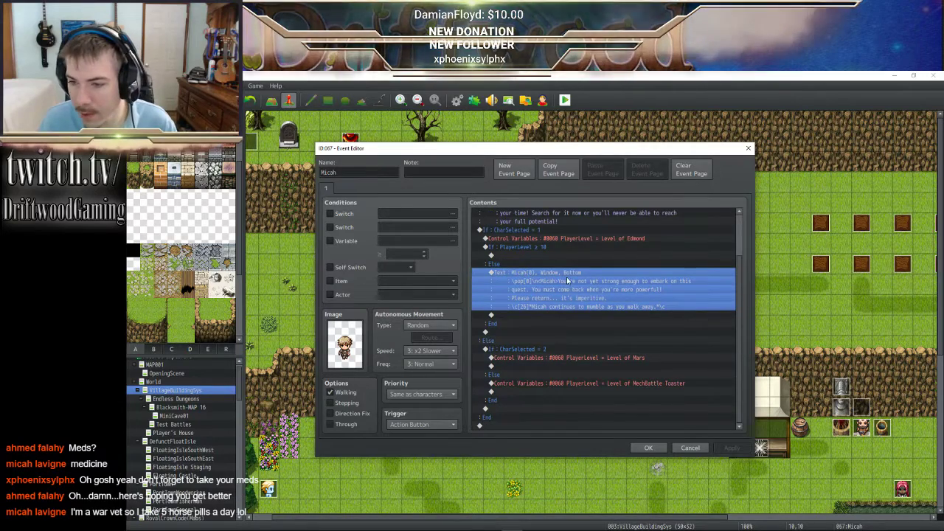
scroll(566, 279, up, 3)
click(582, 303)
click(580, 332)
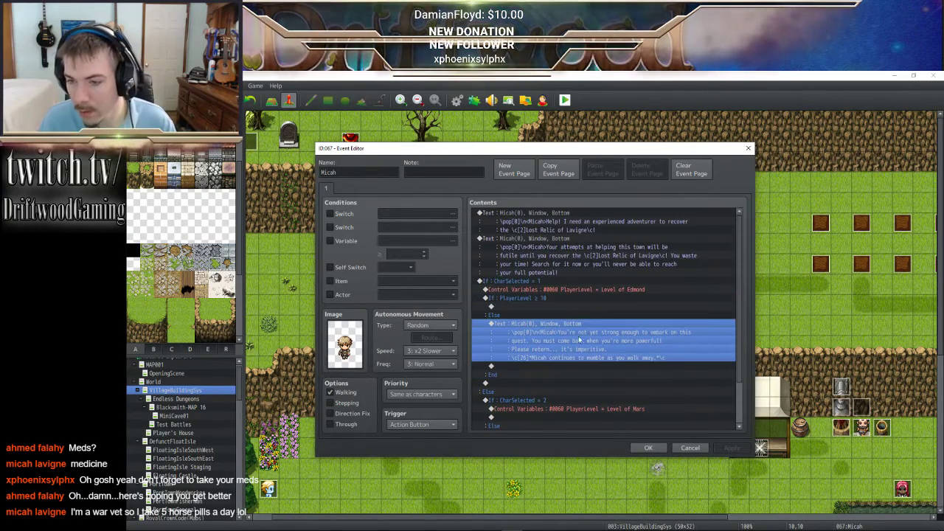
scroll(579, 325, down, 3)
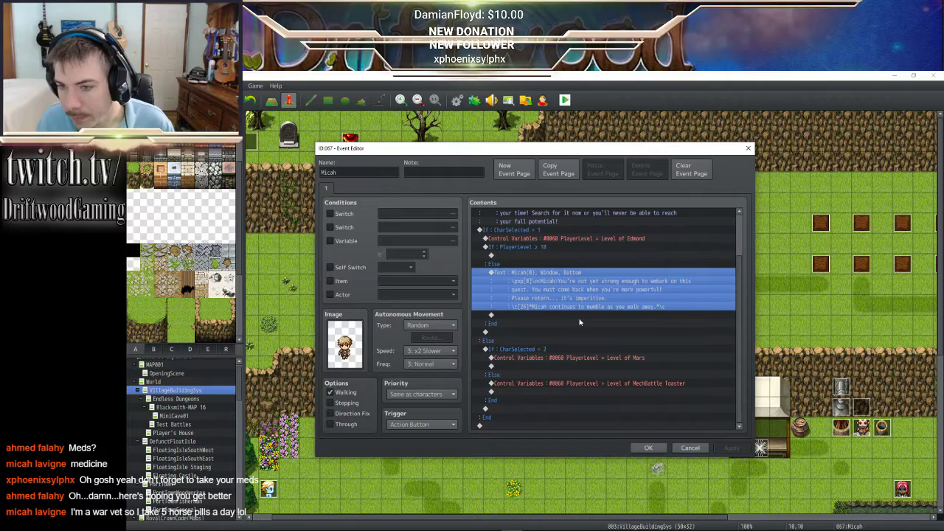
click(553, 255)
click(555, 279)
click(555, 248)
click(556, 262)
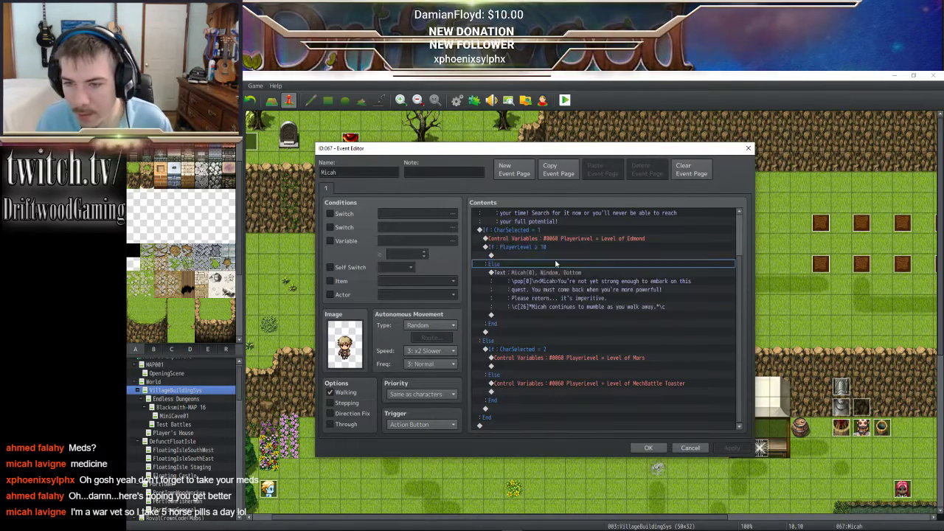
click(558, 287)
click(558, 255)
click(557, 248)
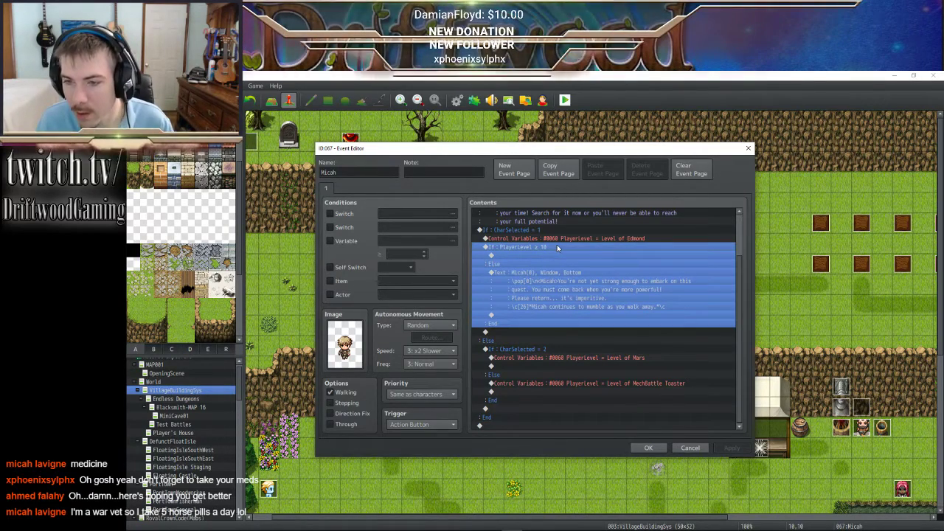
click(553, 255)
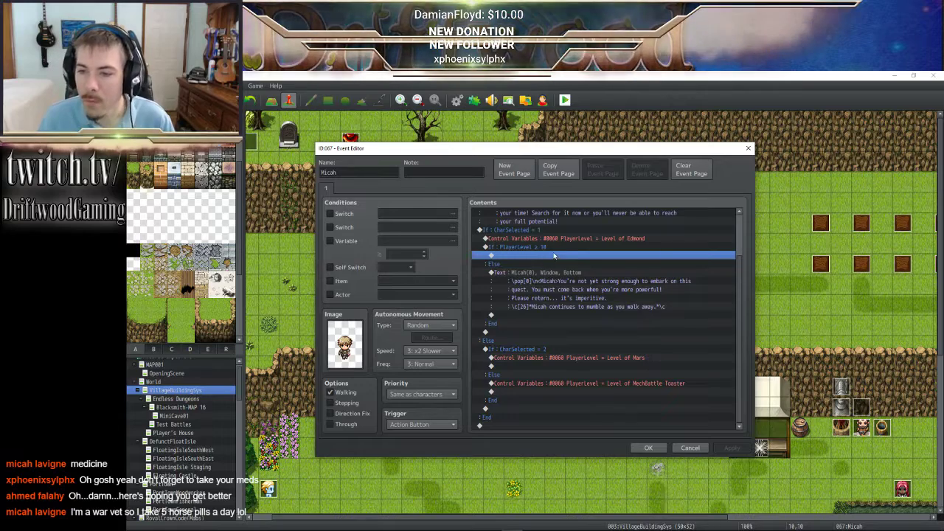
click(540, 364)
click(540, 393)
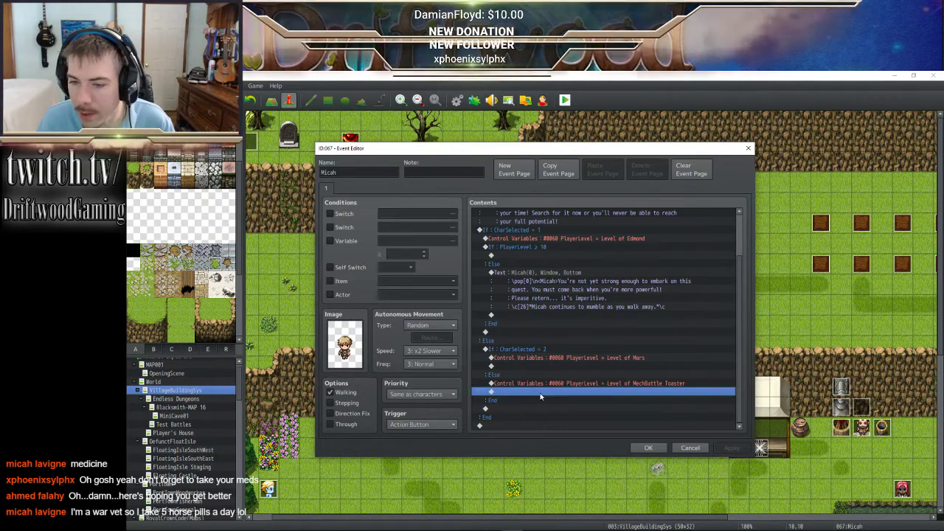
click(528, 256)
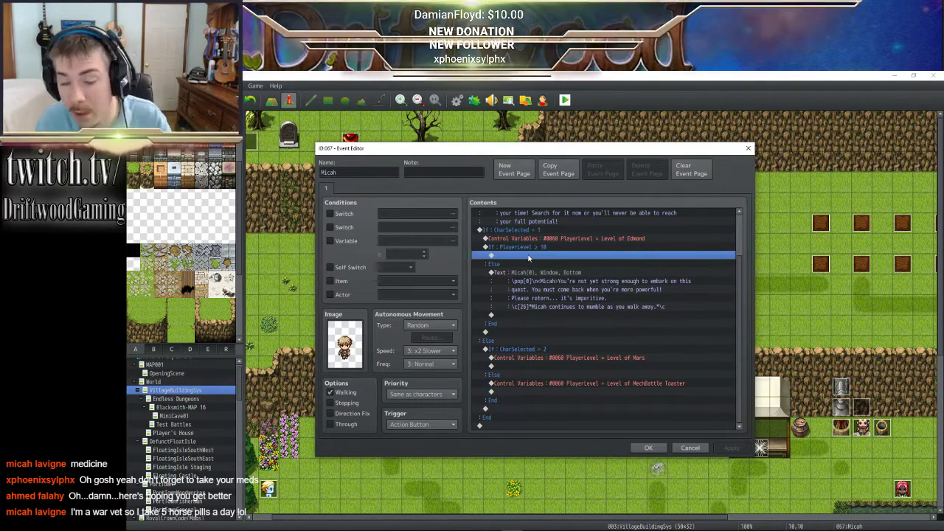
- Settle on the empty slot under the PlayerLevel ≥ 10 condition after rechecking the Else branch
scroll(528, 255, up, 2)
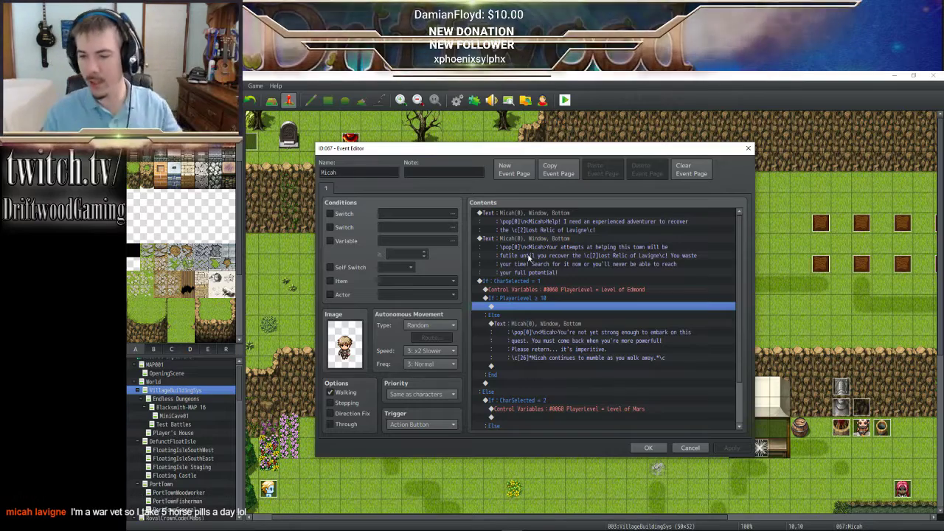
scroll(571, 316, down, 1)
scroll(570, 317, up, 1)
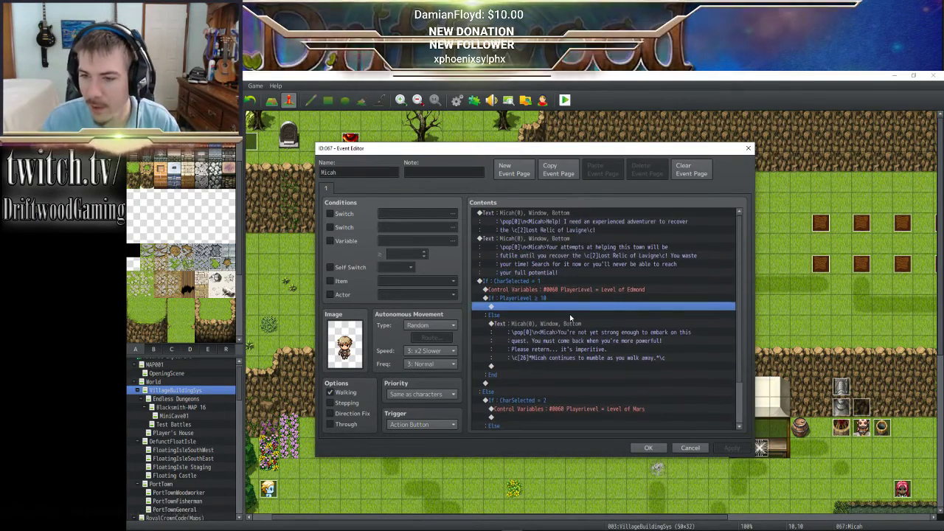
scroll(570, 318, down, 2)
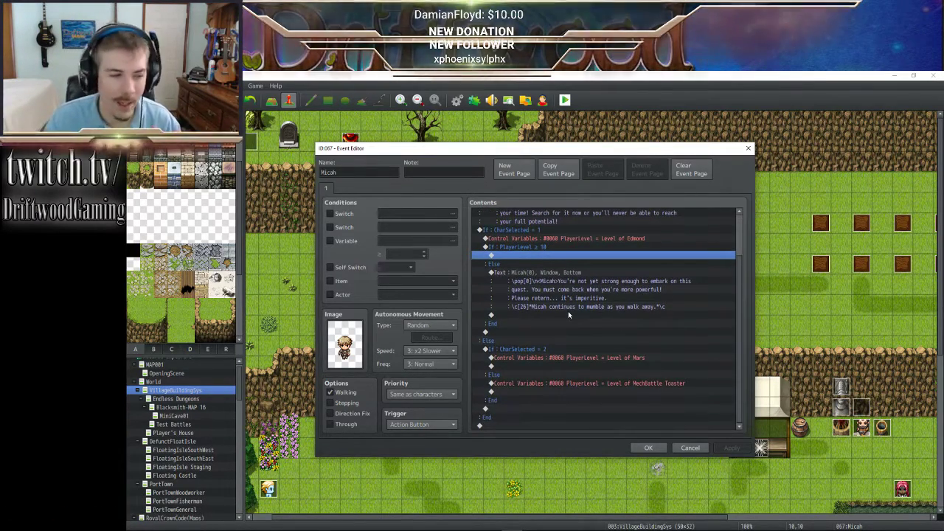
click(544, 264)
click(529, 254)
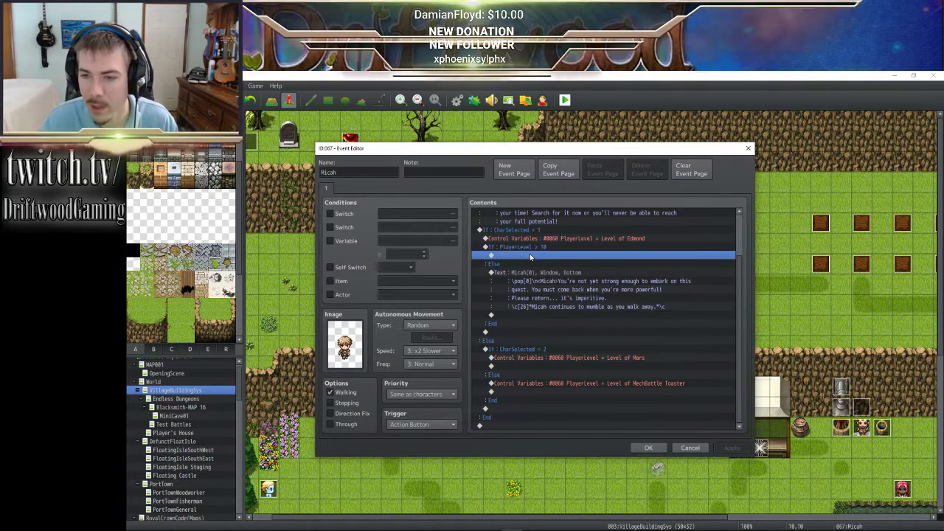
scroll(519, 274, up, 2)
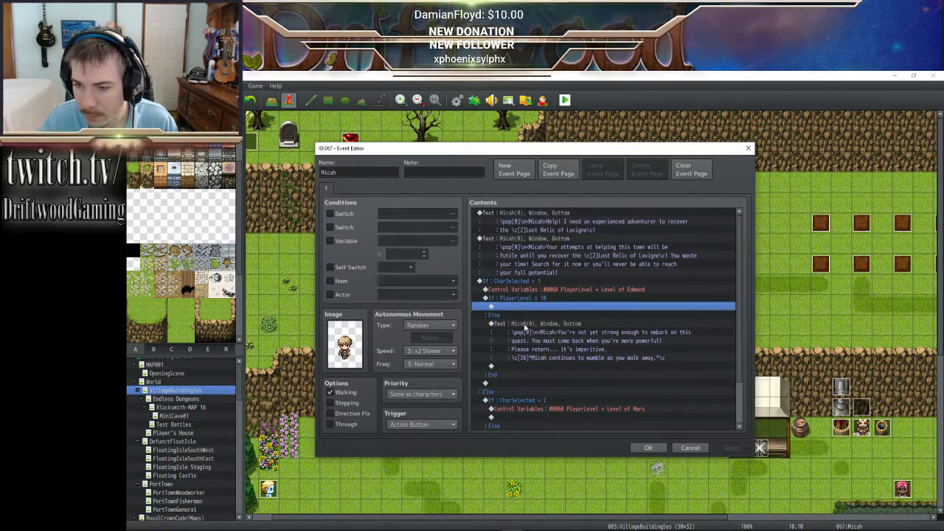
click(525, 315)
click(528, 307)
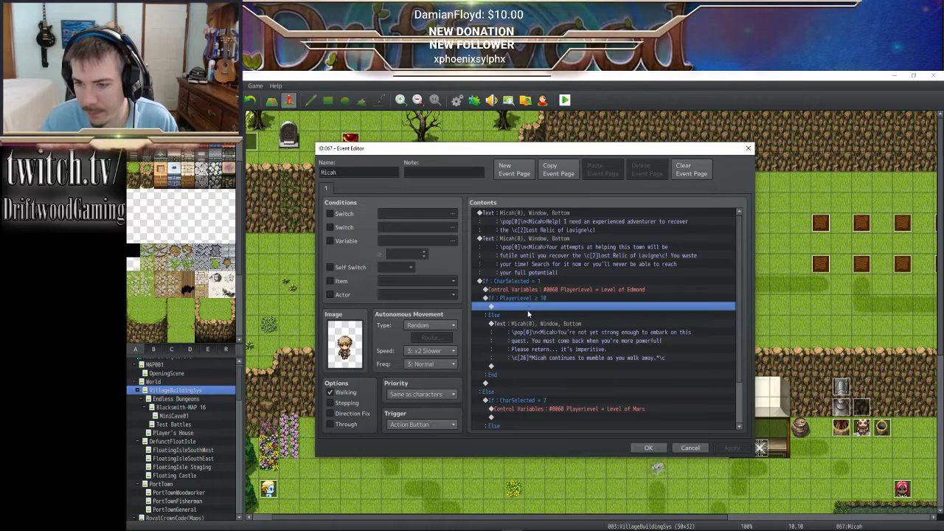
scroll(535, 320, down, 2)
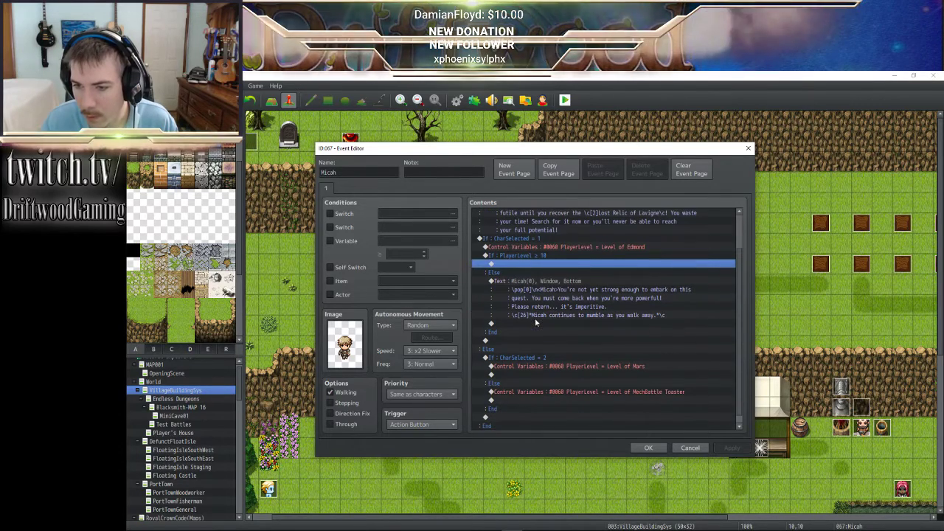
- Insert a Control Switches command in the empty slot and pick unused switch 0105
right_click(520, 269)
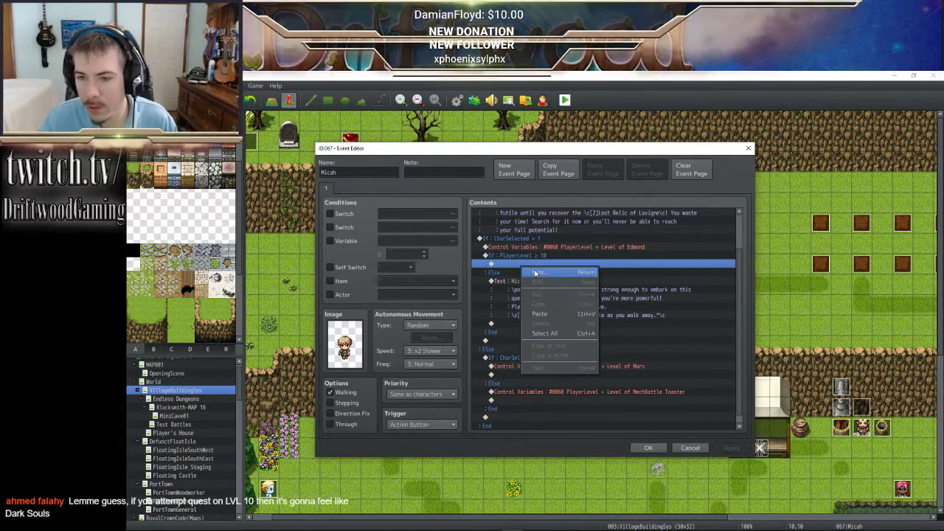
click(532, 274)
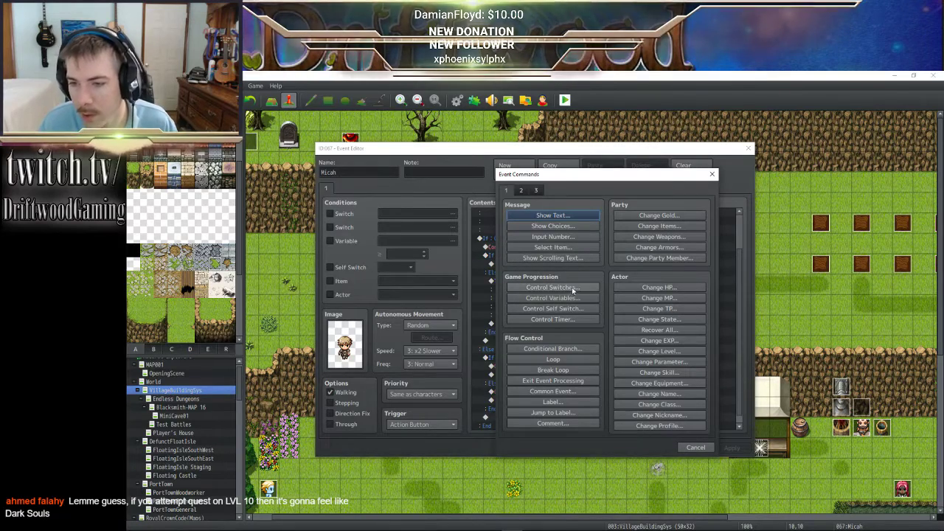
click(571, 286)
click(661, 298)
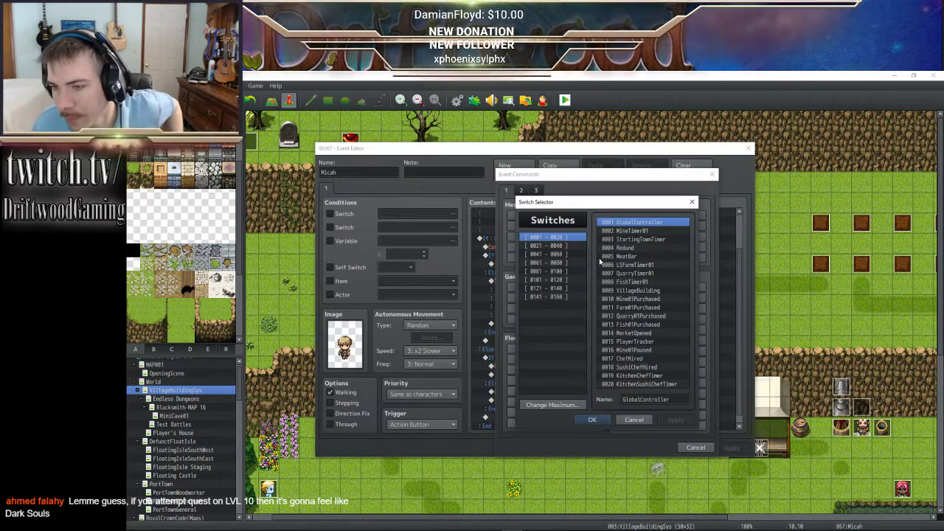
click(558, 247)
click(559, 256)
click(561, 265)
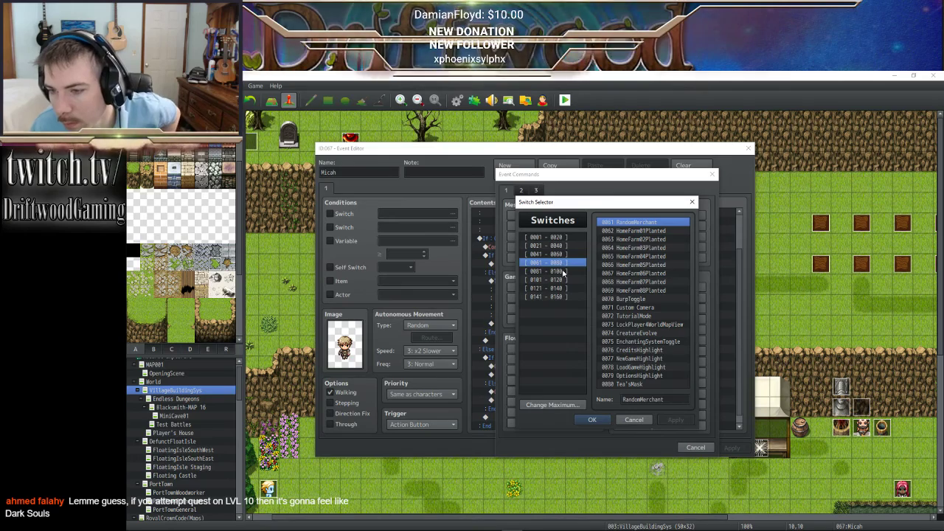
click(563, 271)
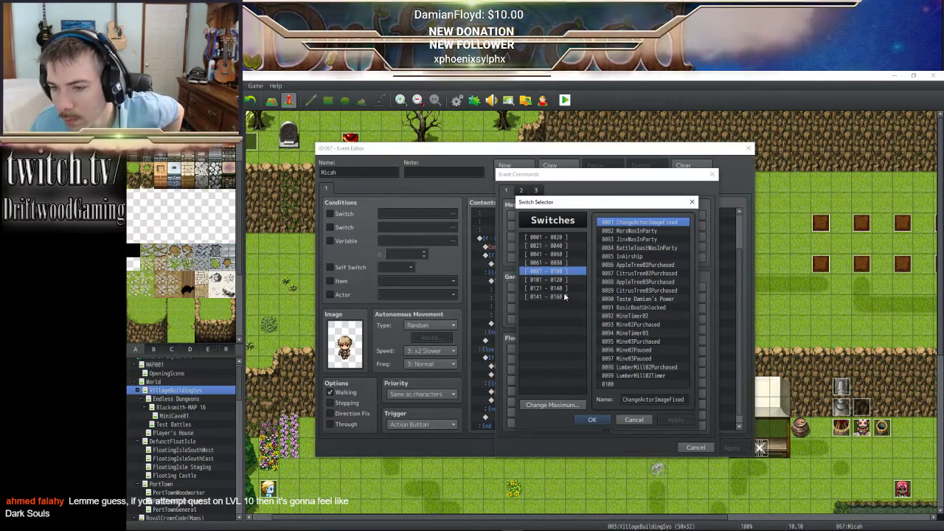
click(563, 280)
click(632, 256)
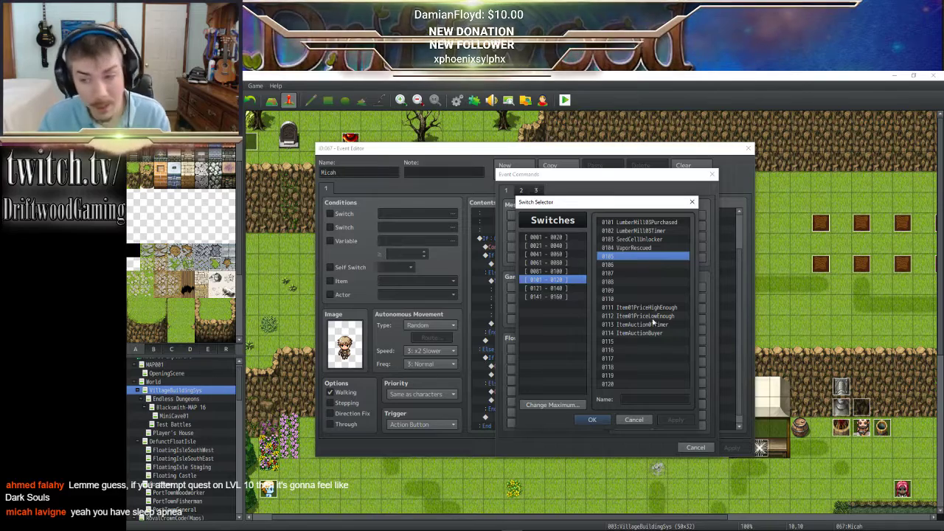
- Name switch 0105 'LavigneRelicQuest' and set the command to turn it ON
click(627, 399)
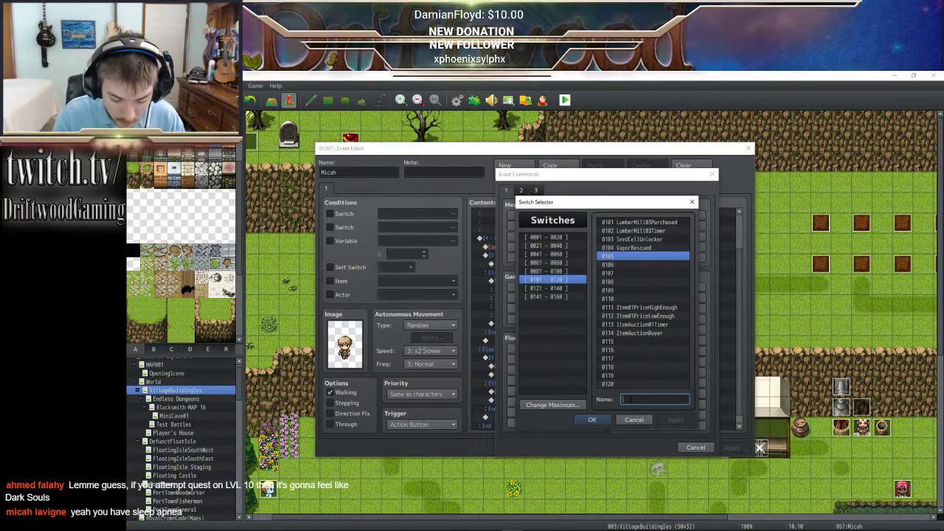
text(U)
text(av)
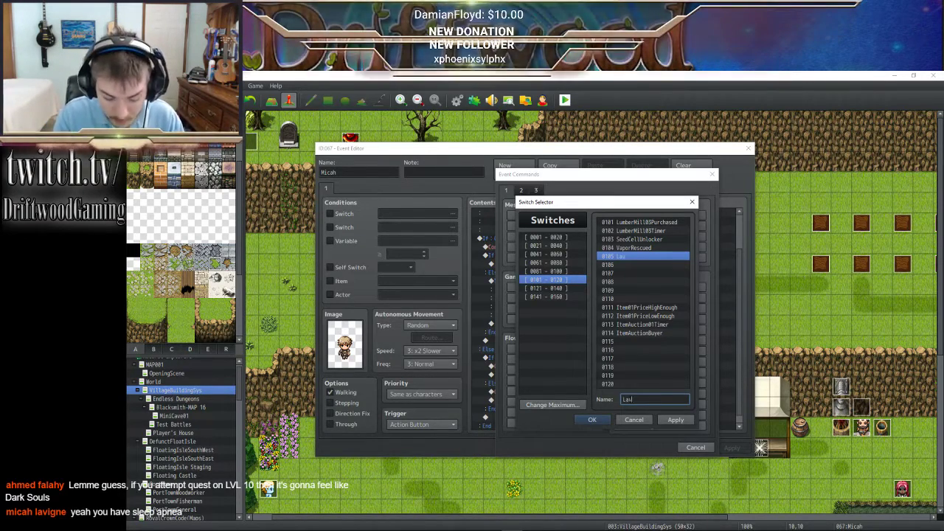
text(igneRelic)
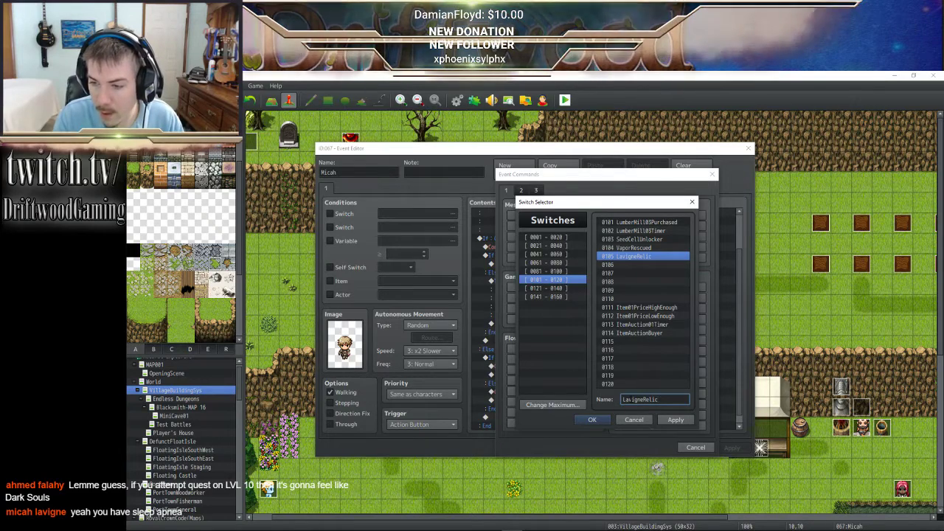
text(Quest)
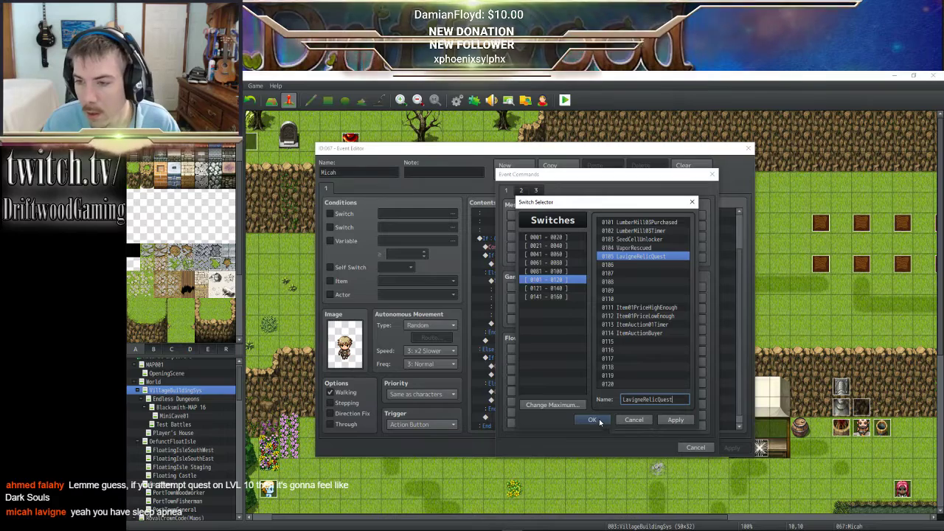
click(592, 420)
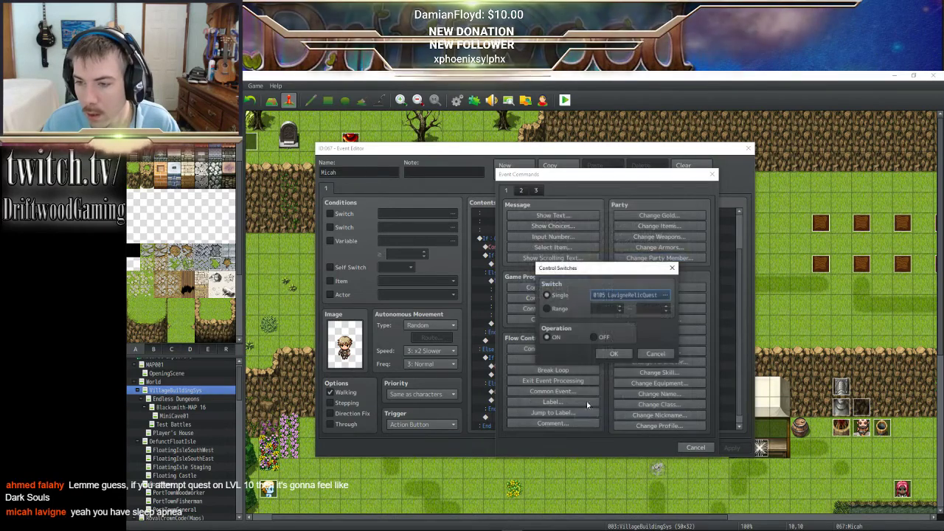
click(604, 357)
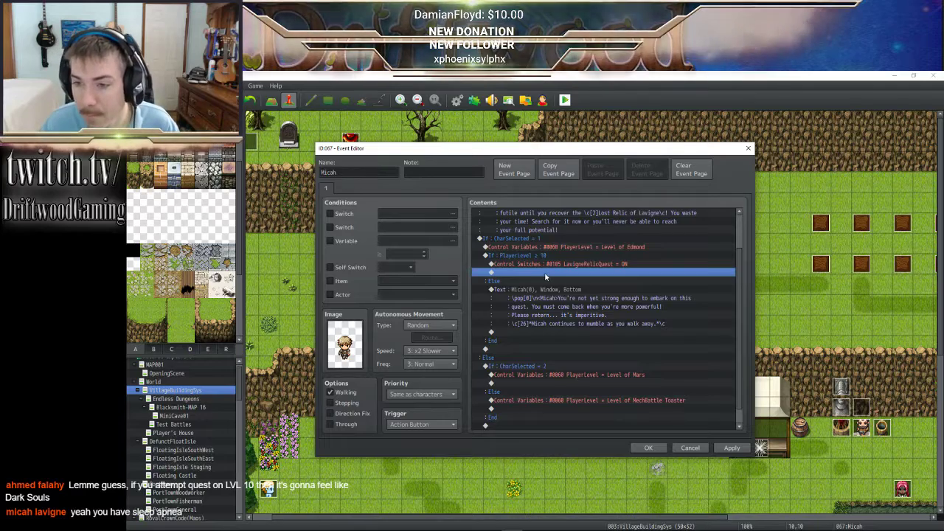
- Insert a new Show Text command at the empty line using the NPC's face image
right_click(545, 277)
click(550, 280)
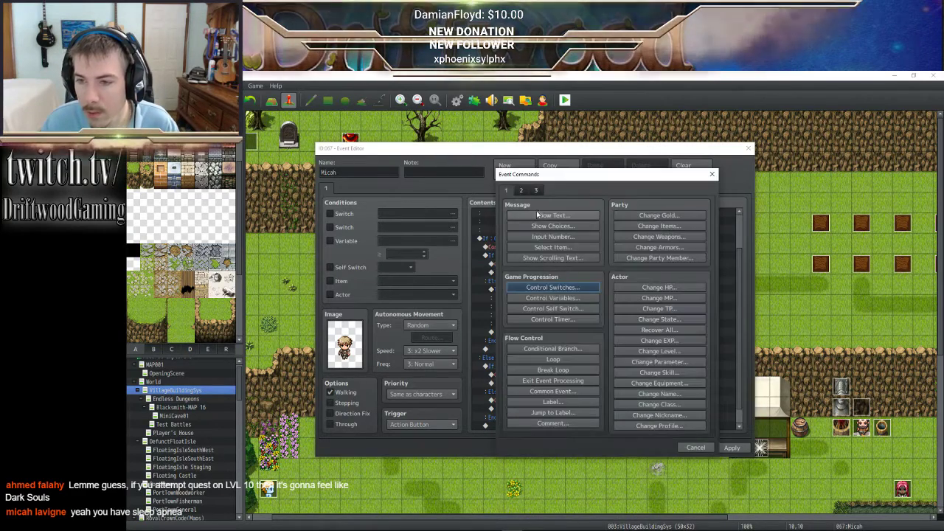
click(539, 214)
double_click(516, 302)
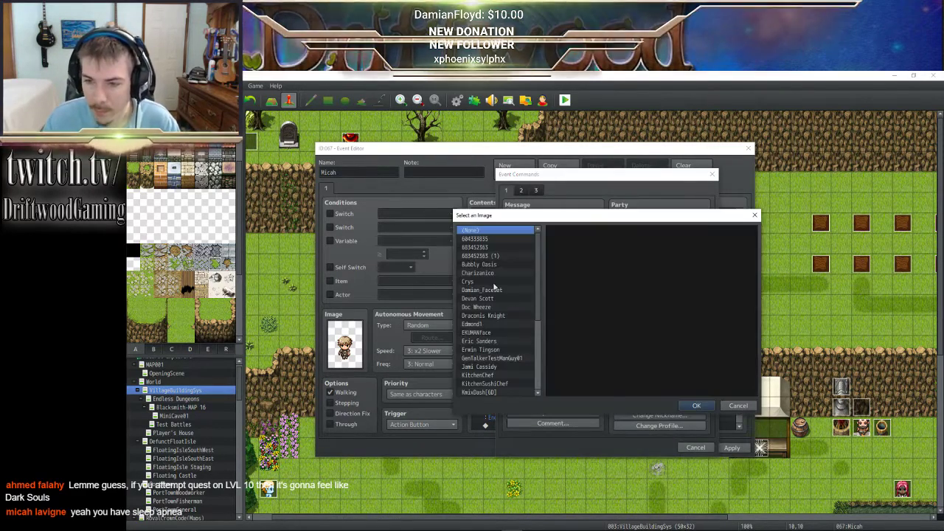
scroll(524, 362, down, 3)
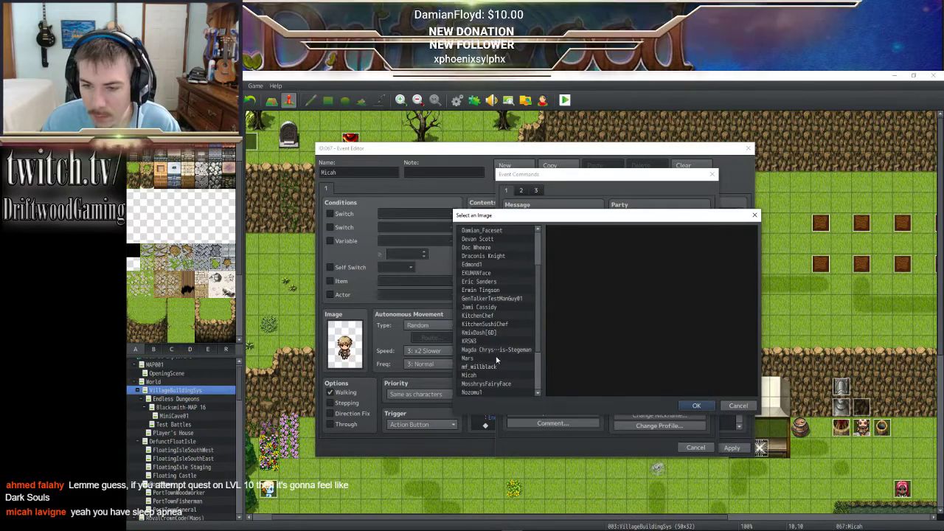
click(487, 375)
click(696, 405)
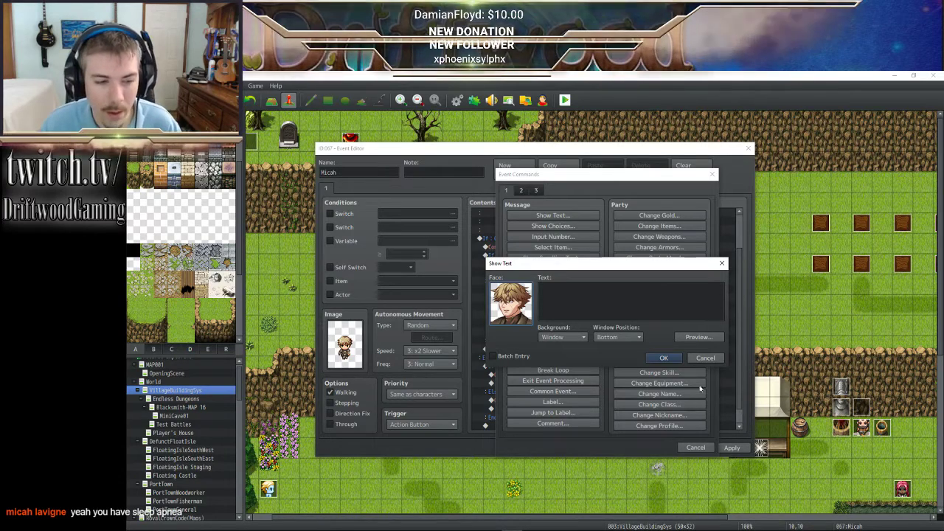
- Type '\pop[0]' and '<Micah>Excellent you should be strong enough to handle the guardians of the relic.'
click(546, 296)
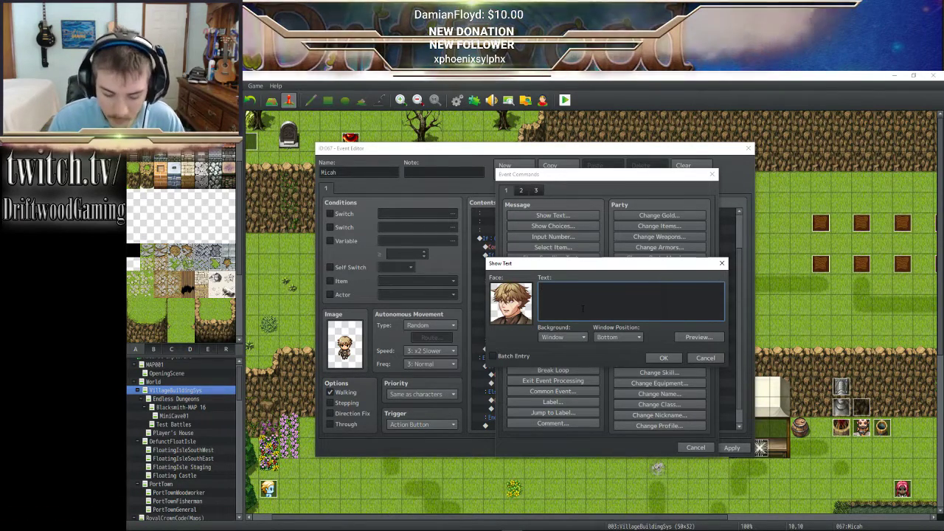
text(\pop[0]\)
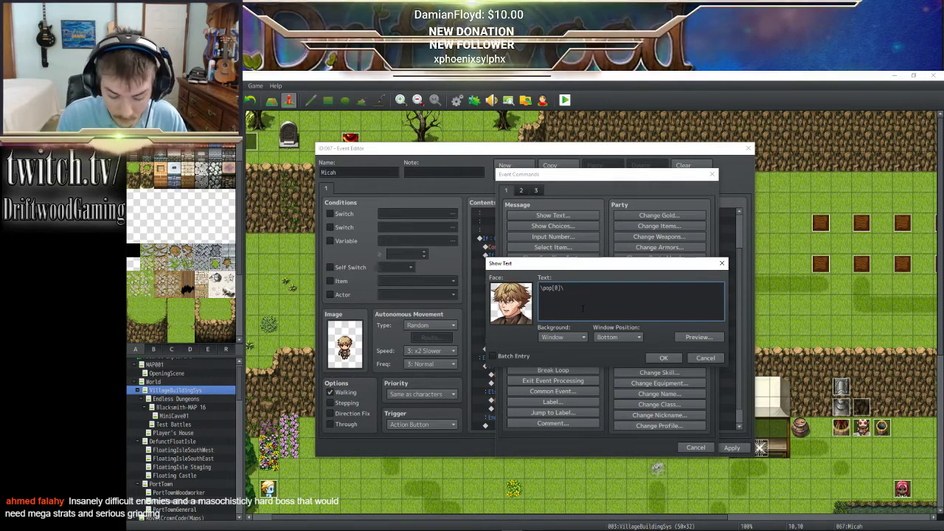
text(n<Lavigne)
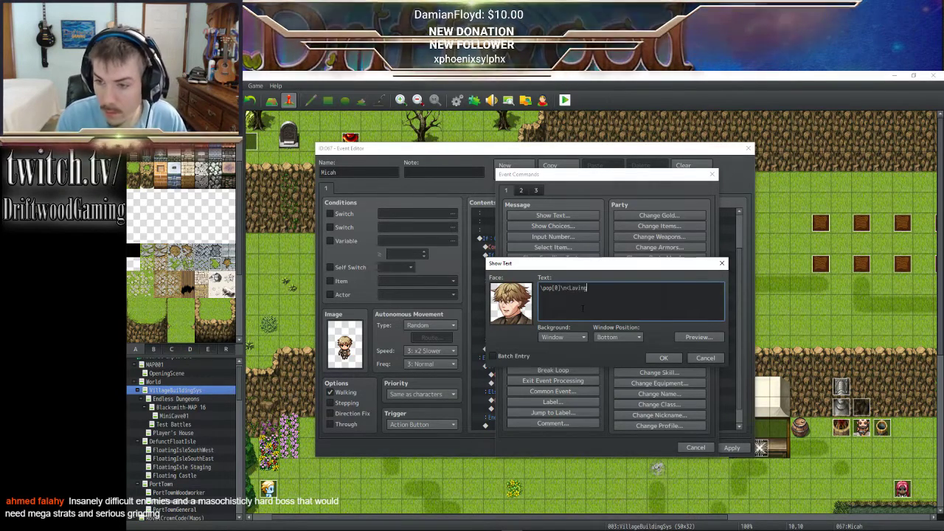
key(BackSpace)
key(BackSpace)
key(BackSpace)
key(BackSpace)
key(BackSpace)
key(BackSpace)
key(BackSpace)
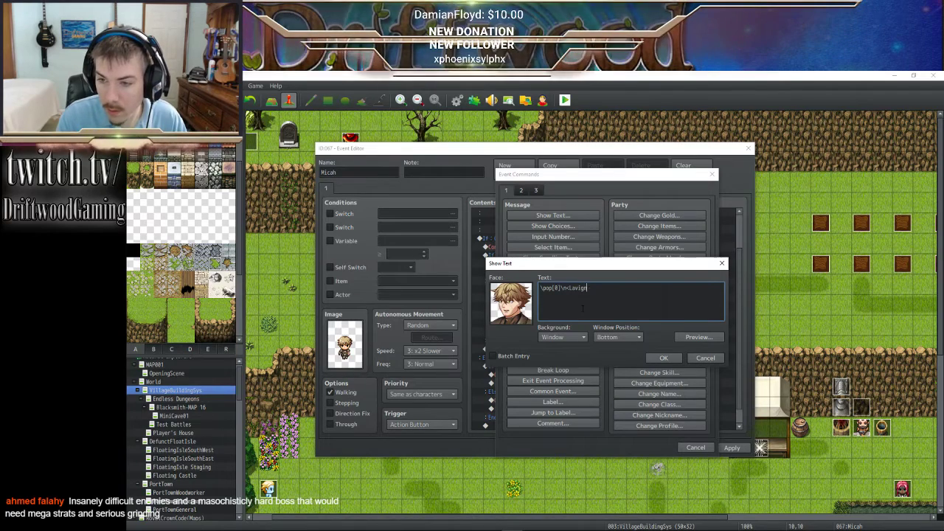
text(Micah>)
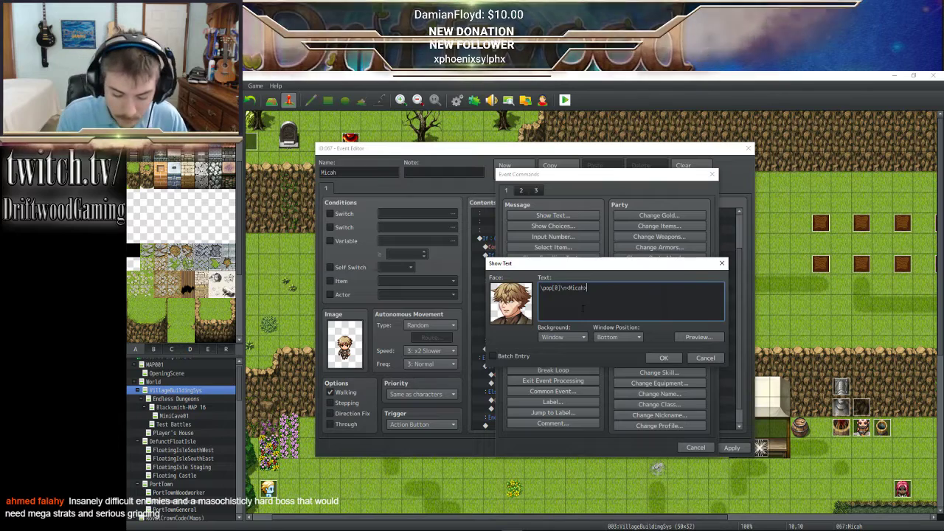
text(Excell)
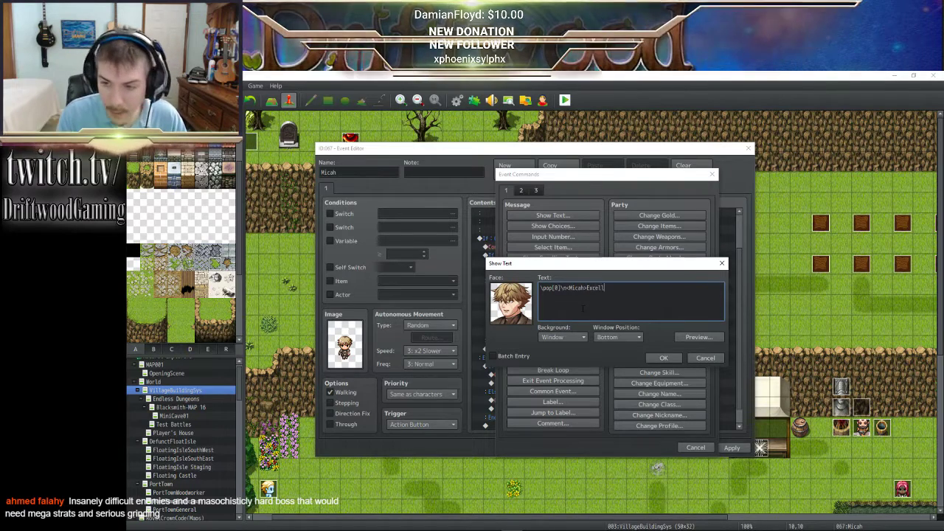
text(ent you)
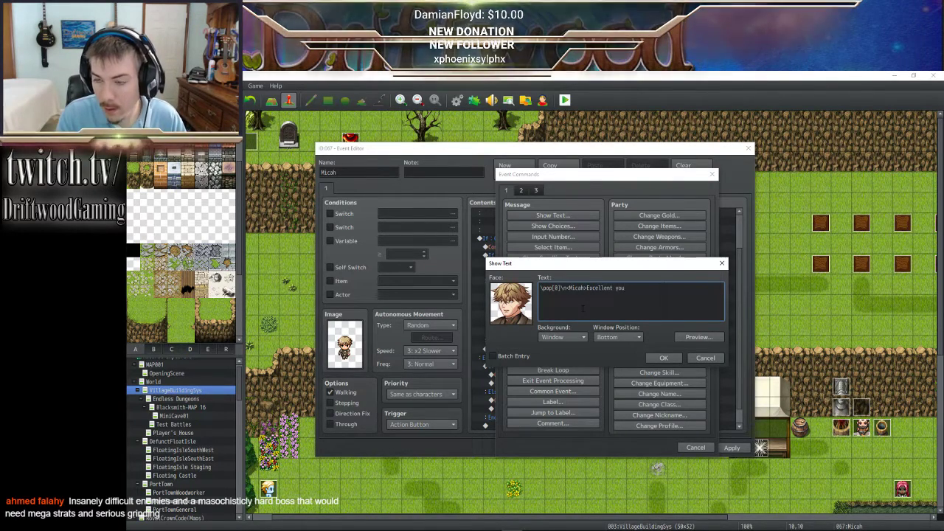
text('ll)
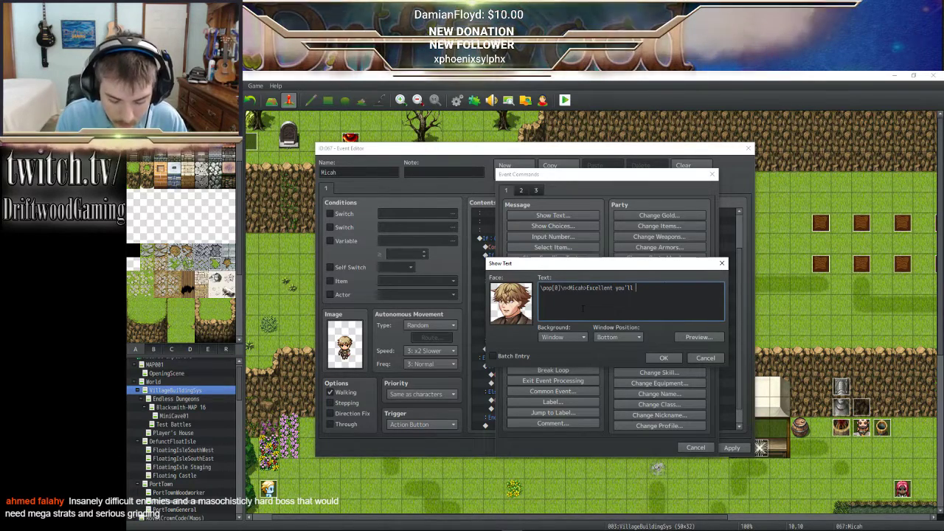
key(BackSpace)
key(BackSpace)
key(BackSpace)
key(BackSpace)
text(shoul)
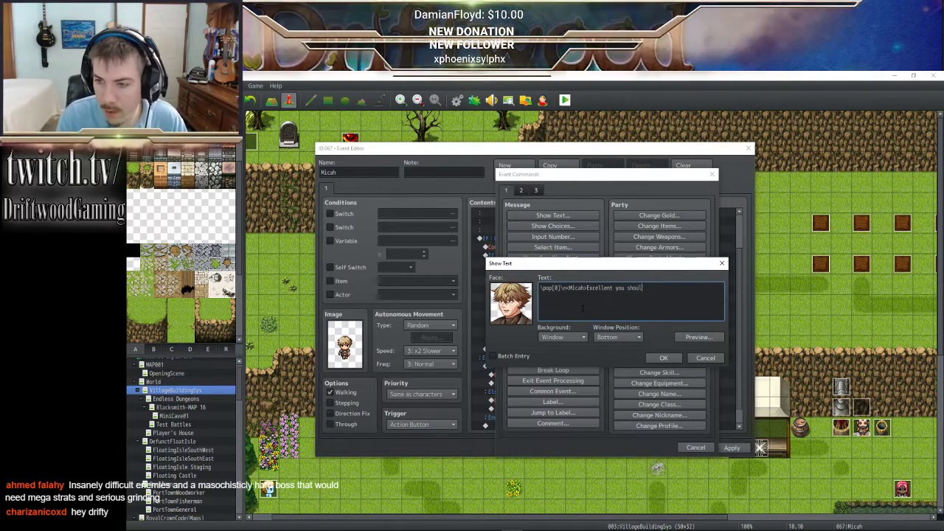
text(d be strong enough to handle)
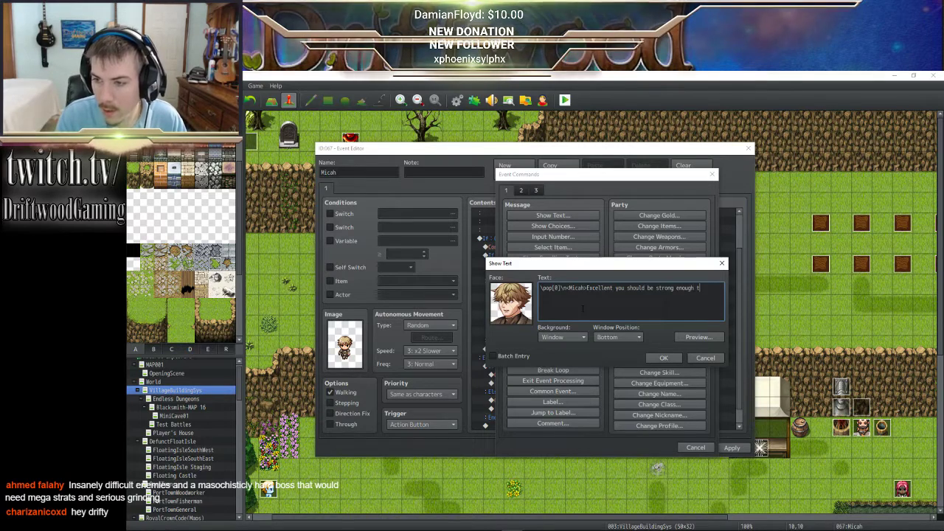
key(Return)
text(the g)
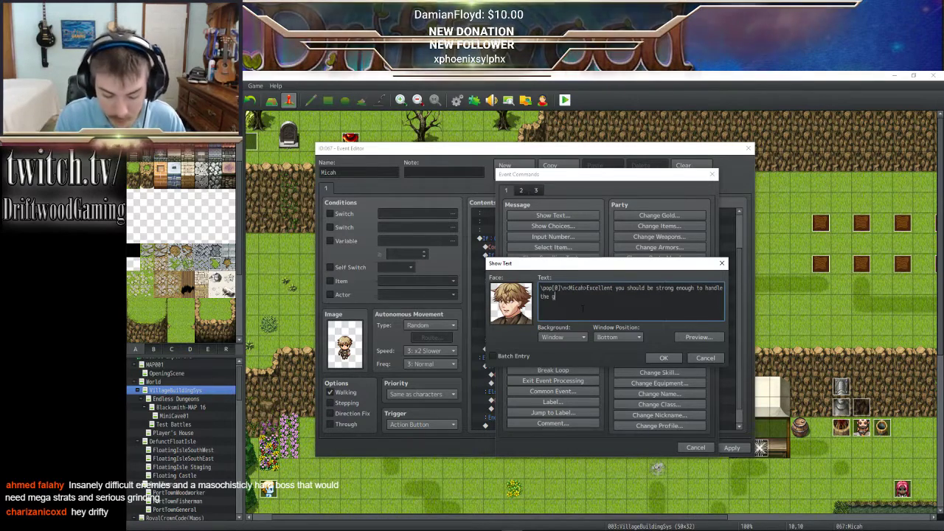
text(uardians of the relic.)
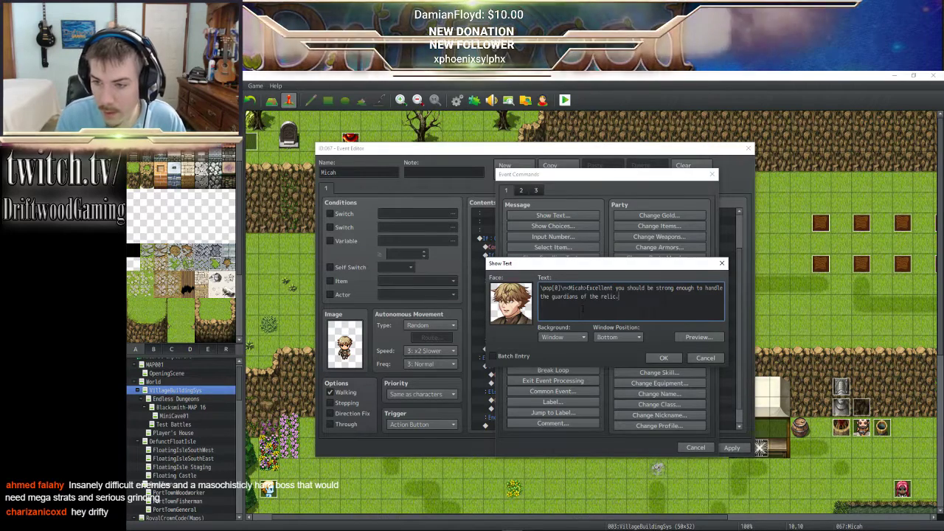
- Continue after 'relic', replacing a map-marking sentence with 'There's a hidden'
key(BackSpace)
text(cc)
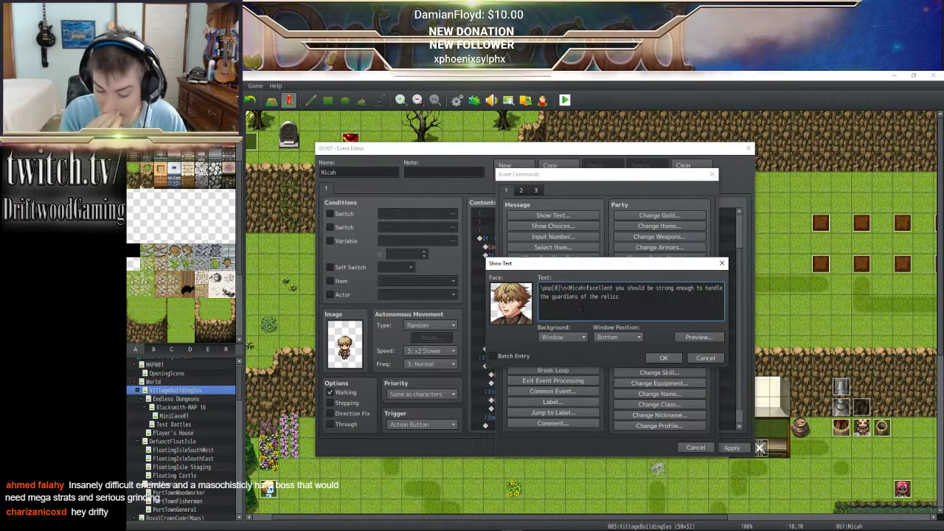
key(BackSpace)
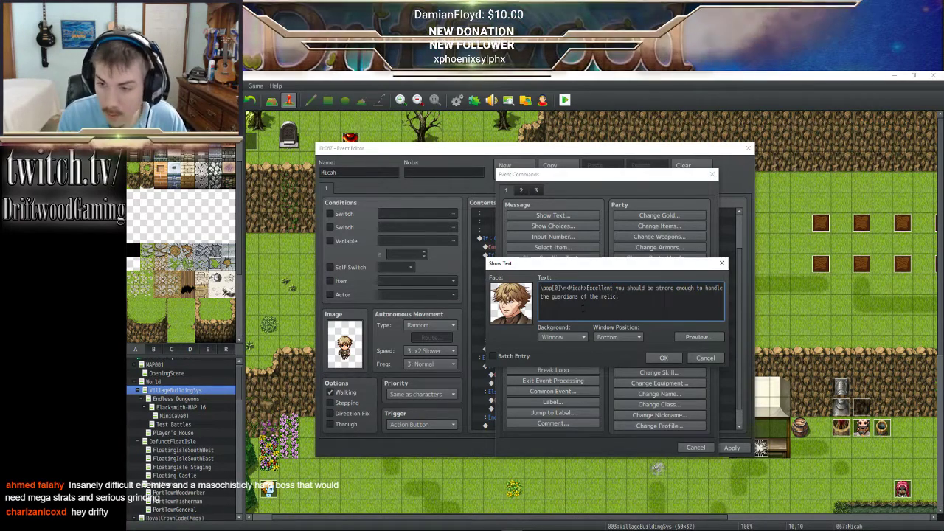
text(. )
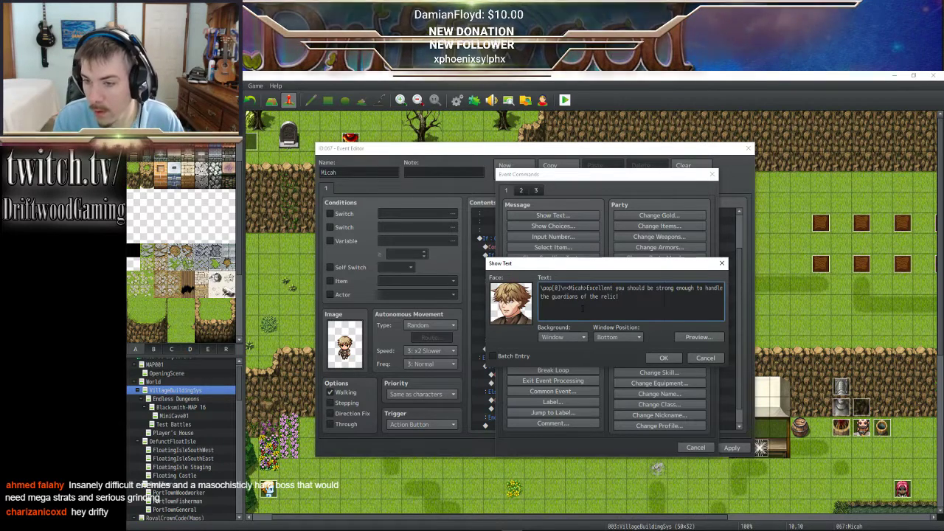
text(I'll mak)
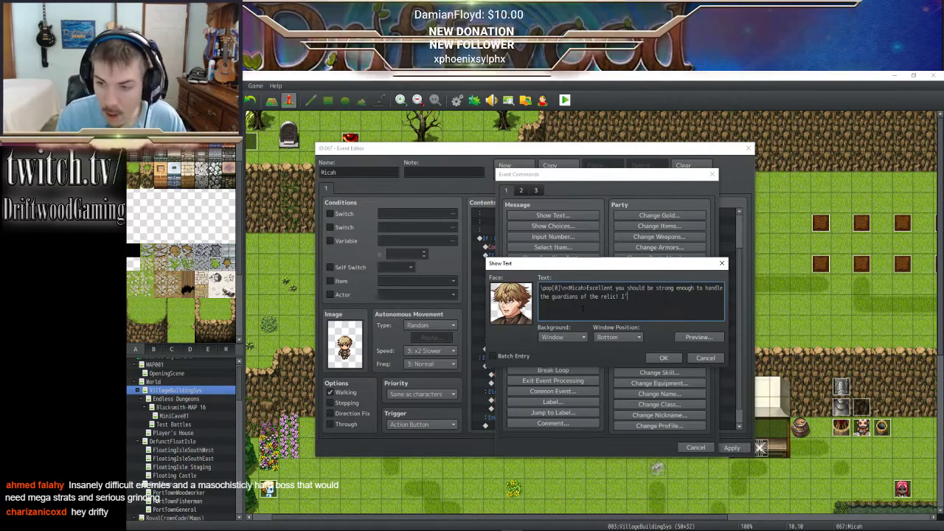
key(BackSpace)
text(rk )
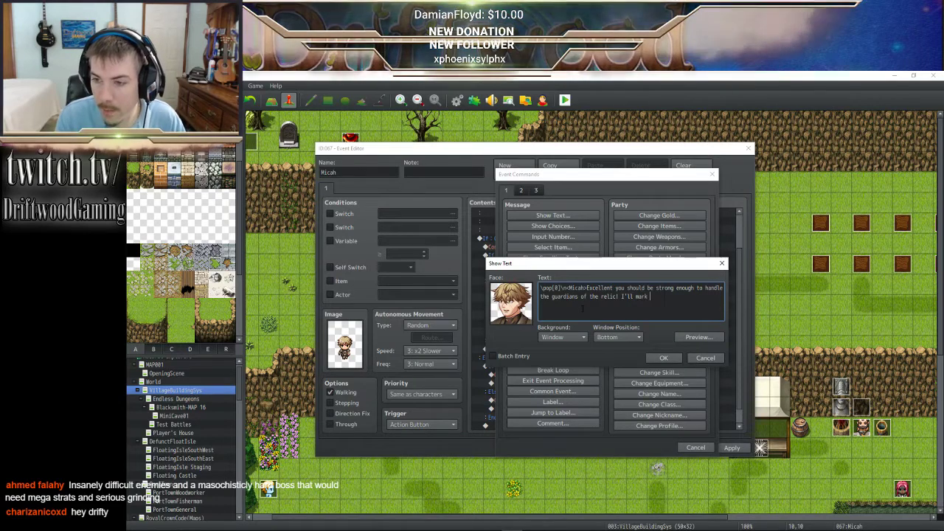
text(it on your ma)
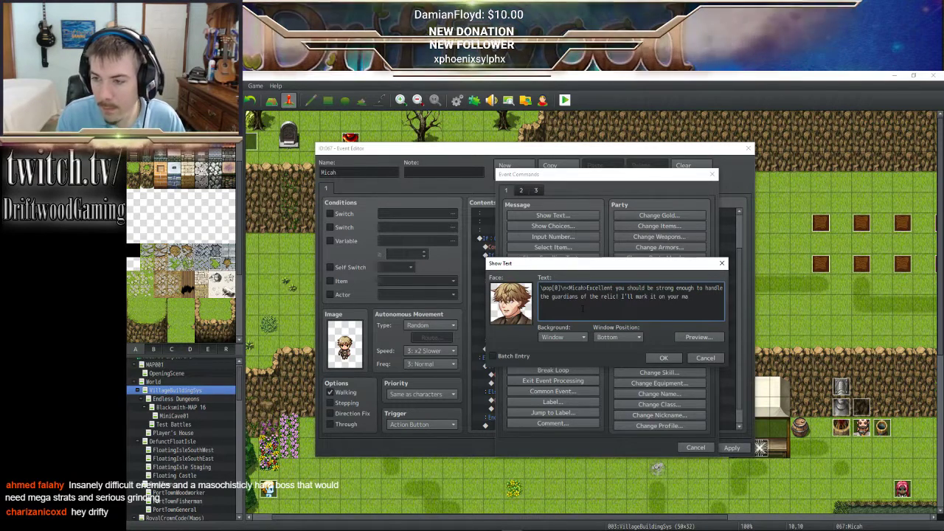
key(BackSpace)
key(BackSpace)
key(BackSpace)
key(BackSpace)
key(BackSpace)
key(BackSpace)
key(BackSpace)
key(BackSpace)
key(BackSpace)
key(BackSpace)
key(BackSpace)
key(BackSpace)
key(BackSpace)
key(BackSpace)
key(BackSpace)
key(BackSpace)
key(BackSpace)
key(BackSpace)
key(BackSpace)
key(BackSpace)
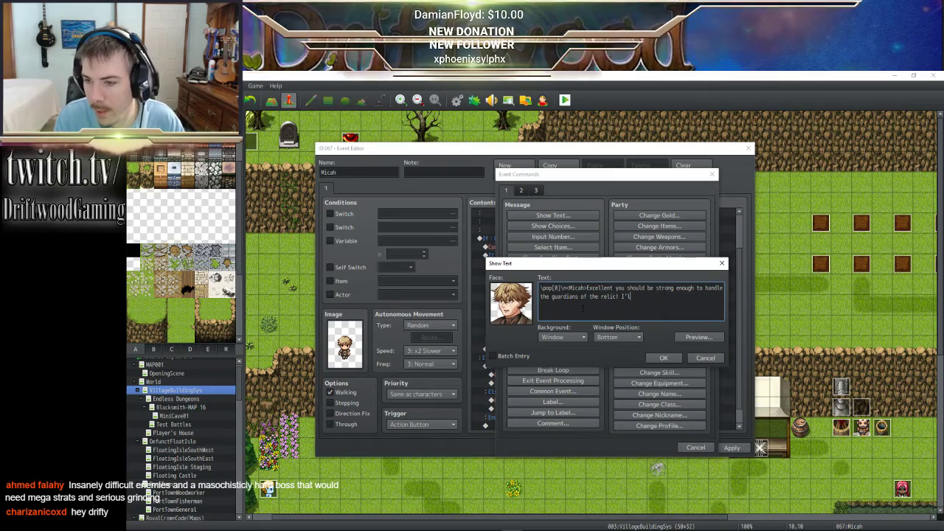
text(Th)
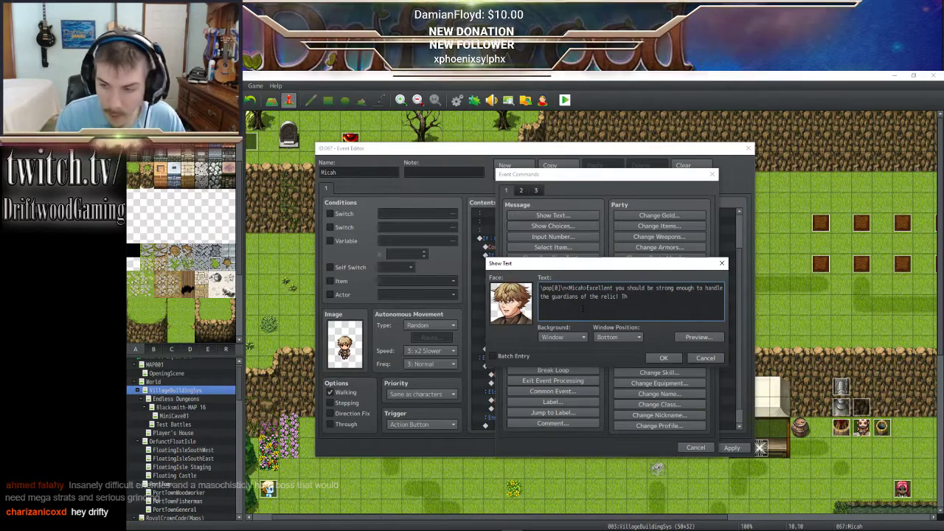
text(ere's a hidden ...)
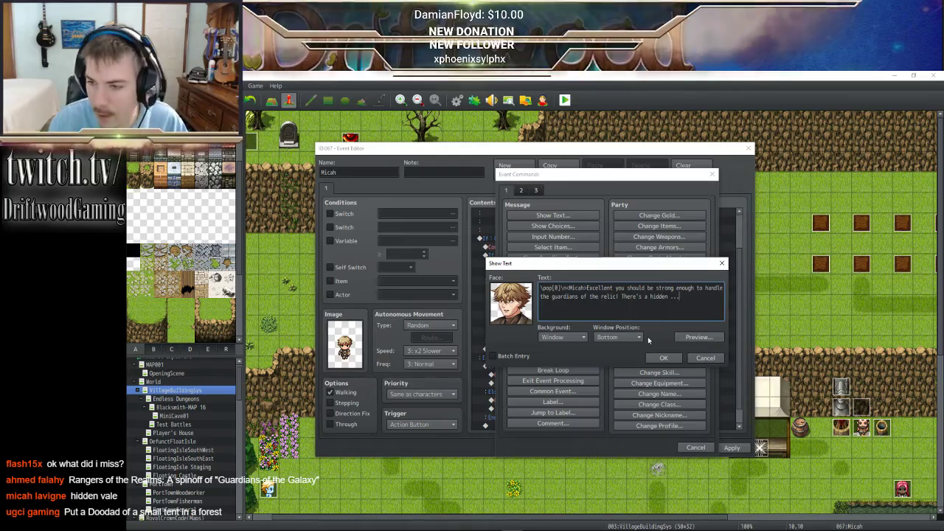
- Add the message, close Micah's event, and open the World overworld map, panning around it
click(664, 357)
click(648, 448)
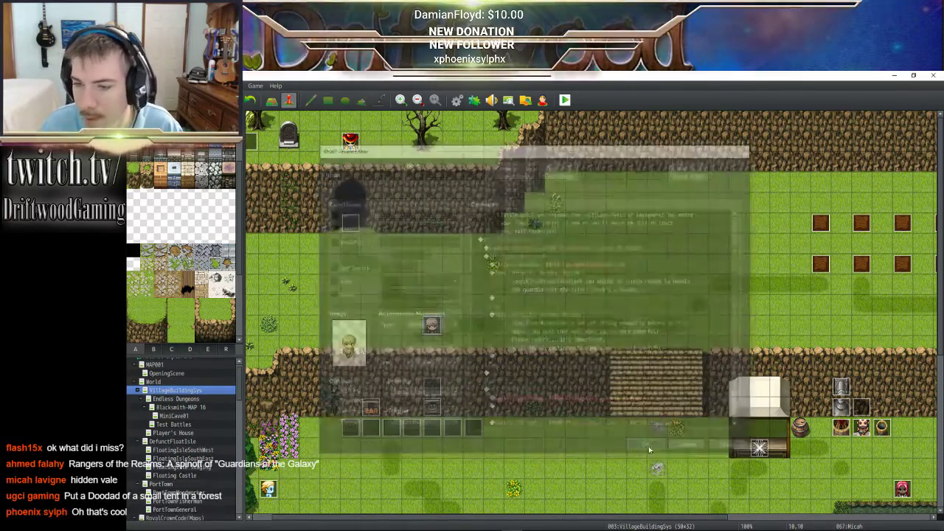
click(166, 382)
ctrl+scroll(611, 289, down, 5)
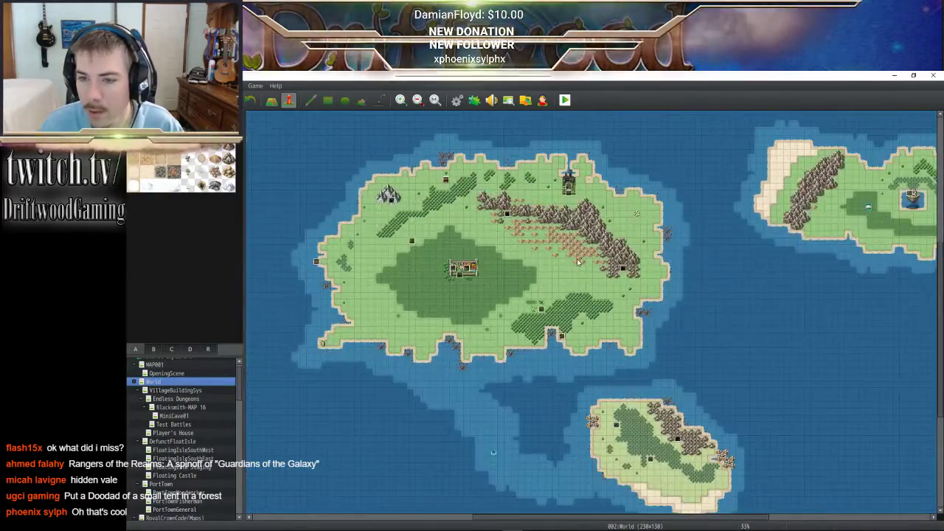
ctrl+scroll(577, 260, up, 1)
middle_click(504, 274)
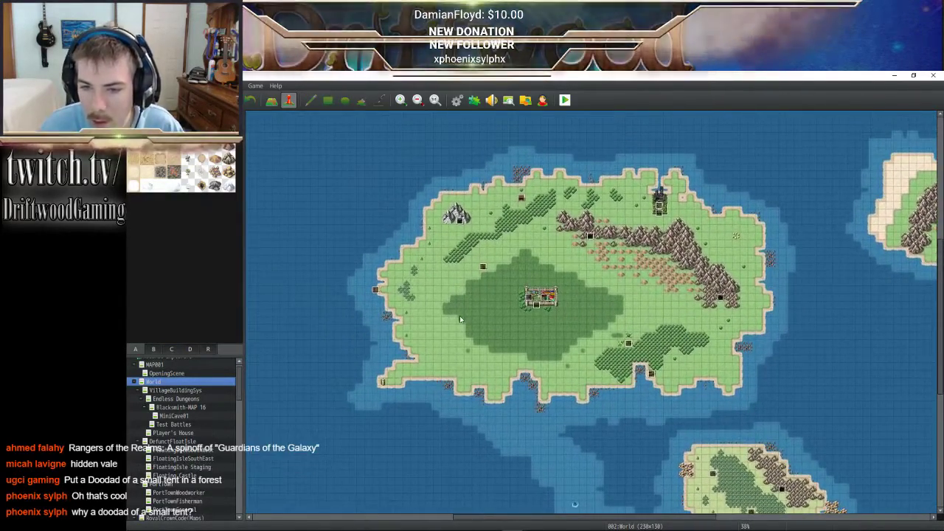
ctrl+scroll(460, 315, up, 3)
middle_drag(424, 357, 412, 359)
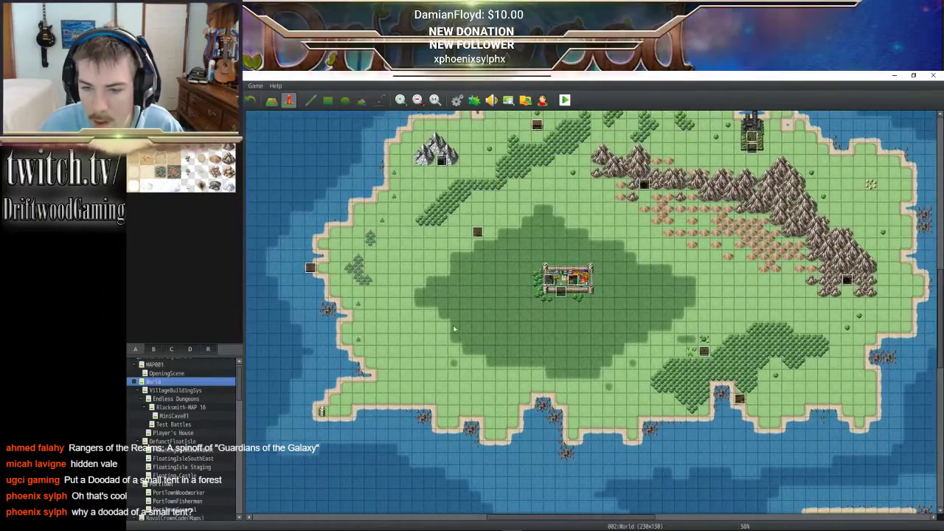
- Switch the tileset palette through tabs B, C and D to the building and castle tiles
click(154, 347)
scroll(171, 317, down, 5)
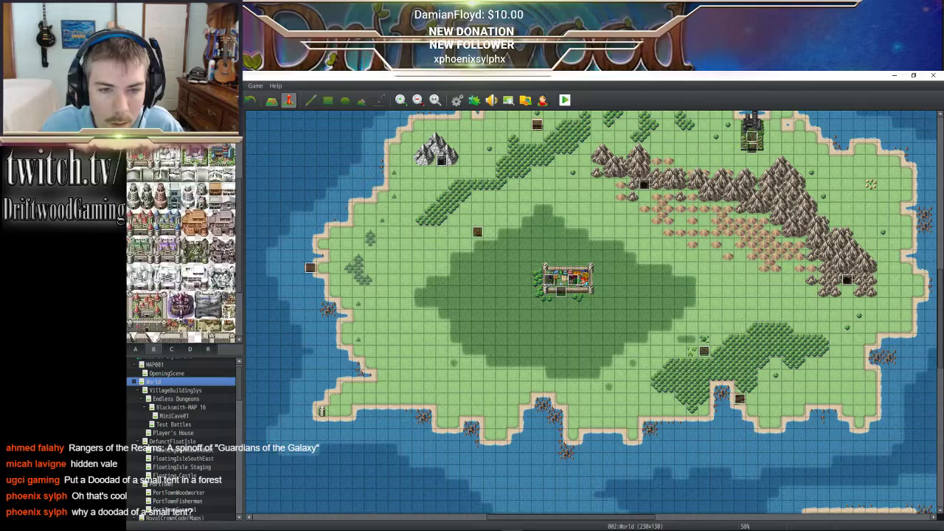
click(171, 350)
click(187, 349)
scroll(183, 295, up, 8)
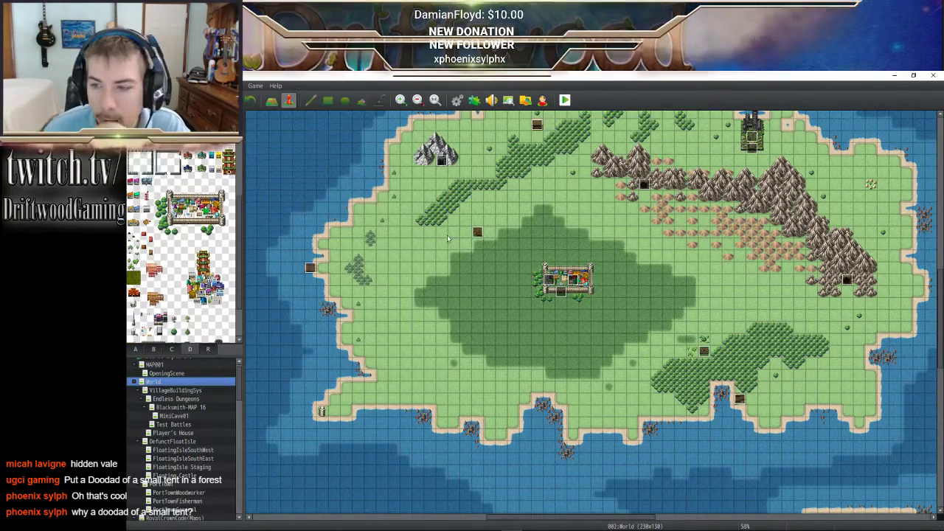
scroll(512, 257, up, 3)
scroll(512, 257, down, 1)
scroll(531, 264, up, 2)
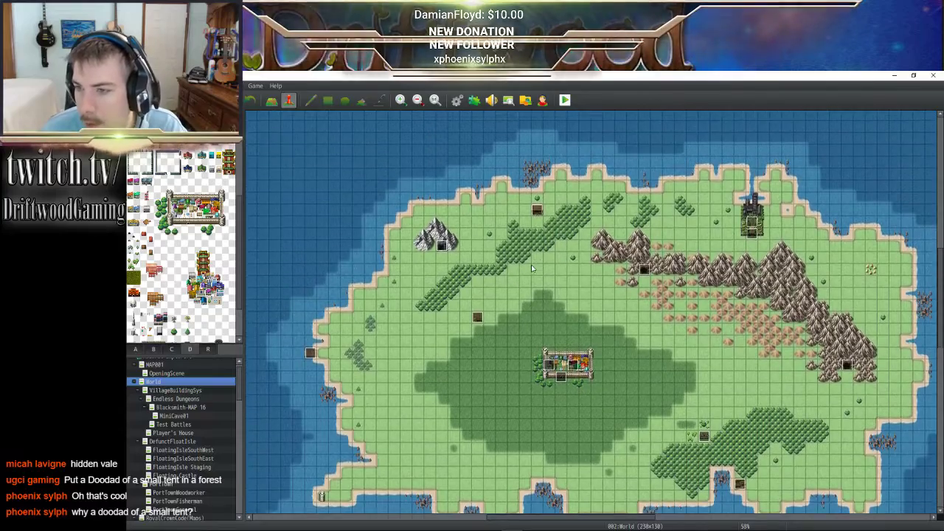
scroll(575, 275, down, 3)
scroll(620, 285, down, 10)
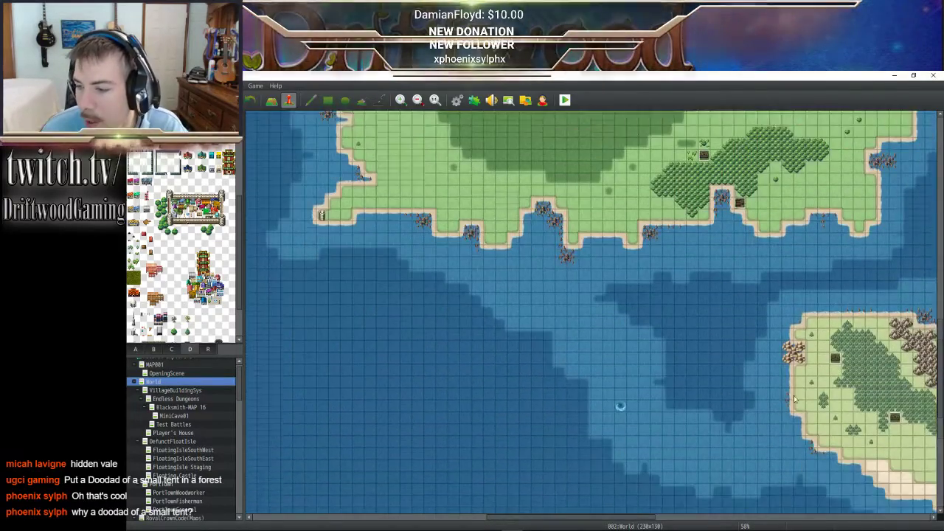
scroll(655, 516, right, 2)
scroll(654, 521, right, 10)
scroll(549, 339, down, 3)
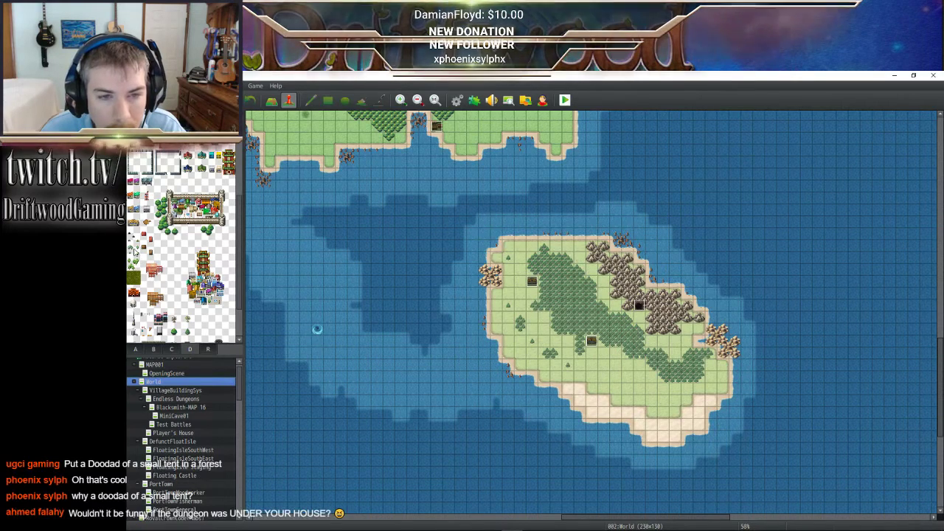
- Scroll around the World map, then scroll the map tree down to the Graveyard map
scroll(174, 281, down, 3)
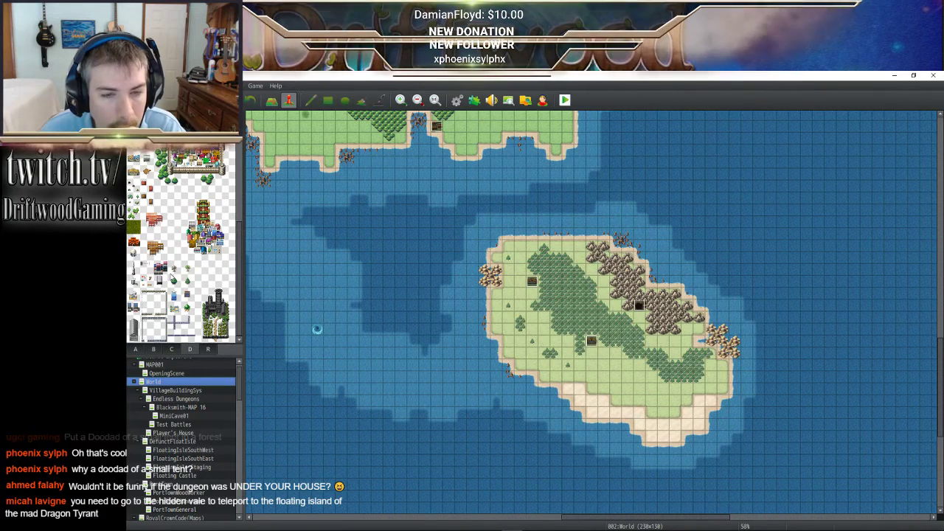
scroll(172, 275, down, 10)
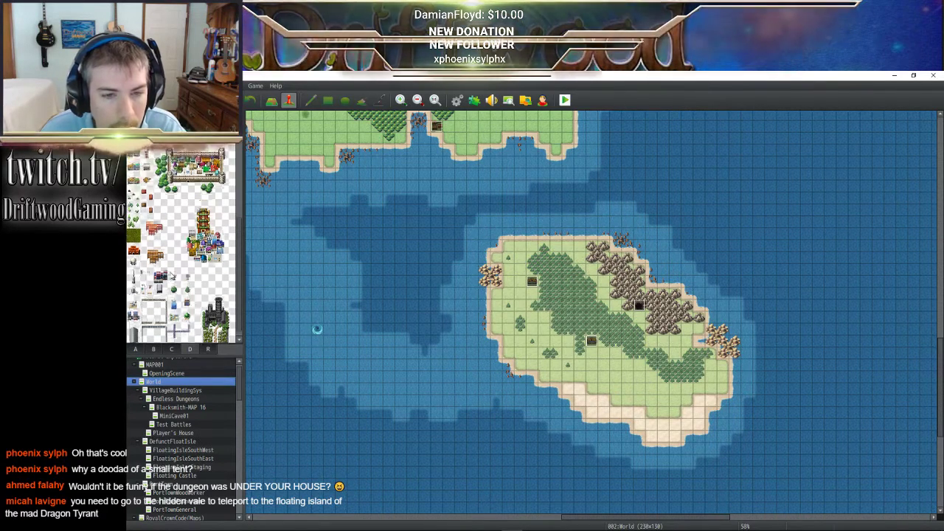
scroll(172, 275, up, 2)
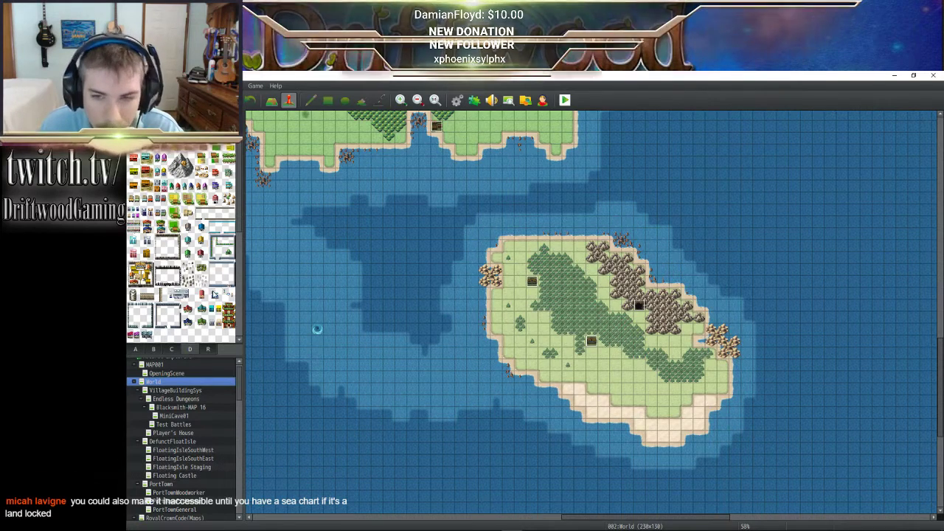
scroll(305, 190, up, 3)
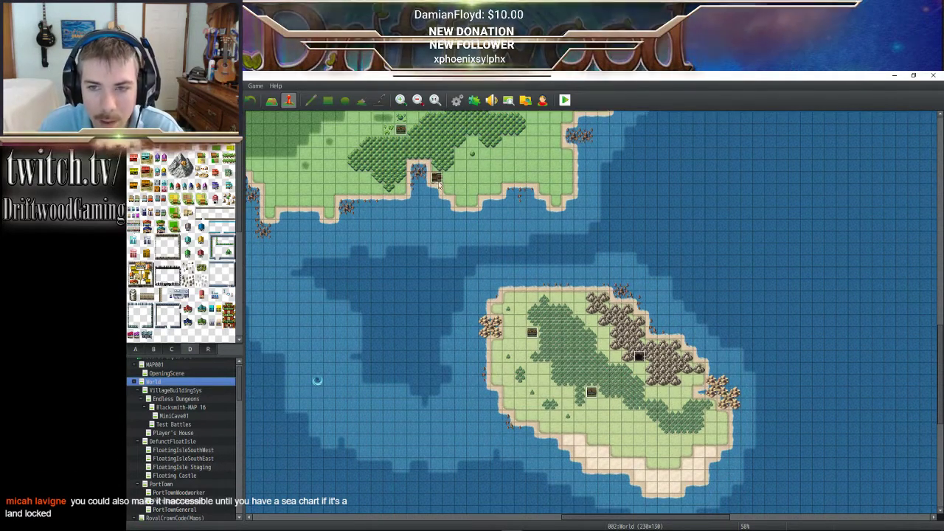
scroll(522, 380, down, 2)
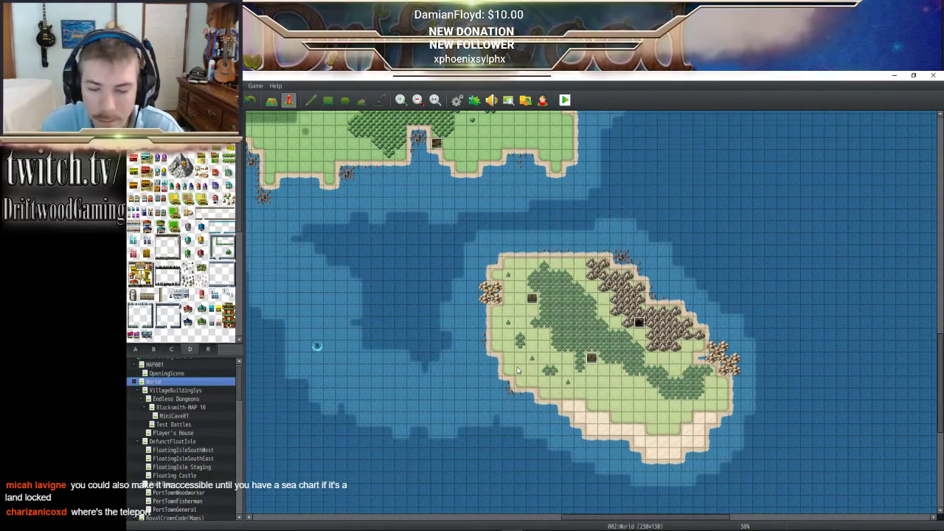
scroll(518, 371, down, 1)
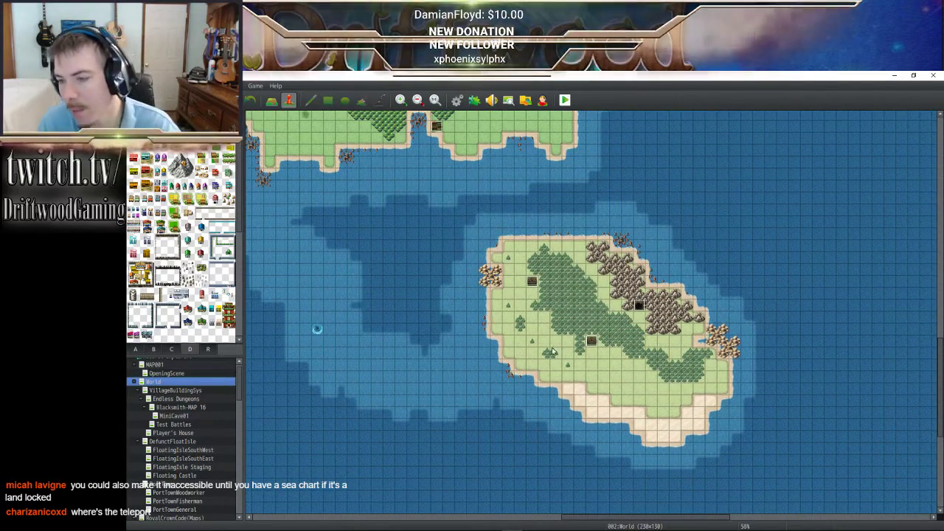
scroll(553, 351, up, 7)
scroll(553, 351, down, 6)
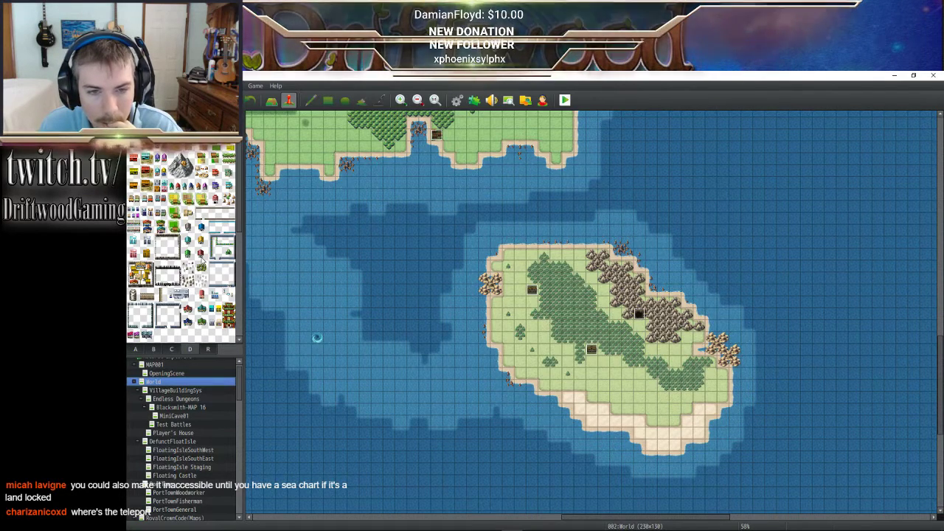
scroll(426, 318, up, 1)
scroll(426, 319, up, 16)
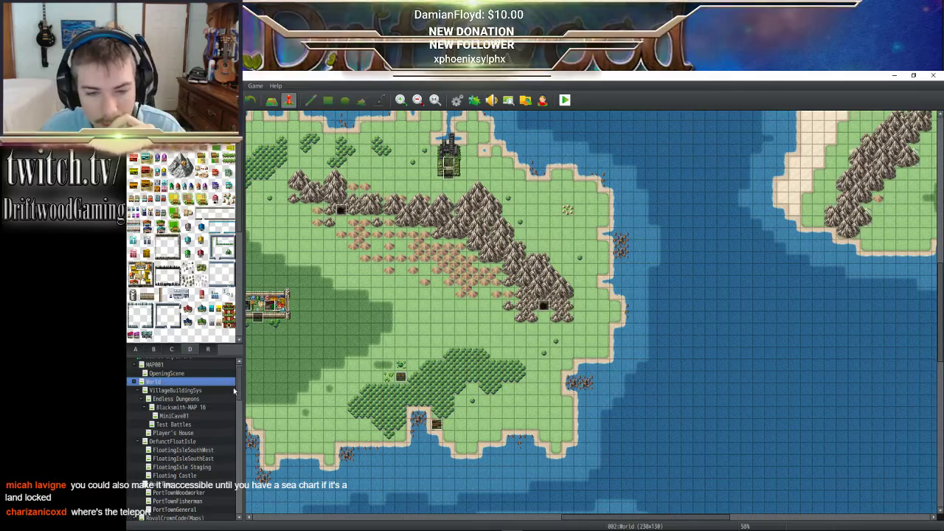
drag(240, 386, 239, 465)
- Open the Graveyard map and scroll across it toward the northwest
click(184, 440)
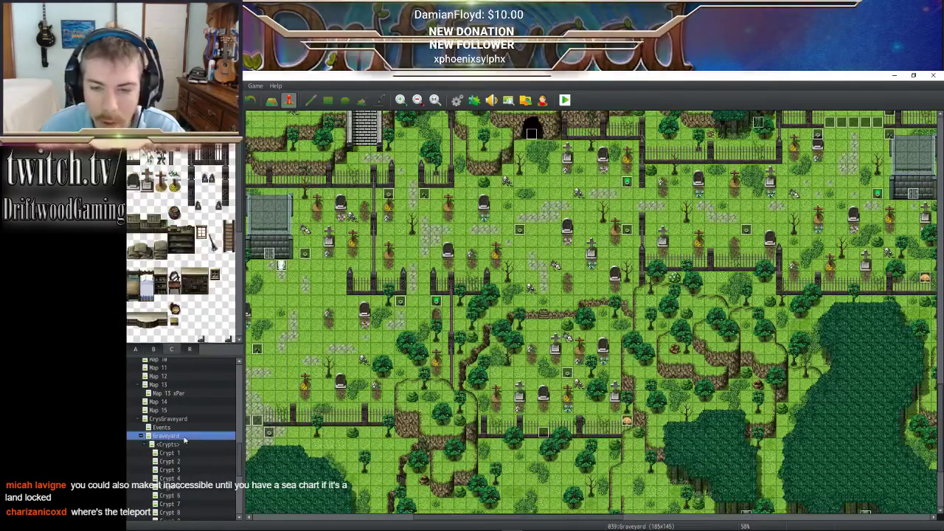
scroll(519, 353, down, 5)
scroll(519, 350, up, 14)
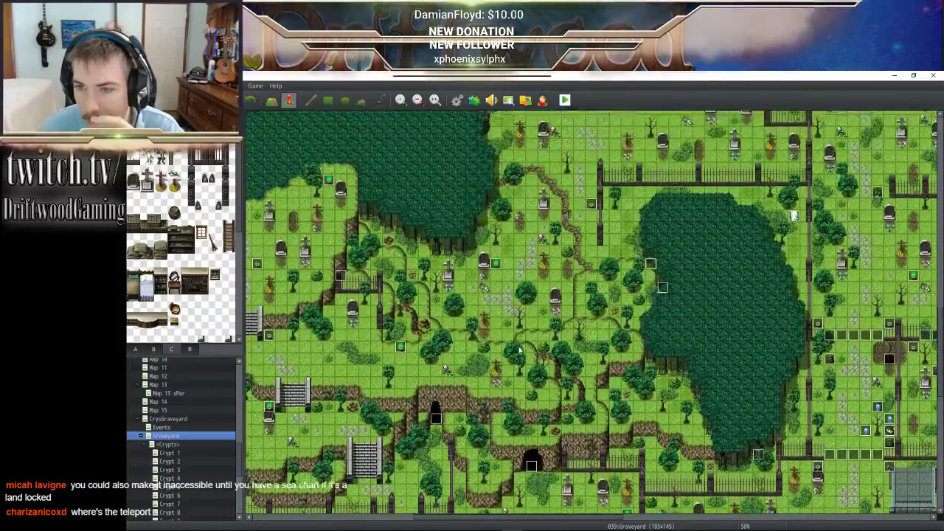
scroll(519, 350, up, 6)
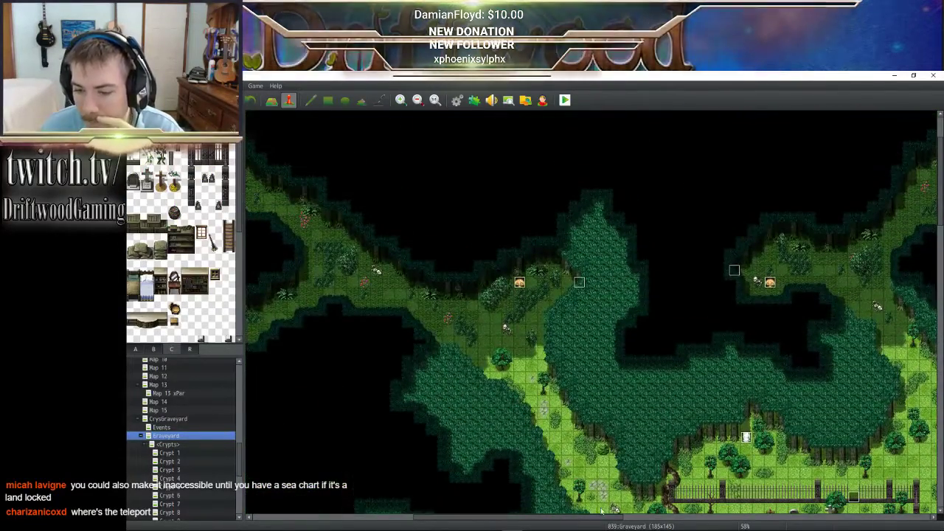
drag(599, 519, 449, 518)
scroll(447, 484, up, 2)
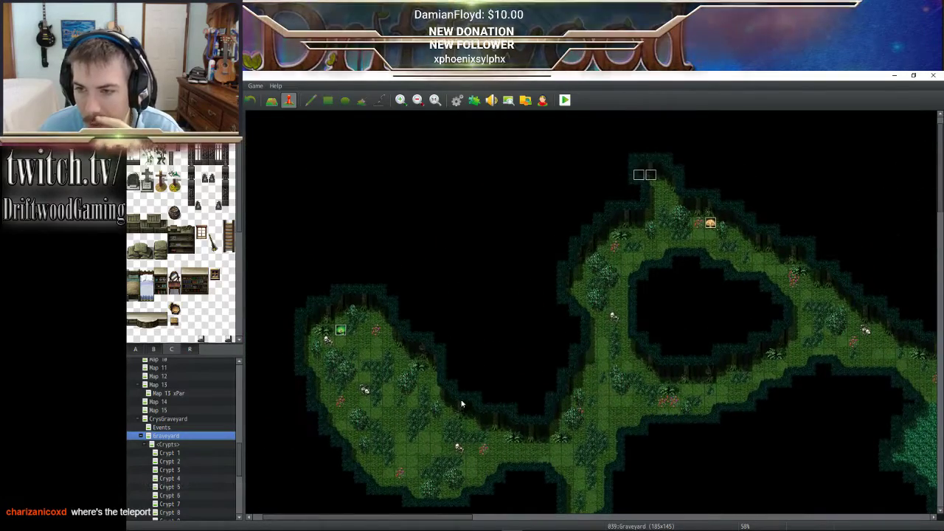
scroll(376, 297, down, 2)
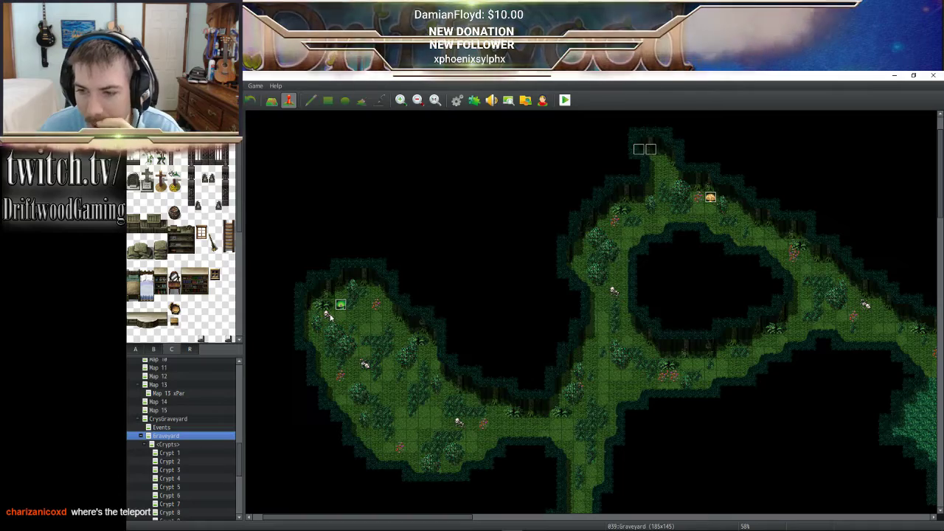
scroll(439, 346, down, 10)
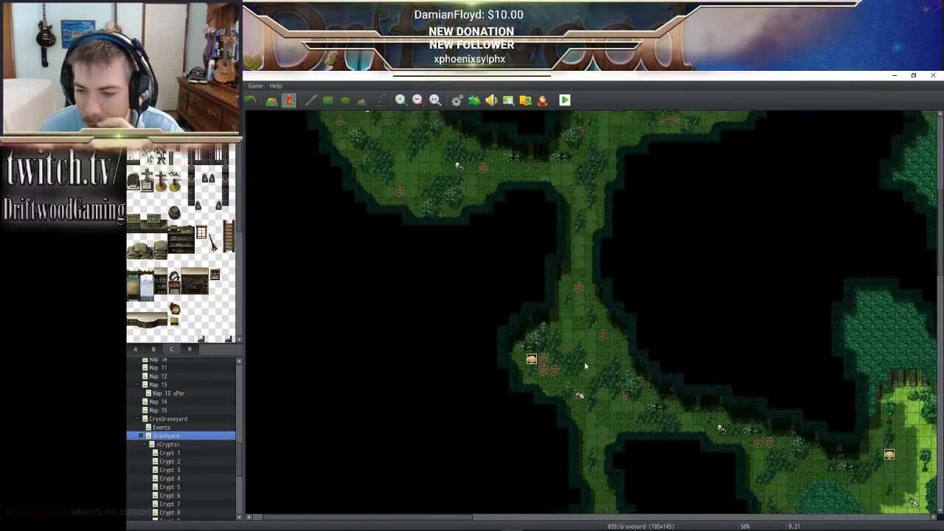
scroll(598, 364, down, 6)
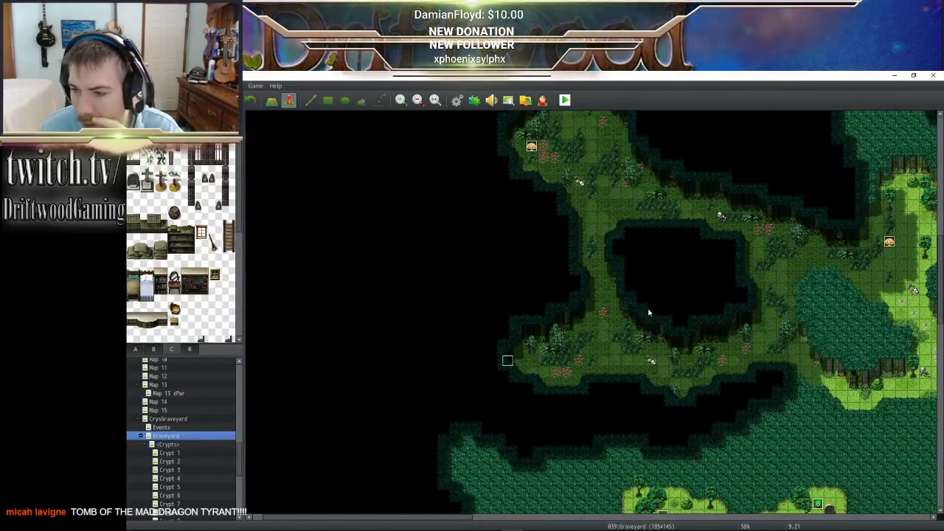
ctrl+scroll(627, 301, down, 5)
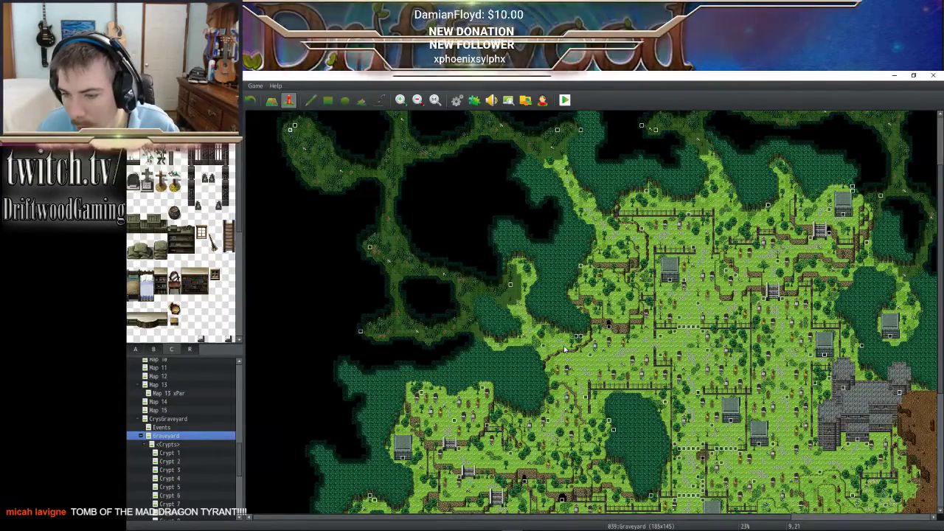
scroll(581, 373, down, 3)
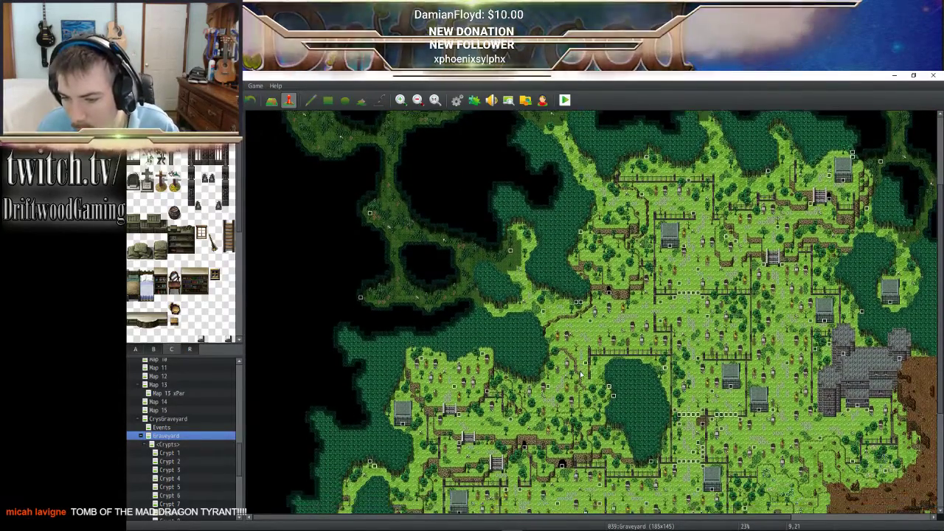
scroll(581, 373, down, 1)
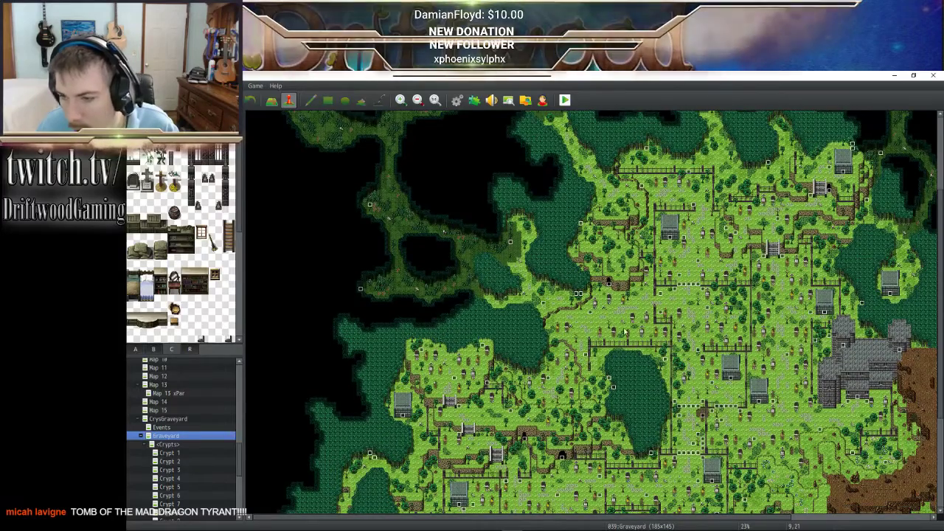
scroll(625, 331, down, 9)
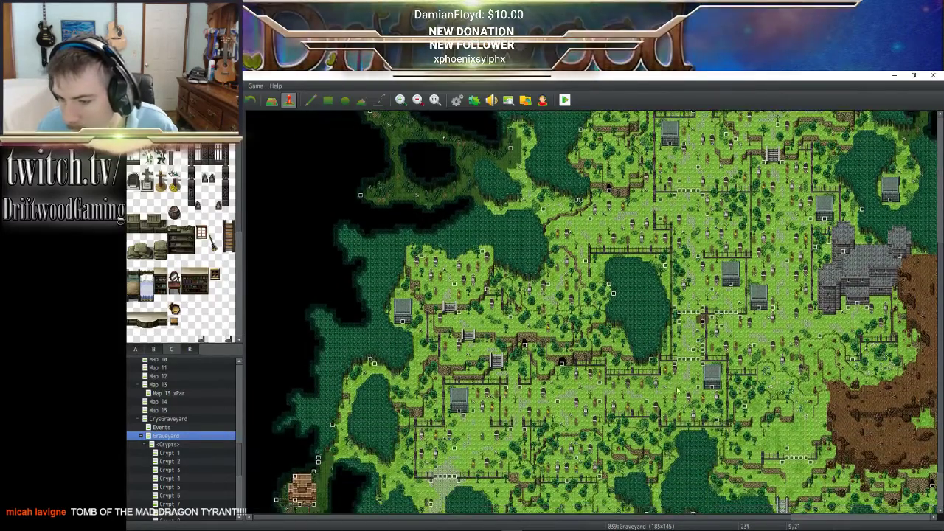
scroll(635, 397, down, 5)
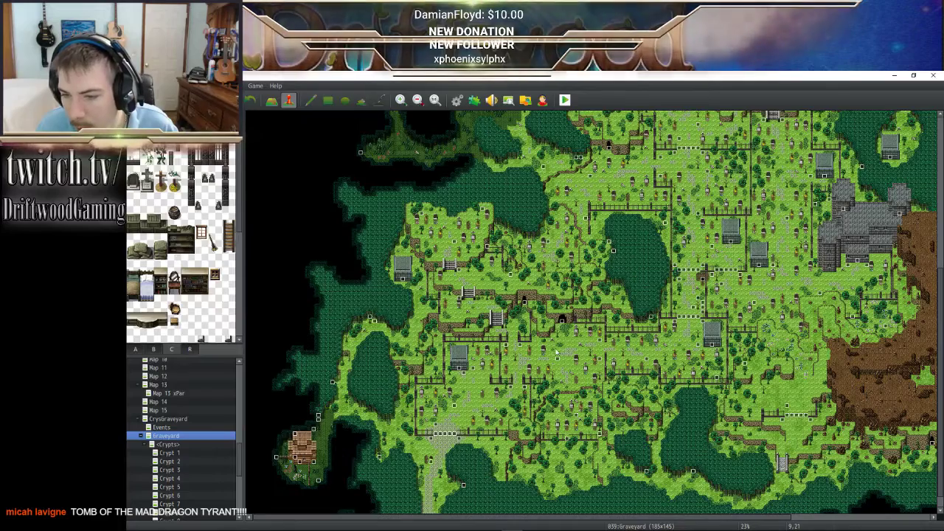
- Zoom in and out over the map's wooded western paths
scroll(691, 304, up, 8)
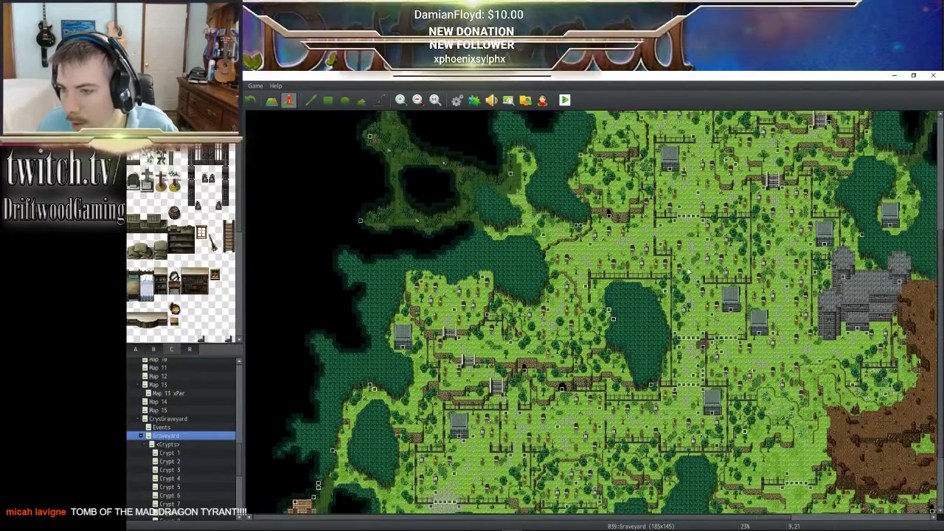
scroll(553, 288, up, 10)
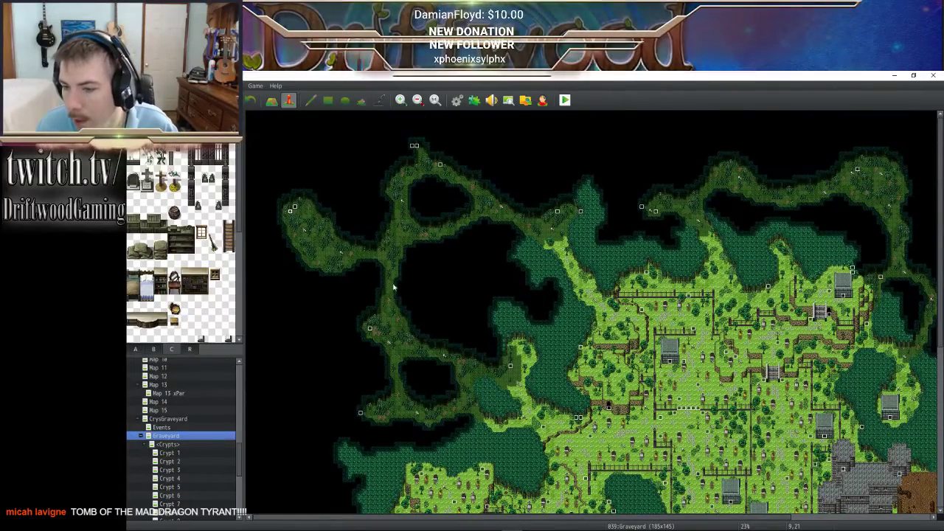
scroll(501, 350, down, 4)
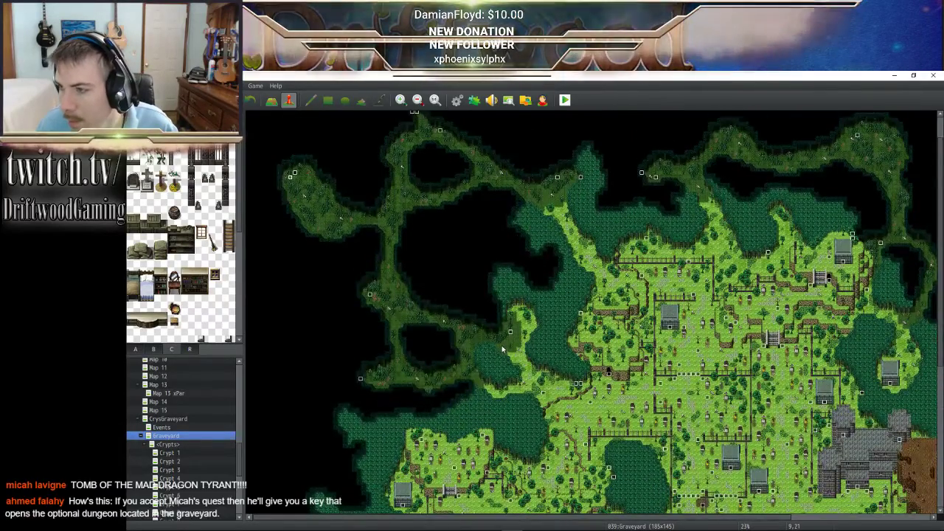
scroll(565, 340, up, 3)
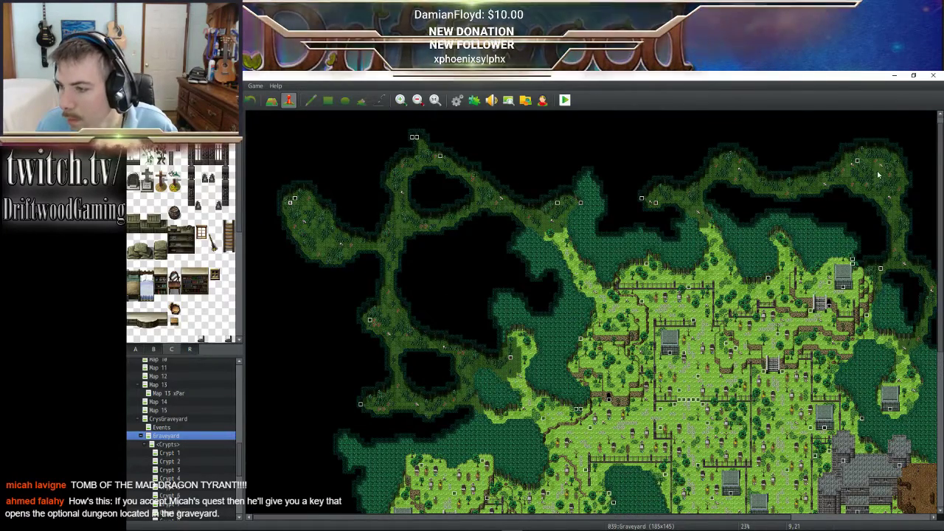
scroll(878, 171, down, 1)
scroll(874, 157, down, 1)
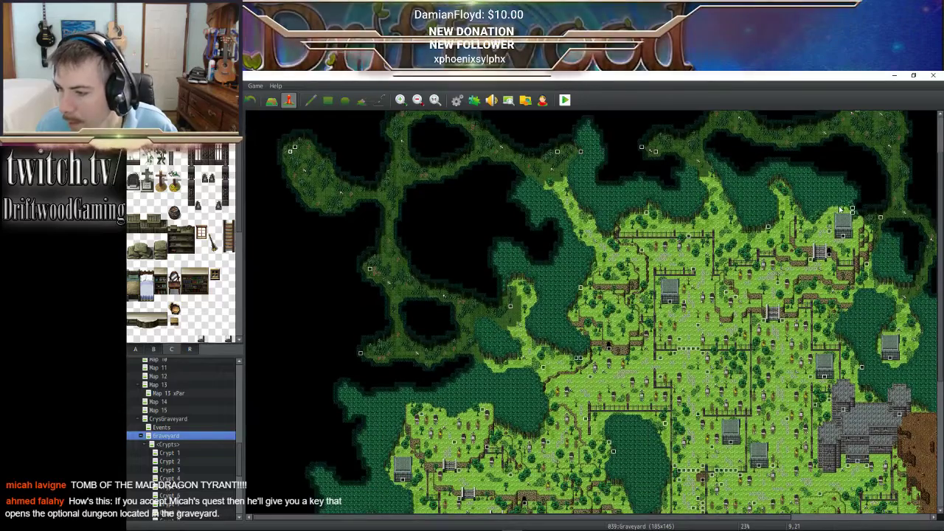
scroll(839, 210, down, 1)
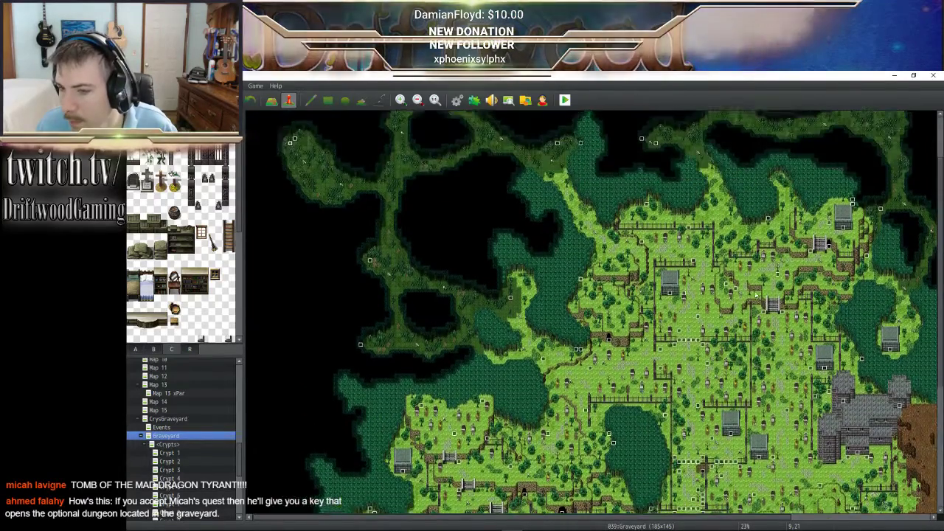
scroll(756, 295, up, 2)
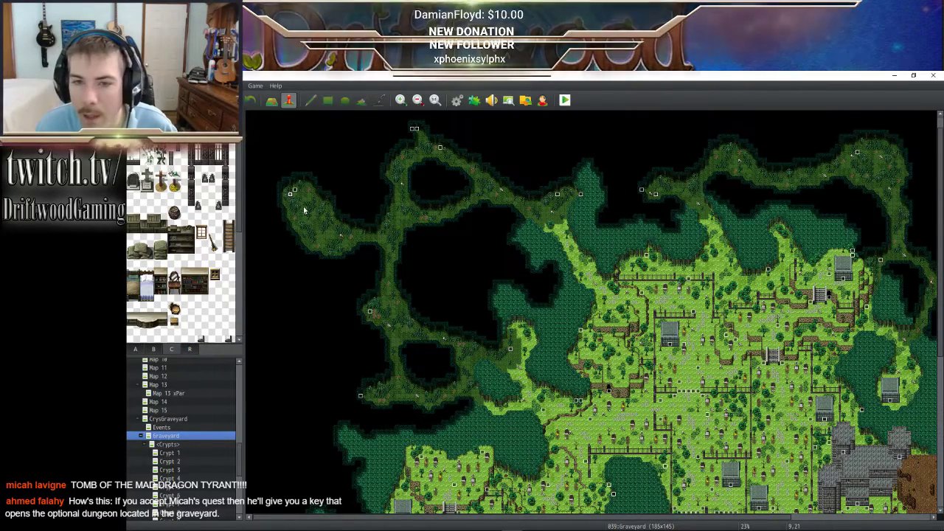
scroll(304, 212, down, 2)
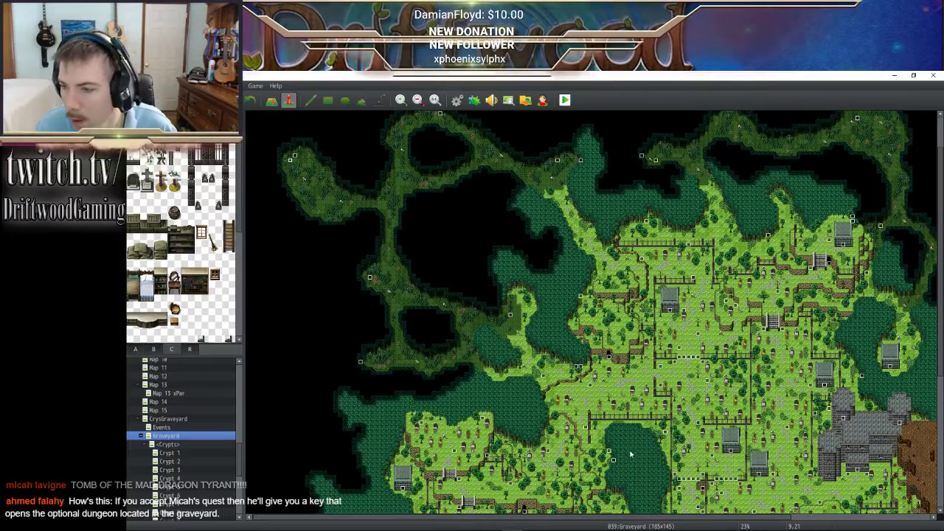
scroll(629, 449, down, 4)
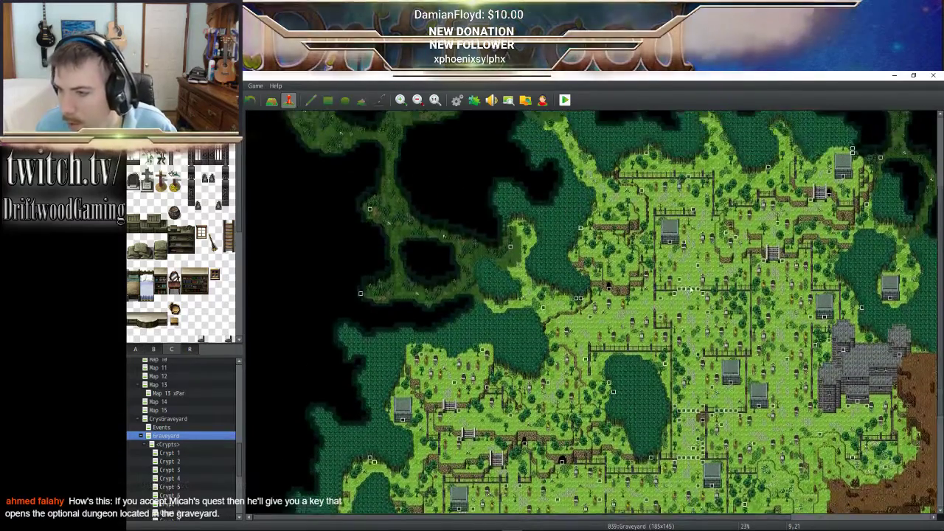
scroll(724, 307, up, 4)
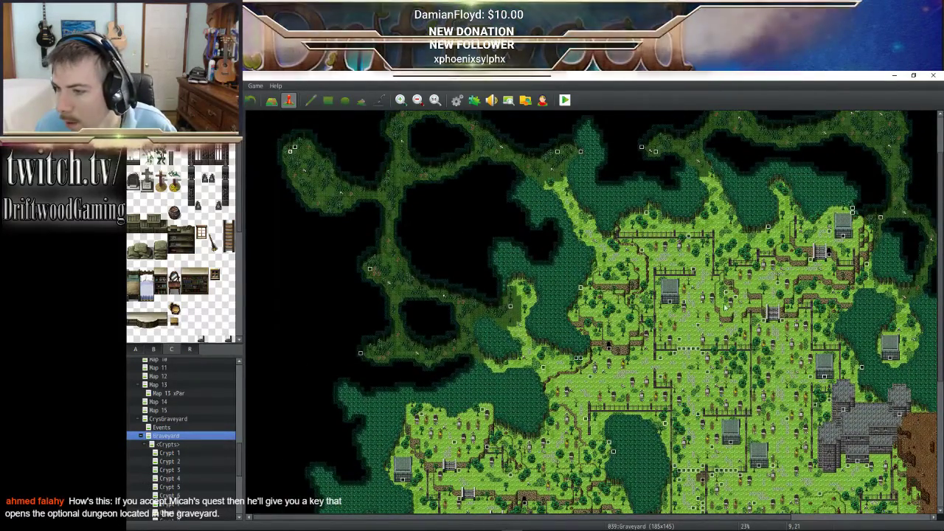
scroll(710, 204, up, 1)
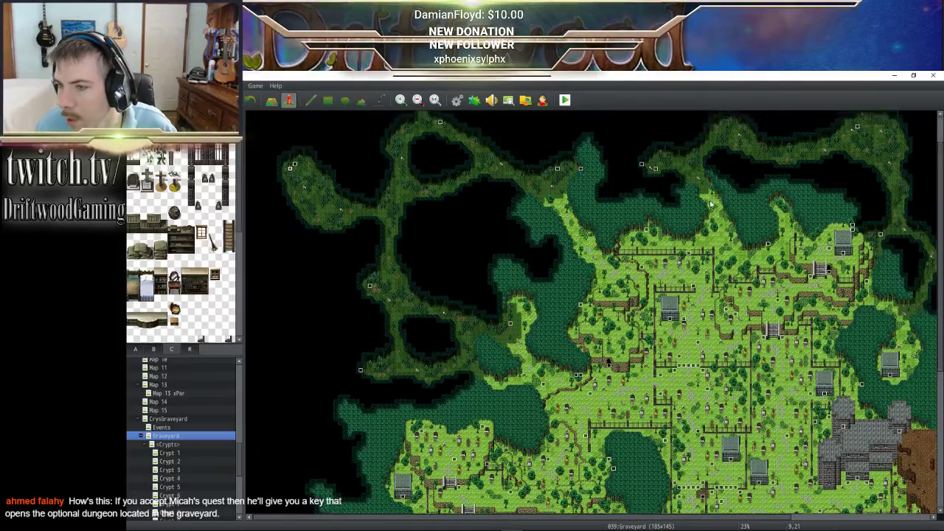
scroll(710, 204, up, 2)
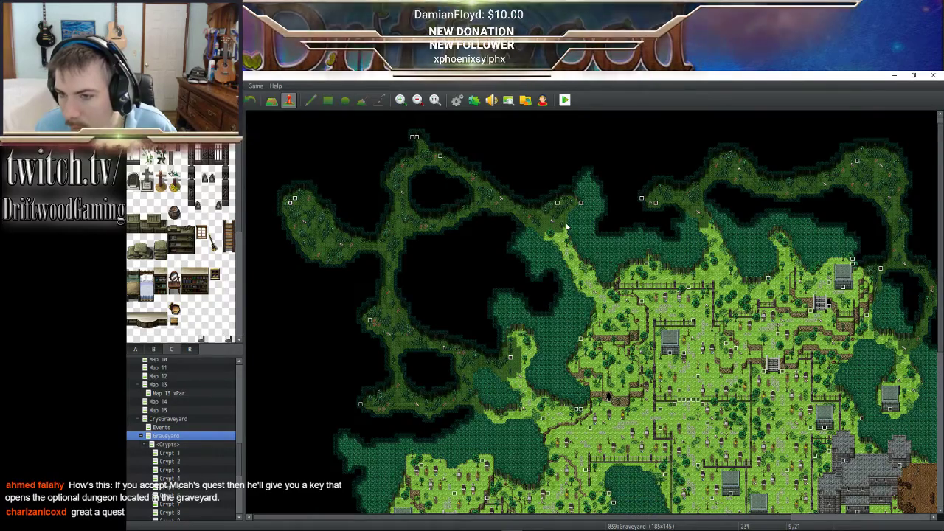
scroll(597, 317, up, 3)
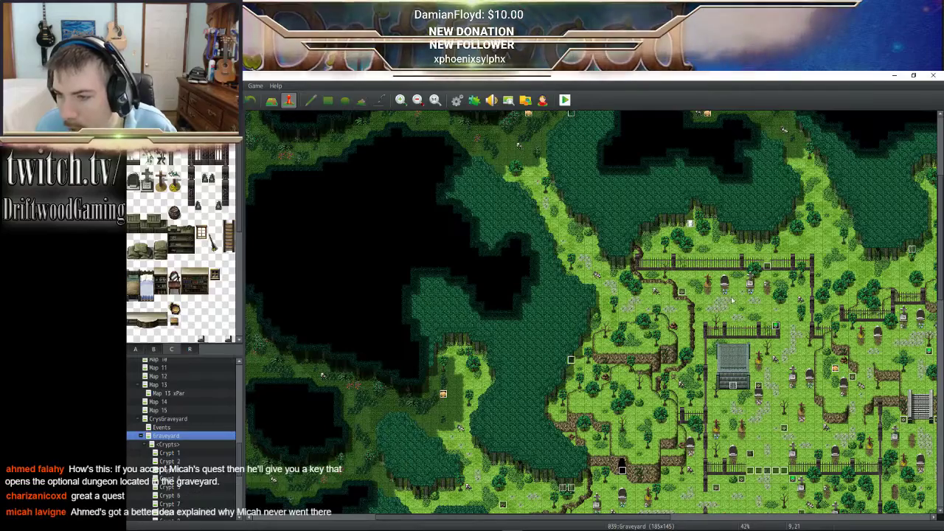
scroll(737, 295, down, 2)
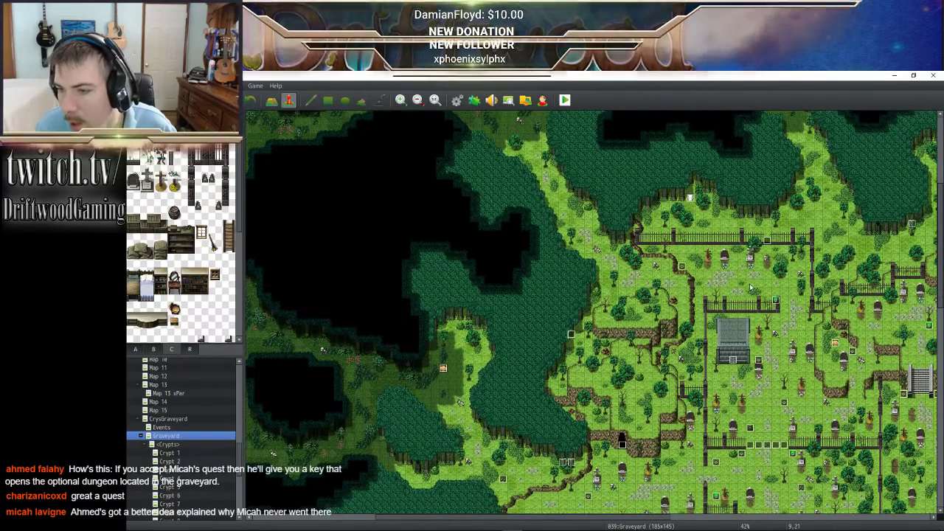
scroll(751, 288, down, 3)
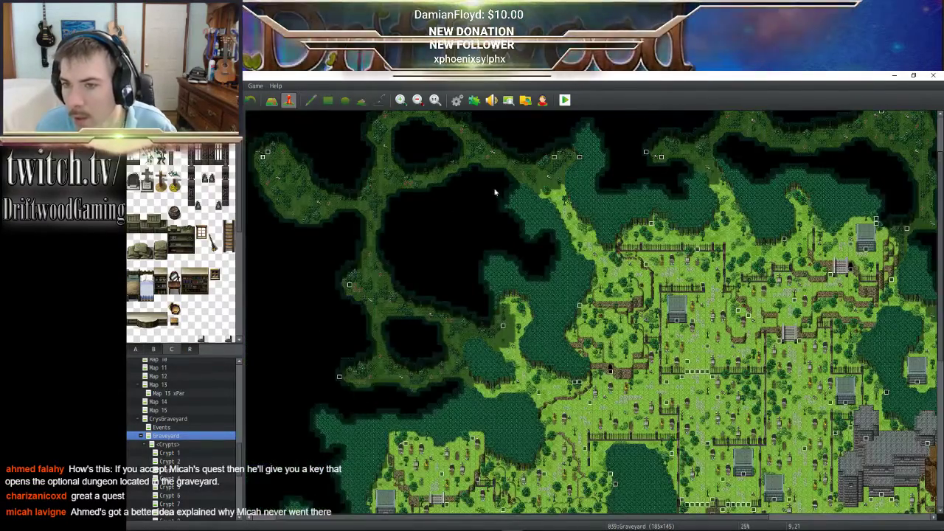
scroll(288, 210, up, 3)
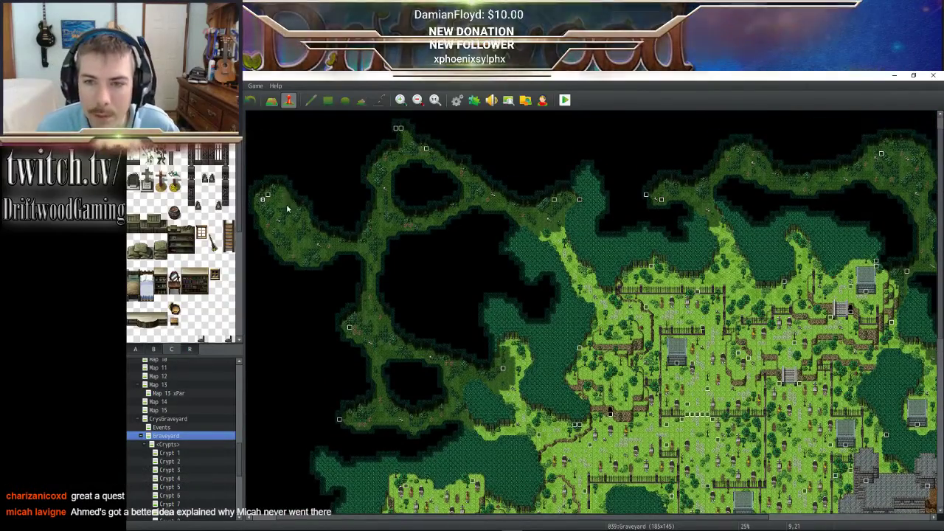
scroll(278, 234, up, 2)
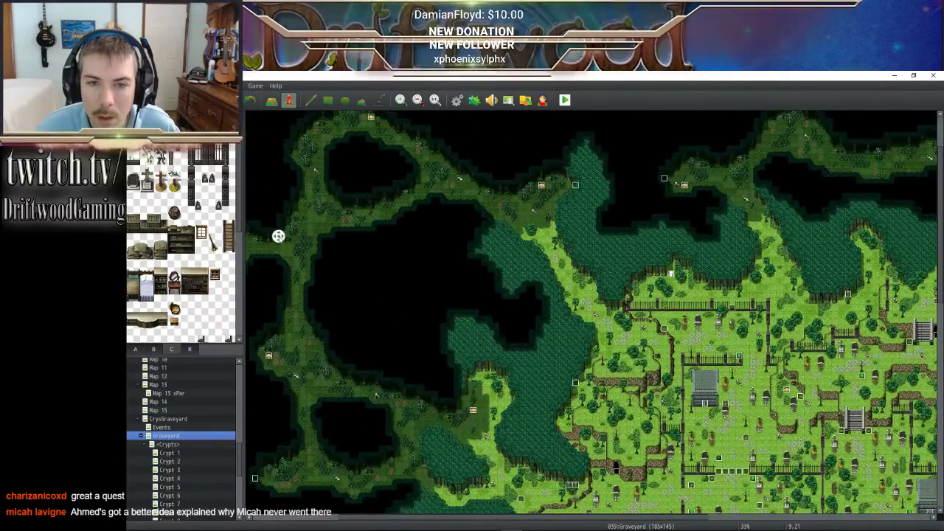
- Pan and zoom until the northwest island's tip fills the view
mouse_move(280, 237)
middle_down()
mouse_move(289, 236)
mouse_move(263, 234)
mouse_move(278, 224)
middle_up()
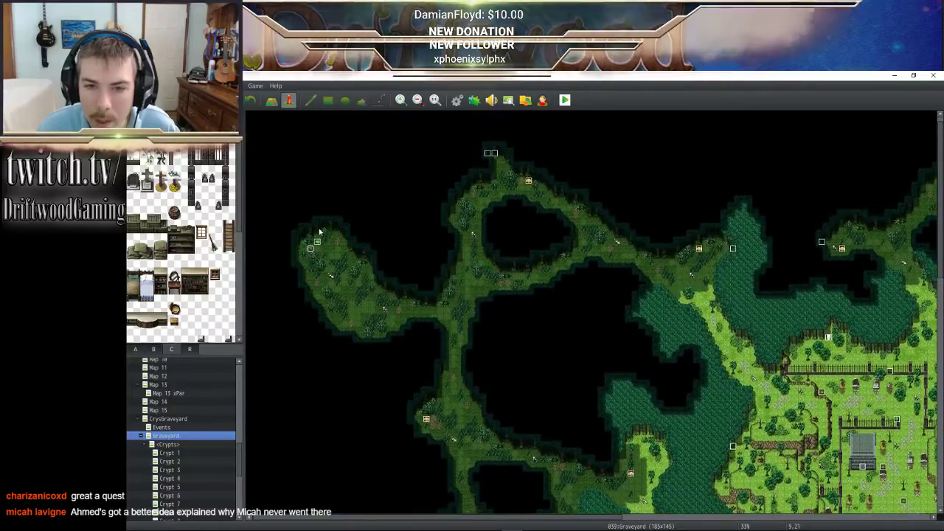
scroll(317, 251, up, 1)
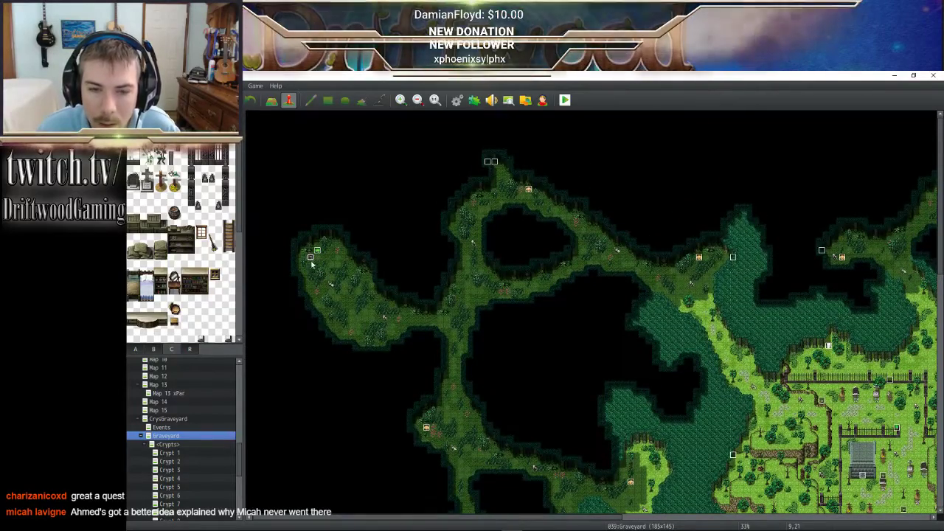
ctrl+scroll(311, 261, up, 3)
middle_drag(371, 263, 359, 243)
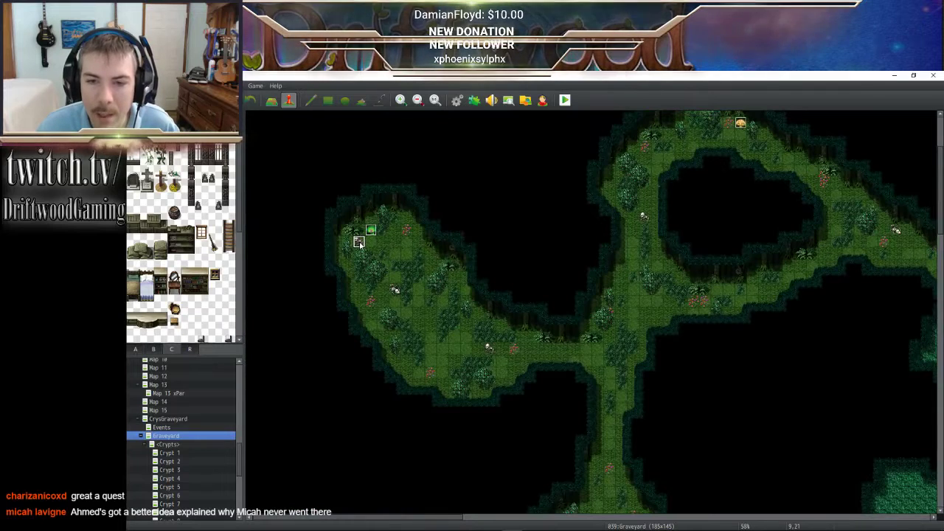
- Create an event named RelicOfLavigne on the island's tip and add a Show Text command
double_click(359, 242)
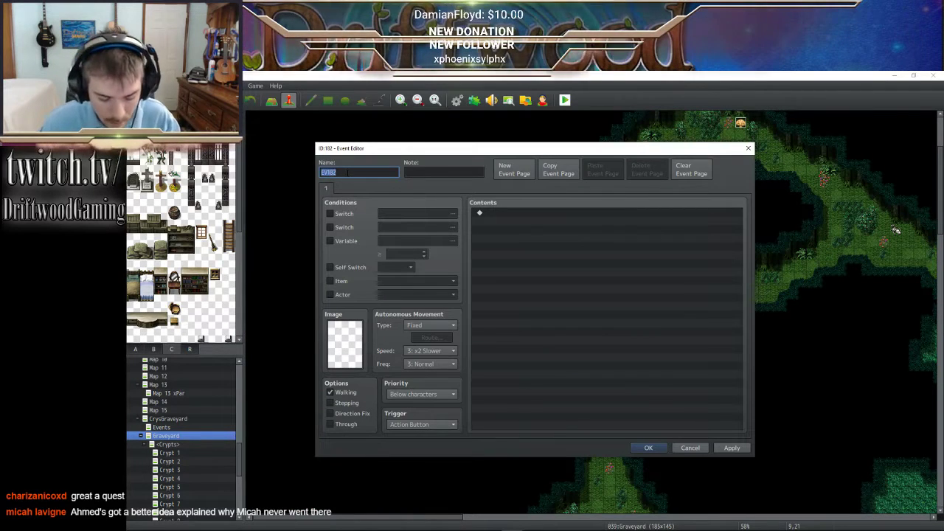
text(RelicOfL)
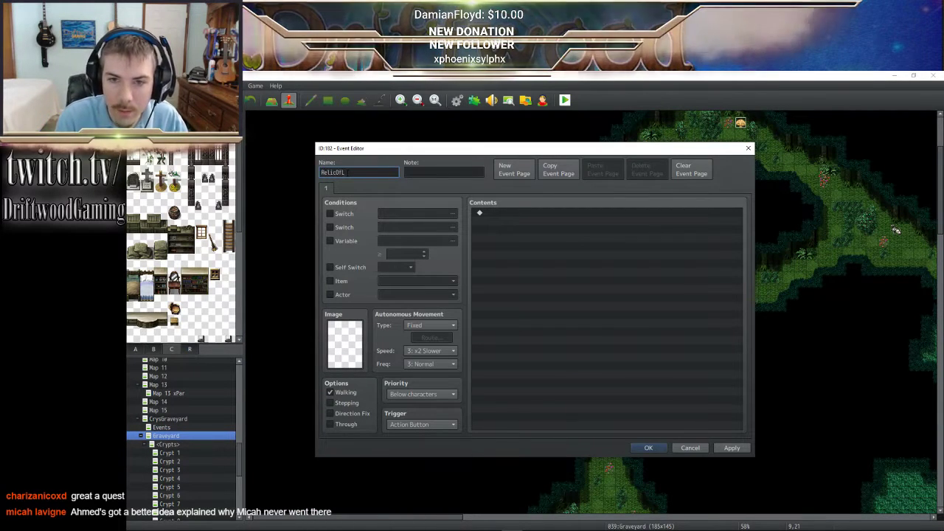
text(avigne)
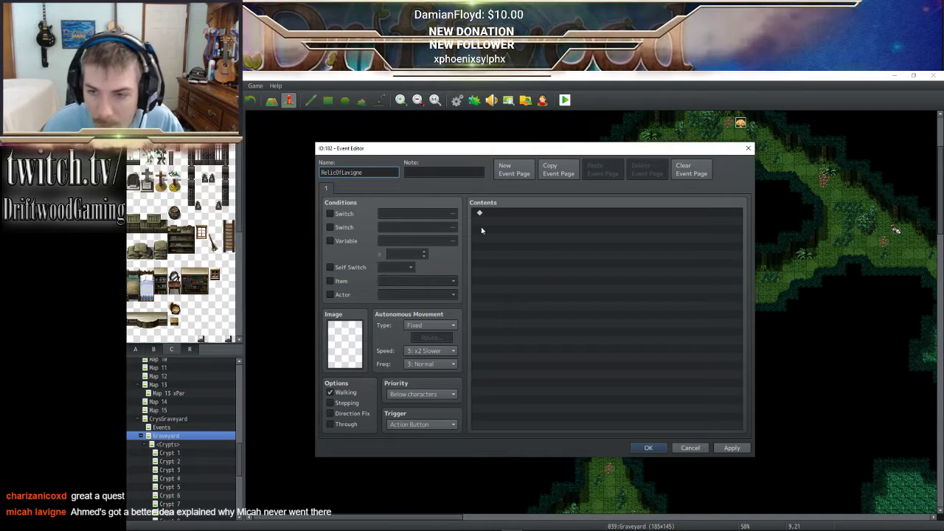
click(517, 213)
right_click(539, 238)
click(559, 246)
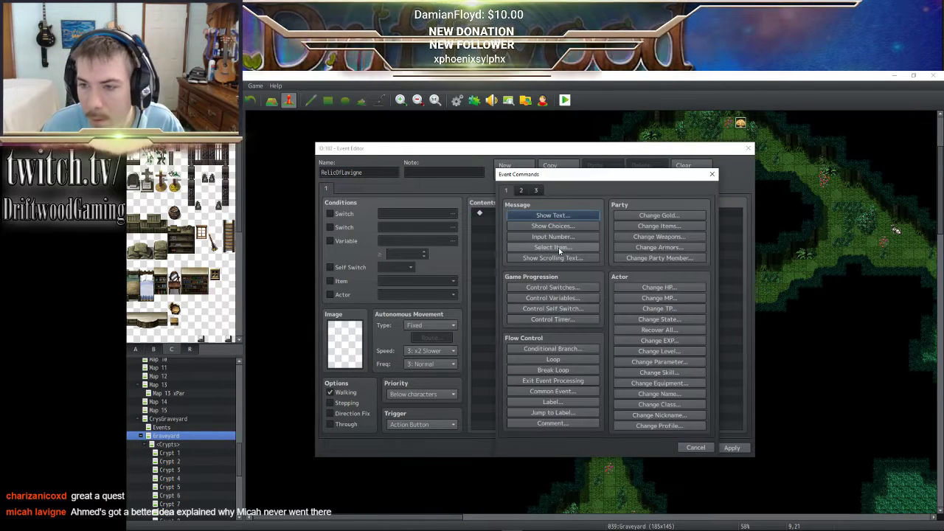
click(541, 216)
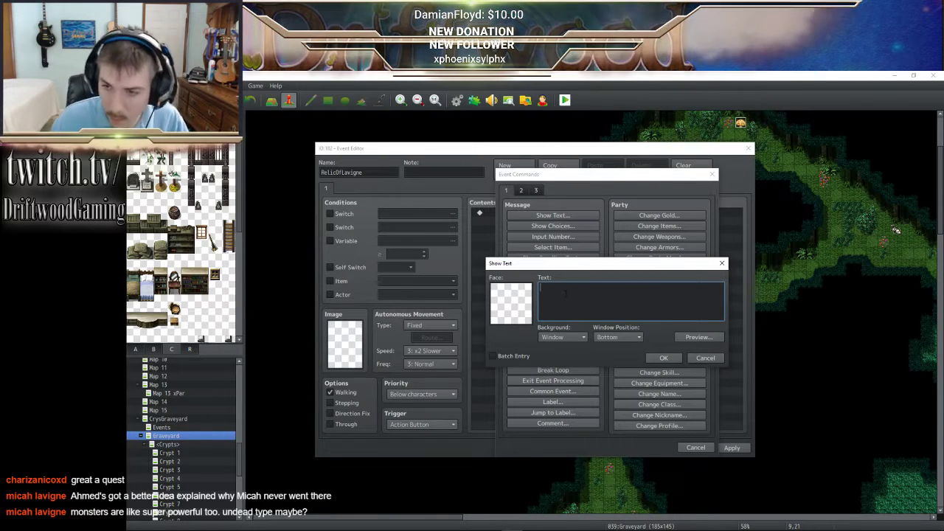
- Set the message background to Dim and its position to Middle
click(562, 337)
click(559, 358)
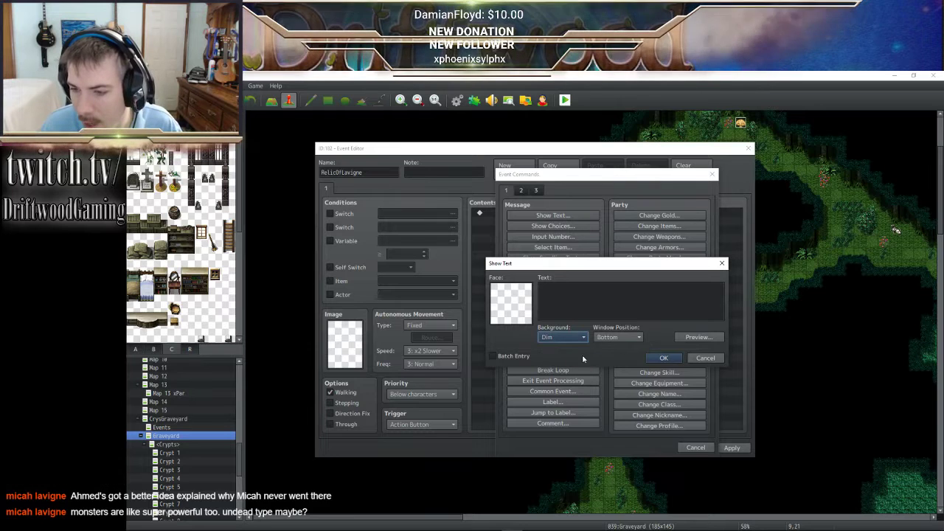
click(632, 339)
click(620, 359)
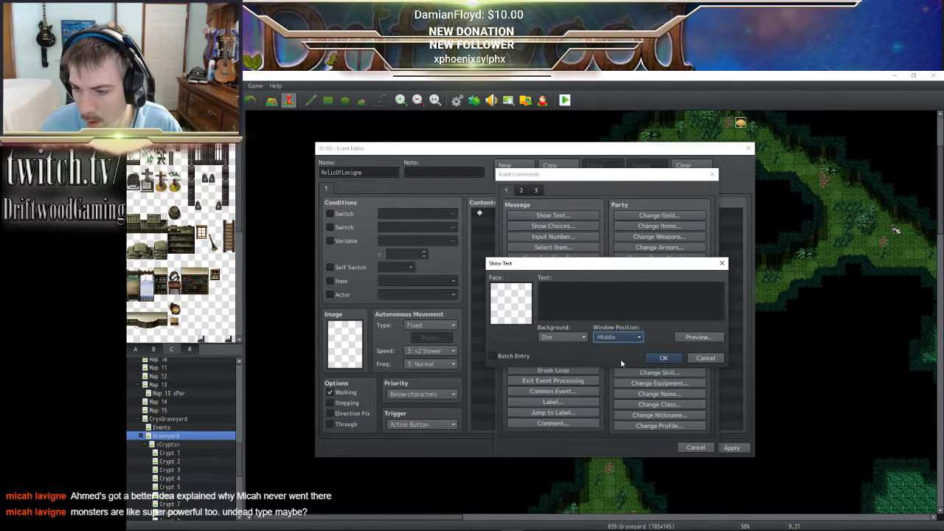
- Enter the two-line 'Something is wrong here... Do you want to search the area?' message and confirm
click(555, 290)
text(Somet)
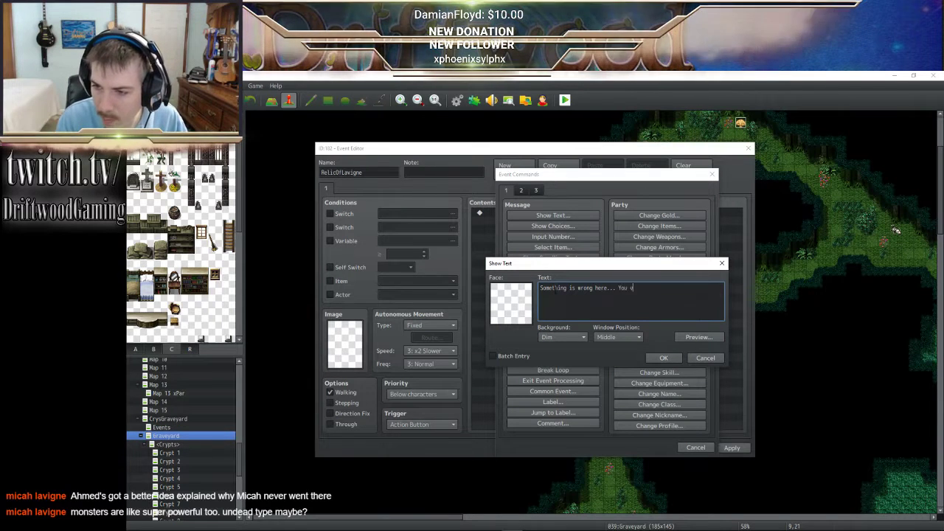
text(hing is wrong here... You fee)
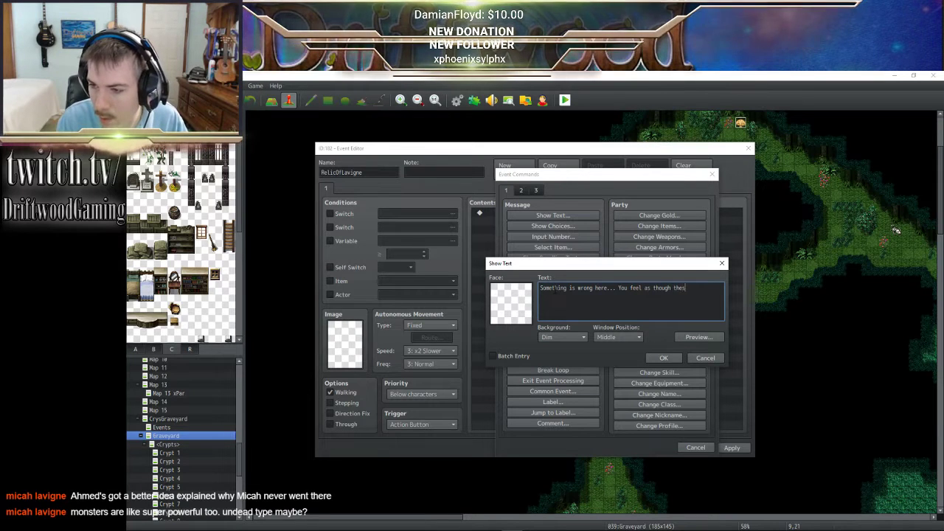
text(l as though these bones)
key(Return)
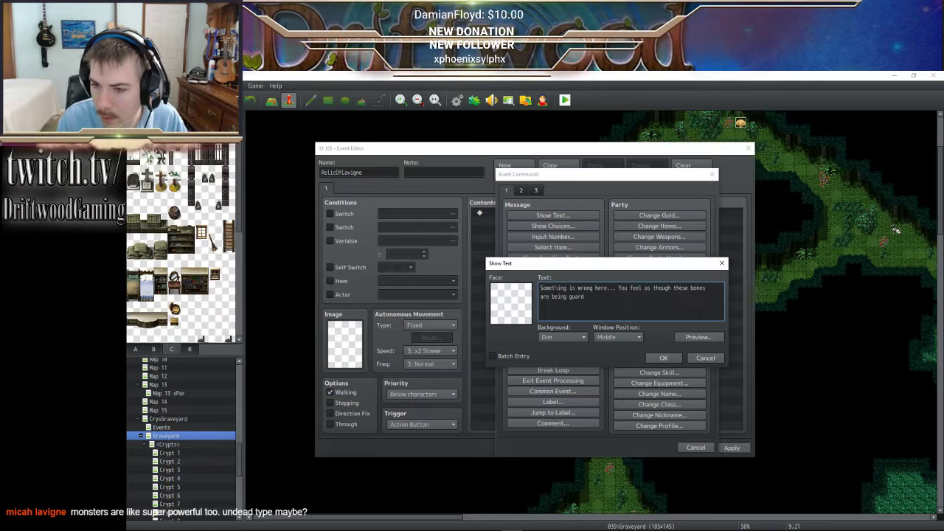
text(are being guarded by something...)
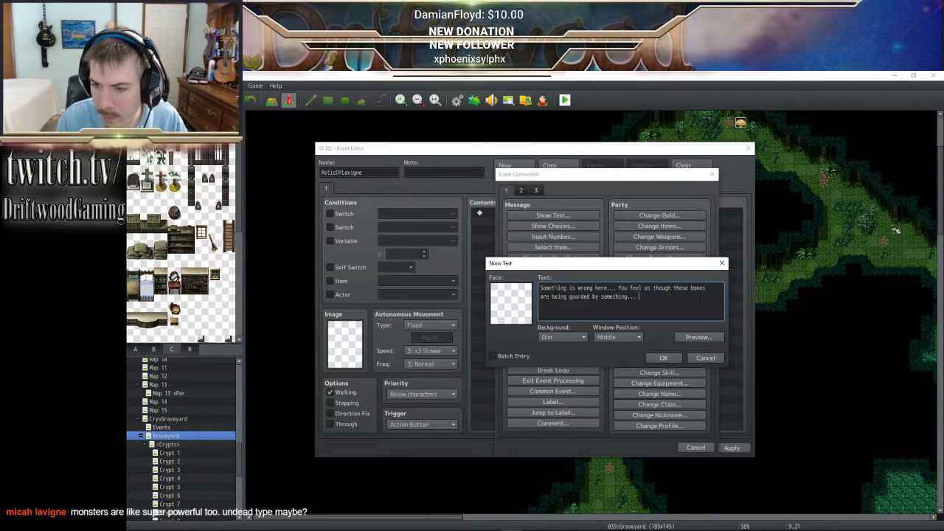
text( Do you want to search th)
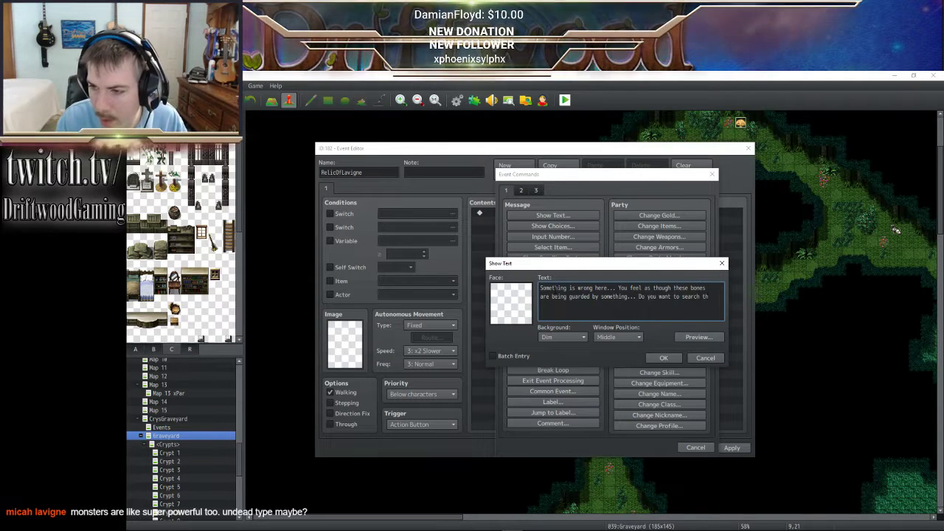
text(e area?)
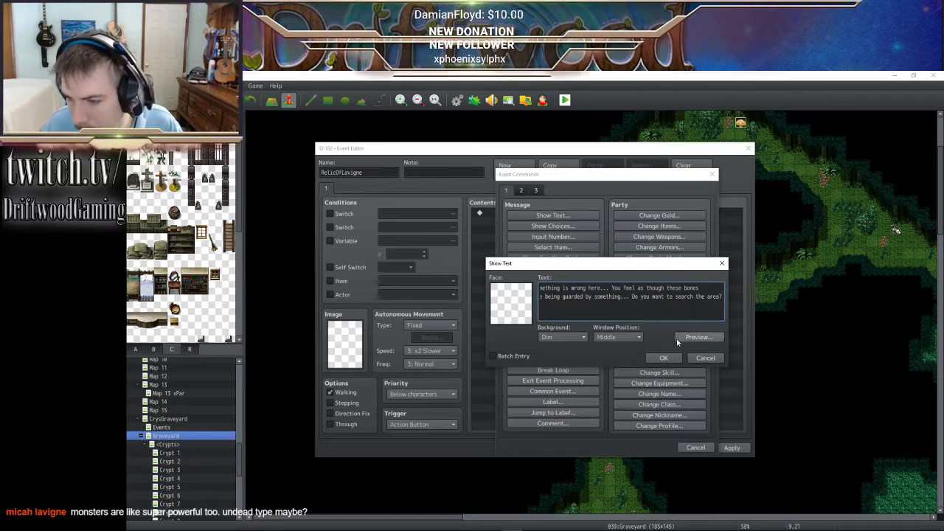
click(698, 337)
click(650, 340)
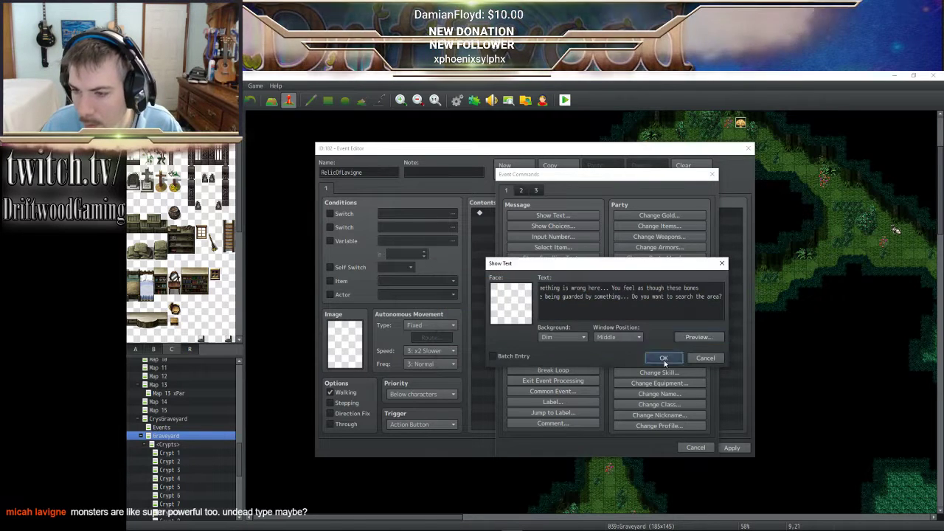
click(663, 358)
- Make the event page conditional on switch 0105 LavigneRelicQuest
click(330, 213)
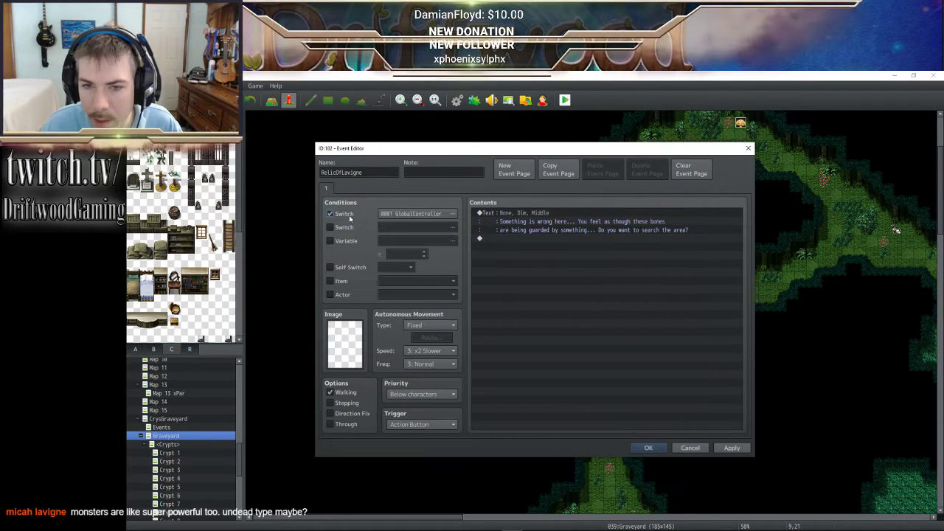
click(406, 213)
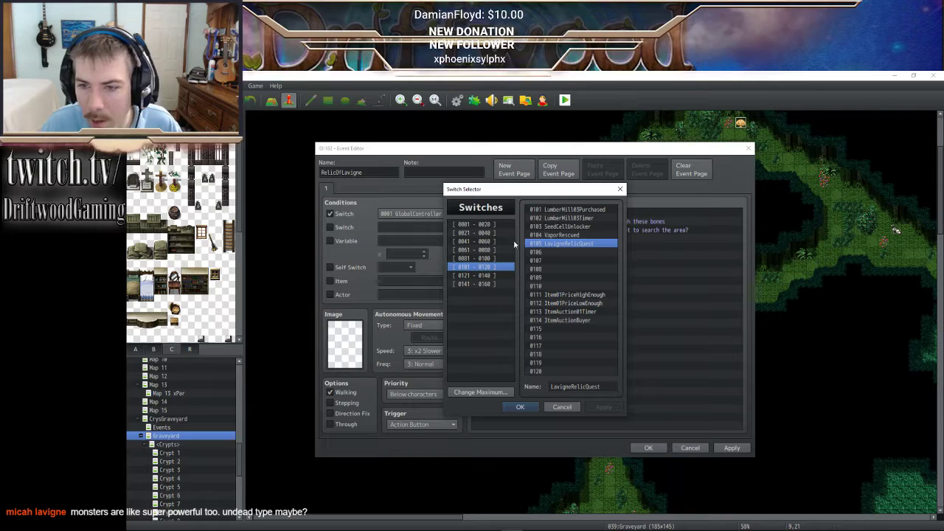
click(518, 405)
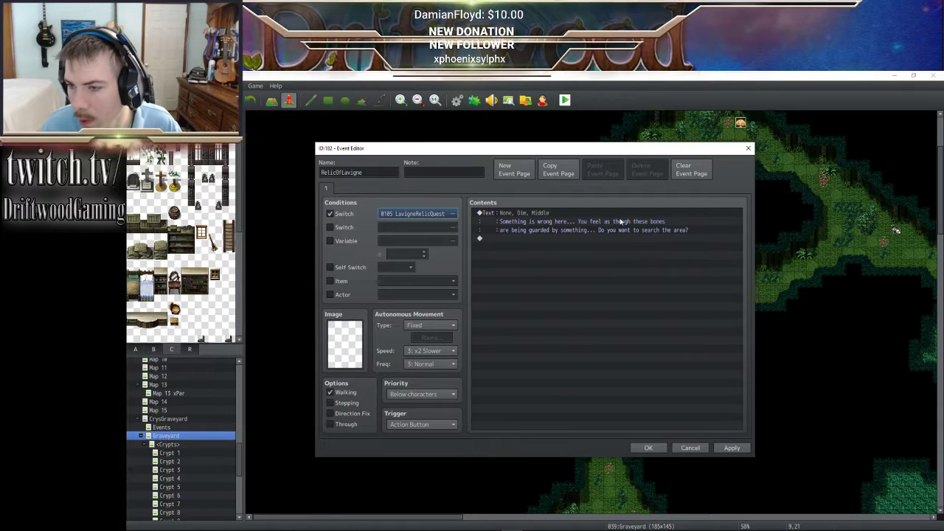
- Add a Show Choices command offering 'Search the area.' and 'Not right now.', then apply
right_click(560, 238)
click(589, 244)
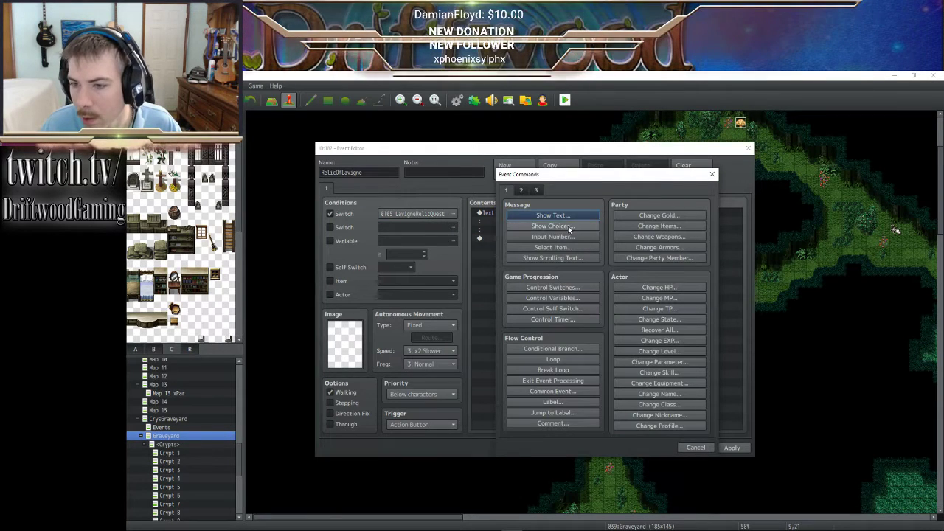
click(568, 225)
text(Search the area.)
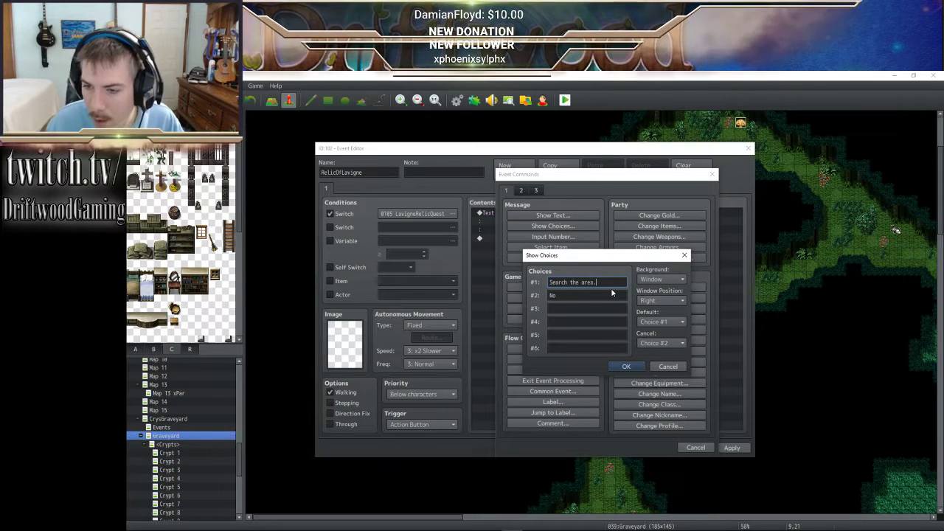
key(Tab)
text(N)
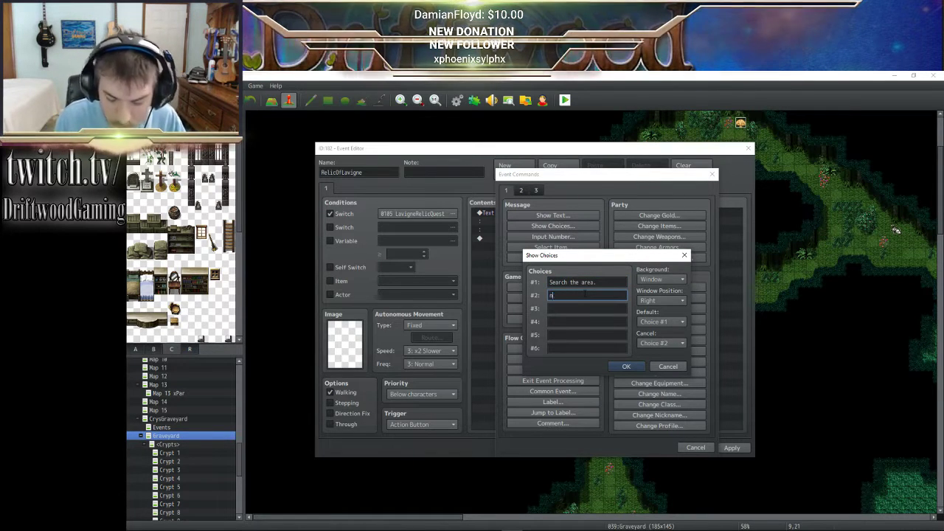
text(ot right now.)
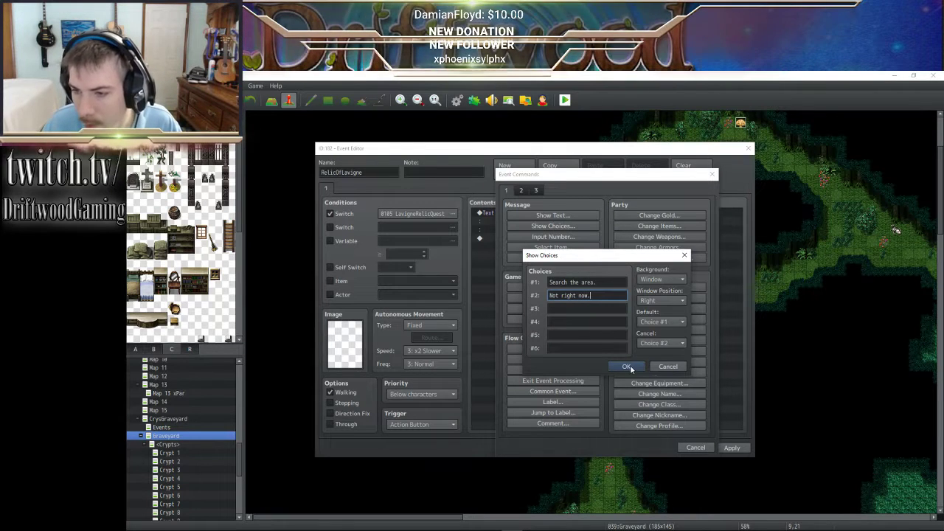
click(626, 366)
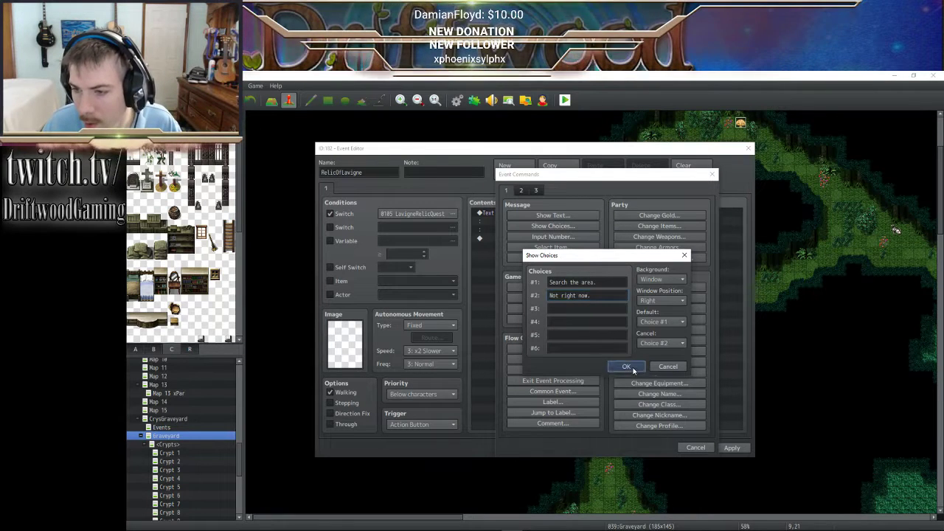
click(730, 448)
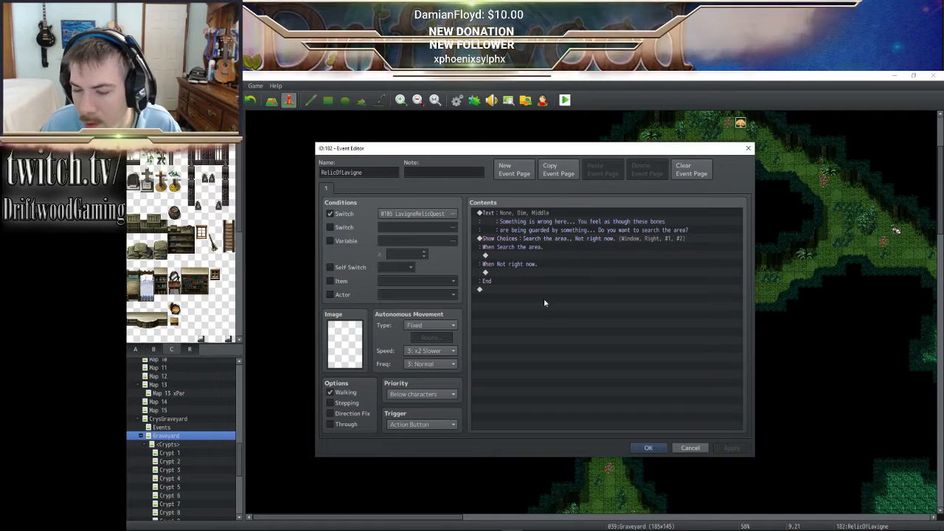
- Change the choice block's default to Choice #2 and apply
click(541, 240)
right_click(539, 239)
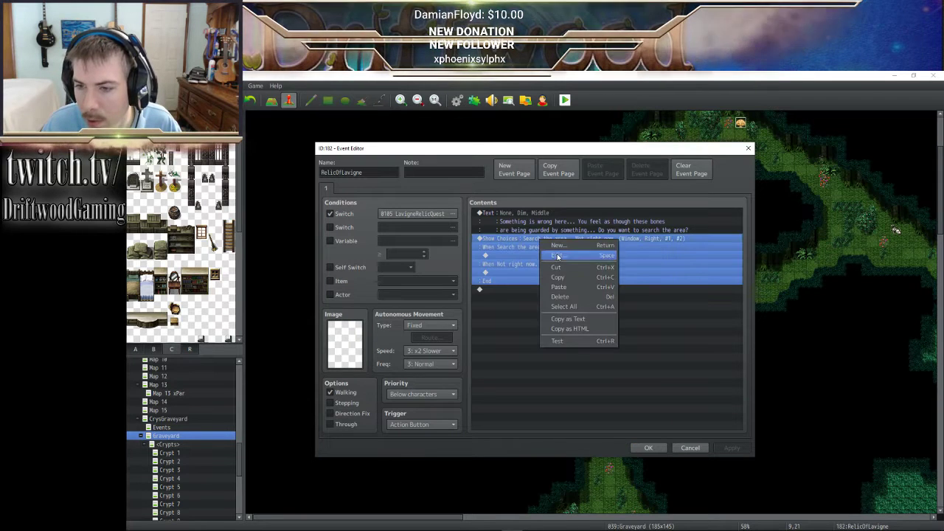
click(554, 244)
click(662, 322)
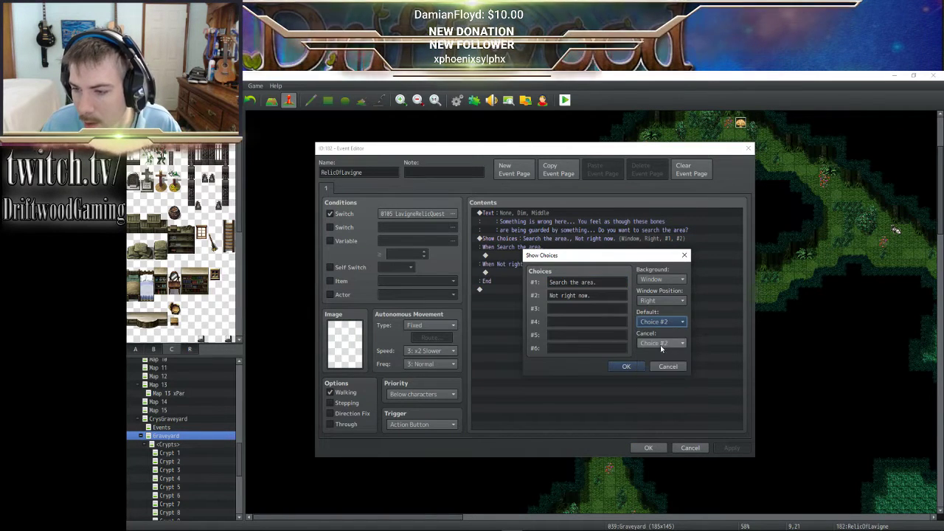
click(660, 352)
click(626, 366)
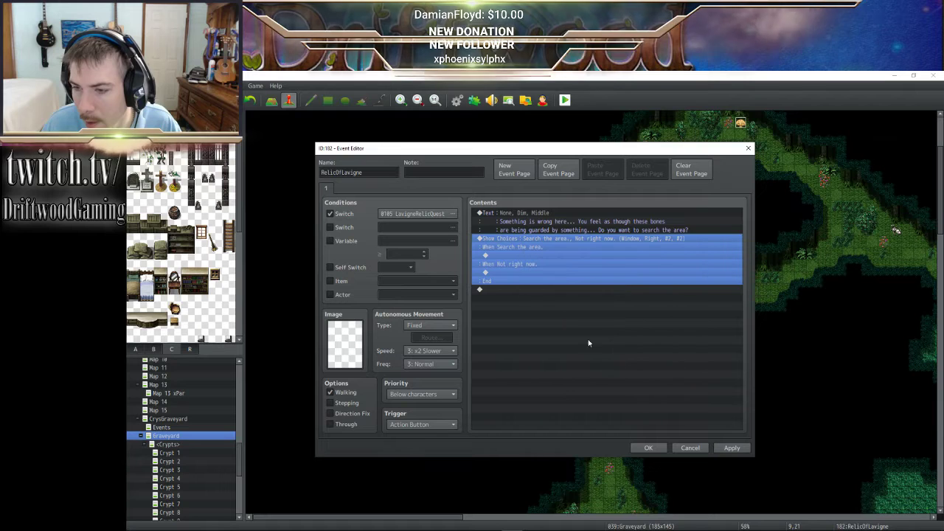
click(721, 451)
- Start inserting a command under the 'Search the area.' branch
click(527, 256)
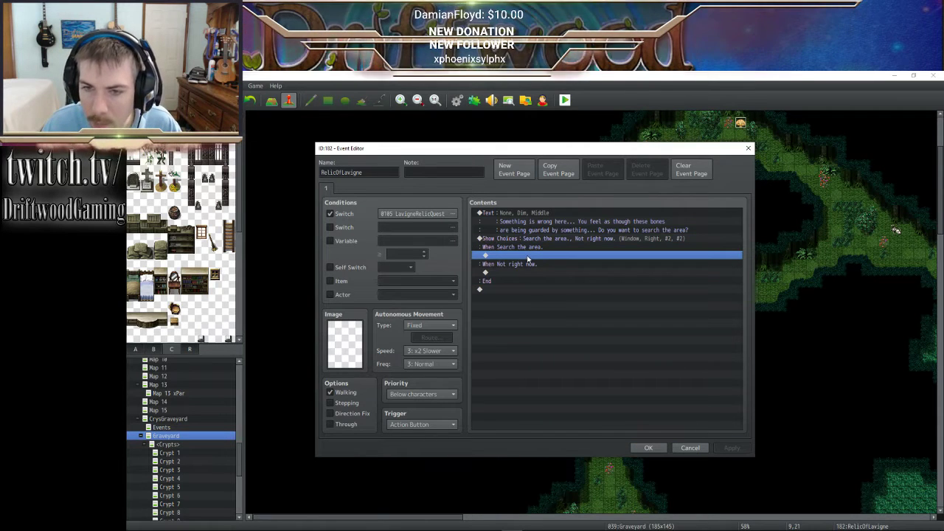
right_click(533, 256)
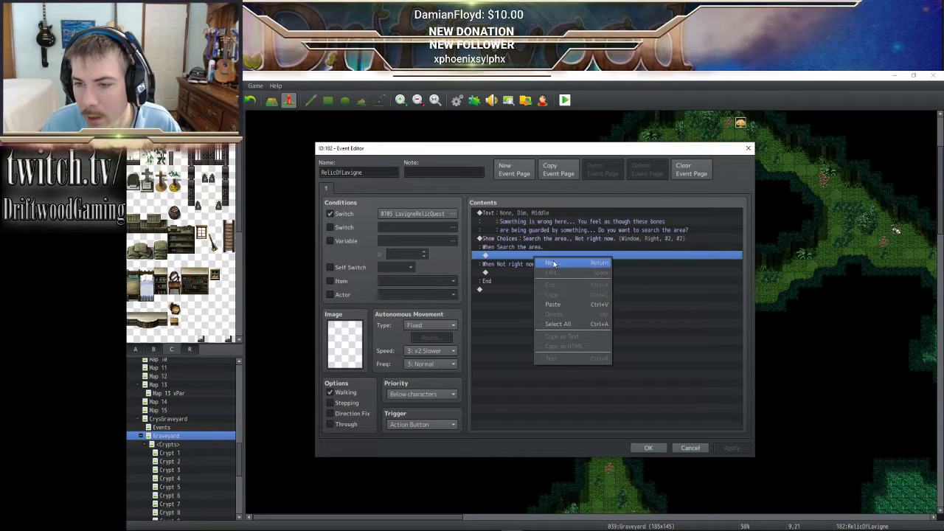
click(554, 263)
click(520, 191)
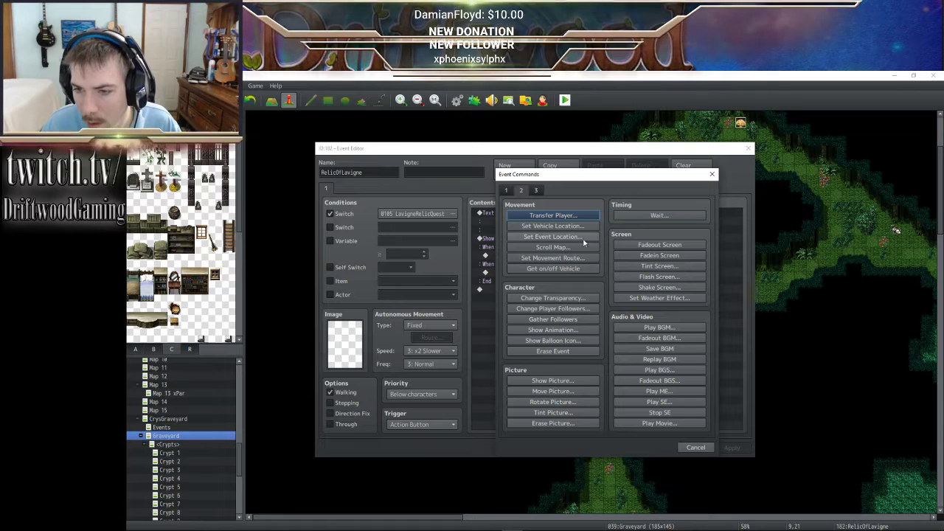
- Add Battle Processing against troop 0021 with Can Lose checked and Can Escape unchecked
click(536, 191)
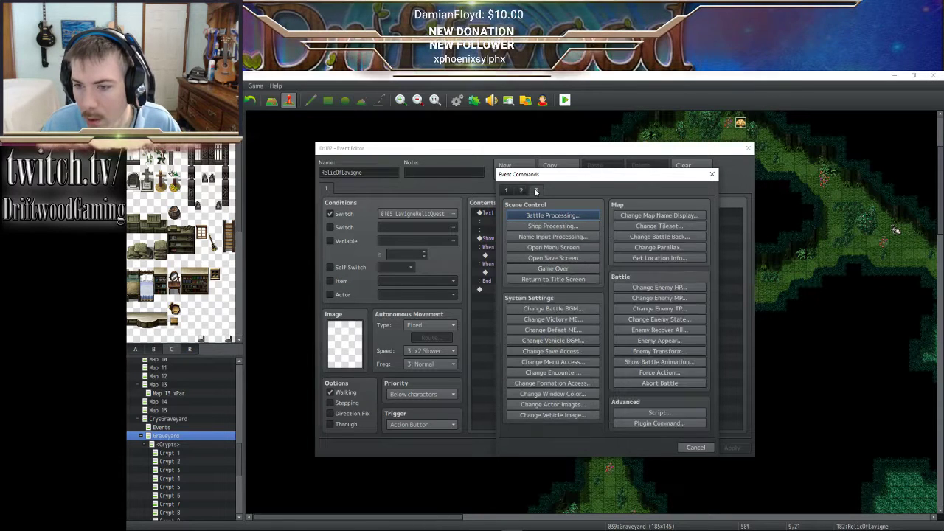
click(566, 216)
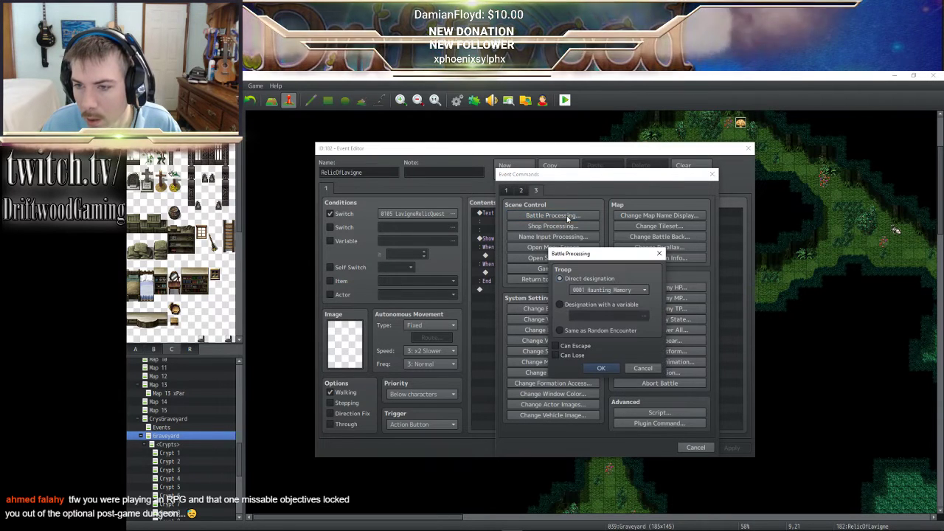
click(646, 290)
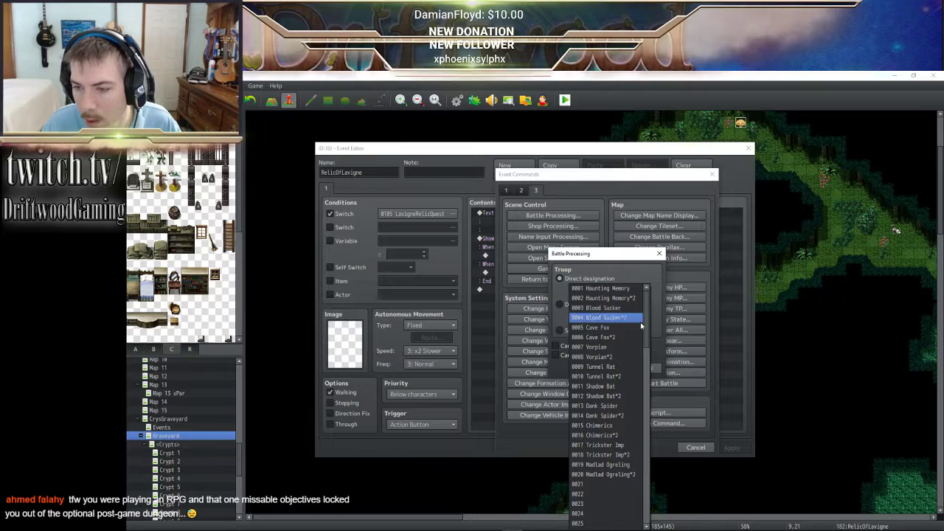
click(625, 485)
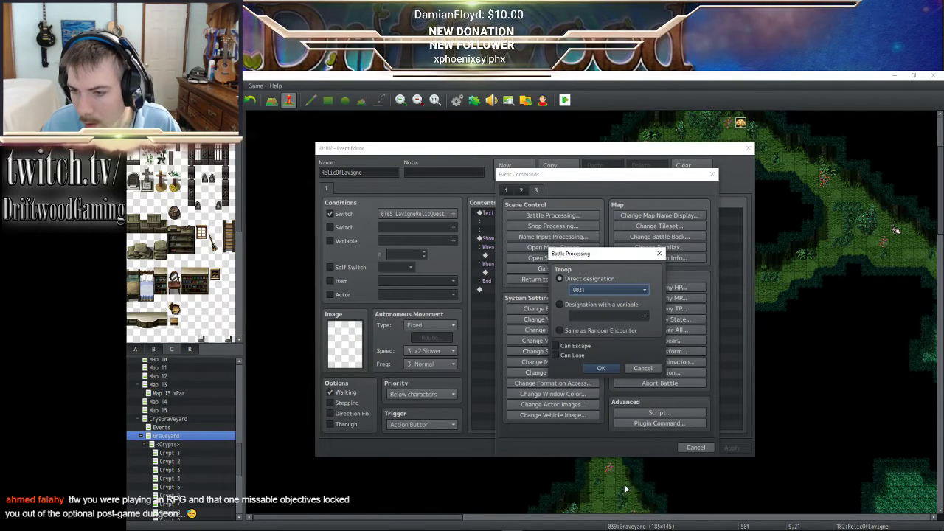
click(580, 346)
click(579, 356)
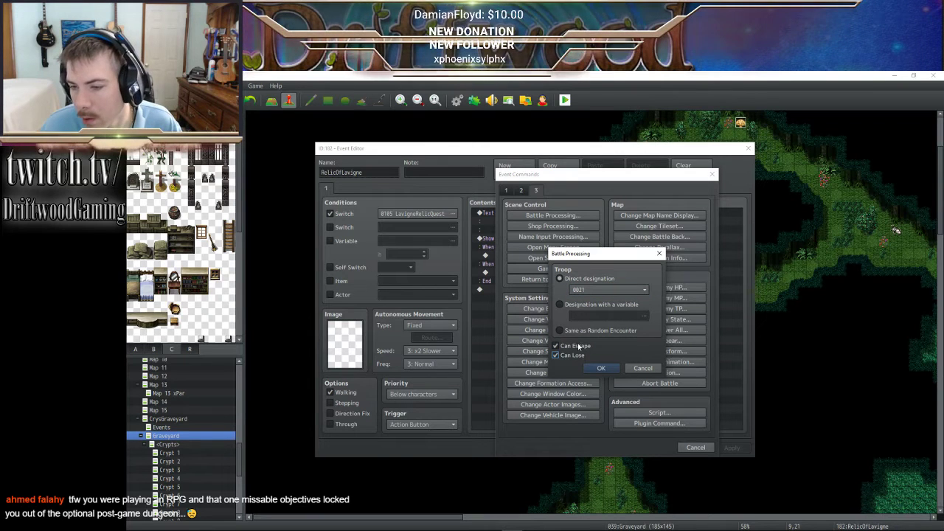
click(579, 347)
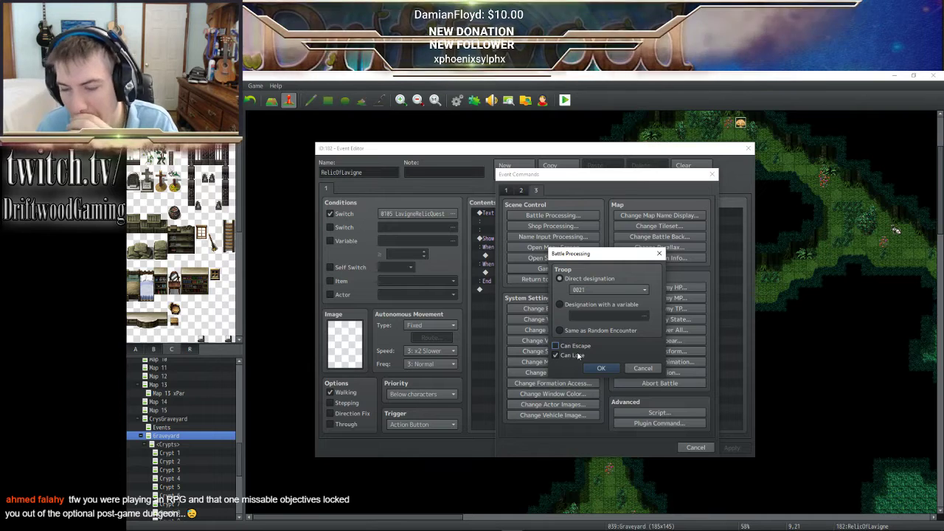
click(598, 369)
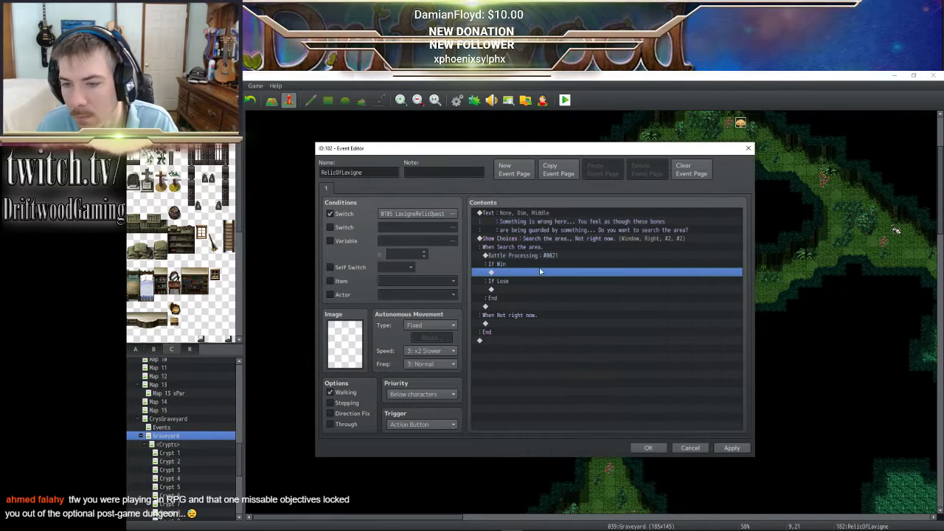
click(538, 289)
- Under If Win, add Control Switches setting 0105 LavigneRelicQuest to OFF
click(537, 273)
click(536, 289)
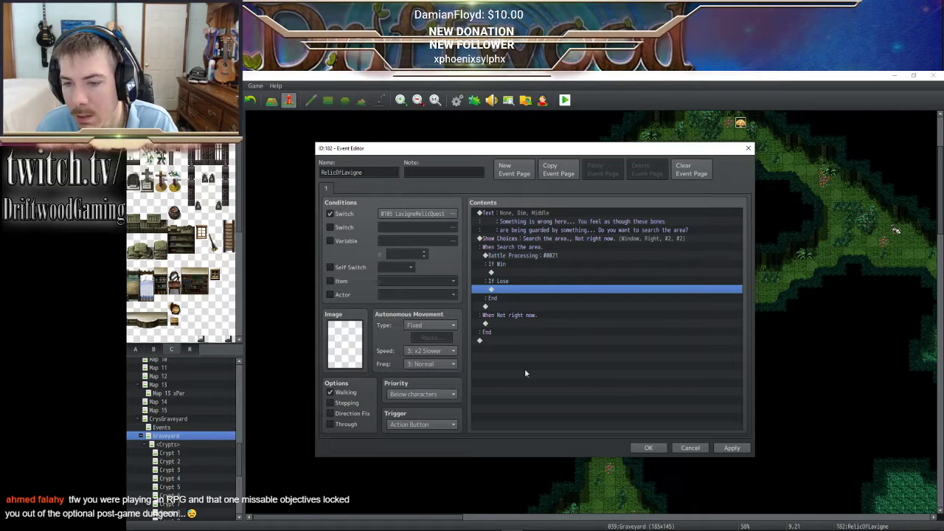
click(514, 272)
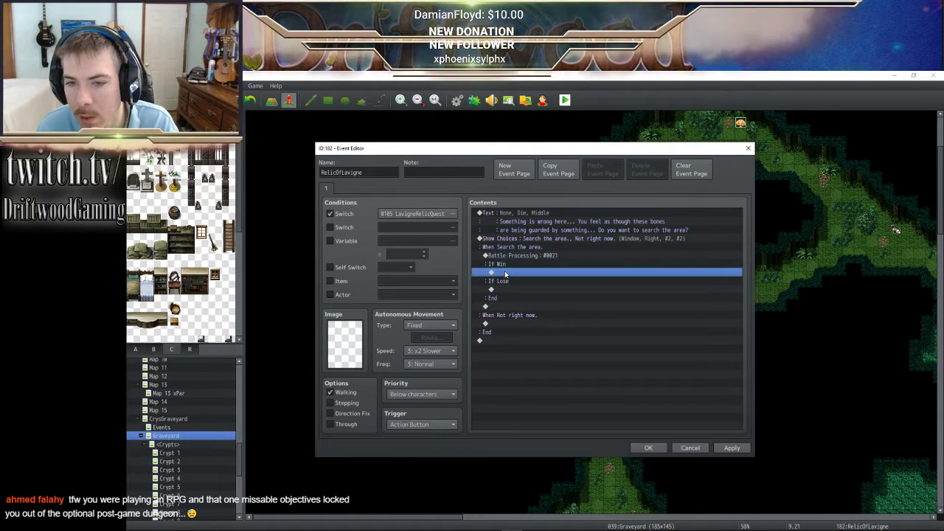
right_click(506, 276)
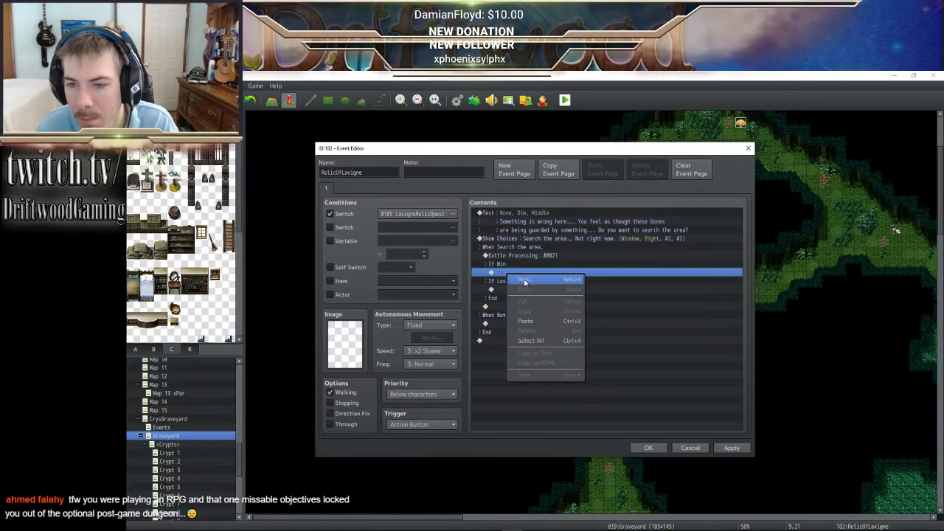
click(524, 280)
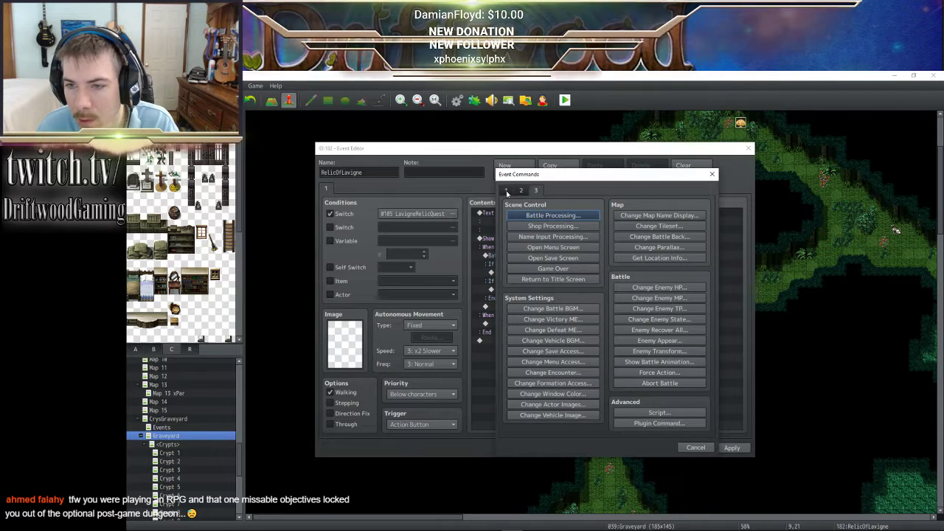
click(506, 191)
click(575, 290)
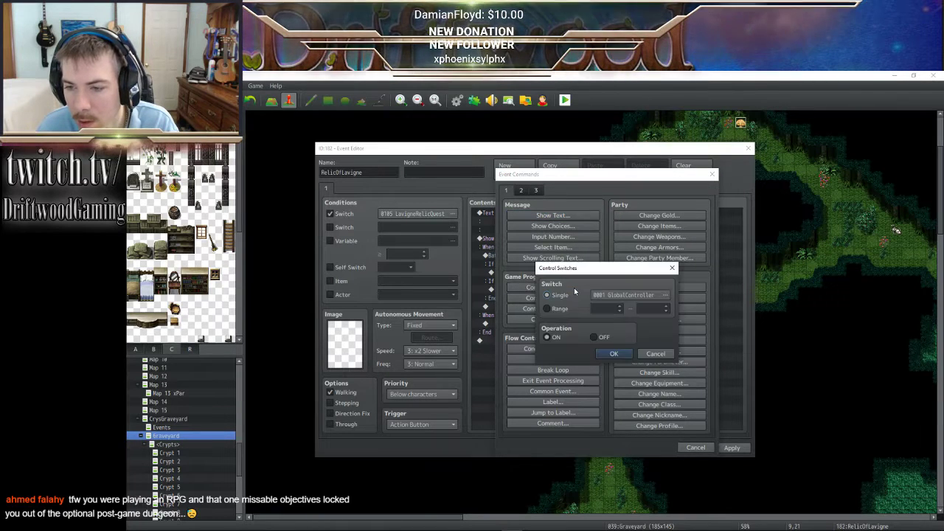
click(642, 296)
click(593, 419)
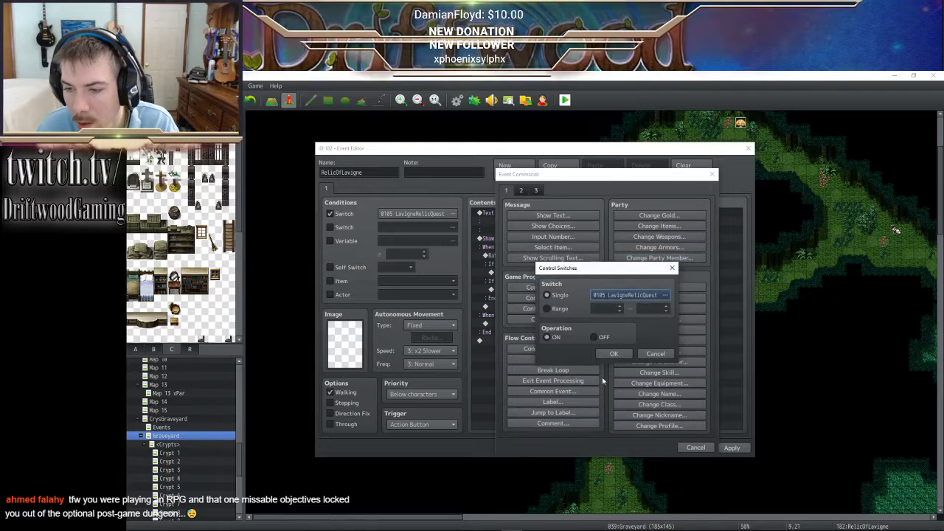
click(614, 355)
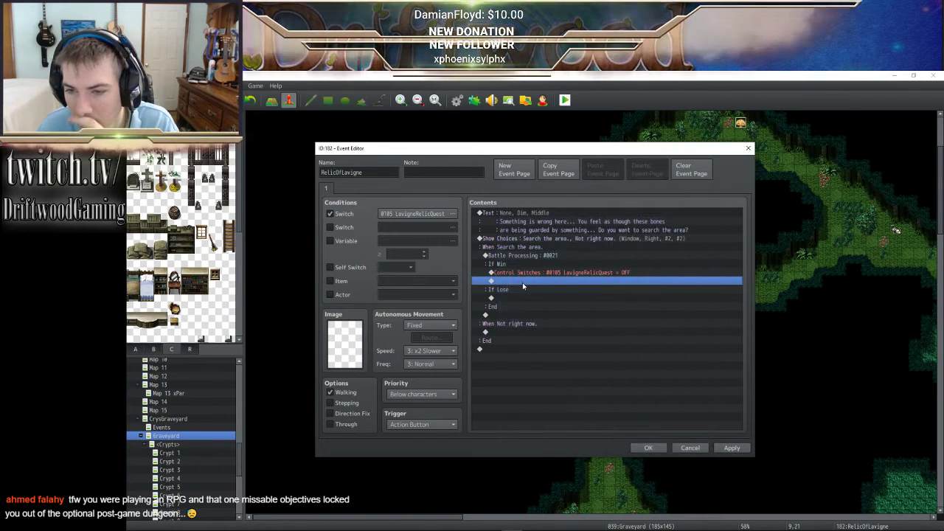
- Add Change Armors giving one of armor #0019, then apply and close the event editor
right_click(522, 283)
click(538, 291)
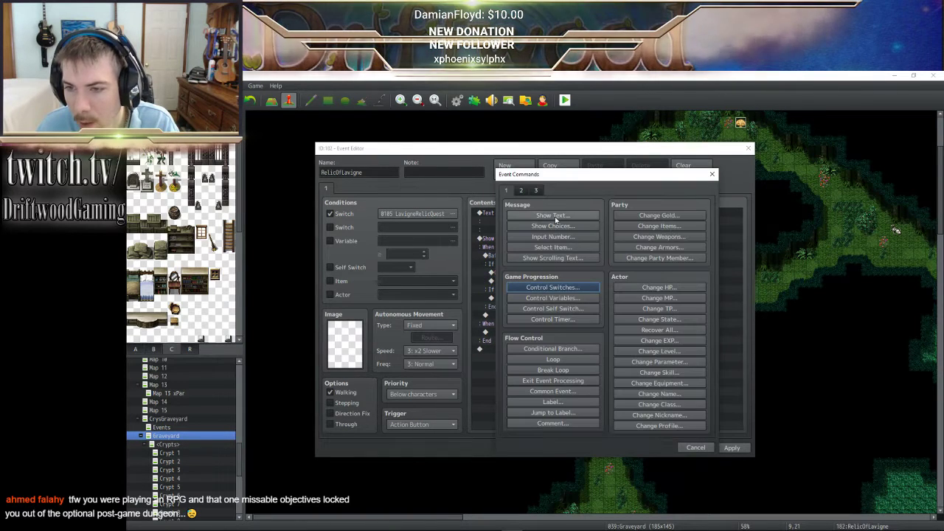
click(672, 246)
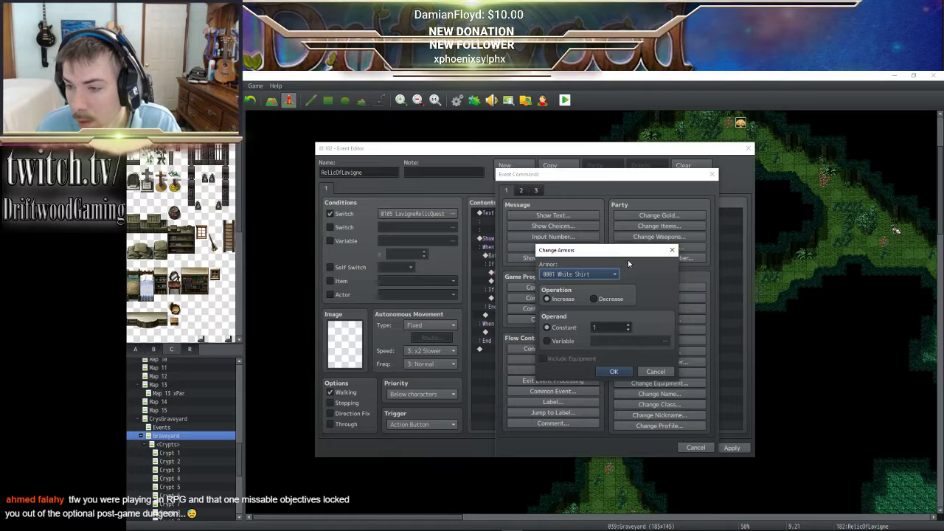
click(612, 273)
click(595, 461)
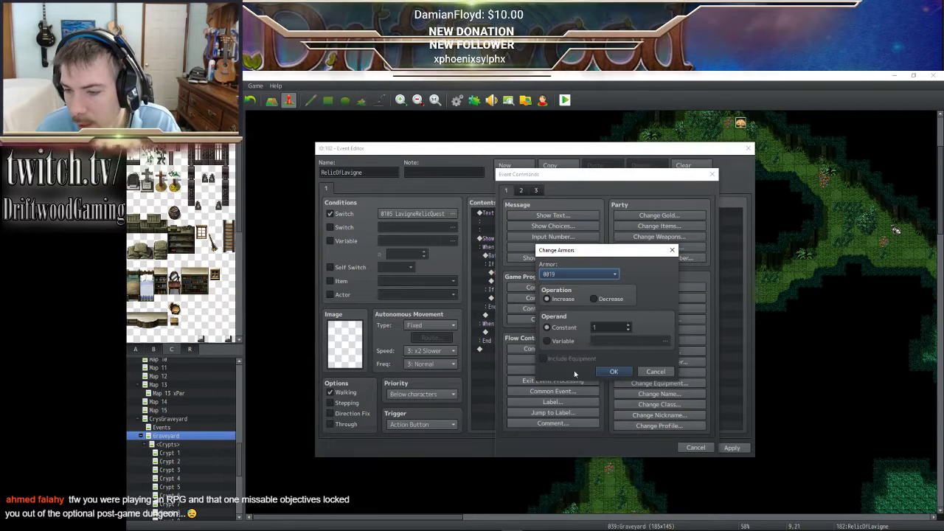
click(609, 373)
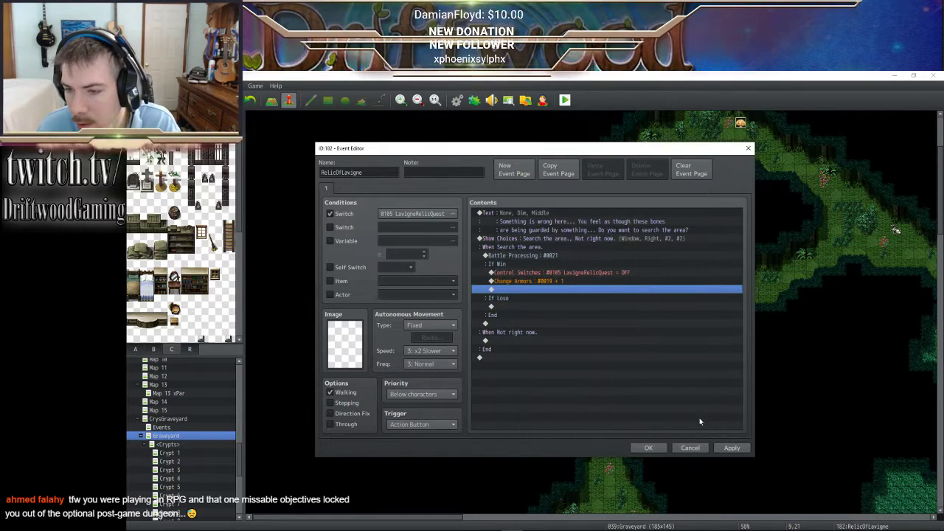
click(730, 447)
click(648, 448)
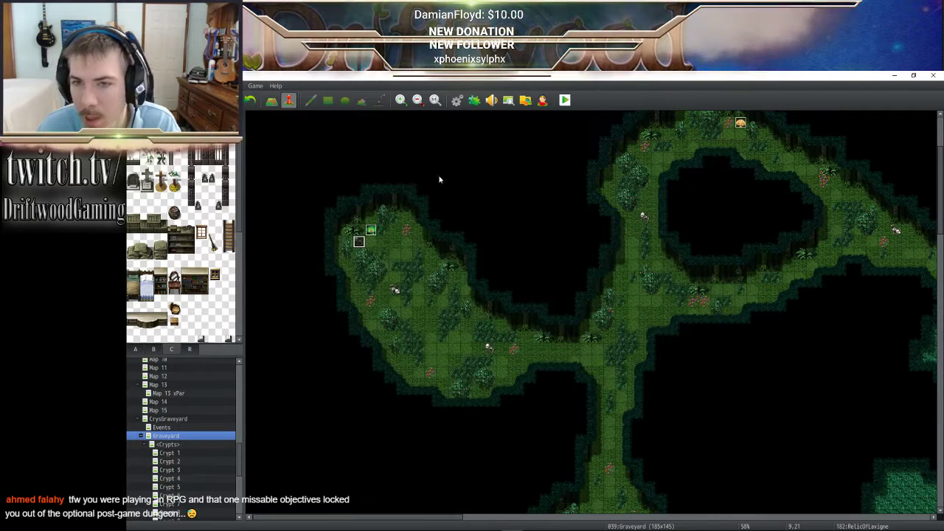
- In the Plugin Manager, set YEP_DamageCore's Maximum Damage and Maximum Healing to 999
click(474, 101)
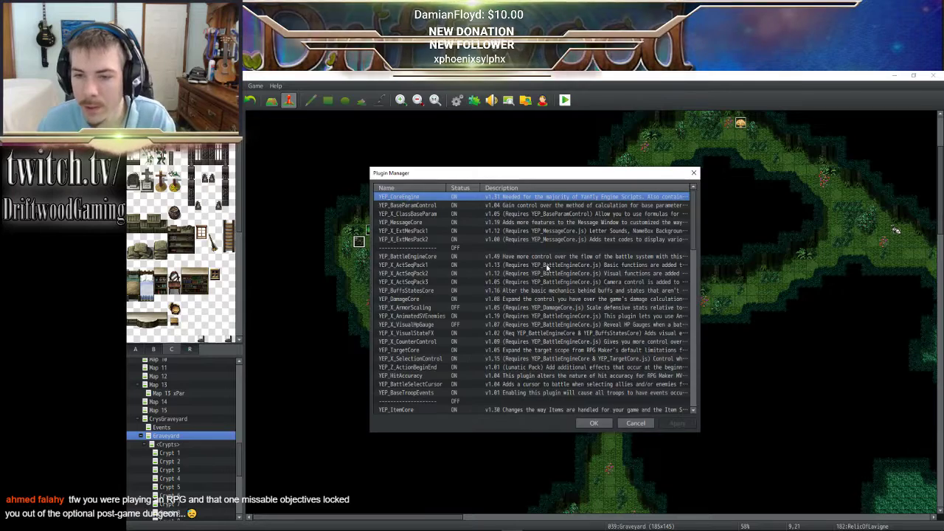
click(426, 298)
double_click(426, 298)
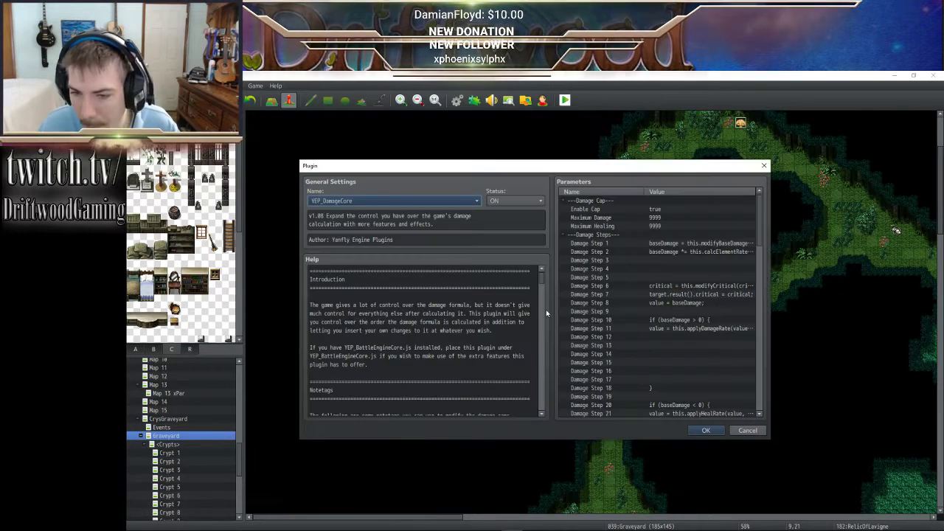
scroll(420, 340, down, 2)
scroll(421, 339, up, 2)
double_click(632, 217)
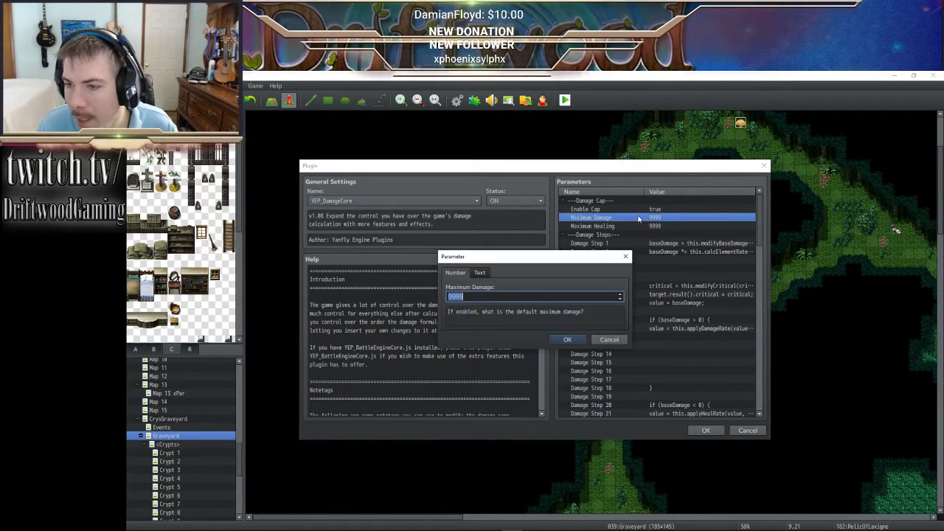
text(0)
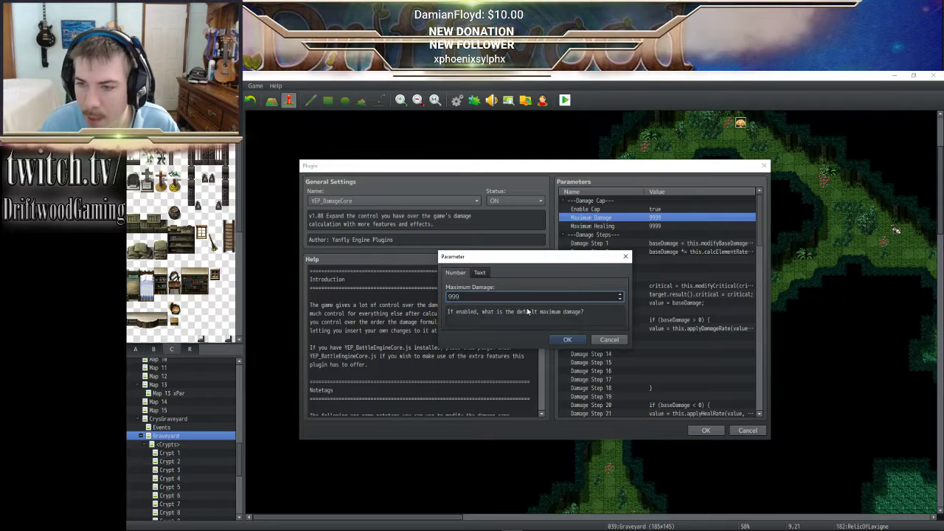
click(567, 339)
double_click(662, 226)
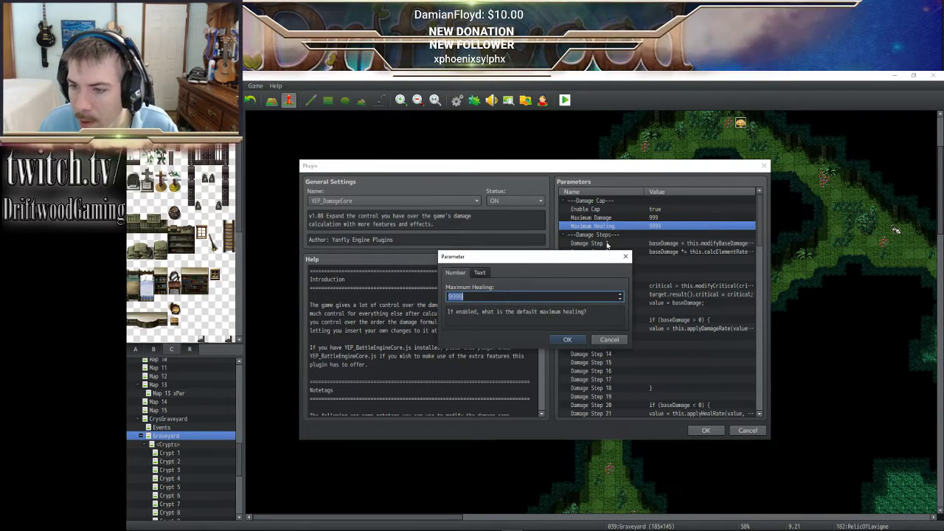
text(999)
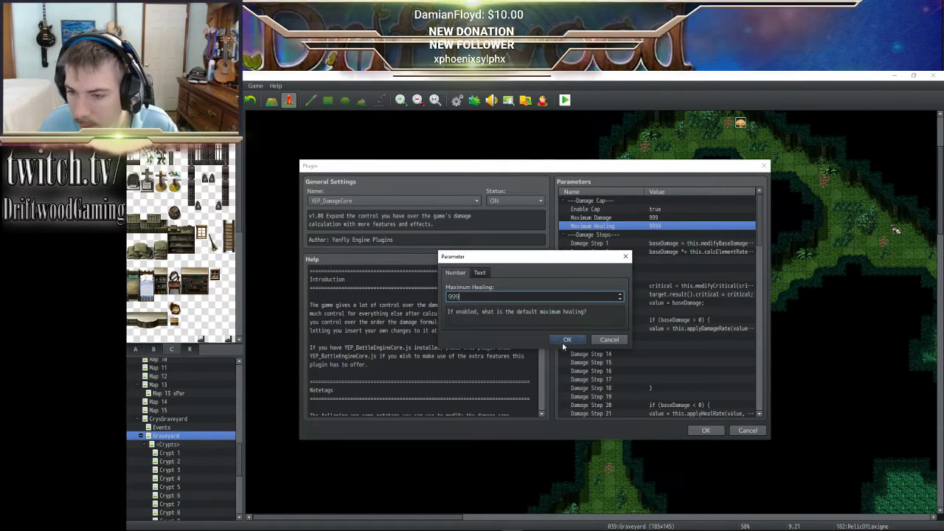
click(567, 339)
- Select the <Damage Cap: x> and <Heal Cap: x> notetag lines in the DamageCore help
scroll(633, 225, down, 2)
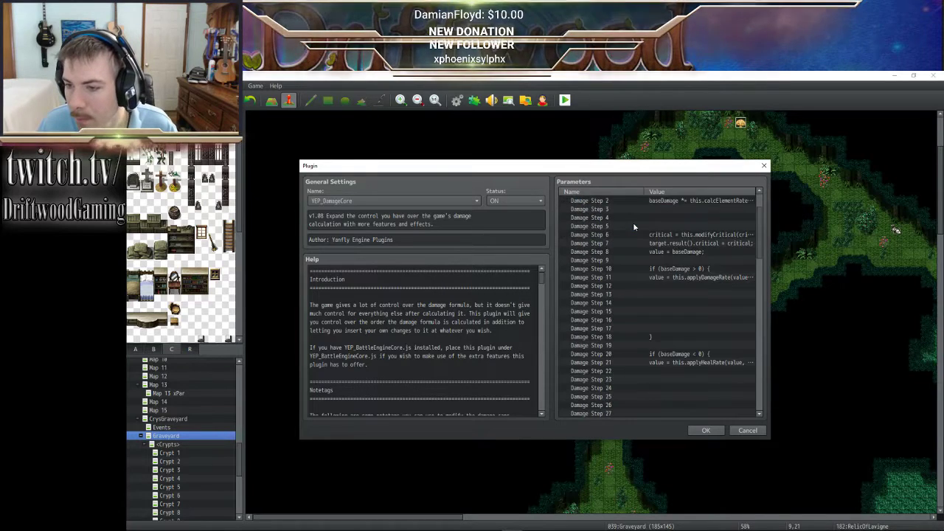
scroll(632, 224, down, 19)
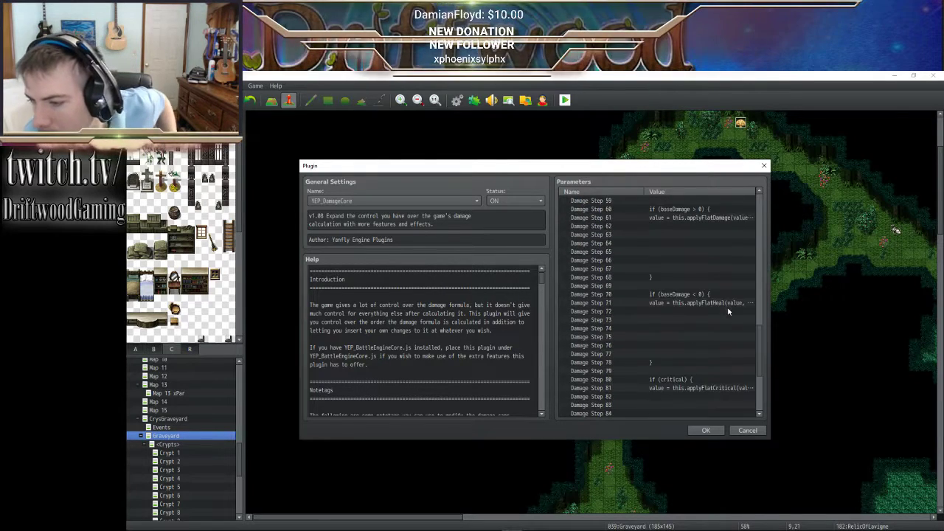
scroll(728, 311, down, 5)
scroll(404, 343, down, 4)
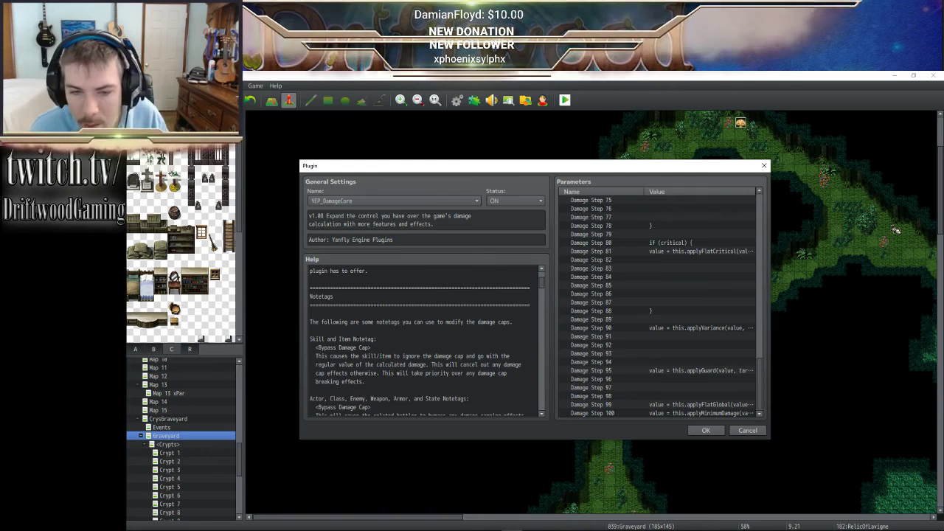
scroll(420, 342, down, 1)
scroll(420, 342, down, 3)
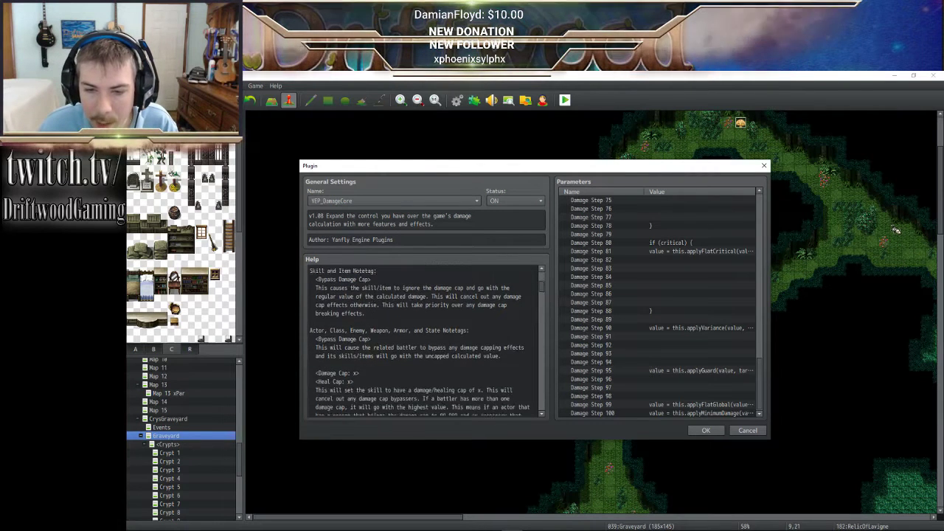
drag(360, 338, 315, 339)
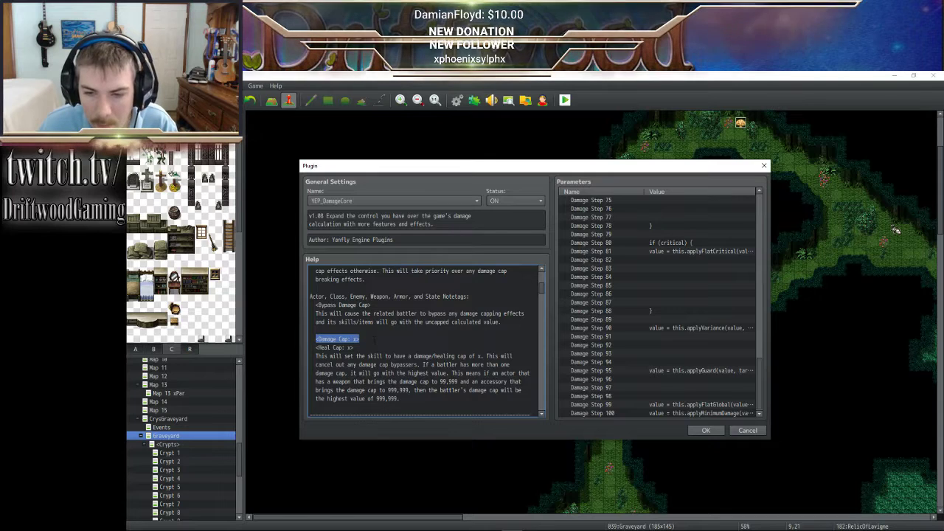
scroll(420, 339, down, 3)
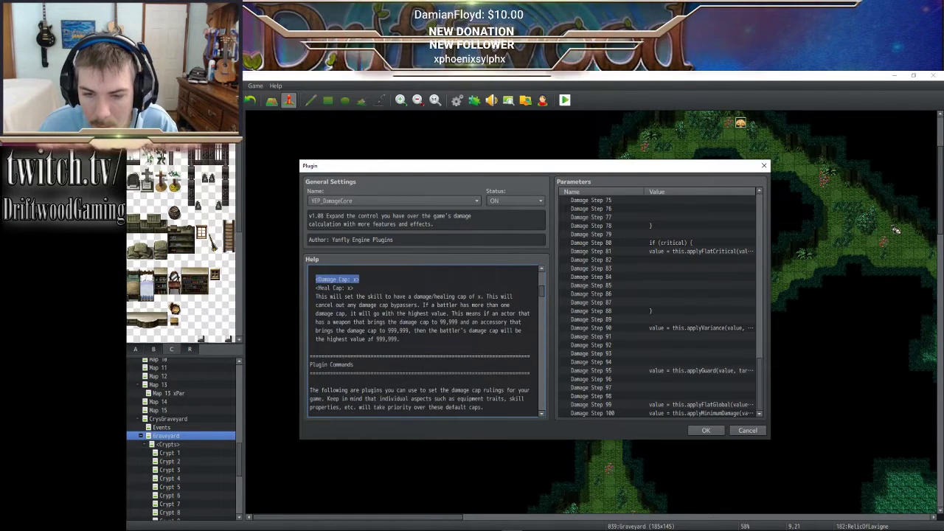
scroll(419, 342, up, 1)
key(shift+Down)
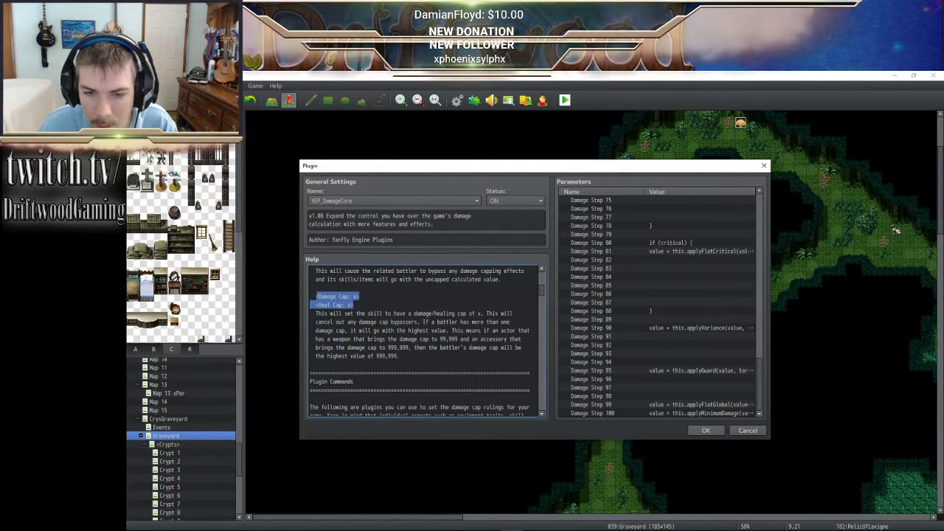
scroll(365, 309, down, 2)
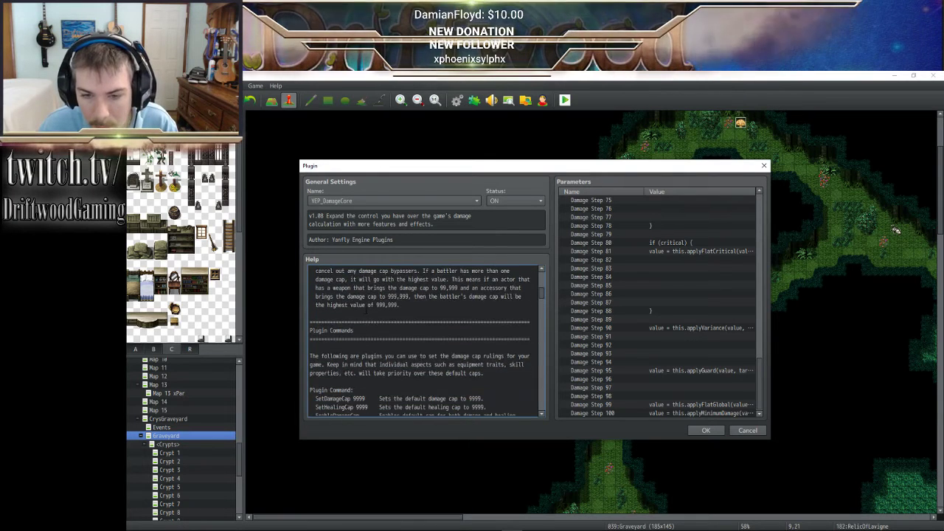
scroll(365, 310, up, 3)
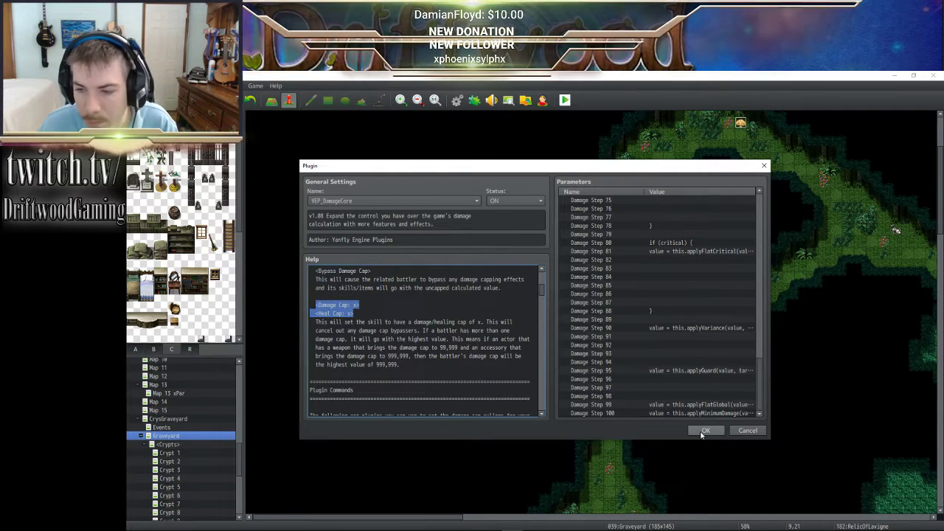
scroll(352, 337, up, 4)
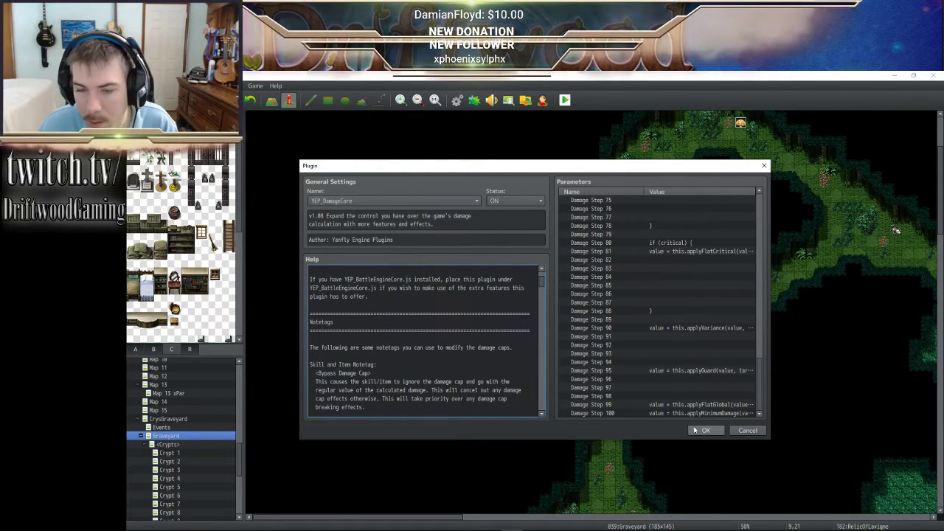
scroll(424, 339, down, 1)
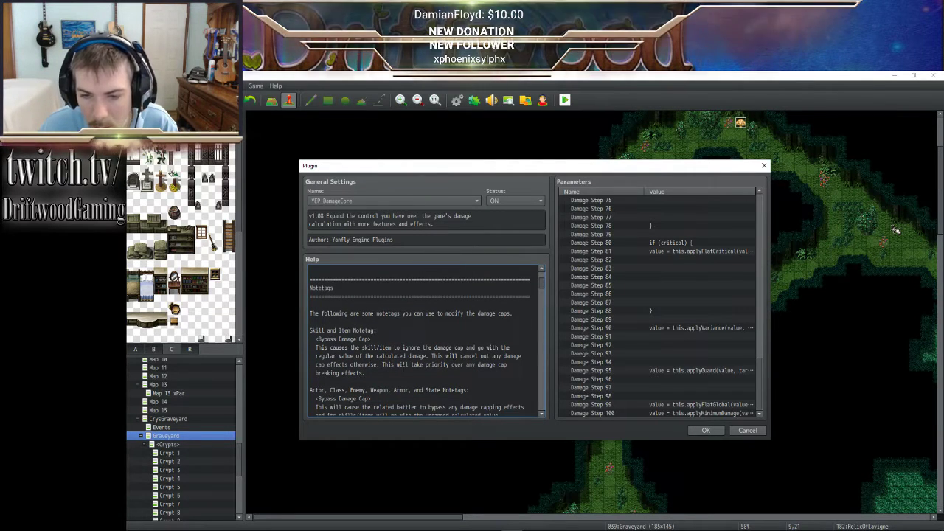
scroll(426, 372, down, 1)
drag(315, 404, 355, 413)
key(ctrl+c)
scroll(354, 413, down, 1)
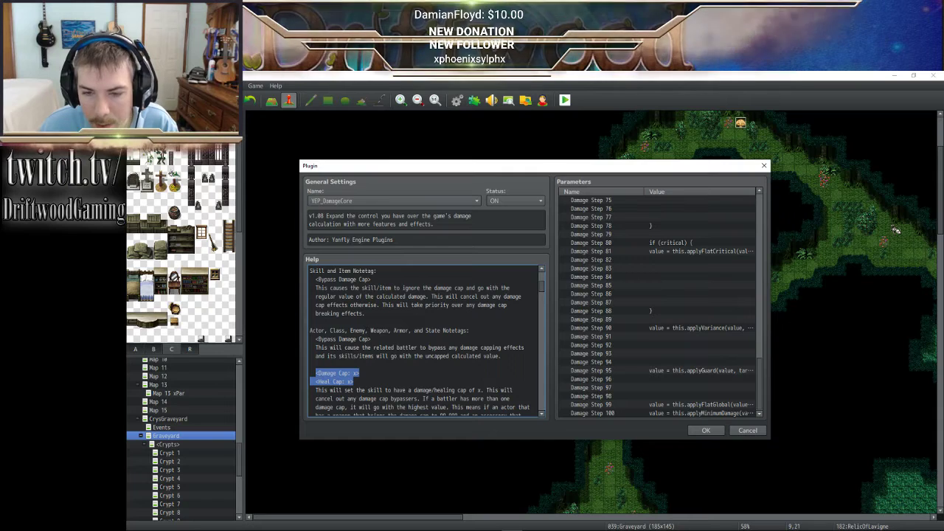
- Confirm the DamageCore plugin settings and close the Plugin Manager
double_click(399, 330)
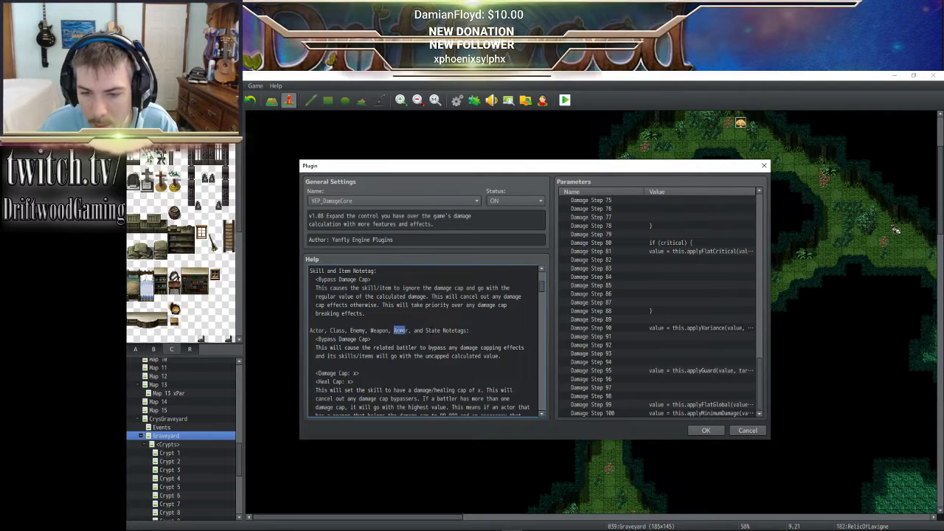
click(399, 330)
click(706, 431)
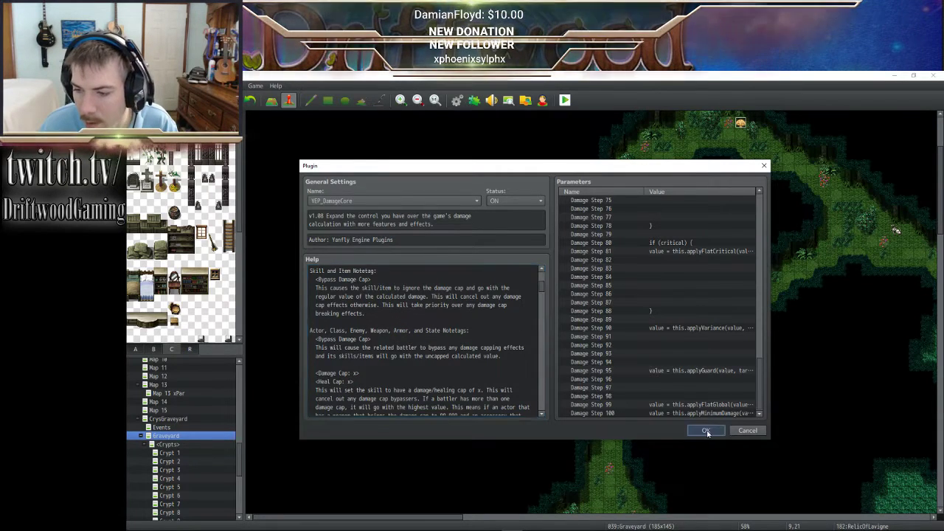
click(594, 424)
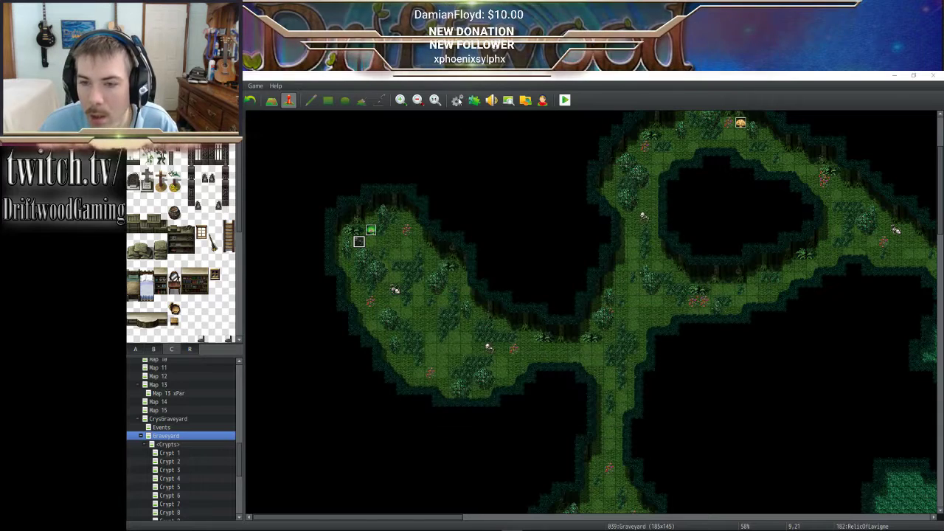
- Open the game database's Armors list and select the empty entry 0019
key(F9)
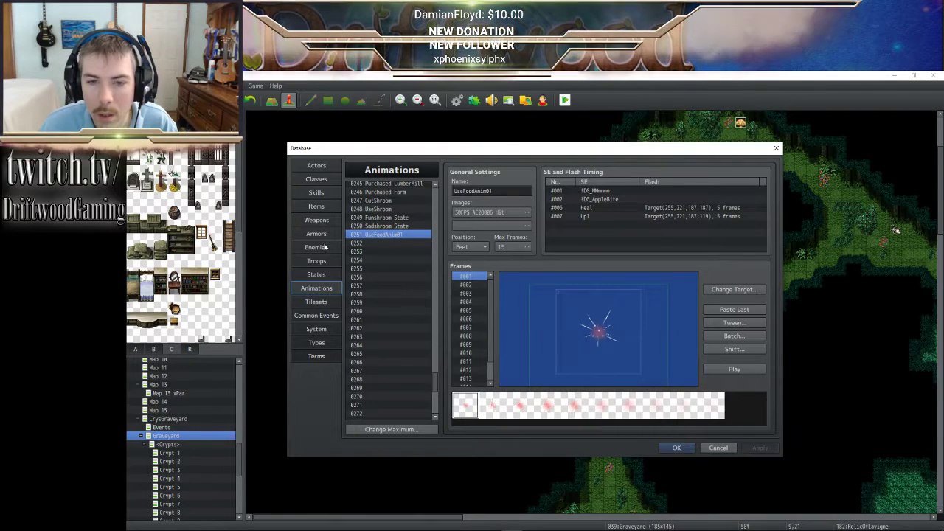
click(317, 234)
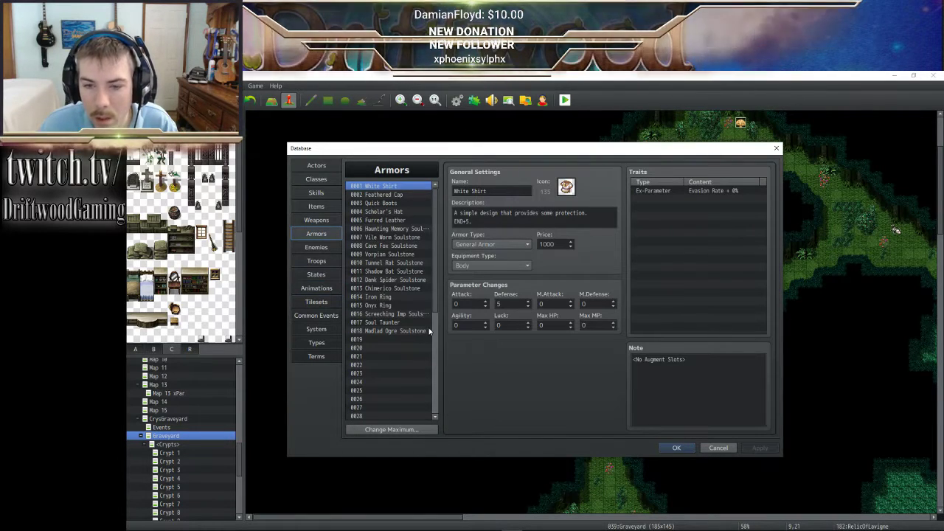
click(394, 338)
- Paste the Damage Cap and Heal Cap notetags into the note, setting Heal Cap to 9999
click(693, 365)
key(ctrl+v)
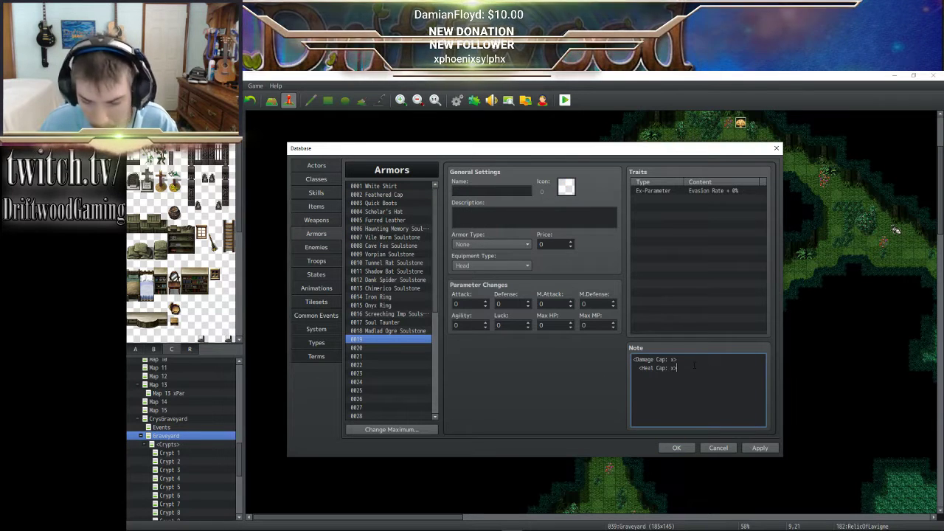
key(BackSpace)
key(BackSpace)
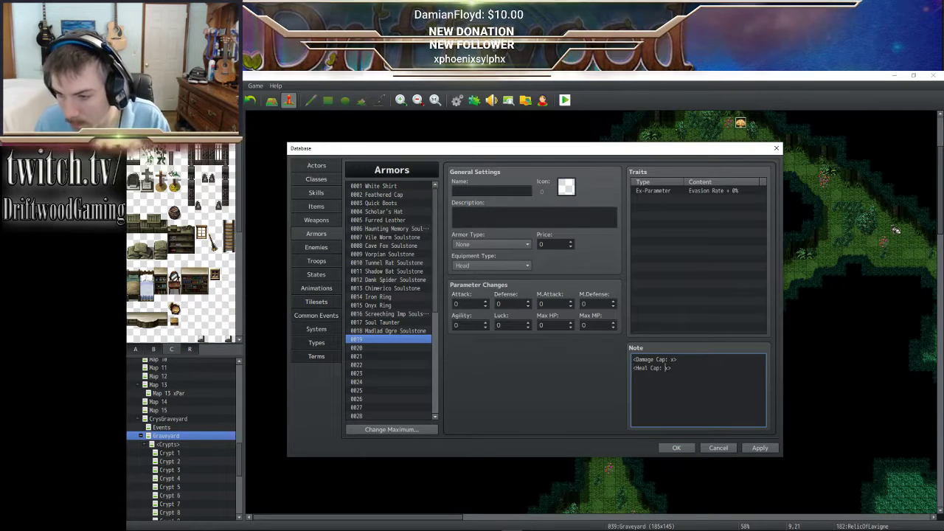
text(9999)
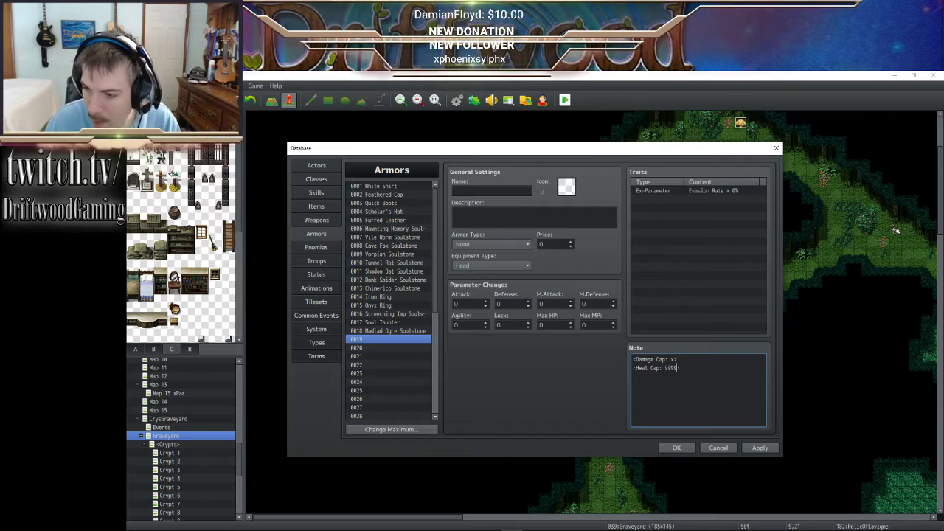
click(670, 359)
key(Delete)
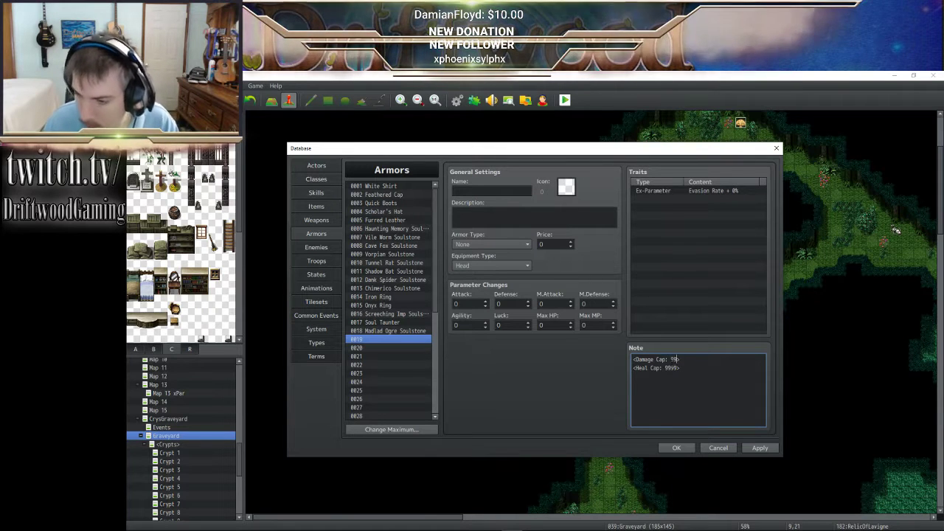
- Finish the Damage Cap value as 9999 and give the armor icon 1648
text(9999)
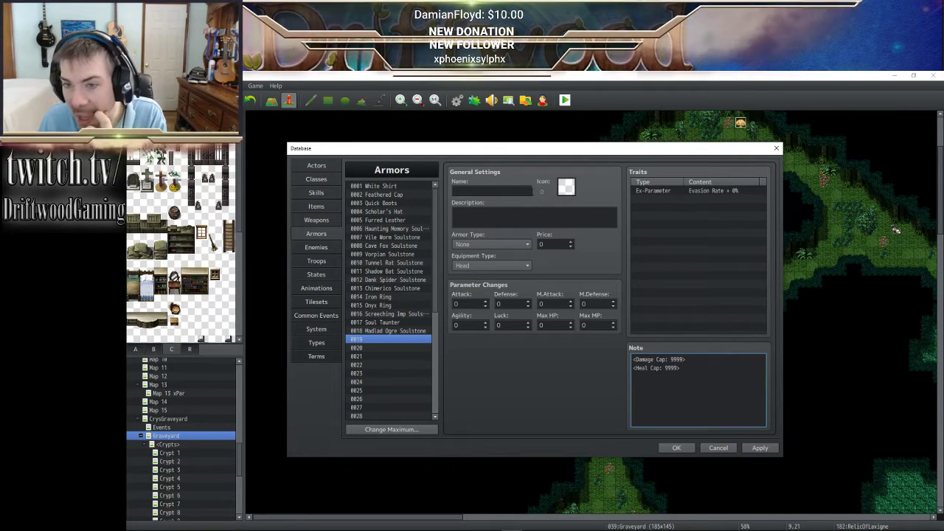
double_click(565, 186)
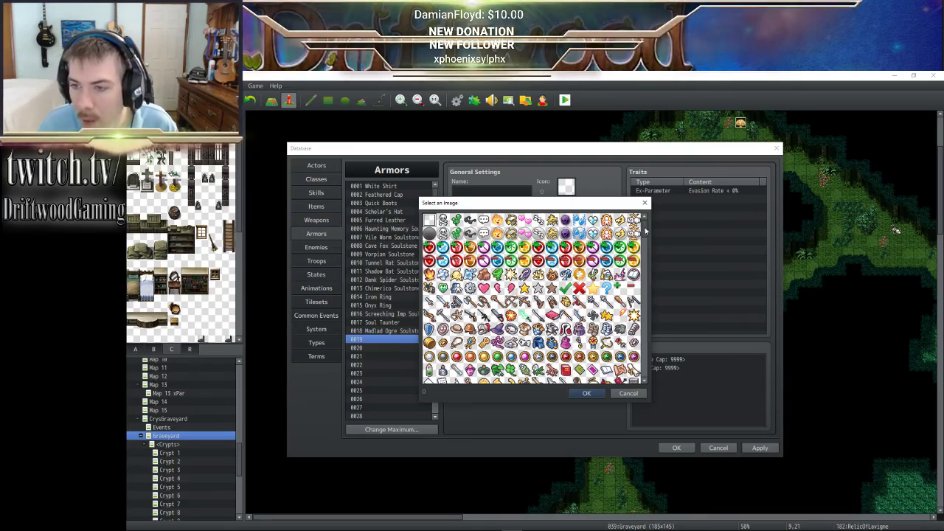
drag(645, 231, 652, 378)
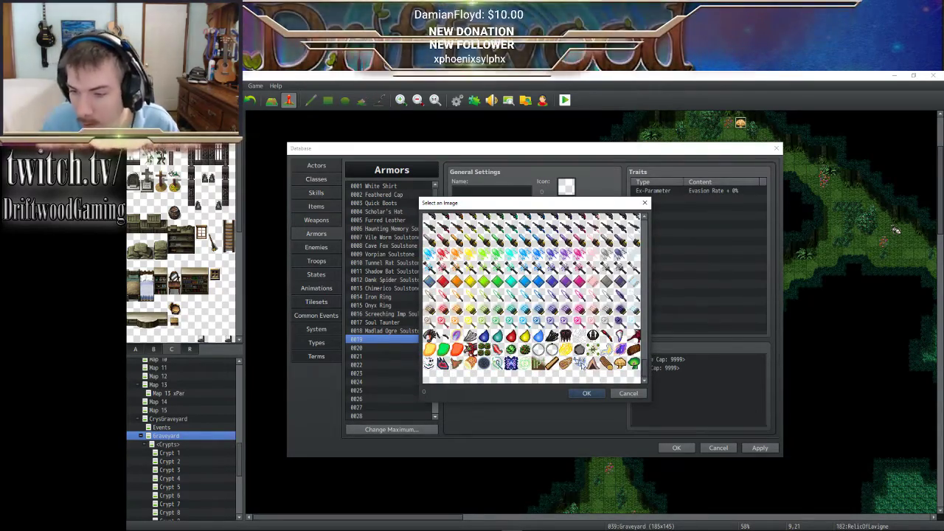
click(432, 377)
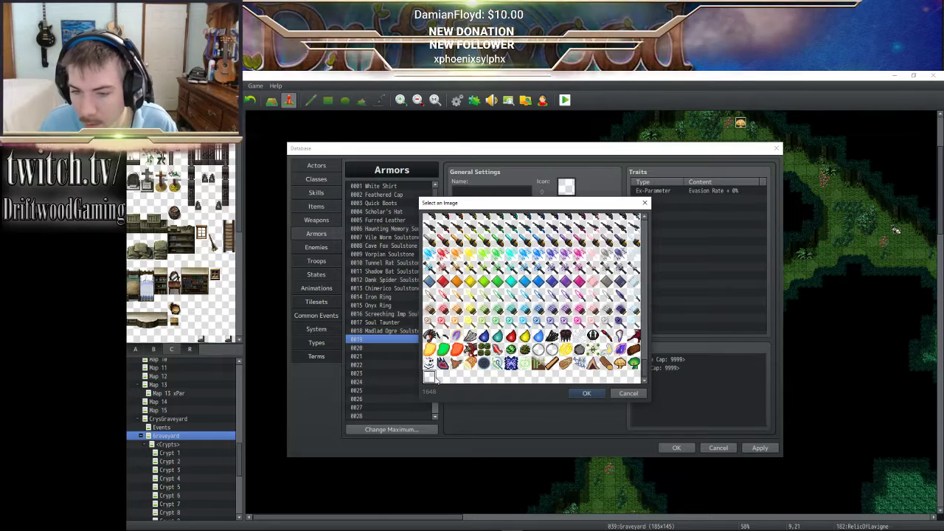
click(585, 393)
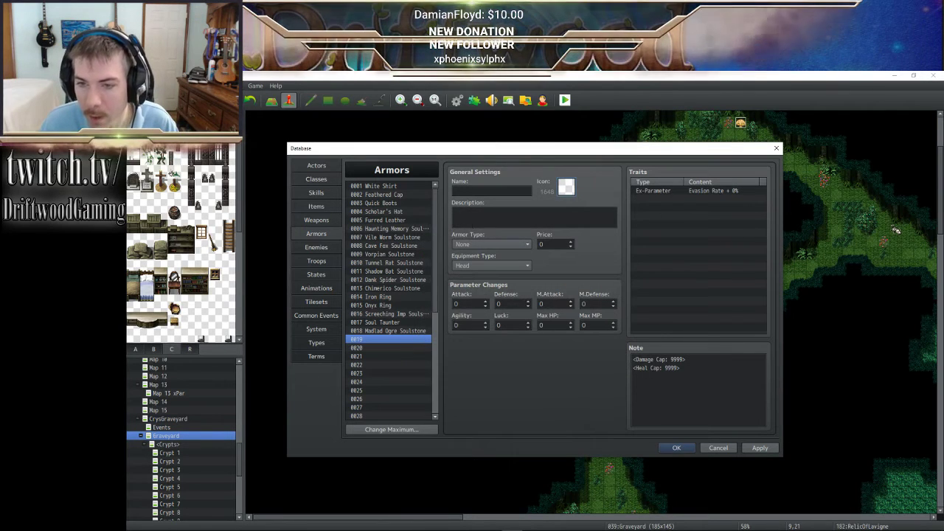
- Name it 'Relic of Lavigne', describe it as breaking the damage and healing caps, and price it 9999
click(478, 190)
text(Relic)
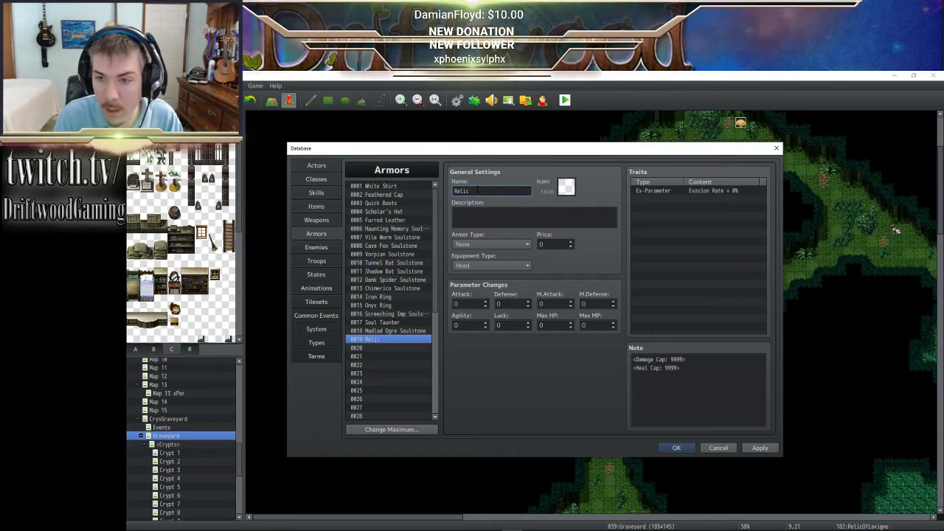
text( of Lavigne)
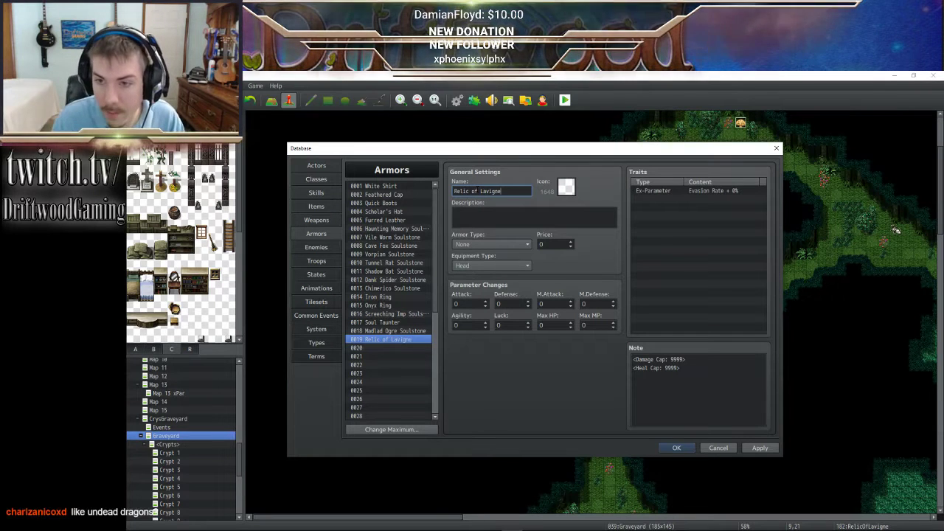
click(490, 220)
text(Breaks )
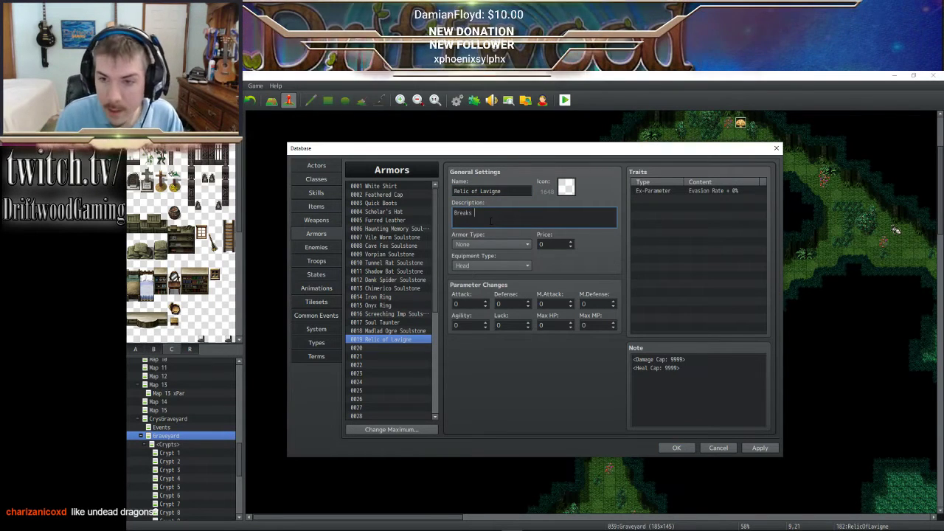
text(the damage and healing cap t)
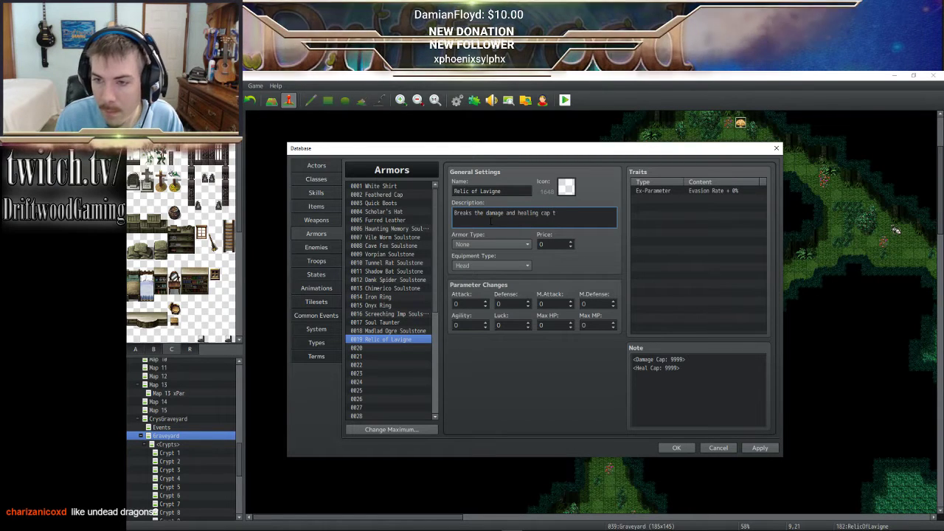
text(ap up t)
key(BackSpace)
text(up to)
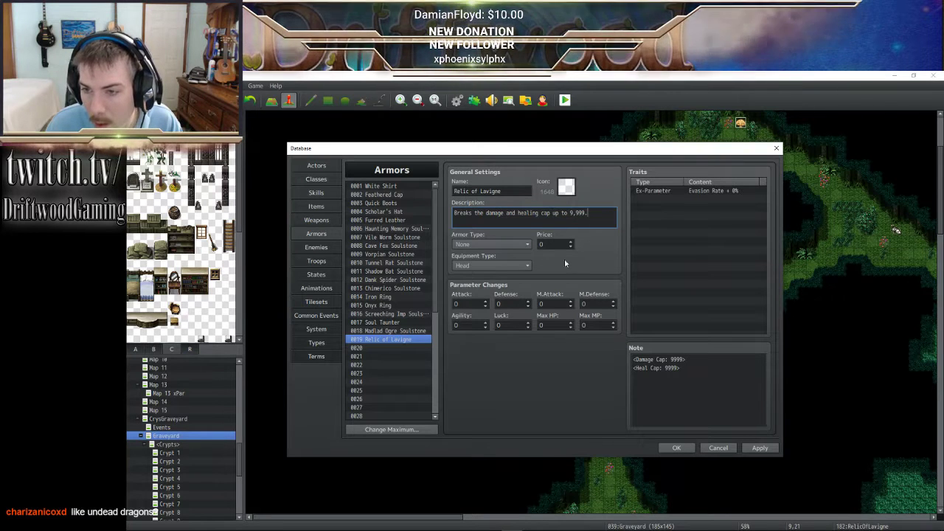
drag(557, 244, 540, 244)
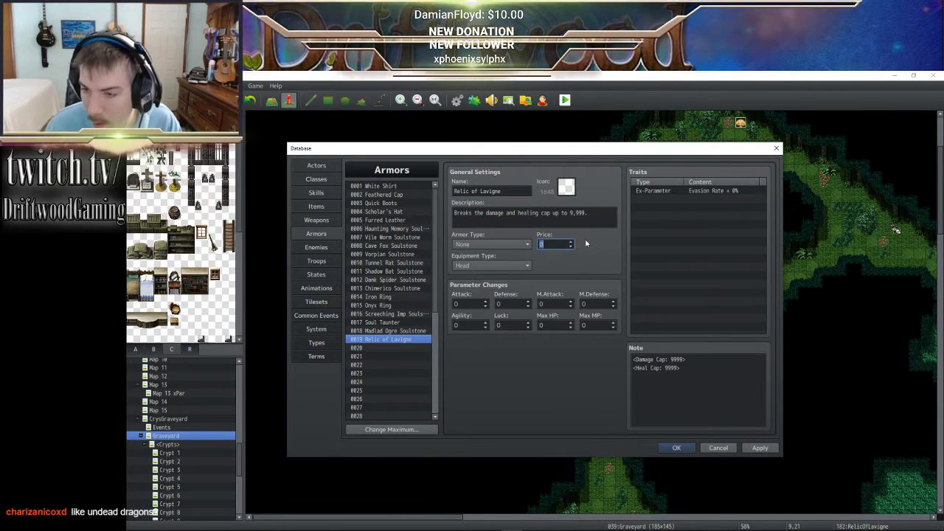
text(9999)
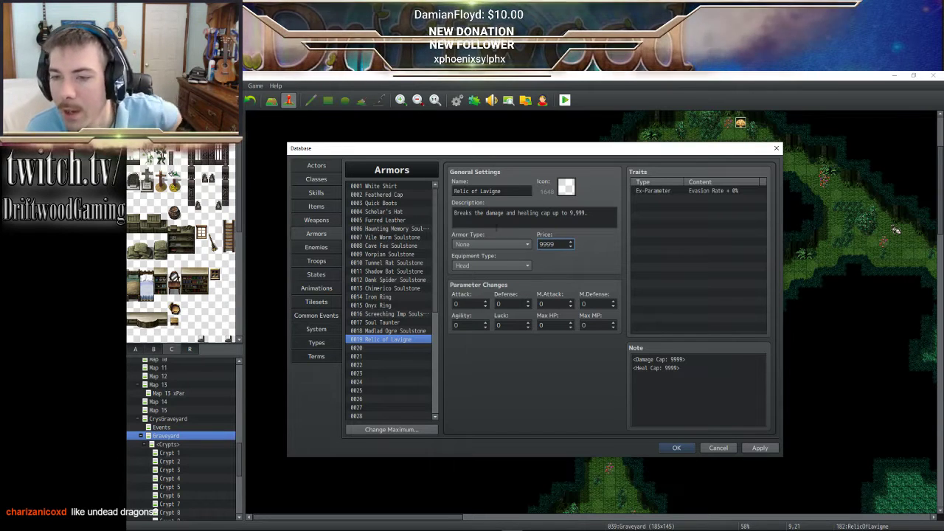
- Keep armor type None, set the price to 19998, choose the Relic equipment type, and apply
click(501, 245)
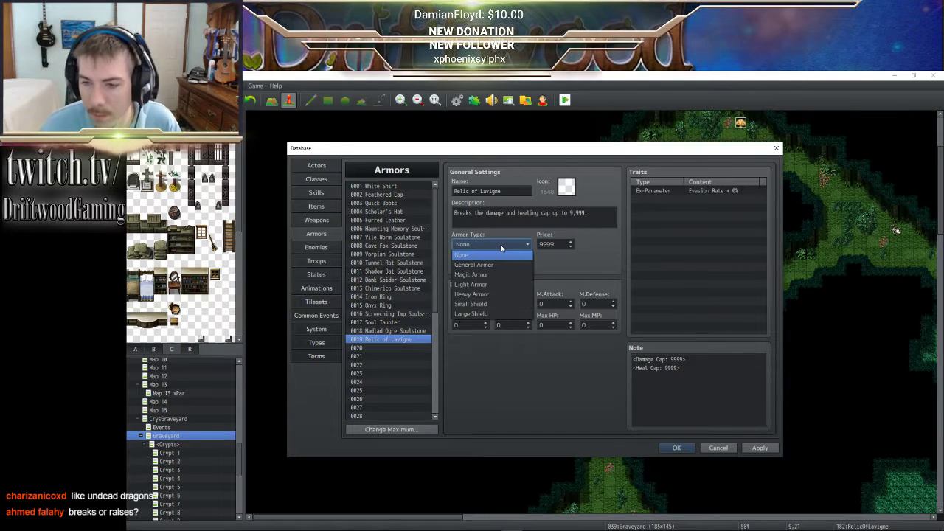
click(502, 248)
click(568, 243)
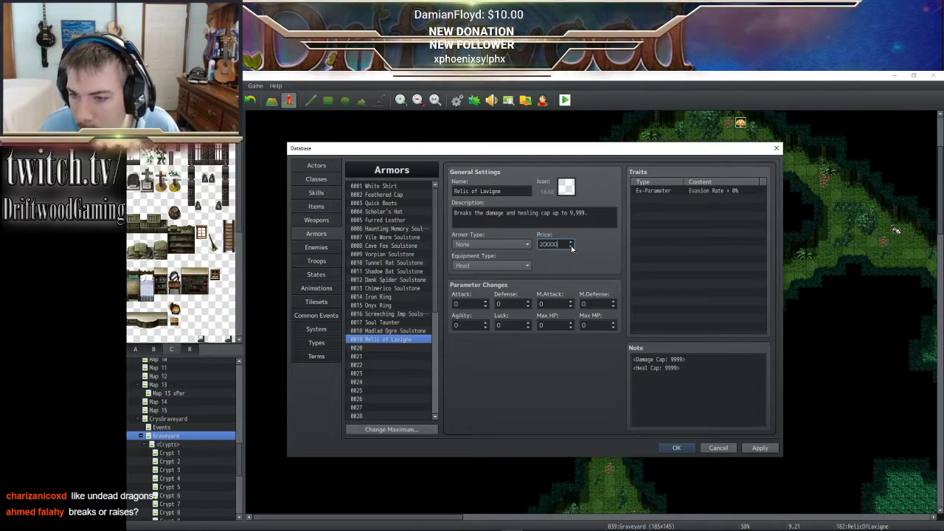
text(19999)
click(570, 247)
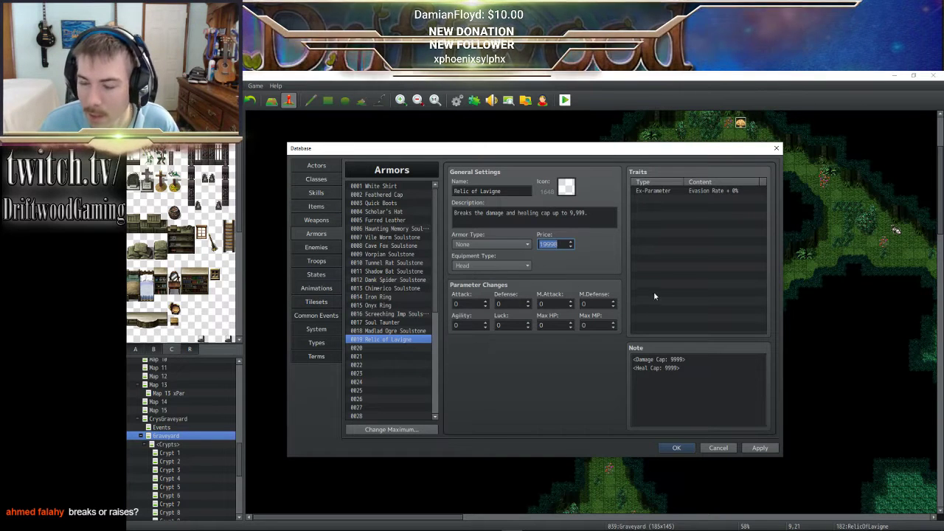
click(500, 264)
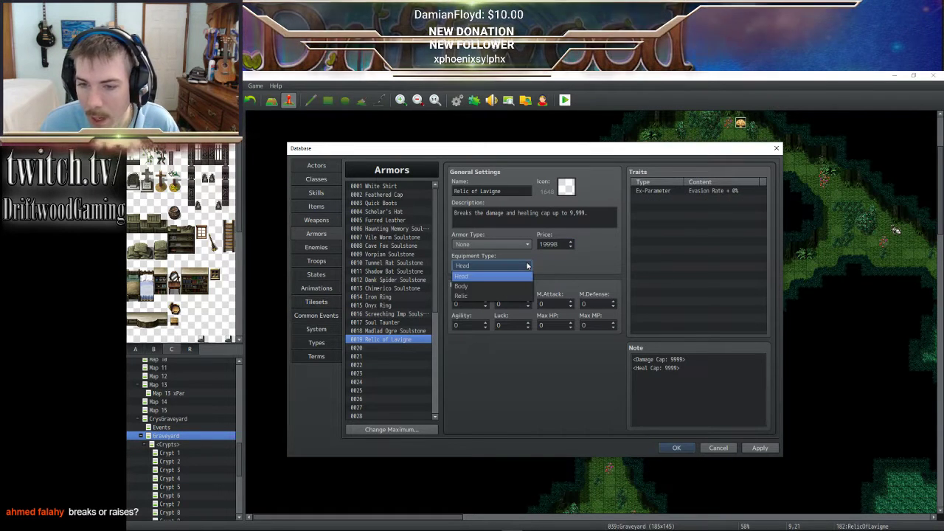
click(514, 296)
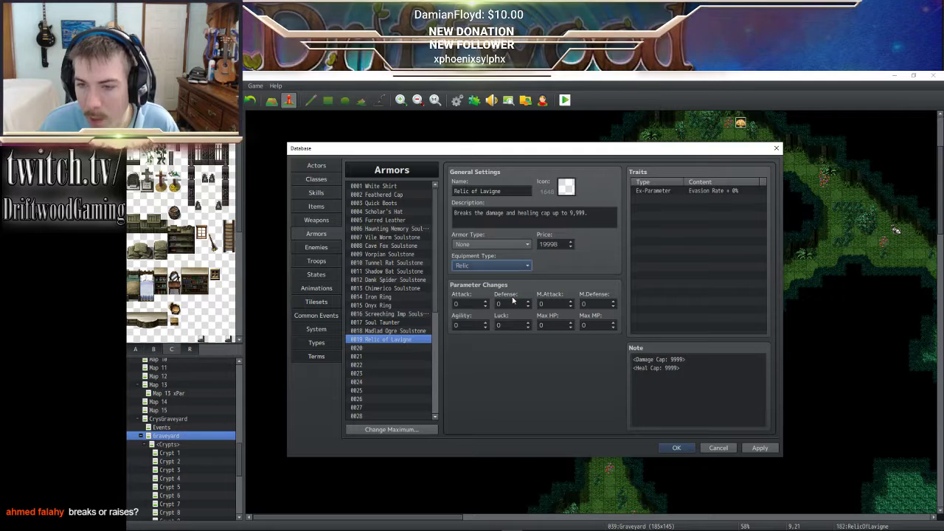
click(768, 451)
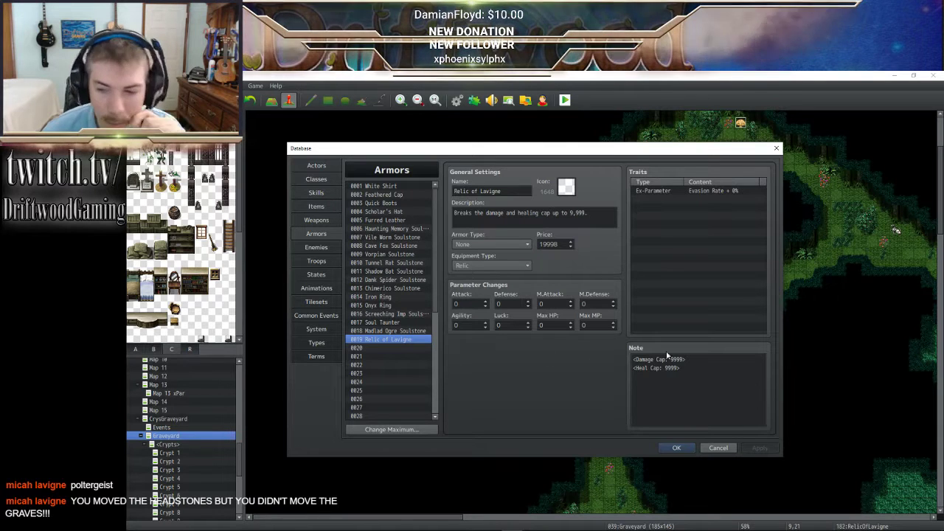
- Add a '<Cannot Sell>' line at the end of the Relic of Lavigne's note
click(713, 374)
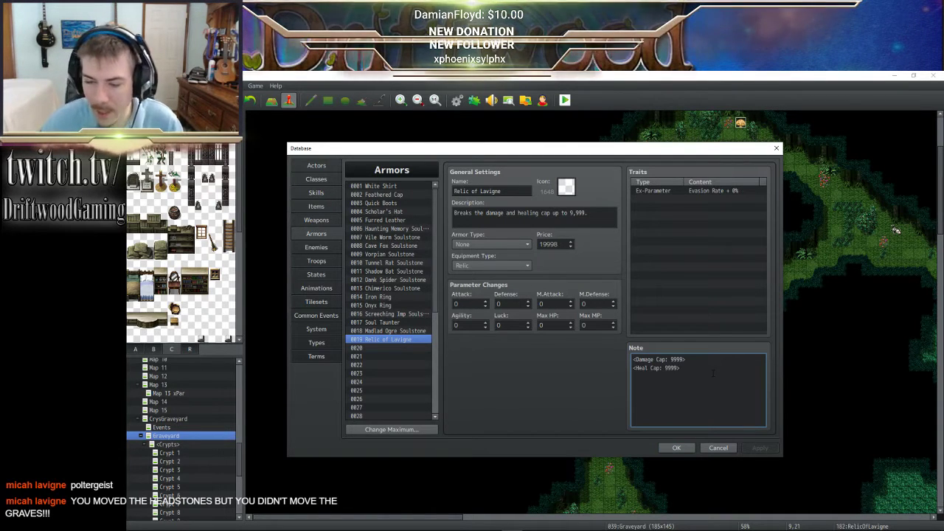
key(Return)
text(<cannot)
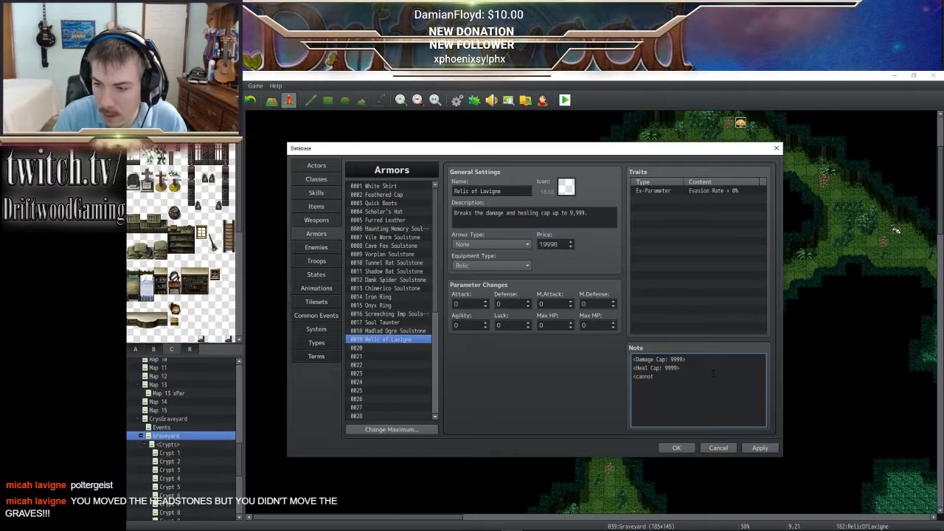
text( Sell)
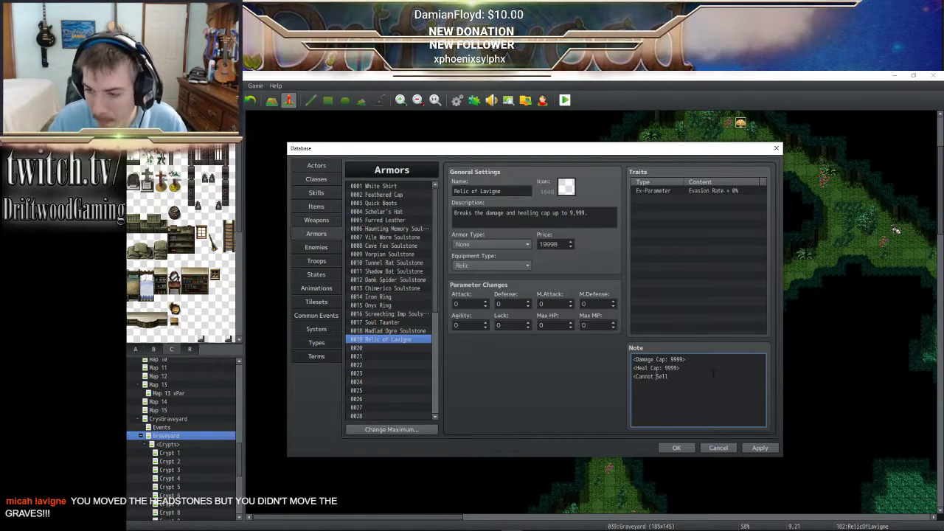
key(End)
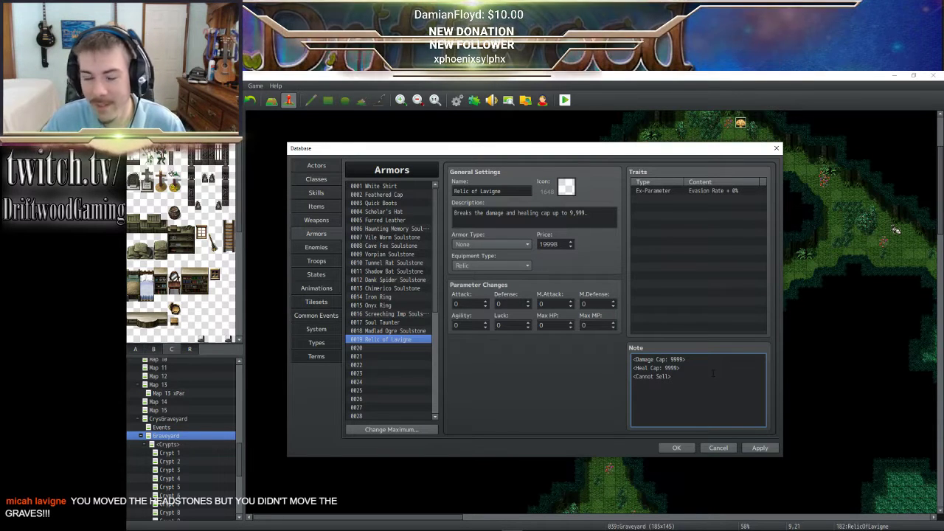
text(>)
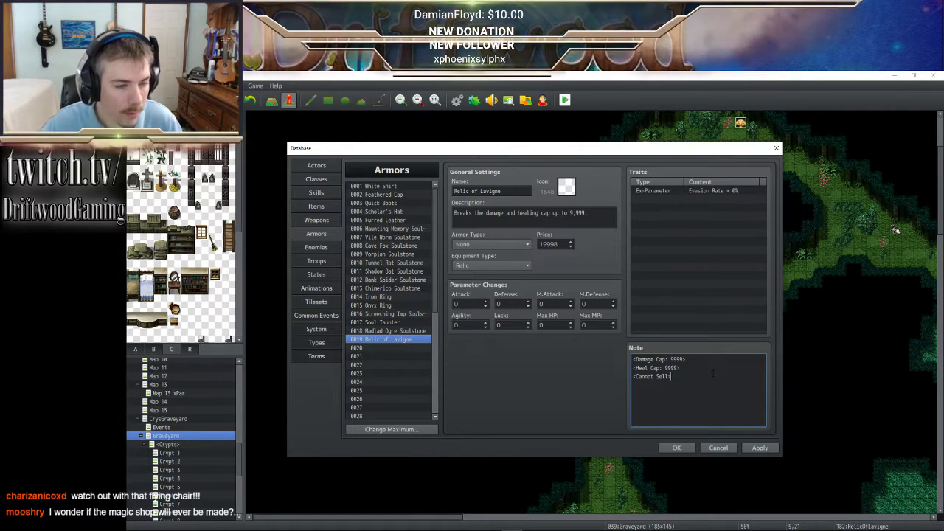
- Apply the Relic of Lavigne note change, check its price and note, then close the database
click(759, 447)
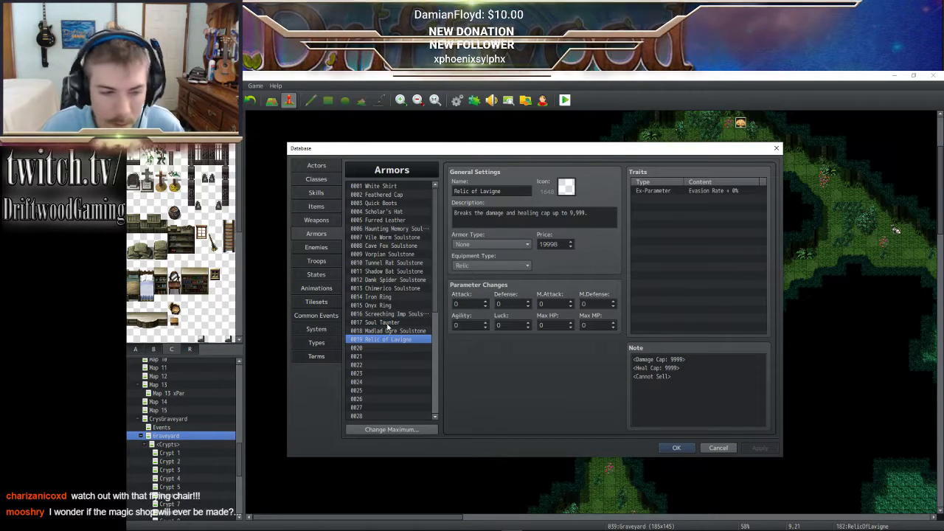
double_click(549, 244)
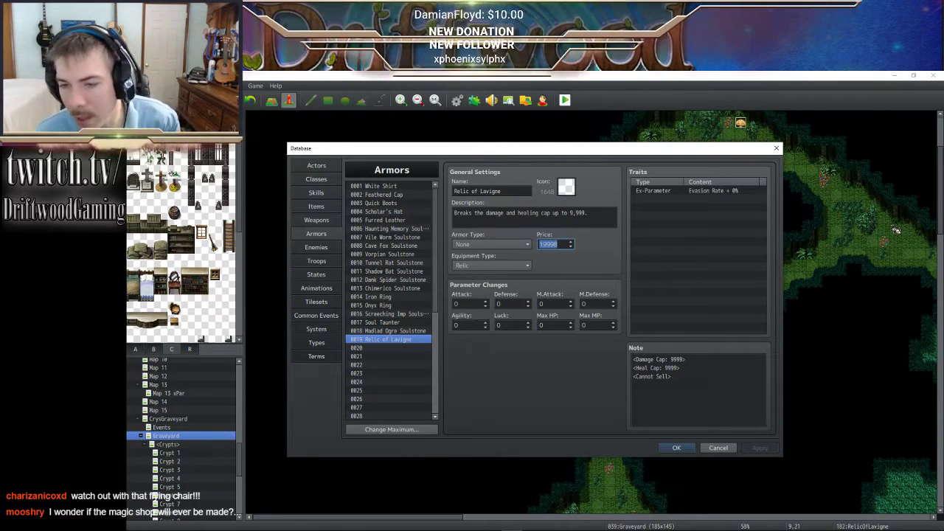
click(706, 360)
click(704, 373)
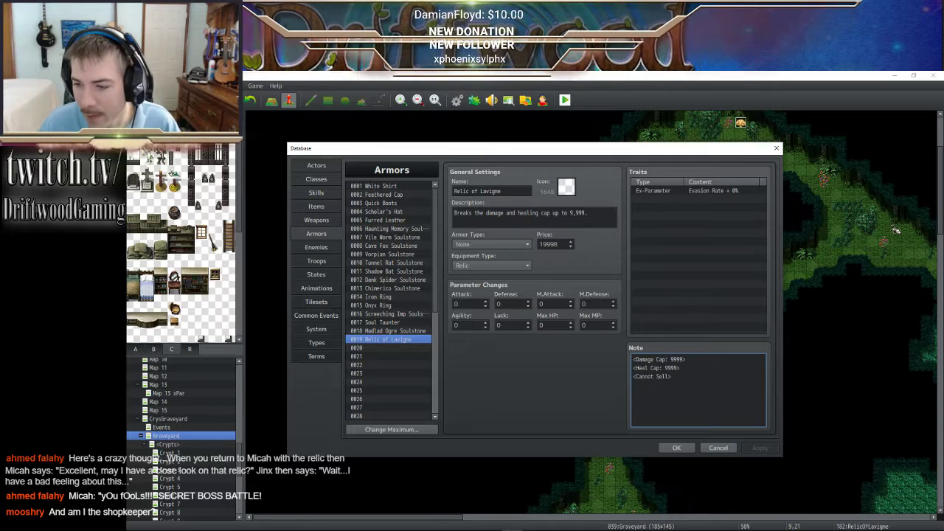
click(567, 187)
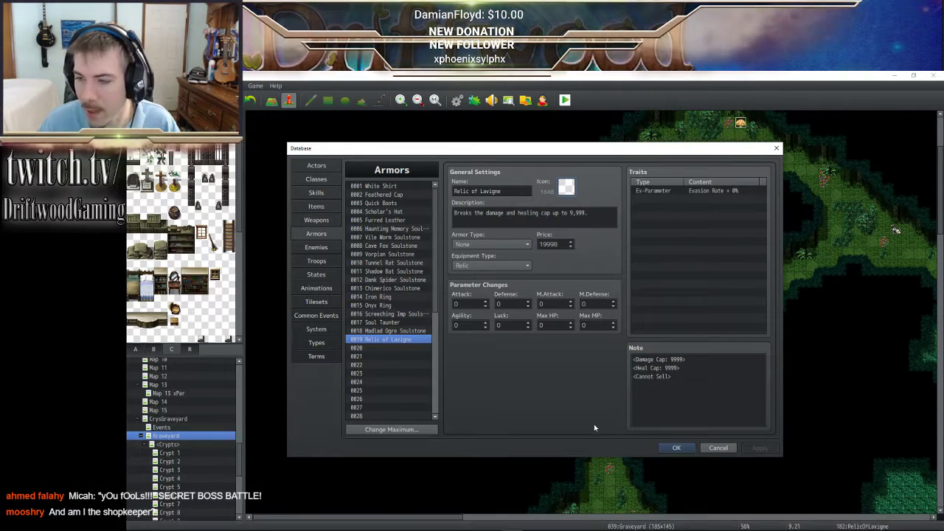
click(674, 447)
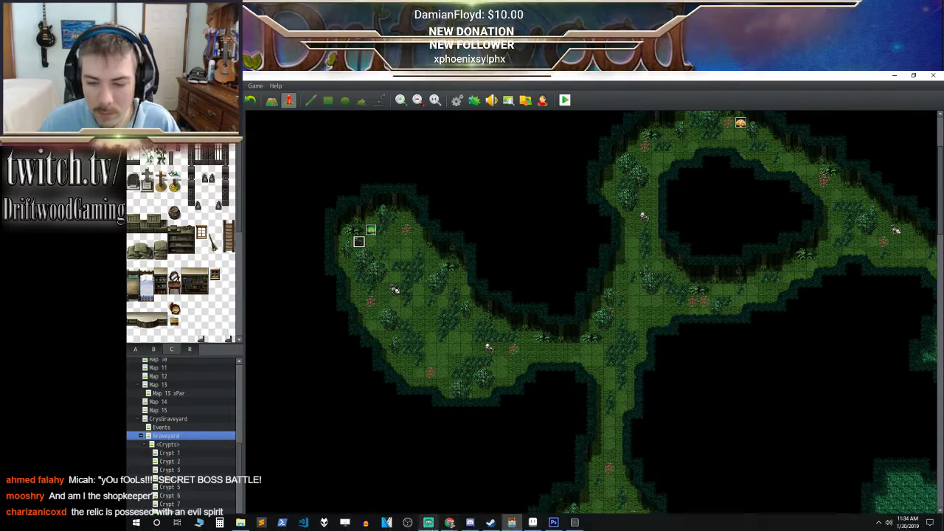
- In Aseprite, create a new 32x32 sprite
mouse_move(562, 525)
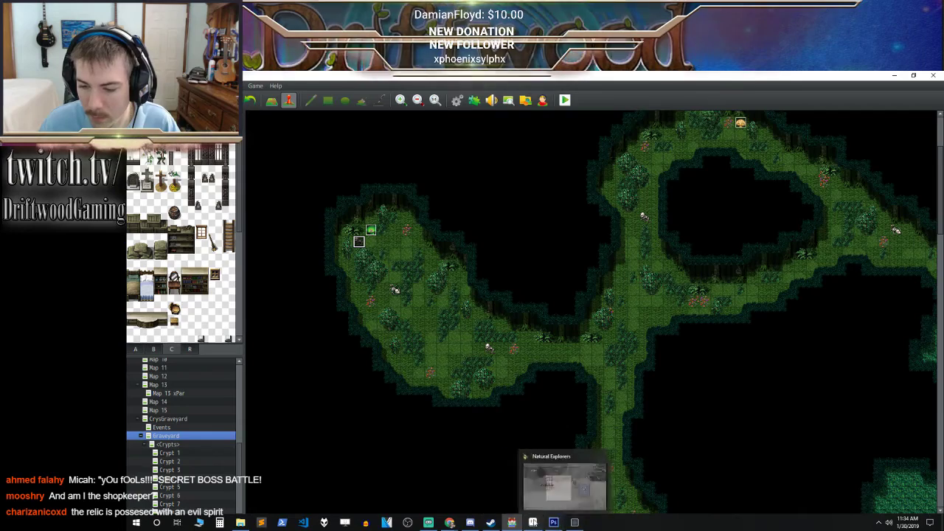
click(532, 522)
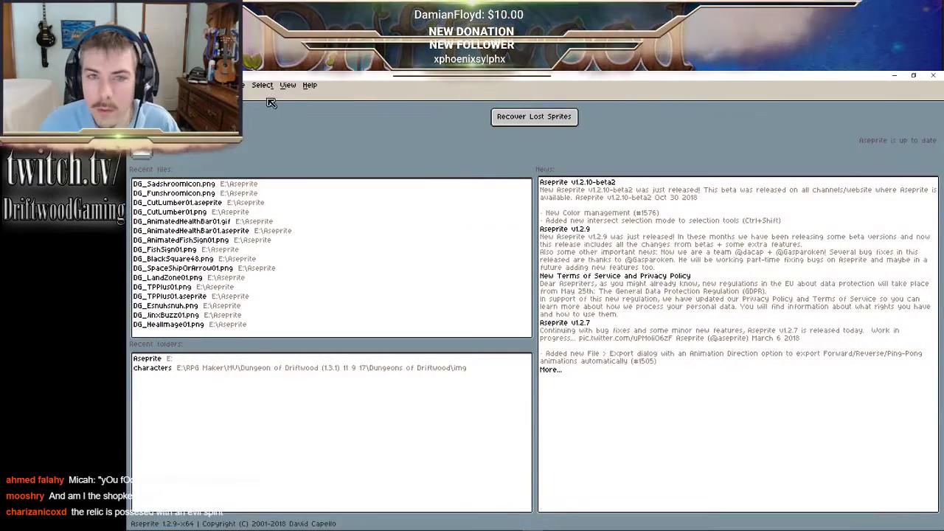
click(138, 85)
click(148, 96)
text(32)
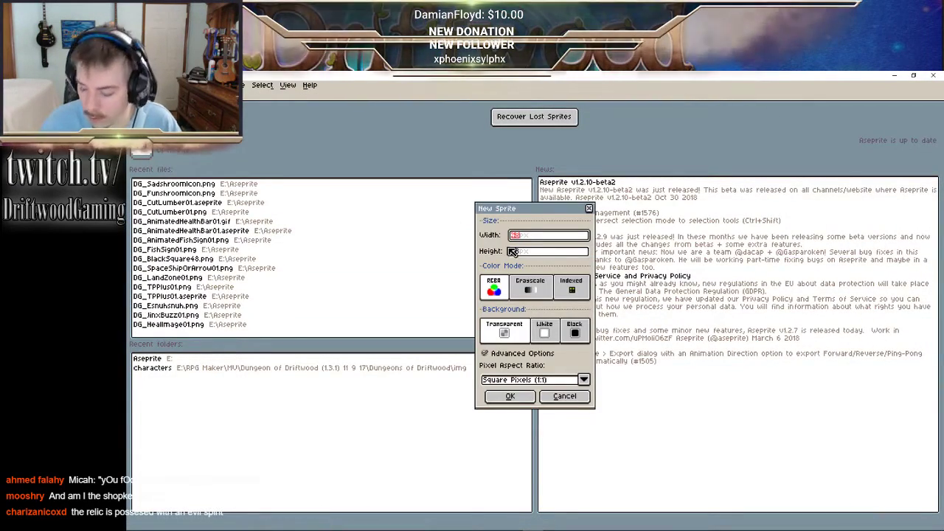
key(Tab)
text(32)
click(510, 396)
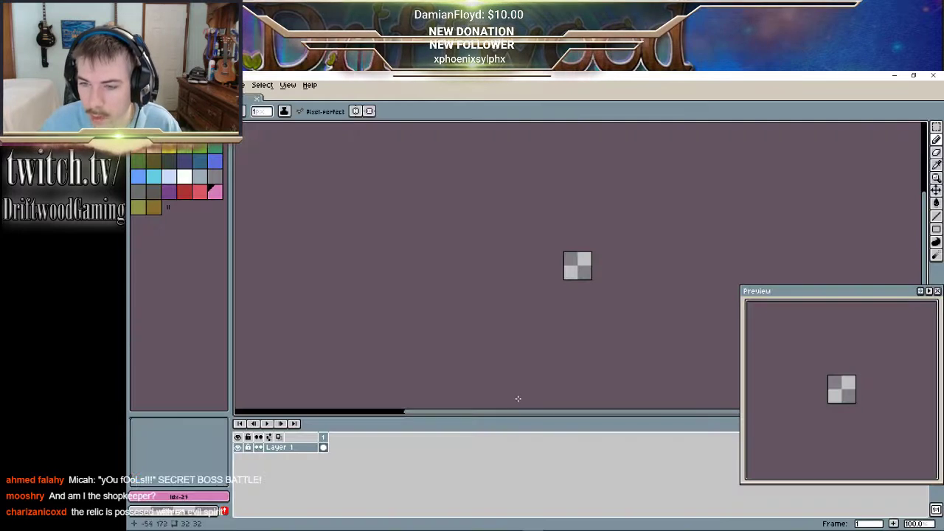
- Load the Google UI palette from the palette presets
scroll(432, 269, up, 6)
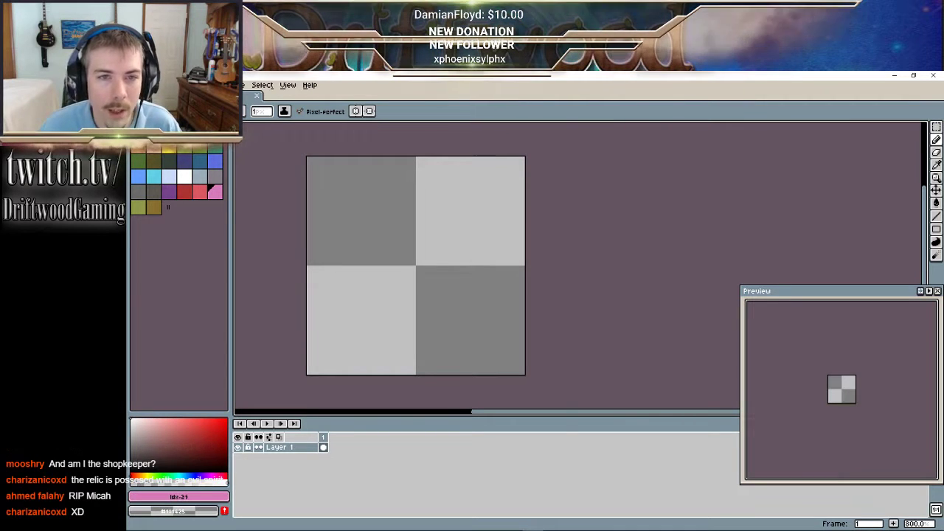
click(162, 111)
drag(552, 178, 553, 301)
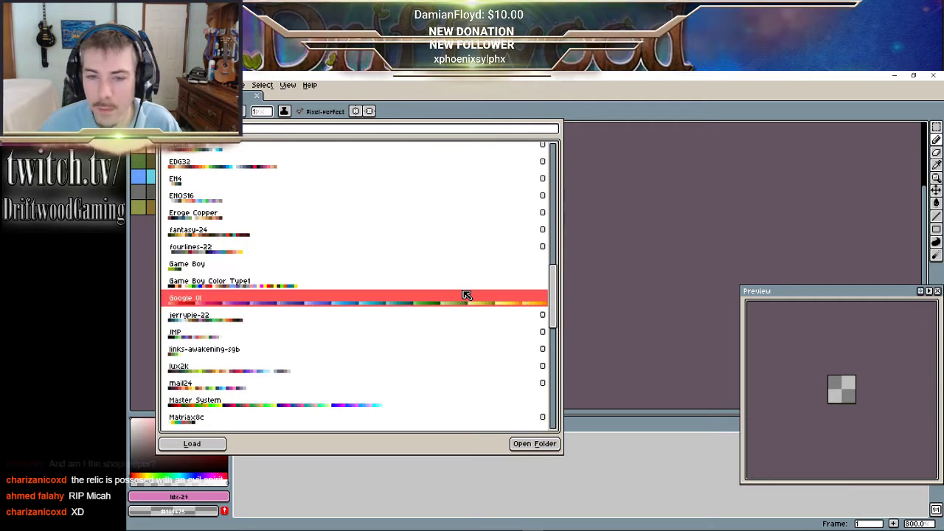
click(543, 445)
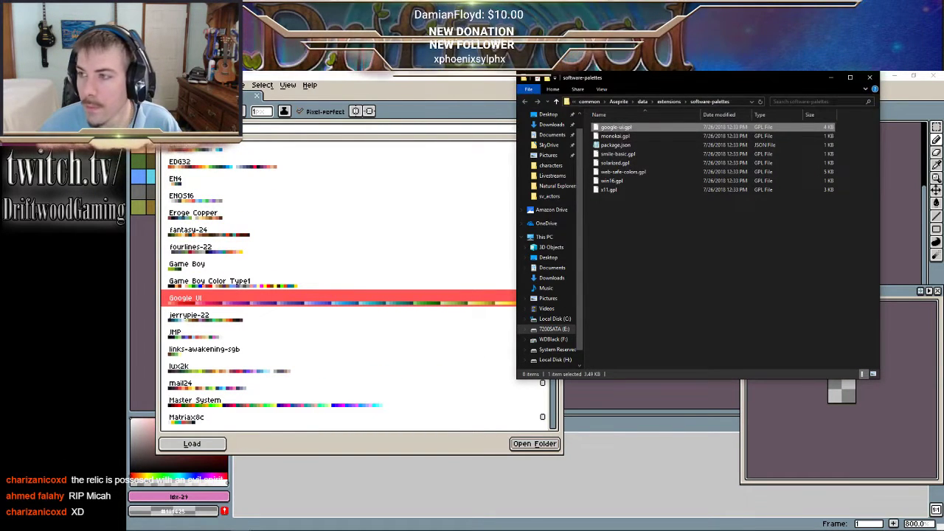
click(869, 76)
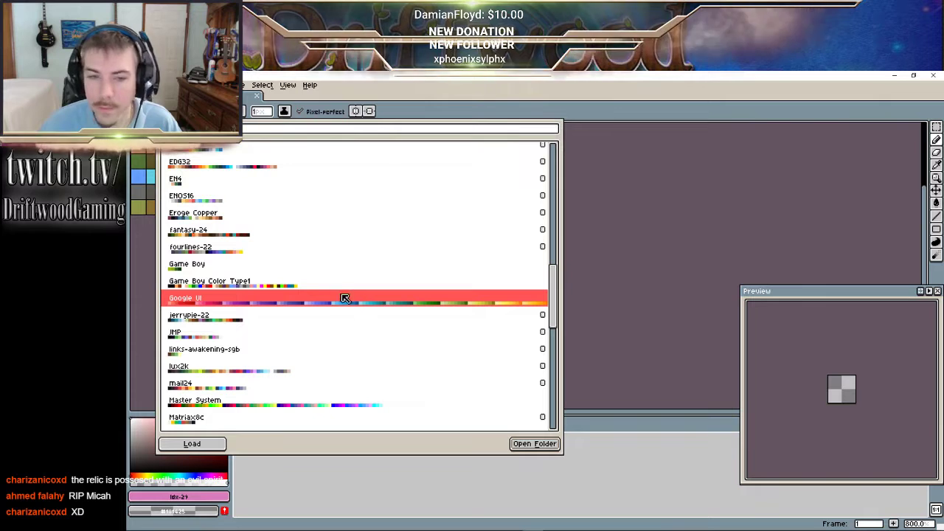
double_click(305, 302)
click(588, 132)
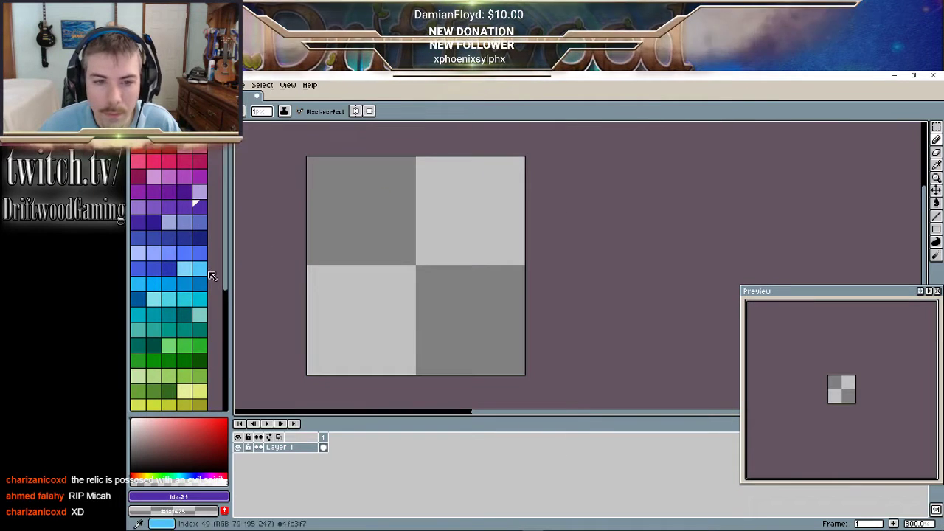
- Draw the mirrored purple ring outline and the horizontal bars beside the centre
scroll(196, 274, down, 5)
scroll(188, 250, up, 5)
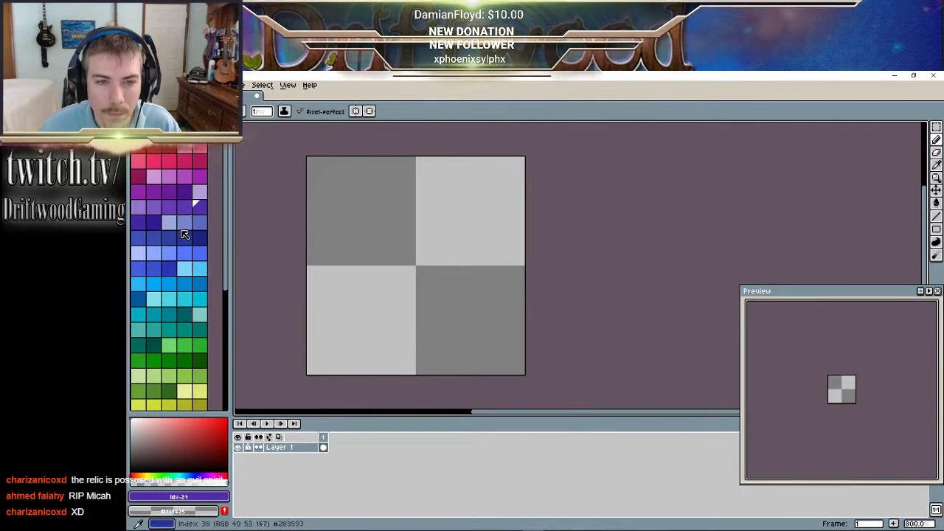
click(182, 205)
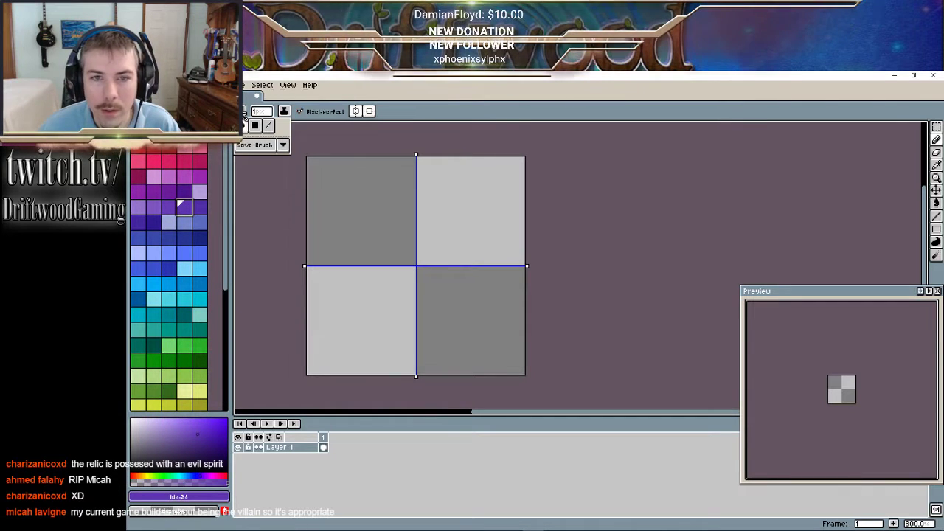
mouse_move(474, 219)
mouse_down()
mouse_move(385, 218)
mouse_move(365, 251)
mouse_move(325, 236)
mouse_move(354, 198)
mouse_move(417, 168)
mouse_up()
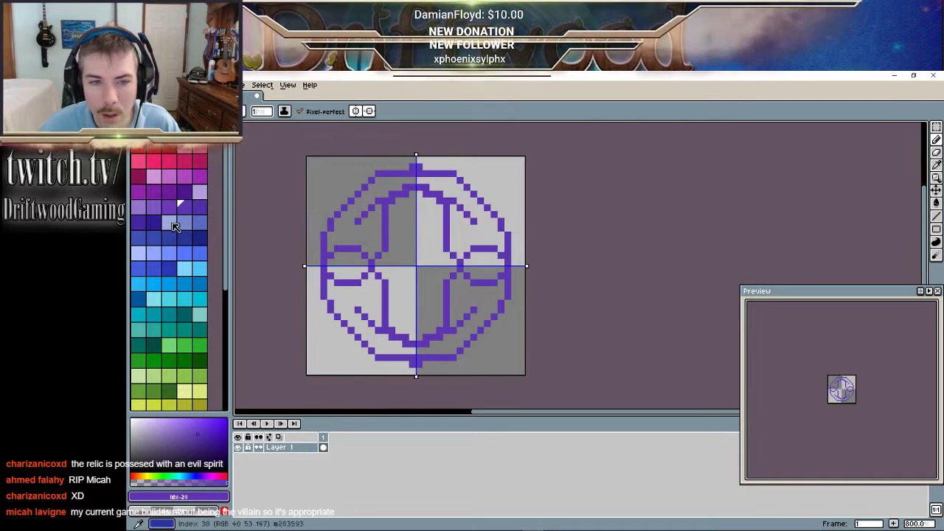
click(199, 206)
mouse_move(365, 192)
mouse_down()
mouse_move(383, 181)
mouse_move(332, 228)
mouse_up()
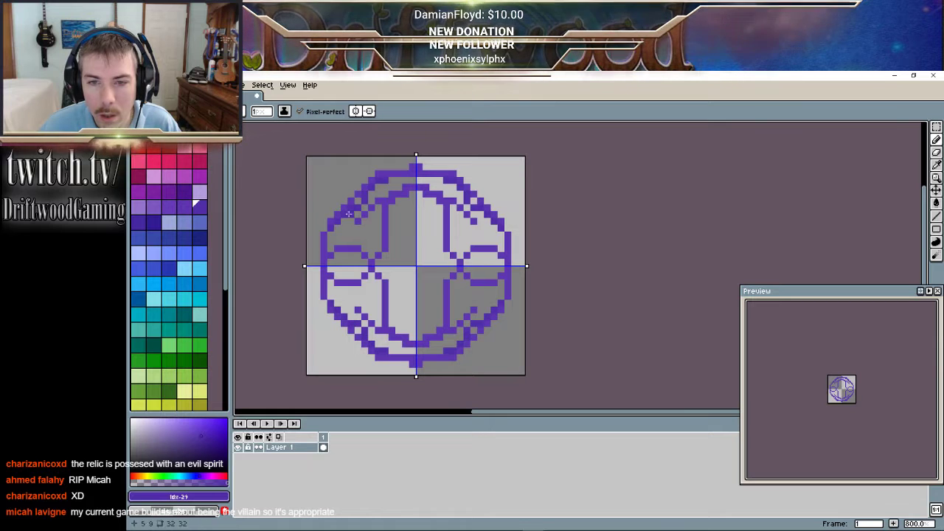
click(356, 200)
drag(329, 263, 363, 258)
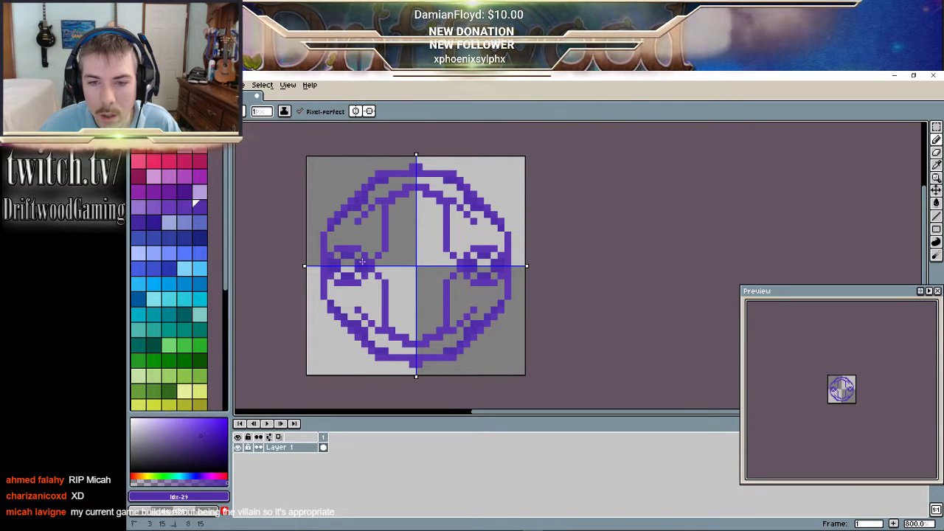
click(184, 207)
click(351, 266)
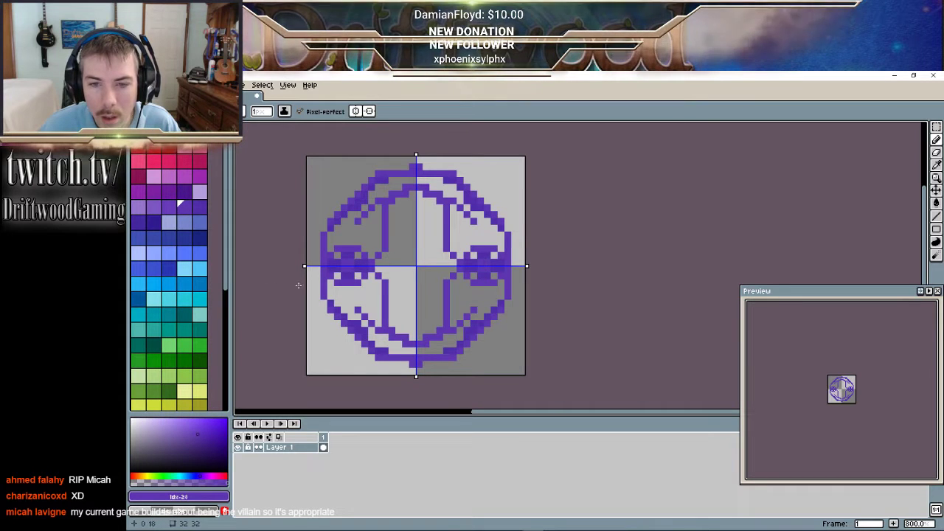
click(168, 208)
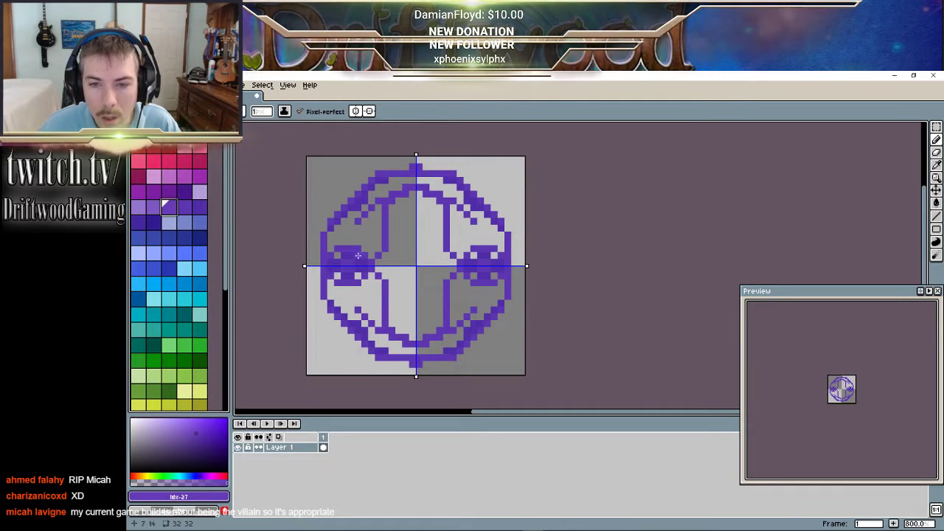
drag(358, 255, 339, 256)
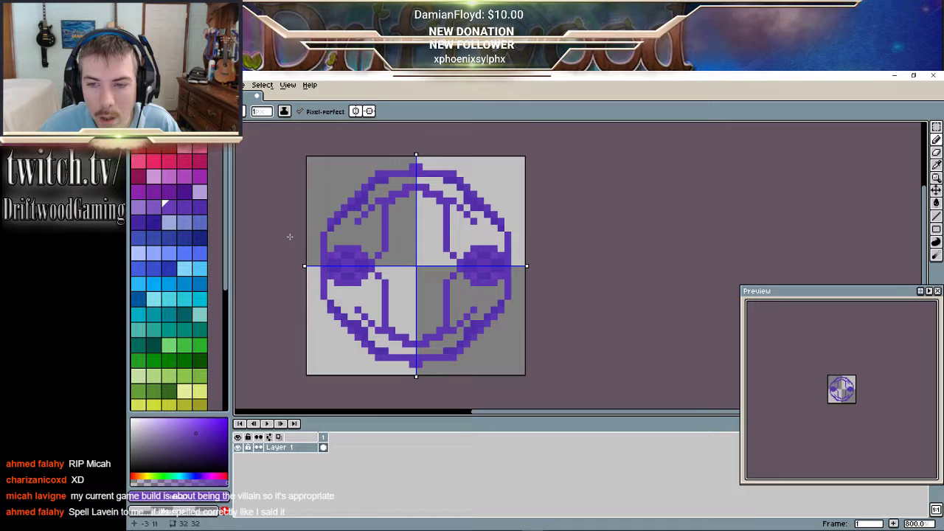
- Dot lighter purple shading pixels around the upper quadrants of the ring
click(154, 208)
click(453, 241)
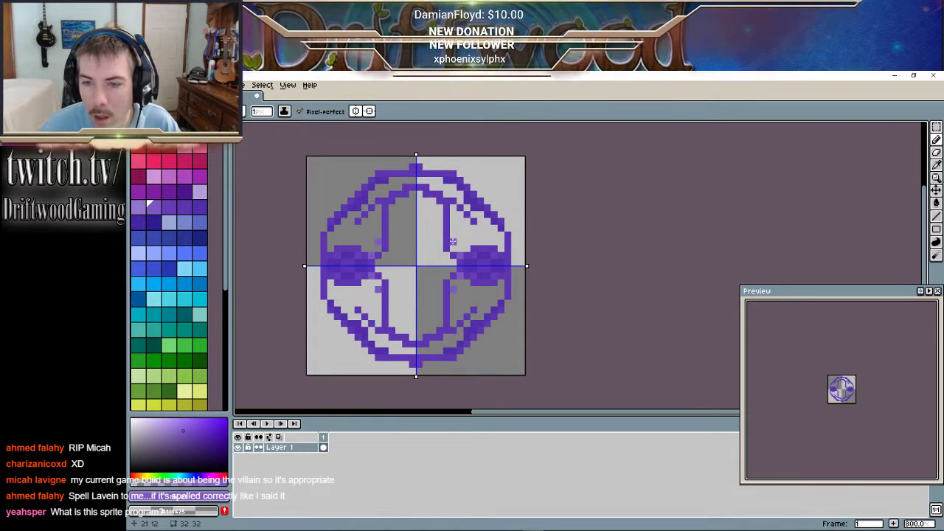
click(474, 235)
click(480, 228)
click(480, 215)
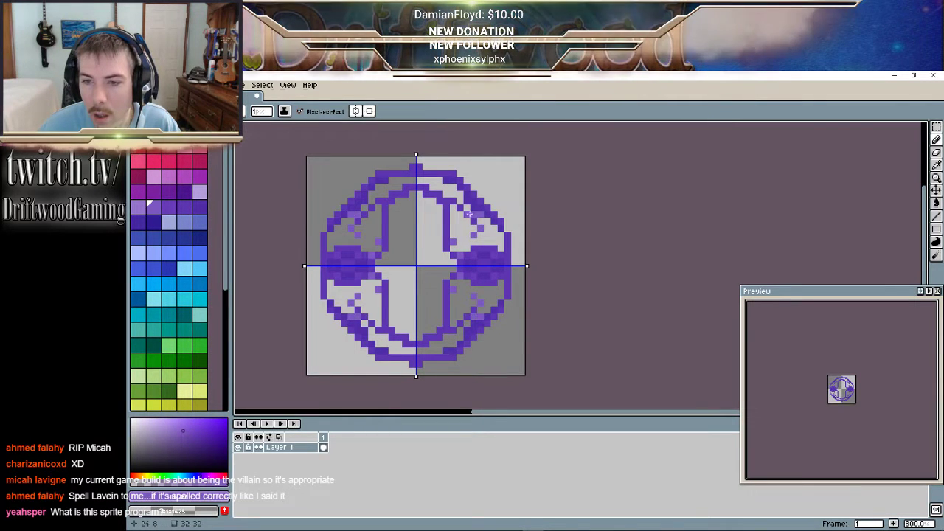
click(434, 187)
click(426, 180)
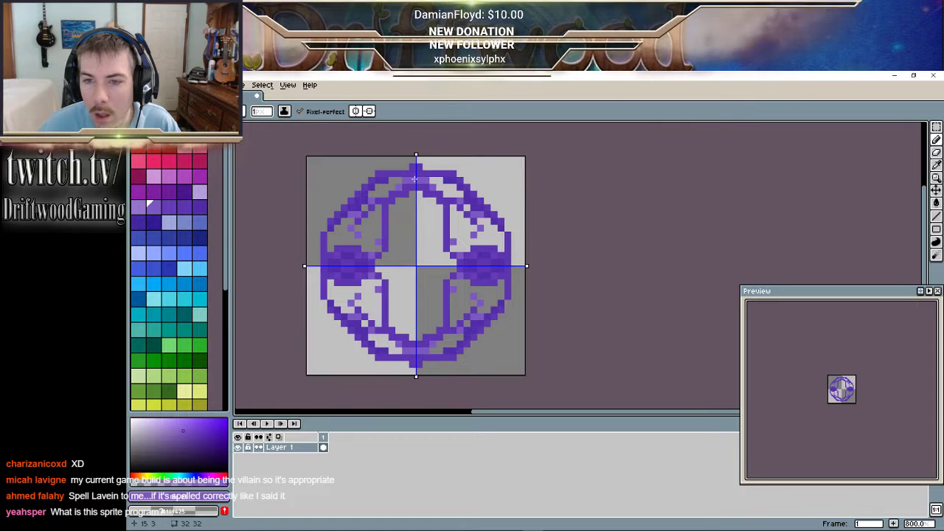
click(138, 207)
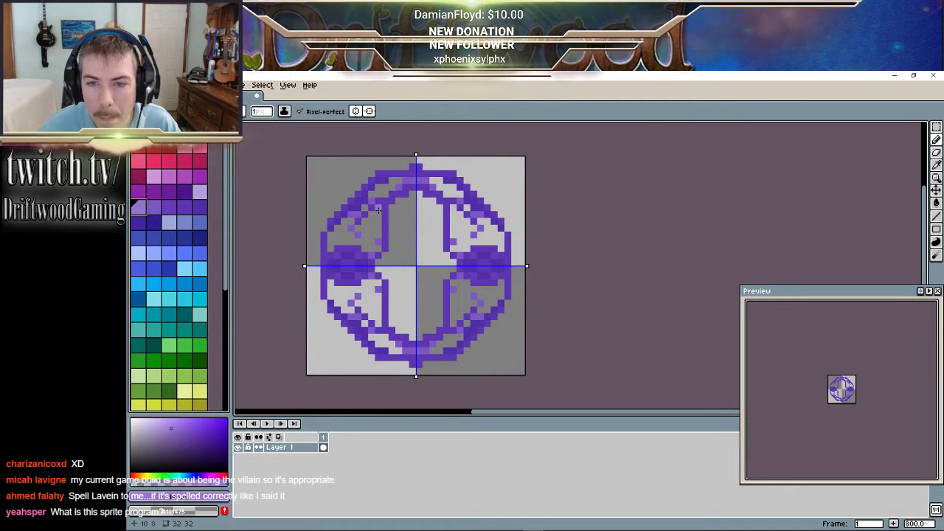
click(379, 208)
click(372, 221)
click(365, 228)
click(365, 241)
click(371, 248)
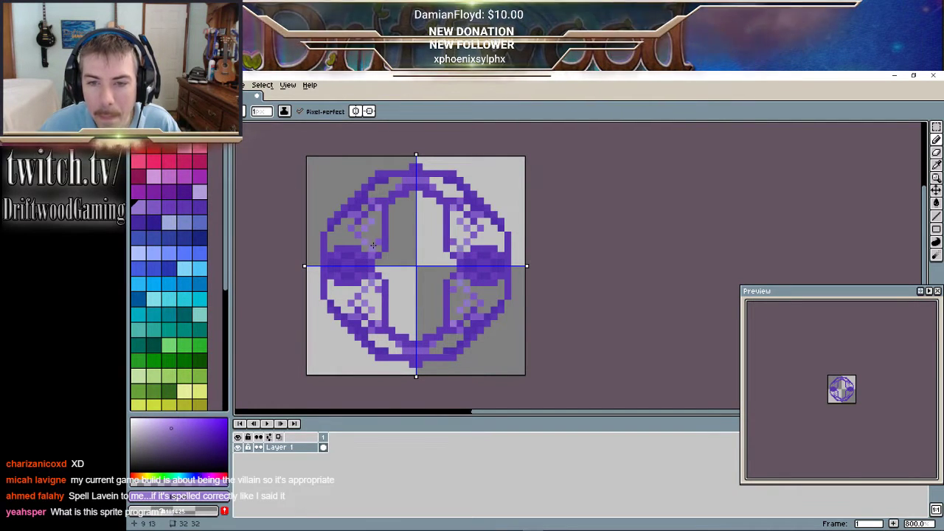
click(379, 261)
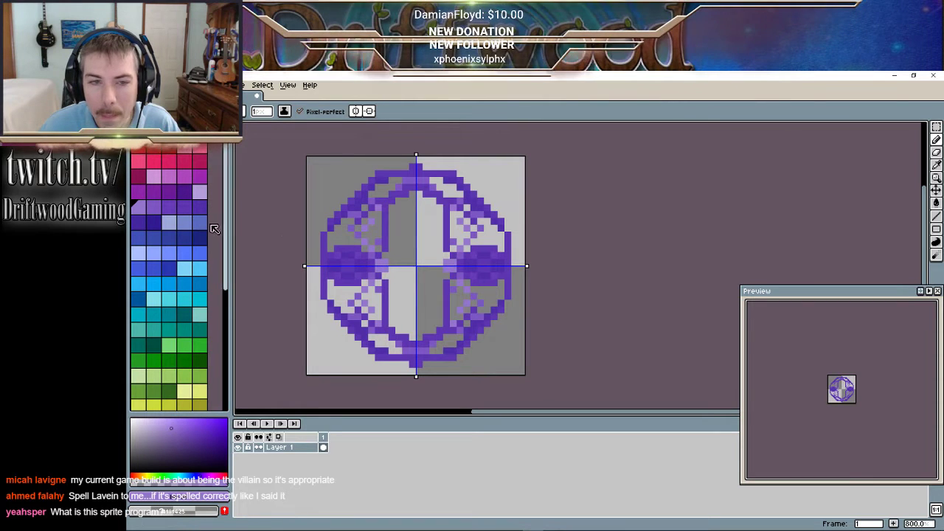
- Add lavender highlights on the ring edges and dark purple V lines around the centre
click(204, 190)
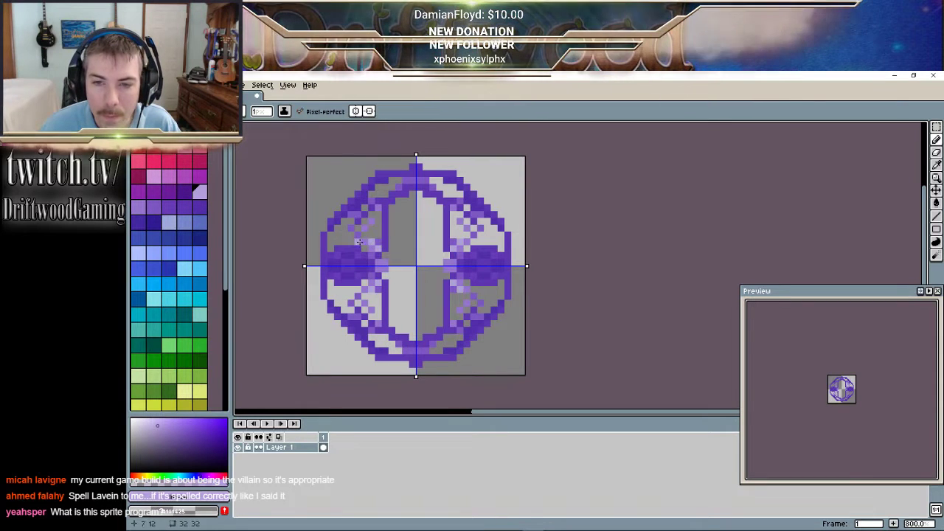
click(328, 245)
click(373, 229)
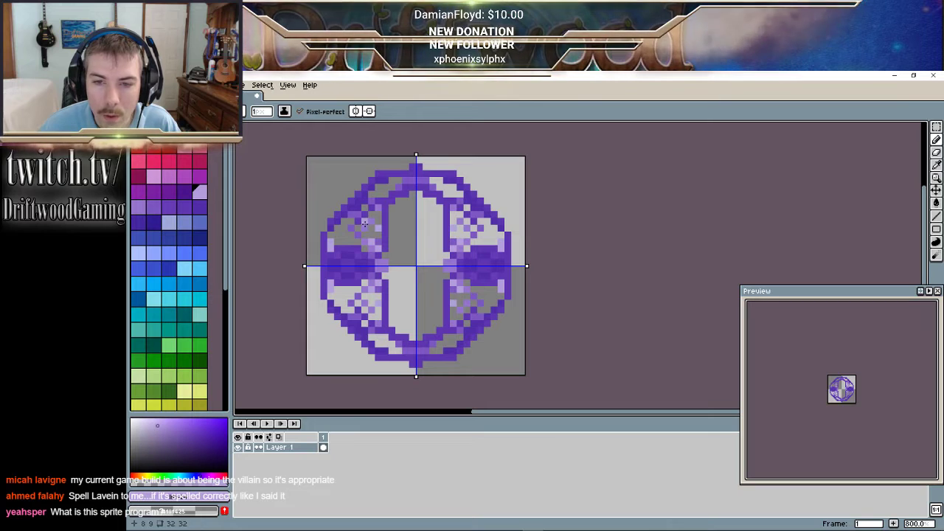
click(365, 221)
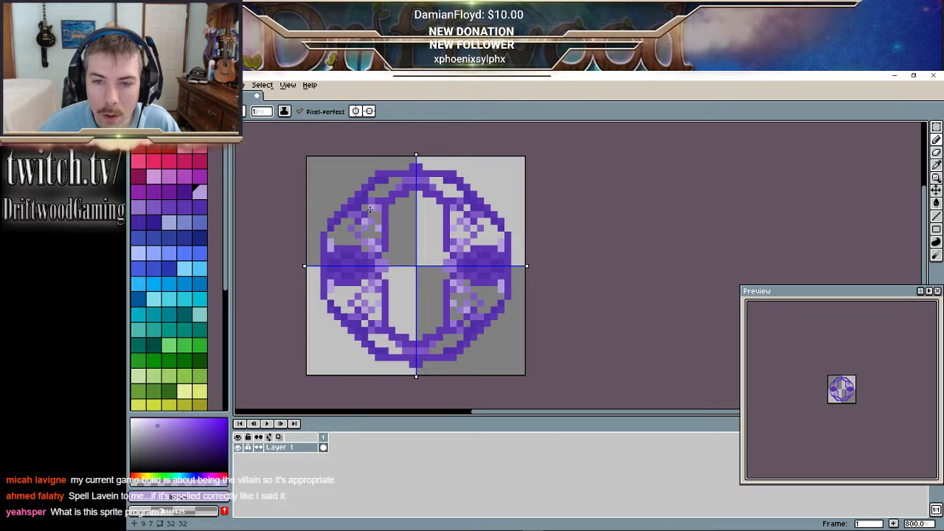
click(486, 227)
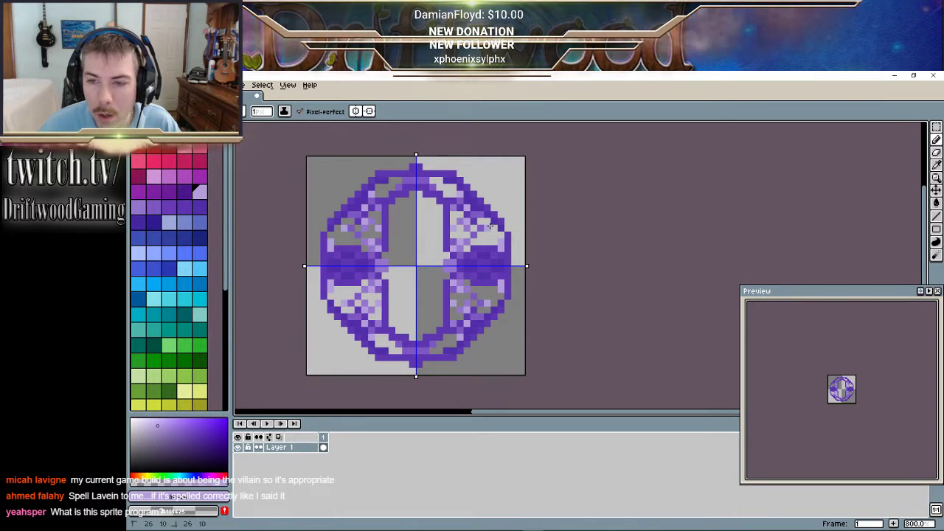
click(185, 191)
mouse_move(388, 222)
mouse_down()
mouse_move(407, 242)
mouse_move(416, 237)
mouse_up()
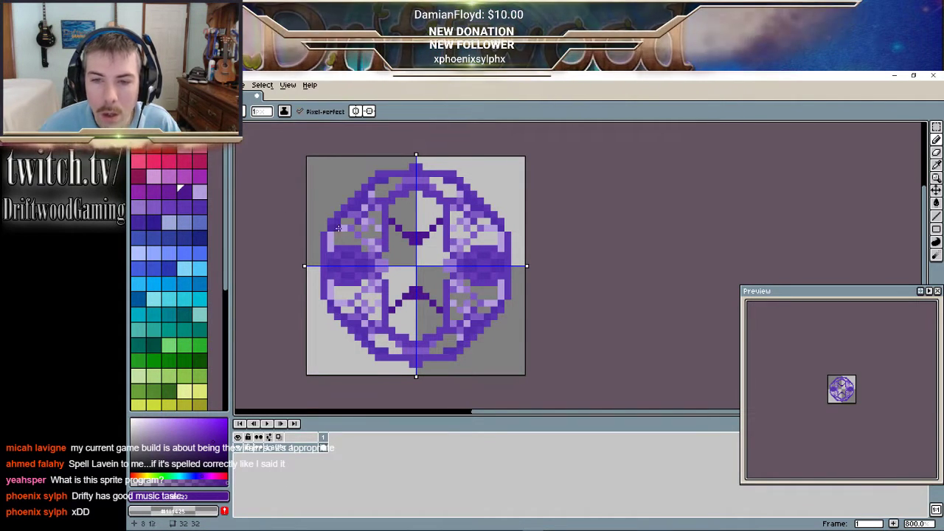
- Fill in the V centres and add magenta pixels across the emblem's centre
key(bracketleft)
drag(418, 247, 412, 250)
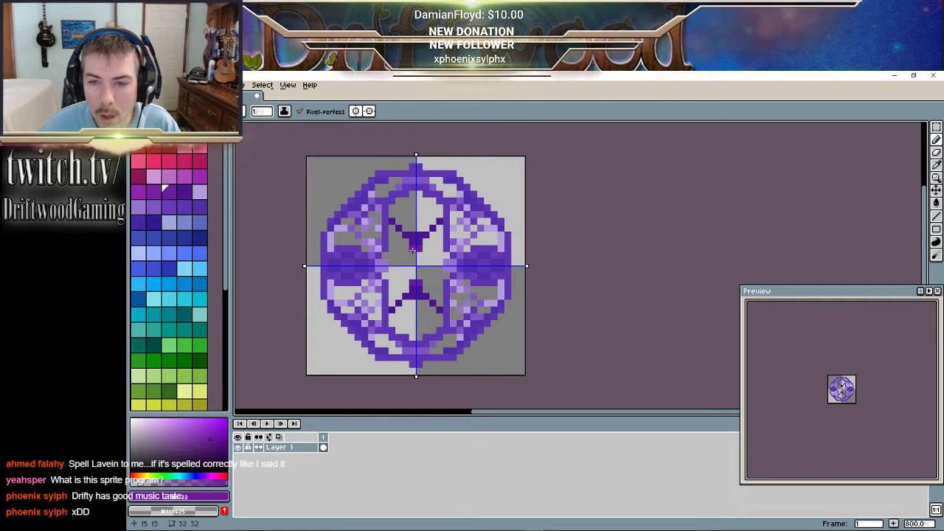
click(398, 257)
key(bracketleft)
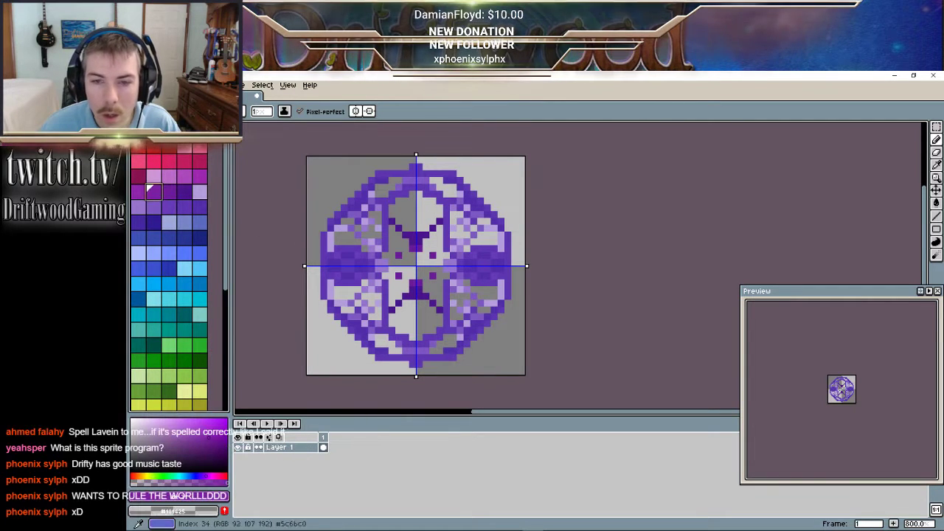
drag(400, 262, 413, 268)
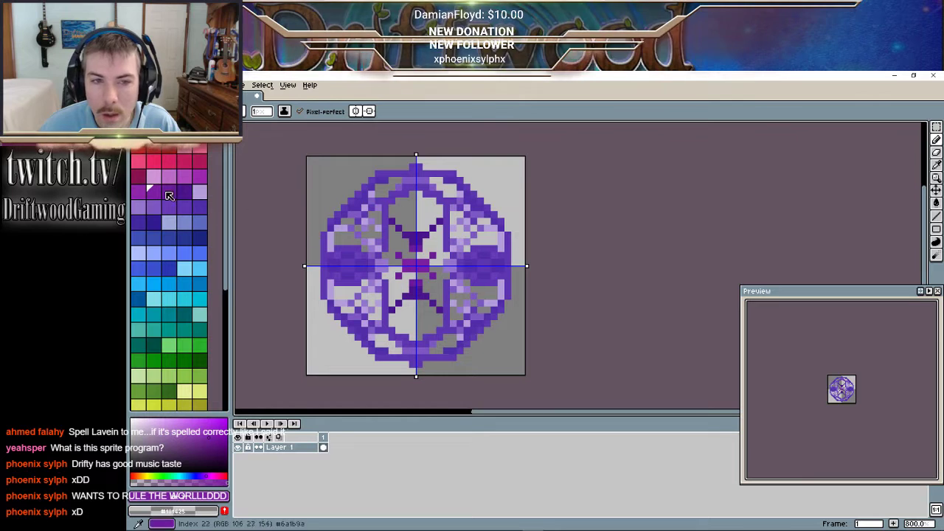
click(140, 192)
click(395, 256)
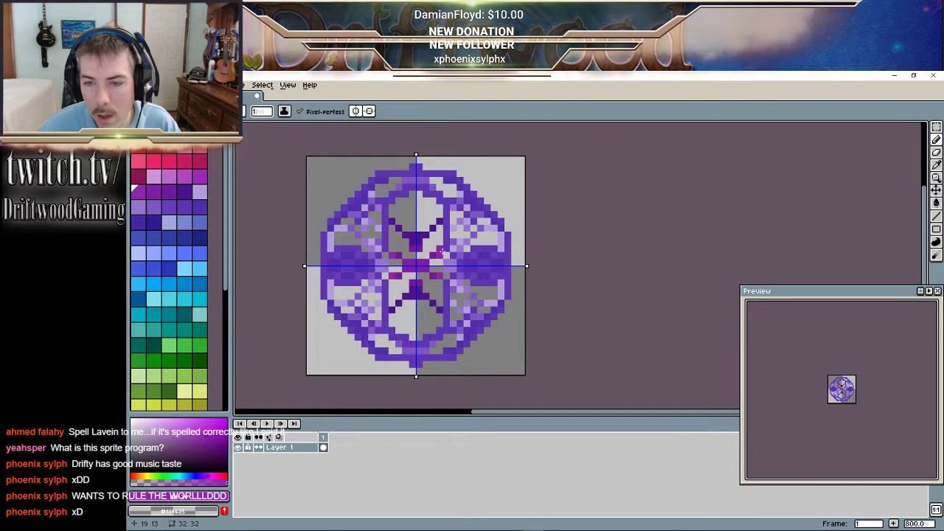
click(446, 254)
click(439, 251)
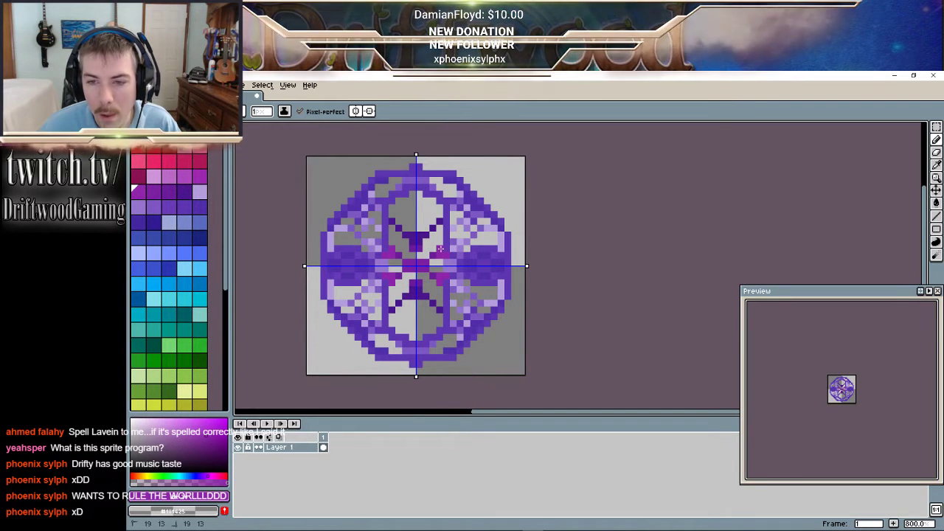
- Add mirrored pink and magenta accents on both sides of the vertical axis
click(197, 175)
click(433, 247)
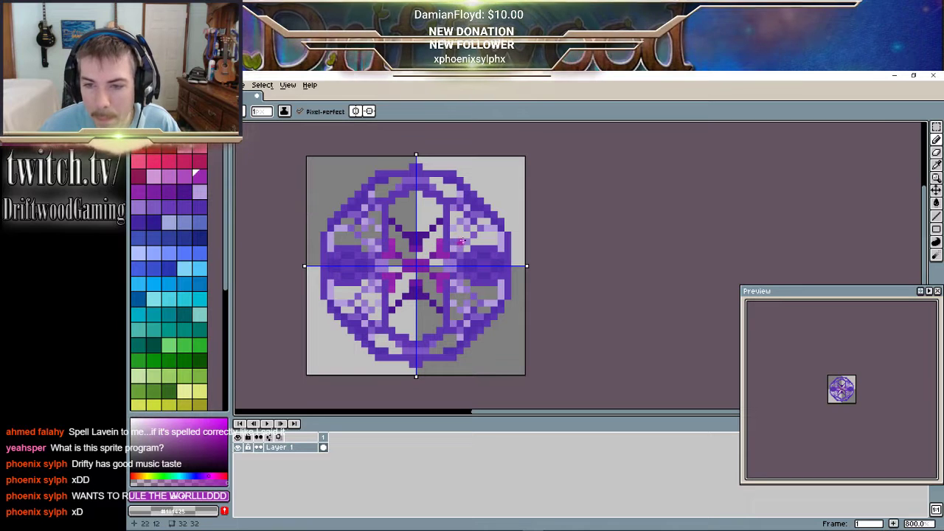
click(453, 235)
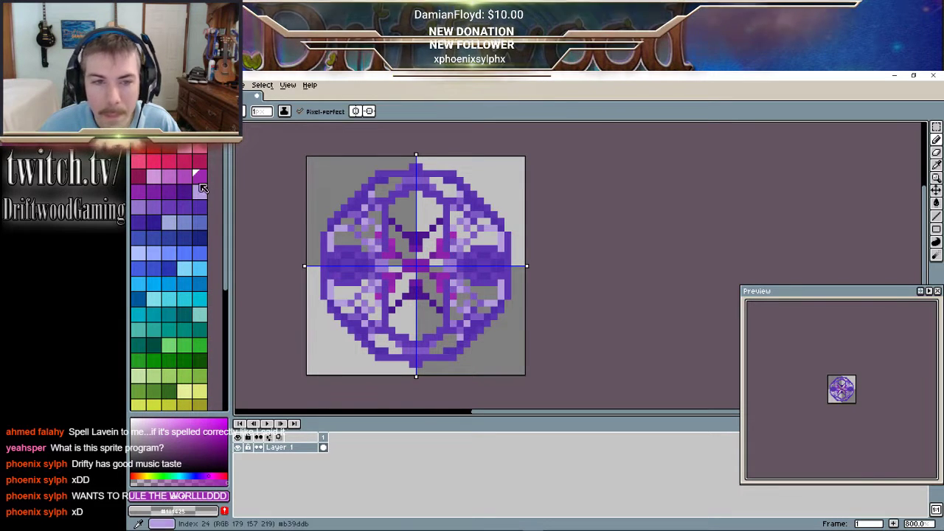
click(183, 175)
click(451, 221)
click(453, 216)
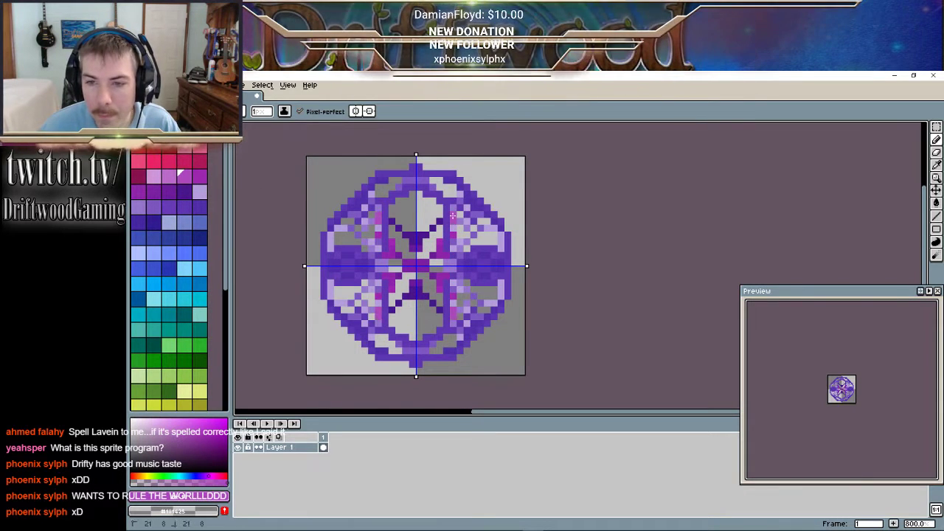
click(439, 230)
click(413, 228)
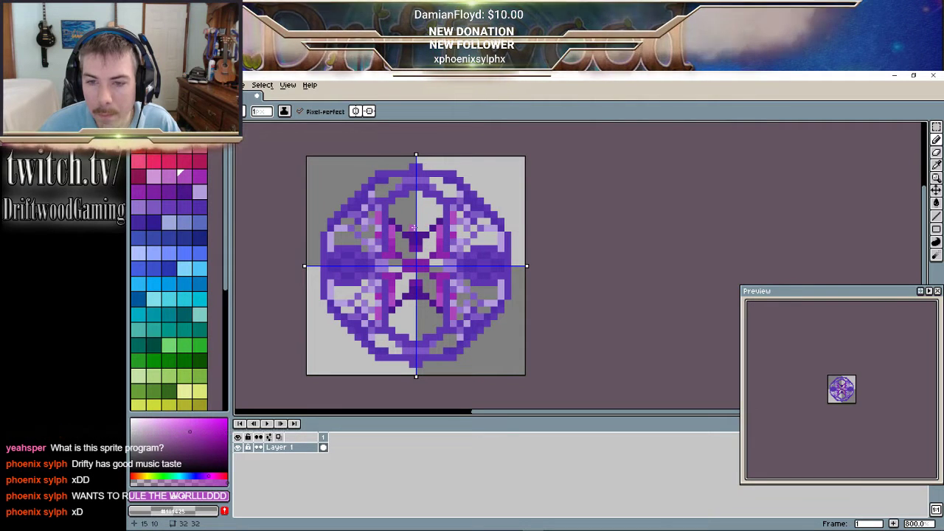
click(399, 221)
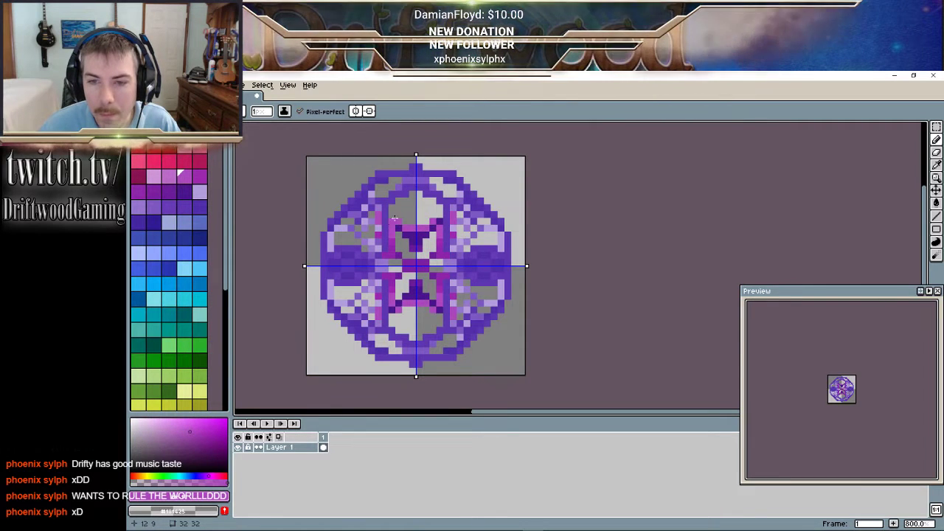
click(393, 216)
click(392, 208)
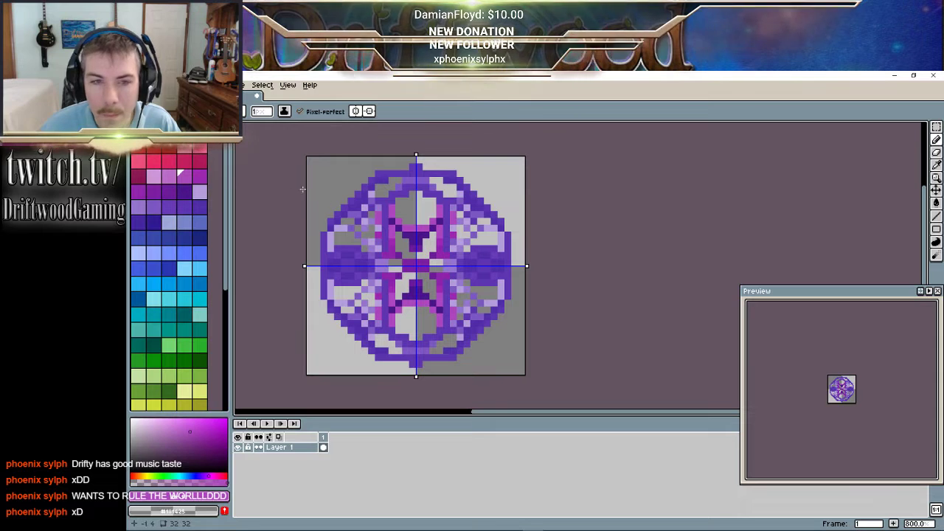
- Add lighter purple pixels along the top of the inner ring
click(168, 178)
click(399, 201)
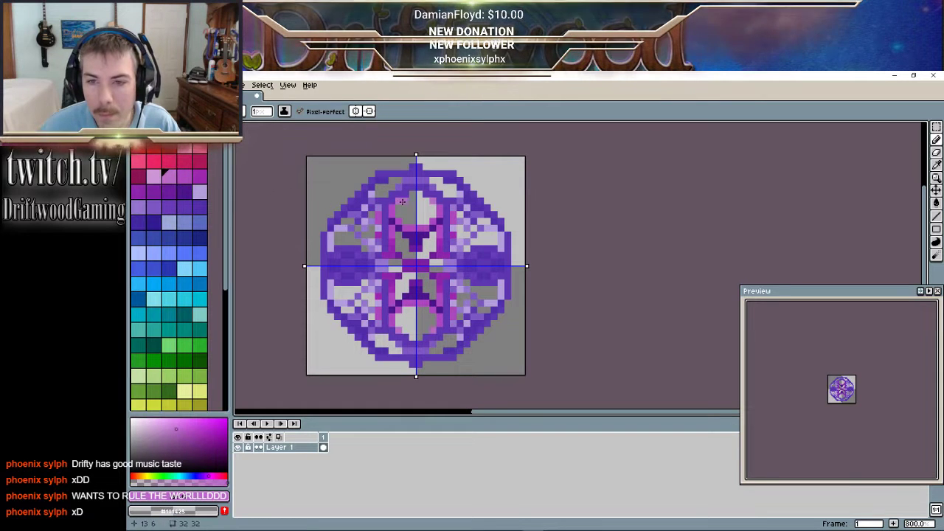
click(405, 201)
click(412, 196)
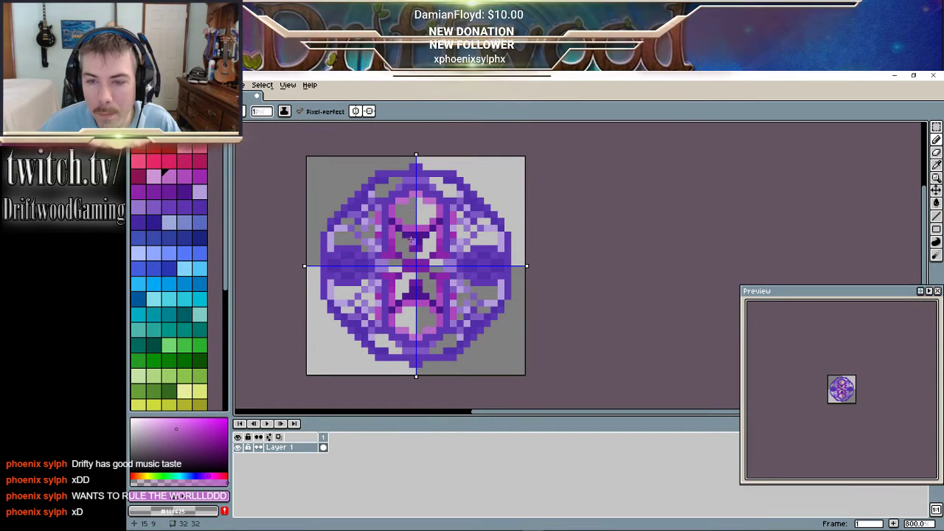
click(443, 189)
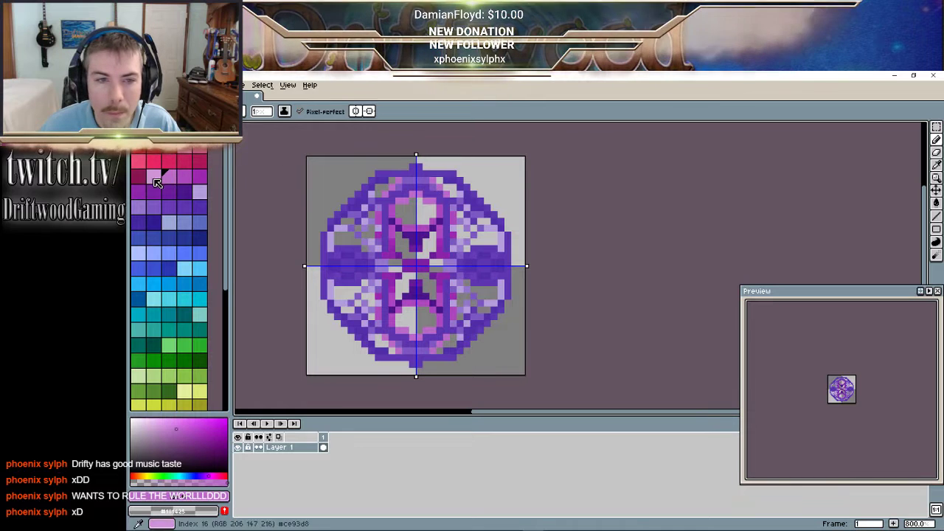
- Paint light-pink highlights on the upper-left and right sides of the inner ring
click(153, 176)
click(391, 179)
click(385, 188)
click(379, 188)
click(379, 195)
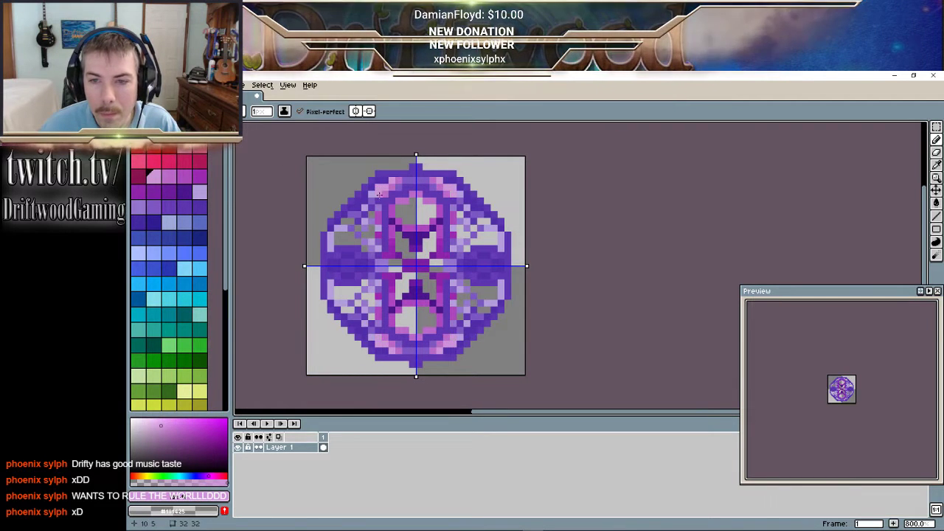
click(488, 222)
click(494, 234)
click(493, 241)
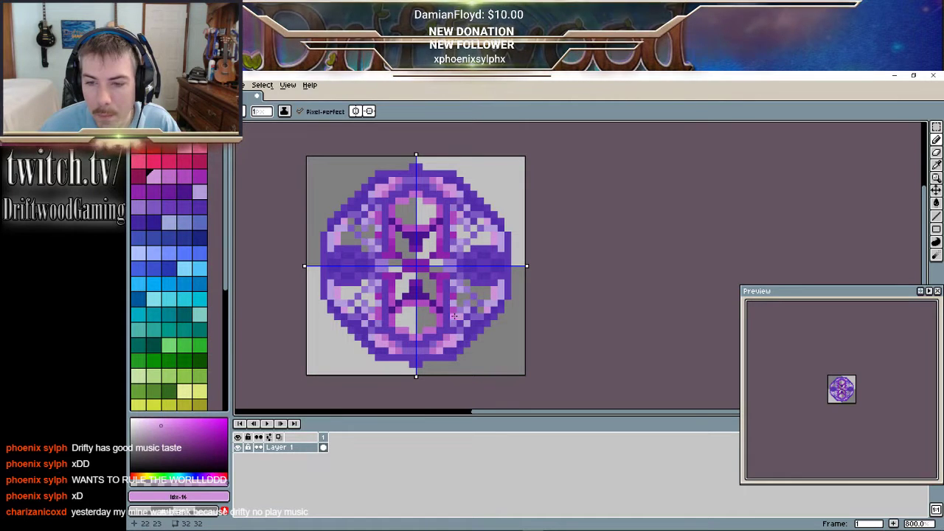
- Paint mirrored dark-pink pixels at the ring's top, bottom and sides
click(140, 176)
click(413, 338)
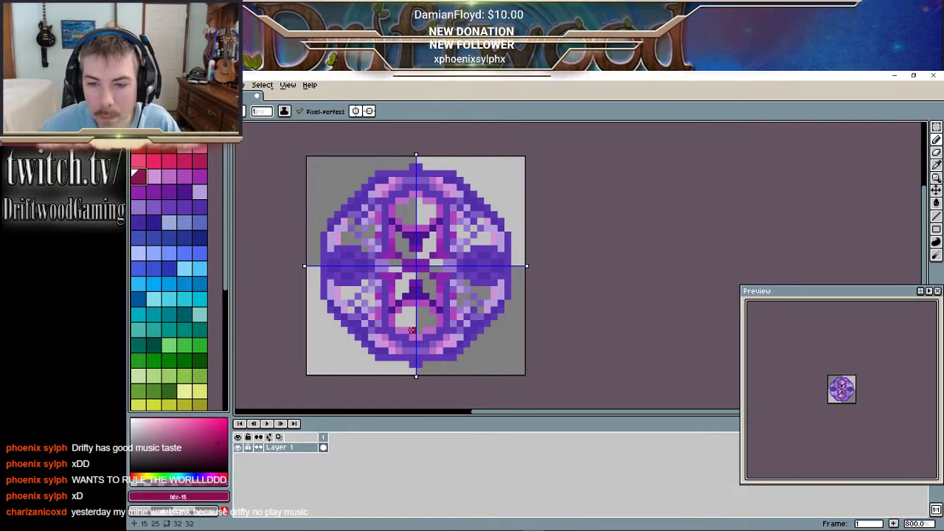
click(412, 330)
click(487, 293)
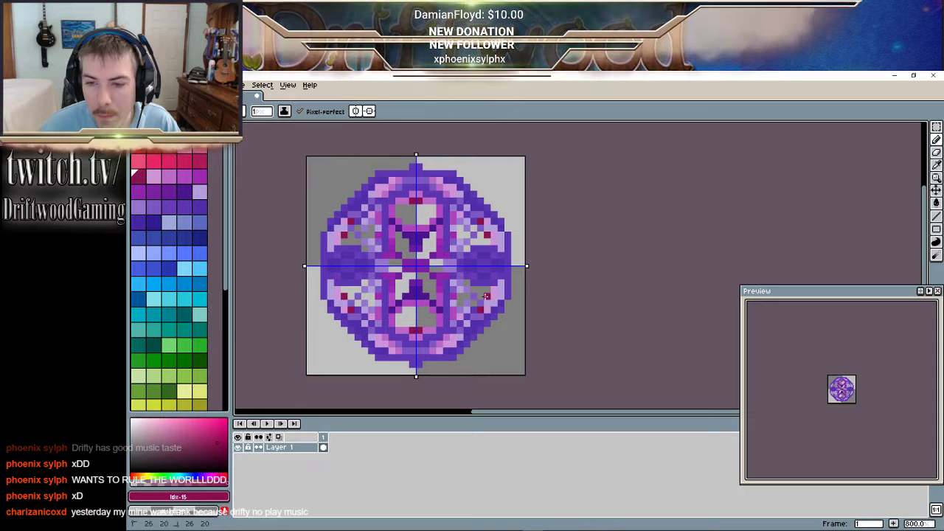
click(486, 240)
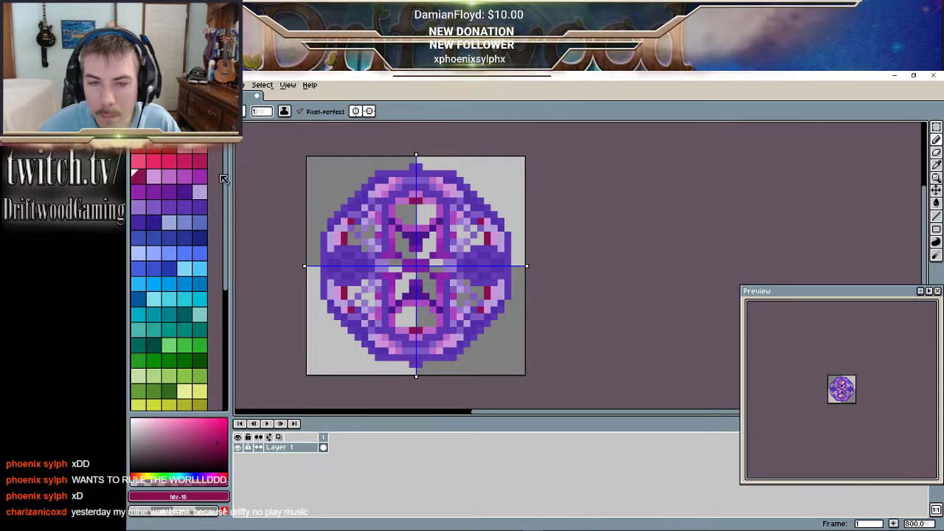
- Draw the top-centre motif with a crimson row and pink-red shading below it
click(200, 160)
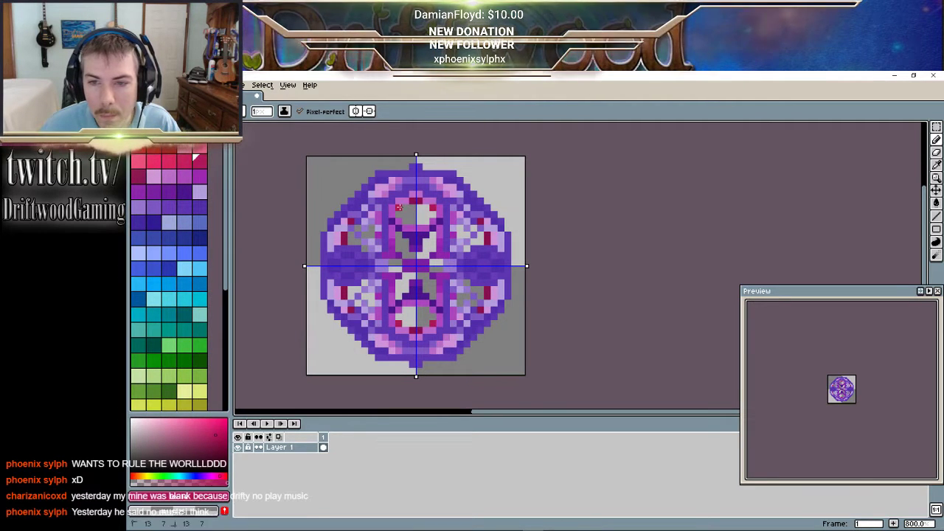
click(184, 162)
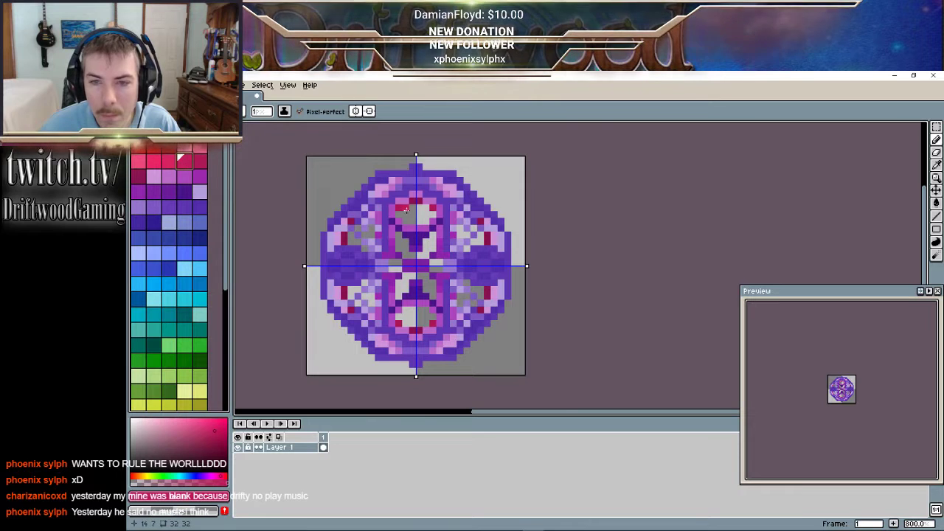
drag(398, 209, 413, 208)
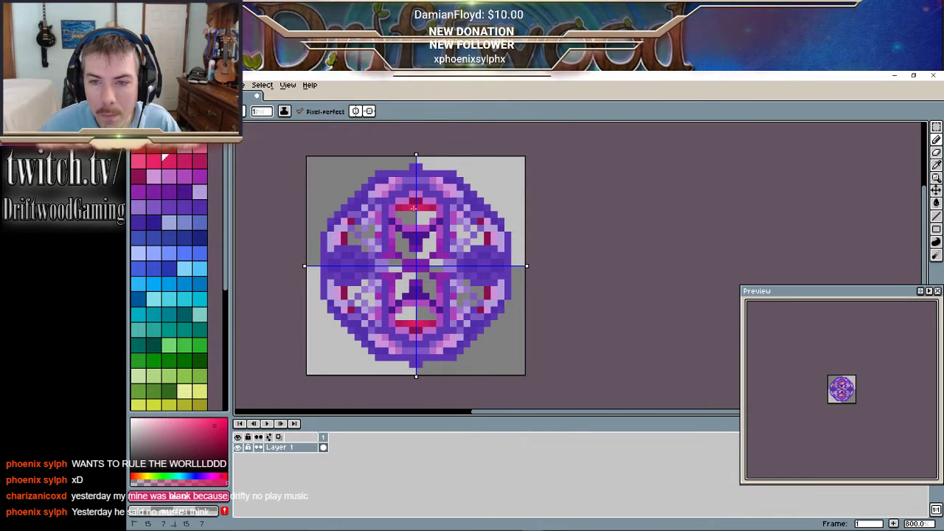
click(154, 162)
click(399, 220)
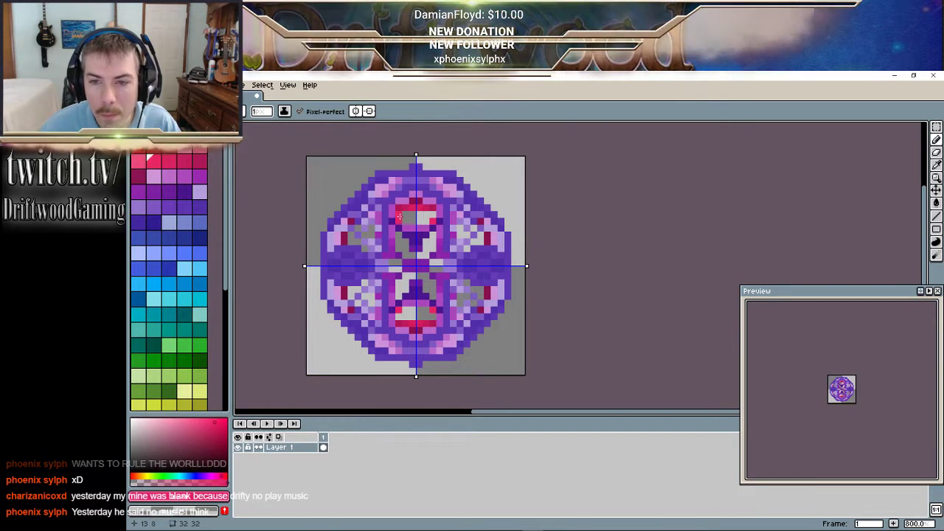
click(402, 214)
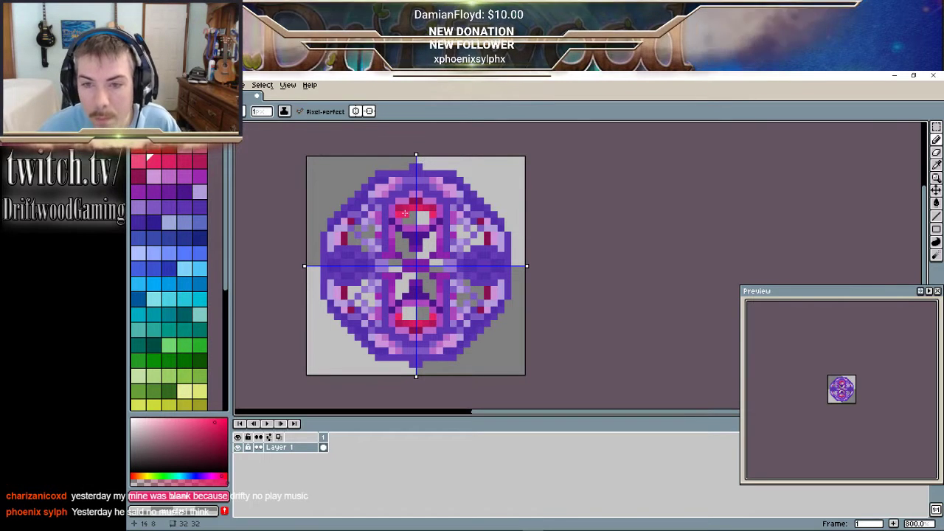
click(404, 213)
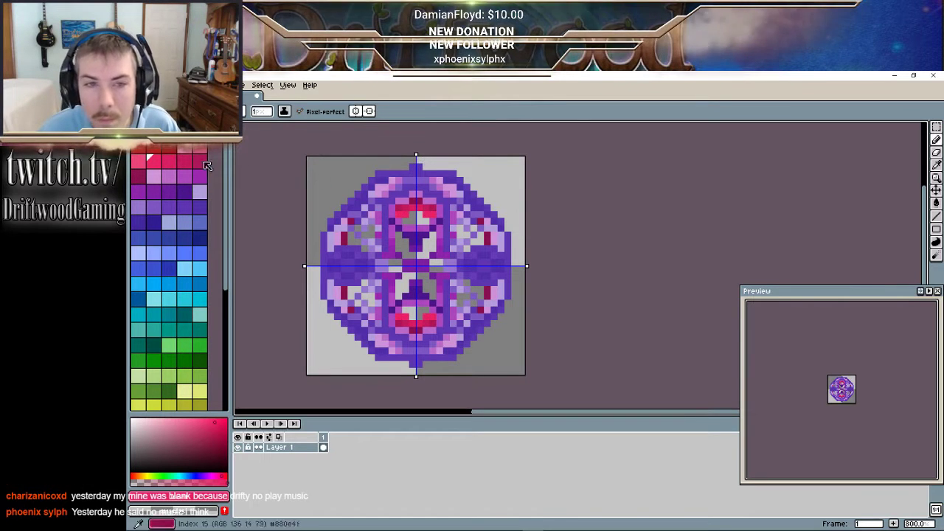
click(406, 222)
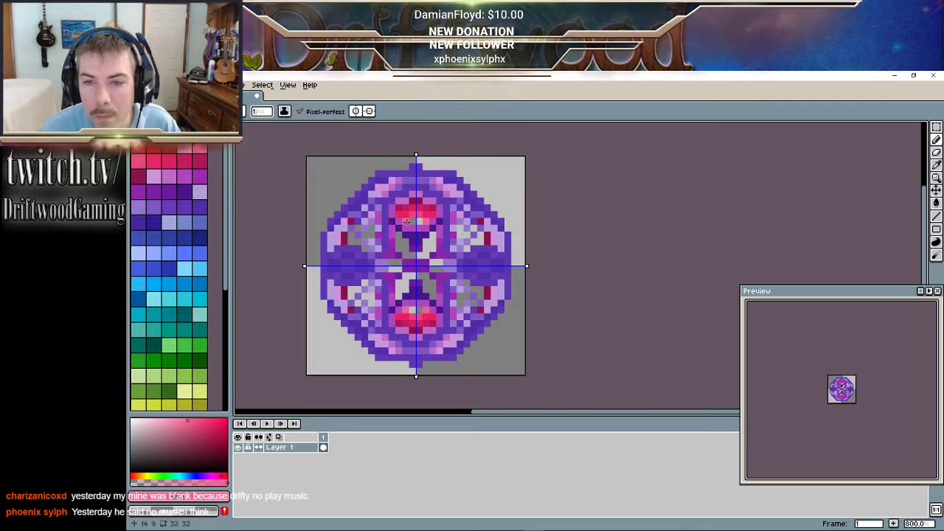
click(407, 220)
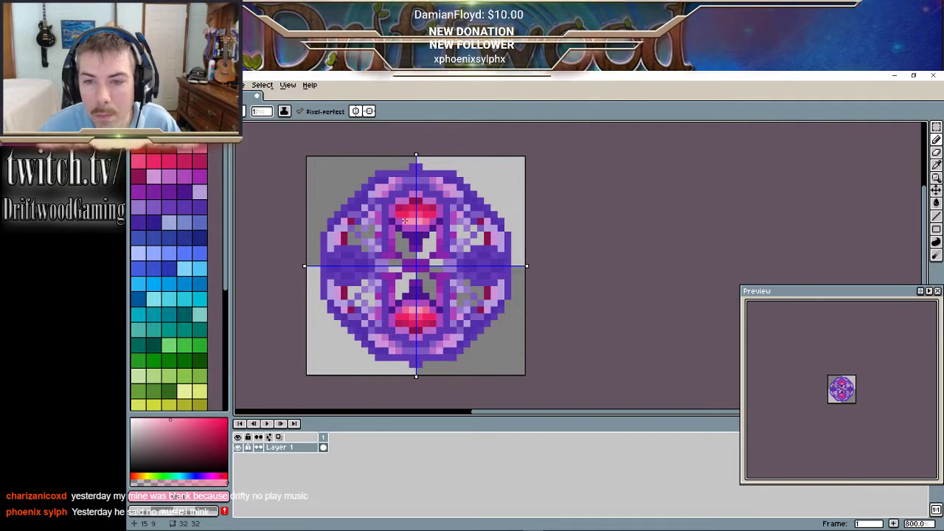
- Add mirrored red marks on the side motifs, extending toward the centre
click(170, 162)
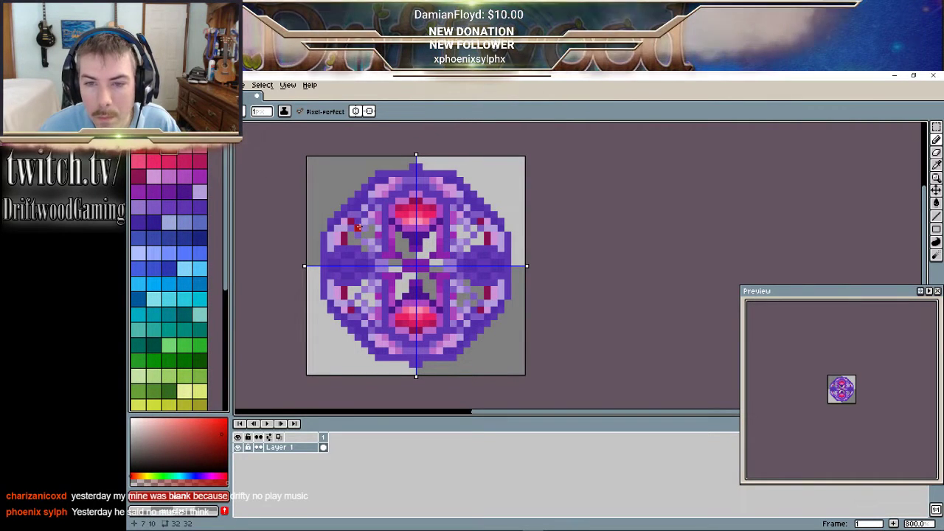
click(359, 232)
drag(359, 234, 365, 248)
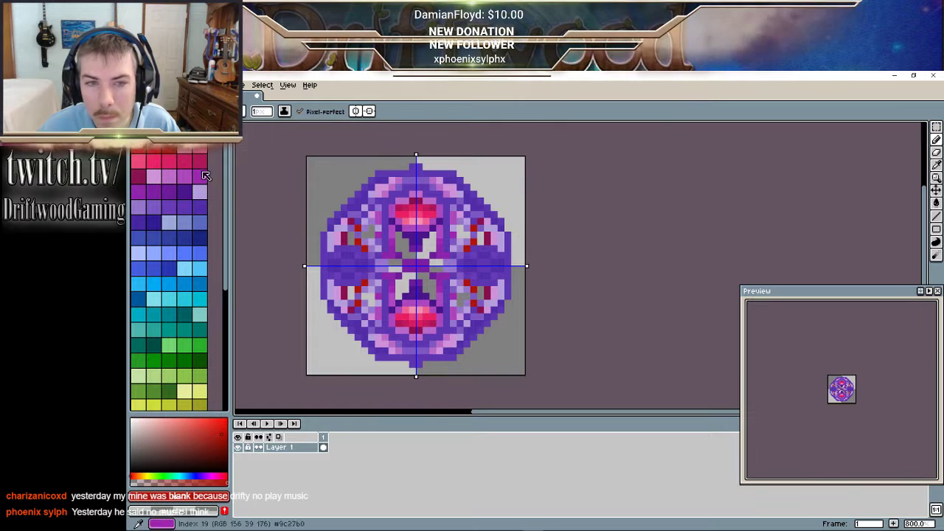
click(156, 148)
click(352, 236)
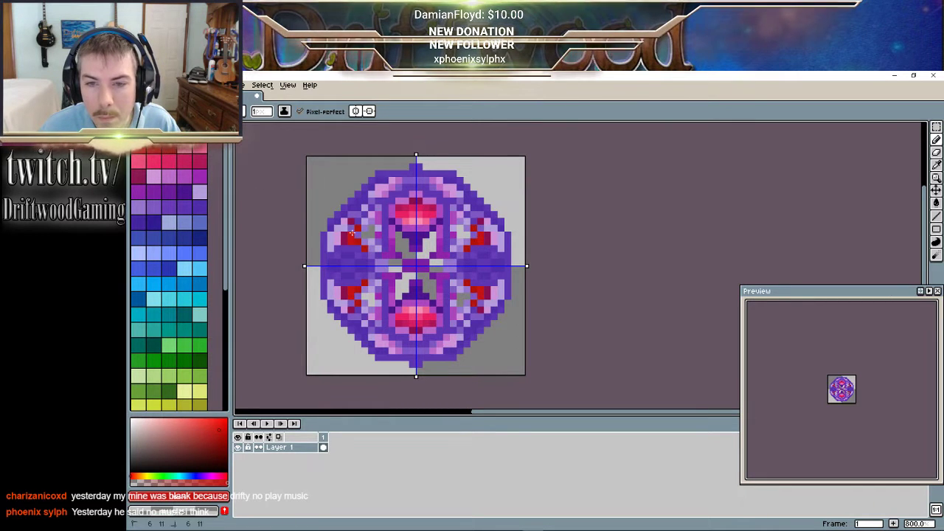
click(365, 234)
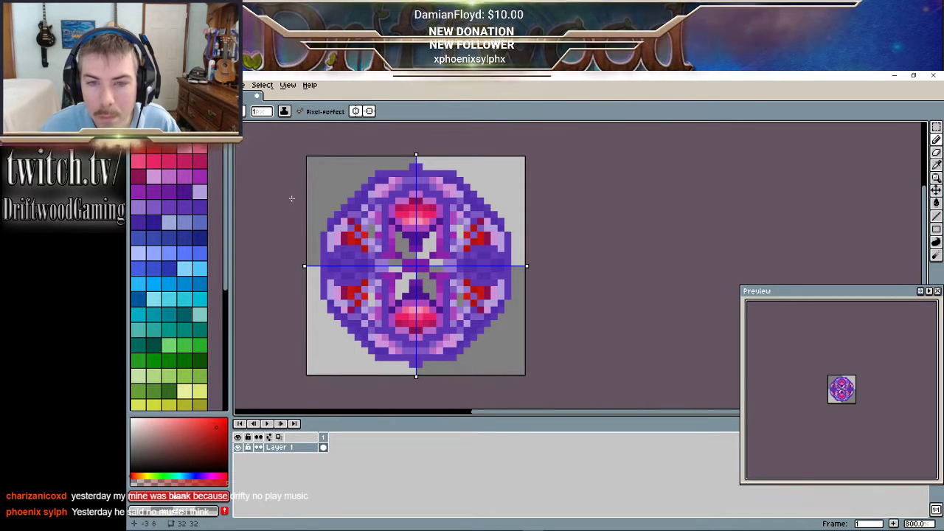
click(200, 131)
click(372, 236)
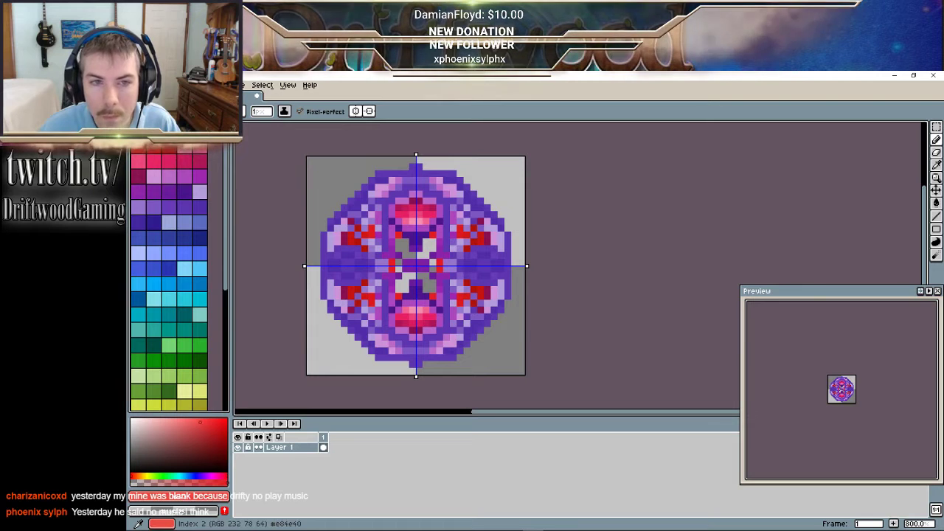
- Add orange pixels around the icon's centre and dark blue at its middle
click(399, 244)
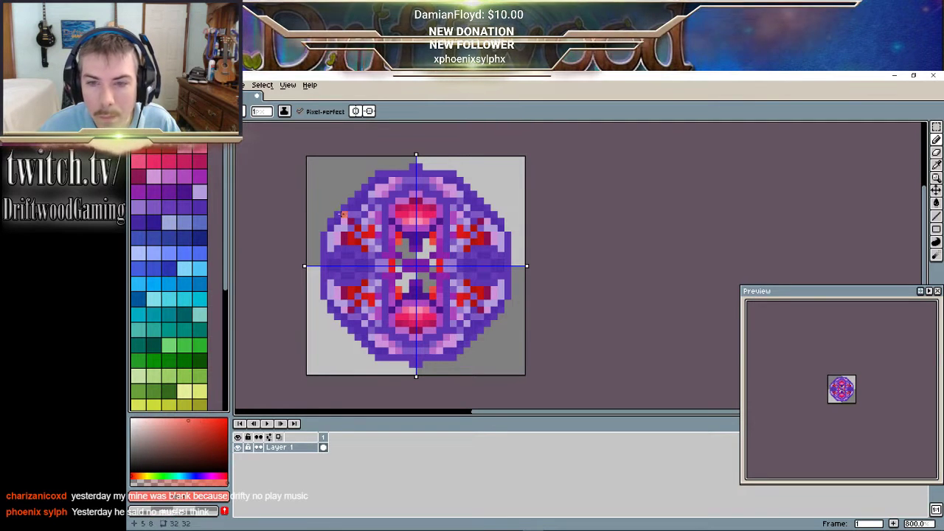
click(398, 245)
click(183, 133)
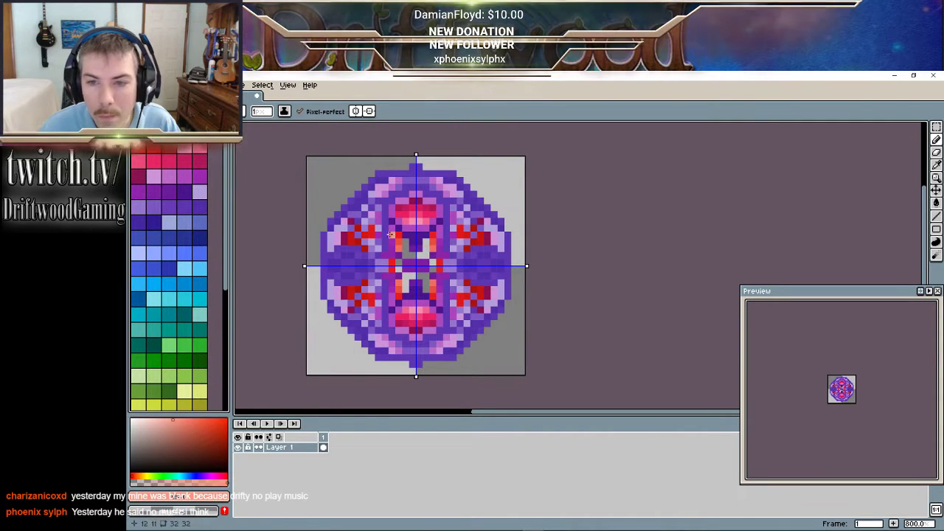
click(407, 249)
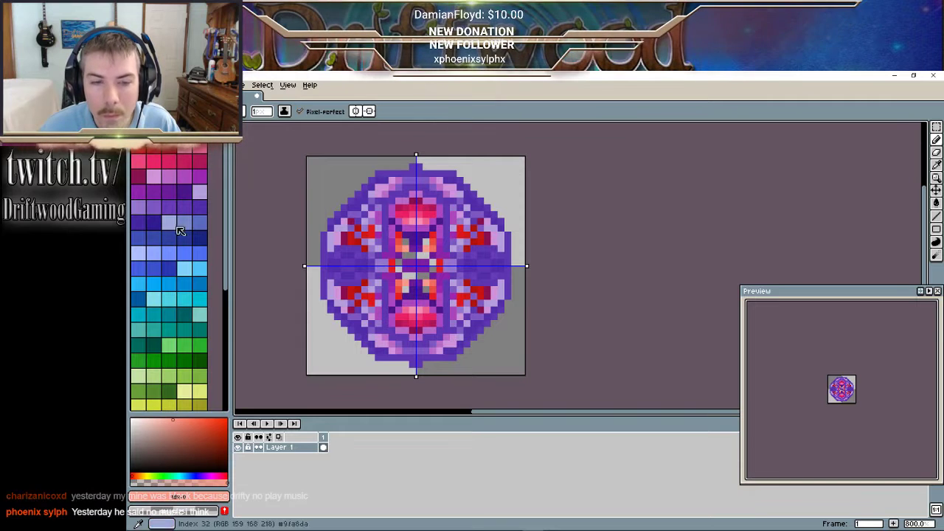
scroll(190, 296, down, 4)
click(169, 138)
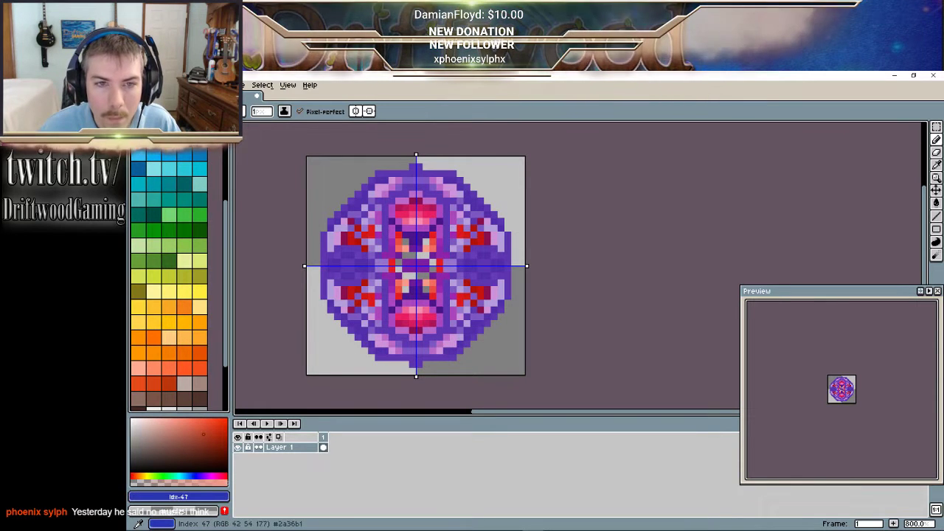
click(406, 241)
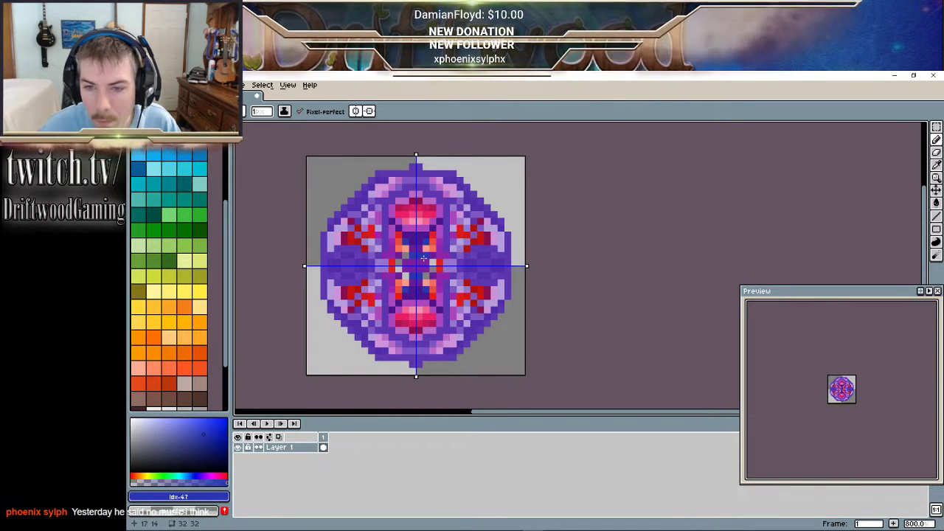
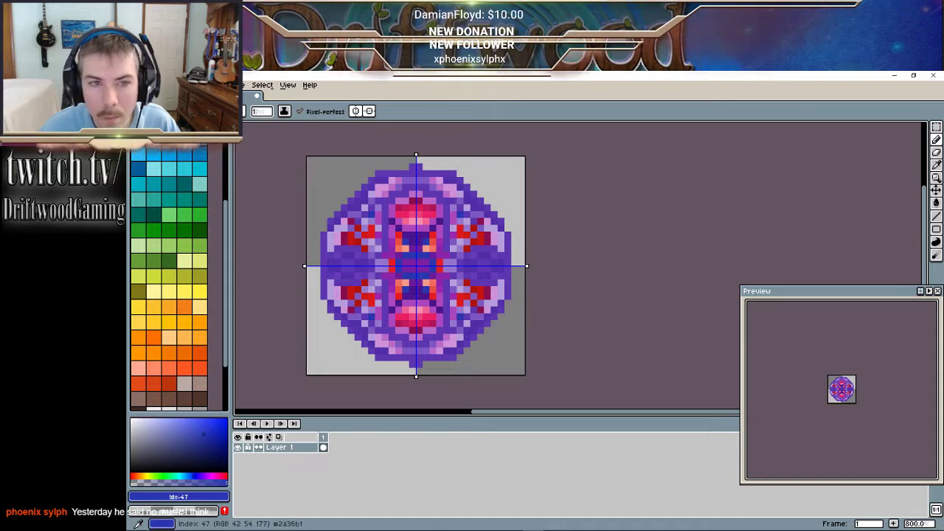
- Repaint the sprite's centre pixels in a lighter blue, mirrored symmetrically
click(154, 139)
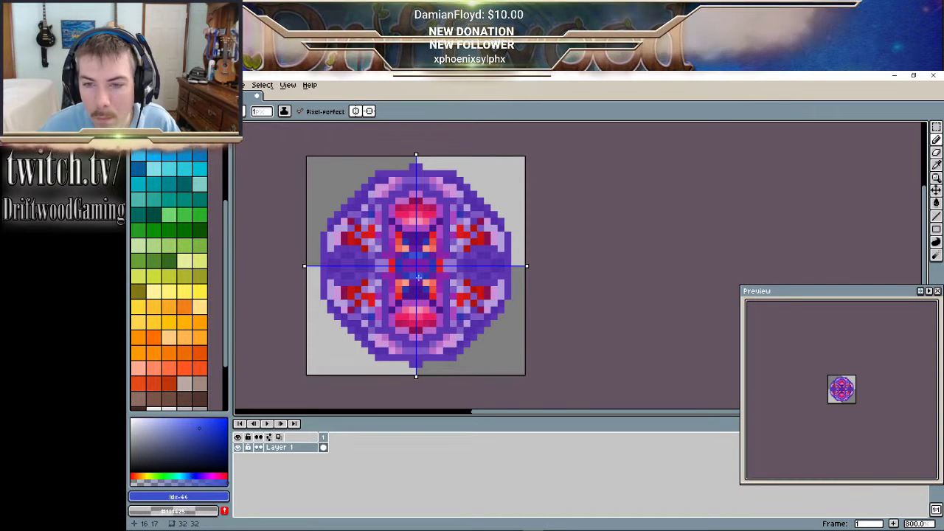
key(ctrl+z)
key(ctrl+z)
key(ctrl+z)
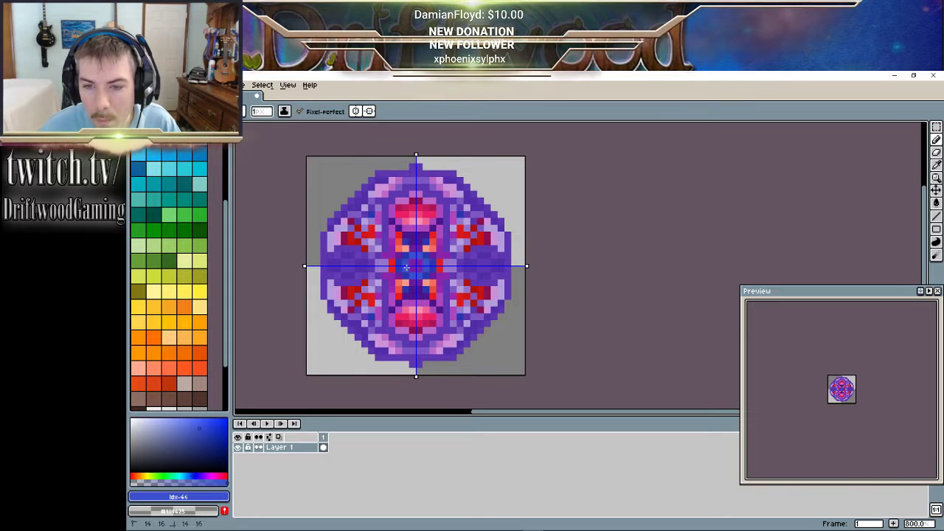
click(139, 139)
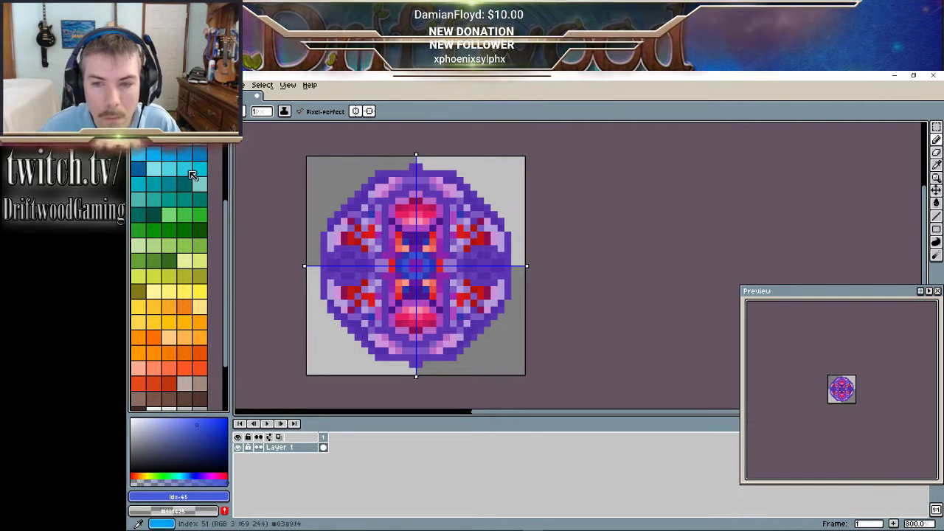
click(399, 267)
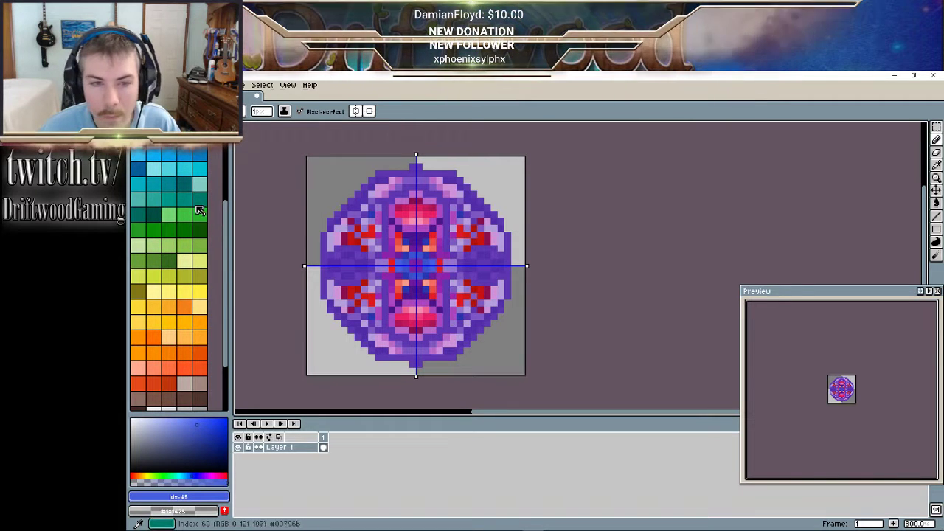
- Dot mirrored orange sparks near the canvas corners and the top and bottom edges
click(199, 367)
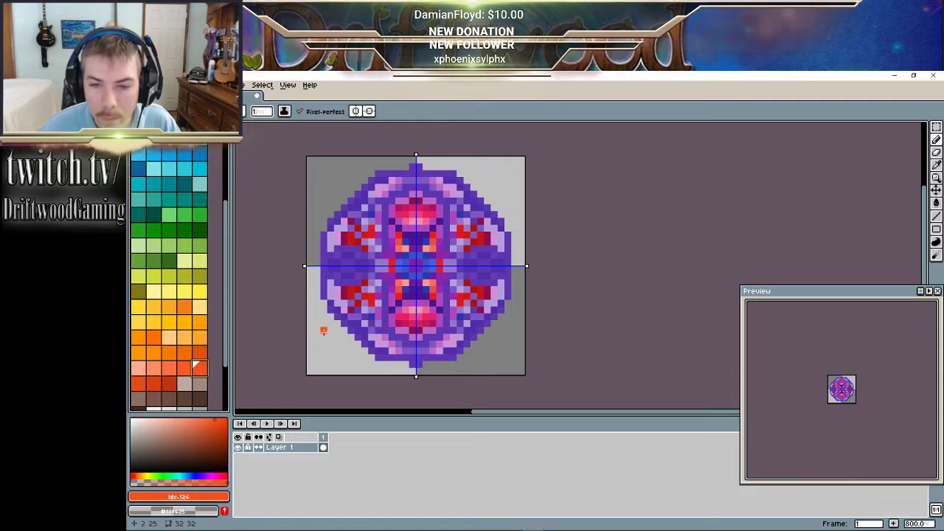
click(330, 343)
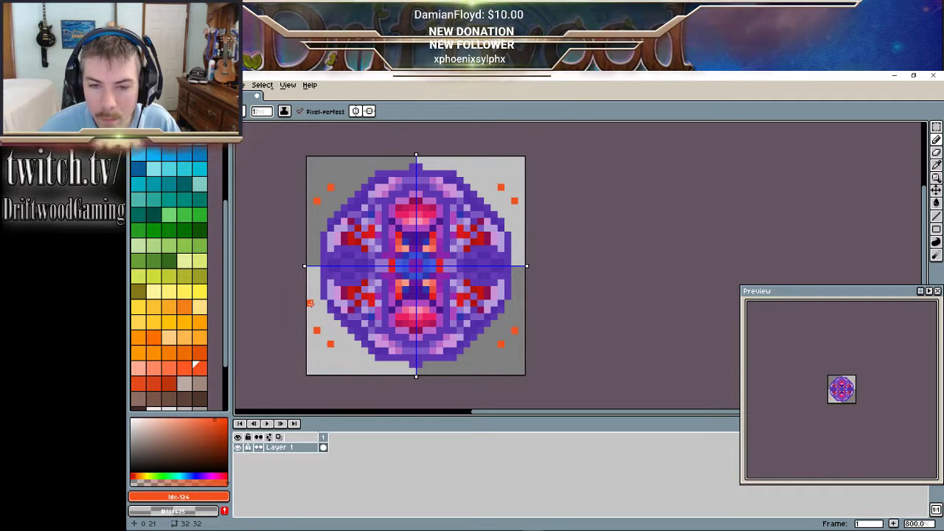
click(446, 370)
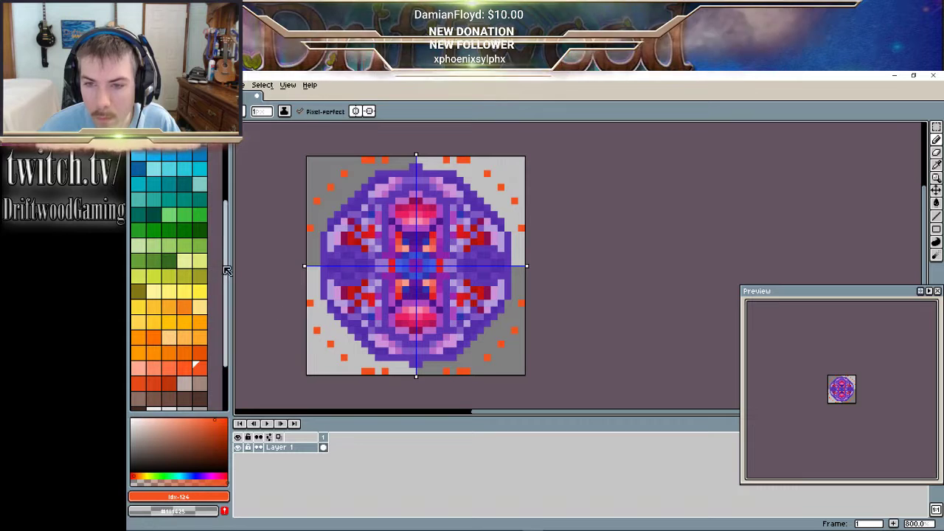
click(186, 367)
click(350, 358)
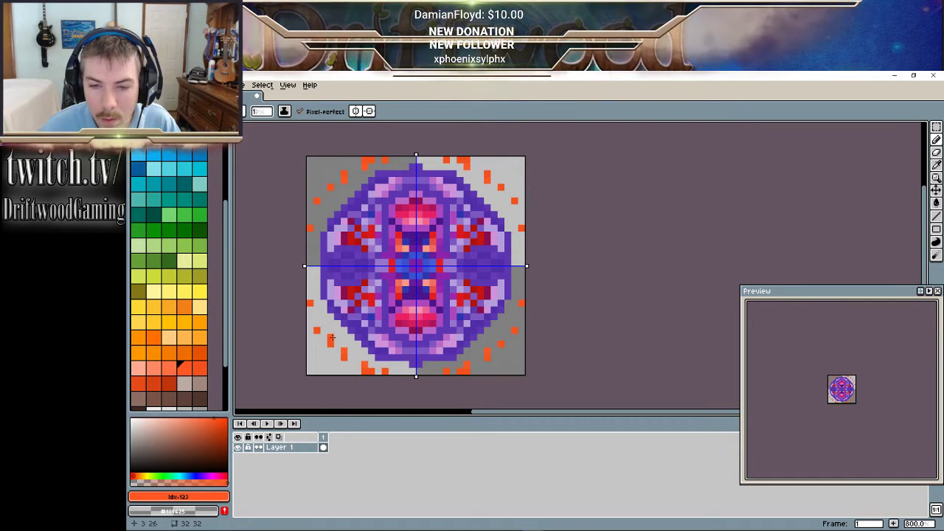
click(331, 339)
- Add lighter and yellow-orange sparks along the sides of the circle to complete the halo
click(310, 290)
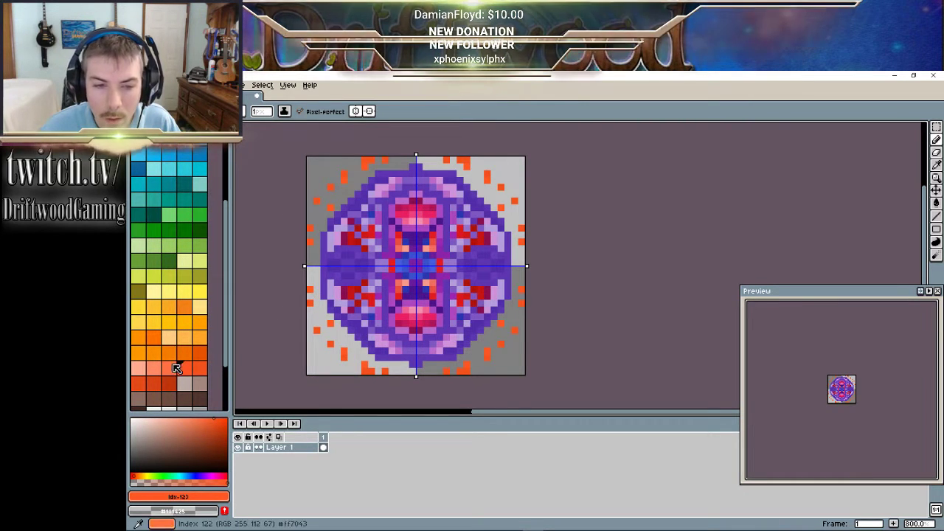
click(170, 368)
click(358, 174)
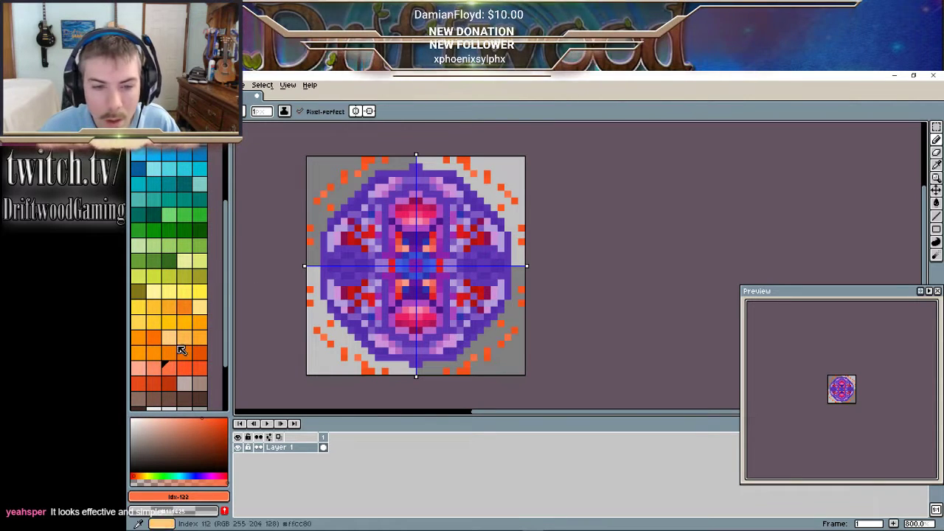
click(160, 359)
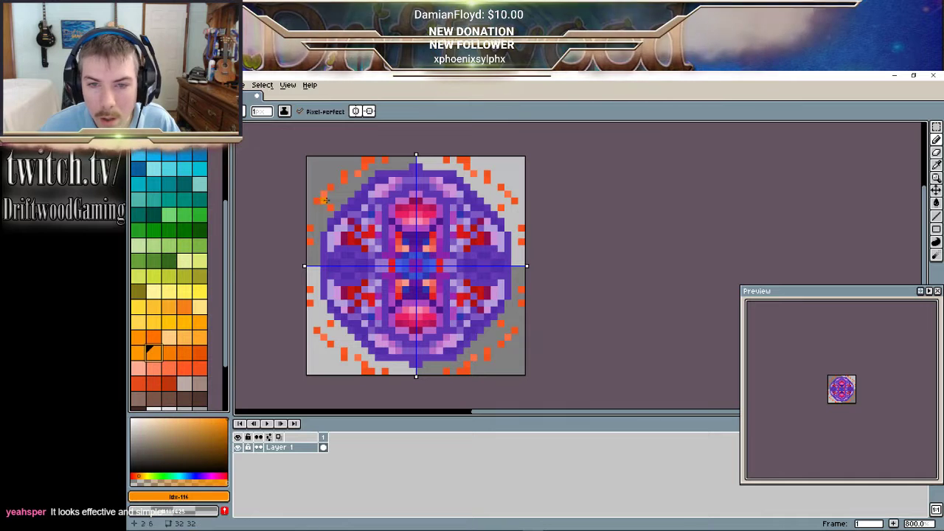
click(312, 213)
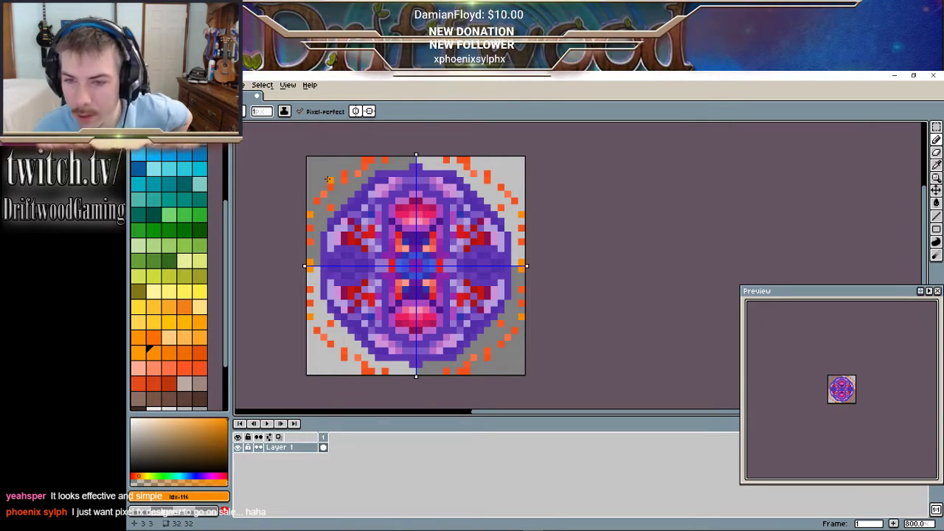
ctrl+scroll(437, 258, down, 4)
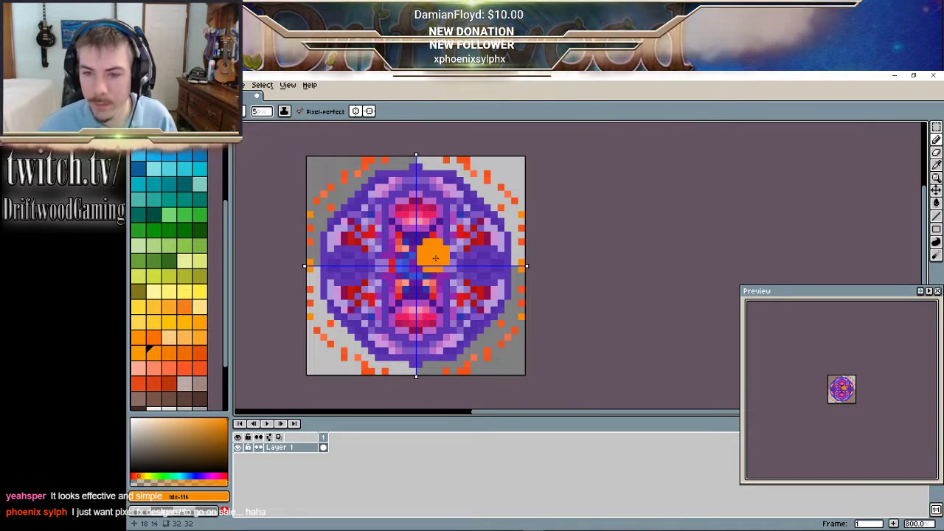
ctrl+scroll(454, 250, up, 2)
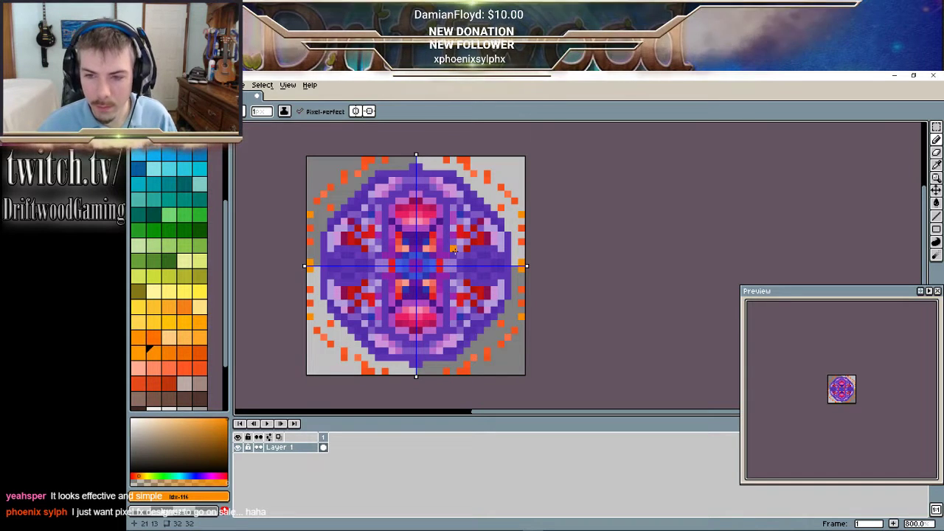
scroll(454, 251, down, 7)
scroll(470, 264, up, 2)
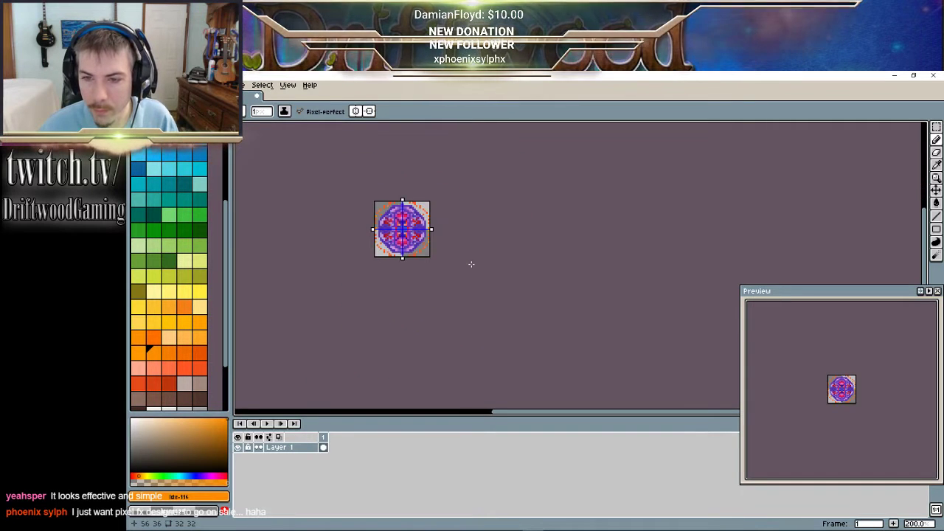
- Export the sprite as the PNG file DG_RelicOfLavigne at 100% size
scroll(470, 264, down, 2)
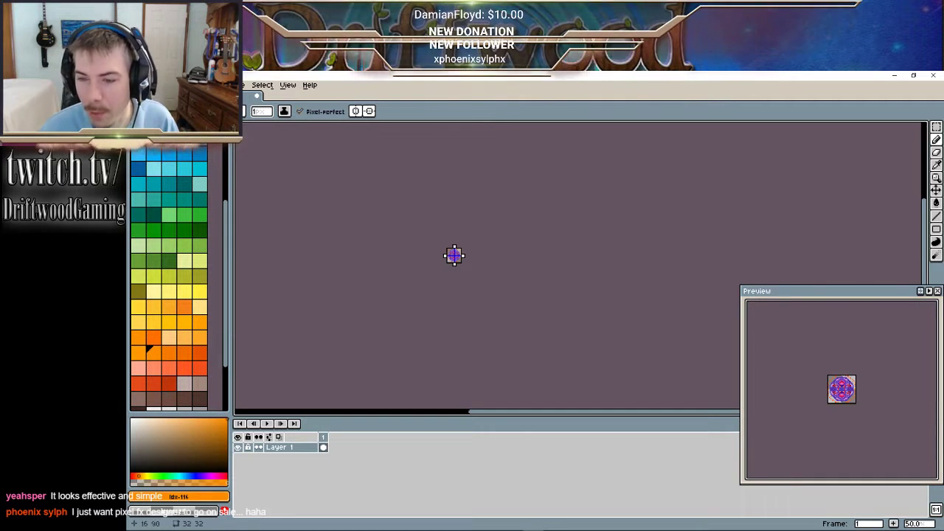
key(alt+f)
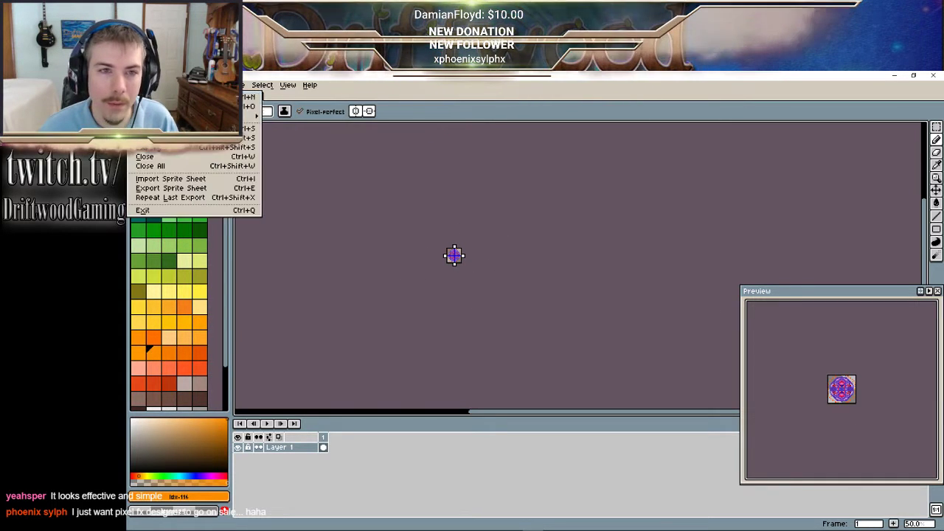
click(178, 147)
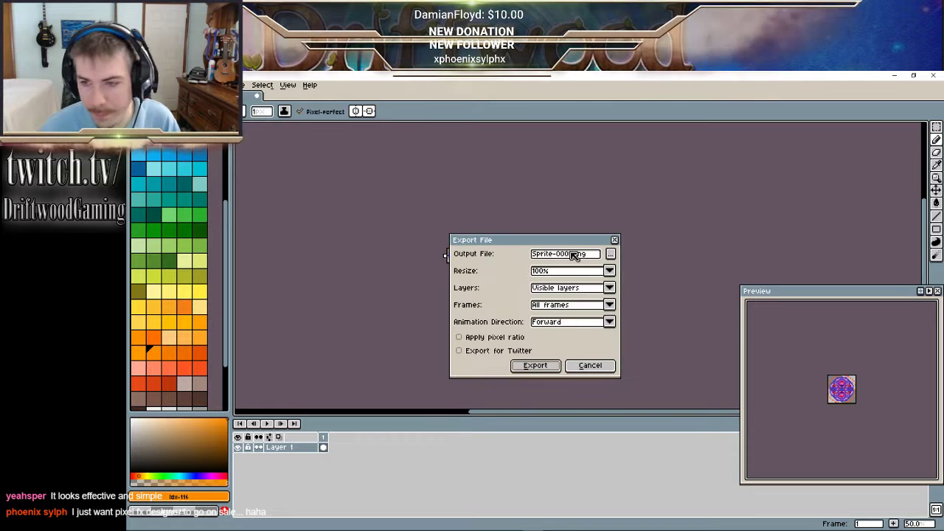
click(611, 255)
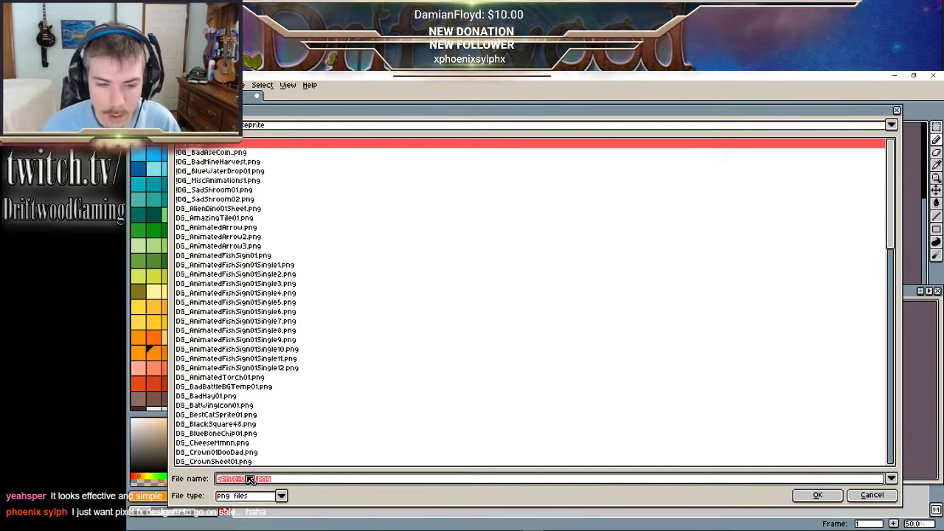
text(DG)
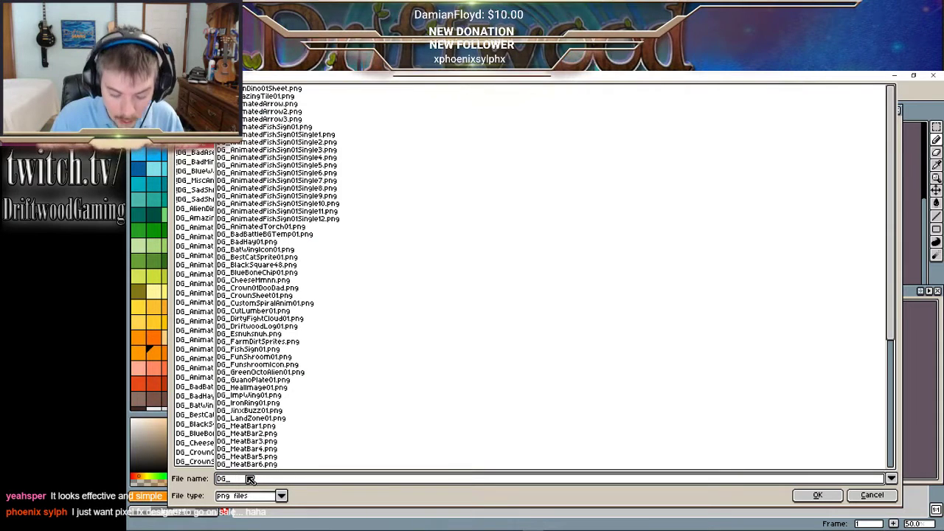
text(_RelicOfLavigne01)
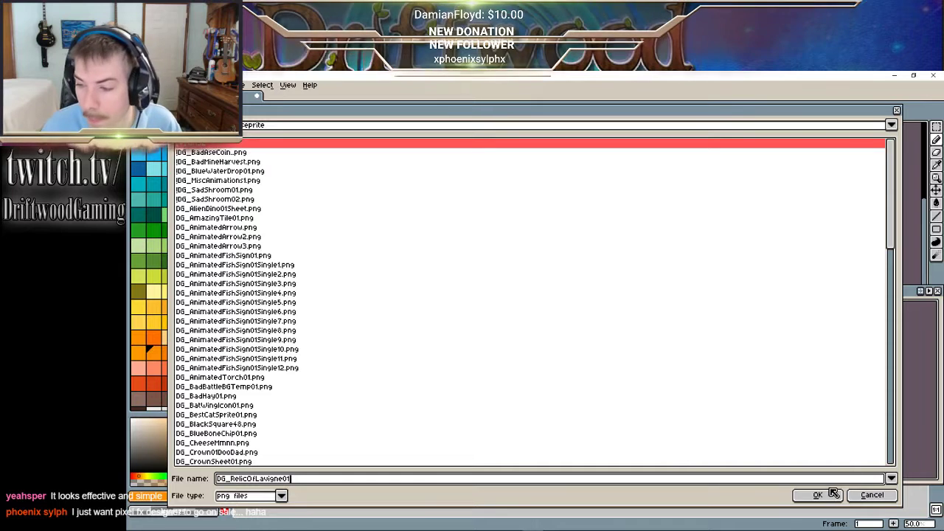
click(832, 494)
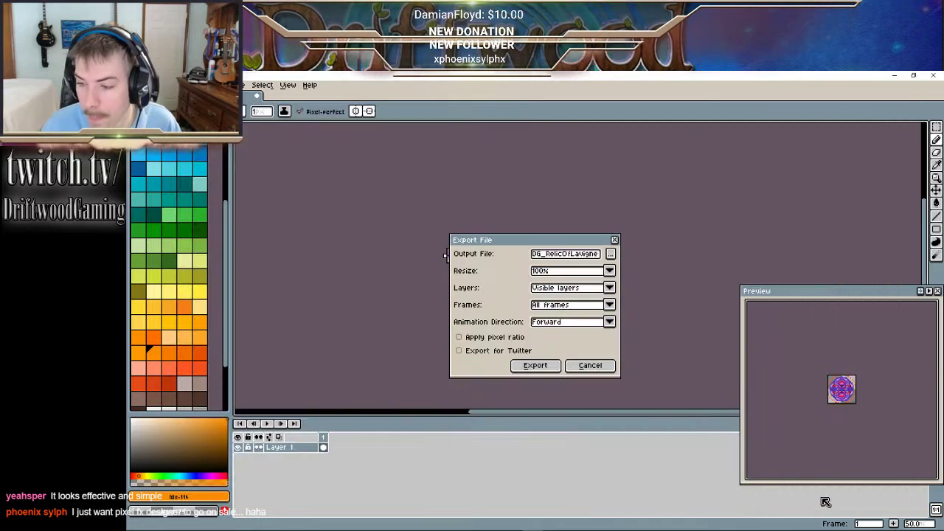
click(550, 366)
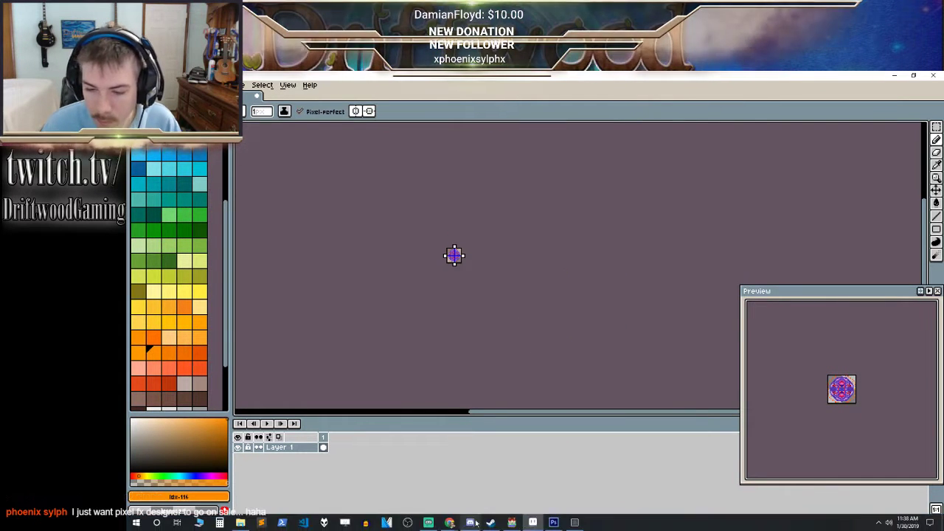
- Open IconSet.png from the img/system folder, zoom in and show the grid
click(553, 522)
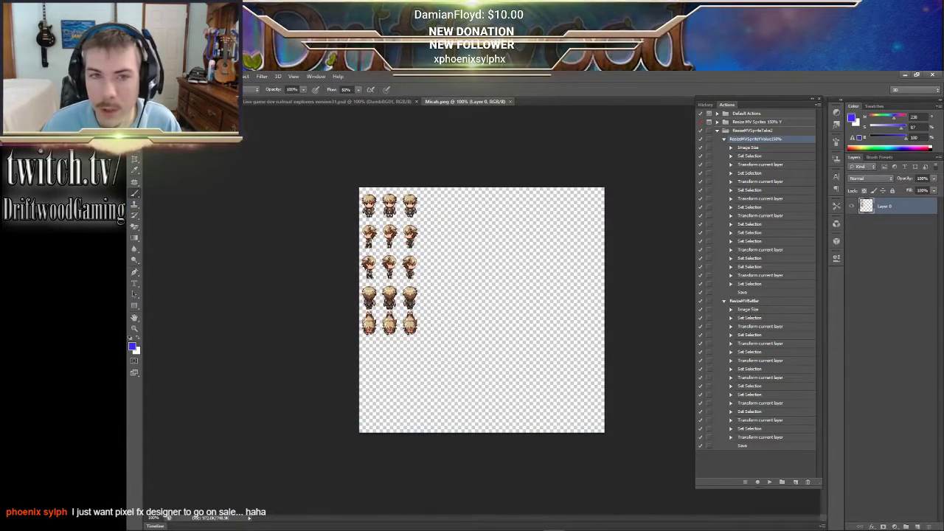
click(812, 102)
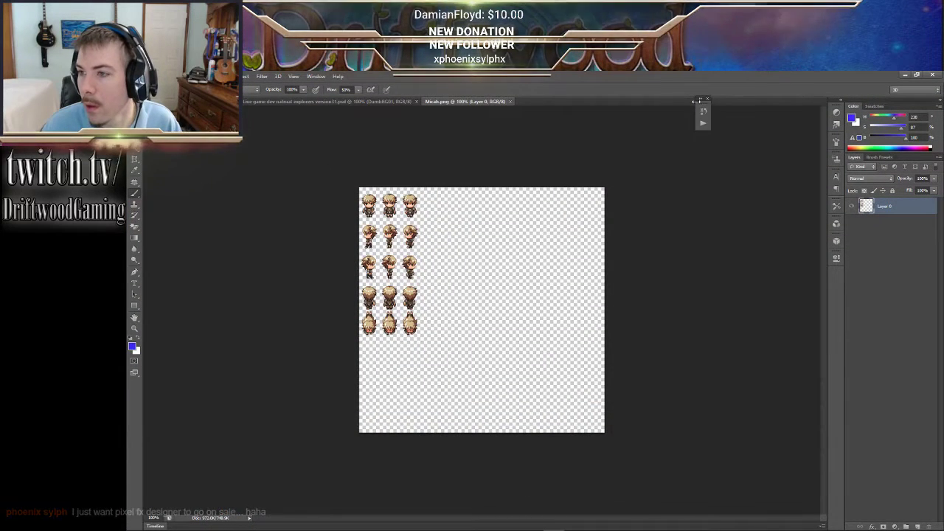
click(150, 76)
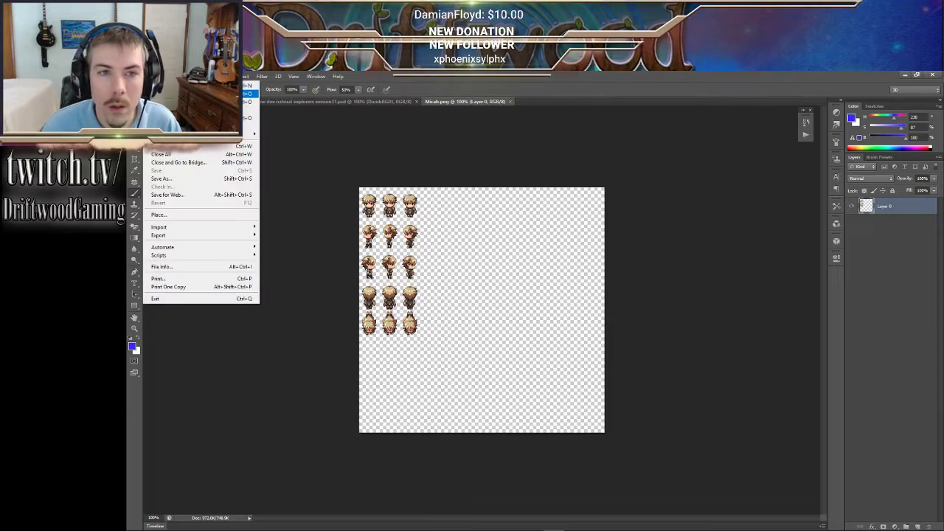
click(164, 96)
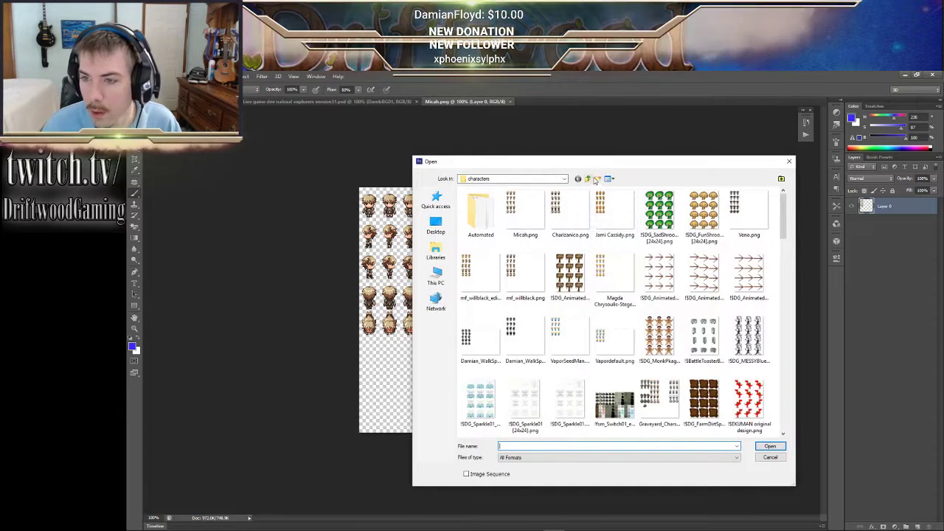
click(587, 178)
double_click(476, 298)
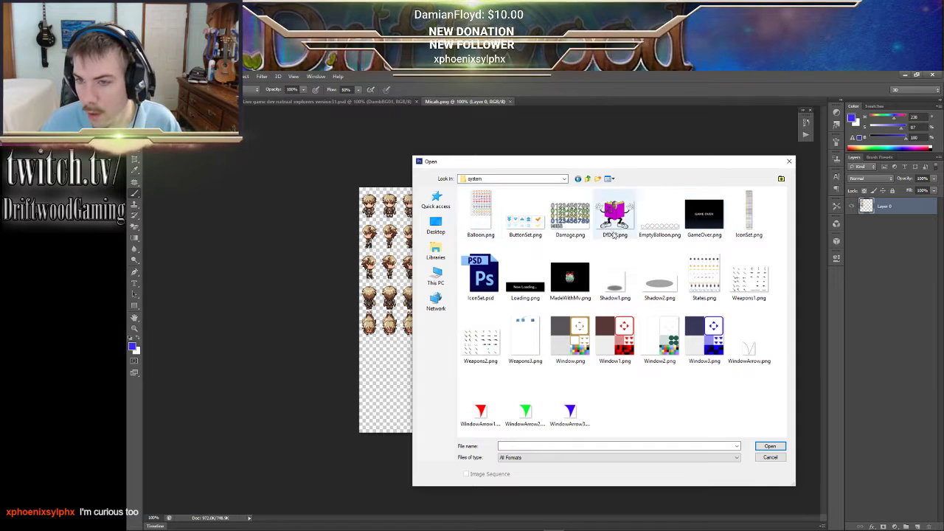
double_click(749, 222)
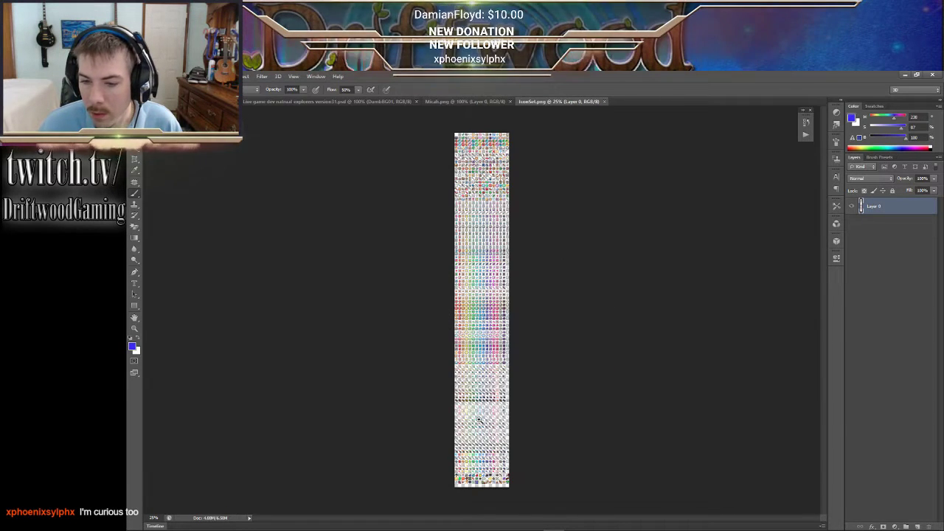
ctrl+drag(479, 420, 677, 350)
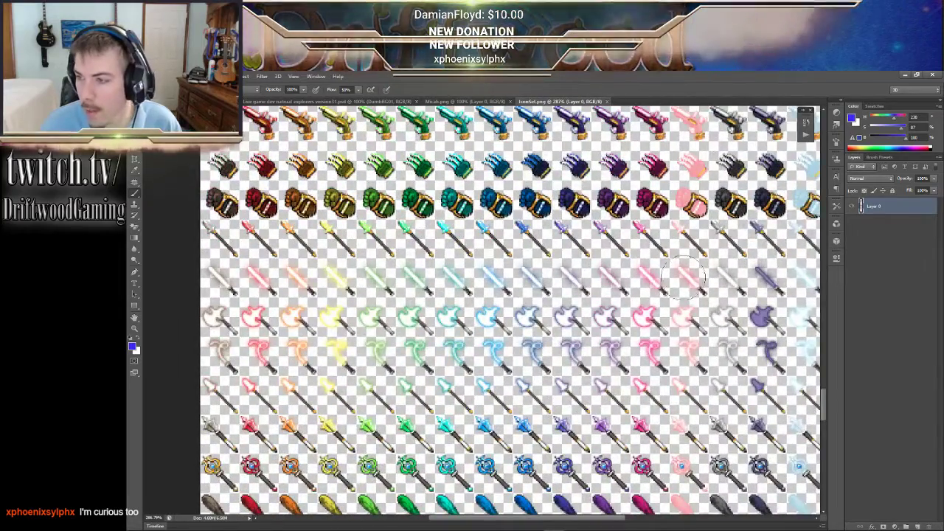
scroll(677, 284, right, 1)
drag(828, 404, 824, 471)
key(ctrl+apostrophe)
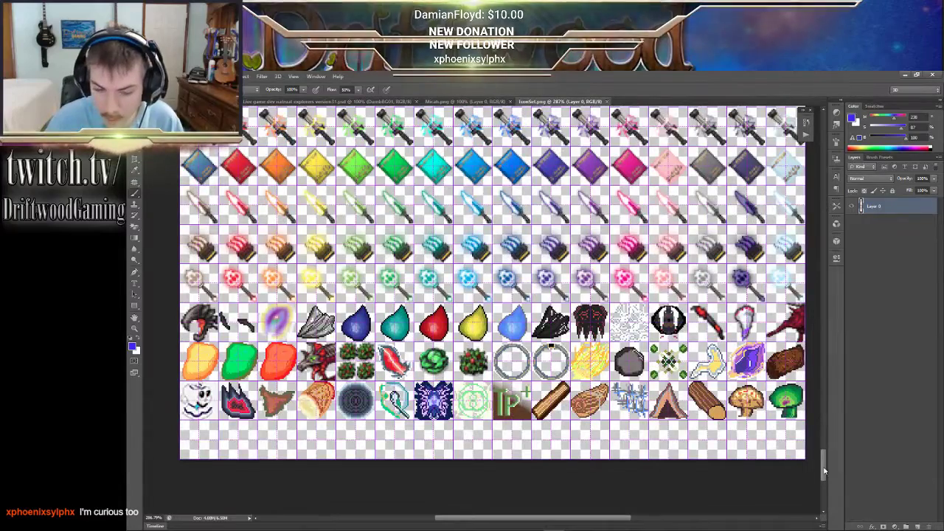
- Open DG_RelicOfLavigne01.png from E:\Aseprite and marquee-select the relic sprite
click(147, 76)
click(162, 93)
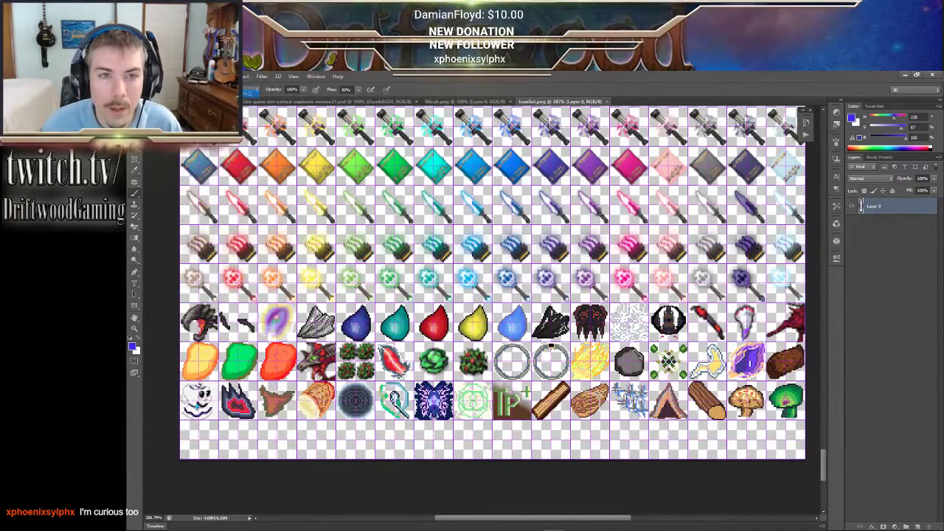
click(555, 181)
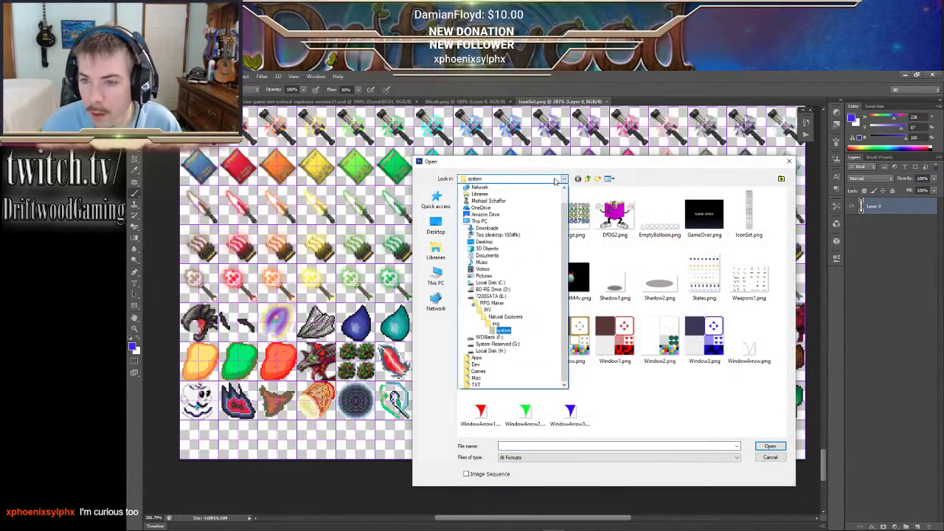
click(524, 296)
scroll(516, 251, up, 15)
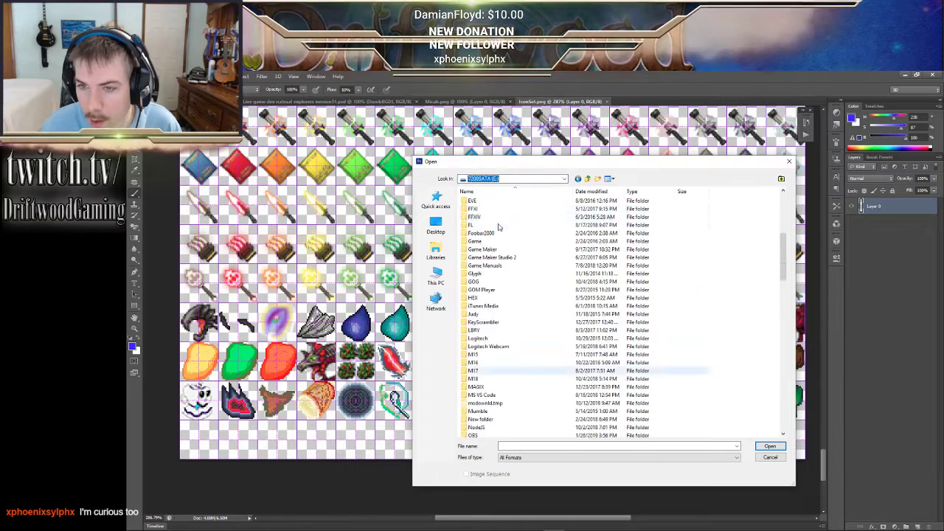
double_click(492, 241)
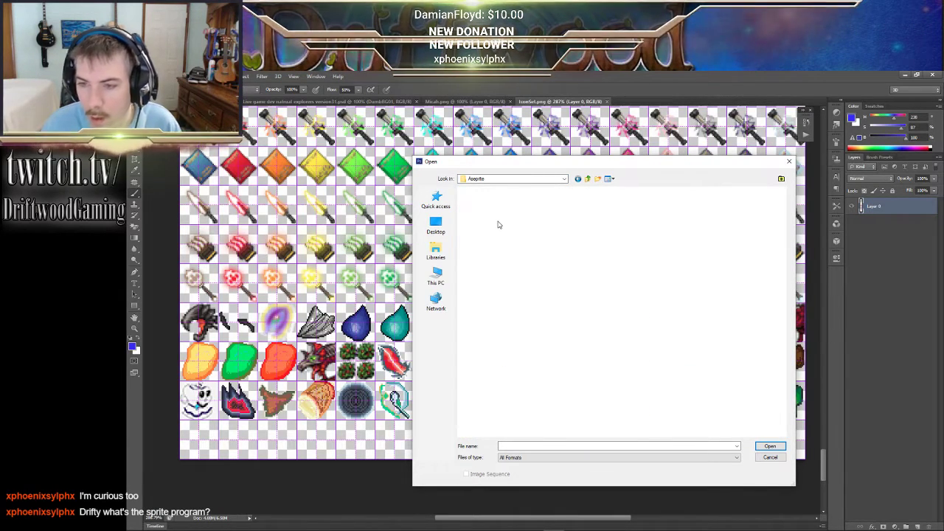
click(525, 215)
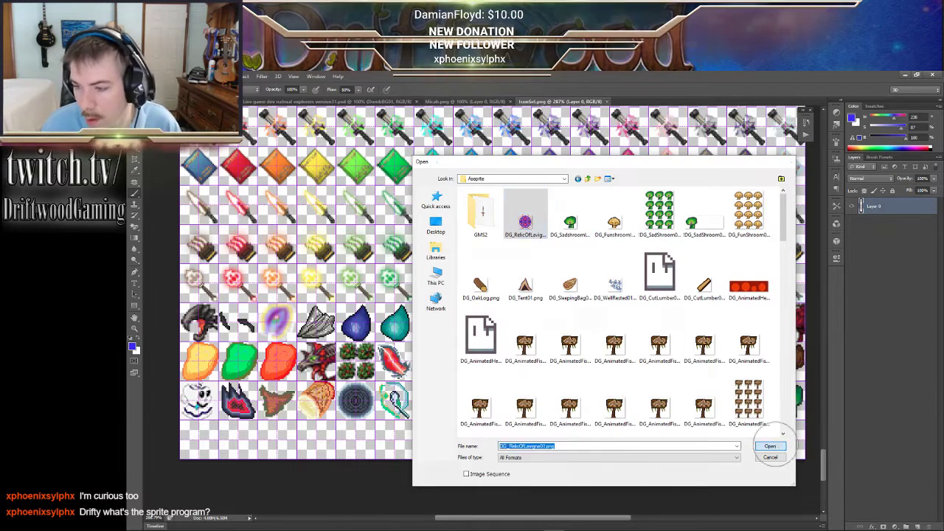
click(770, 445)
drag(478, 283, 538, 362)
- Paste the relic into the empty bottom-left cell of IconSet and save over IconSet.psd
click(555, 101)
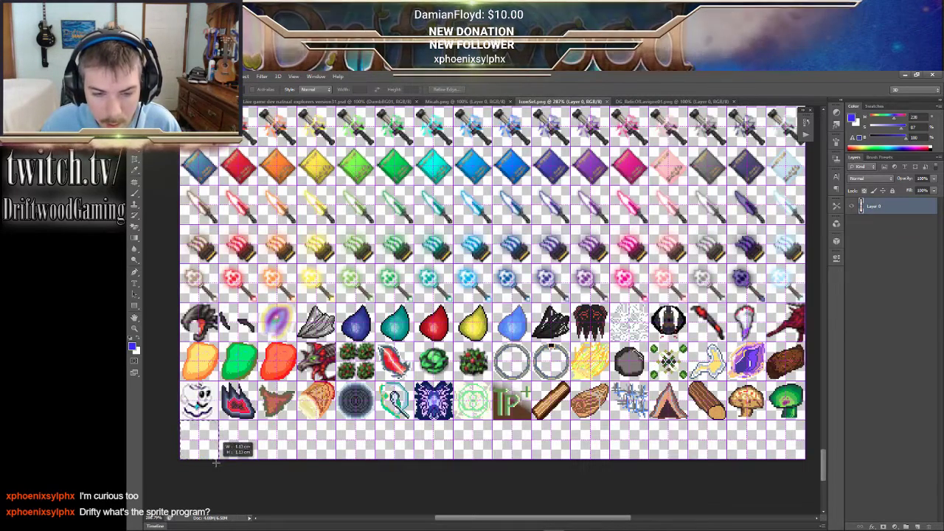
key(ctrl+v)
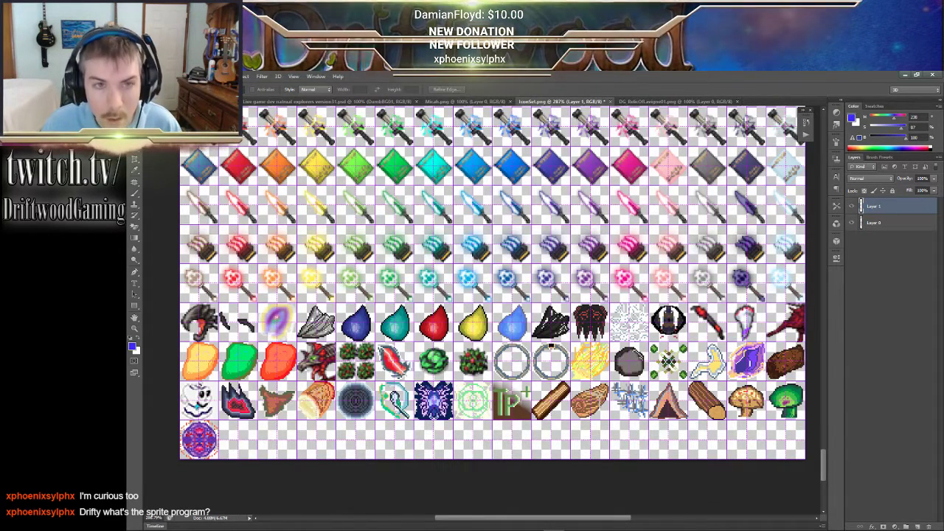
right_click(144, 167)
click(168, 171)
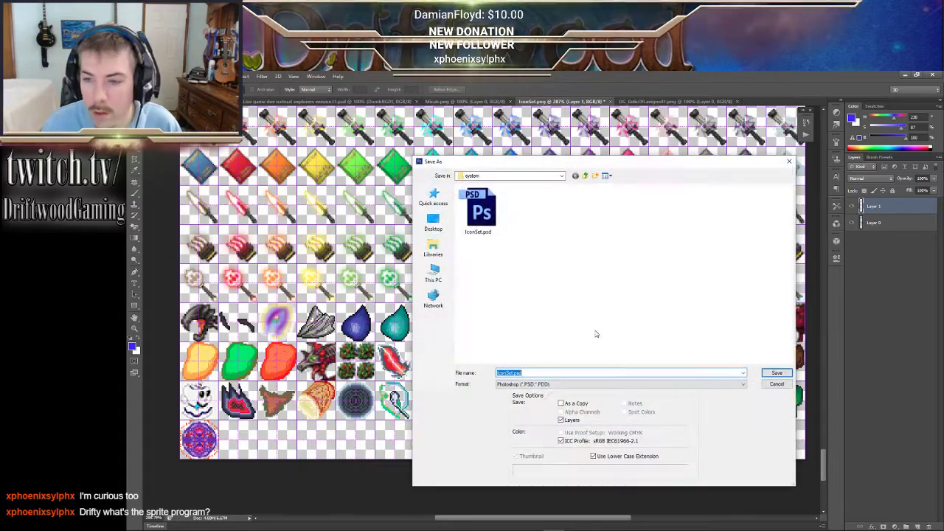
click(771, 372)
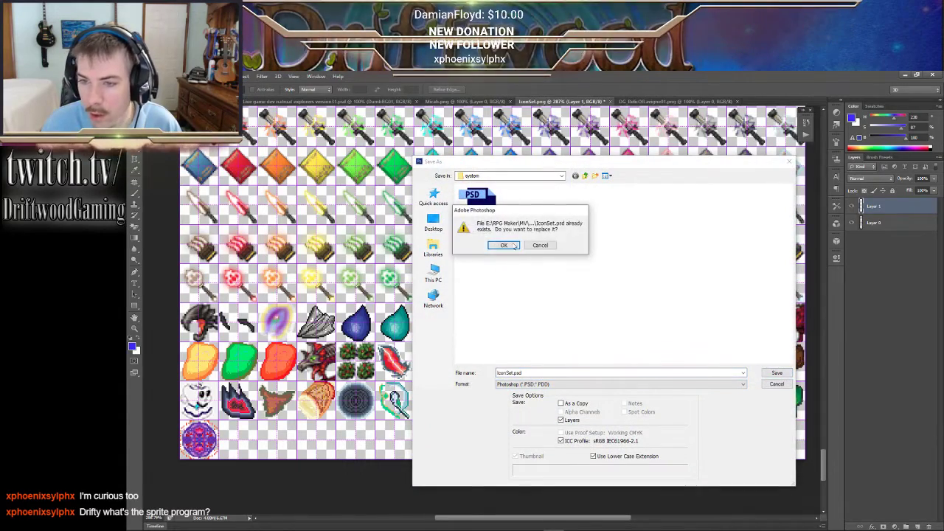
key(Return)
- Save the sheet in PNG format, replacing IconSet.png
click(156, 76)
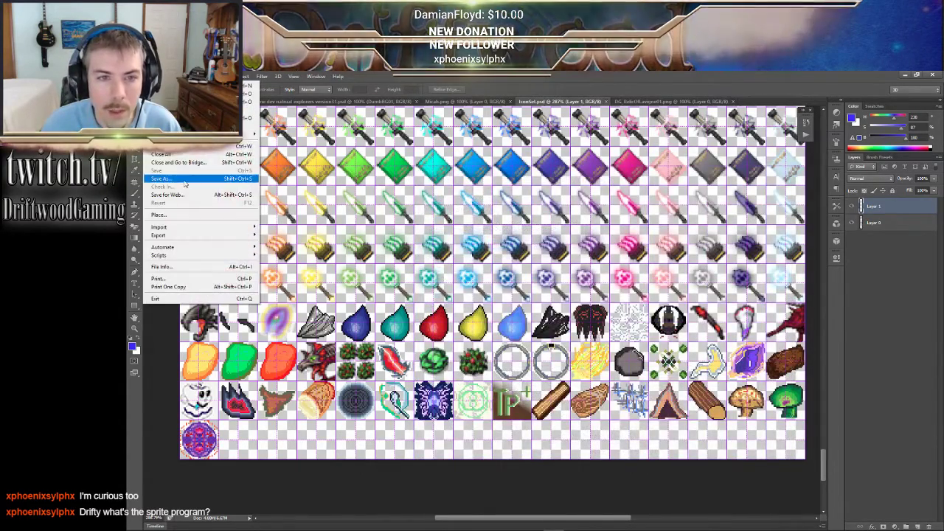
click(161, 179)
click(515, 384)
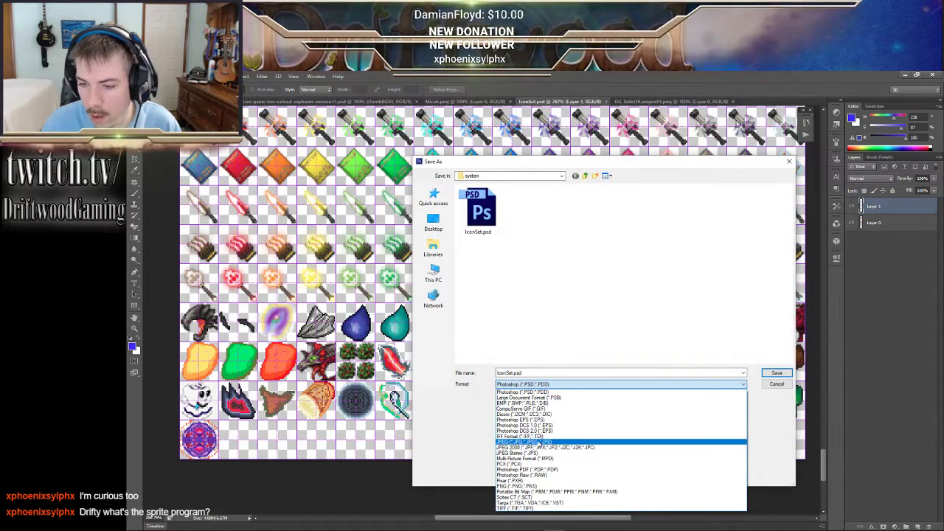
click(546, 486)
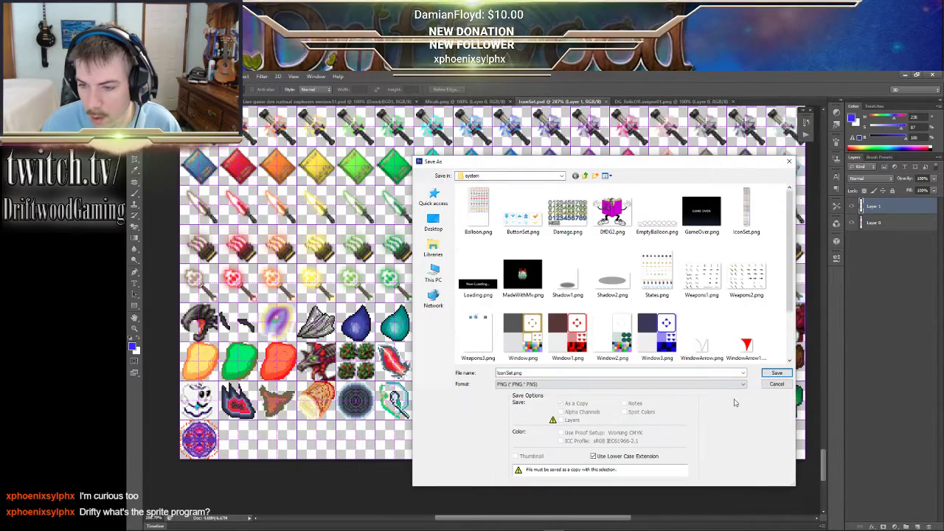
click(776, 372)
click(505, 246)
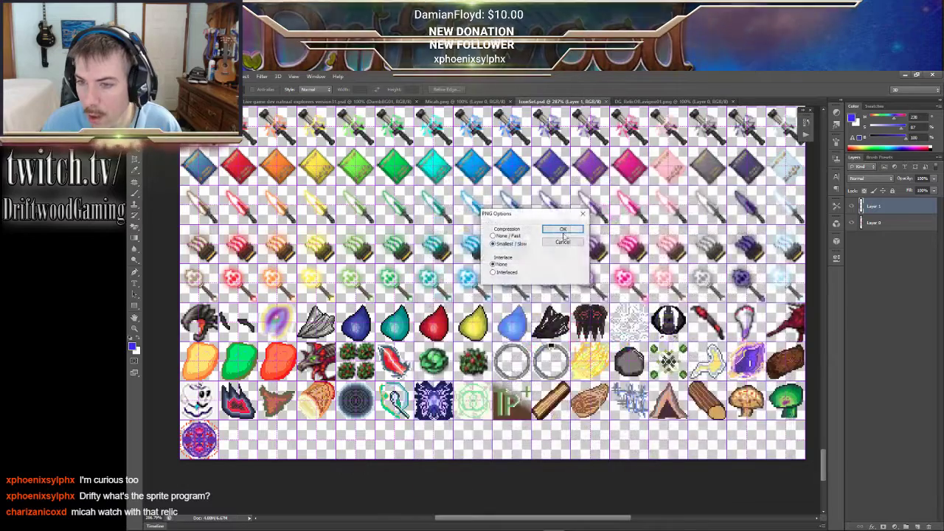
click(563, 228)
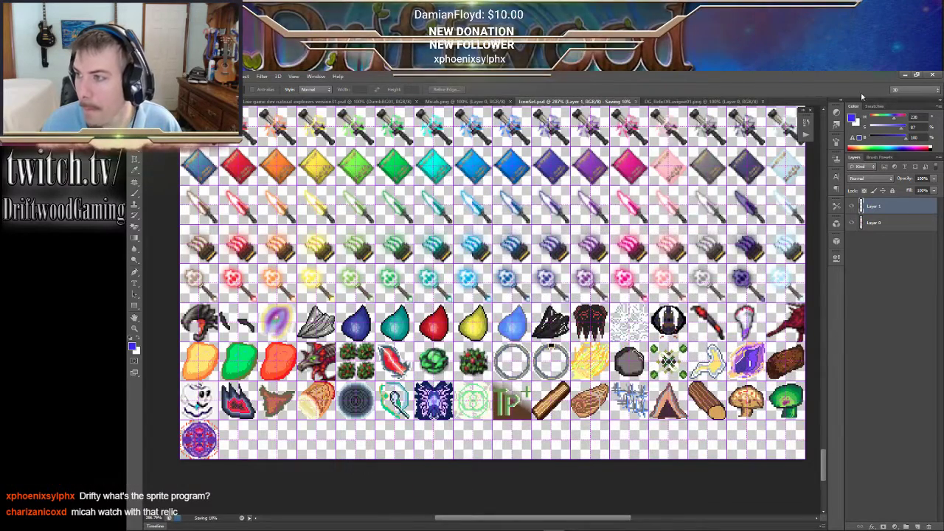
click(905, 75)
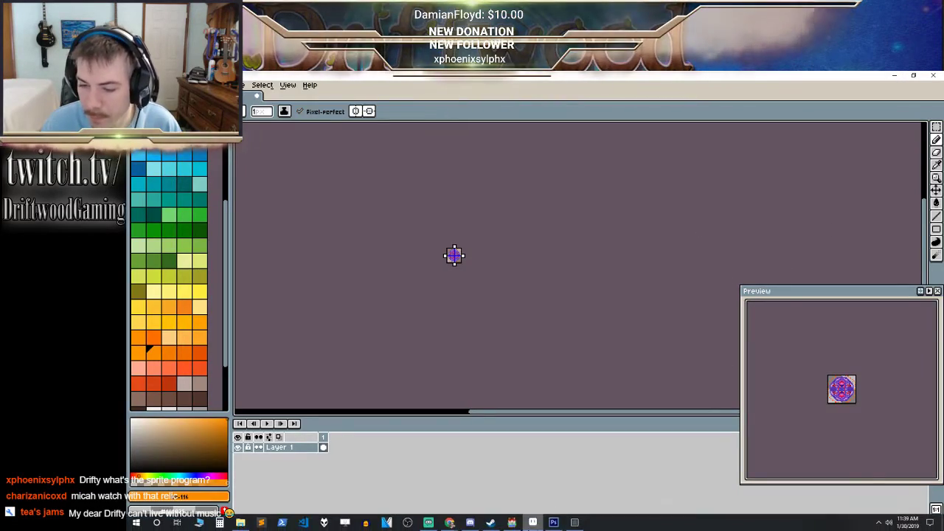
click(511, 522)
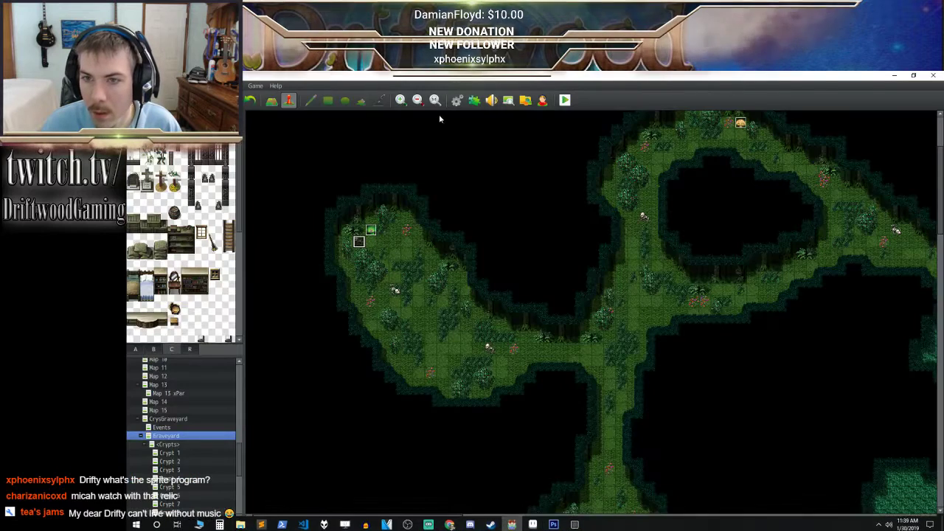
- Open the Database to armor 0019 Relic of Lavigne, now using icon 1648
click(457, 99)
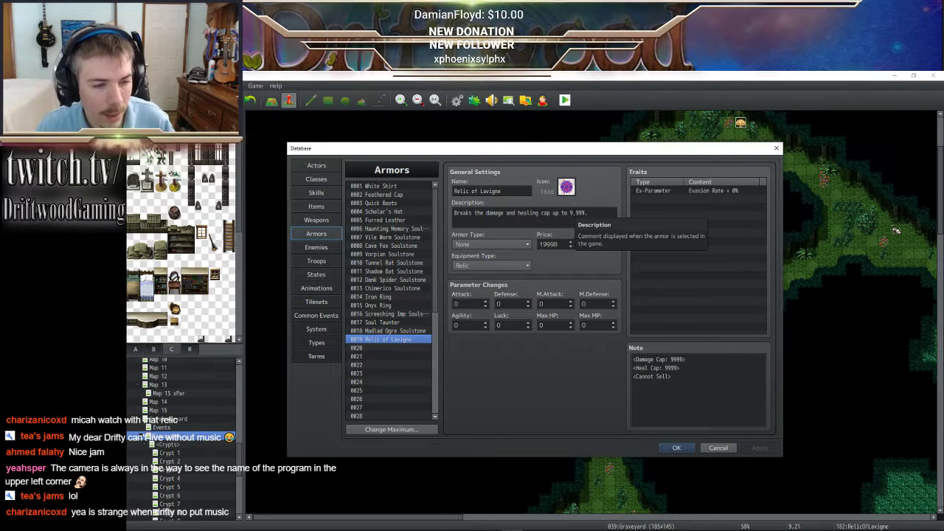
- Review the Relic of Lavigne's description and note, check entry 0020, then close the Database
triple_click(562, 210)
click(602, 214)
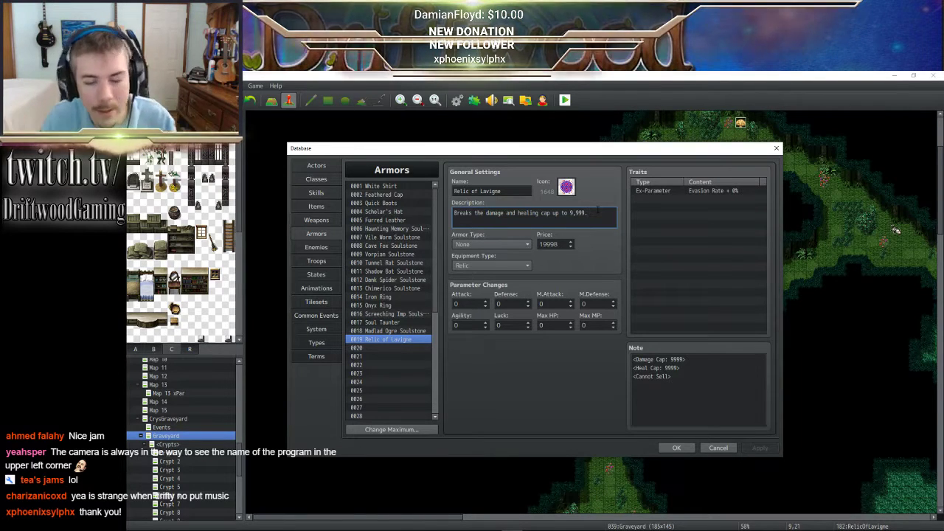
click(705, 384)
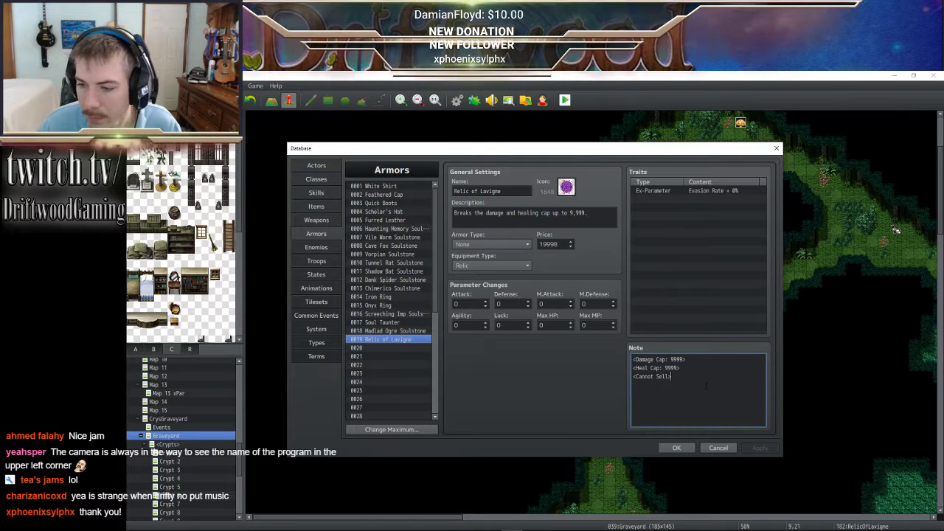
click(403, 348)
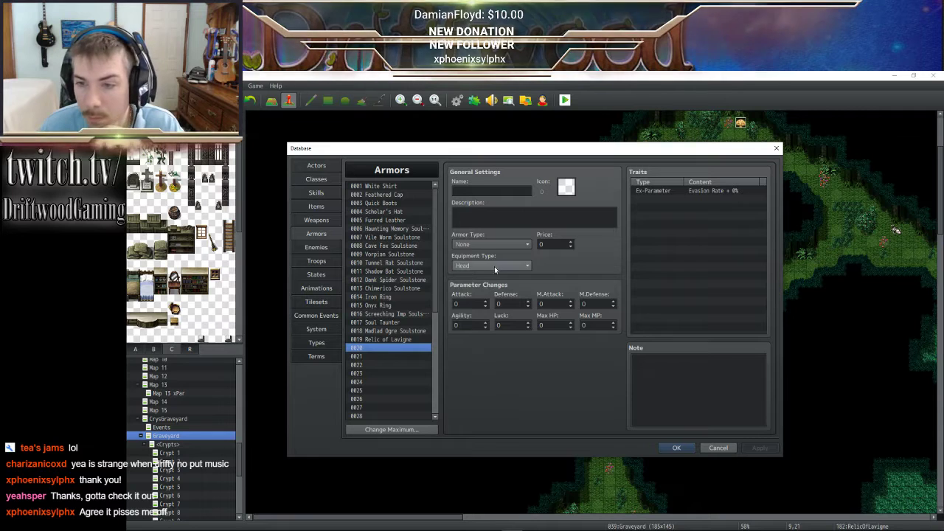
click(400, 340)
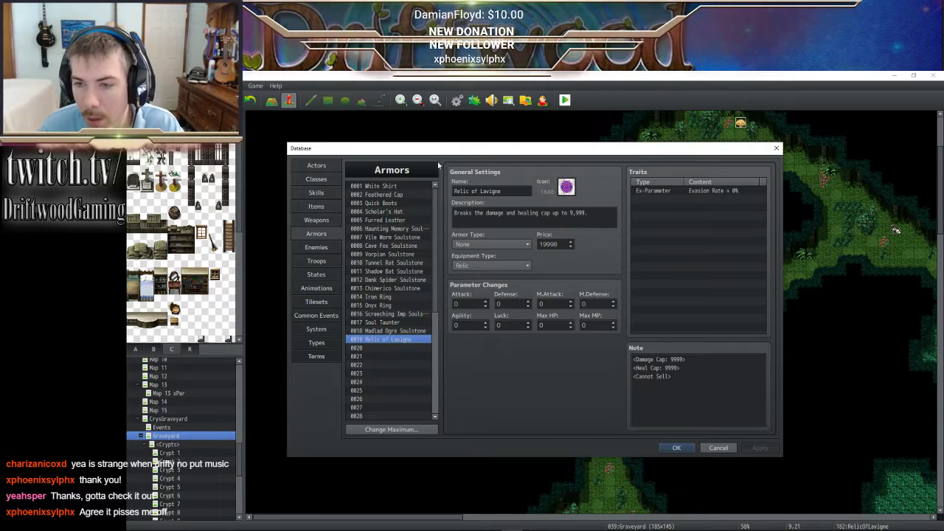
click(676, 448)
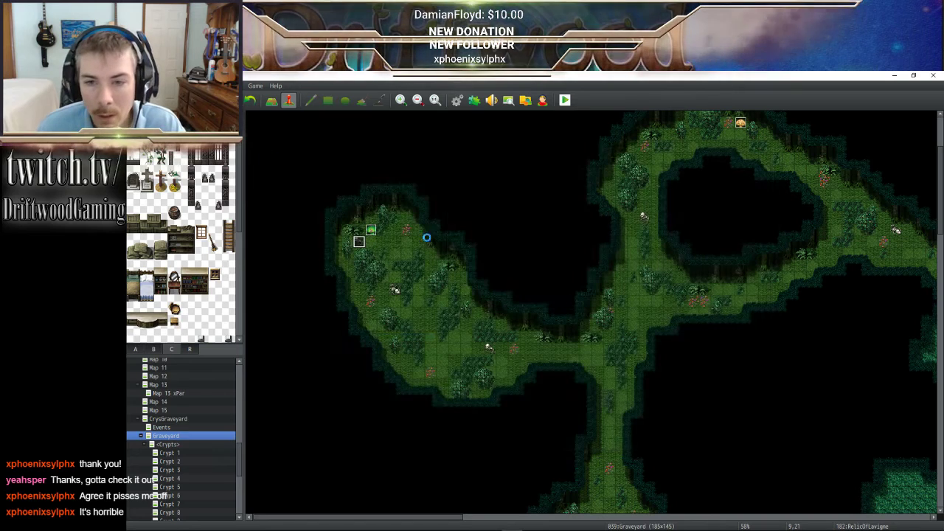
- Inspect the RelicOfLavigne event's If Lose branch, cancel inserting a command, and close the editor
double_click(357, 242)
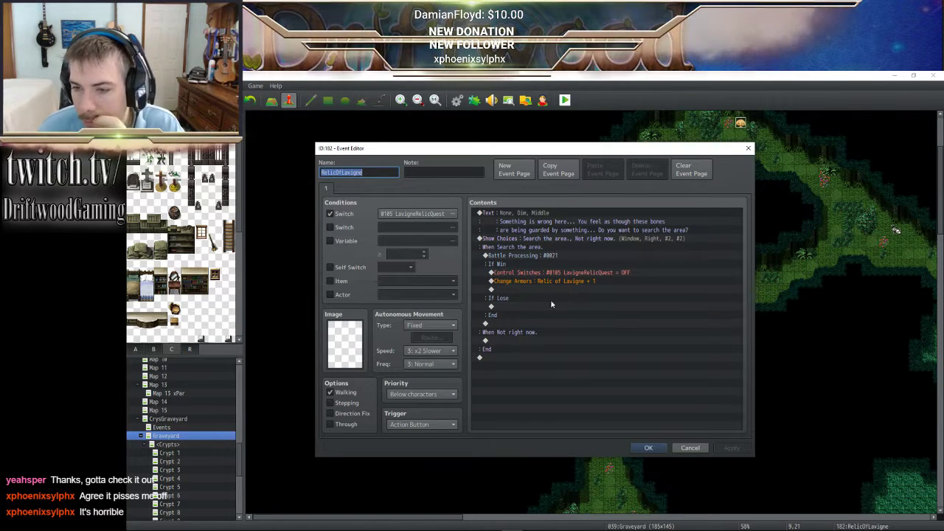
click(582, 284)
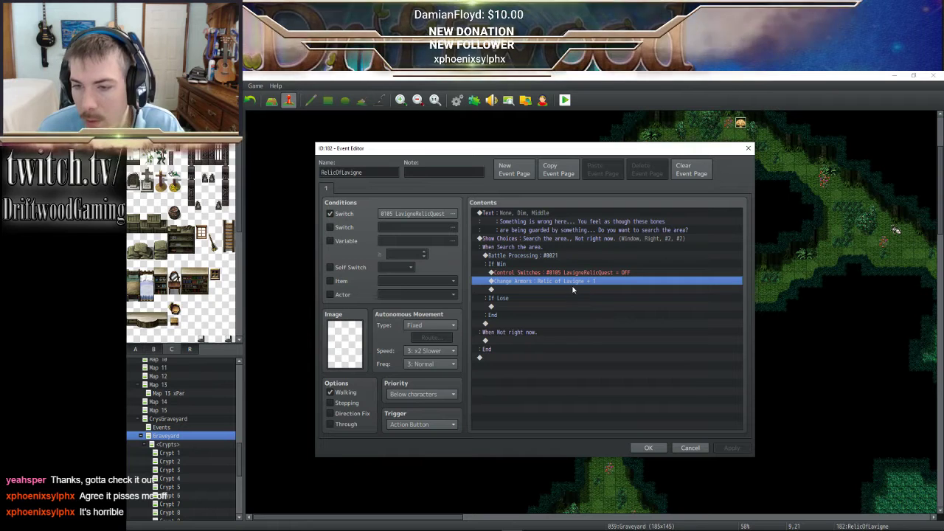
click(569, 306)
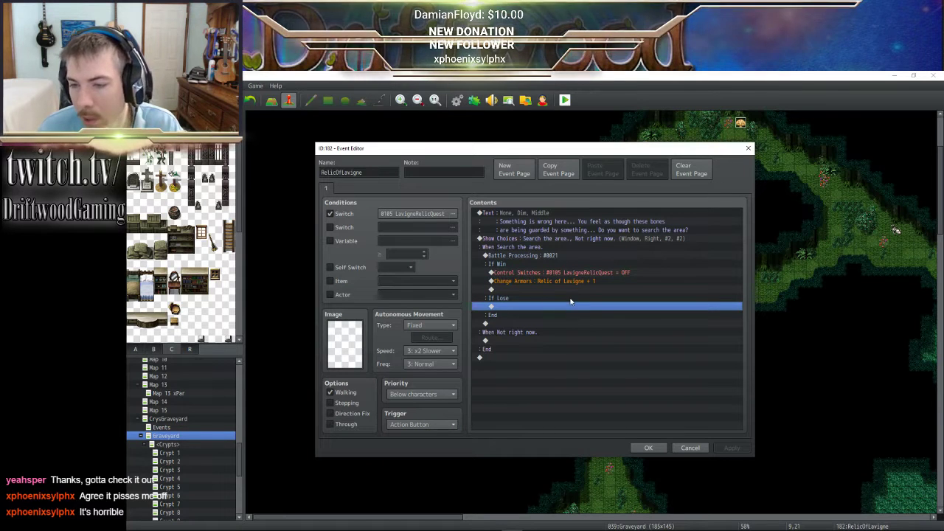
right_click(527, 311)
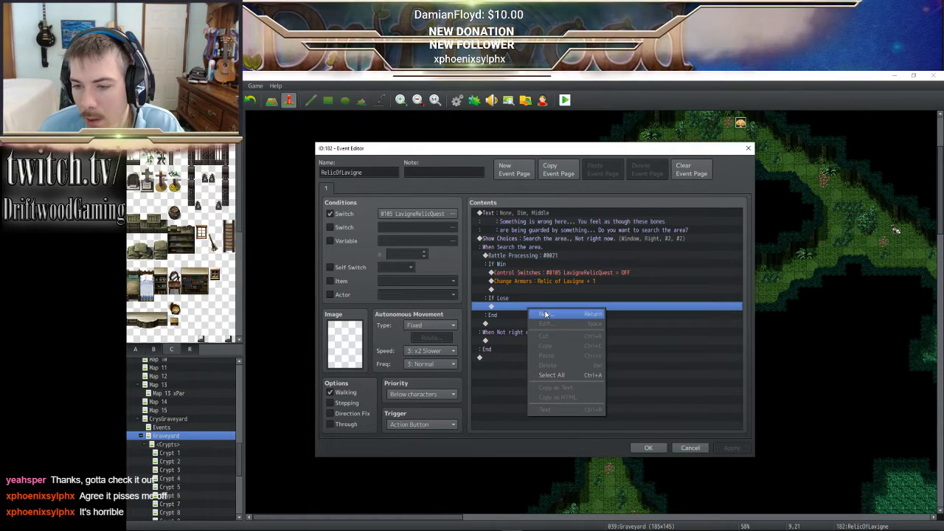
key(Escape)
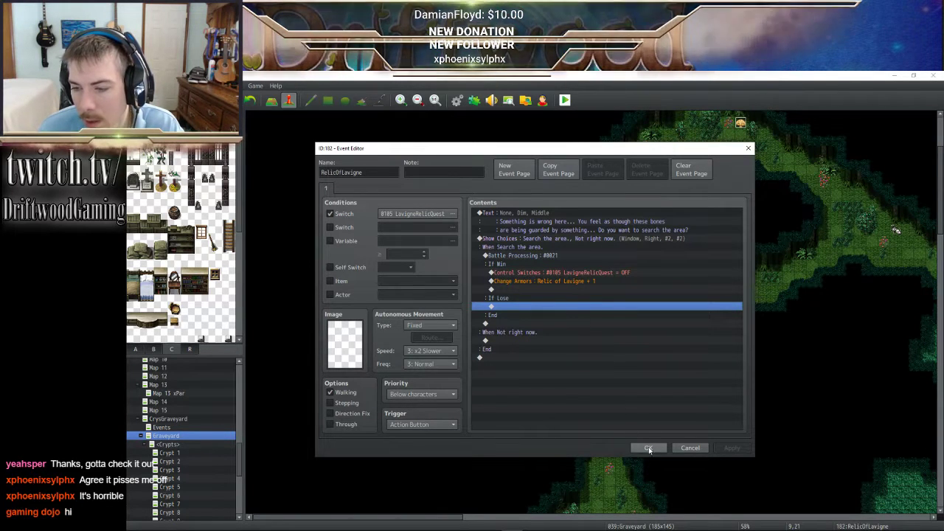
right_click(523, 310)
click(540, 317)
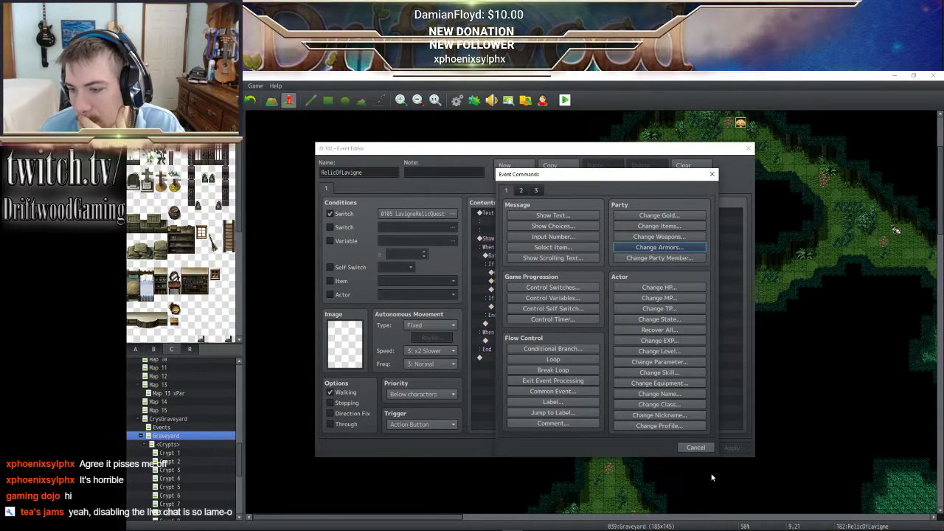
click(694, 449)
click(649, 447)
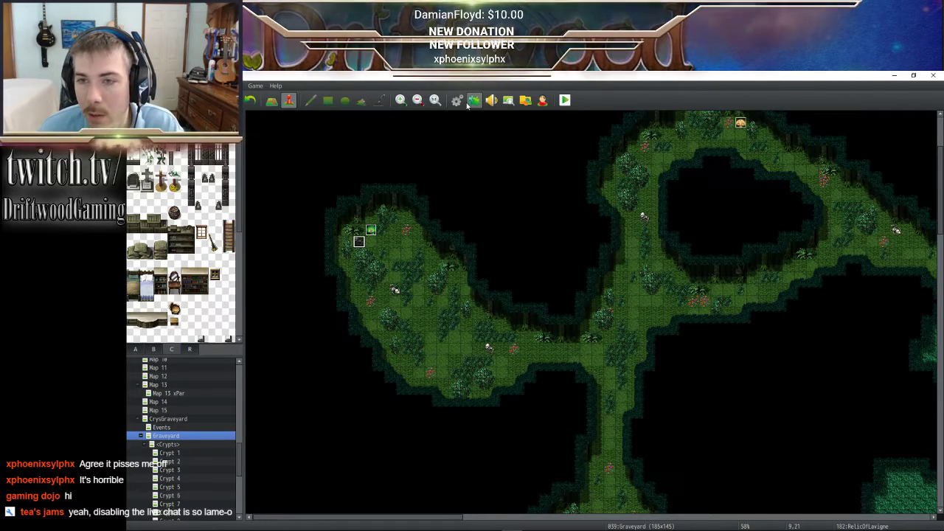
- In common event 0064 PsuedoRandomBattle, change Edmond's Soul Taunter bonus to Random 4..5
key(F9)
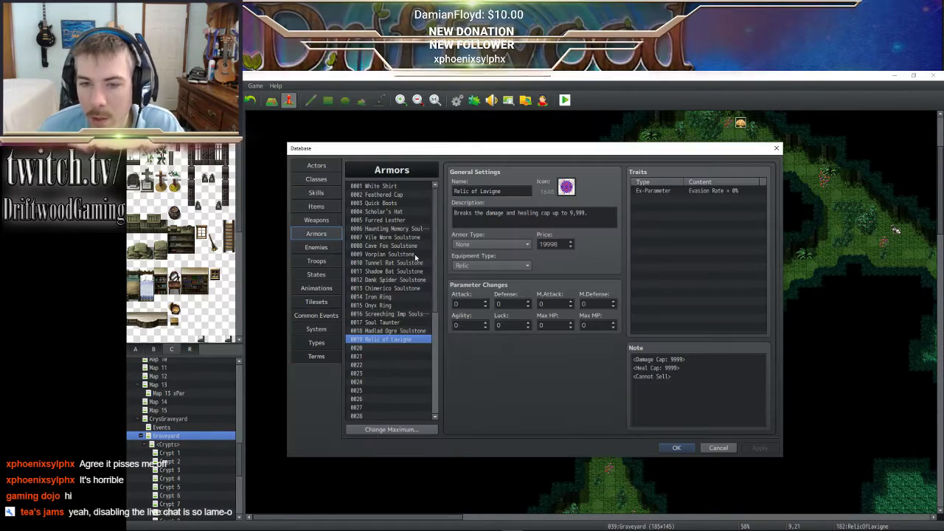
click(319, 316)
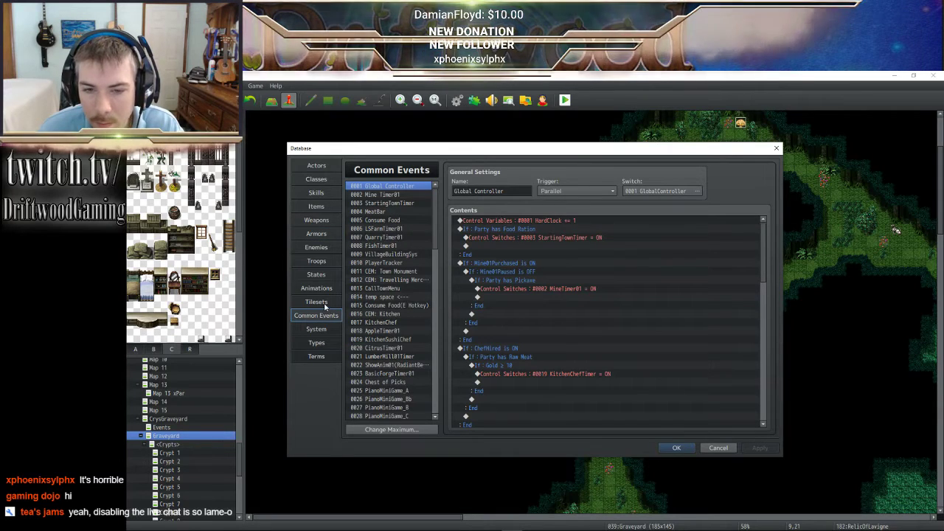
scroll(431, 233, down, 1)
drag(438, 232, 436, 326)
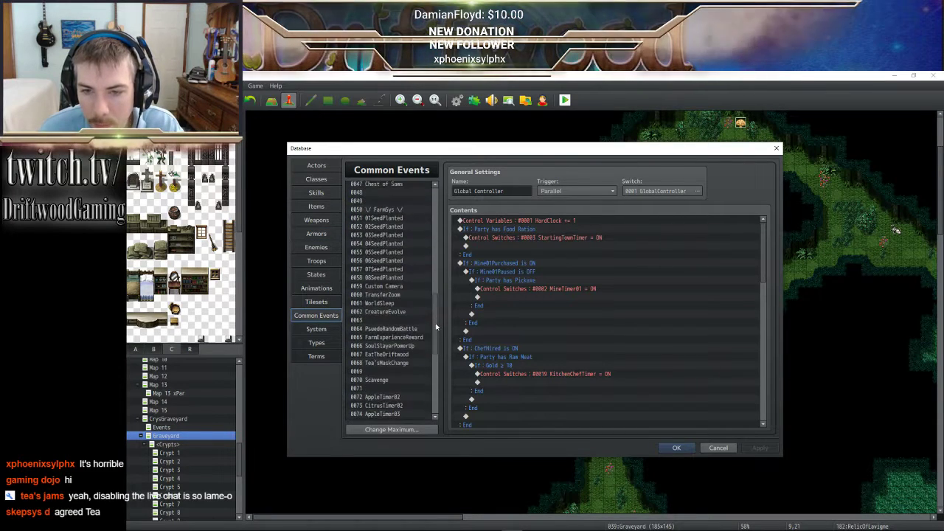
click(409, 328)
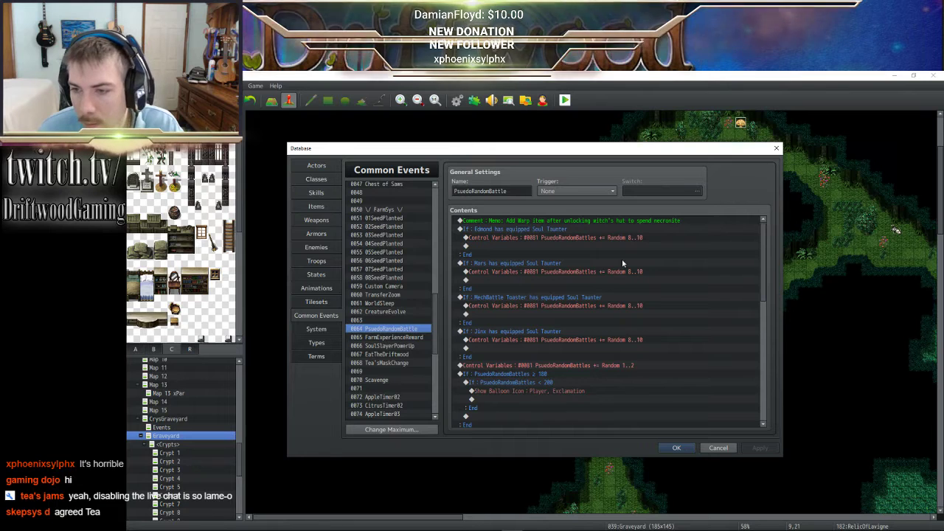
right_click(589, 239)
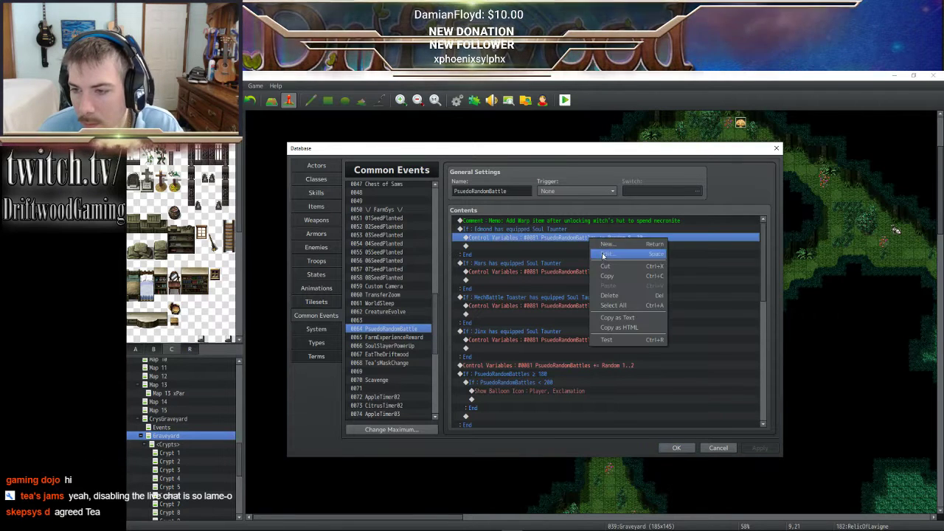
click(612, 252)
double_click(586, 353)
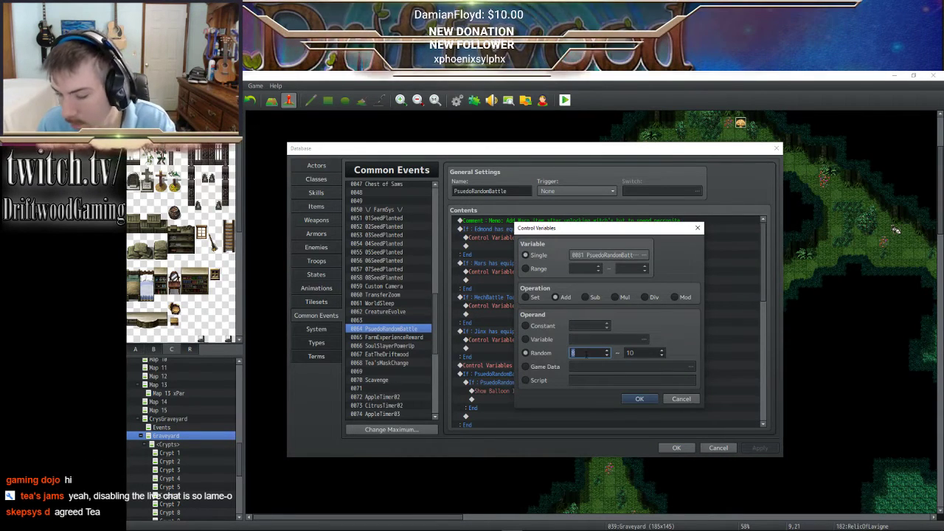
text(4)
key(Tab)
text(5)
click(639, 399)
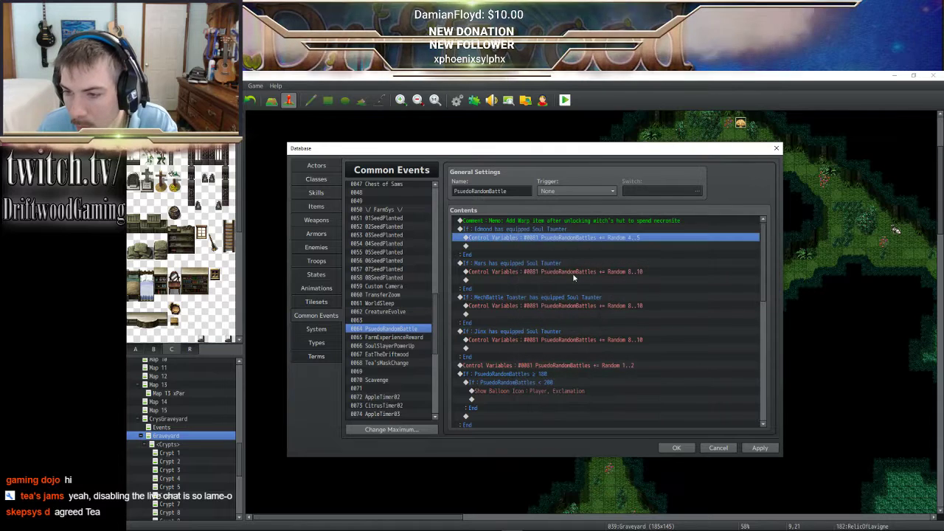
- Change Mars's and MechBattle Toaster's Soul Taunter bonuses to Random 4..5
right_click(574, 273)
click(594, 290)
double_click(586, 352)
text(4)
key(Tab)
text(5)
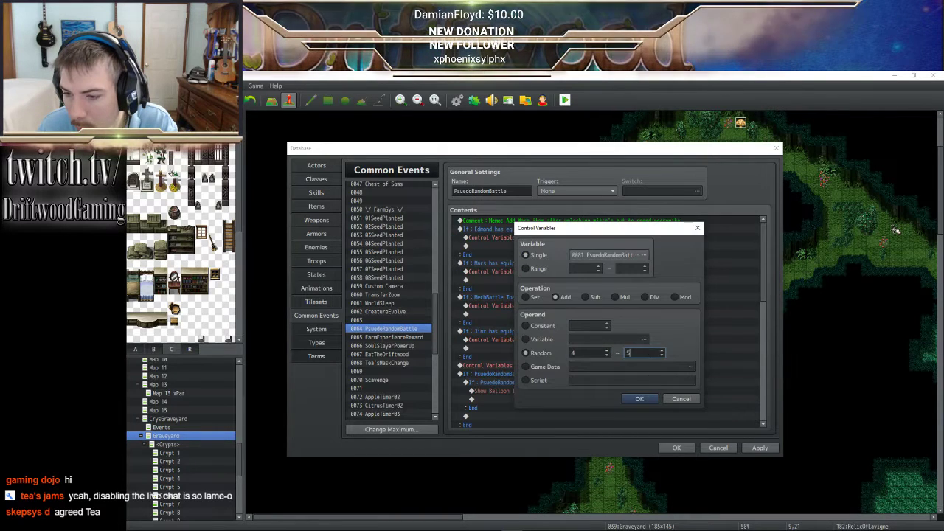
click(639, 399)
right_click(593, 304)
click(605, 323)
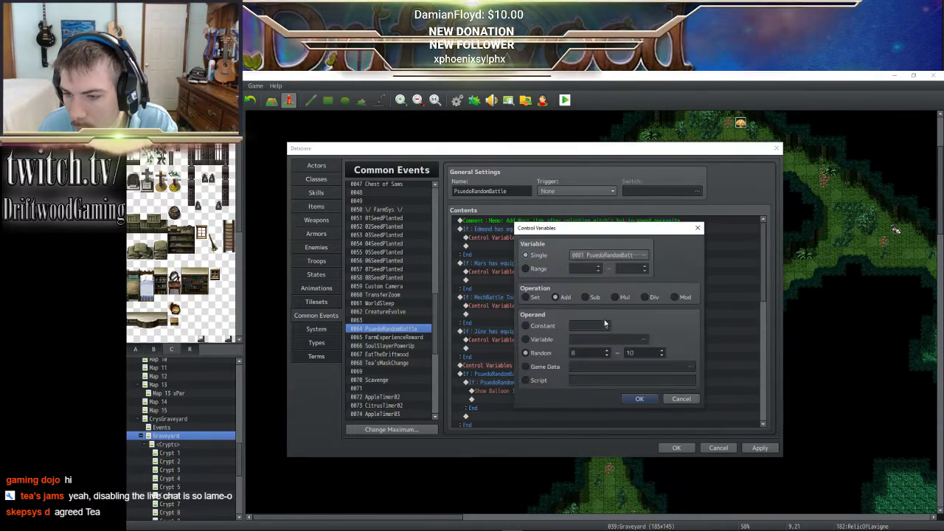
double_click(586, 353)
text(4)
key(Tab)
text(5)
click(639, 398)
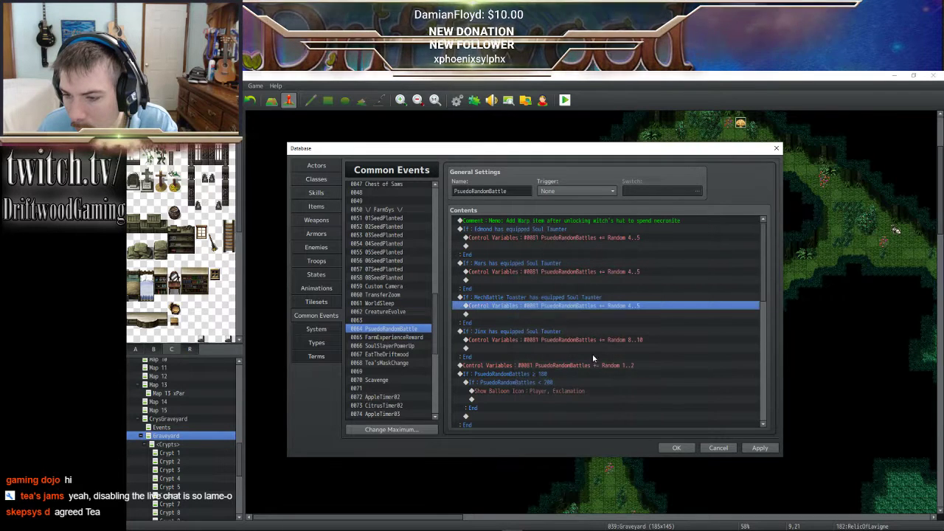
- Change Jinx's Soul Taunter bonus to Random 4..5 and apply the changes
right_click(584, 339)
click(599, 358)
double_click(588, 352)
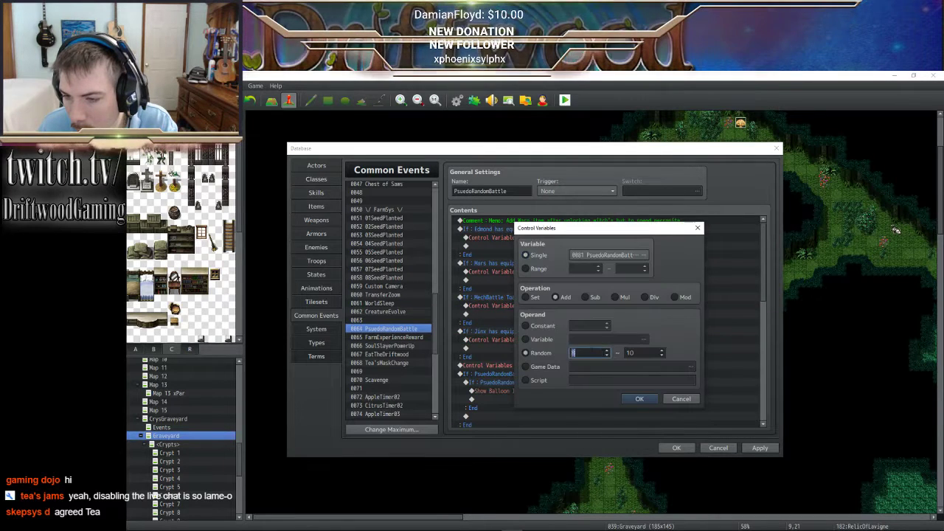
text(4)
key(Tab)
text(5)
click(639, 398)
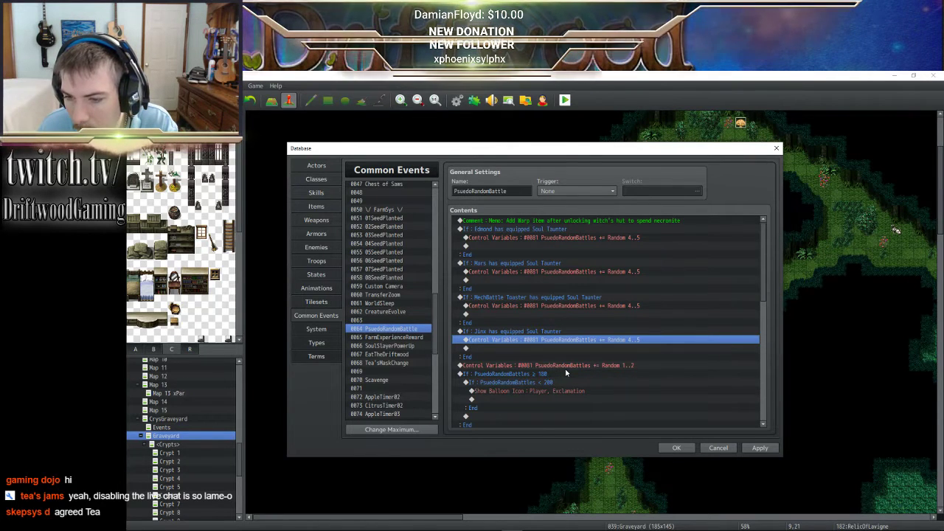
scroll(566, 373, down, 1)
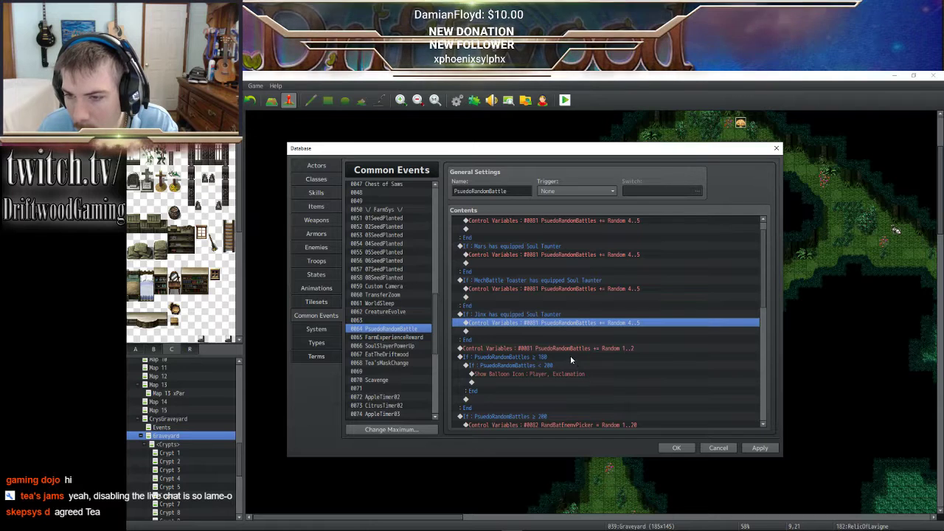
scroll(570, 355, up, 1)
click(759, 448)
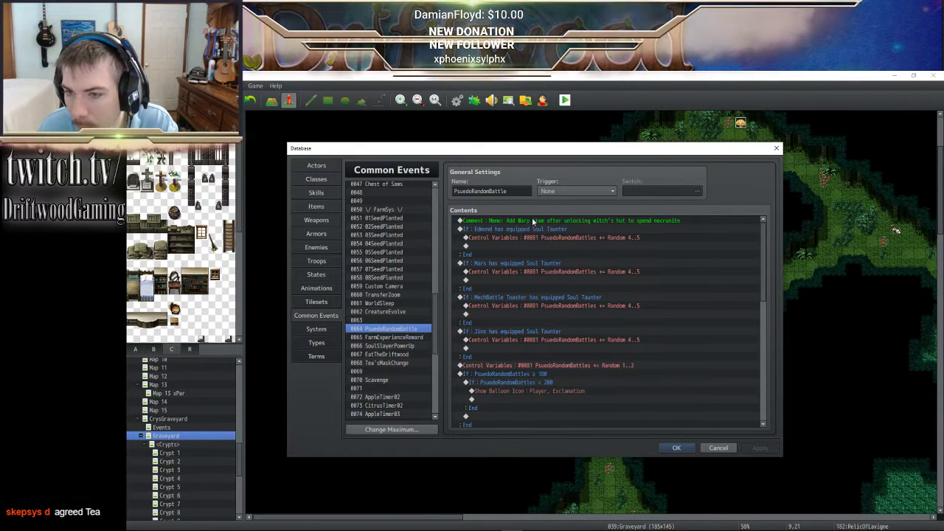
- Select the If Lose lines from Show Animation through the last line before End
click(586, 221)
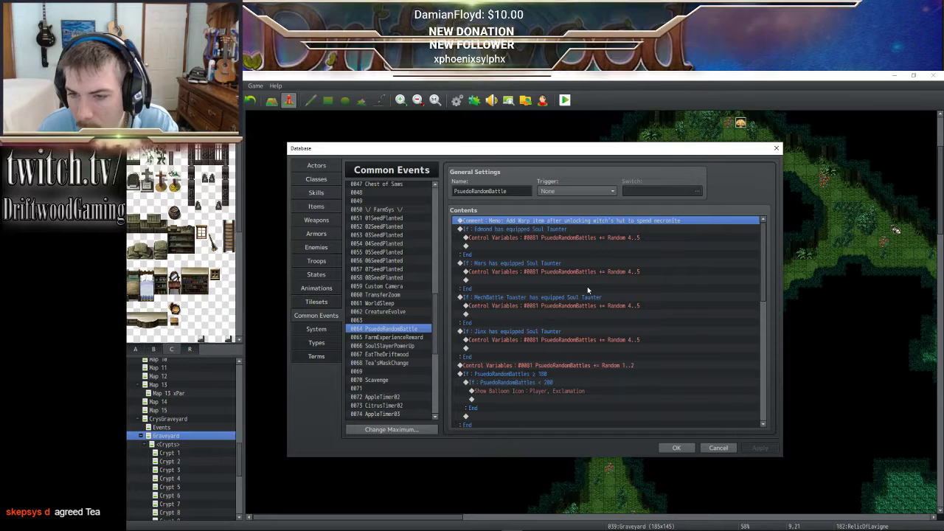
scroll(587, 286, down, 3)
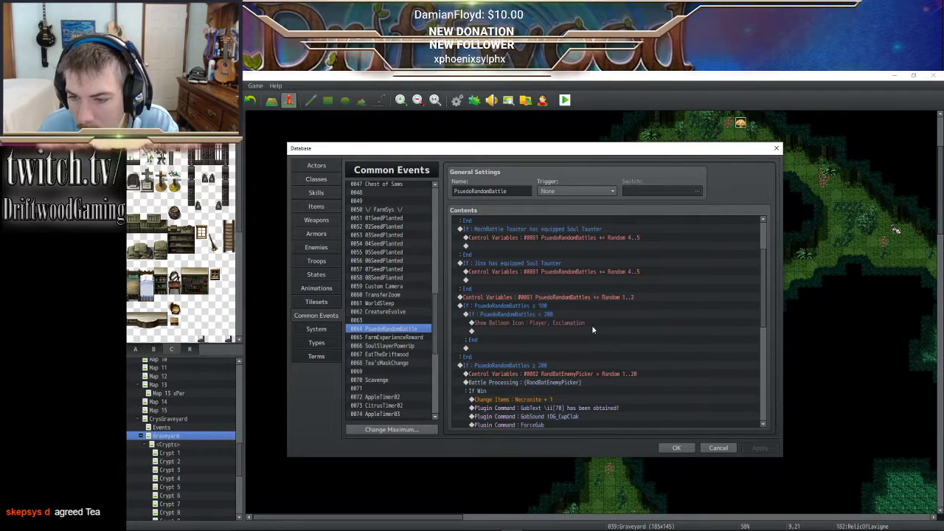
scroll(591, 329, down, 2)
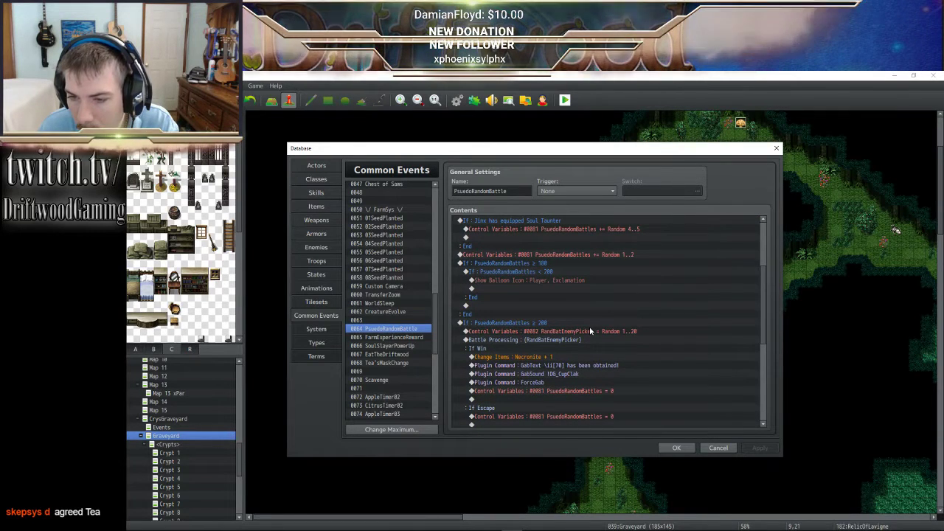
click(541, 323)
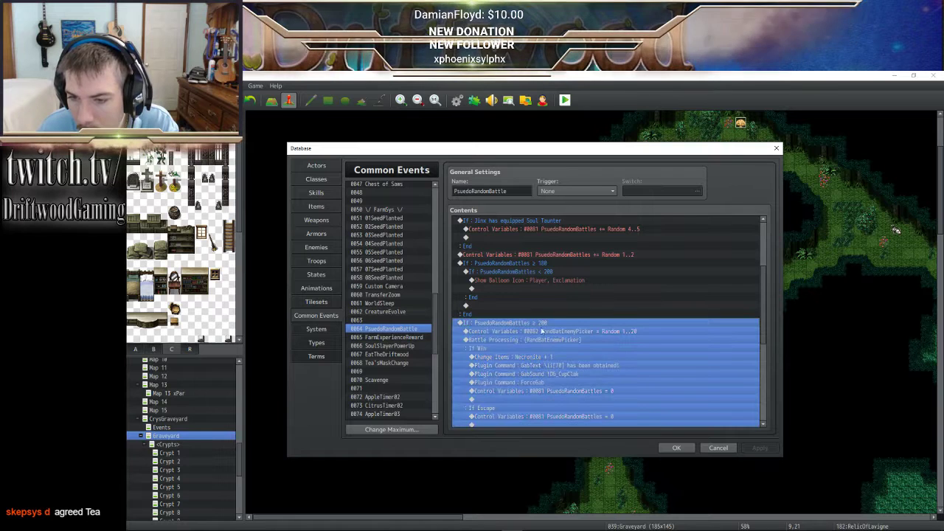
click(561, 332)
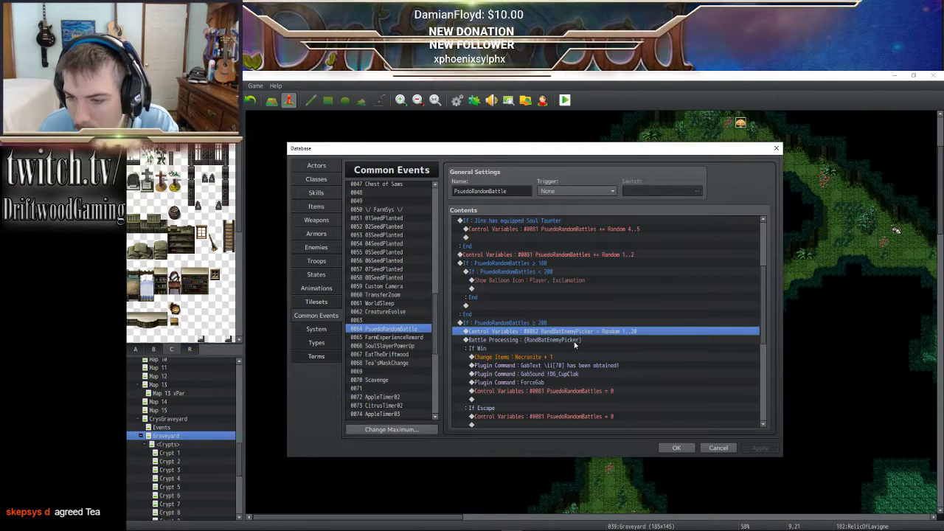
scroll(584, 339, down, 1)
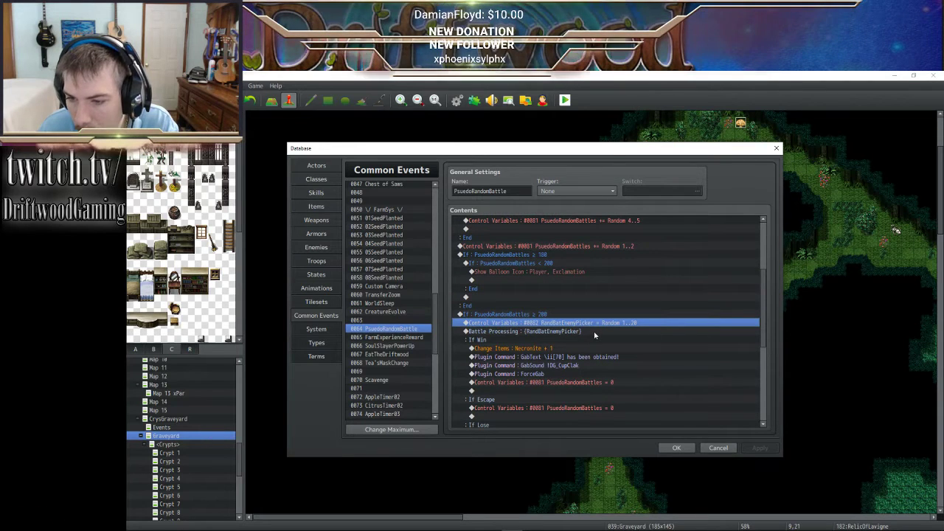
scroll(595, 336, down, 7)
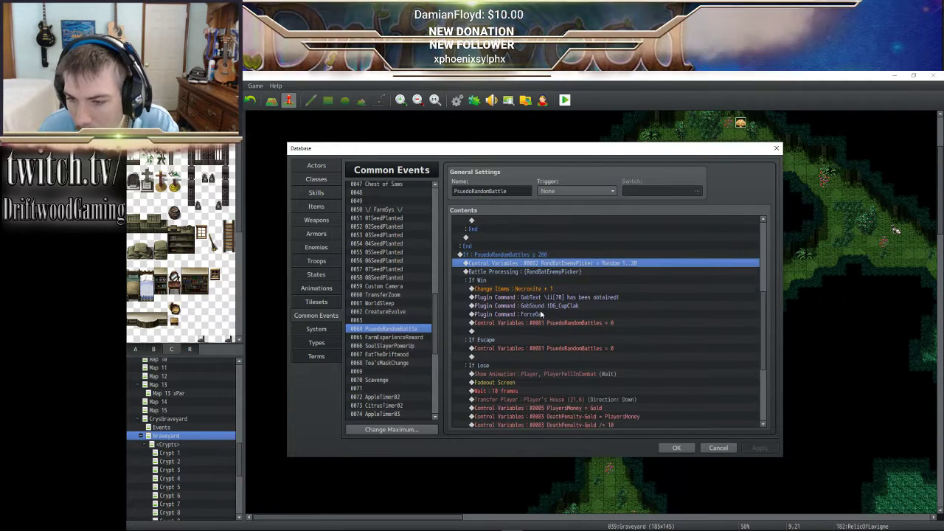
scroll(572, 303, down, 5)
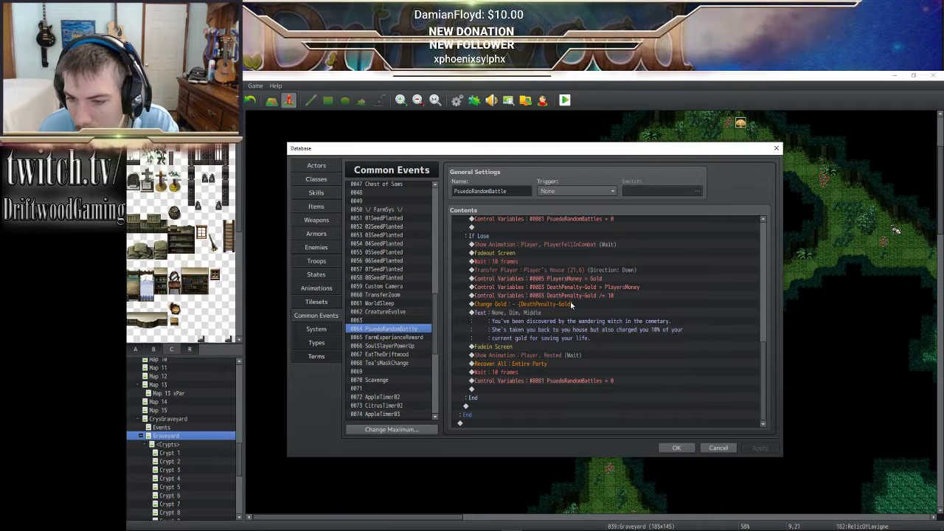
scroll(570, 300, up, 5)
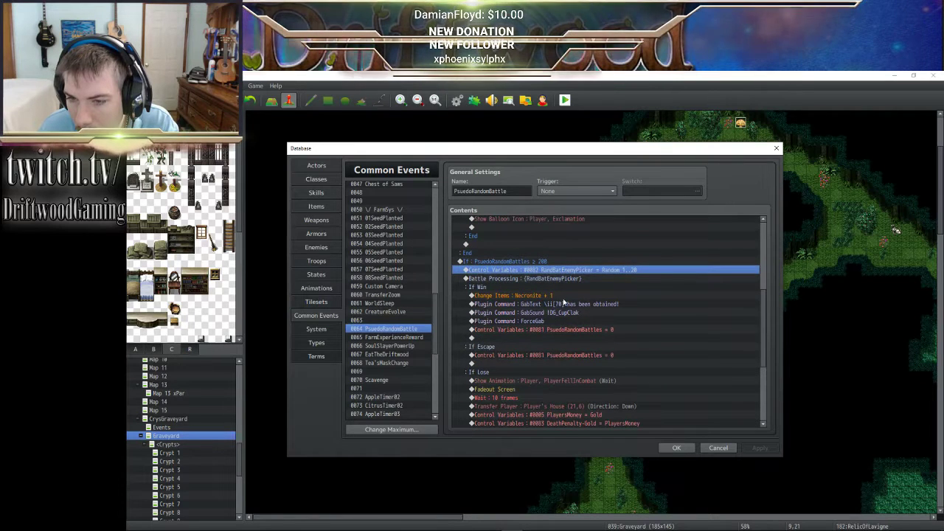
scroll(564, 291, down, 2)
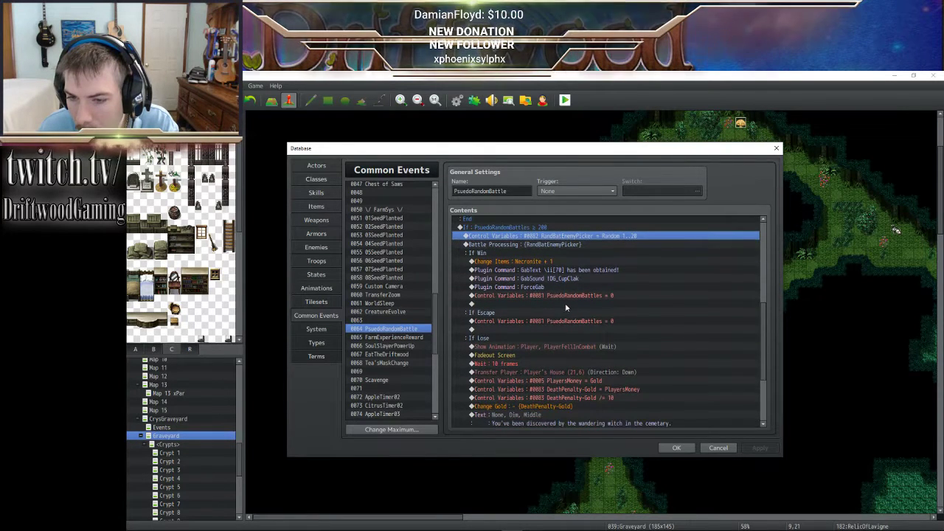
click(547, 347)
scroll(549, 350, down, 4)
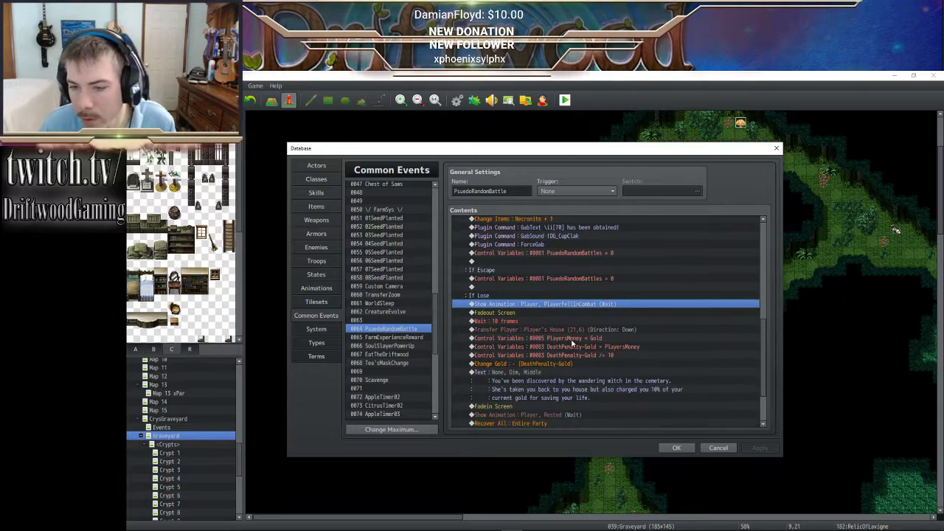
shift+click(540, 388)
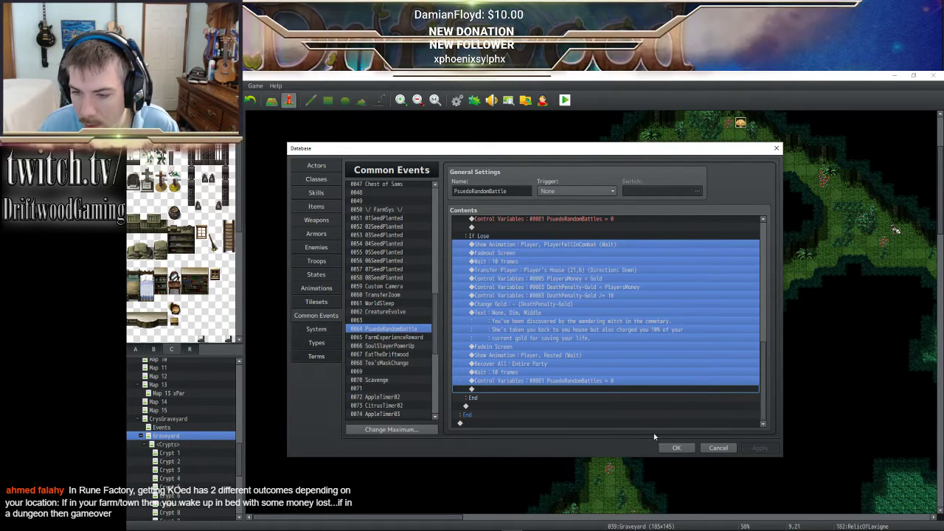
- Paste the copied defeat commands into RelicOfLavigne's If Lose branch and save the event
click(675, 449)
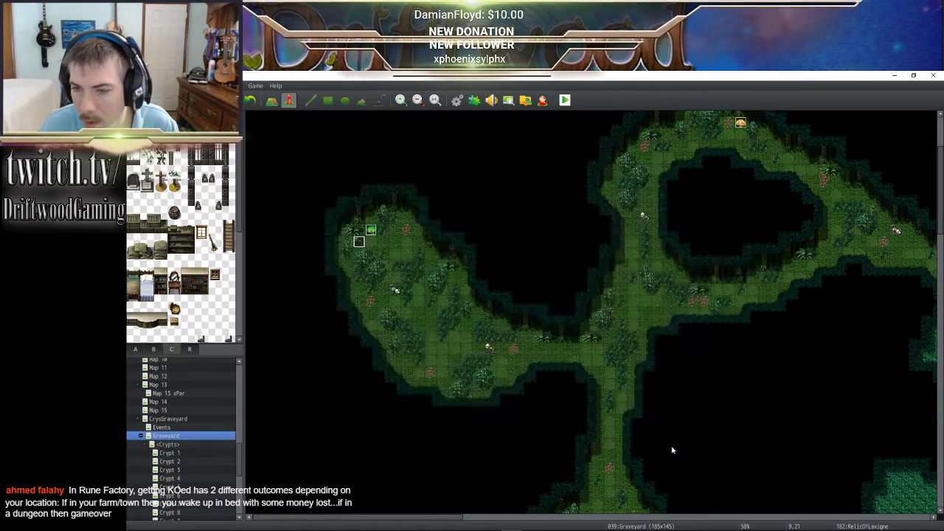
double_click(362, 245)
click(512, 307)
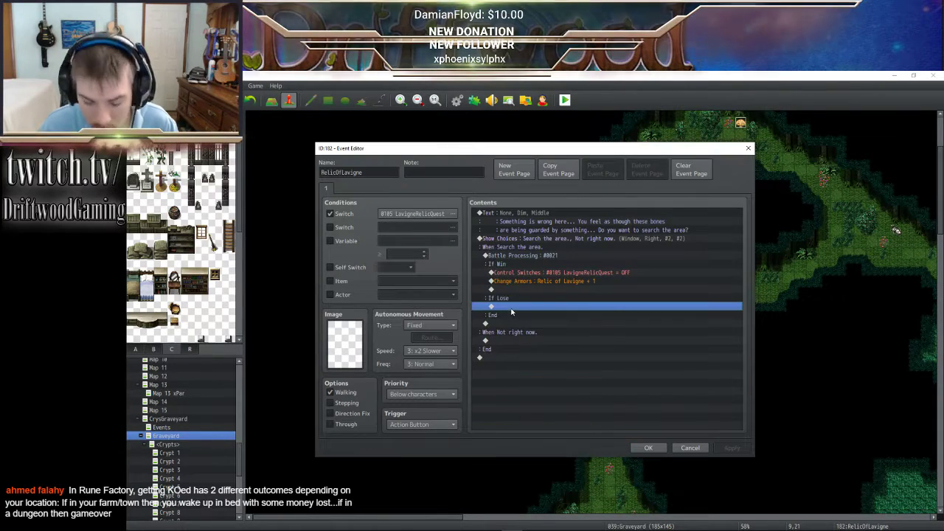
key(ctrl+v)
scroll(525, 313, down, 2)
scroll(525, 313, down, 1)
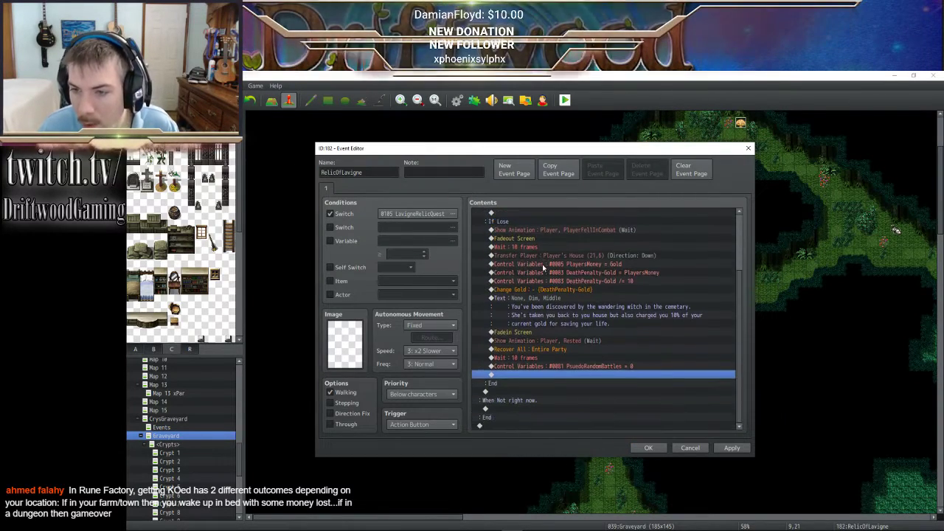
click(596, 248)
click(613, 257)
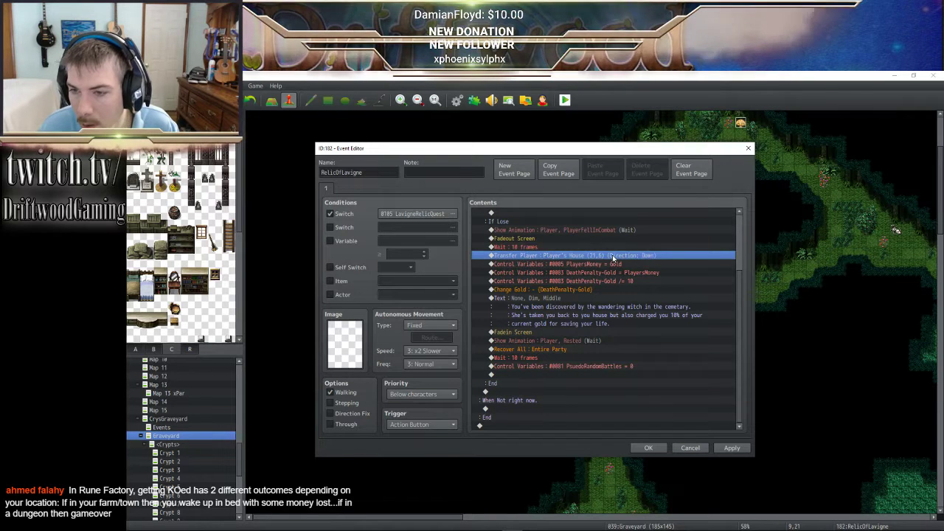
click(610, 265)
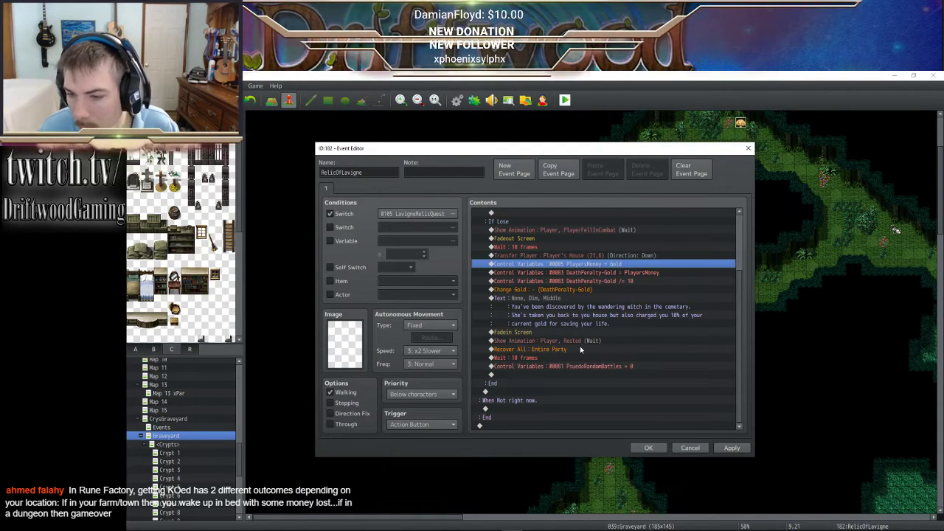
click(731, 448)
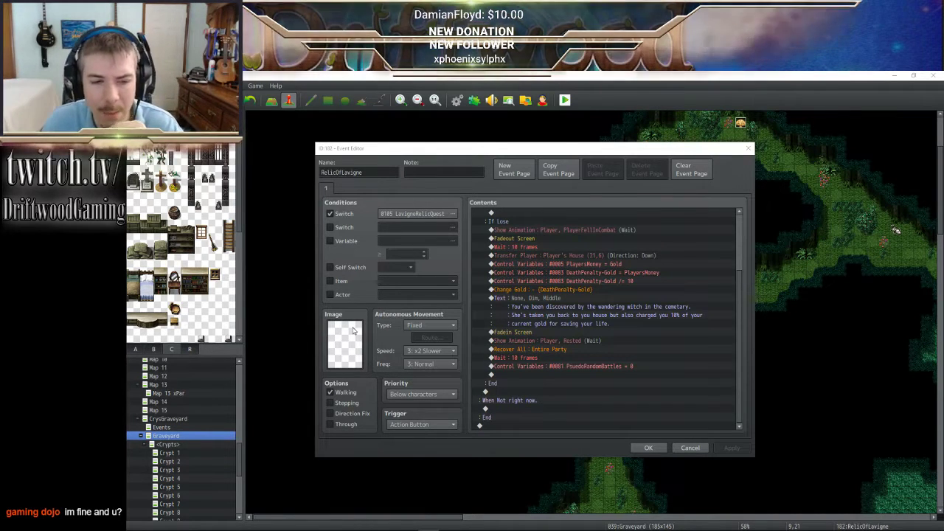
click(646, 448)
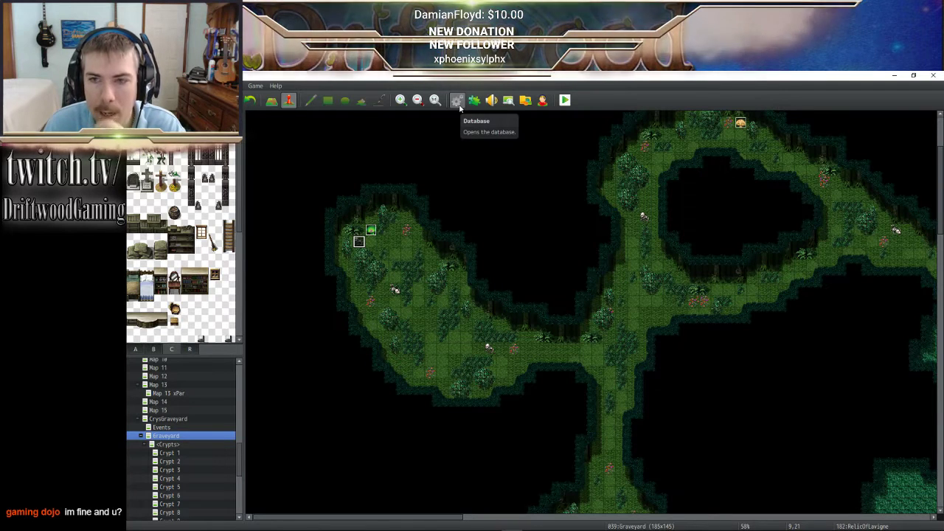
- Change RelicOfLavigne's defeat message from 10% to 20%
double_click(359, 241)
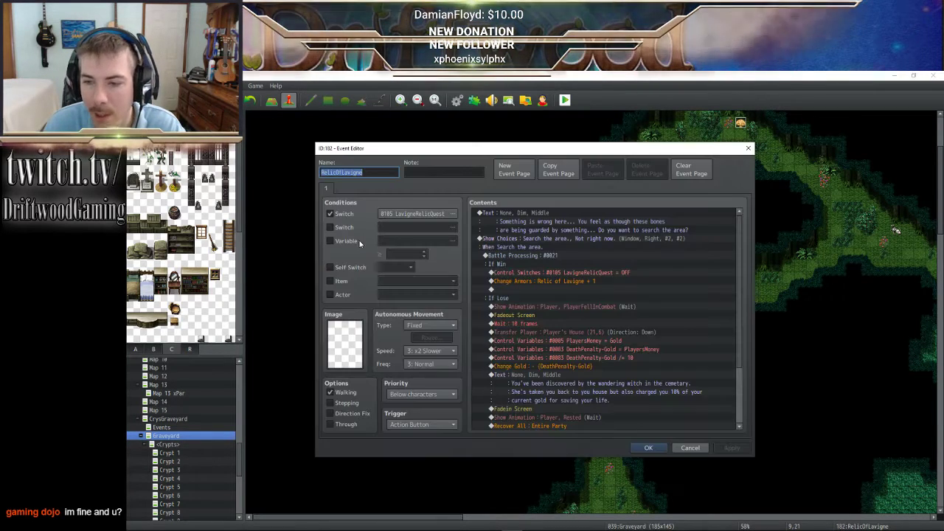
scroll(611, 331, down, 3)
click(600, 290)
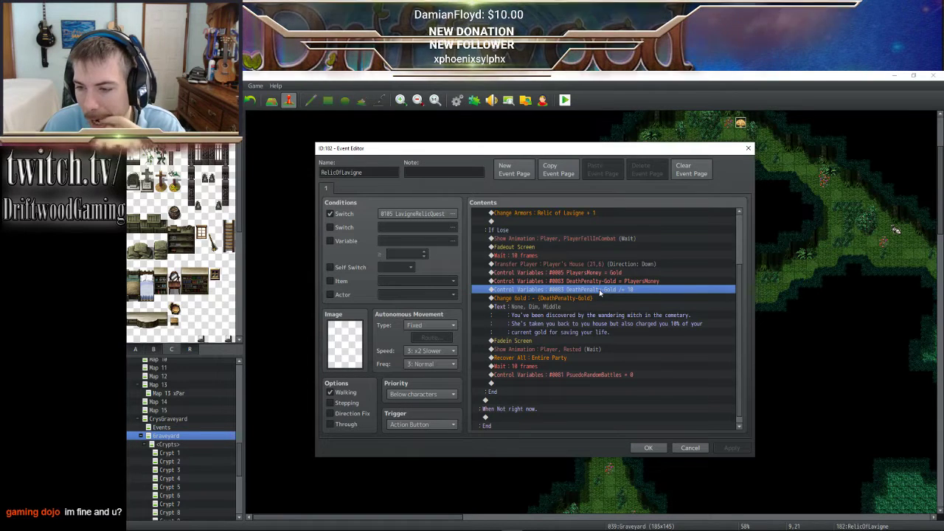
click(558, 308)
right_click(558, 308)
click(570, 314)
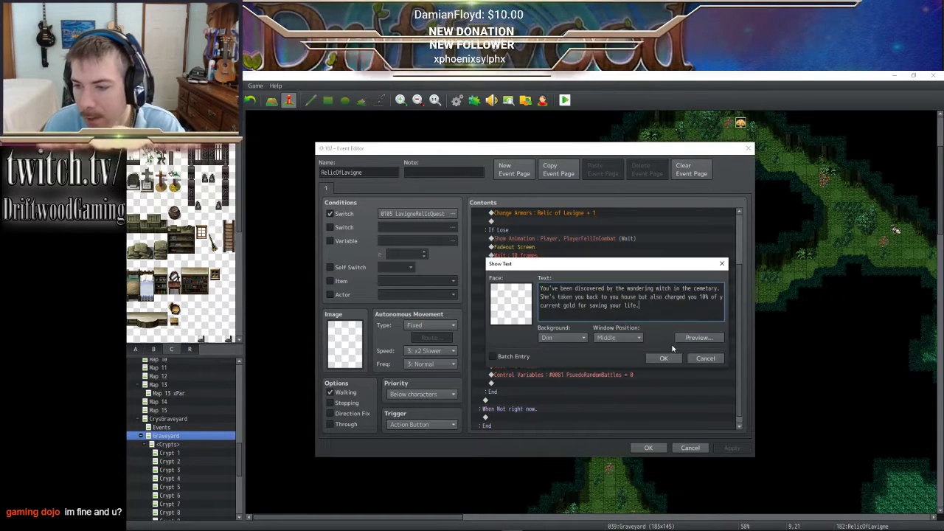
key(BackSpace)
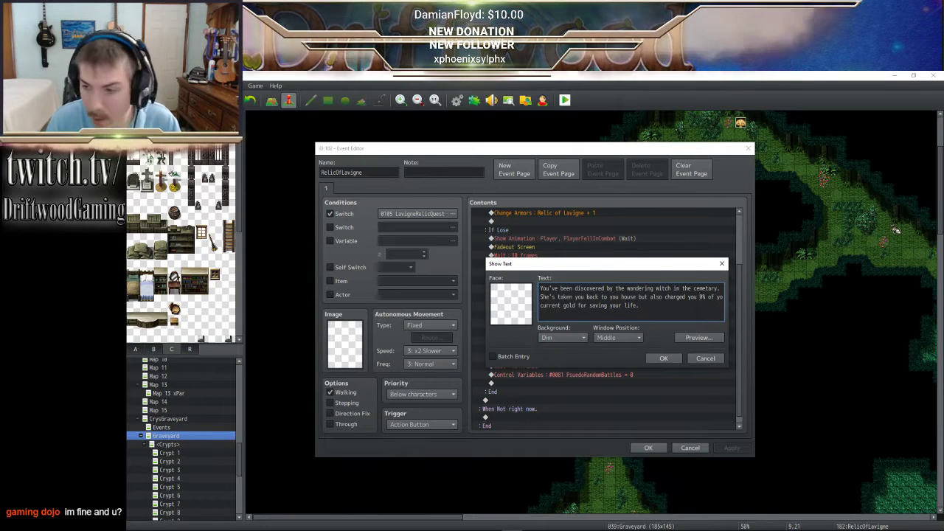
text(2)
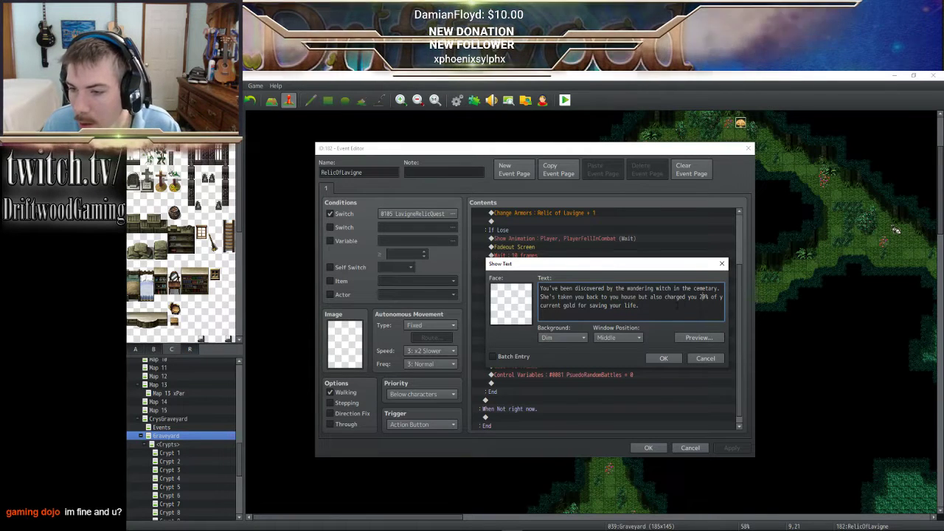
click(661, 359)
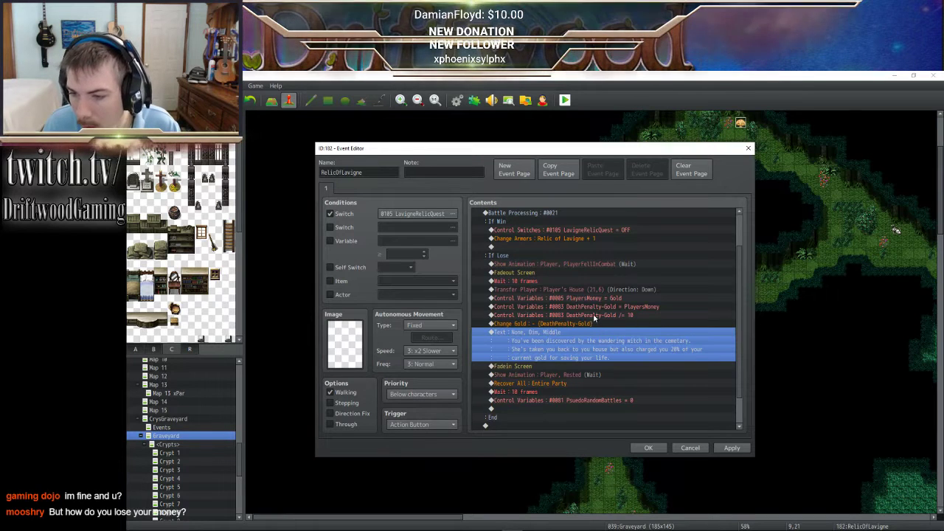
- Set the gold penalty divisor to 5 and check the surrounding gold deduction lines
right_click(595, 317)
click(614, 325)
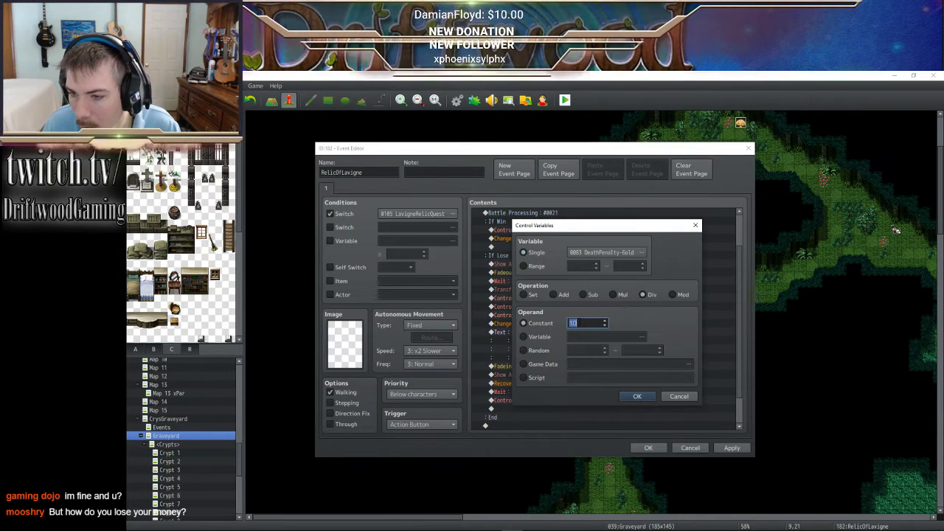
text(20)
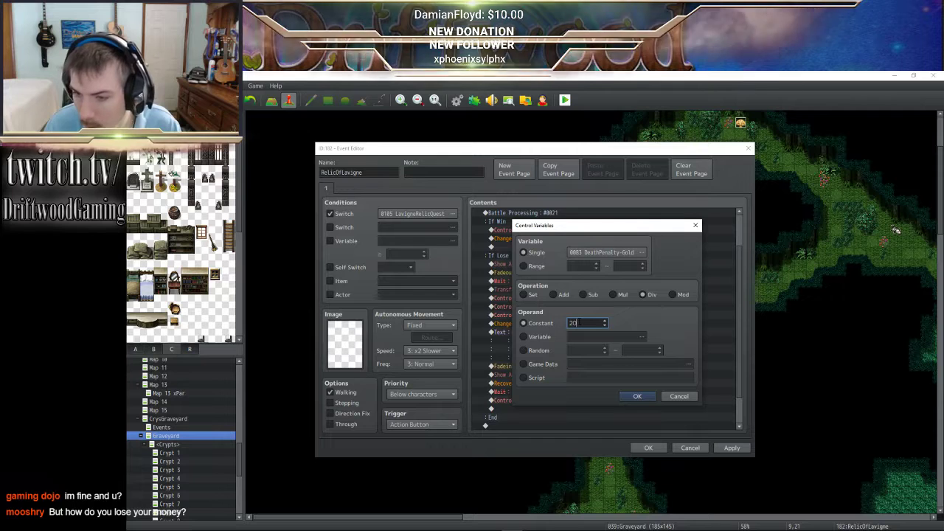
click(637, 396)
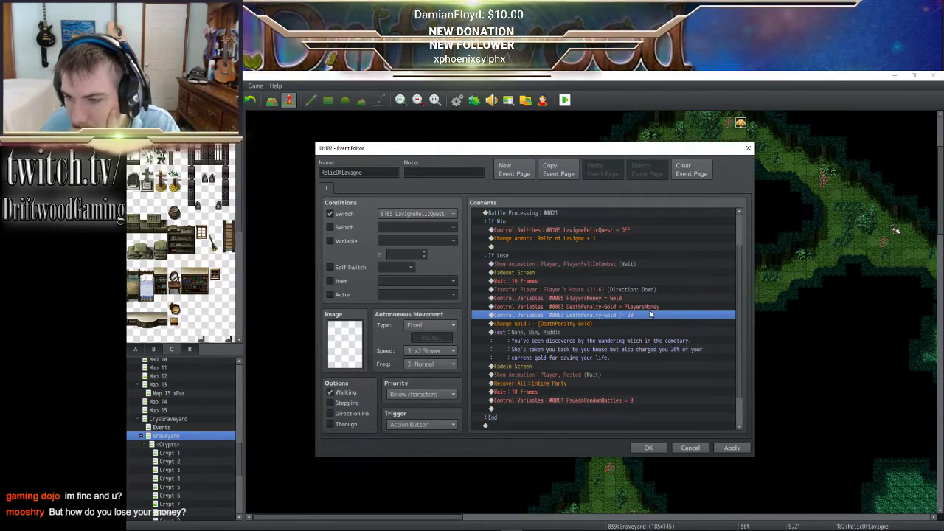
right_click(628, 318)
click(643, 323)
click(583, 324)
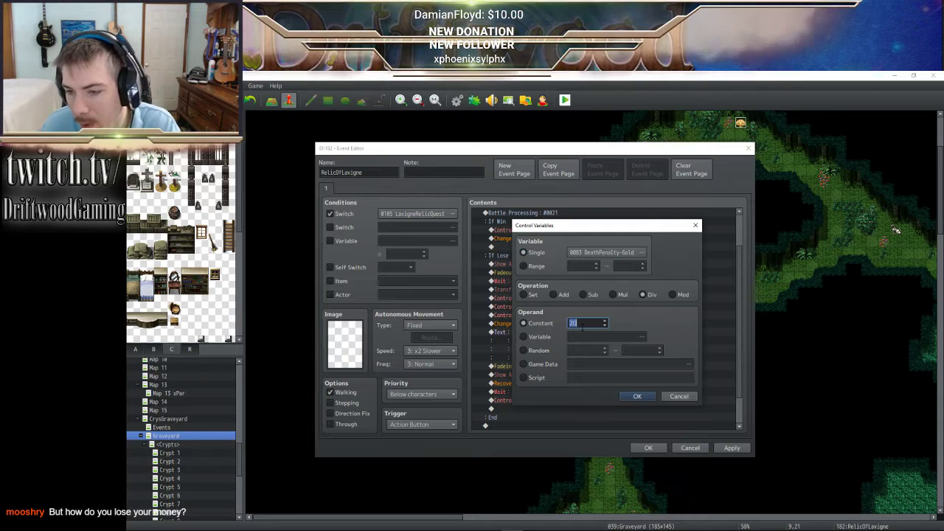
click(637, 396)
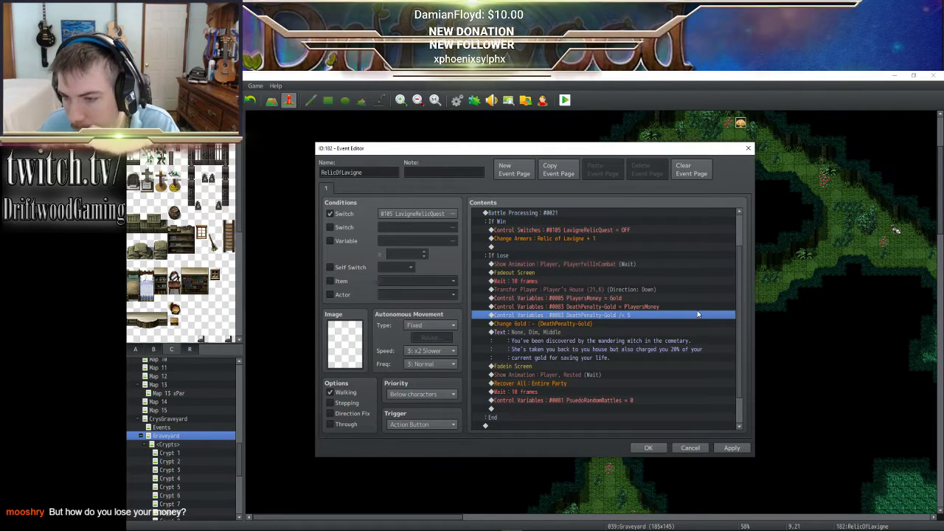
click(646, 307)
click(632, 314)
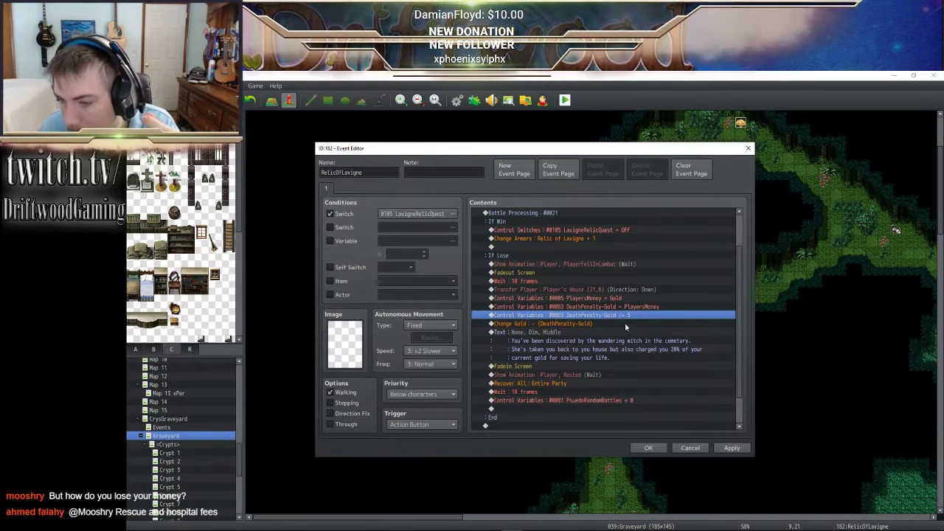
click(582, 324)
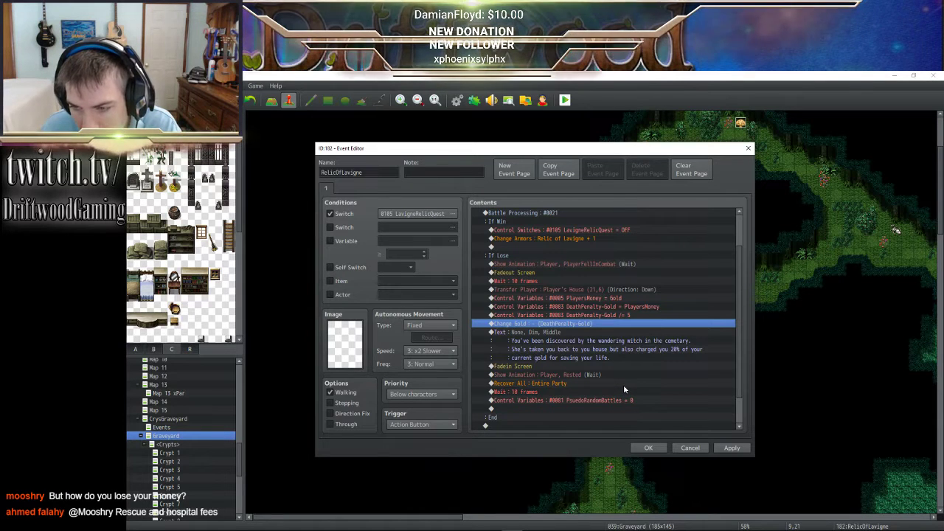
click(623, 315)
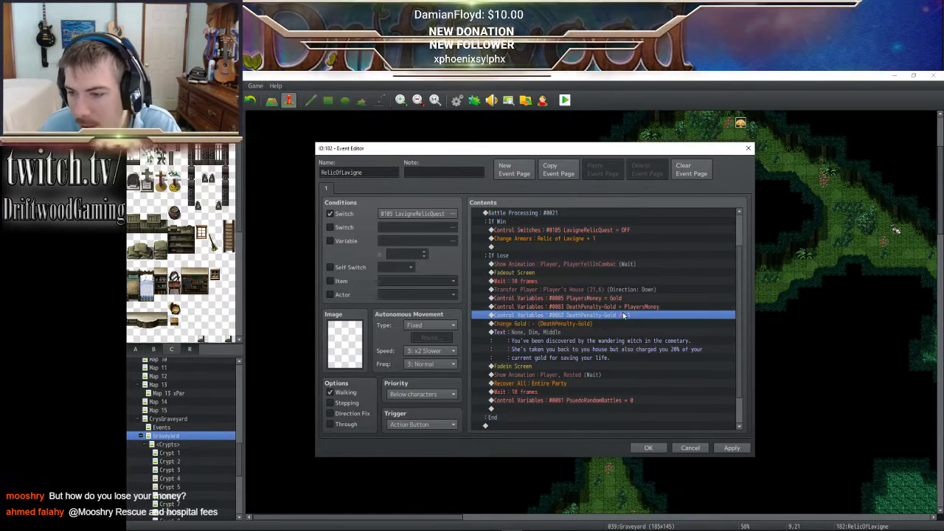
- Save RelicOfLavigne and change PsuedoRandomBattle's divide-by-10 penalty divisor, entering 6
click(648, 449)
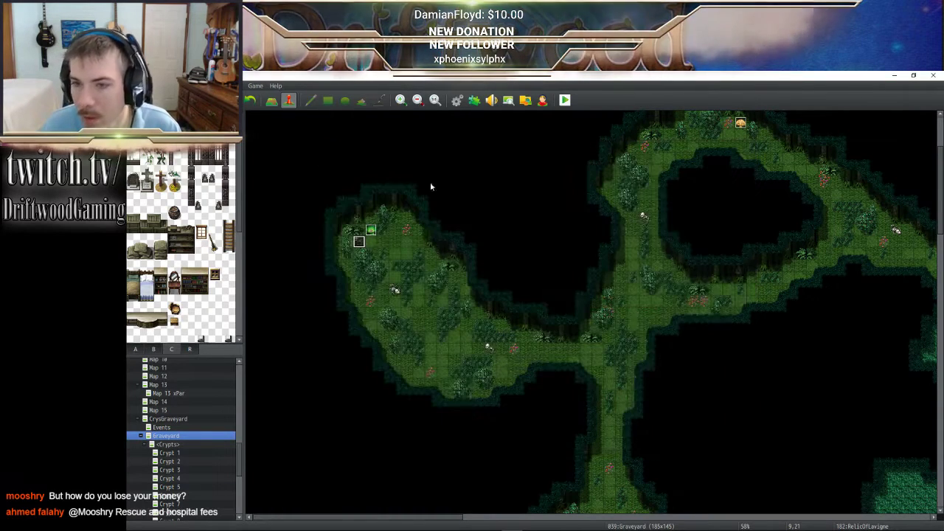
key(F9)
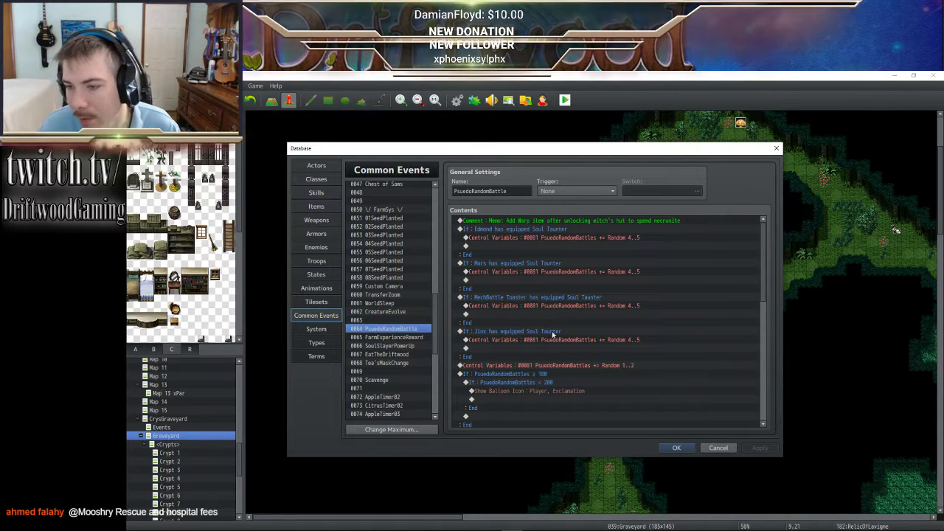
scroll(549, 358, down, 10)
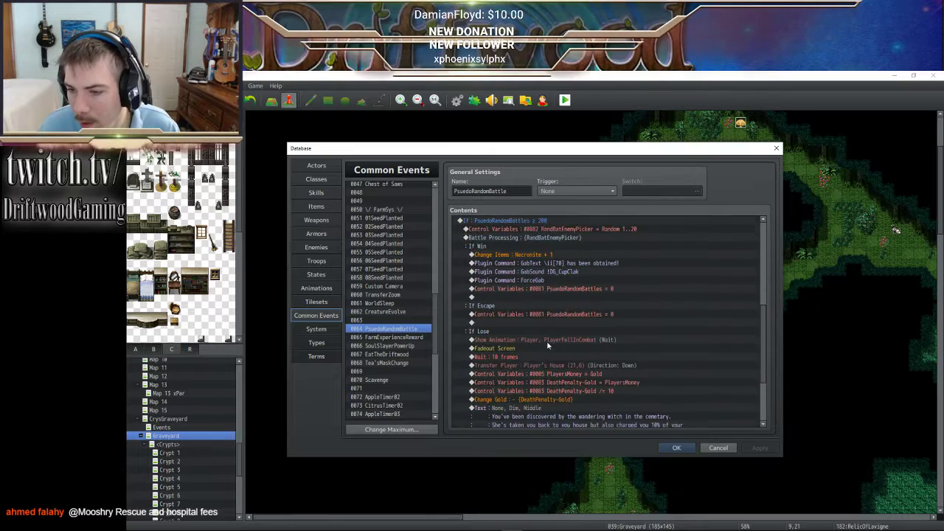
right_click(561, 376)
click(584, 389)
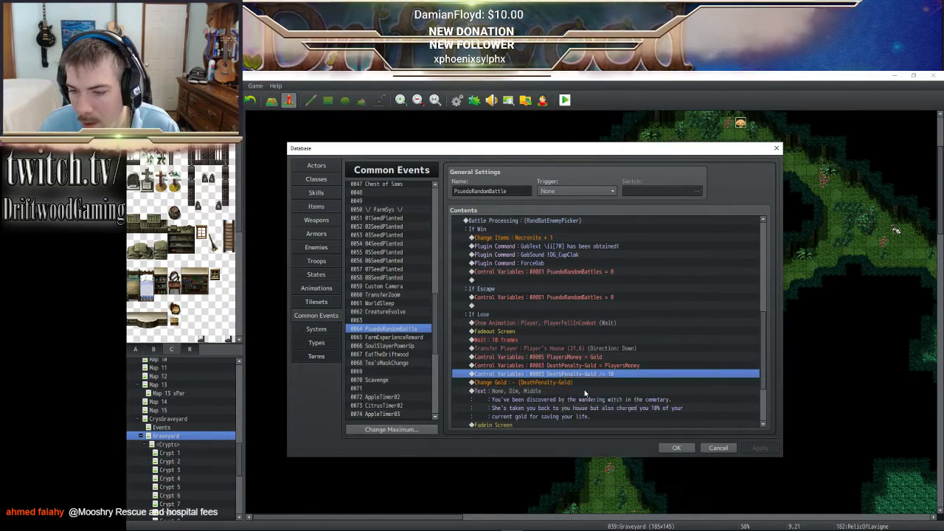
text(6)
click(629, 397)
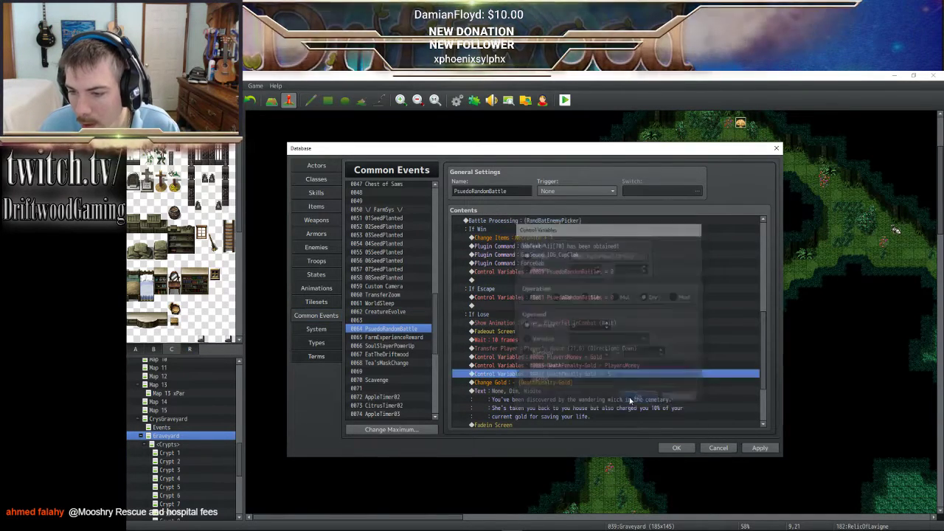
- Change PsuedoRandomBattle's defeat message to 20%, apply, and close the database
click(541, 396)
right_click(541, 397)
click(564, 407)
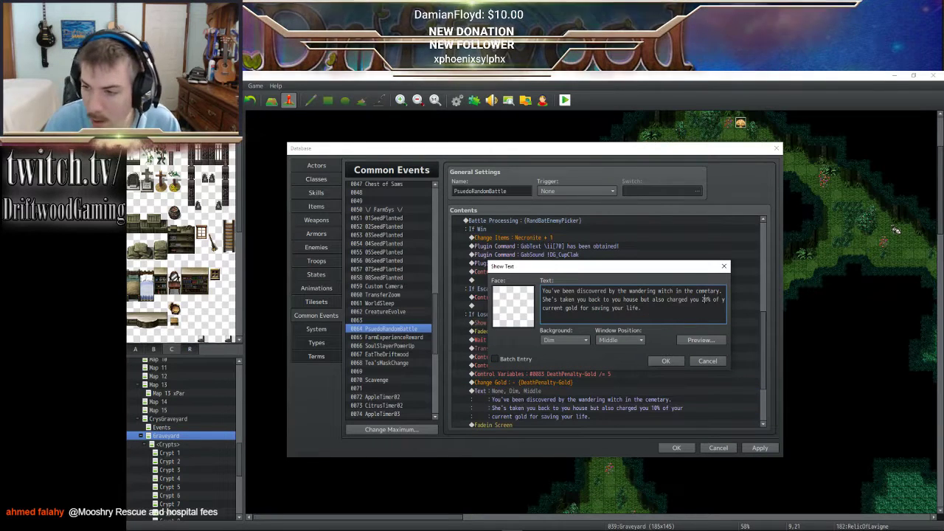
key(BackSpace)
text(2)
click(665, 361)
click(759, 447)
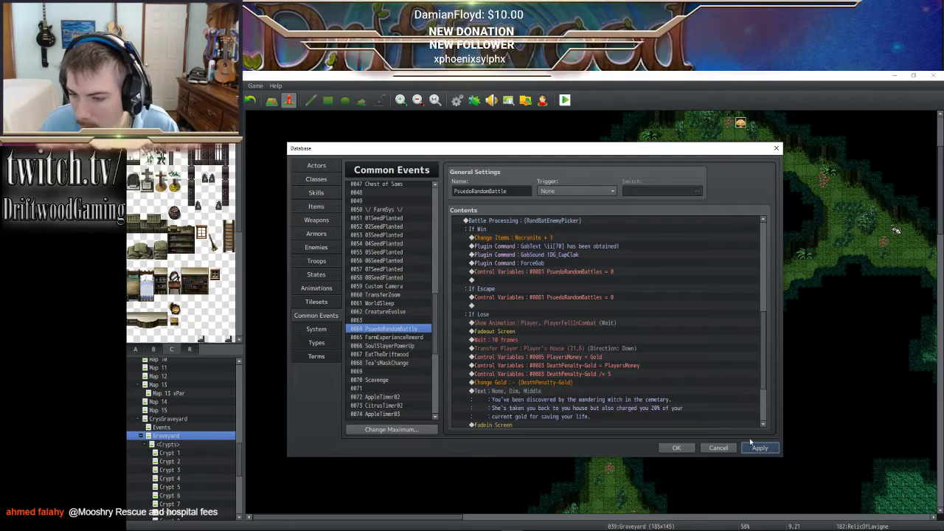
click(674, 447)
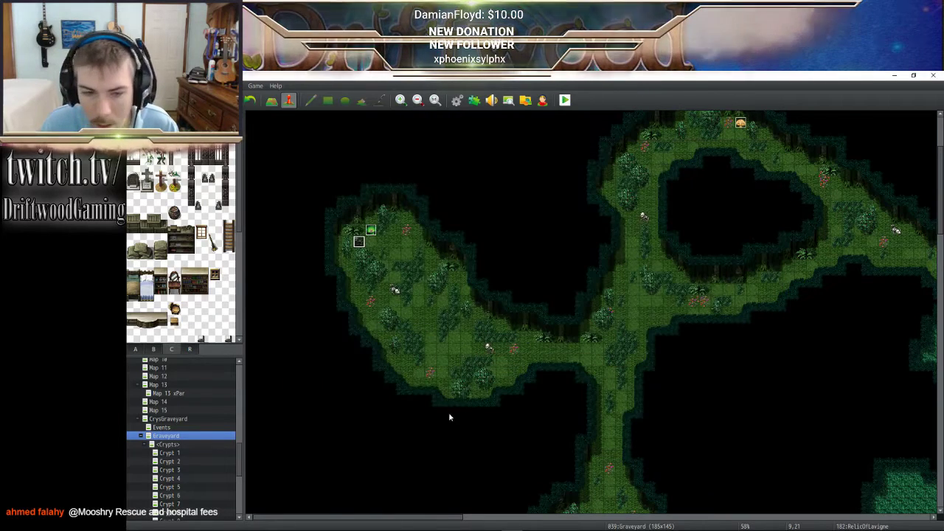
scroll(198, 451, up, 2)
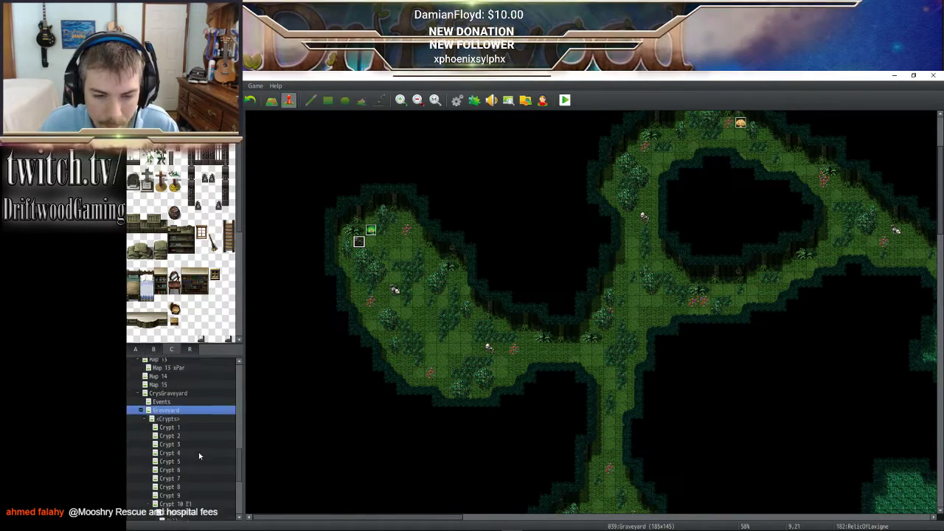
scroll(198, 454, up, 7)
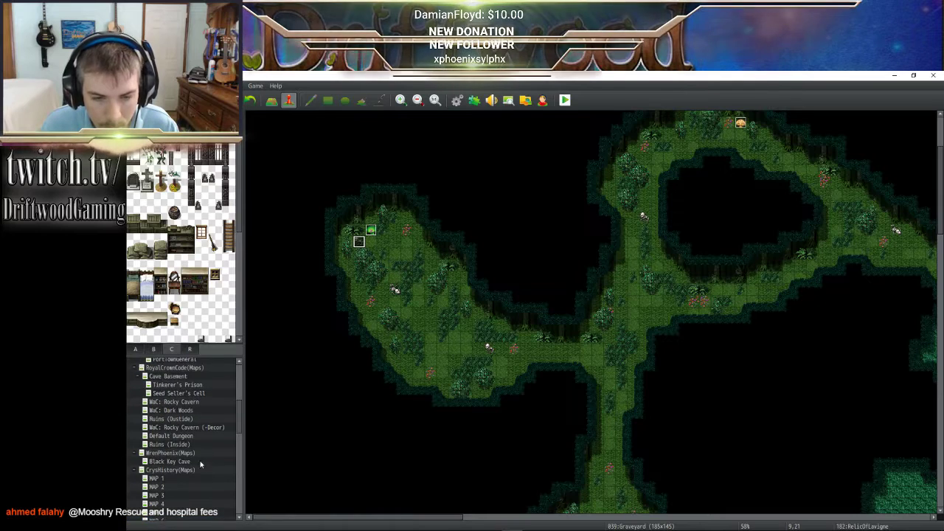
scroll(239, 387, up, 5)
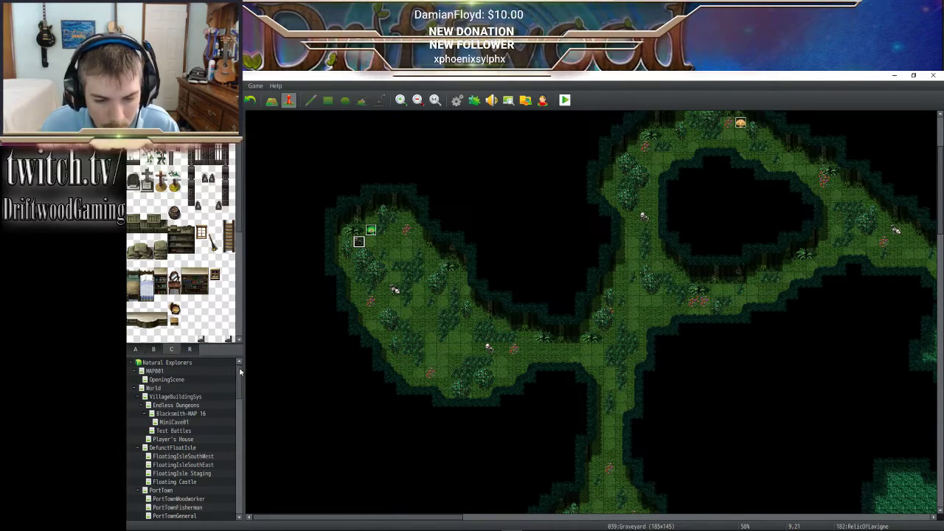
scroll(195, 448, down, 3)
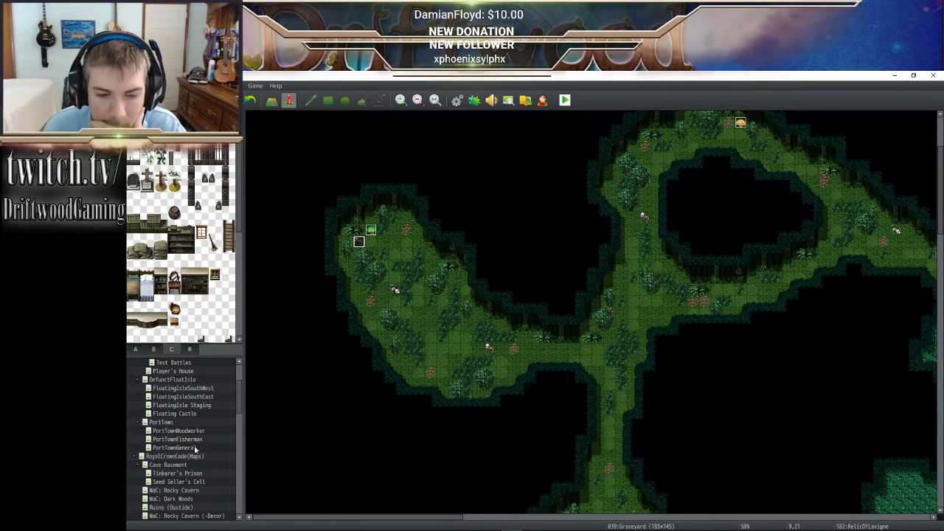
- In MeatBar, change 20%DeathFee from multiplying by 0.20 to dividing by constant 5
key(F9)
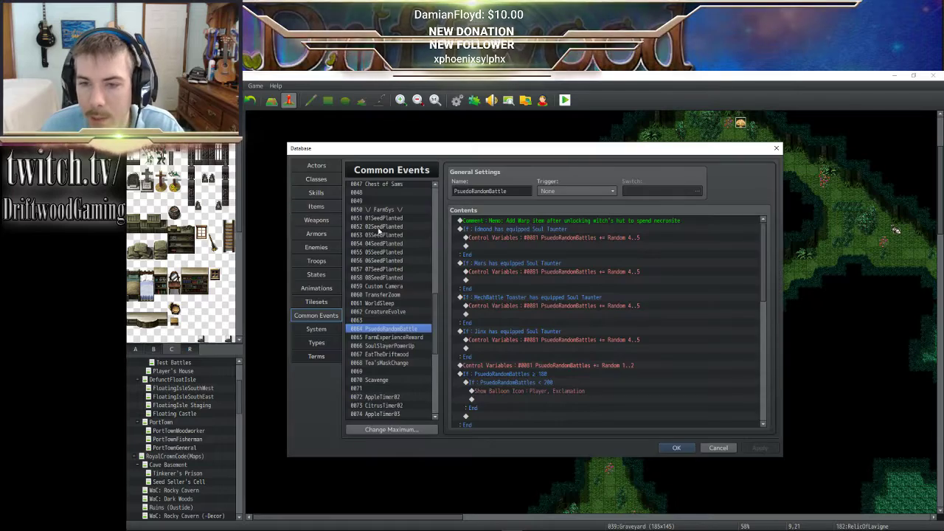
scroll(437, 222, up, 5)
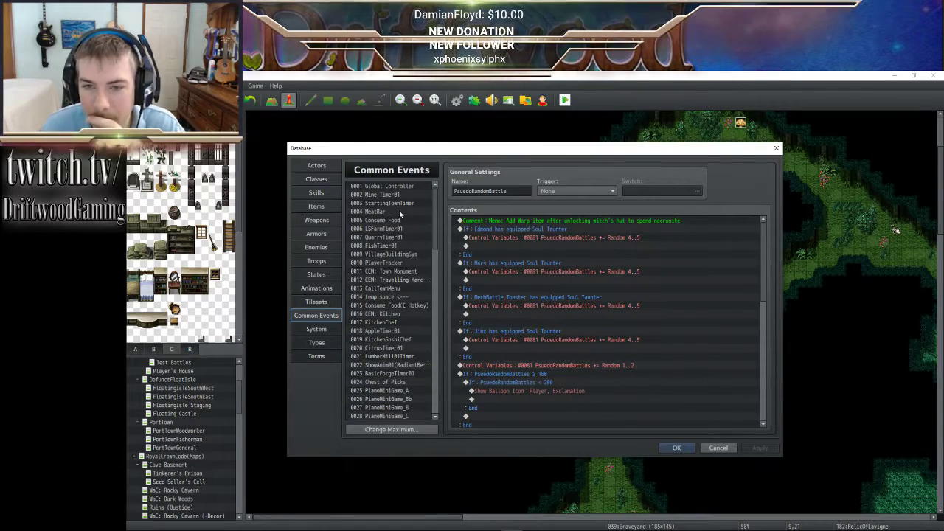
click(398, 212)
scroll(614, 304, down, 5)
scroll(613, 304, down, 10)
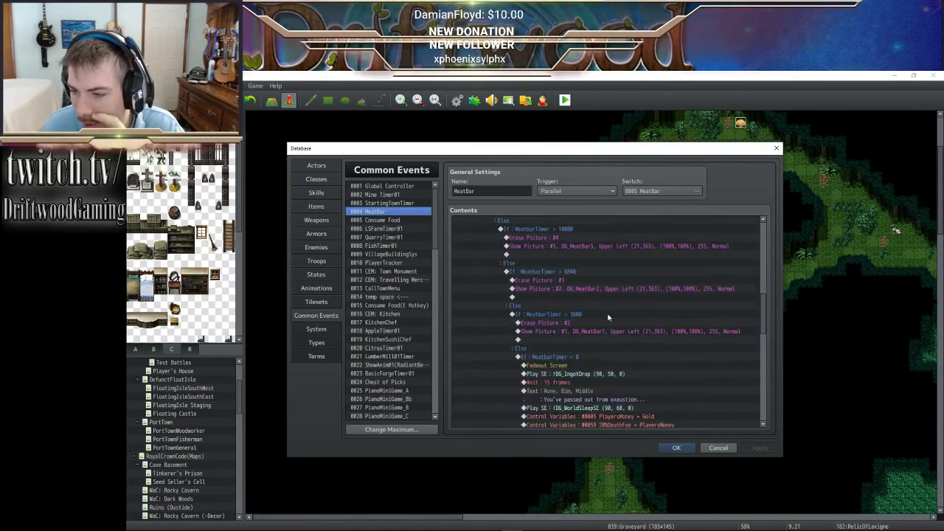
click(611, 288)
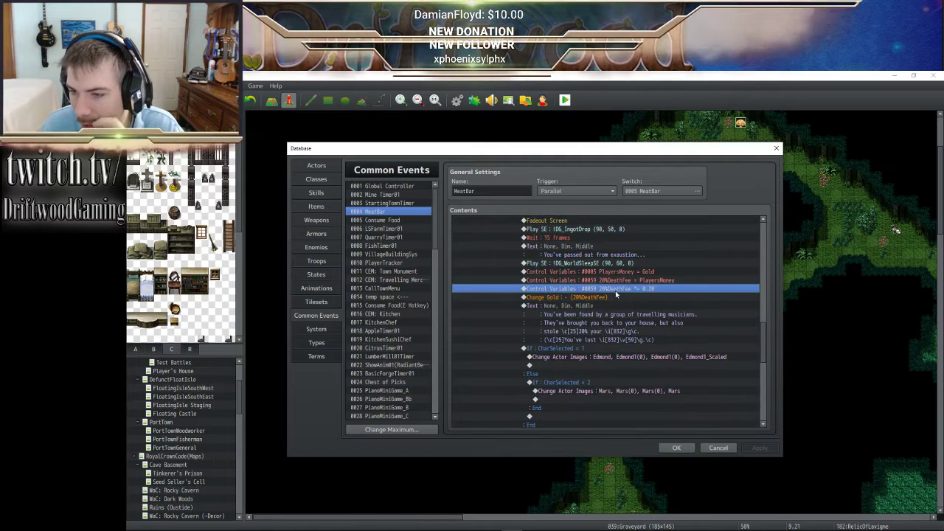
right_click(616, 294)
click(627, 306)
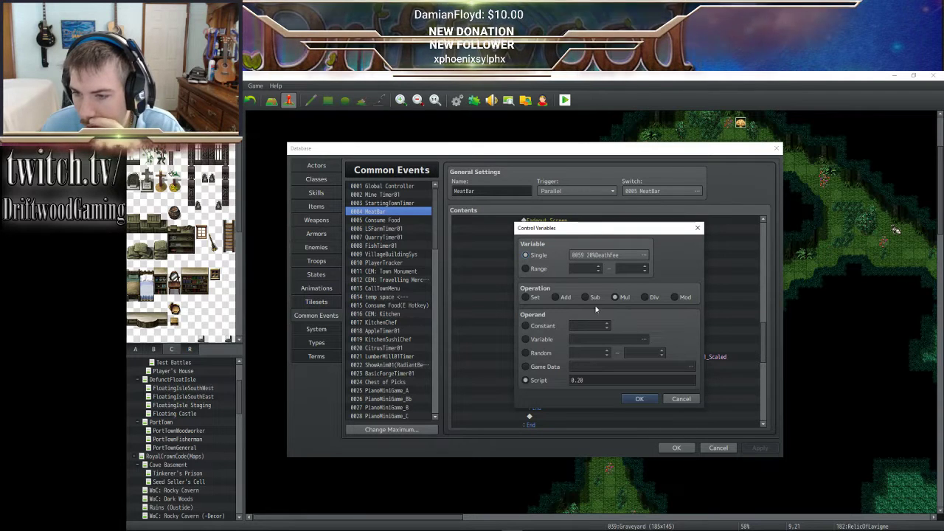
click(544, 330)
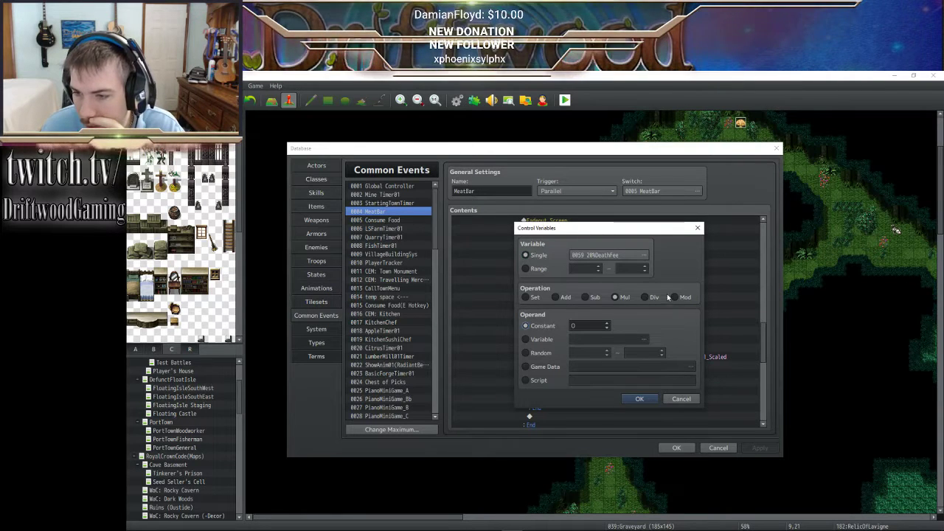
click(645, 296)
click(586, 325)
text(5)
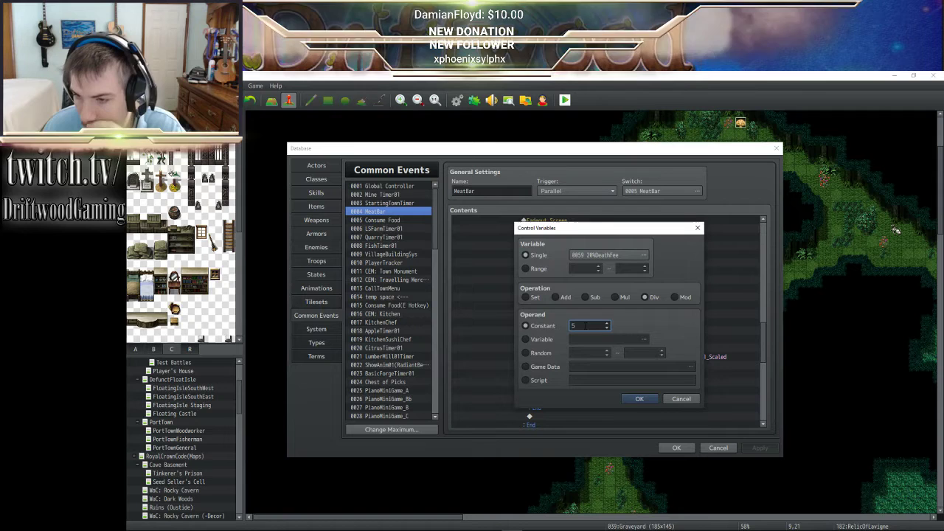
click(635, 399)
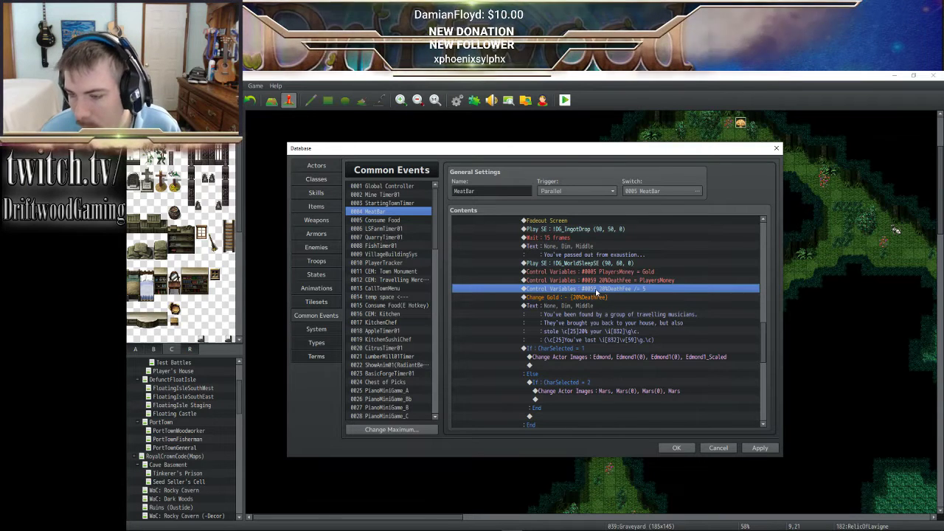
- Review MeatBar's Change Gold and musicians message lines, apply, and close the database
click(565, 298)
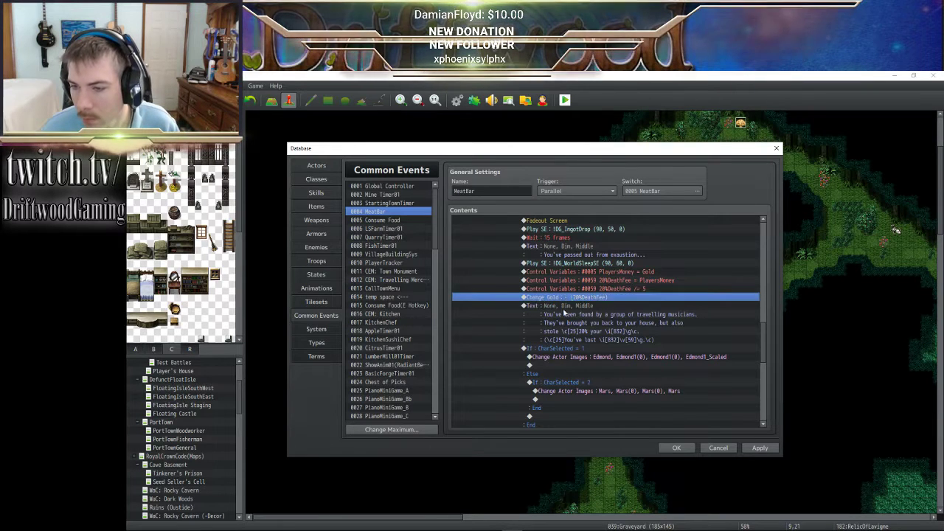
click(565, 312)
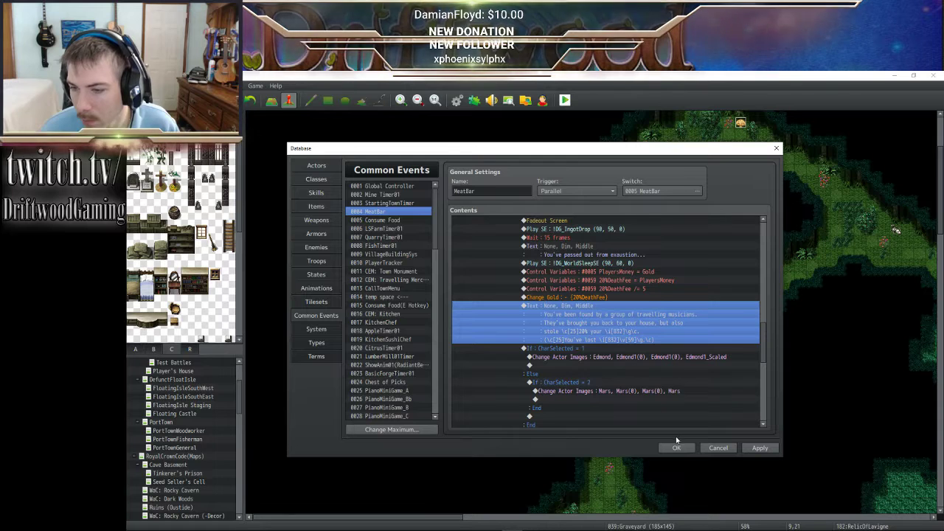
click(764, 448)
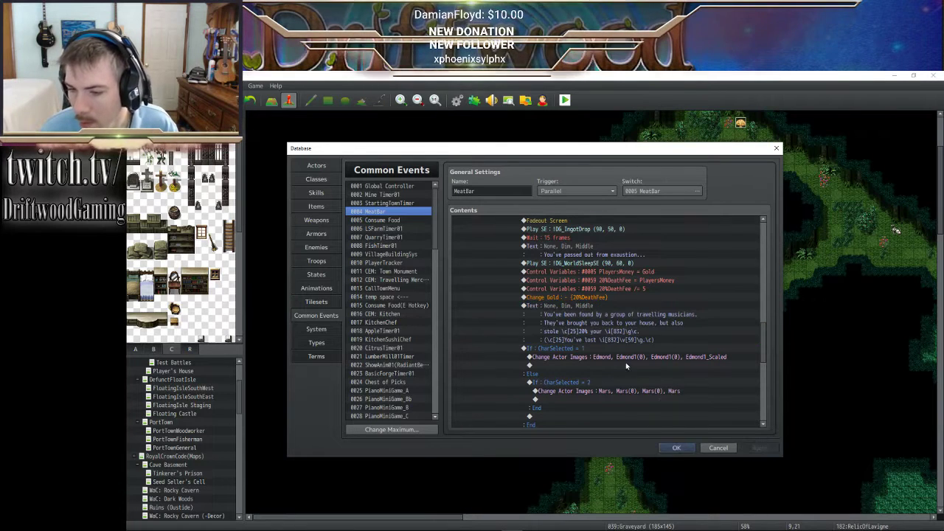
scroll(626, 362, down, 3)
scroll(626, 366, down, 1)
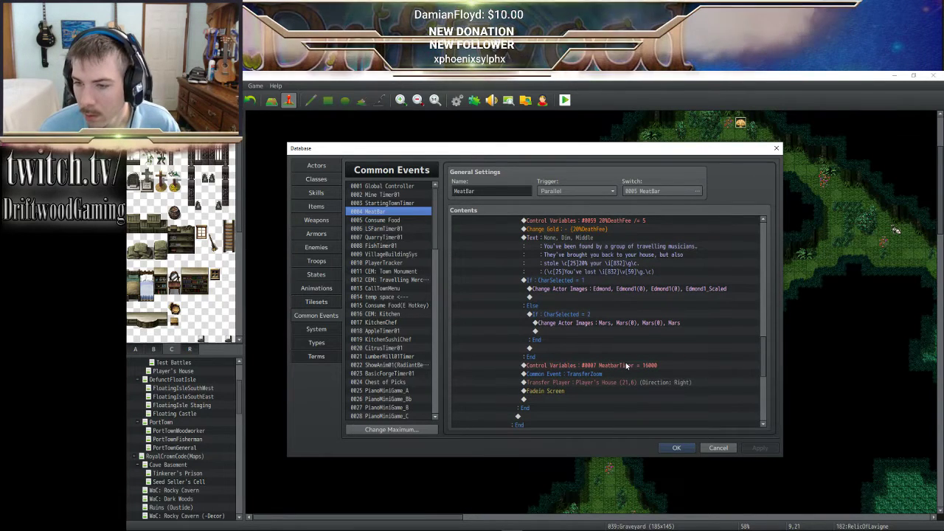
scroll(626, 366, down, 3)
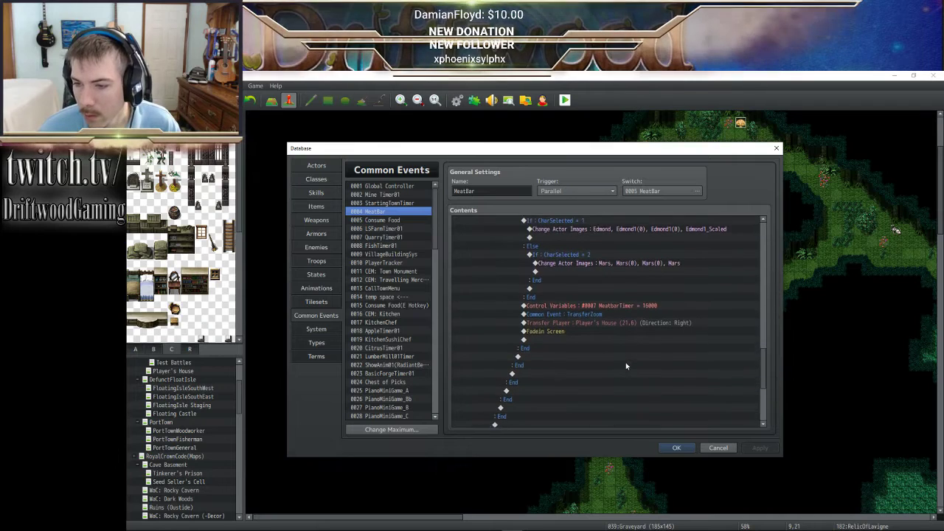
scroll(625, 366, down, 3)
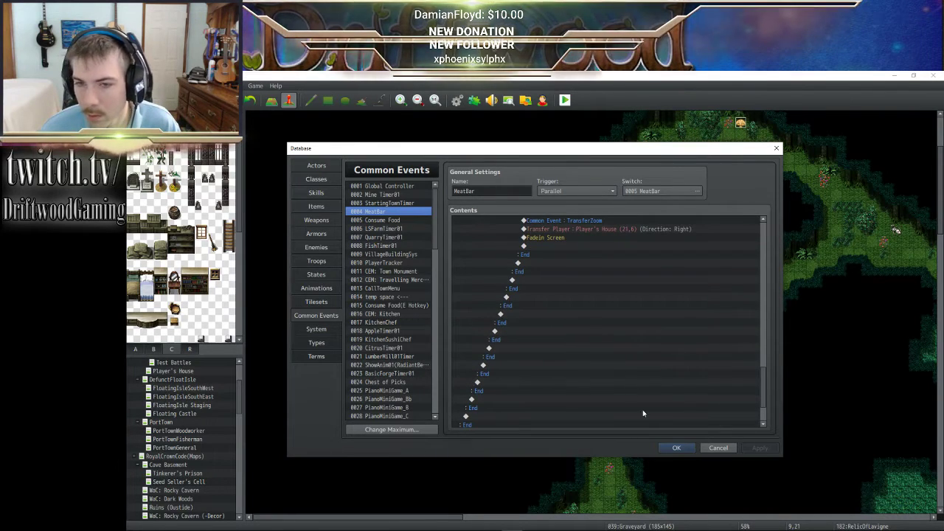
click(674, 447)
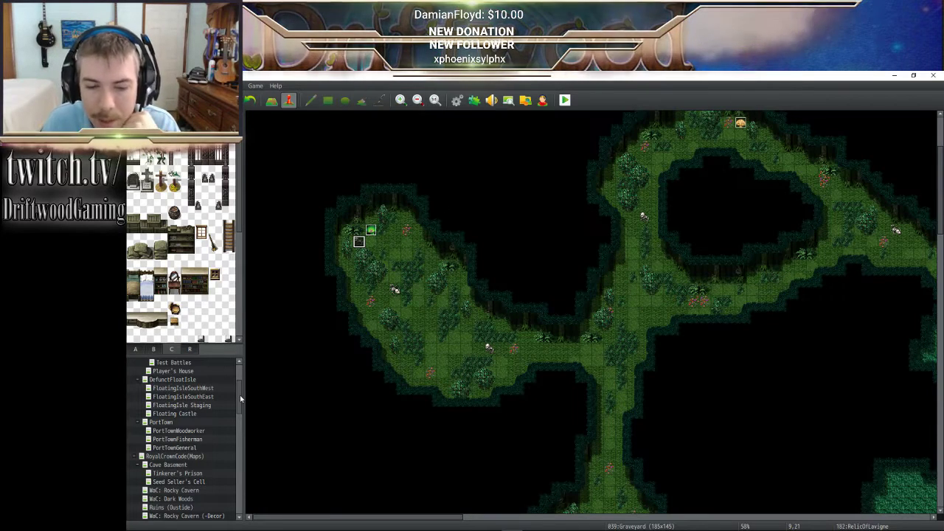
- Inspect an event on the Endless Dungeons map, then switch to CrysHistory's MAP 1
scroll(240, 387, up, 3)
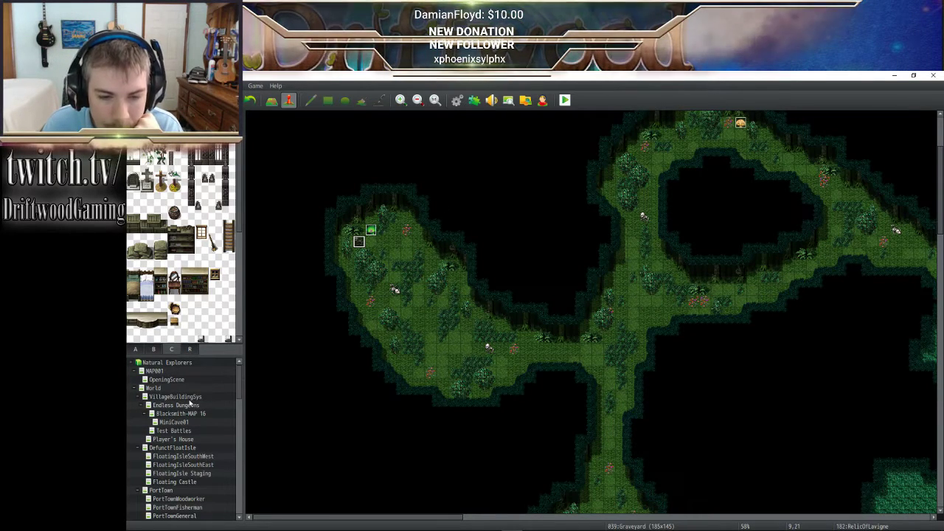
click(195, 406)
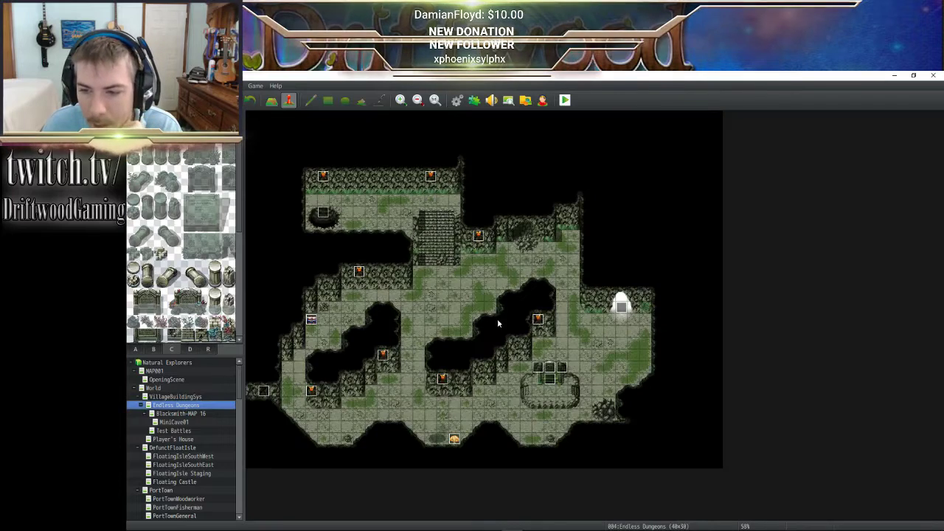
double_click(266, 392)
click(657, 446)
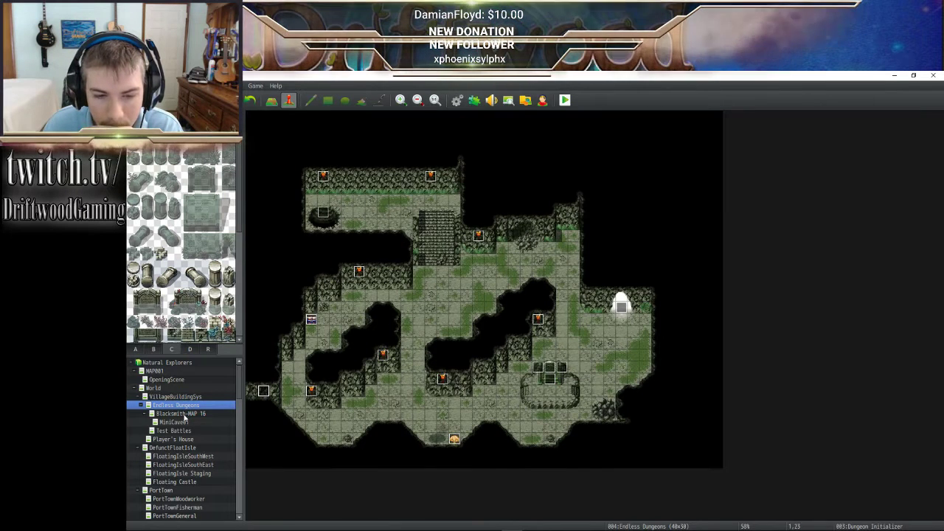
scroll(188, 431, down, 3)
scroll(177, 435, down, 2)
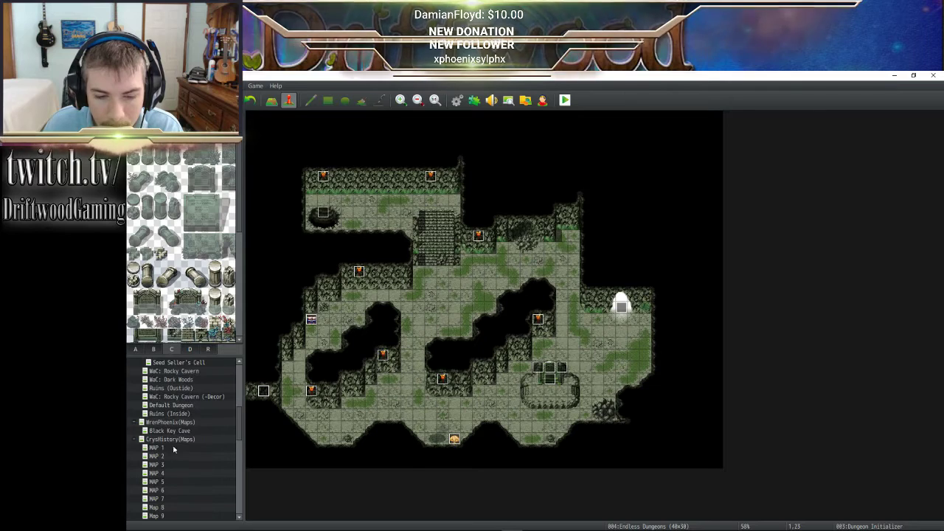
click(170, 447)
- Check that the HiddenChest01 chest event calls the RanDunBattleSetup common event
double_click(538, 247)
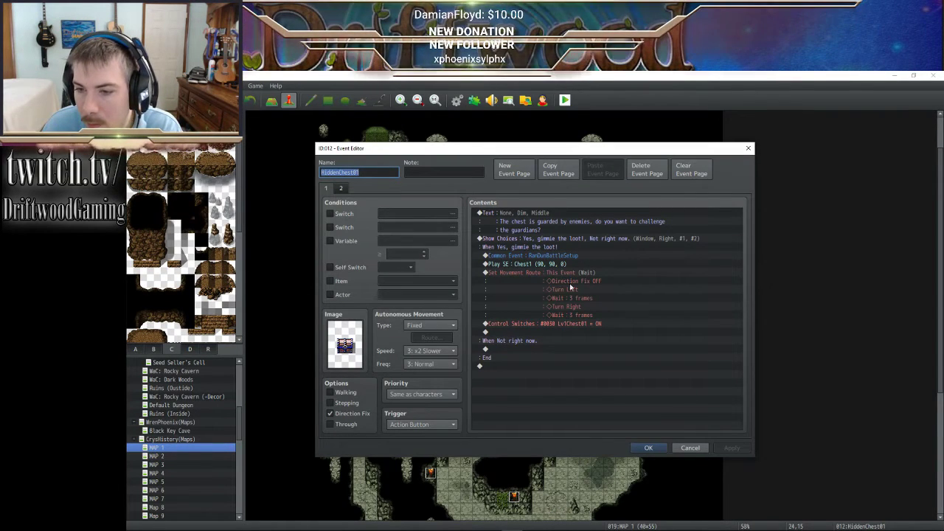
click(567, 255)
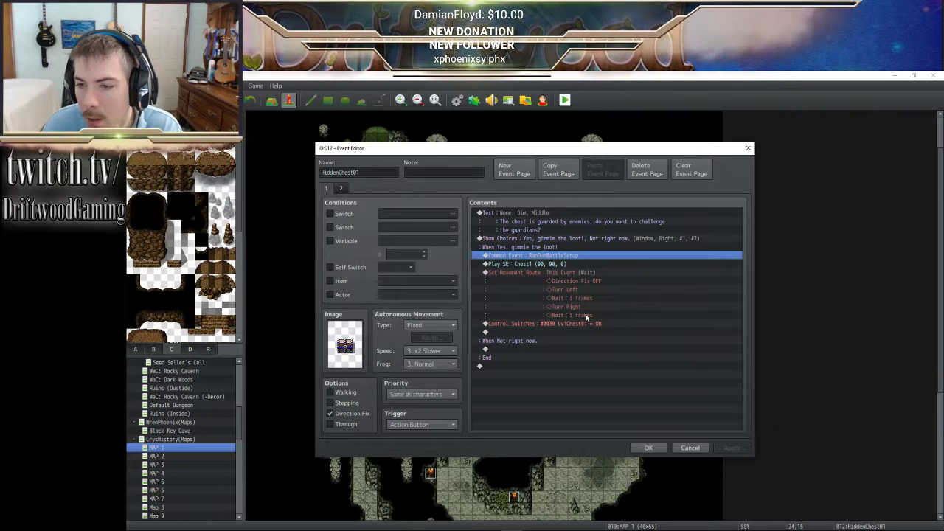
click(648, 447)
- Inspect RanDunBattleSetup's If Lose Transfer Player commands, then scroll the Common Events list to the top
key(F9)
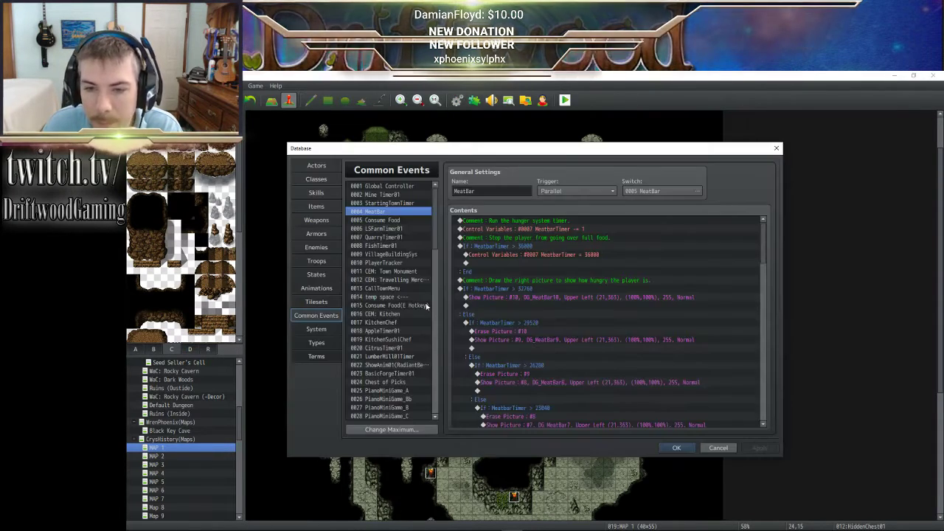
scroll(435, 296, down, 2)
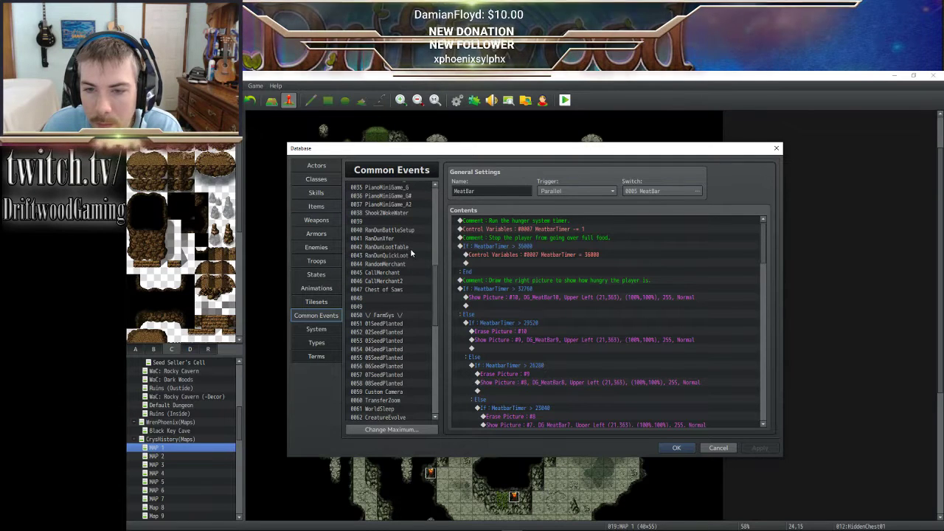
click(398, 230)
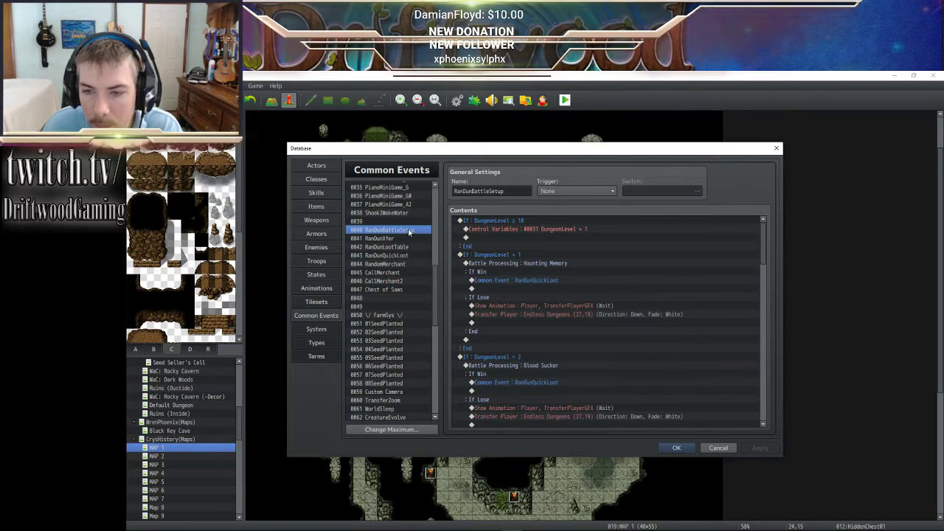
click(544, 306)
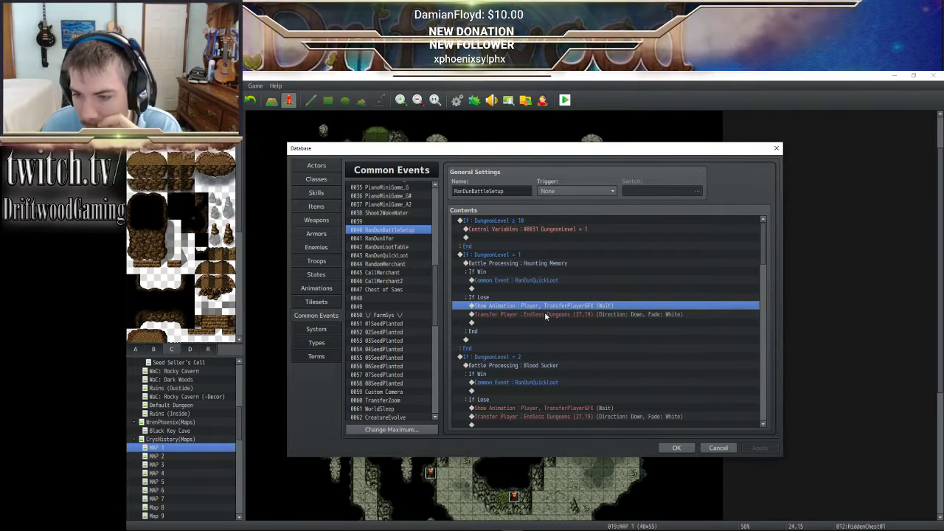
click(546, 315)
click(549, 308)
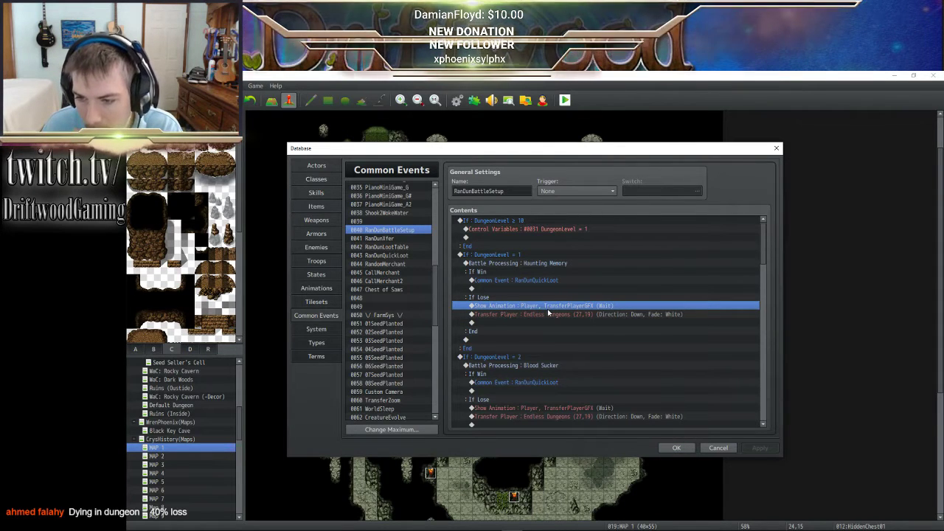
click(546, 314)
click(546, 306)
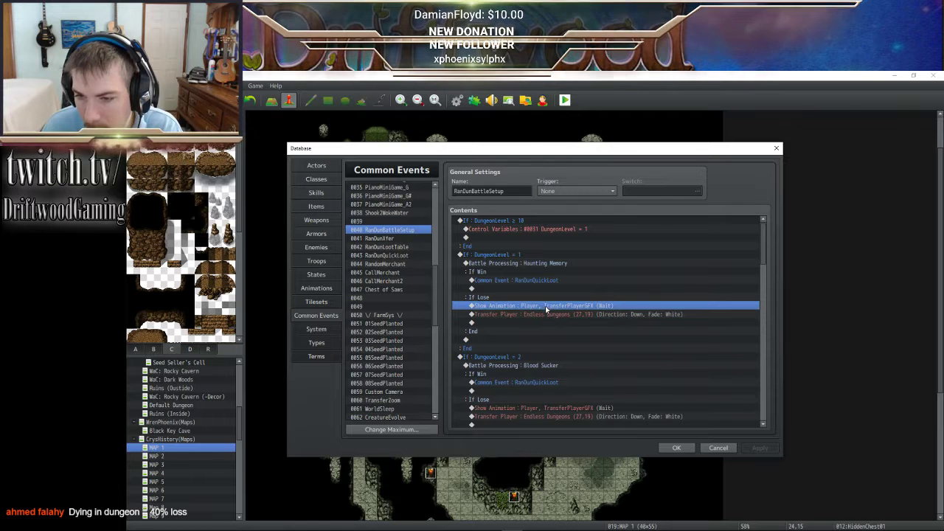
click(546, 315)
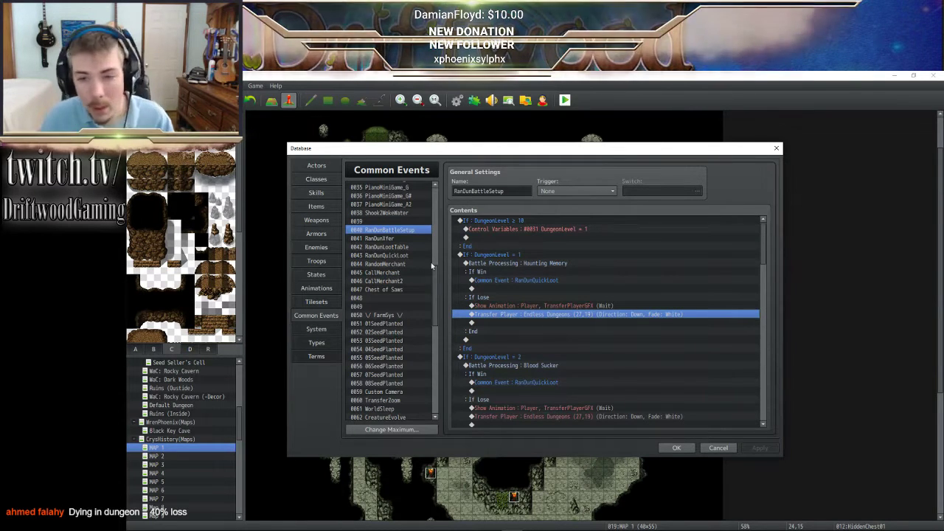
drag(436, 284, 441, 338)
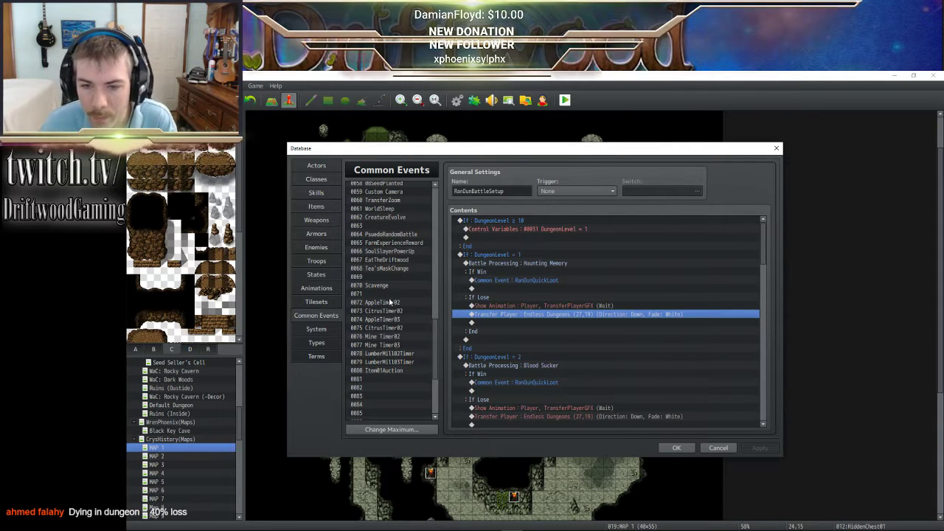
scroll(402, 367, up, 7)
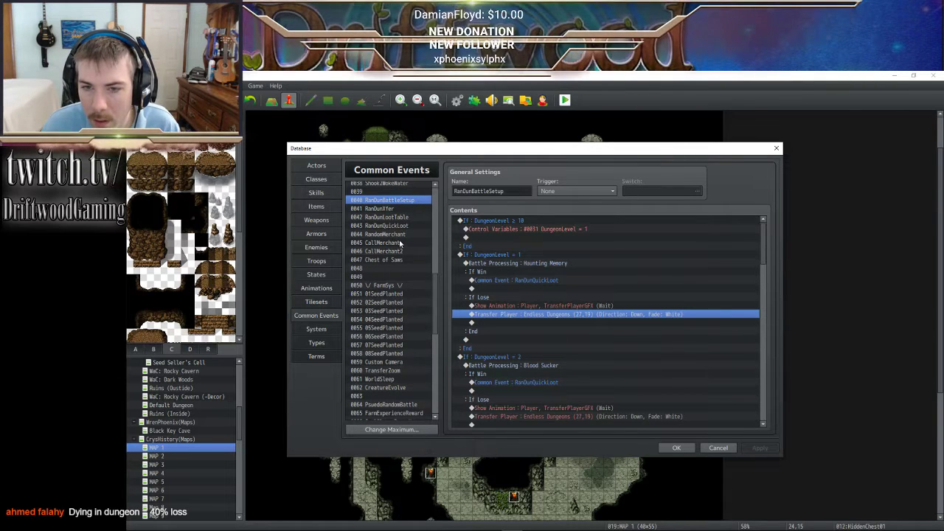
scroll(399, 250, down, 2)
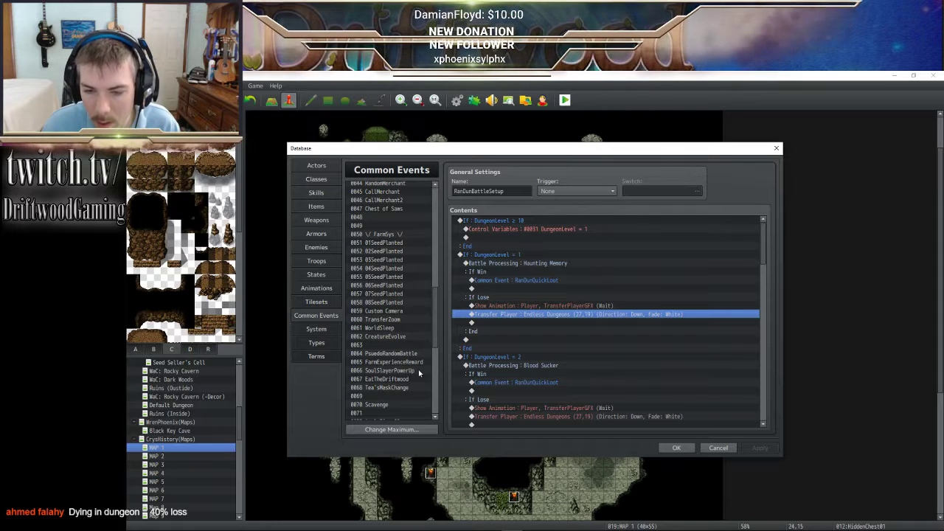
scroll(408, 342, up, 9)
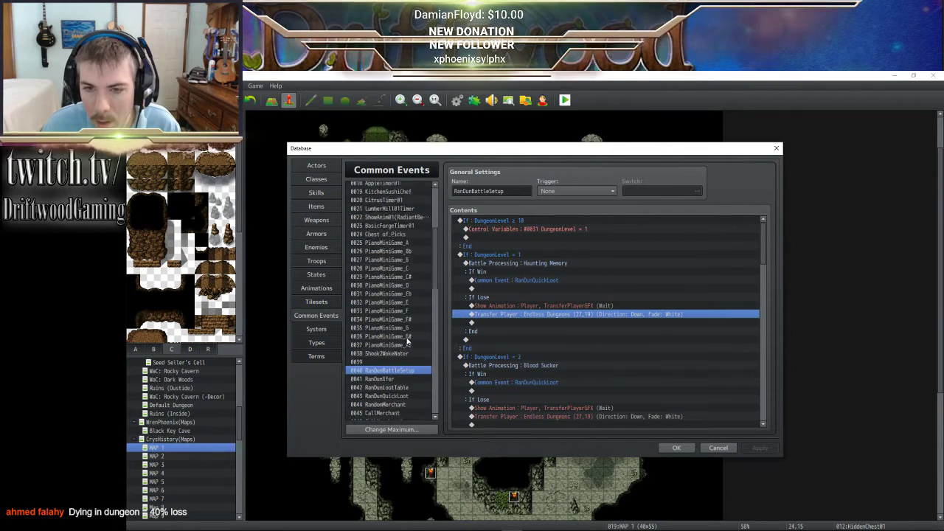
scroll(407, 341, up, 6)
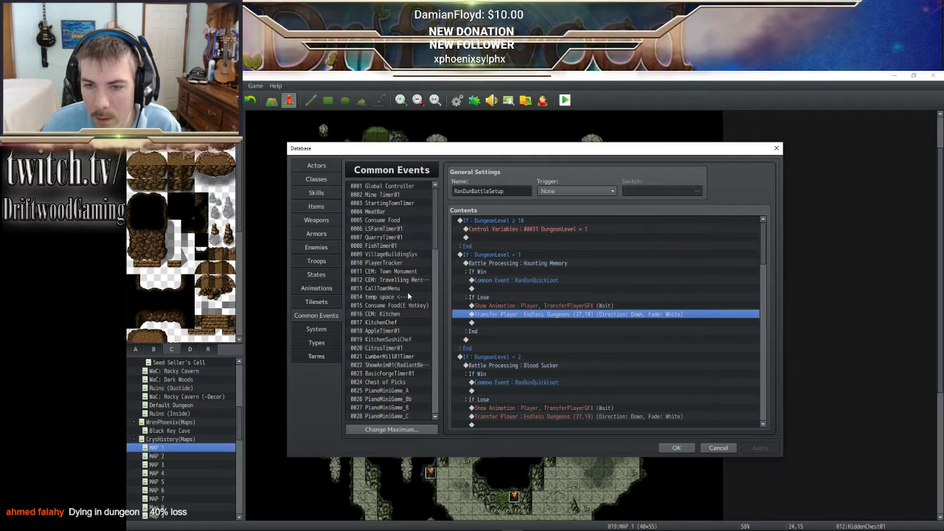
- Select MeatBar's passing-out commands from Fadeout Screen through Fadein Screen
click(392, 213)
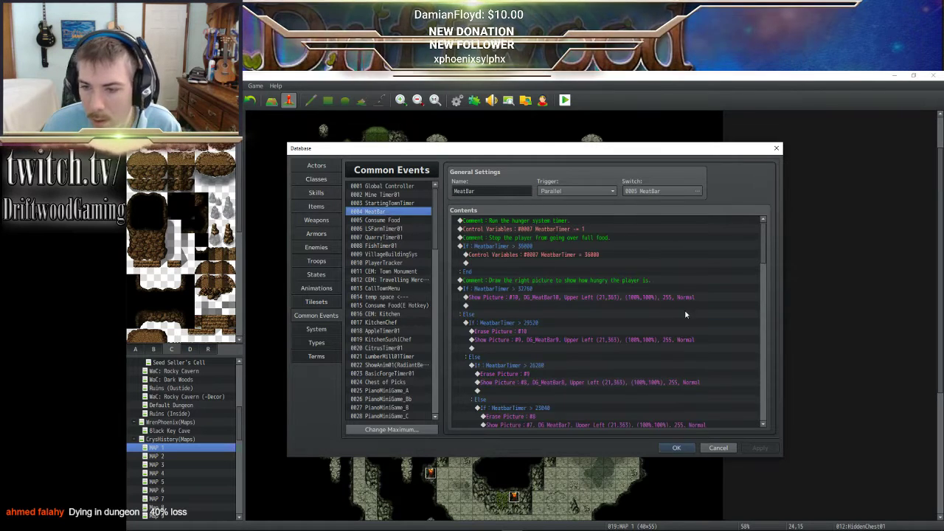
scroll(684, 315, down, 15)
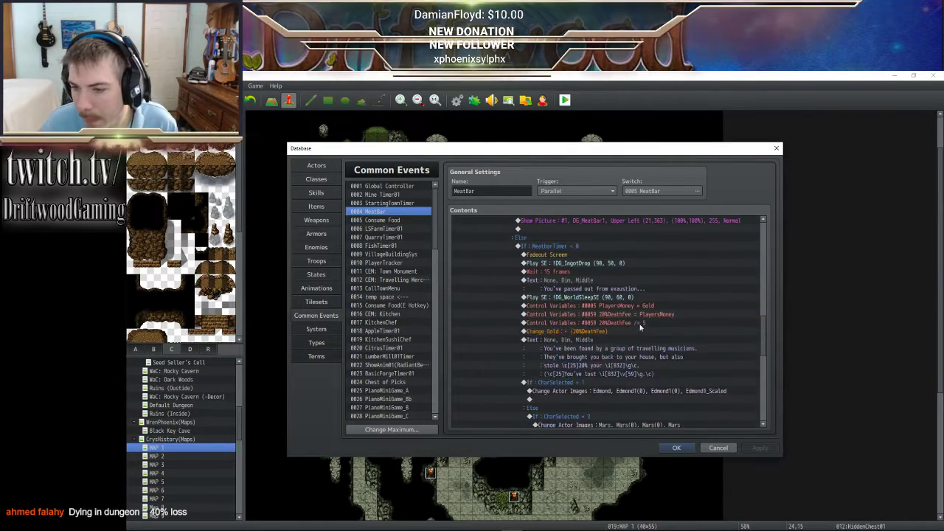
scroll(640, 327, down, 1)
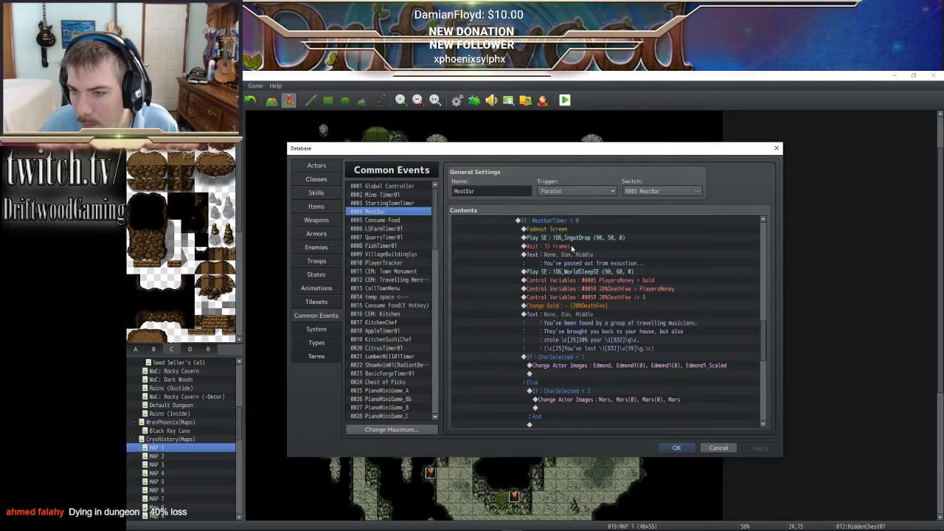
scroll(572, 249, down, 4)
scroll(577, 249, up, 3)
scroll(612, 293, up, 2)
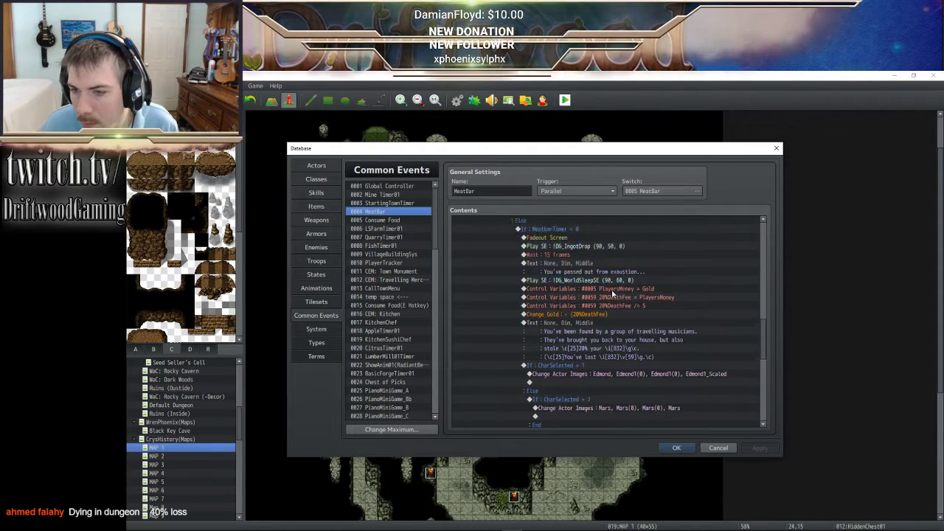
scroll(612, 293, up, 1)
click(569, 257)
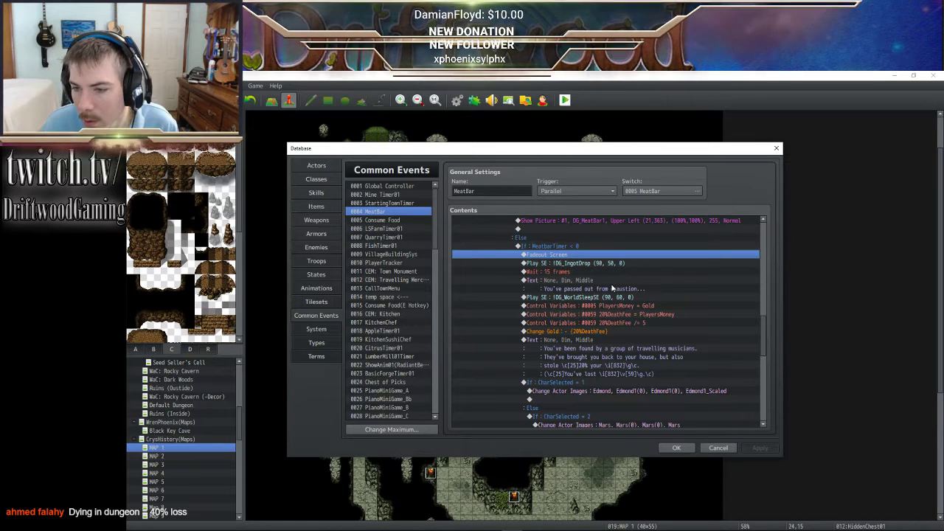
scroll(612, 289, down, 2)
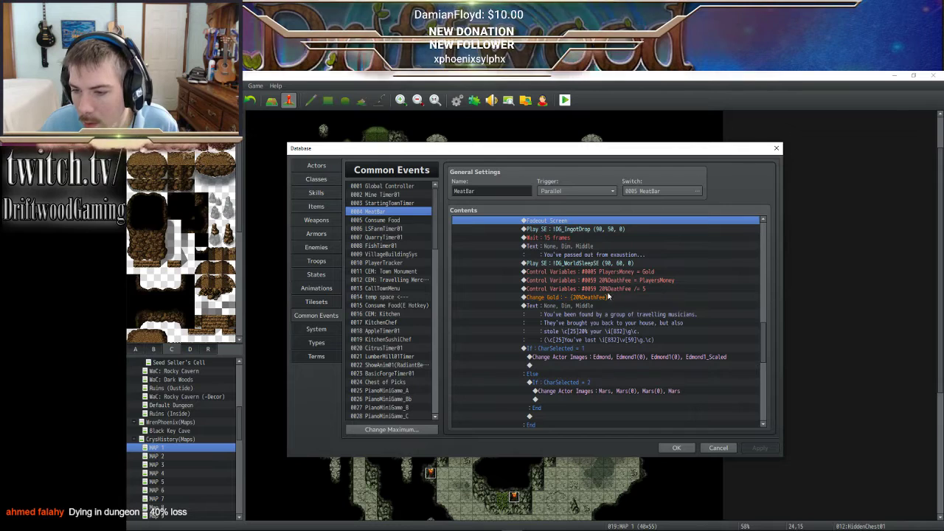
scroll(604, 314, down, 2)
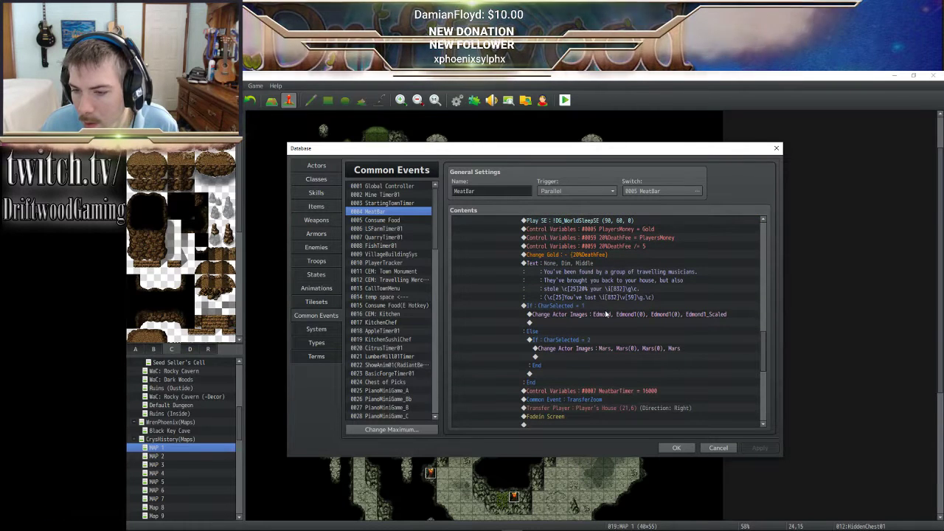
scroll(606, 313, down, 3)
shift+click(569, 350)
- Review RanDunBattleSetup's first lose branch, starting at its Show Animation command
scroll(580, 346, up, 5)
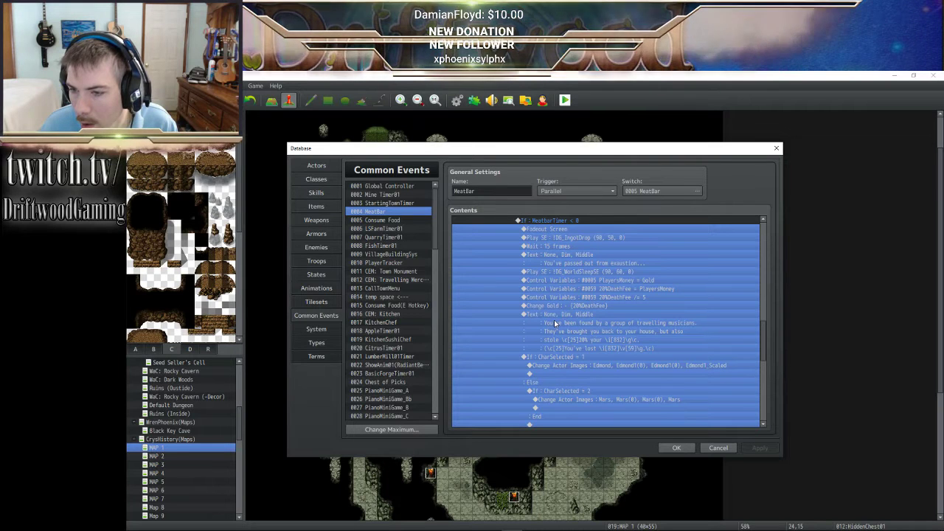
scroll(554, 323, down, 3)
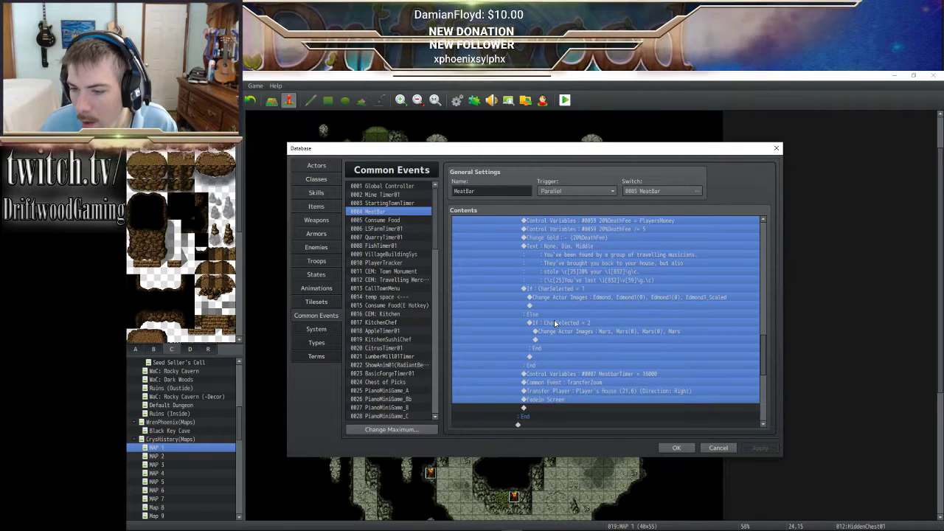
drag(435, 227, 437, 258)
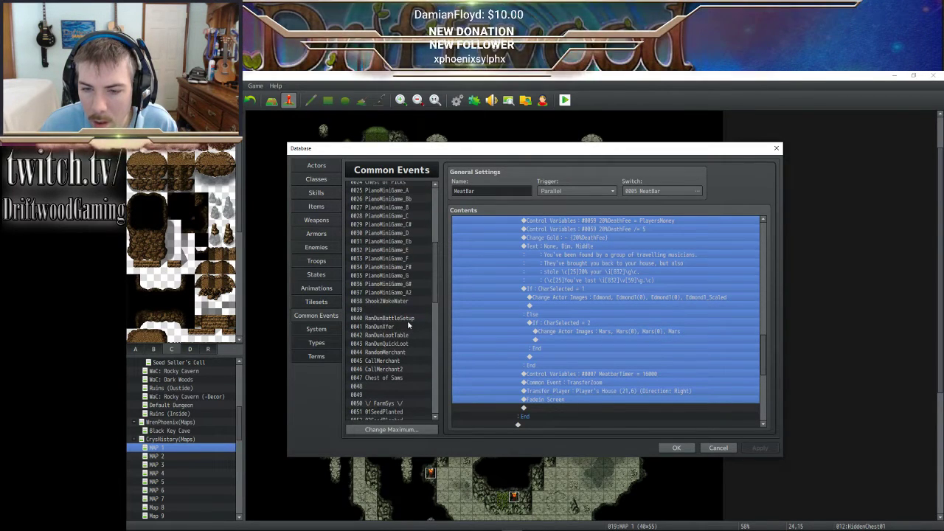
click(407, 320)
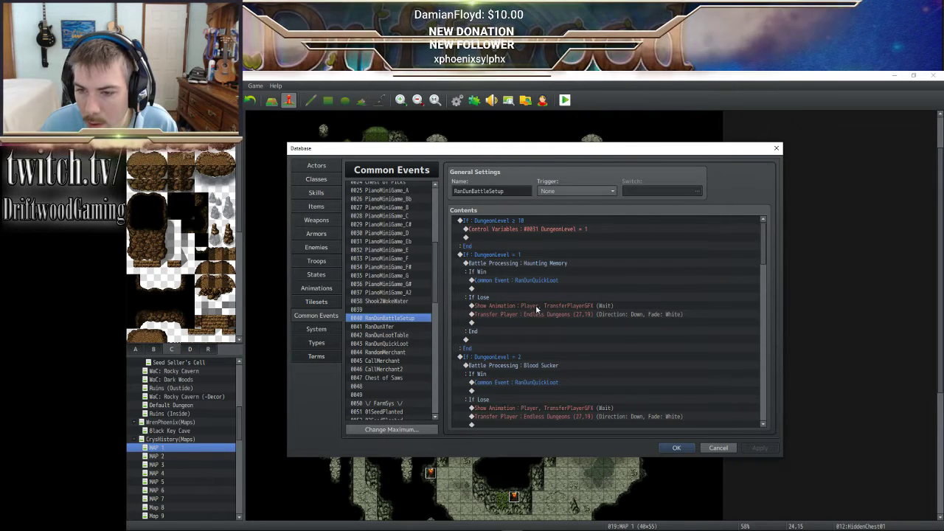
scroll(535, 305, down, 1)
click(527, 280)
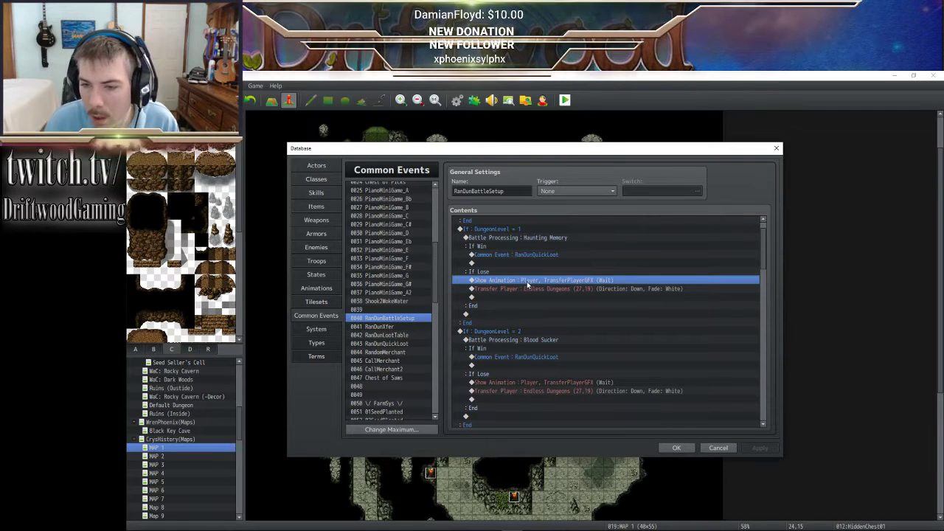
drag(764, 248, 767, 418)
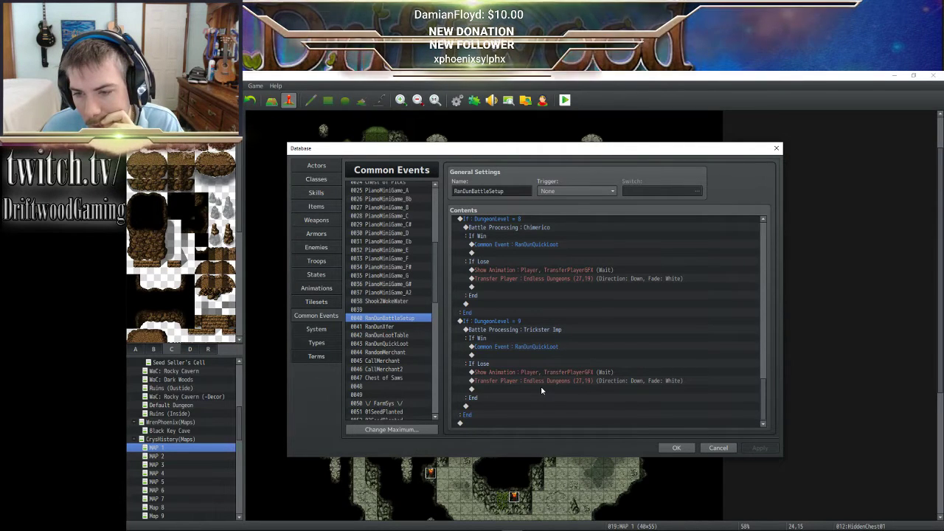
- Name common event 0039 'LostInDungeon', paste the passing-out sequence into it, and apply
click(399, 309)
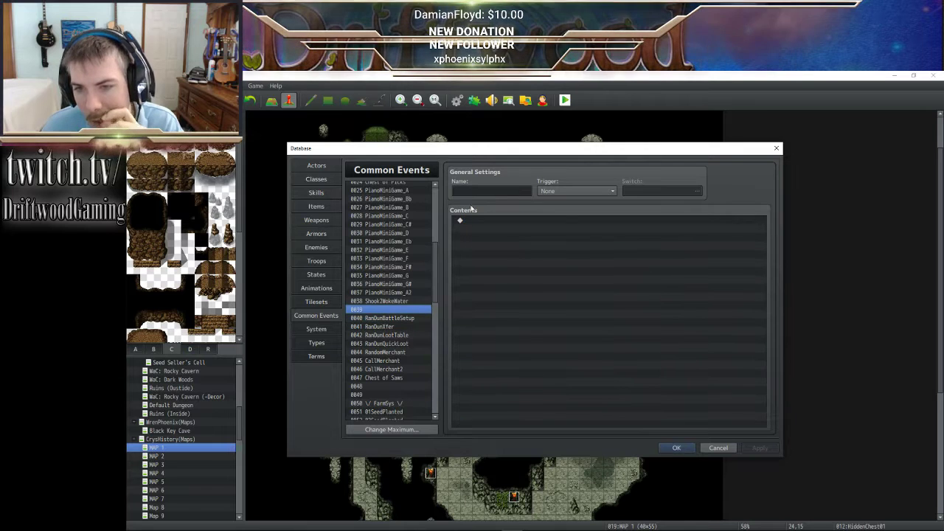
text(DiedIn)
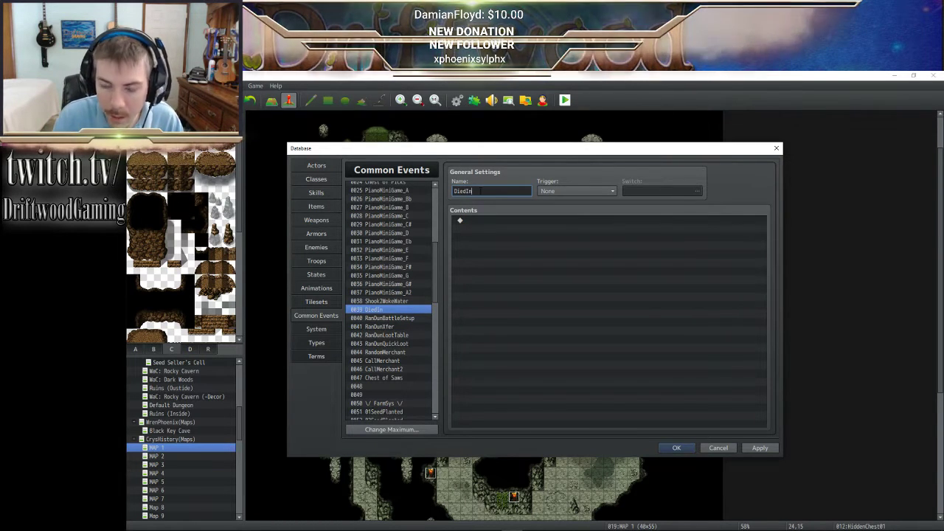
key(BackSpace)
key(BackSpace)
key(BackSpace)
key(BackSpace)
key(BackSpace)
key(BackSpace)
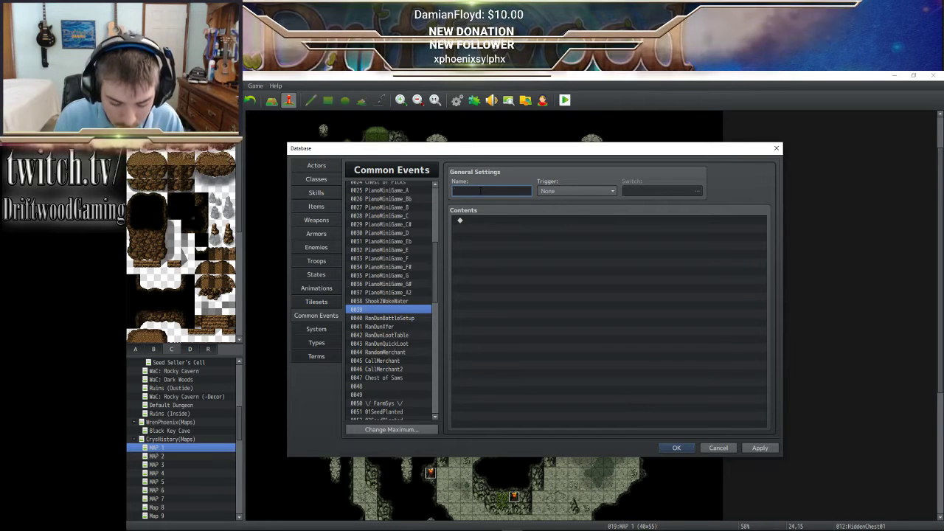
text(LostInD)
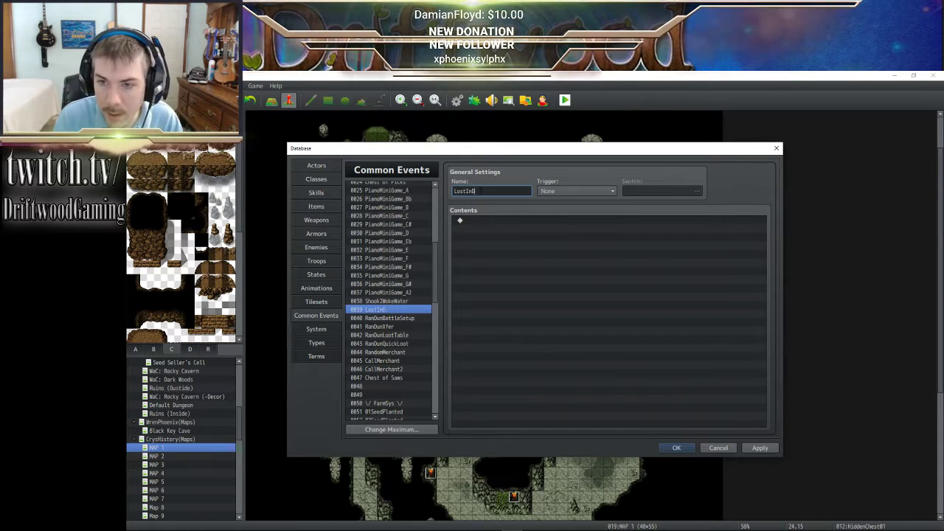
text(ungeon)
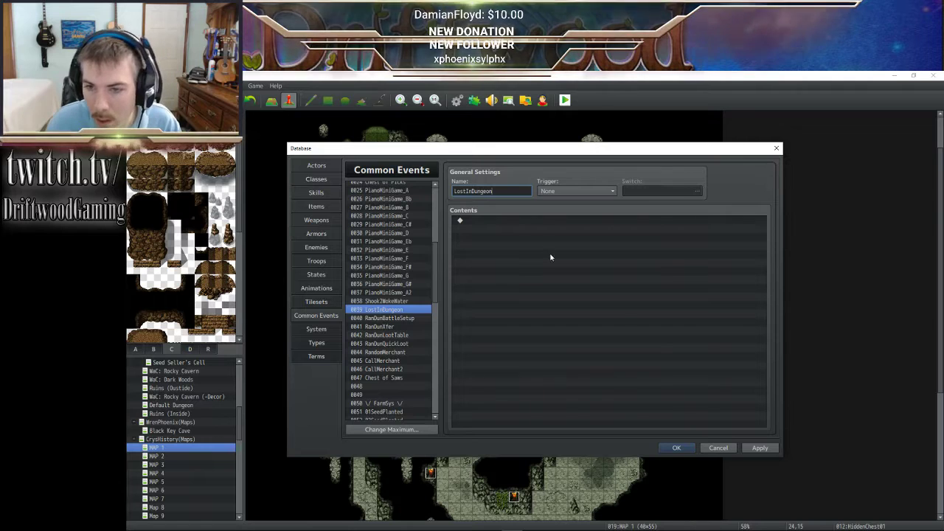
right_click(550, 257)
click(568, 290)
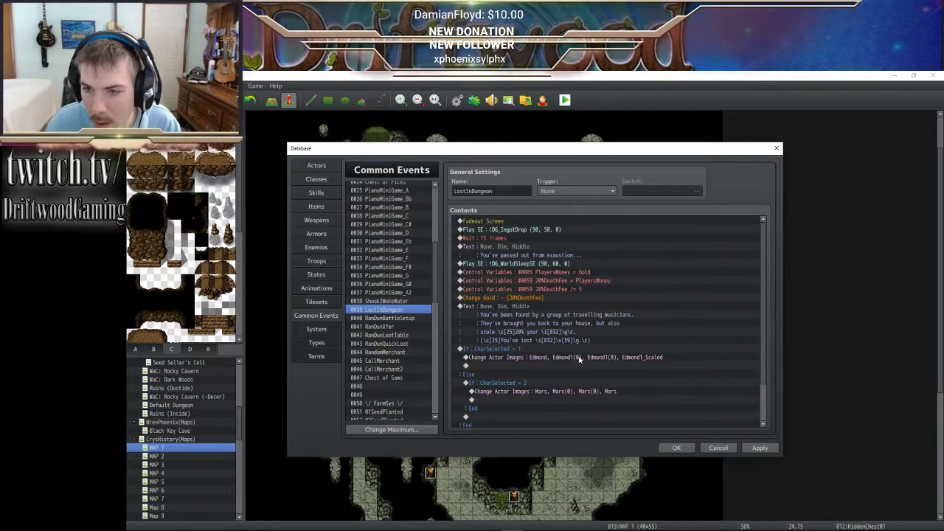
click(759, 448)
- Start inserting a command at RanDunBattleSetup's first lose-branch Show Animation, then cancel
scroll(645, 385, down, 2)
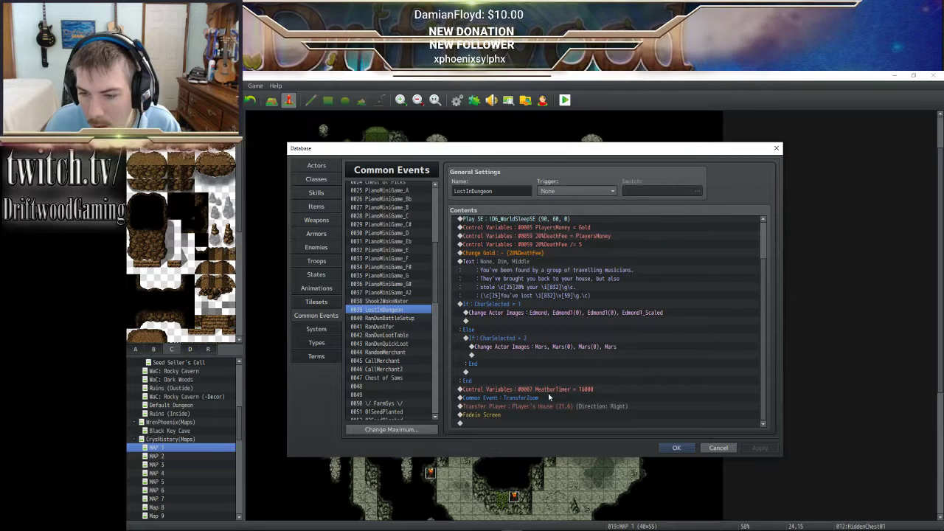
click(401, 318)
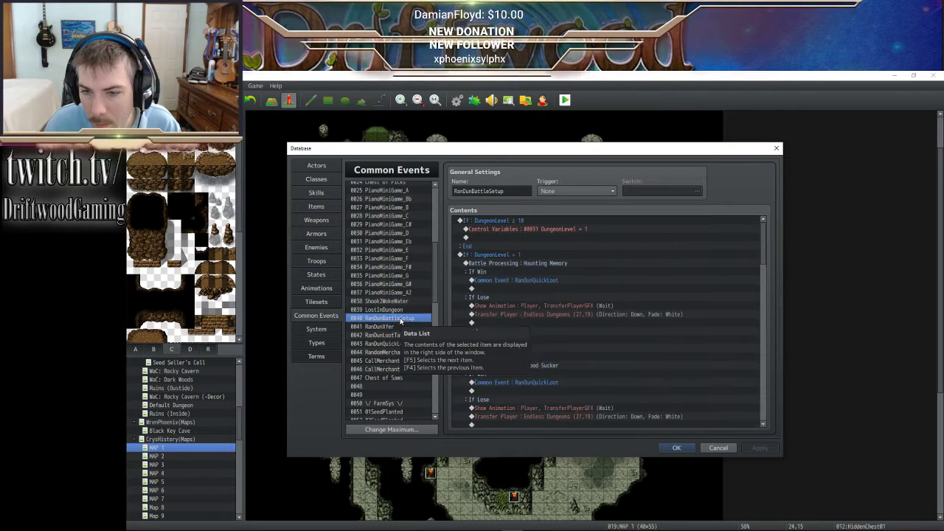
click(523, 305)
right_click(521, 308)
click(534, 316)
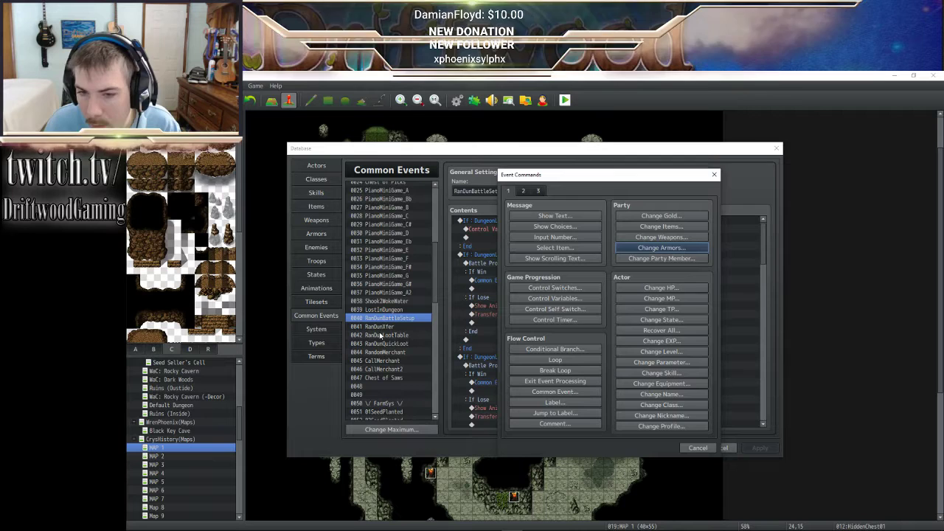
click(697, 447)
- Rename common event 0039 from LostInDungeon to 'Died'
click(383, 310)
click(504, 190)
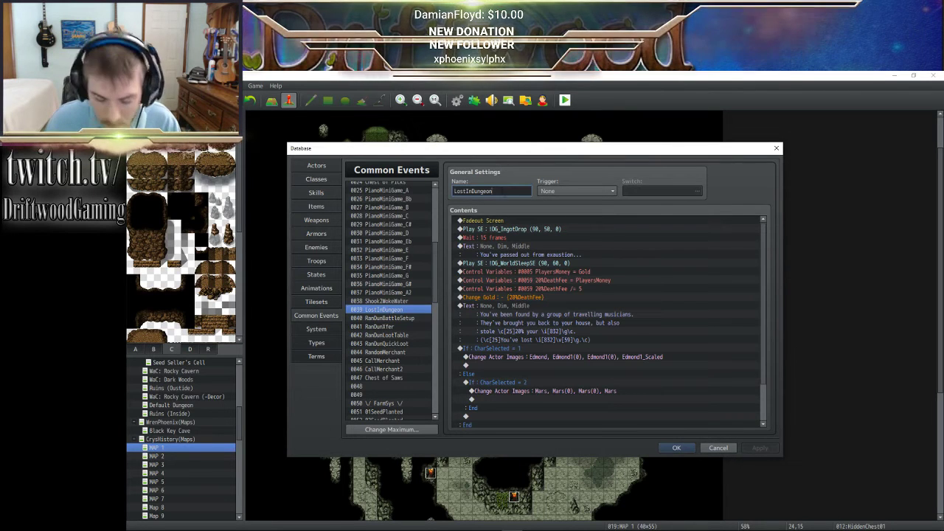
key(BackSpace)
key(BackSpace)
key(BackSpace)
key(BackSpace)
key(BackSpace)
key(BackSpace)
key(BackSpace)
key(BackSpace)
key(BackSpace)
key(BackSpace)
key(BackSpace)
key(BackSpace)
key(BackSpace)
text(Died)
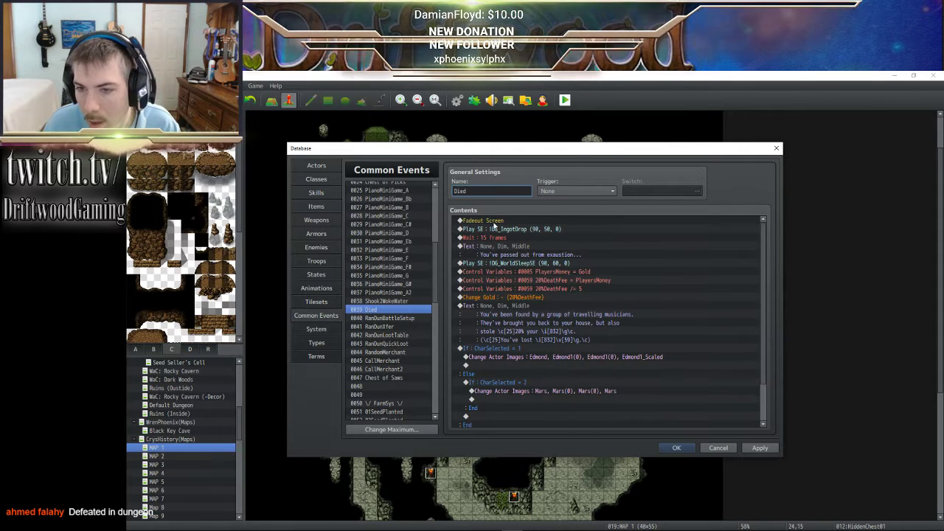
scroll(486, 243, down, 1)
- In RanDunBattleSetup, replace level 1's If Lose transfer to Endless Dungeons with Common Event: Died
click(397, 318)
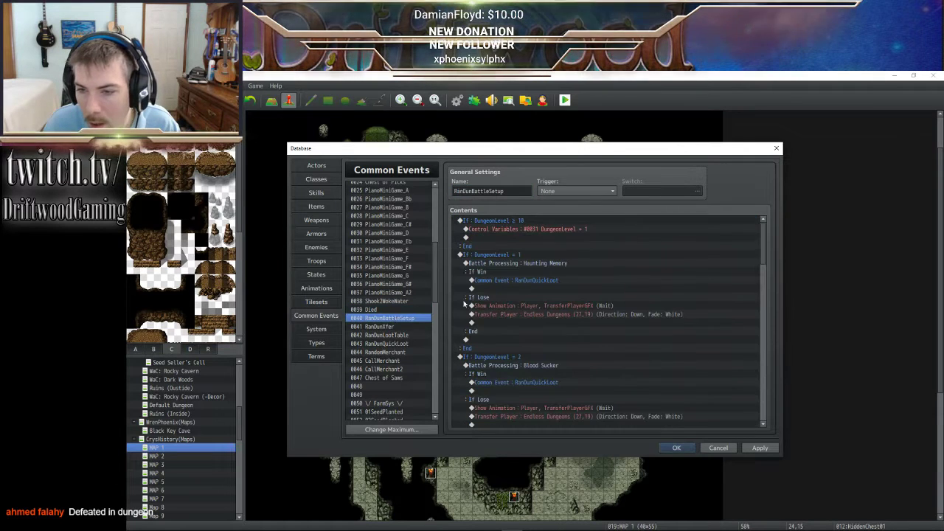
click(494, 313)
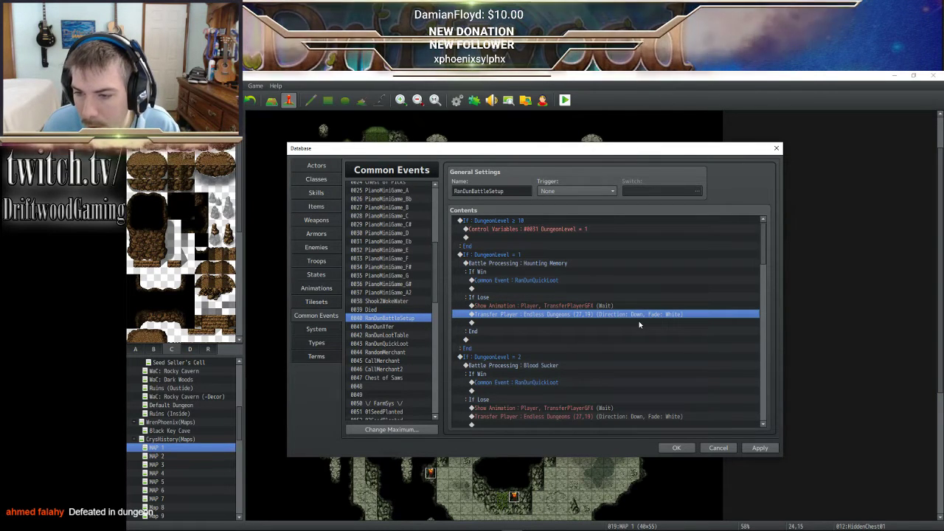
key(Delete)
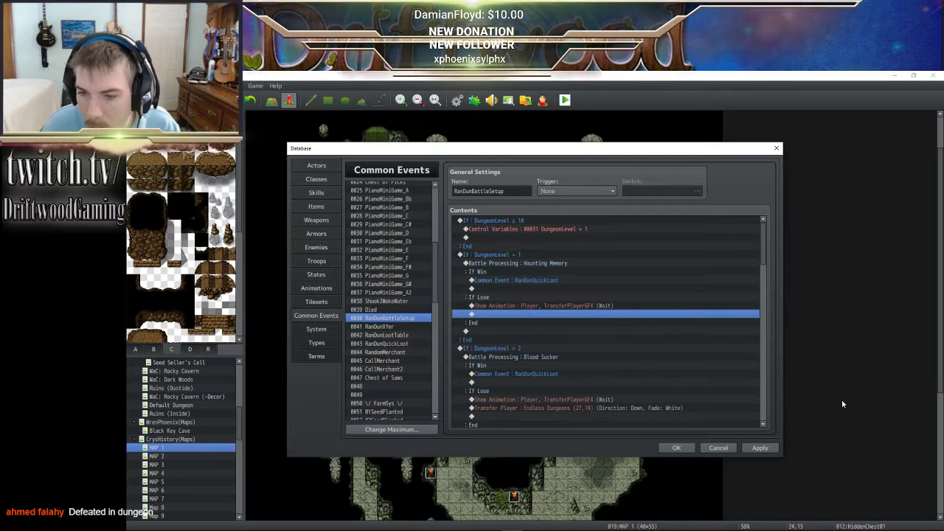
right_click(523, 314)
click(541, 320)
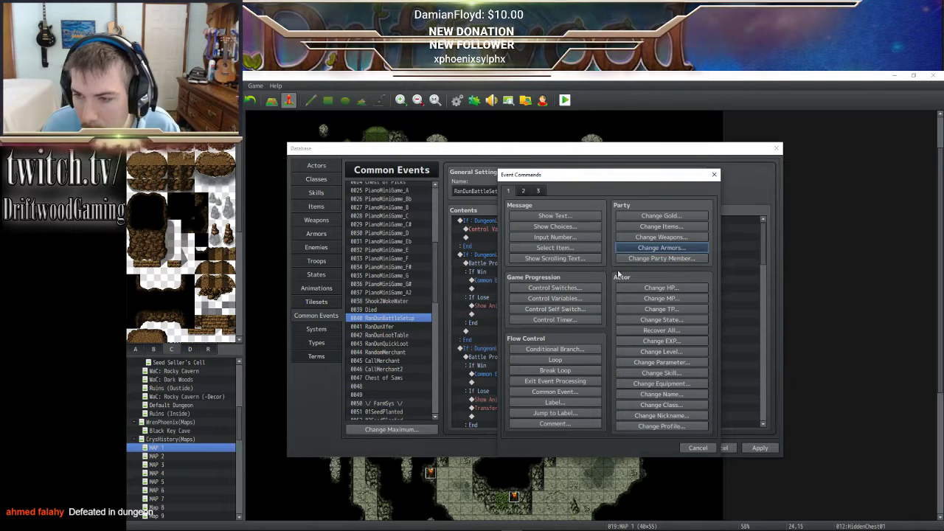
click(559, 392)
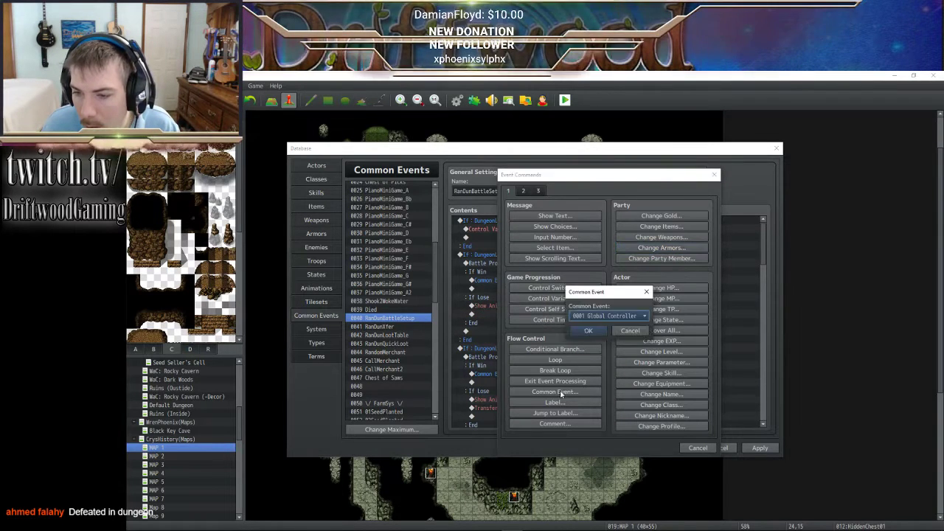
click(608, 316)
scroll(623, 355, down, 3)
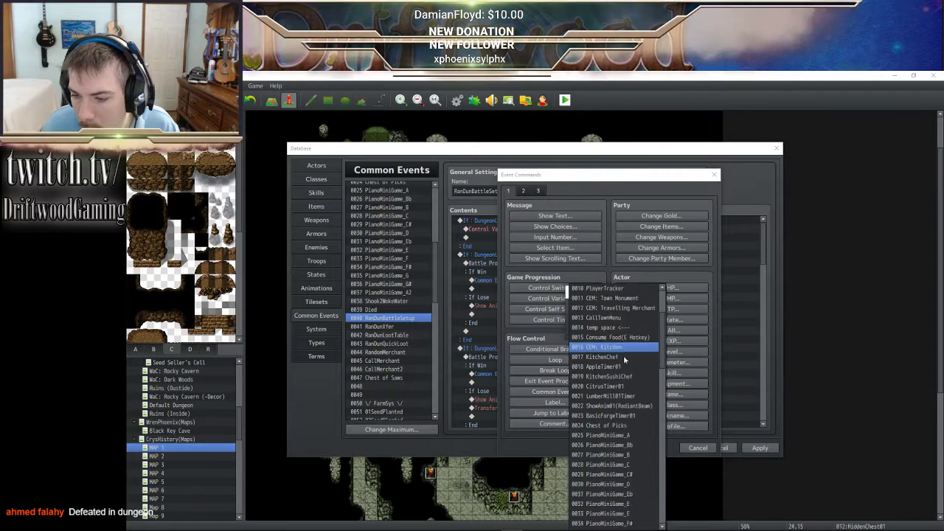
scroll(623, 355, down, 6)
click(616, 395)
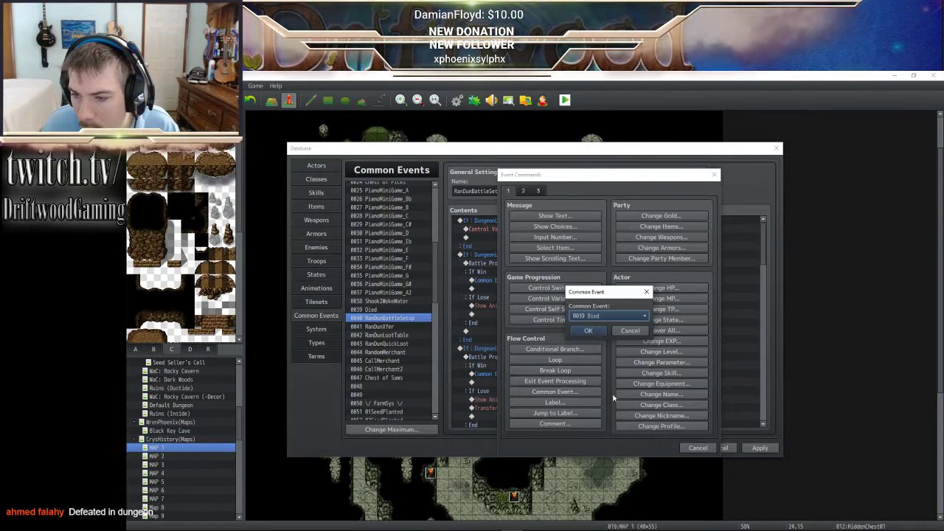
click(590, 331)
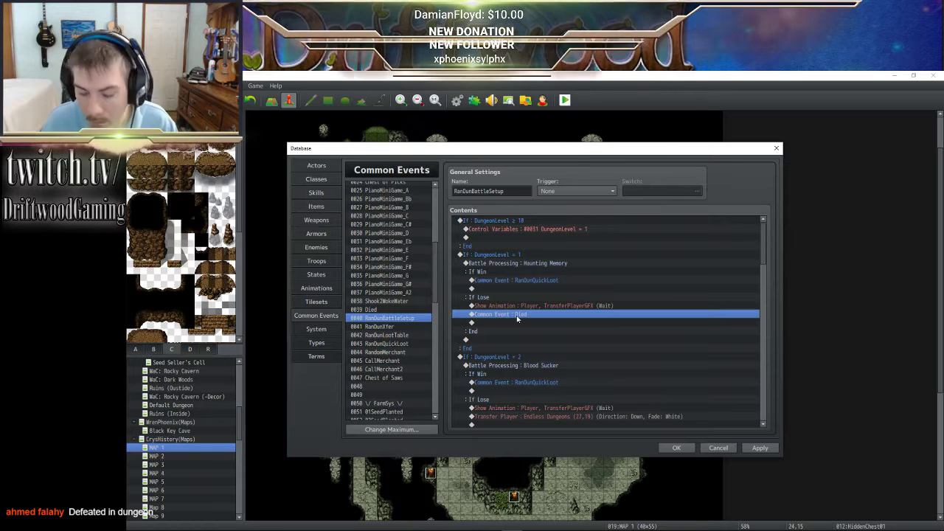
- Paste the Died call into the lose branches of levels 2–5, deleting each transfer command
scroll(516, 317, down, 2)
click(527, 364)
key(ctrl+v)
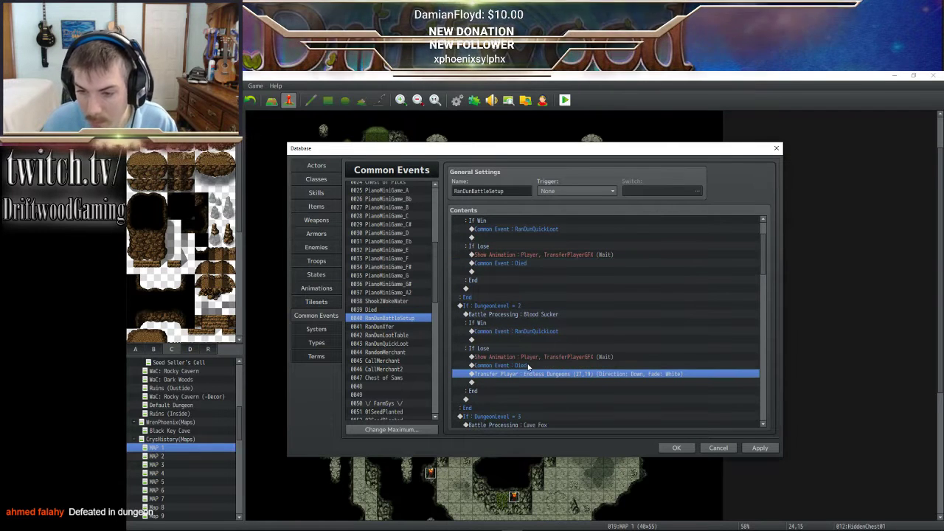
key(Delete)
scroll(528, 367, down, 4)
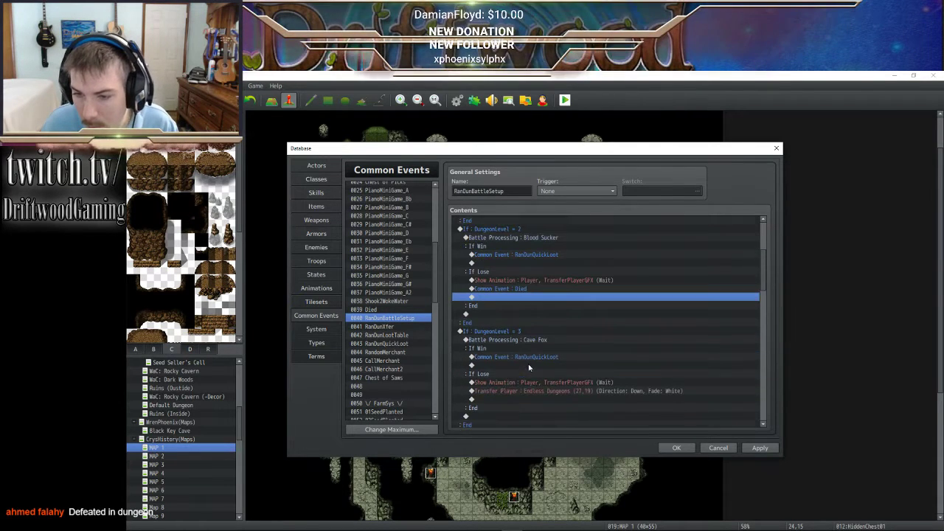
click(534, 374)
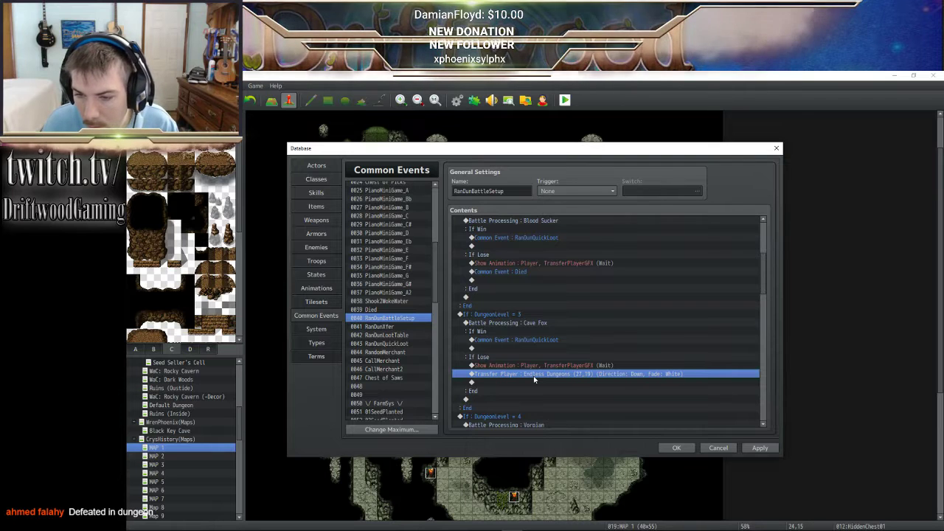
key(ctrl+v)
key(Delete)
scroll(535, 380, down, 3)
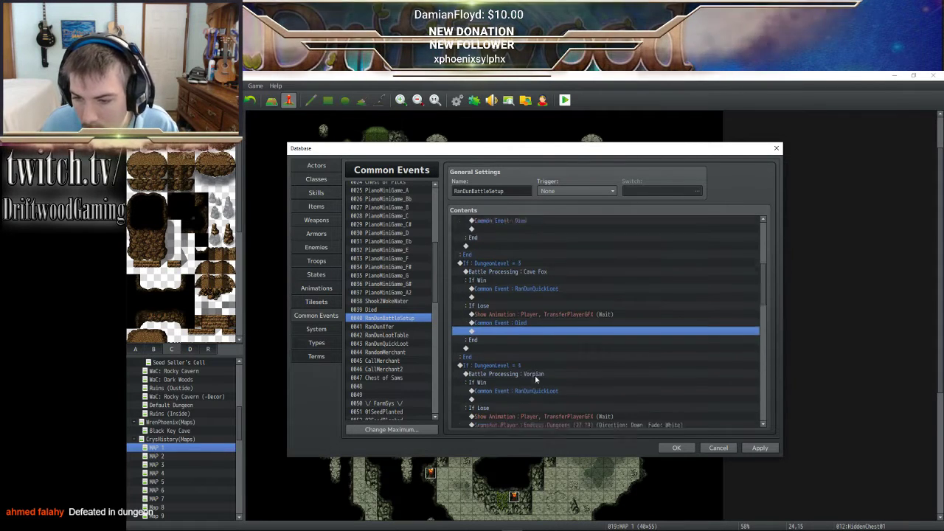
click(527, 390)
text(Common Event : Died)
key(Delete)
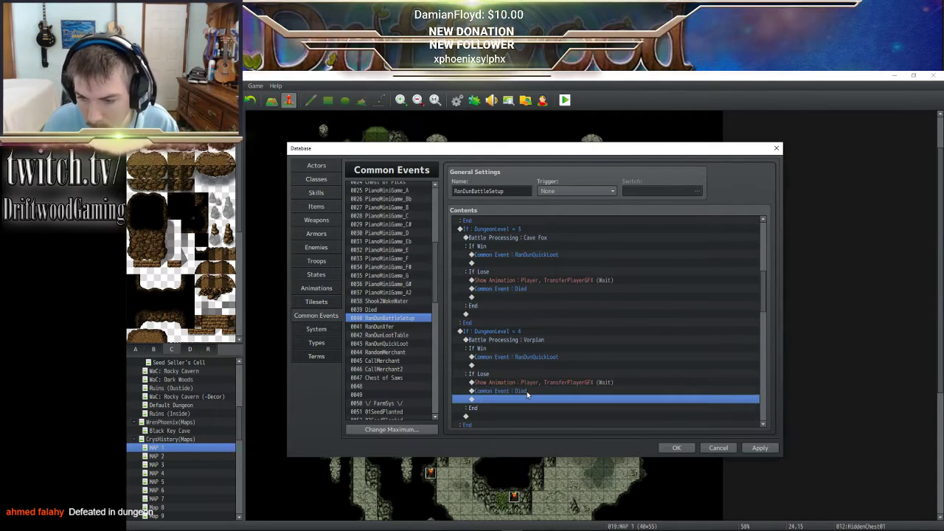
scroll(526, 391, down, 4)
click(518, 399)
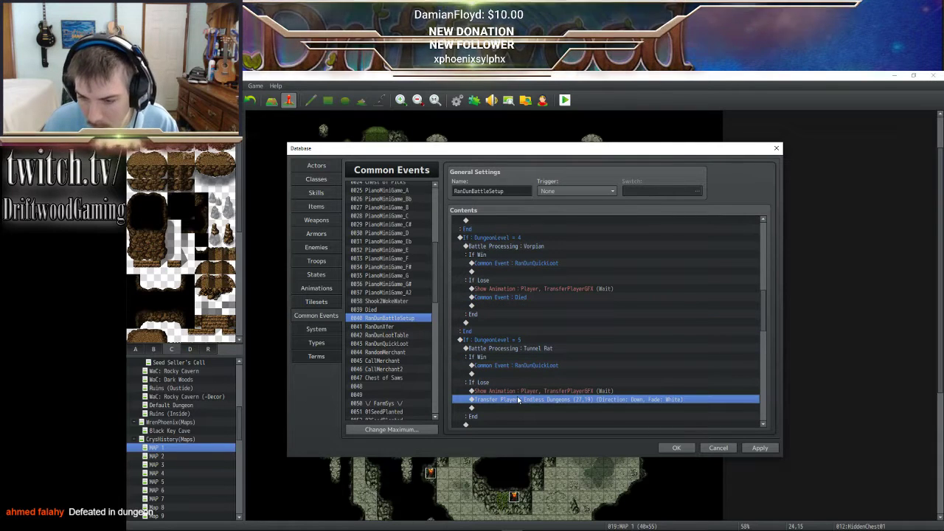
key(ctrl+v)
key(Delete)
- Swap the Endless Dungeons transfers in levels 6–9's lose branches for the pasted Died call
scroll(519, 412, down, 4)
click(526, 375)
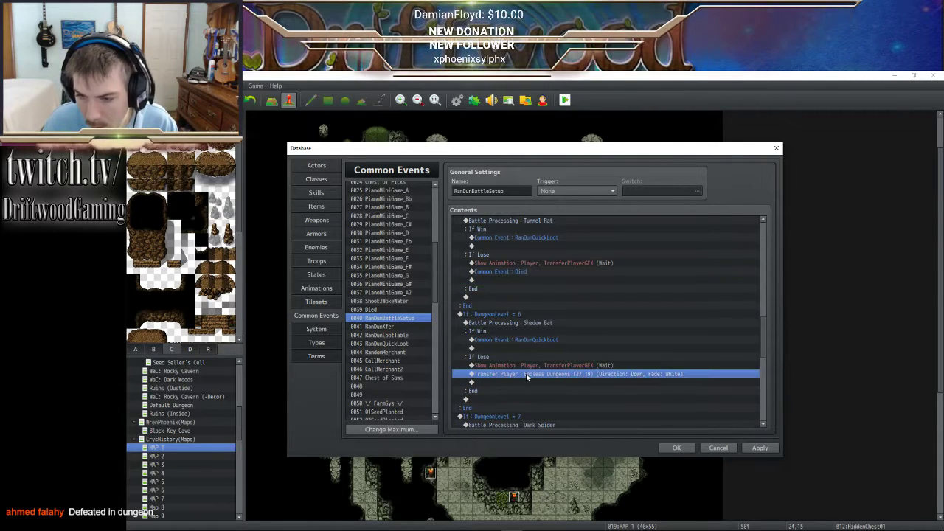
key(ctrl+v)
key(Delete)
scroll(527, 377, down, 4)
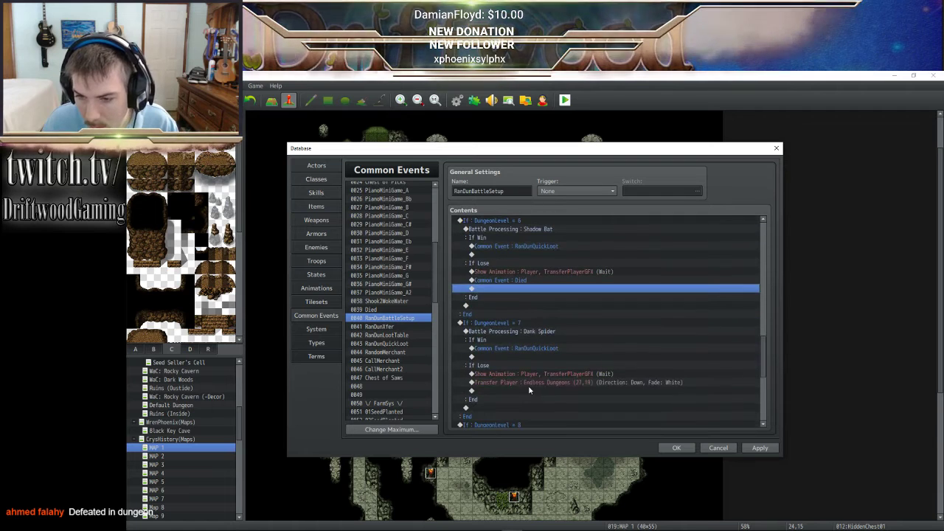
click(521, 381)
key(ctrl+v)
key(Delete)
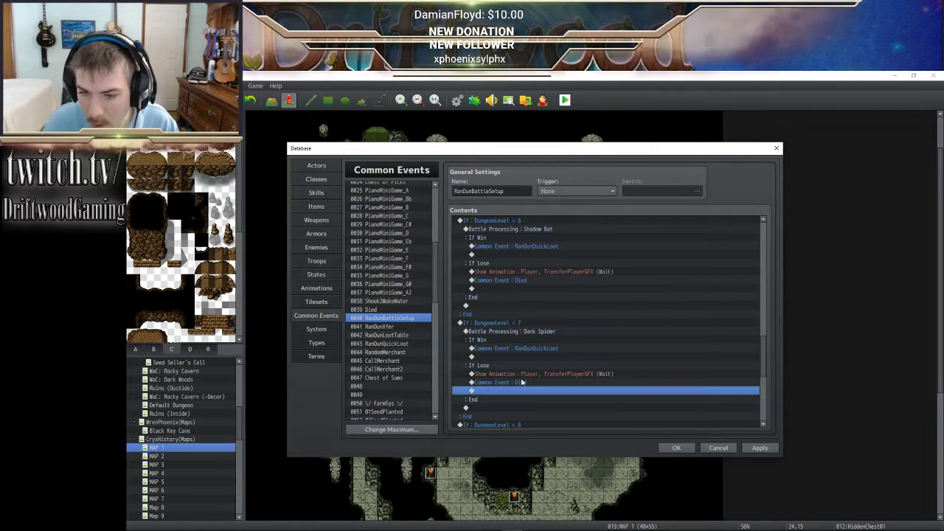
scroll(520, 387, down, 4)
click(519, 391)
key(ctrl+v)
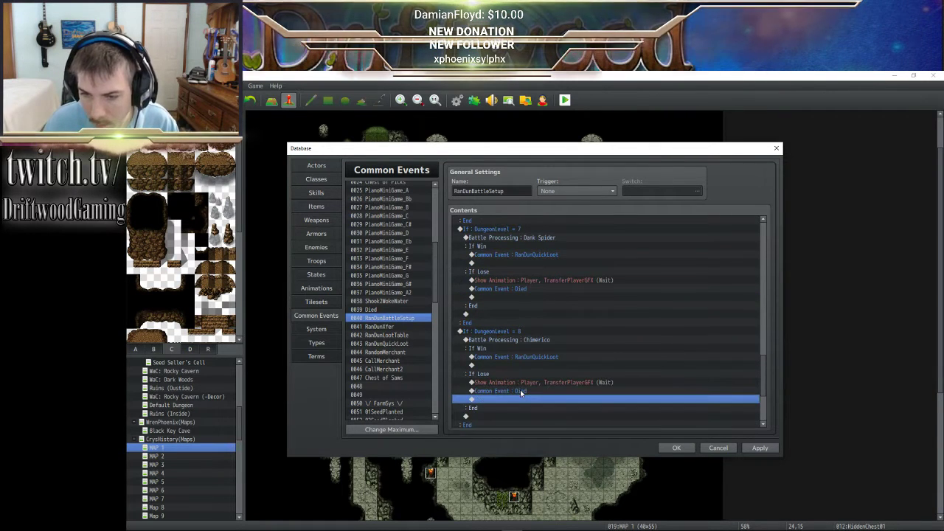
key(Delete)
scroll(520, 391, down, 4)
click(517, 398)
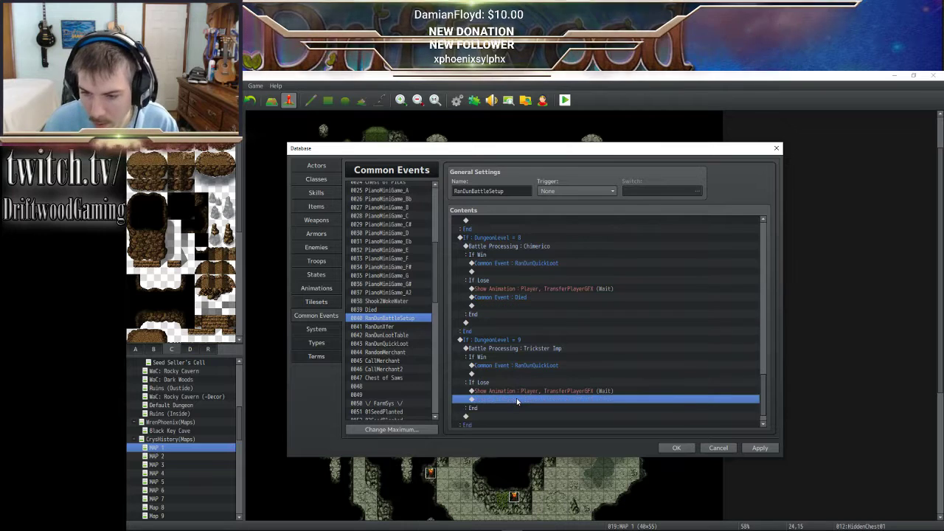
key(ctrl+v)
key(Delete)
scroll(524, 396, up, 20)
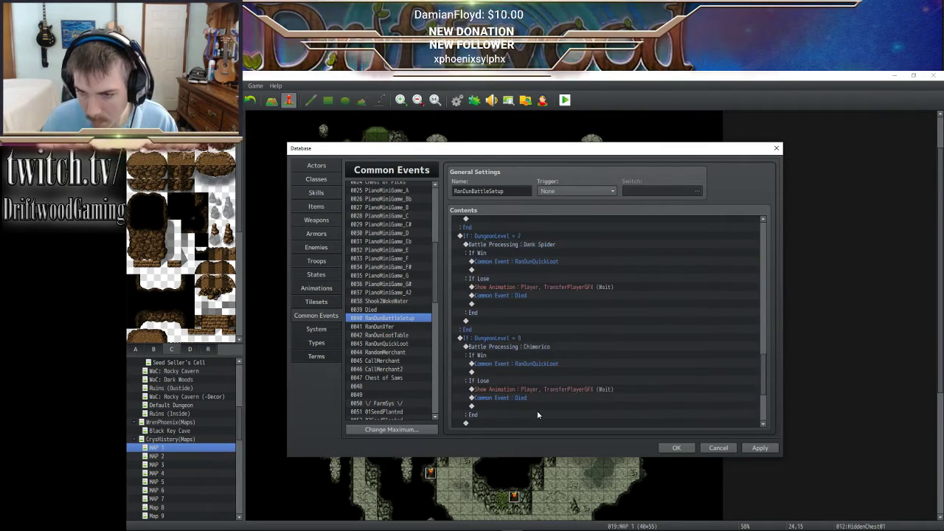
scroll(535, 391, up, 10)
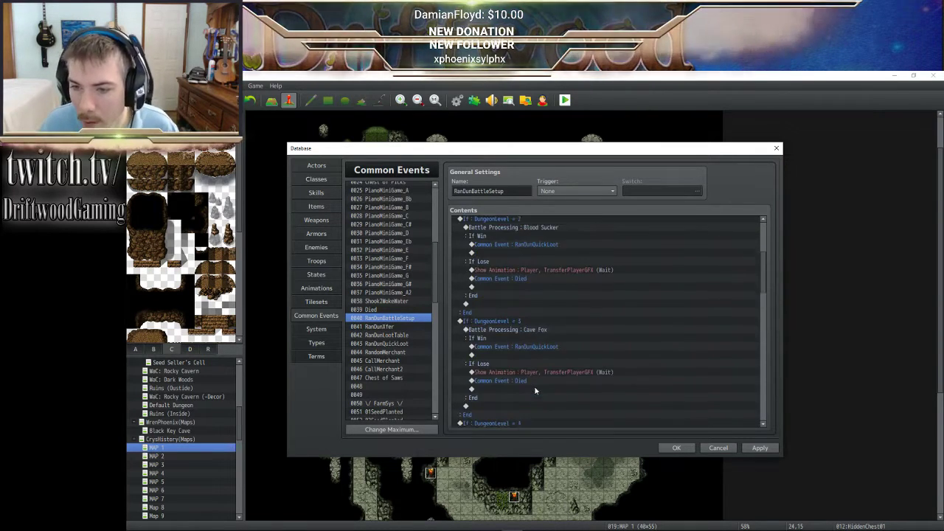
- Review the Died common event and the updated RanDunBattleSetup, then apply the database changes
click(390, 309)
scroll(546, 269, up, 1)
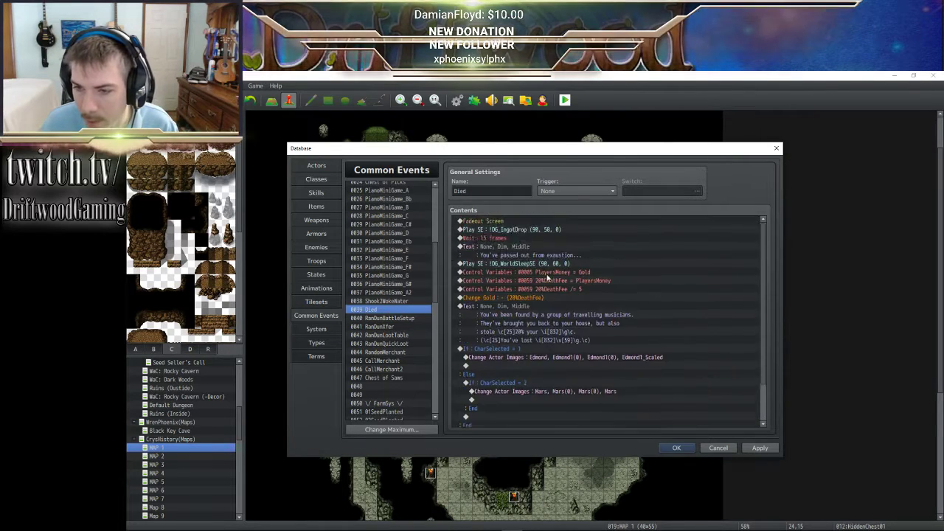
scroll(542, 280, down, 1)
scroll(541, 288, up, 1)
scroll(541, 290, down, 2)
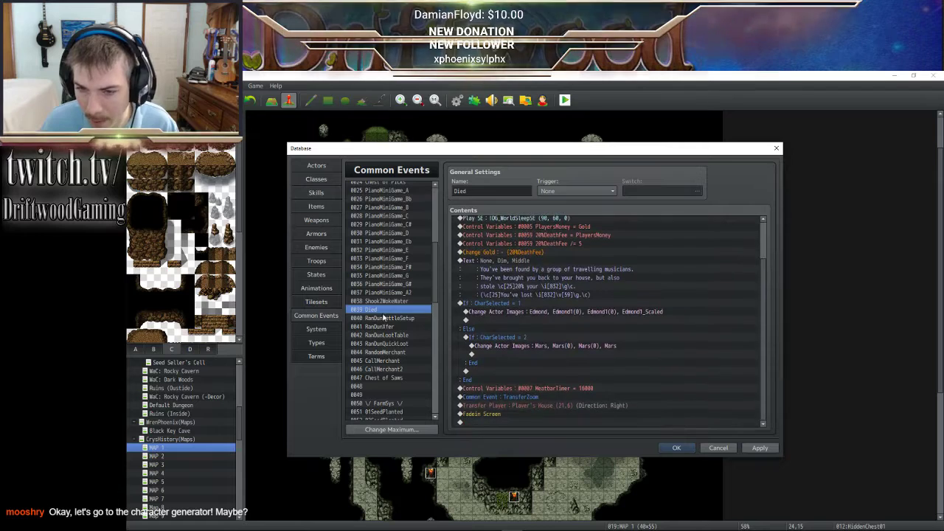
click(390, 320)
scroll(540, 325, down, 5)
scroll(540, 324, down, 15)
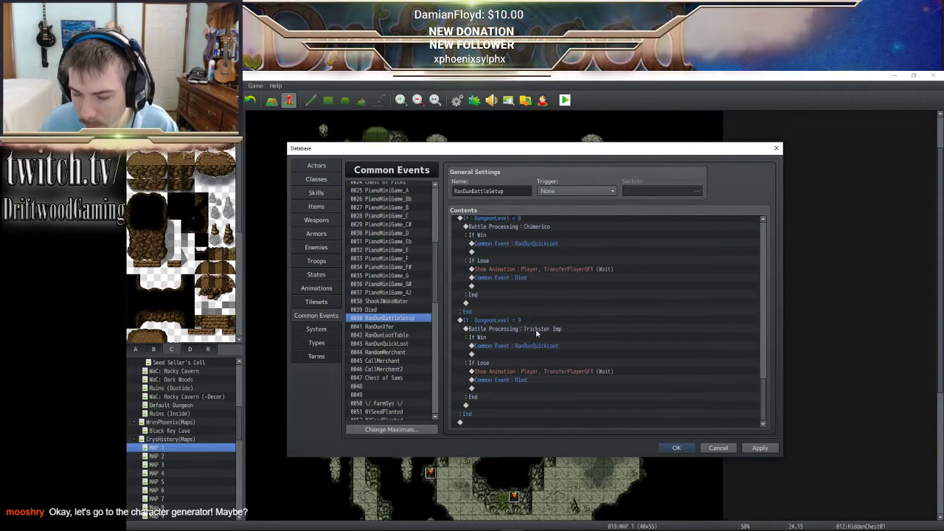
click(760, 448)
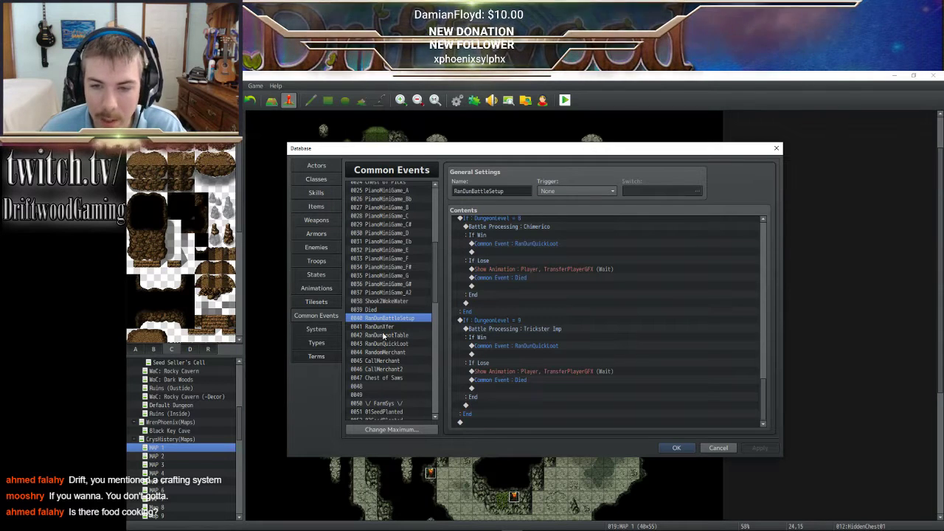
- Recheck the If Lose branches and close the Database with OK
scroll(387, 337, up, 4)
scroll(387, 336, up, 4)
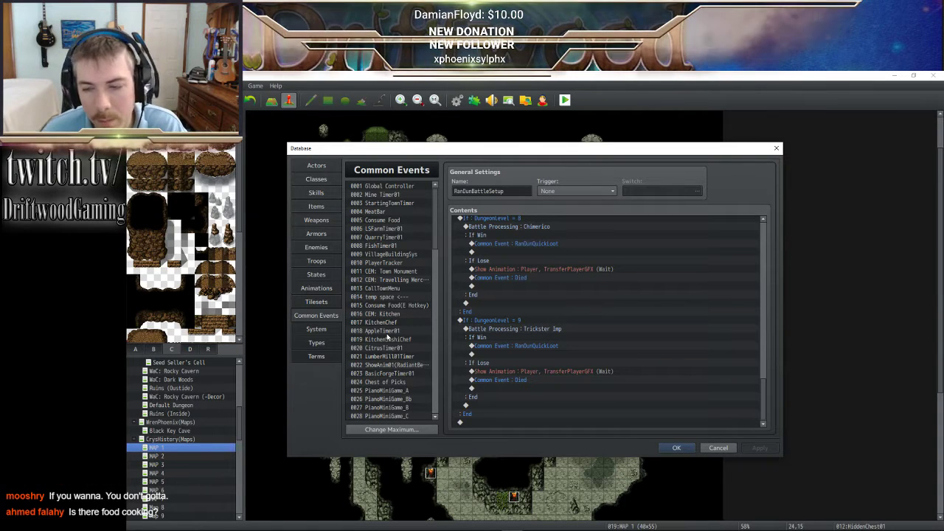
scroll(406, 346, down, 7)
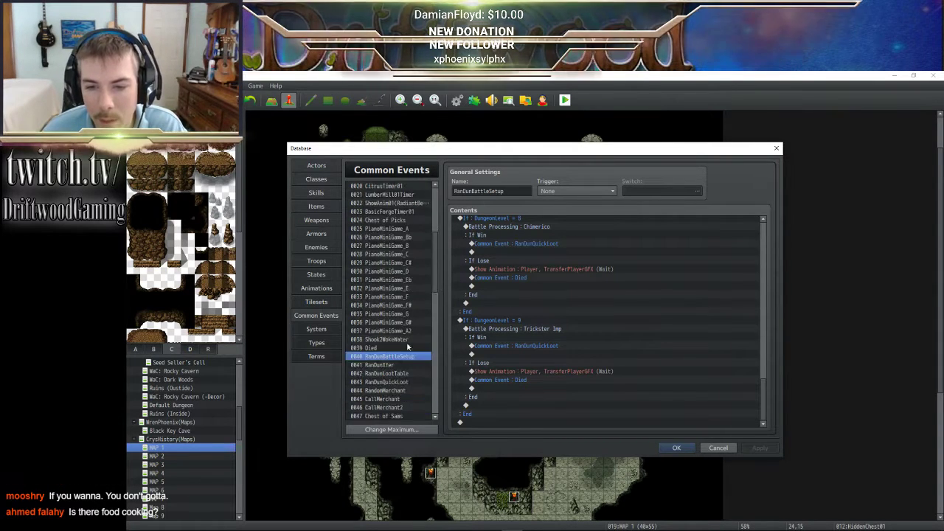
scroll(601, 368, up, 5)
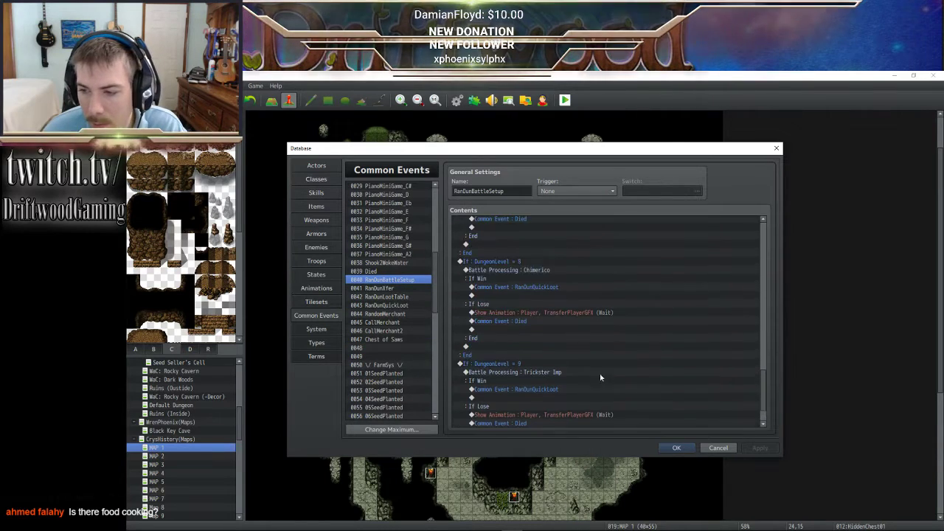
click(675, 448)
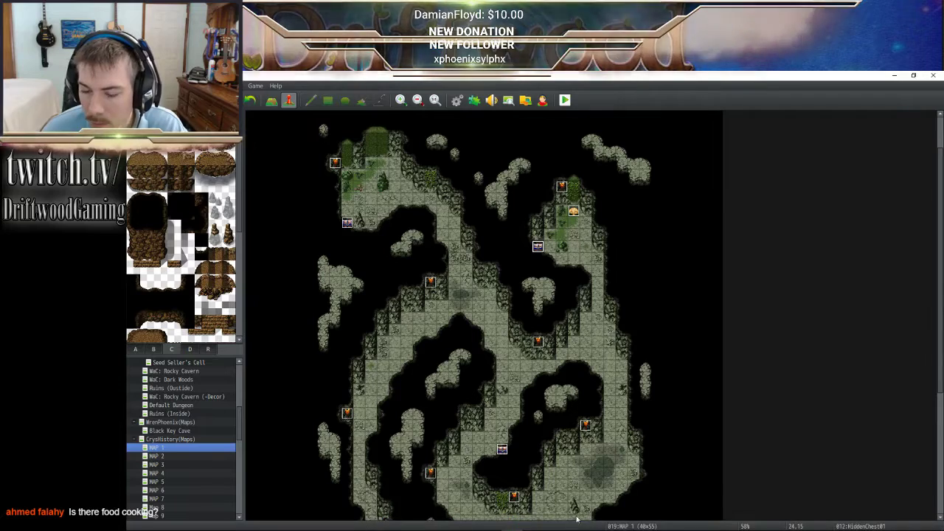
- Return to the running playtest, browse the Tech and Ability lists, and finish the Tunnel Rat battle
mouse_move(575, 523)
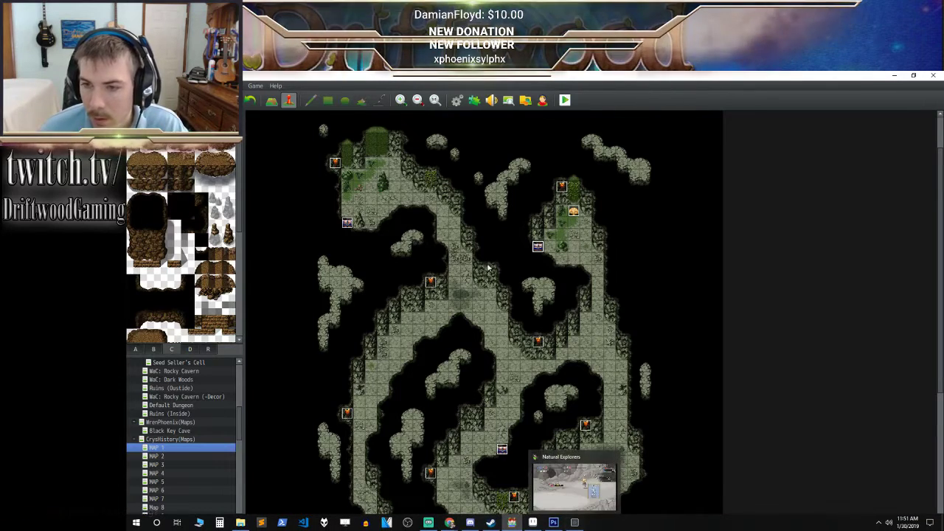
click(572, 524)
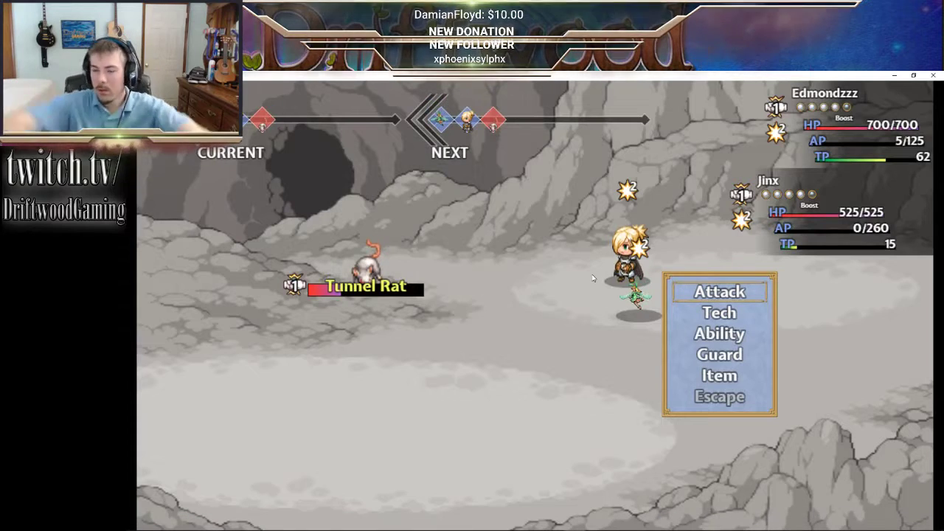
key(Down)
key(Return)
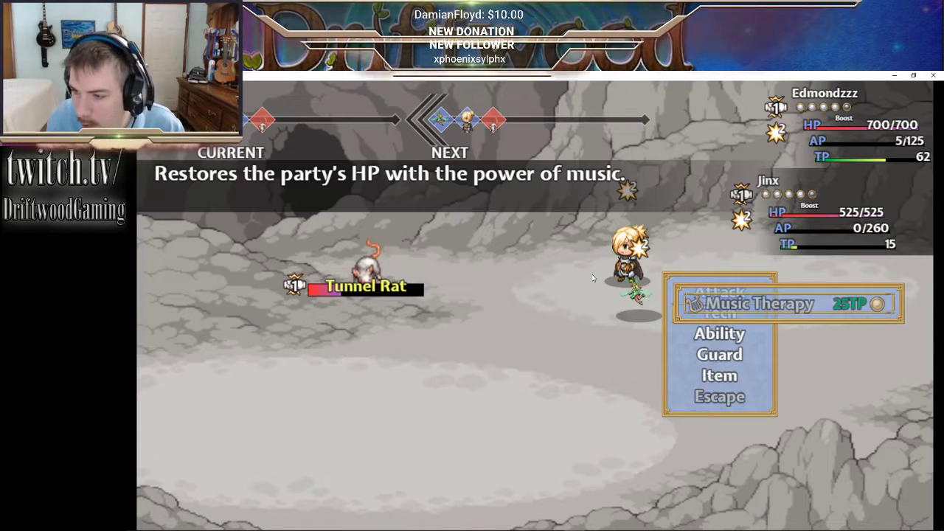
key(Escape)
key(Down)
key(Return)
key(Escape)
key(Up)
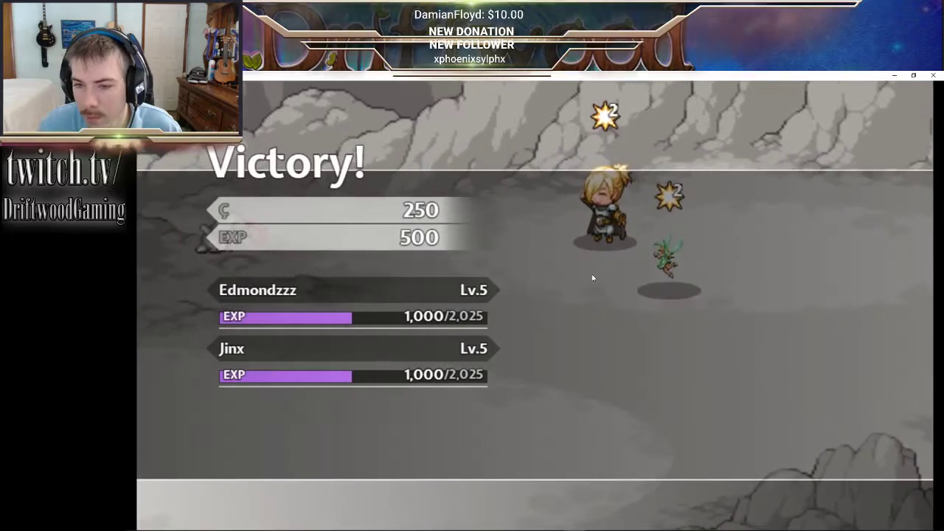
key(z)
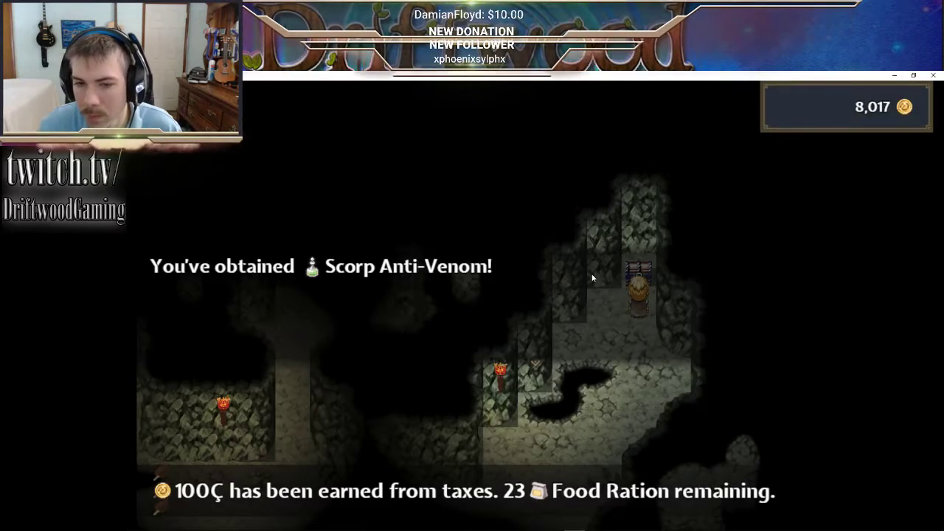
- Dismiss the item and tax messages and check party status in the main menu
key(Down)
key(Left)
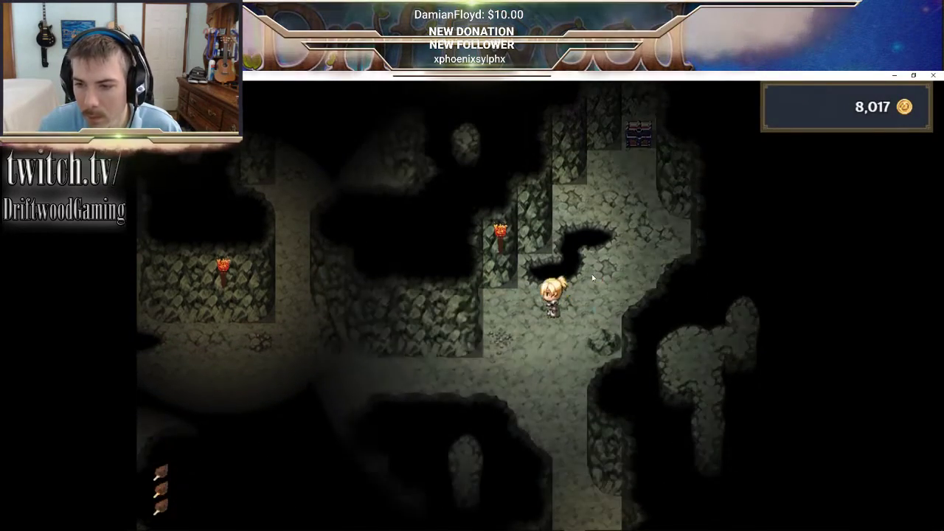
key(x)
key(x)
key(Up)
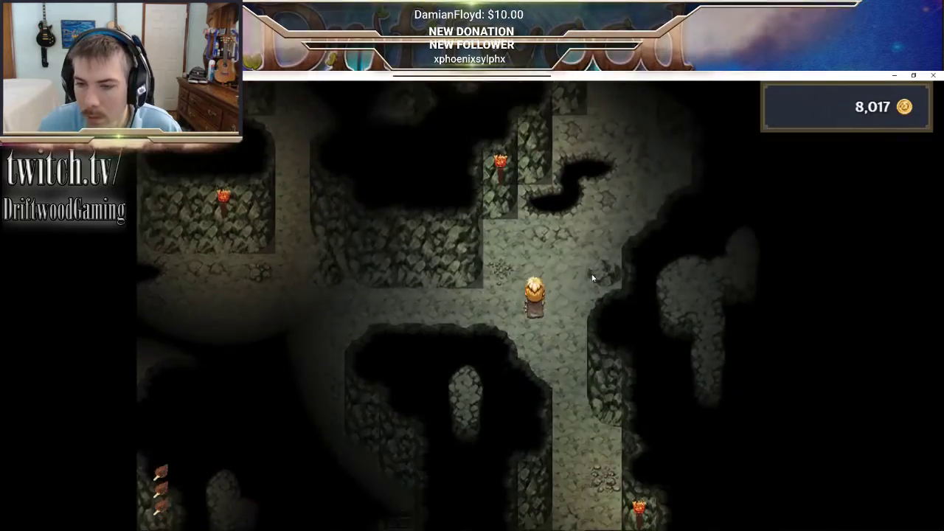
- Walk through the cave to the sparkling spot and pick up the Pixie Dust
key(Left)
key(Up)
key(Right)
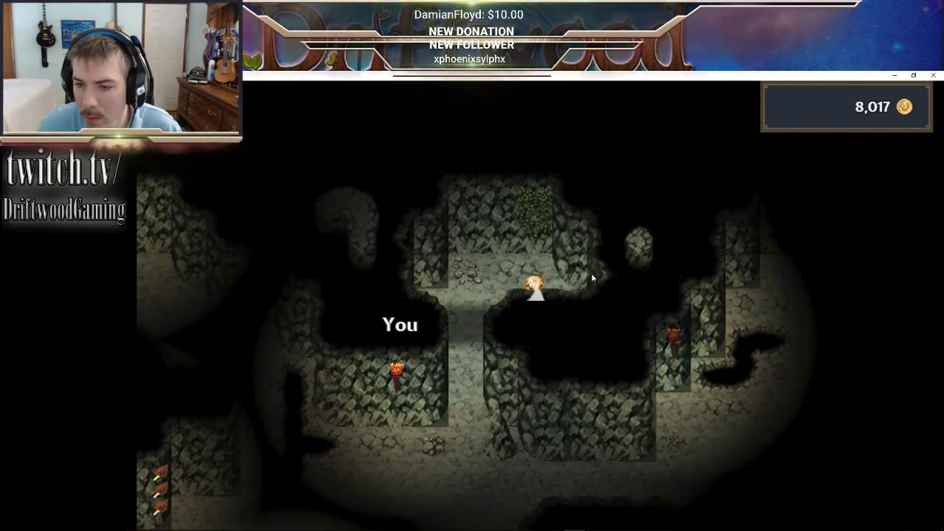
key(Down)
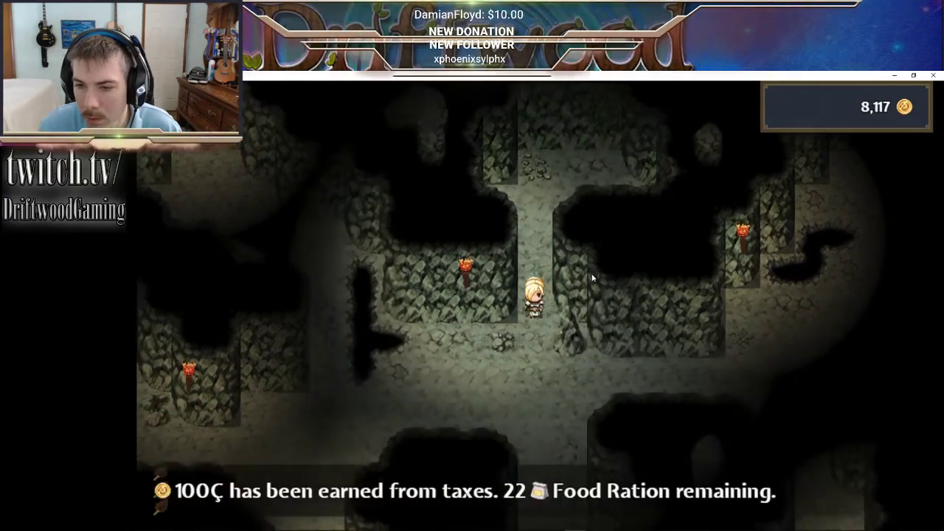
key(Left)
key(Down)
key(Left)
key(Up)
key(Right)
key(Up)
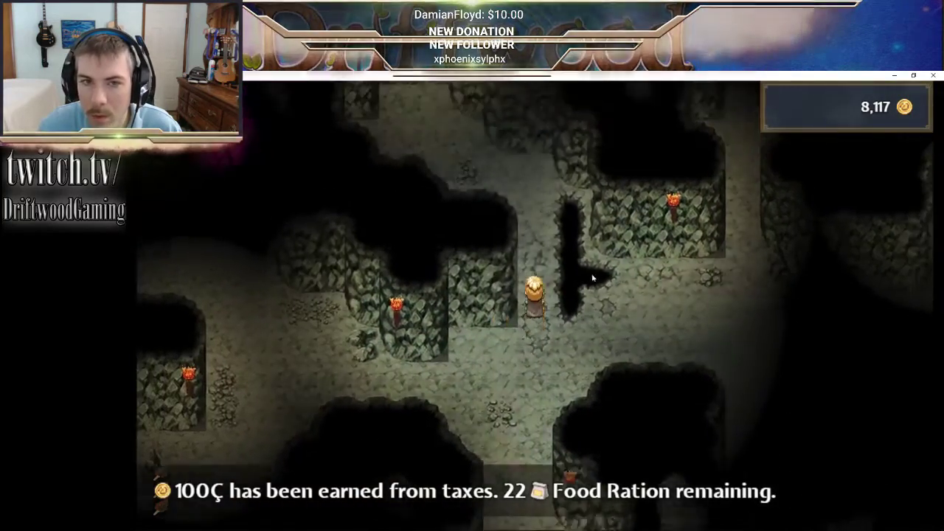
key(Left)
key(Up)
key(Left)
key(Up)
key(Left)
key(Right)
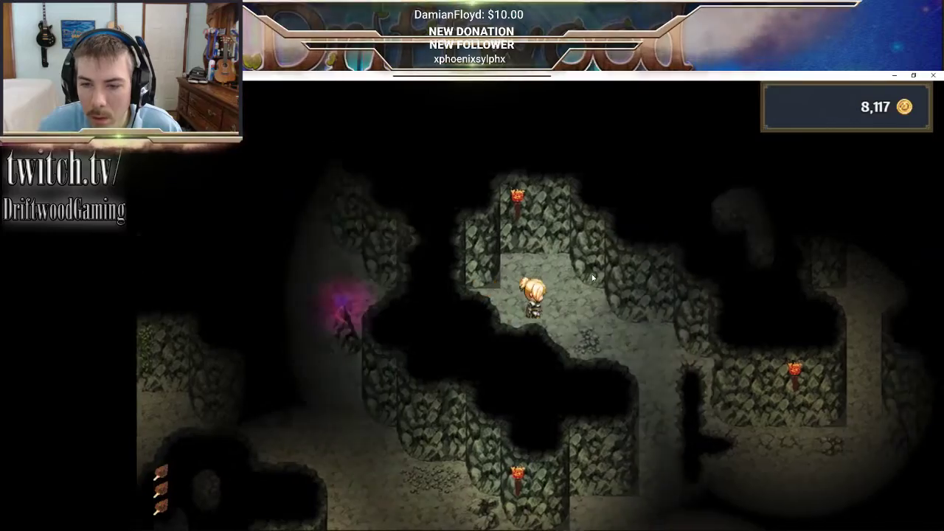
key(Down)
key(Right)
key(Down)
key(Right)
key(Down)
key(Down)
key(Left)
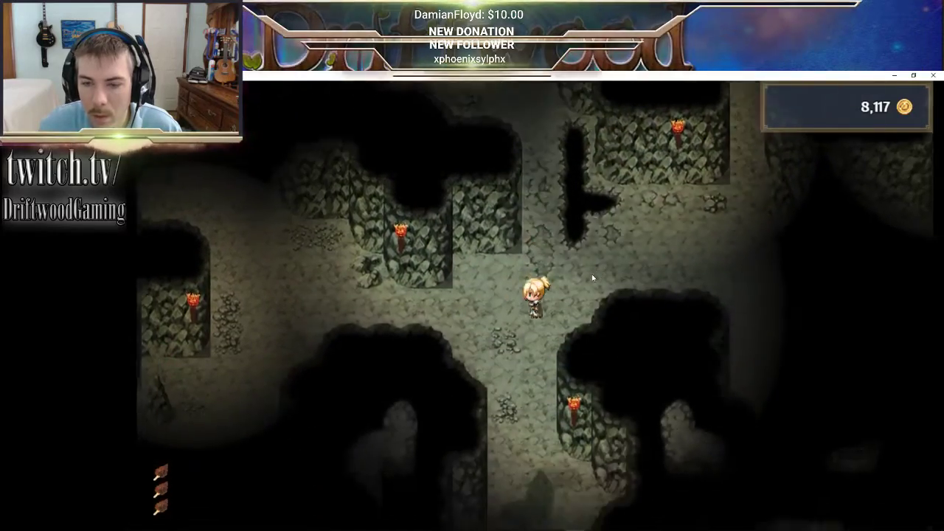
key(Up)
key(Left)
key(Left)
key(Up)
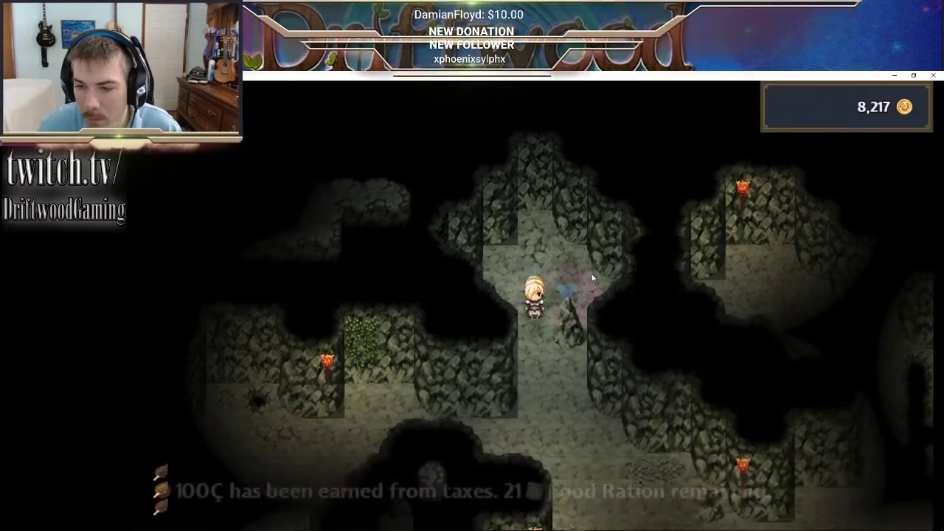
key(Return)
key(Return)
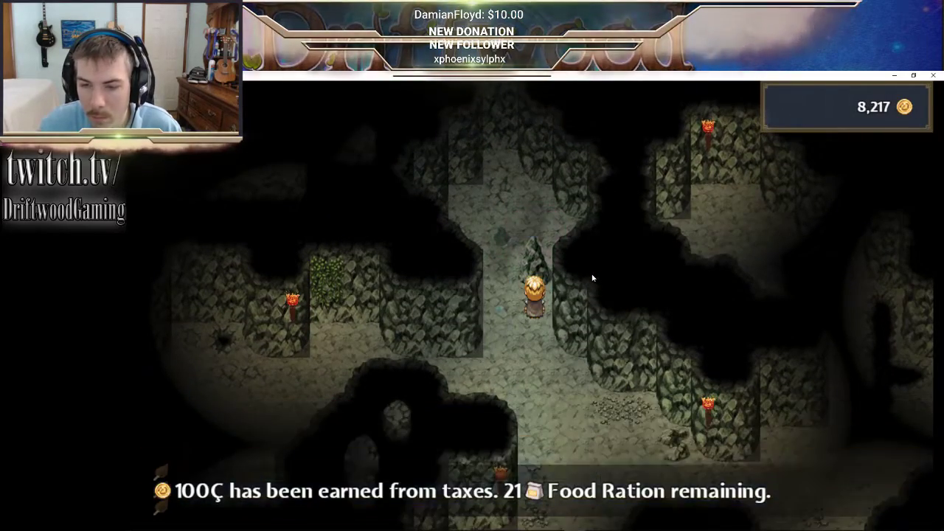
- Walk to the next loot spot and accept the loot, starting a Tunnel Rat battle
key(Down)
key(Left)
key(Up)
key(Left)
key(Down)
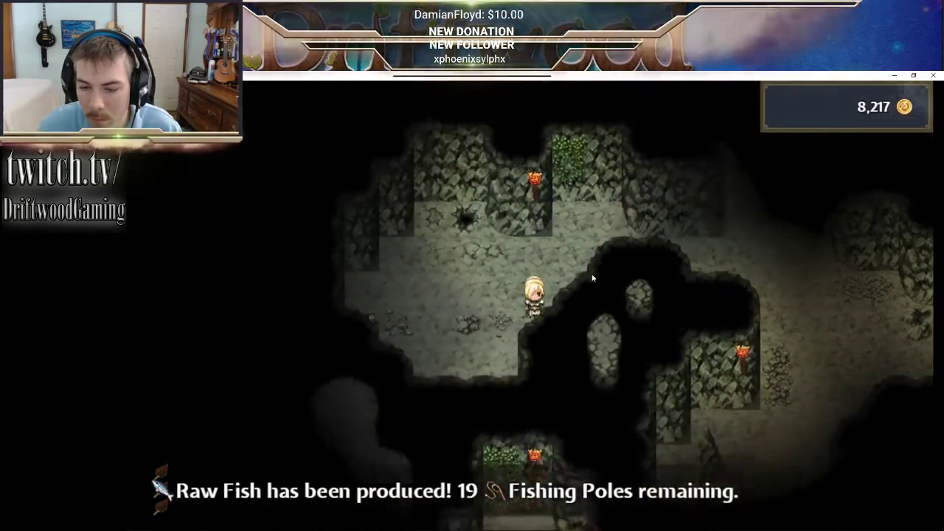
key(Left)
key(Down)
key(Left)
key(Up)
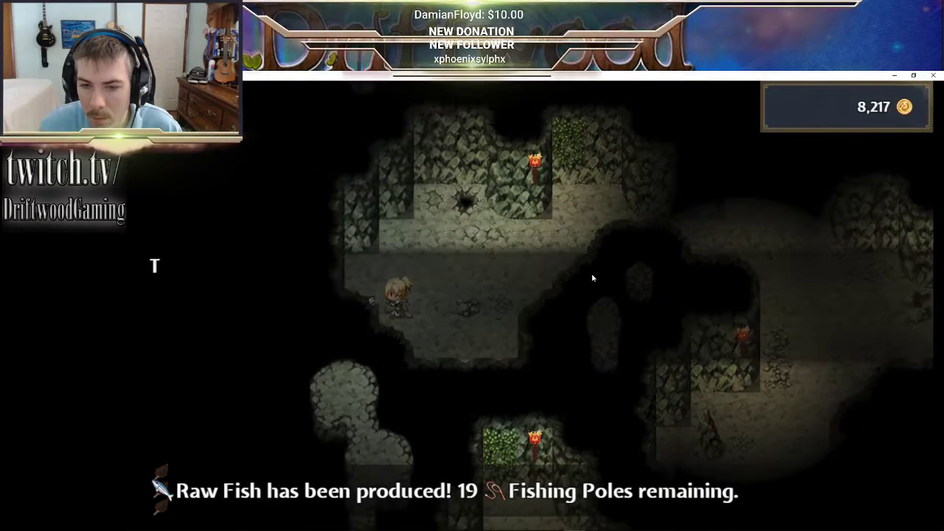
key(Return)
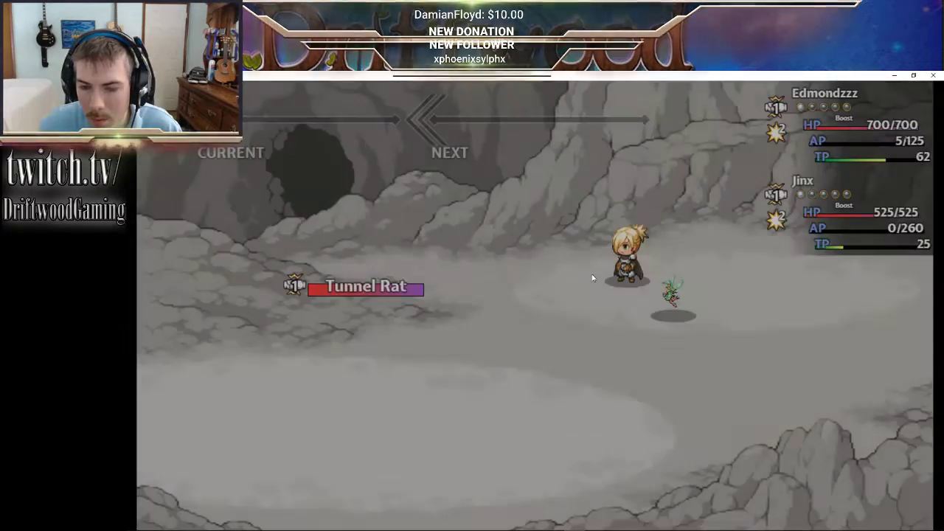
- Have Jinx and Edmondzzz both attack the Tunnel Rat
key(Down)
key(Return)
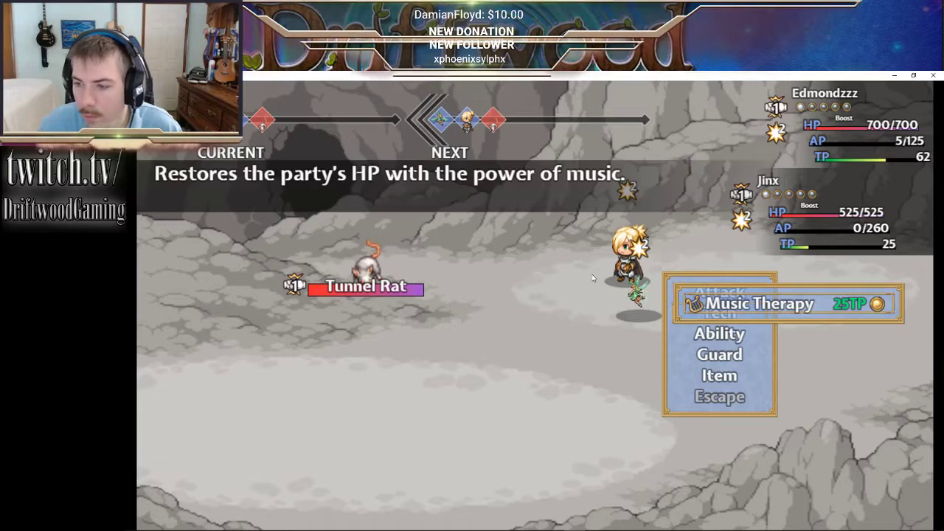
key(Escape)
key(Up)
key(Return)
key(Return)
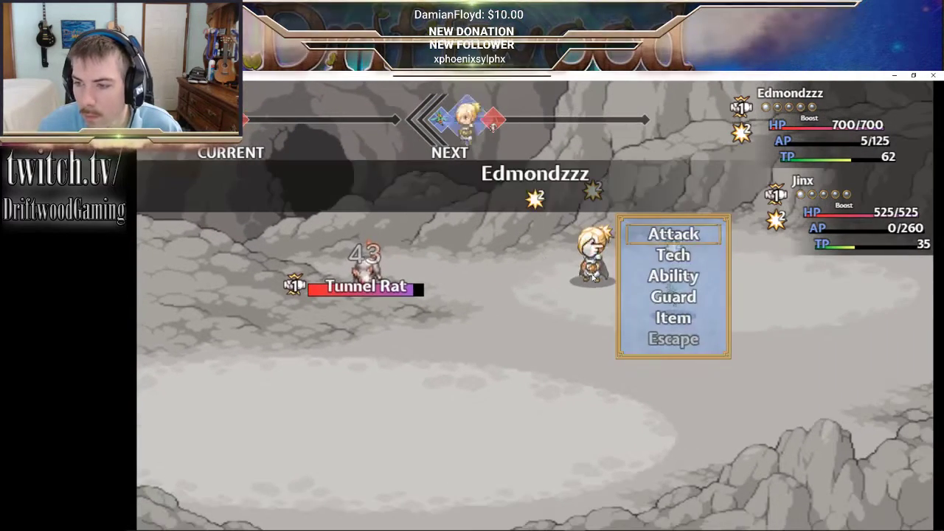
key(Return)
key(Return)
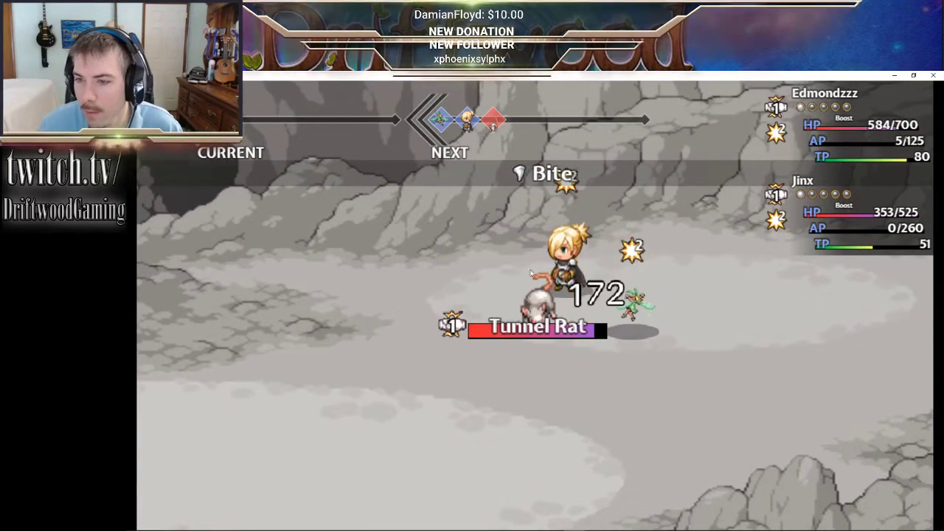
key(Return)
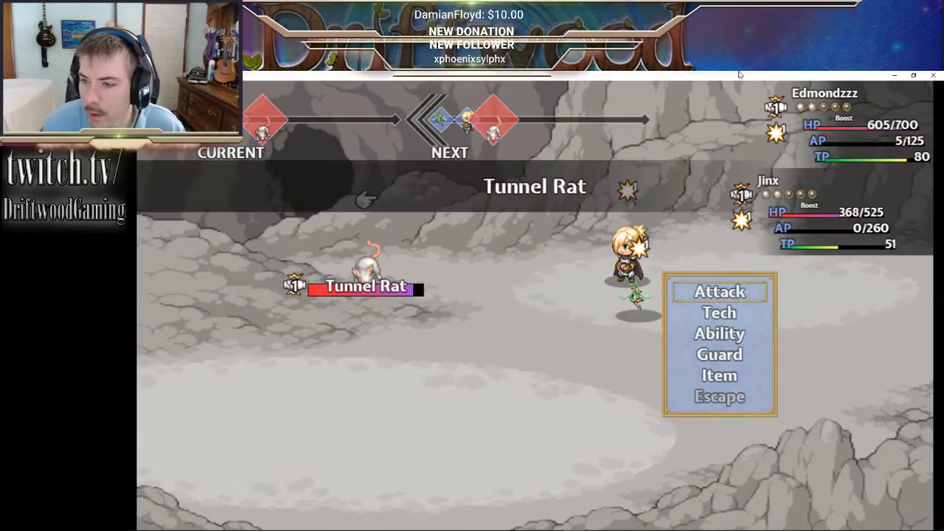
key(Return)
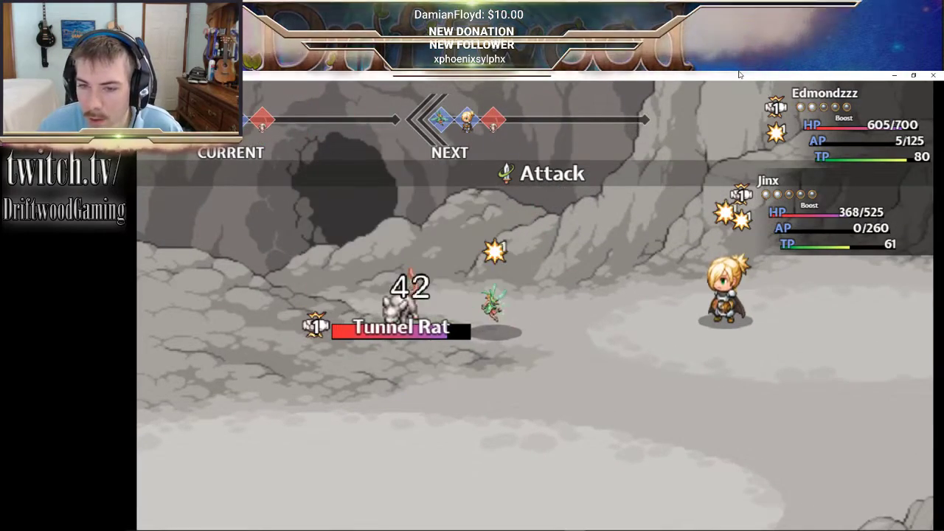
key(Return)
key(Return)
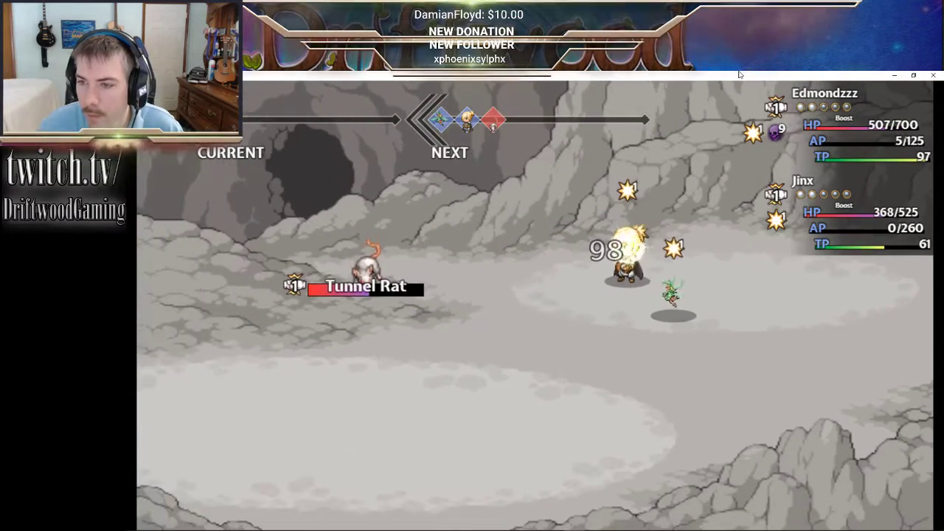
- Heal the whole party with Music Therapy, then attack the Tunnel Rat
key(Down)
key(Return)
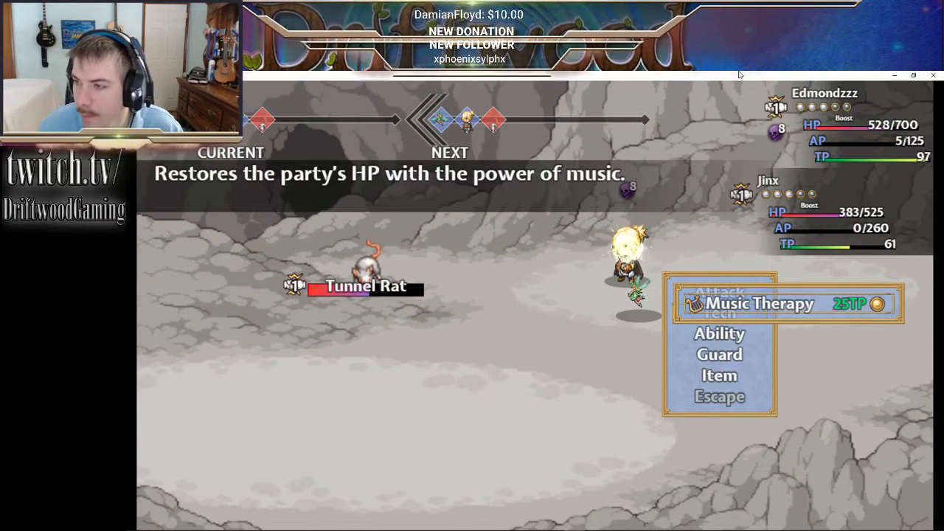
key(Return)
key(Return)
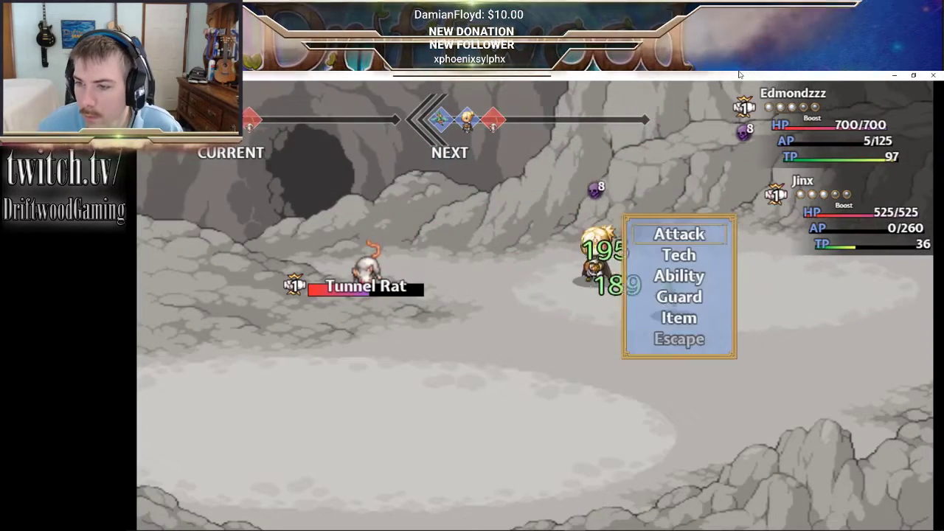
key(Return)
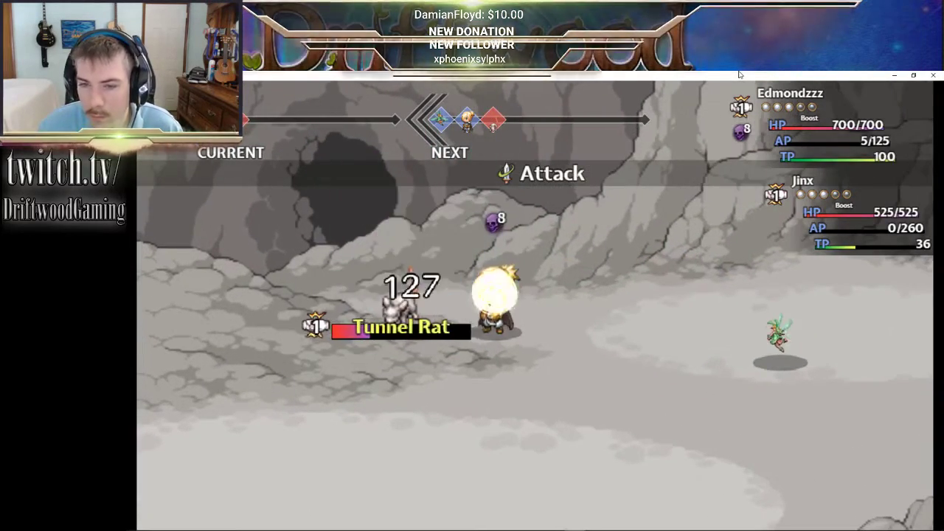
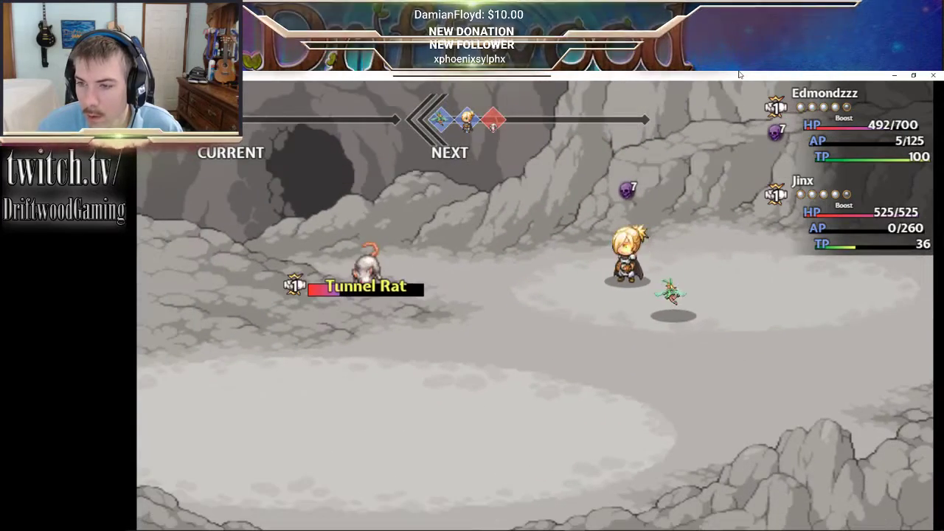
- Attack the Tunnel Rat to finish the battle
key(Return)
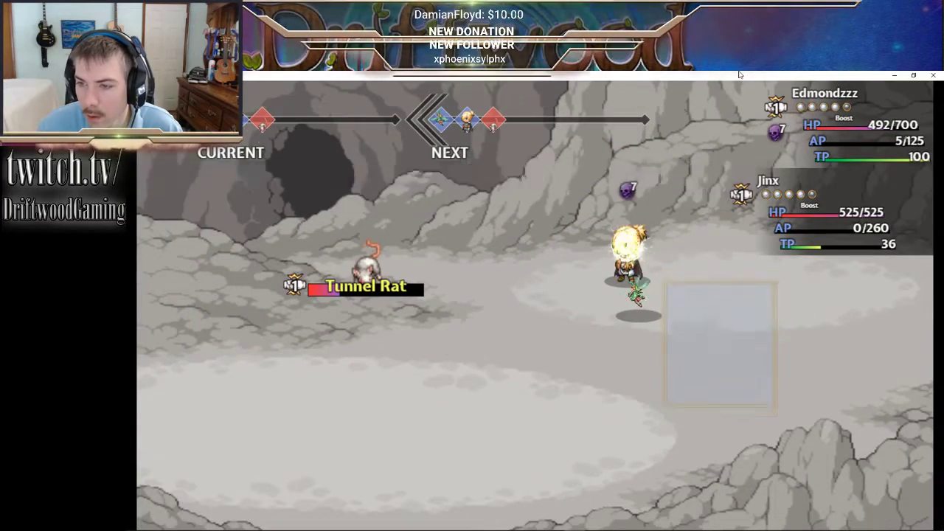
key(Return)
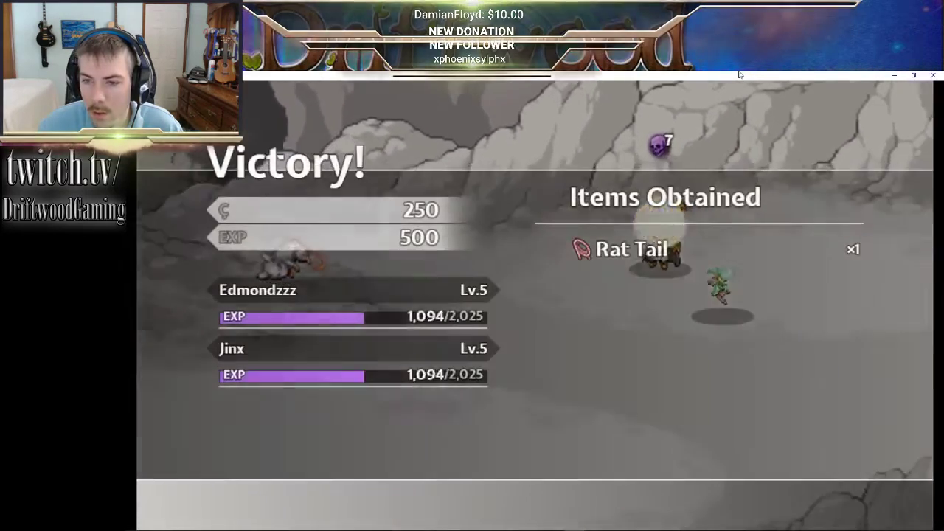
- Dismiss the victory results and walk left through the cave to harvest the log
key(z)
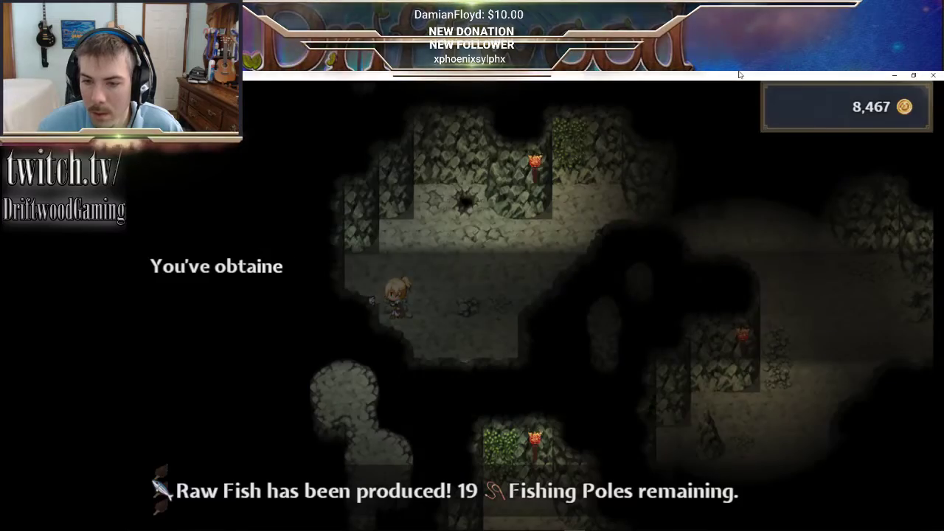
key(Right)
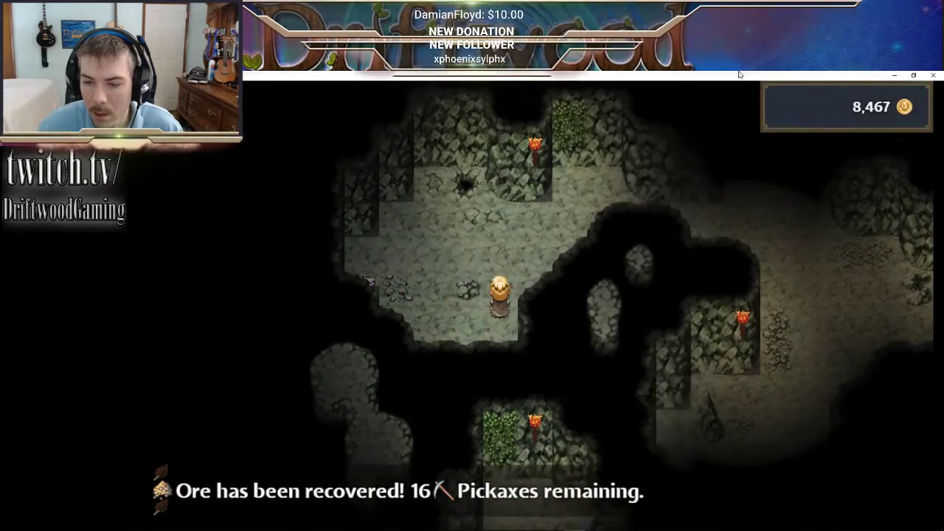
key(Up)
key(Up)
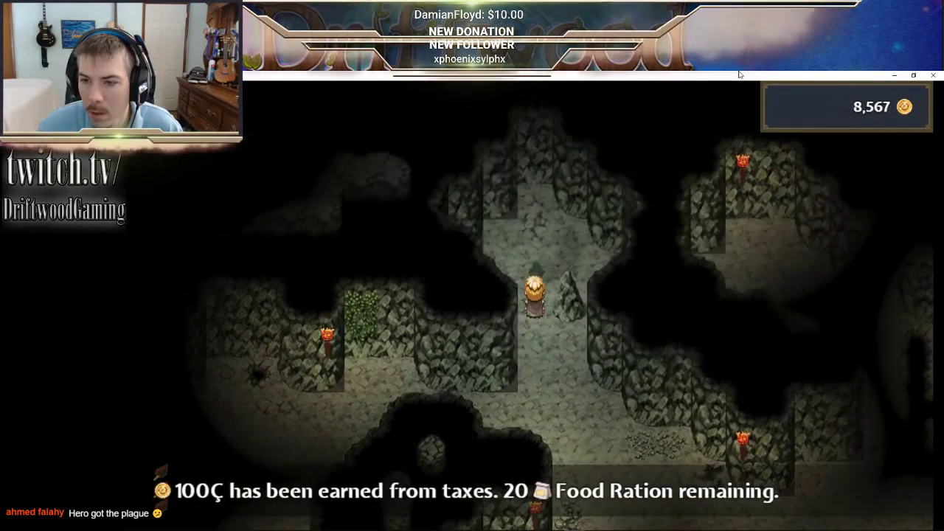
key(Up)
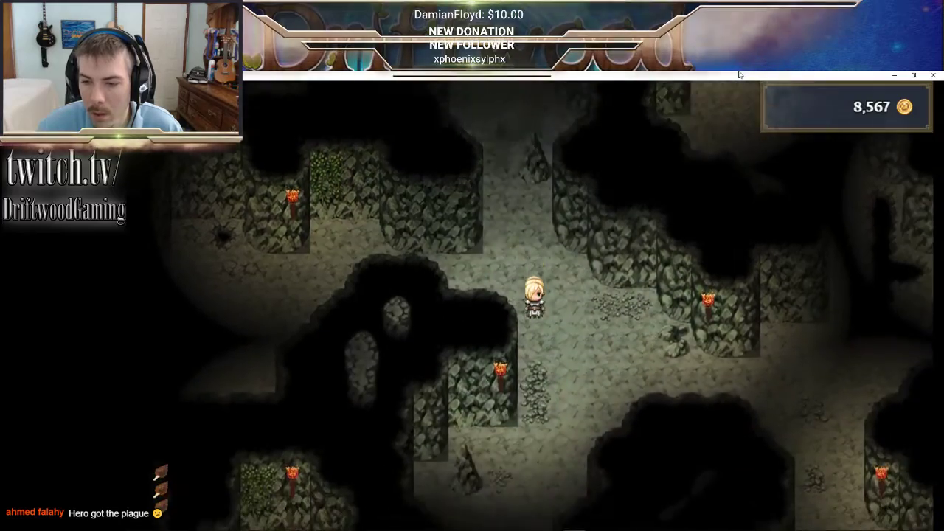
key(Down)
key(Left)
key(Right)
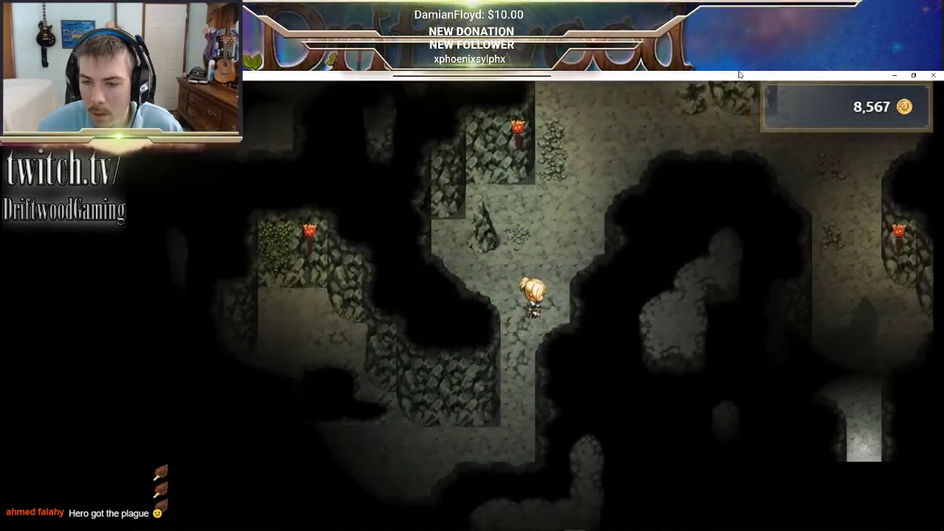
key(Left)
key(Down)
key(Left)
key(Return)
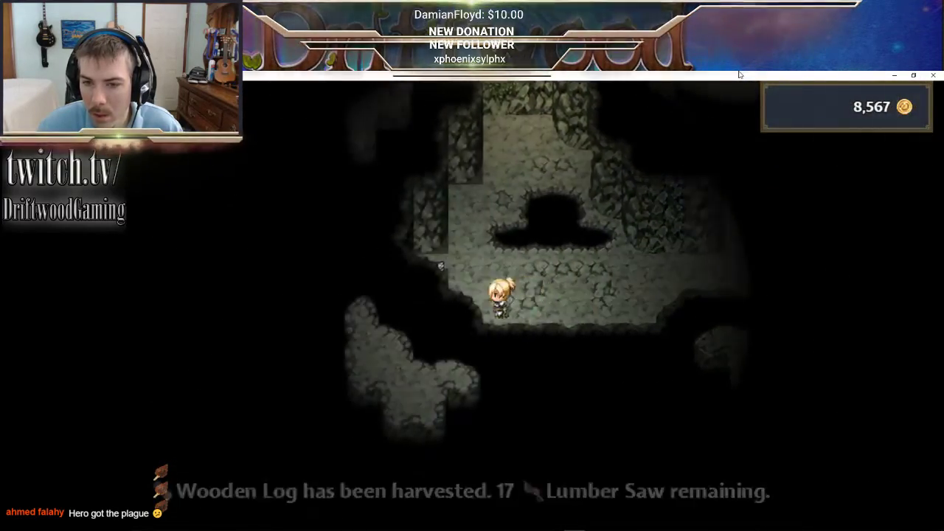
- Win the guarded-chest fight using Music Therapy and Radiant Beam
key(Return)
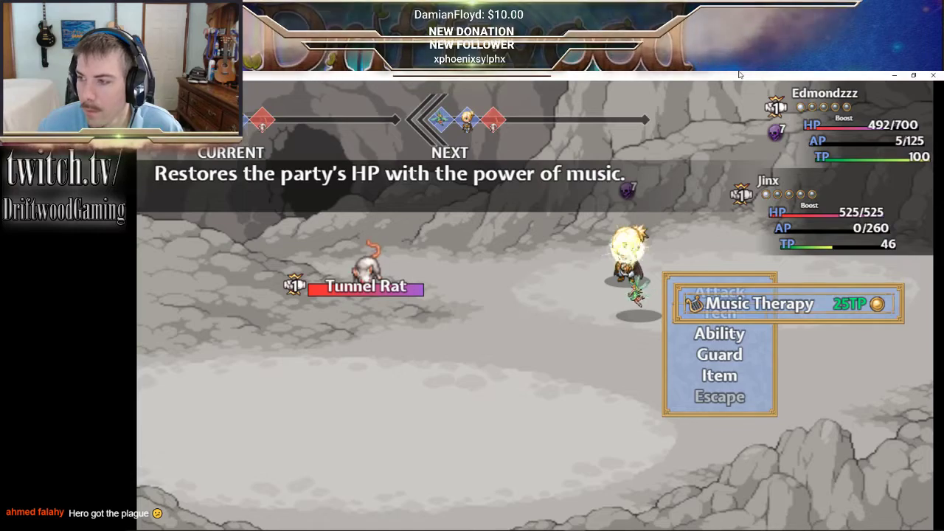
key(Return)
key(Return)
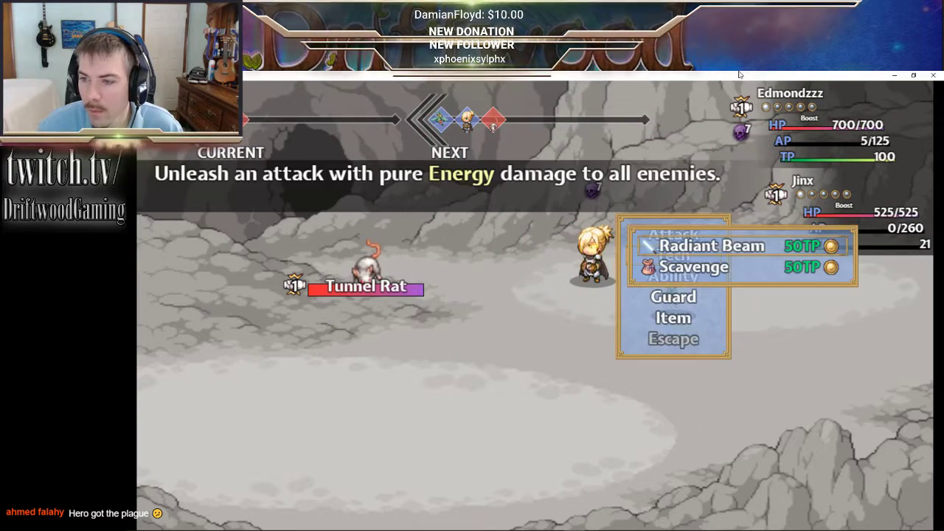
key(Return)
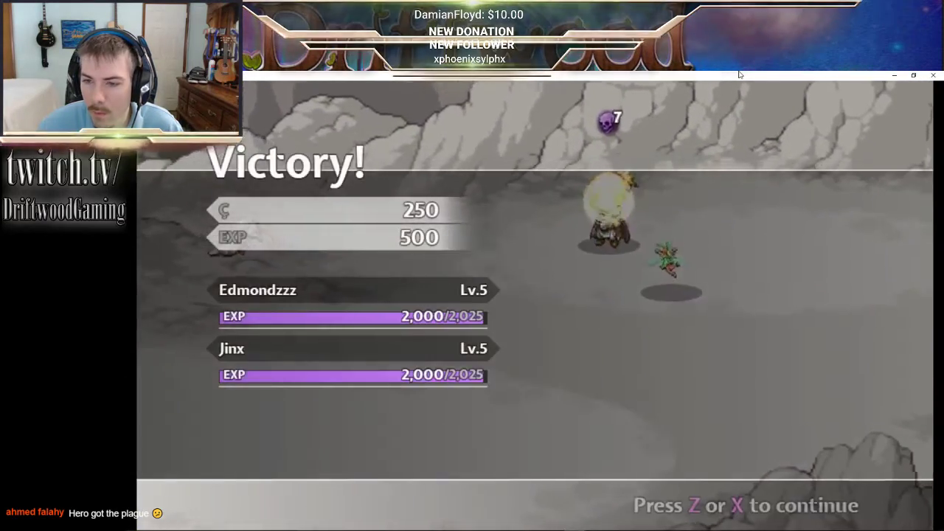
key(z)
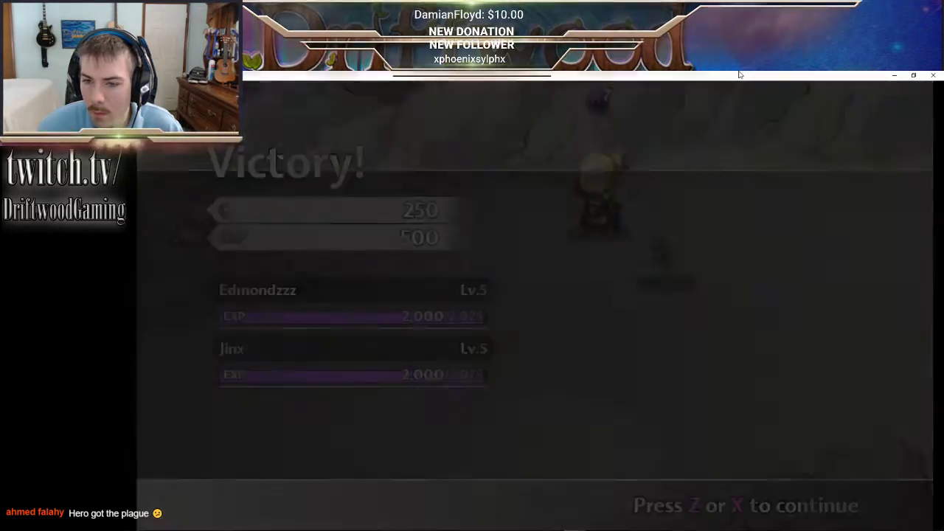
- Walk down to the dungeon exit and decline leaving for now
key(Right)
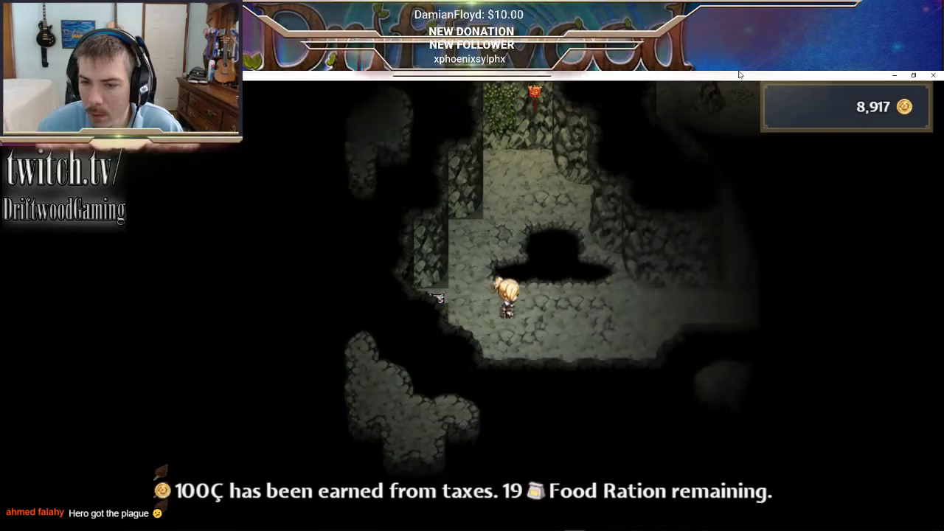
key(Up)
key(Right)
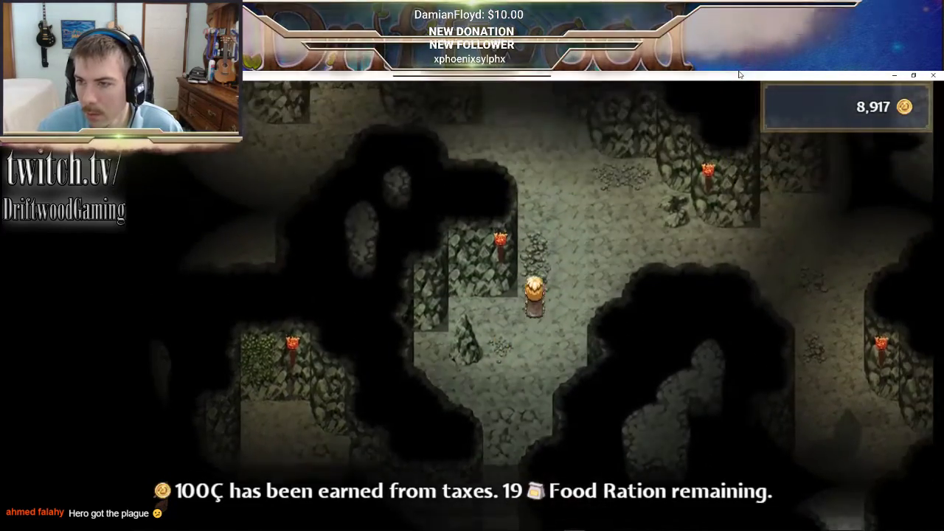
key(Down)
key(Down)
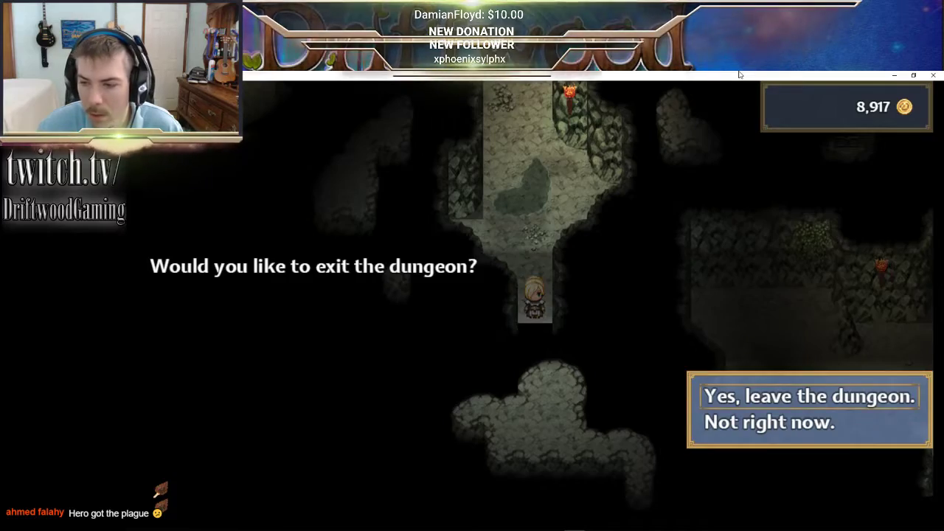
key(Return)
- Walk right through the cave and proceed to dungeon level 6
key(Up)
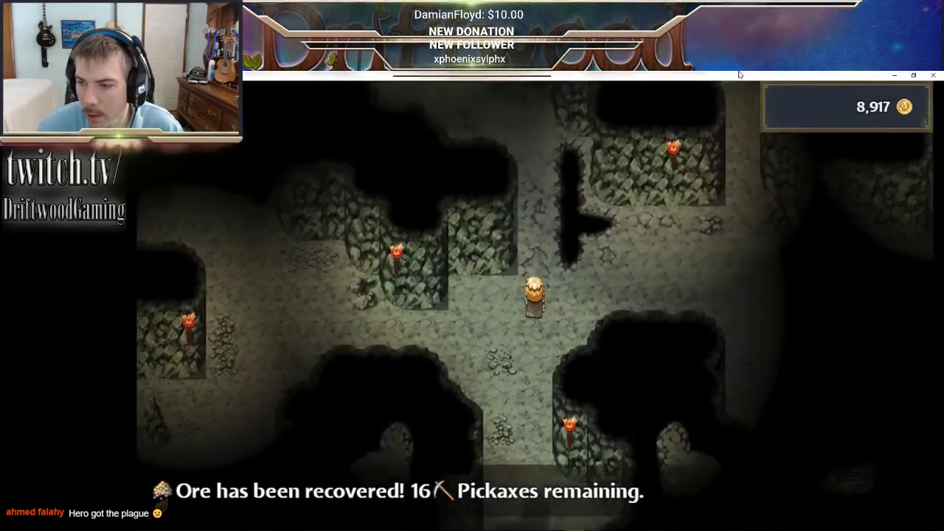
key(Right)
key(Right)
key(Up)
key(Right)
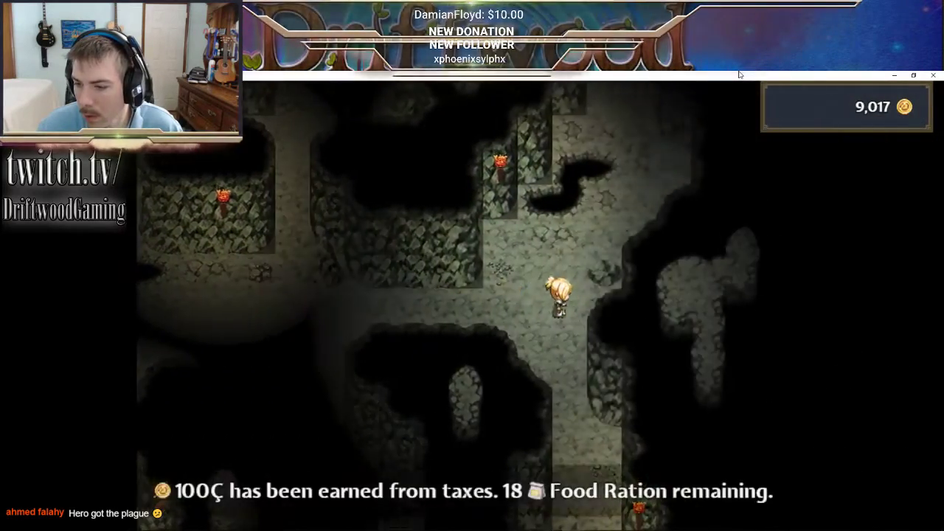
key(Down)
key(Down)
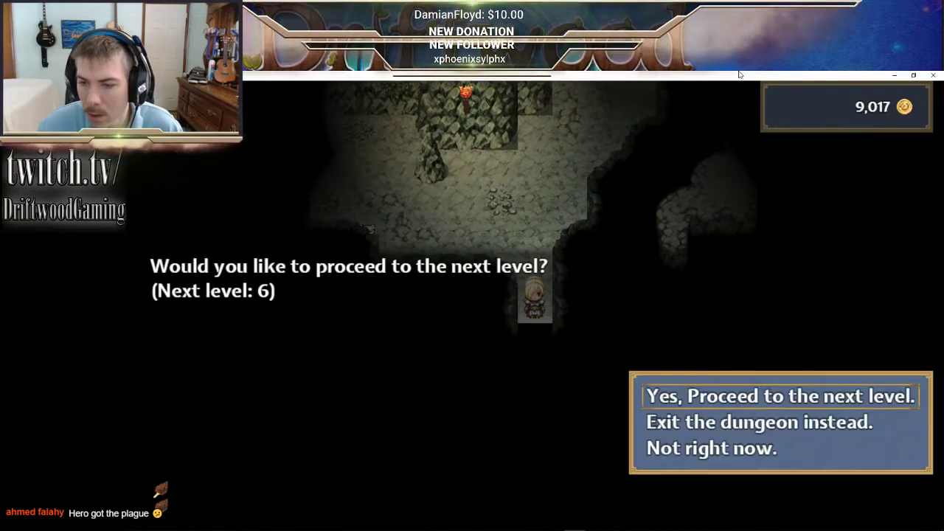
key(Return)
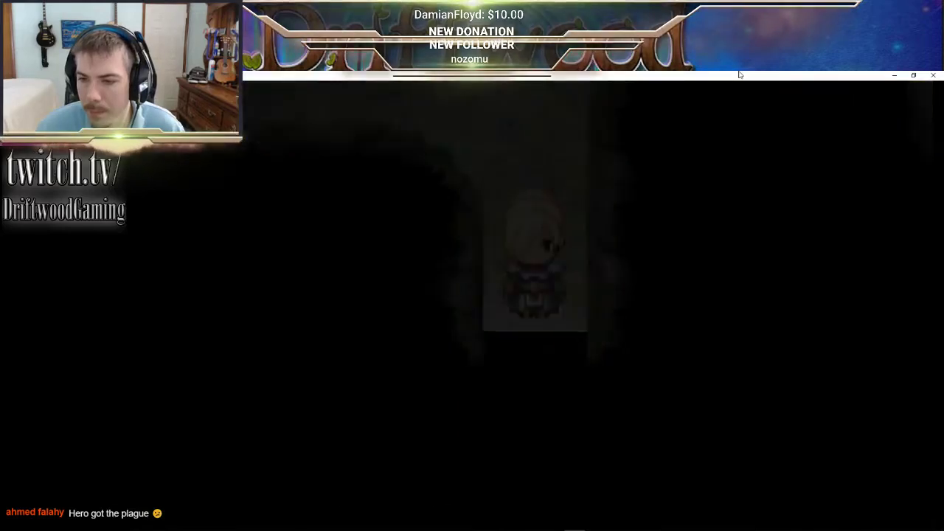
- Walk down and left through the new cave level to a guarded chest
key(Down)
key(Left)
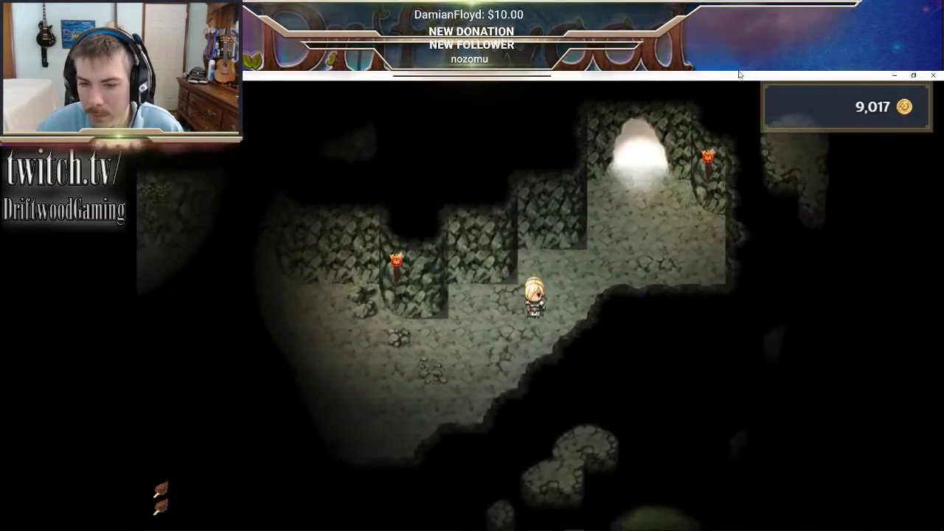
key(Down)
key(Left)
key(Up)
key(Left)
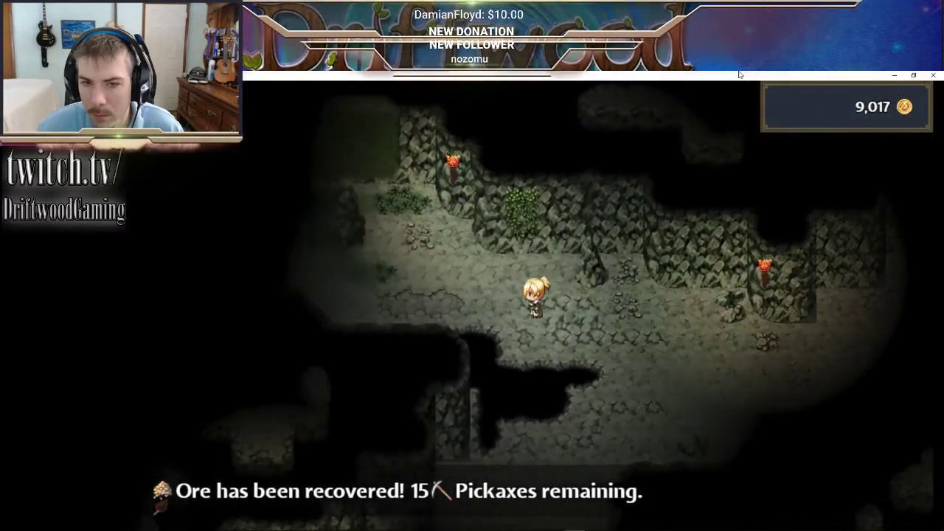
key(Up)
key(Left)
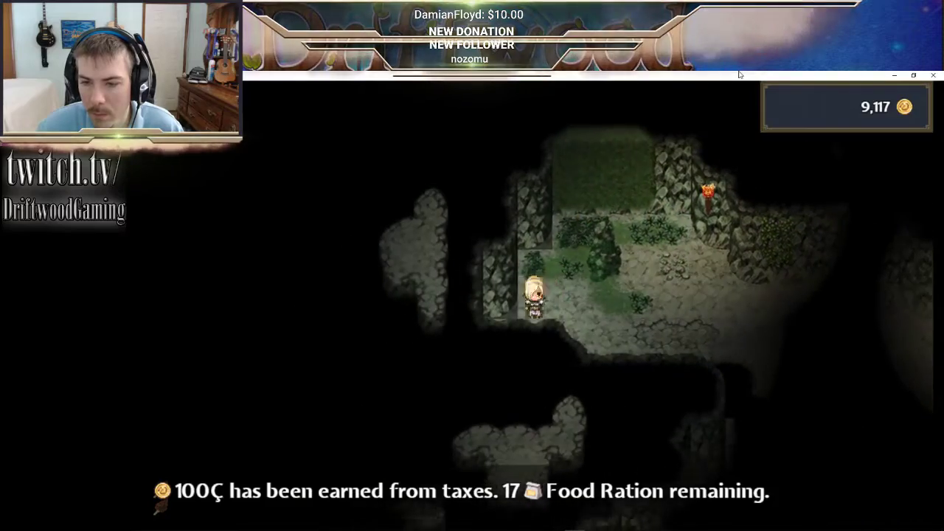
- Win the chest fight by buffing with Blessings and casting Radiant Beam
key(Return)
key(Return)
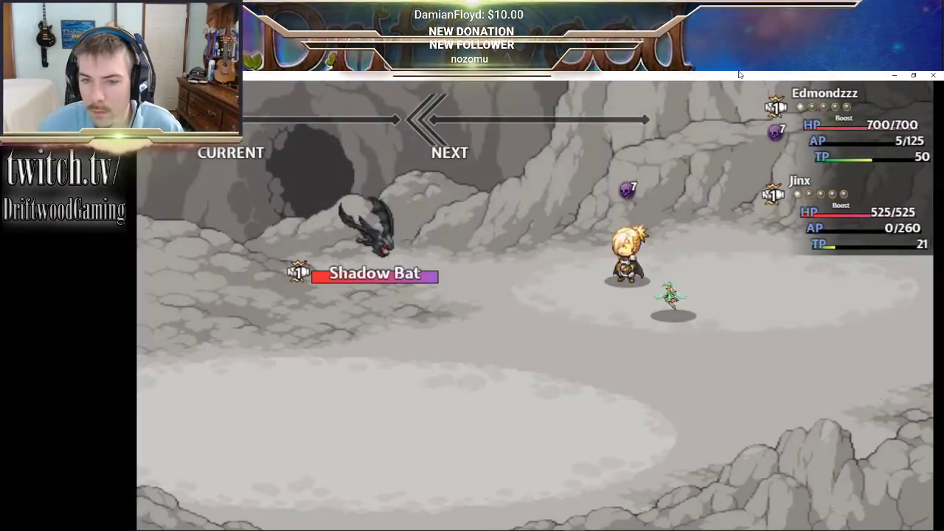
key(Return)
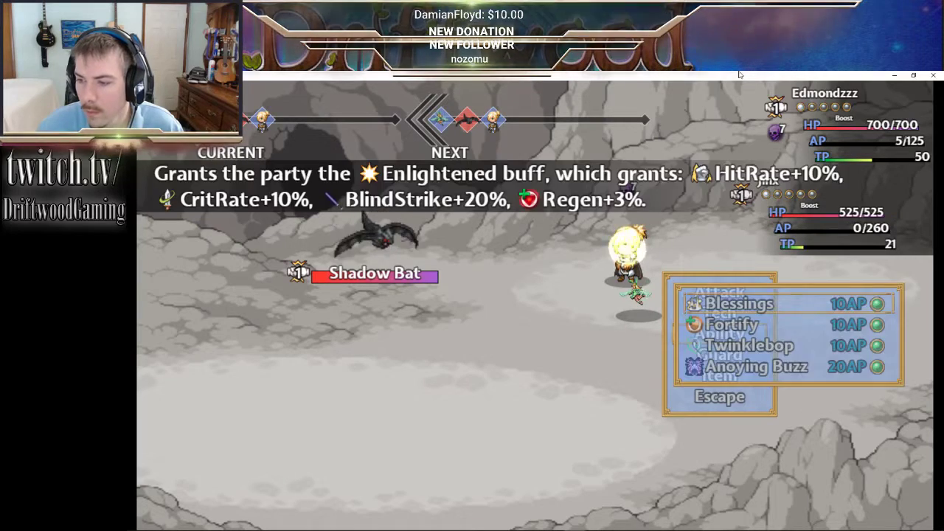
key(Return)
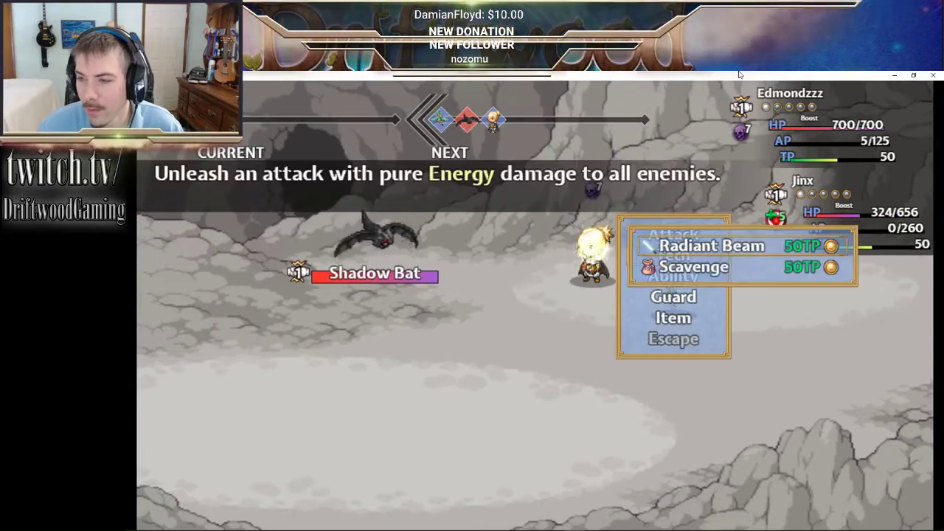
key(Return)
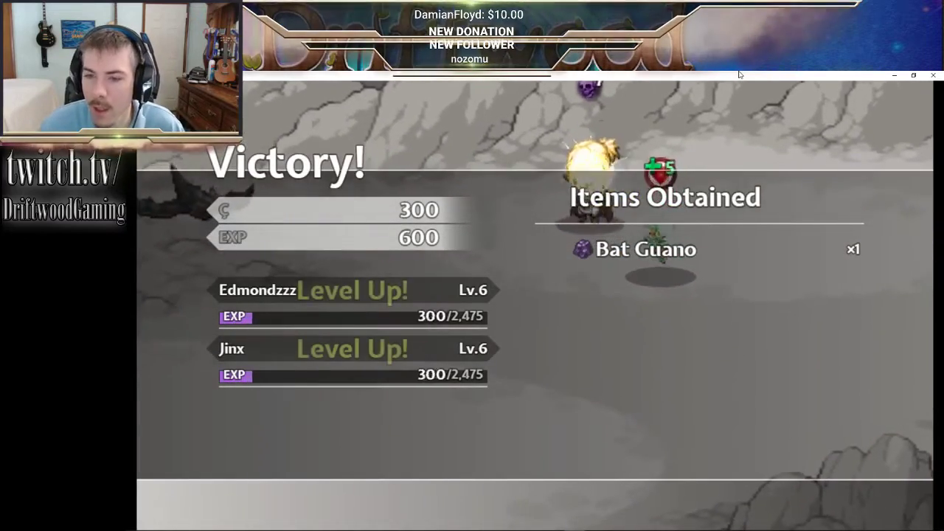
key(z)
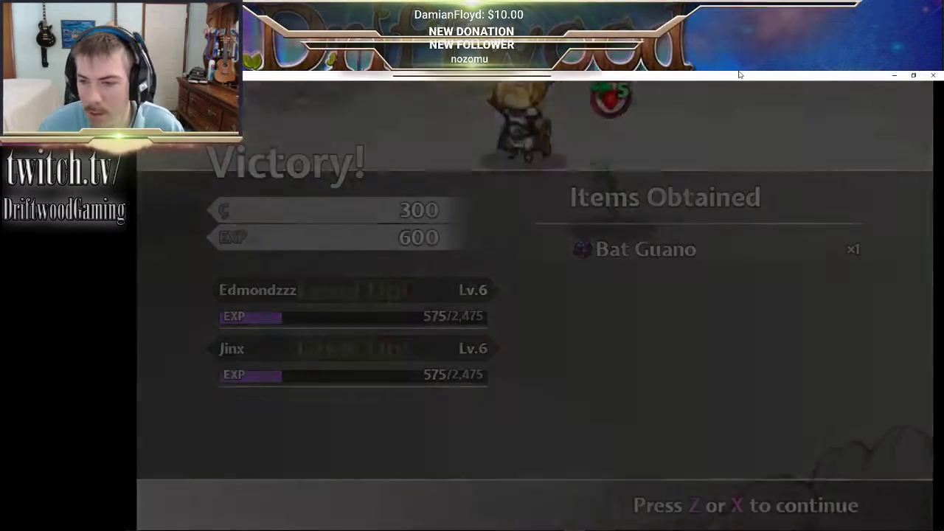
- Walk further down and left through the cave
key(Right)
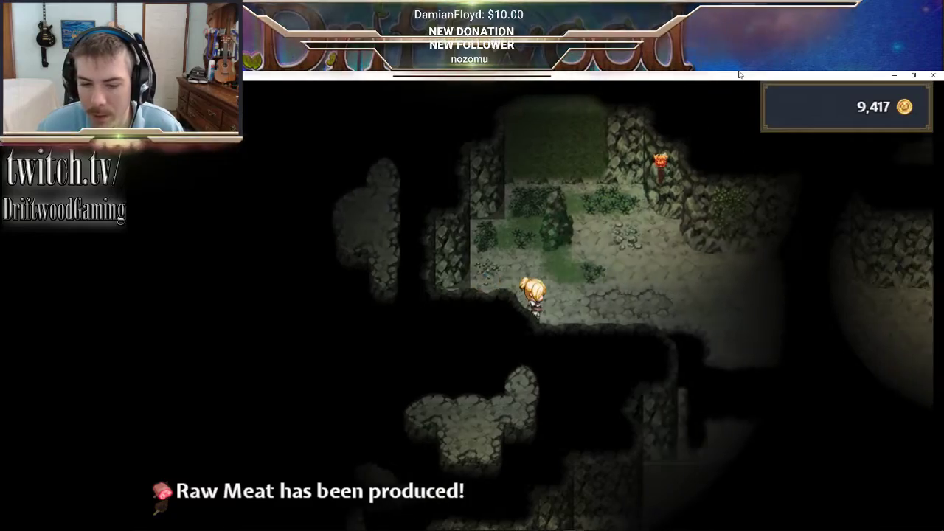
key(Down)
key(Left)
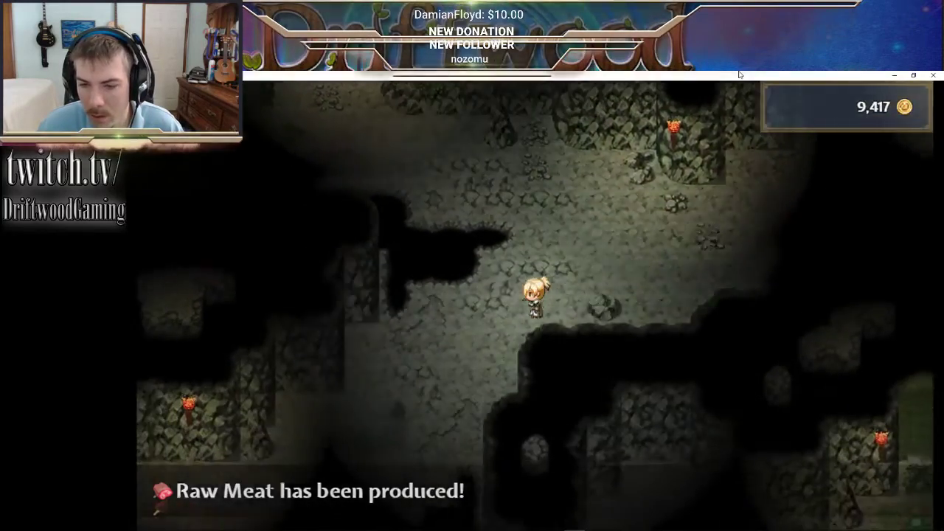
key(Down)
key(Left)
key(Down)
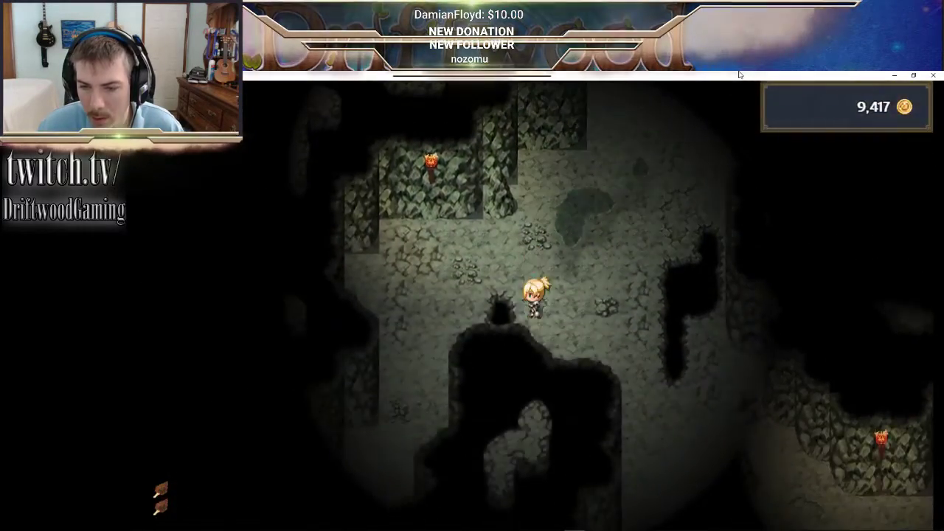
- Check the lead character's status screen from the main menu
key(x)
key(z)
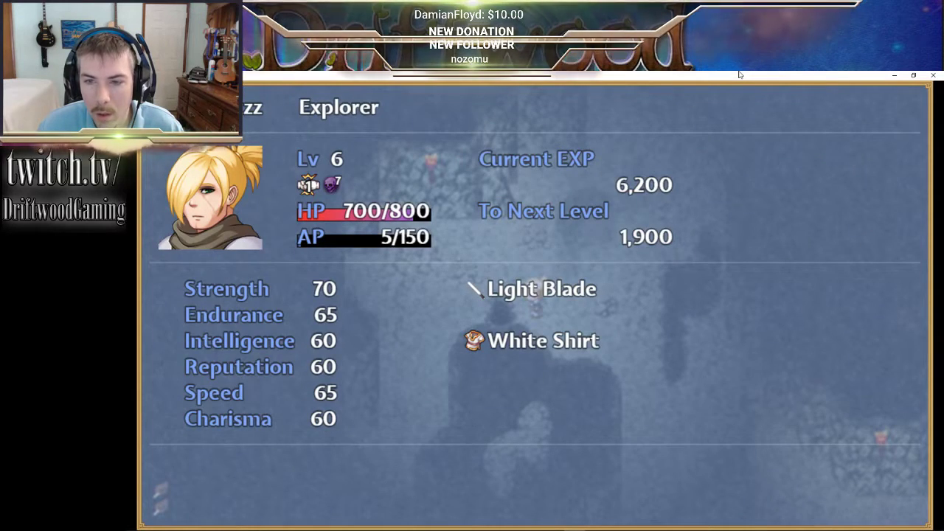
key(x)
key(x)
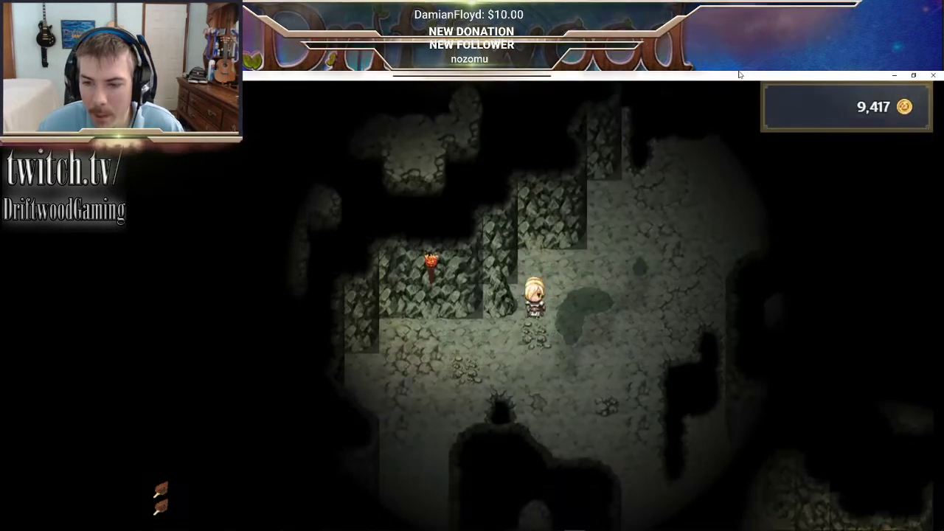
- Walk to the next chest and accept its guardian's challenge
key(Down)
key(Down)
key(Left)
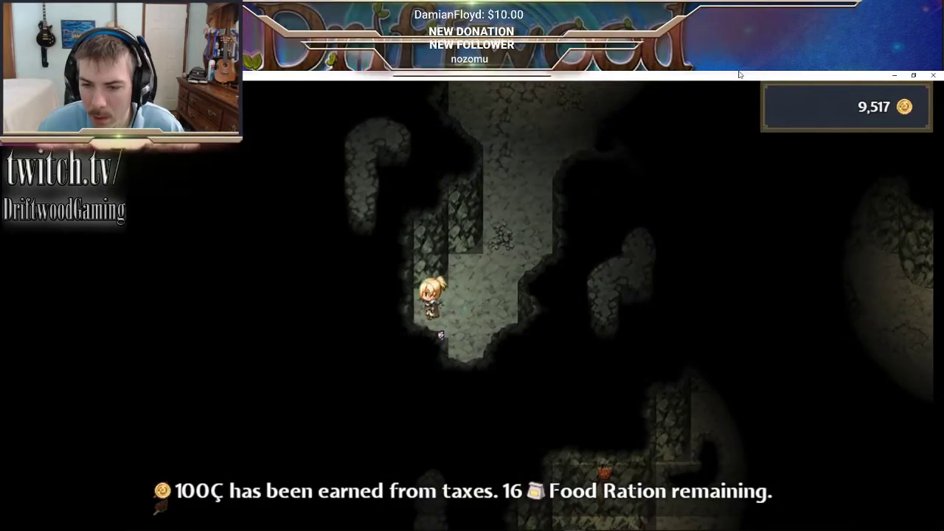
key(z)
key(z)
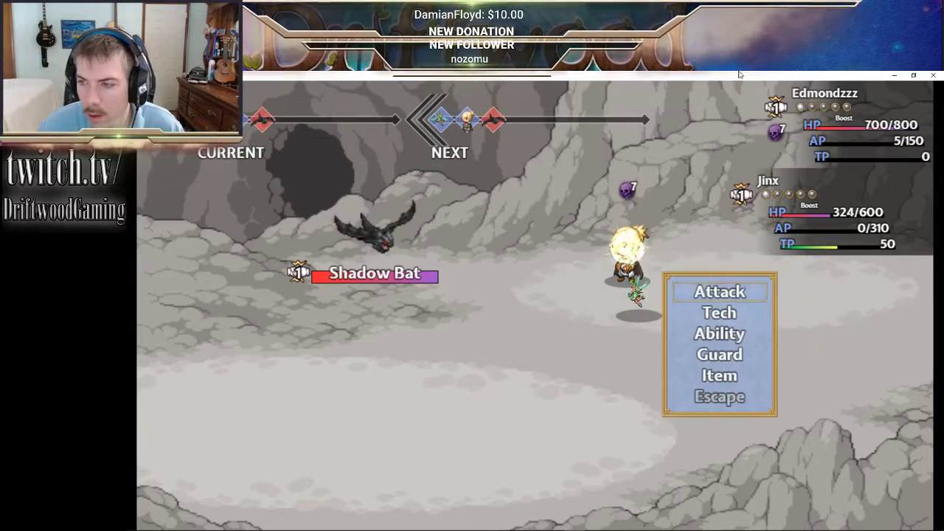
- Heal the party with Music Therapy, then attack the Shadow Bat
key(Down)
key(z)
key(z)
key(z)
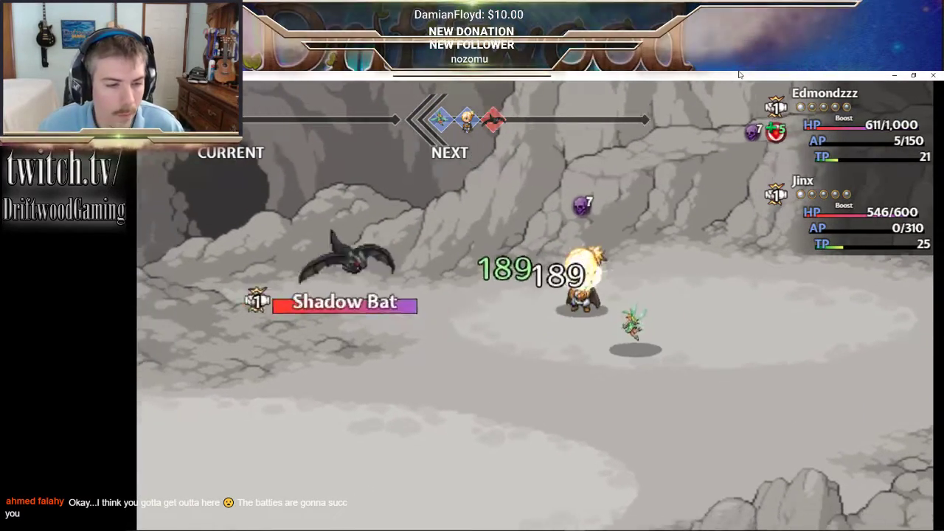
key(Down)
key(Return)
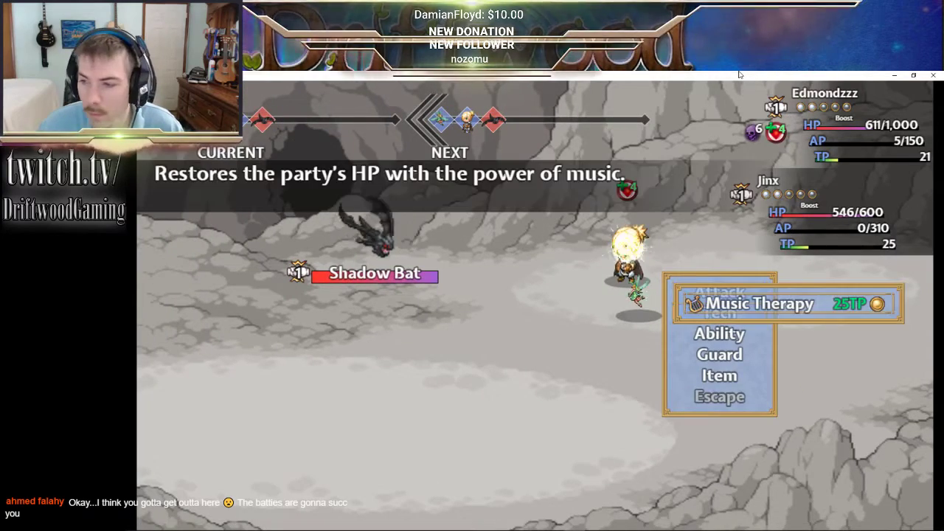
key(Return)
key(Return)
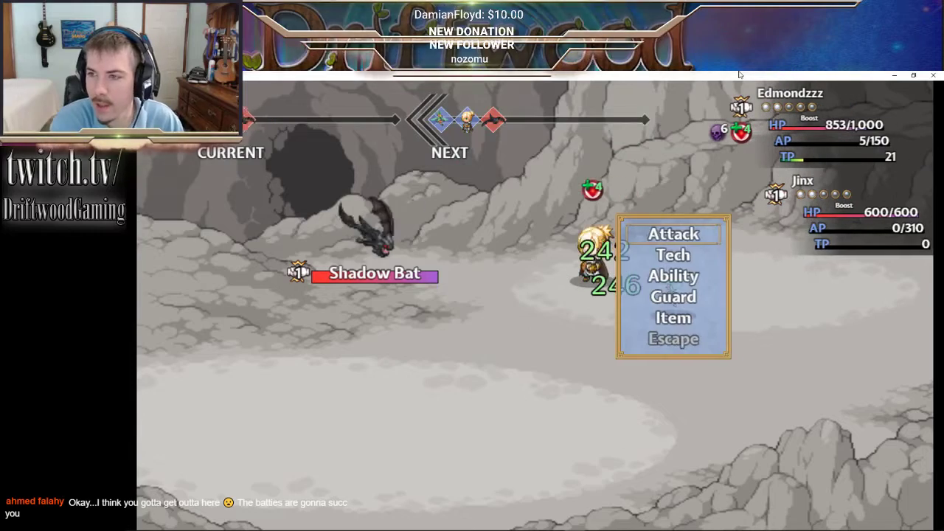
key(Return)
key(Escape)
key(Up)
key(Return)
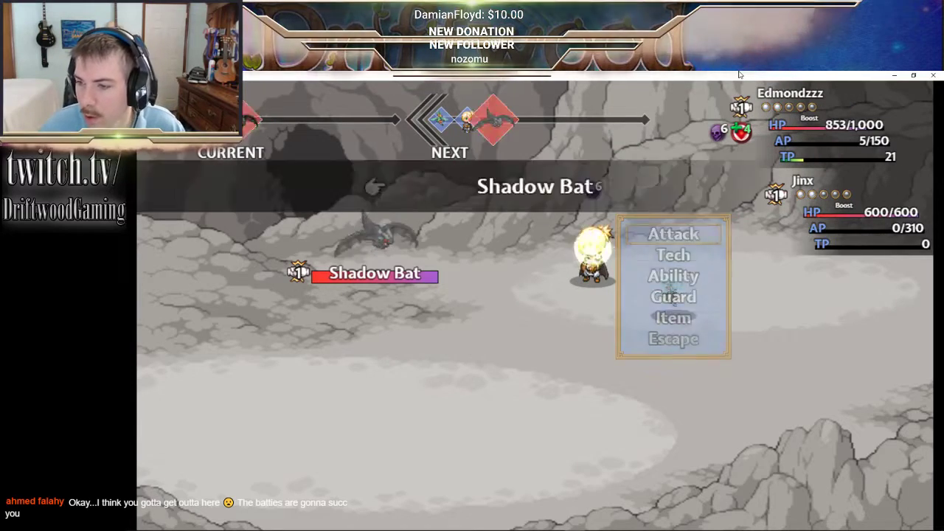
key(Return)
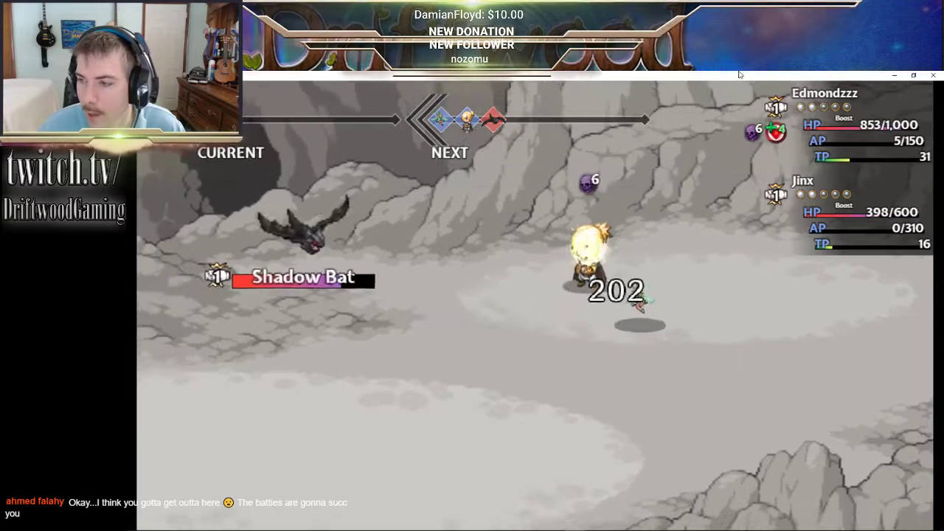
- Look through the tech list, then attack the Shadow Bat again
key(Down)
key(Return)
key(Escape)
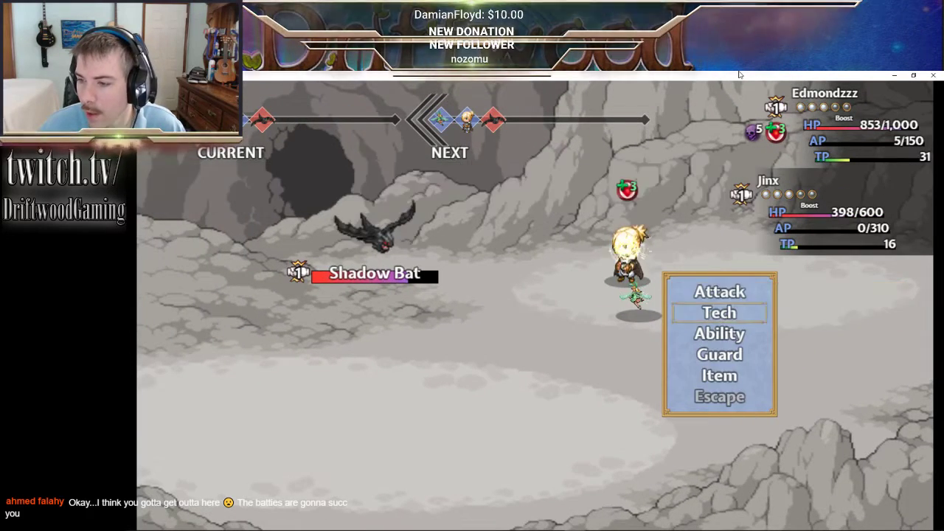
key(Down)
key(Return)
key(Escape)
key(Up)
key(Up)
key(Return)
key(Return)
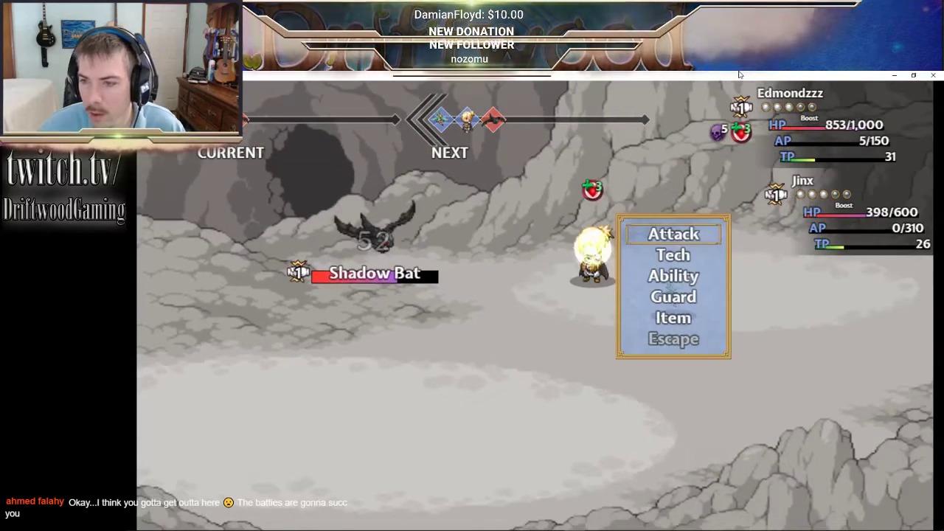
- Finish the Shadow Bat with Radiant Beam and collect the Hay
key(Down)
key(Return)
key(Return)
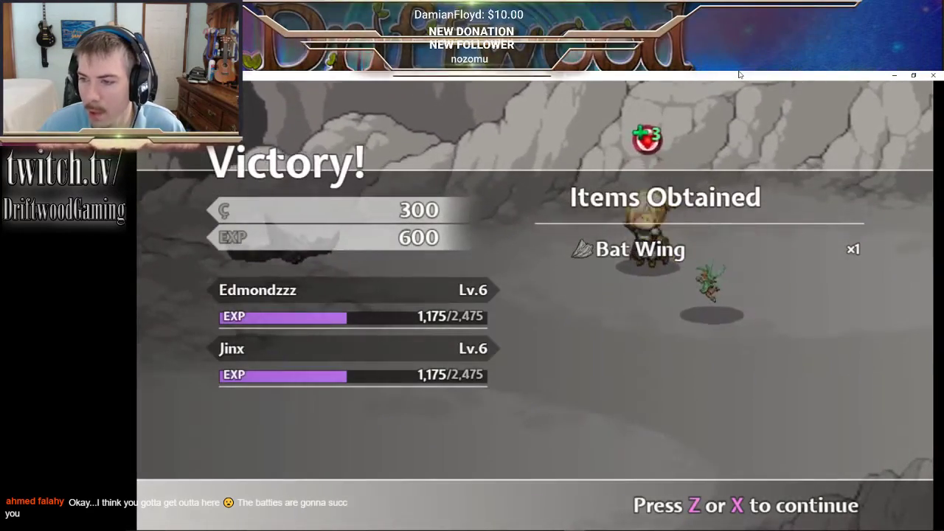
key(z)
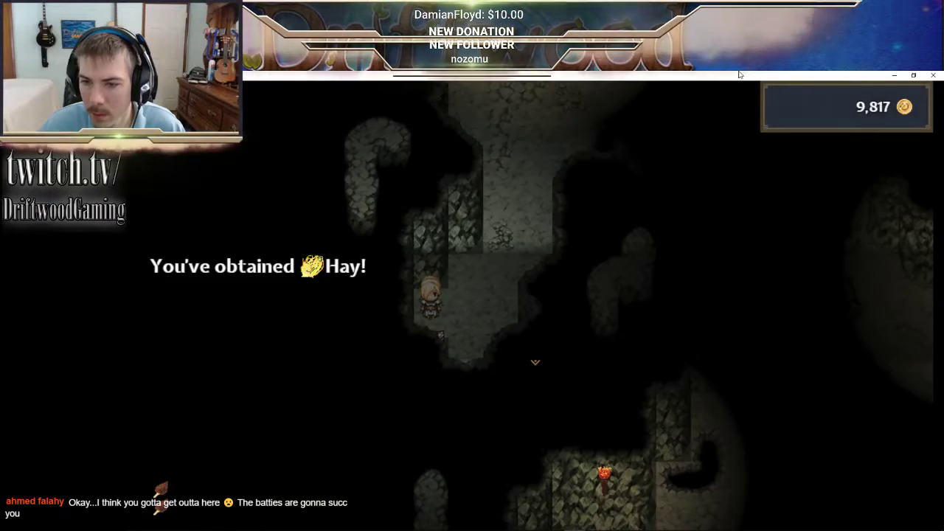
key(z)
- Walk up and right to the rock and mine it for ore
key(Right)
key(Up)
key(Right)
key(Up)
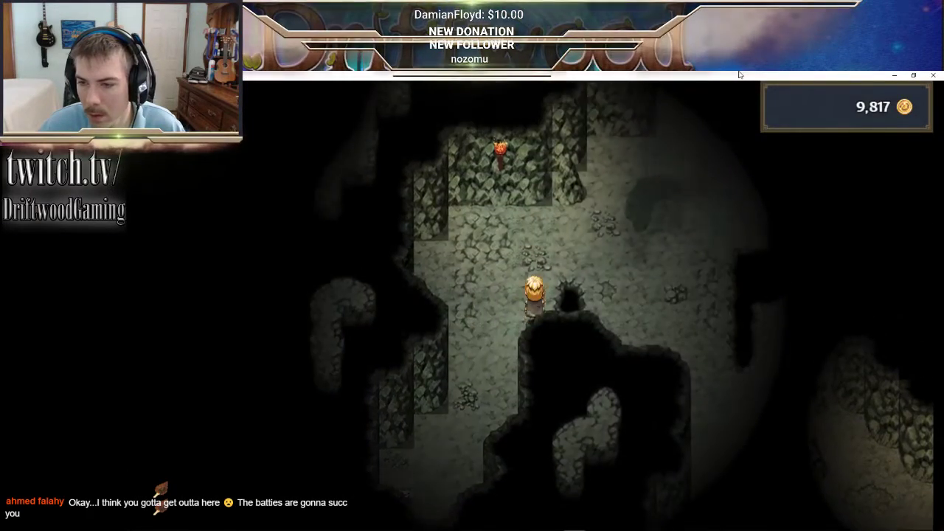
key(Right)
key(Down)
key(Right)
key(z)
- Walk down the passage to the next chest and accept its guardian's challenge
key(Down)
key(Right)
key(Down)
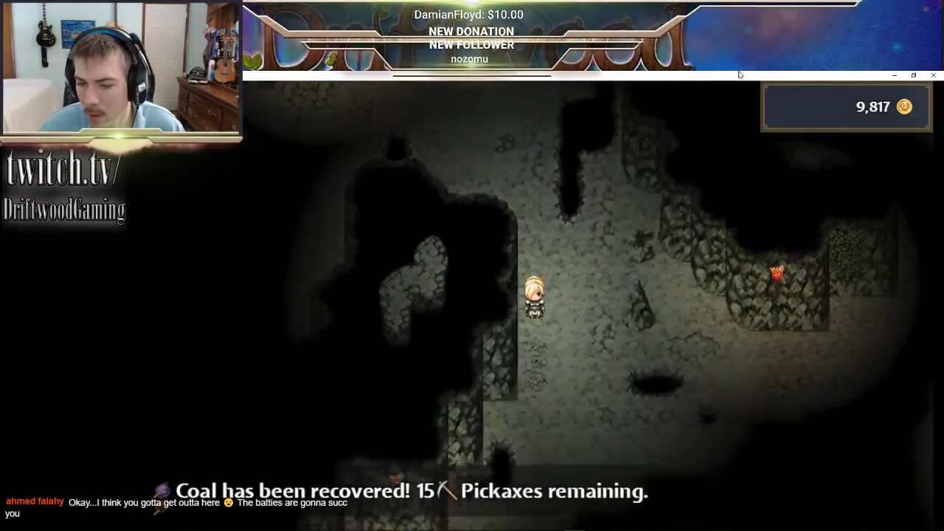
key(Left)
key(Down)
key(Left)
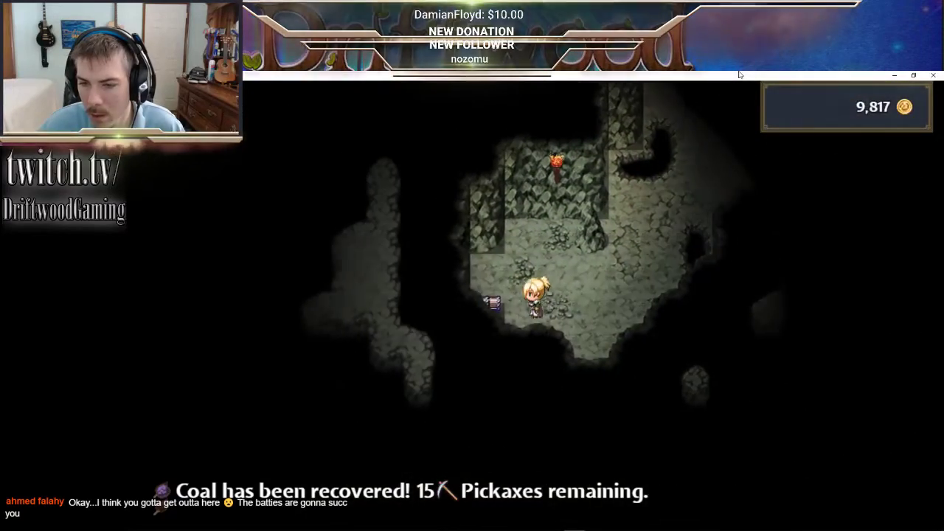
key(z)
key(z)
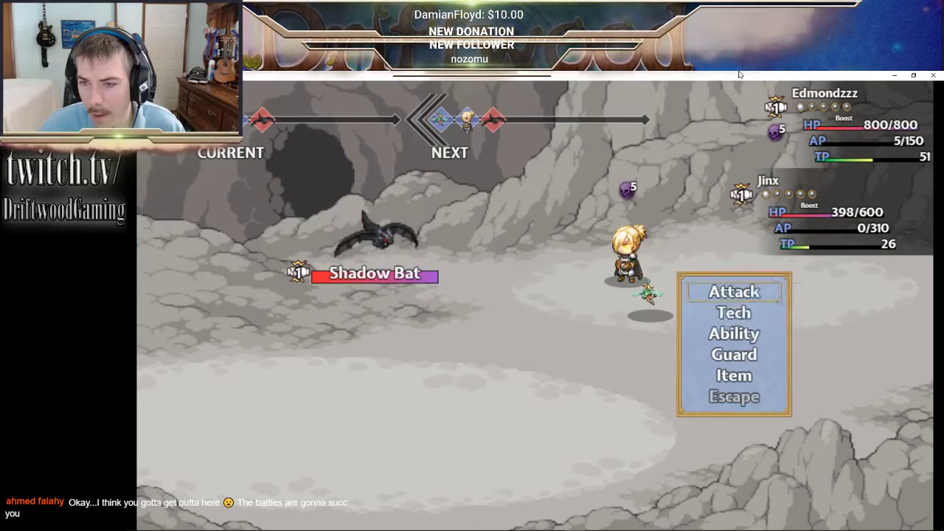
- Heal Jinx with a Fresh Apple, then hit the Shadow Bat with Radiant Beam
key(Down)
key(z)
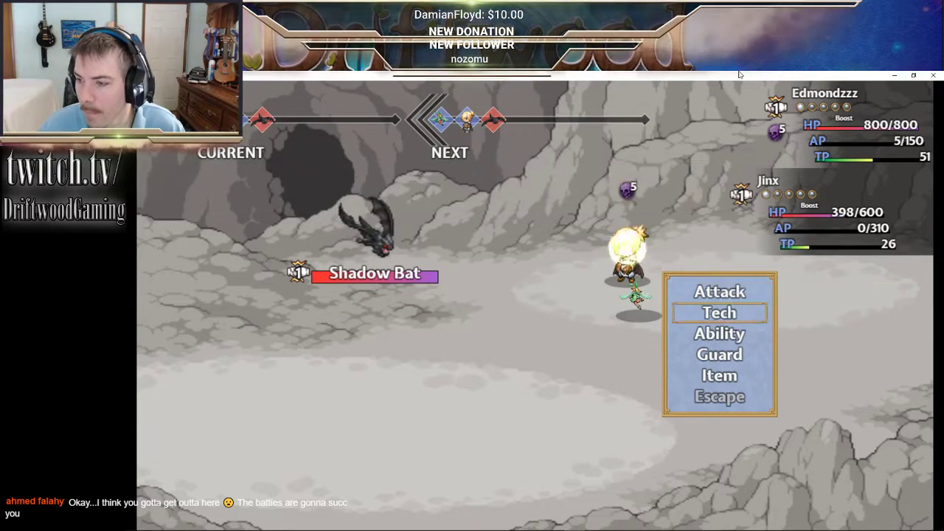
key(z)
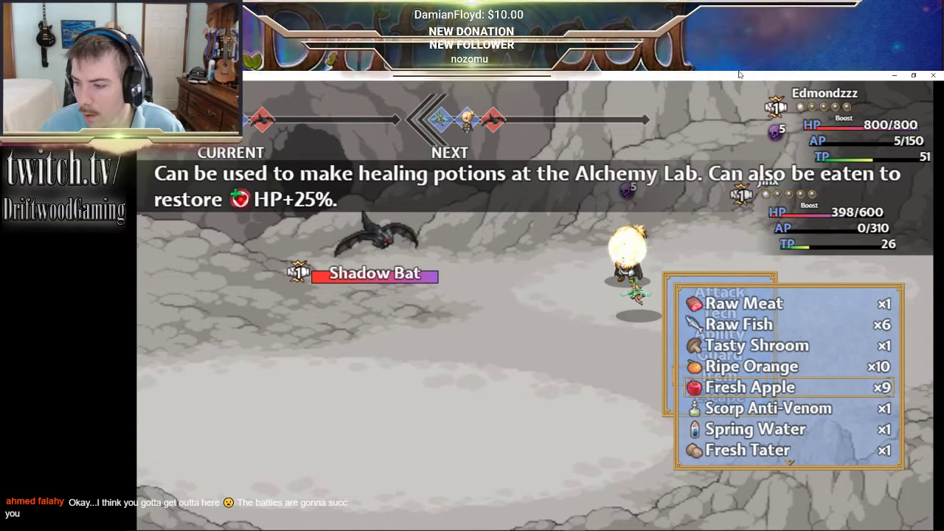
key(z)
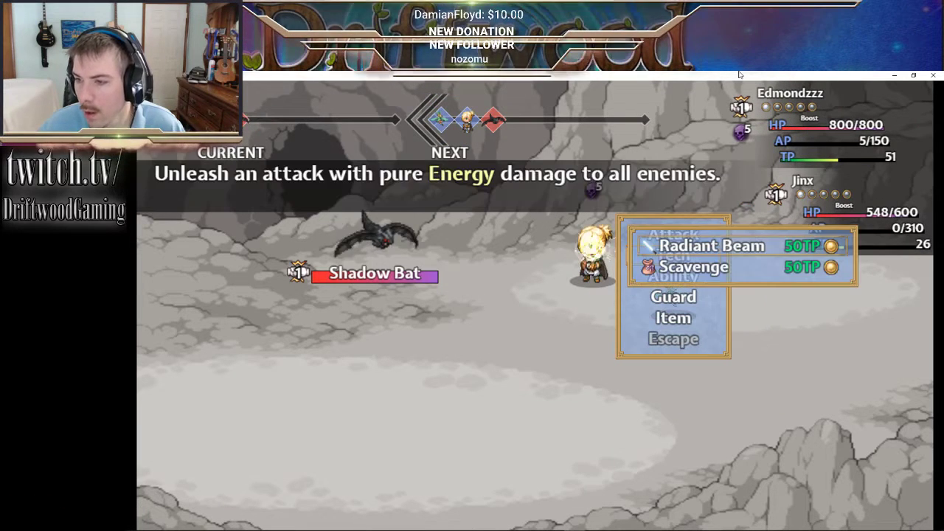
key(z)
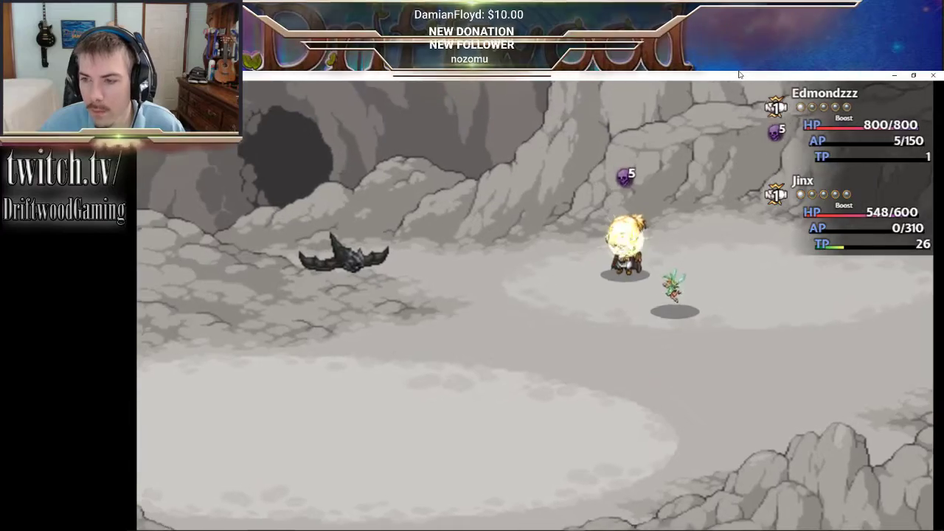
- Dismiss the victory and Bat Wing messages, then walk to the grassy area to harvest
key(z)
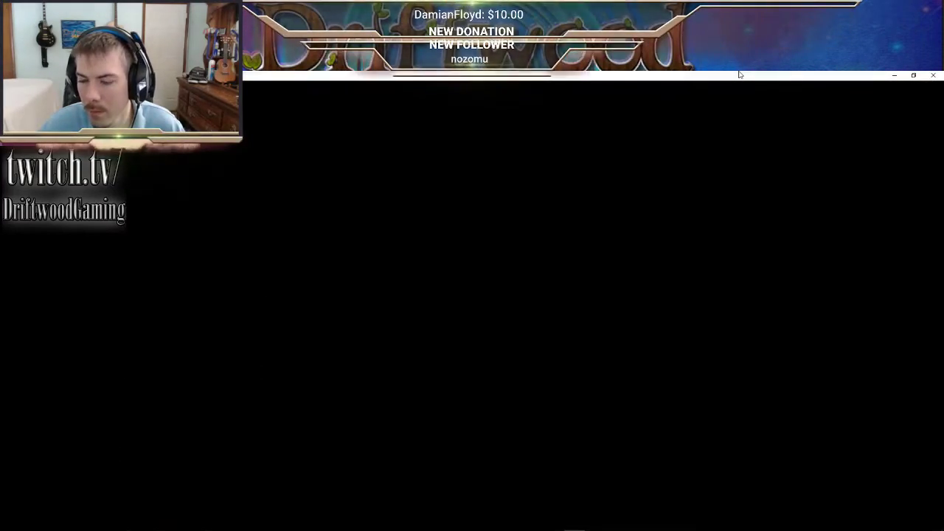
key(z)
key(Right)
key(Up)
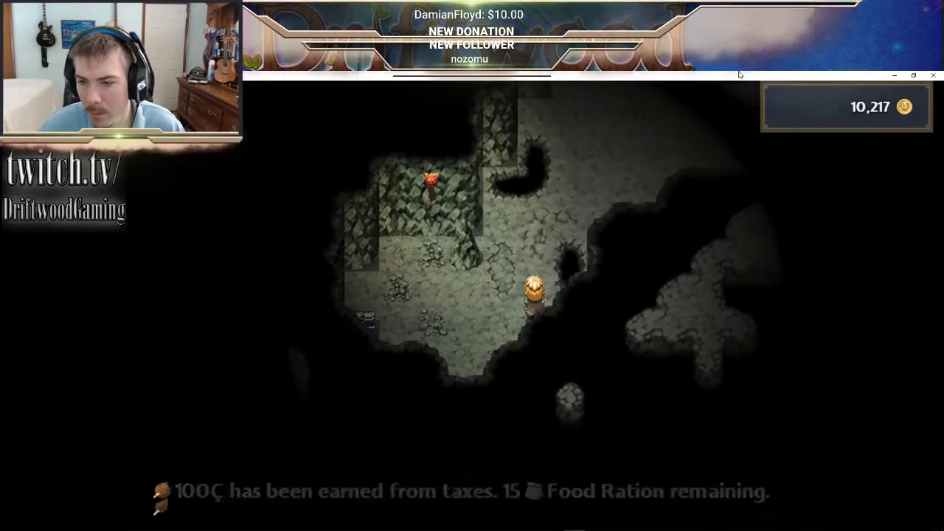
key(Right)
key(Up)
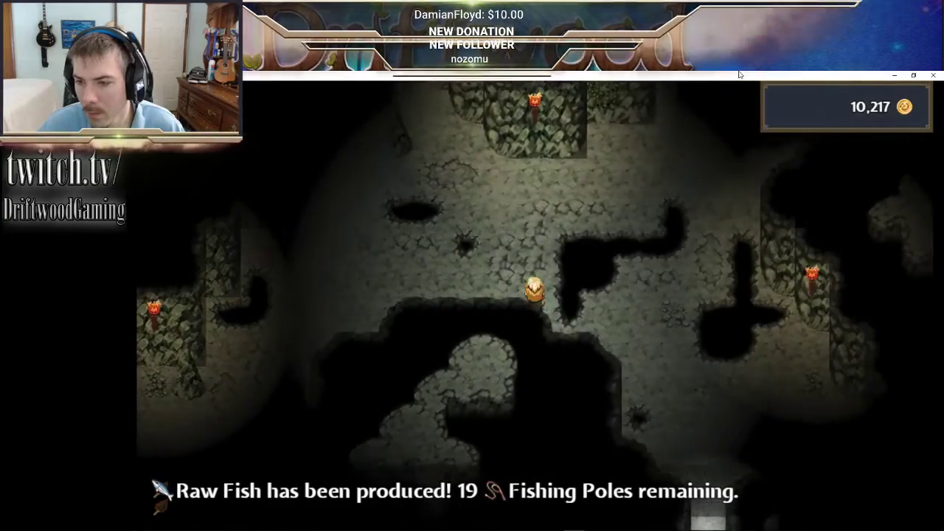
key(Right)
key(Up)
key(Right)
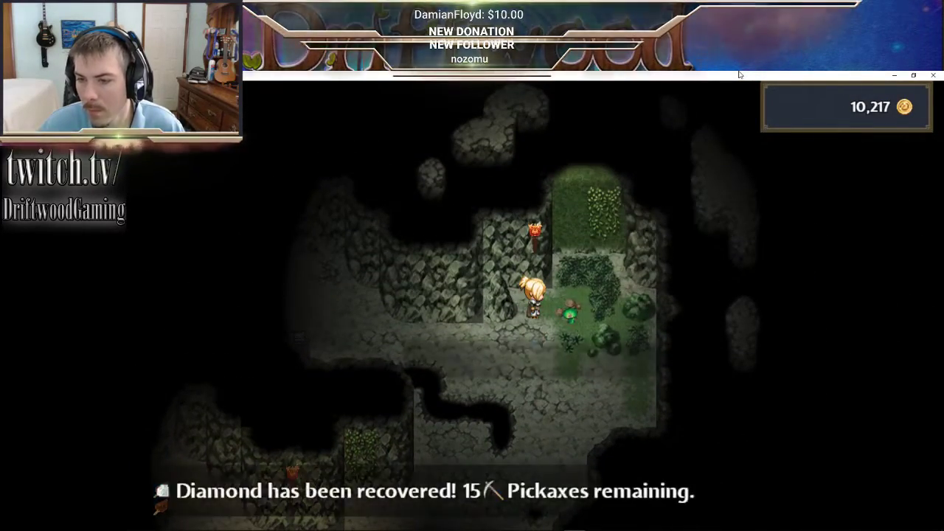
key(Return)
- Walk to the chest, accept the guardian challenge and attack the Shadow Bat
key(Down)
key(Left)
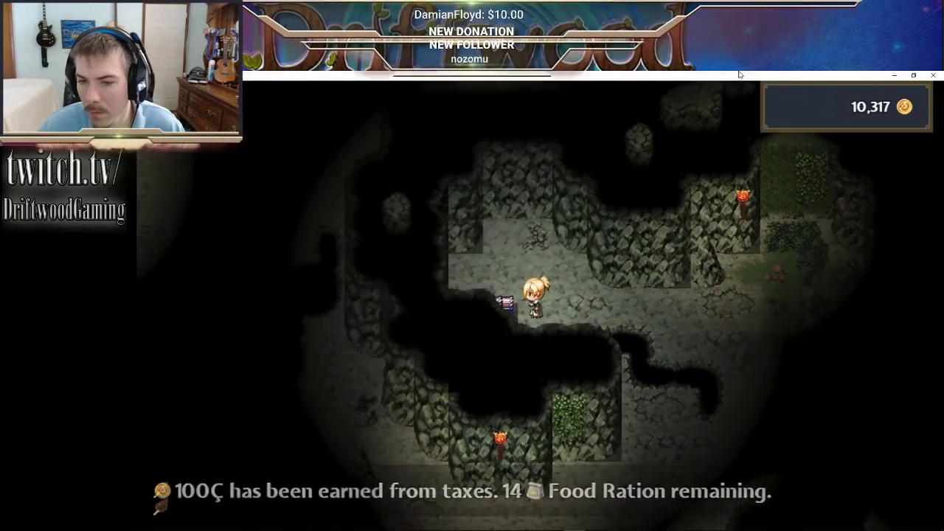
key(Return)
key(Return)
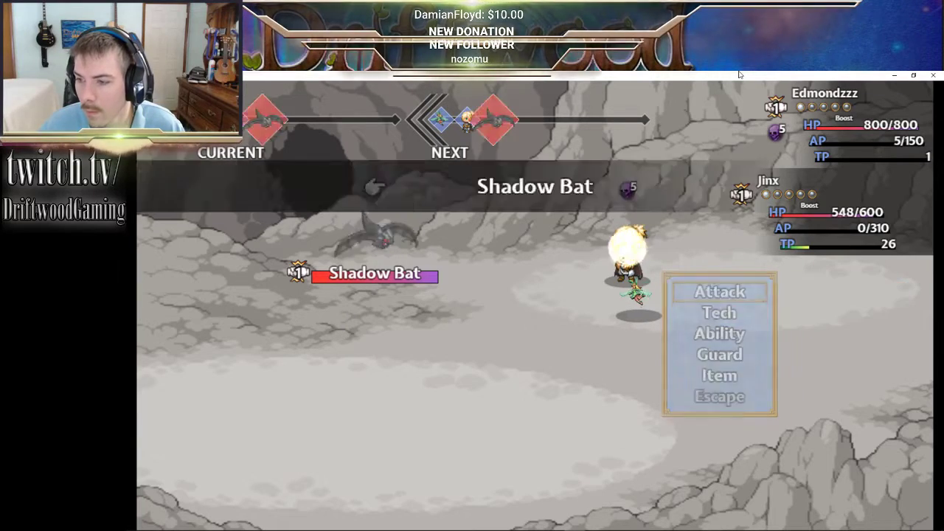
key(Return)
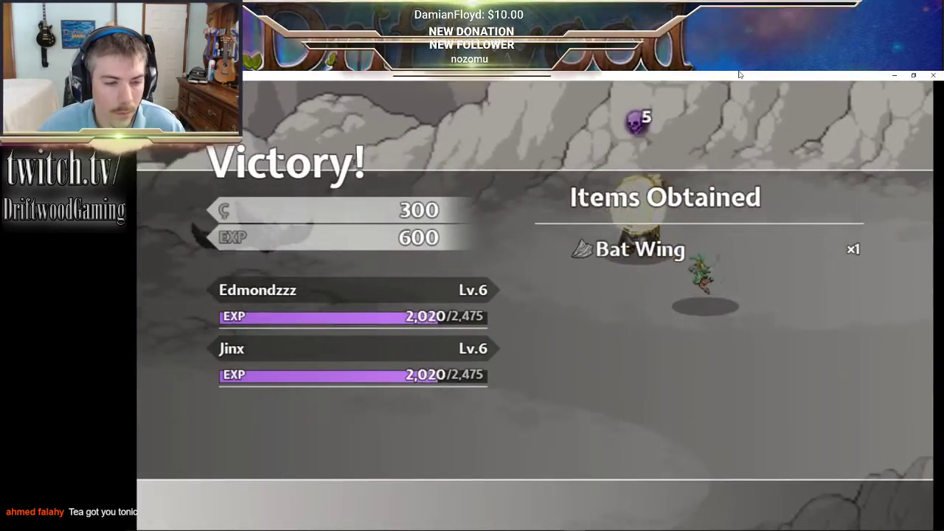
- Close the victory results and walk to the next chest to start another Shadow Bat battle
key(z)
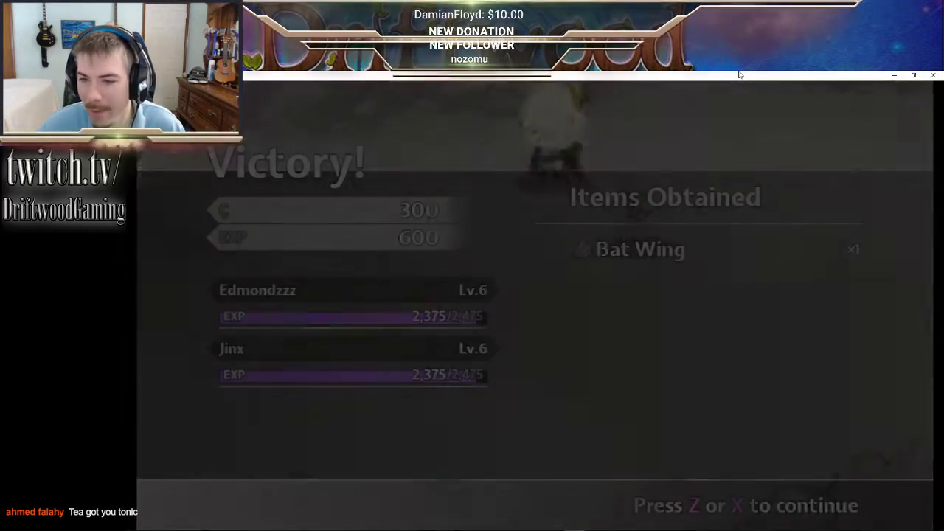
key(Right)
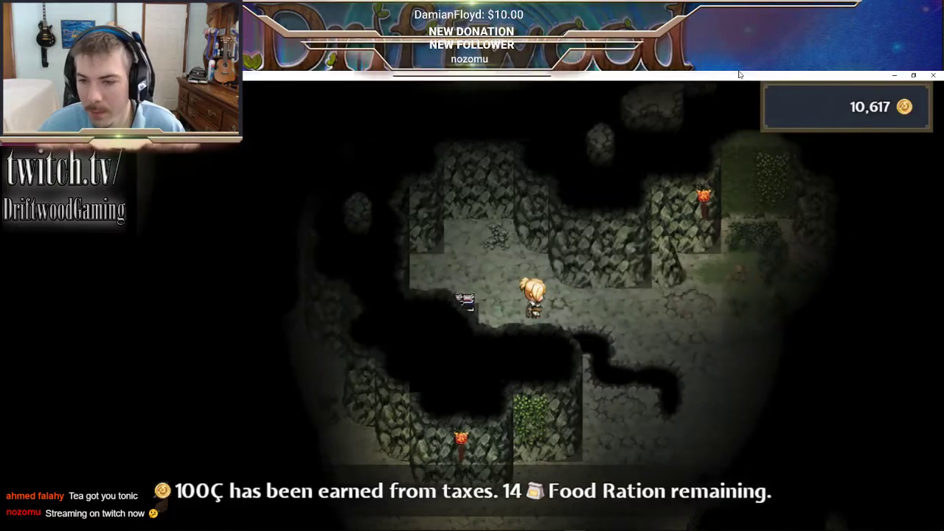
key(Down)
key(Left)
key(Down)
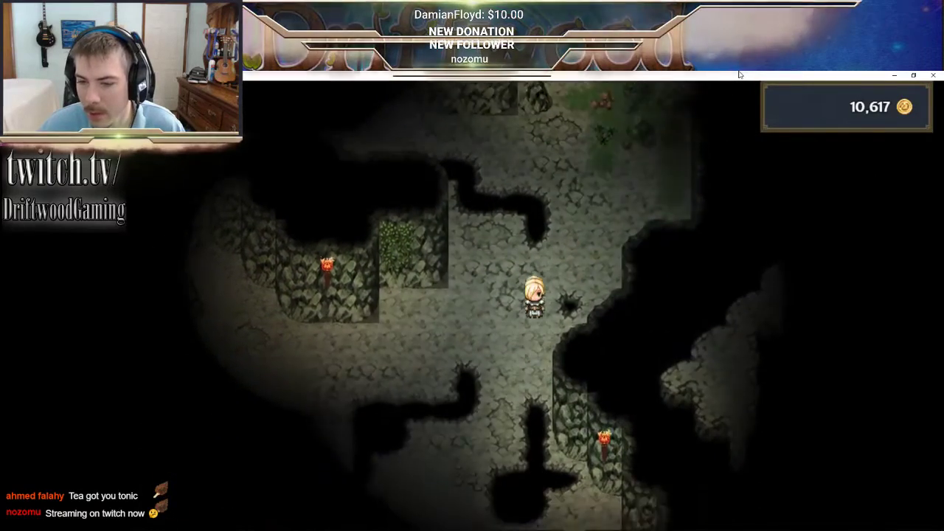
key(Right)
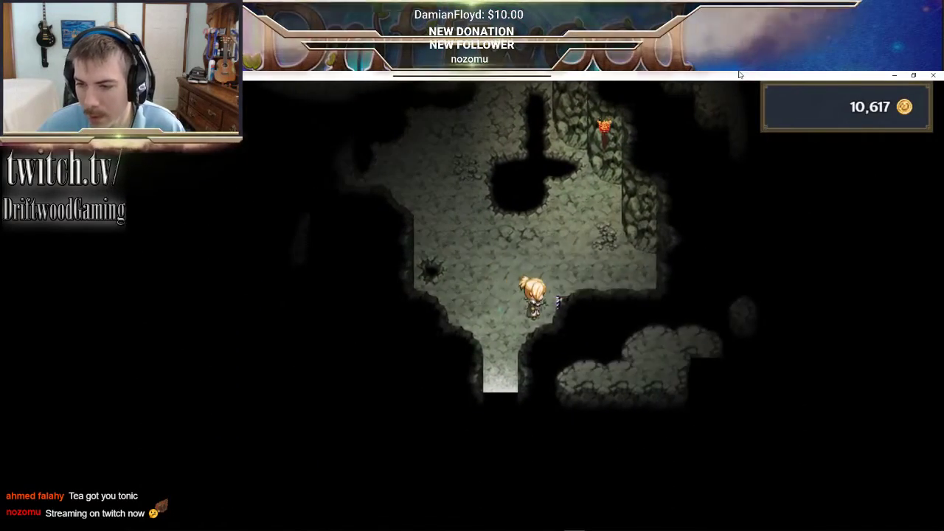
key(Return)
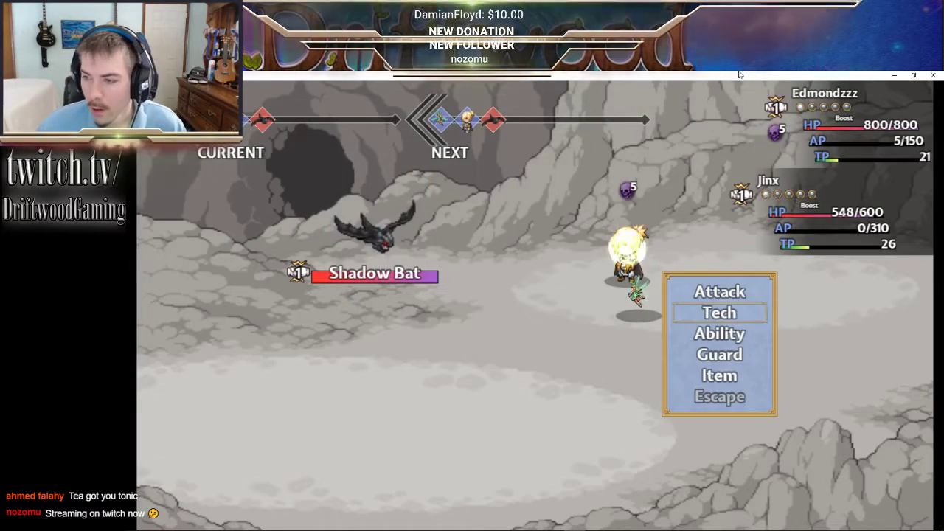
- Confirm Music Therapy on all allies, then have both party members attack the Shadow Bat
key(Return)
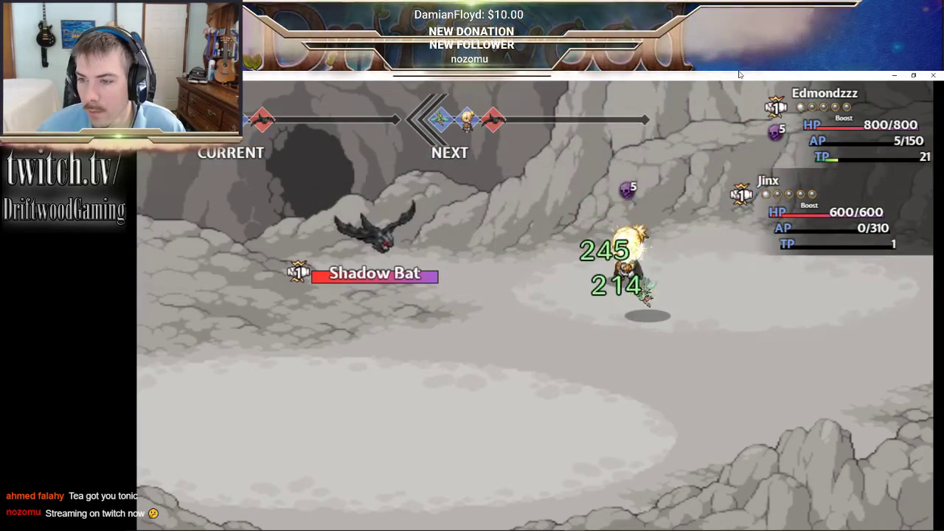
key(Down)
key(Return)
key(Escape)
key(Up)
key(Return)
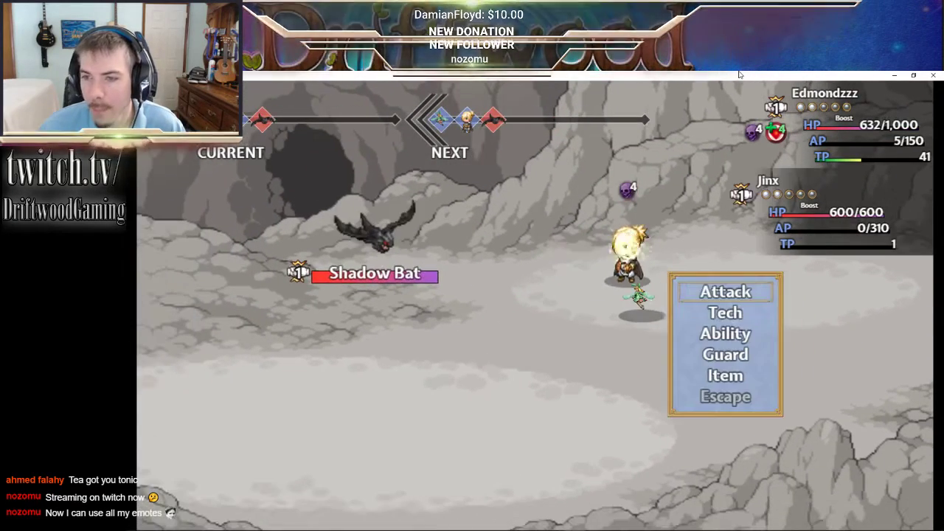
key(Down)
key(Return)
key(Escape)
key(Up)
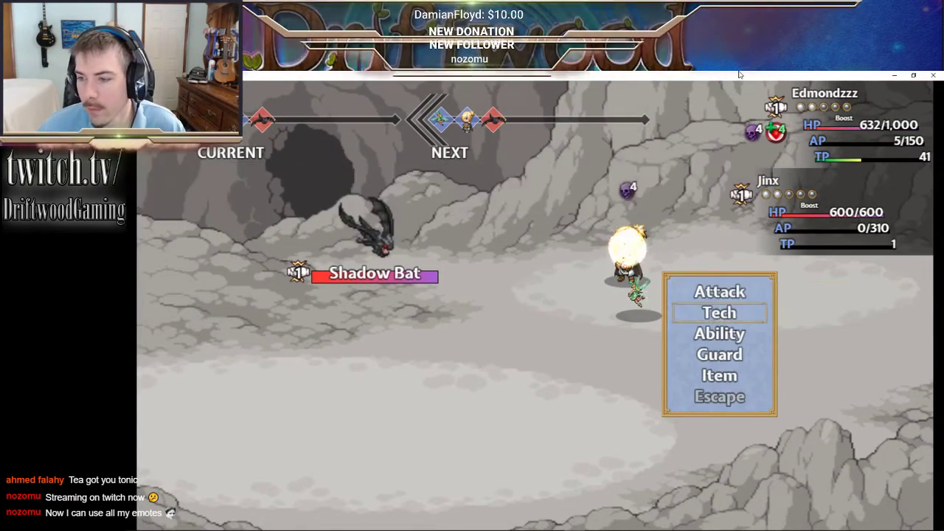
key(Return)
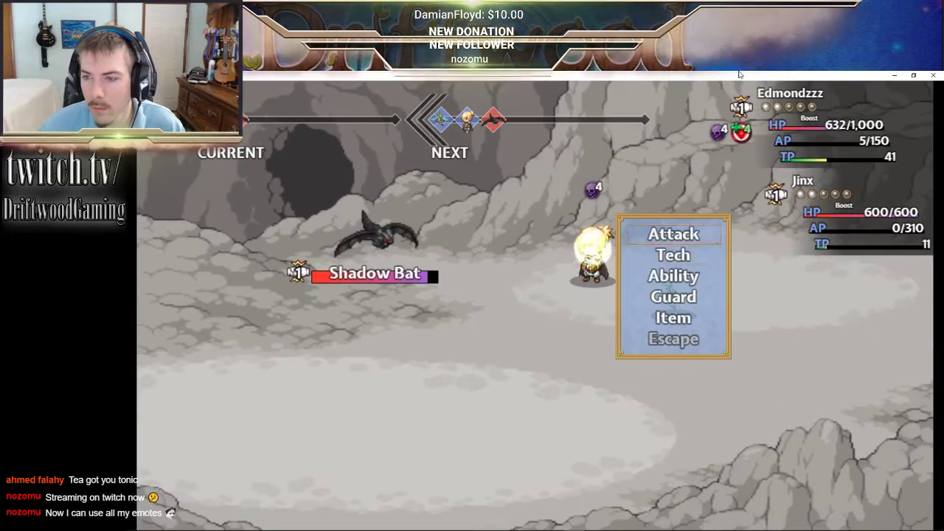
- Heal the hero with the companion's First Aid ability
key(Down)
key(Return)
key(Escape)
key(Down)
key(Return)
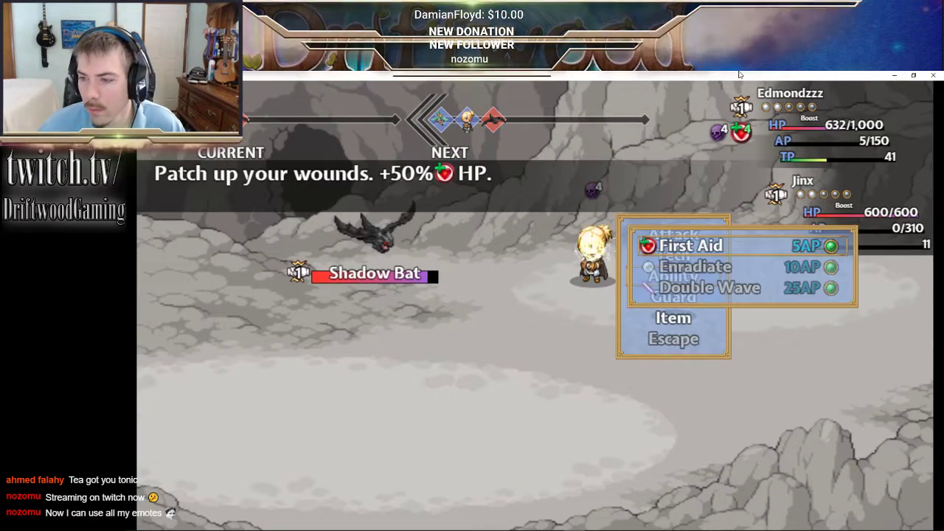
key(Return)
key(Return)
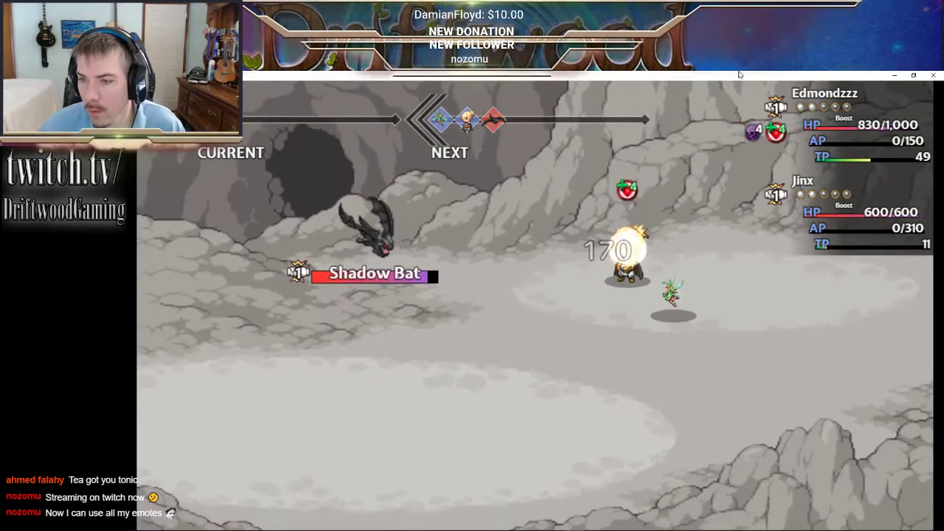
- Attack the Shadow Bat with both the fighter and the hero
key(Escape)
key(Down)
key(Return)
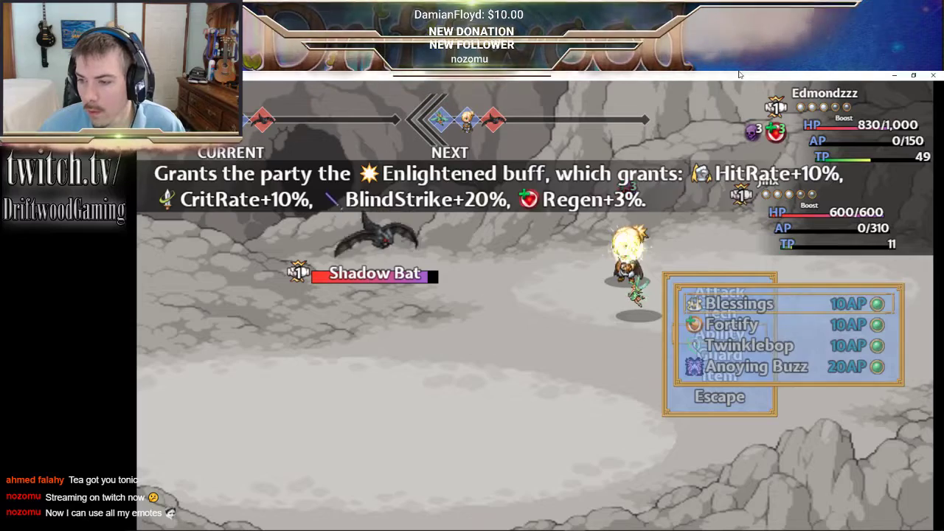
key(Escape)
key(Up)
key(Up)
key(Return)
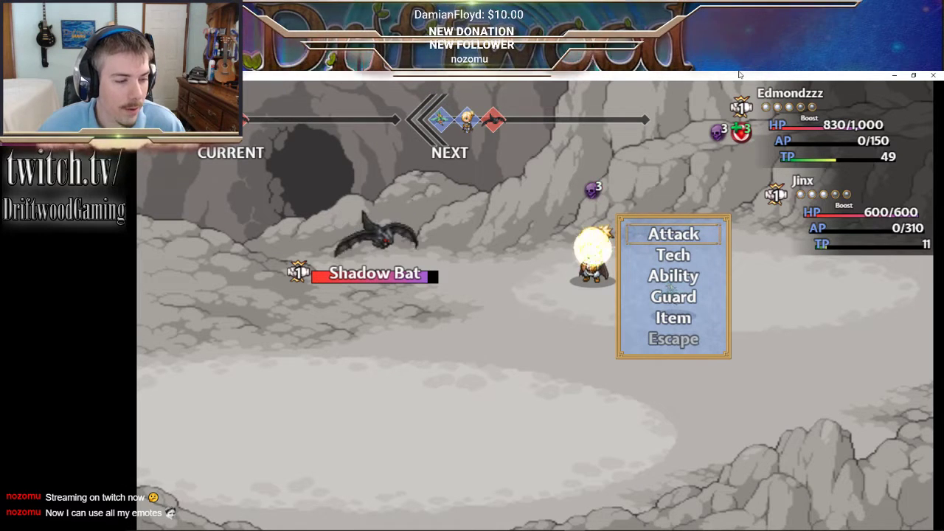
key(Down)
key(Return)
key(Escape)
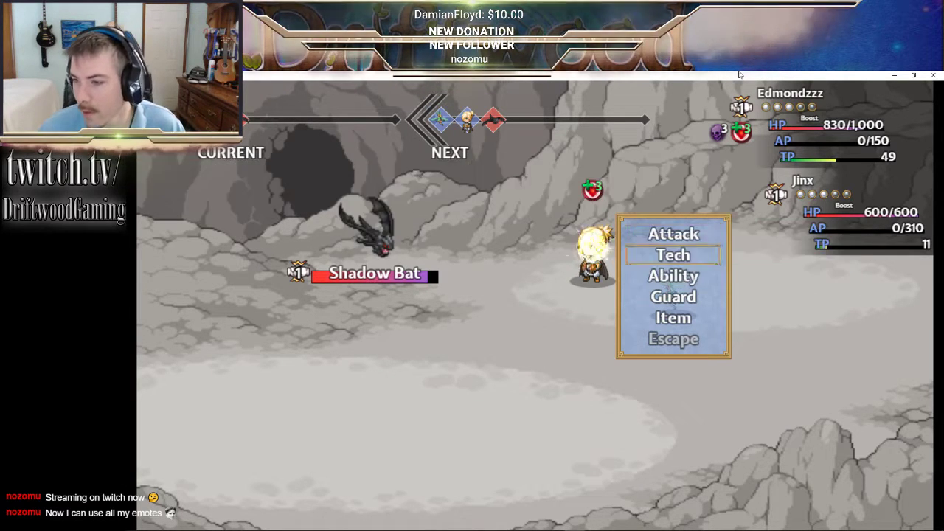
key(Up)
key(Return)
key(Return)
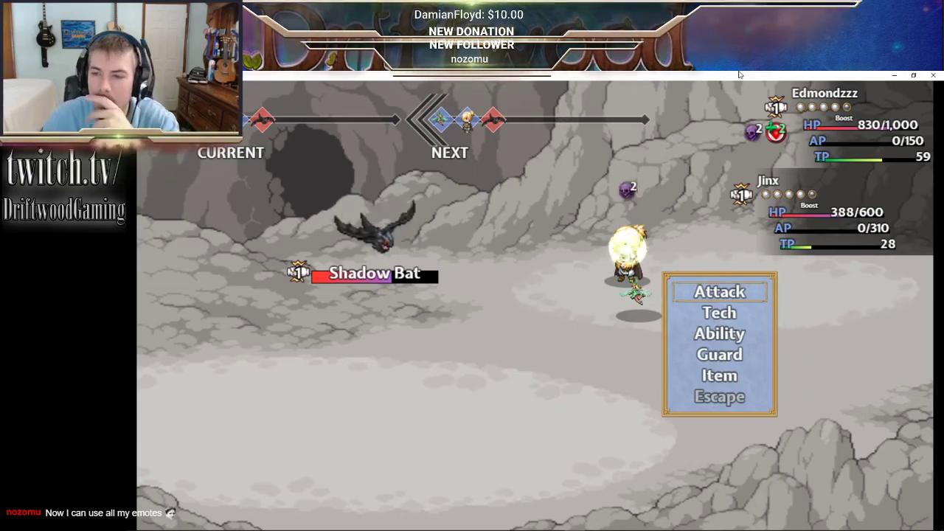
- Cast Music Therapy on all allies and look over the hero's Radiant Beam skill
key(Down)
key(Return)
key(Return)
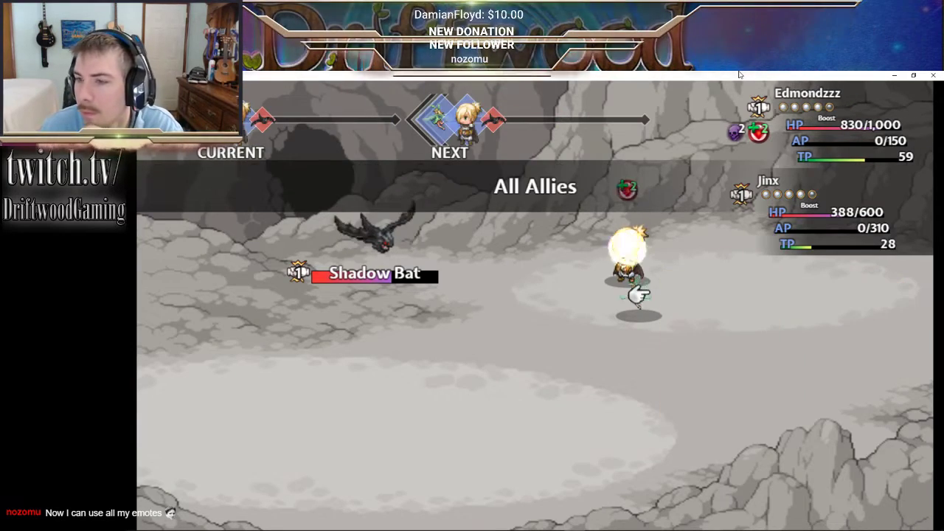
key(Return)
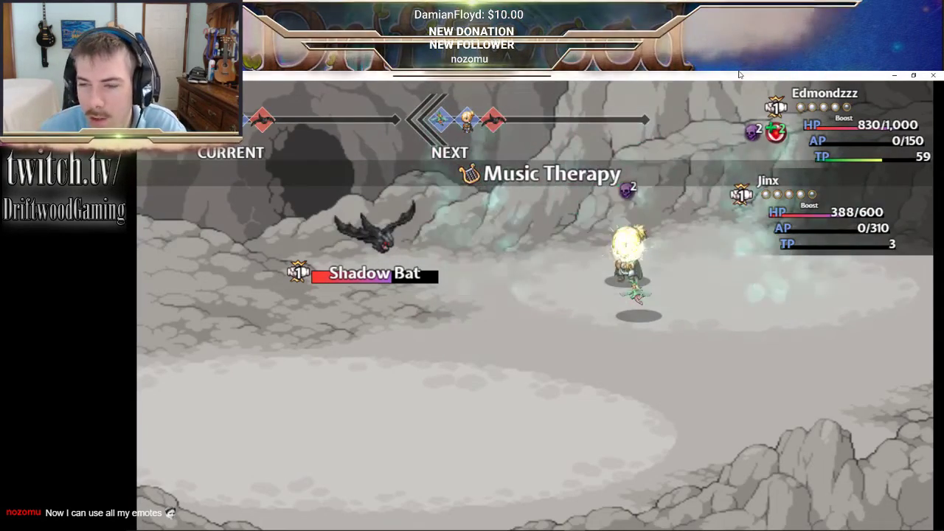
key(Down)
key(Return)
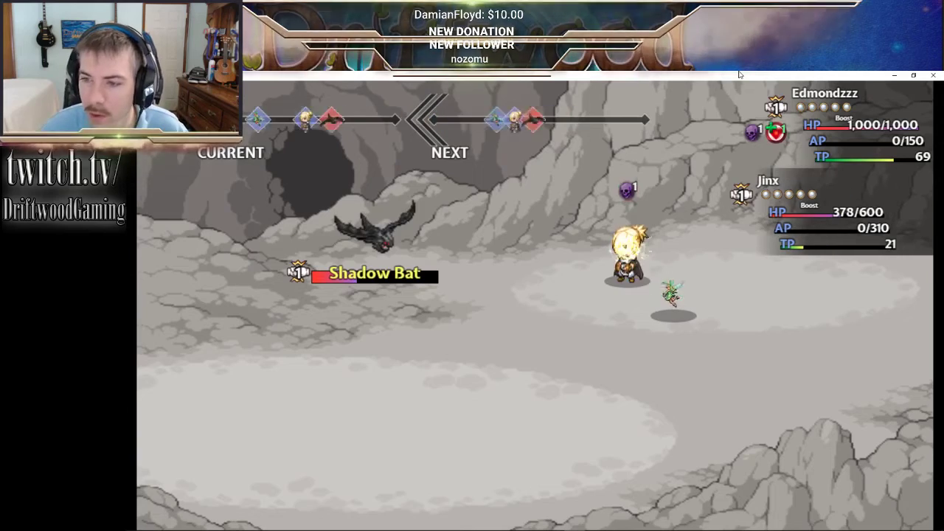
- Finish off the Shadow Bat with plain attacks after checking Radiant Beam and Scavenge
key(Down)
key(Return)
key(Escape)
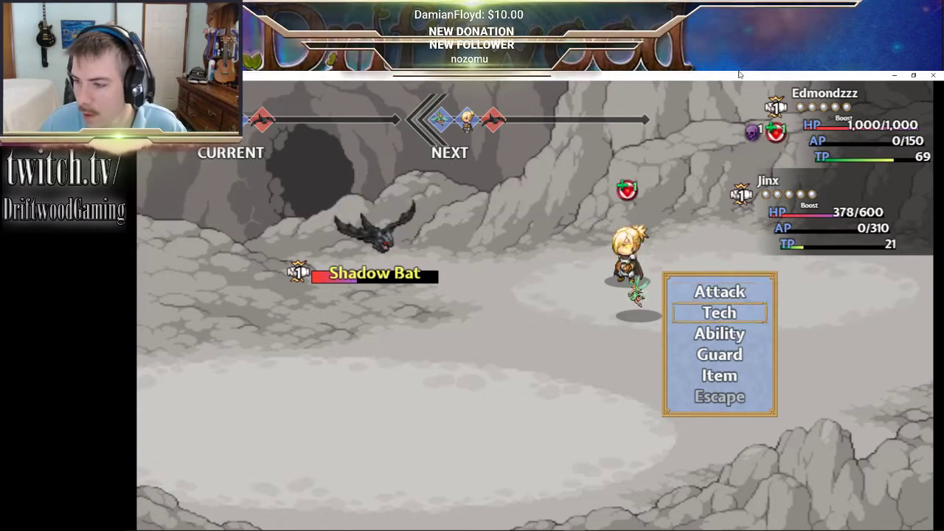
key(Up)
key(Return)
key(Return)
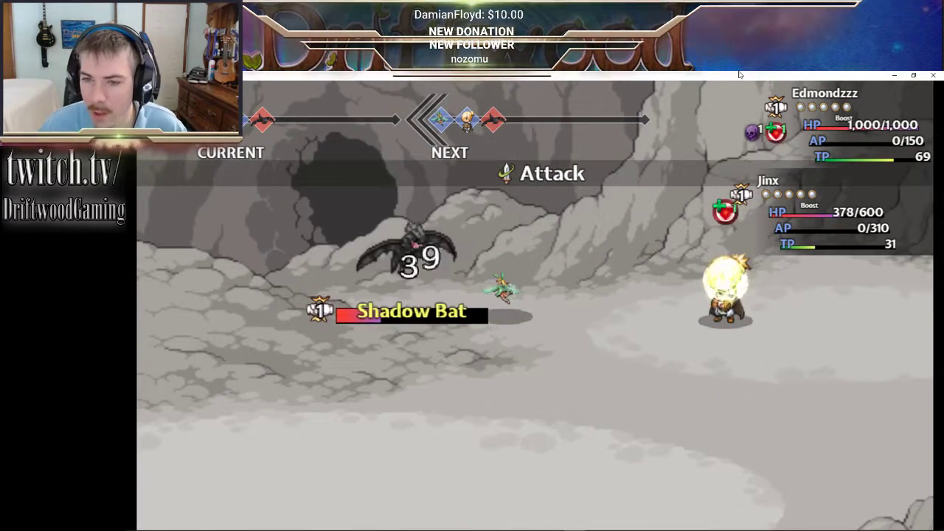
key(Down)
key(Return)
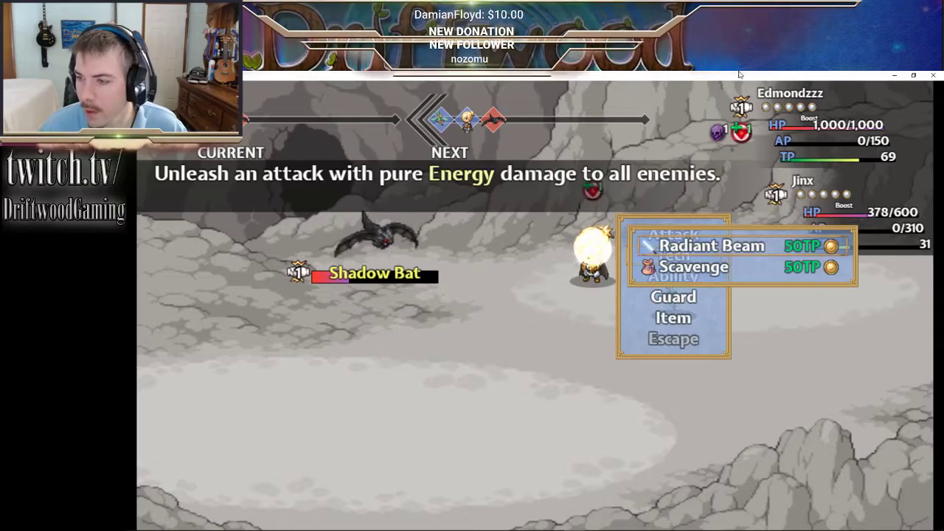
key(Escape)
key(Up)
key(Return)
key(Return)
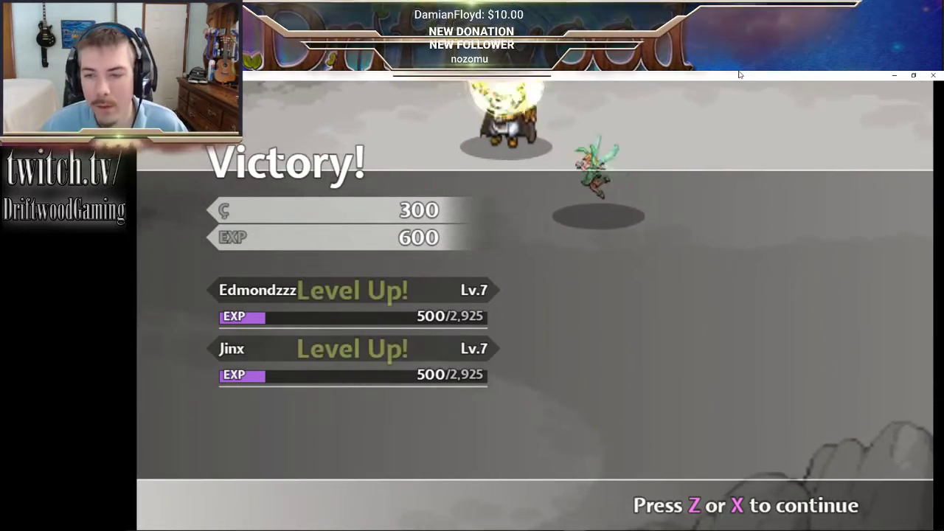
- Close the victory and loot messages, walk to the exit and proceed to the next level
key(z)
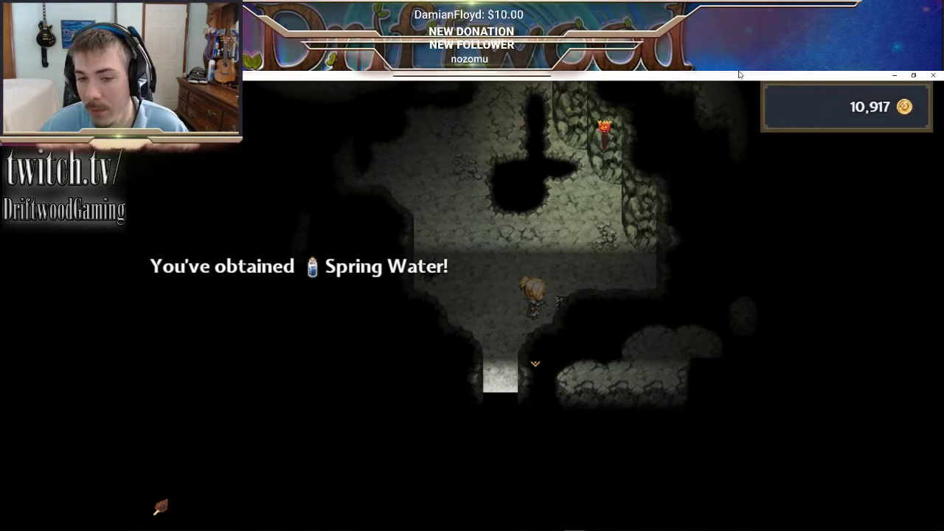
key(z)
key(Left)
key(Right)
key(Down)
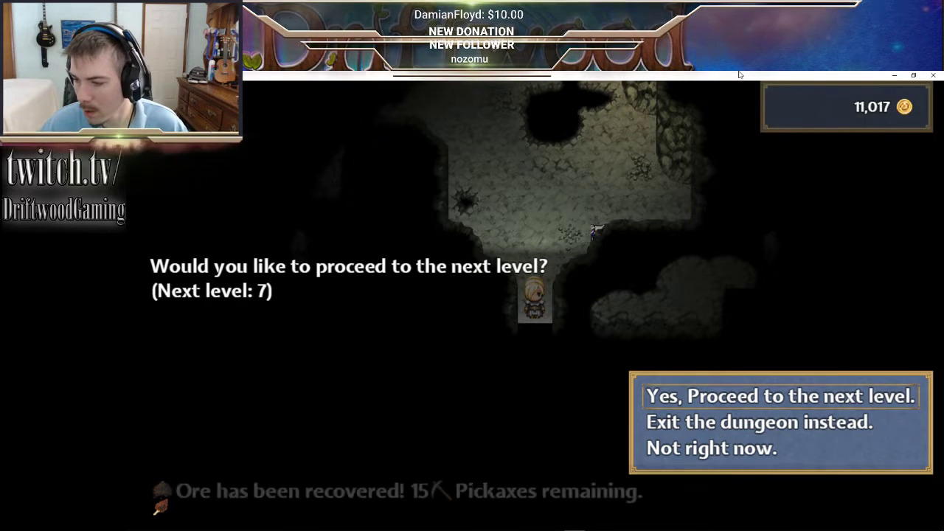
key(z)
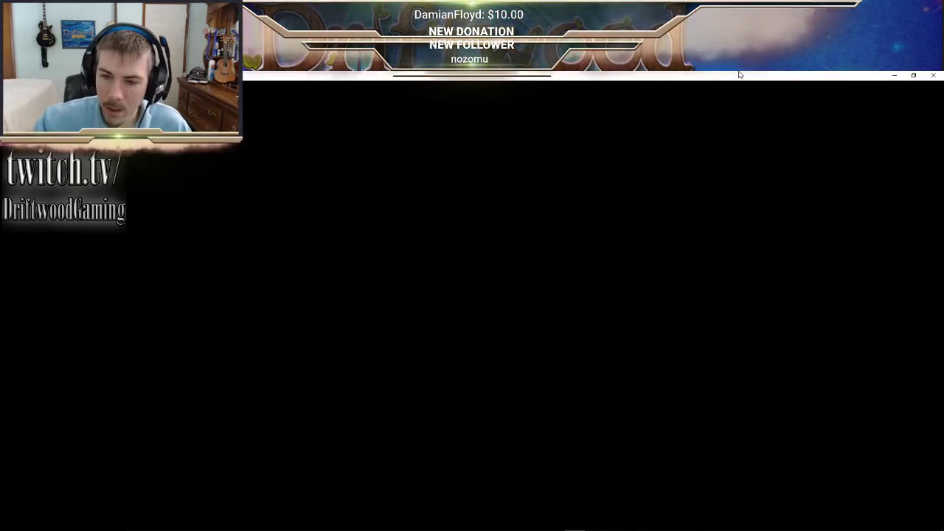
- Walk up to the guarded chest on level 7 and accept the Dank Spider challenge
key(Up)
key(Up)
key(Left)
key(z)
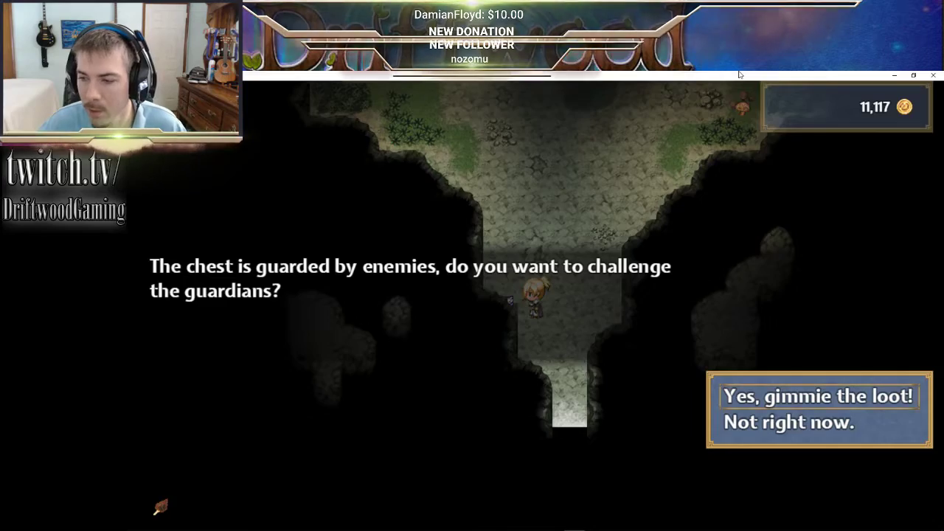
key(z)
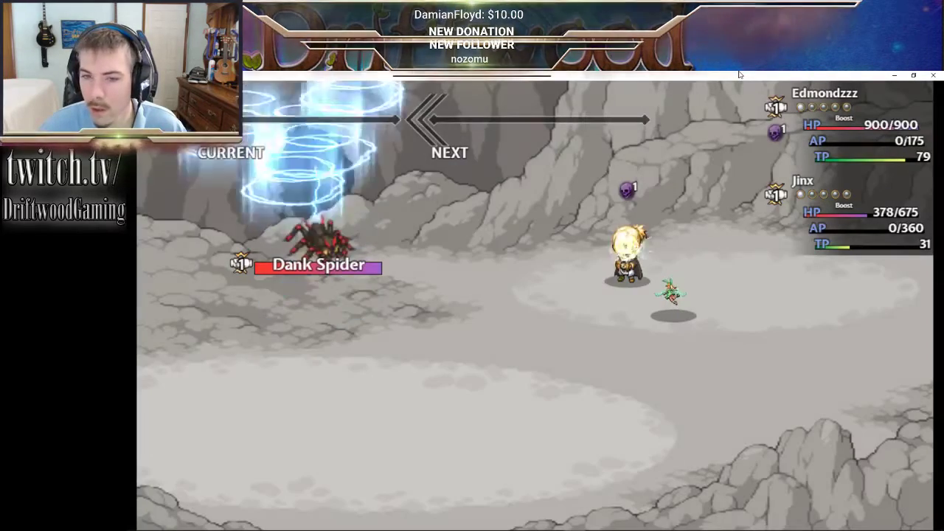
- Have the companion cast Esnuhsnuh on the hero
key(Down)
key(z)
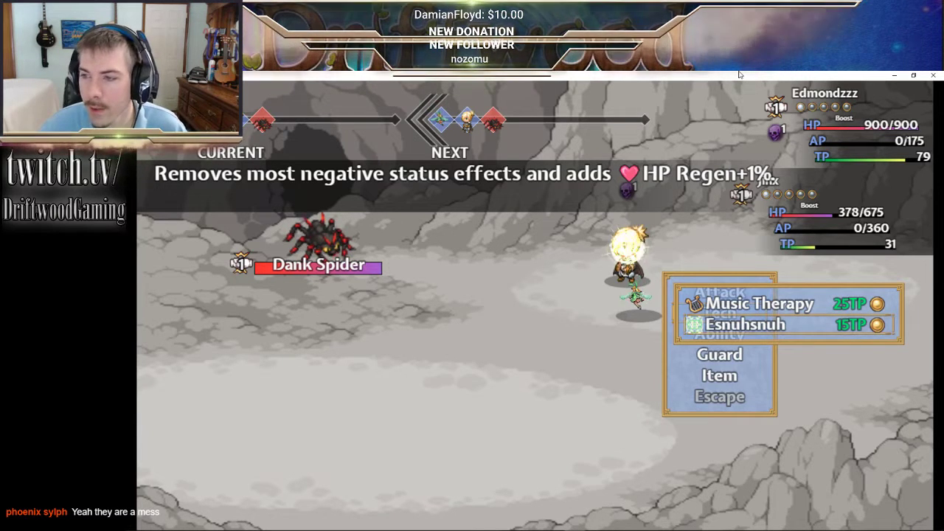
key(z)
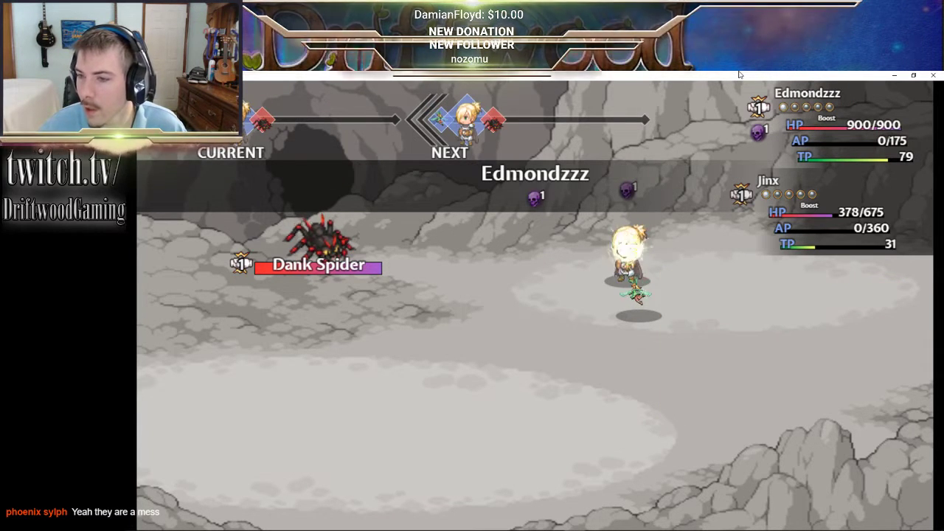
key(Down)
key(Up)
key(z)
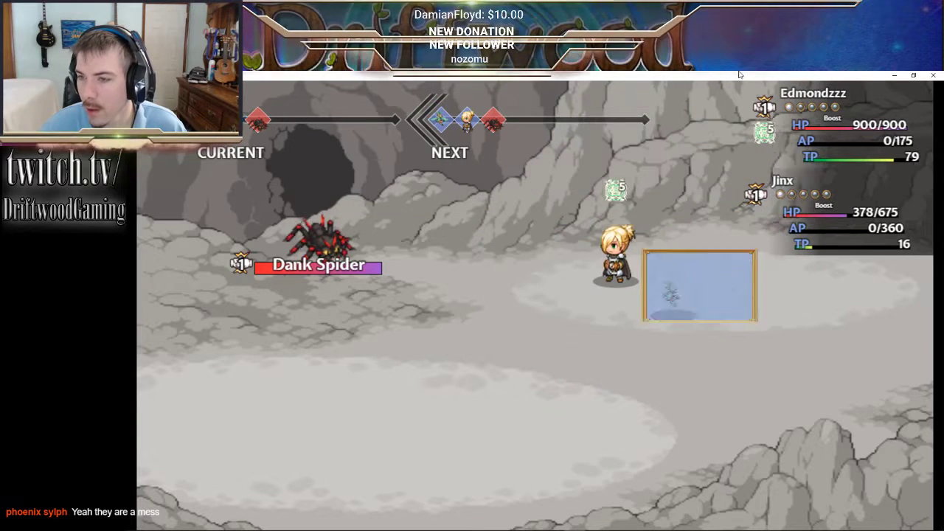
- Defeat the Dank Spider with the hero's Radiant Beam and close the victory results
key(Down)
key(Down)
key(z)
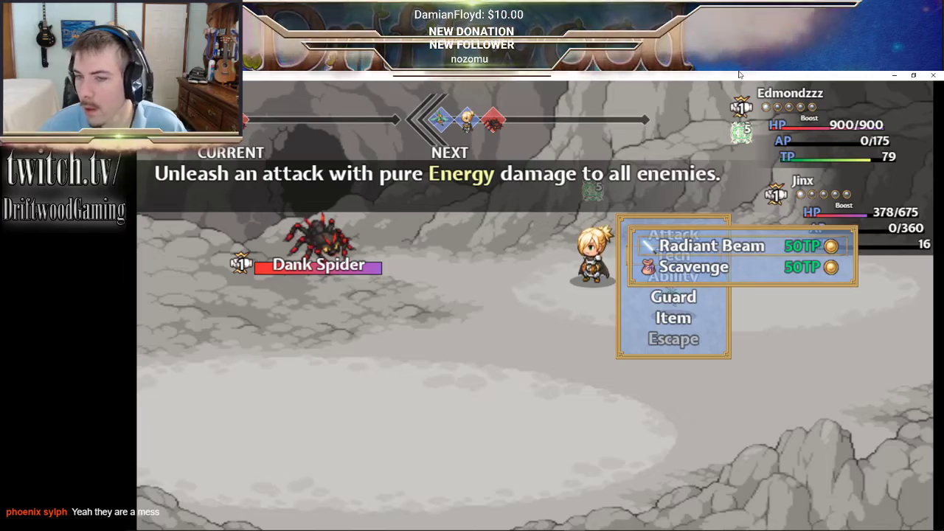
key(z)
key(z)
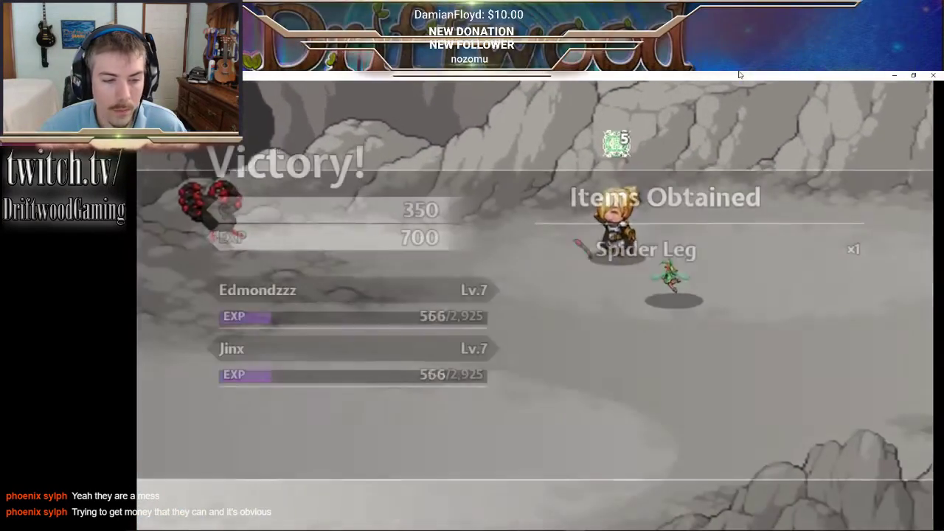
key(z)
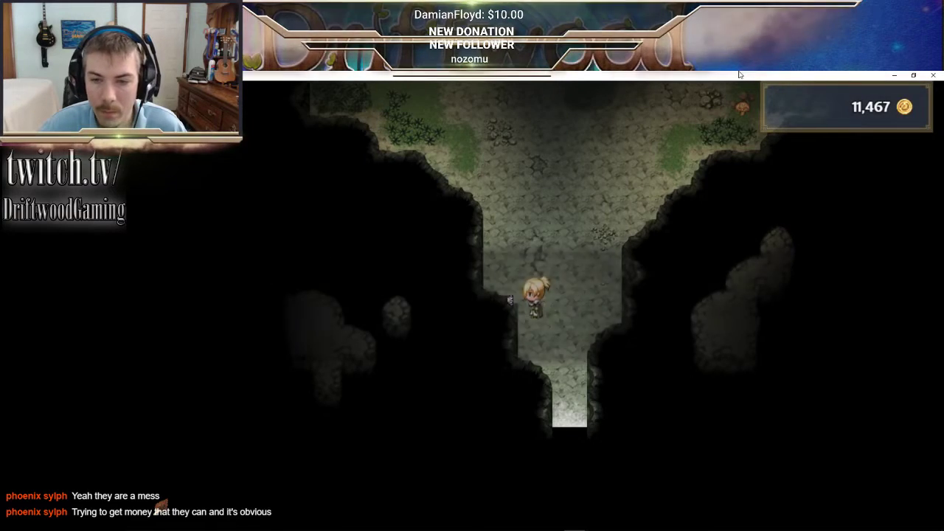
- Walk down and right across the cavern to harvest coal
key(Down)
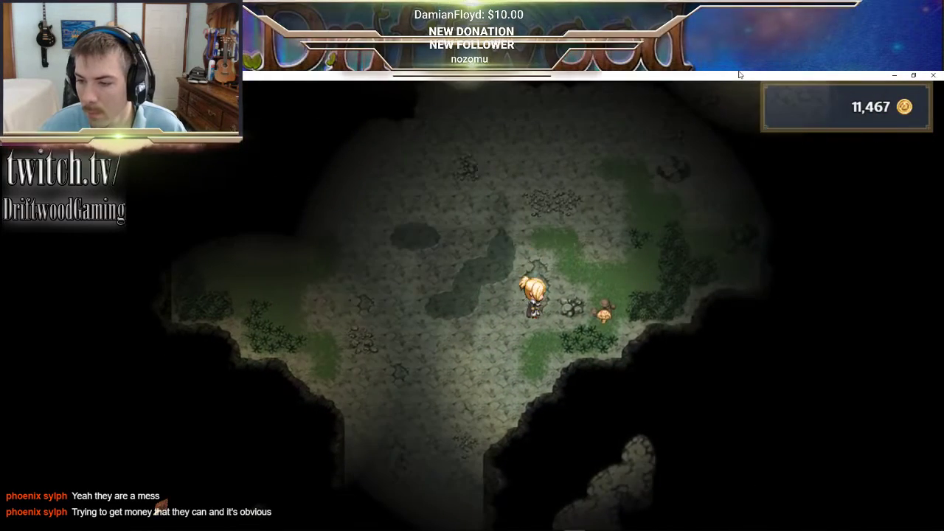
key(Right)
key(z)
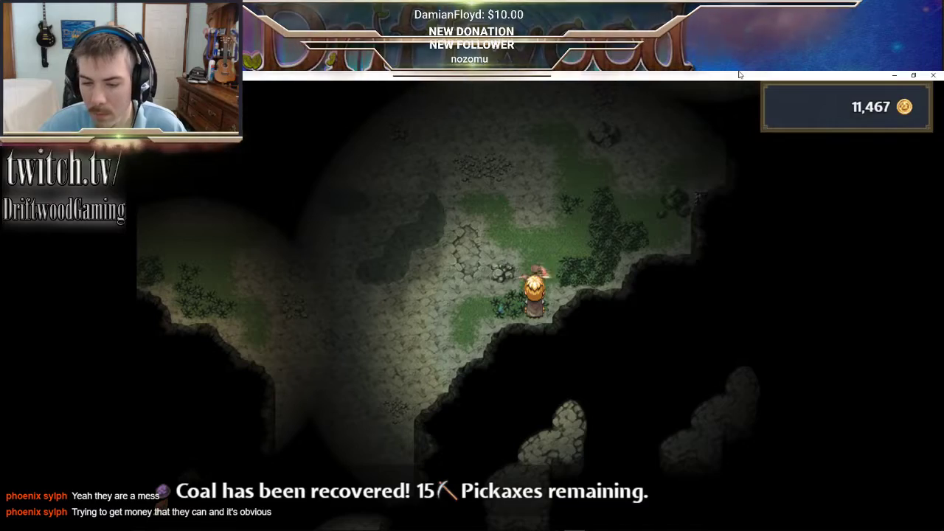
key(z)
key(Up)
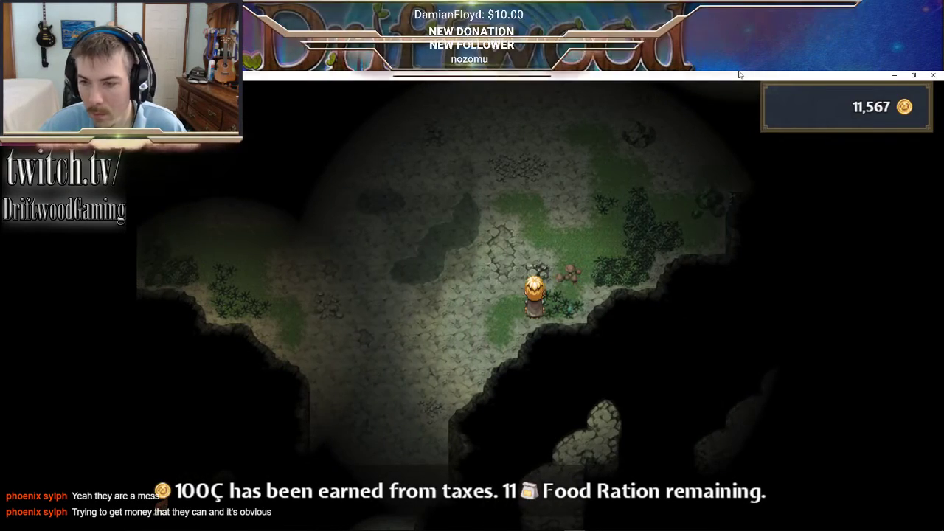
- Walk the hero past the portal and then left and down through the cave
key(Right)
key(Up)
key(Right)
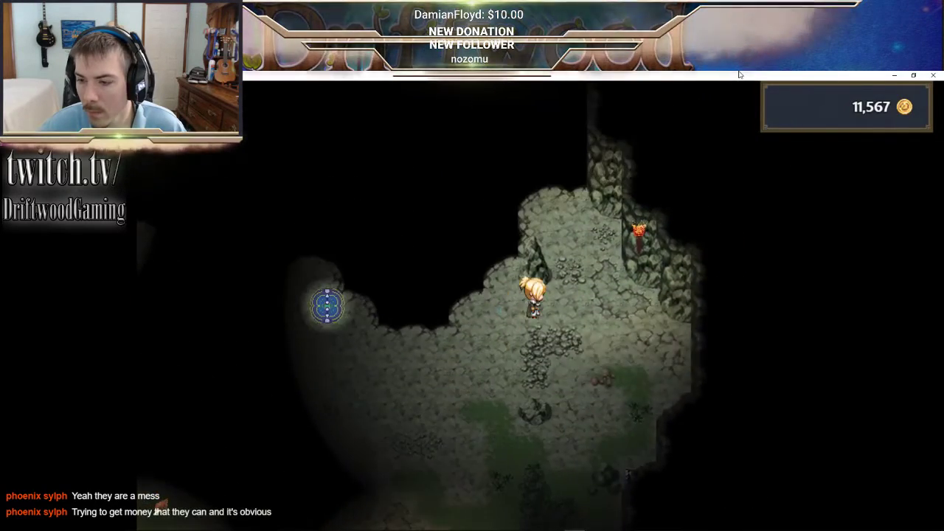
key(Left)
key(Down)
key(Left)
key(Left)
key(Down)
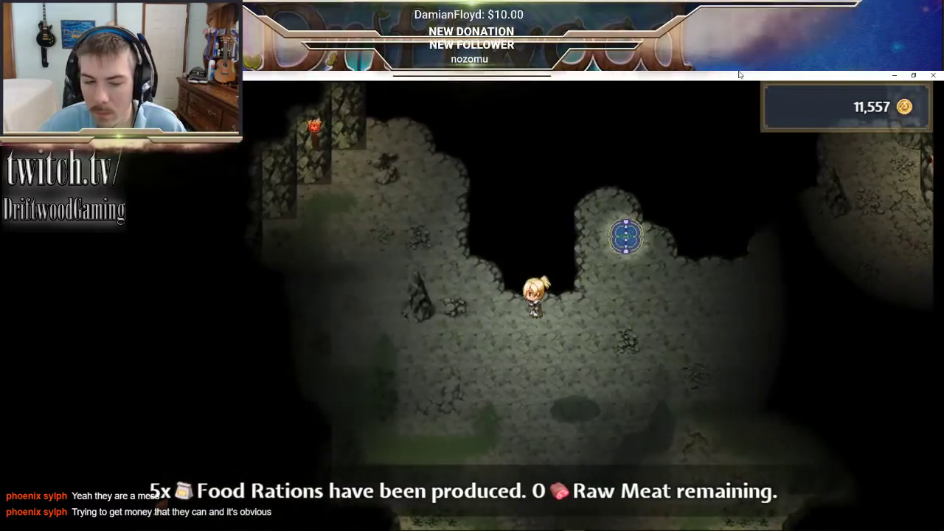
key(Left)
key(Down)
- Harvest the log and accept the guarded chest fight against a second Dank Spider
key(Left)
key(Up)
key(Left)
key(z)
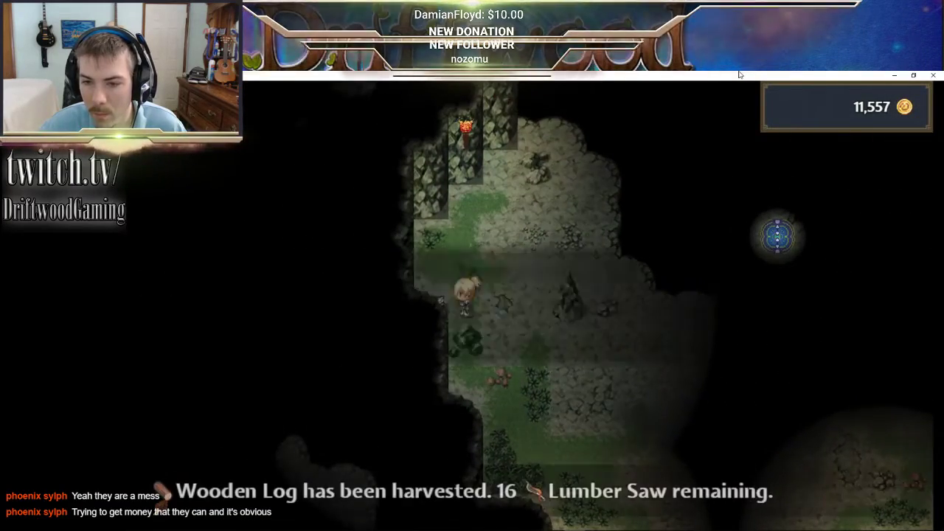
key(z)
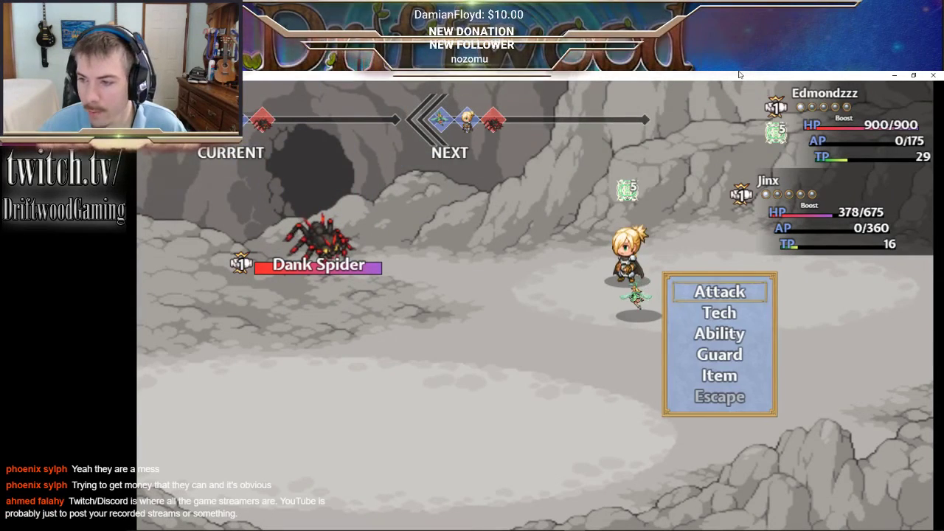
- Give a Ripe Orange to Jinx from the items list
key(Down)
key(z)
key(Down)
key(x)
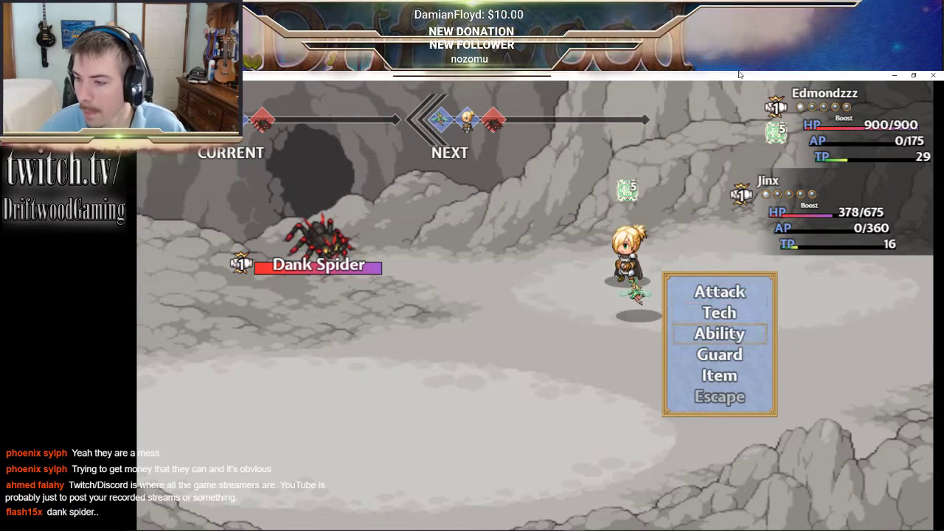
key(z)
key(x)
key(z)
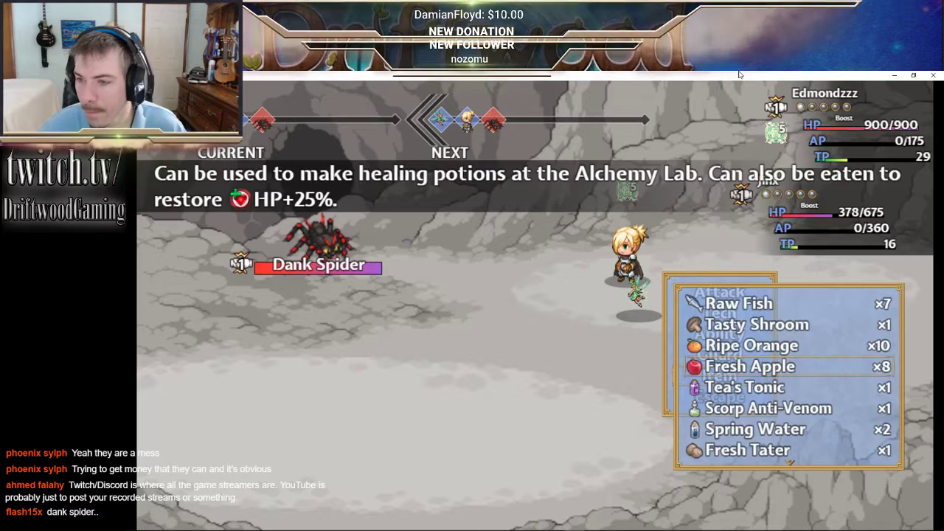
key(Down)
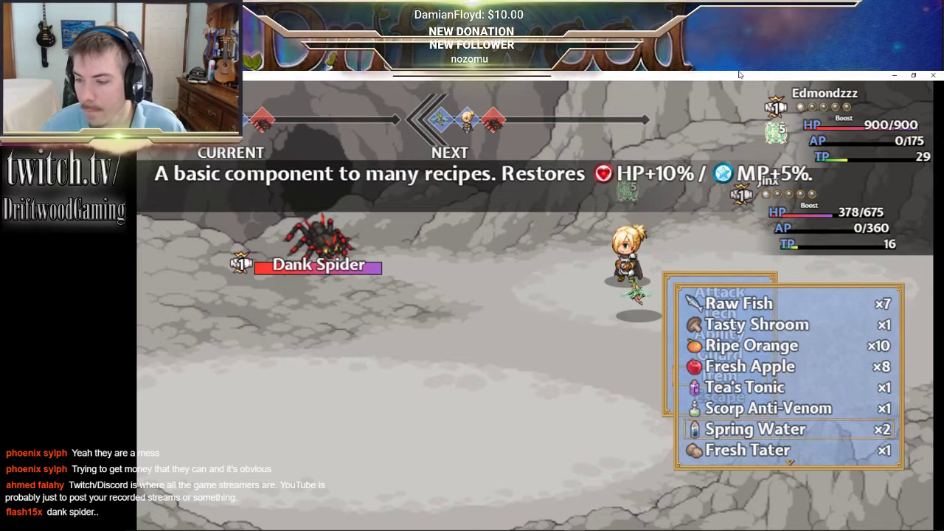
key(Up)
key(Up)
key(z)
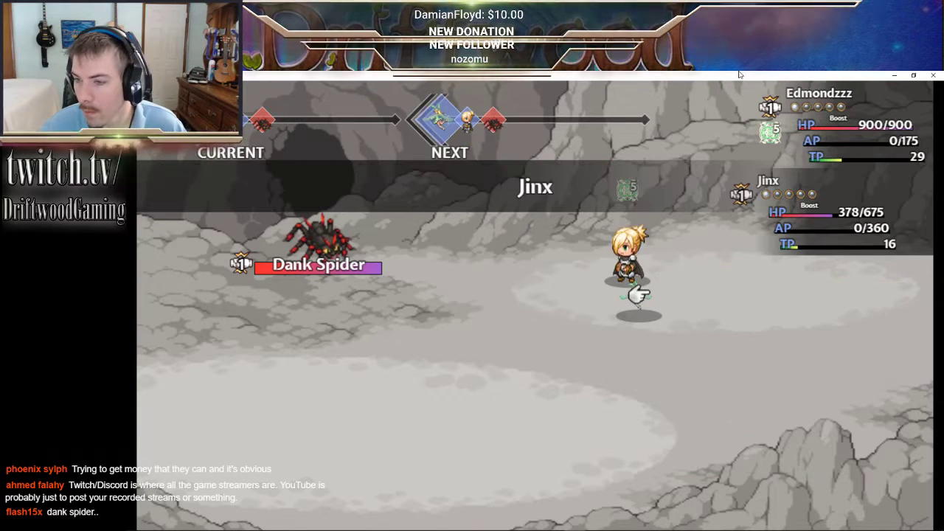
key(z)
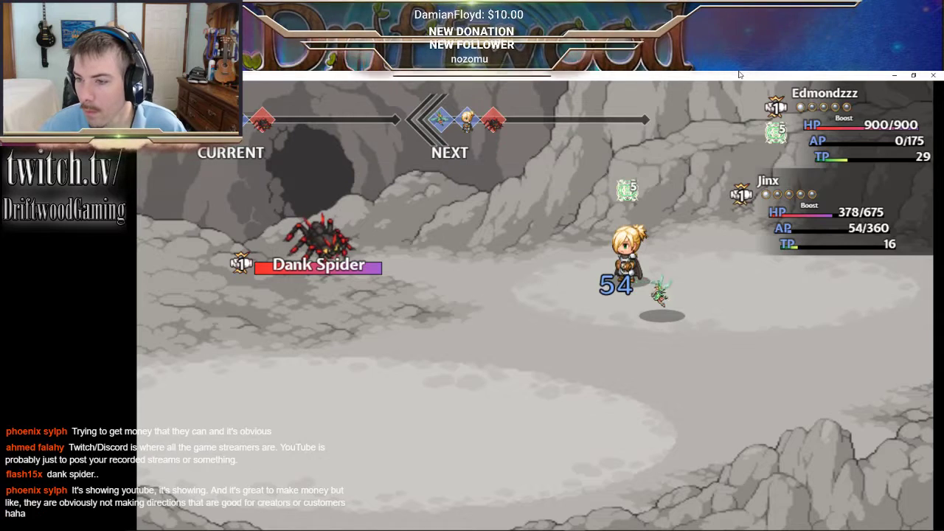
- Check the Double Wave skill, then attack the Dank Spider
key(Down)
key(z)
key(x)
key(Down)
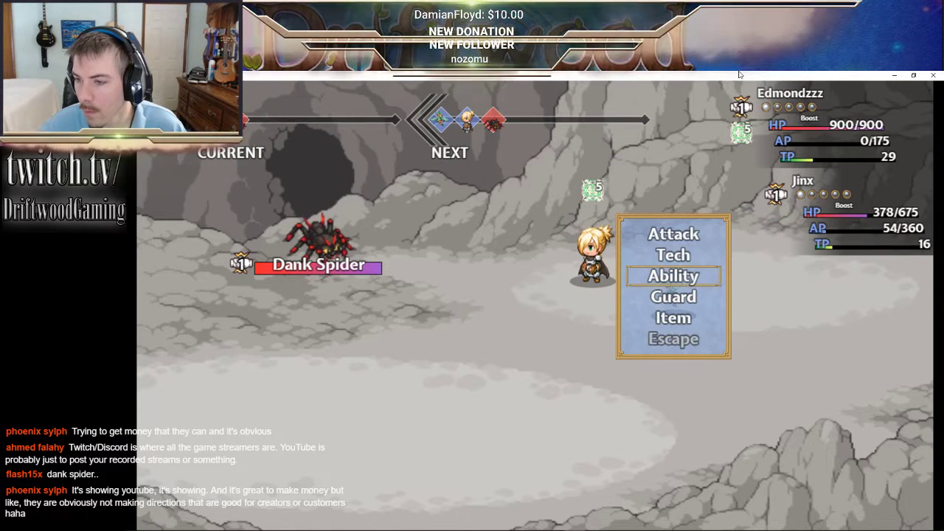
key(z)
key(Down)
key(Down)
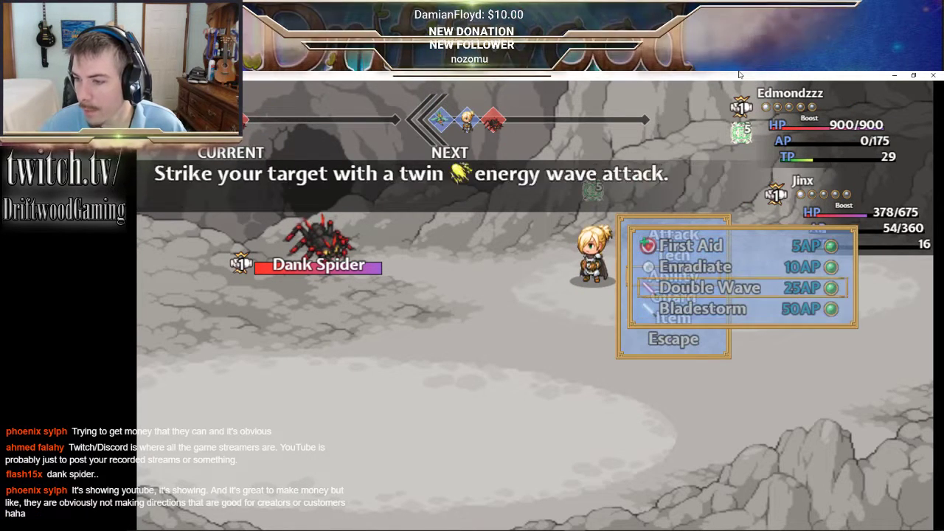
key(x)
key(Up)
key(z)
key(z)
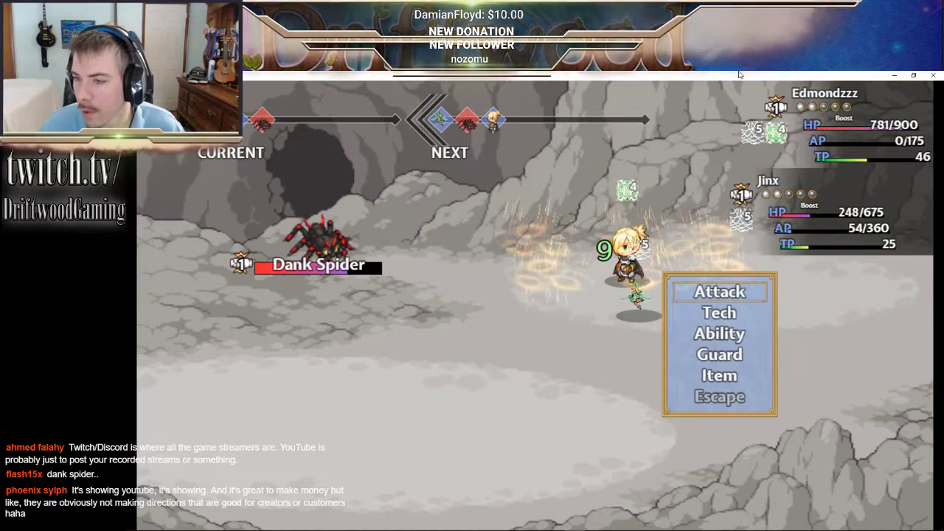
- Cast Twinklebop on Jinx, healing her to 633/675 HP
key(z)
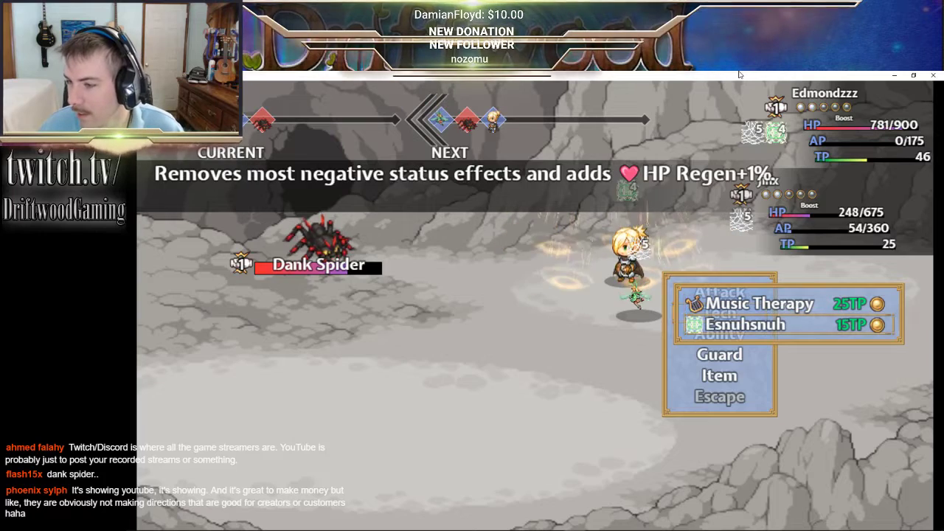
key(x)
key(Down)
key(z)
key(Down)
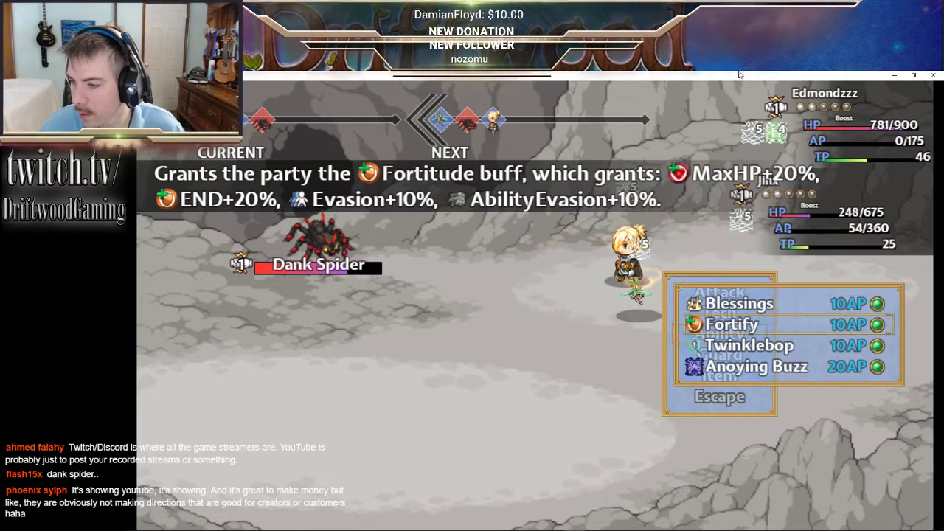
key(Down)
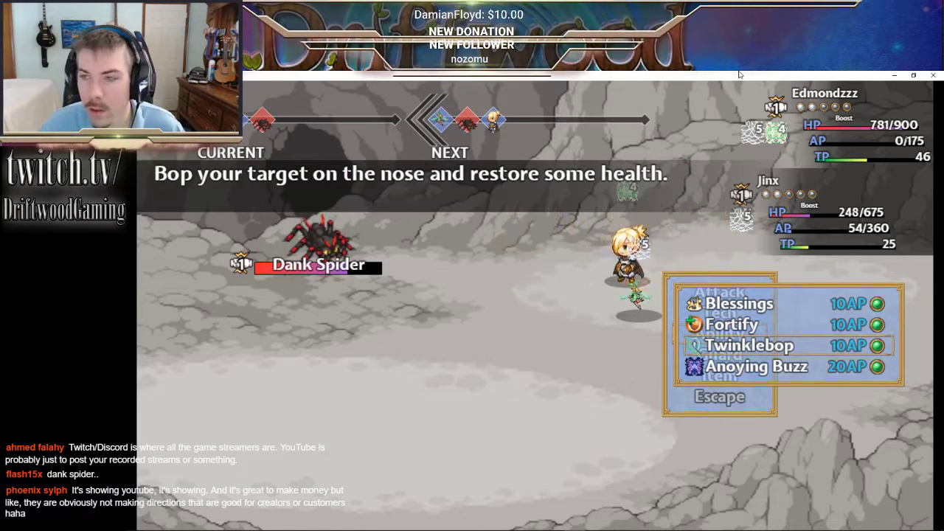
key(z)
key(Down)
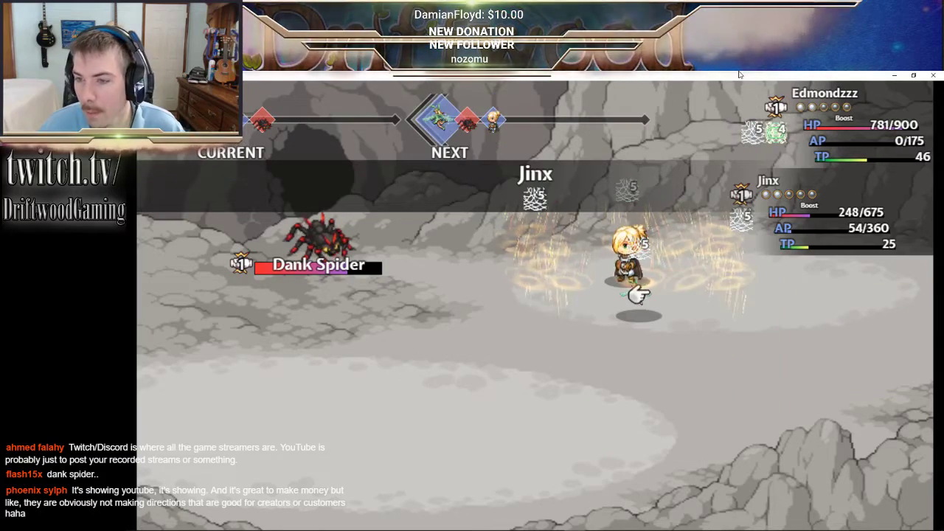
key(z)
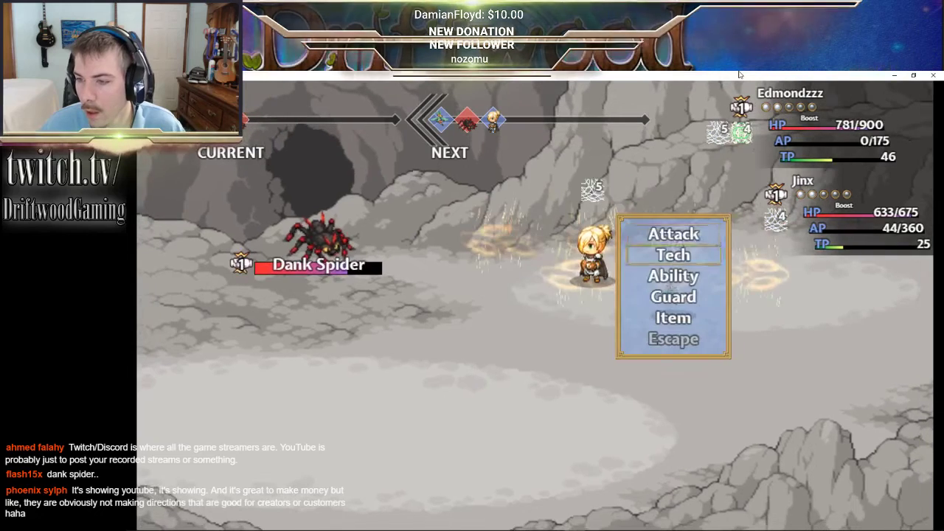
- Eat a Sadshroom from the items list to gain TP
key(z)
key(x)
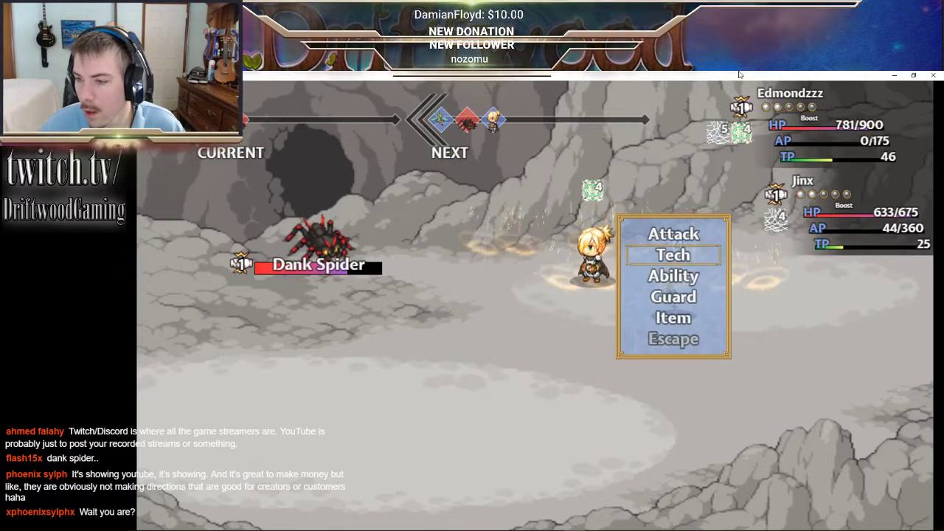
key(z)
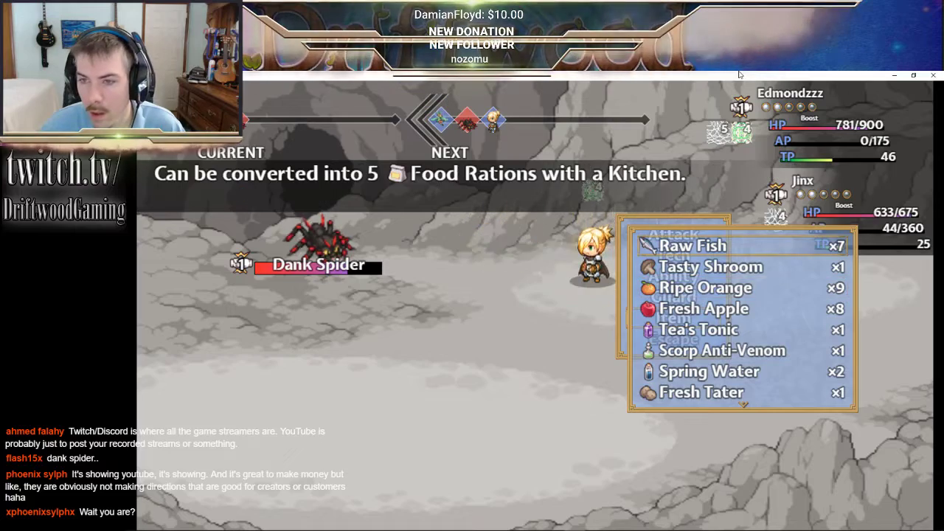
key(Up)
key(Up)
key(Up)
key(Down)
key(Down)
key(Down)
key(Down)
key(Down)
key(Down)
key(Down)
key(Down)
key(Down)
key(Down)
key(Down)
key(Down)
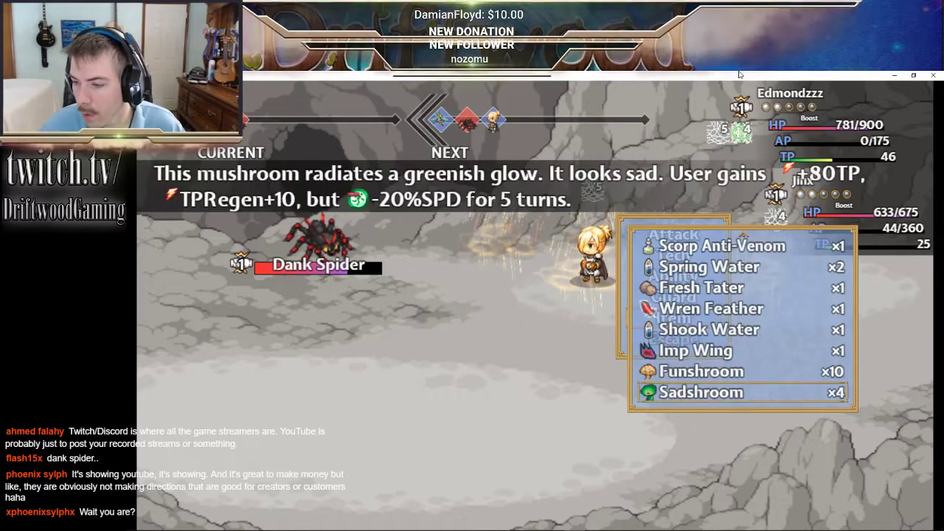
key(Up)
key(Down)
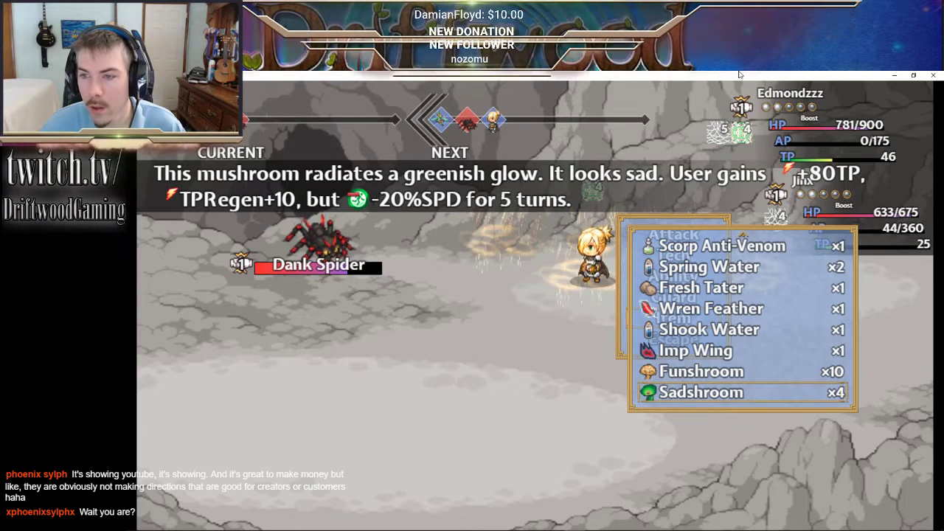
key(Return)
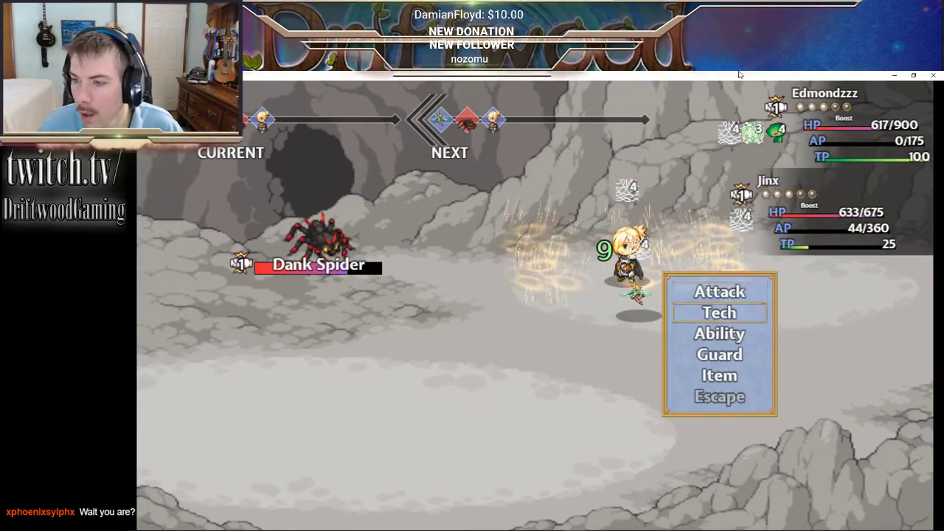
- Defeat the Dank Spider with Radiant Beam, earning 350 gold and 700 EXP
key(Return)
key(Return)
key(Return)
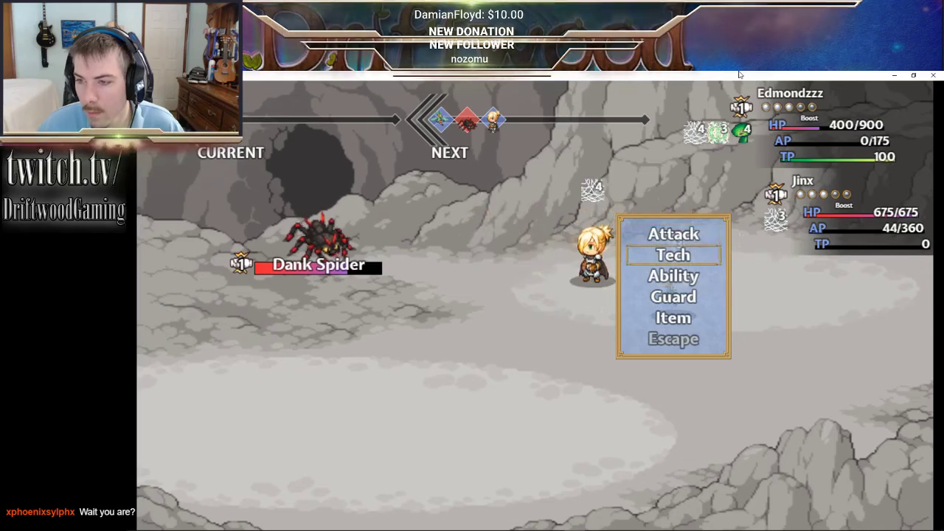
key(Return)
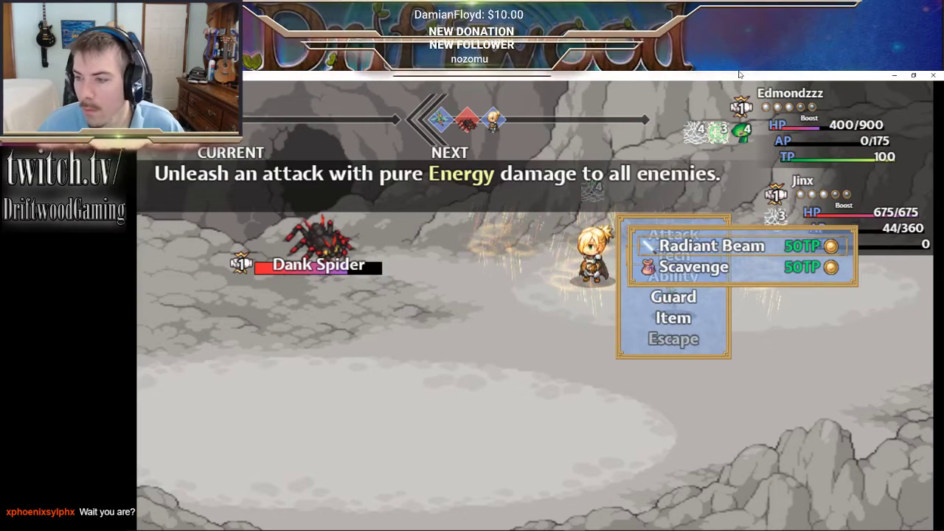
key(Escape)
key(Return)
key(Return)
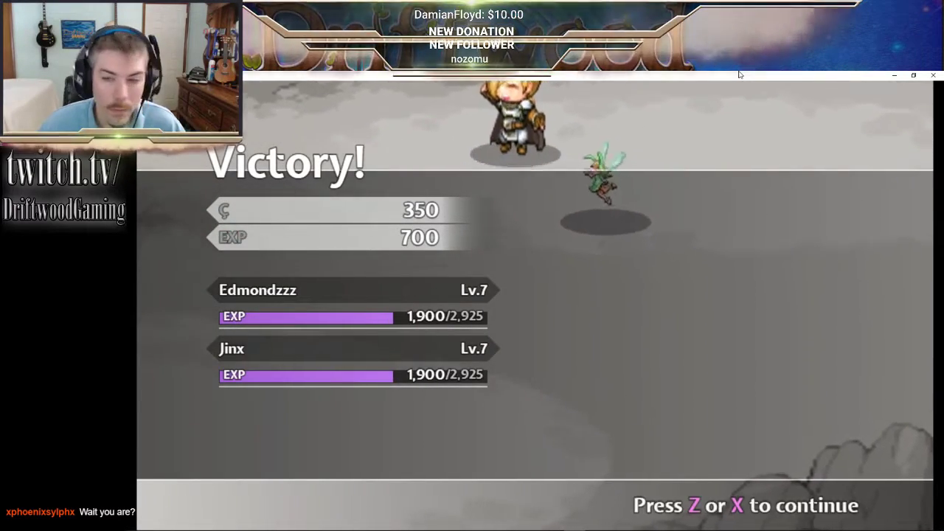
key(z)
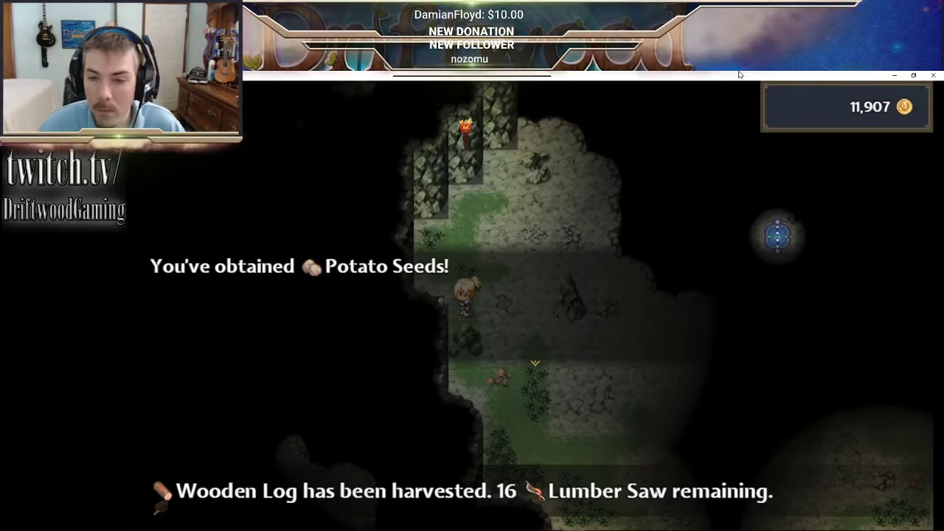
- Walk onto the blue teleport circle and proceed to cave level 8
key(Right)
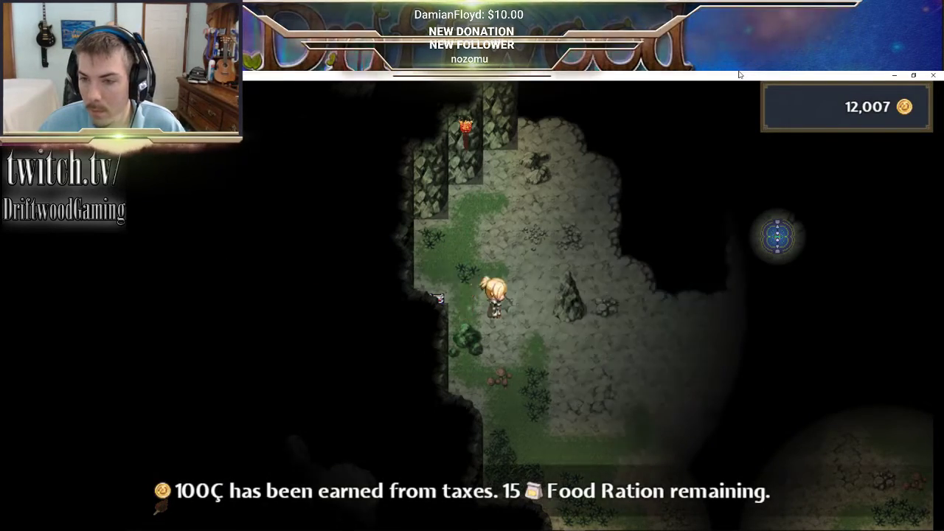
key(Right)
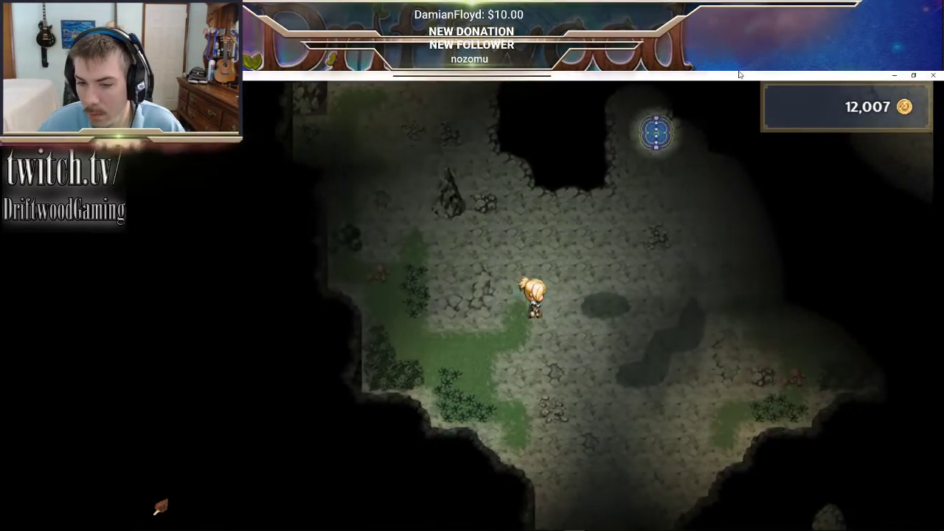
key(Up)
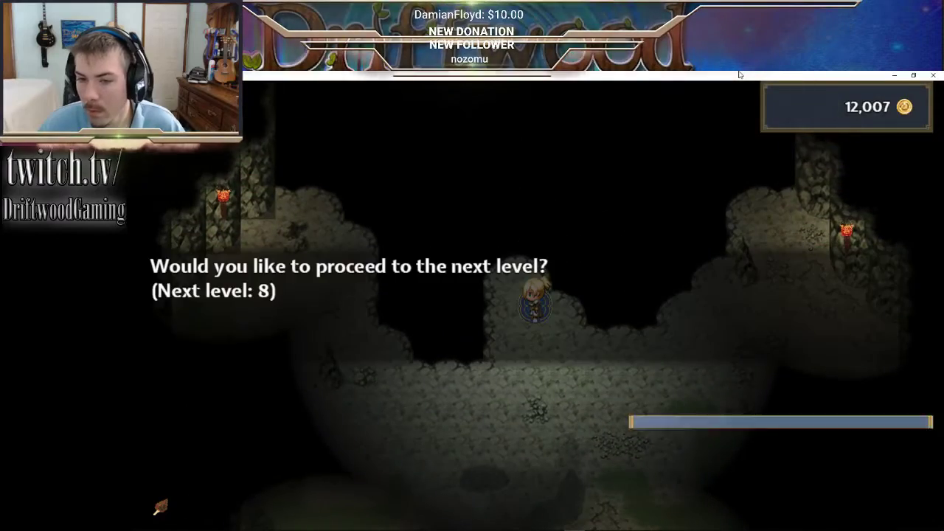
key(Return)
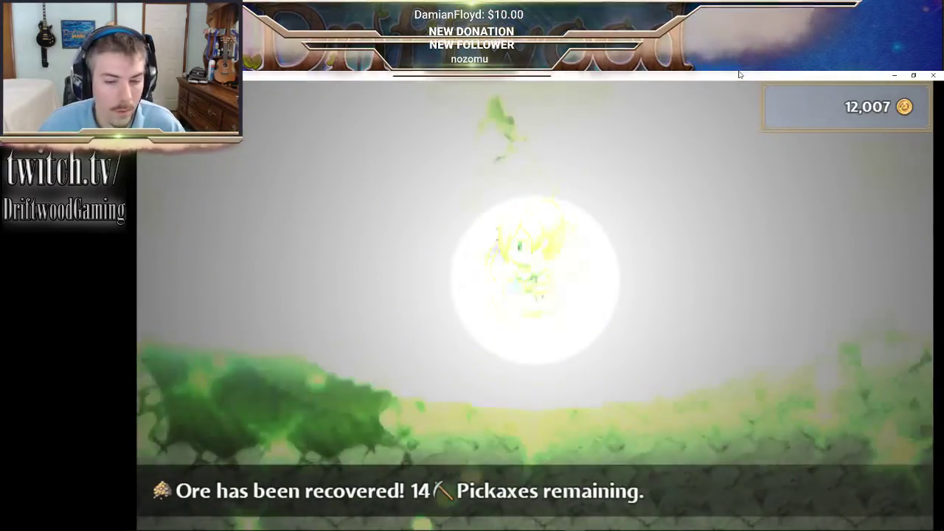
- Walk to the chest and accept the guardian battle against Chimerico
key(Up)
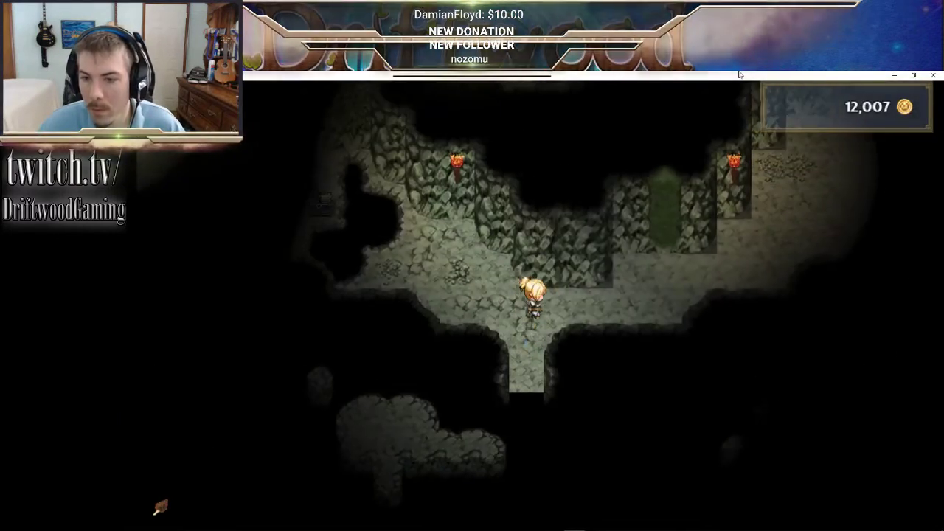
key(Right)
key(Up)
key(Right)
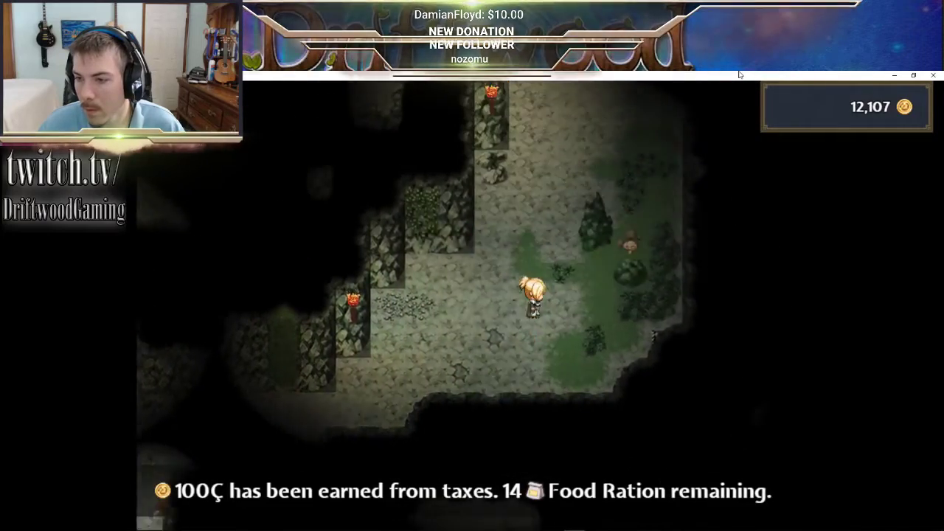
key(Down)
key(Return)
key(Return)
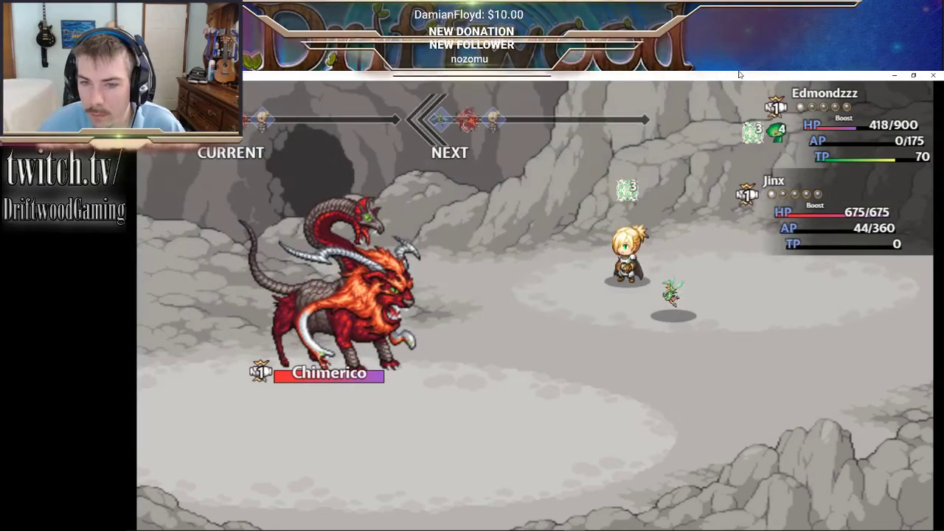
- Skip the battle intro and use Anoying Buzz on Chimerico
key(Down)
key(Down)
key(Return)
key(Escape)
key(Return)
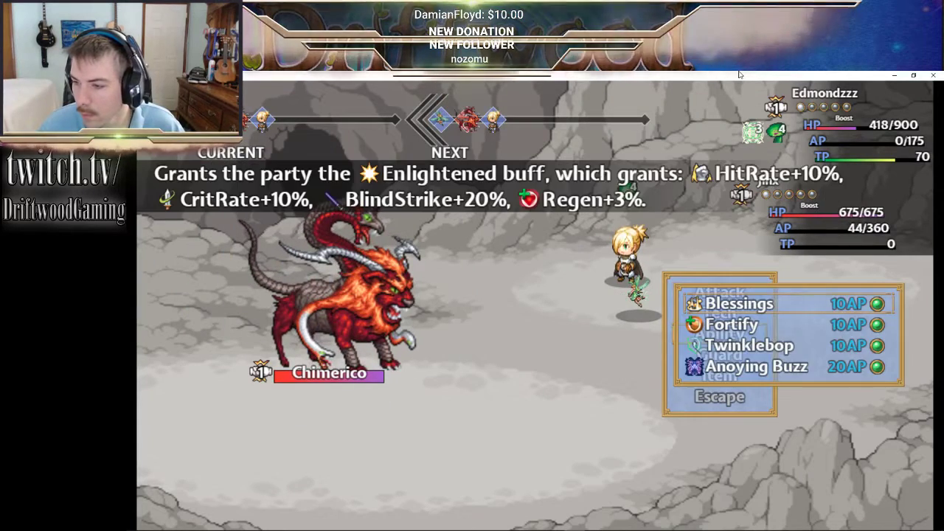
key(Return)
key(Return)
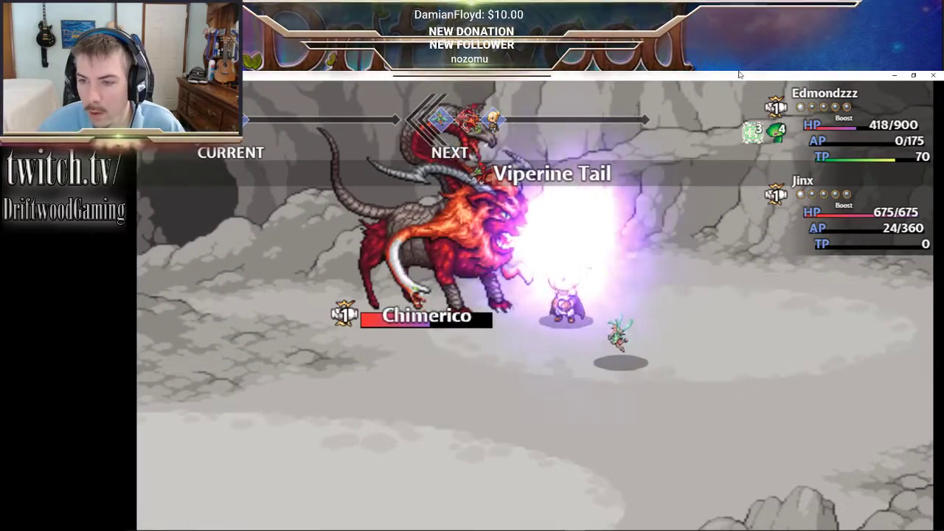
- Have the second character attack Chimerico instead of using an ability
key(Return)
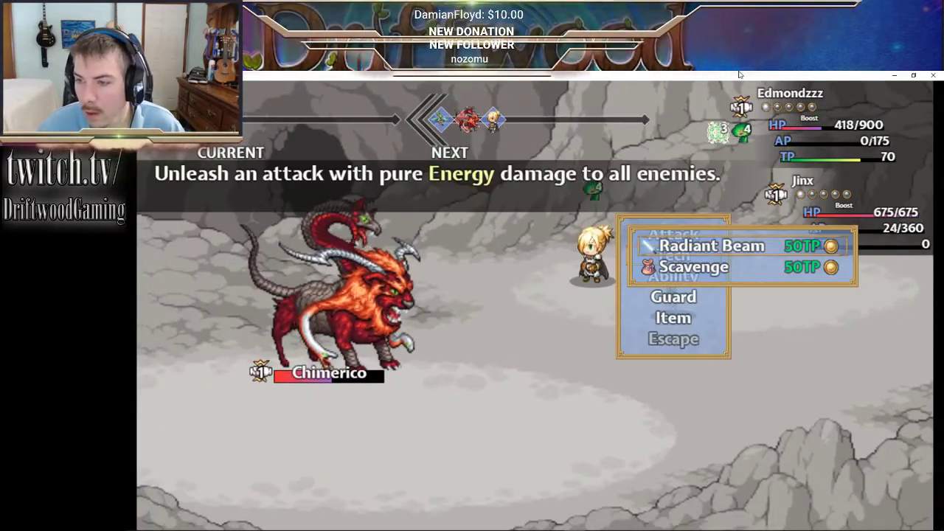
key(Escape)
key(Up)
key(Up)
key(Return)
key(Return)
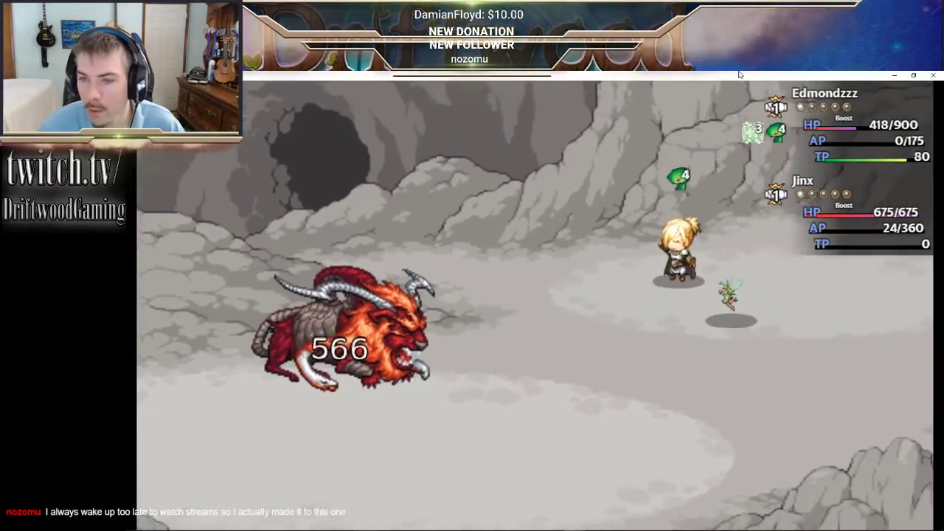
- Leave the victory results and walk north through the cave, harvesting a mushroom
key(z)
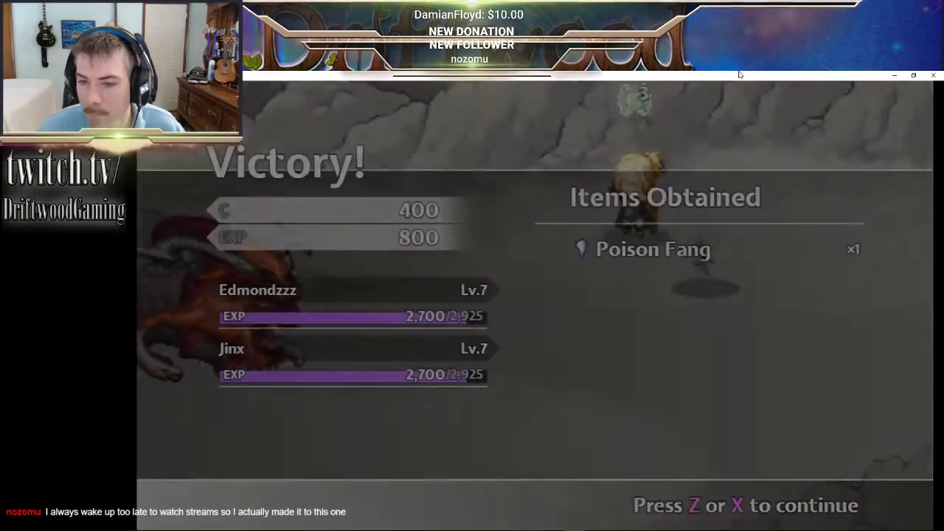
key(Up)
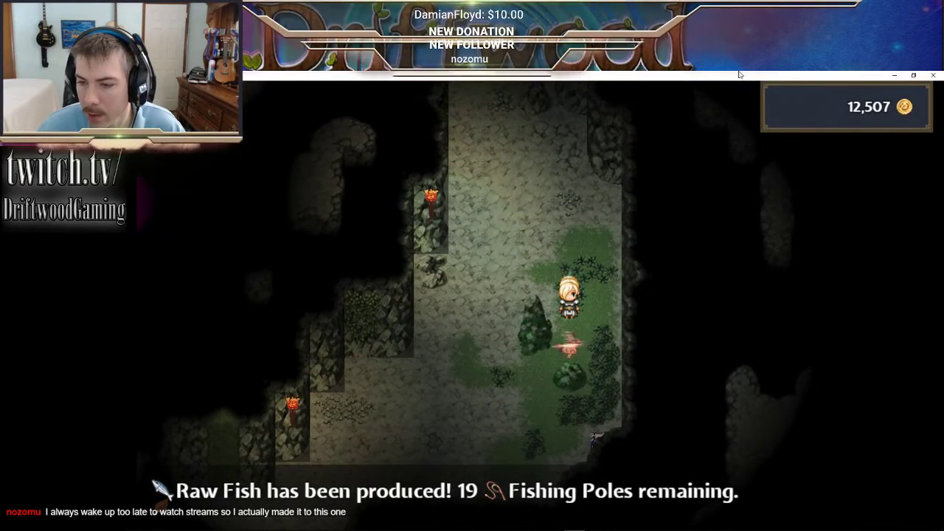
key(z)
key(Up)
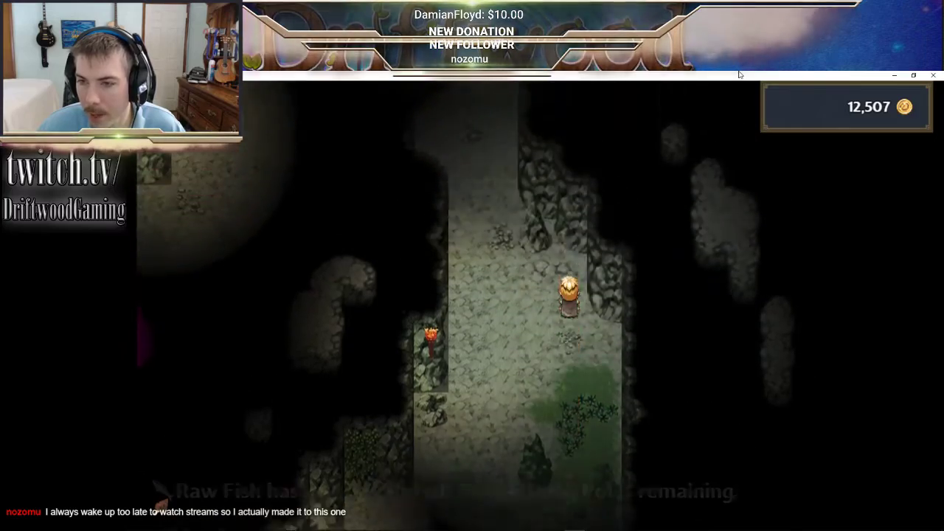
key(Up)
key(Left)
key(Up)
key(Left)
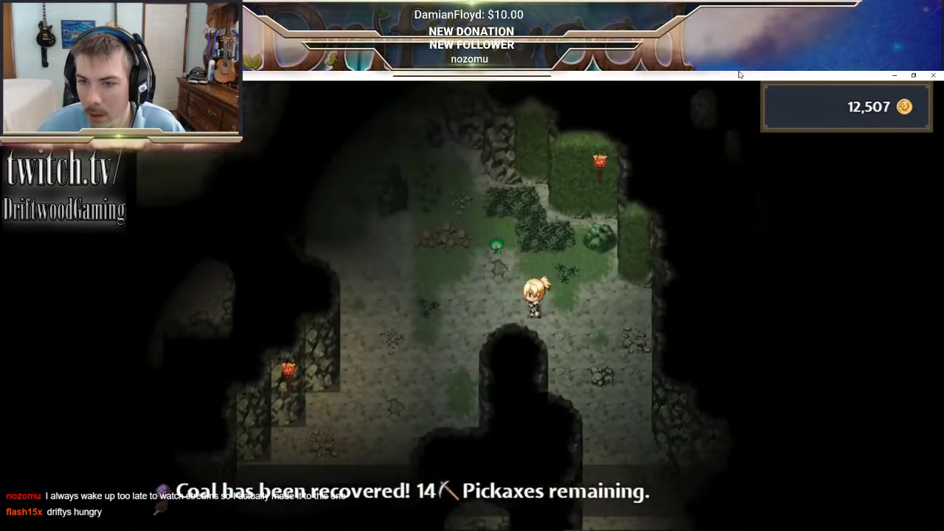
key(Up)
- Collect the green mushroom and advance through the food ration and taxes messages
key(Right)
key(Up)
key(Left)
key(z)
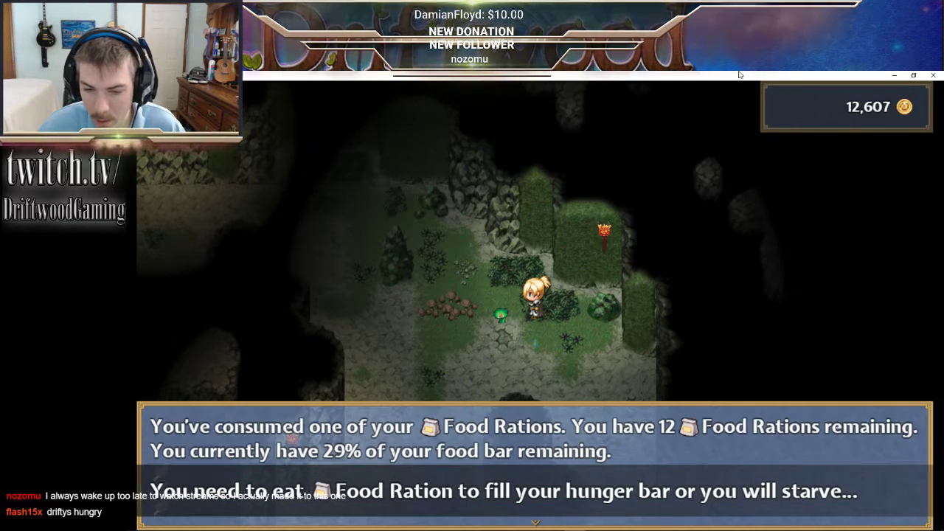
key(z)
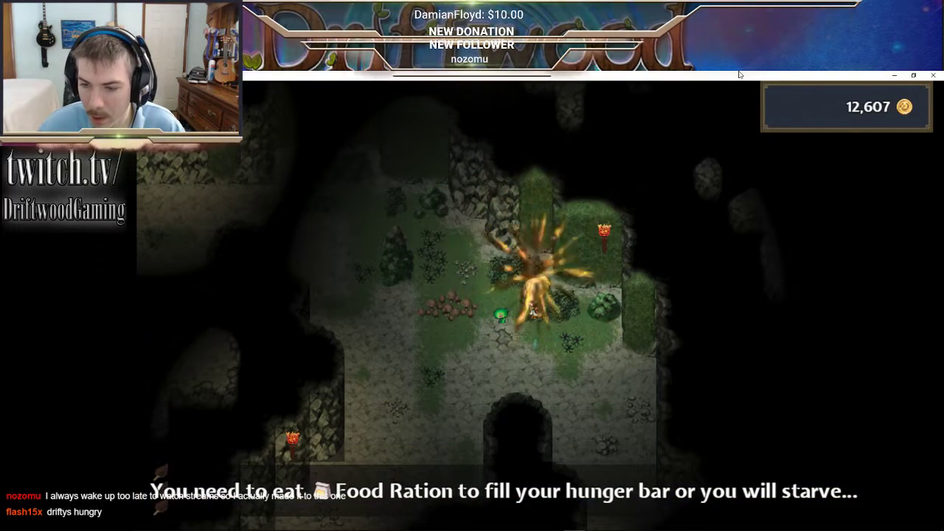
key(z)
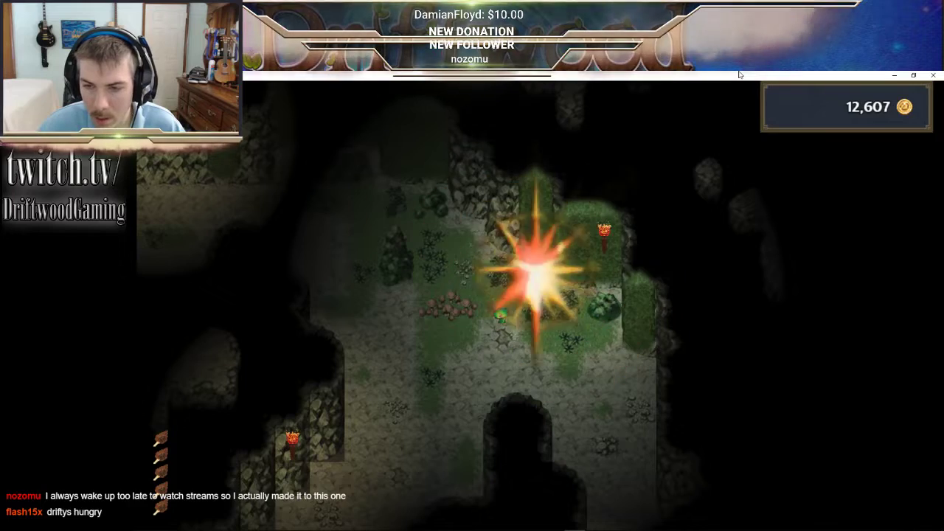
key(z)
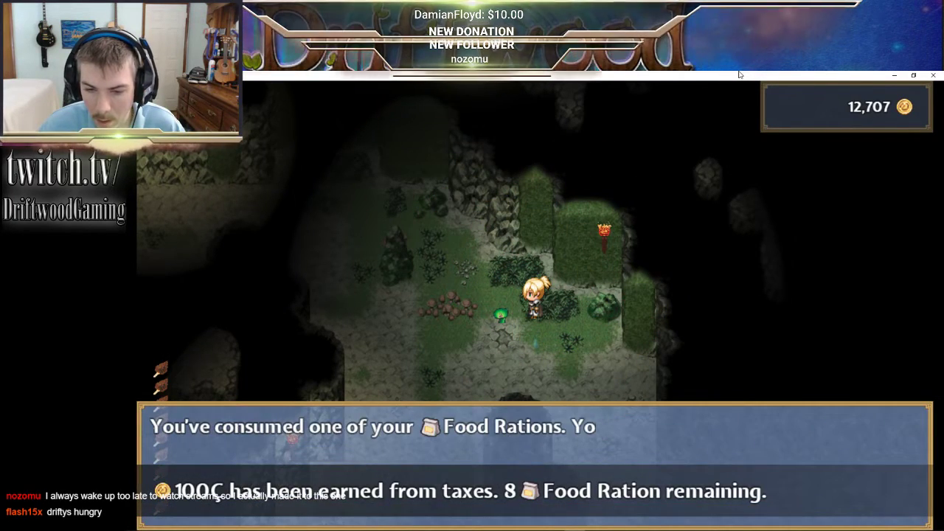
key(z)
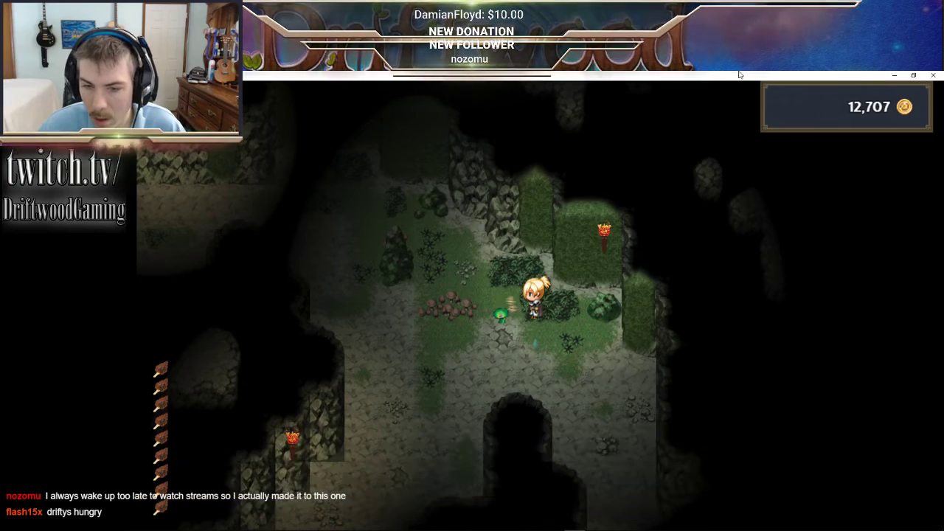
- Walk down-left to the glowing ore node and collect Pixie Dust
key(Down)
key(Left)
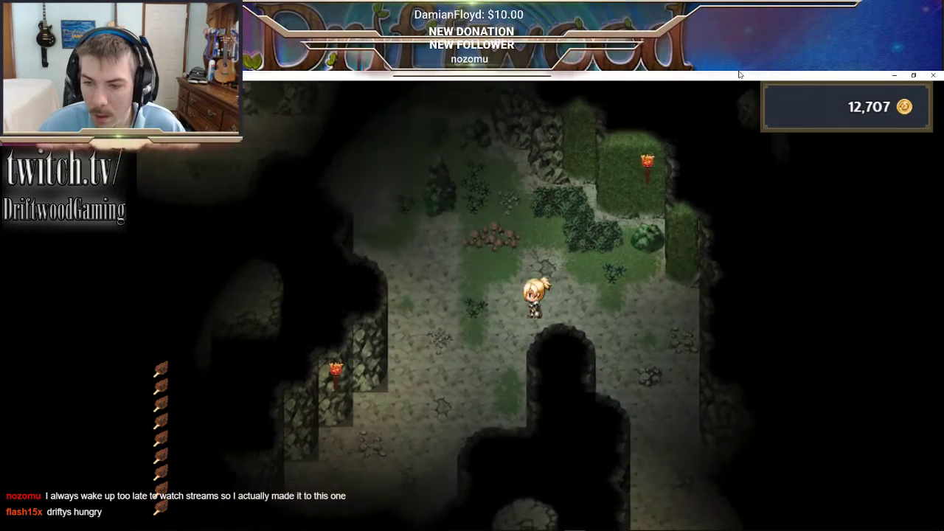
key(Down)
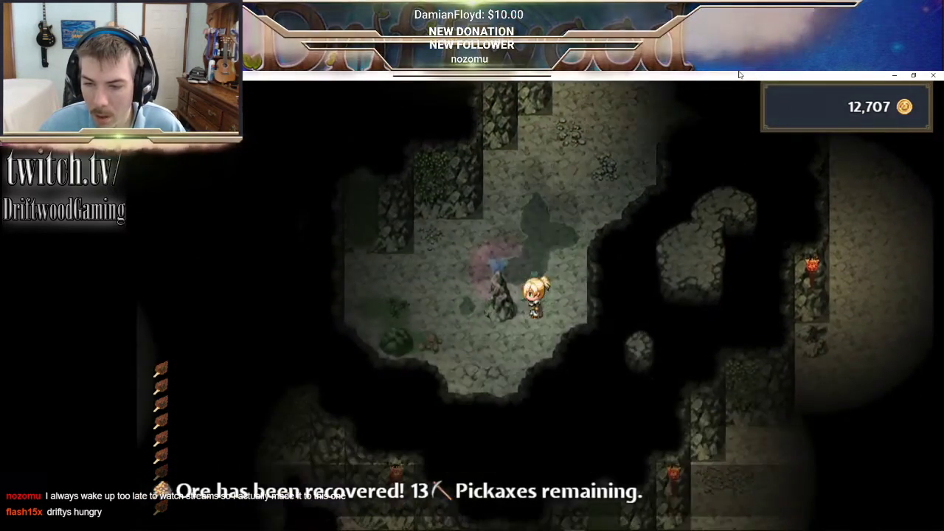
key(z)
key(z)
key(Up)
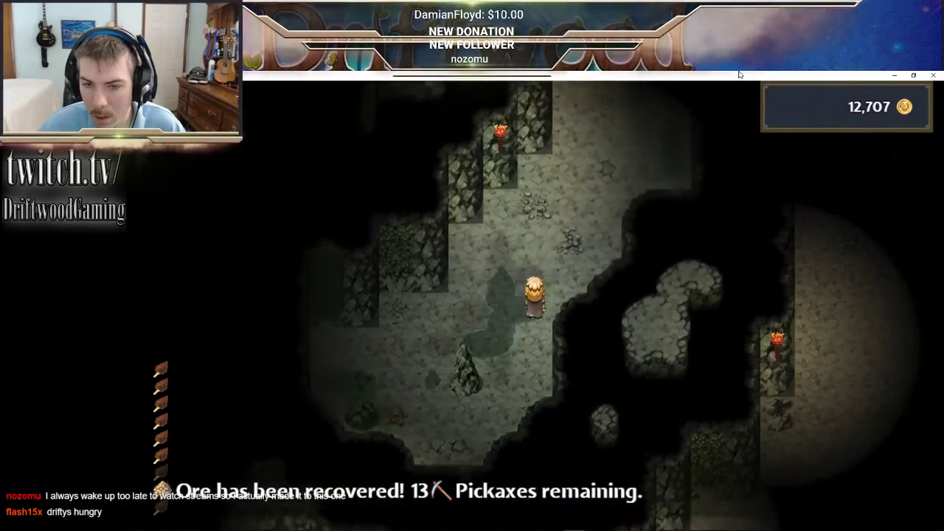
- Walk past the rock to the next chest and accept its guardian challenge
key(Up)
key(Left)
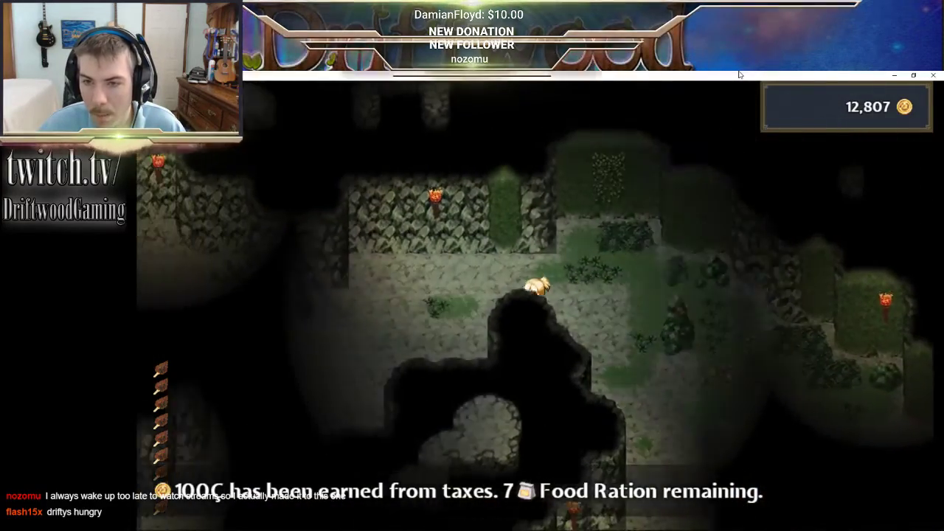
key(Up)
key(Left)
key(Down)
key(Left)
key(Down)
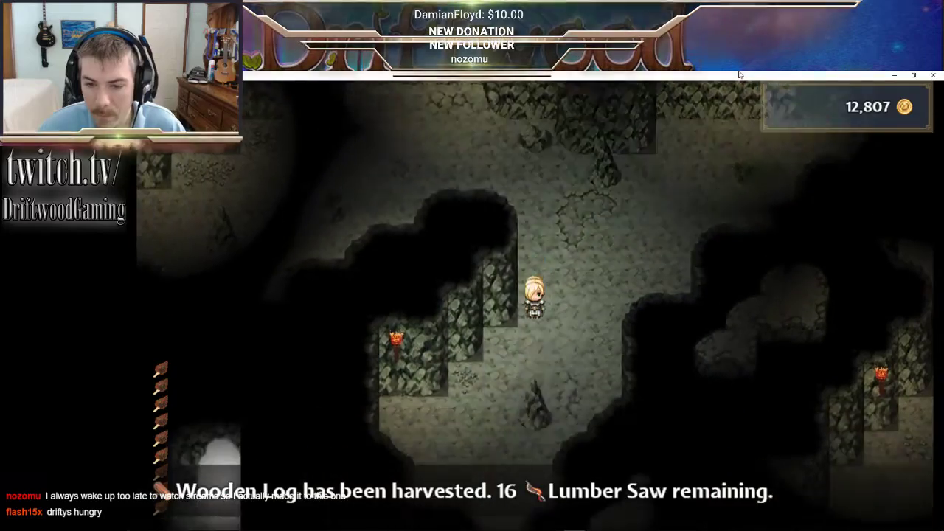
key(Up)
key(Left)
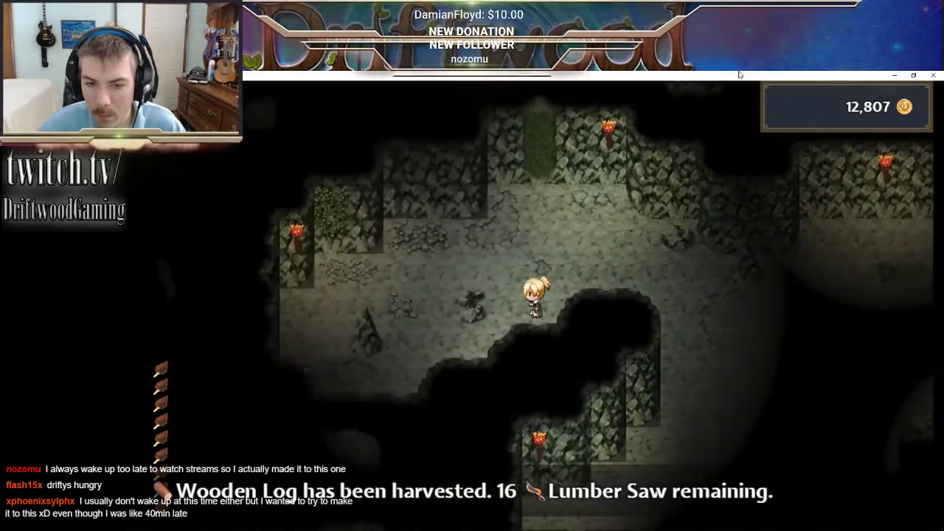
key(Up)
key(Left)
key(Left)
key(Down)
key(Return)
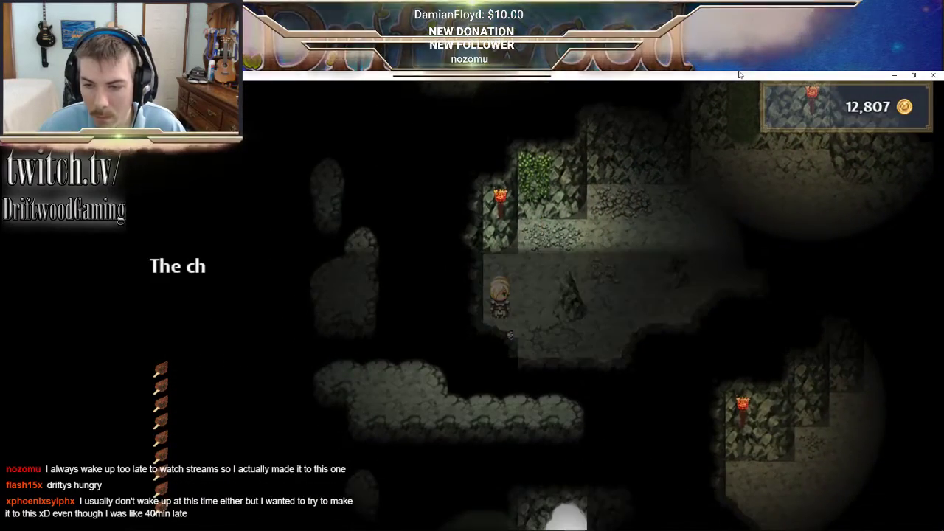
key(Return)
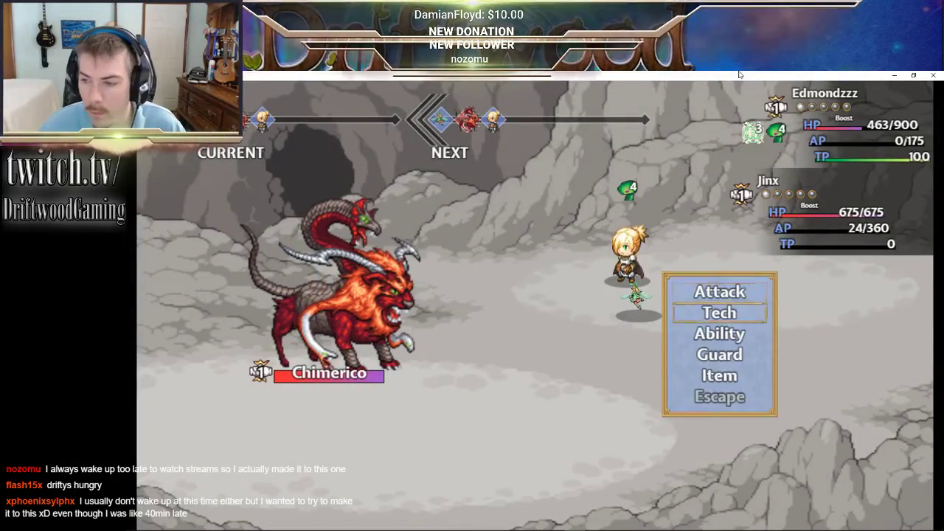
- Use Anoying Buzz on Chimerico and close the Victory results with the Guano Plate
key(Return)
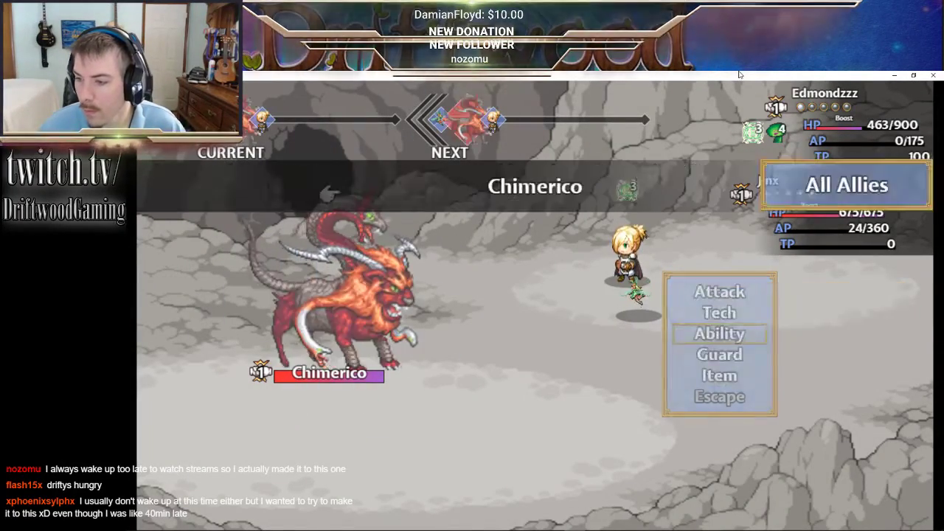
key(Return)
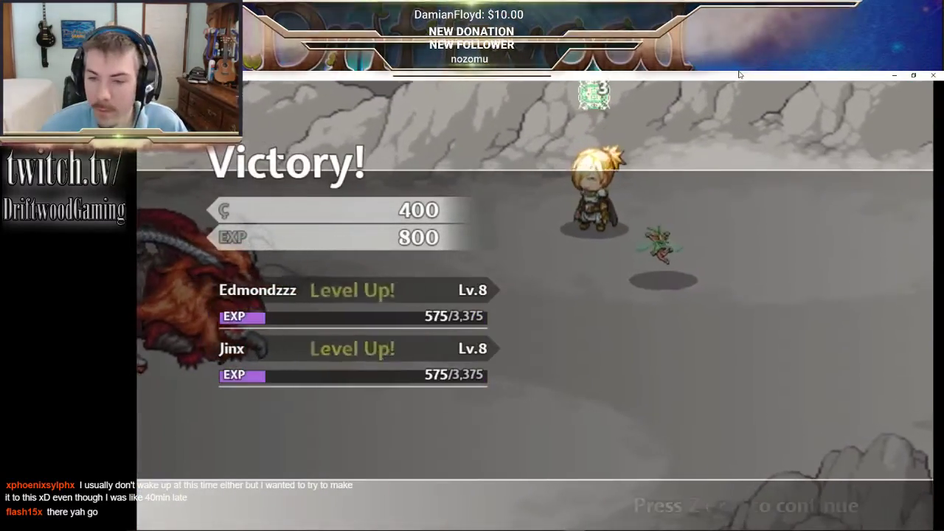
key(z)
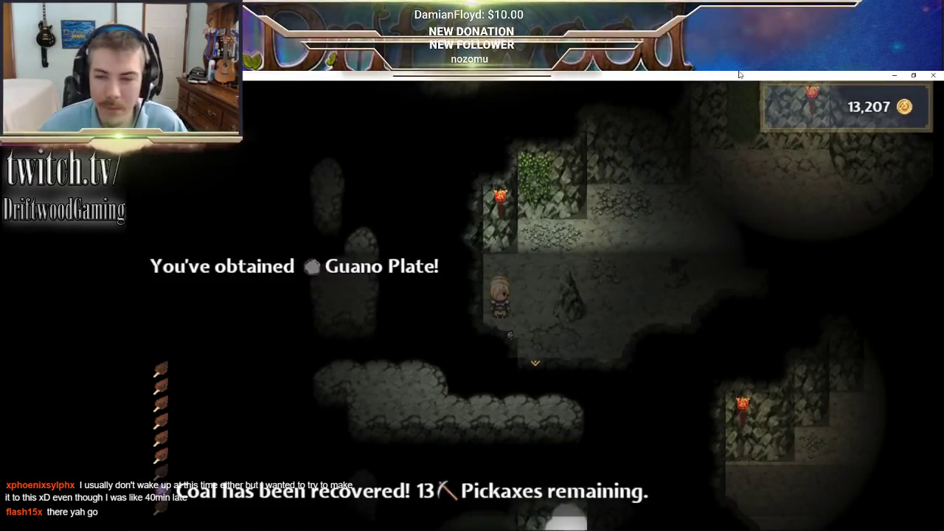
- Dismiss the Guano Plate message, walk down the passage, and accept the third chest's challenge
key(z)
key(Right)
key(Up)
key(Right)
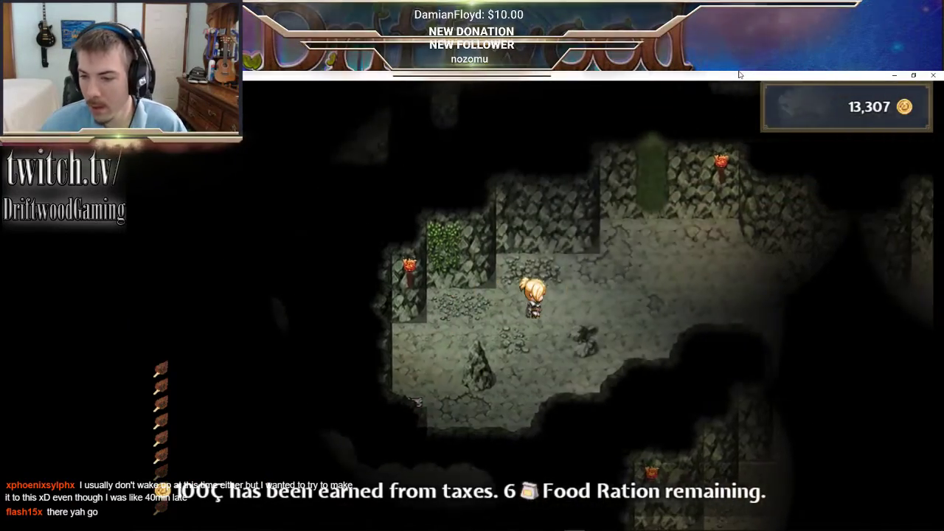
key(Down)
key(Left)
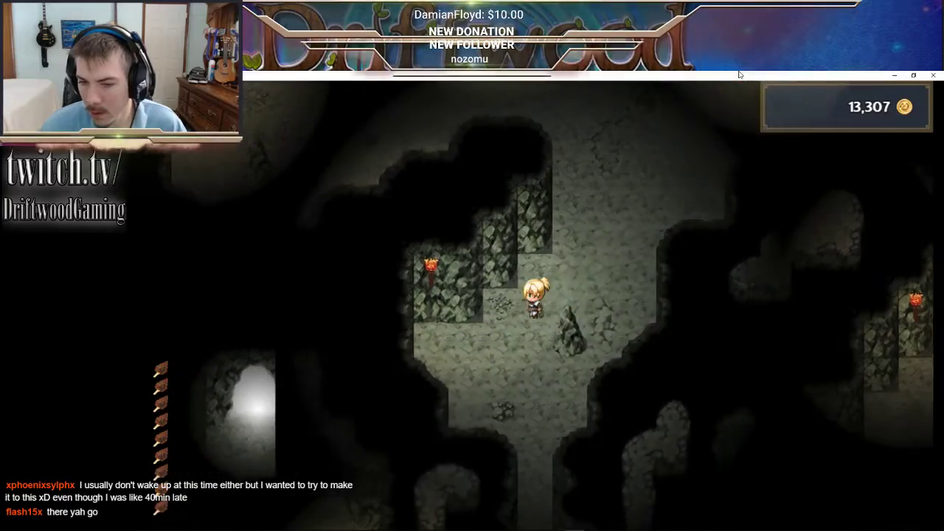
key(Down)
key(Down)
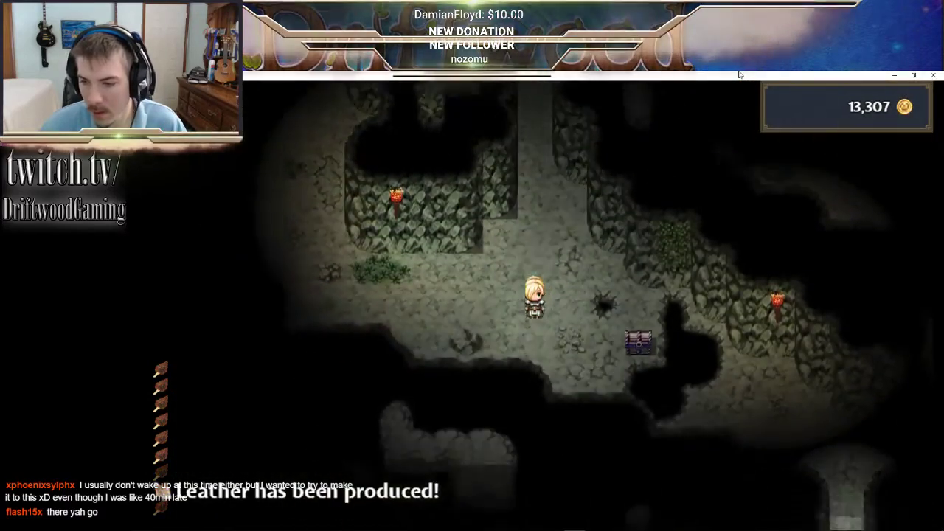
key(z)
key(z)
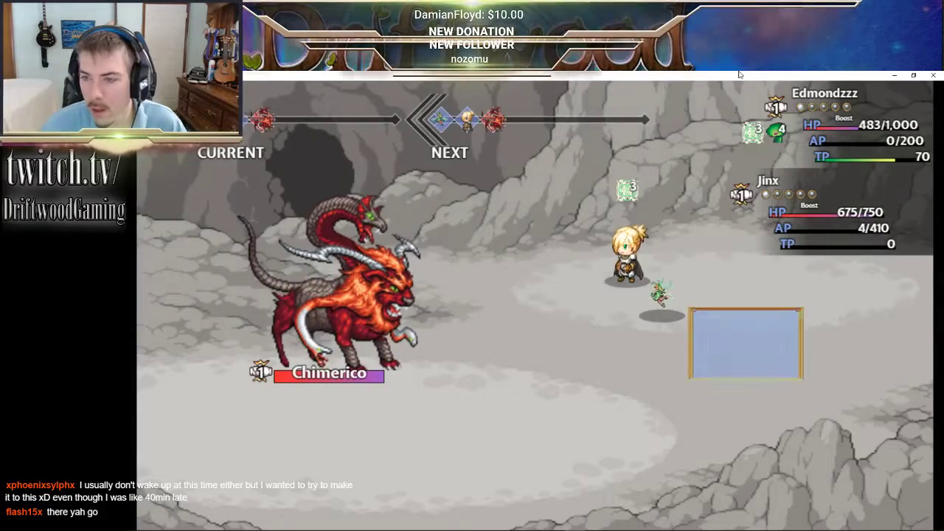
- Browse the first hero's battle skills without using one
key(Down)
key(z)
key(x)
key(Down)
key(z)
key(Up)
- Use Spring Water from the item list on Edmondzzz
key(x)
key(Down)
key(Down)
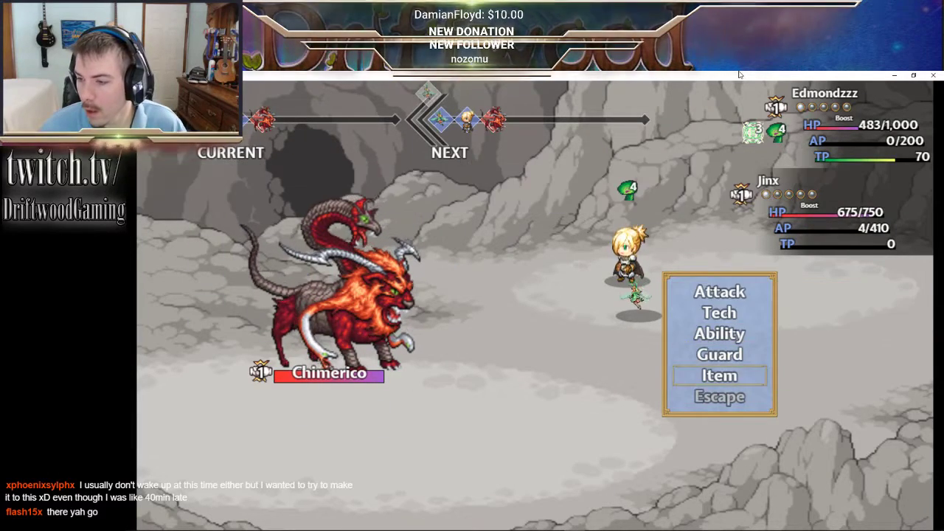
key(z)
key(Up)
key(Down)
key(Down)
key(Down)
key(Down)
key(Down)
key(Down)
key(Down)
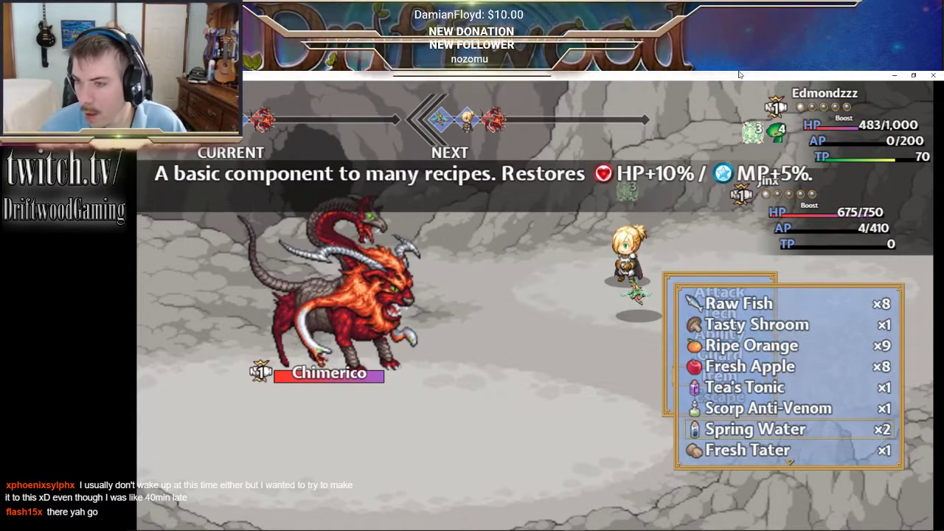
key(z)
key(Down)
key(Up)
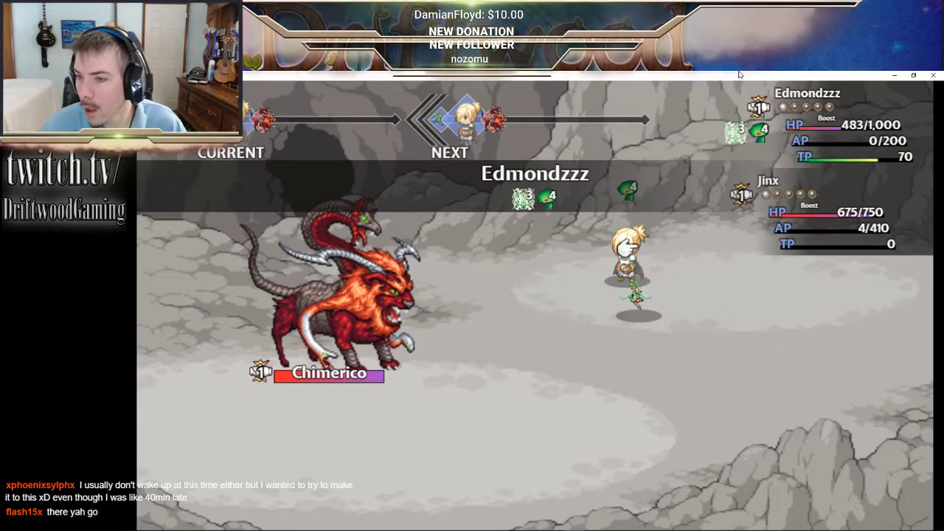
key(z)
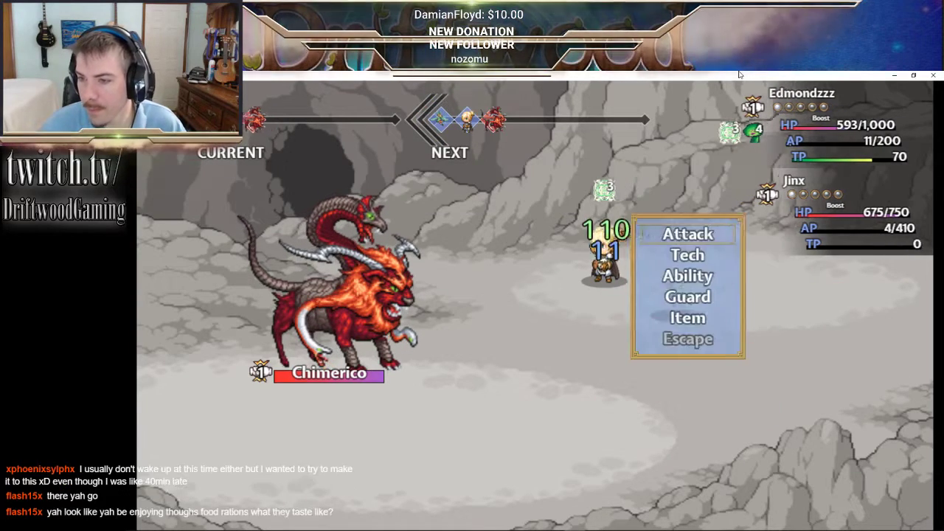
- Look over the next hero's abilities, including Enradiate, then open the item list
key(Down)
key(z)
key(x)
key(Down)
key(z)
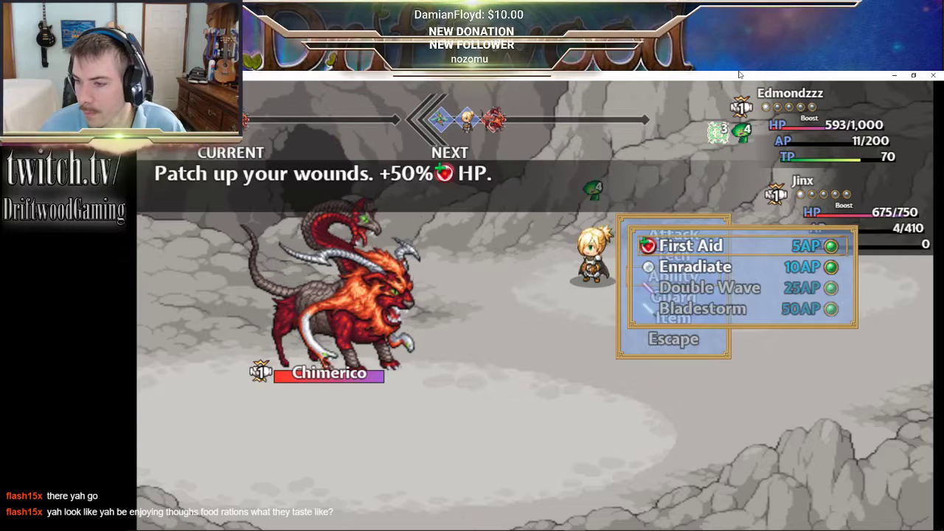
key(Down)
key(z)
key(x)
key(Down)
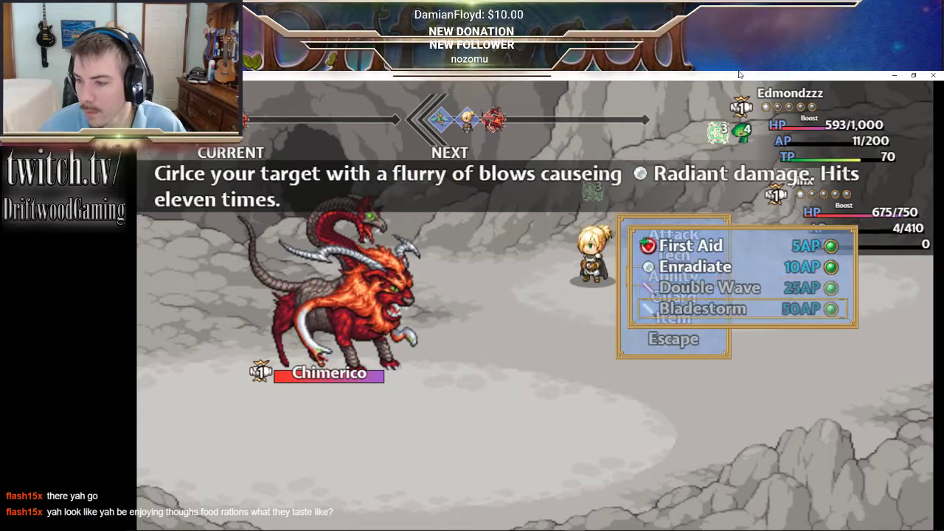
key(x)
key(Down)
key(Down)
key(z)
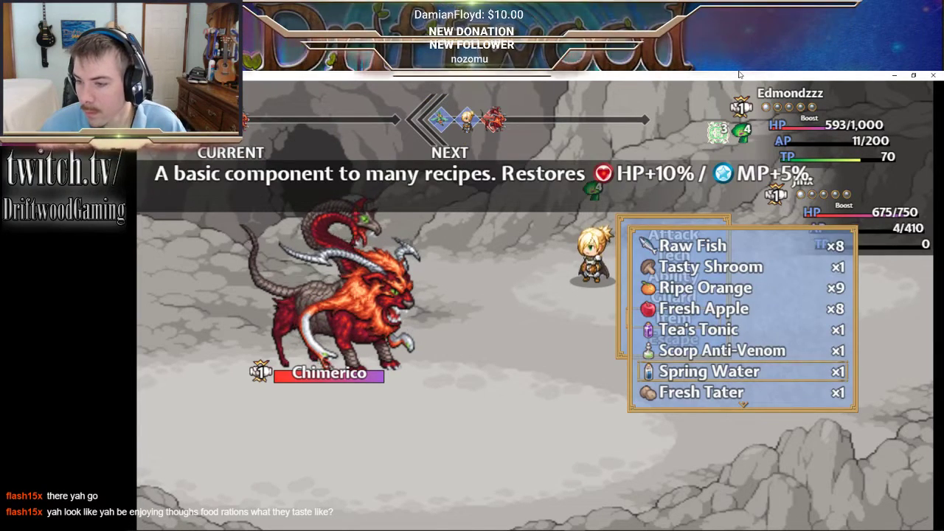
key(Down)
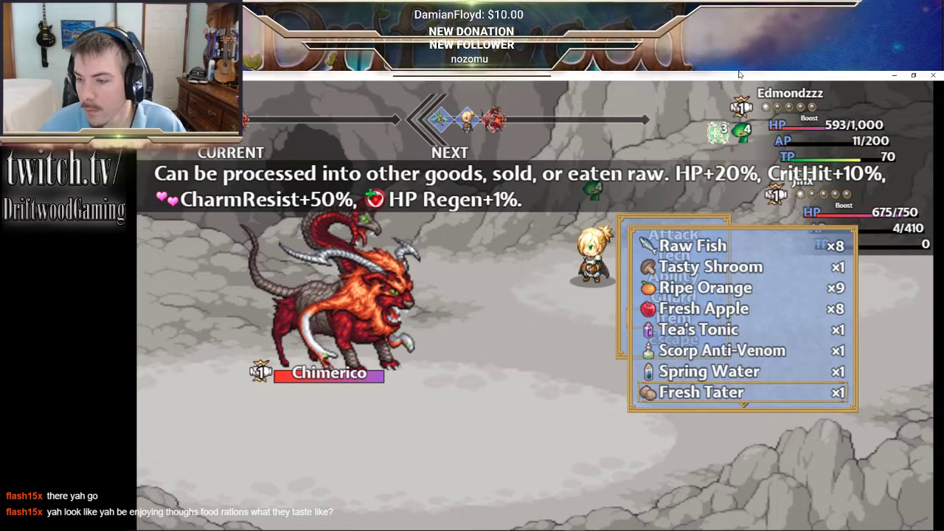
- Compare Wren Feather, Shook Water, Imp Wing, Sadshroom and Funshroom, then eat a Funshroom
key(Down)
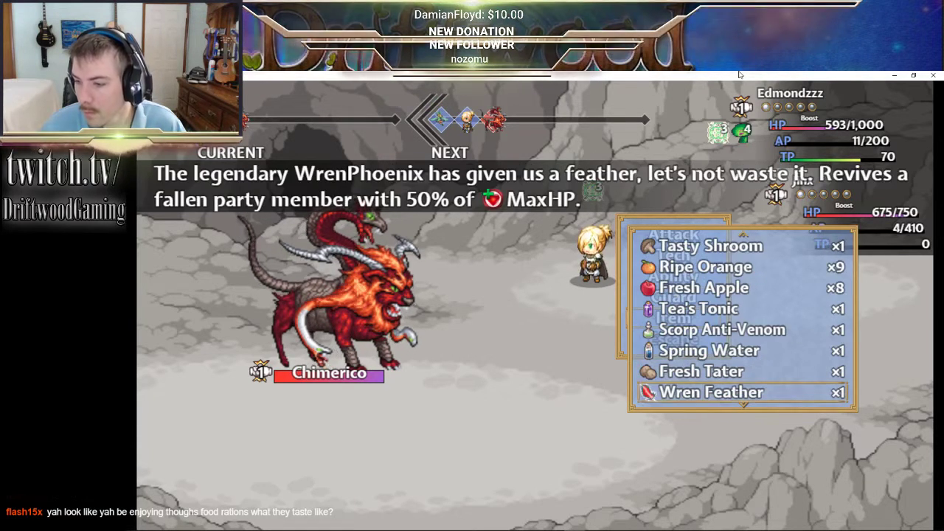
key(Down)
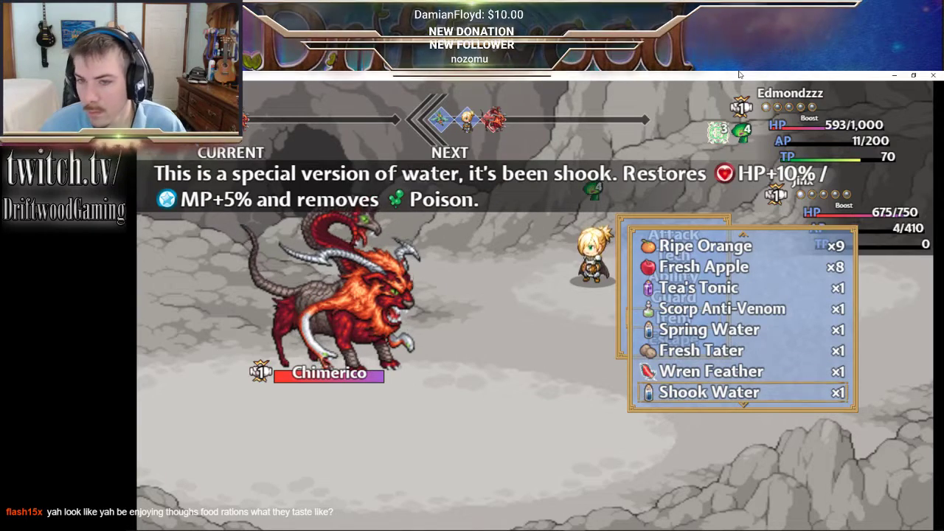
key(Down)
key(Down)
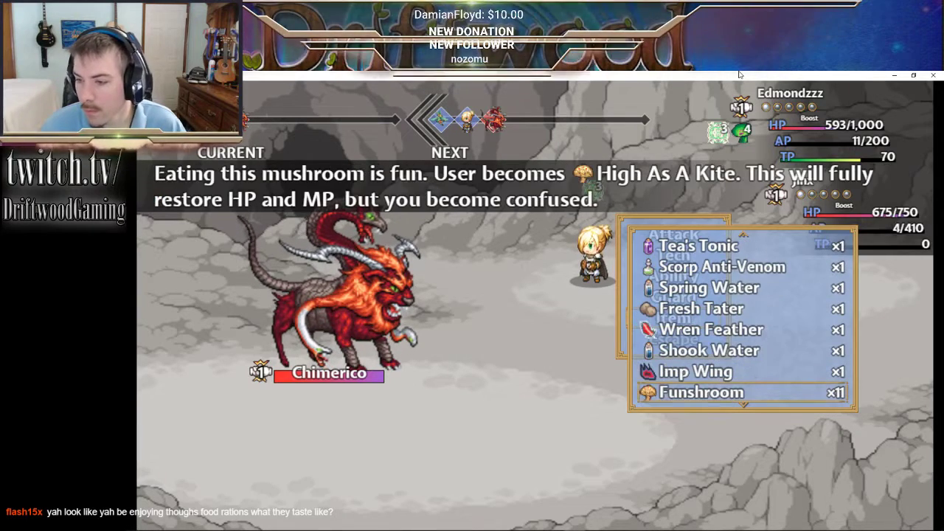
key(Down)
key(Up)
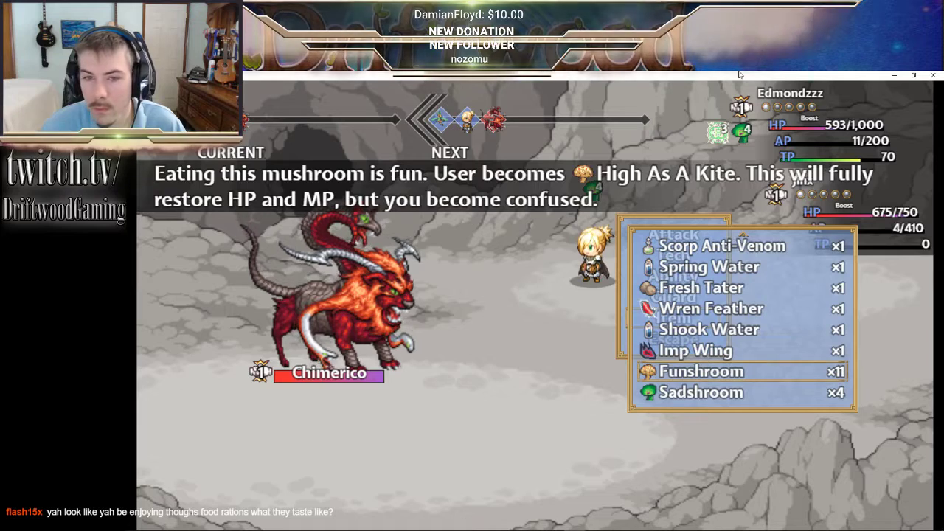
key(Down)
key(Up)
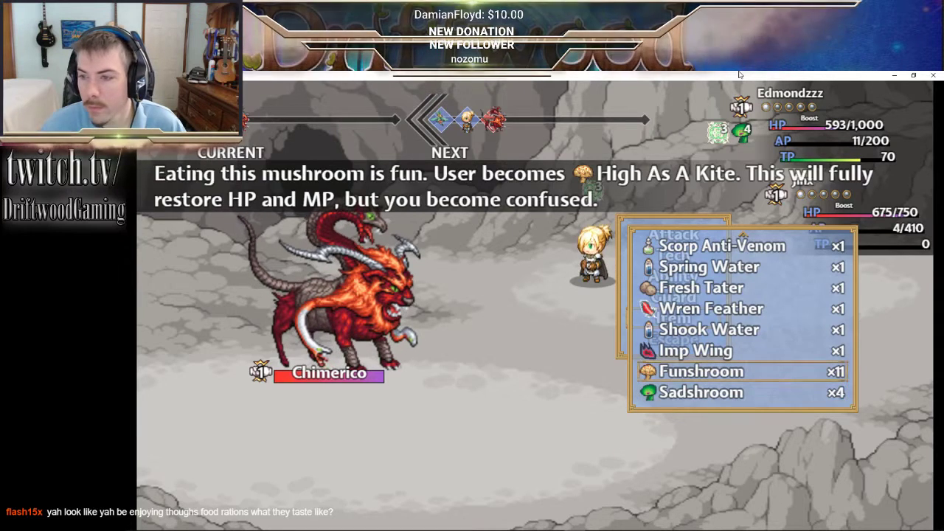
key(Return)
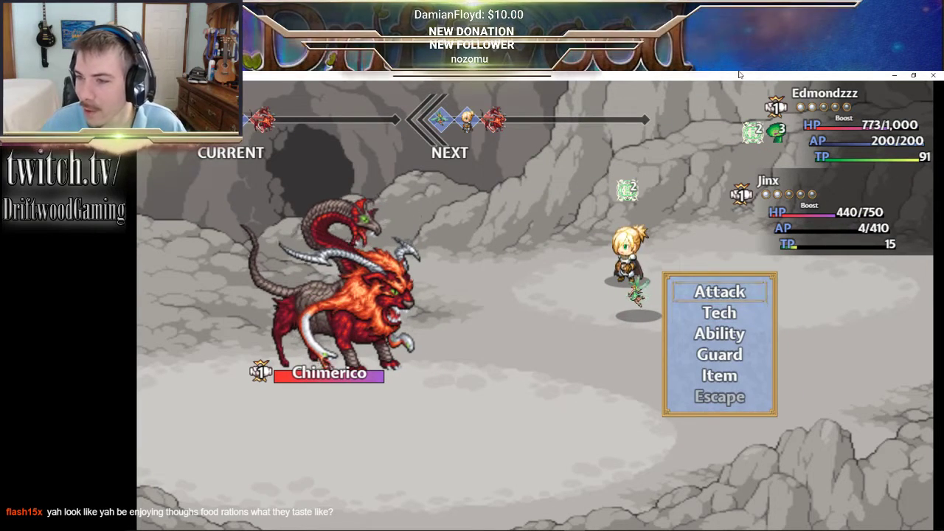
- Cast the Esnuhsnuh tech skill on Jinx
key(Down)
key(Return)
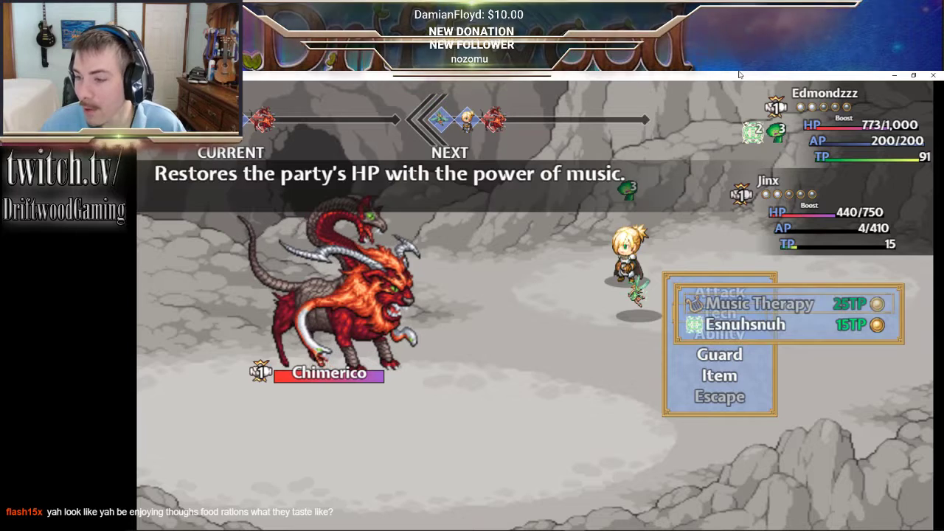
key(Down)
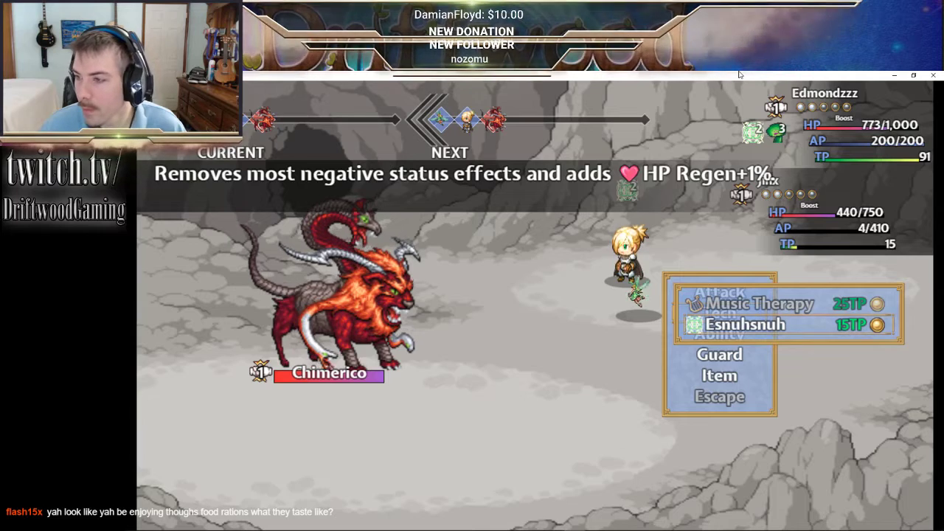
key(Return)
key(Down)
key(Return)
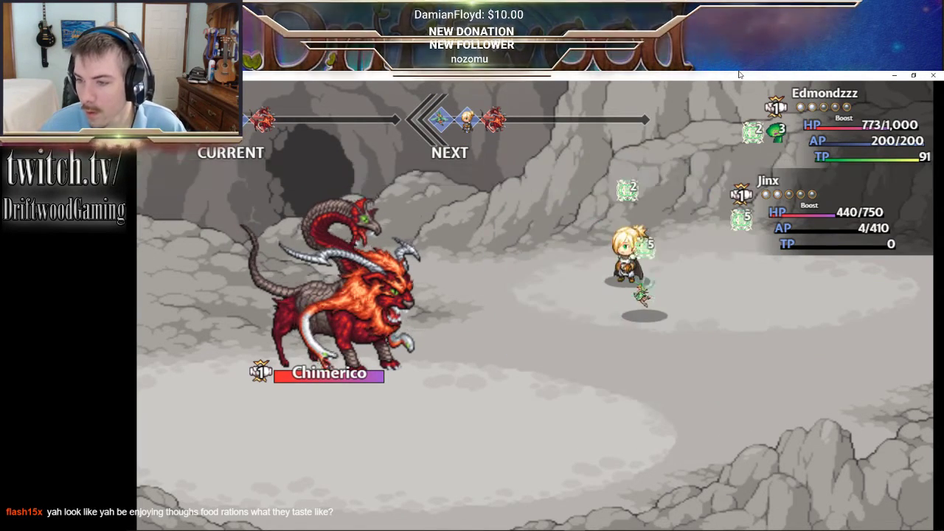
- Hit Chimerico with the next hero's Radiant Beam tech skill
key(Down)
key(Return)
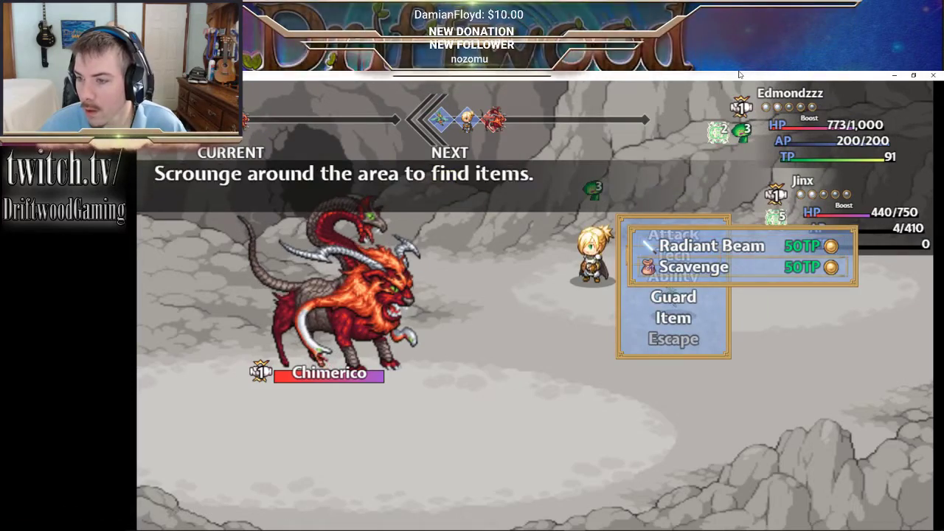
key(Return)
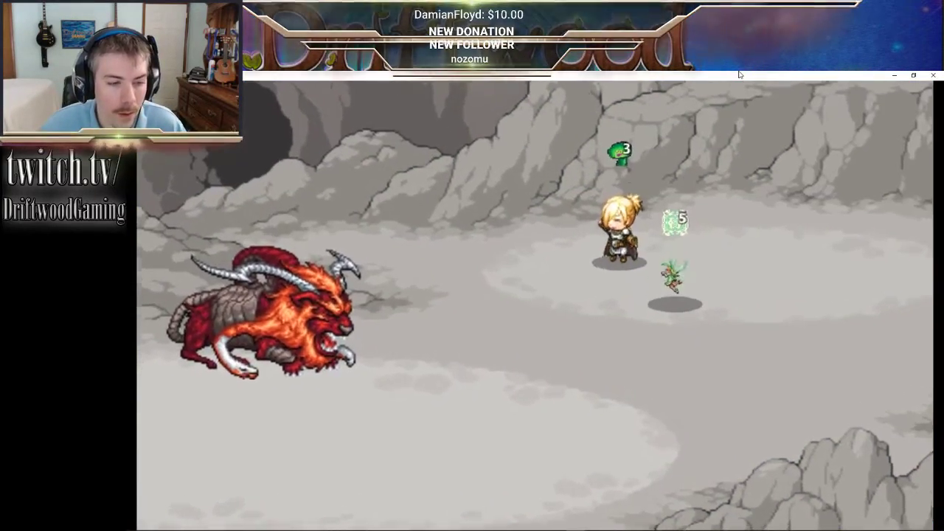
- Dismiss the victory and Pickaxe messages, mine the coal node, and trigger the chest battle
key(z)
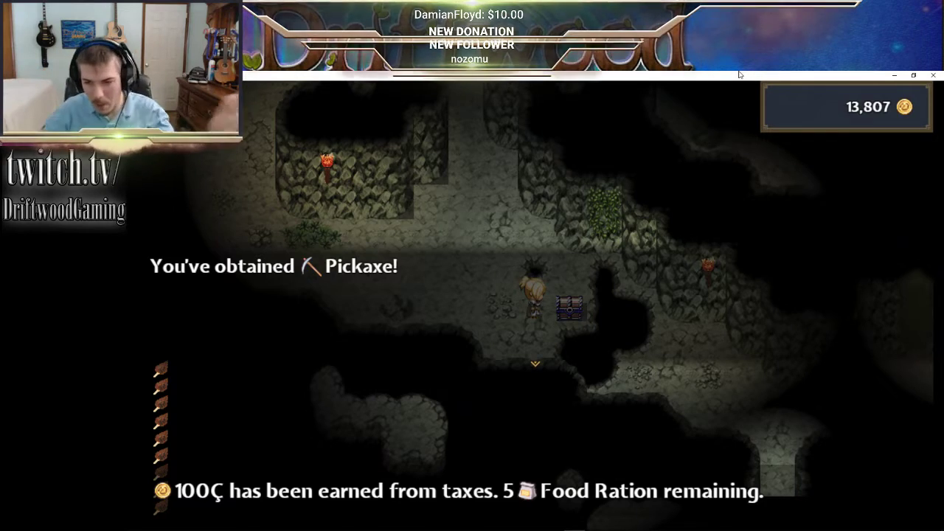
key(z)
key(Left)
key(Up)
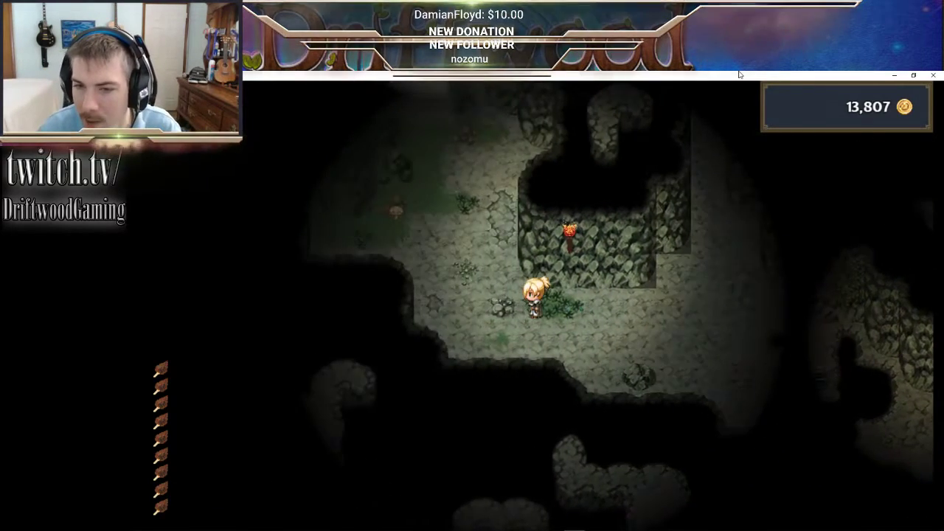
key(Down)
key(Left)
key(Up)
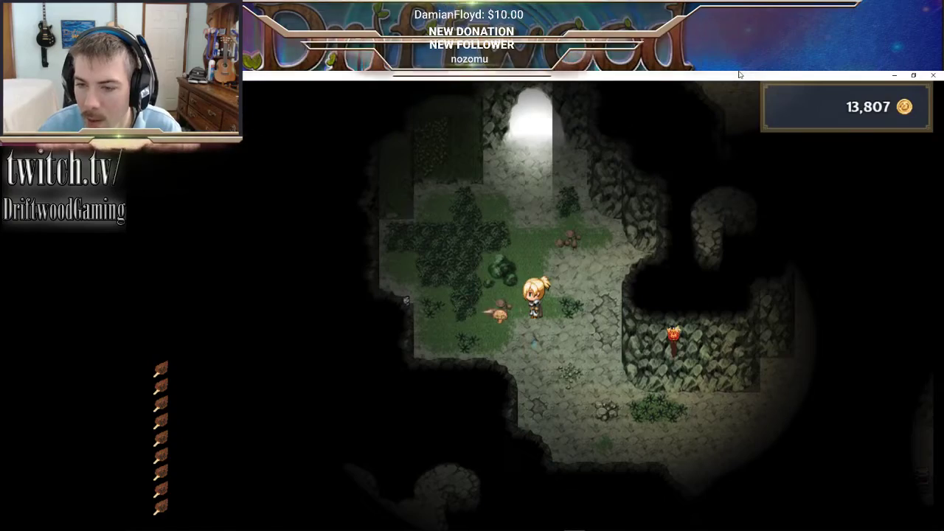
key(z)
key(z)
key(Left)
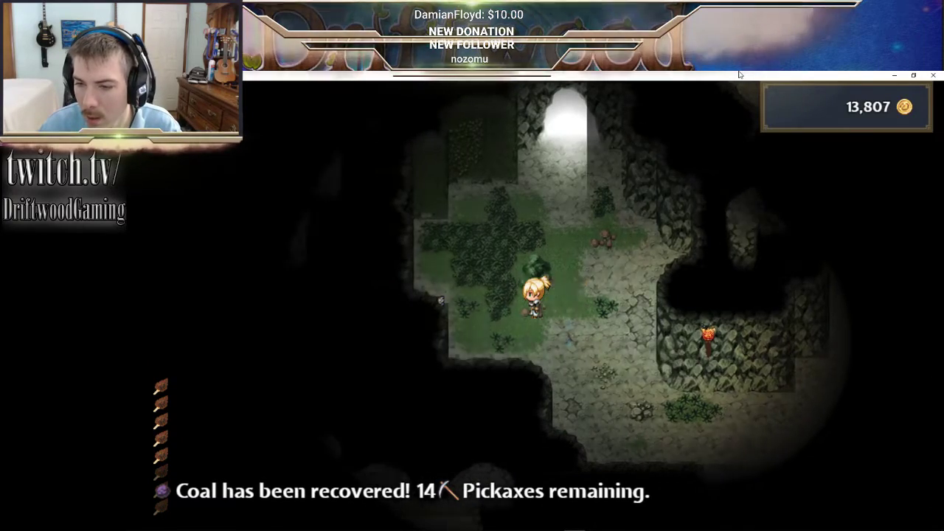
key(z)
key(z)
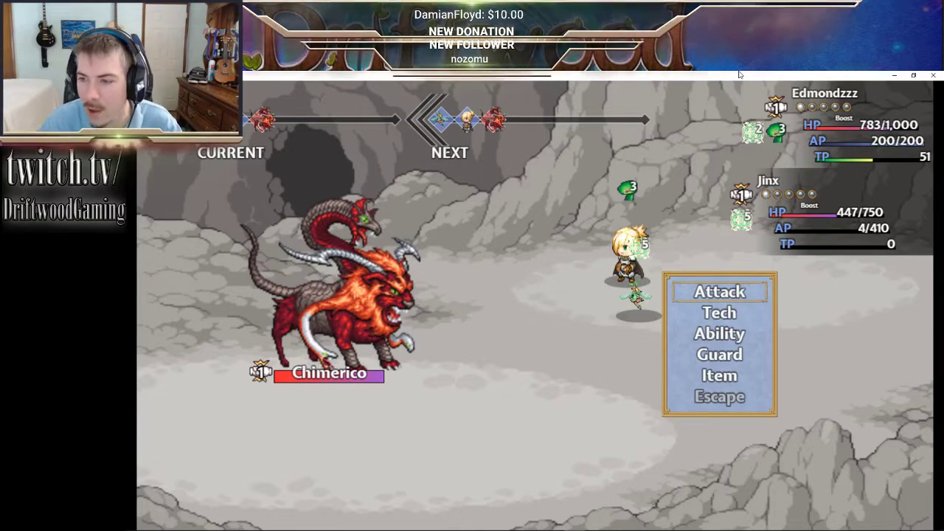
- Check the tech skills, cancel an attack, and defeat Chimerico with Radiant Beam
key(Down)
key(z)
key(x)
key(z)
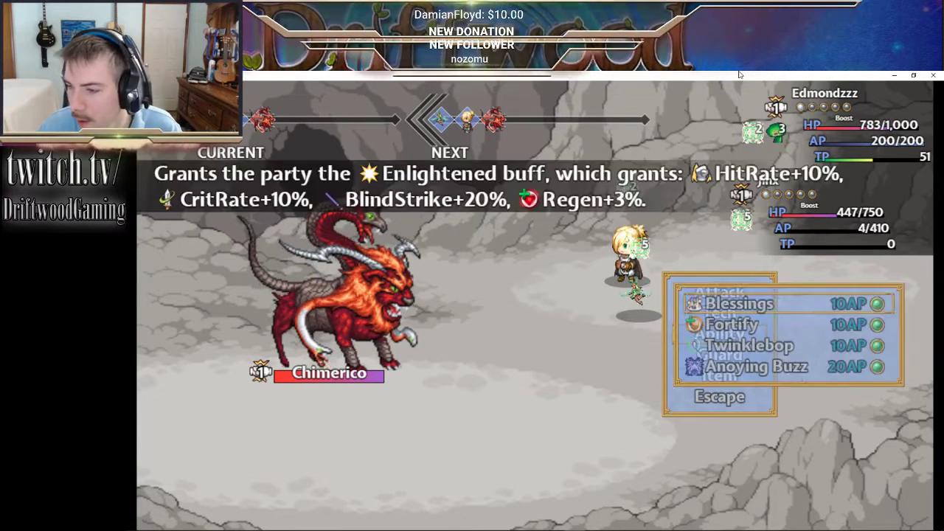
key(x)
key(z)
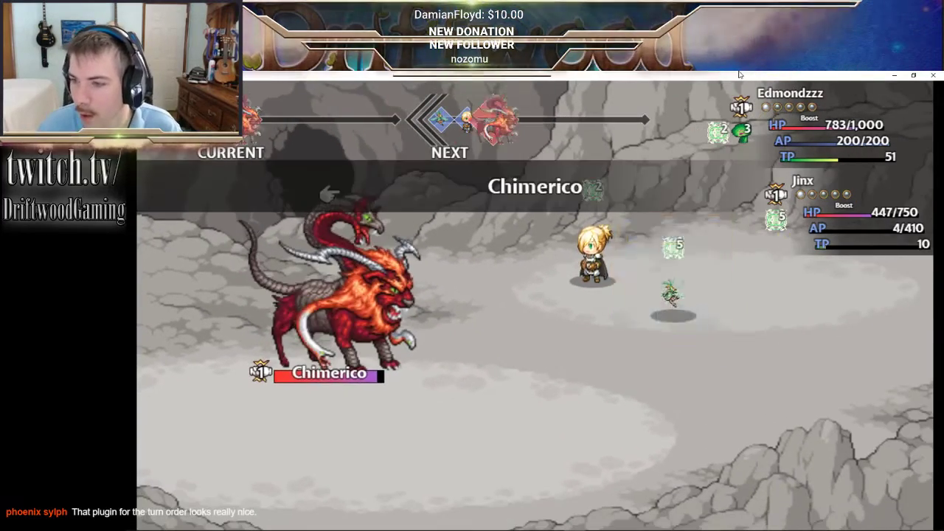
key(x)
key(z)
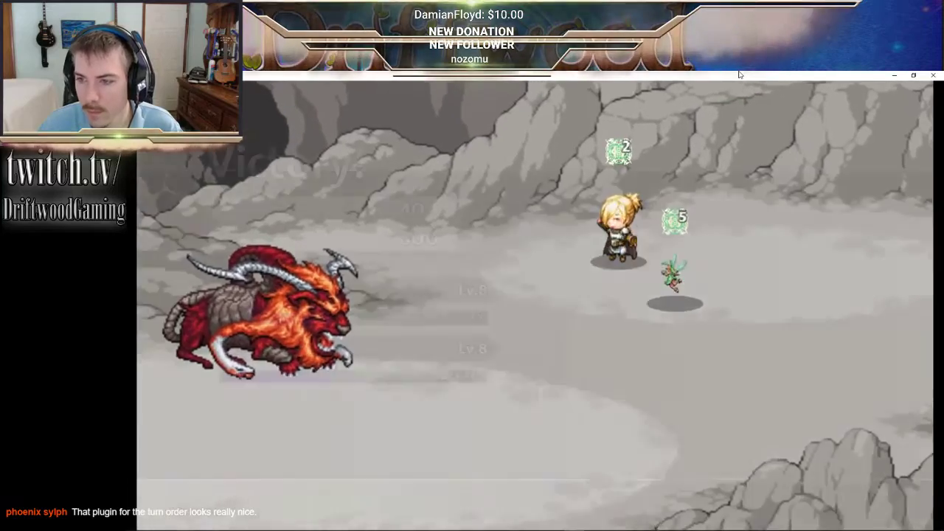
- Dismiss the victory results, walk to the lit cave exit, and move to the next level
key(z)
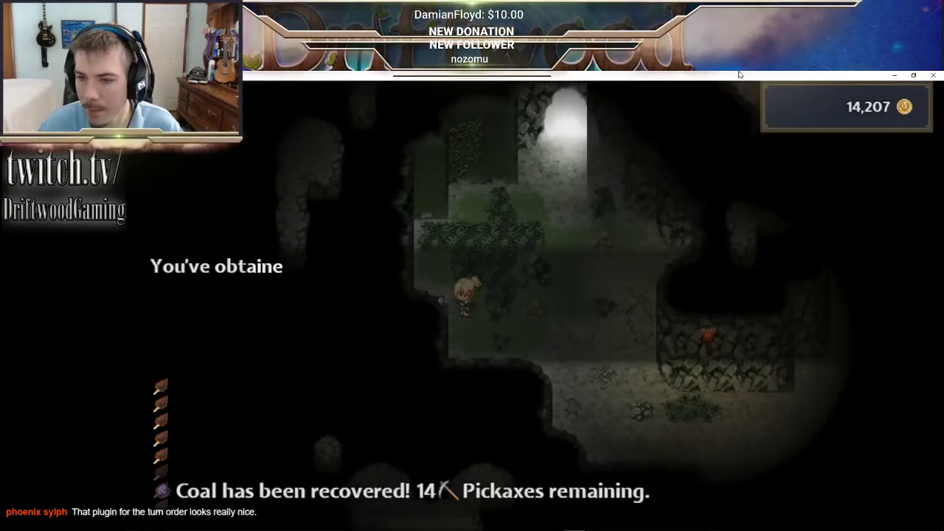
key(Right)
key(Up)
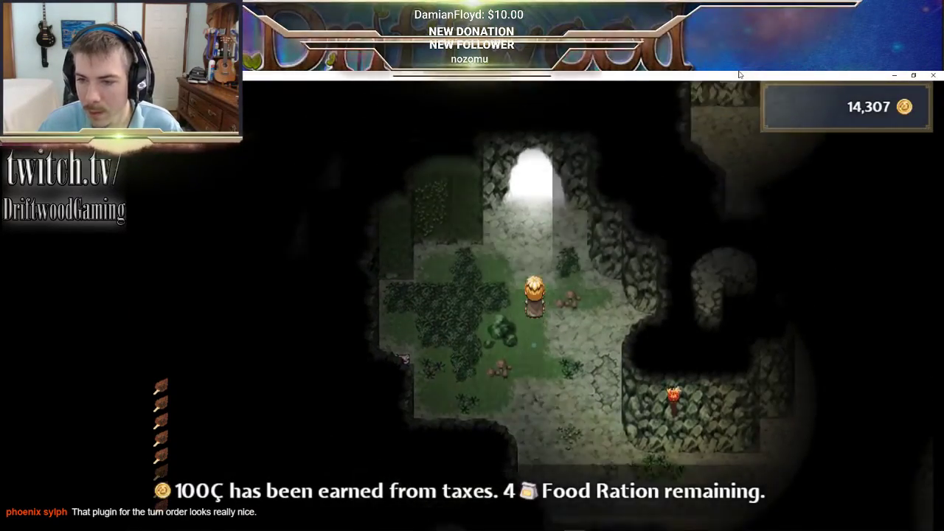
key(z)
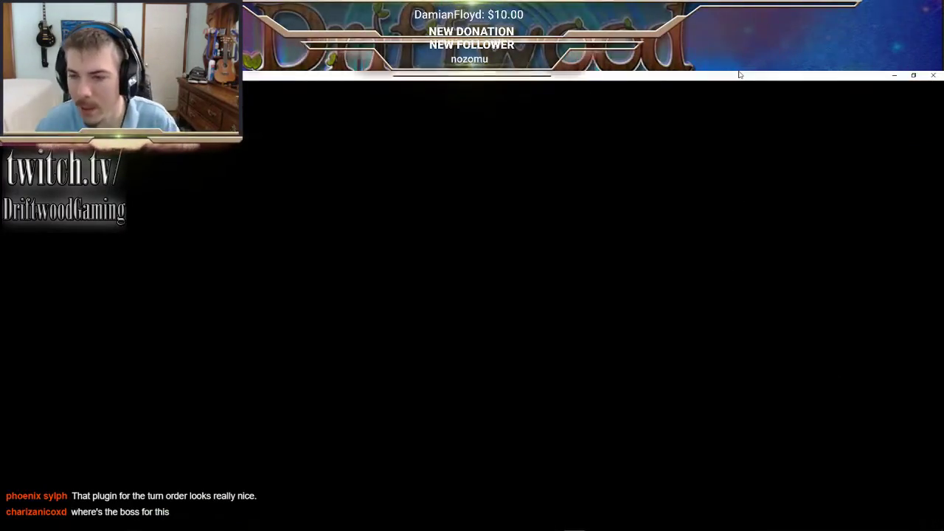
key(Down)
- Open the in-game menu, then switch back to the RPG Maker MV editor from the taskbar
key(x)
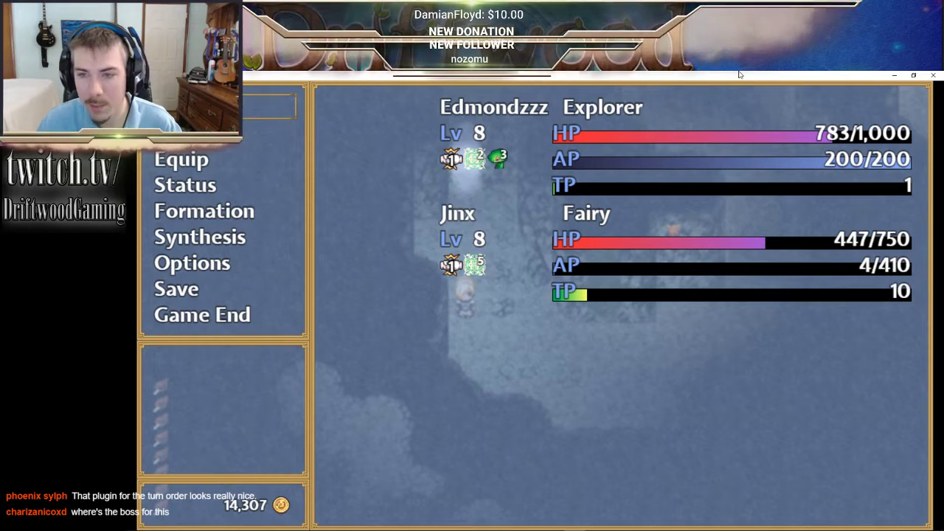
key(x)
key(x)
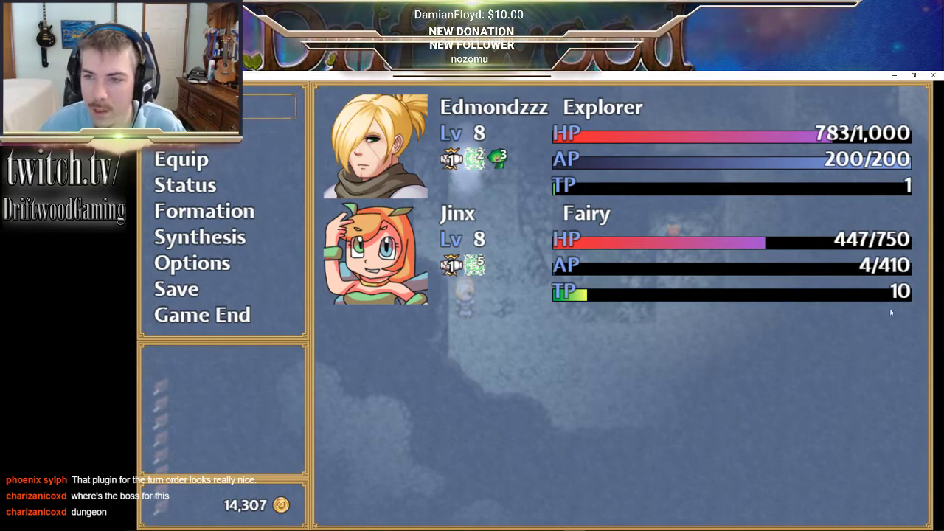
mouse_move(570, 522)
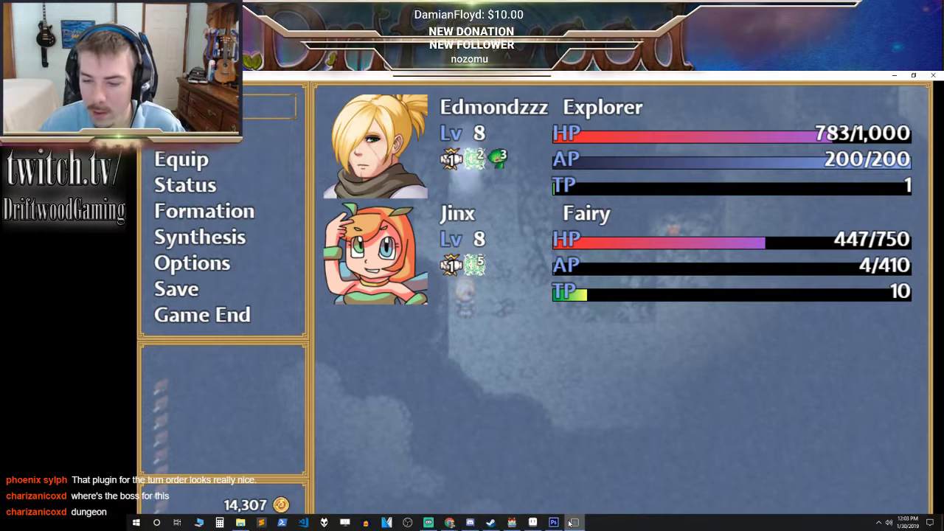
click(527, 523)
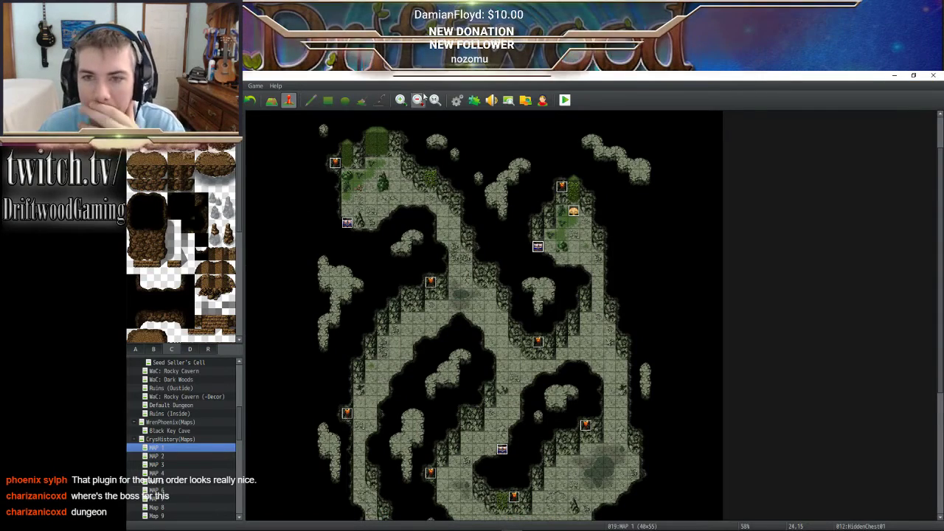
- Open the Database and inspect the Consume Food common event's MeatbarTimer increase command
click(463, 101)
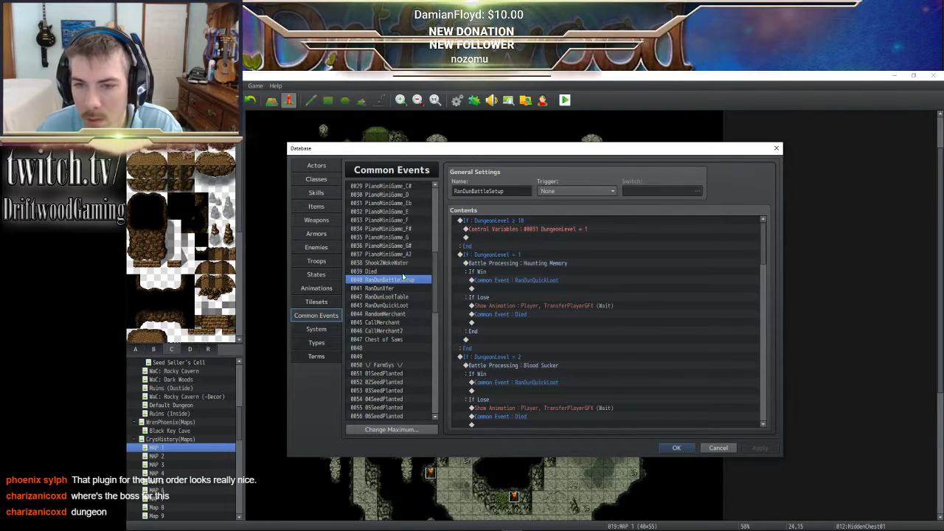
scroll(403, 277, up, 9)
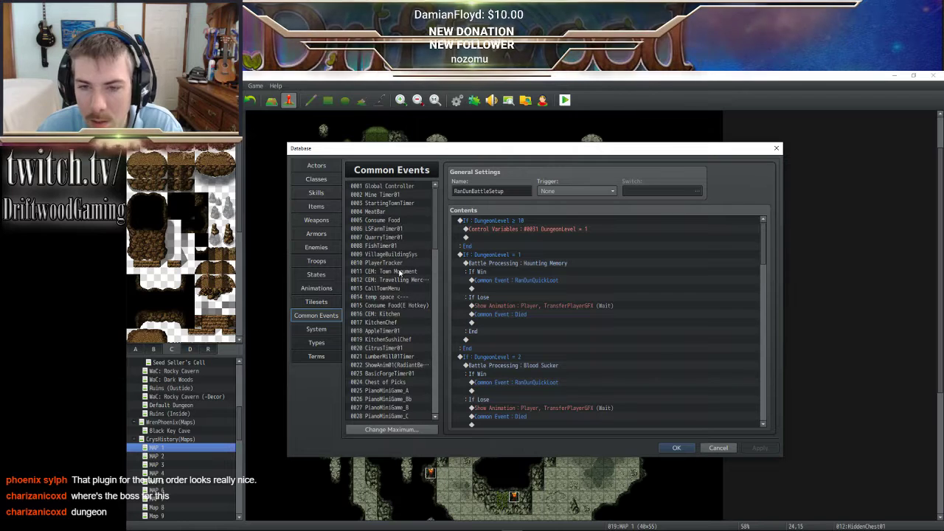
click(398, 220)
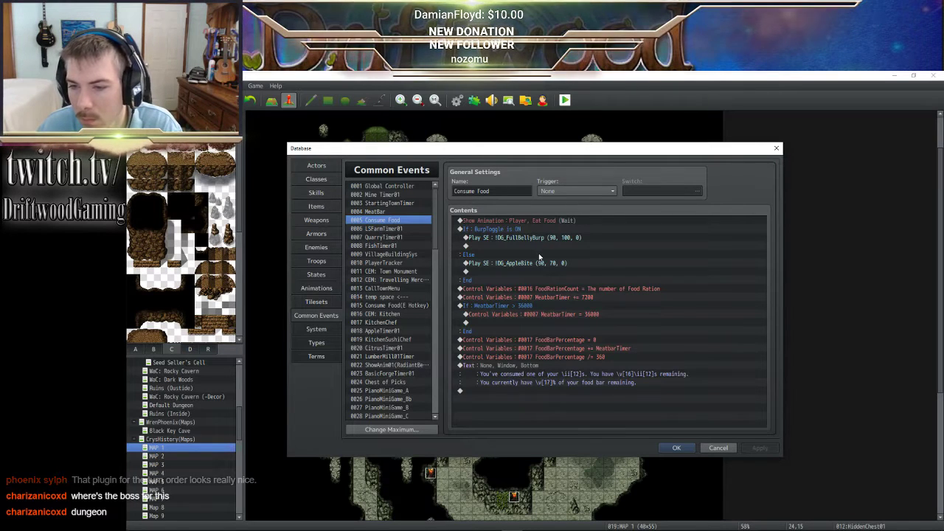
click(567, 298)
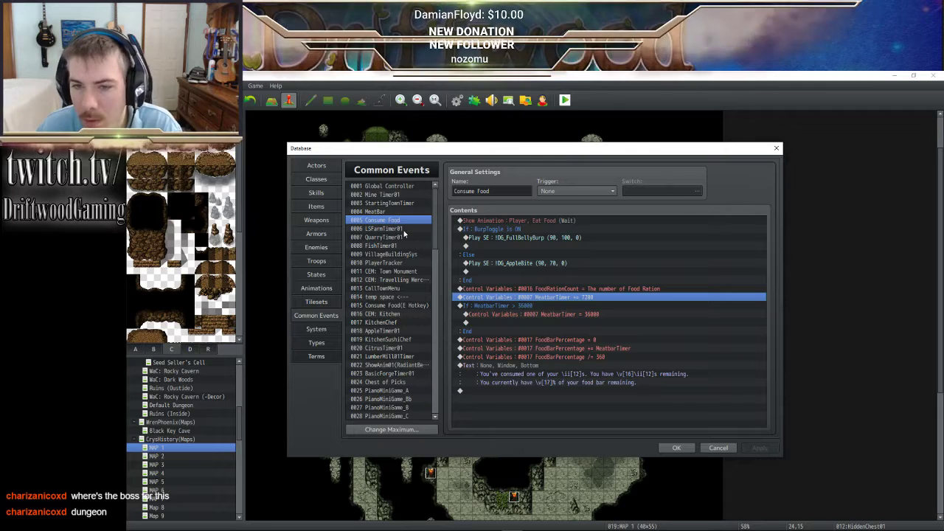
- Select the empty common event 0048 and right-click its Contents list
scroll(404, 250, down, 6)
scroll(401, 266, down, 4)
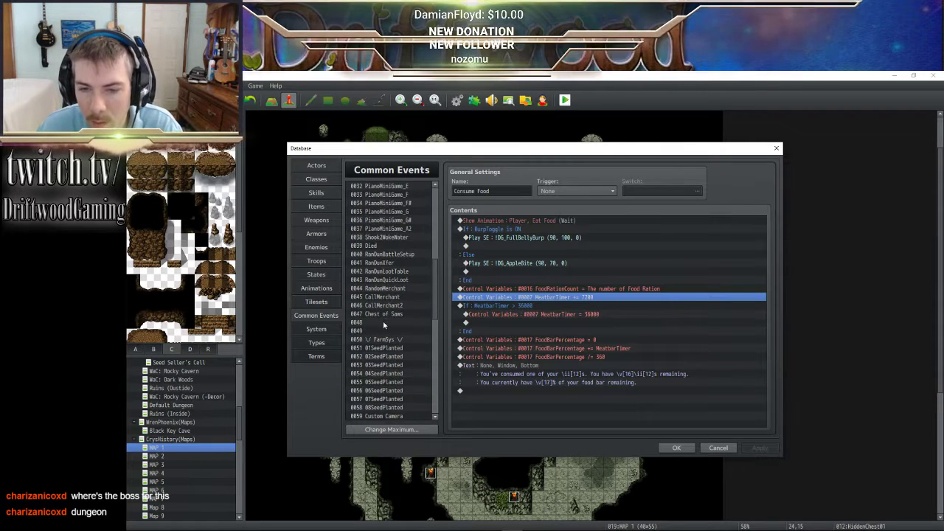
click(383, 322)
right_click(491, 227)
- Add a Control Variables command that adds constant 3600 to variable 0007 MeatbarTimer
click(516, 232)
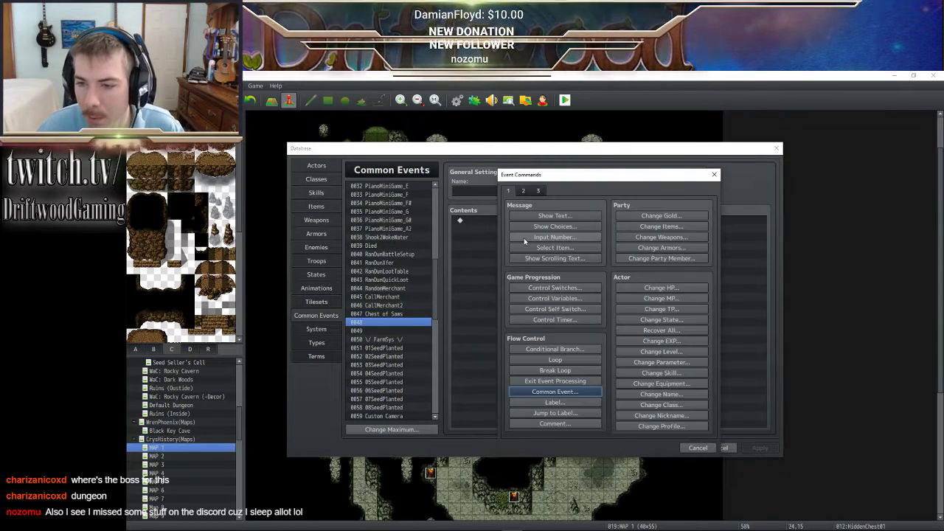
click(577, 298)
click(565, 295)
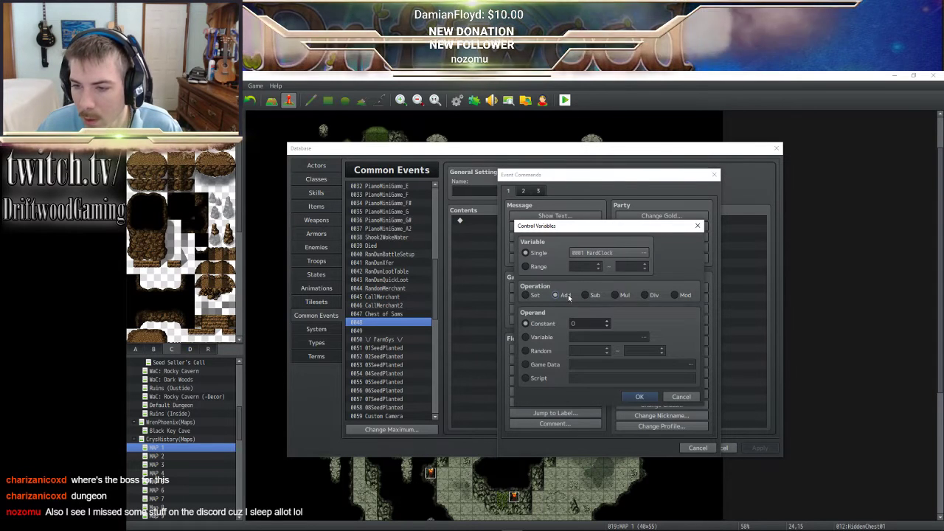
click(612, 253)
click(562, 237)
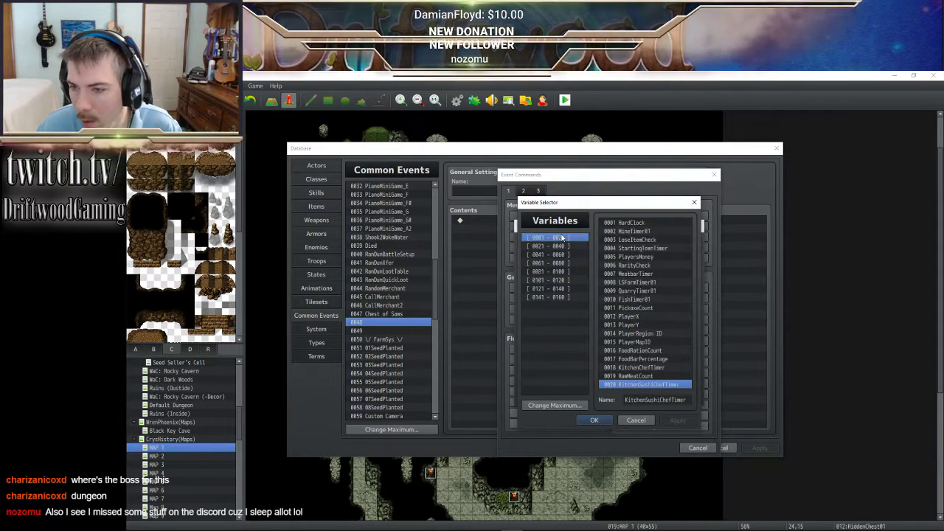
click(635, 273)
click(593, 419)
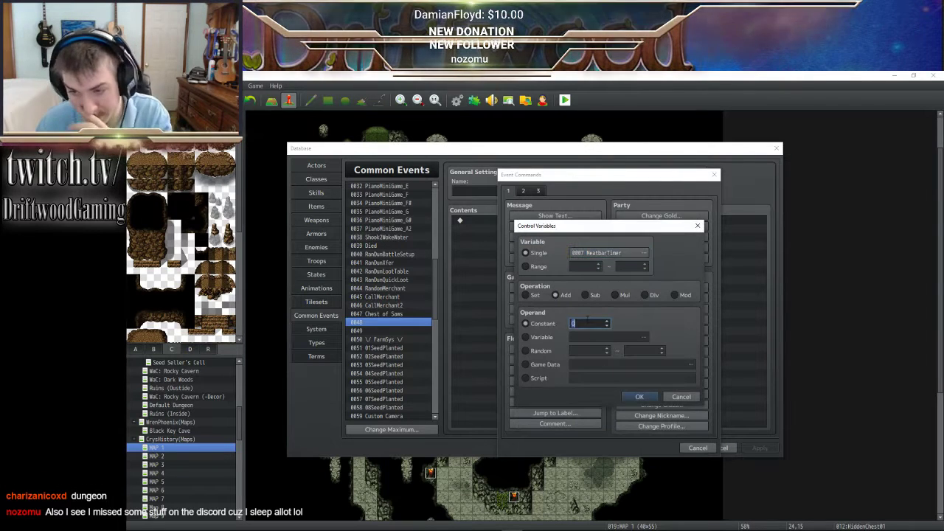
text(2000)
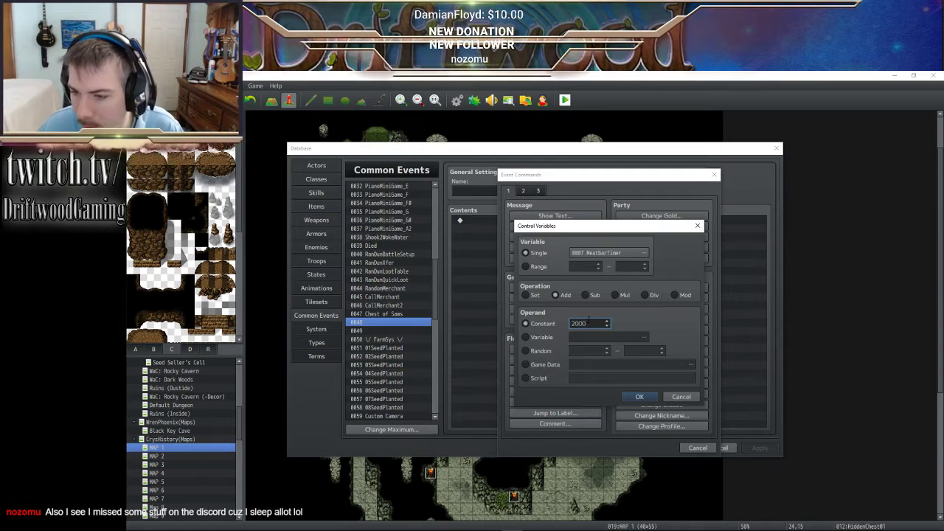
drag(587, 323, 578, 323)
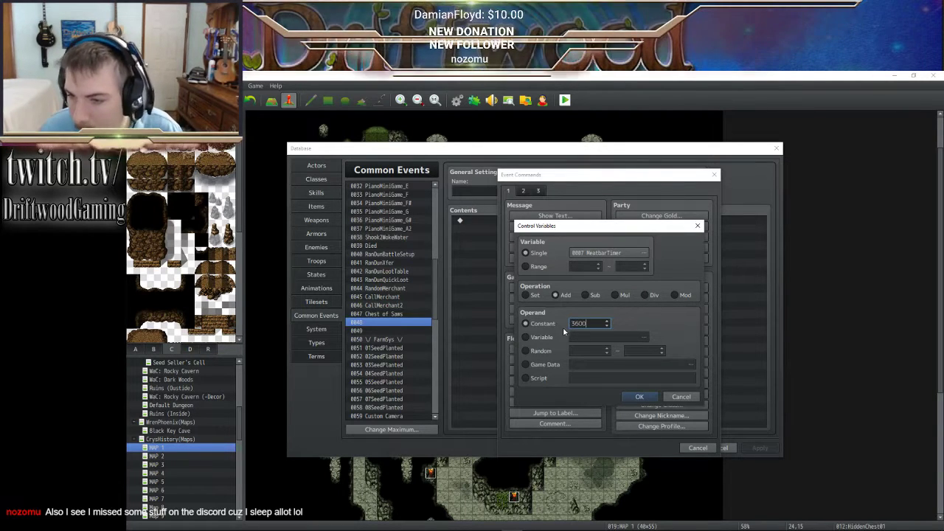
click(637, 396)
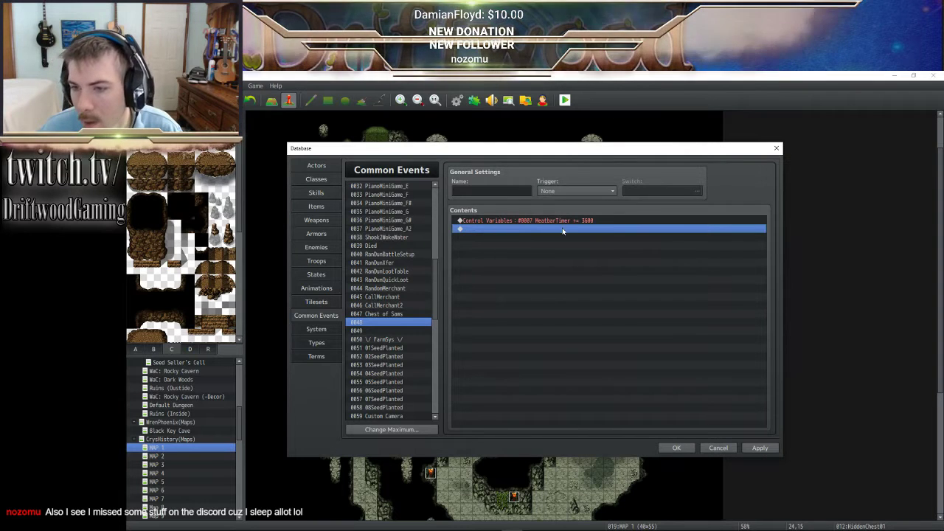
- Name common event 0048 'Add1minFoodTime' and apply the changes
click(492, 191)
text(Add1minFood)
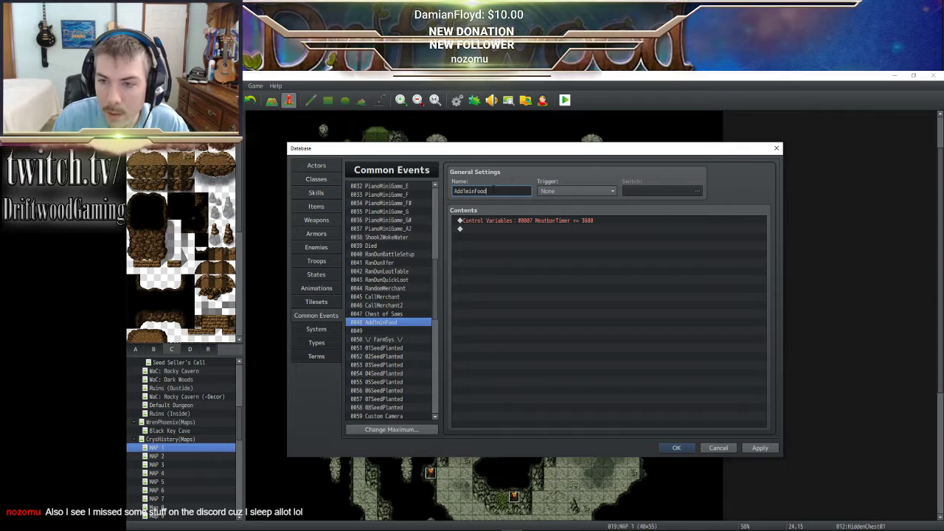
text(Time)
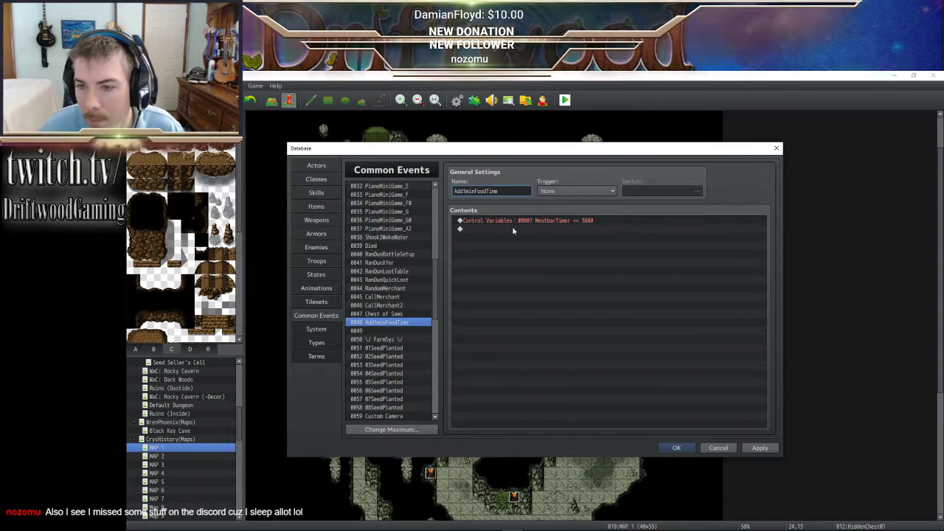
click(513, 221)
click(760, 447)
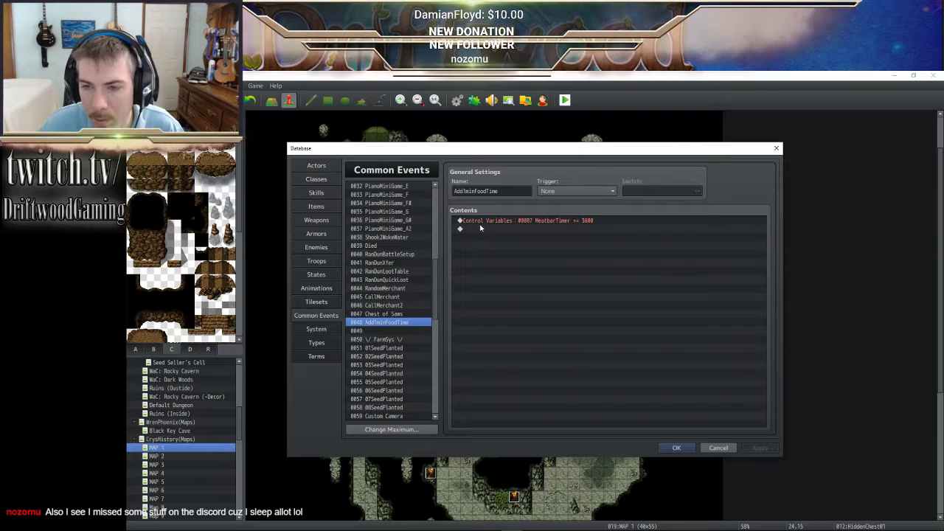
- Give the Tasty Shroom item a Common Event effect calling Add1minFoodTime
click(317, 193)
click(316, 207)
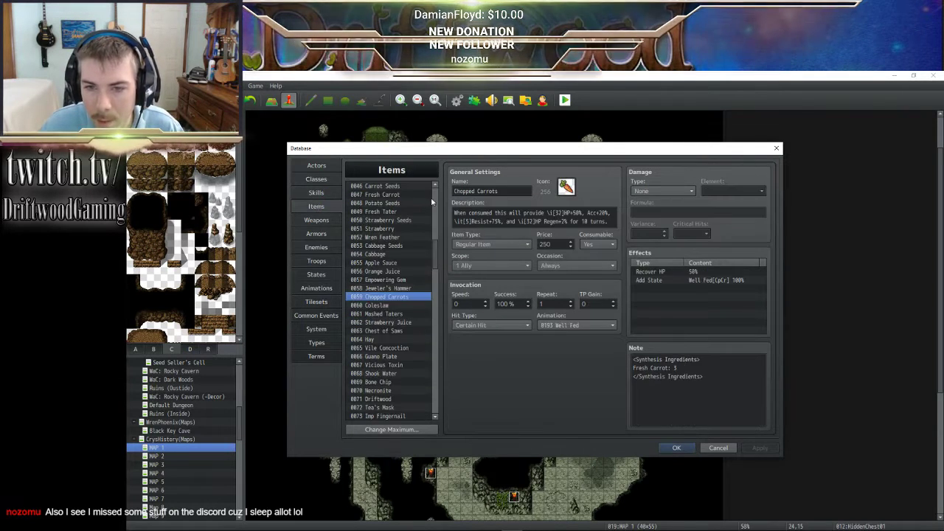
scroll(397, 234, up, 15)
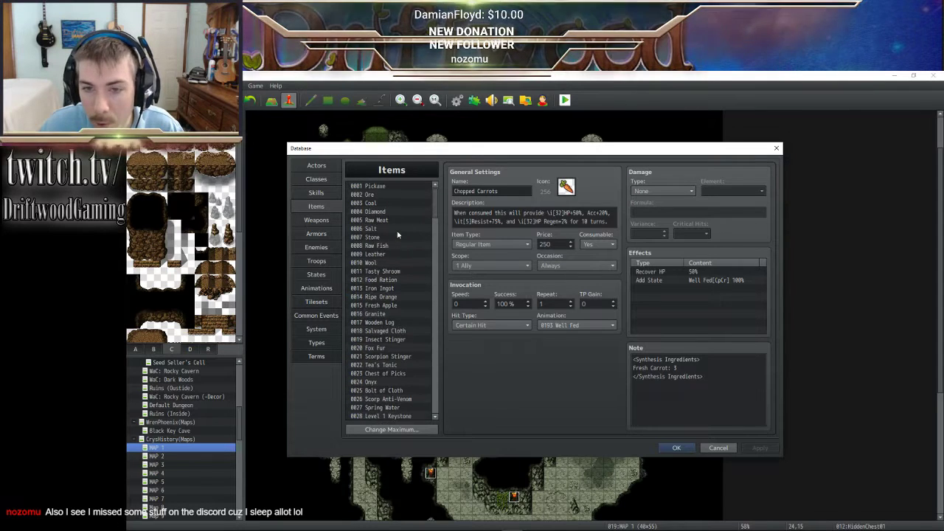
click(395, 272)
double_click(665, 283)
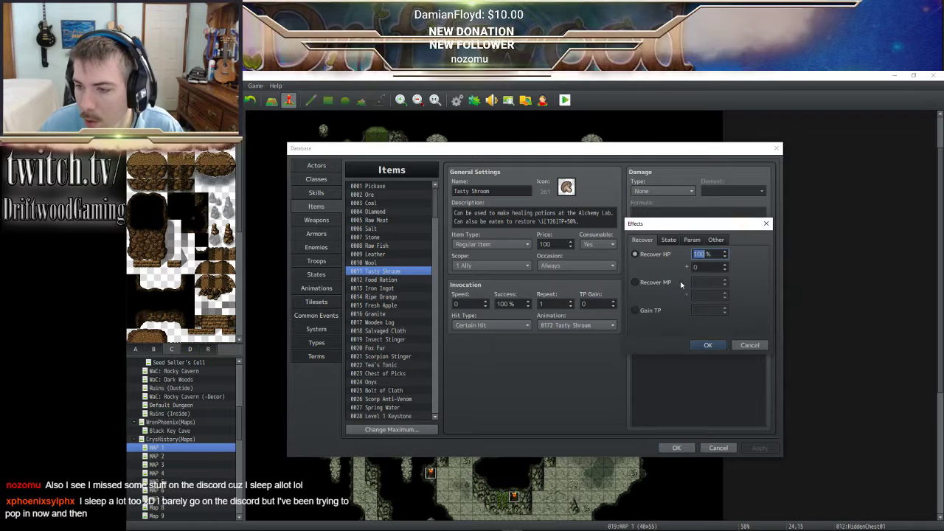
click(715, 239)
click(664, 312)
click(706, 314)
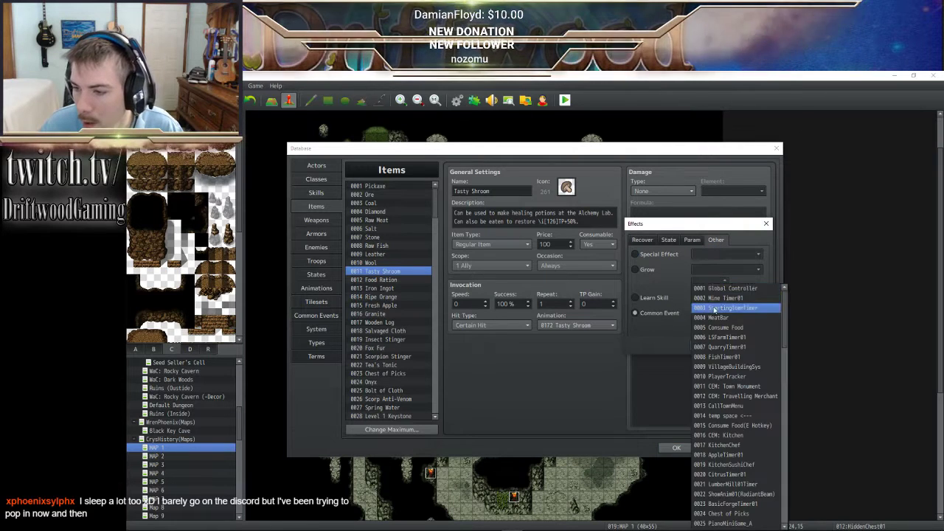
scroll(726, 324, down, 8)
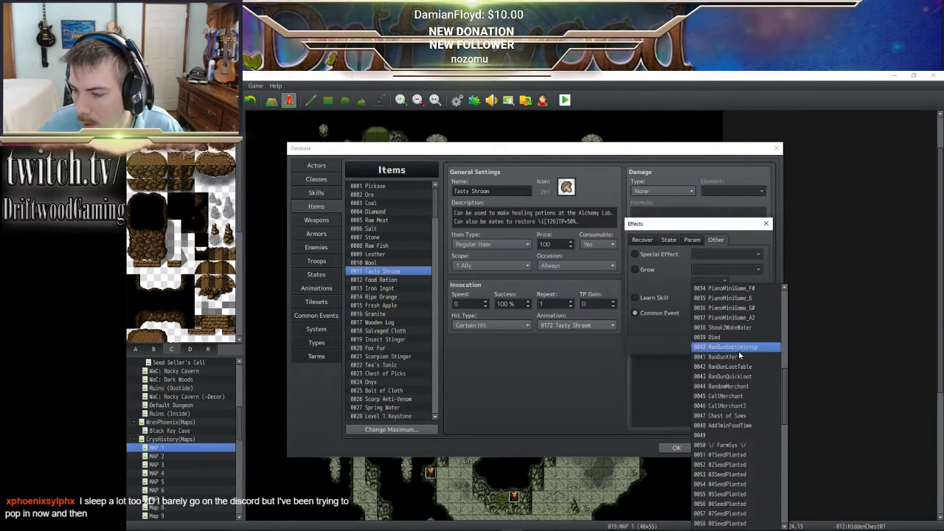
scroll(741, 346, down, 4)
click(741, 367)
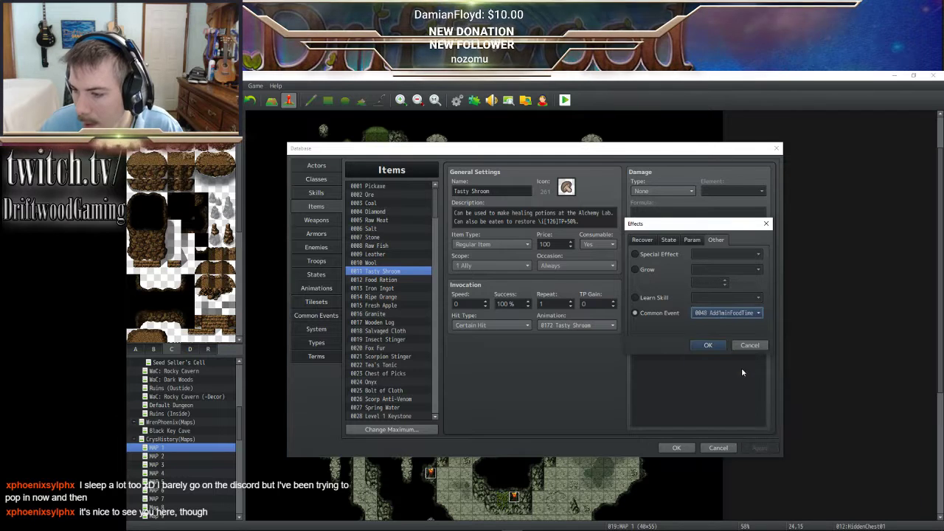
click(707, 345)
click(687, 289)
click(684, 282)
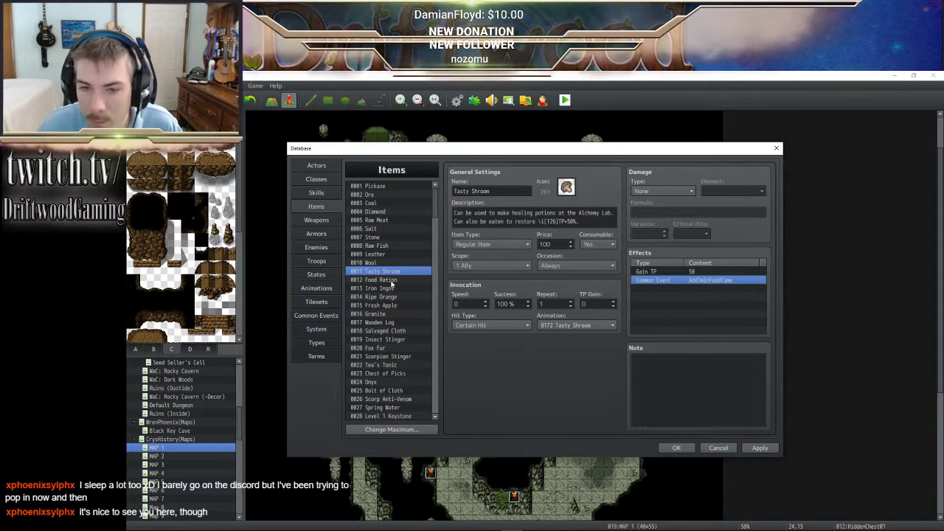
- Review the effects on Food Ration, Ripe Orange, Fresh Apple, Bolt of Cloth and Spring Water
click(381, 281)
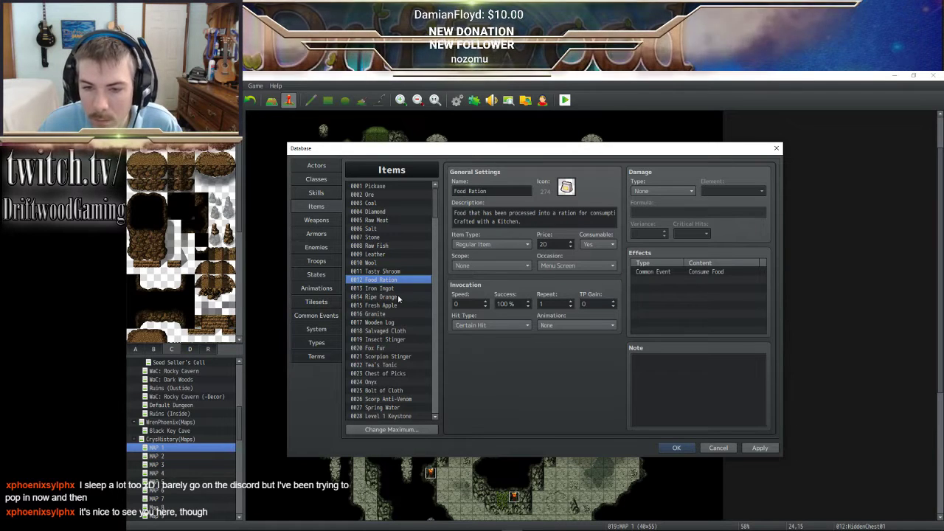
click(397, 296)
click(691, 281)
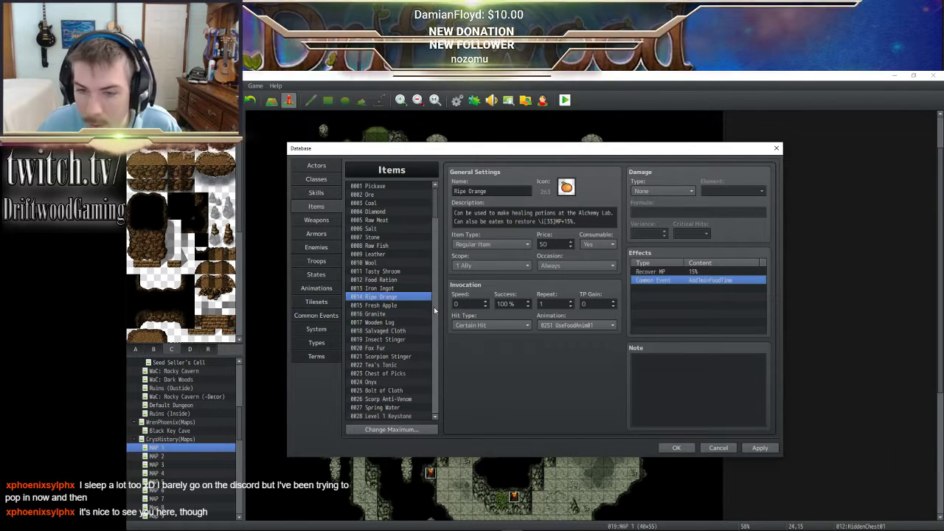
click(387, 304)
click(684, 280)
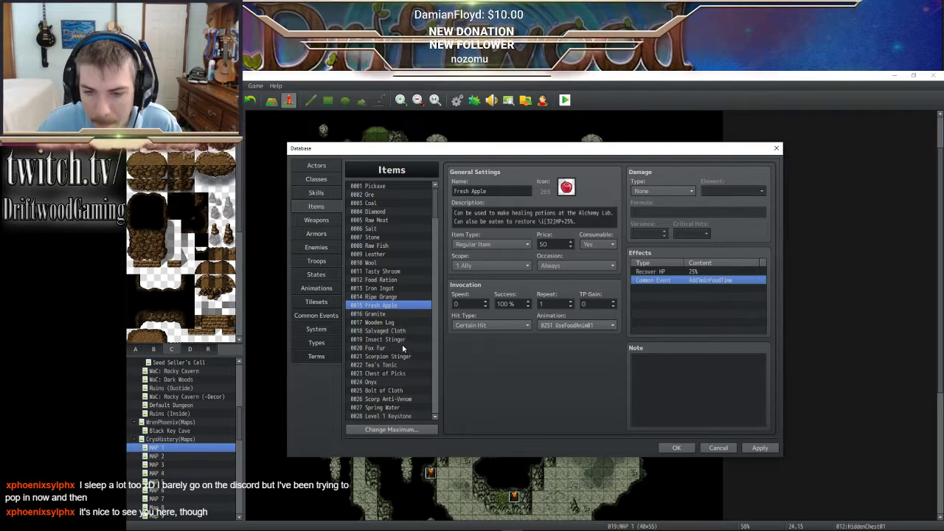
click(400, 390)
scroll(398, 384, down, 4)
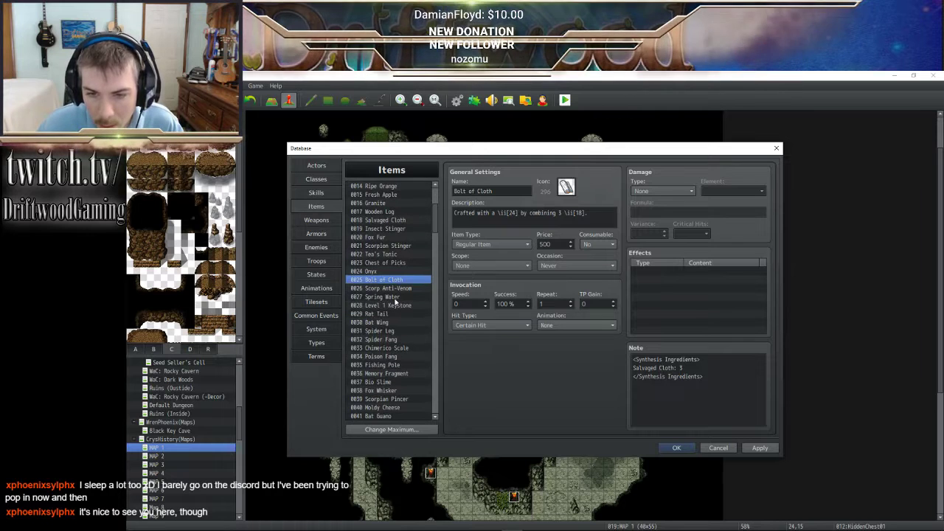
click(404, 297)
scroll(377, 288, down, 2)
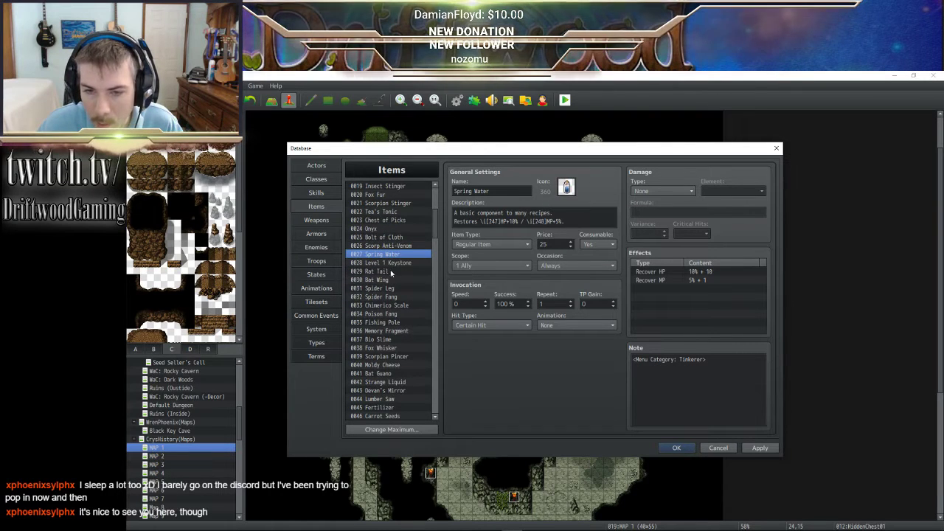
scroll(400, 290, down, 3)
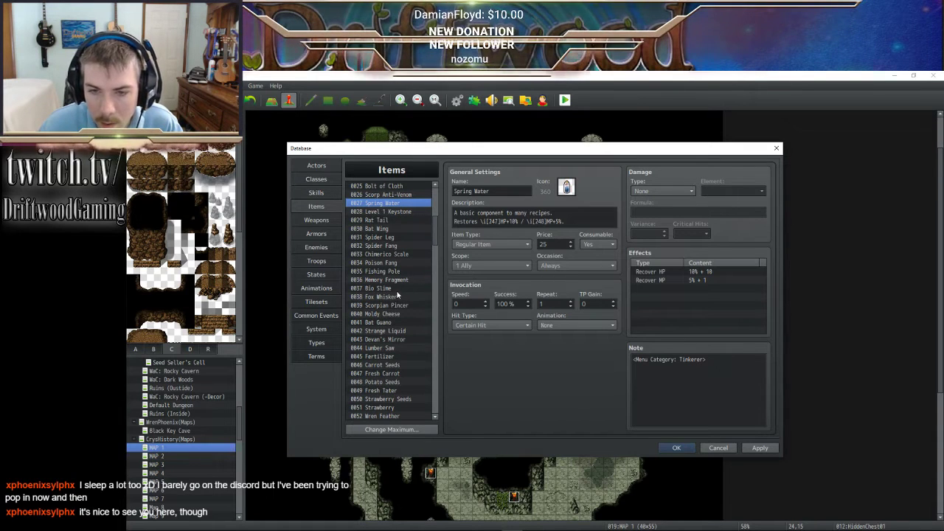
- Paste the Add1minFoodTime common event effect into Moldy Cheese, Fresh Carrot and Fresh Tater
click(398, 313)
click(695, 280)
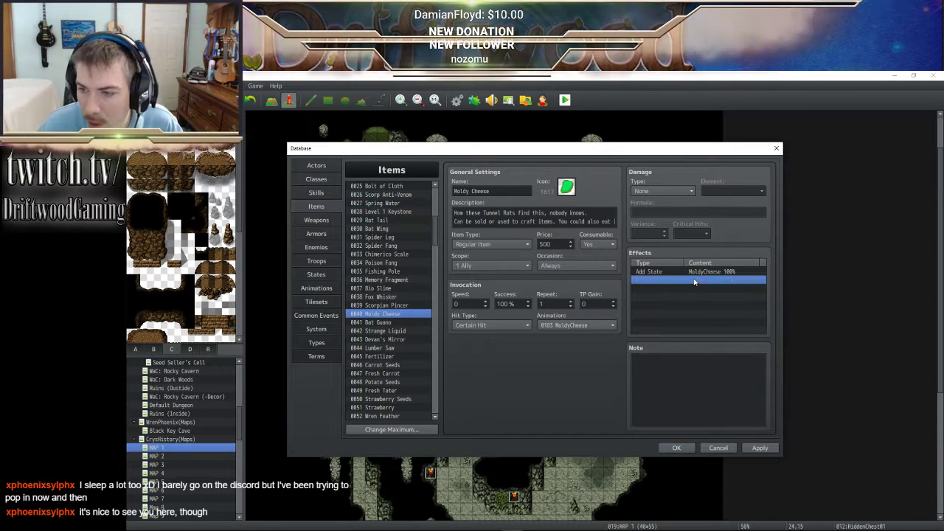
scroll(413, 317, down, 2)
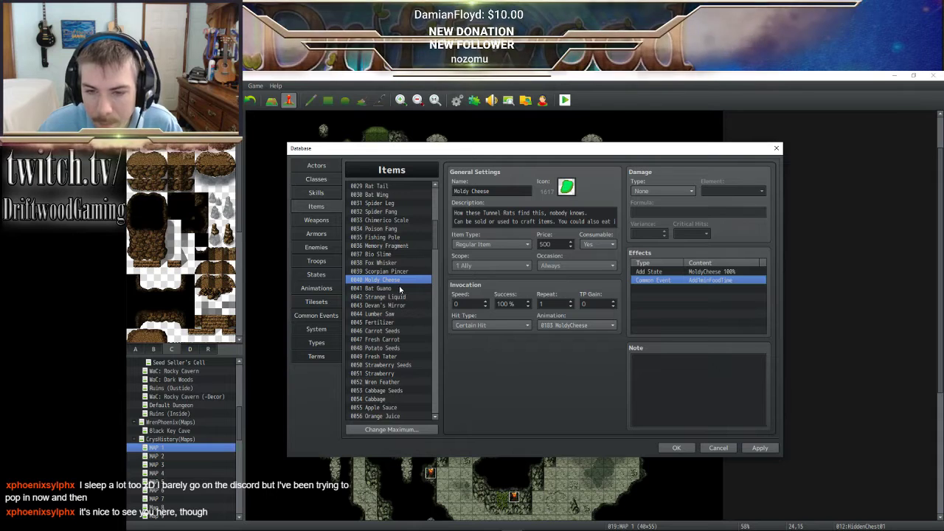
click(404, 339)
click(665, 289)
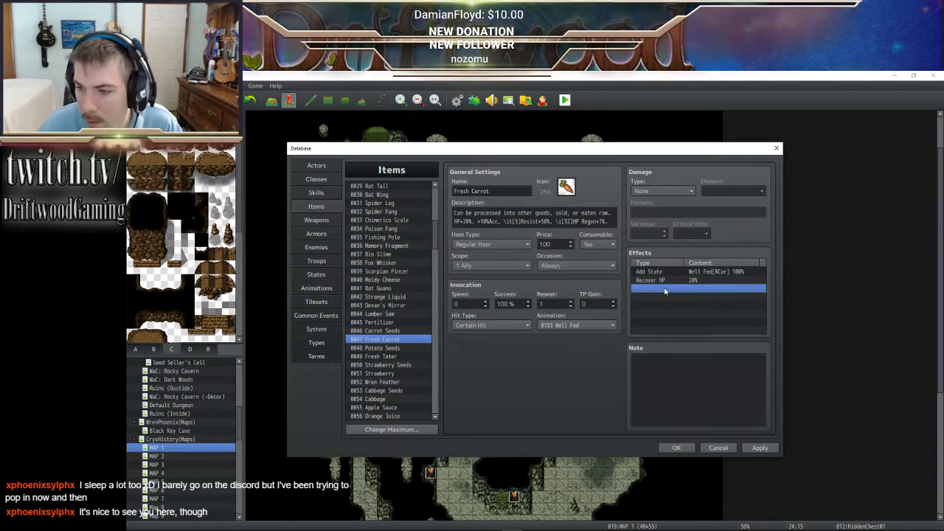
key(ctrl+v)
scroll(408, 336, down, 1)
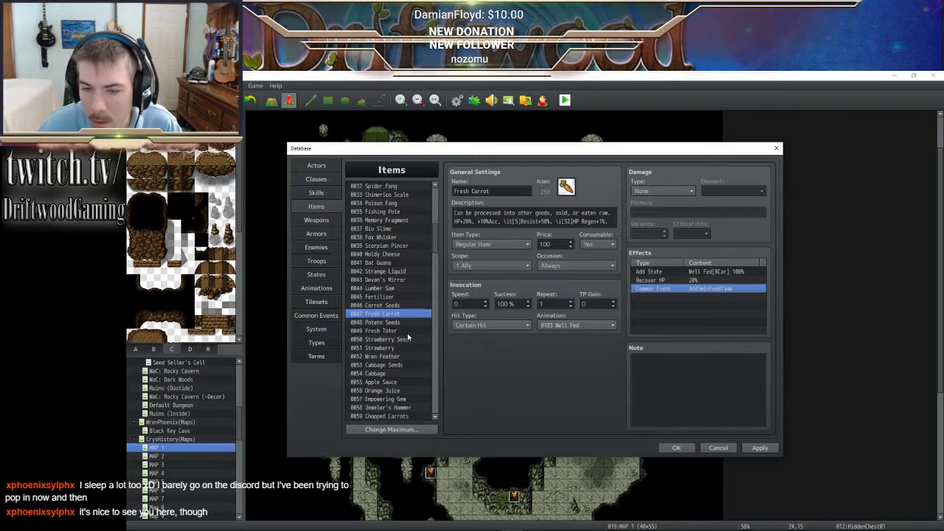
scroll(408, 337, down, 1)
click(391, 304)
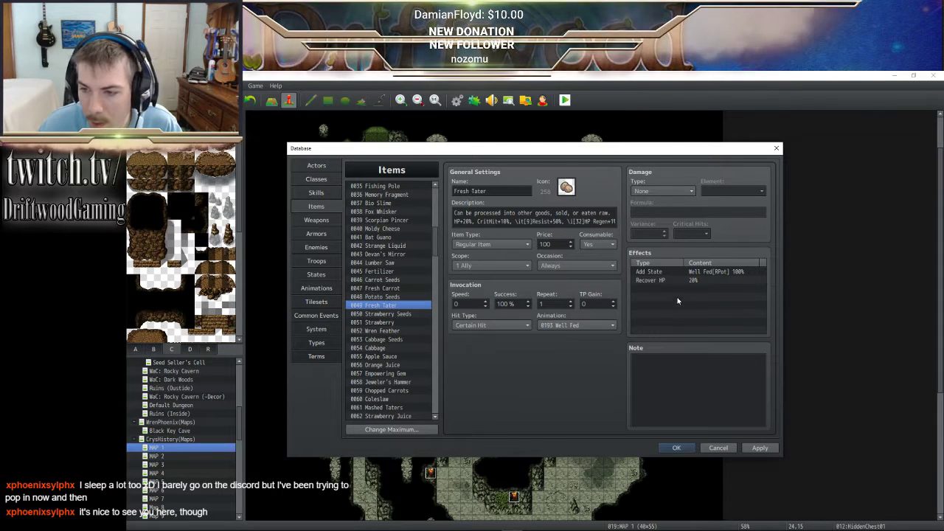
click(668, 289)
key(ctrl+v)
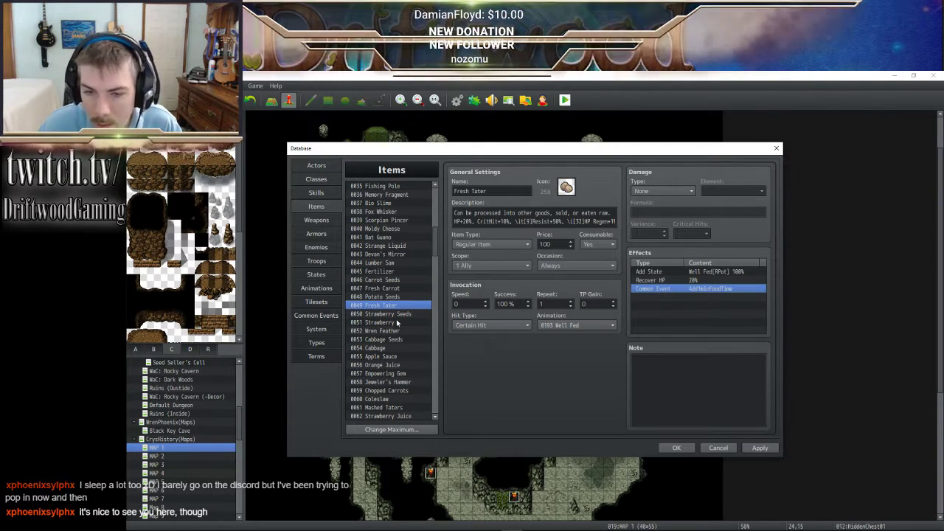
- Paste the effect into Strawberry, Cabbage and Apple Sauce, then apply the item changes
click(380, 323)
click(660, 289)
key(ctrl+v)
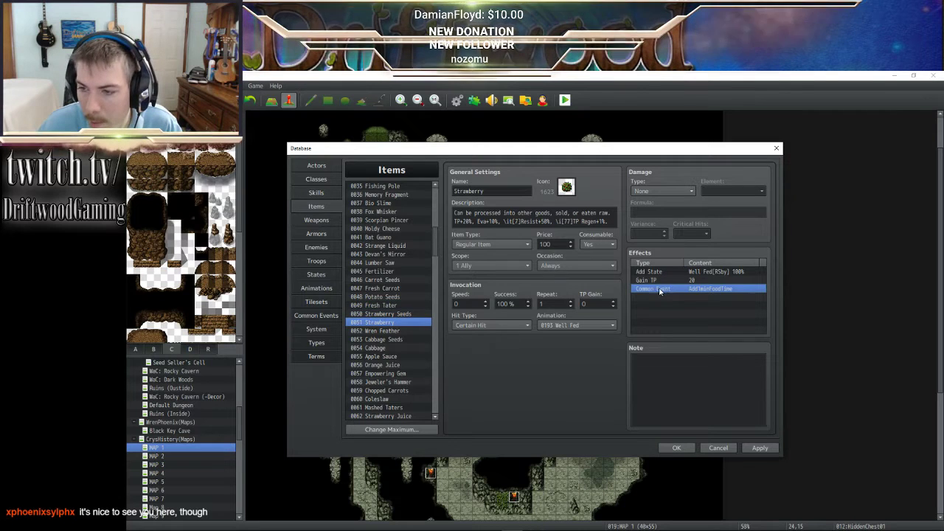
scroll(392, 310, down, 2)
click(393, 305)
click(390, 322)
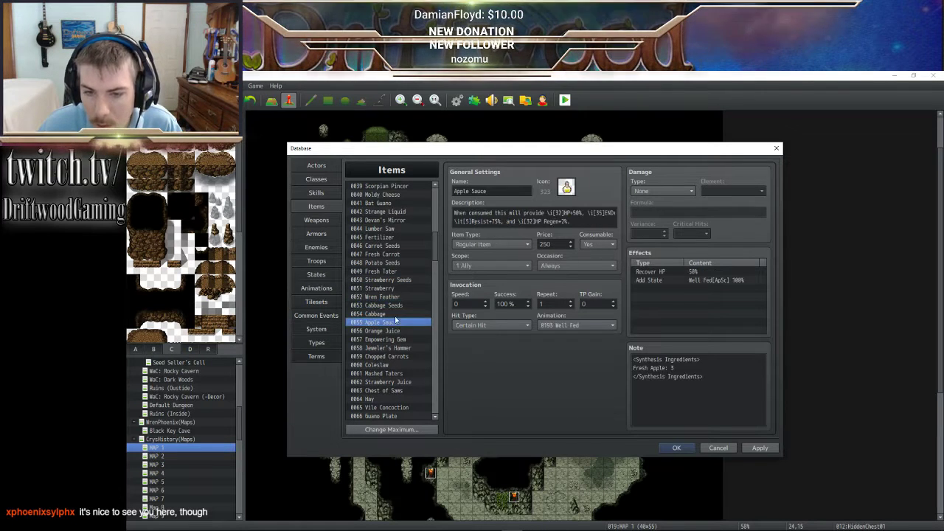
click(402, 314)
click(673, 288)
key(ctrl+v)
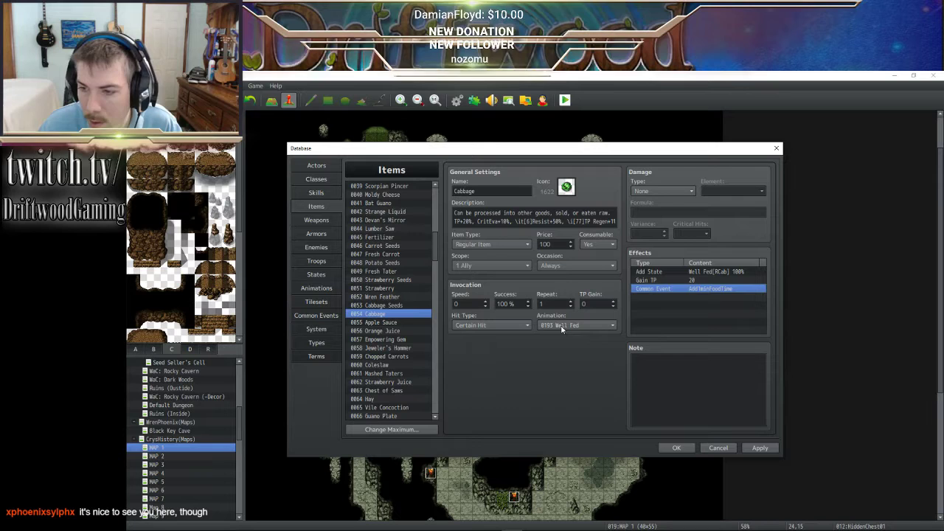
click(400, 321)
click(656, 288)
key(ctrl+v)
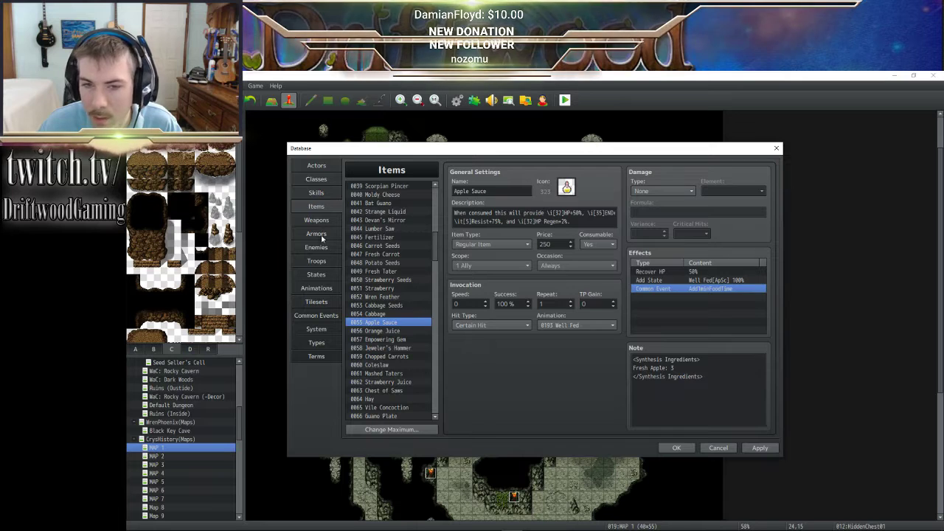
click(761, 447)
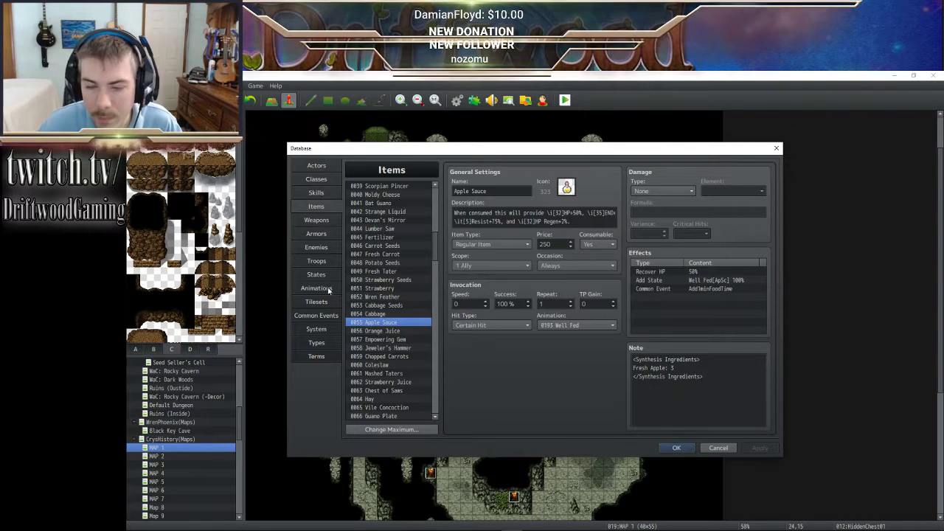
- Name empty common event 0049 'Add3MinFoodTime'
click(315, 315)
click(389, 331)
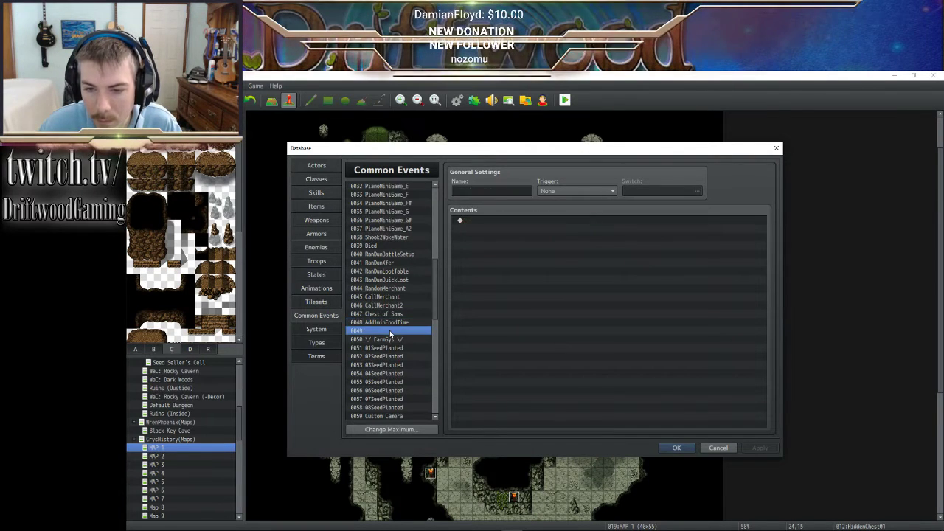
click(467, 190)
text(Add3MinFood)
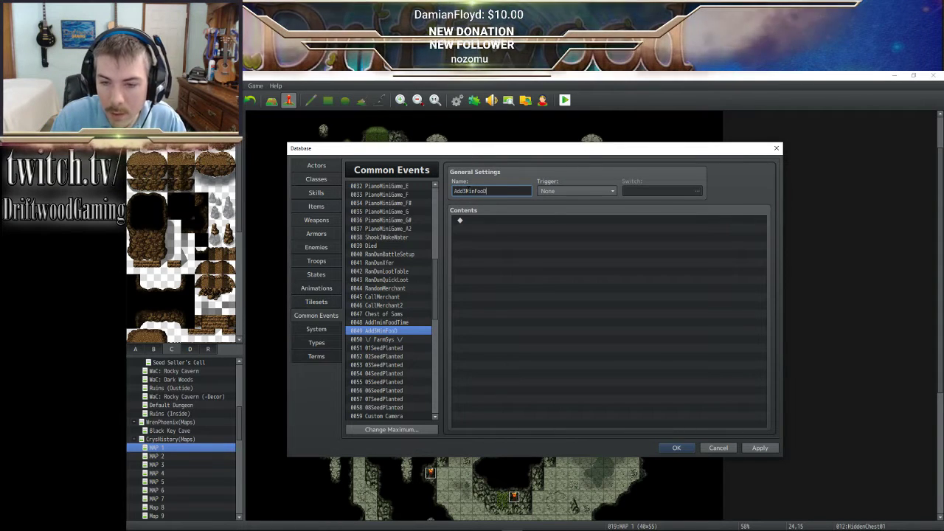
text(Time)
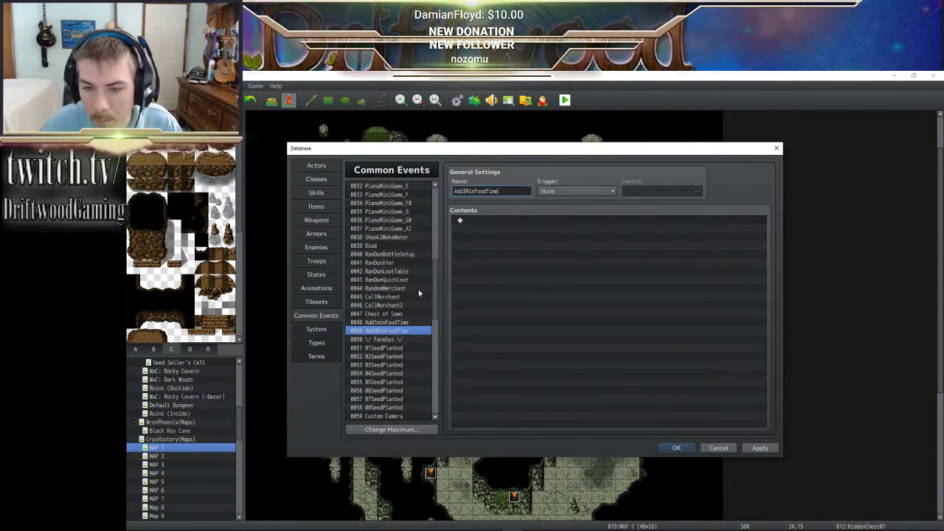
- Rename common event 0048 to 'Add1MinFoodTime' with a capital M
click(387, 322)
double_click(476, 191)
click(469, 191)
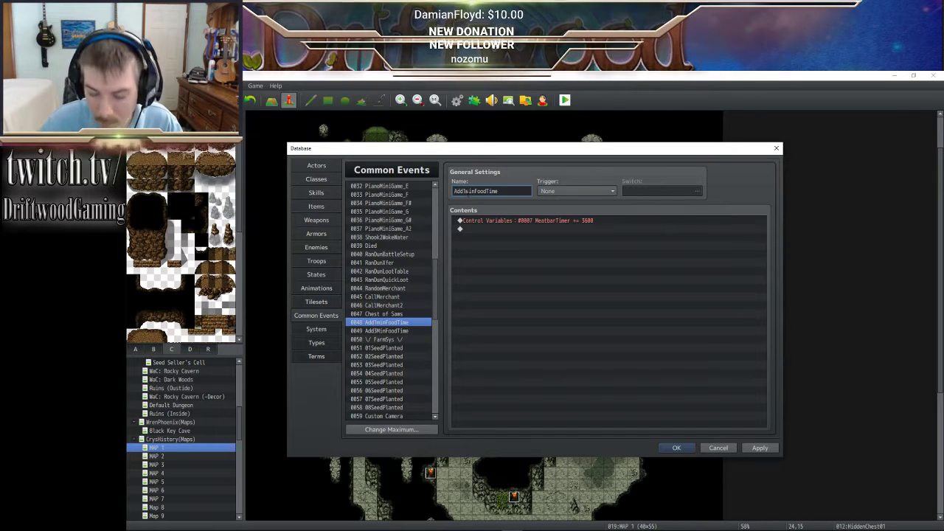
text(M)
- Copy the MeatbarTimer command into Add3MinFoodTime, change its constant to 10800, and apply
click(519, 220)
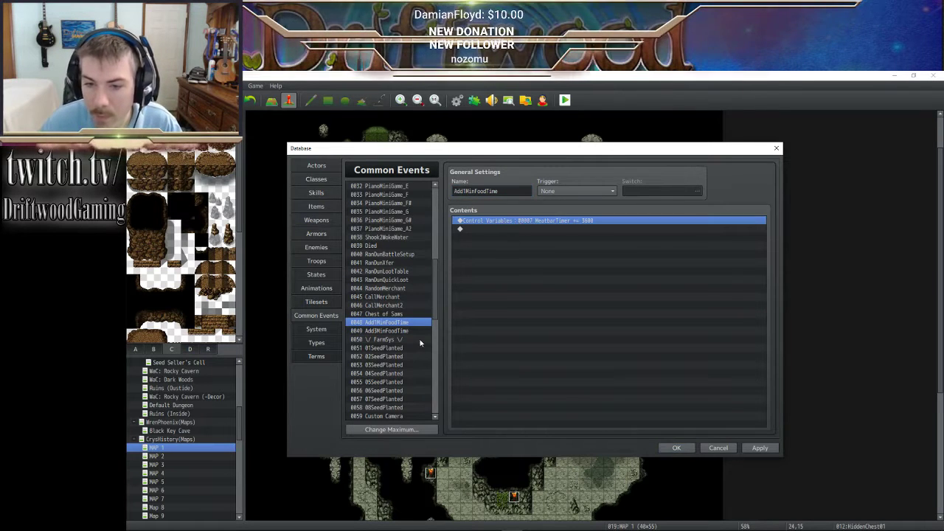
click(401, 331)
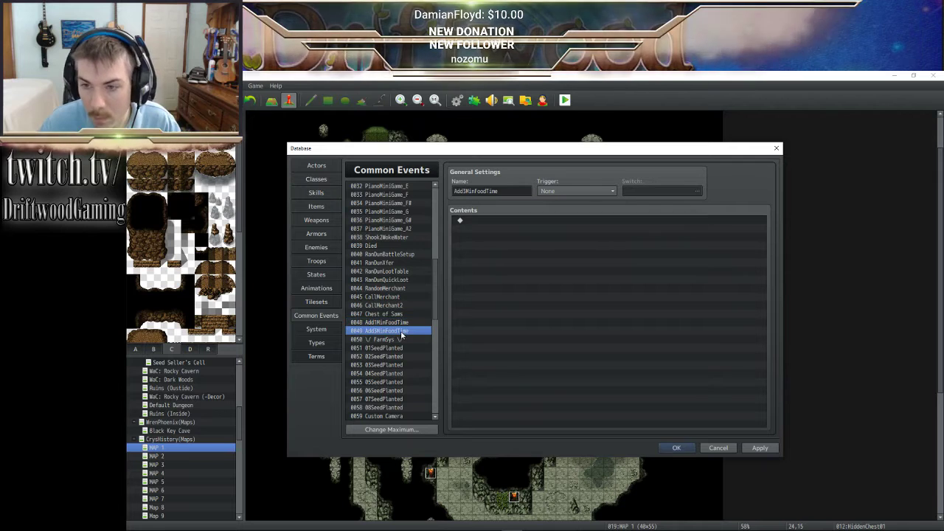
click(547, 224)
key(ctrl+v)
right_click(580, 225)
click(598, 243)
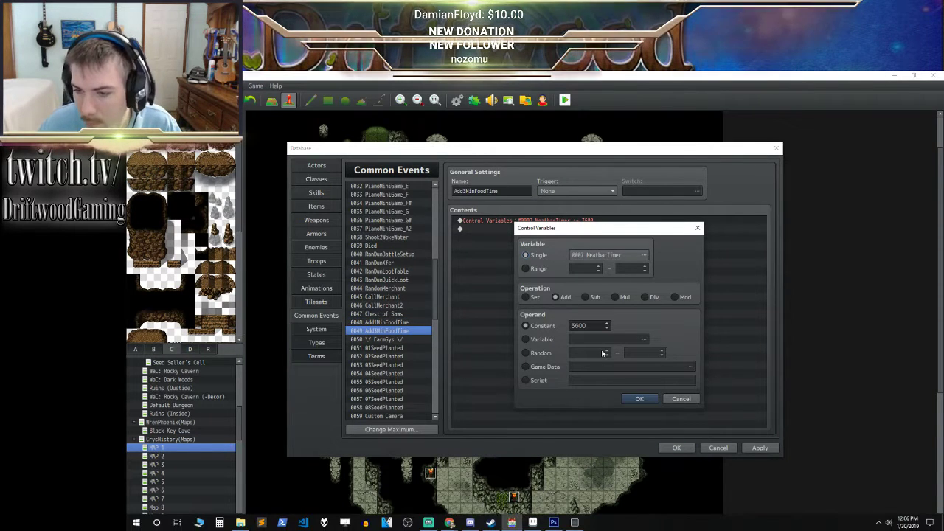
double_click(595, 325)
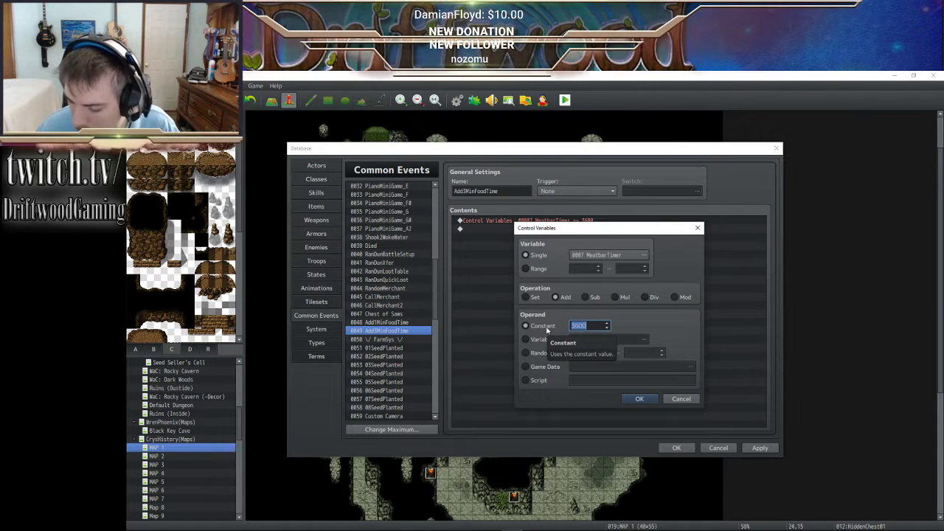
text(10800)
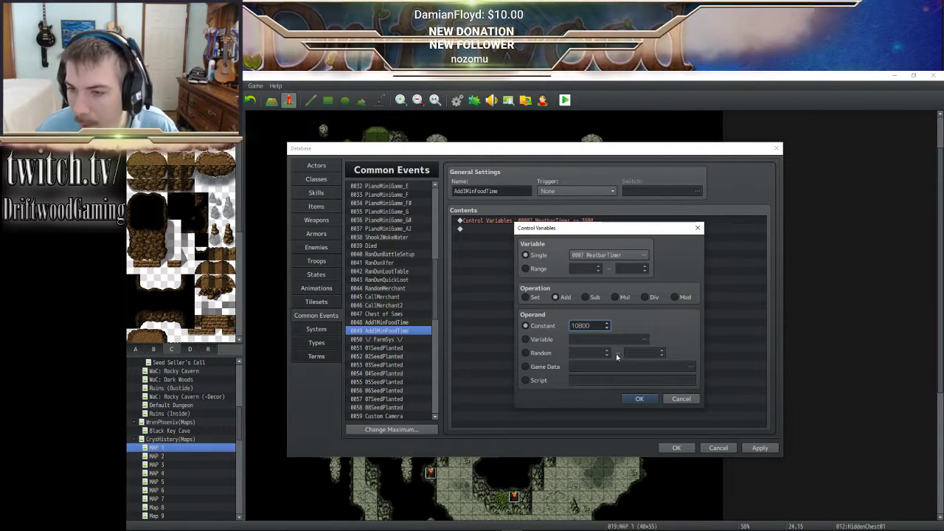
click(638, 399)
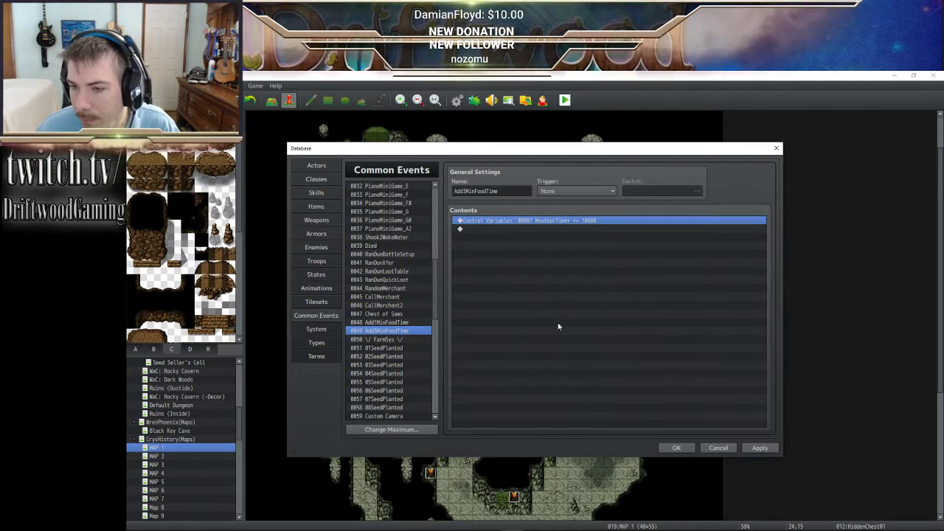
click(759, 447)
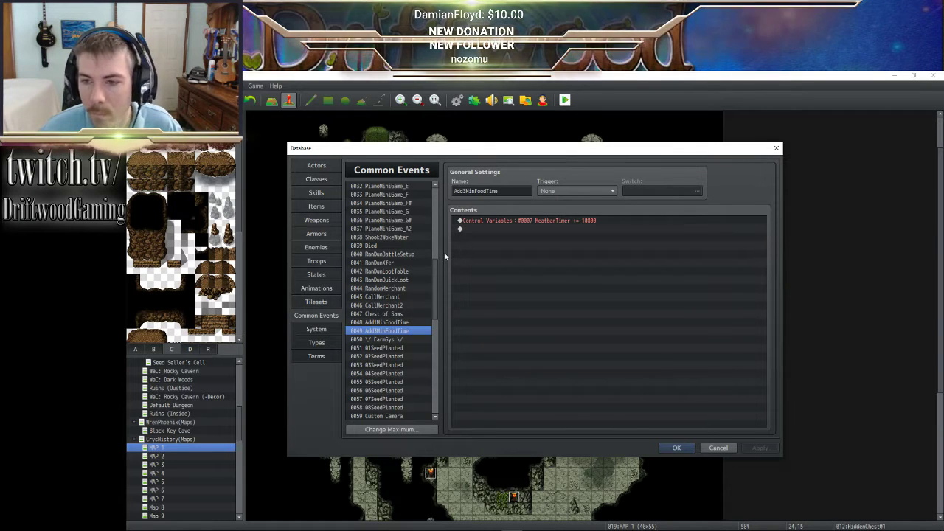
click(384, 323)
click(382, 331)
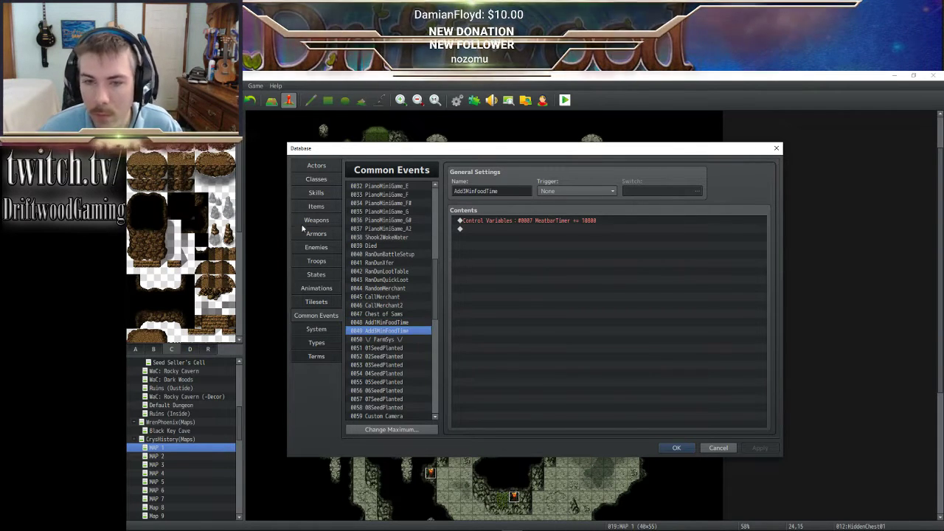
- Change Apple Sauce's common event effect to call Add3MinFoodTime
click(316, 206)
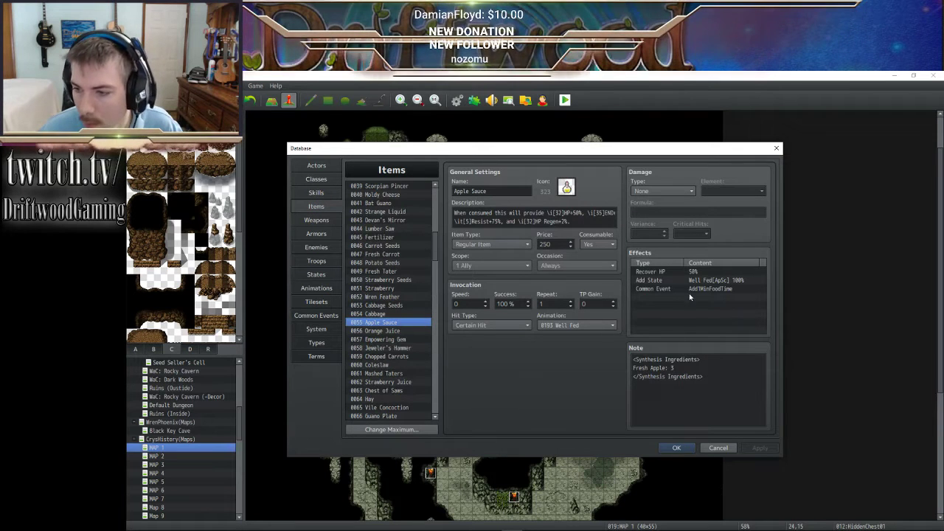
right_click(691, 294)
click(708, 296)
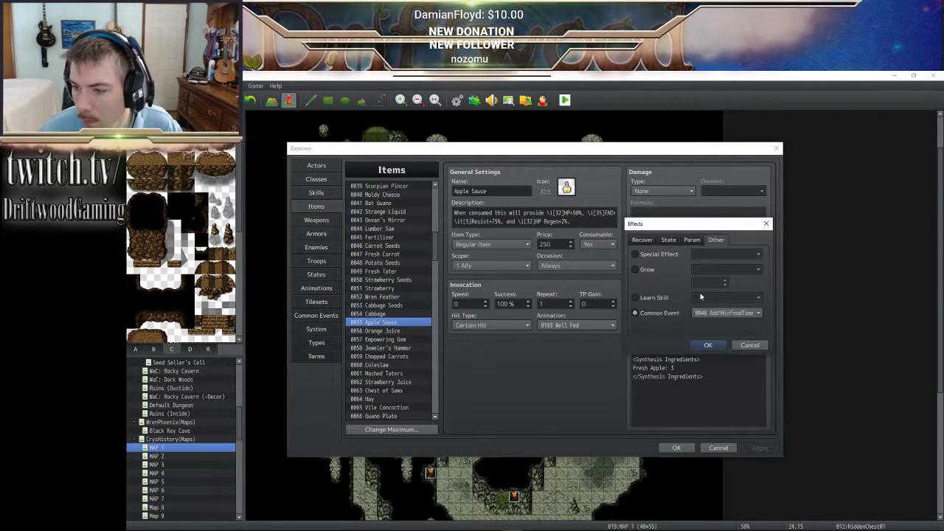
click(710, 313)
click(711, 327)
click(706, 345)
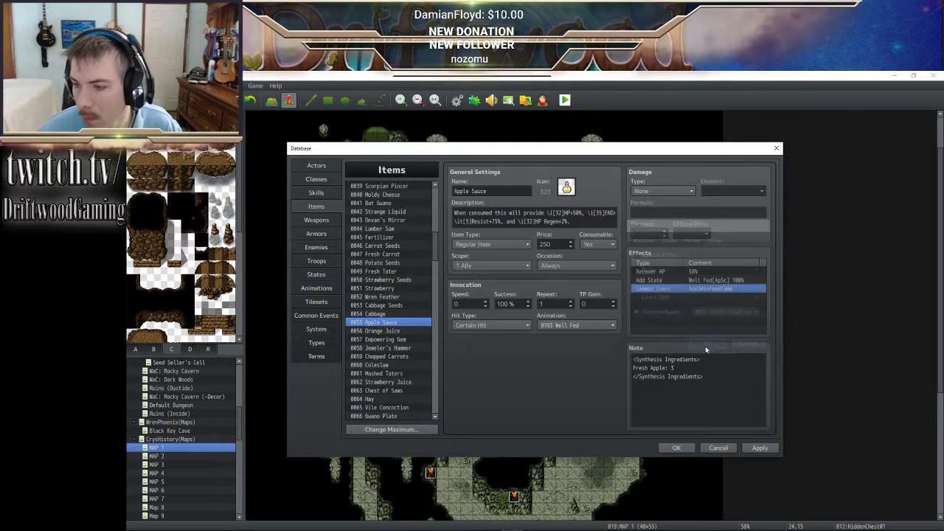
- Paste the Add3MinFoodTime common event effect into Orange Juice and Chopped Carrots
click(382, 330)
click(659, 291)
key(ctrl+v)
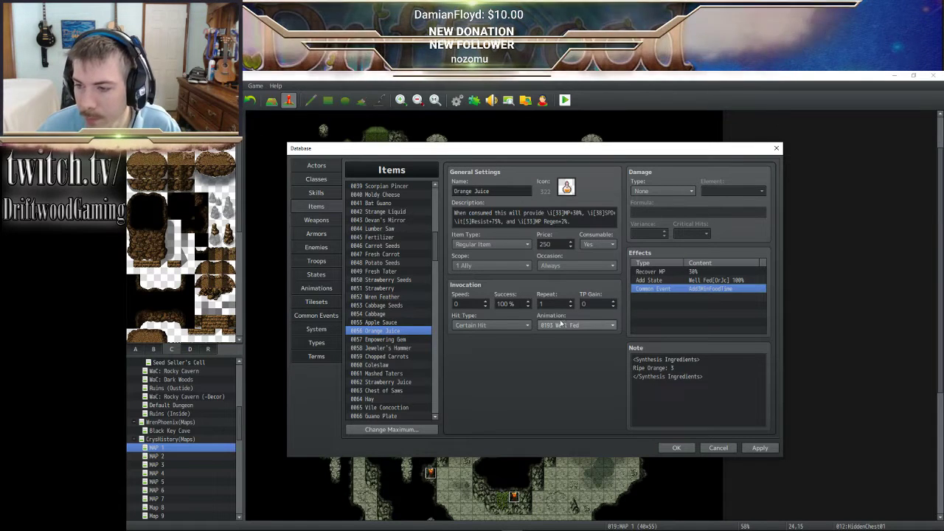
click(409, 339)
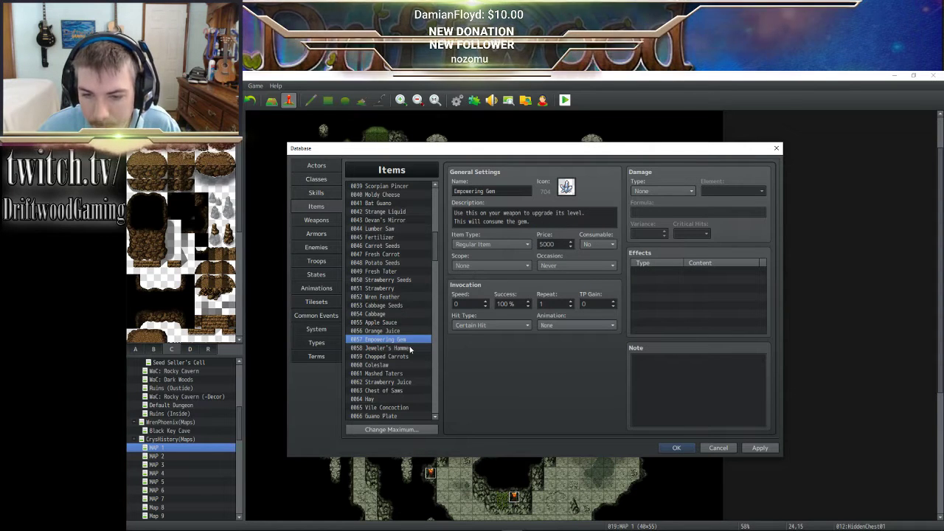
click(410, 348)
click(408, 356)
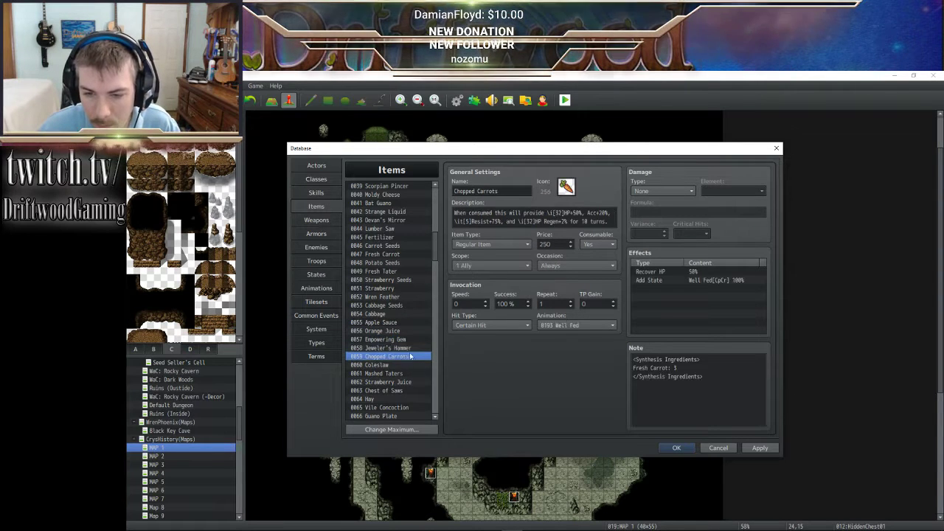
click(670, 283)
click(669, 289)
key(ctrl+v)
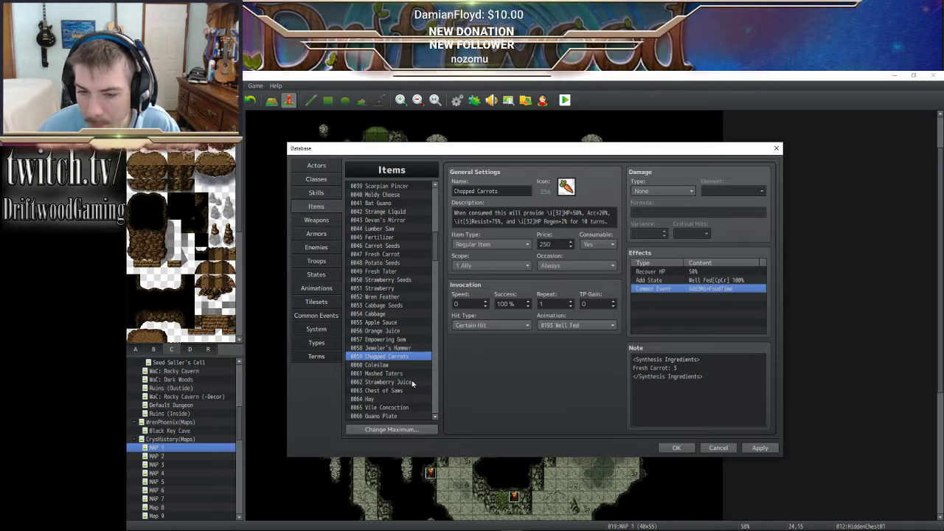
- Paste the Add3MinFoodTime effect into Mashed Taters and Strawberry Juice
click(394, 365)
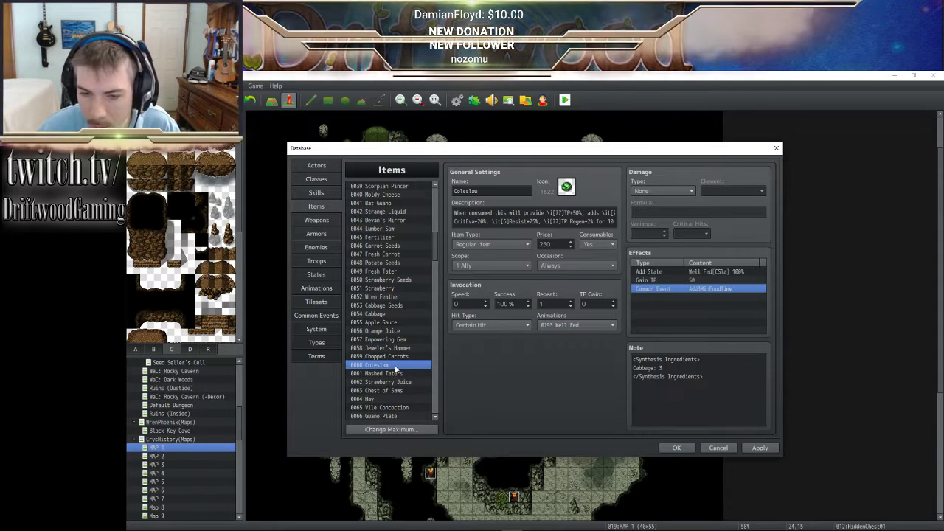
scroll(395, 365, down, 1)
click(398, 341)
click(663, 288)
key(ctrl+v)
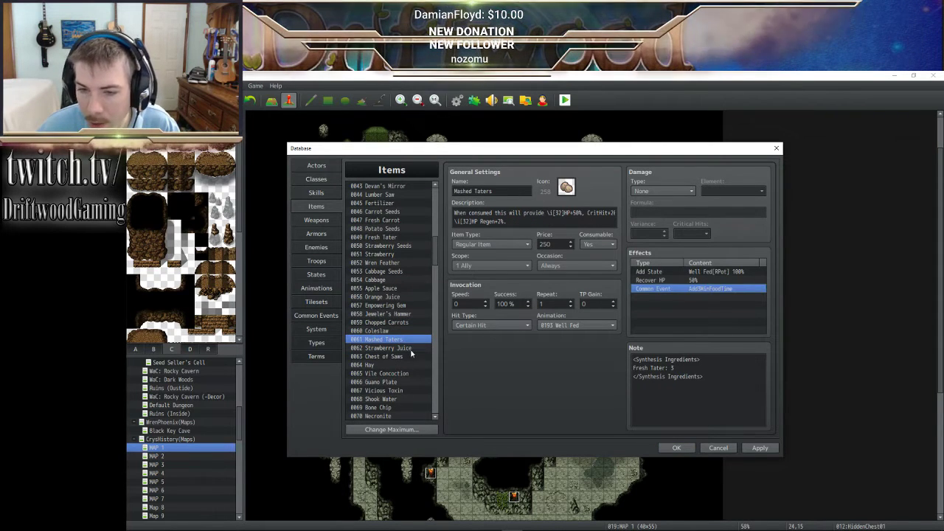
scroll(411, 354, down, 1)
click(401, 331)
click(664, 291)
key(ctrl+v)
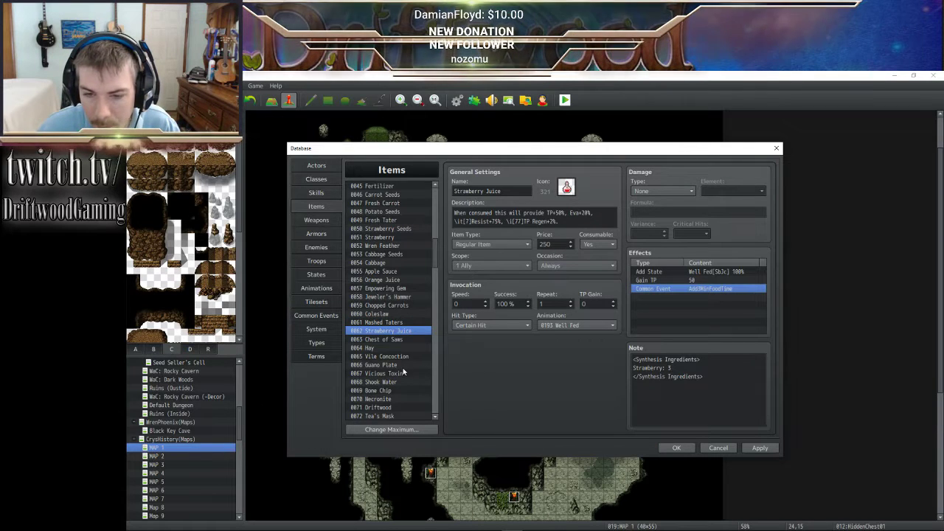
scroll(403, 366, down, 2)
scroll(397, 343, down, 1)
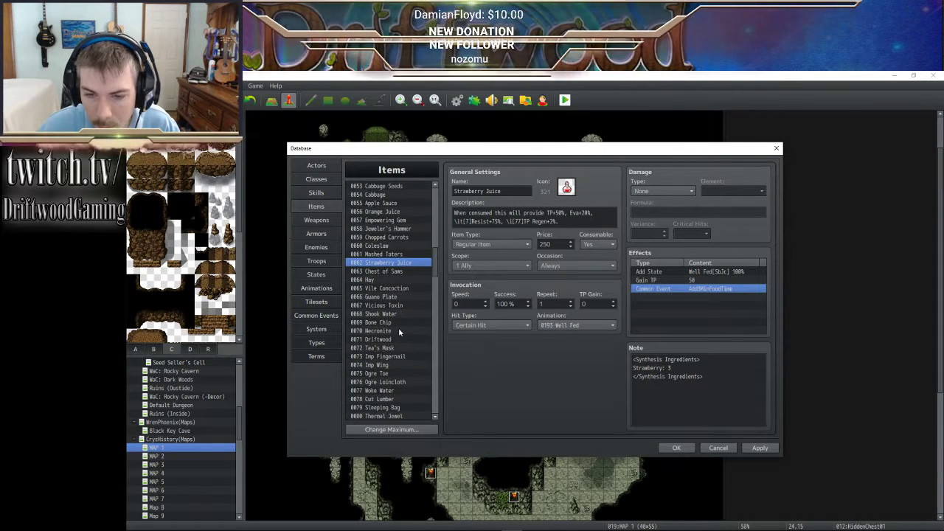
scroll(398, 351, down, 2)
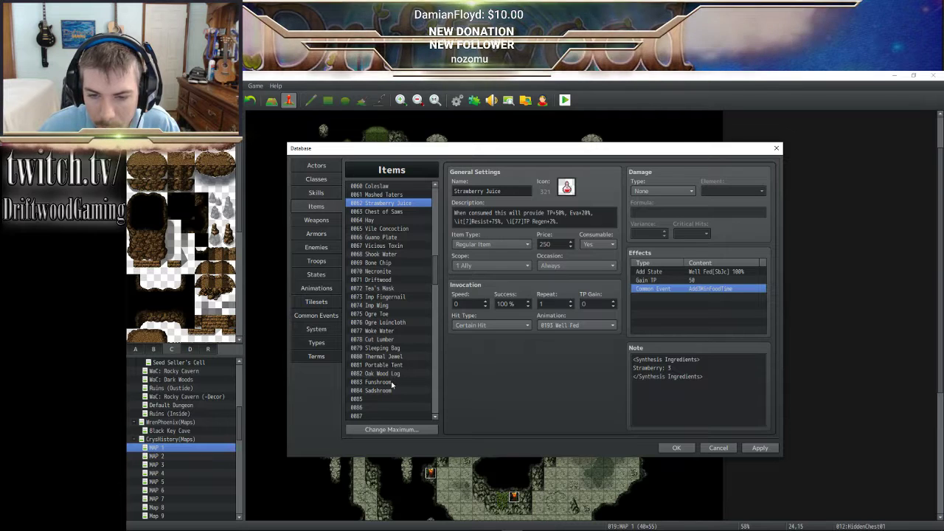
- Paste the Add3MinFoodTime effect into Funshroom and Sadshroom and apply
scroll(393, 385, up, 2)
scroll(393, 385, down, 2)
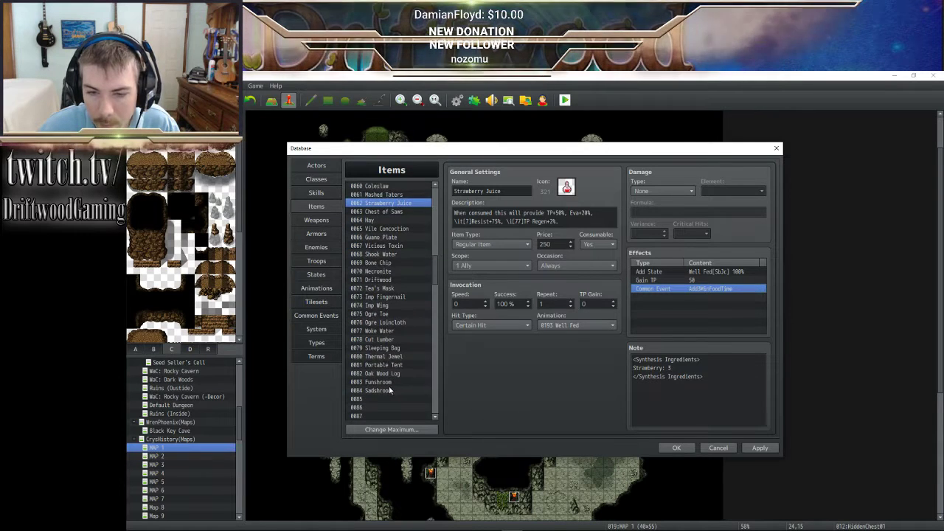
click(390, 382)
click(667, 298)
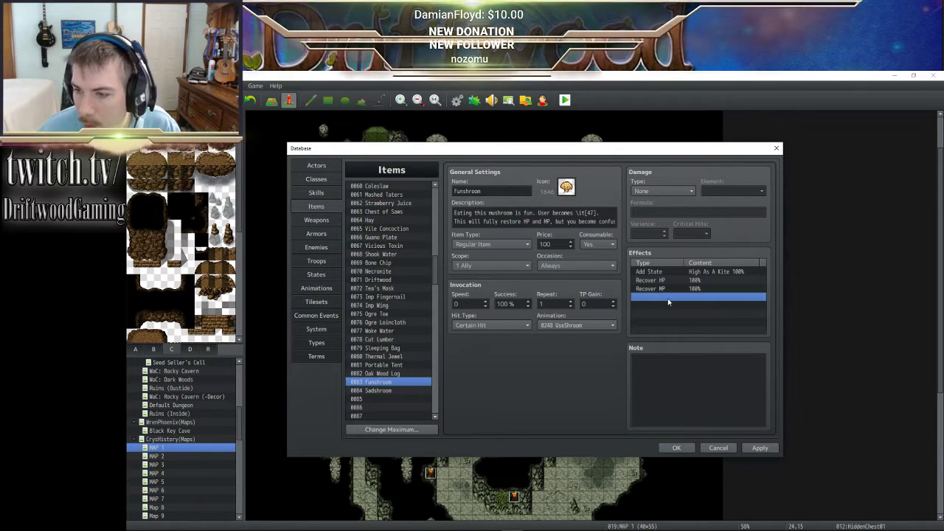
key(ctrl+v)
click(397, 391)
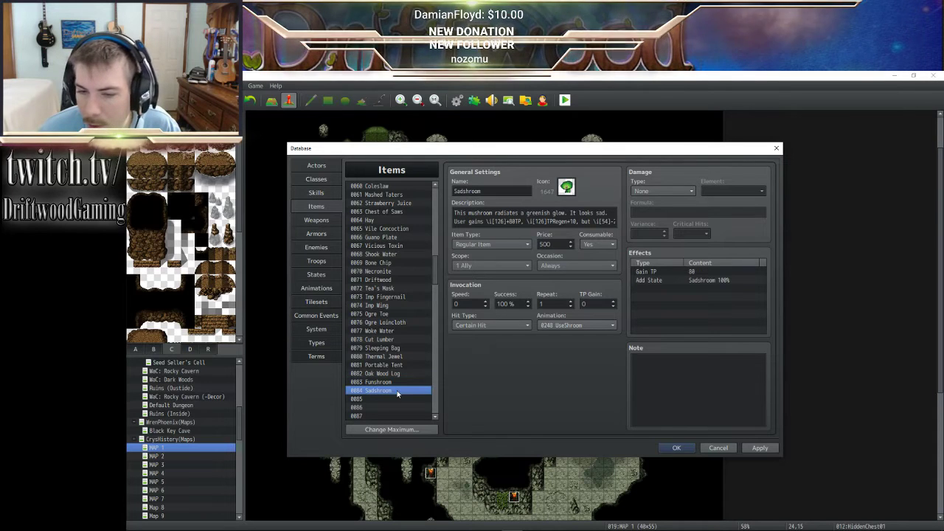
click(692, 288)
key(ctrl+v)
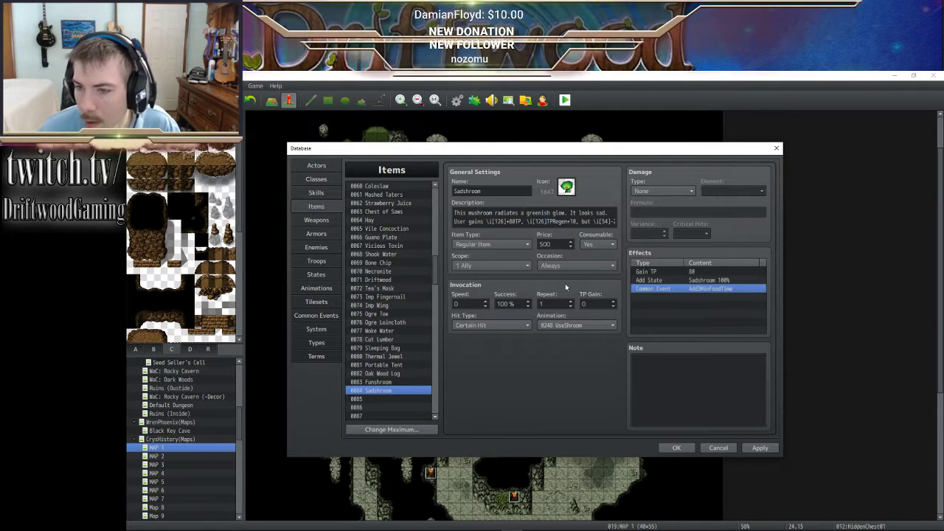
click(772, 447)
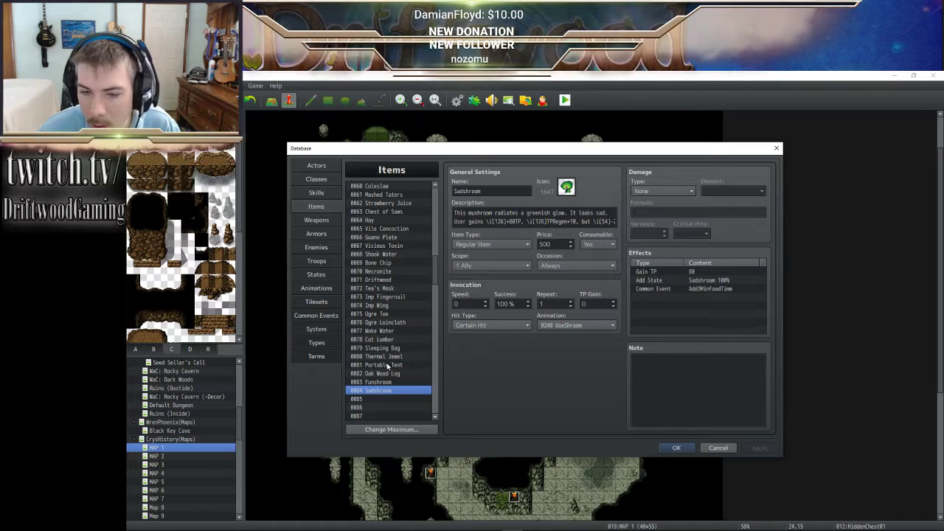
- Add the common event effect to Tea's Tonic, price it at 1000, and apply
scroll(388, 367, up, 5)
scroll(388, 367, up, 8)
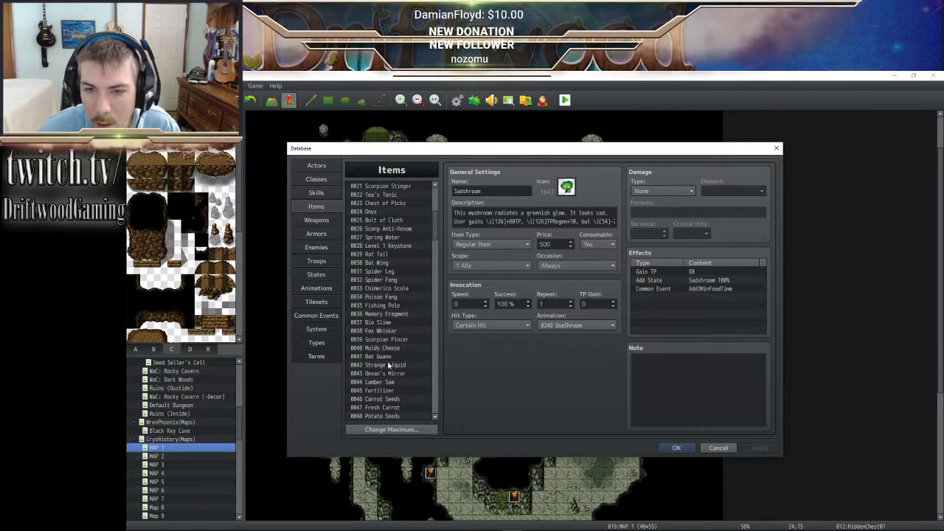
scroll(391, 314, up, 5)
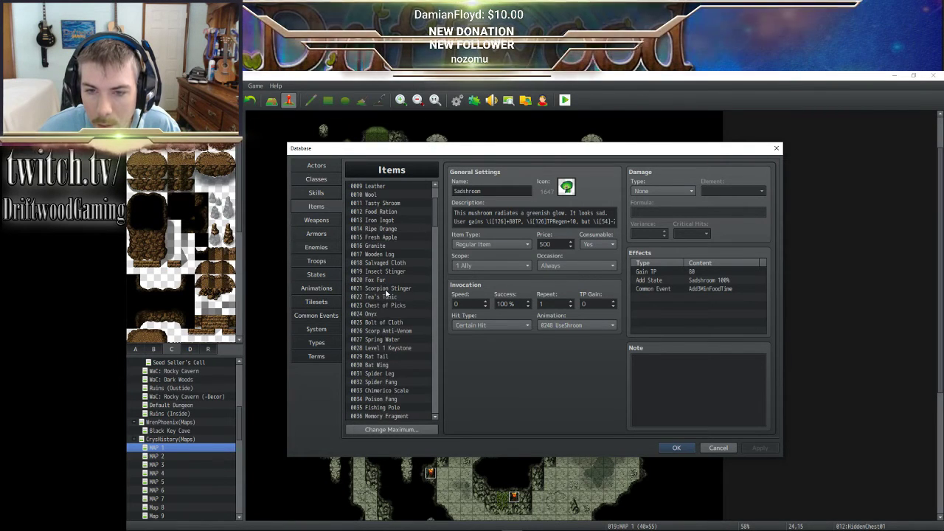
scroll(386, 293, up, 1)
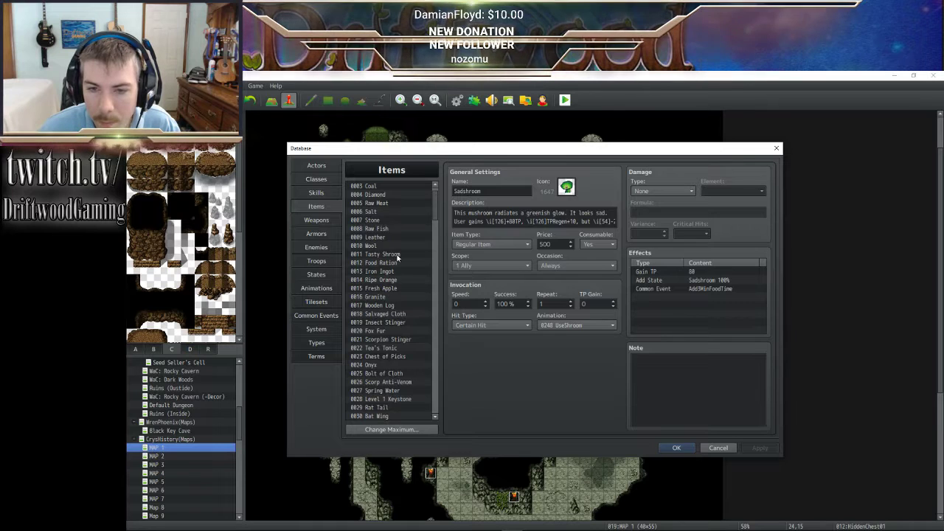
scroll(394, 284, up, 1)
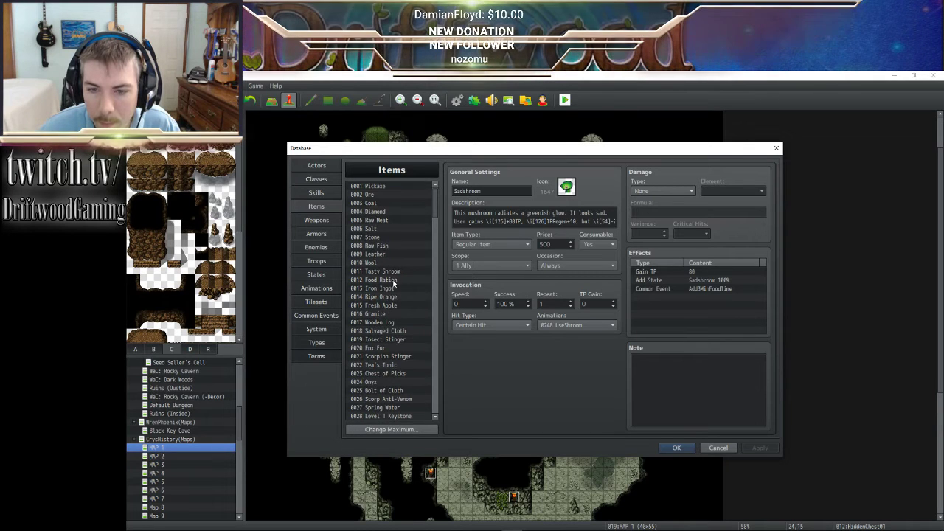
click(402, 364)
click(669, 299)
key(ctrl+v)
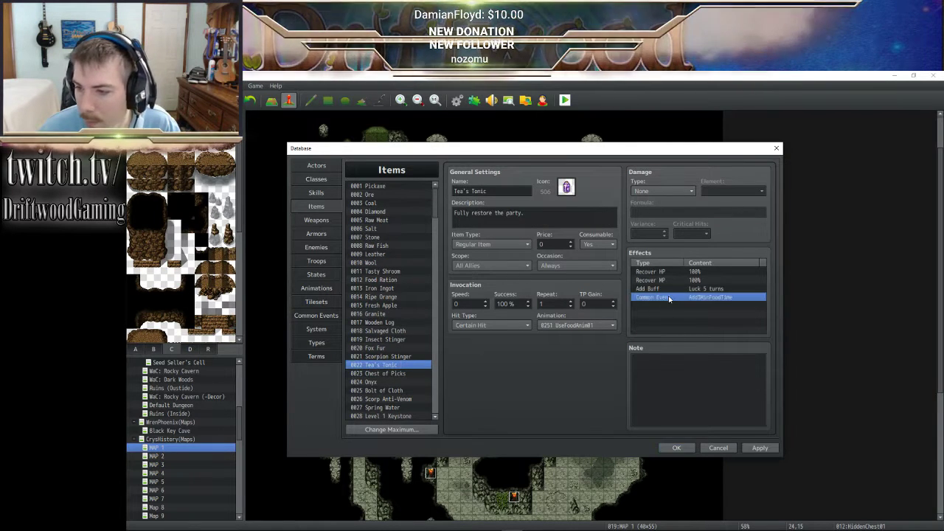
click(764, 449)
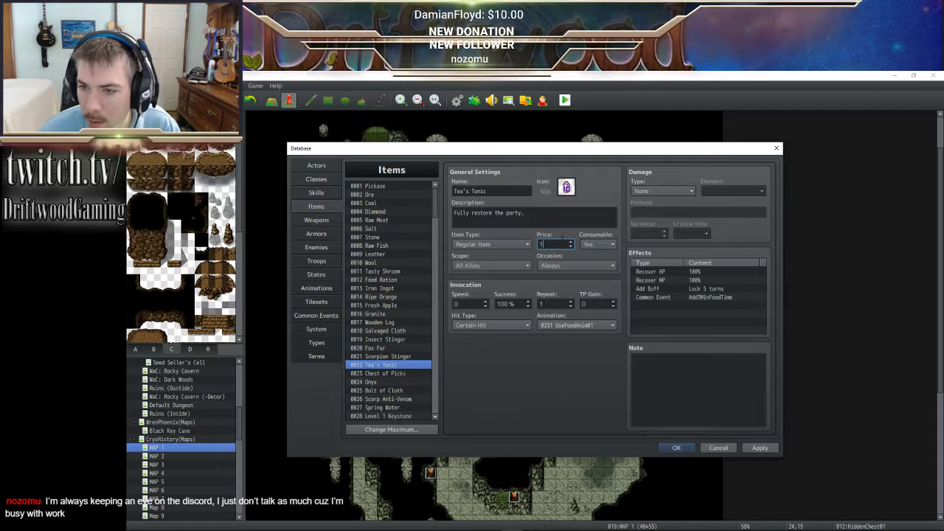
click(763, 448)
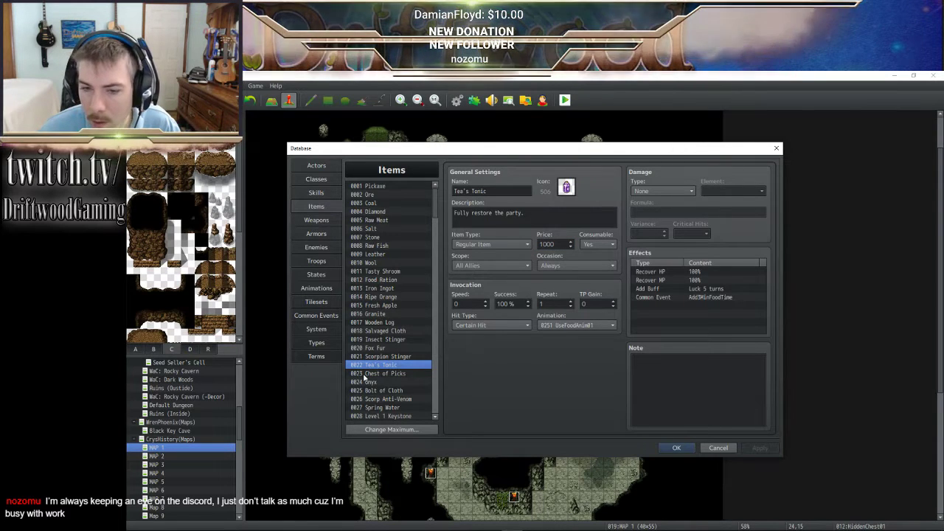
click(378, 357)
- Check the Common Event effects on each item from Pickaxe down to Tea's Mask
click(374, 186)
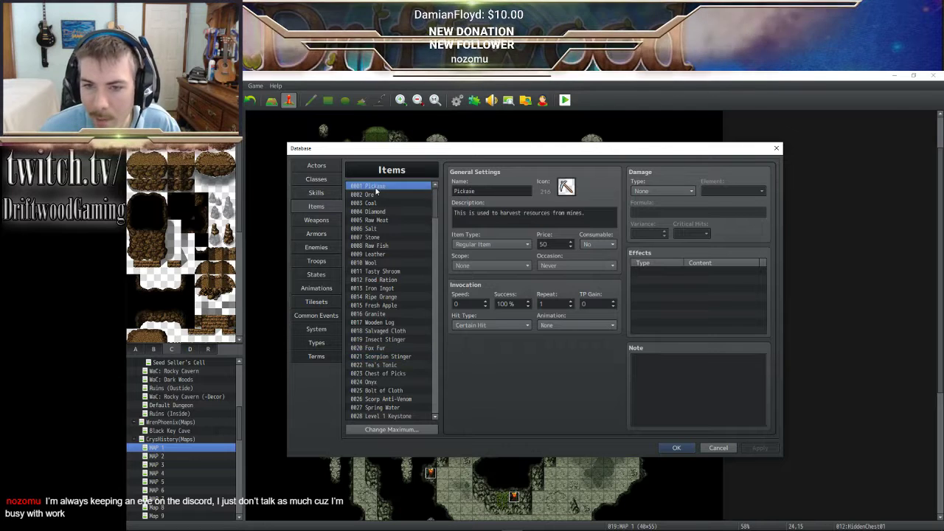
key(Down)
key(Down)
key(Down)
key(Down)
key(Down)
key(Down)
key(Down)
key(Down)
key(Down)
key(Down)
key(Down)
key(Down)
key(Down)
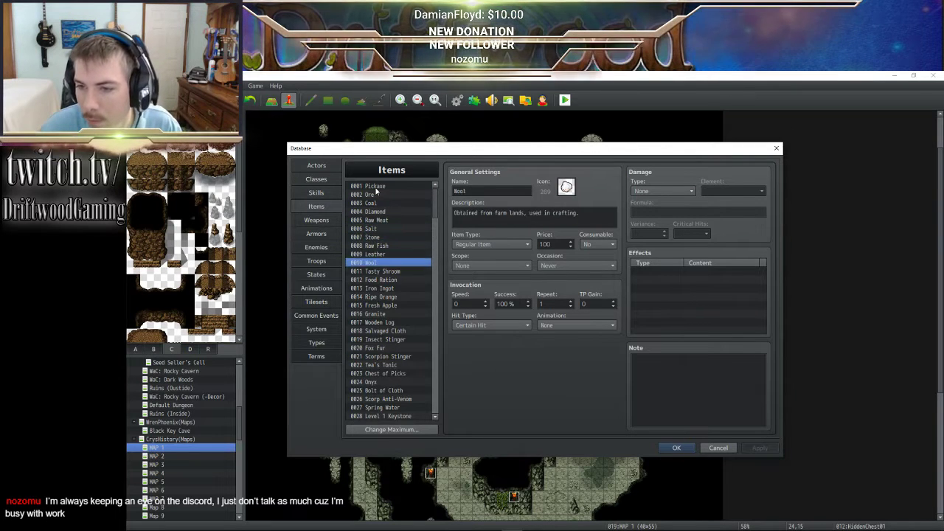
key(Down)
key(Down)
key(Down)
key(Down)
key(Down)
key(Down)
key(Down)
key(Down)
key(Down)
key(Down)
key(Down)
key(Down)
key(Down)
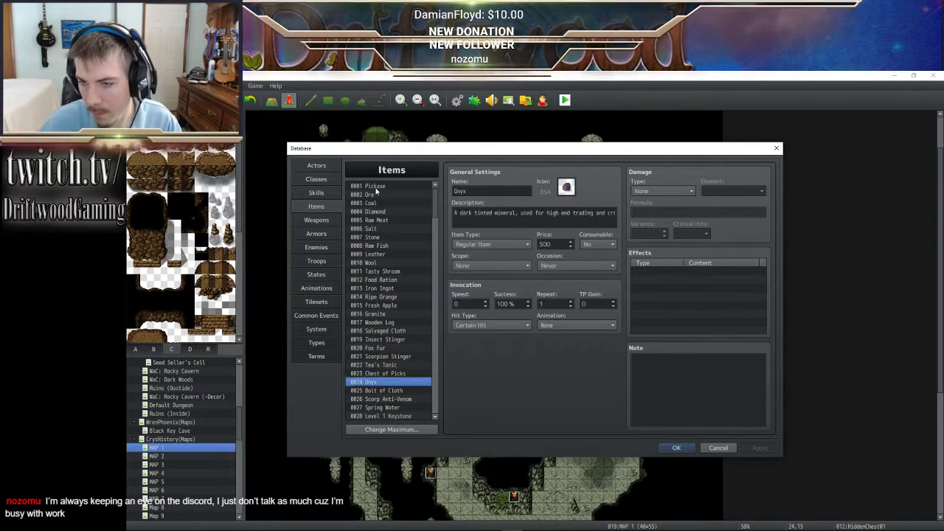
key(Down)
key(Down)
key(Down)
key(Down)
key(Down)
key(Down)
key(Down)
key(Down)
key(Down)
key(Down)
key(Down)
key(Down)
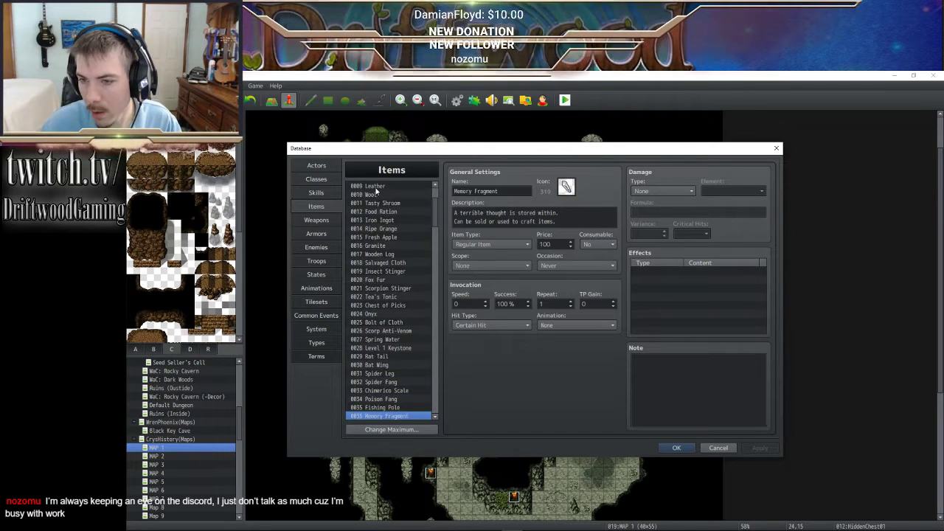
key(Down)
key(Down)
key(Down)
key(Down)
key(Down)
key(Down)
key(Down)
key(Down)
key(Down)
key(Down)
key(Down)
key(Down)
key(Down)
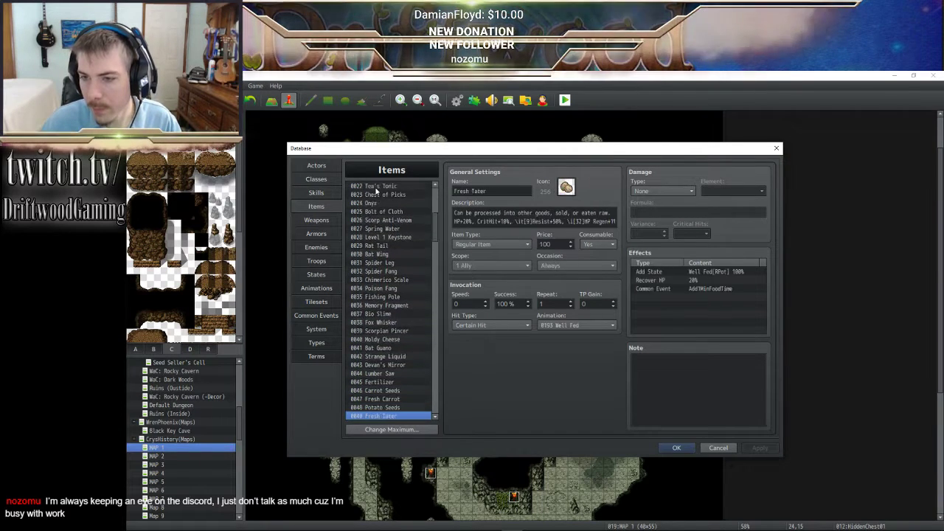
key(Down)
key(Down)
key(Down)
key(Down)
key(Down)
key(Down)
key(Down)
key(Down)
key(Down)
key(Down)
key(Down)
key(Down)
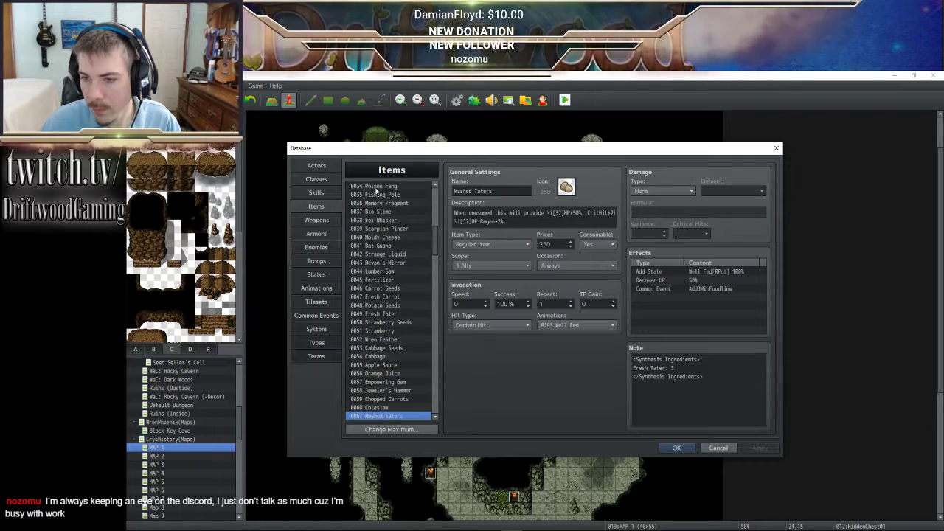
key(Down)
key(Down)
key(Down)
key(Down)
key(Down)
key(Down)
key(Down)
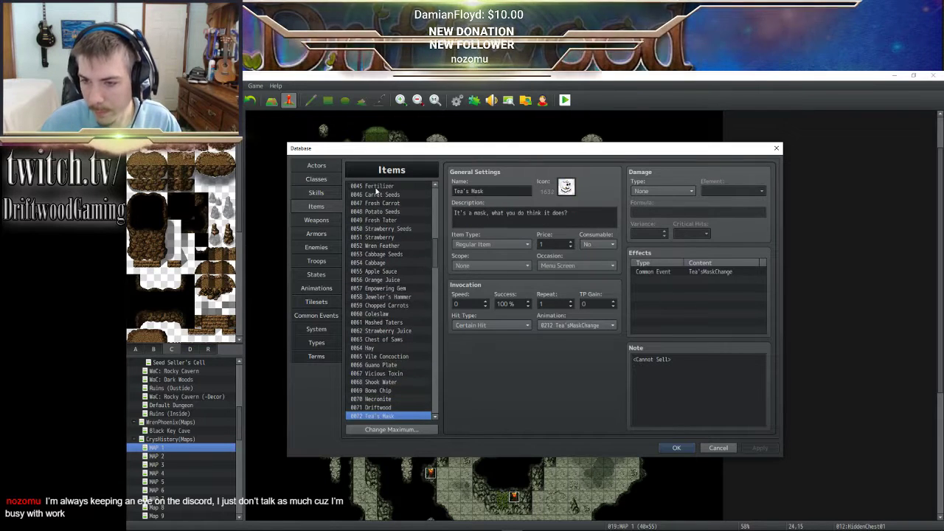
key(Up)
key(Down)
key(Down)
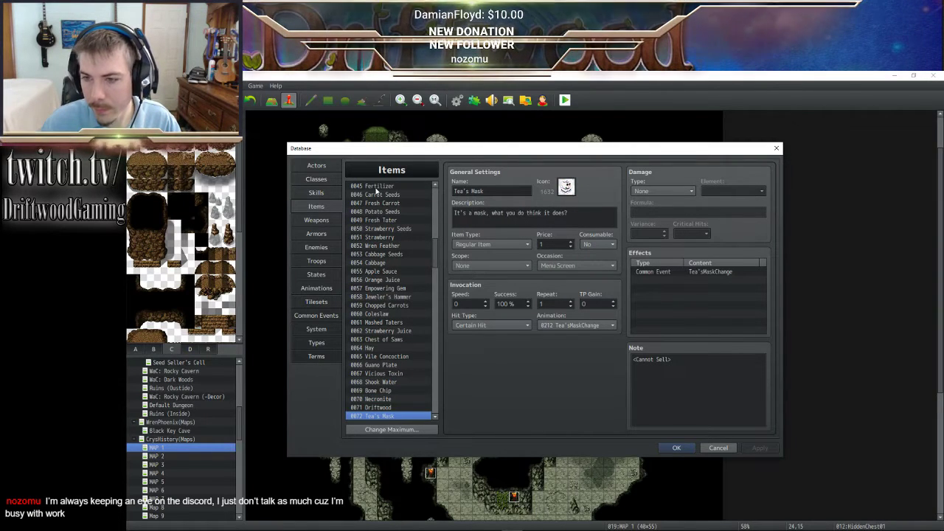
- Check the remaining items through Oak Wood Log and Sadshroom, then close the Database with OK
key(Down)
key(Down)
key(Down)
key(Down)
key(Down)
key(Down)
key(Down)
key(Down)
key(Down)
key(Down)
key(Down)
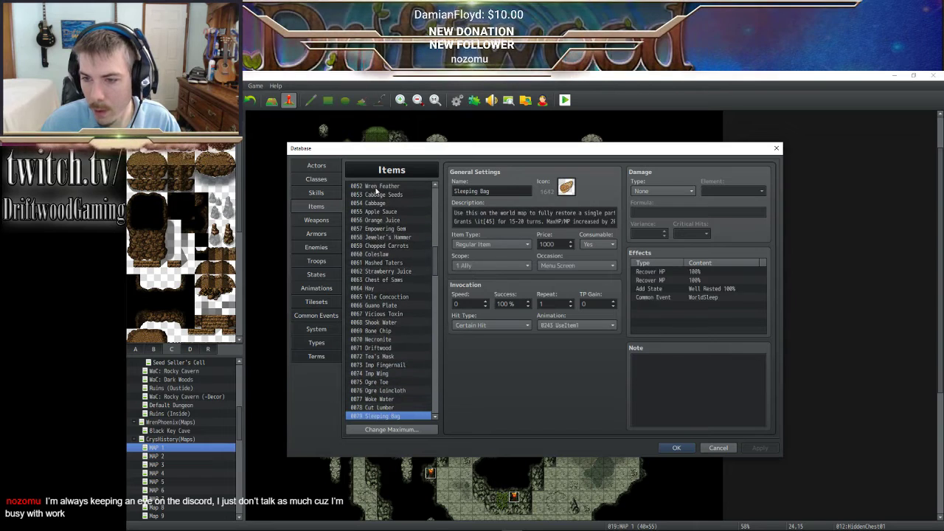
key(Down)
key(Down)
key(Down)
key(Down)
key(Up)
key(Down)
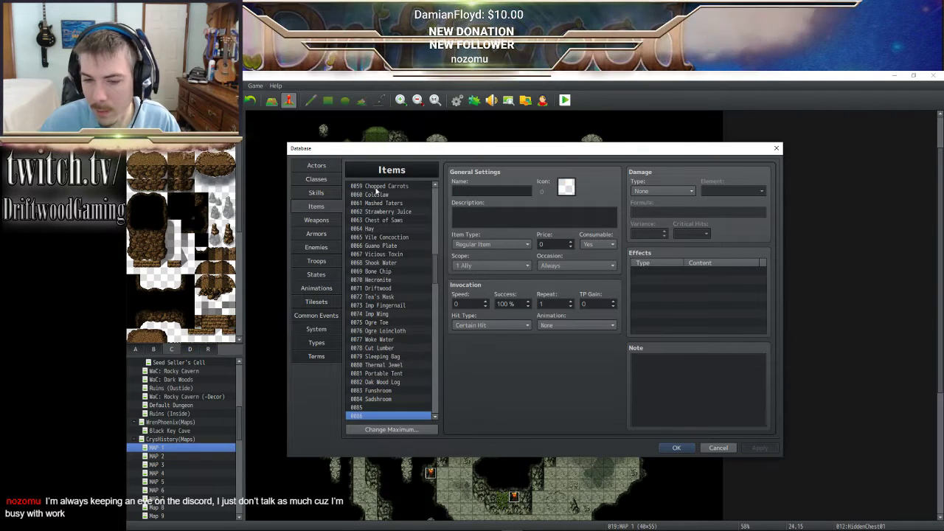
key(Up)
key(Up)
key(Up)
key(Up)
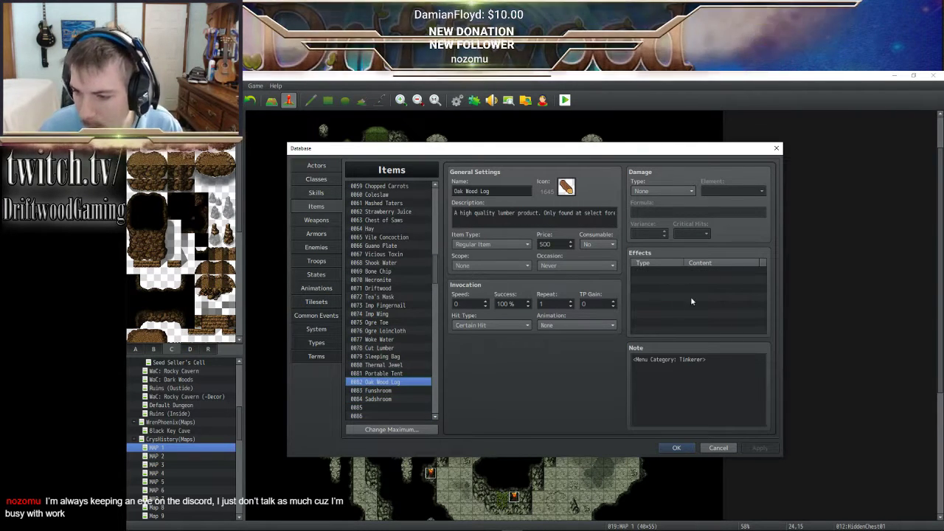
drag(435, 272, 435, 198)
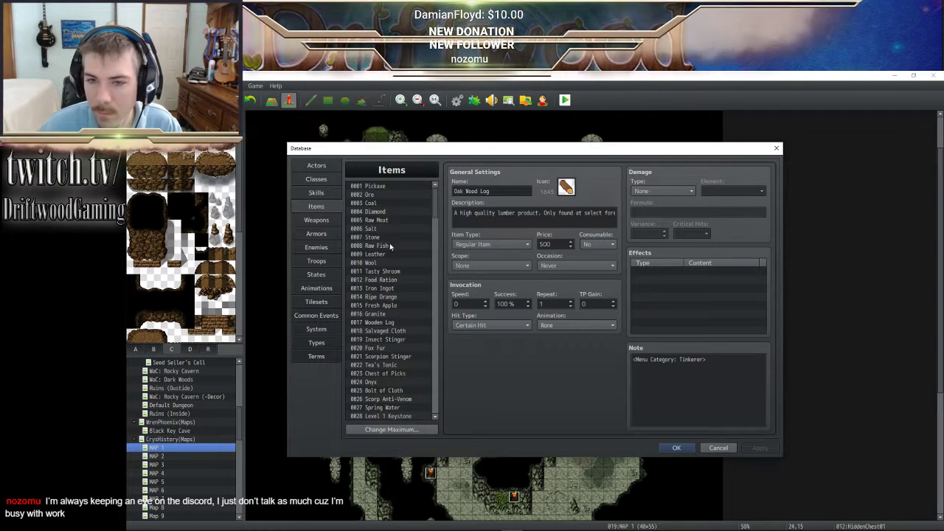
click(676, 448)
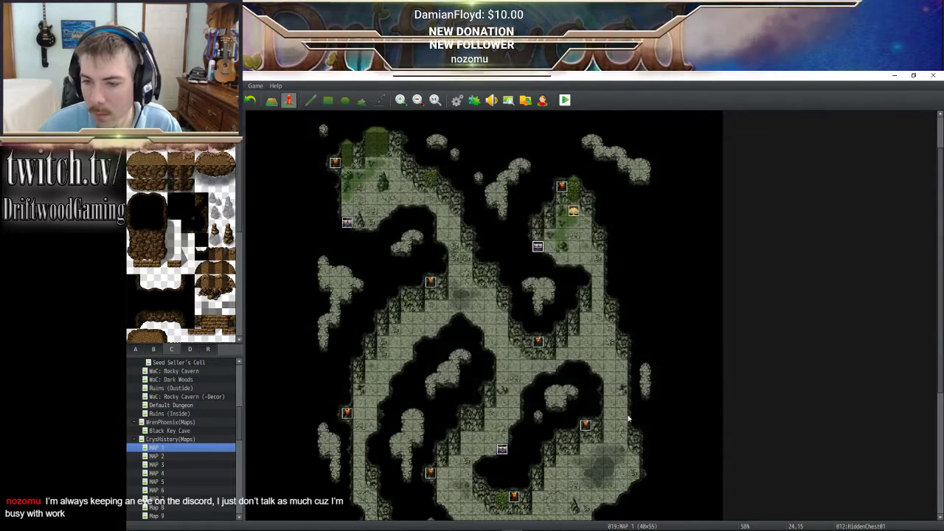
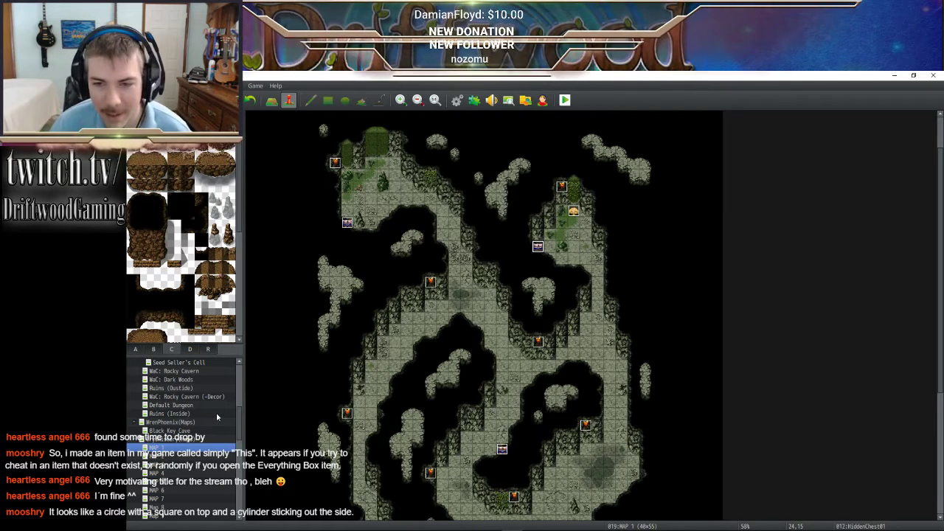
- Return to the Natural Explorers playtest and close its party menu
mouse_move(575, 523)
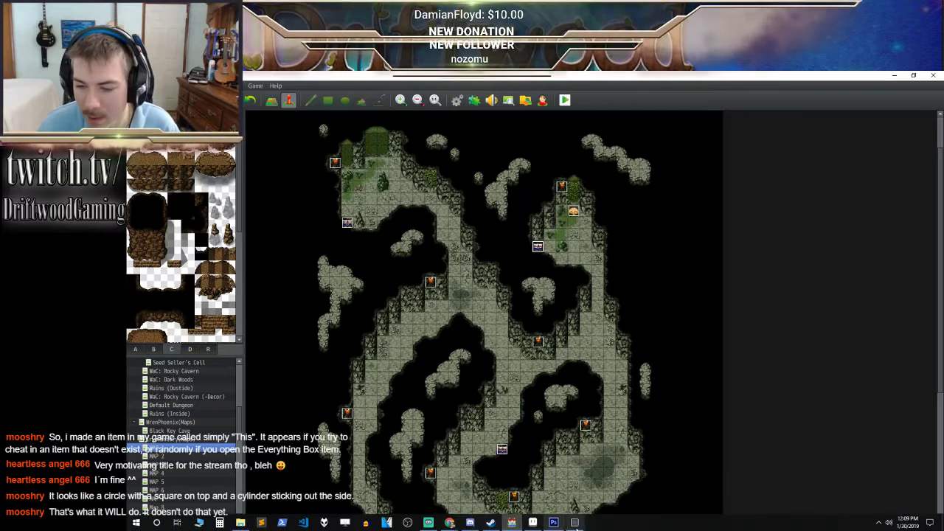
click(575, 522)
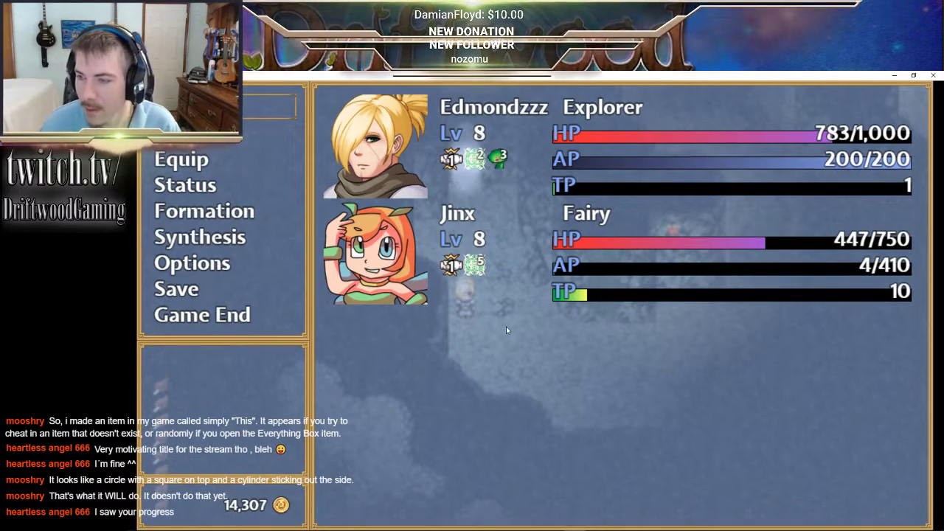
key(Up)
key(Up)
key(Up)
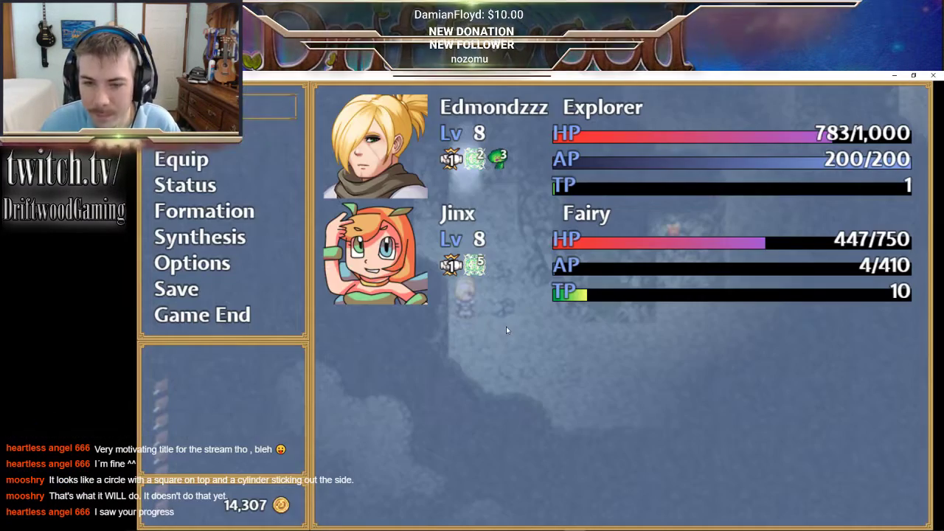
key(Down)
key(Down)
key(Down)
key(Down)
key(Return)
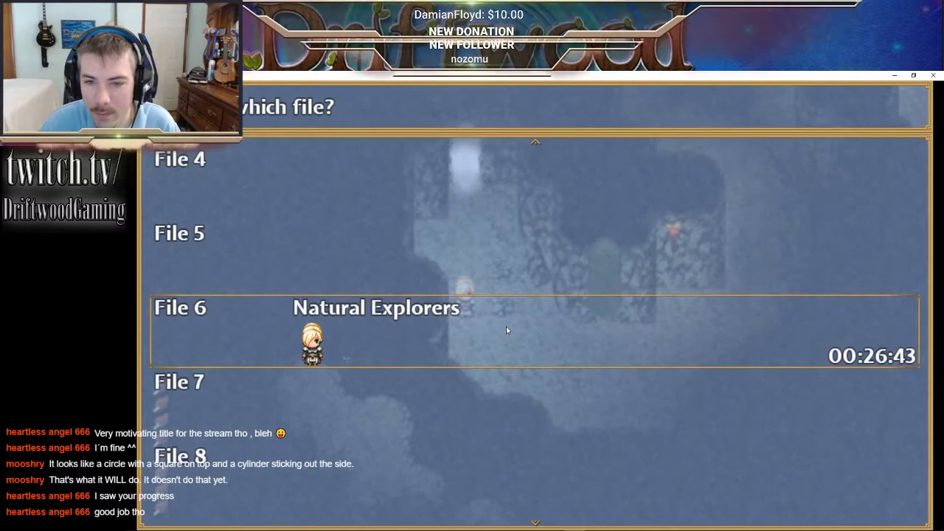
key(Escape)
key(Escape)
key(Return)
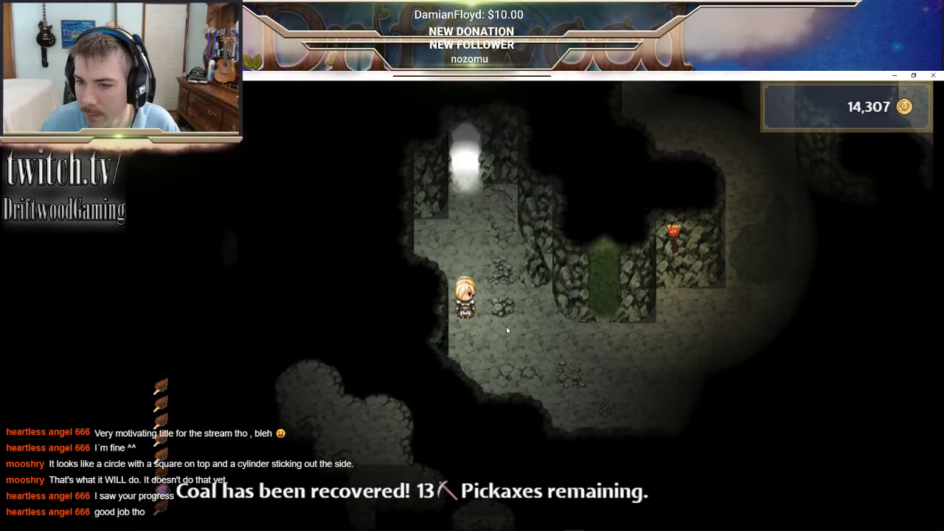
- Walk the hero across the cave to the guarded chest and accept the fight
key(Up)
key(Down)
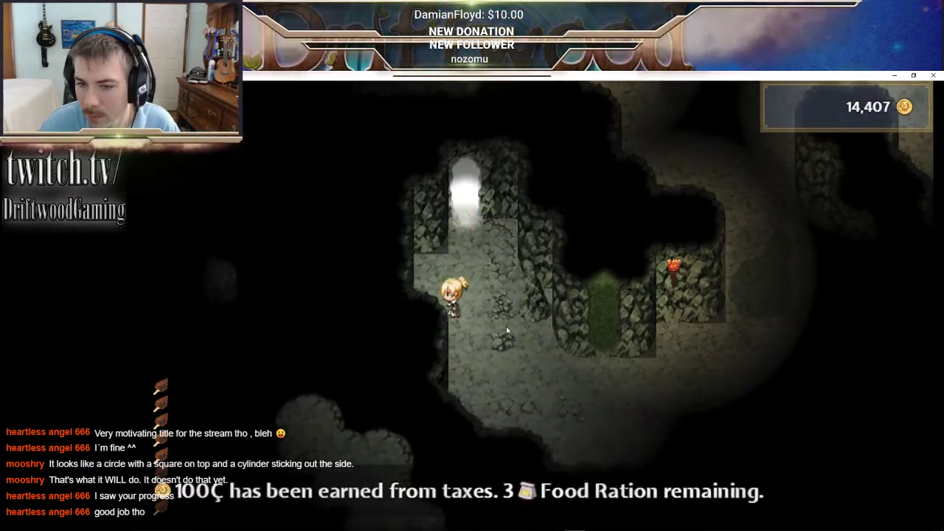
key(Down)
key(Right)
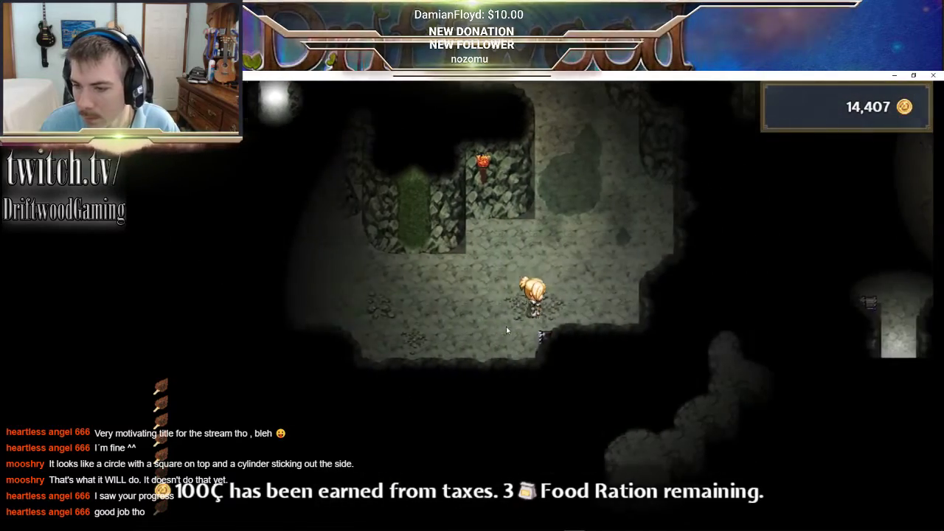
key(Return)
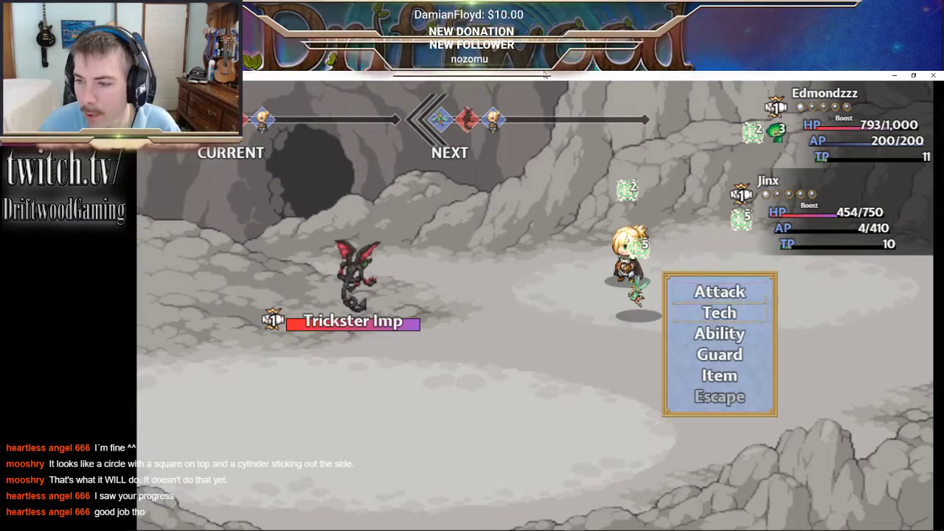
- Look over the Tech and Ability skill lists, then Attack the Trickster Imp
key(Down)
key(Return)
key(Escape)
key(Down)
key(Return)
key(Escape)
key(Down)
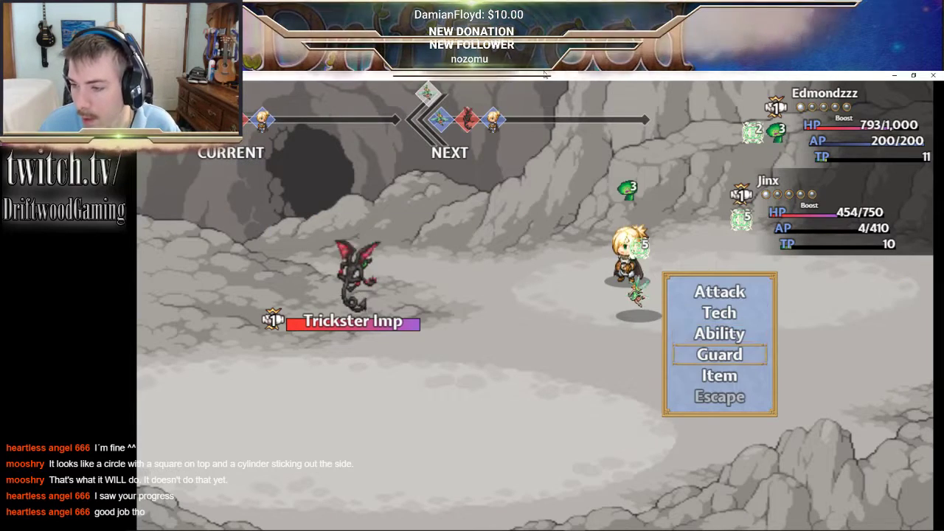
key(Return)
key(Return)
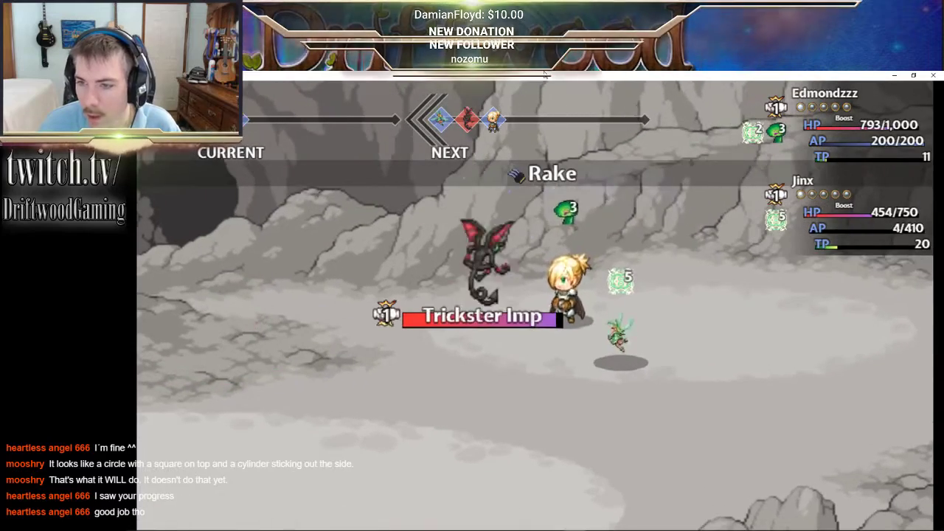
- Use the Double Wave ability on the Trickster Imp
key(Down)
key(Return)
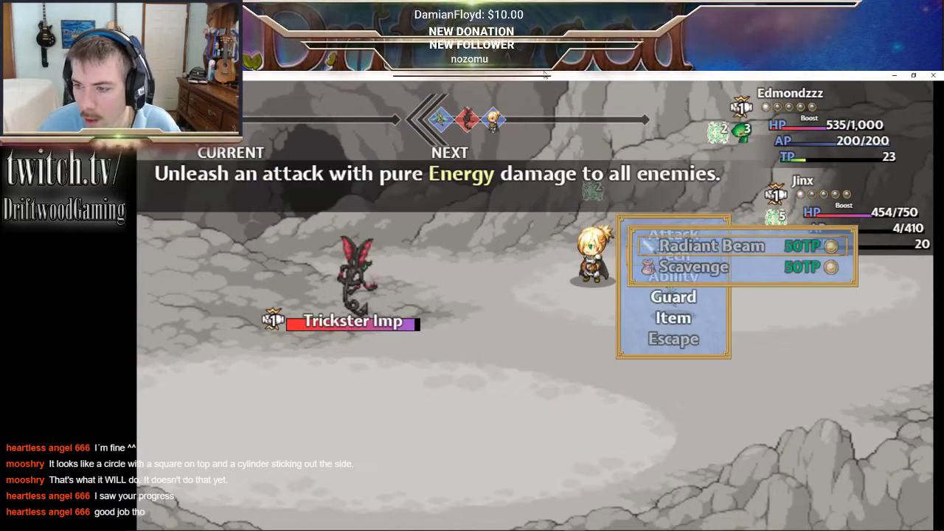
key(Escape)
key(Down)
key(Return)
key(Down)
key(Down)
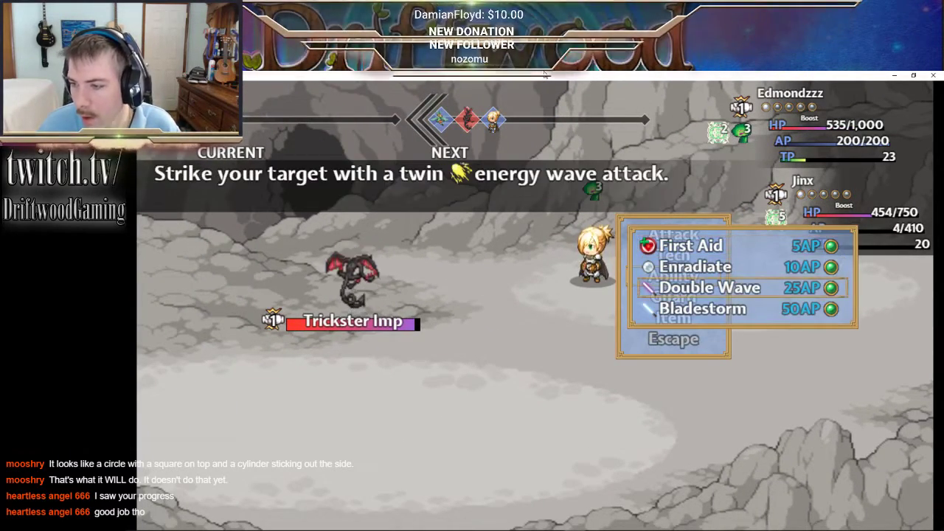
key(Return)
key(Return)
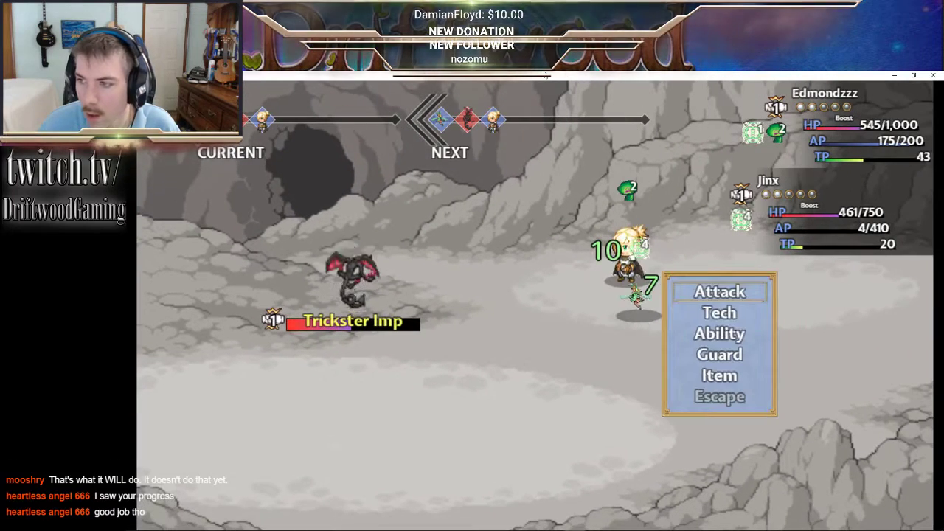
- Cast the Esnuhsnuh tech on Jinx
key(Down)
key(Return)
key(Down)
key(Return)
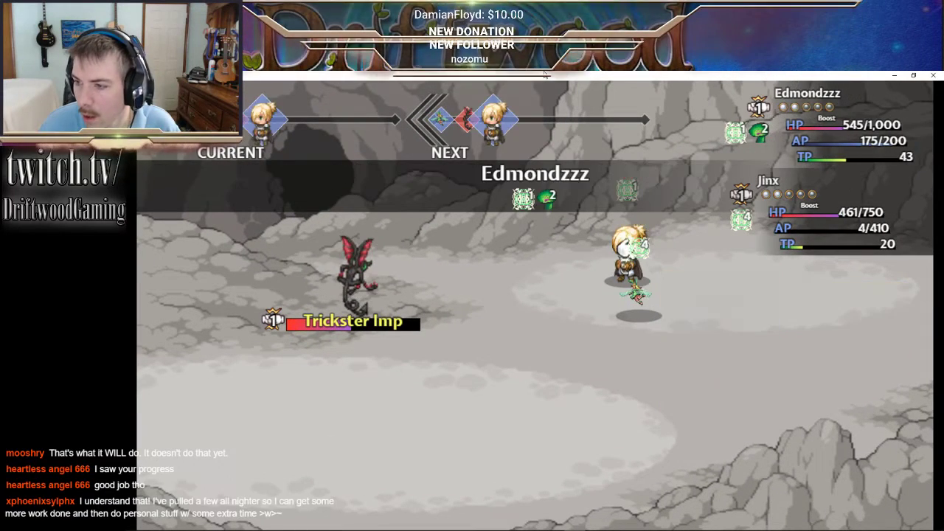
key(Down)
key(Return)
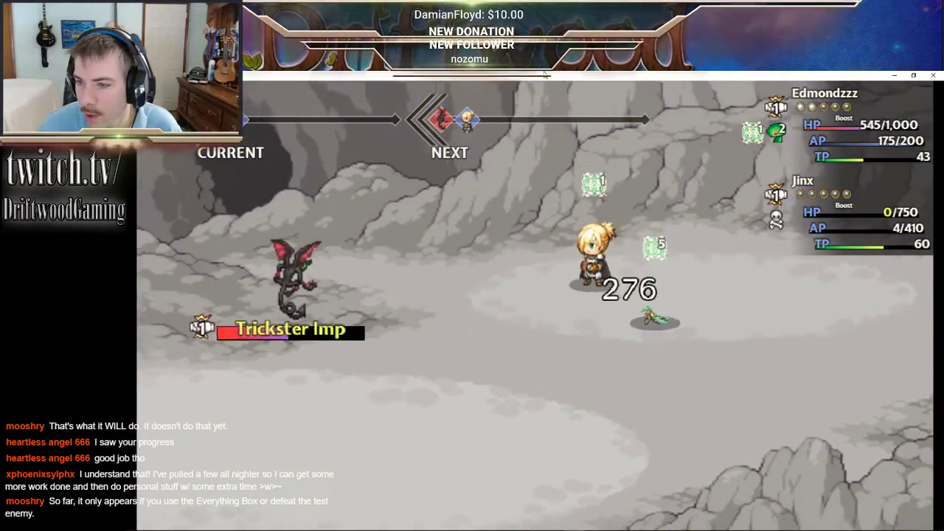
- Finish the Trickster Imp with the Bladestorm ability
key(Down)
key(Return)
key(Escape)
key(Down)
key(Return)
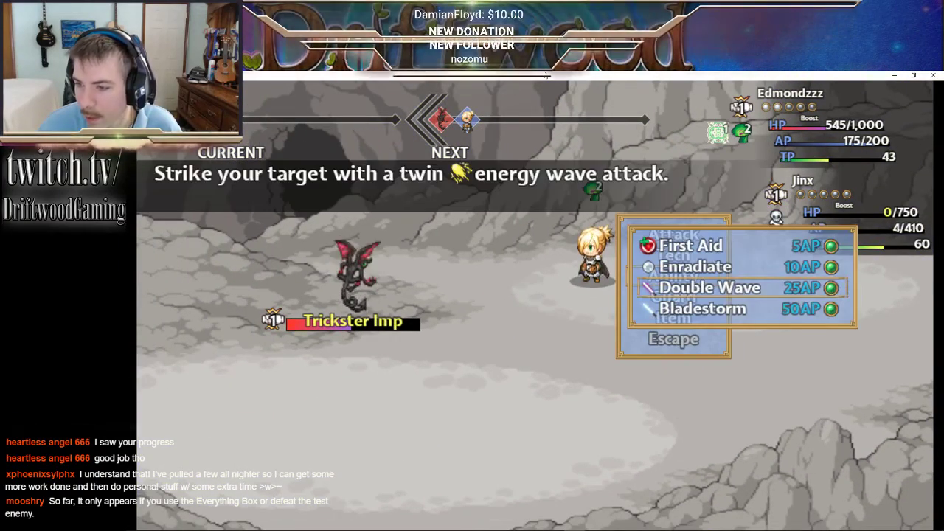
key(Down)
key(Return)
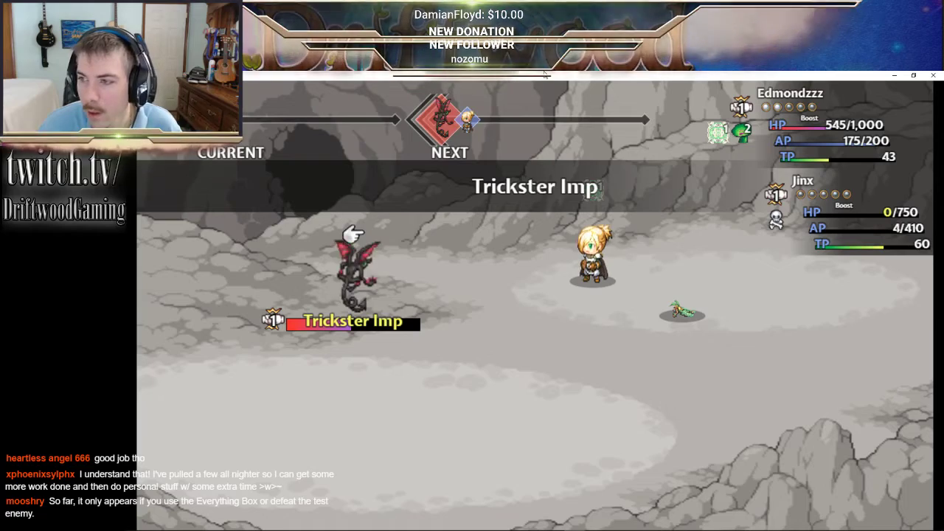
key(Escape)
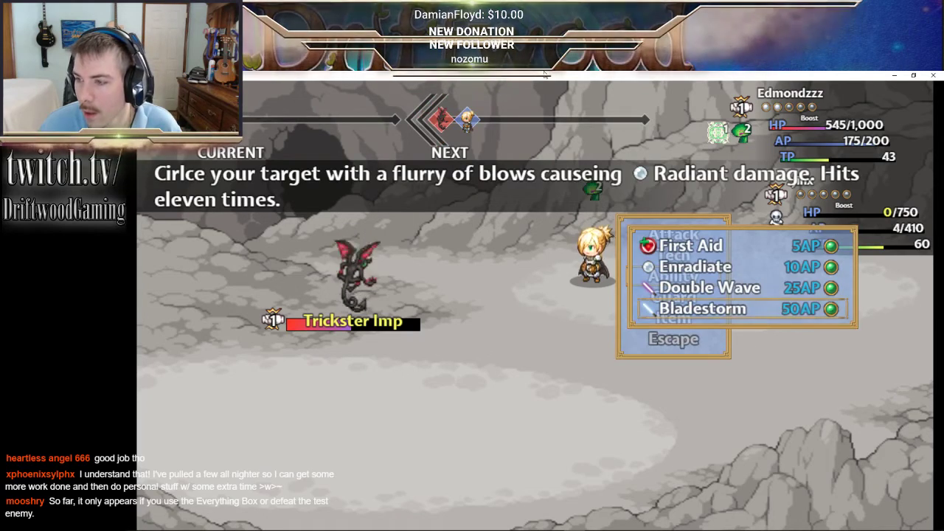
key(Return)
key(Return)
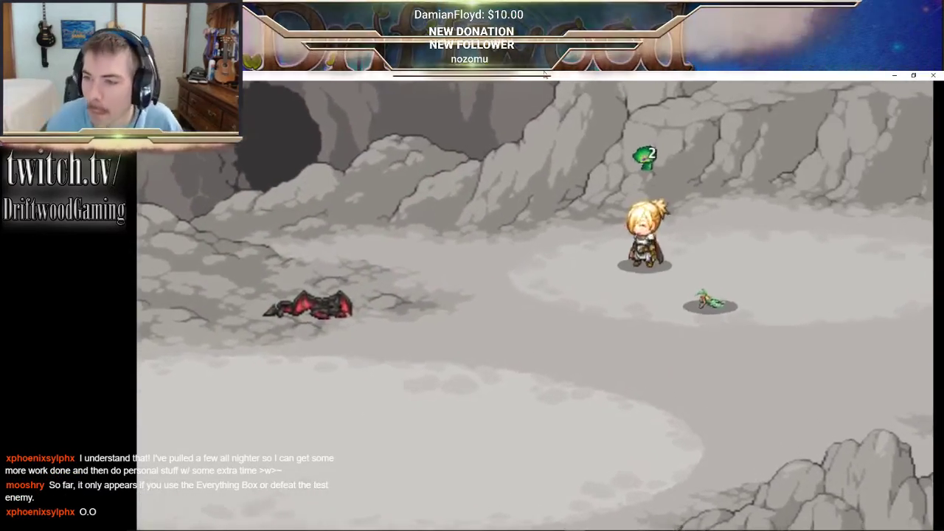
- Dismiss the Victory results and use a Wren Feather on Jinx from the inventory
key(z)
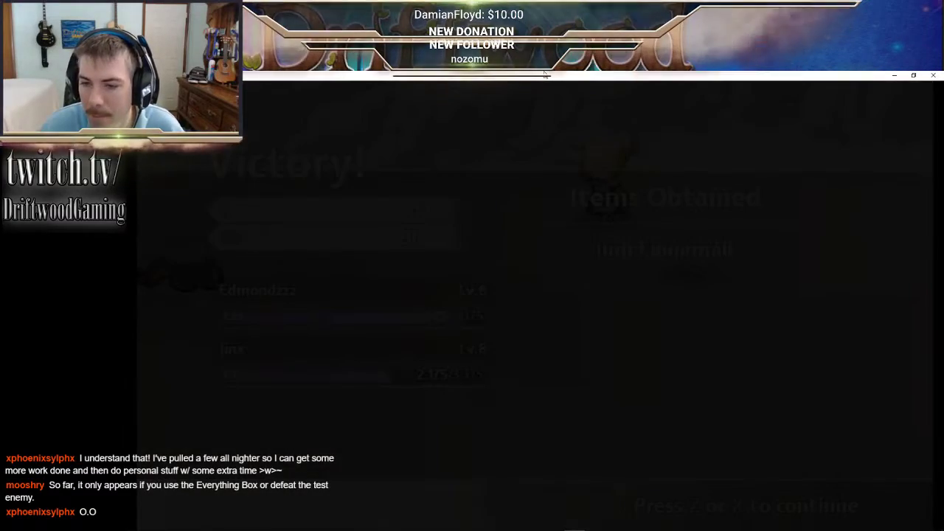
key(x)
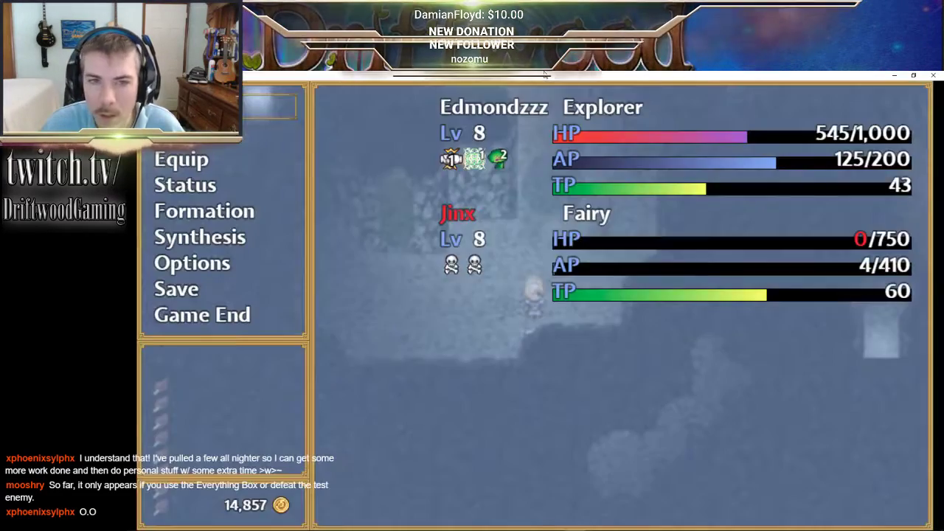
key(z)
key(z)
key(Up)
key(Up)
key(Up)
key(Up)
key(Up)
key(Up)
key(Up)
key(Up)
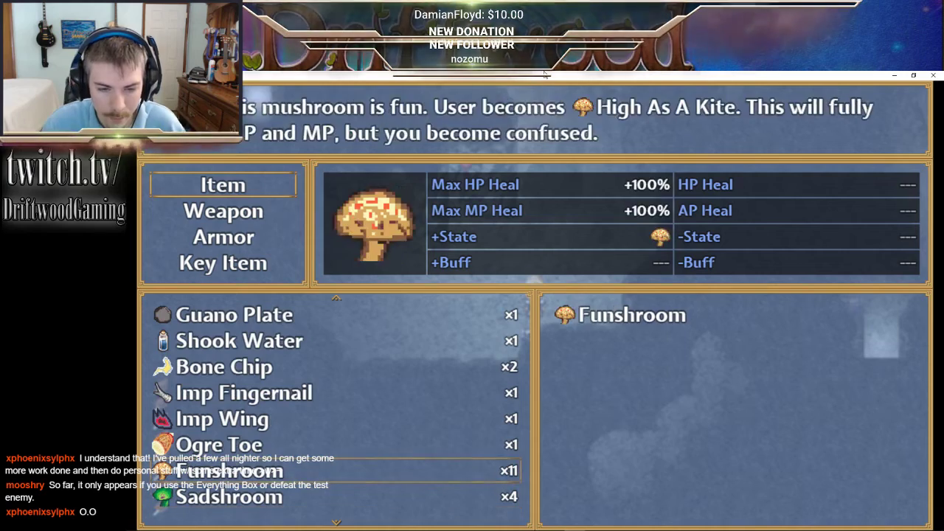
key(Up)
key(Up)
key(Up)
key(Up)
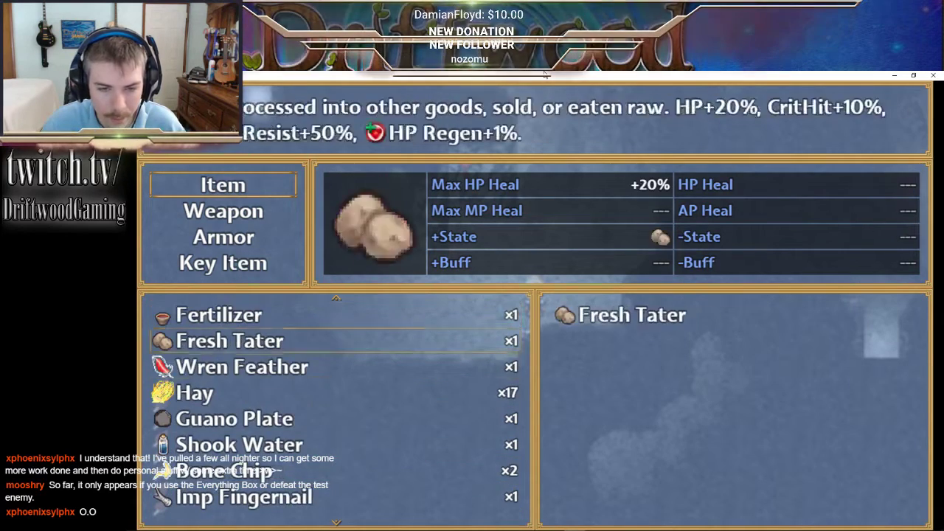
key(Down)
key(Down)
key(z)
key(z)
key(Down)
key(z)
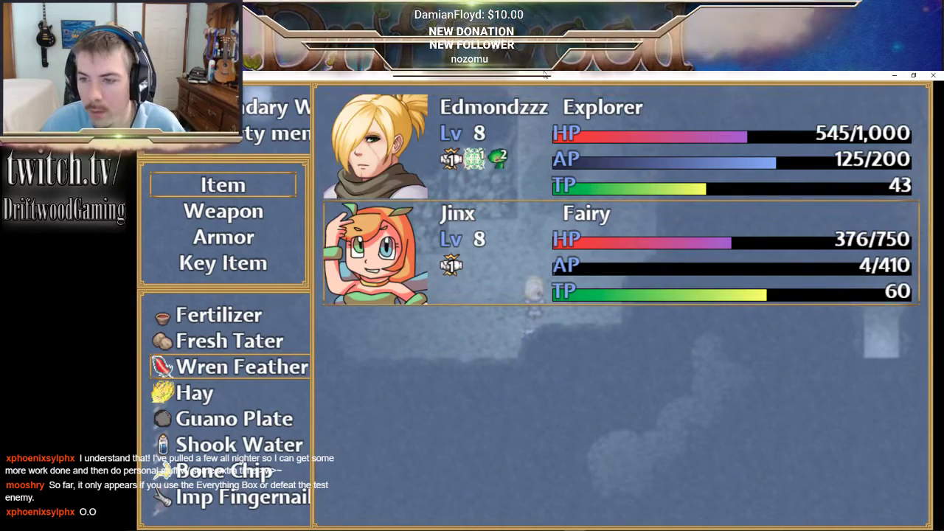
key(x)
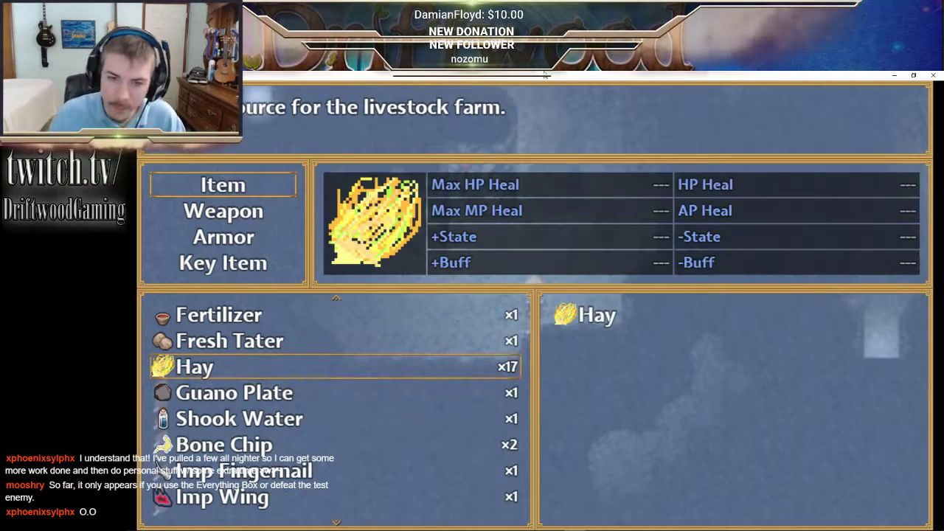
- Heal Jinx with Shook Water and dismiss the ore message
key(Down)
key(Down)
key(Down)
key(Return)
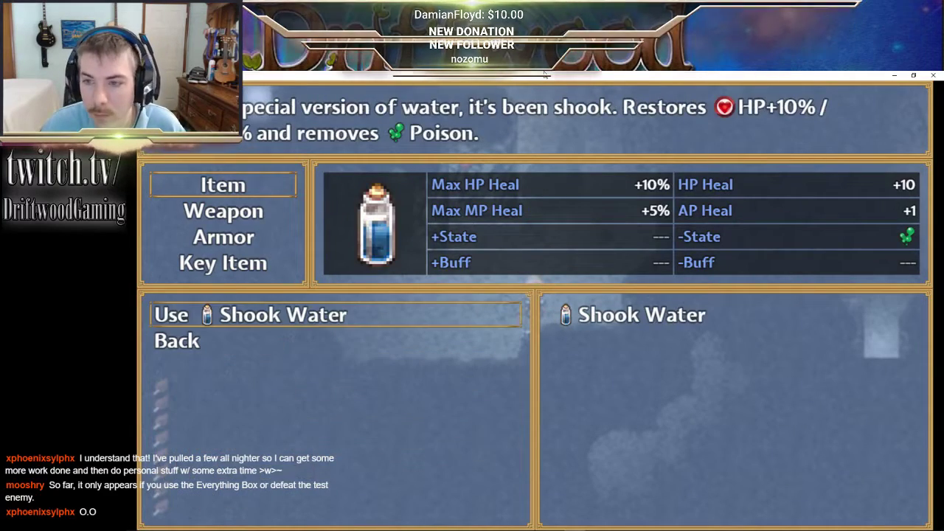
key(Return)
key(Return)
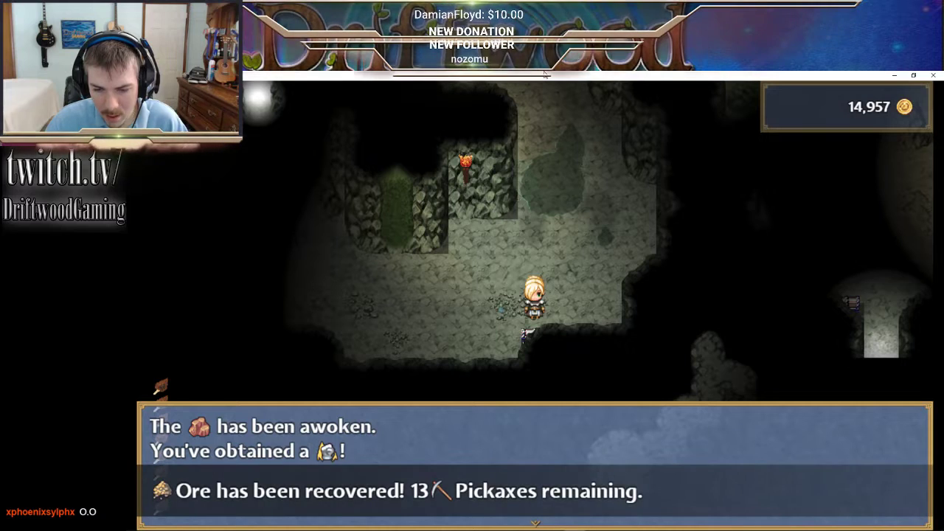
key(Return)
- Reopen the inventory and scroll the crafting items past Imp Wing to Diamond
key(Escape)
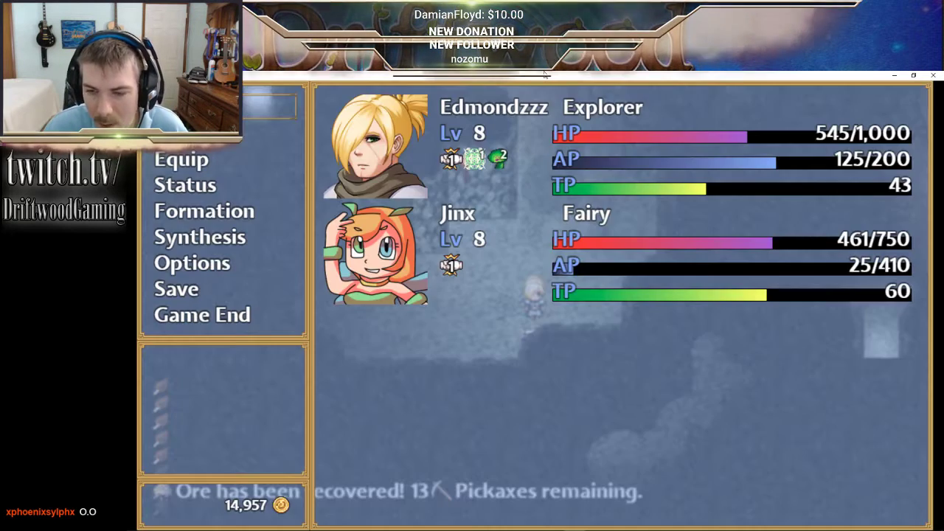
key(Return)
key(Return)
key(Down)
key(Down)
key(Down)
key(Down)
key(Down)
key(Down)
key(Down)
key(Down)
key(Down)
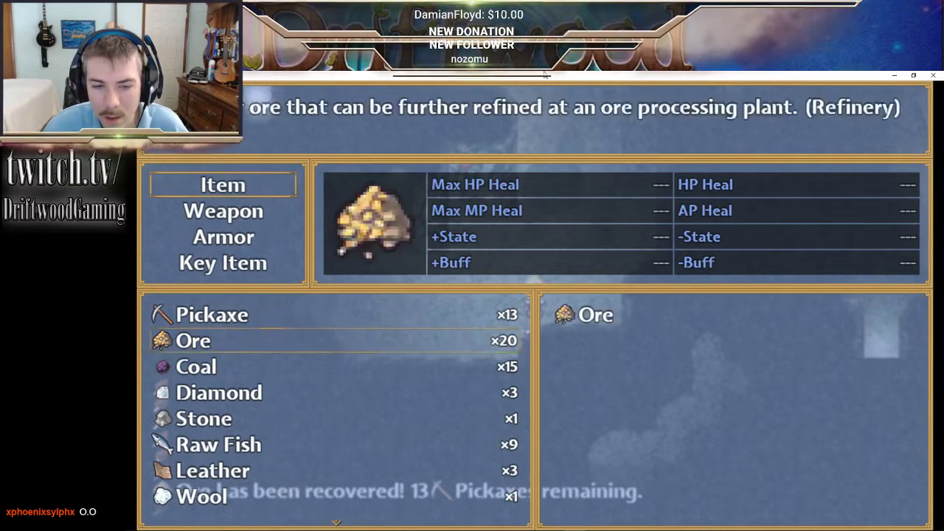
key(Down)
key(Down)
key(Down)
key(Down)
key(Down)
key(Down)
key(Down)
key(Down)
key(Down)
key(Down)
key(Down)
key(Down)
key(Down)
key(Down)
key(Down)
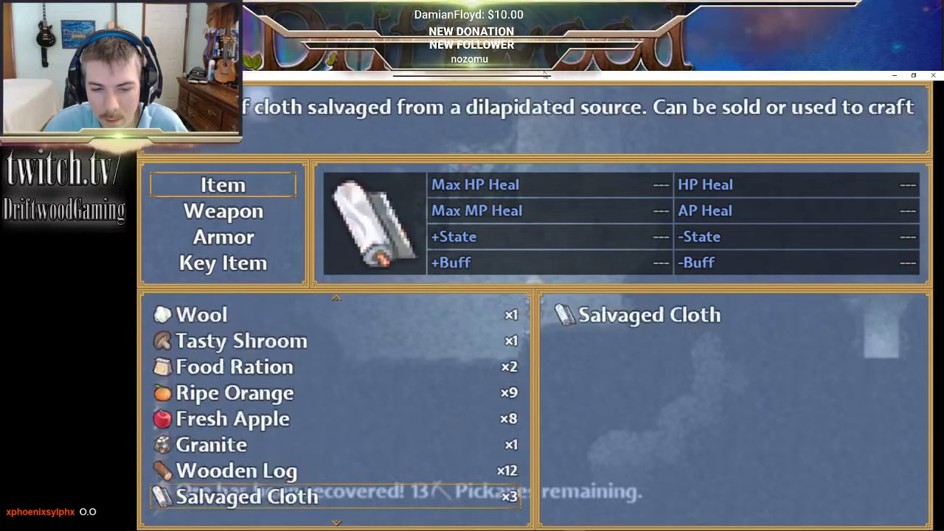
key(Down)
key(Down)
key(Down)
key(Down)
key(Down)
key(Down)
key(Down)
key(Down)
key(Down)
key(Down)
key(Down)
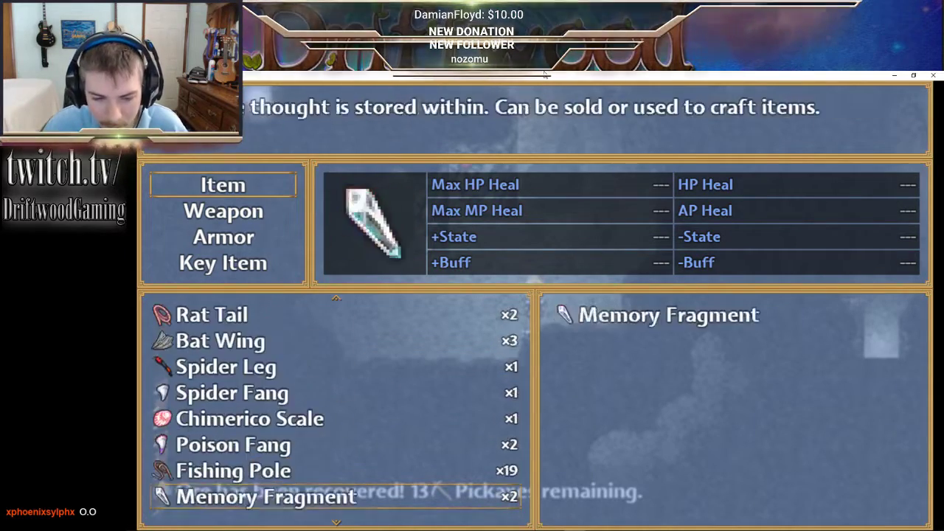
key(Down)
key(Down)
key(Down)
key(Down)
key(Down)
key(Down)
key(Down)
key(Down)
key(Down)
key(Down)
key(Down)
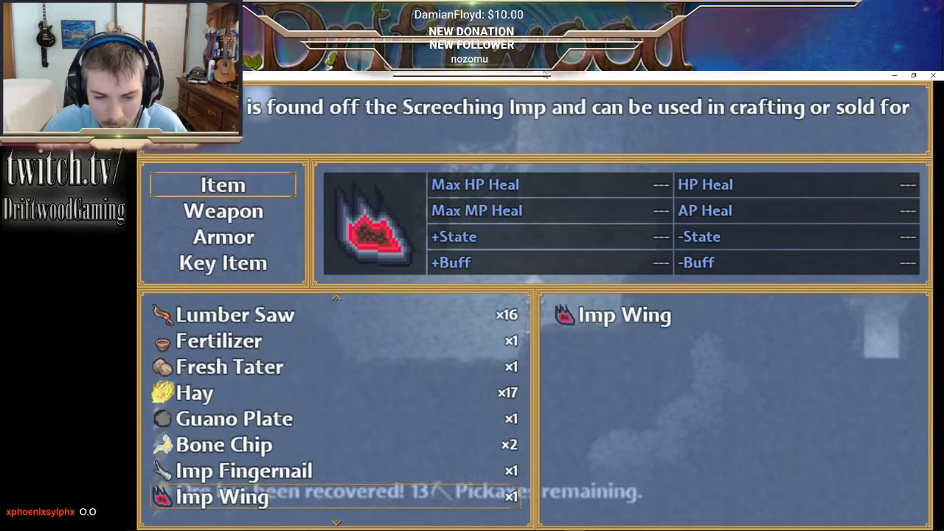
key(Down)
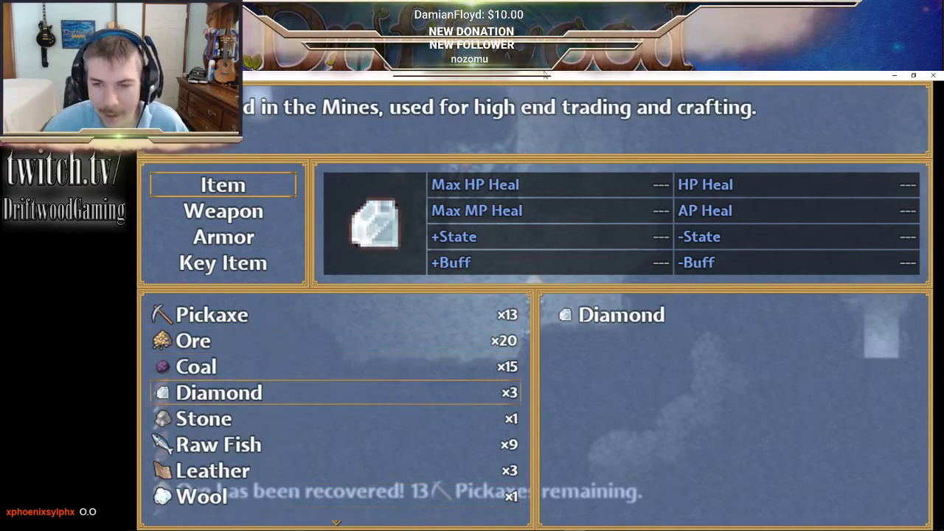
- Close the playtest and open the Database's Common Events list
click(932, 75)
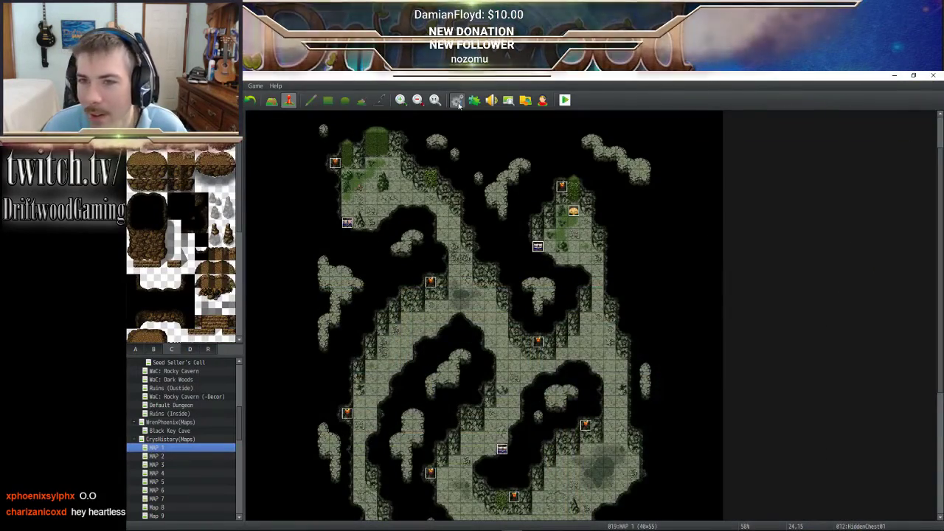
click(457, 100)
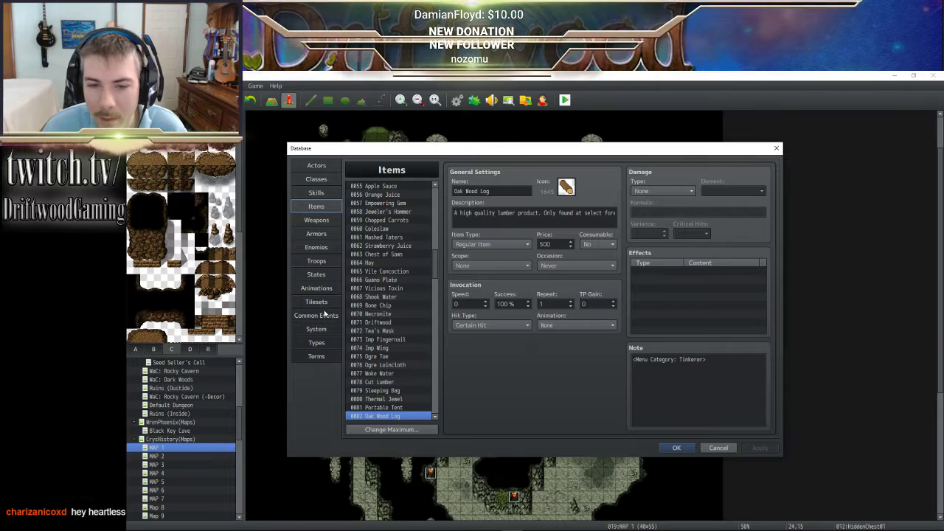
click(319, 315)
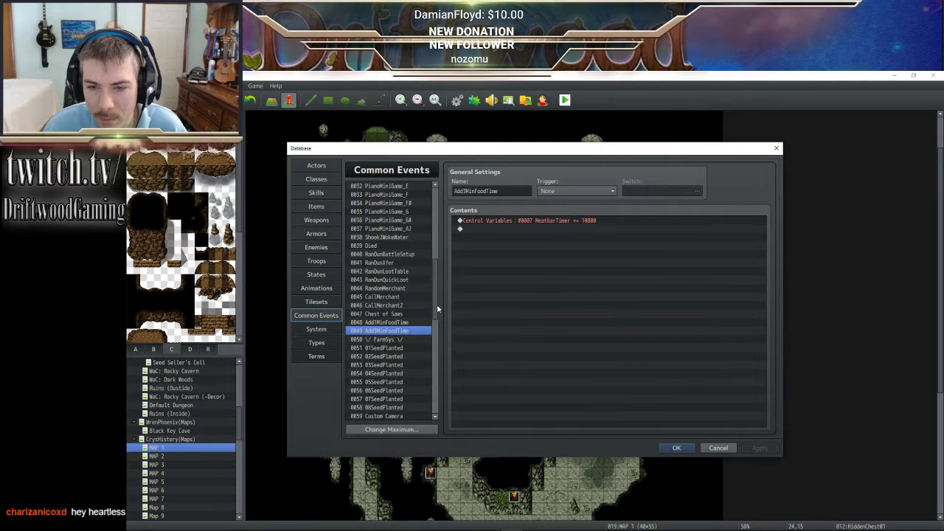
click(431, 305)
right_click(431, 306)
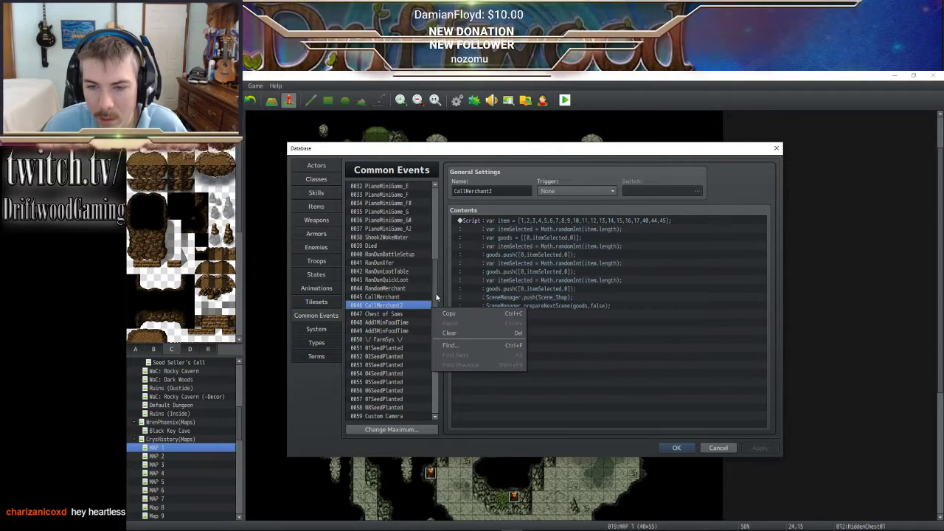
- Scroll up the common events and select 0038 Shook2WokeWater
drag(436, 294, 435, 355)
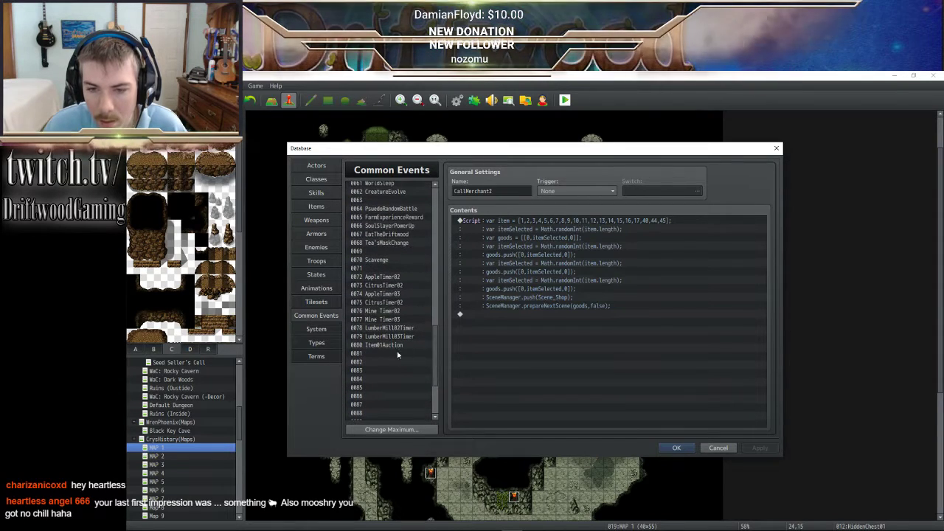
scroll(393, 322, up, 3)
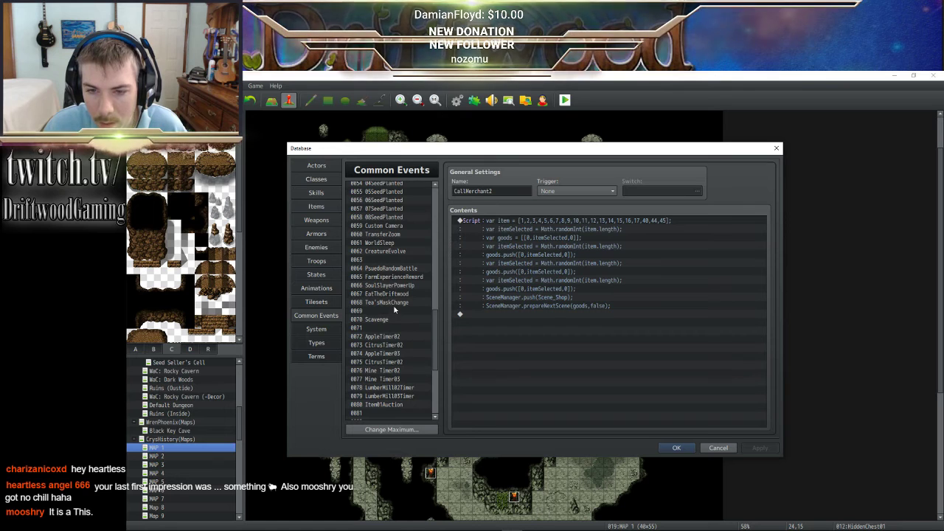
scroll(393, 306, up, 2)
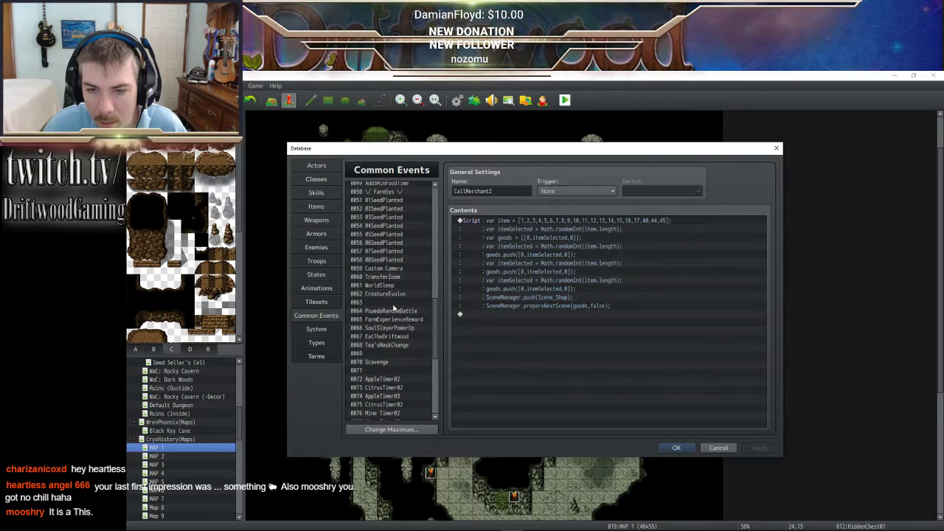
scroll(393, 308, up, 4)
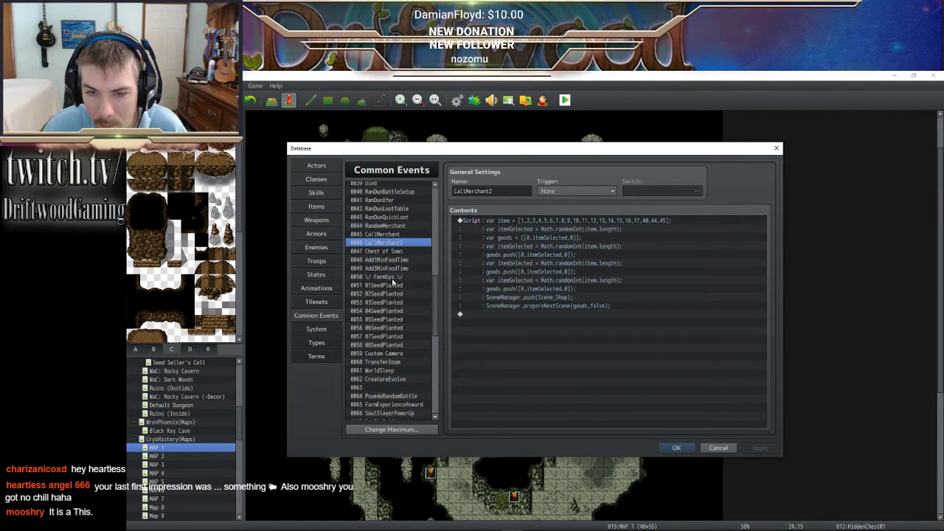
scroll(393, 275, up, 2)
scroll(393, 271, up, 3)
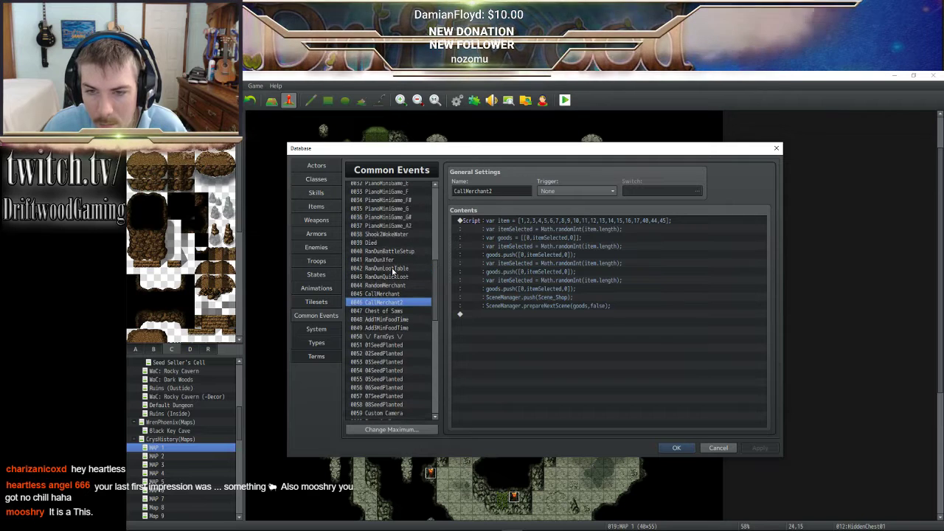
click(390, 259)
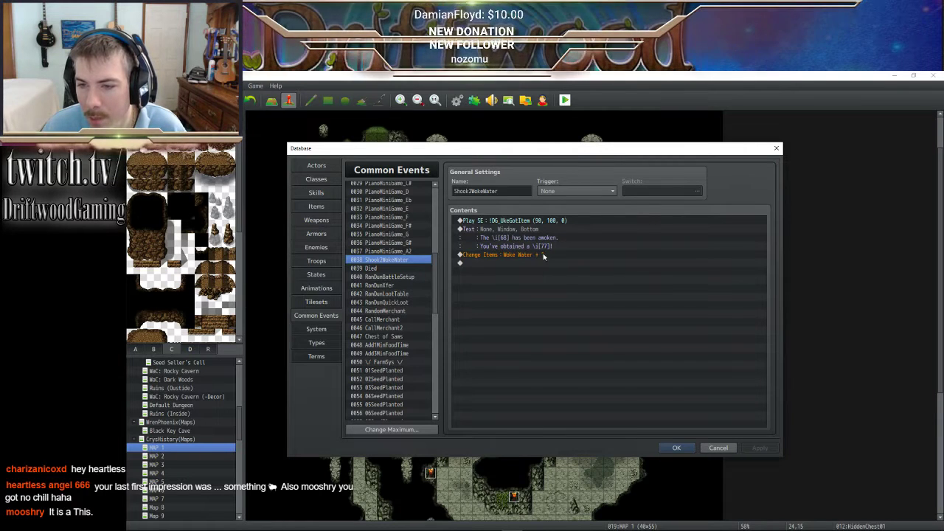
- Change the message icon codes to \ii[68] and \ii[77], then close the Database with OK
right_click(502, 235)
click(514, 249)
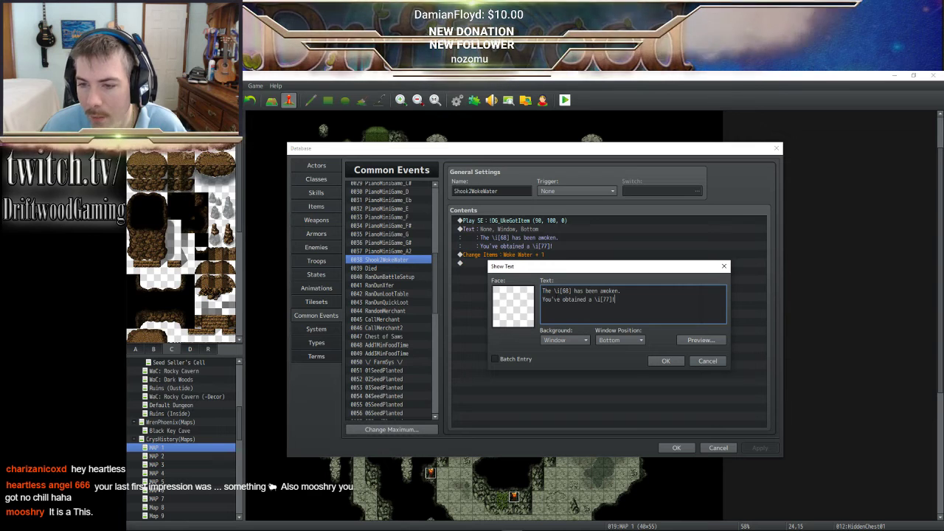
text(i)
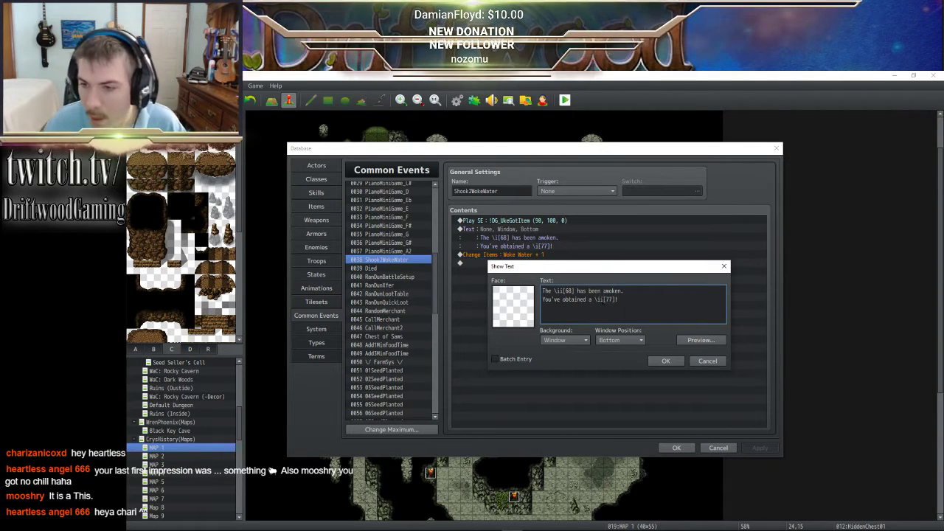
text(i)
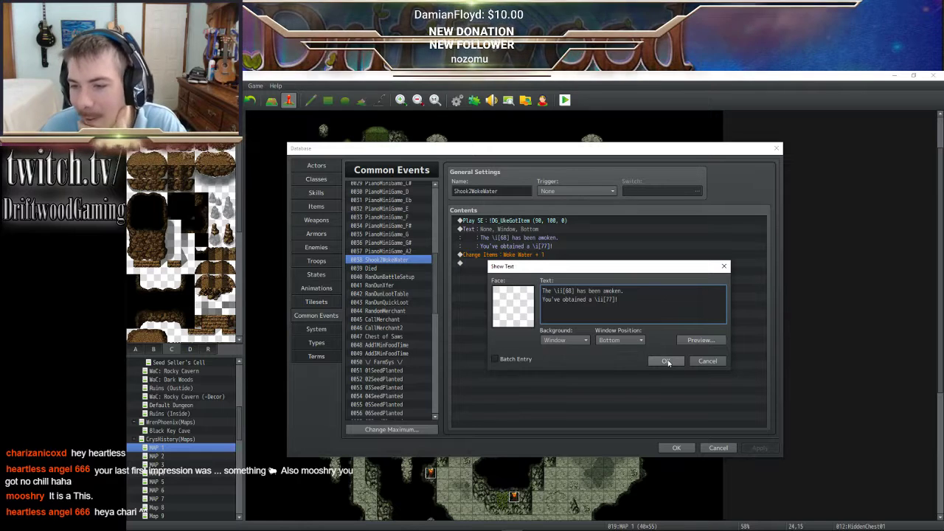
click(667, 361)
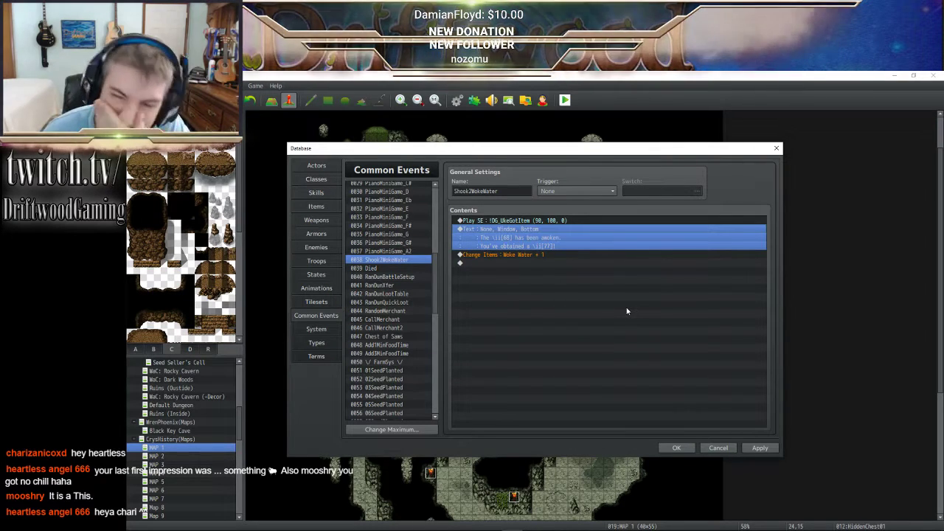
click(676, 448)
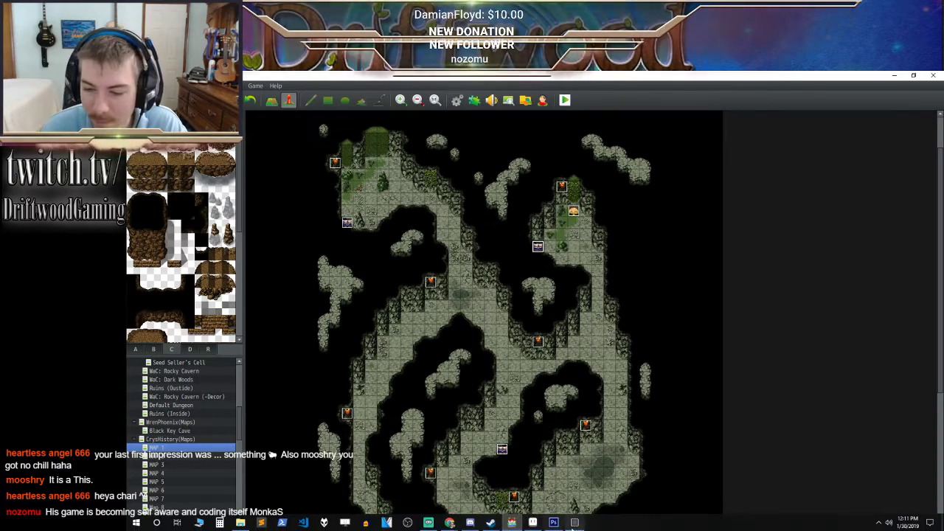
- Relaunch the playtest and browse the Item list from Diamond down to Woke Water and back
click(553, 523)
key(Down)
key(Down)
key(Down)
key(Down)
key(Down)
key(Down)
key(Down)
key(Down)
key(Down)
key(Down)
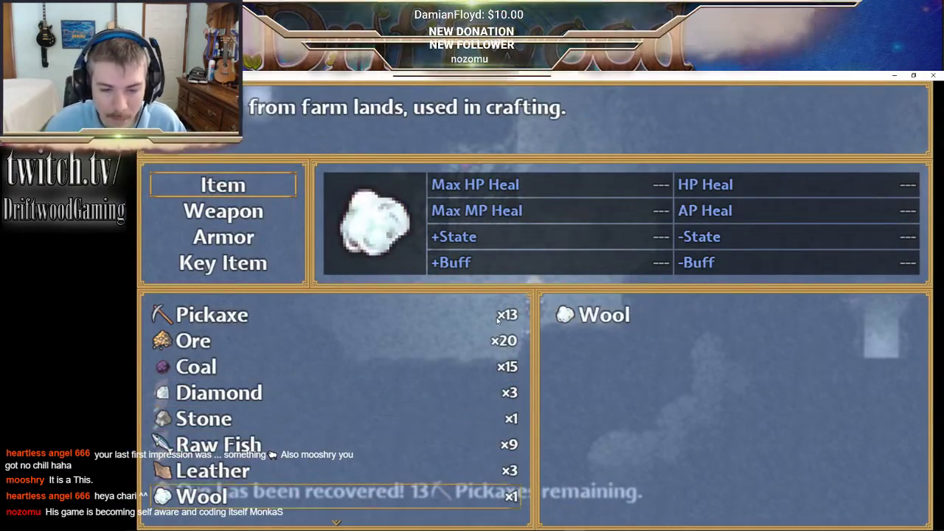
key(Down)
key(Down)
key(Down)
key(Down)
key(Down)
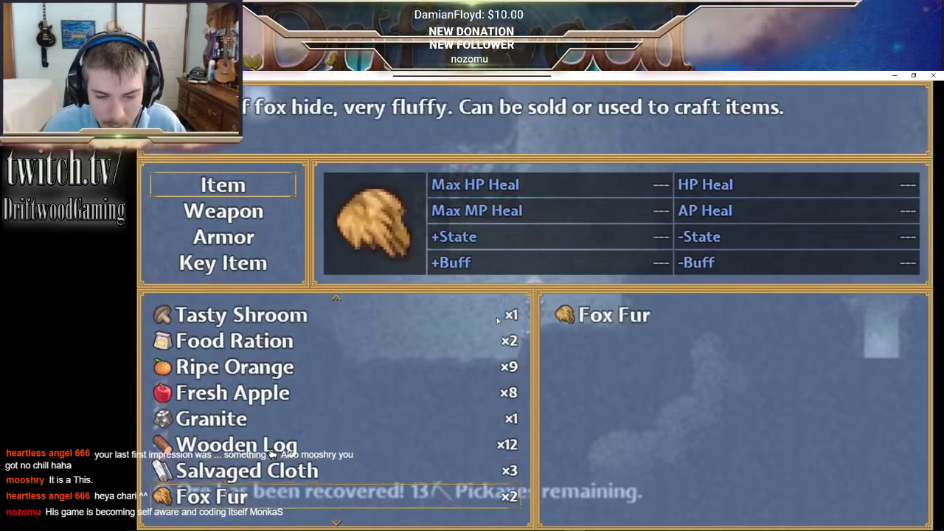
key(Down)
key(Down)
key(Down)
key(Down)
key(Down)
key(Down)
key(Down)
key(Down)
key(Down)
key(Down)
key(Down)
key(Down)
key(Down)
key(Down)
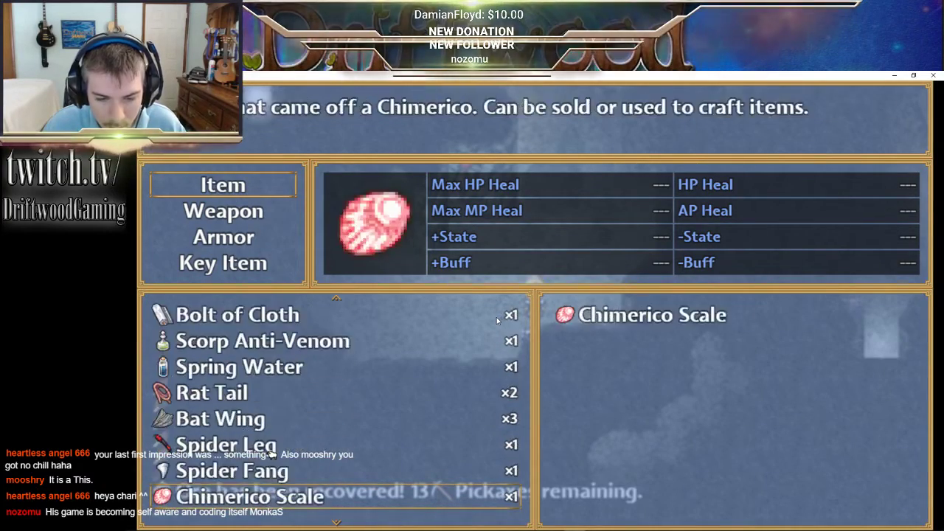
key(Down)
key(Down)
key(Down)
key(Down)
key(Down)
key(Down)
key(Down)
key(Down)
key(Down)
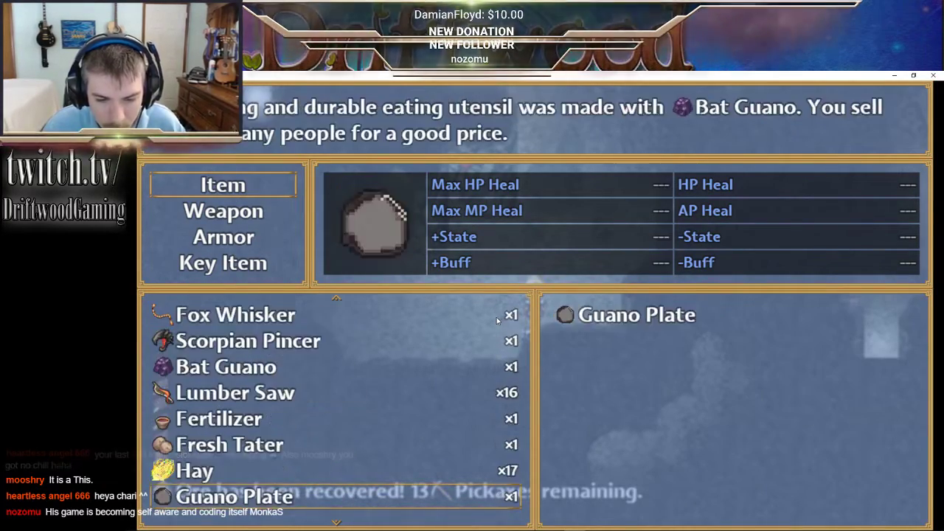
key(Down)
key(Up)
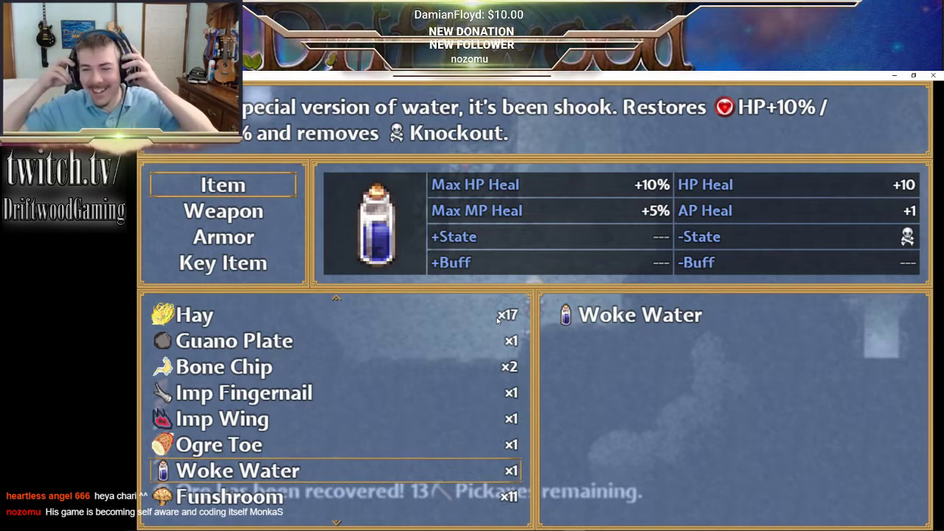
key(Up)
key(Down)
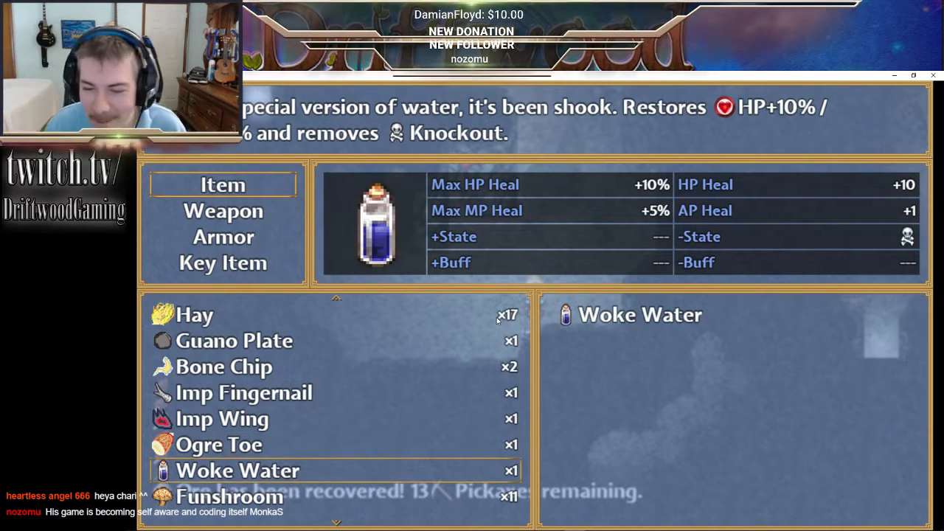
key(Up)
key(Up)
key(Up)
key(Up)
key(Up)
key(Up)
key(Up)
key(Up)
key(Up)
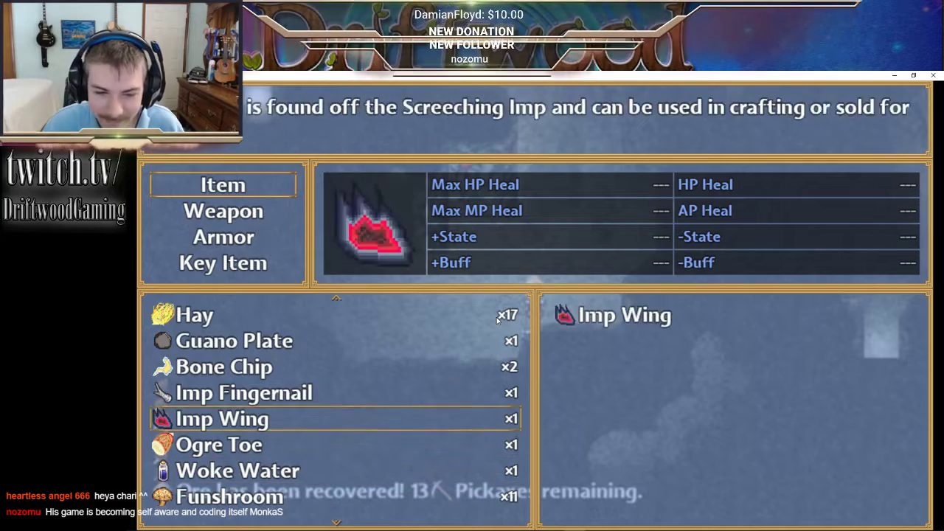
key(Up)
key(Up)
key(Up)
key(Up)
key(Up)
key(Up)
key(Up)
key(Up)
key(Up)
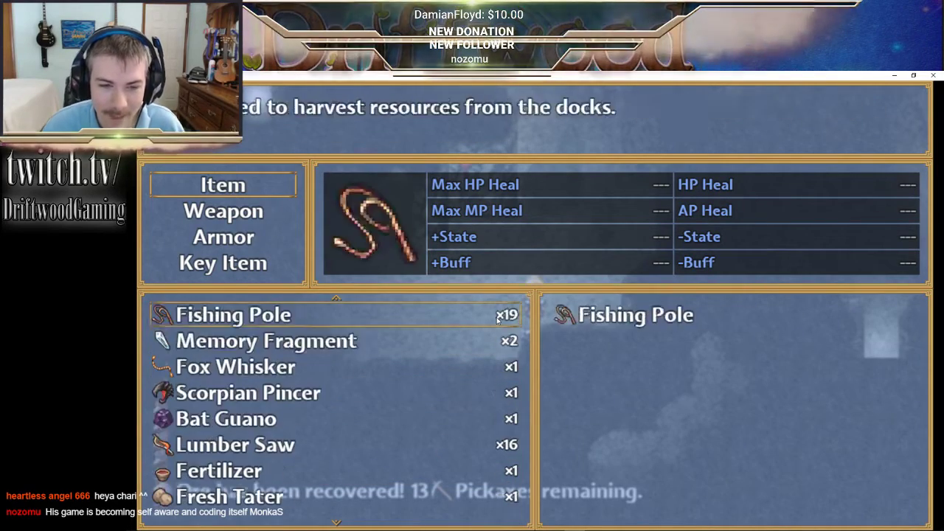
key(Up)
key(Up)
- Use a Spring Water on the first party member
key(Up)
key(Up)
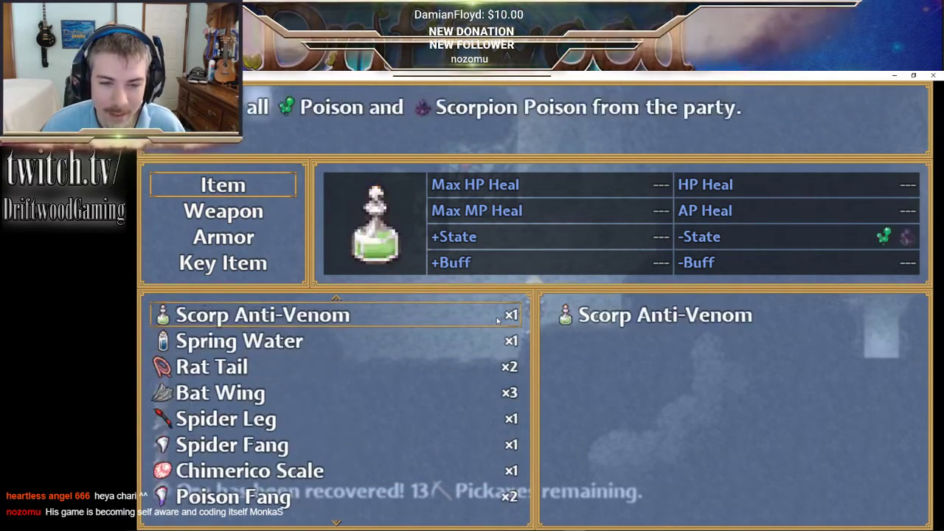
key(Up)
key(Down)
key(Down)
key(Return)
key(Return)
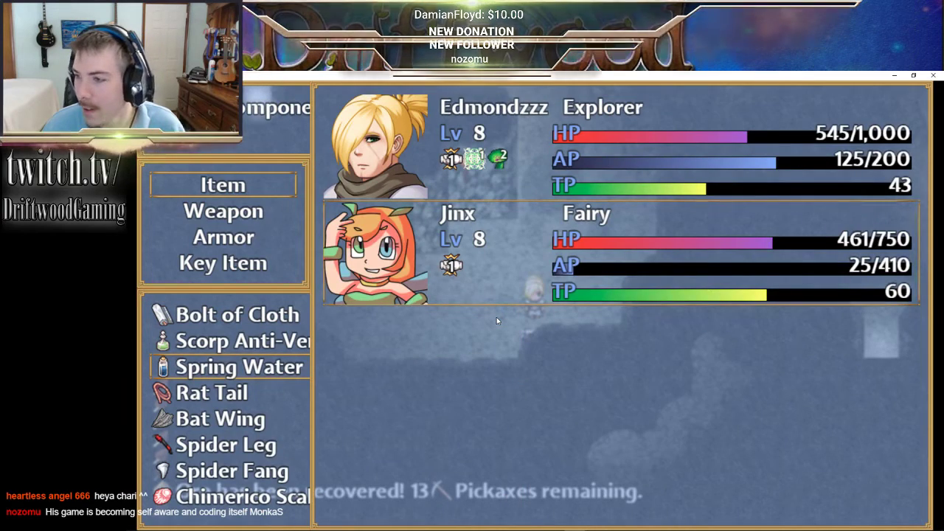
key(Return)
key(Escape)
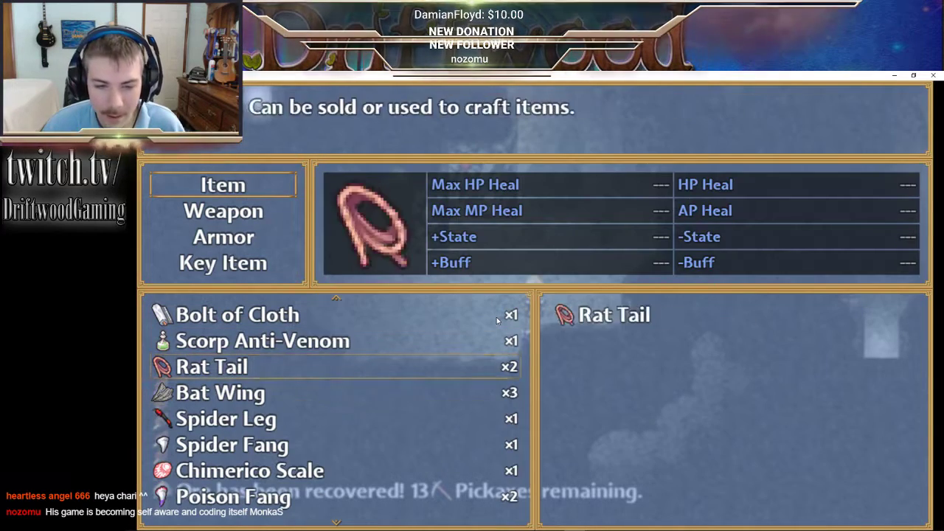
- Browse the Item list from Rat Tail through Woke Water to Sadshroom
key(Down)
key(Down)
key(Up)
key(Up)
key(Up)
key(Up)
key(Up)
key(Up)
key(Up)
key(Up)
key(Up)
key(Up)
key(Up)
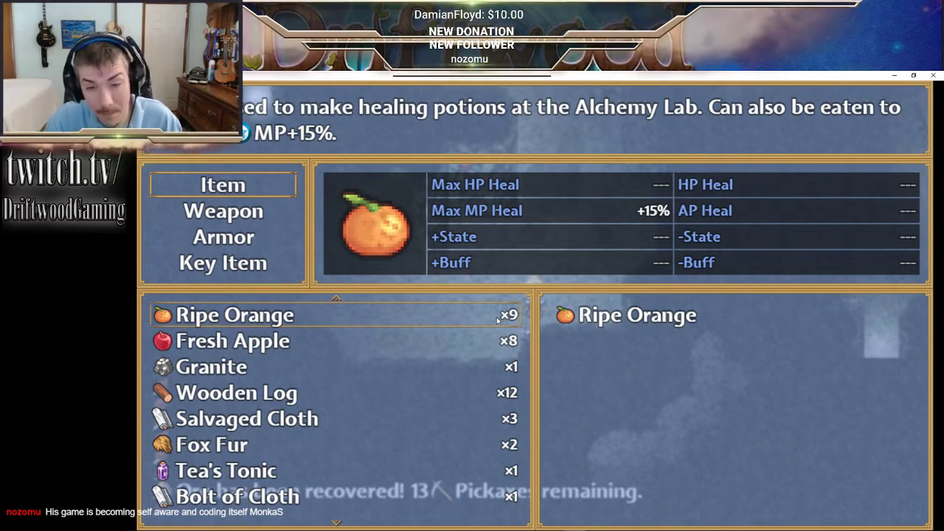
key(Down)
key(Down)
key(Down)
key(Up)
key(Up)
key(Up)
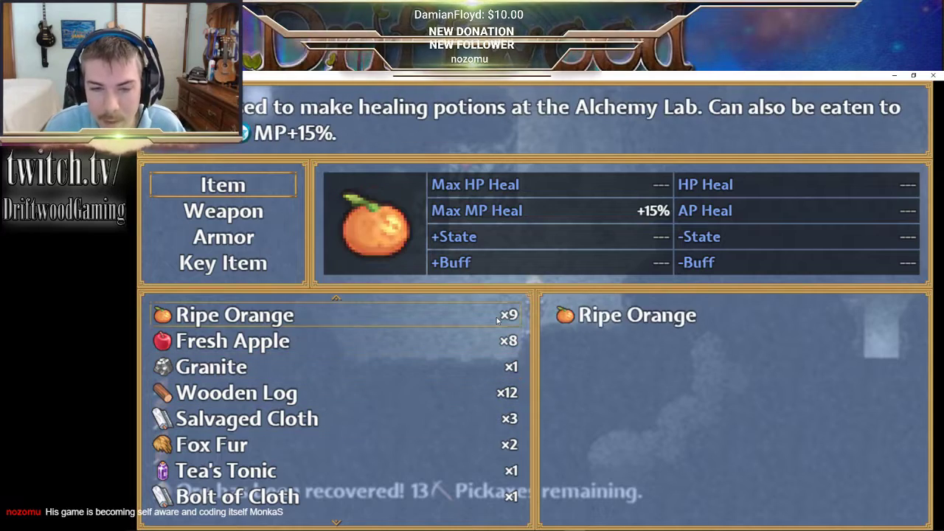
key(Down)
key(Down)
key(Down)
key(Down)
key(Down)
key(Down)
key(Down)
key(Down)
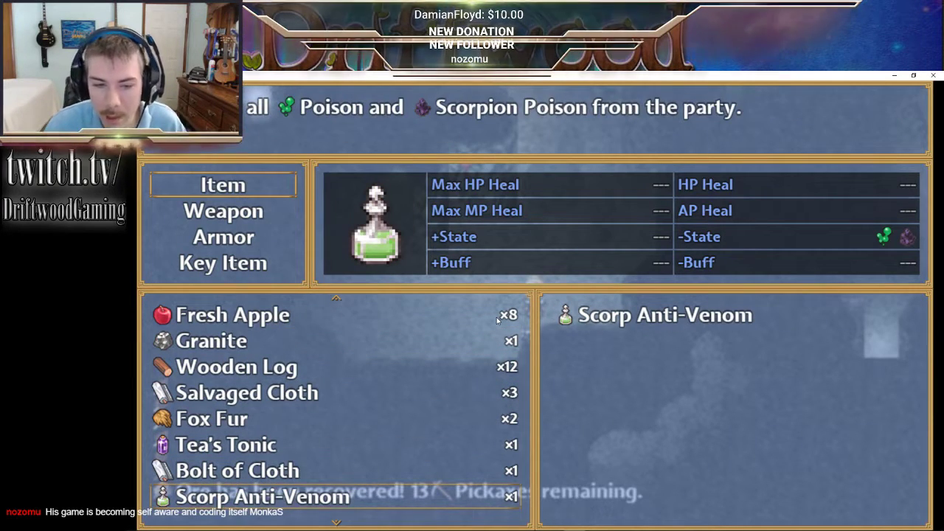
key(Down)
key(Down)
key(Down)
key(Down)
key(Down)
key(Down)
key(Down)
key(Down)
key(Down)
key(Down)
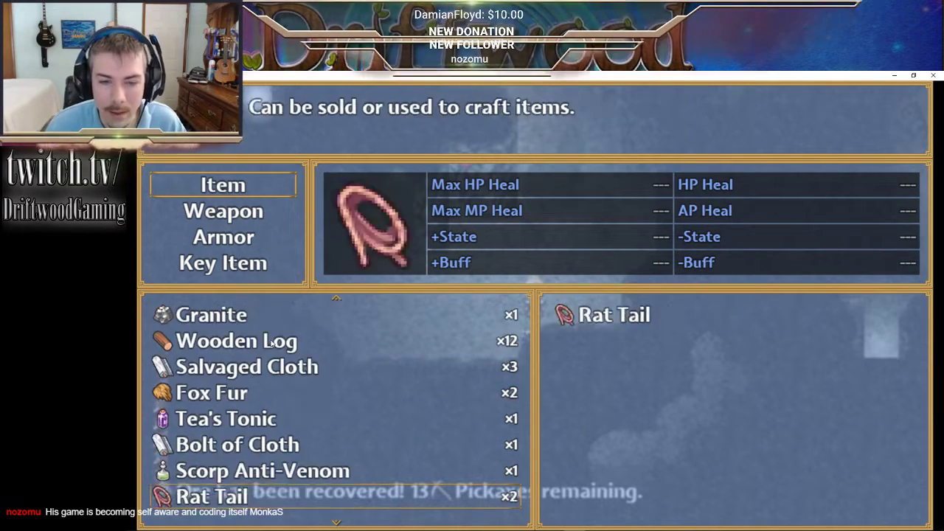
key(Down)
key(Down)
key(Down)
key(Down)
key(Down)
key(Down)
key(Down)
key(Down)
key(Down)
key(Down)
key(Down)
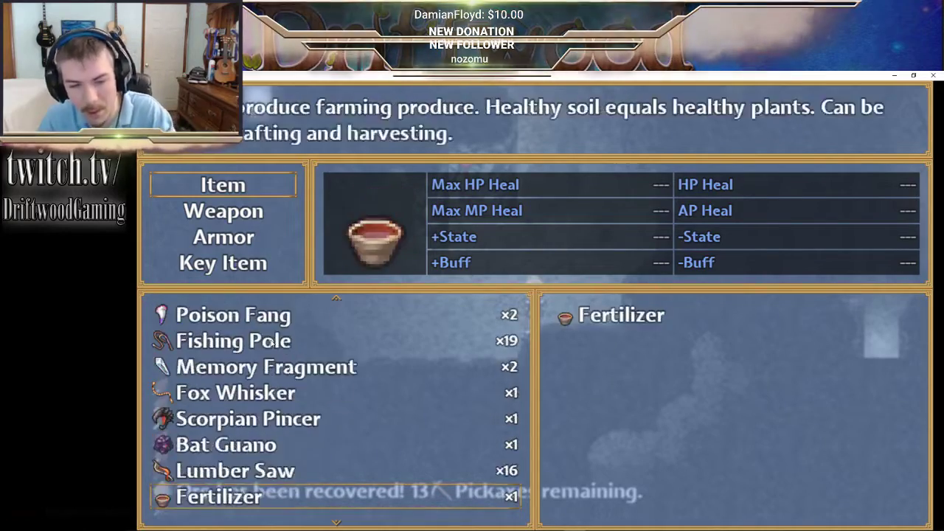
key(Down)
key(Down)
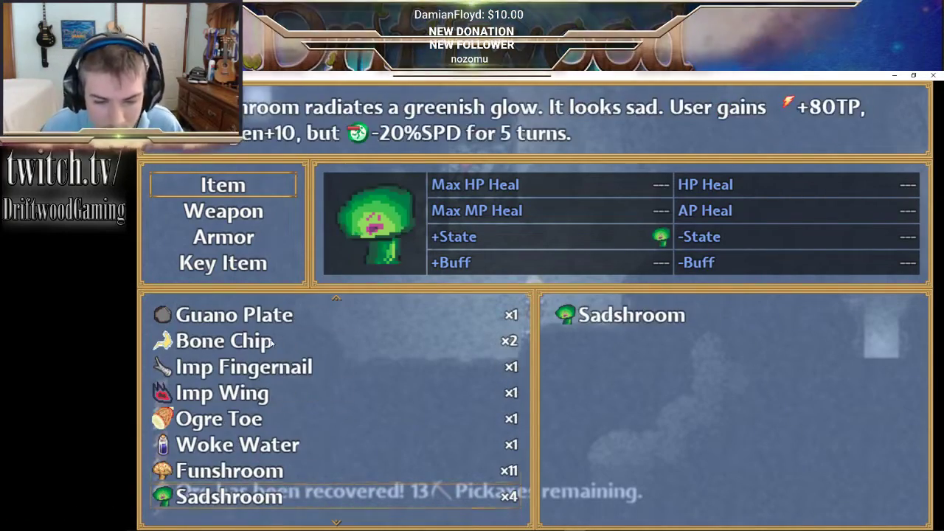
key(Up)
key(Down)
- Leave the Item list and bring up the Save screen from the main menu
key(Escape)
key(Up)
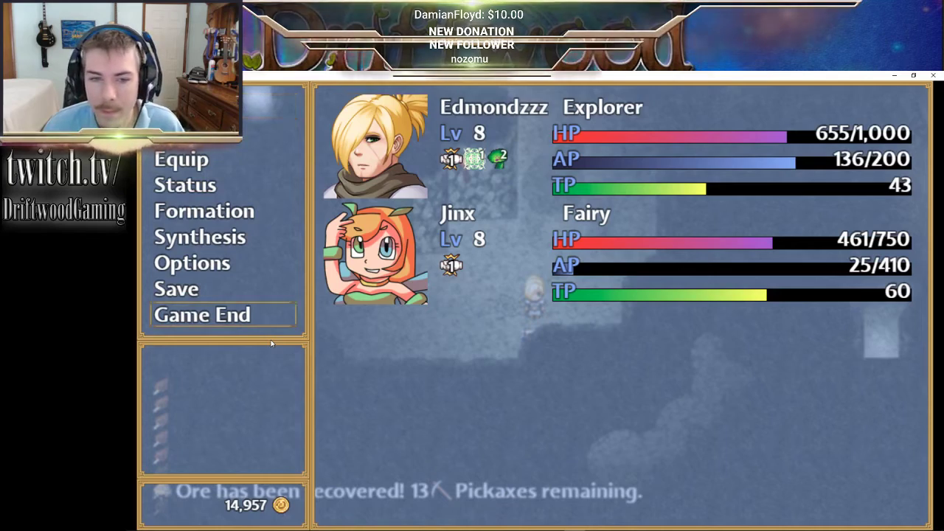
key(Up)
key(Return)
key(Return)
- Back out of the Save screen and main menu, then reopen and close the menu over the cave
key(Escape)
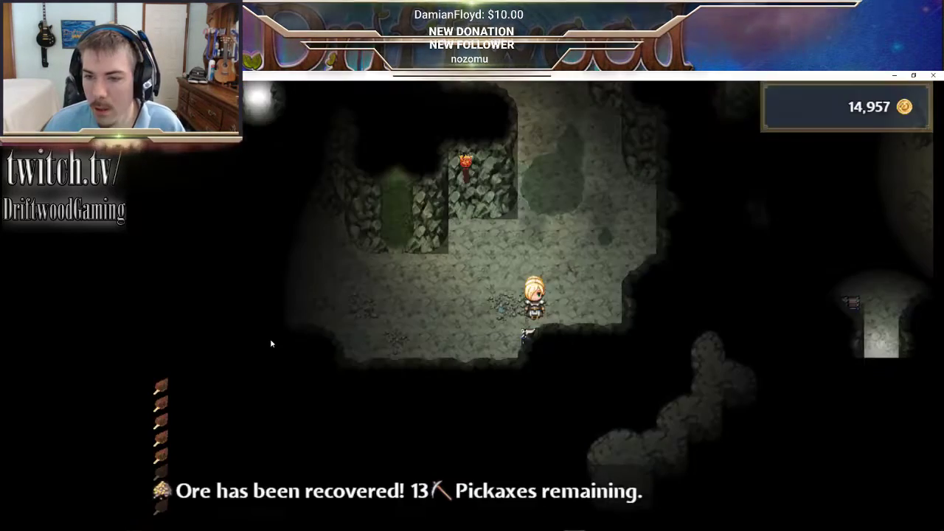
key(Escape)
key(Escape)
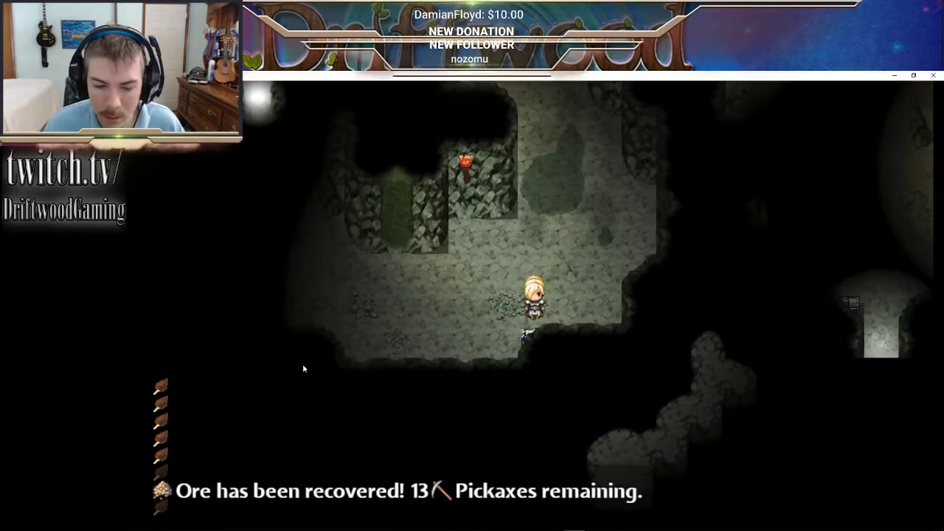
key(Escape)
key(Escape)
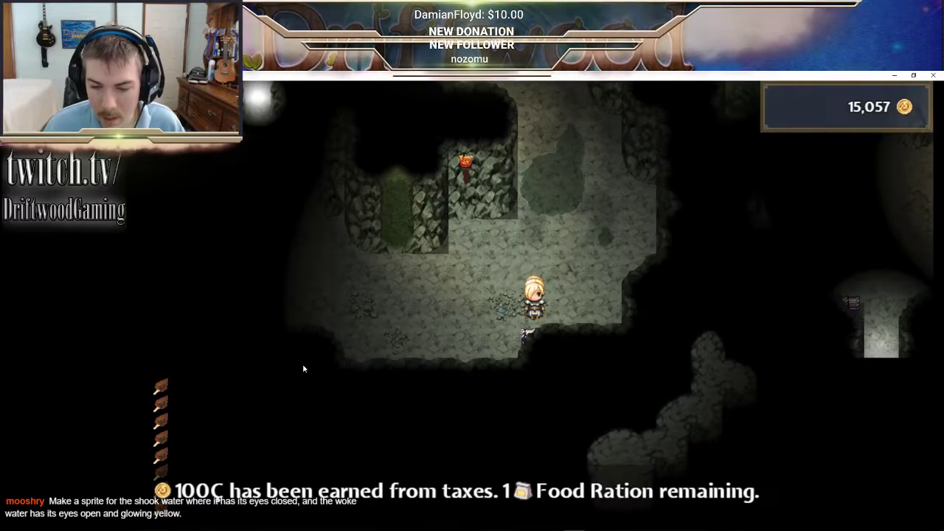
key(Escape)
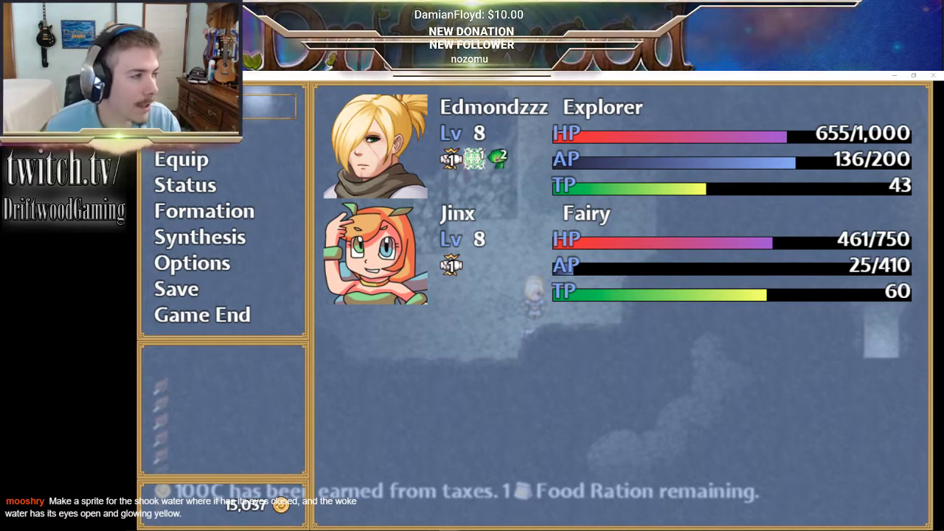
- Search the Yanfly plugins page for 'item cat'
key(alt+Tab)
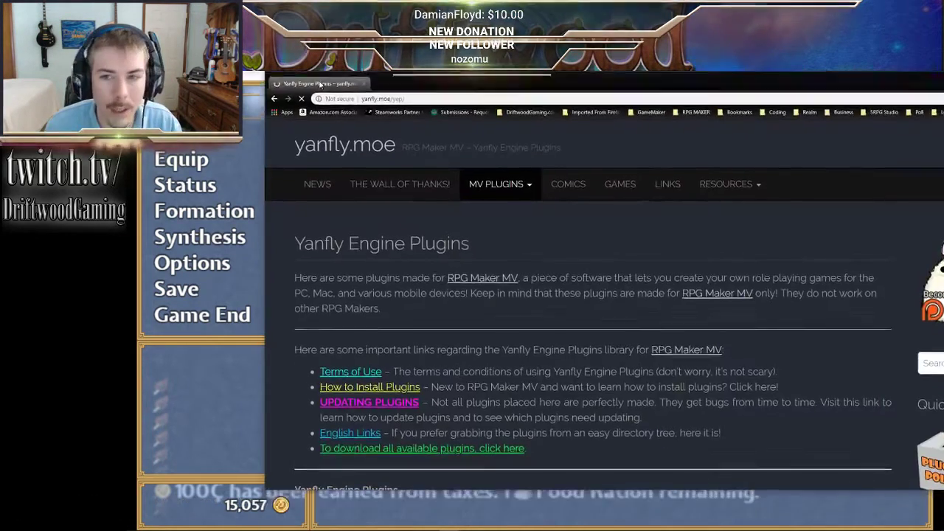
scroll(343, 371, down, 3)
scroll(343, 371, up, 3)
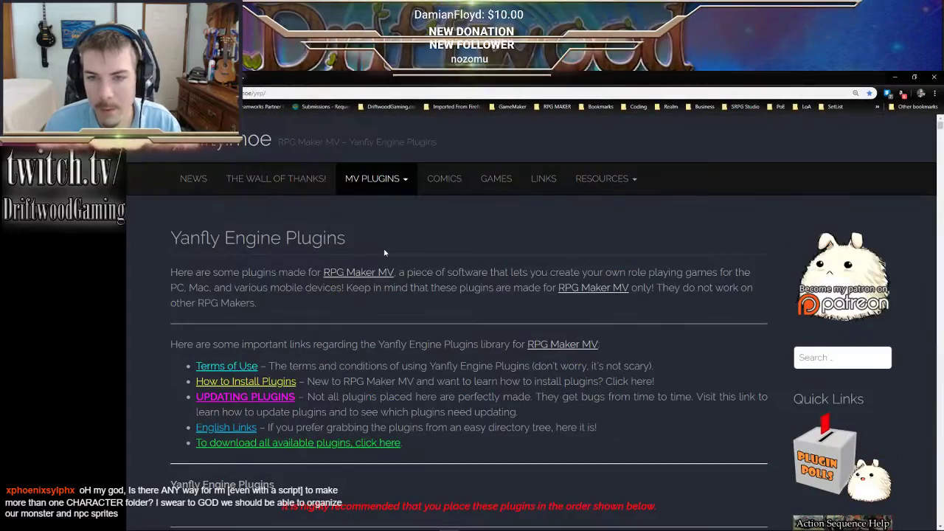
key(ctrl+f)
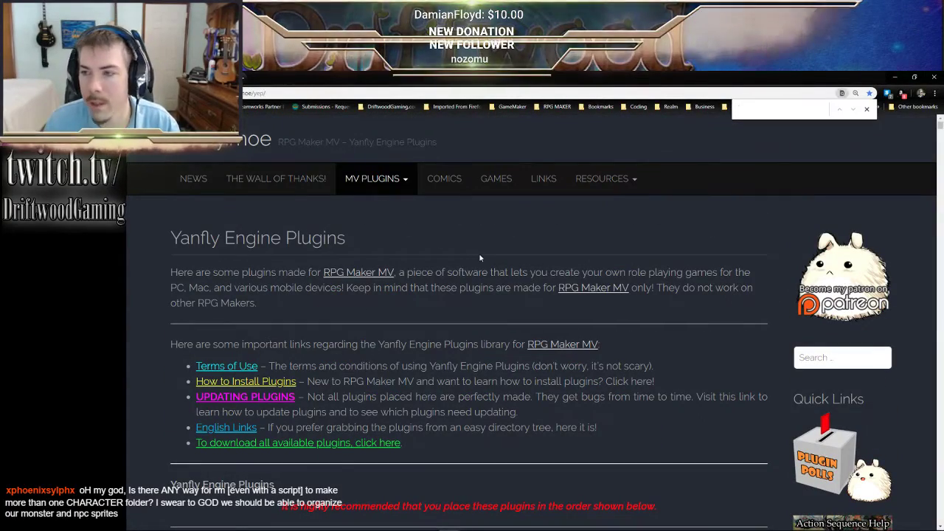
text(item)
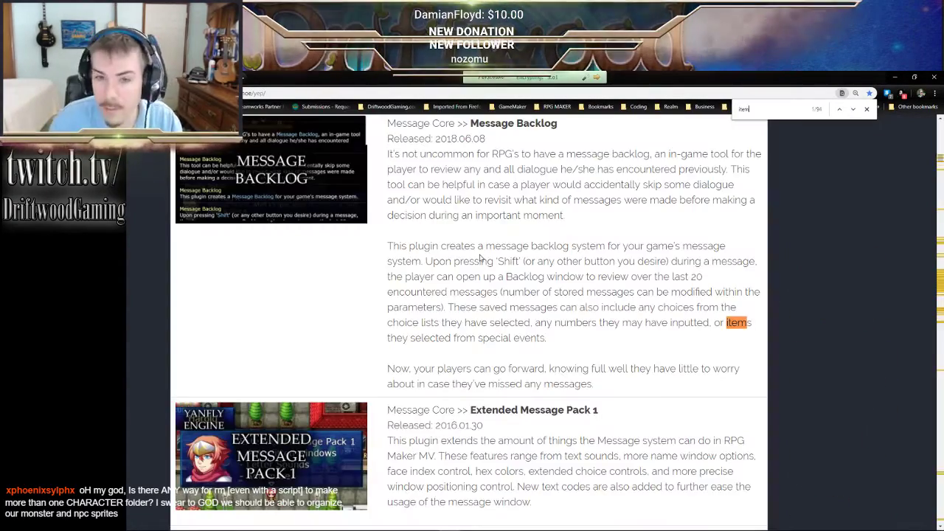
text( ca)
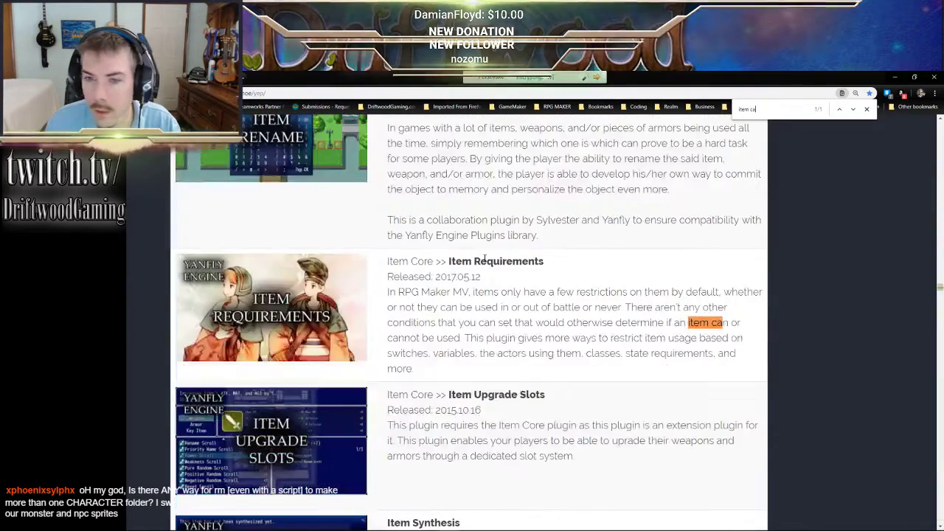
text(t)
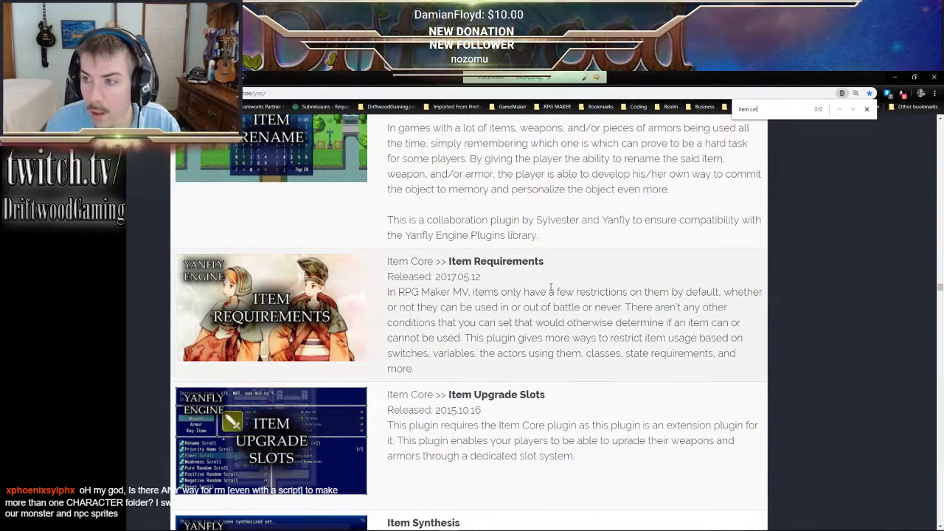
scroll(529, 316, down, 5)
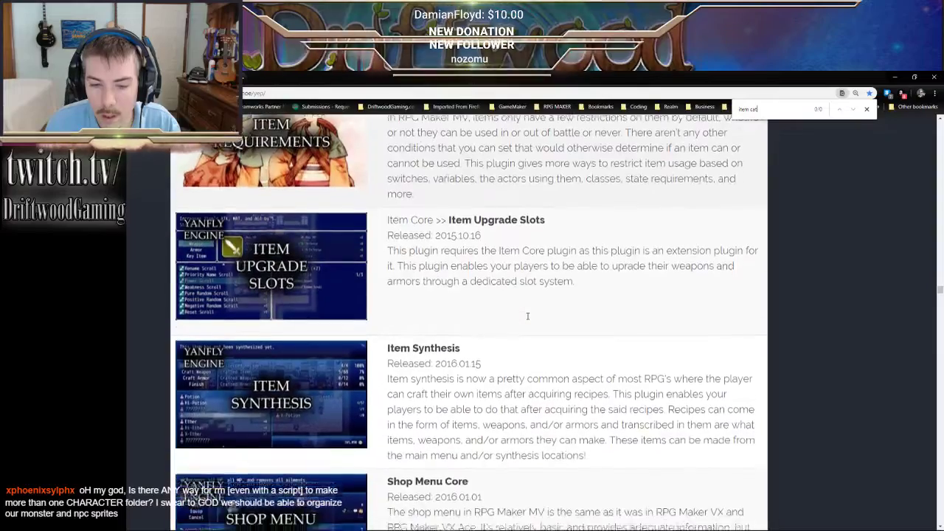
scroll(527, 315, down, 3)
scroll(525, 319, up, 8)
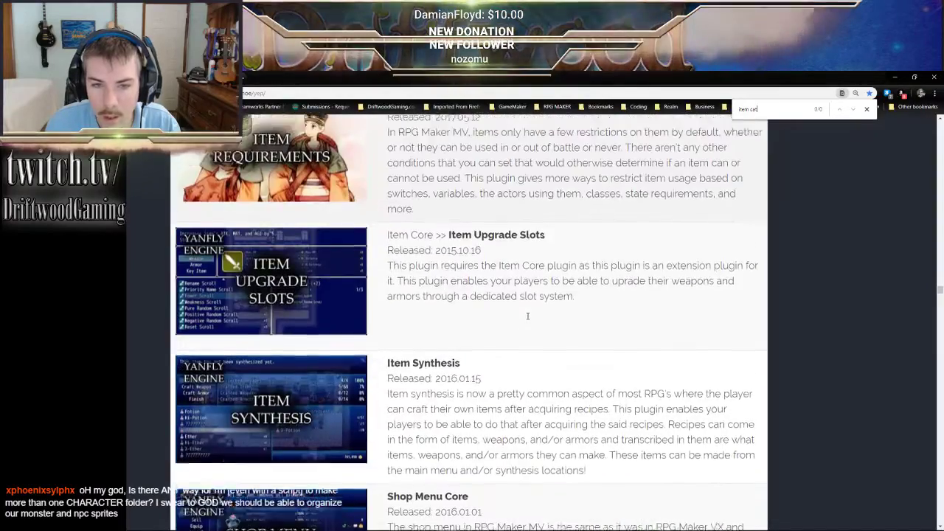
scroll(527, 317, up, 7)
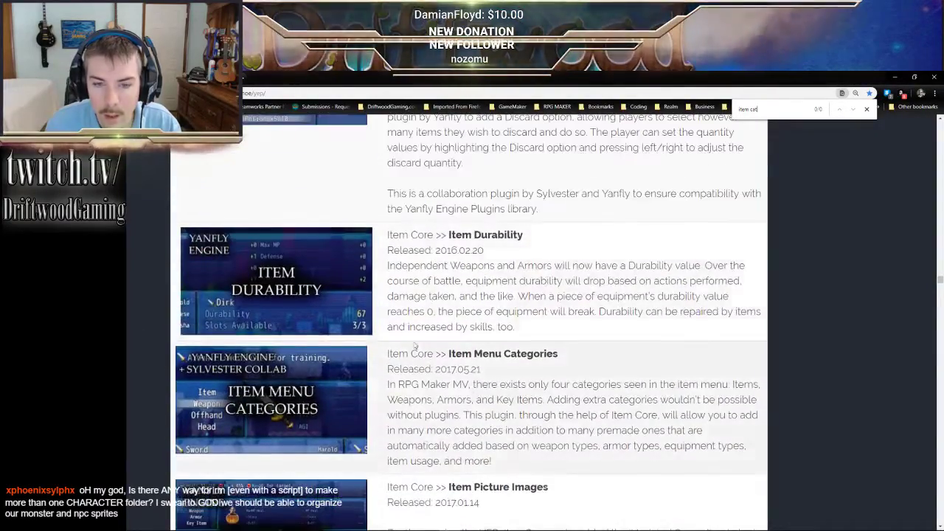
- Open the Item Menu Categories page and save the English Mirror link's file
click(287, 389)
scroll(369, 318, down, 3)
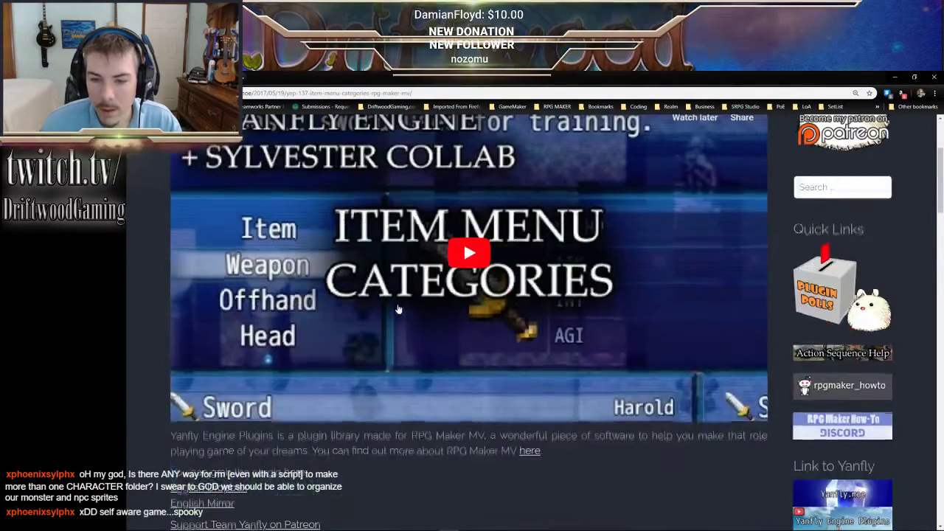
scroll(388, 318, down, 1)
right_click(223, 419)
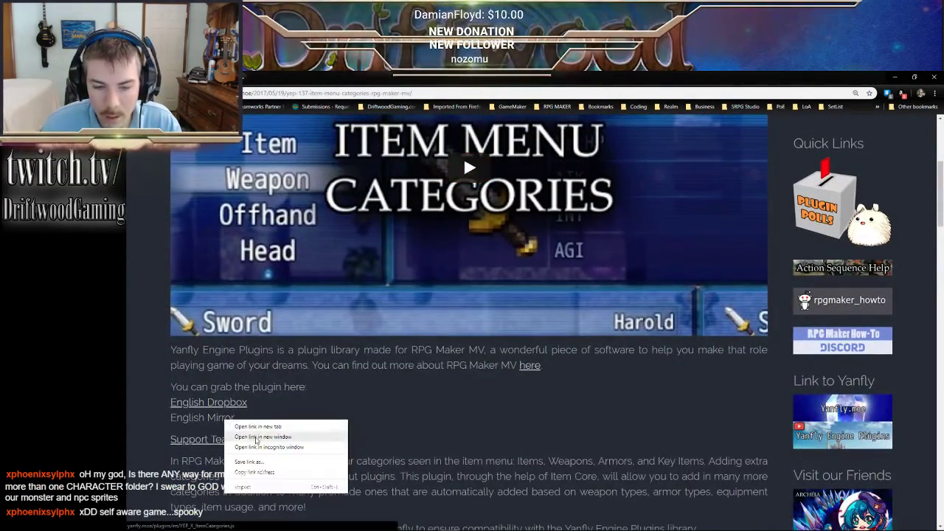
click(250, 461)
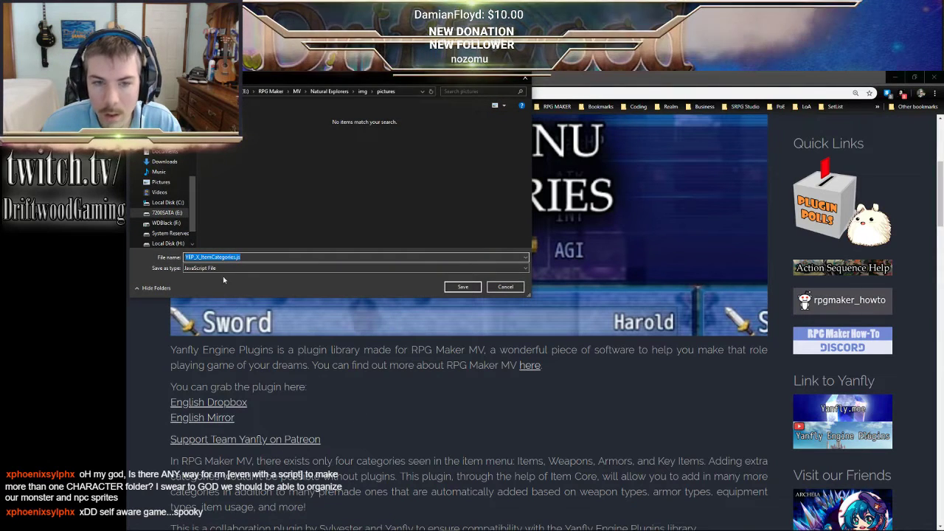
- Save YEP_X_ItemCategories.js into the Natural Explorers project's js/plugins folder
click(329, 90)
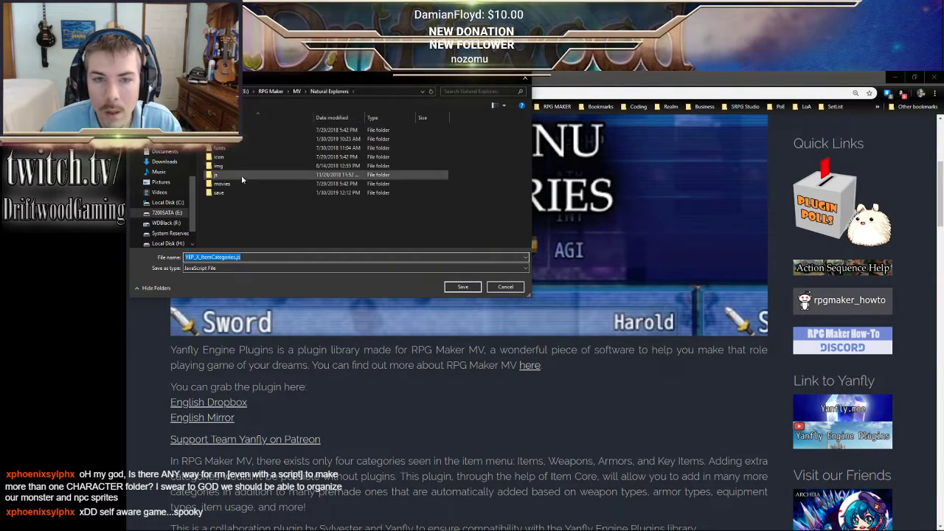
double_click(238, 176)
double_click(234, 149)
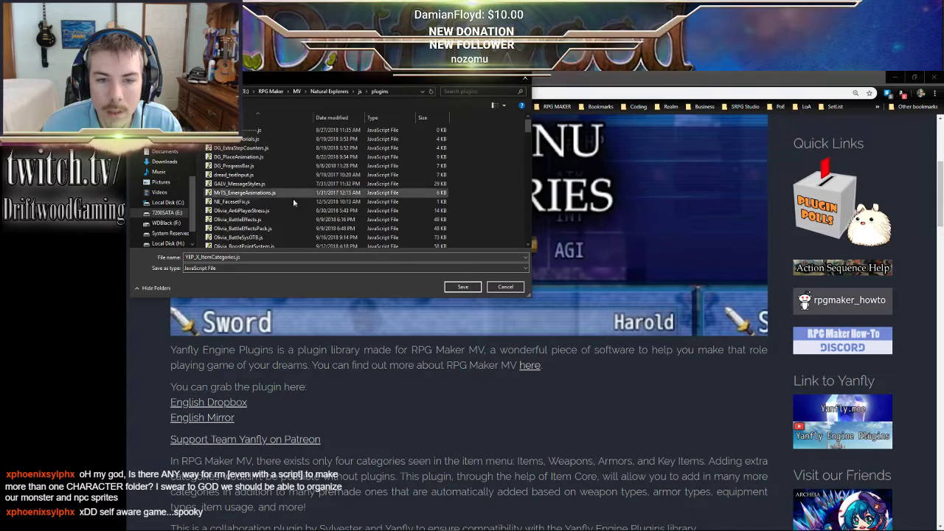
click(462, 286)
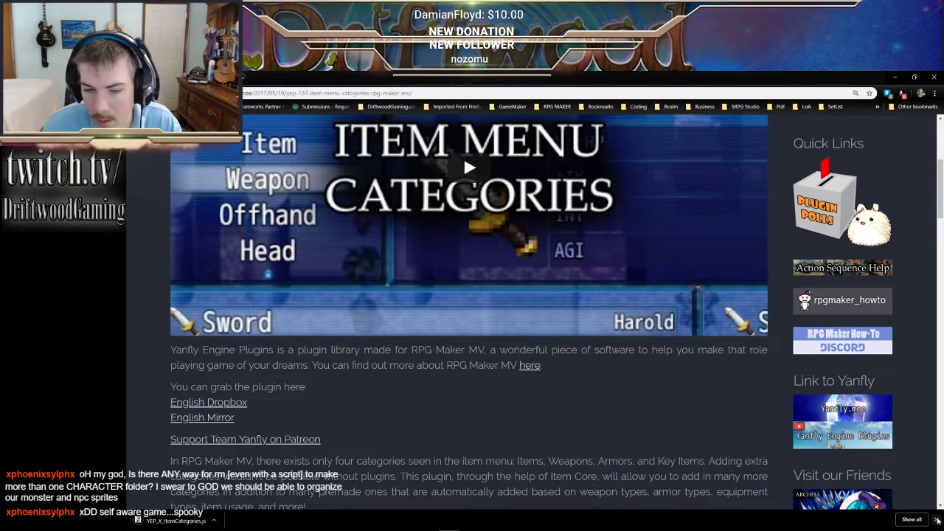
click(937, 520)
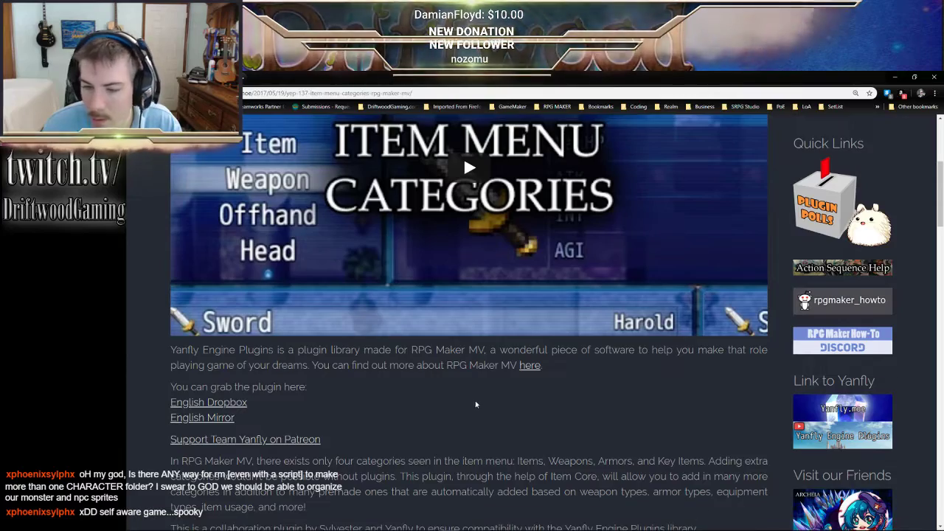
- Watch the Item Menu Categories video, skipping ahead to 1:06
scroll(475, 400, down, 5)
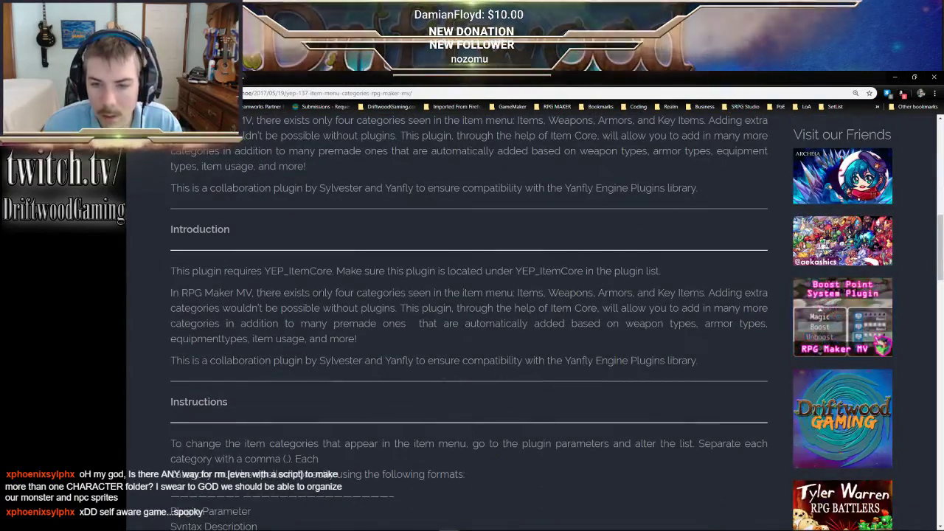
scroll(471, 325, down, 3)
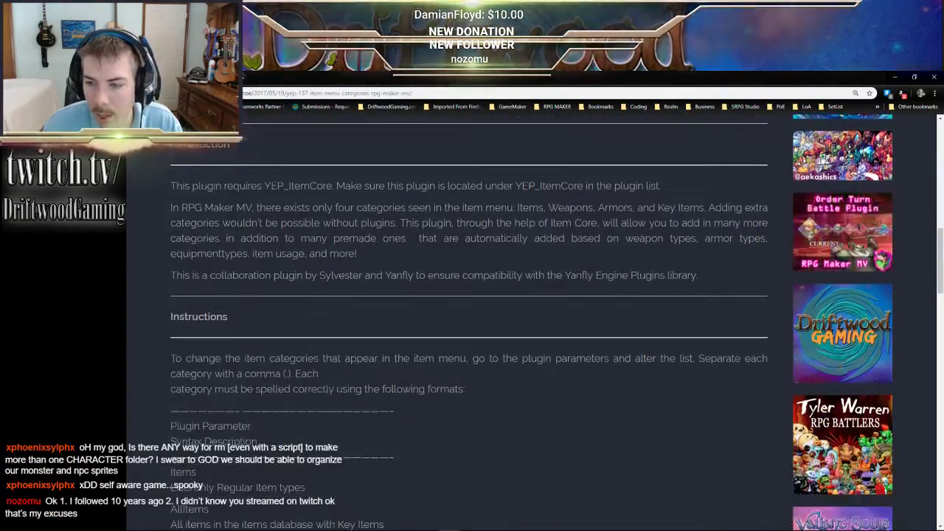
scroll(214, 306, down, 2)
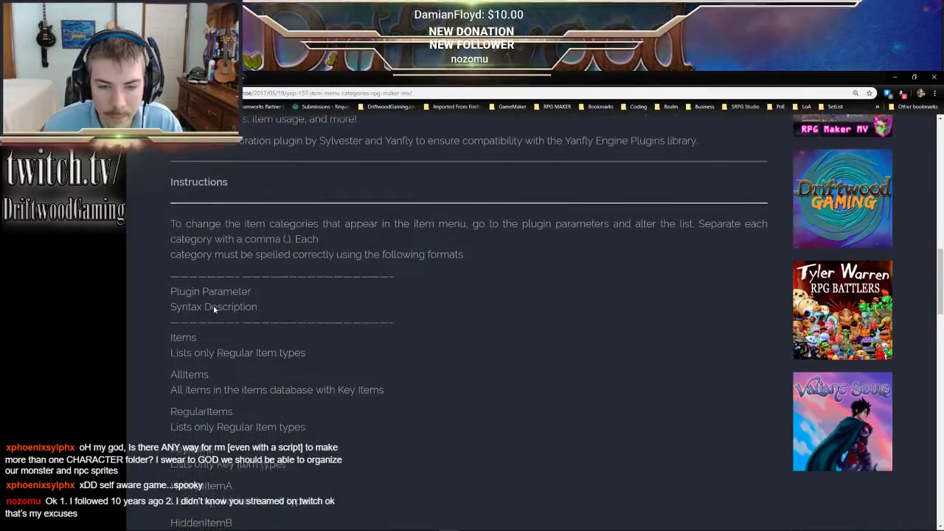
scroll(228, 285, up, 10)
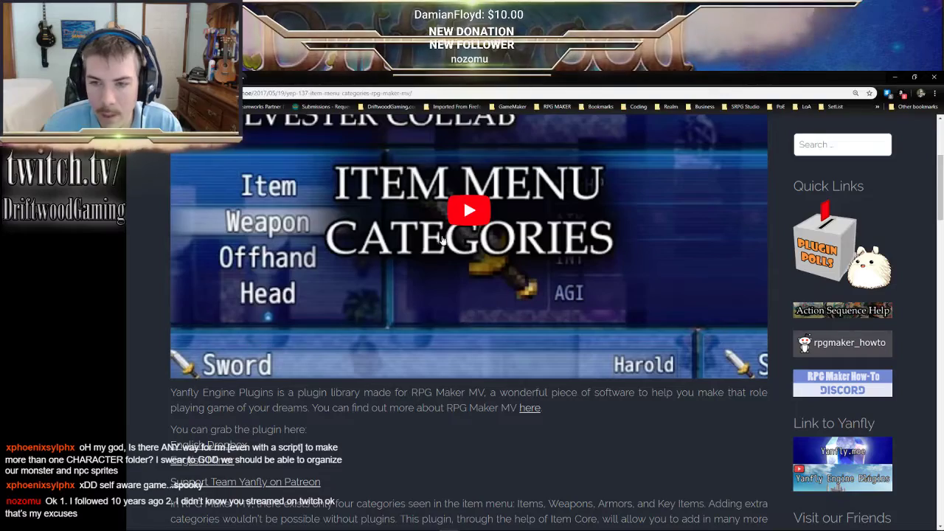
click(469, 211)
click(192, 366)
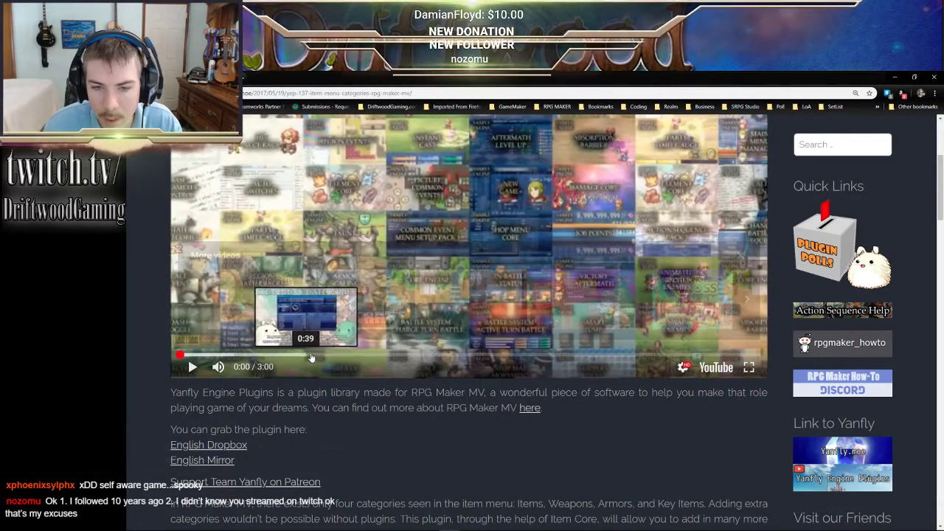
click(394, 356)
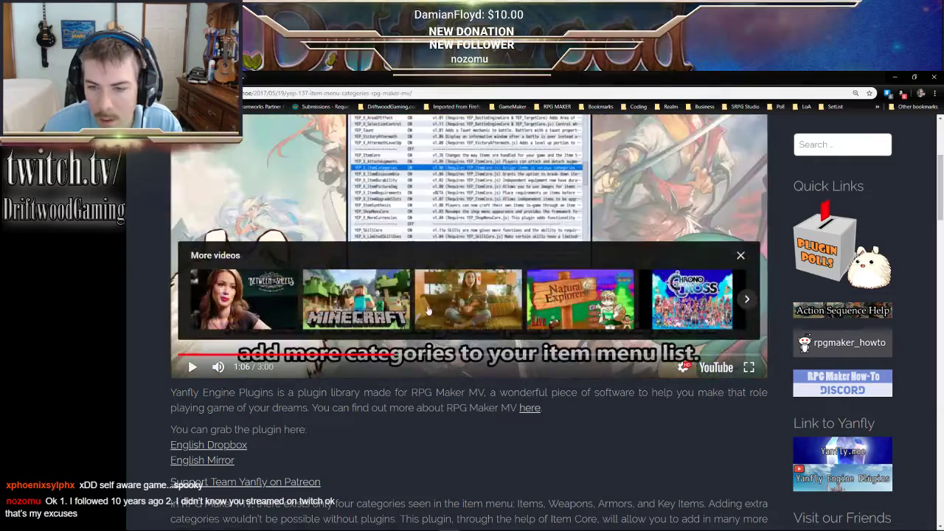
scroll(600, 271, up, 3)
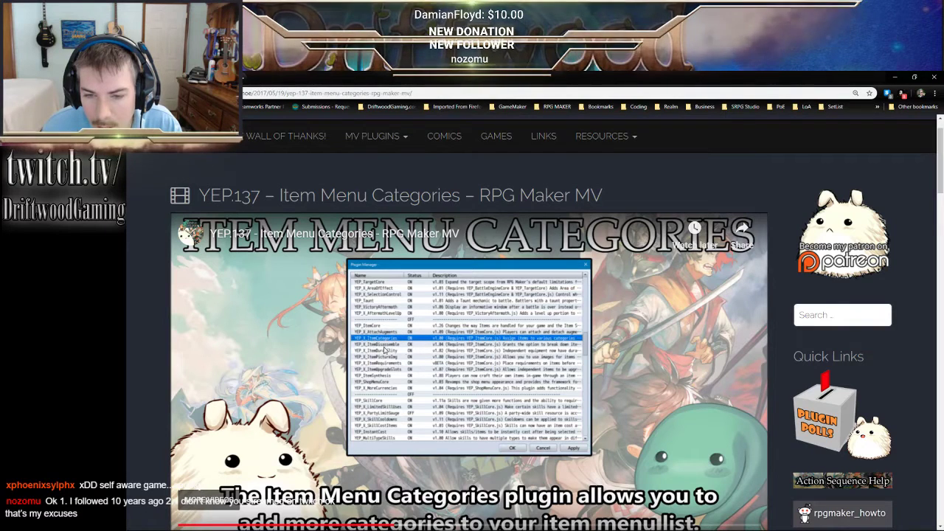
- Switch back to the RPG Maker MV editor from Chrome
mouse_move(454, 510)
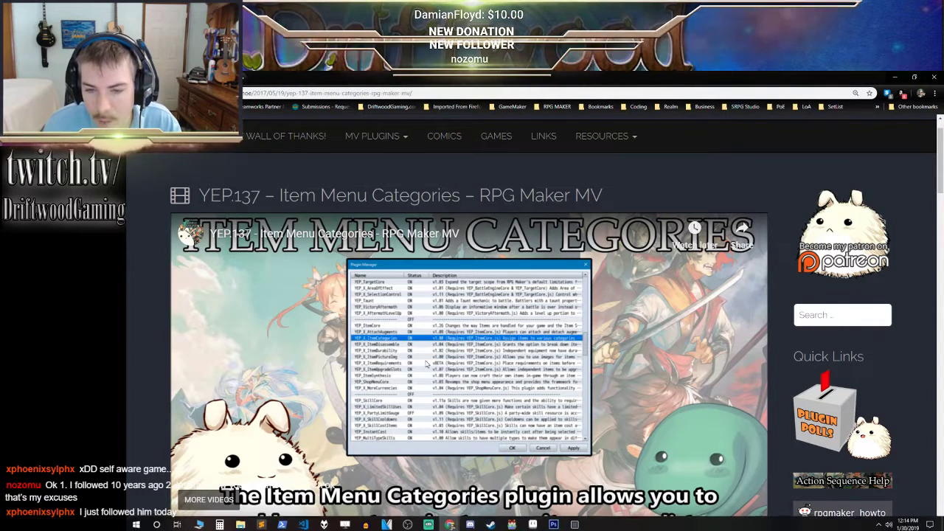
mouse_move(544, 527)
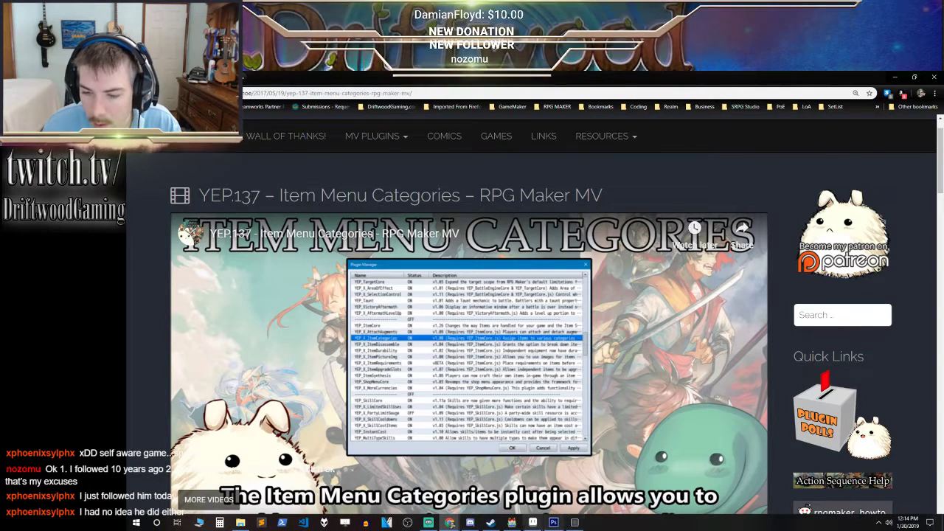
click(513, 522)
- Add YEP_X_ItemCategories as a new plugin, move it below YEP_ItemCore, and apply
click(474, 100)
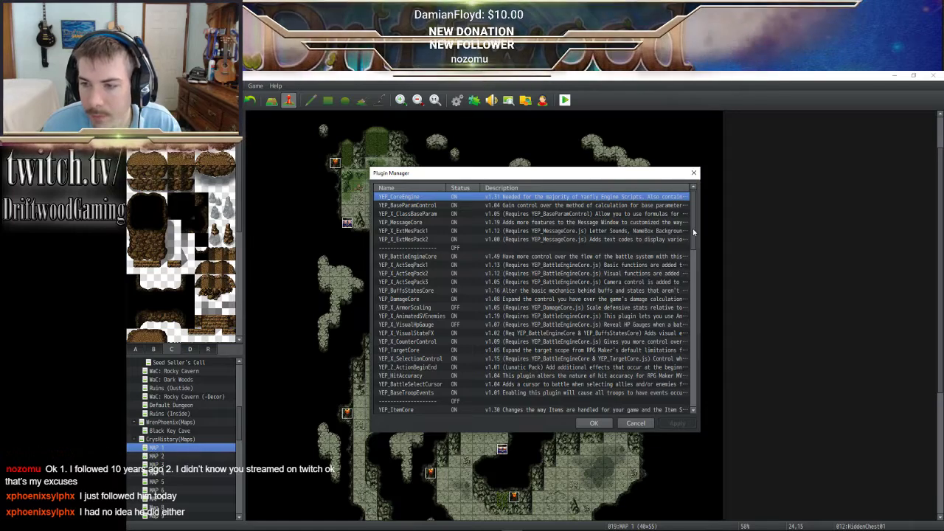
drag(693, 219, 693, 383)
scroll(693, 383, down, 2)
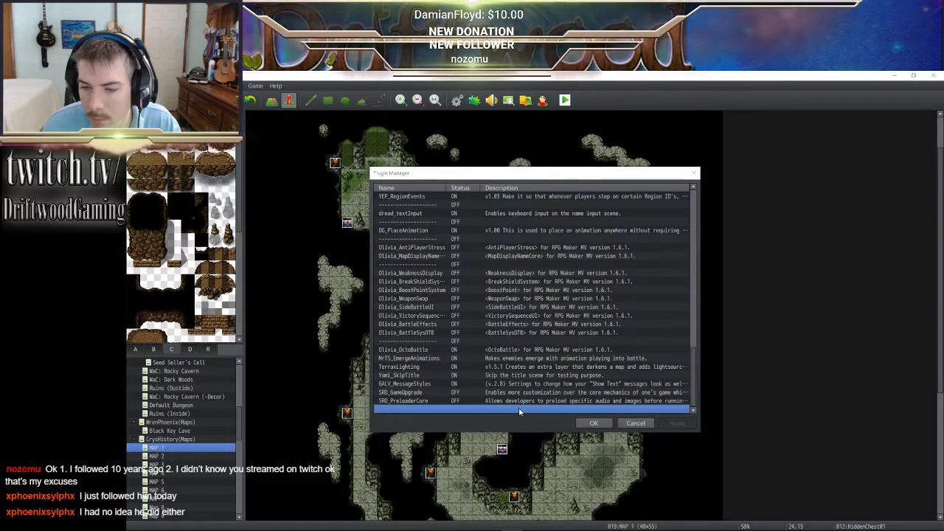
double_click(398, 409)
click(396, 203)
scroll(405, 276, down, 5)
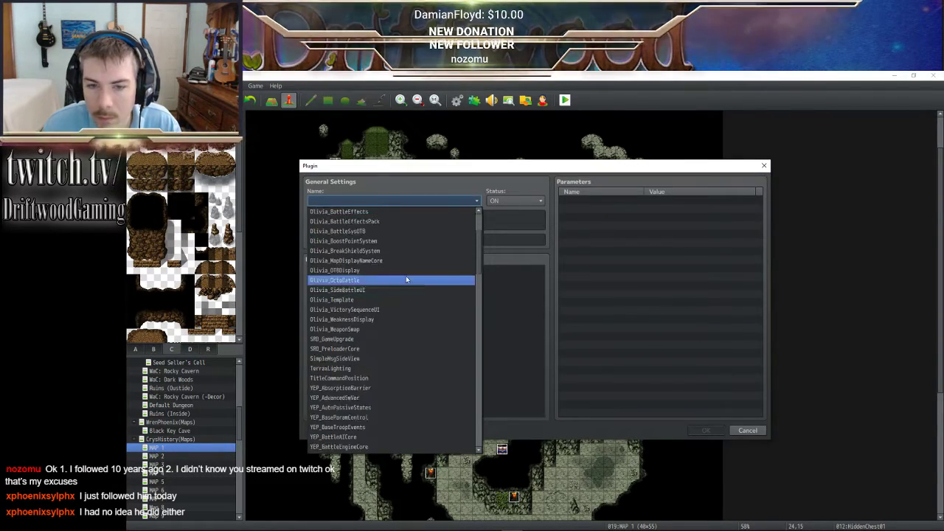
scroll(398, 295, down, 15)
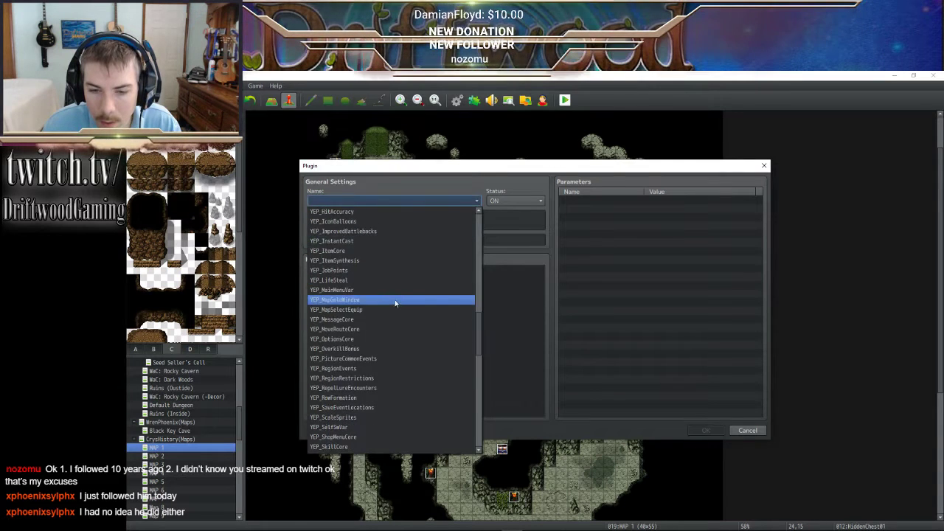
scroll(391, 305, down, 6)
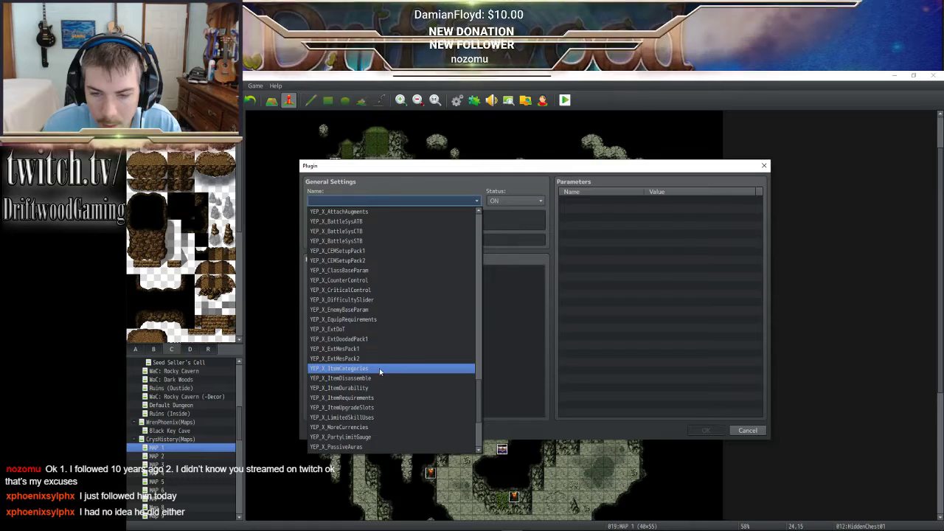
click(379, 368)
click(705, 430)
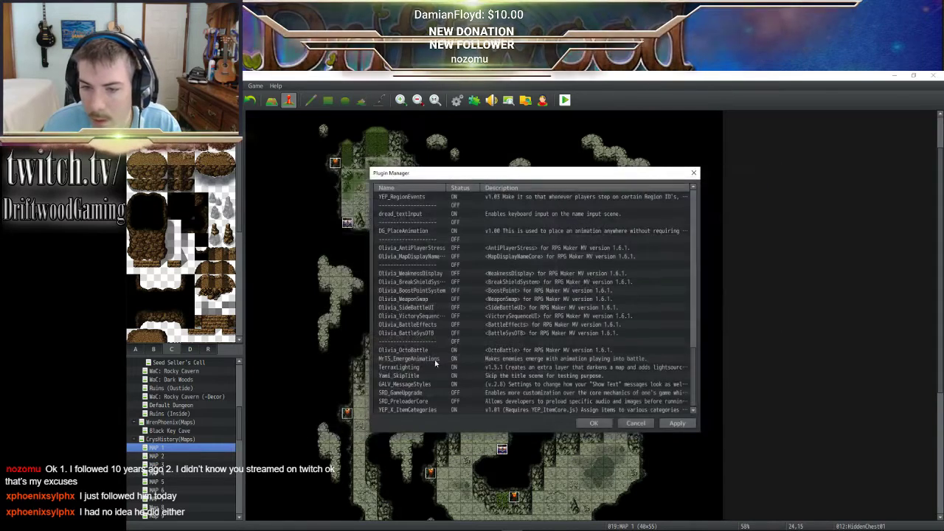
drag(421, 406, 448, 330)
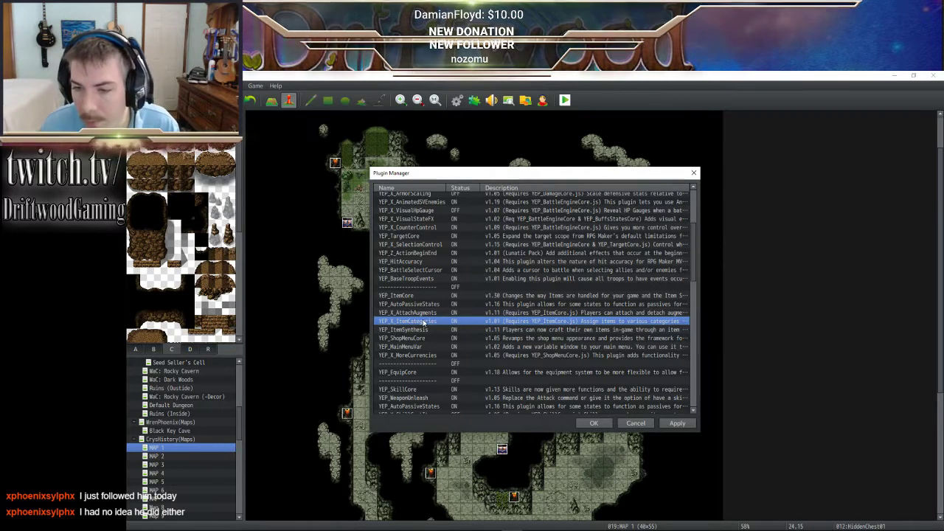
click(677, 422)
- Open the YEP_X_ItemCategories parameters and scroll its Help text to the Plugin Parameter Syntax list
double_click(439, 323)
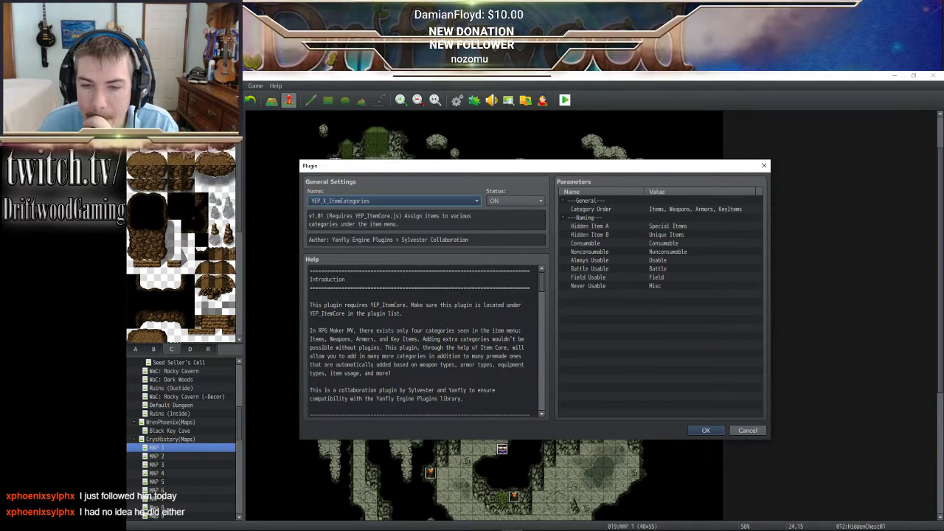
scroll(426, 343, down, 1)
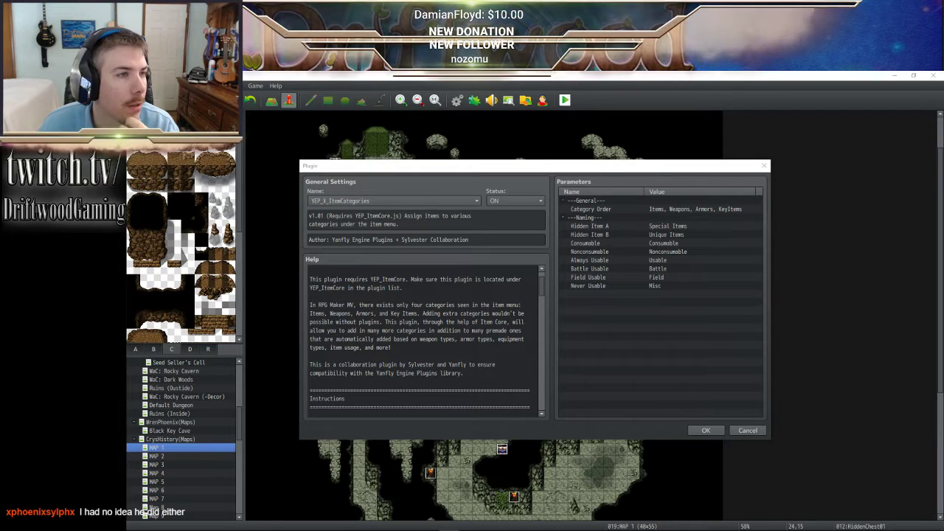
mouse_move(450, 526)
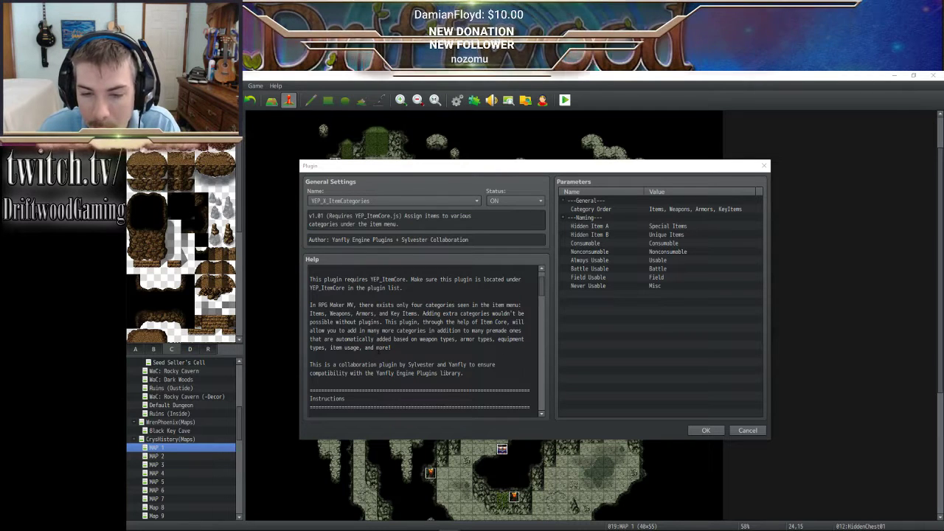
scroll(419, 341, down, 1)
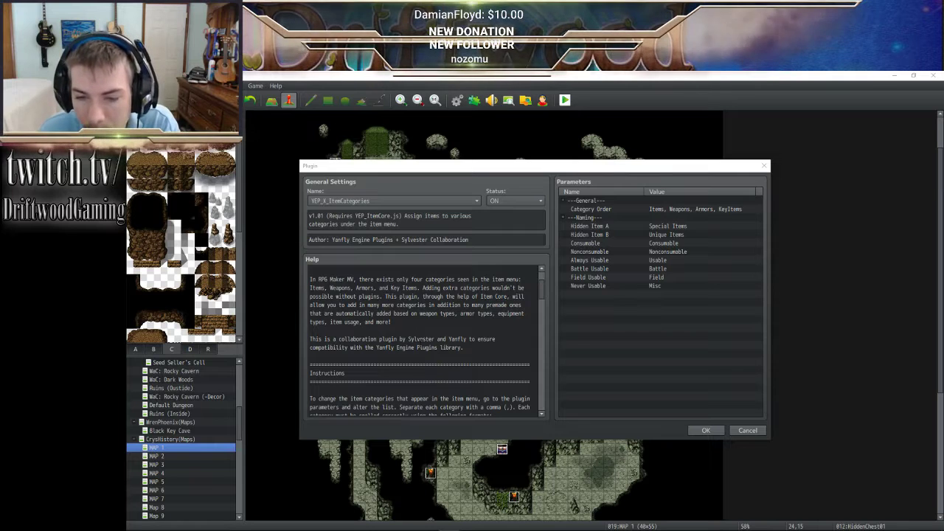
scroll(420, 342, down, 1)
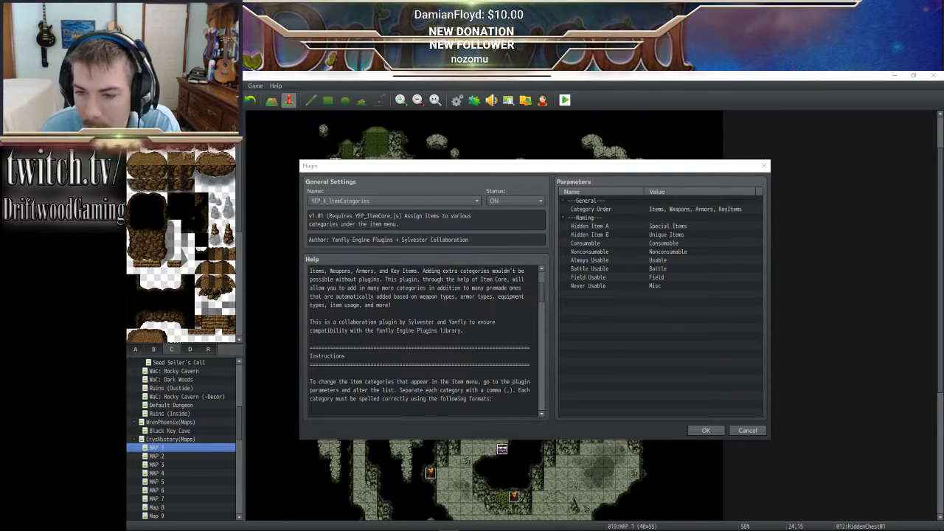
scroll(419, 341, down, 2)
scroll(419, 341, down, 6)
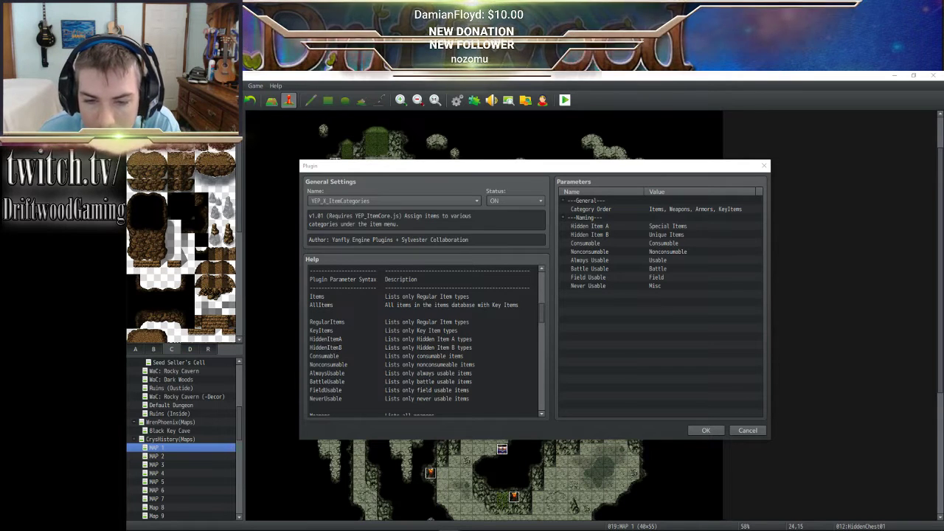
scroll(420, 341, down, 1)
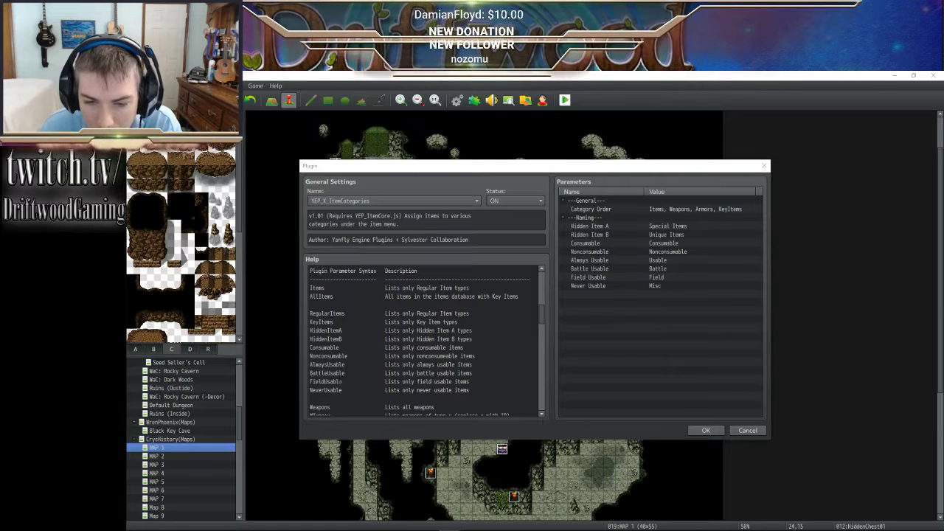
scroll(341, 380, down, 1)
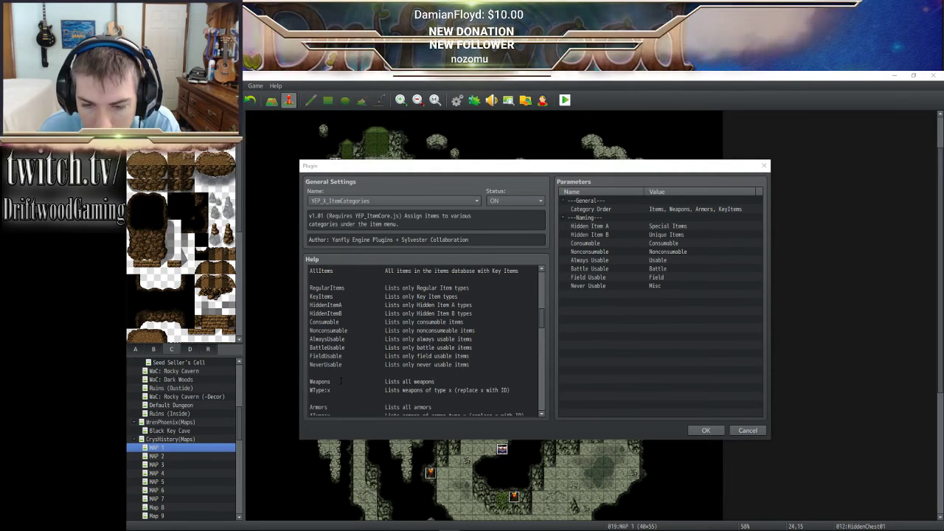
scroll(341, 381, down, 1)
scroll(341, 380, up, 2)
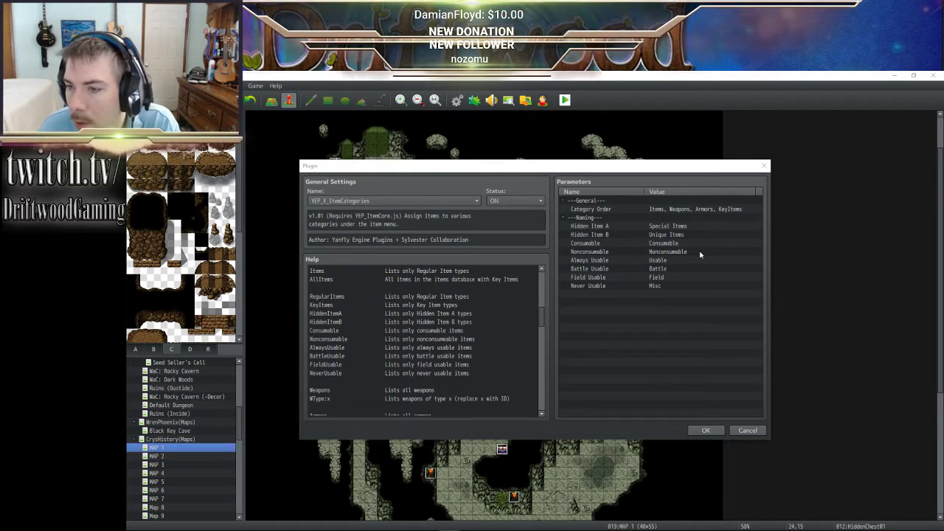
- Change Category Order to begin with Consumable, Nonconsumable, Weapons
double_click(608, 209)
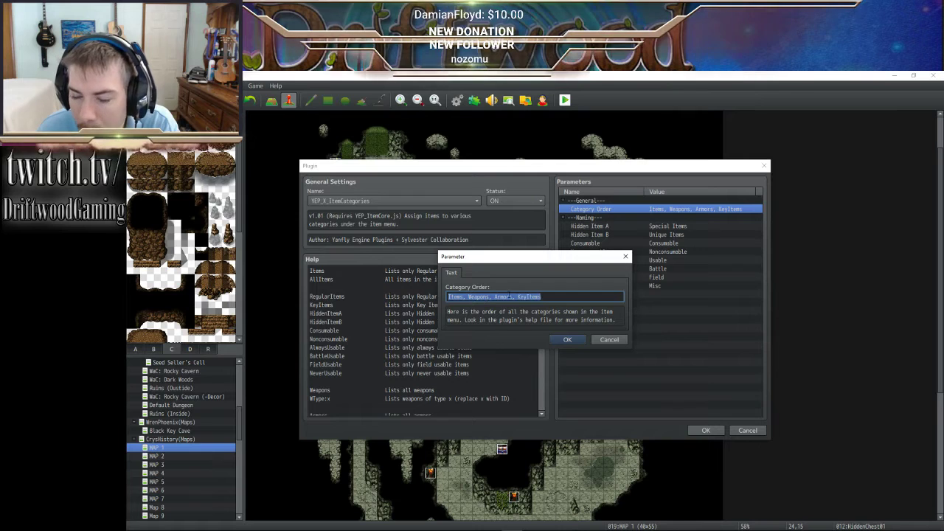
click(550, 295)
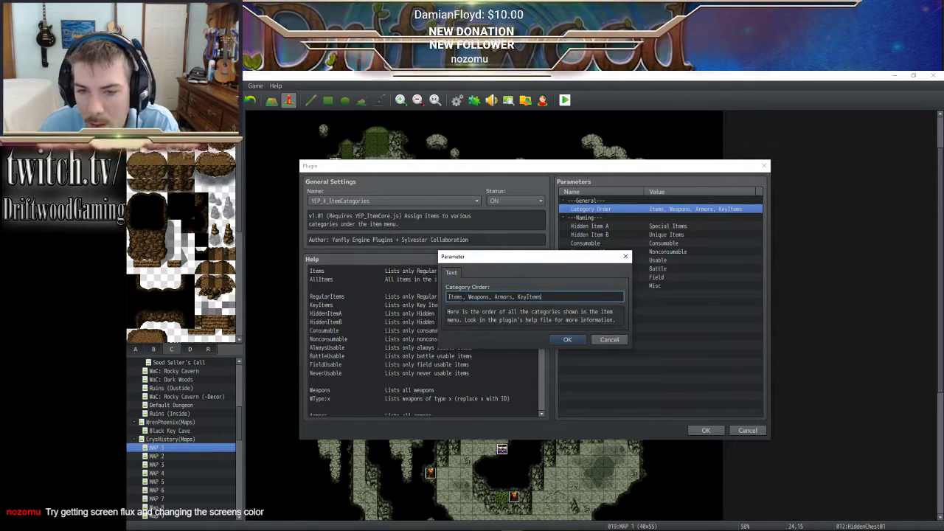
drag(478, 258, 581, 270)
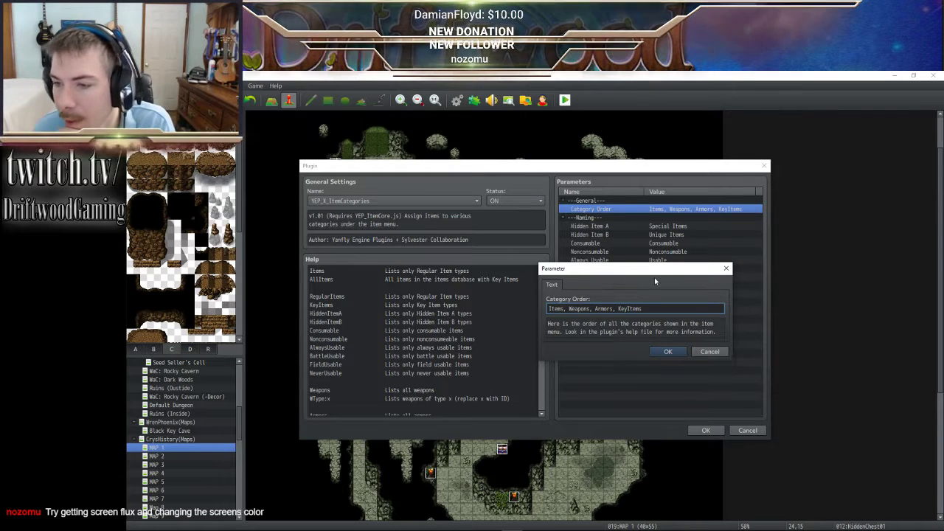
drag(654, 270, 626, 314)
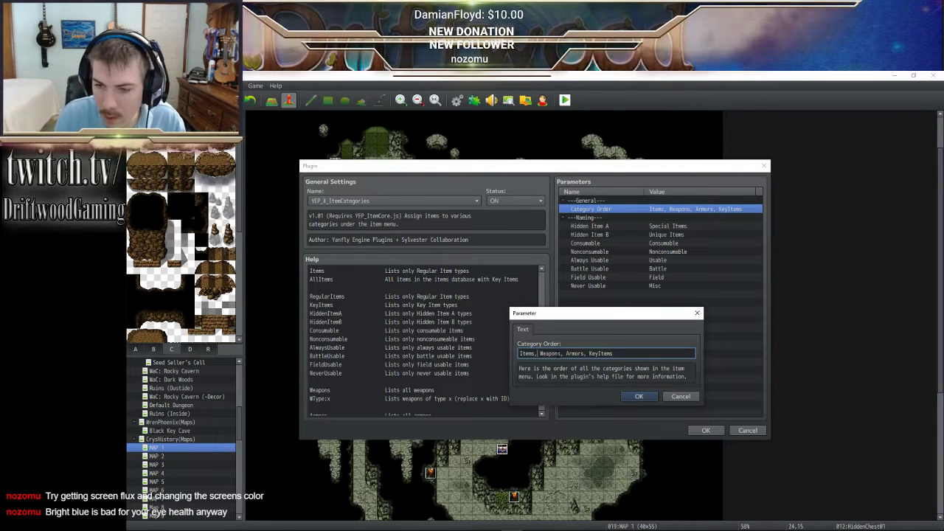
text(Cons)
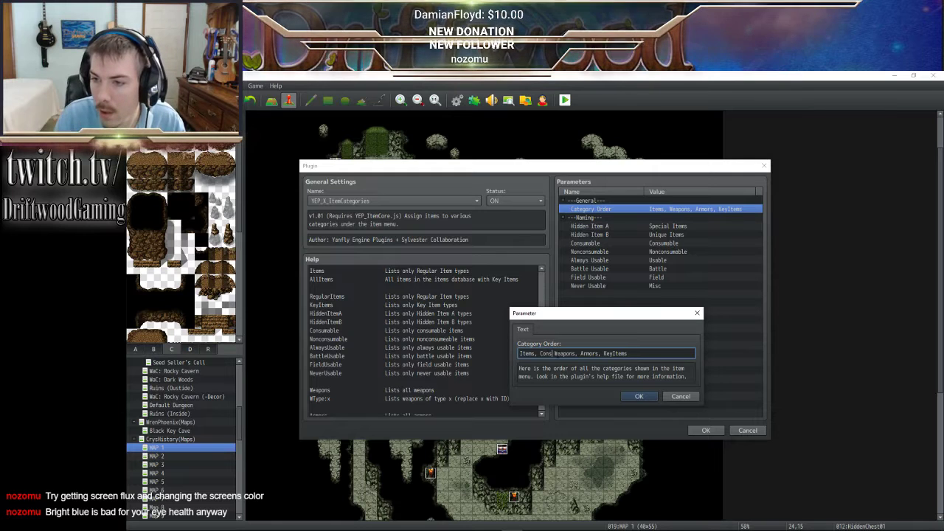
text(umable)
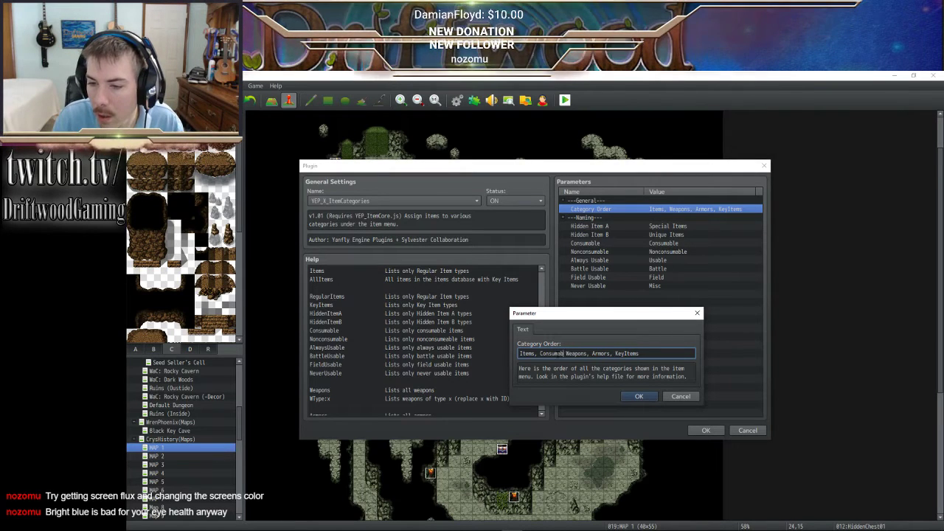
text(,)
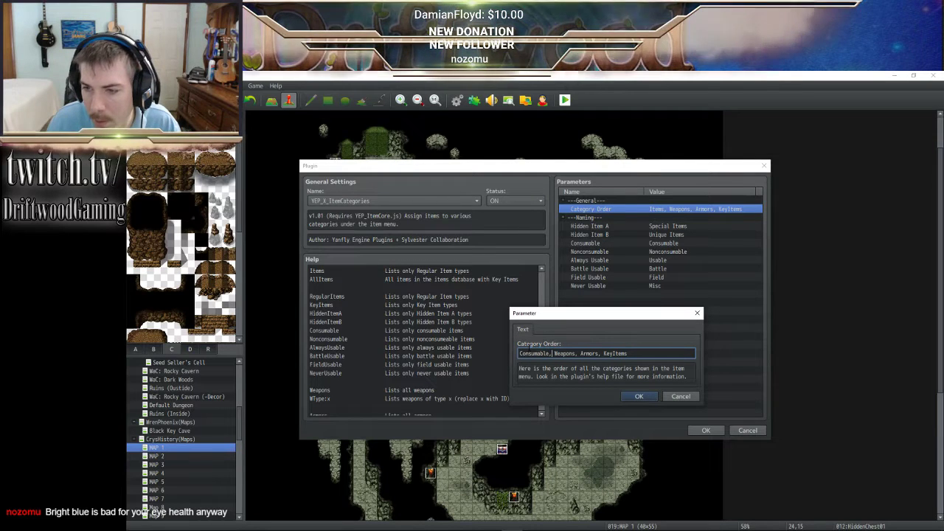
text(onsumable, Nonc)
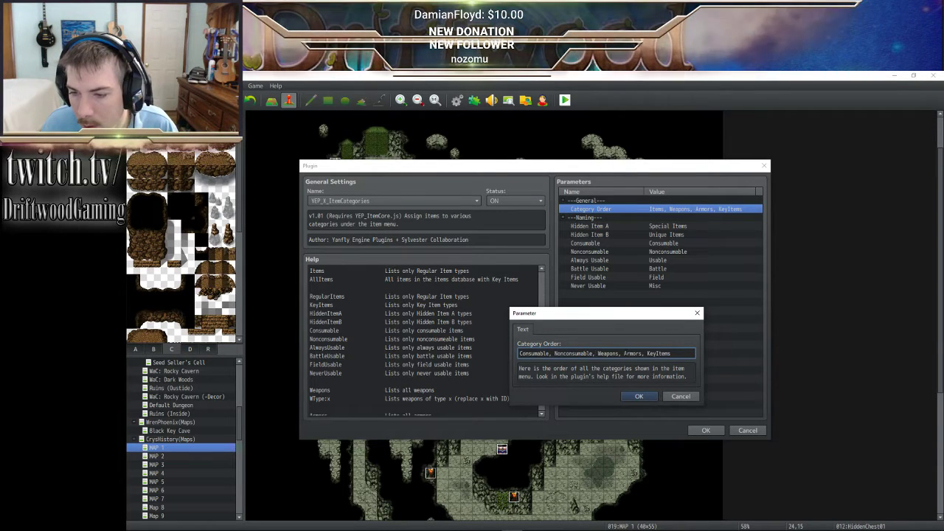
click(633, 399)
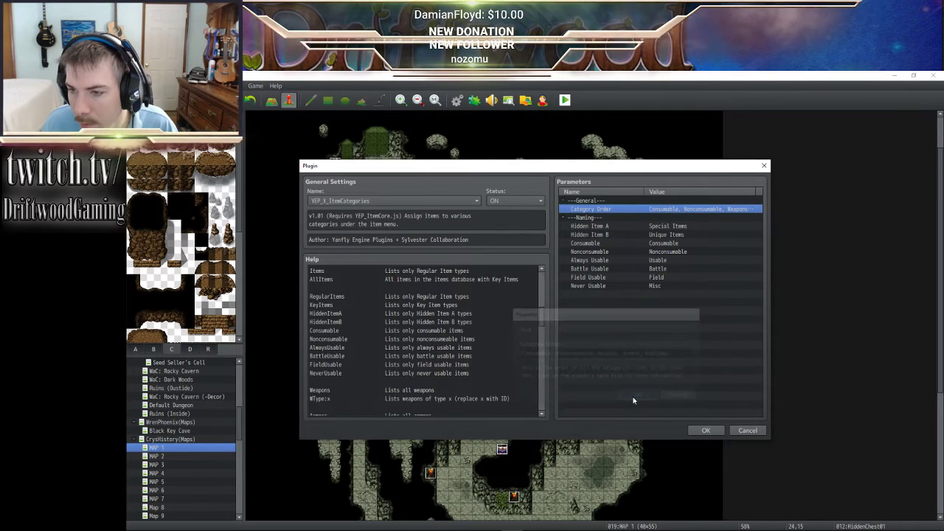
- Label Nonconsumable as Materials and Consumable as Food, then close the Plugin Manager keeping changes
double_click(635, 252)
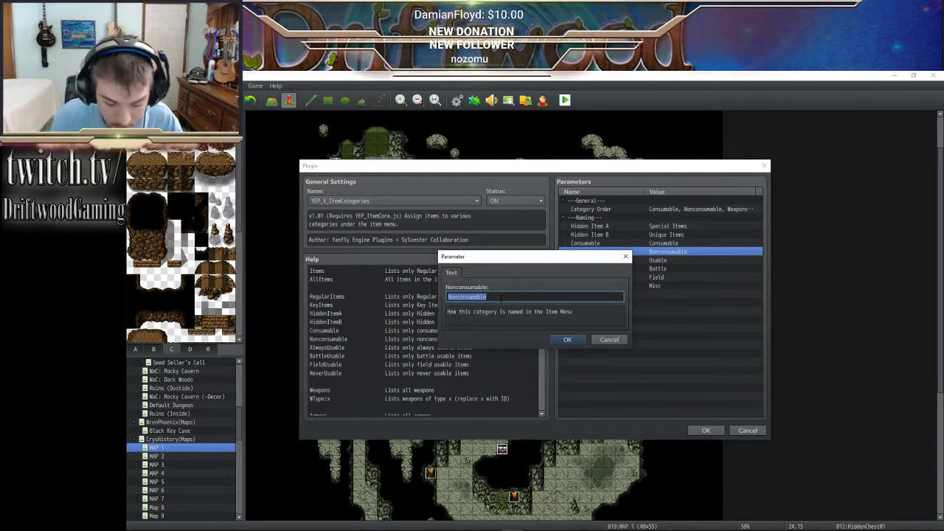
click(565, 339)
double_click(672, 243)
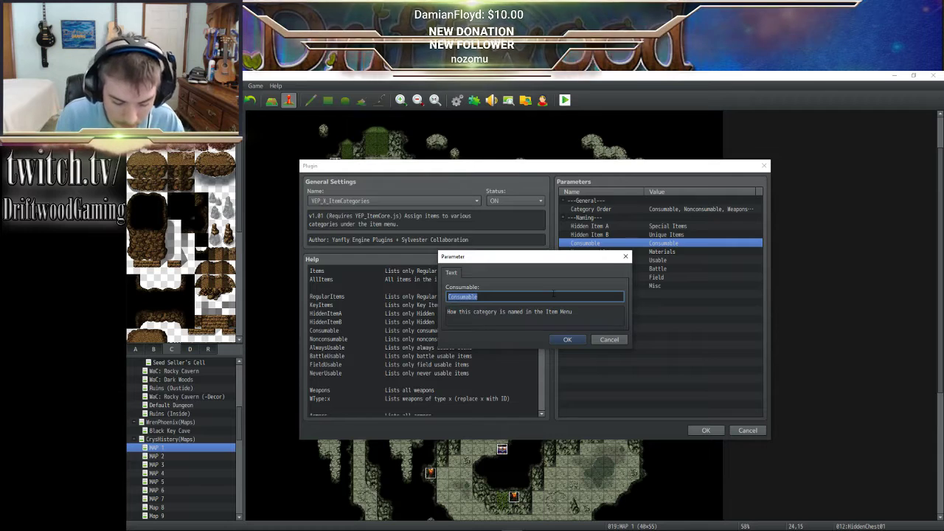
text(I)
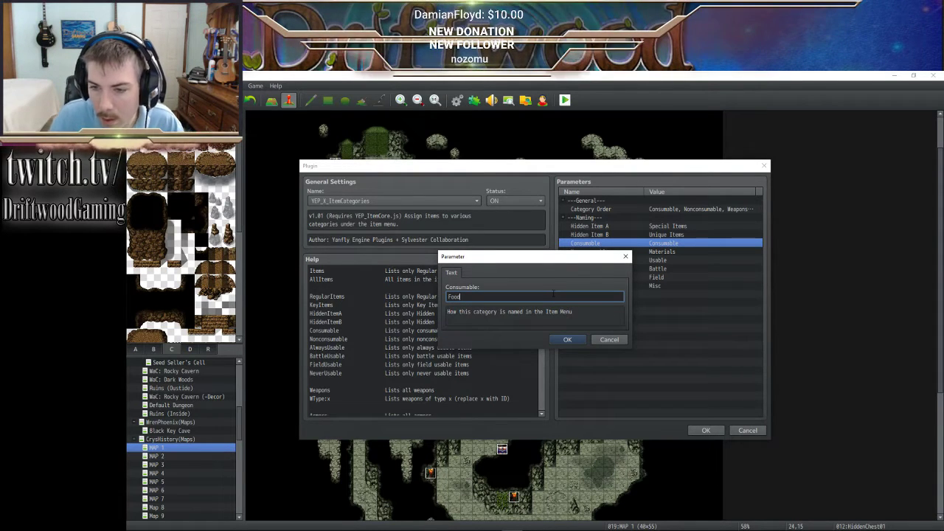
text(ood)
click(567, 340)
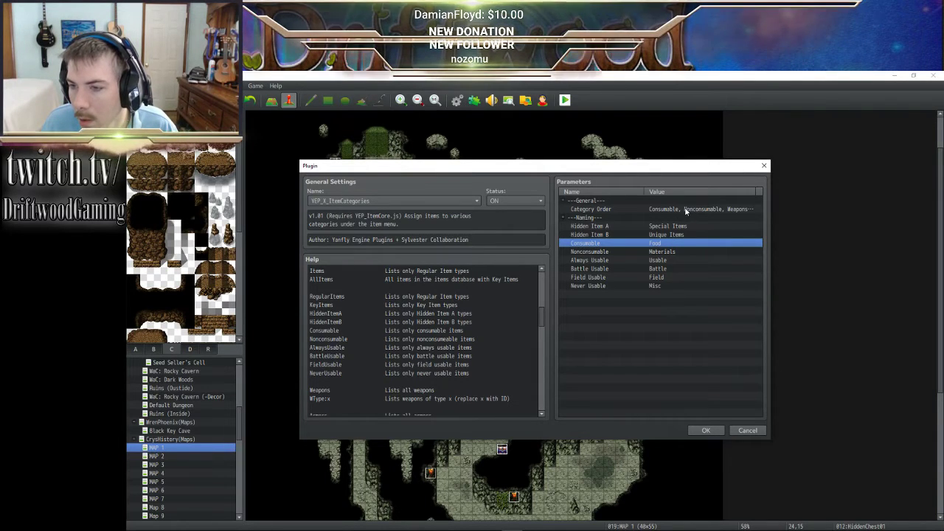
click(704, 431)
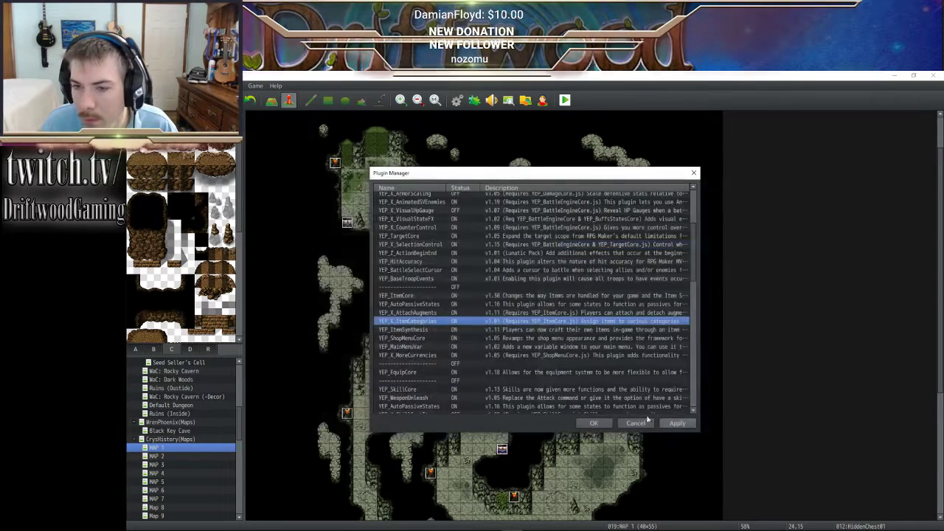
click(593, 423)
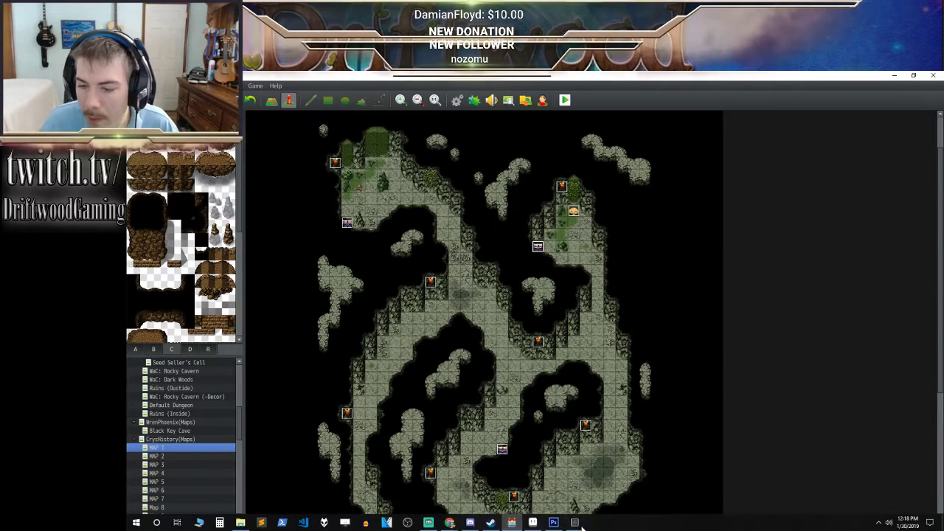
- In the playtest, browse the item menu's new categories, including Weapons, then return to the cave
click(576, 525)
key(Escape)
key(Escape)
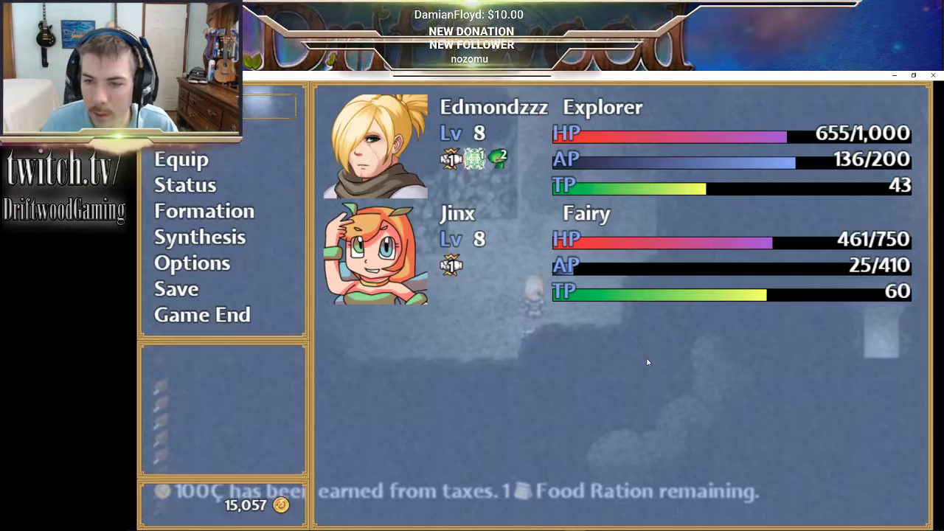
key(Return)
key(Down)
key(Up)
key(Down)
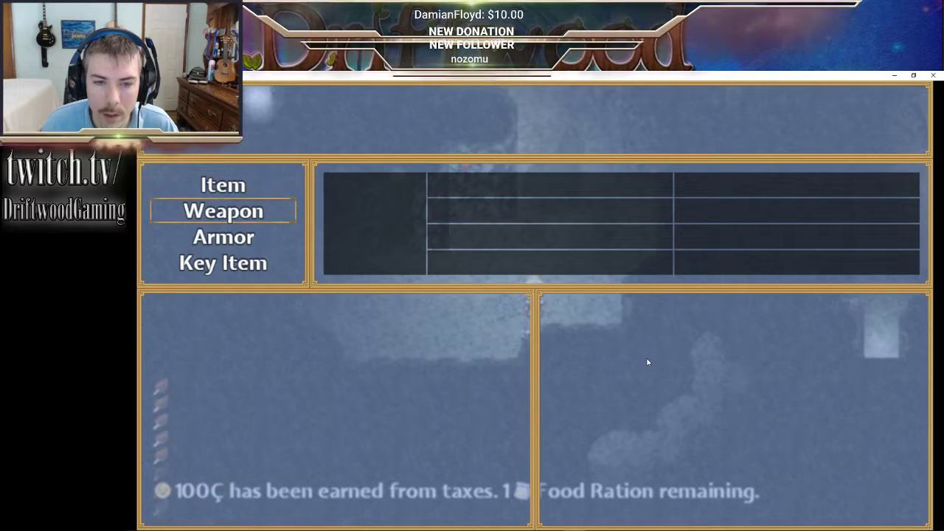
key(Escape)
key(Escape)
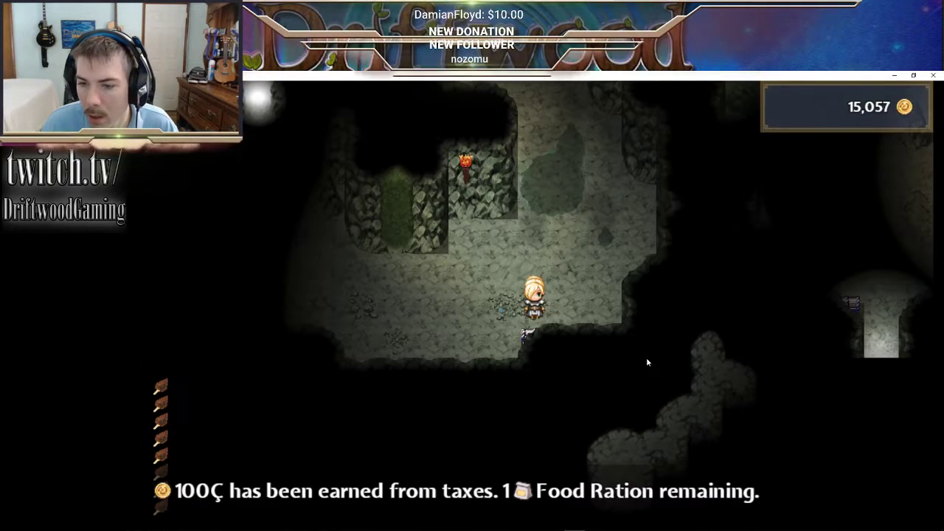
key(Escape)
key(Up)
key(Up)
key(Return)
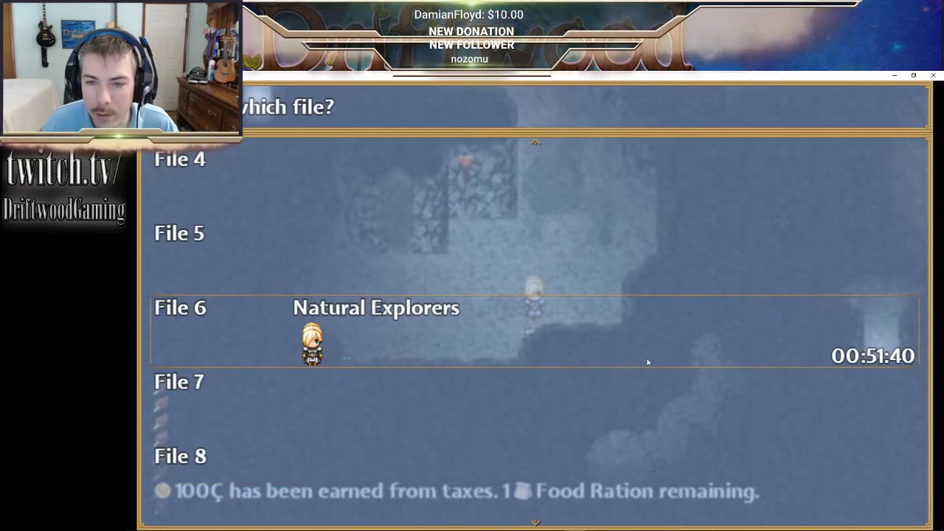
key(Escape)
key(Escape)
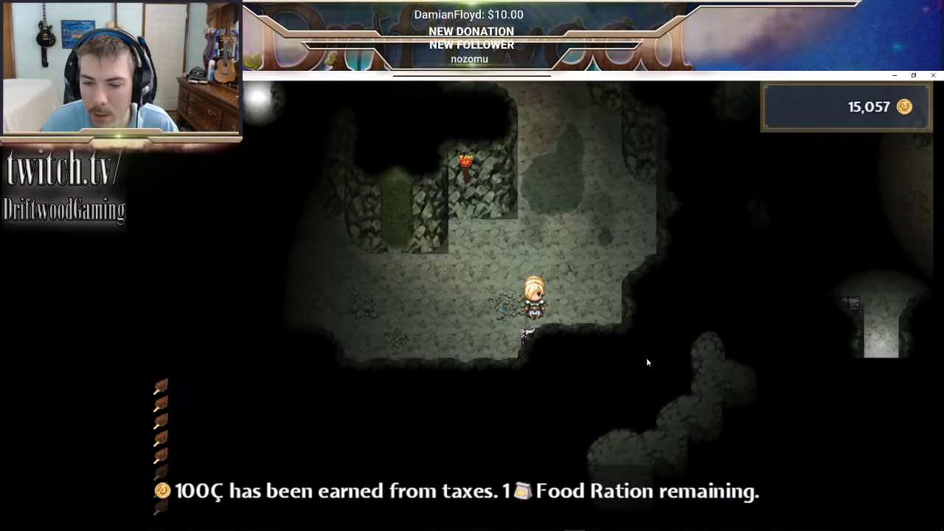
- Walk north into the greener cave area and gather Pixie Dust from a plant
key(Up)
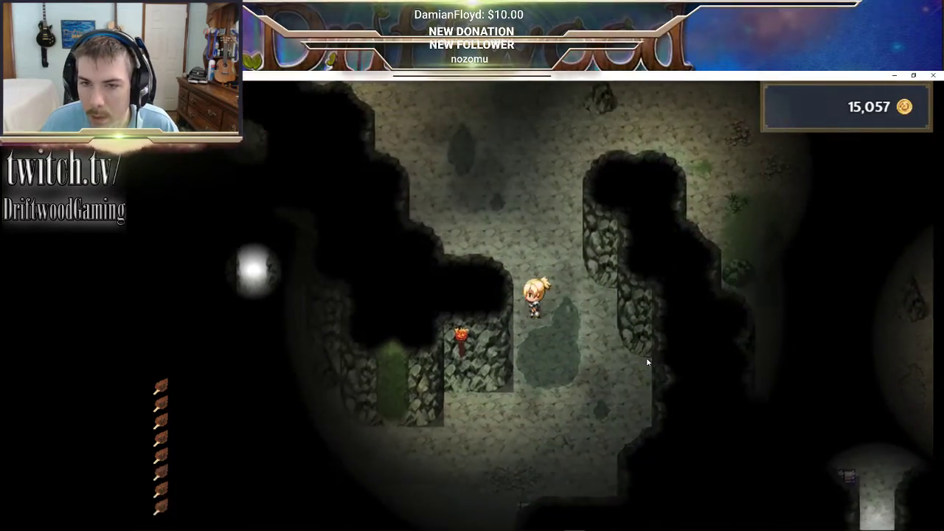
key(Up)
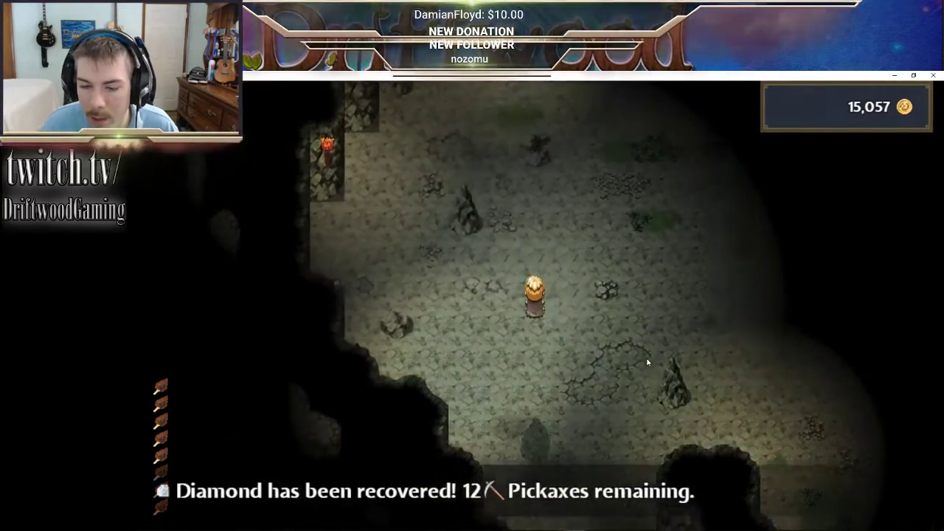
key(Up)
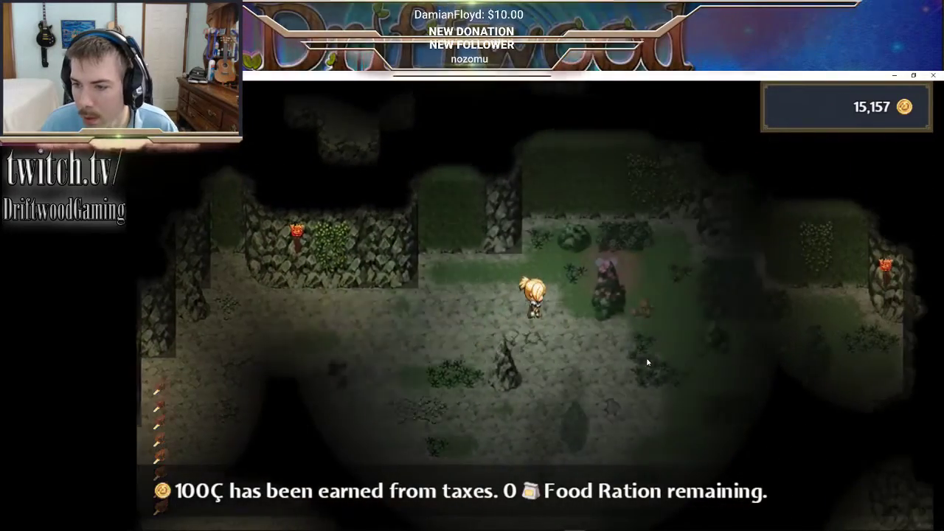
key(Right)
key(Down)
key(Up)
key(Return)
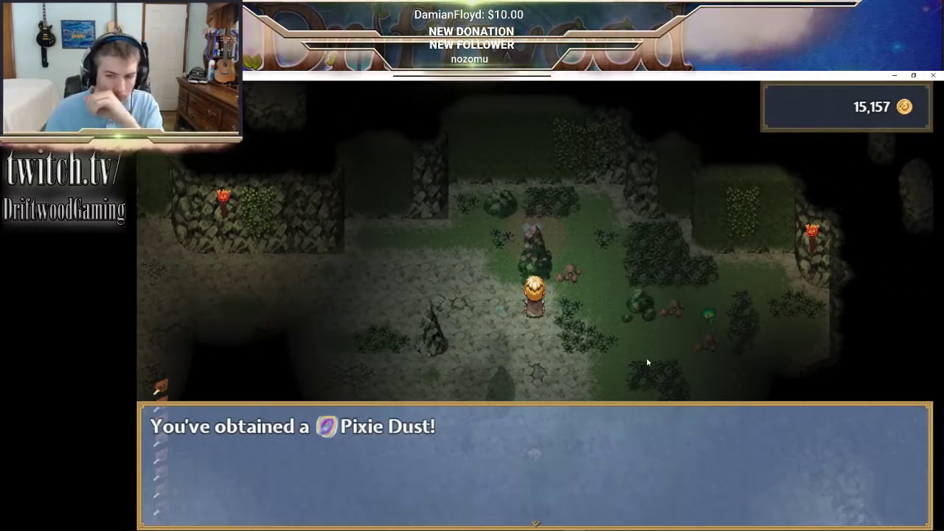
key(Return)
- Walk over to the sparkling spot and harvest it
key(Right)
key(Down)
key(Right)
key(Up)
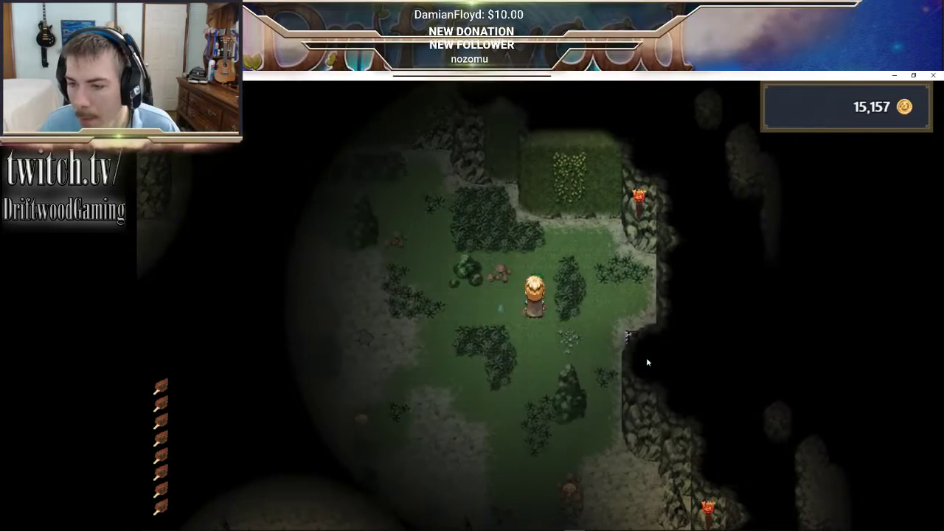
key(Right)
key(Left)
key(Up)
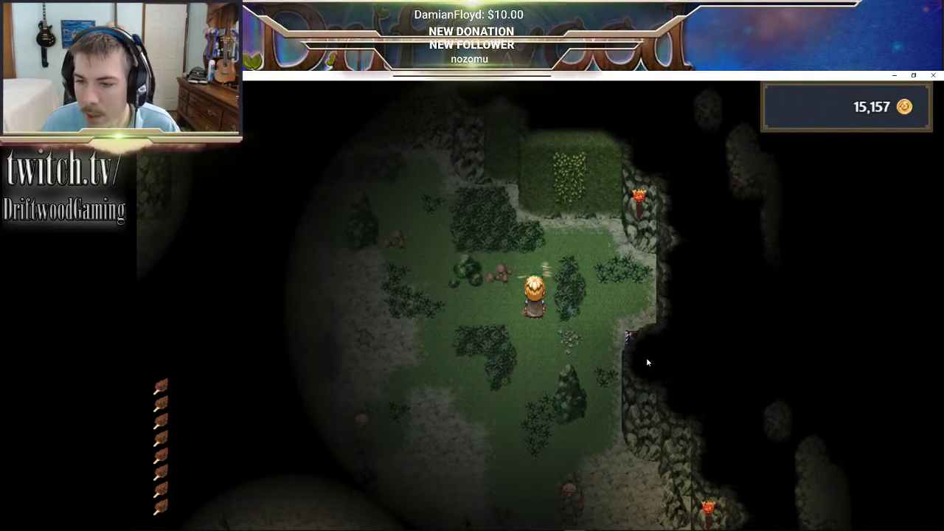
key(Return)
- Walk to the guarded chest and open it to trigger the Trickster Imp challenge
key(Return)
key(Down)
key(Right)
key(Return)
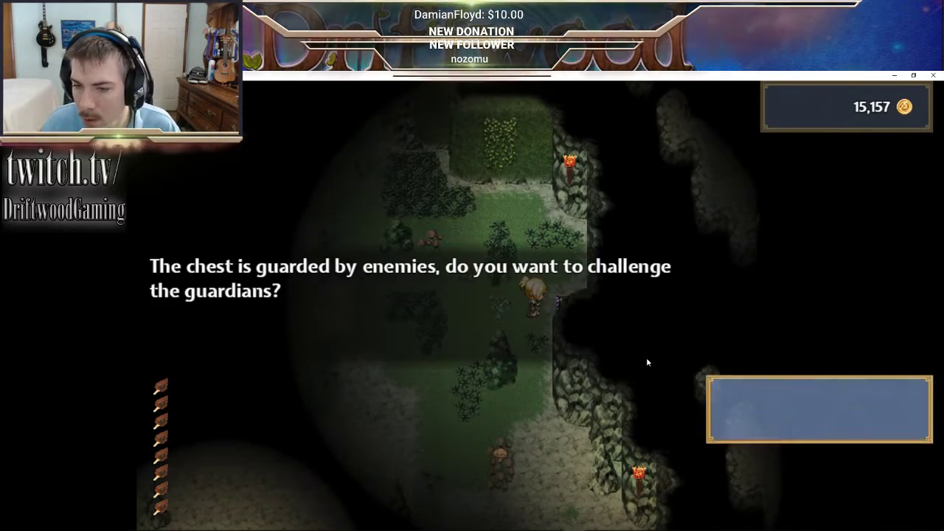
key(Return)
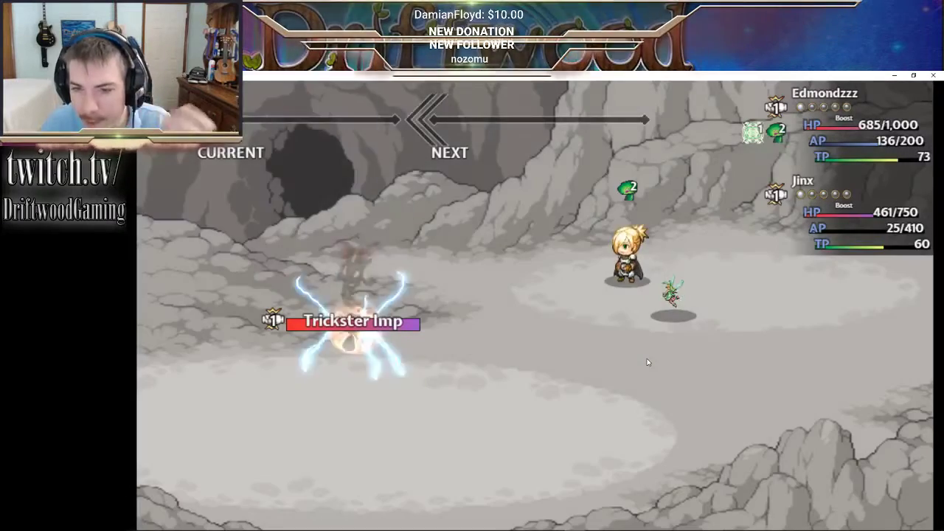
- Win the battle with Music Therapy on all allies and Radiant Beam on all enemies
key(Return)
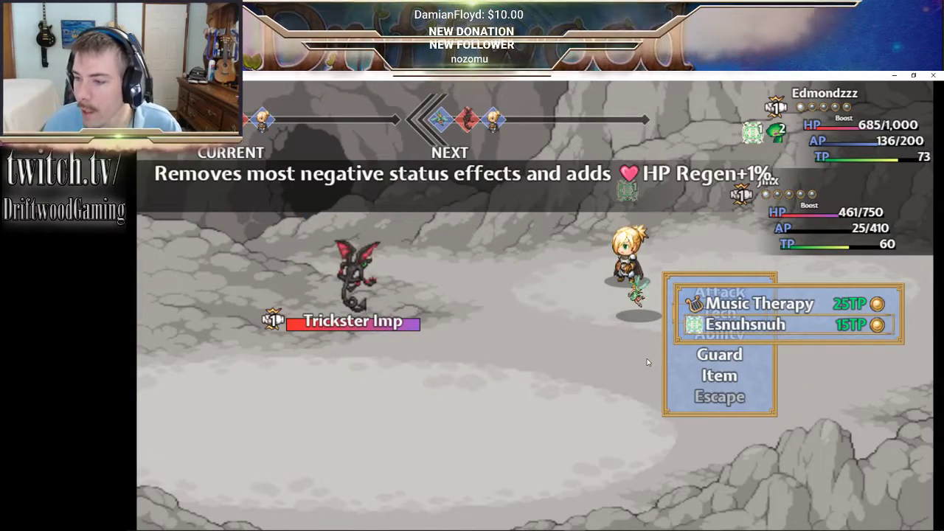
key(Up)
key(Return)
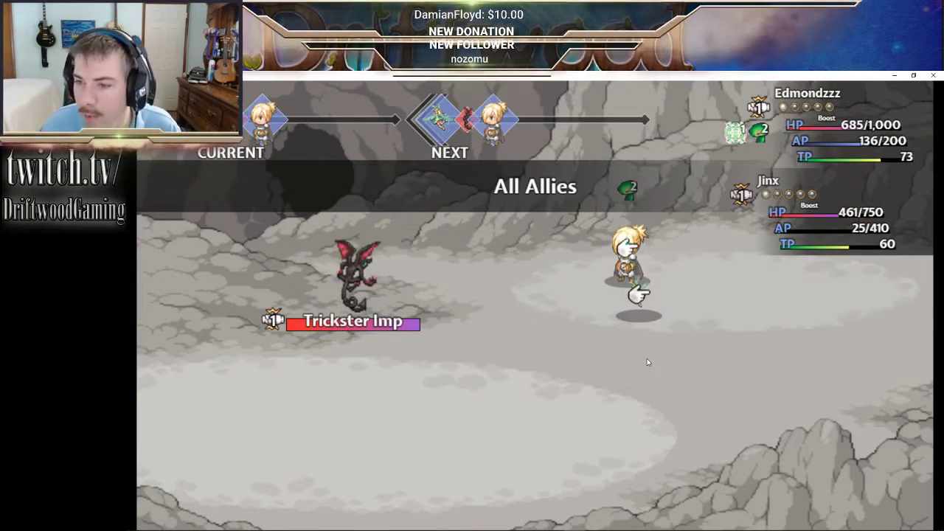
key(Return)
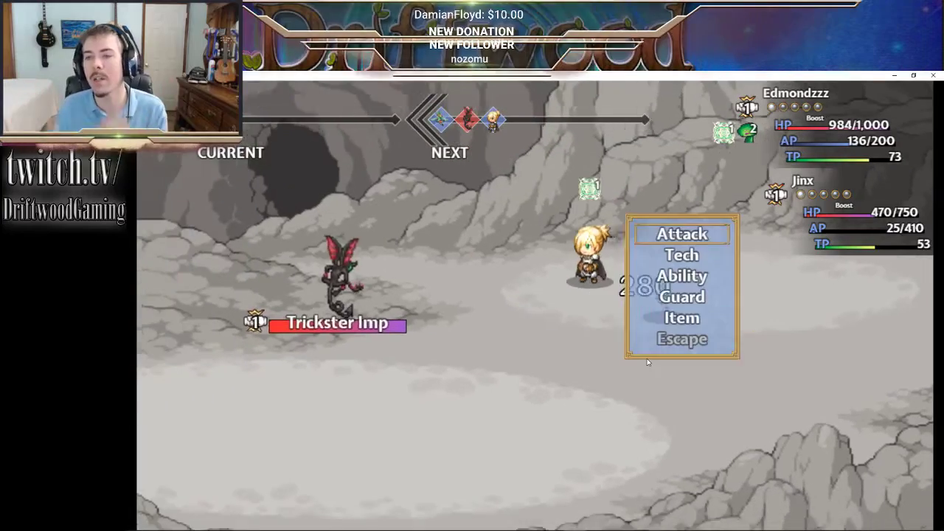
key(Down)
key(Return)
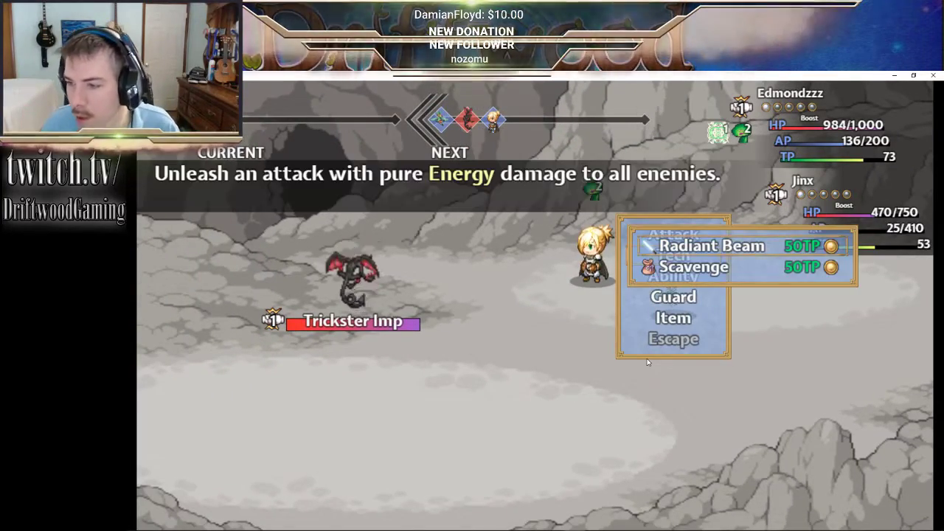
key(Return)
key(Return)
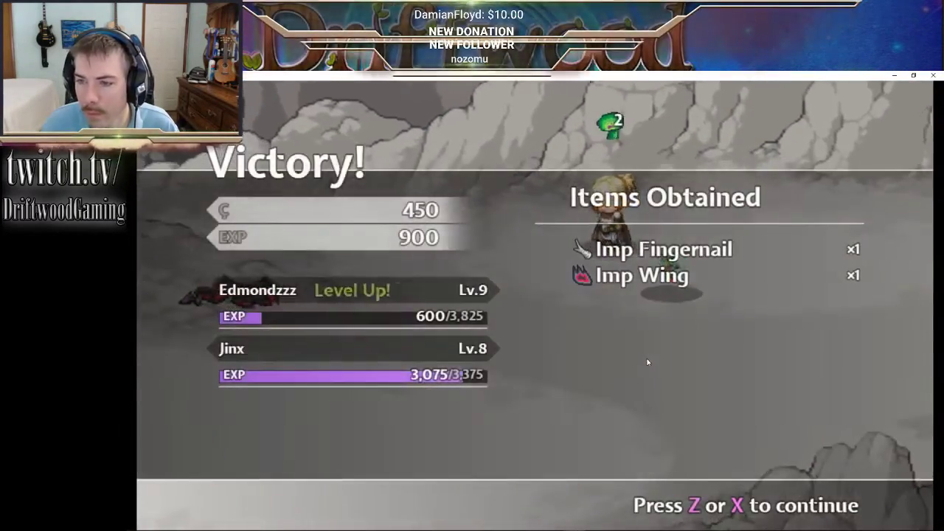
key(z)
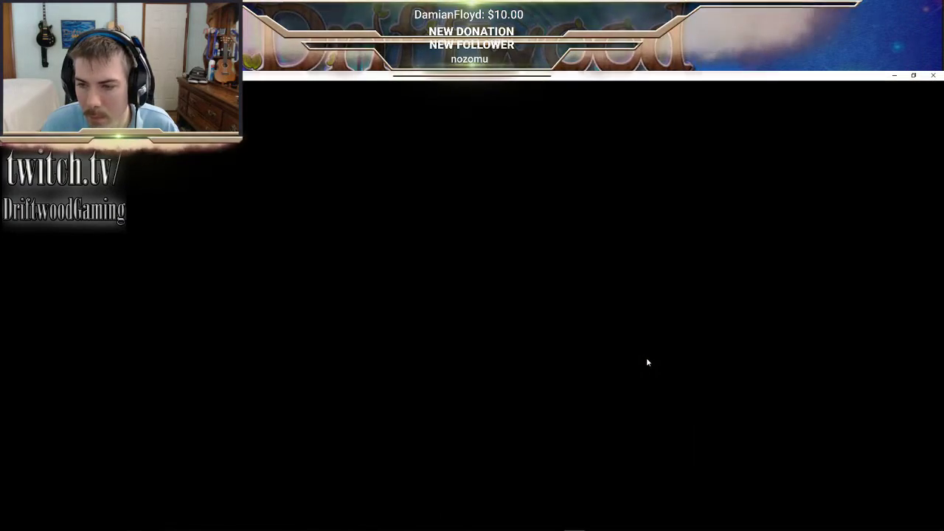
- Harvest a Funshroom, mine coal, then challenge the next chest's guardians
key(Down)
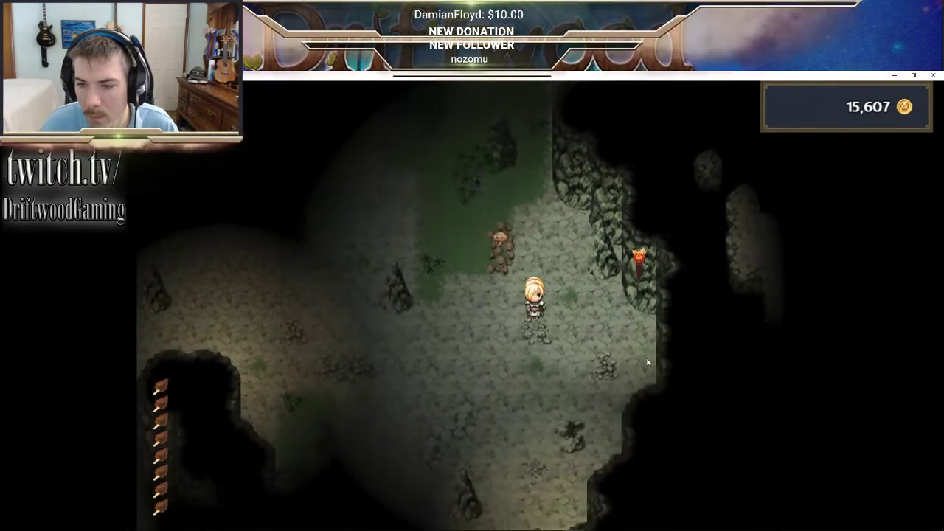
key(Up)
key(z)
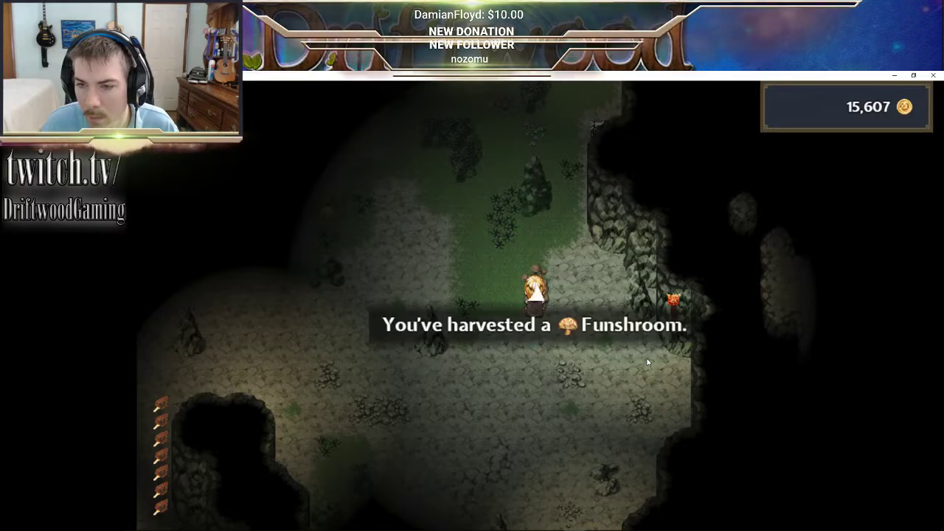
key(Left)
key(Up)
key(Left)
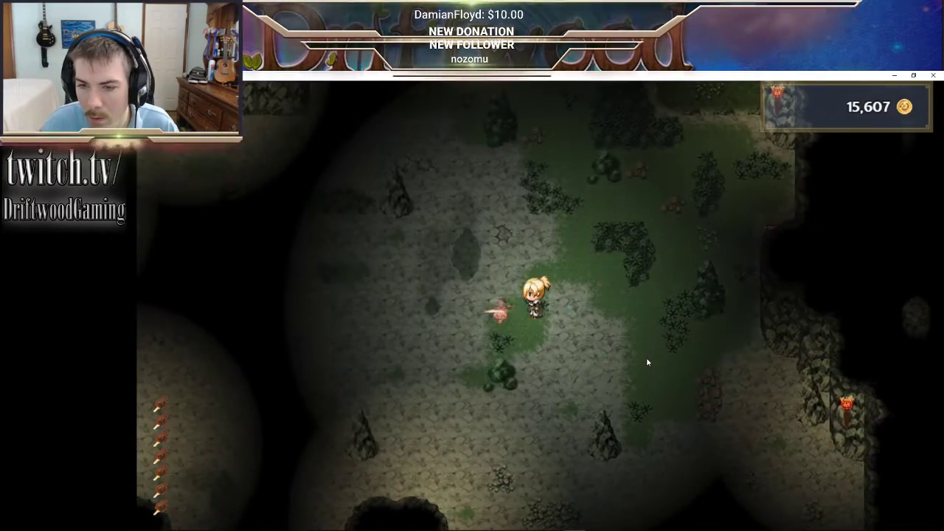
key(z)
key(Down)
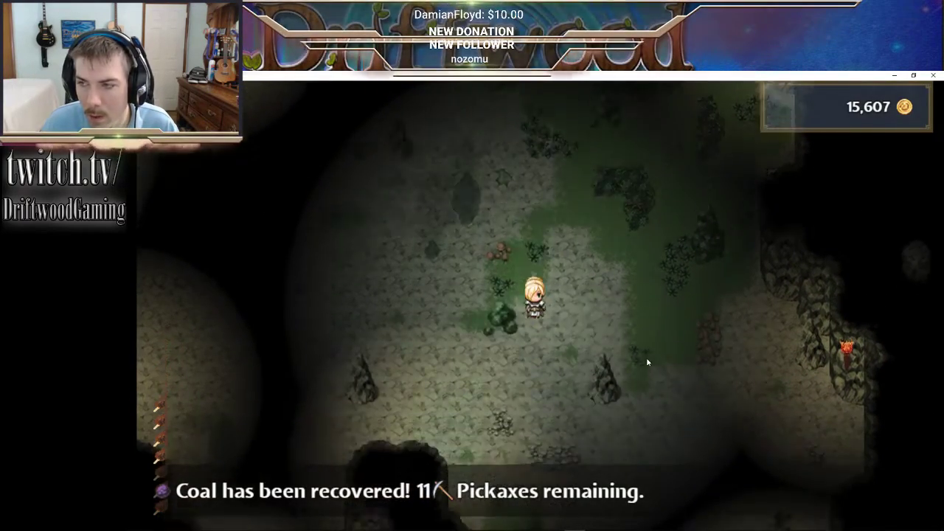
key(Down)
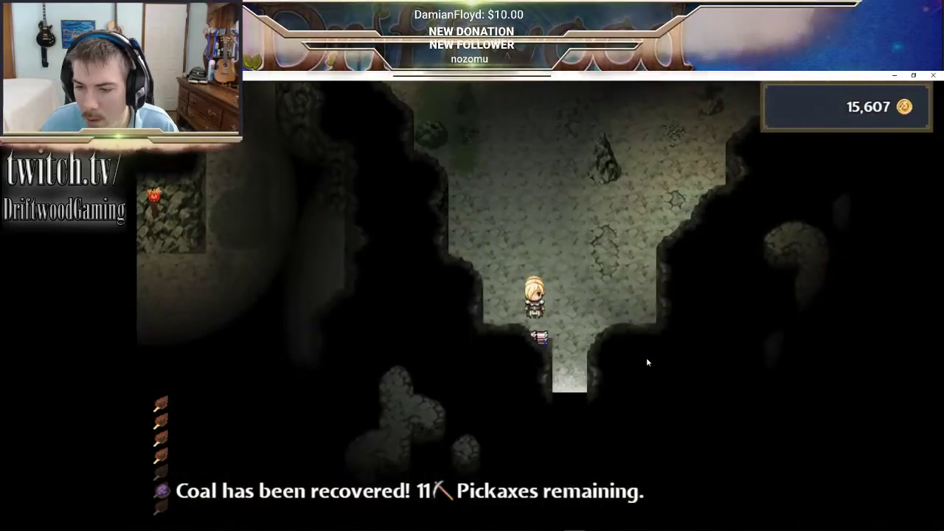
key(z)
key(z)
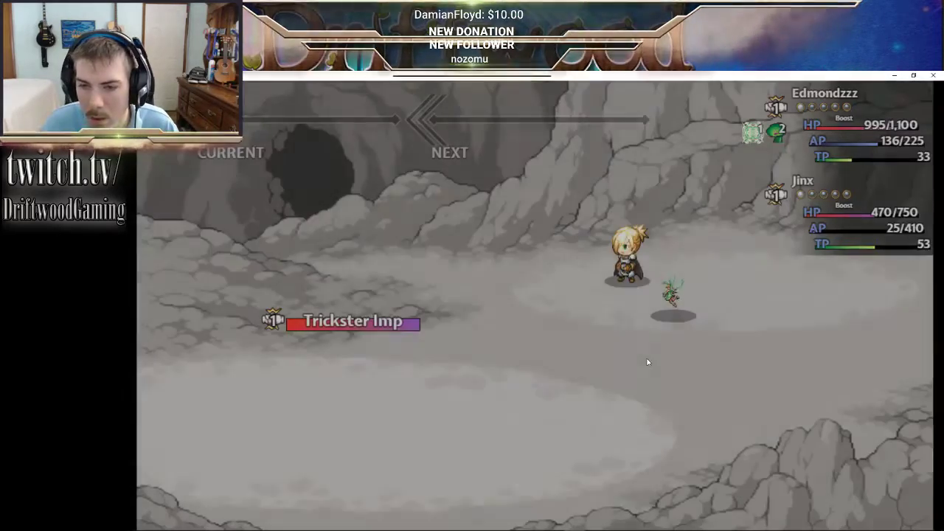
- Defeat the Trickster Imp with basic attacks and Radiant Beam, winning a Scorpian Pincer and Coal
key(Down)
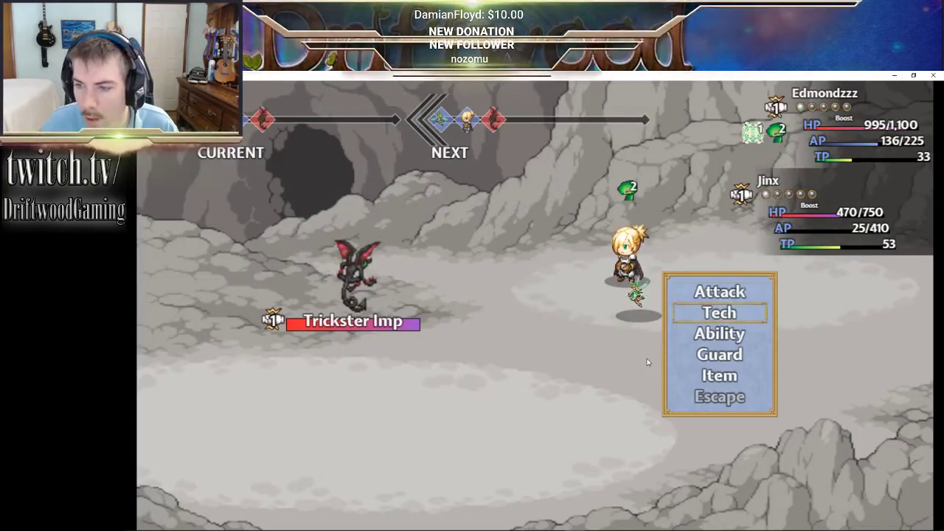
key(z)
key(z)
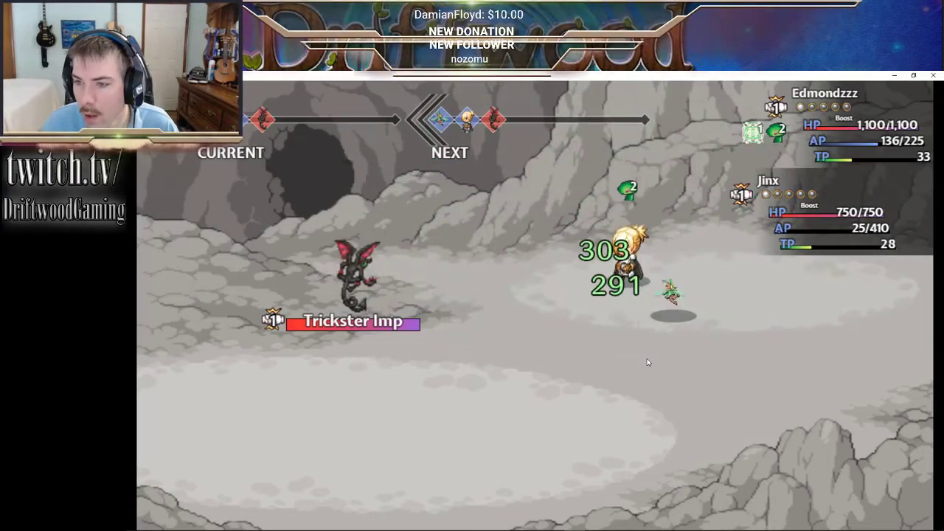
key(Down)
key(z)
key(x)
key(Up)
key(z)
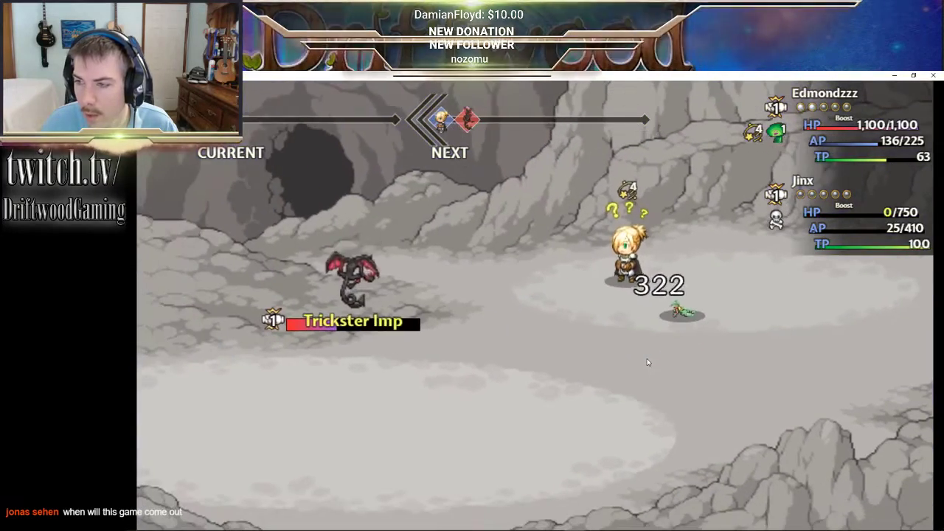
key(Return)
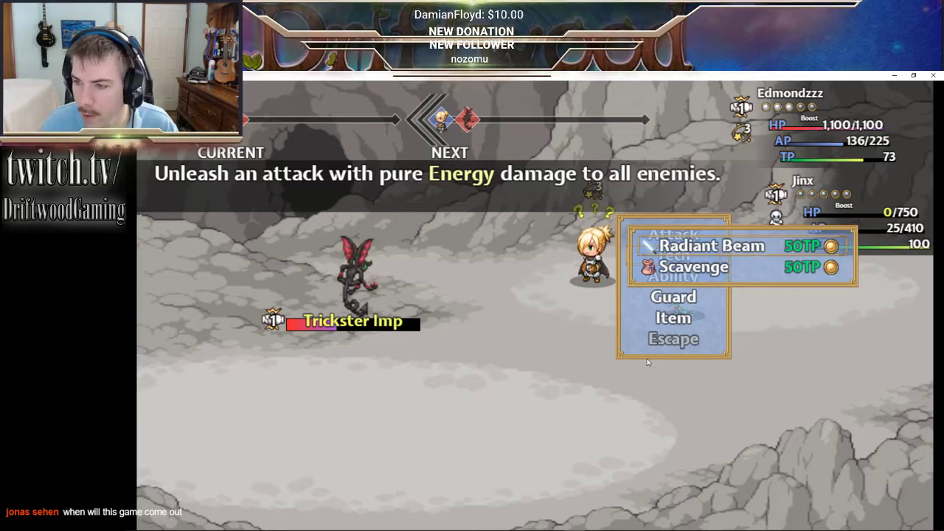
key(Return)
key(Return)
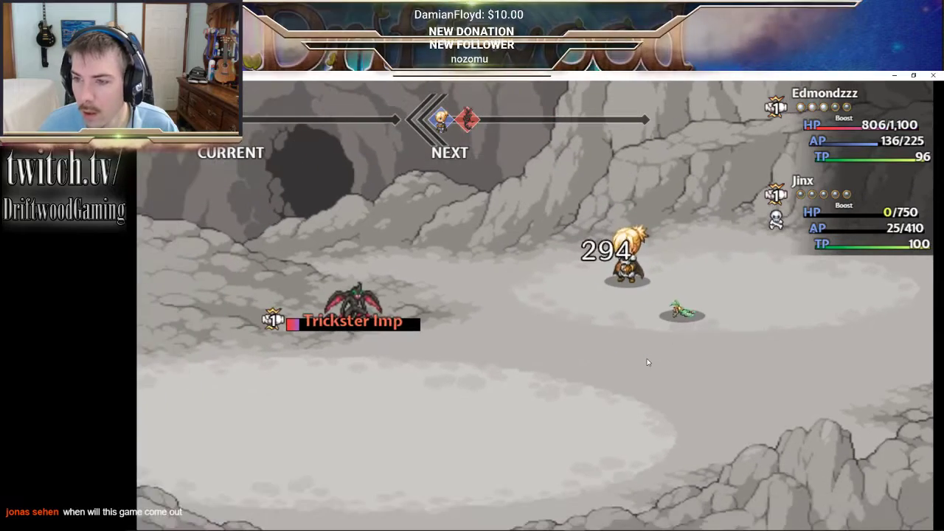
key(Return)
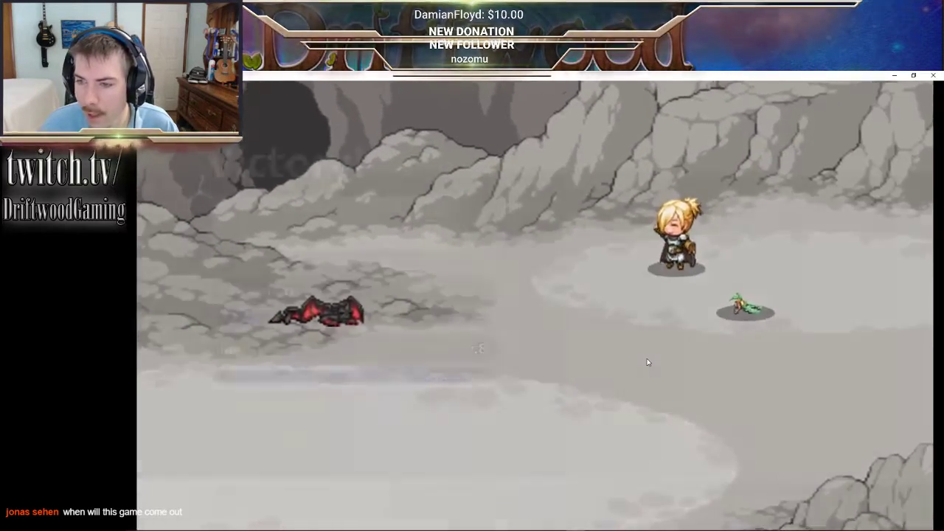
- Leave the victory screen and use Woke Water from the item menu to revive Jinx
key(z)
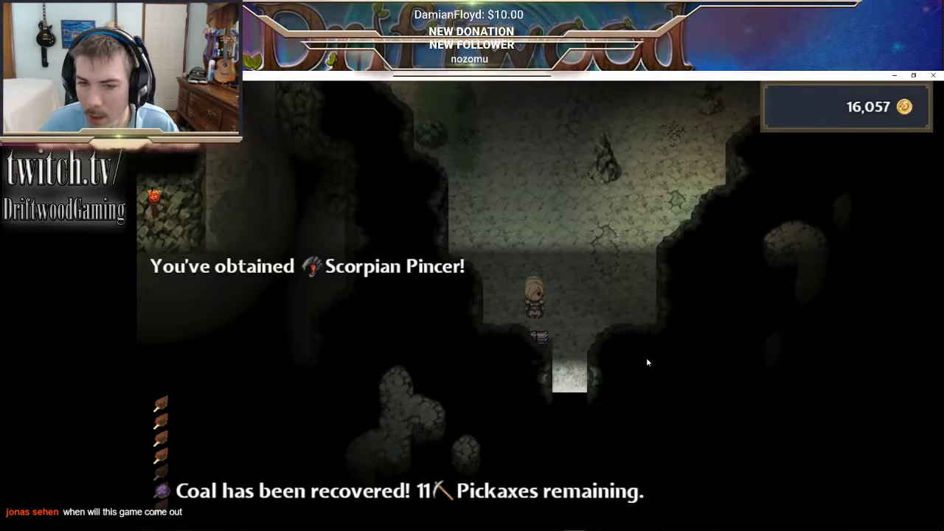
key(x)
key(z)
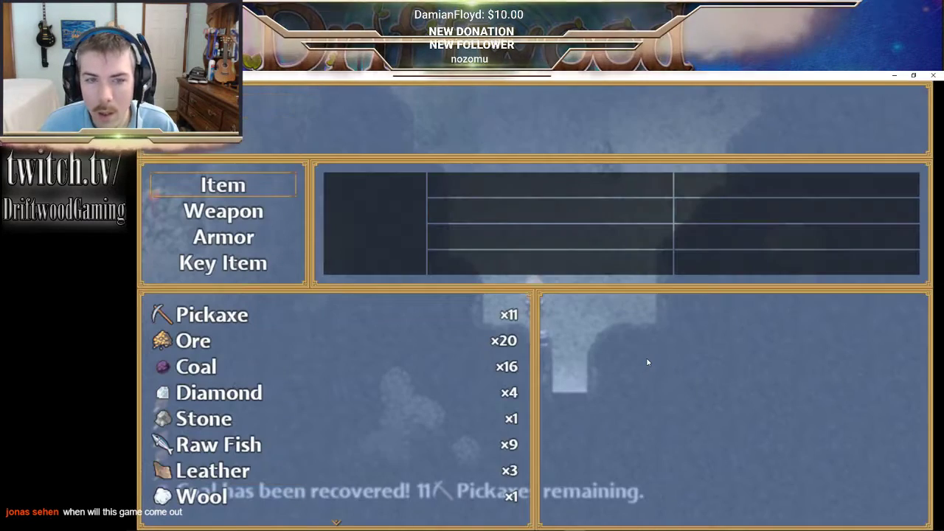
key(z)
key(Down)
key(Down)
key(Down)
key(Down)
key(Down)
key(Down)
key(Down)
key(Down)
key(Down)
key(Down)
key(Down)
key(Down)
key(Down)
key(Down)
key(Down)
key(Down)
key(Down)
key(Down)
key(Down)
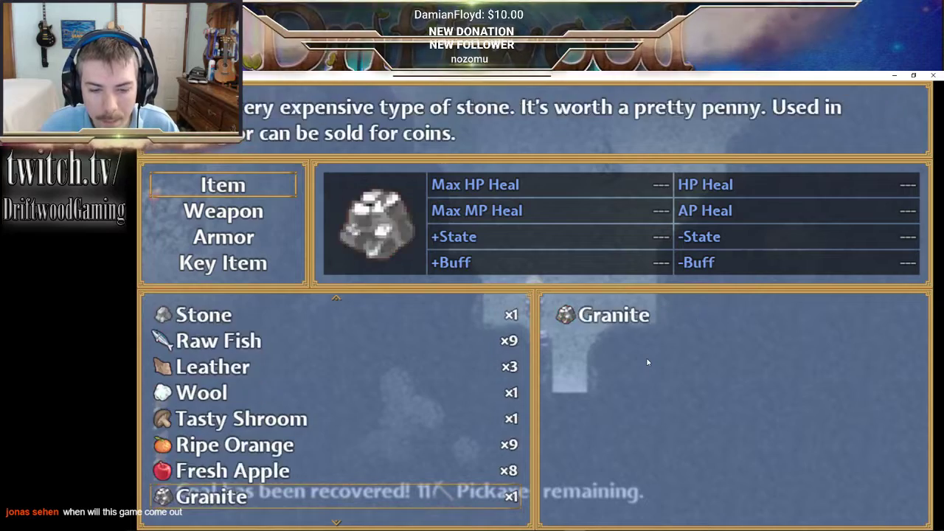
key(Down)
key(Down)
key(Down)
key(Down)
key(Down)
key(Down)
key(Down)
key(Down)
key(Down)
key(Down)
key(Down)
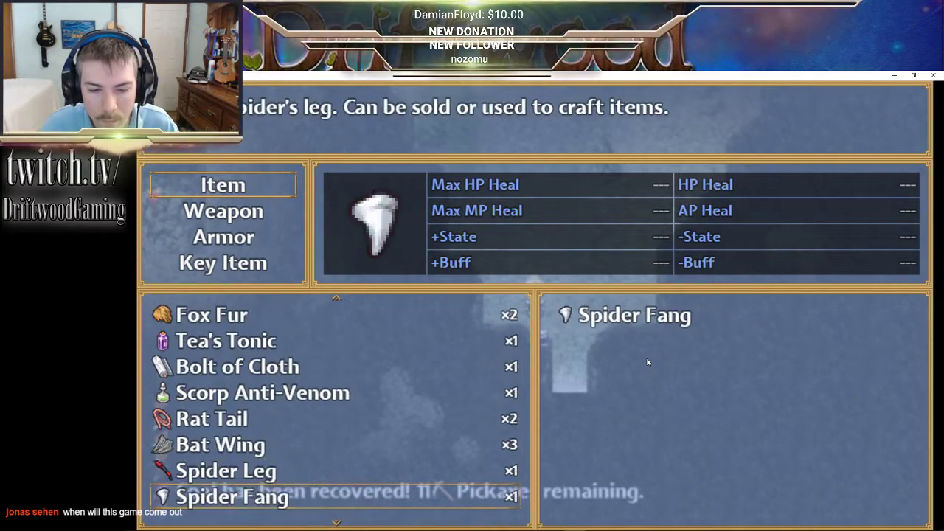
key(Down)
key(Down)
key(Down)
key(Down)
key(Down)
key(Down)
key(Down)
key(Down)
key(Down)
key(Down)
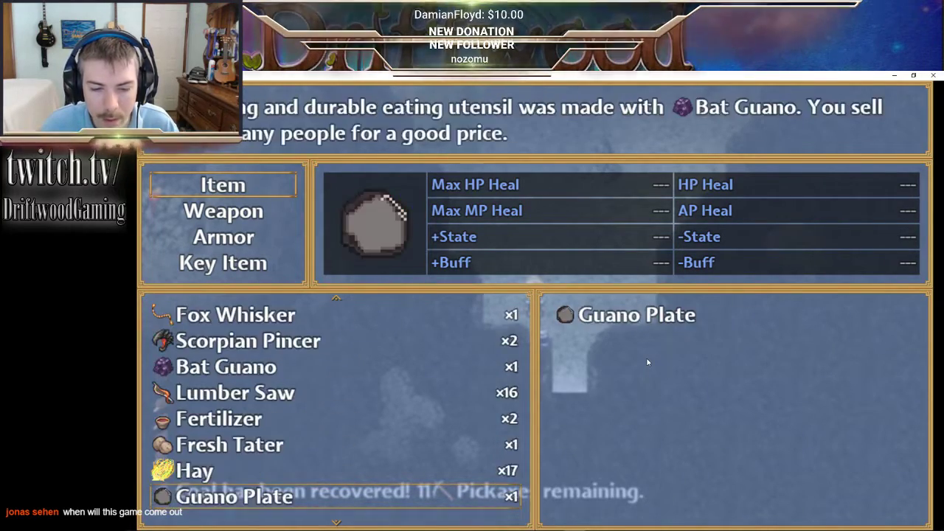
key(Up)
key(Up)
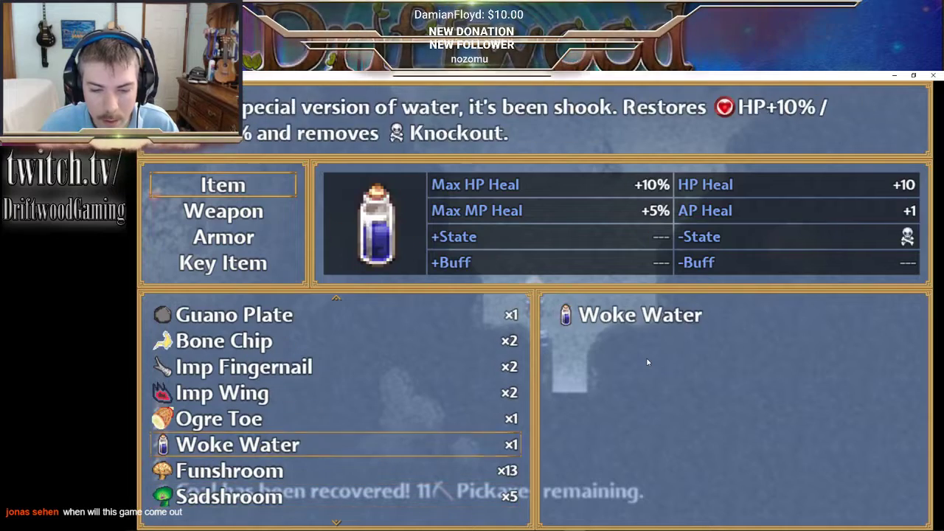
key(Return)
key(Return)
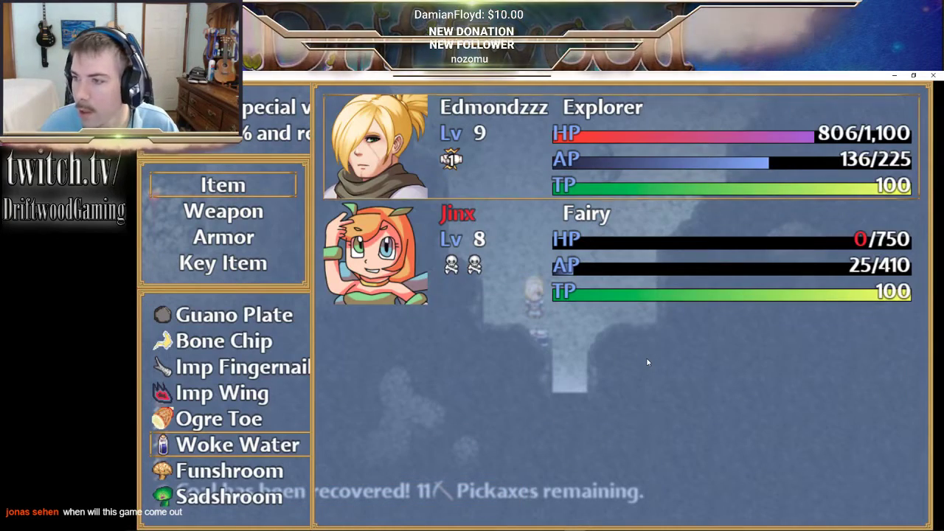
key(Down)
key(Return)
- Use a Funshroom on Jinx to heal her to full HP
key(Escape)
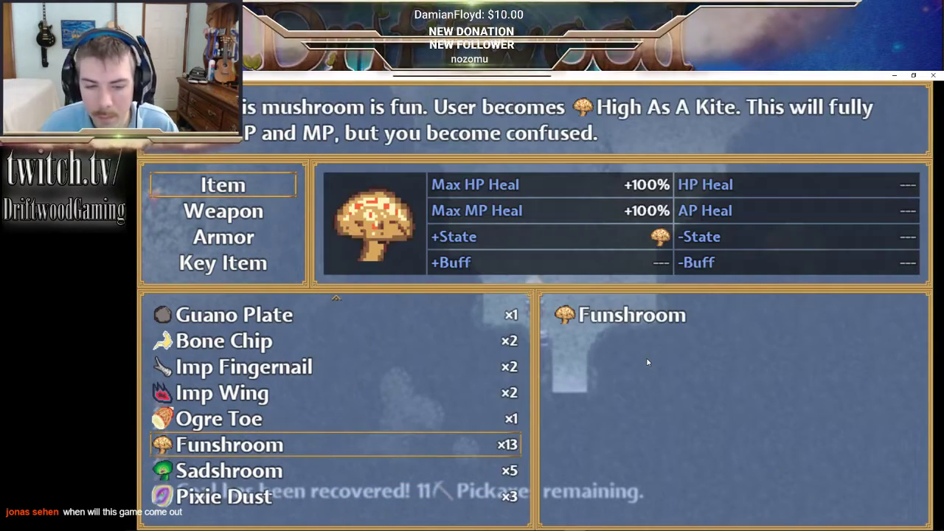
key(Return)
key(Return)
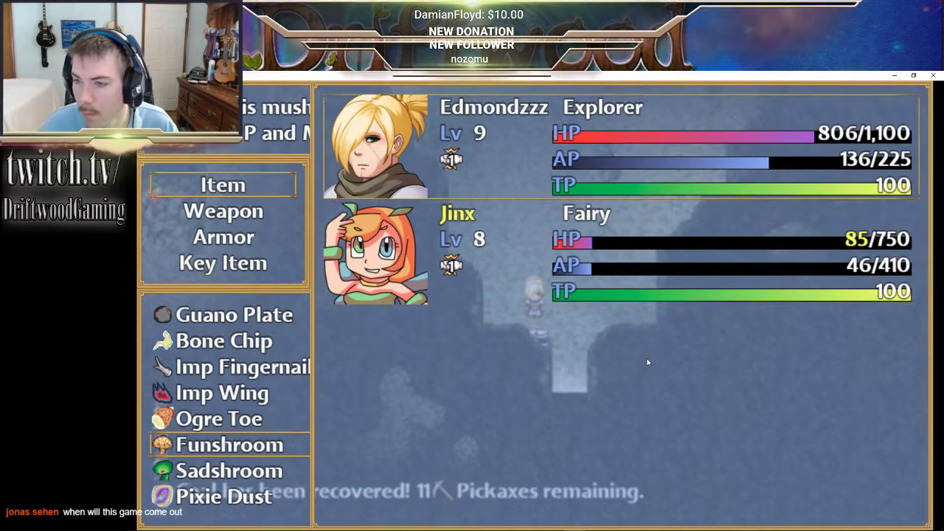
key(Down)
key(Return)
key(Escape)
key(Escape)
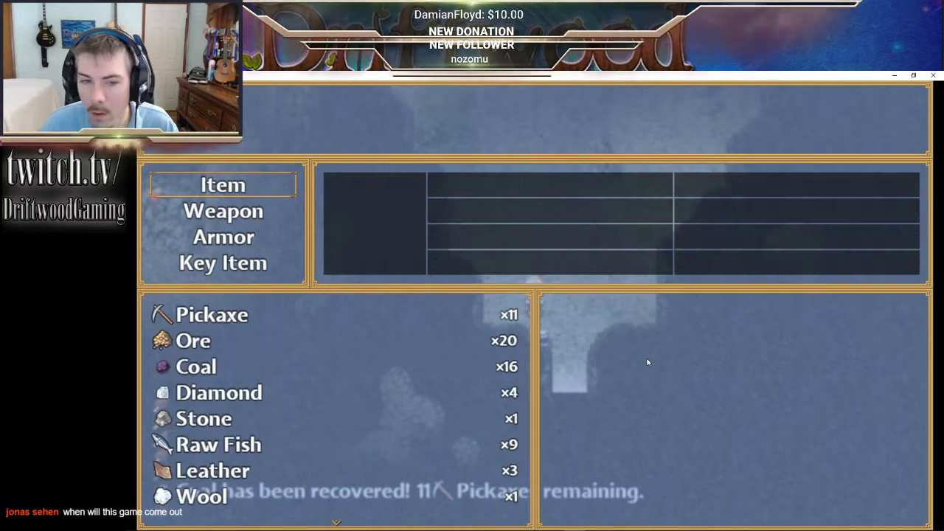
key(Escape)
key(Up)
key(Up)
- Leave the save screen without saving, close the menu, and harvest the nearby Wooden Log
key(Return)
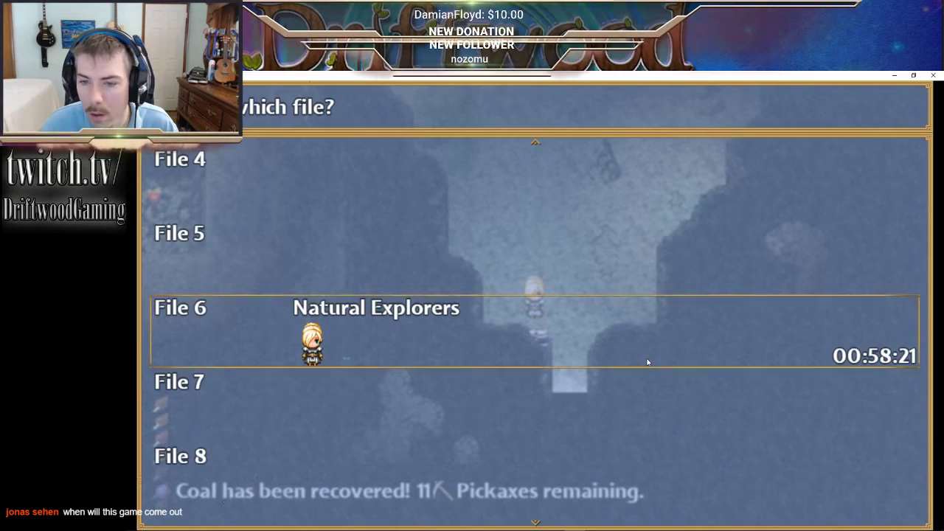
key(Return)
key(Escape)
key(Return)
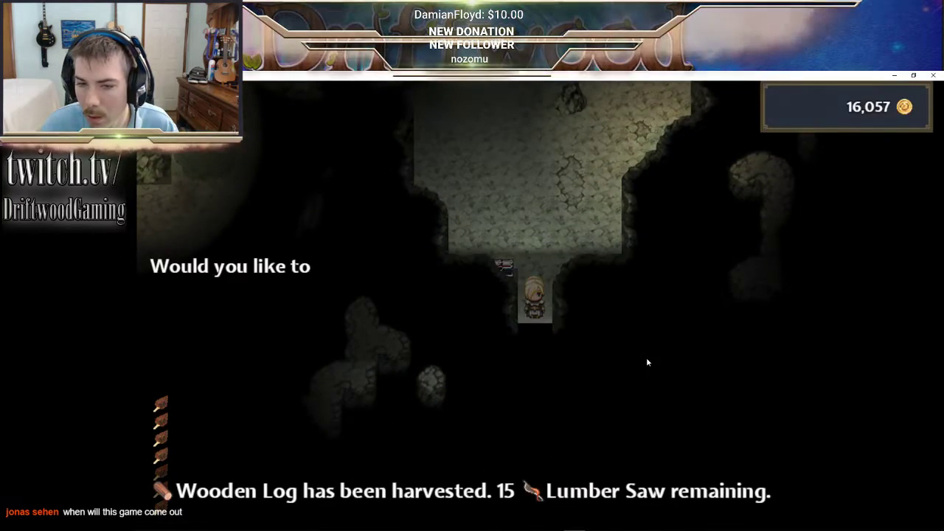
key(Return)
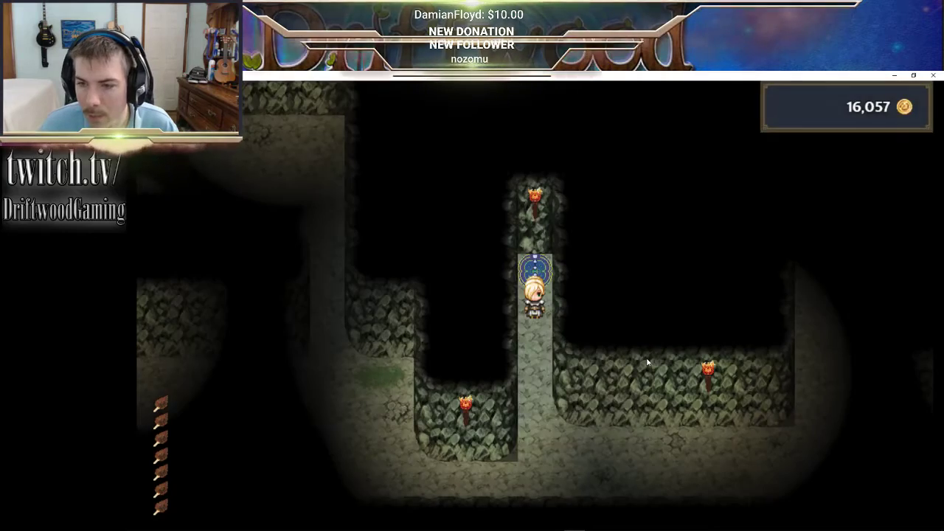
- Mine the ore deposit, reach the treasure chest, and accept the Haunting Memory fight
key(Down)
key(Left)
key(Up)
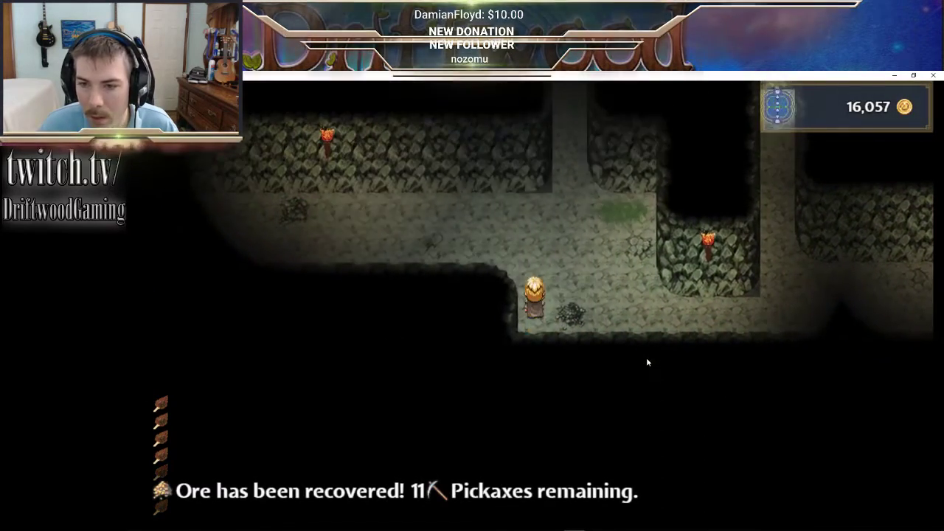
key(Up)
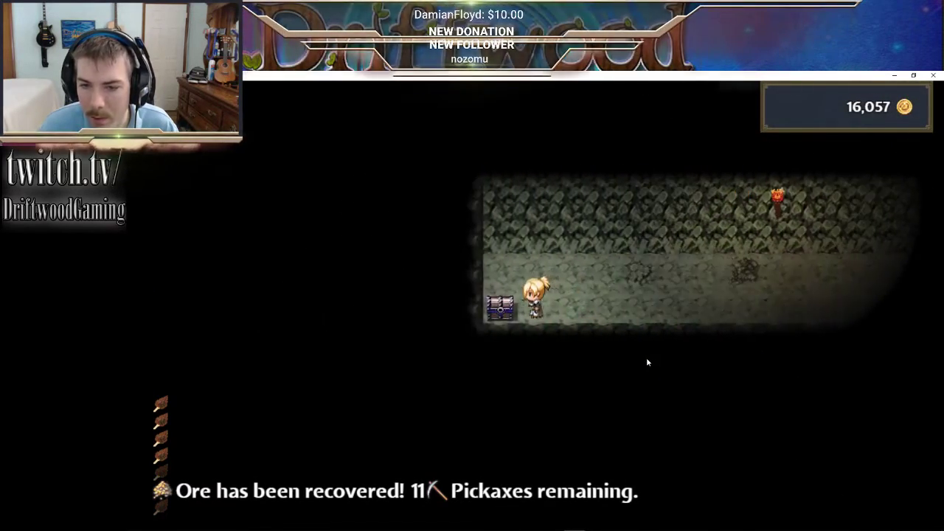
key(Return)
key(Return)
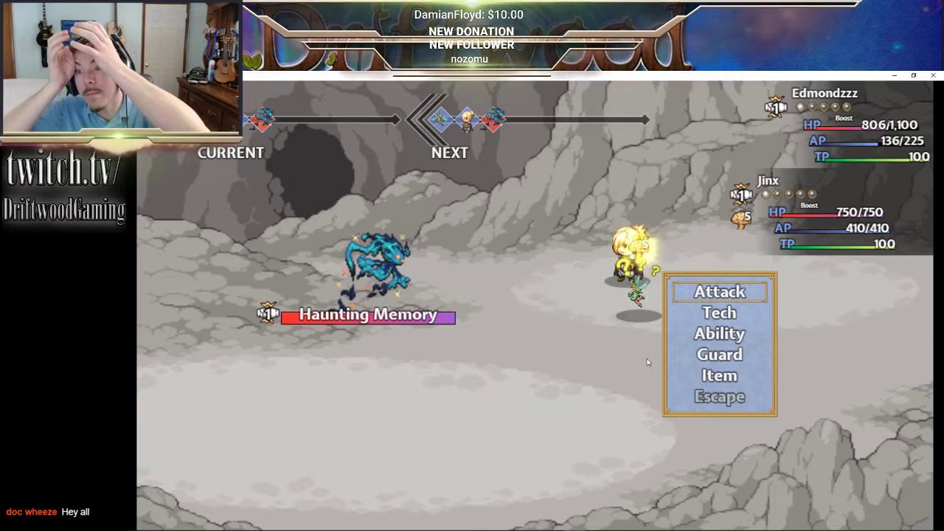
- Open the Tech list, then attack the Haunting Memory for 640 damage, winning an Iron Ingot
key(Return)
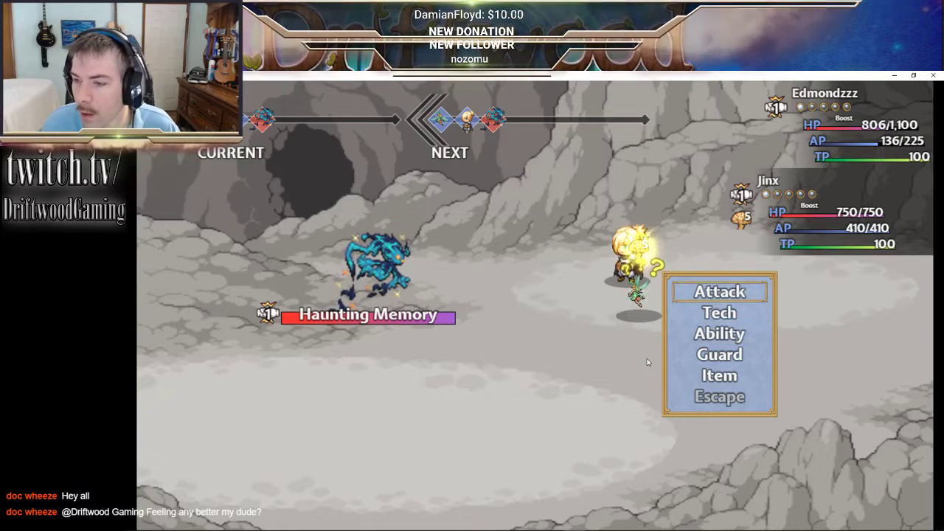
key(Return)
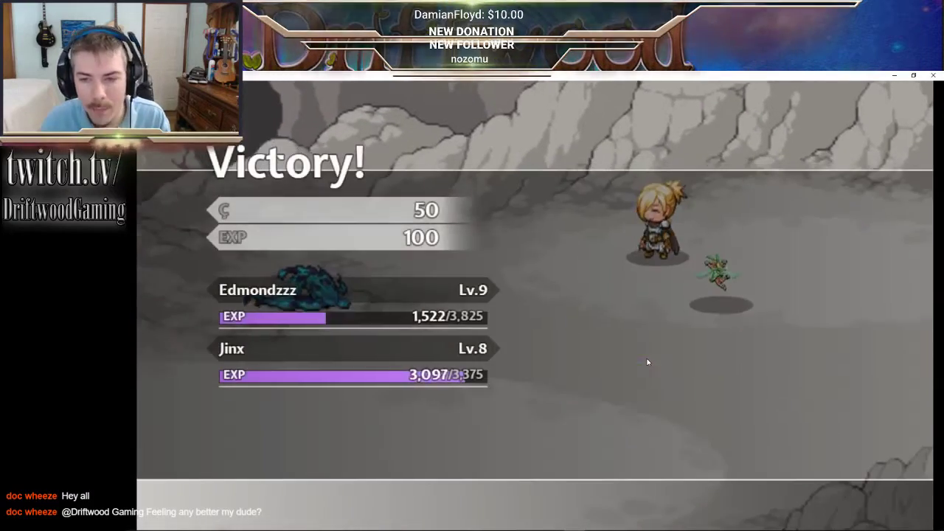
- Dismiss the victory results and walk to the pond to pick up the Pixie Dust
key(z)
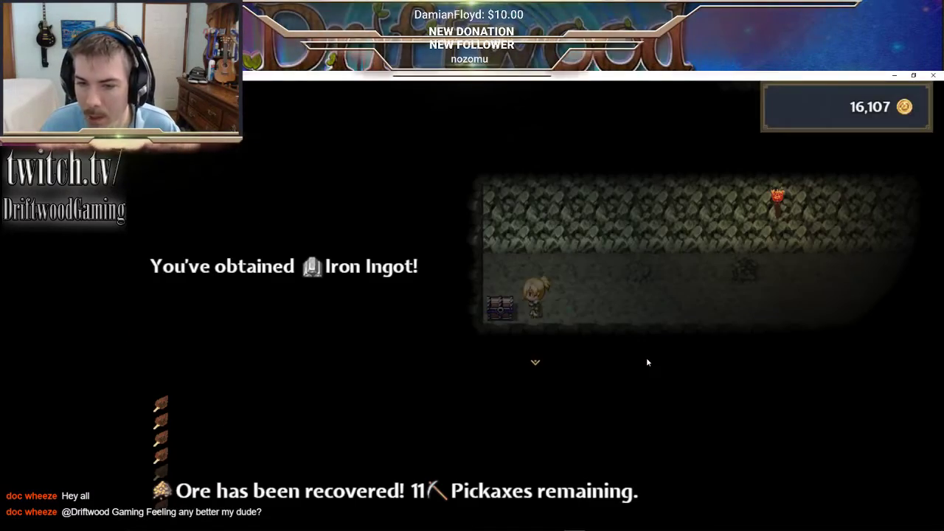
key(Right)
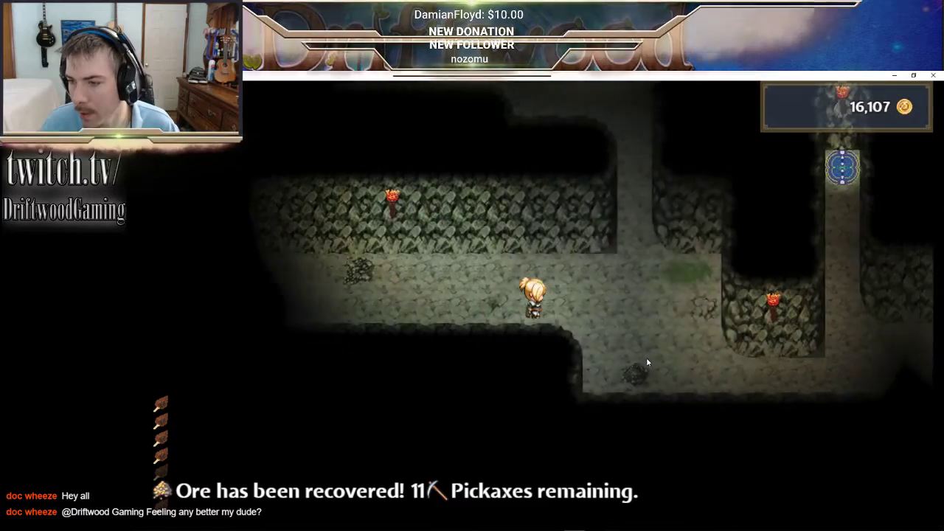
key(Up)
key(Up)
key(Left)
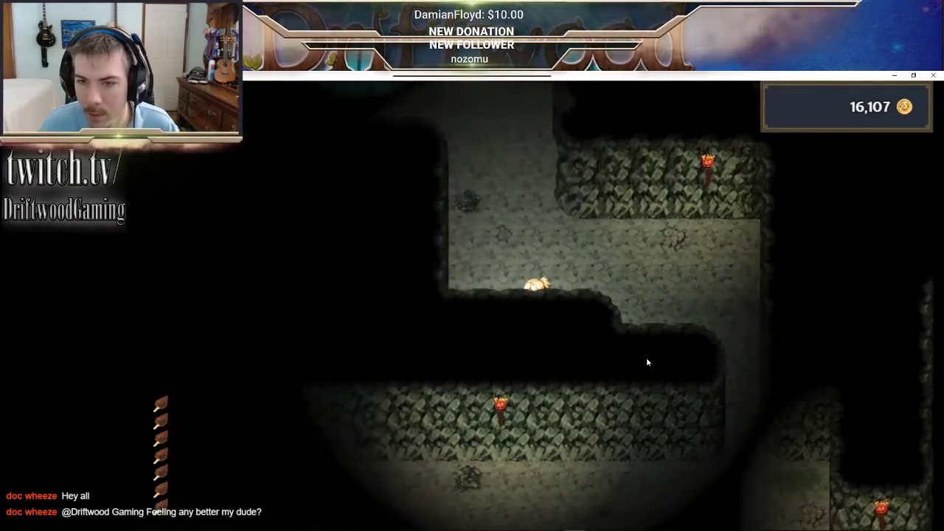
key(Up)
key(Up)
key(Left)
key(Up)
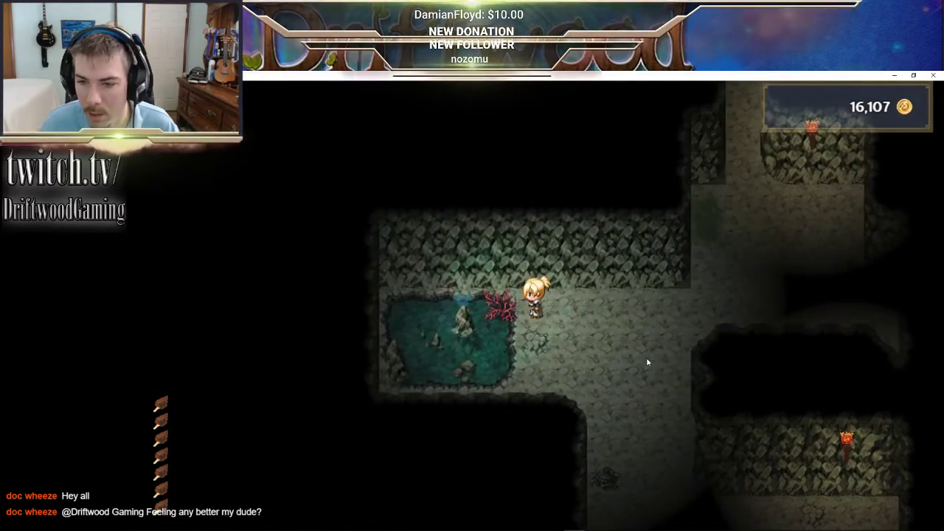
key(Left)
key(Up)
key(Return)
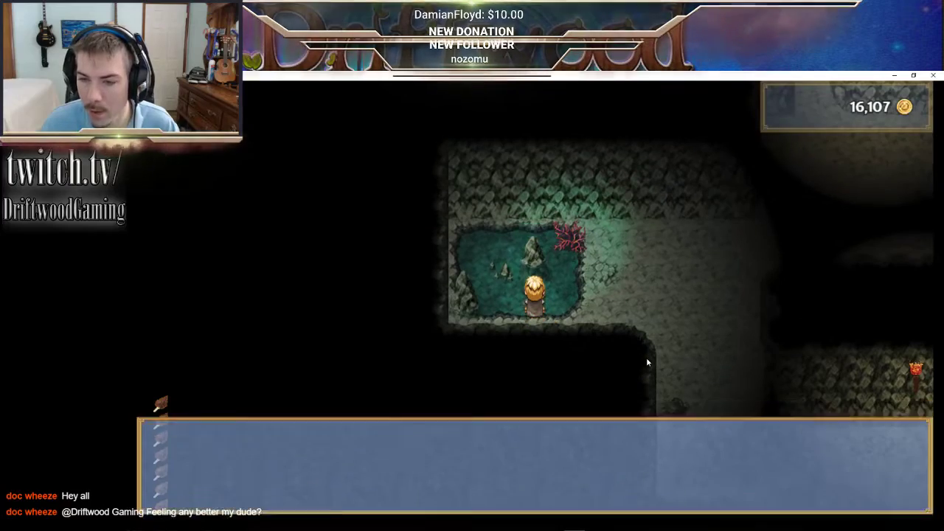
- Walk back up past the junction and mine the coal deposit, leaving 11 pickaxes
key(Down)
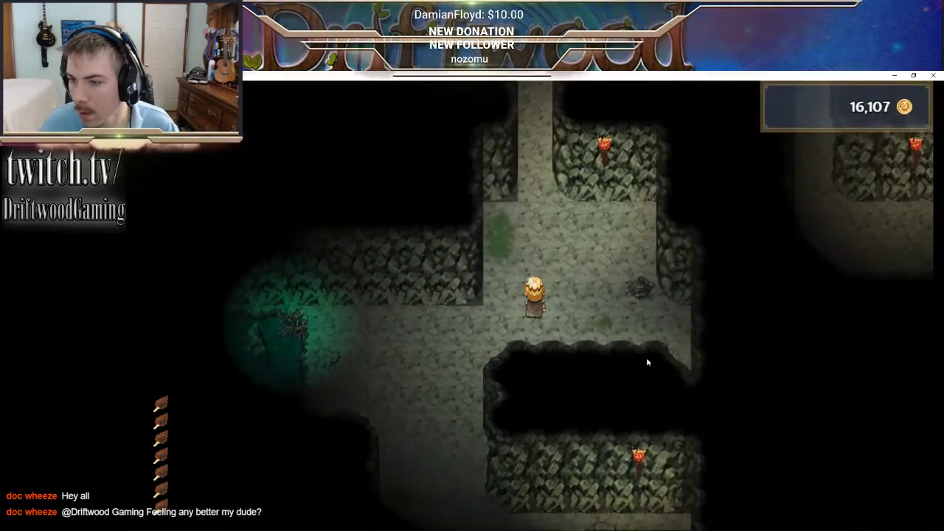
key(Up)
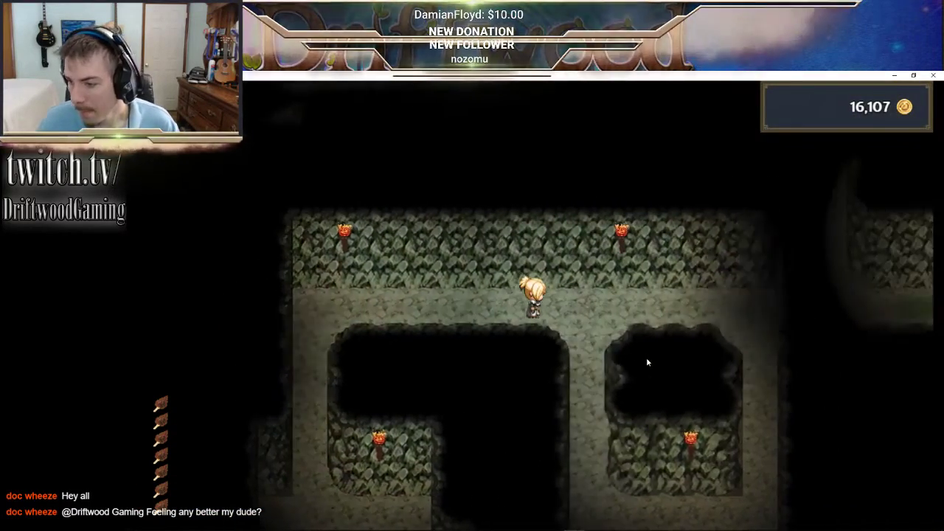
key(Right)
key(Up)
key(Down)
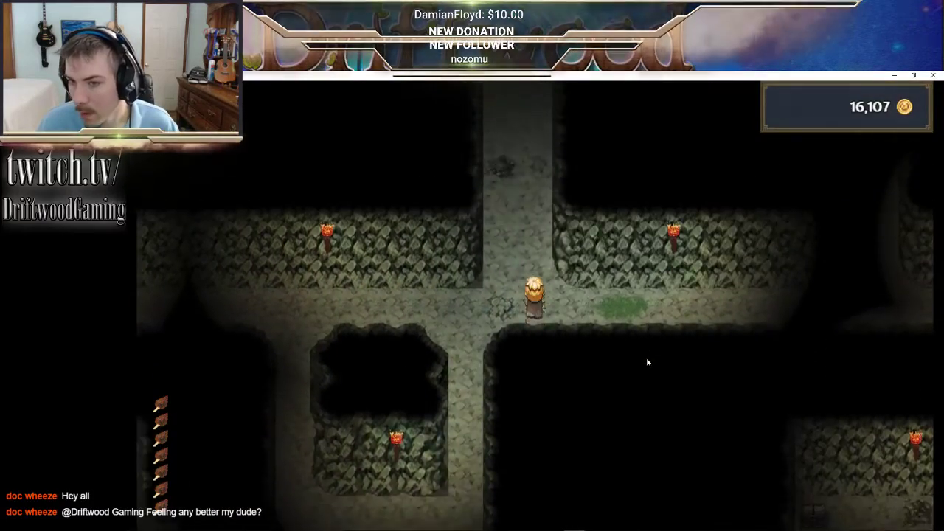
key(Up)
key(Left)
key(Down)
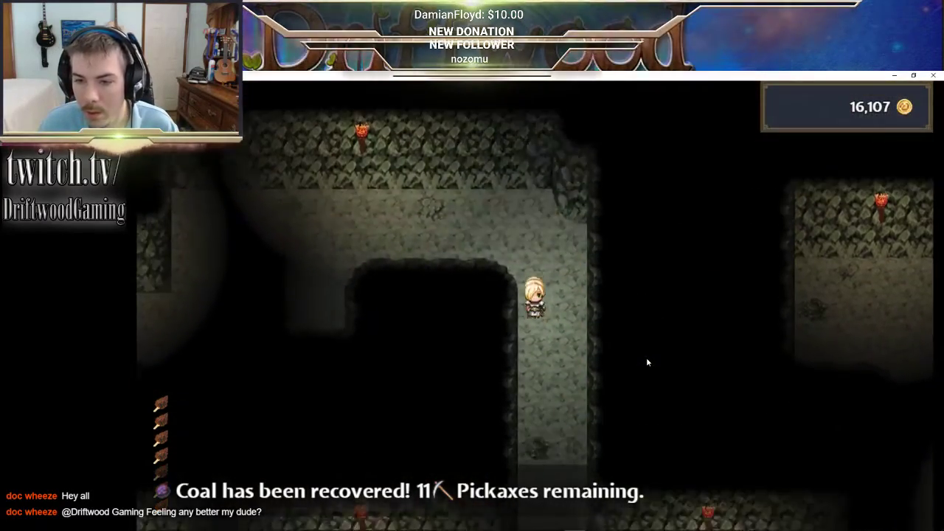
- Walk up to the cave gate, read its message, then head down and left toward the chest
key(Down)
key(Left)
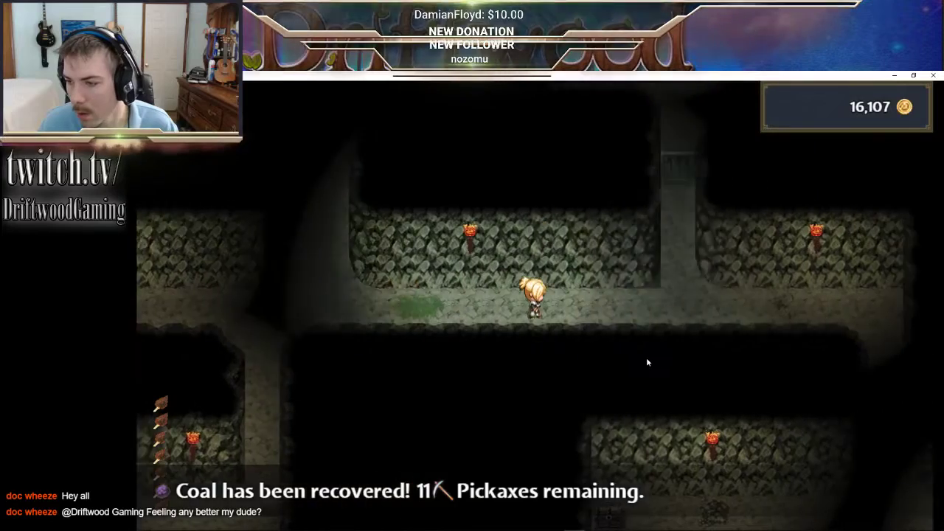
key(Right)
key(Up)
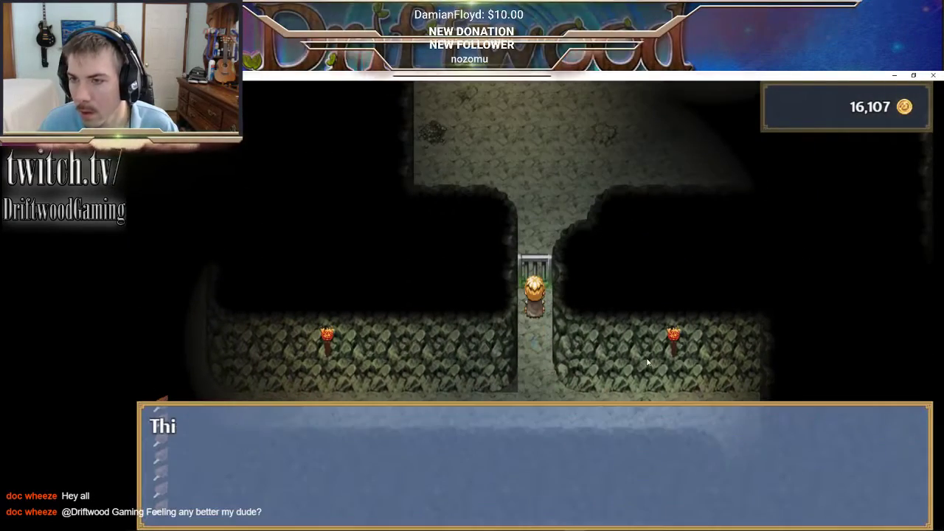
key(Return)
key(Down)
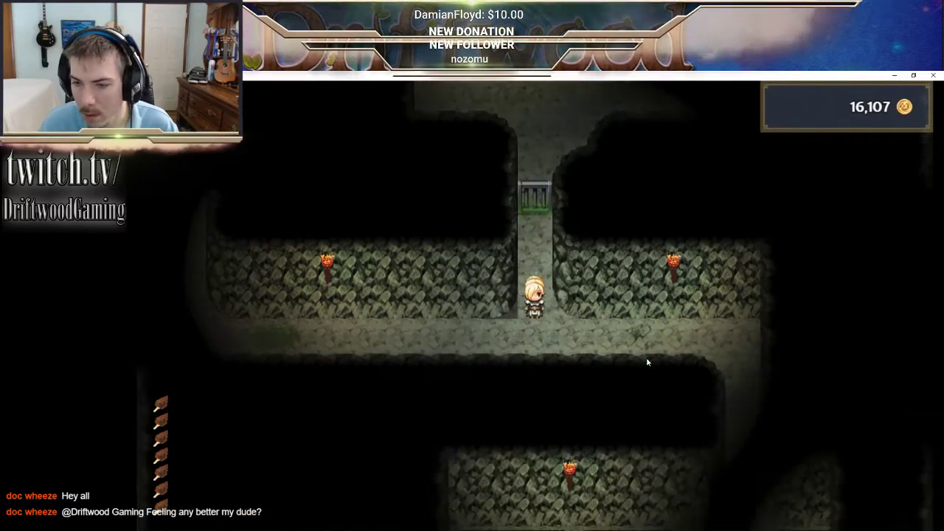
key(Down)
key(Left)
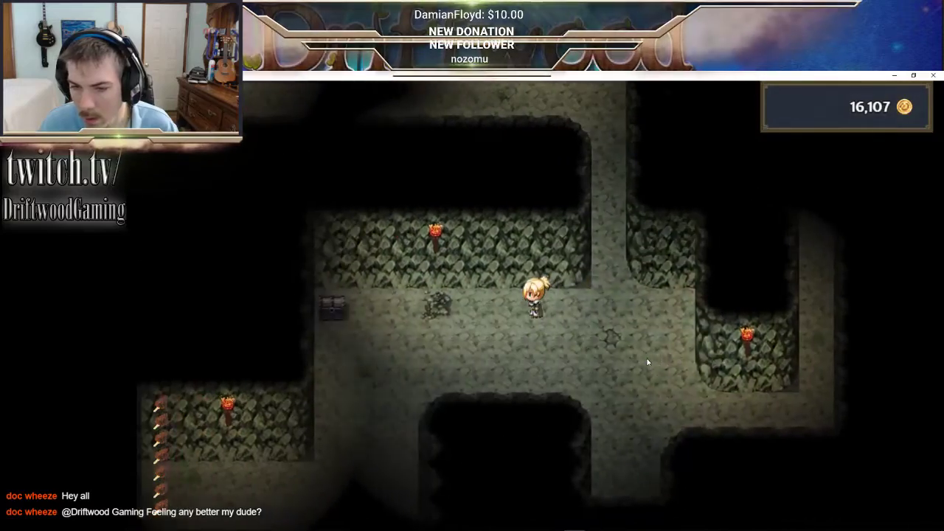
- Accept the chest's challenge, defeat the Haunting Memory and collect the Level 1 Keystone
key(Return)
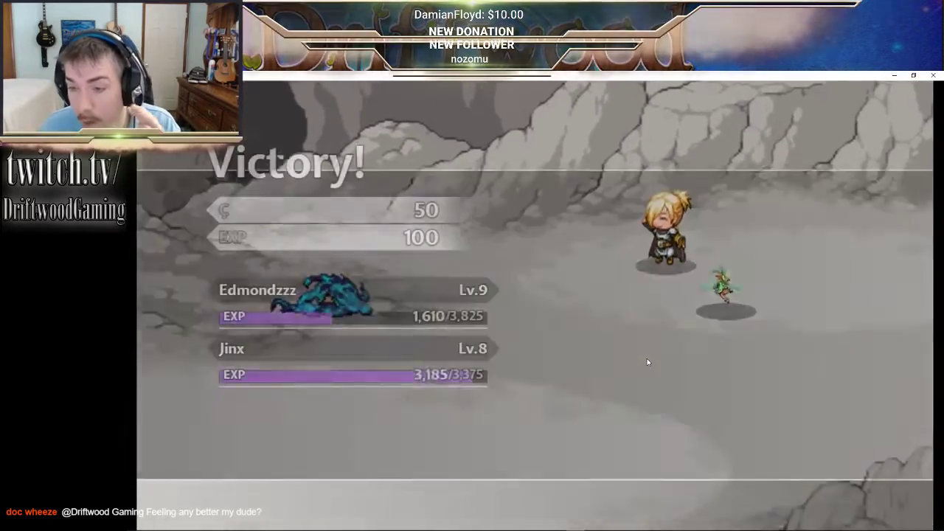
key(z)
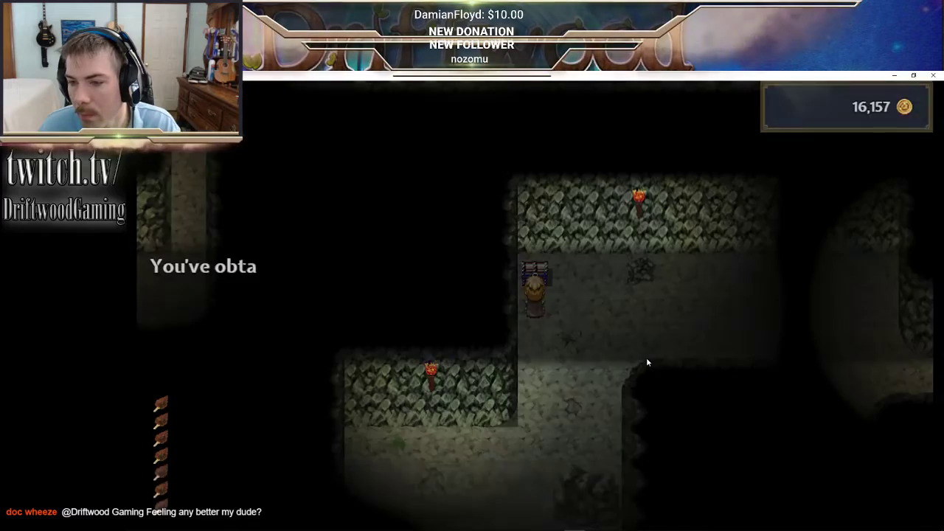
key(Down)
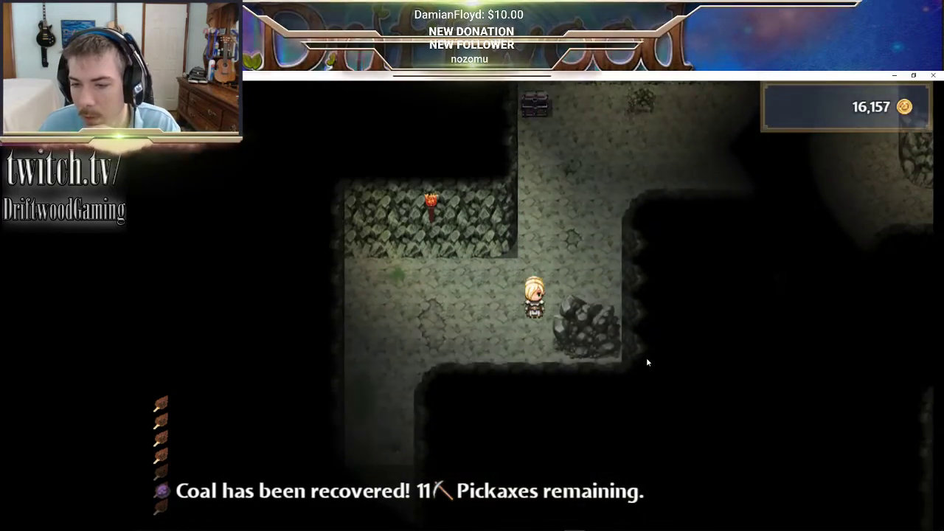
- Walk to the next chest and win its Haunting Memory battle for Tea's Tonic, reaching 16,207 gold
key(Down)
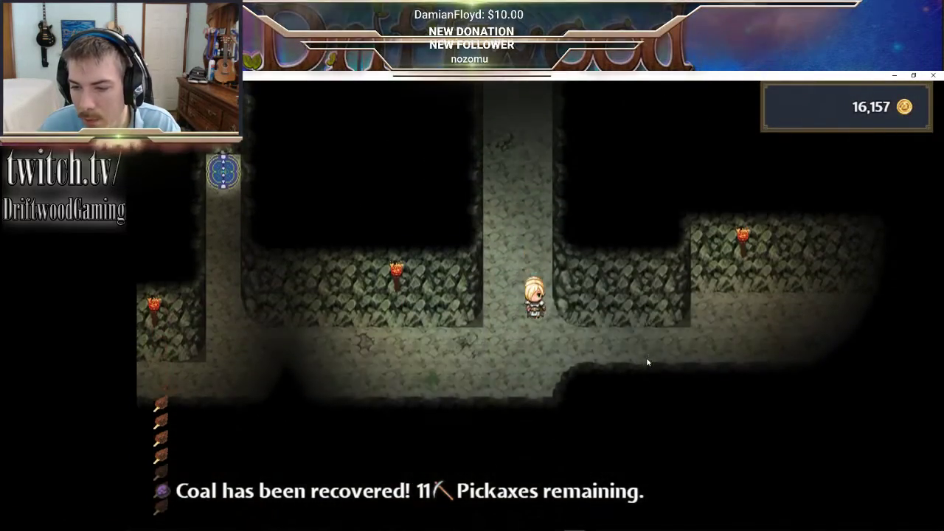
key(Left)
key(Right)
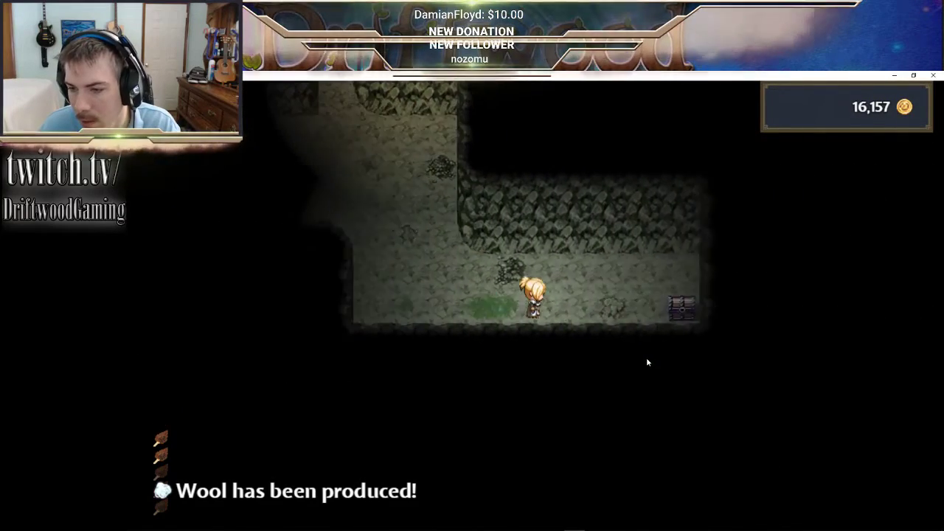
key(Return)
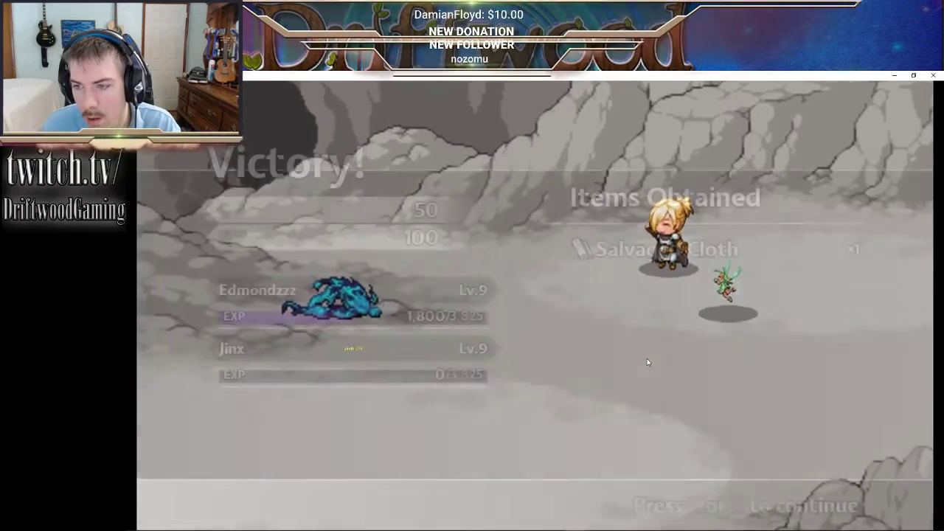
key(z)
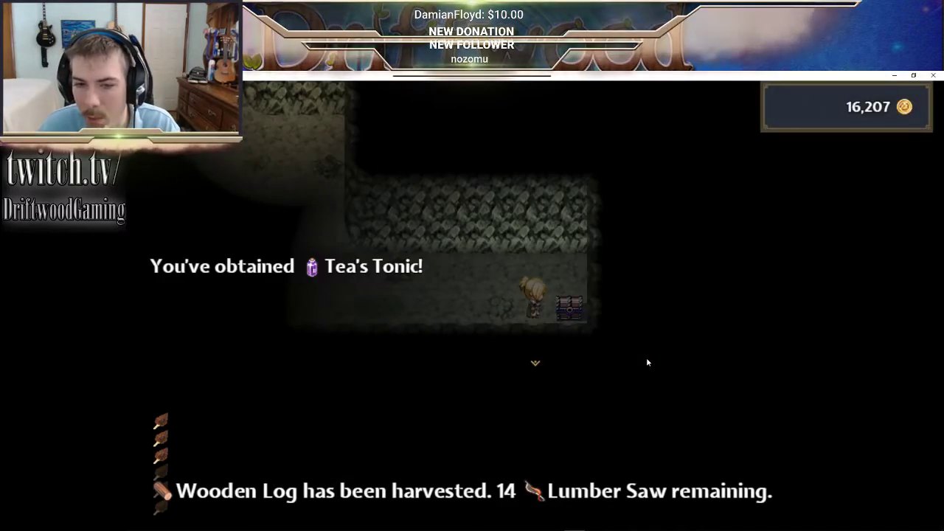
- Walk through the cave to the chest by the torch and open the Chest of Picks
key(Up)
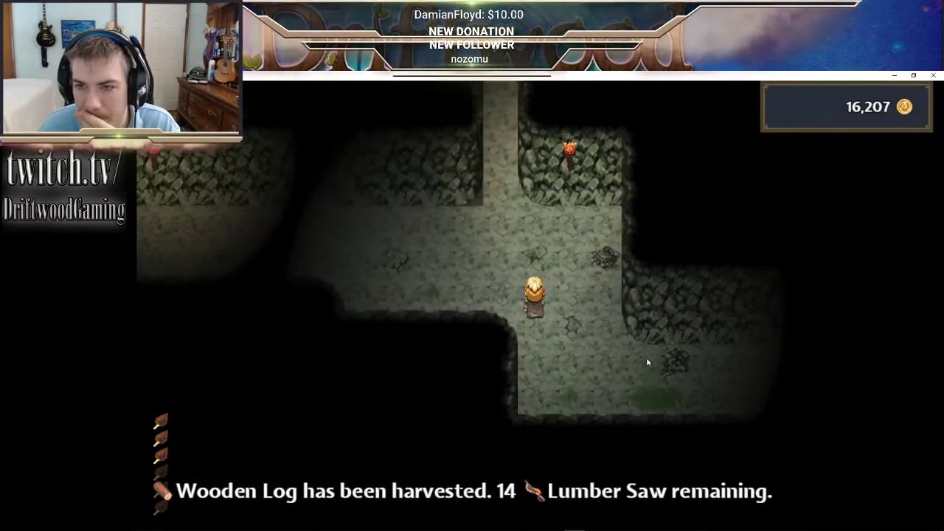
key(Left)
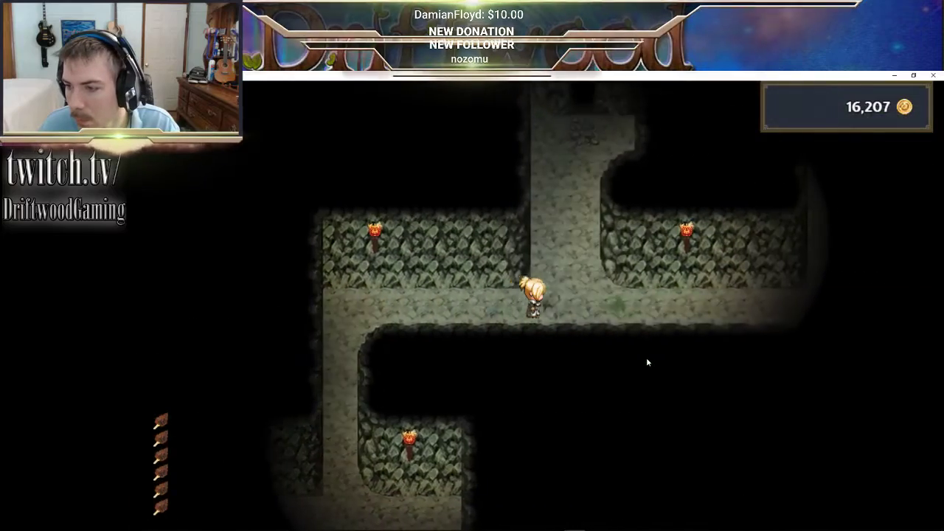
key(Up)
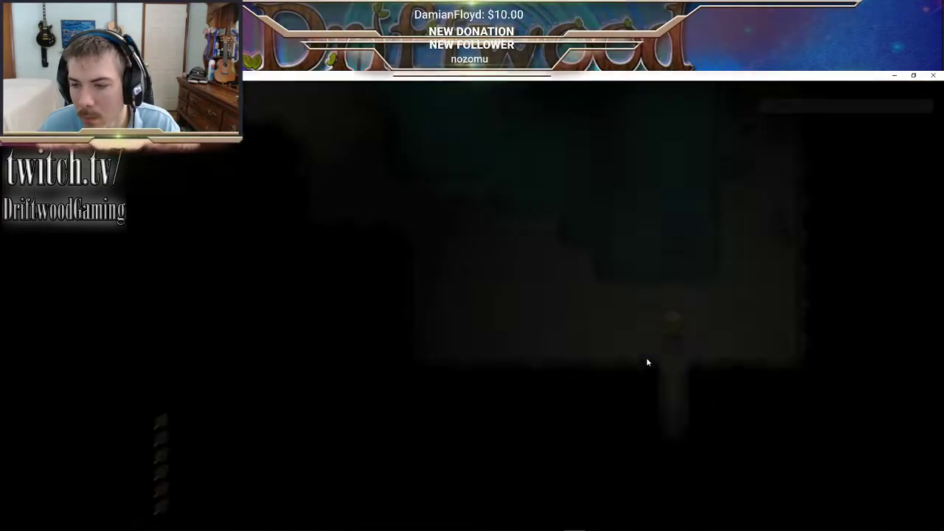
key(Up)
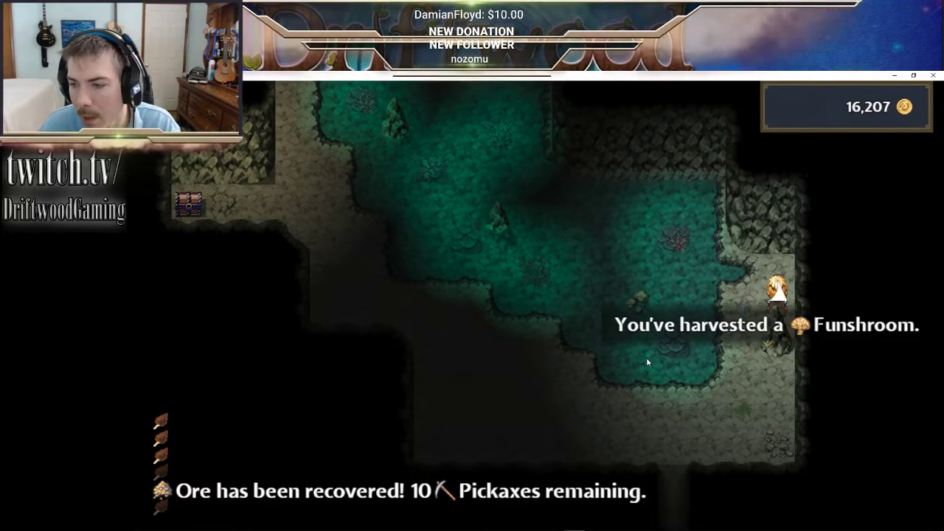
key(Down)
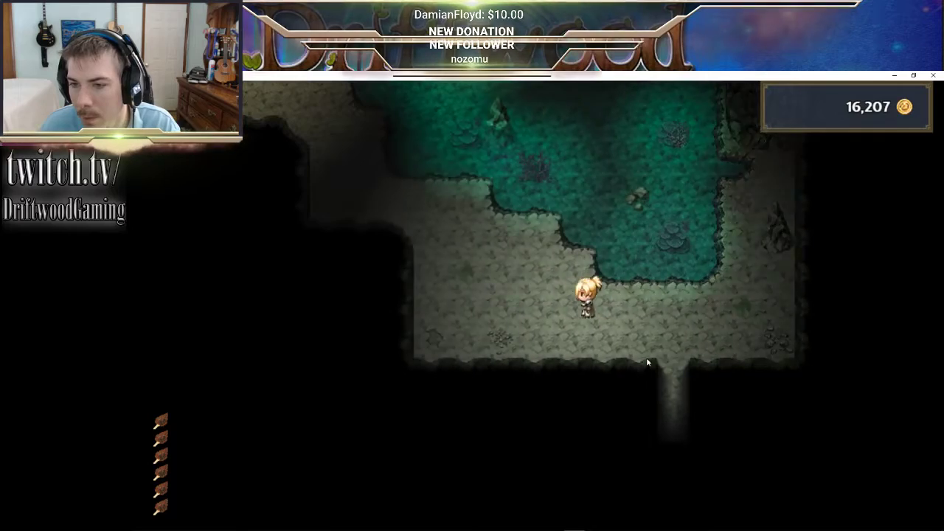
key(Left)
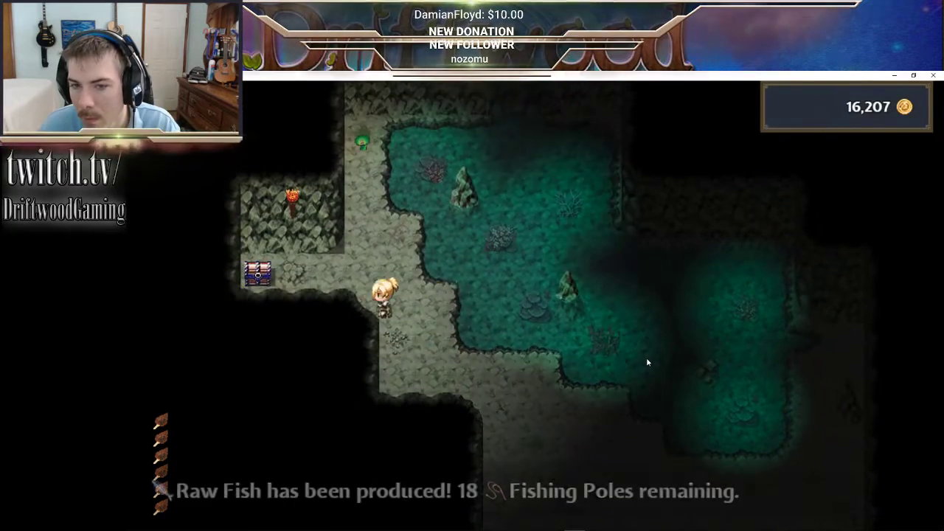
key(Return)
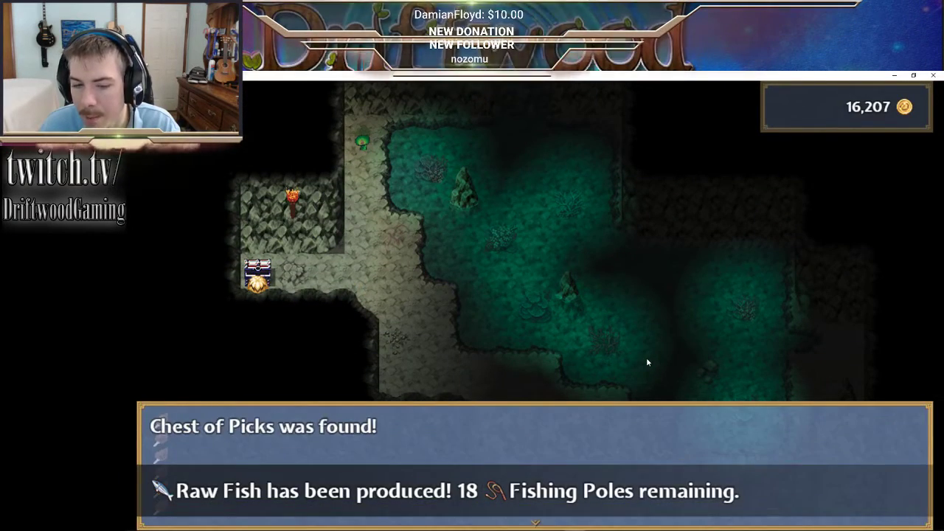
key(Return)
- Follow the stone path and exit through the passage into the next cave area
key(Right)
key(Up)
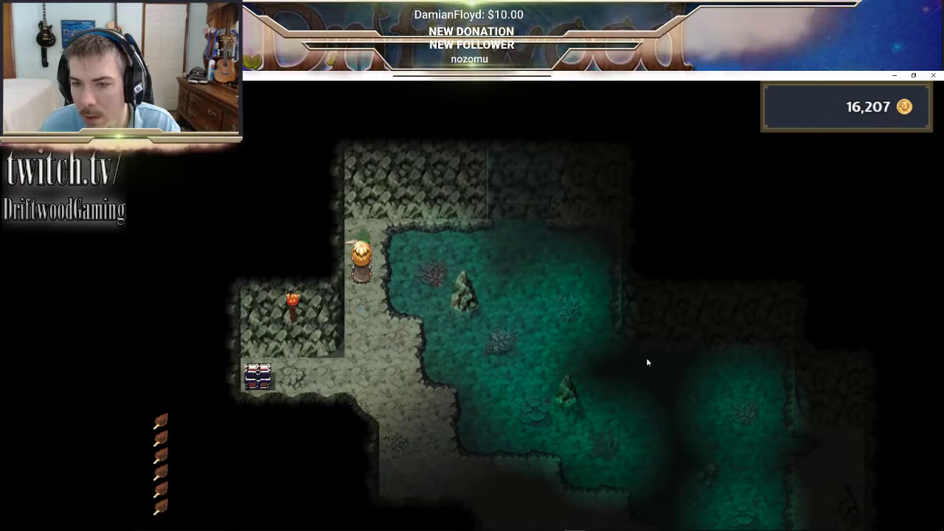
key(Down)
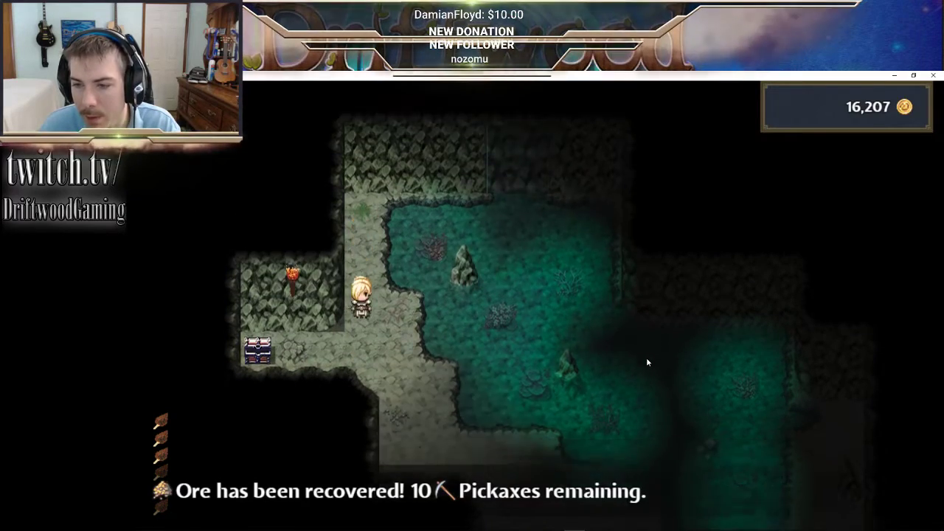
key(Right)
key(Down)
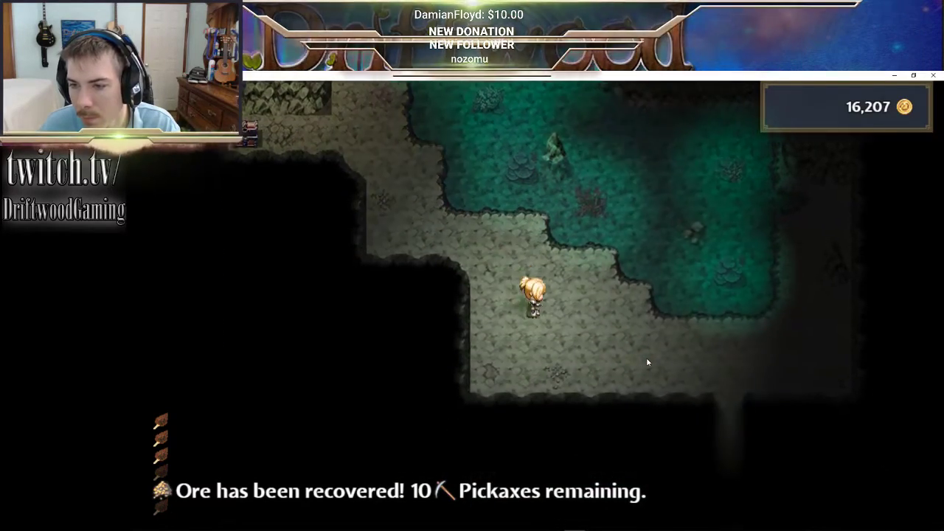
key(Right)
key(Up)
key(Left)
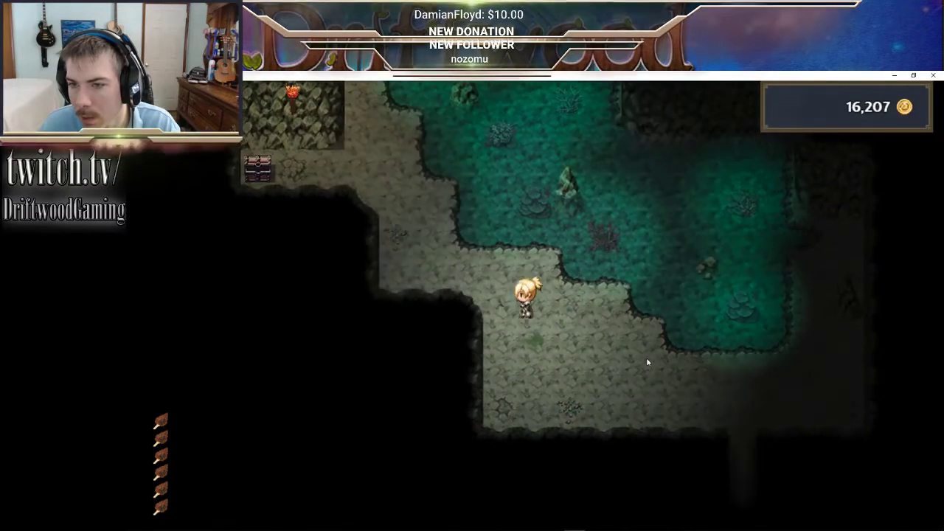
key(Up)
key(Left)
key(Up)
key(Left)
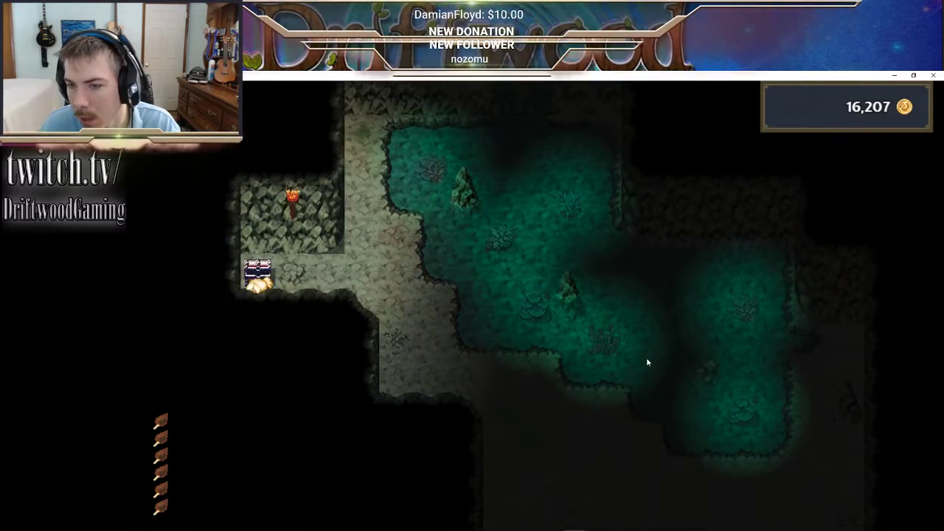
key(Down)
key(Right)
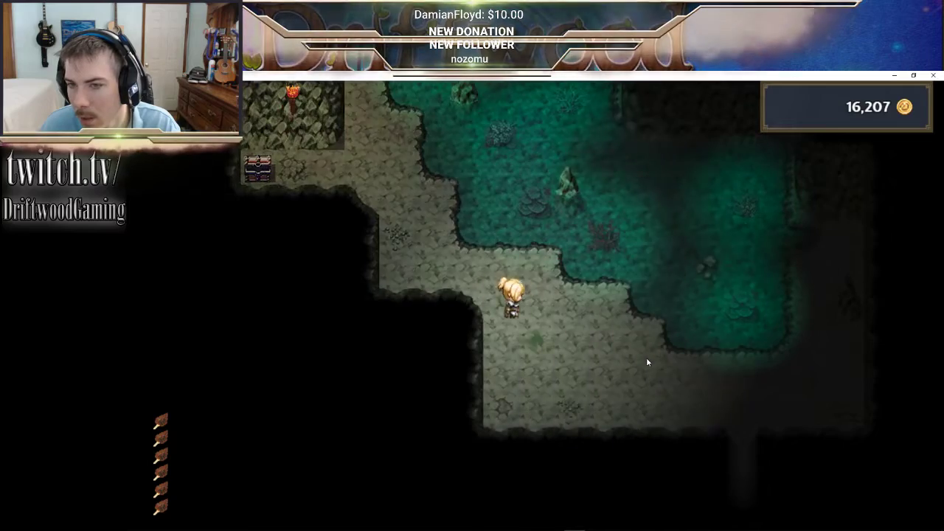
key(Up)
key(Down)
key(Right)
key(Down)
key(Right)
key(Down)
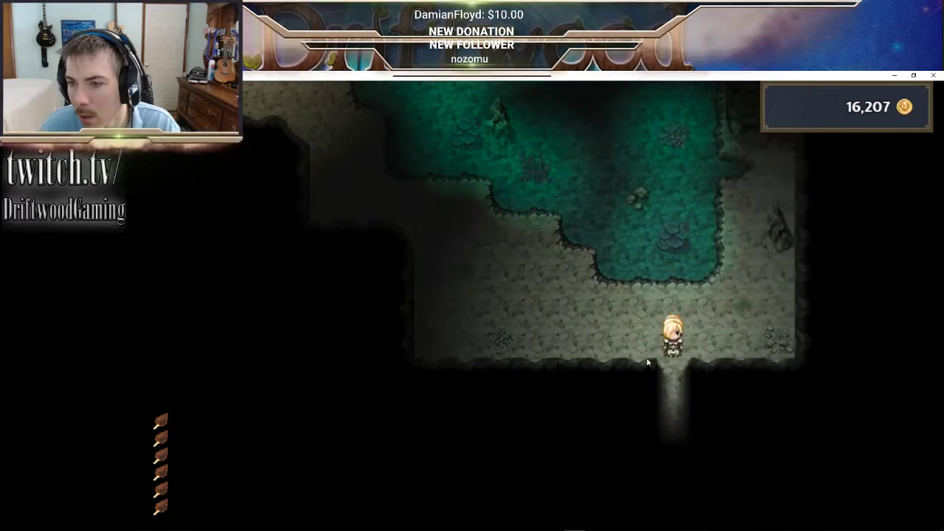
key(Down)
key(Down)
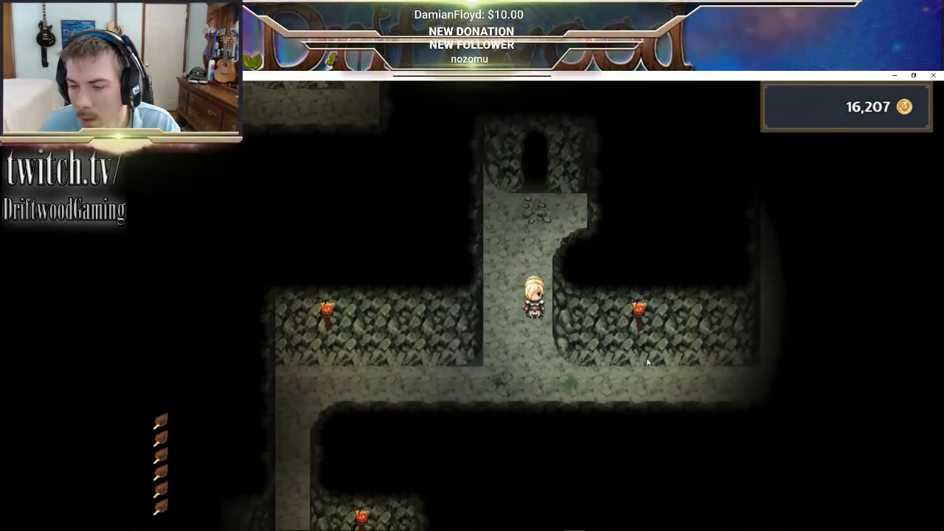
key(Down)
- Walk up the side passage to the rock node and mine it for coal, leaving 10 pickaxes
key(Right)
key(Up)
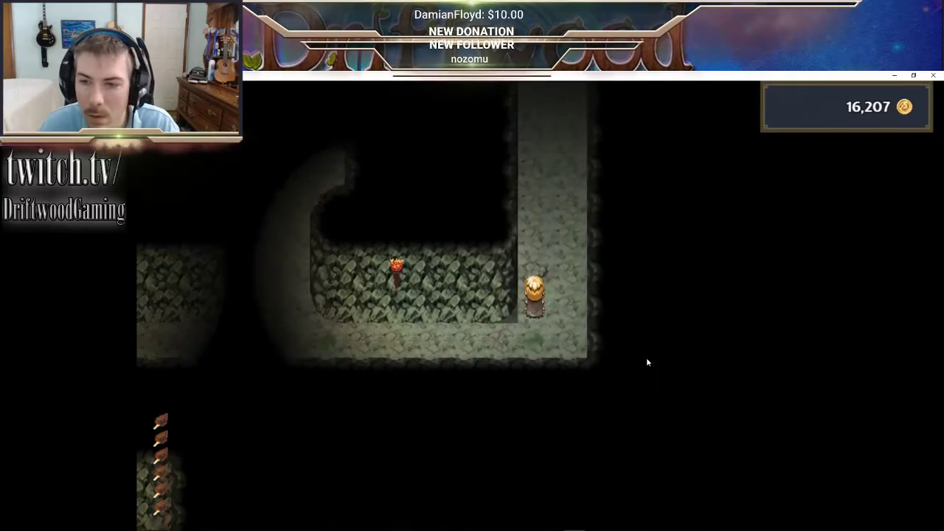
key(Up)
key(Left)
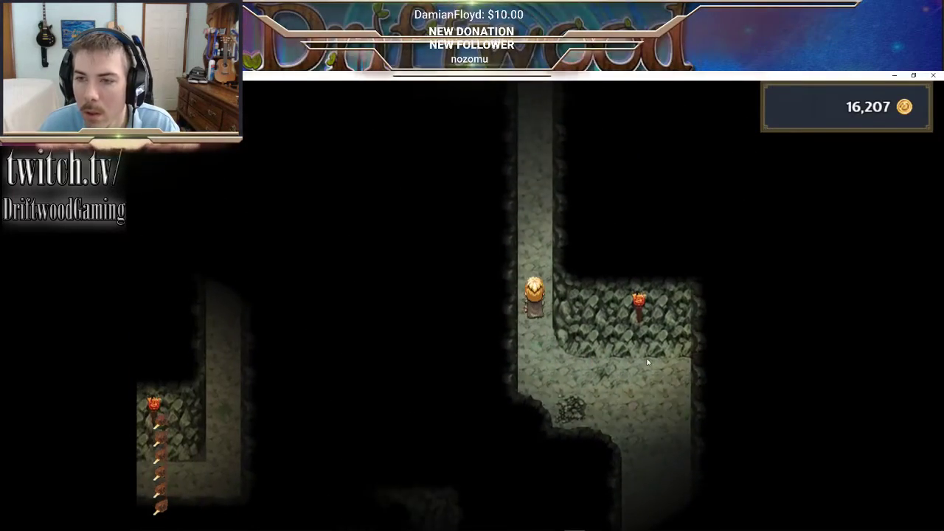
key(Up)
key(Right)
key(Up)
key(Return)
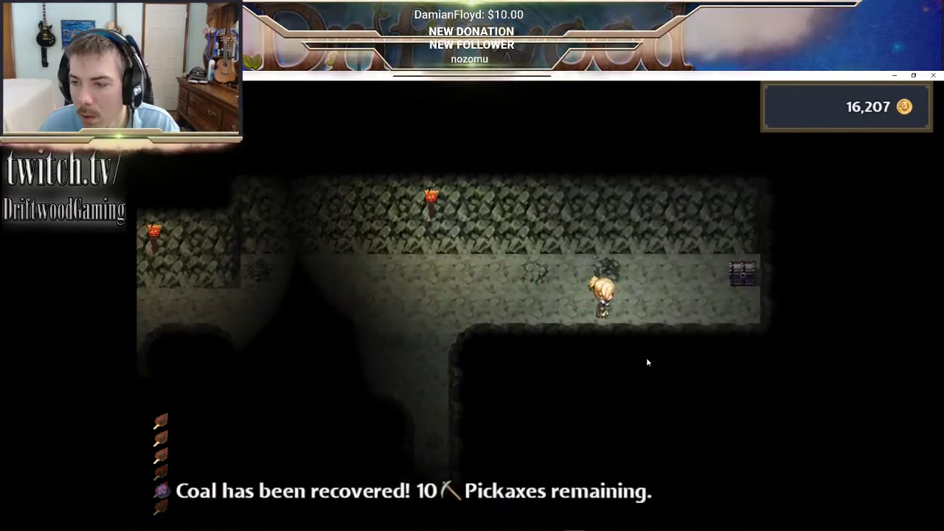
- Accept the chest's challenge and attack the Haunting Memory, earning 50 gold and 100 EXP
key(Return)
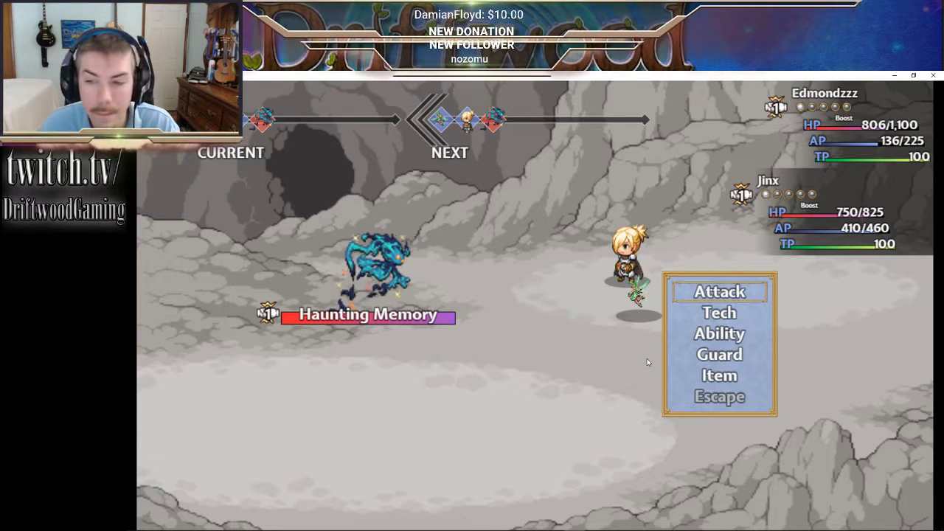
key(Return)
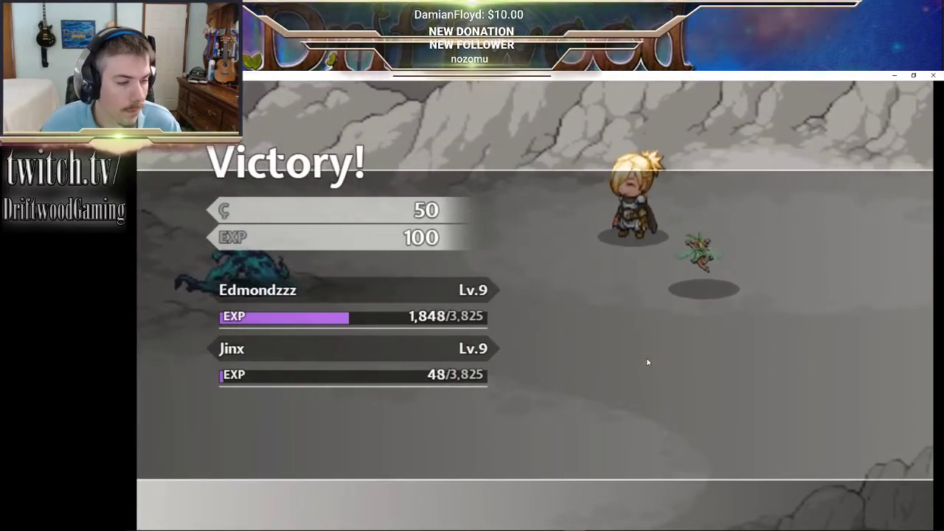
key(Return)
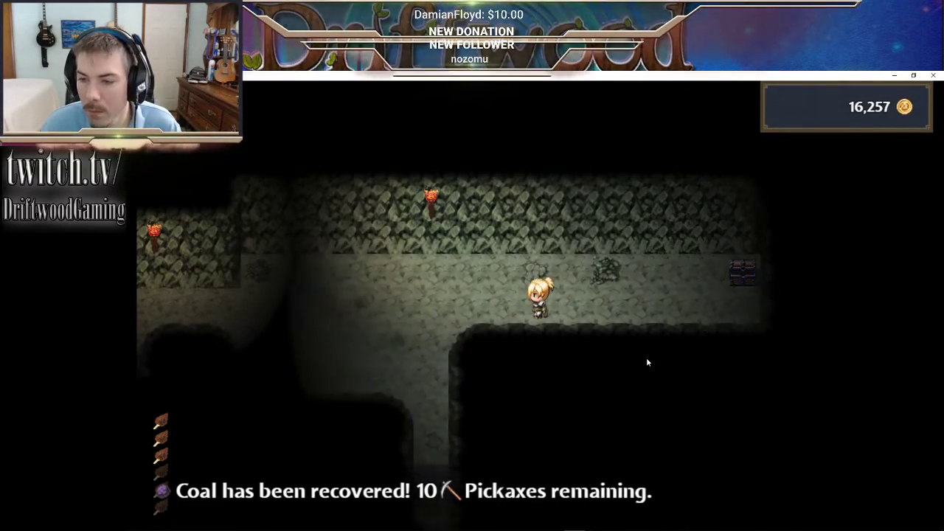
- Walk the hero up through the narrow corridor and torch-lit room, then left into the next room
key(Left)
key(Up)
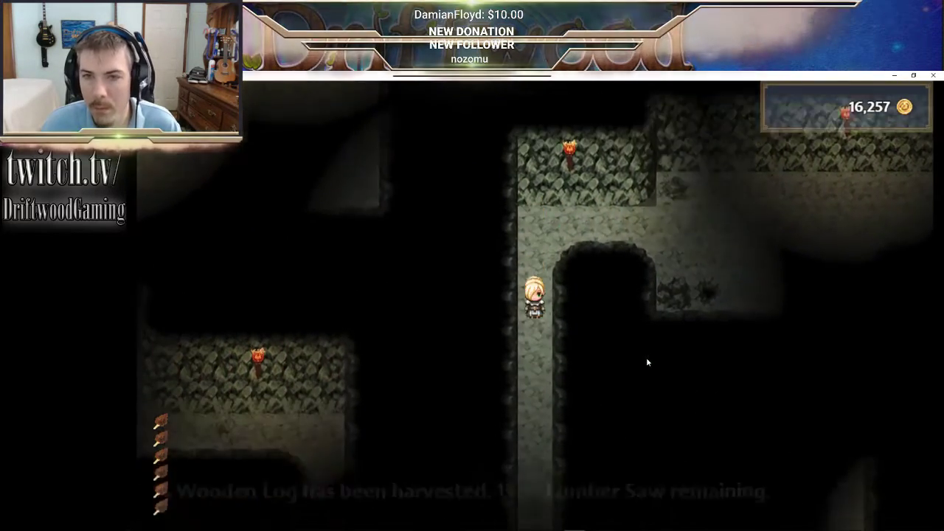
key(Up)
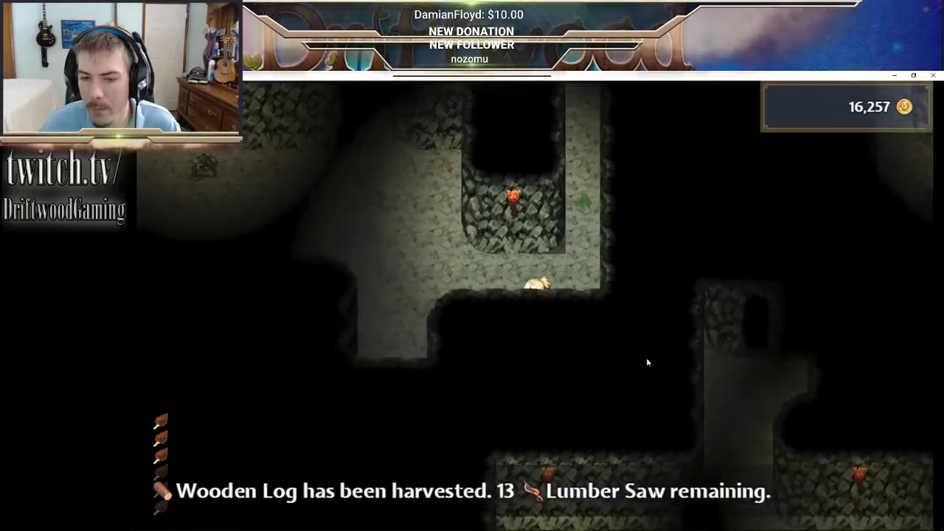
key(Up)
key(Left)
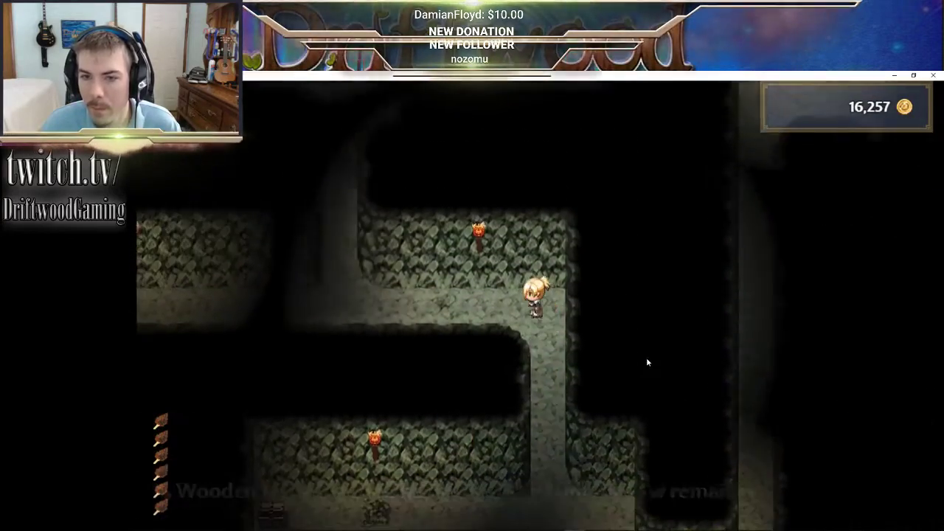
key(Left)
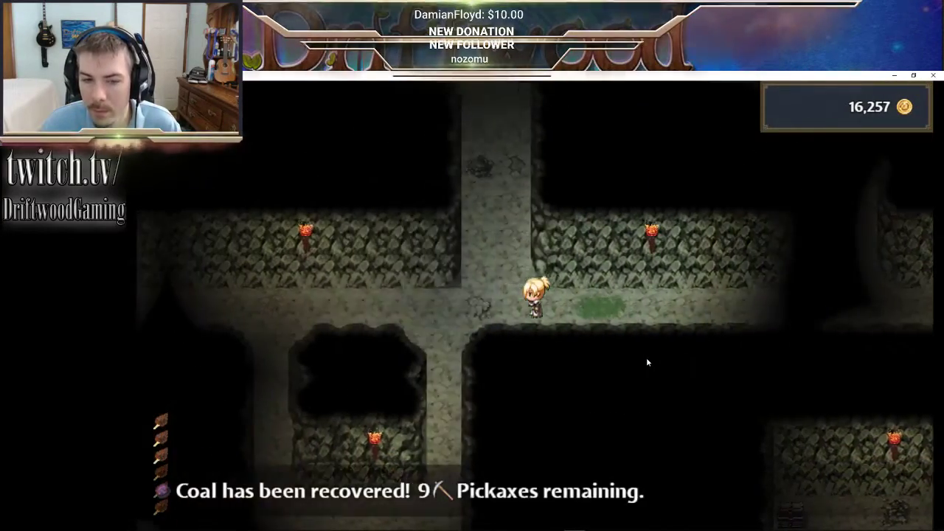
key(Up)
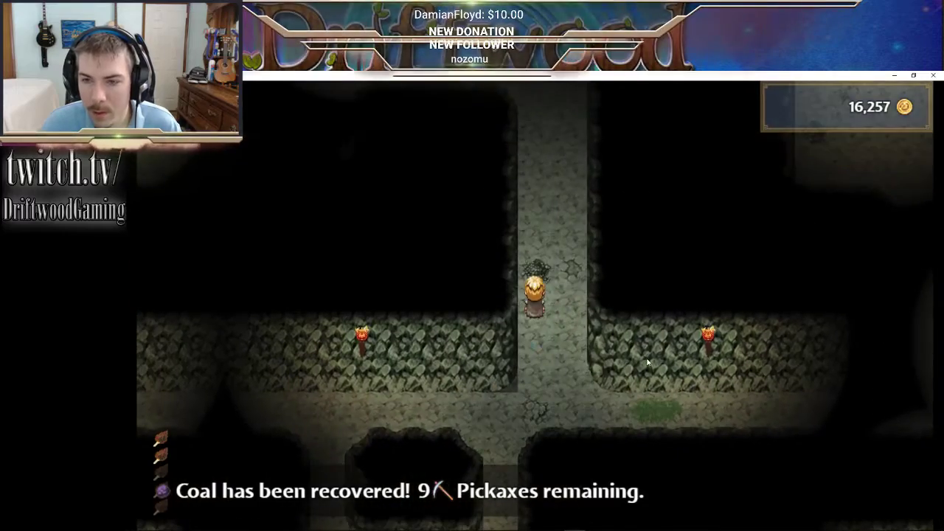
key(Left)
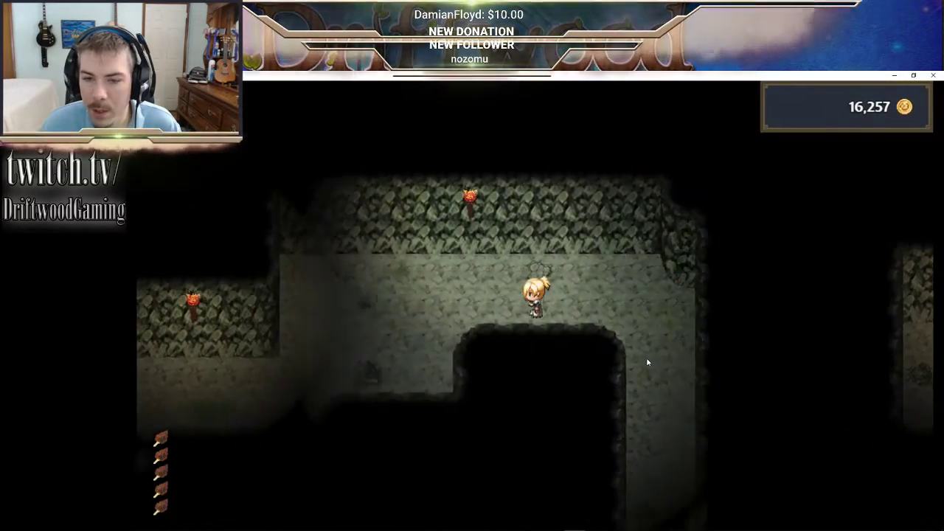
- Walk around the well and head down toward the chest room
key(Down)
key(Left)
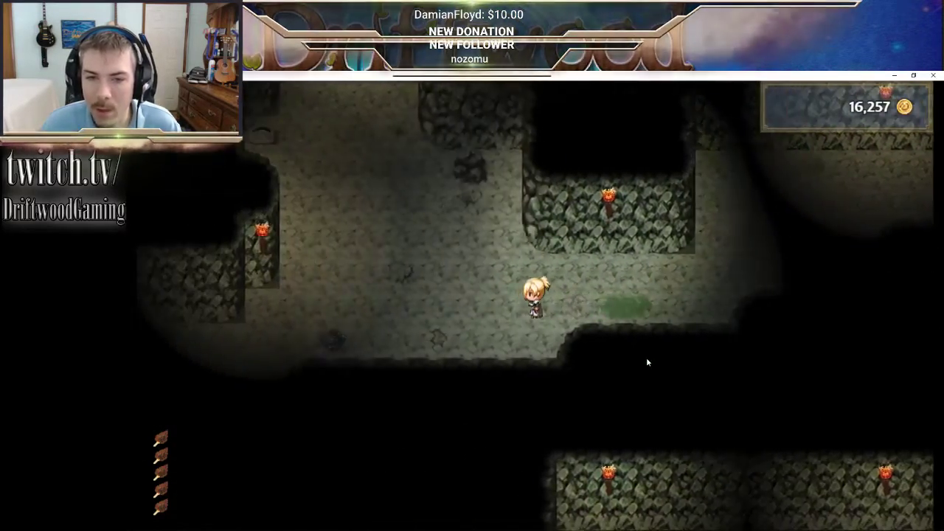
key(Up)
key(Left)
key(Down)
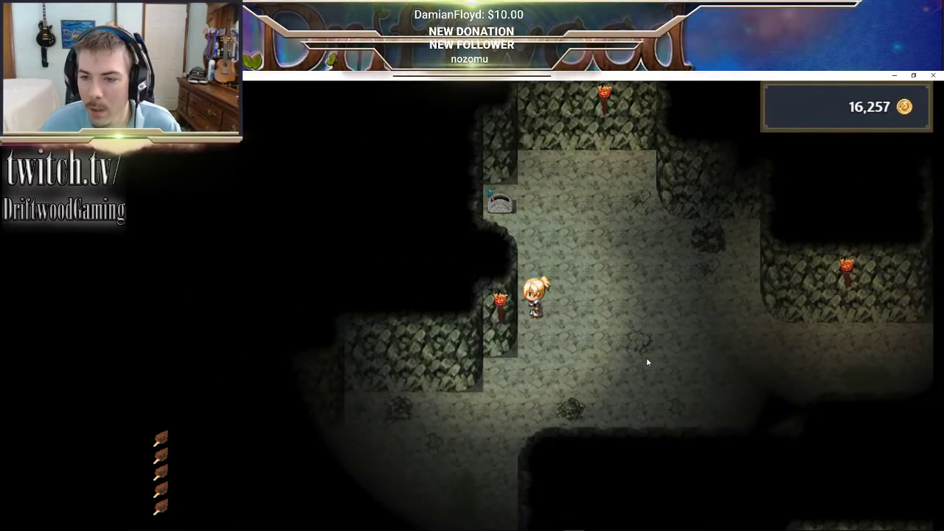
key(Up)
key(Down)
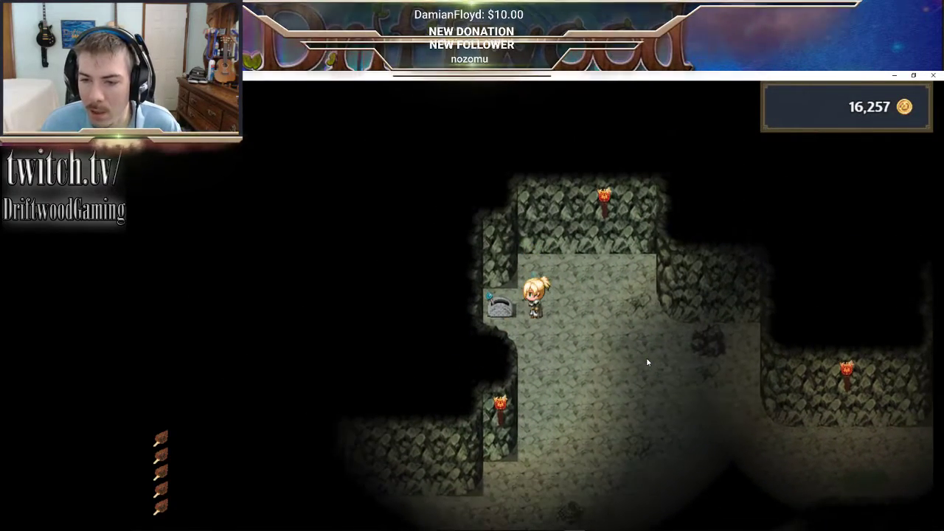
key(Right)
key(Left)
key(Down)
key(Right)
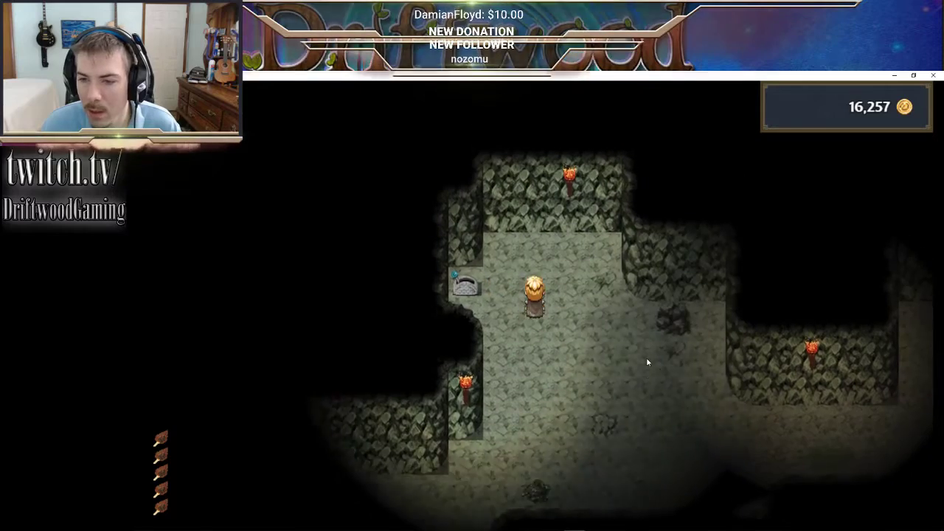
key(Left)
key(Up)
key(Down)
key(Left)
key(Right)
key(Up)
key(Right)
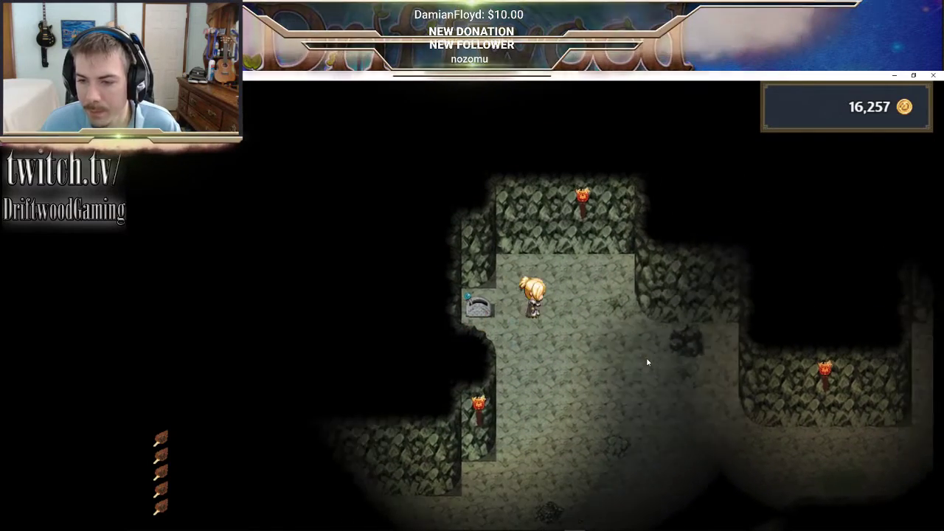
key(Left)
key(Left)
key(Up)
key(Down)
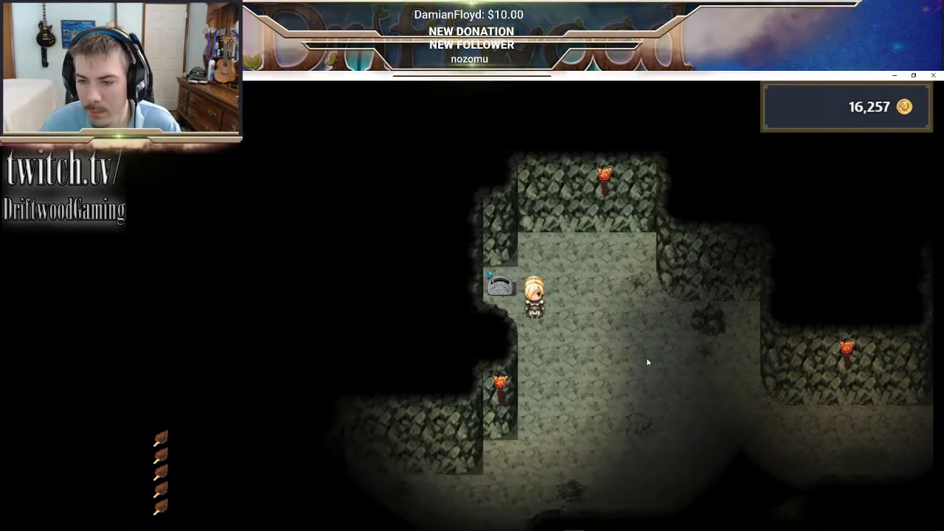
key(Down)
key(Left)
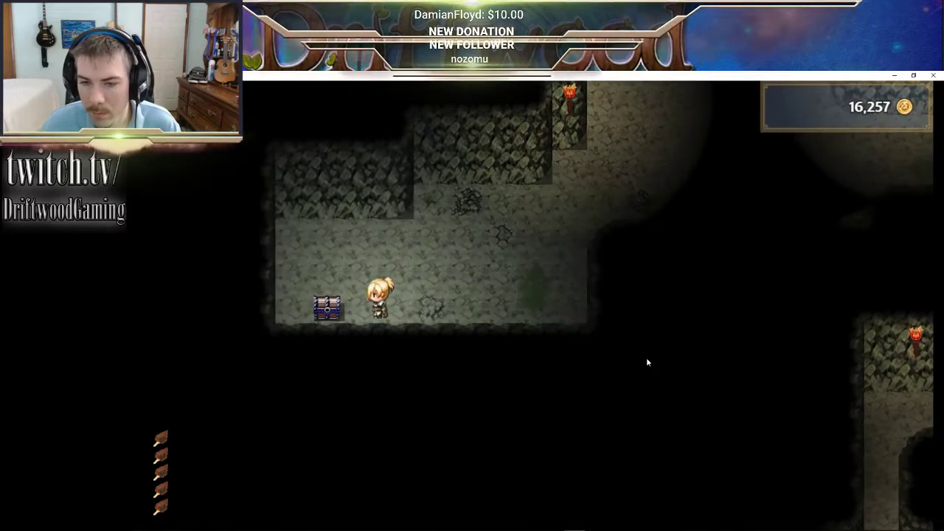
- Open the chest and advance through the Jinx and Blacksmith dialogue until the Blacksmith leaves for town
key(Return)
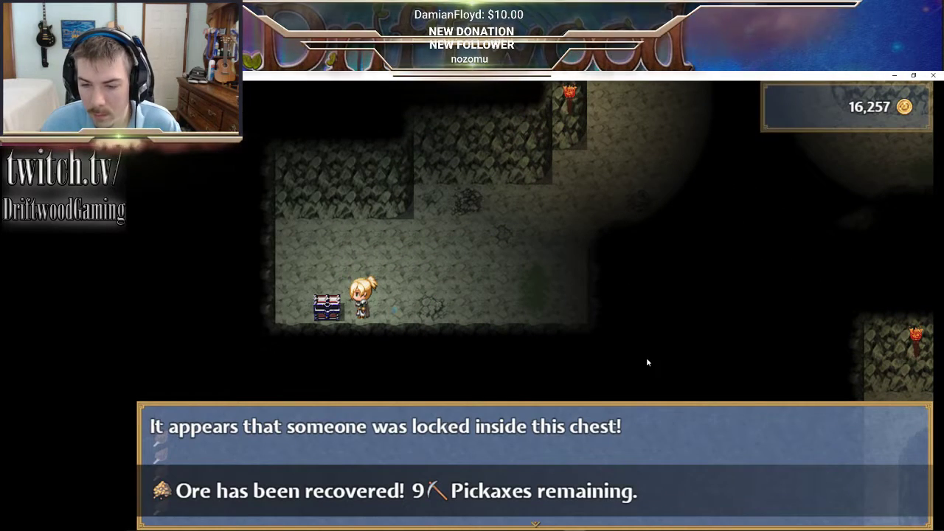
key(Return)
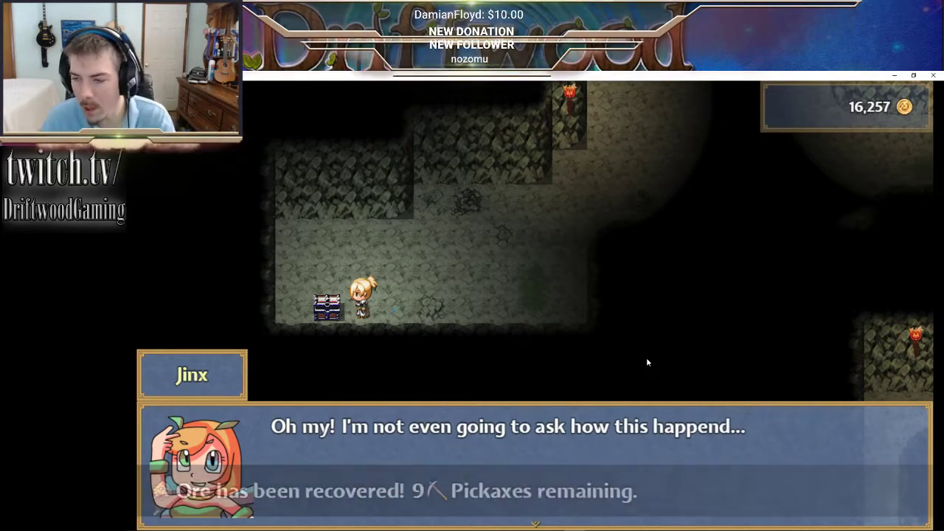
key(Return)
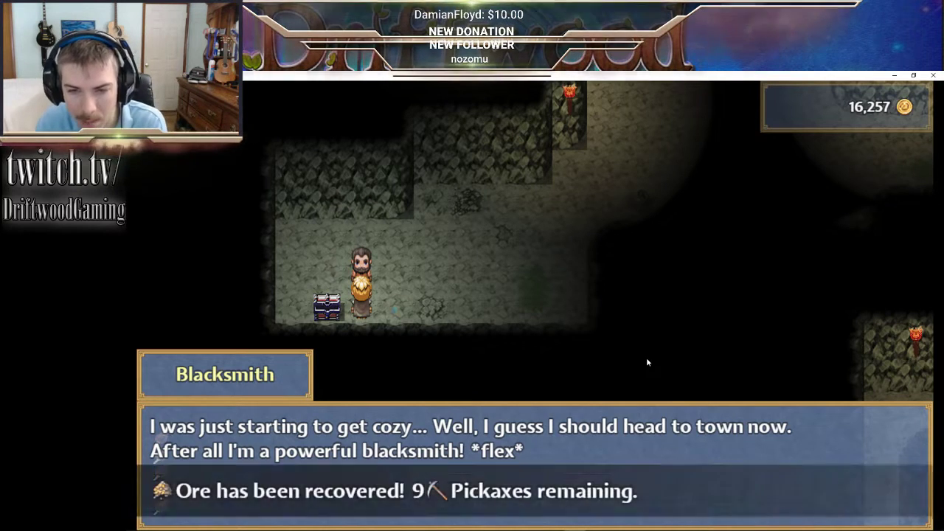
key(Return)
key(Return)
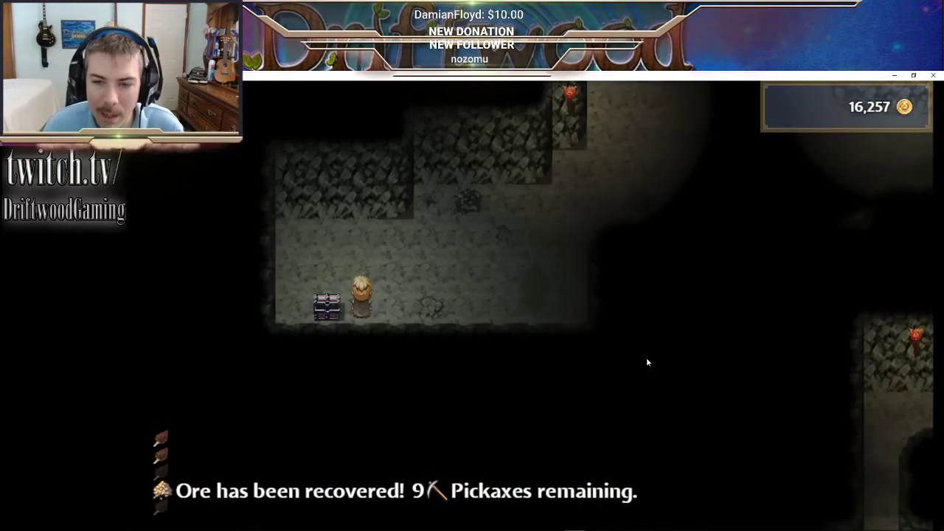
- Close the recruitment message, walk up to the cave lever and pull it
key(Up)
key(Right)
key(Down)
key(Right)
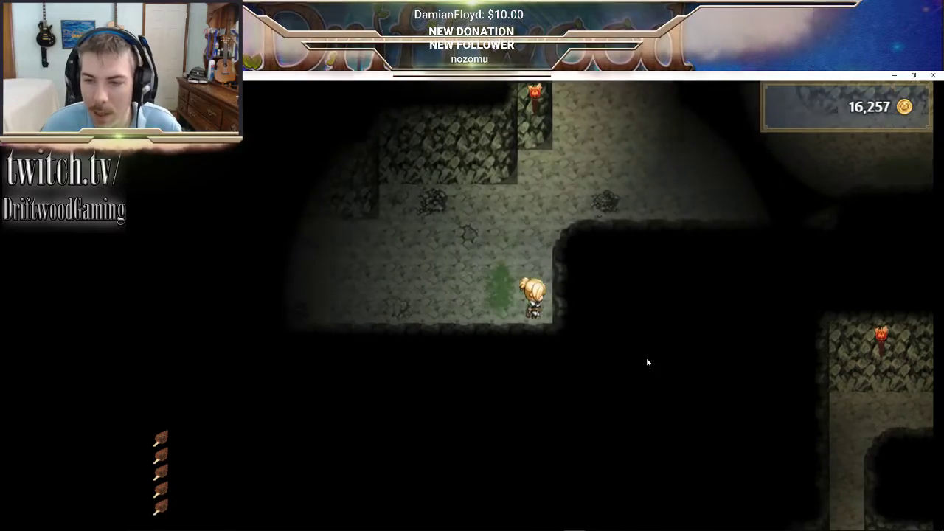
key(Up)
key(Up)
key(Left)
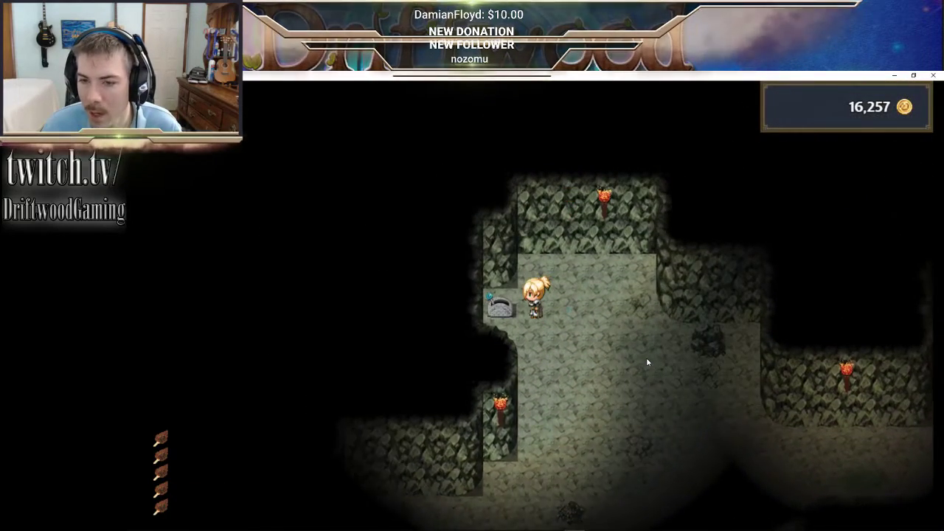
key(Return)
key(Return)
key(Right)
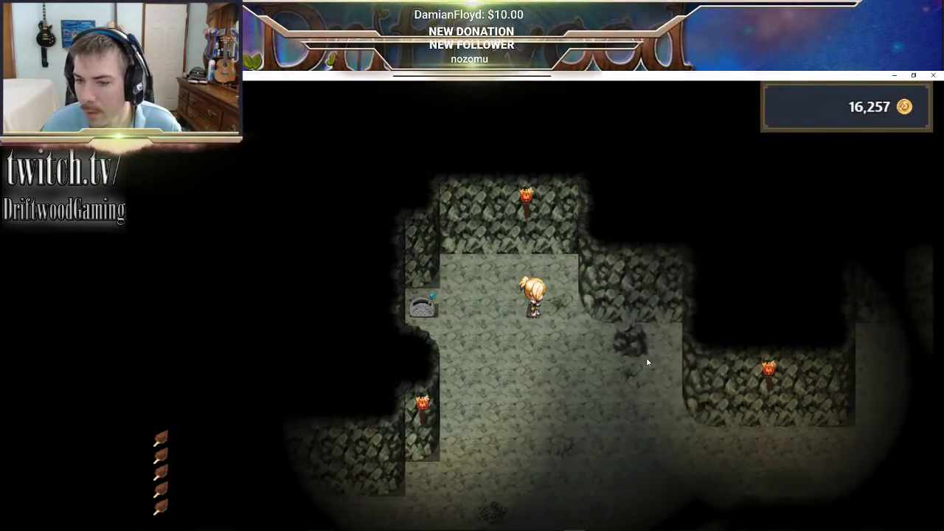
- Walk through the corridors to the glowing level marker and choose 'Exit the dungeon instead'
key(Down)
key(Right)
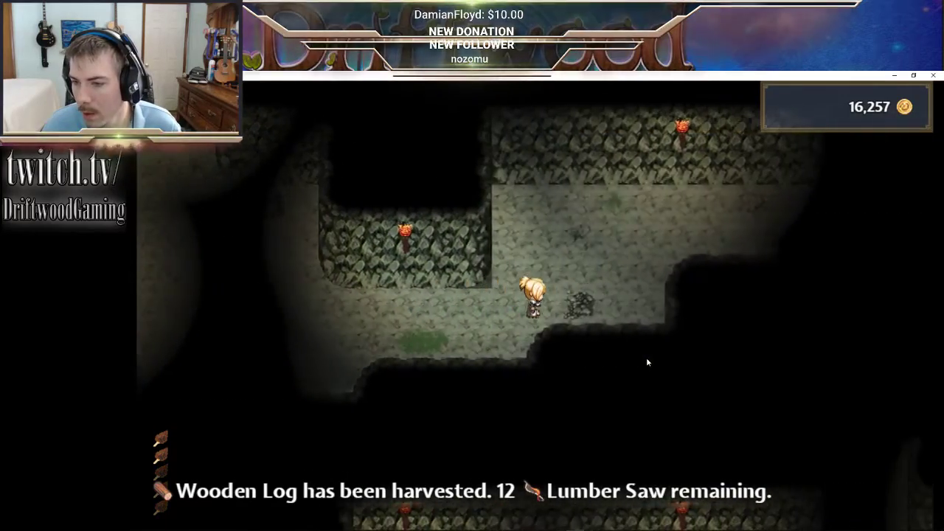
key(Up)
key(Right)
key(Up)
key(Right)
key(Right)
key(Down)
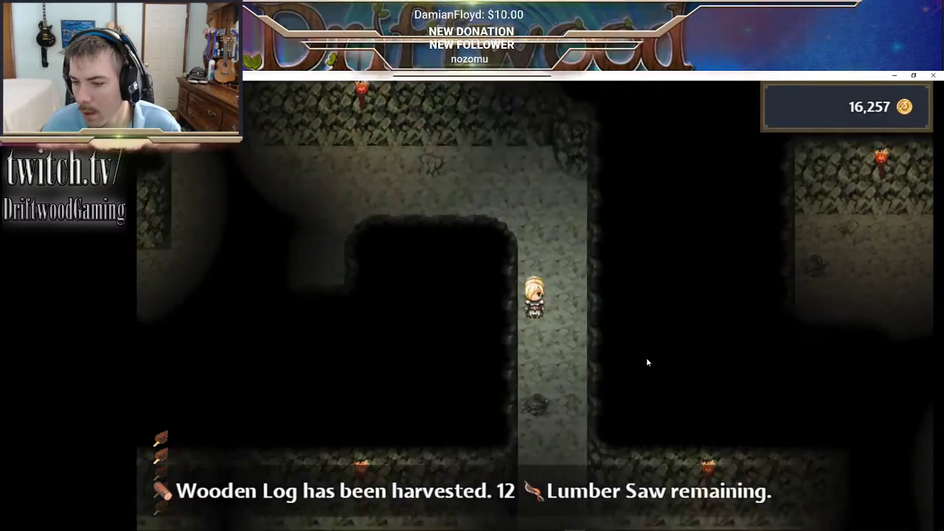
key(Down)
key(Right)
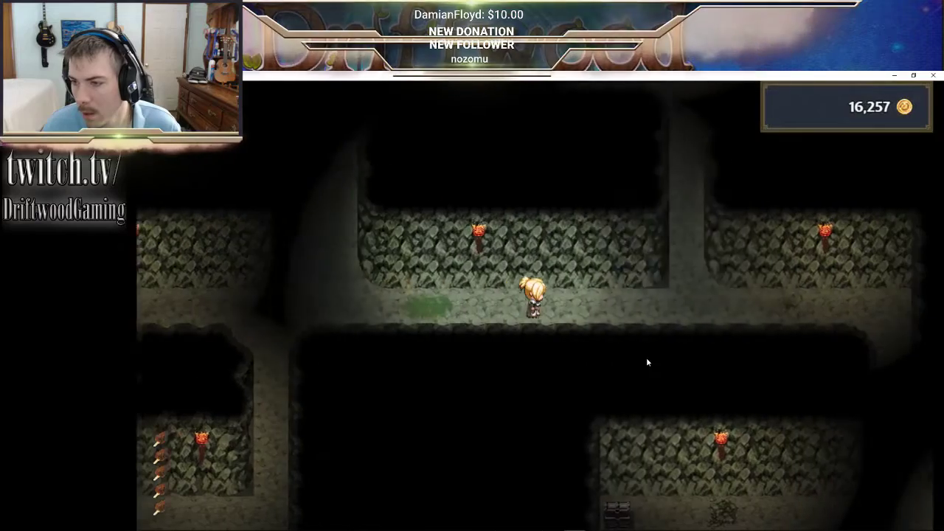
key(Up)
key(Up)
key(Right)
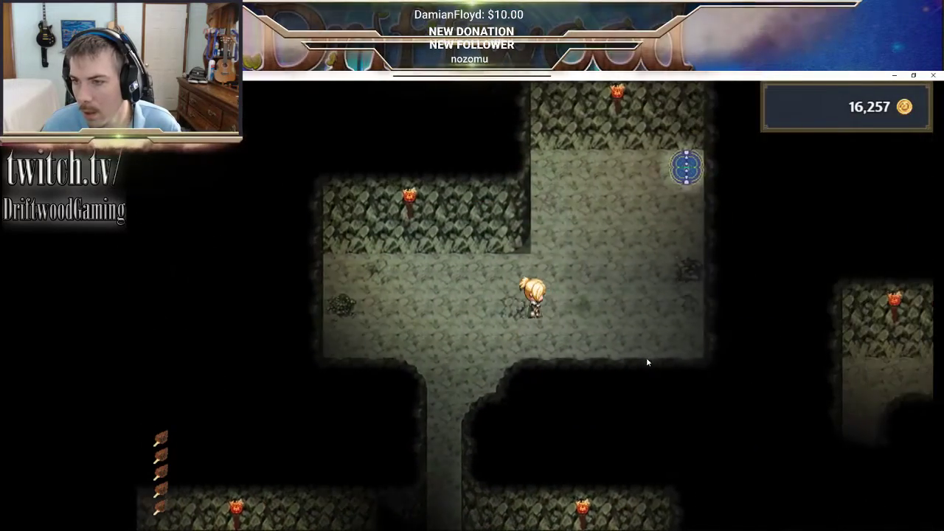
key(Up)
key(Up)
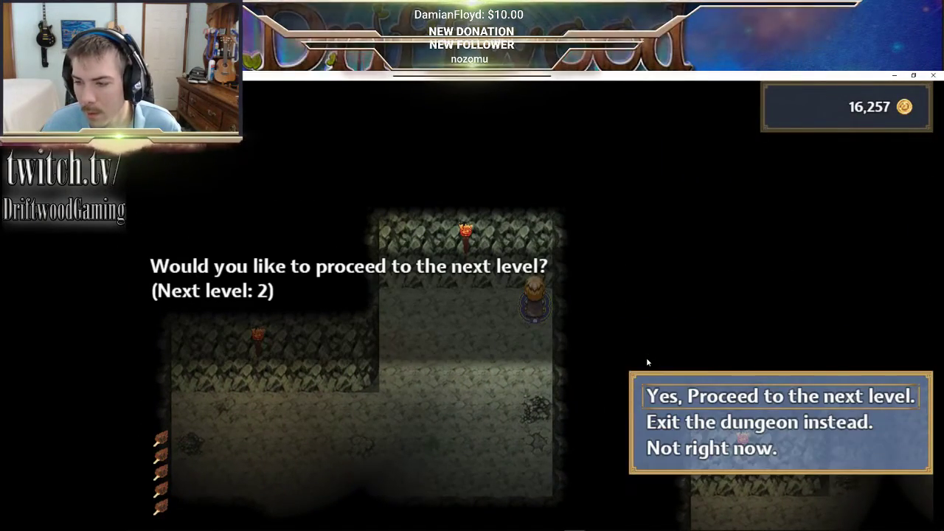
key(Return)
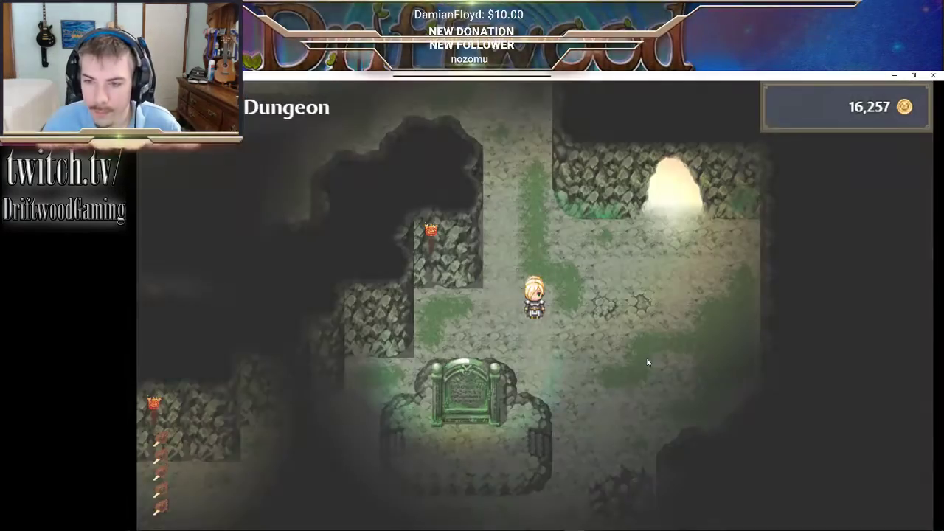
key(Right)
key(Up)
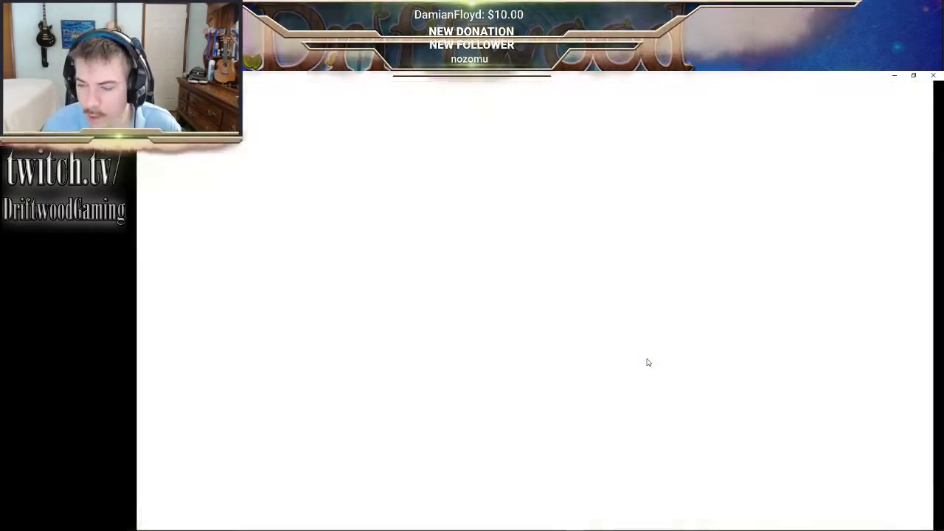
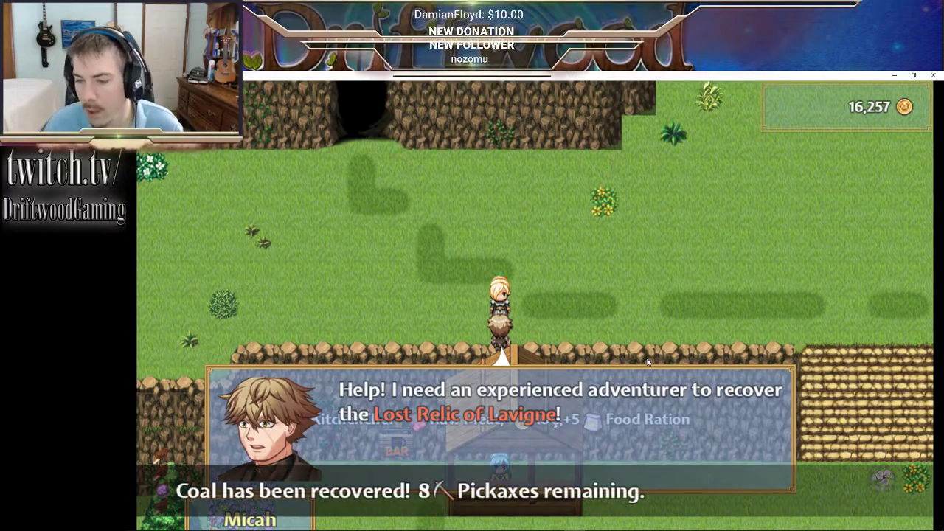
- Advance Micah's dialogue until he says the hero isn't strong enough yet
key(Return)
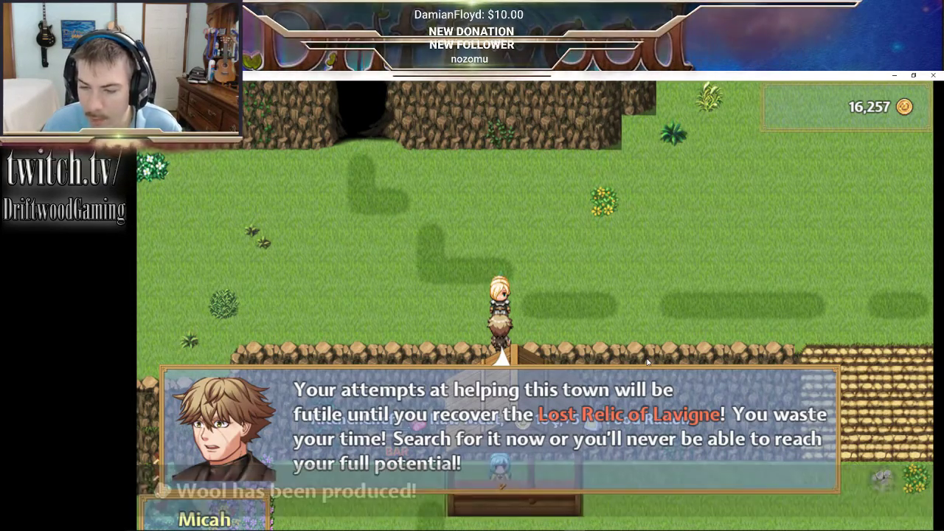
key(Return)
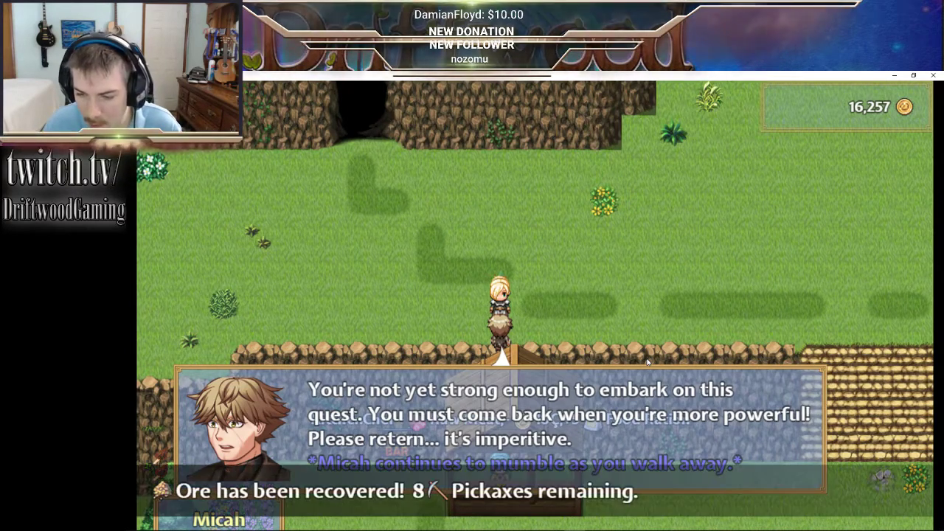
- Close Micah's dialogue and walk past the villager to the farm's crop plots
key(Return)
key(Right)
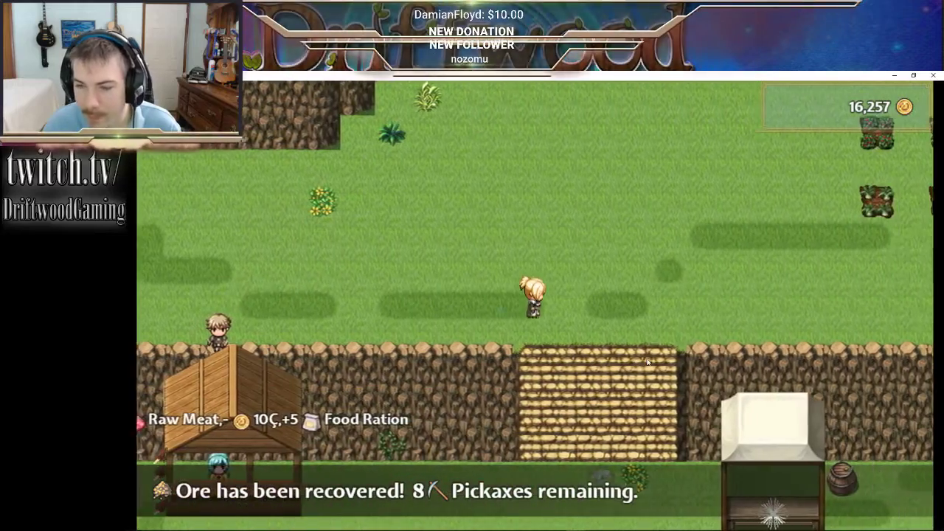
key(Left)
key(Down)
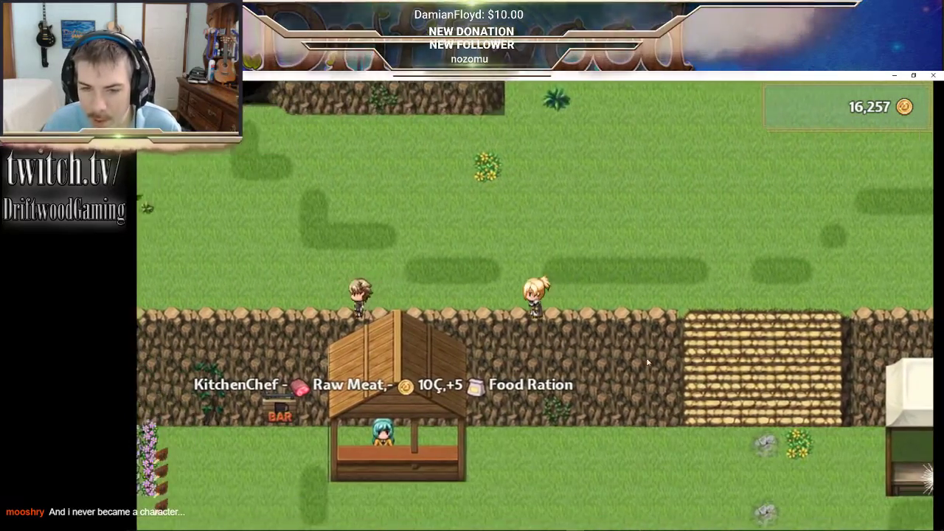
key(Up)
key(Left)
key(Down)
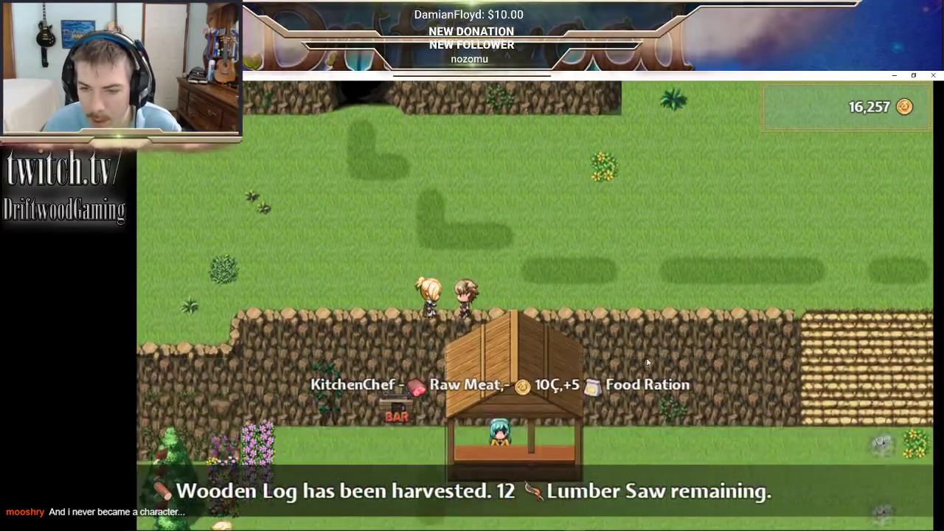
key(Left)
key(Right)
key(Up)
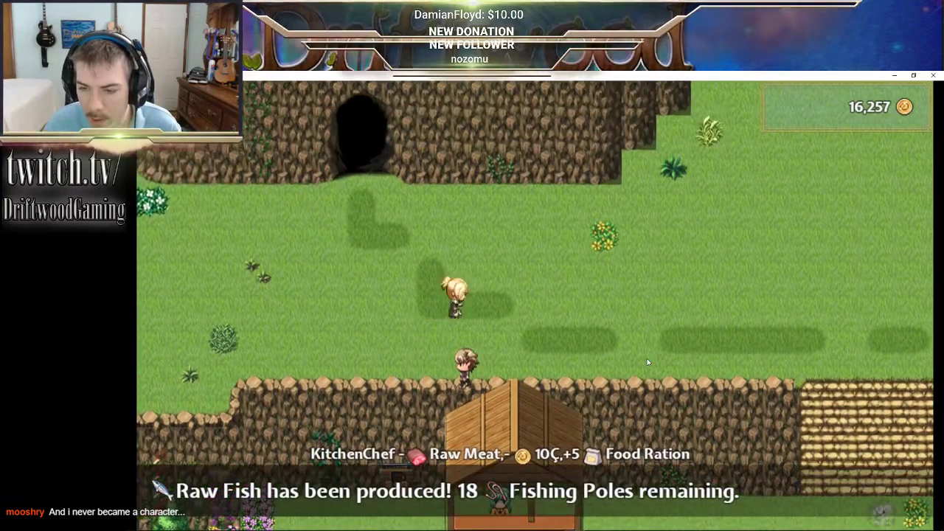
key(Right)
key(Up)
key(Right)
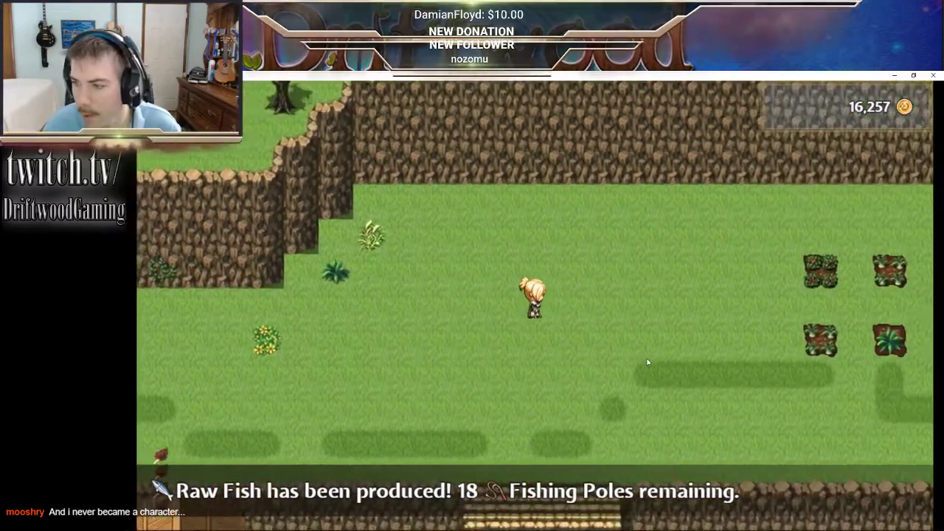
- Harvest the upper row's Strawberry, Fresh Carrot, Fresh Tater and Cabbage plots
key(Up)
key(Return)
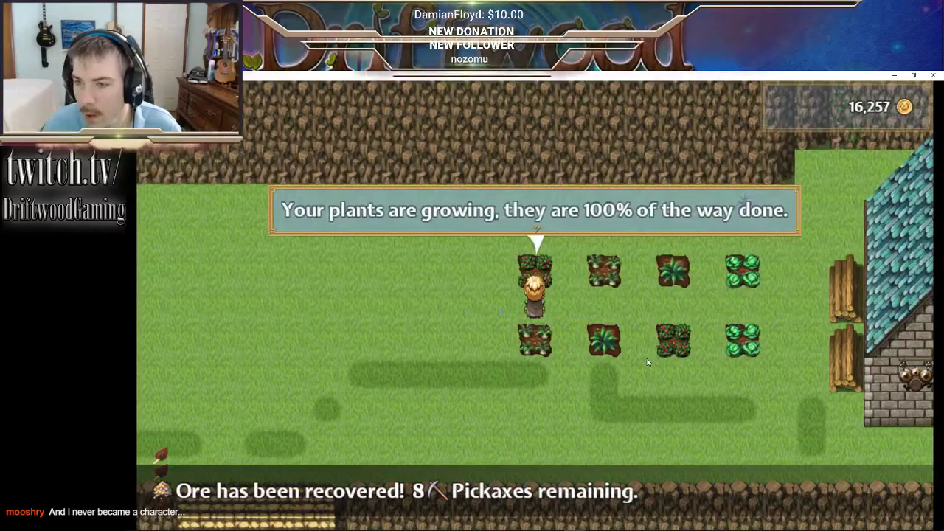
key(Return)
key(Return)
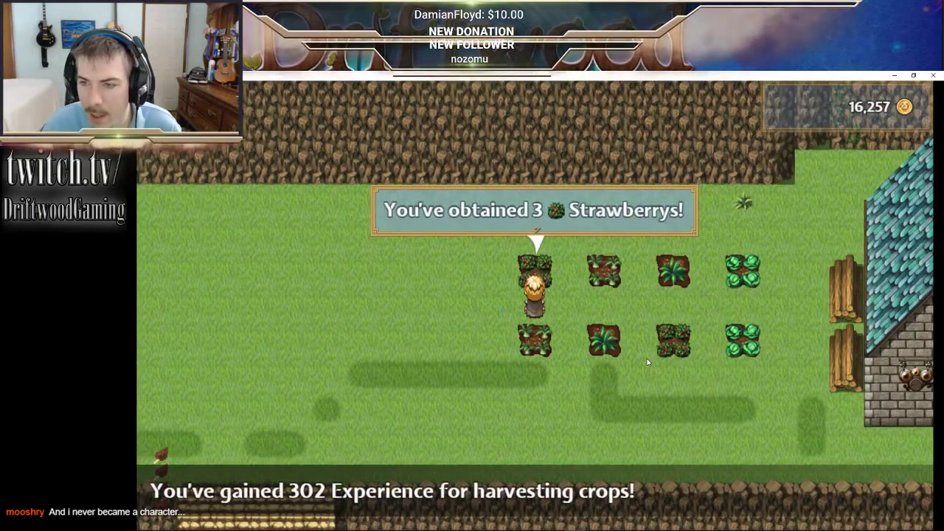
key(Return)
key(Right)
key(Up)
key(Return)
key(Return)
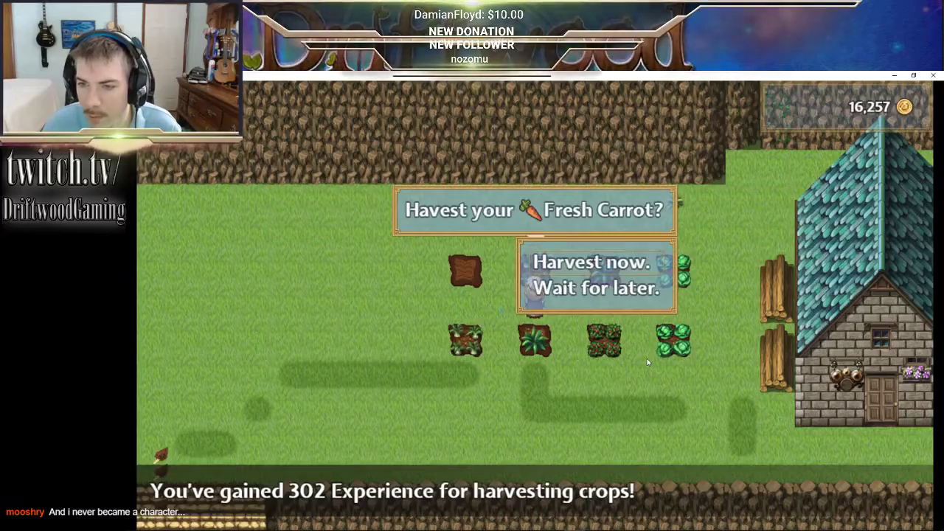
key(Return)
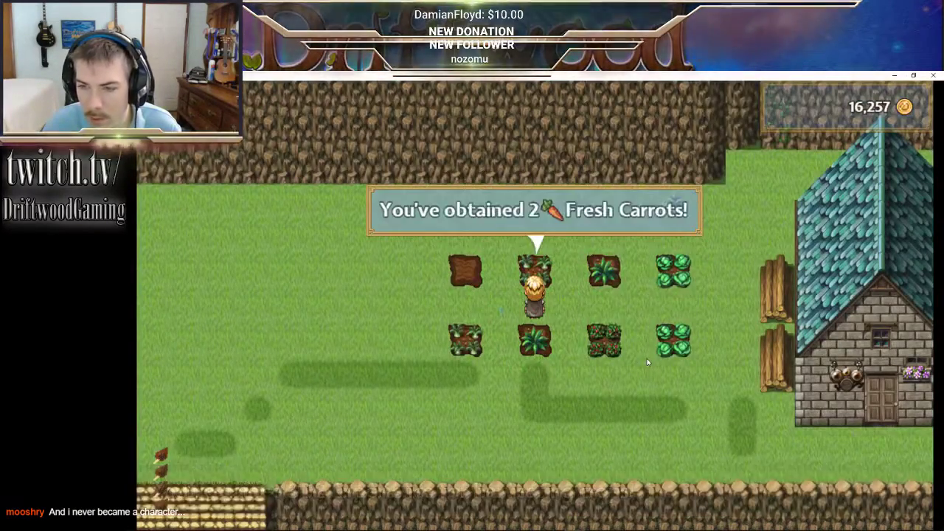
key(Return)
key(Right)
key(Up)
key(Return)
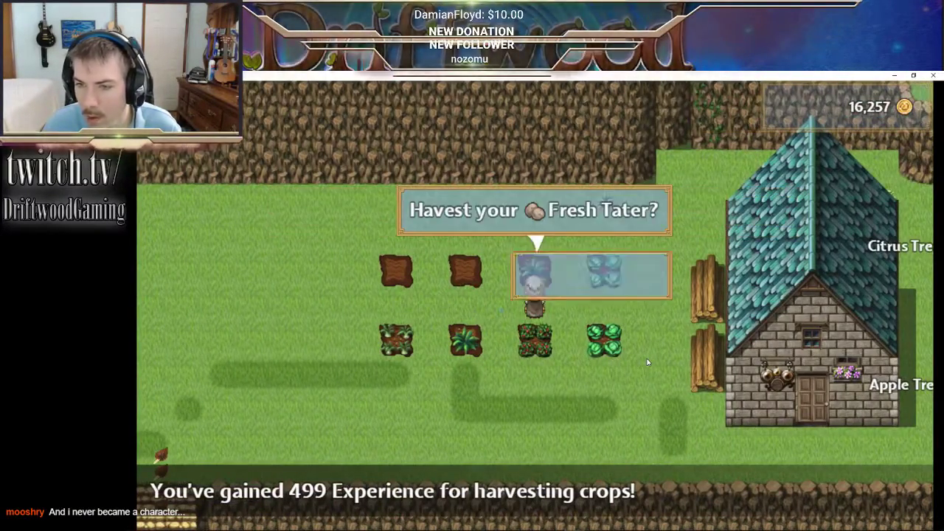
key(Return)
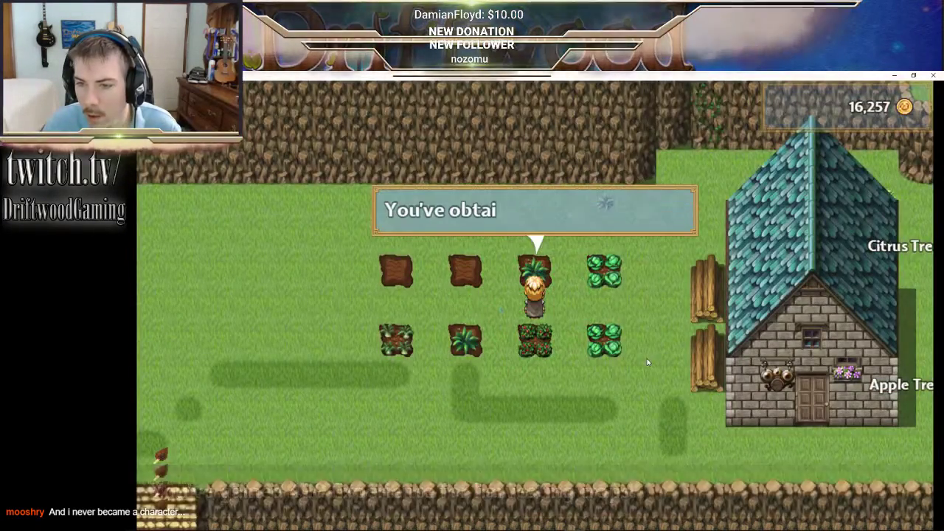
key(Return)
key(Right)
key(Up)
key(Return)
key(Return)
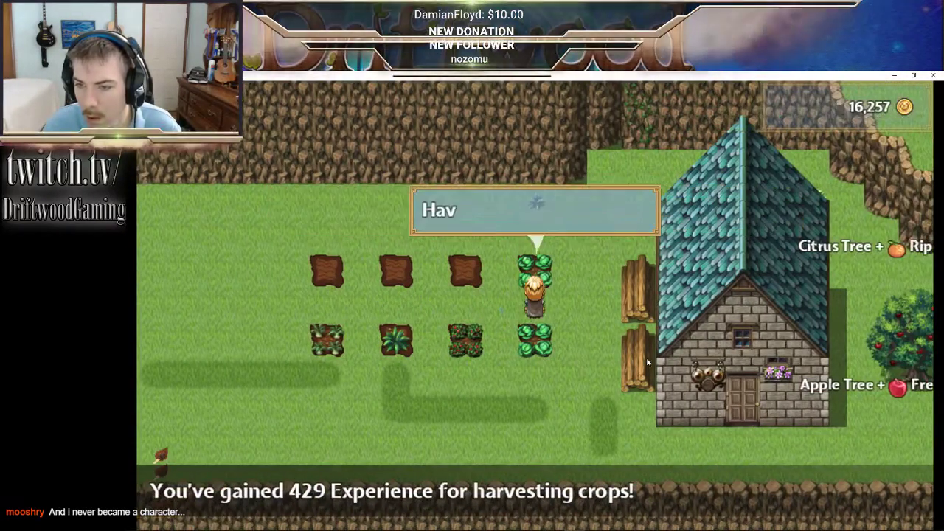
key(Return)
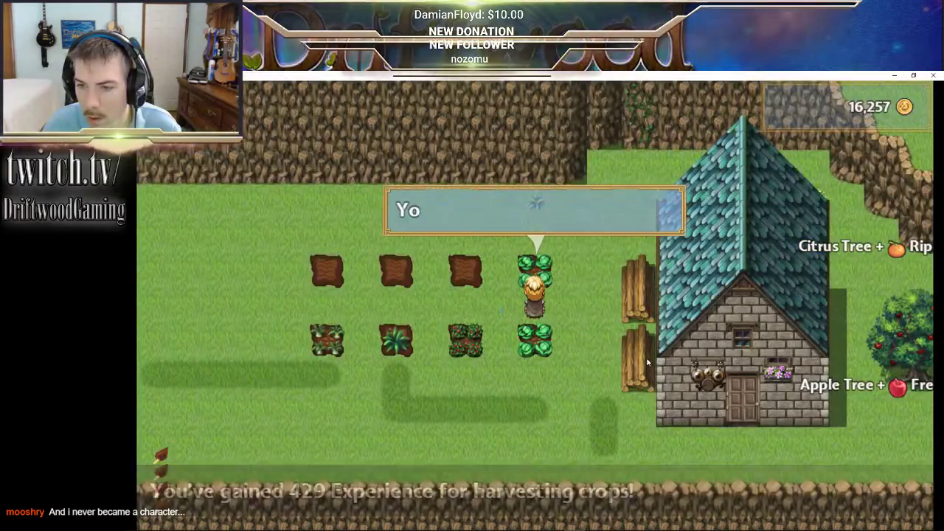
key(Return)
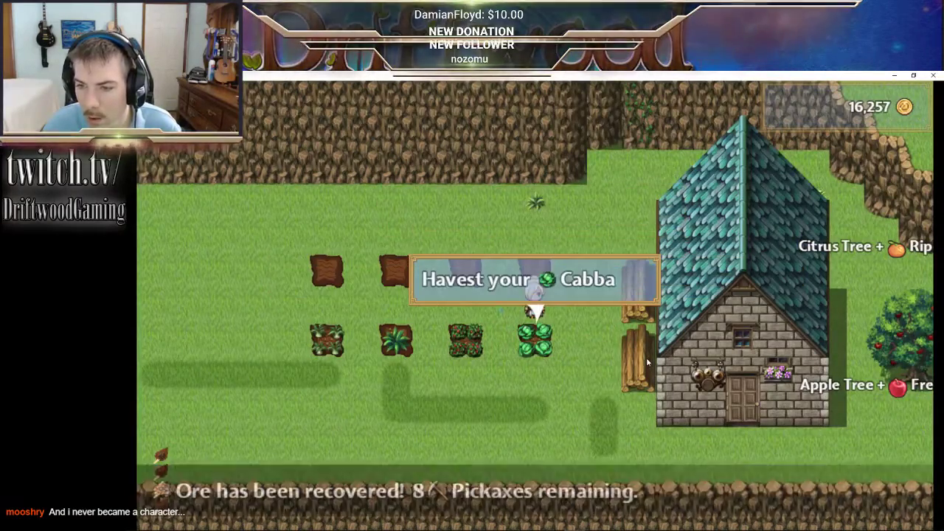
key(Return)
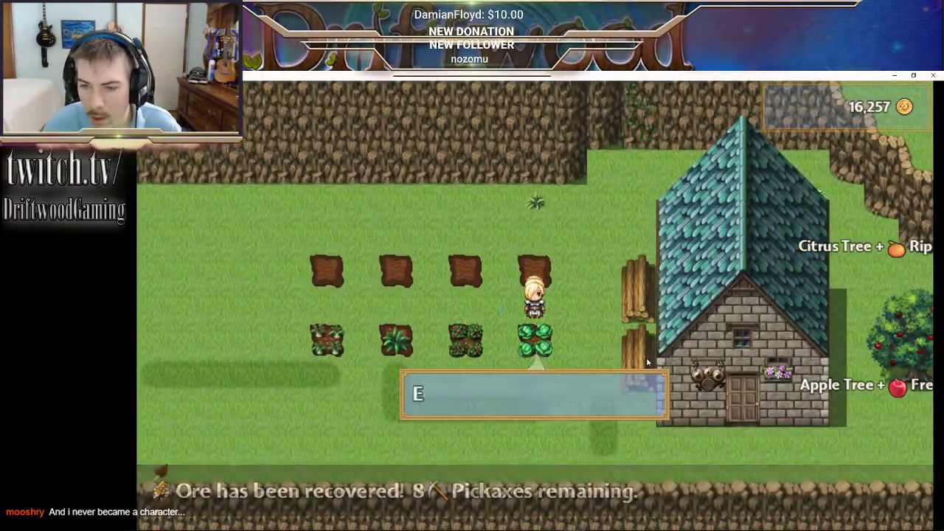
key(Return)
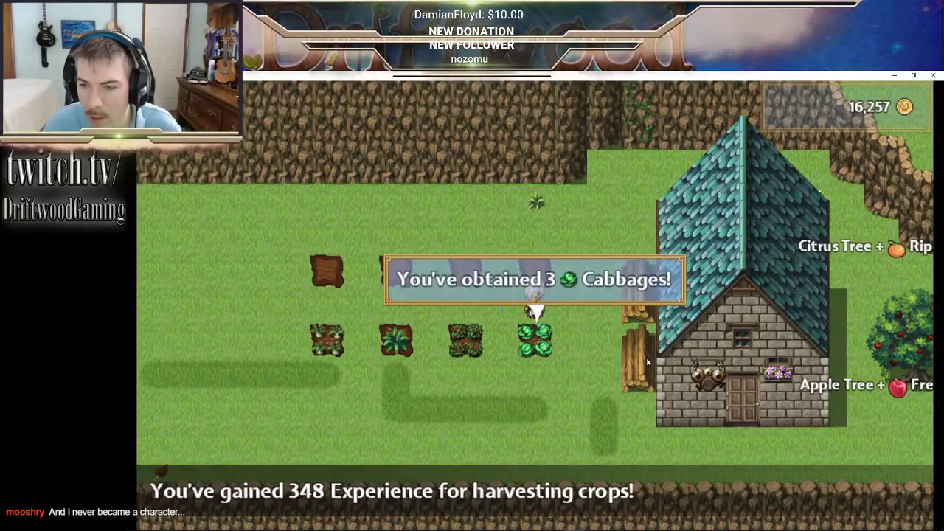
key(Return)
- Harvest the lower row's Strawberry, Fresh Tater and Fresh Carrot plots
key(Left)
key(Return)
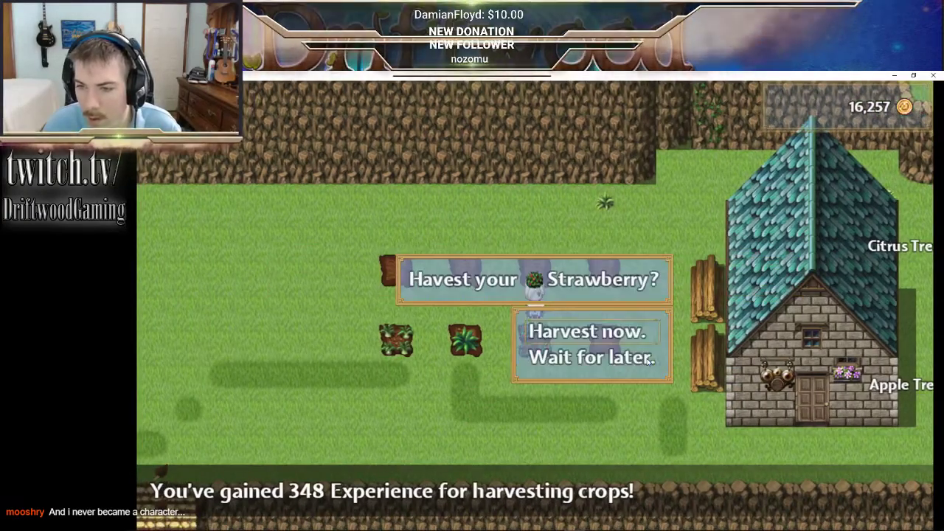
key(Return)
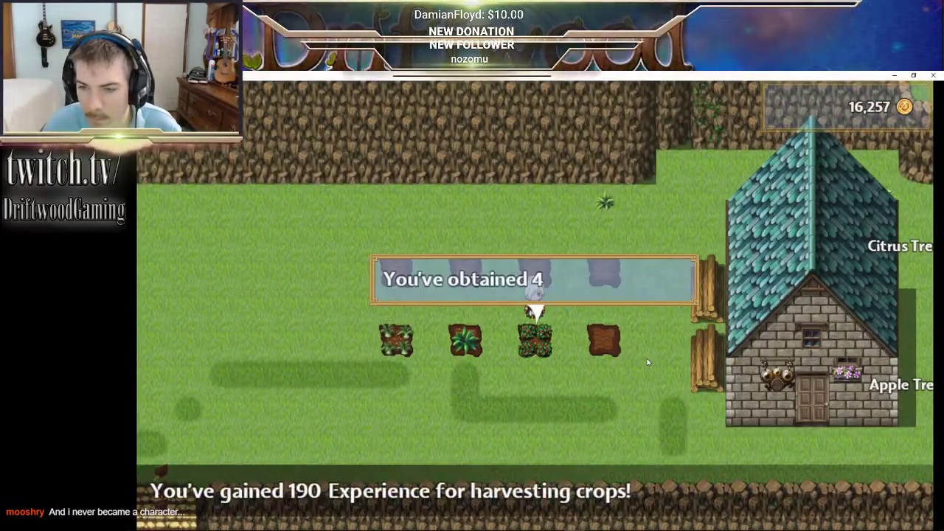
key(Return)
key(Left)
key(Return)
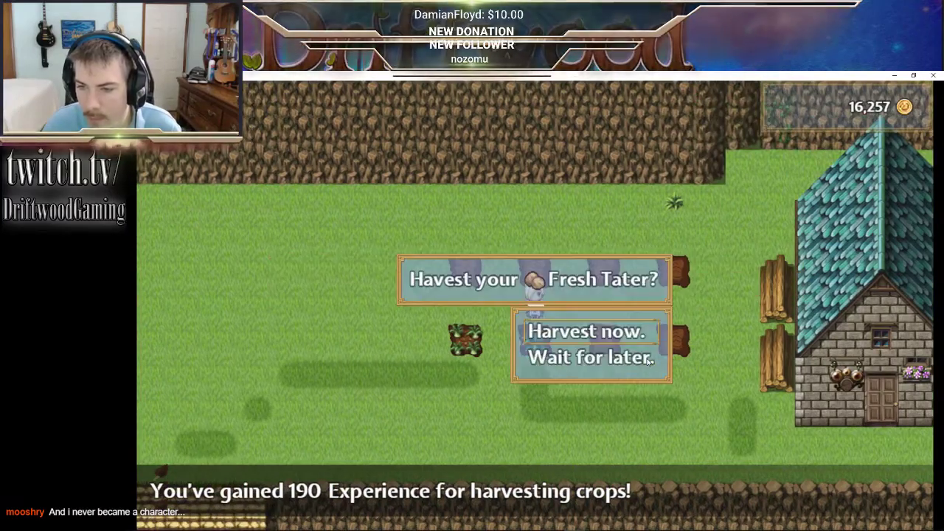
key(Return)
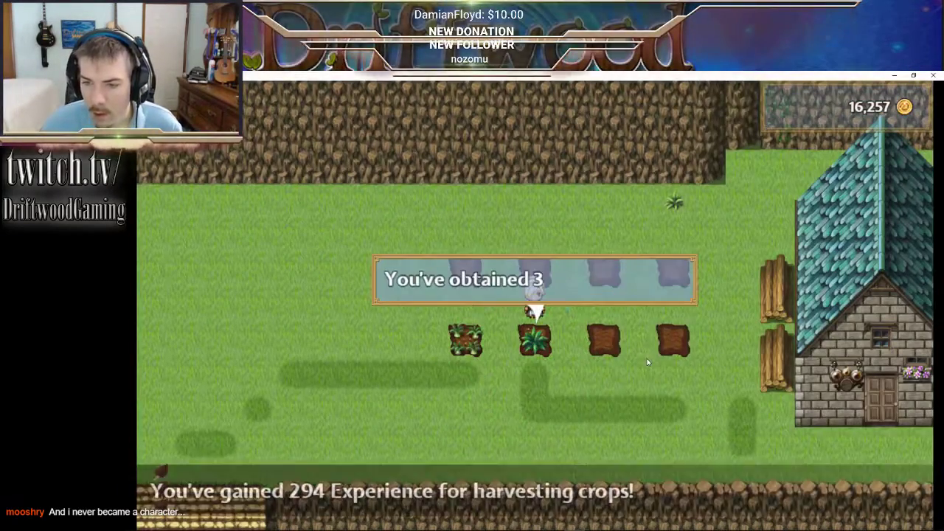
key(Return)
key(Left)
key(Return)
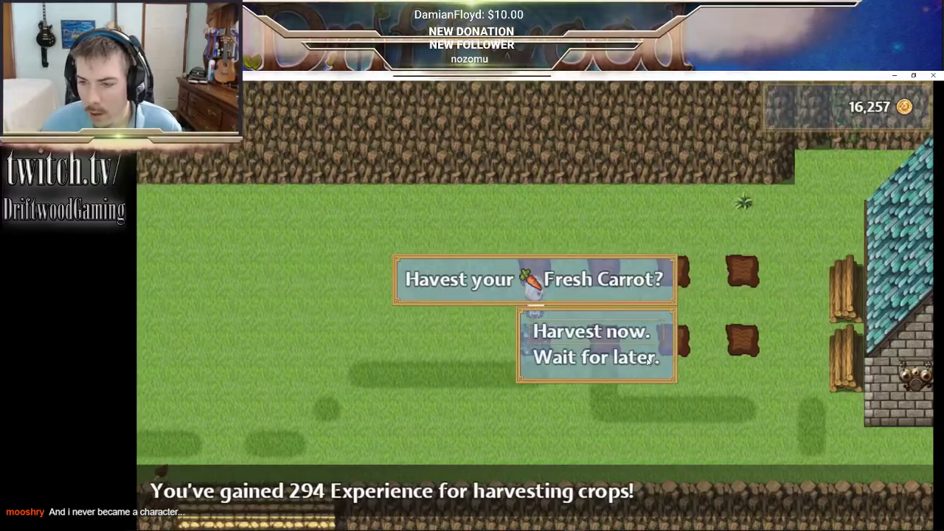
key(Return)
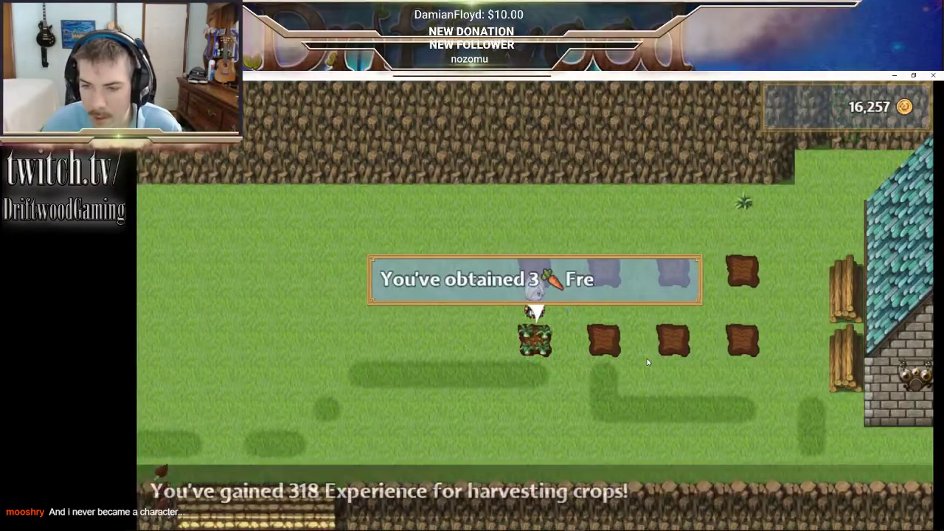
key(Return)
key(Right)
- Plant seeds in each empty plot of the upper row
key(Down)
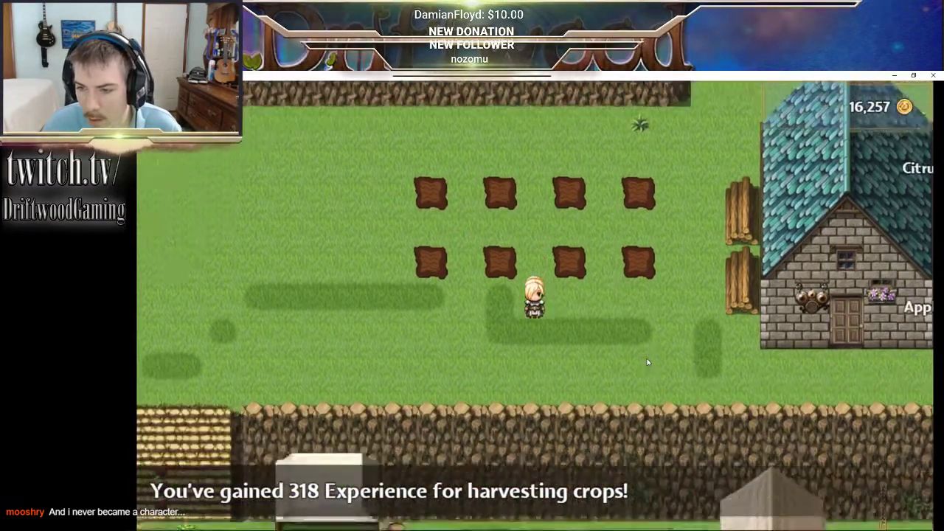
key(Right)
key(Right)
key(Up)
key(Return)
key(Return)
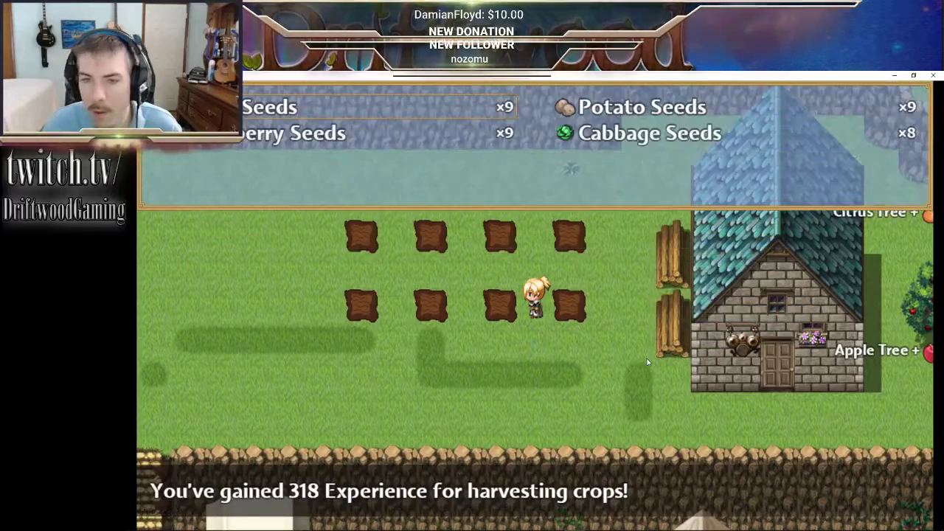
key(Return)
key(Right)
key(Return)
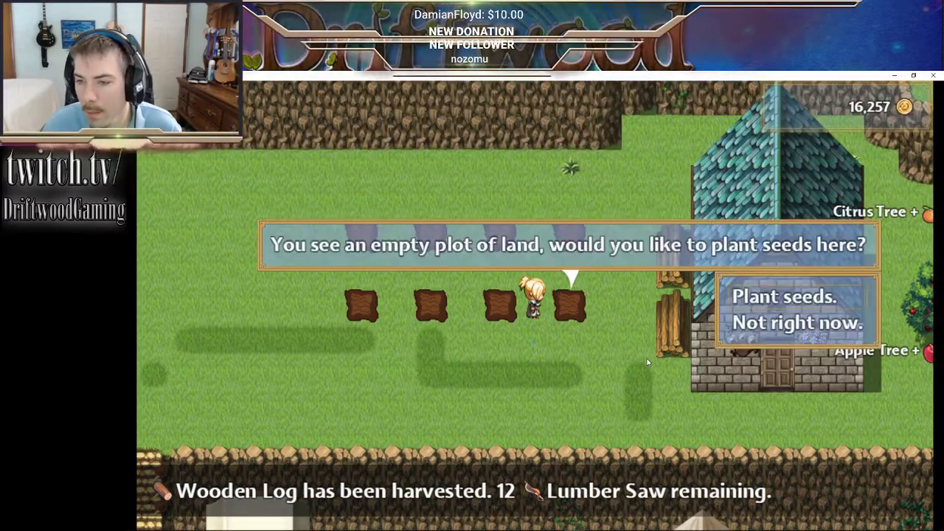
key(Return)
key(Return)
key(Up)
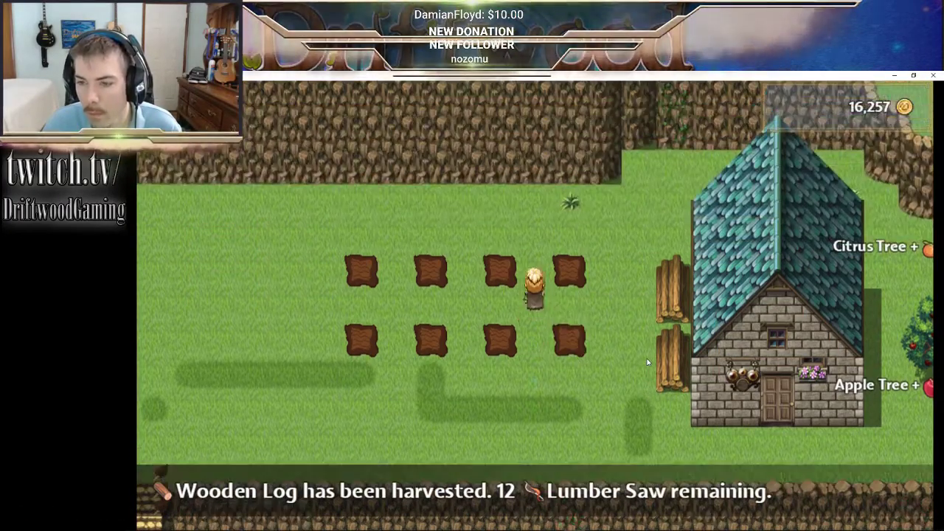
key(Right)
key(Down)
key(Return)
key(Return)
key(Down)
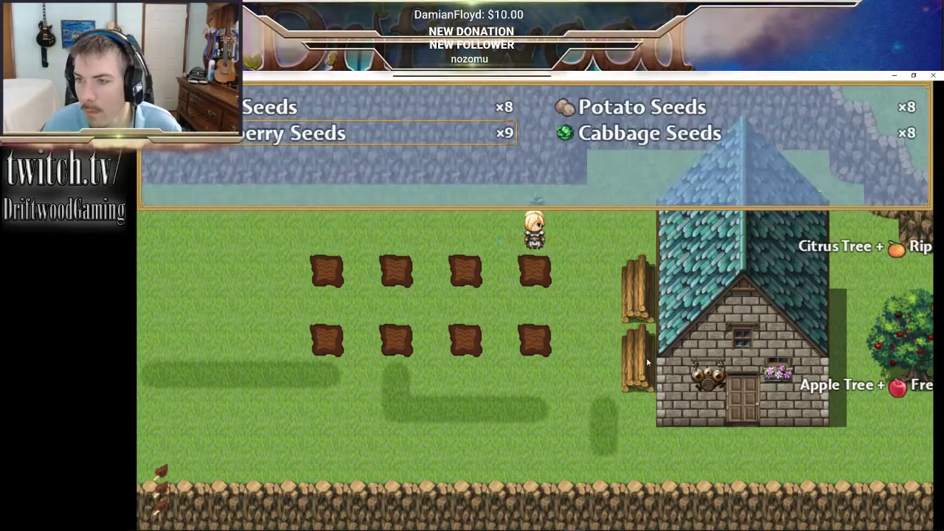
key(Return)
key(Left)
key(Return)
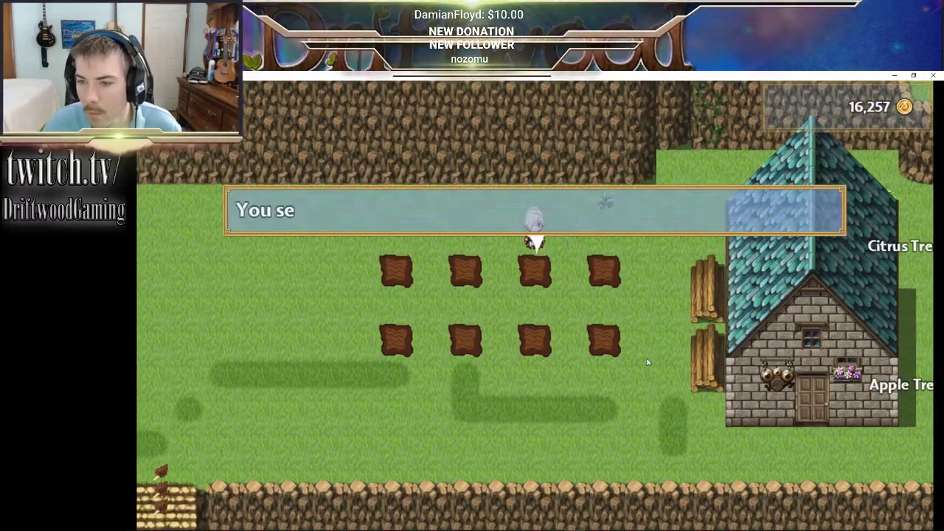
key(Return)
key(Return)
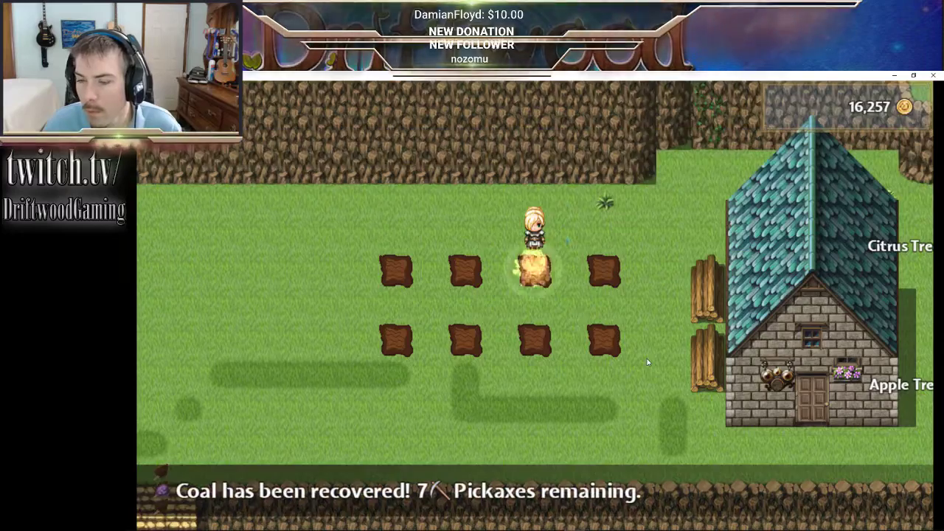
key(Left)
key(Return)
key(Return)
key(Return)
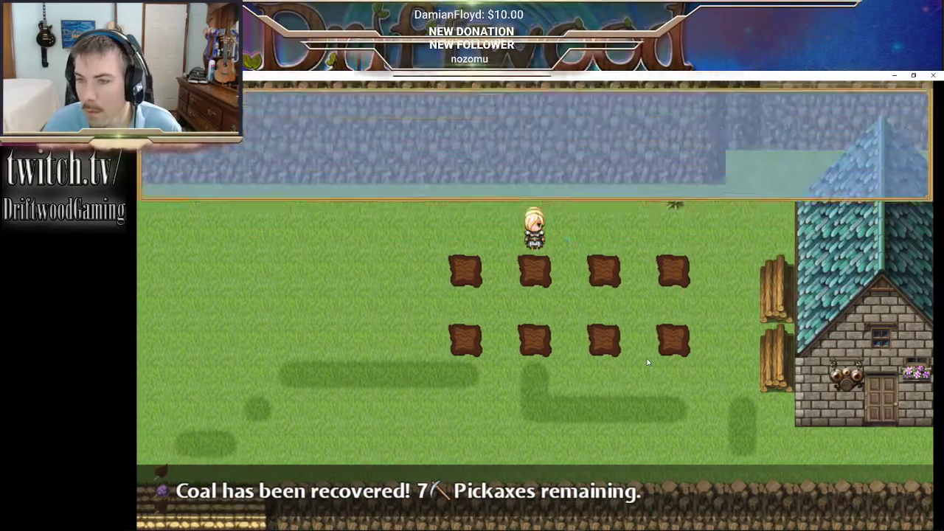
key(Left)
key(Return)
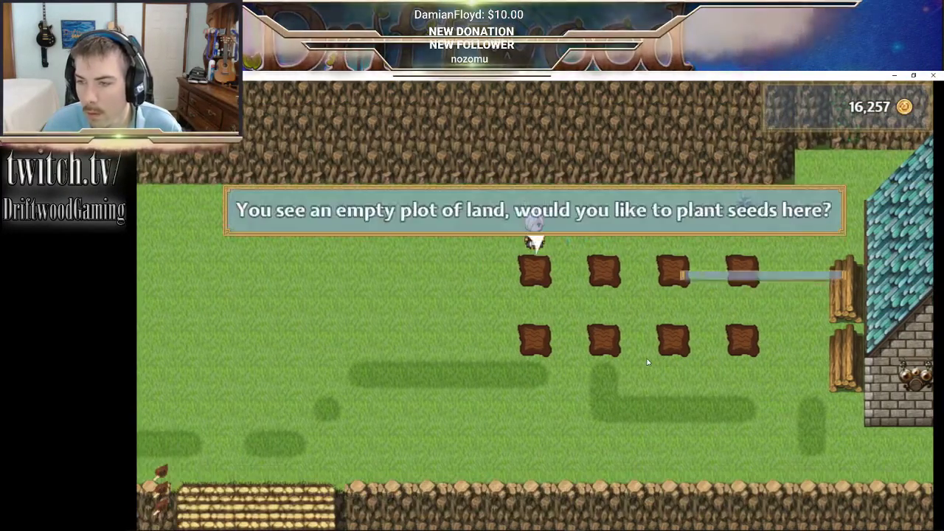
key(Return)
- Plant seeds in the lower row of plots, finishing with the last plot
key(Return)
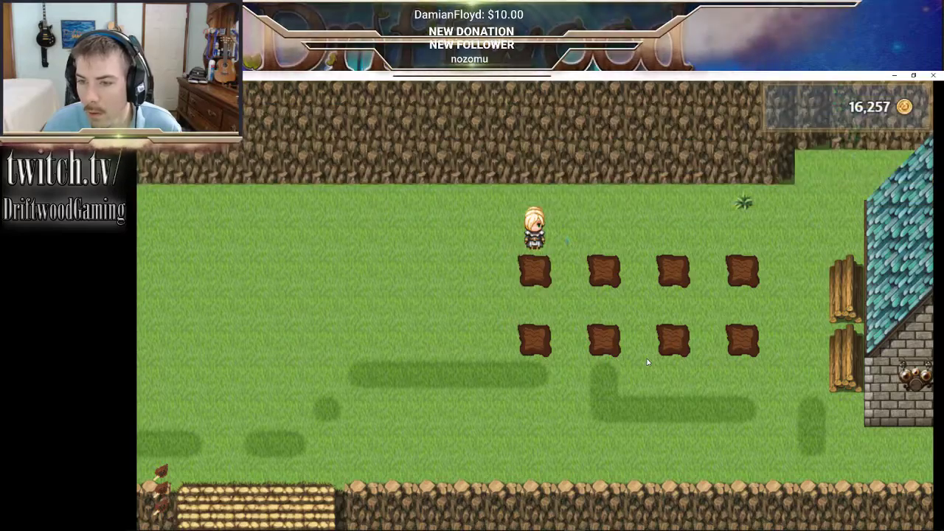
key(Left)
key(Down)
key(Down)
key(Right)
key(Return)
key(Return)
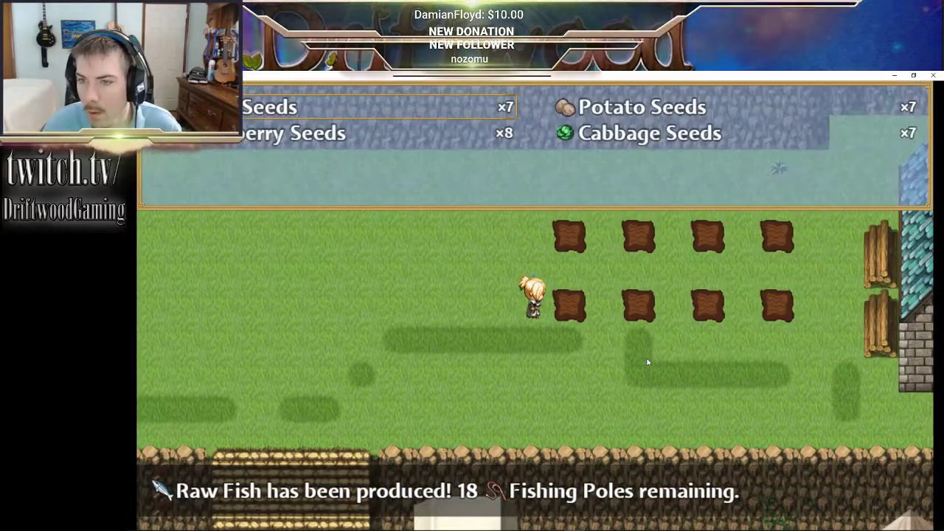
key(Return)
key(Down)
key(Right)
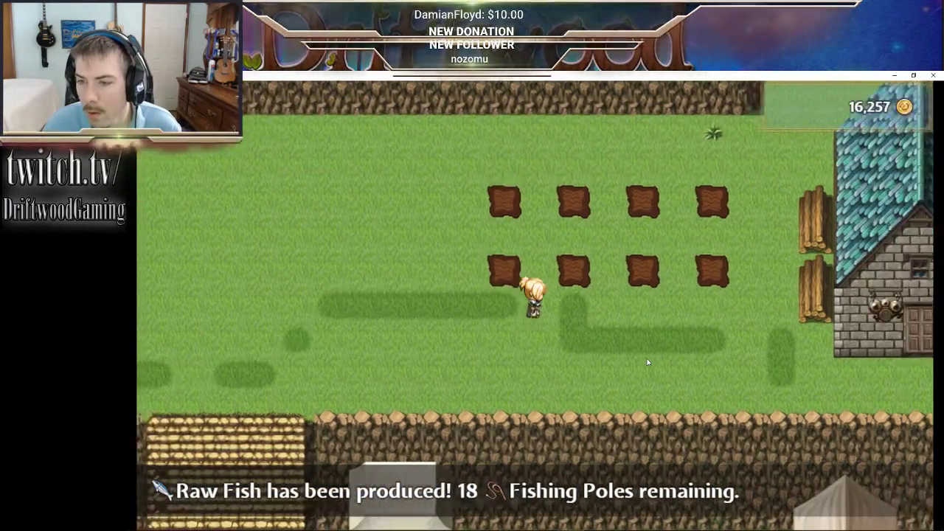
key(Up)
key(Return)
key(Return)
key(Return)
key(Return)
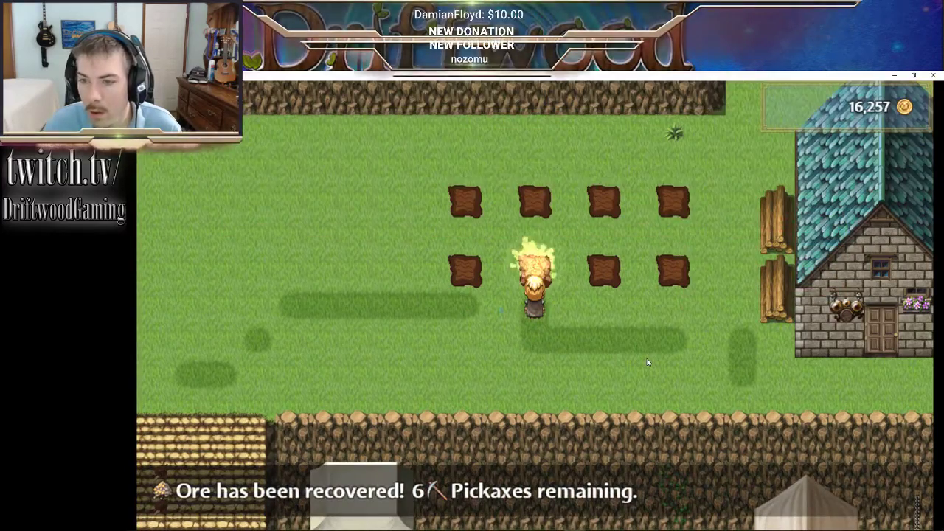
key(Right)
- Buy the Apple Tree and Citrus Tree for 1,000 gold each, then enter the house
key(Down)
key(Down)
key(Right)
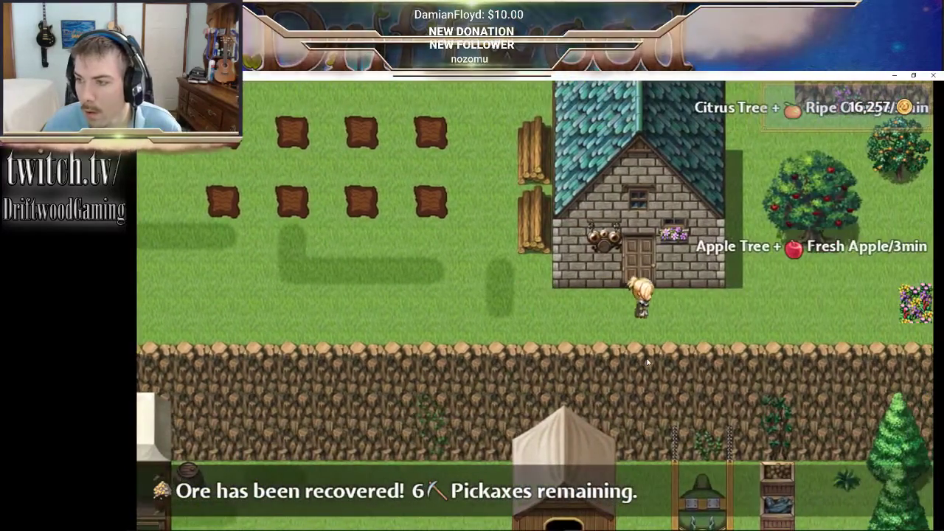
key(Up)
key(Return)
key(Return)
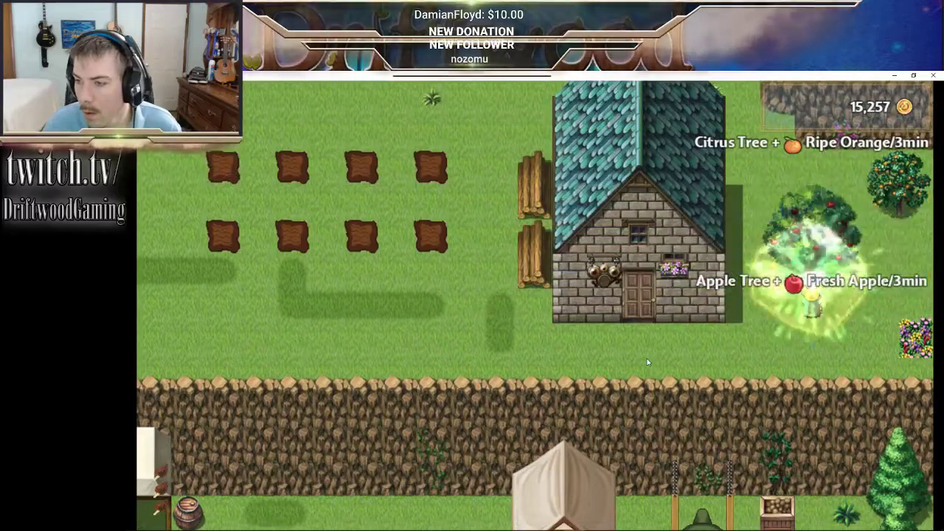
key(Up)
key(Return)
key(Return)
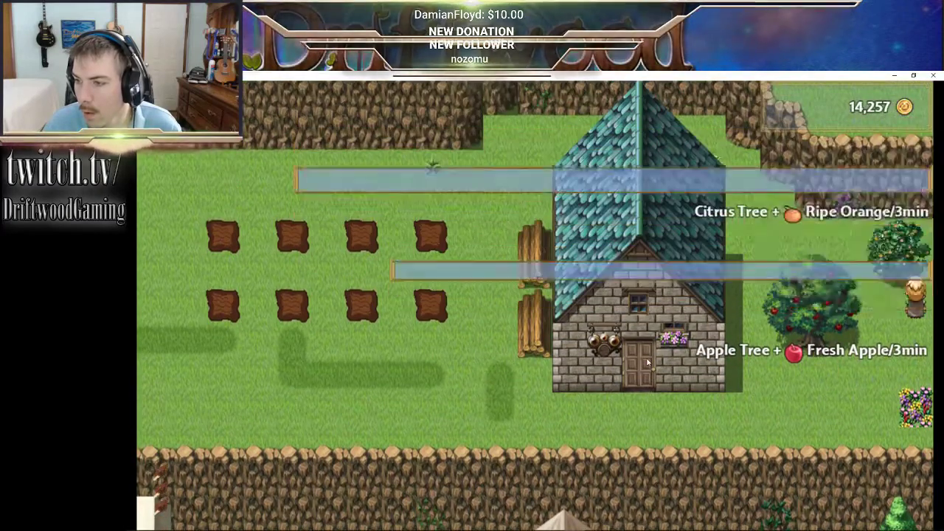
key(Down)
key(Left)
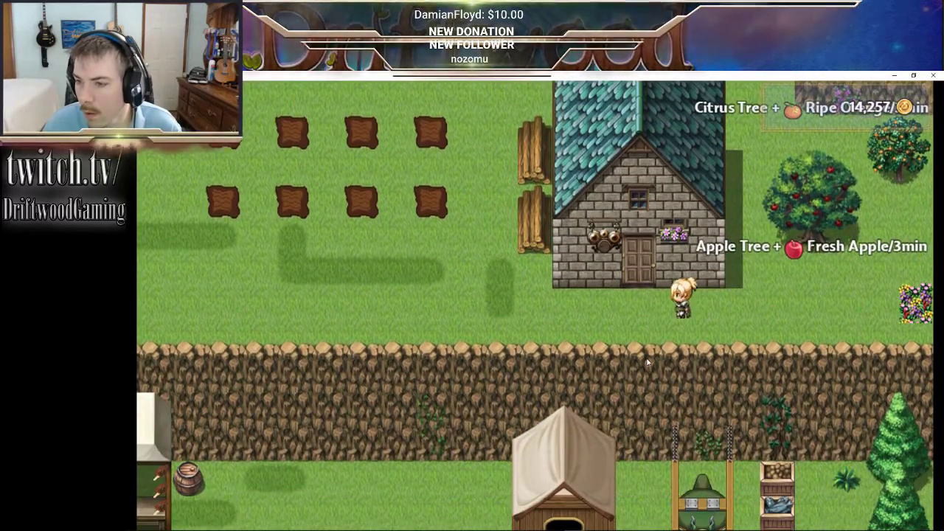
key(Up)
key(Up)
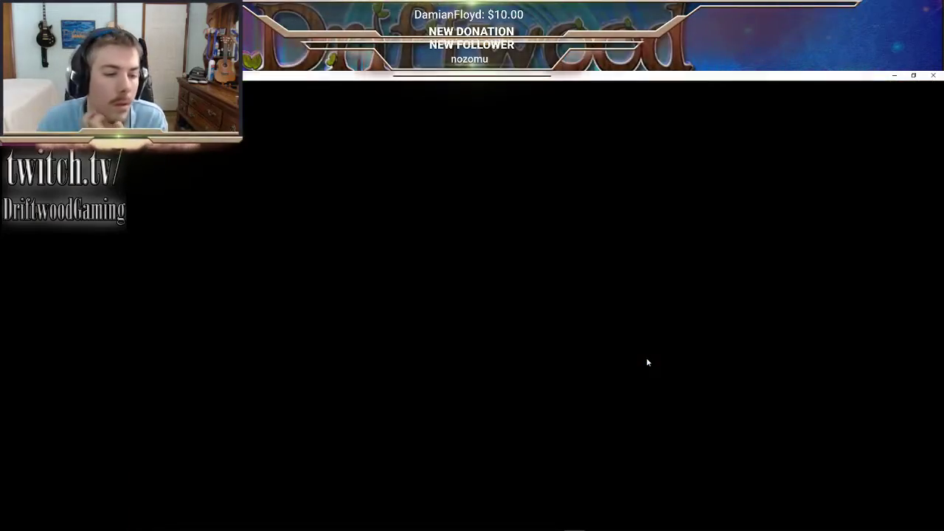
- Rest in the bedroom bed to restore HP and MP
key(Up)
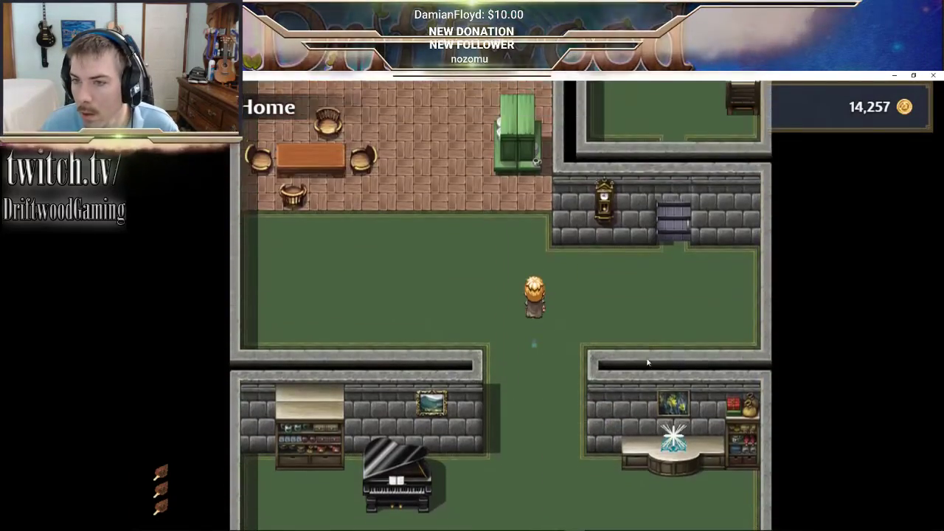
key(Right)
key(Up)
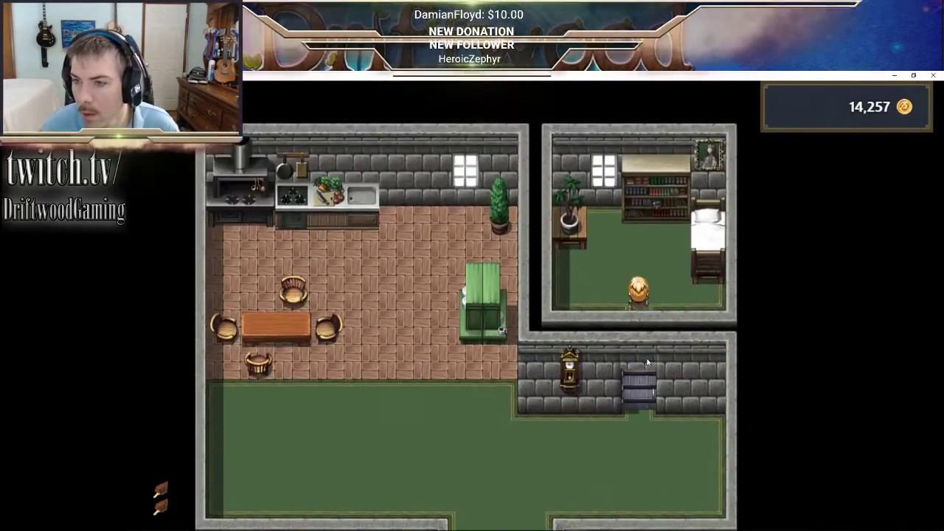
key(Right)
key(Return)
key(Return)
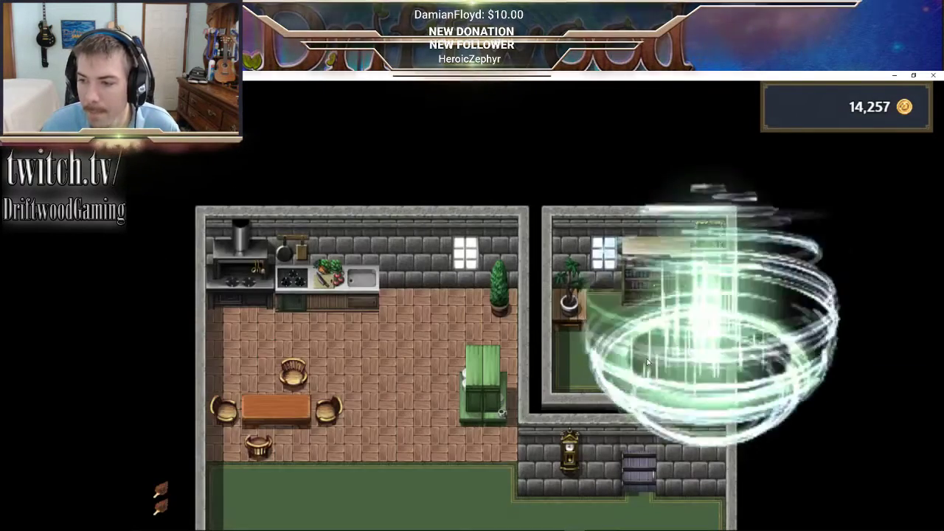
- Walk out of the bedroom to the kitchen stove and face it
key(Down)
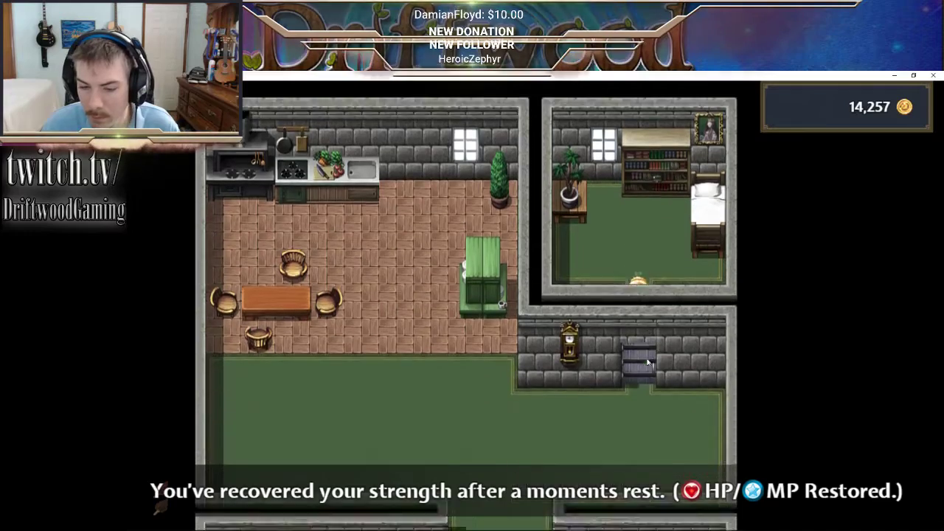
key(Left)
key(Left)
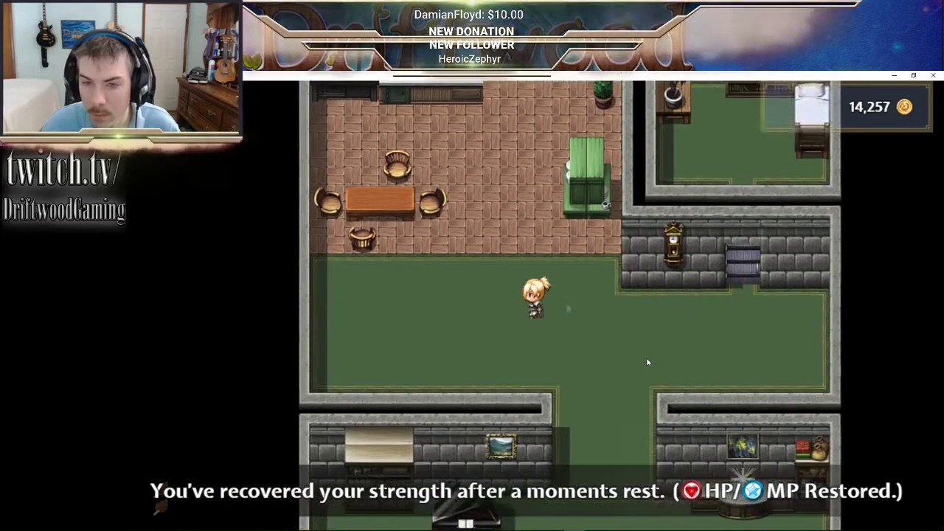
key(Up)
key(Return)
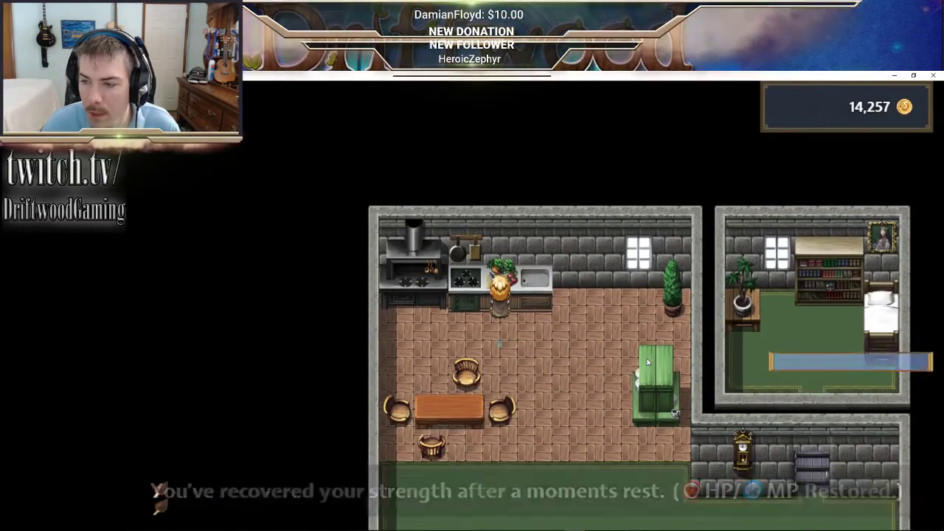
- Choose Process Foods at the stove and process a first ingredient
key(Return)
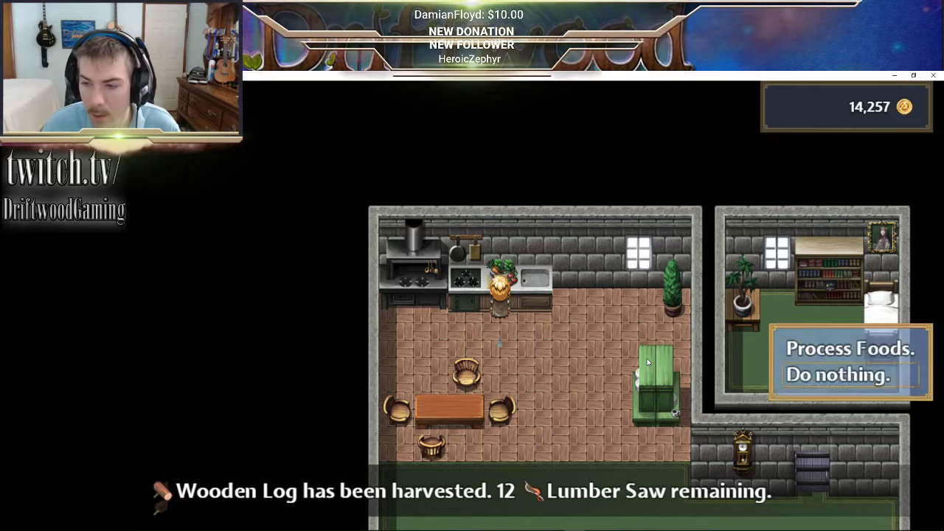
key(Escape)
key(Return)
key(Return)
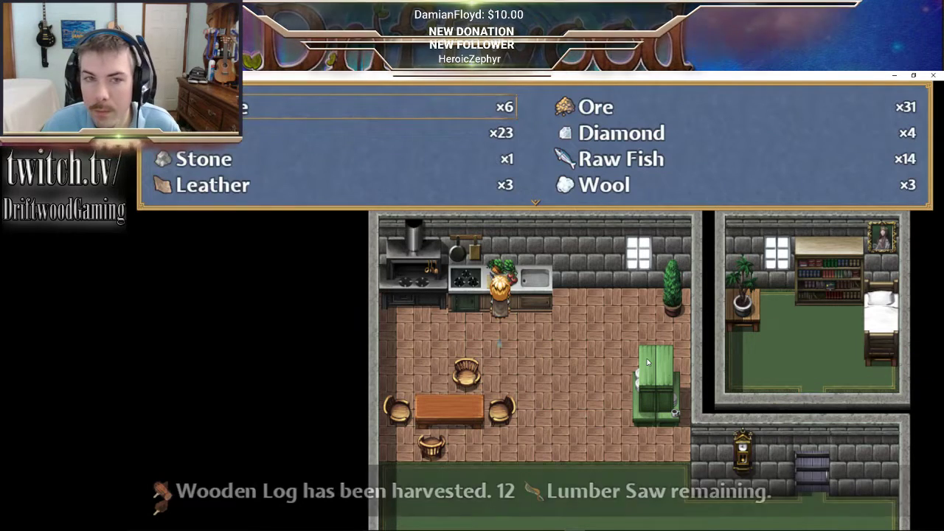
key(Down)
key(Down)
key(Down)
key(Down)
key(Down)
key(Down)
key(Down)
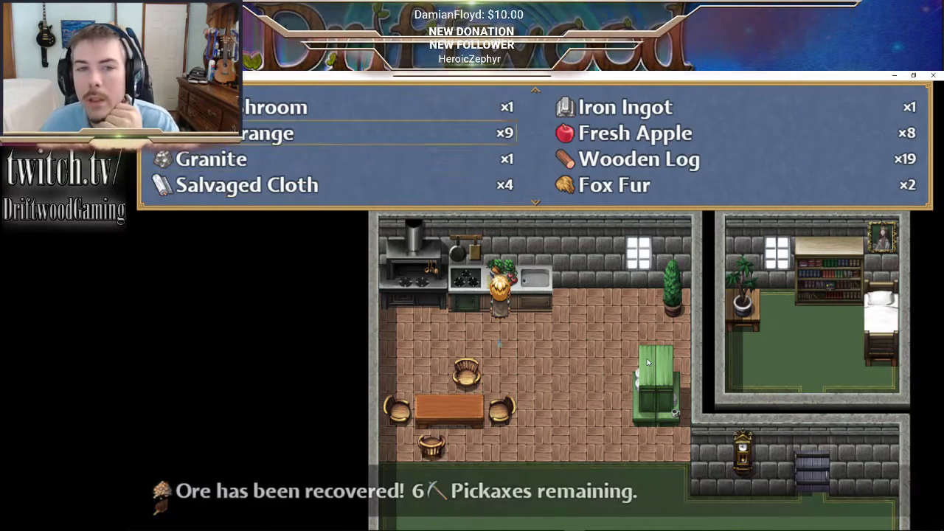
key(Up)
key(Up)
key(Up)
key(Up)
key(Up)
key(Up)
key(Up)
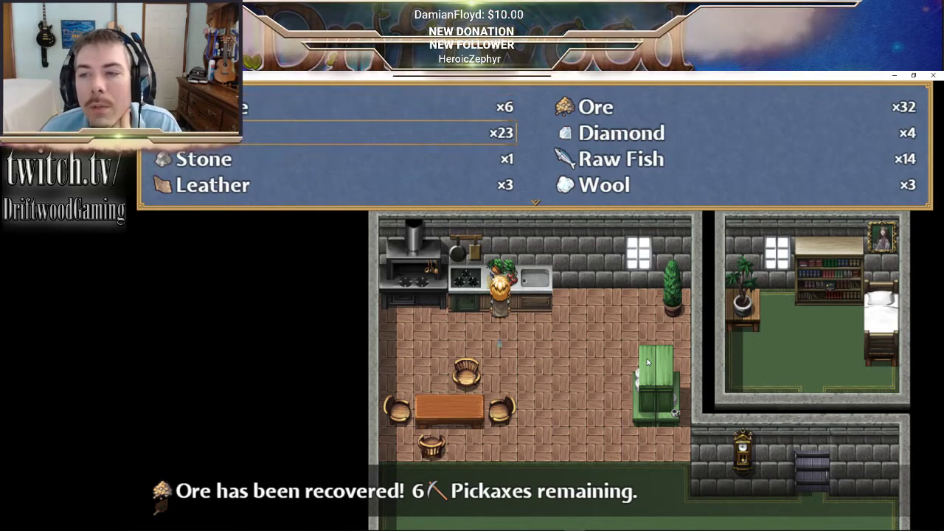
key(Right)
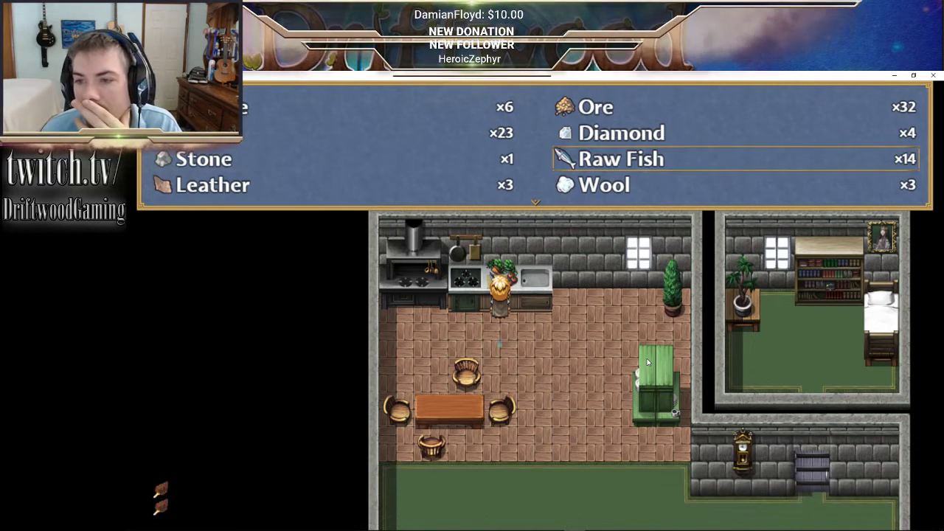
key(Down)
key(Down)
key(Up)
key(Return)
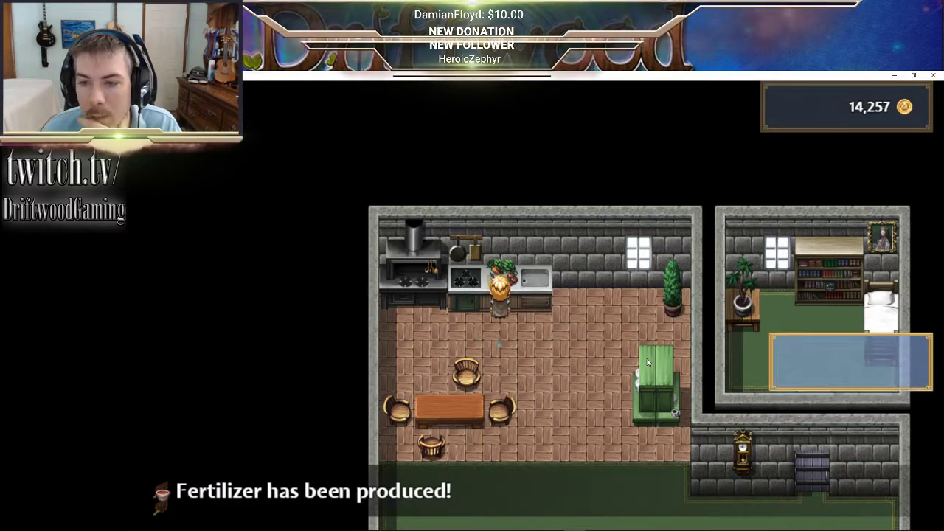
- Process a Ripe Orange into Orange Juice
key(Return)
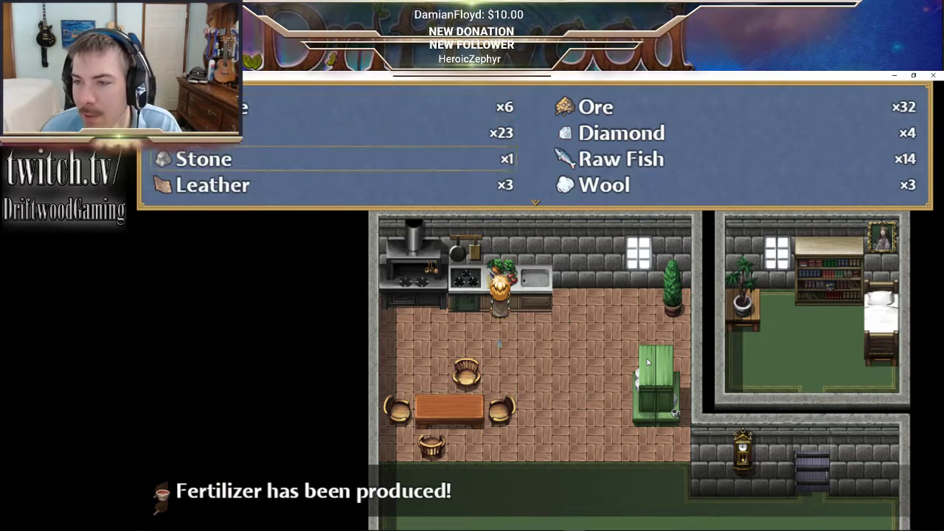
key(Down)
key(Right)
key(Down)
key(Left)
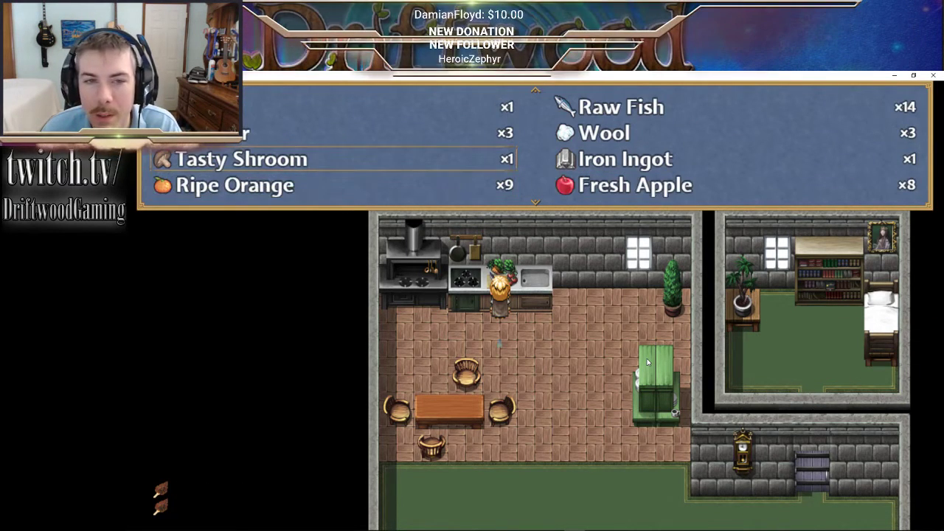
key(Down)
key(Return)
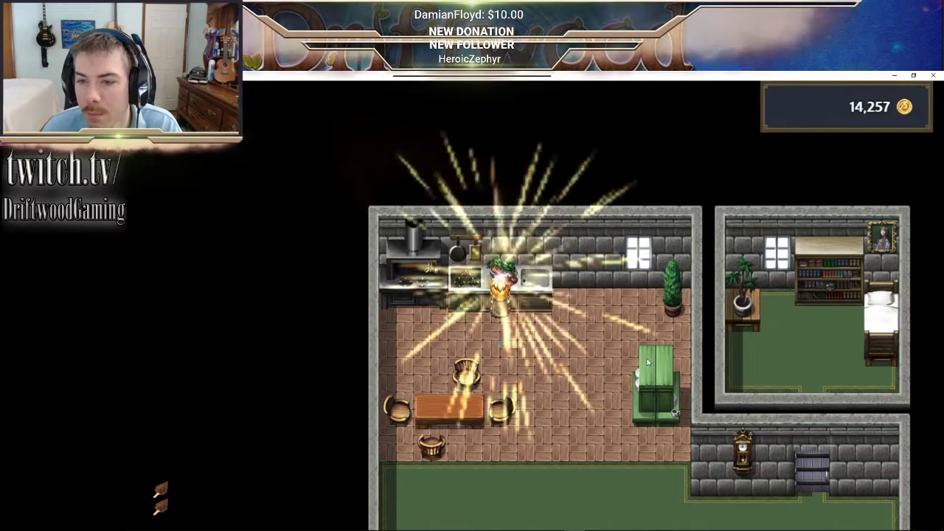
key(Return)
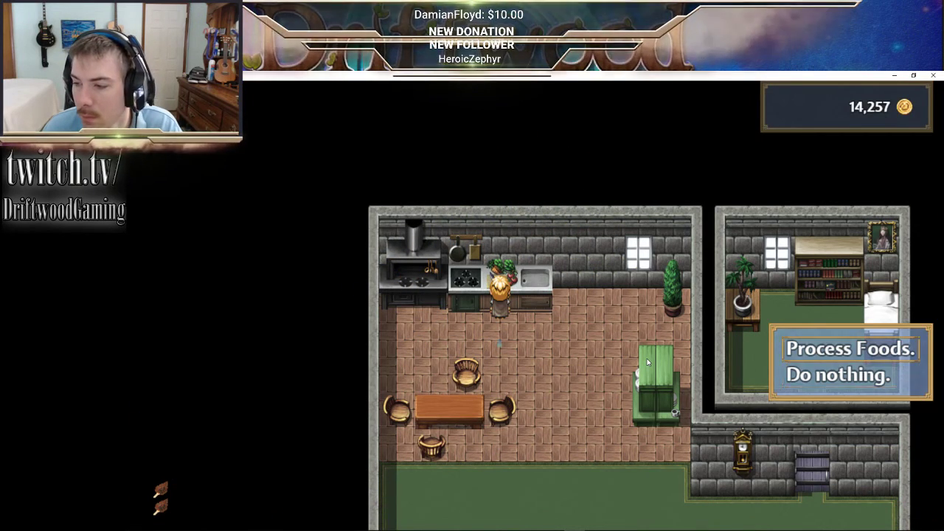
- Process Raw Fish, then turn a Fresh Apple into Apple Sauce
key(Return)
key(Down)
key(Down)
key(Down)
key(Down)
key(Down)
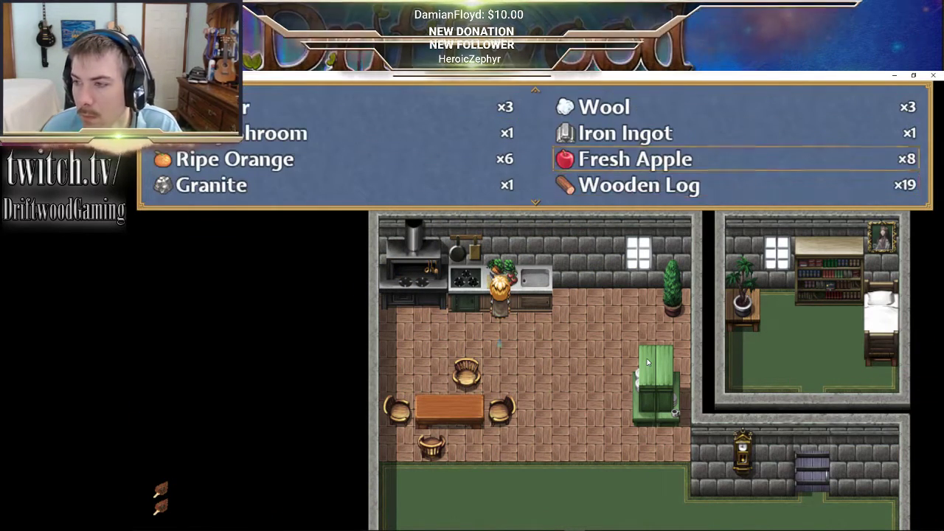
key(Return)
key(Return)
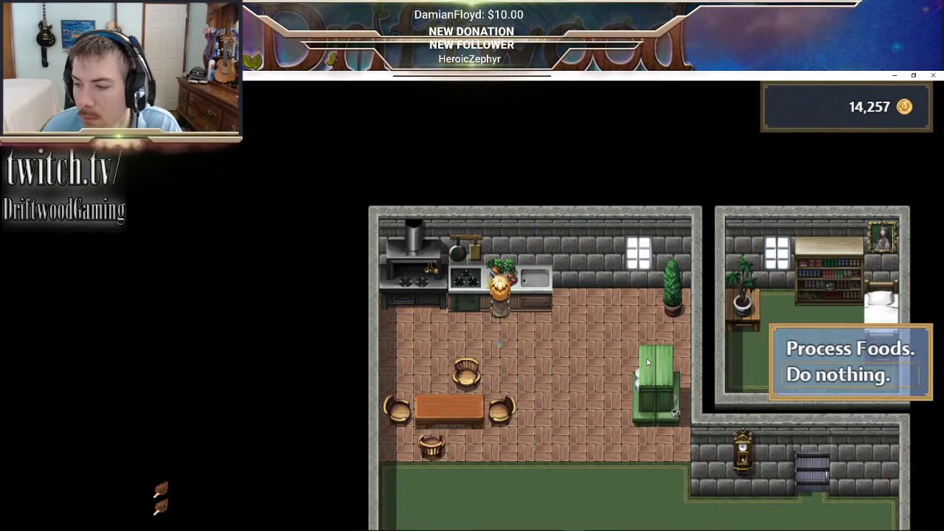
key(Up)
key(Return)
key(Down)
key(Down)
key(Down)
key(Down)
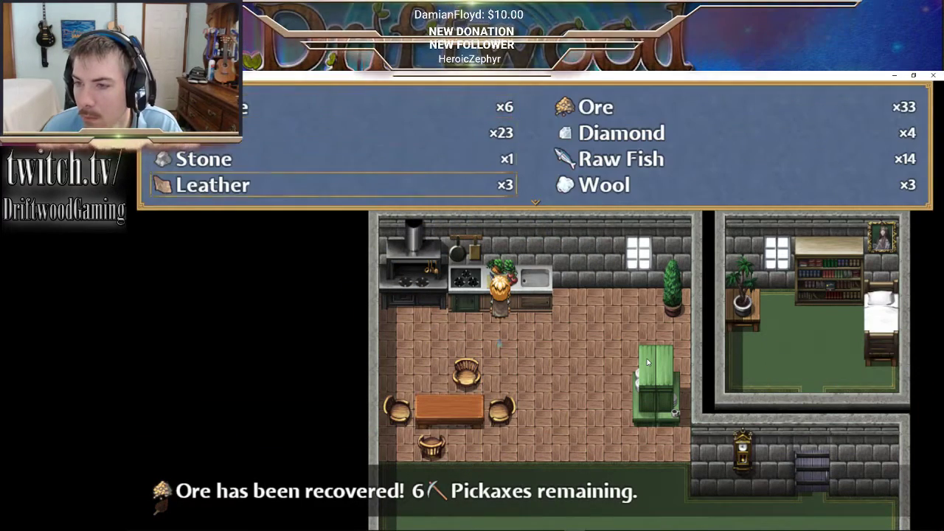
key(Return)
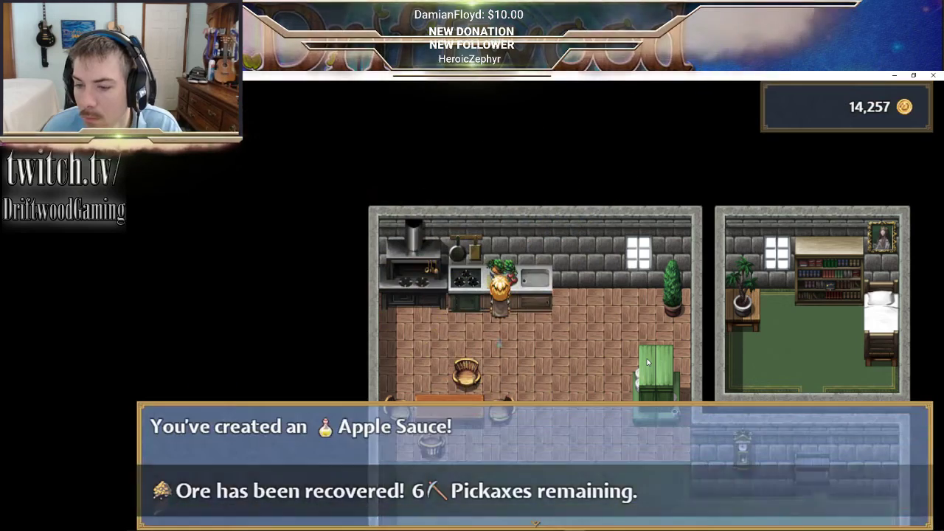
key(Return)
- Process another Orange, then close the playtest to return to the editor
key(Return)
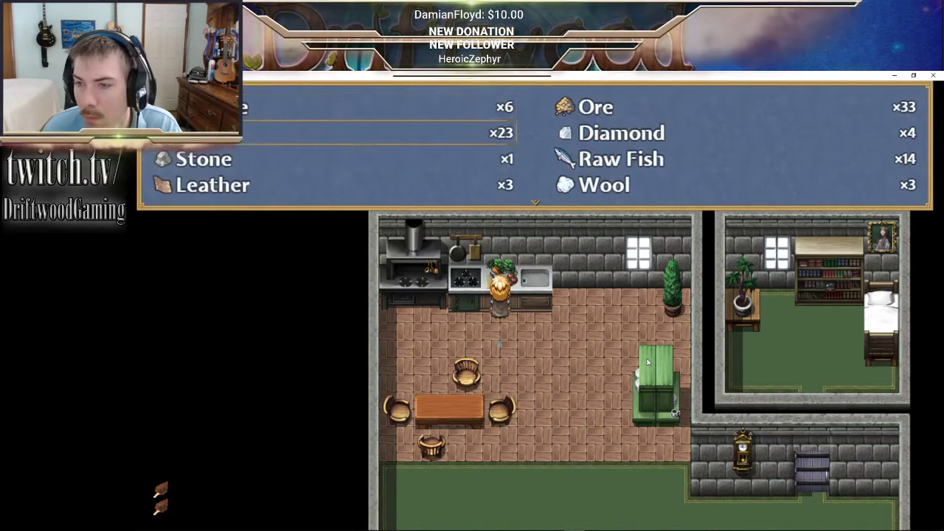
key(Down)
key(Down)
key(Return)
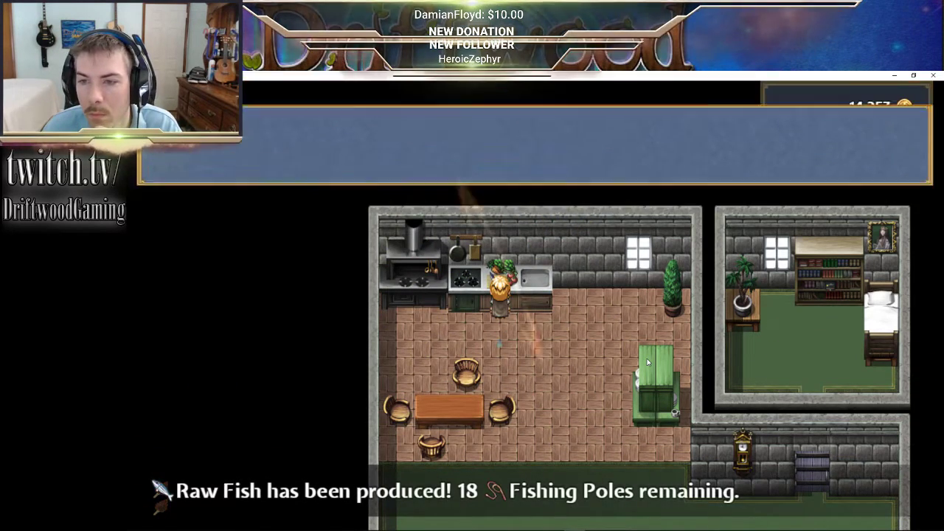
key(Return)
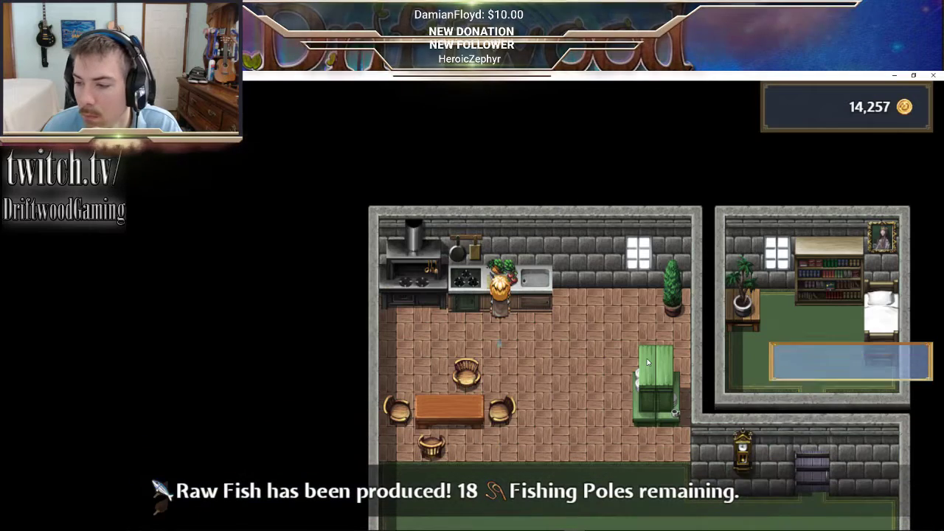
key(Return)
key(Right)
key(Down)
key(Down)
key(Down)
key(Down)
key(Down)
key(Down)
key(Down)
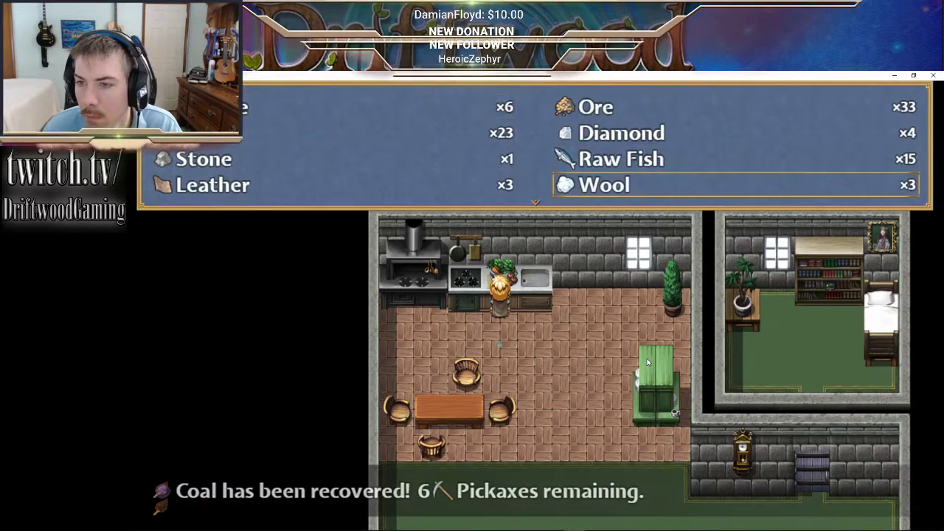
key(Left)
key(Up)
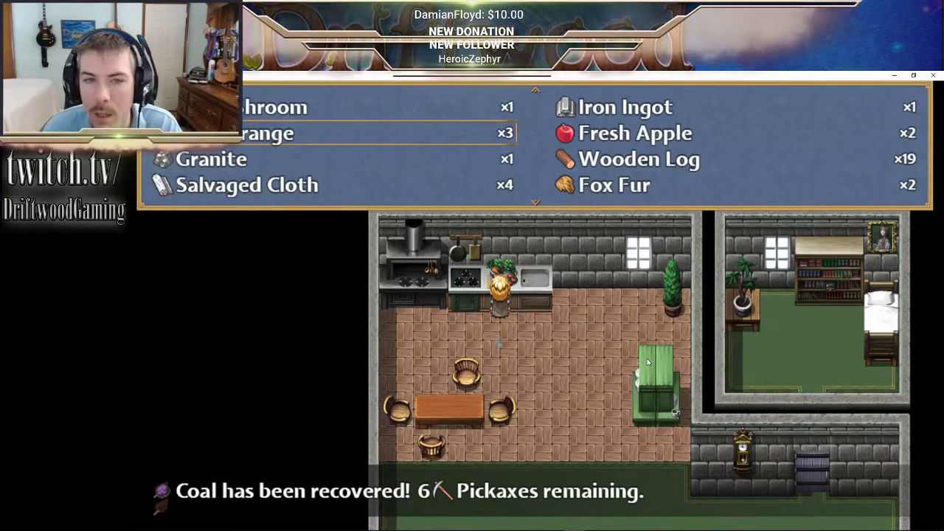
key(Return)
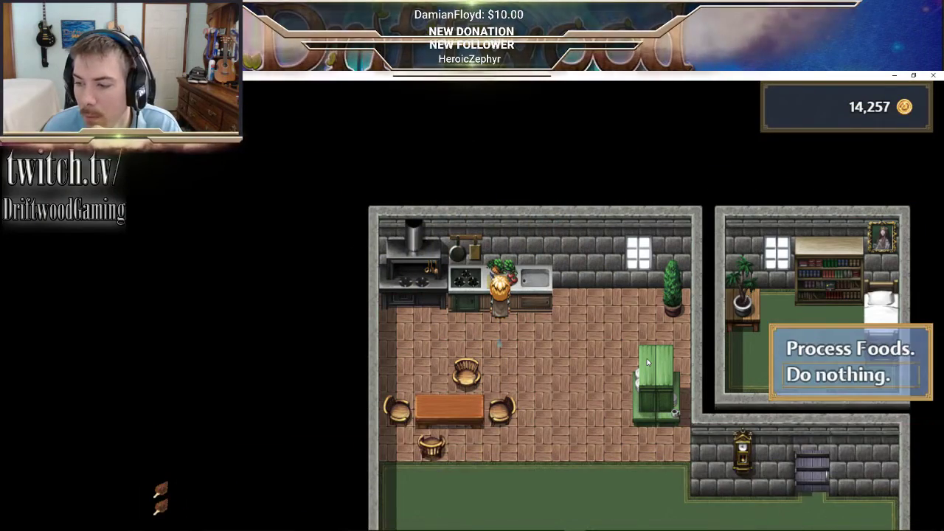
key(Return)
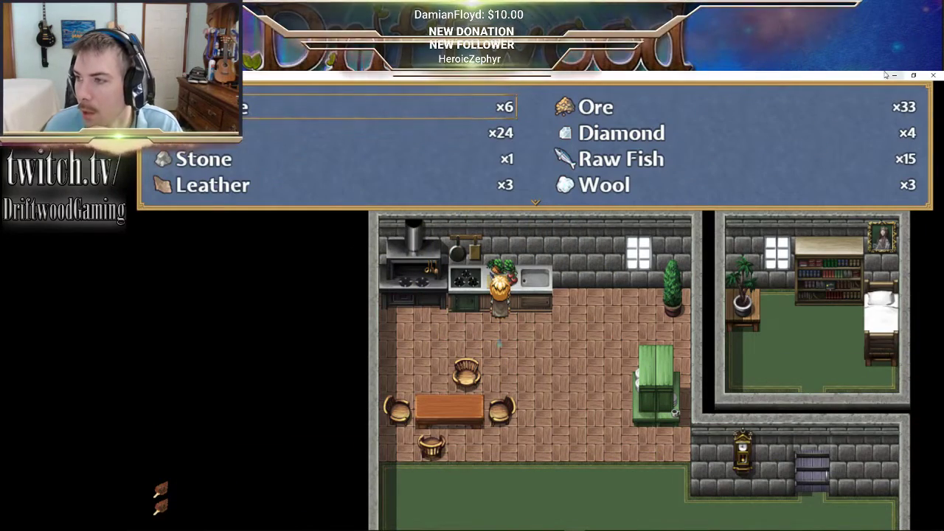
click(894, 74)
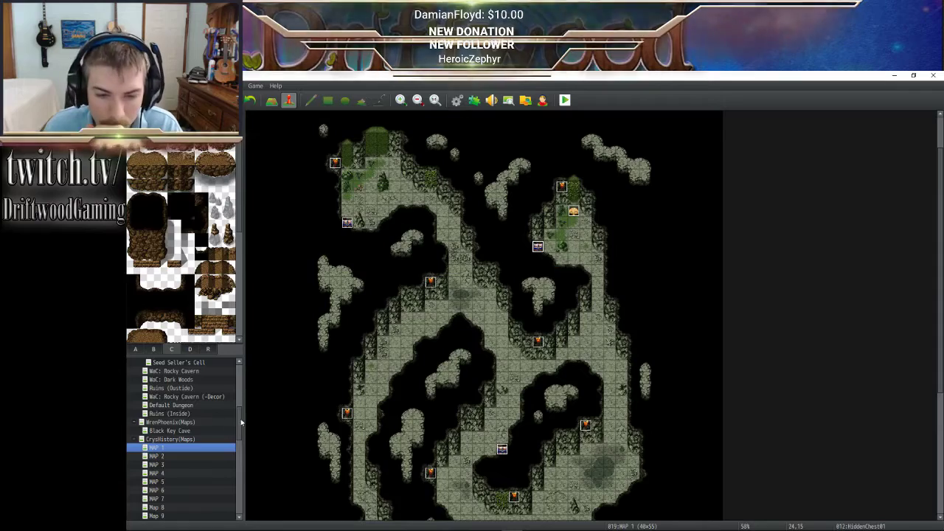
- Open the Player's House map from the map tree
drag(241, 422, 241, 366)
click(192, 398)
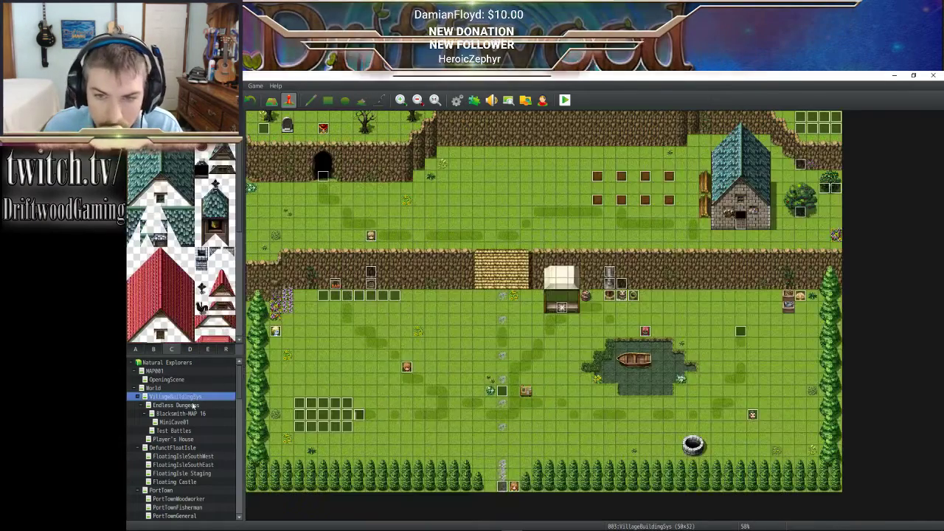
click(173, 439)
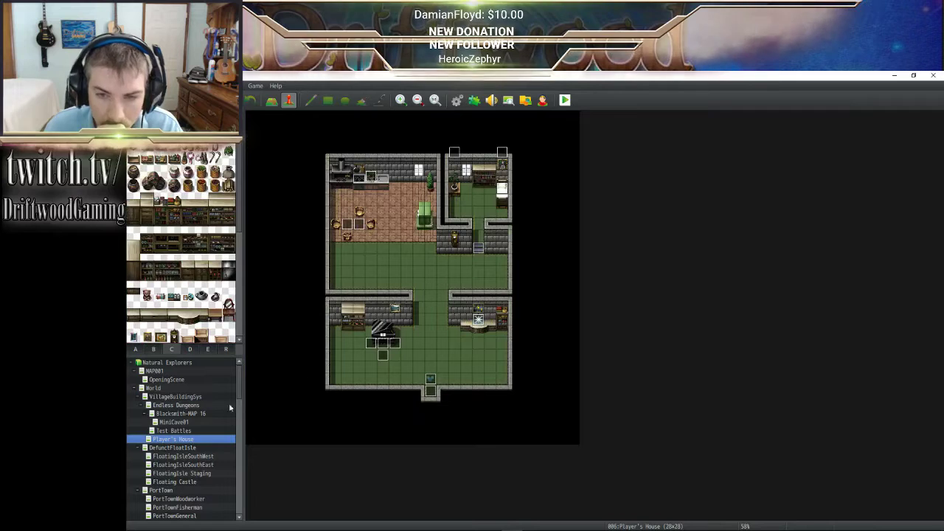
- Make the Food Processing Station's Show Choices default to Choice #1, Process Foods
double_click(372, 179)
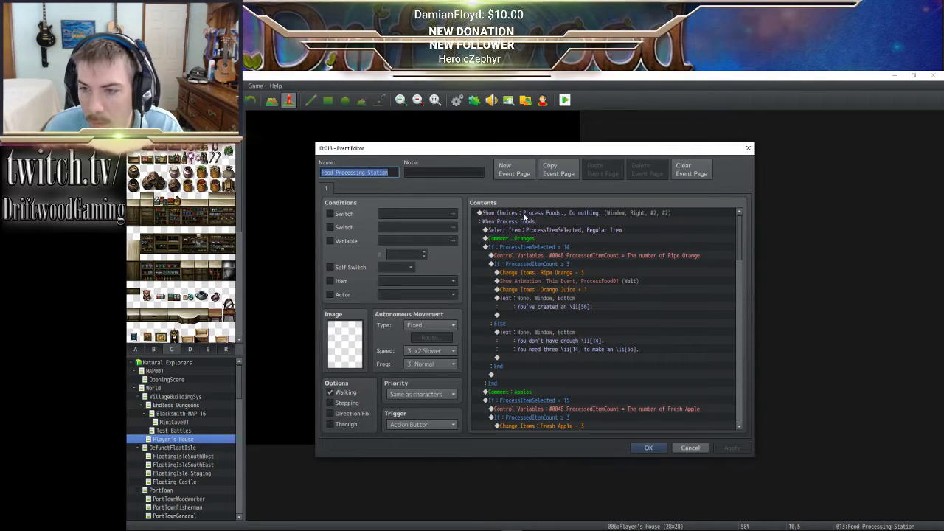
right_click(524, 218)
click(542, 220)
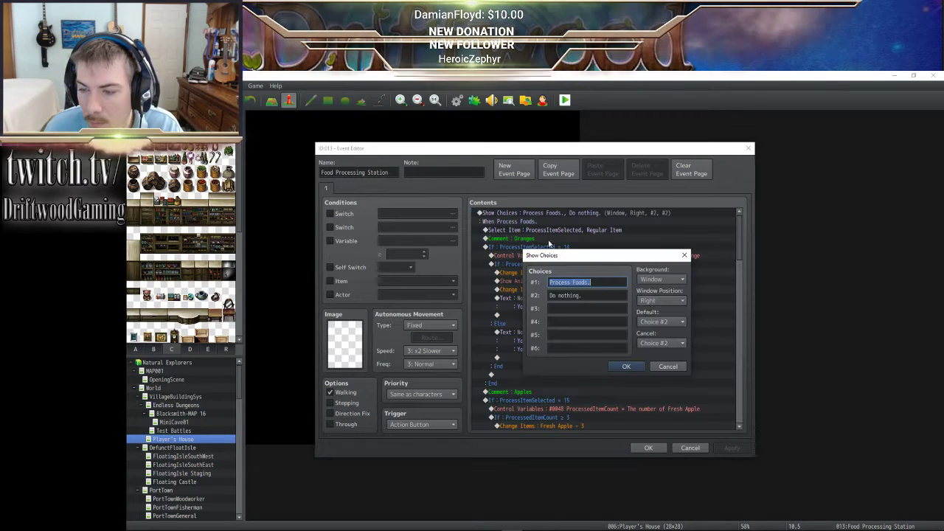
click(666, 325)
click(654, 346)
click(623, 367)
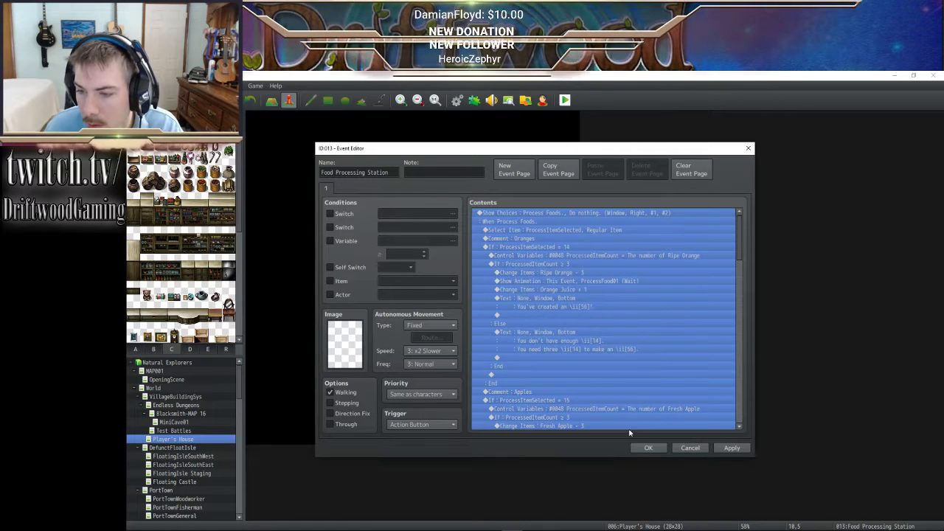
click(643, 447)
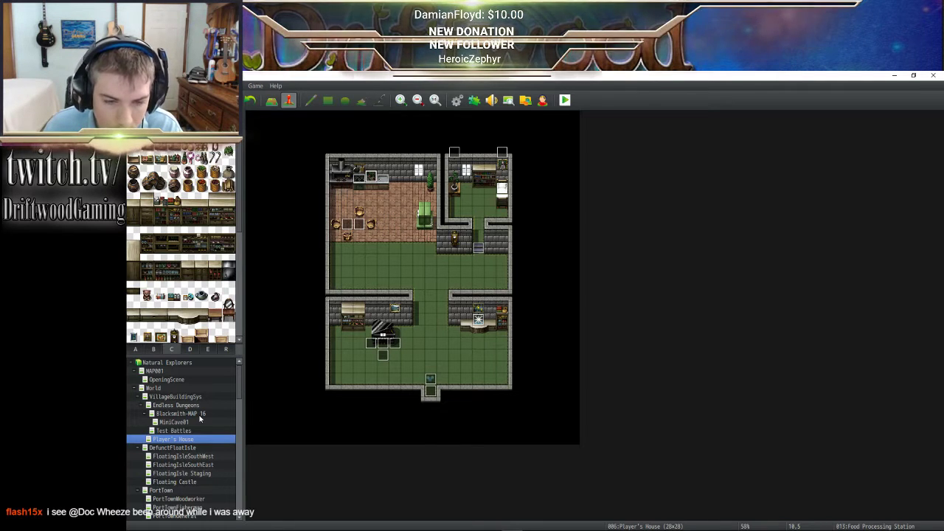
- Find Blacksmith-MAP 16 under Endless Dungeons and open that cave map
scroll(213, 413, down, 10)
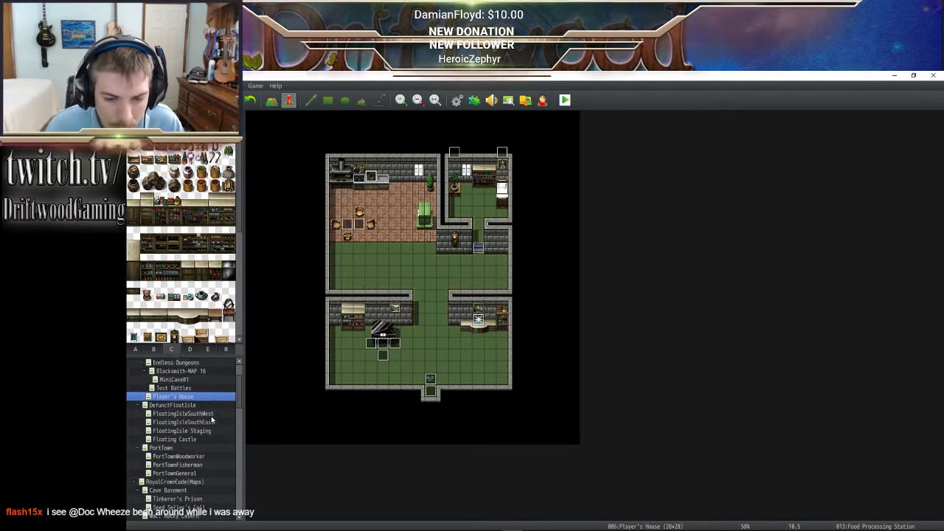
scroll(203, 430, down, 2)
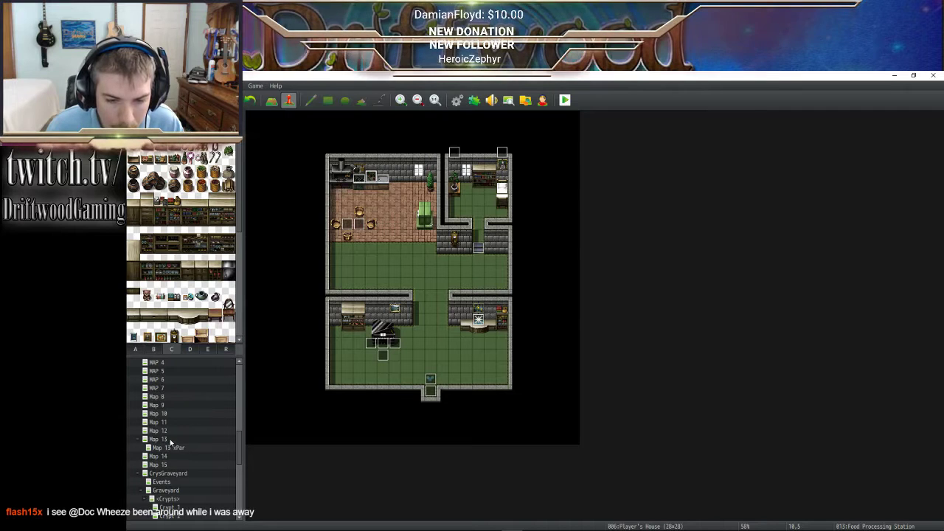
scroll(181, 411, down, 3)
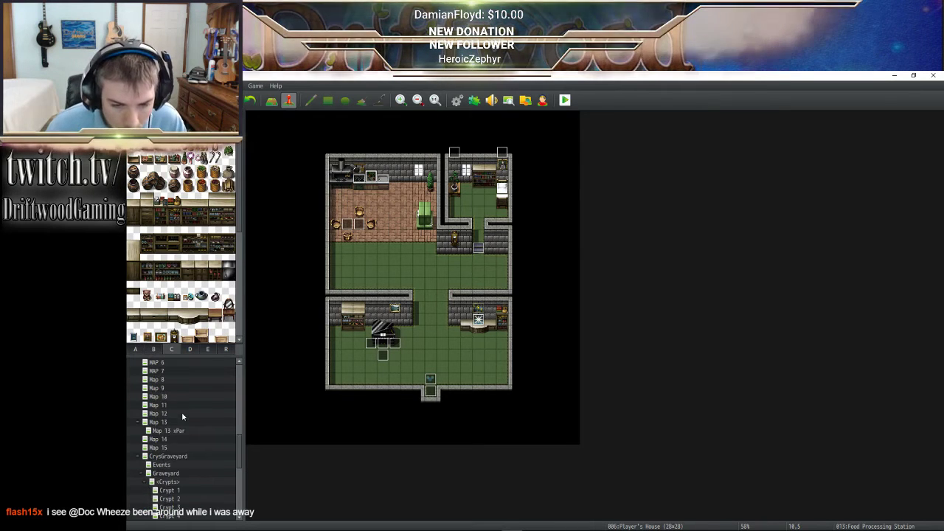
scroll(180, 428, up, 5)
scroll(180, 427, up, 2)
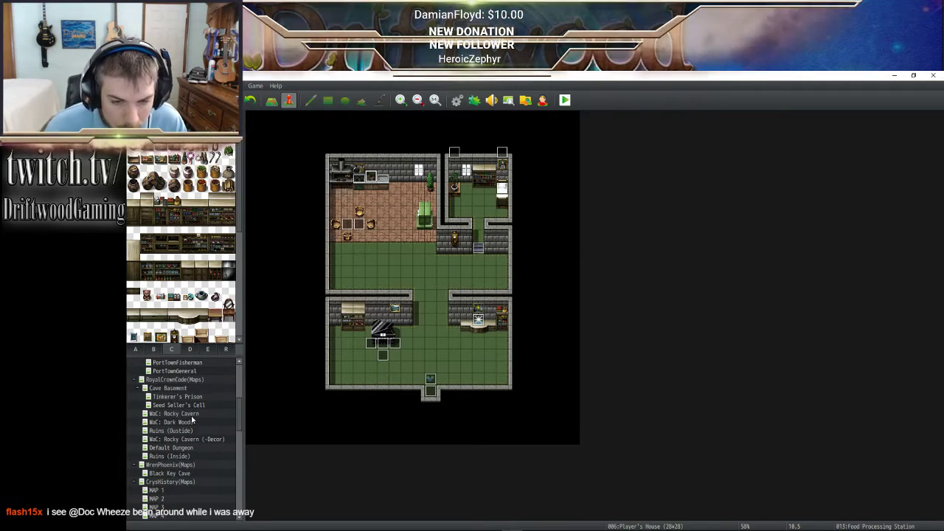
scroll(190, 427, up, 2)
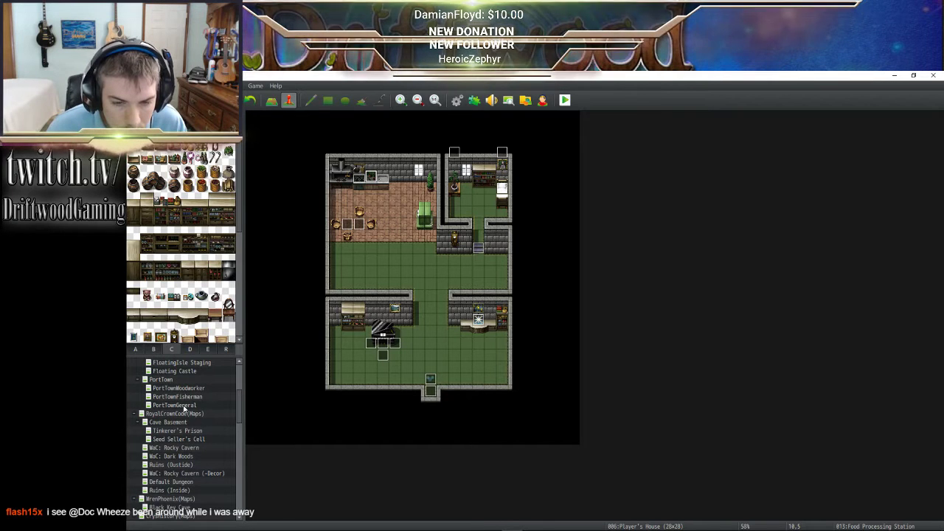
scroll(185, 407, up, 2)
scroll(188, 391, up, 4)
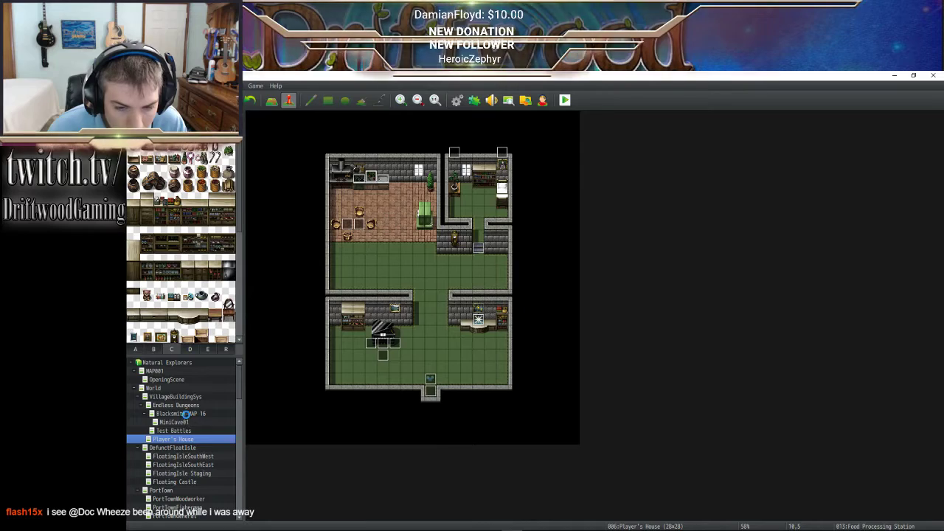
click(186, 413)
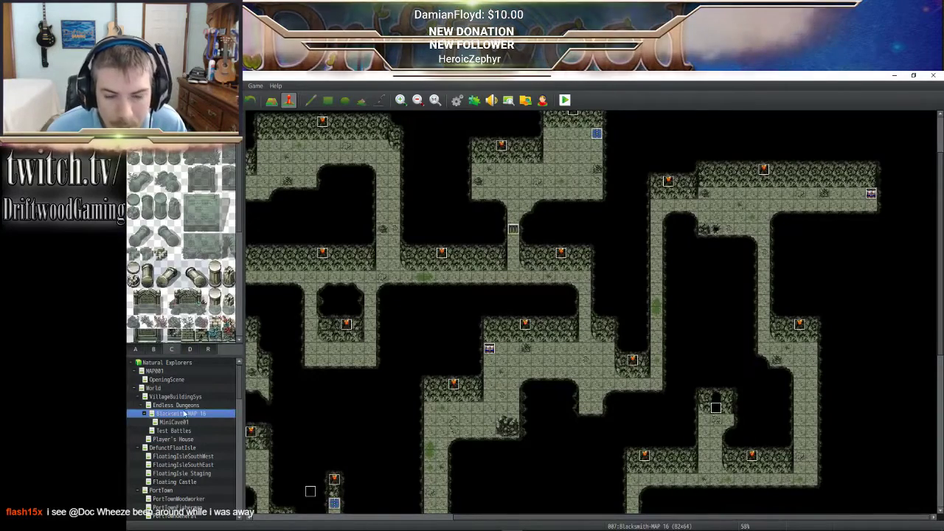
key(F9)
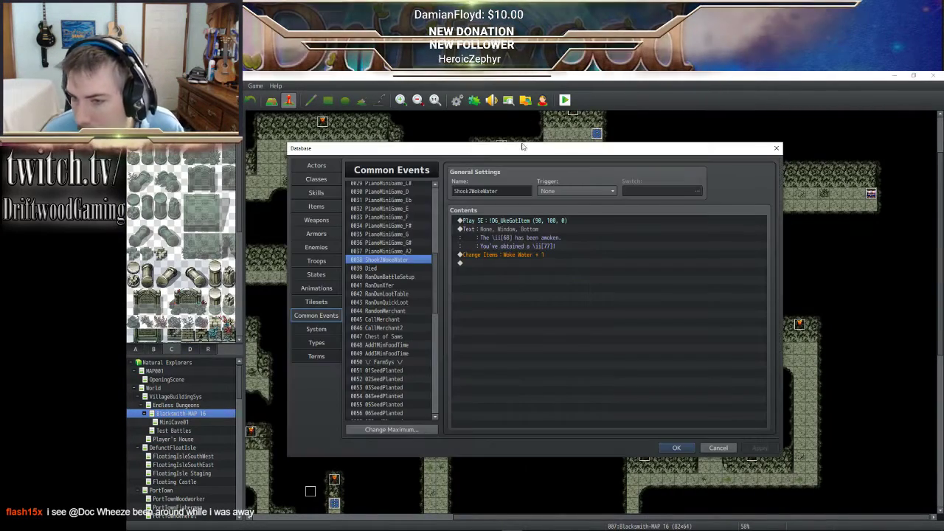
click(409, 286)
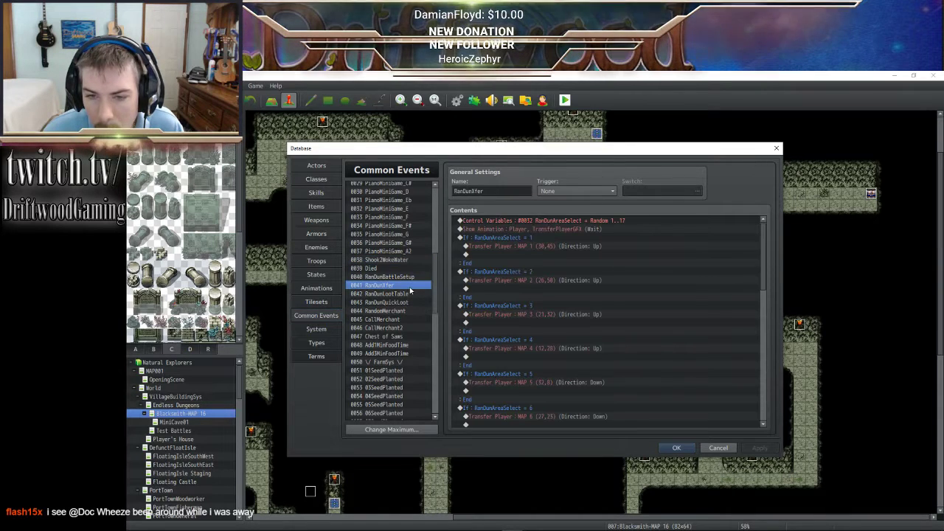
scroll(511, 288, down, 10)
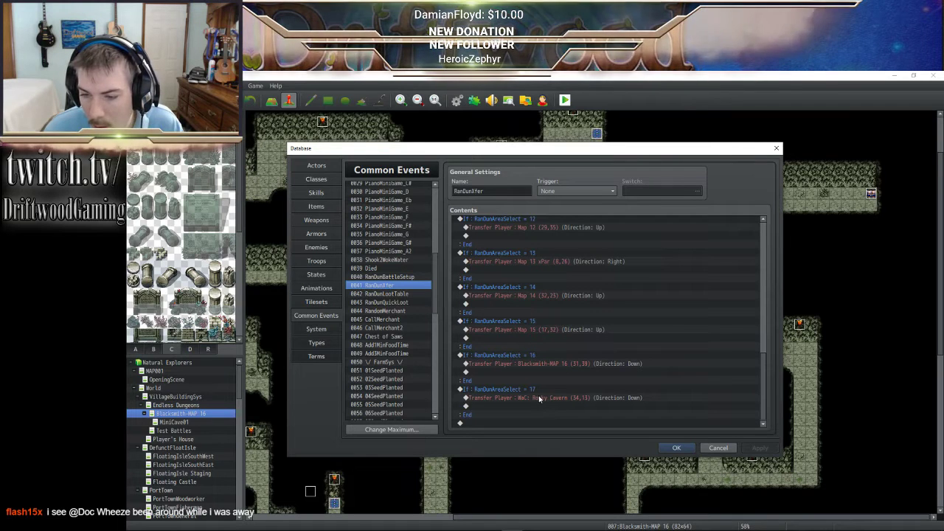
- Close the Database and open the WaC: Rocky Cavern (-Decor) map
click(676, 449)
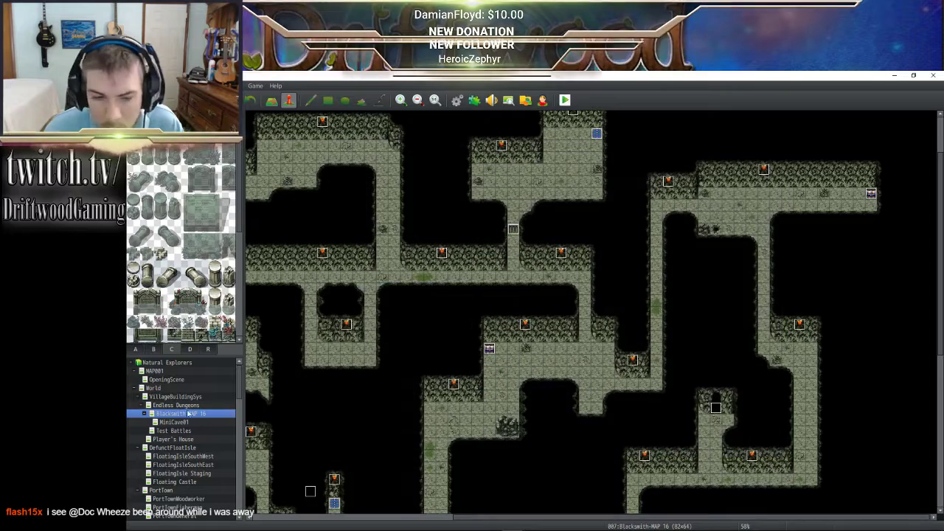
scroll(193, 420, down, 5)
scroll(195, 422, down, 5)
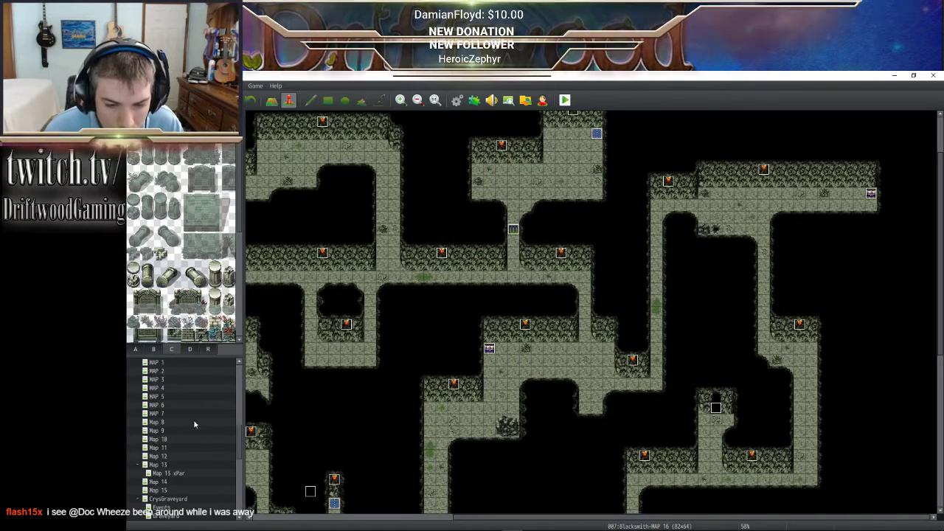
scroll(194, 421, up, 3)
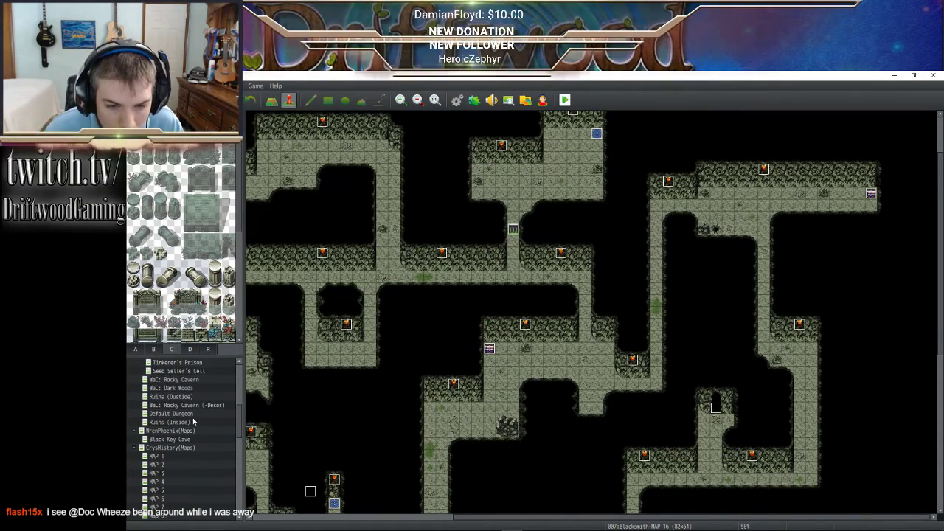
click(202, 407)
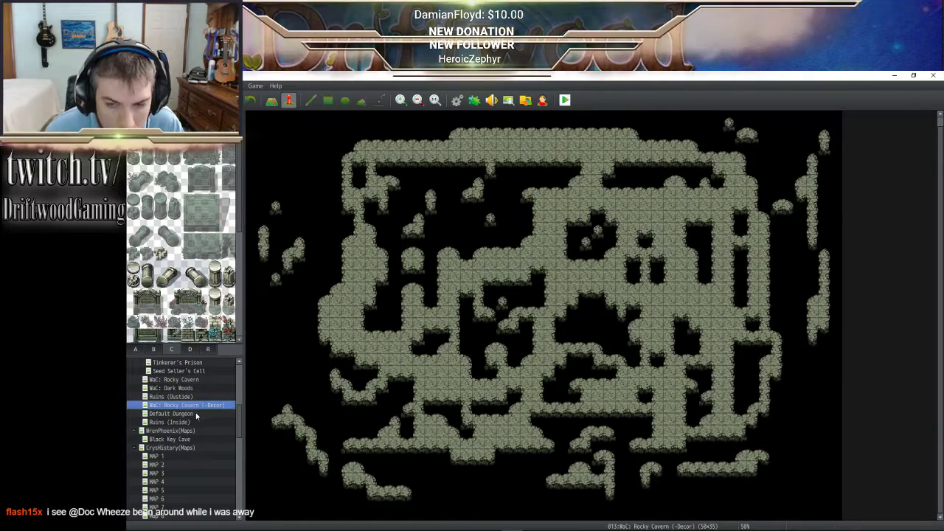
- Browse the Rocky Cavern, Dark Woods and Ruins (Outside) maps, ending on Default Dungeon
scroll(197, 416, up, 1)
scroll(196, 417, up, 2)
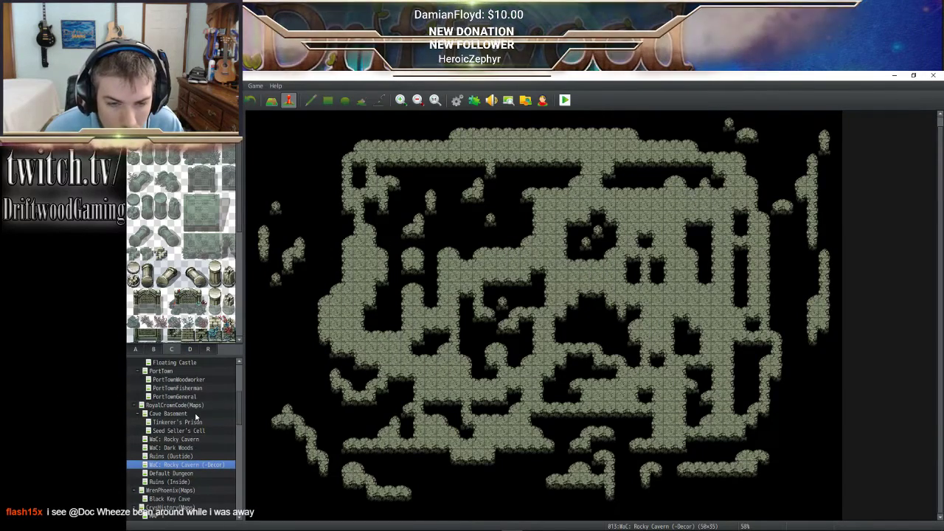
scroll(195, 416, down, 1)
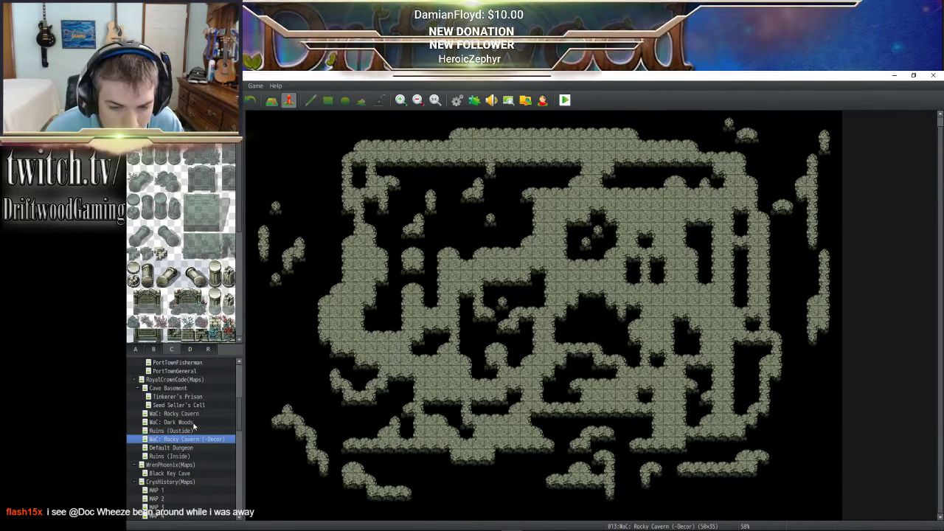
click(197, 414)
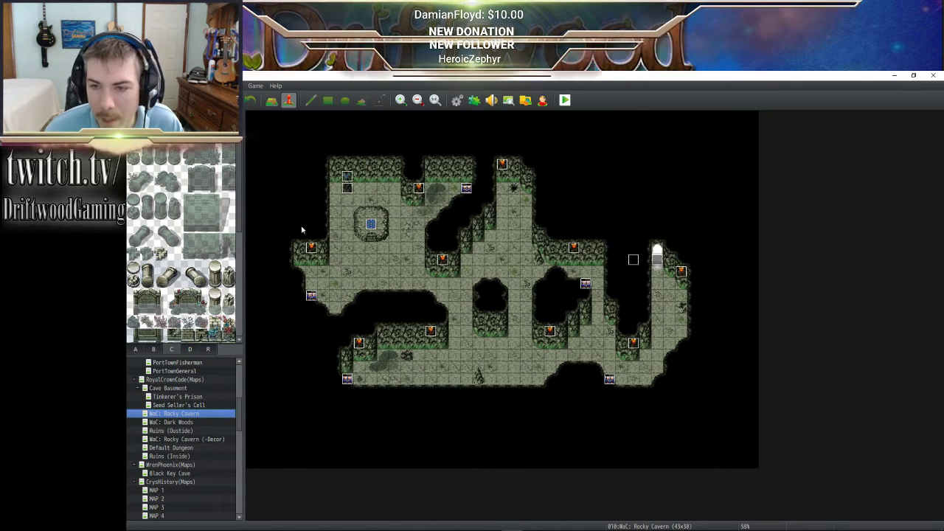
click(180, 423)
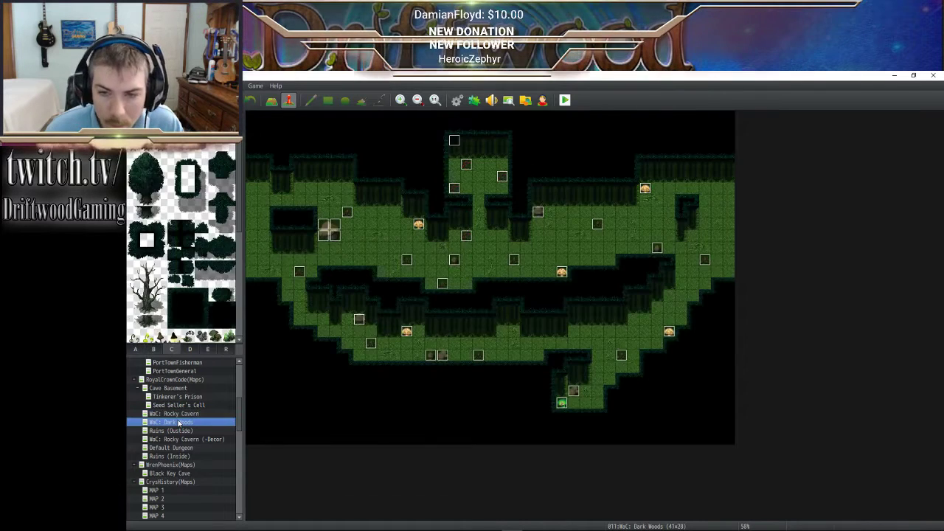
click(179, 432)
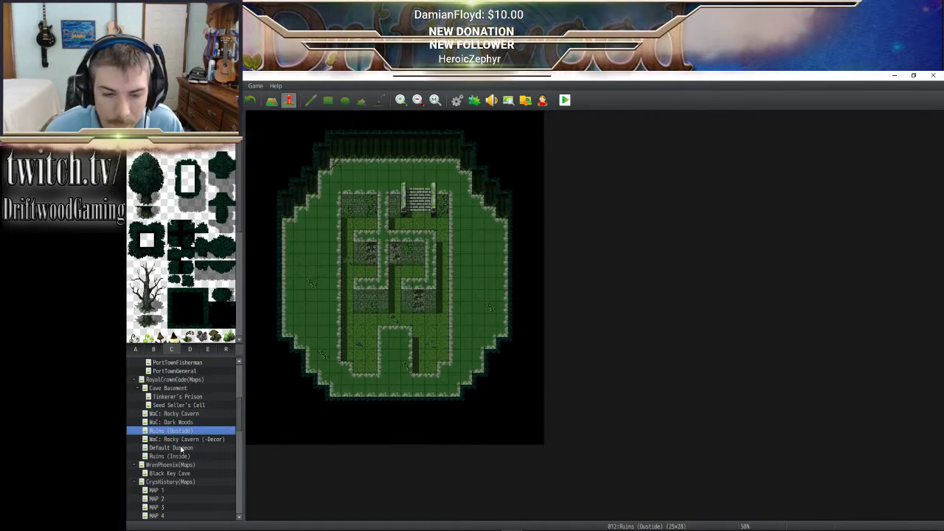
click(184, 439)
click(186, 448)
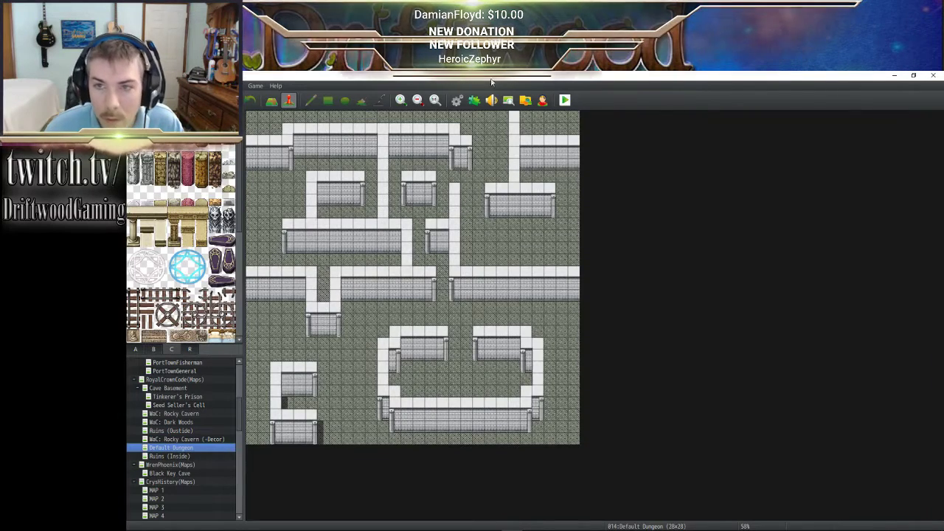
- In RanDunXfer, move the Rocky Cavern transfer into area 16 and delete the Blacksmith MAP 16 transfer
click(460, 101)
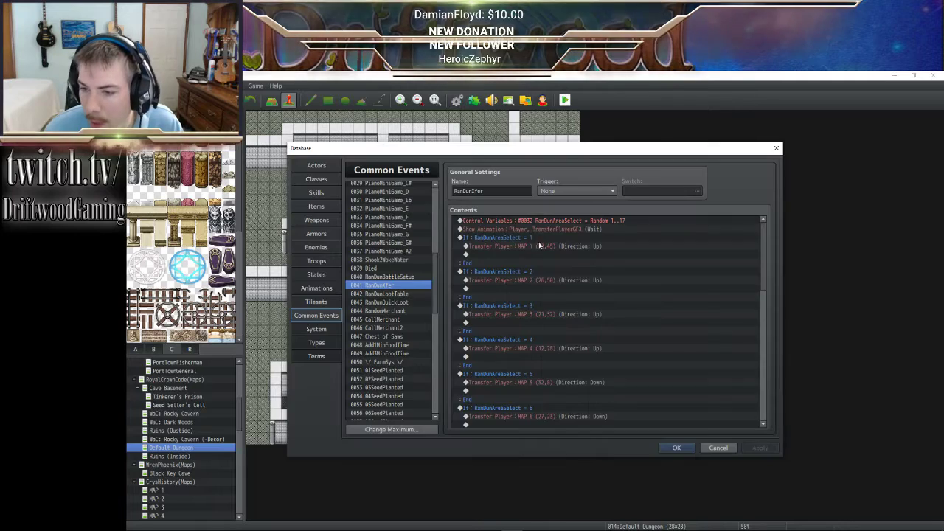
scroll(569, 333, down, 10)
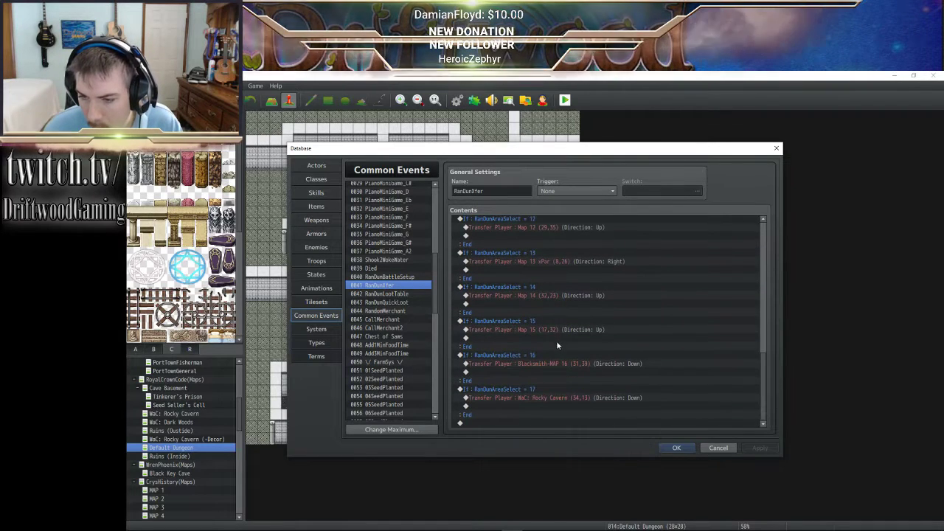
right_click(554, 397)
click(562, 425)
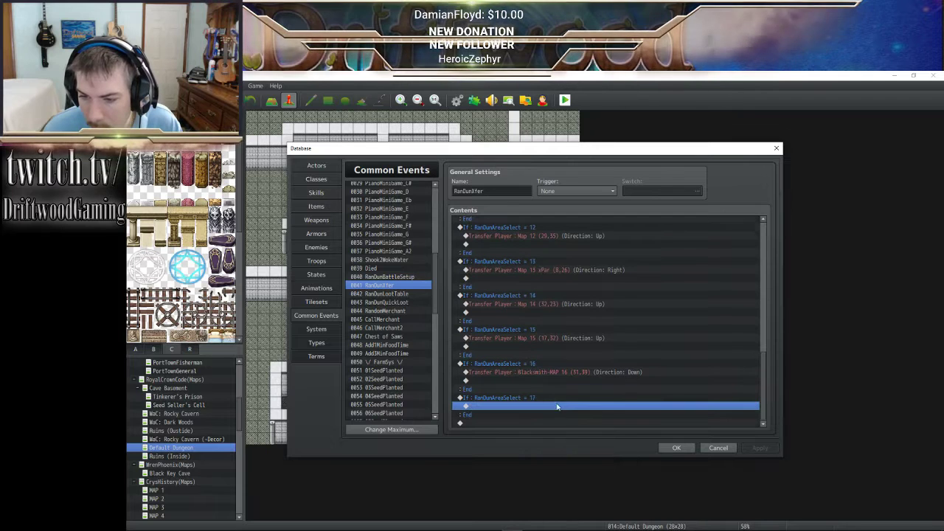
right_click(524, 382)
click(553, 426)
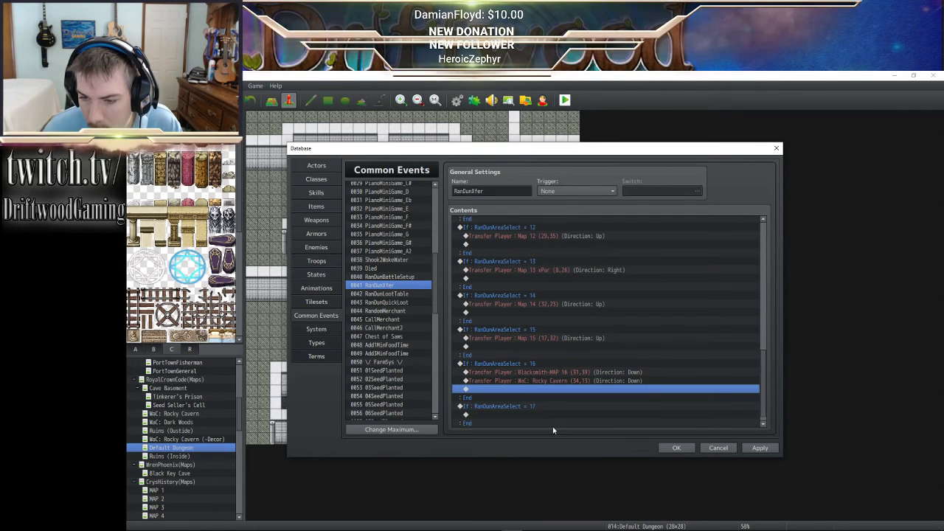
click(543, 372)
key(Delete)
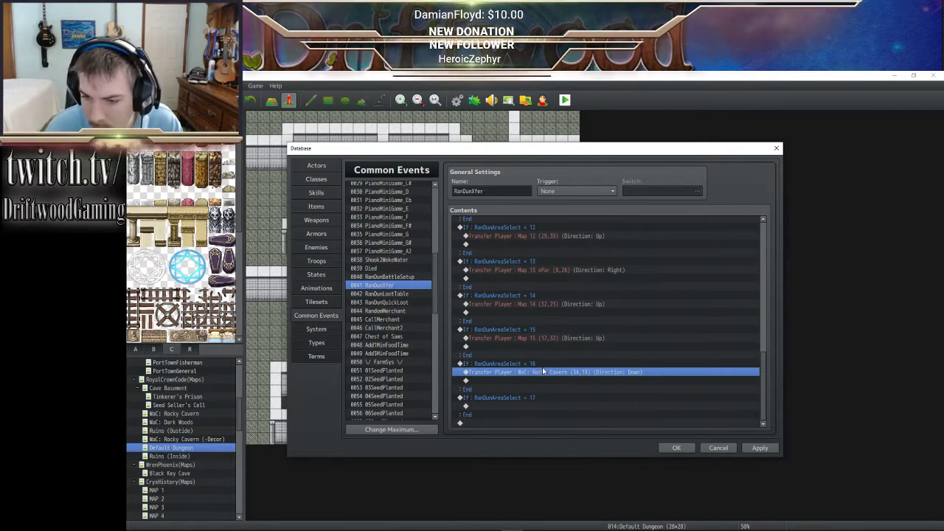
- Remove the area 17 branch, set the random roll to 1..16, and close the Database
click(530, 396)
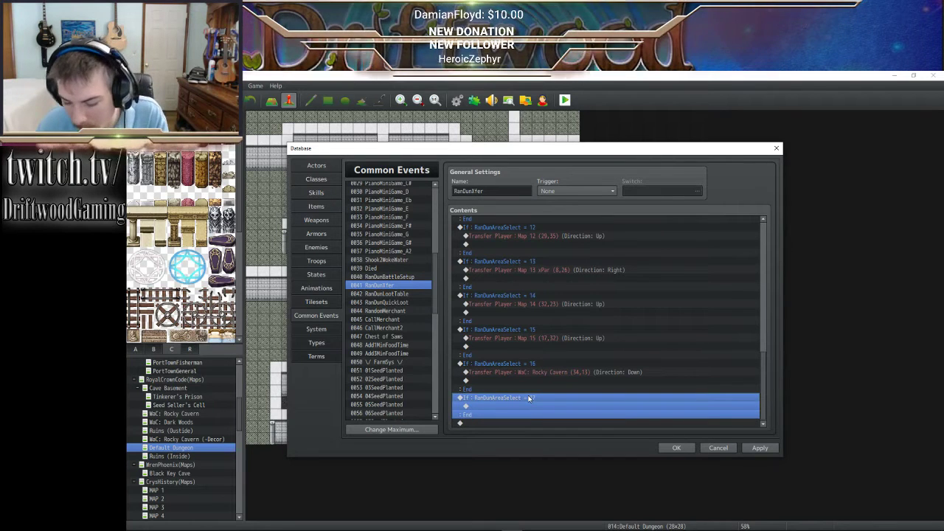
scroll(539, 393, up, 10)
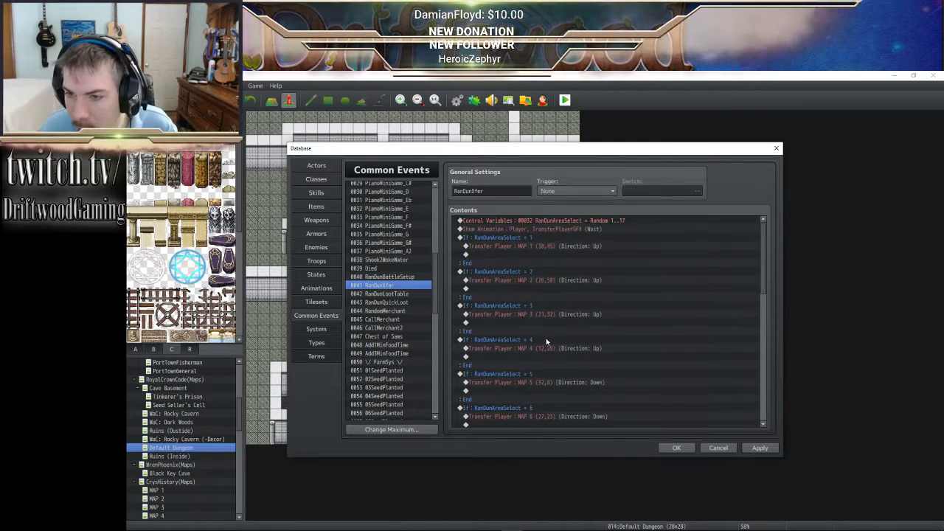
right_click(560, 219)
click(579, 222)
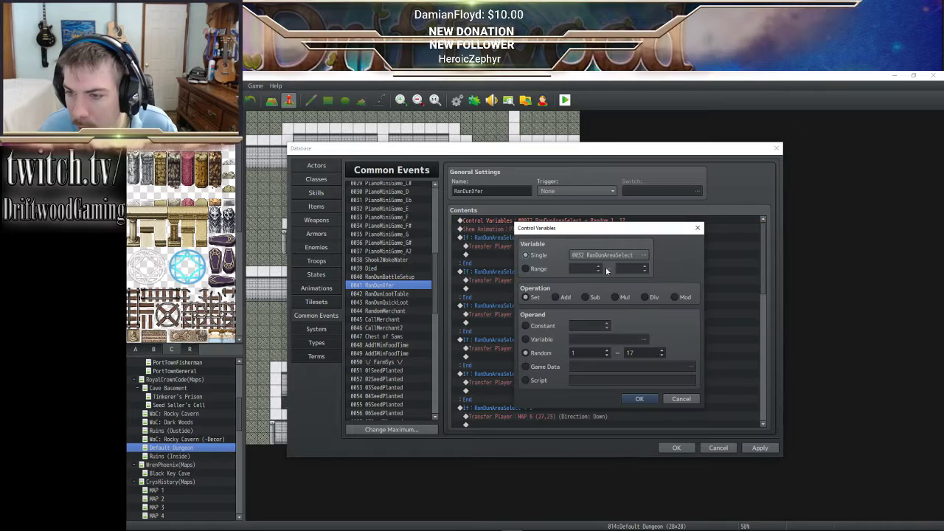
click(639, 398)
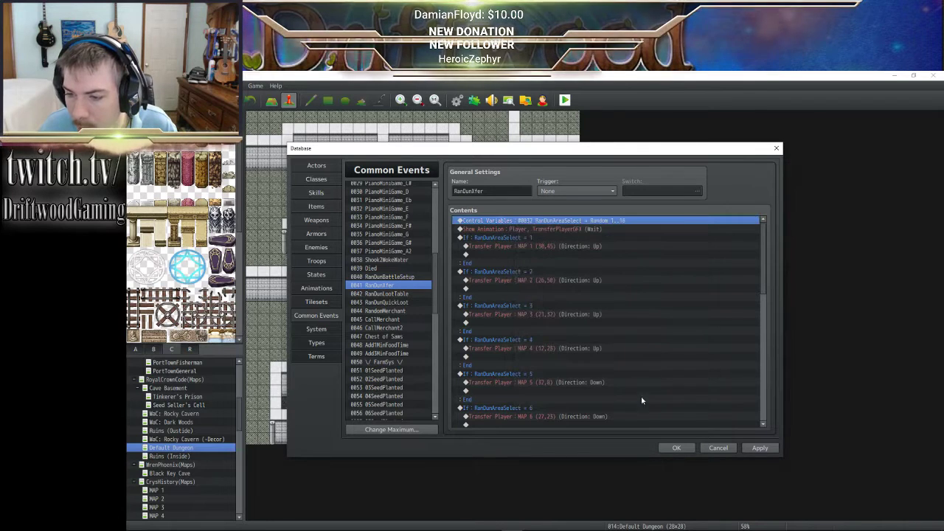
drag(760, 280, 751, 415)
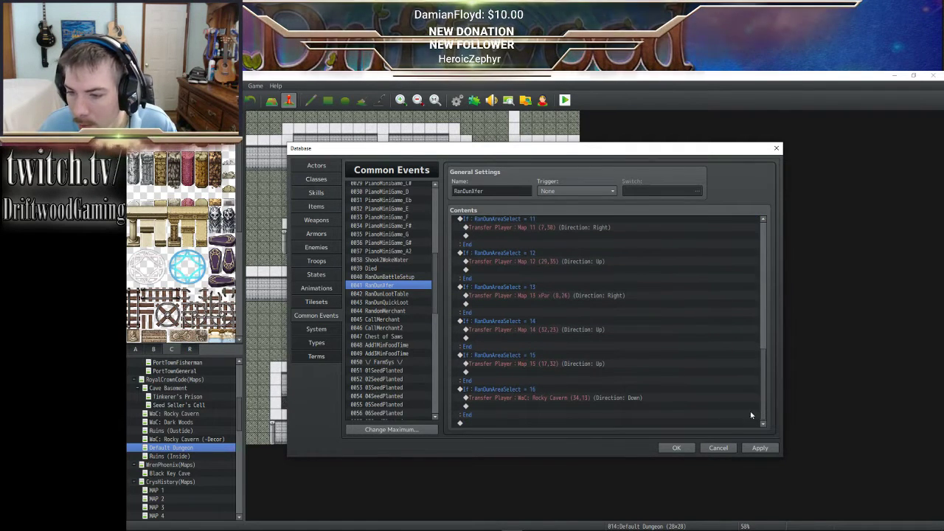
click(674, 448)
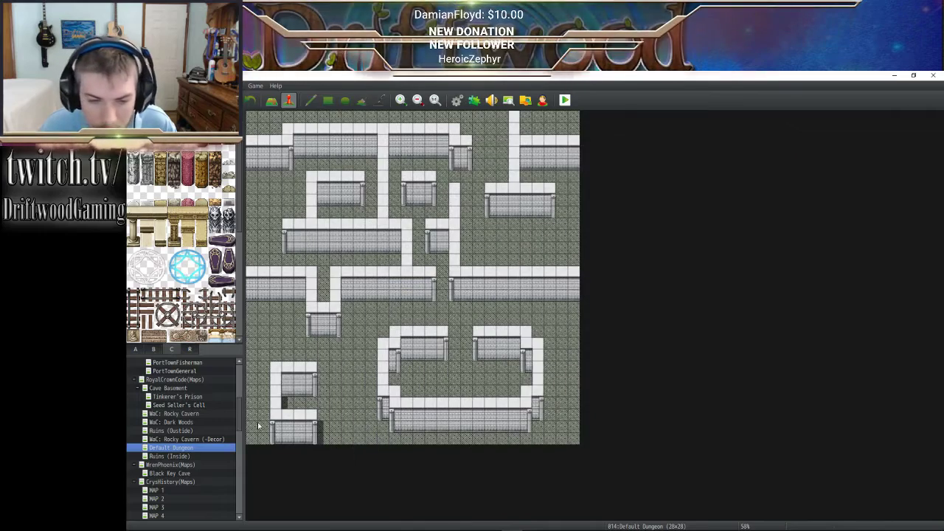
scroll(202, 443, up, 6)
- In the map properties, set Name to Blacksmith-DungBoss and Display Name to 'Floor 10'
click(201, 415)
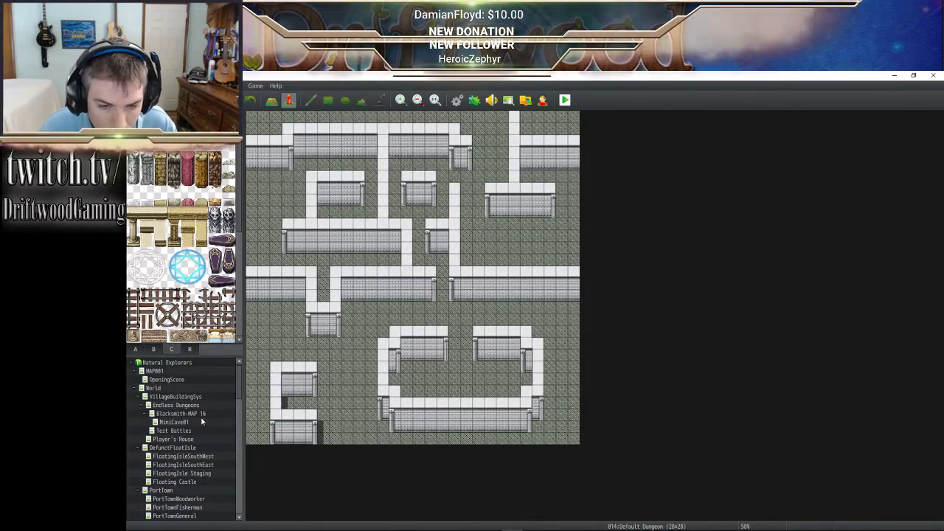
right_click(203, 414)
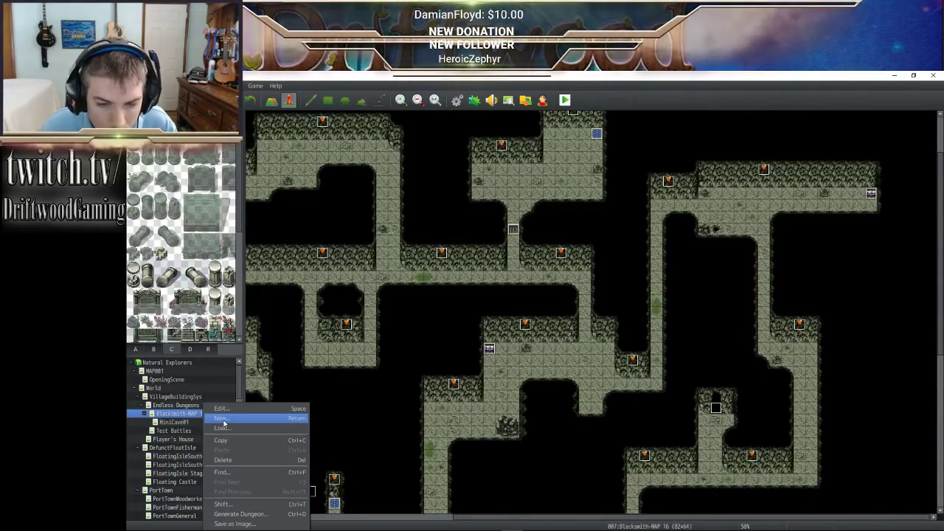
click(230, 409)
drag(417, 206, 400, 206)
text(Du)
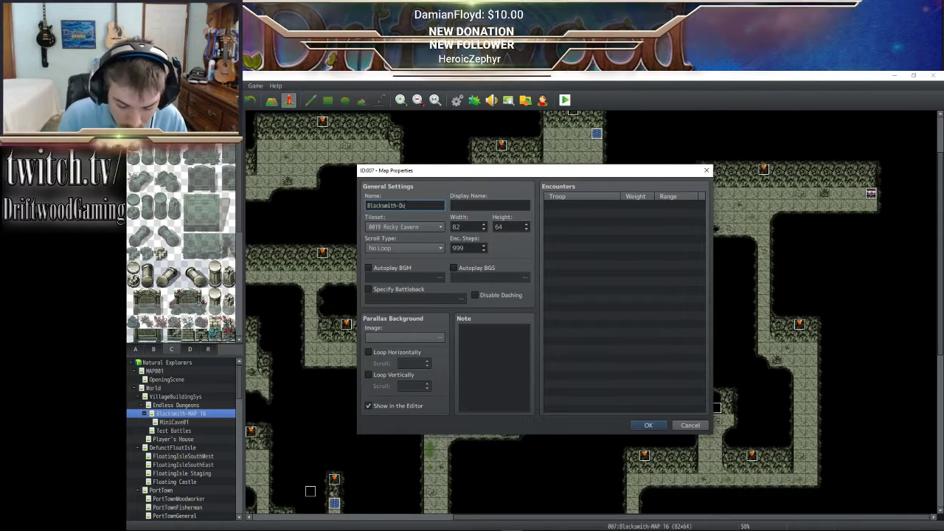
text(ngBoz)
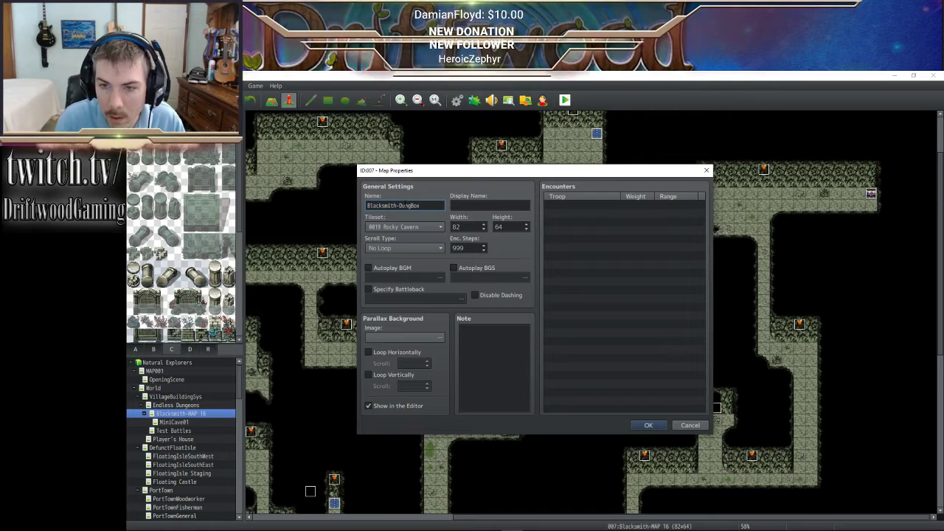
text(xx)
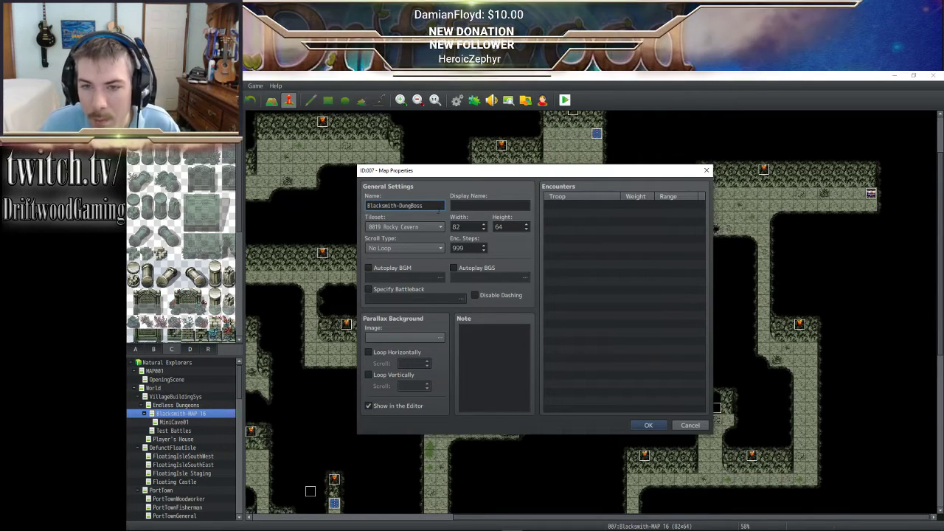
click(494, 205)
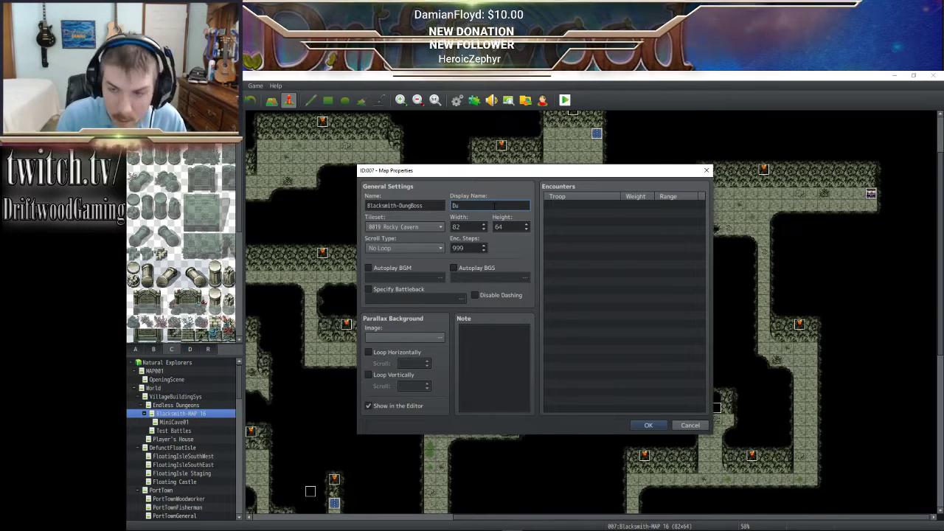
text(Floor 10 B)
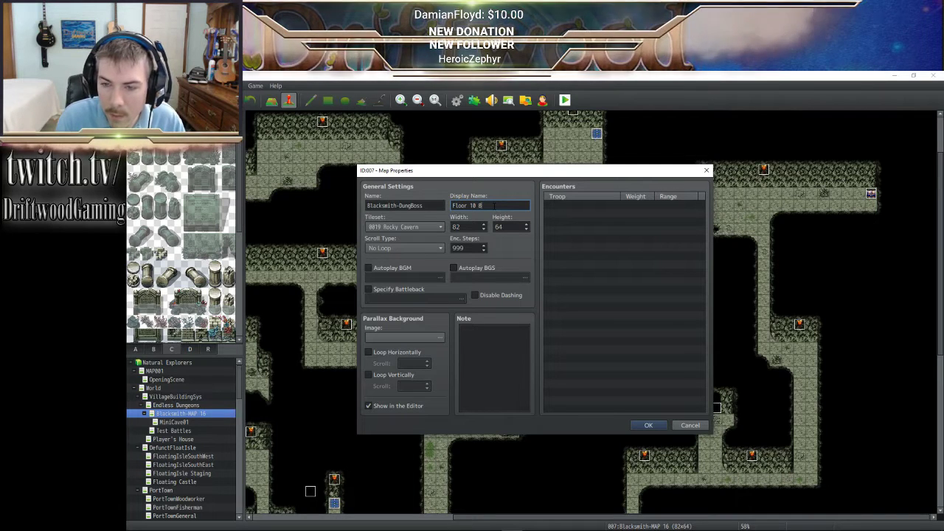
text(o)
key(BackSpace)
key(BackSpace)
key(BackSpace)
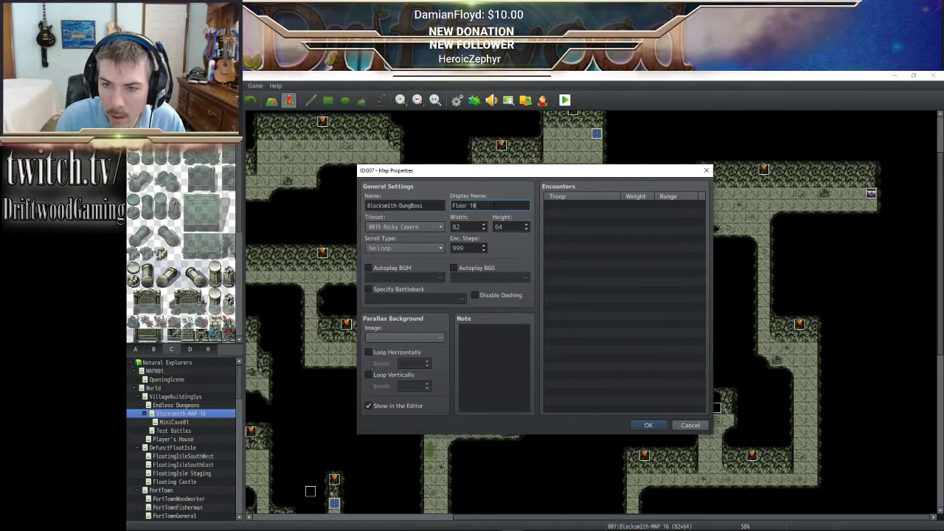
click(646, 425)
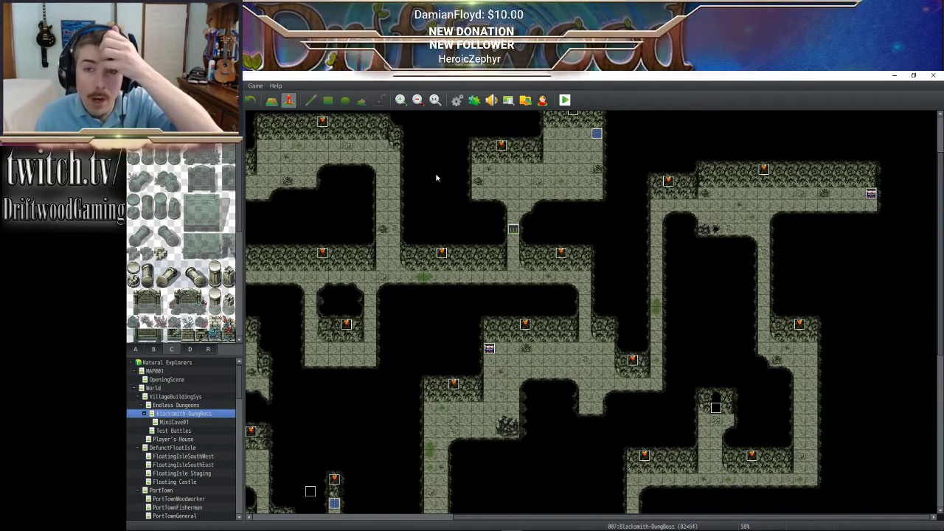
- In the Database, compare the Madlad Ogre and Madlad Ogreling enemies and view the Madlad Ogreling troop
click(455, 101)
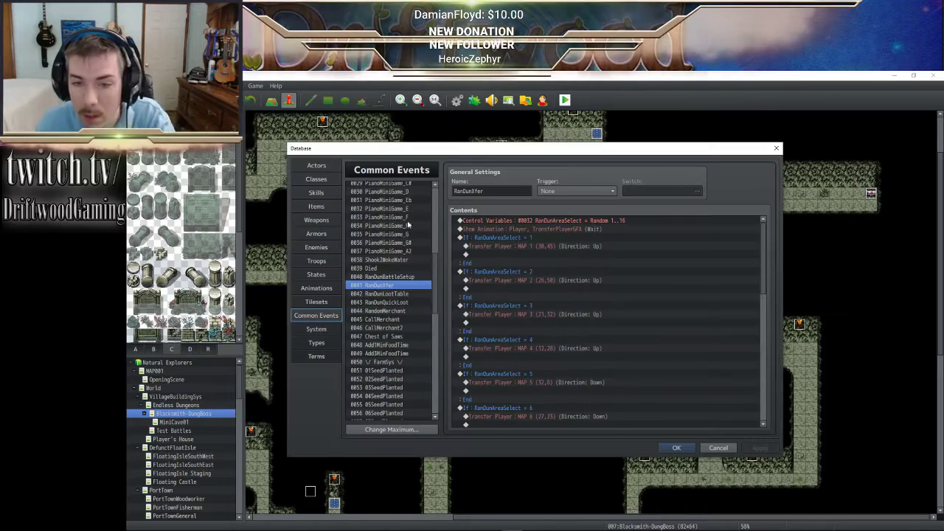
click(324, 250)
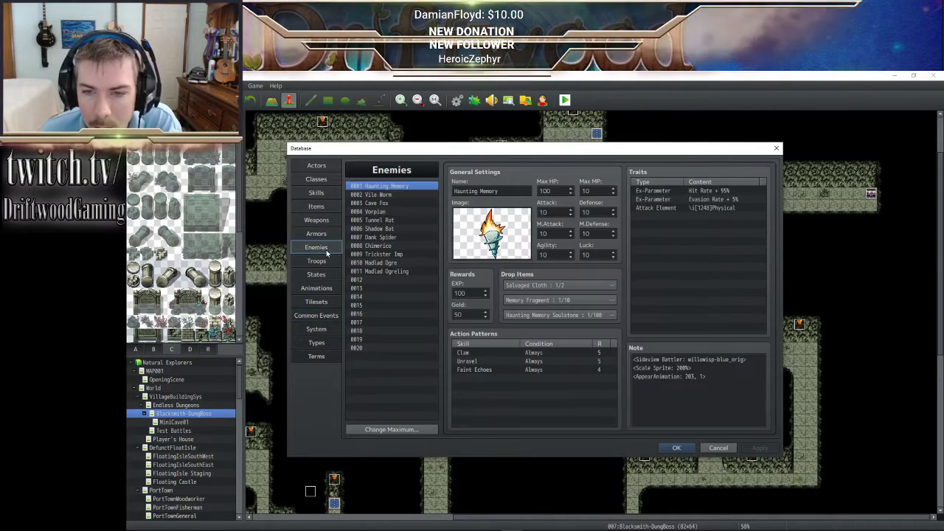
click(402, 263)
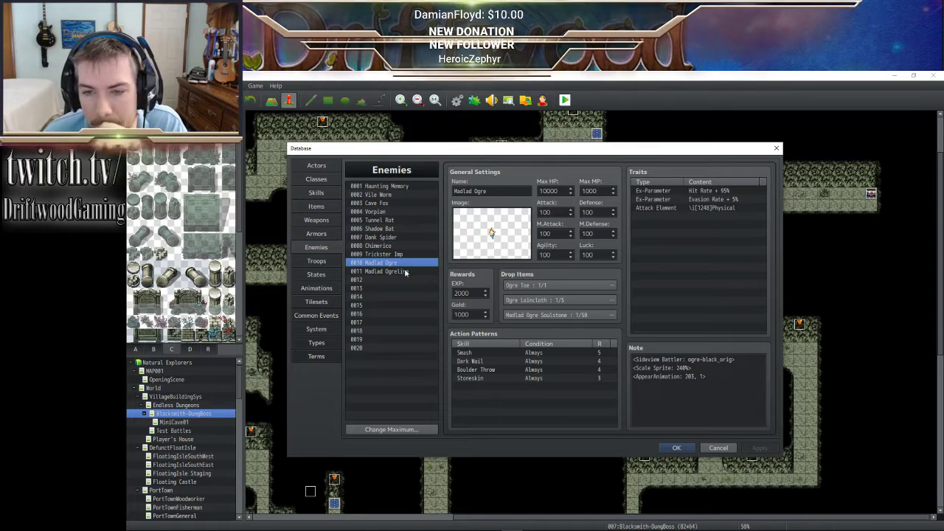
click(408, 271)
click(407, 263)
click(407, 272)
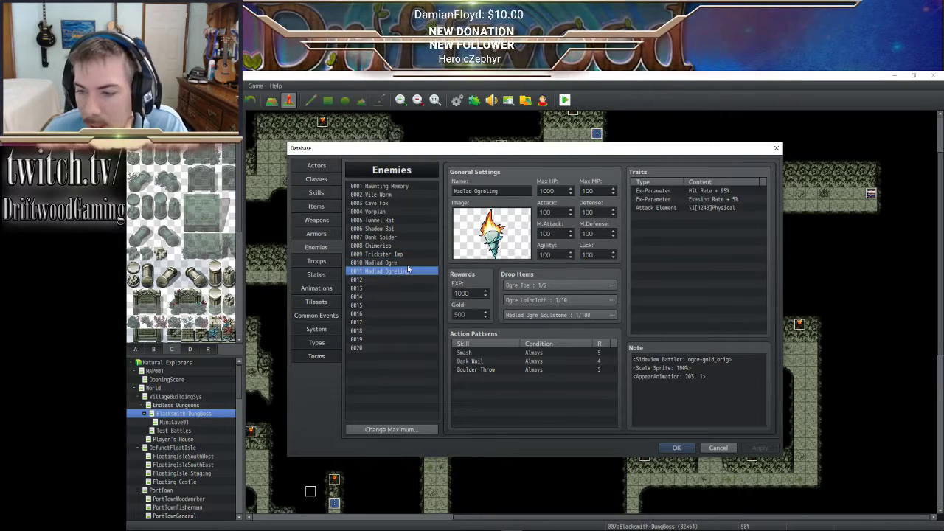
click(407, 264)
click(406, 272)
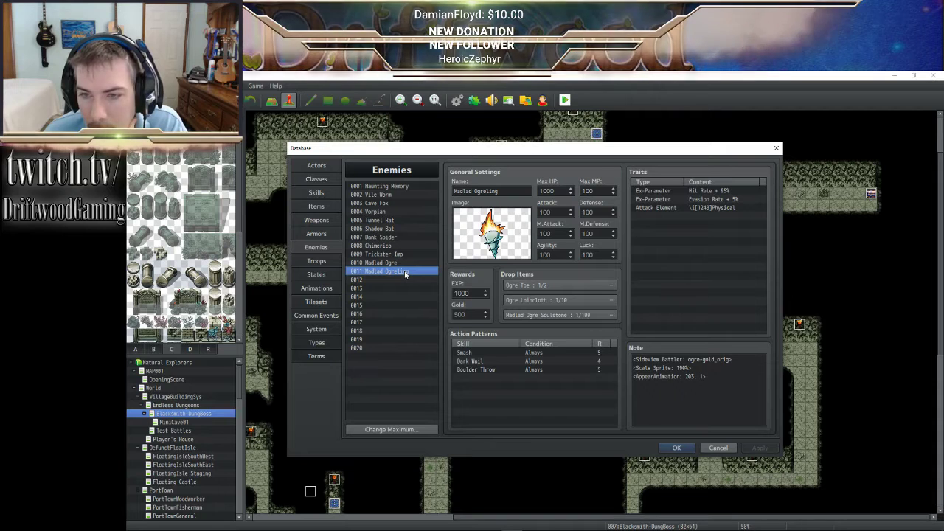
click(322, 261)
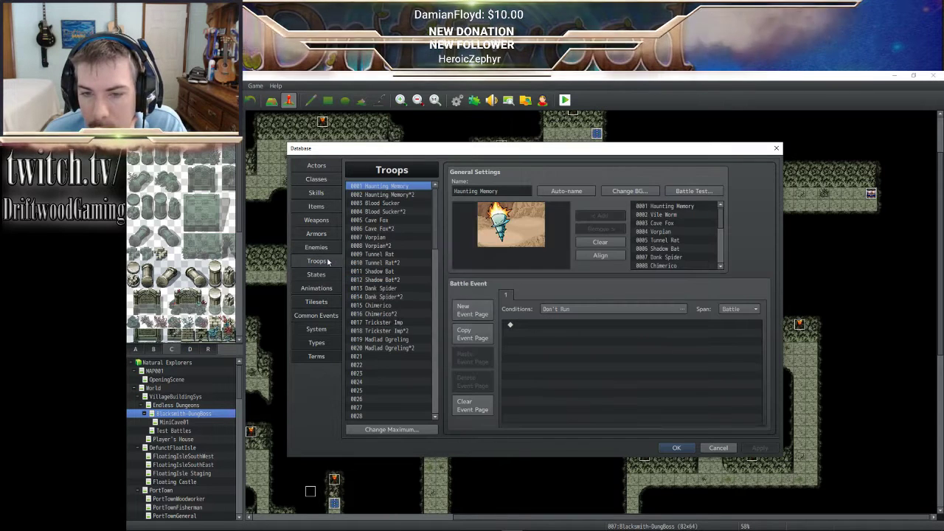
click(404, 339)
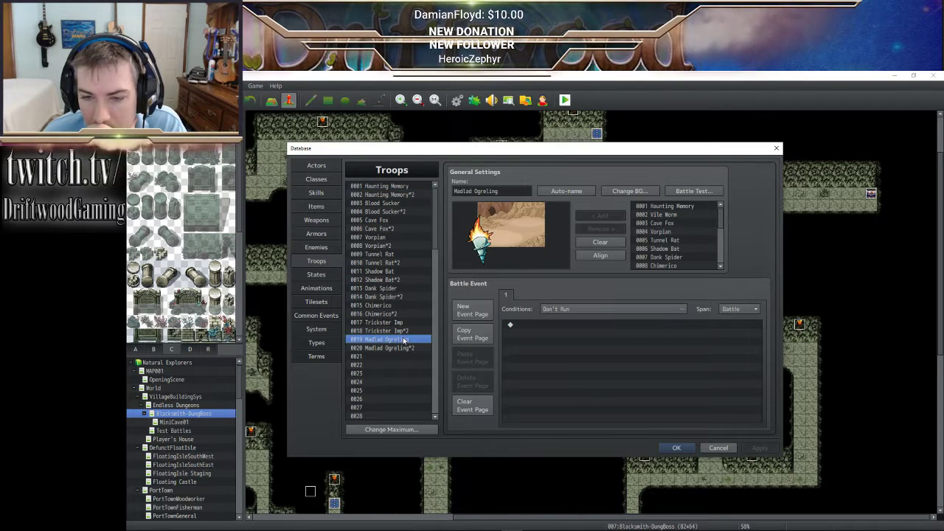
- Glance at the Items list, then return to Common Events
click(320, 209)
scroll(415, 305, down, 2)
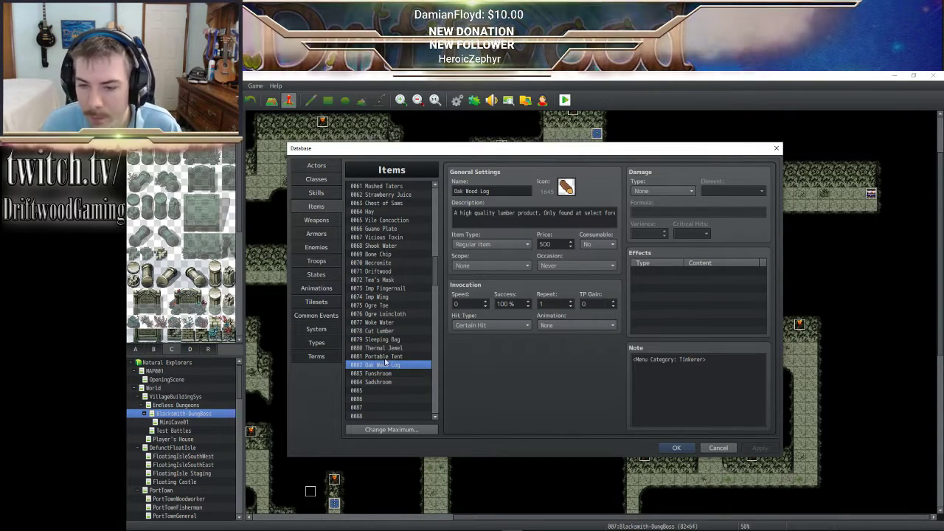
click(315, 313)
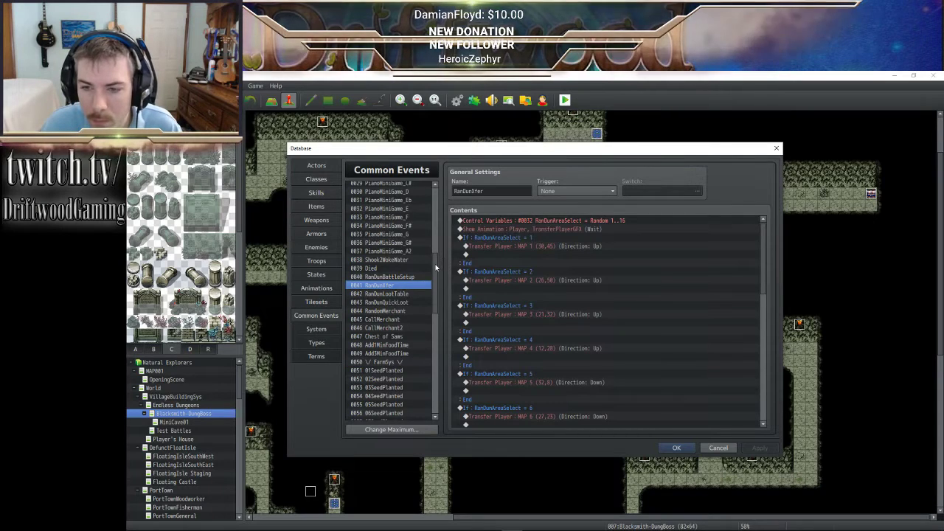
scroll(434, 291, down, 3)
scroll(435, 288, up, 2)
- Paste a copy of the DungeonLevel 9 block at the end and change its condition to DungeonLevel 10
click(404, 237)
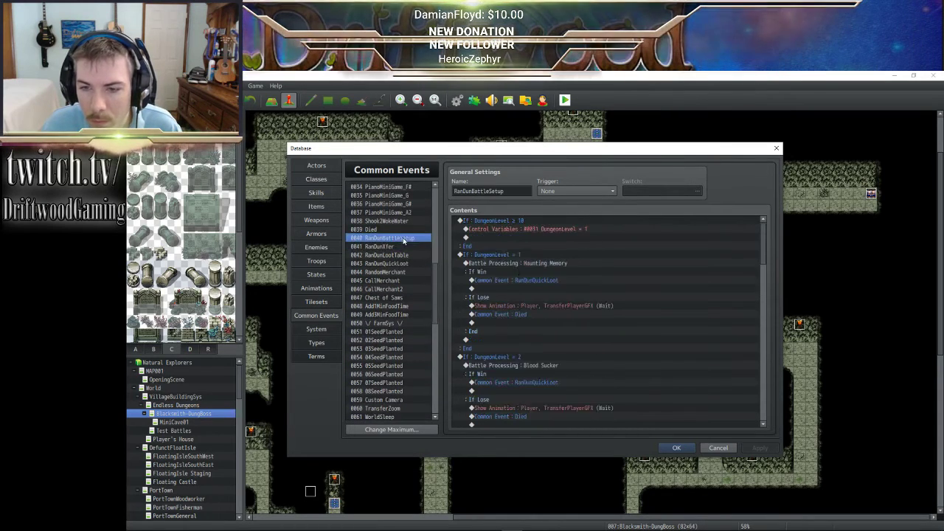
scroll(578, 318, down, 3)
scroll(578, 318, down, 15)
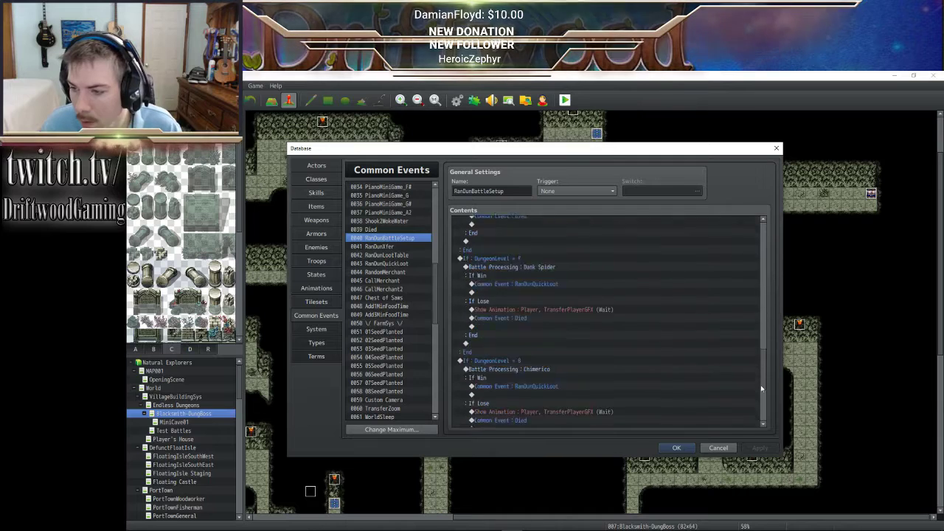
click(544, 323)
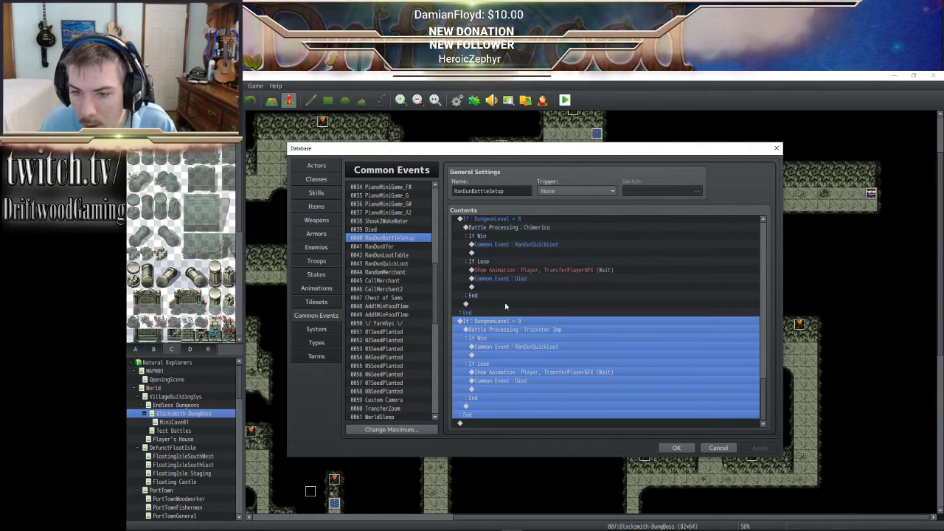
click(476, 424)
key(ctrl+v)
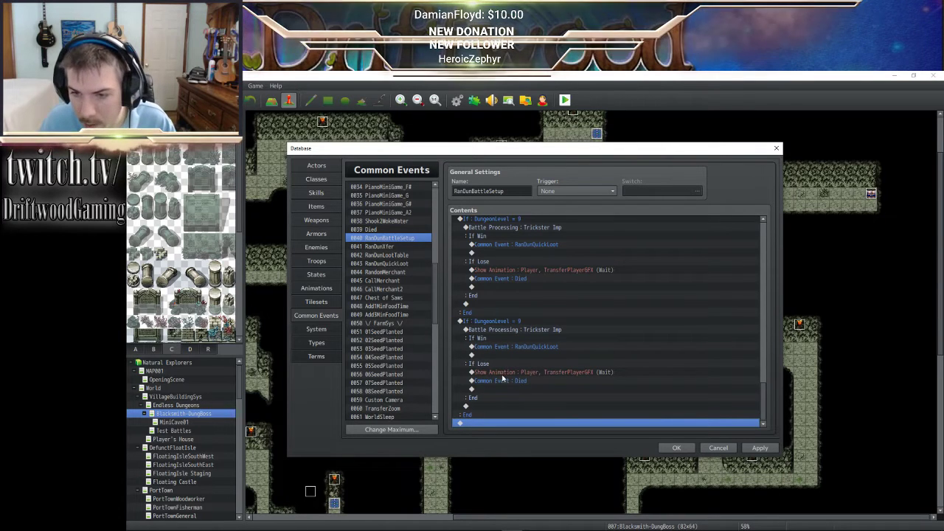
right_click(503, 322)
click(552, 325)
scroll(616, 298, up, 1)
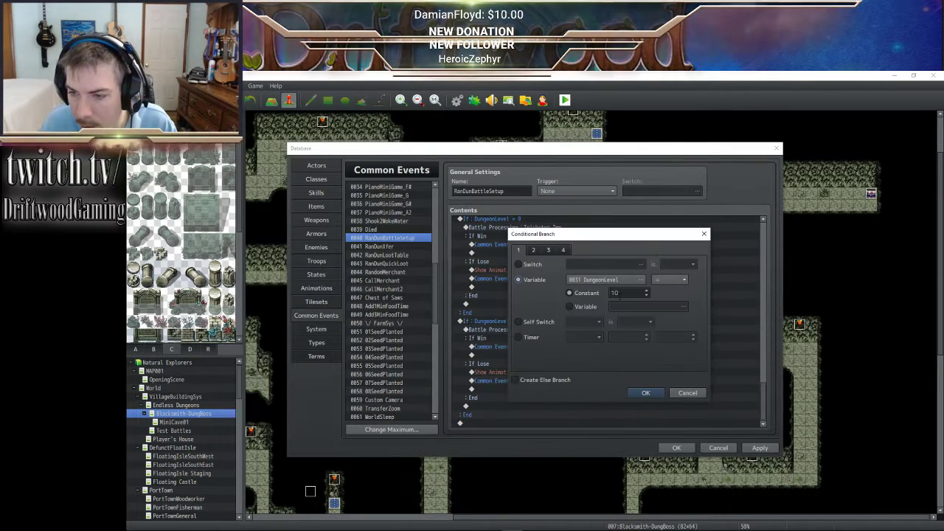
click(645, 392)
- Set the new block's Battle Processing troop to Madlad Ogreling and apply the change
scroll(557, 358, down, 4)
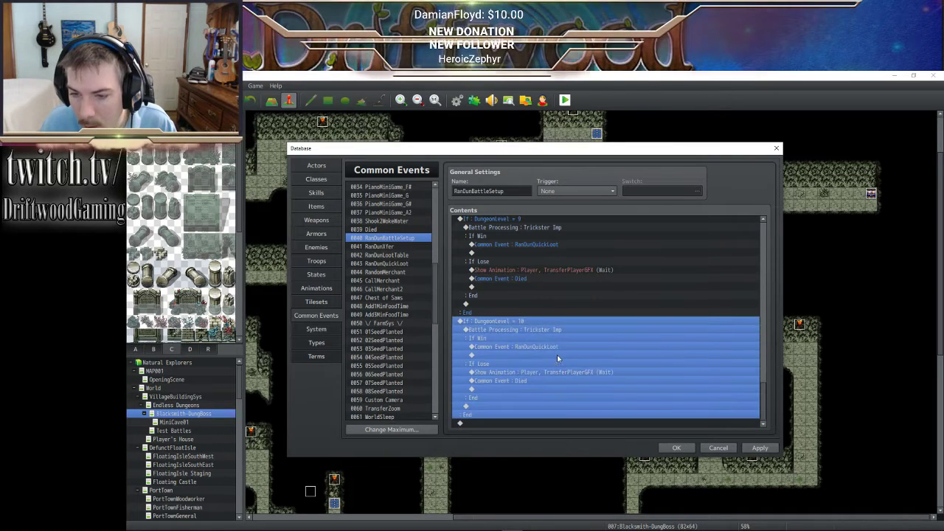
right_click(546, 330)
click(565, 348)
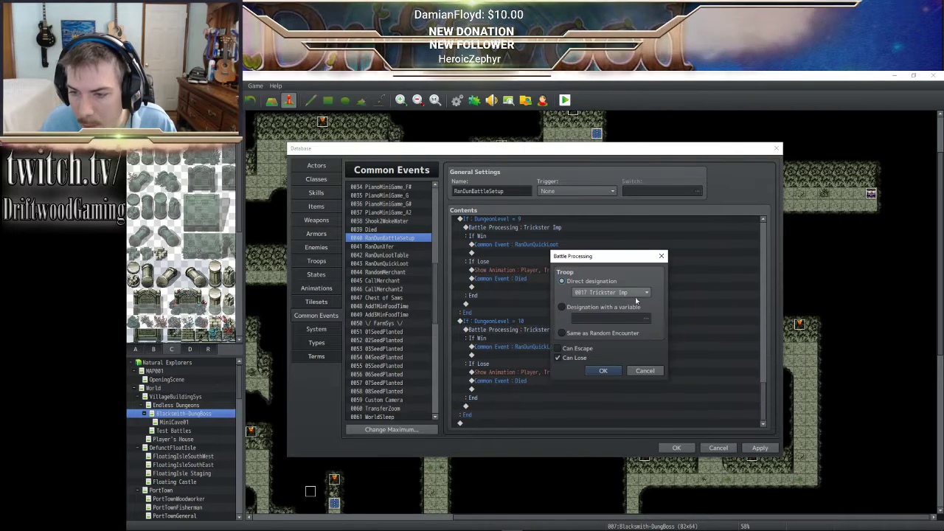
click(640, 290)
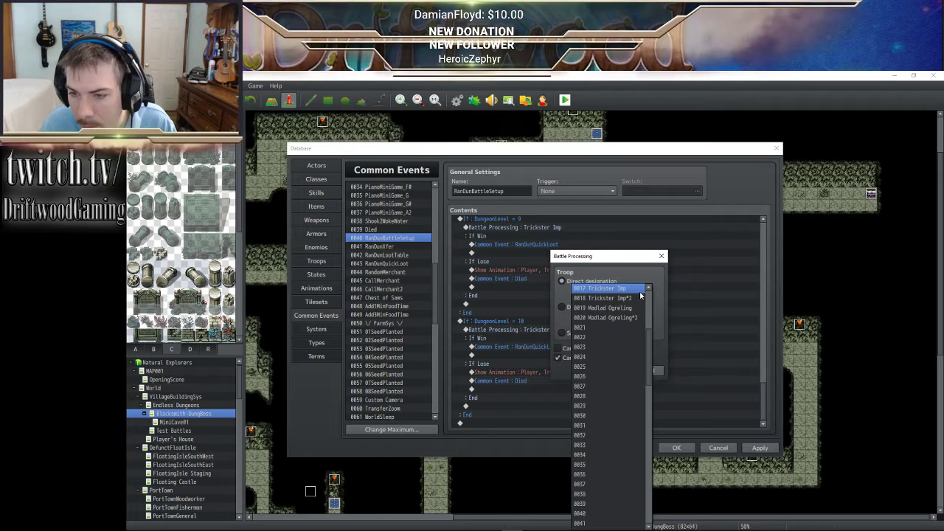
click(630, 308)
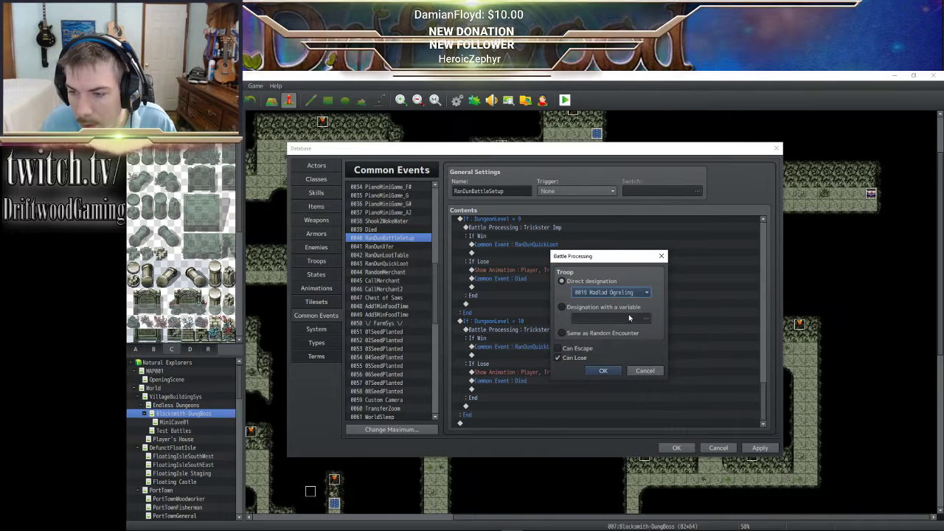
click(603, 370)
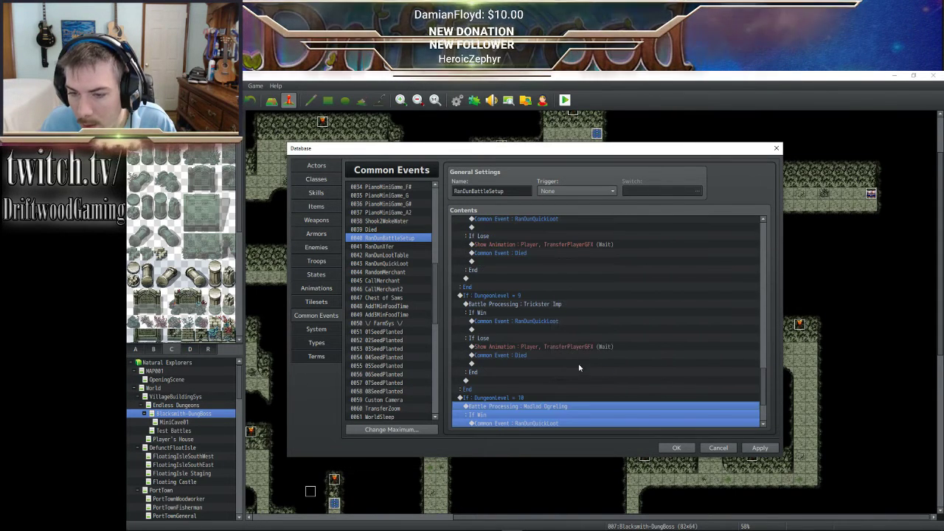
scroll(579, 367, down, 3)
click(529, 355)
click(549, 372)
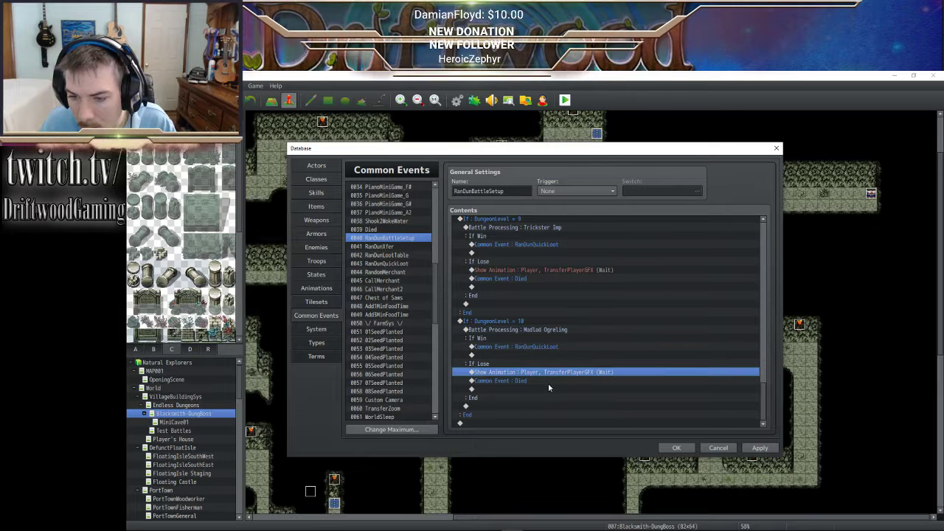
click(541, 381)
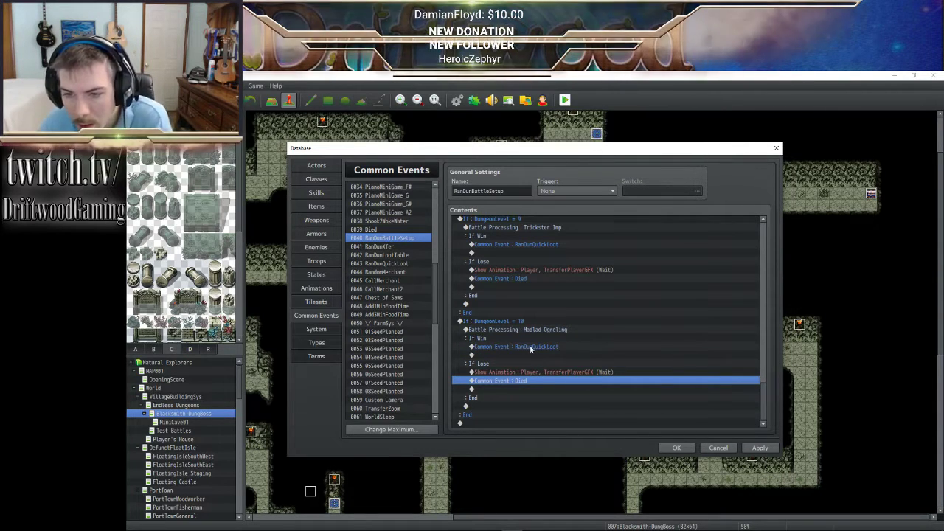
click(759, 448)
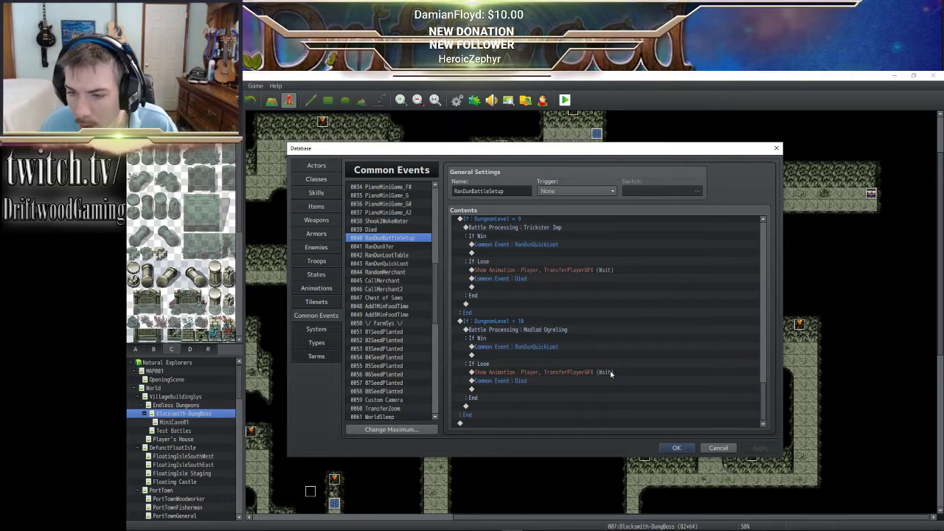
scroll(569, 361, up, 5)
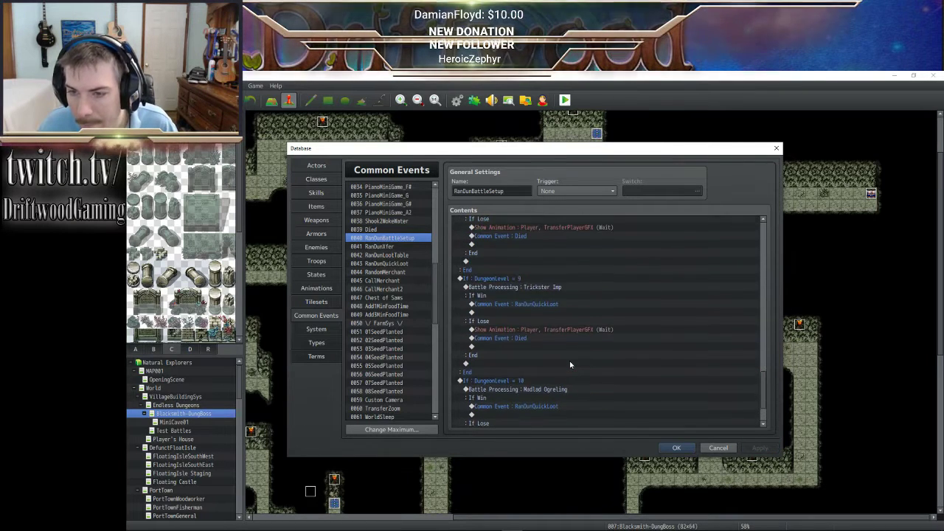
drag(762, 374, 764, 227)
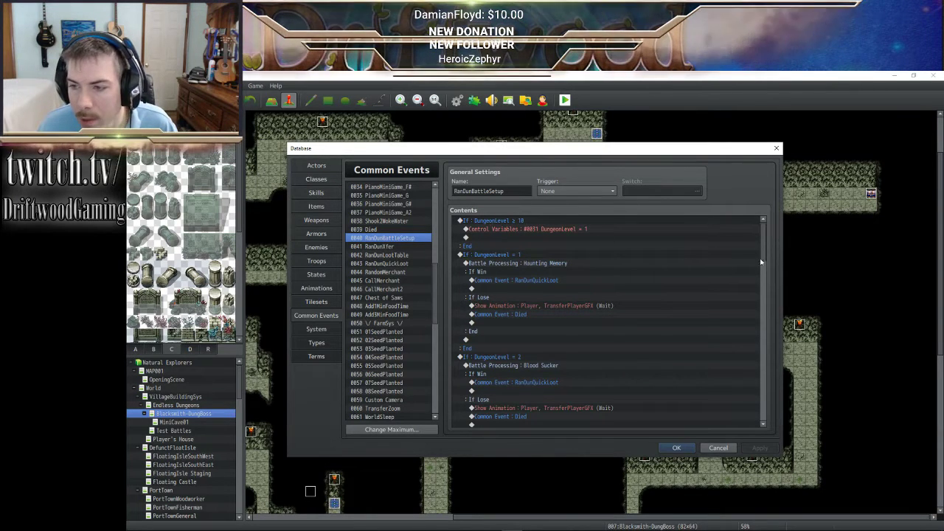
- Change the top reset condition from DungeonLevel ≥ 10 to DungeonLevel > 10
drag(763, 248, 644, 225)
right_click(516, 221)
click(533, 228)
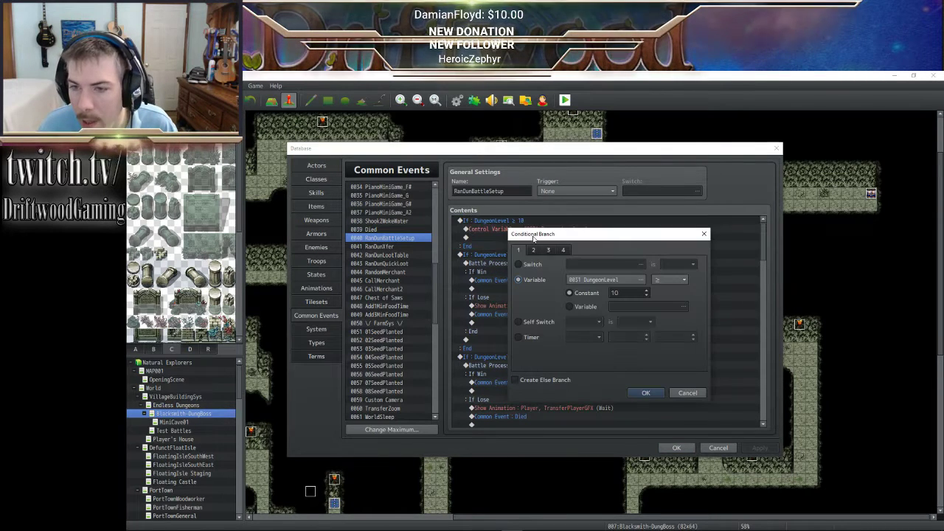
click(673, 280)
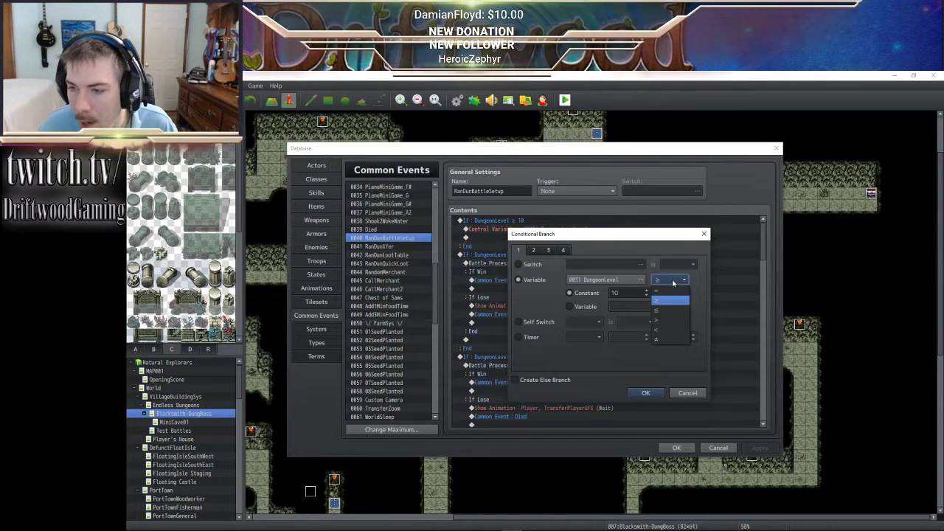
click(668, 320)
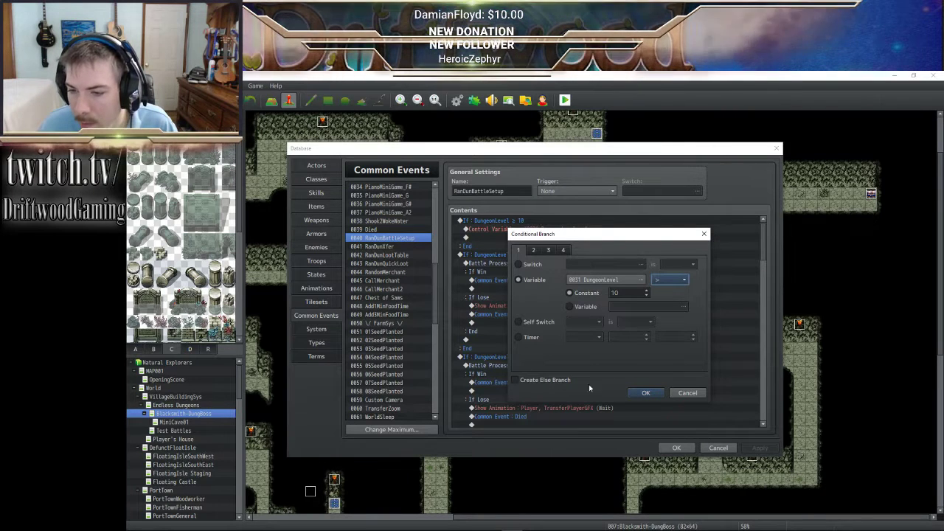
click(645, 392)
click(576, 237)
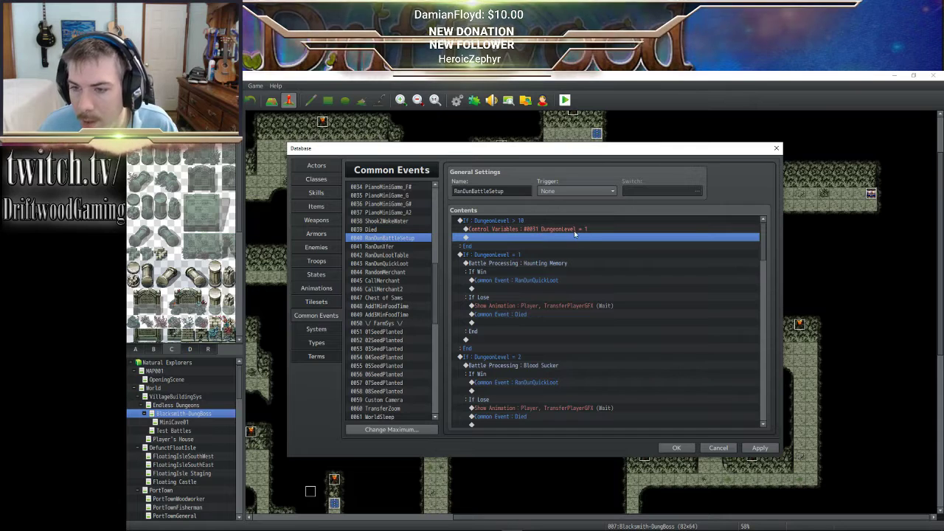
click(746, 229)
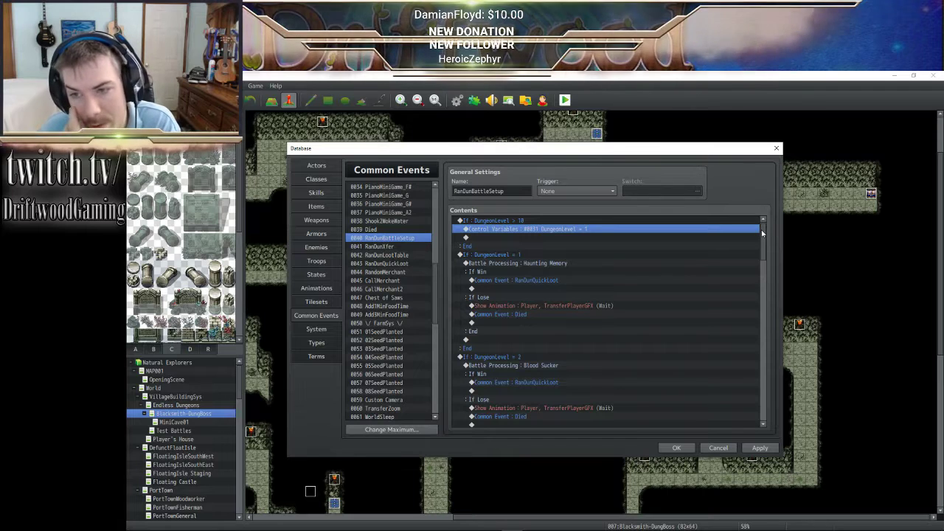
- Review the DungeonLevel 9 Trickster Imp and DungeonLevel 10 Madlad Ogreling battle blocks
drag(763, 233, 760, 428)
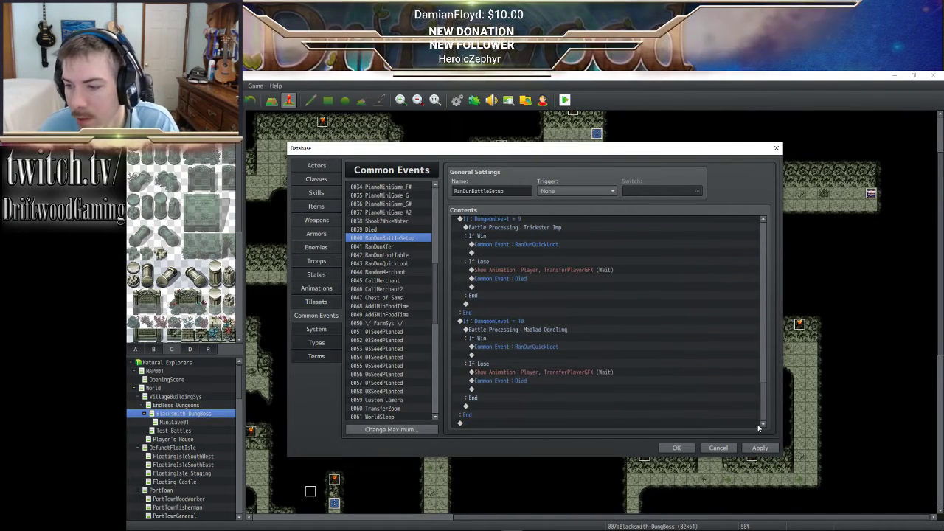
click(547, 324)
click(547, 331)
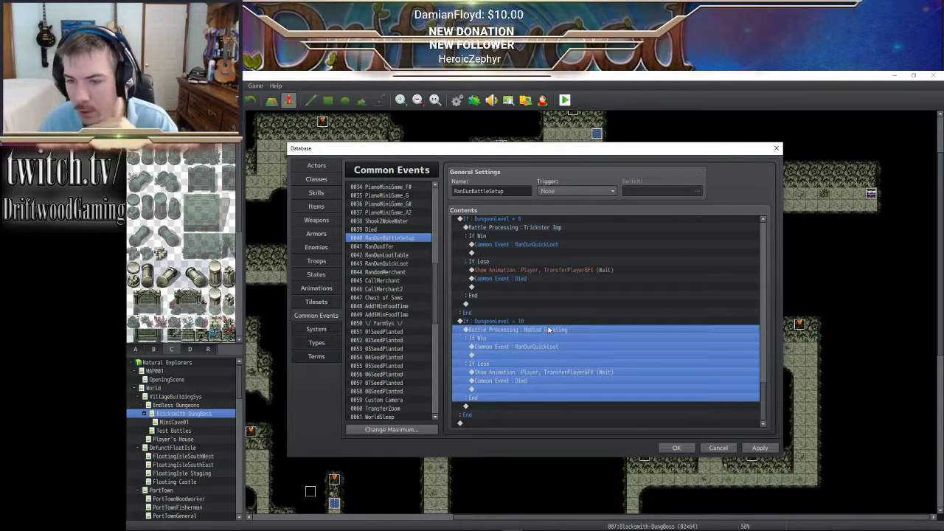
scroll(544, 287, up, 1)
click(537, 245)
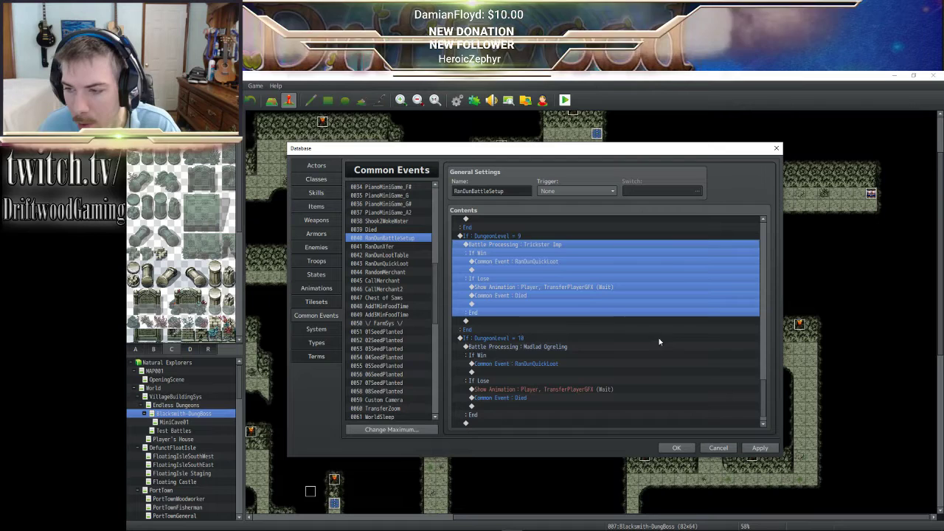
click(531, 348)
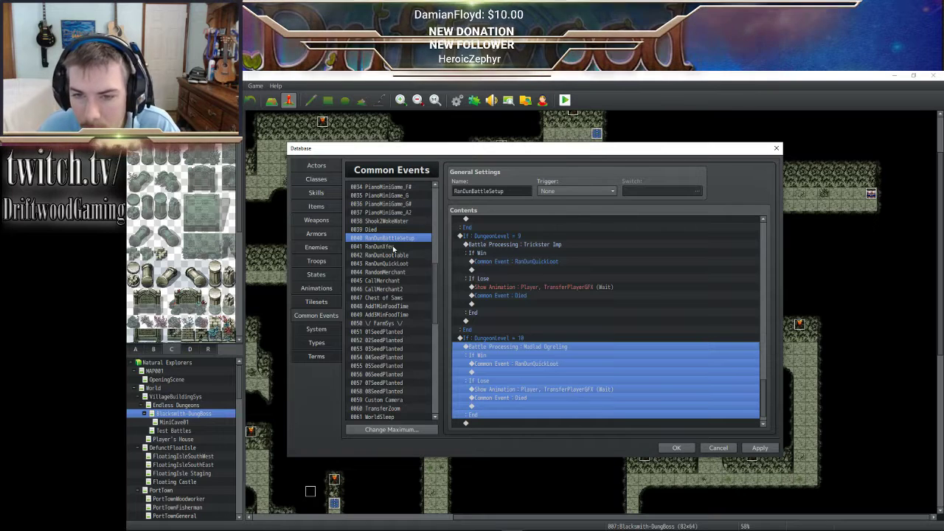
- Select 0041 RanDunXfer and scroll through its sixteen area transfer branches and back up
click(392, 246)
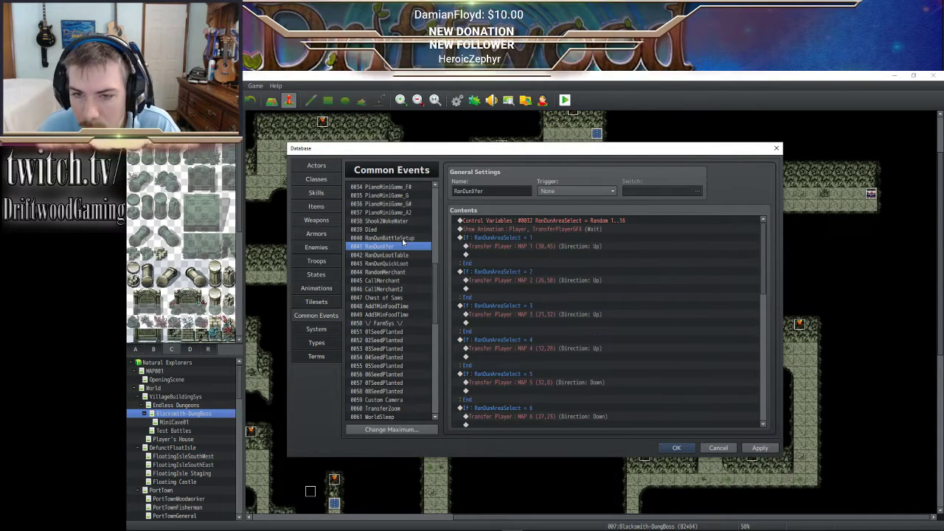
click(402, 238)
click(395, 248)
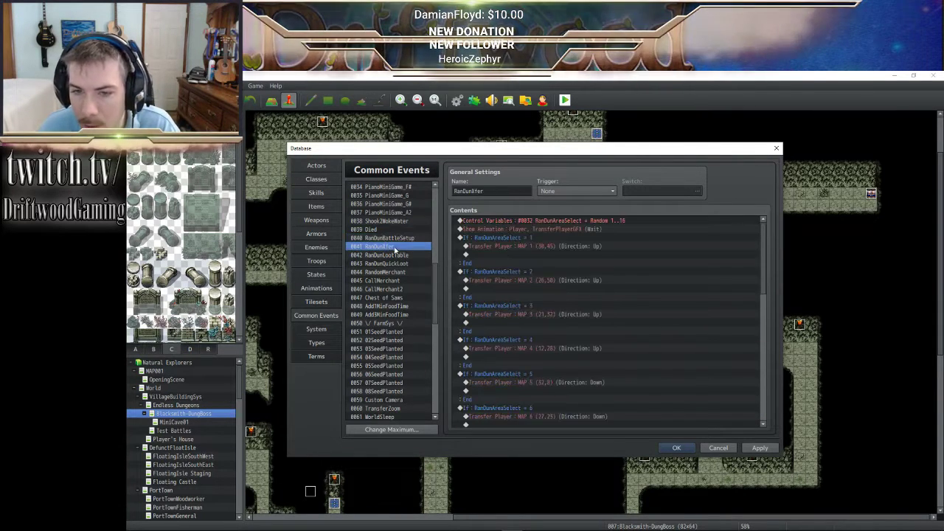
scroll(649, 264, down, 5)
scroll(641, 276, down, 5)
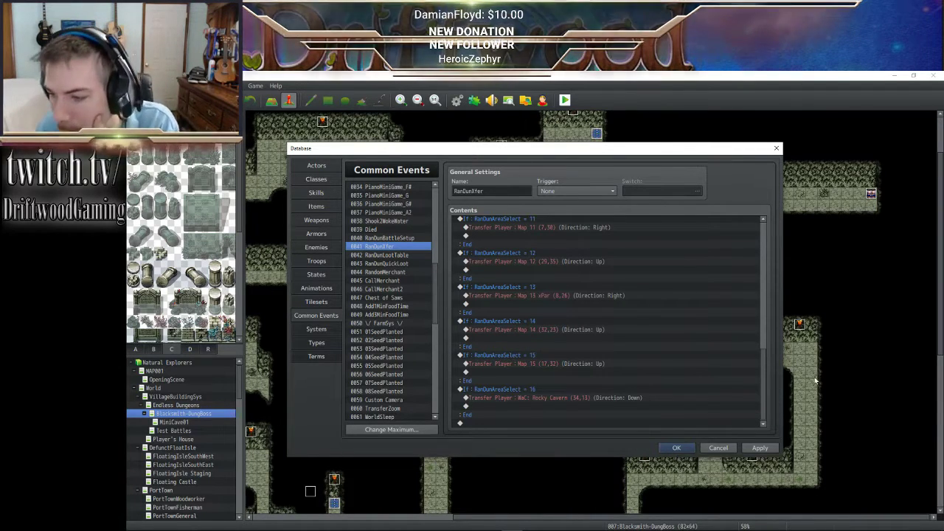
drag(765, 376, 755, 244)
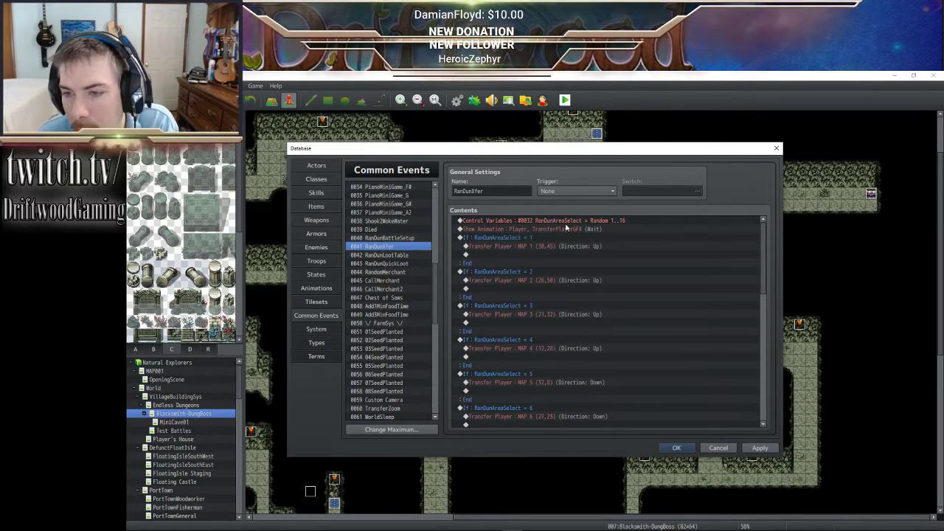
- Insert a Conditional Branch testing variable 0031 DungeonLevel = 10, with an Else branch
right_click(515, 220)
click(516, 229)
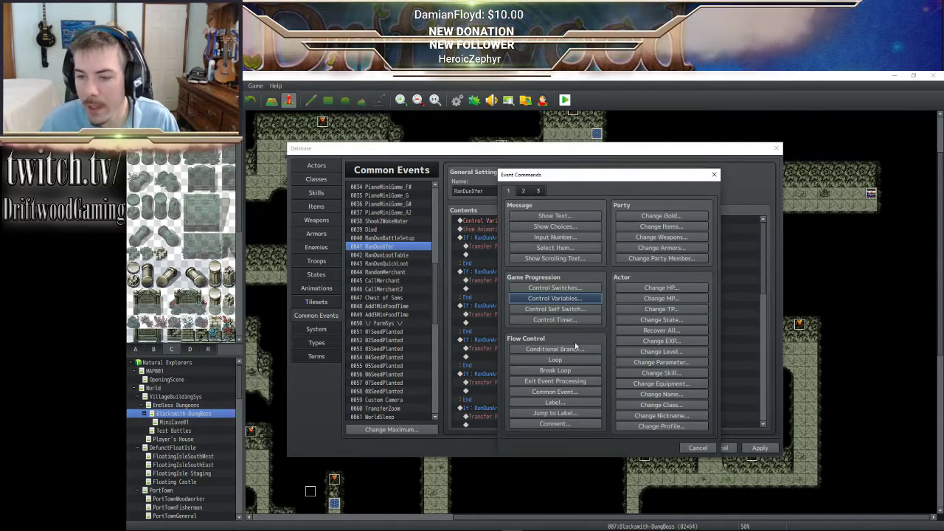
click(575, 351)
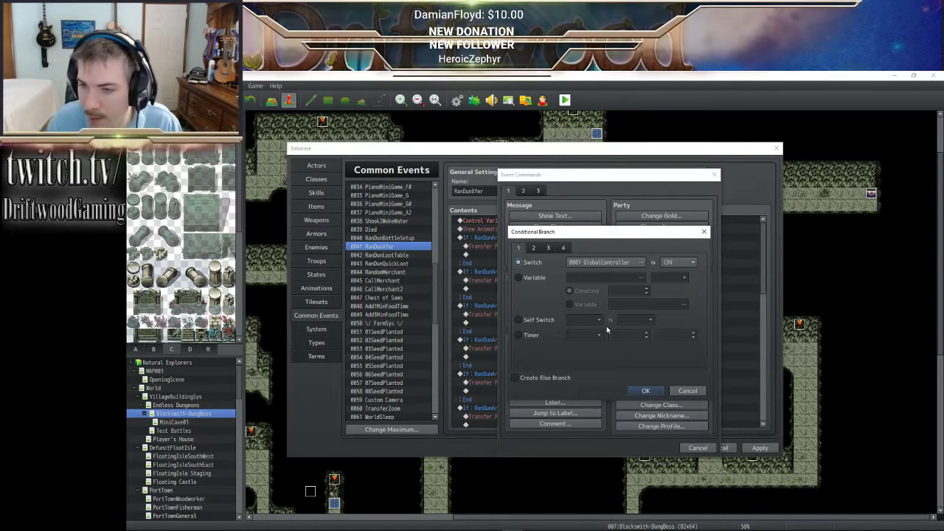
click(519, 277)
click(604, 278)
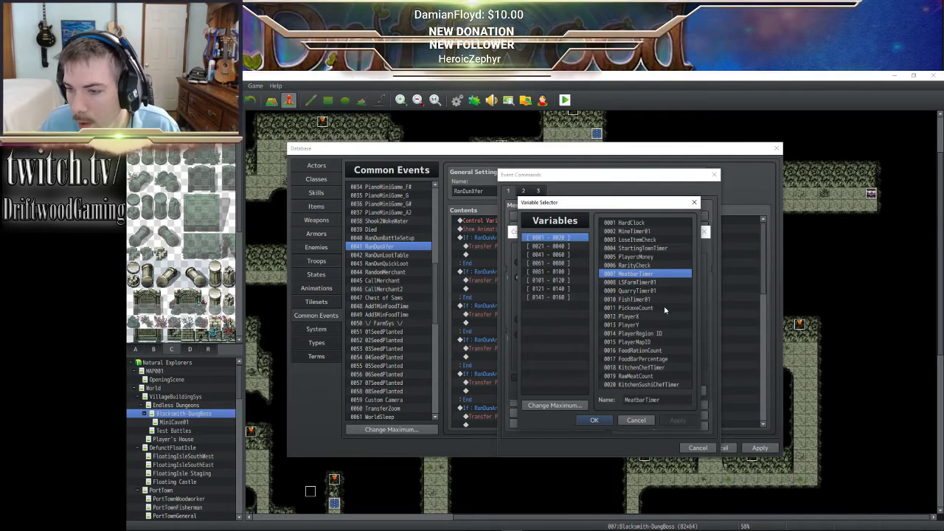
click(562, 246)
click(562, 238)
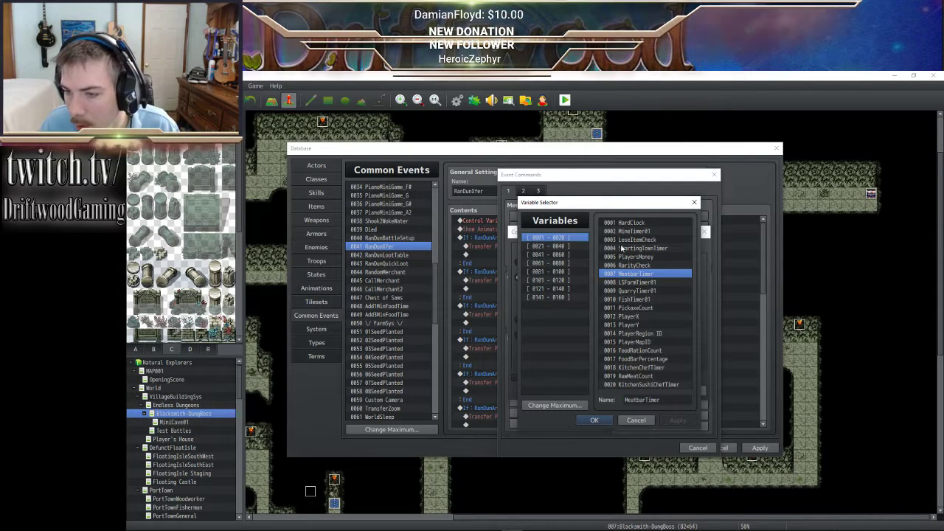
click(550, 248)
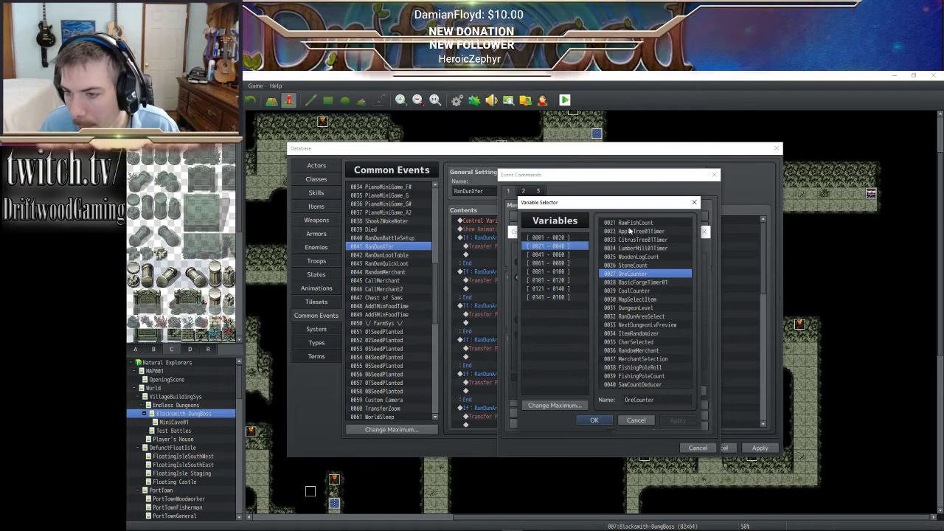
click(659, 308)
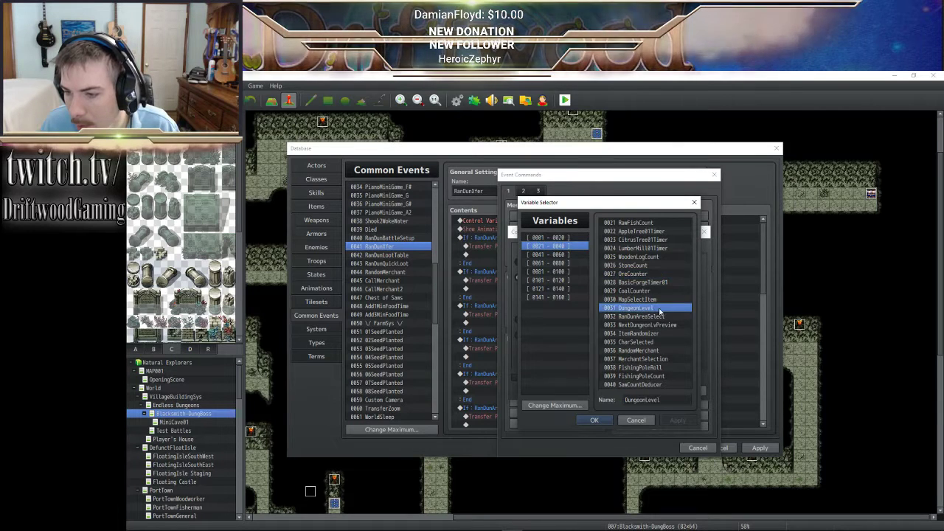
click(594, 420)
double_click(625, 291)
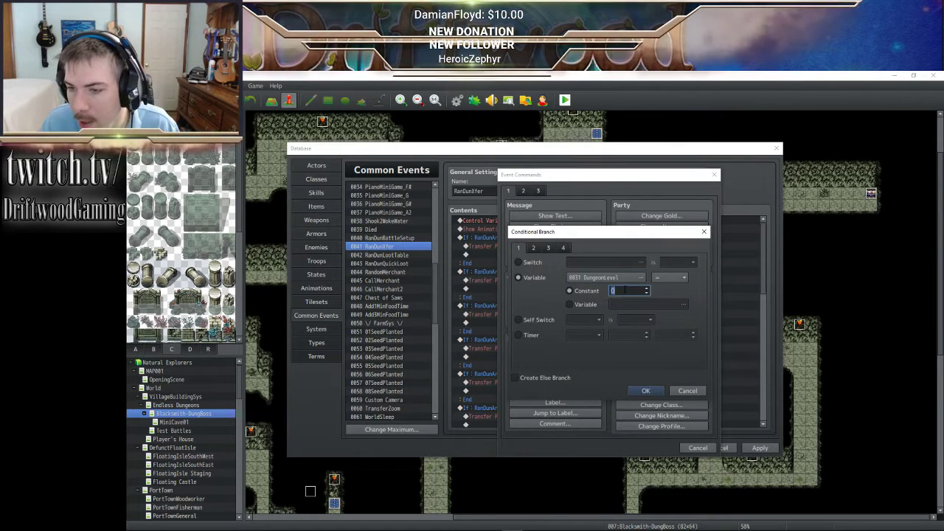
text(10)
key(Return)
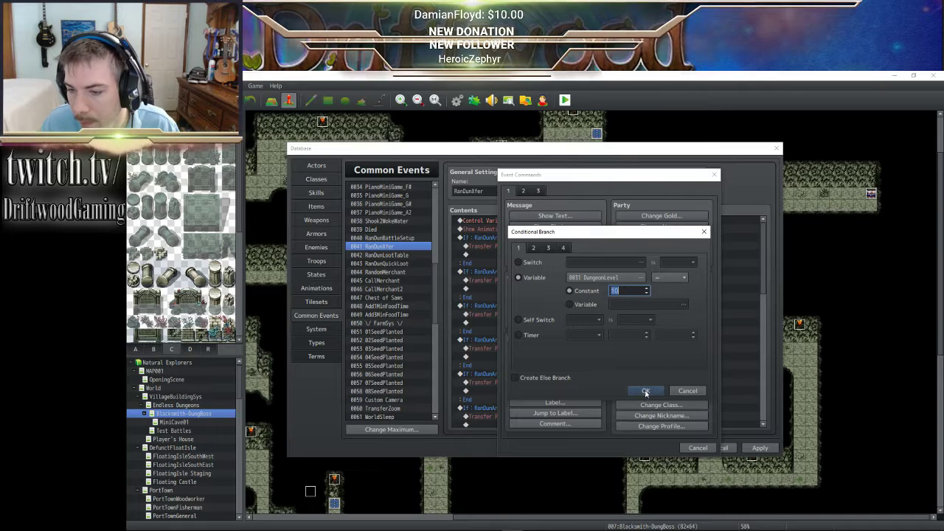
click(550, 377)
click(645, 391)
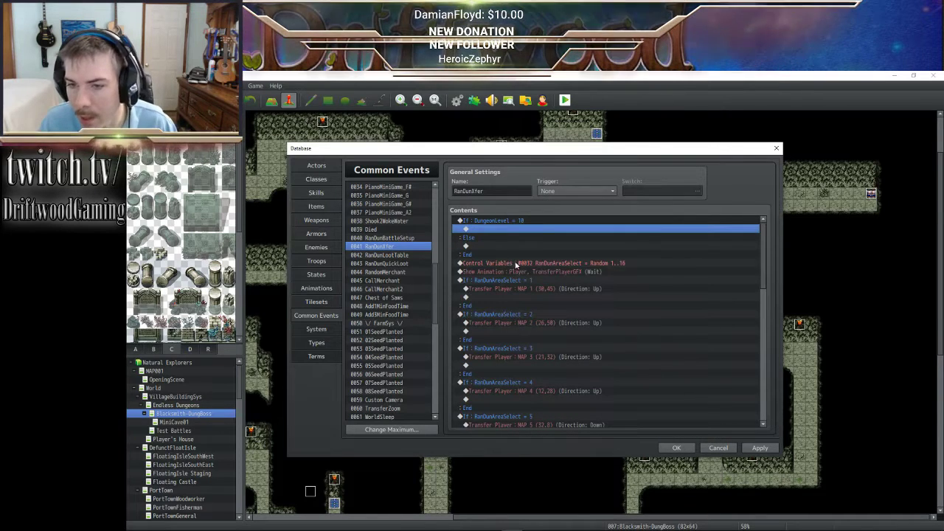
- Move the random roll and area transfer commands under the Else branch
scroll(667, 286, up, 1)
scroll(663, 295, down, 5)
scroll(661, 302, down, 8)
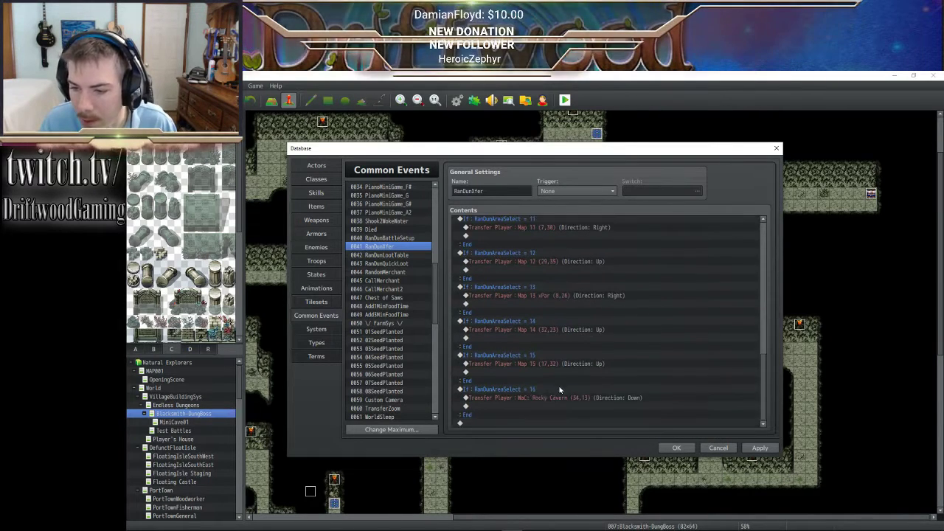
shift+click(503, 418)
scroll(516, 399, up, 10)
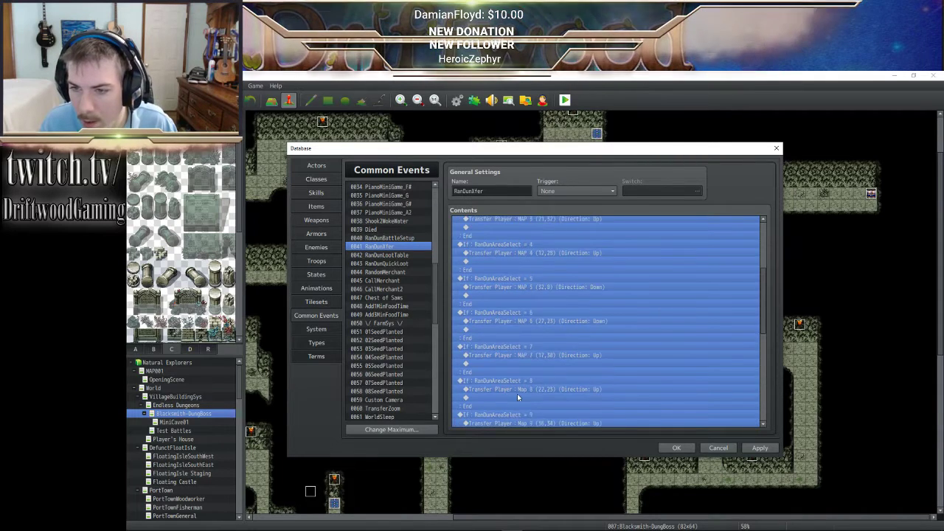
scroll(517, 392, up, 3)
key(ctrl+x)
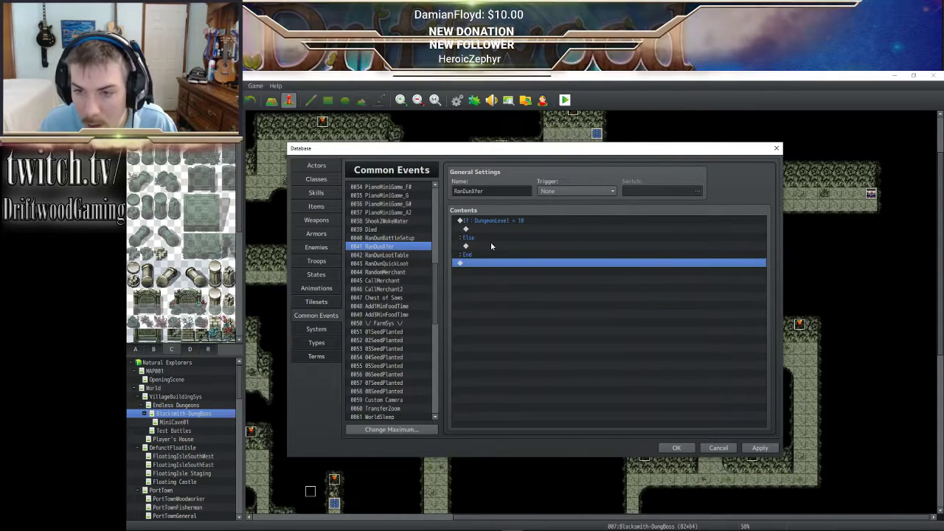
click(491, 246)
key(ctrl+v)
scroll(619, 315, down, 5)
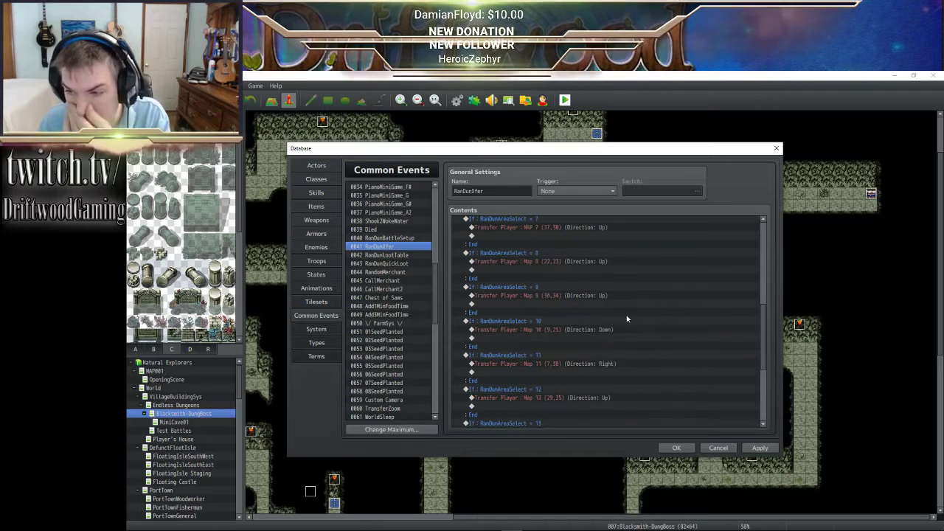
scroll(626, 319, up, 3)
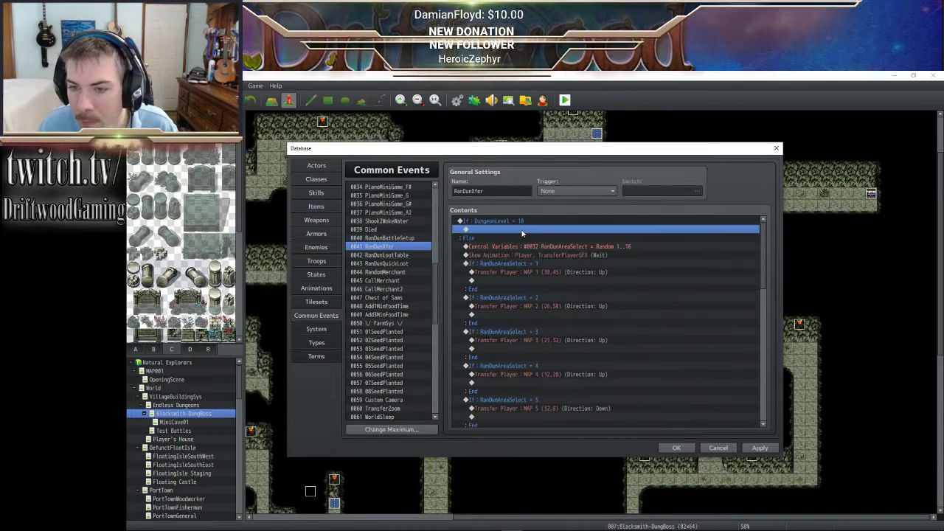
click(547, 273)
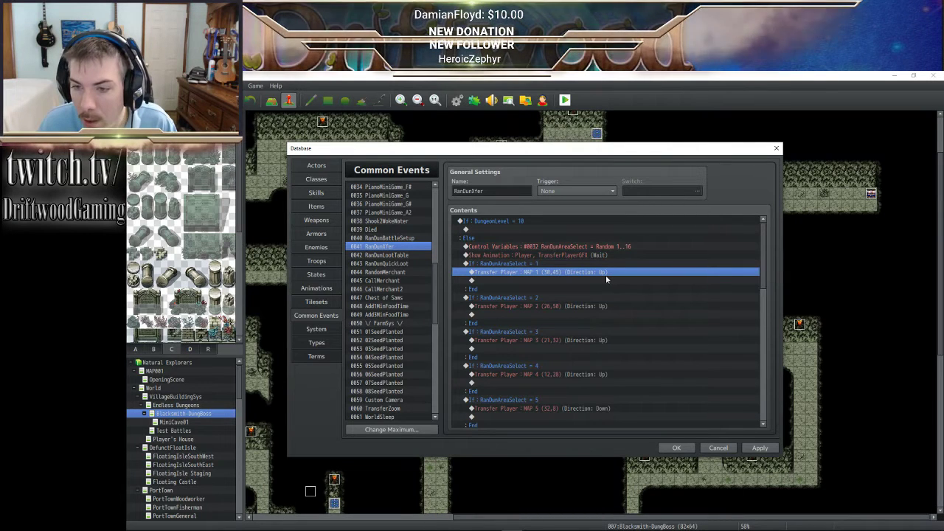
- Paste a Transfer Player into the If branch, retargeted to Blacksmith-DungBoss (31,38) facing Down
click(518, 230)
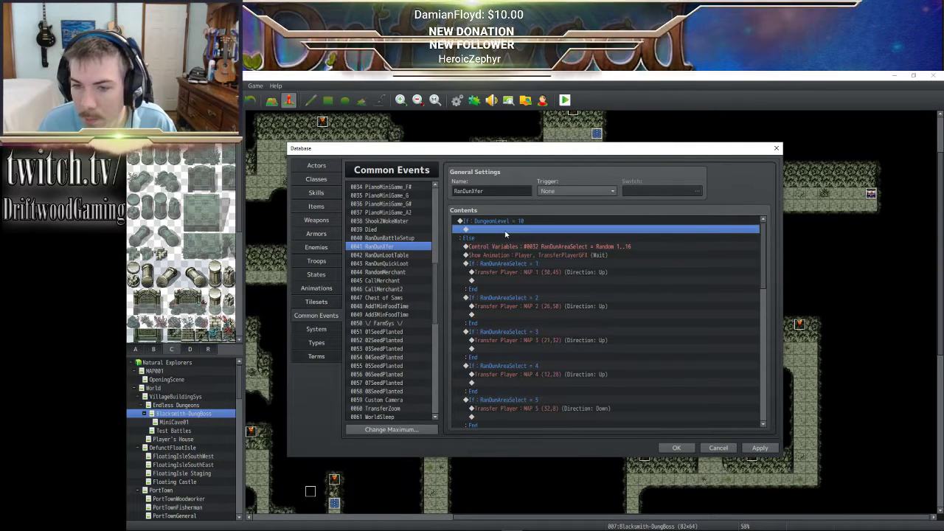
key(ctrl+v)
right_click(530, 230)
click(536, 241)
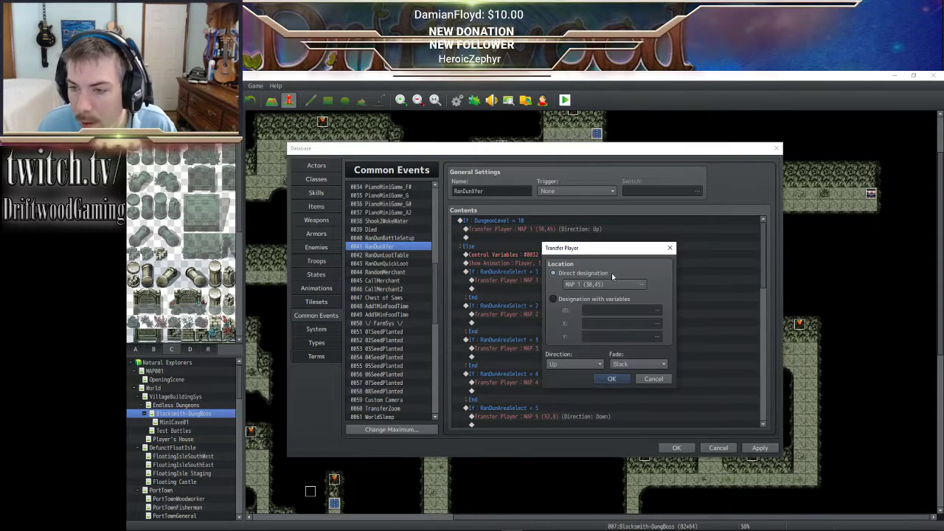
click(605, 283)
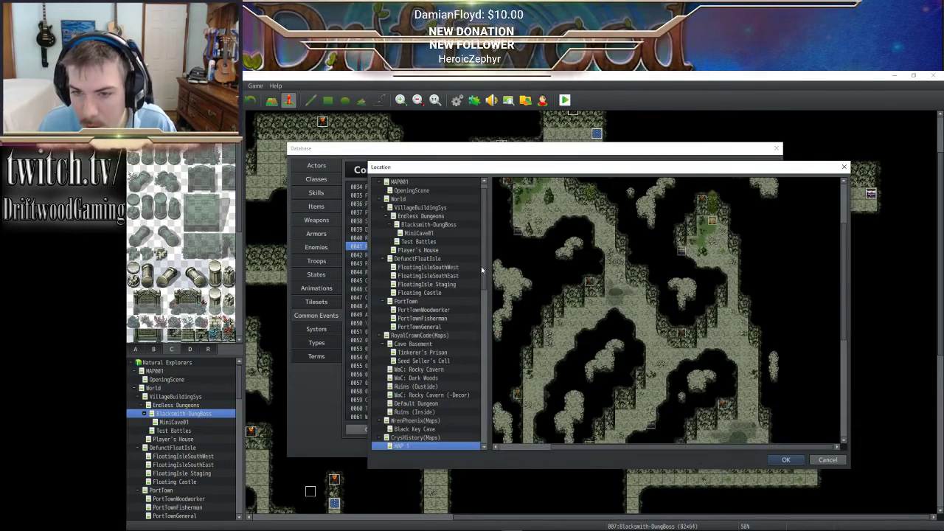
drag(485, 275, 482, 244)
click(459, 233)
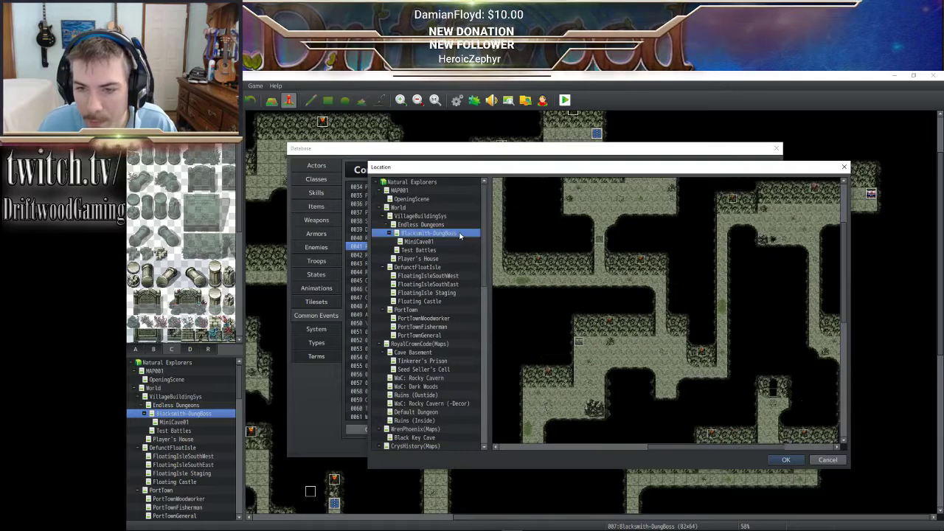
scroll(597, 317, down, 5)
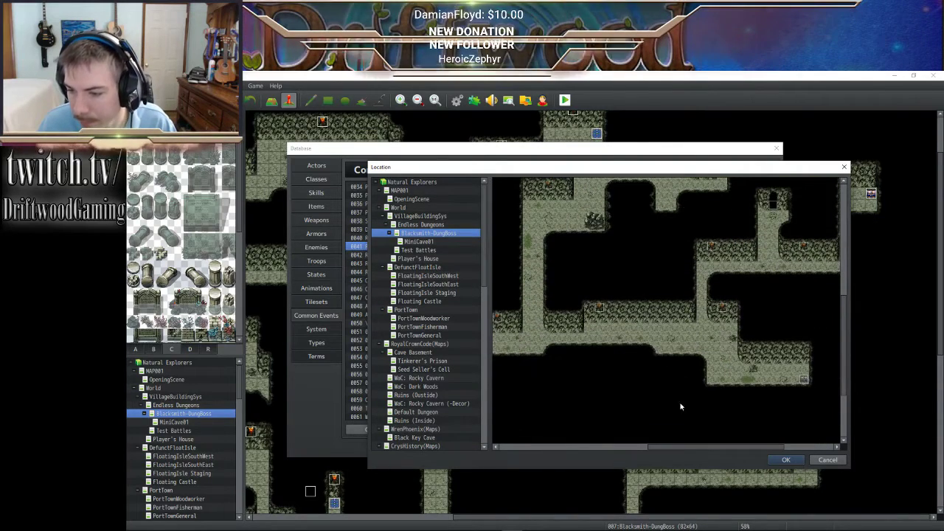
scroll(680, 374, up, 3)
scroll(679, 375, up, 2)
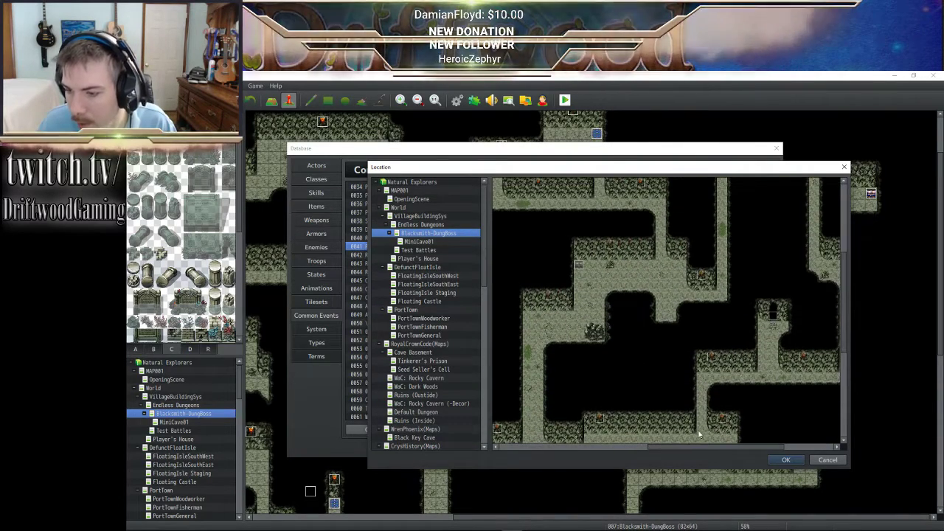
drag(696, 446, 601, 444)
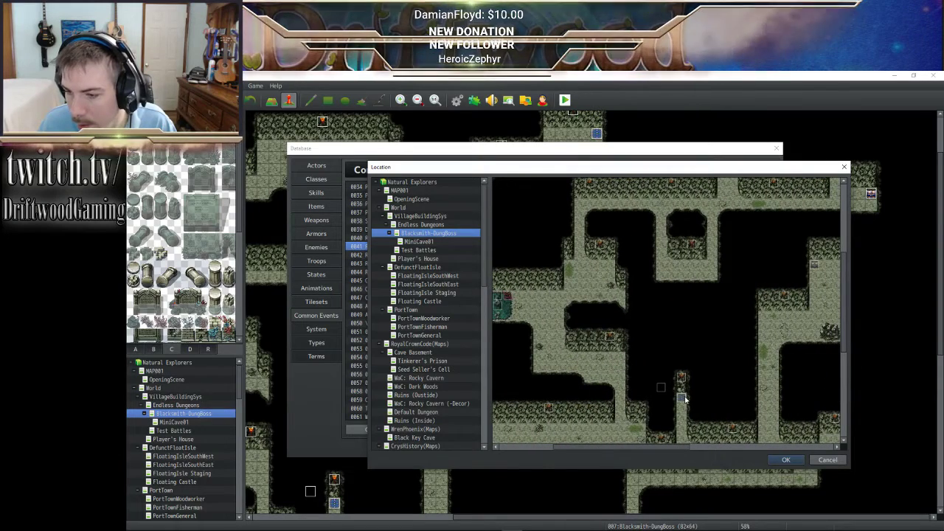
click(785, 460)
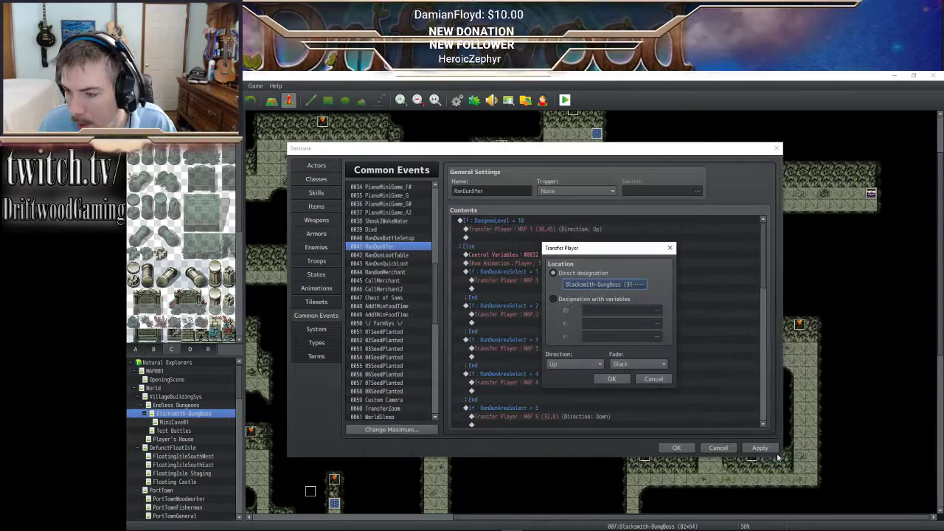
click(574, 364)
click(578, 387)
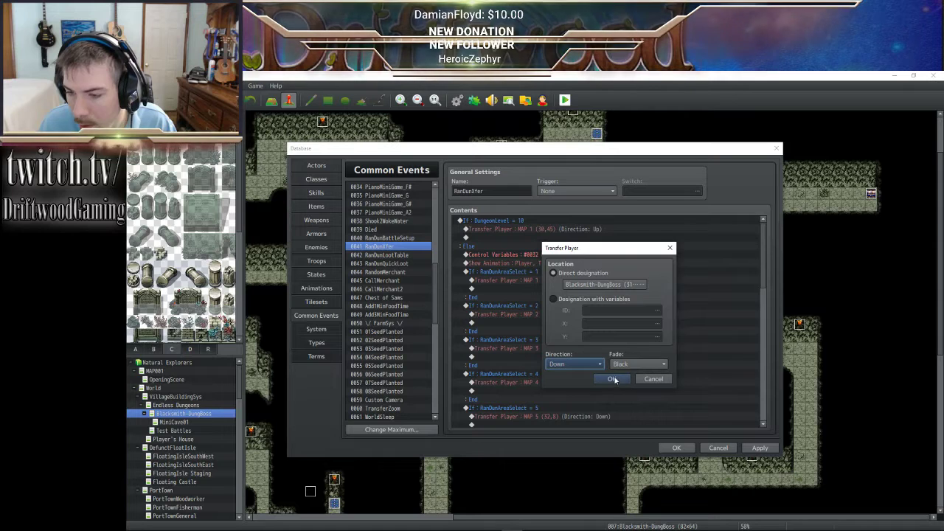
click(611, 379)
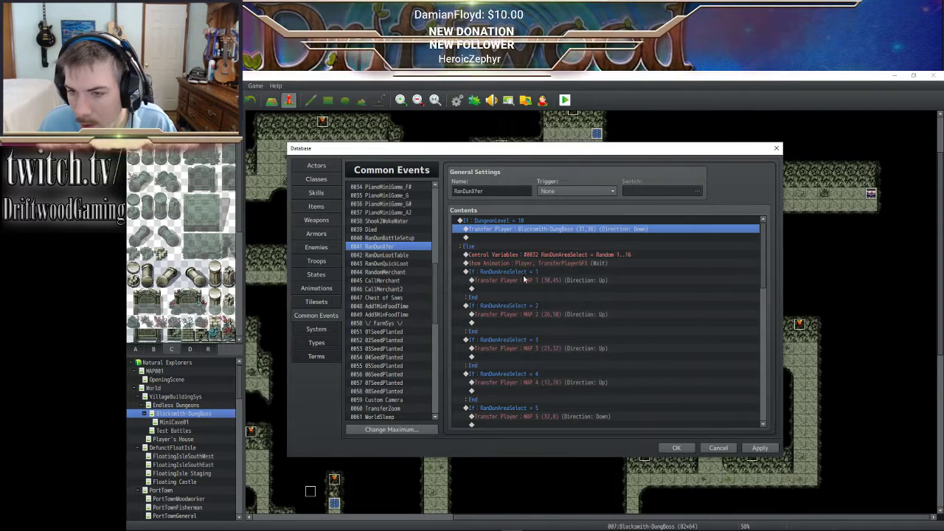
- Check the new transfer line, apply the changes and close the database
click(519, 247)
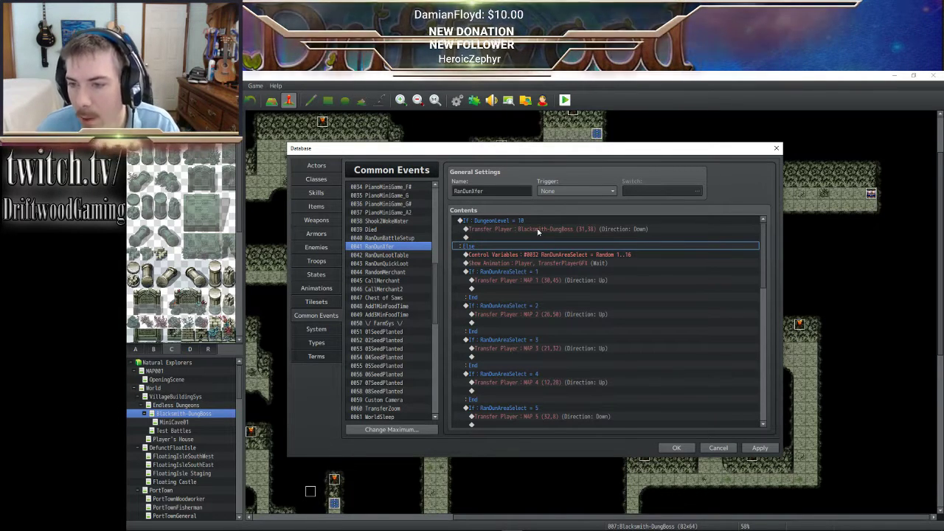
click(538, 230)
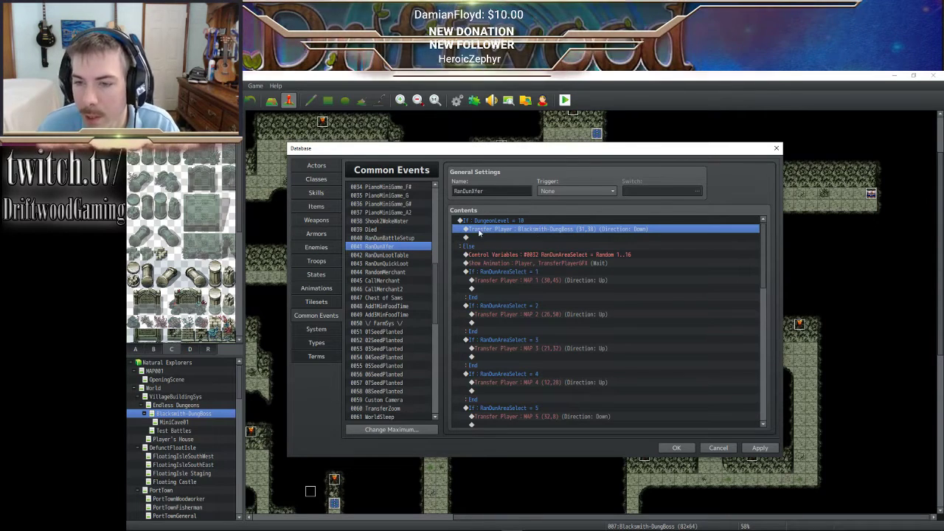
click(765, 450)
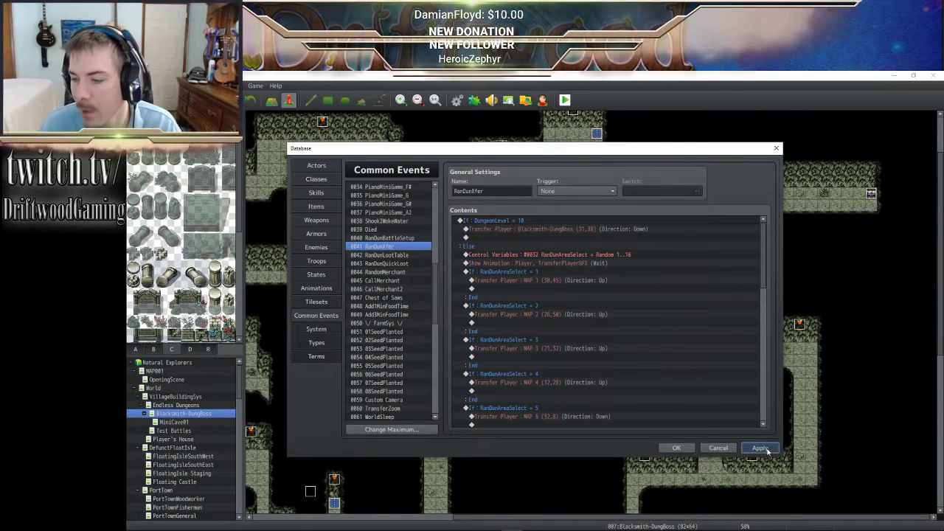
click(676, 448)
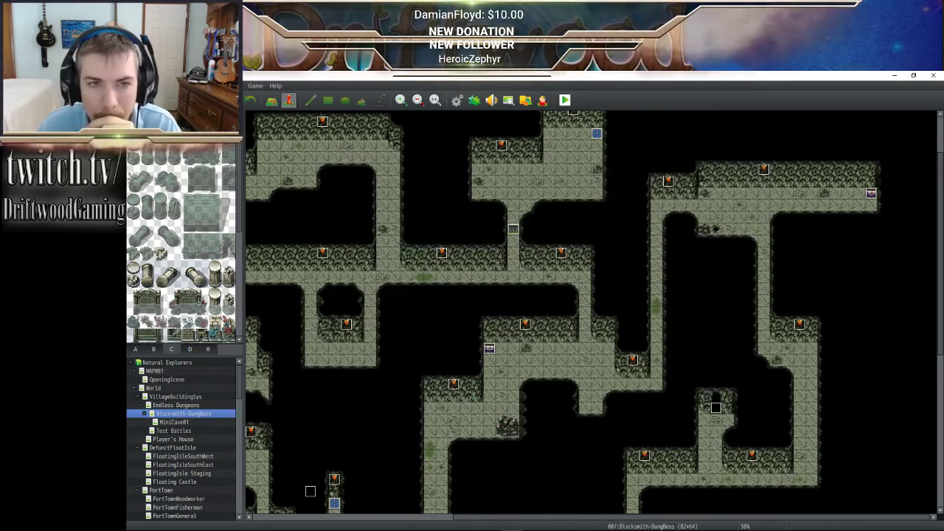
- Open the DaSmiff event's blacksmith dialogue for editing
scroll(444, 312, down, 2)
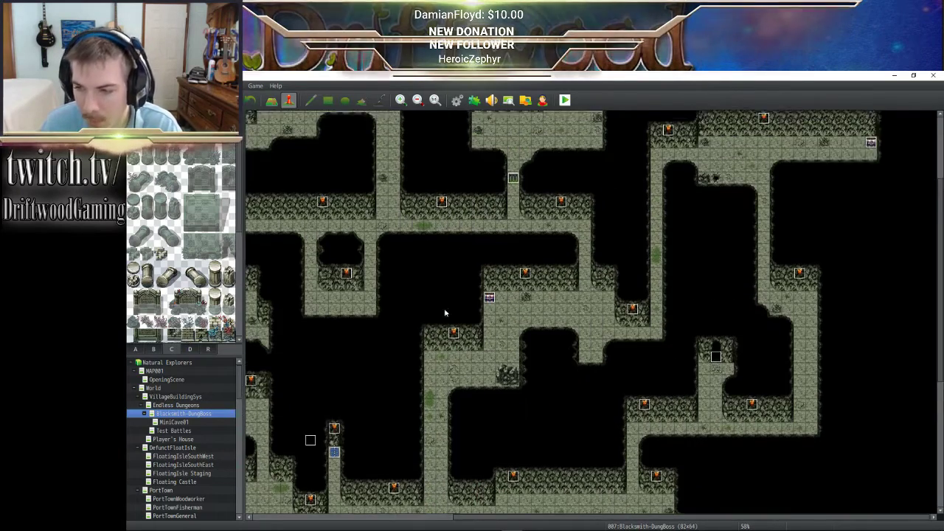
scroll(444, 313, up, 4)
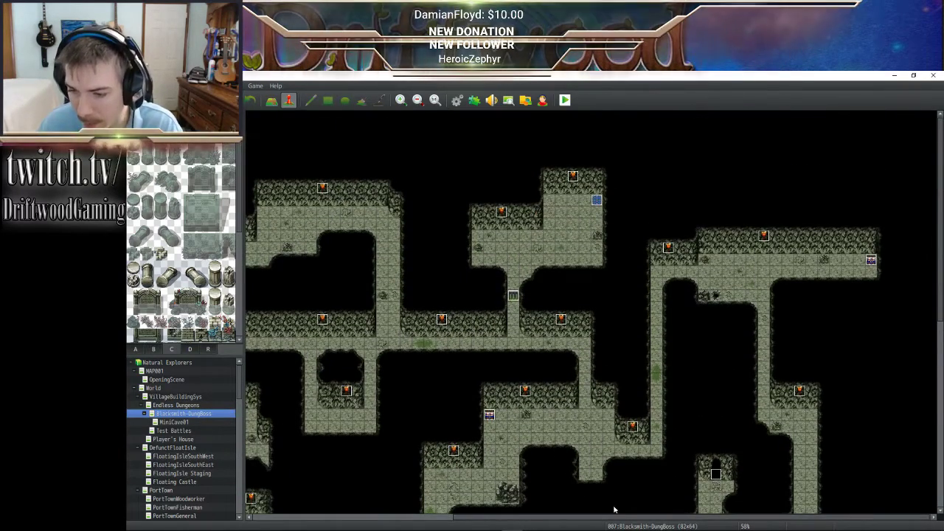
shift+scroll(622, 488, left, 8)
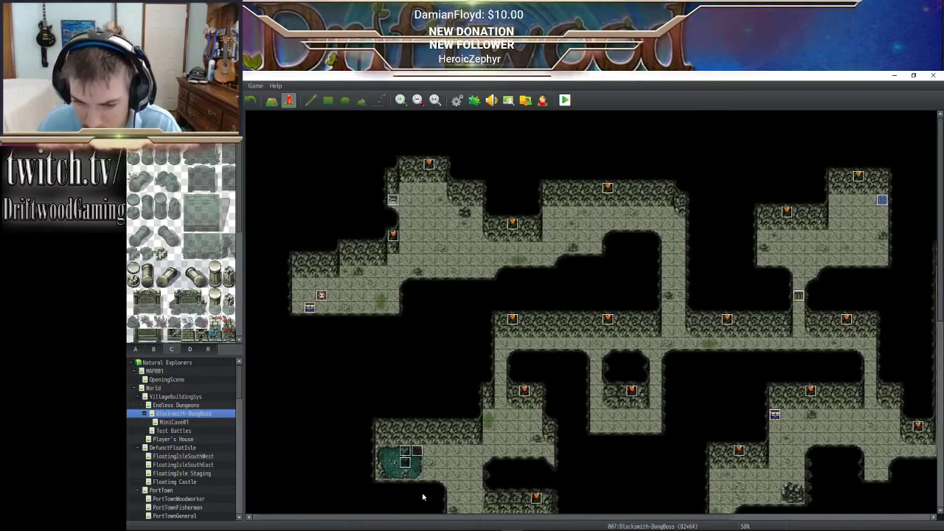
double_click(323, 296)
click(548, 335)
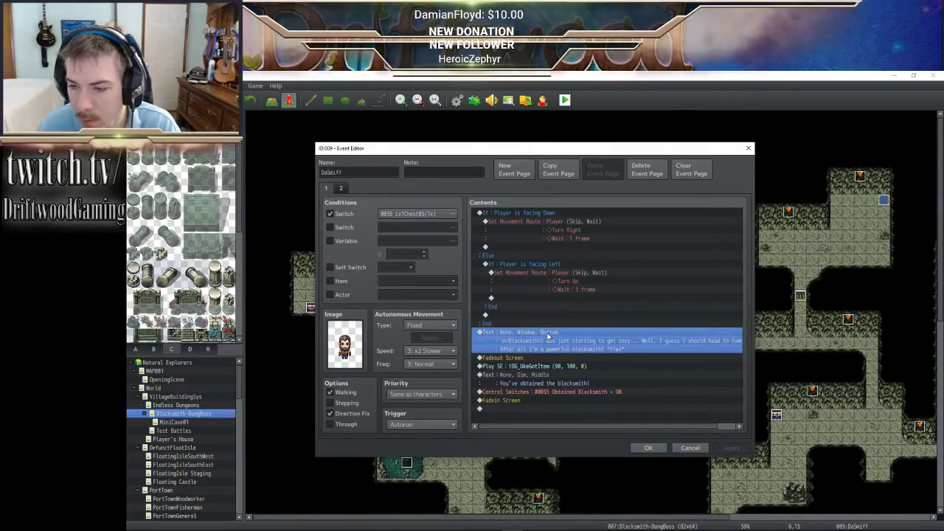
double_click(547, 336)
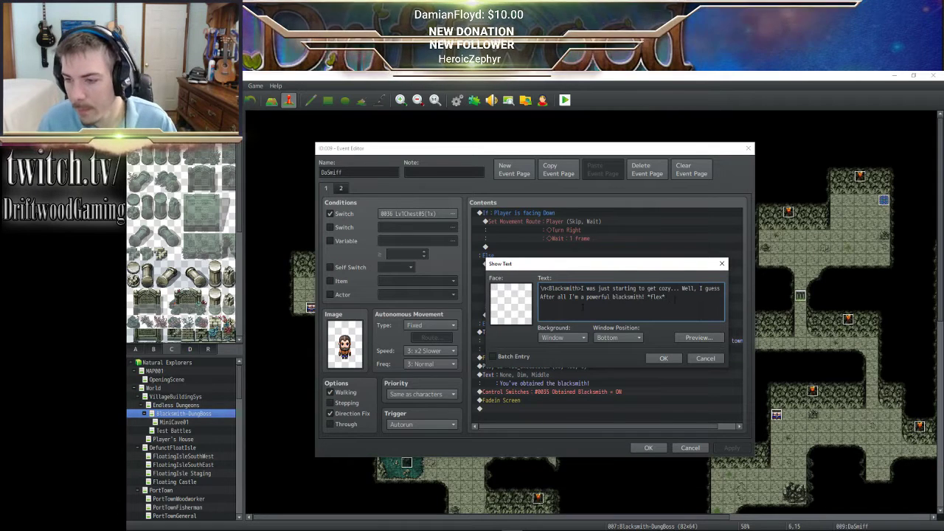
- Reword the lines to thank the player and say 'Talk with me in town… might help you.'
drag(690, 298, 583, 287)
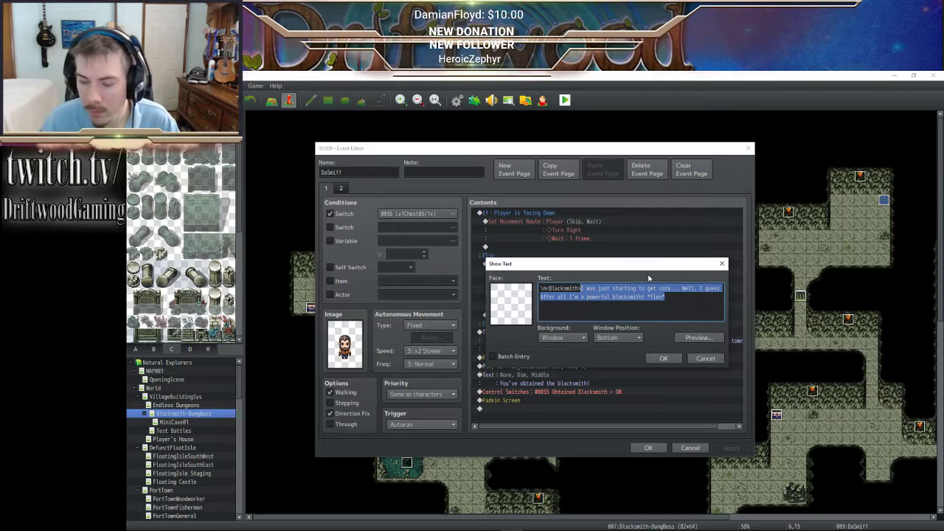
text(Thanks for)
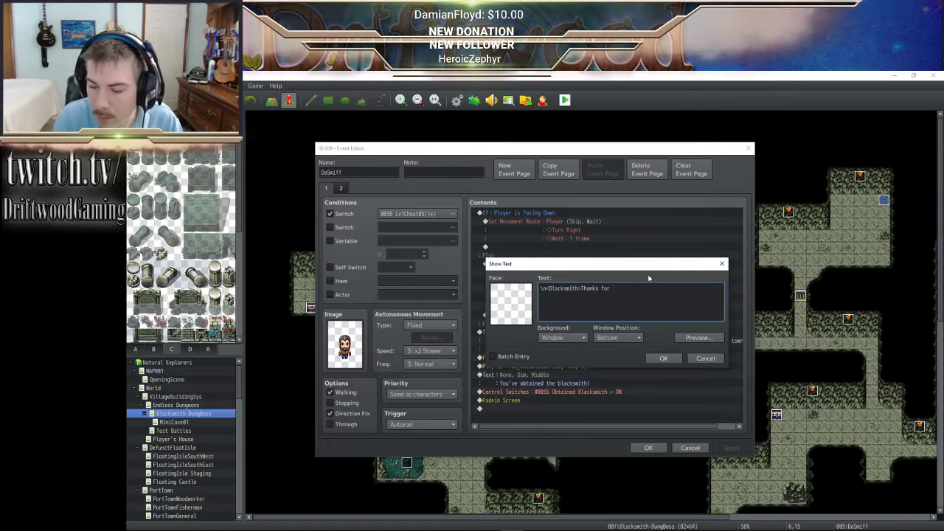
text( getting o)
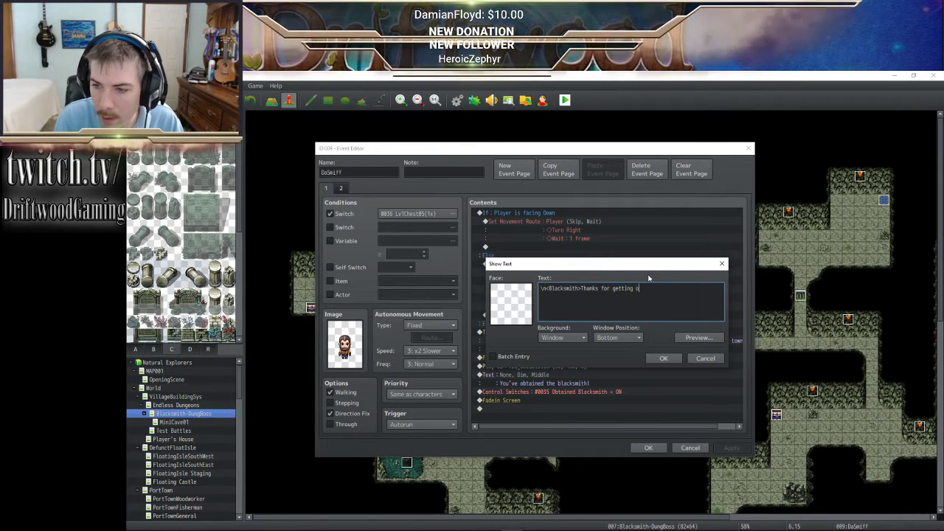
text(e out )
text( t)
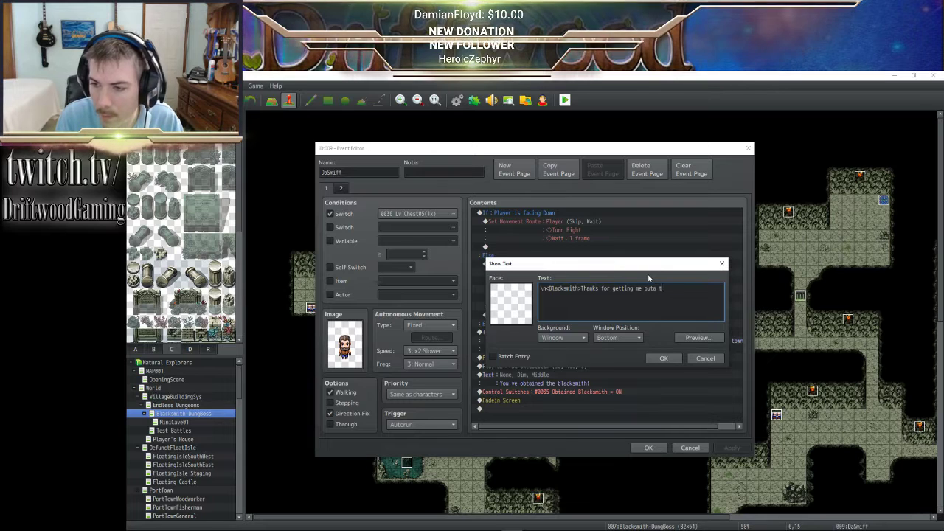
text(hat tight)
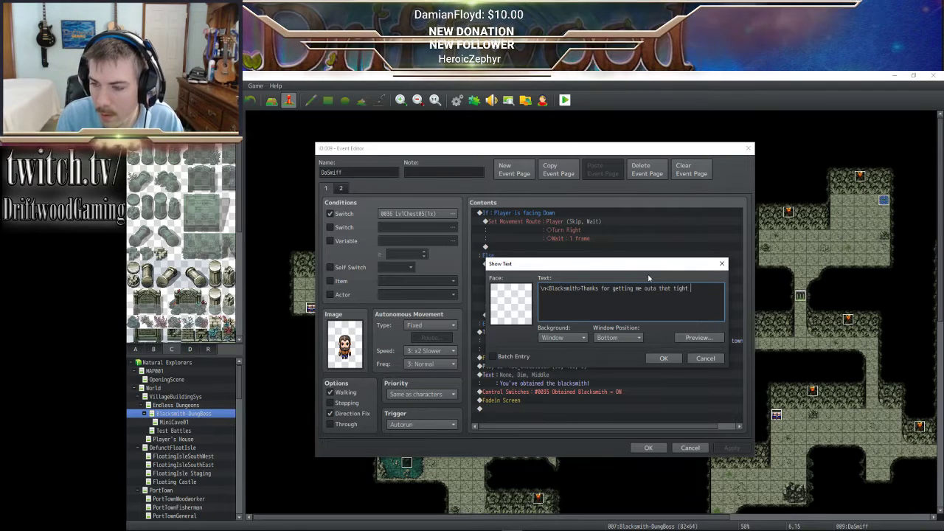
text( situation.)
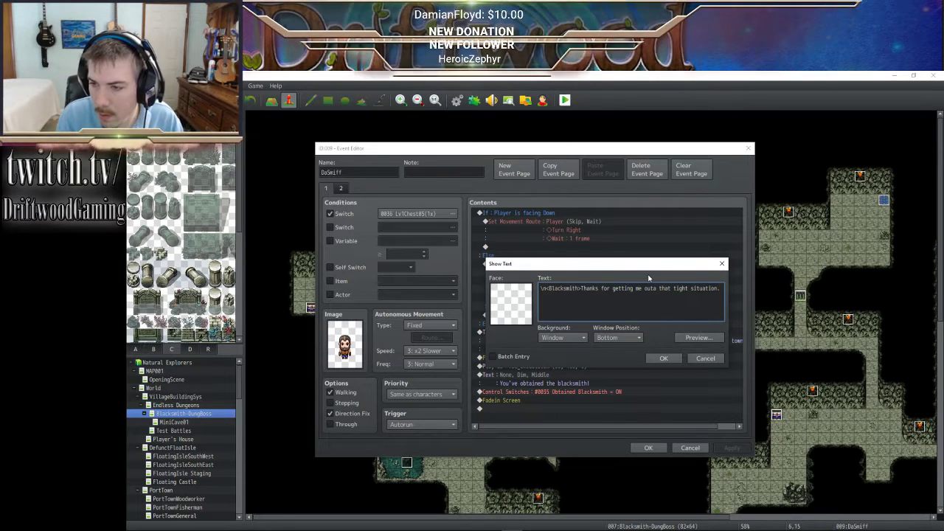
text(Stretches)
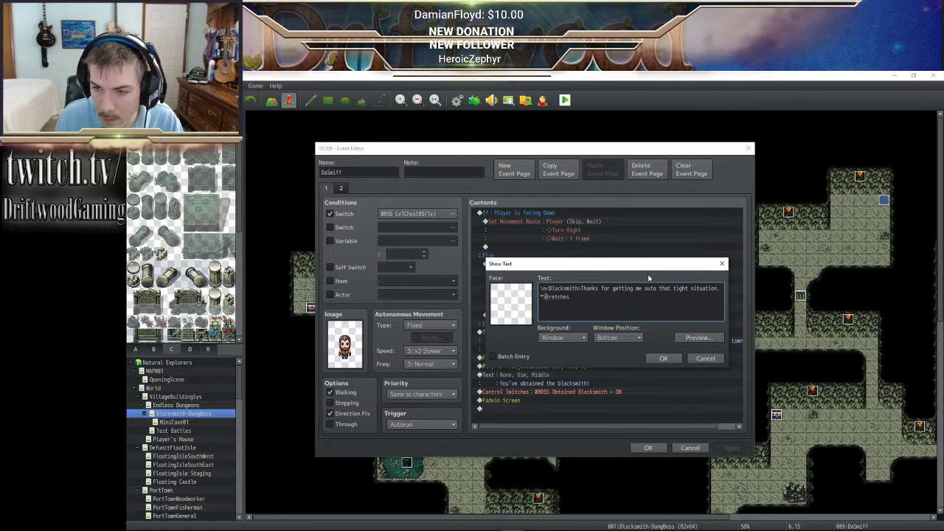
text(The black)
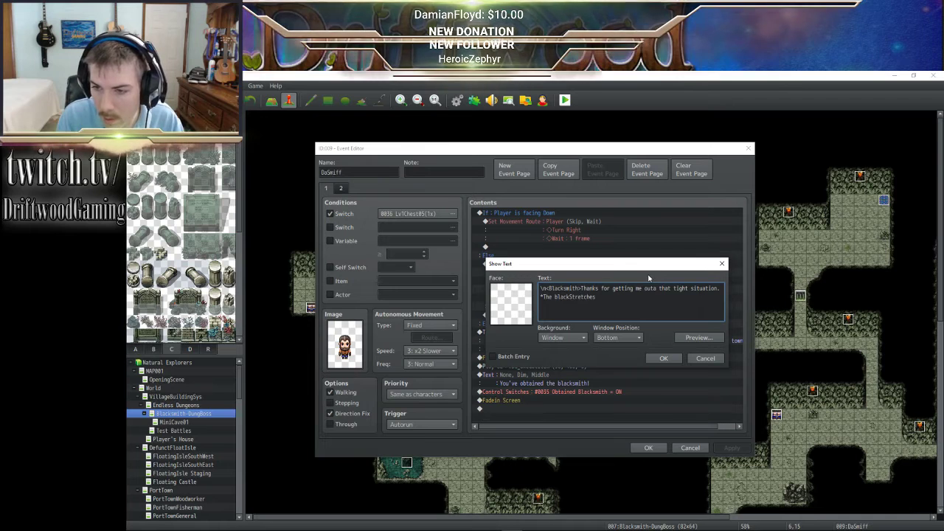
text(smith)
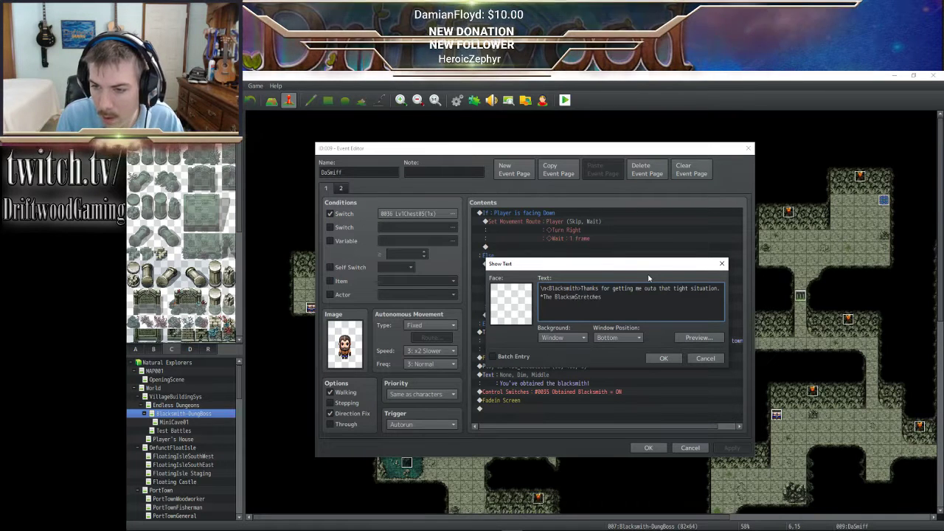
key(Delete)
text(s)
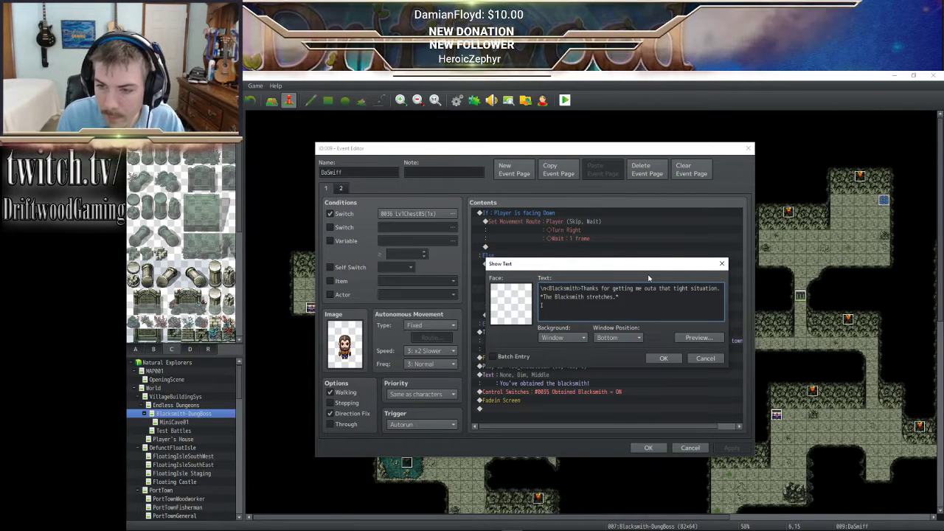
text(I)
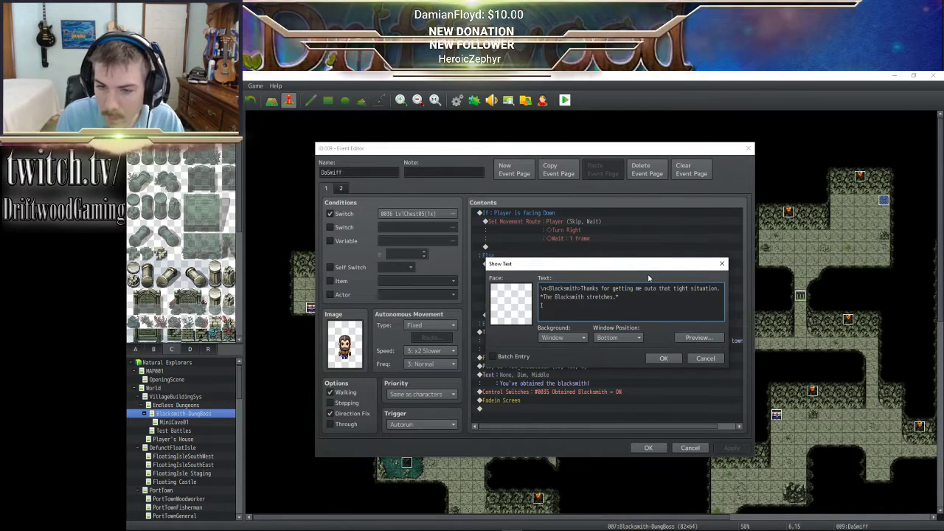
text('ll b)
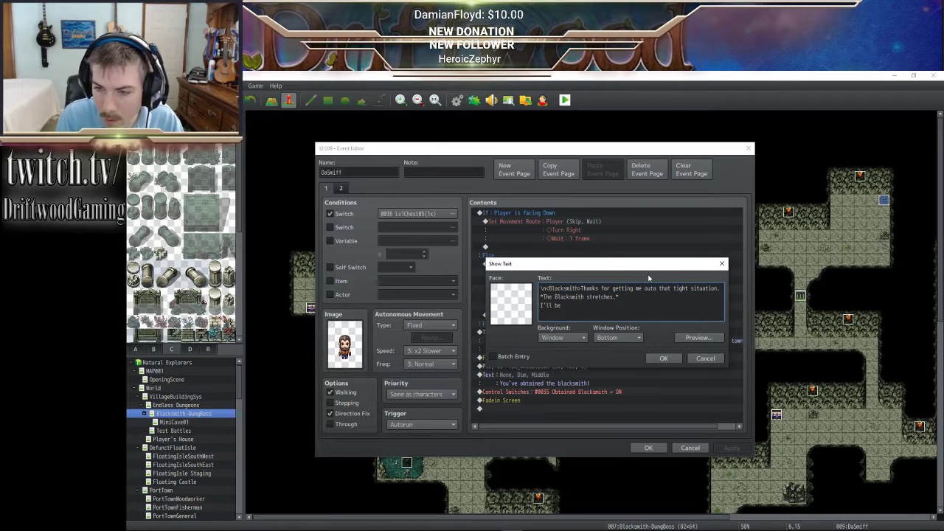
text(e in town)
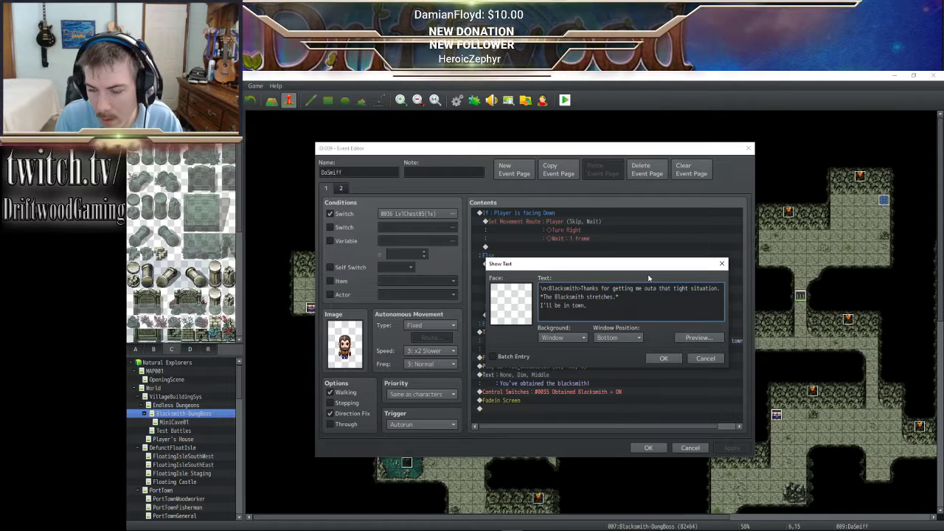
text(I')
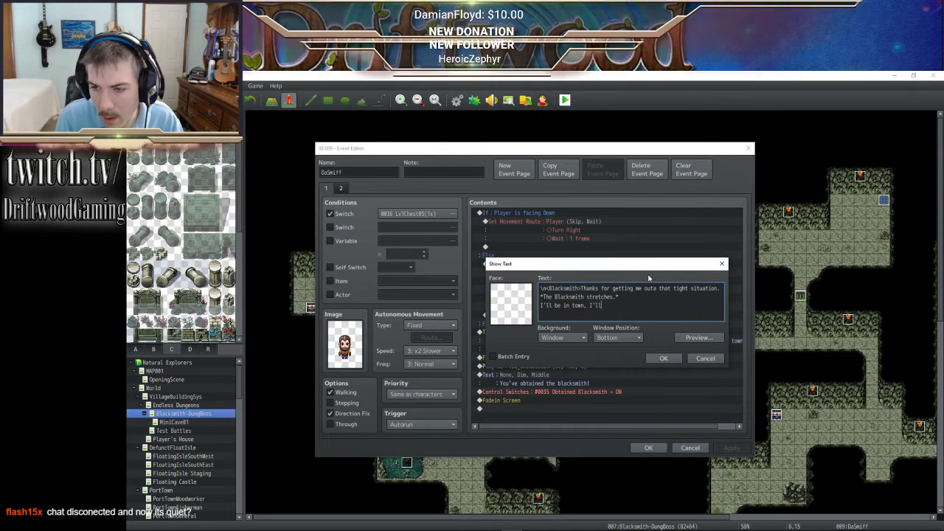
key(BackSpace)
key(BackSpace)
key(BackSpace)
key(BackSpace)
key(BackSpace)
key(BackSpace)
key(BackSpace)
key(BackSpace)
key(BackSpace)
key(BackSpace)
key(BackSpace)
key(BackSpace)
key(BackSpace)
key(BackSpace)
key(BackSpace)
key(BackSpace)
key(BackSpace)
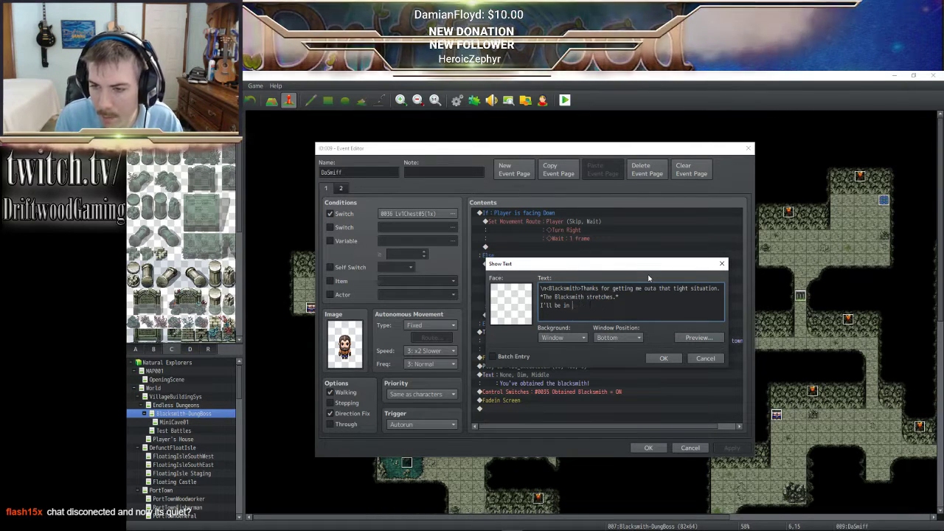
key(BackSpace)
key(BackSpace)
key(BackSpace)
key(BackSpace)
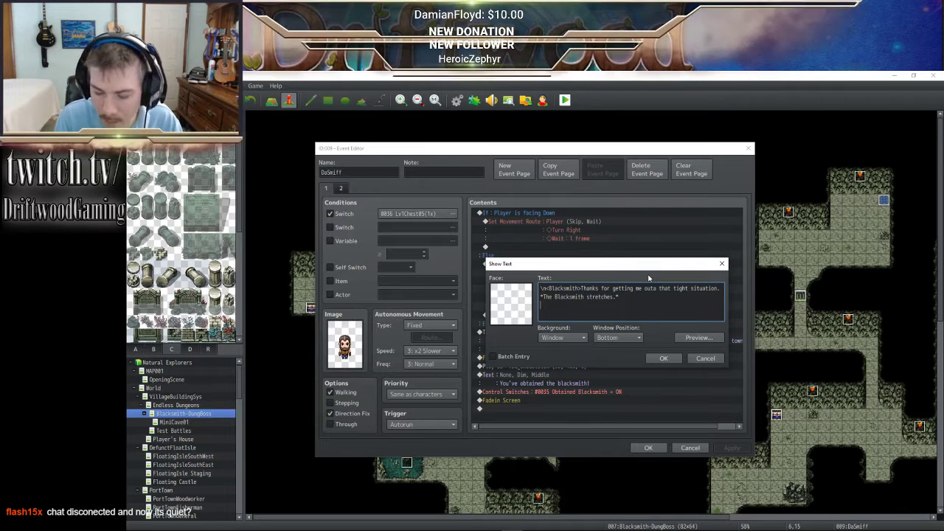
text(Talk with me i)
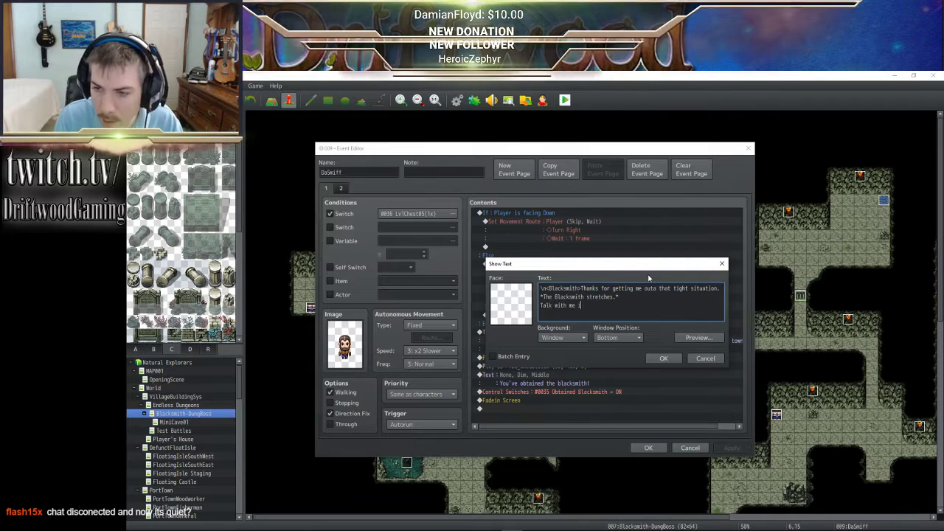
text(n town and we can setup)
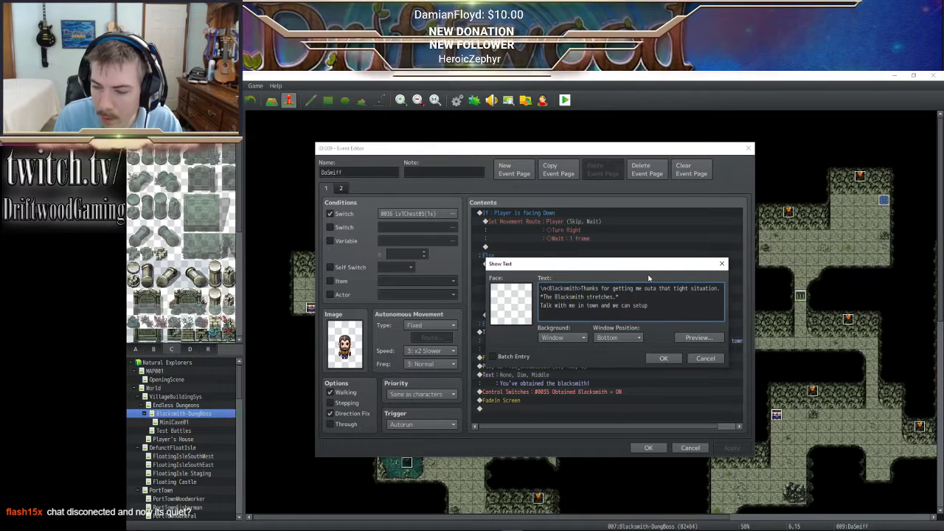
text( a)
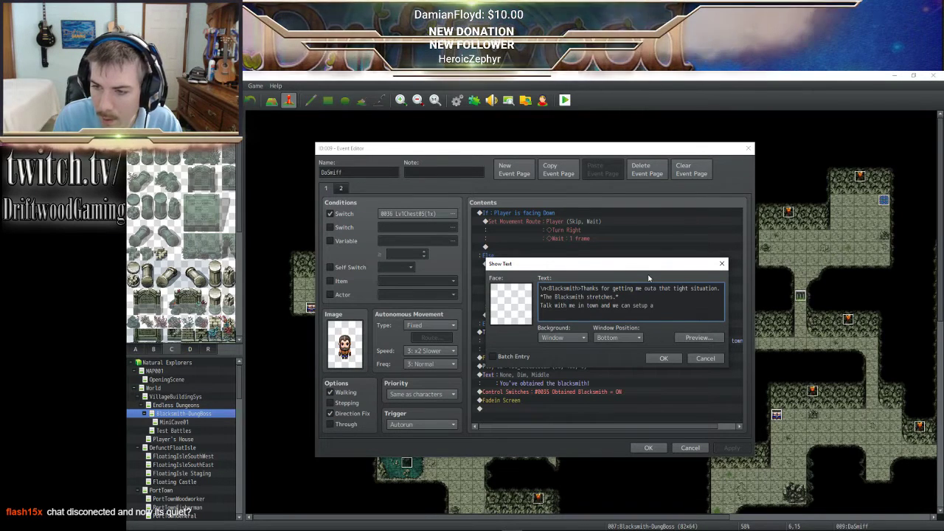
text(n area that I can)
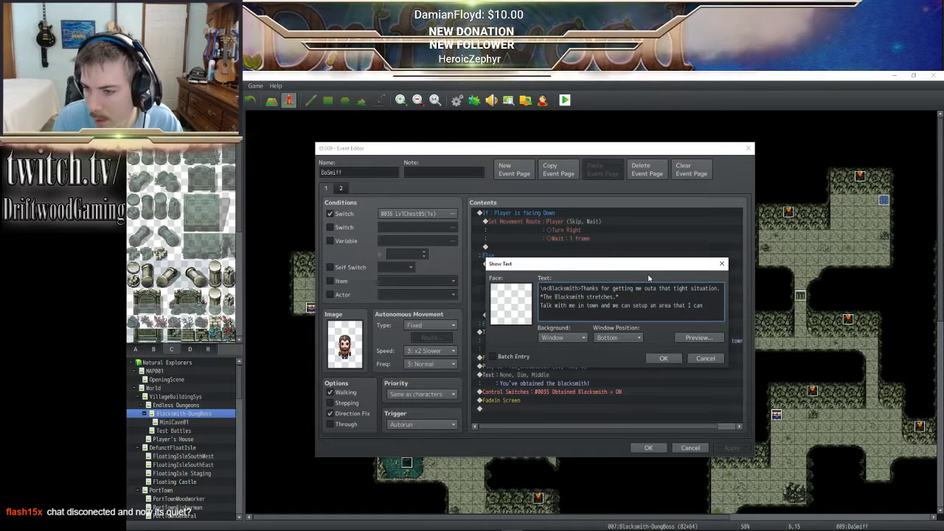
key(BackSpace)
key(BackSpace)
key(BackSpace)
key(BackSpace)
key(BackSpace)
key(BackSpace)
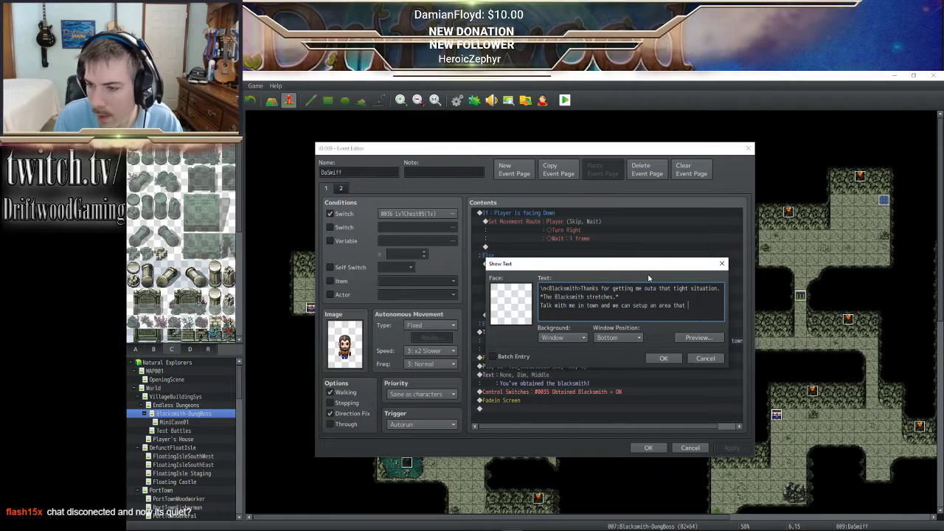
text(might help you)
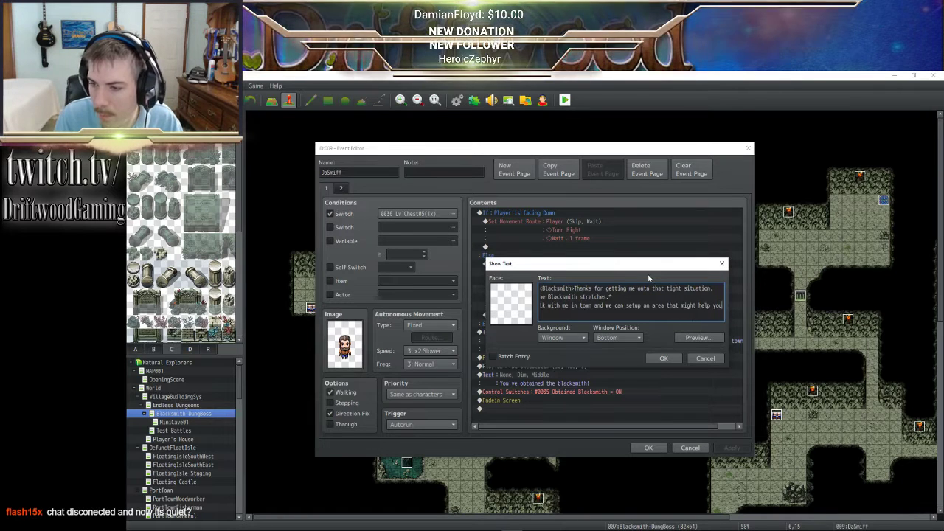
text(.)
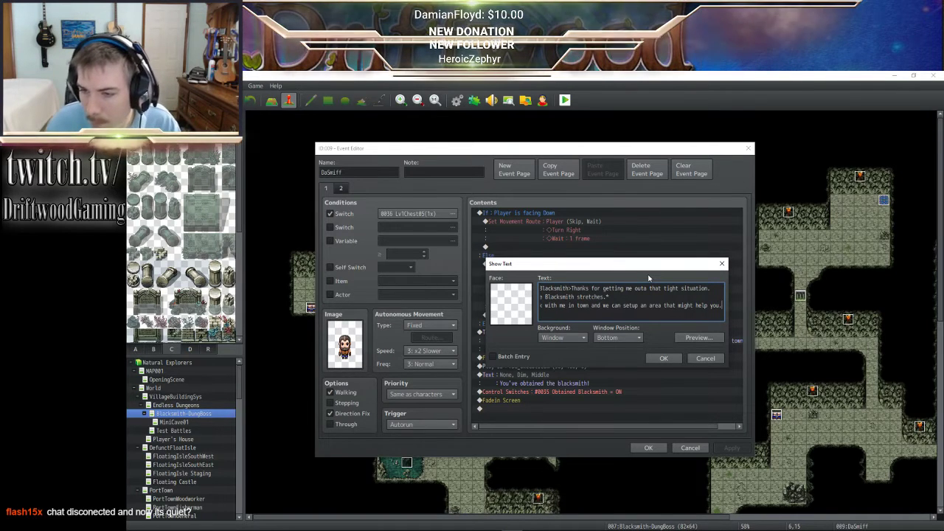
- Give the dialogue the blacksmith face portrait and prefix the first line with \pop[0]
double_click(500, 306)
click(500, 273)
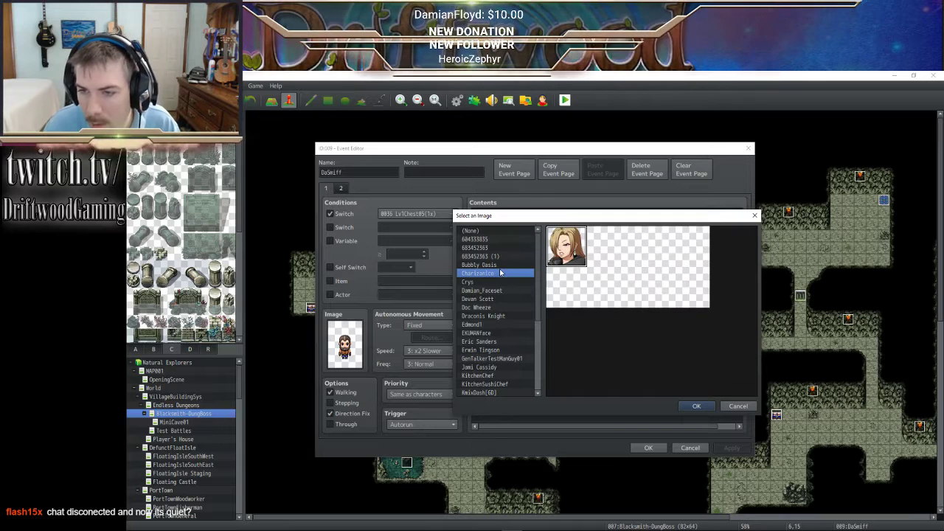
key(Down)
key(Down)
key(Down)
key(Down)
key(Down)
key(Down)
key(Down)
key(Down)
key(Down)
key(Down)
key(Down)
key(Down)
key(Down)
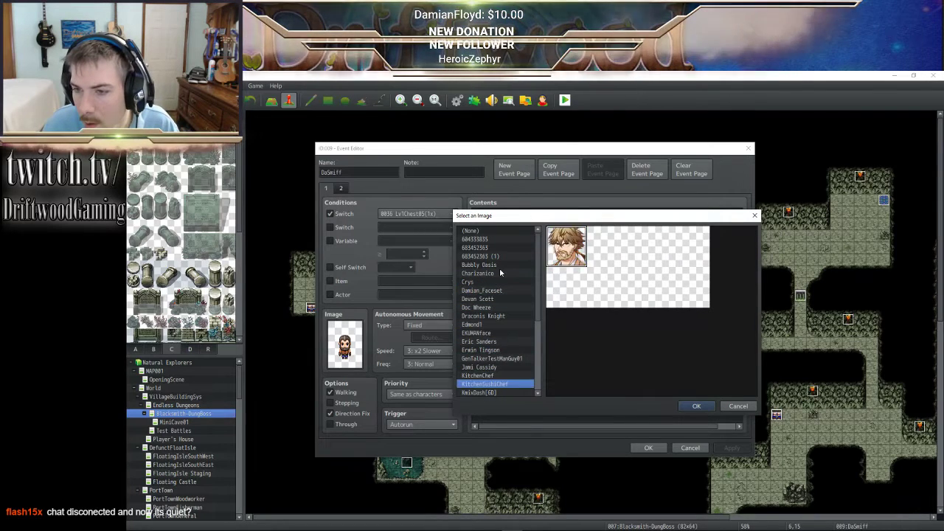
key(Down)
key(Down)
key(Down)
key(Down)
key(Down)
key(Down)
key(Down)
key(Down)
key(Down)
key(Down)
key(Down)
key(Down)
key(Down)
key(Down)
key(Down)
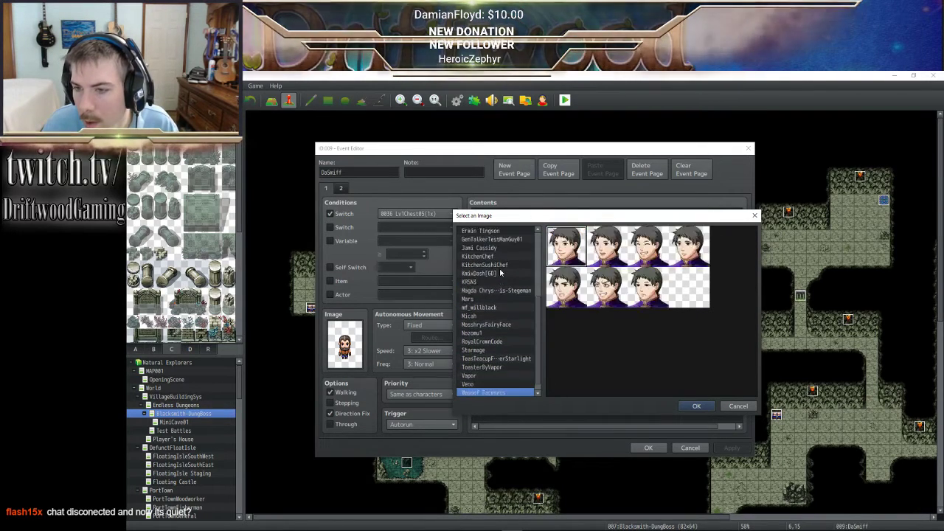
key(Down)
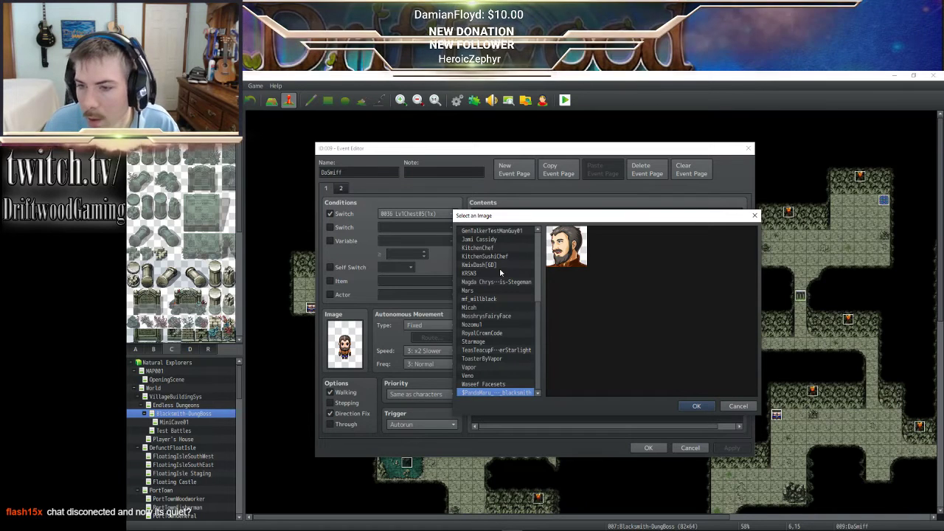
click(696, 406)
drag(617, 297, 513, 289)
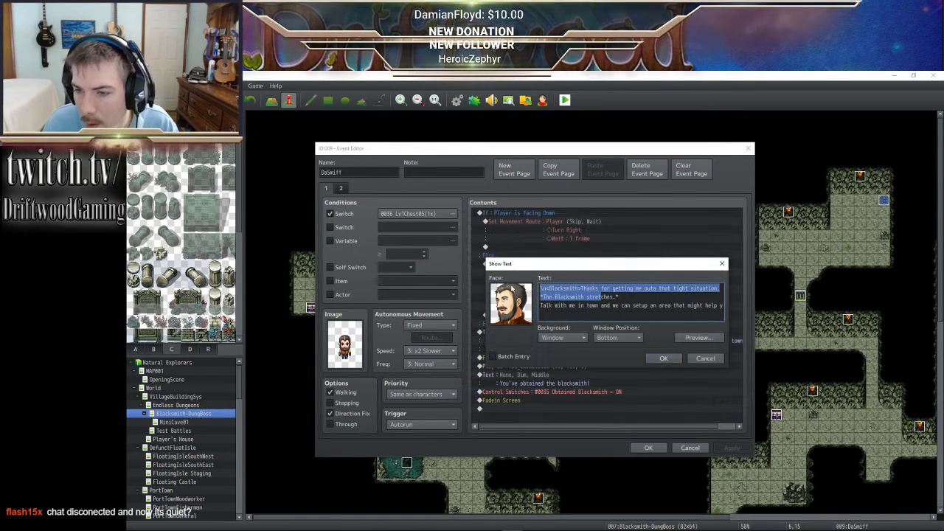
click(554, 288)
text(\)
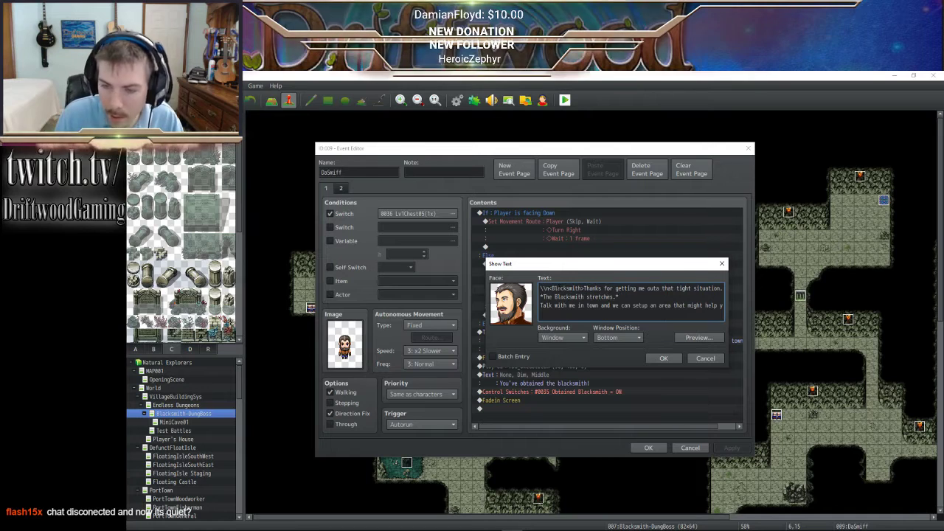
text(pop[0])
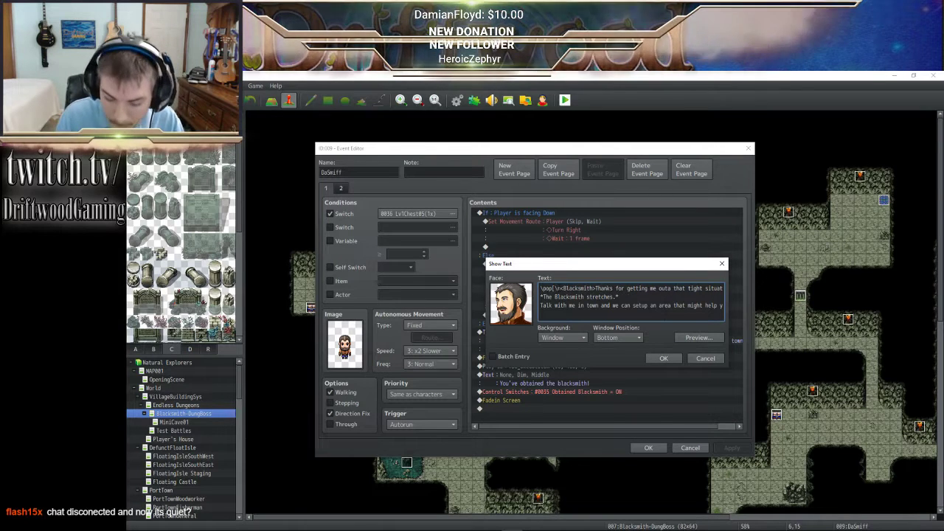
click(663, 357)
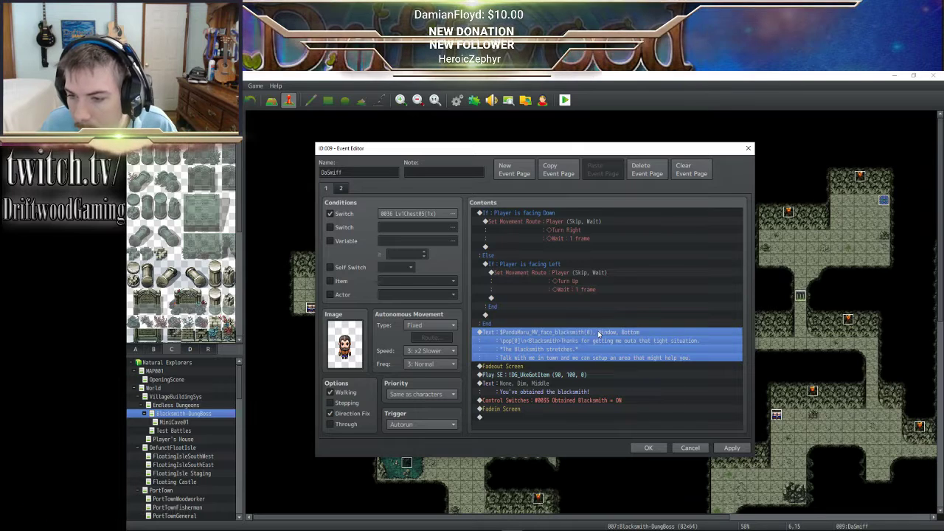
- Recheck the dialogue text and event pages 1–2, then close the DaSmiff event
right_click(598, 331)
click(612, 336)
drag(699, 288, 531, 298)
click(612, 297)
drag(612, 296, 718, 306)
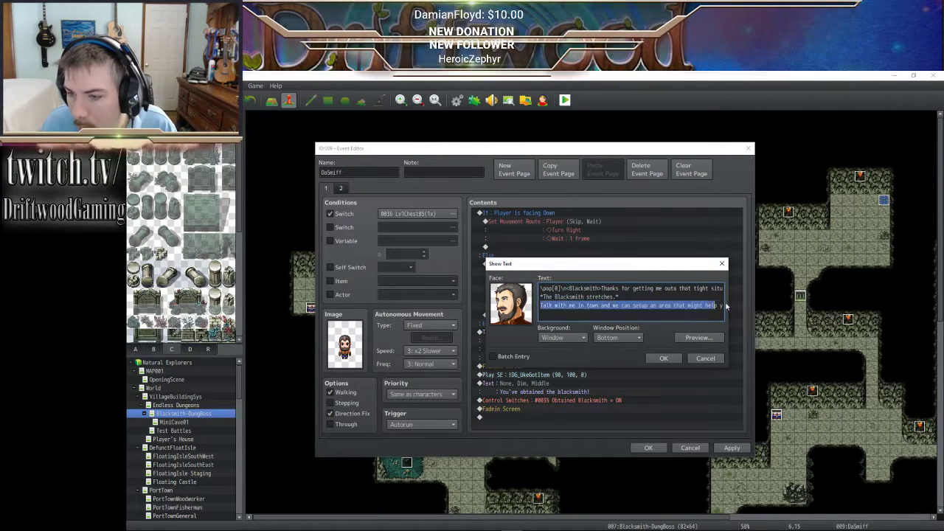
click(719, 306)
click(663, 358)
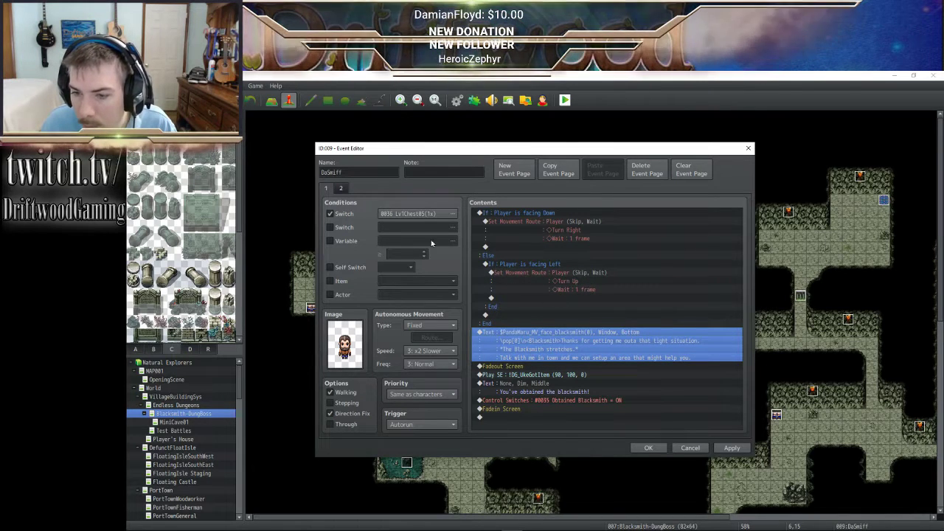
click(346, 191)
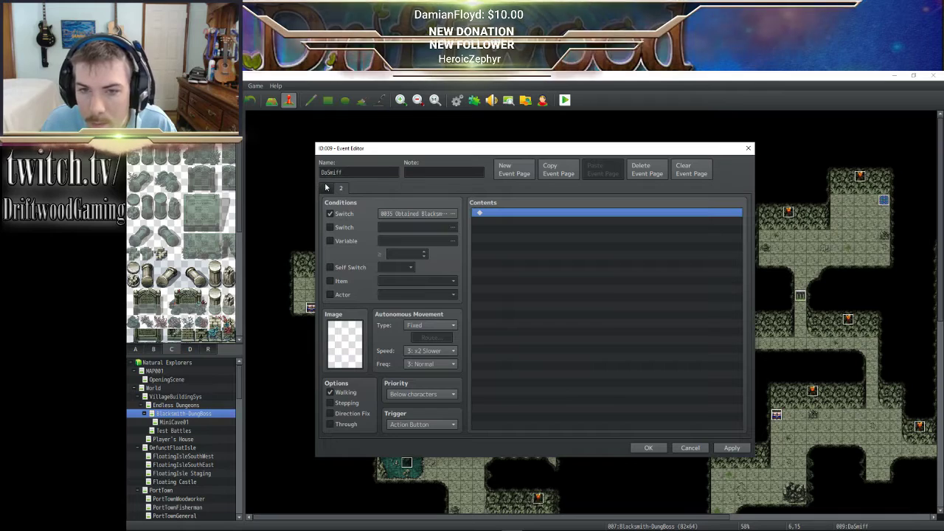
click(326, 190)
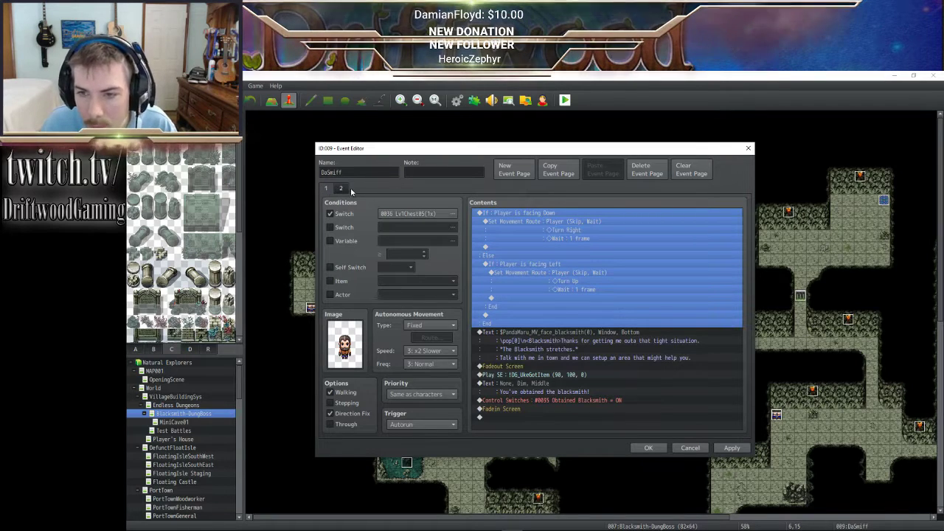
click(648, 447)
- Set the chest's locked-inside message to a Dim background in the Middle position
double_click(311, 306)
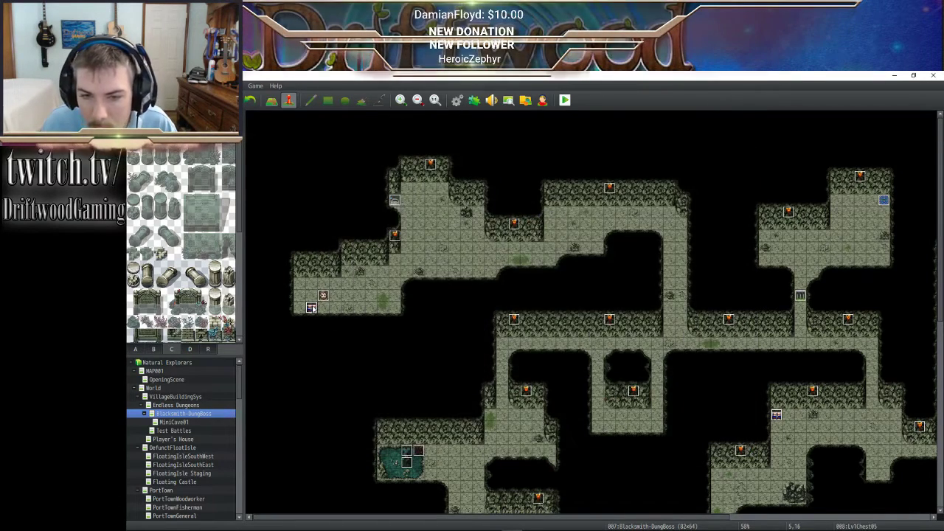
double_click(539, 277)
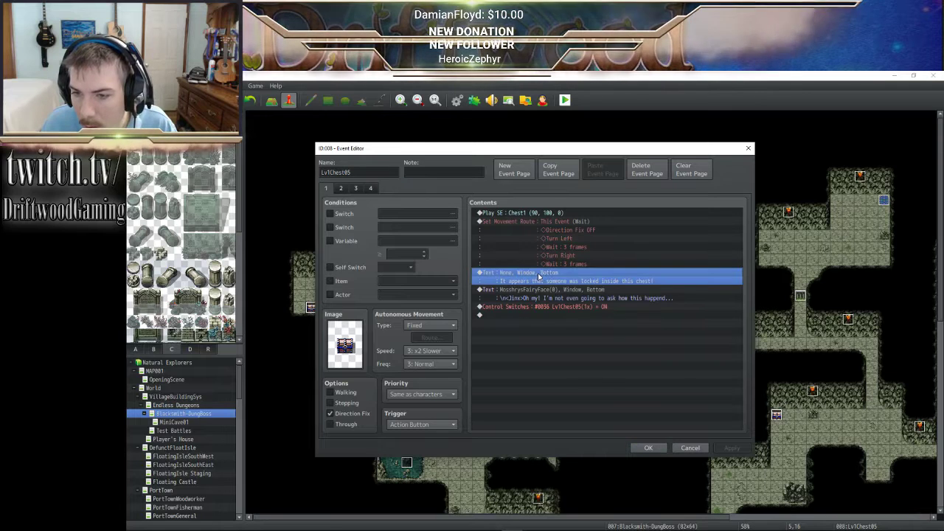
click(584, 340)
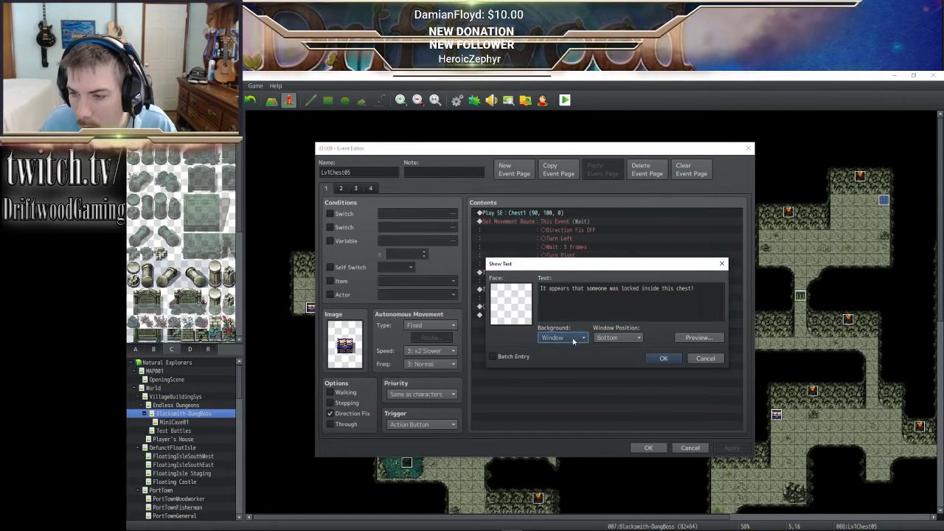
click(560, 356)
click(619, 336)
click(617, 354)
click(663, 358)
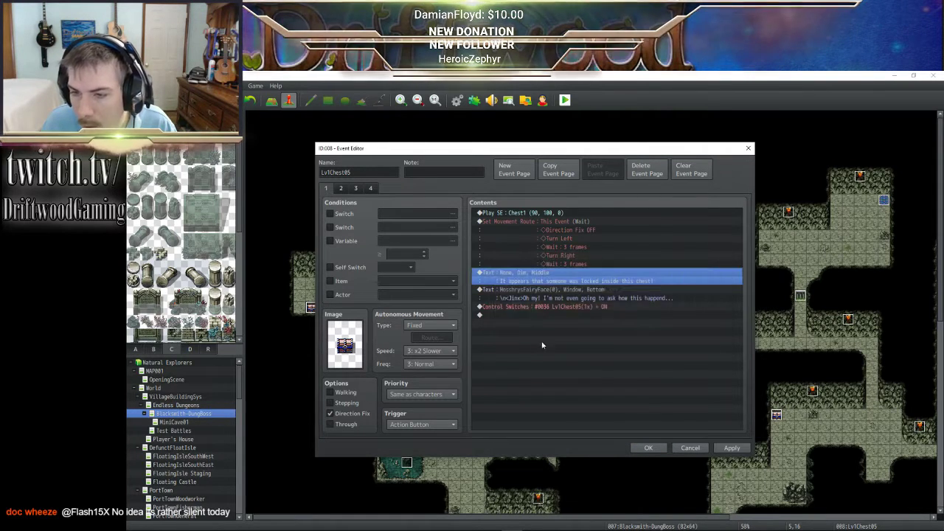
- Prefix the 'Oh my!' line with \pop[0] and apply the chest event changes
click(554, 293)
right_click(554, 293)
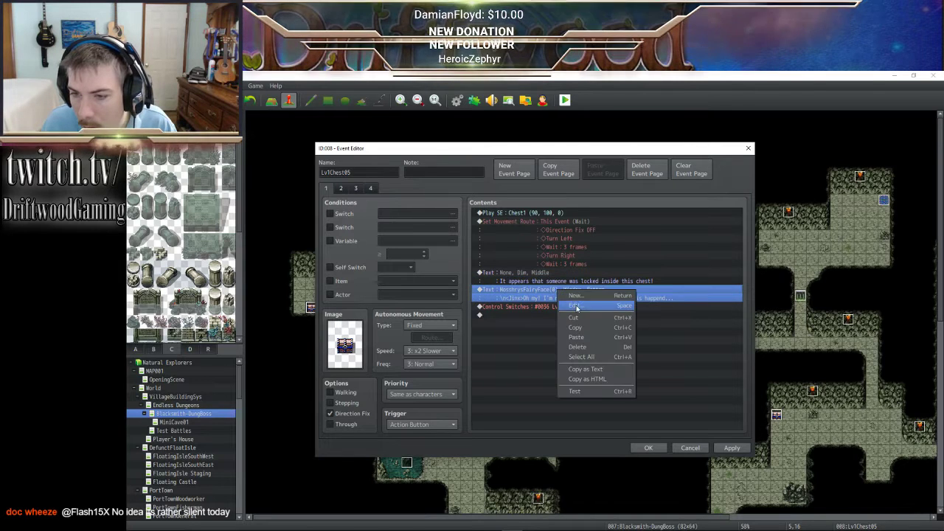
click(575, 303)
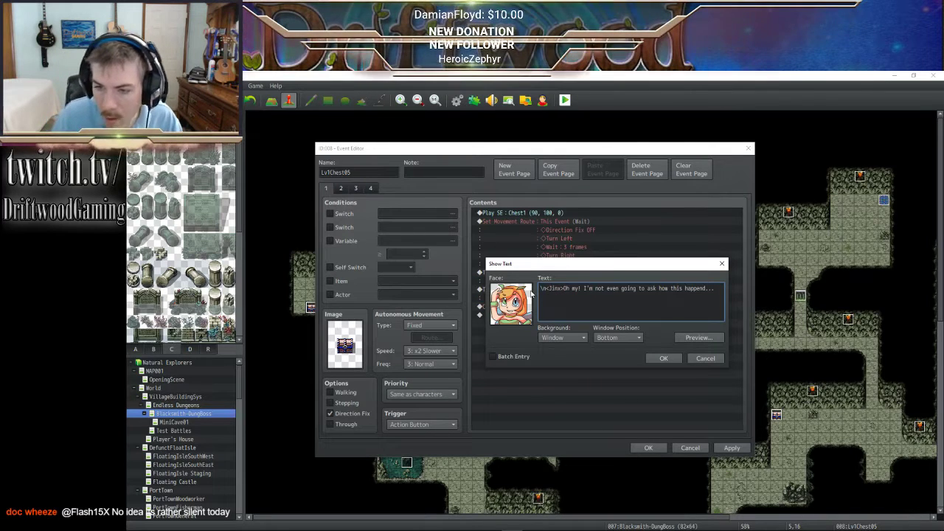
text(\pop[0])
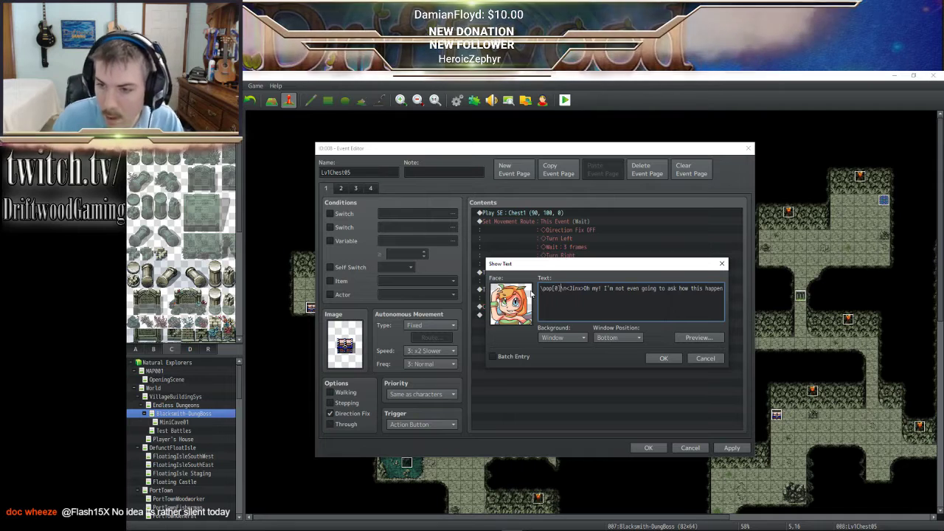
click(663, 358)
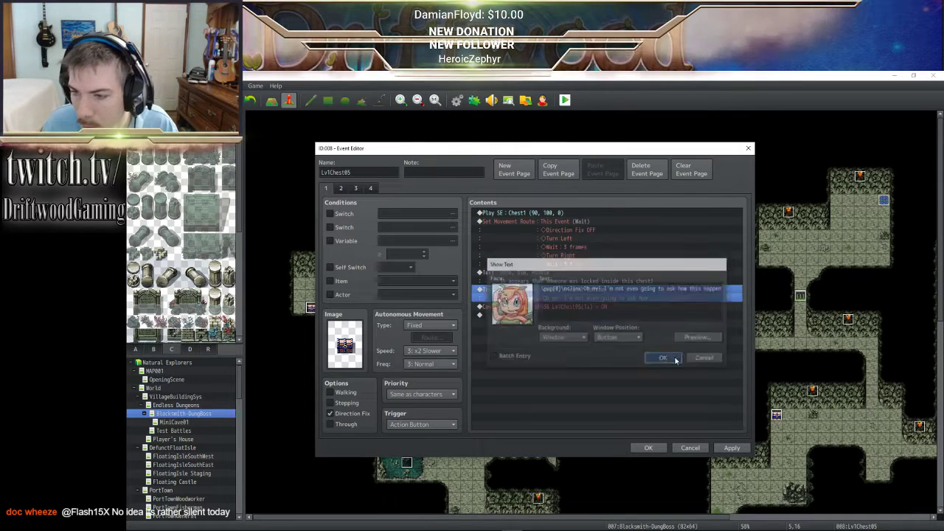
click(741, 452)
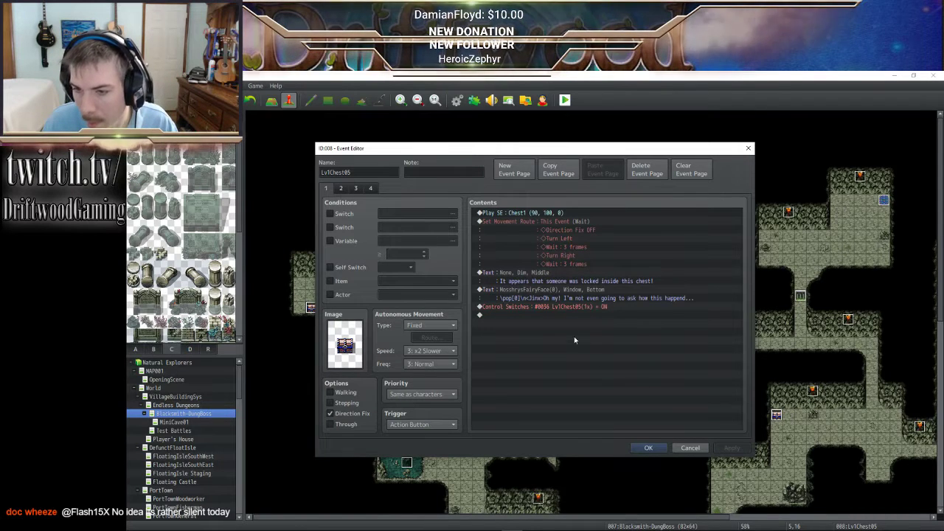
click(342, 189)
click(356, 189)
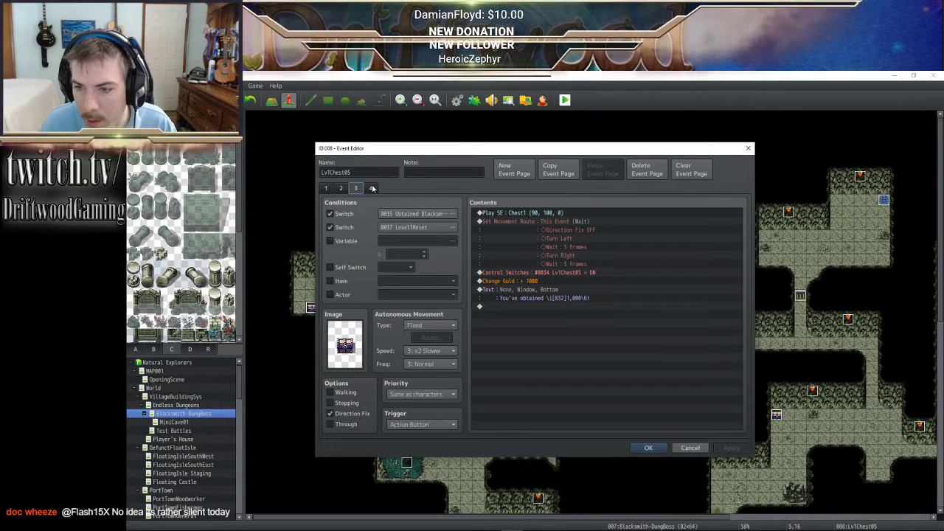
- Compare the chest event's page 3 commands with the empty page 4, then close the Event Editor
click(373, 188)
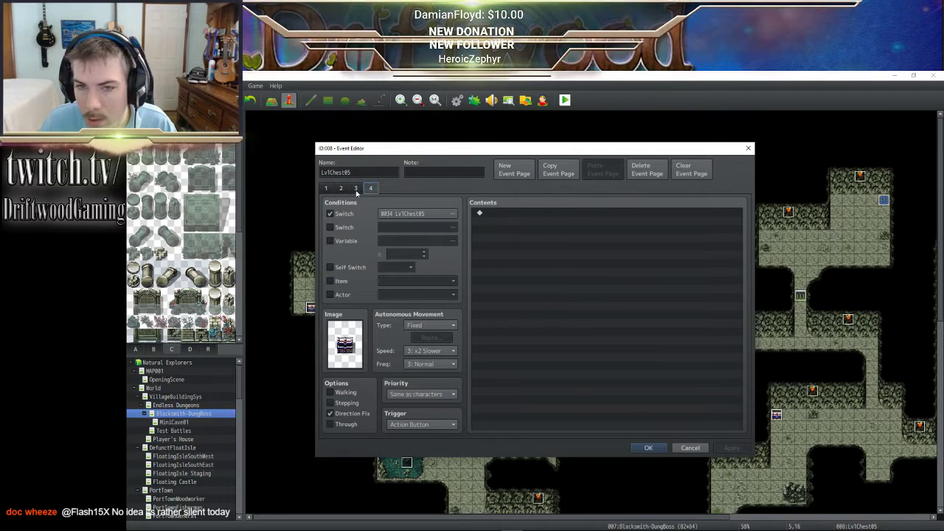
click(356, 189)
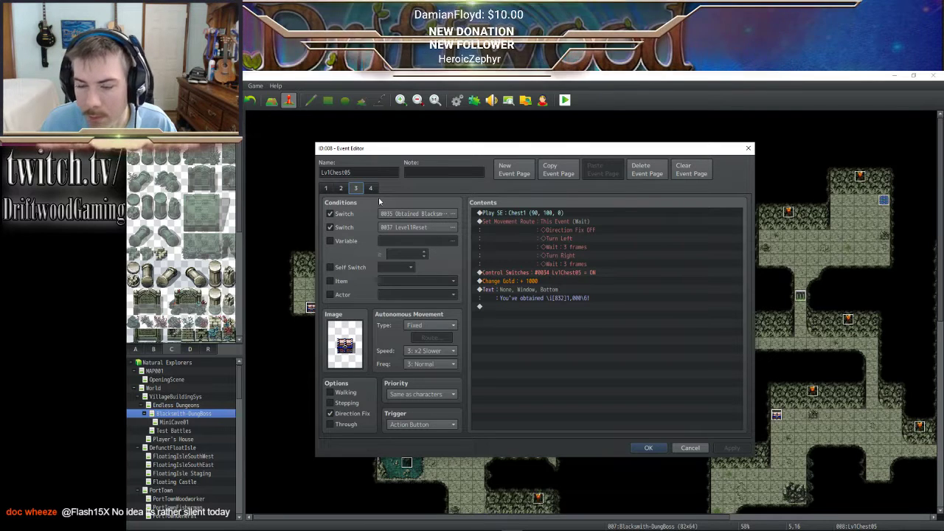
click(329, 189)
click(370, 188)
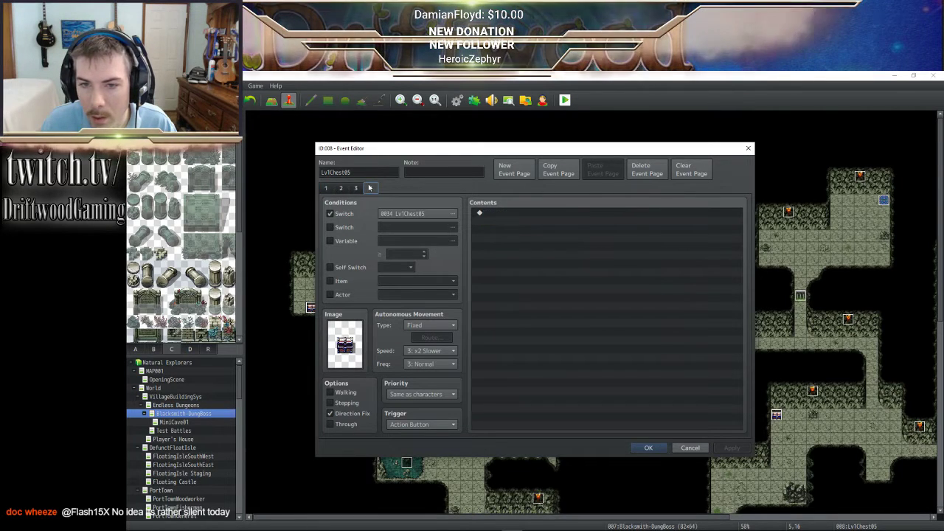
click(357, 189)
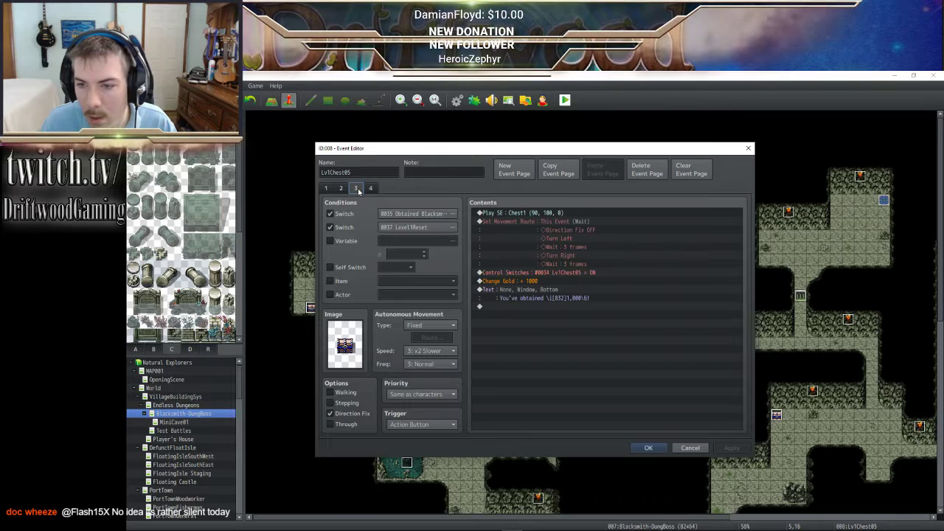
click(371, 188)
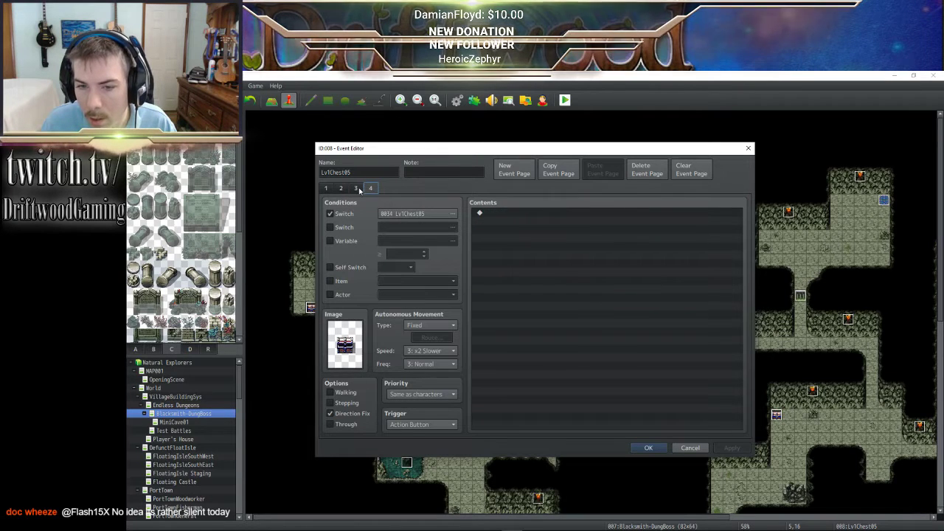
click(356, 189)
click(371, 189)
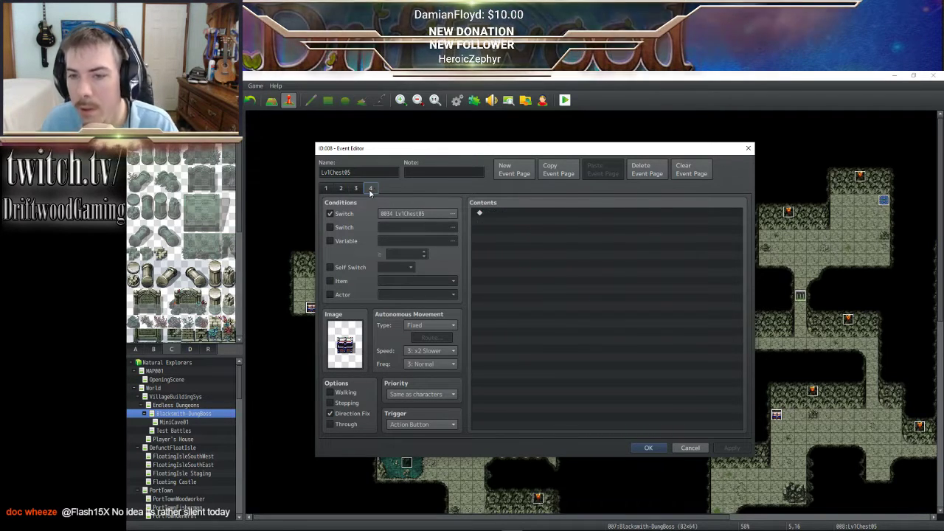
click(356, 189)
click(371, 188)
click(356, 188)
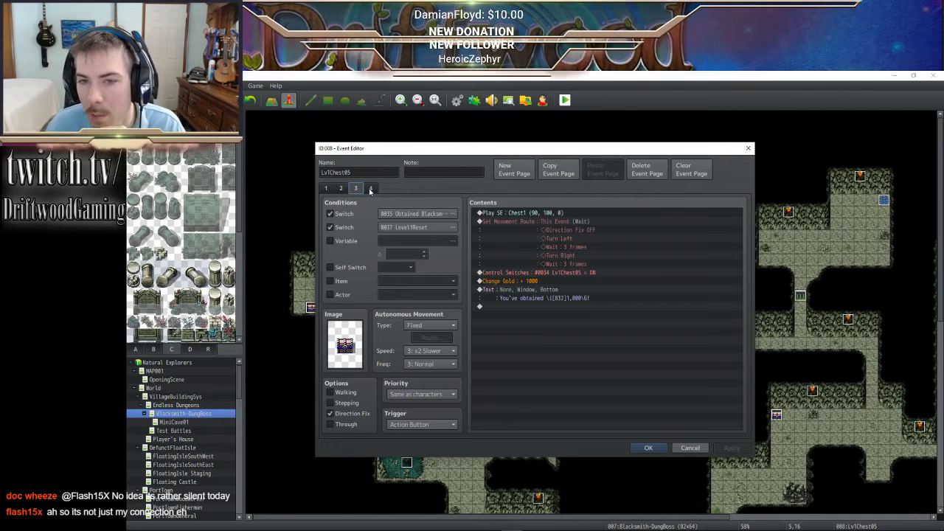
click(370, 188)
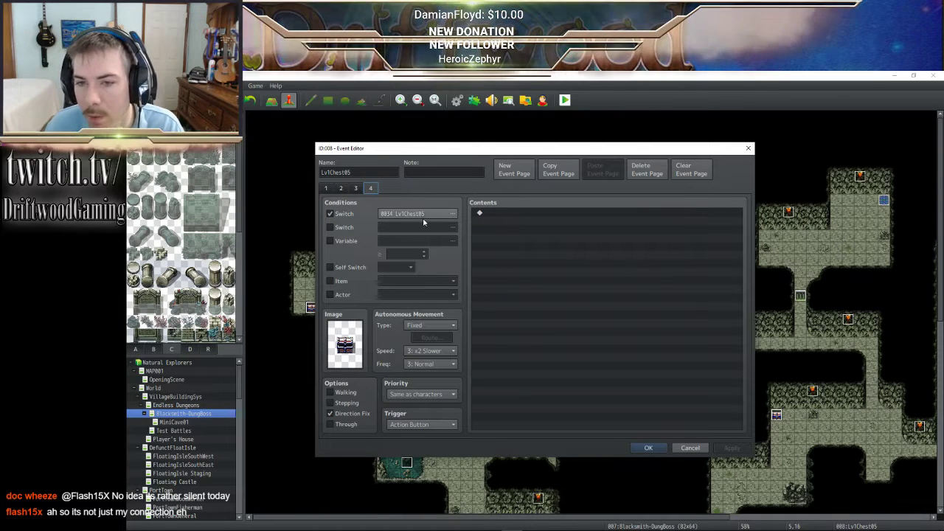
click(355, 189)
click(371, 188)
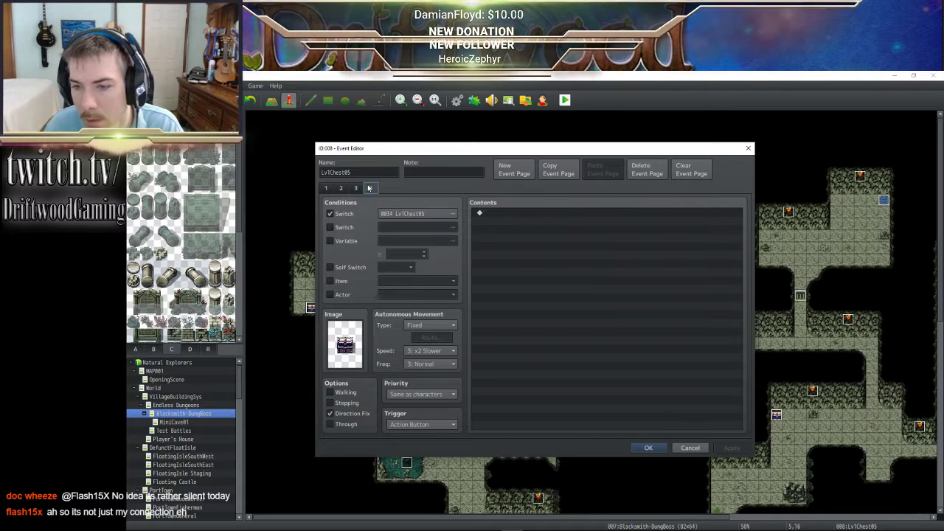
click(355, 188)
click(371, 188)
click(355, 188)
click(328, 188)
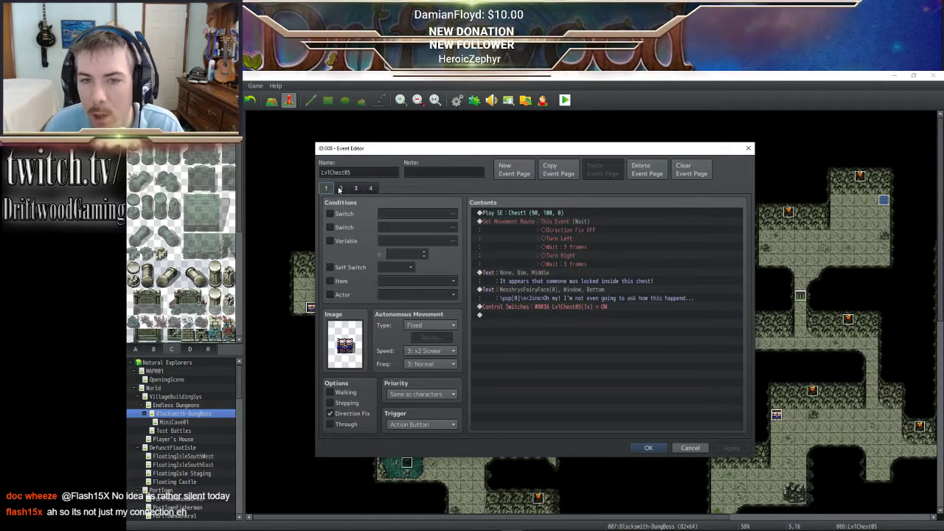
click(340, 188)
click(328, 188)
click(343, 189)
click(355, 188)
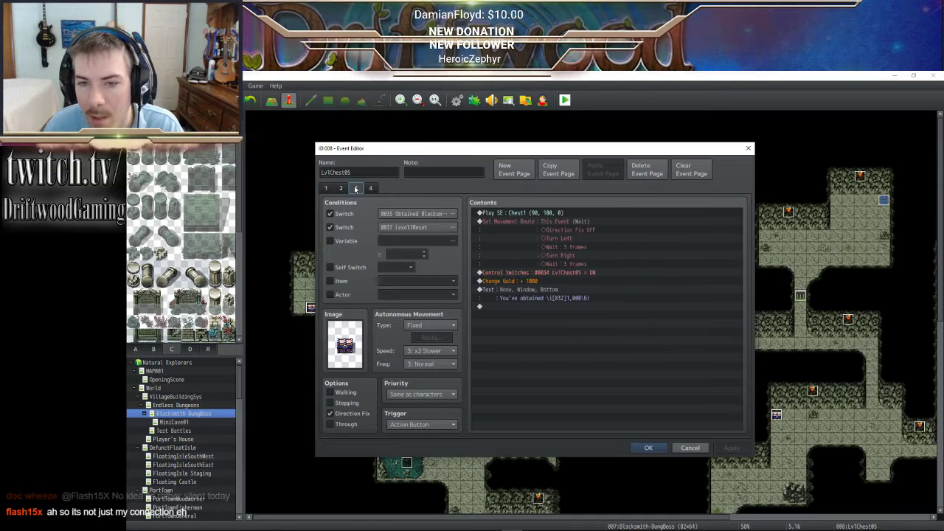
click(371, 188)
click(354, 188)
click(371, 188)
click(355, 188)
click(371, 188)
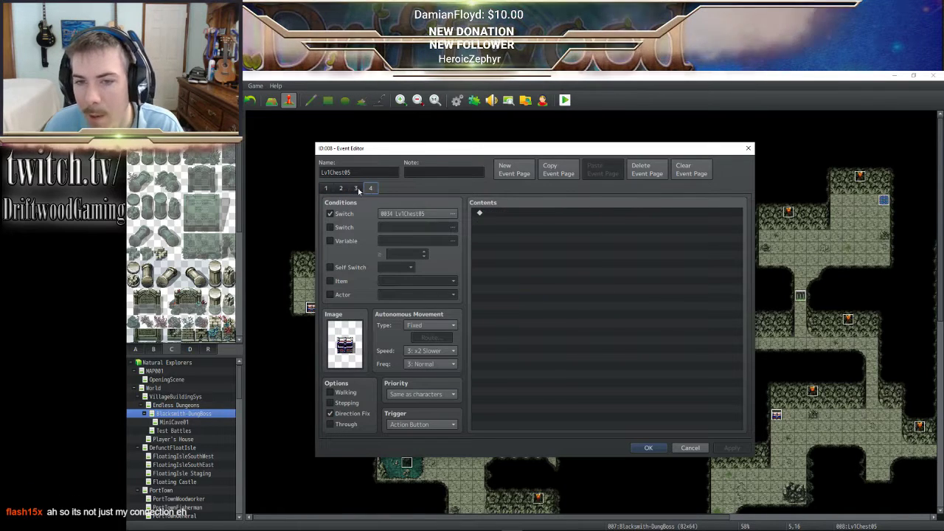
click(354, 188)
click(371, 188)
click(355, 188)
click(371, 188)
click(356, 188)
click(371, 188)
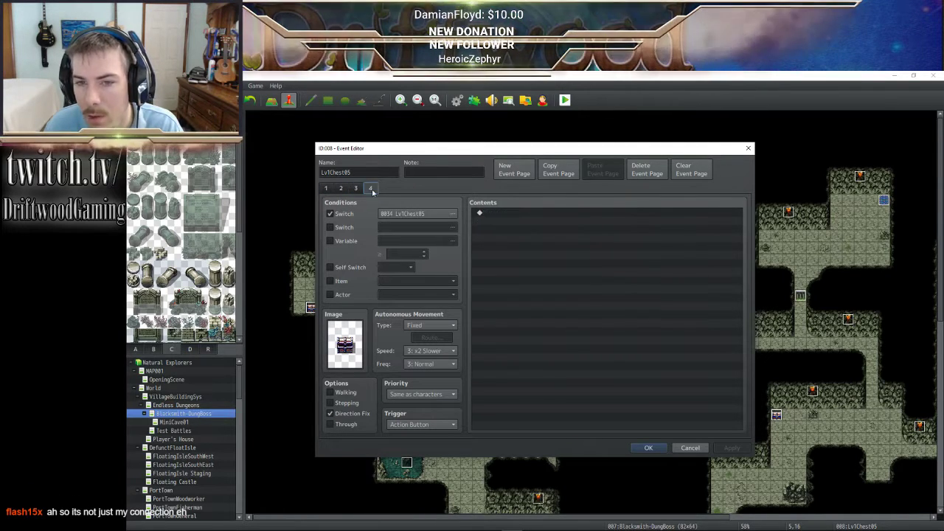
click(647, 448)
scroll(547, 271, down, 3)
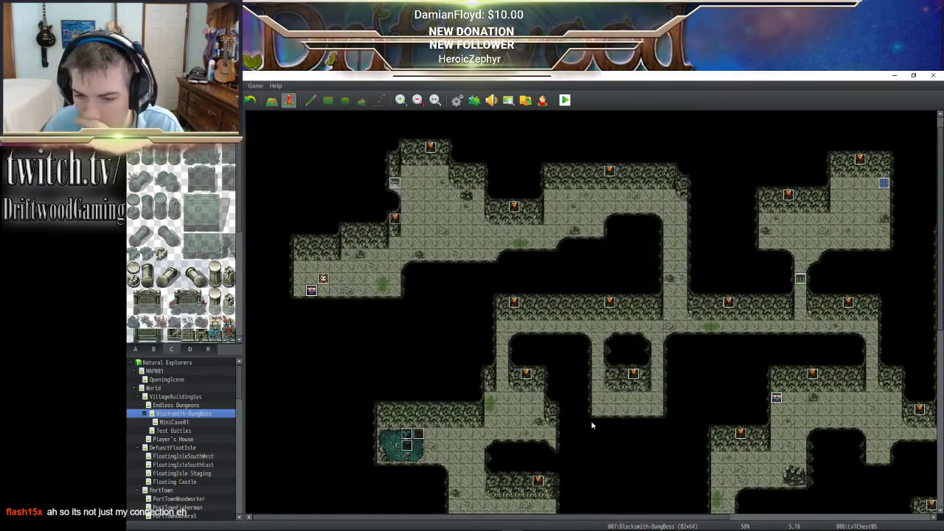
scroll(547, 270, down, 3)
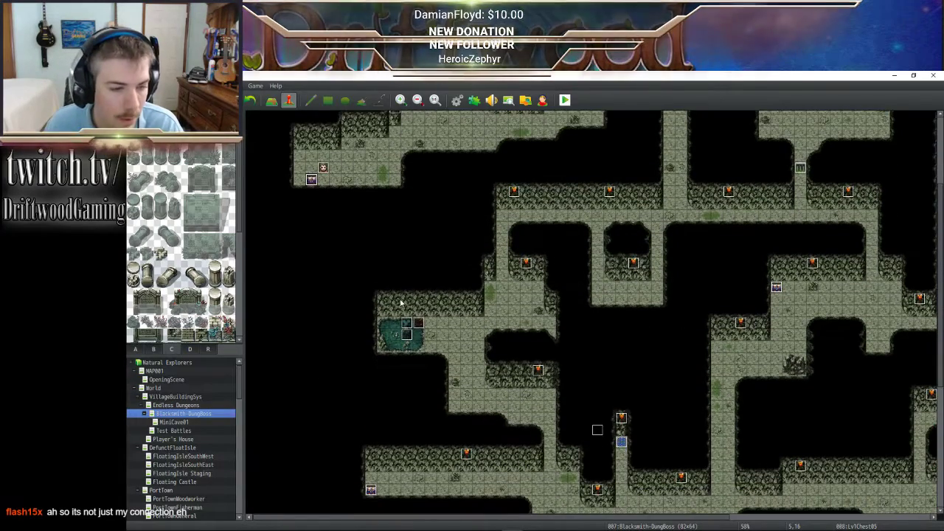
mouse_move(376, 524)
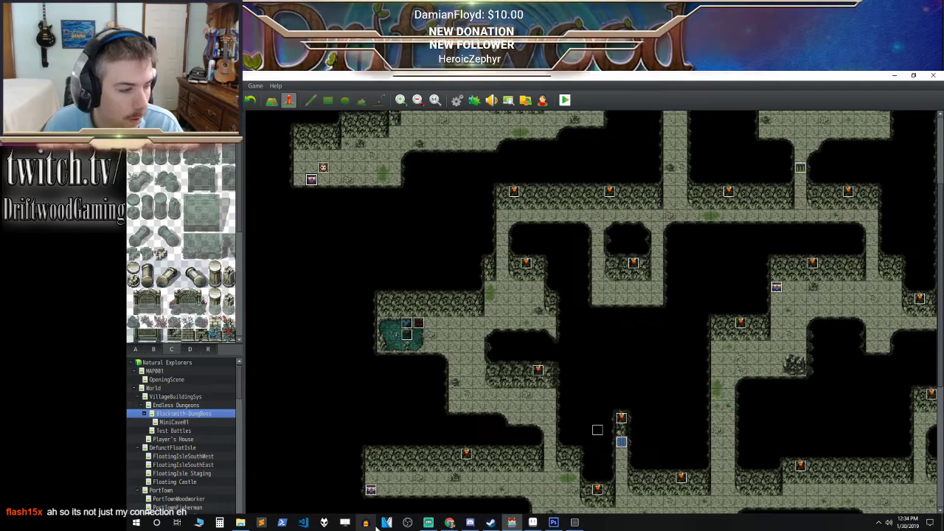
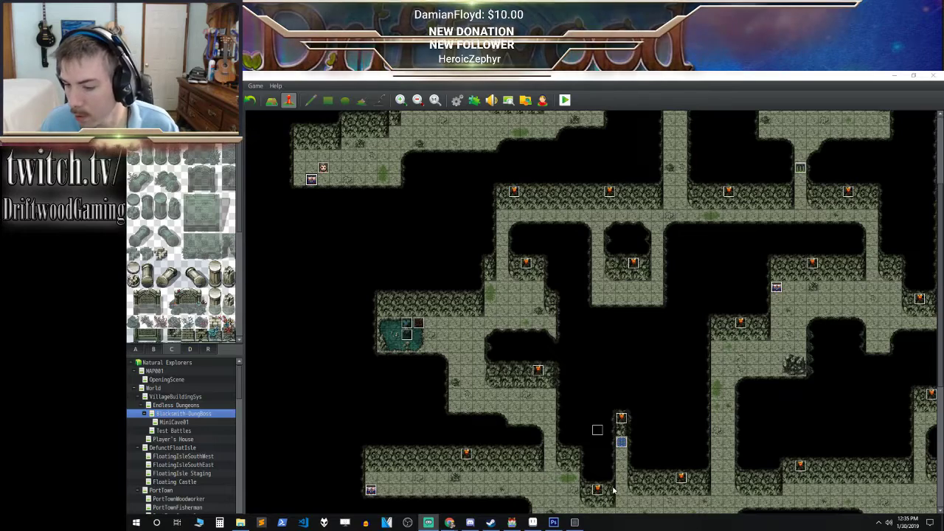
- In Map mode, black out part of the upper-left passage floor as void
scroll(438, 250, up, 4)
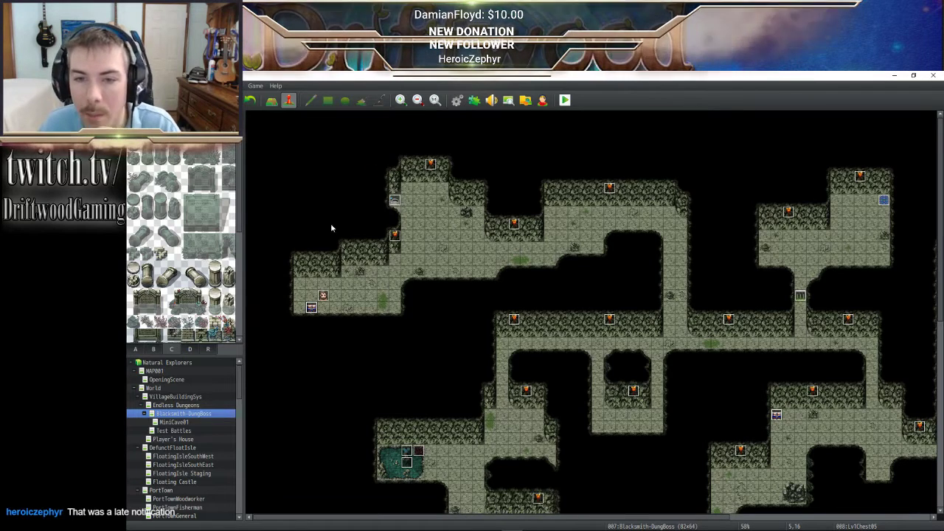
scroll(168, 242, down, 5)
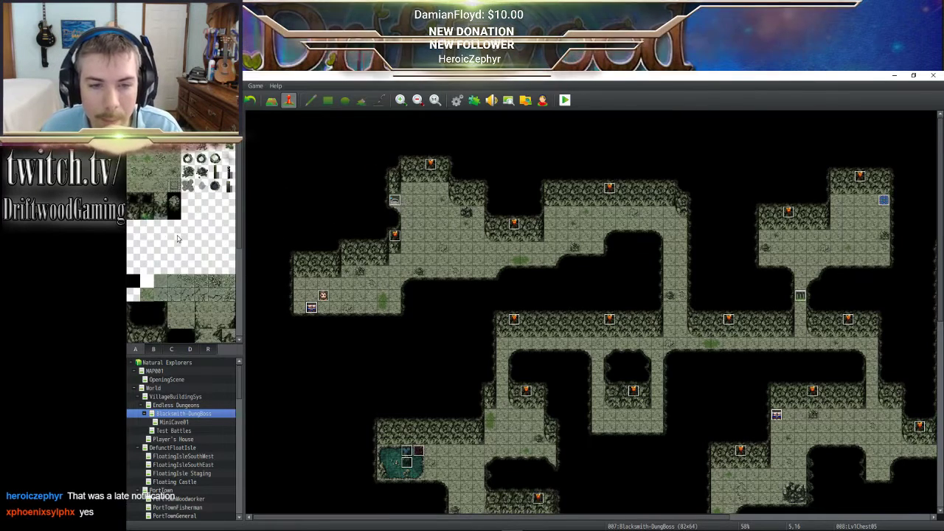
scroll(178, 241, down, 1)
scroll(303, 220, down, 1)
scroll(379, 199, up, 1)
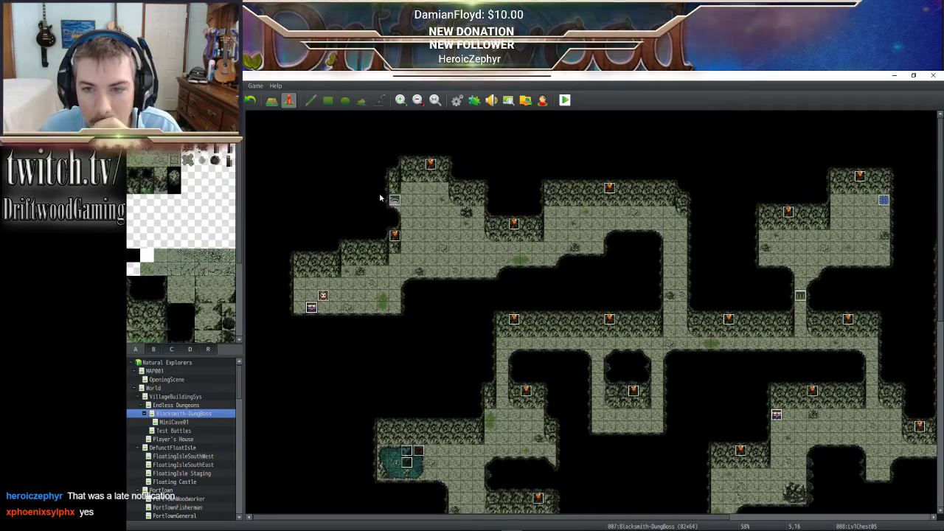
click(271, 101)
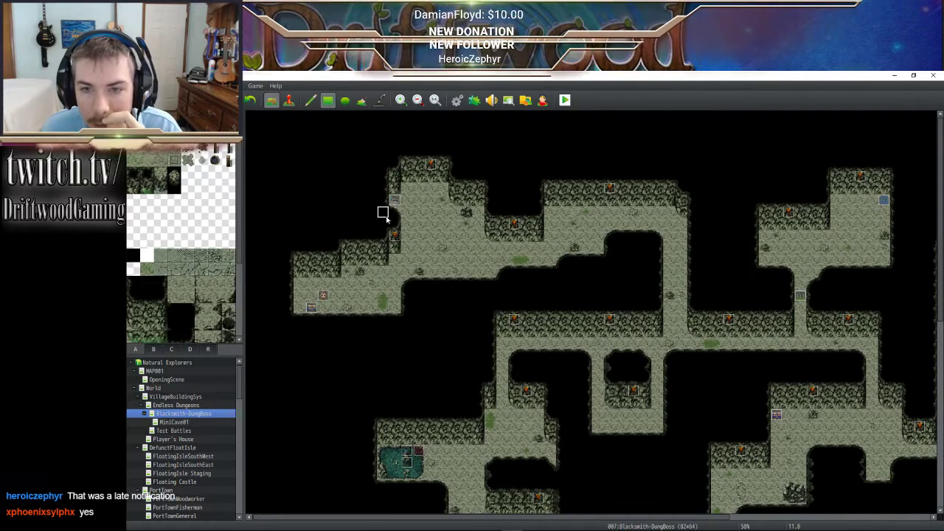
click(426, 220)
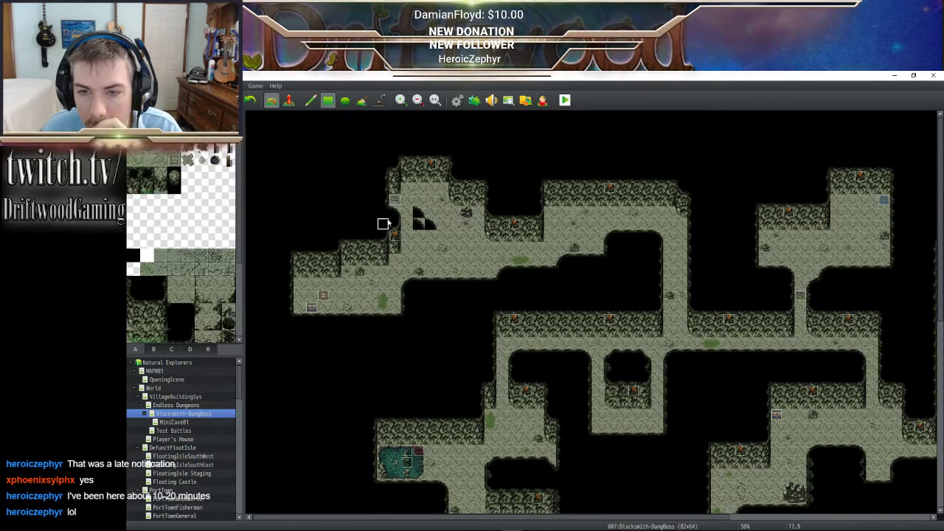
mouse_move(391, 222)
mouse_down()
mouse_move(410, 215)
mouse_move(383, 211)
mouse_up()
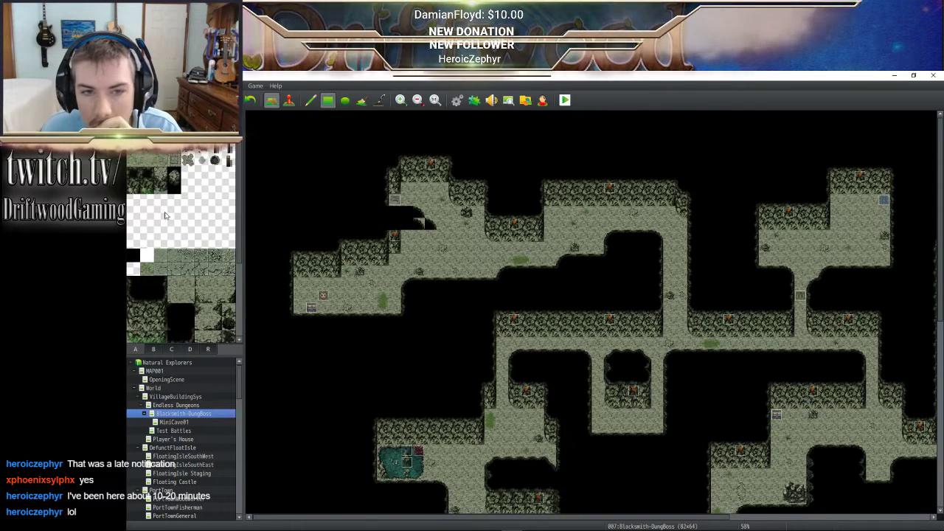
- Browse tileset A and the second tile set, settling on the dark void tile
click(133, 296)
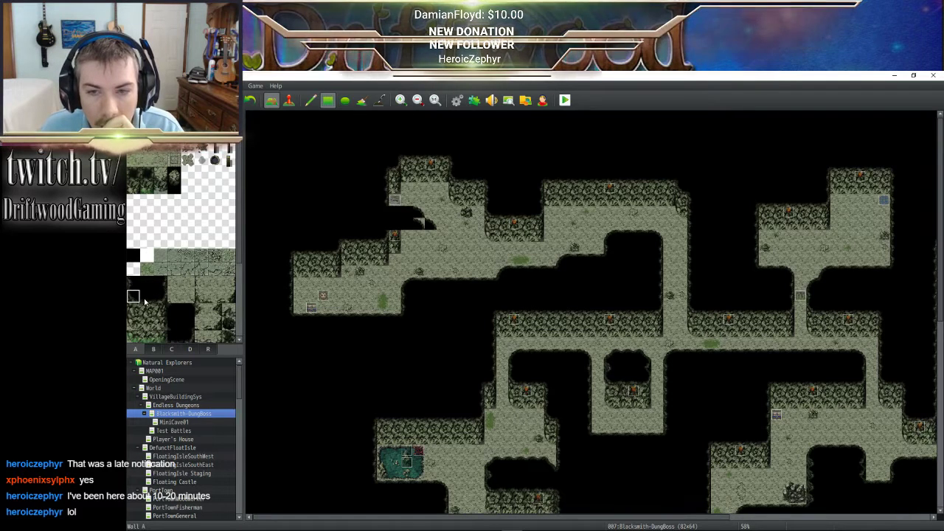
click(145, 298)
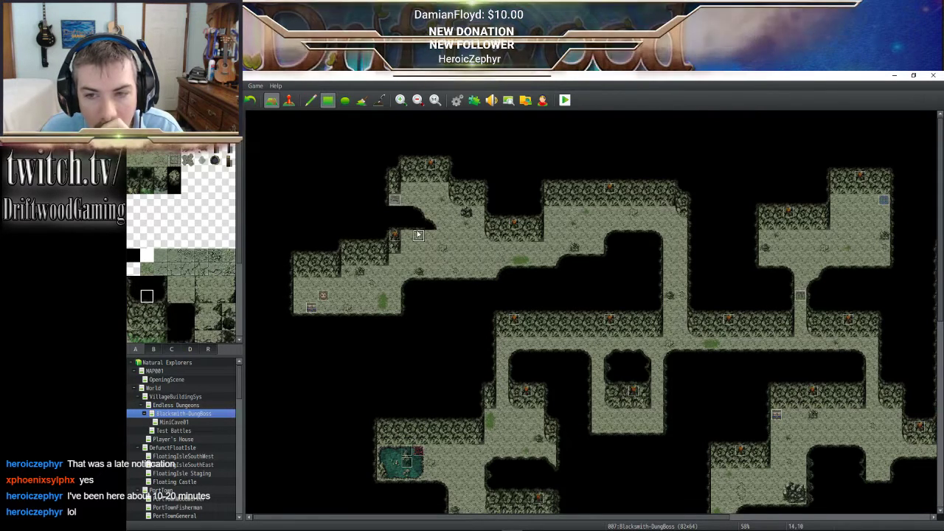
click(147, 283)
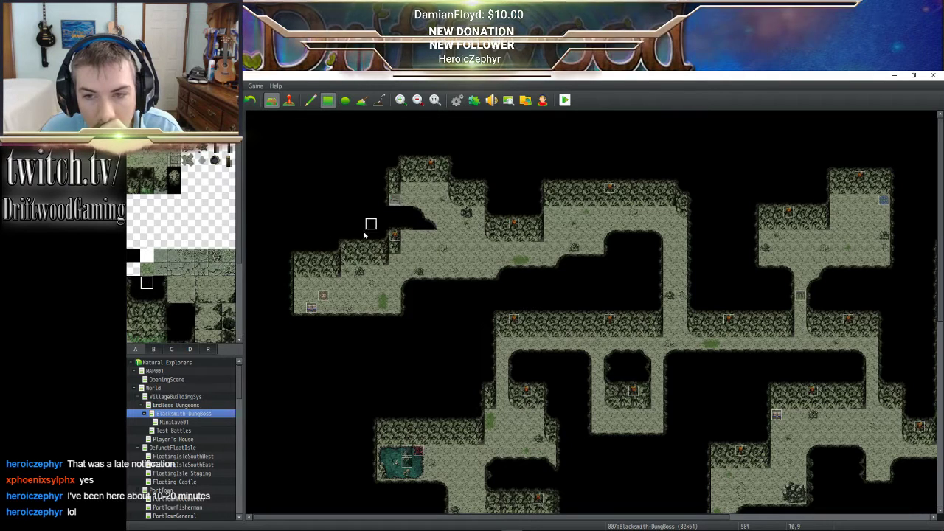
click(187, 310)
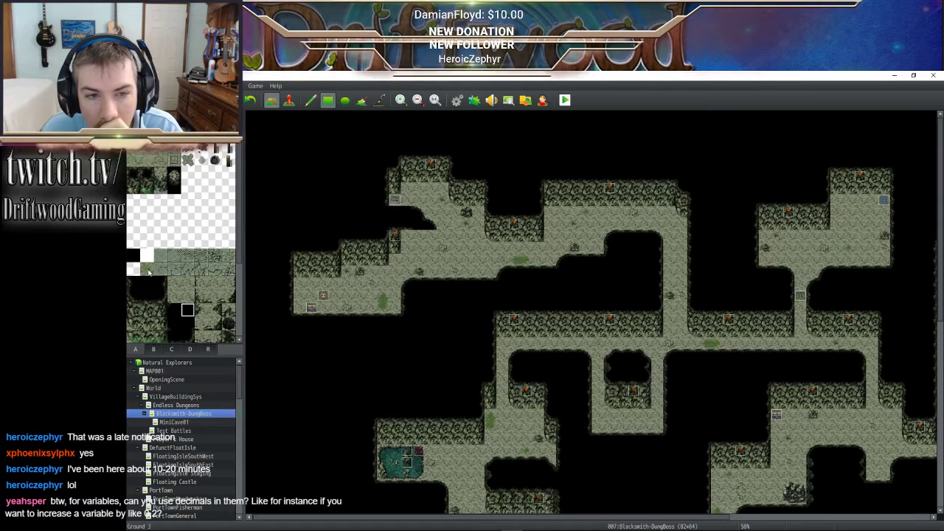
click(154, 352)
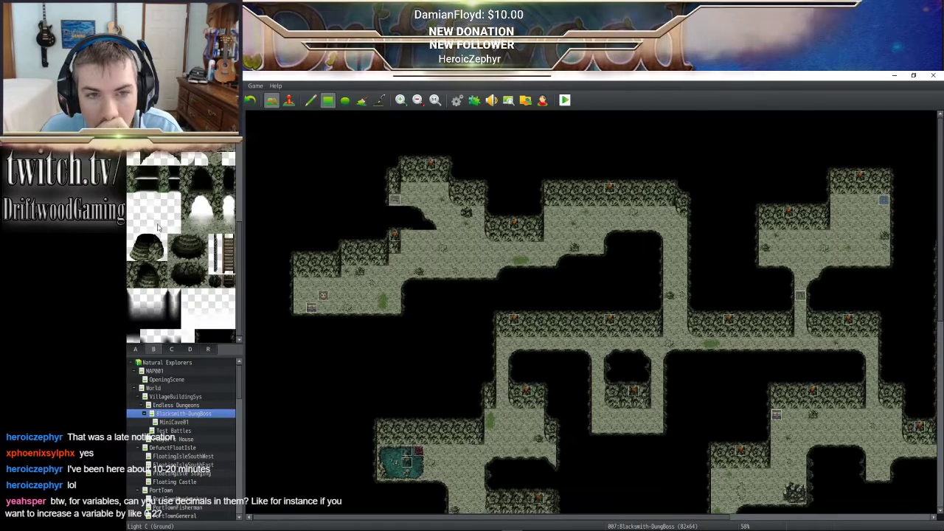
scroll(159, 192, down, 5)
click(146, 158)
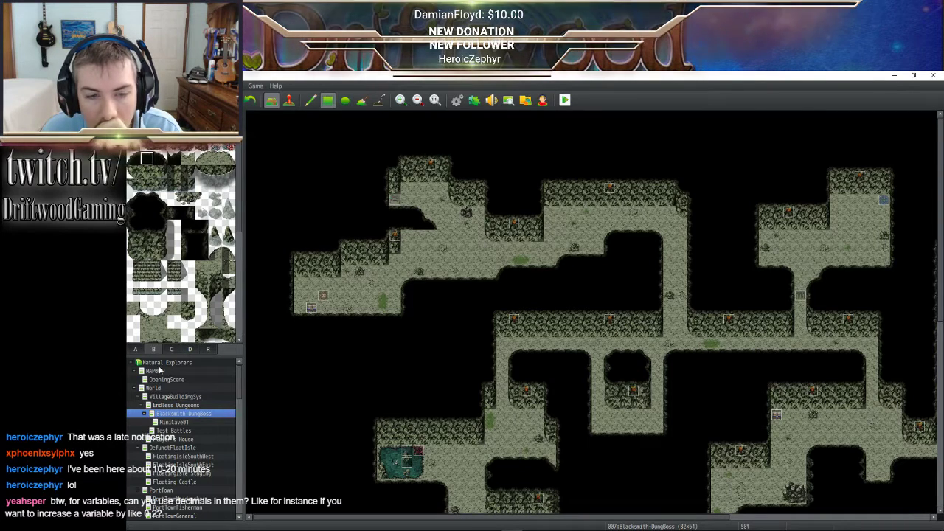
scroll(171, 221, up, 3)
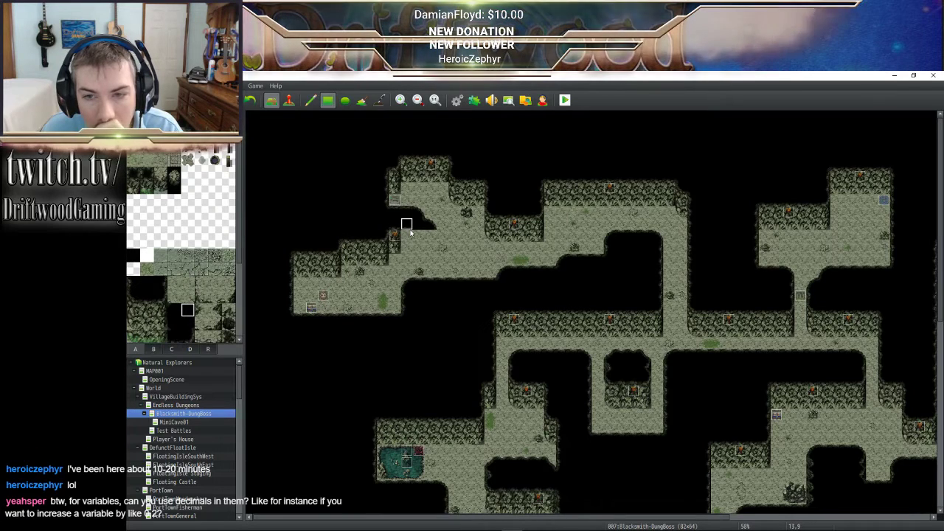
click(151, 282)
- Paint dark tiles on the passage floor and repaint a stray black tile as floor
click(412, 234)
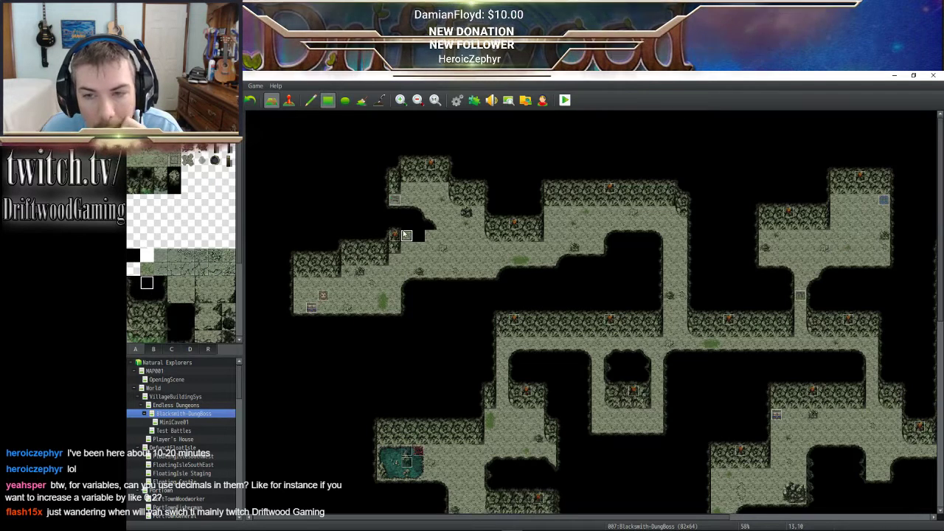
click(160, 296)
click(430, 235)
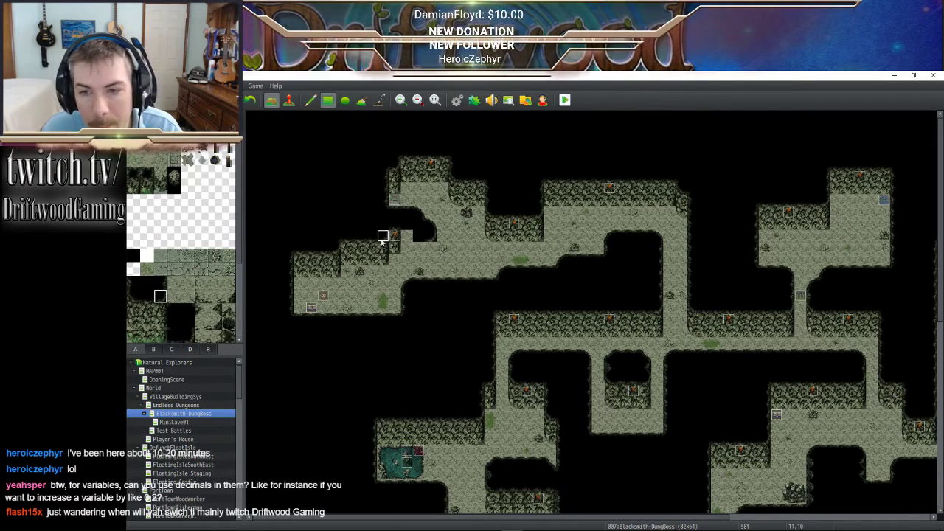
click(147, 296)
click(418, 236)
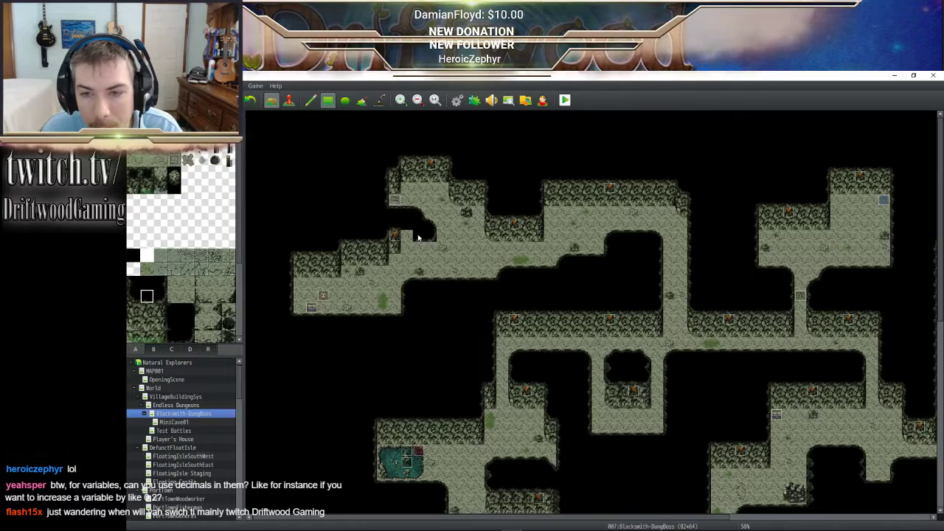
click(133, 296)
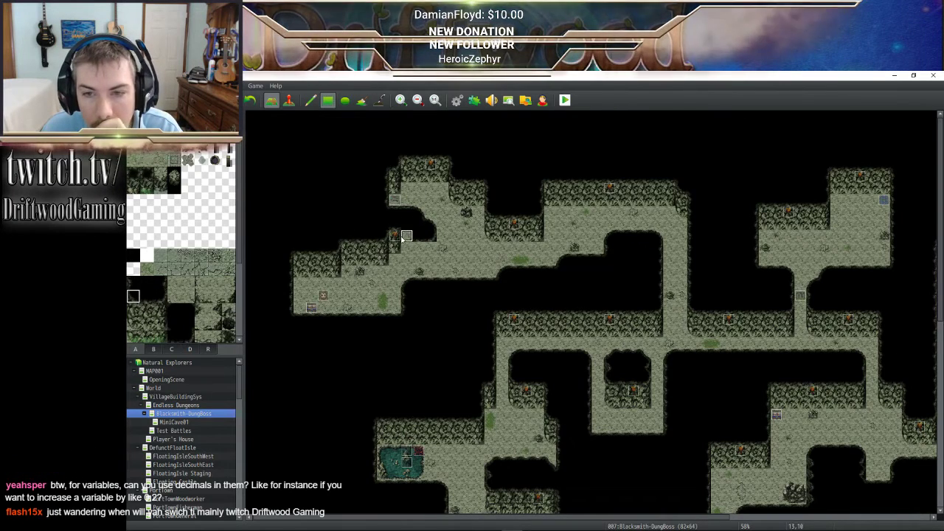
- Paint a two-tile-tall wall block beside the upper-left passage
click(174, 323)
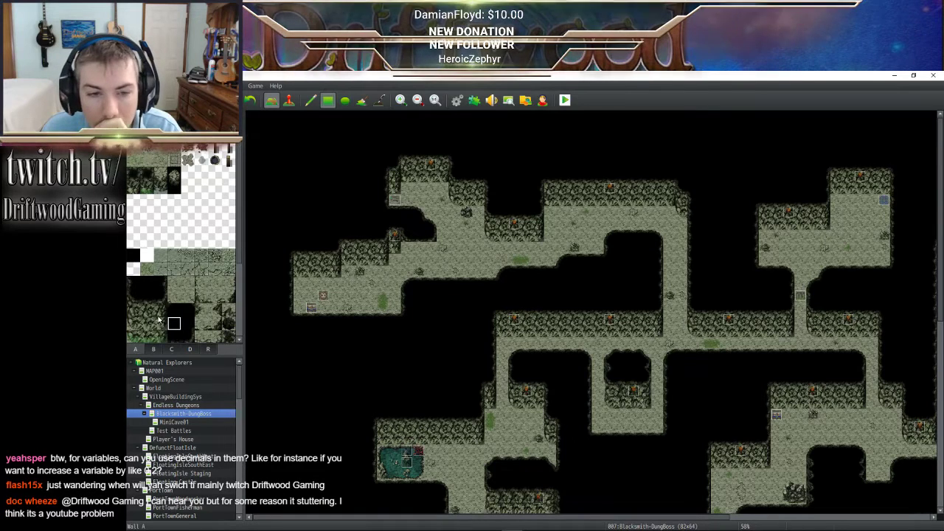
mouse_move(133, 310)
mouse_down()
mouse_move(134, 323)
mouse_move(160, 324)
mouse_up()
click(405, 255)
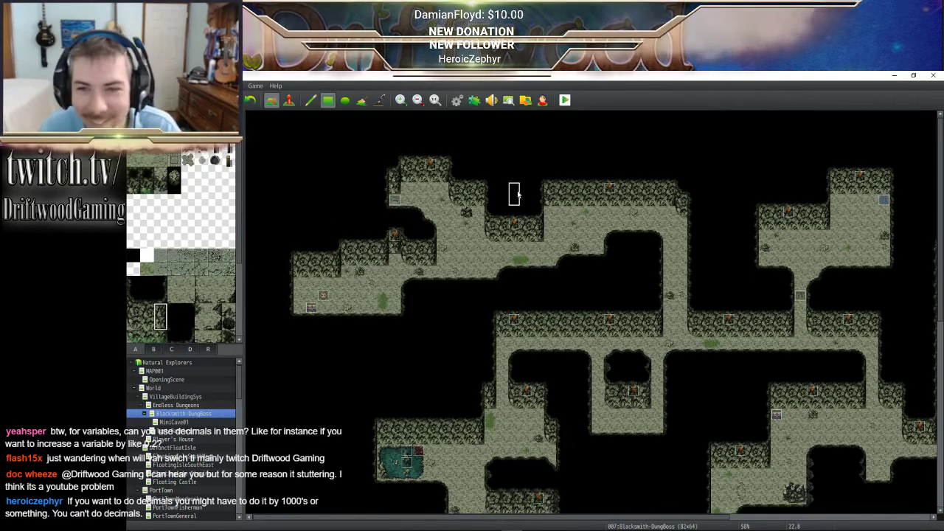
- Widen the floor with a copied three-tile column and black out neighbouring wall columns
click(289, 100)
click(272, 100)
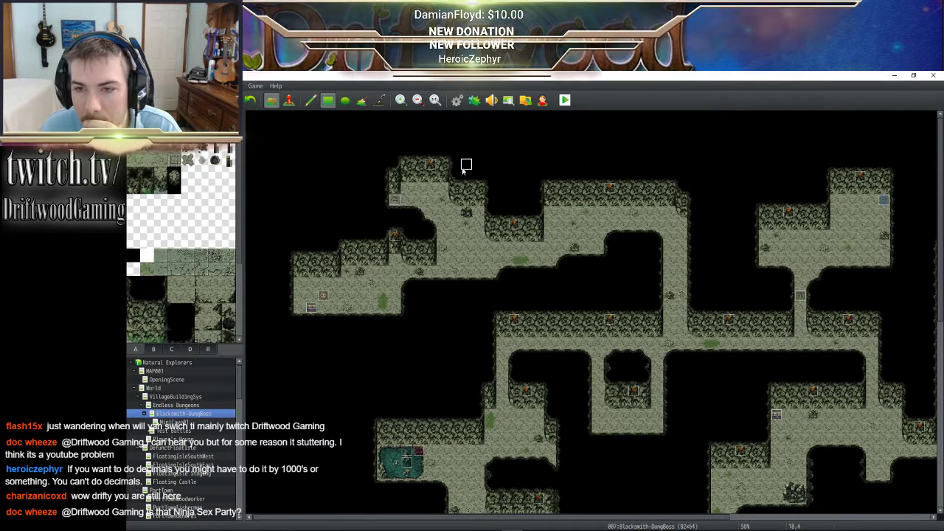
right_drag(454, 176, 454, 203)
drag(455, 252, 457, 224)
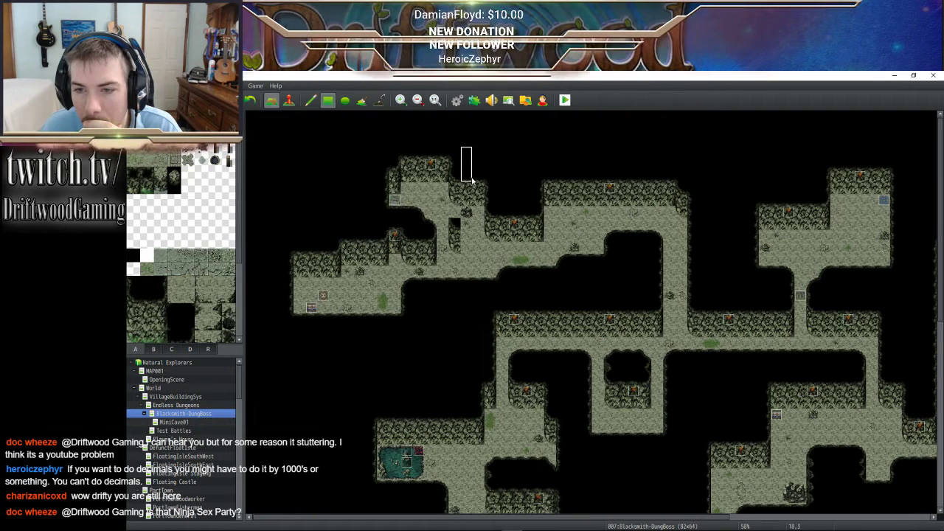
click(464, 191)
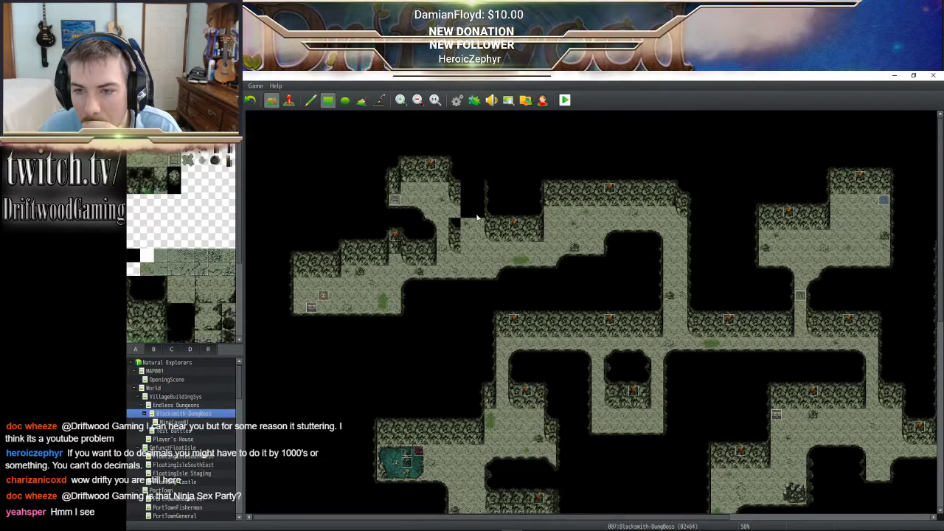
click(485, 215)
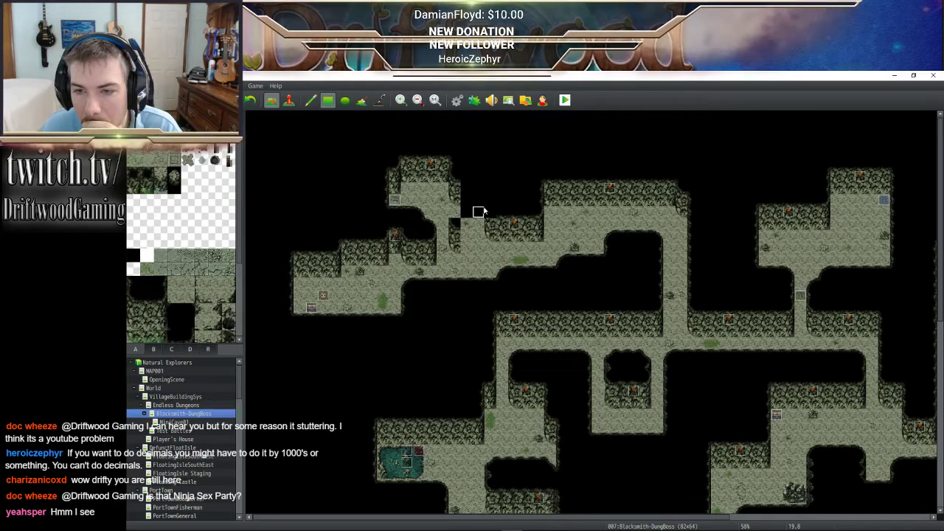
drag(455, 179, 460, 203)
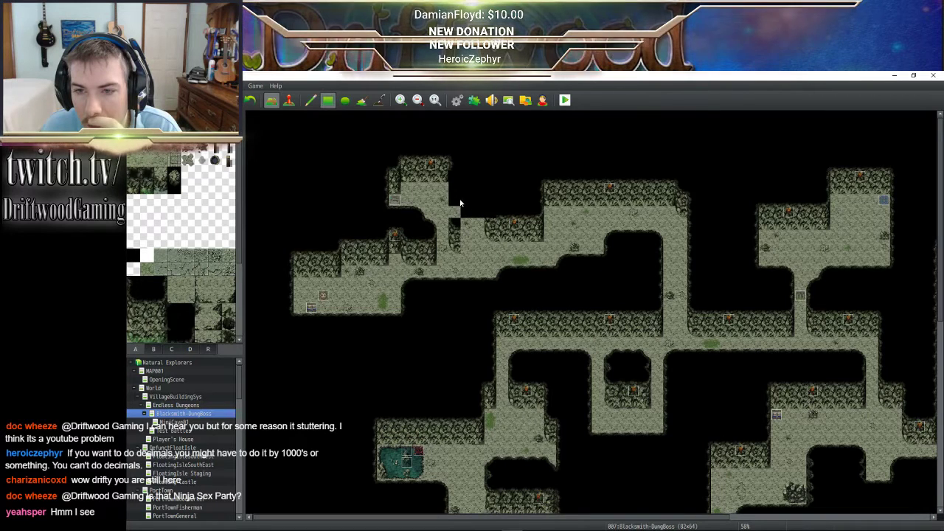
- Repaint a column with cave tiles and add rocky-edge and dark tiles on the upper wall
click(132, 283)
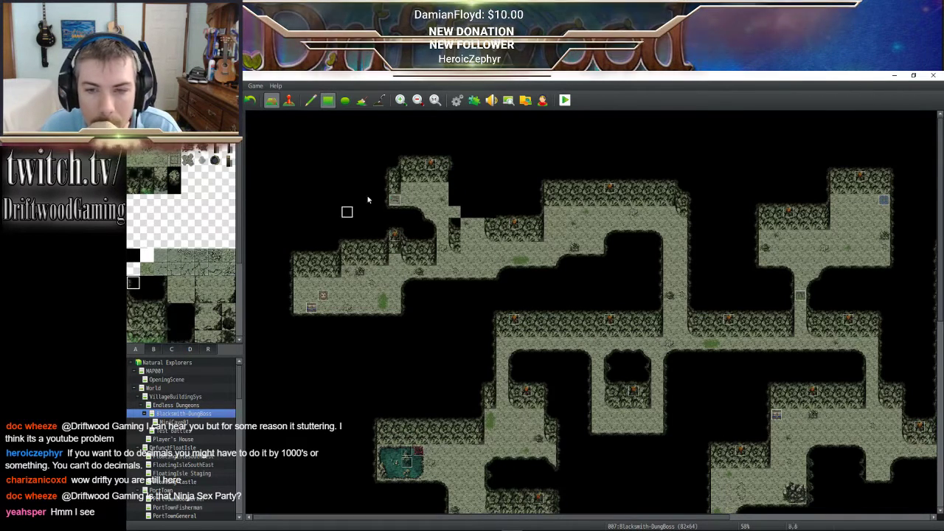
drag(454, 177, 454, 212)
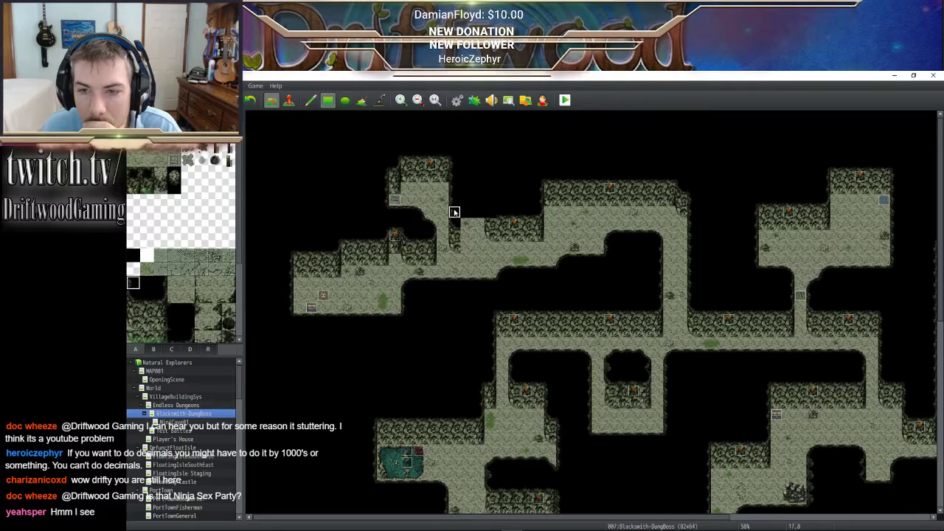
click(147, 300)
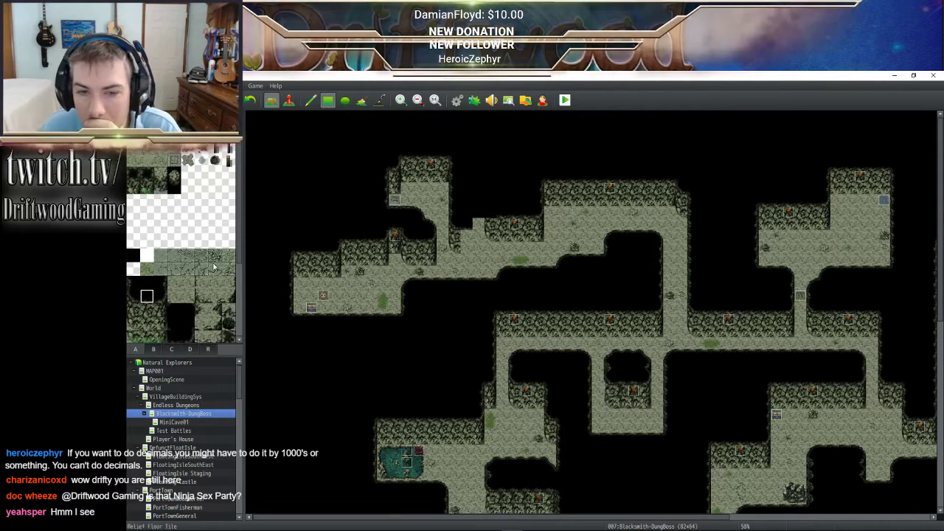
click(159, 296)
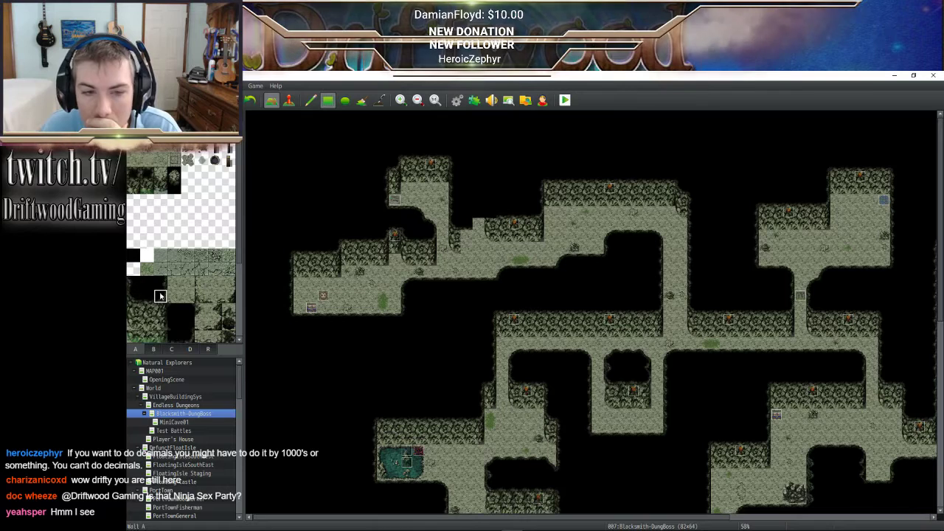
click(489, 211)
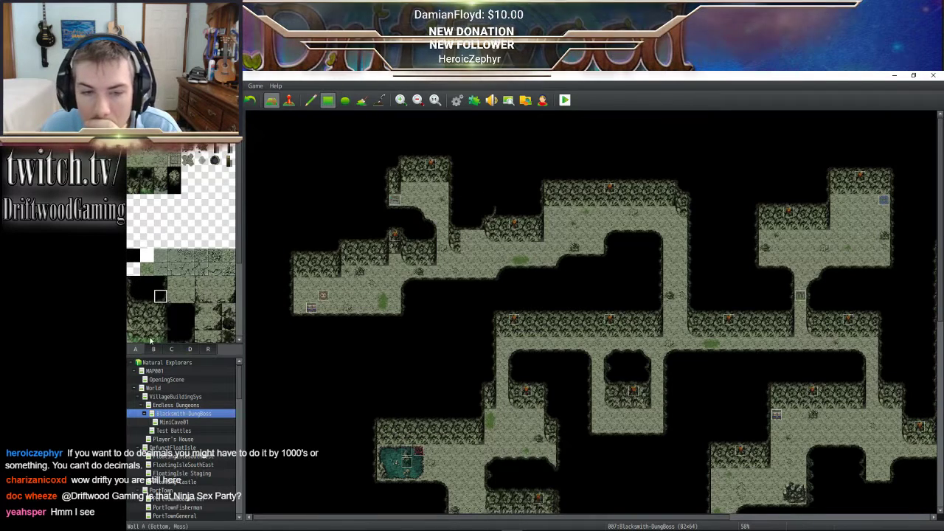
click(147, 295)
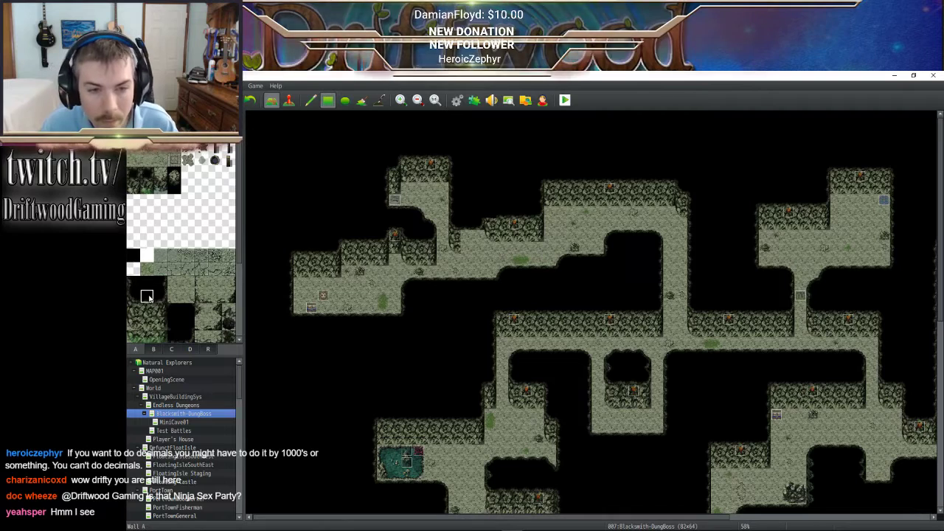
click(394, 166)
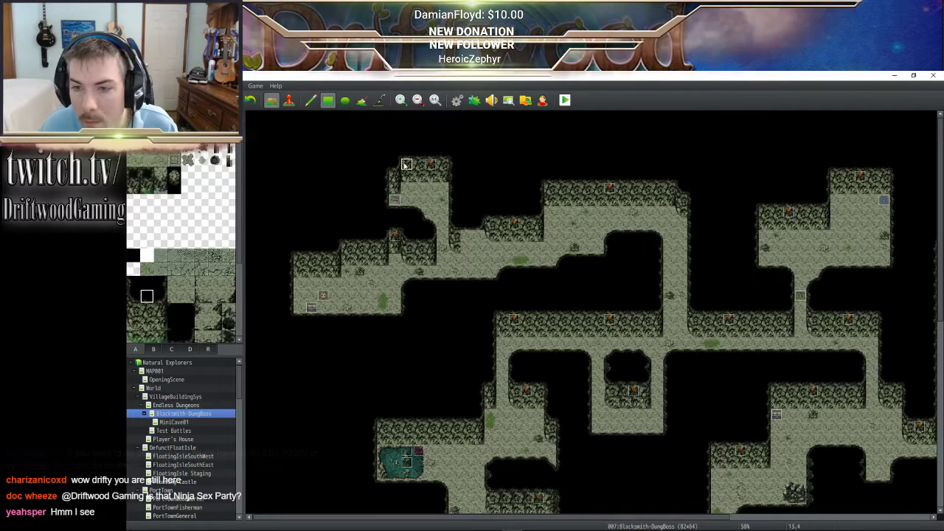
- Close the floor gap with two-tile-tall dark wall pieces beside the existing wall
click(187, 323)
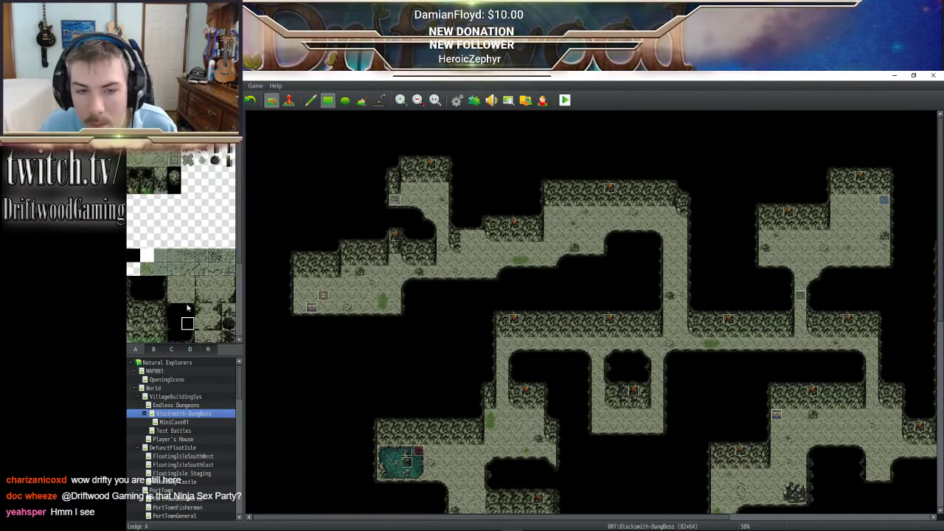
drag(160, 311, 160, 324)
click(478, 240)
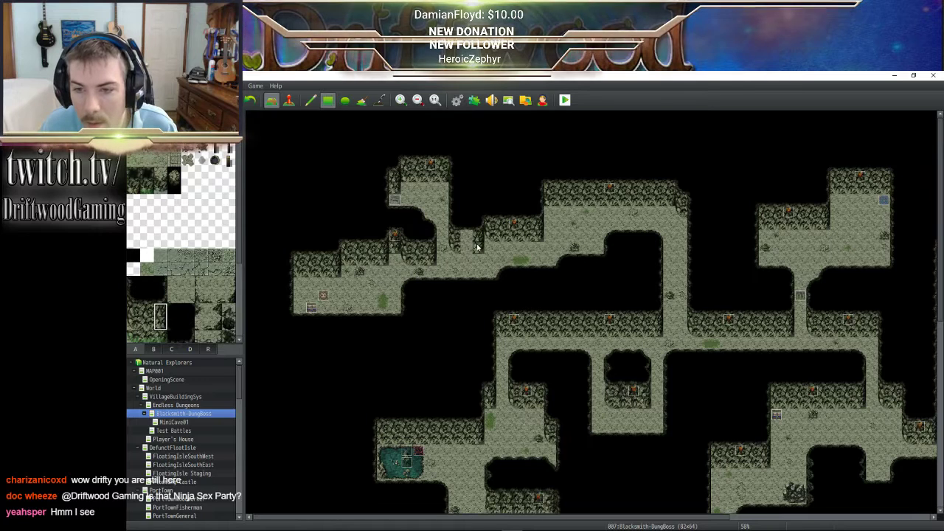
drag(147, 310, 148, 323)
click(467, 241)
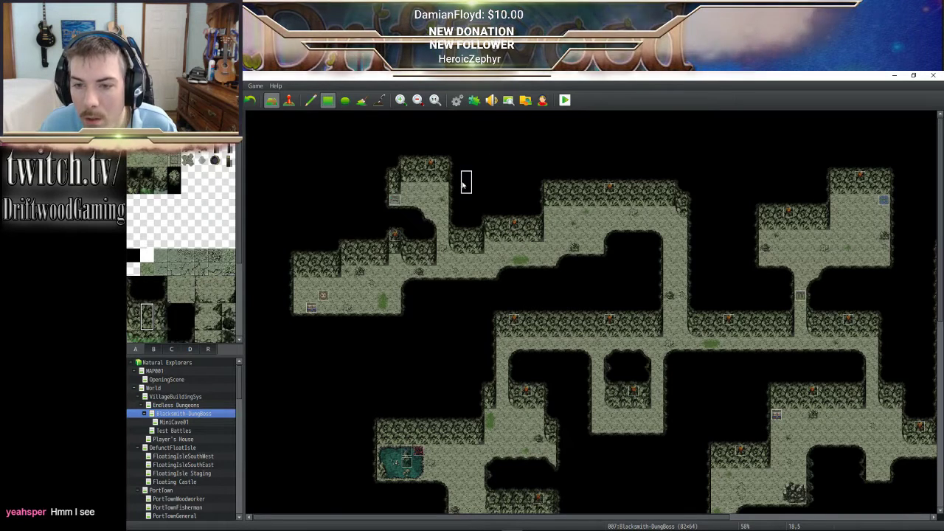
right_click(440, 237)
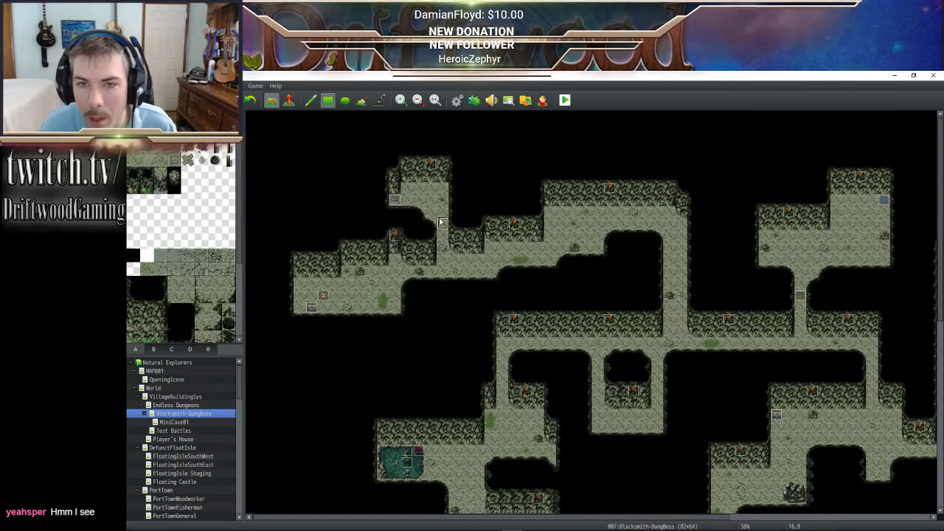
click(289, 101)
double_click(445, 238)
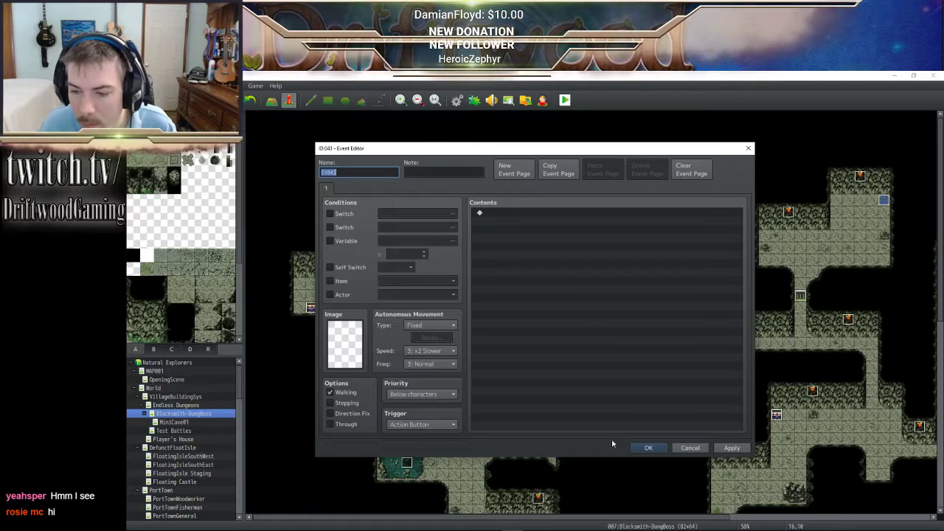
click(648, 447)
key(F9)
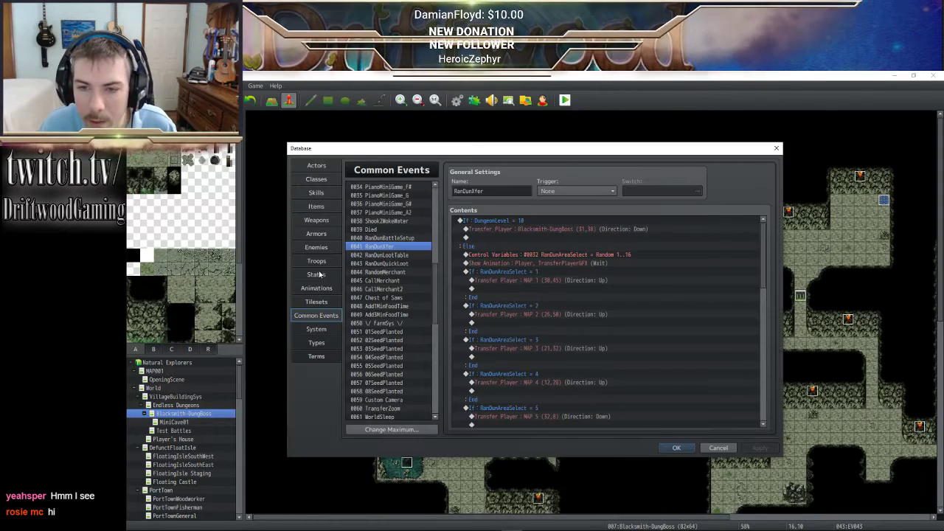
click(317, 207)
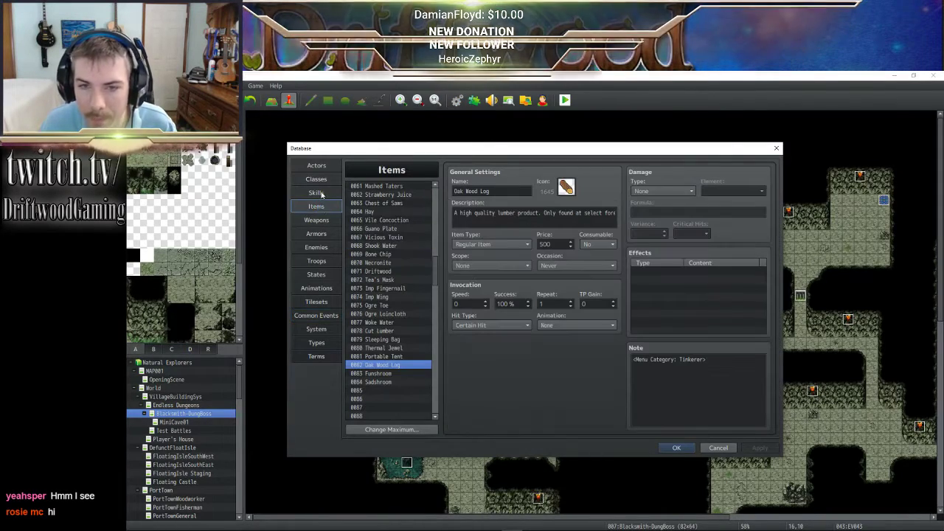
click(319, 193)
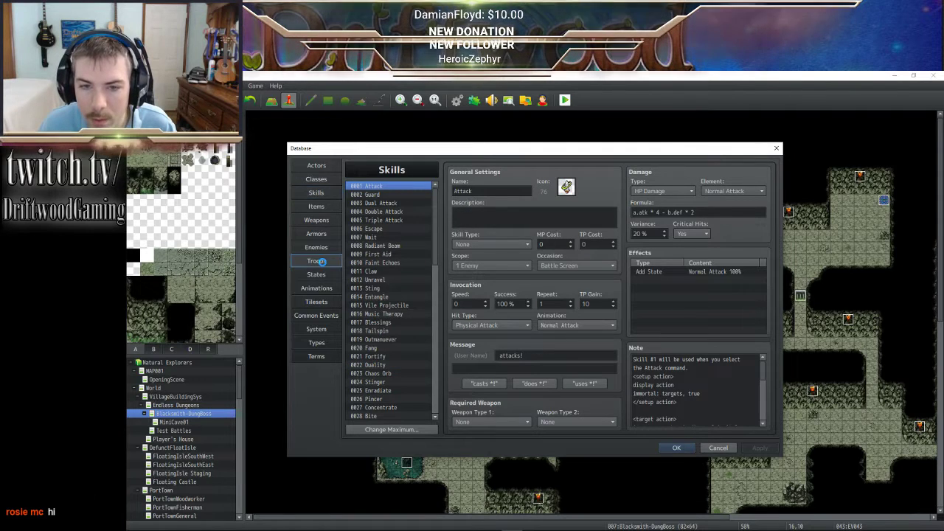
click(322, 261)
click(316, 247)
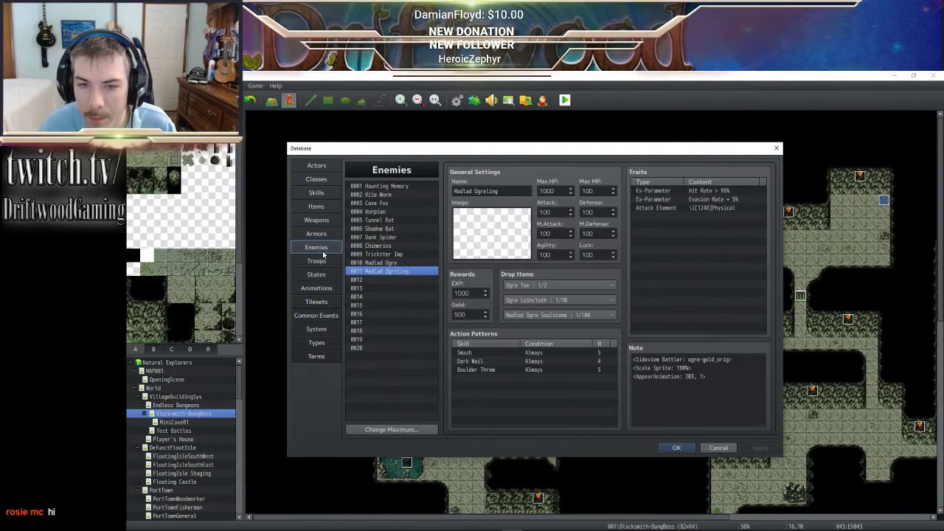
click(408, 263)
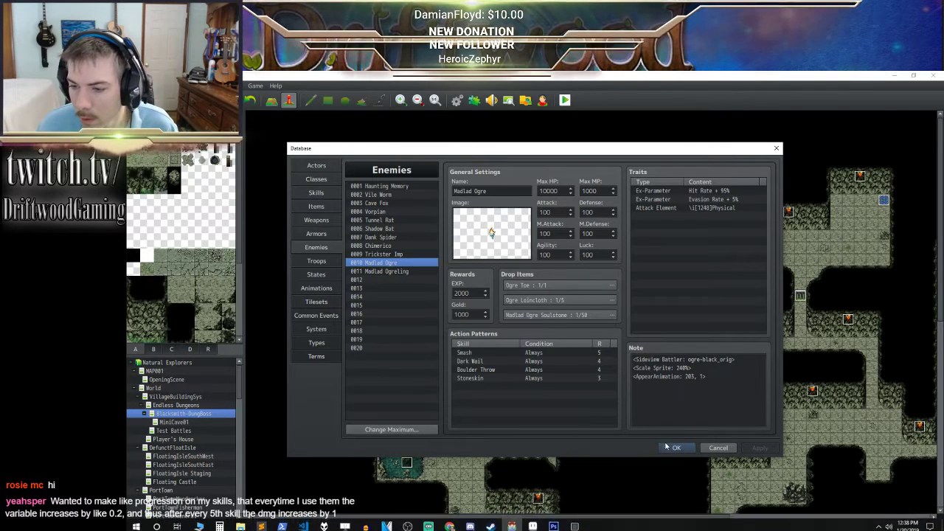
mouse_move(633, 528)
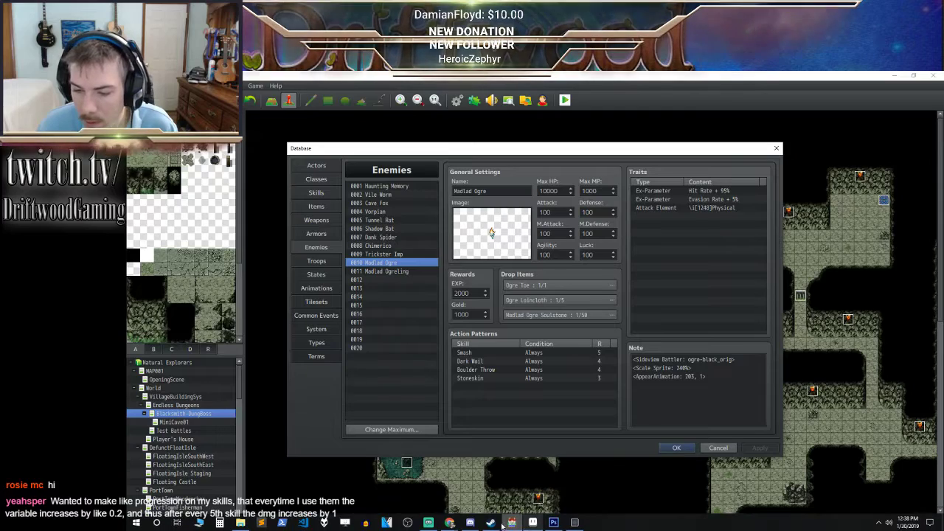
click(247, 524)
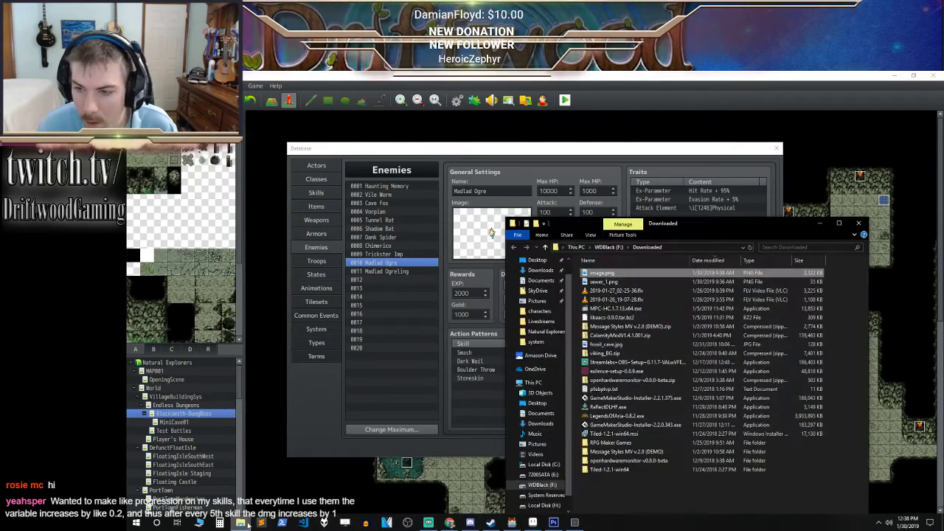
click(246, 524)
click(676, 447)
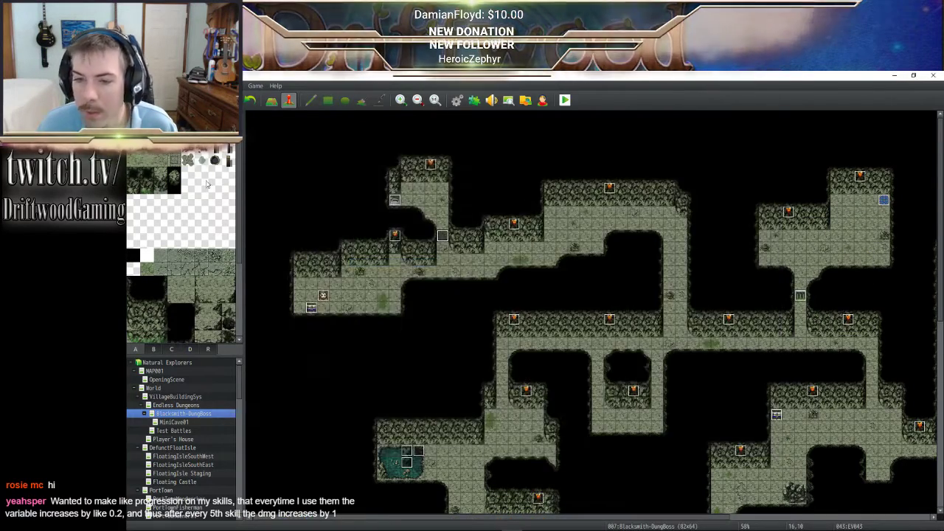
- Open the project's img/sv_actors folder, search 'ogre' and view the black ogre sheet
click(255, 86)
click(273, 110)
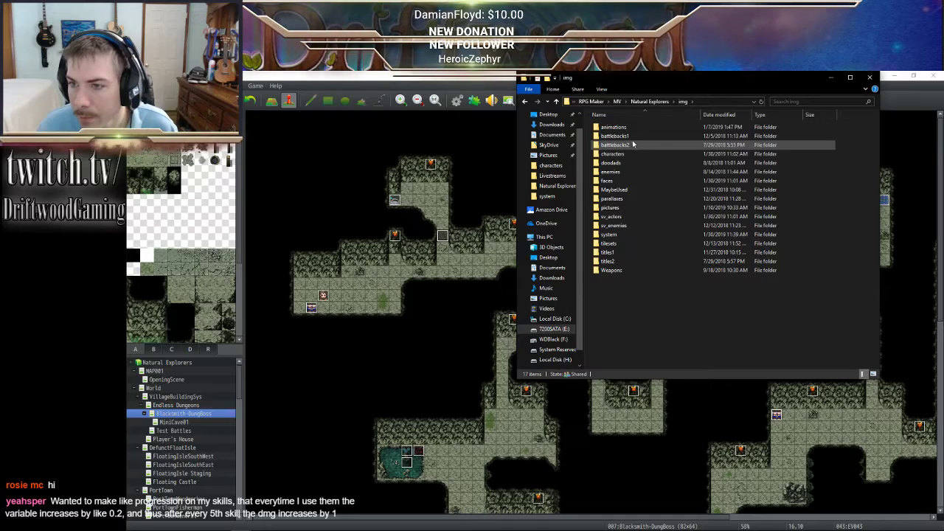
double_click(626, 216)
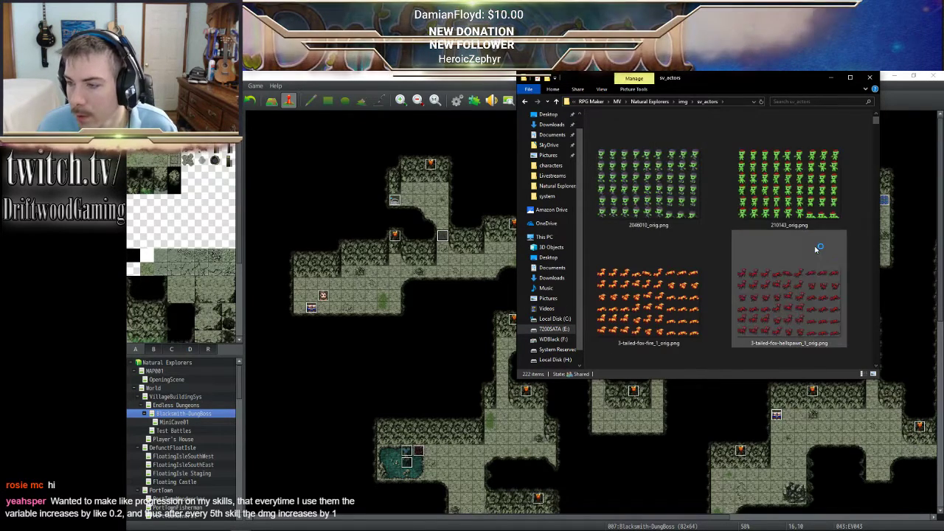
click(798, 101)
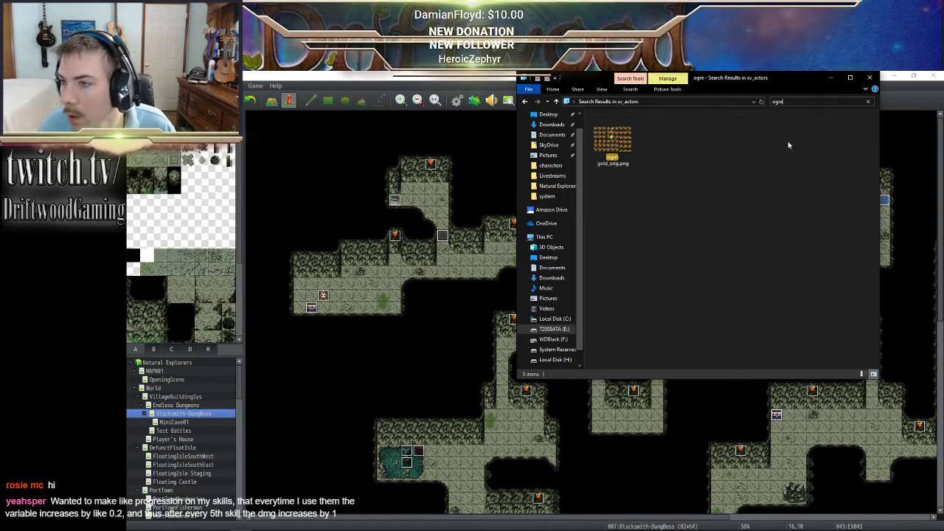
double_click(657, 166)
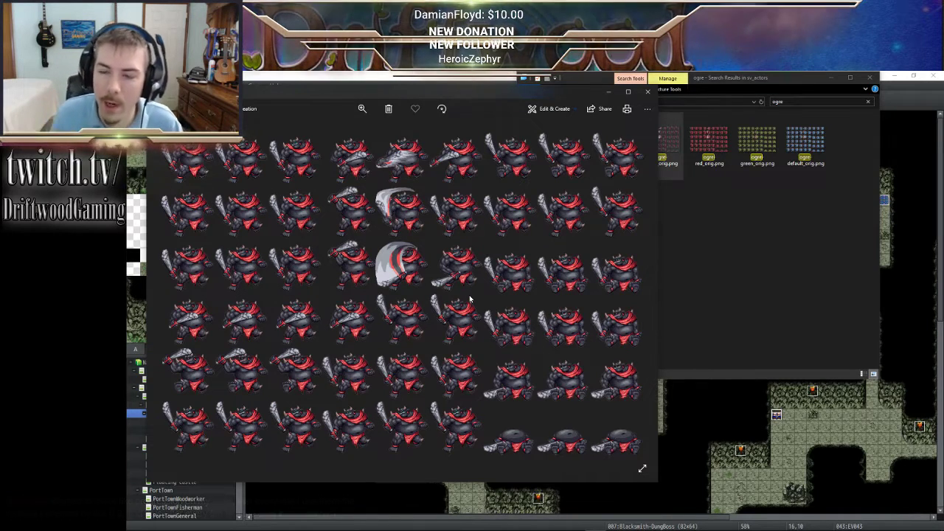
mouse_move(565, 526)
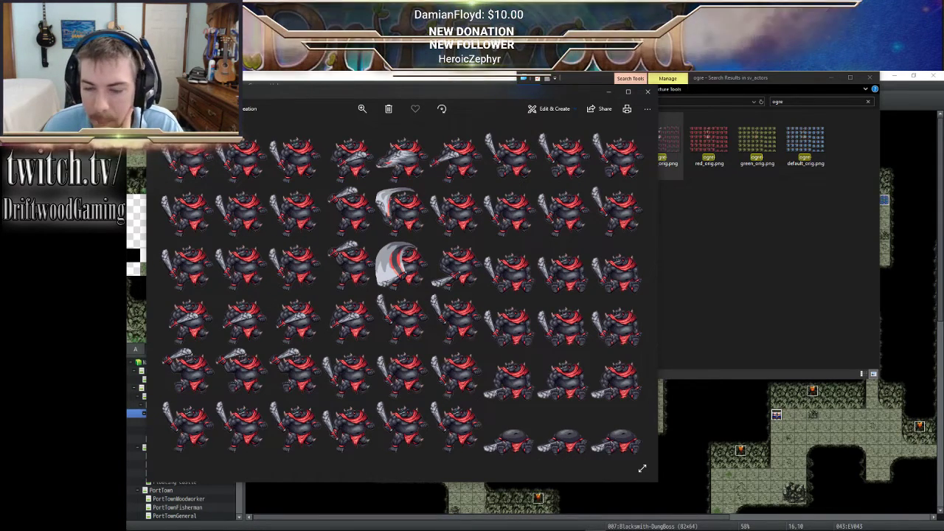
- Open ogre-black_orig.png from the project's sv_actors folder in Photoshop
click(552, 522)
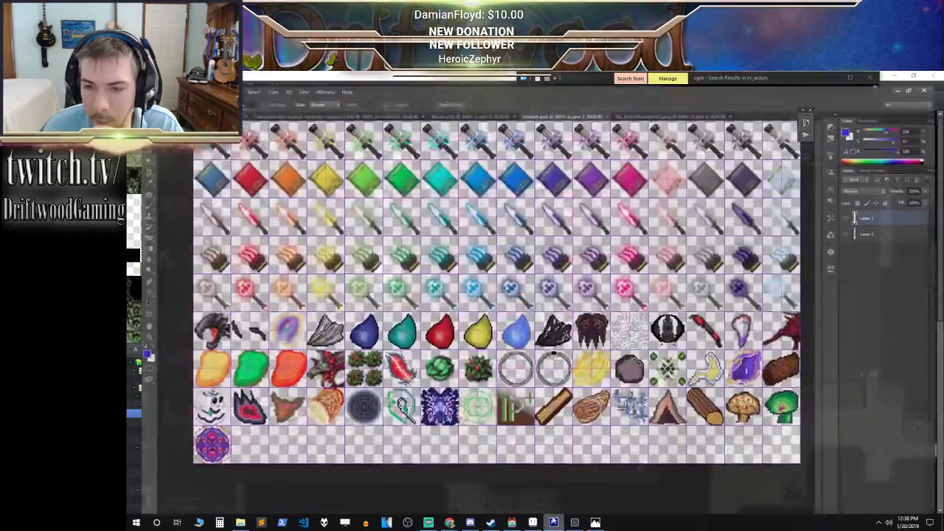
click(138, 76)
click(155, 101)
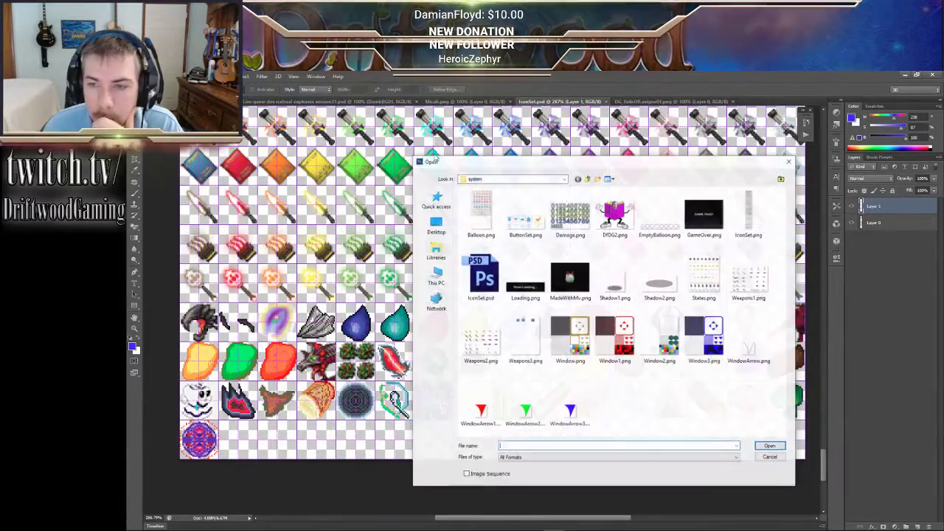
click(587, 178)
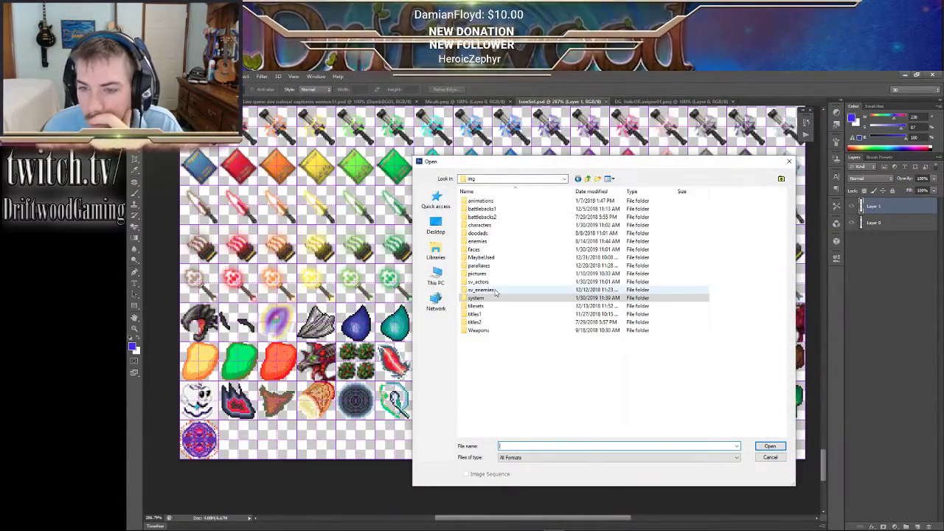
double_click(478, 281)
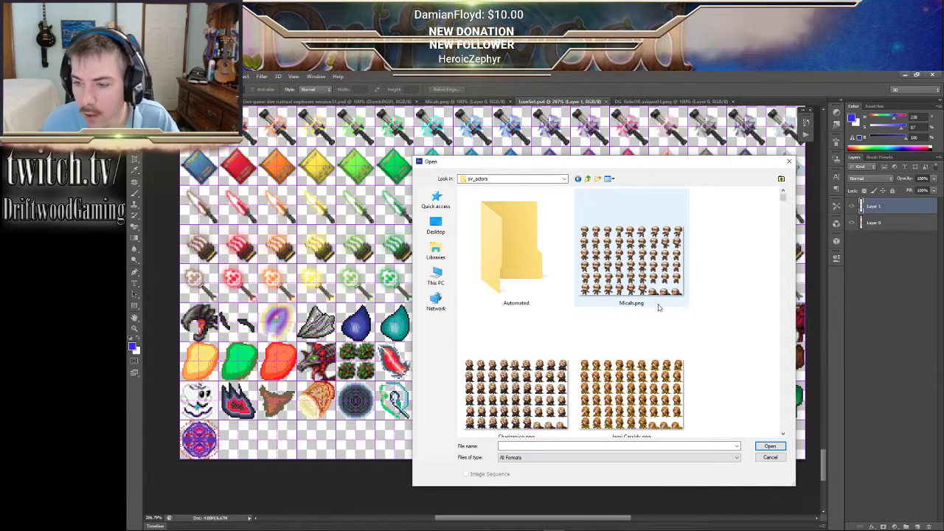
click(603, 446)
text(ogre)
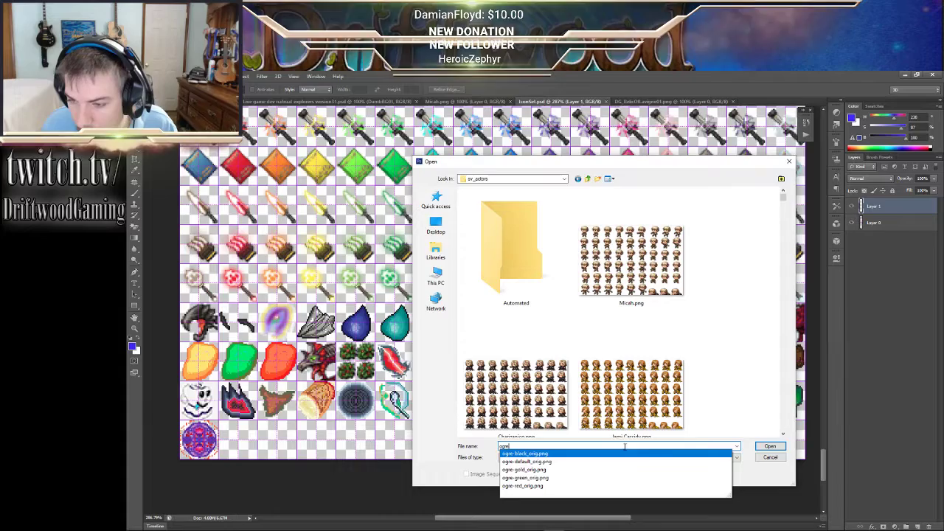
click(582, 454)
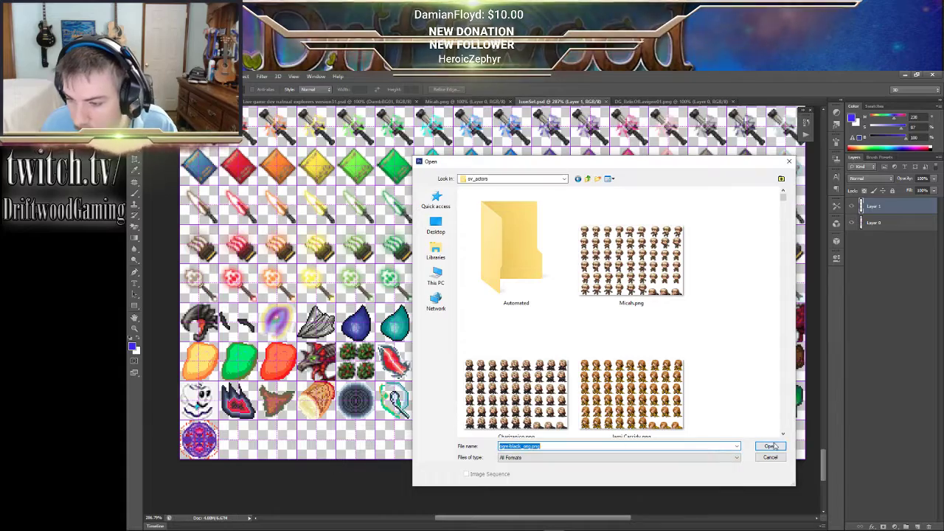
click(770, 447)
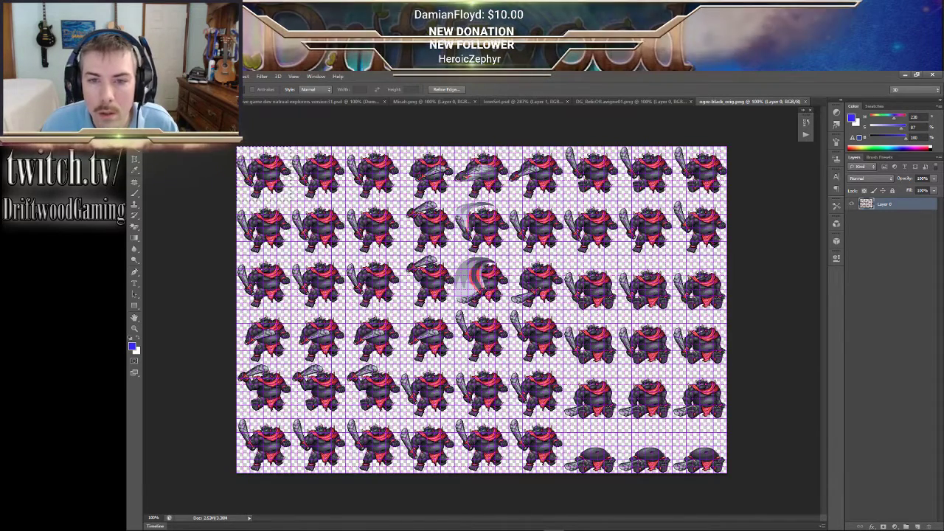
- Start a new Photoshop document and enter a height of 109 pixels
key(alt+f)
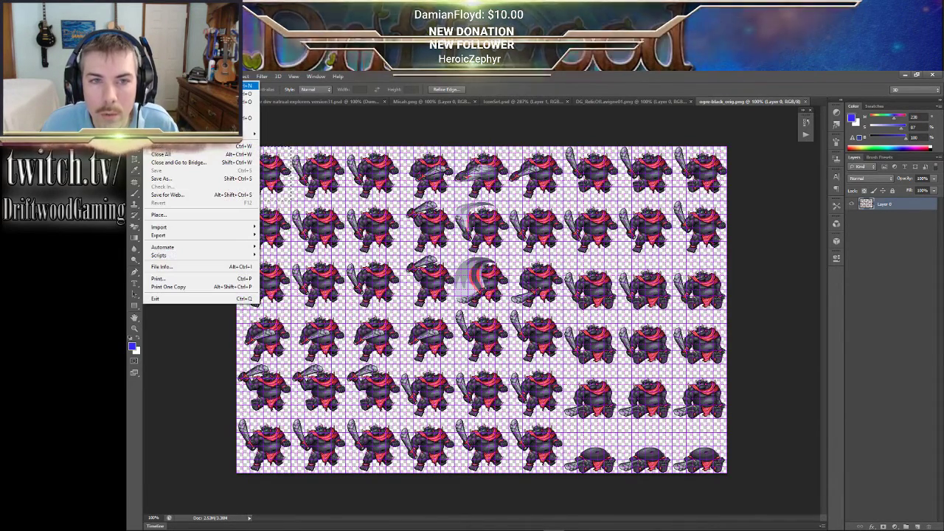
key(Return)
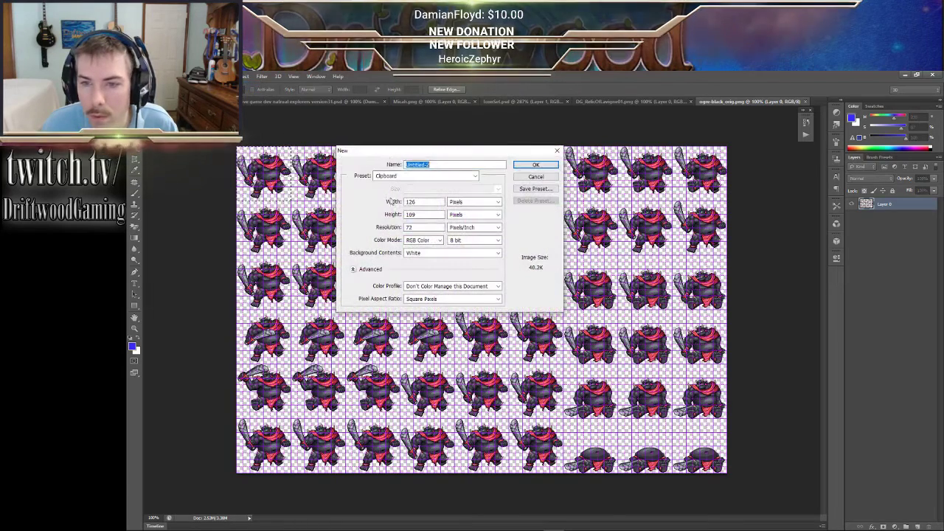
key(Tab)
key(Tab)
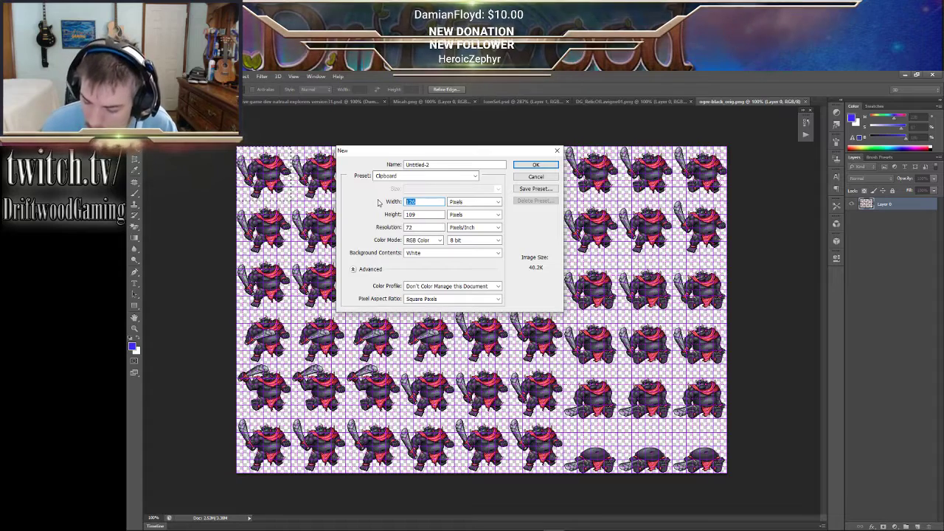
text(192)
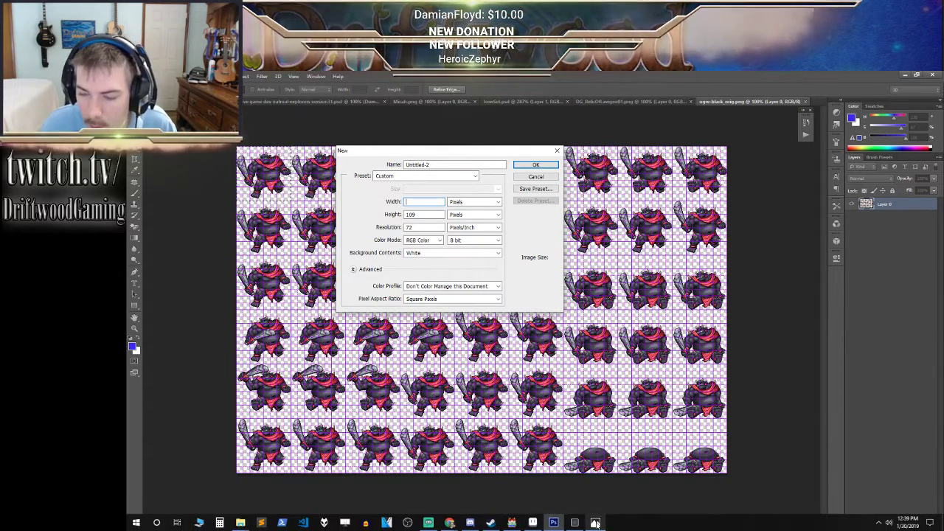
- Bring back the File Explorer window with the 'ogre' search results
mouse_move(578, 524)
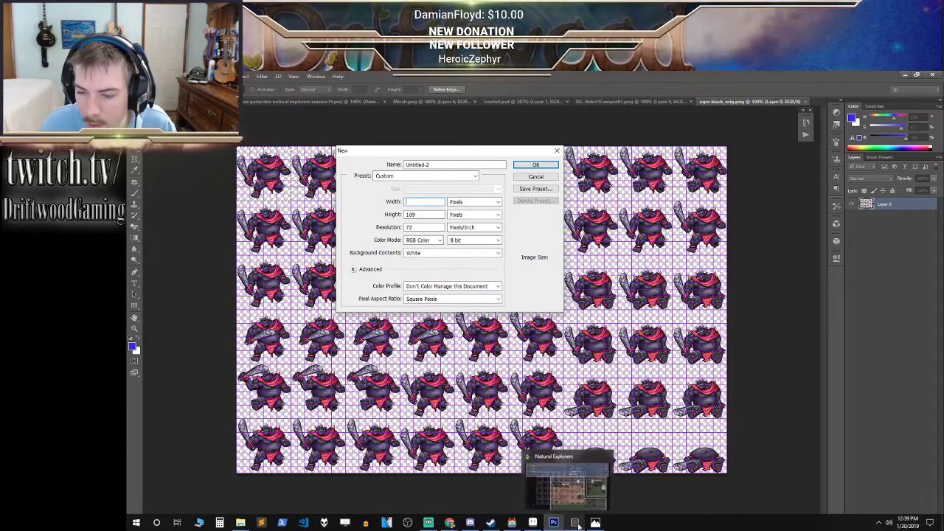
mouse_move(491, 523)
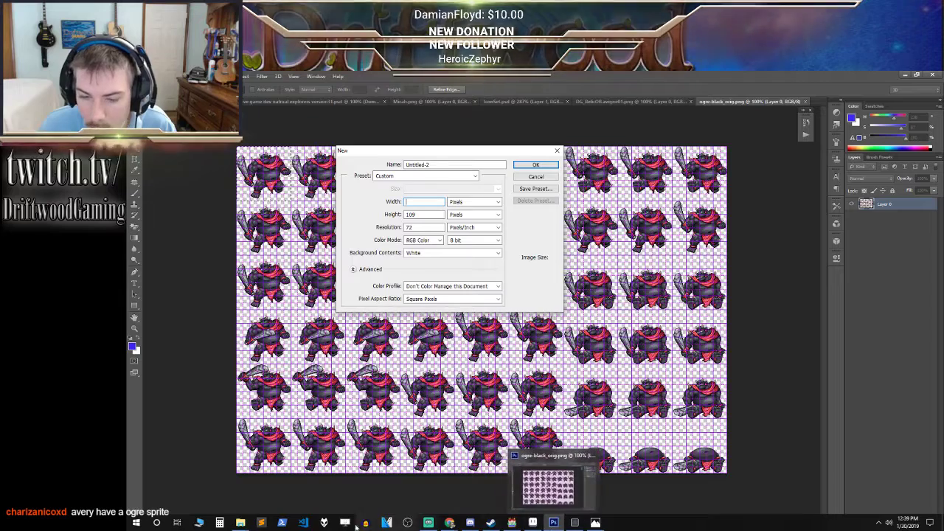
mouse_move(240, 522)
click(268, 487)
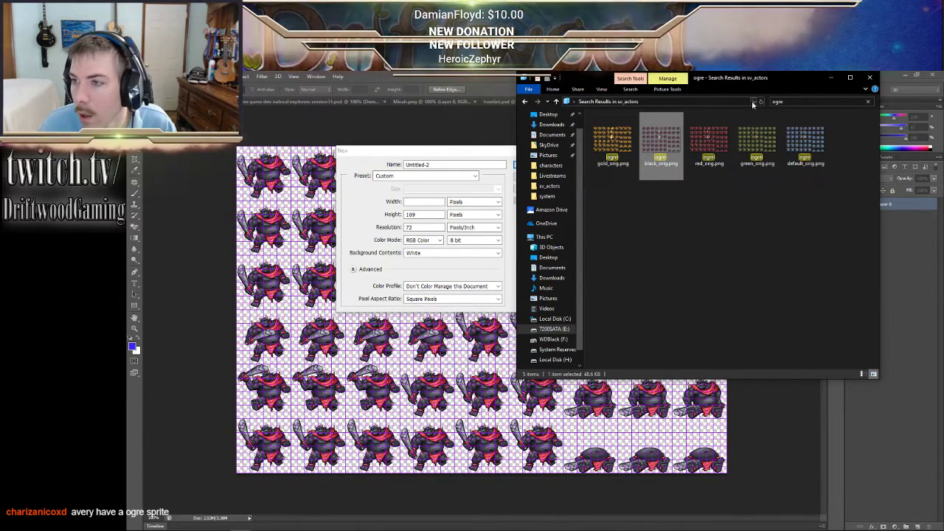
- Clear the ogre search and open the project's img characters folder
click(867, 101)
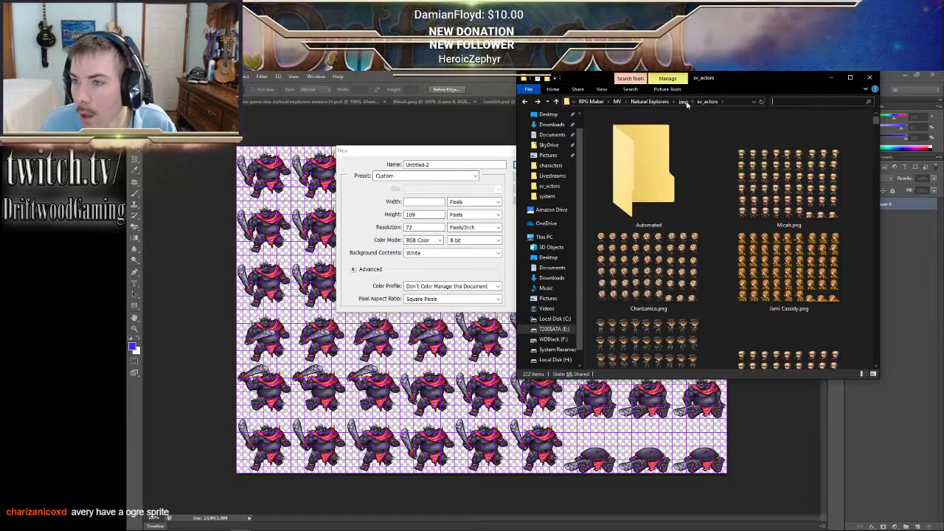
click(682, 101)
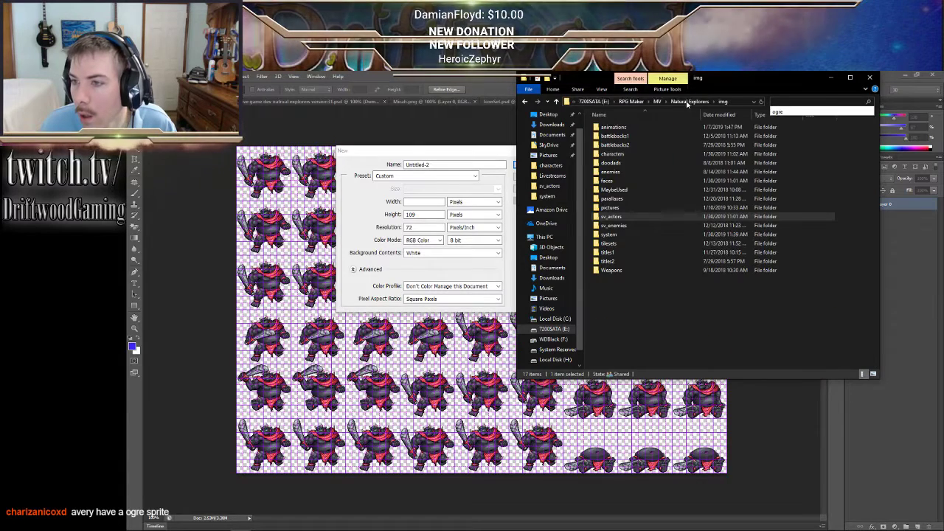
double_click(648, 153)
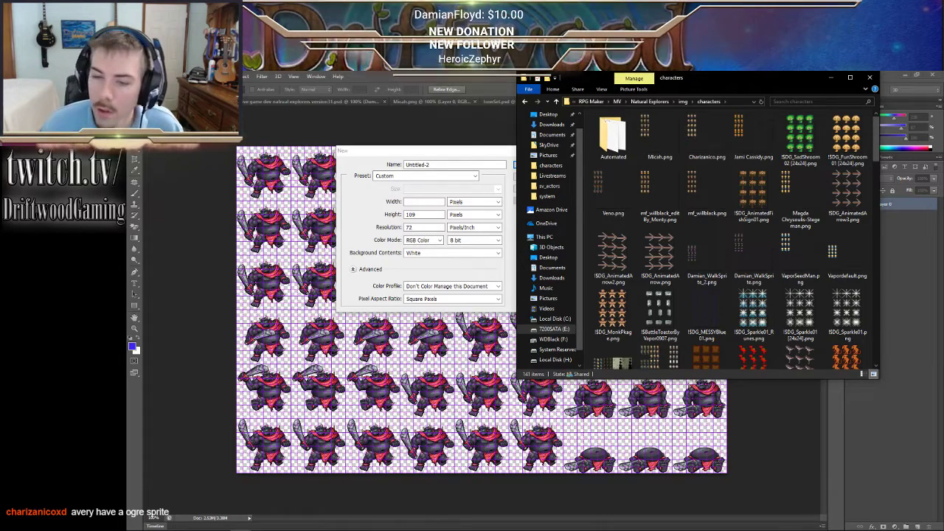
- Compute 48×3 in Calculator and set the new document's width to 144 pixels
mouse_move(357, 525)
click(219, 522)
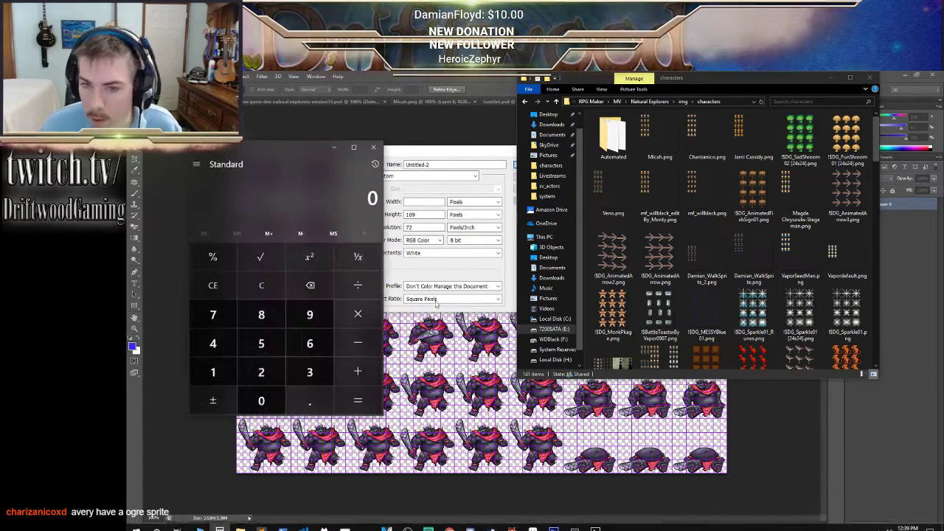
text(48*3)
key(Return)
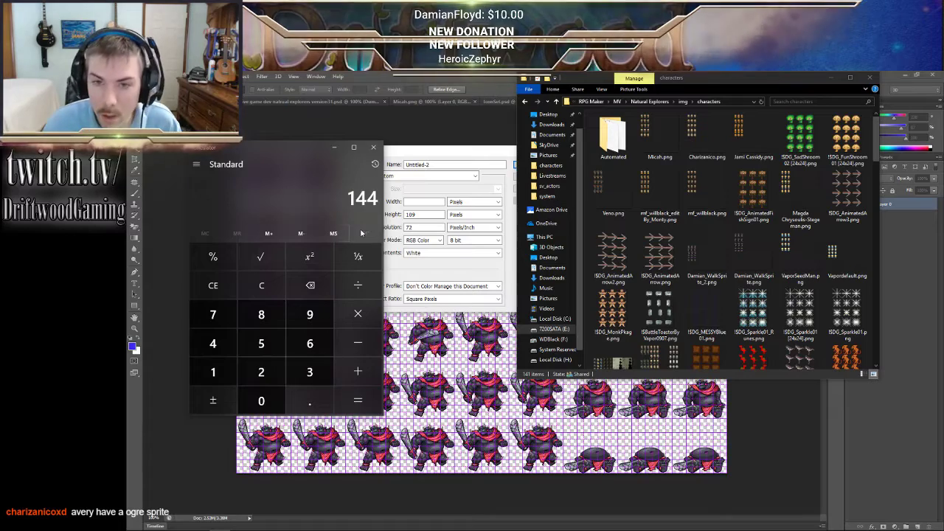
click(423, 227)
click(531, 244)
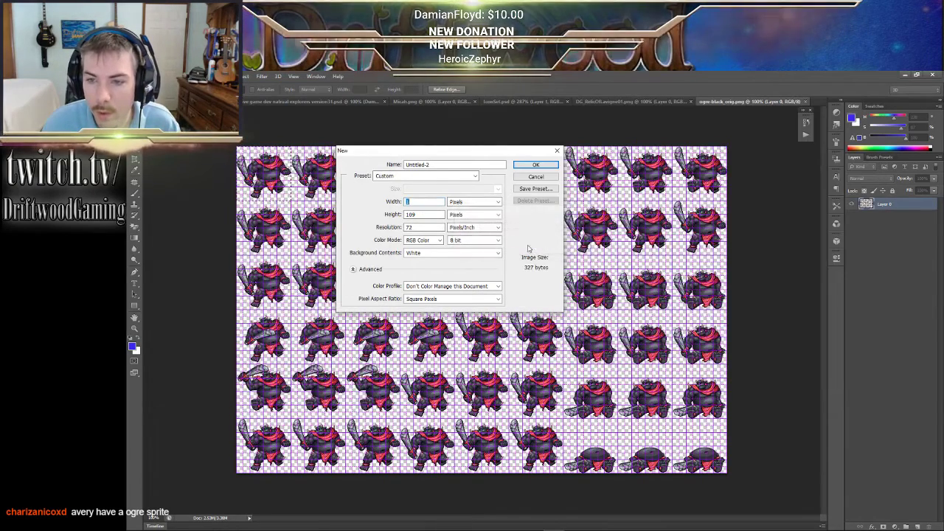
click(430, 203)
text(44)
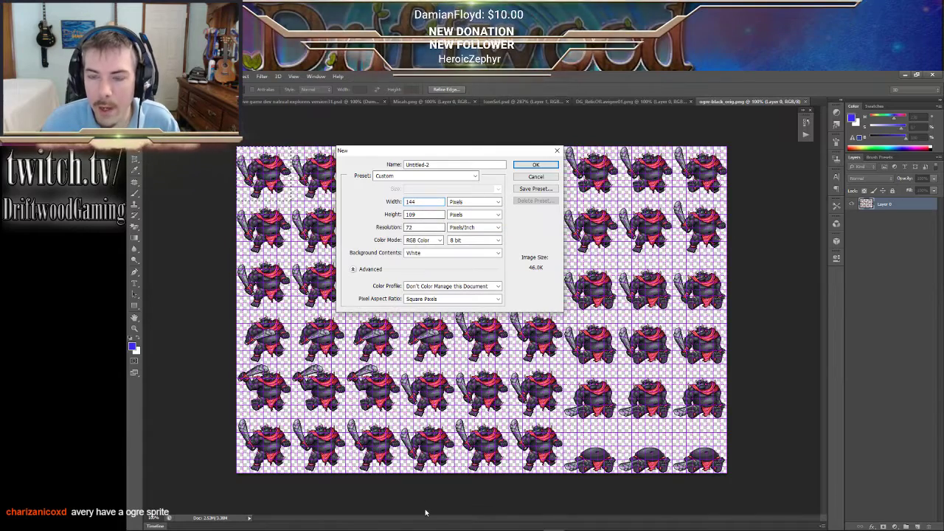
- Recheck the characters folder and work out the 288-pixel height in Calculator
mouse_move(199, 524)
click(240, 521)
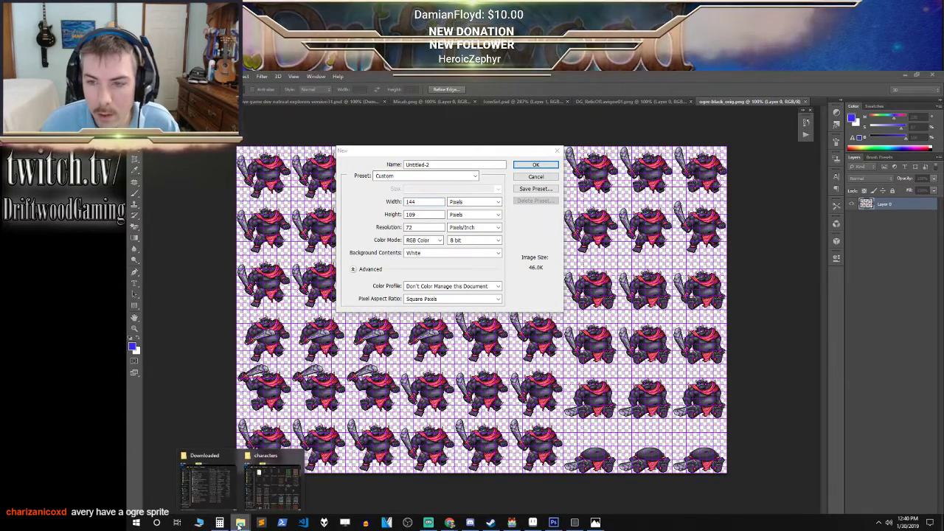
click(269, 483)
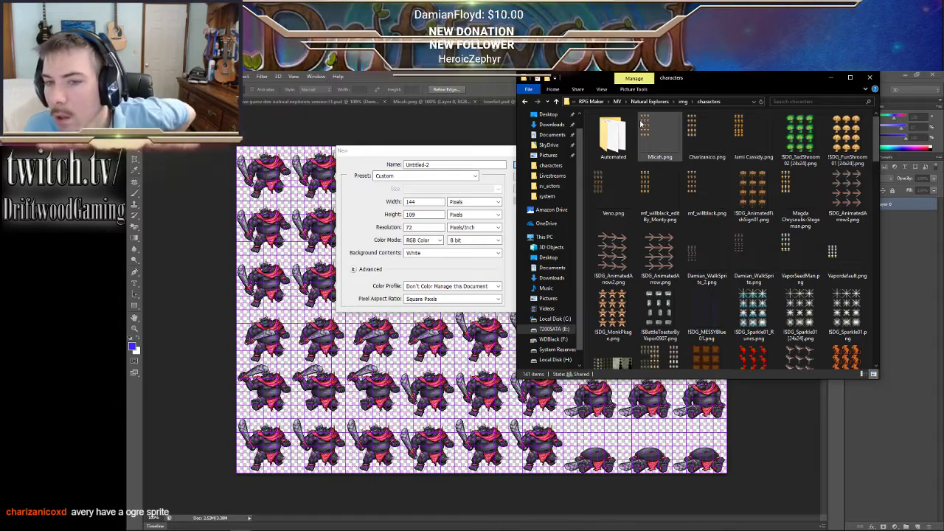
mouse_move(639, 126)
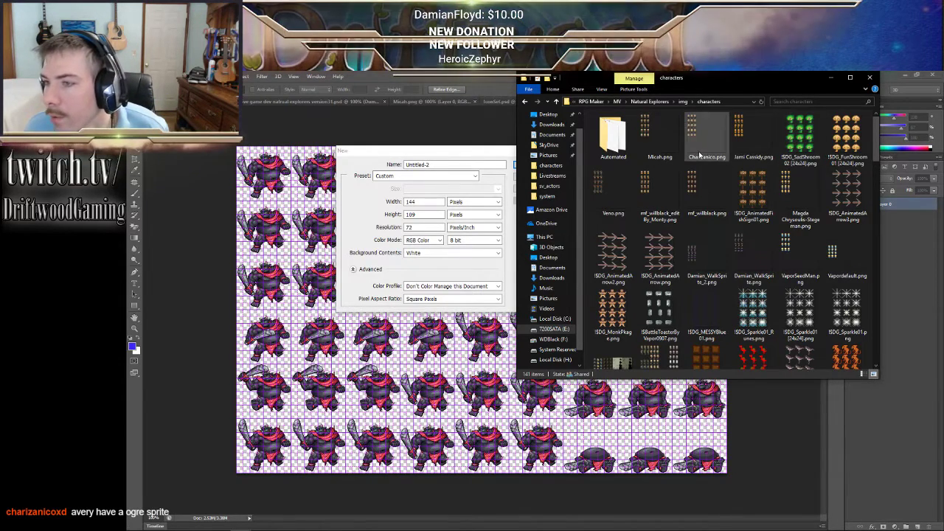
mouse_move(477, 527)
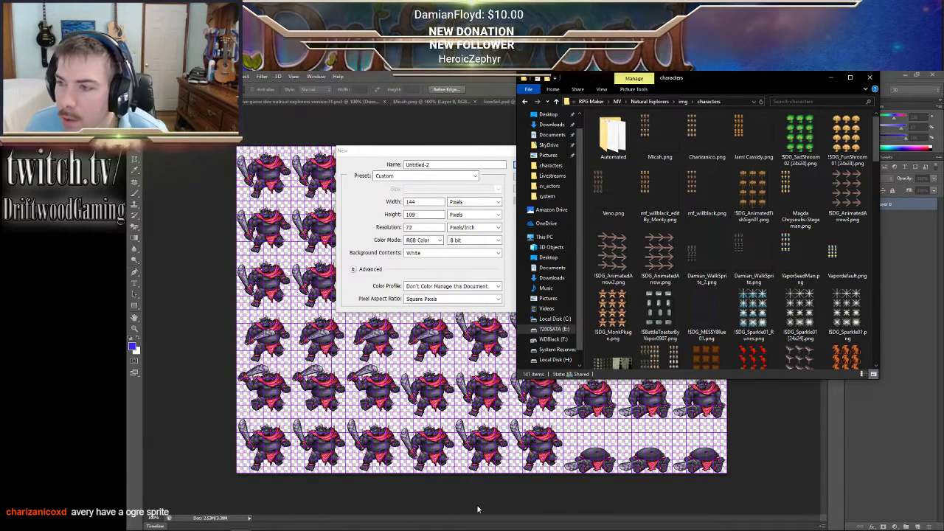
mouse_move(240, 523)
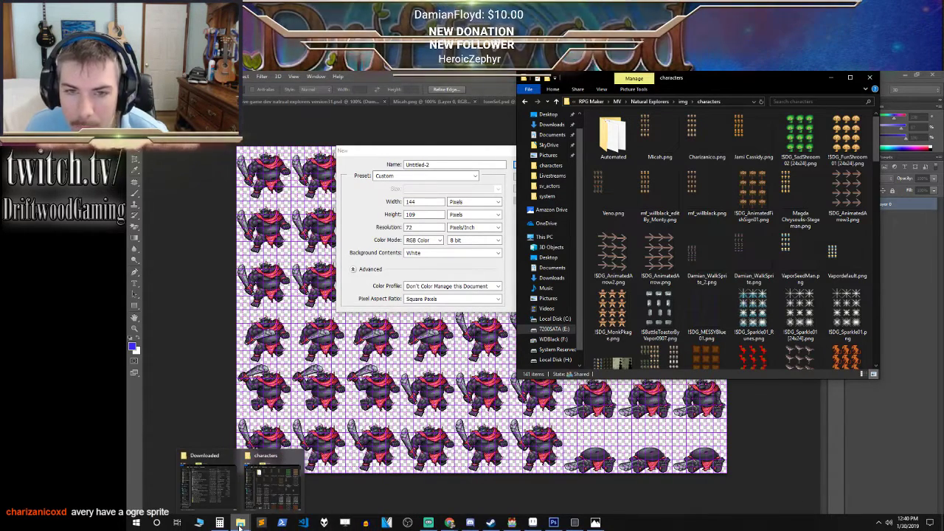
click(219, 522)
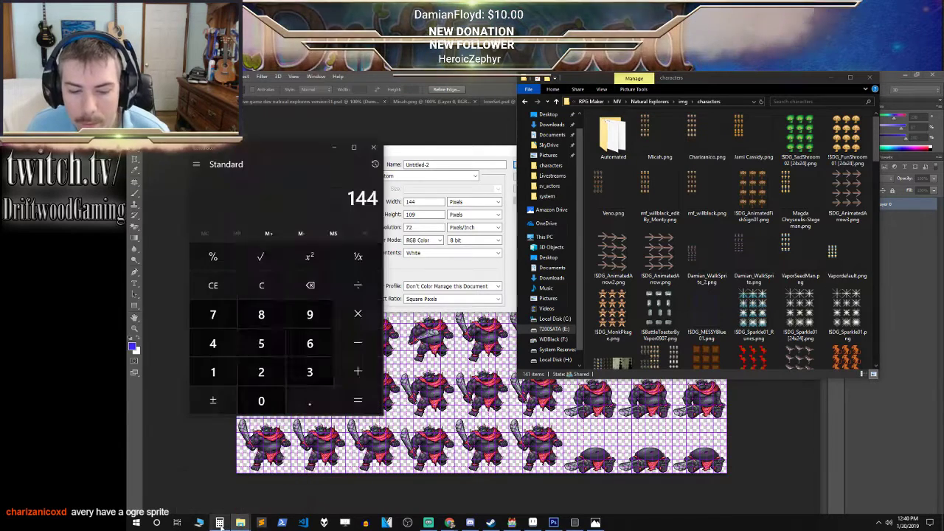
click(270, 283)
text(7)
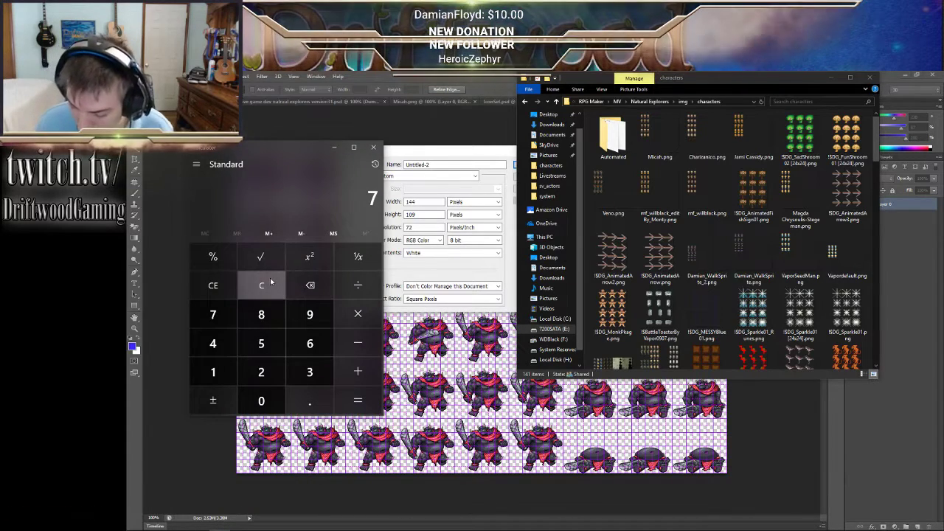
text(2/4)
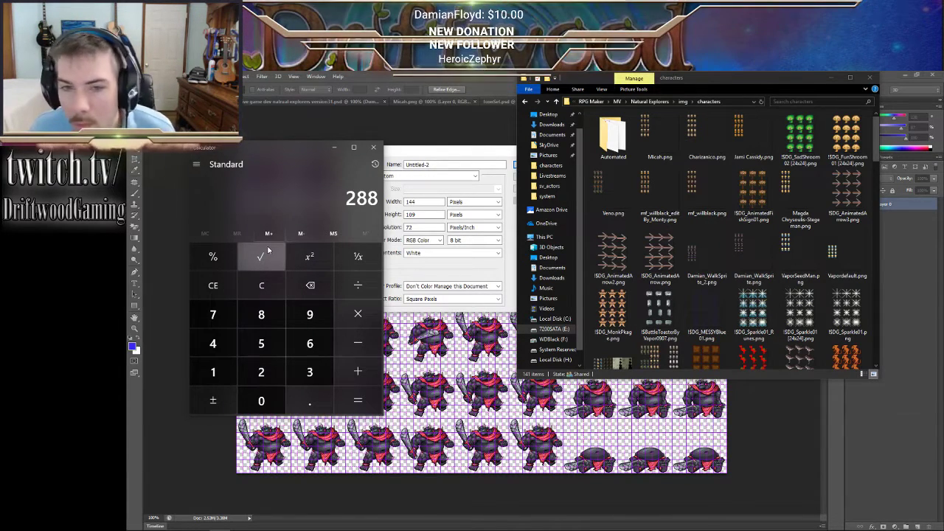
click(421, 220)
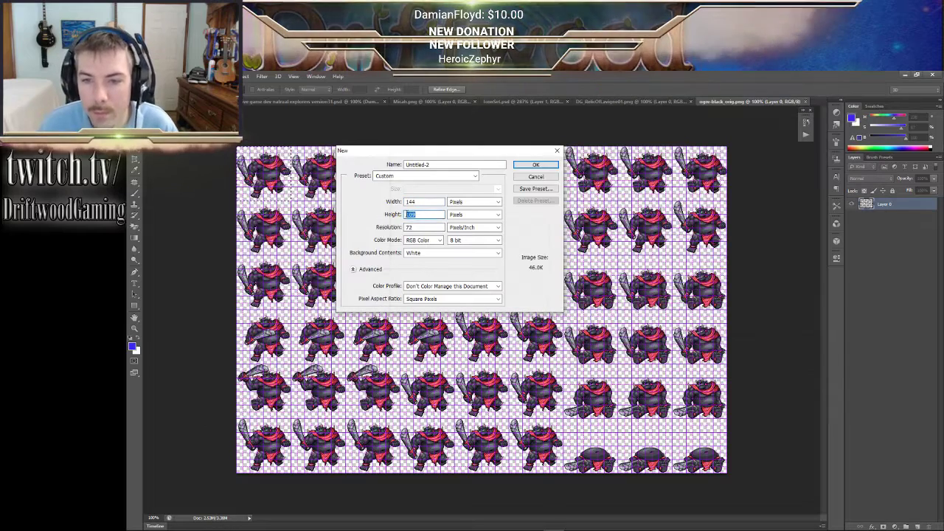
- Create the 144 × 288 document, add Layer 1 and delete the white Background layer
click(535, 166)
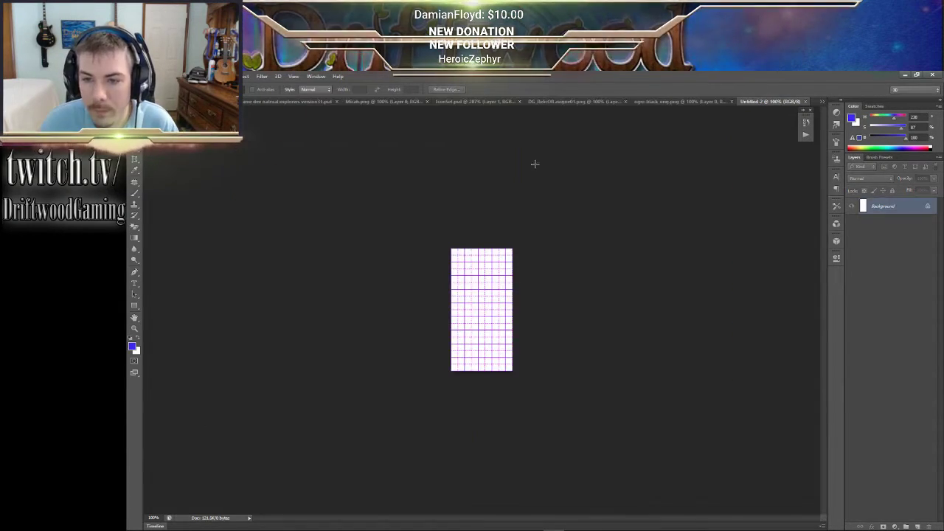
key(ctrl+shift+n)
key(Return)
click(881, 223)
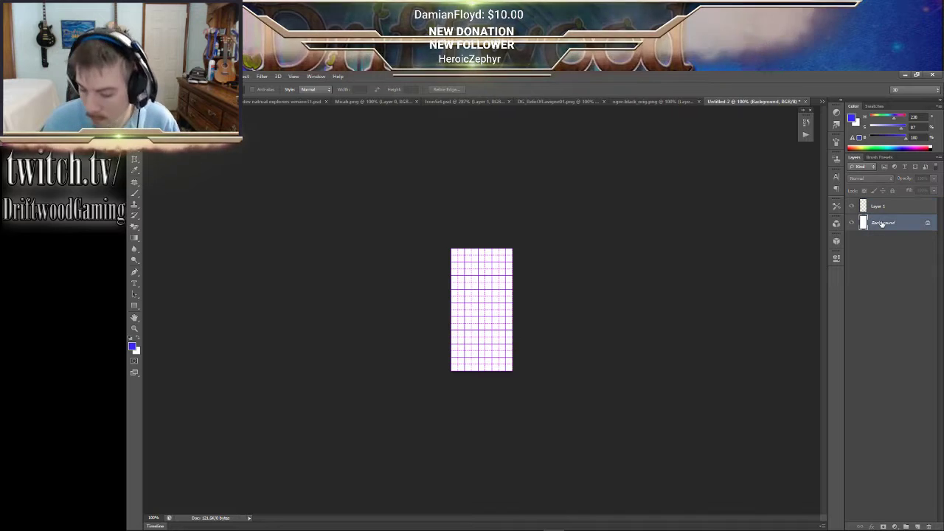
key(Delete)
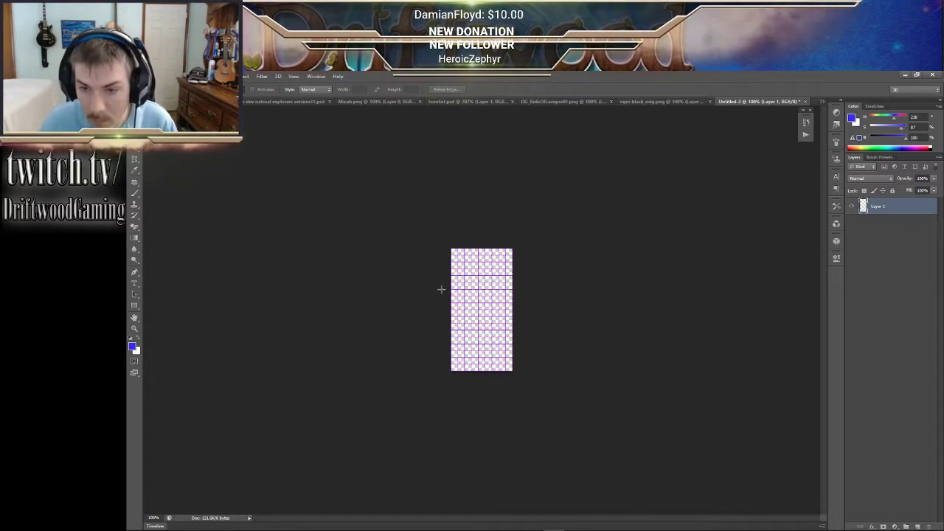
- Paste the ogre sprite and Free Transform it smaller with Nearest Neighbor interpolation
key(ctrl+v)
drag(452, 287, 512, 333)
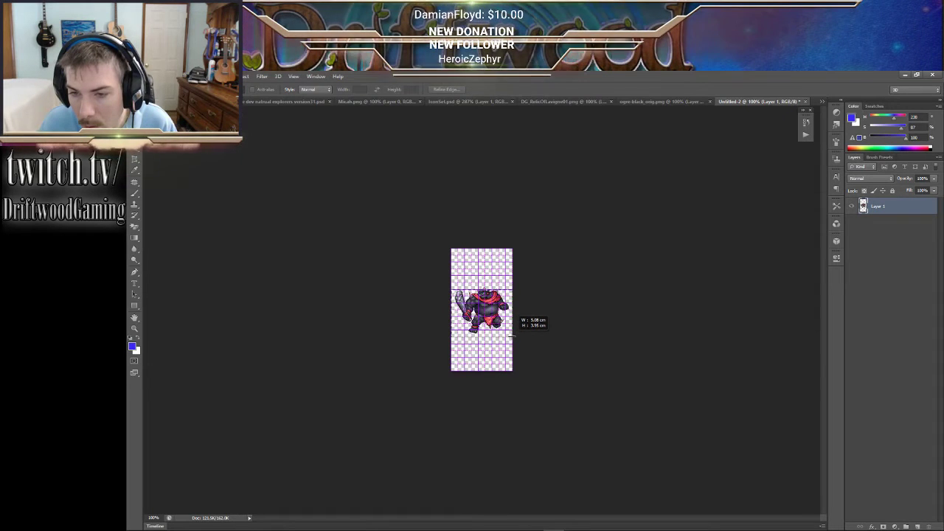
drag(451, 275, 513, 336)
right_click(491, 309)
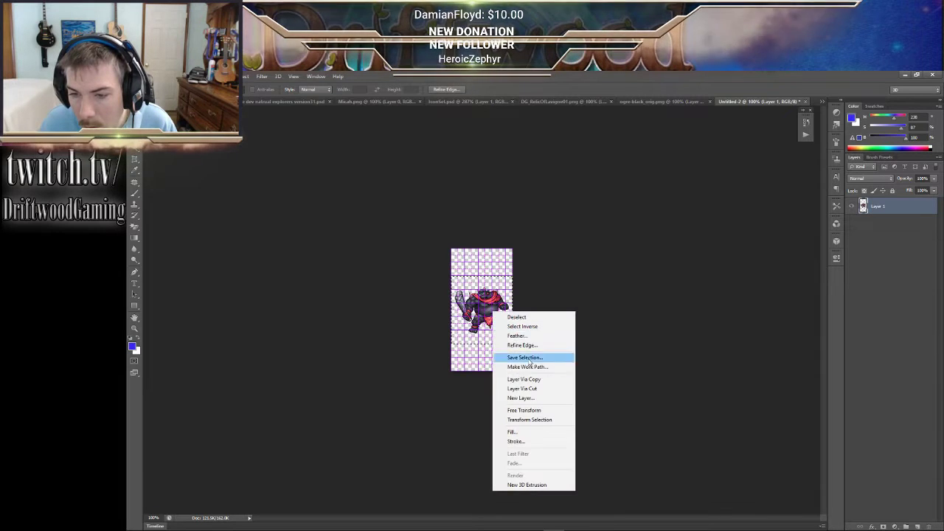
click(525, 411)
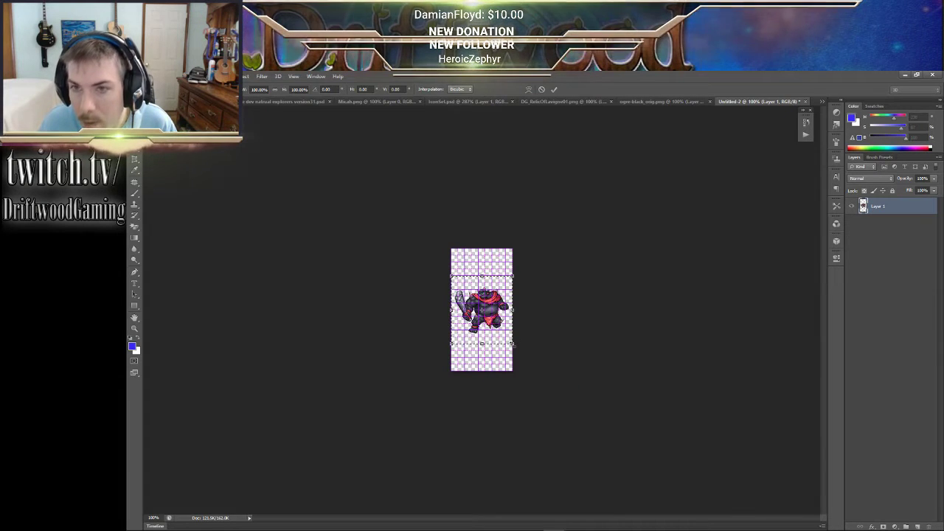
click(462, 88)
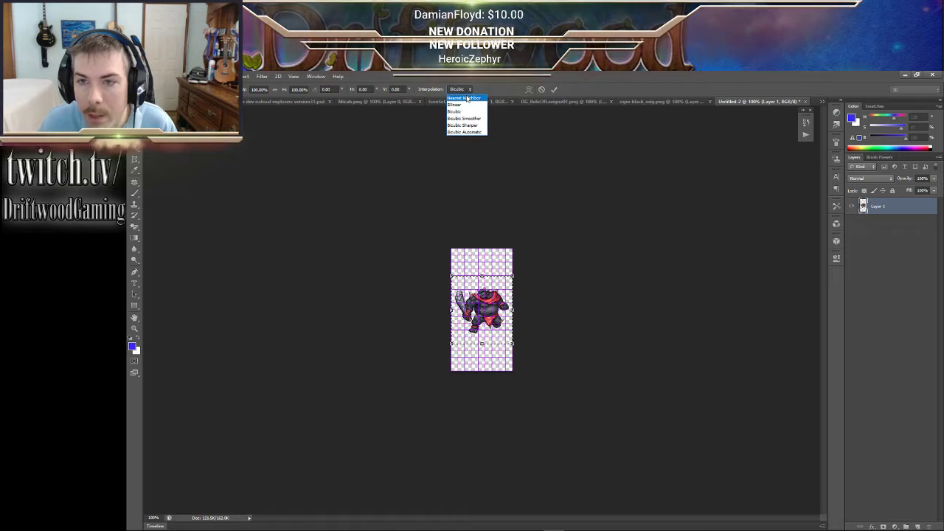
click(466, 105)
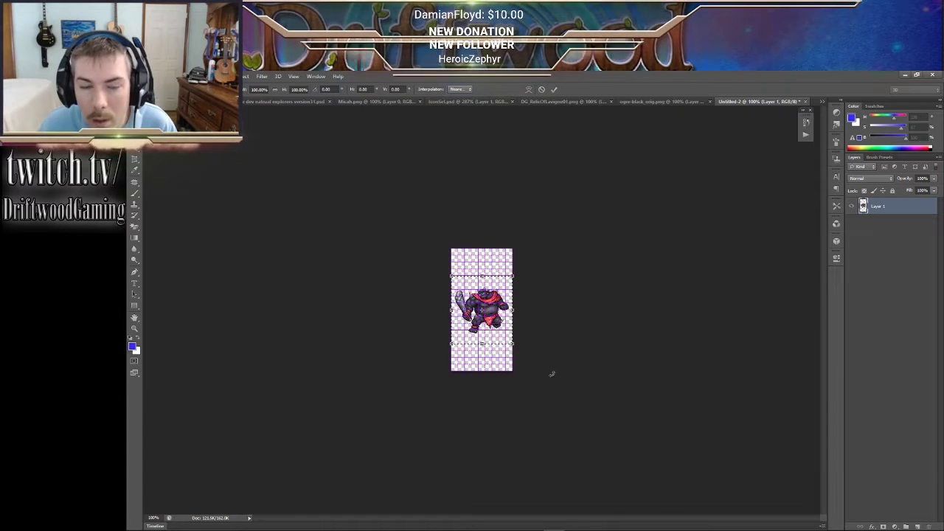
drag(514, 346, 472, 302)
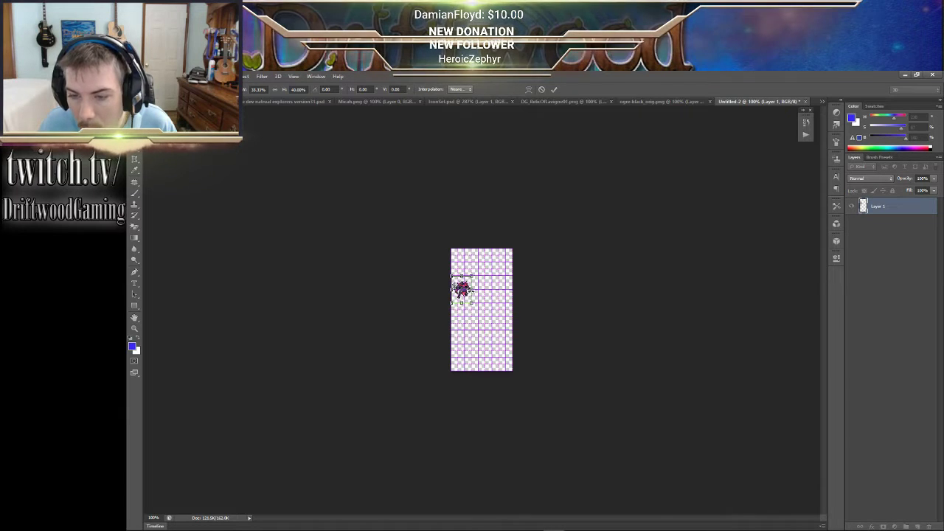
key(ctrl+0)
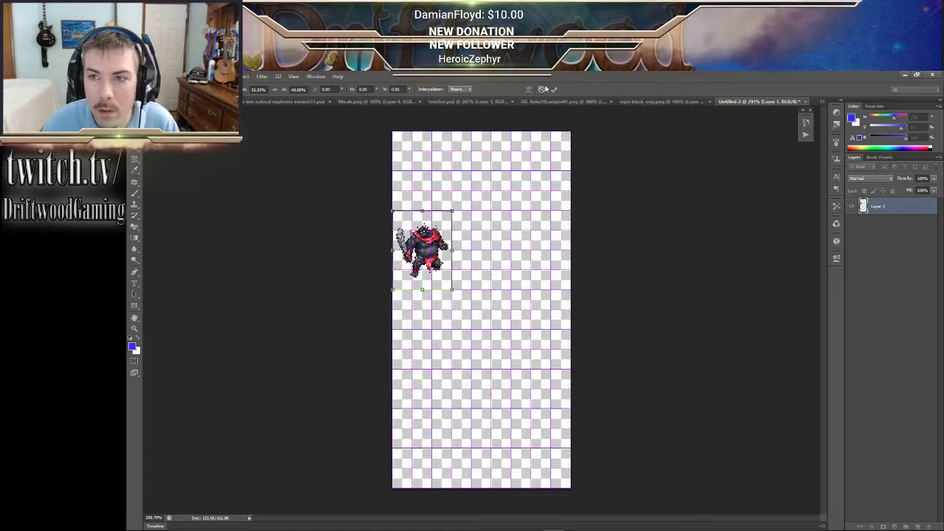
- Cancel the resize and set the grid preference to a gridline every 48 pixels
click(543, 90)
click(148, 77)
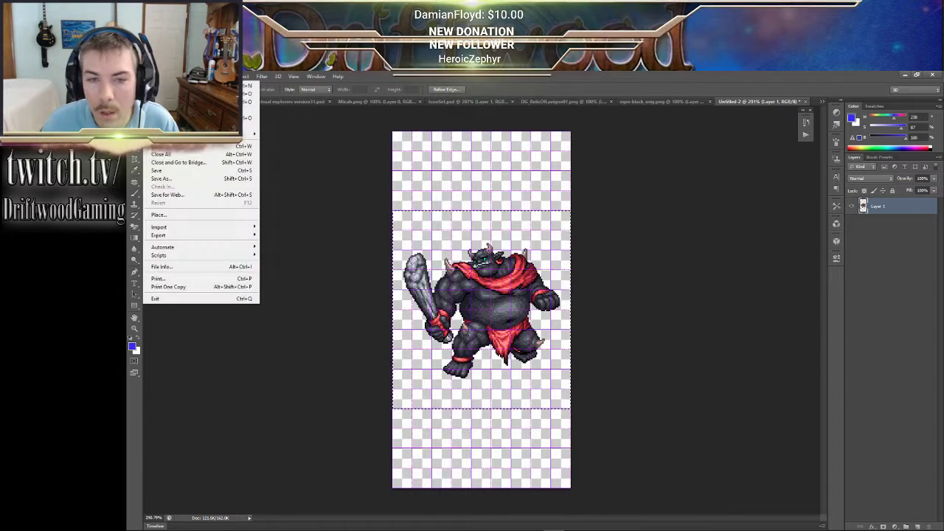
mouse_move(163, 76)
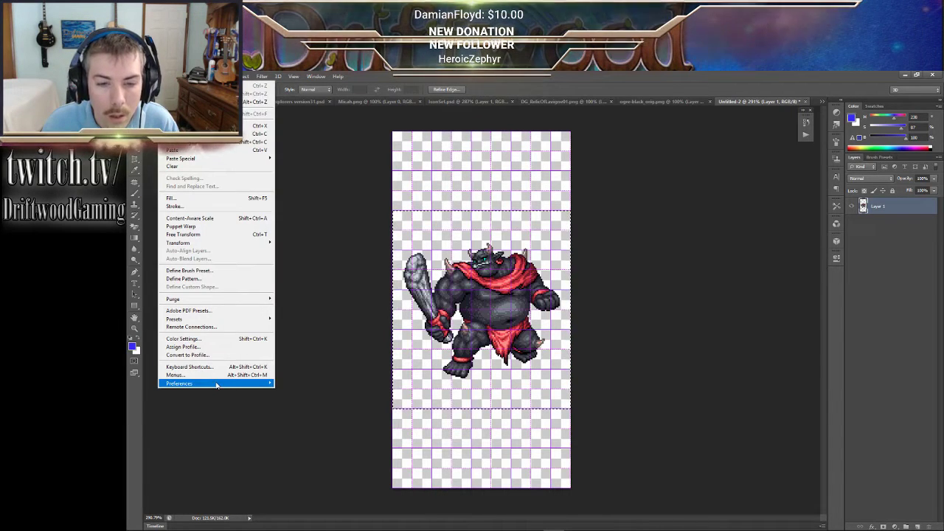
mouse_move(222, 384)
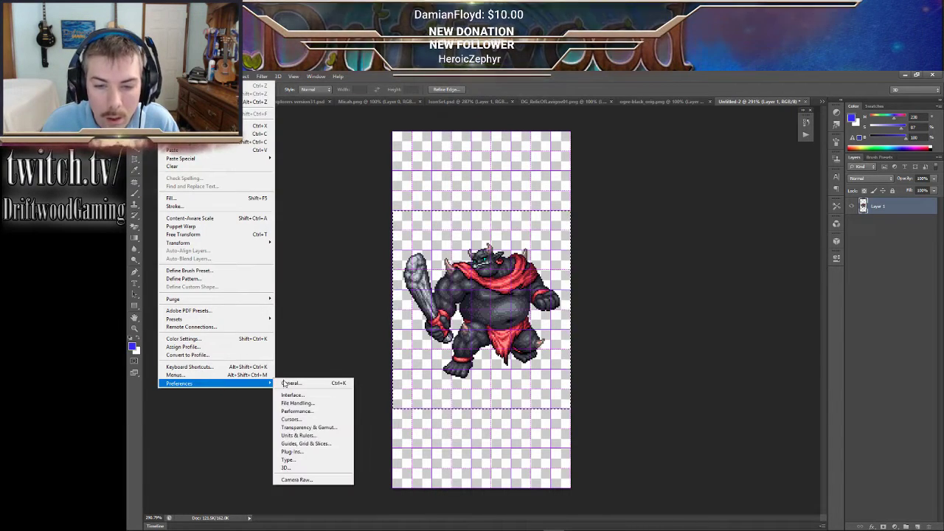
click(318, 443)
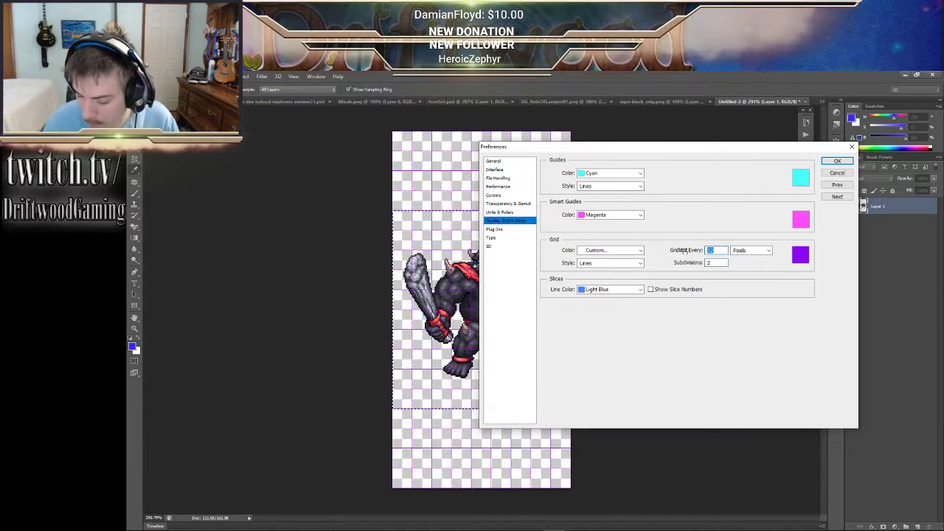
text(48)
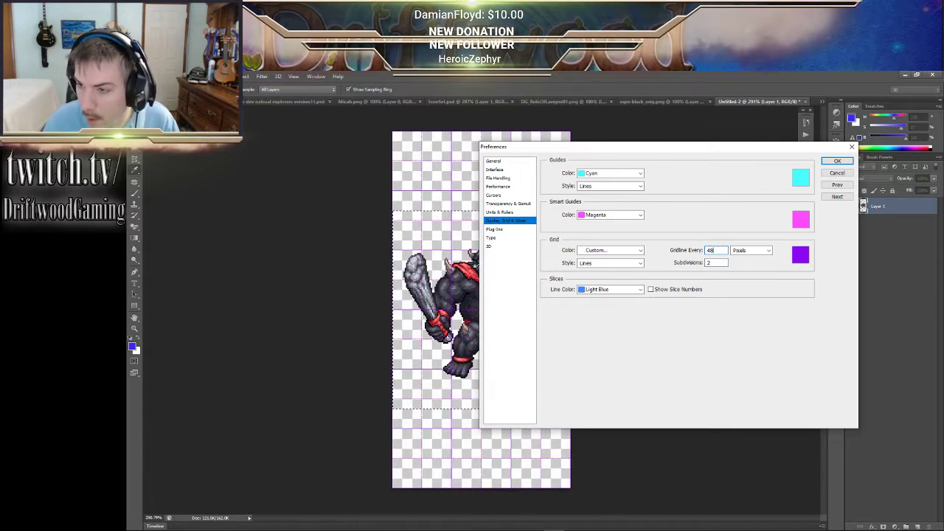
click(837, 162)
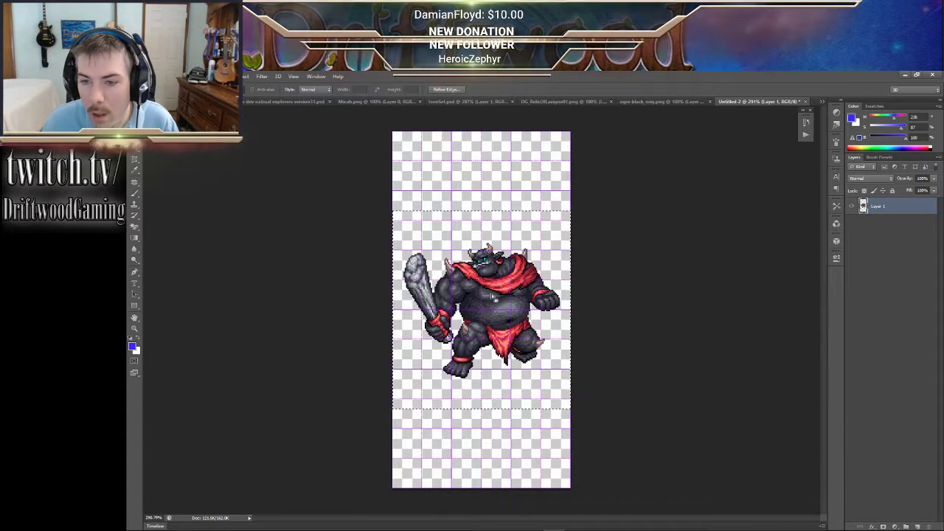
- Select the ogre, move it to the top-left and scale it into one 48-pixel cell
drag(497, 302, 496, 293)
right_click(493, 292)
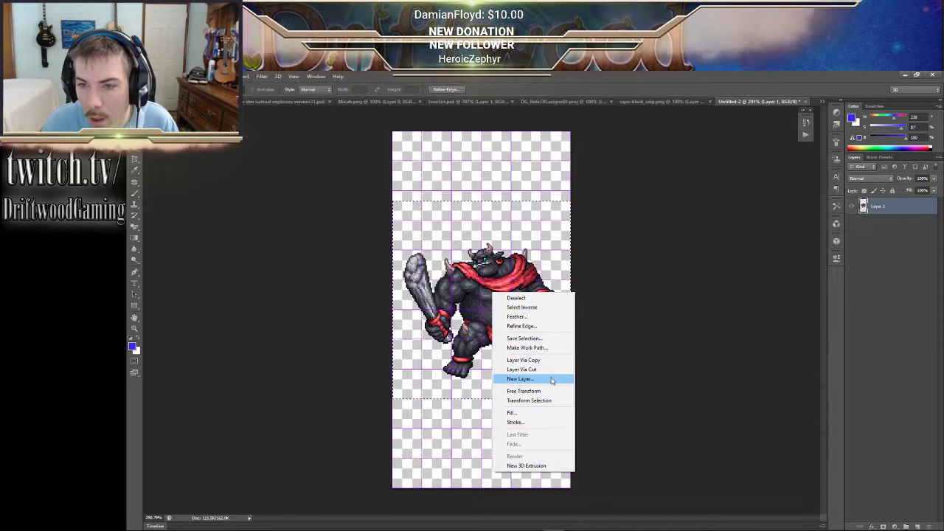
click(604, 326)
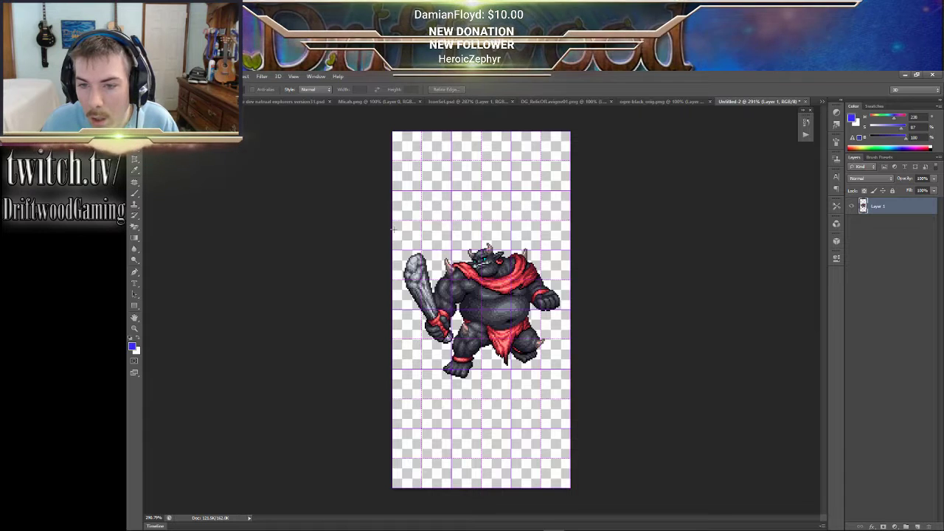
drag(501, 307, 381, 270)
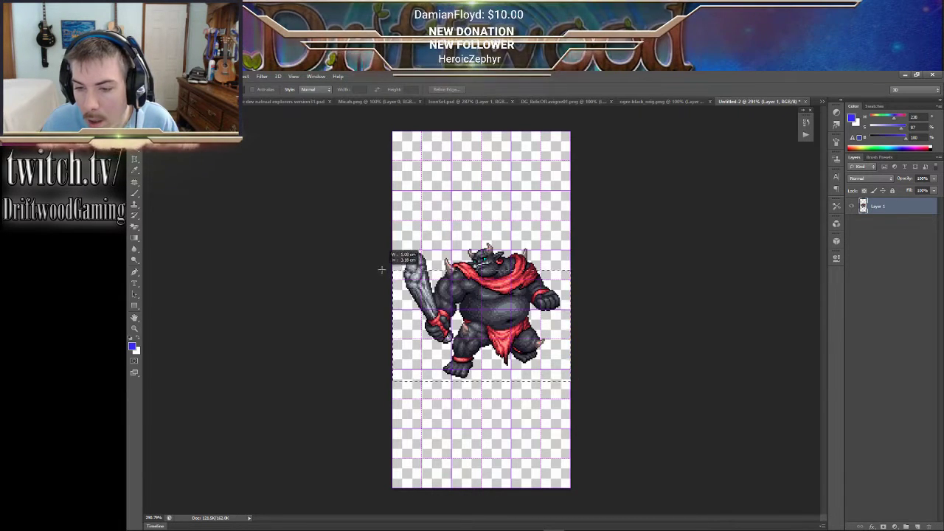
right_click(452, 266)
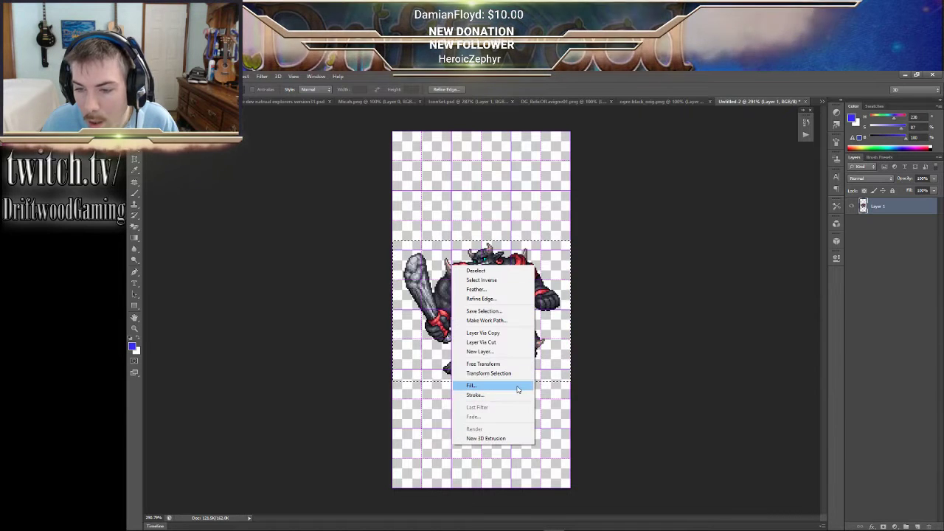
click(505, 365)
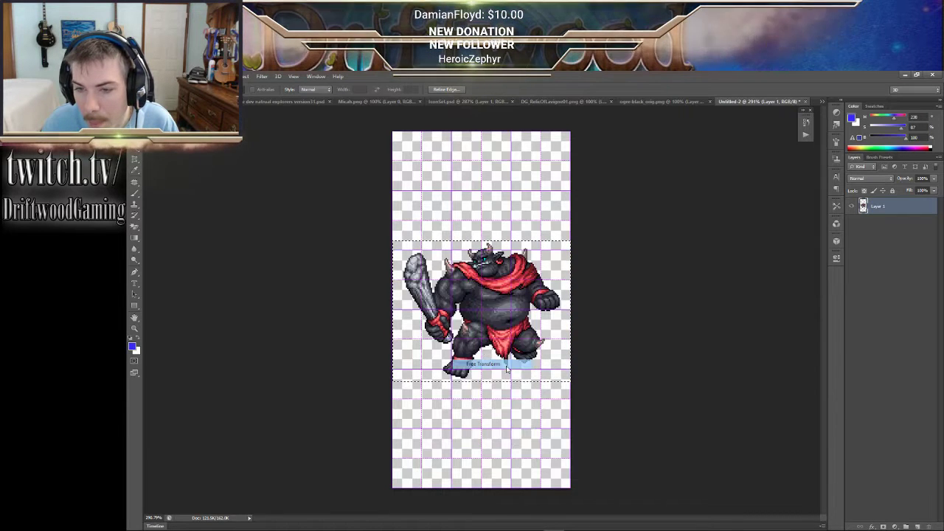
drag(497, 298, 497, 187)
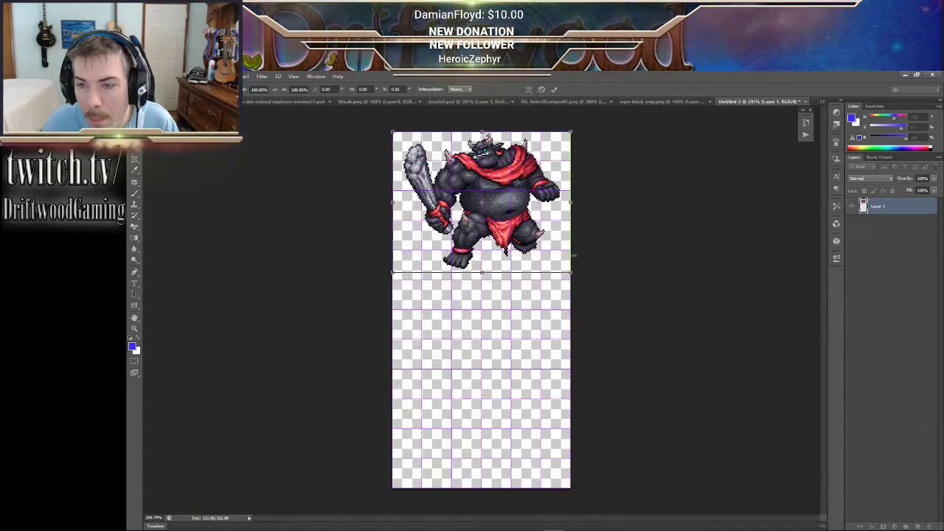
drag(570, 273, 451, 195)
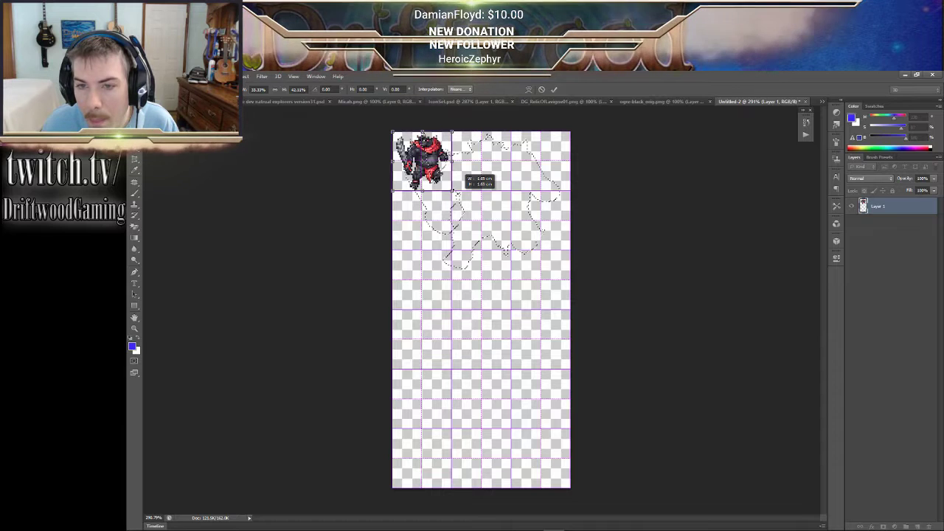
drag(454, 193, 454, 221)
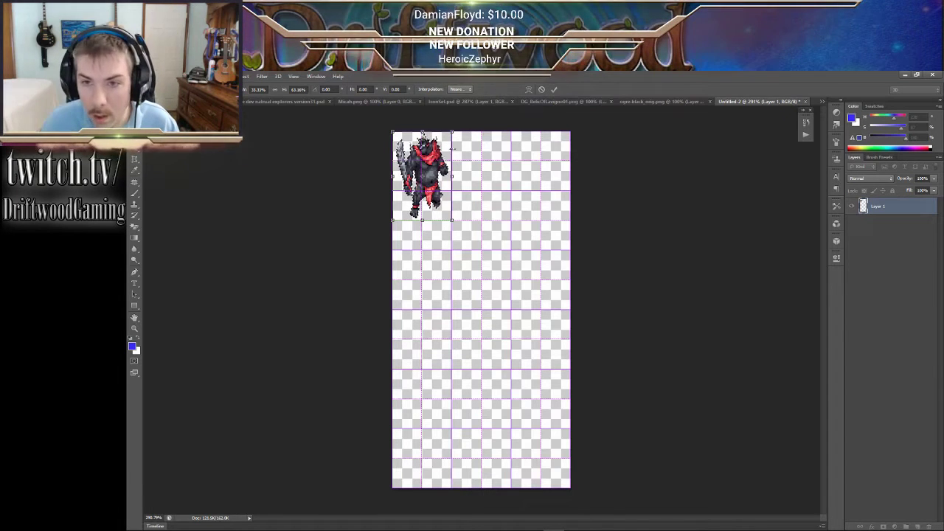
mouse_move(428, 171)
mouse_down()
mouse_move(447, 171)
mouse_move(428, 175)
mouse_up()
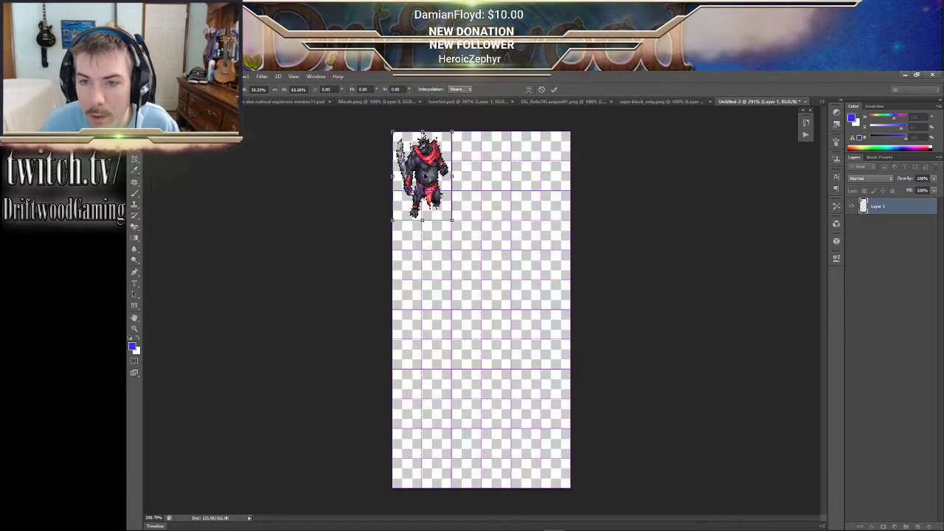
mouse_move(437, 140)
mouse_down()
mouse_move(478, 150)
mouse_move(445, 150)
mouse_up()
key(Return)
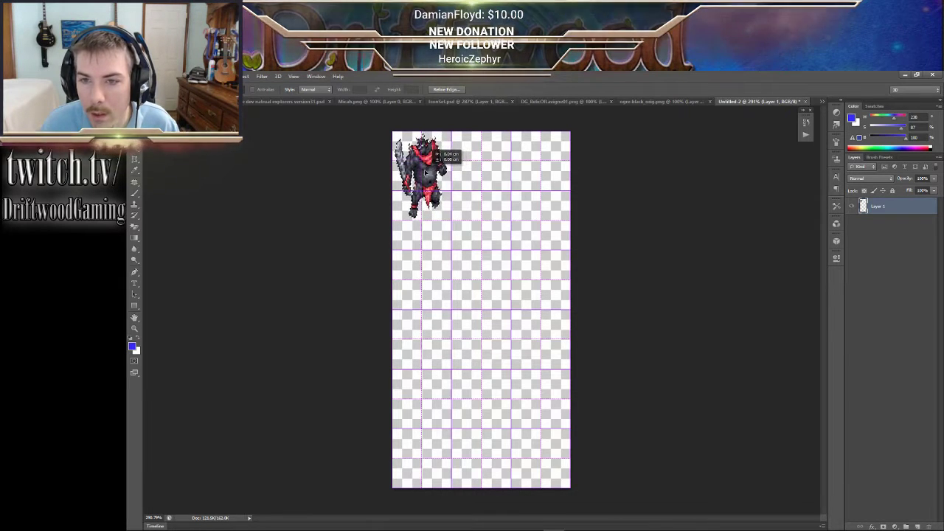
- Undo the oversized paste, duplicate the small ogre onto Layer 2, and copy it into every cell of the 3 × 4 grid
key(ctrl+v)
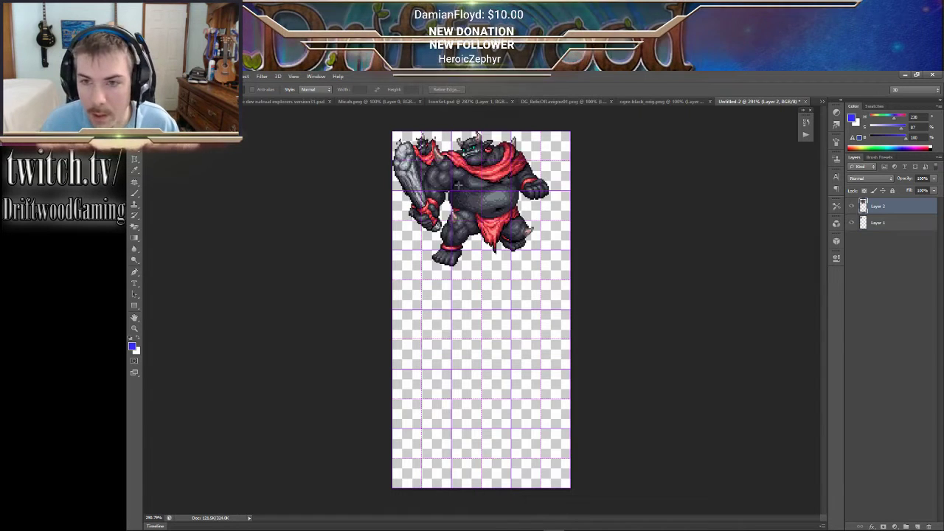
key(ctrl+z)
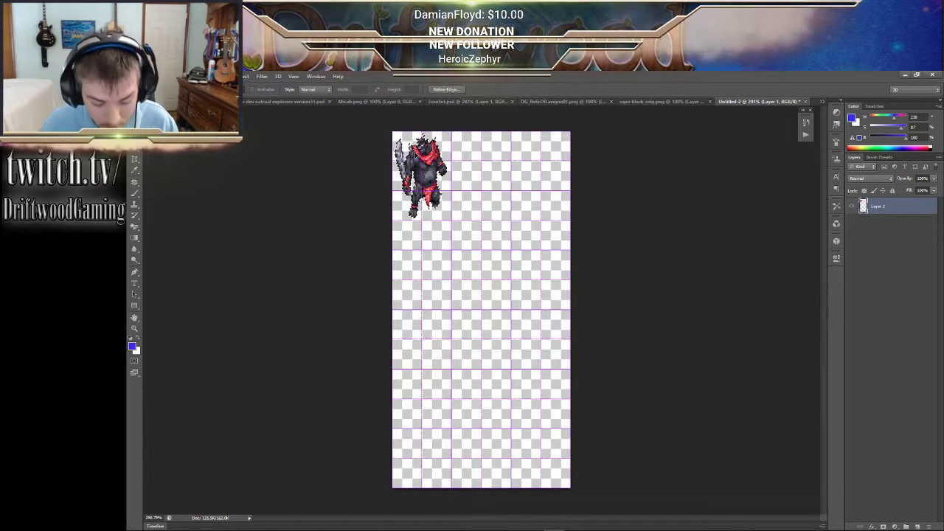
key(ctrl+j)
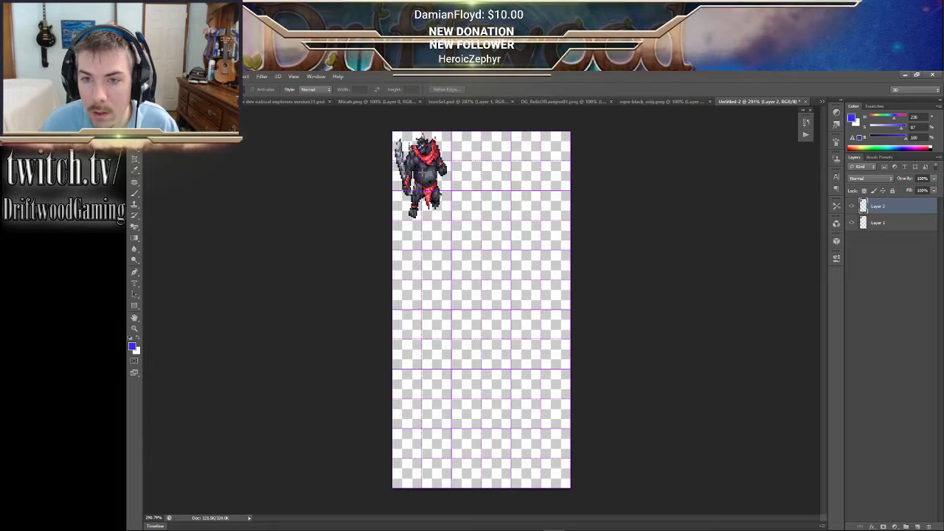
drag(393, 132, 452, 220)
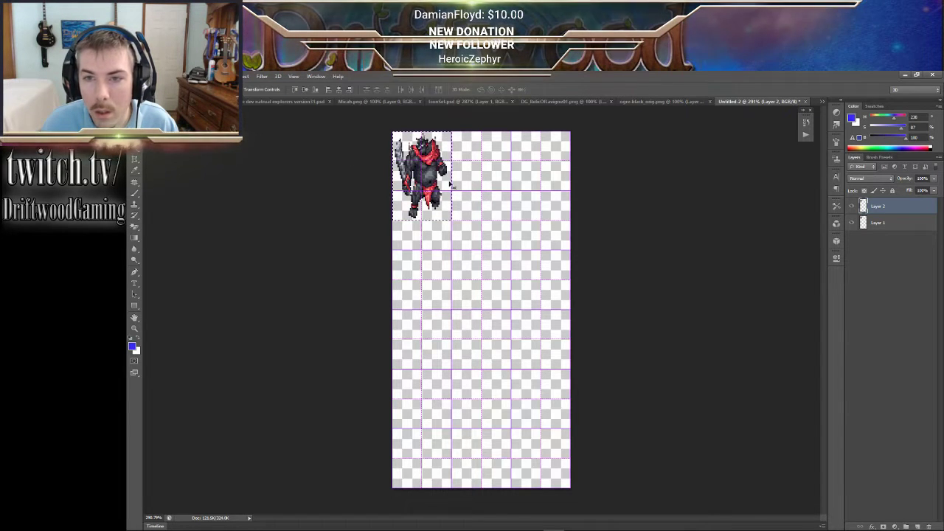
drag(451, 184, 541, 435)
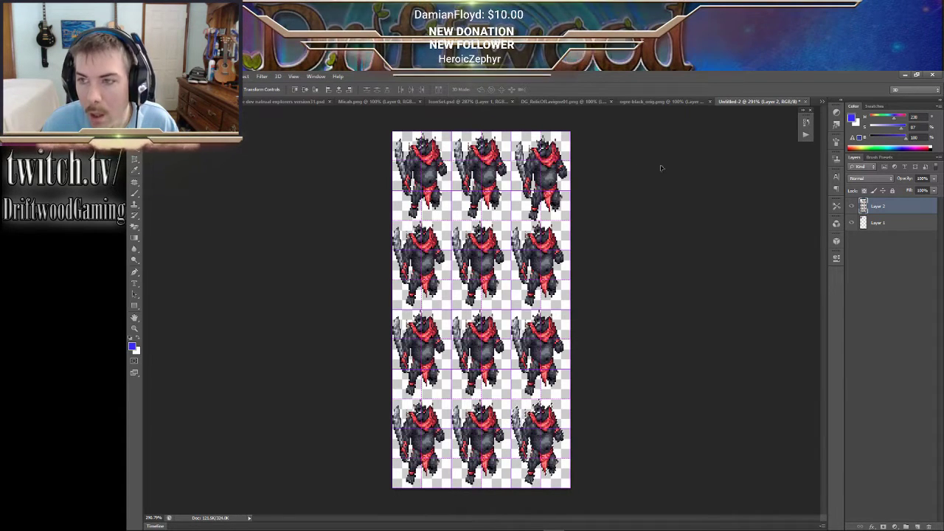
key(m)
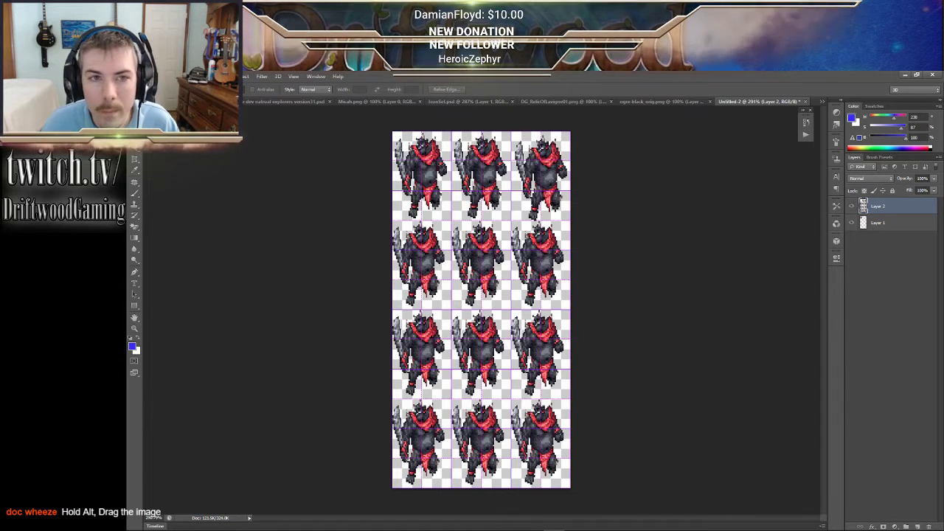
- Save the sheet under a new name in the img/characters folder, with PNG as the format
click(142, 76)
click(184, 178)
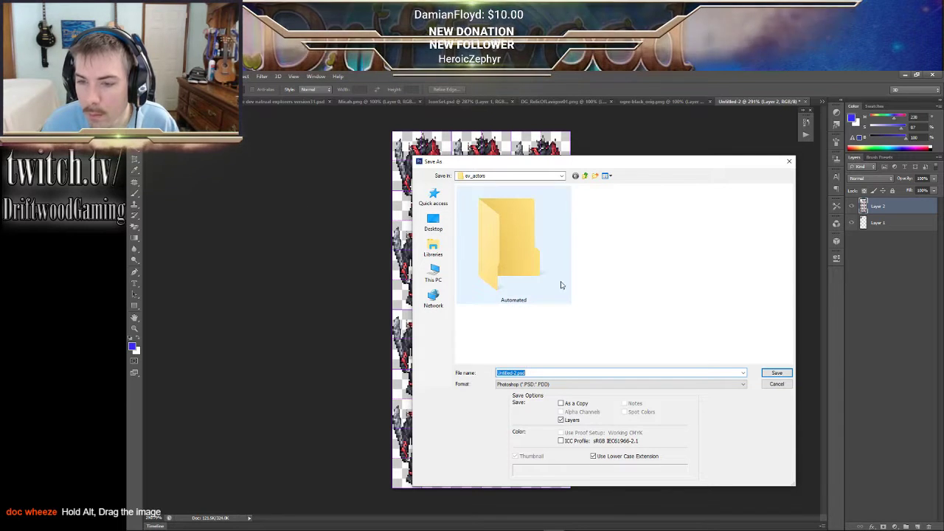
click(587, 177)
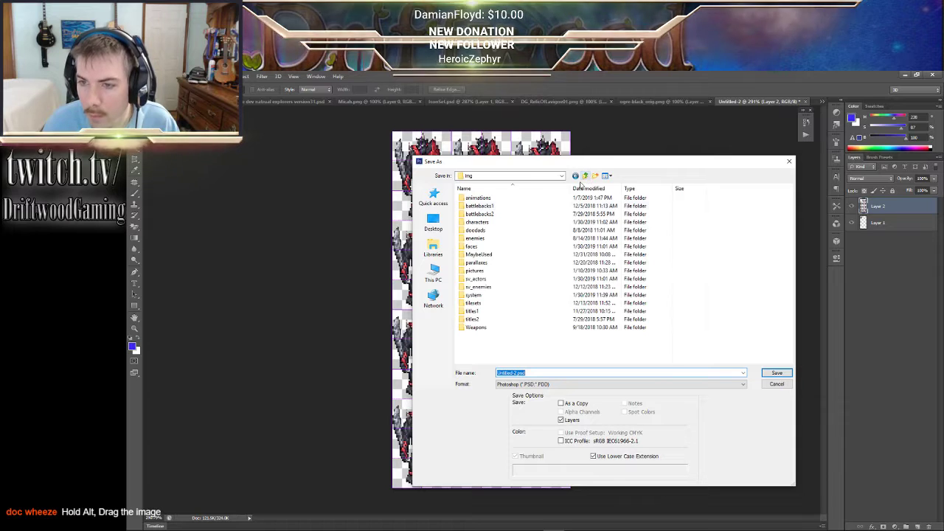
double_click(499, 221)
click(534, 384)
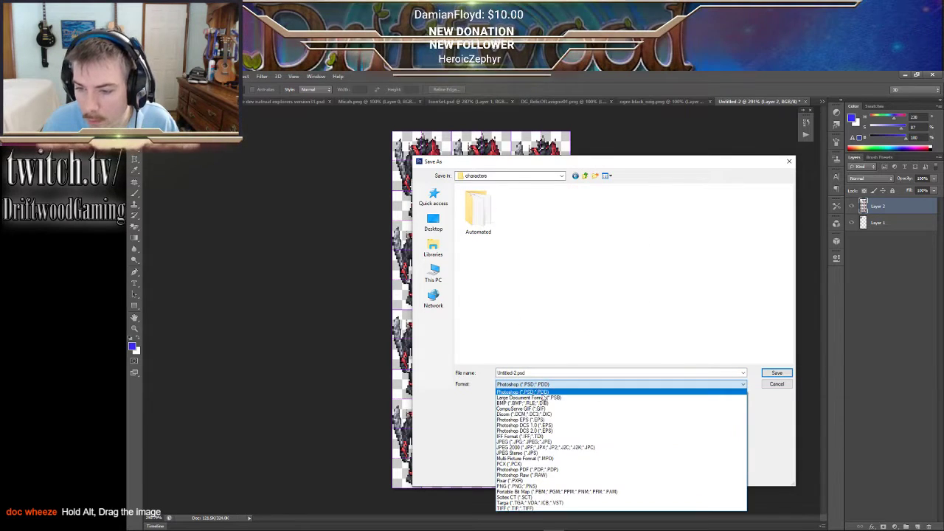
click(545, 486)
- Name the file !$DG_DarkOgreBoss10.png and save it with the default PNG options
click(523, 372)
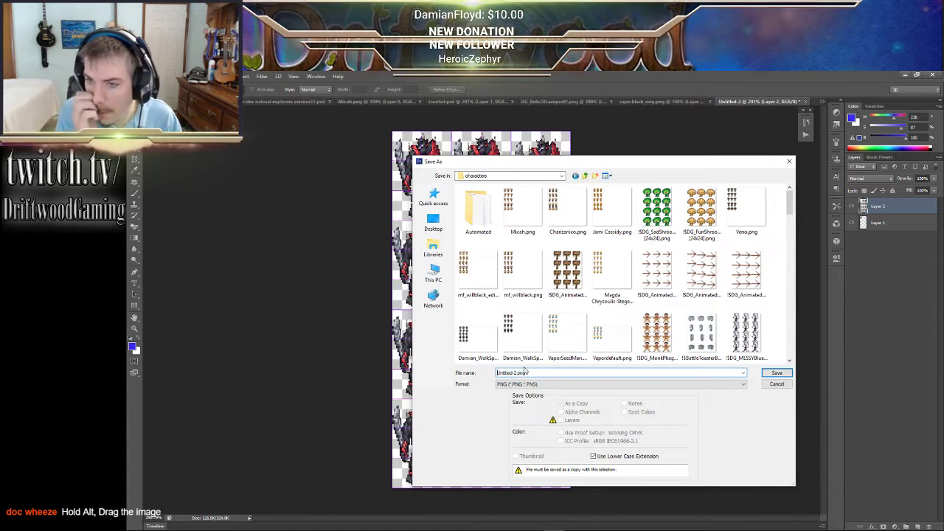
key(Home)
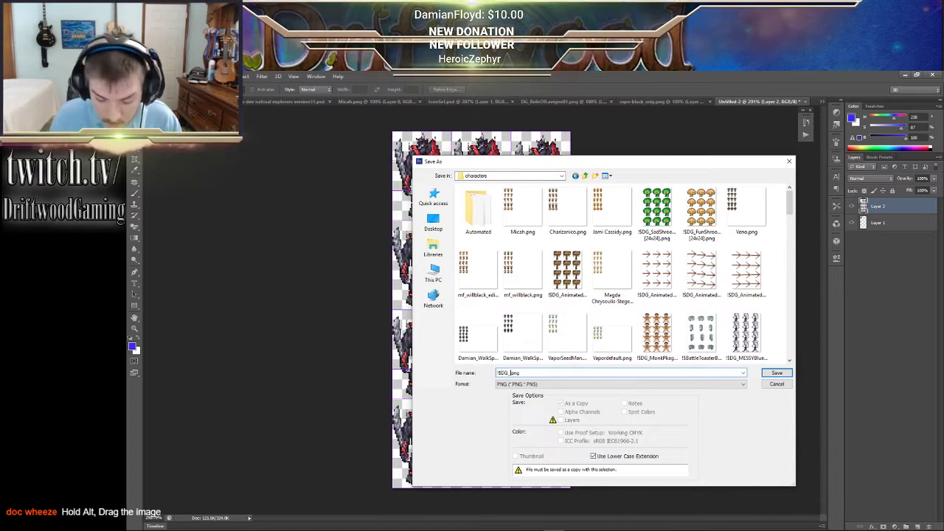
text(DarkOgre)
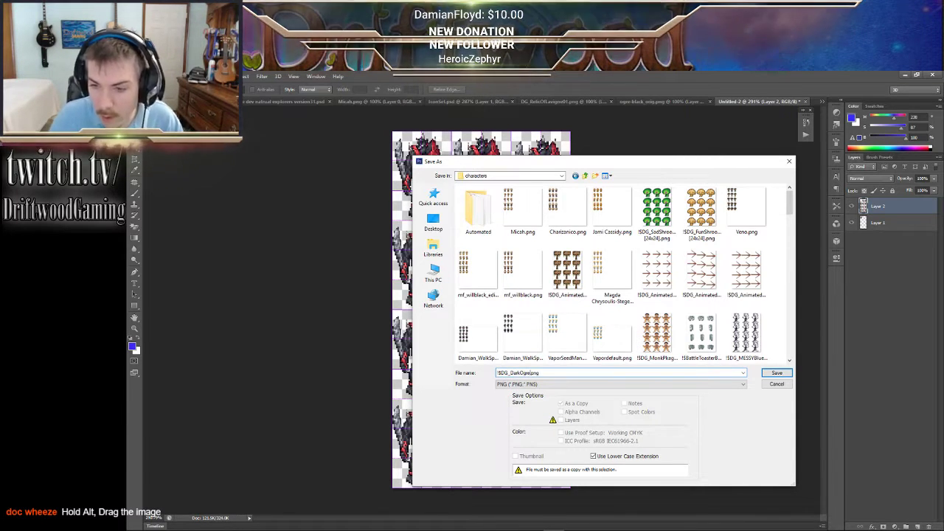
text(Boss01)
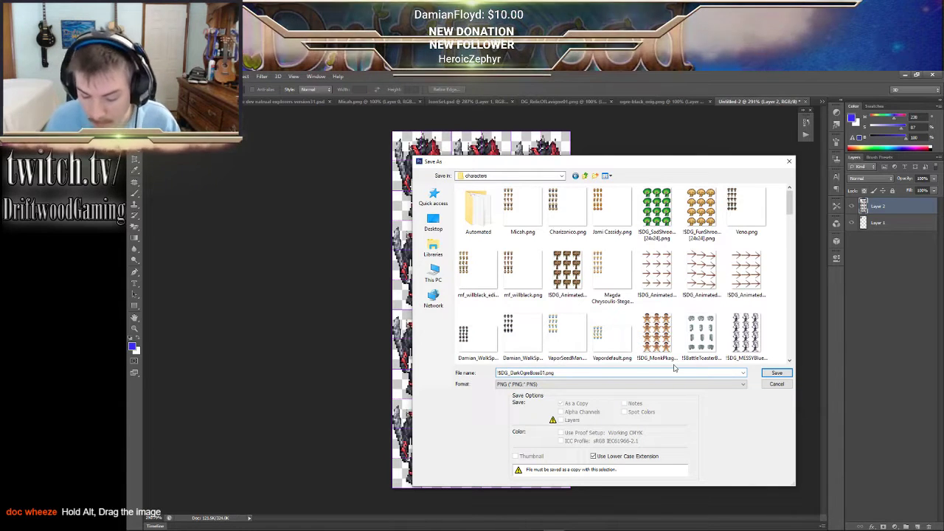
key(BackSpace)
key(BackSpace)
text(10)
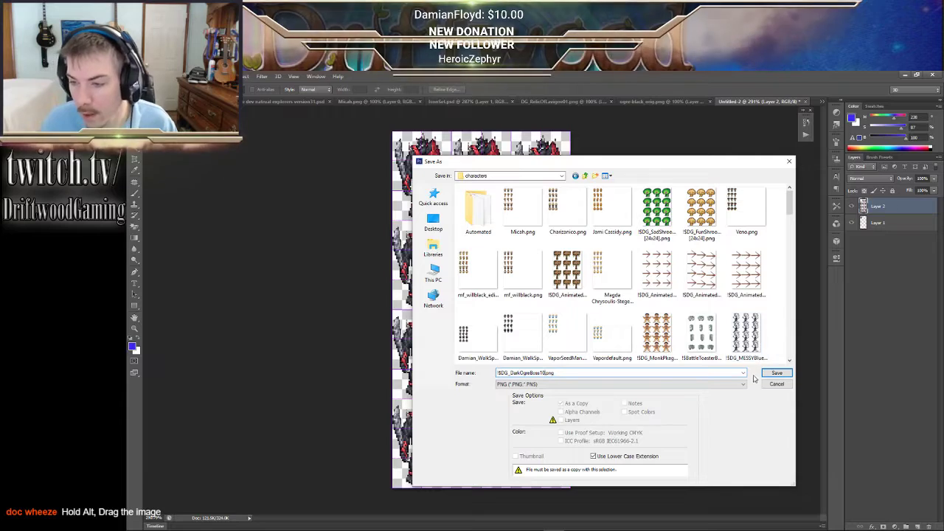
click(777, 373)
click(563, 229)
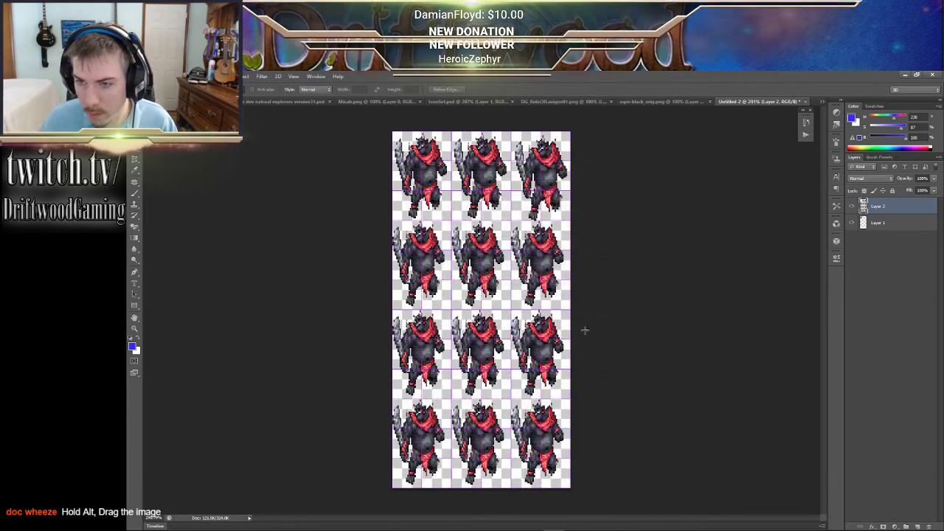
- Set the map event's image to the !$DG_DarkOgreBoss10 dark ogre sprite
click(595, 522)
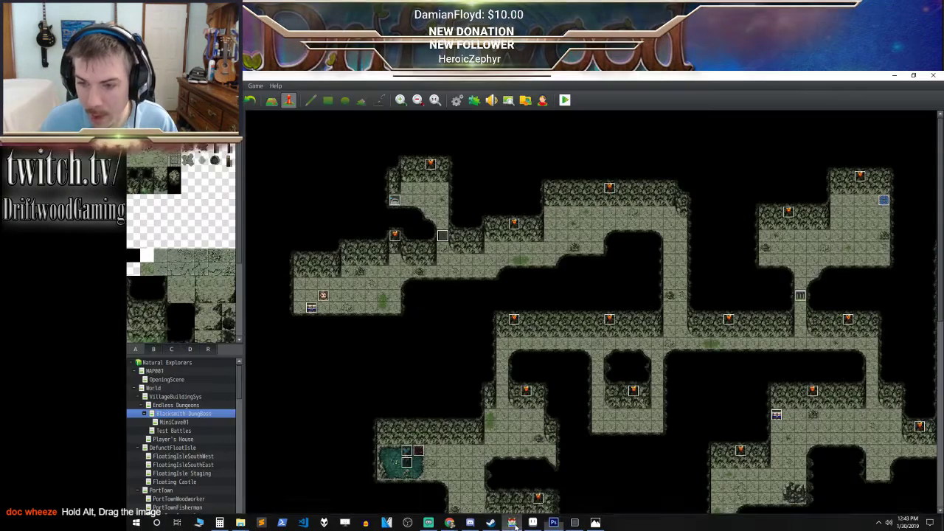
double_click(443, 236)
double_click(345, 344)
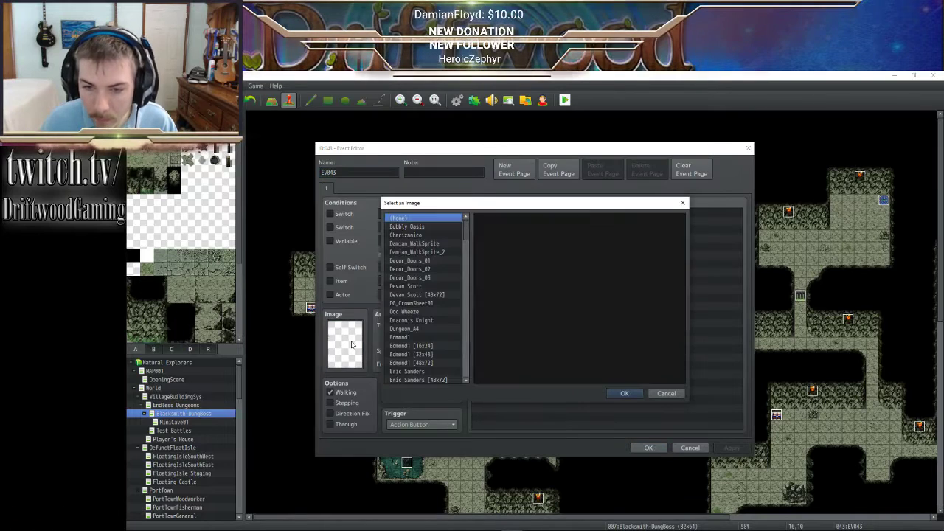
click(437, 252)
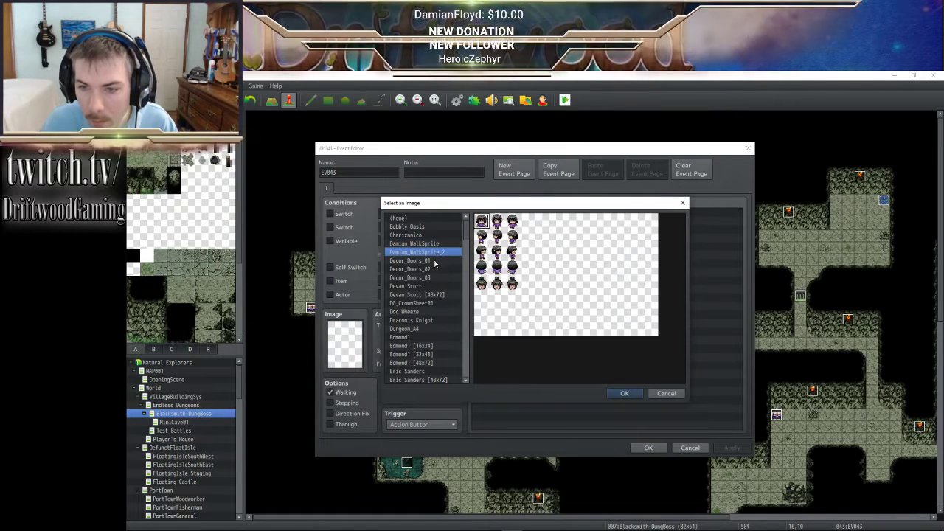
click(436, 268)
scroll(435, 270, down, 4)
scroll(434, 273, down, 2)
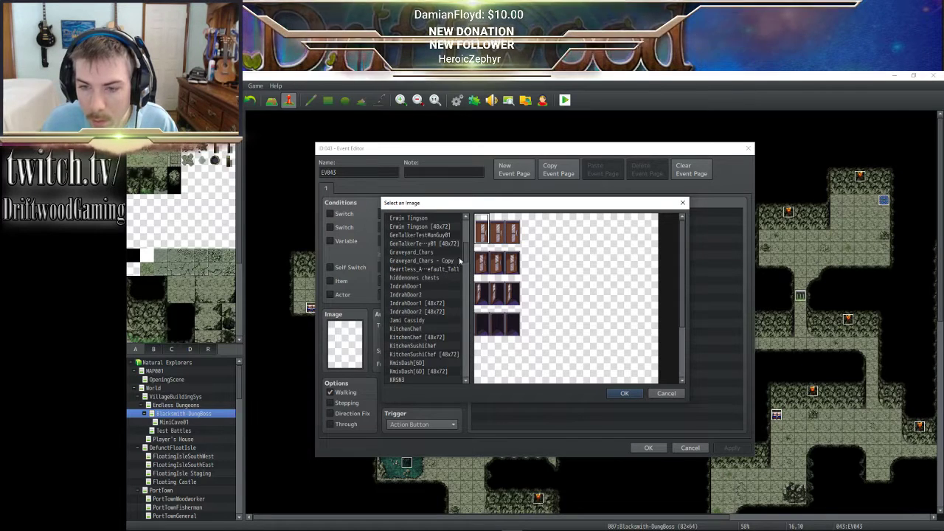
drag(465, 255, 467, 361)
scroll(455, 346, up, 2)
scroll(455, 347, up, 5)
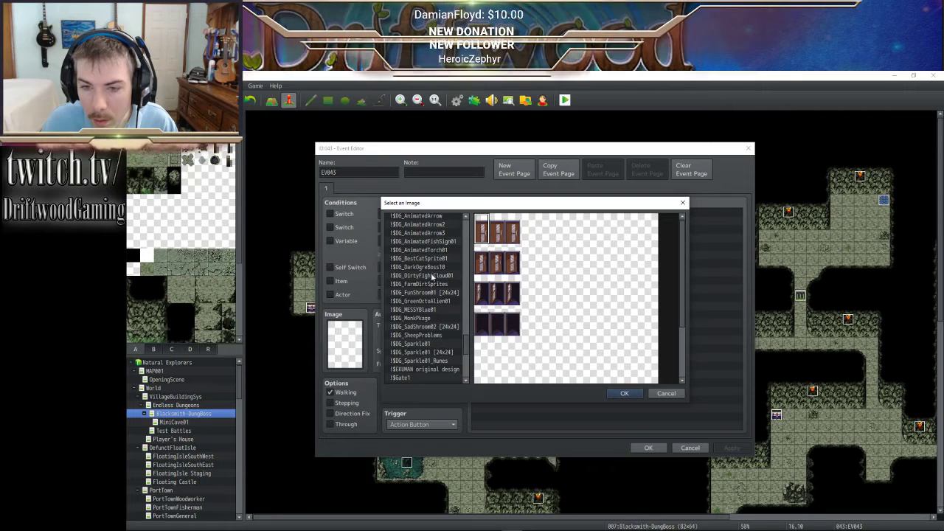
click(434, 267)
click(624, 395)
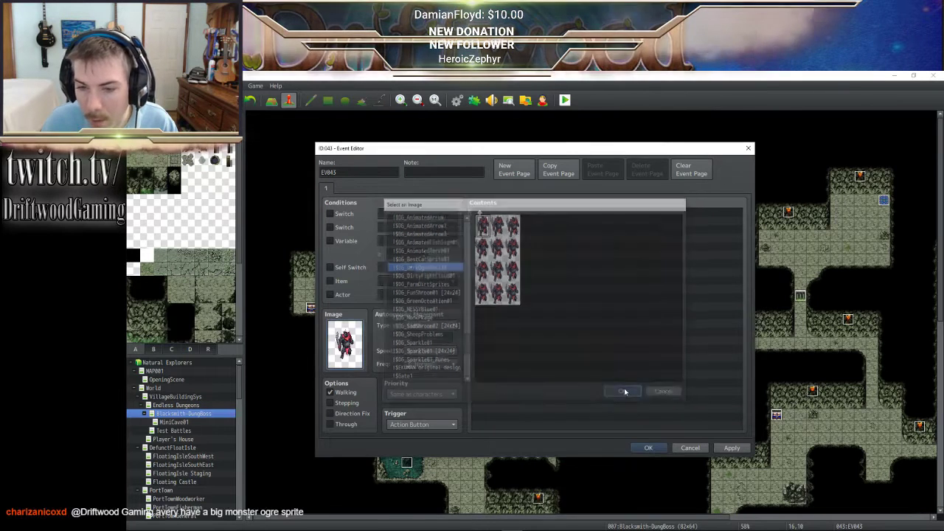
- Rename the event from EV043 to Lv10Boss
double_click(351, 171)
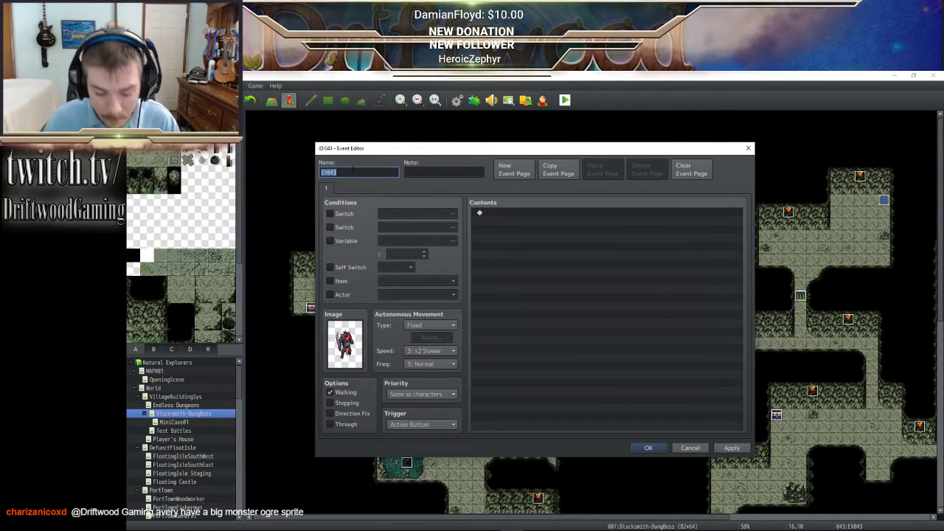
text(Lvl0)
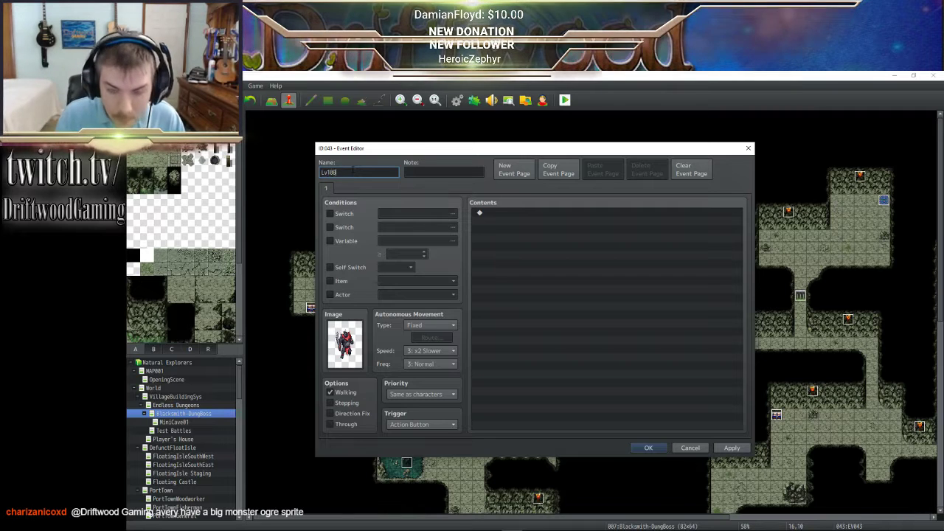
text(Boss)
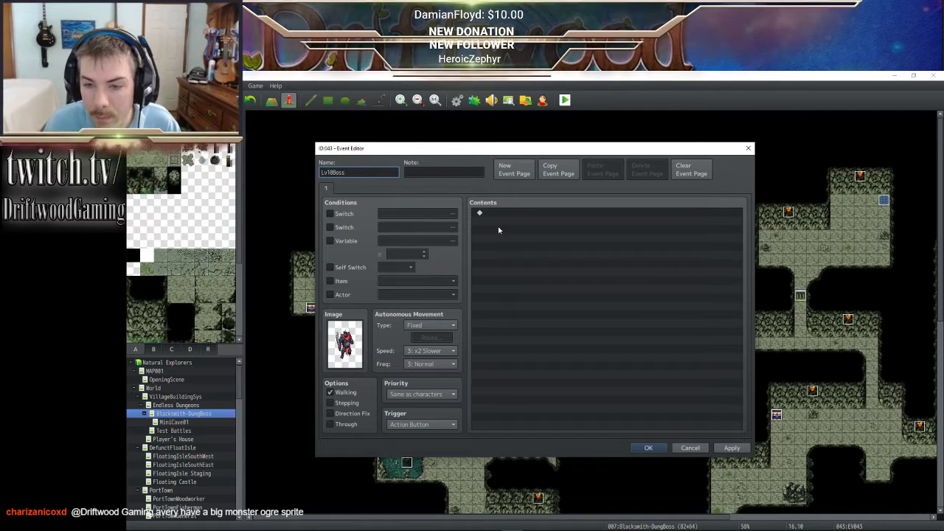
click(515, 217)
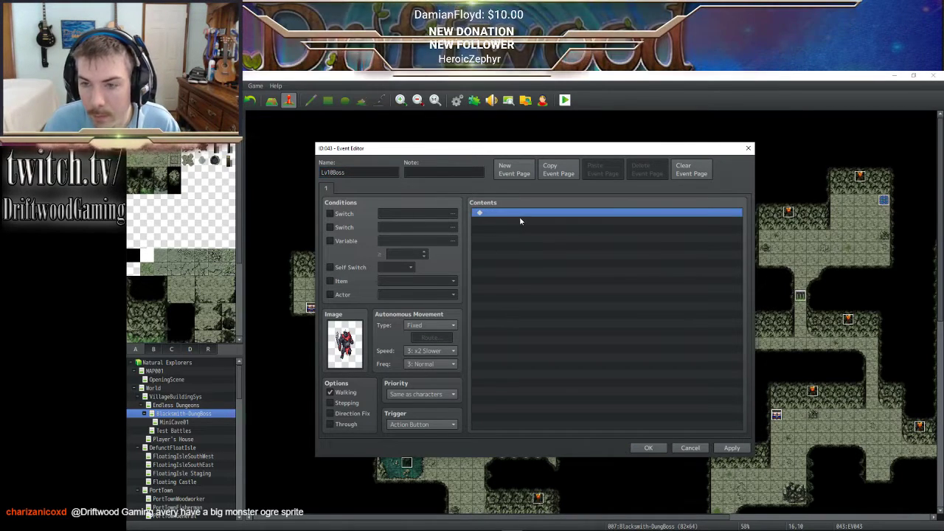
- Add a Battle Processing command against troop 0091 Madlad Ogre
double_click(519, 216)
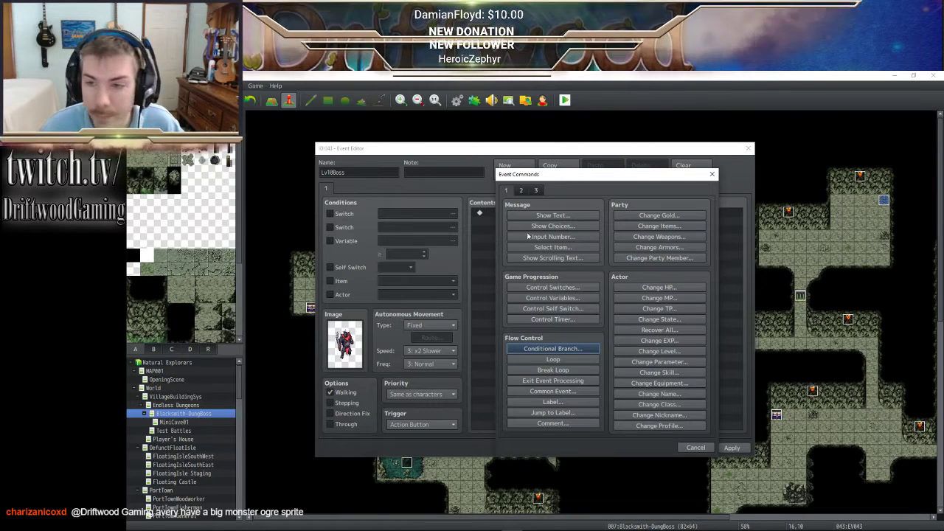
click(521, 191)
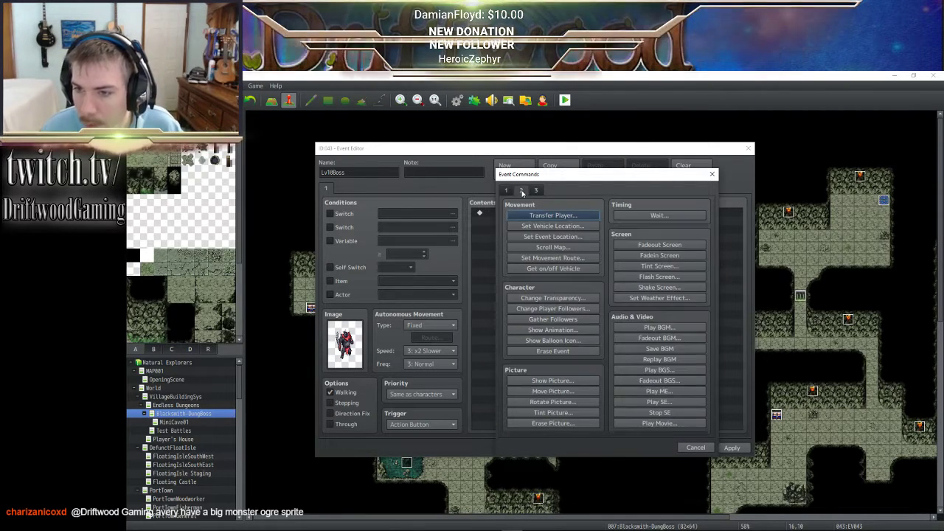
click(536, 191)
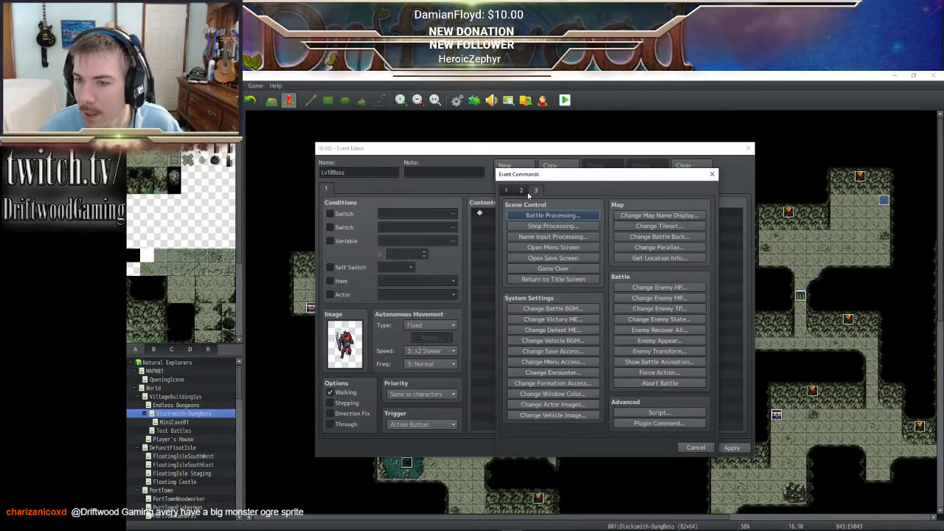
click(562, 216)
click(647, 289)
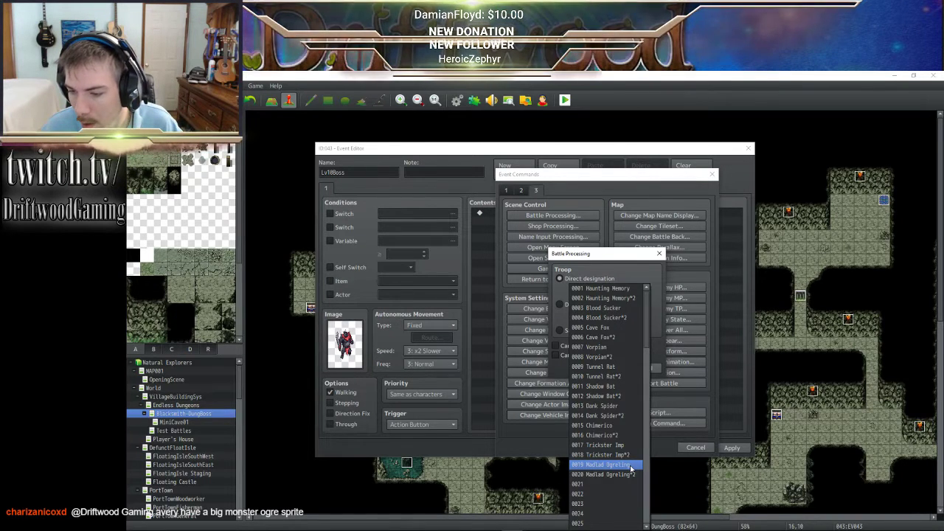
scroll(631, 469, down, 5)
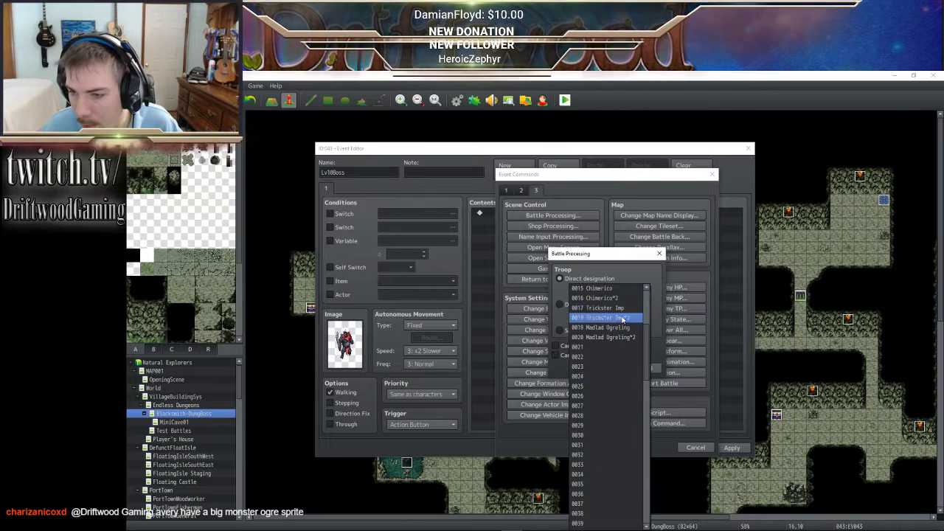
scroll(630, 360, up, 2)
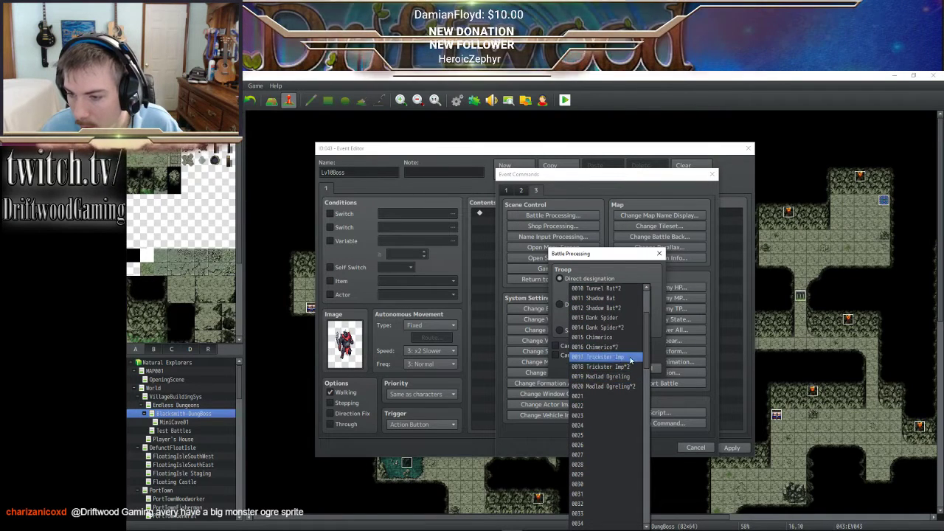
scroll(631, 379, up, 3)
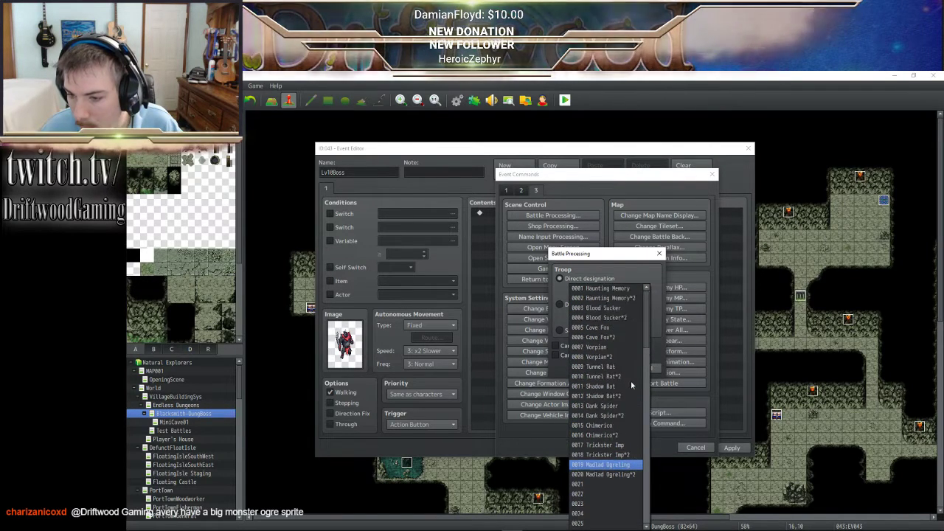
scroll(626, 405, down, 9)
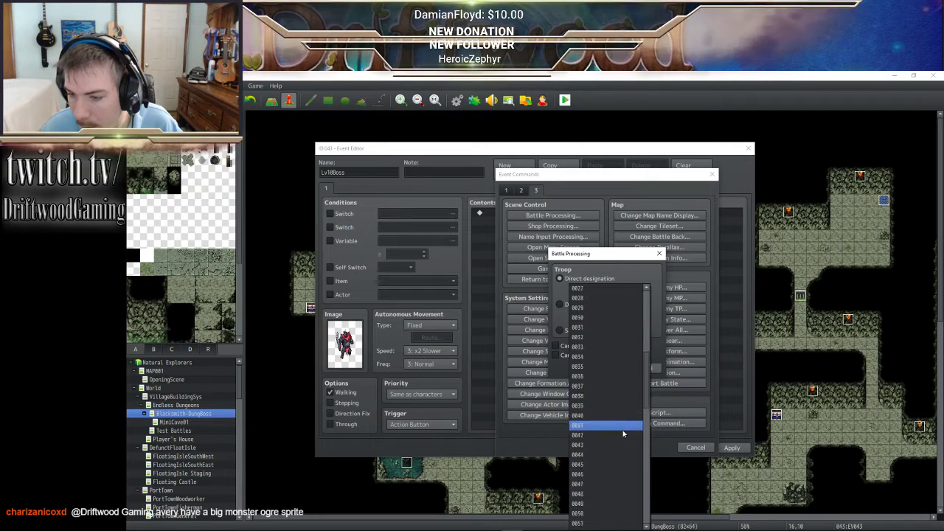
scroll(619, 442, down, 16)
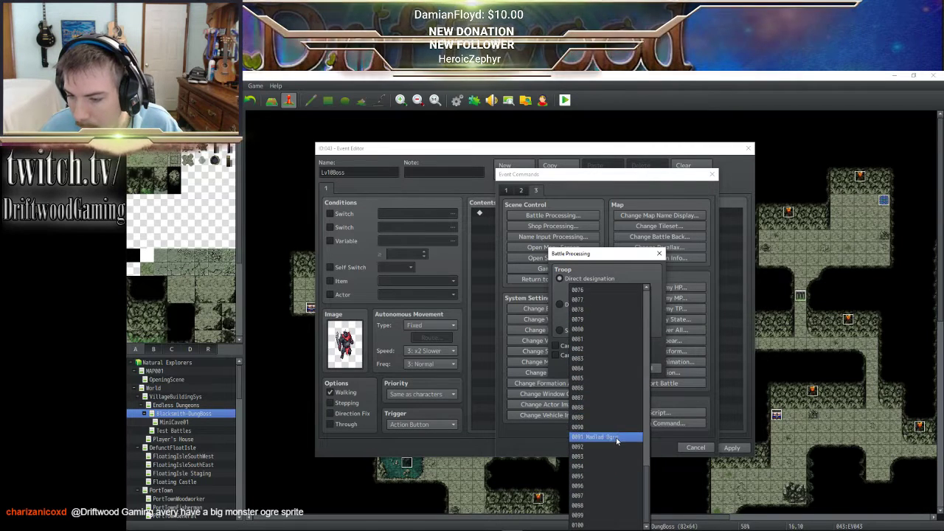
click(616, 438)
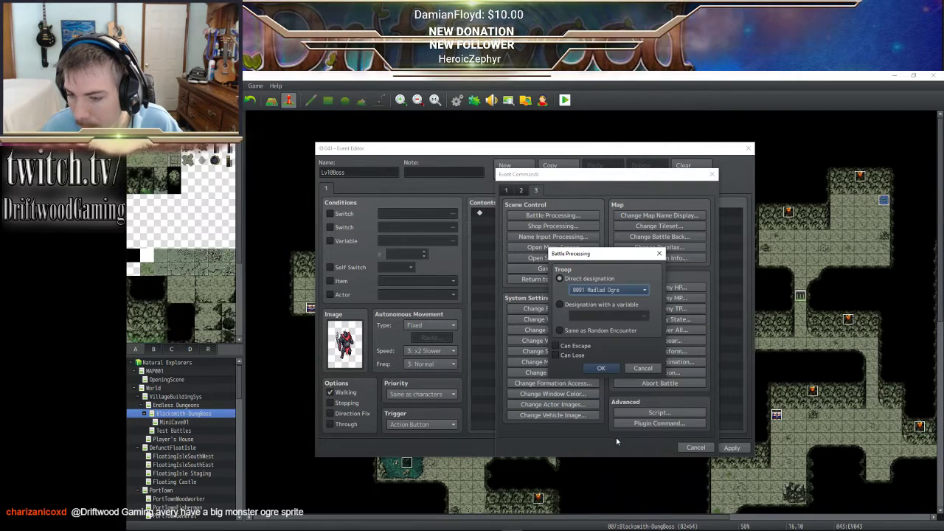
- Enable Can Lose for the battle and close the Event Editor
click(580, 356)
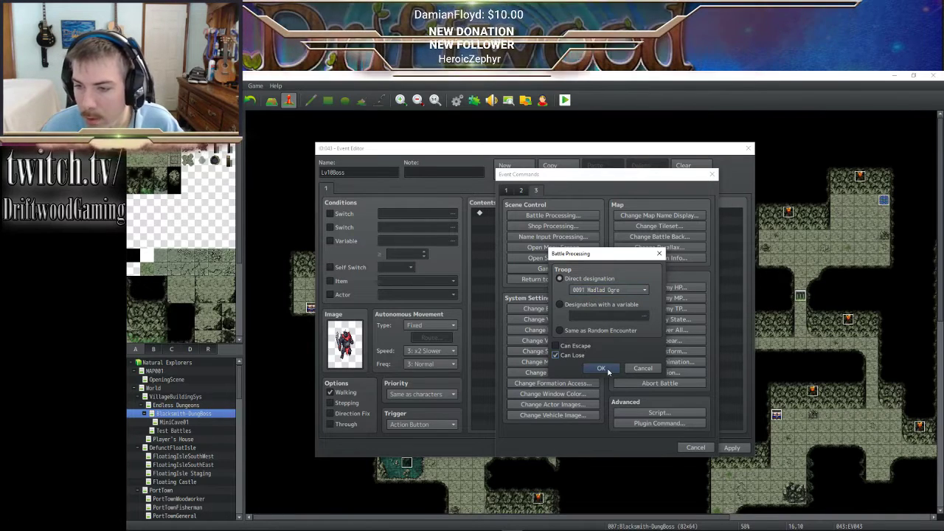
click(607, 371)
click(730, 448)
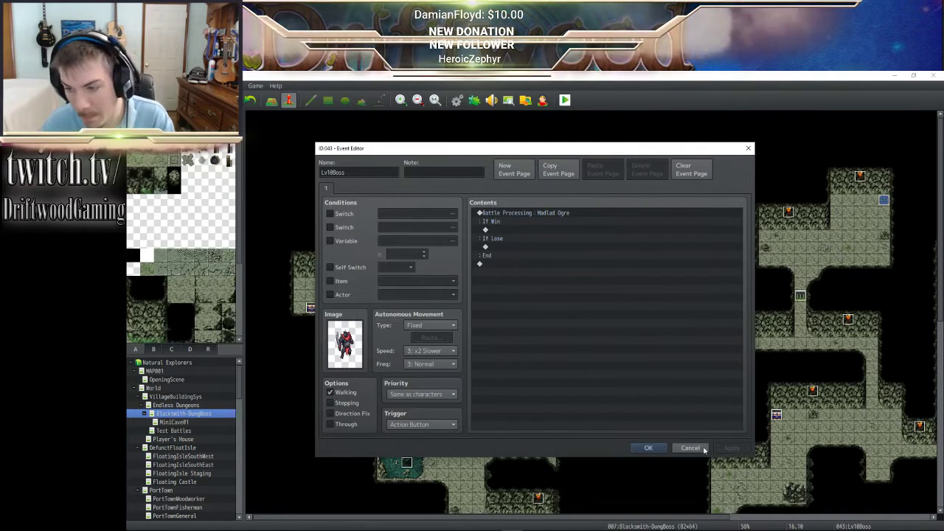
click(647, 448)
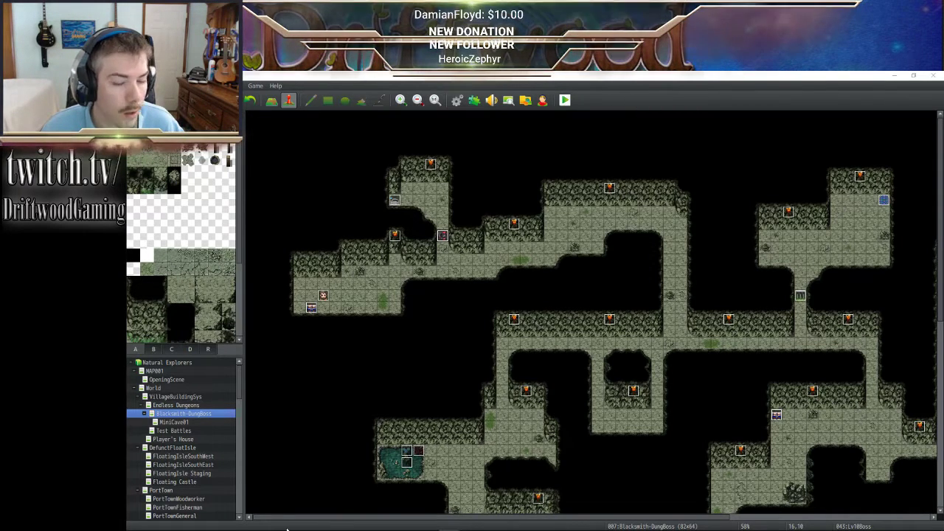
- Close the Chrome window showing the YEP Item Menu Categories tutorial
mouse_move(458, 523)
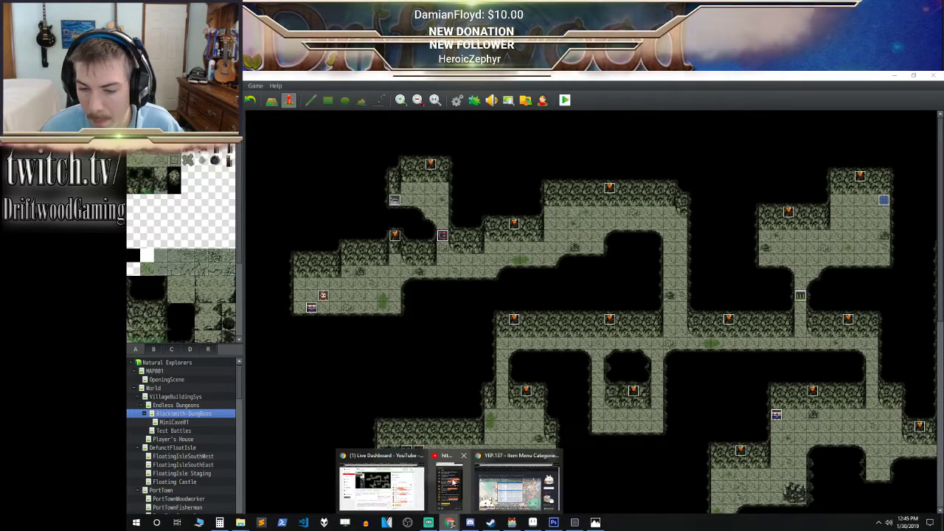
click(512, 479)
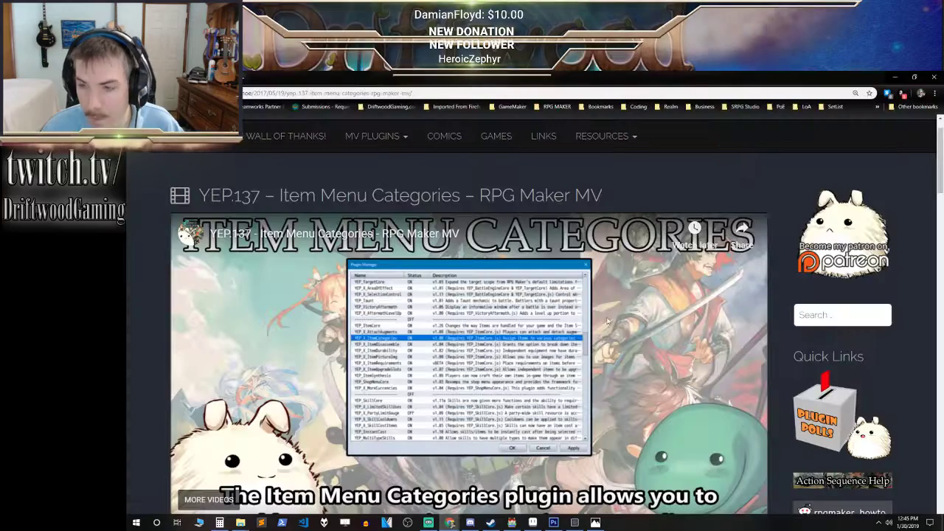
click(934, 78)
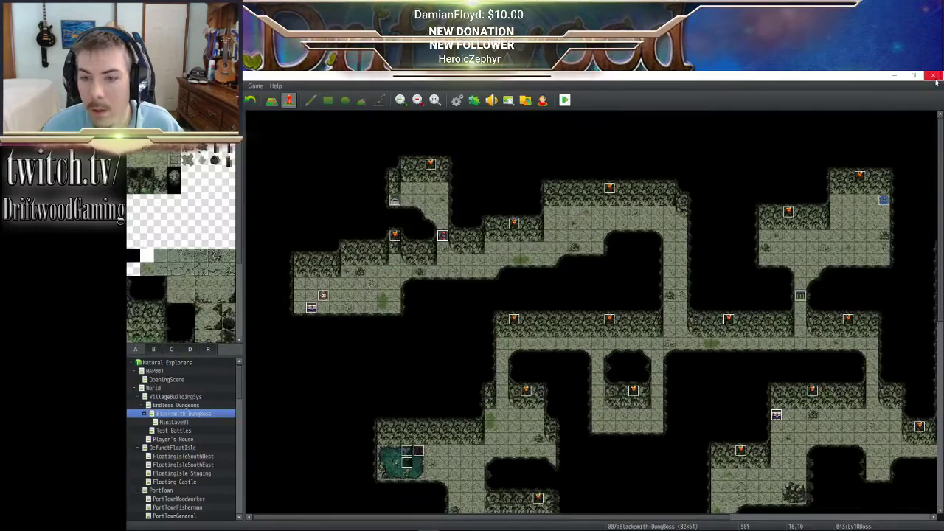
mouse_move(449, 522)
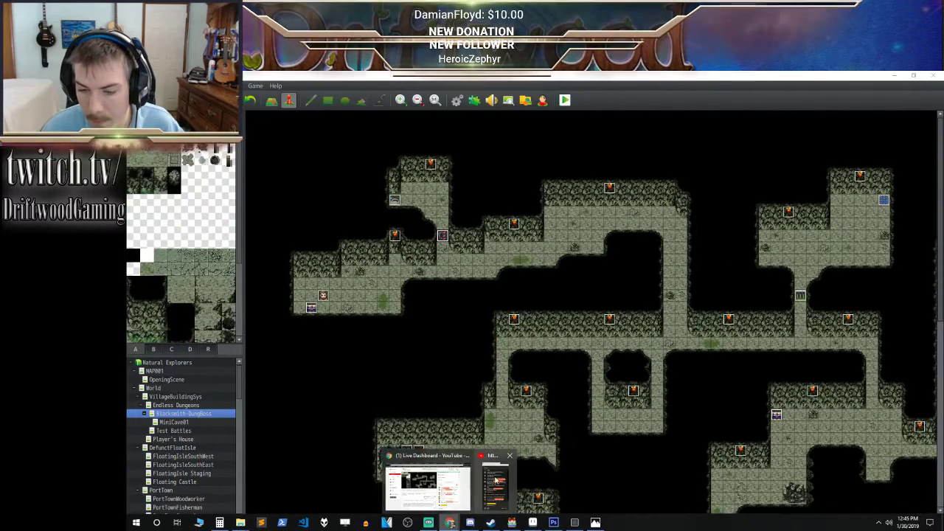
- Bring up the ogre sprite sheet in Photos, then close it
click(601, 523)
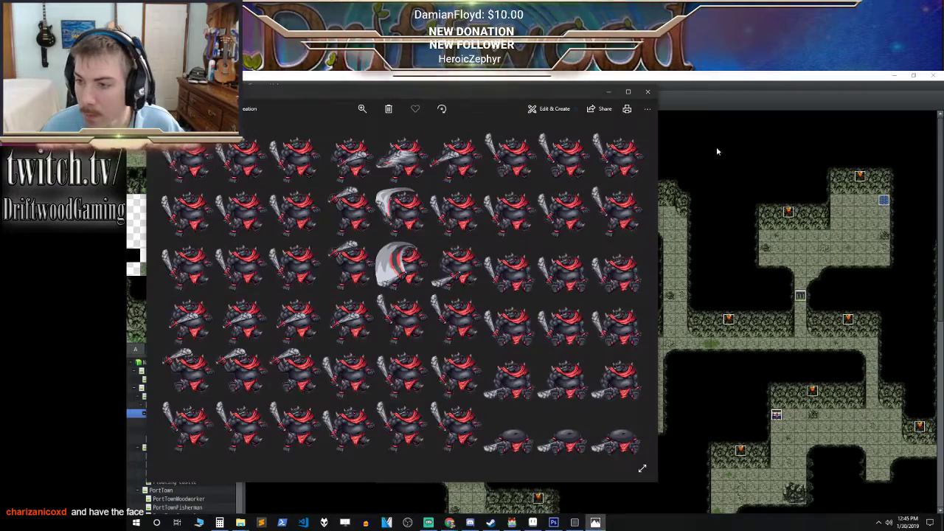
click(649, 90)
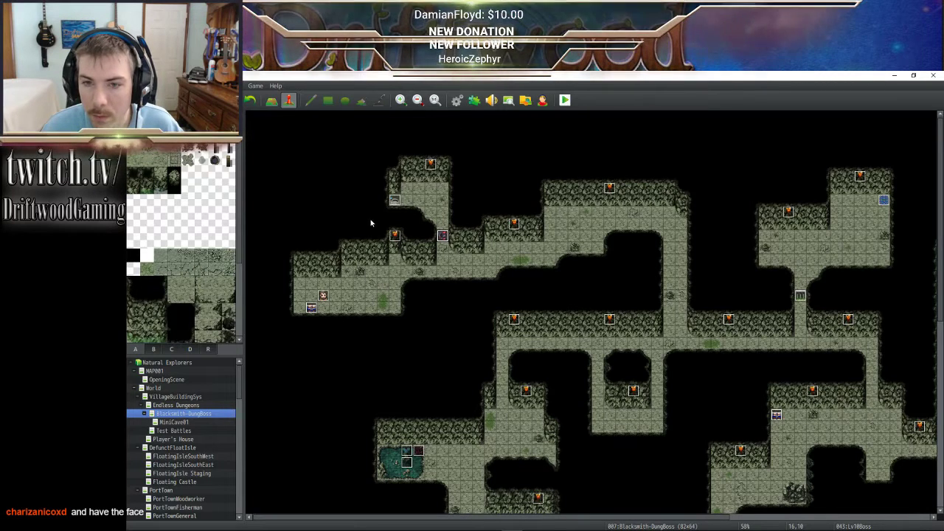
double_click(442, 236)
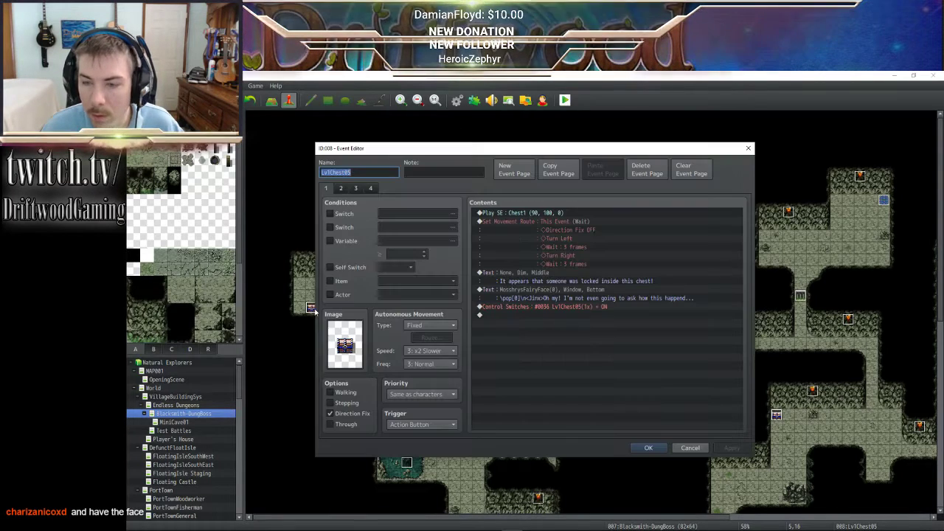
click(340, 188)
click(354, 188)
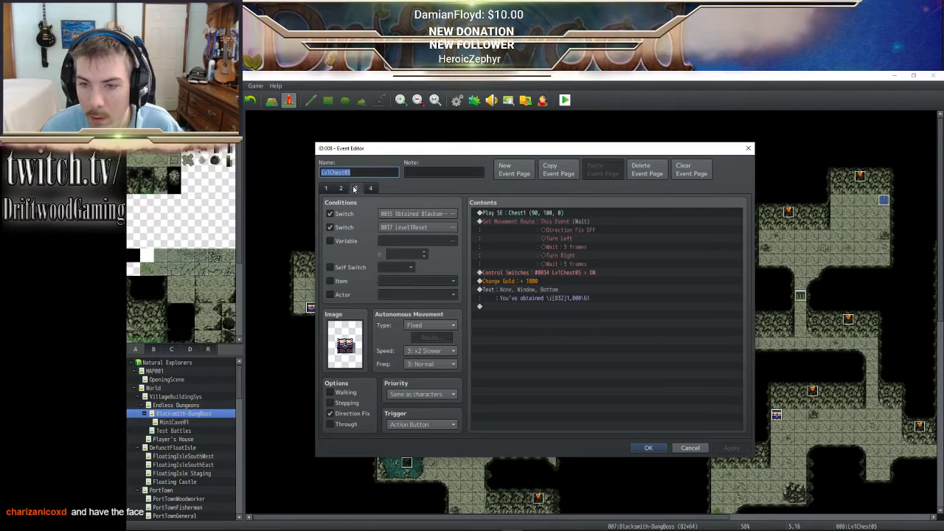
click(370, 188)
click(648, 448)
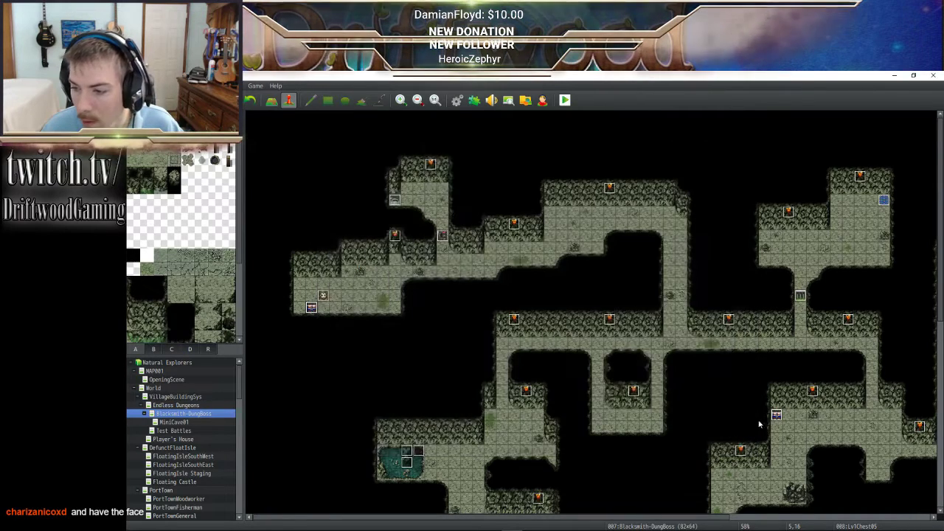
double_click(776, 415)
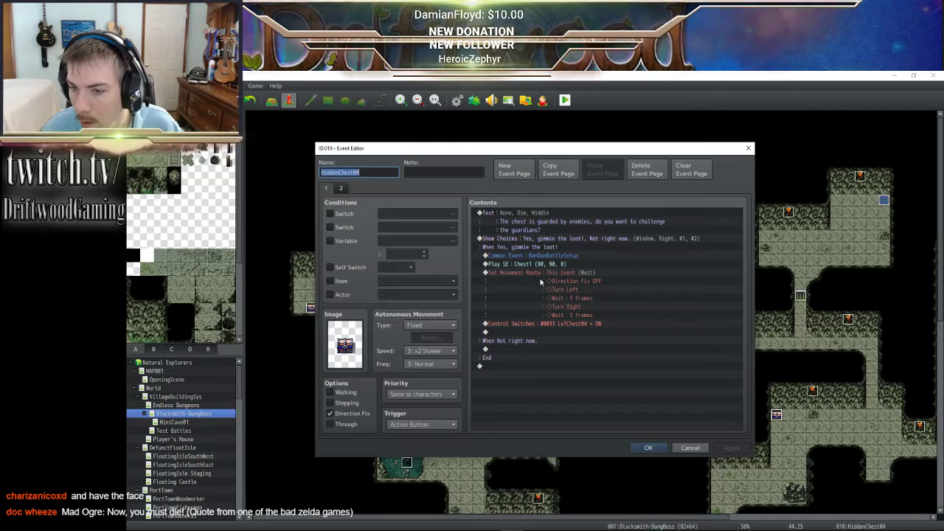
click(655, 448)
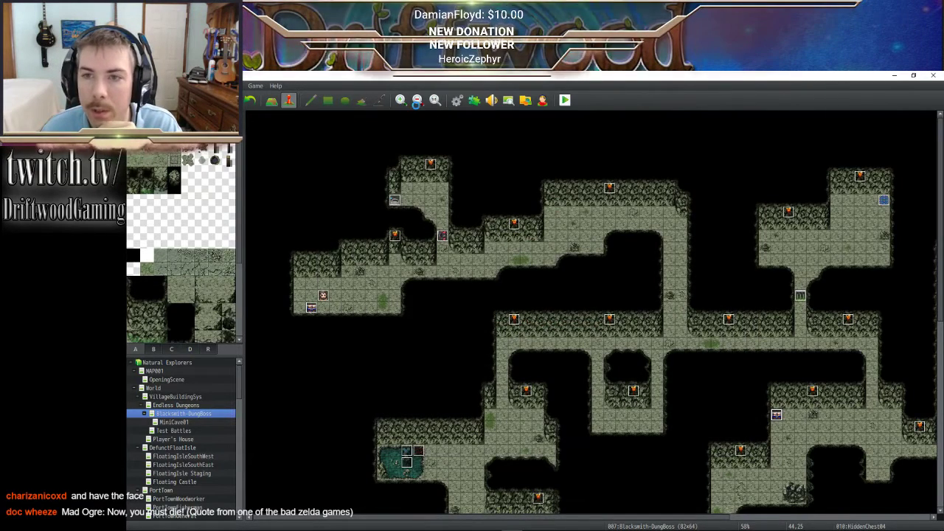
- Copy the DungeonLevel 10 Madlad Ogreling battle block from common event 0040 RanDunBattleSetup
click(457, 101)
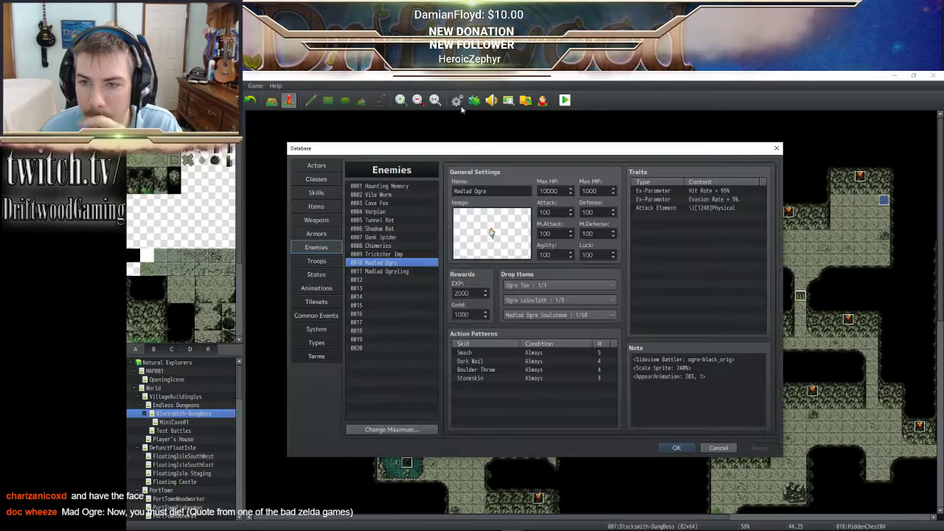
click(323, 315)
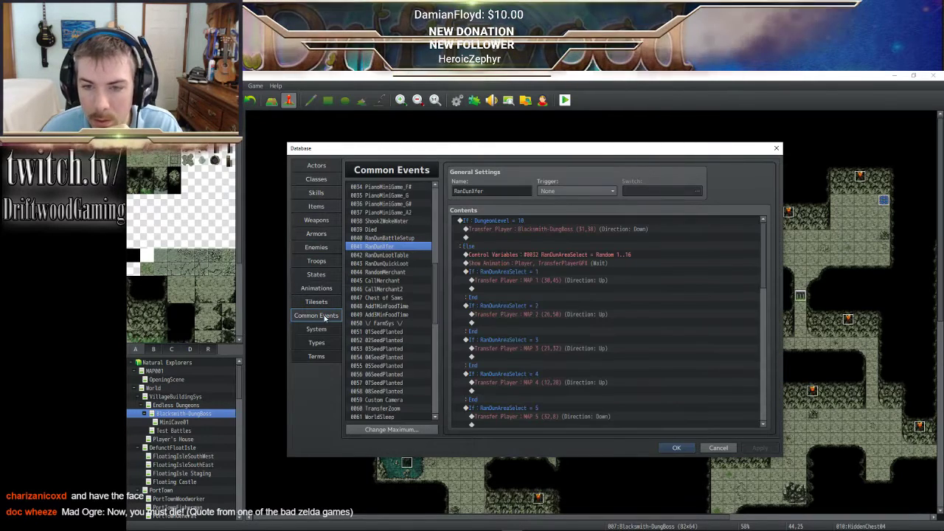
click(405, 238)
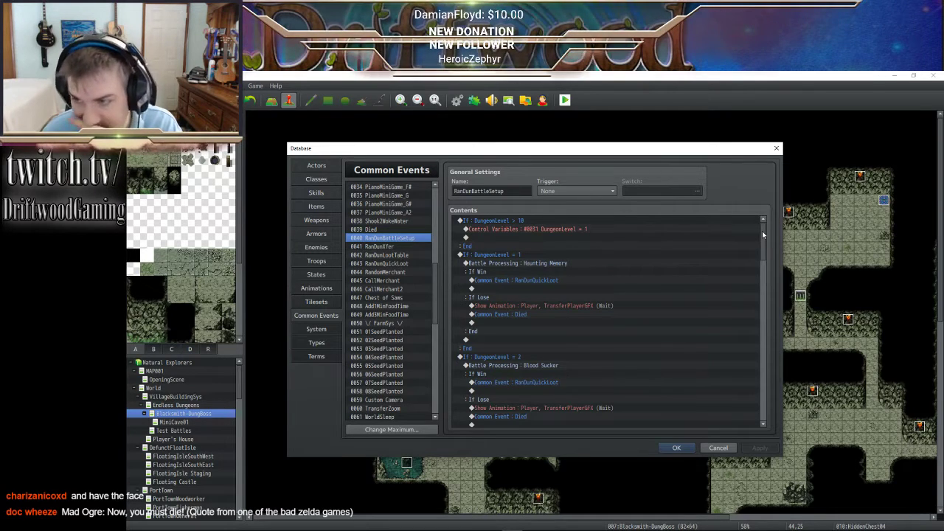
drag(762, 235, 766, 406)
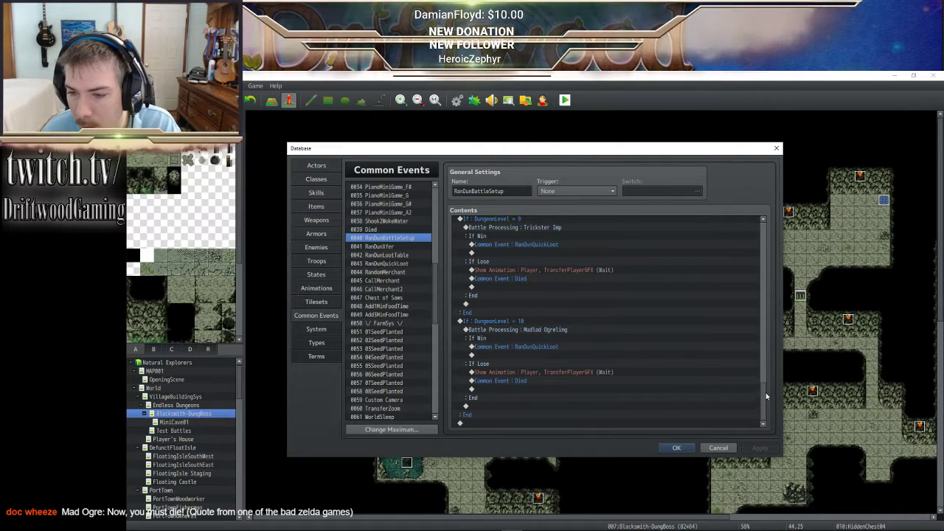
drag(765, 393, 764, 404)
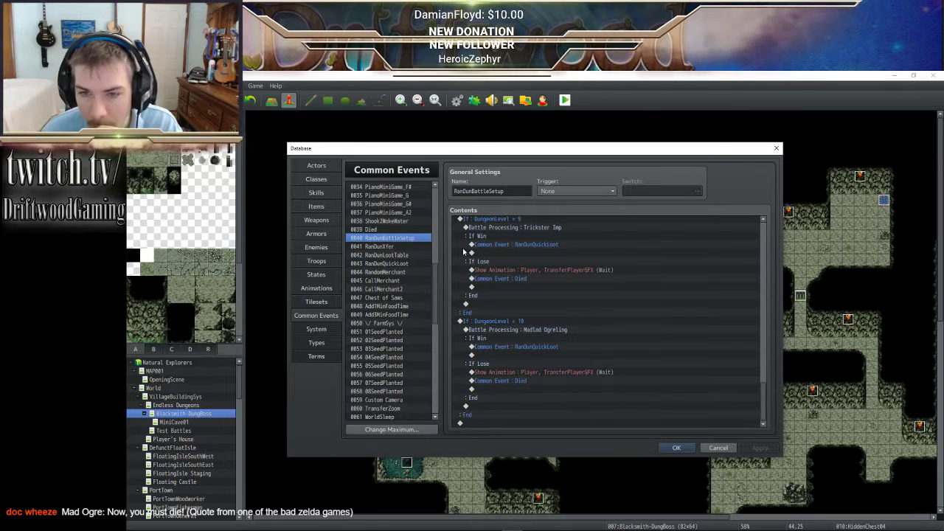
click(528, 337)
click(550, 346)
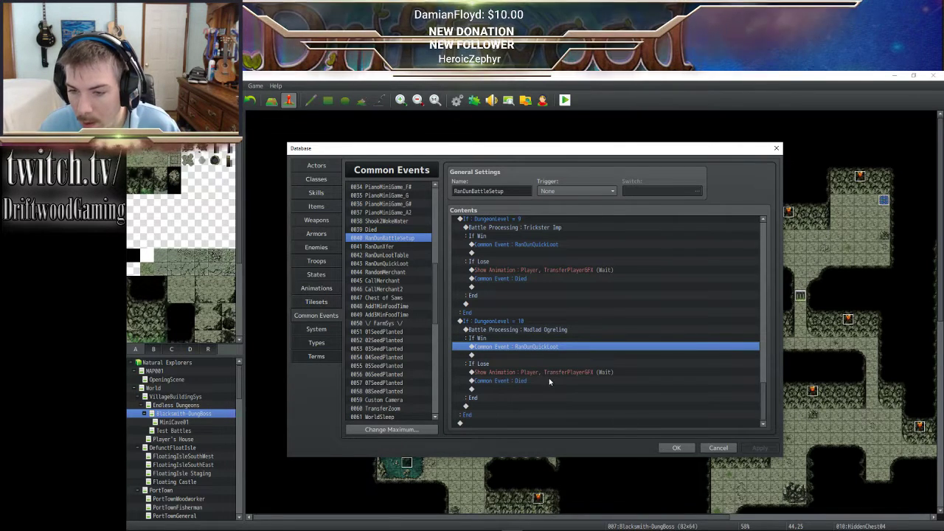
click(522, 373)
click(502, 330)
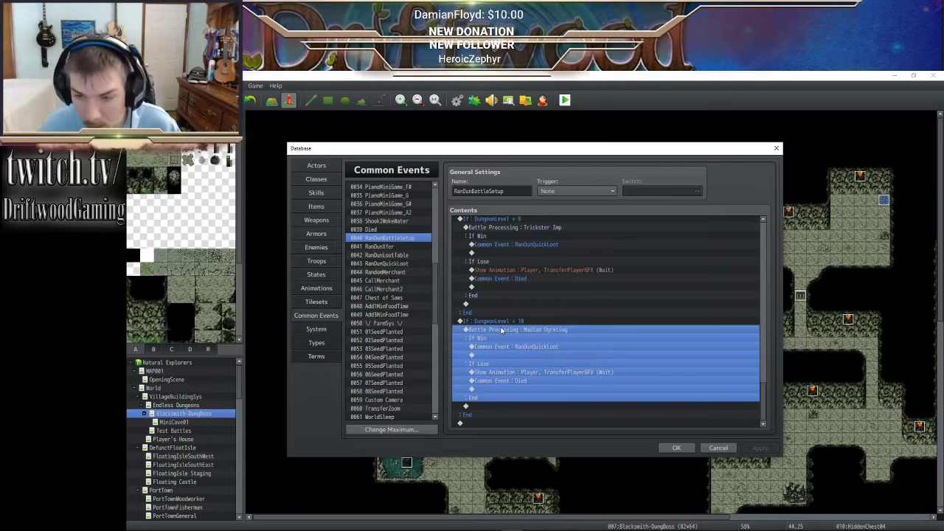
click(672, 448)
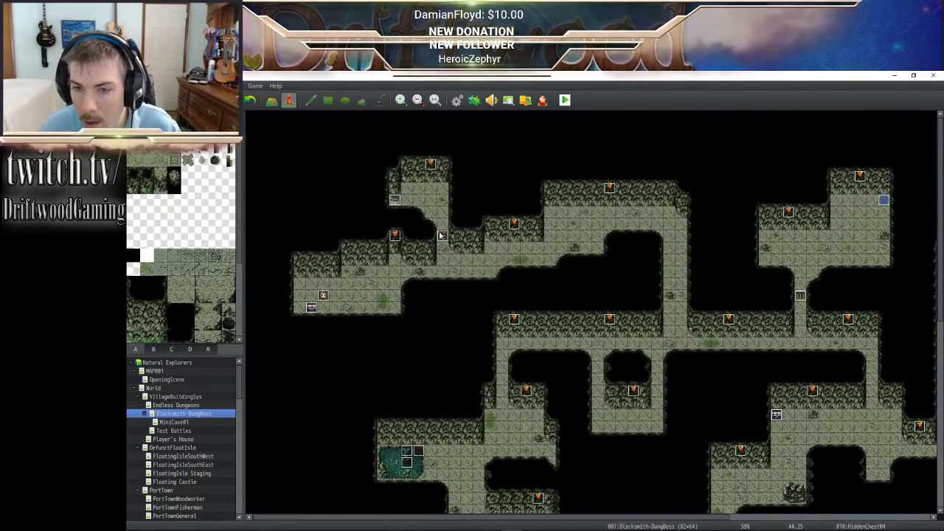
- Paste the battle block onto the last line of the Lv10Boss event
double_click(443, 234)
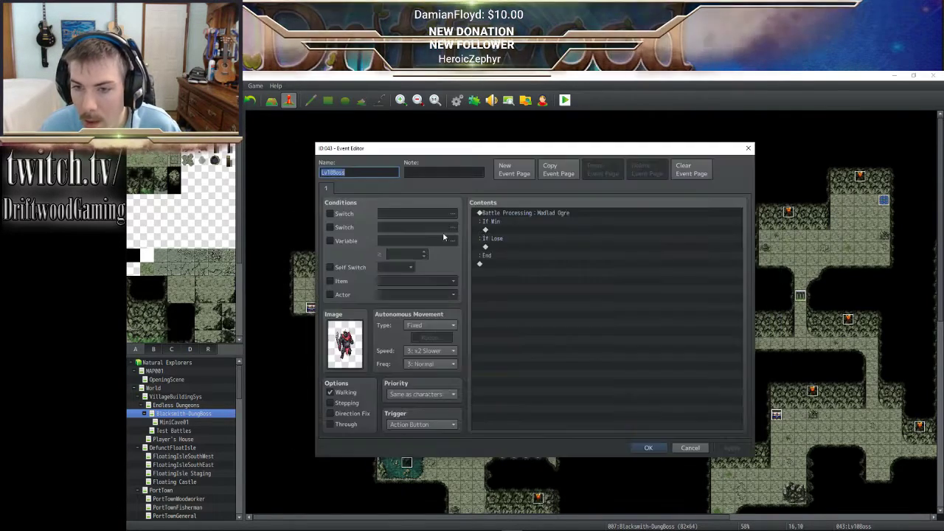
click(517, 273)
key(ctrl+v)
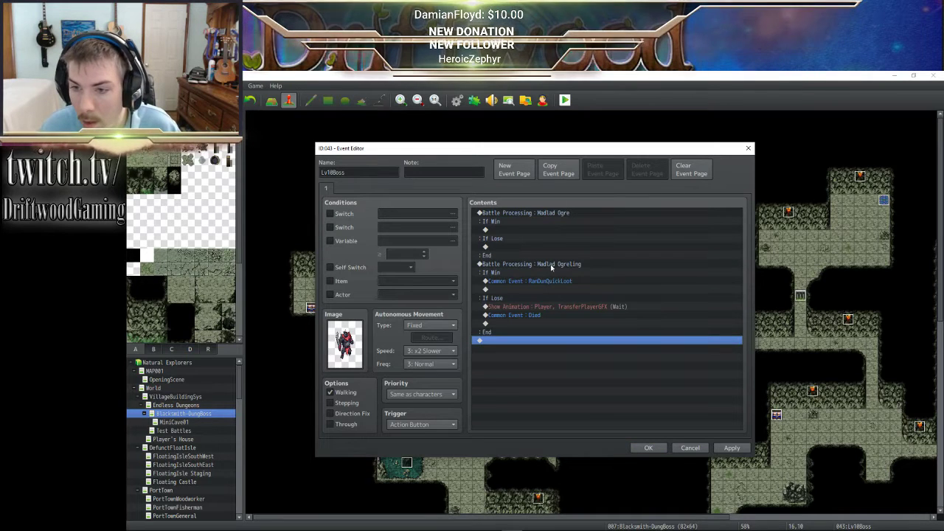
- Switch the pasted battle's troop to 0091 Madlad Ogre and delete the original empty battle block
right_click(552, 267)
click(574, 280)
click(632, 291)
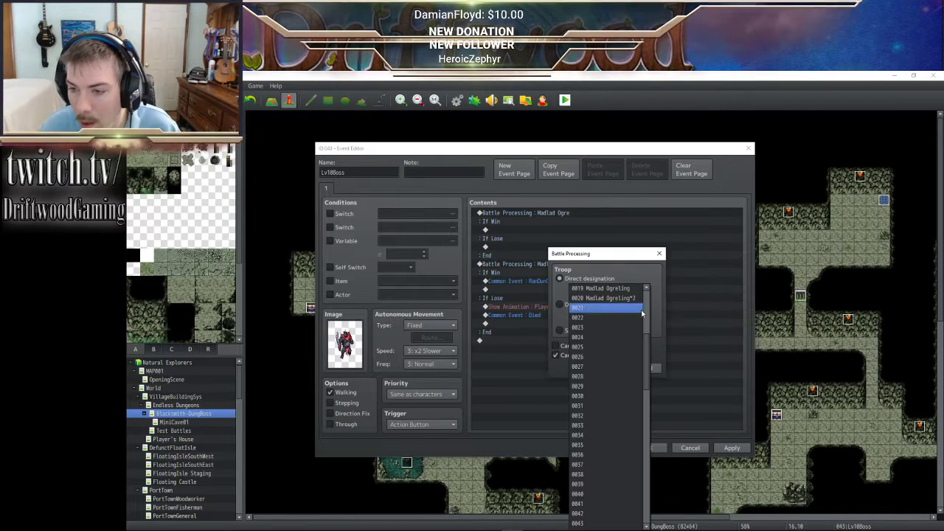
drag(648, 339, 648, 487)
click(599, 437)
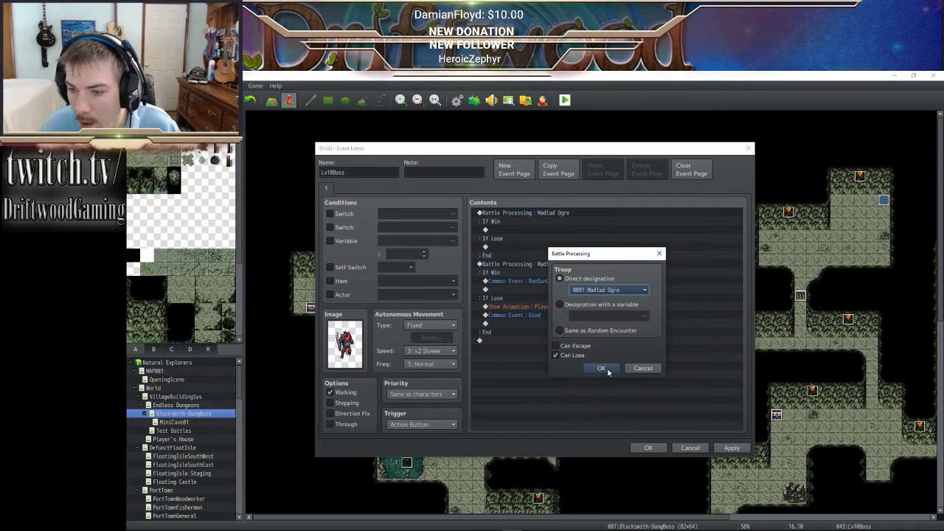
click(601, 368)
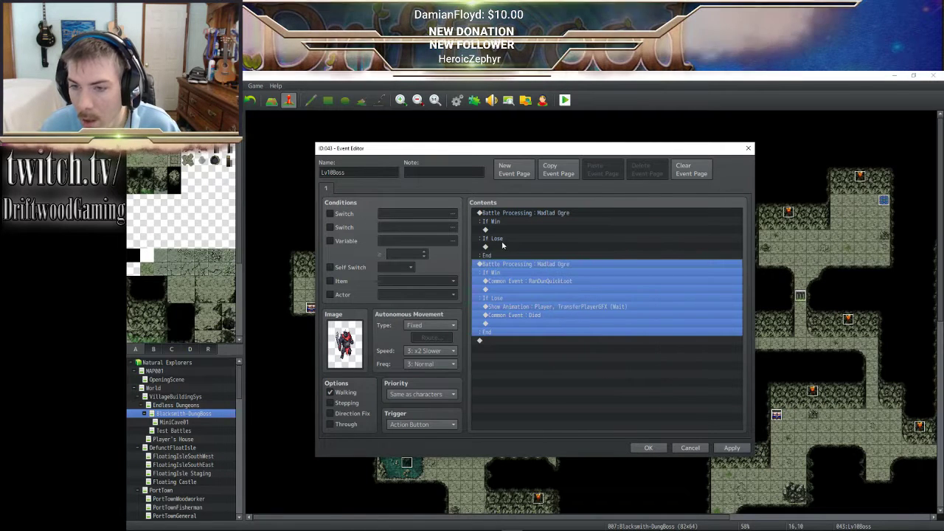
click(523, 213)
key(Delete)
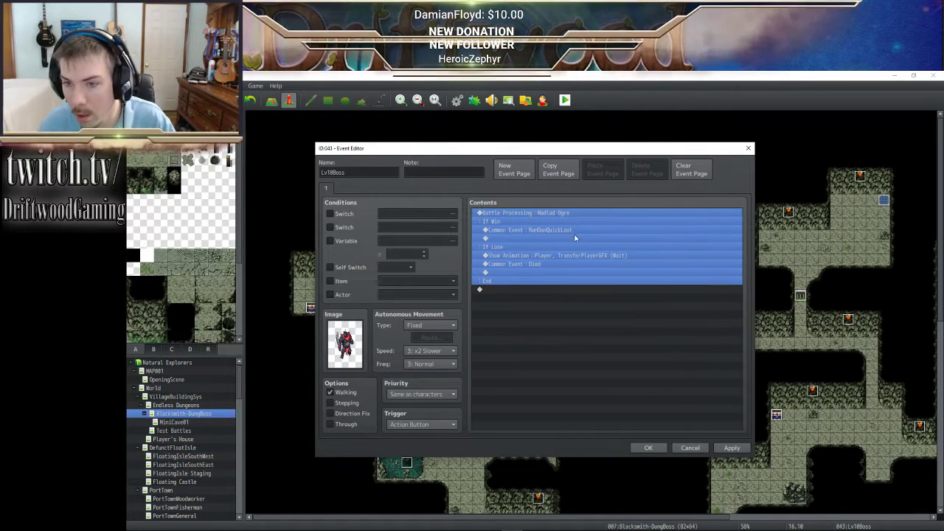
- Insert Control Self Switch A = ON under the If Win branch
click(565, 239)
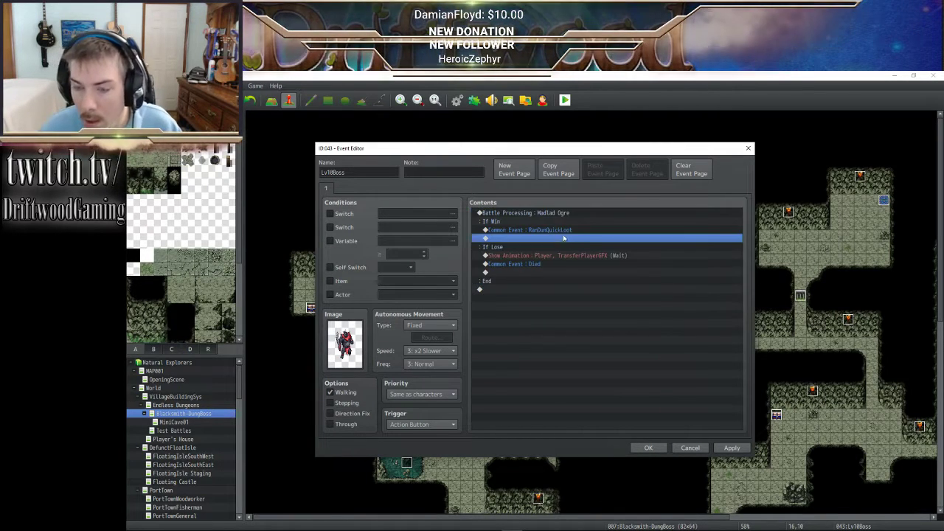
click(532, 273)
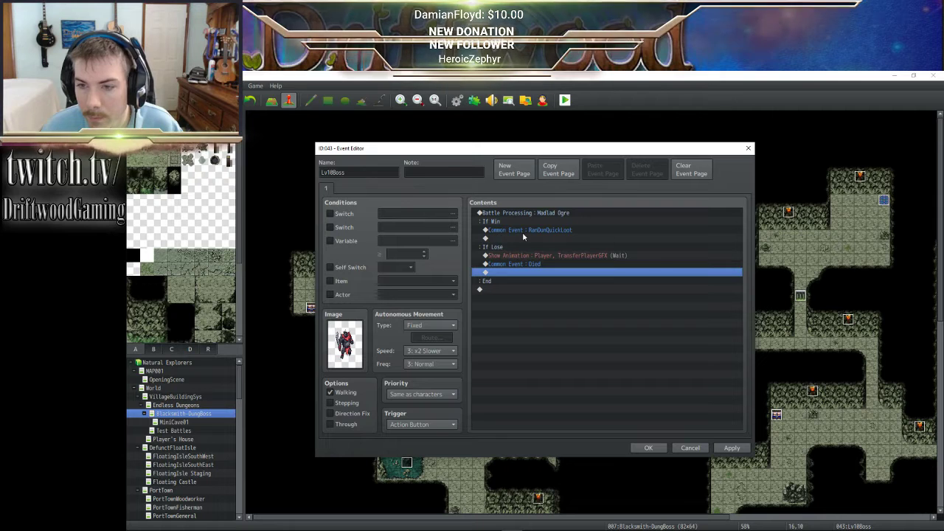
click(521, 238)
right_click(518, 238)
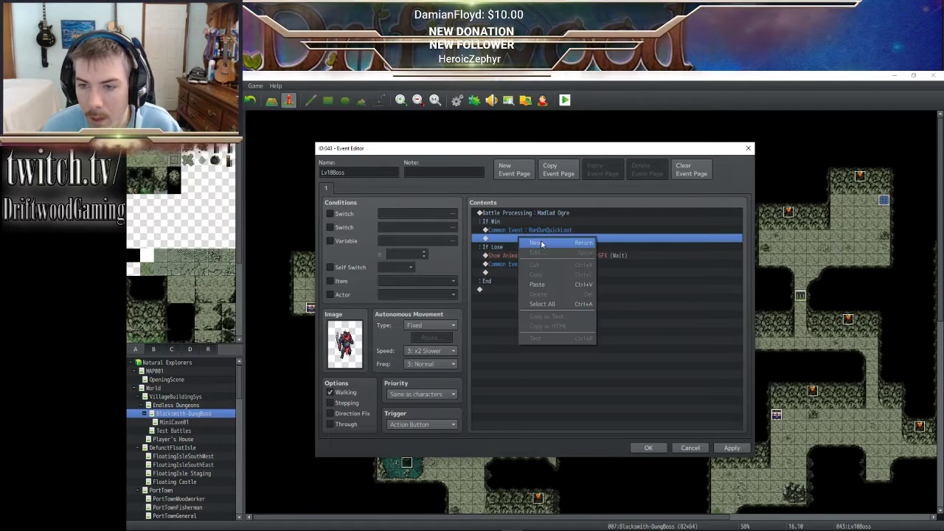
click(527, 242)
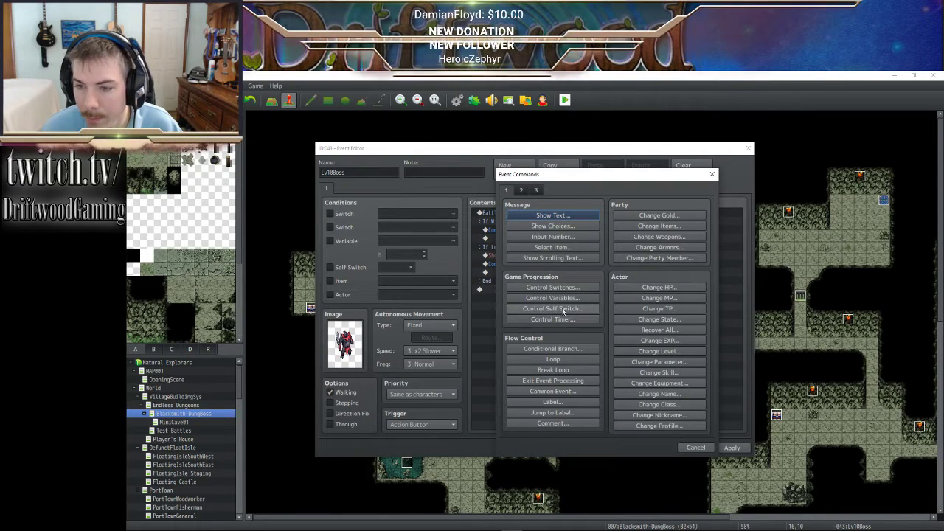
click(566, 312)
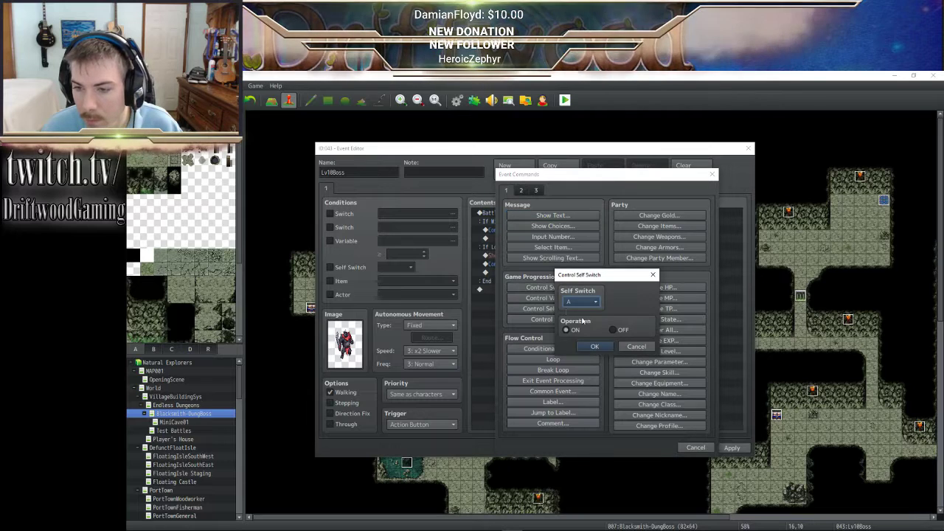
click(595, 346)
- Add Show Animation 0252 on This Event under If Win, then close the Event Editor
double_click(512, 245)
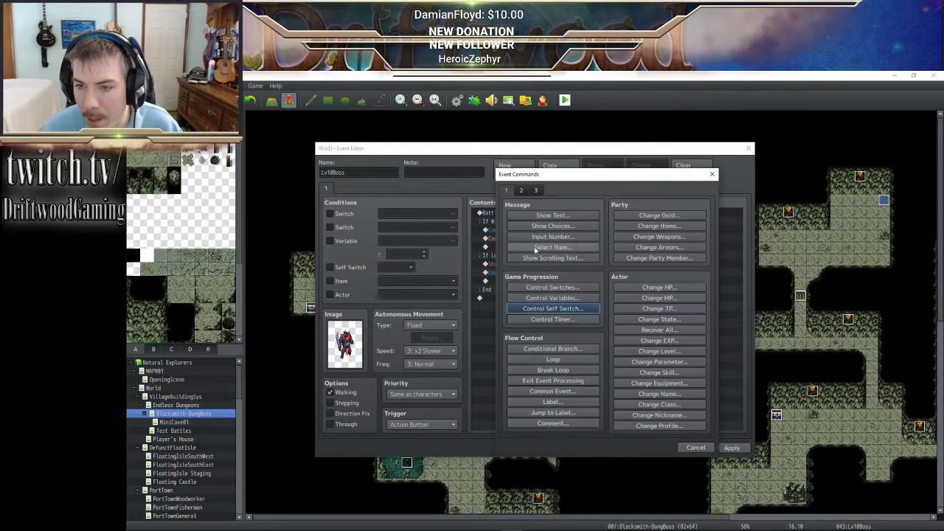
click(524, 193)
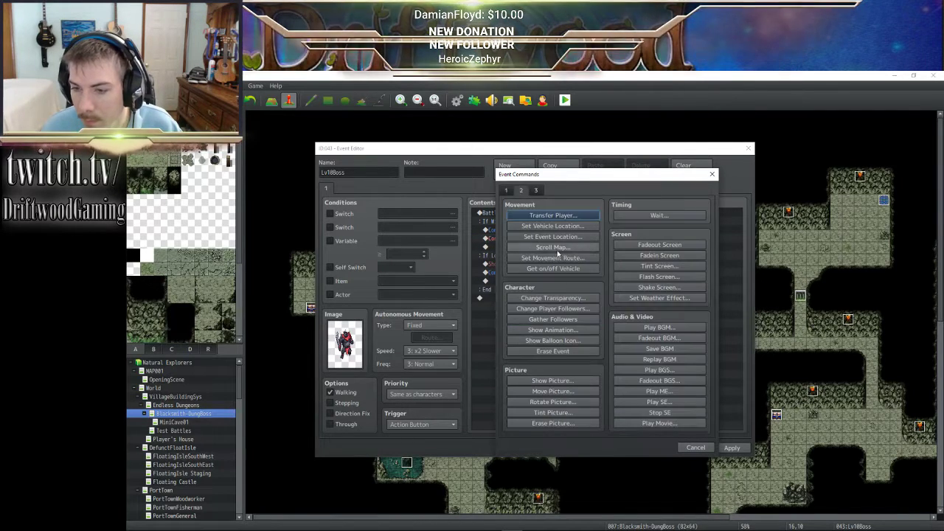
click(572, 330)
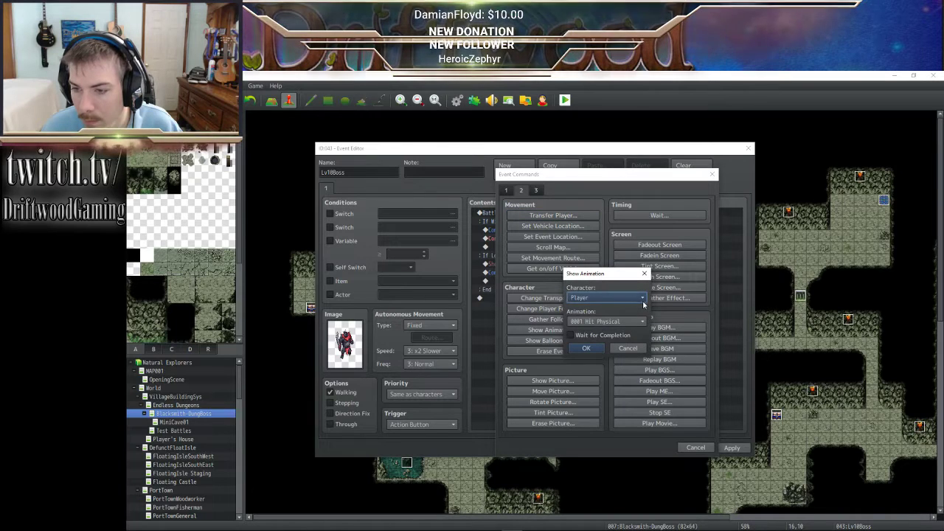
click(641, 299)
click(625, 321)
click(625, 321)
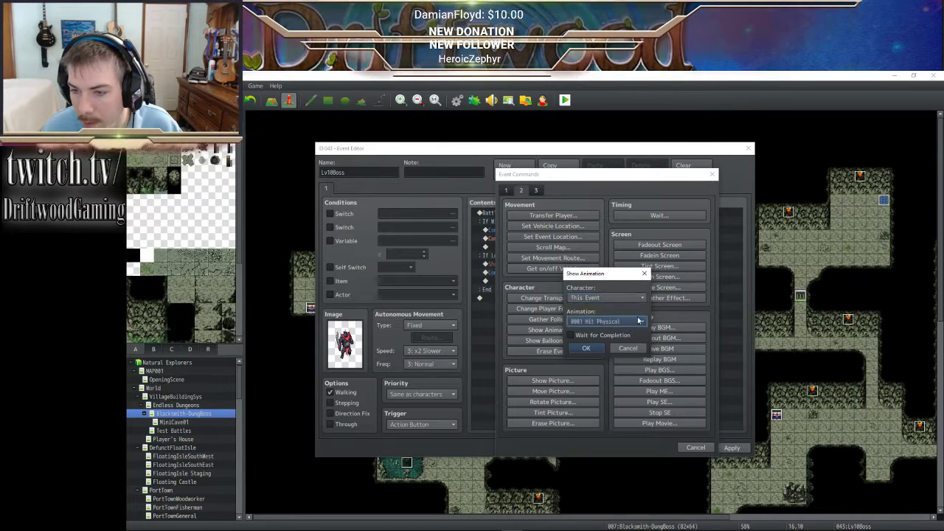
drag(664, 309, 663, 495)
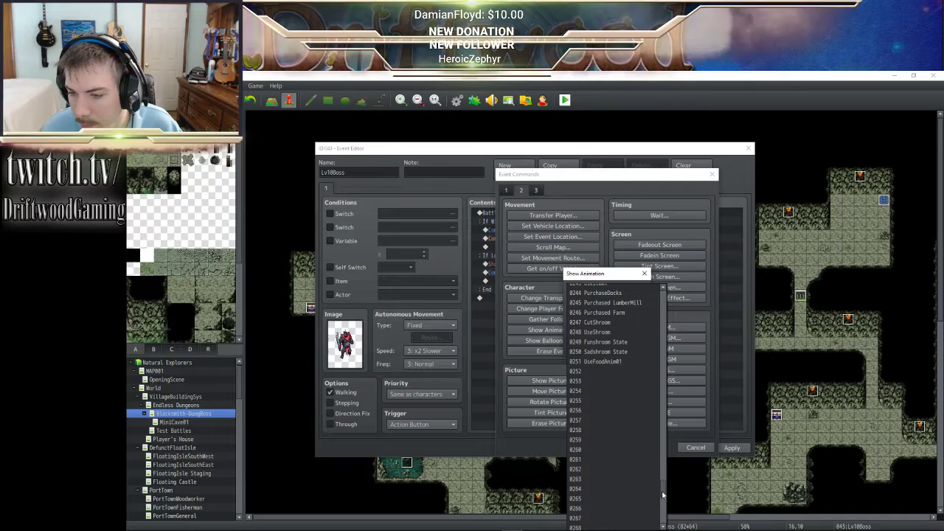
click(614, 370)
click(597, 348)
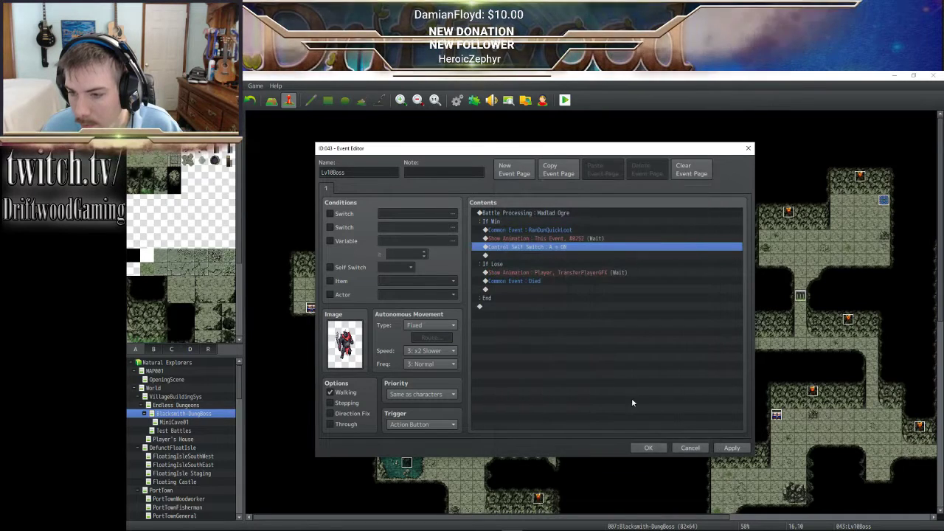
click(646, 447)
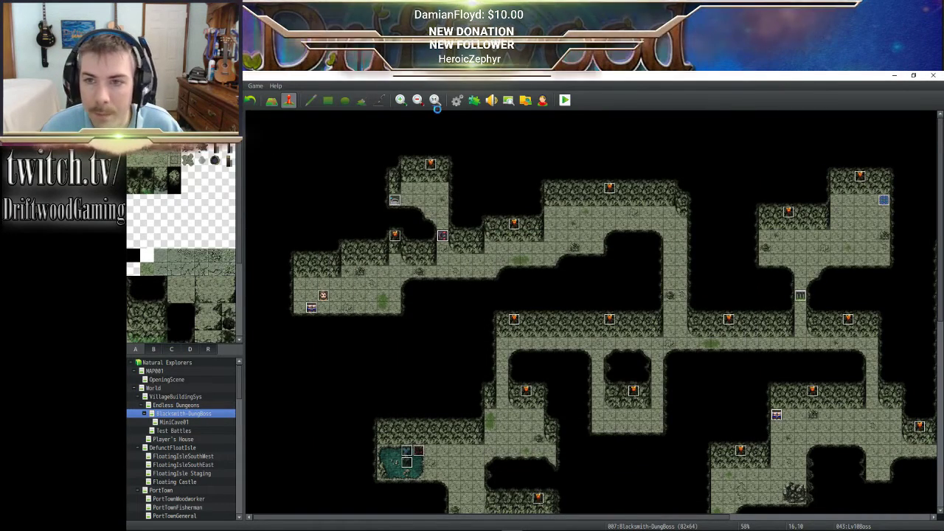
- Preview the Double Wave animation in the database's Animations list
key(F9)
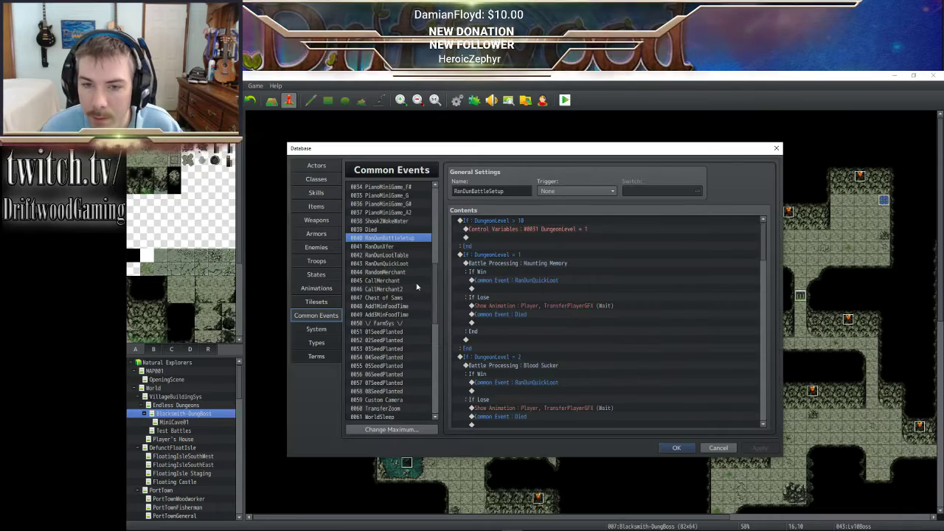
click(328, 292)
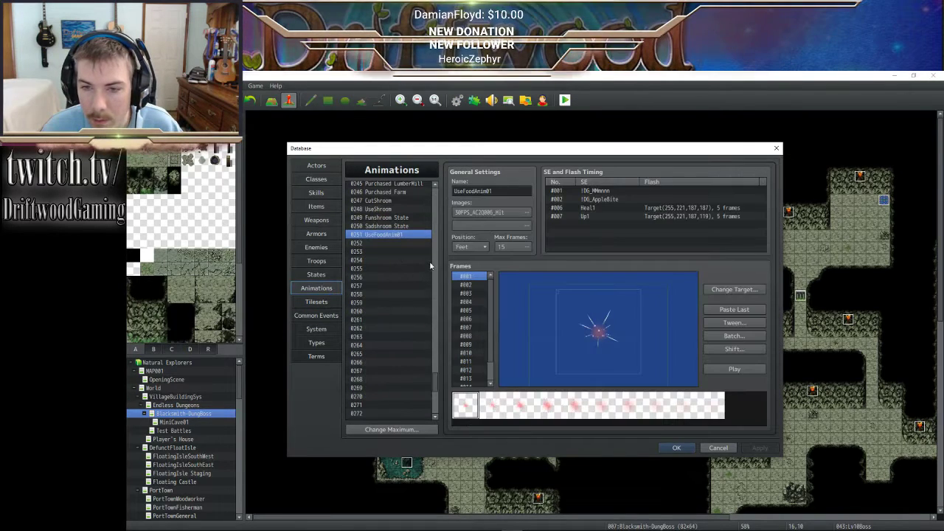
click(433, 288)
click(394, 268)
click(730, 369)
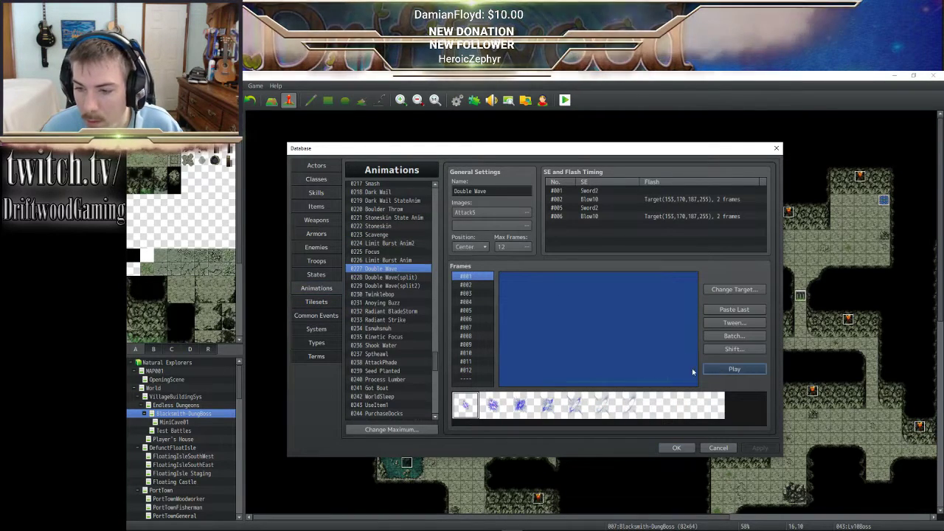
- Preview Dark Wail StateAnim and select Dark Wail, then close the database
click(395, 260)
click(365, 251)
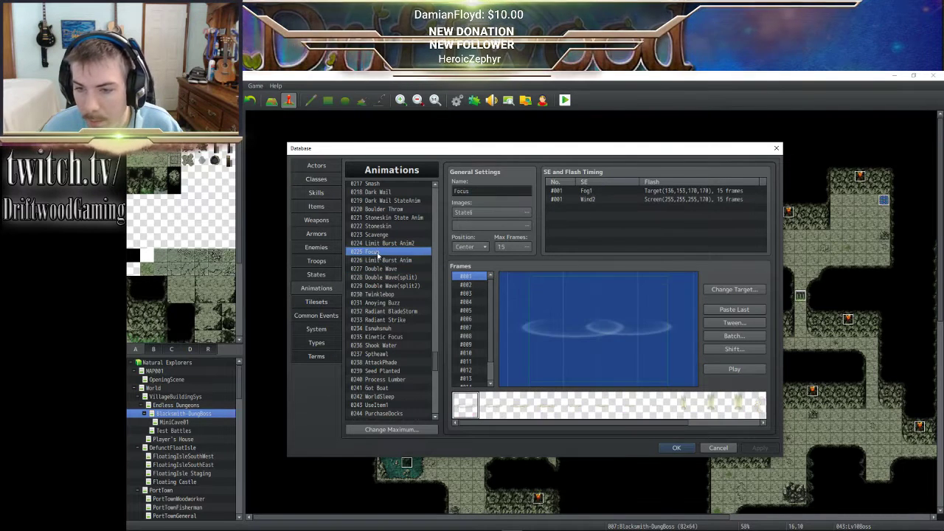
click(398, 208)
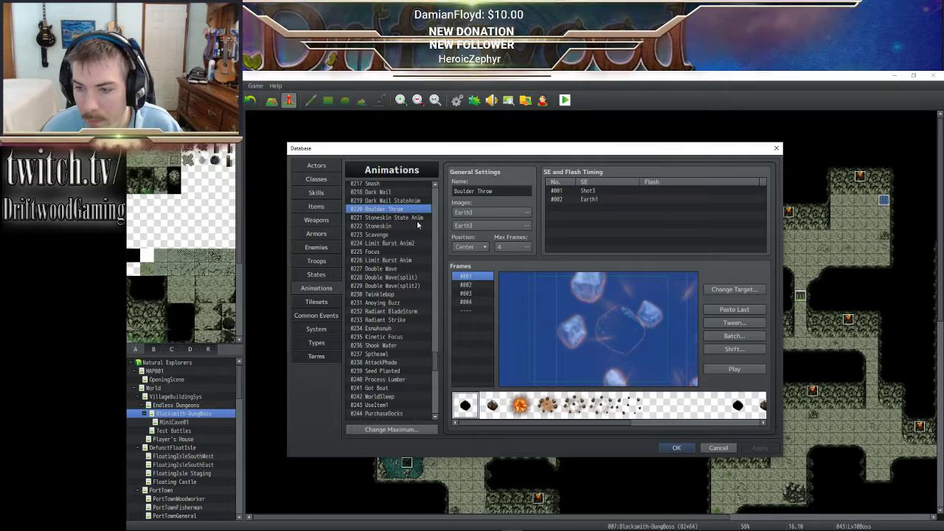
click(396, 201)
click(719, 369)
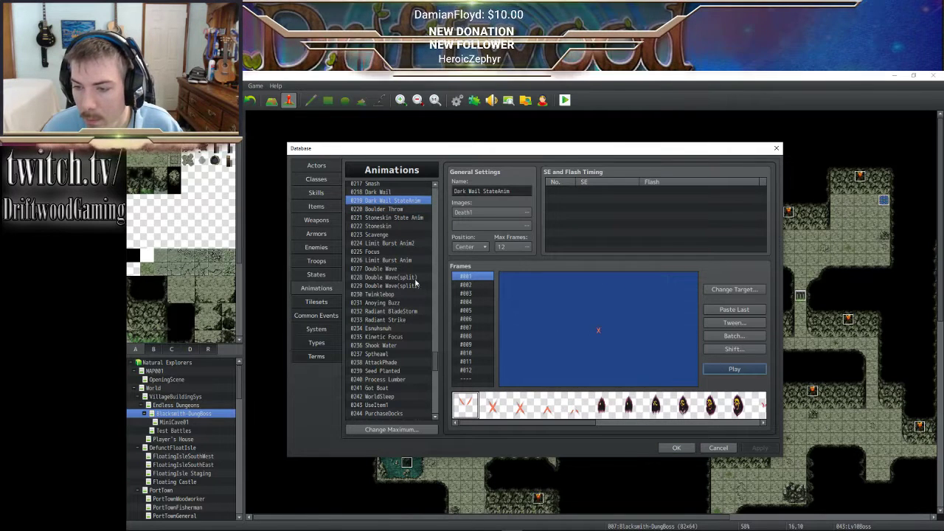
click(383, 192)
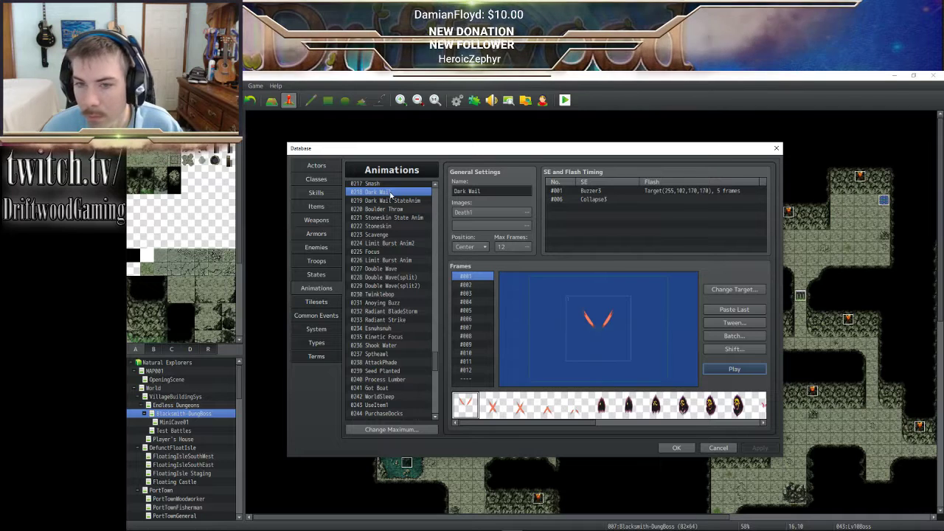
click(389, 193)
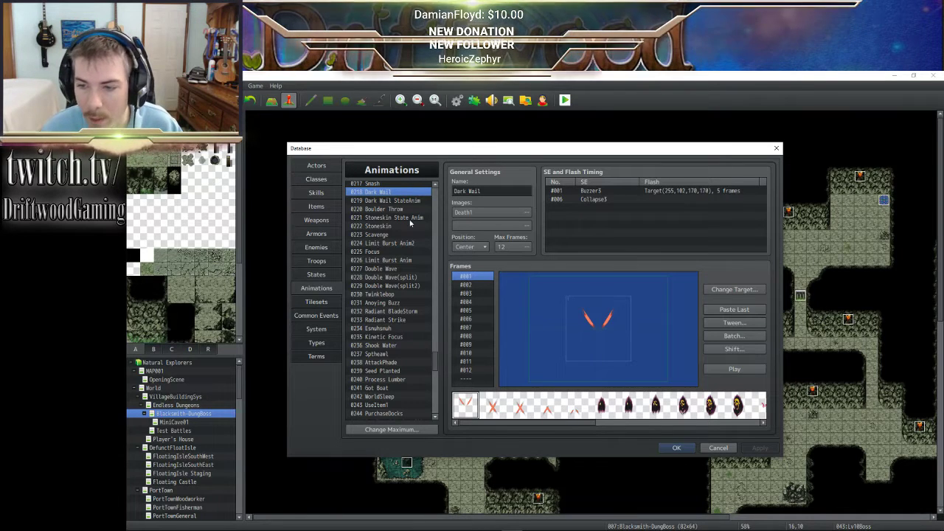
click(671, 449)
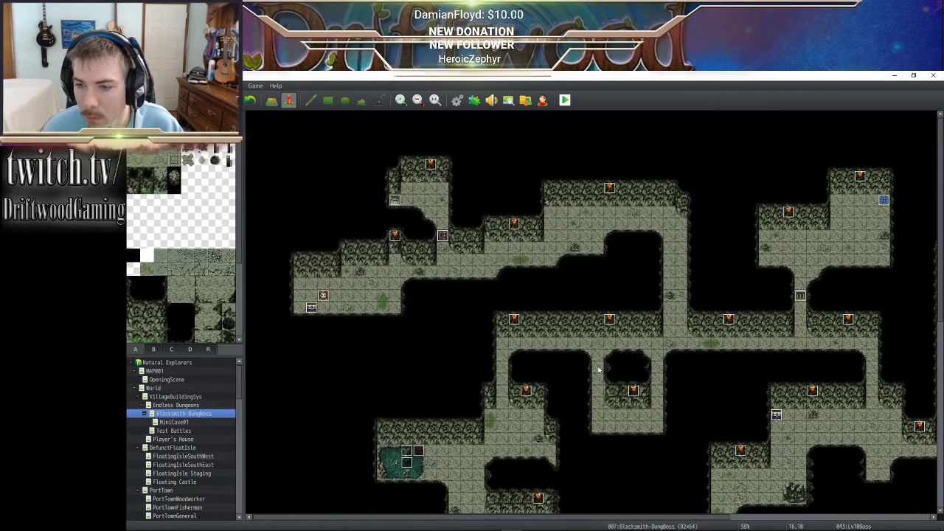
- Change the win branch's Show Animation to 0218 Dark Wail and close the Event Editor
double_click(444, 238)
right_click(543, 237)
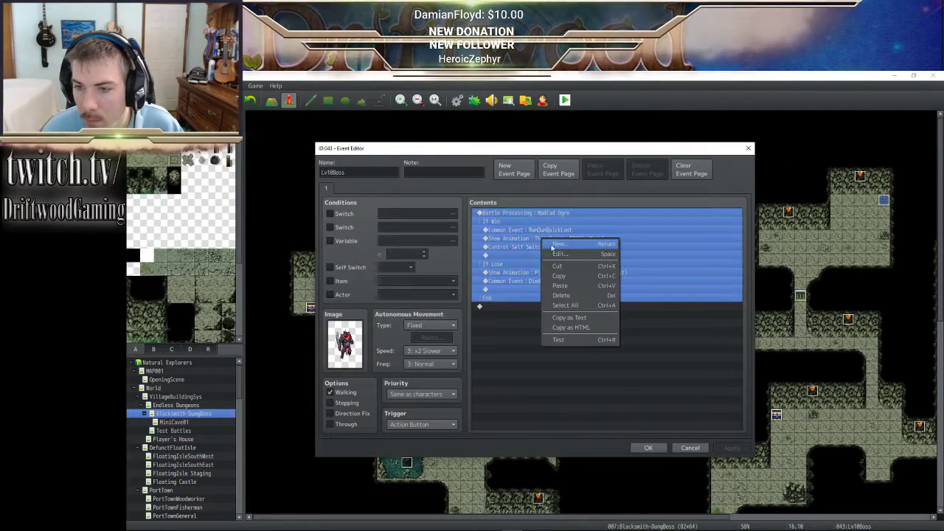
click(518, 238)
right_click(518, 238)
click(545, 254)
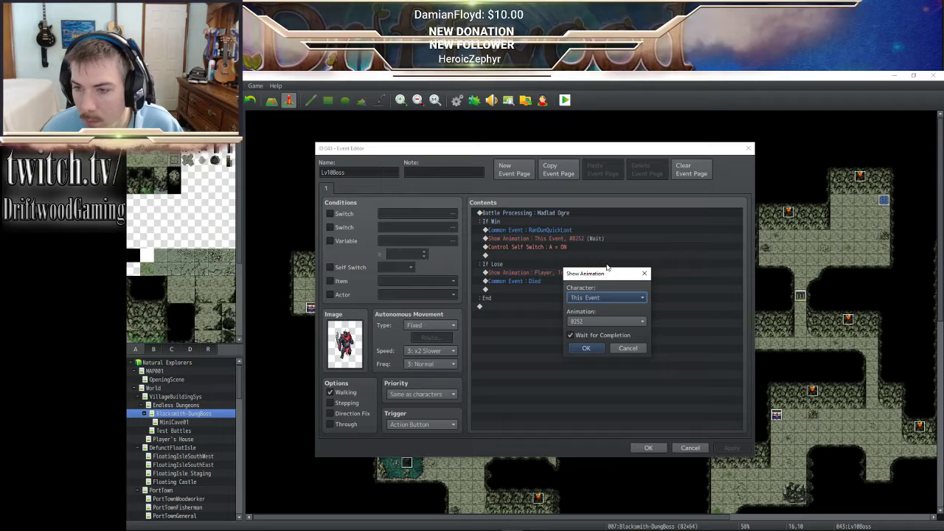
click(634, 312)
drag(664, 299, 662, 472)
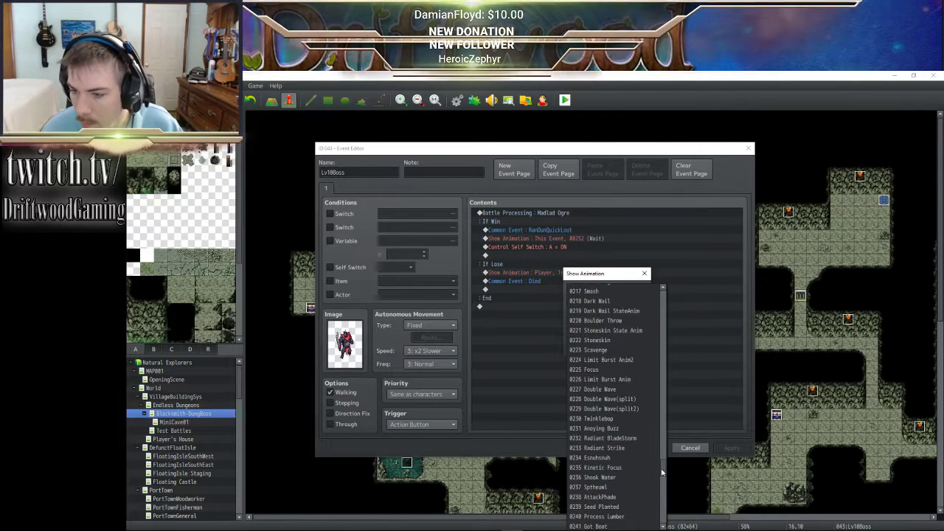
click(589, 301)
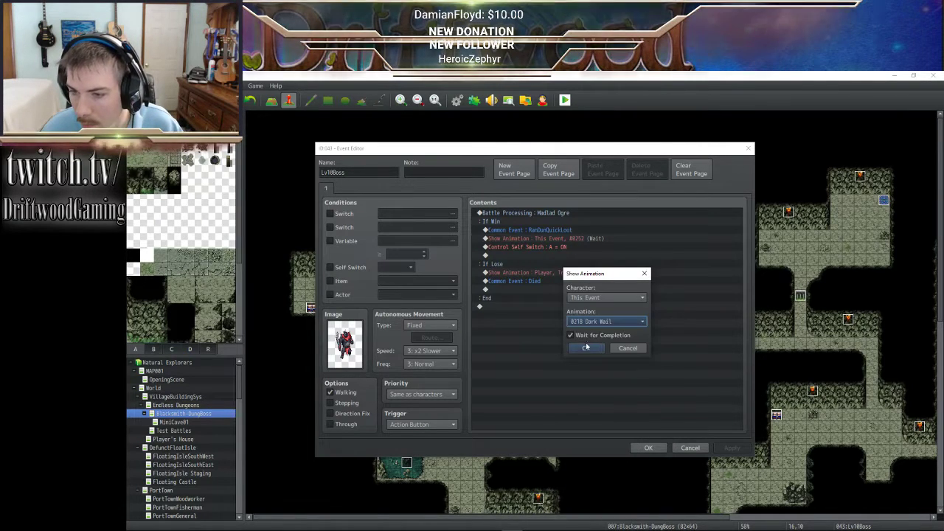
click(588, 347)
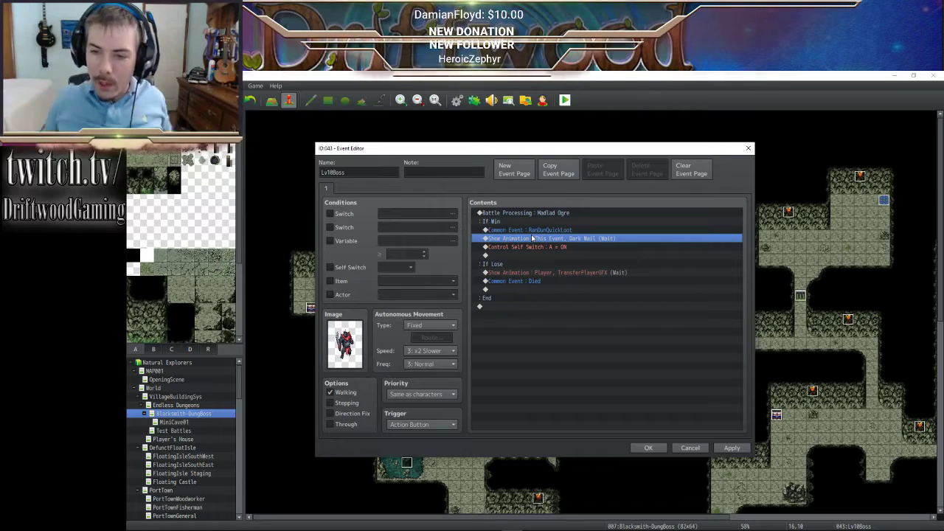
click(648, 447)
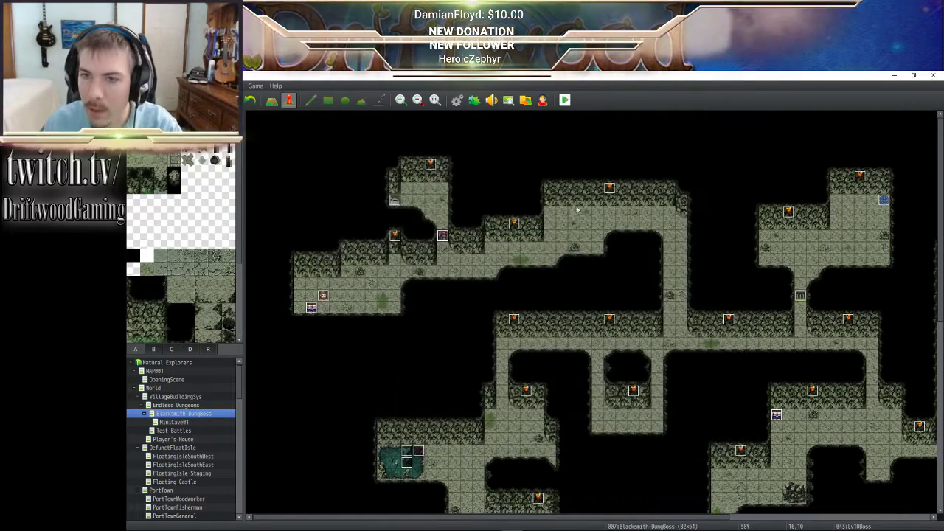
- Review the Madlad Ogre entry in the Database's Enemies list, then open the Lv10Boss event
click(457, 101)
click(317, 247)
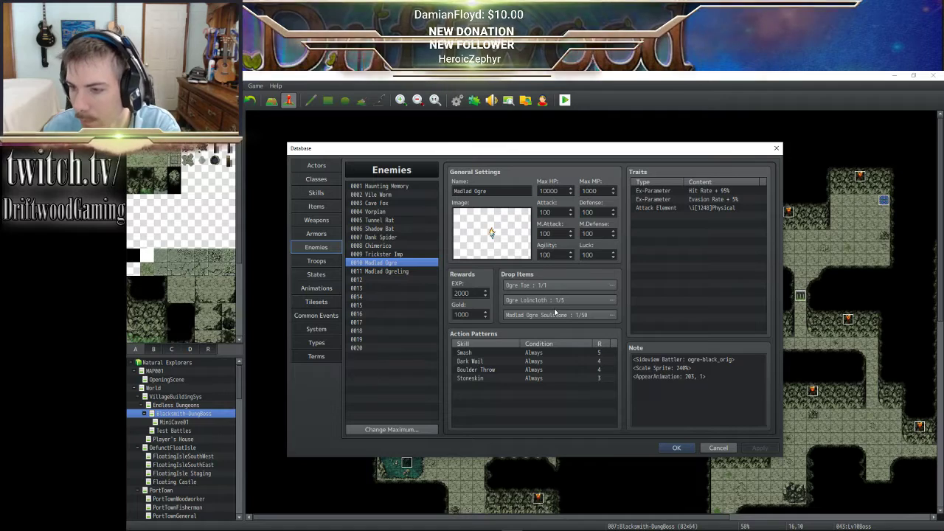
click(673, 447)
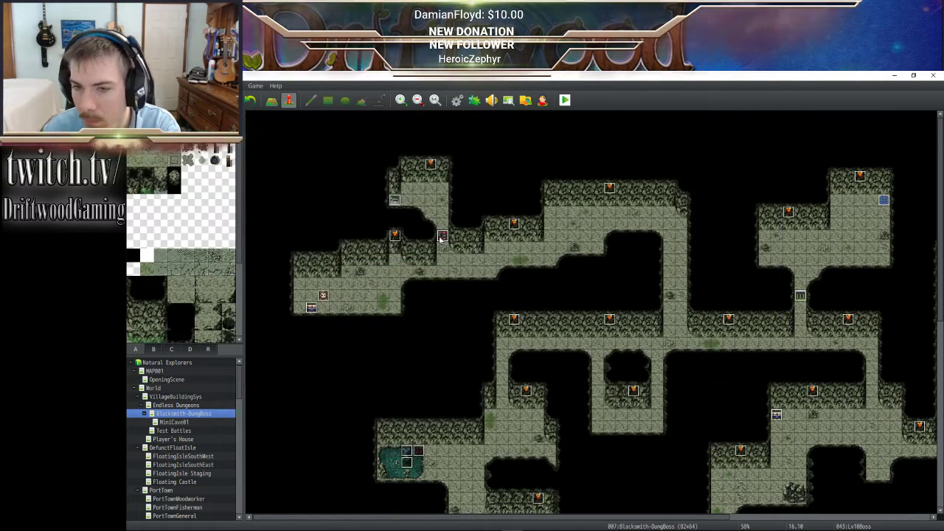
double_click(441, 236)
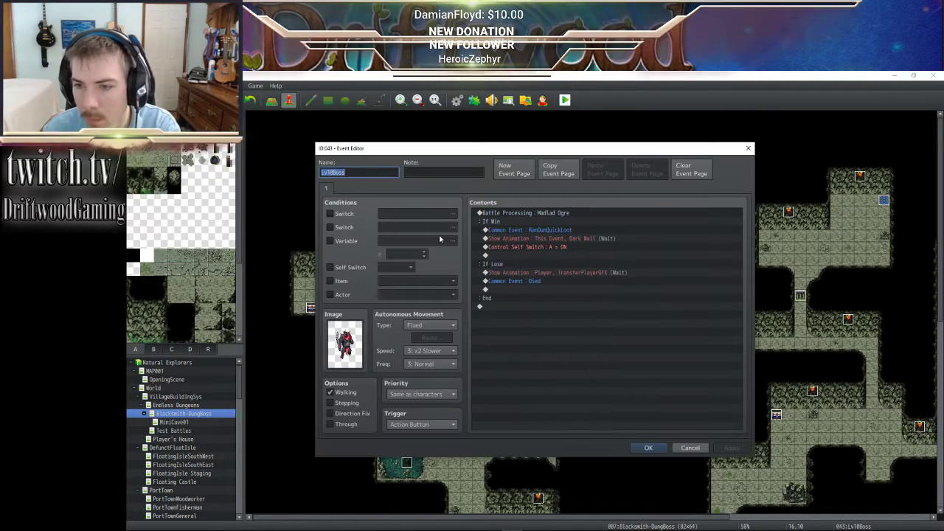
- Replace Lv10Boss's 'Control Self Switch A = ON' win command with Erase Event and save
click(528, 247)
key(Delete)
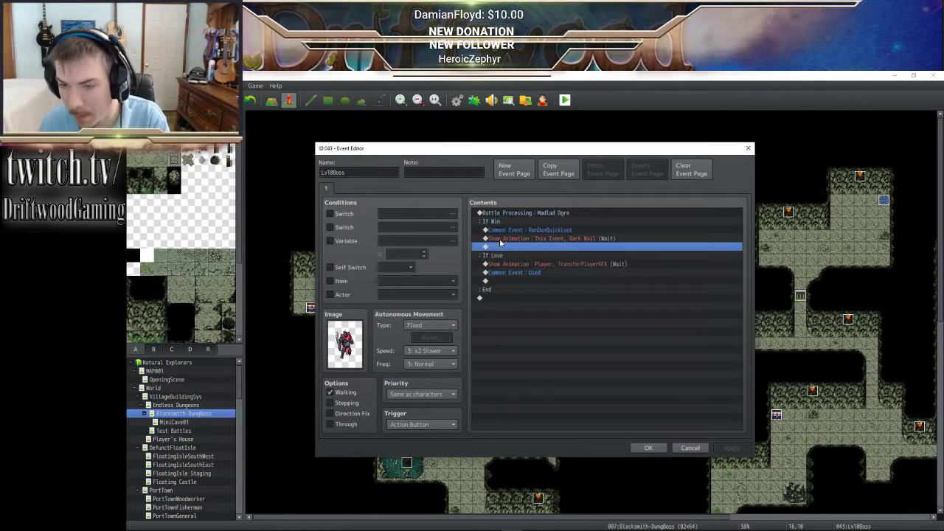
right_click(508, 246)
click(516, 248)
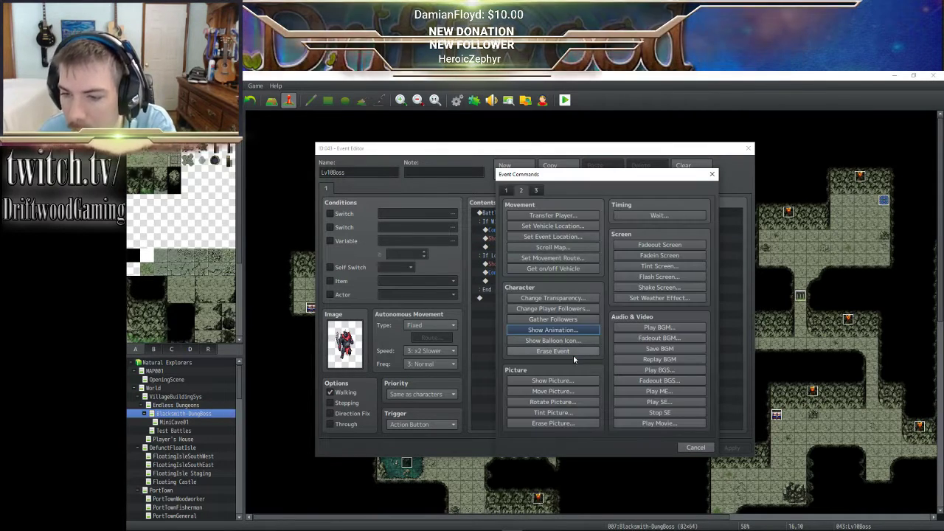
click(573, 354)
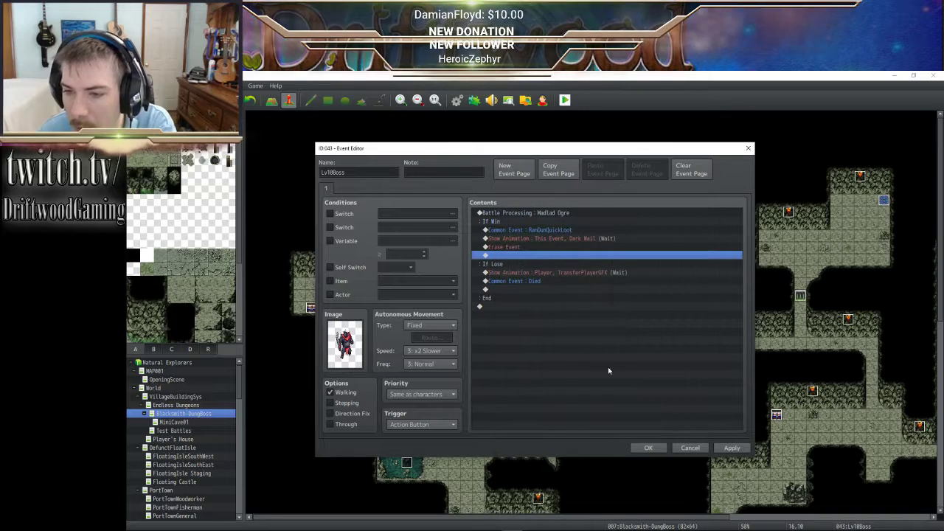
click(643, 447)
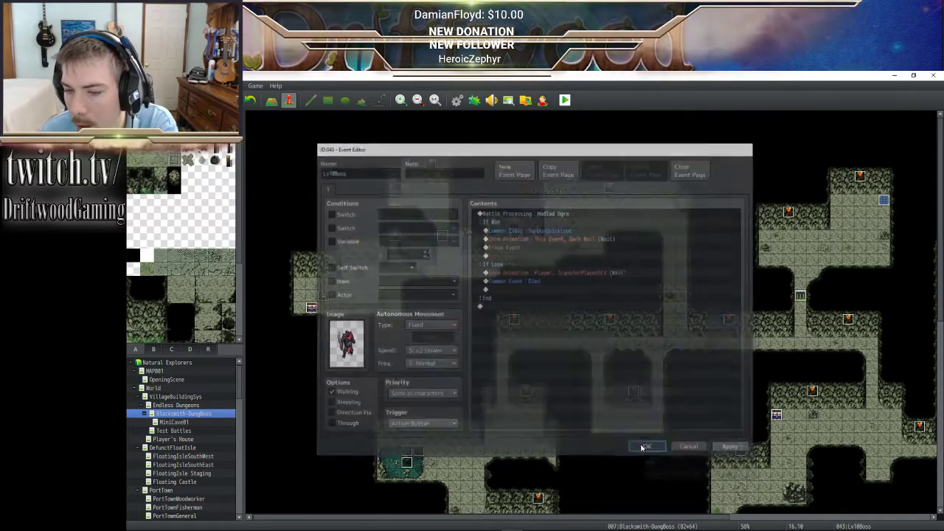
scroll(844, 401, down, 3)
scroll(845, 402, down, 2)
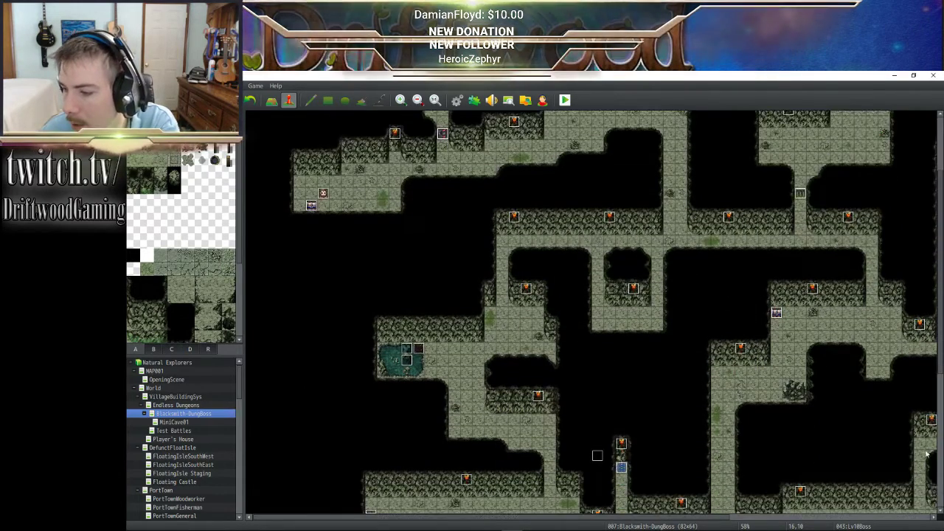
scroll(415, 210, up, 5)
scroll(582, 376, down, 3)
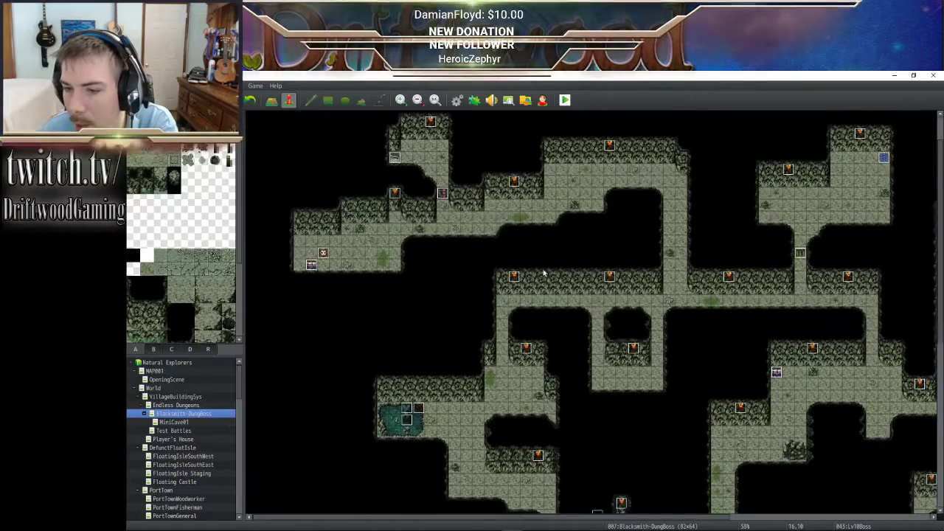
scroll(589, 365, up, 3)
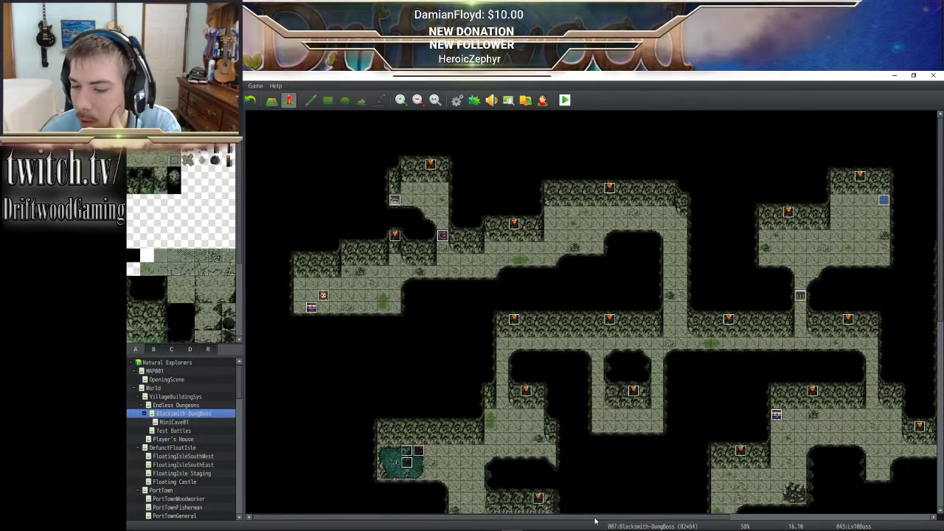
scroll(664, 457, down, 3)
scroll(664, 457, right, 3)
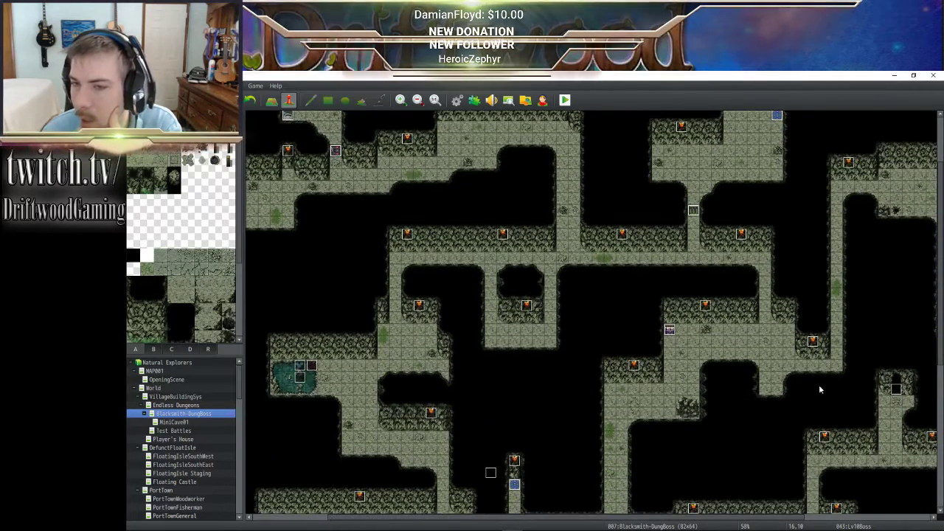
scroll(820, 390, up, 1)
scroll(913, 437, up, 1)
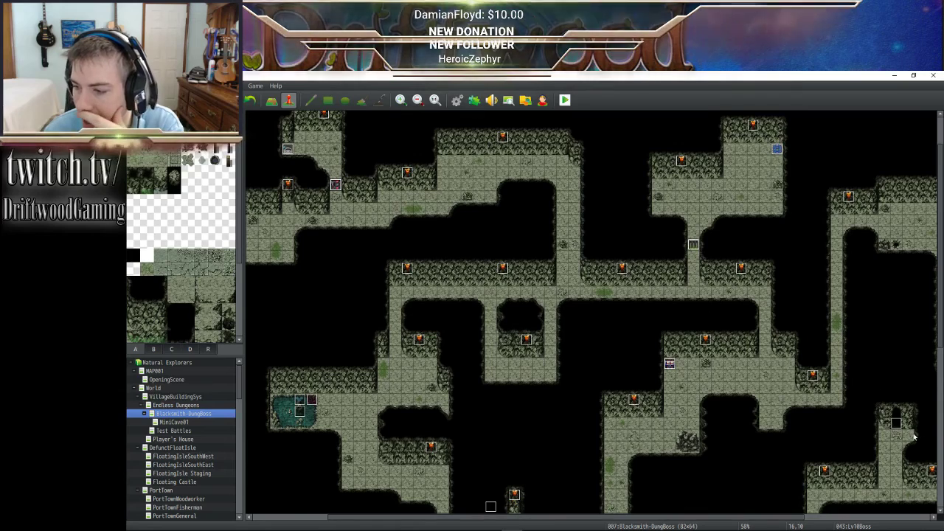
scroll(383, 163, up, 3)
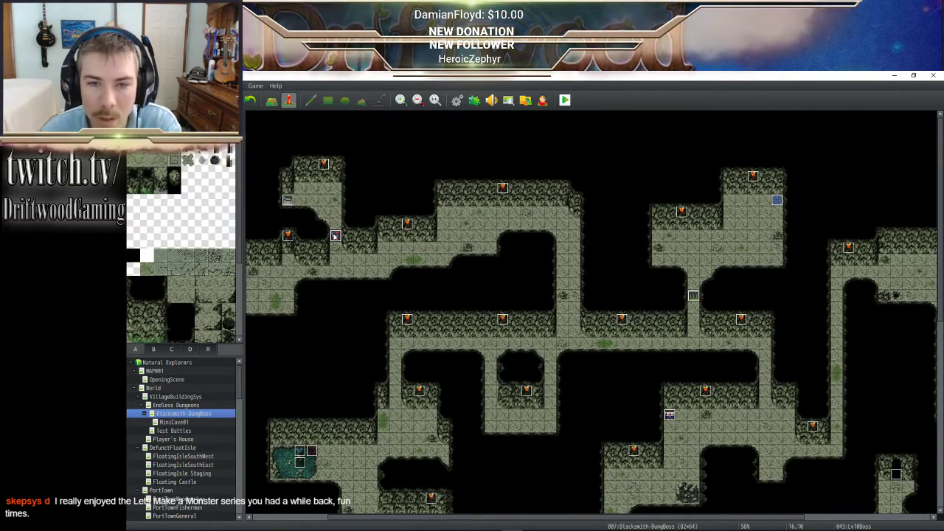
double_click(335, 235)
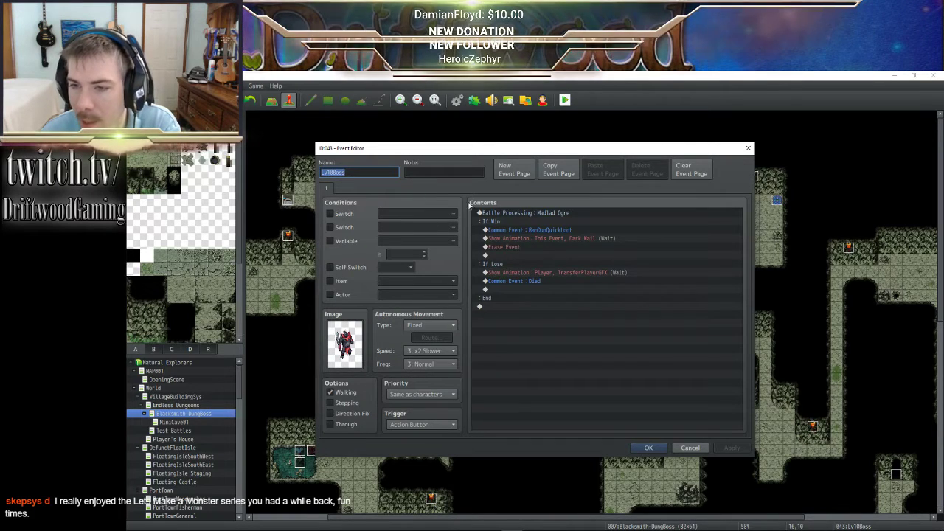
click(544, 239)
click(544, 229)
click(542, 246)
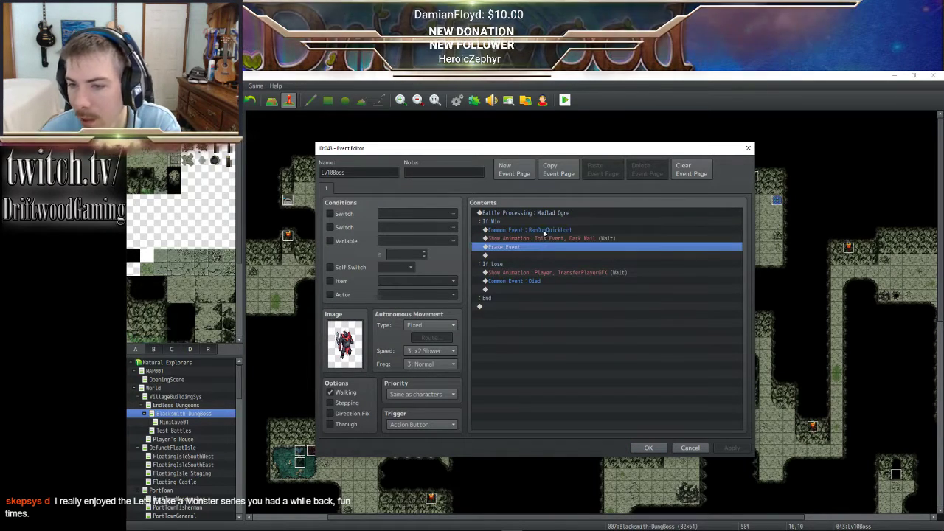
click(545, 233)
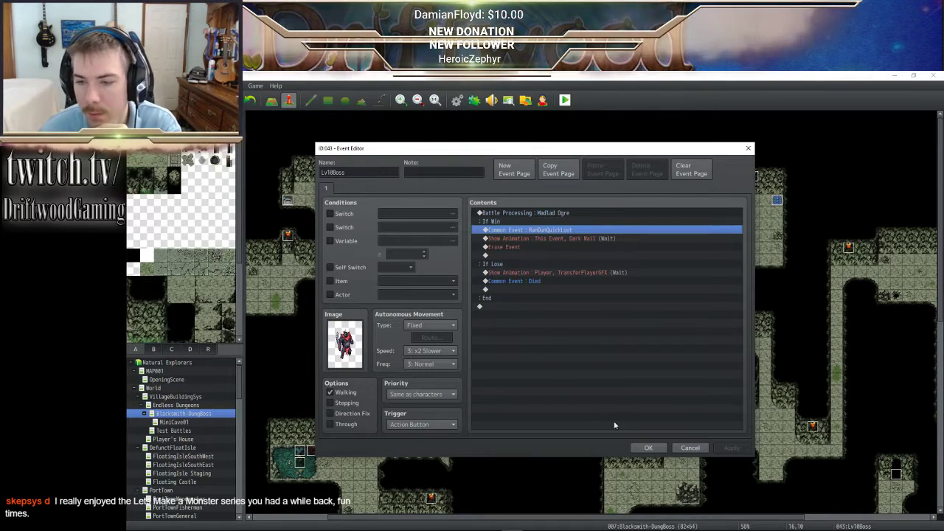
click(648, 447)
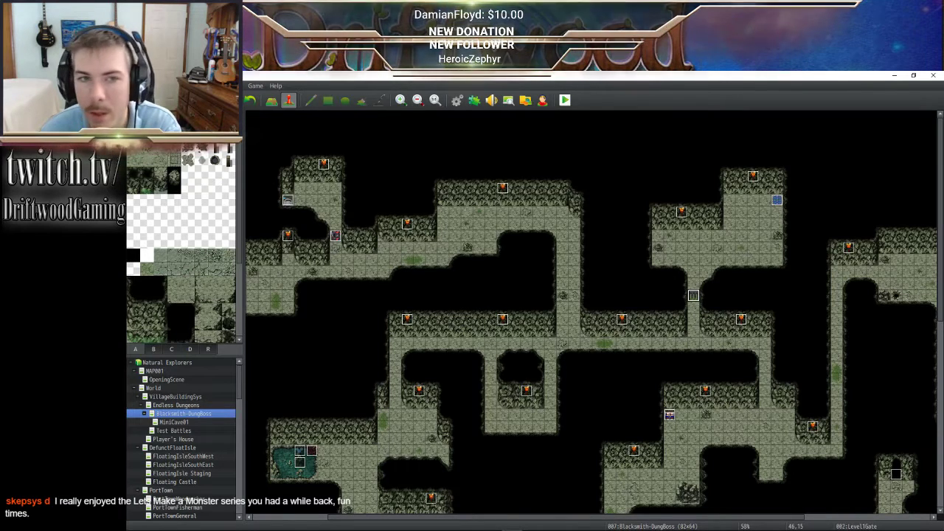
- Open the Exit event and inspect its 'proceed to the next level?' Text command contents
double_click(776, 199)
click(546, 232)
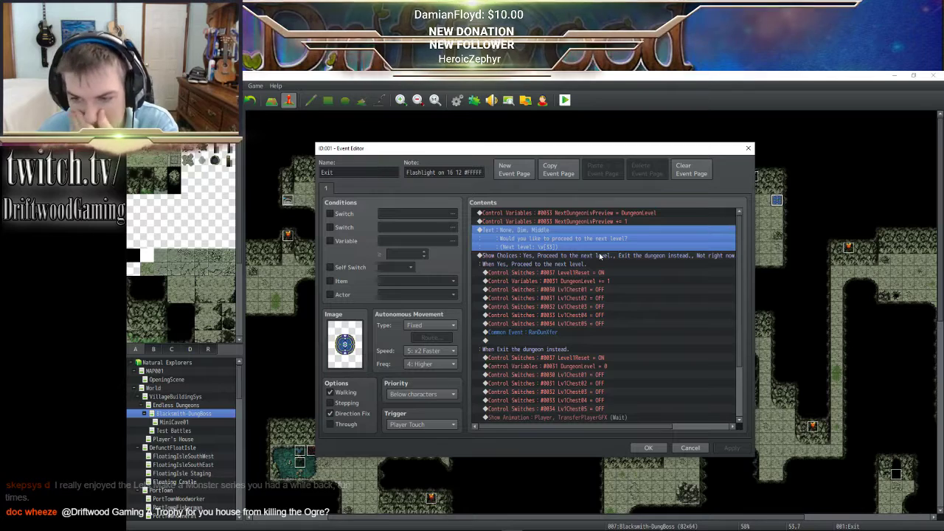
scroll(597, 266, down, 3)
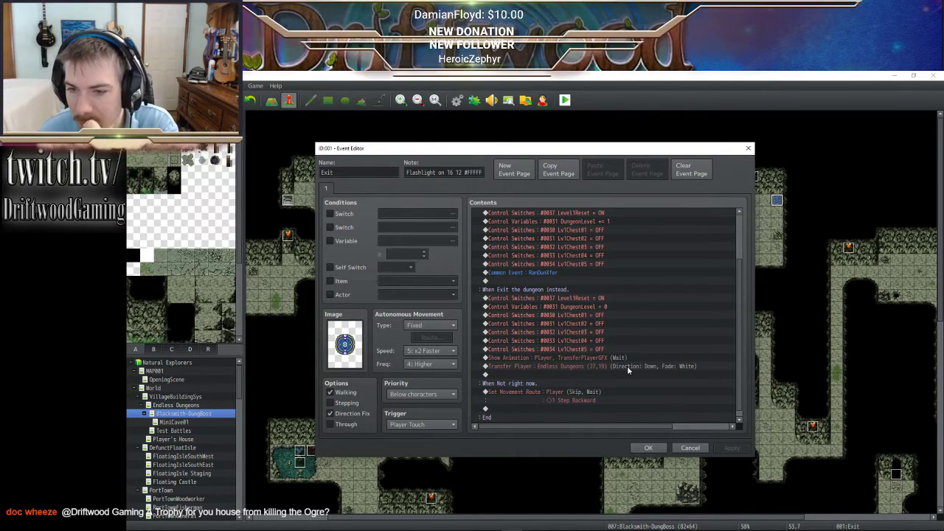
scroll(627, 365, up, 3)
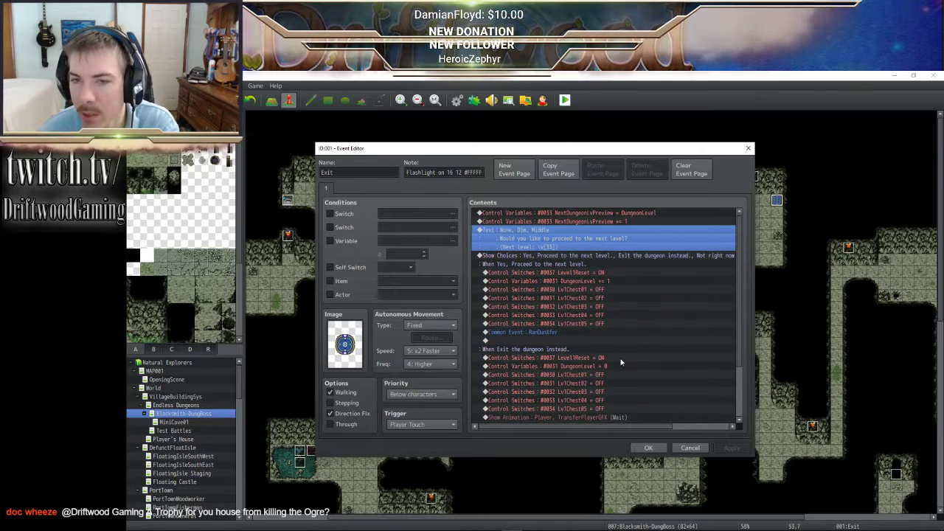
right_click(551, 228)
- Reword the message to 'Would you like to restart the dungeon?' with '(Restarts back to level 1)' below
click(568, 237)
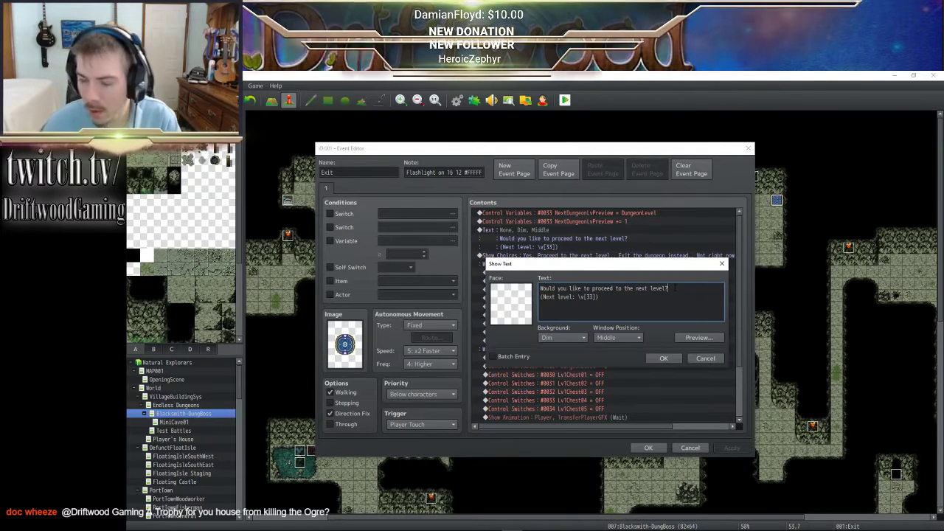
key(Right)
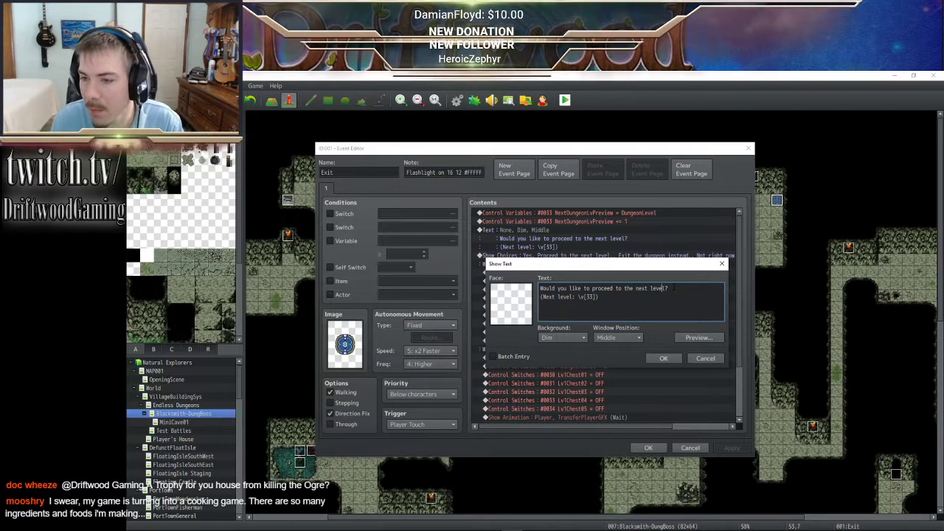
key(BackSpace)
key(BackSpace)
key(BackSpace)
key(BackSpace)
key(BackSpace)
key(BackSpace)
key(BackSpace)
key(BackSpace)
key(BackSpace)
key(BackSpace)
key(BackSpace)
key(BackSpace)
key(BackSpace)
key(BackSpace)
key(BackSpace)
key(BackSpace)
key(BackSpace)
key(BackSpace)
key(BackSpace)
key(BackSpace)
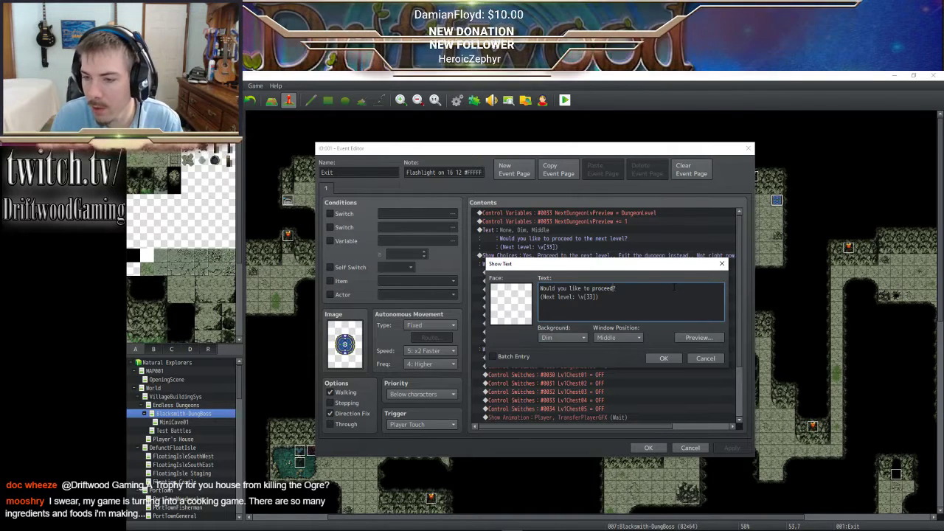
key(BackSpace)
key(BackSpace)
text(to )
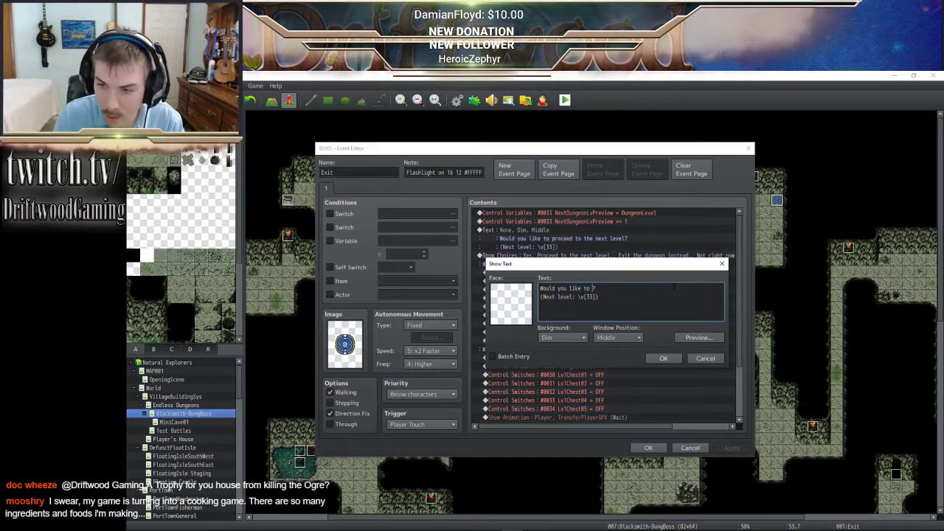
text(restart the d)
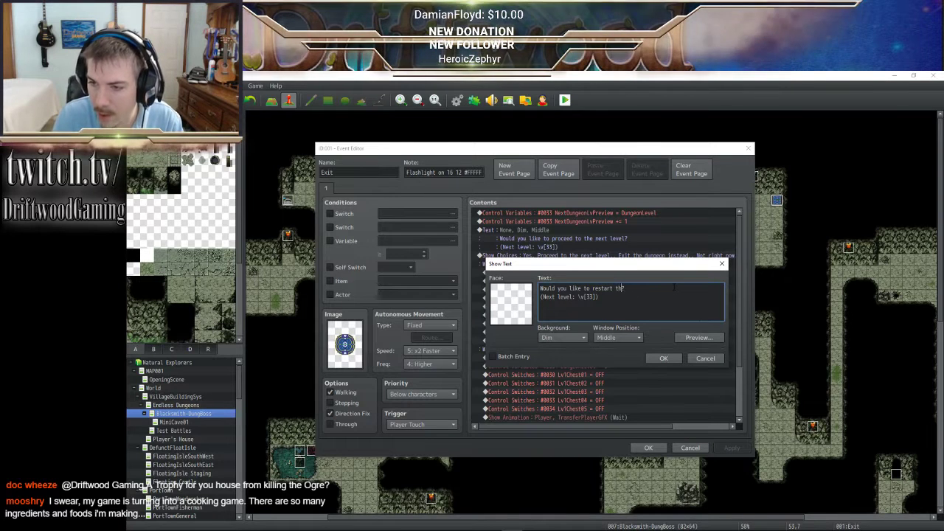
text(ungeon?)
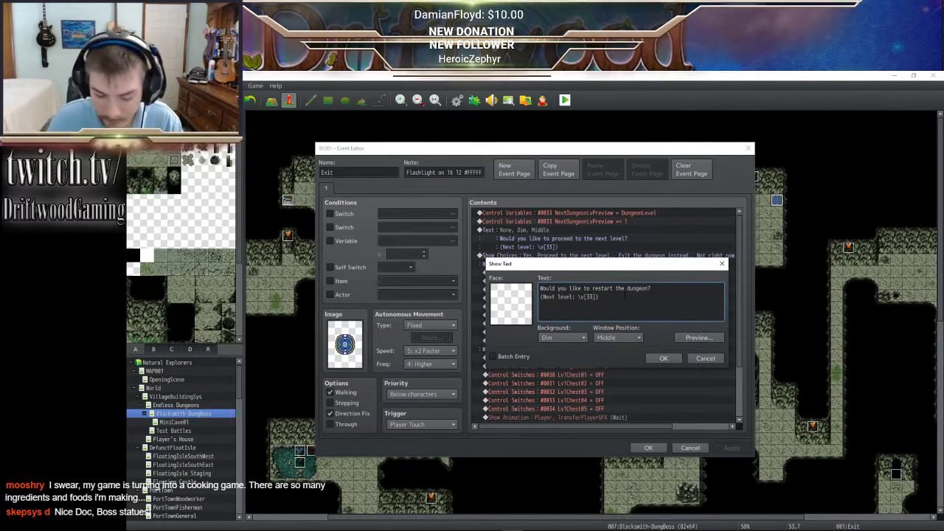
key(Return)
text((Restarts)
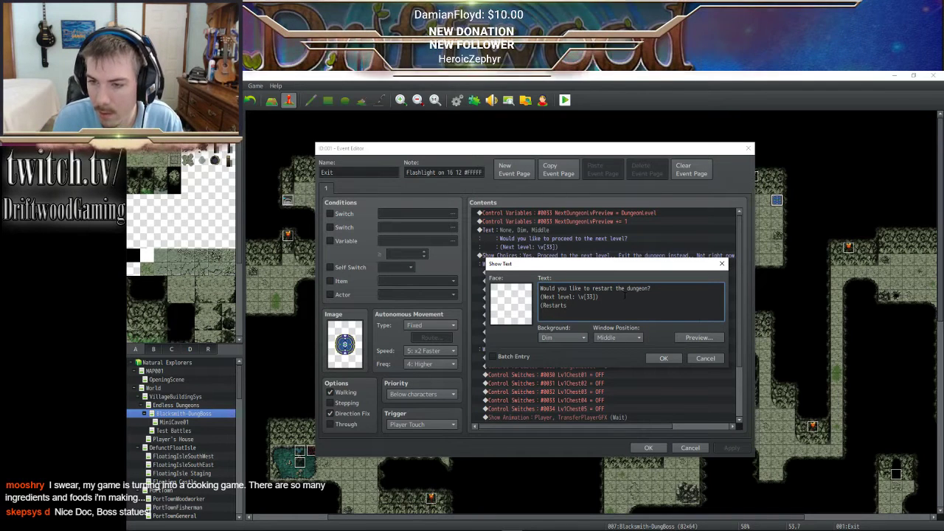
text( back to level 1)
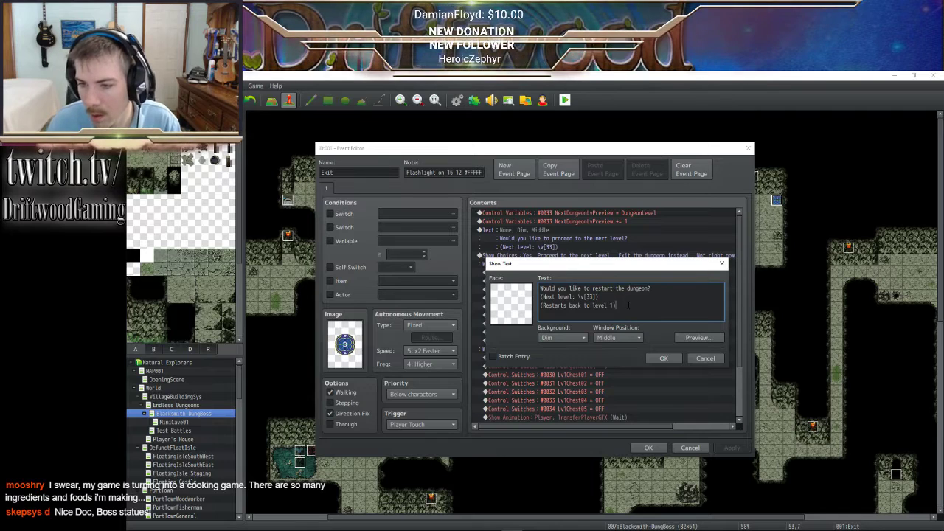
click(662, 358)
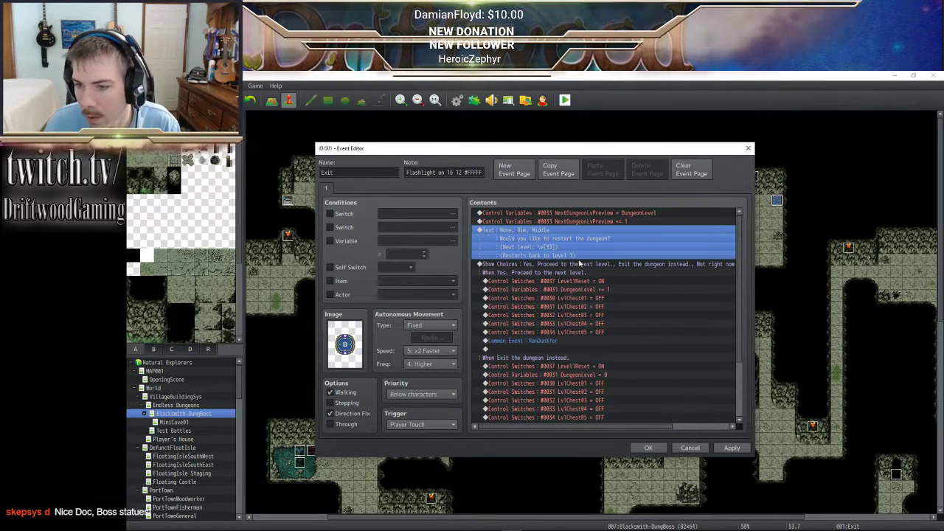
- Remove the '(Next level: \v[33])' line from the Exit event's message
right_click(550, 239)
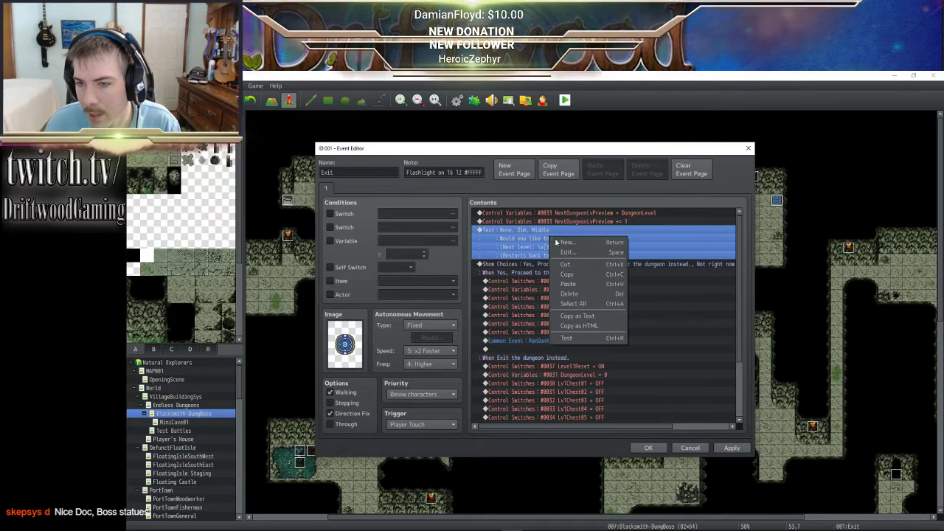
click(562, 244)
key(shift+End)
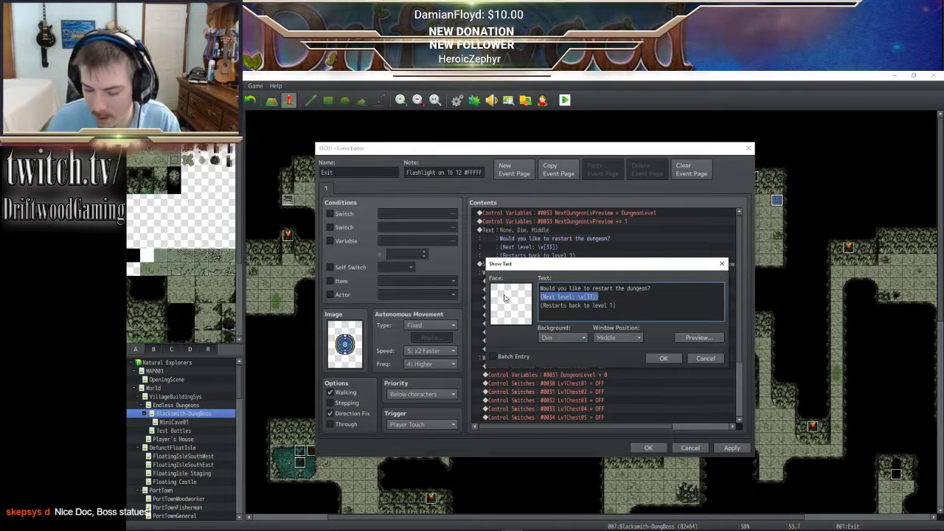
key(Delete)
key(Delete)
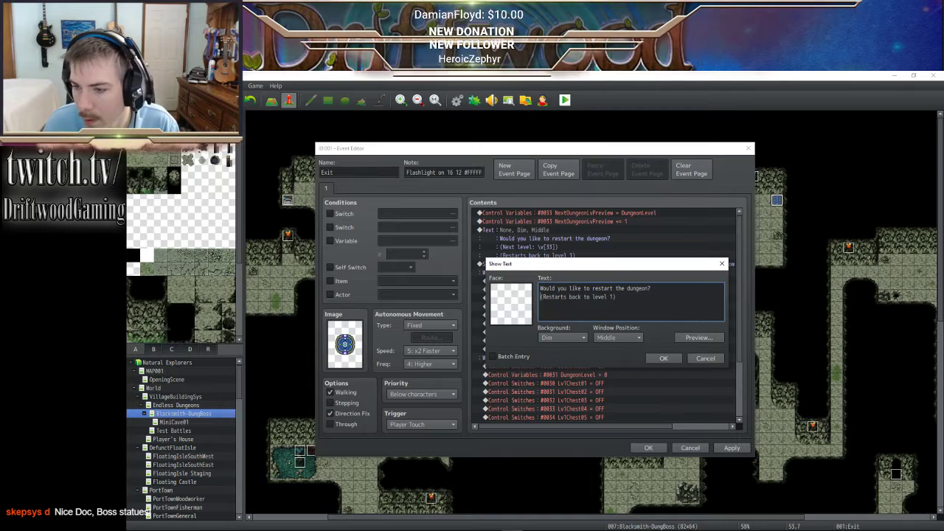
click(662, 359)
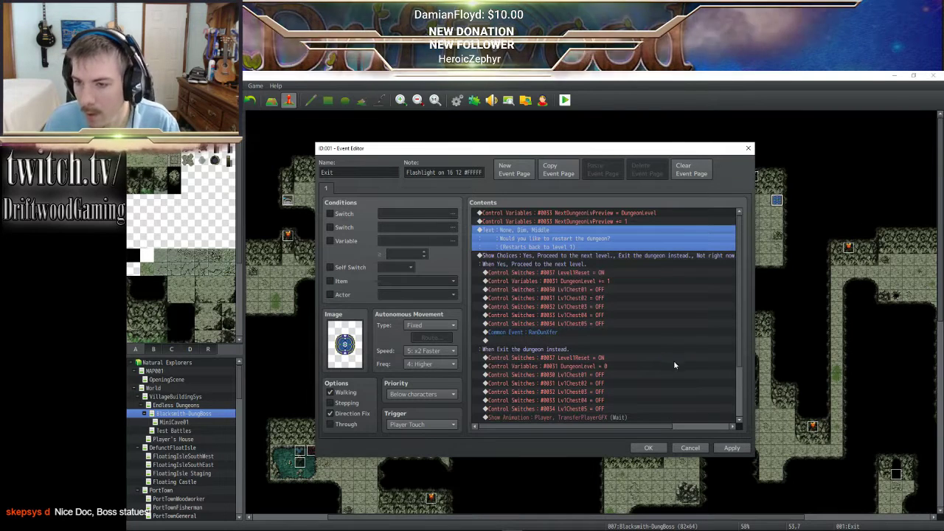
- Apply the restart-message edits to the Exit event and confirm with OK
click(732, 447)
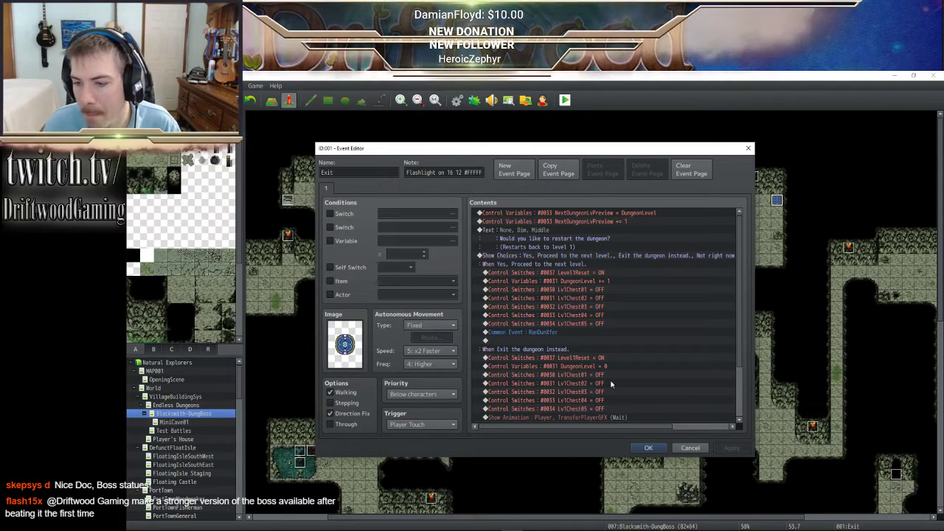
click(648, 448)
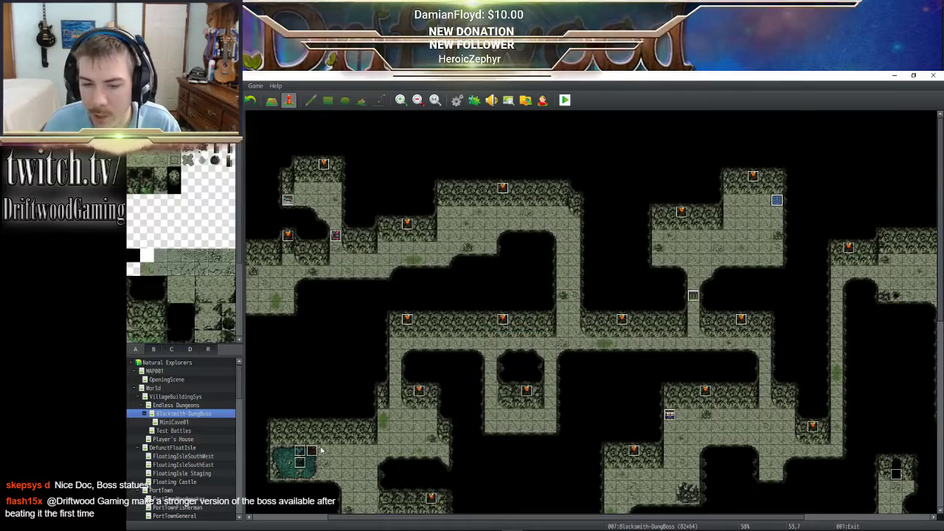
scroll(372, 432, down, 8)
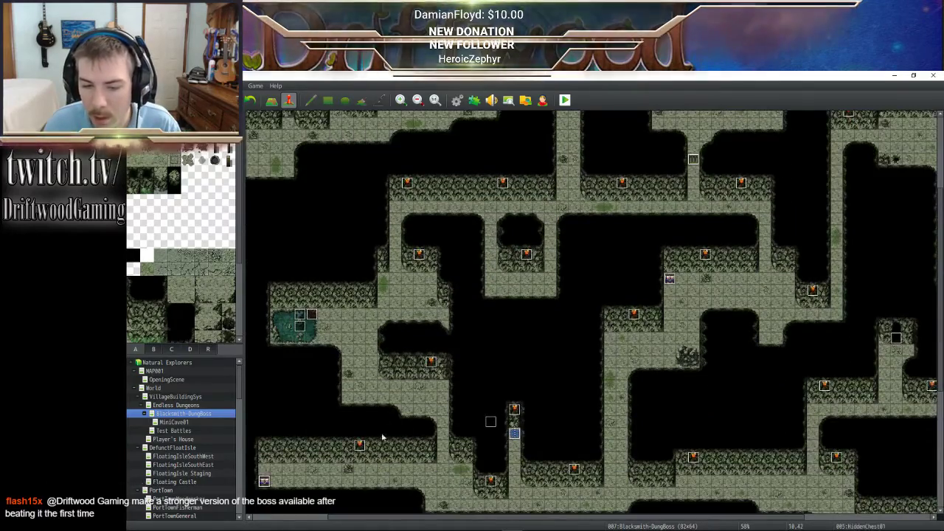
scroll(384, 437, up, 6)
scroll(354, 443, down, 6)
scroll(303, 431, up, 5)
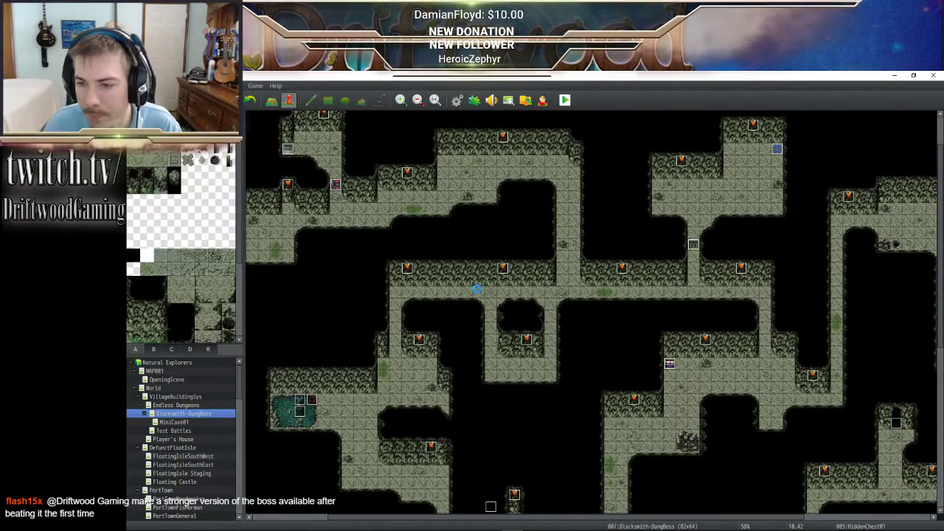
scroll(477, 292, up, 3)
scroll(478, 291, down, 4)
scroll(477, 292, down, 4)
scroll(477, 289, up, 6)
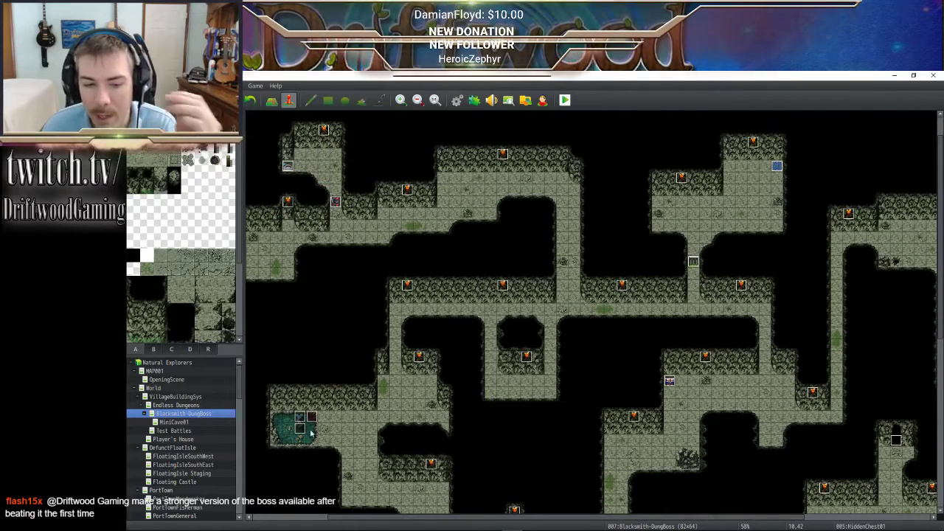
scroll(239, 393, down, 3)
scroll(239, 393, down, 6)
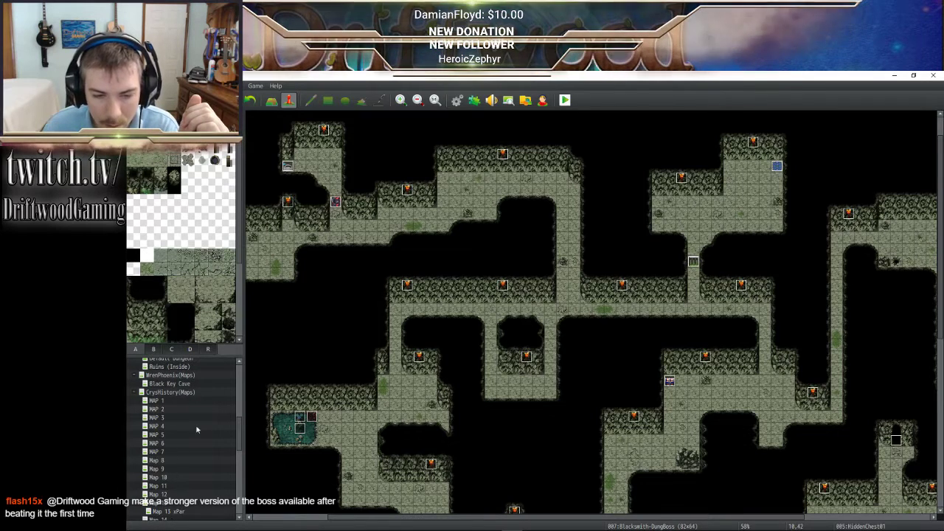
scroll(174, 394, down, 1)
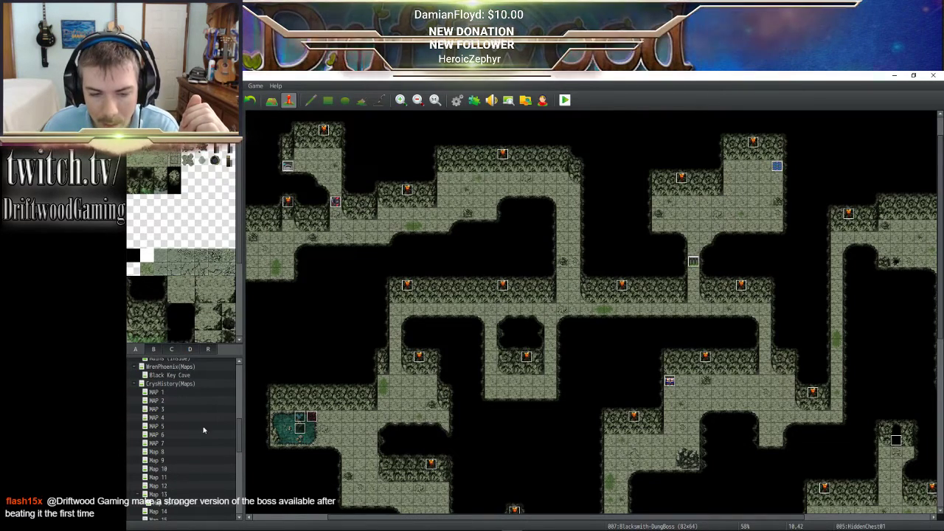
scroll(177, 418, down, 2)
scroll(179, 418, up, 7)
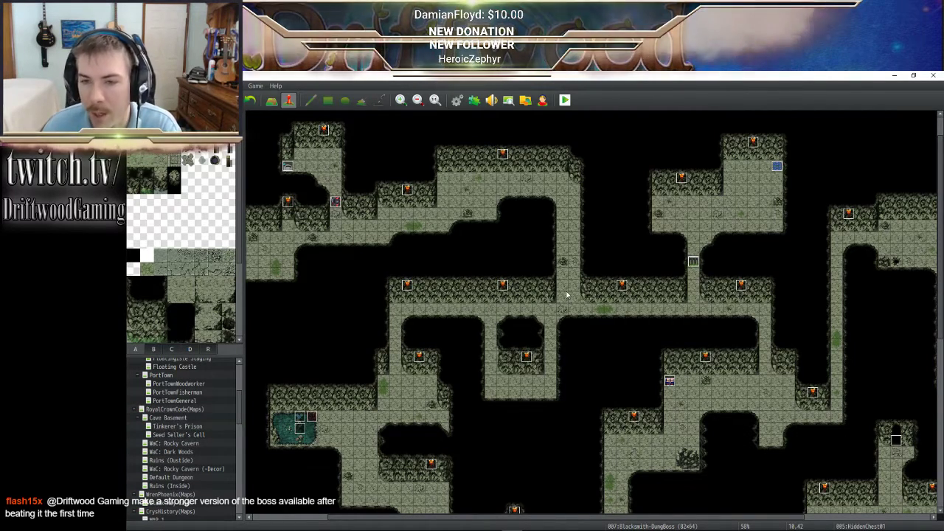
click(336, 202)
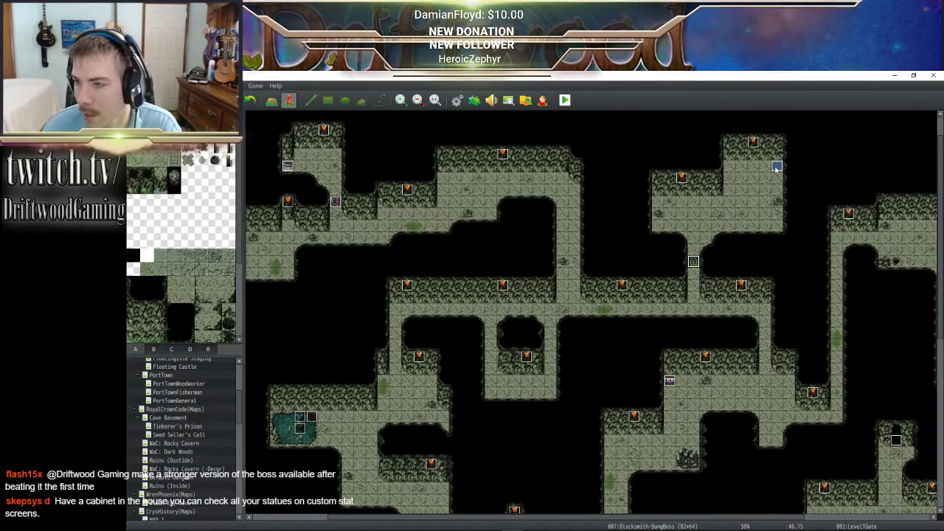
scroll(704, 257, down, 3)
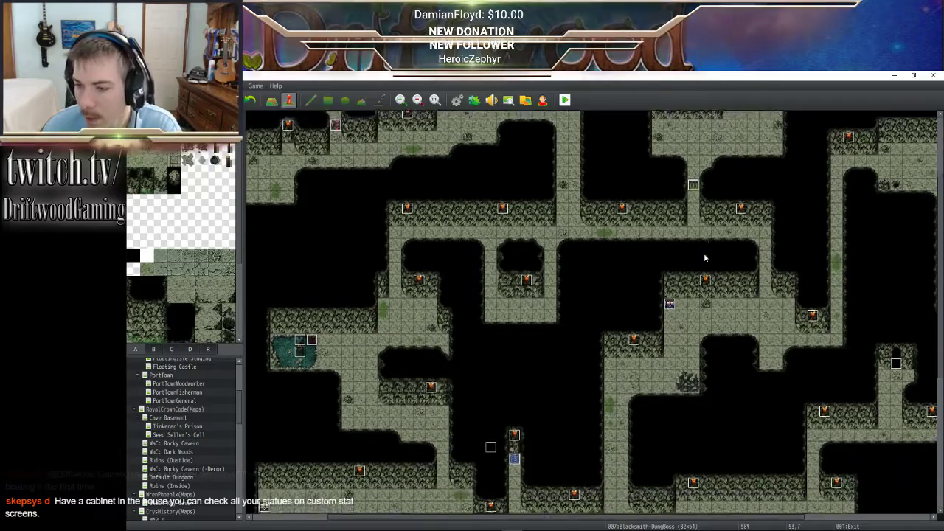
scroll(704, 258, down, 1)
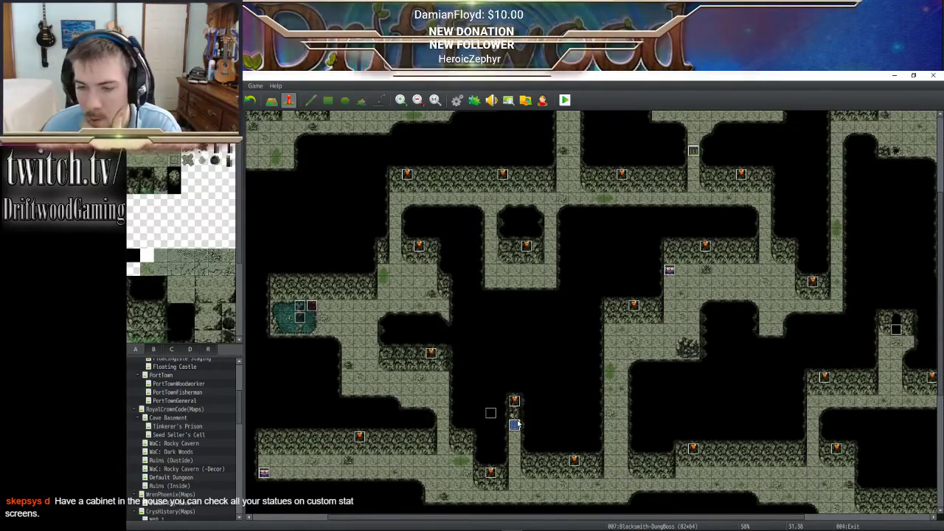
scroll(651, 346, up, 3)
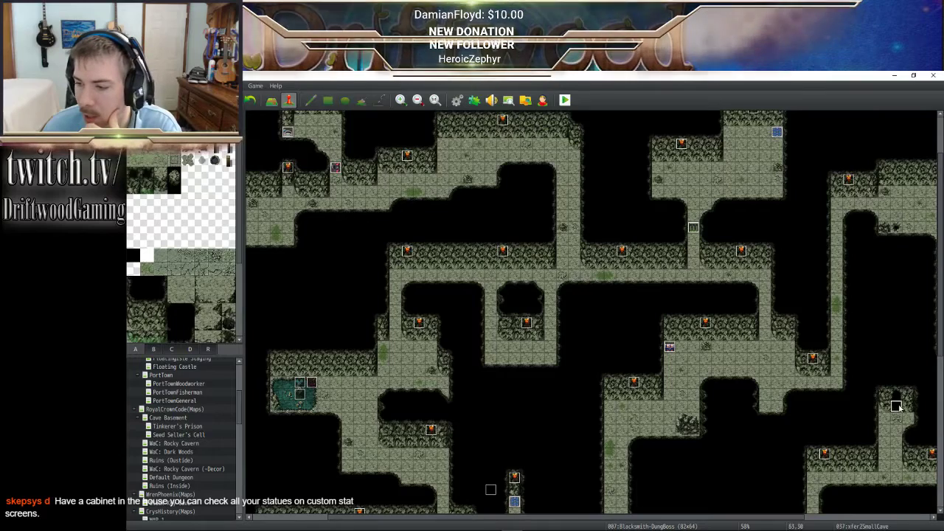
scroll(896, 405, up, 2)
drag(577, 516, 486, 514)
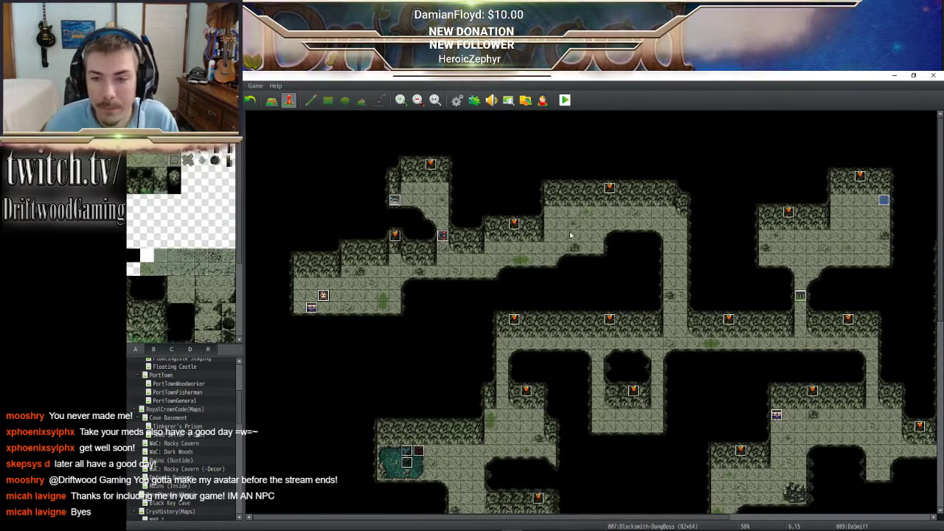
scroll(397, 243, down, 5)
scroll(396, 245, down, 3)
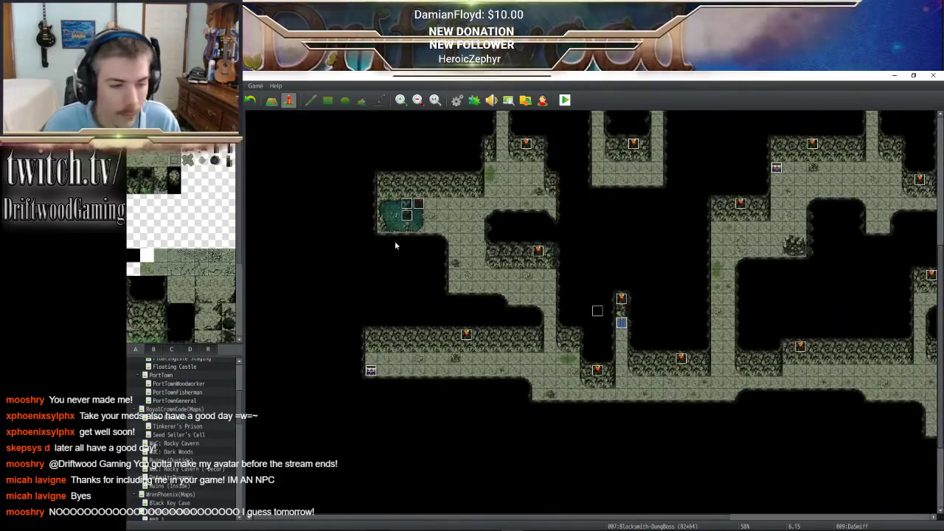